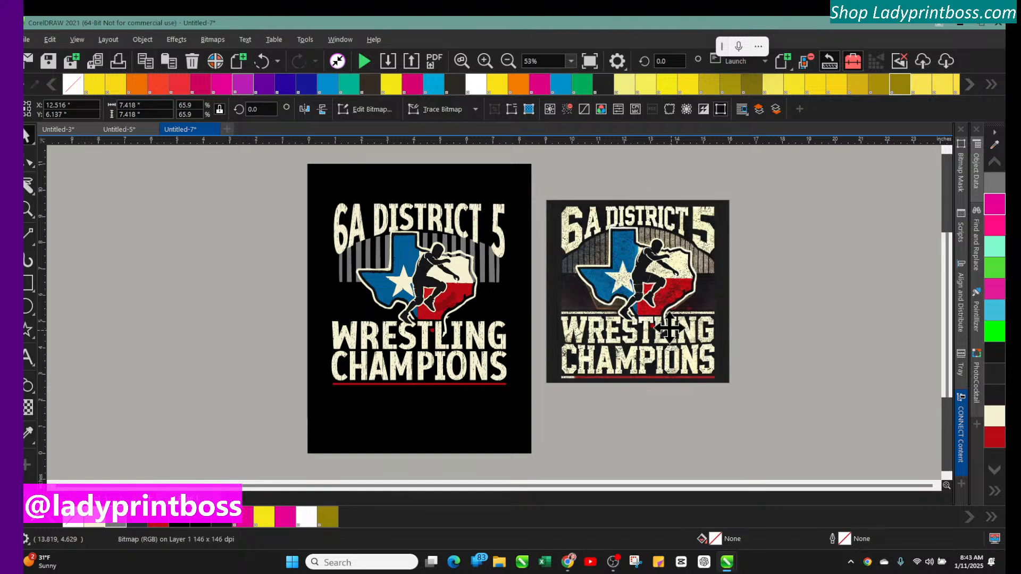
Compare the traced design with the reference bitmap by zooming in and previewing both full screen
{"action": "left_click_drag", "start_coordinate": [655, 314], "coordinate": [652, 310]}
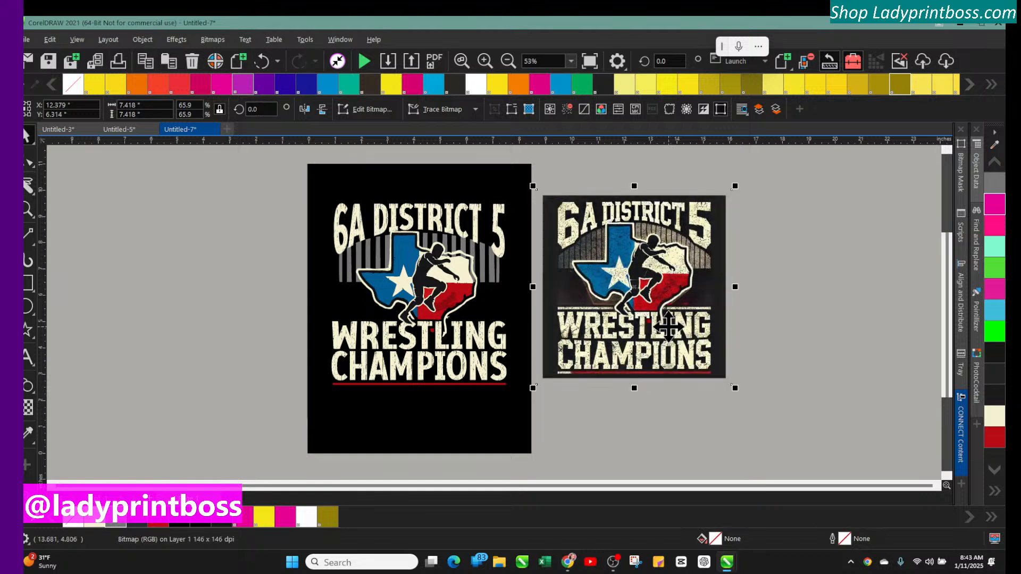
{"action": "left_click", "coordinate": [484, 60]}
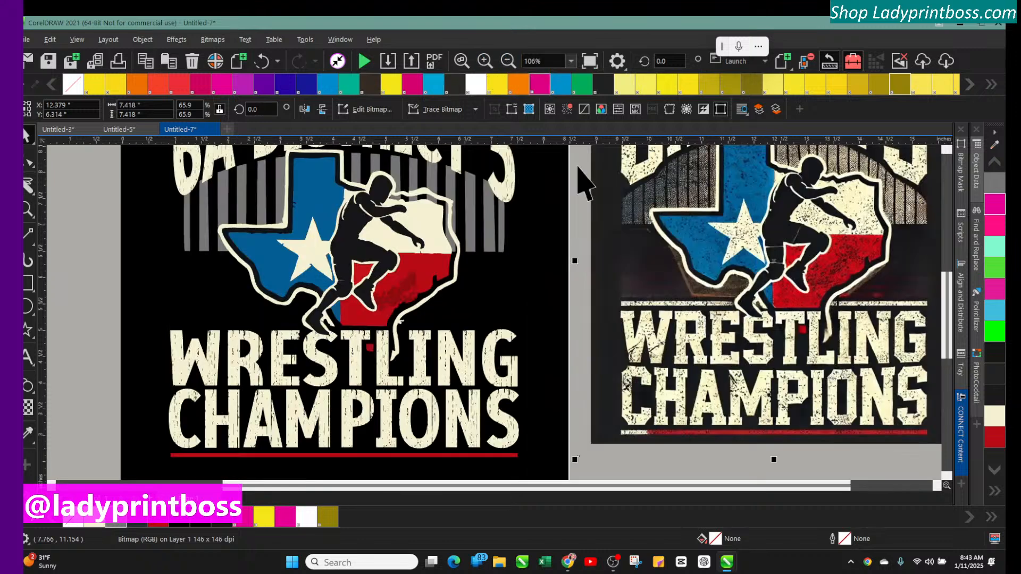
{"action": "scroll", "coordinate": [573, 303], "scroll_direction": "up", "scroll_amount": 1}
{"action": "scroll", "coordinate": [573, 303], "scroll_direction": "up", "scroll_amount": 1}
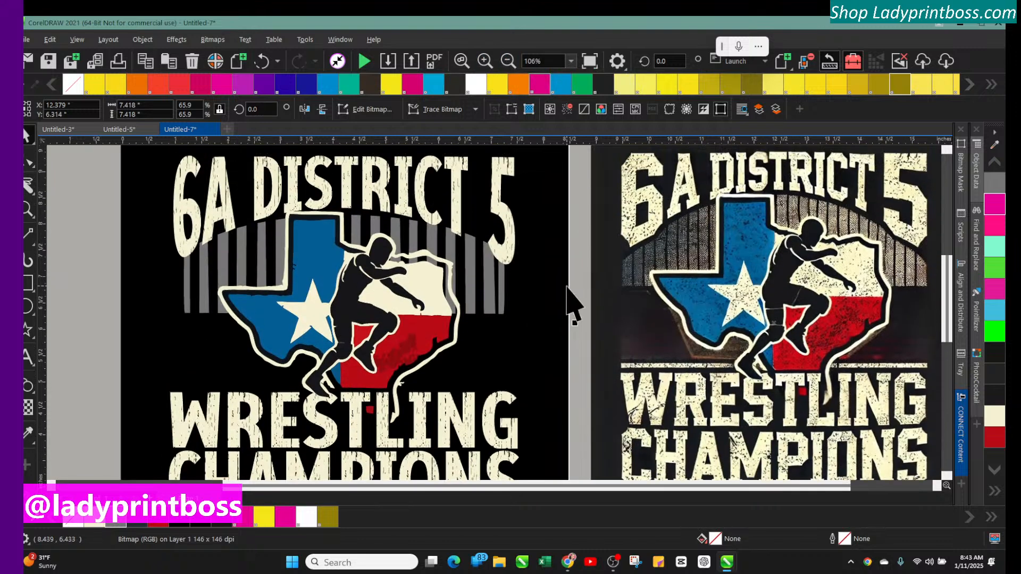
{"action": "left_click", "coordinate": [571, 61]}
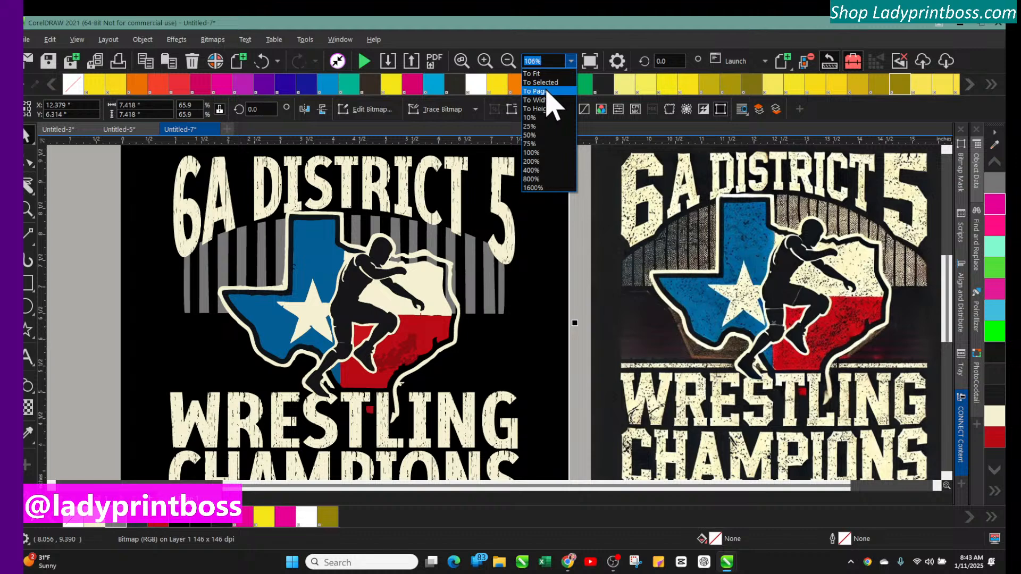
{"action": "left_click", "coordinate": [547, 91]}
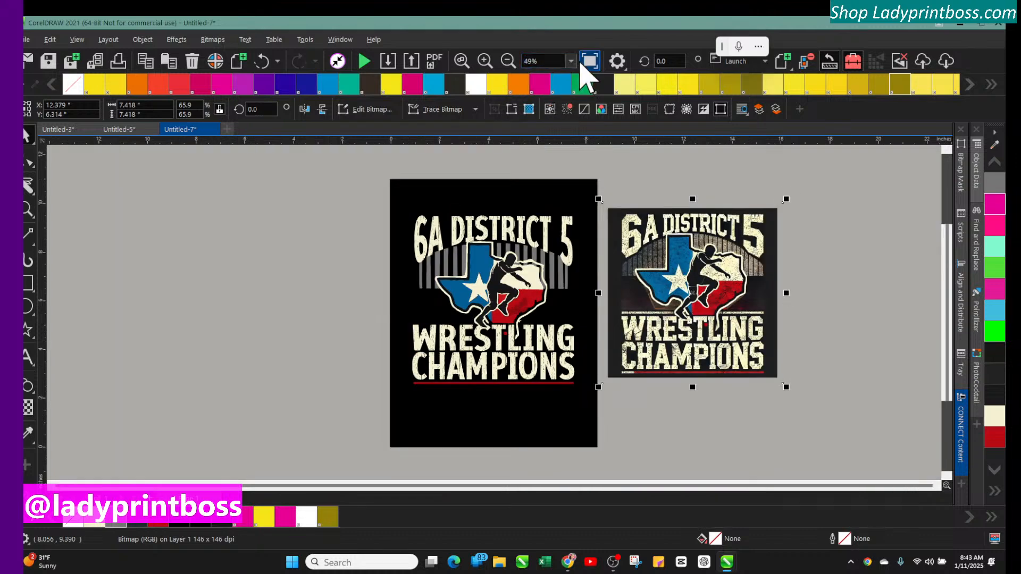
{"action": "left_click", "coordinate": [582, 65]}
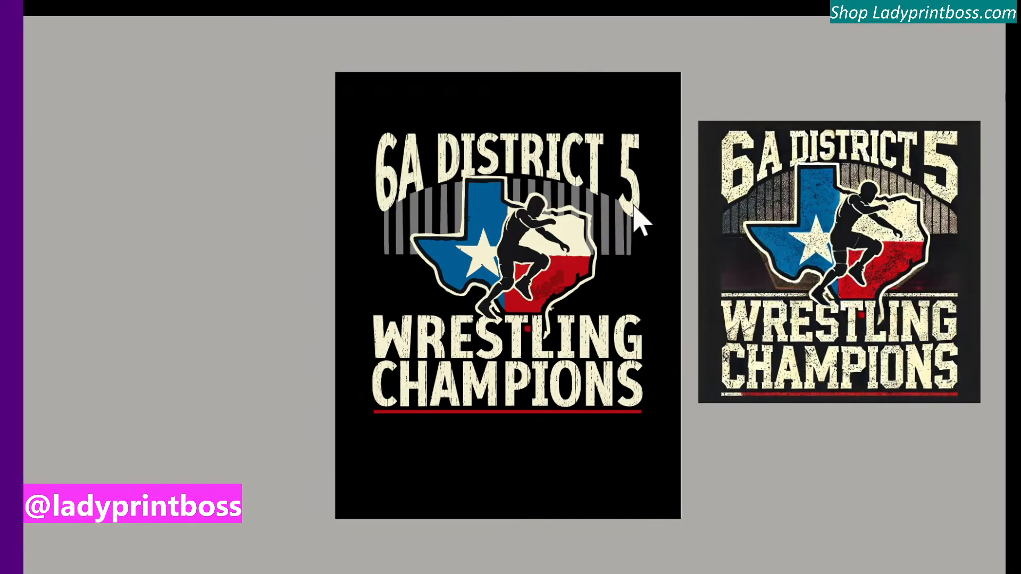
Move the reference bitmap slightly lower and enlarge it from its corner to about 7.69 inches square
{"action": "left_click", "coordinate": [261, 322]}
{"action": "left_click", "coordinate": [691, 287]}
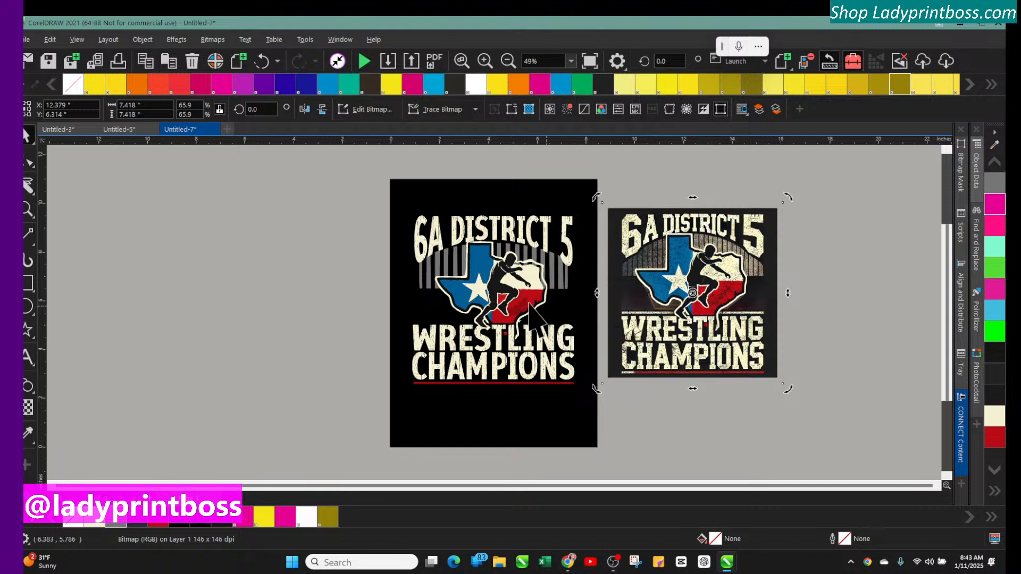
{"action": "left_click", "coordinate": [688, 290]}
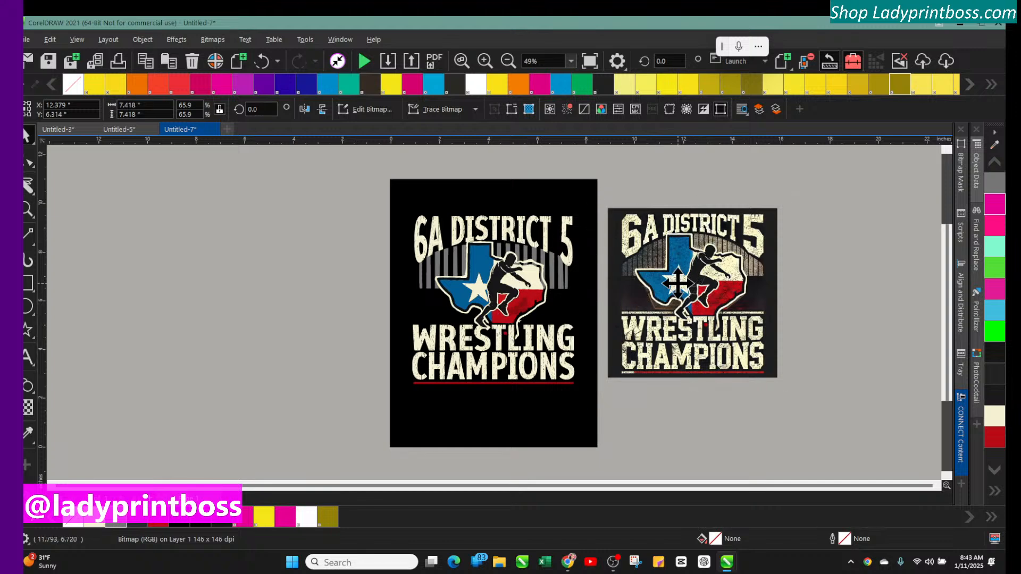
{"action": "left_click_drag", "start_coordinate": [677, 283], "coordinate": [676, 296]}
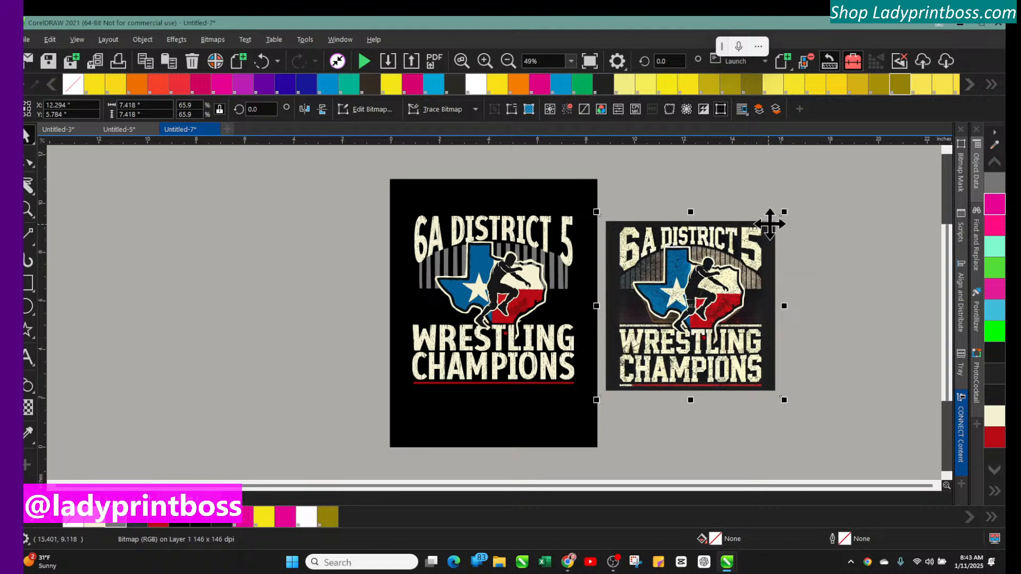
{"action": "left_click_drag", "start_coordinate": [783, 209], "coordinate": [790, 205]}
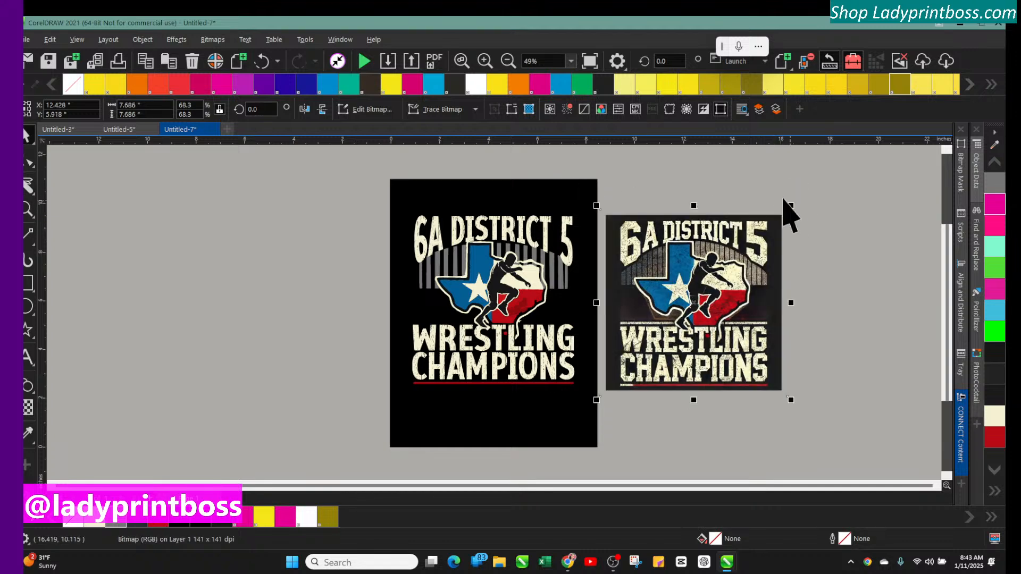
Zoom in to inspect the traced design, zoom back out, and deselect everything
{"action": "left_click", "coordinate": [490, 61]}
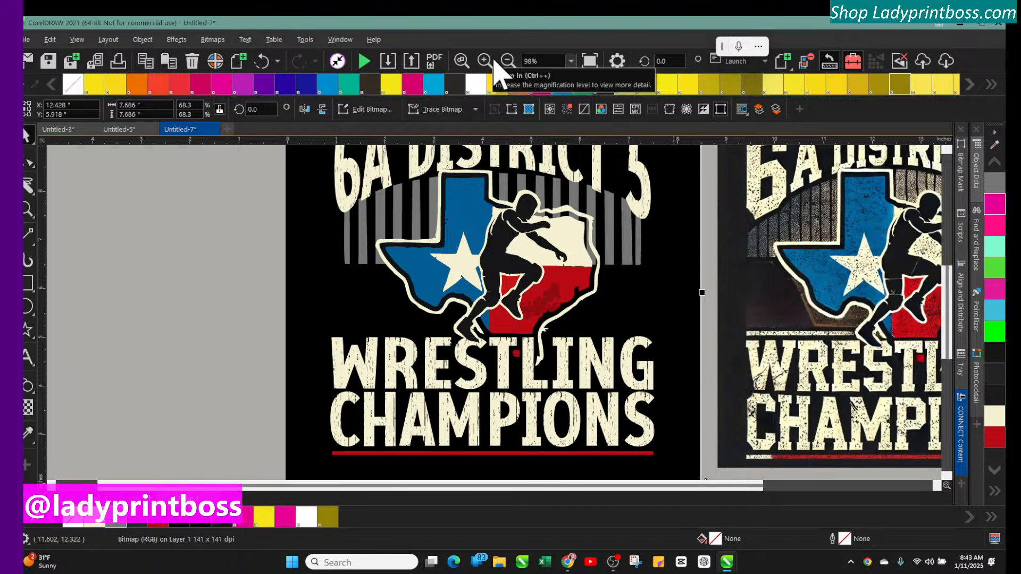
{"action": "left_click", "coordinate": [508, 61]}
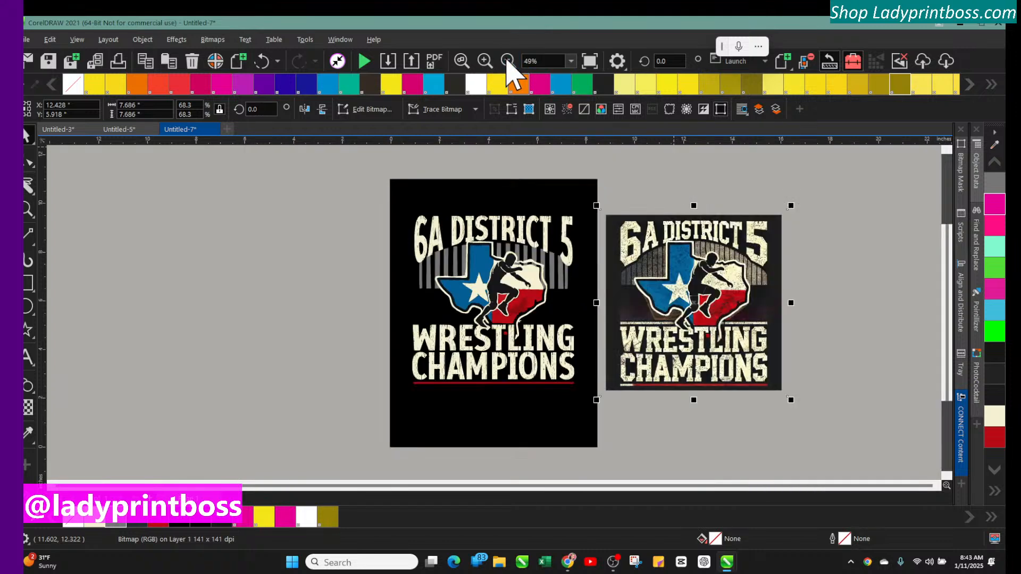
{"action": "left_click", "coordinate": [484, 234]}
{"action": "left_click", "coordinate": [237, 190]}
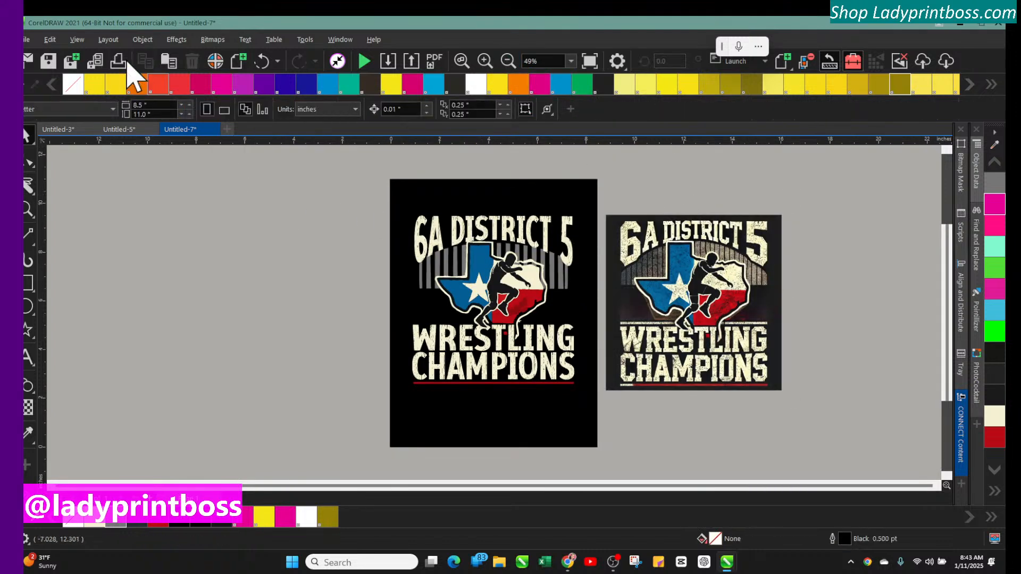
Switch to Wireframe view and reposition the reference bitmap beside the traced design
{"action": "left_click", "coordinate": [75, 43]}
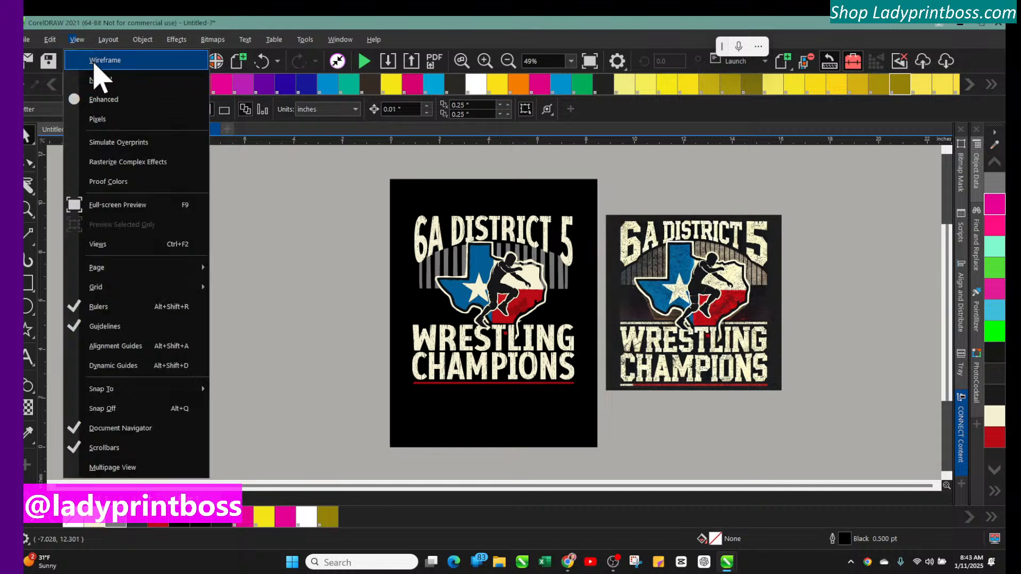
{"action": "left_click", "coordinate": [101, 61]}
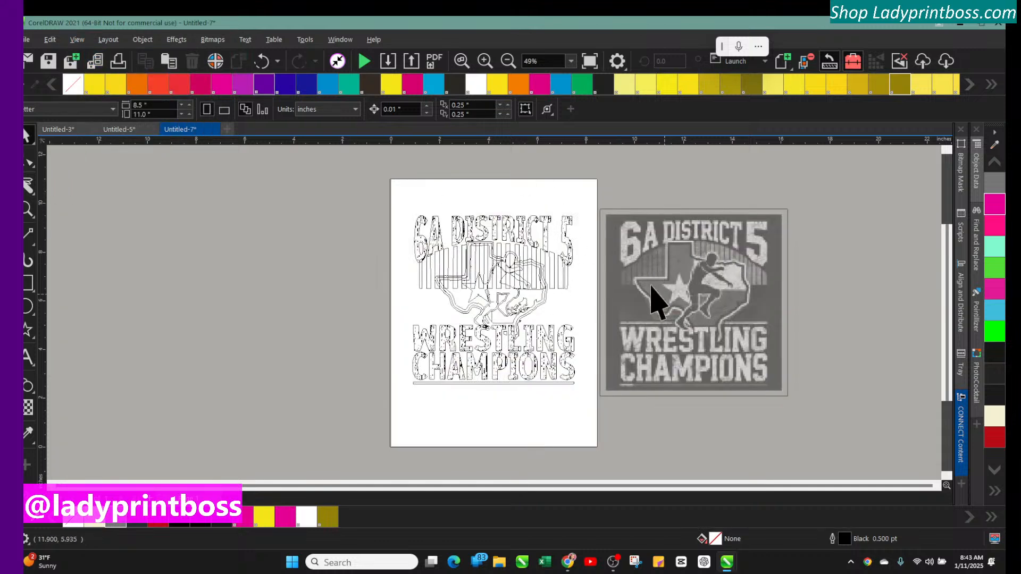
{"action": "left_click_drag", "start_coordinate": [666, 269], "coordinate": [681, 254]}
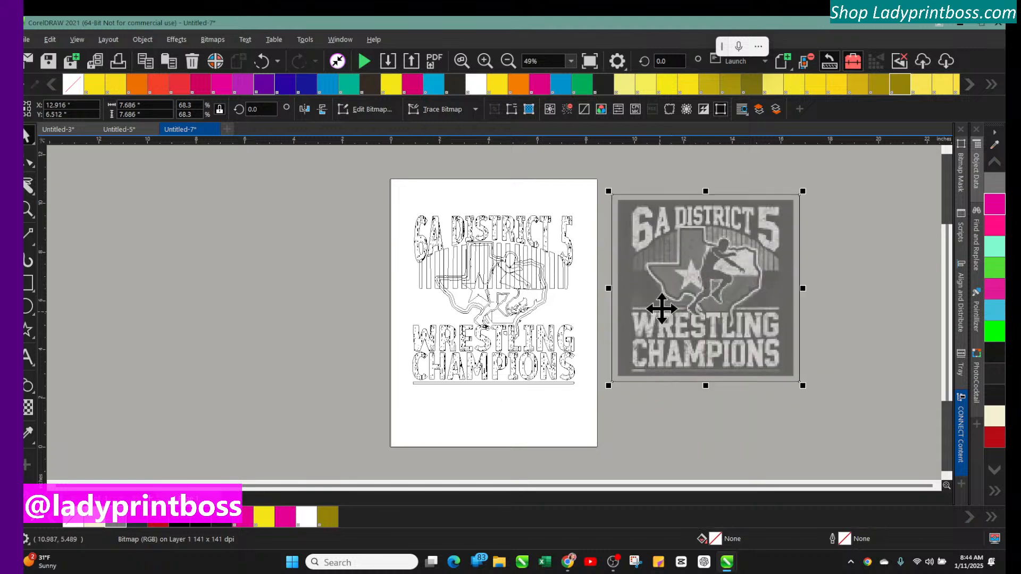
{"action": "left_click_drag", "start_coordinate": [661, 308], "coordinate": [657, 319]}
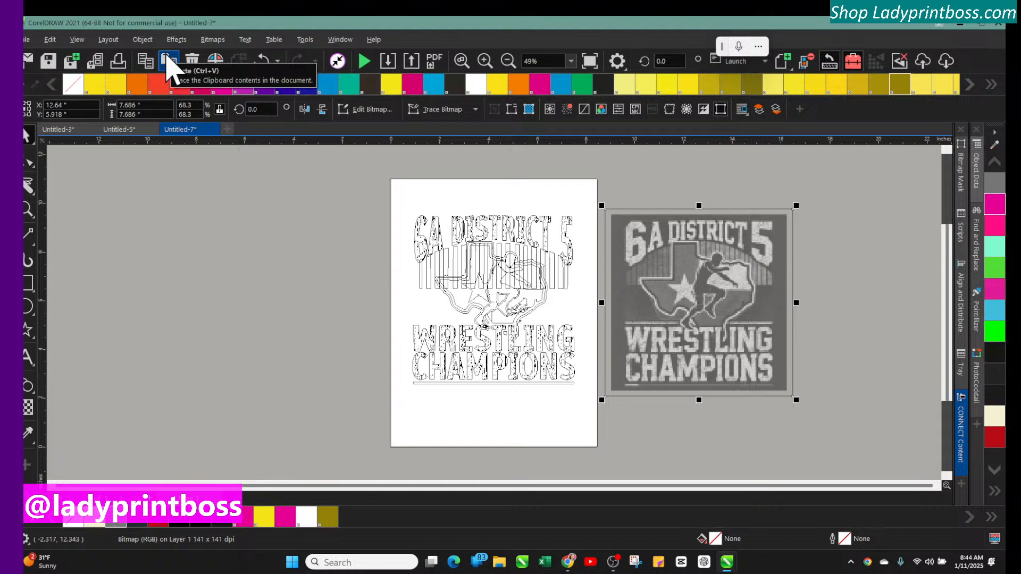
Return to Enhanced view and deselect the bitmap
{"action": "left_click", "coordinate": [77, 40]}
{"action": "left_click", "coordinate": [95, 102]}
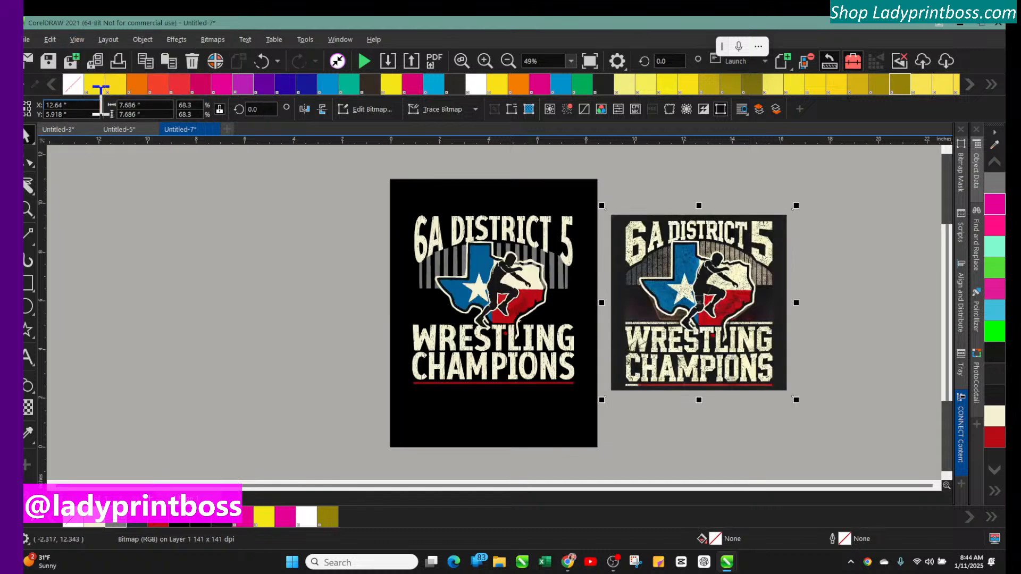
{"action": "left_click", "coordinate": [273, 207]}
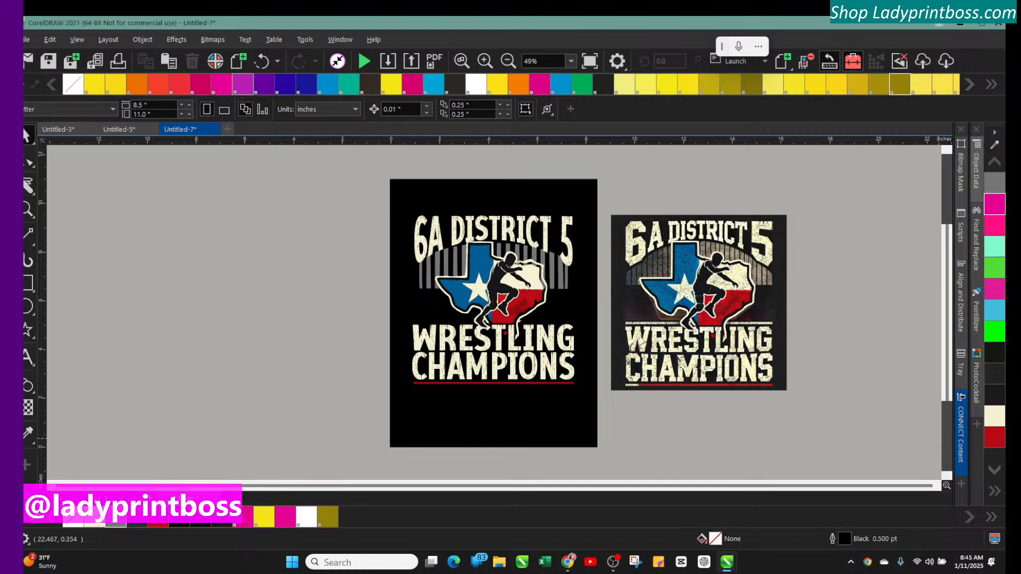
Zoom in on the wrestler and Smart Fill the gaps between the figure's back and the cream outline with black
{"action": "left_click", "coordinate": [484, 61]}
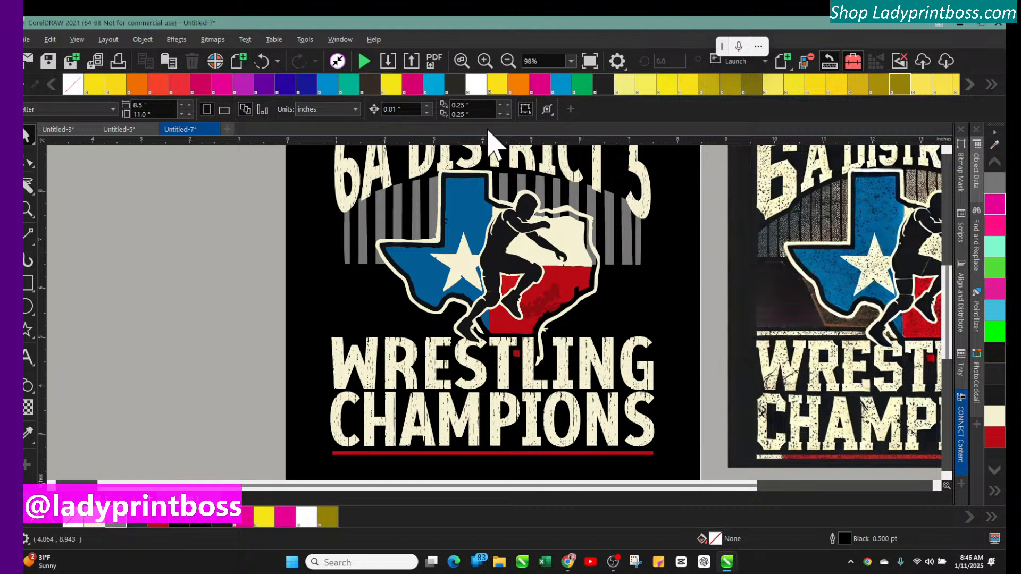
{"action": "left_click", "coordinate": [484, 62]}
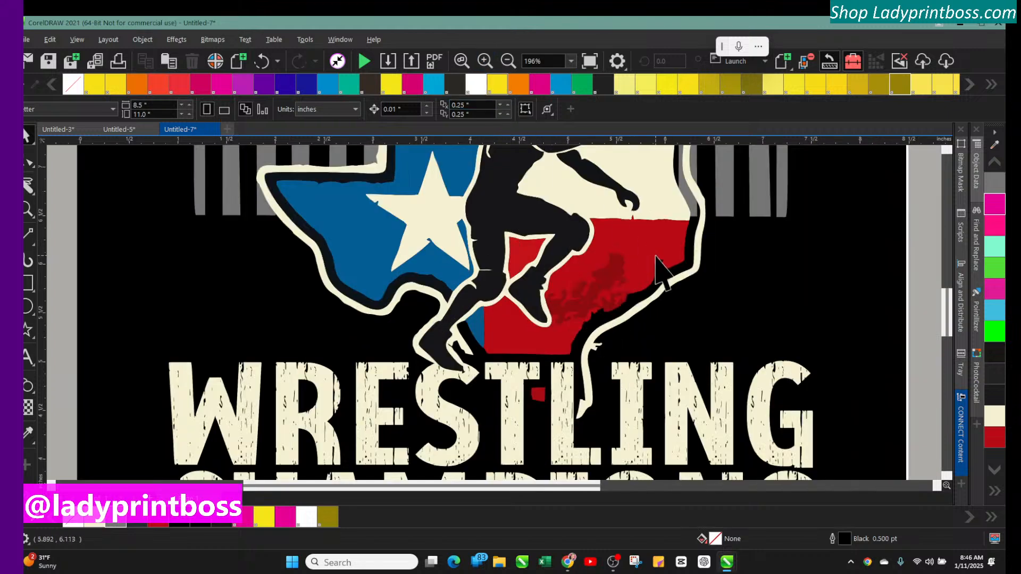
{"action": "scroll", "coordinate": [657, 269], "scroll_direction": "up", "scroll_amount": 3}
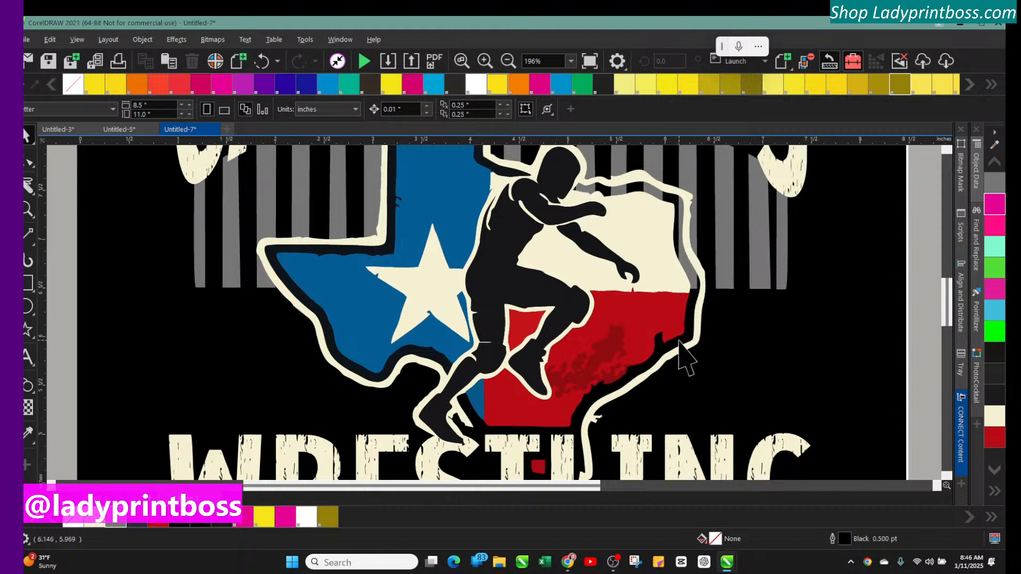
{"action": "left_click", "coordinate": [722, 229]}
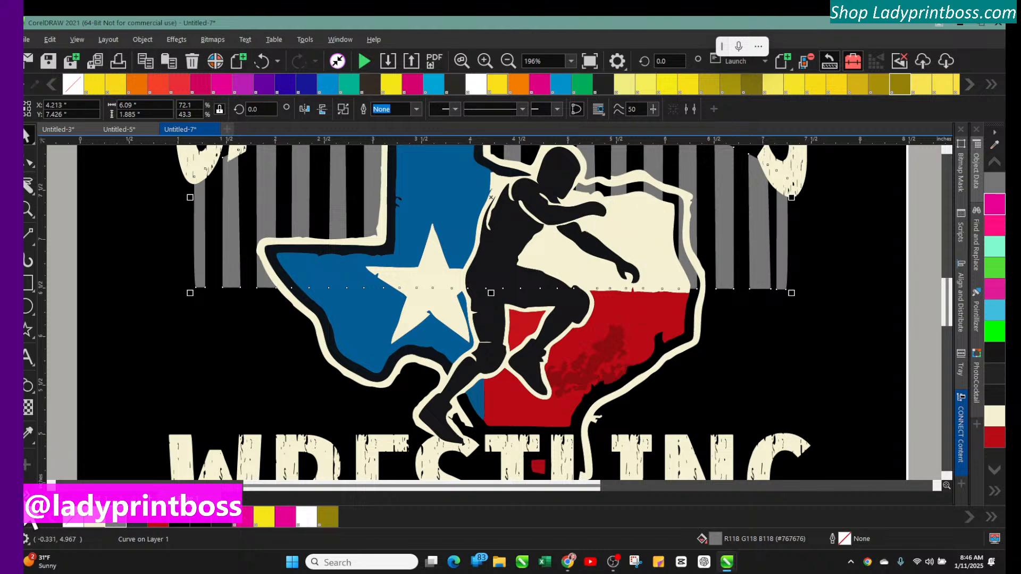
{"action": "left_click", "coordinate": [27, 495]}
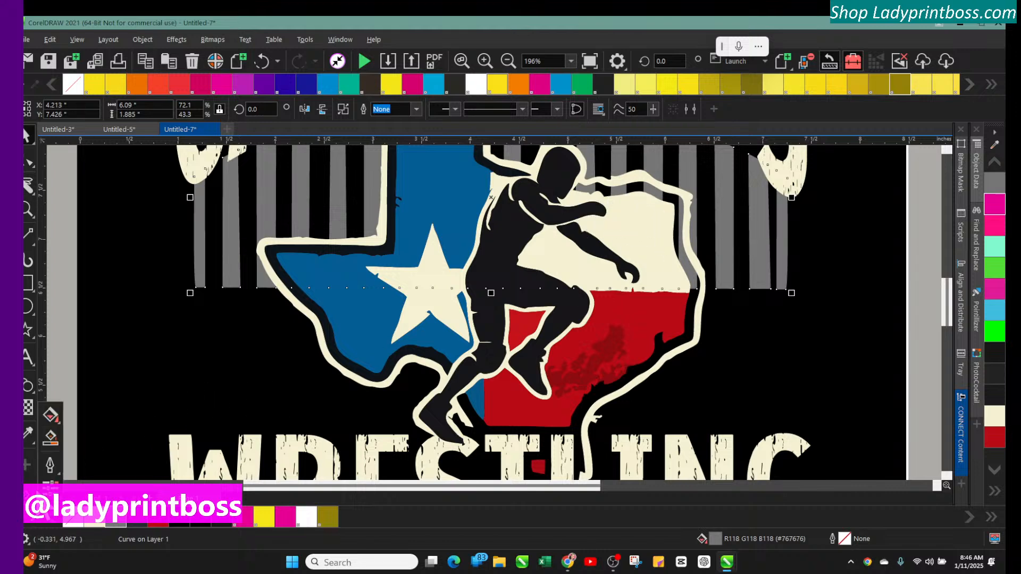
{"action": "left_click", "coordinate": [49, 440]}
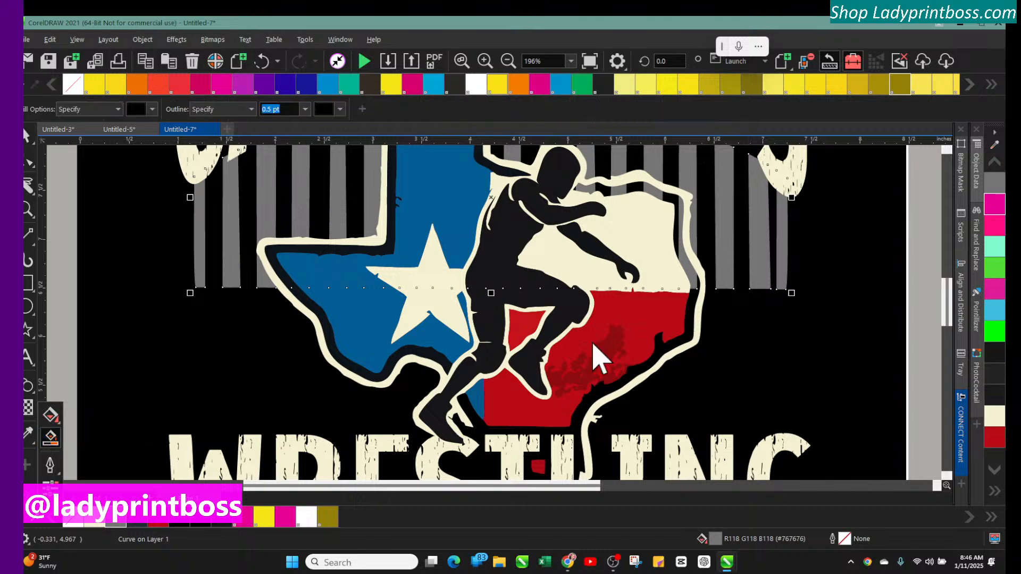
{"action": "left_click", "coordinate": [585, 190]}
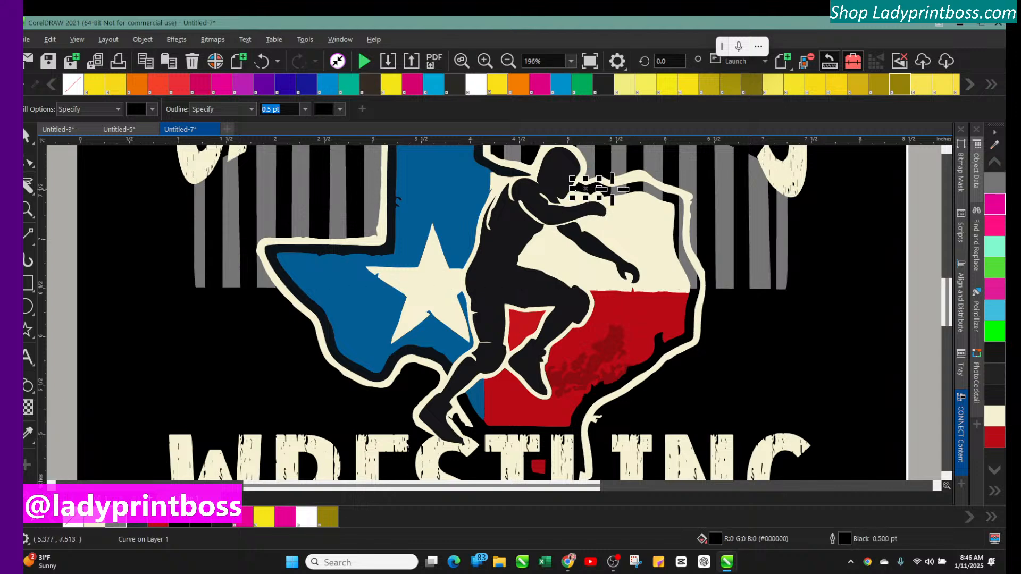
{"action": "left_click", "coordinate": [615, 187]}
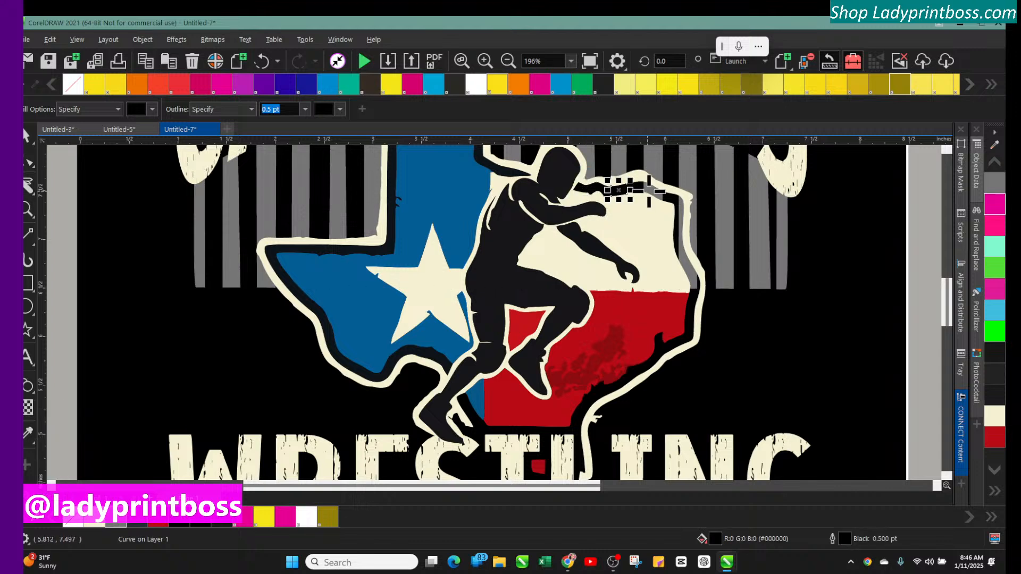
{"action": "left_click", "coordinate": [681, 209]}
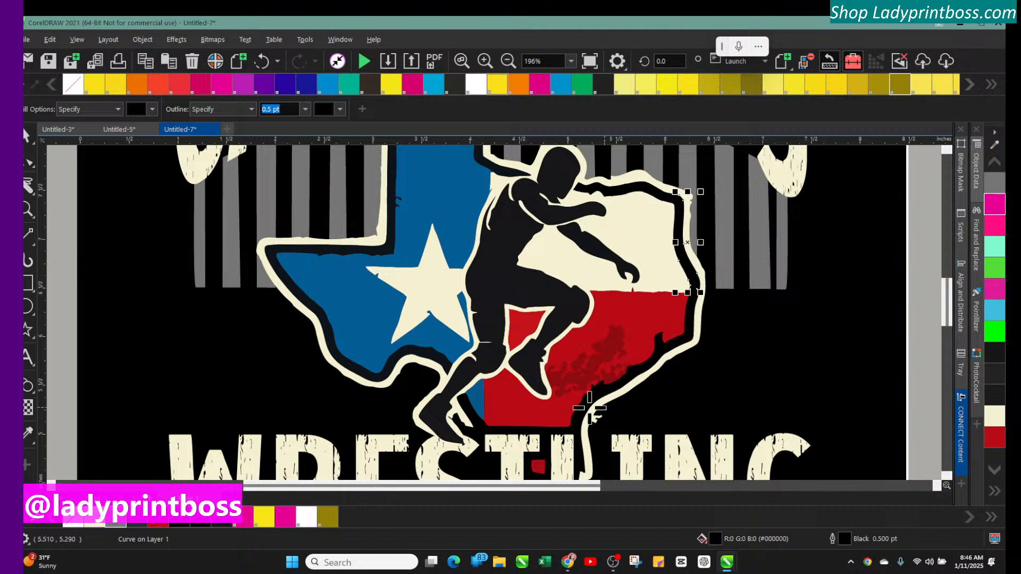
{"action": "left_click", "coordinate": [509, 62]}
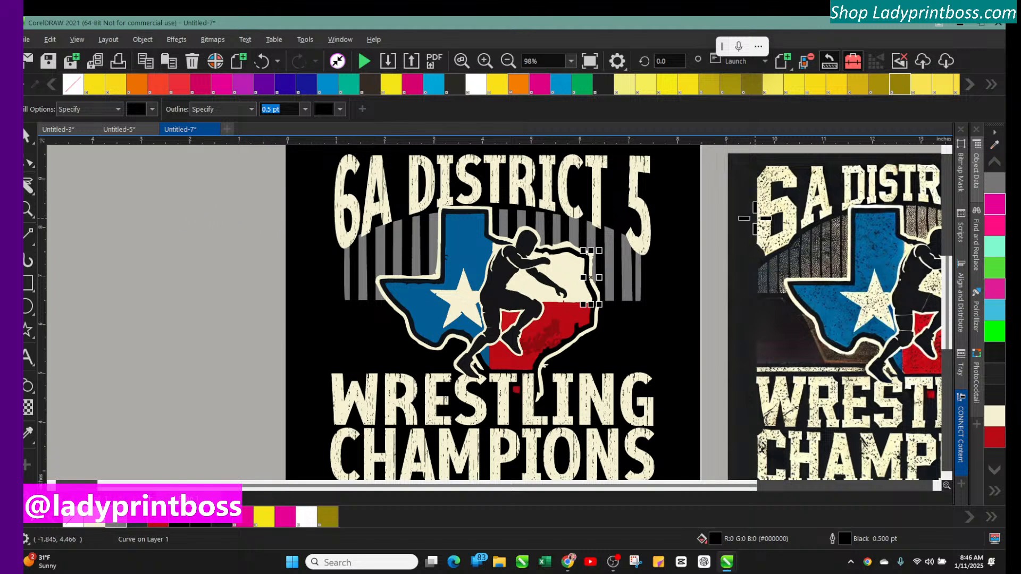
{"action": "left_click", "coordinate": [26, 140]}
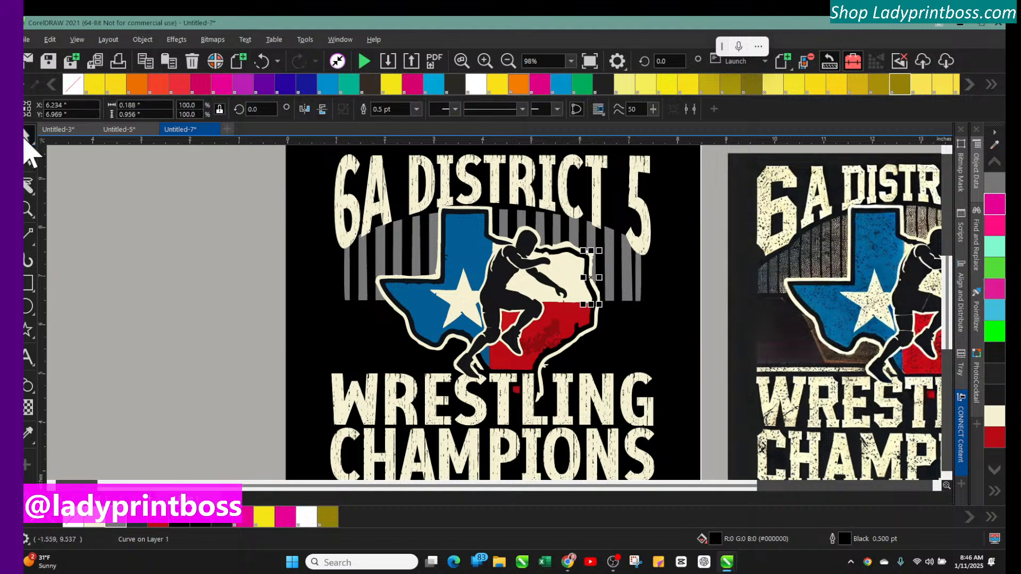
{"action": "left_click", "coordinate": [103, 166]}
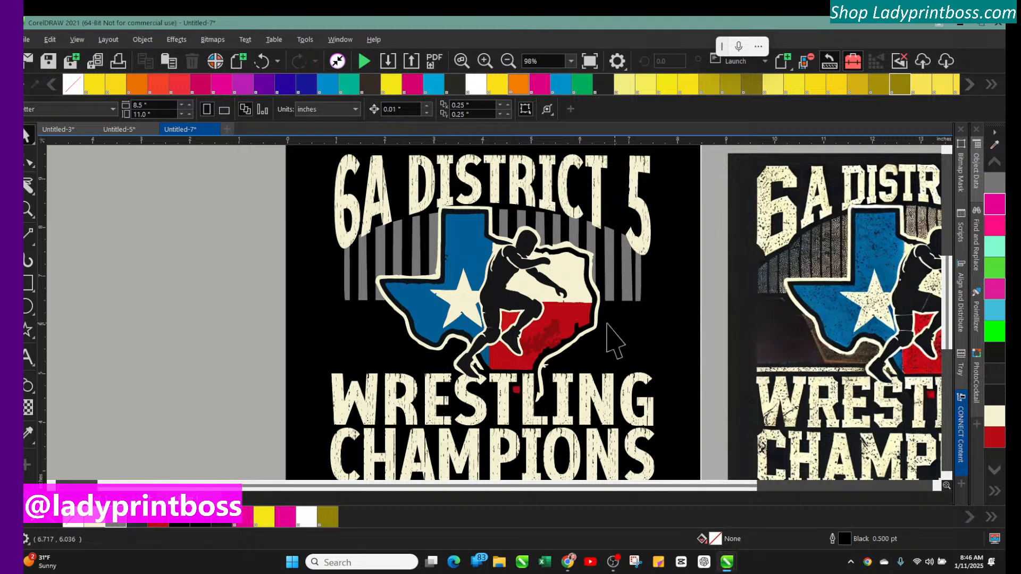
Create a line of underscores as 24 pt Arial artistic text on the desktop beside the design
{"action": "scroll", "coordinate": [518, 341], "scroll_direction": "down", "scroll_amount": 2}
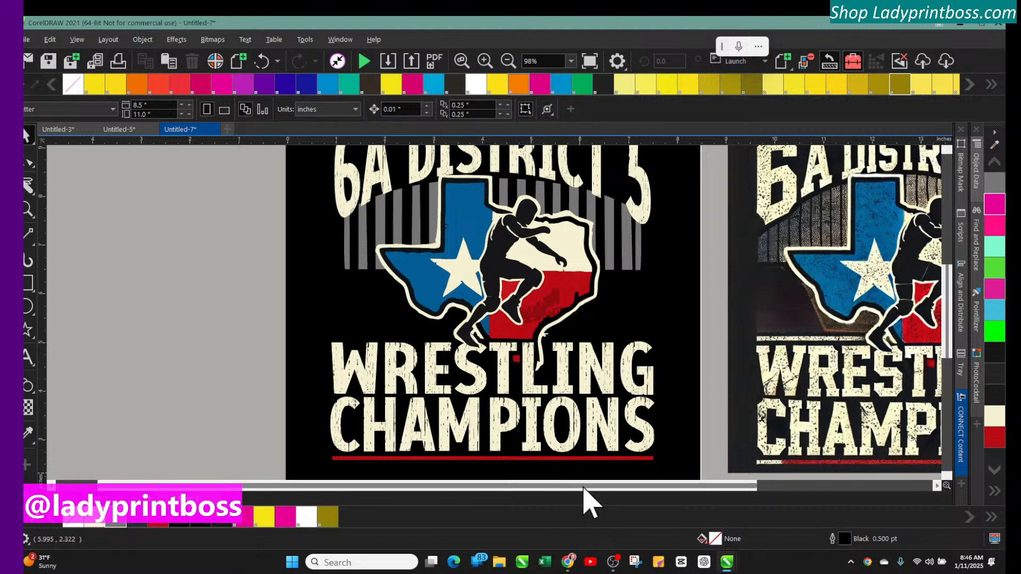
{"action": "left_click_drag", "start_coordinate": [584, 488], "coordinate": [484, 489]}
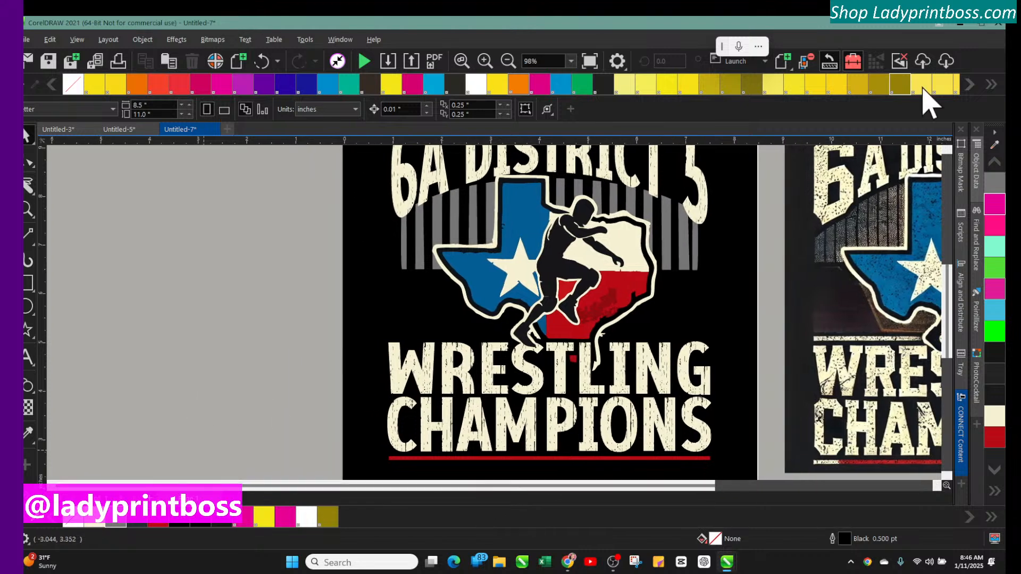
{"action": "left_click", "coordinate": [25, 361]}
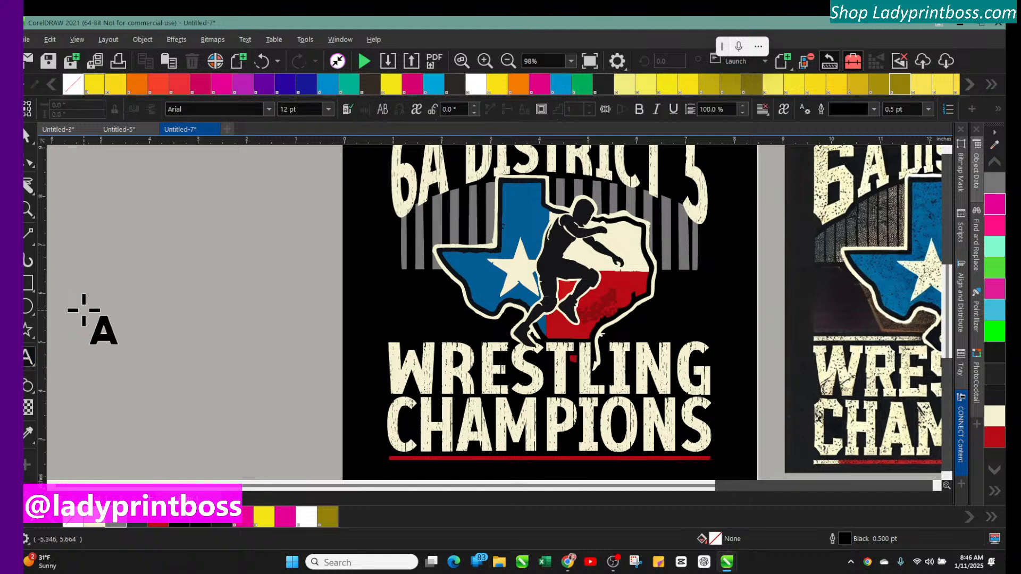
{"action": "left_click", "coordinate": [84, 310]}
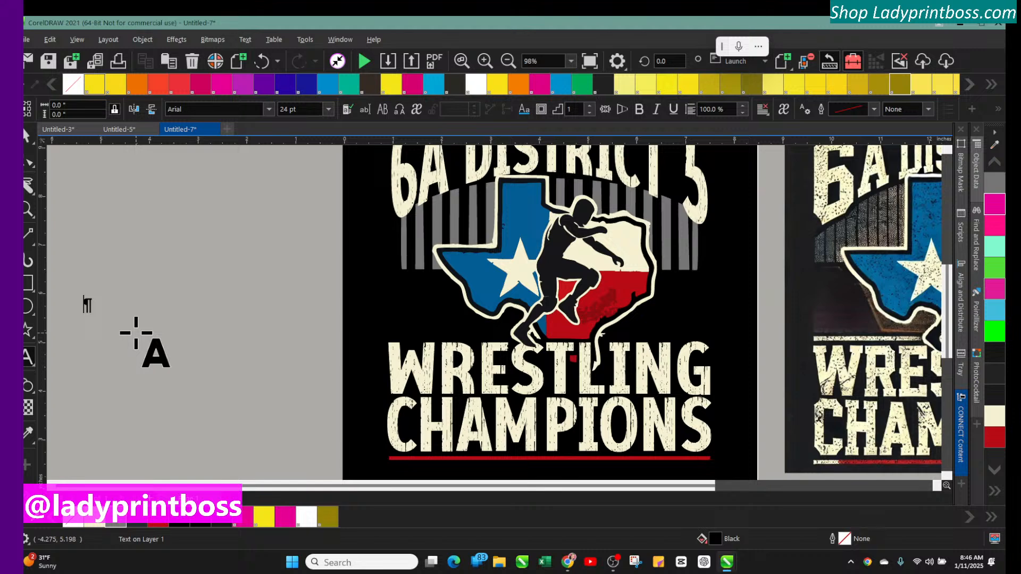
{"action": "type", "text": "____"}
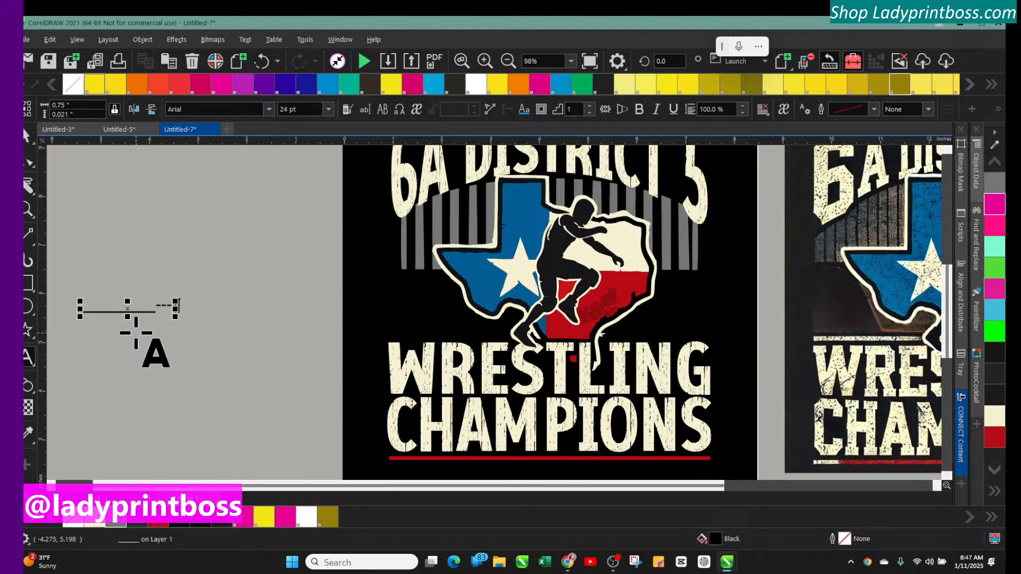
{"action": "key", "text": "BackSpace"}
{"action": "key", "text": "BackSpace"}
{"action": "key", "text": "BackSpace"}
{"action": "key", "text": "BackSpace"}
{"action": "key", "text": "BackSpace"}
{"action": "key", "text": "BackSpace"}
{"action": "key", "text": "BackSpace"}
{"action": "key", "text": "BackSpace"}
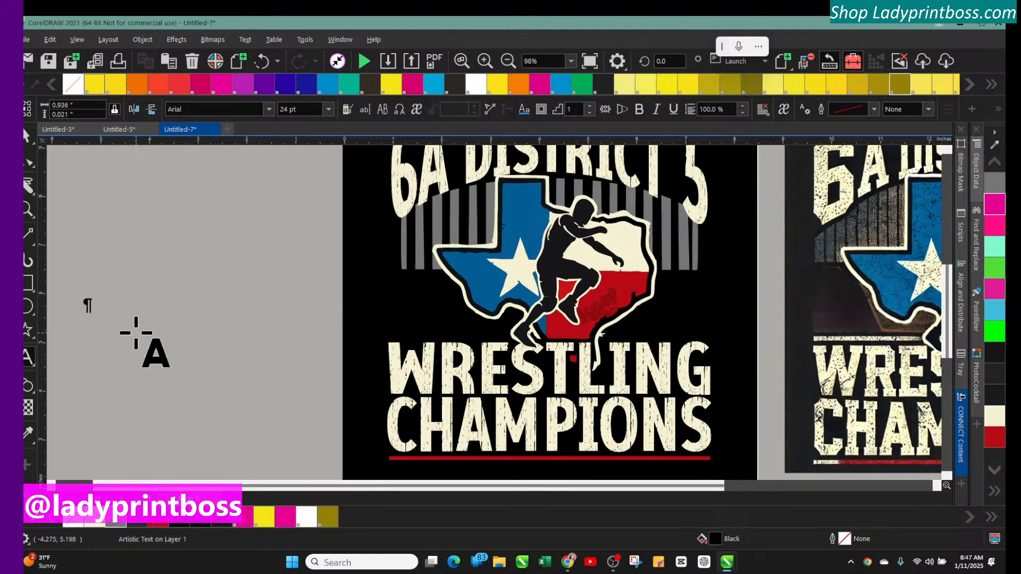
{"action": "key", "text": "BackSpace"}
{"action": "key", "text": "BackSpace"}
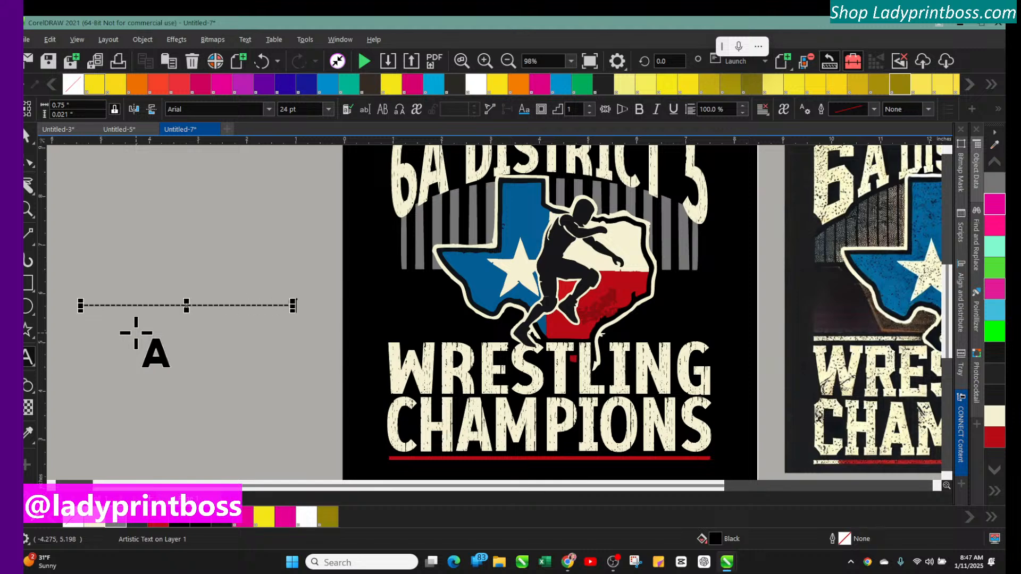
Color the underscore line yellow
{"action": "left_click", "coordinate": [221, 85]}
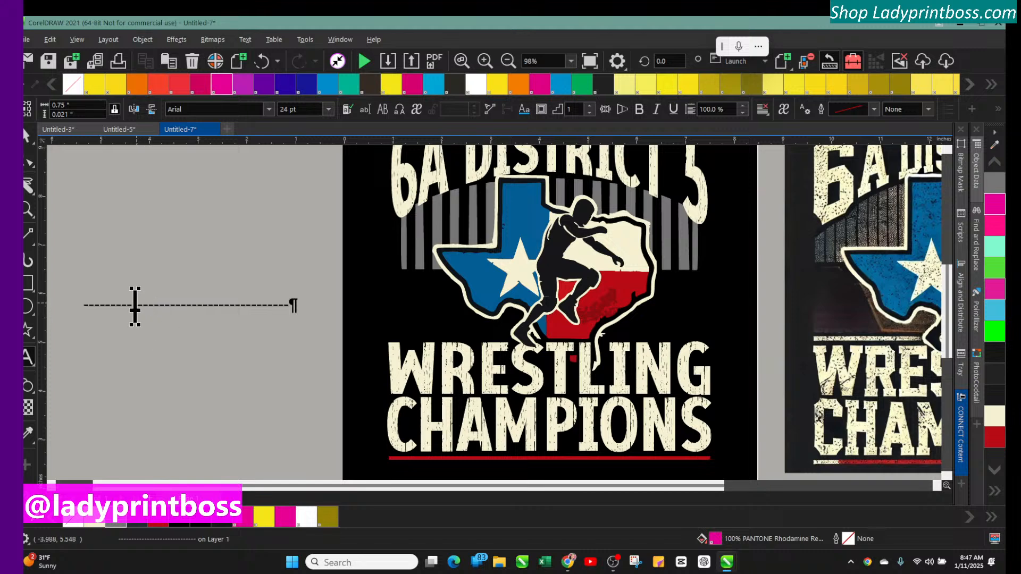
{"action": "left_click", "coordinate": [27, 139]}
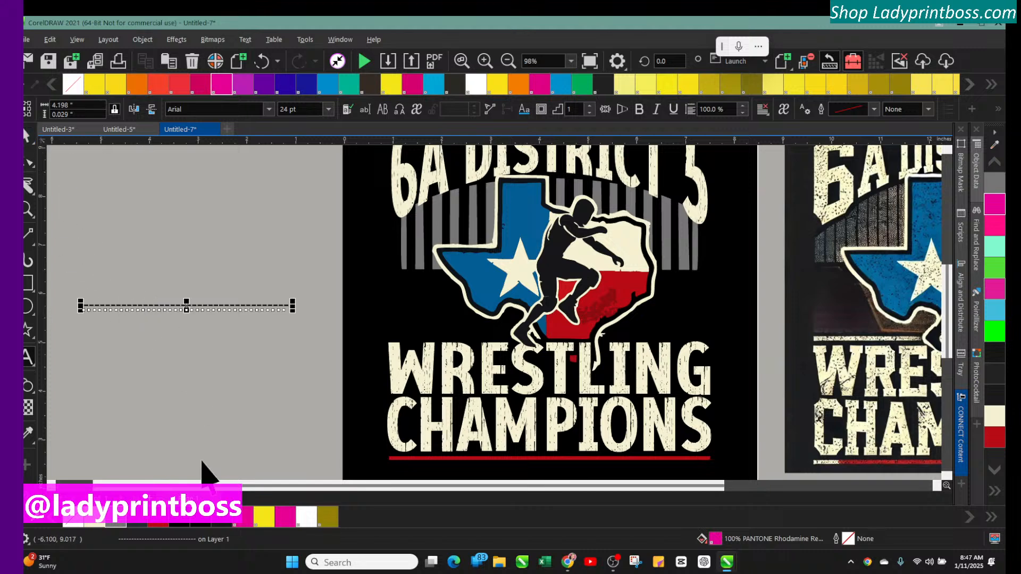
{"action": "left_click", "coordinate": [263, 516]}
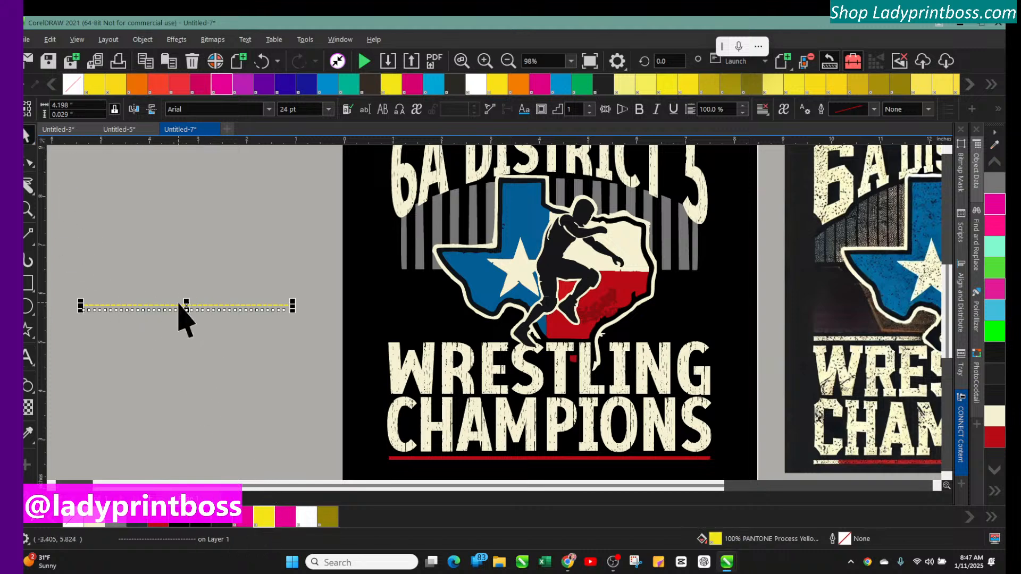
Stretch the yellow underscore line to about 34 pt and position it across the Texas shape below the stripes
{"action": "left_click_drag", "start_coordinate": [187, 304], "coordinate": [504, 278]}
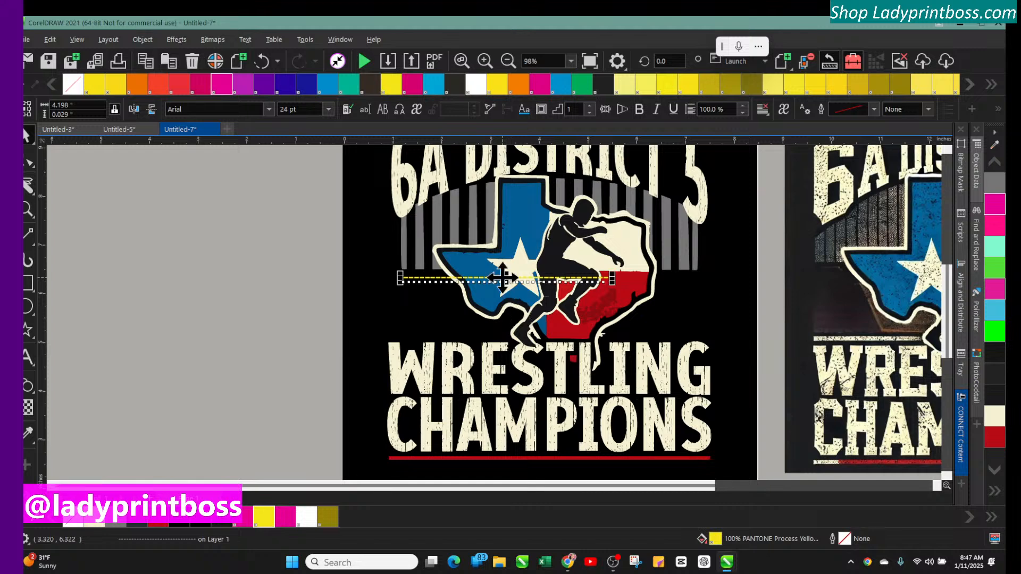
{"action": "left_click_drag", "start_coordinate": [612, 282], "coordinate": [696, 288]}
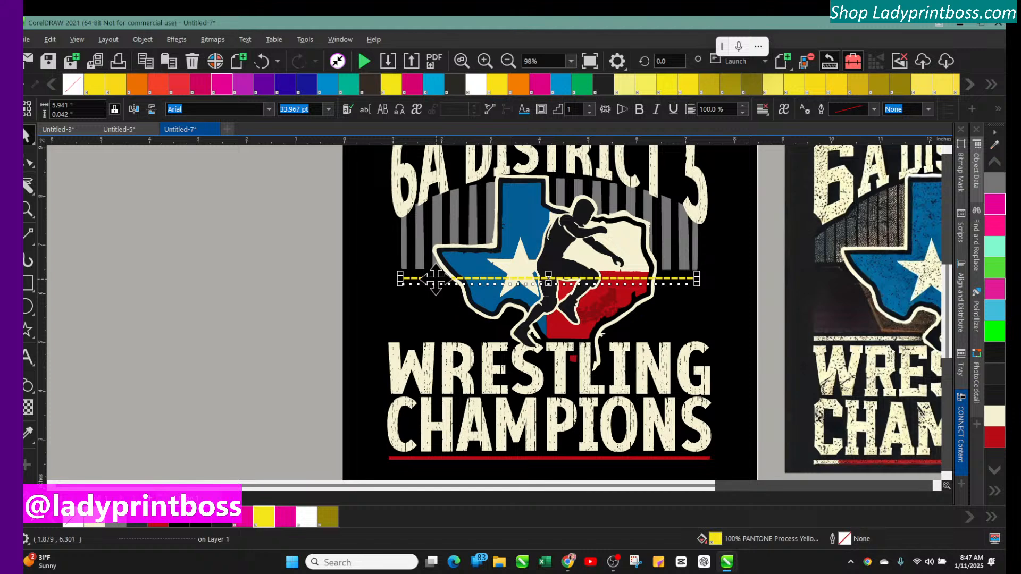
{"action": "left_click_drag", "start_coordinate": [435, 278], "coordinate": [88, 248]}
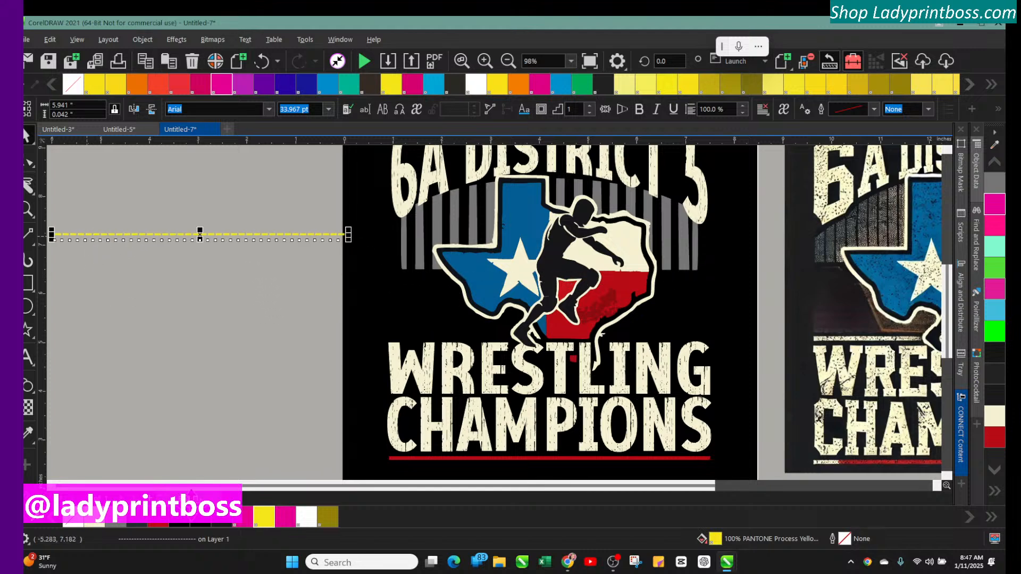
{"action": "left_click", "coordinate": [52, 486]}
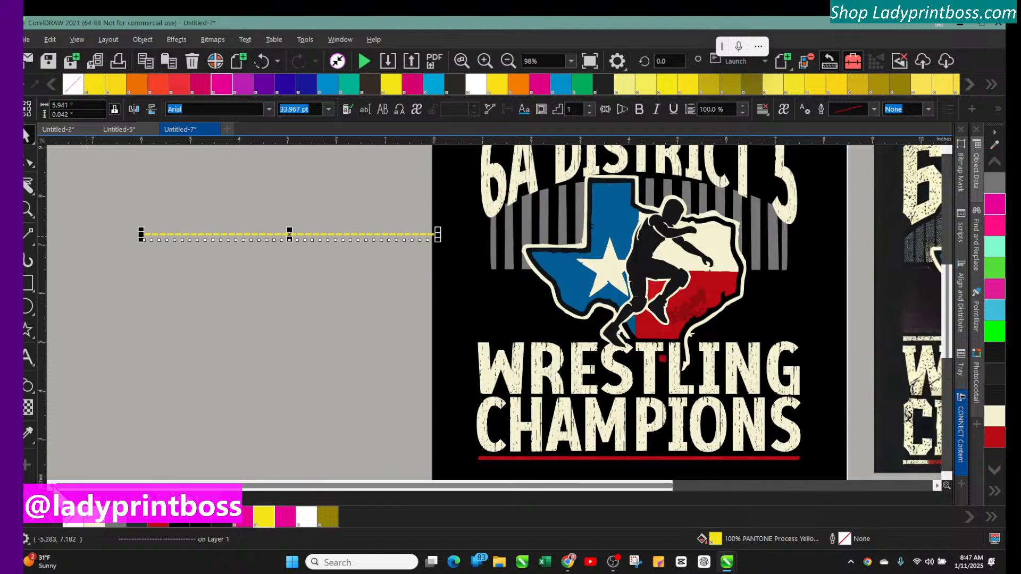
{"action": "left_click", "coordinate": [52, 486]}
{"action": "left_click_drag", "start_coordinate": [353, 235], "coordinate": [342, 232]}
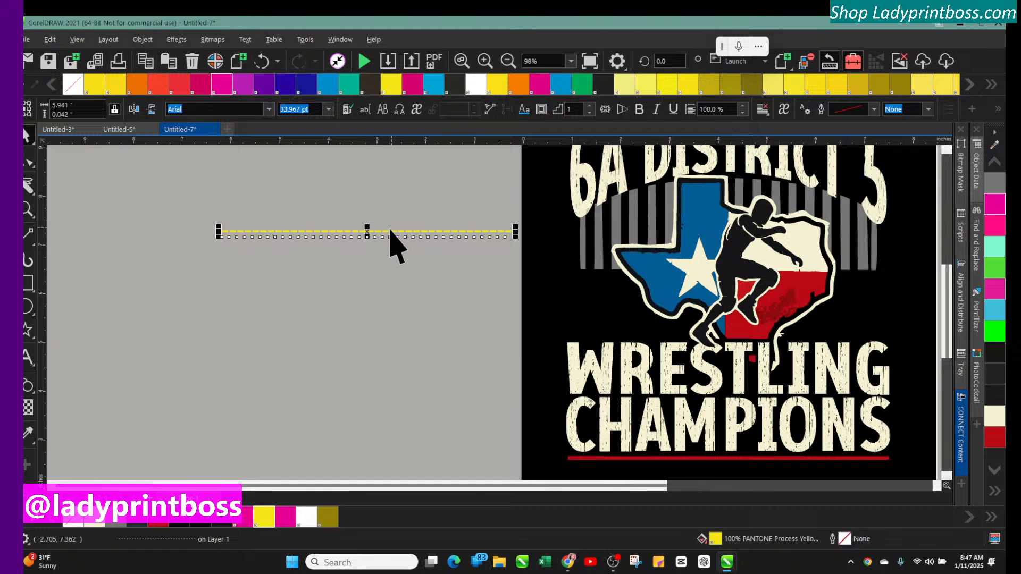
{"action": "left_click_drag", "start_coordinate": [367, 235], "coordinate": [367, 274]}
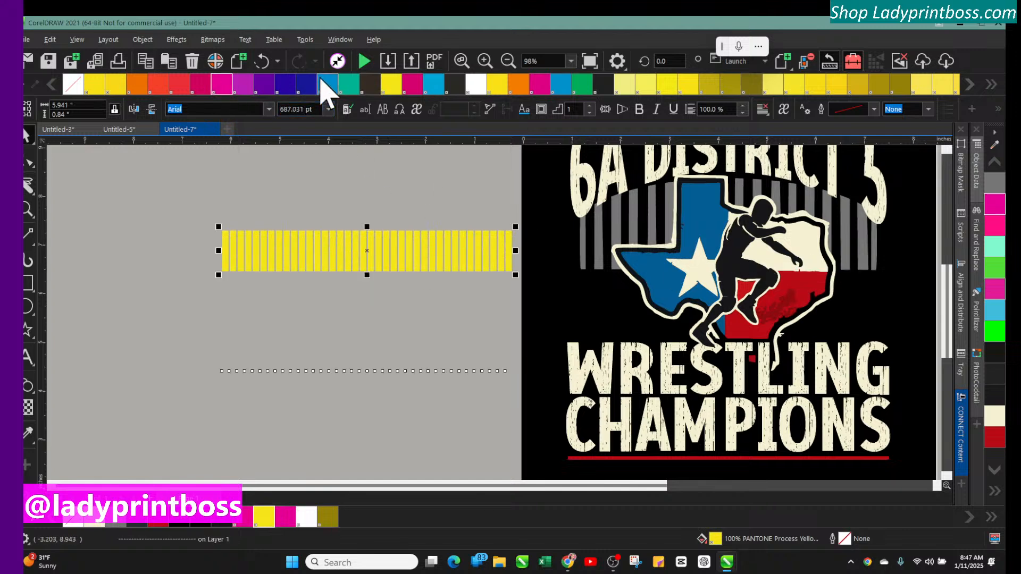
{"action": "left_click", "coordinate": [261, 61]}
{"action": "left_click_drag", "start_coordinate": [463, 485], "coordinate": [524, 485]}
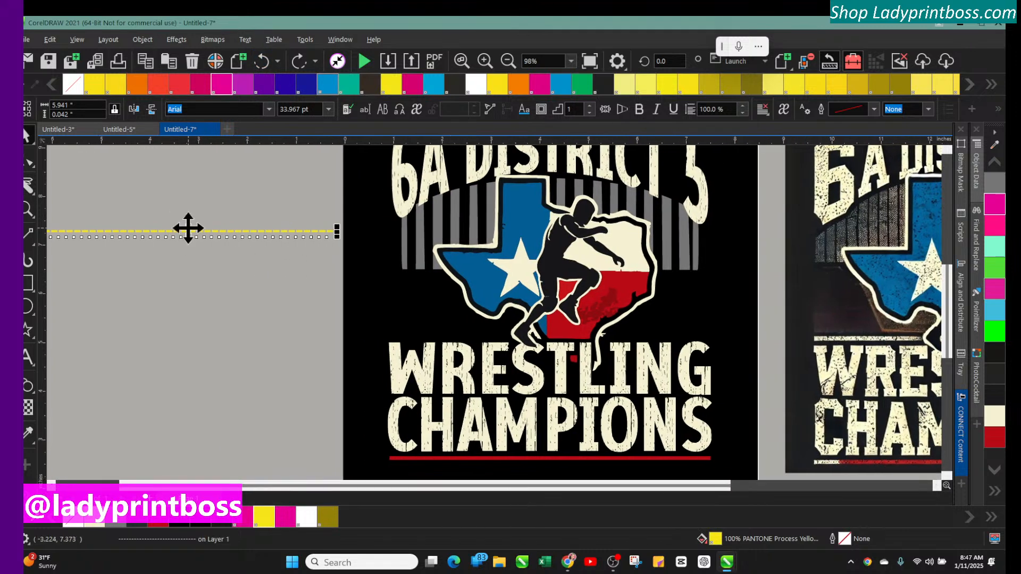
{"action": "left_click_drag", "start_coordinate": [191, 234], "coordinate": [551, 284]}
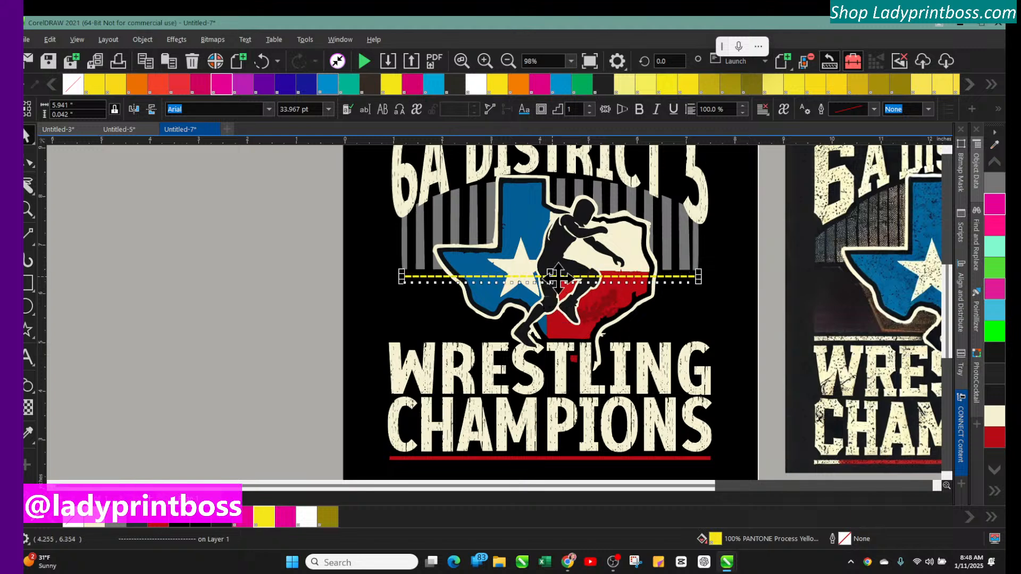
{"action": "left_click_drag", "start_coordinate": [702, 281], "coordinate": [706, 282]}
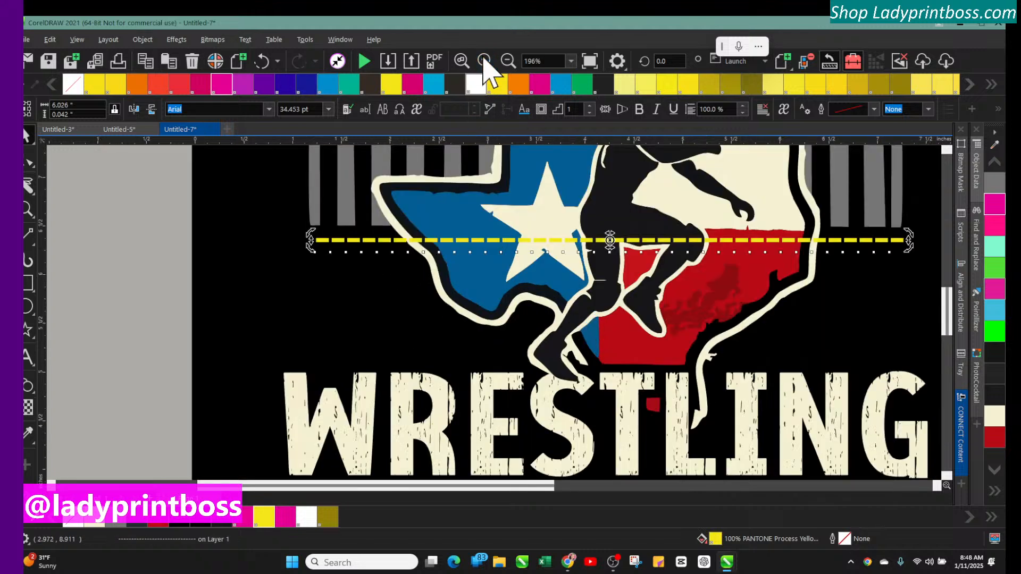
Zoom in and fine-tune the yellow line's position and width across the Texas shape
{"action": "left_click", "coordinate": [484, 60]}
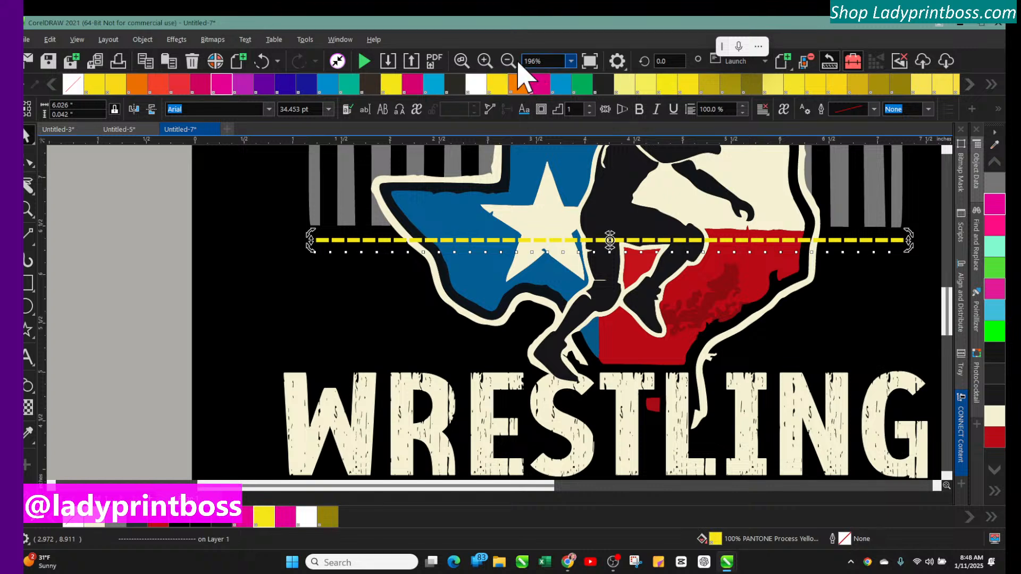
{"action": "left_click", "coordinate": [130, 242]}
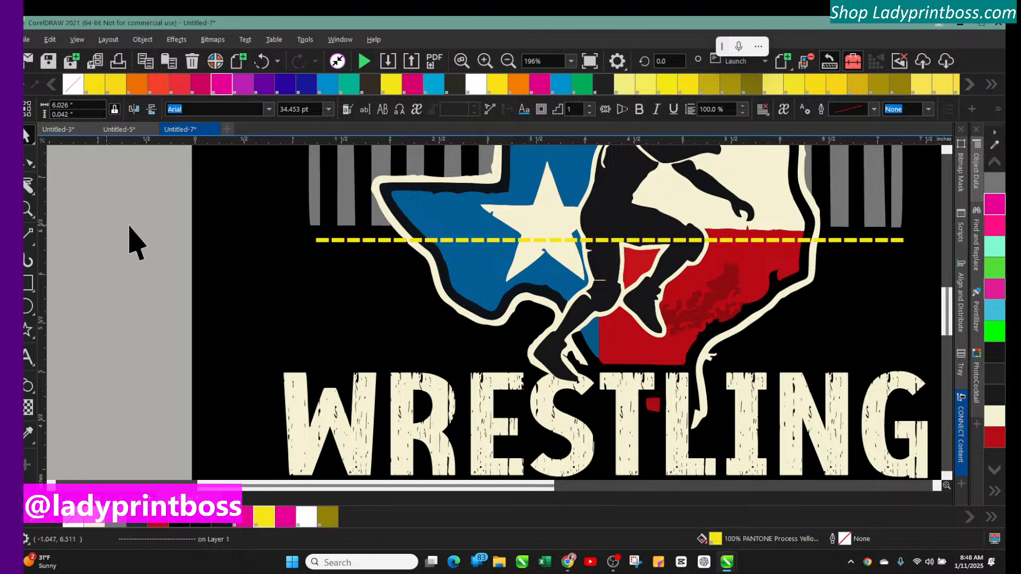
{"action": "left_click", "coordinate": [331, 248]}
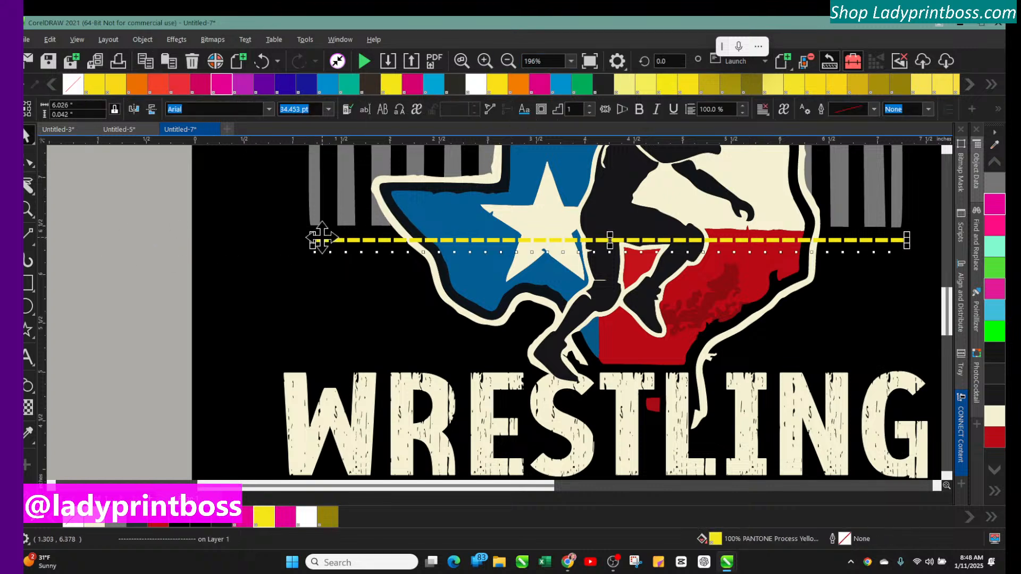
{"action": "left_click_drag", "start_coordinate": [322, 236], "coordinate": [321, 234]}
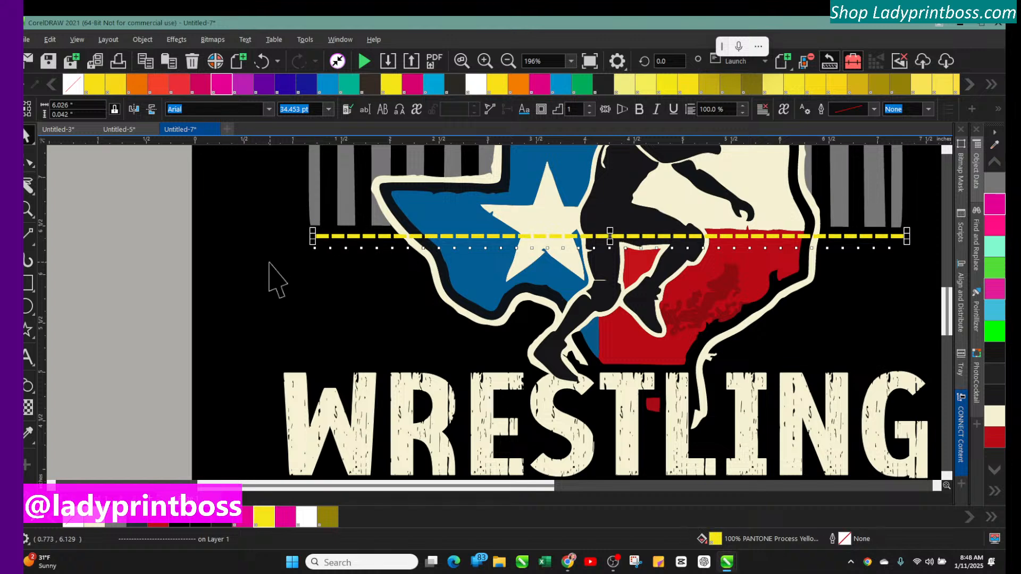
{"action": "left_click", "coordinate": [315, 251]}
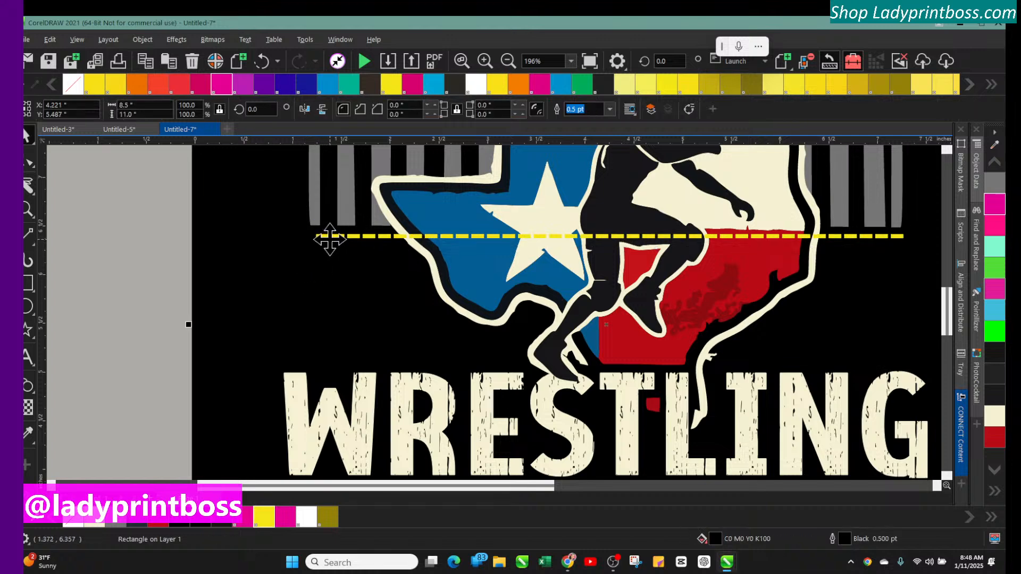
{"action": "left_click", "coordinate": [328, 237]}
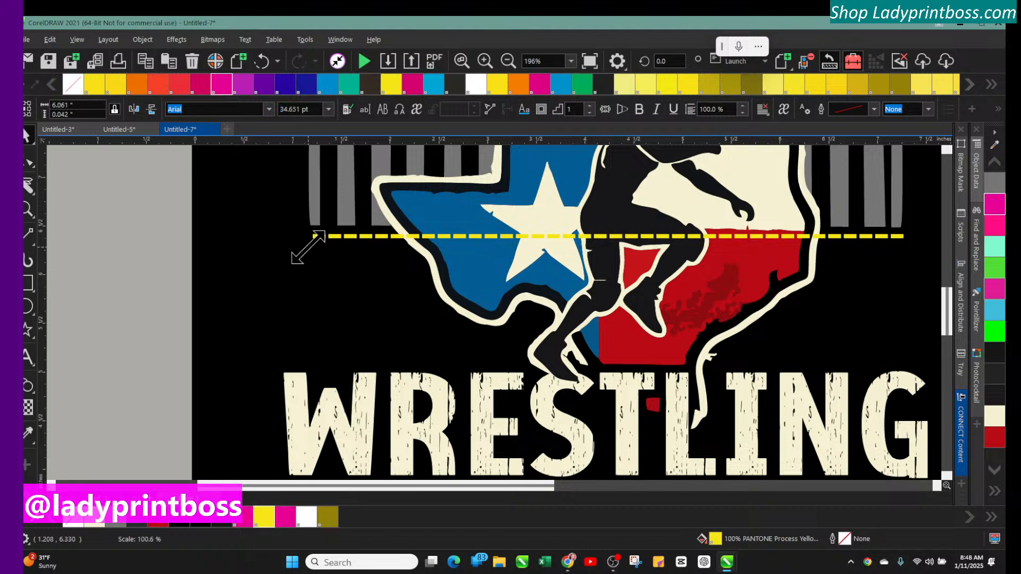
{"action": "left_click", "coordinate": [118, 246]}
Duplicate the yellow line and move the copy down just above the WRESTLING lettering
{"action": "left_click", "coordinate": [379, 238]}
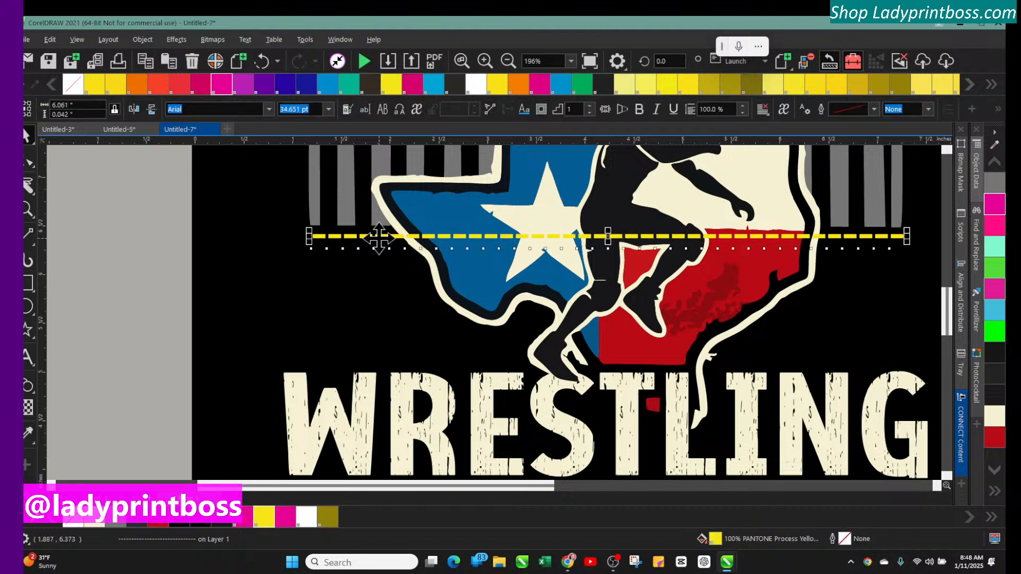
{"action": "key", "text": "ctrl+d"}
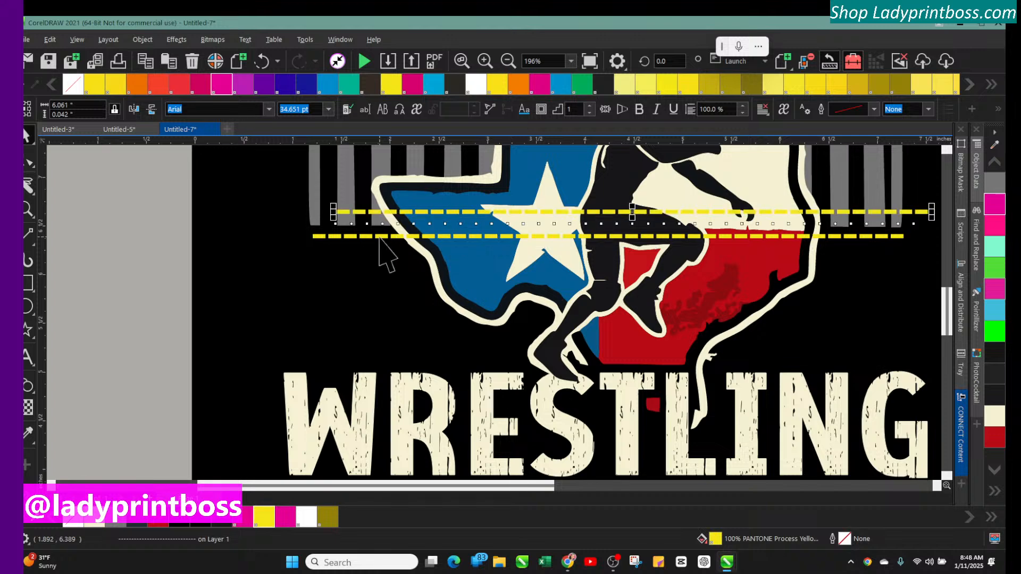
{"action": "left_click_drag", "start_coordinate": [630, 210], "coordinate": [605, 347]}
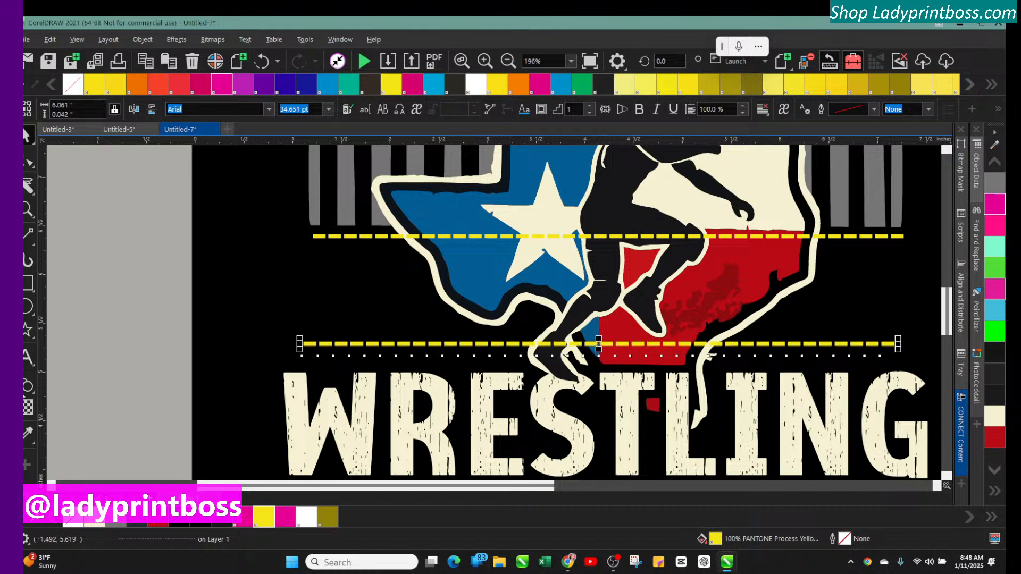
Blend the two yellow lines and set the blend to 4 steps
{"action": "left_click", "coordinate": [29, 393]}
{"action": "left_click", "coordinate": [32, 392]}
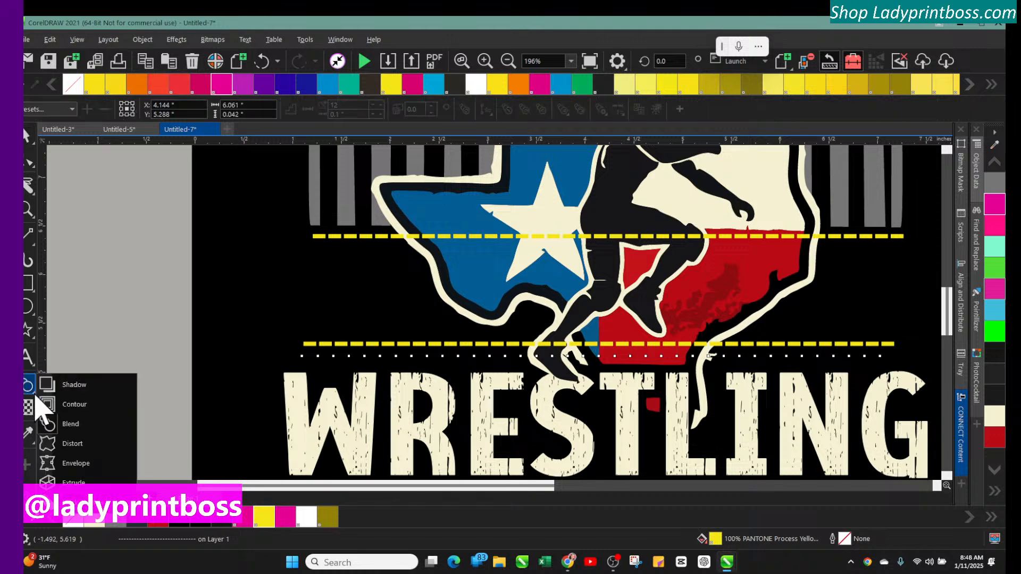
{"action": "left_click", "coordinate": [58, 428]}
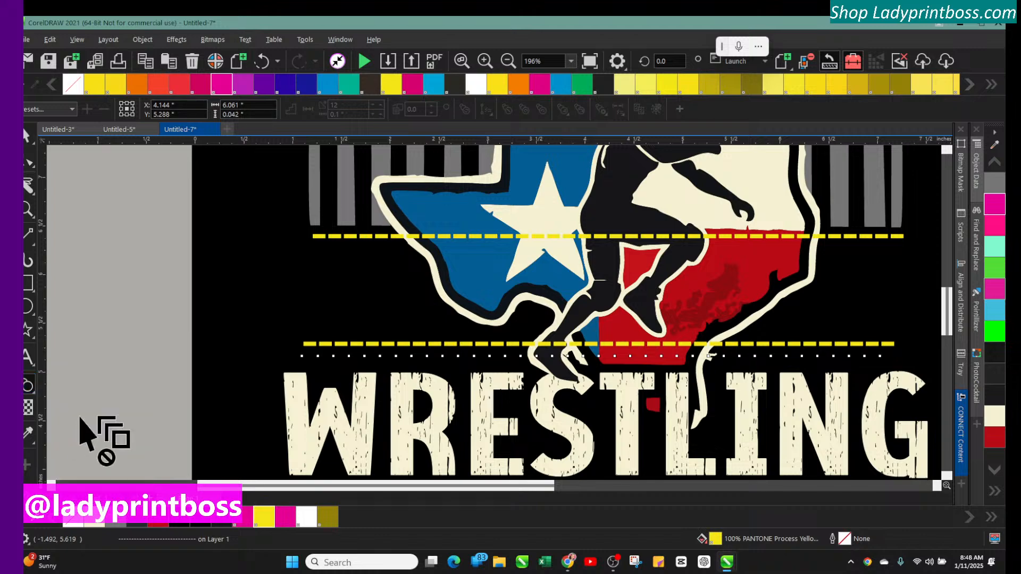
{"action": "left_click_drag", "start_coordinate": [338, 345], "coordinate": [350, 242]}
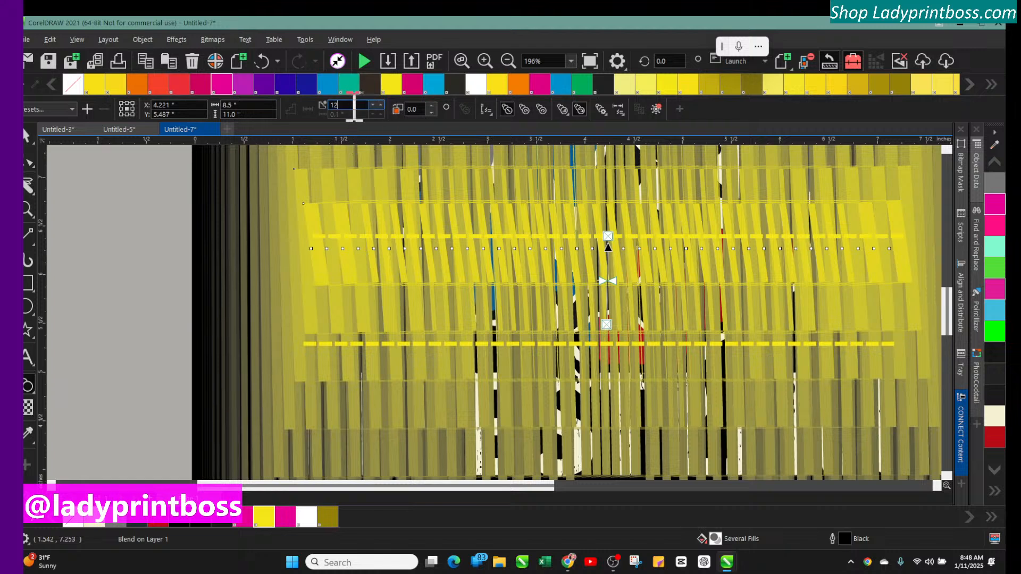
{"action": "double_click", "coordinate": [354, 107]}
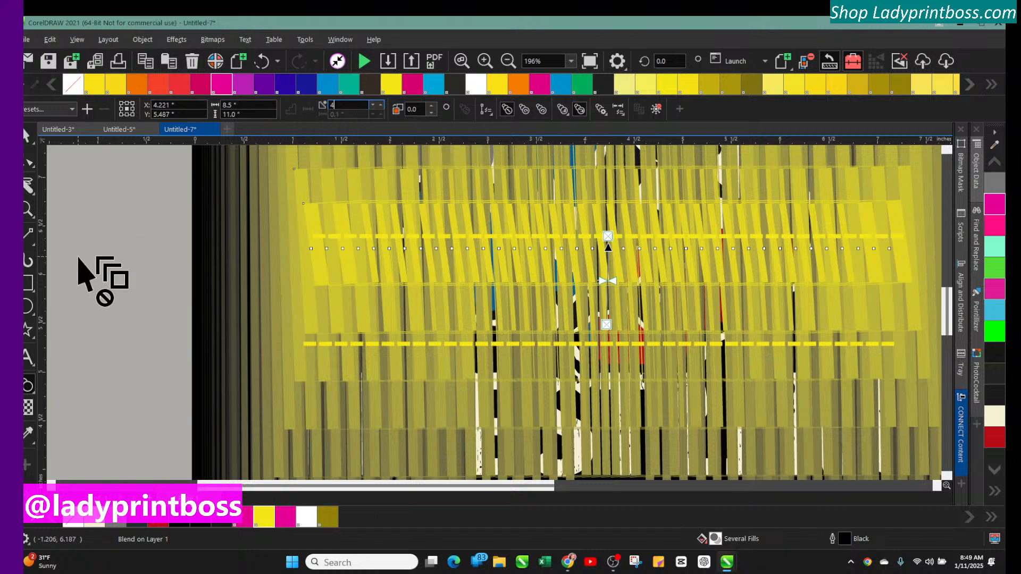
{"action": "key", "text": "Return"}
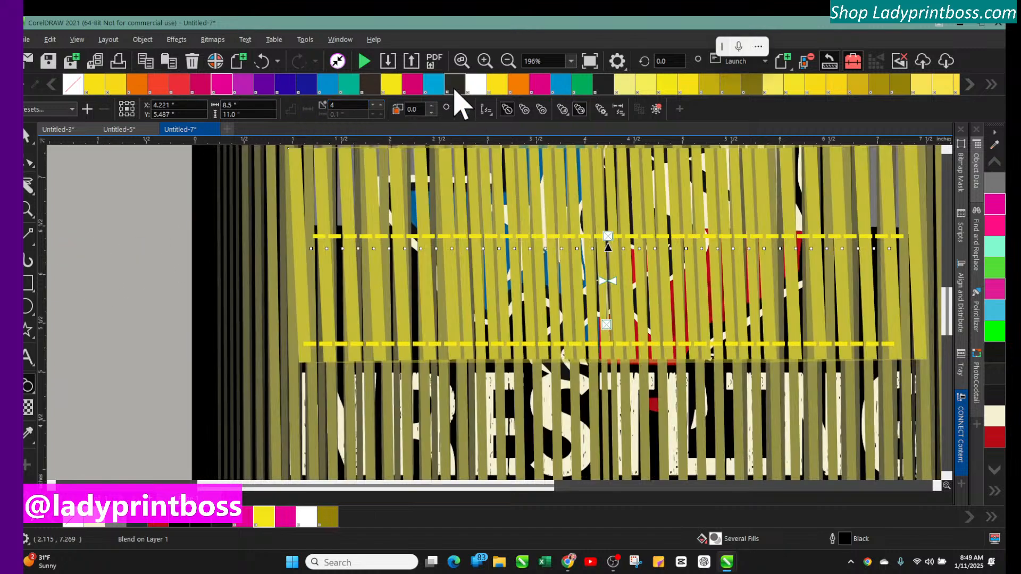
Undo the blend and blend the upper yellow line into the lower one again
{"action": "left_click", "coordinate": [265, 62]}
{"action": "left_click", "coordinate": [268, 64]}
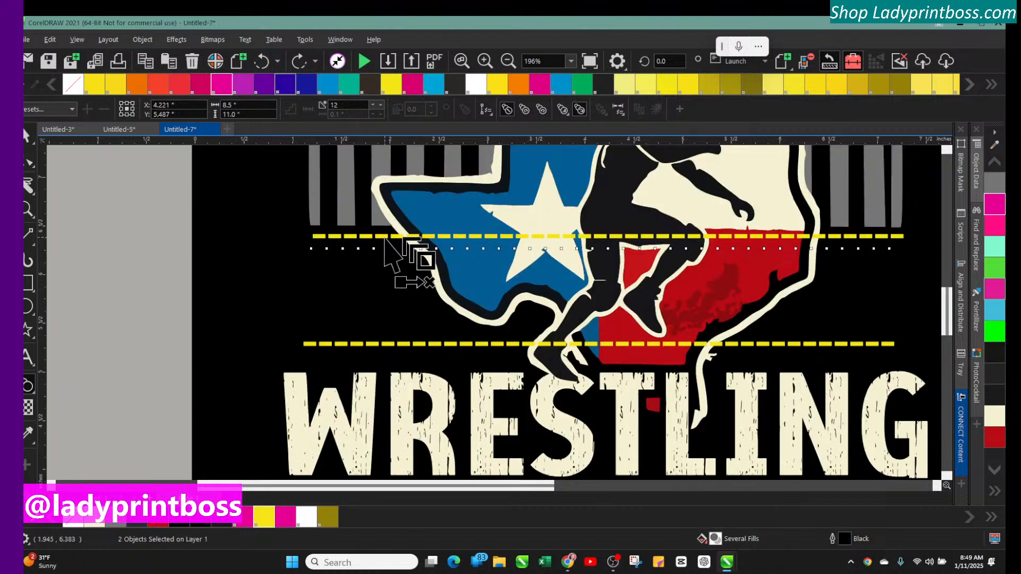
{"action": "left_click_drag", "start_coordinate": [385, 237], "coordinate": [384, 253]}
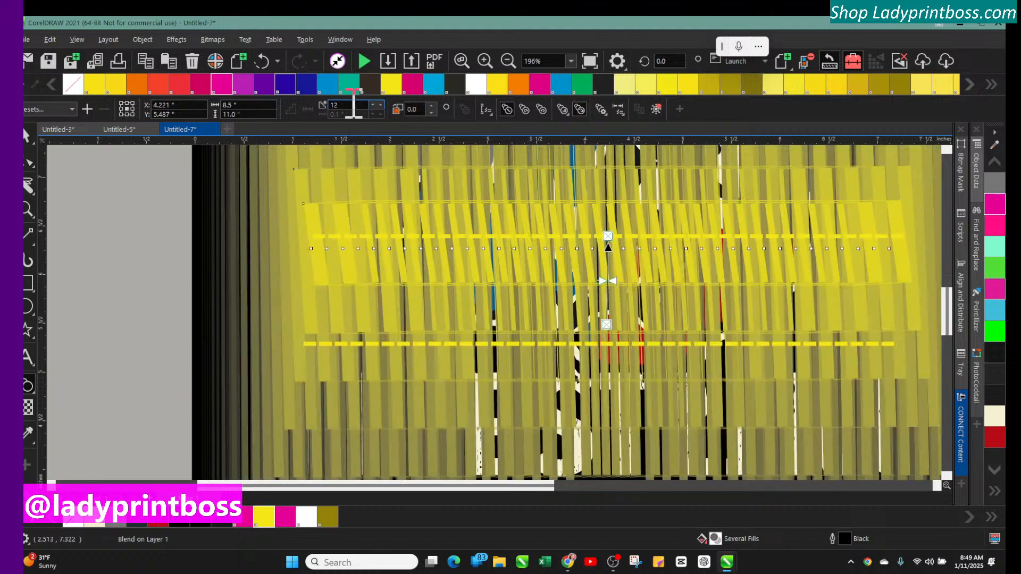
Undo the blend and move both yellow dashed lines off the design onto the pasteboard
{"action": "left_click", "coordinate": [260, 60]}
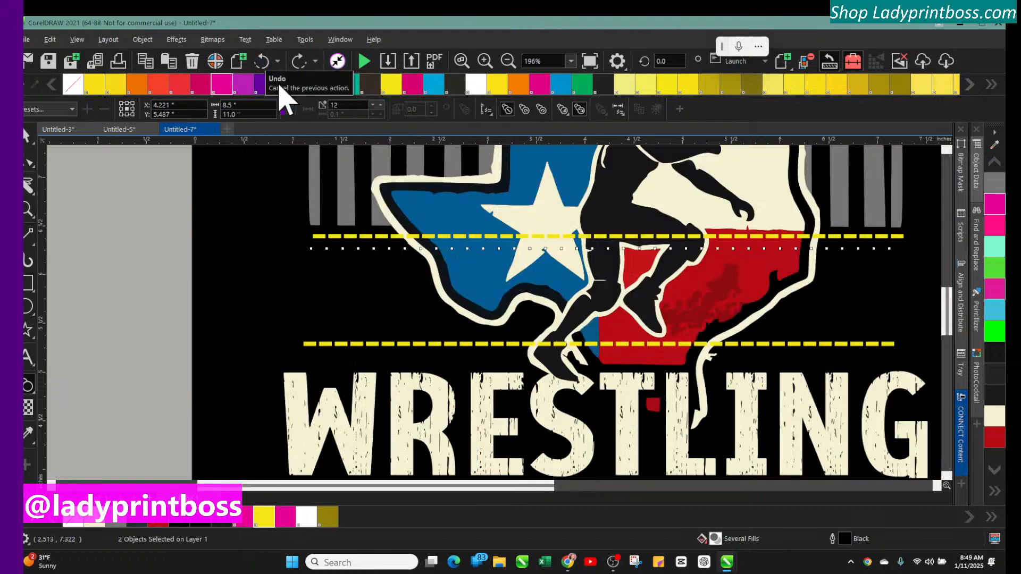
{"action": "left_click", "coordinate": [31, 141]}
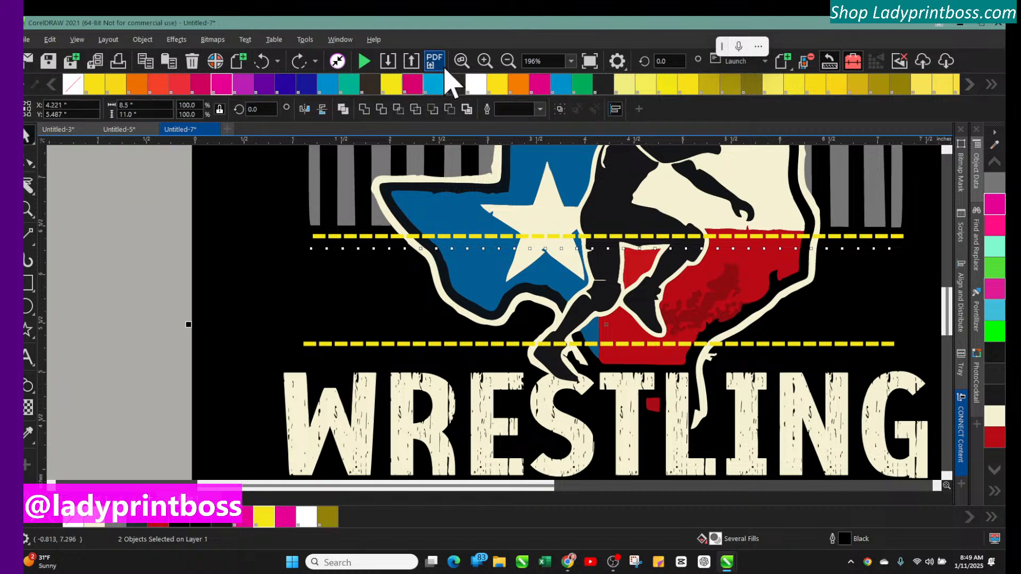
{"action": "left_click_drag", "start_coordinate": [441, 490], "coordinate": [348, 493]}
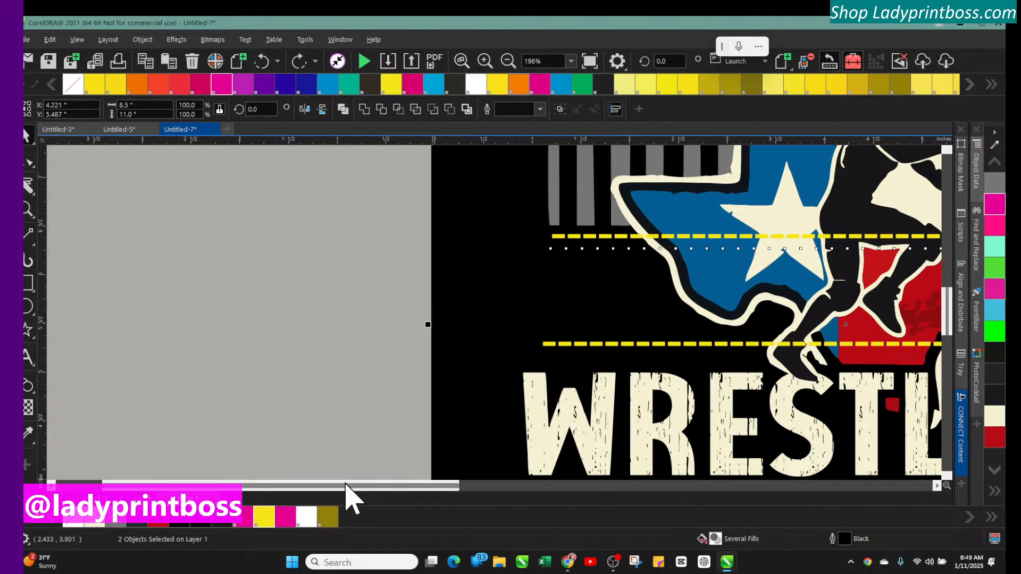
{"action": "left_click", "coordinate": [599, 235]}
{"action": "left_click_drag", "start_coordinate": [597, 232], "coordinate": [96, 246]}
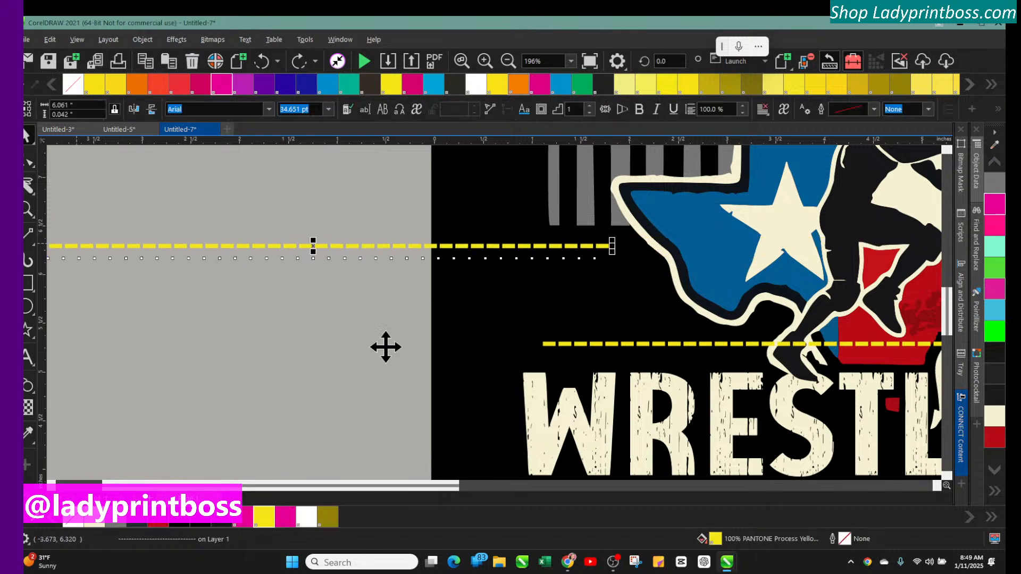
{"action": "left_click", "coordinate": [582, 346]}
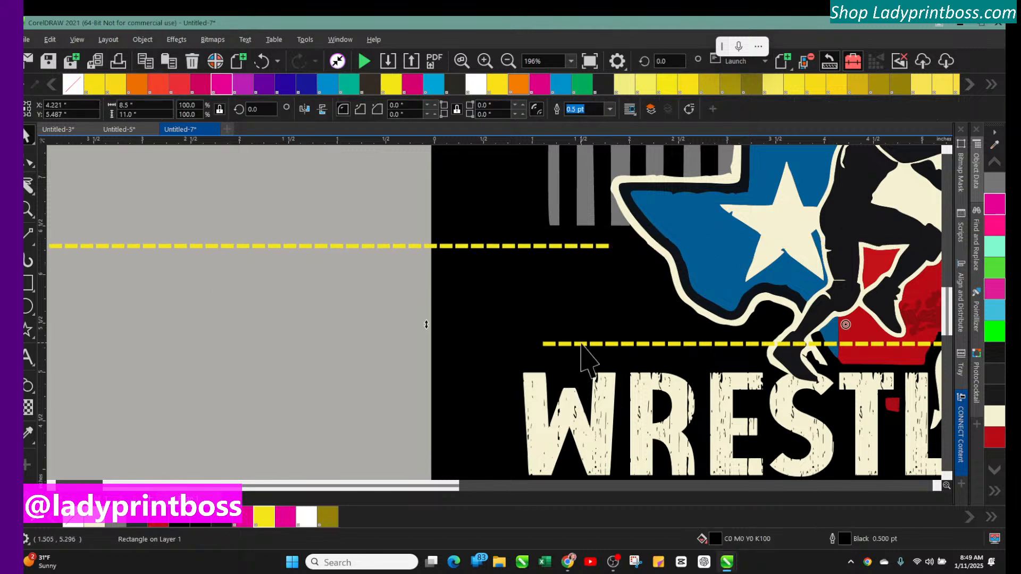
{"action": "left_click_drag", "start_coordinate": [582, 346], "coordinate": [69, 345]}
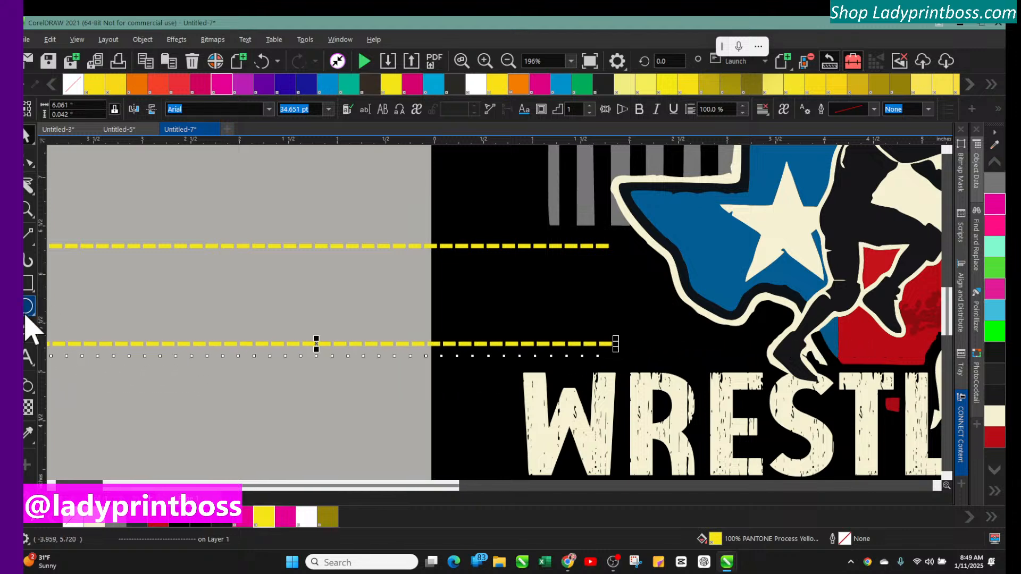
Blend the upper yellow line into the lower one with the Blend tool and set the blend to 5 steps
{"action": "left_click", "coordinate": [29, 385]}
{"action": "left_click", "coordinate": [152, 250]}
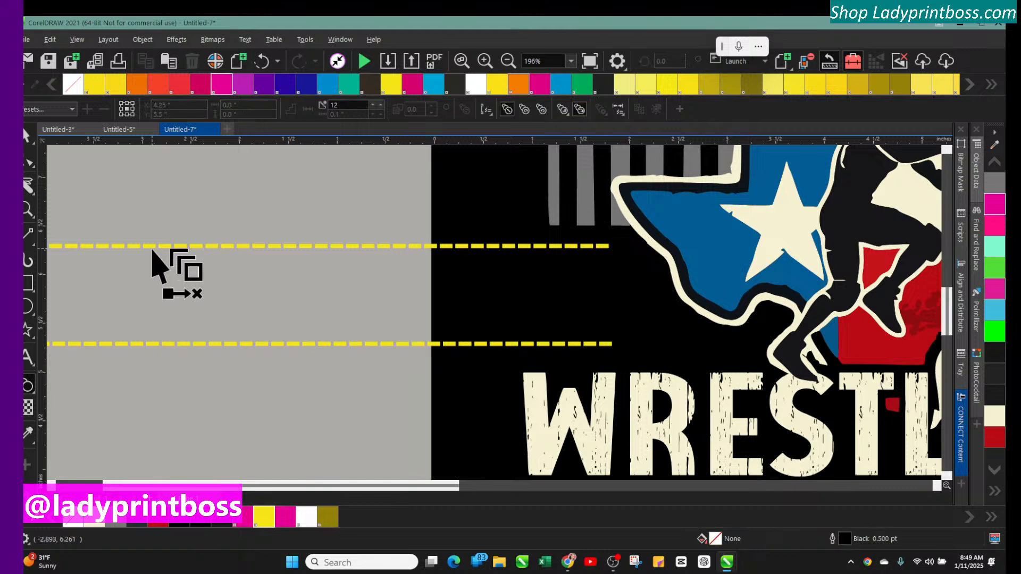
{"action": "left_click_drag", "start_coordinate": [152, 250], "coordinate": [311, 341]}
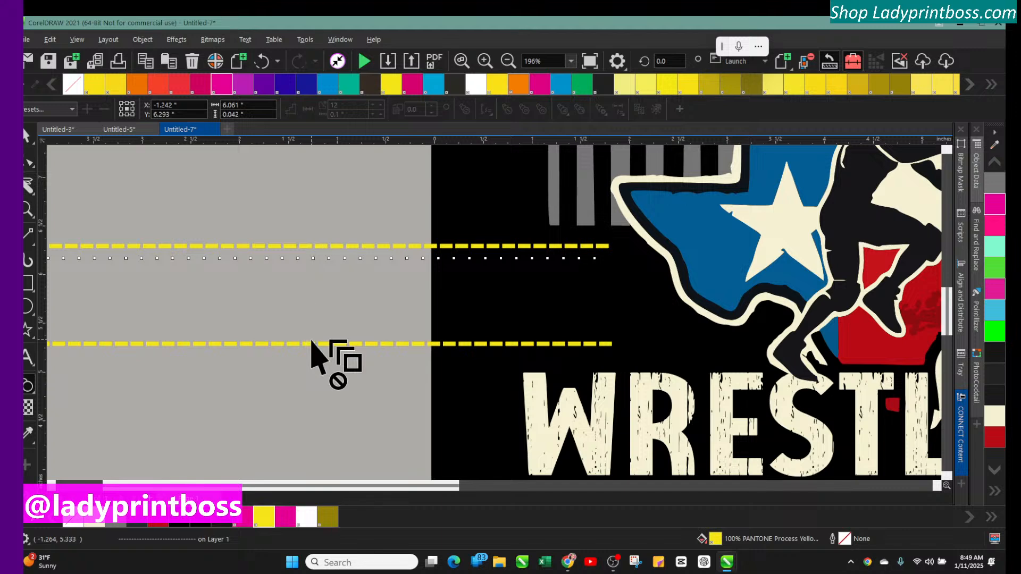
{"action": "left_click", "coordinate": [312, 343]}
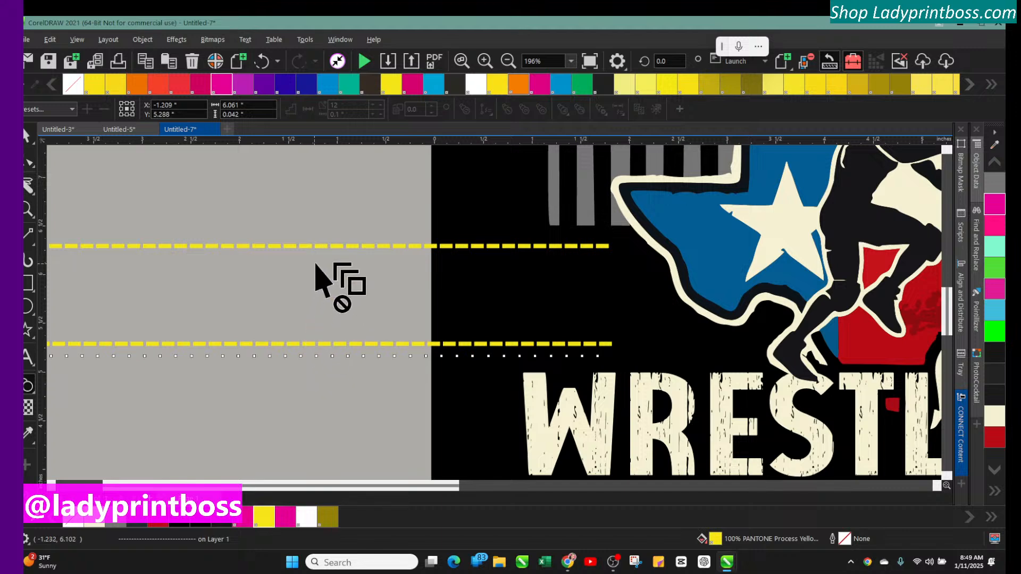
{"action": "left_click", "coordinate": [34, 394]}
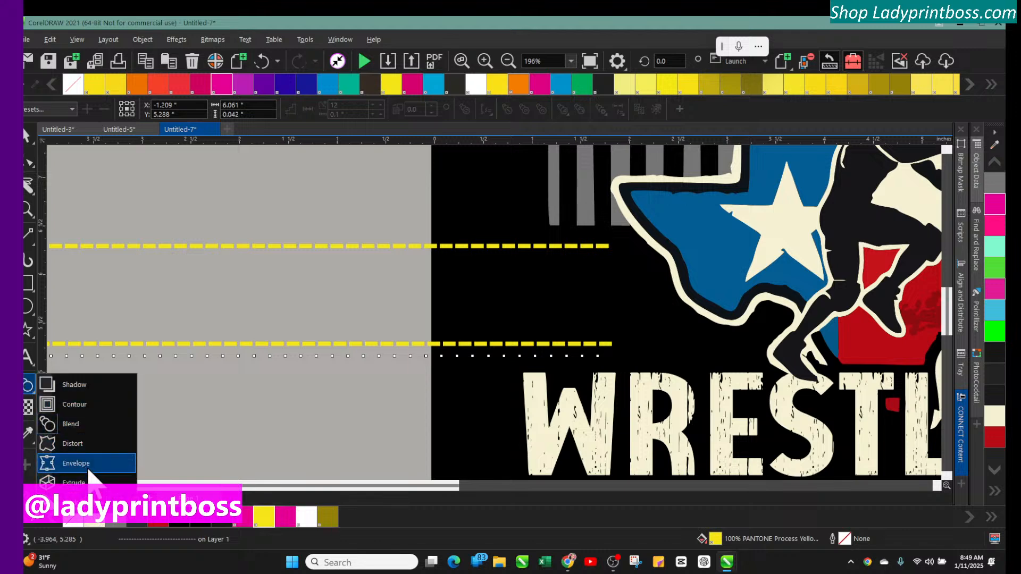
{"action": "left_click", "coordinate": [75, 423]}
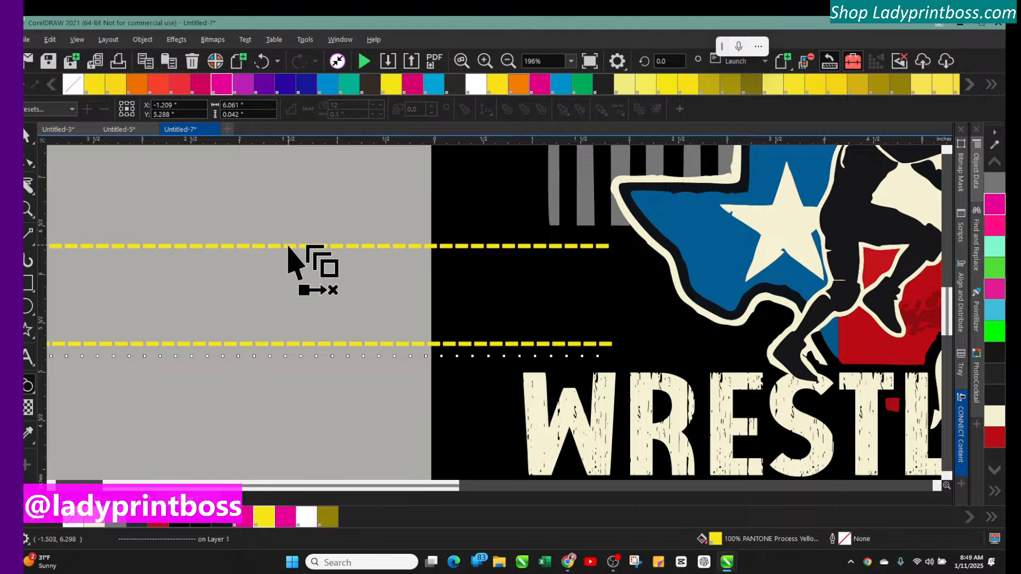
{"action": "left_click_drag", "start_coordinate": [288, 246], "coordinate": [310, 345]}
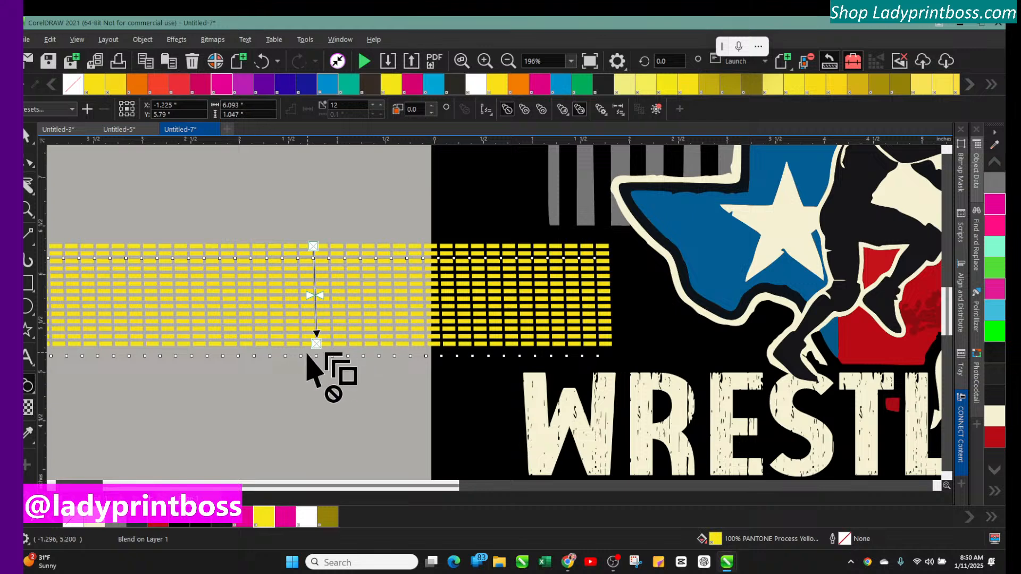
{"action": "mouse_move", "coordinate": [318, 346]}
{"action": "left_mouse_down"}
{"action": "mouse_move", "coordinate": [313, 367]}
{"action": "mouse_move", "coordinate": [314, 348]}
{"action": "left_mouse_up"}
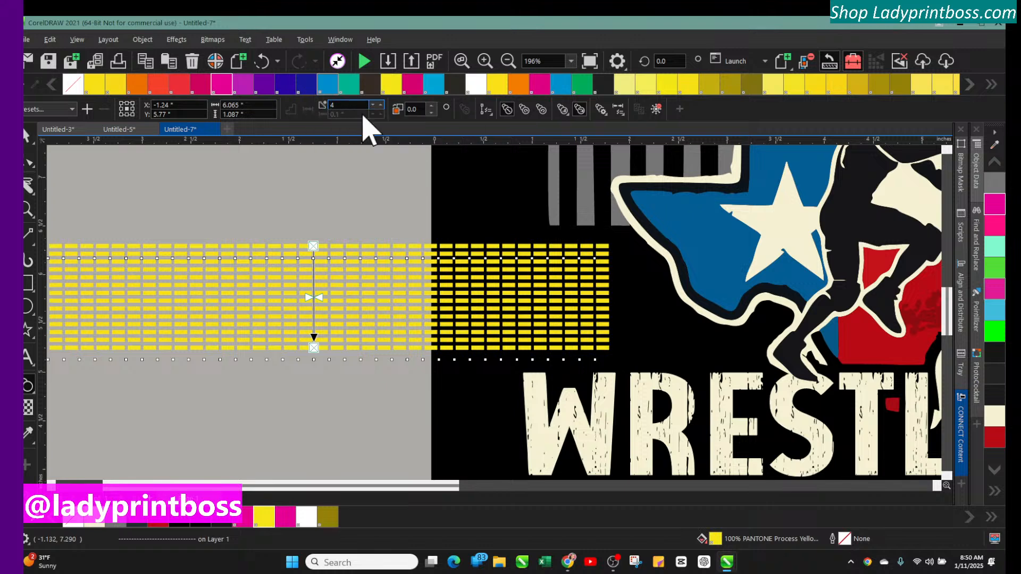
{"action": "left_click", "coordinate": [381, 104]}
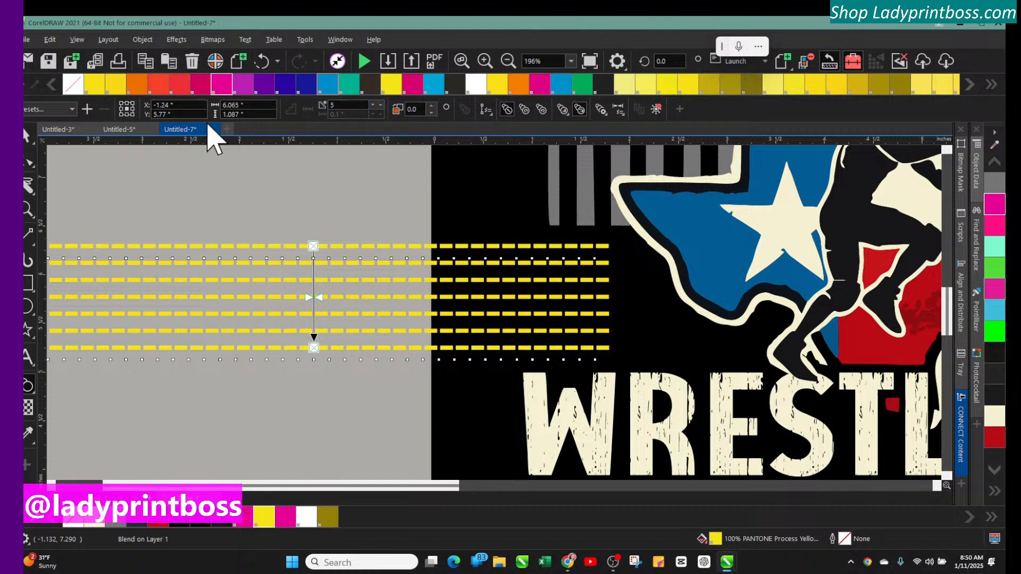
Move the blended lines back over the Texas shape just above the WRESTLING lettering
{"action": "left_click", "coordinate": [26, 139]}
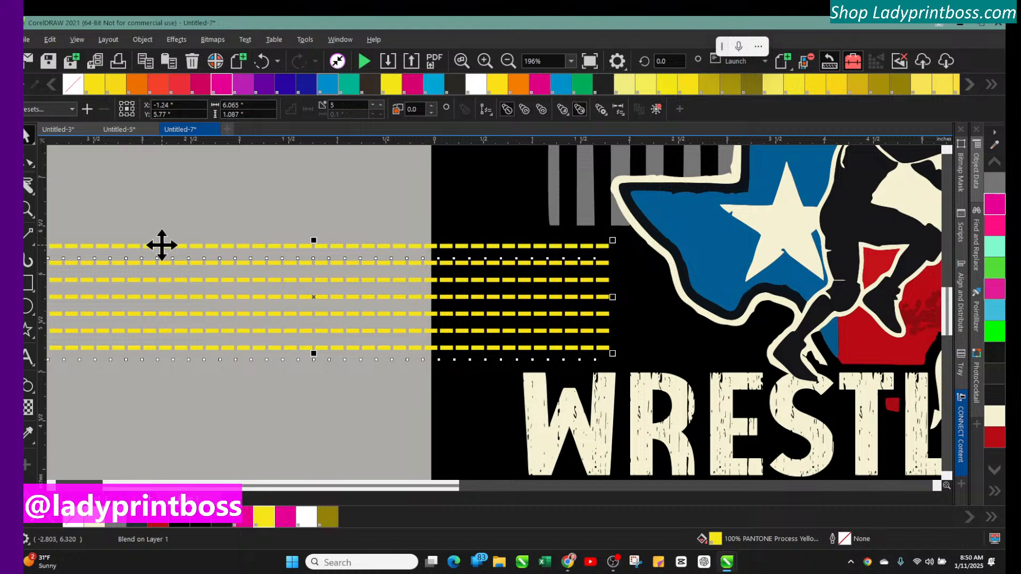
{"action": "left_click_drag", "start_coordinate": [151, 244], "coordinate": [677, 230]}
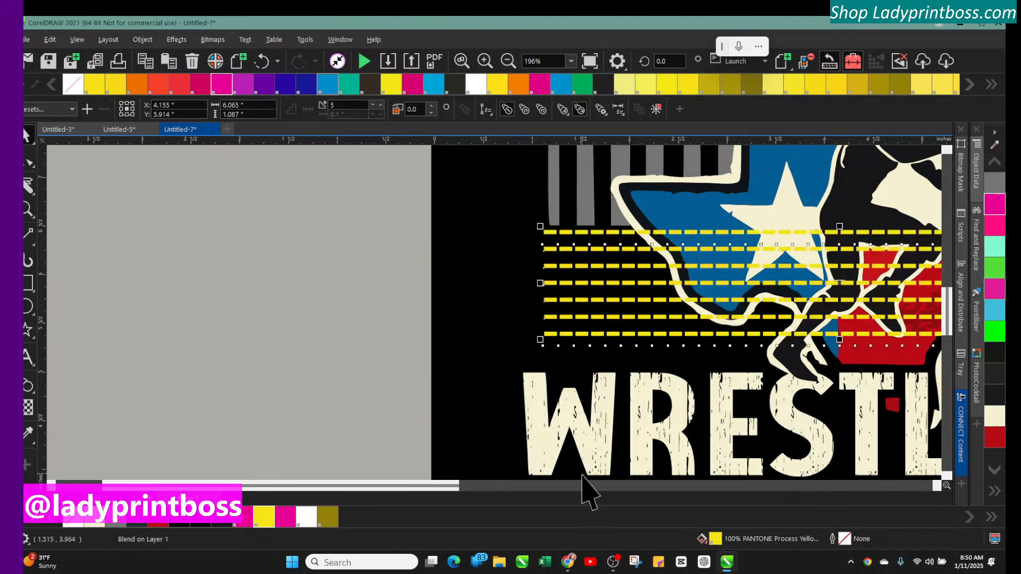
{"action": "left_click_drag", "start_coordinate": [425, 486], "coordinate": [563, 487]}
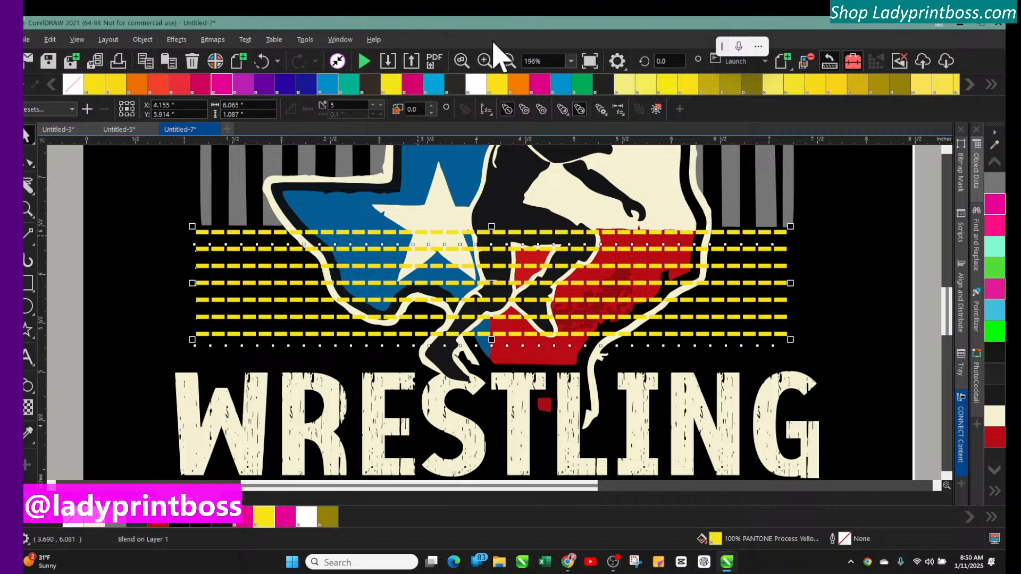
{"action": "left_click", "coordinate": [509, 63]}
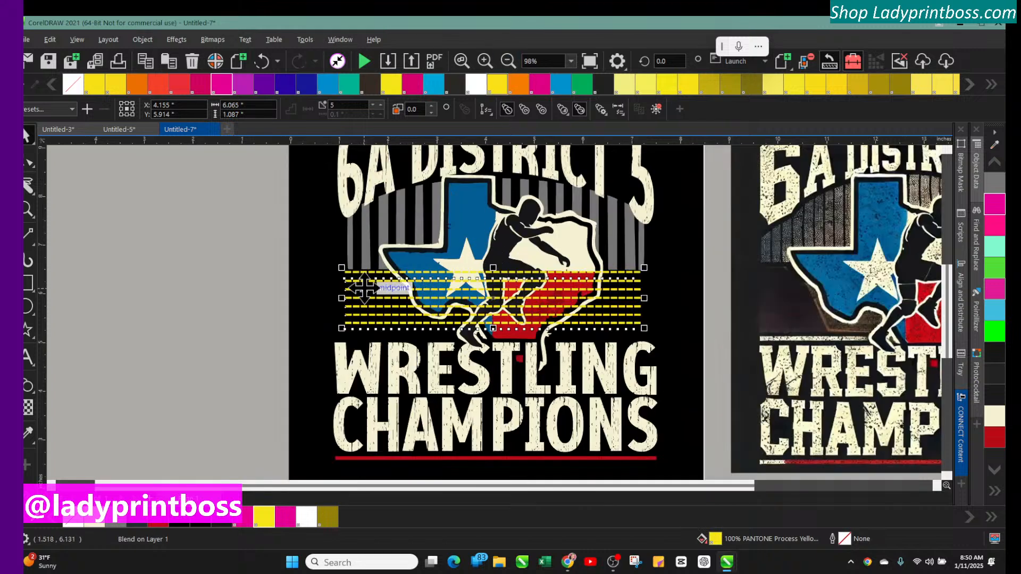
{"action": "left_click_drag", "start_coordinate": [373, 296], "coordinate": [373, 295]}
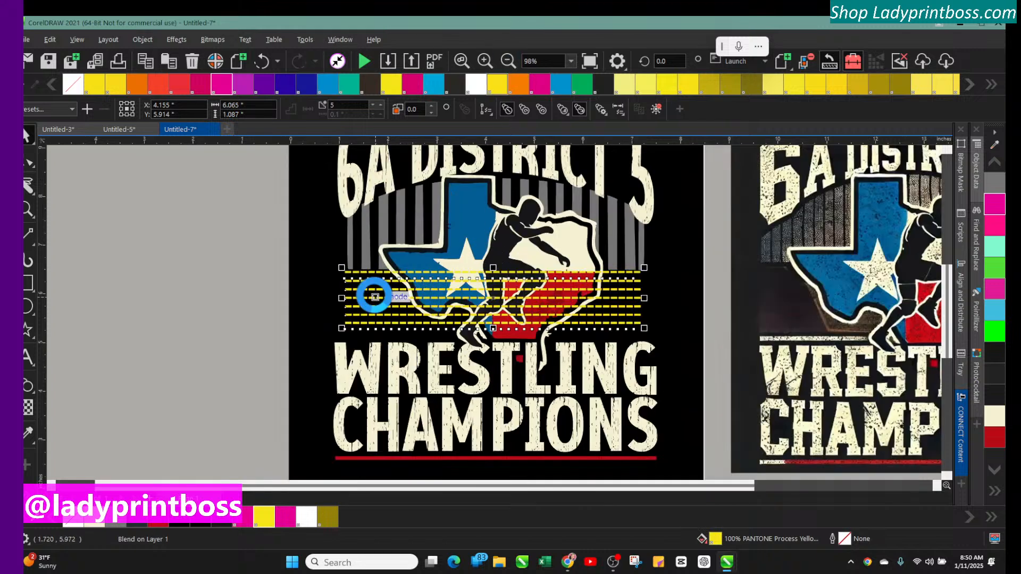
Duplicate the red line under CHAMPIONS and move the copy just above the WRESTLING lettering
{"action": "left_click", "coordinate": [406, 458]}
{"action": "key", "text": "ctrl+d"}
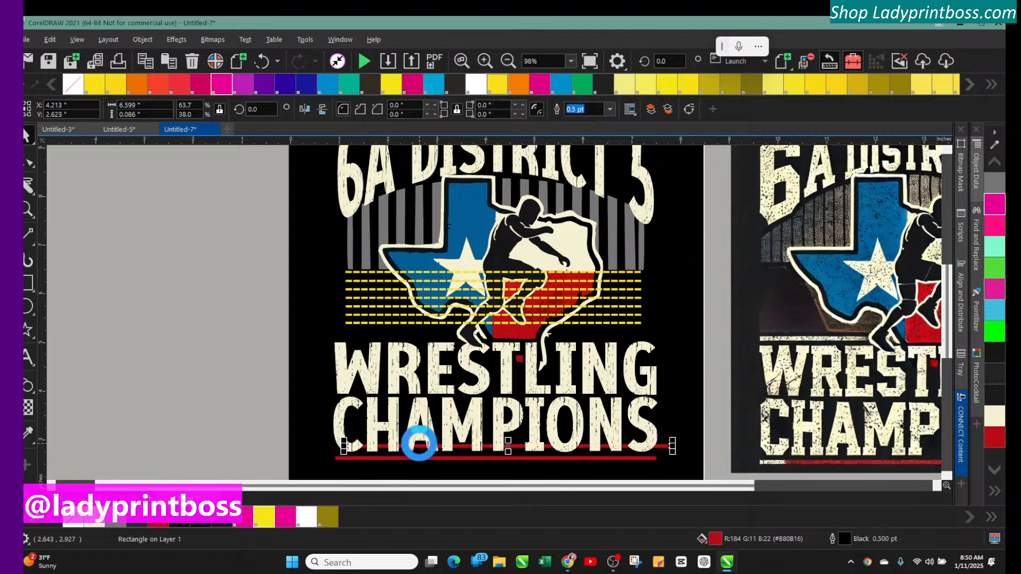
{"action": "left_click_drag", "start_coordinate": [509, 447], "coordinate": [489, 343]}
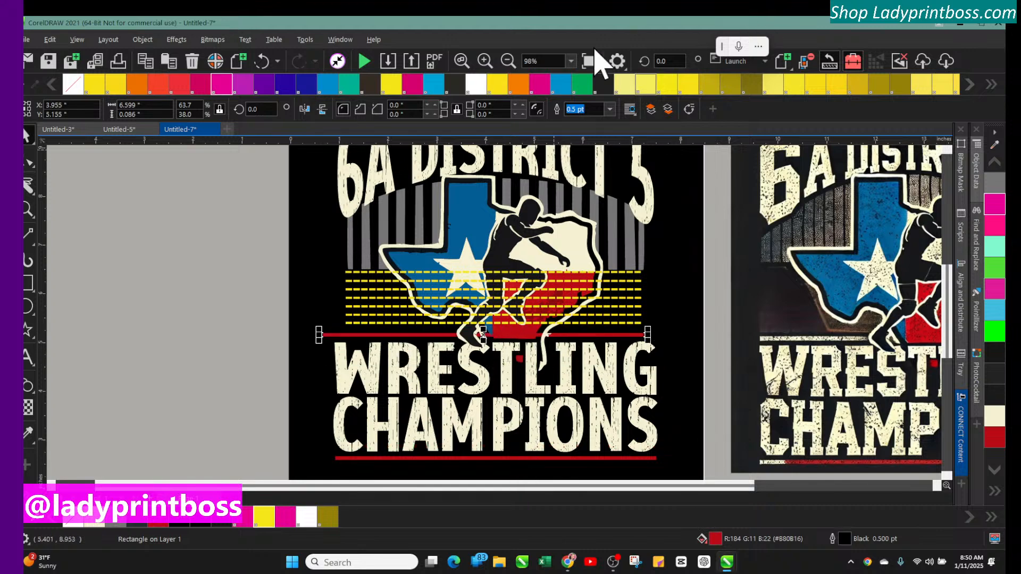
Shift the copied line horizontally to center it over WRESTLING and fill it with cream
{"action": "scroll", "coordinate": [741, 456], "scroll_direction": "down", "scroll_amount": 2}
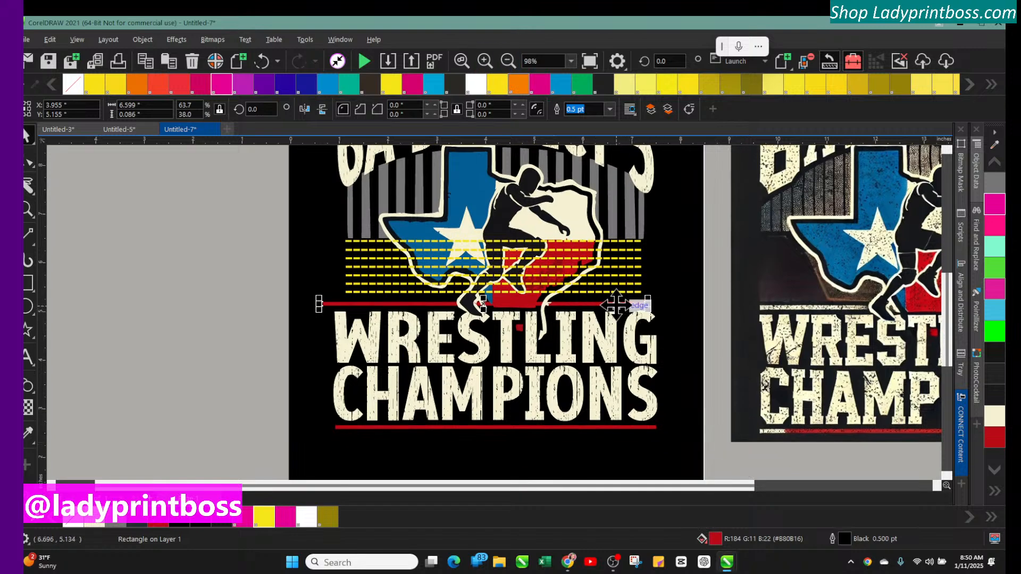
{"action": "left_click", "coordinate": [485, 61]}
{"action": "left_click_drag", "start_coordinate": [719, 294], "coordinate": [744, 296]}
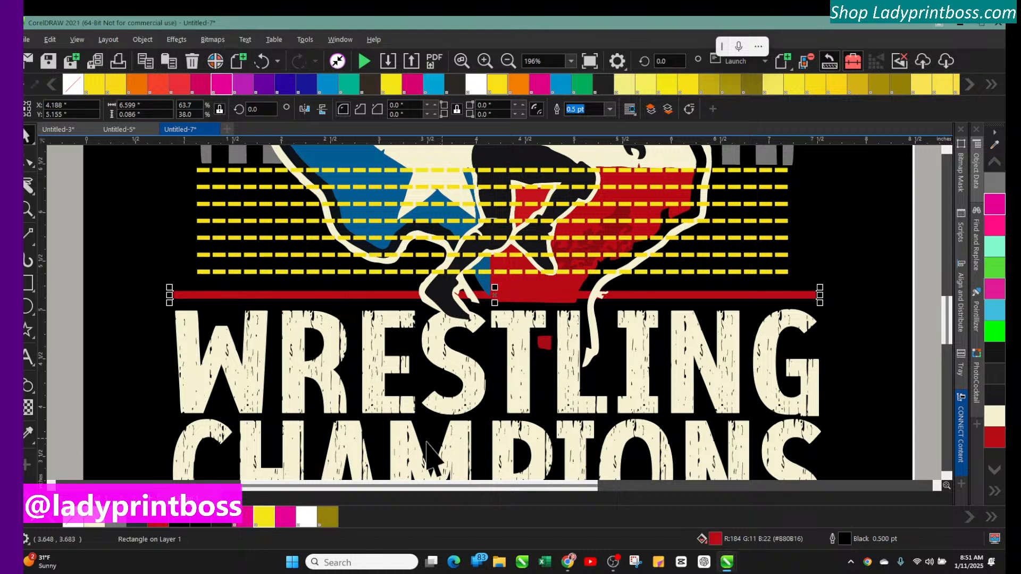
{"action": "left_click", "coordinate": [94, 523]}
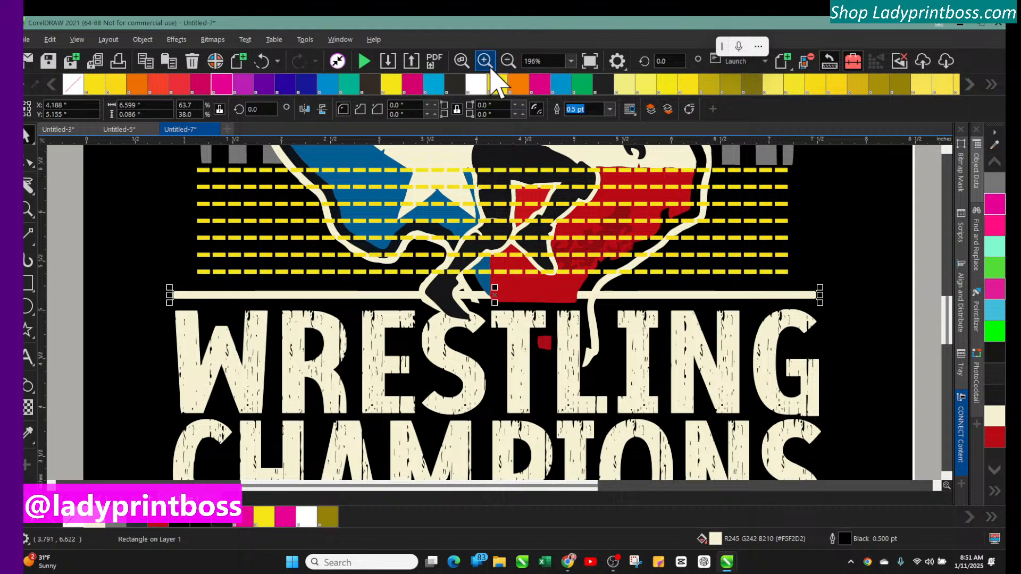
Select the blended lines and set both their fill and outline to PANTONE 112 C
{"action": "left_click", "coordinate": [509, 62]}
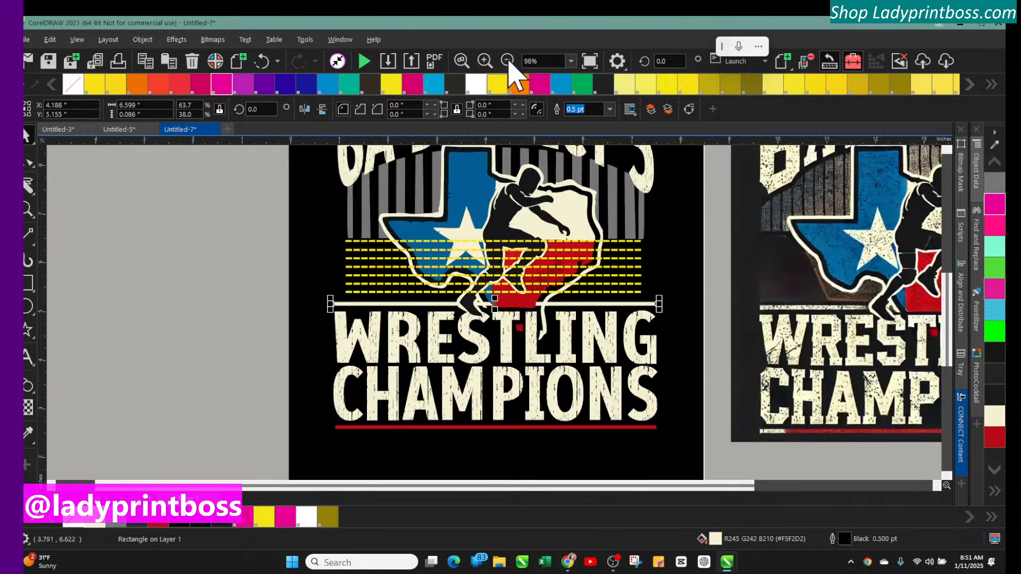
{"action": "left_click", "coordinate": [226, 224]}
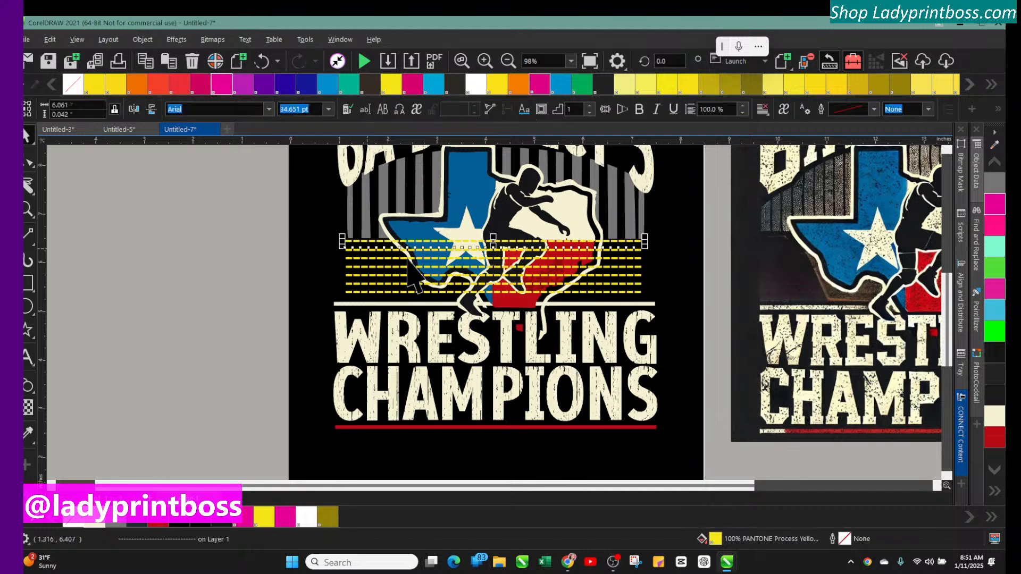
{"action": "left_click", "coordinate": [414, 265]}
{"action": "left_click", "coordinate": [366, 250]}
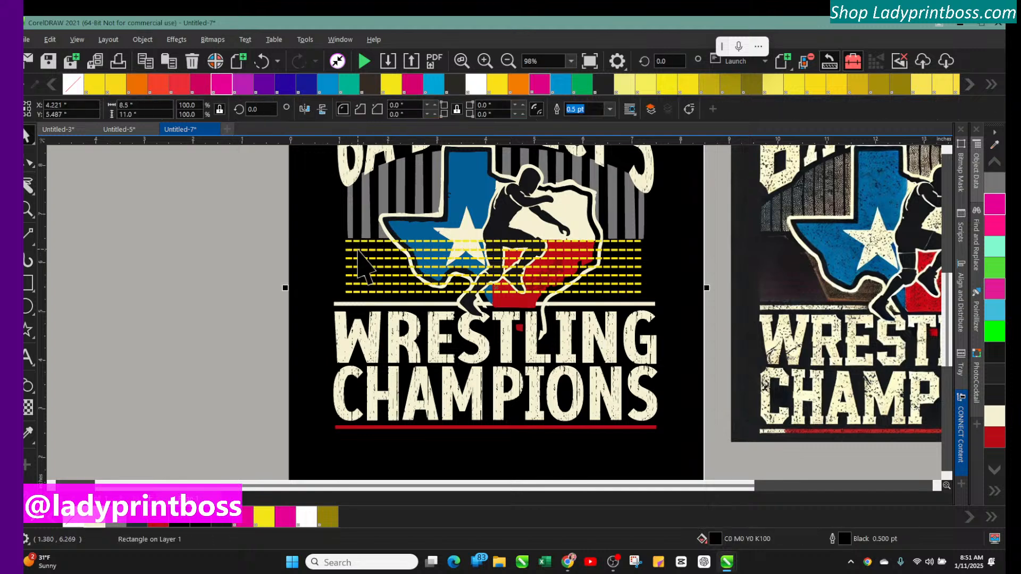
{"action": "left_click", "coordinate": [357, 250]}
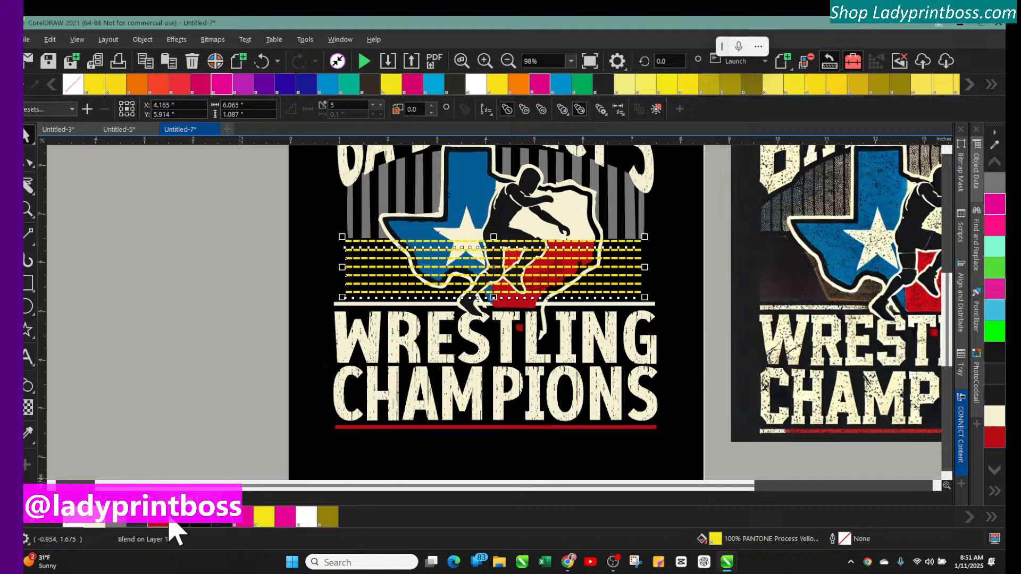
{"action": "left_click", "coordinate": [325, 518]}
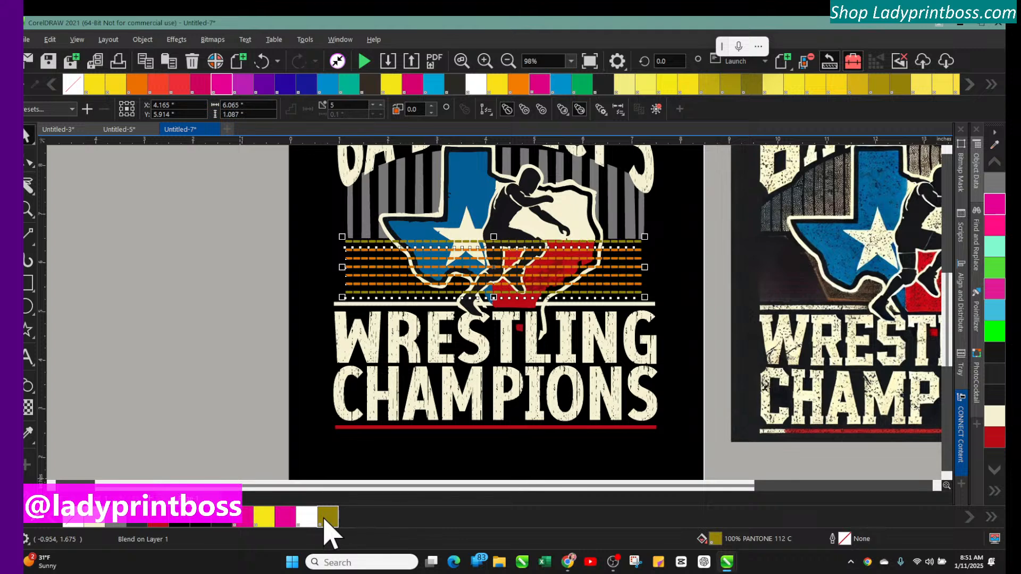
{"action": "right_click", "coordinate": [325, 518]}
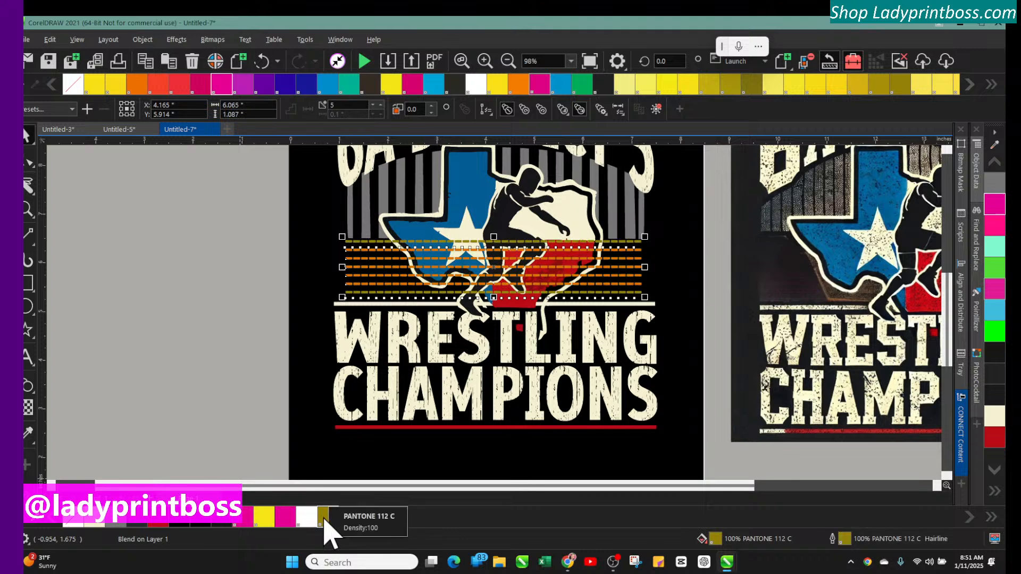
Reposition the blend over the emblem and increase its steps to 7
{"action": "left_click", "coordinate": [493, 265]}
{"action": "left_click_drag", "start_coordinate": [493, 264], "coordinate": [152, 246]}
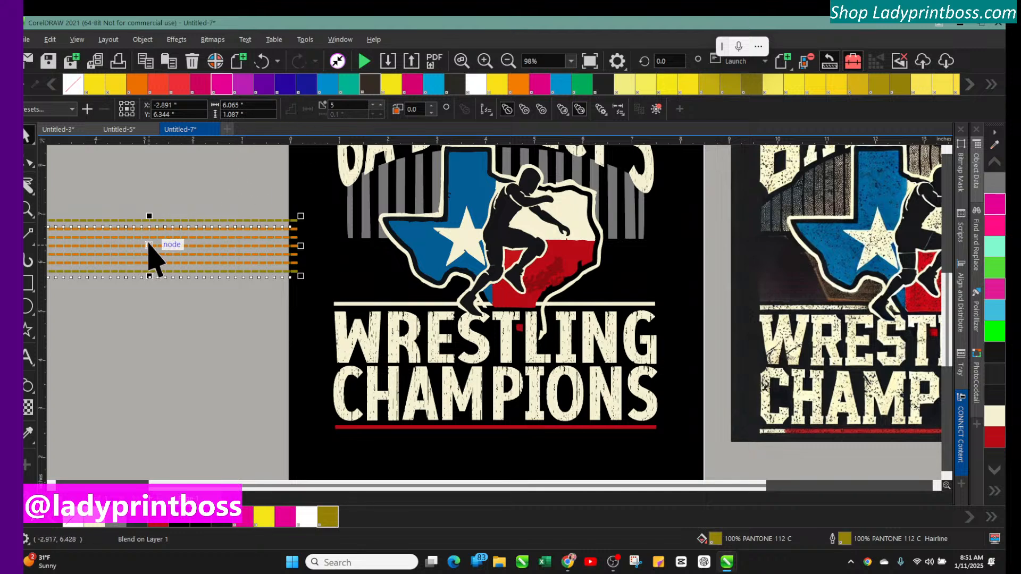
{"action": "left_click_drag", "start_coordinate": [149, 244], "coordinate": [498, 278]}
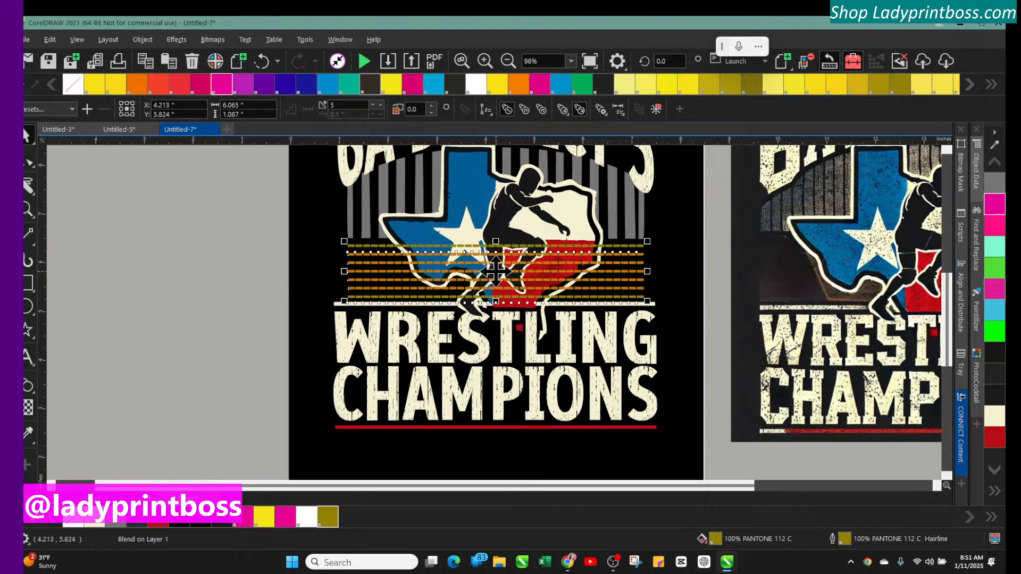
{"action": "left_click", "coordinate": [380, 105]}
{"action": "left_click", "coordinate": [380, 105]}
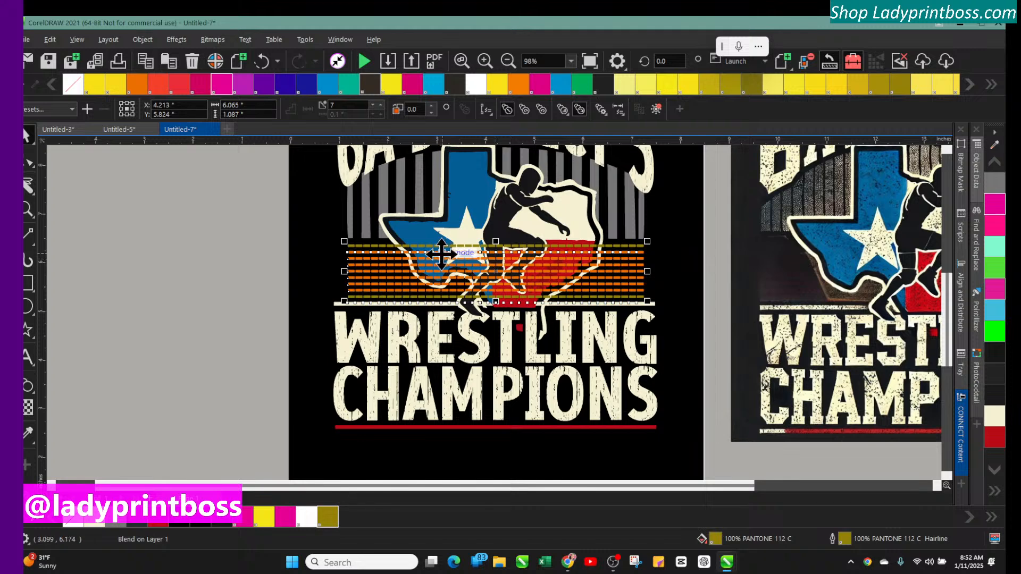
Move the blended lines off the design onto the pasteboard
{"action": "left_click_drag", "start_coordinate": [433, 263], "coordinate": [117, 244]}
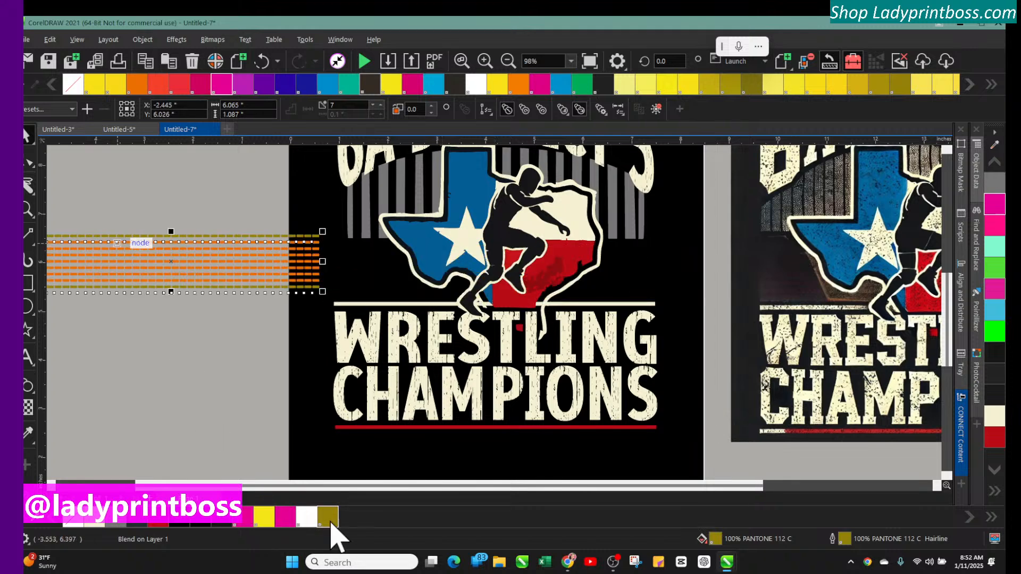
{"action": "left_click_drag", "start_coordinate": [260, 486], "coordinate": [183, 486]}
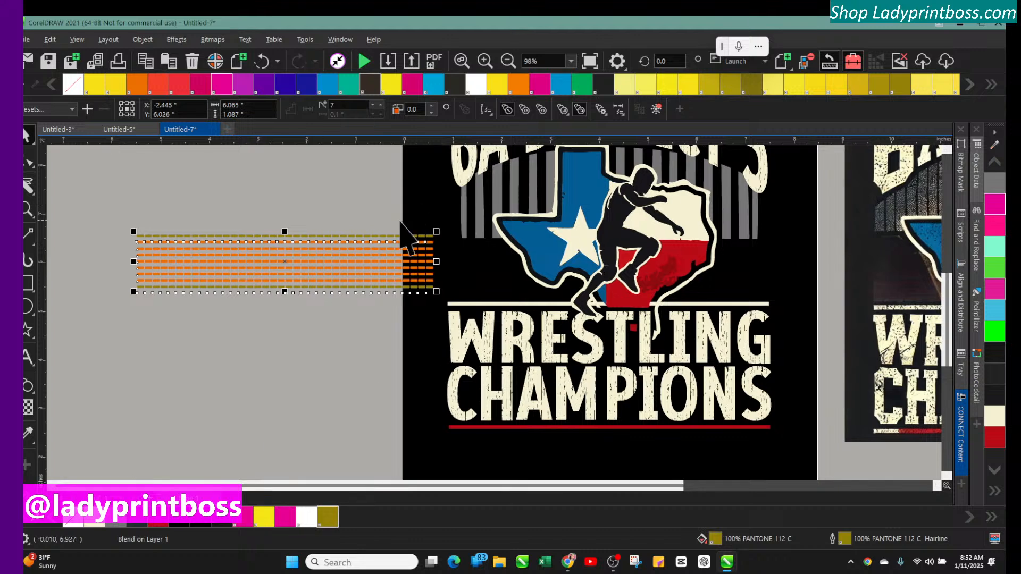
Move the blended lines further left on the pasteboard and recolor them red (R184 G11 B22)
{"action": "left_click_drag", "start_coordinate": [283, 262], "coordinate": [236, 272]}
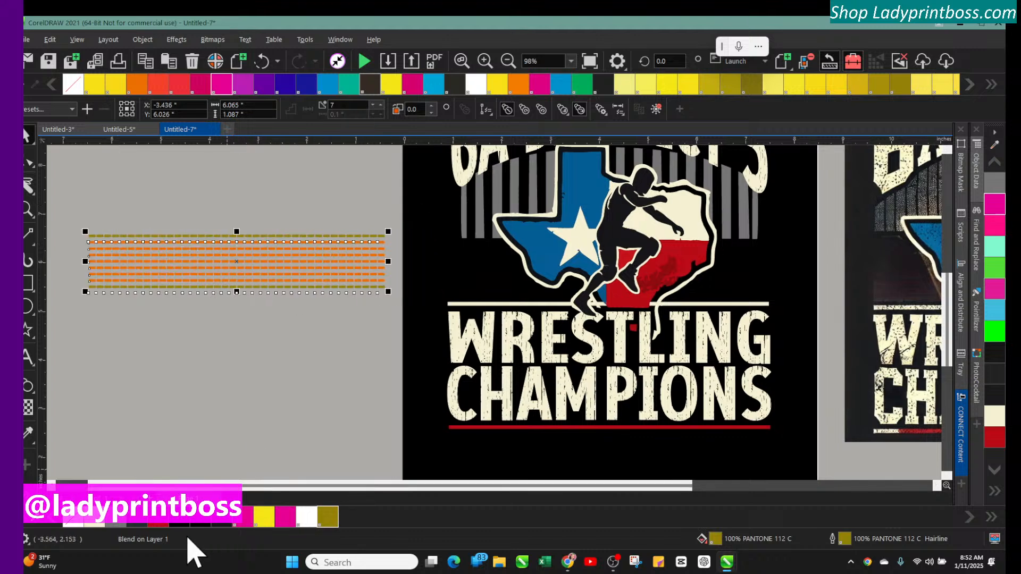
{"action": "left_click", "coordinate": [158, 523]}
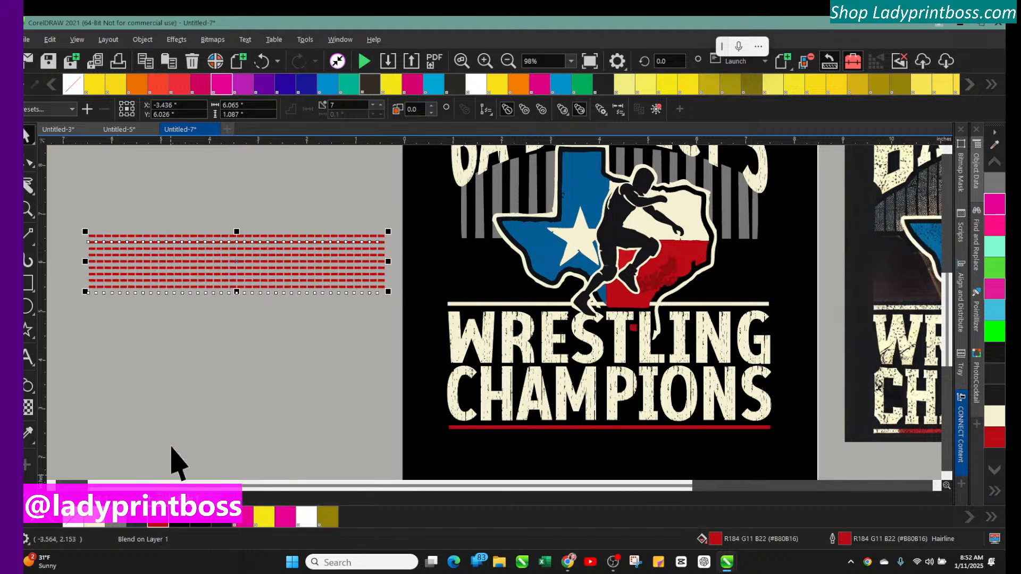
{"action": "left_click", "coordinate": [235, 349]}
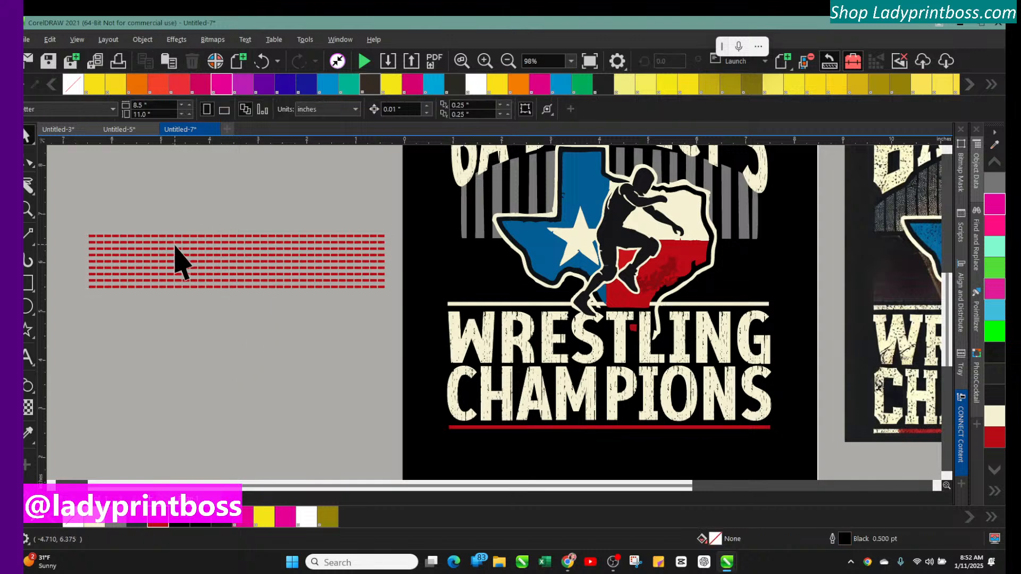
{"action": "left_click", "coordinate": [202, 261]}
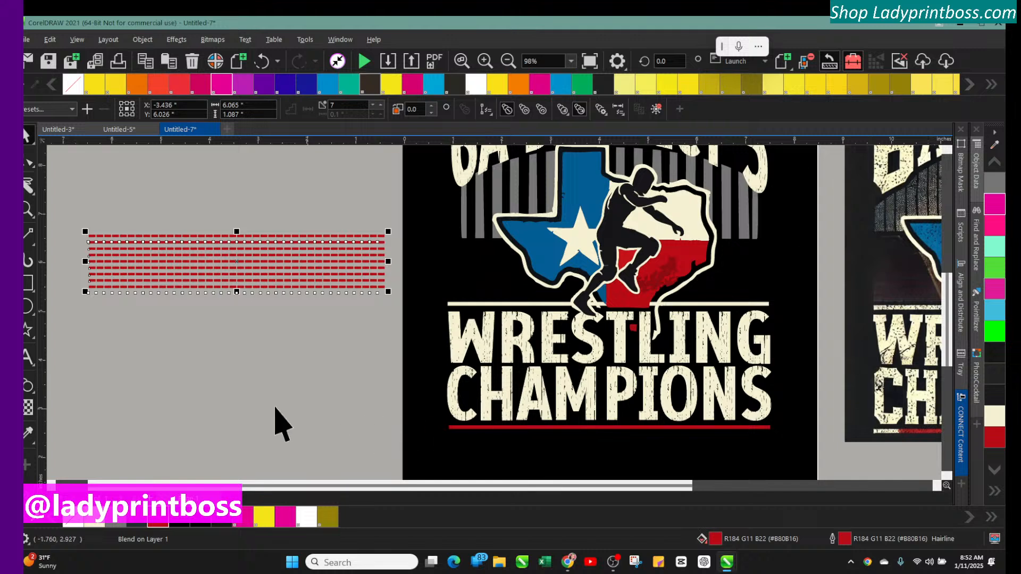
{"action": "left_click", "coordinate": [51, 486]}
{"action": "left_click", "coordinate": [52, 486]}
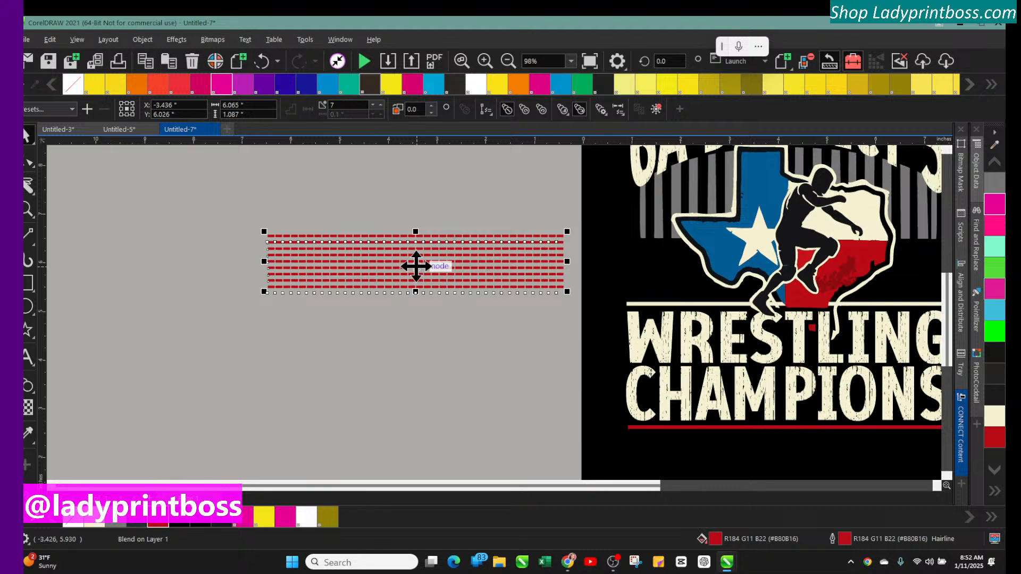
{"action": "left_click", "coordinate": [508, 61]}
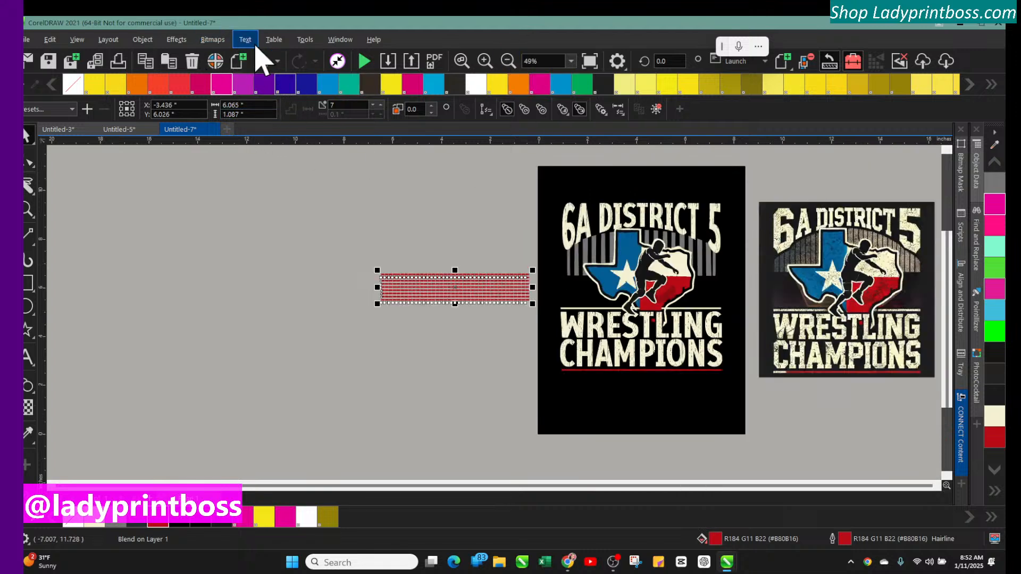
{"action": "left_click", "coordinate": [211, 40]}
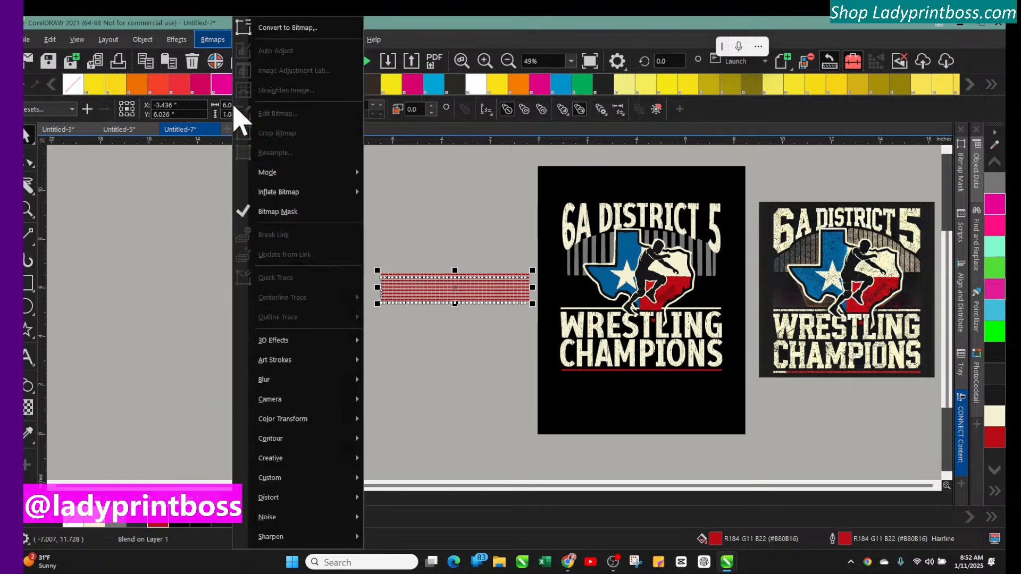
{"action": "mouse_move", "coordinate": [266, 343]}
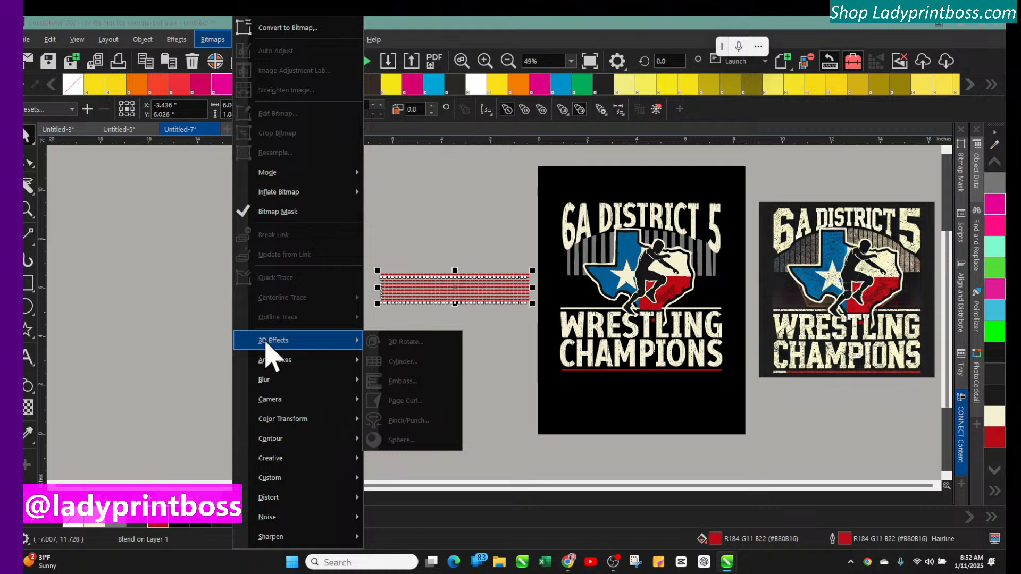
{"action": "mouse_move", "coordinate": [271, 379]}
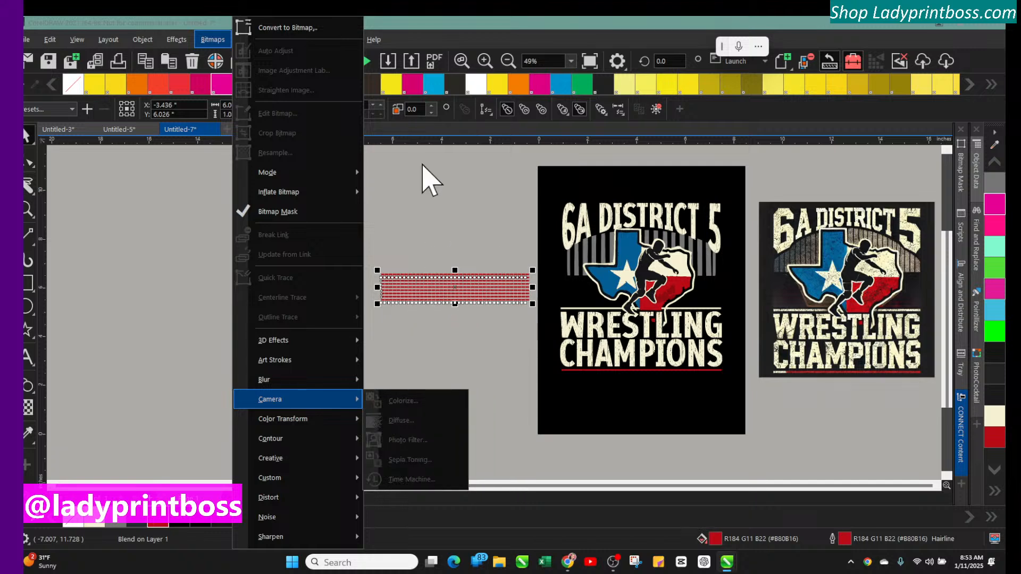
{"action": "left_click", "coordinate": [433, 212]}
{"action": "left_click", "coordinate": [420, 287]}
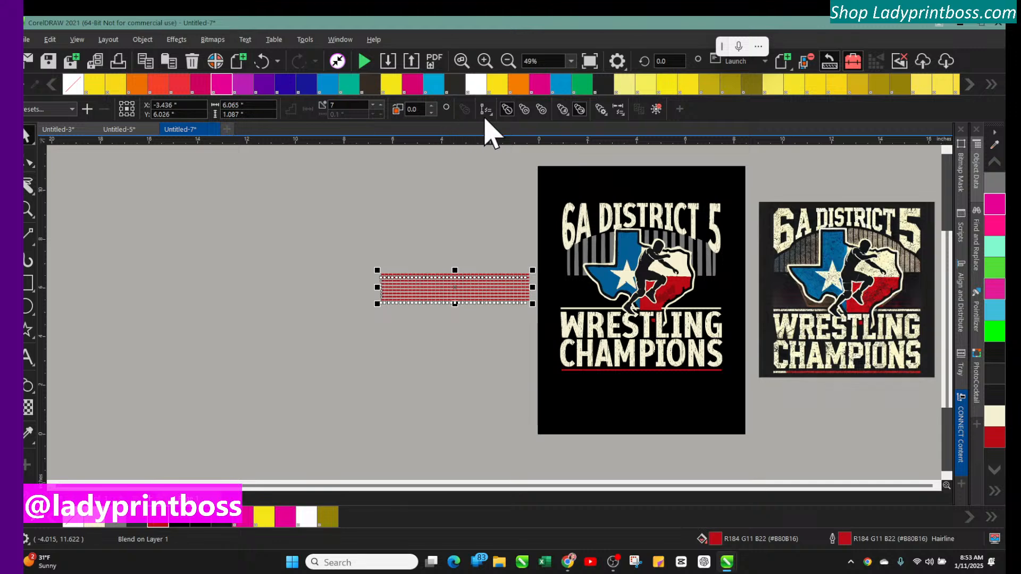
Break the blend apart and group its three resulting parts back into a single group
{"action": "left_click", "coordinate": [142, 40]}
{"action": "left_click", "coordinate": [197, 263]}
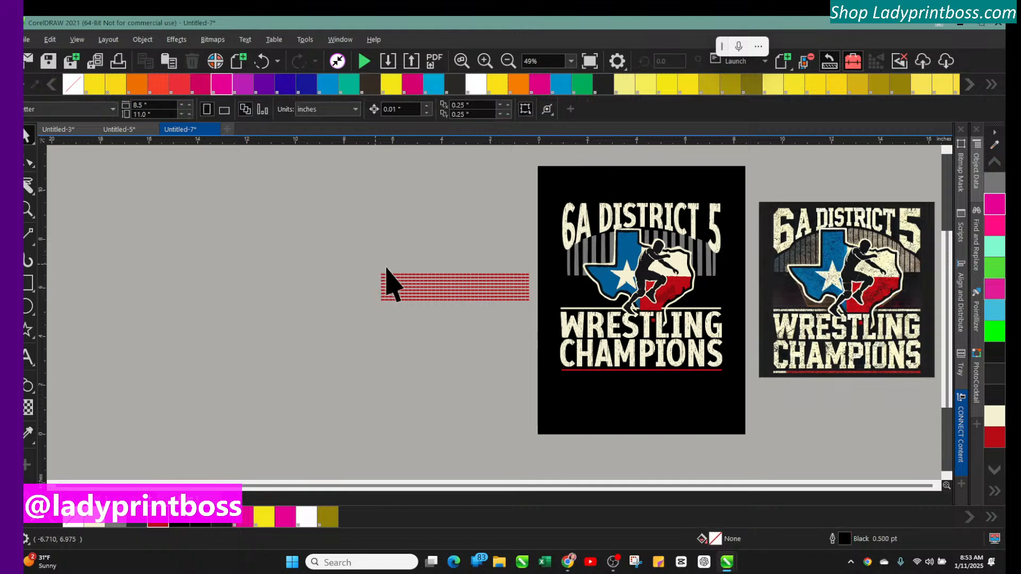
{"action": "left_click_drag", "start_coordinate": [433, 285], "coordinate": [448, 269]}
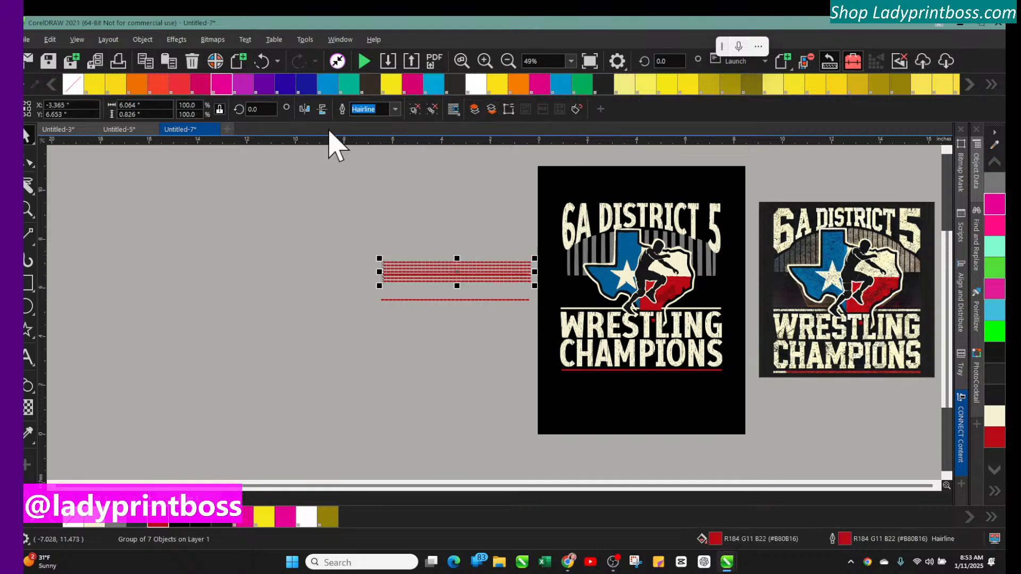
{"action": "left_click", "coordinate": [267, 67]}
{"action": "left_click", "coordinate": [338, 241]}
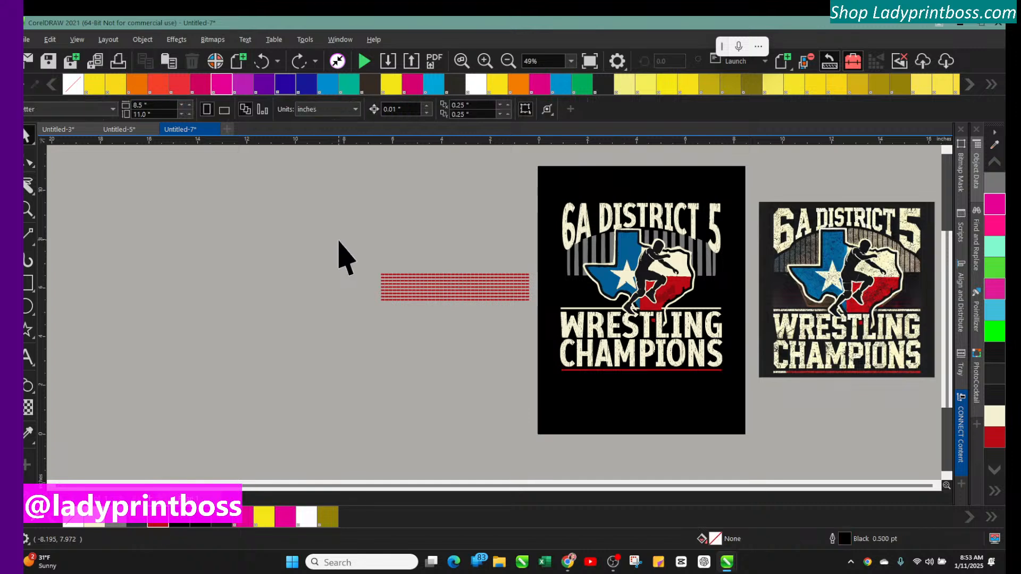
{"action": "left_click_drag", "start_coordinate": [533, 317], "coordinate": [285, 159]}
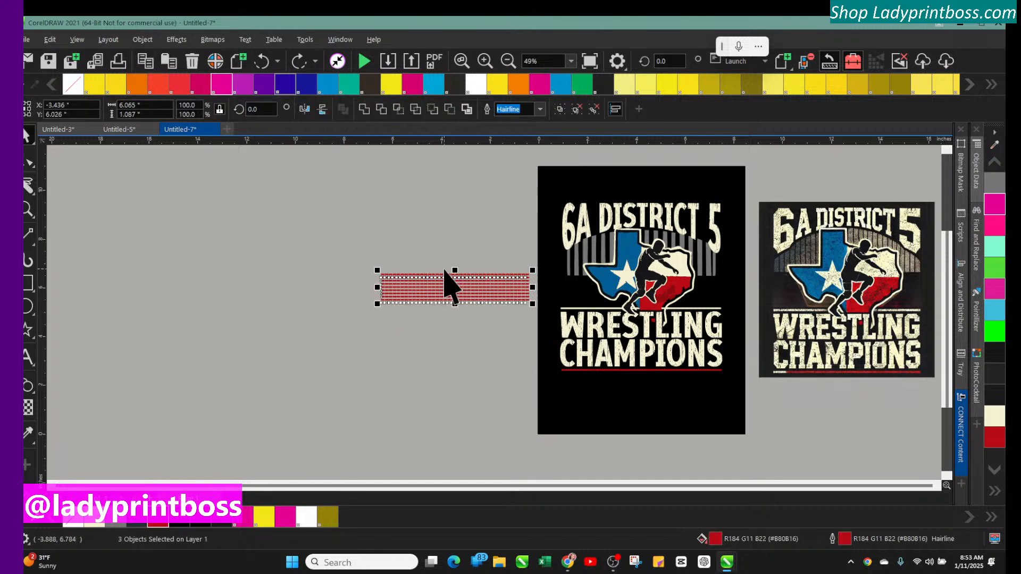
{"action": "key", "text": "ctrl+g"}
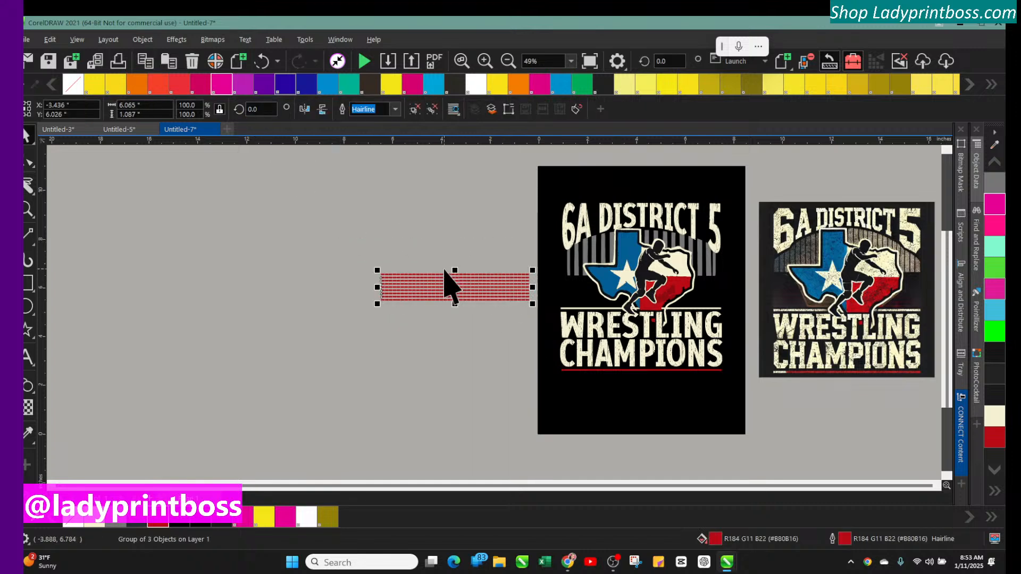
Reselect the grouped lines and move them up beside the design's top edge
{"action": "left_click", "coordinate": [213, 40]}
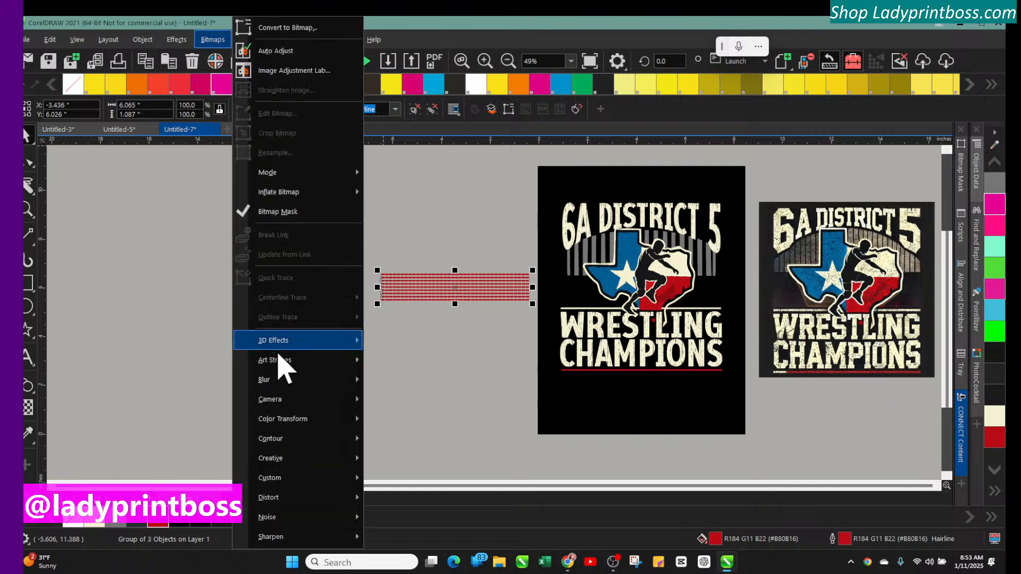
{"action": "mouse_move", "coordinate": [280, 358]}
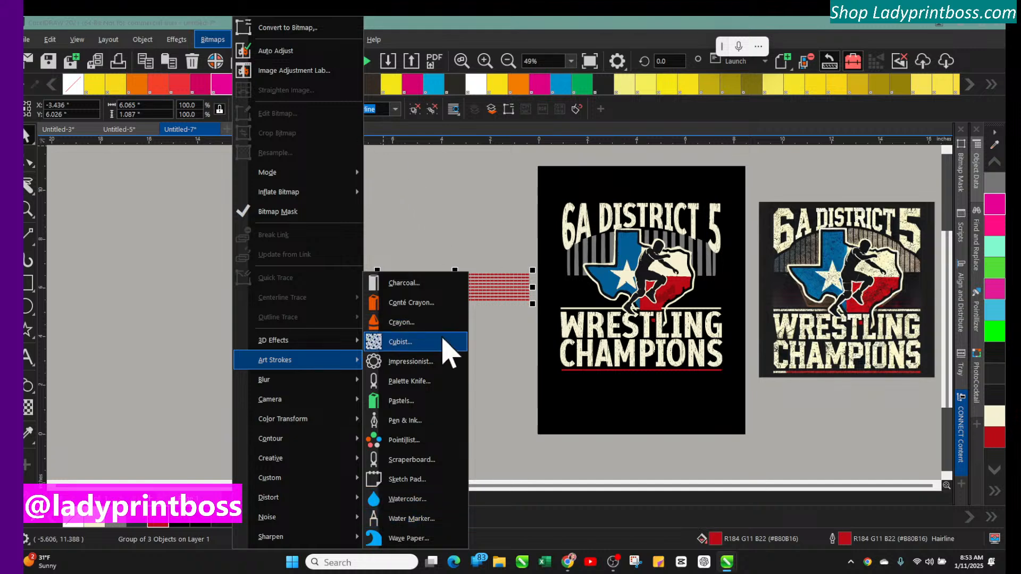
{"action": "left_click", "coordinate": [446, 246]}
{"action": "left_click_drag", "start_coordinate": [346, 245], "coordinate": [542, 319]}
{"action": "left_click_drag", "start_coordinate": [479, 292], "coordinate": [470, 190]}
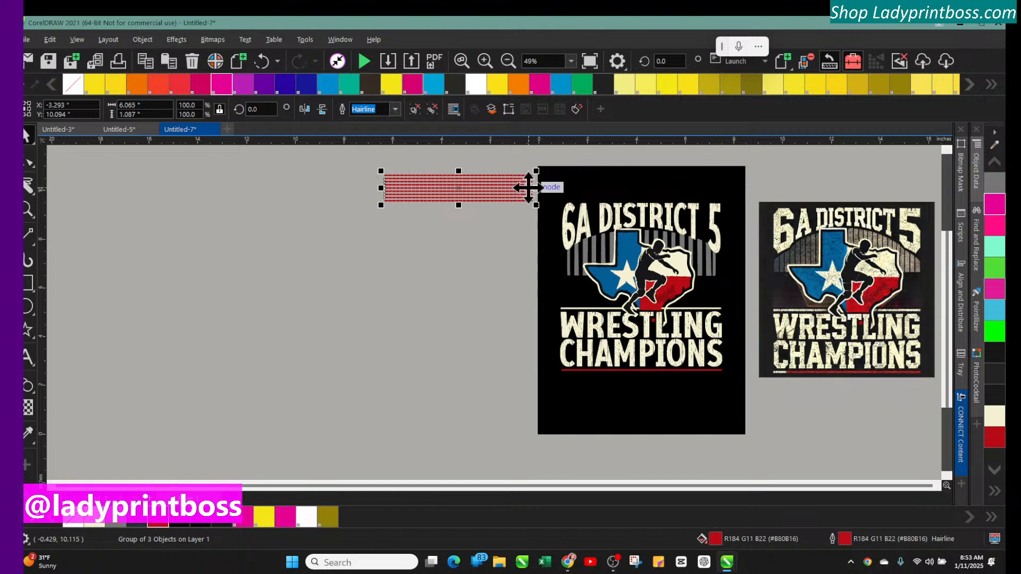
Apply a white Vignette effect with Ellipse shape, offset 100 and fade 28 to the grouped lines
{"action": "left_click", "coordinate": [213, 40]}
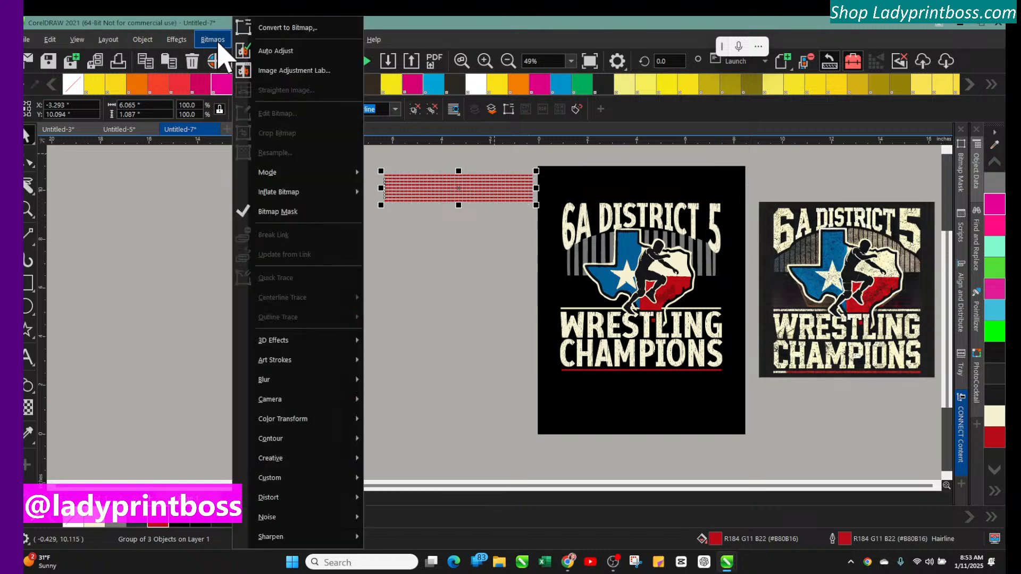
{"action": "mouse_move", "coordinate": [275, 425]}
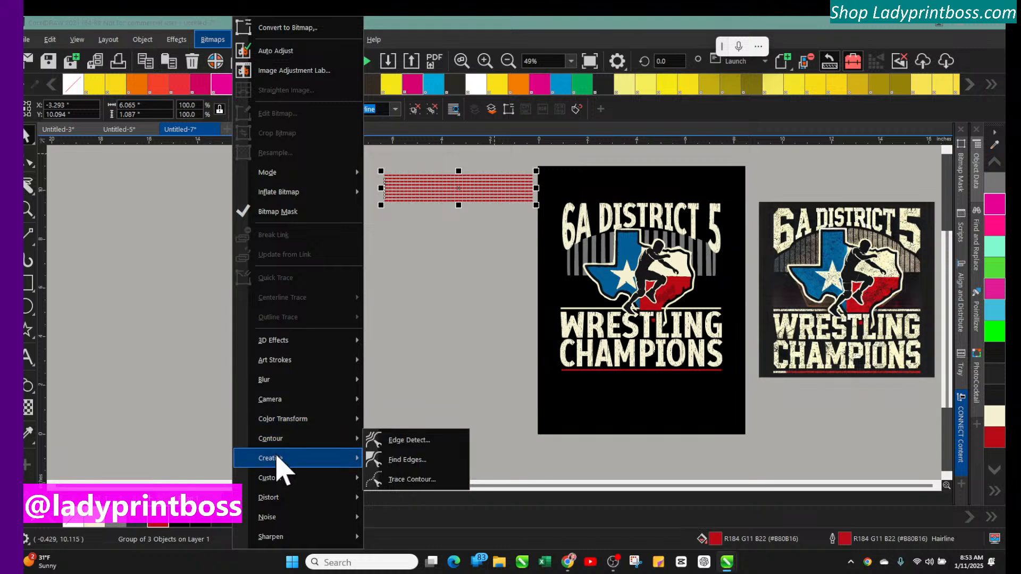
{"action": "mouse_move", "coordinate": [277, 458]}
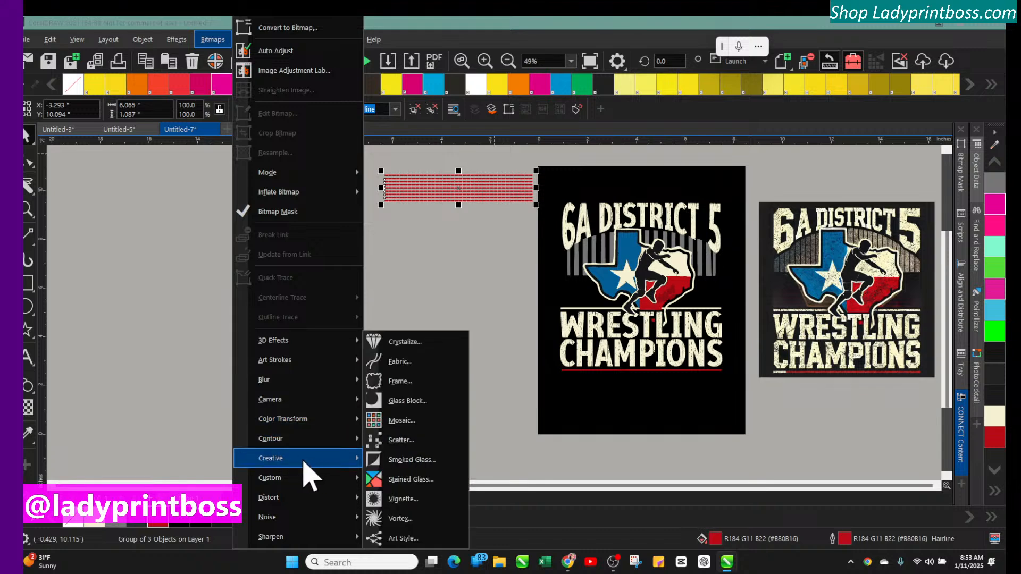
{"action": "left_click", "coordinate": [396, 503]}
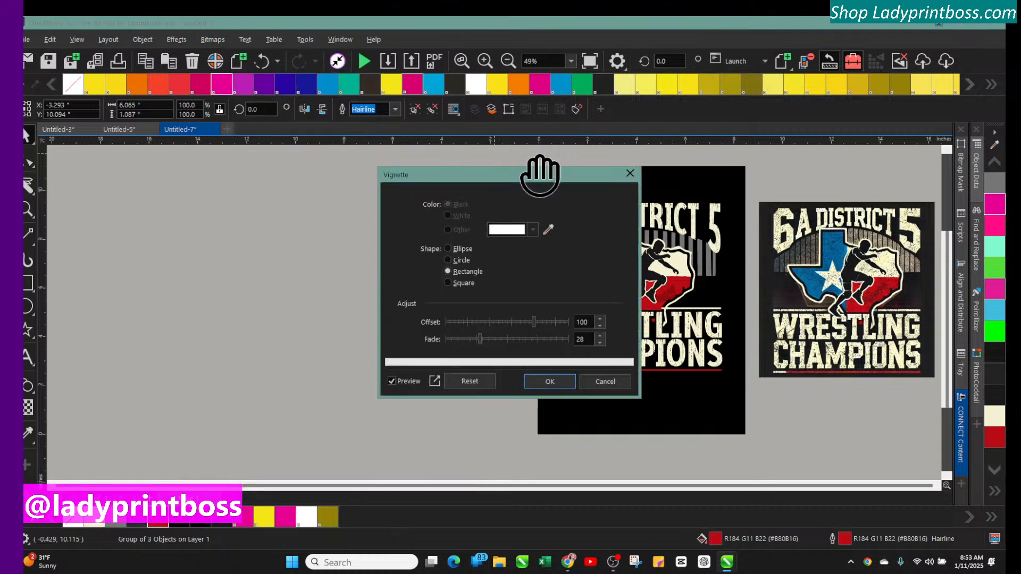
{"action": "left_click_drag", "start_coordinate": [534, 172], "coordinate": [234, 171]}
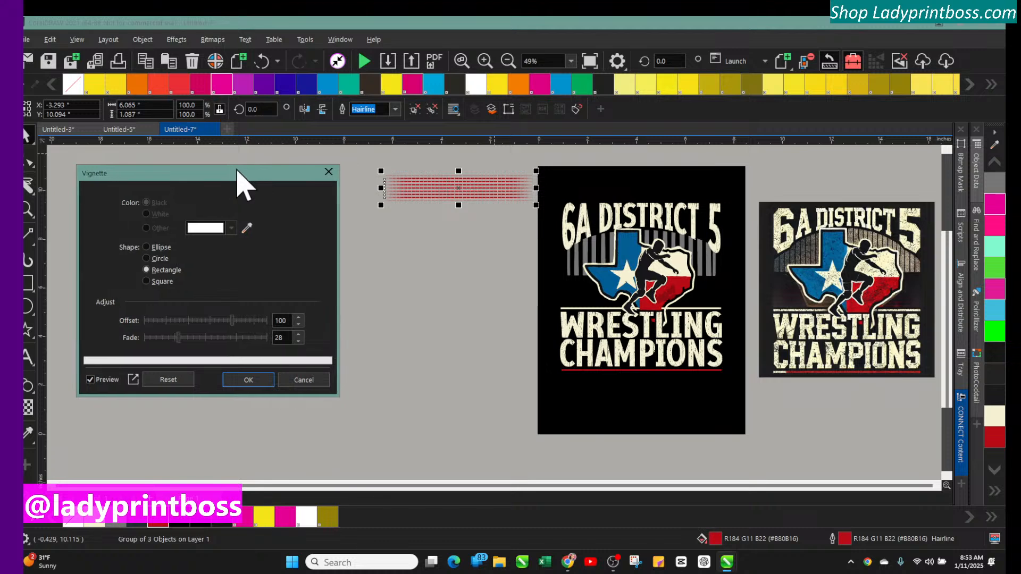
{"action": "left_click_drag", "start_coordinate": [434, 191], "coordinate": [456, 212]}
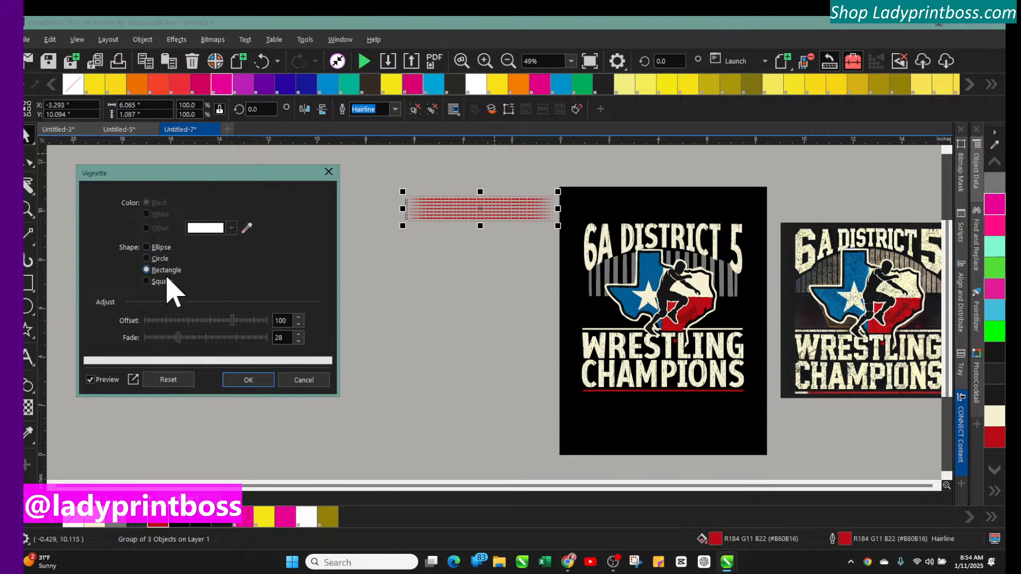
{"action": "left_click", "coordinate": [146, 259]}
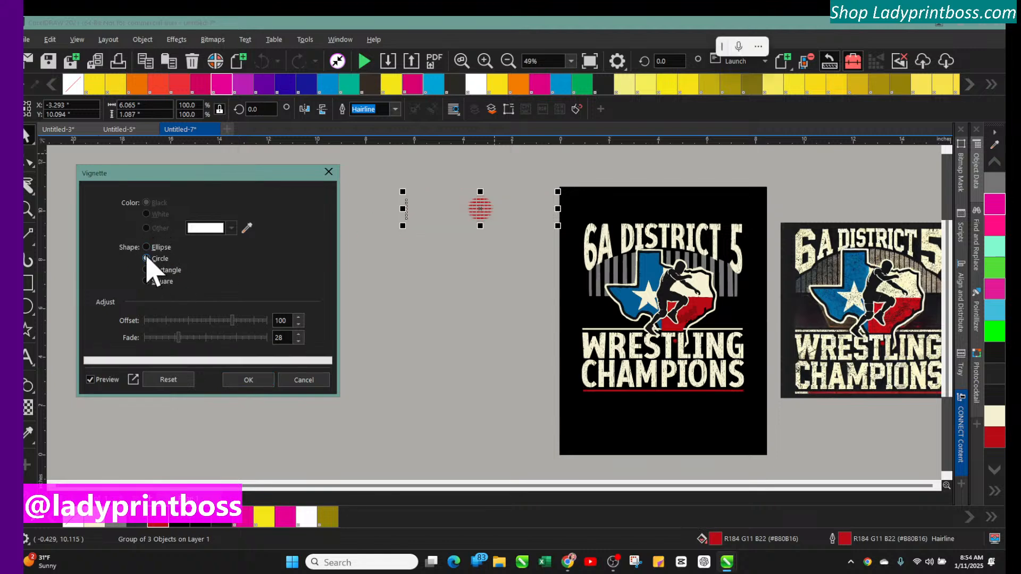
{"action": "left_click", "coordinate": [146, 247]}
{"action": "left_click", "coordinate": [146, 270]}
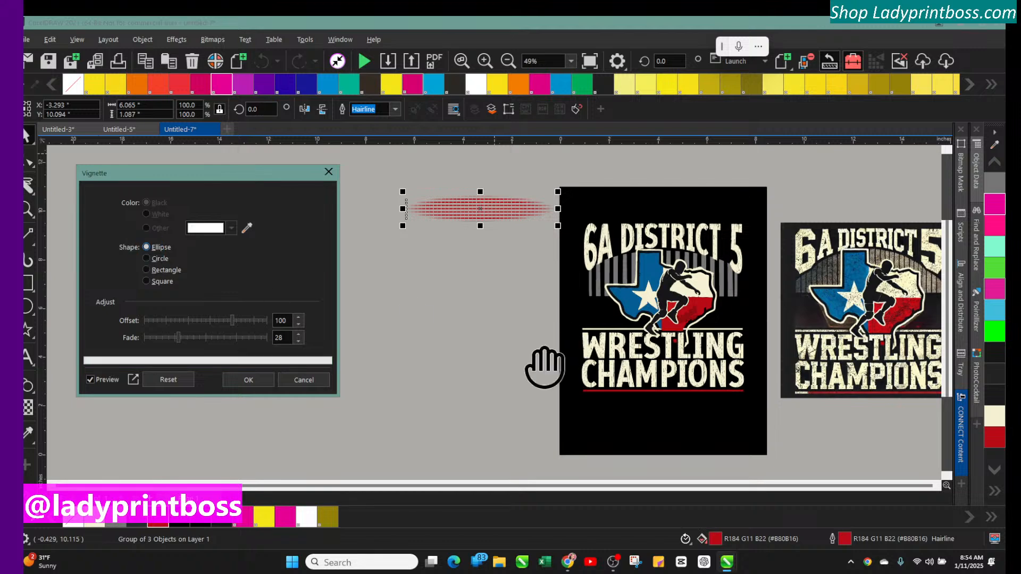
{"action": "left_click", "coordinate": [249, 379]}
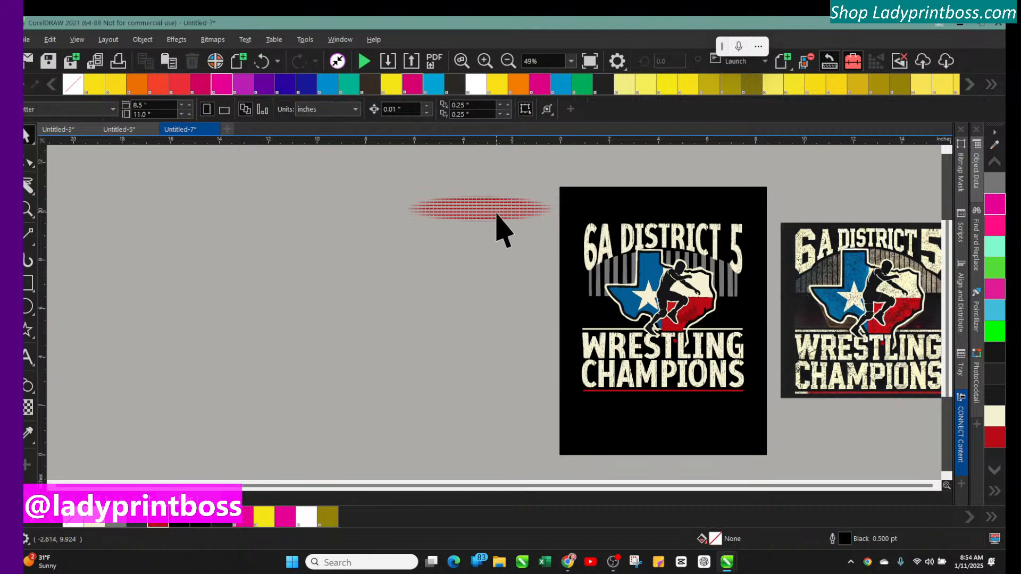
Place the faded lines across the emblem above WRESTLING and stretch them to about 7.3 inches wide
{"action": "left_click_drag", "start_coordinate": [477, 206], "coordinate": [663, 312]}
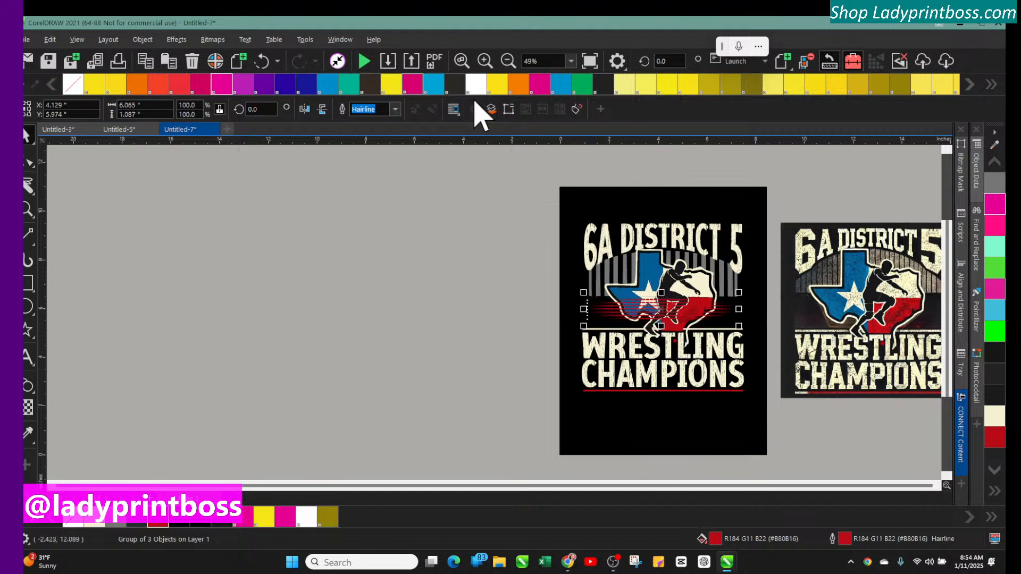
{"action": "left_click", "coordinate": [484, 61]}
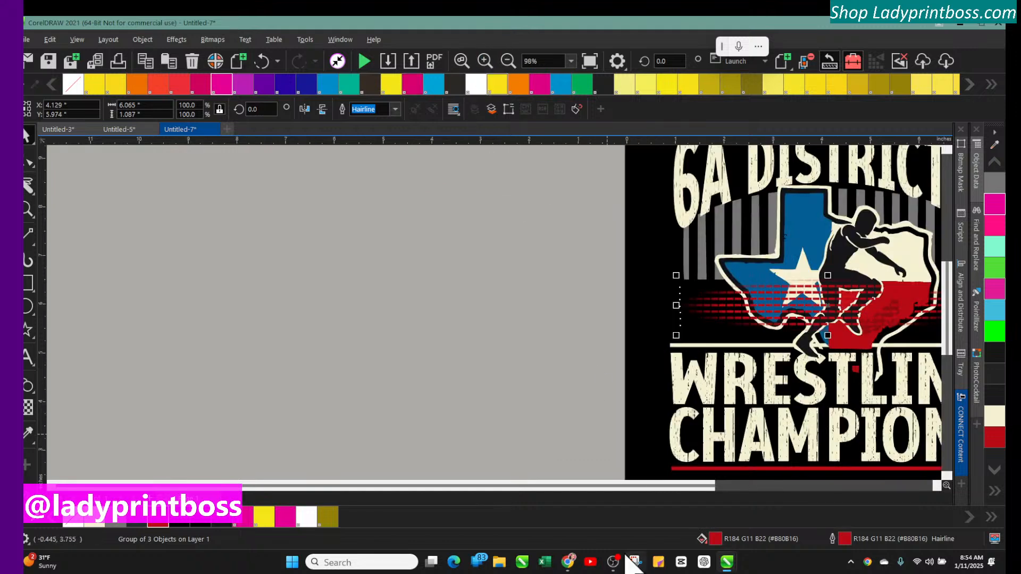
{"action": "left_click_drag", "start_coordinate": [605, 486], "coordinate": [672, 485]}
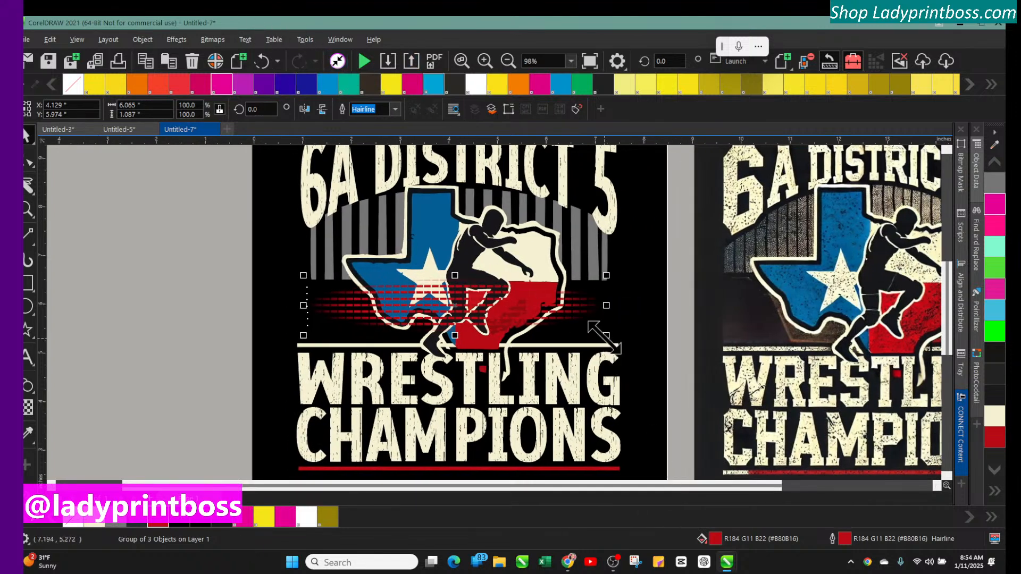
{"action": "left_click_drag", "start_coordinate": [605, 337], "coordinate": [635, 350]}
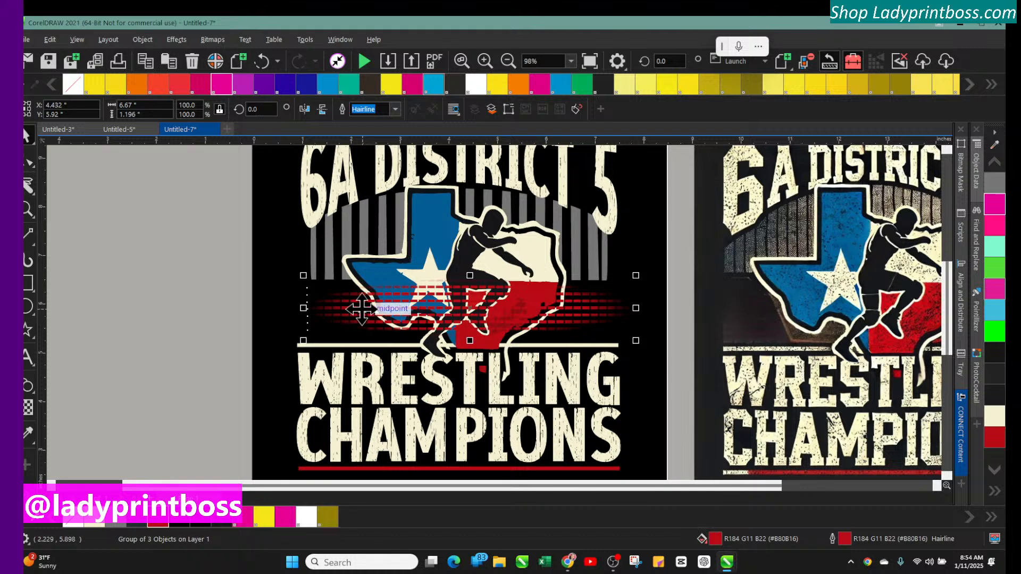
{"action": "left_click_drag", "start_coordinate": [362, 309], "coordinate": [353, 328]}
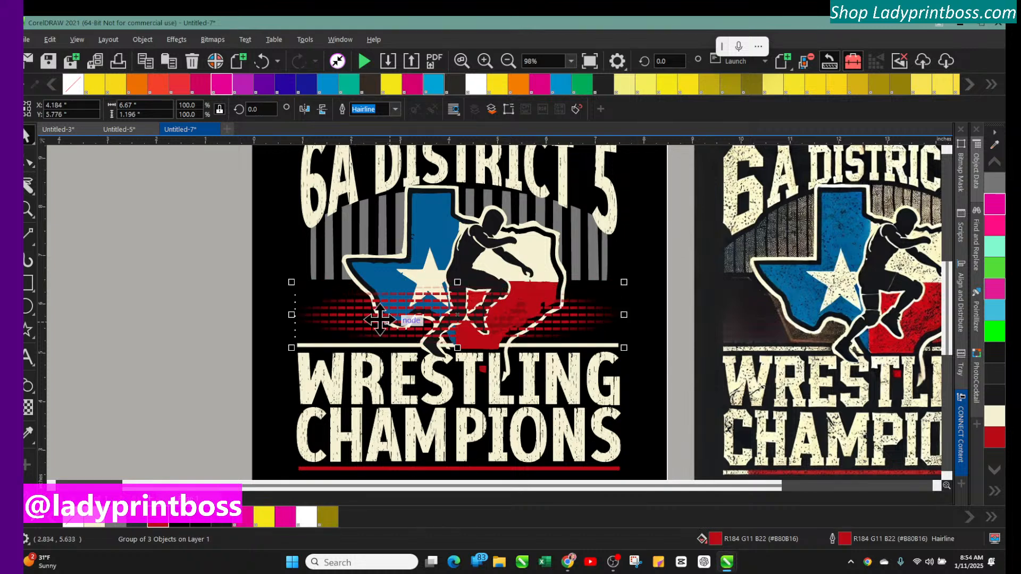
{"action": "left_click_drag", "start_coordinate": [291, 282], "coordinate": [262, 277]}
{"action": "left_click_drag", "start_coordinate": [322, 310], "coordinate": [337, 314]}
{"action": "left_click", "coordinate": [145, 267]}
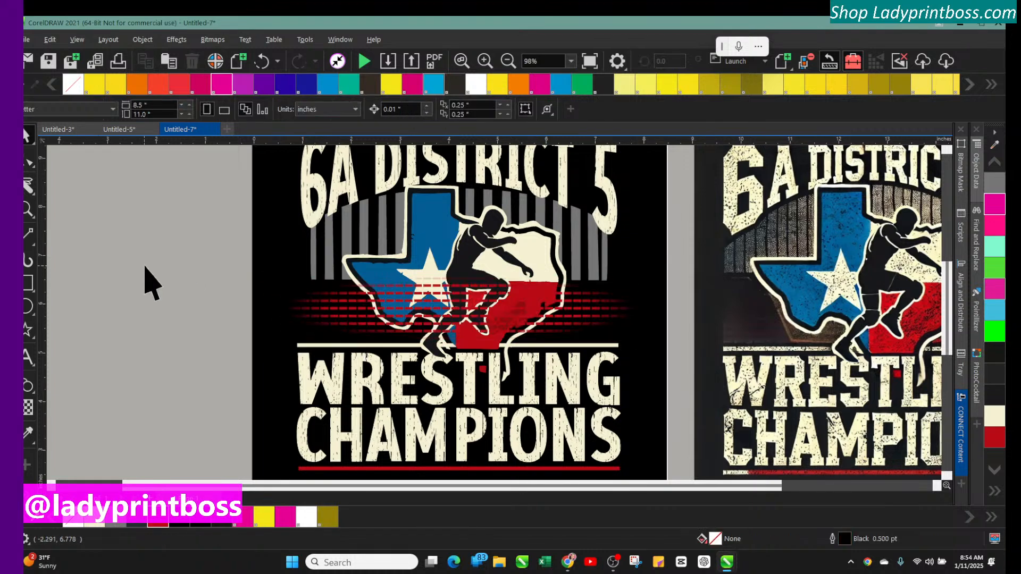
Send the faded lines to the back behind the emblem artwork
{"action": "left_click", "coordinate": [349, 308]}
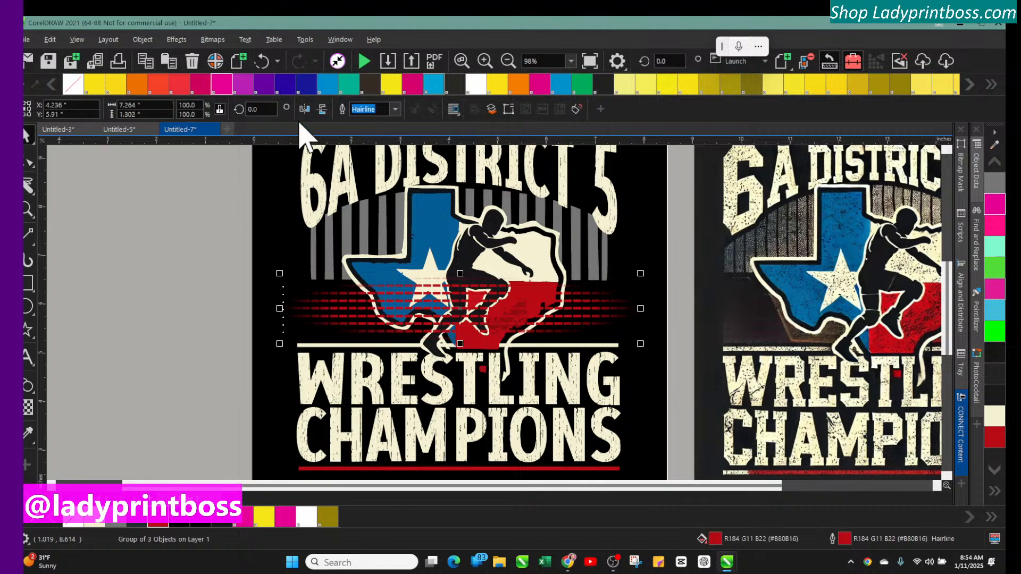
{"action": "key", "text": "shift+Page_Down"}
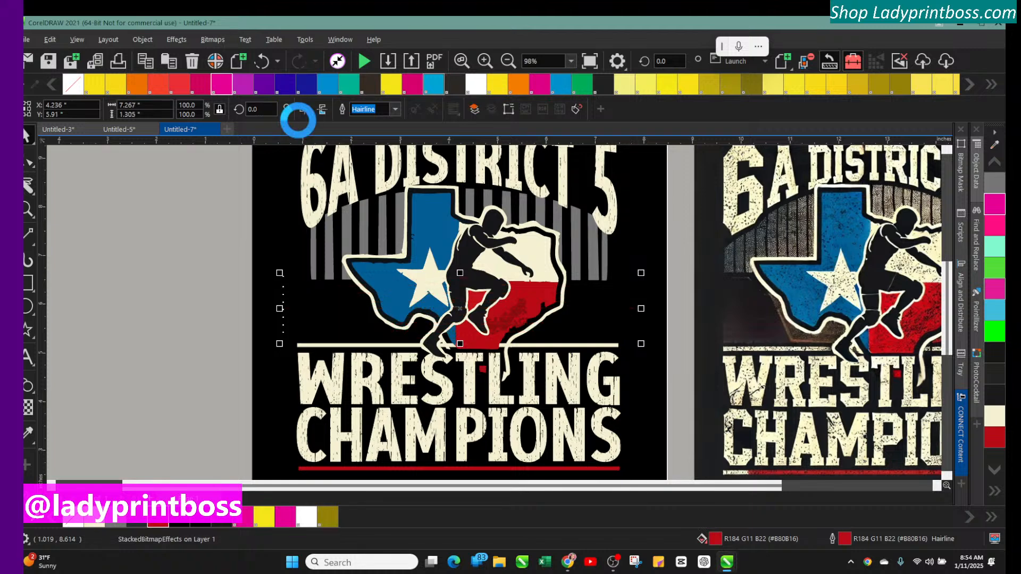
Send the black background rectangle to the back so the faded lines sit above it
{"action": "left_click", "coordinate": [277, 193]}
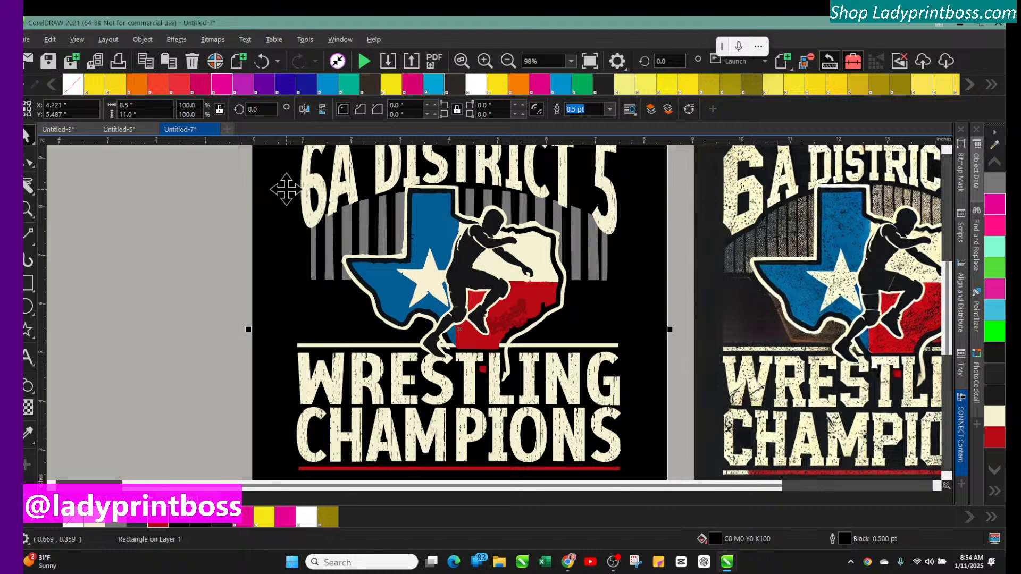
{"action": "key", "text": "shift+Page_Down"}
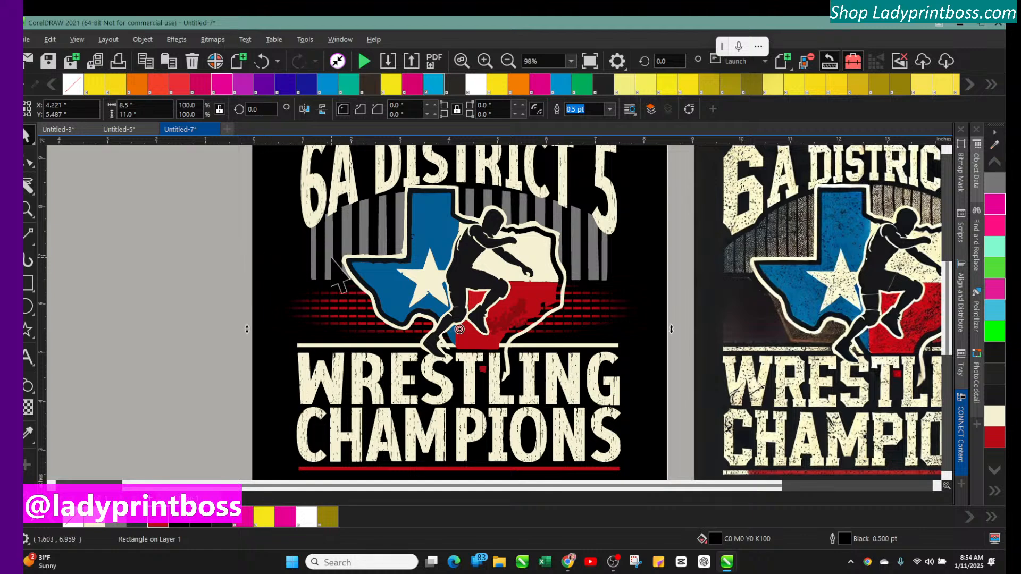
Stretch the faded red lines vertically to about 1.55 inches tall behind the emblem
{"action": "left_click", "coordinate": [344, 315]}
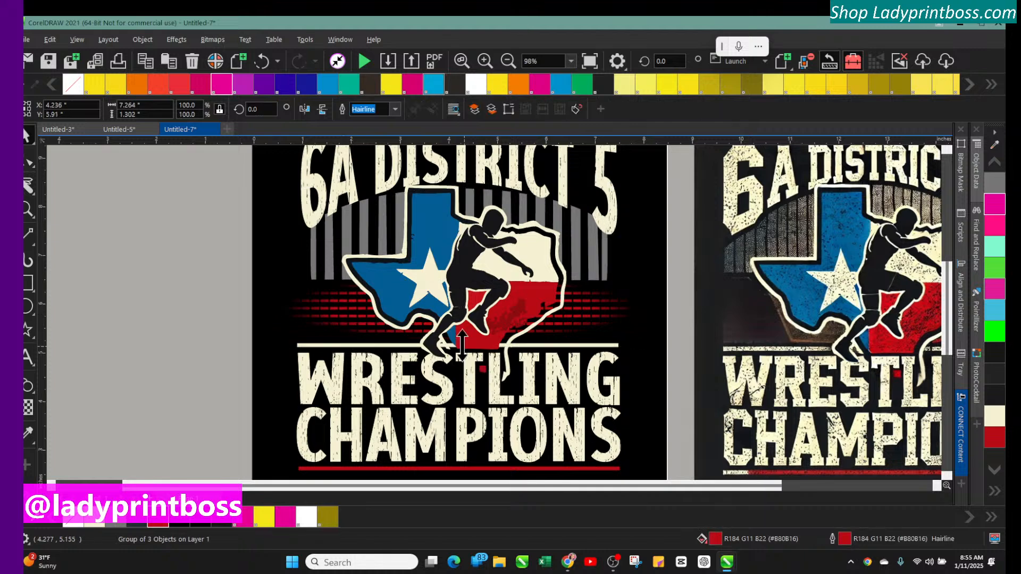
{"action": "left_click_drag", "start_coordinate": [460, 343], "coordinate": [461, 348]}
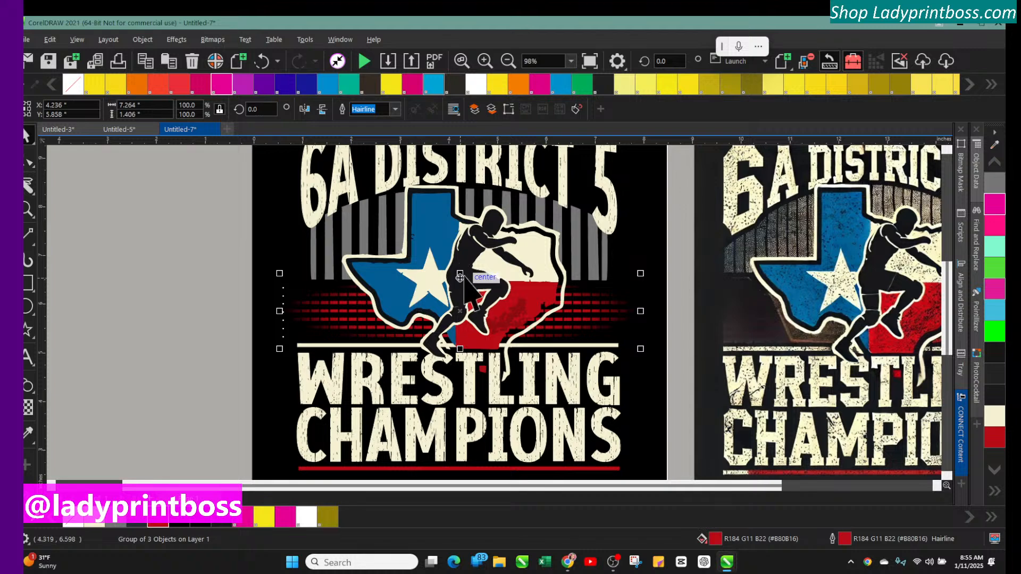
{"action": "mouse_move", "coordinate": [460, 272]}
{"action": "left_mouse_down"}
{"action": "mouse_move", "coordinate": [459, 255]}
{"action": "mouse_move", "coordinate": [459, 266]}
{"action": "left_mouse_up"}
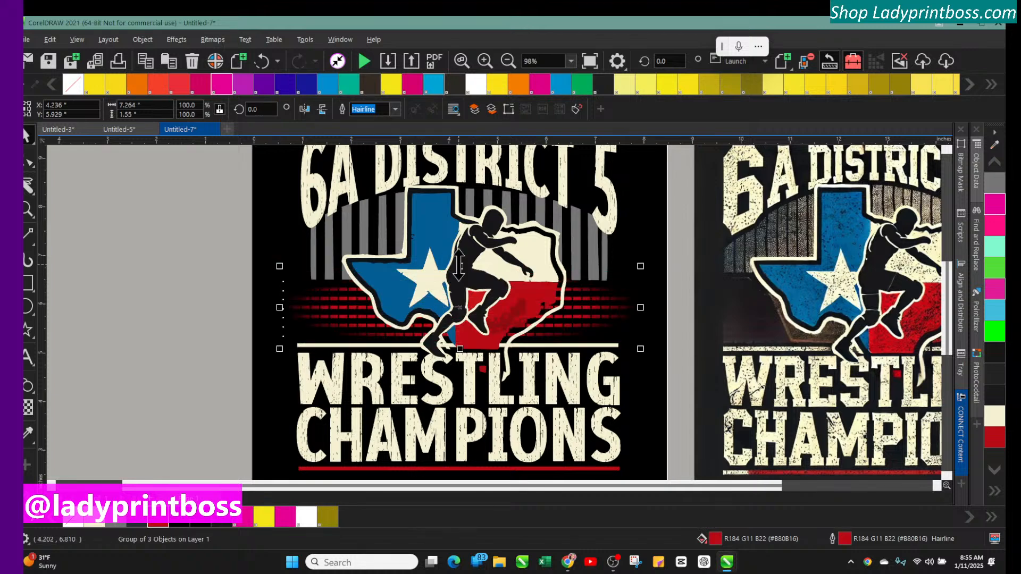
Move the gray striped arch off the page to the left of the design
{"action": "left_click", "coordinate": [160, 271]}
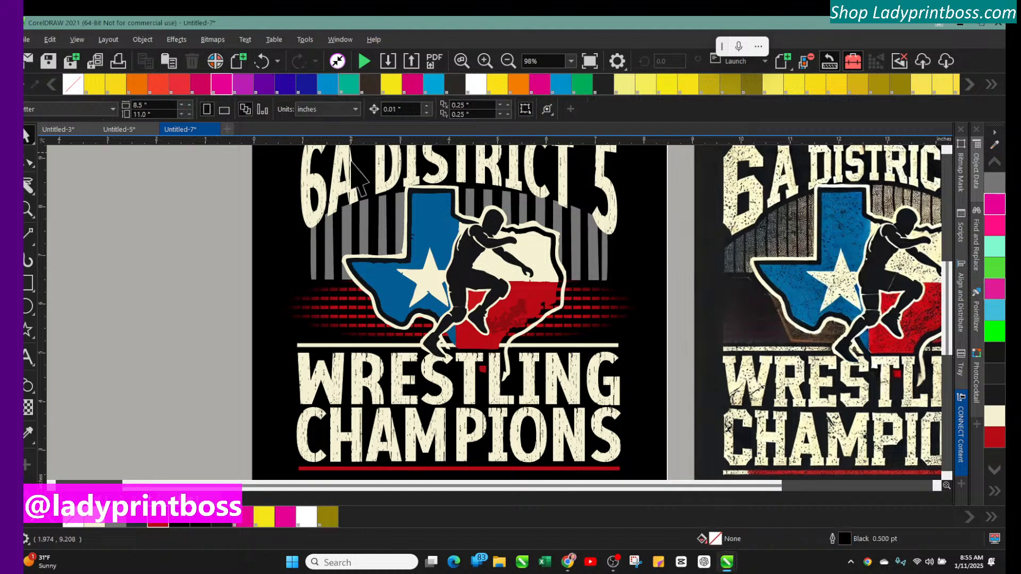
{"action": "left_click", "coordinate": [508, 61]}
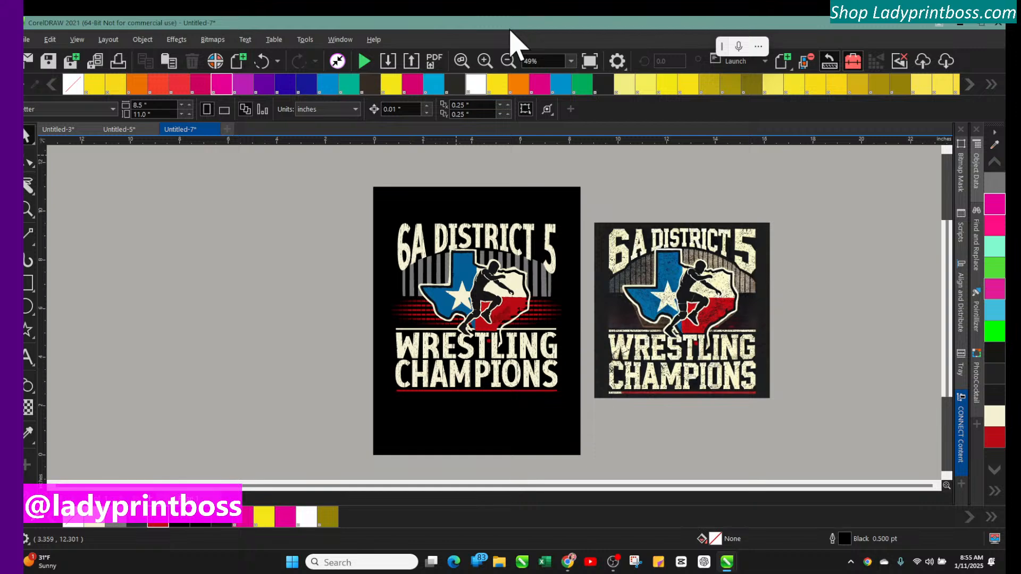
{"action": "left_click", "coordinate": [484, 61]}
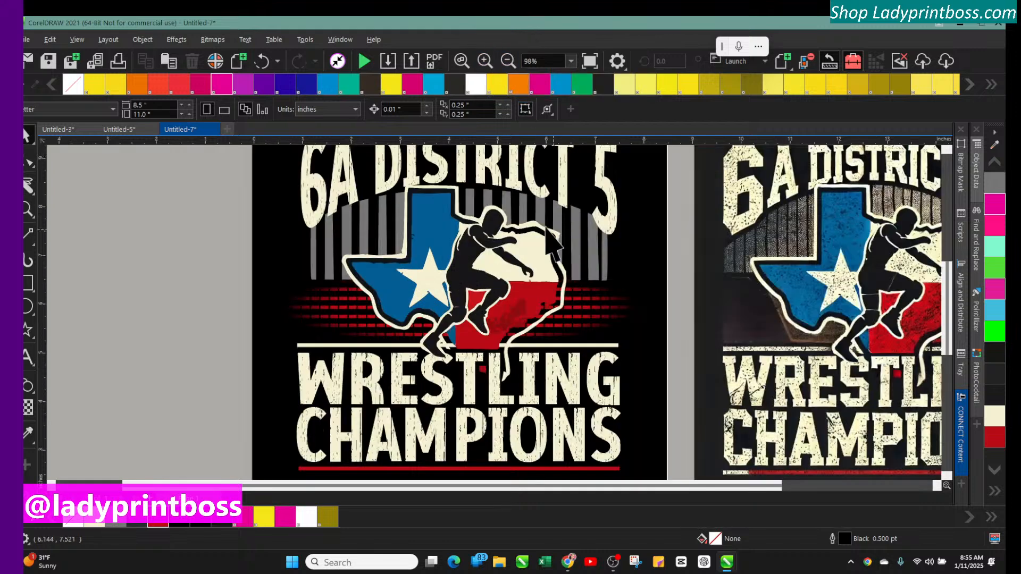
{"action": "left_click", "coordinate": [522, 210]}
{"action": "left_click_drag", "start_coordinate": [522, 207], "coordinate": [276, 226]}
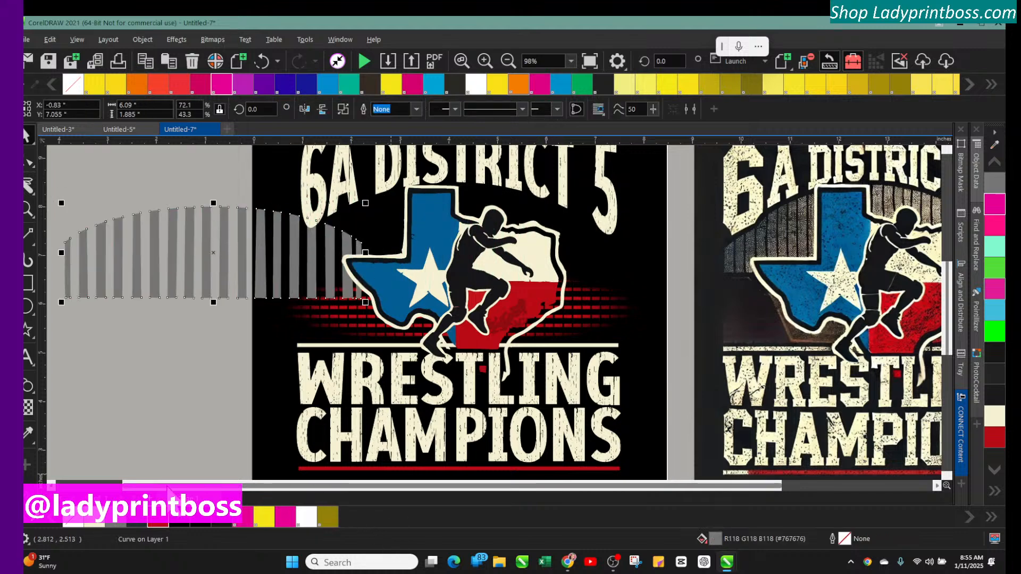
{"action": "left_click_drag", "start_coordinate": [156, 487], "coordinate": [89, 487]}
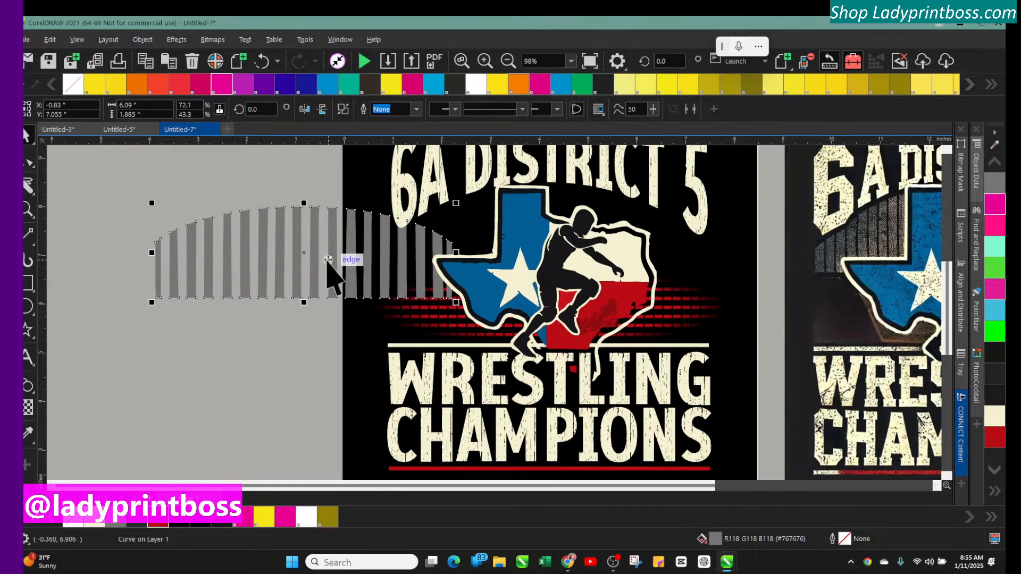
{"action": "left_click_drag", "start_coordinate": [330, 256], "coordinate": [269, 255]}
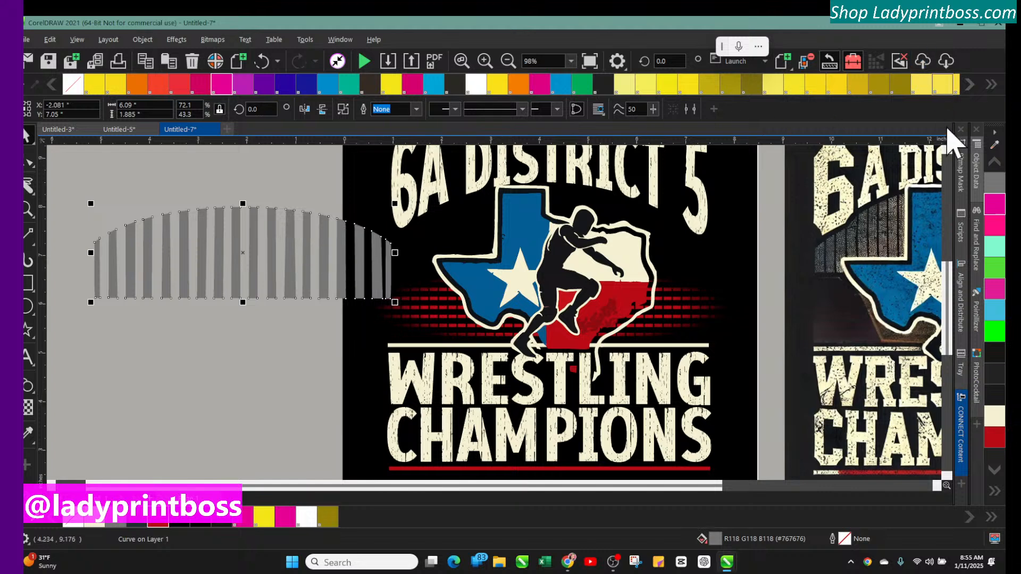
Sample a gray colour from the workspace into the document palette with the eyedropper
{"action": "left_click", "coordinate": [994, 145]}
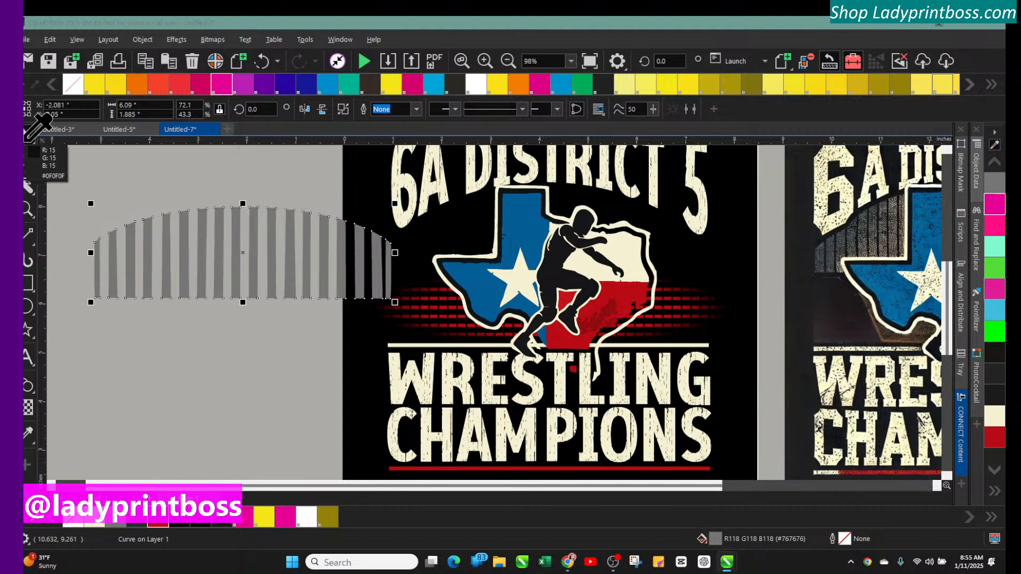
{"action": "left_click", "coordinate": [92, 173]}
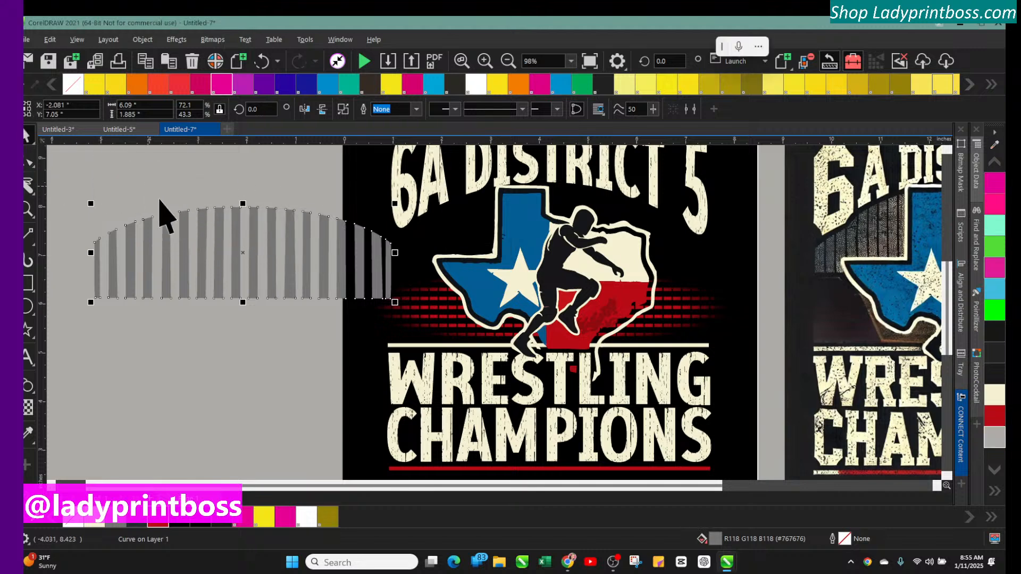
{"action": "left_click", "coordinate": [223, 240]}
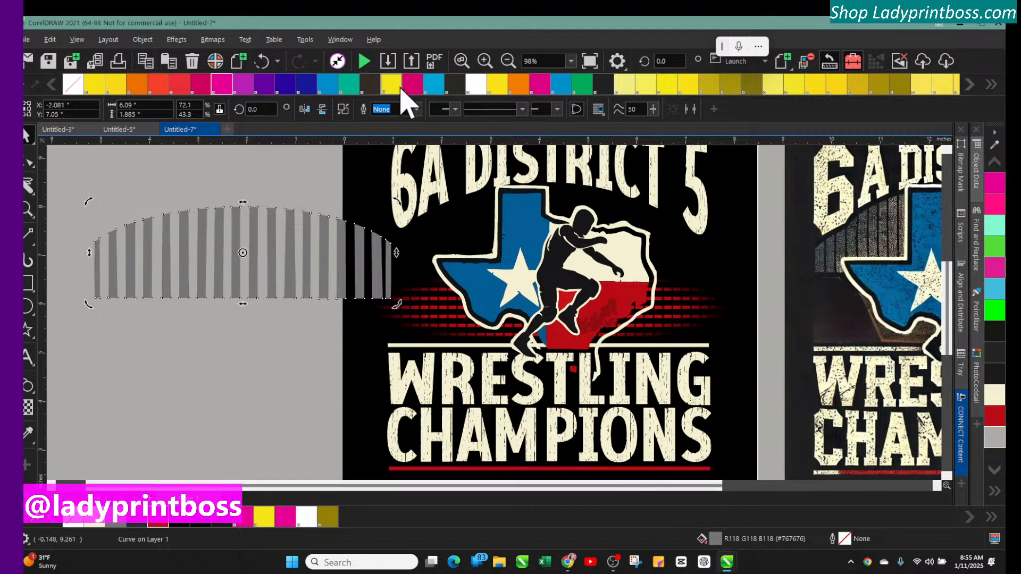
{"action": "left_click", "coordinate": [508, 61]}
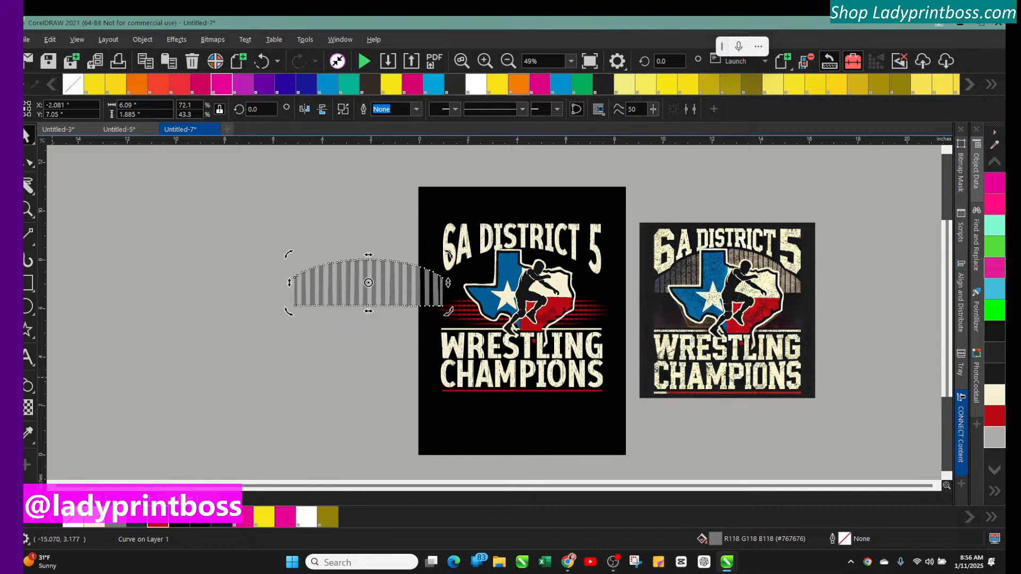
Draw a rectangle about 2.27 by 1.02 inches and fill it with the dark brown-gray sampled from the original artwork
{"action": "left_click", "coordinate": [27, 282]}
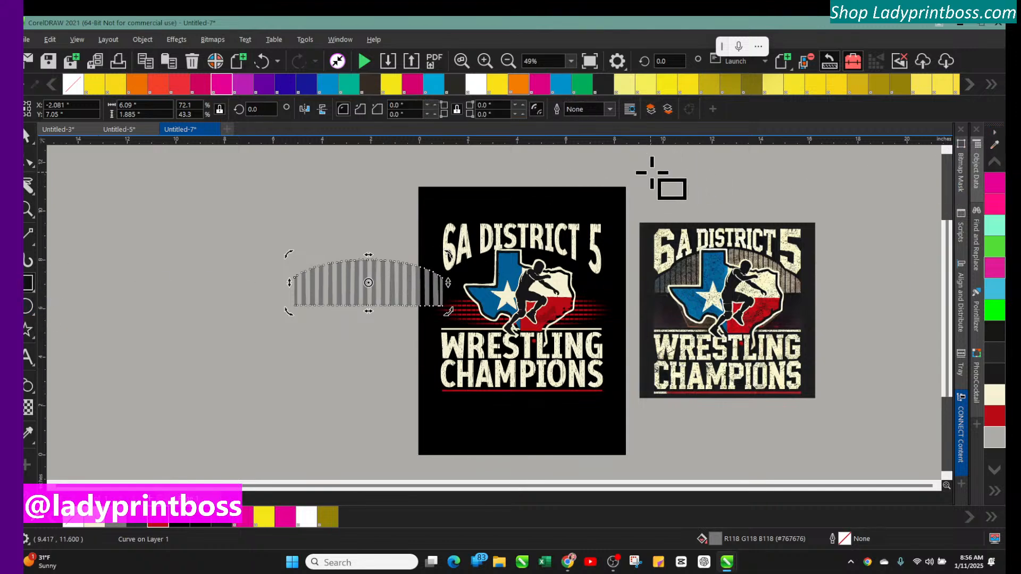
{"action": "left_click_drag", "start_coordinate": [656, 175], "coordinate": [774, 209]}
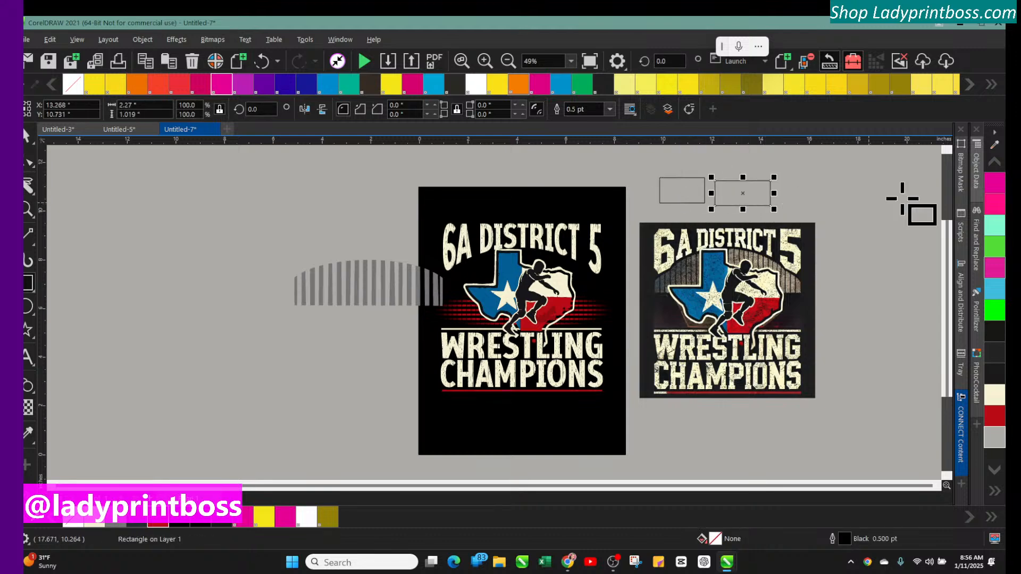
{"action": "left_click", "coordinate": [994, 145]}
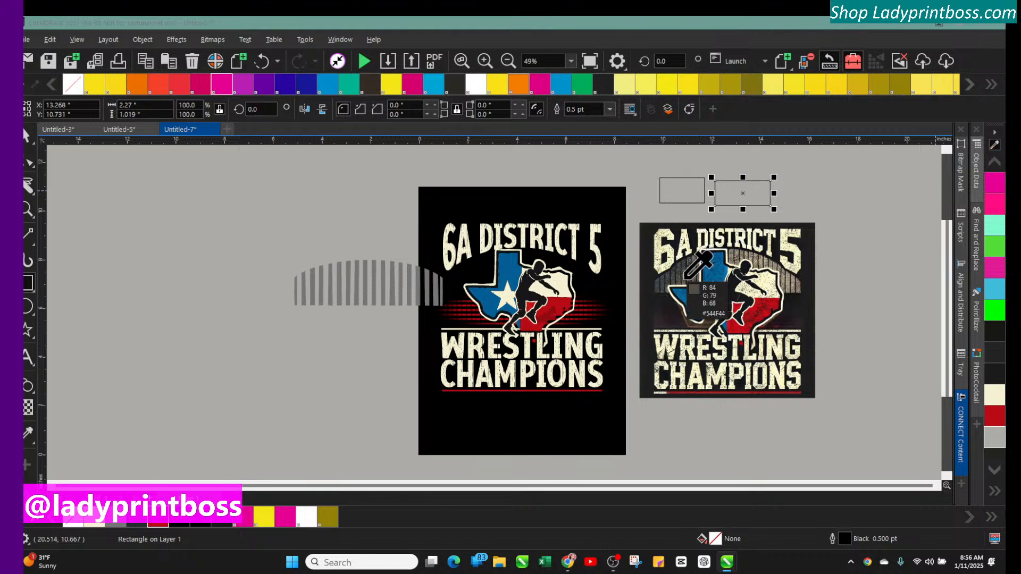
{"action": "left_click", "coordinate": [686, 277]}
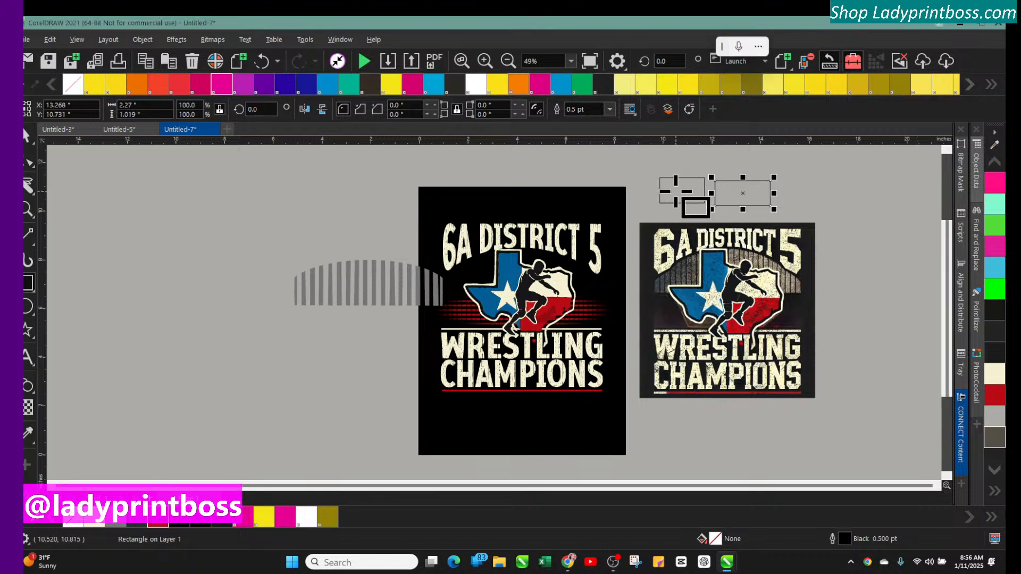
{"action": "left_click", "coordinate": [997, 439]}
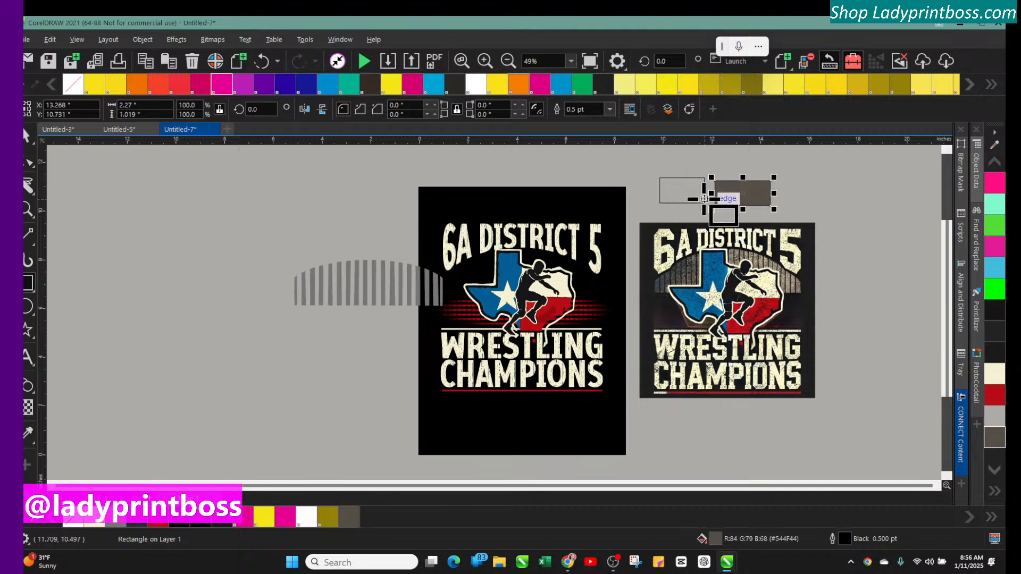
Sample a tan colour from the original artwork, fill the rectangle with it, and move it beside the striped arch
{"action": "left_click", "coordinate": [996, 140]}
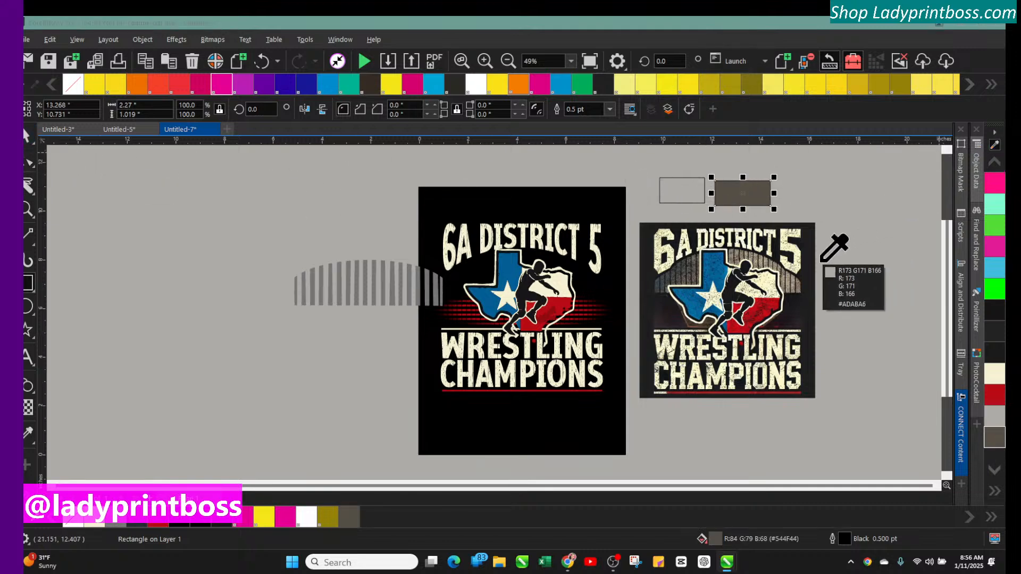
{"action": "left_click", "coordinate": [789, 278]}
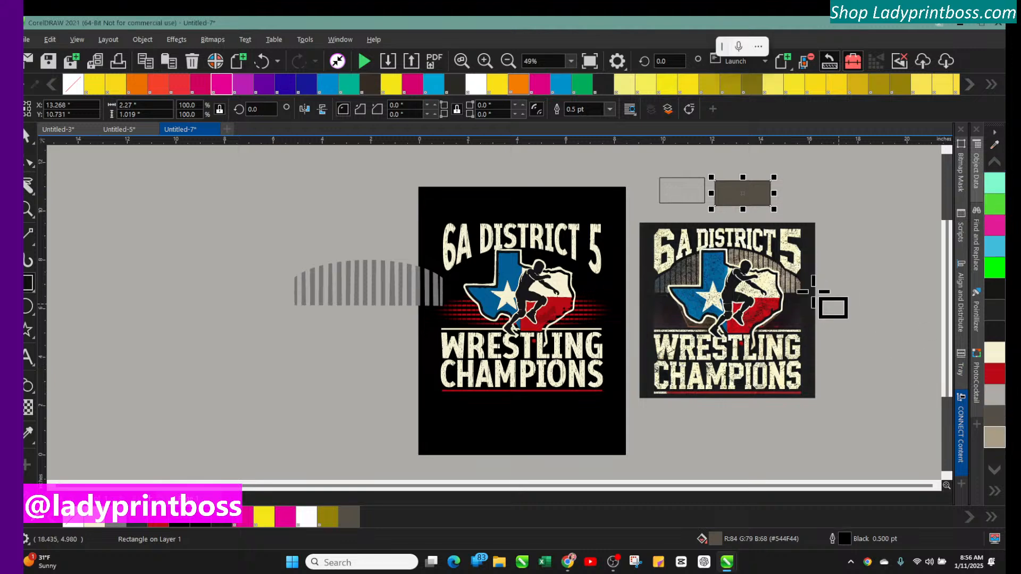
{"action": "left_click", "coordinate": [29, 139]}
{"action": "left_click", "coordinate": [994, 437]}
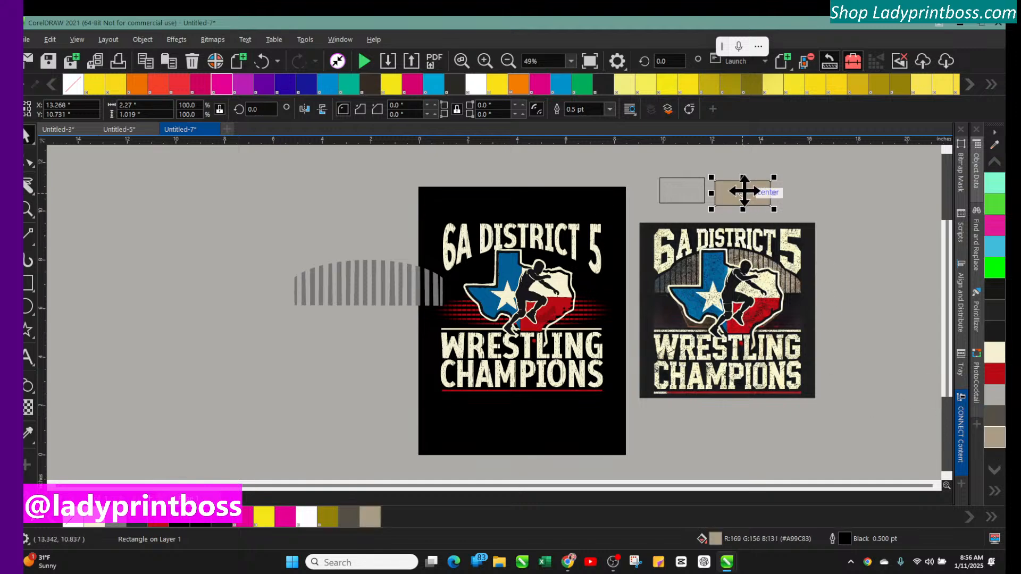
{"action": "left_click_drag", "start_coordinate": [742, 191], "coordinate": [366, 224]}
Fill the second rectangle with the dark brown-gray swatch and move it to the left of the tan one
{"action": "left_click", "coordinate": [692, 178]}
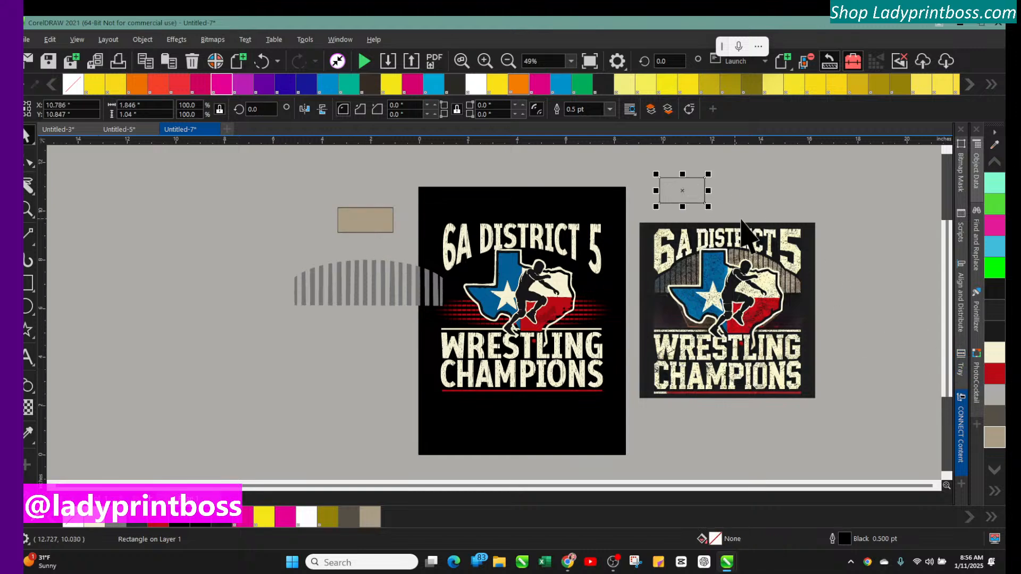
{"action": "left_click", "coordinate": [995, 417]}
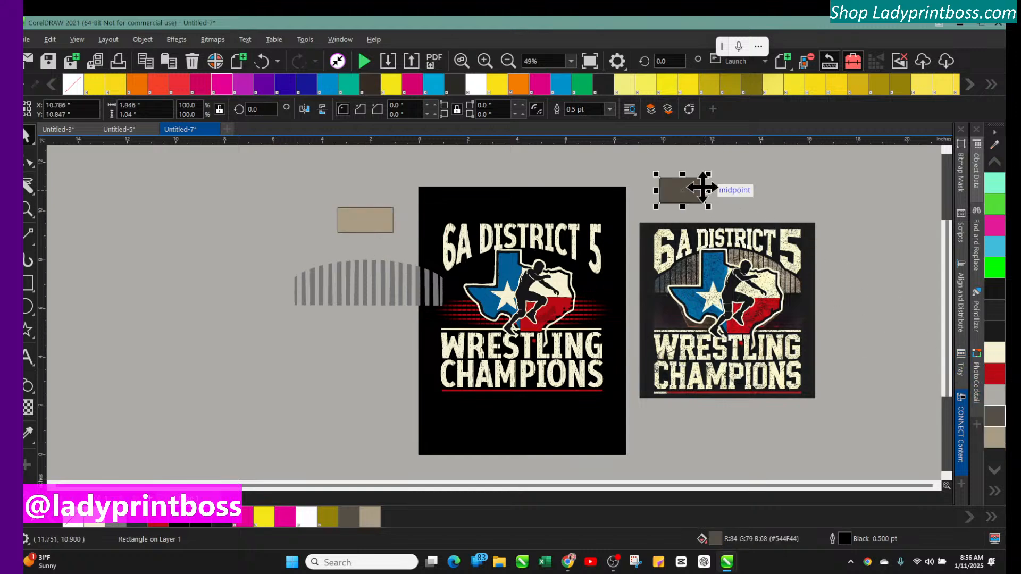
{"action": "left_click_drag", "start_coordinate": [689, 183], "coordinate": [252, 209]}
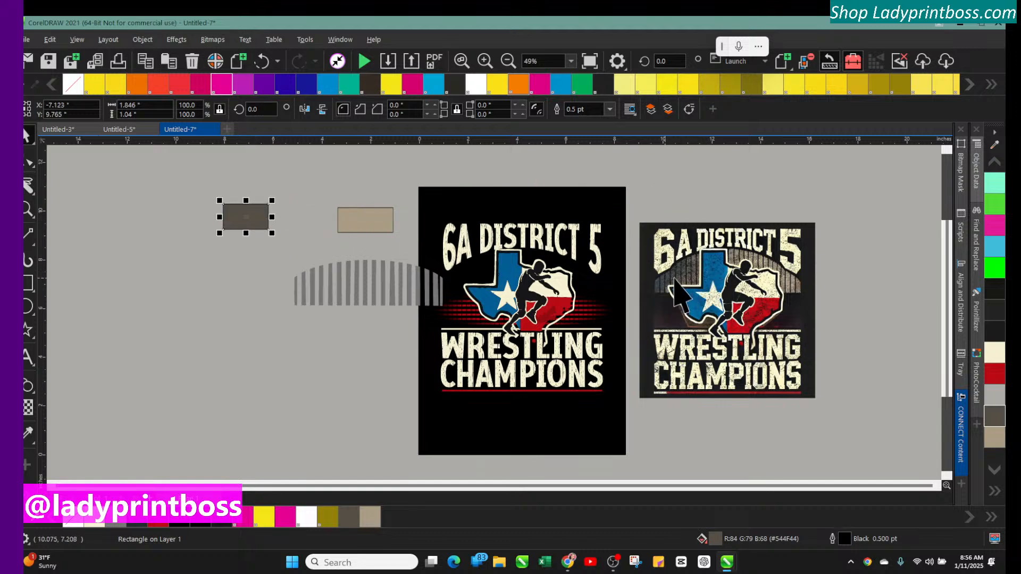
Arrange the striped arch below the two colour rectangles, placing the dark rectangle next to the tan one
{"action": "left_click", "coordinate": [360, 290]}
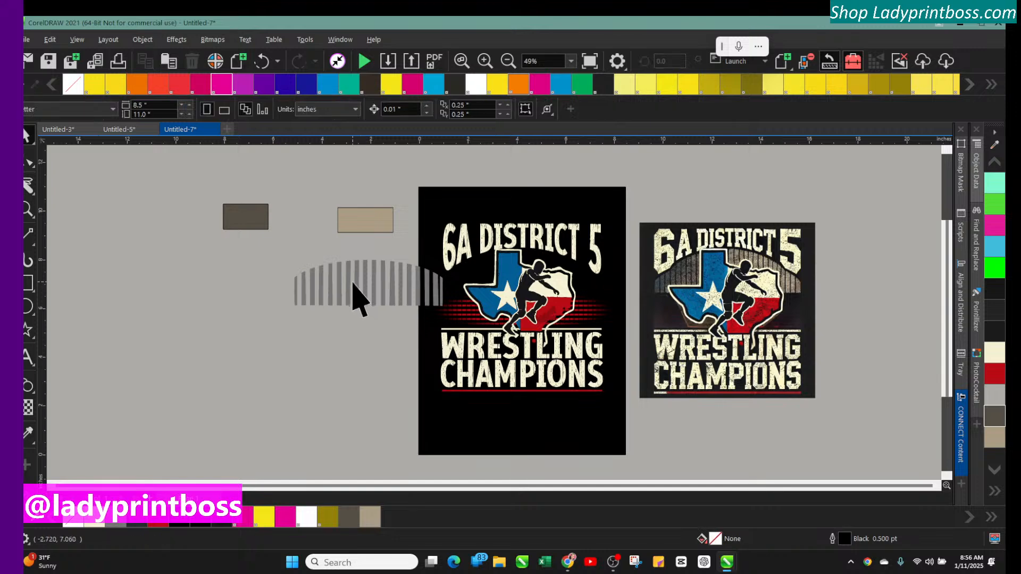
{"action": "left_click_drag", "start_coordinate": [359, 287], "coordinate": [312, 257]}
{"action": "left_click", "coordinate": [363, 218]}
{"action": "left_click_drag", "start_coordinate": [366, 221], "coordinate": [370, 216]}
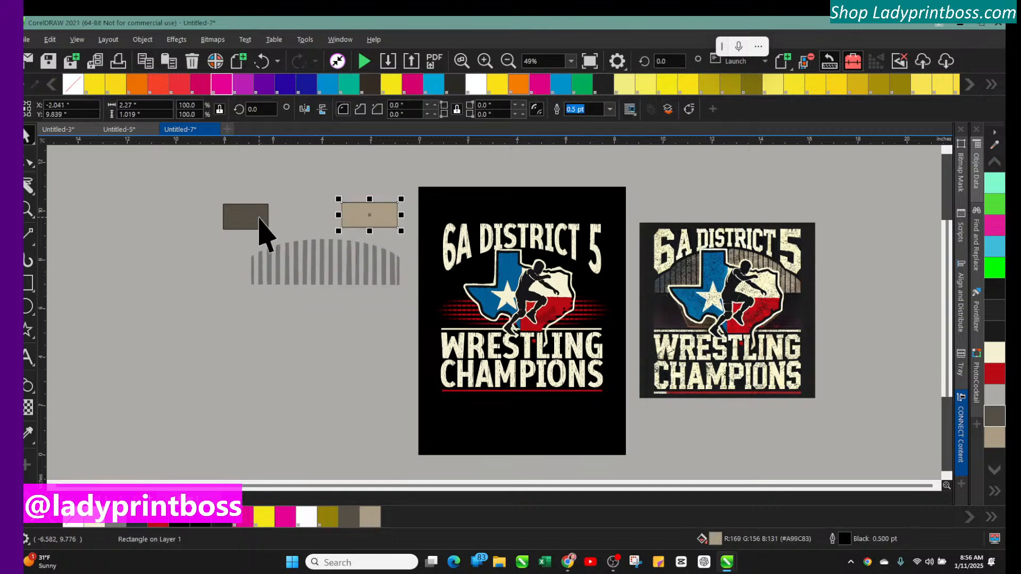
{"action": "left_click_drag", "start_coordinate": [260, 220], "coordinate": [313, 219]}
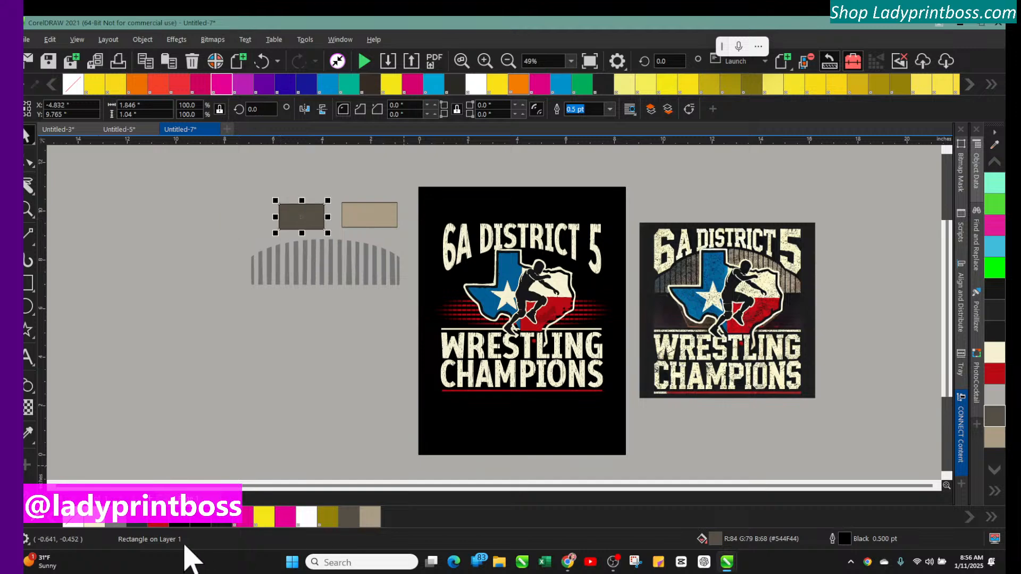
Nudge the tan rectangle slightly left, closer to the dark brown-gray rectangle
{"action": "left_click", "coordinate": [53, 486]}
{"action": "left_click", "coordinate": [52, 485]}
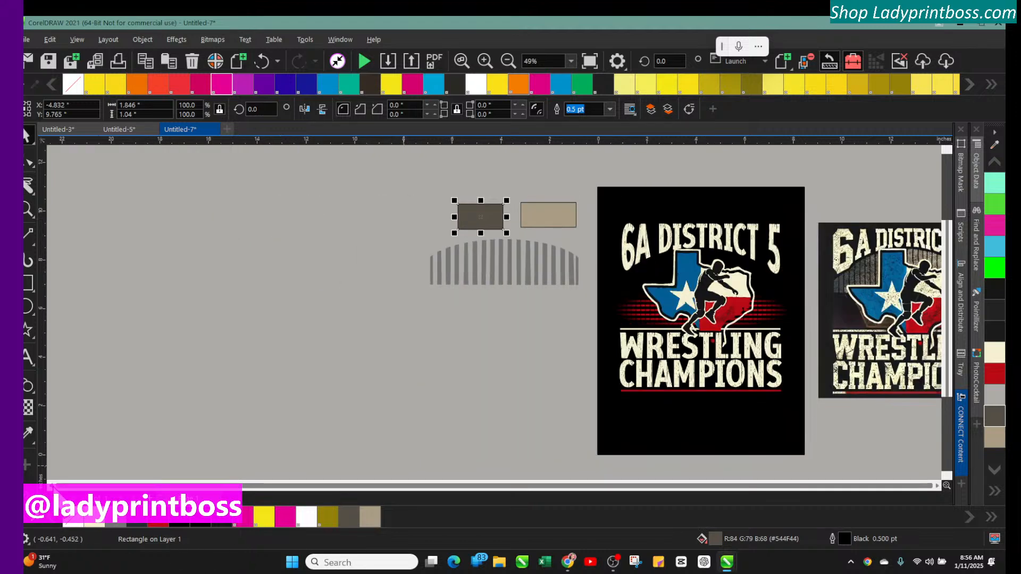
{"action": "left_click", "coordinate": [484, 61]}
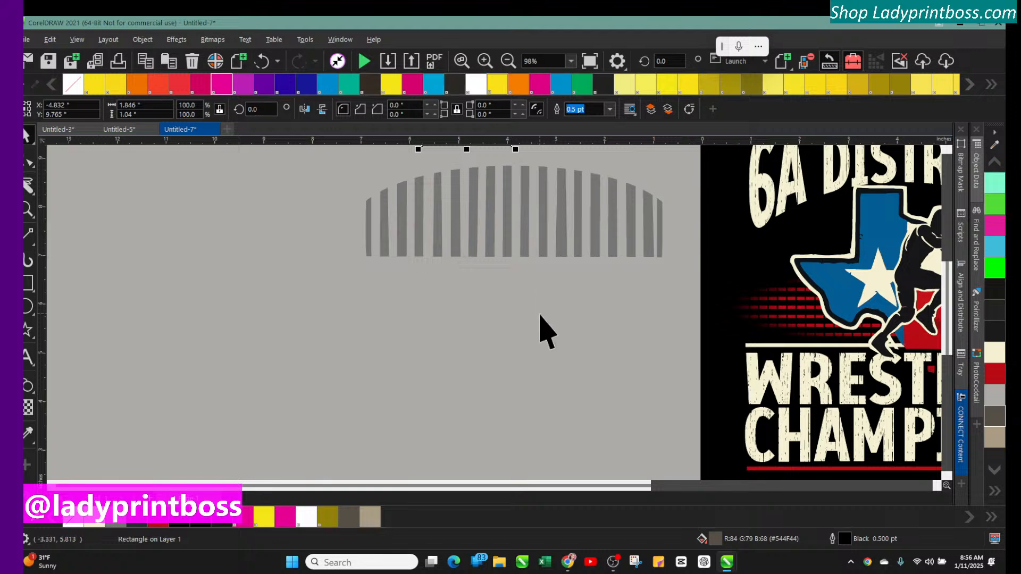
{"action": "scroll", "coordinate": [539, 332], "scroll_direction": "up", "scroll_amount": 5}
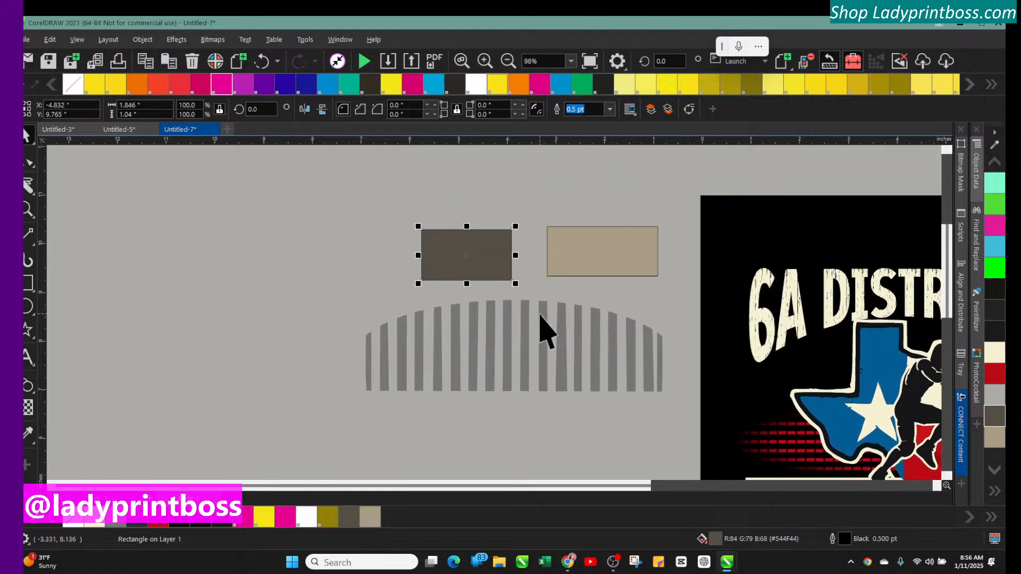
{"action": "scroll", "coordinate": [540, 332], "scroll_direction": "up", "scroll_amount": 1}
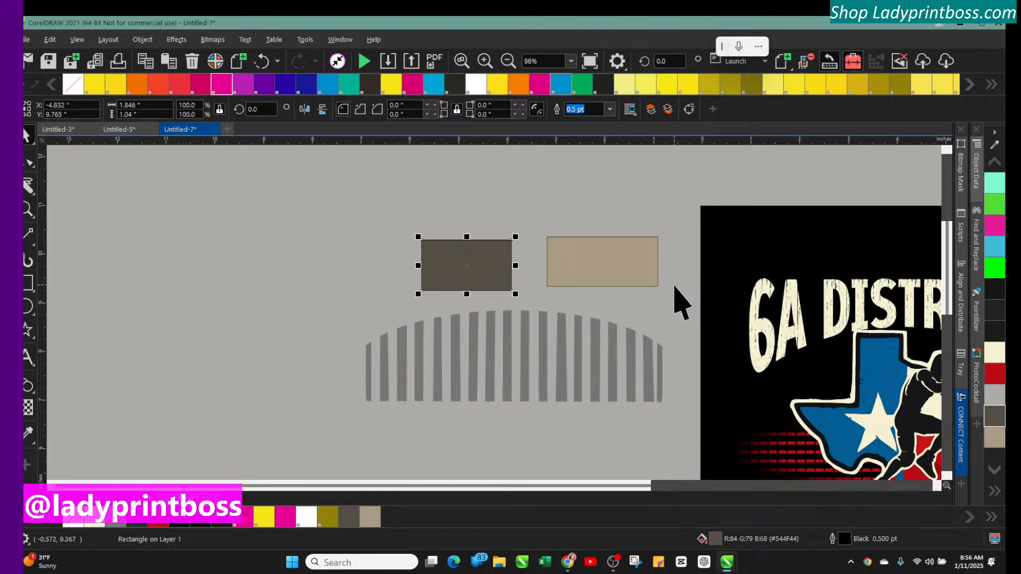
{"action": "left_click", "coordinate": [627, 282]}
{"action": "left_click_drag", "start_coordinate": [609, 267], "coordinate": [598, 270]}
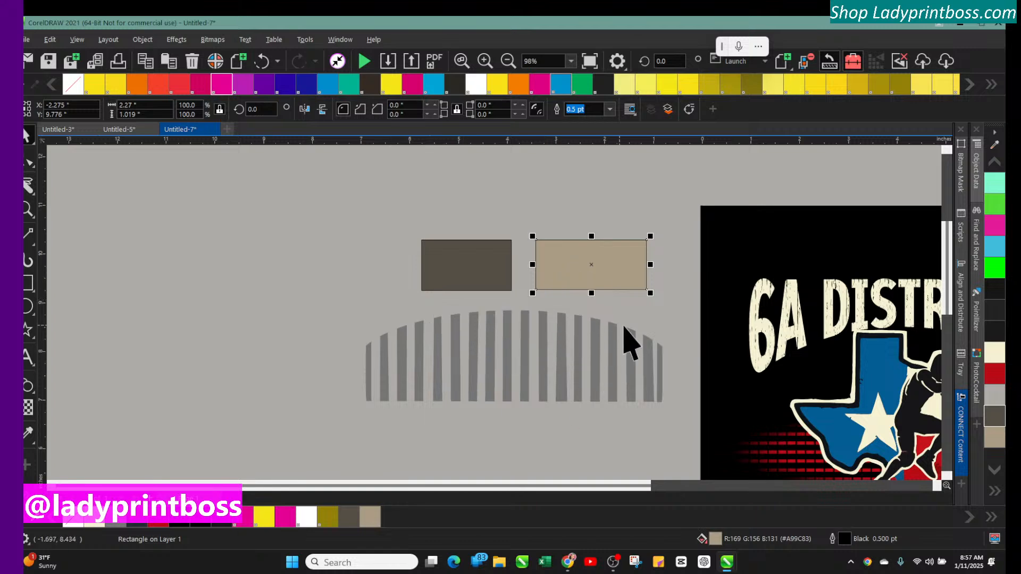
{"action": "left_click", "coordinate": [626, 355]}
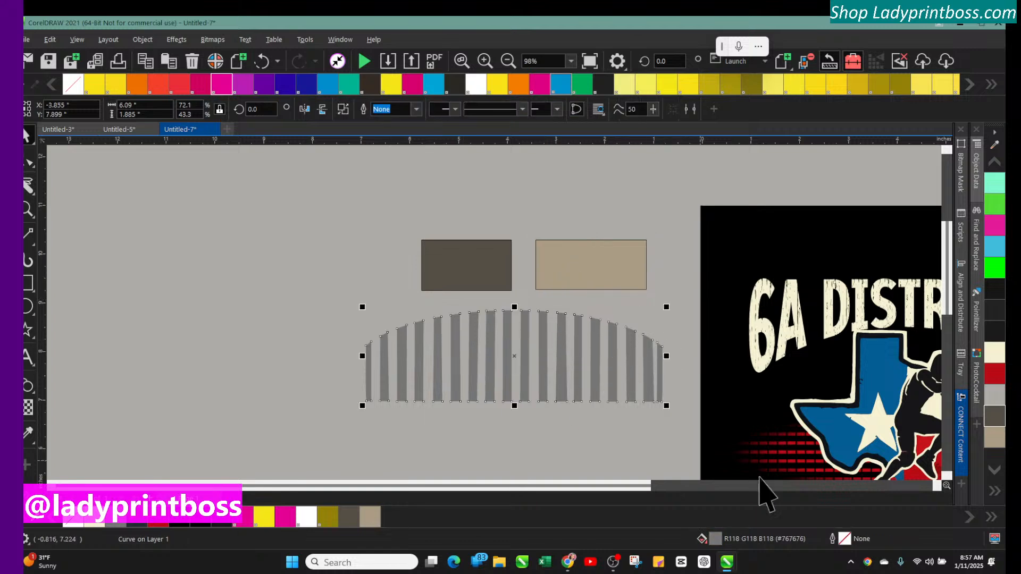
{"action": "double_click", "coordinate": [717, 539]}
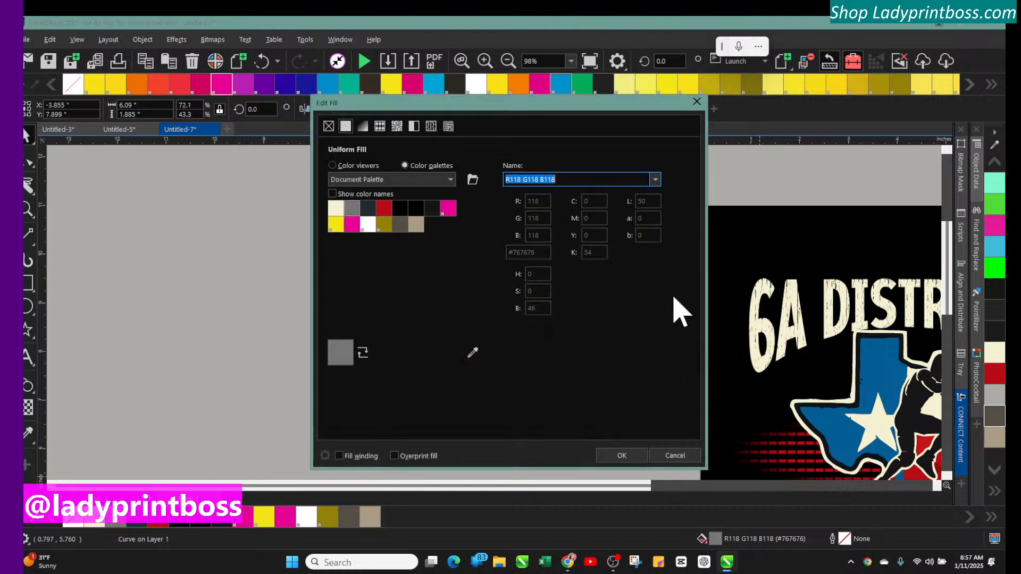
{"action": "left_click_drag", "start_coordinate": [524, 107], "coordinate": [815, 80]}
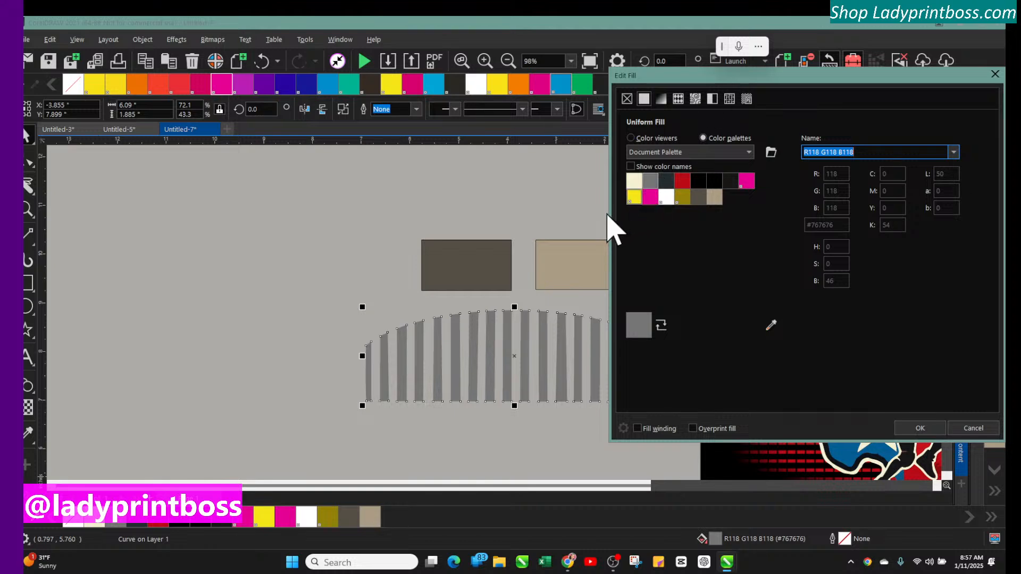
{"action": "left_click_drag", "start_coordinate": [711, 78], "coordinate": [102, 53]}
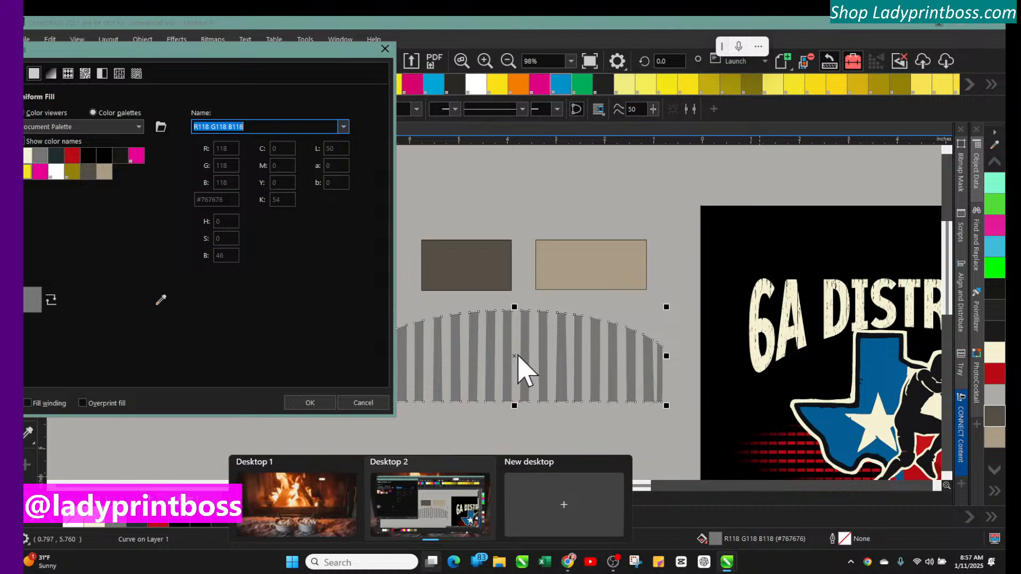
{"action": "left_click", "coordinate": [361, 404]}
Move the striped arch slightly right so it sits centred beneath the two colour rectangles
{"action": "left_click", "coordinate": [424, 366]}
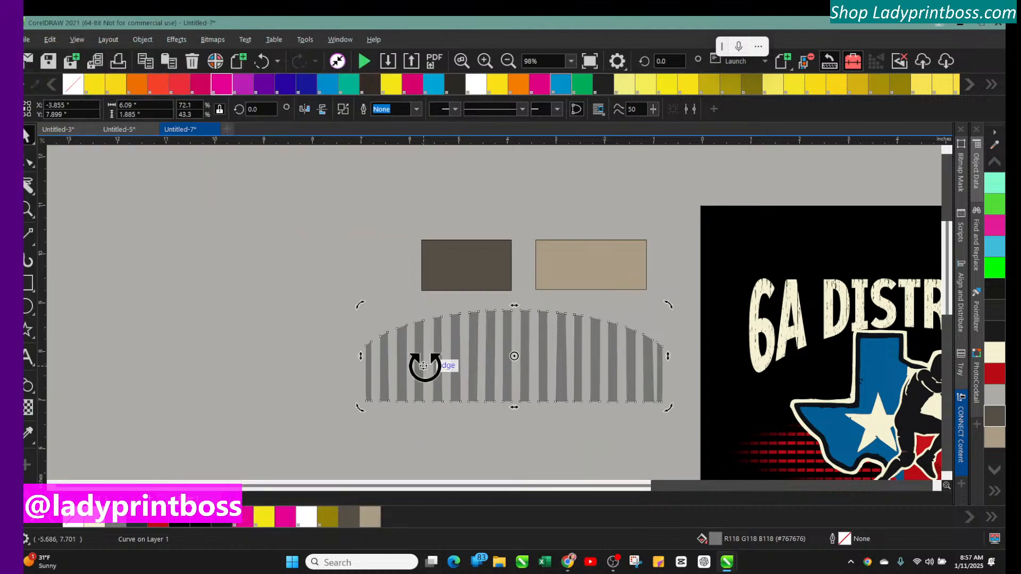
{"action": "left_click", "coordinate": [416, 361]}
{"action": "mouse_move", "coordinate": [417, 362]}
{"action": "left_mouse_down"}
{"action": "mouse_move", "coordinate": [428, 371]}
{"action": "mouse_move", "coordinate": [434, 361]}
{"action": "left_mouse_up"}
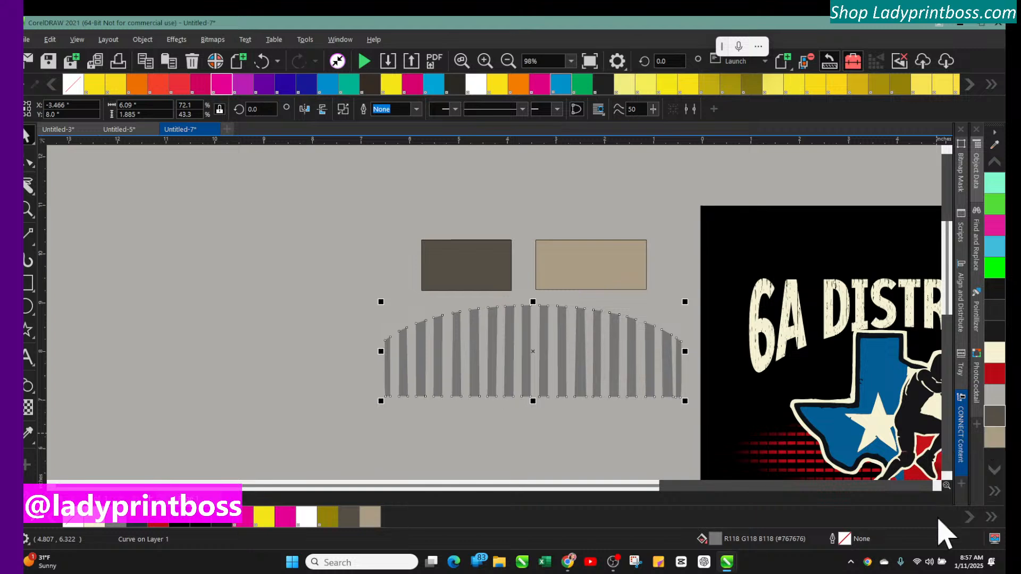
{"action": "double_click", "coordinate": [714, 539]}
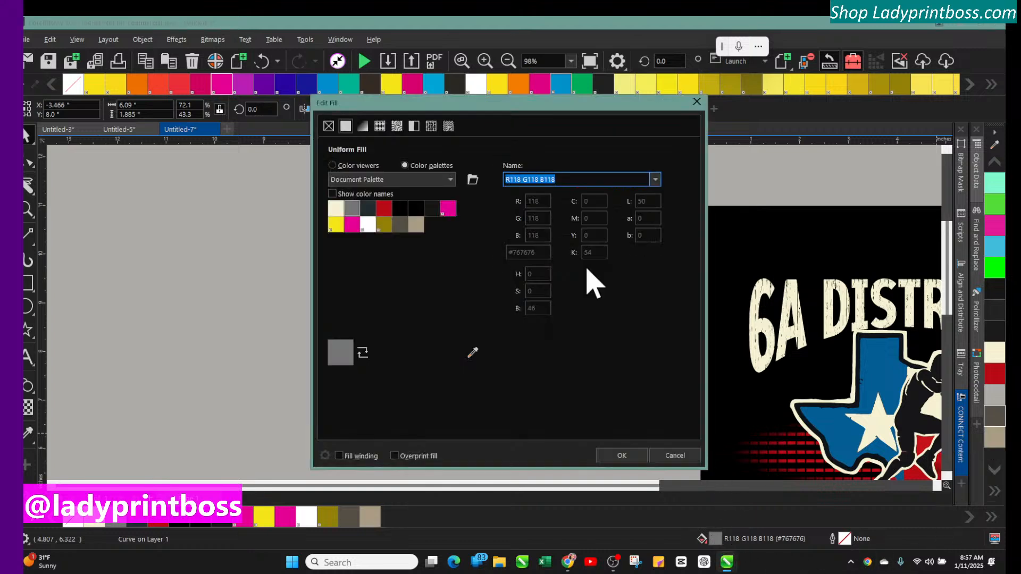
{"action": "left_click_drag", "start_coordinate": [500, 114], "coordinate": [221, 75]}
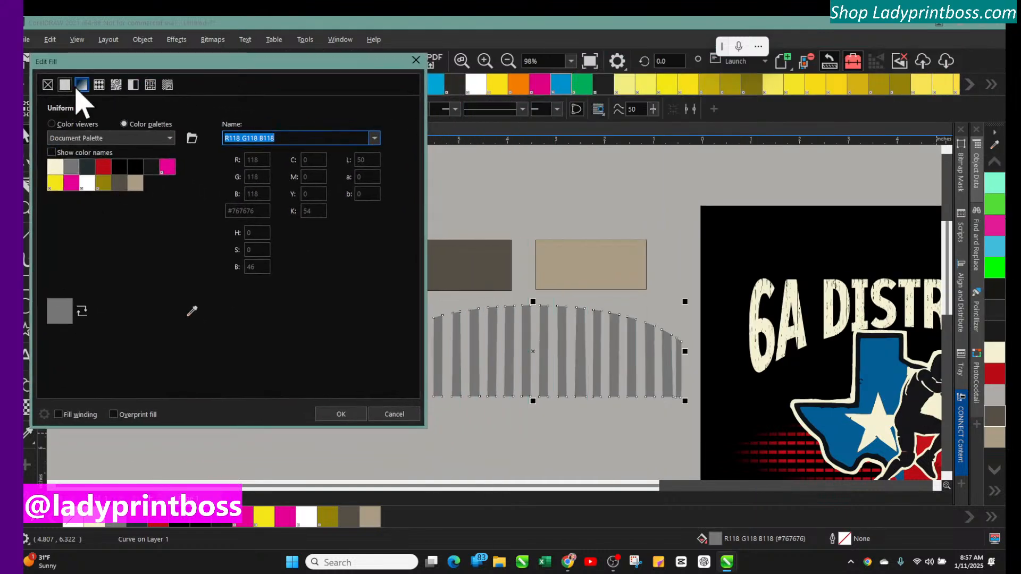
{"action": "left_click", "coordinate": [81, 85]}
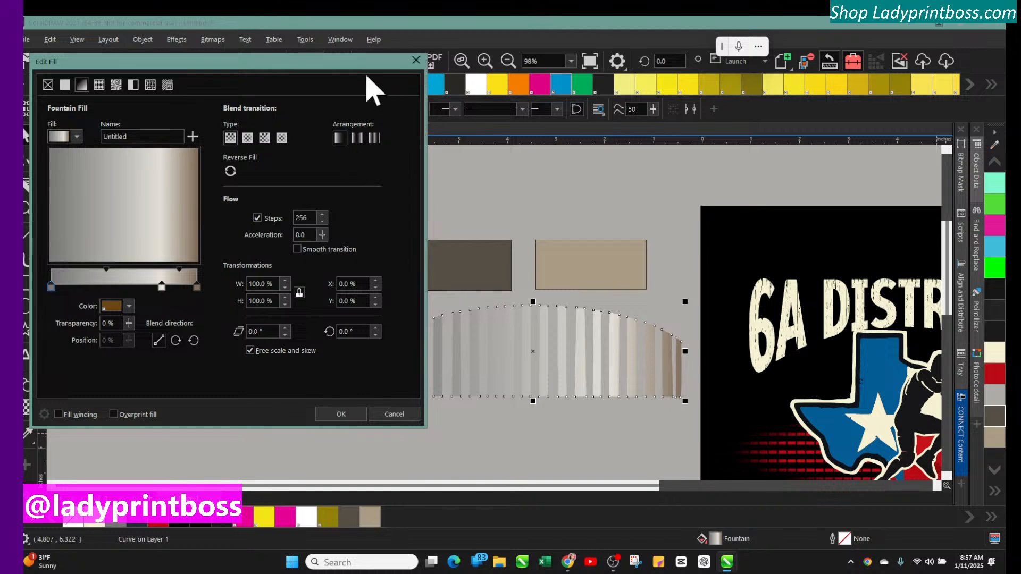
{"action": "left_click_drag", "start_coordinate": [367, 65], "coordinate": [303, 151]}
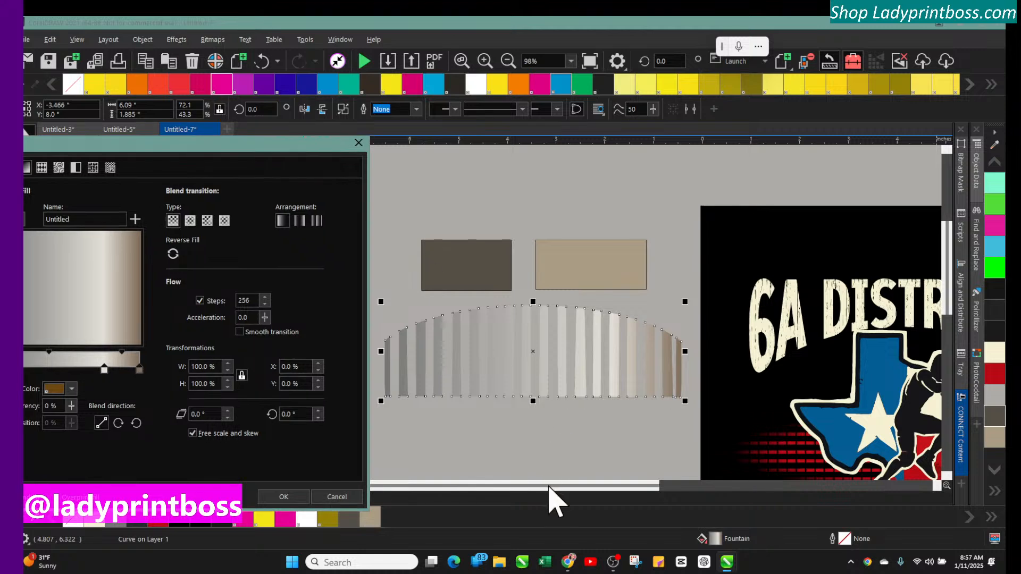
{"action": "left_click", "coordinate": [358, 143]}
{"action": "scroll", "coordinate": [228, 369], "scroll_direction": "left", "scroll_amount": 3}
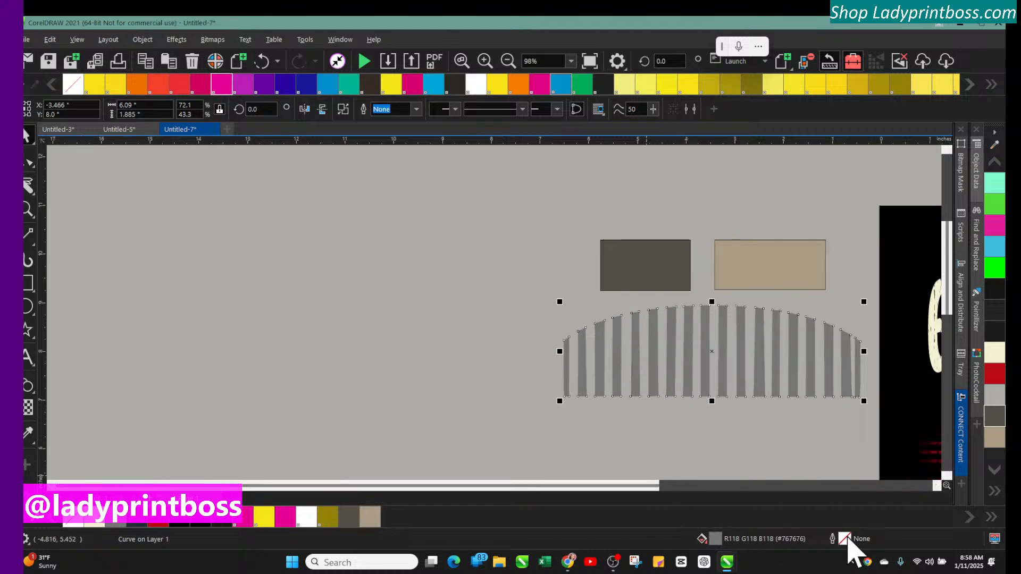
Open the fill editing dialog for the selected striped arch
{"action": "double_click", "coordinate": [716, 538]}
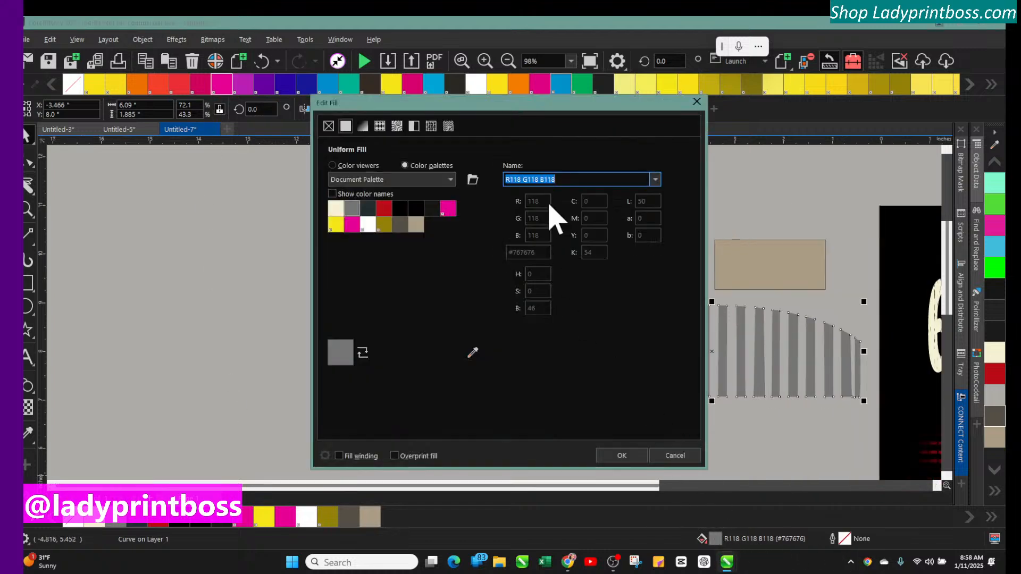
{"action": "left_click_drag", "start_coordinate": [526, 100], "coordinate": [342, 105]}
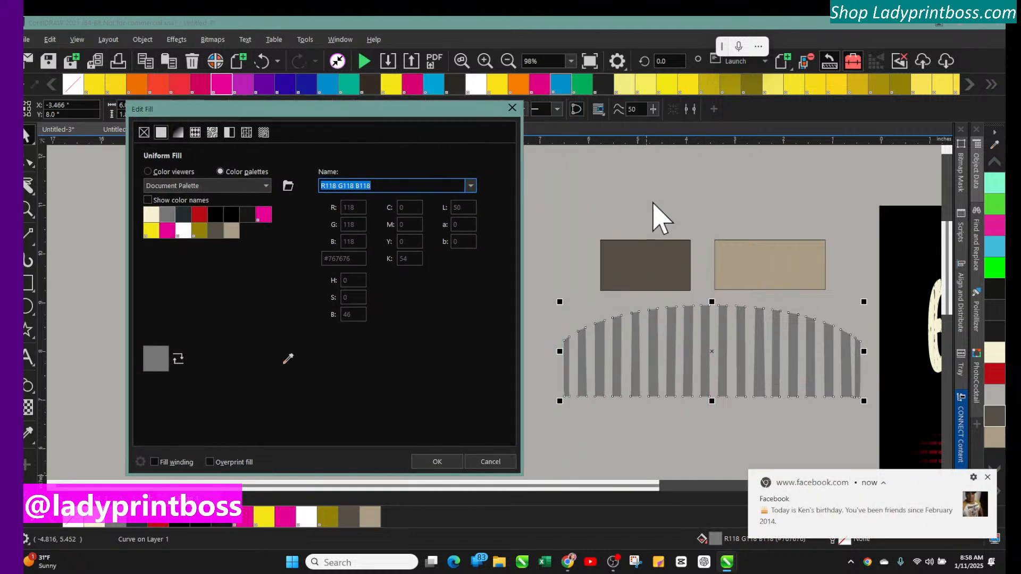
Dismiss the desktop notification and open the system notification settings, then close them
{"action": "left_click", "coordinate": [988, 478]}
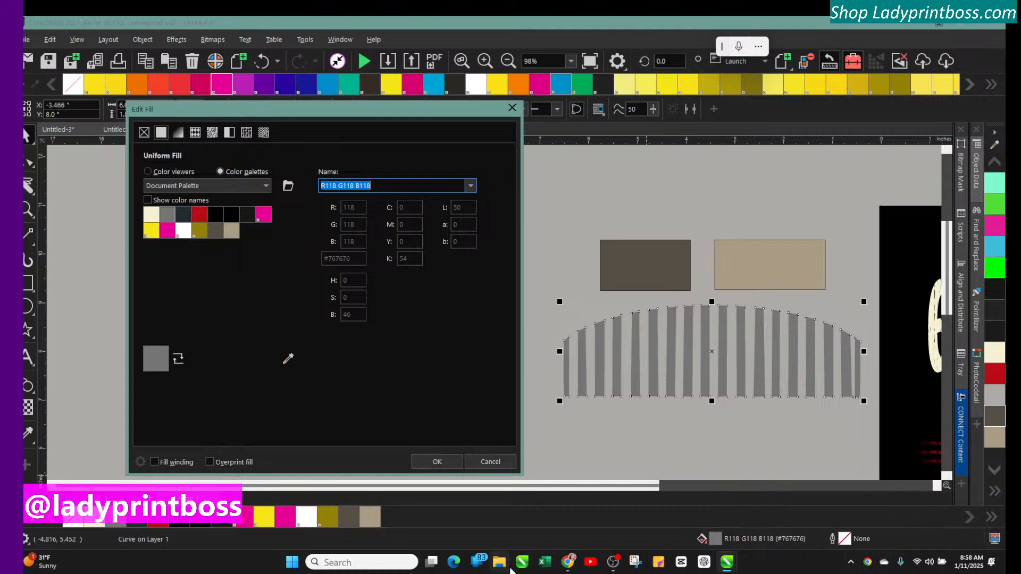
{"action": "left_click", "coordinate": [850, 565]}
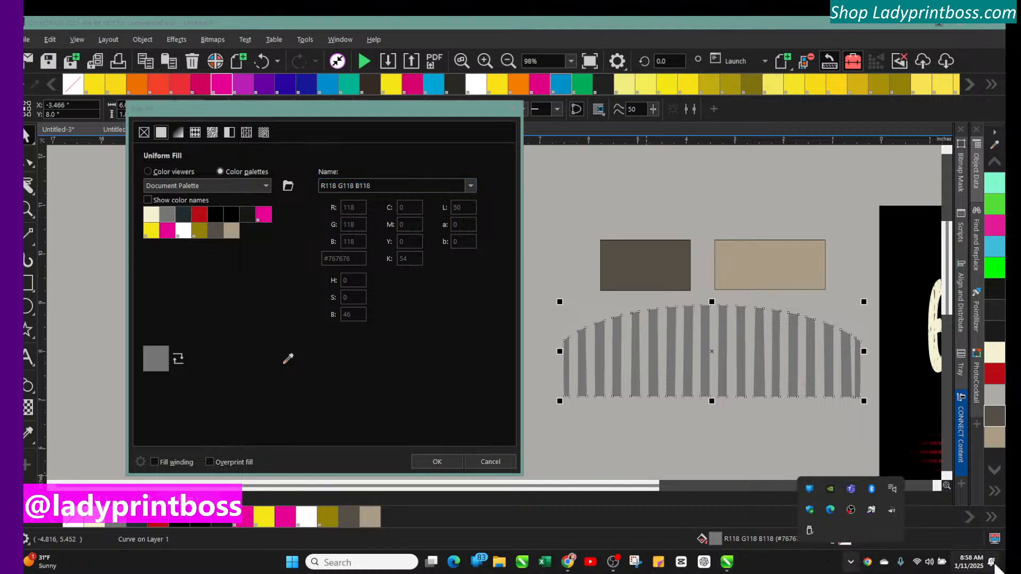
{"action": "left_click", "coordinate": [992, 564]}
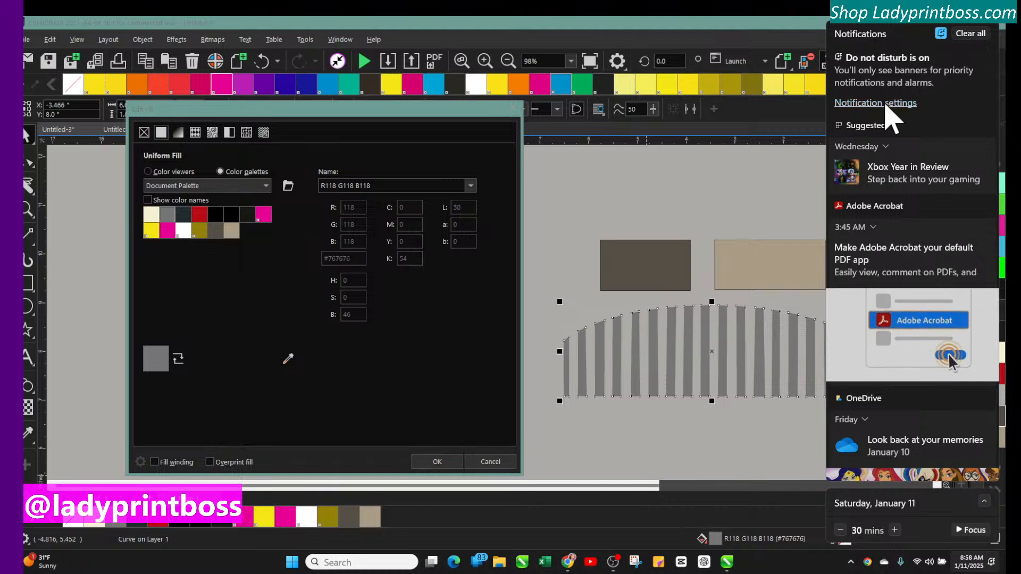
{"action": "left_click", "coordinate": [887, 103]}
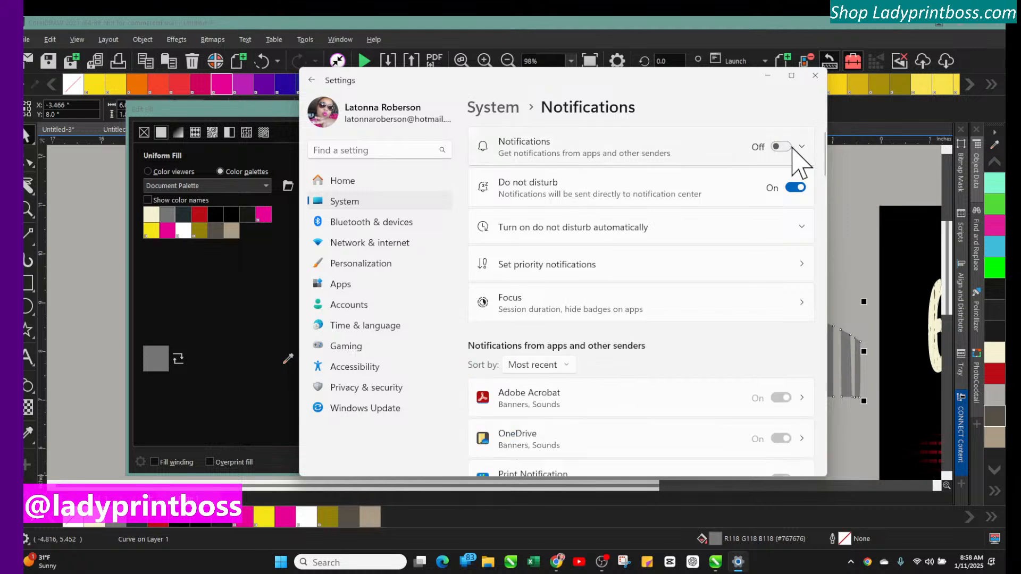
{"action": "left_click", "coordinate": [815, 75]}
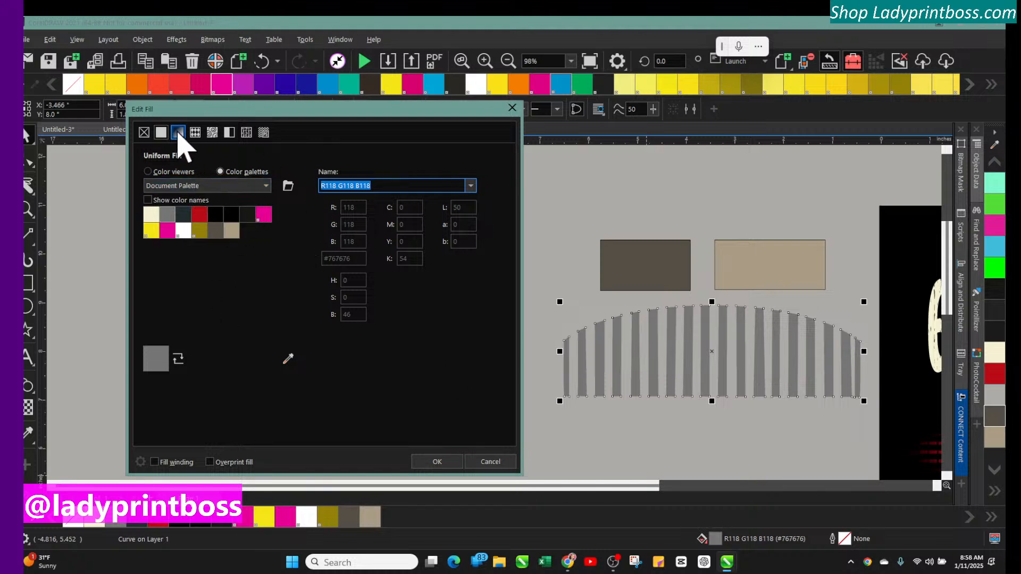
Switch the arch to a fountain fill and set its left end colour to the dark brown-gray sampled from the dark rectangle
{"action": "left_click", "coordinate": [178, 133]}
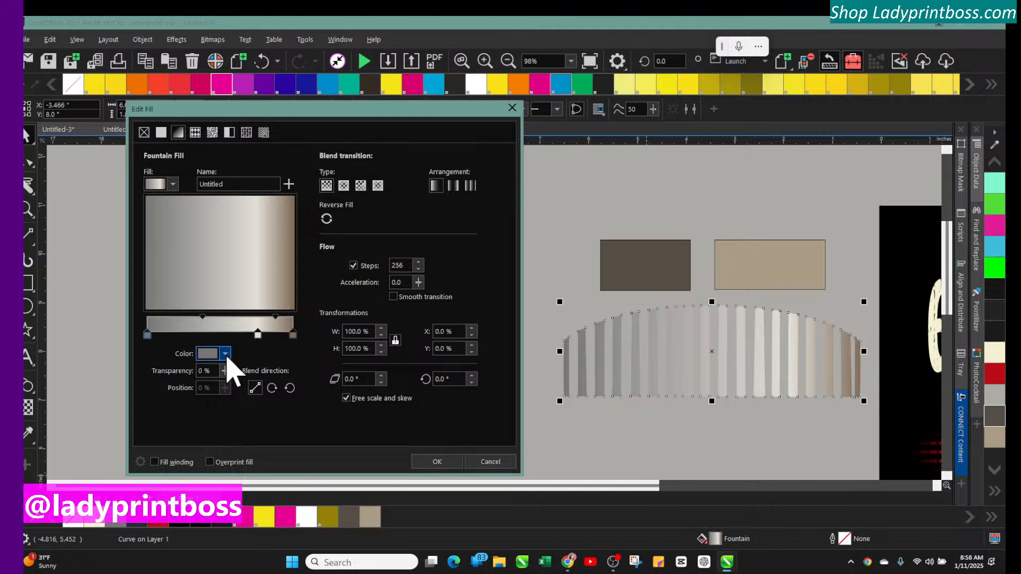
{"action": "left_click", "coordinate": [226, 354]}
{"action": "left_click", "coordinate": [314, 327]}
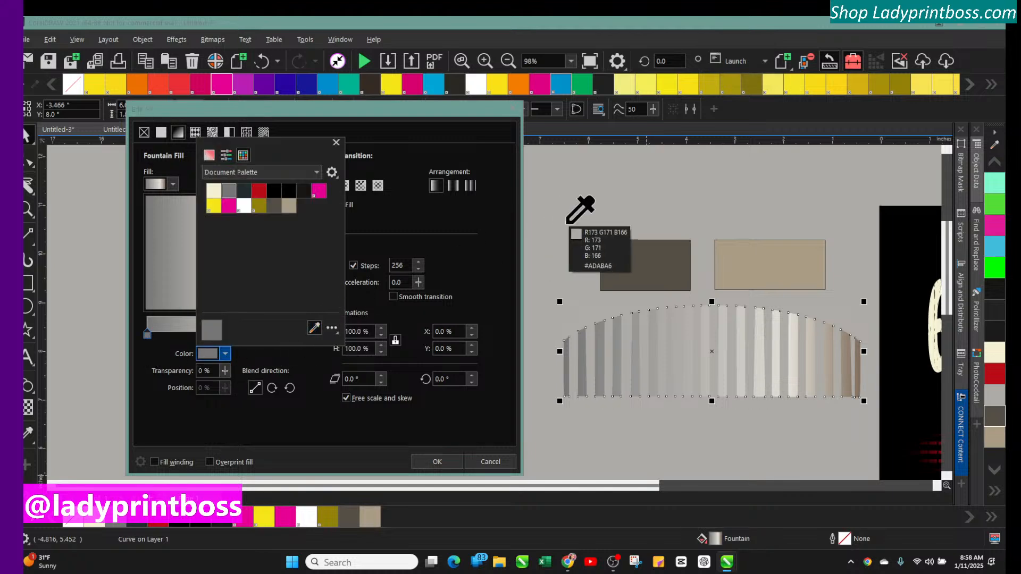
{"action": "left_click", "coordinate": [617, 257]}
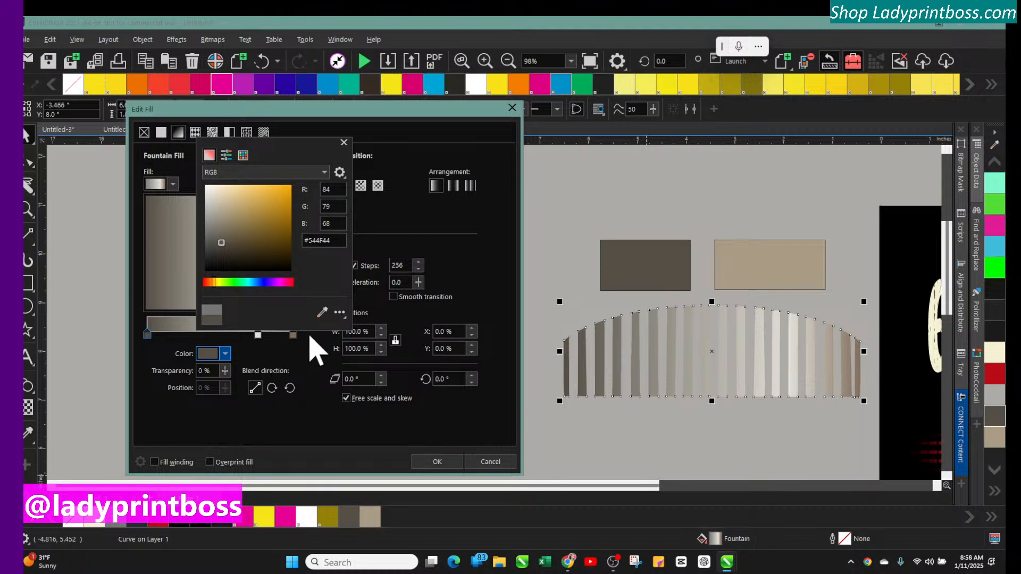
{"action": "left_click", "coordinate": [344, 143]}
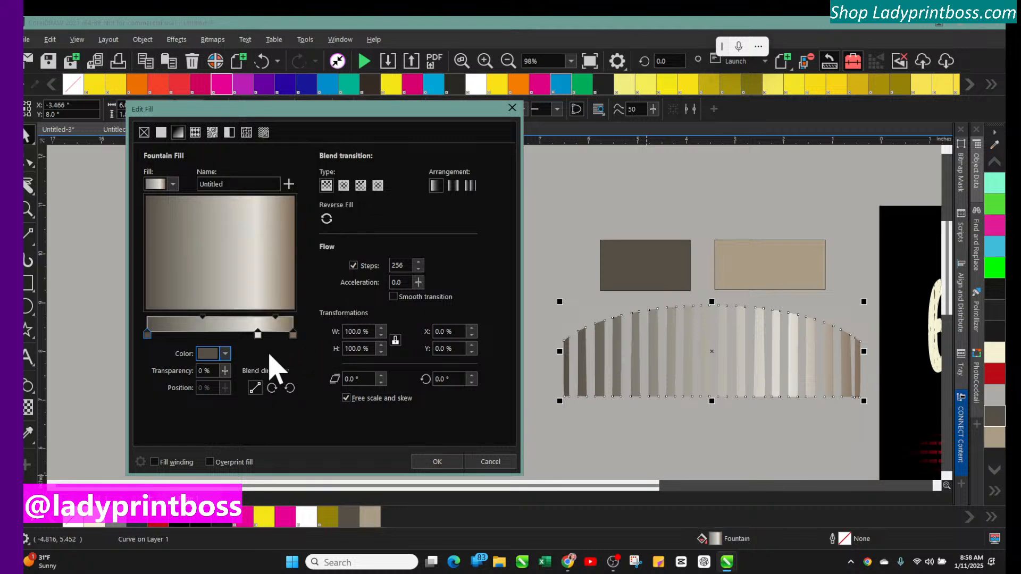
{"action": "left_click_drag", "start_coordinate": [257, 333], "coordinate": [218, 334]}
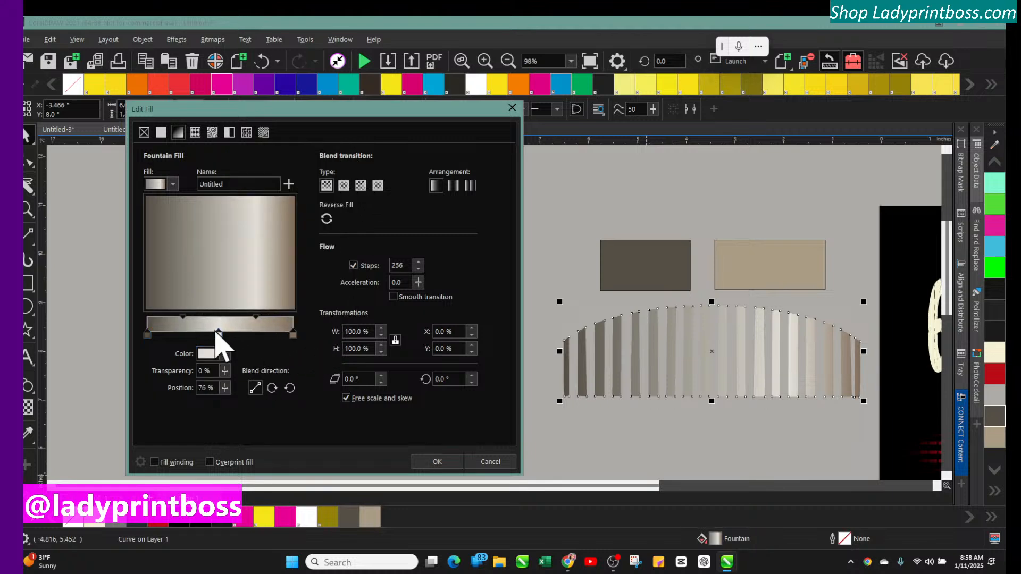
Set the fountain fill's right end colour to the tan sampled from the tan rectangle
{"action": "left_click", "coordinate": [293, 334]}
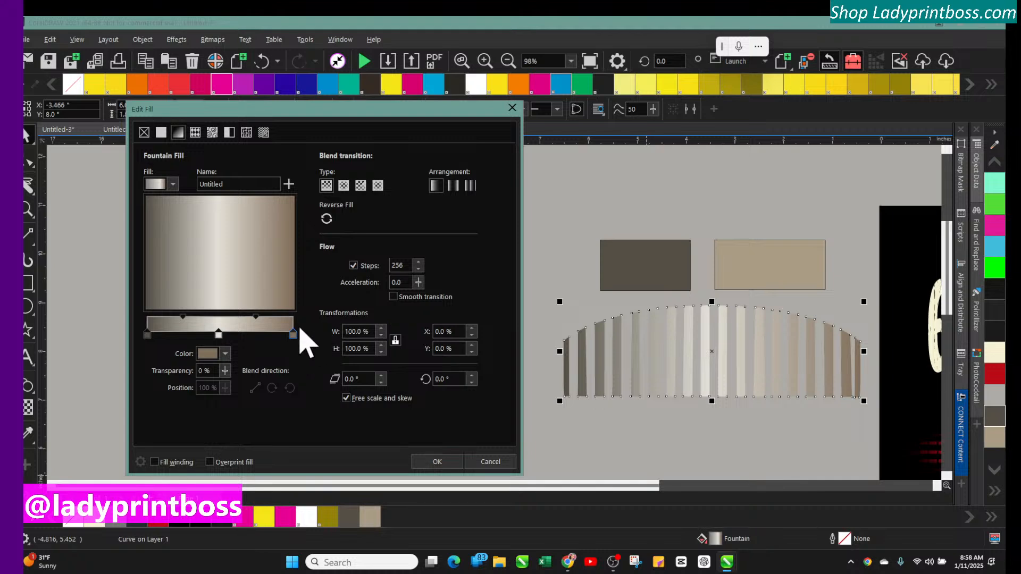
{"action": "left_click", "coordinate": [225, 353]}
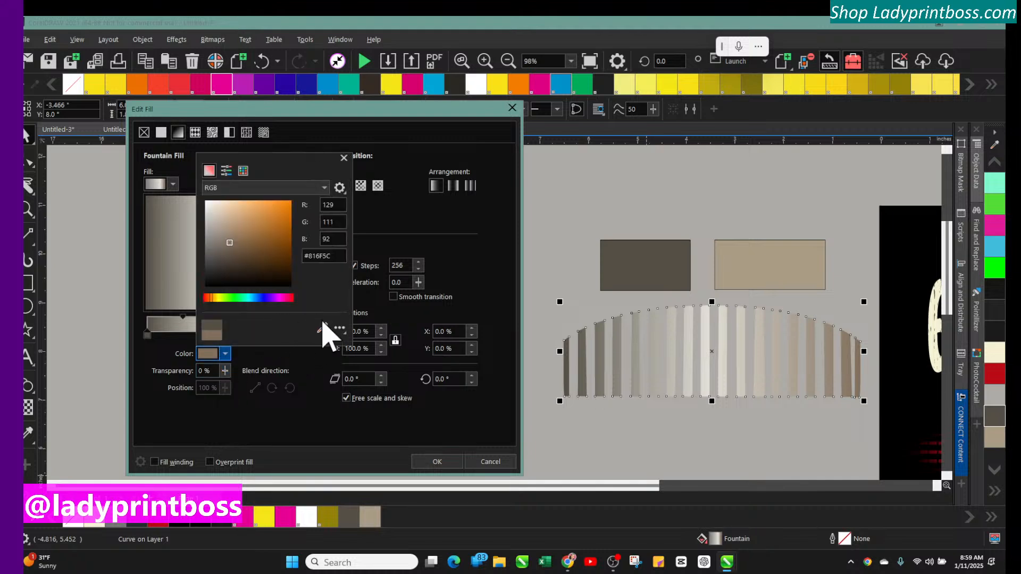
{"action": "left_click", "coordinate": [322, 329]}
{"action": "left_click", "coordinate": [745, 253]}
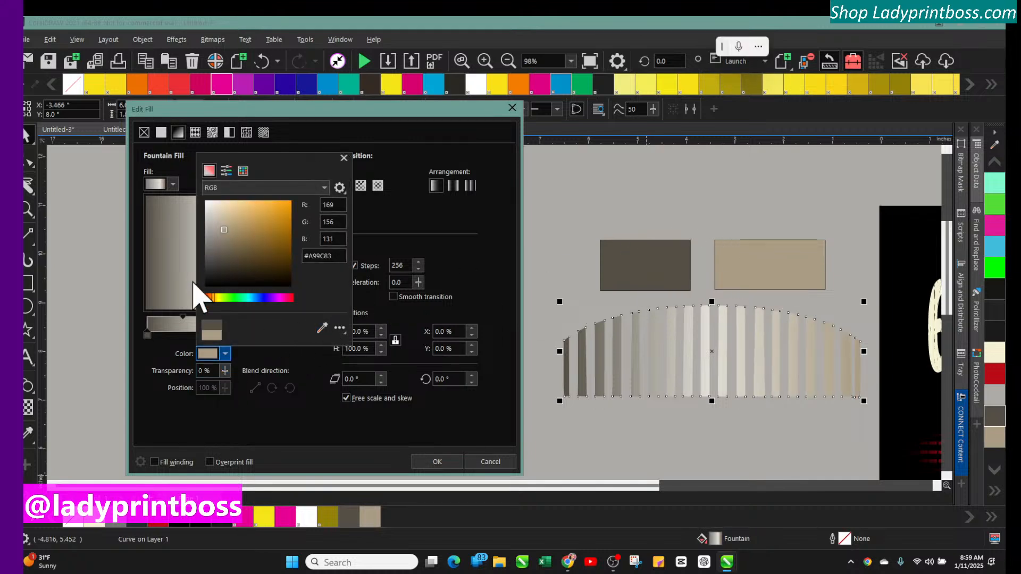
{"action": "left_click", "coordinate": [385, 220]}
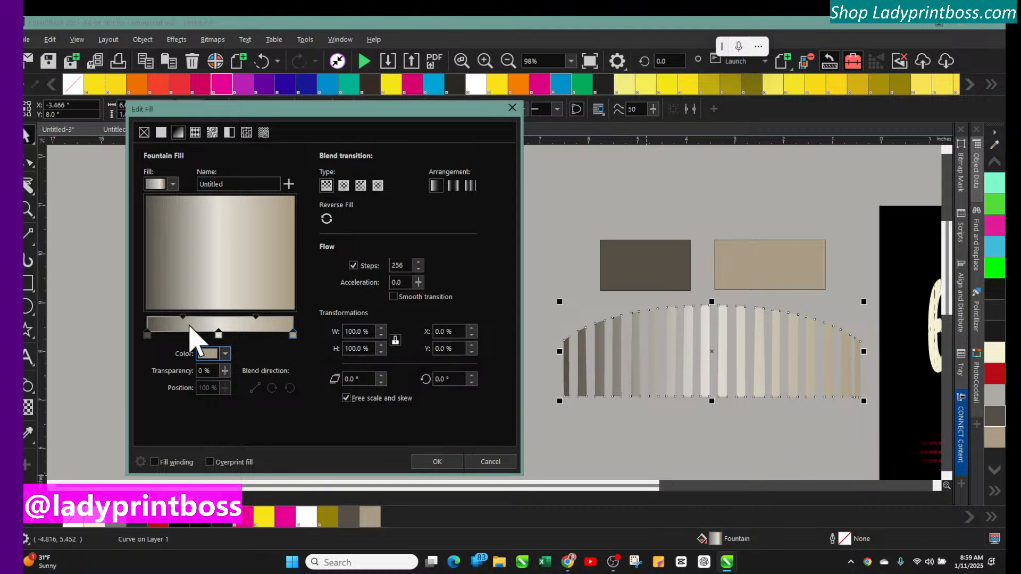
Move the light middle colour node to 63% and shift the adjacent midpoint marker to 71%
{"action": "left_click_drag", "start_coordinate": [218, 336], "coordinate": [237, 337]}
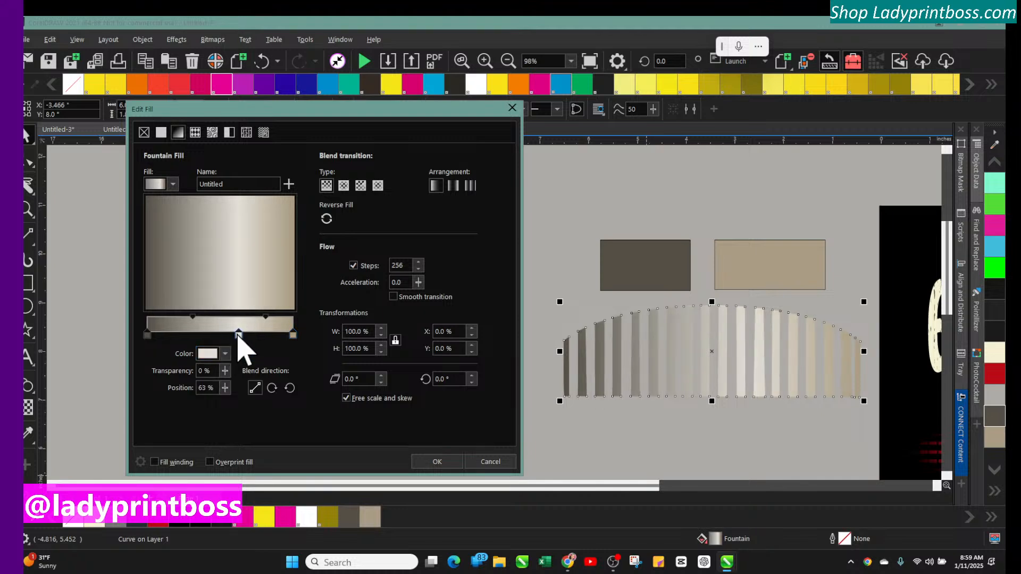
{"action": "left_click", "coordinate": [267, 323]}
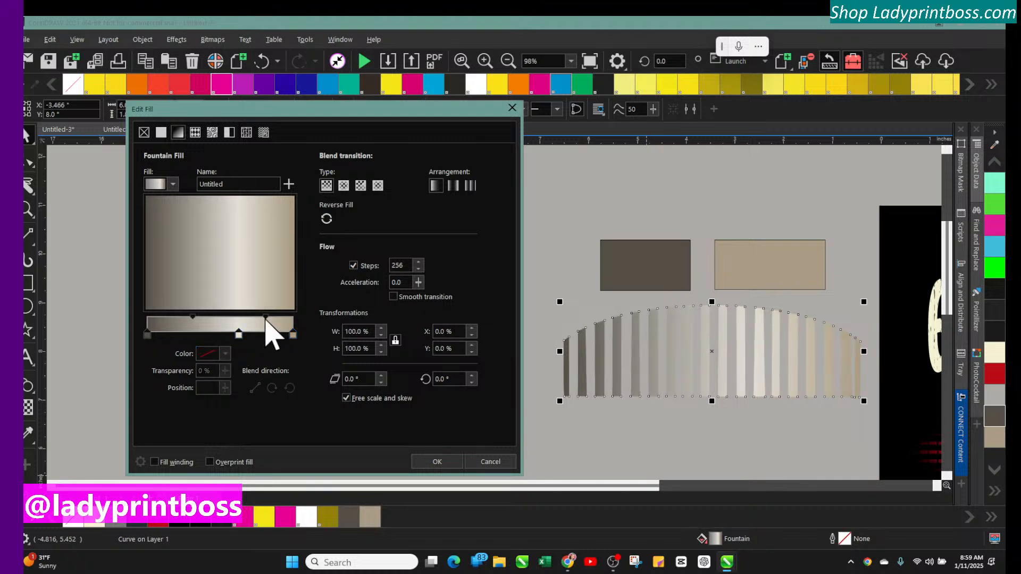
{"action": "left_click_drag", "start_coordinate": [266, 318], "coordinate": [257, 318]}
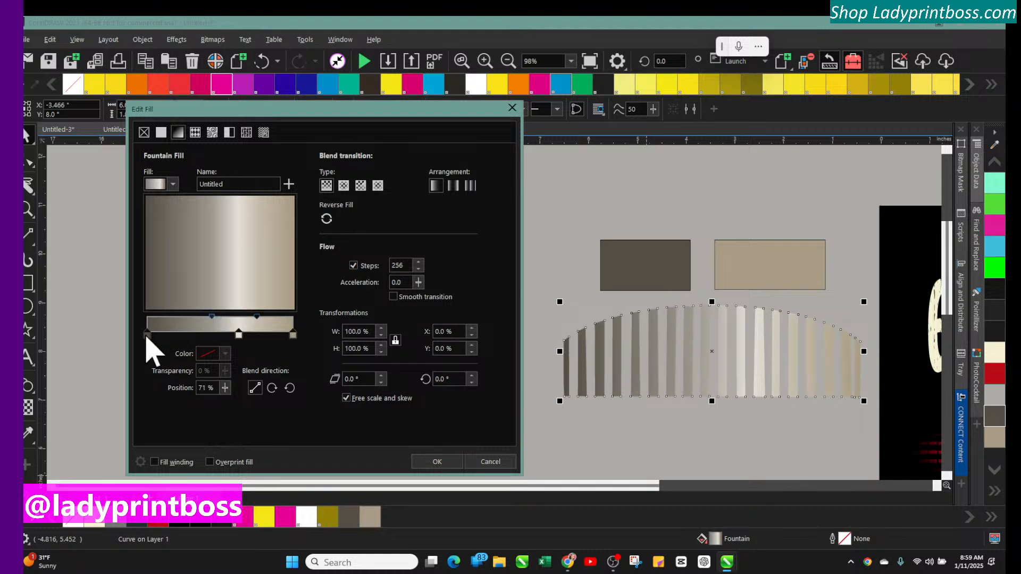
Darken the fountain fill's left end colour to #403724
{"action": "left_click", "coordinate": [148, 335]}
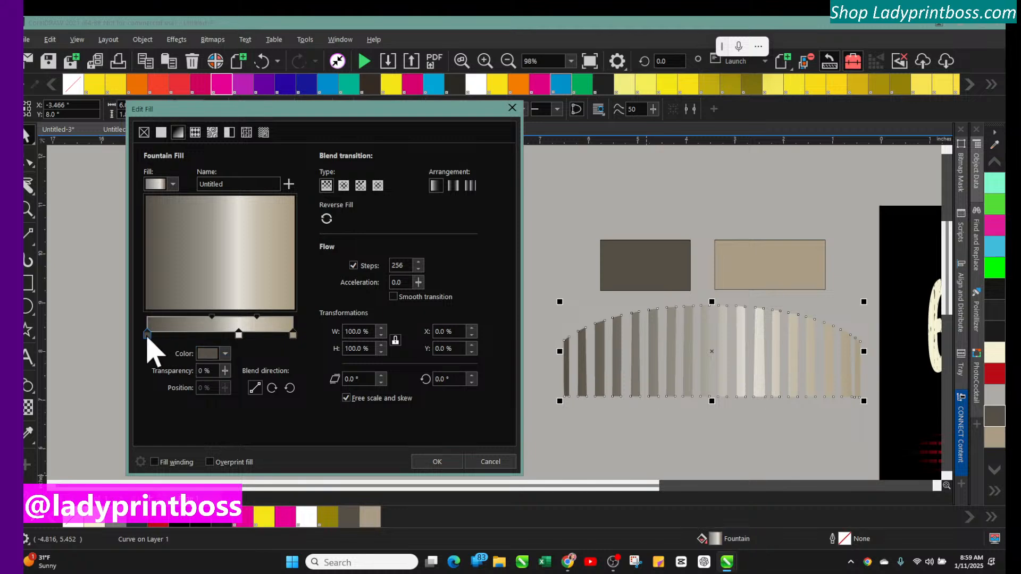
{"action": "left_click", "coordinate": [225, 354]}
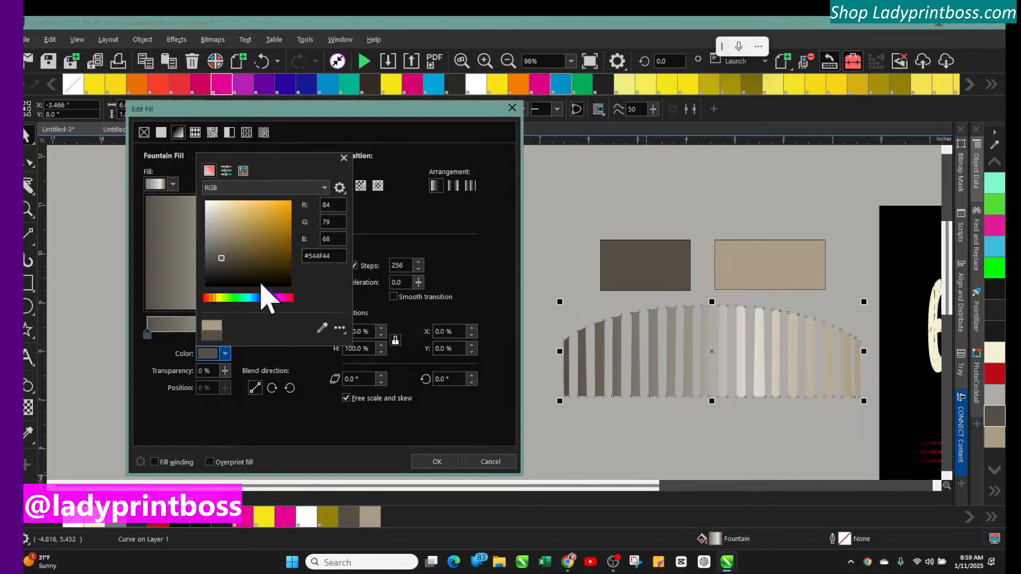
{"action": "left_click", "coordinate": [243, 266]}
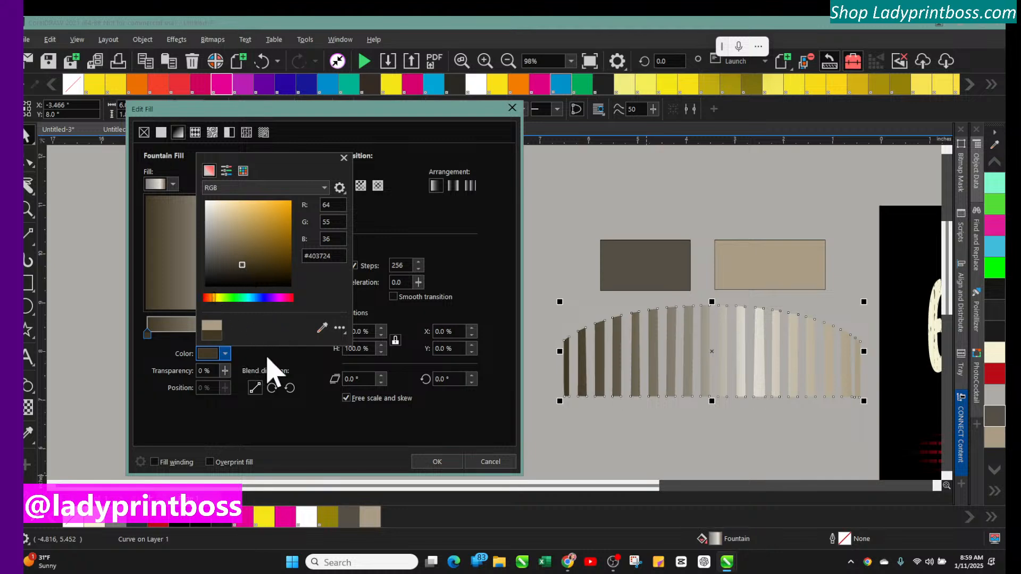
{"action": "left_click", "coordinate": [309, 358]}
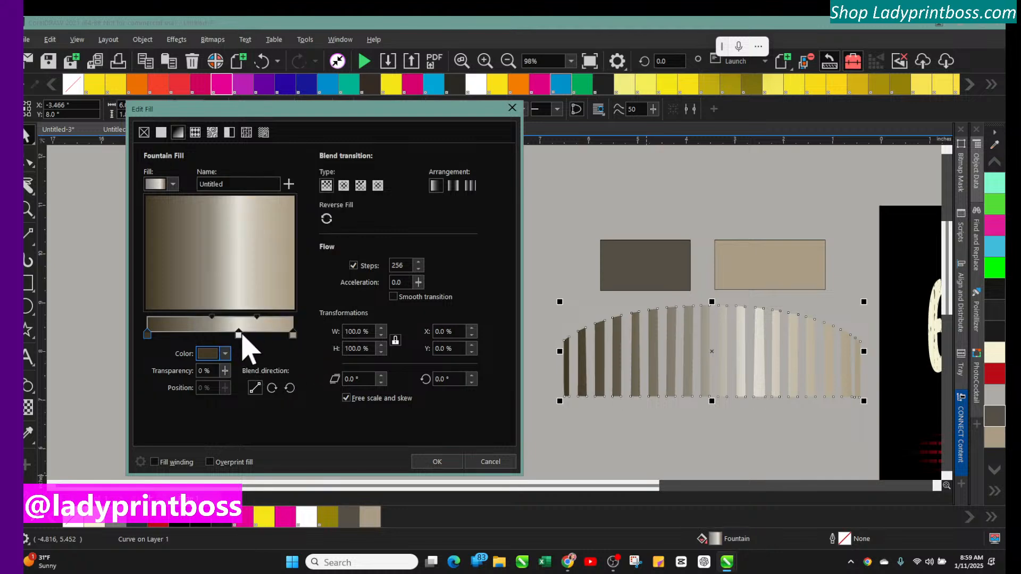
Move the light middle colour node to 55% and set its colour to #9E967D
{"action": "left_click_drag", "start_coordinate": [239, 335], "coordinate": [227, 333]}
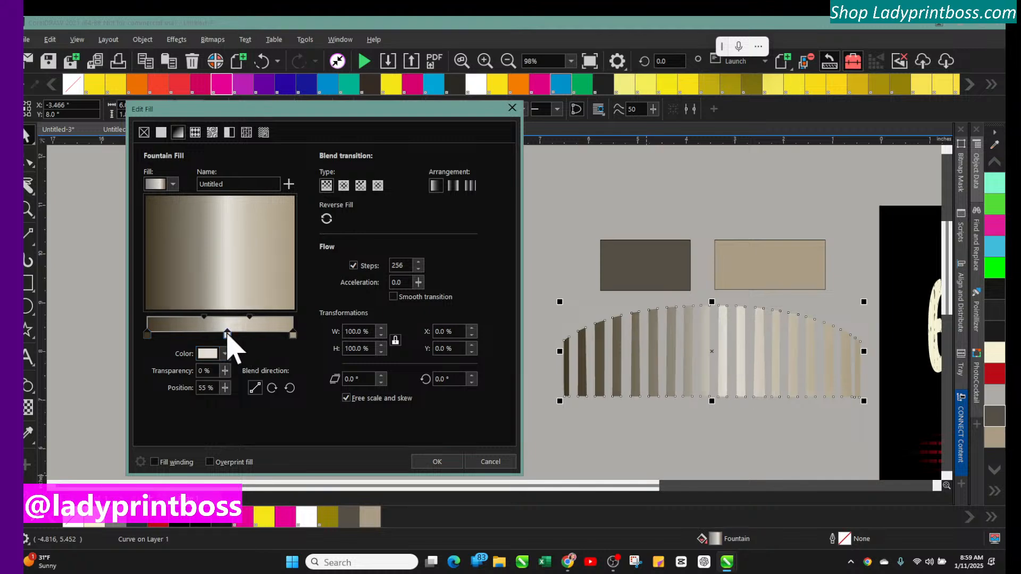
{"action": "left_click", "coordinate": [225, 354]}
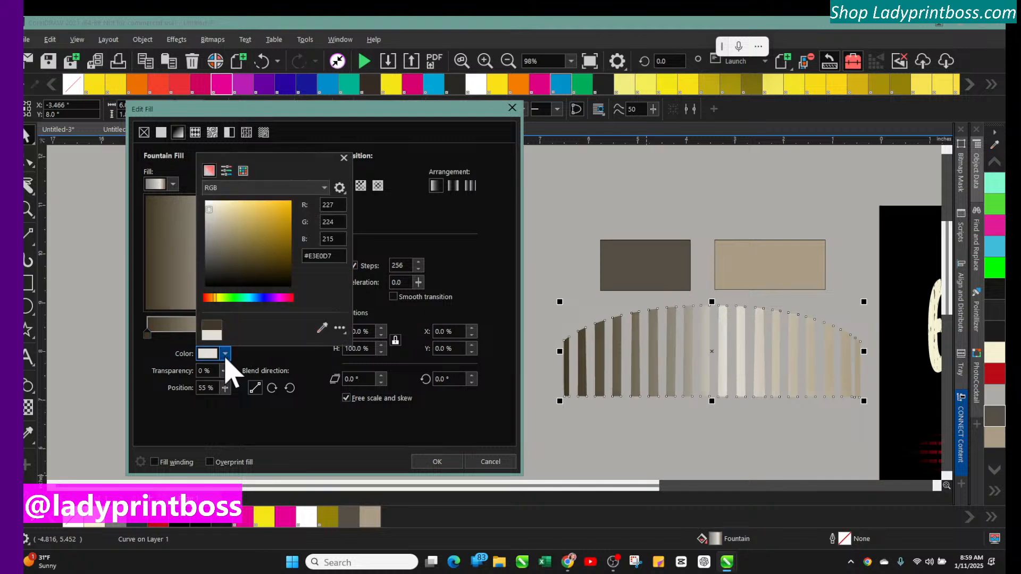
{"action": "left_click", "coordinate": [224, 233]}
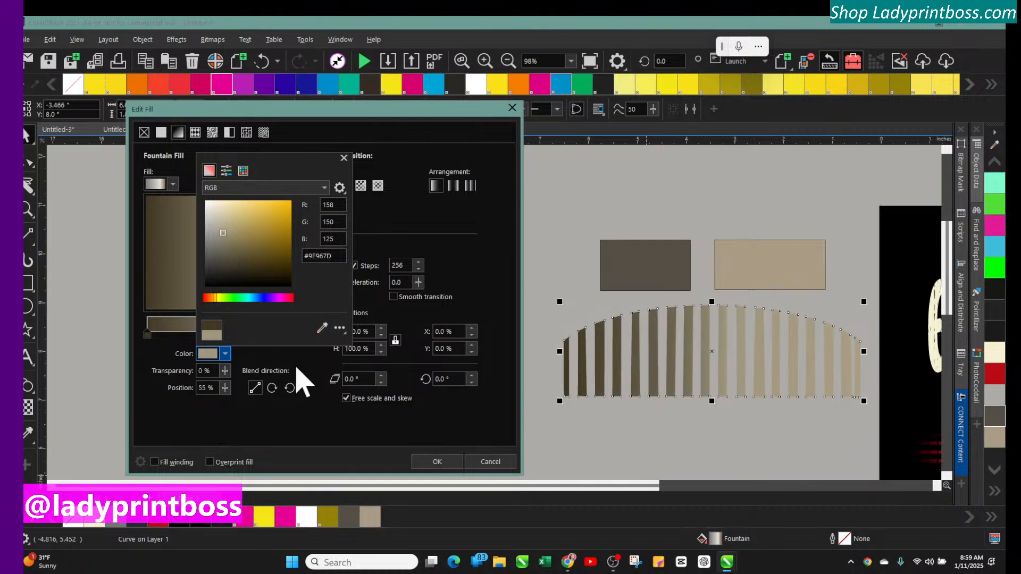
{"action": "left_click", "coordinate": [300, 372]}
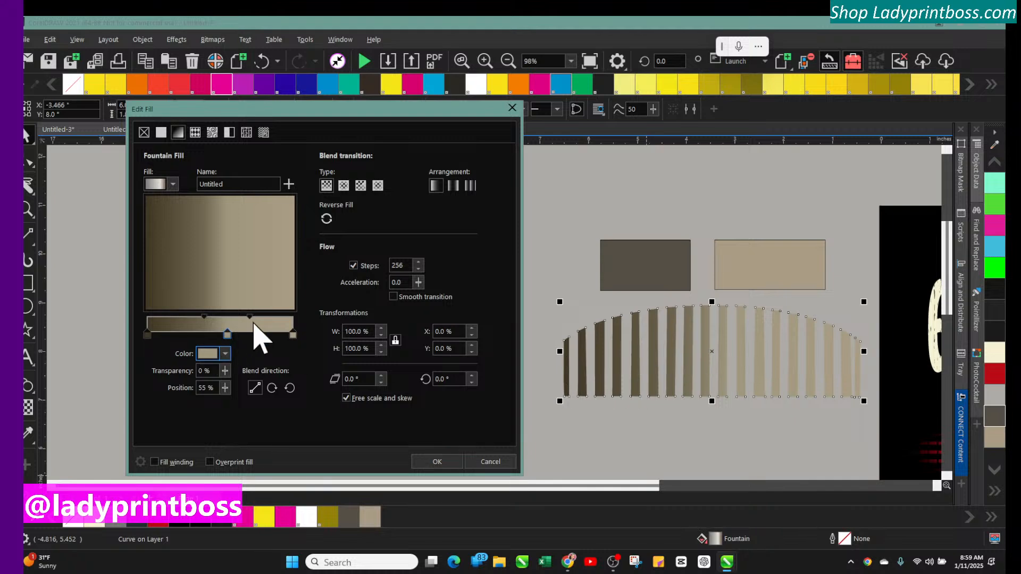
Shift the midpoint marker to 63% and apply the fountain fill to the arch
{"action": "mouse_move", "coordinate": [250, 317]}
{"action": "left_mouse_down"}
{"action": "mouse_move", "coordinate": [261, 318]}
{"action": "mouse_move", "coordinate": [255, 346]}
{"action": "mouse_move", "coordinate": [206, 318]}
{"action": "left_mouse_up"}
{"action": "left_click", "coordinate": [213, 323]}
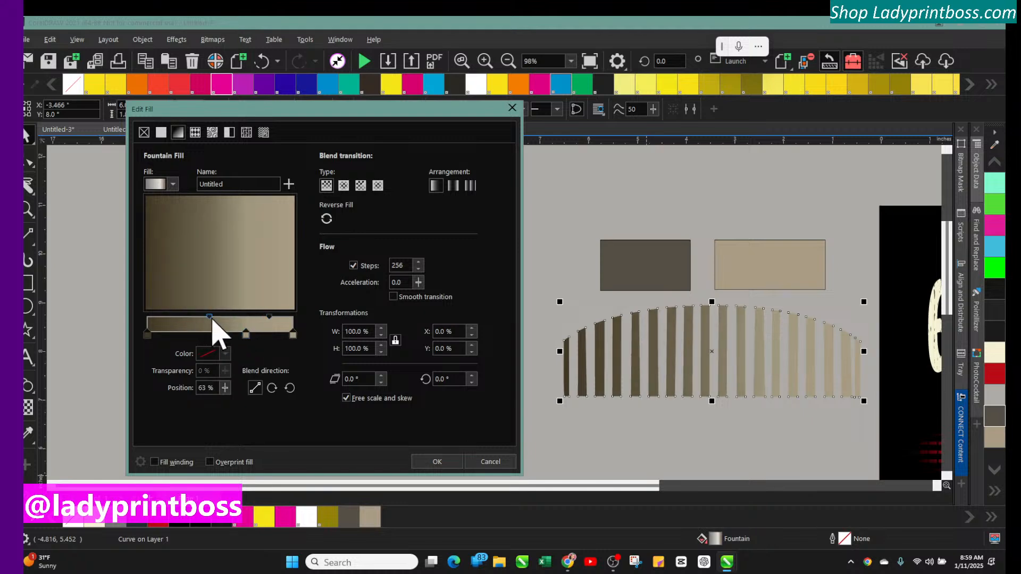
{"action": "left_click", "coordinate": [437, 461]}
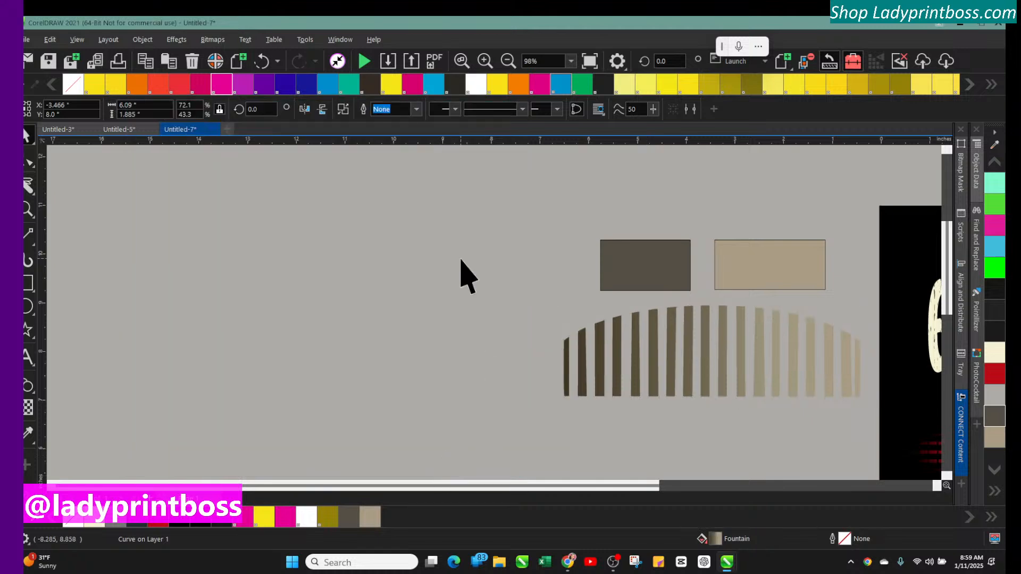
Move the recoloured arch onto the black design above the Texas emblem
{"action": "left_click", "coordinate": [509, 61]}
{"action": "left_click", "coordinate": [508, 62]}
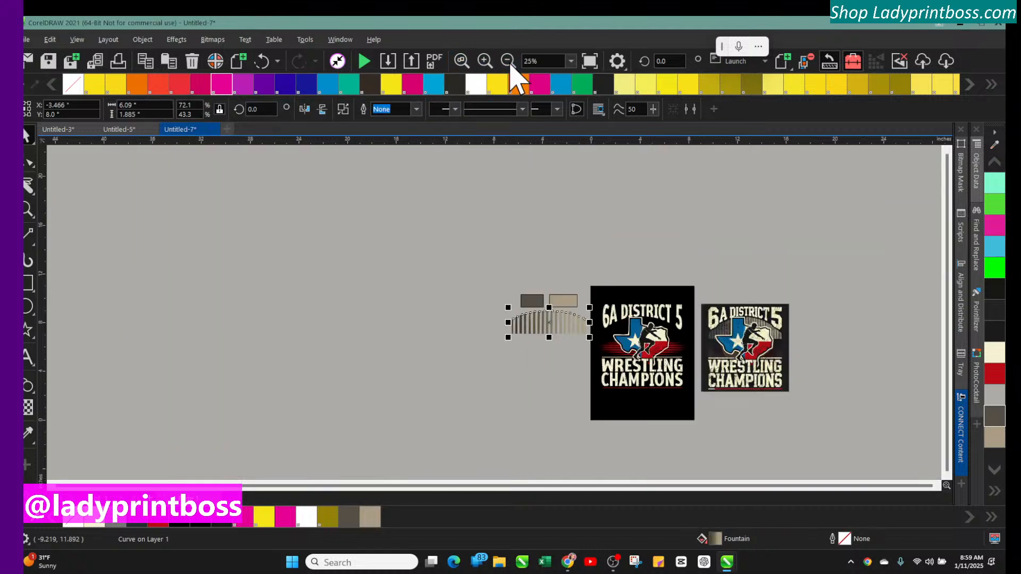
{"action": "left_click_drag", "start_coordinate": [542, 324], "coordinate": [633, 337]}
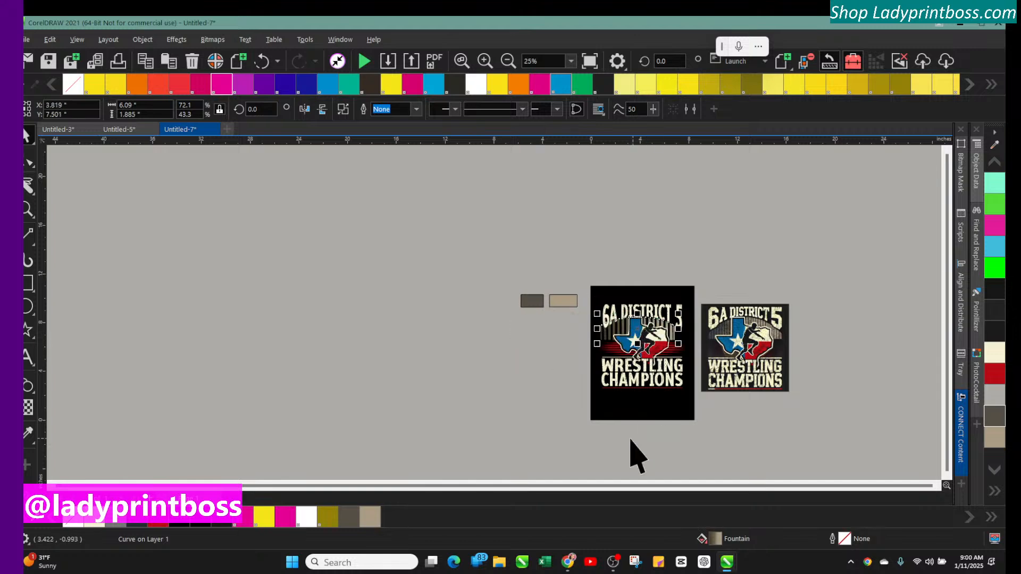
Shift the arch slightly right so it sits centred behind the emblem
{"action": "left_click", "coordinate": [484, 60]}
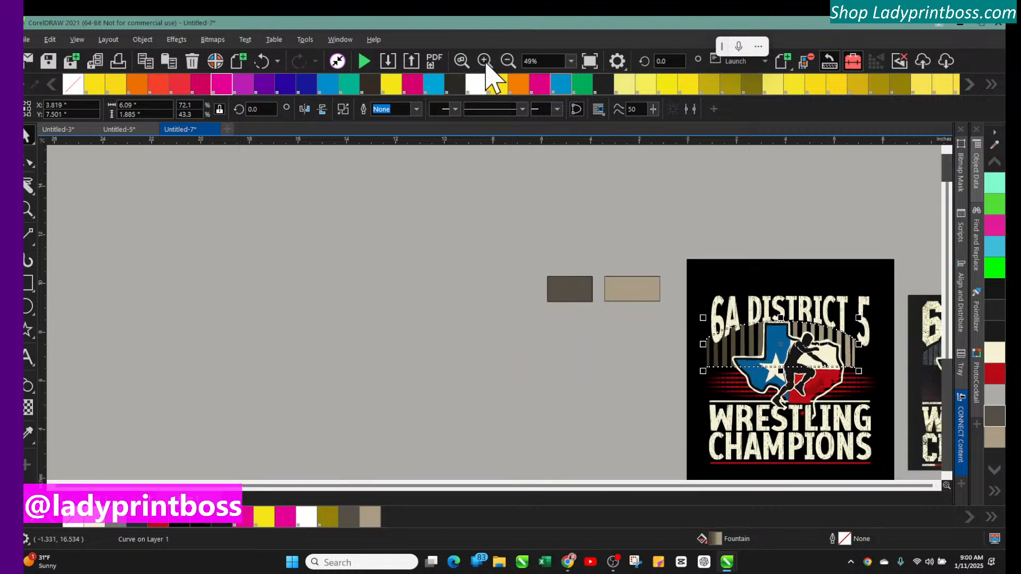
{"action": "left_click", "coordinate": [484, 61]}
{"action": "left_click_drag", "start_coordinate": [608, 487], "coordinate": [707, 486]}
{"action": "scroll", "coordinate": [681, 375], "scroll_direction": "down", "scroll_amount": 5}
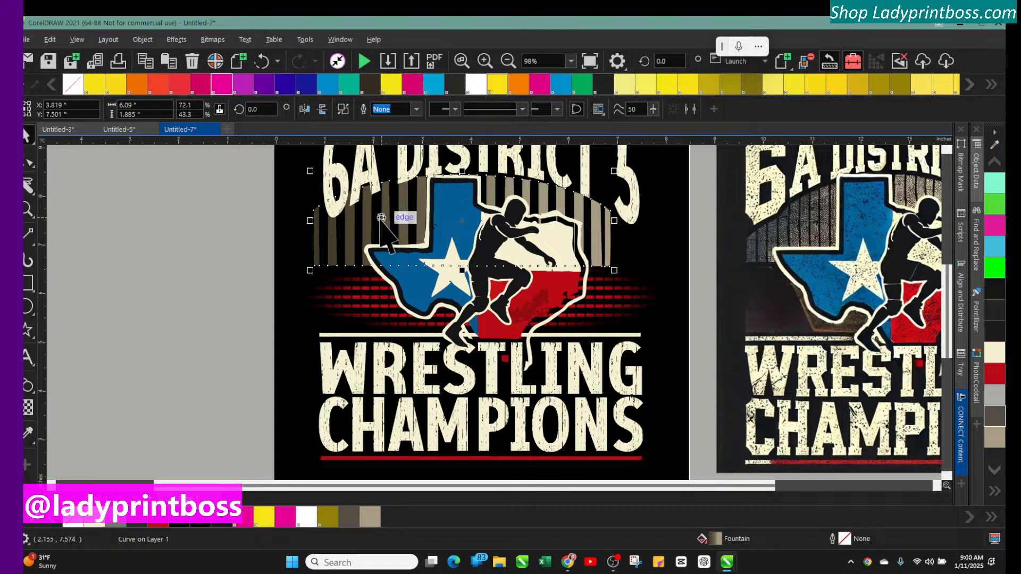
{"action": "left_click", "coordinate": [272, 239]}
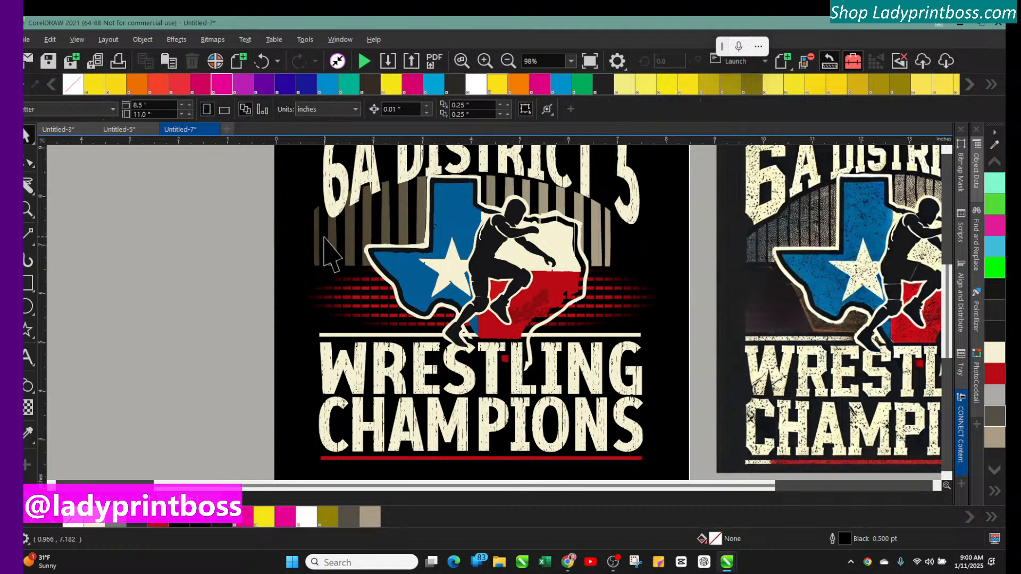
{"action": "mouse_move", "coordinate": [318, 237]}
{"action": "left_mouse_down"}
{"action": "mouse_move", "coordinate": [314, 228]}
{"action": "mouse_move", "coordinate": [342, 258]}
{"action": "mouse_move", "coordinate": [334, 239]}
{"action": "left_mouse_up"}
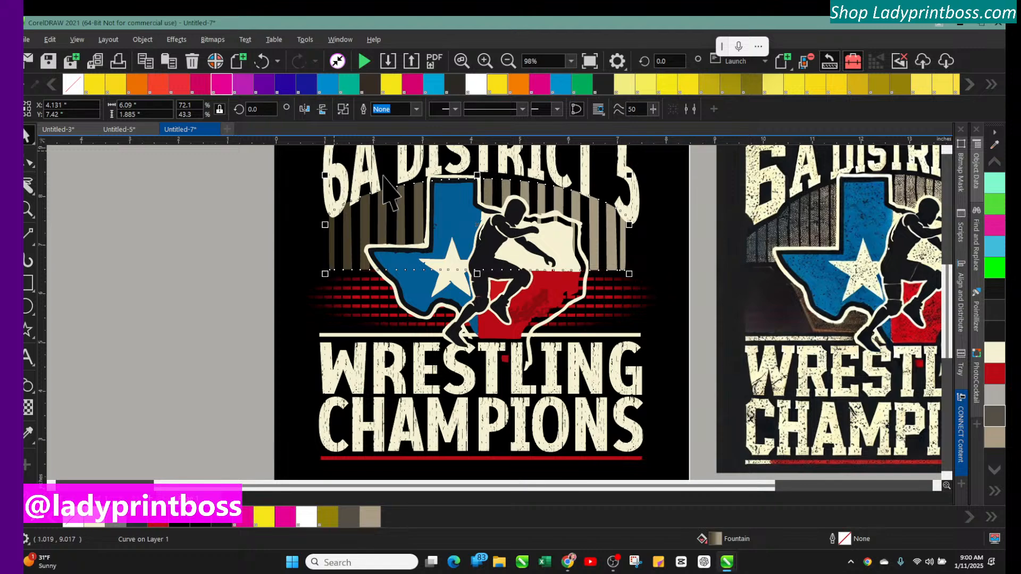
{"action": "left_click", "coordinate": [213, 41]}
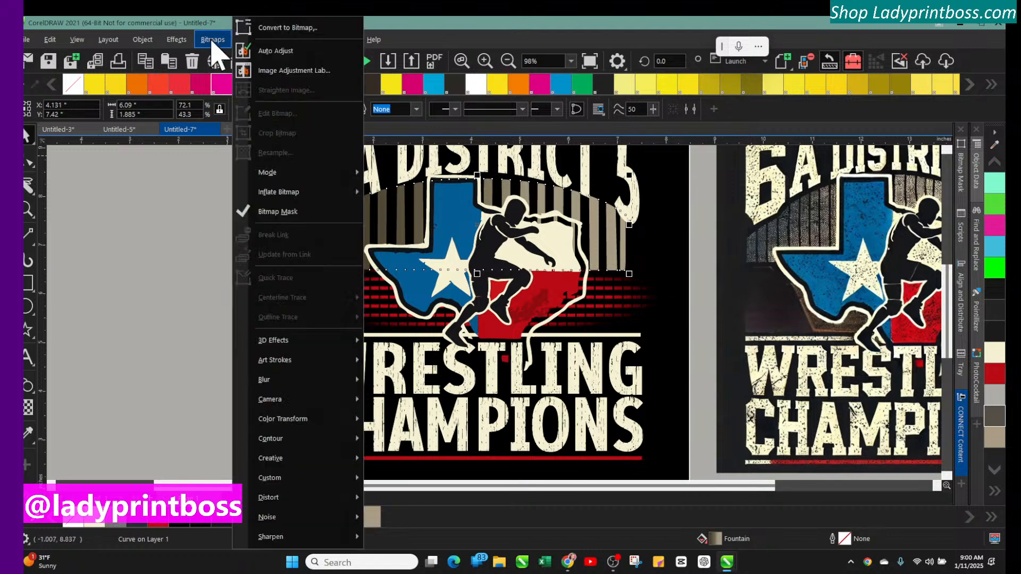
{"action": "left_click", "coordinate": [160, 396]}
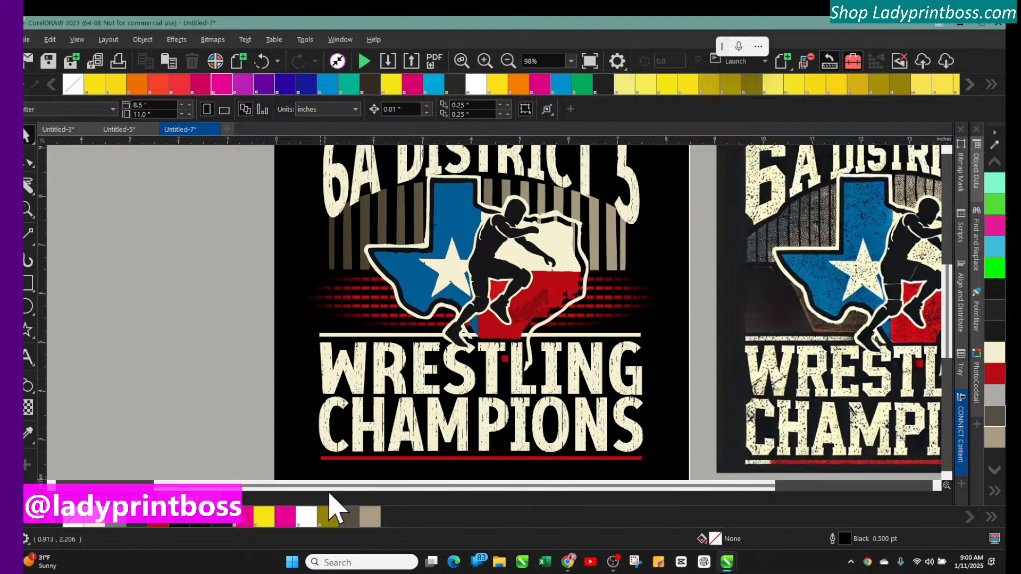
{"action": "left_click_drag", "start_coordinate": [326, 485], "coordinate": [239, 482]}
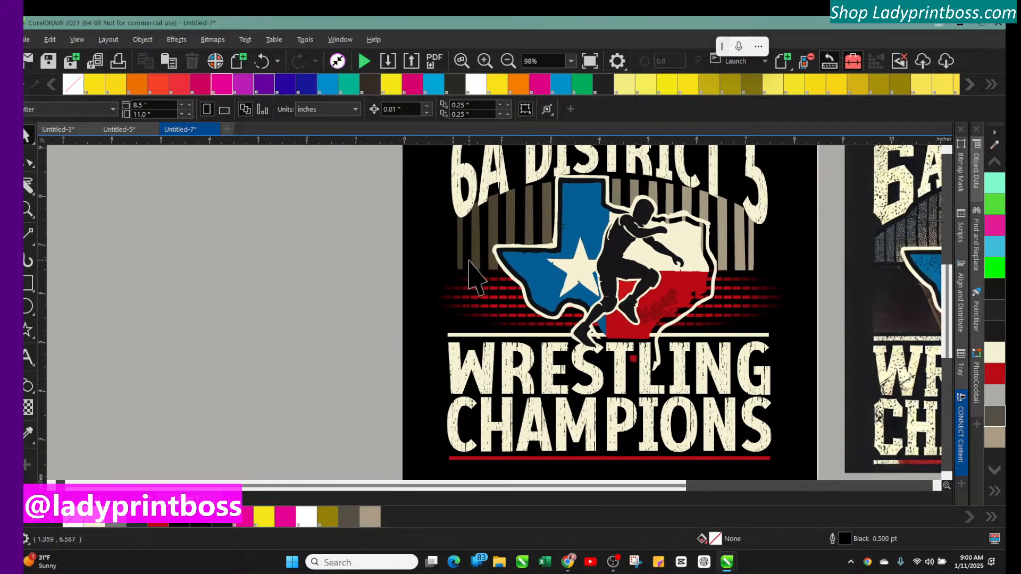
Adjust the arch's position and stretch it to about 1.97 in tall behind the emblem
{"action": "left_click", "coordinate": [462, 239]}
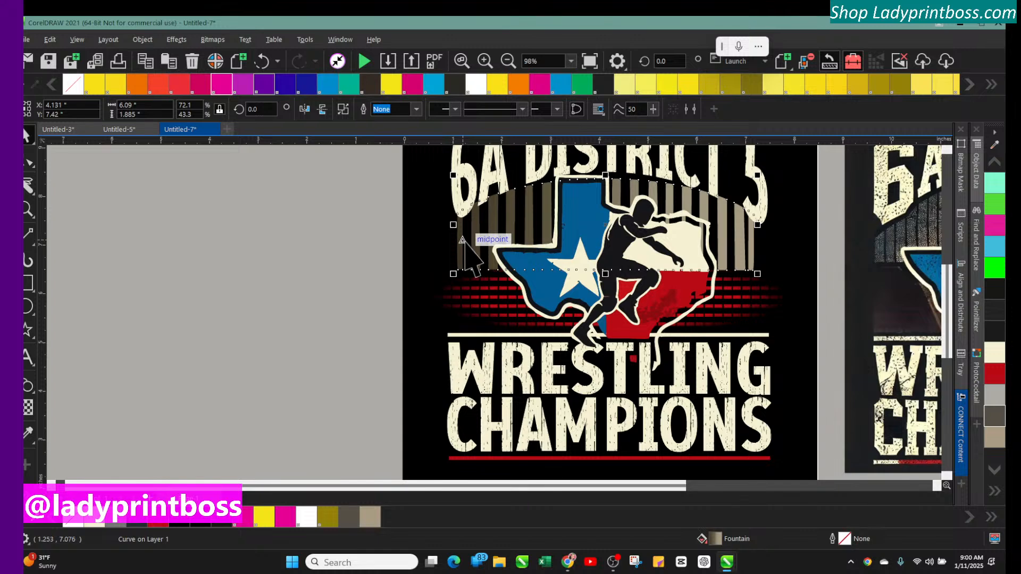
{"action": "left_click_drag", "start_coordinate": [462, 239], "coordinate": [463, 240]}
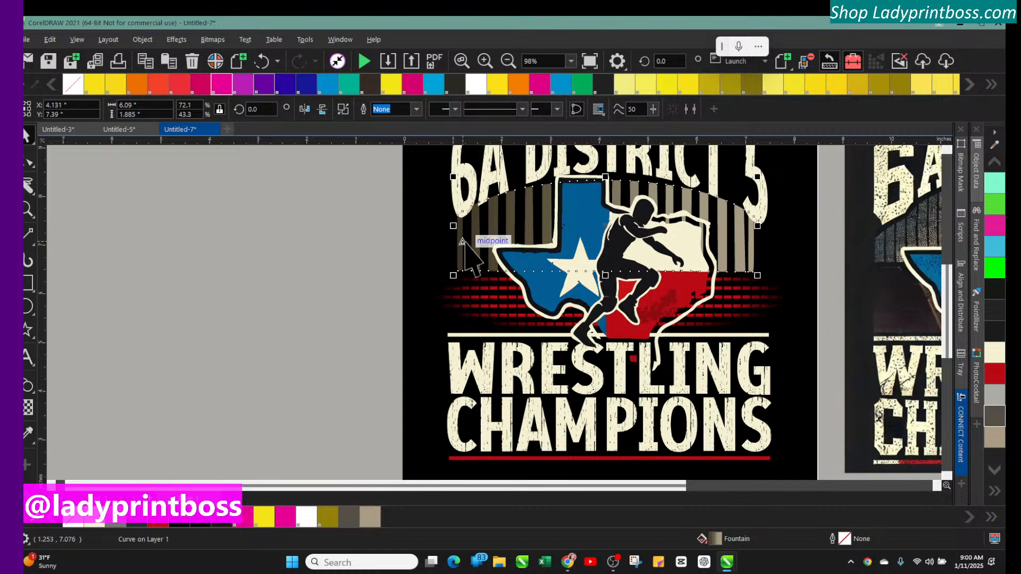
{"action": "key", "text": "Up"}
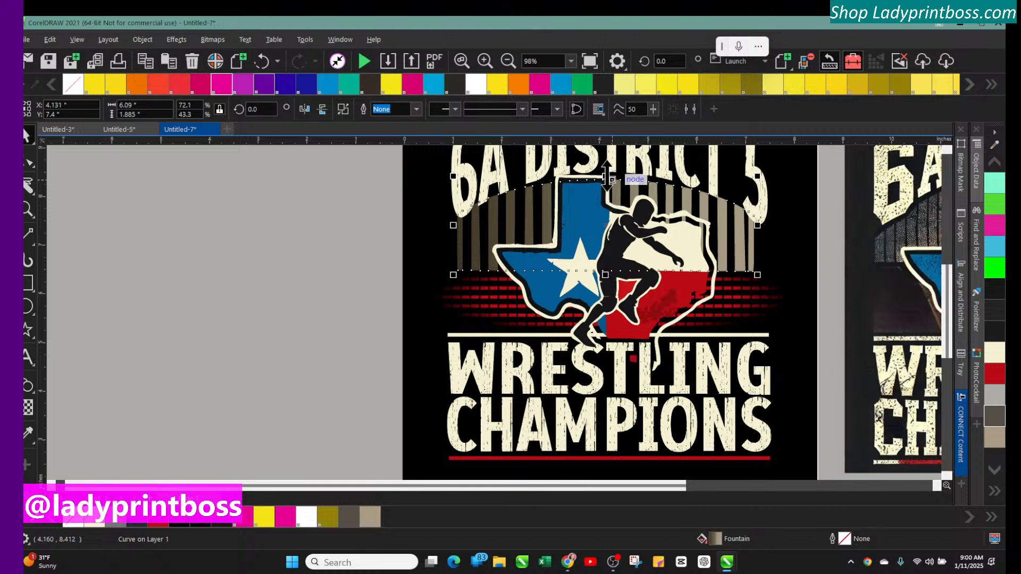
{"action": "left_click_drag", "start_coordinate": [606, 176], "coordinate": [606, 171]}
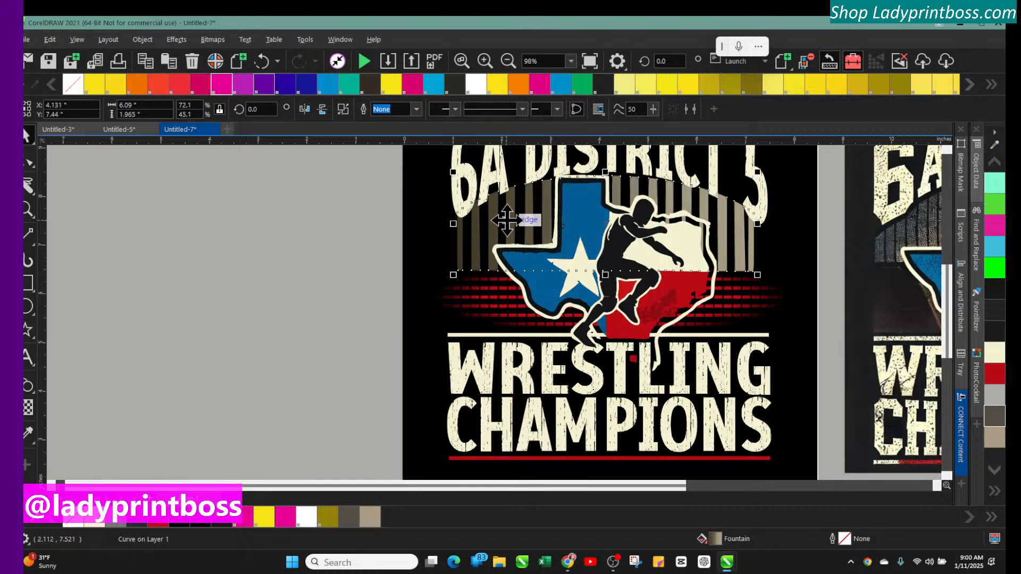
{"action": "left_click_drag", "start_coordinate": [498, 233], "coordinate": [497, 238]}
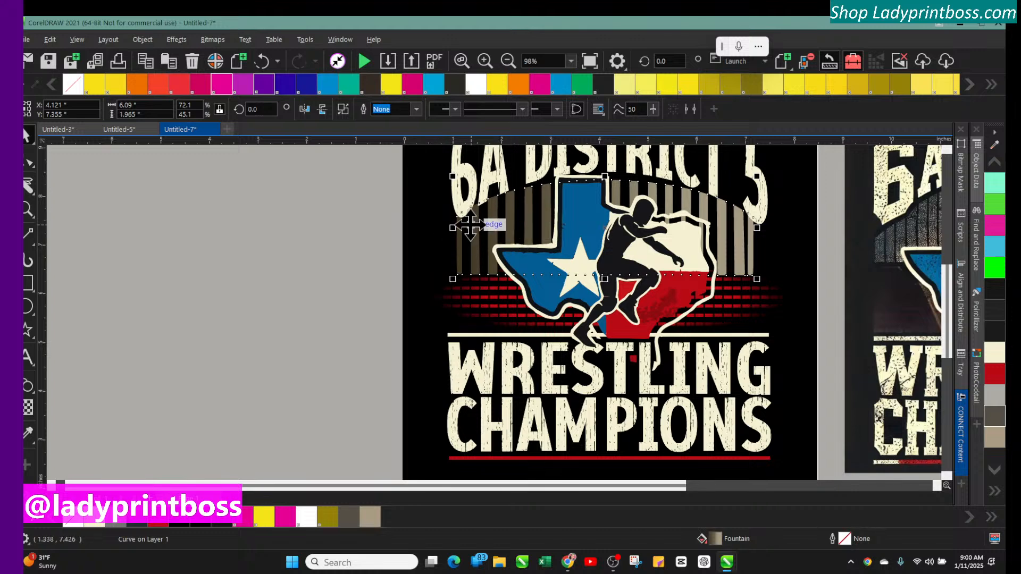
Try smoothing the nodes at the arch's left end with the Shape tool
{"action": "left_click", "coordinate": [471, 229]}
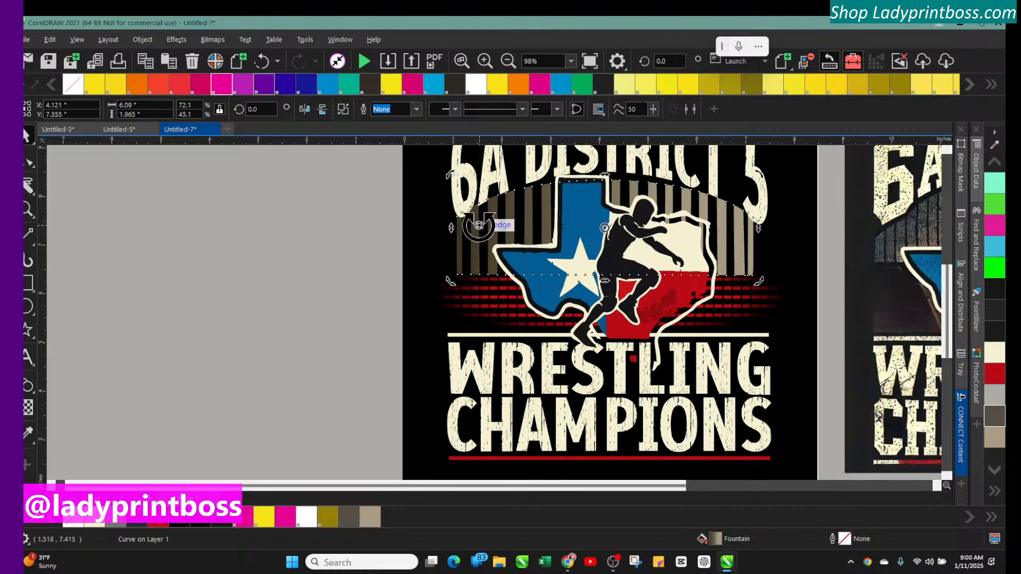
{"action": "left_click", "coordinate": [28, 162]}
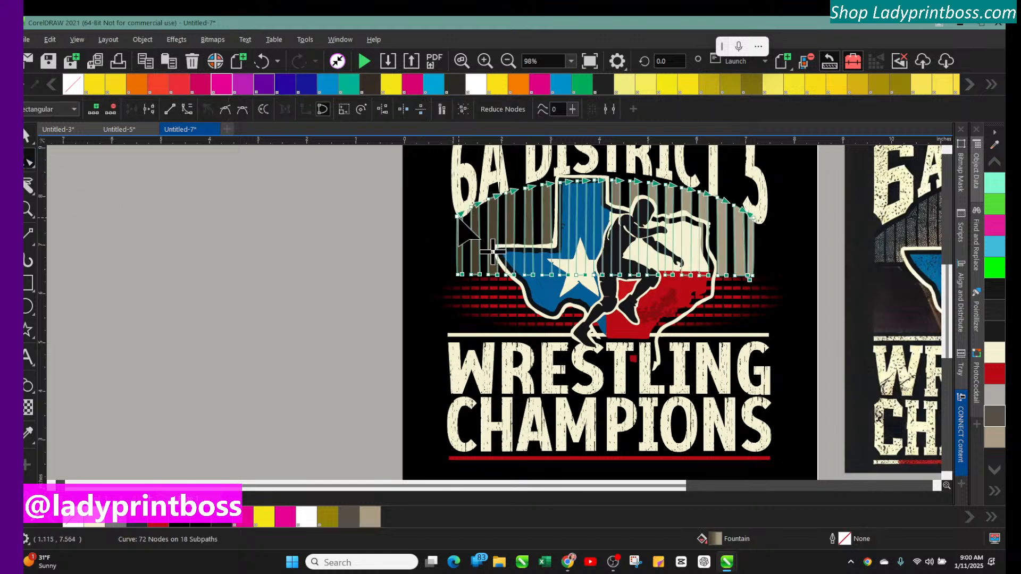
{"action": "left_click", "coordinate": [225, 110]}
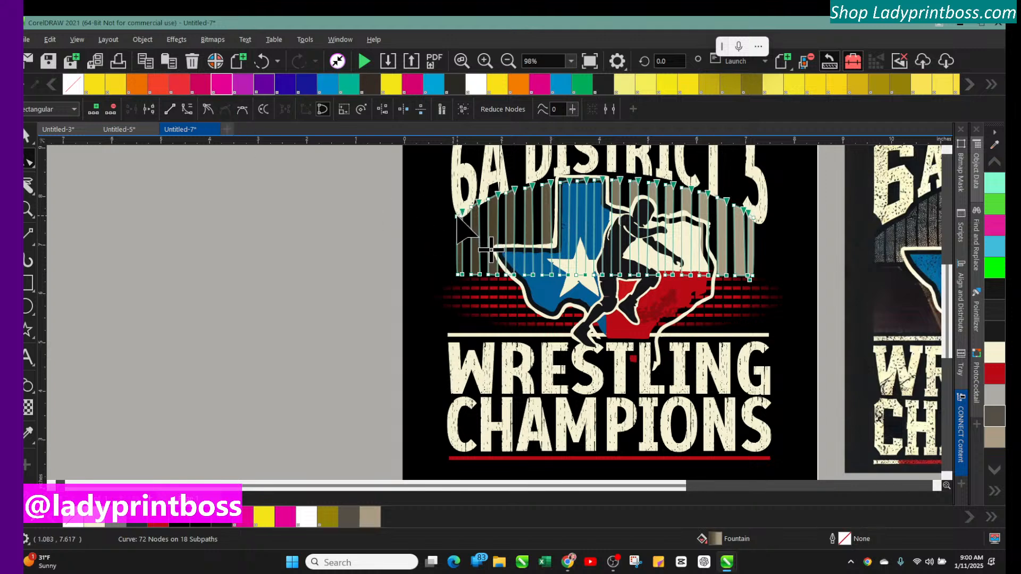
{"action": "left_click_drag", "start_coordinate": [456, 216], "coordinate": [456, 222]}
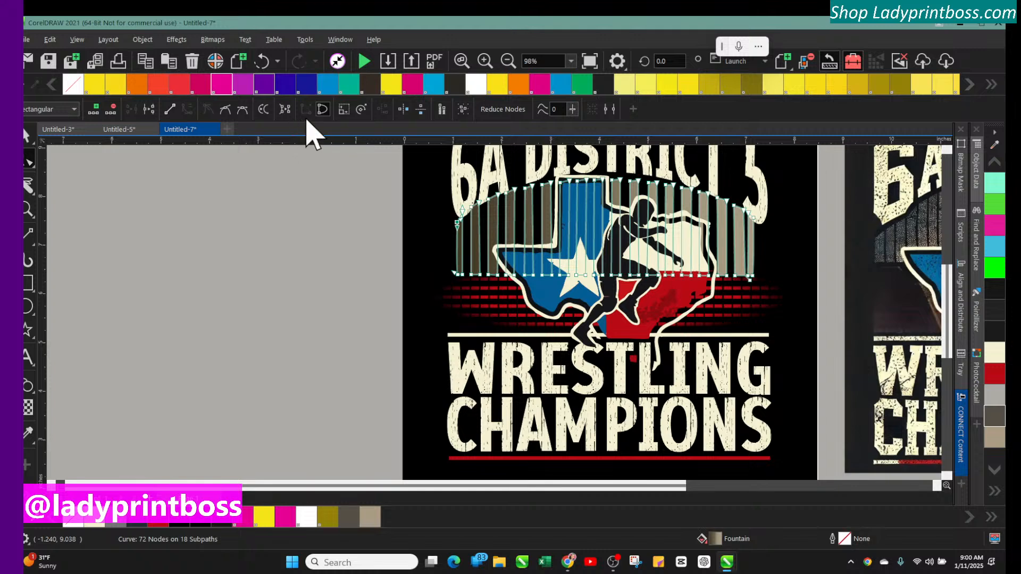
{"action": "left_click", "coordinate": [243, 109]}
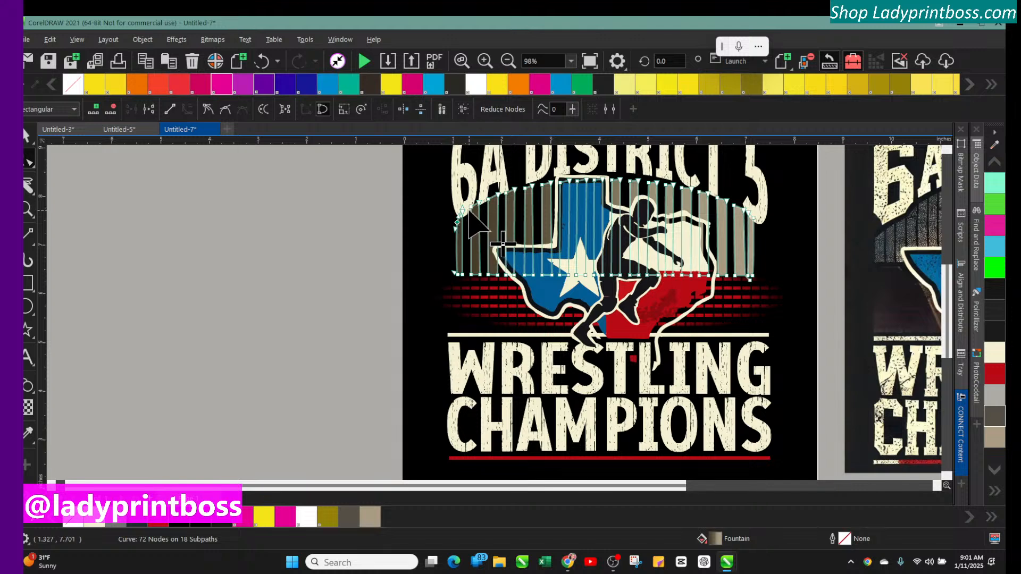
{"action": "left_click_drag", "start_coordinate": [472, 208], "coordinate": [465, 215]}
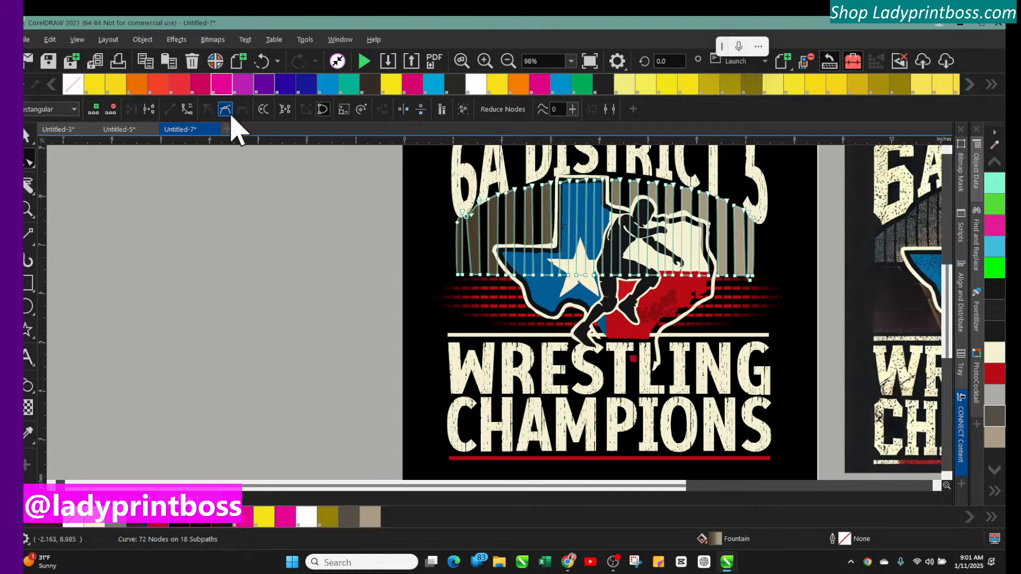
Drag a node at the arch's left end and undo the recent node edits
{"action": "left_click", "coordinate": [254, 68]}
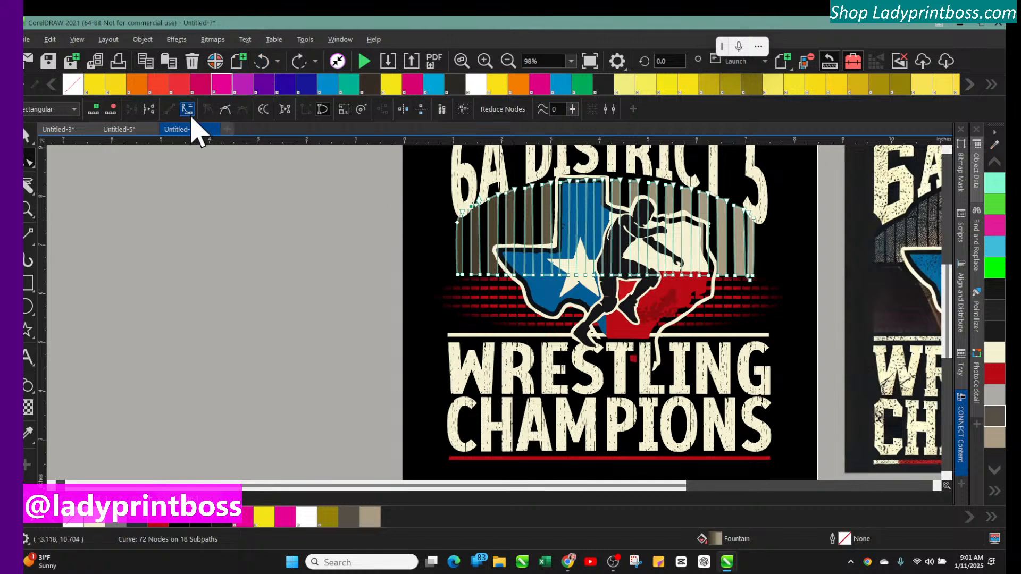
{"action": "left_click_drag", "start_coordinate": [459, 225], "coordinate": [462, 235]}
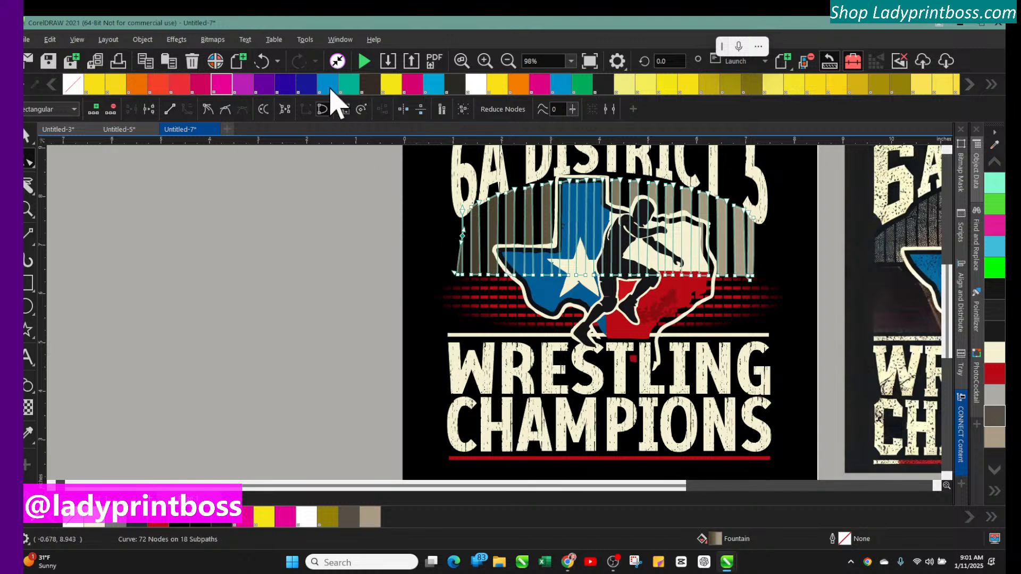
{"action": "left_click", "coordinate": [262, 64]}
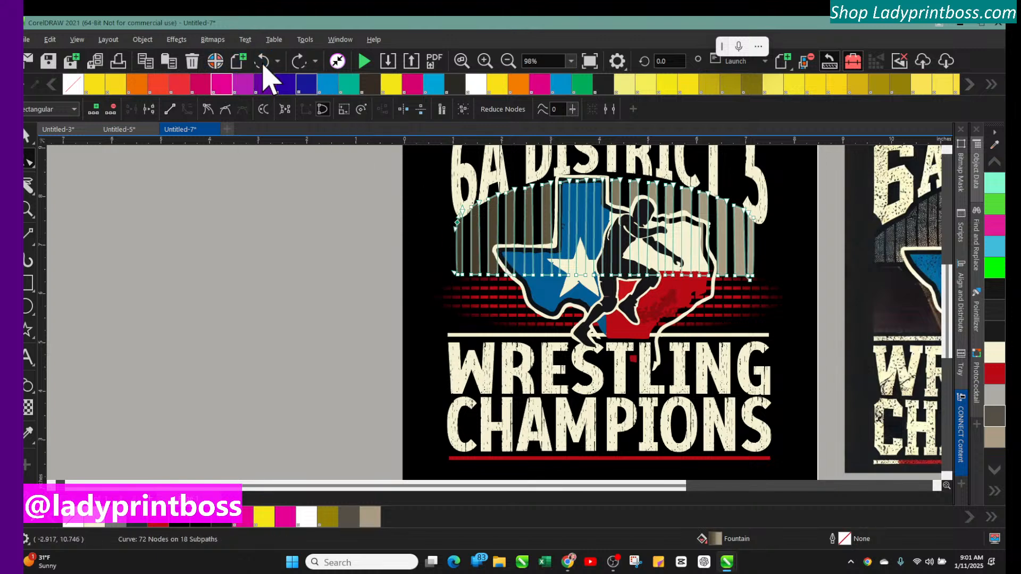
{"action": "left_click", "coordinate": [263, 65]}
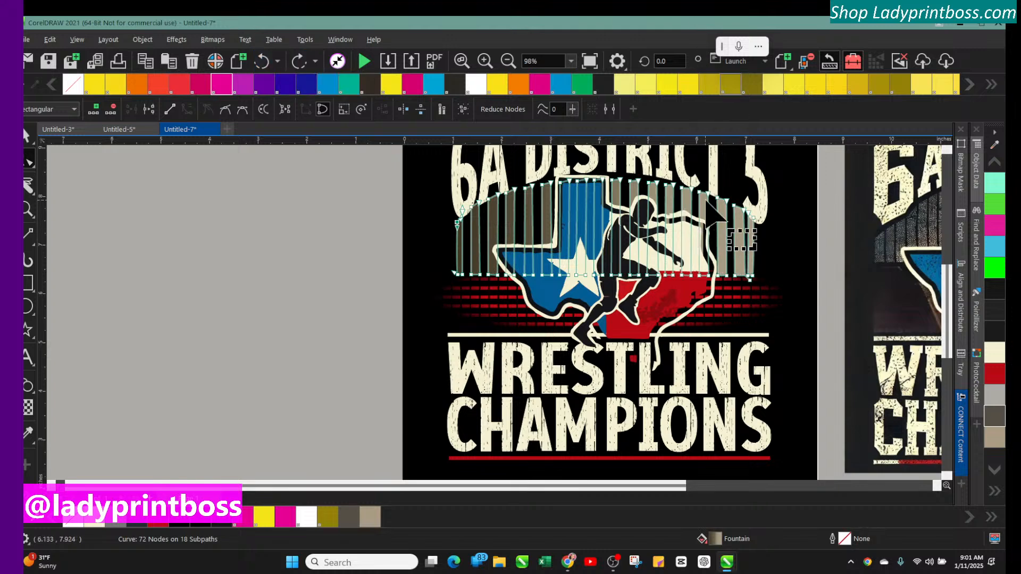
{"action": "left_click", "coordinate": [264, 64]}
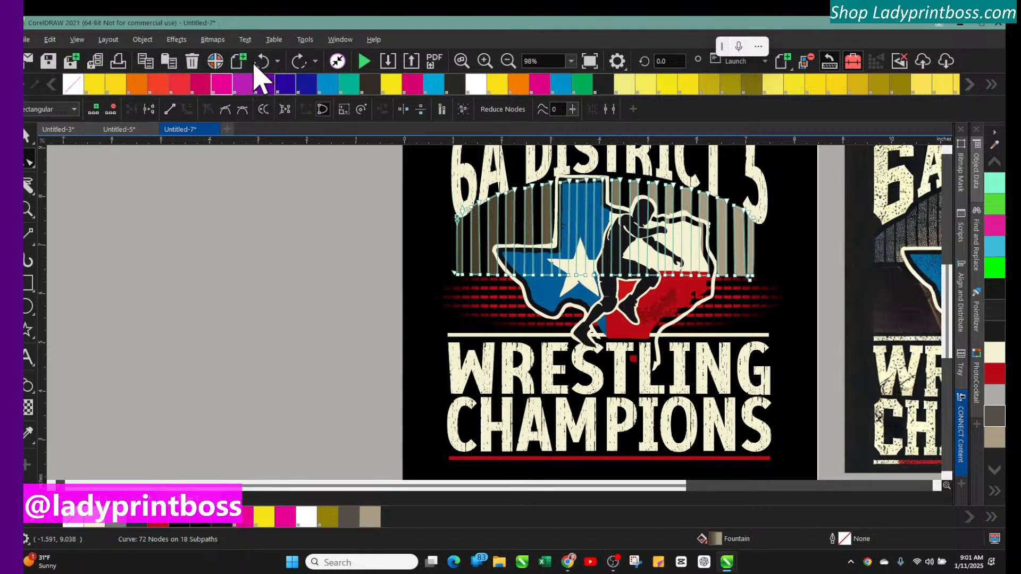
Select the striped arch and apply a Charcoal effect with size 5 and edge 2
{"action": "left_click", "coordinate": [27, 137]}
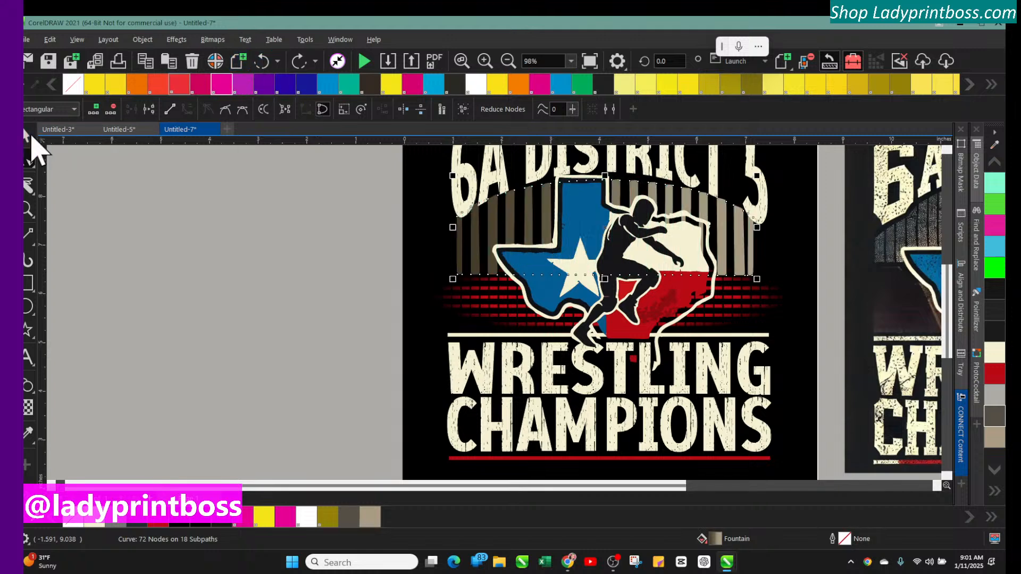
{"action": "left_click", "coordinate": [481, 239]}
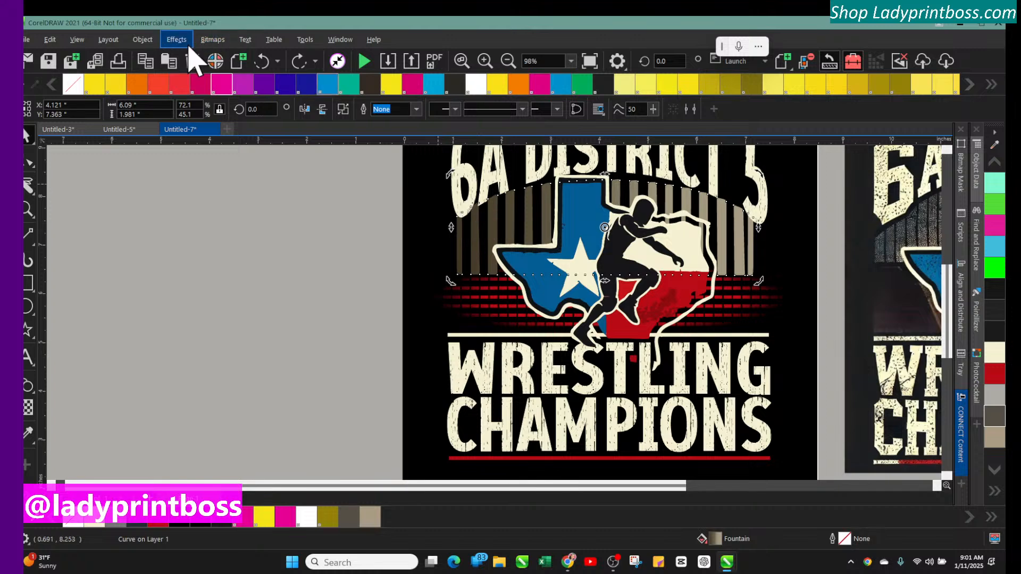
{"action": "left_click", "coordinate": [208, 40]}
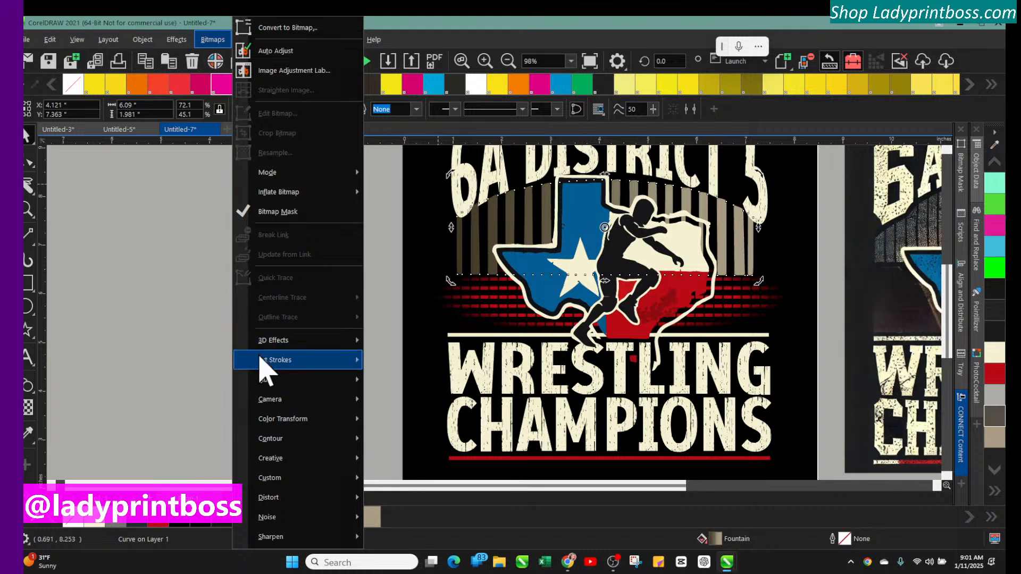
{"action": "mouse_move", "coordinate": [261, 361]}
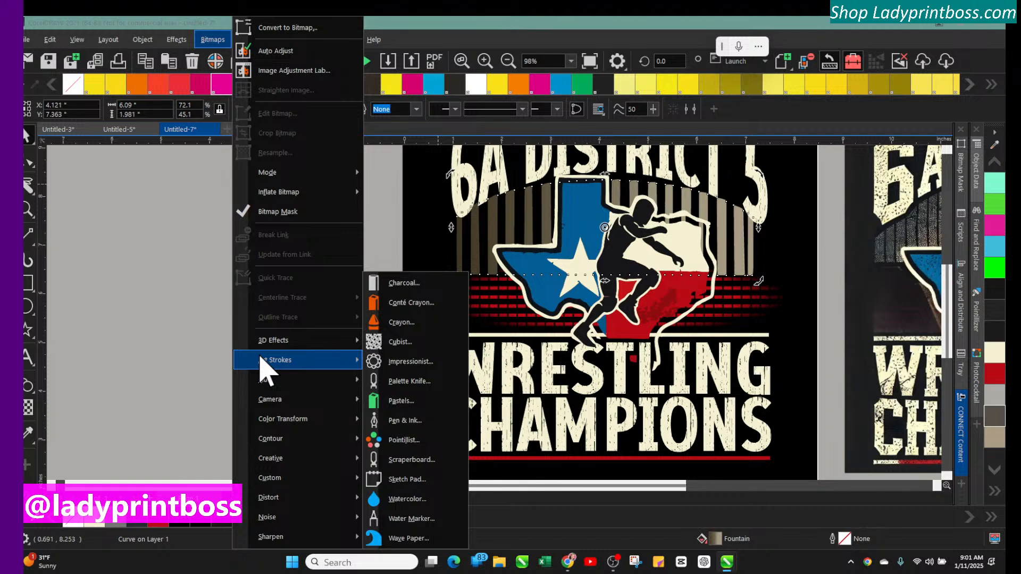
{"action": "mouse_move", "coordinate": [314, 342]}
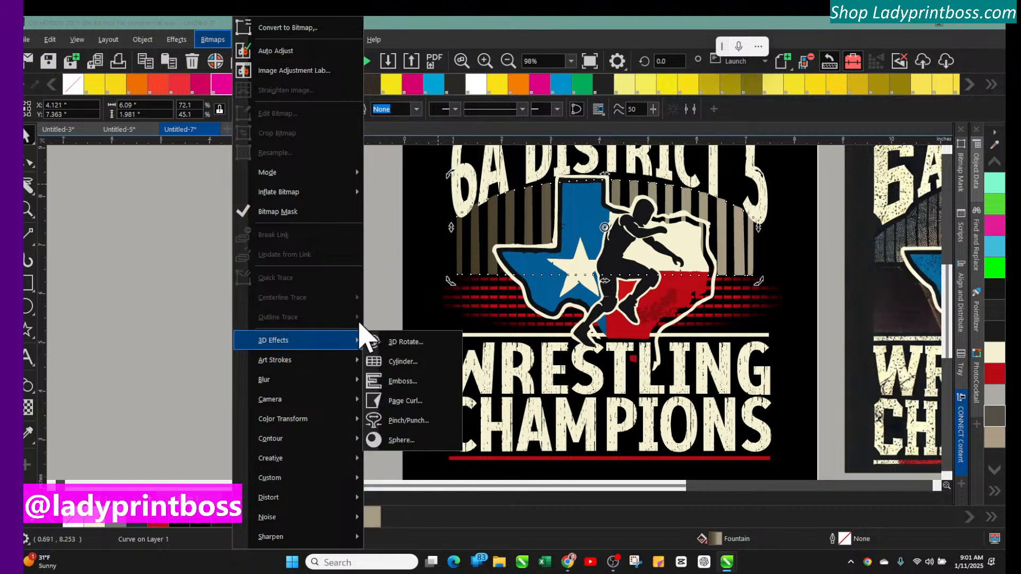
{"action": "mouse_move", "coordinate": [307, 367]}
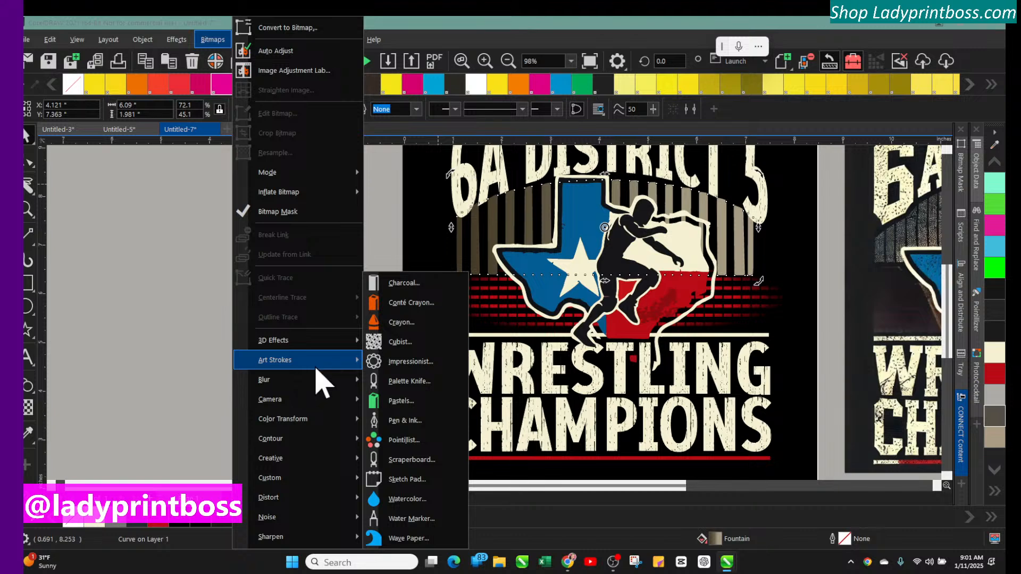
{"action": "left_click", "coordinate": [396, 284]}
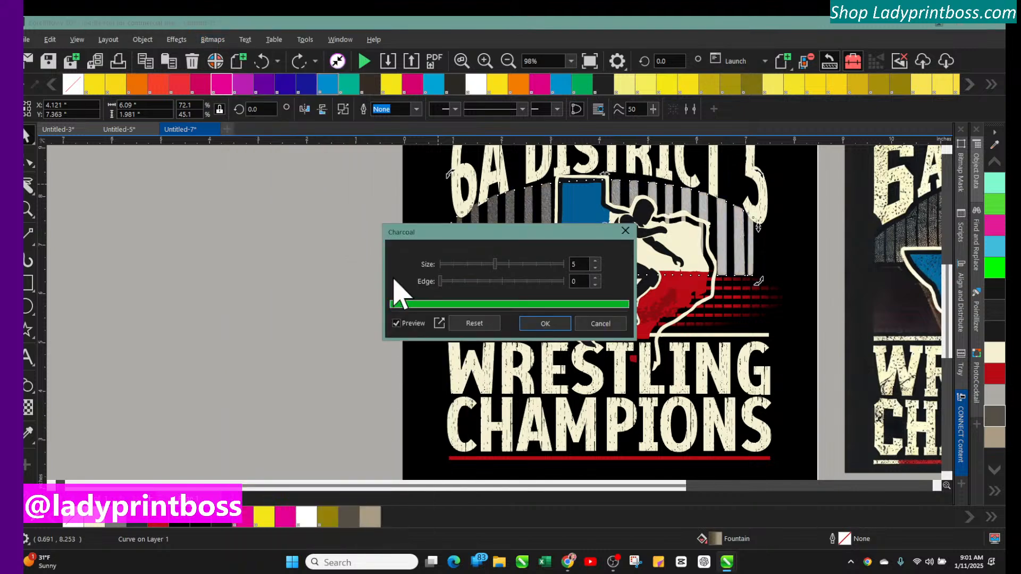
{"action": "left_click_drag", "start_coordinate": [482, 230], "coordinate": [218, 247]}
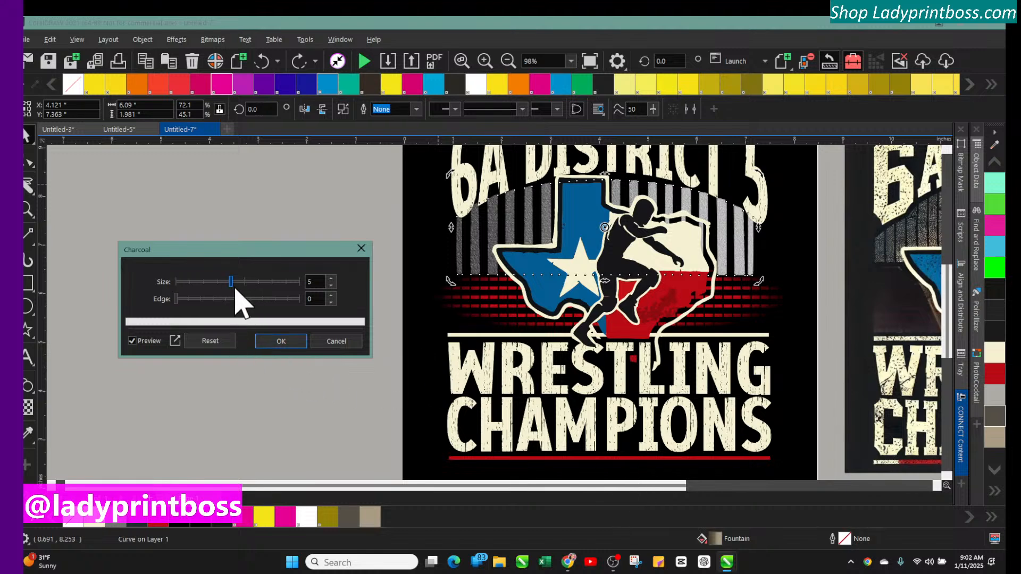
{"action": "left_click_drag", "start_coordinate": [250, 285], "coordinate": [296, 283]}
{"action": "left_click", "coordinate": [296, 283]}
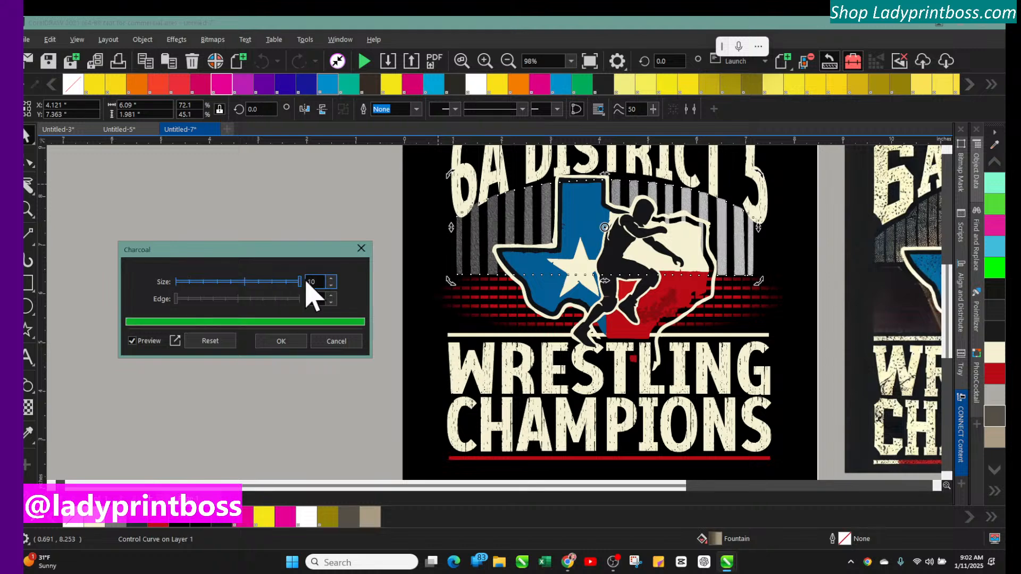
{"action": "left_click", "coordinate": [259, 282]}
{"action": "left_click", "coordinate": [221, 287]}
{"action": "mouse_move", "coordinate": [208, 298]}
{"action": "left_mouse_down"}
{"action": "mouse_move", "coordinate": [289, 301]}
{"action": "mouse_move", "coordinate": [203, 299]}
{"action": "left_mouse_up"}
{"action": "left_click", "coordinate": [201, 299]}
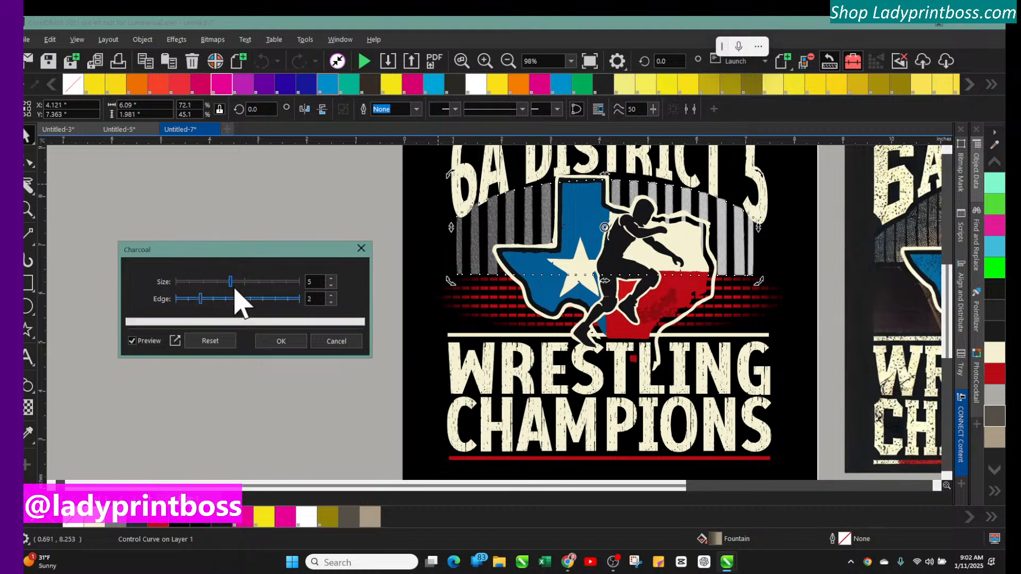
{"action": "left_click", "coordinate": [282, 340]}
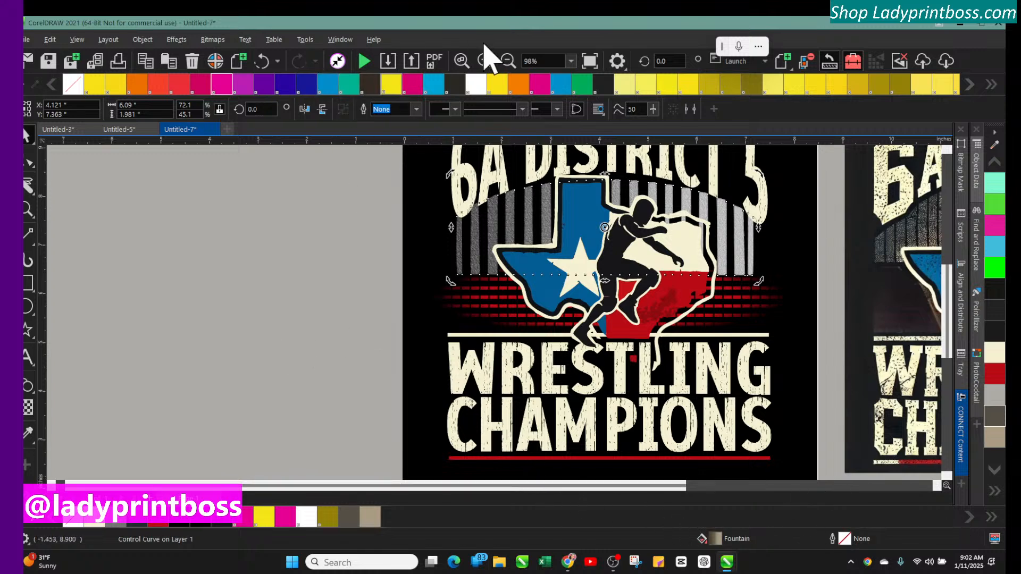
{"action": "left_click", "coordinate": [510, 61]}
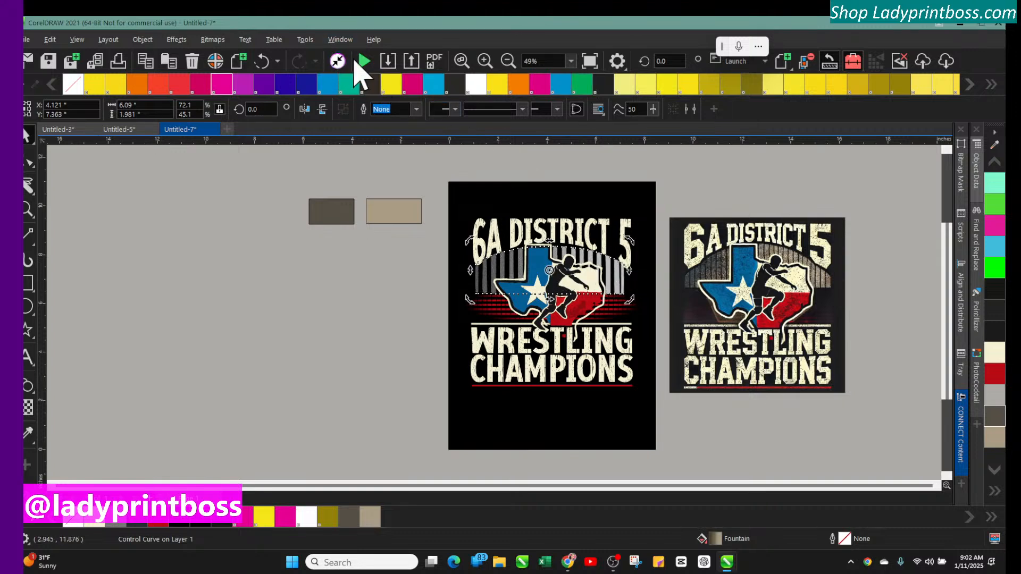
{"action": "left_click", "coordinate": [484, 61]}
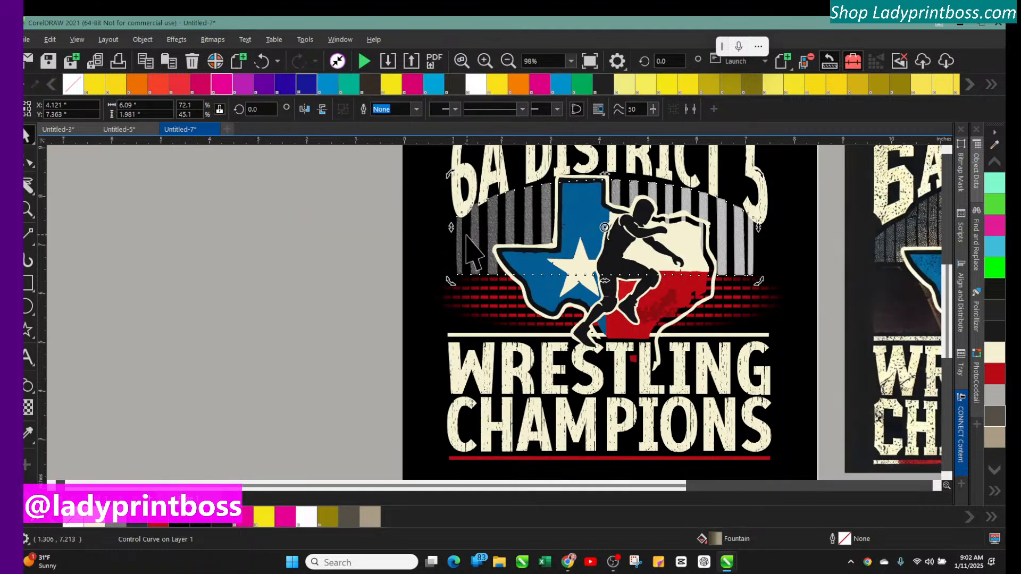
{"action": "left_click", "coordinate": [208, 42]}
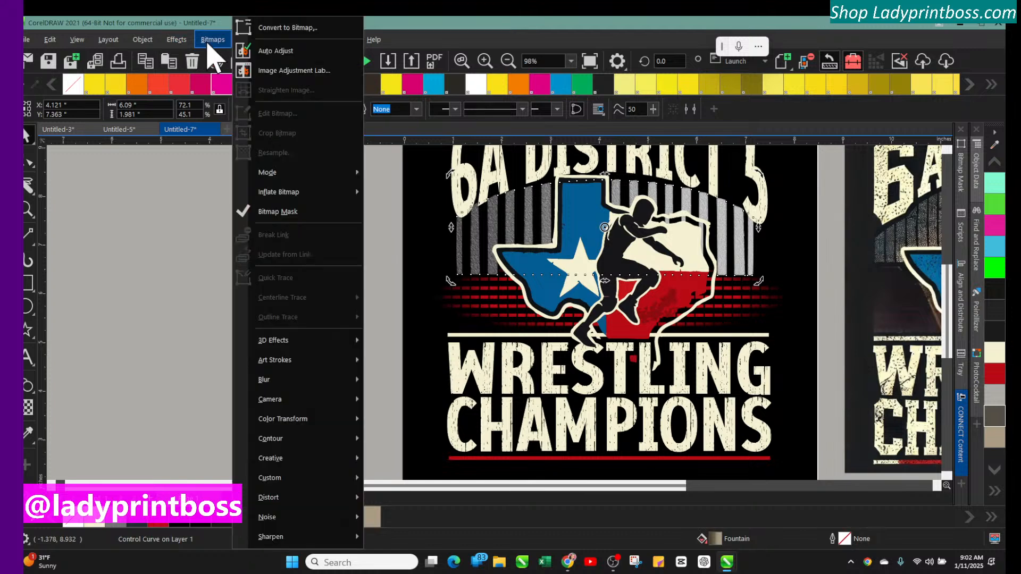
{"action": "mouse_move", "coordinate": [273, 362]}
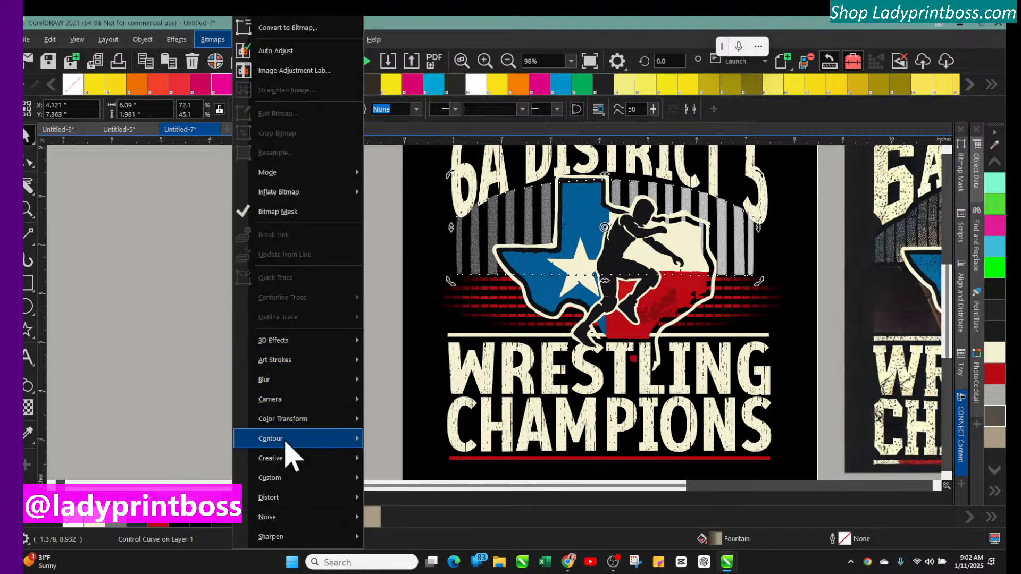
{"action": "mouse_move", "coordinate": [285, 441]}
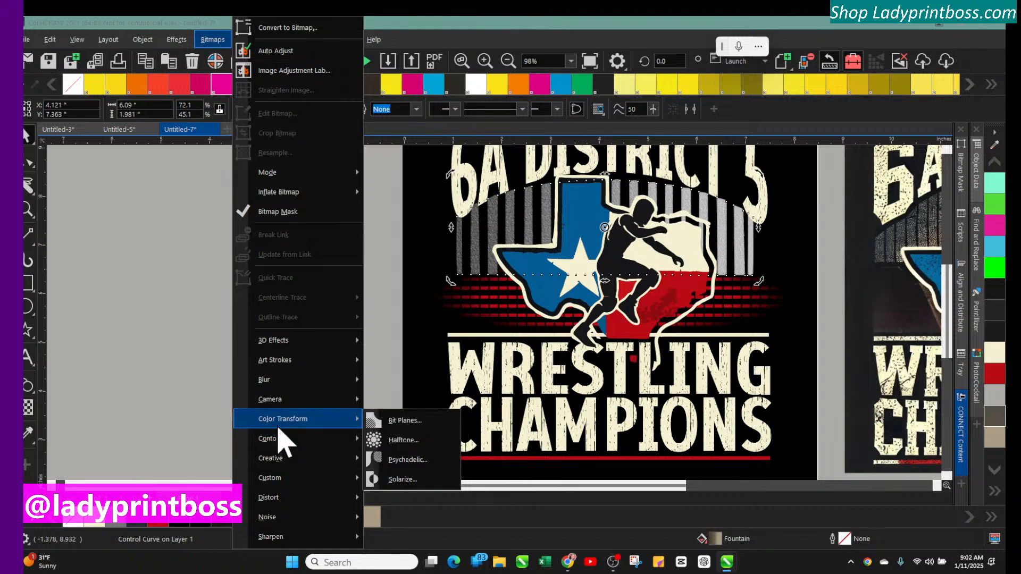
{"action": "mouse_move", "coordinate": [266, 382]}
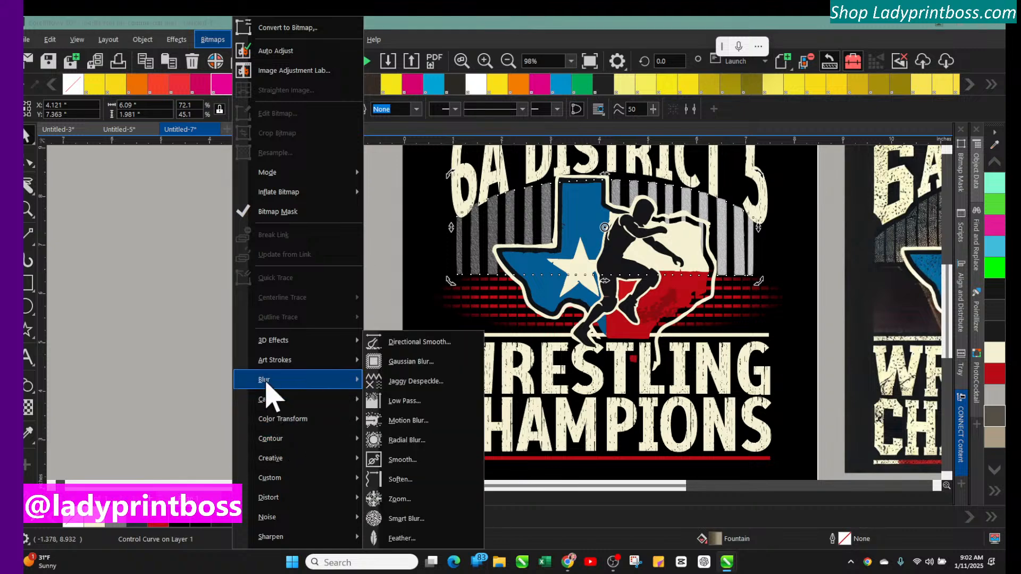
{"action": "left_click", "coordinate": [390, 361]}
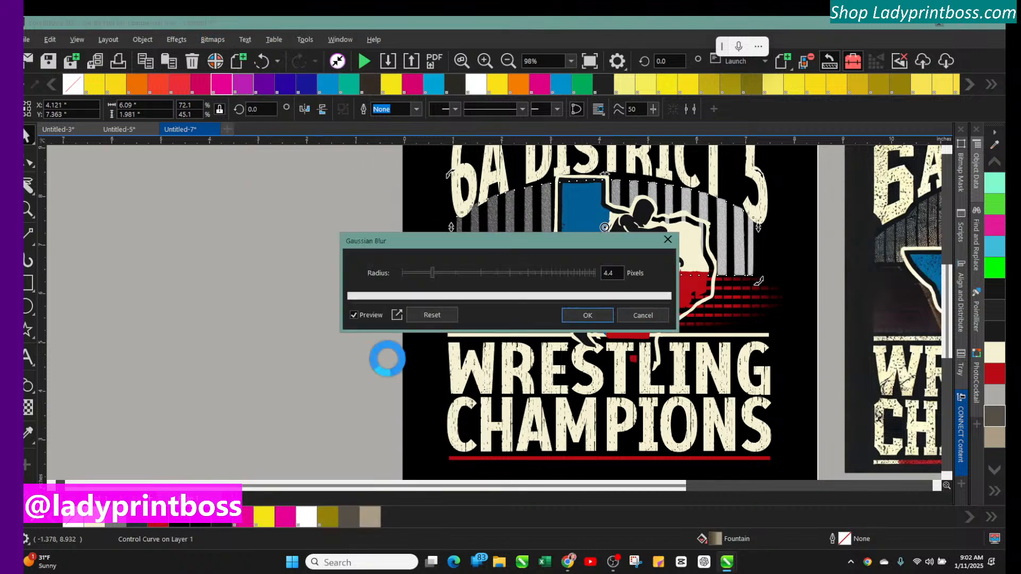
{"action": "left_click_drag", "start_coordinate": [516, 256], "coordinate": [164, 210]}
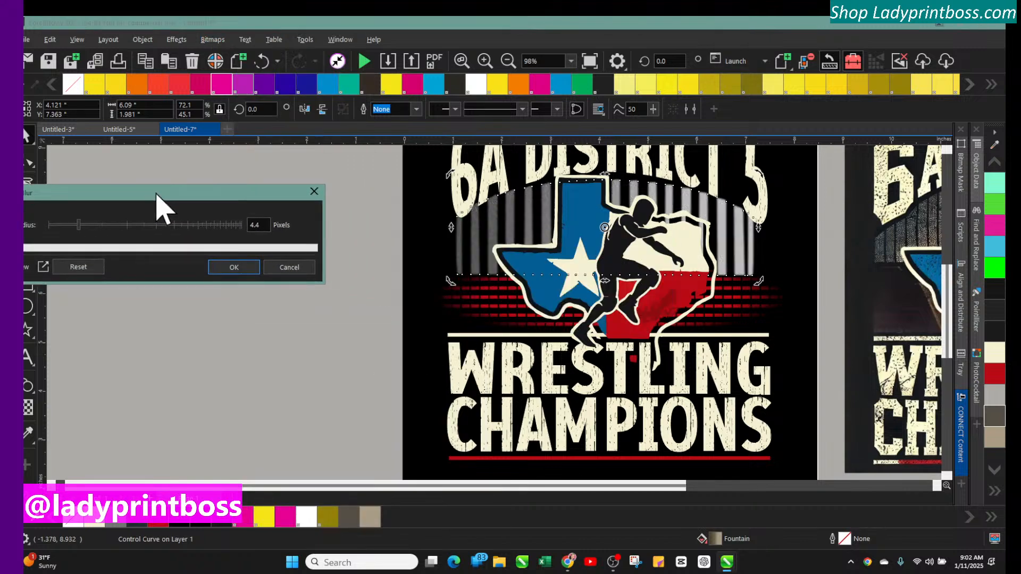
{"action": "left_click", "coordinate": [282, 267]}
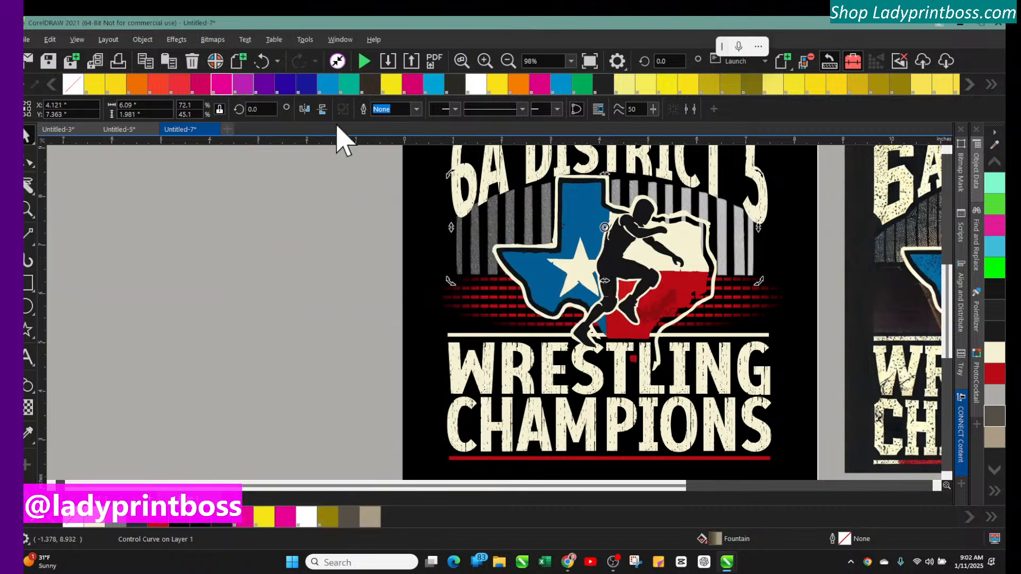
Preview a circular Vignette effect on the arch with offset 121 and fade 13
{"action": "left_click", "coordinate": [213, 40]}
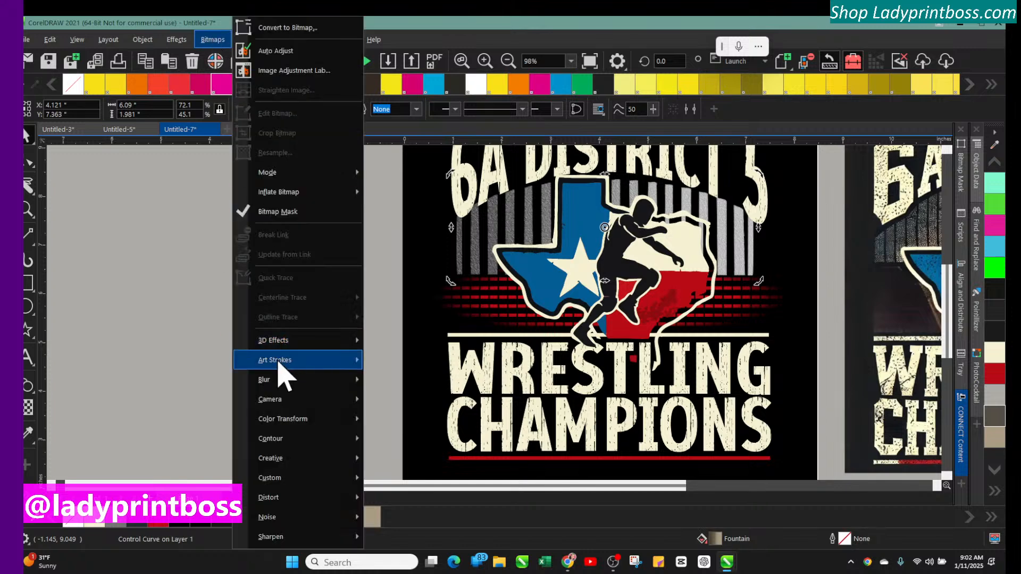
{"action": "mouse_move", "coordinate": [277, 423]}
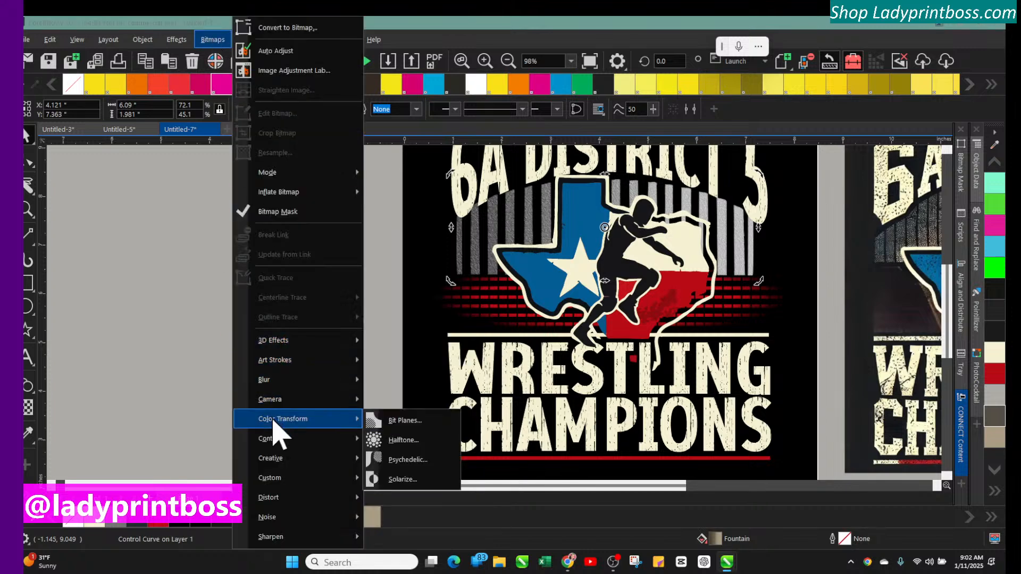
{"action": "mouse_move", "coordinate": [276, 441]}
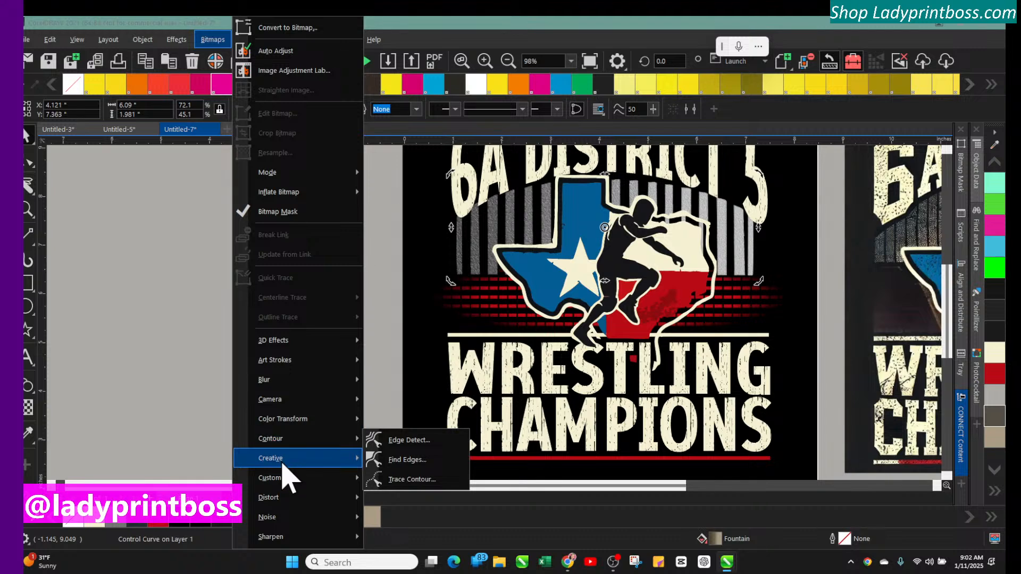
{"action": "mouse_move", "coordinate": [312, 462]}
{"action": "left_click", "coordinate": [404, 513]}
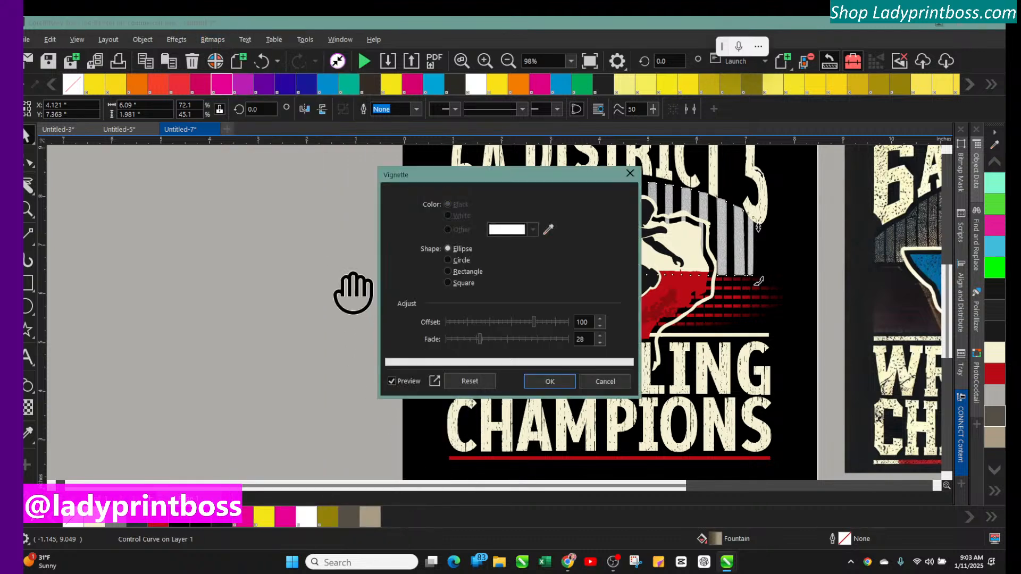
{"action": "left_click_drag", "start_coordinate": [496, 178], "coordinate": [245, 175]}
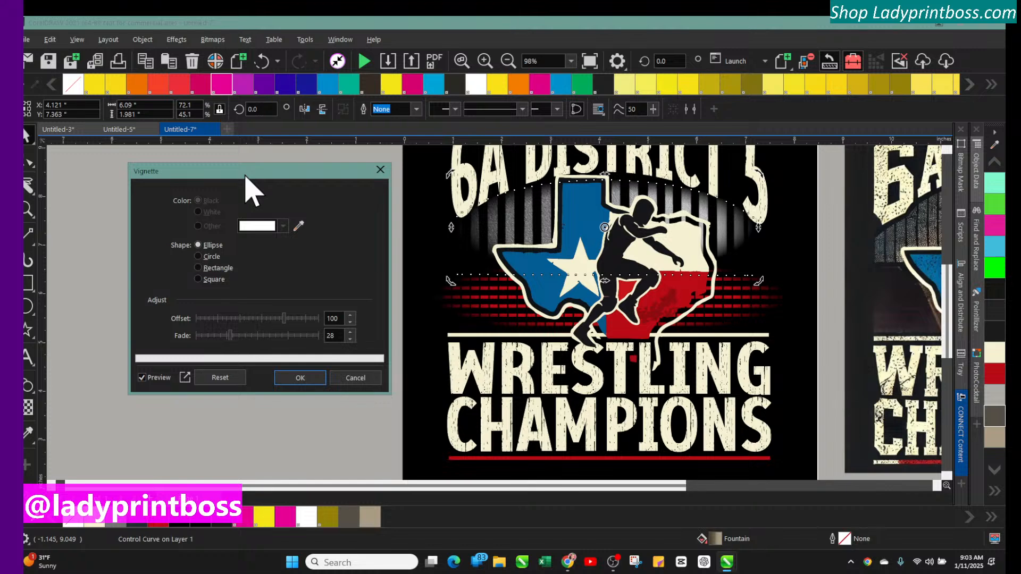
{"action": "left_click", "coordinate": [198, 256]}
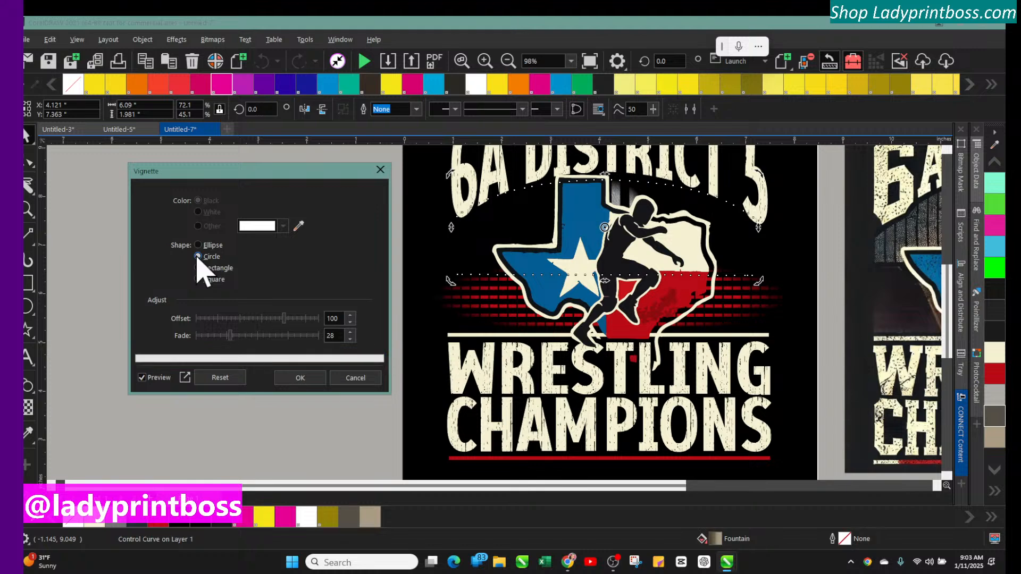
{"action": "mouse_move", "coordinate": [284, 318]}
{"action": "left_mouse_down"}
{"action": "mouse_move", "coordinate": [218, 318]}
{"action": "mouse_move", "coordinate": [273, 321]}
{"action": "left_mouse_up"}
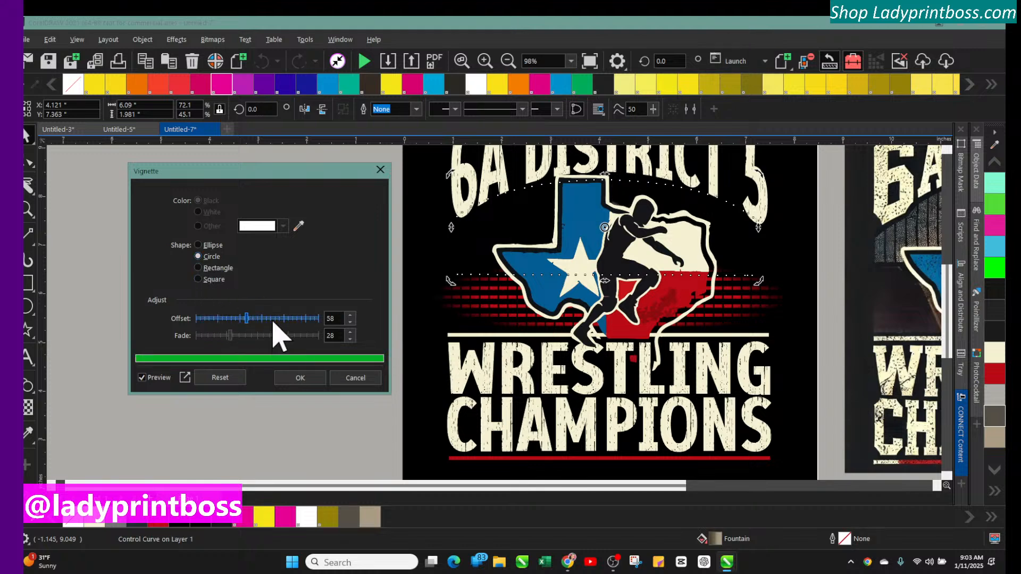
{"action": "left_click", "coordinate": [303, 319]}
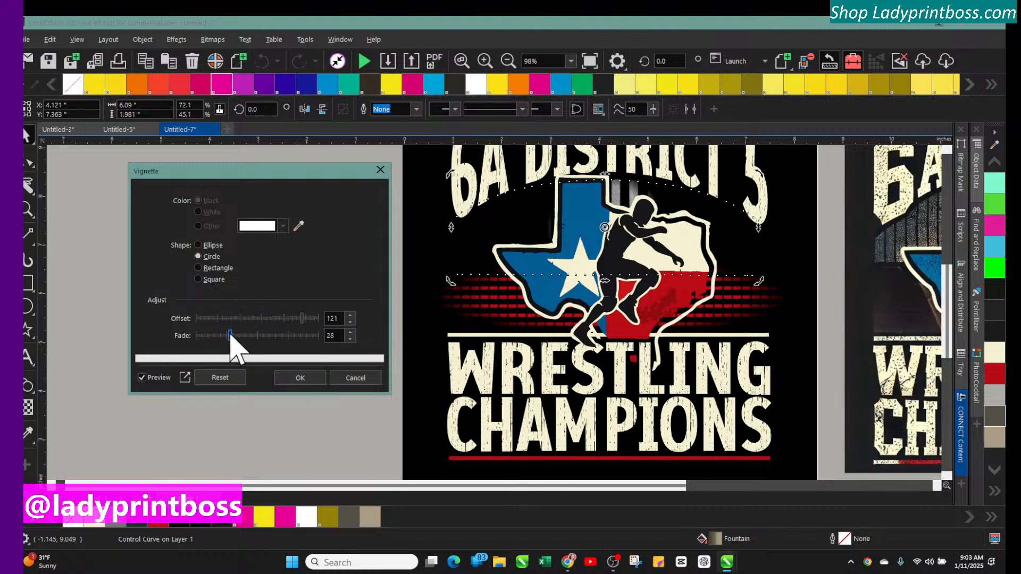
{"action": "left_click_drag", "start_coordinate": [231, 335], "coordinate": [296, 337]}
{"action": "left_click_drag", "start_coordinate": [303, 343], "coordinate": [253, 335]}
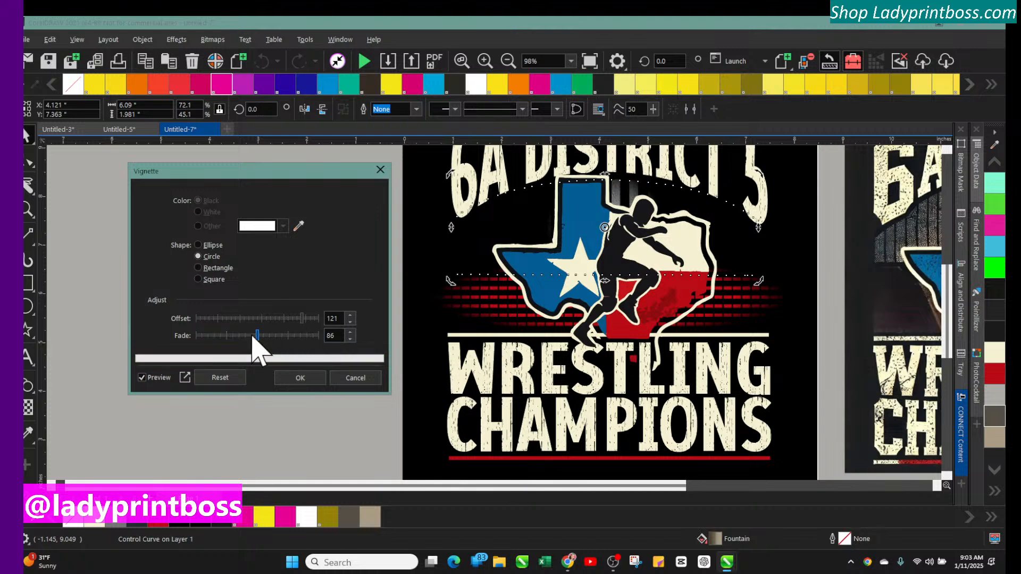
Apply a rectangle-shaped Vignette to the striped arch with offset 102 and fade 86
{"action": "left_click", "coordinate": [202, 270]}
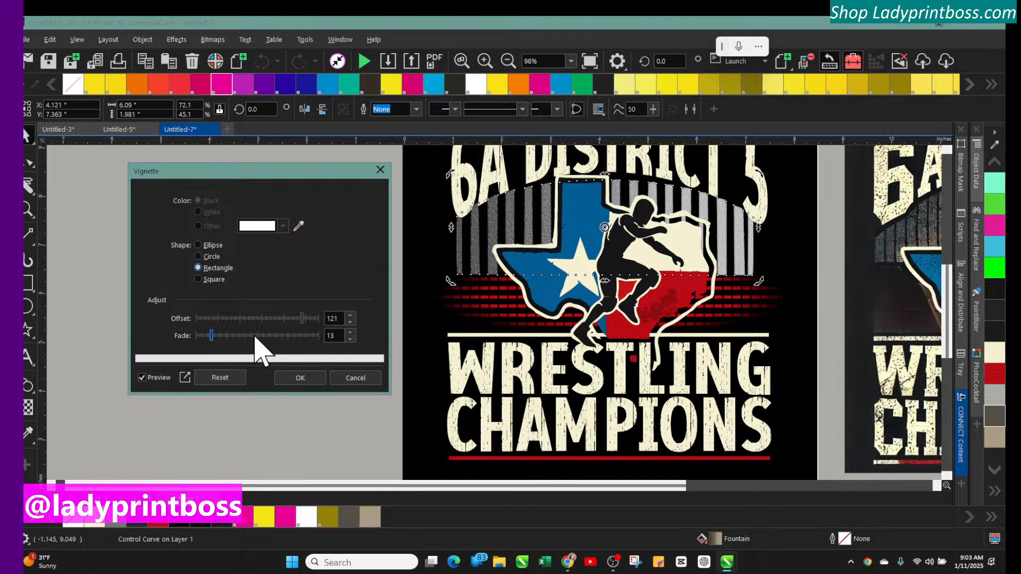
{"action": "left_click_drag", "start_coordinate": [256, 337], "coordinate": [282, 339]}
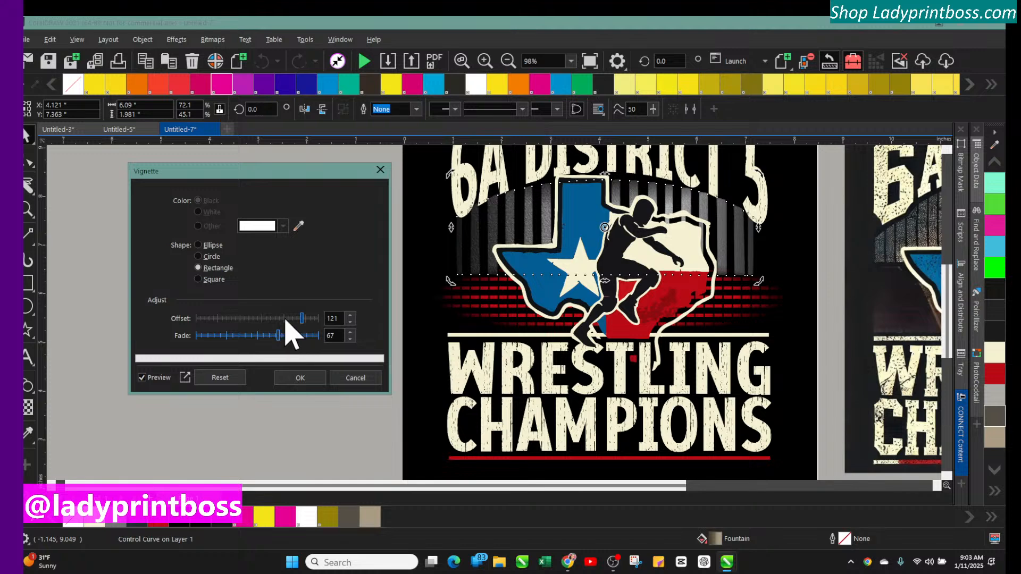
{"action": "left_click", "coordinate": [286, 319]}
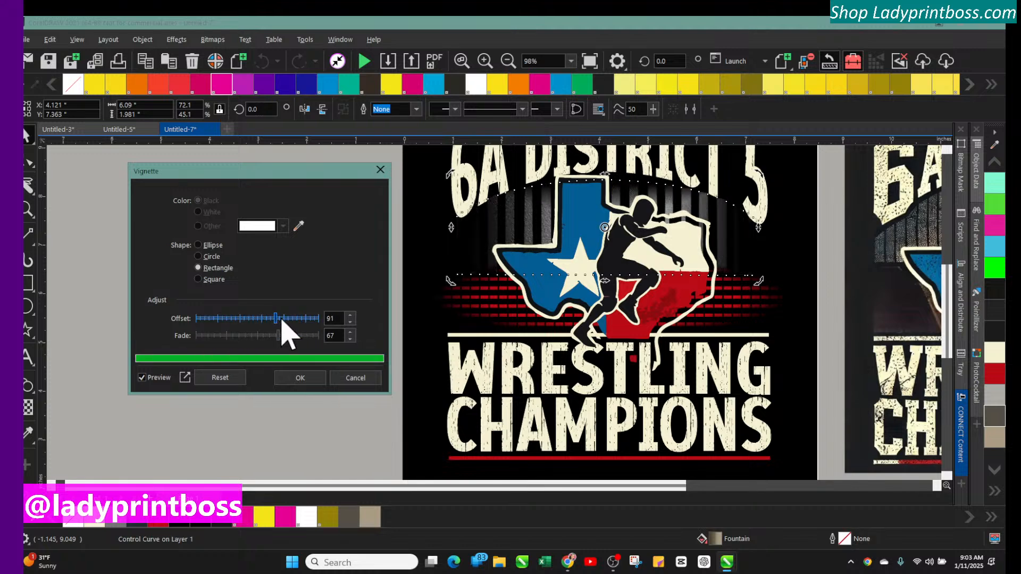
{"action": "left_click", "coordinate": [278, 319]}
{"action": "left_click", "coordinate": [286, 319]}
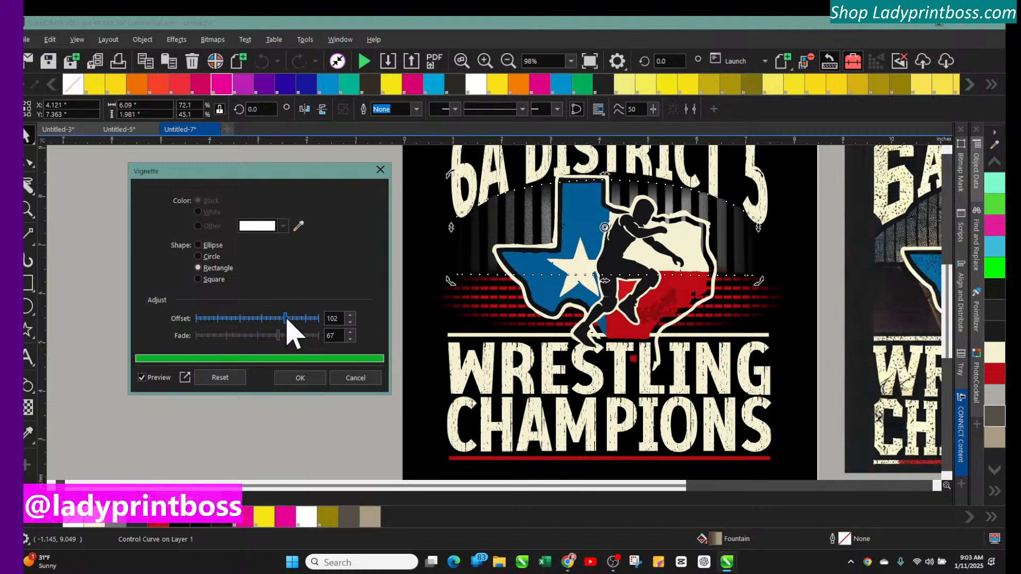
{"action": "left_click", "coordinate": [290, 335]}
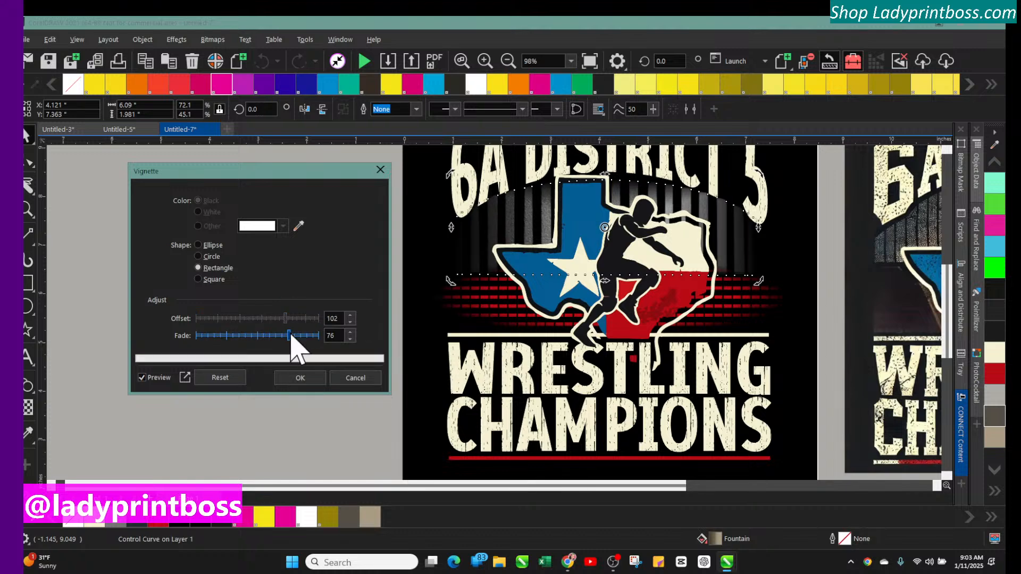
{"action": "left_click", "coordinate": [301, 335]}
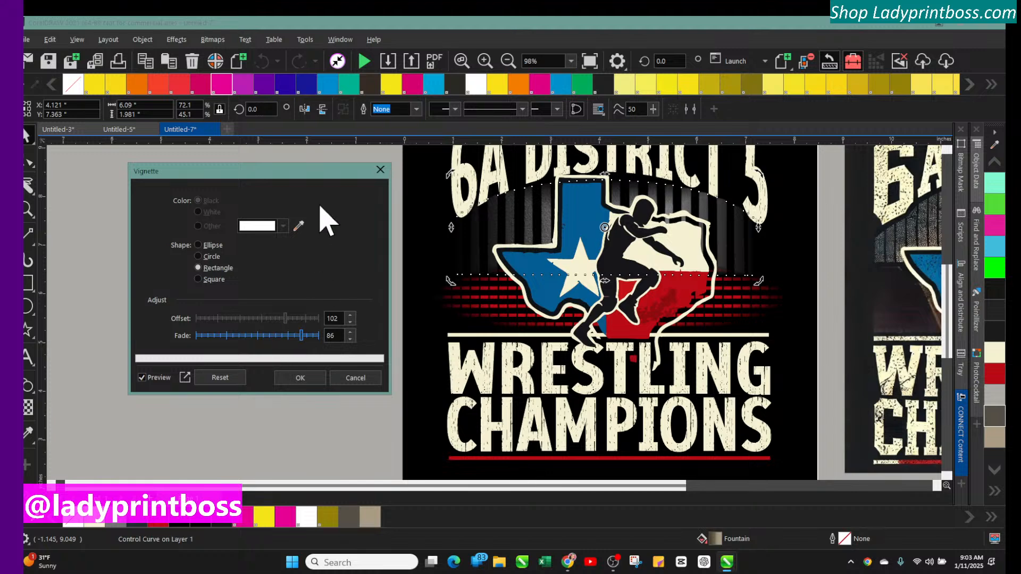
{"action": "left_click", "coordinate": [300, 378]}
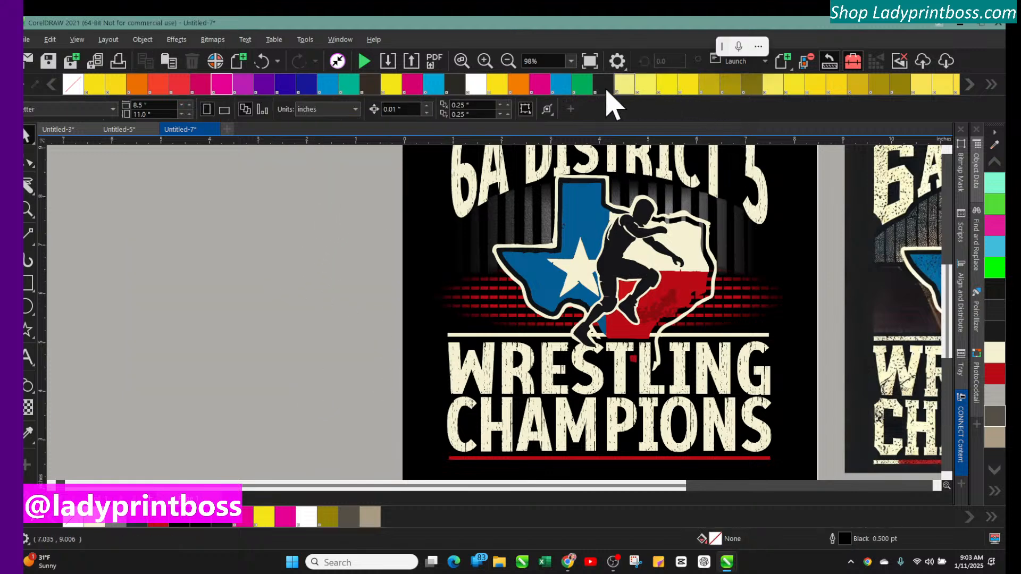
Stretch the vignetted arch slightly upward by its top edge
{"action": "left_click", "coordinate": [508, 63]}
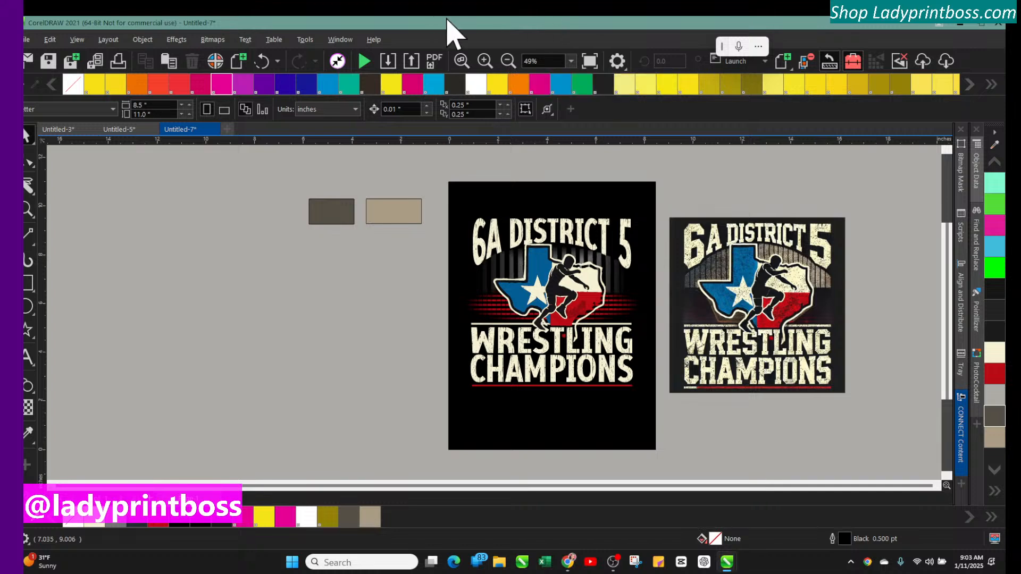
{"action": "left_click", "coordinate": [485, 61]}
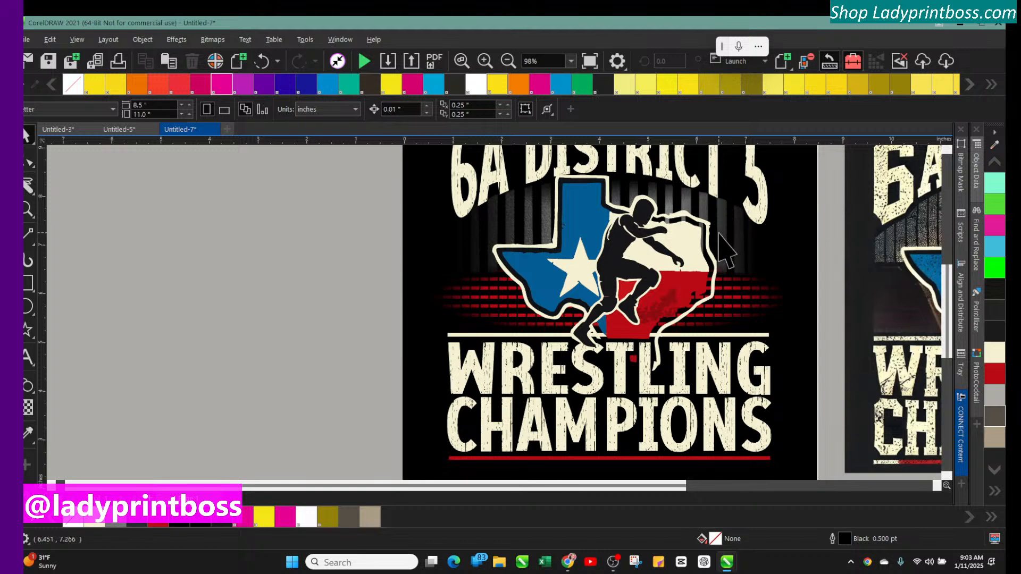
{"action": "left_click", "coordinate": [729, 263]}
{"action": "left_click_drag", "start_coordinate": [758, 284], "coordinate": [764, 283]}
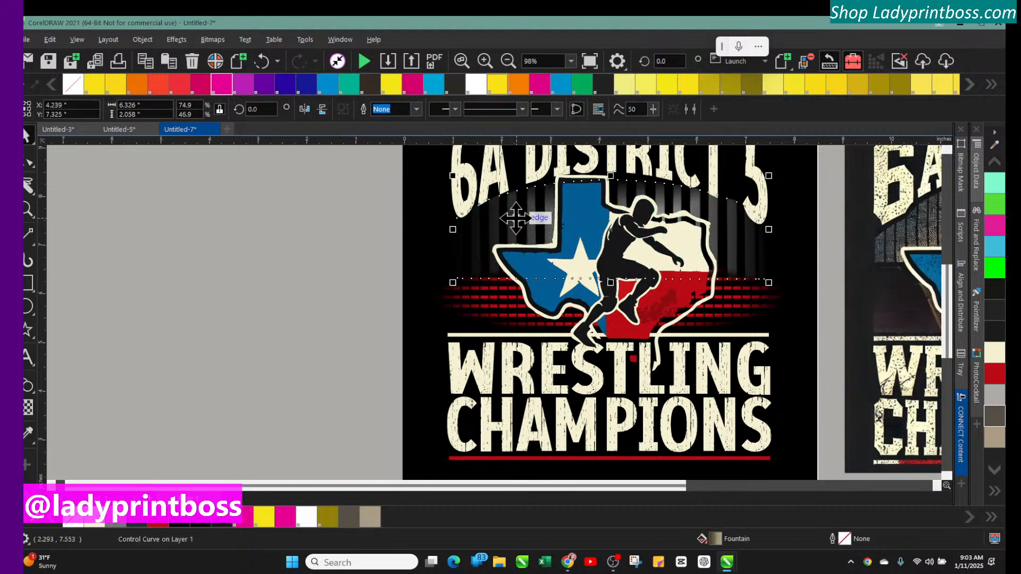
{"action": "left_click_drag", "start_coordinate": [519, 222], "coordinate": [520, 224]}
{"action": "left_click_drag", "start_coordinate": [611, 178], "coordinate": [611, 169]}
{"action": "left_click_drag", "start_coordinate": [496, 242], "coordinate": [489, 234]}
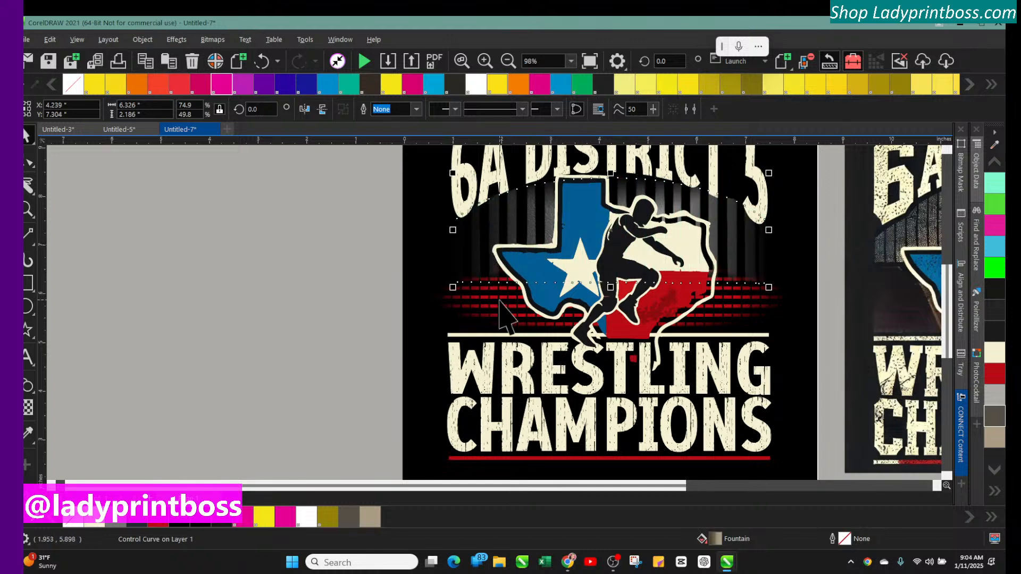
Select the red stripe group and nudge it slightly down and to the left
{"action": "left_click", "coordinate": [480, 287]}
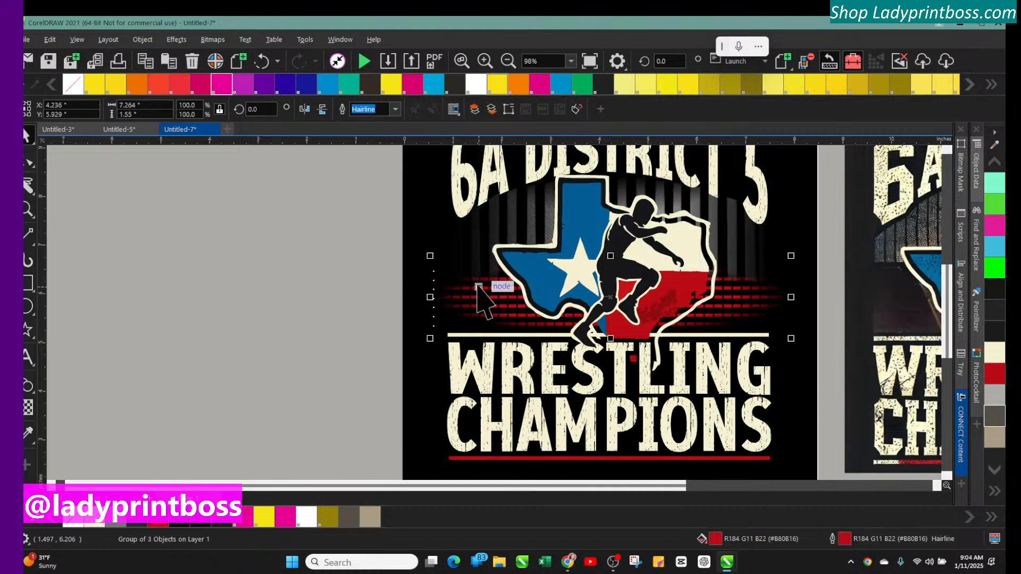
{"action": "key", "text": "Down"}
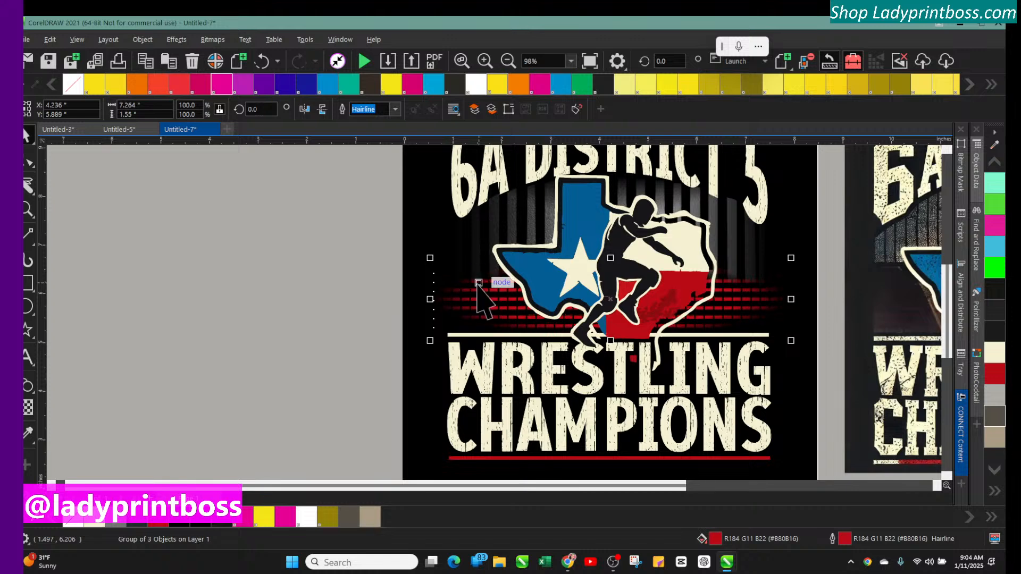
{"action": "key", "text": "Down"}
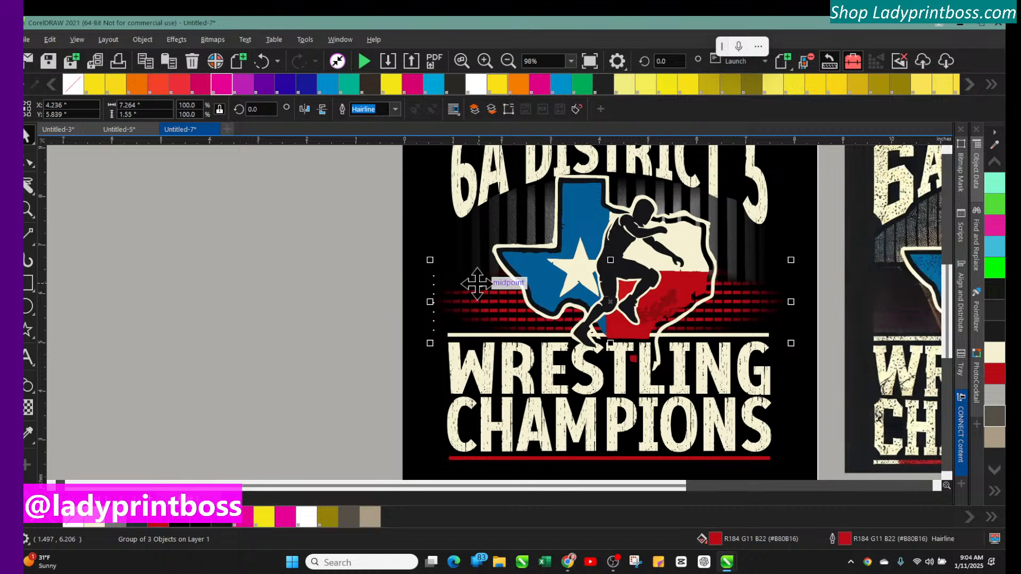
{"action": "key", "text": "Up"}
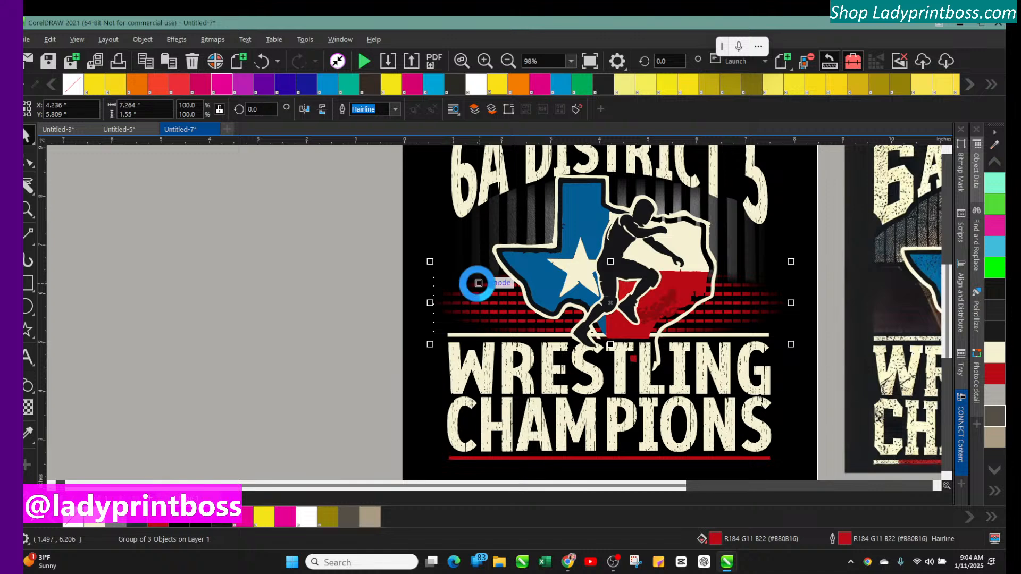
{"action": "key", "text": "Left"}
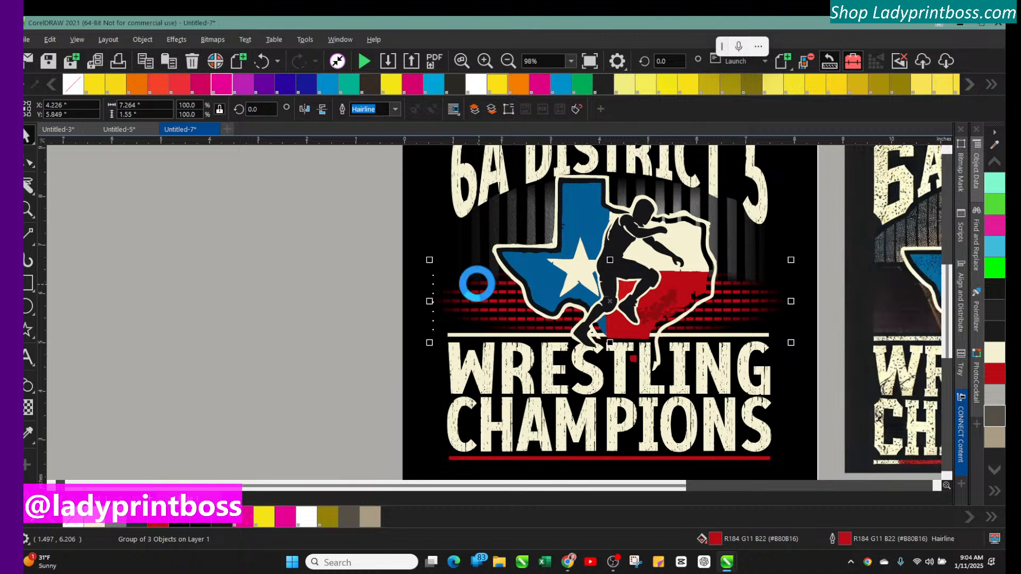
{"action": "key", "text": "Left"}
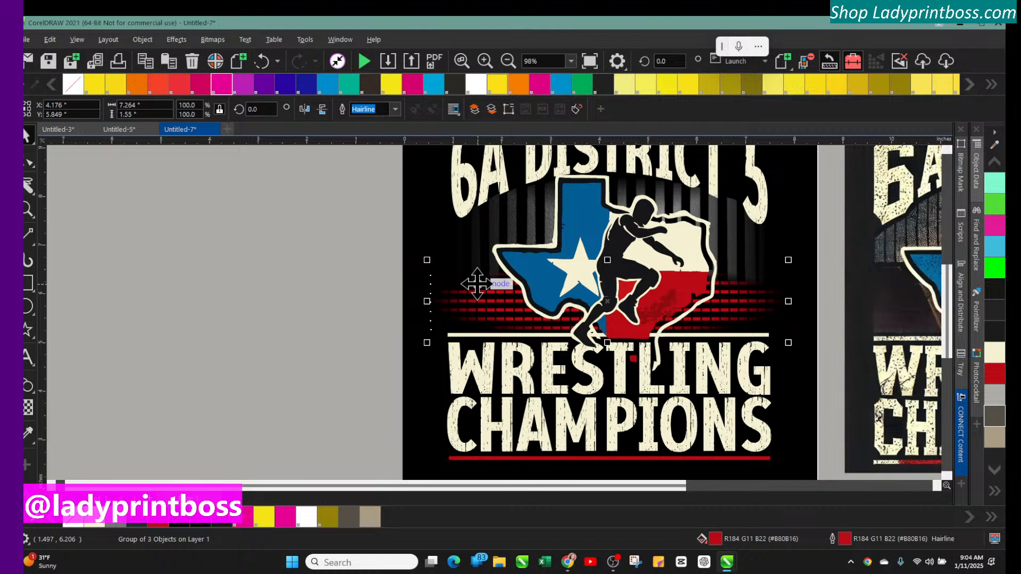
Select the Texas wrestler emblem group and nudge it slightly upward
{"action": "left_click", "coordinate": [604, 243]}
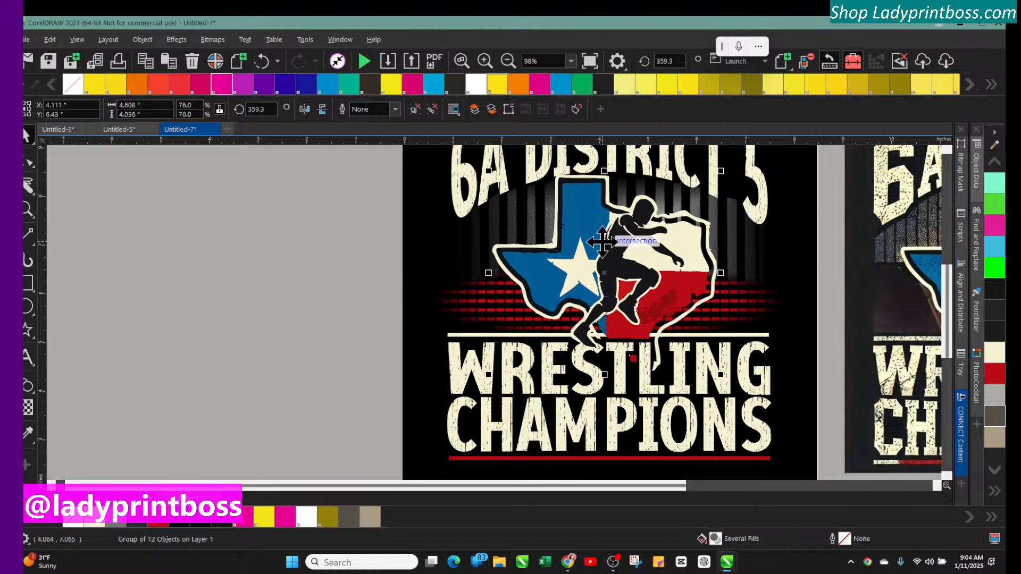
{"action": "key", "text": "Up"}
{"action": "key", "text": "Up"}
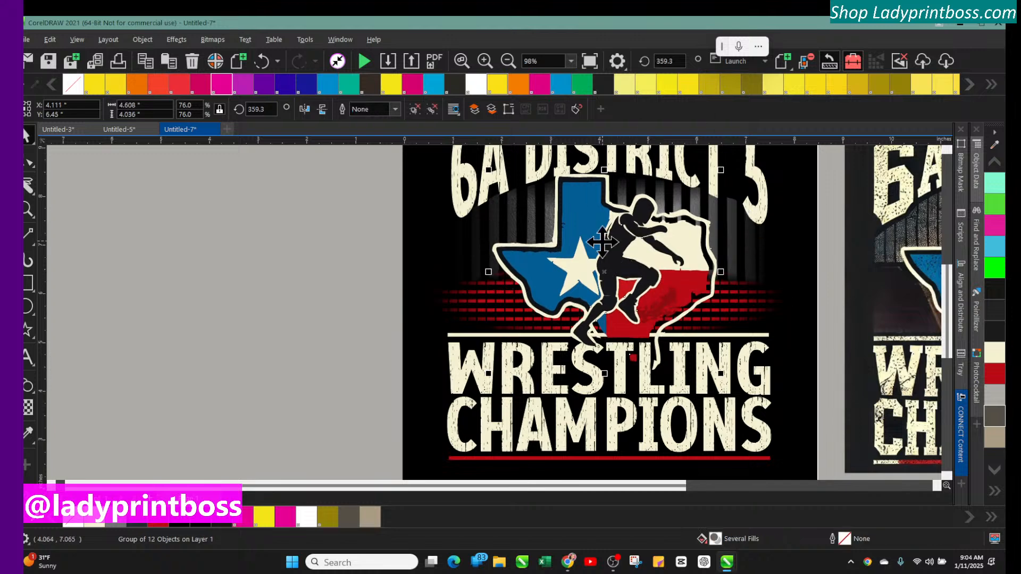
{"action": "key", "text": "Up"}
{"action": "key", "text": "Up"}
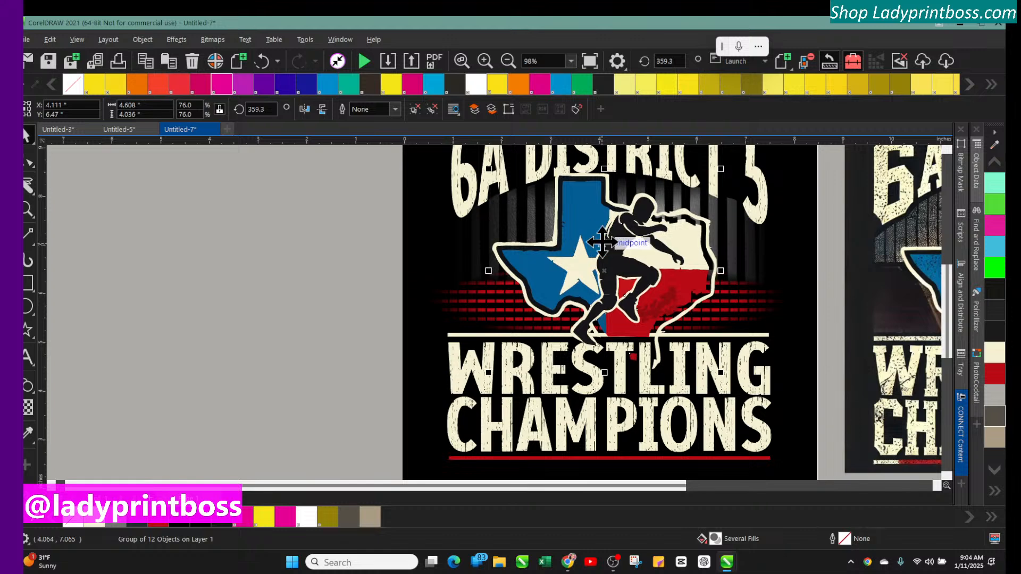
{"action": "key", "text": "Down"}
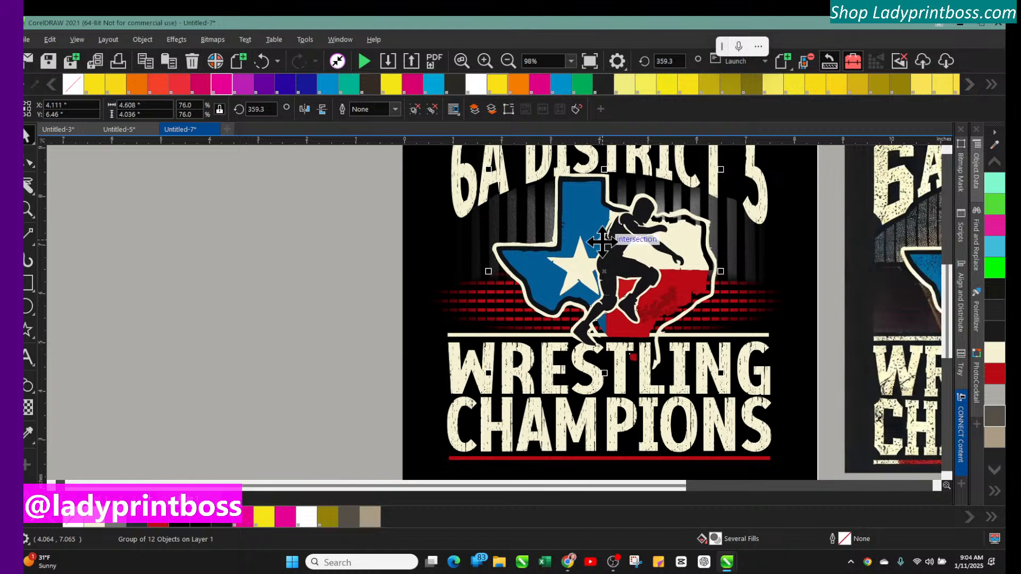
{"action": "key", "text": "Down"}
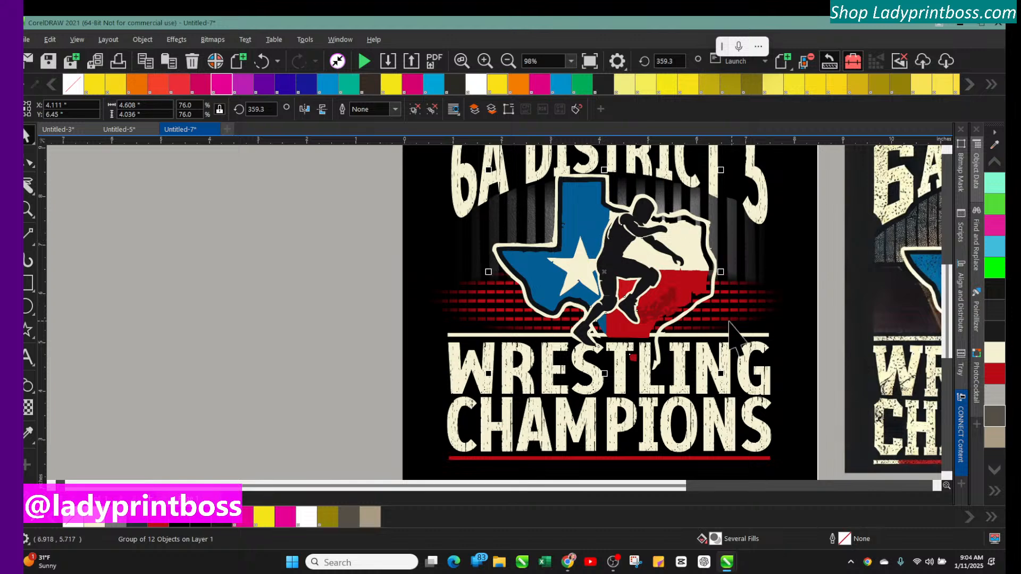
Examine the divider line, background and overall layout at different zoom levels
{"action": "left_click", "coordinate": [471, 336]}
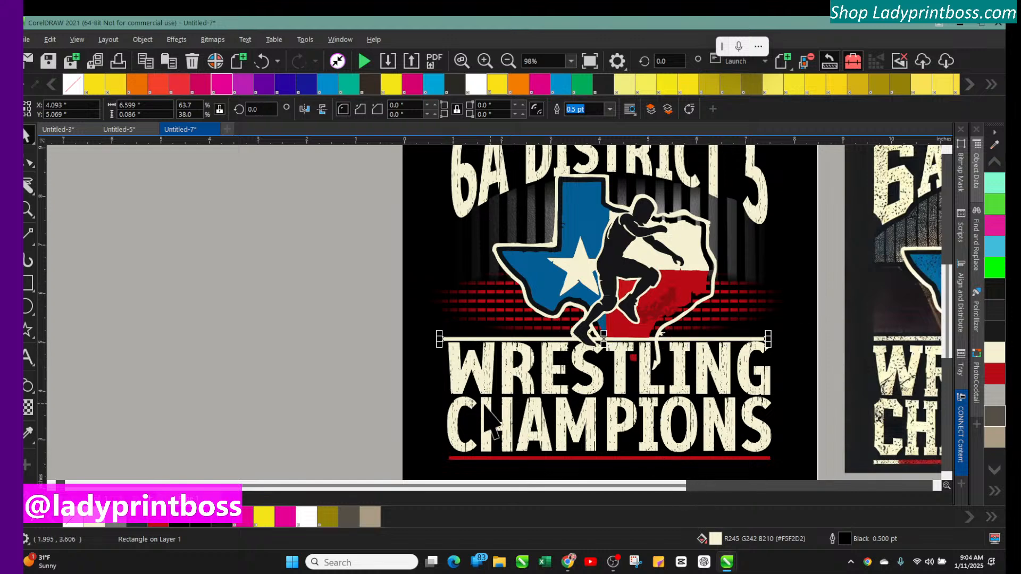
{"action": "left_click", "coordinate": [349, 342]}
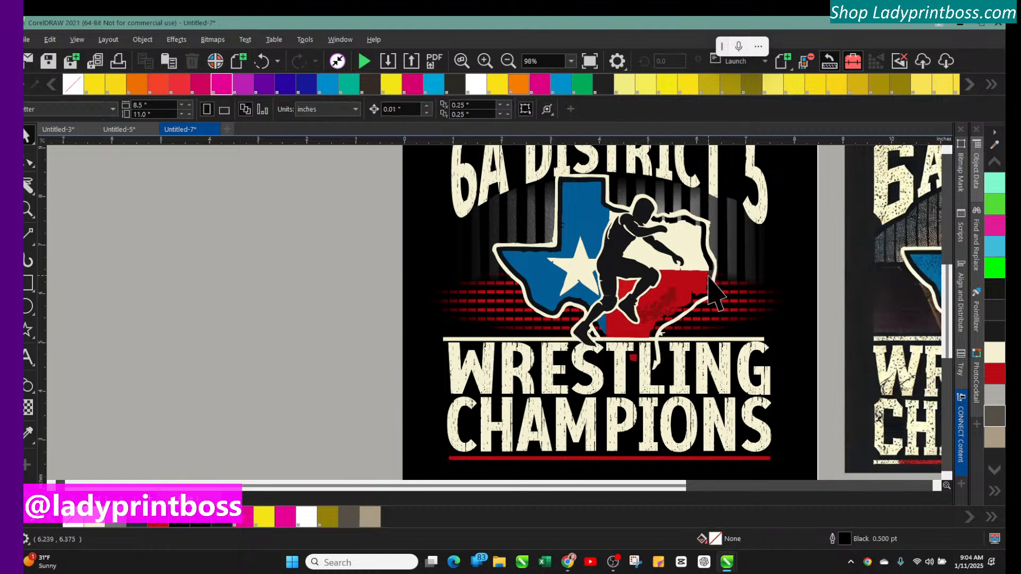
{"action": "left_click", "coordinate": [525, 57]}
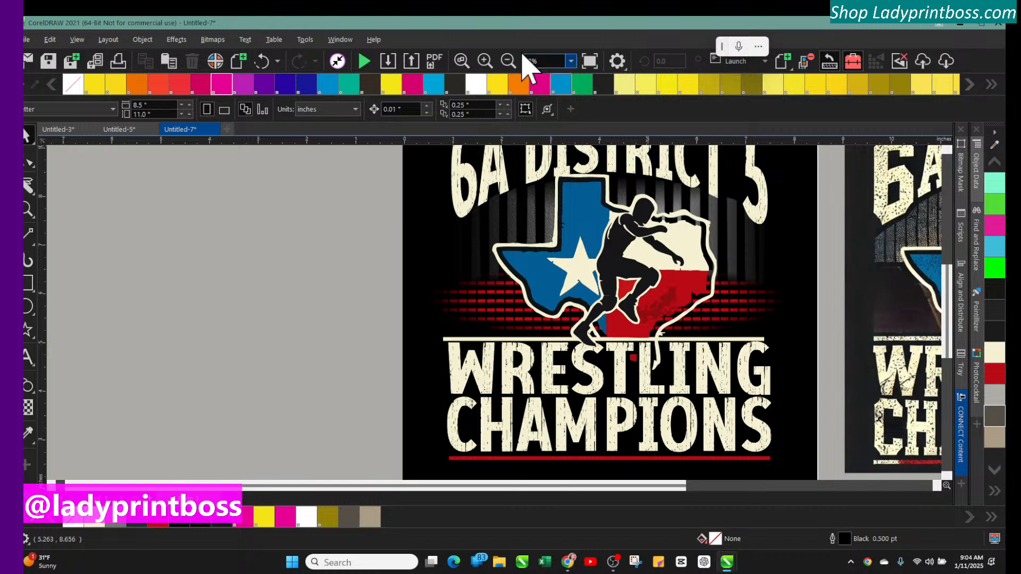
{"action": "left_click", "coordinate": [484, 61]}
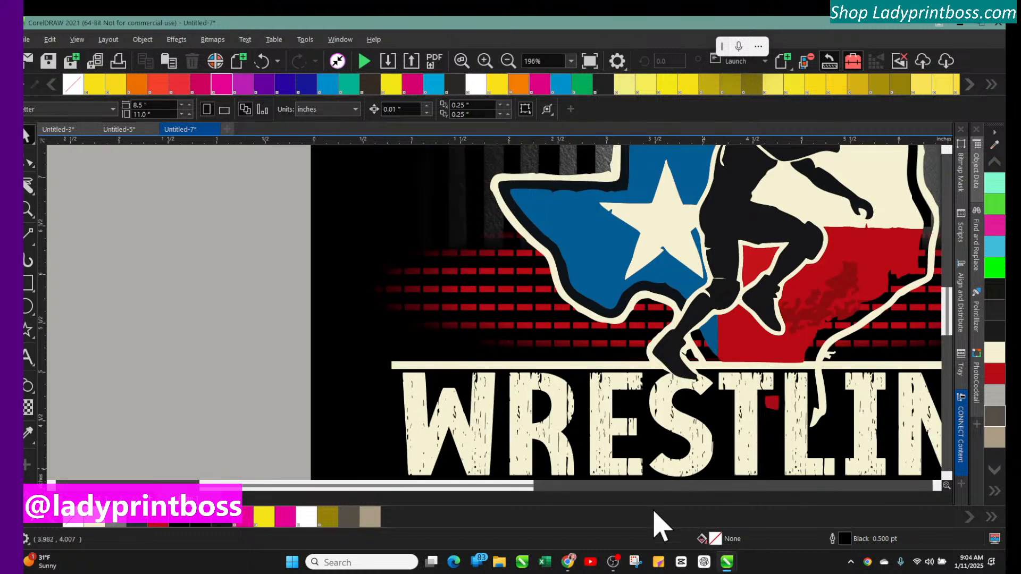
{"action": "left_click_drag", "start_coordinate": [504, 486], "coordinate": [600, 483]}
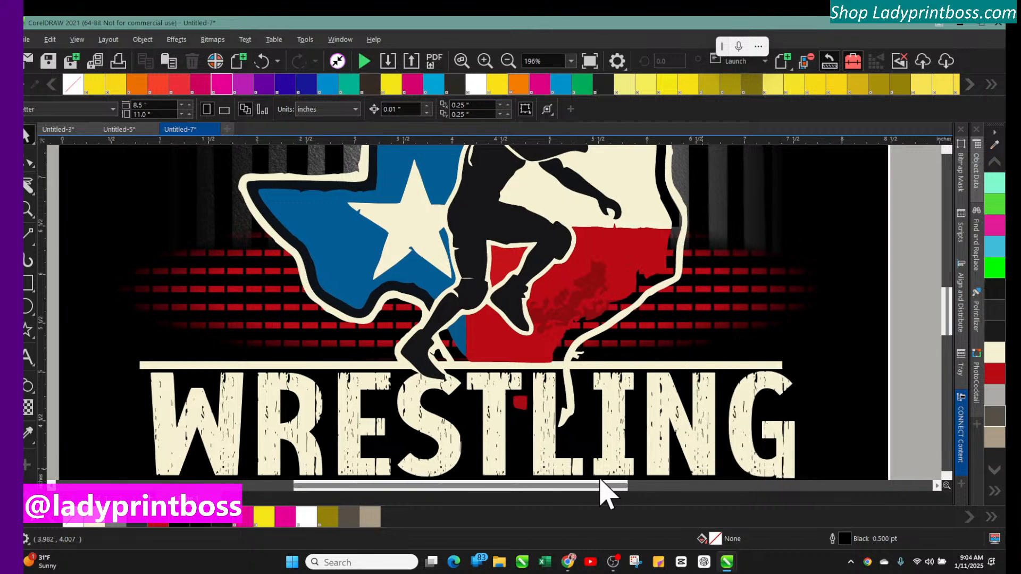
{"action": "left_click", "coordinate": [256, 263]}
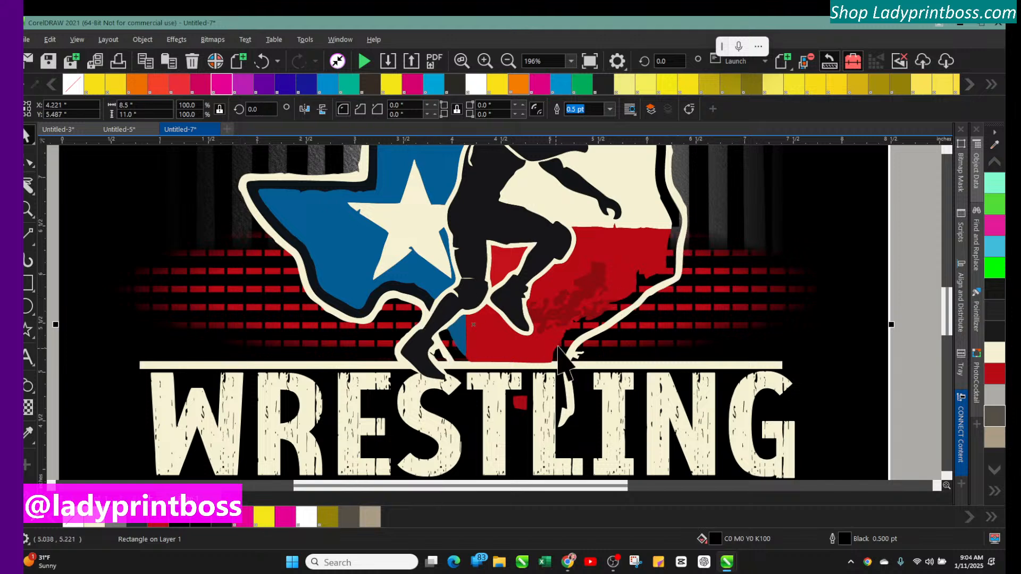
{"action": "left_click", "coordinate": [507, 61]}
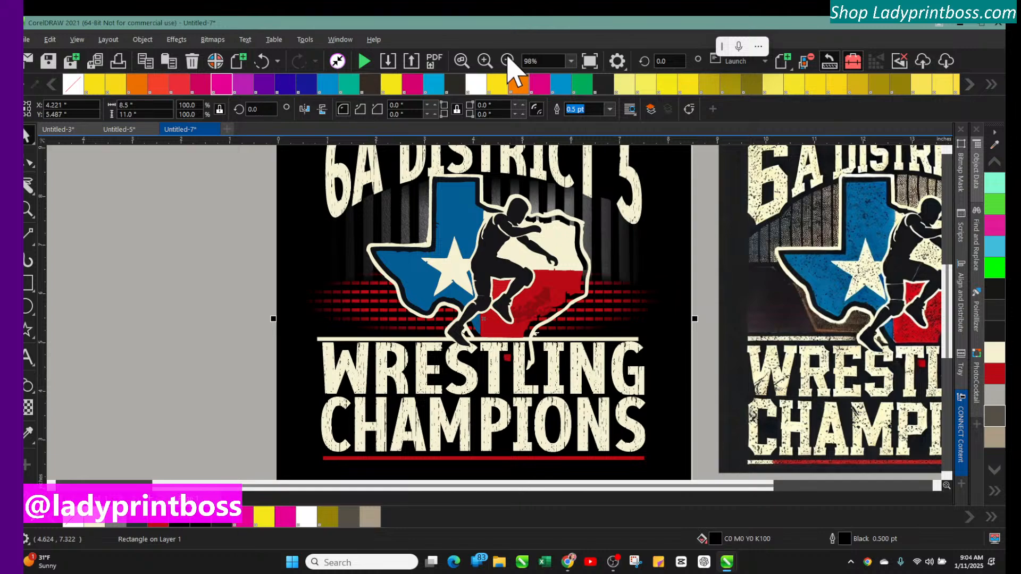
{"action": "left_click", "coordinate": [507, 61]}
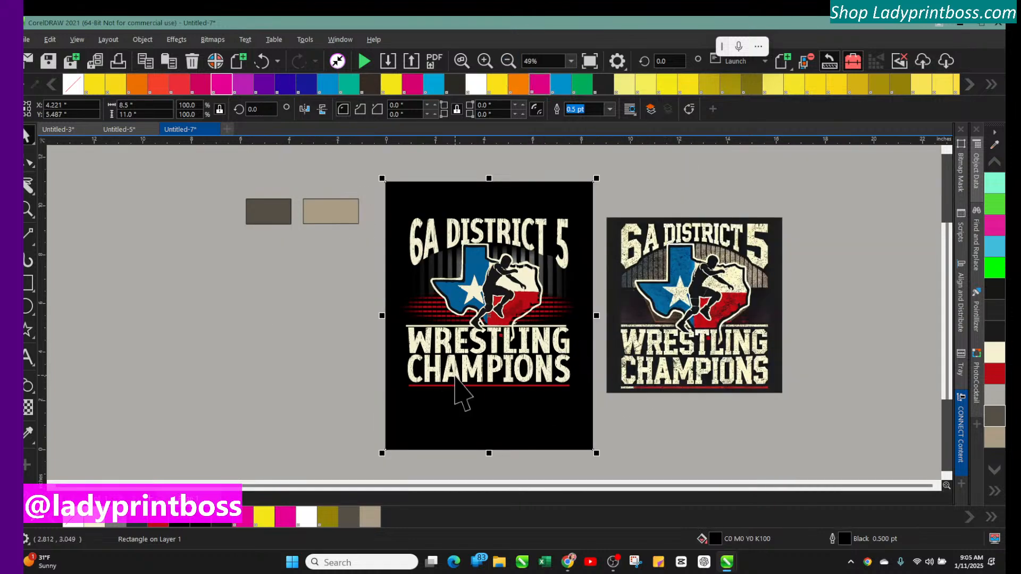
{"action": "left_click", "coordinate": [484, 61]}
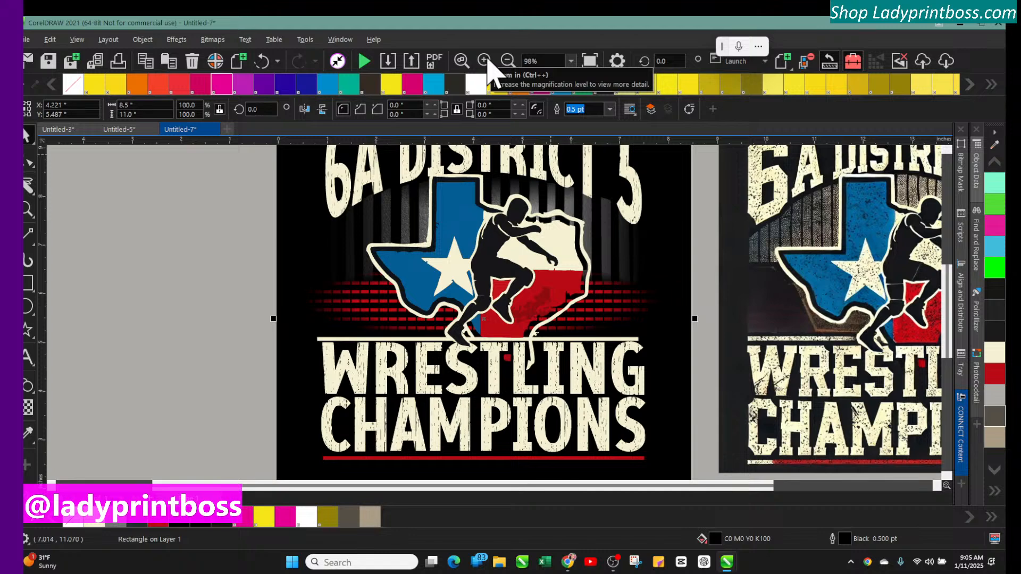
{"action": "left_click", "coordinate": [485, 62]}
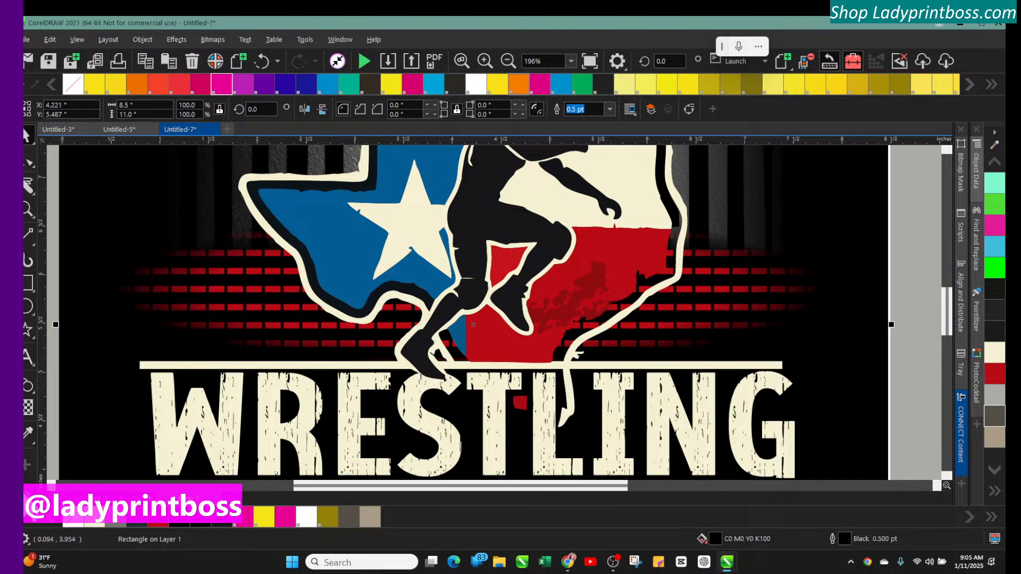
Use Smart Fill to fill the small gaps beside the wrestler's foot with black
{"action": "left_click", "coordinate": [25, 495]}
{"action": "left_click", "coordinate": [46, 441]}
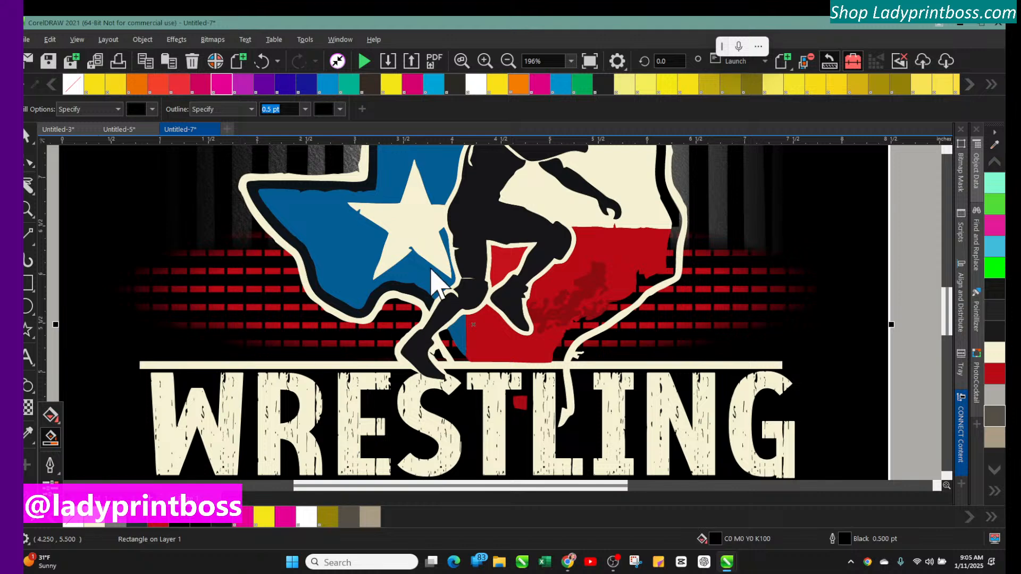
{"action": "left_click", "coordinate": [445, 343]}
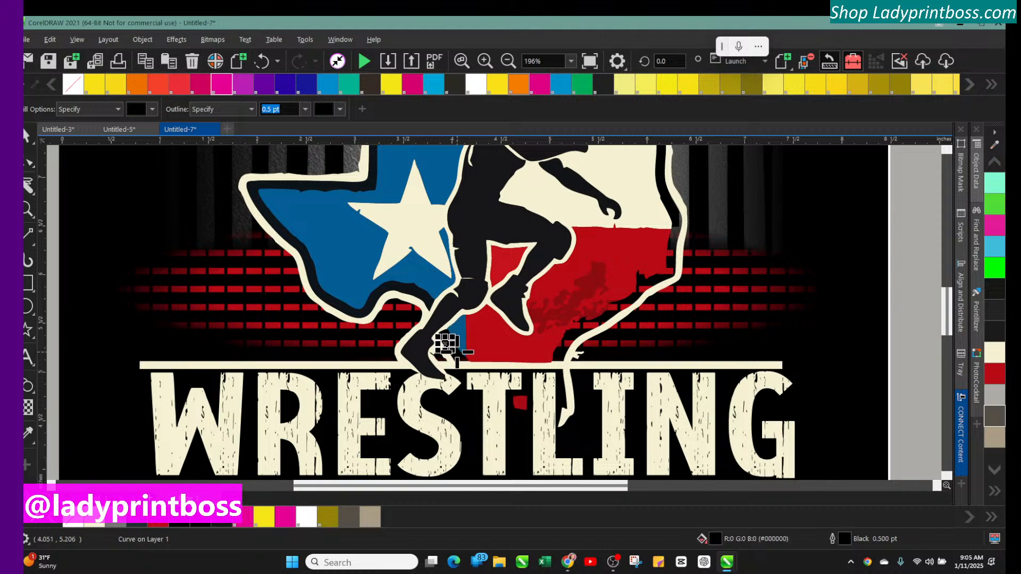
{"action": "left_click", "coordinate": [457, 350]}
{"action": "left_click", "coordinate": [455, 345]}
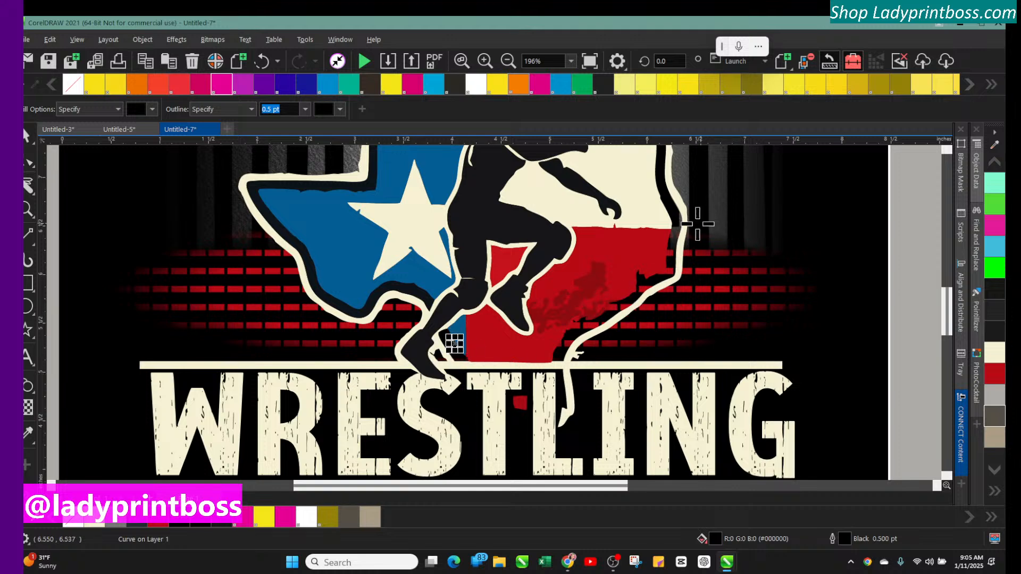
Fill the gaps along the right edge of the red Texas area with black, undoing one oversized fill
{"action": "left_click", "coordinate": [676, 229]}
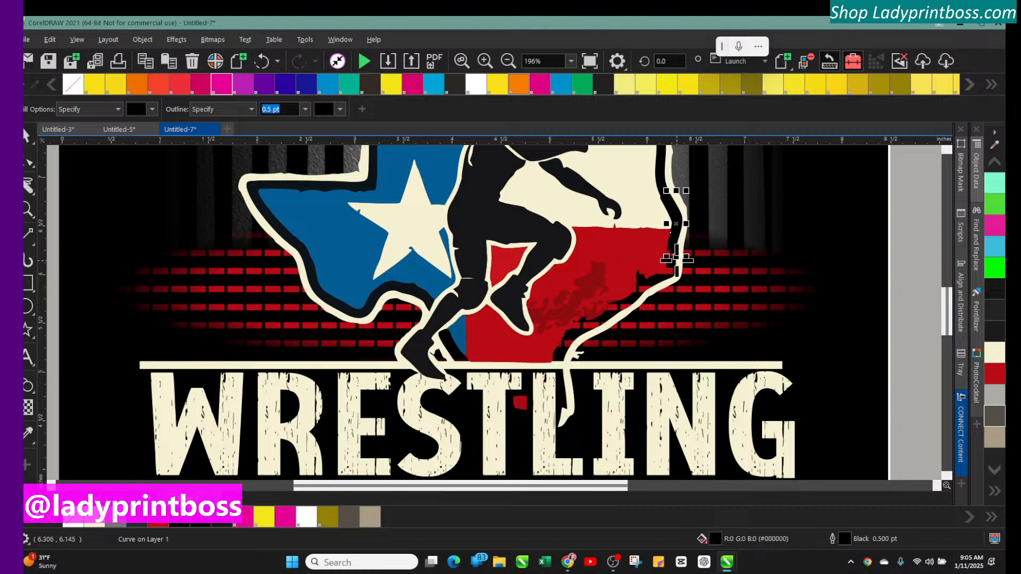
{"action": "left_click", "coordinate": [672, 261]}
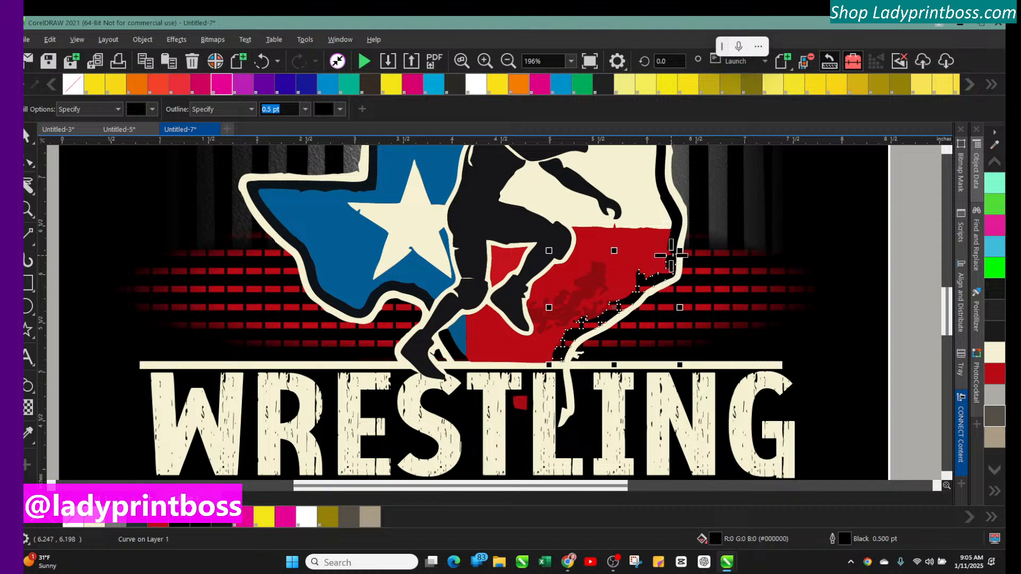
{"action": "left_click", "coordinate": [671, 255]}
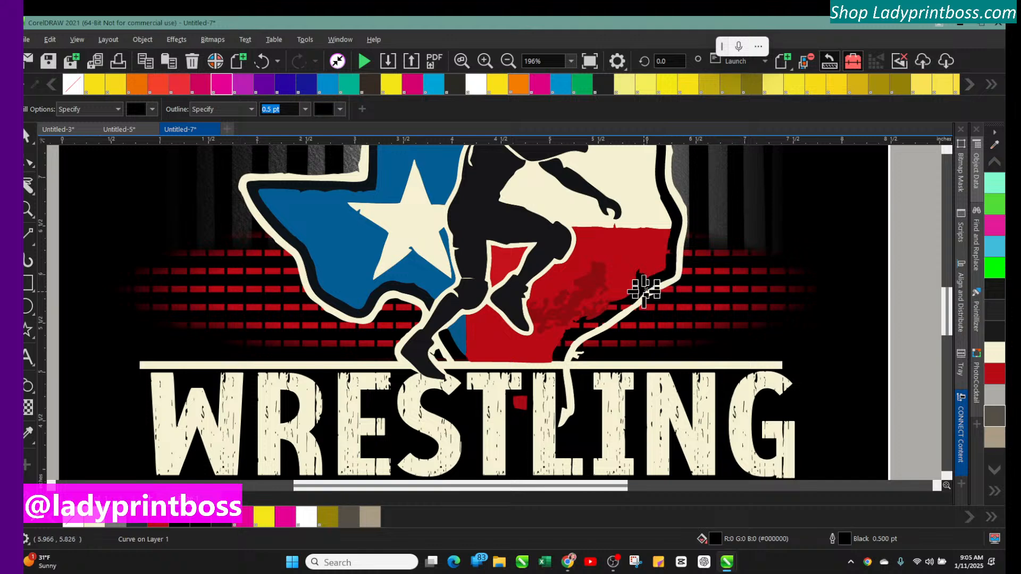
{"action": "left_click", "coordinate": [667, 253]}
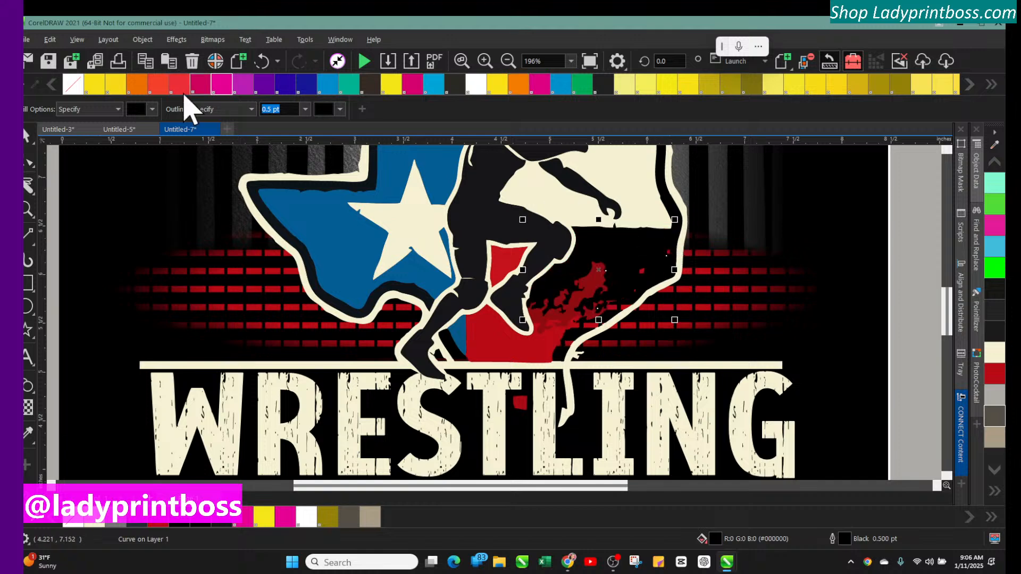
{"action": "left_click", "coordinate": [263, 63]}
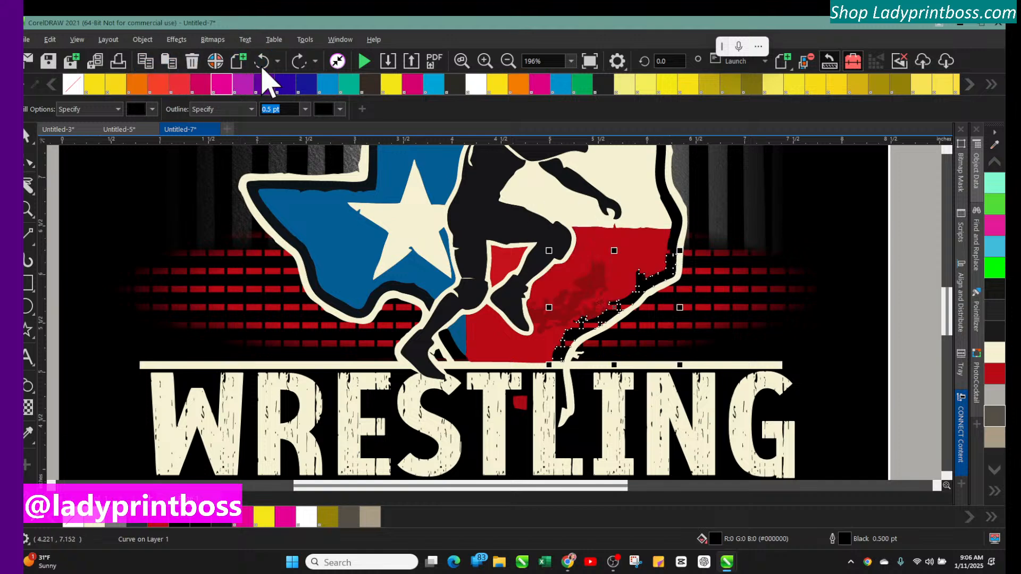
{"action": "left_click", "coordinate": [621, 307]}
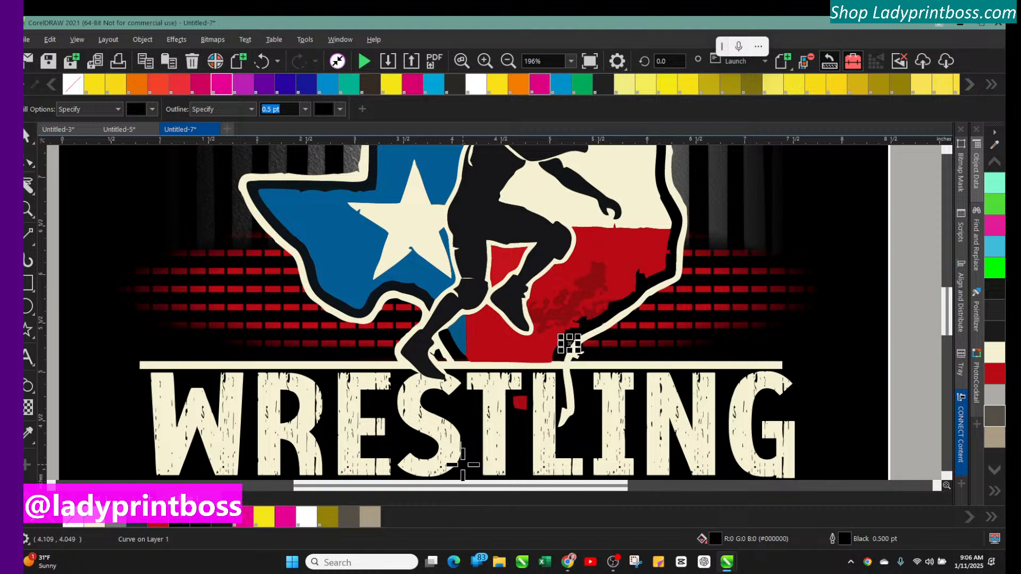
Zoom in and inspect the red area's edge and arch outline in wireframe view, then return to the normal view
{"action": "left_click", "coordinate": [26, 139]}
{"action": "left_click", "coordinate": [91, 196]}
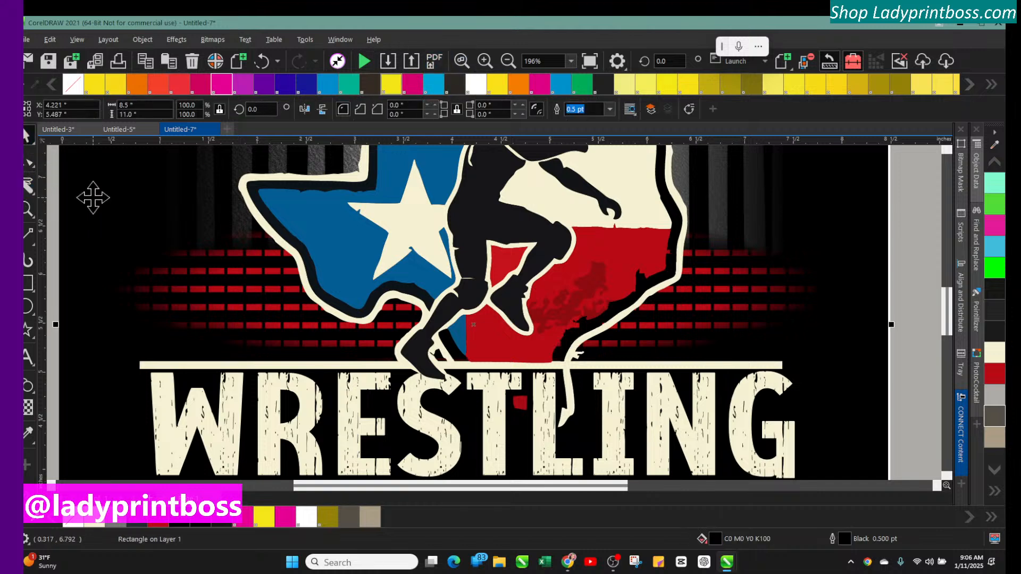
{"action": "left_click", "coordinate": [485, 61]}
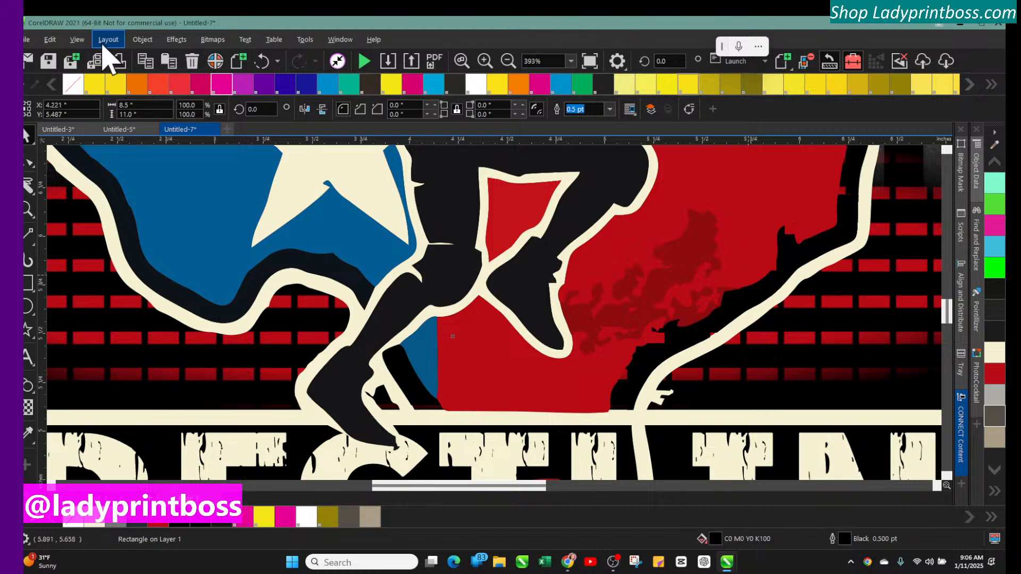
{"action": "left_click", "coordinate": [77, 40]}
{"action": "left_click", "coordinate": [93, 62]}
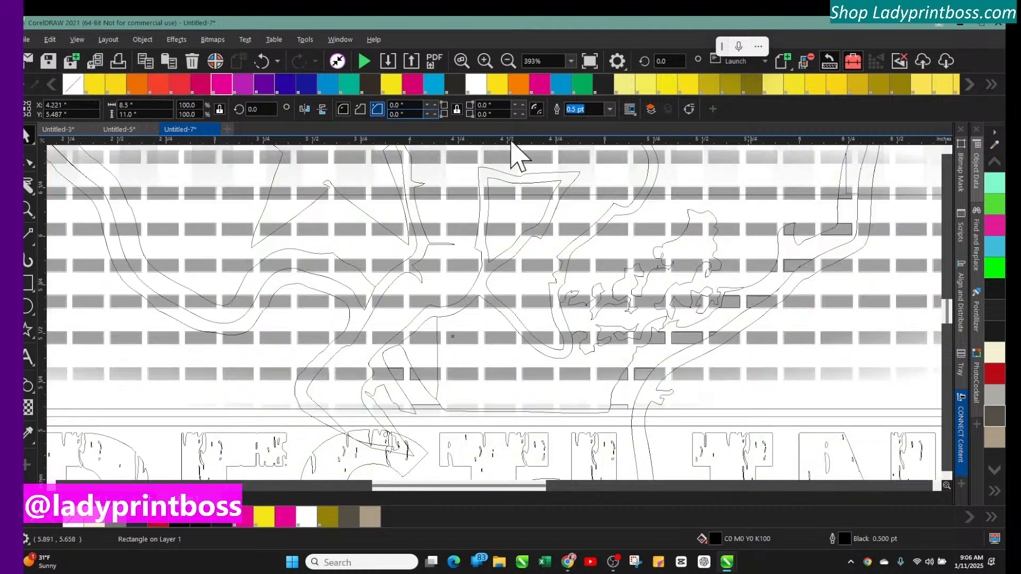
{"action": "left_click", "coordinate": [846, 187]}
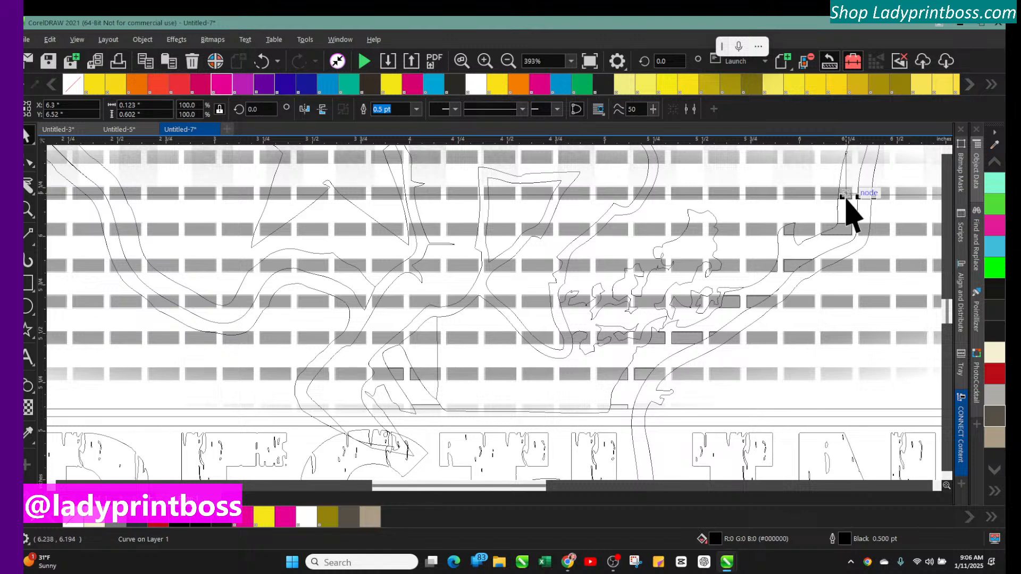
{"action": "left_click", "coordinate": [847, 201]}
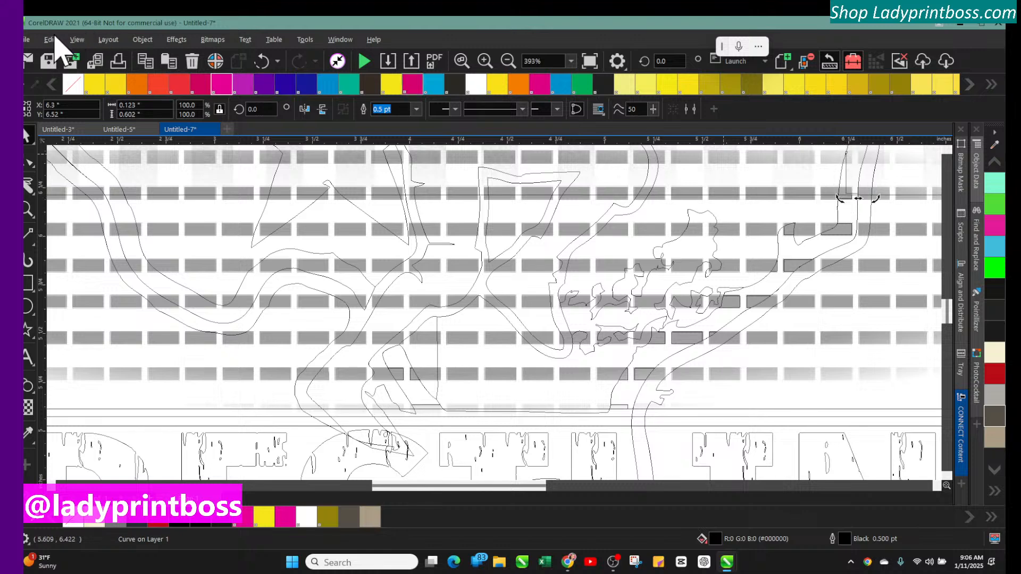
{"action": "left_click", "coordinate": [77, 39]}
{"action": "left_click", "coordinate": [103, 100]}
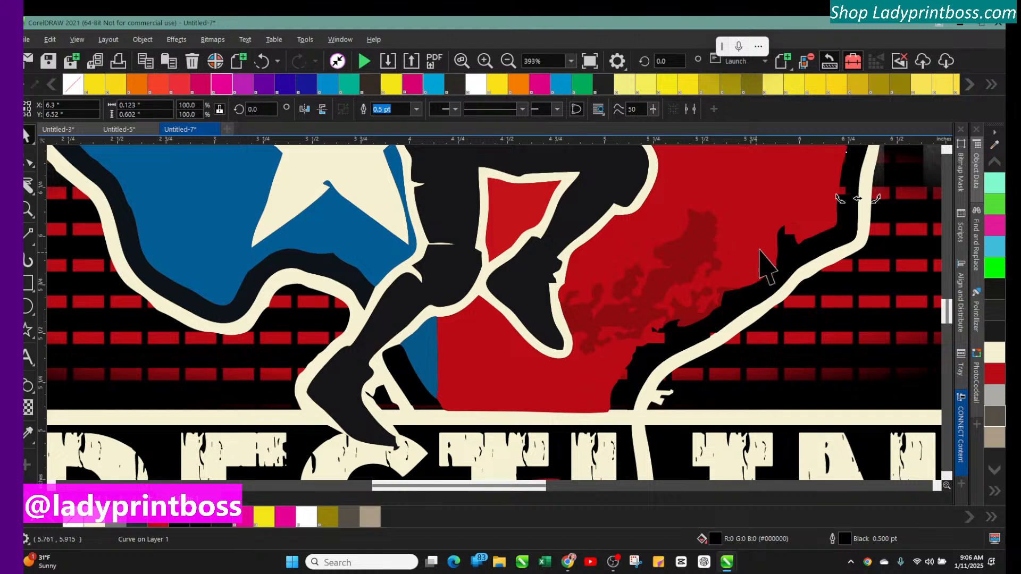
Smart Fill the gaps between the red Texas edge and the cream outline with black, undoing the last fill
{"action": "left_click", "coordinate": [759, 228]}
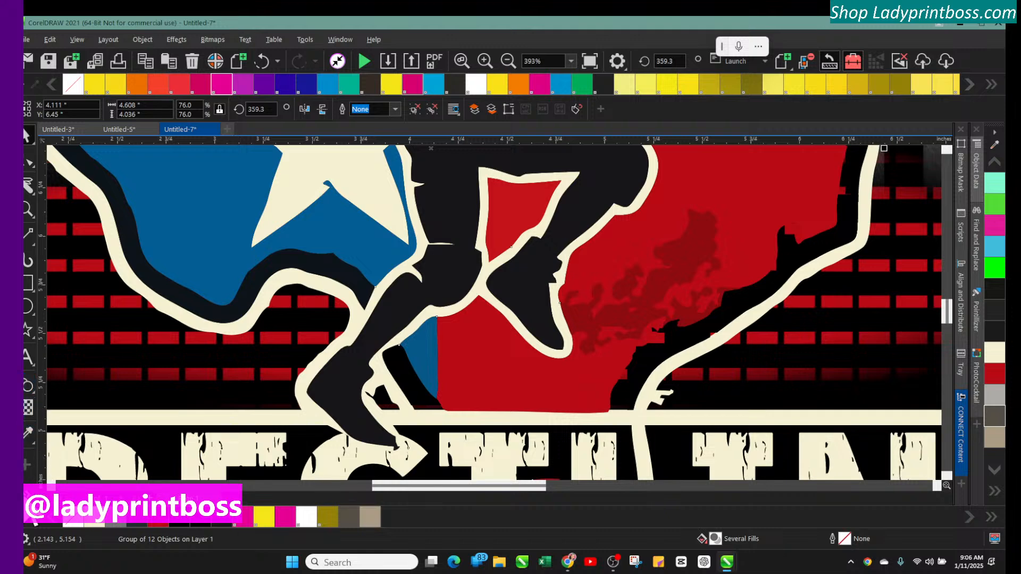
{"action": "left_click", "coordinate": [27, 498]}
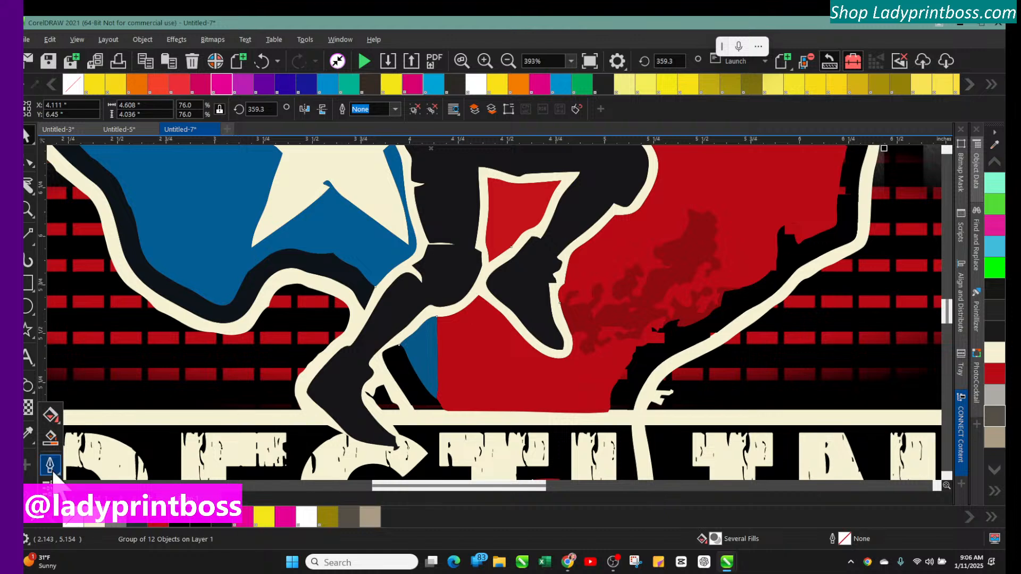
{"action": "left_click", "coordinate": [51, 438]}
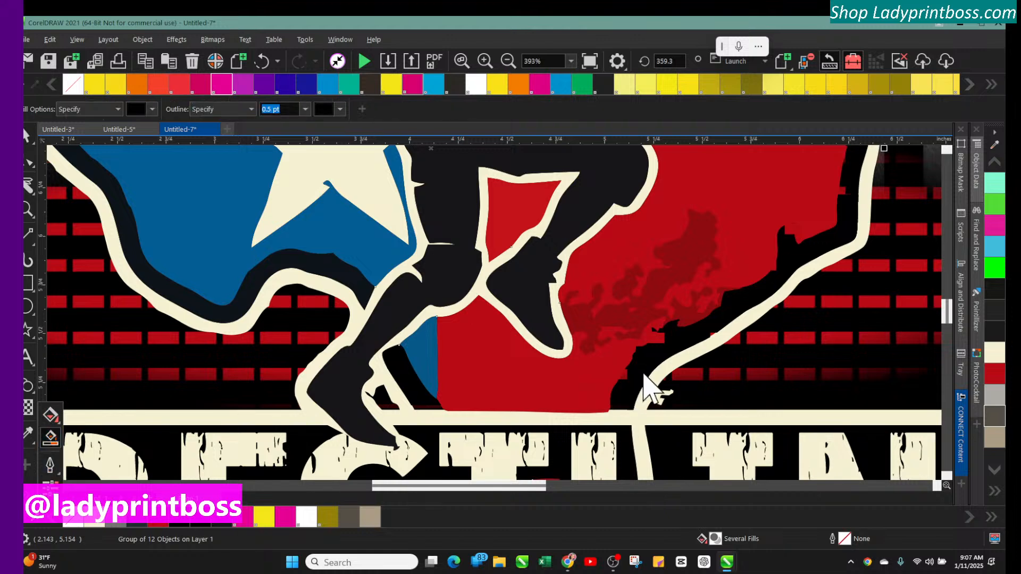
{"action": "left_click", "coordinate": [622, 376]}
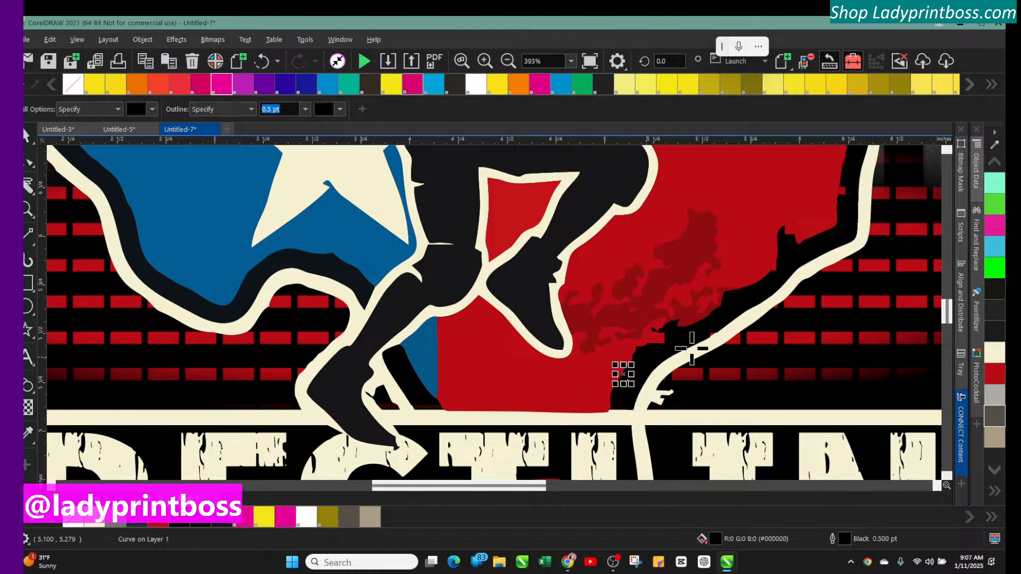
{"action": "left_click", "coordinate": [656, 338]}
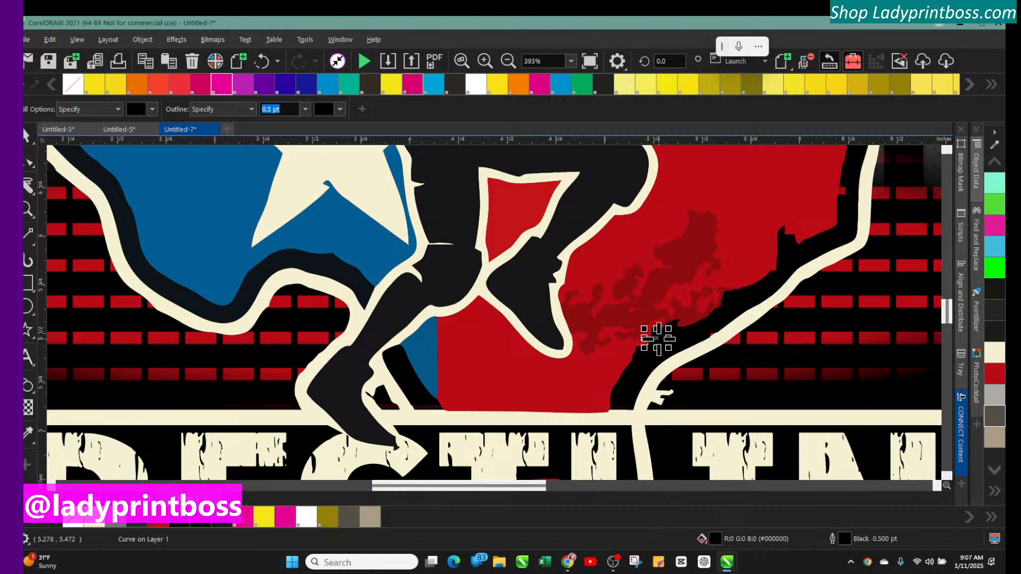
{"action": "left_click", "coordinate": [713, 335]}
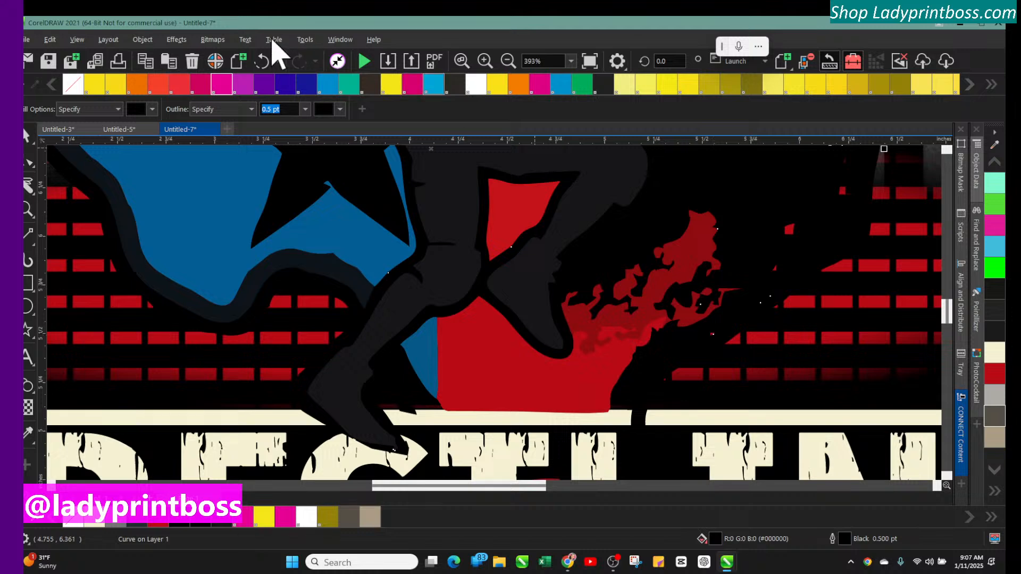
{"action": "left_click", "coordinate": [261, 61]}
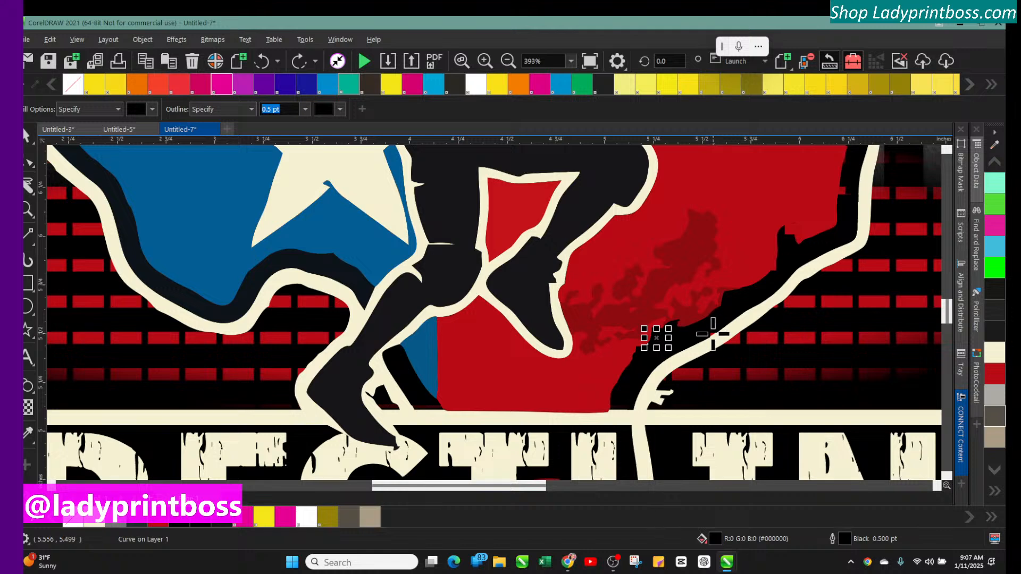
Fill another gap below the red edge with black and set its outline width to Hairline
{"action": "left_click", "coordinate": [490, 62]}
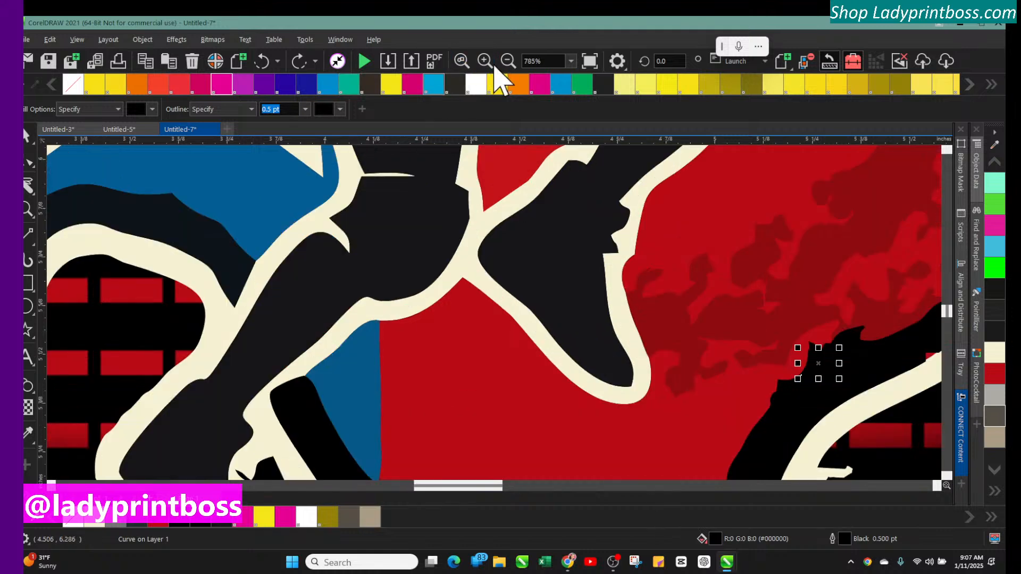
{"action": "left_click_drag", "start_coordinate": [469, 489], "coordinate": [520, 489]}
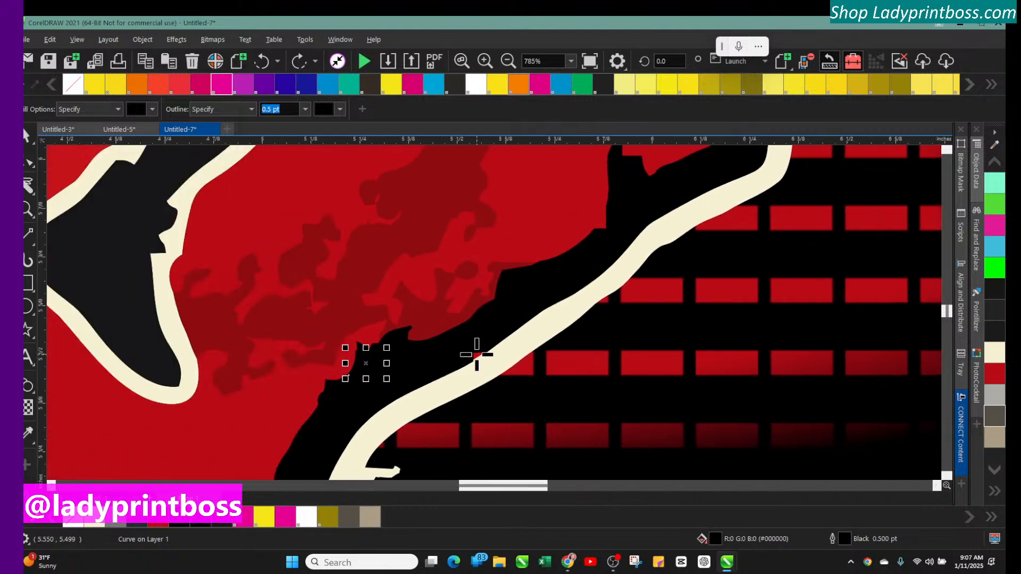
{"action": "left_click", "coordinate": [476, 355]}
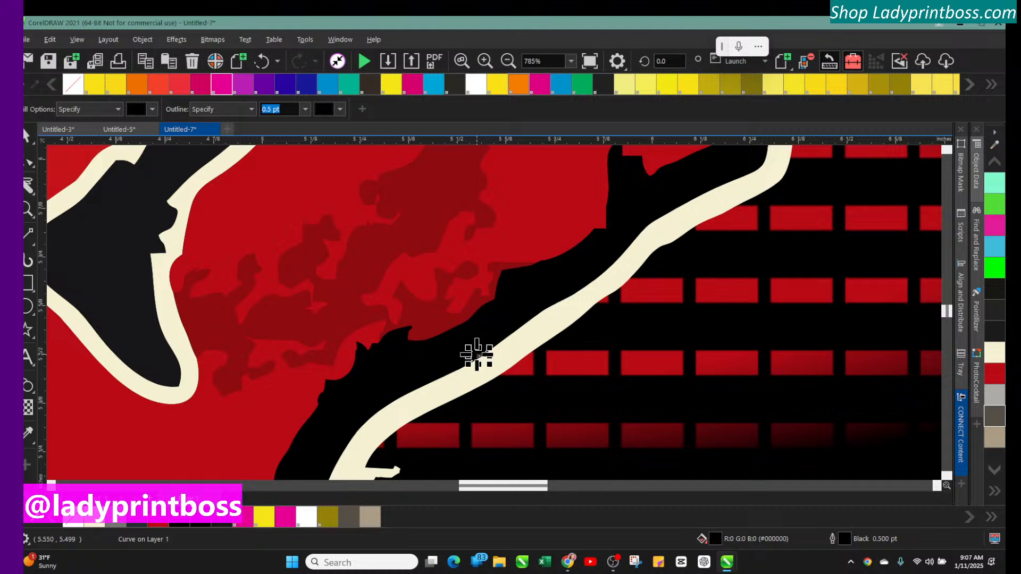
{"action": "left_click", "coordinate": [306, 109]}
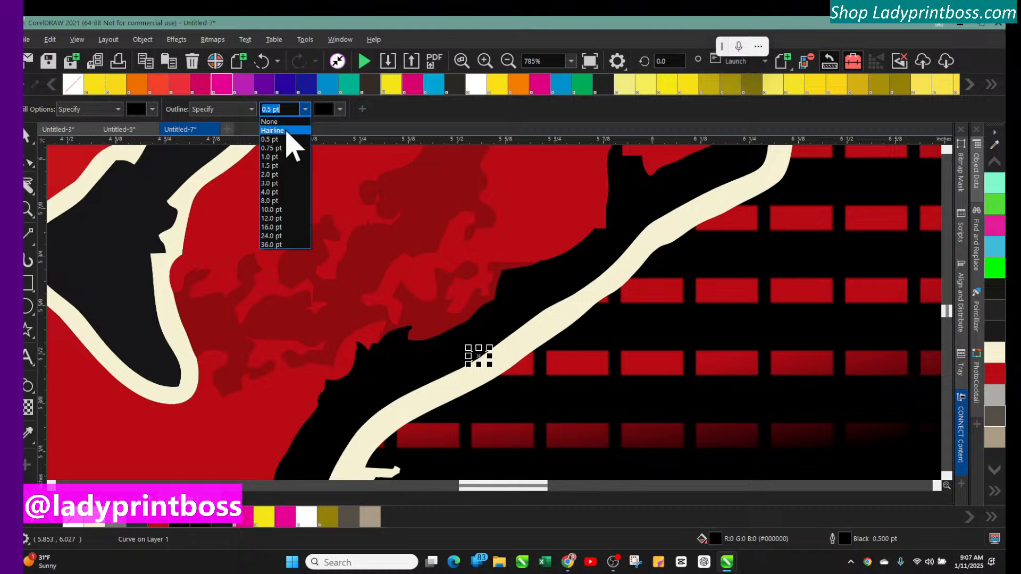
{"action": "left_click", "coordinate": [288, 131]}
Fill the remaining gaps near the upper right corner of the red area with black
{"action": "scroll", "coordinate": [717, 348], "scroll_direction": "up", "scroll_amount": 5}
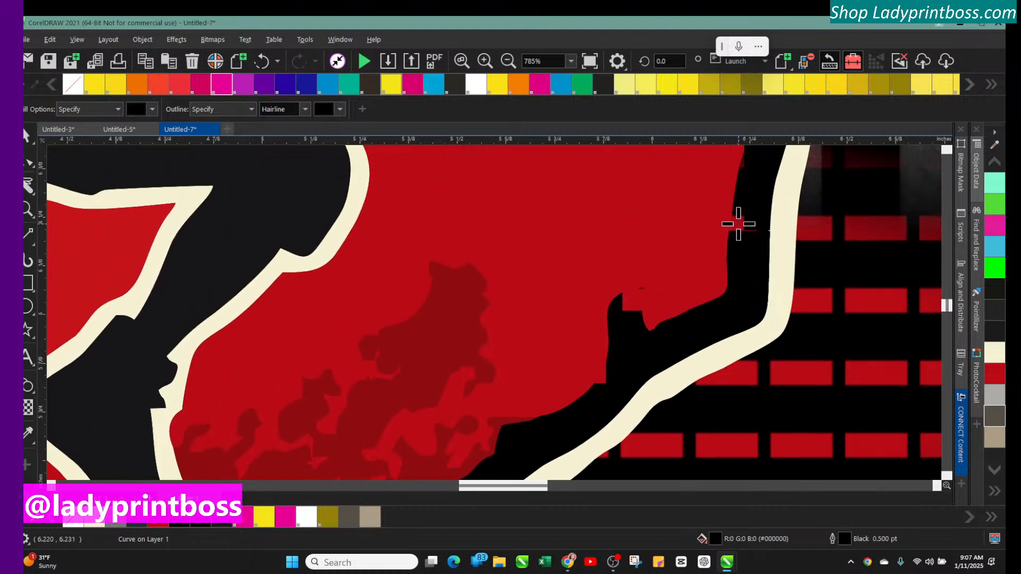
{"action": "left_click", "coordinate": [738, 223]}
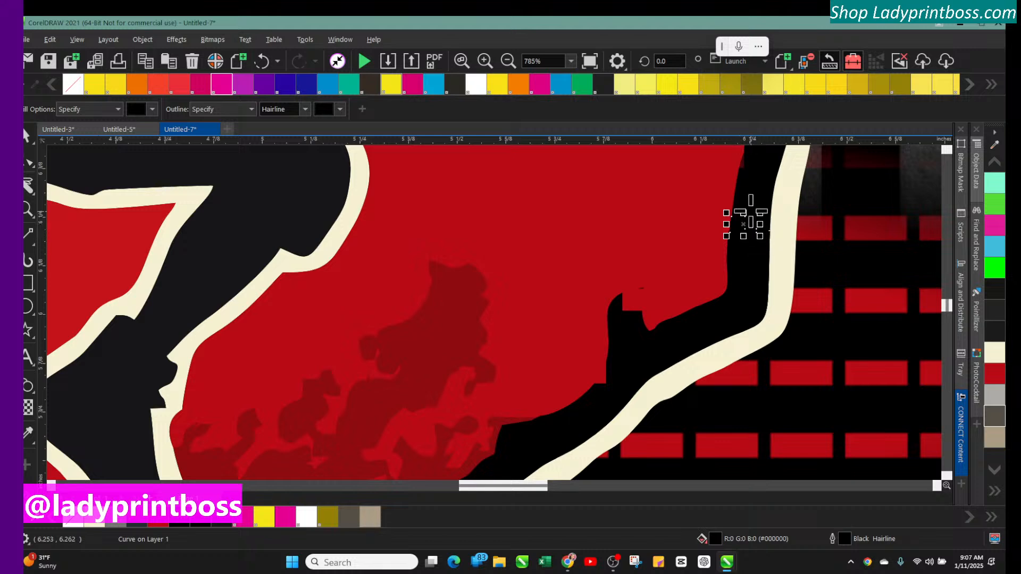
{"action": "scroll", "coordinate": [771, 258], "scroll_direction": "up", "scroll_amount": 2}
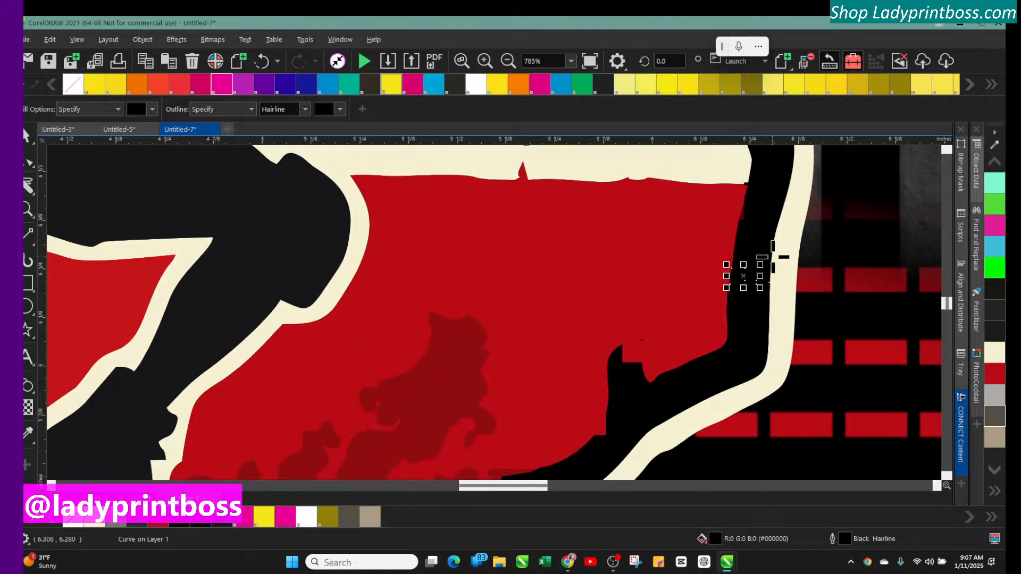
{"action": "left_click", "coordinate": [744, 218]}
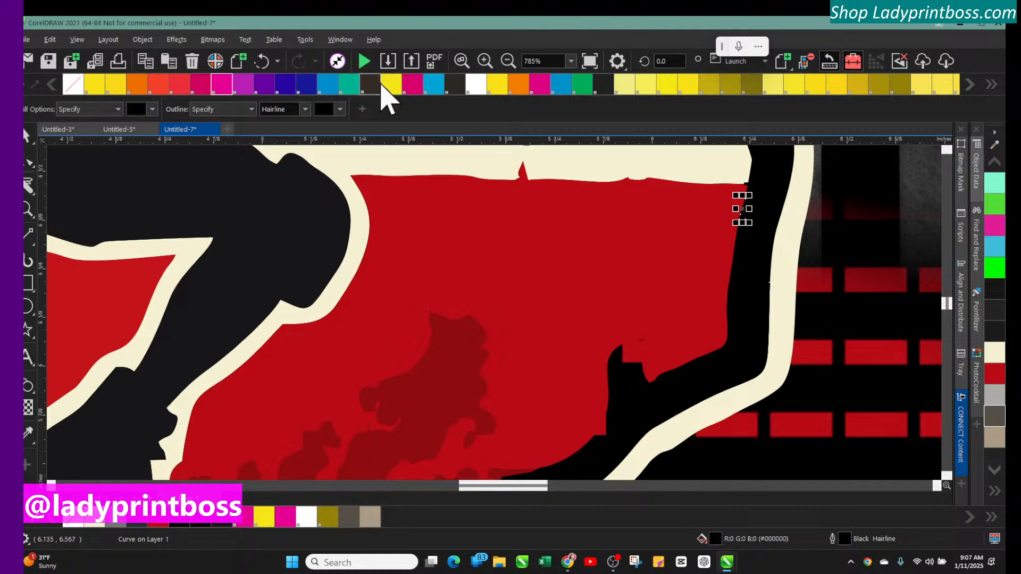
Review the filled edges of the red Texas area at different zoom levels
{"action": "left_click", "coordinate": [510, 63]}
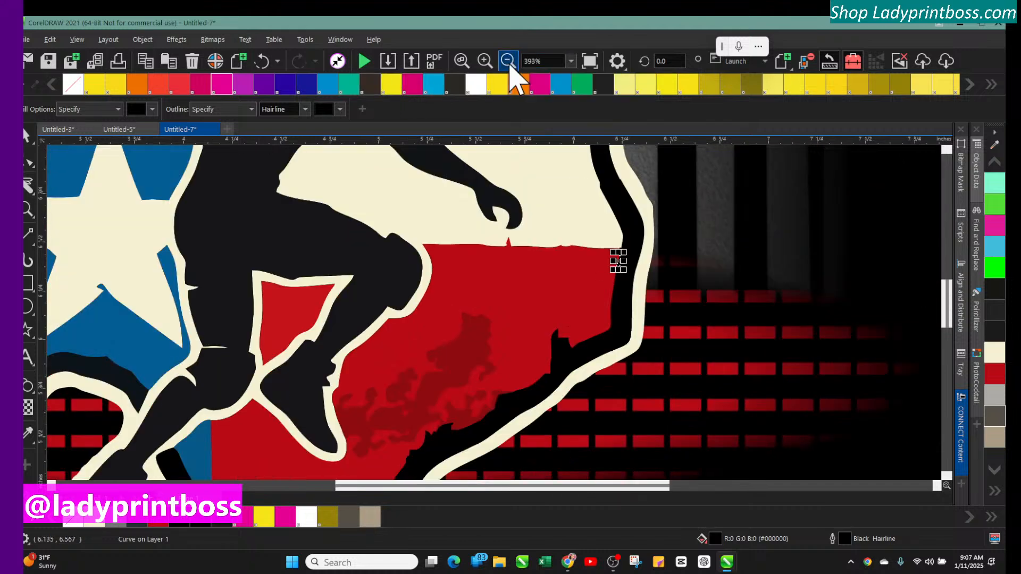
{"action": "left_click", "coordinate": [510, 63]}
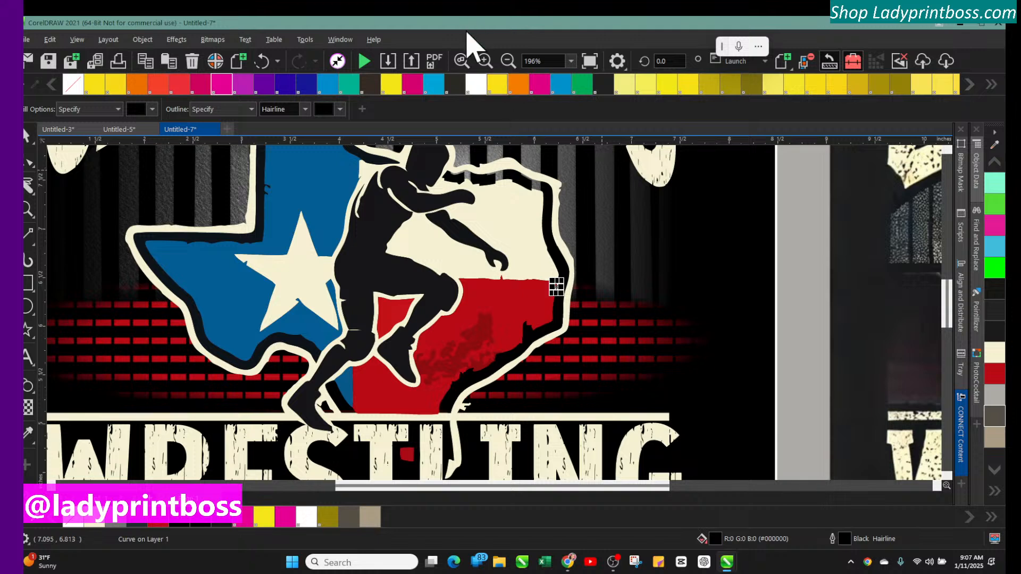
{"action": "left_click", "coordinate": [484, 61]}
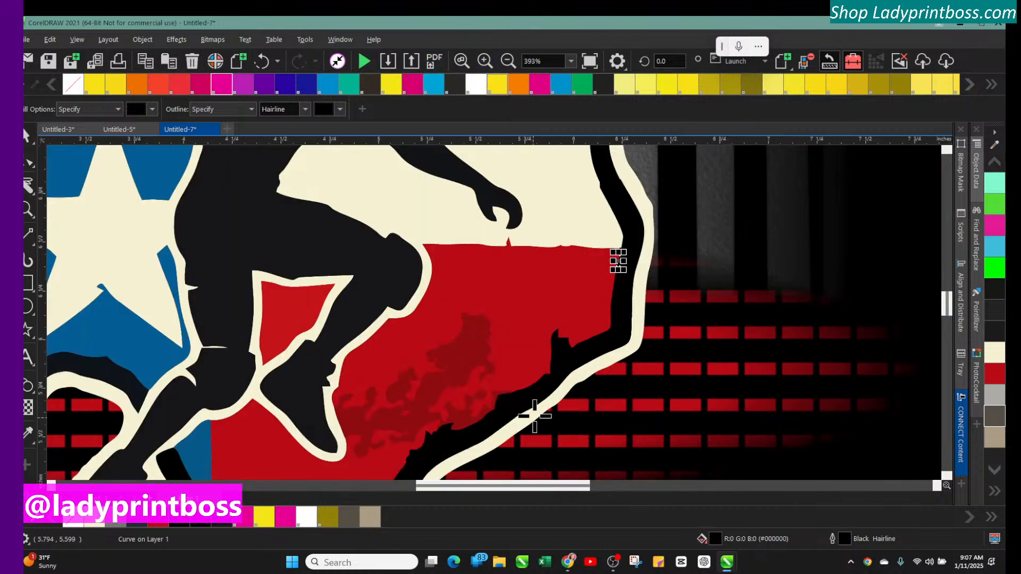
{"action": "scroll", "coordinate": [536, 415], "scroll_direction": "down", "scroll_amount": 4}
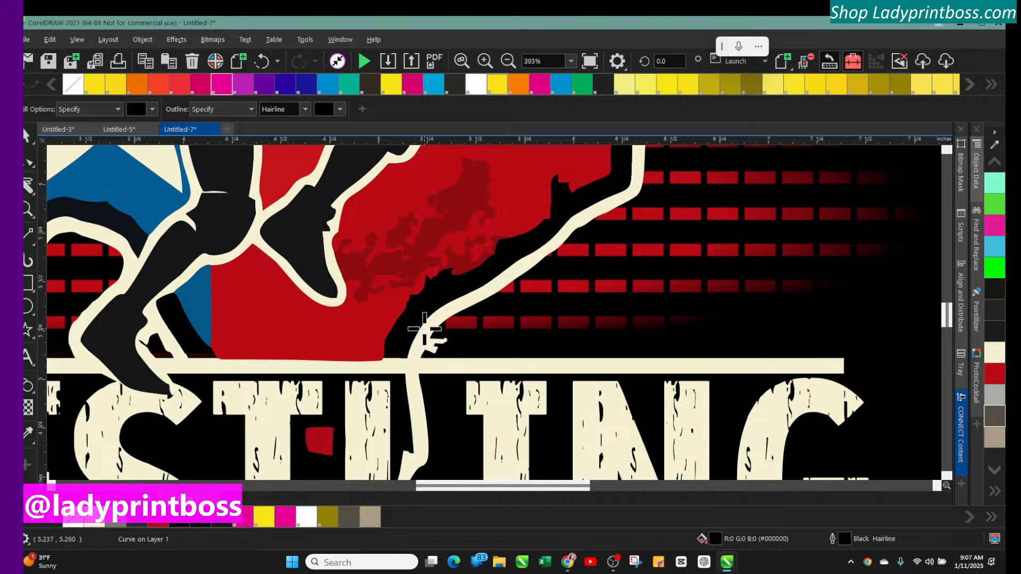
{"action": "mouse_move", "coordinate": [451, 486]}
{"action": "left_mouse_down"}
{"action": "mouse_move", "coordinate": [407, 486]}
{"action": "mouse_move", "coordinate": [430, 486]}
{"action": "left_mouse_up"}
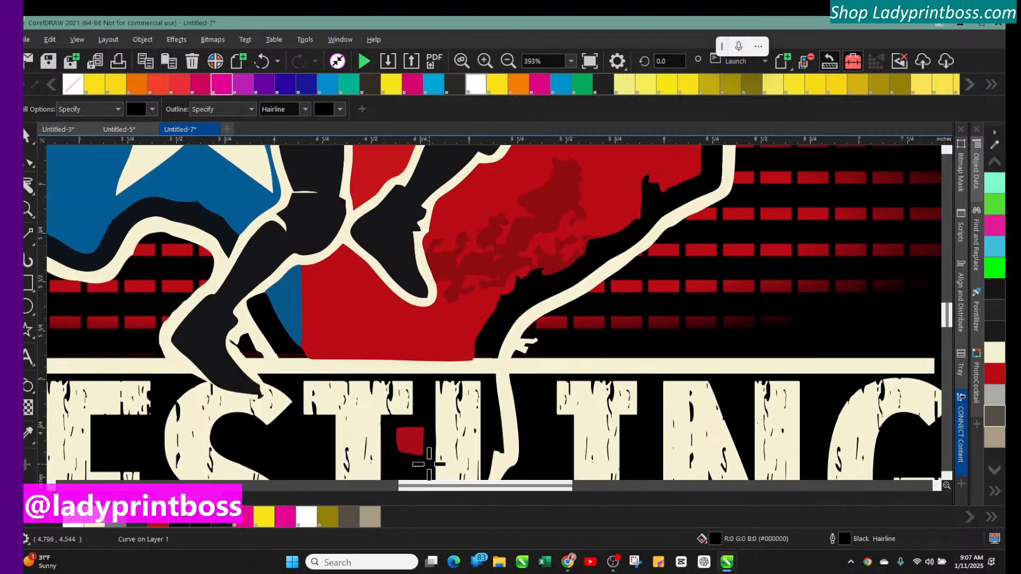
{"action": "left_click", "coordinate": [27, 136]}
{"action": "left_click", "coordinate": [520, 352]}
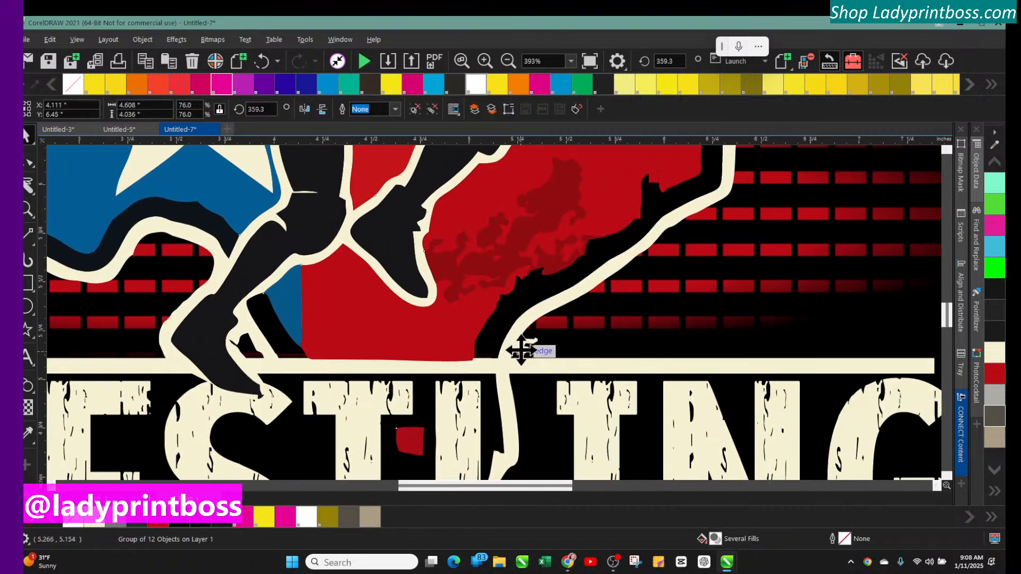
{"action": "left_click", "coordinate": [32, 195]}
{"action": "left_click", "coordinate": [26, 163]}
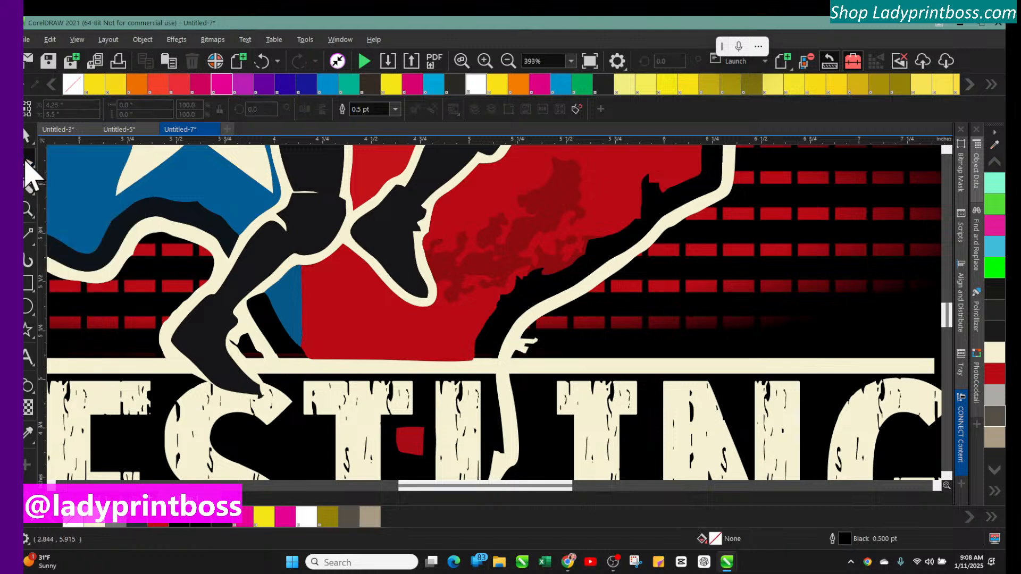
Select all the Texas emblem and wrestler objects and group them together
{"action": "left_click", "coordinate": [511, 61]}
{"action": "left_click", "coordinate": [514, 60]}
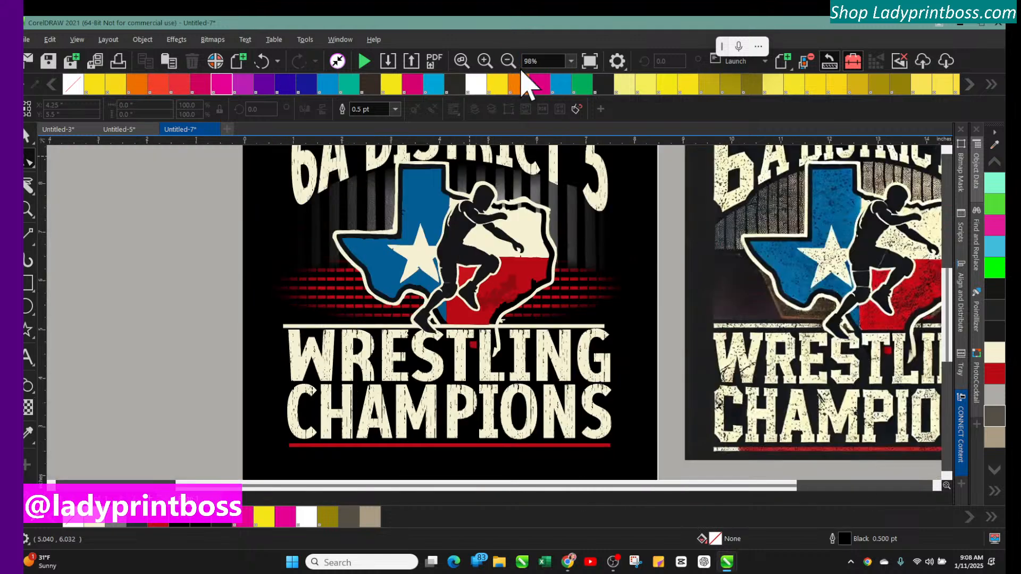
{"action": "left_click", "coordinate": [27, 137]}
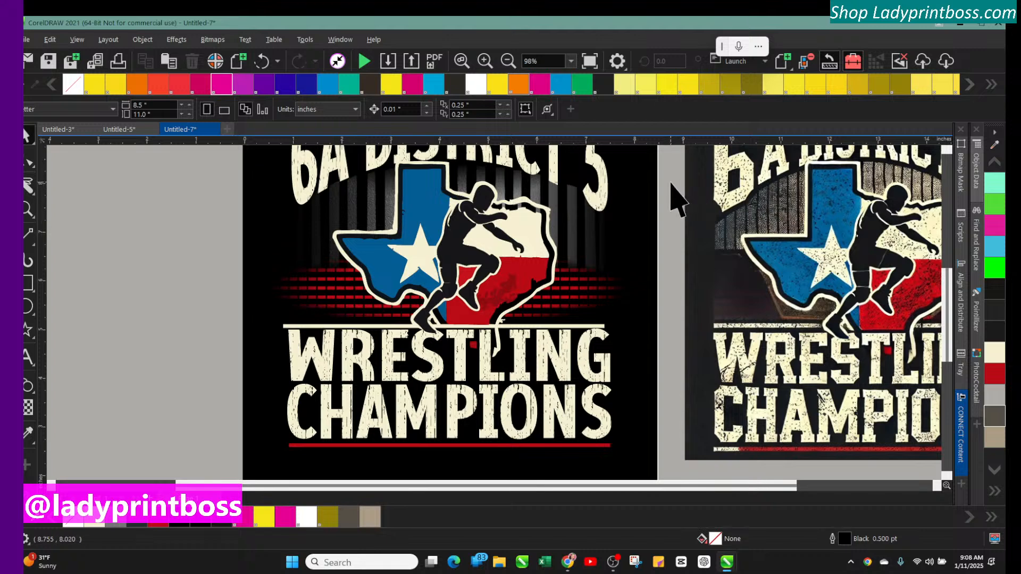
{"action": "left_click_drag", "start_coordinate": [666, 173], "coordinate": [387, 326]}
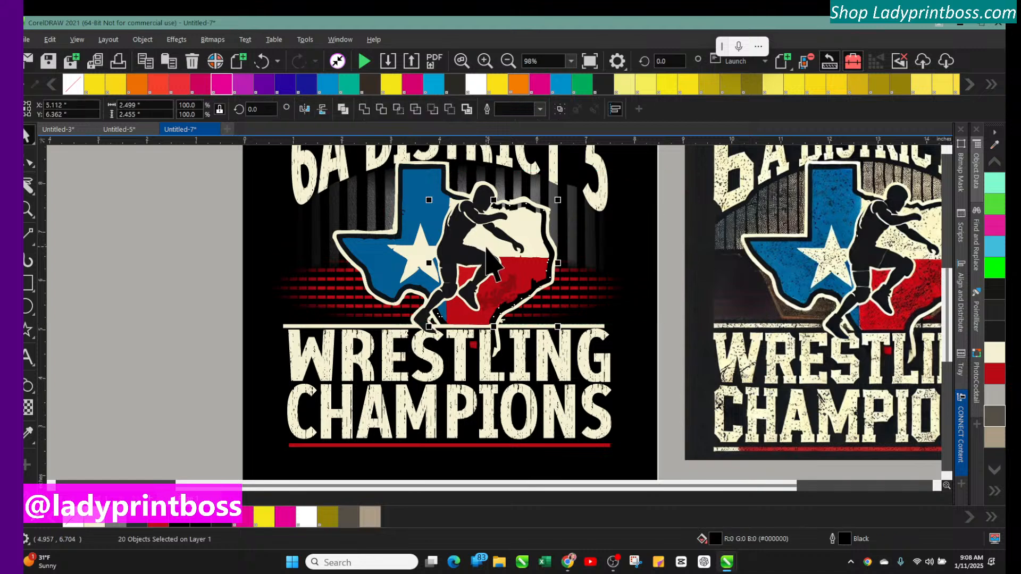
{"action": "key", "text": "ctrl+g"}
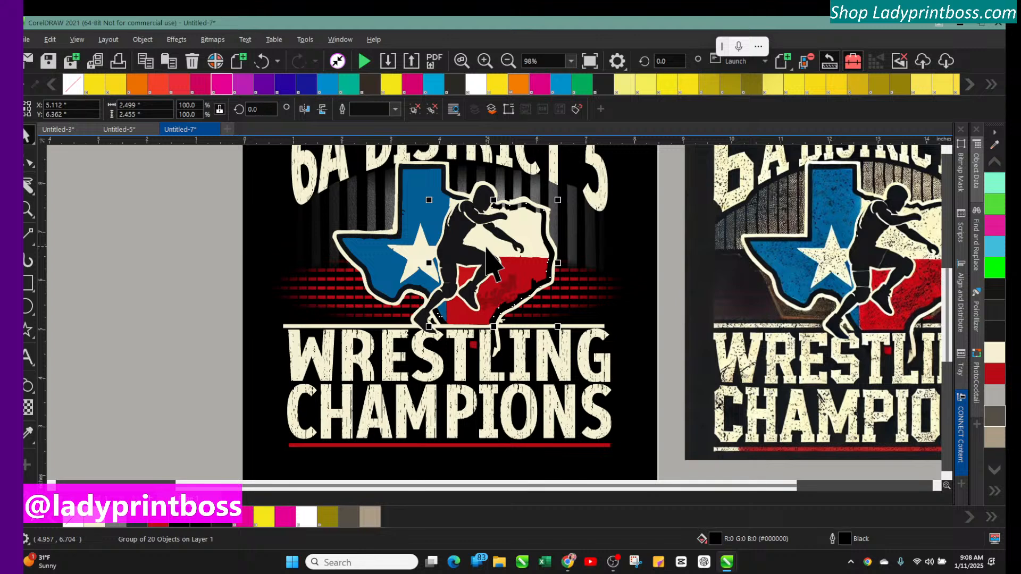
Ungroup the group of objects at the wrestler's legs beside the red Texas area
{"action": "left_click", "coordinate": [485, 61]}
{"action": "left_click", "coordinate": [484, 63]}
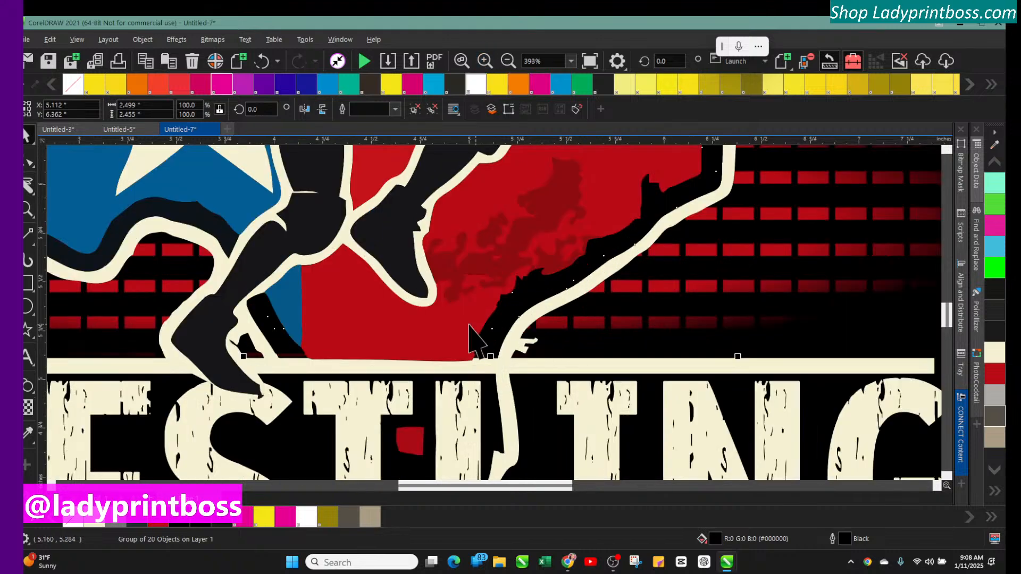
{"action": "left_click", "coordinate": [310, 221]}
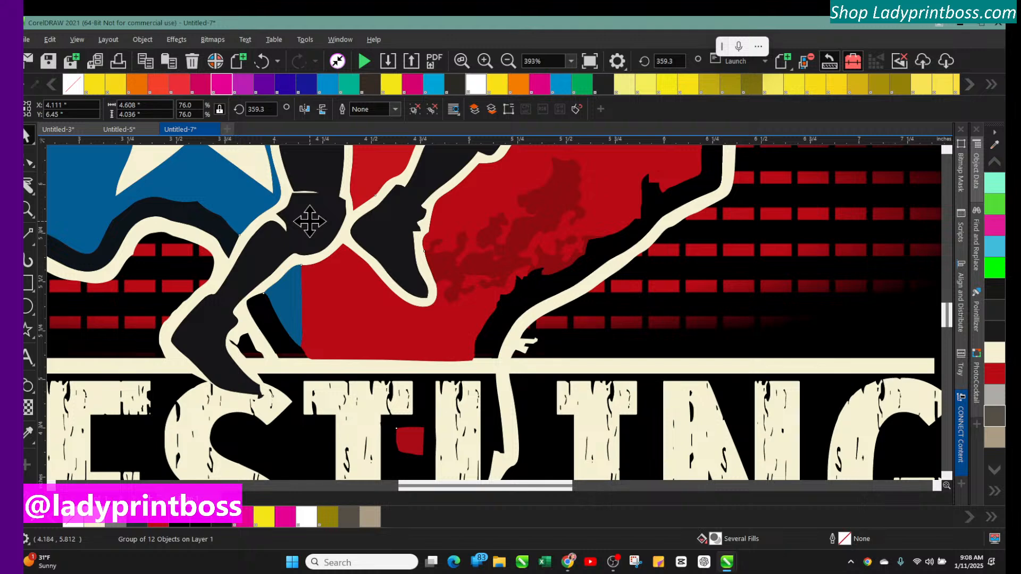
{"action": "key", "text": "ctrl+u"}
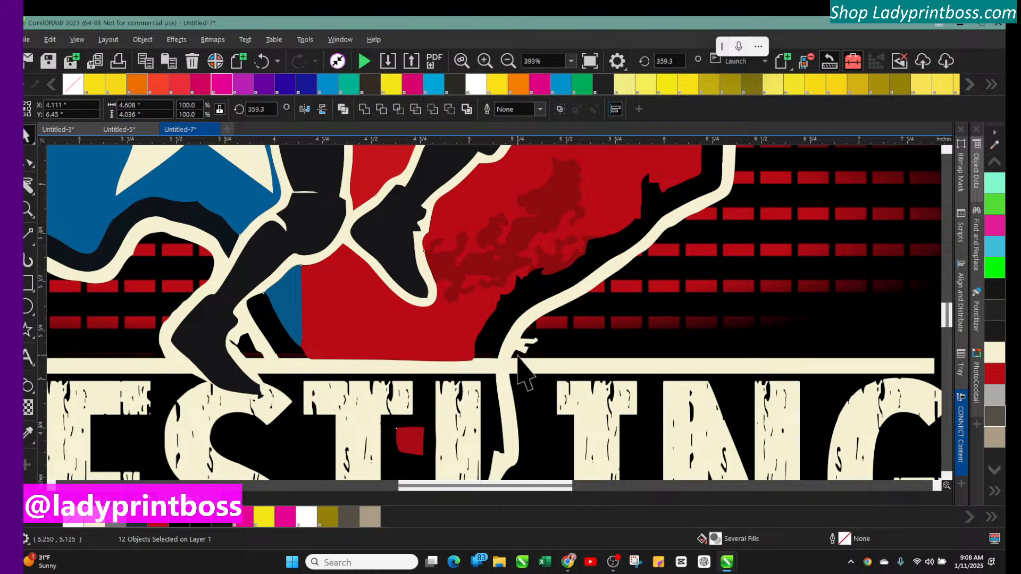
Delete the nodes of the small stray spur on the cream outline below the red area
{"action": "left_click", "coordinate": [28, 164]}
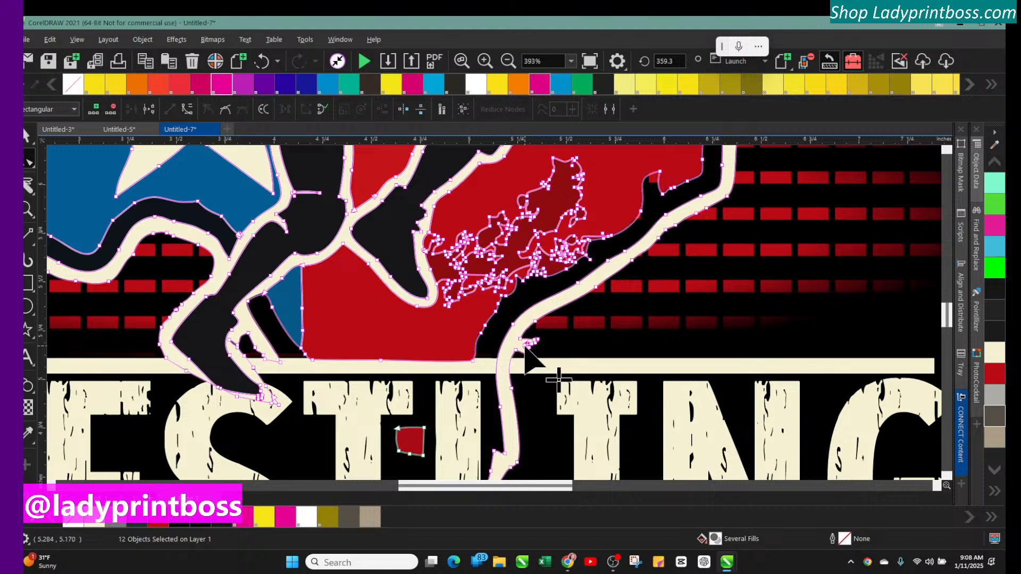
{"action": "key", "text": "Delete"}
{"action": "key", "text": "Delete"}
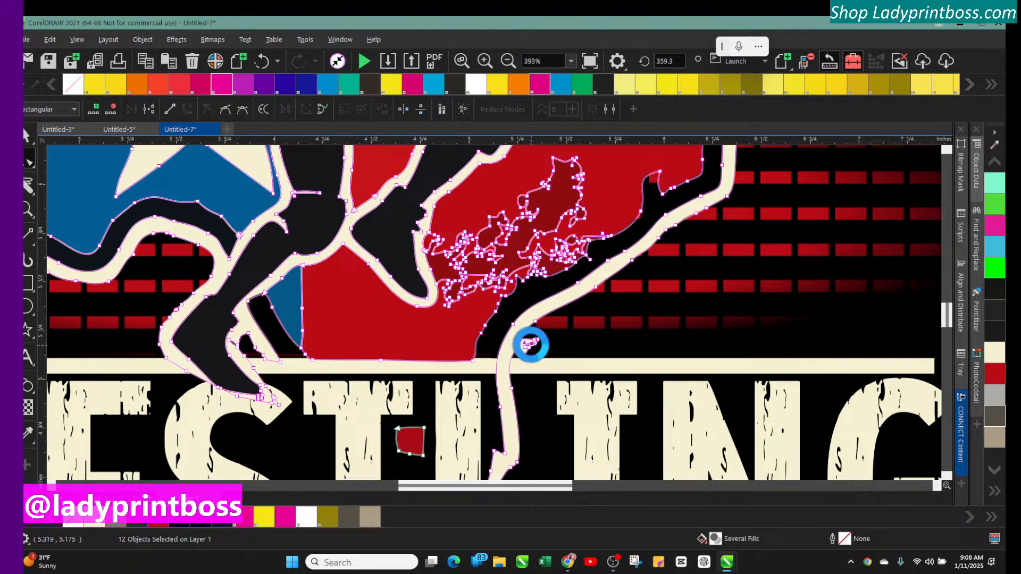
{"action": "key", "text": "Delete"}
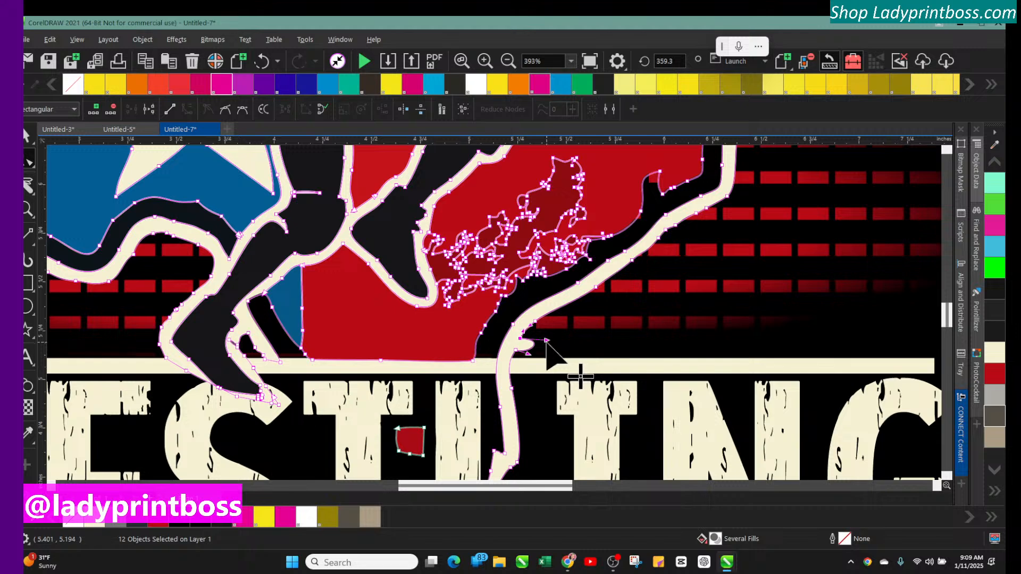
{"action": "left_click_drag", "start_coordinate": [546, 340], "coordinate": [519, 351]}
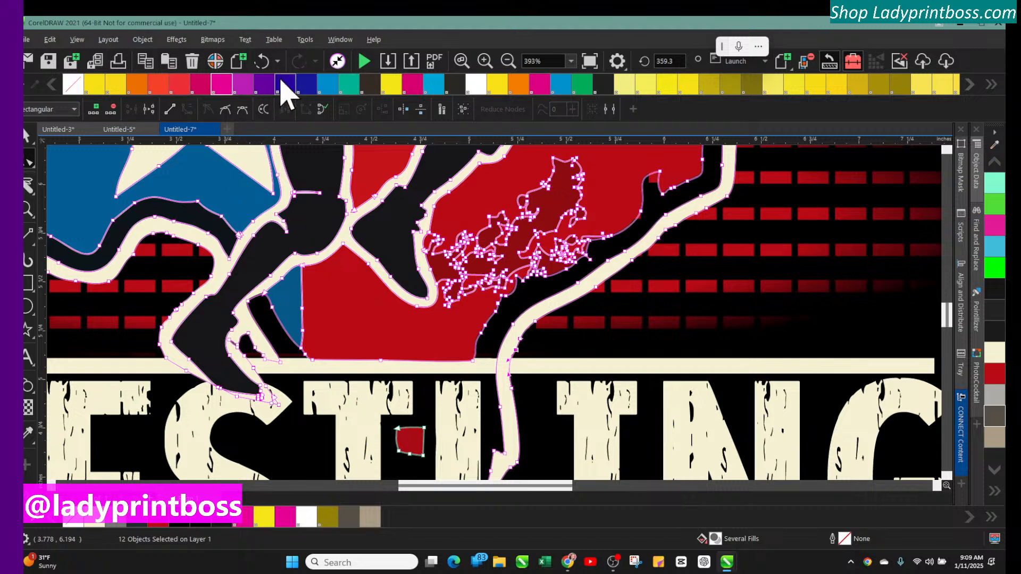
Ungroup the whole emblem group around the wrestler
{"action": "left_click", "coordinate": [27, 138]}
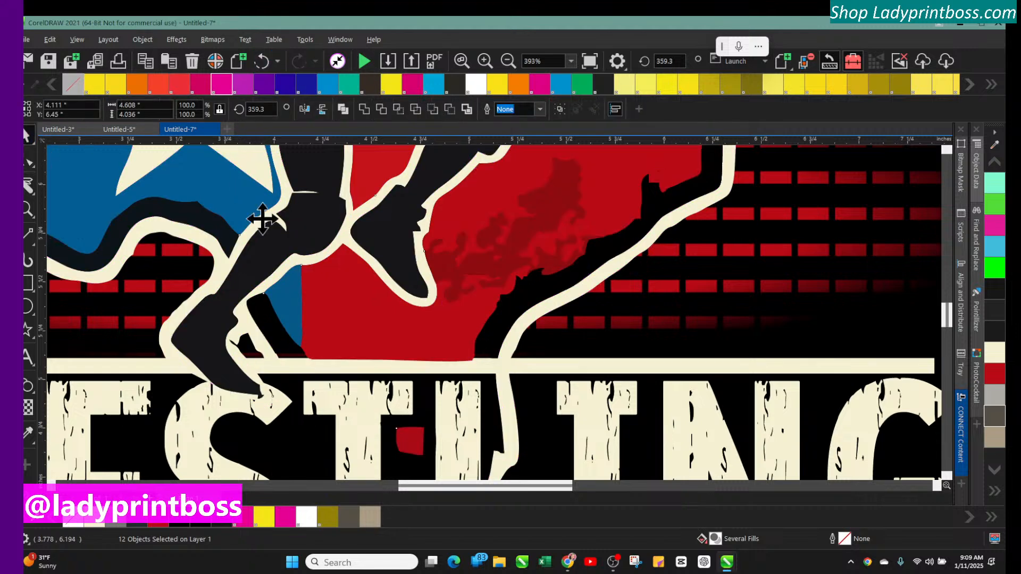
{"action": "left_click", "coordinate": [508, 61]}
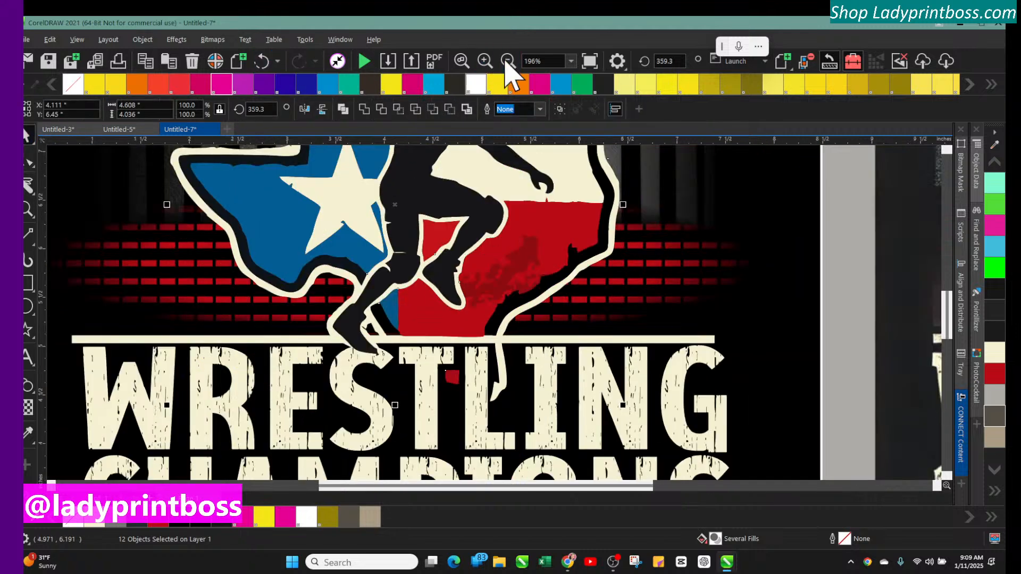
{"action": "left_click", "coordinate": [508, 61]}
{"action": "left_click", "coordinate": [177, 245]}
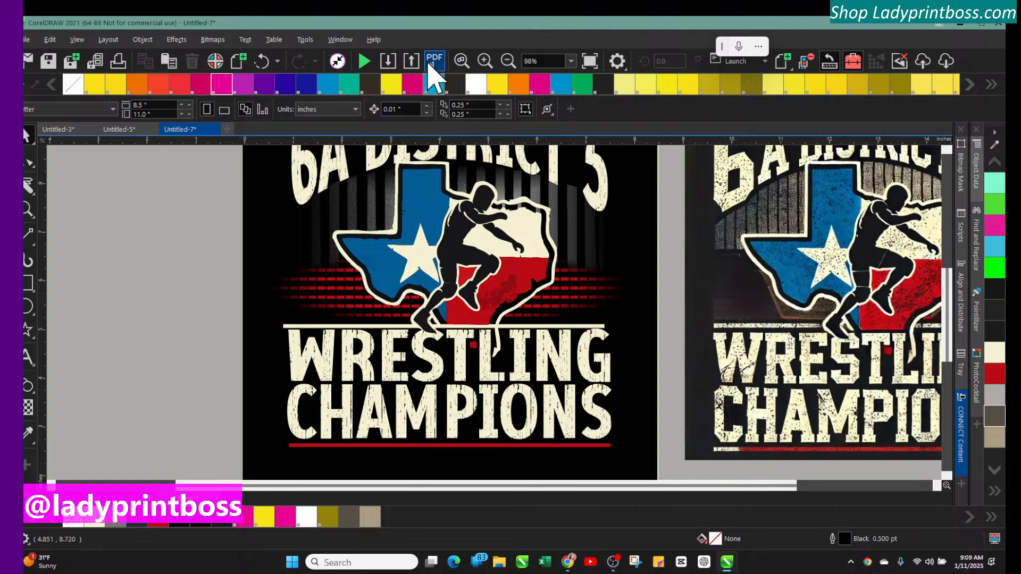
{"action": "left_click", "coordinate": [485, 61]}
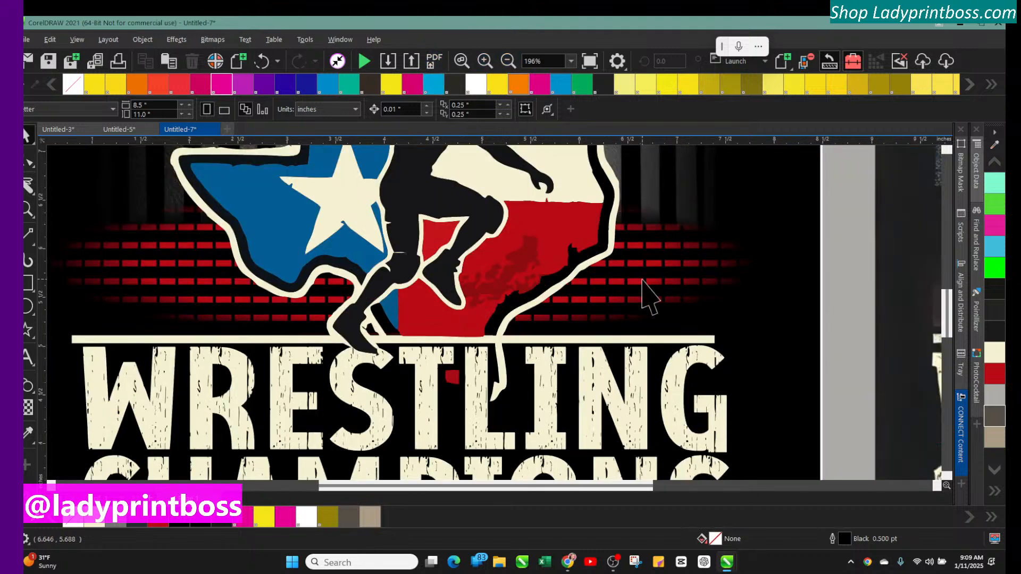
{"action": "scroll", "coordinate": [645, 292], "scroll_direction": "up", "scroll_amount": 3}
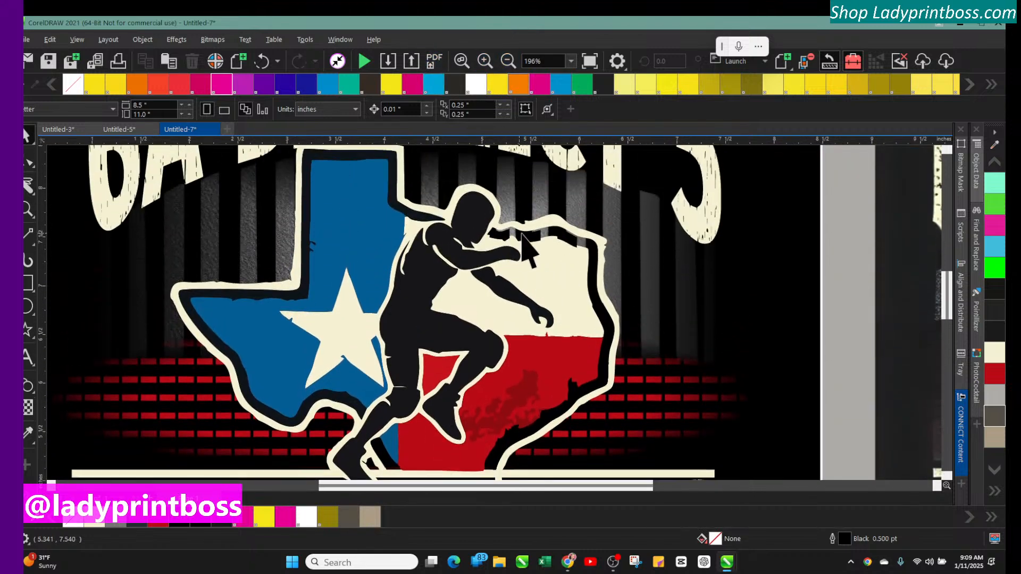
{"action": "left_click", "coordinate": [534, 238]}
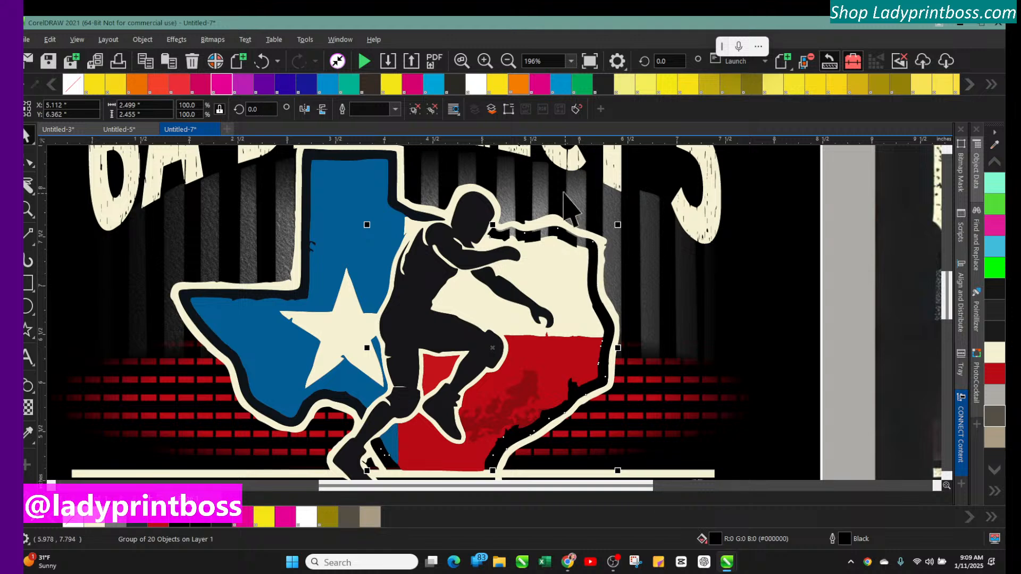
{"action": "left_click", "coordinate": [143, 39]}
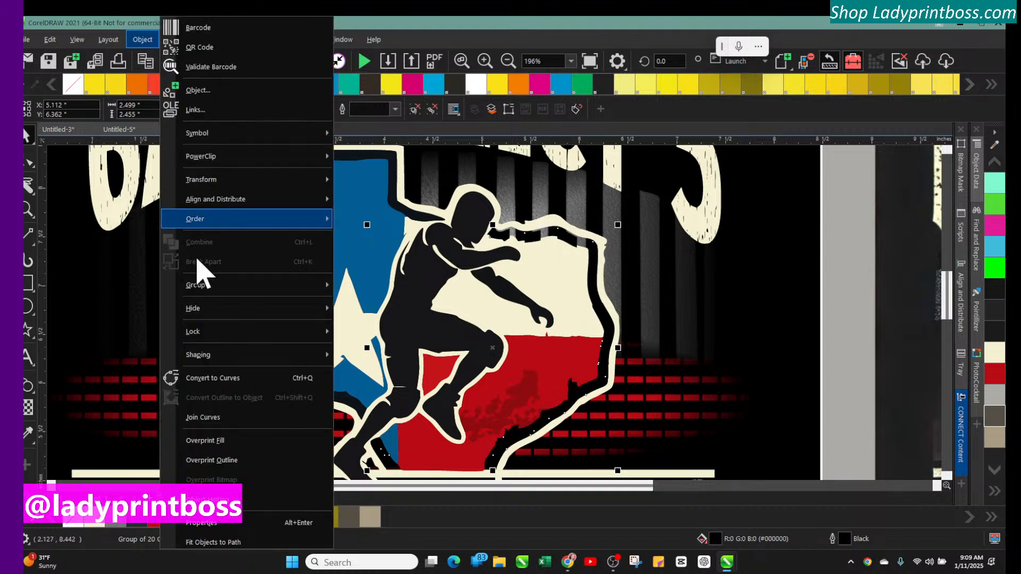
{"action": "mouse_move", "coordinate": [316, 287]}
{"action": "left_click", "coordinate": [367, 304]}
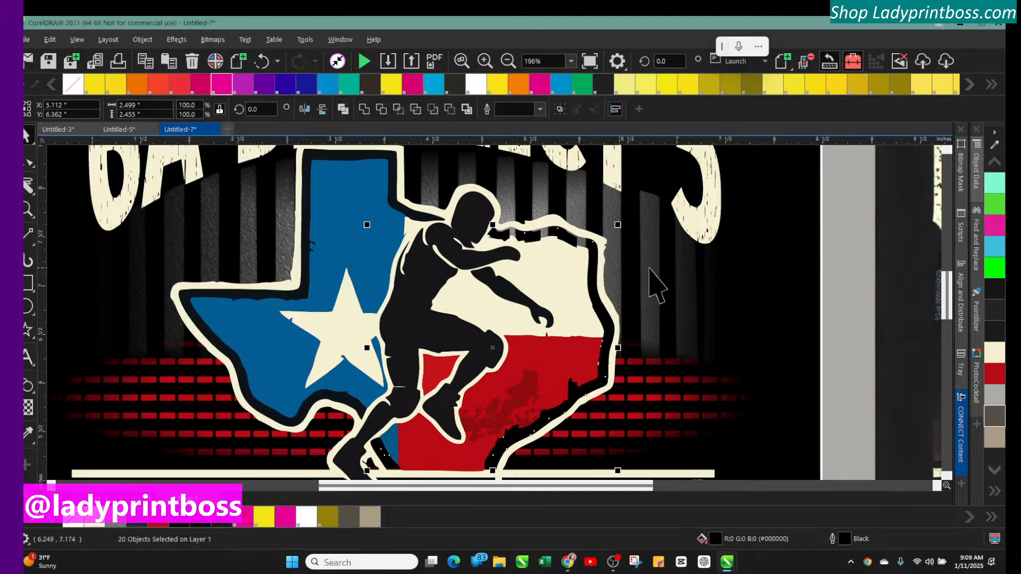
Nudge the small black piece on the top cream outline right of the wrestler's head upward
{"action": "left_click", "coordinate": [851, 342]}
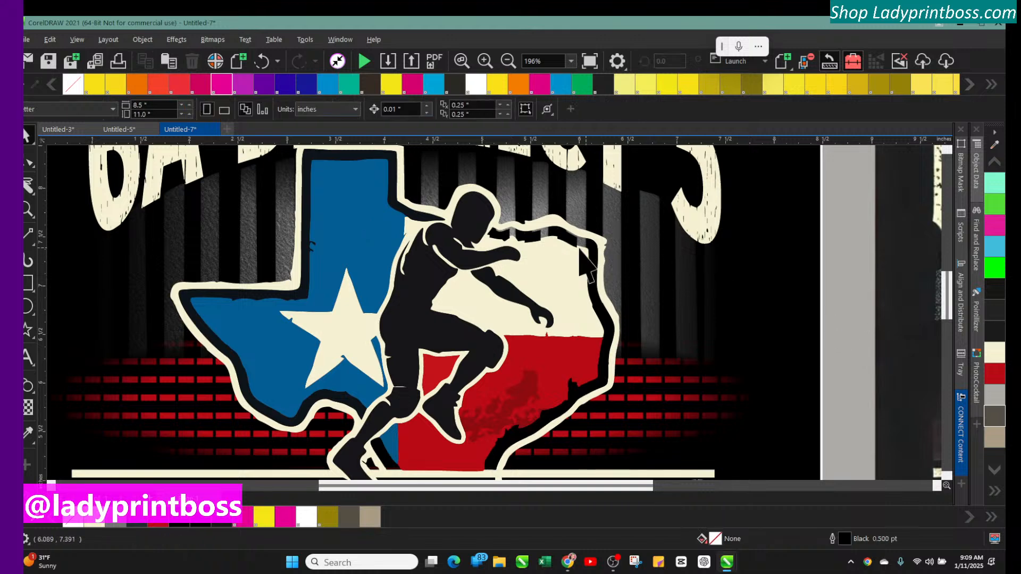
{"action": "left_click", "coordinate": [536, 234]}
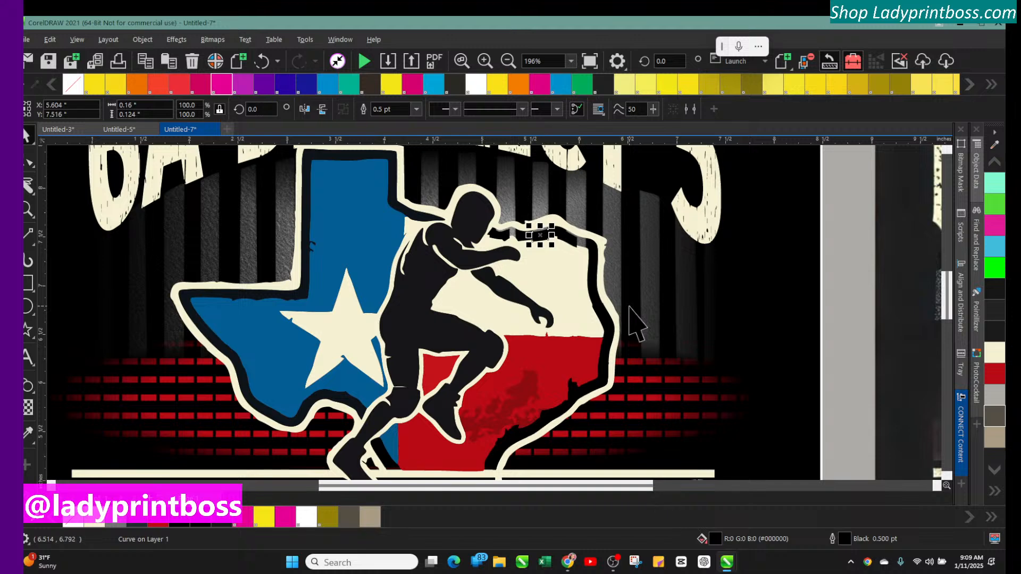
{"action": "key", "text": "Up"}
{"action": "key", "text": "Up"}
{"action": "key", "text": "Up"}
{"action": "key", "text": "Up"}
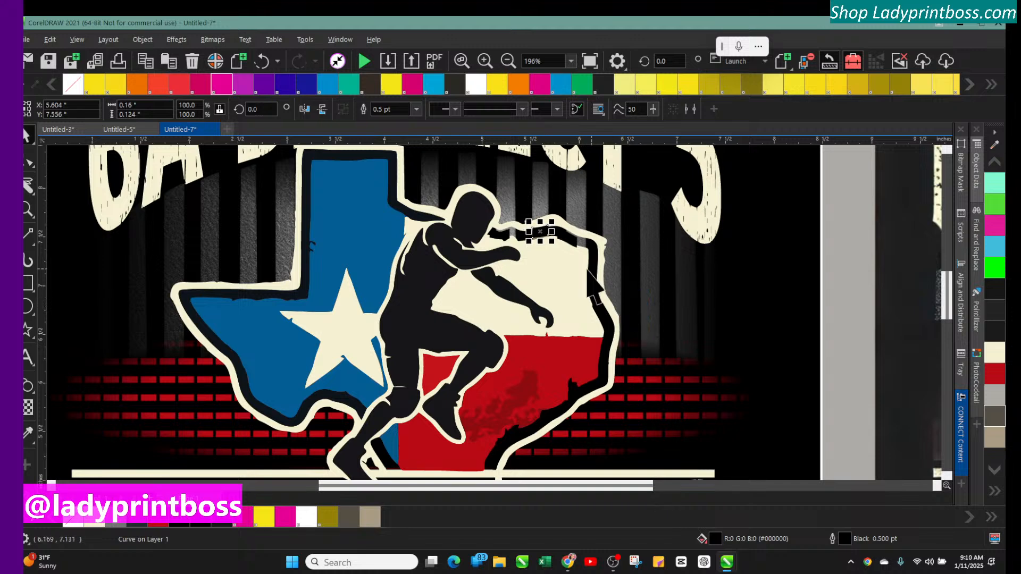
Nudge the neighbouring black piece right and down, and move the first piece back down
{"action": "left_click", "coordinate": [566, 236]}
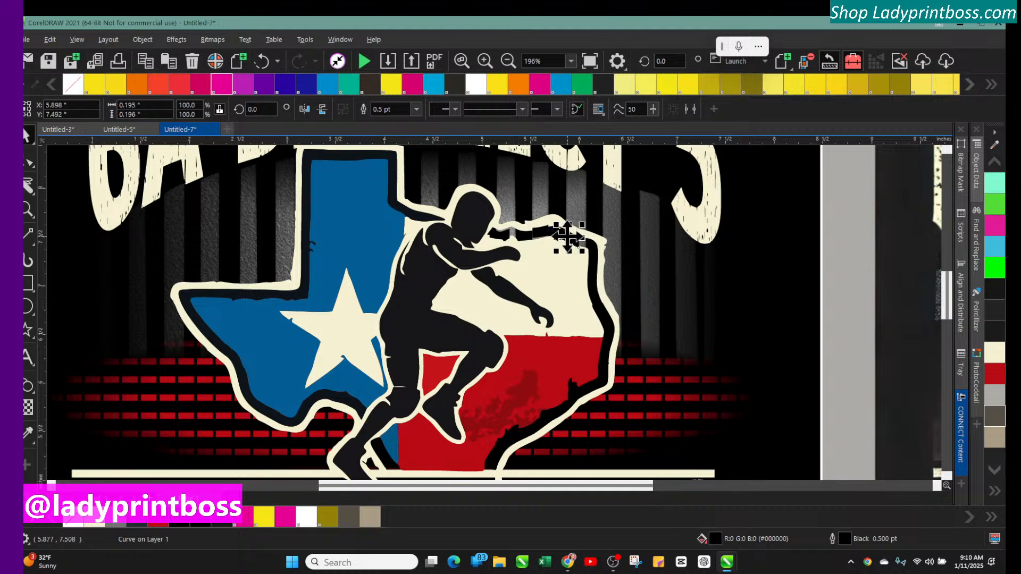
{"action": "key", "text": "Right"}
{"action": "key", "text": "Right"}
{"action": "key", "text": "Right"}
{"action": "key", "text": "Down"}
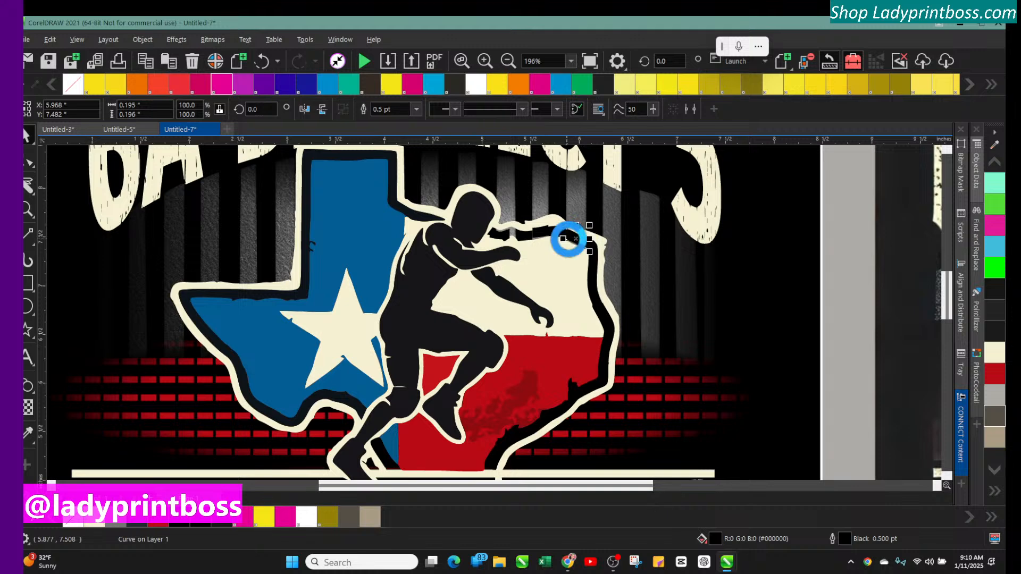
{"action": "left_click", "coordinate": [538, 234]}
{"action": "key", "text": "Down"}
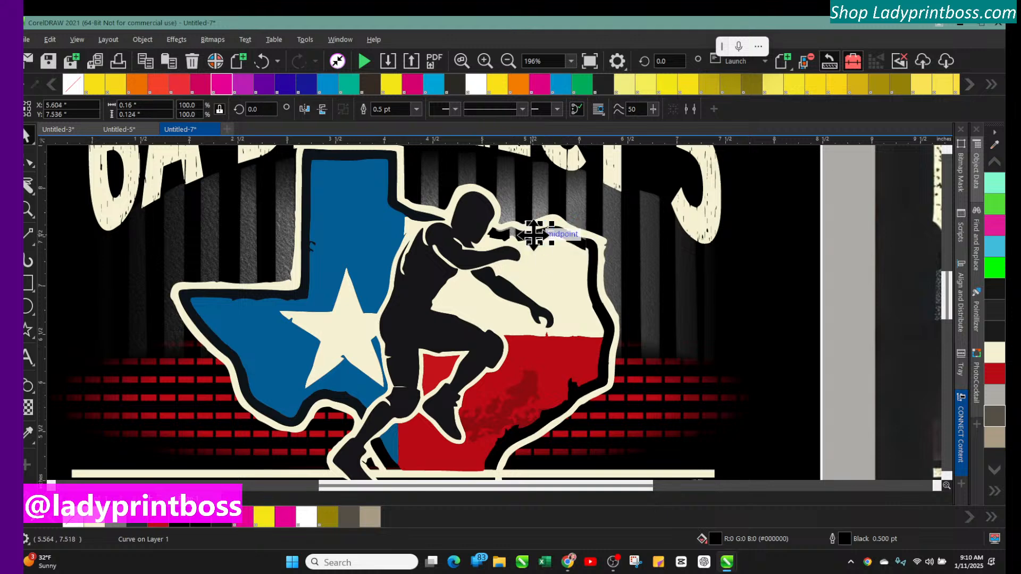
Adjust the position of the black piece beside the wrestler's head with small vertical nudges
{"action": "left_click", "coordinate": [500, 235]}
{"action": "left_click", "coordinate": [500, 235]}
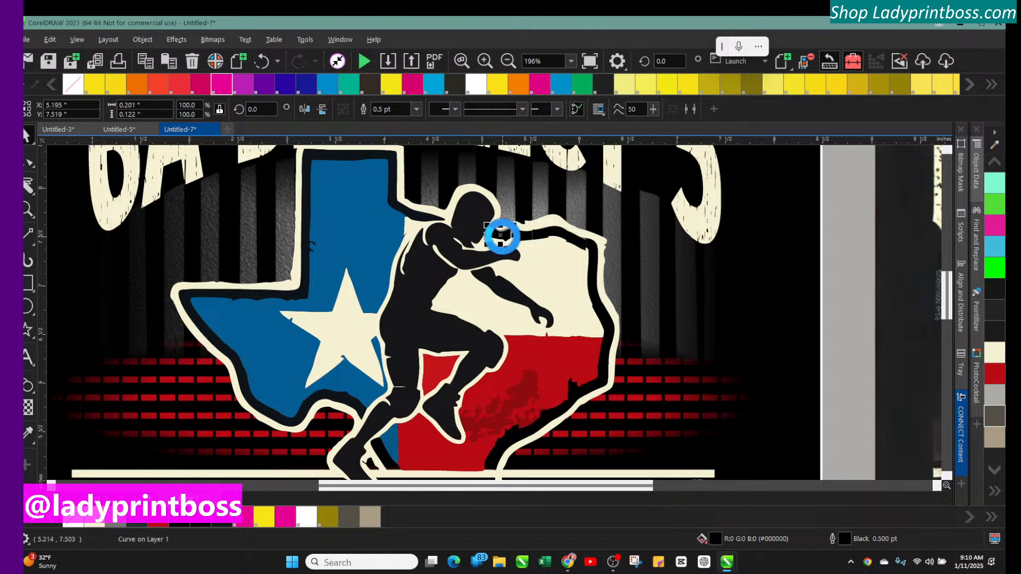
{"action": "key", "text": "Down"}
{"action": "key", "text": "Down"}
{"action": "key", "text": "Down"}
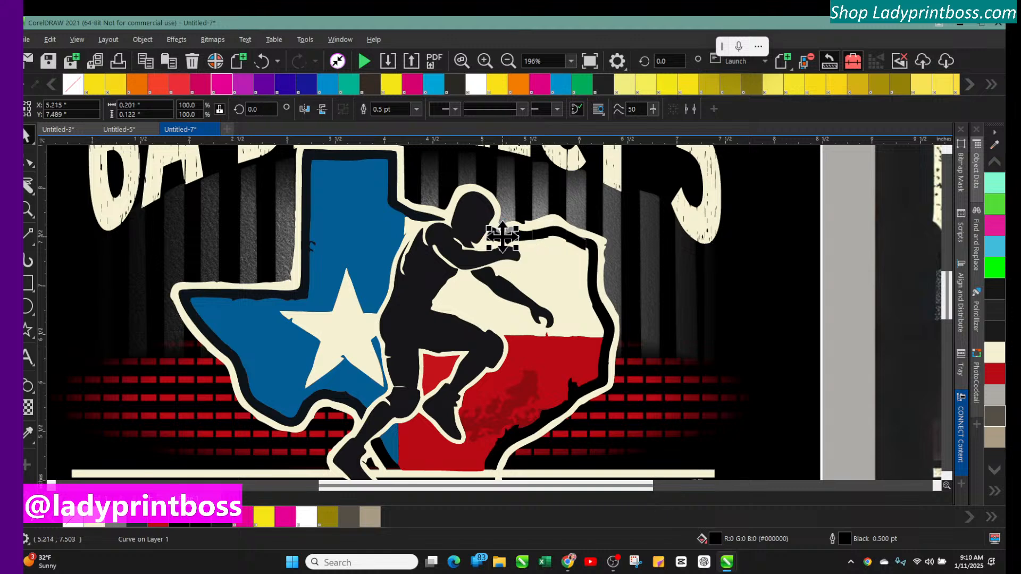
{"action": "key", "text": "Up"}
{"action": "key", "text": "Up"}
{"action": "key", "text": "Up"}
{"action": "key", "text": "Up"}
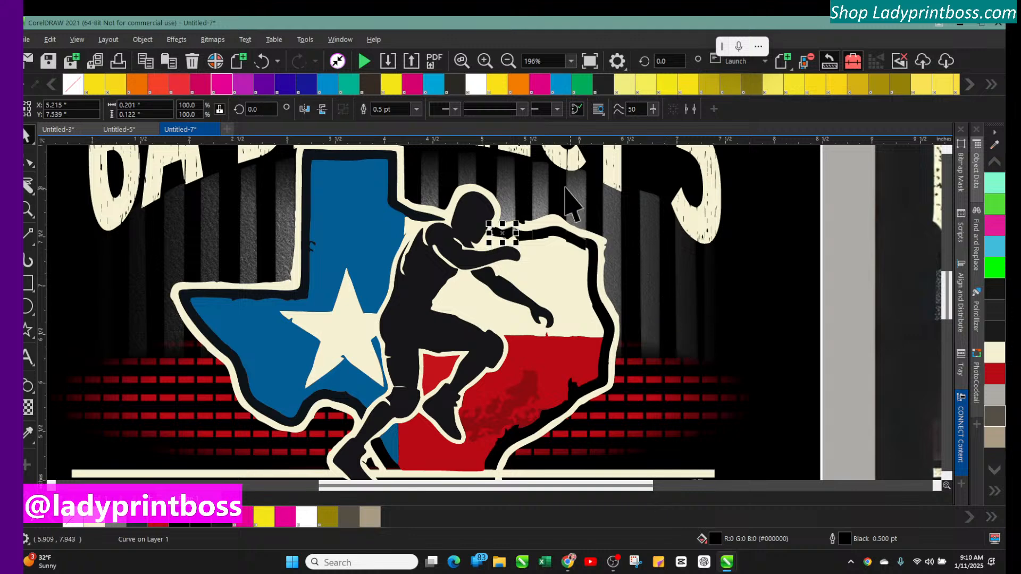
Nudge the black piece near the top right of the cream outline upward
{"action": "left_click", "coordinate": [484, 61]}
{"action": "scroll", "coordinate": [608, 358], "scroll_direction": "up", "scroll_amount": 2}
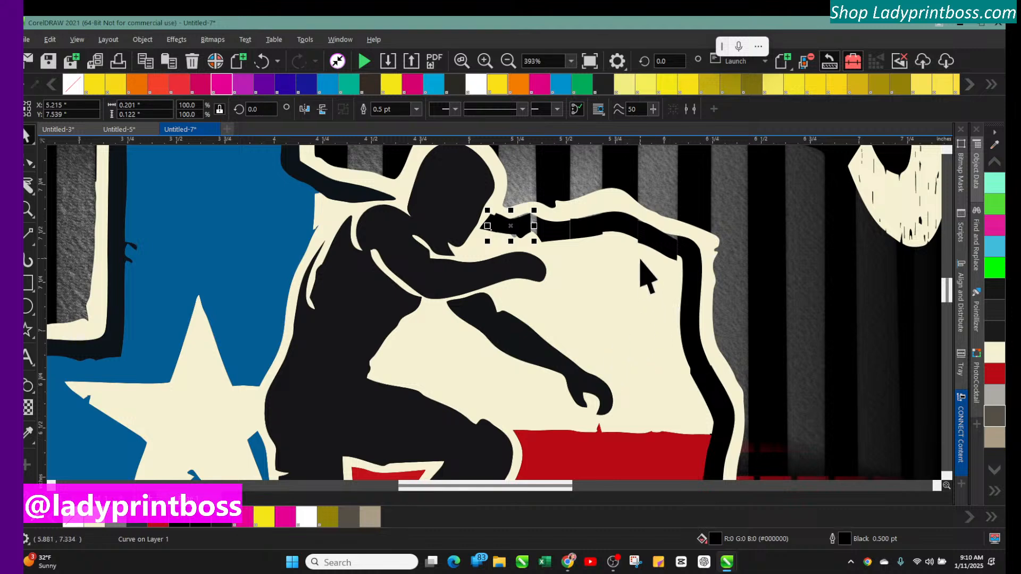
{"action": "left_click", "coordinate": [655, 233]}
{"action": "key", "text": "Up"}
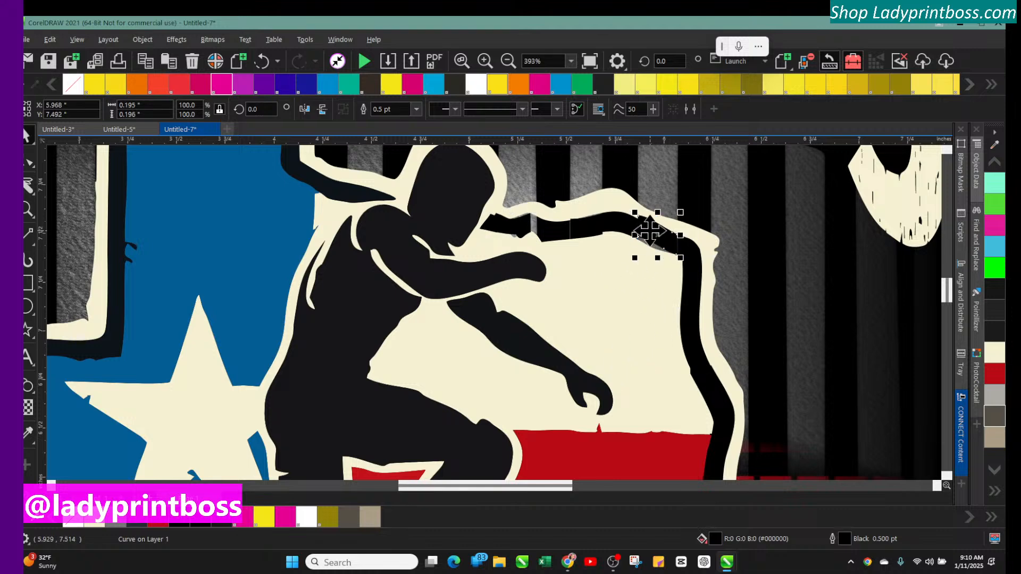
{"action": "key", "text": "Escape"}
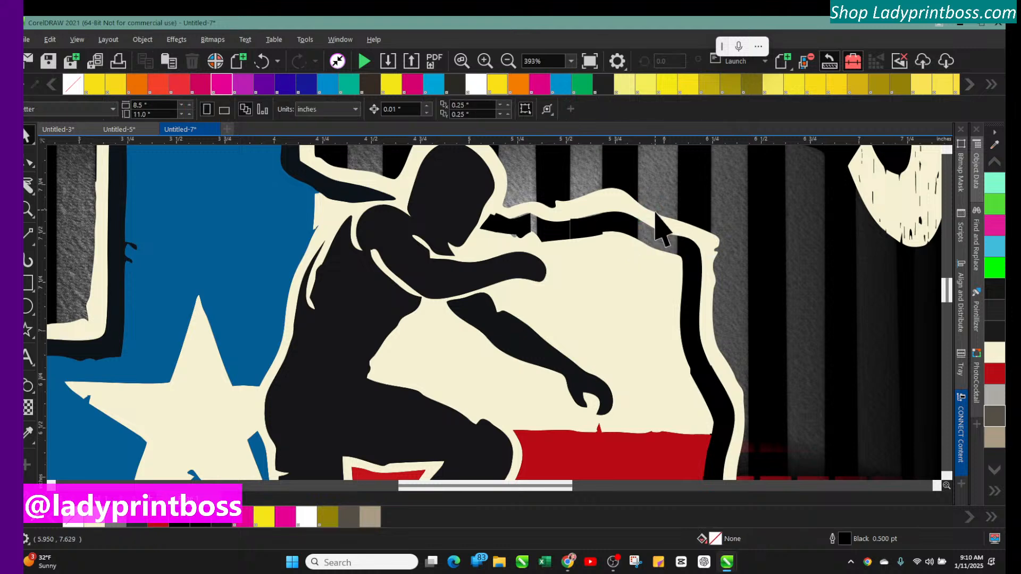
Delete the stray black piece along the top cream outline right of the wrestler's head
{"action": "left_click", "coordinate": [618, 223]}
{"action": "left_click", "coordinate": [591, 229]}
{"action": "key", "text": "Delete"}
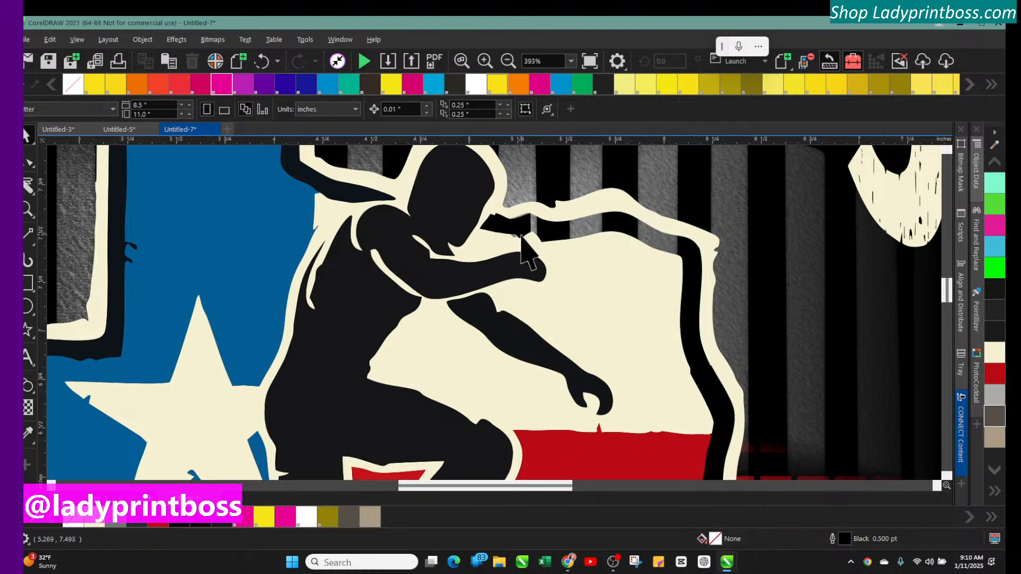
{"action": "left_click", "coordinate": [514, 229]}
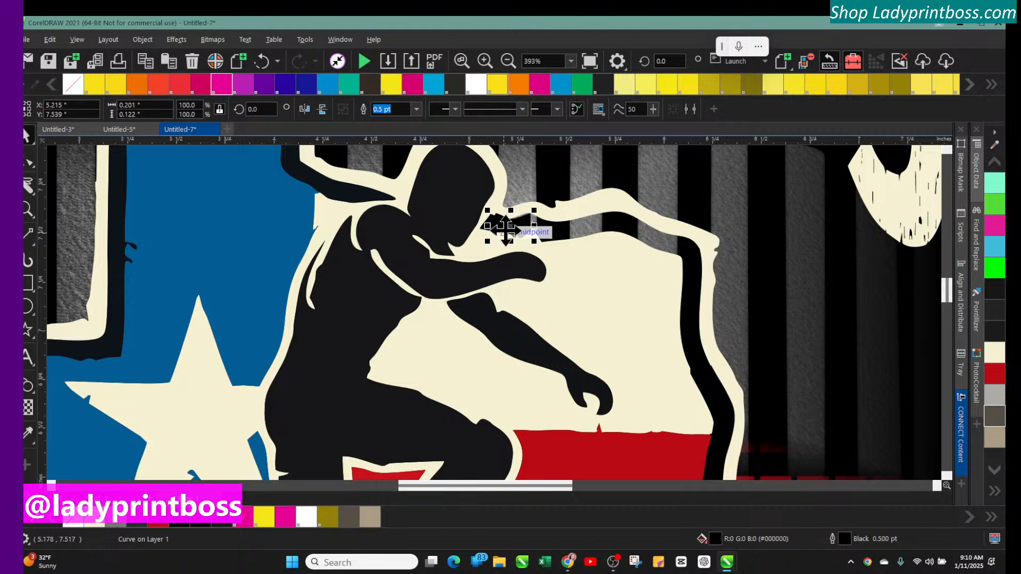
Delete the stray piece beside the wrestler's head and Smart Fill the gaps along the top cream outline in black
{"action": "key", "text": "Delete"}
{"action": "left_click", "coordinate": [496, 229]}
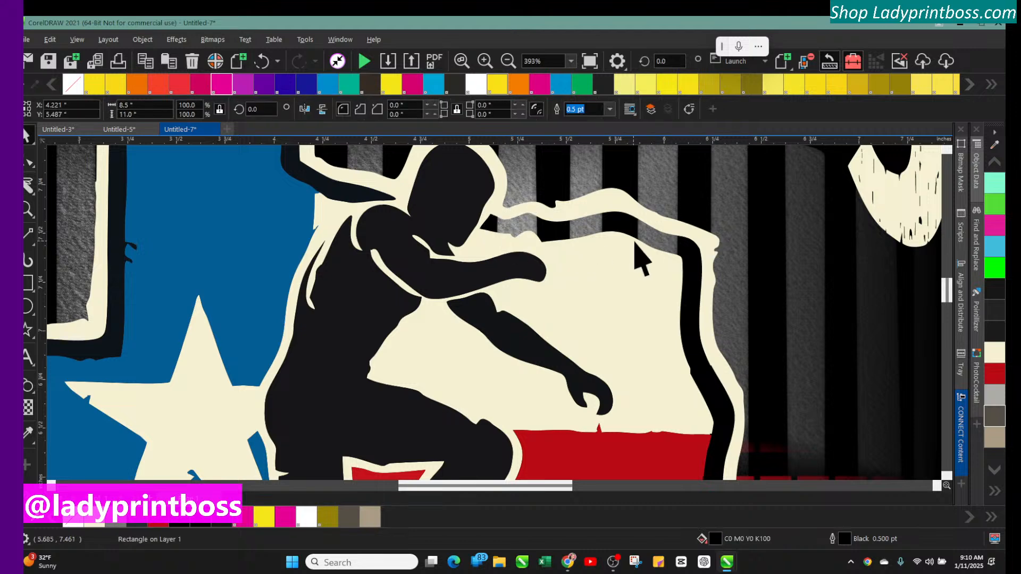
{"action": "left_click", "coordinate": [26, 497]}
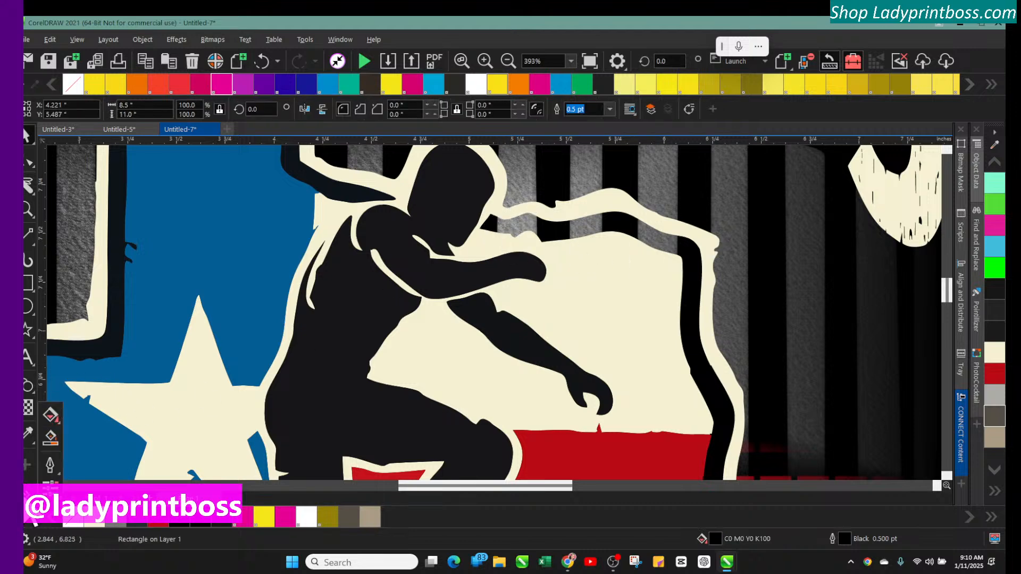
{"action": "left_click", "coordinate": [50, 437]}
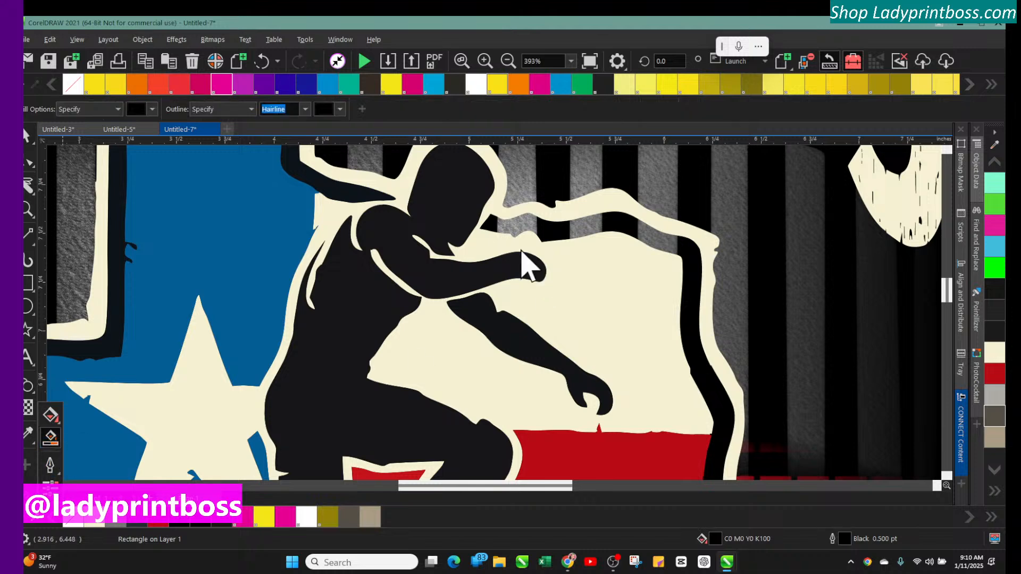
{"action": "left_click", "coordinate": [520, 221]}
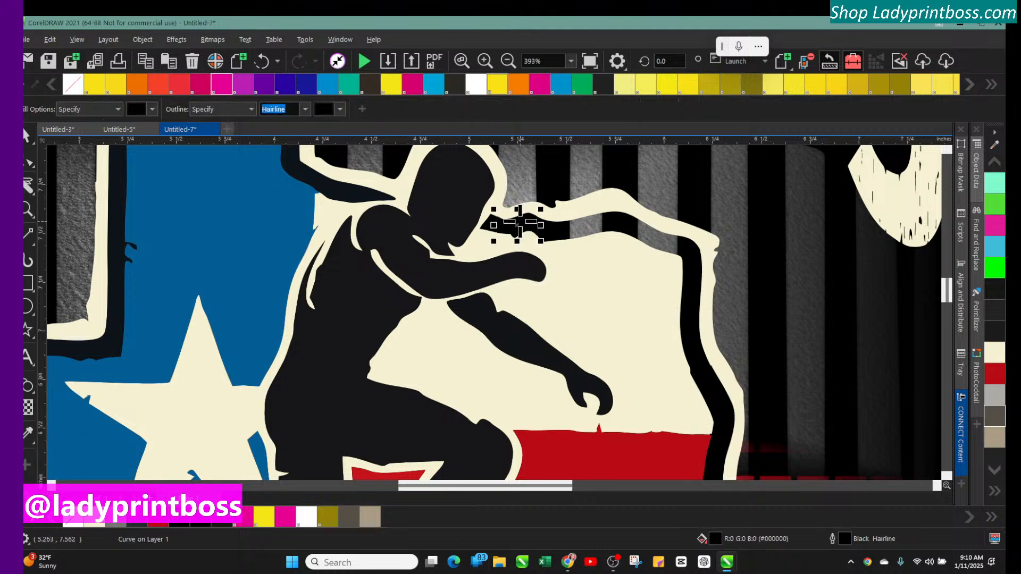
{"action": "left_click", "coordinate": [585, 221]}
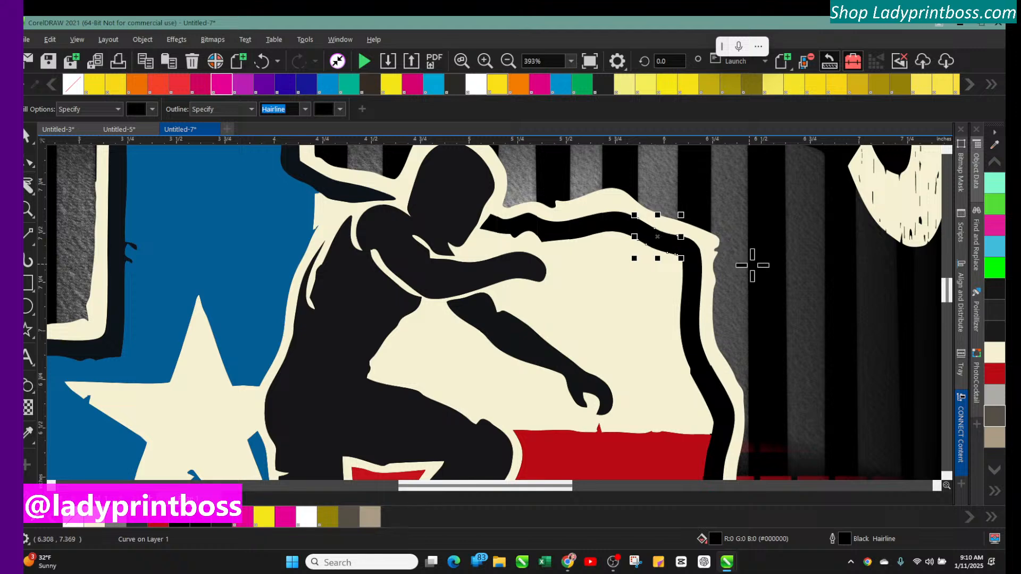
{"action": "left_click", "coordinate": [27, 137]}
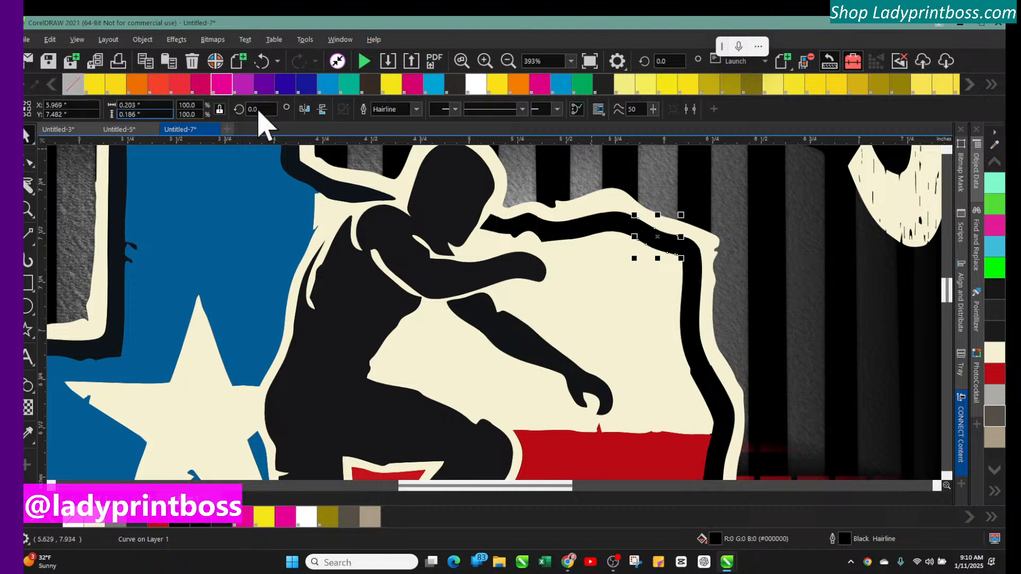
Zoom out, select all the traced emblem pieces and group them together
{"action": "left_click", "coordinate": [513, 62]}
{"action": "left_click", "coordinate": [509, 63]}
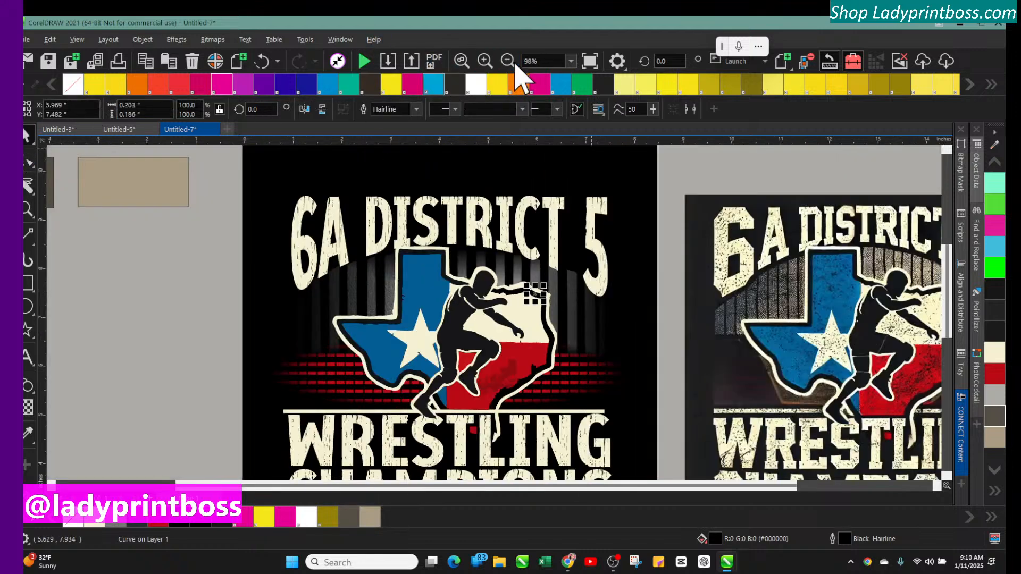
{"action": "left_click", "coordinate": [142, 348]}
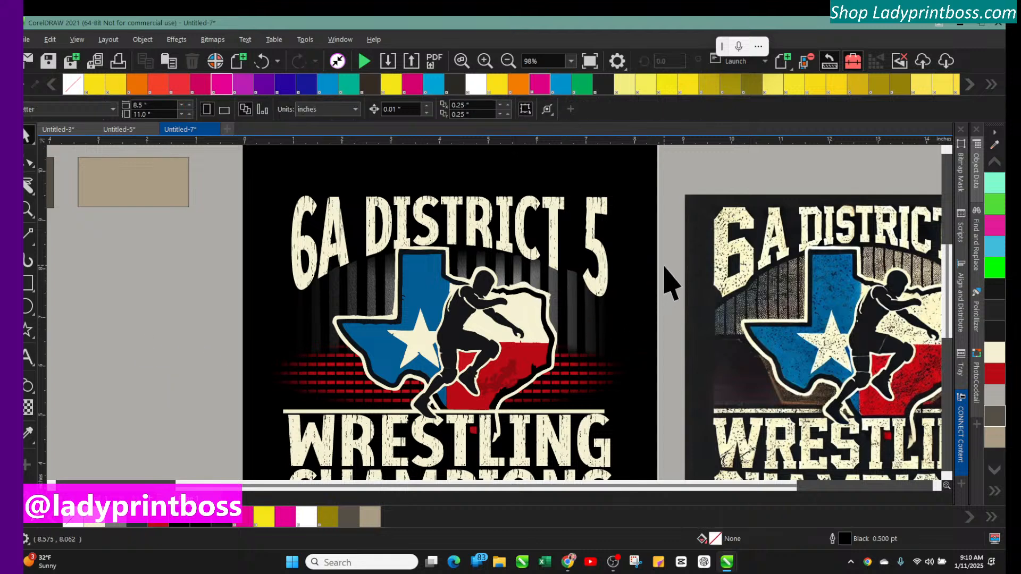
{"action": "left_click_drag", "start_coordinate": [664, 269], "coordinate": [373, 450]}
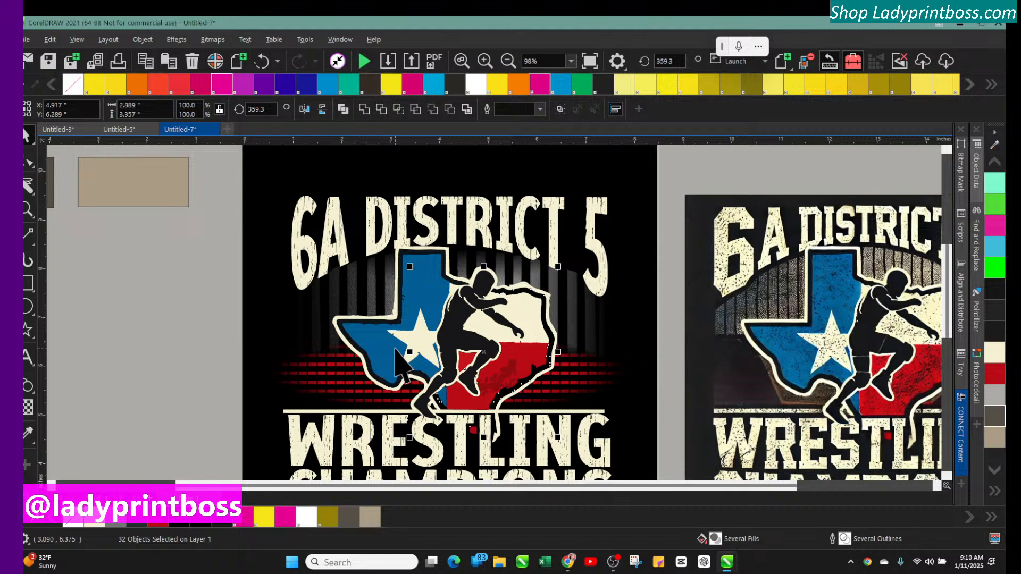
{"action": "key", "text": "ctrl+g"}
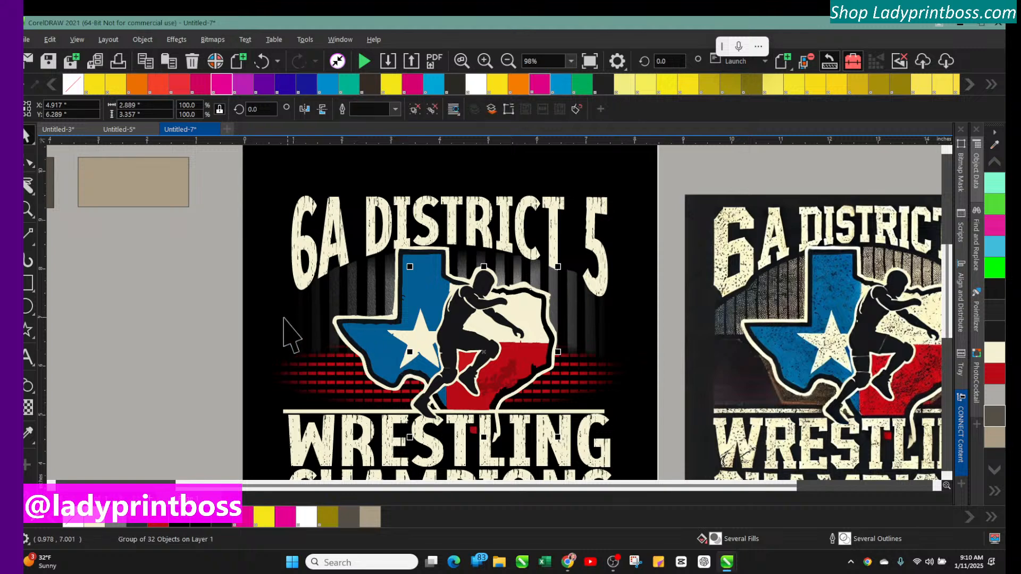
{"action": "left_click", "coordinate": [284, 318]}
{"action": "left_click", "coordinate": [413, 320]}
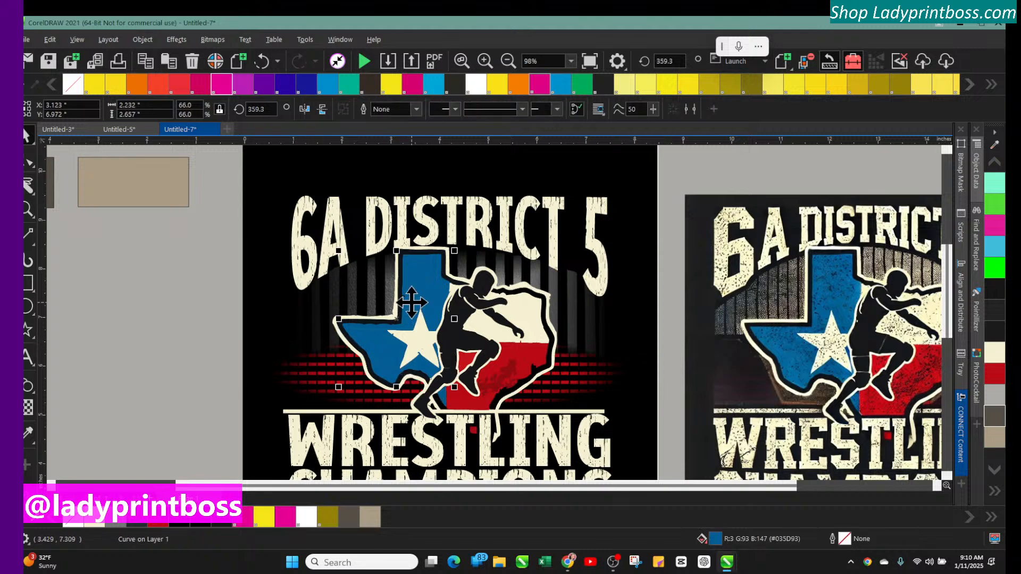
{"action": "left_click_drag", "start_coordinate": [414, 304], "coordinate": [366, 318]}
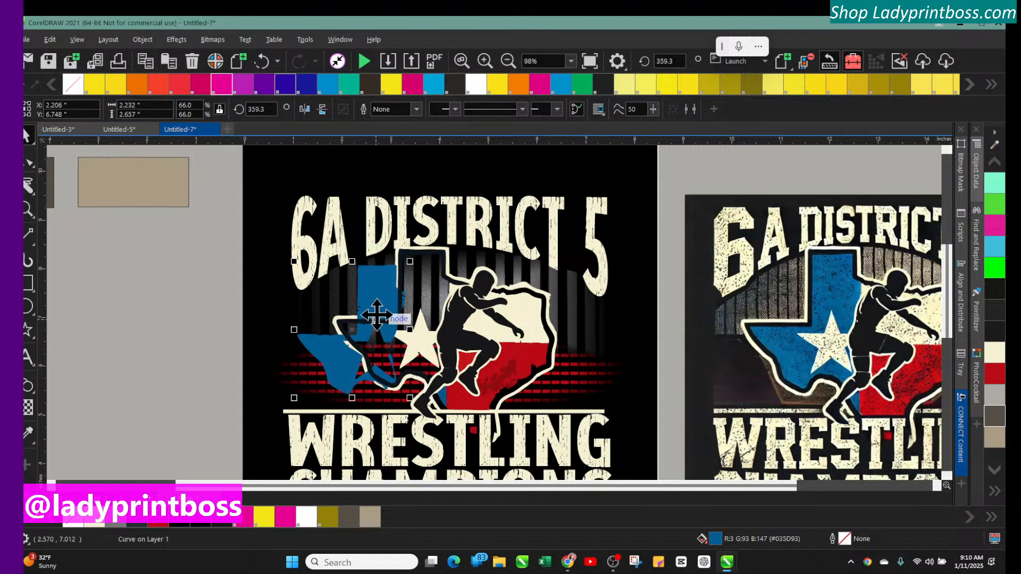
{"action": "left_click", "coordinate": [262, 61]}
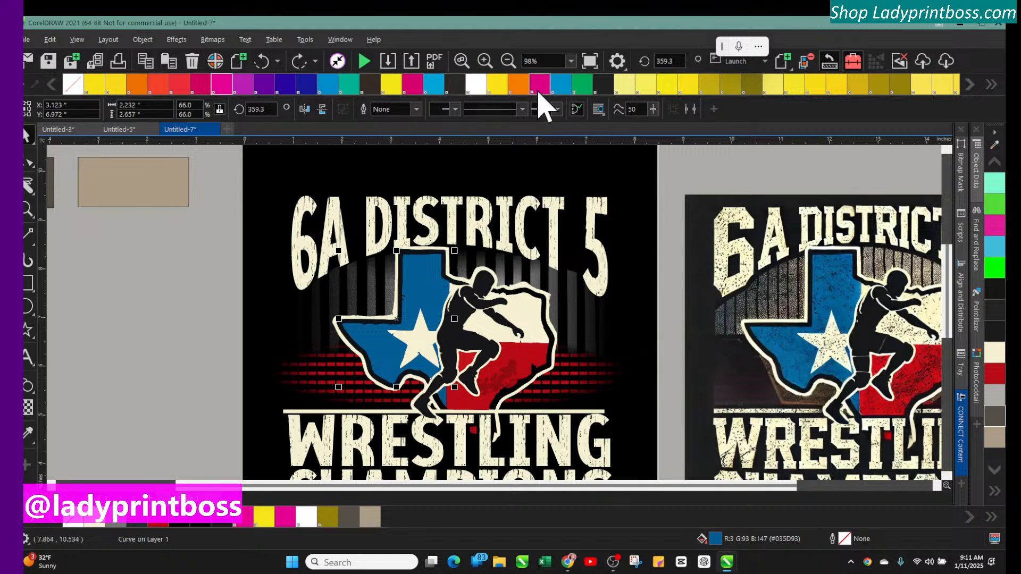
With the Shape tool, delete nodes of the blue Texas shape along the star's left arm
{"action": "left_click", "coordinate": [485, 62]}
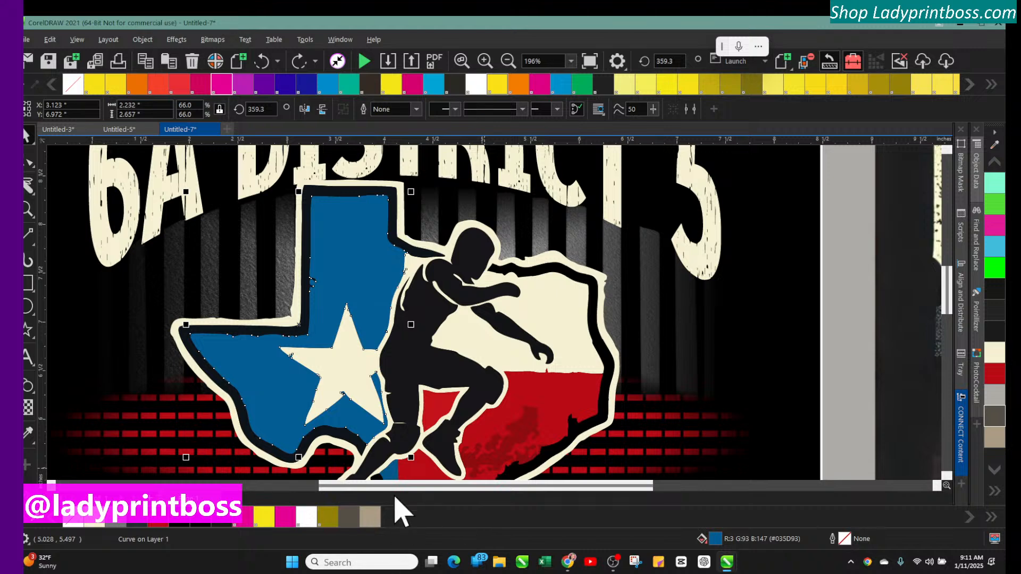
{"action": "left_click_drag", "start_coordinate": [409, 490], "coordinate": [332, 487]}
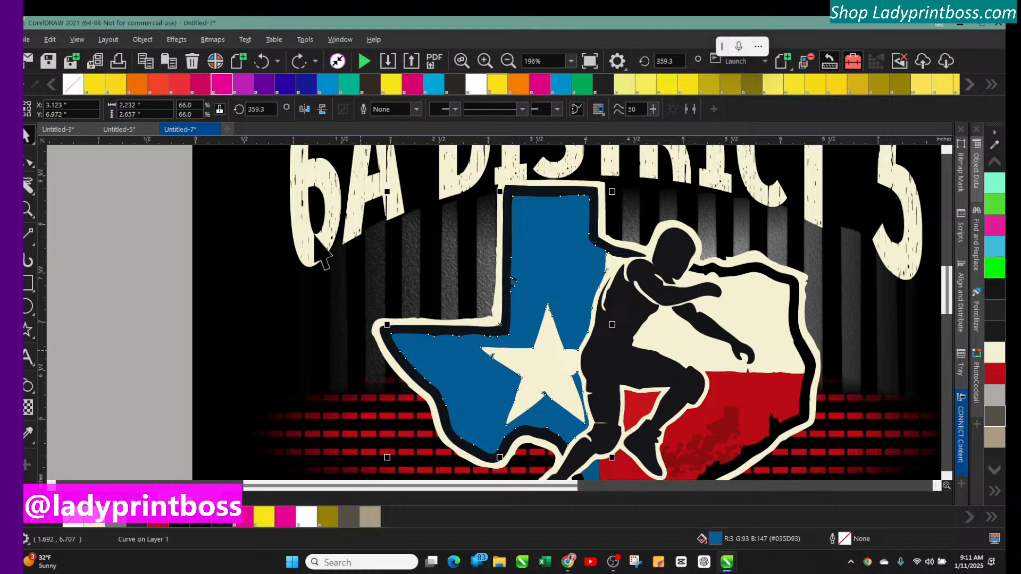
{"action": "left_click", "coordinate": [483, 61]}
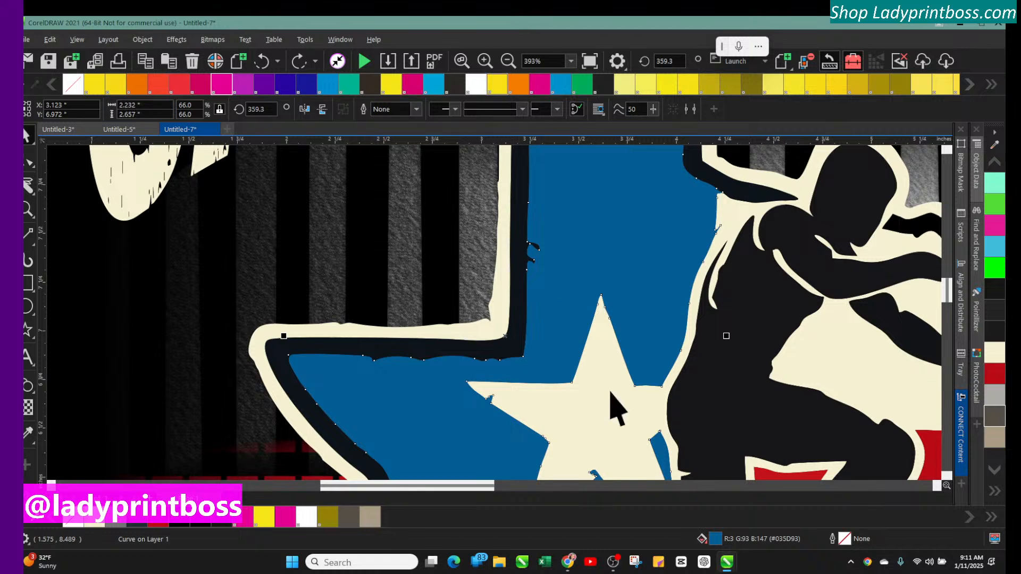
{"action": "scroll", "coordinate": [612, 410], "scroll_direction": "down", "scroll_amount": 3}
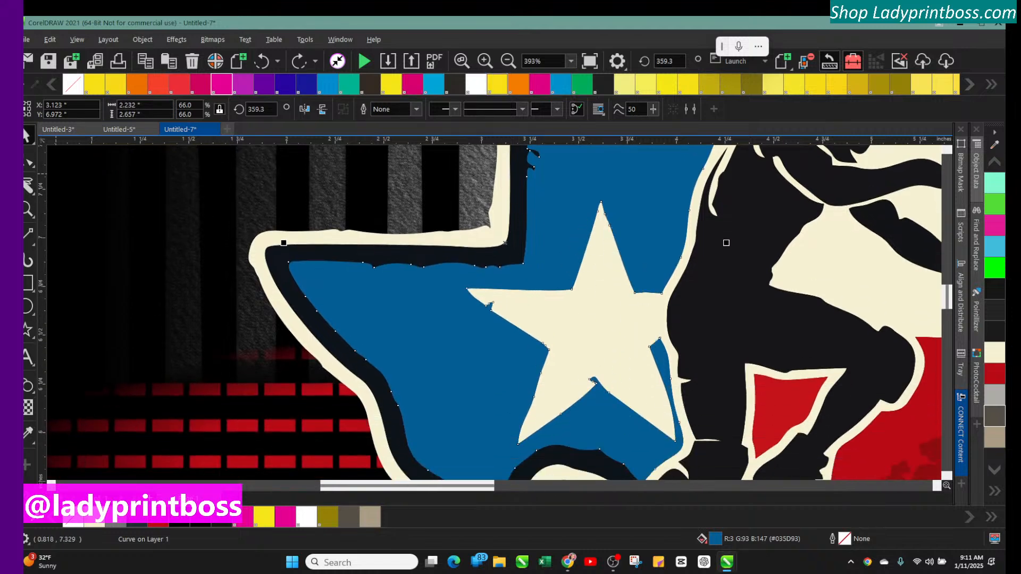
{"action": "left_click", "coordinate": [28, 161]}
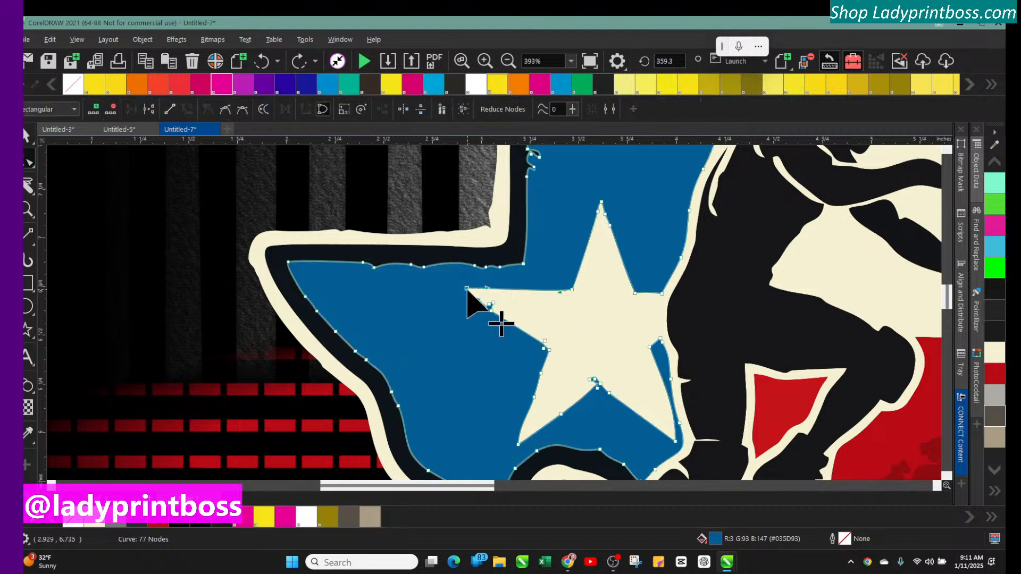
{"action": "key", "text": "Delete"}
{"action": "left_click", "coordinate": [490, 305]}
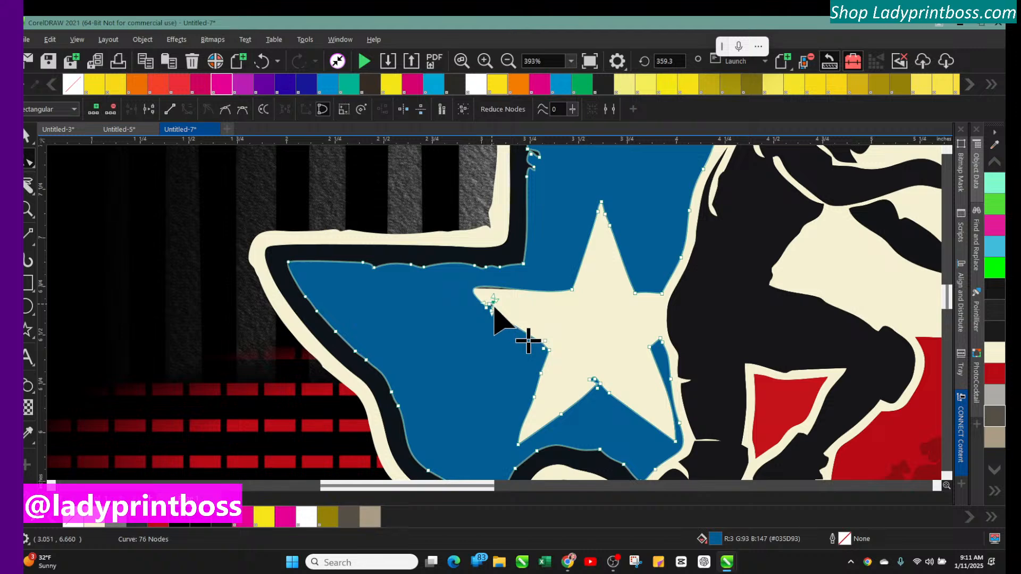
{"action": "key", "text": "Delete"}
{"action": "left_click", "coordinate": [488, 308]}
{"action": "key", "text": "Delete"}
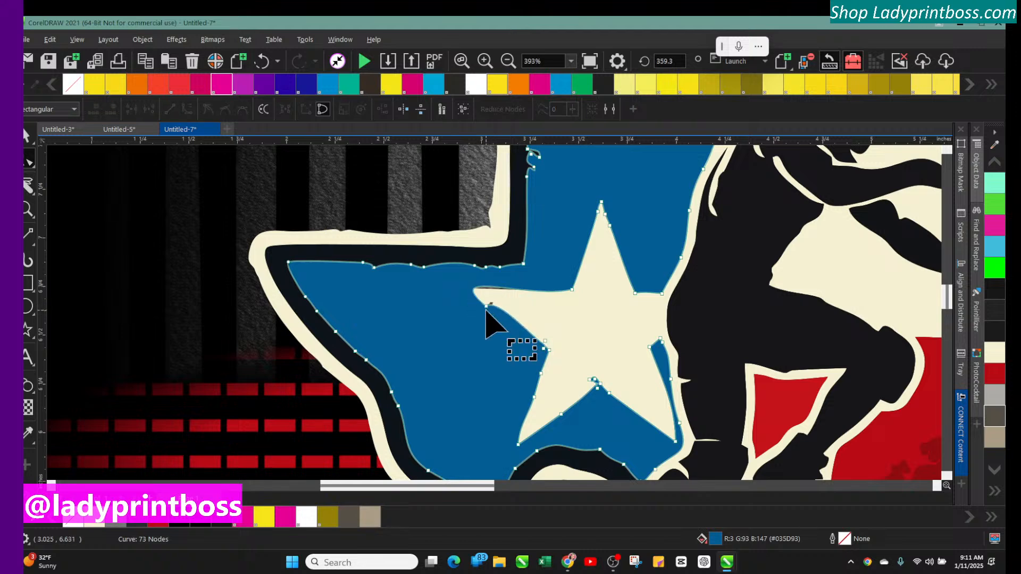
{"action": "left_click", "coordinate": [489, 307]}
{"action": "key", "text": "Delete"}
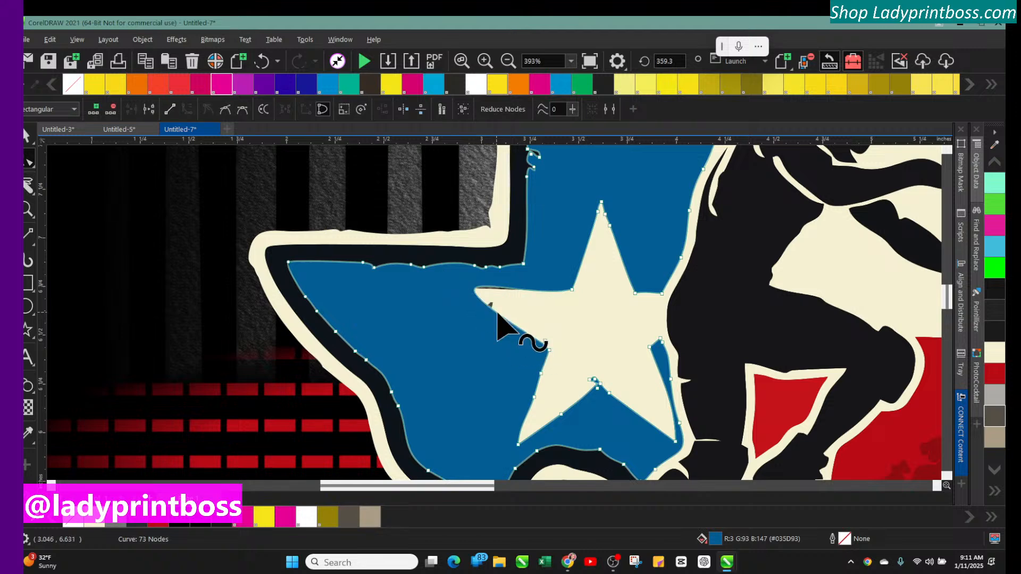
{"action": "left_click", "coordinate": [547, 349]}
{"action": "key", "text": "Delete"}
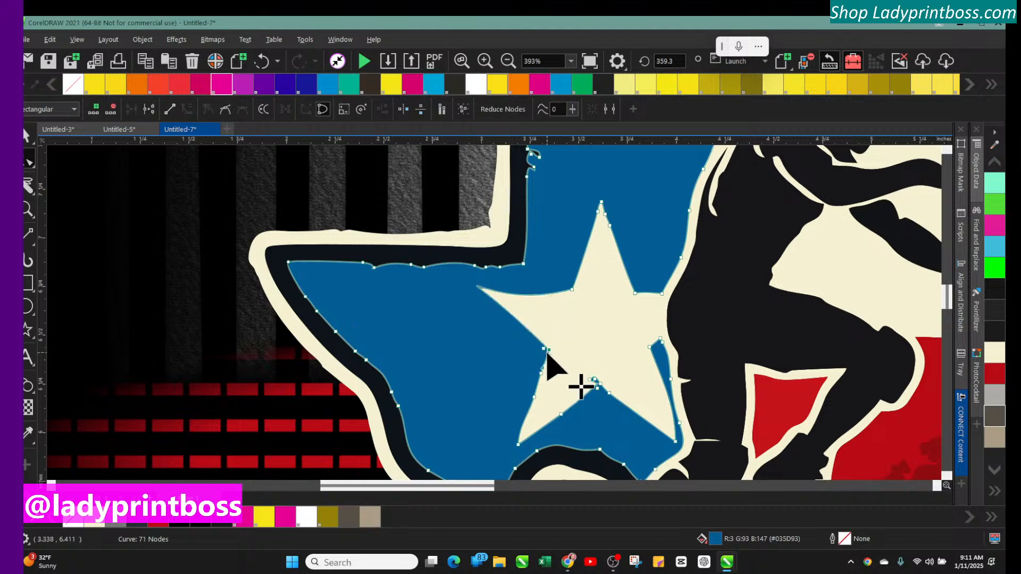
{"action": "left_click", "coordinate": [546, 346]}
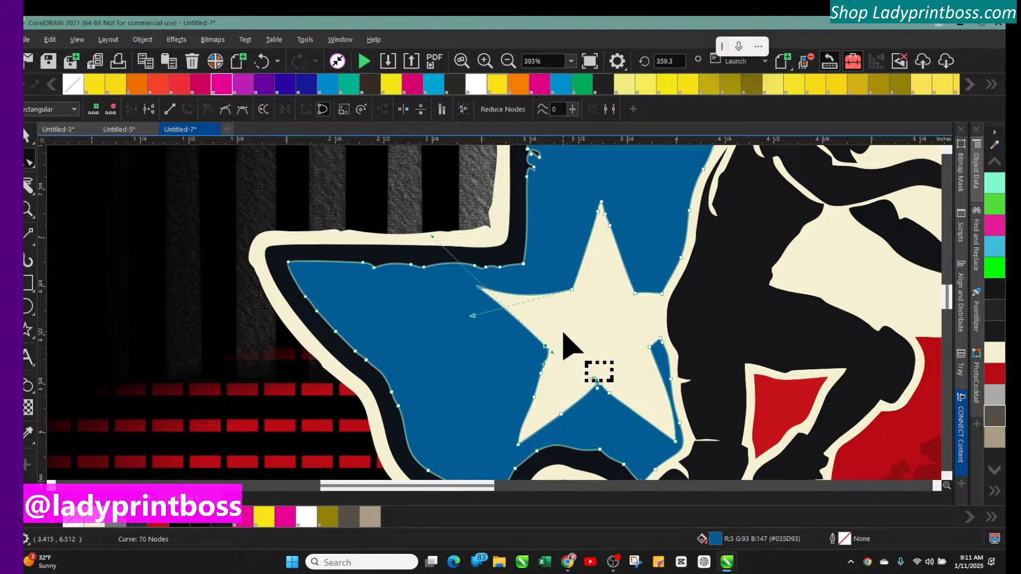
{"action": "key", "text": "Delete"}
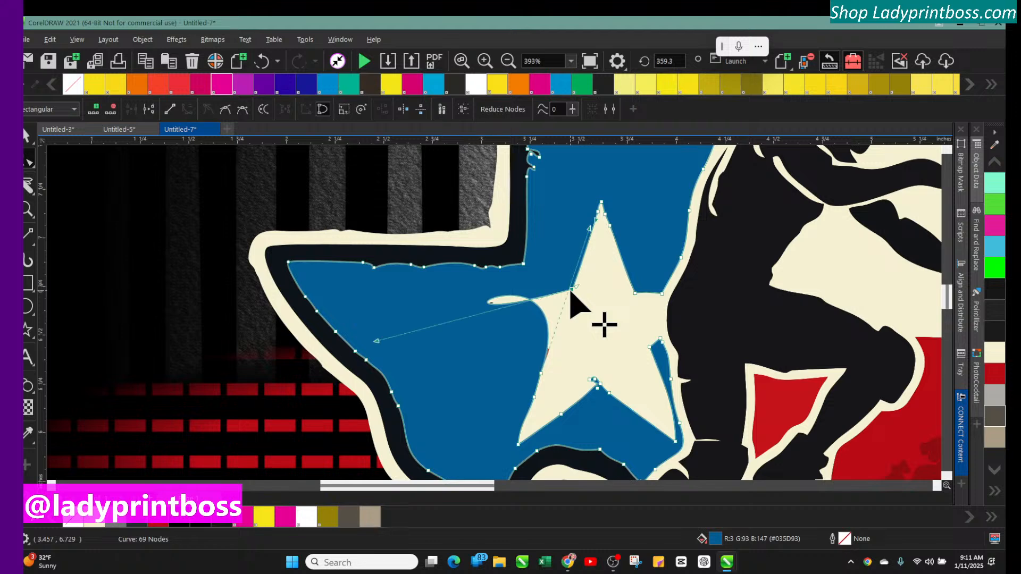
Delete more blue-shape nodes around the star's top point and right arm
{"action": "left_click", "coordinate": [572, 290]}
{"action": "key", "text": "Delete"}
{"action": "left_click", "coordinate": [601, 202]}
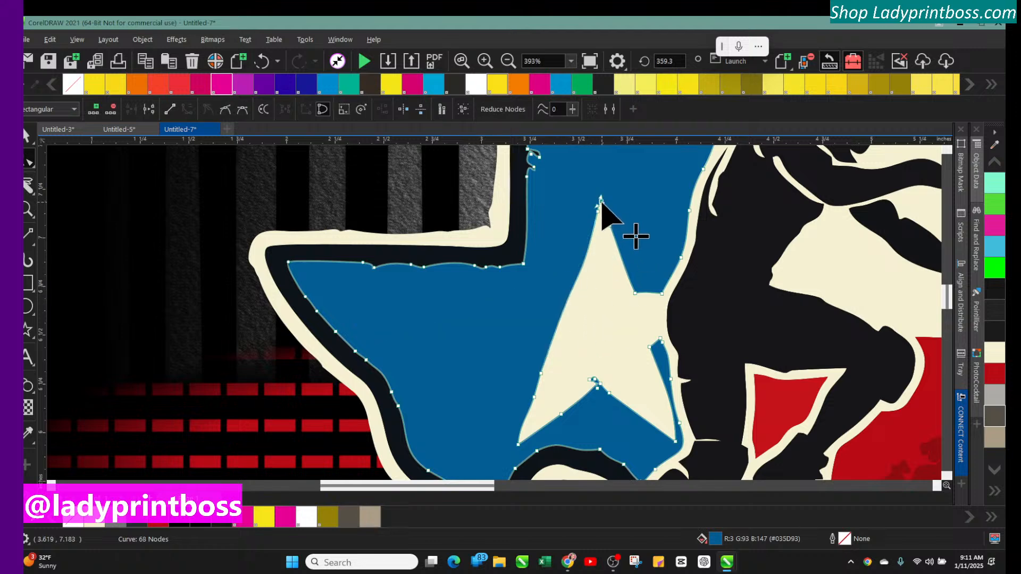
{"action": "key", "text": "Delete"}
{"action": "left_click", "coordinate": [597, 212]}
{"action": "key", "text": "Delete"}
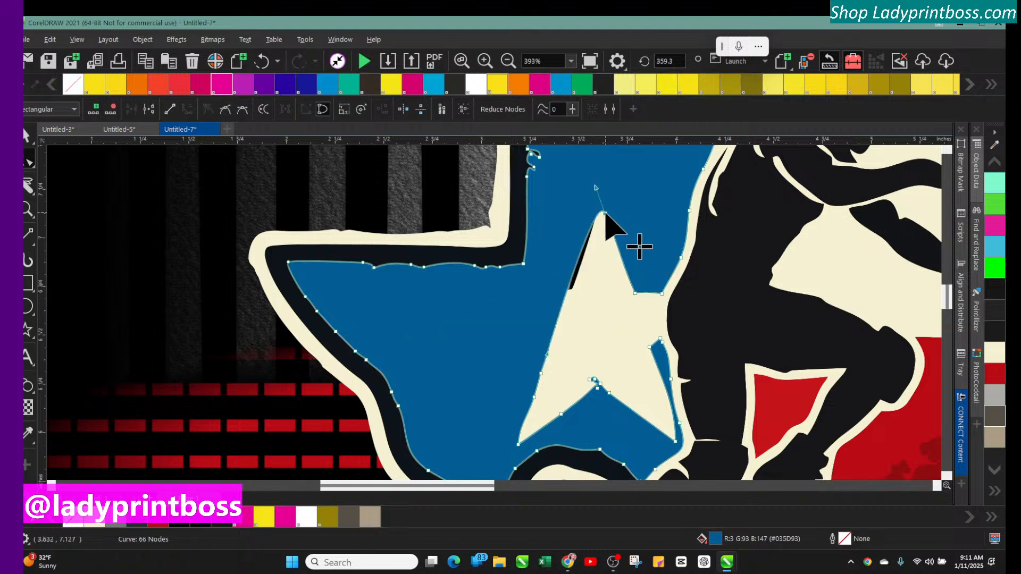
{"action": "left_click", "coordinate": [604, 215]}
{"action": "key", "text": "Delete"}
{"action": "left_click", "coordinate": [611, 233]}
{"action": "key", "text": "Delete"}
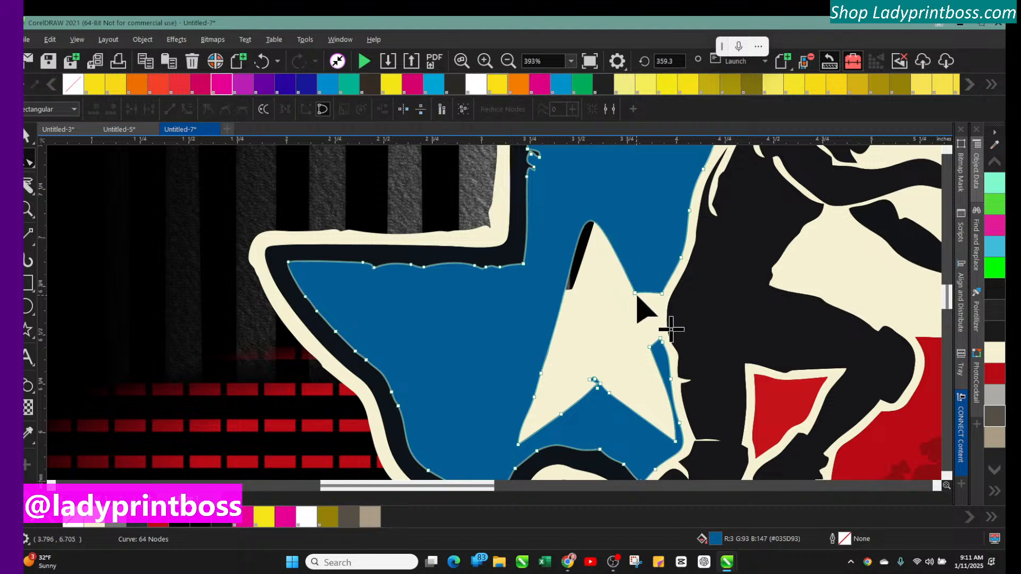
{"action": "left_click", "coordinate": [635, 293]}
{"action": "key", "text": "Delete"}
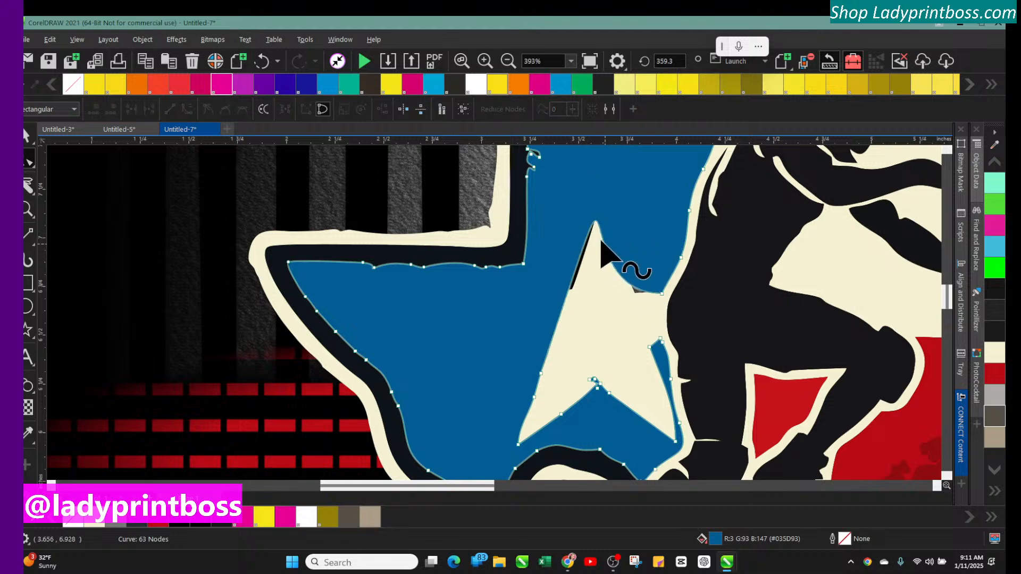
Undo the last node deletion on the blue Texas shape
{"action": "left_click", "coordinate": [597, 218]}
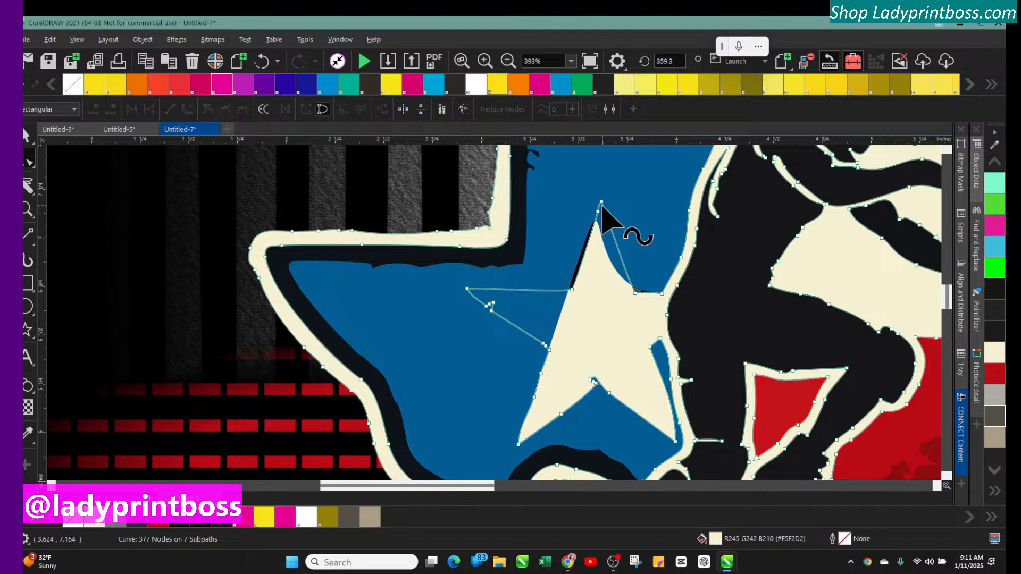
{"action": "left_click", "coordinate": [601, 220]}
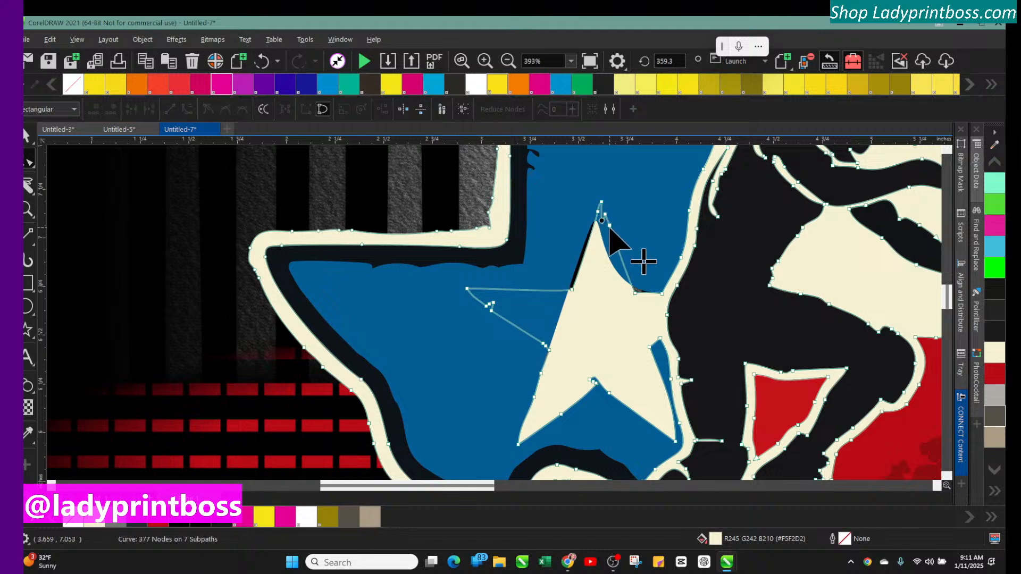
{"action": "left_click", "coordinate": [256, 63]}
{"action": "left_click", "coordinate": [261, 64]}
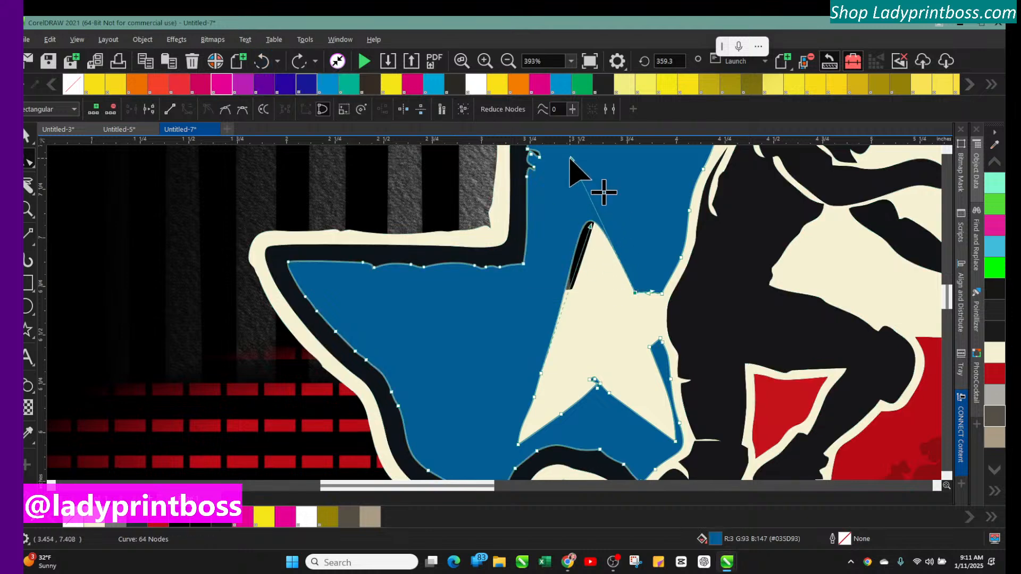
Reshape the blue shape over the star's left edge by moving one node down and deleting three nodes below
{"action": "left_click_drag", "start_coordinate": [571, 158], "coordinate": [637, 329]}
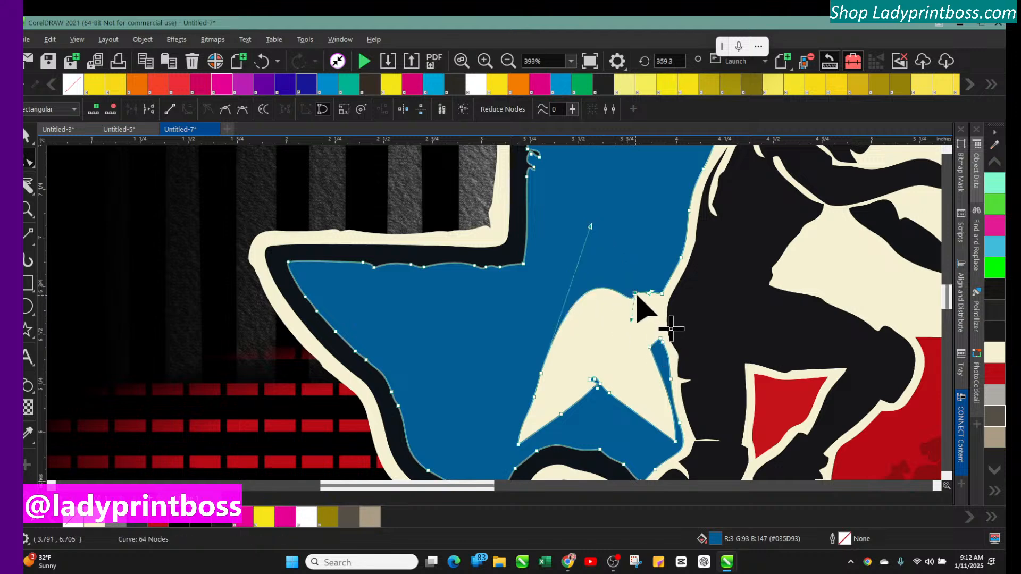
{"action": "left_click_drag", "start_coordinate": [590, 227], "coordinate": [617, 311]}
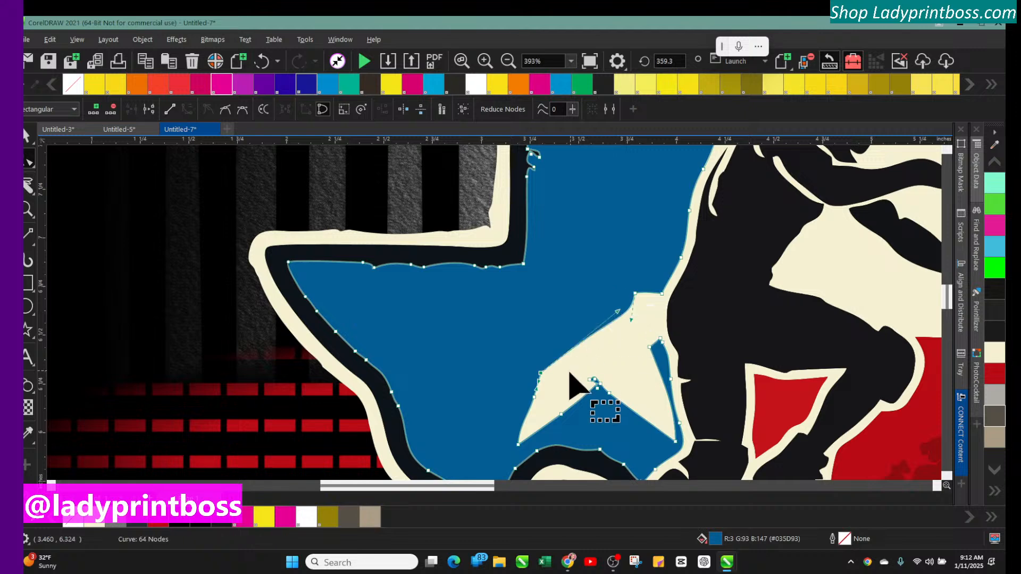
{"action": "double_click", "coordinate": [541, 374]}
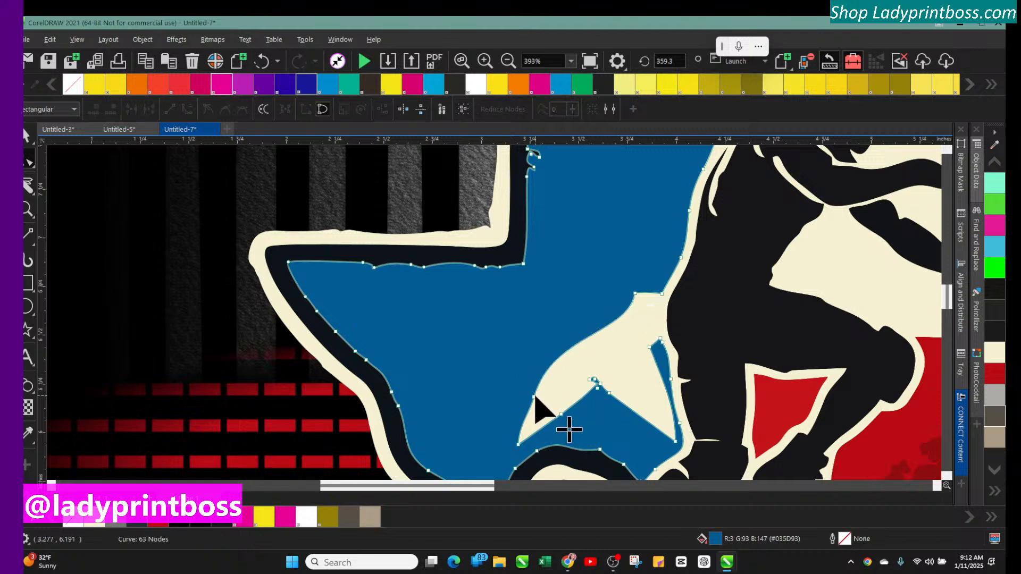
{"action": "double_click", "coordinate": [535, 396]}
{"action": "double_click", "coordinate": [519, 444]}
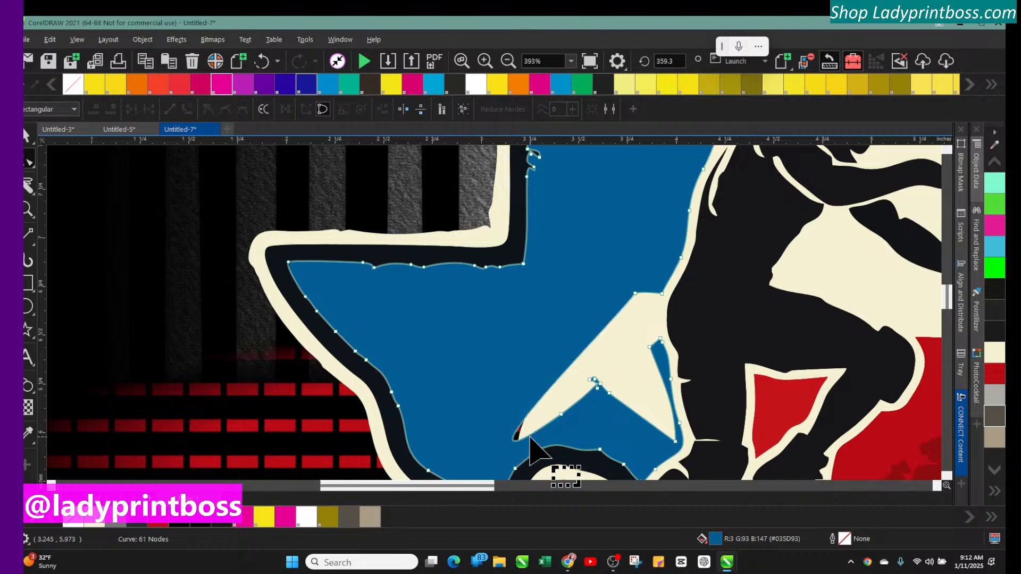
Delete blue-shape nodes around the star's lower points so the blue fills the gap below the star
{"action": "double_click", "coordinate": [561, 414]}
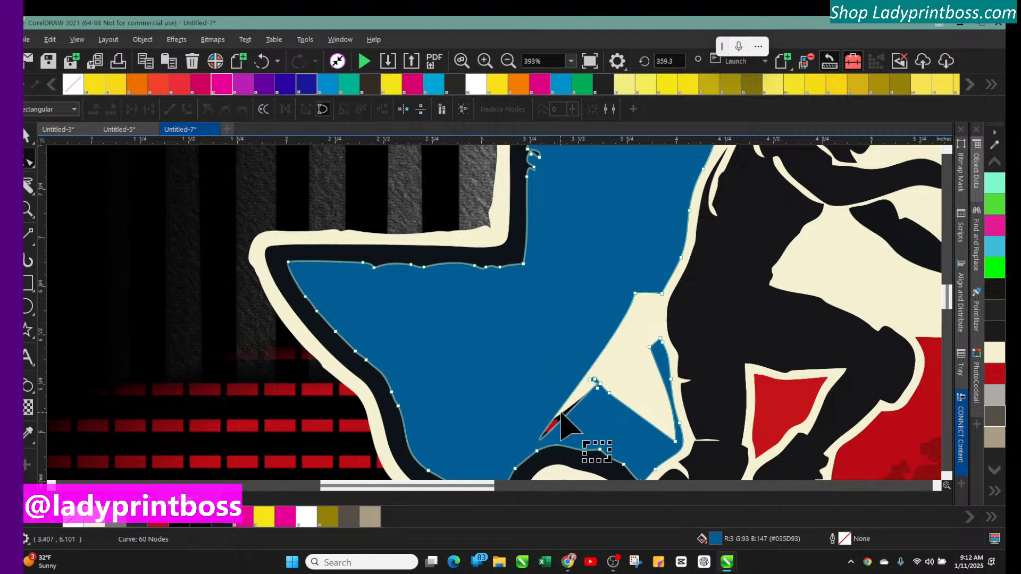
{"action": "double_click", "coordinate": [598, 392]}
{"action": "double_click", "coordinate": [593, 380]}
{"action": "double_click", "coordinate": [593, 381]}
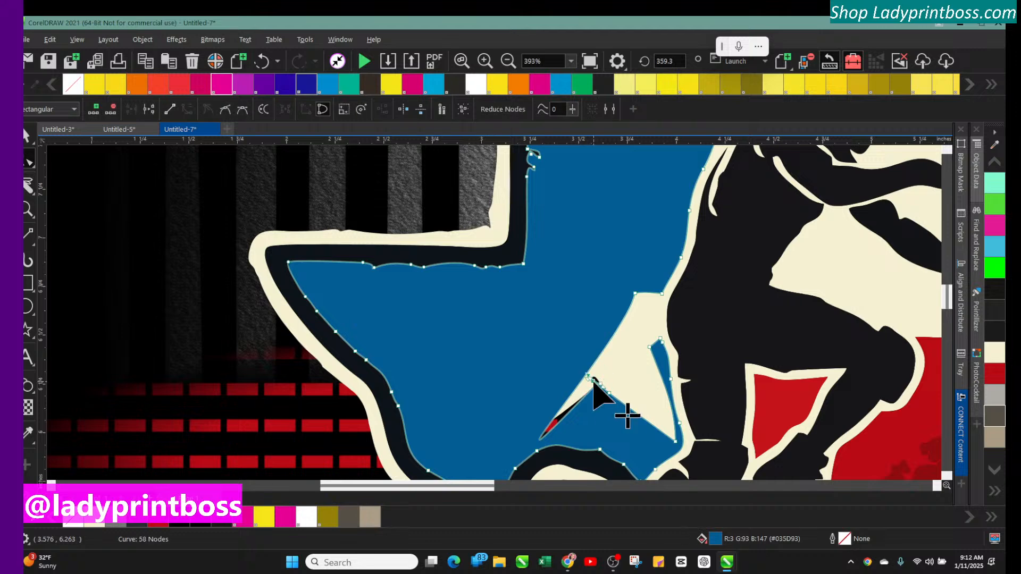
{"action": "double_click", "coordinate": [596, 383]}
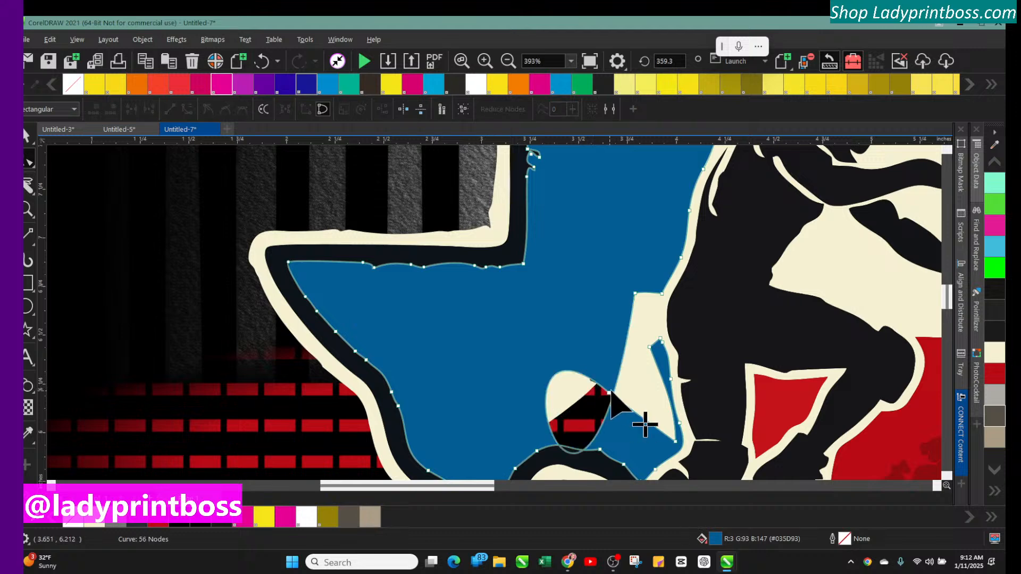
{"action": "double_click", "coordinate": [609, 393]}
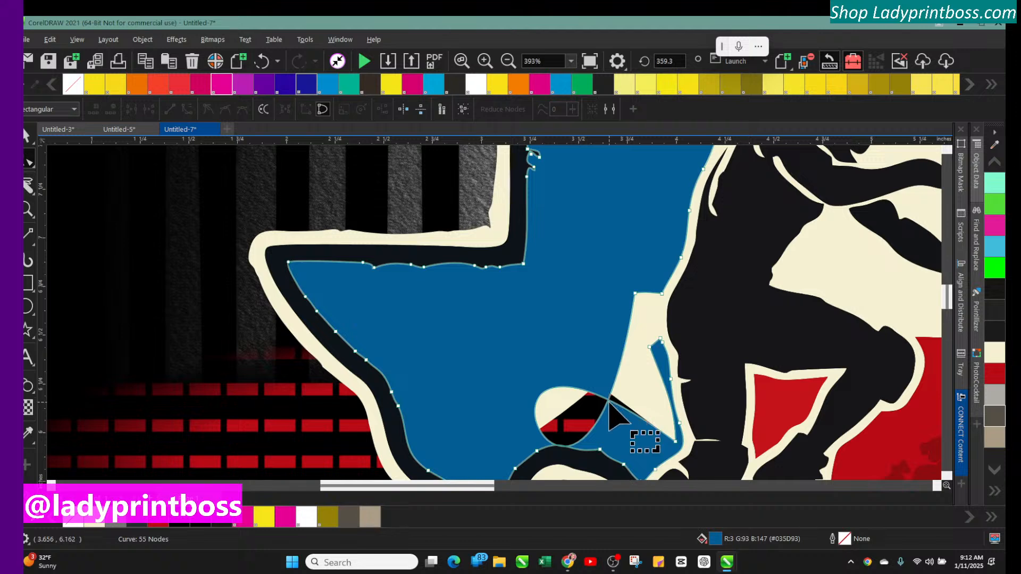
{"action": "double_click", "coordinate": [674, 441]}
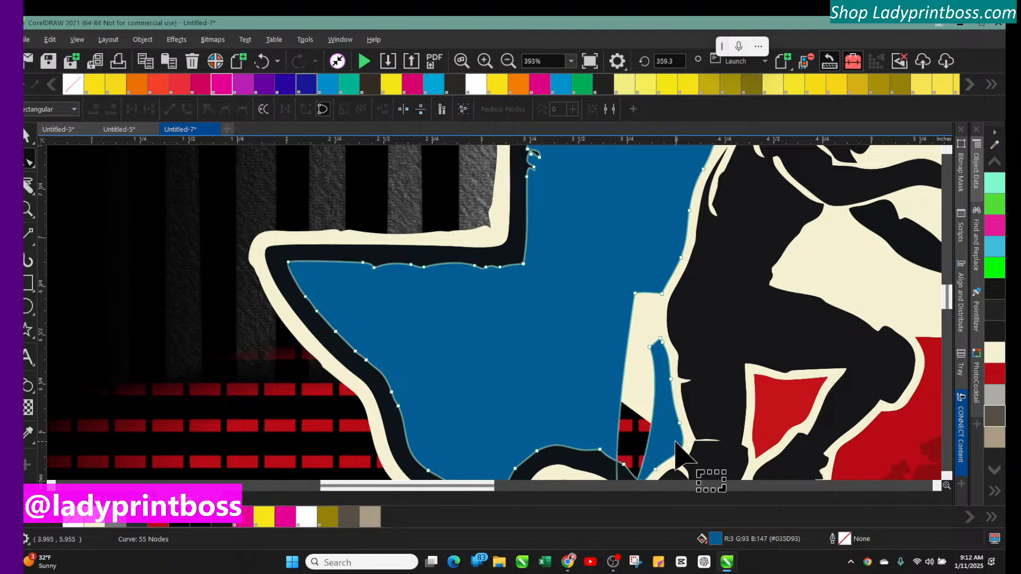
Delete a node on the blue shape's right edge beside the wrestler and select the nodes below
{"action": "scroll", "coordinate": [675, 369], "scroll_direction": "down", "scroll_amount": 2}
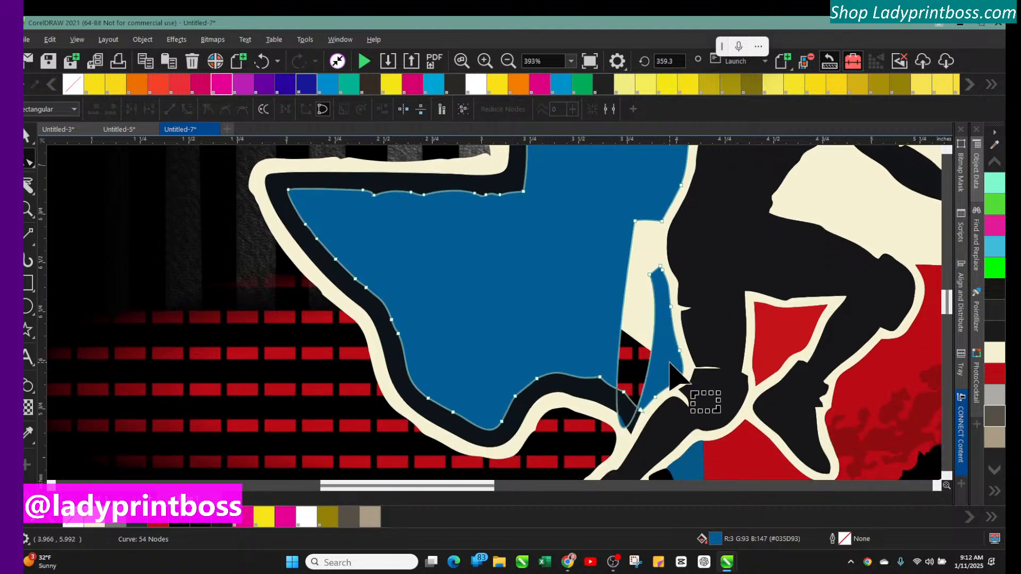
{"action": "left_click", "coordinate": [650, 274]}
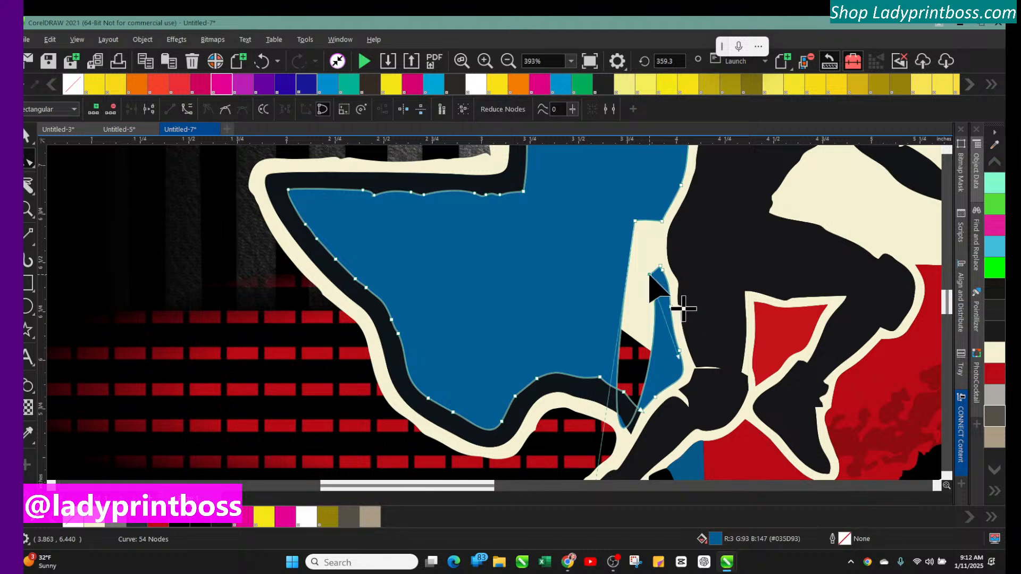
{"action": "key", "text": "Delete"}
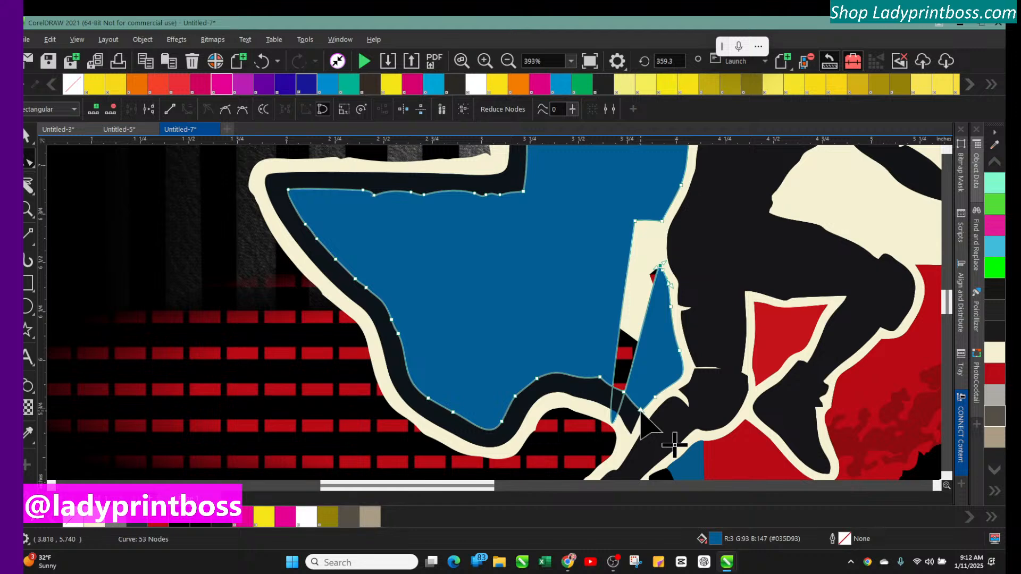
{"action": "left_click", "coordinate": [610, 418]}
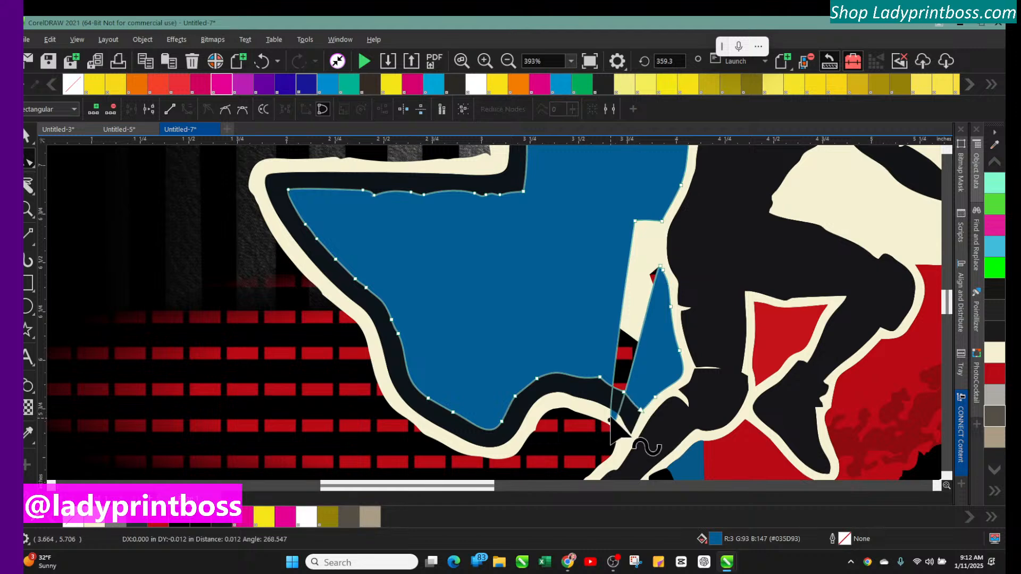
{"action": "left_click", "coordinate": [635, 221]}
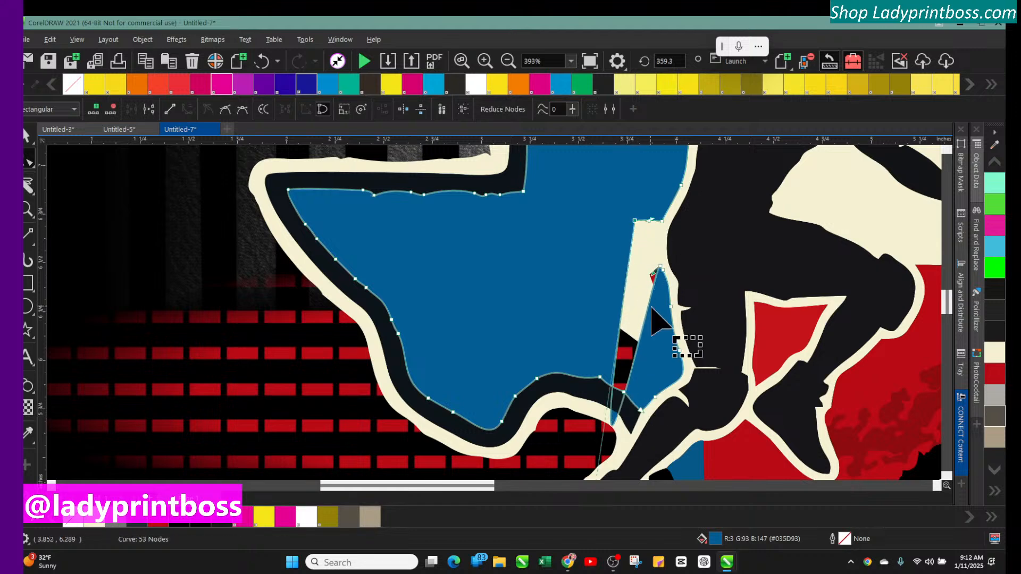
Drag the blue shape's stray lower nodes up onto its right edge along the wrestler
{"action": "scroll", "coordinate": [660, 333], "scroll_direction": "down", "scroll_amount": 1}
{"action": "scroll", "coordinate": [661, 333], "scroll_direction": "down", "scroll_amount": 5}
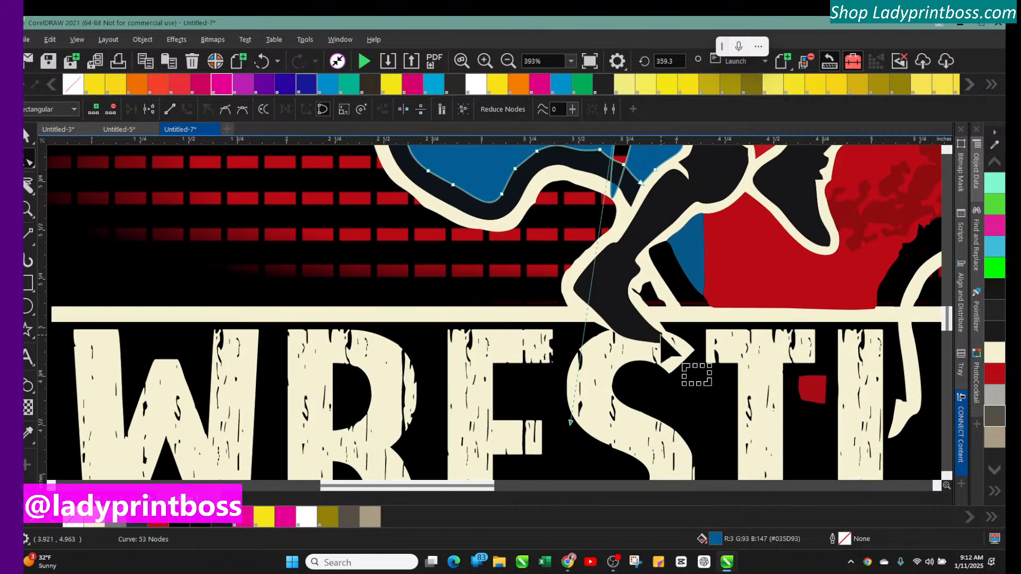
{"action": "left_click_drag", "start_coordinate": [570, 423], "coordinate": [611, 158]}
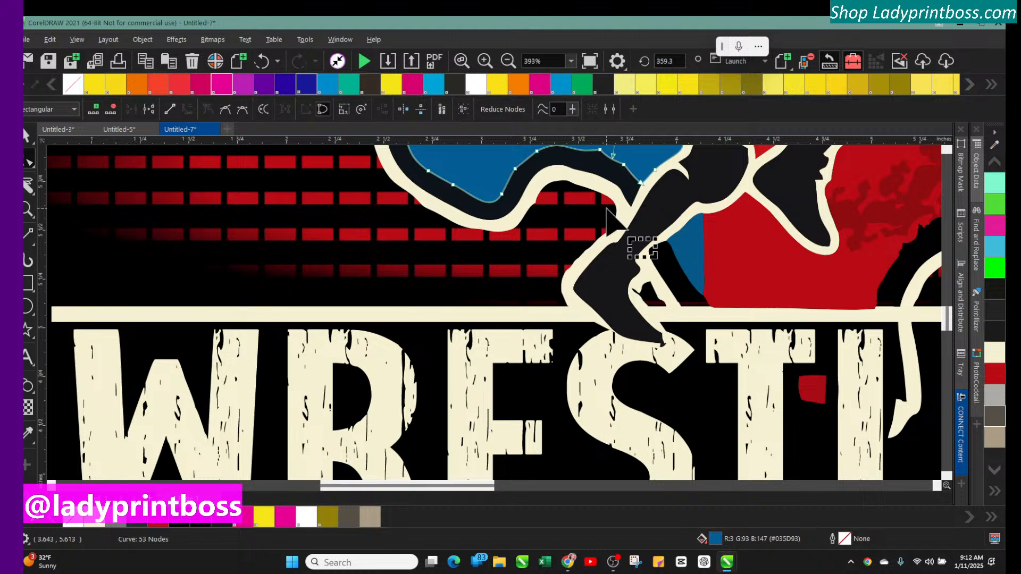
{"action": "scroll", "coordinate": [617, 224], "scroll_direction": "up", "scroll_amount": 4}
{"action": "scroll", "coordinate": [606, 218], "scroll_direction": "up", "scroll_amount": 1}
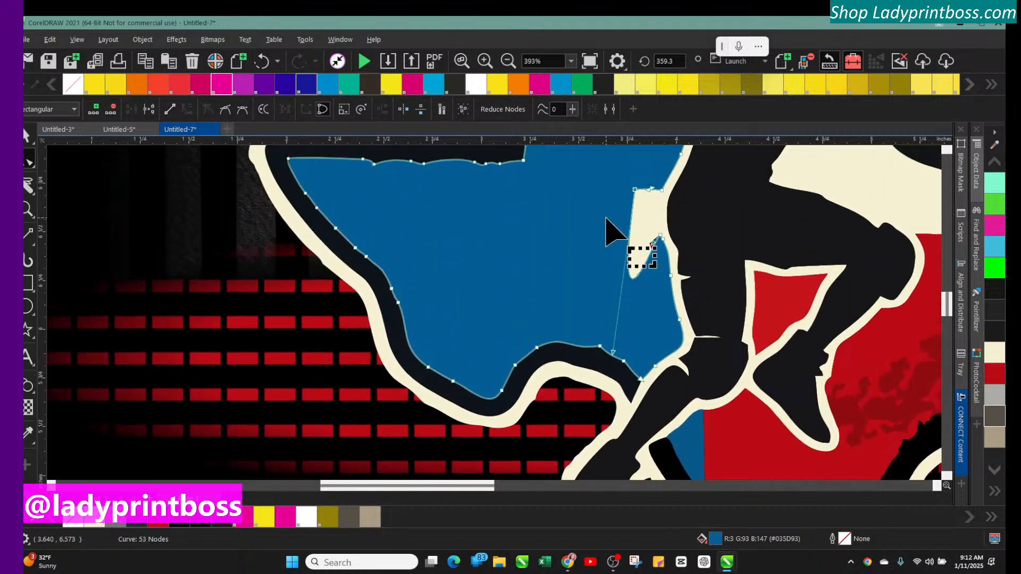
{"action": "left_click_drag", "start_coordinate": [613, 352], "coordinate": [641, 233]}
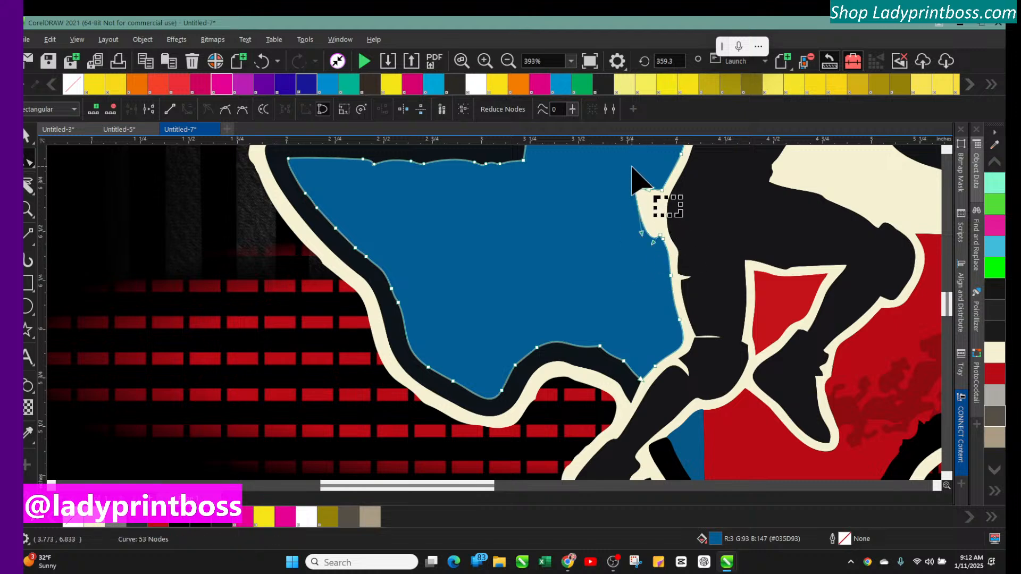
Delete a node at the blue shape's upper right corner and move another node to close the edge
{"action": "double_click", "coordinate": [636, 192]}
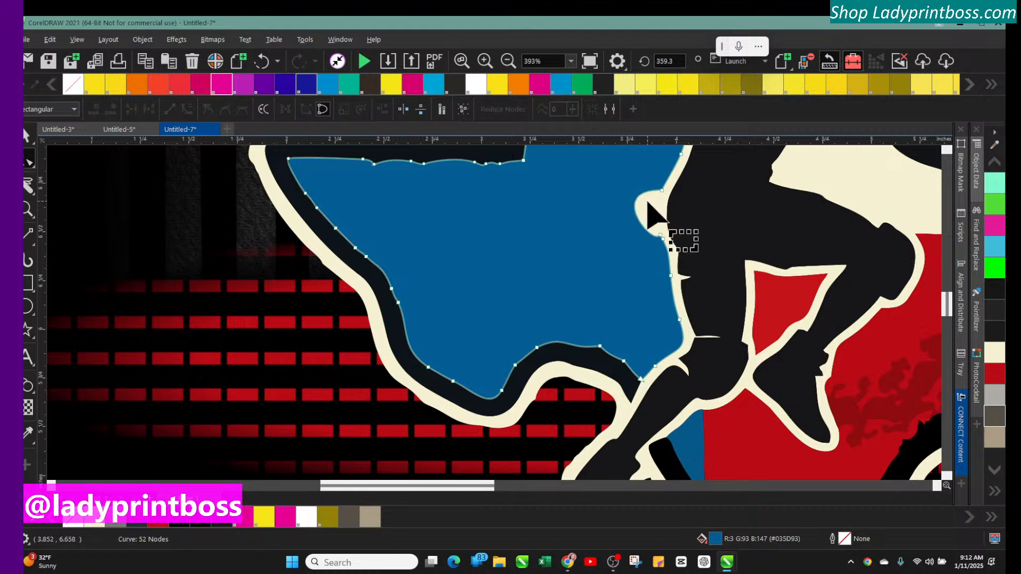
{"action": "left_click", "coordinate": [662, 191]}
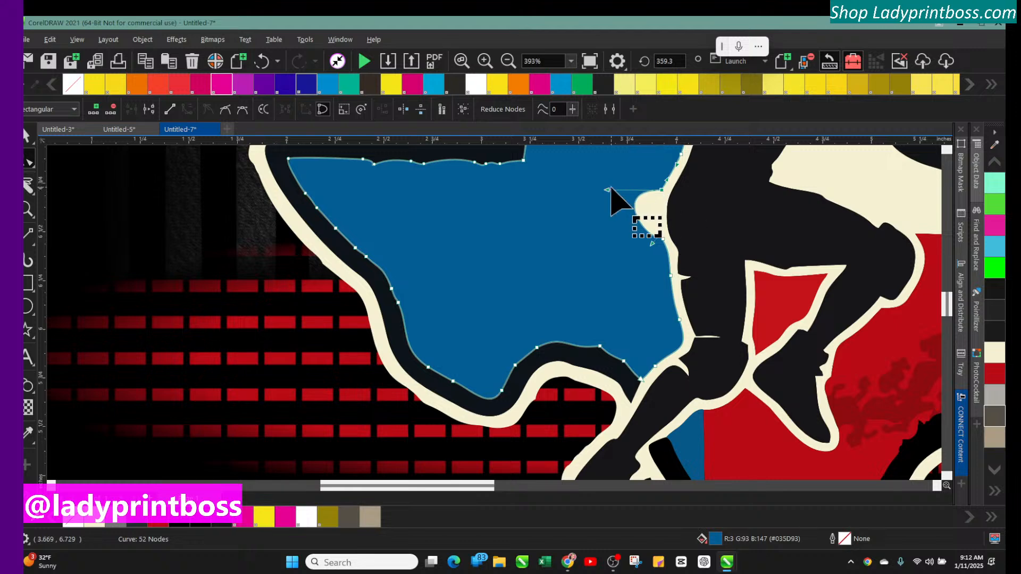
{"action": "left_click_drag", "start_coordinate": [606, 188], "coordinate": [656, 239]}
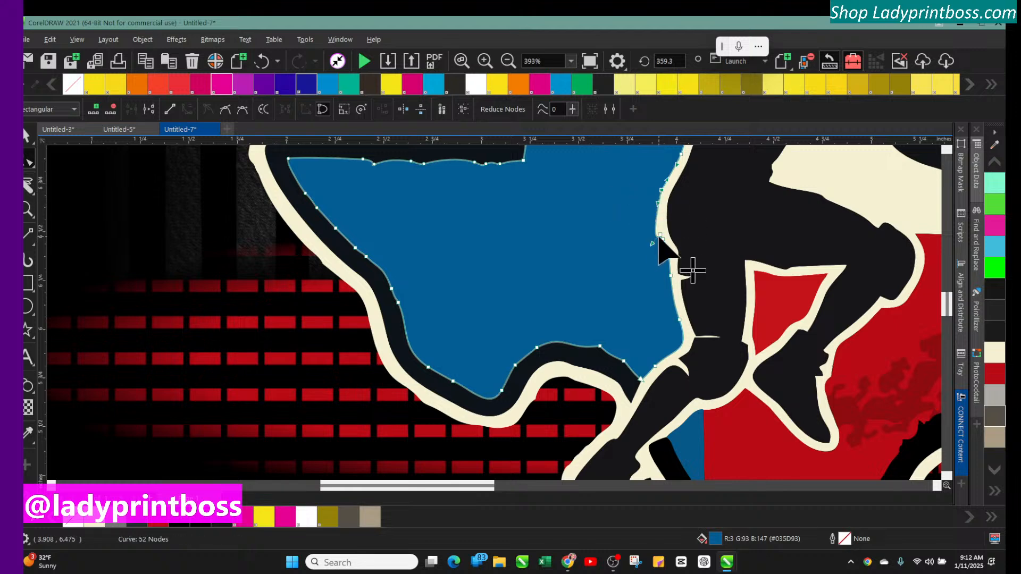
Adjust nodes on the blue shape's right edge so it follows the wrestler's cream outline
{"action": "left_click", "coordinate": [483, 61]}
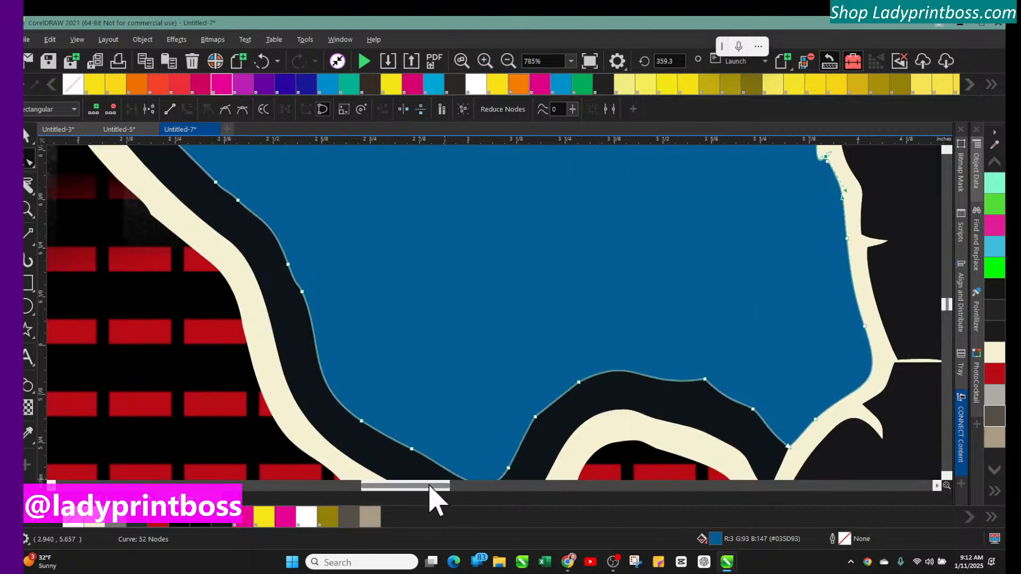
{"action": "left_click_drag", "start_coordinate": [429, 485], "coordinate": [506, 485]}
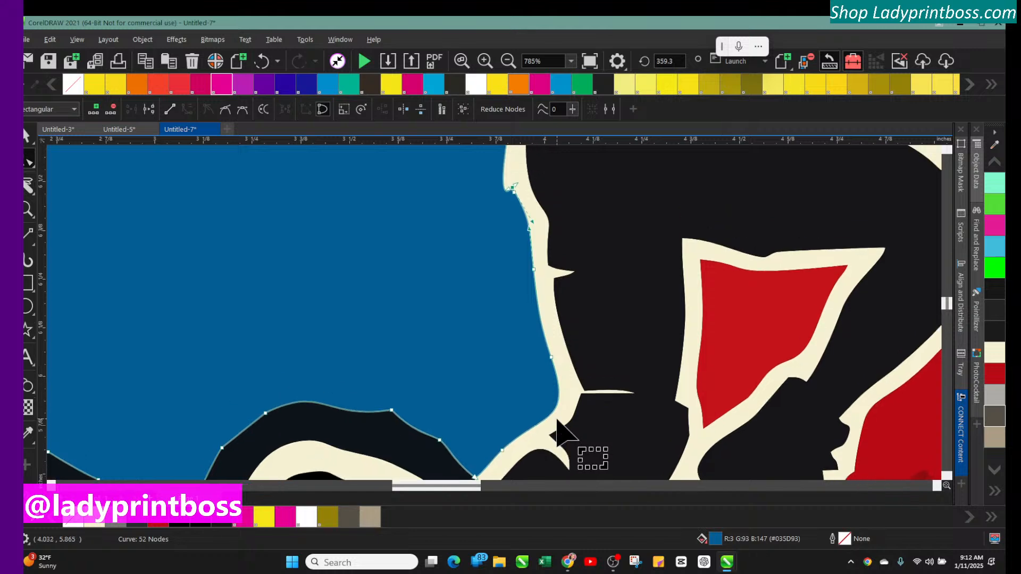
{"action": "scroll", "coordinate": [557, 425], "scroll_direction": "up", "scroll_amount": 5}
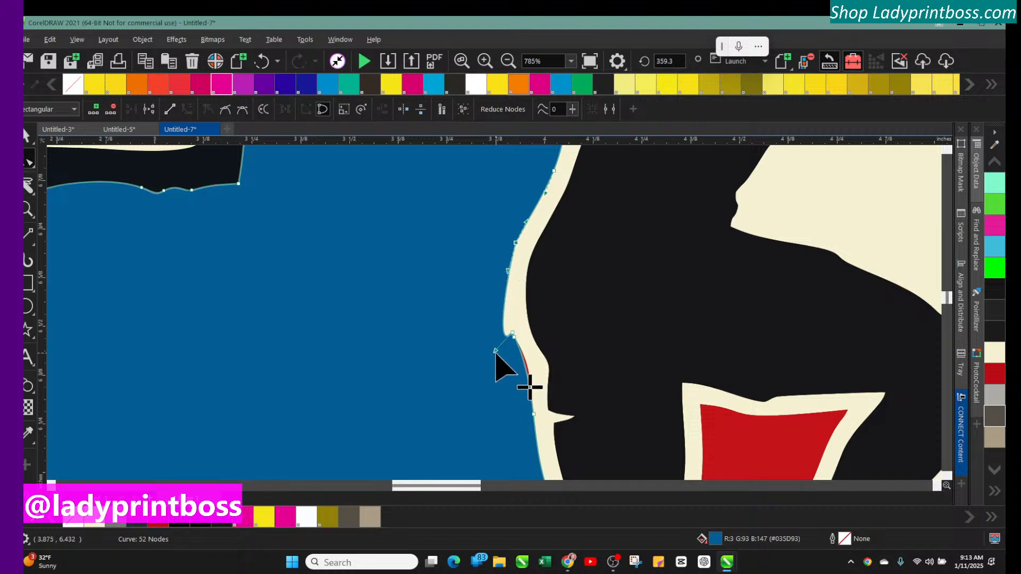
{"action": "left_click_drag", "start_coordinate": [496, 352], "coordinate": [500, 303]}
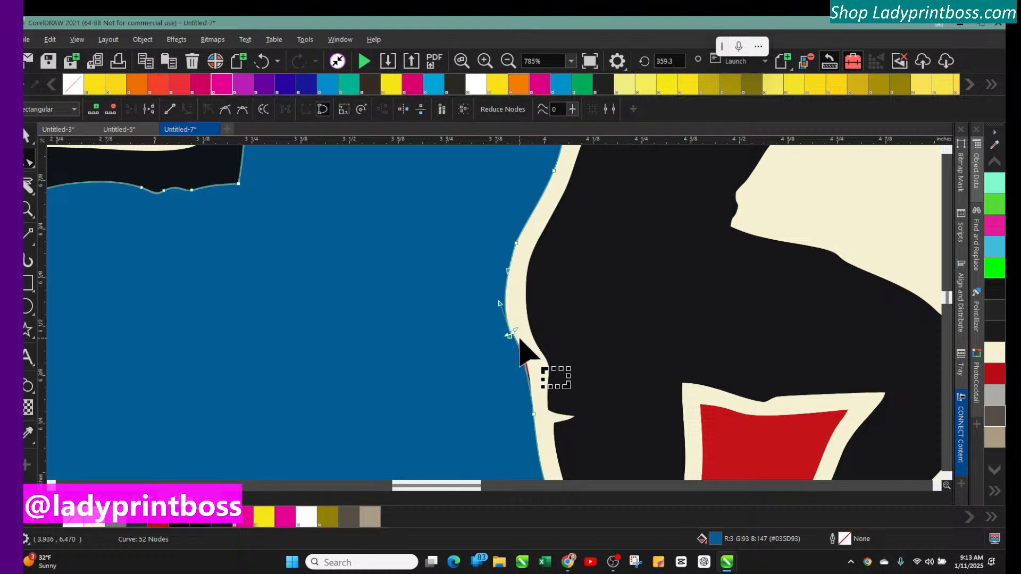
{"action": "left_click_drag", "start_coordinate": [511, 335], "coordinate": [522, 351]}
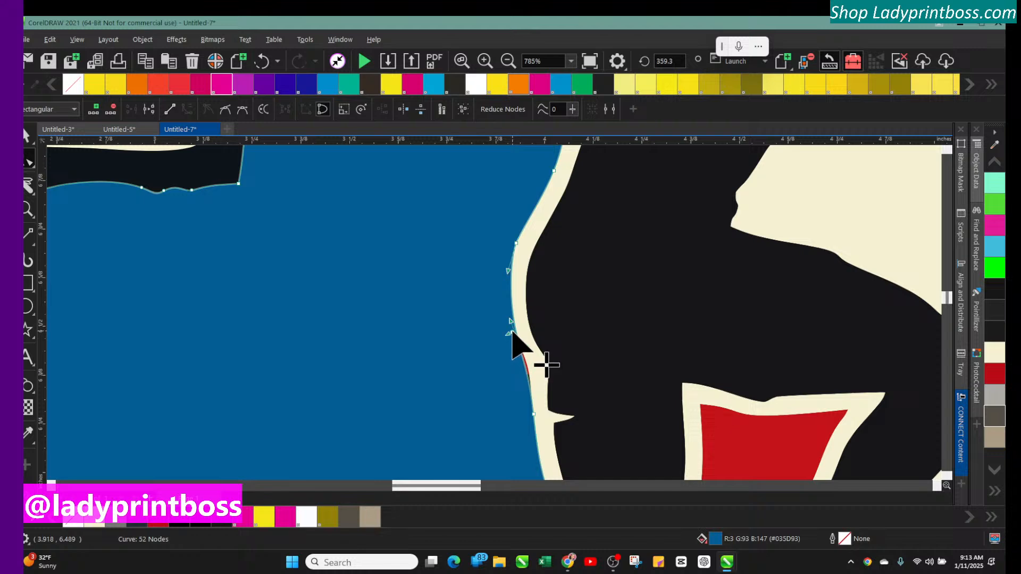
{"action": "left_click_drag", "start_coordinate": [511, 335], "coordinate": [521, 351]}
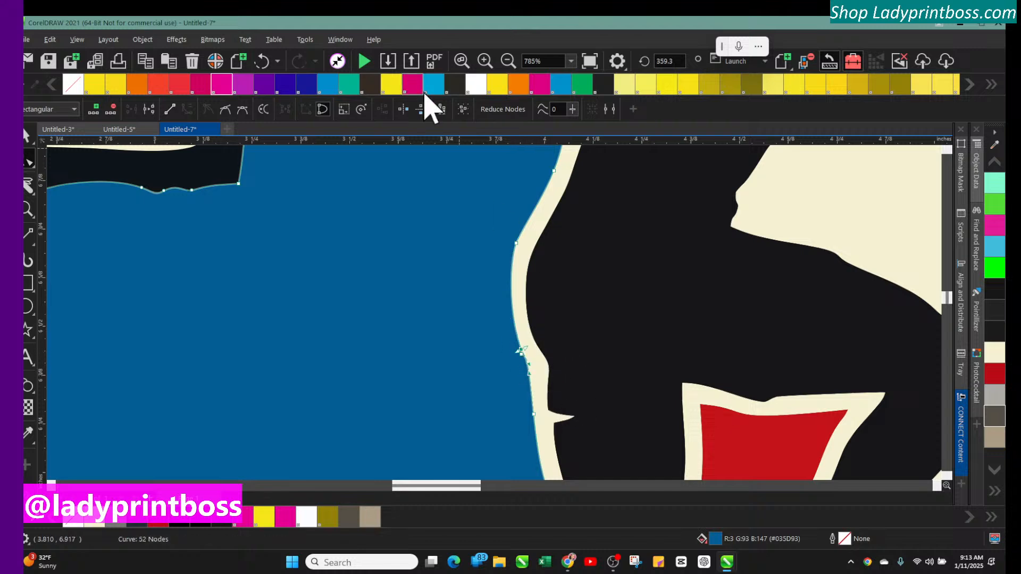
Select and delete the color swatch rectangles sitting beside the page
{"action": "left_click", "coordinate": [508, 61]}
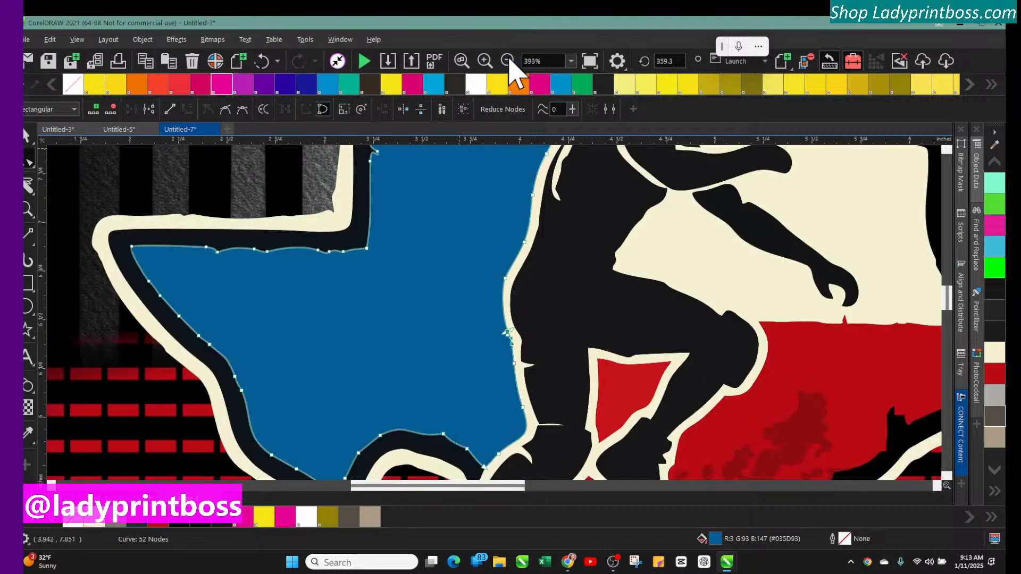
{"action": "left_click", "coordinate": [26, 135]}
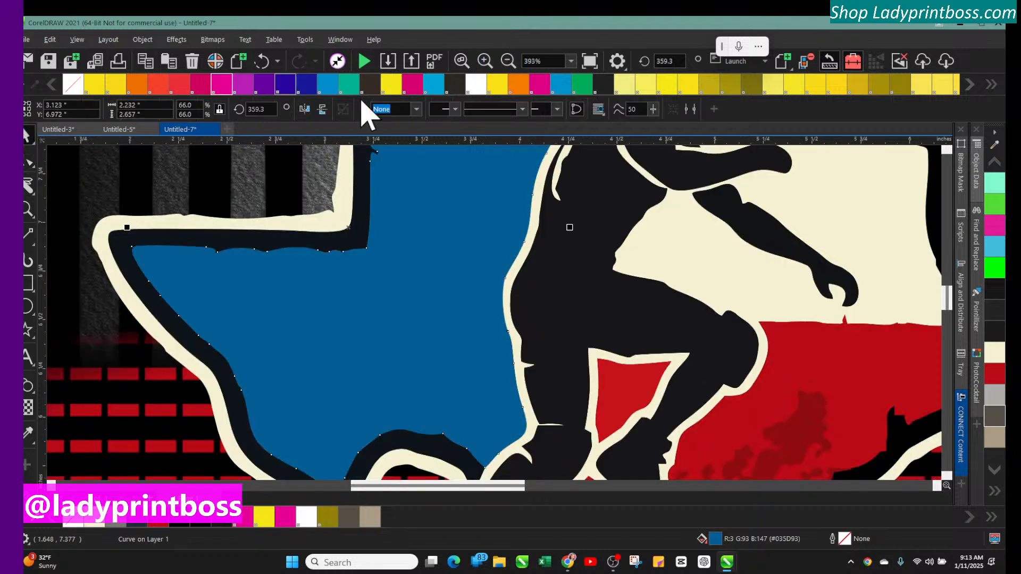
{"action": "left_click", "coordinate": [506, 60]}
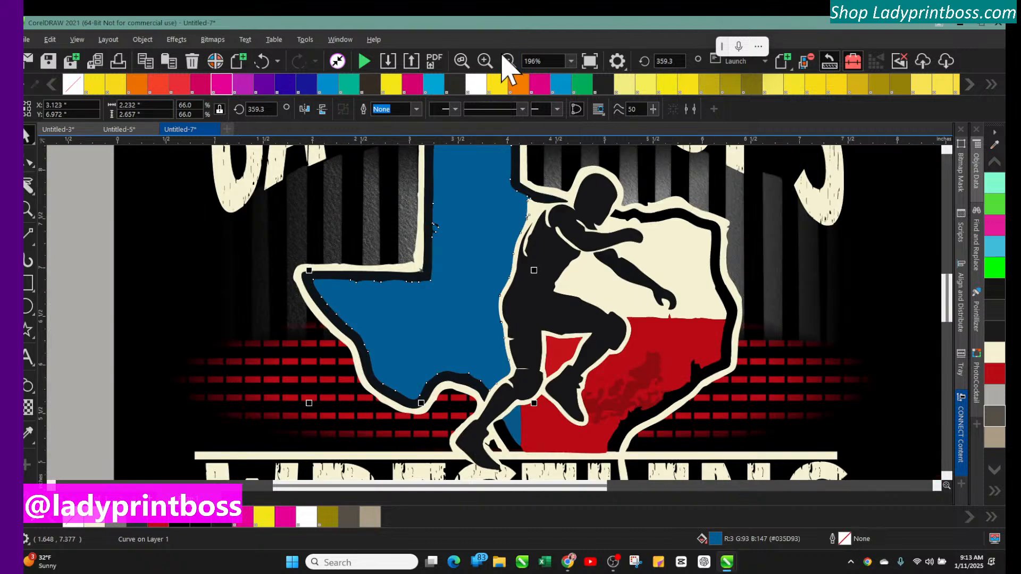
{"action": "left_click", "coordinate": [69, 173]}
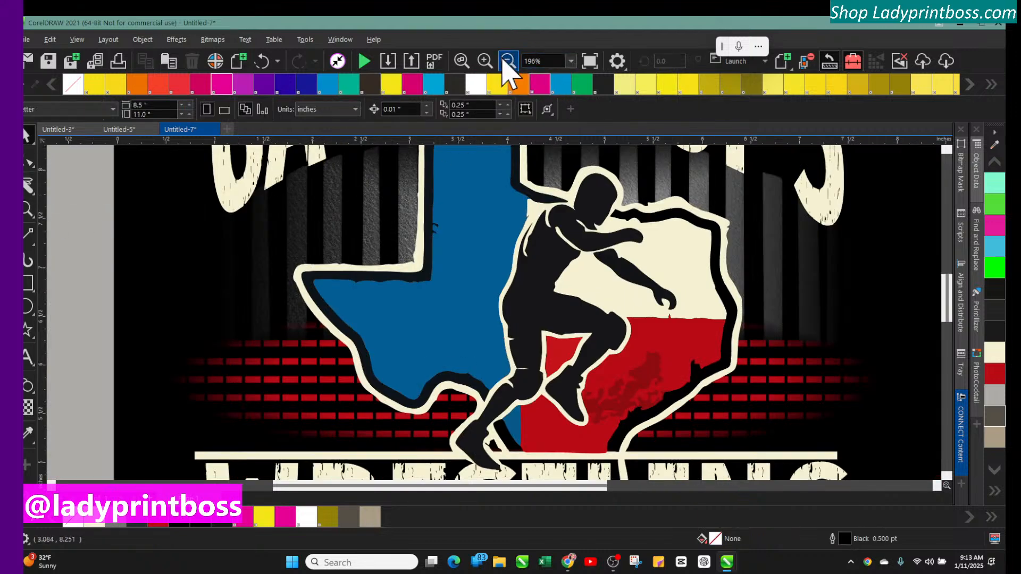
{"action": "left_click", "coordinate": [506, 61]}
{"action": "left_click", "coordinate": [505, 62]}
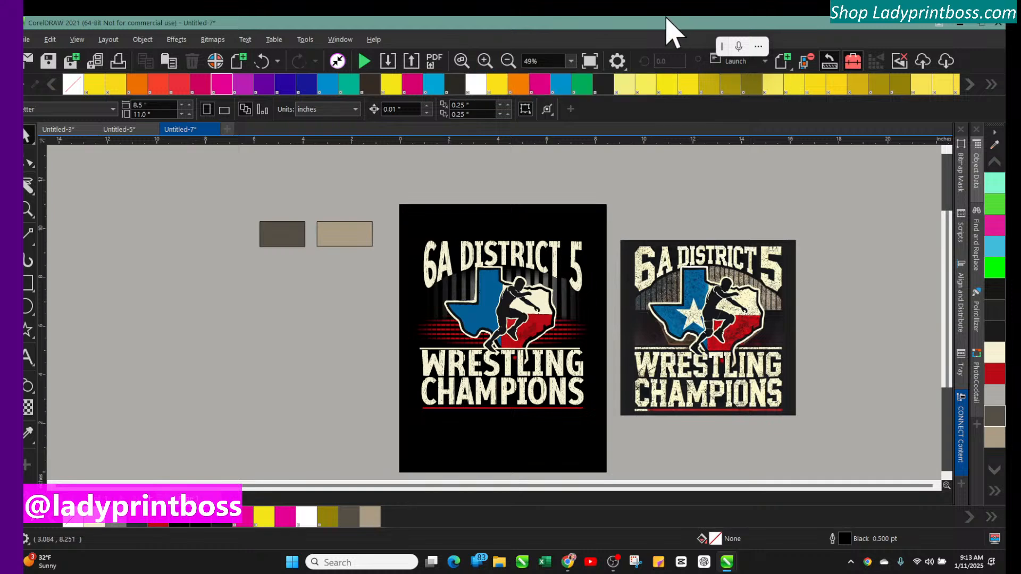
{"action": "left_click", "coordinate": [486, 60]}
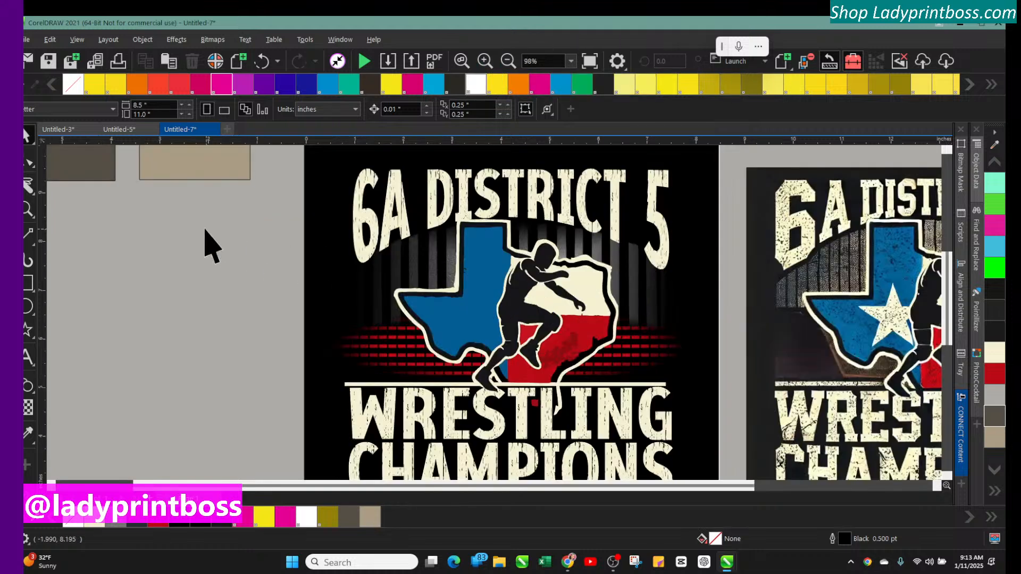
{"action": "left_click", "coordinate": [164, 170]}
{"action": "key", "text": "Delete"}
{"action": "key", "text": "Delete"}
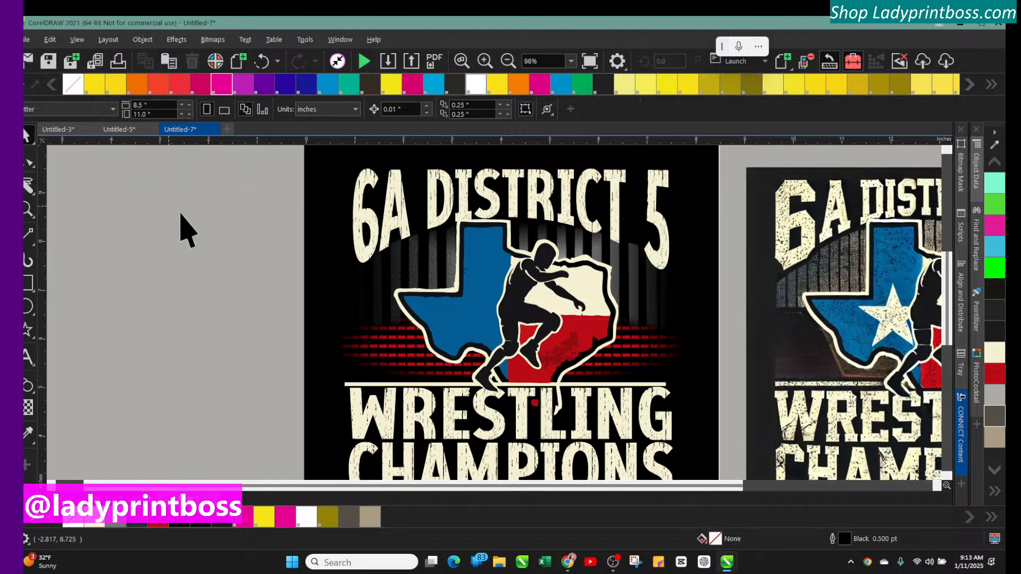
Draw a star about 1.8 by 2.1 inches beside the page and set it to 5 points
{"action": "left_click", "coordinate": [27, 331]}
{"action": "left_click_drag", "start_coordinate": [218, 275], "coordinate": [144, 341]}
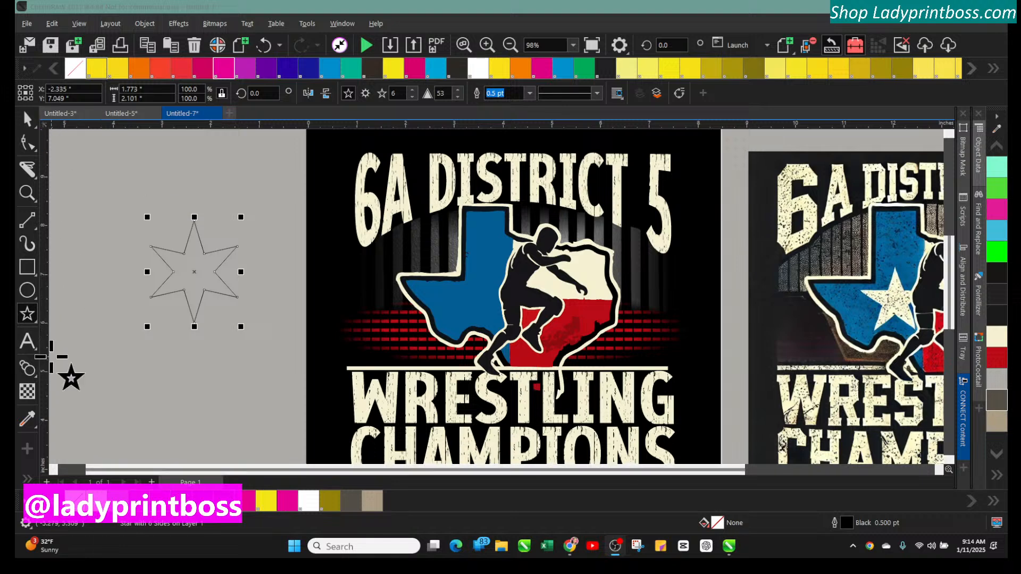
{"action": "left_click", "coordinate": [33, 319]}
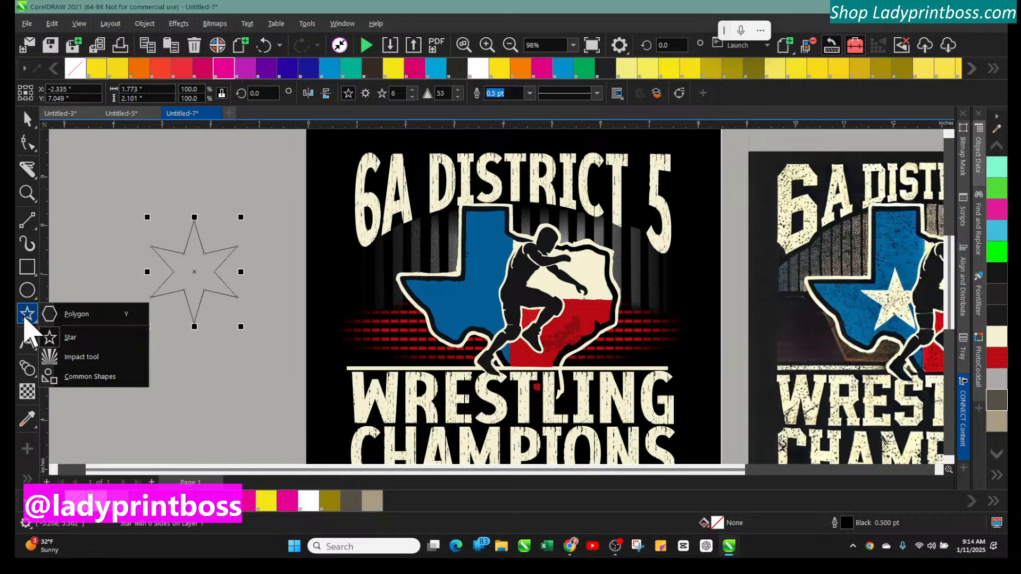
{"action": "left_click", "coordinate": [68, 338]}
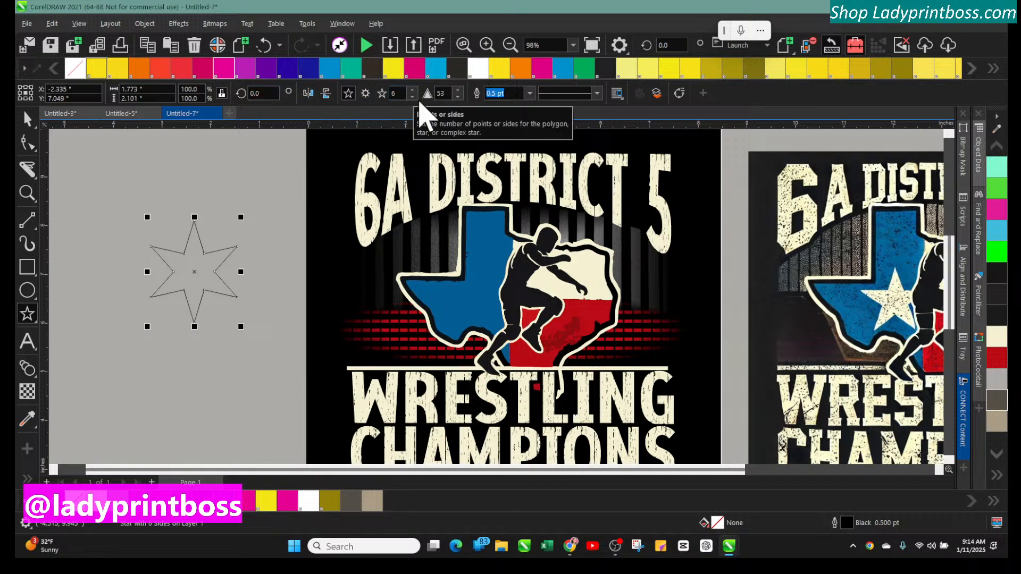
{"action": "left_click", "coordinate": [412, 97]}
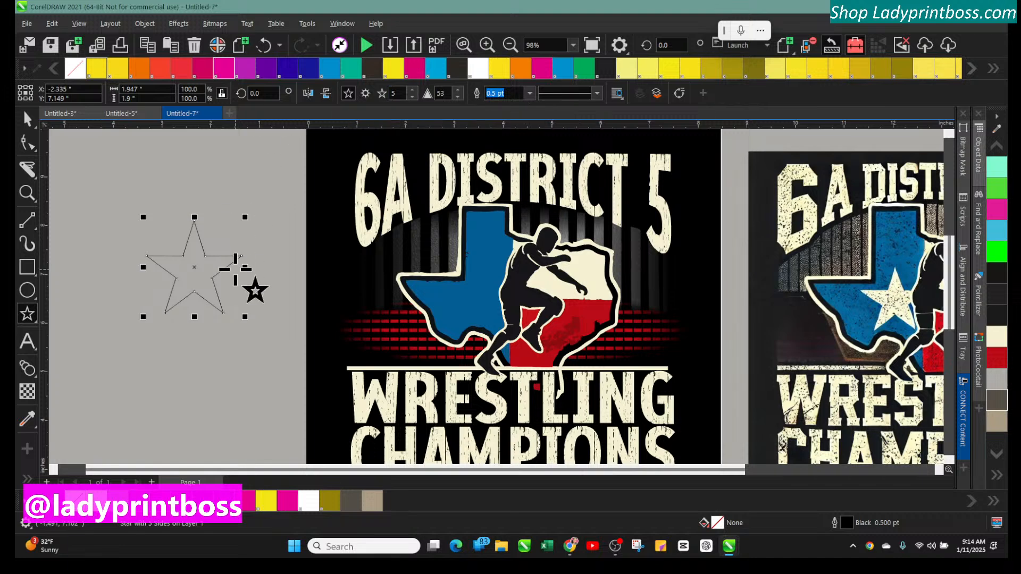
{"action": "left_click", "coordinate": [530, 93]}
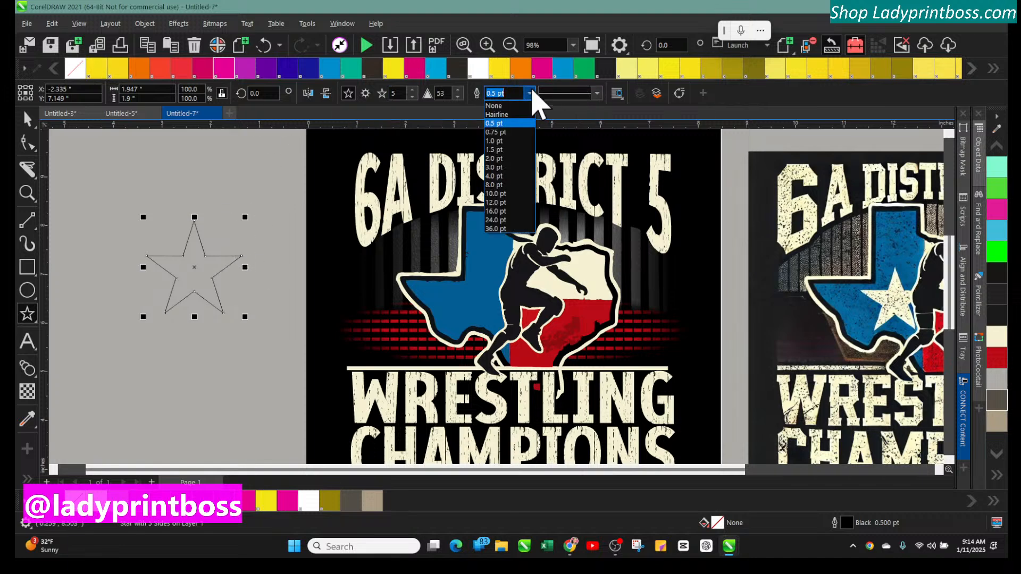
{"action": "left_click", "coordinate": [494, 185]}
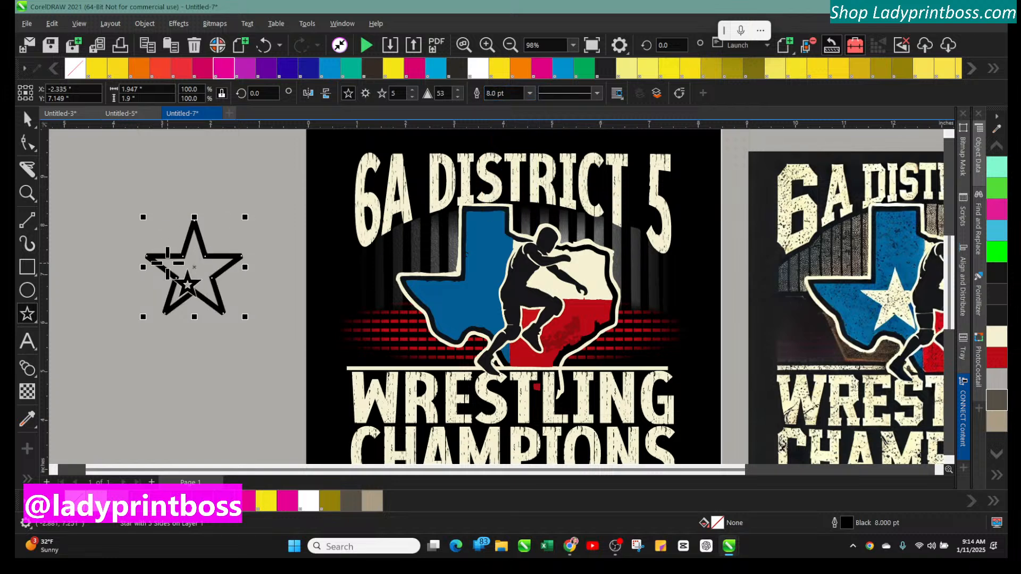
{"action": "left_click", "coordinate": [531, 93]}
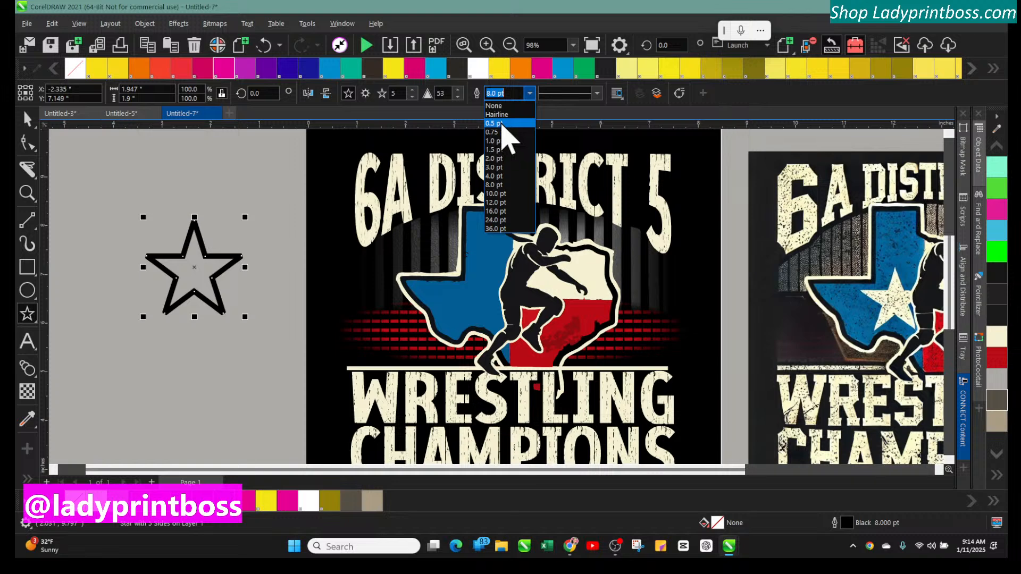
{"action": "left_click", "coordinate": [497, 123]}
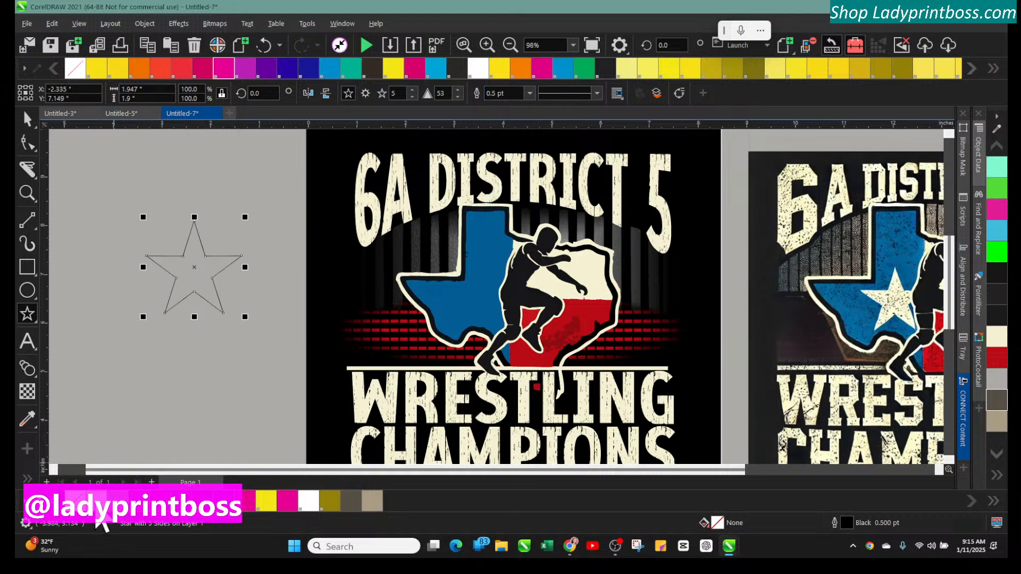
Fill the new star cream and move it onto the blue part of the Texas shape
{"action": "left_click", "coordinate": [98, 517]}
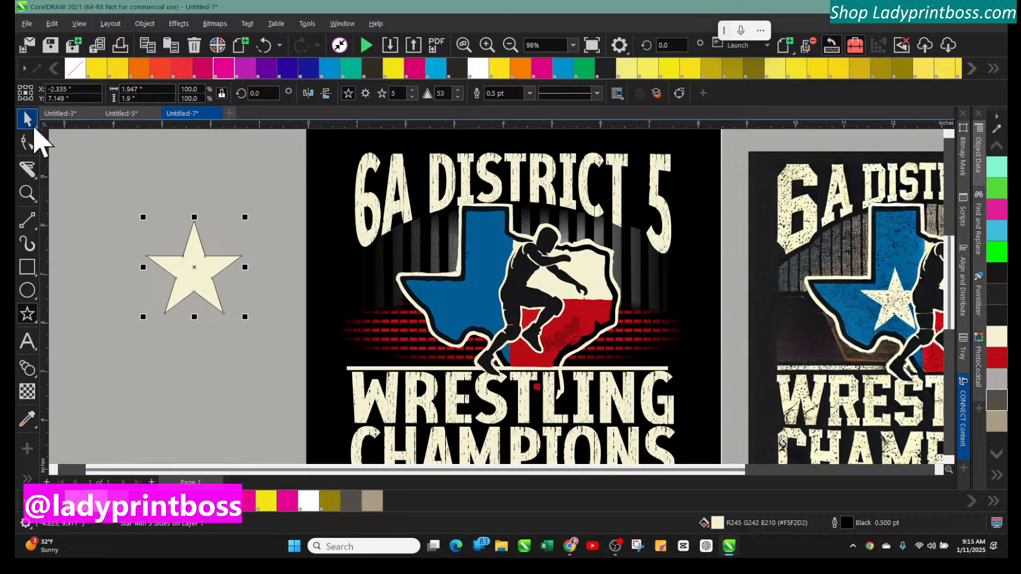
{"action": "left_click", "coordinate": [28, 123]}
{"action": "left_click_drag", "start_coordinate": [197, 266], "coordinate": [477, 290]}
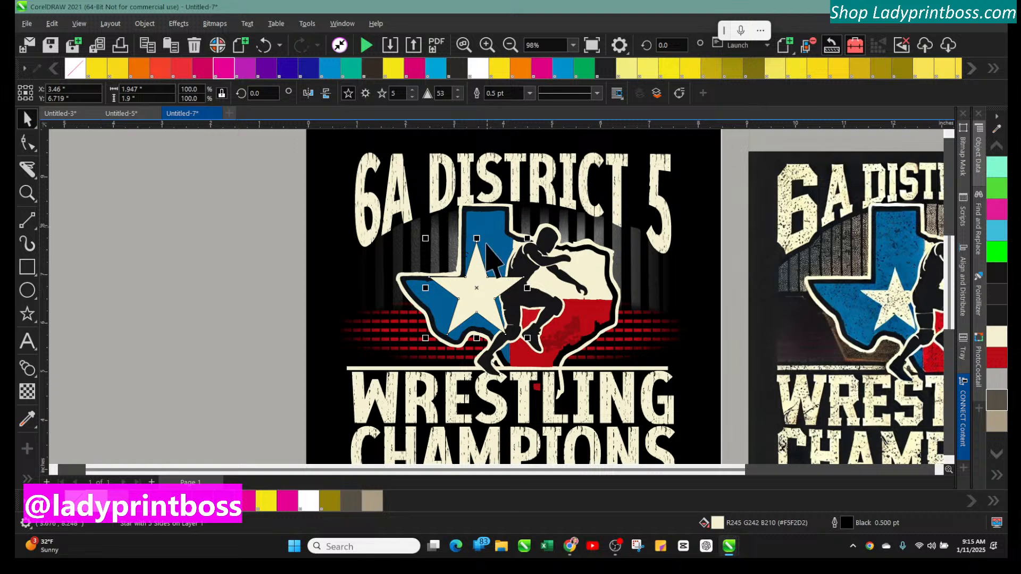
Scale the star down to about 1.34 by 1.31 inches and position it in the blue area
{"action": "left_click_drag", "start_coordinate": [629, 469], "coordinate": [704, 470]}
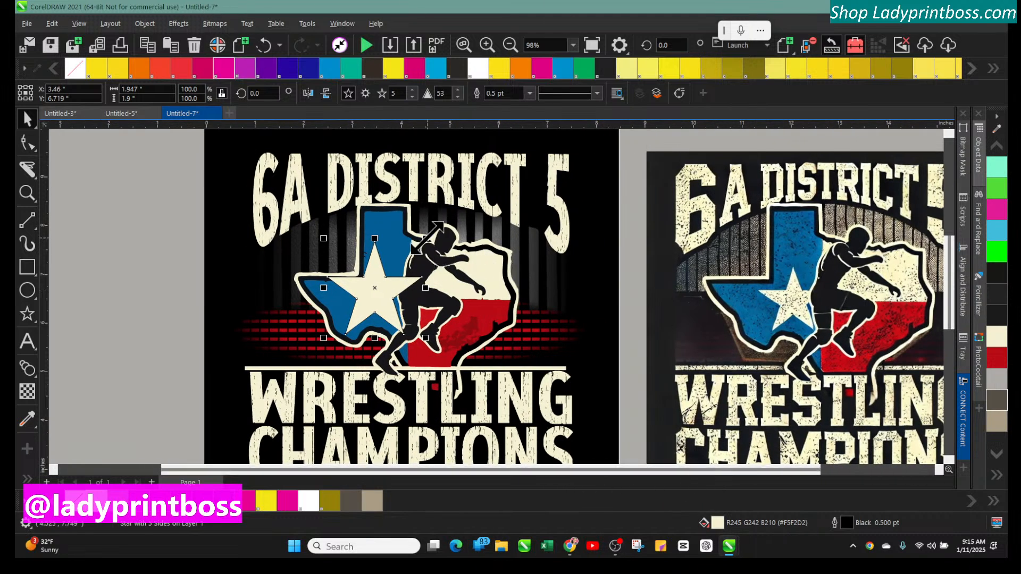
{"action": "left_click_drag", "start_coordinate": [425, 238], "coordinate": [397, 258]}
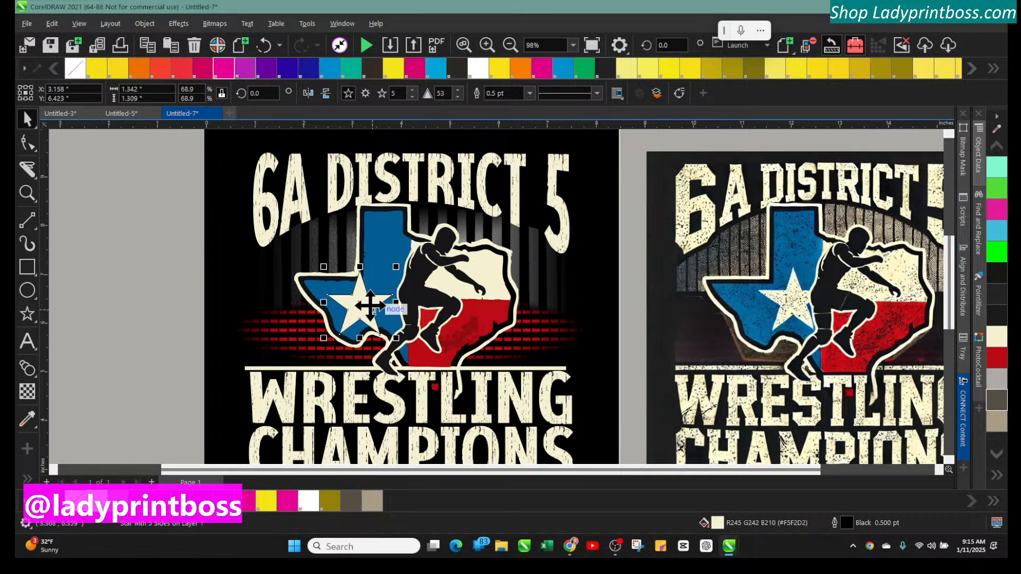
{"action": "left_click_drag", "start_coordinate": [373, 308], "coordinate": [394, 295]}
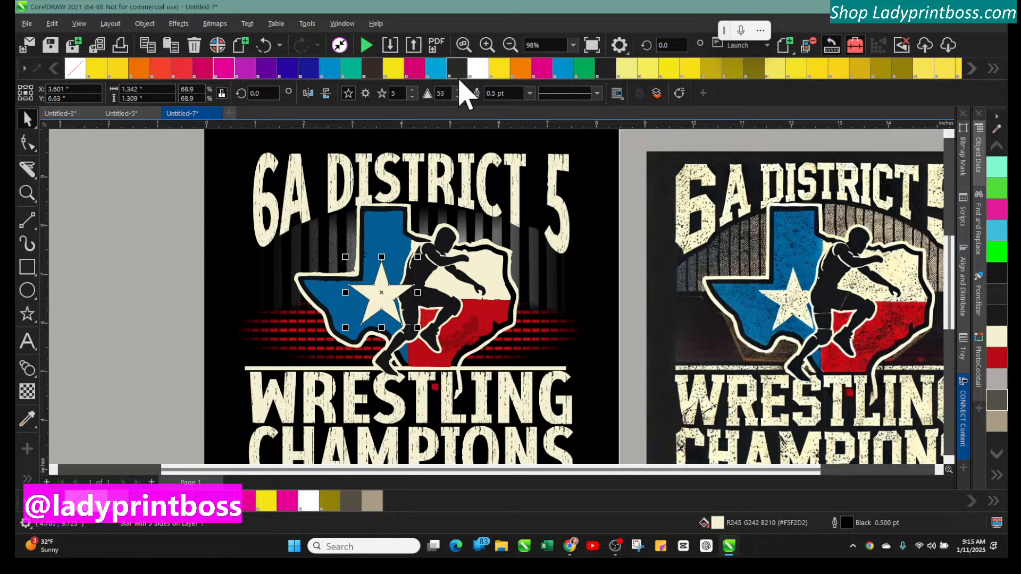
{"action": "left_click", "coordinate": [378, 291]}
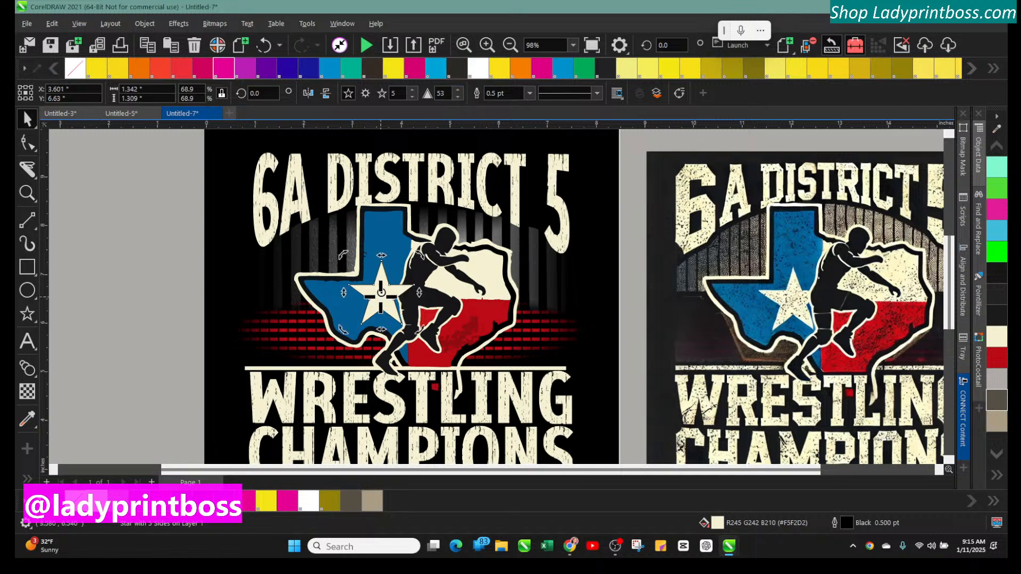
Remove the star's outline and fill it yellow
{"action": "left_click", "coordinate": [530, 94]}
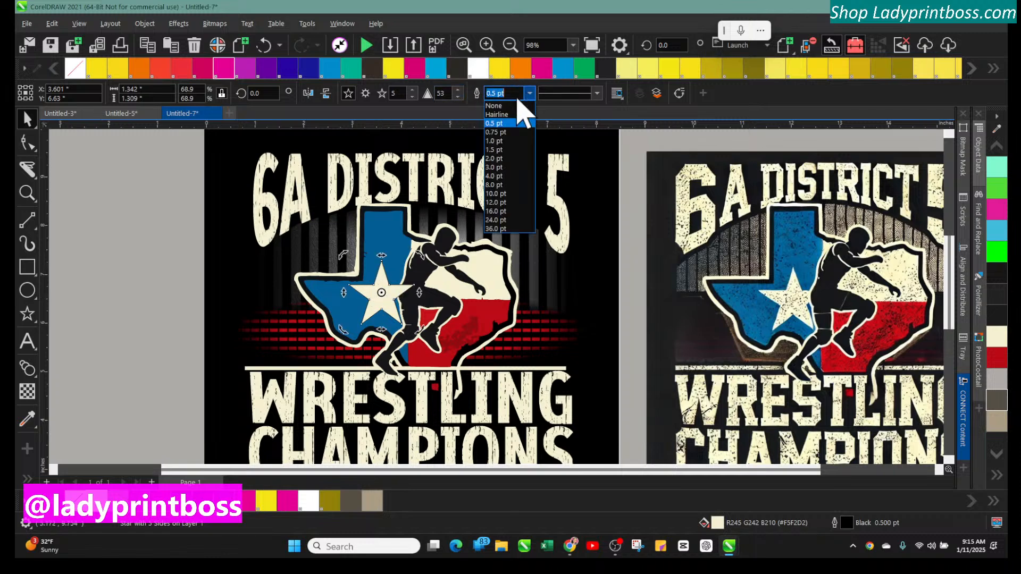
{"action": "left_click", "coordinate": [497, 106]}
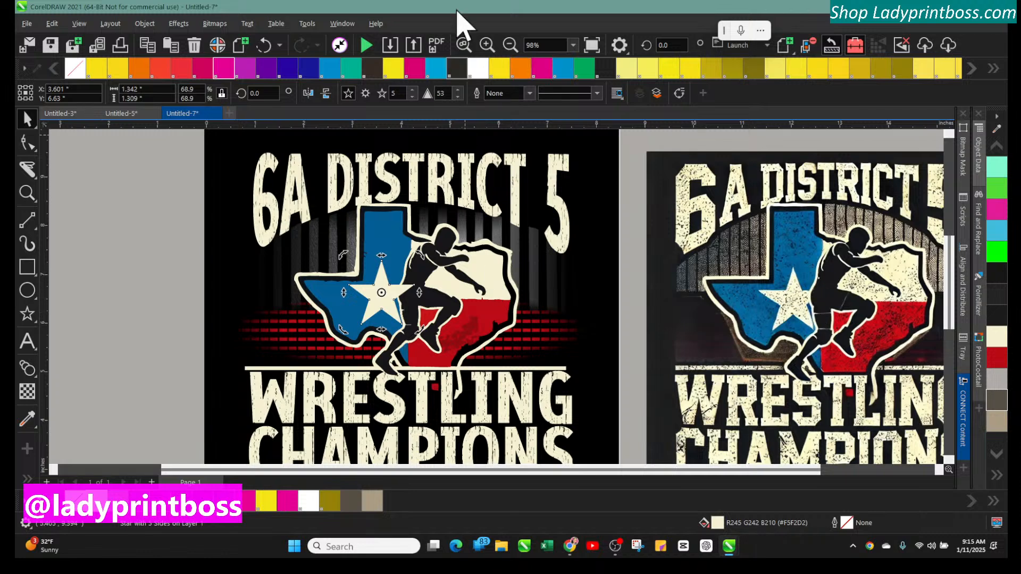
{"action": "left_click", "coordinate": [486, 45]}
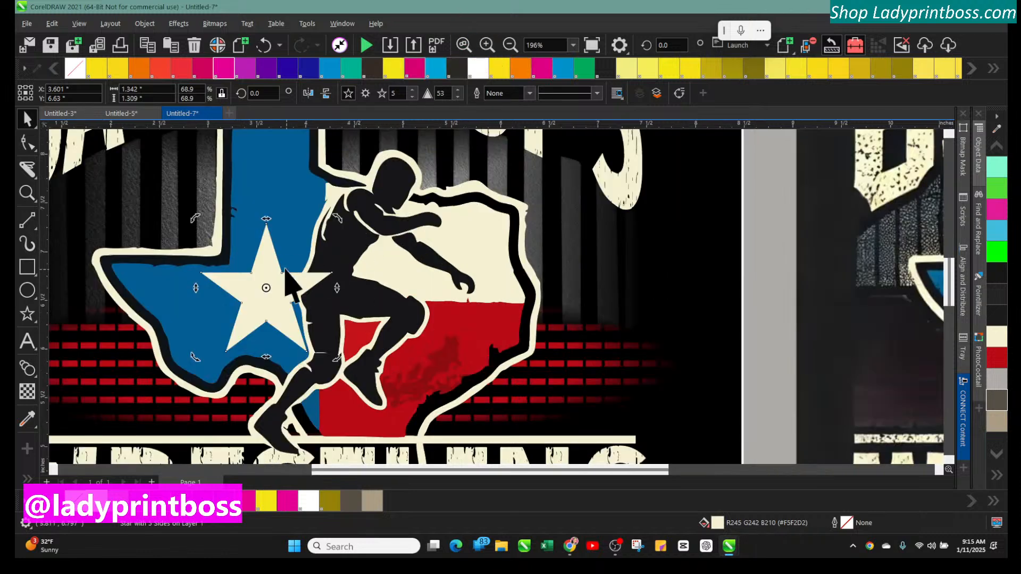
{"action": "left_click", "coordinate": [260, 286]}
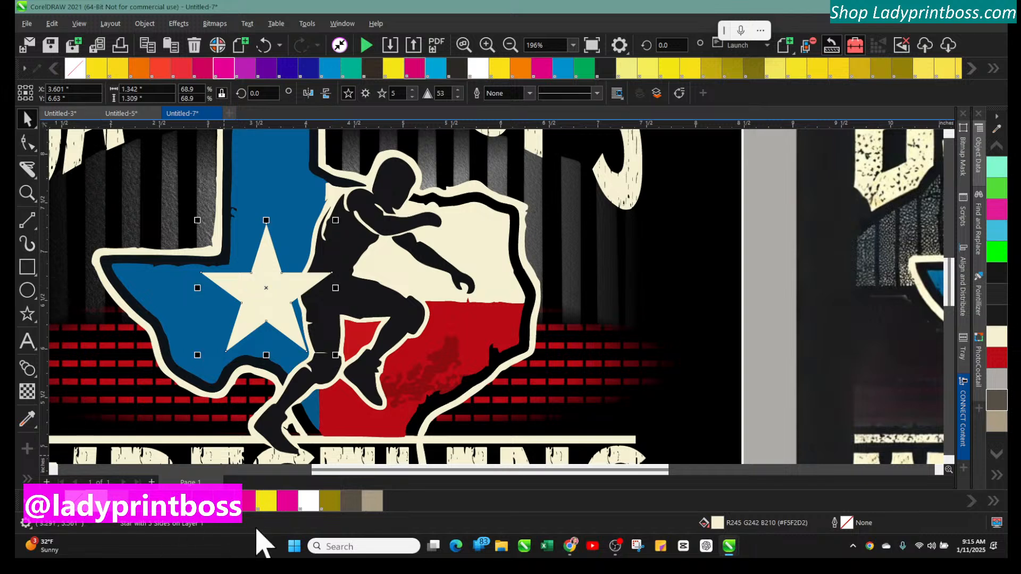
{"action": "left_click", "coordinate": [263, 505]}
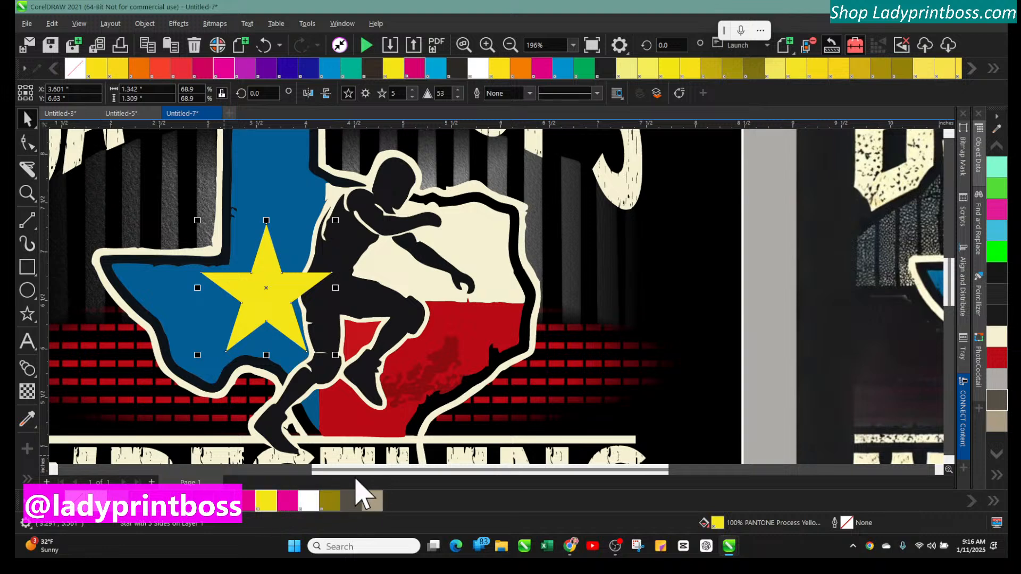
Try copying fill and outline attributes onto the star with the Attributes Eyedropper
{"action": "left_click_drag", "start_coordinate": [353, 473], "coordinate": [279, 473]}
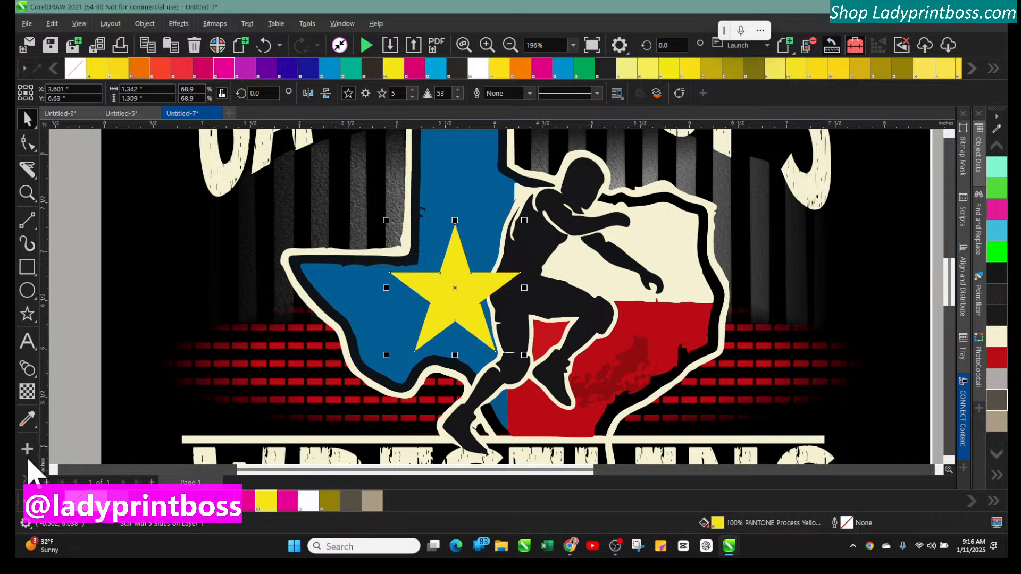
{"action": "left_click", "coordinate": [25, 477]}
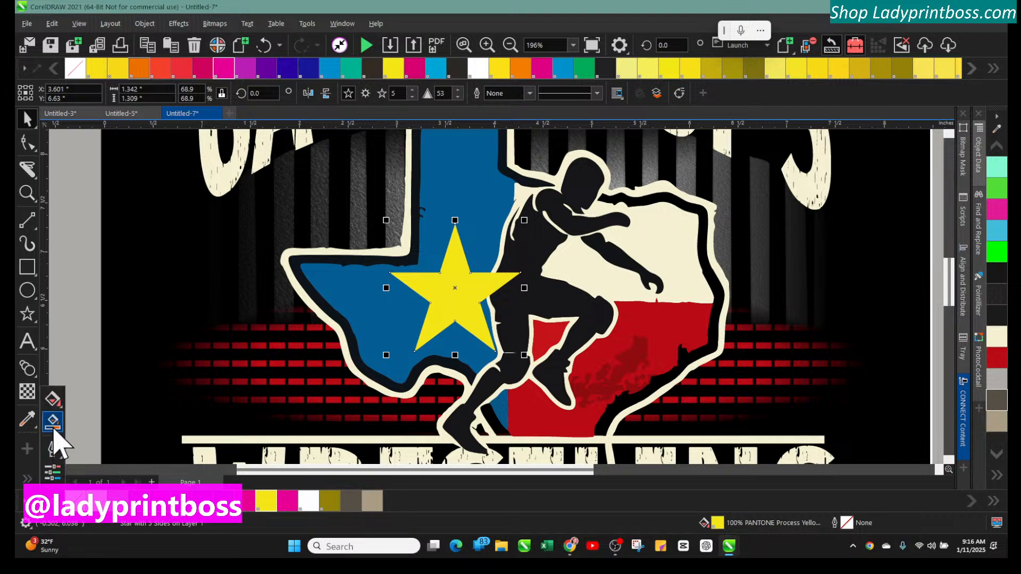
{"action": "left_click", "coordinate": [53, 426]}
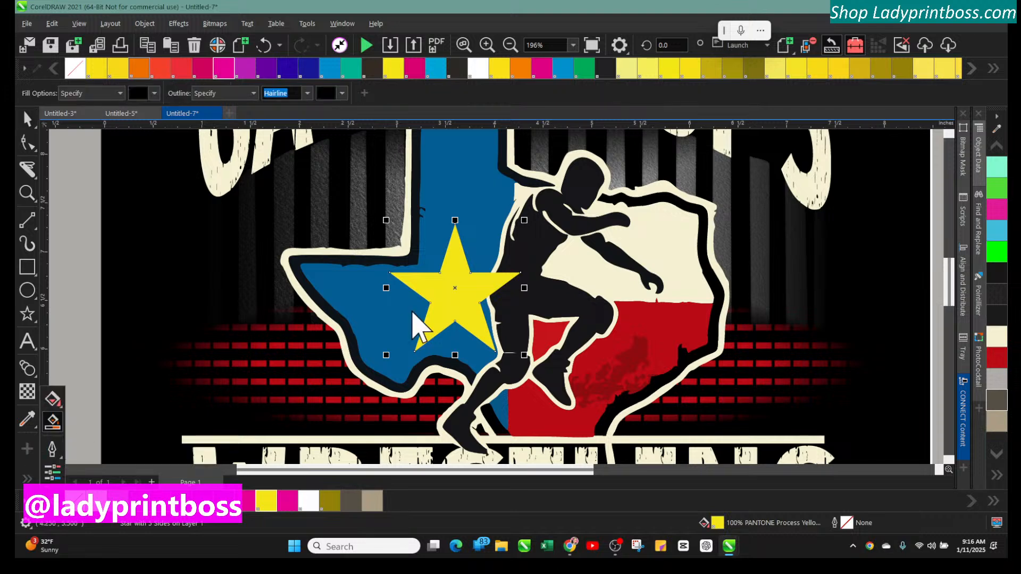
{"action": "left_click", "coordinate": [447, 291]}
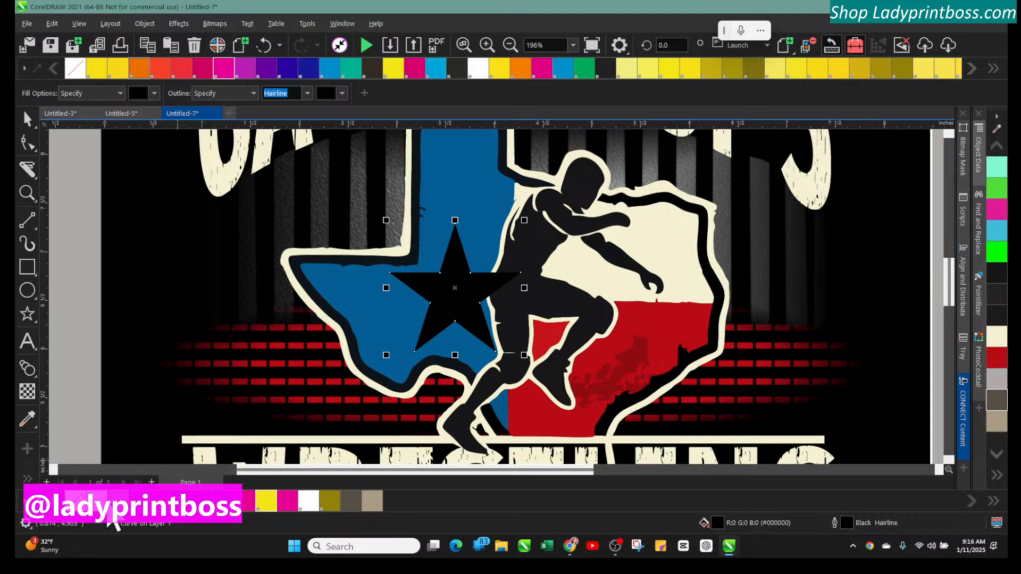
{"action": "left_click", "coordinate": [72, 505]}
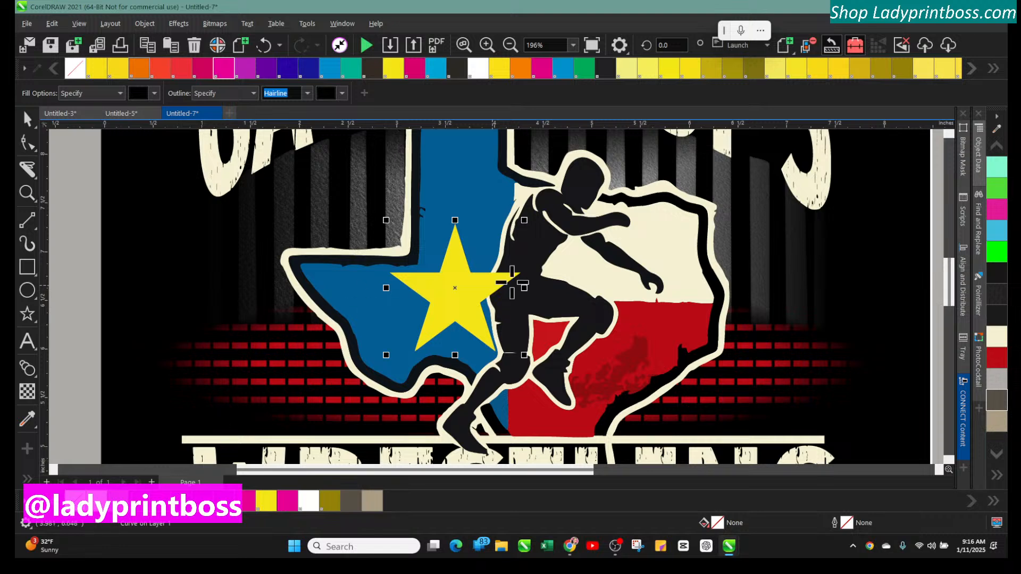
{"action": "left_click", "coordinate": [472, 289]}
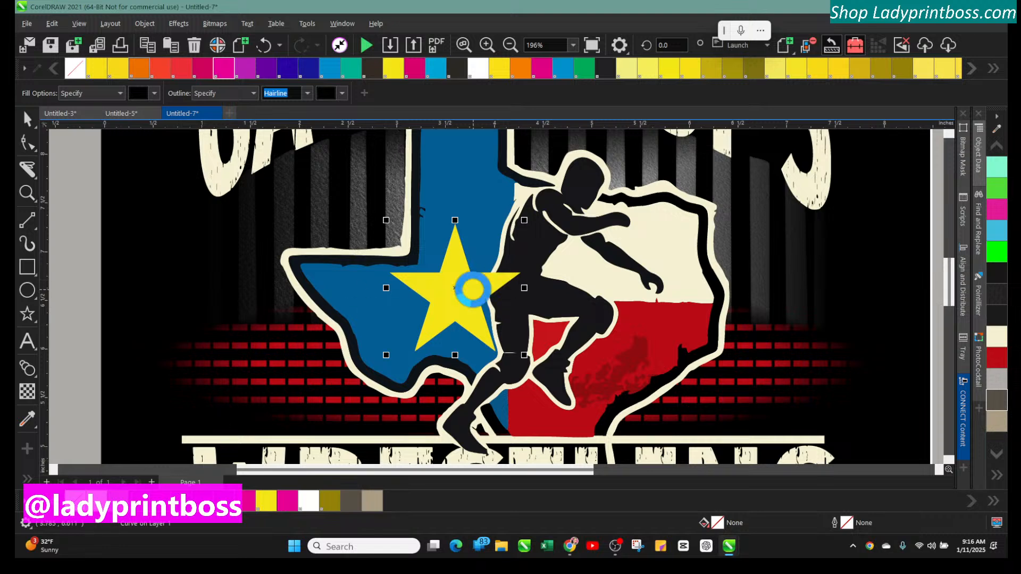
{"action": "right_click", "coordinate": [78, 519]}
{"action": "left_click", "coordinate": [71, 519]}
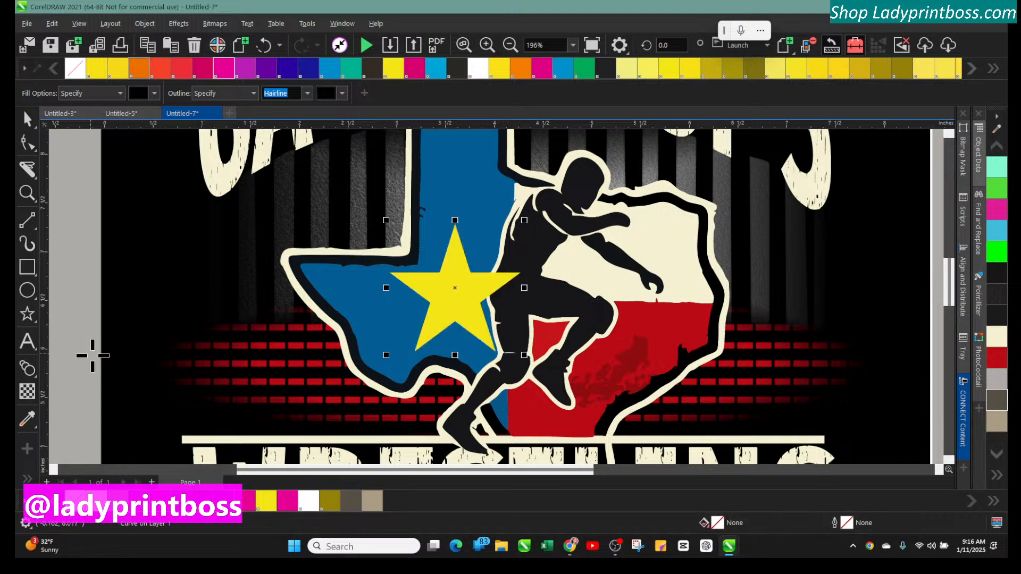
Select the extra star-shaped curve stacked on the star and move it off beside the page
{"action": "left_click", "coordinate": [27, 119]}
{"action": "left_click_drag", "start_coordinate": [419, 273], "coordinate": [374, 282]}
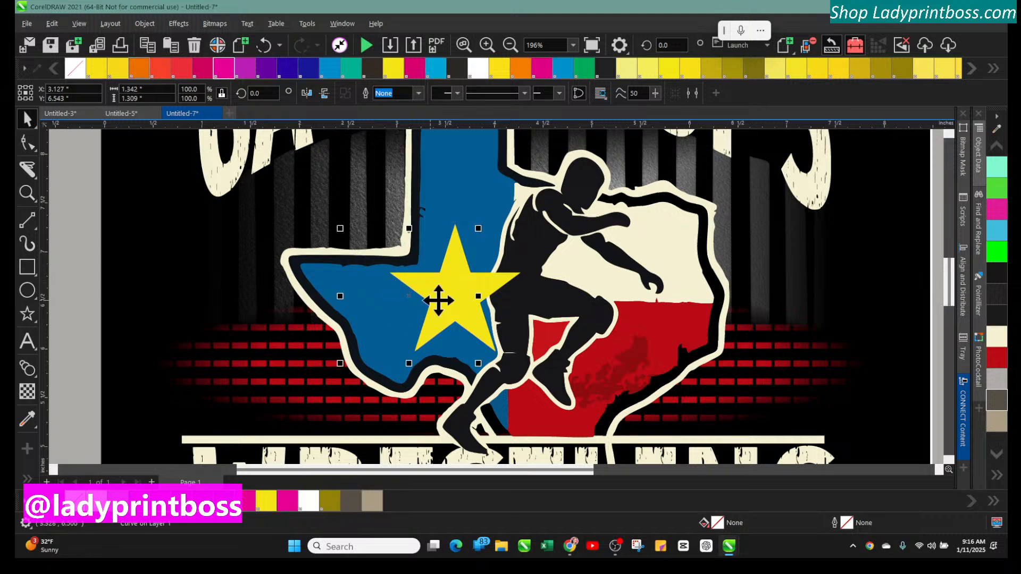
{"action": "key", "text": "Escape"}
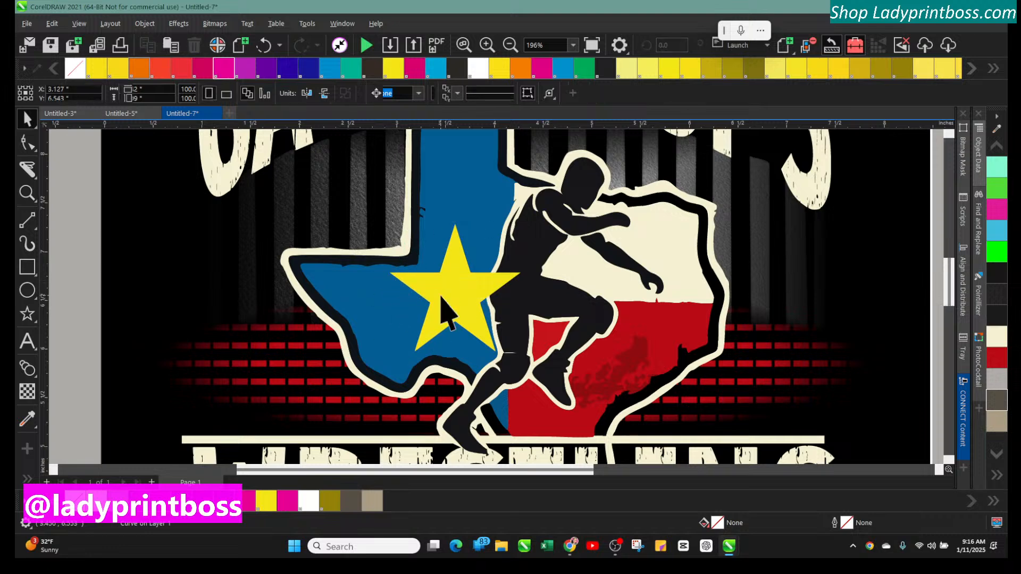
{"action": "left_click", "coordinate": [442, 297]}
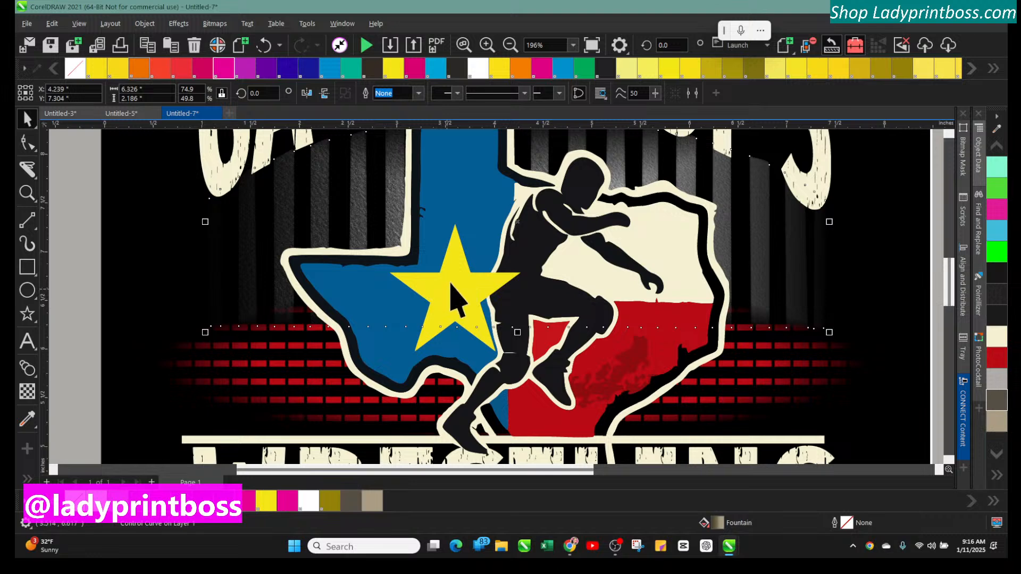
{"action": "left_click", "coordinate": [451, 263]}
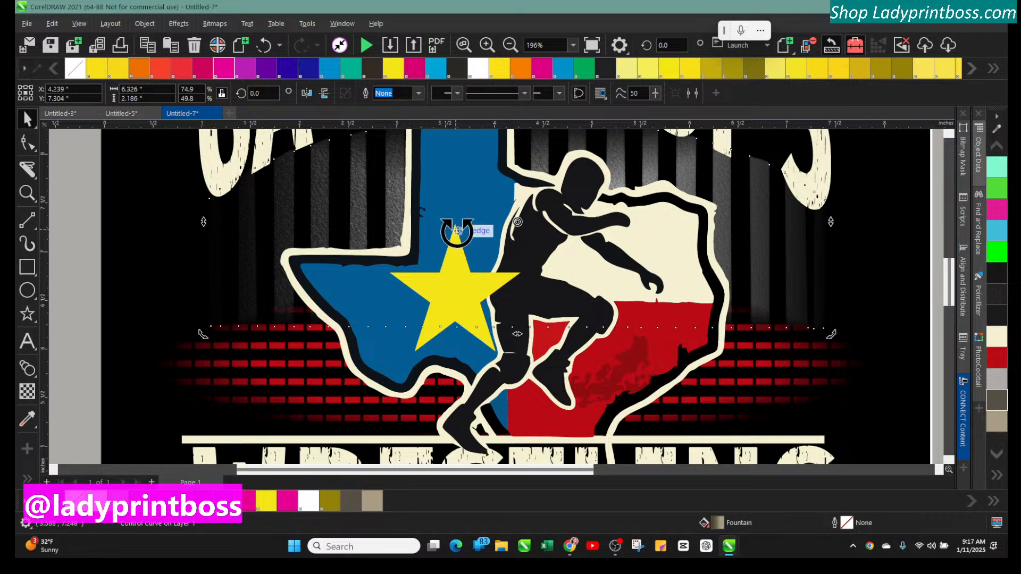
{"action": "left_click", "coordinate": [456, 234], "text": "ctrl"}
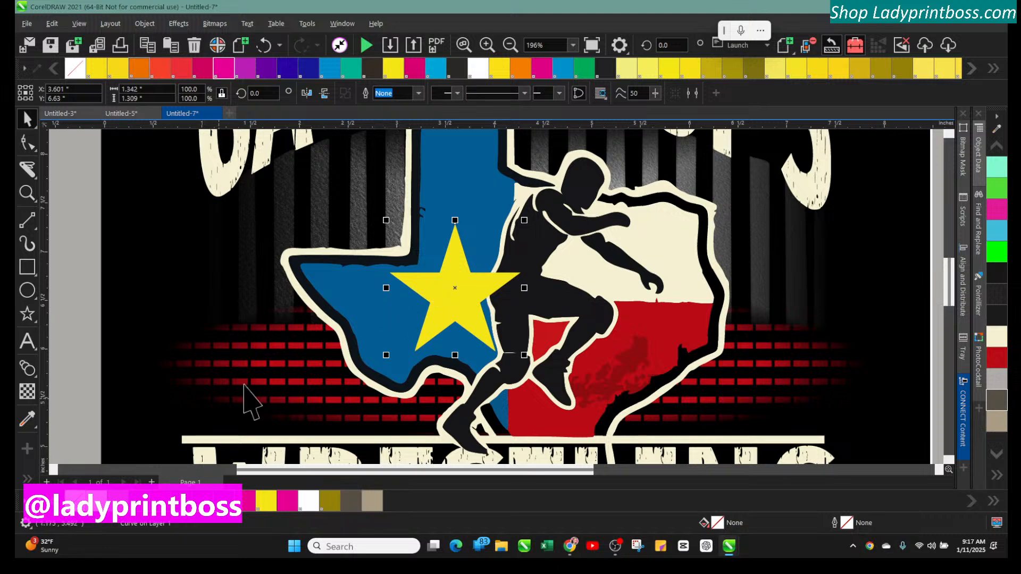
{"action": "left_click_drag", "start_coordinate": [447, 282], "coordinate": [108, 258]}
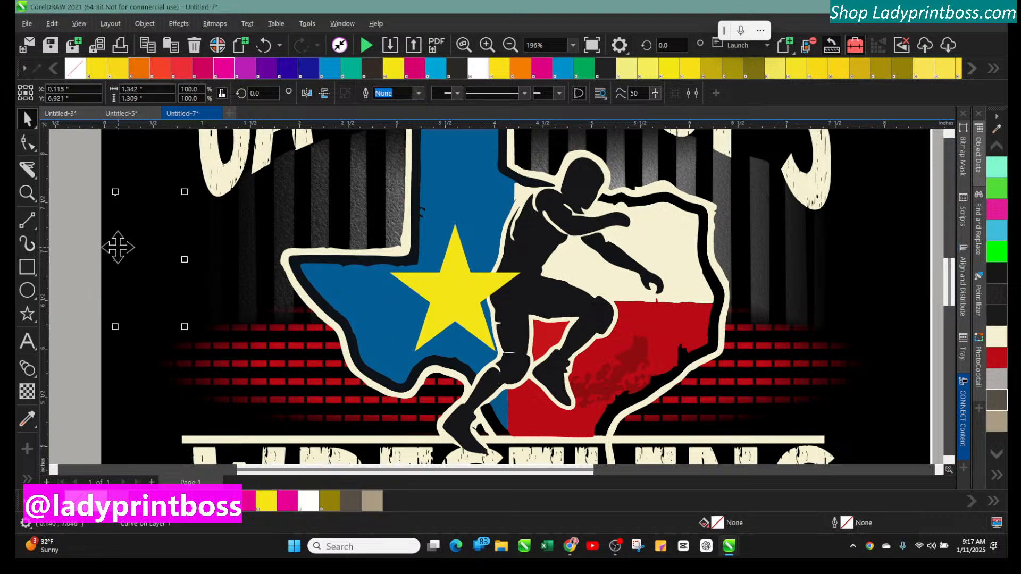
Select the star, remove its fill and give it a black outline
{"action": "left_click_drag", "start_coordinate": [445, 269], "coordinate": [448, 296]}
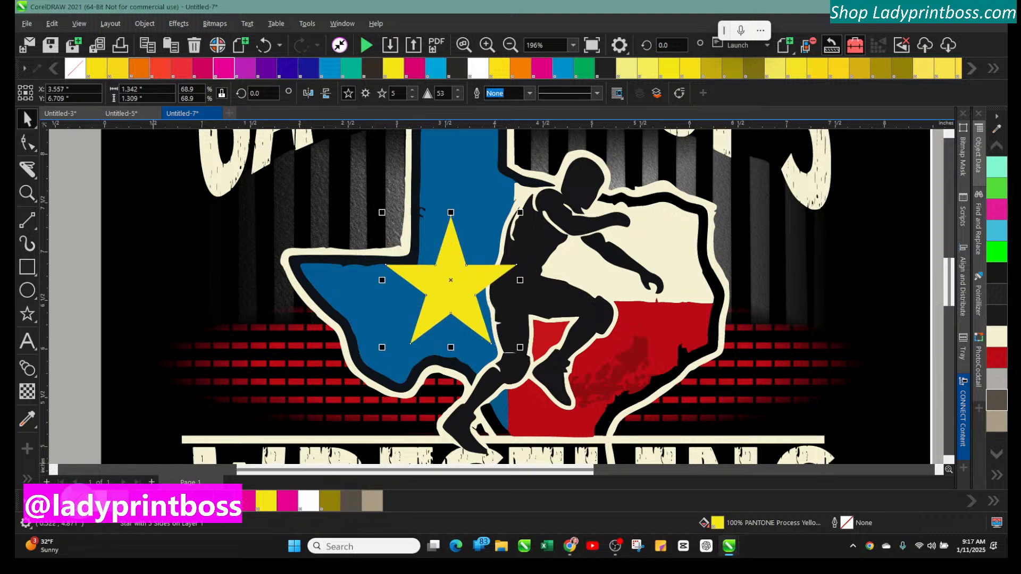
{"action": "left_click", "coordinate": [79, 502]}
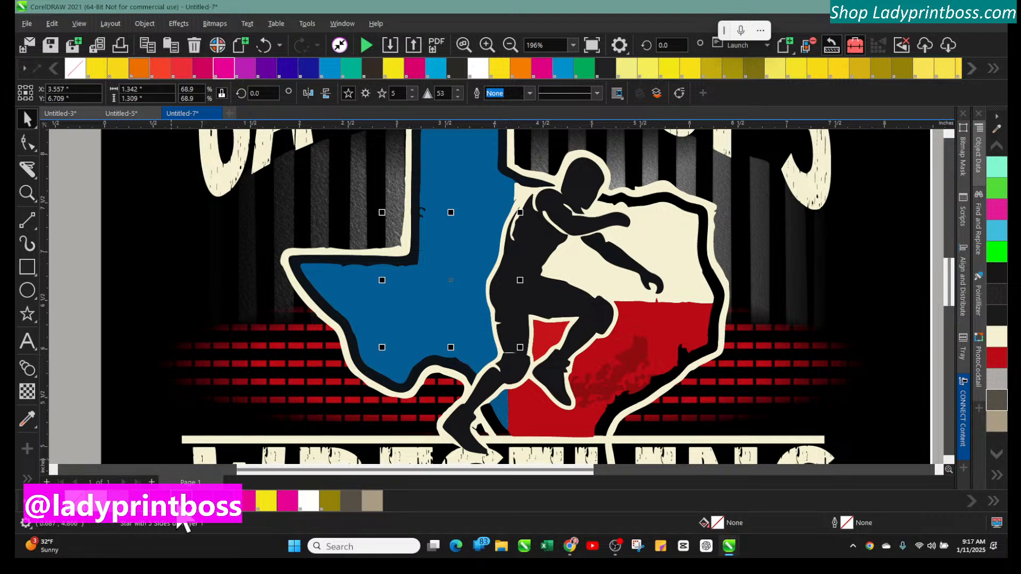
{"action": "right_click", "coordinate": [176, 501]}
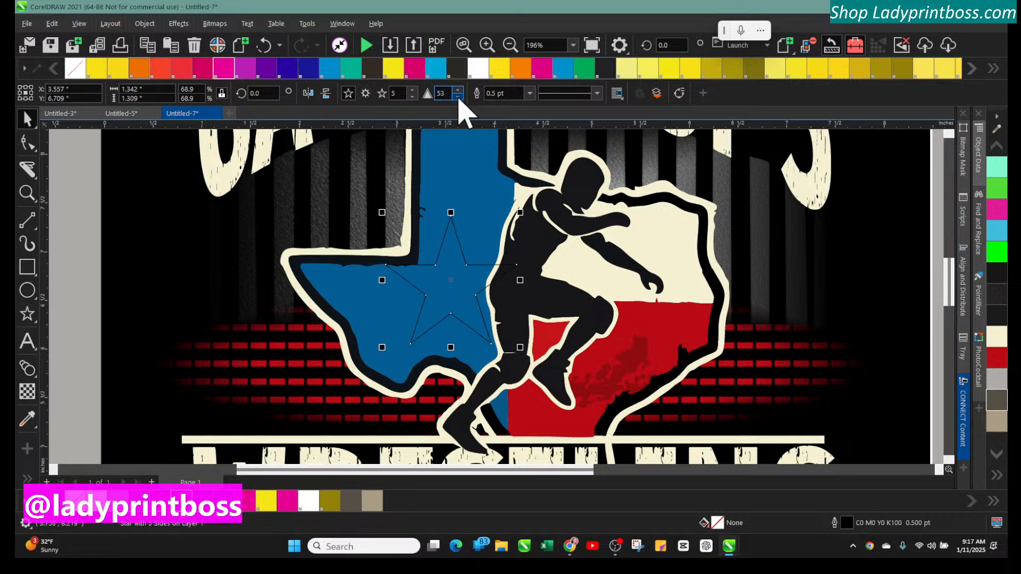
Set the star's outline width to 1.0 pt and nudge it into place on the blue area
{"action": "left_click", "coordinate": [529, 93]}
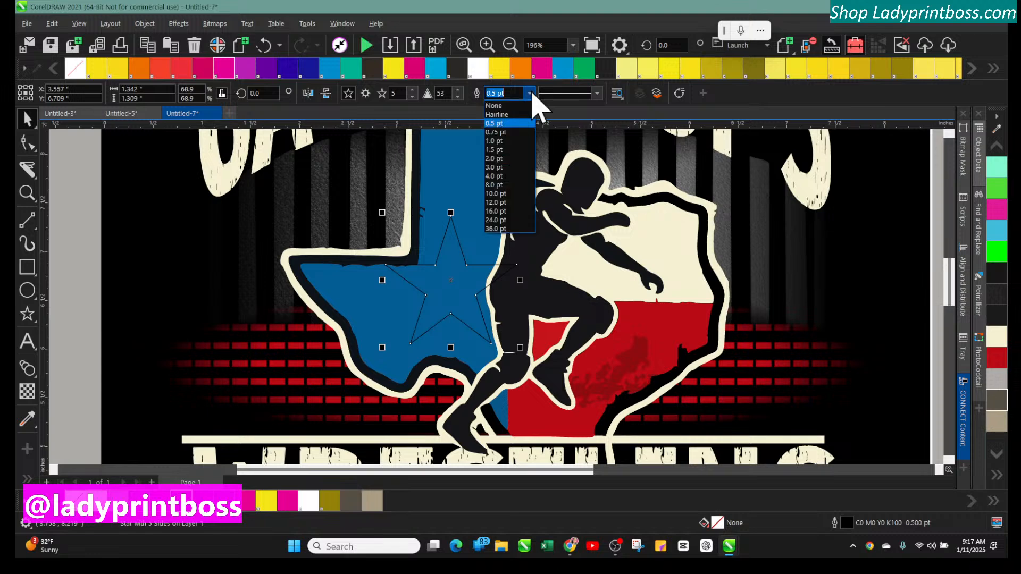
{"action": "left_click", "coordinate": [495, 141]}
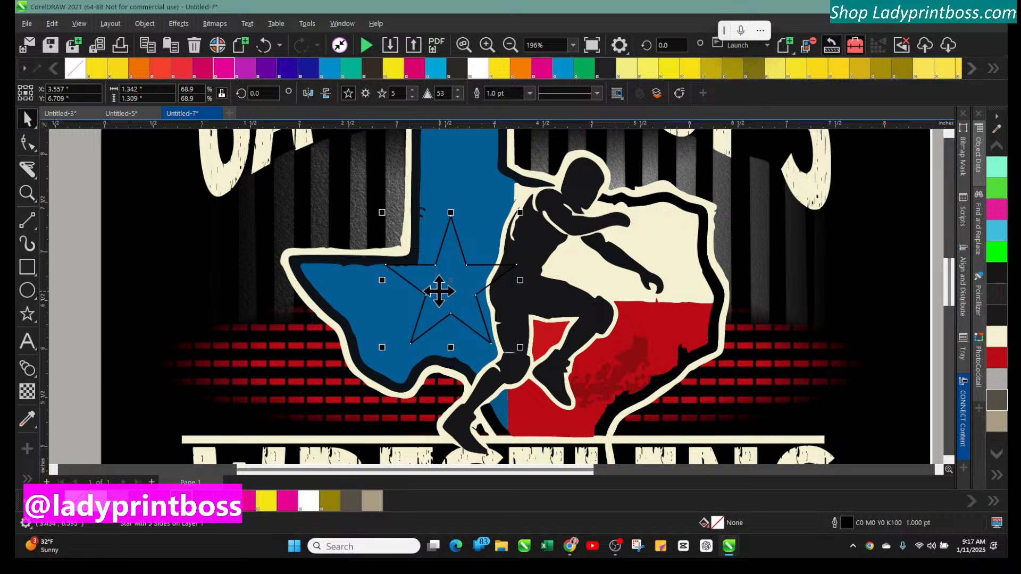
{"action": "mouse_move", "coordinate": [448, 285]}
{"action": "left_mouse_down"}
{"action": "mouse_move", "coordinate": [459, 310]}
{"action": "mouse_move", "coordinate": [453, 292]}
{"action": "left_mouse_up"}
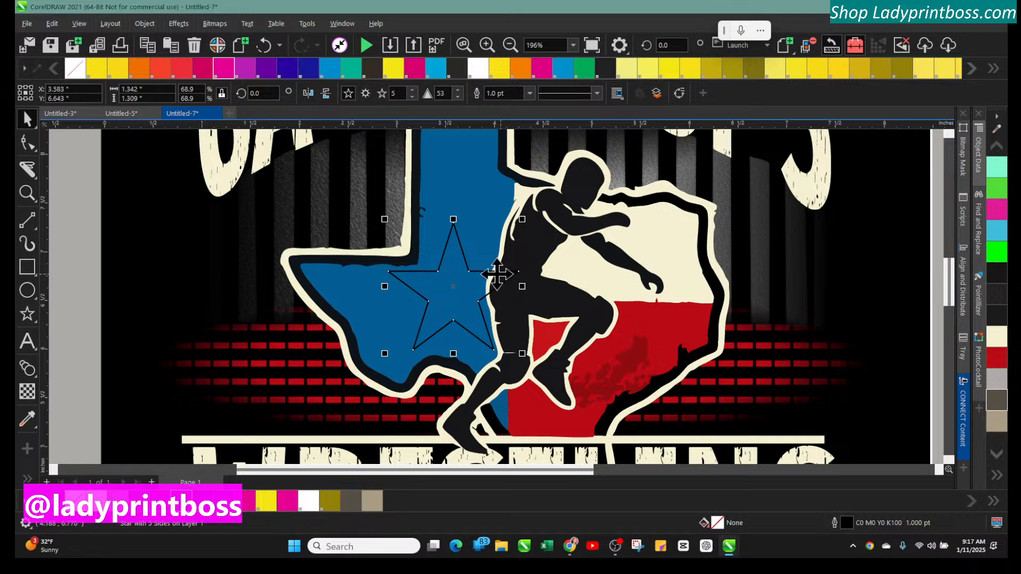
{"action": "mouse_move", "coordinate": [456, 296]}
{"action": "left_mouse_down"}
{"action": "mouse_move", "coordinate": [463, 314]}
{"action": "mouse_move", "coordinate": [455, 299]}
{"action": "left_mouse_up"}
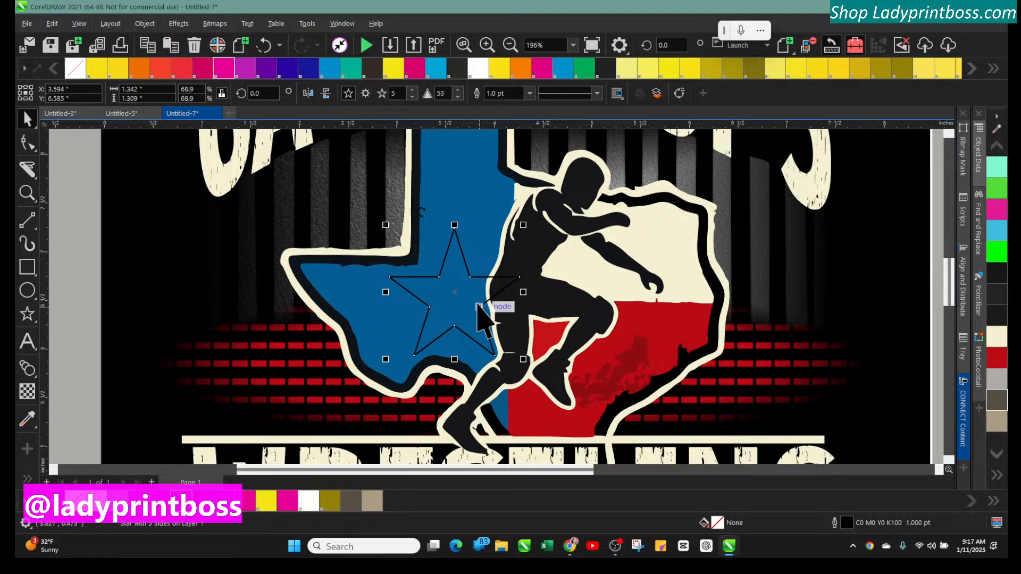
Nudge the star slightly and fill its interior black with the Smart Fill tool
{"action": "left_click_drag", "start_coordinate": [479, 307], "coordinate": [479, 304]}
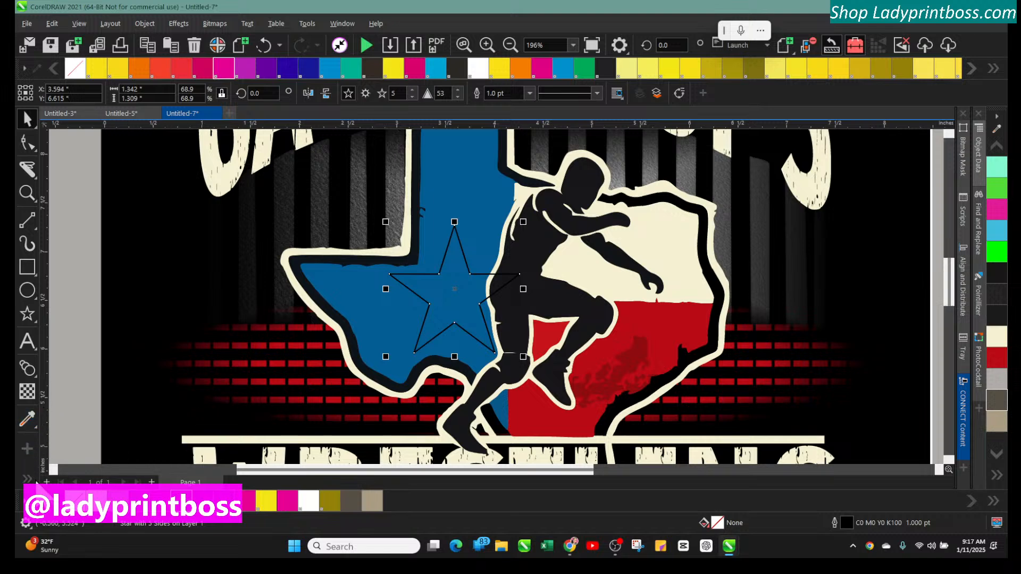
{"action": "left_click", "coordinate": [27, 479]}
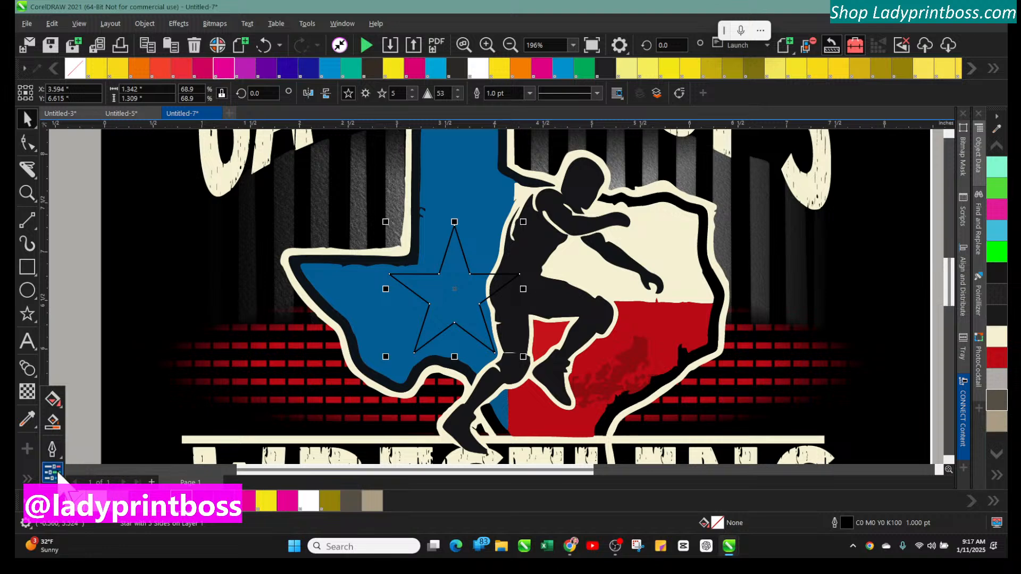
{"action": "left_click", "coordinate": [52, 422]}
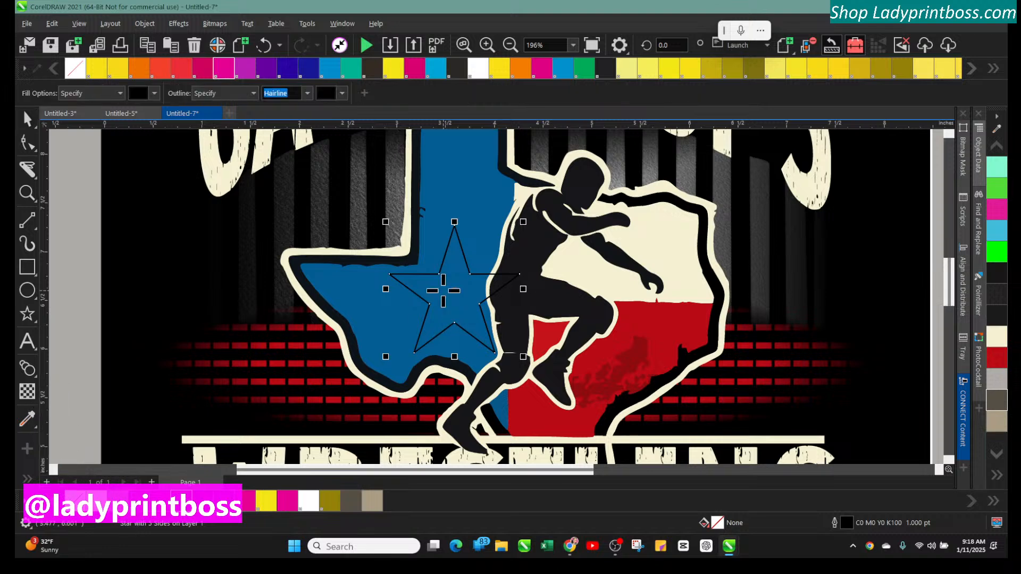
{"action": "left_click", "coordinate": [448, 294]}
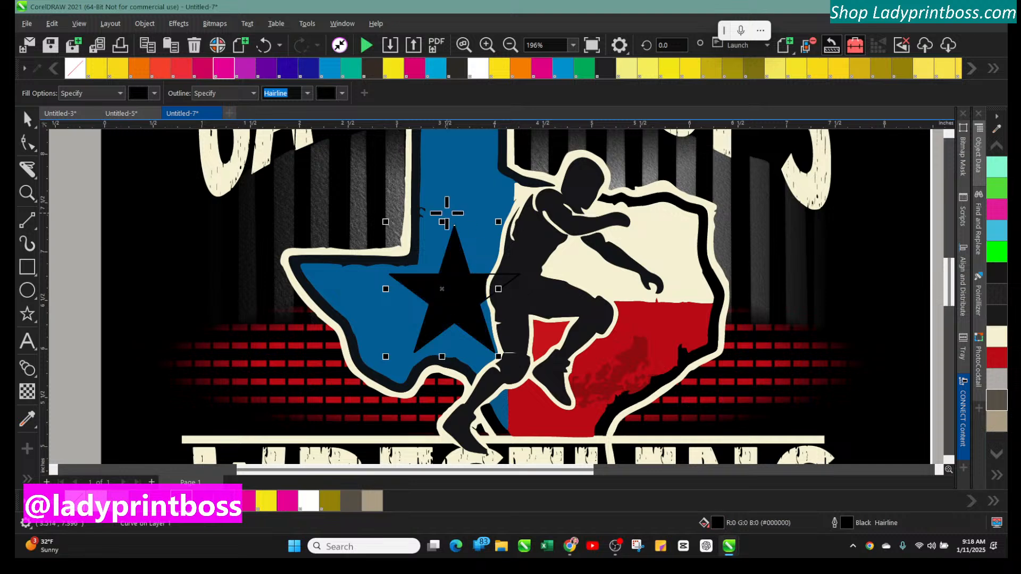
{"action": "left_click", "coordinate": [27, 119]}
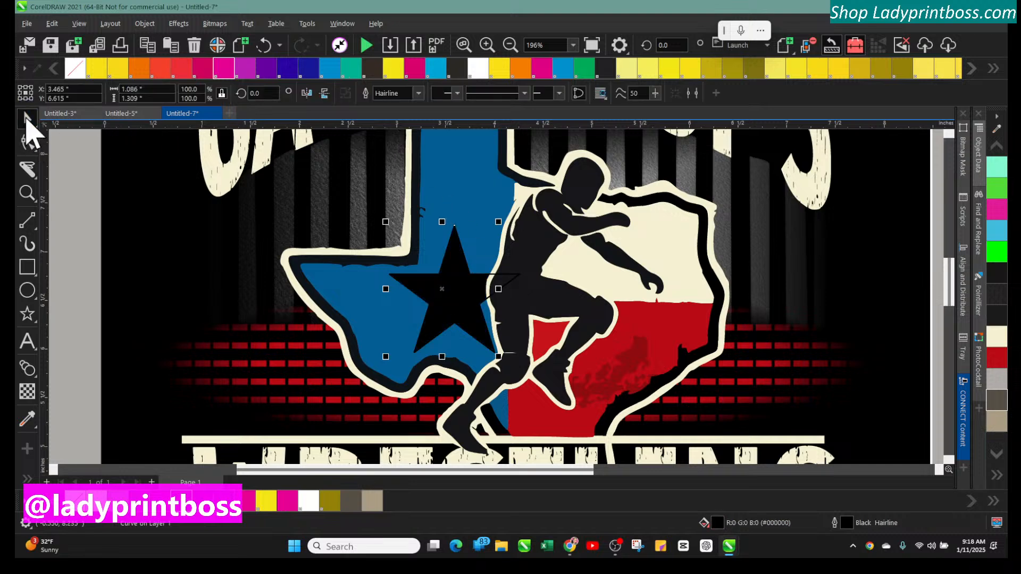
{"action": "left_click", "coordinate": [493, 273]}
{"action": "key", "text": "Up"}
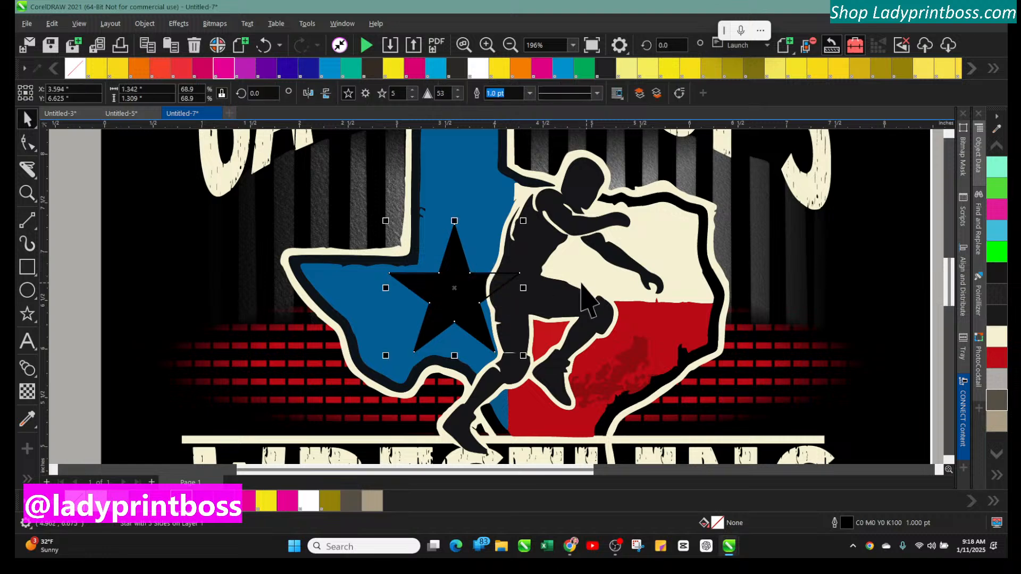
{"action": "left_click", "coordinate": [81, 279]}
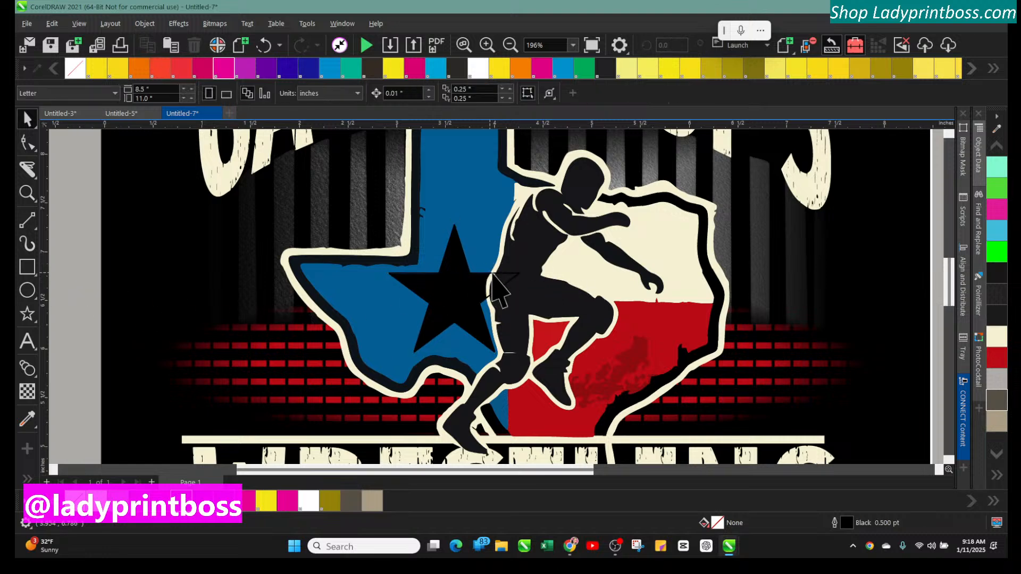
{"action": "left_click", "coordinate": [508, 287]}
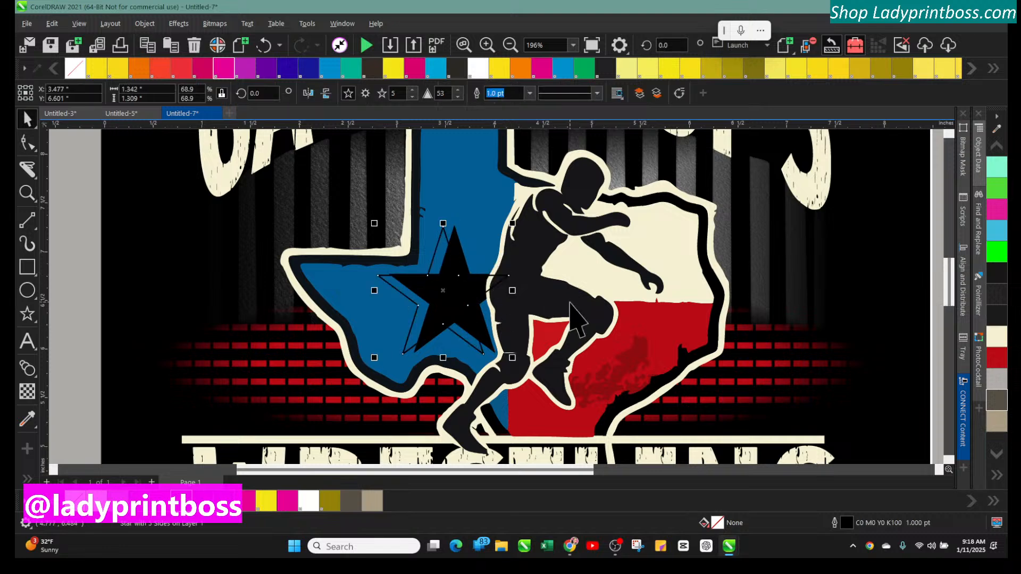
{"action": "key", "text": "Escape"}
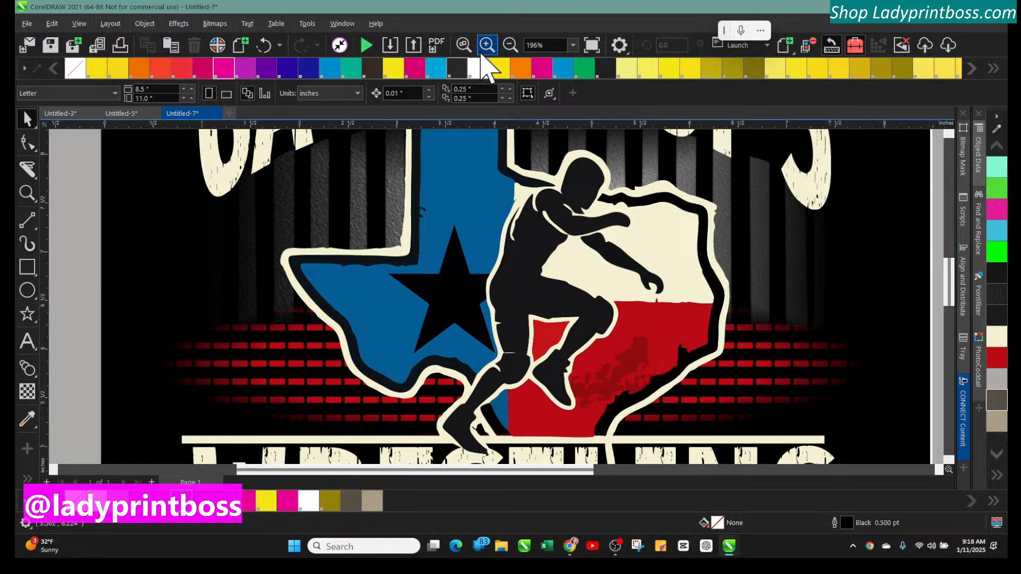
Select the dashed line object beside the page and give it a red fill and red outline
{"action": "left_click", "coordinate": [511, 58]}
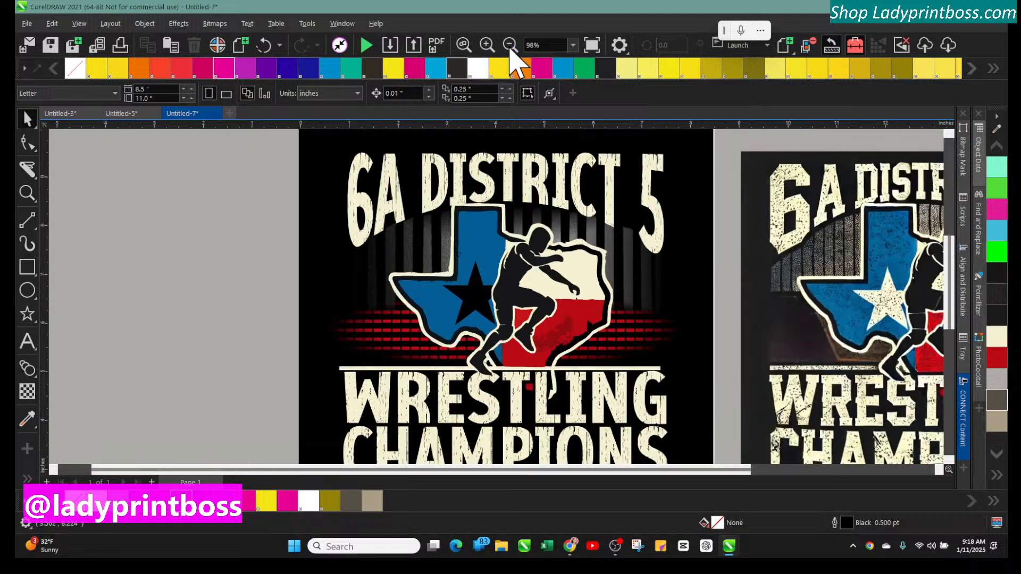
{"action": "left_click", "coordinate": [511, 52]}
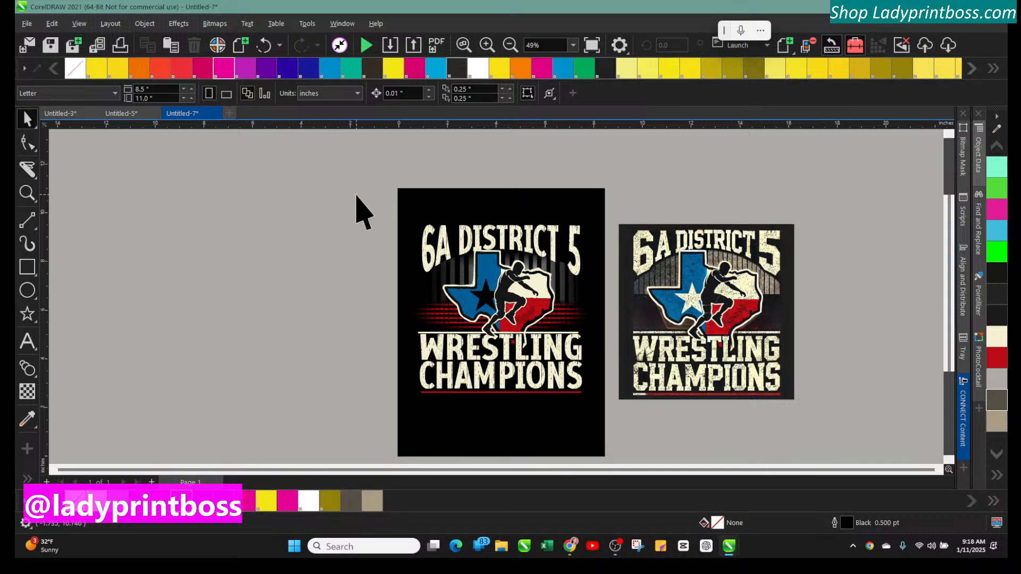
{"action": "left_click", "coordinate": [486, 45]}
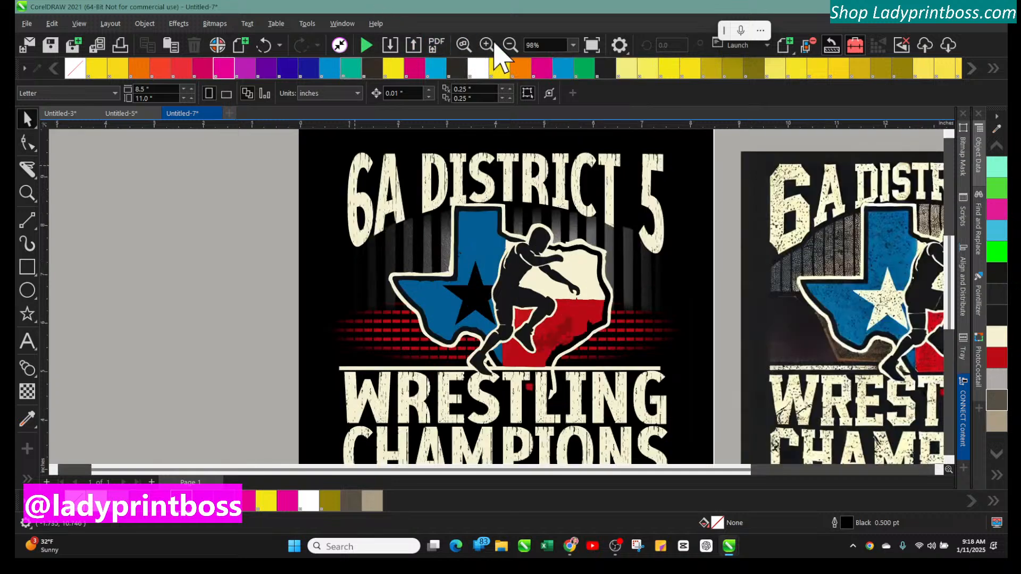
{"action": "scroll", "coordinate": [698, 362], "scroll_direction": "down", "scroll_amount": 3}
{"action": "scroll", "coordinate": [706, 379], "scroll_direction": "down", "scroll_amount": 2}
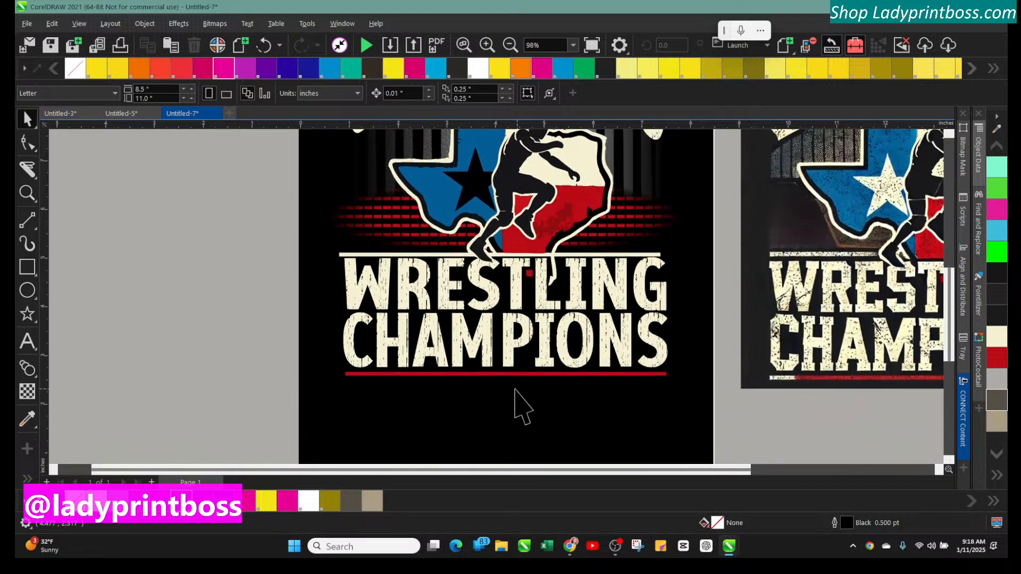
{"action": "left_click", "coordinate": [464, 373]}
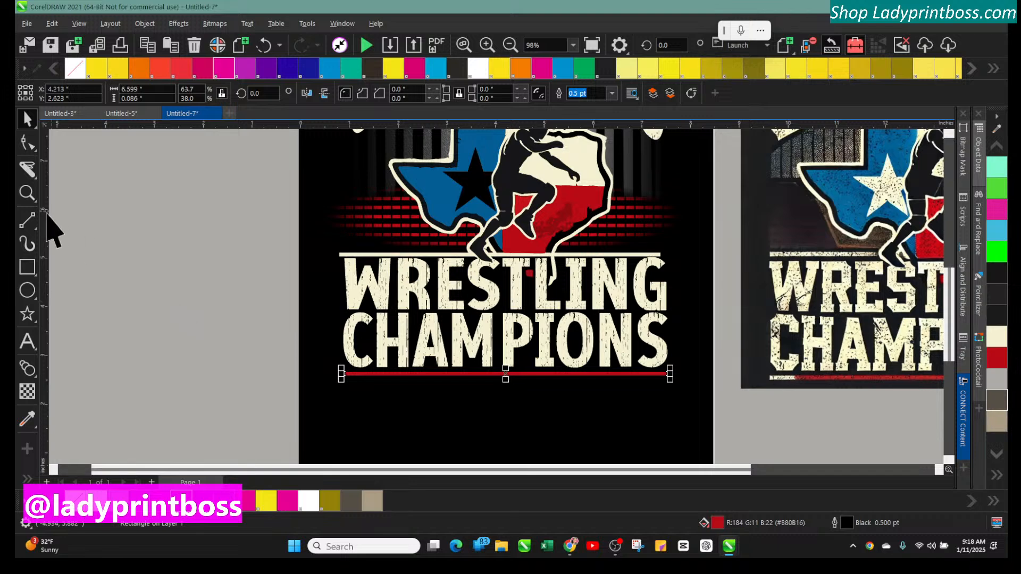
{"action": "left_click", "coordinate": [28, 343]}
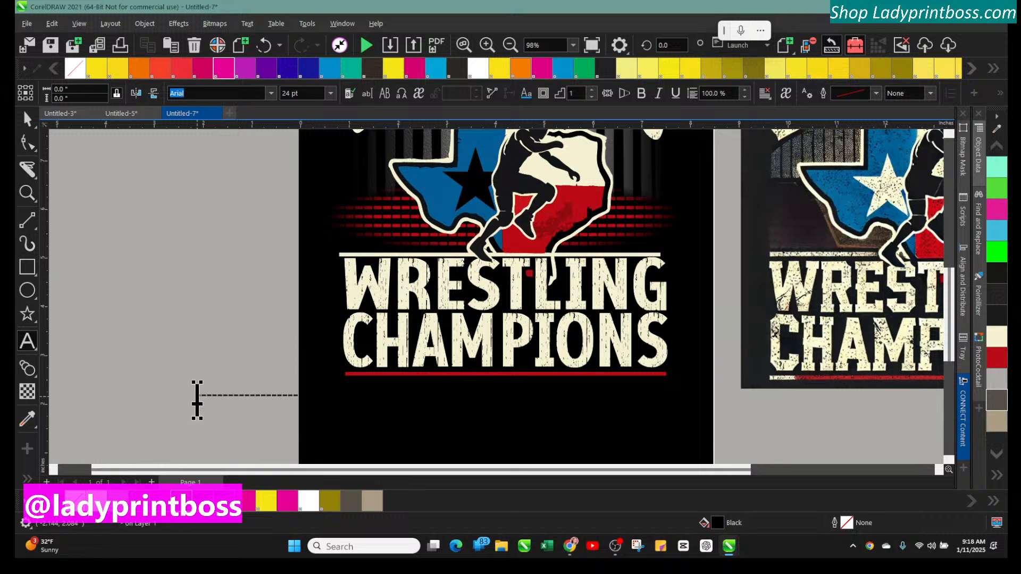
{"action": "left_click", "coordinate": [196, 400]}
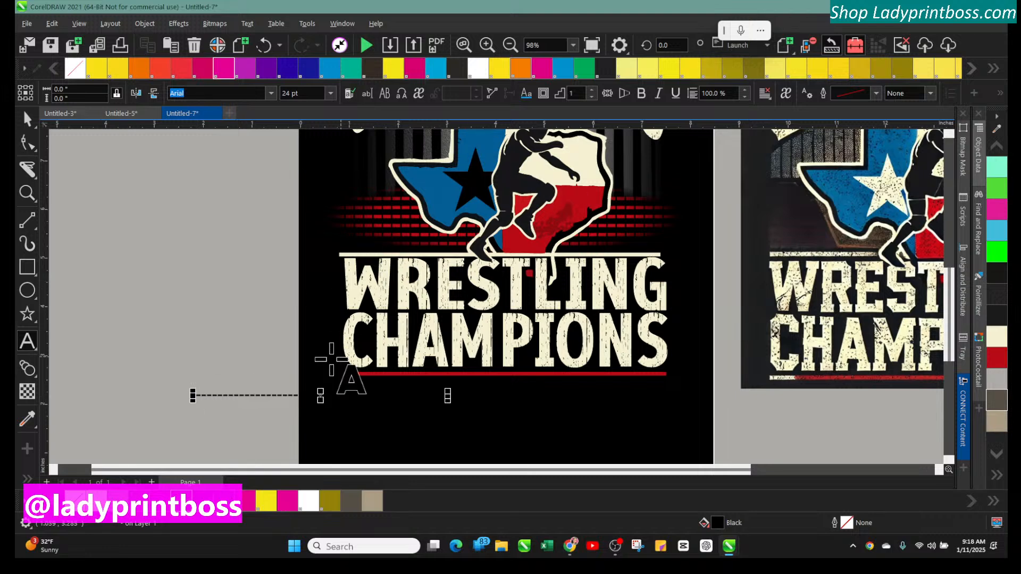
{"action": "left_click", "coordinate": [164, 501]}
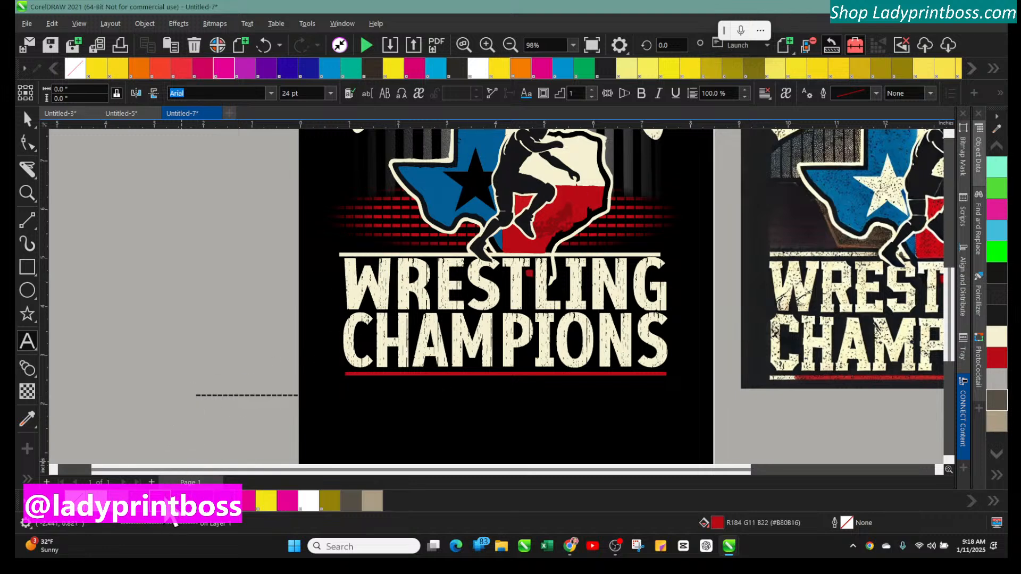
{"action": "right_click", "coordinate": [170, 505]}
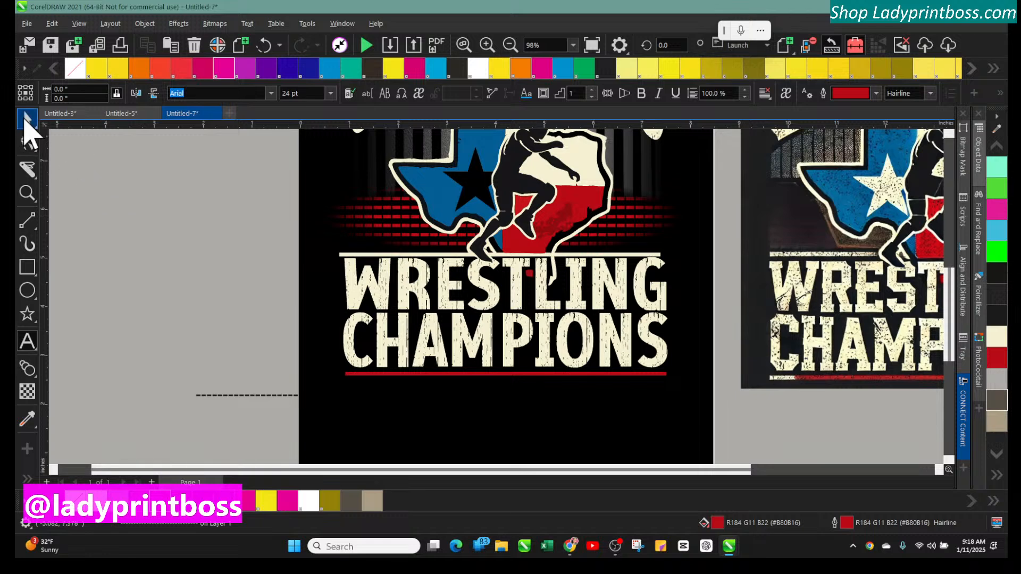
Stretch the red dashed line longer and move it beneath the CHAMPIONS text
{"action": "left_click", "coordinate": [25, 124]}
{"action": "left_click", "coordinate": [273, 397]}
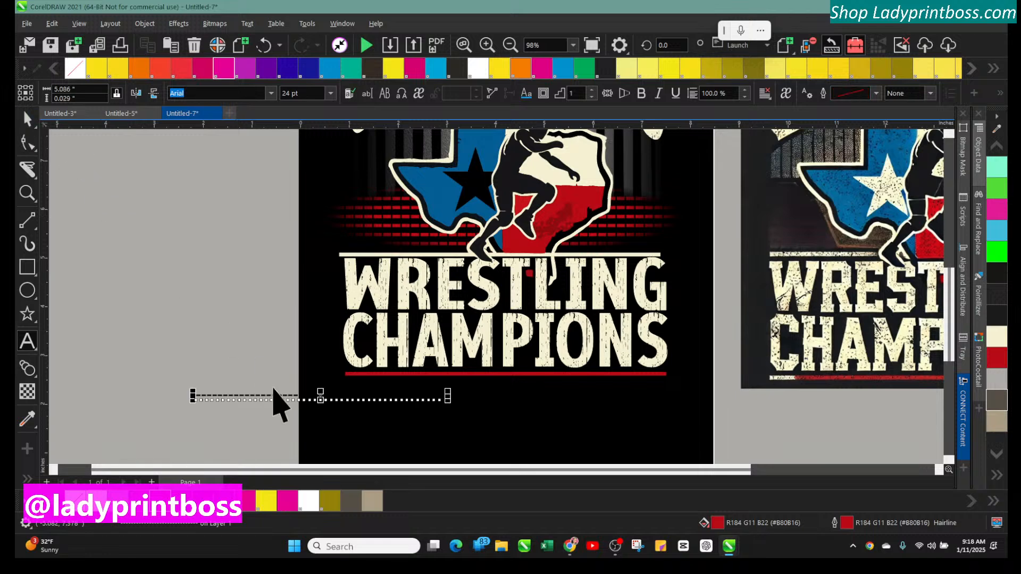
{"action": "right_click", "coordinate": [167, 508]}
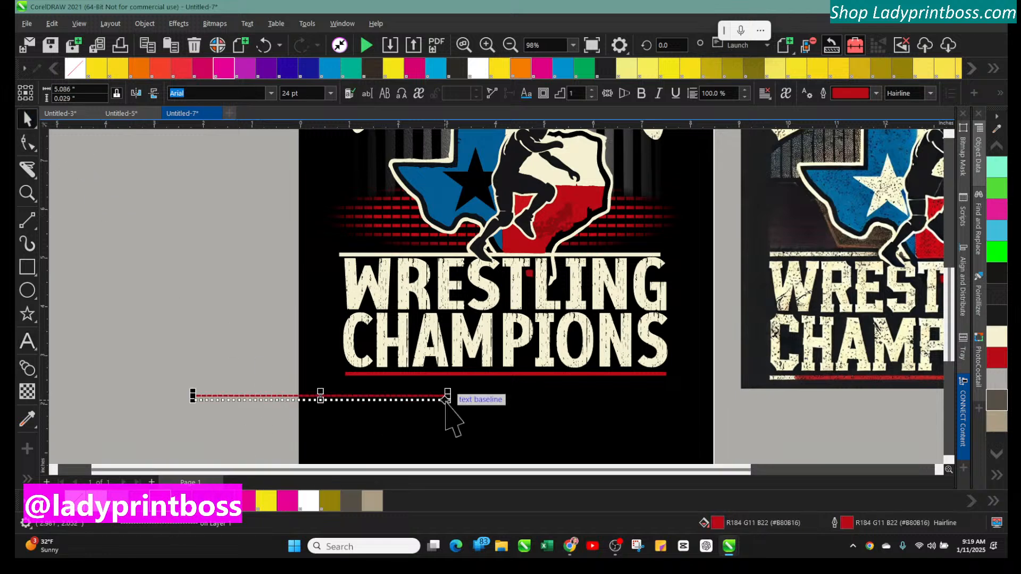
{"action": "left_click_drag", "start_coordinate": [447, 399], "coordinate": [549, 399]}
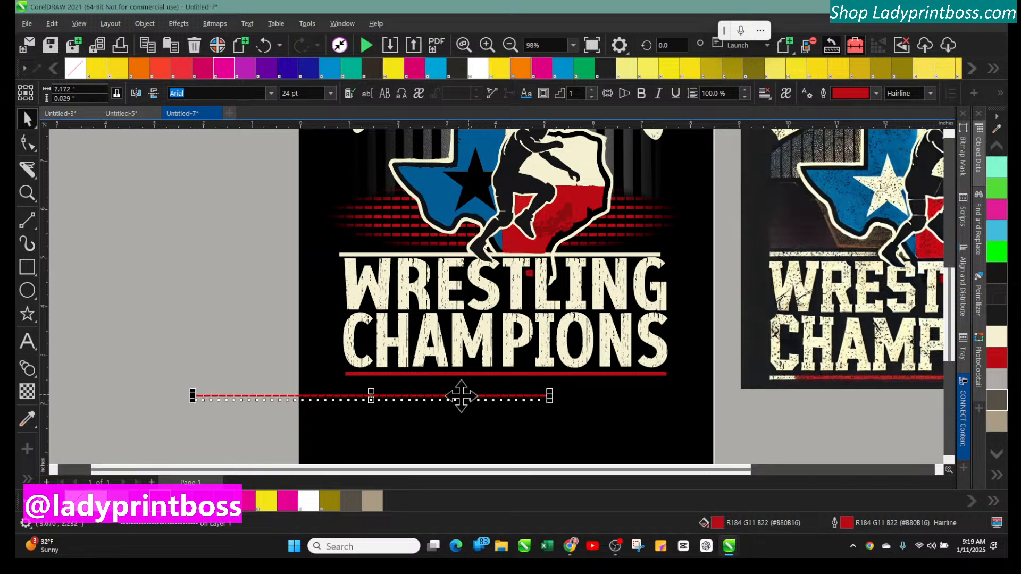
{"action": "left_click_drag", "start_coordinate": [376, 394], "coordinate": [521, 385]}
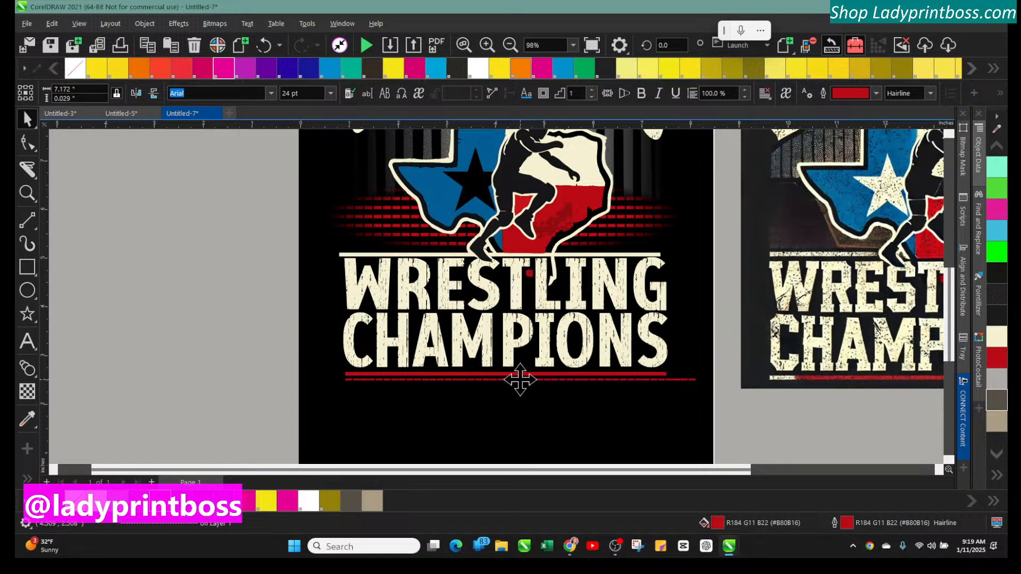
Resize the dashed line so it spans the width of the CHAMPIONS text
{"action": "left_click", "coordinate": [487, 45]}
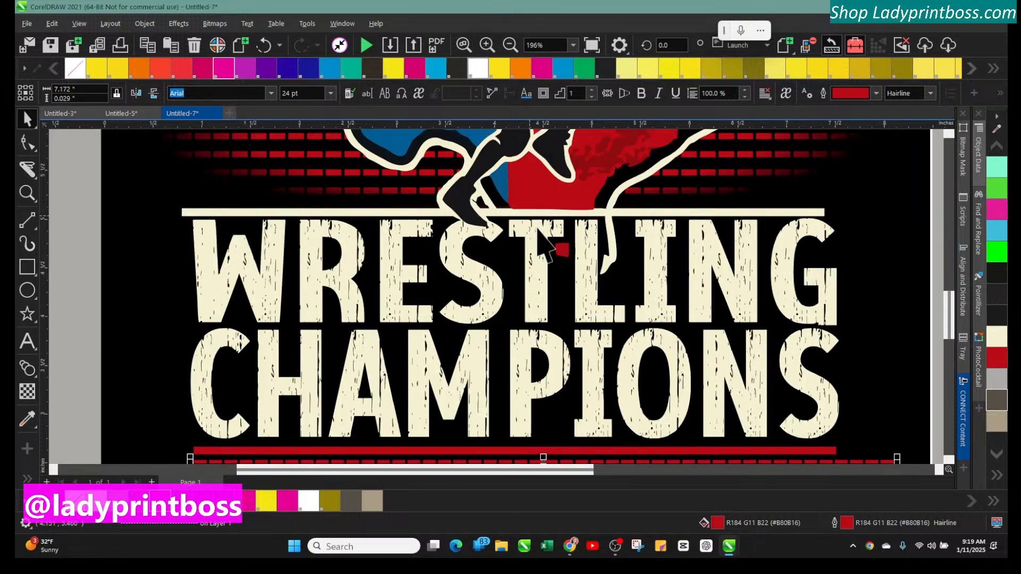
{"action": "scroll", "coordinate": [578, 298], "scroll_direction": "down", "scroll_amount": 2}
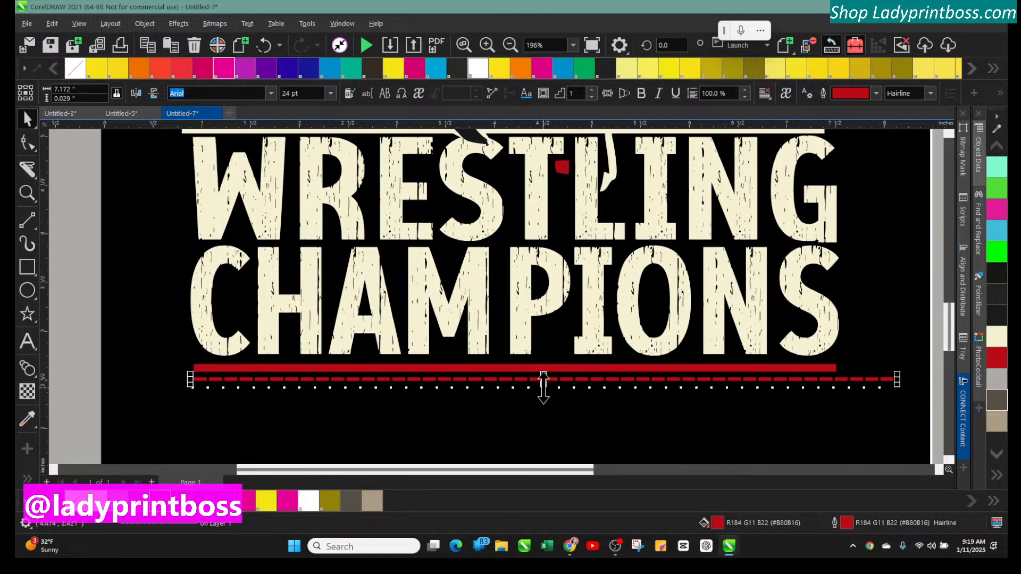
{"action": "left_click_drag", "start_coordinate": [543, 388], "coordinate": [544, 391]}
{"action": "left_click_drag", "start_coordinate": [898, 382], "coordinate": [842, 382]}
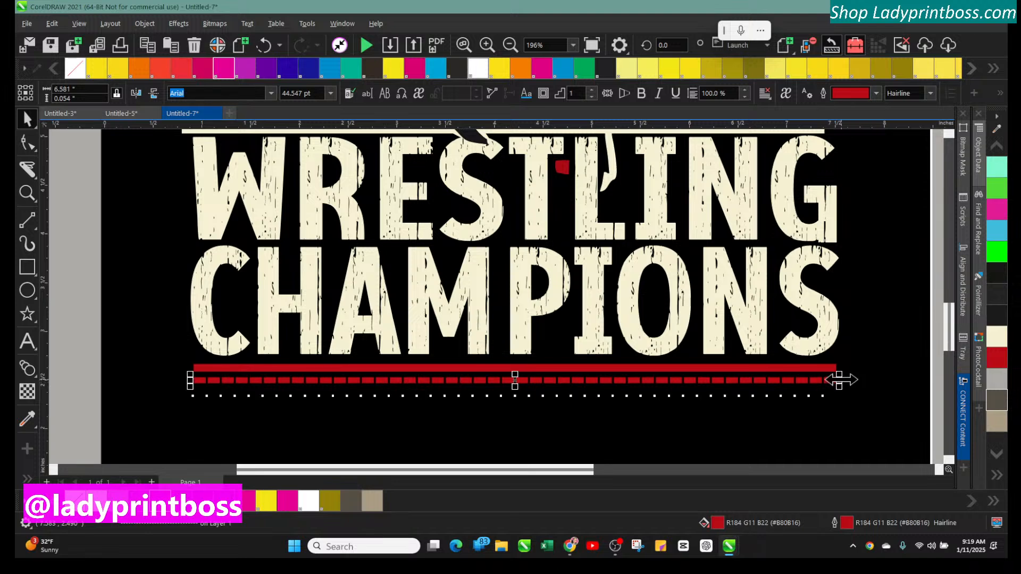
Delete the solid red bar beneath CHAMPIONS and nudge the dashed line up into its place
{"action": "left_click", "coordinate": [103, 335]}
{"action": "left_click", "coordinate": [237, 368]}
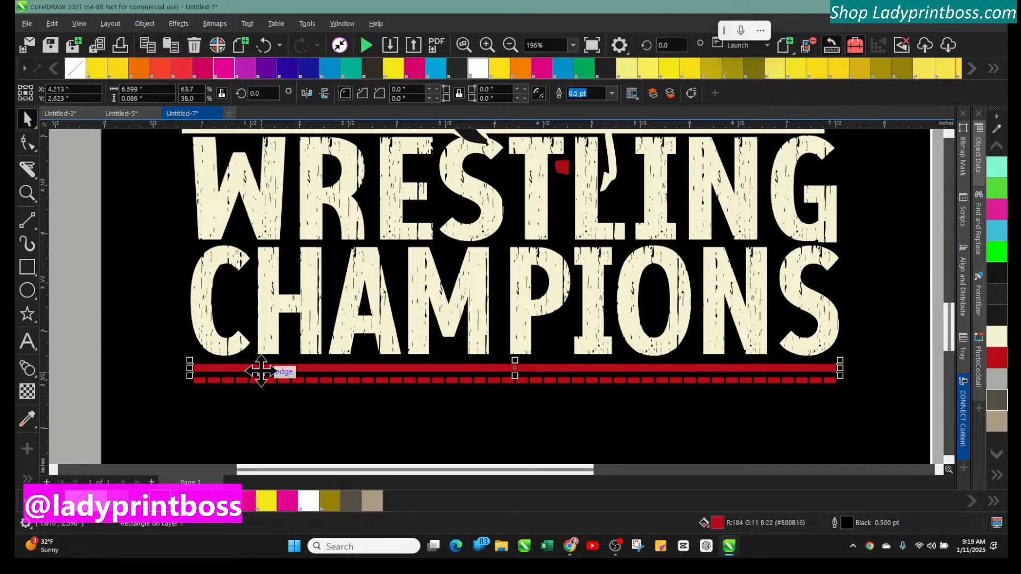
{"action": "key", "text": "Delete"}
{"action": "left_click", "coordinate": [298, 380]}
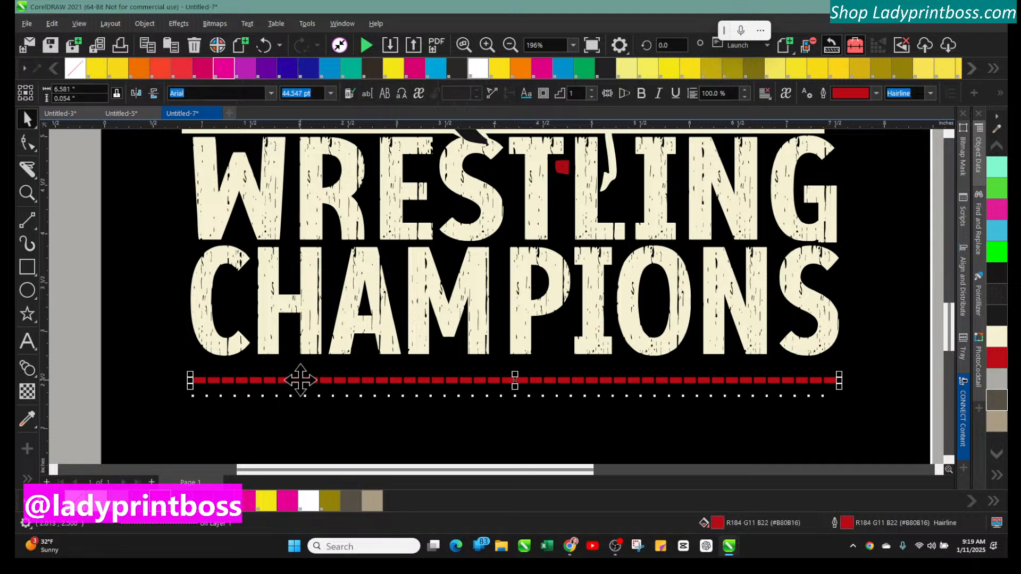
{"action": "key", "text": "Up"}
{"action": "key", "text": "Up"}
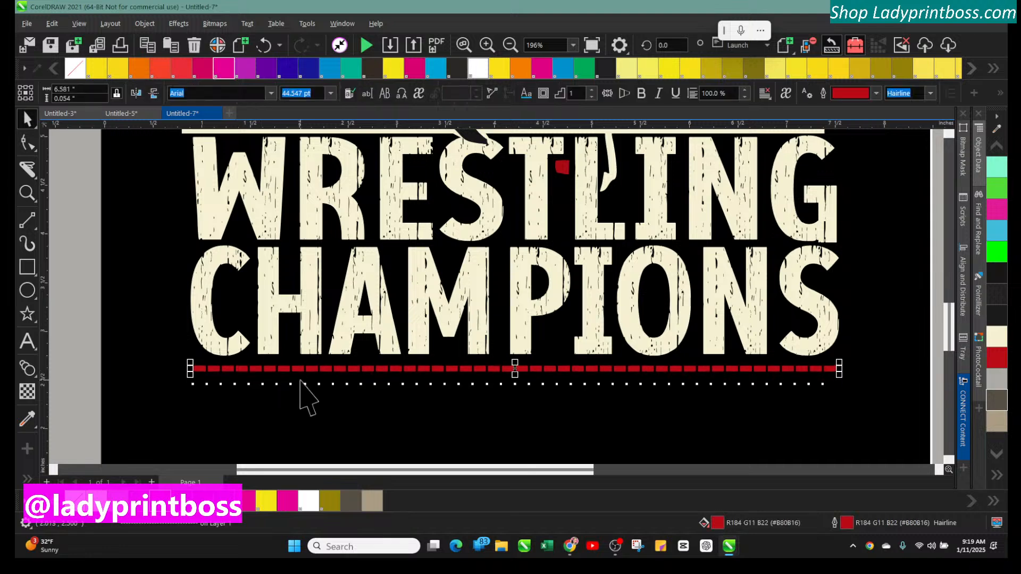
Duplicate the red dashed line and move the copy up onto the line above WRESTLING
{"action": "left_click", "coordinate": [511, 46]}
{"action": "left_click", "coordinate": [242, 240]}
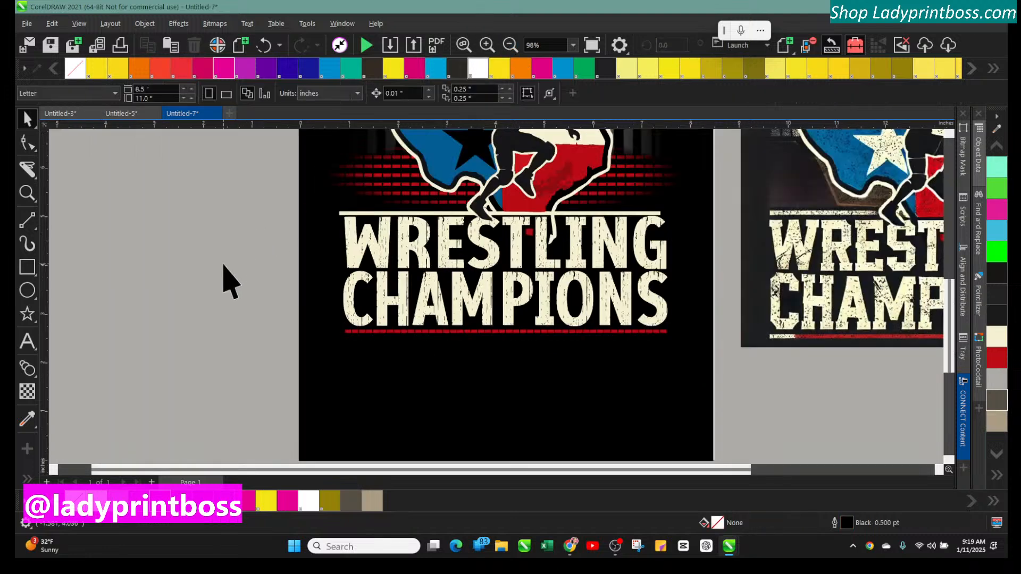
{"action": "scroll", "coordinate": [223, 278], "scroll_direction": "up", "scroll_amount": 2}
{"action": "scroll", "coordinate": [224, 279], "scroll_direction": "up", "scroll_amount": 3}
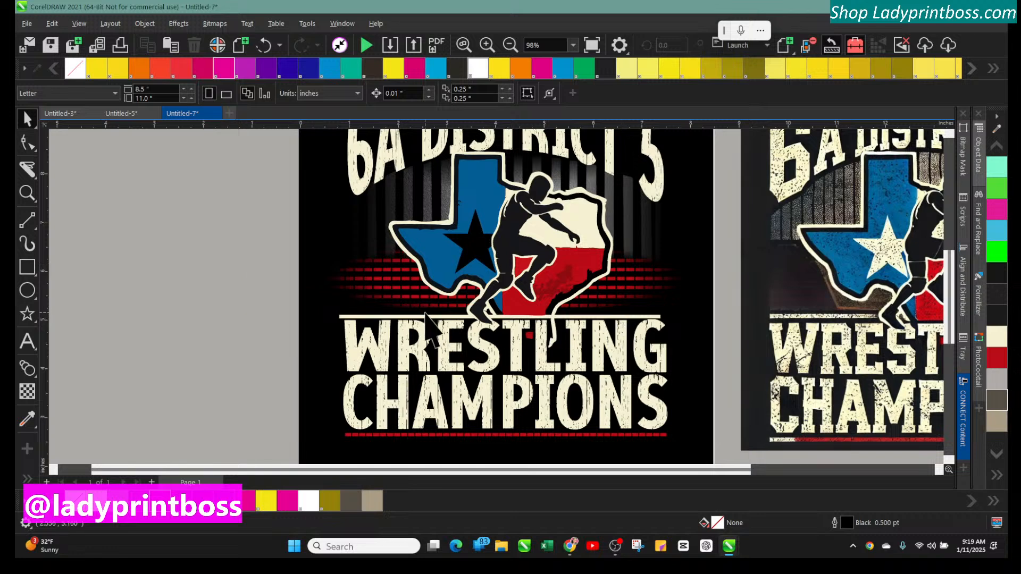
{"action": "left_click", "coordinate": [427, 317]}
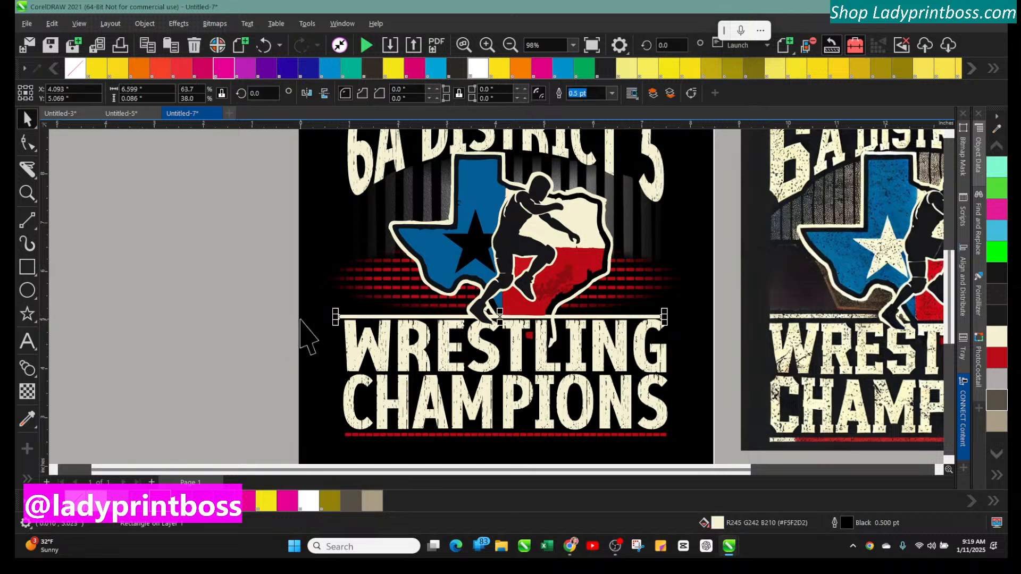
{"action": "left_click", "coordinate": [391, 436]}
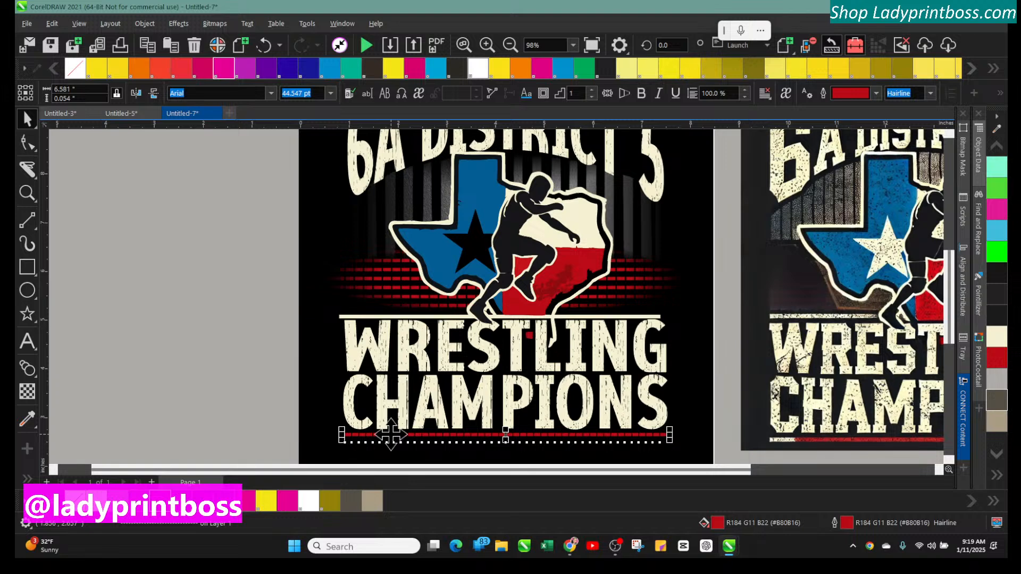
{"action": "key", "text": "ctrl+d"}
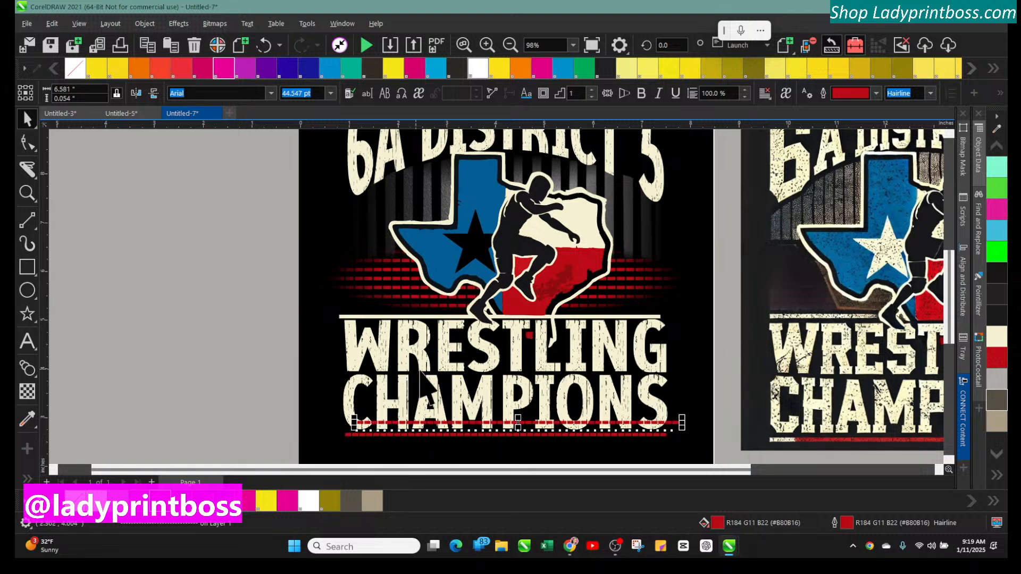
{"action": "left_click", "coordinate": [487, 45]}
{"action": "scroll", "coordinate": [563, 247], "scroll_direction": "down", "scroll_amount": 4}
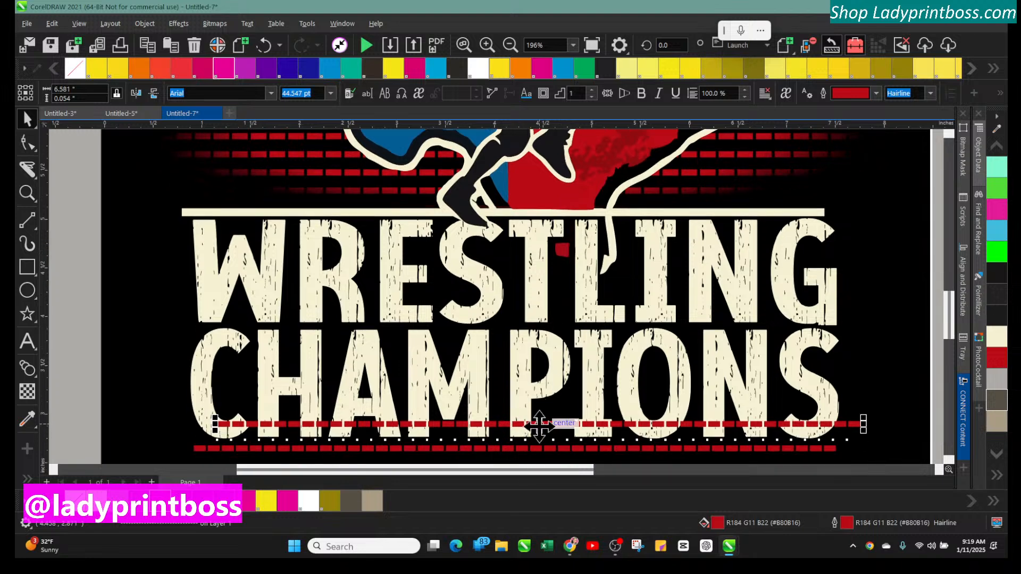
{"action": "left_click_drag", "start_coordinate": [524, 424], "coordinate": [507, 213]}
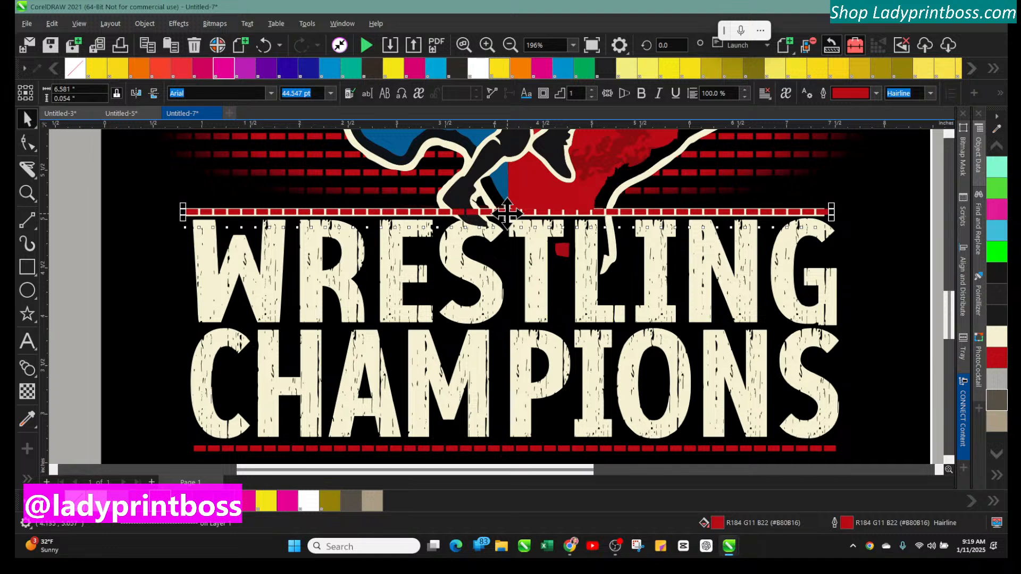
Move the red dashed line onto the cream rule above WRESTLING and delete that cream rule
{"action": "left_click", "coordinate": [510, 46]}
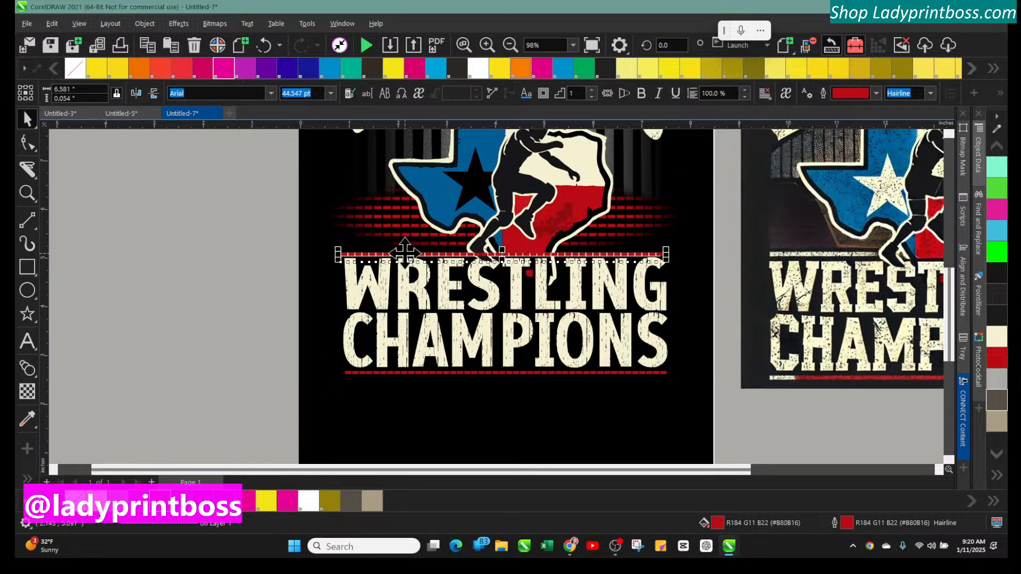
{"action": "left_click_drag", "start_coordinate": [405, 254], "coordinate": [406, 261]}
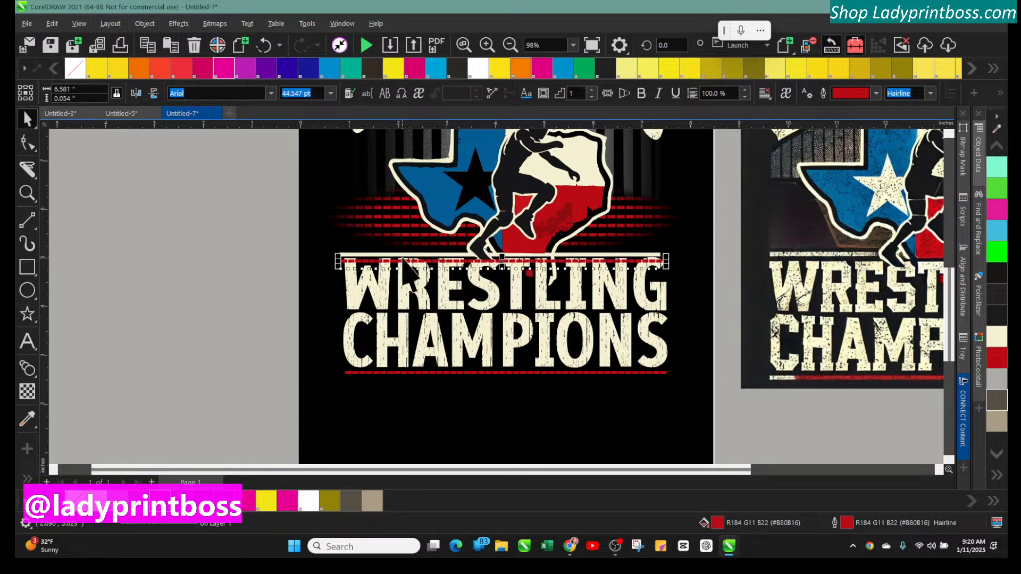
{"action": "left_click", "coordinate": [262, 239]}
{"action": "left_click", "coordinate": [366, 254]}
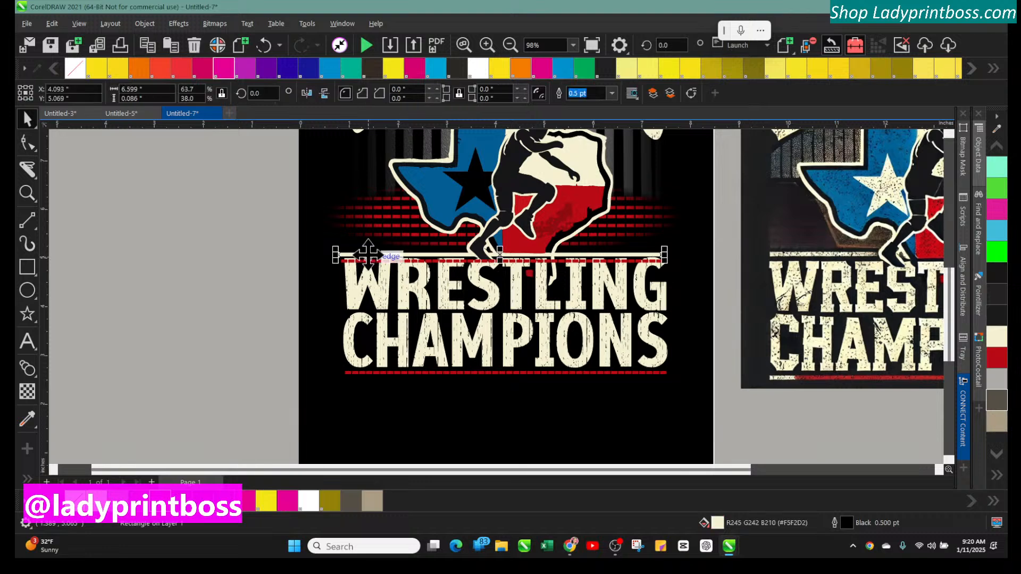
{"action": "key", "text": "Delete"}
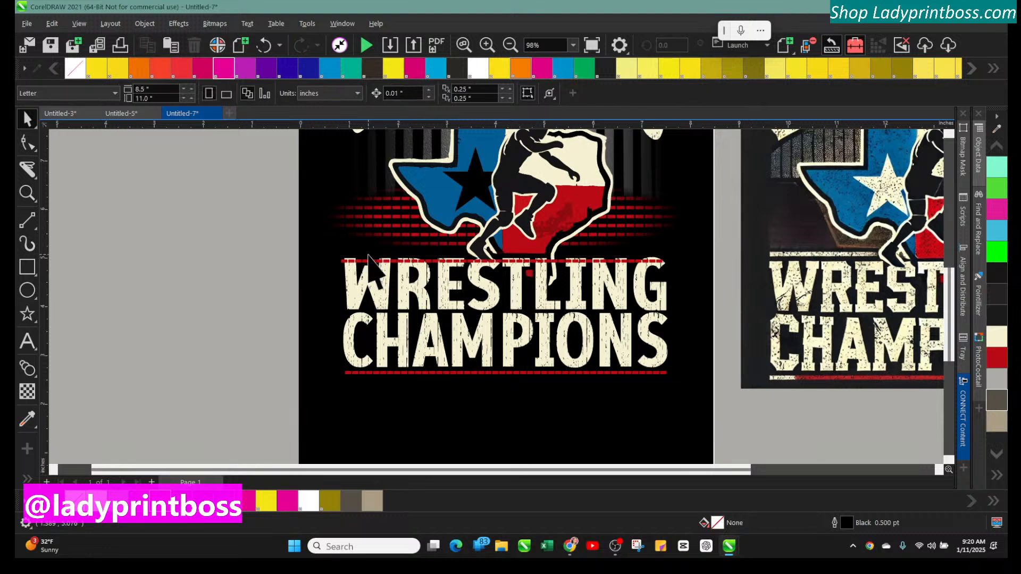
Nudge the red dashed line above WRESTLING upward in small increments
{"action": "left_click", "coordinate": [486, 45]}
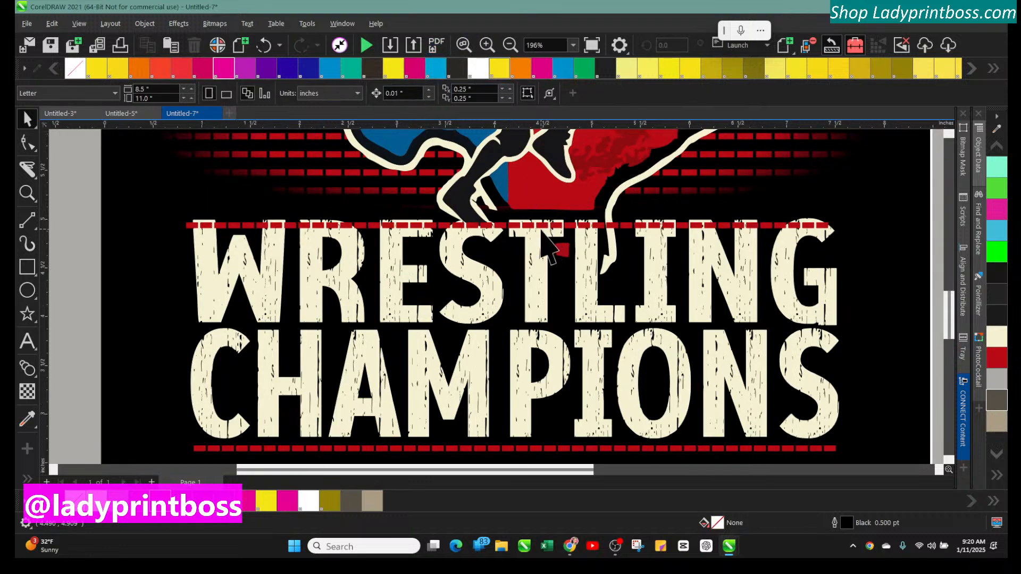
{"action": "left_click", "coordinate": [510, 225]}
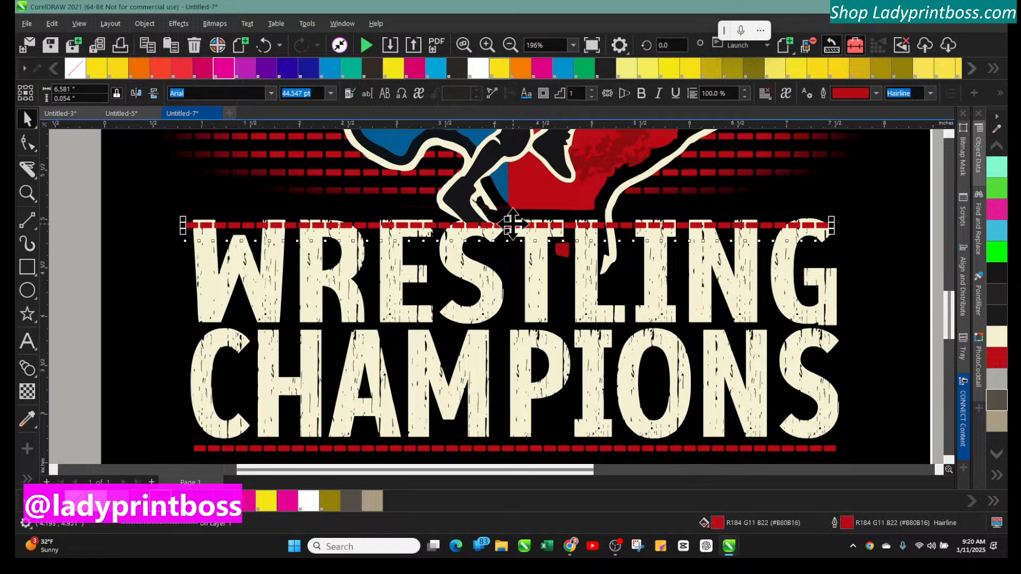
{"action": "key", "text": "Up"}
{"action": "key", "text": "Up"}
{"action": "key", "text": "Up"}
{"action": "key", "text": "Up"}
{"action": "key", "text": "Up"}
{"action": "key", "text": "Up"}
{"action": "key", "text": "Up"}
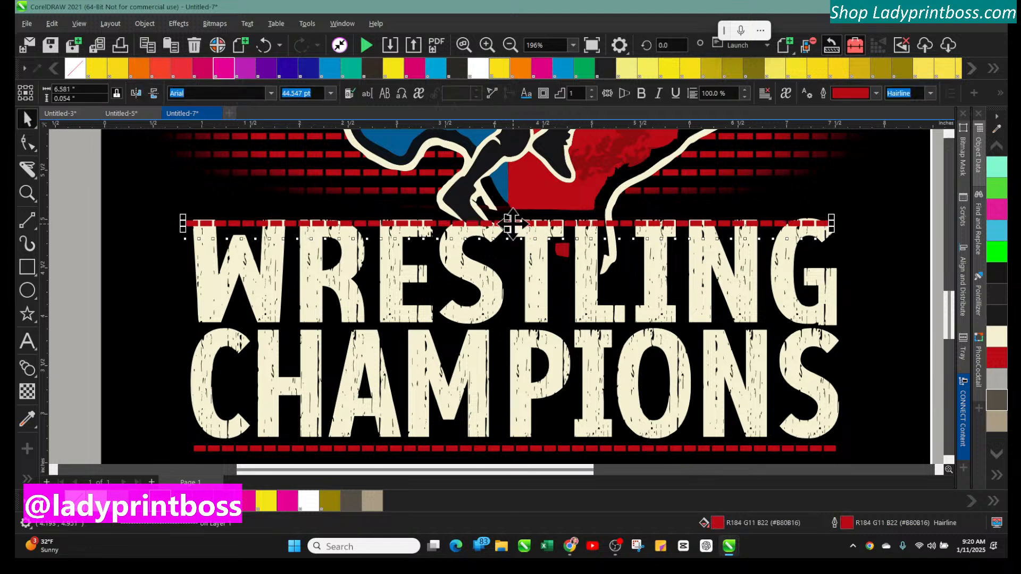
{"action": "key", "text": "Up"}
{"action": "key", "text": "Up"}
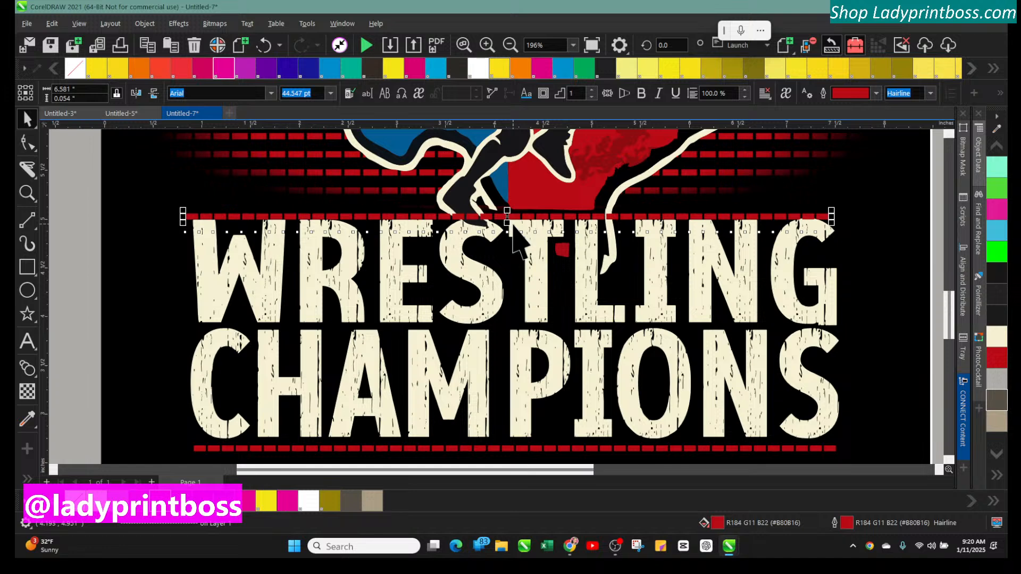
{"action": "key", "text": "Up"}
{"action": "key", "text": "Up"}
{"action": "key", "text": "Up"}
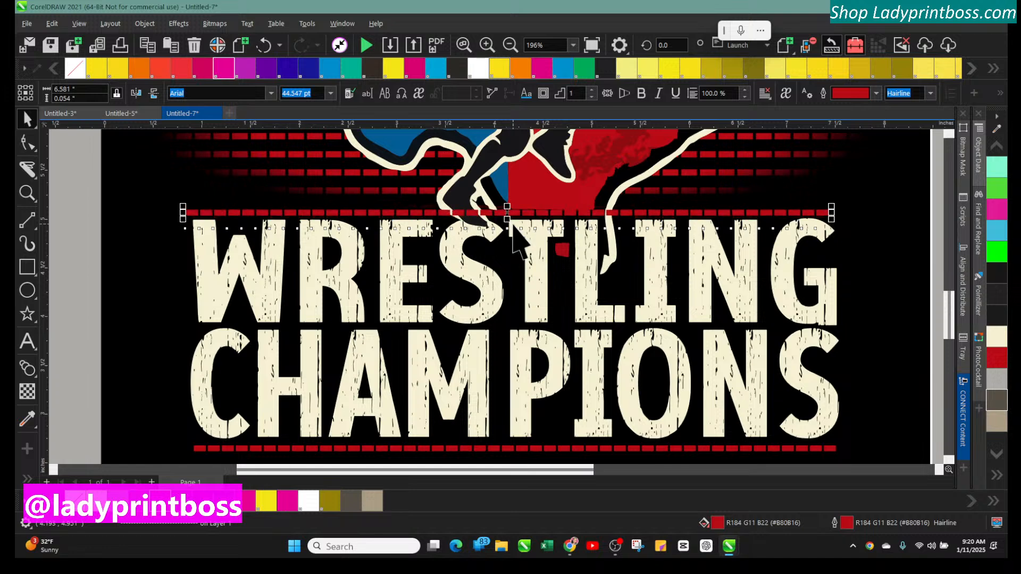
{"action": "key", "text": "Up"}
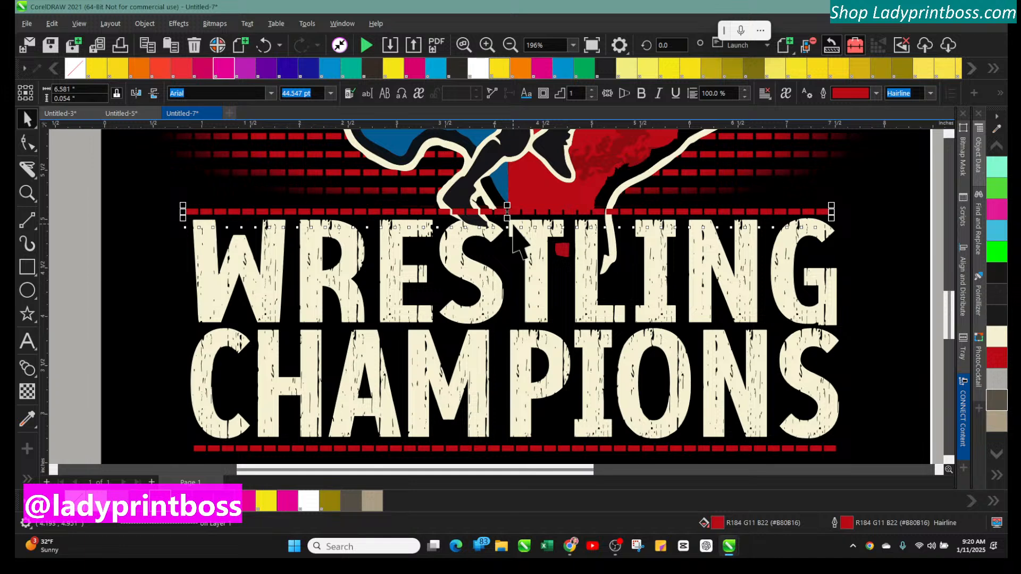
Send the dashed line to the back, then send the black background rectangle behind it
{"action": "key", "text": "shift+Page_Down"}
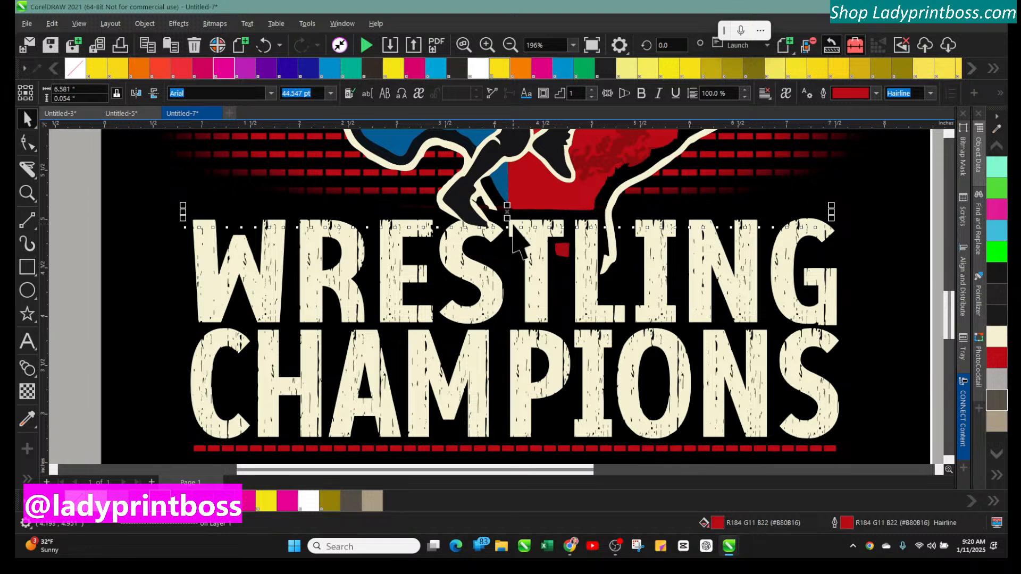
{"action": "left_click", "coordinate": [124, 218]}
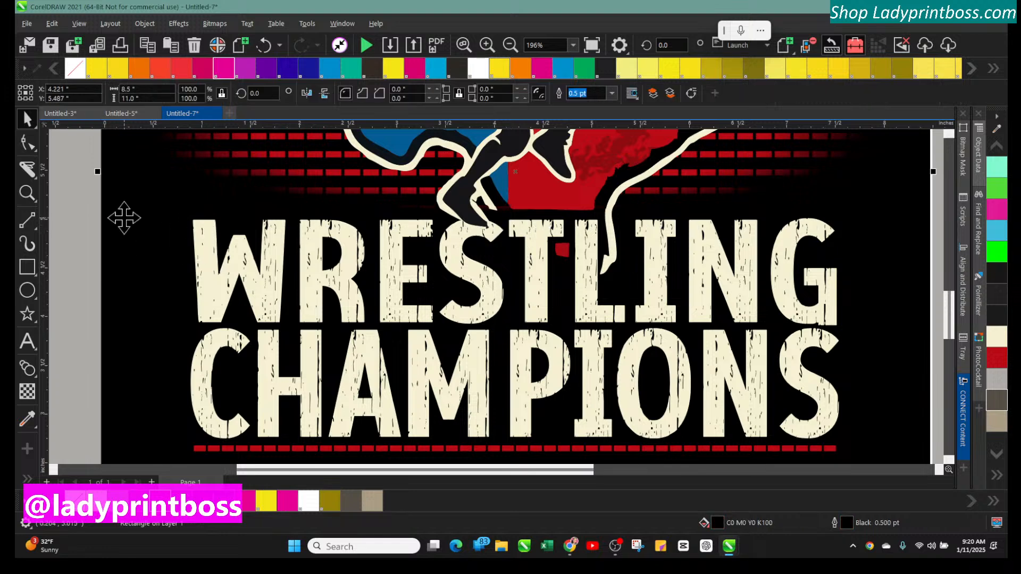
{"action": "key", "text": "shift+Page_Down"}
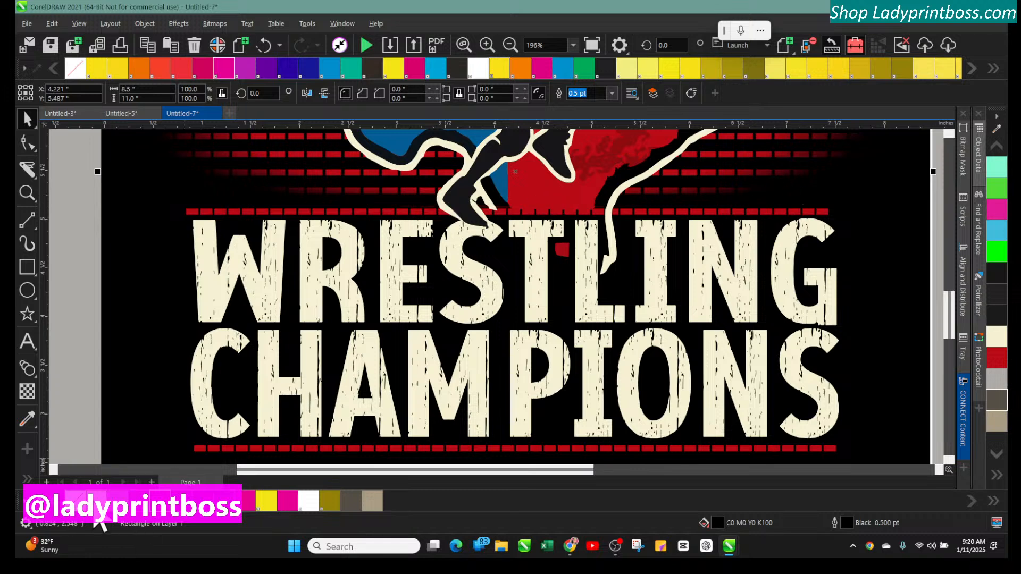
{"action": "left_click", "coordinate": [80, 499]}
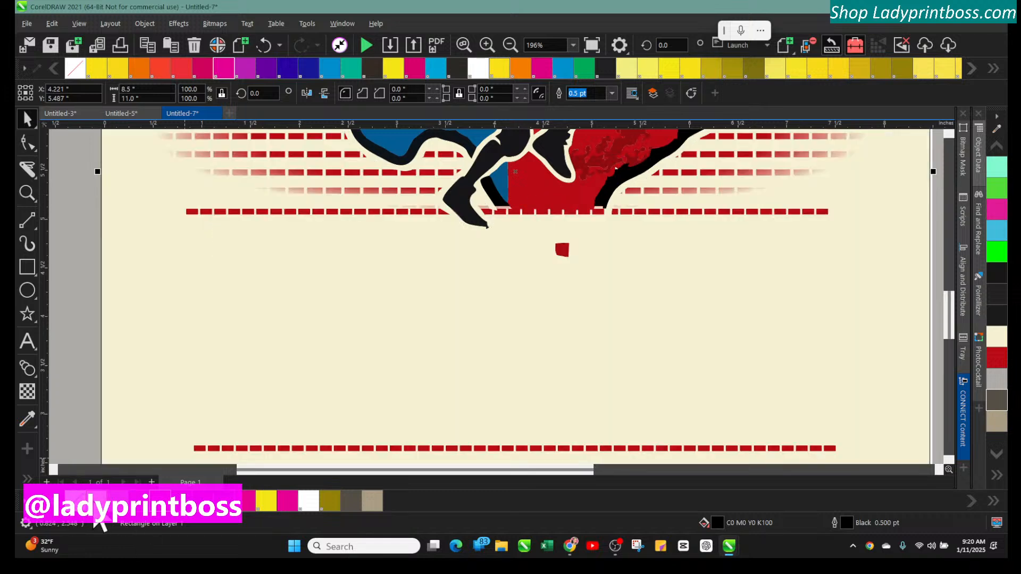
{"action": "left_click", "coordinate": [263, 45]}
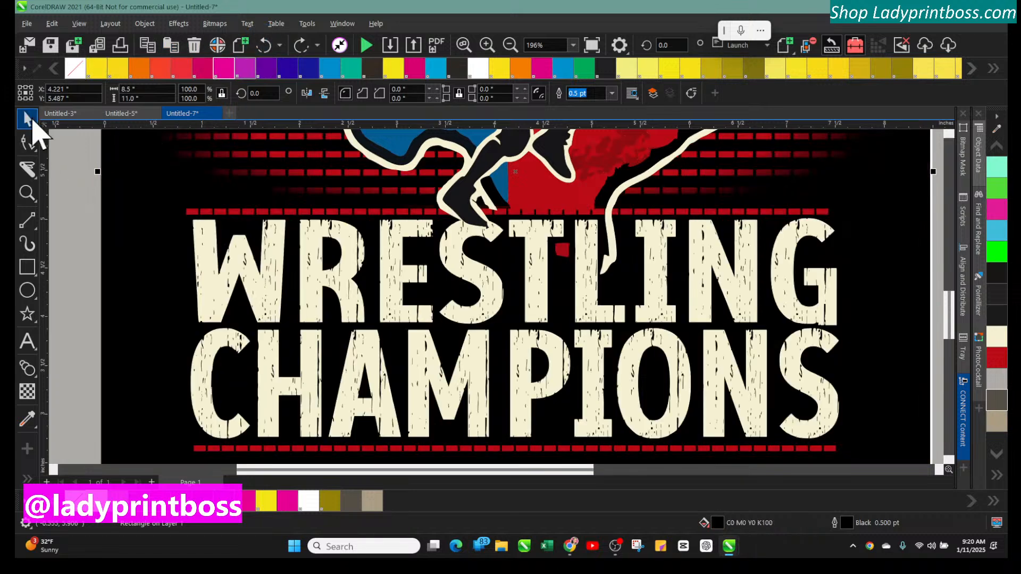
Change the dashed line above WRESTLING to the cream color
{"action": "left_click", "coordinate": [70, 171]}
{"action": "left_click", "coordinate": [197, 213]}
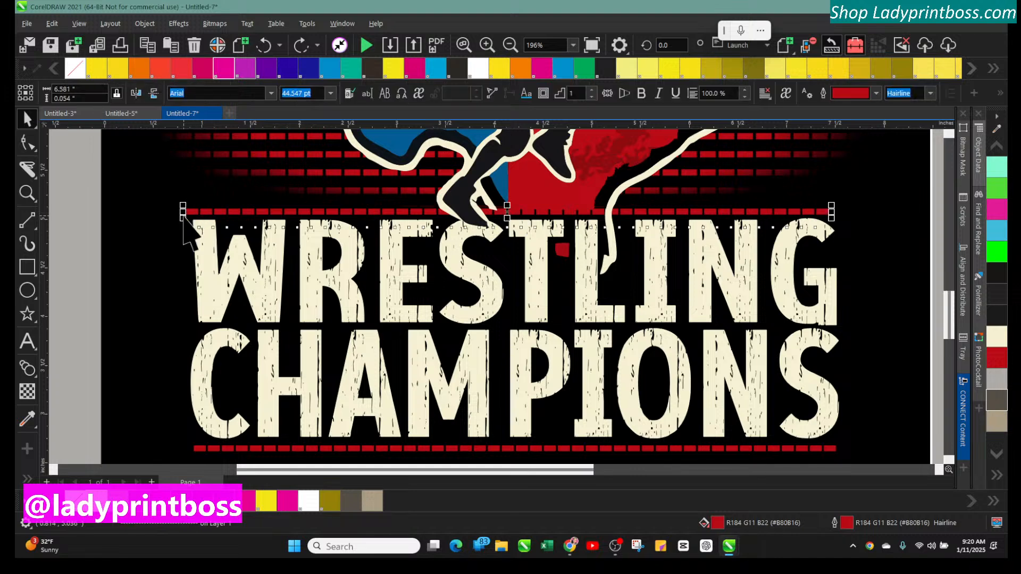
{"action": "left_click", "coordinate": [98, 521]}
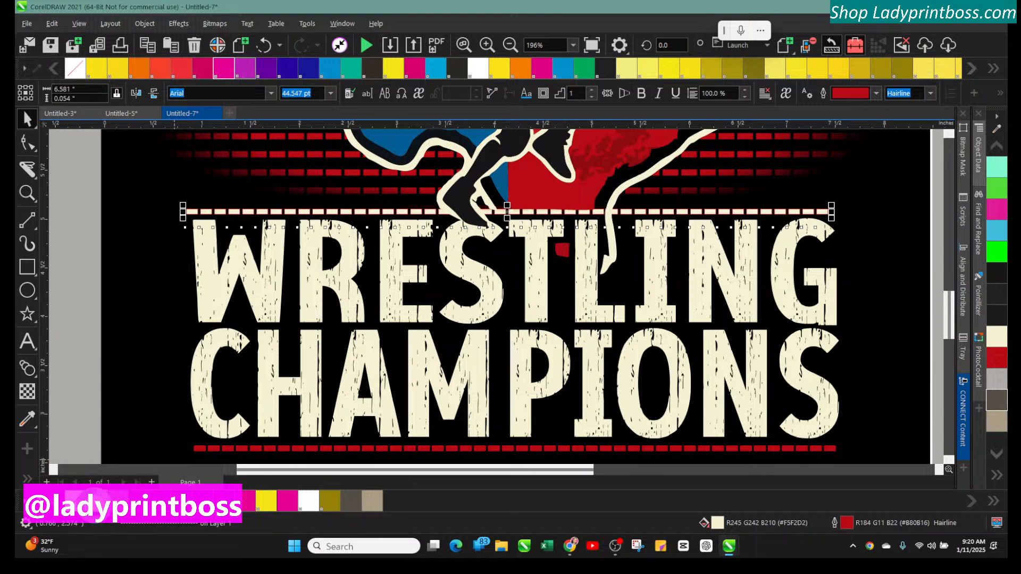
Move the 6A DISTRICT 5 text up slightly
{"action": "left_click", "coordinate": [512, 46]}
{"action": "left_click", "coordinate": [137, 212]}
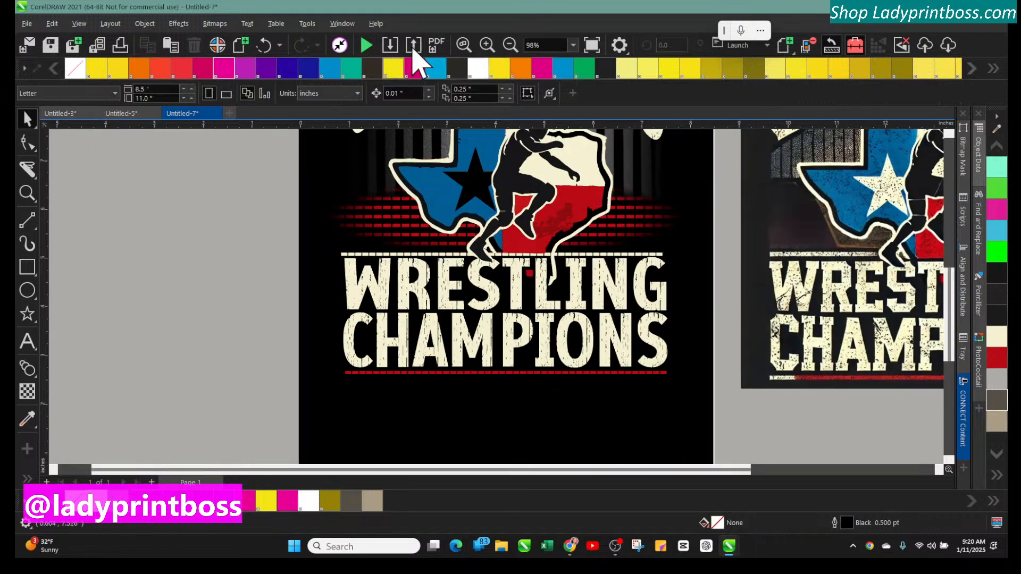
{"action": "left_click", "coordinate": [510, 45]}
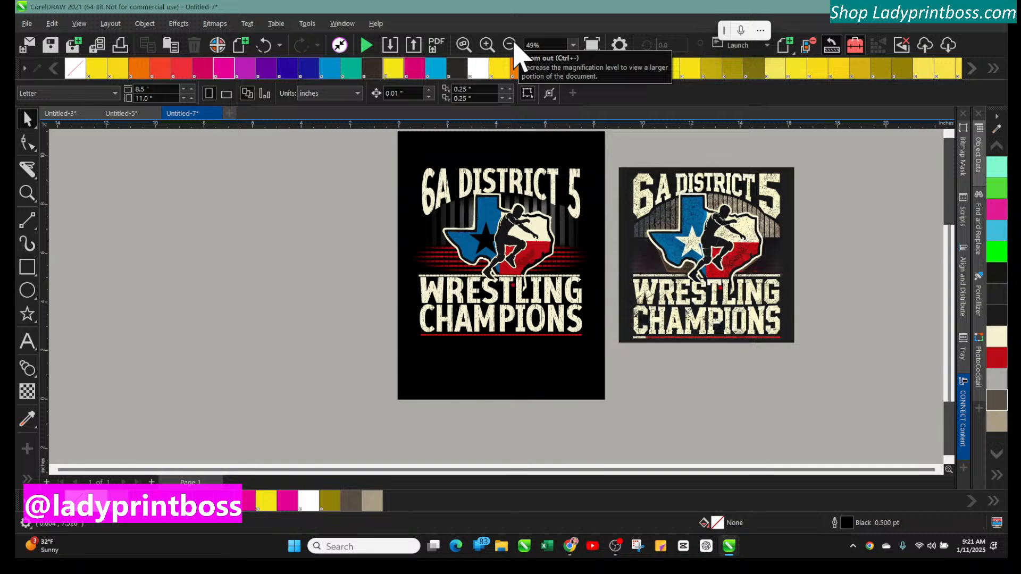
{"action": "left_click", "coordinate": [486, 44]}
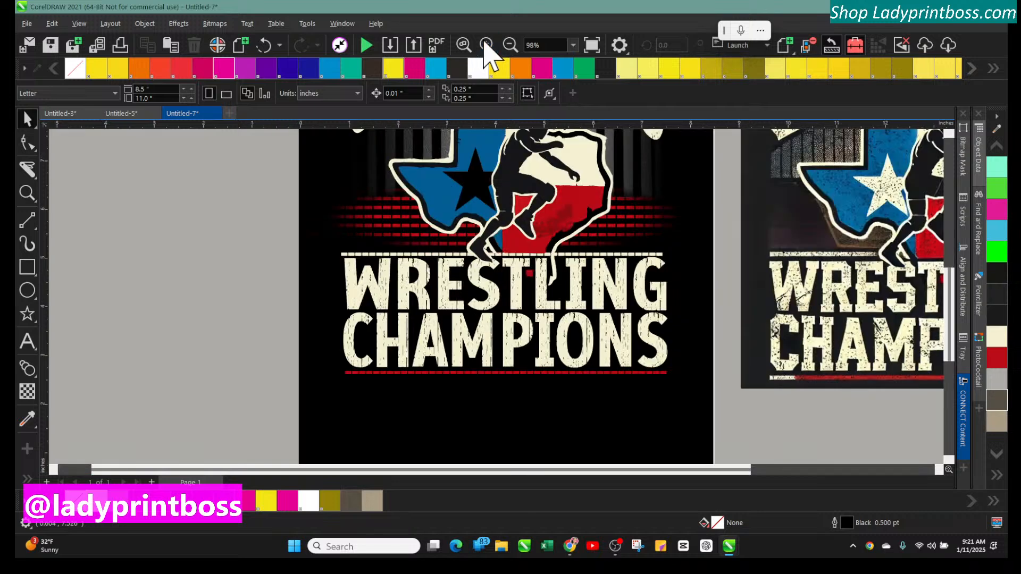
{"action": "scroll", "coordinate": [517, 287], "scroll_direction": "up", "scroll_amount": 3}
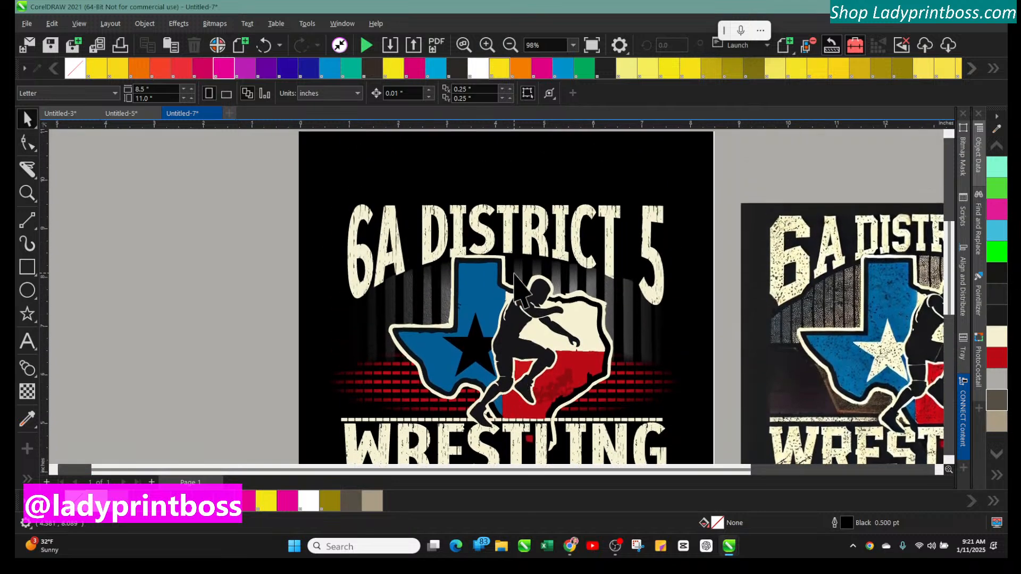
{"action": "left_click", "coordinate": [488, 212]}
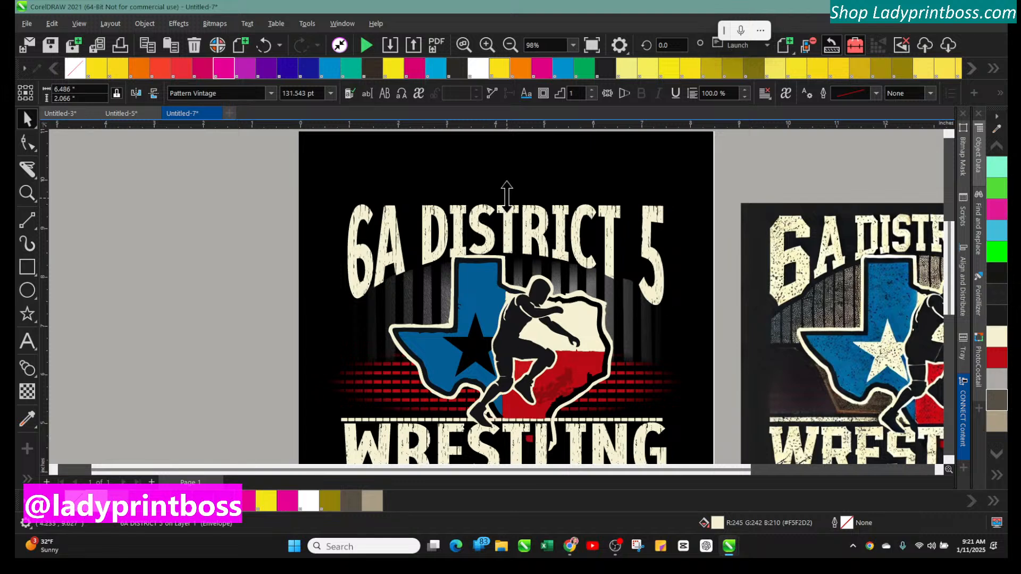
{"action": "left_click_drag", "start_coordinate": [506, 196], "coordinate": [508, 189]}
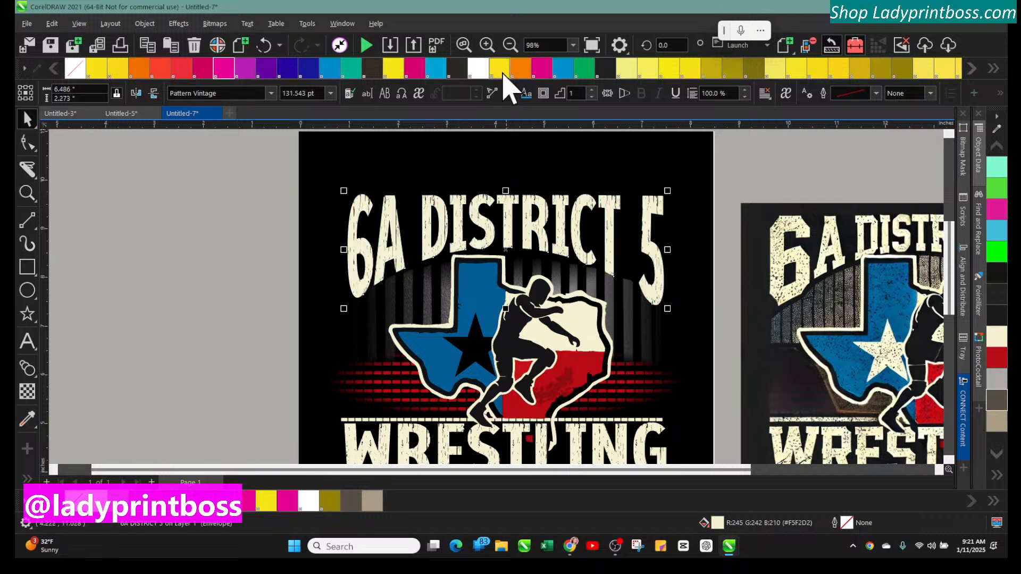
{"action": "left_click", "coordinate": [511, 47]}
{"action": "left_click", "coordinate": [705, 222]}
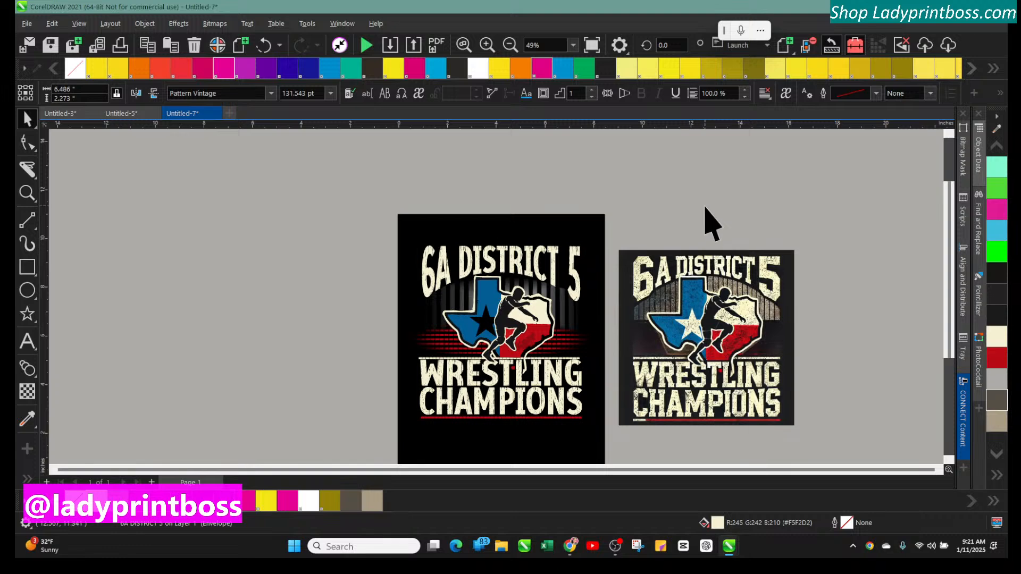
Set the 6A DISTRICT 5 text's font to Rustic Brown
{"action": "left_click", "coordinate": [441, 279]}
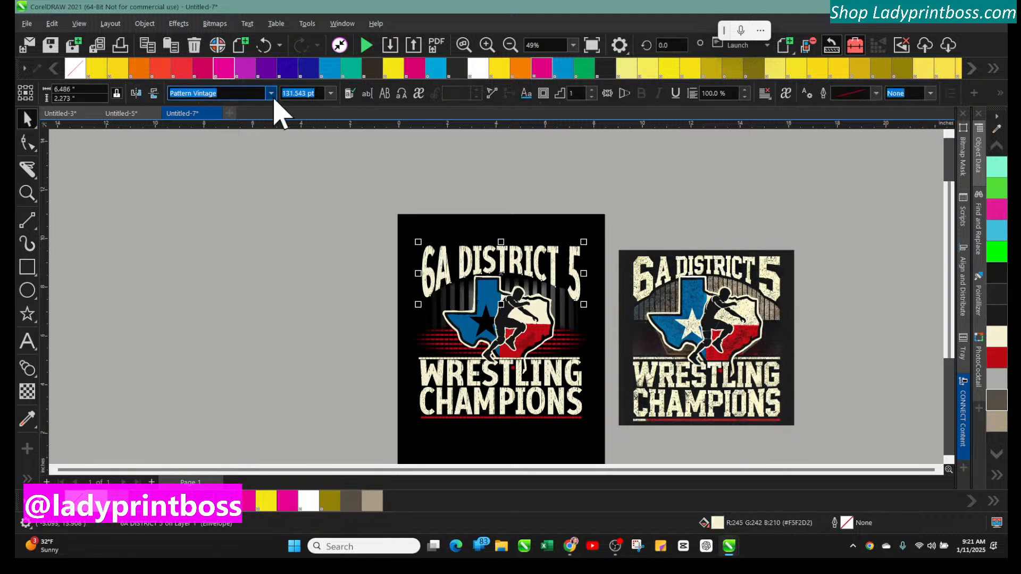
{"action": "left_click", "coordinate": [271, 93]}
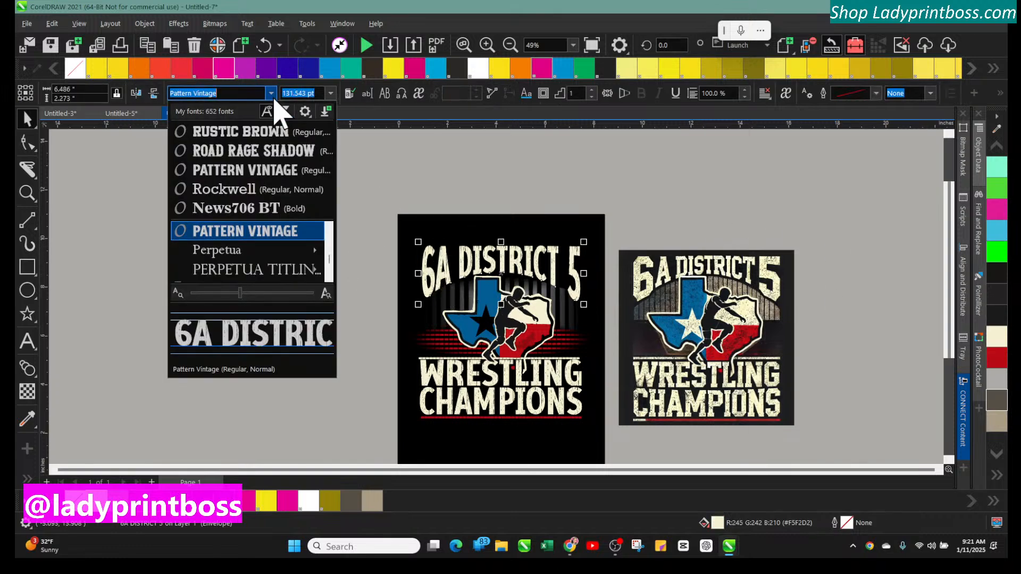
{"action": "left_click", "coordinate": [266, 133]}
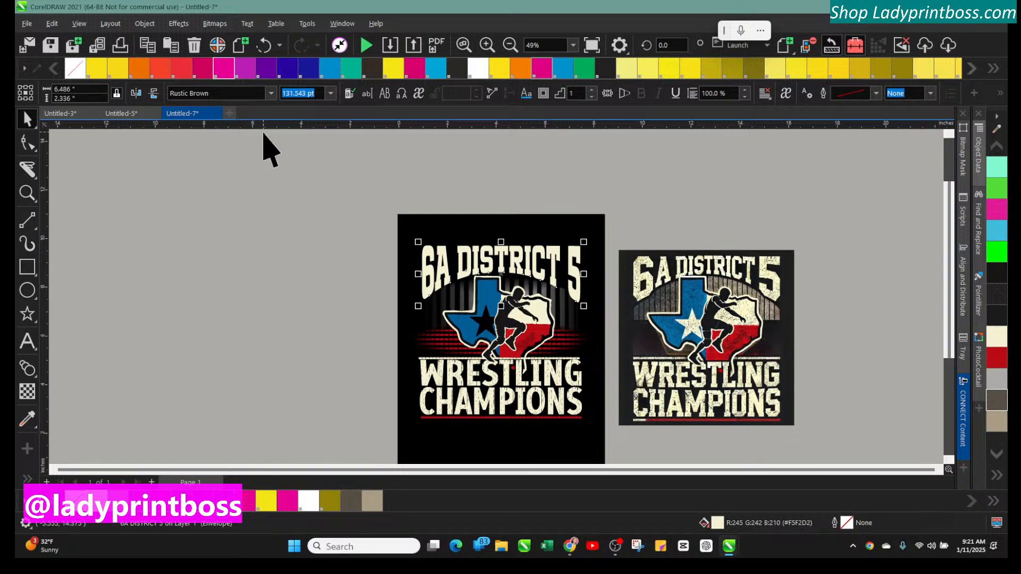
Try the Rustic Brown font on WRESTLING, then undo the font change
{"action": "left_click", "coordinate": [430, 372]}
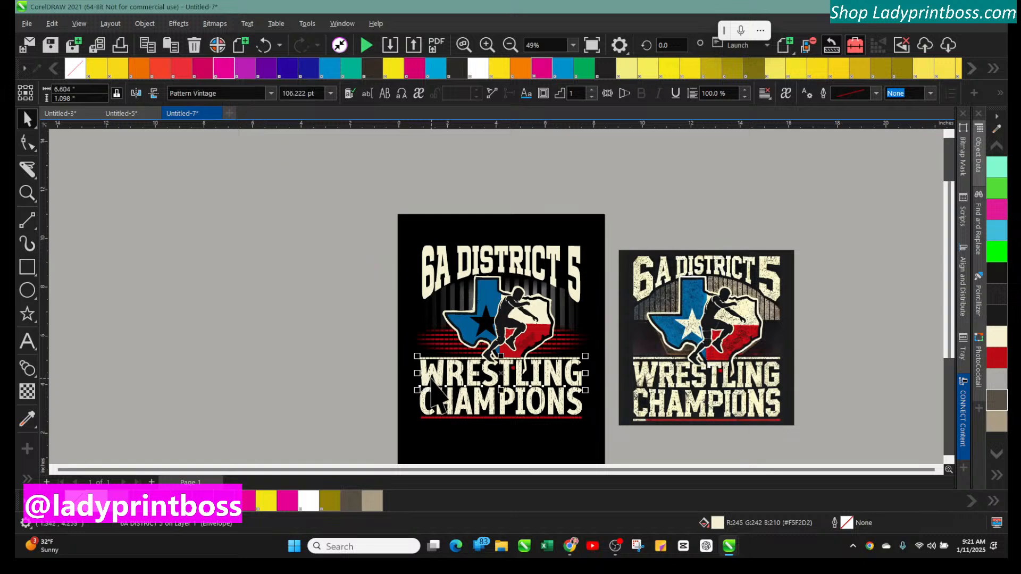
{"action": "left_click", "coordinate": [271, 95]}
{"action": "left_click", "coordinate": [255, 133]}
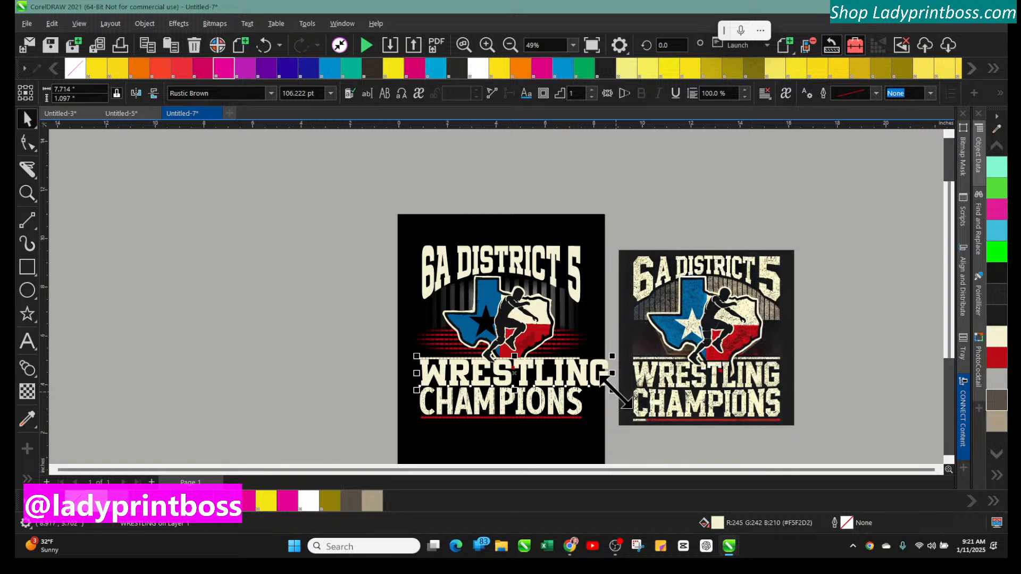
{"action": "left_click", "coordinate": [565, 414]}
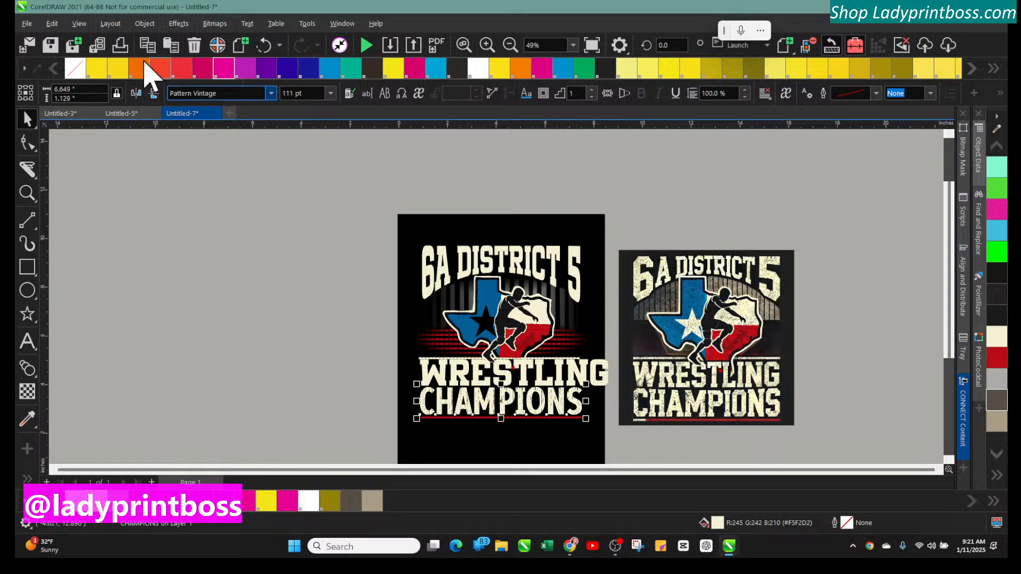
{"action": "left_click", "coordinate": [263, 45]}
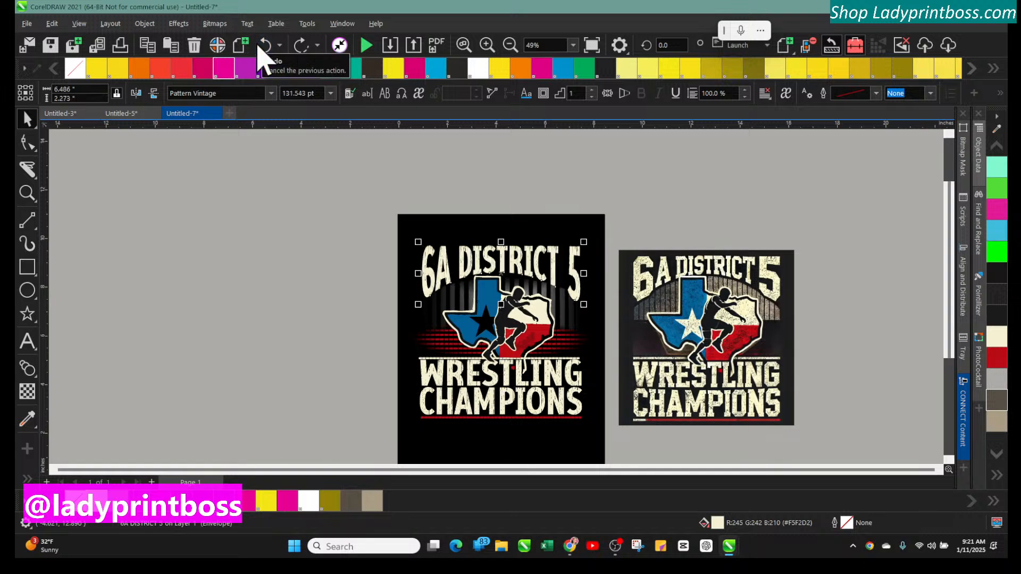
Fill the star in the Texas emblem with cream
{"action": "left_click", "coordinate": [341, 169]}
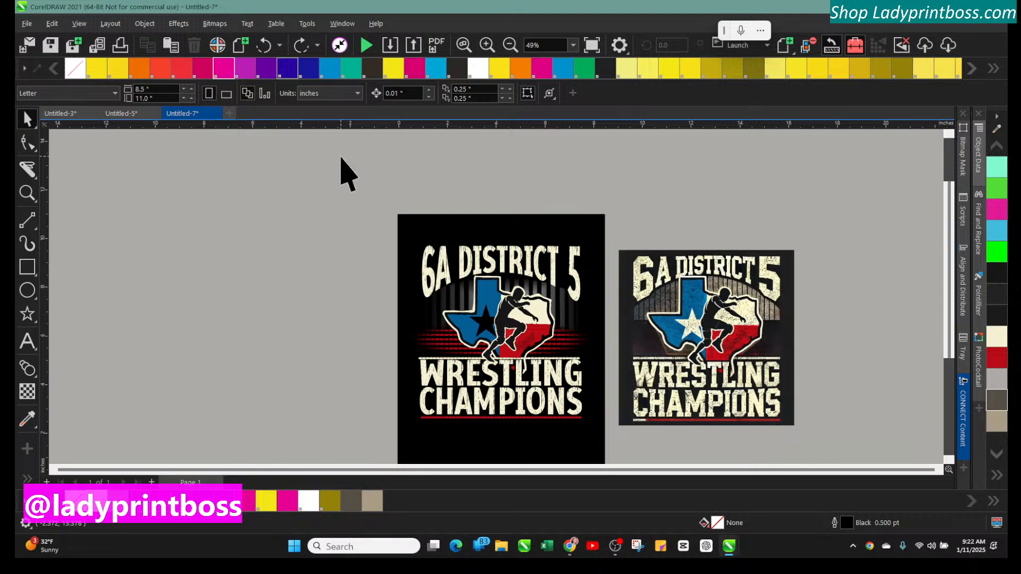
{"action": "left_click", "coordinate": [485, 321]}
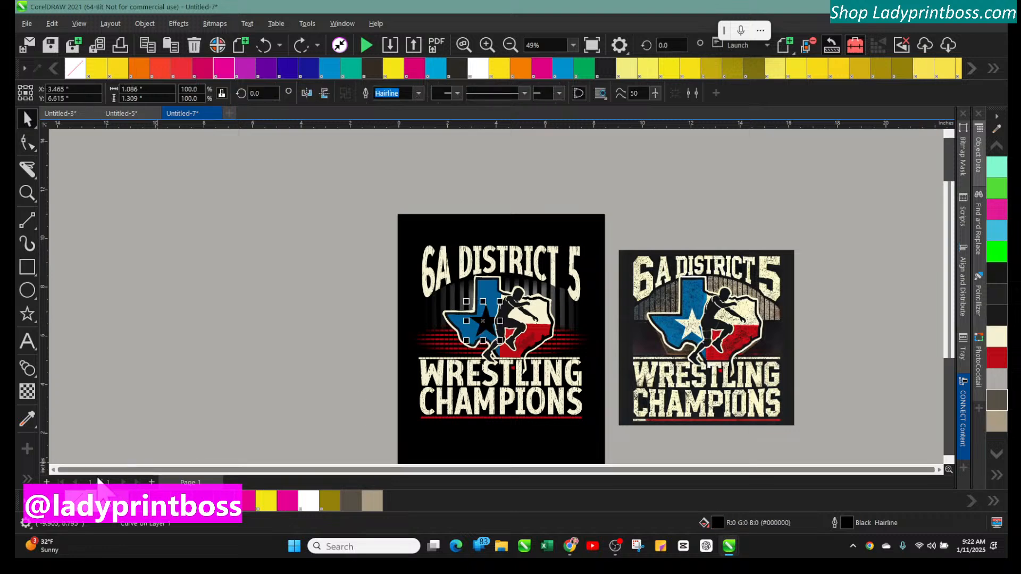
{"action": "left_click", "coordinate": [97, 508]}
{"action": "left_click", "coordinate": [176, 353]}
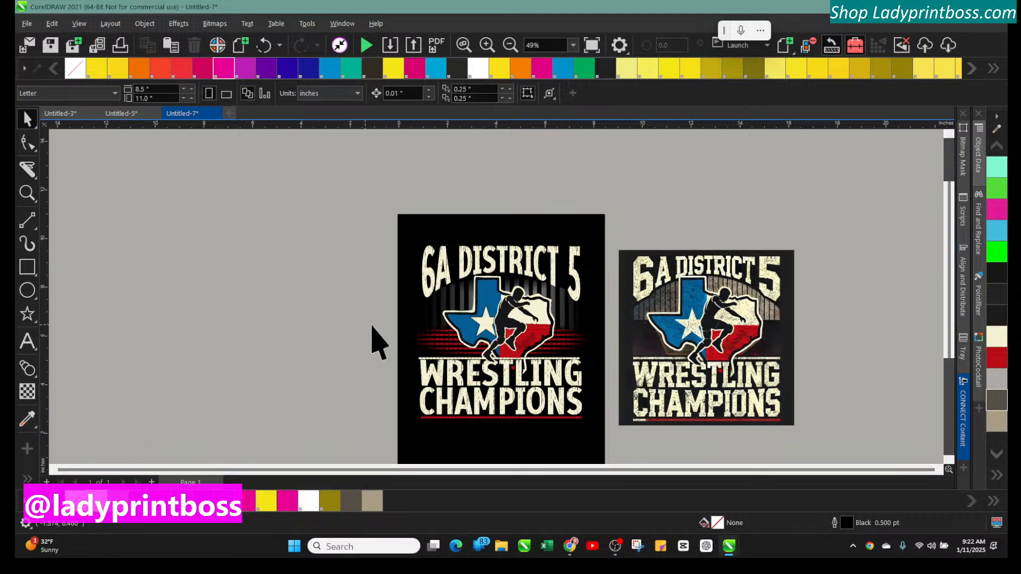
{"action": "left_click", "coordinate": [485, 323]}
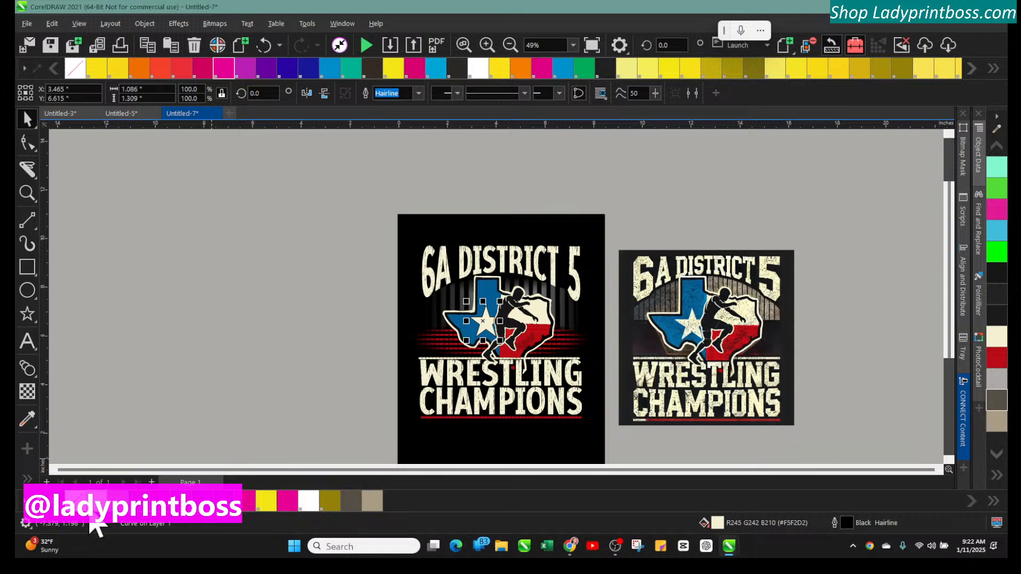
Open the CONNECT Content docker and browse the AI Art by LPB and AI Christmas Collection libraries
{"action": "left_click", "coordinate": [163, 351]}
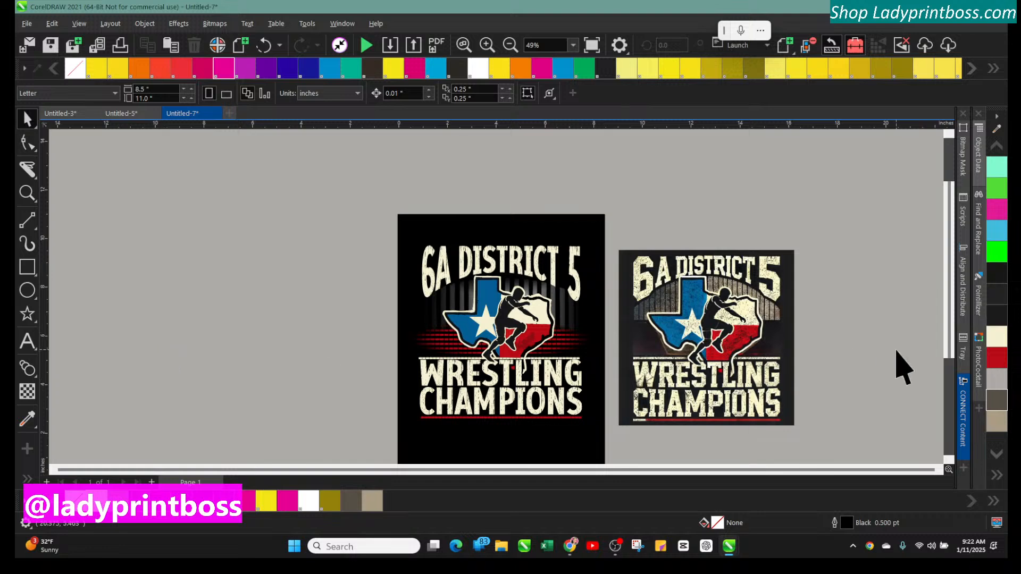
{"action": "left_click", "coordinate": [965, 410]}
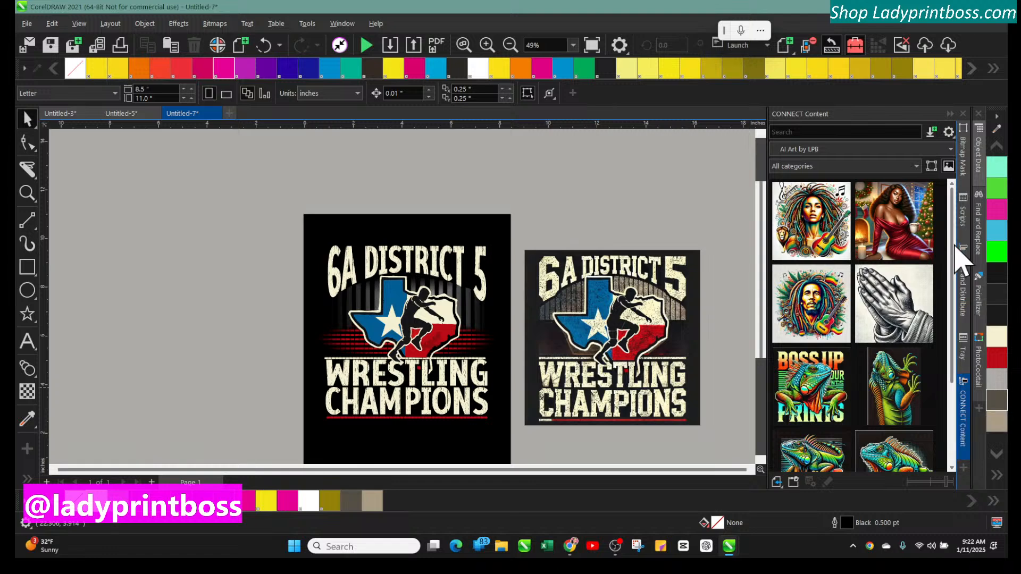
{"action": "scroll", "coordinate": [955, 340], "scroll_direction": "down", "scroll_amount": 3}
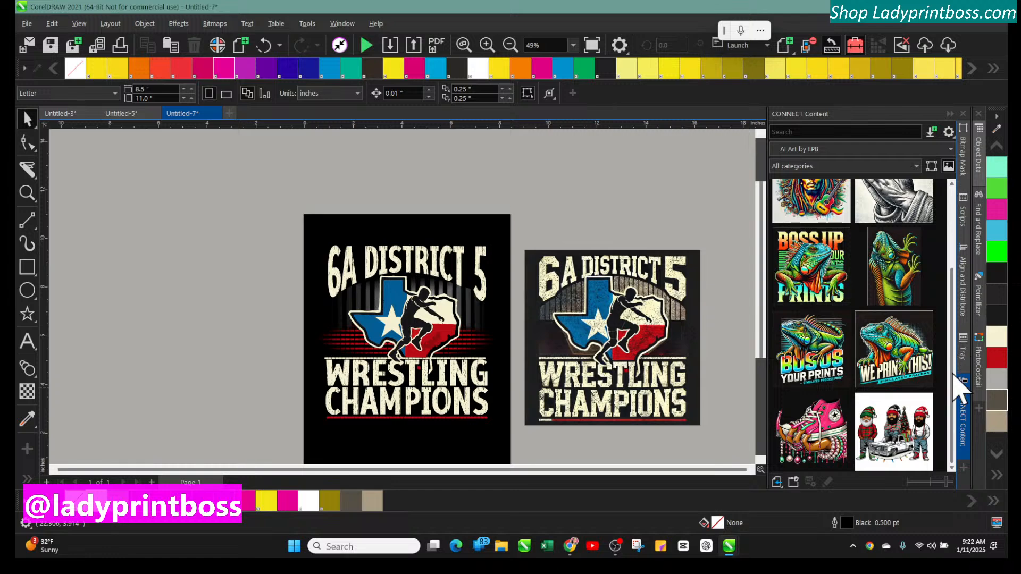
{"action": "scroll", "coordinate": [957, 372], "scroll_direction": "up", "scroll_amount": 2}
{"action": "left_click", "coordinate": [930, 151]}
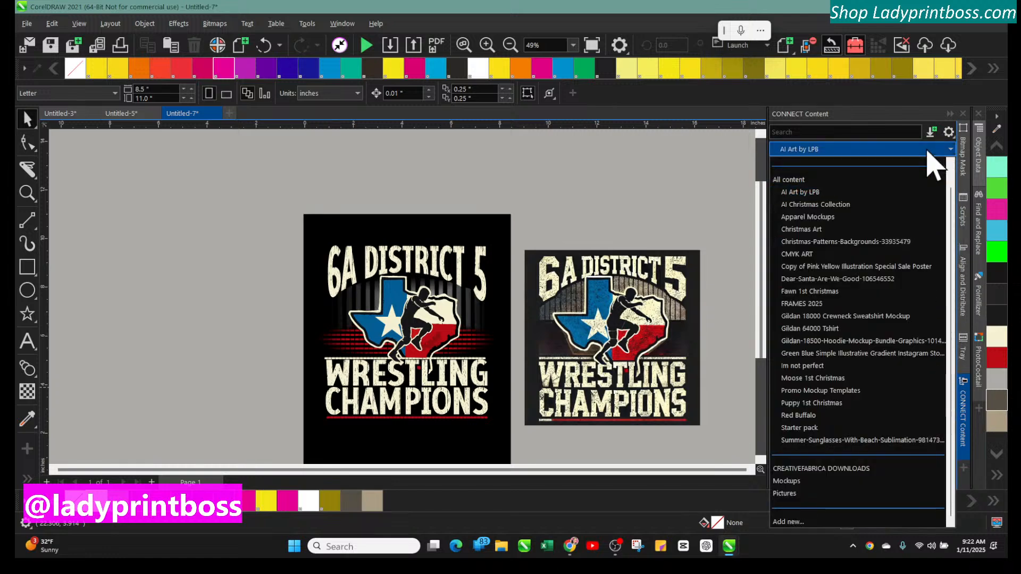
{"action": "left_click", "coordinate": [806, 204]}
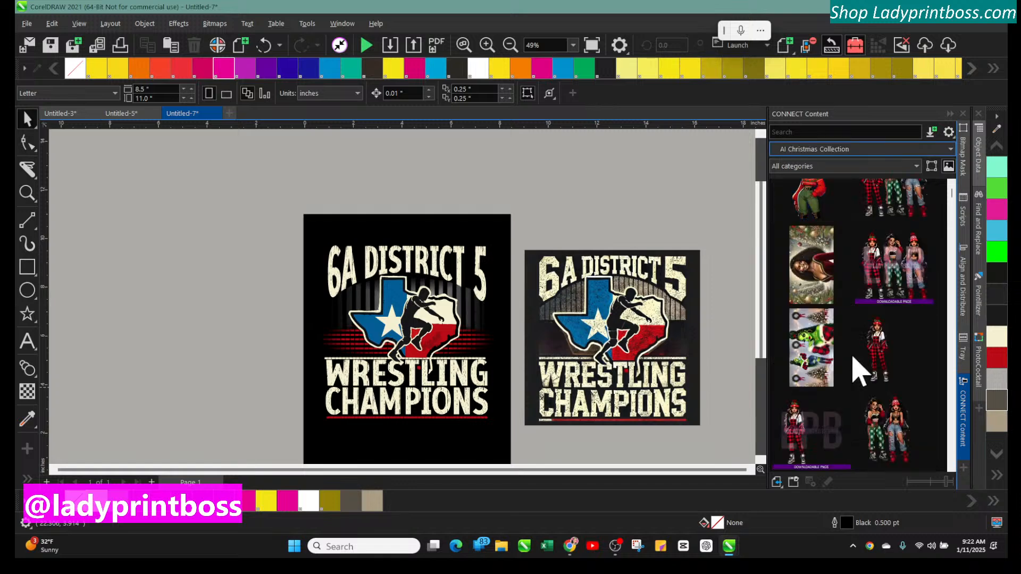
{"action": "scroll", "coordinate": [861, 387], "scroll_direction": "up", "scroll_amount": 1}
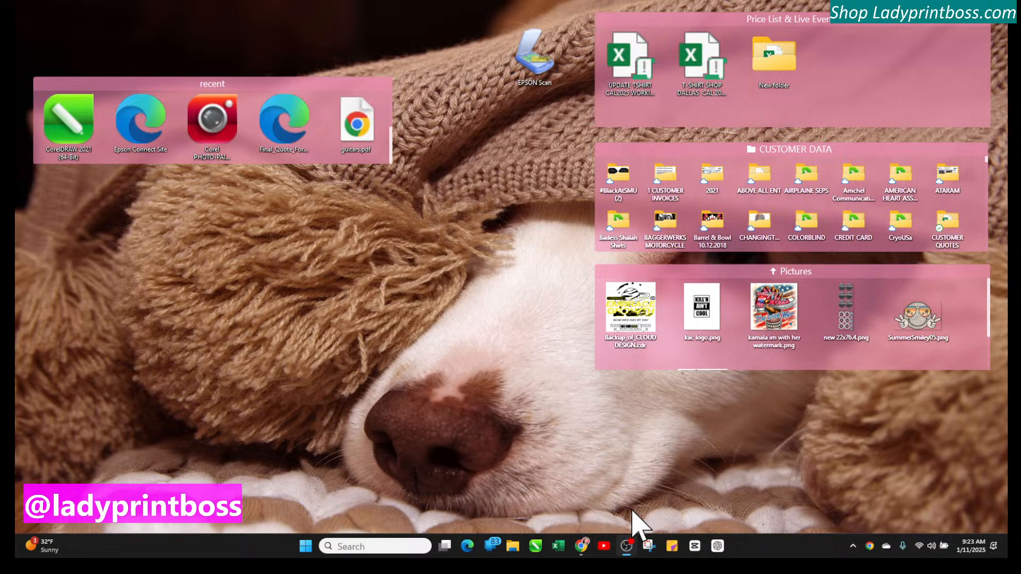
{"action": "left_click", "coordinate": [536, 550]}
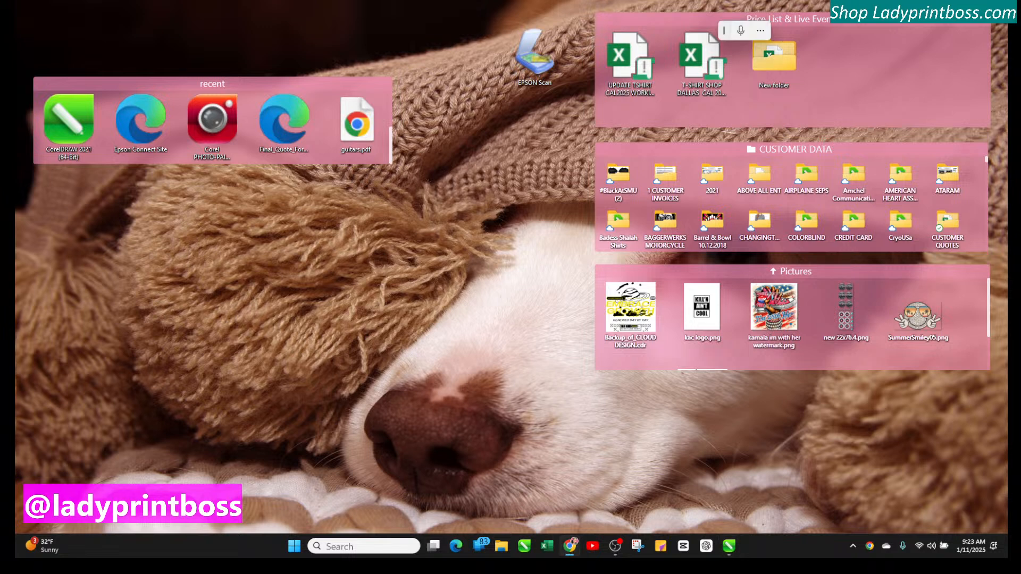
{"action": "left_click", "coordinate": [728, 546]}
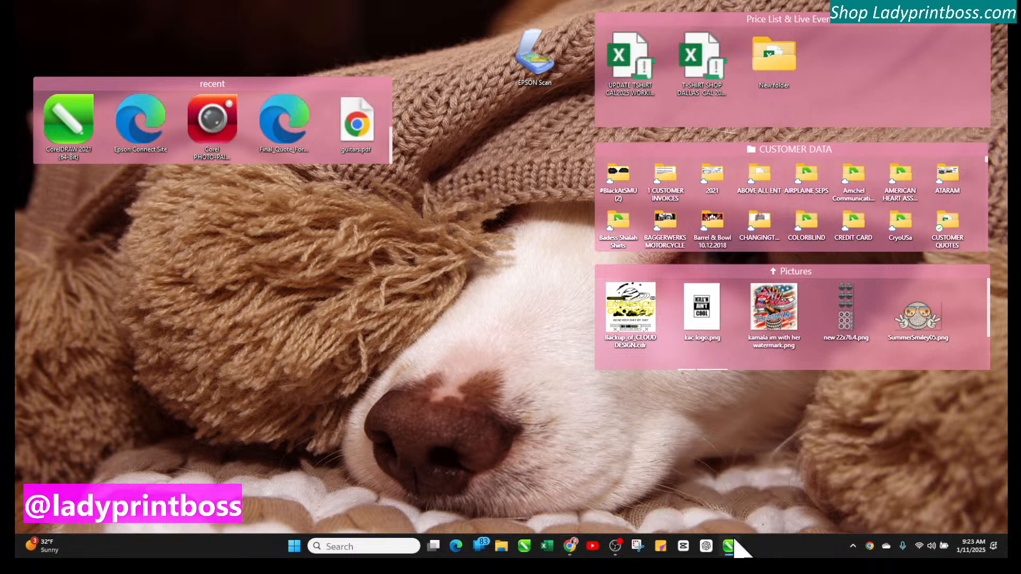
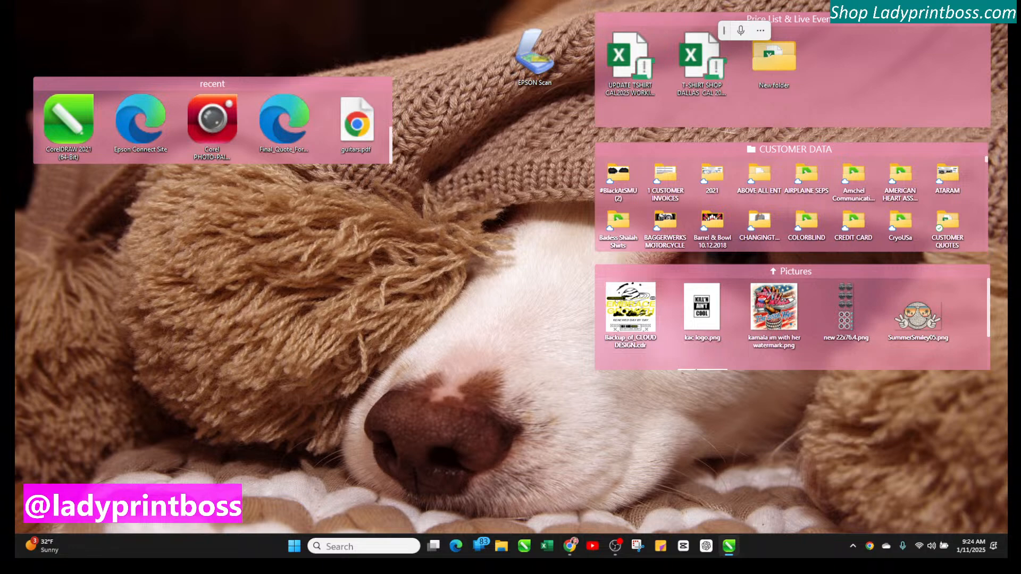
Save the drawing as wrestling working.cdr in the Corel Content Templates folder
{"action": "left_click_drag", "start_coordinate": [16, 97], "coordinate": [504, 67]}
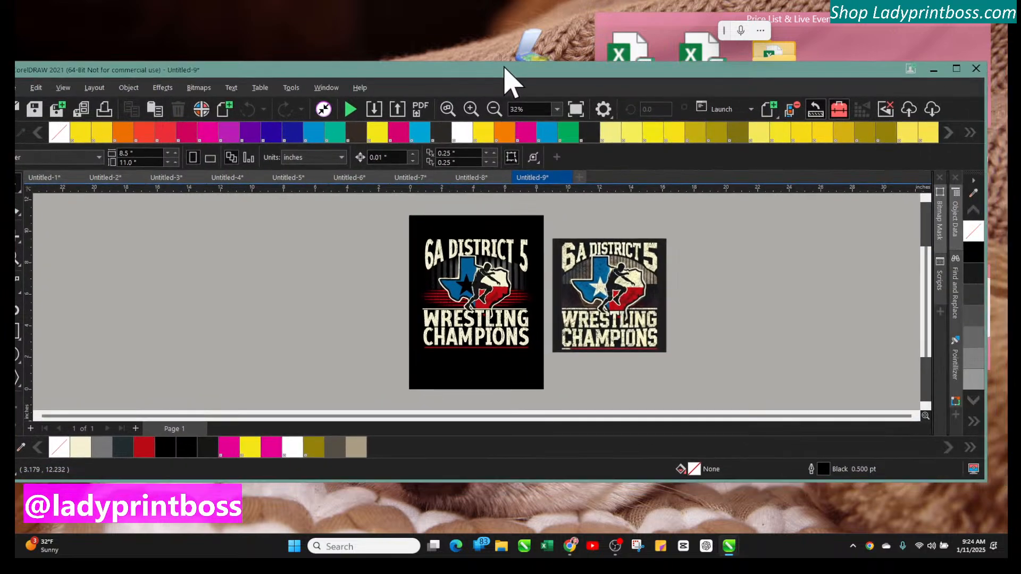
{"action": "left_click", "coordinate": [956, 69]}
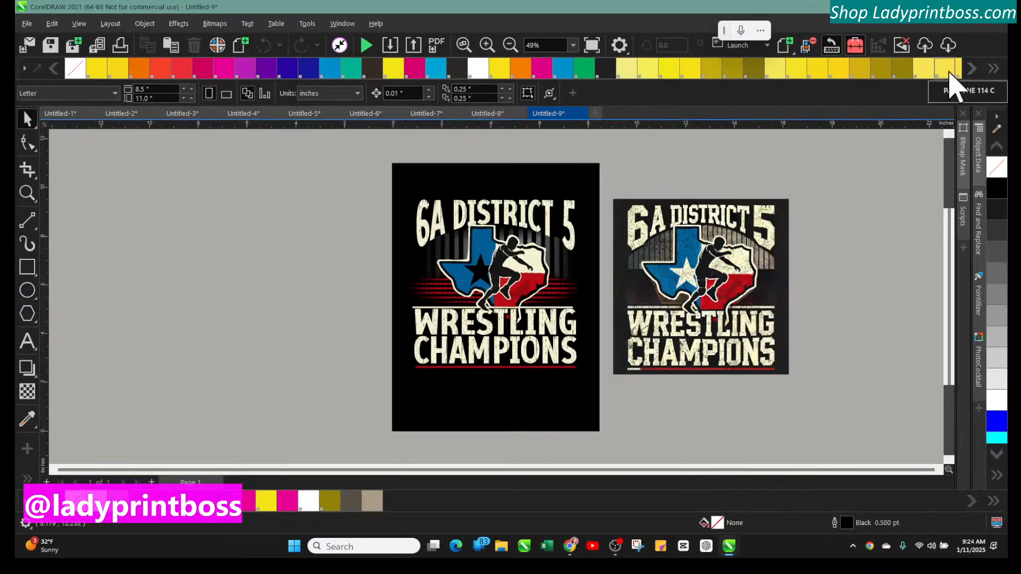
{"action": "left_click", "coordinate": [486, 46]}
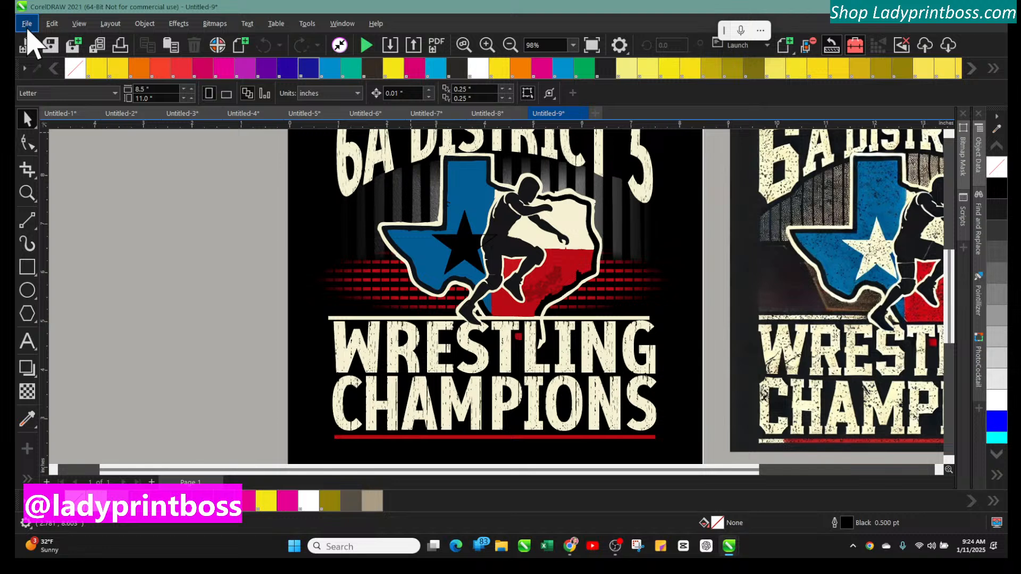
{"action": "left_click", "coordinate": [27, 24]}
{"action": "left_click", "coordinate": [75, 151]}
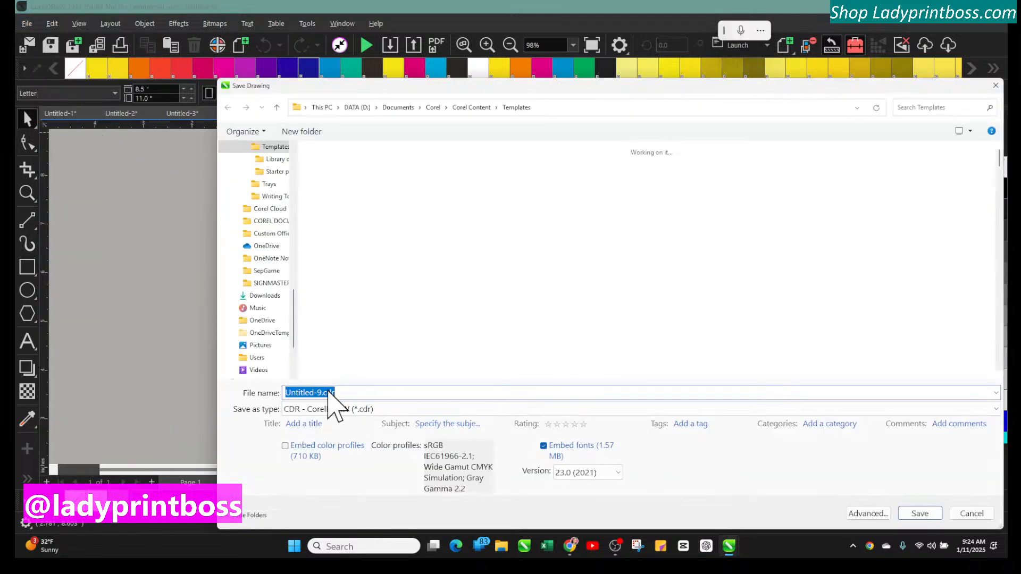
{"action": "left_click_drag", "start_coordinate": [323, 393], "coordinate": [264, 399]}
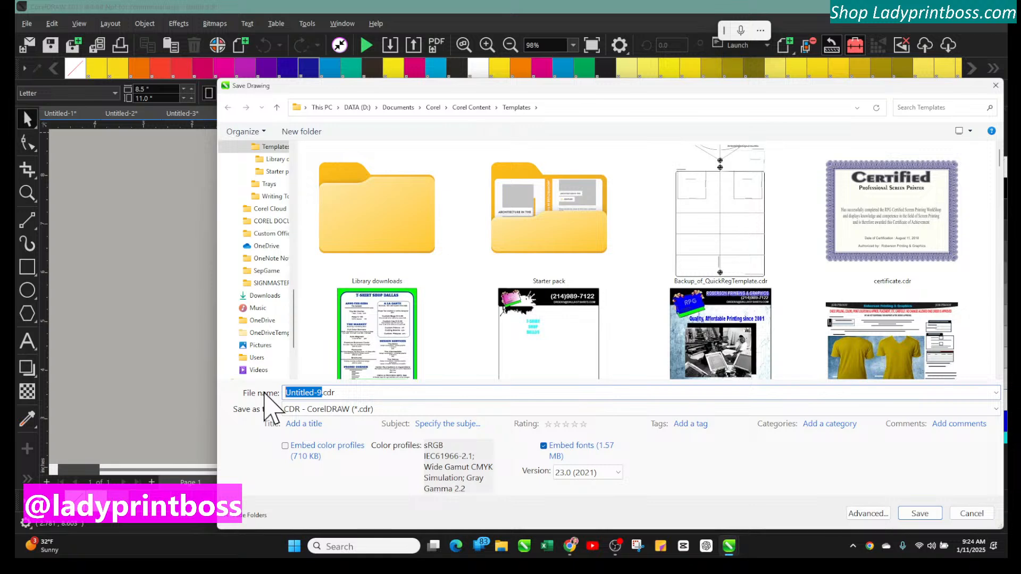
{"action": "type", "text": "wre"}
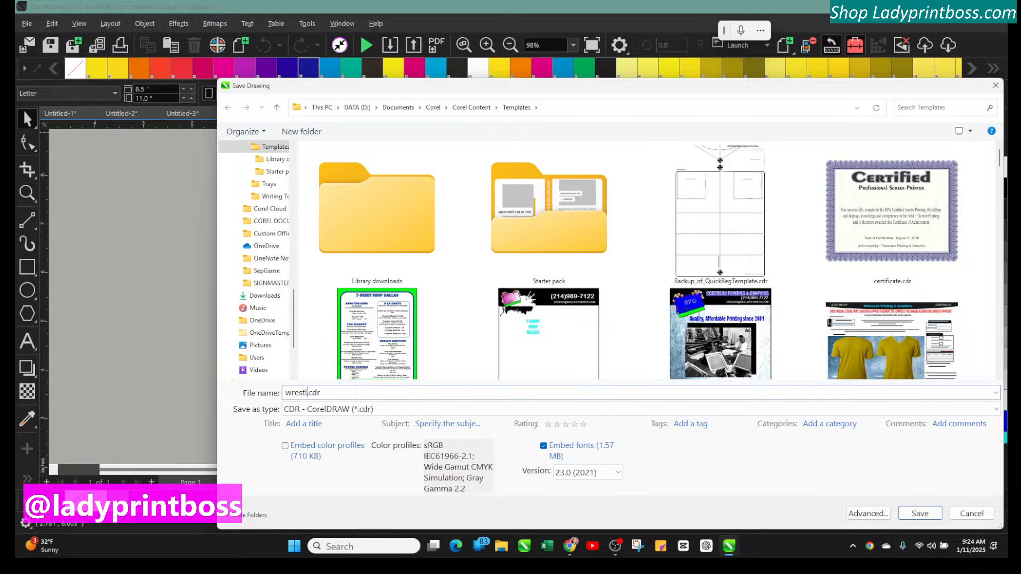
{"action": "type", "text": "stling working"}
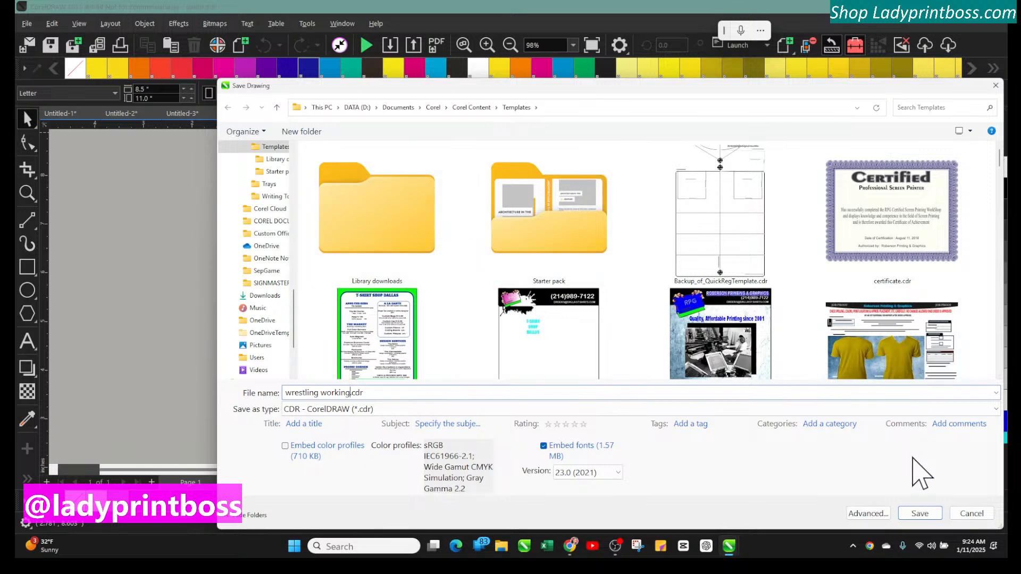
{"action": "left_click", "coordinate": [922, 518]}
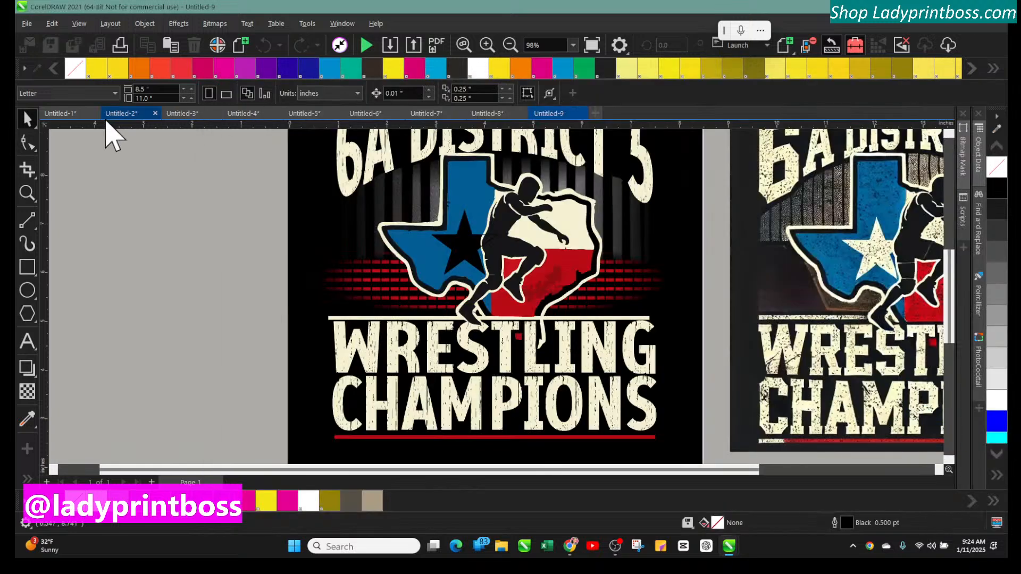
Close the Untitled-1 and Untitled-2 documents without saving changes
{"action": "left_click", "coordinate": [76, 115]}
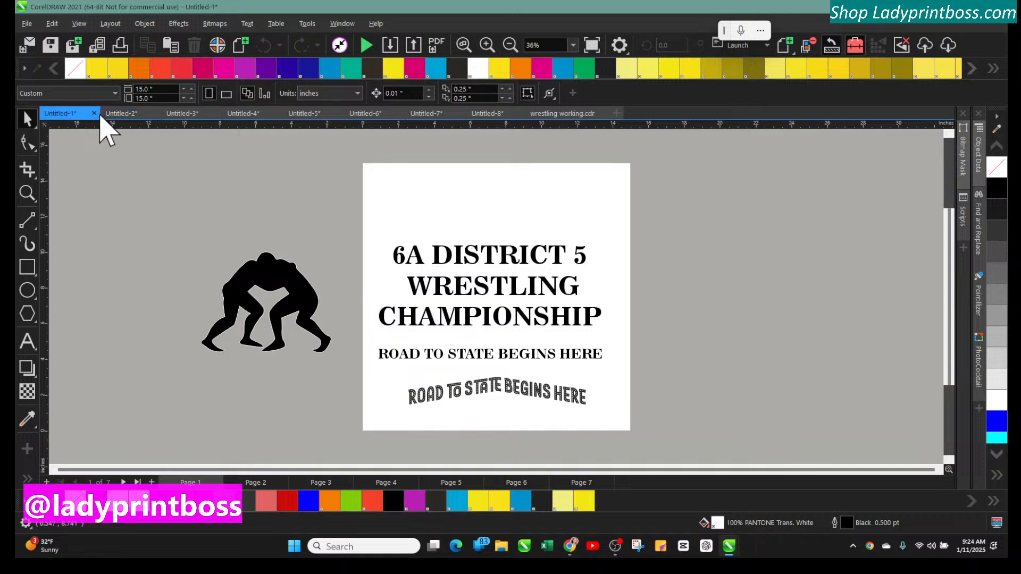
{"action": "left_click", "coordinate": [95, 115]}
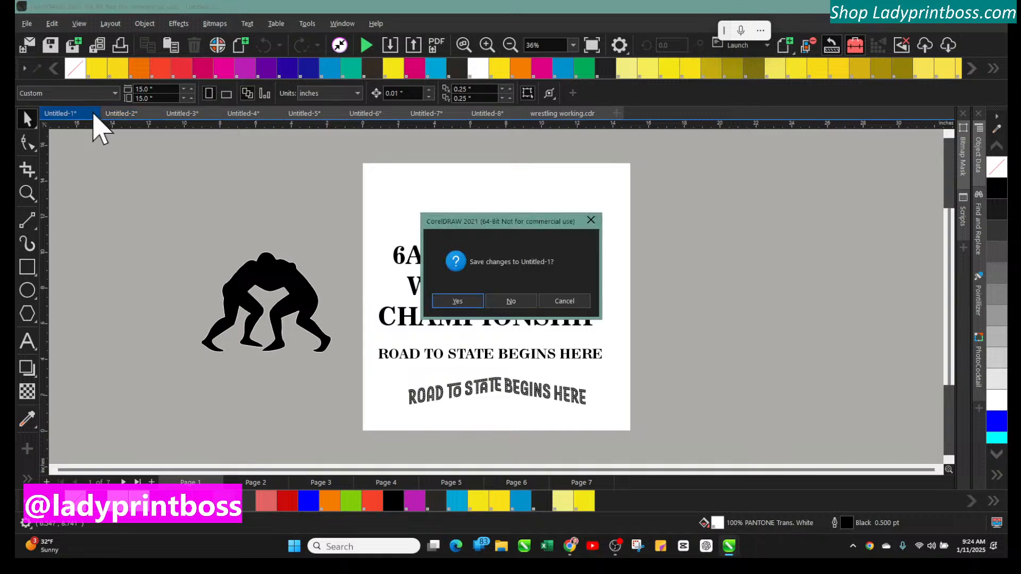
{"action": "left_click", "coordinate": [502, 309]}
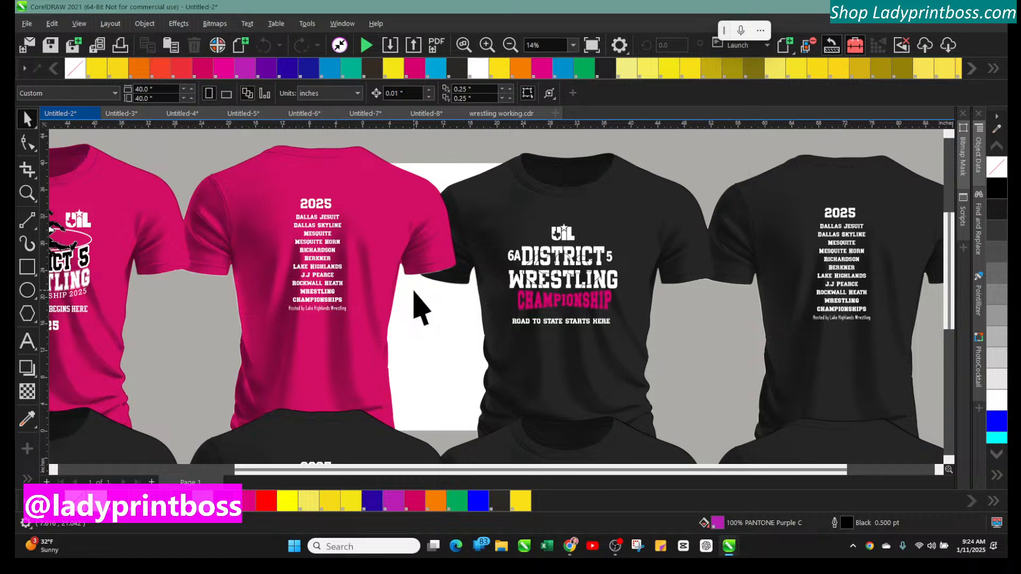
{"action": "left_click_drag", "start_coordinate": [708, 469], "coordinate": [677, 470]}
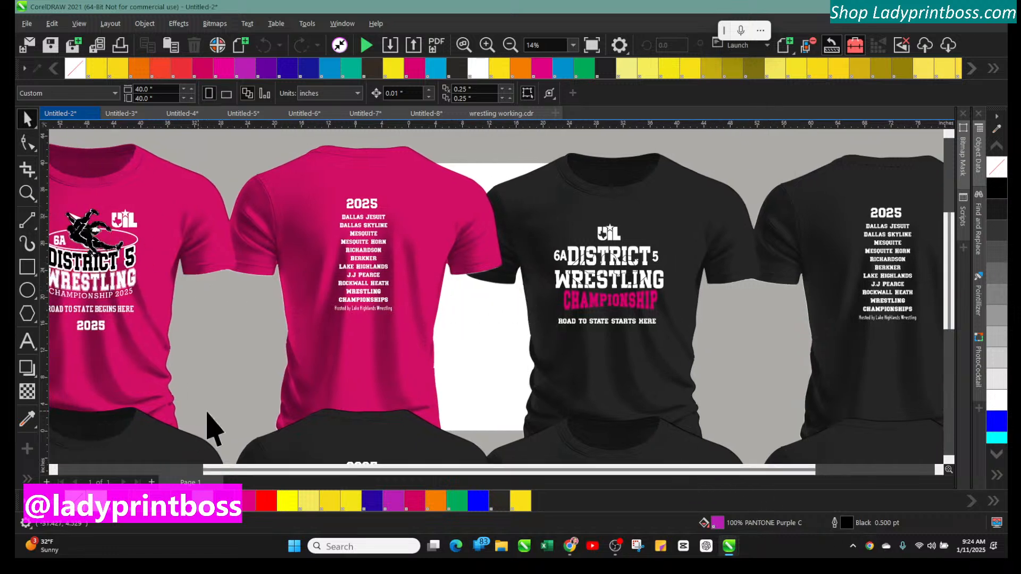
{"action": "left_click_drag", "start_coordinate": [256, 470], "coordinate": [193, 469]}
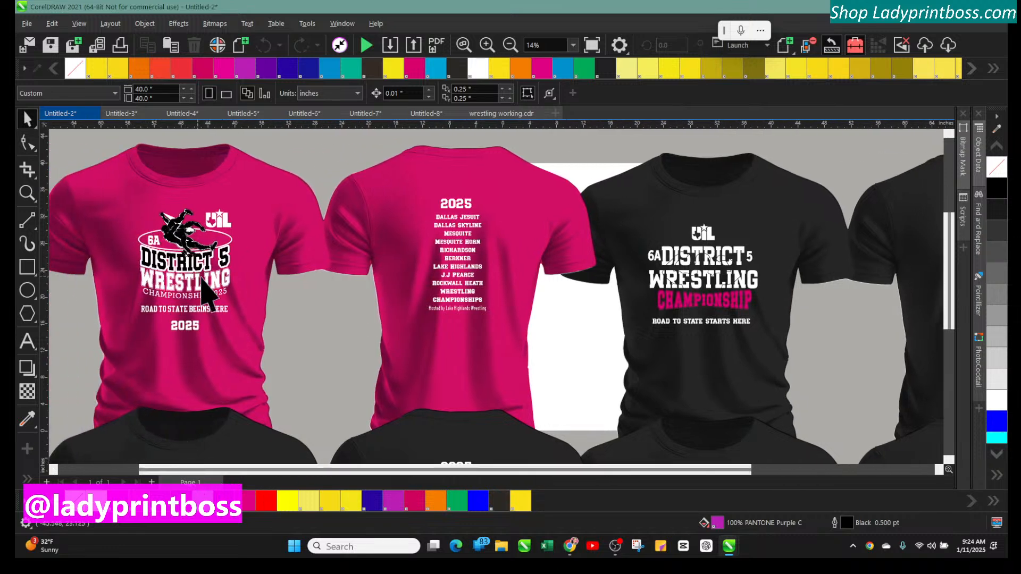
{"action": "scroll", "coordinate": [580, 441], "scroll_direction": "down", "scroll_amount": 3}
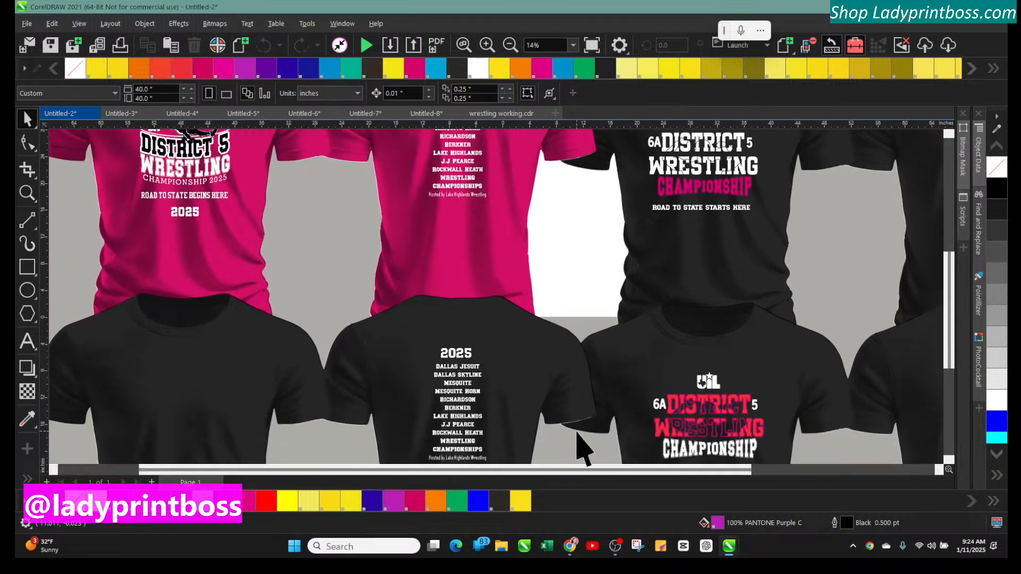
{"action": "scroll", "coordinate": [579, 447], "scroll_direction": "down", "scroll_amount": 1}
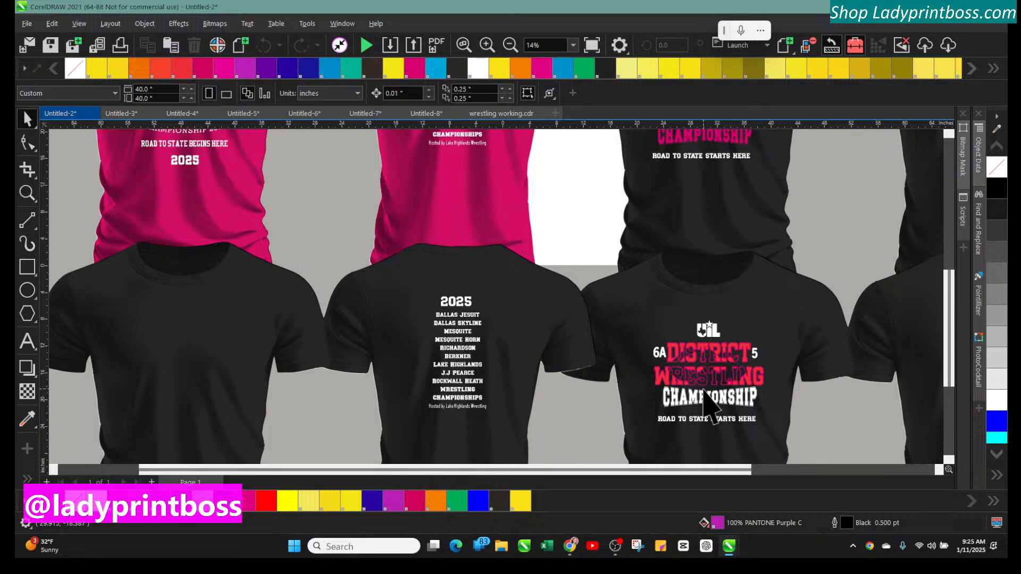
{"action": "scroll", "coordinate": [662, 431], "scroll_direction": "up", "scroll_amount": 1}
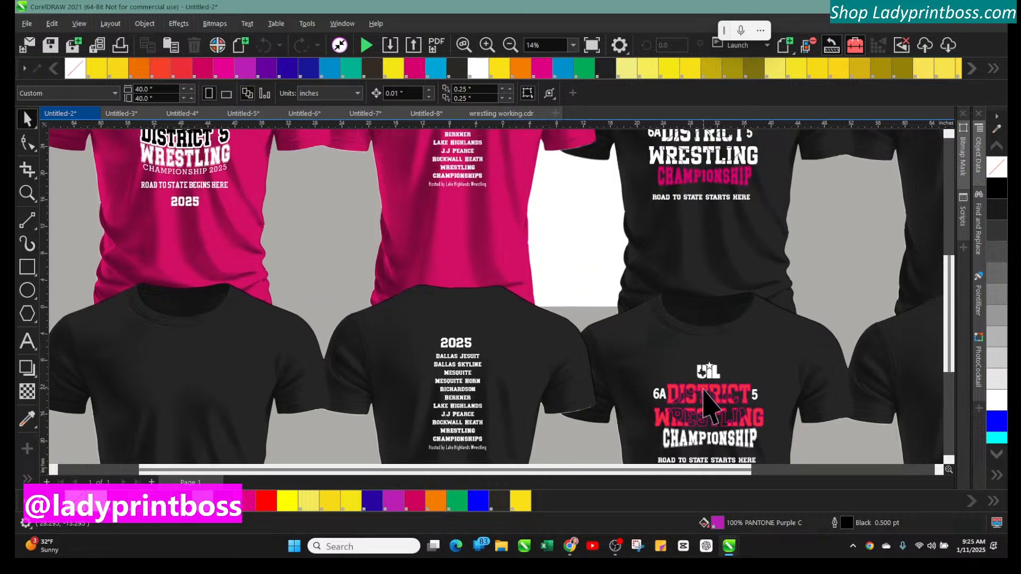
{"action": "left_click", "coordinate": [94, 113]}
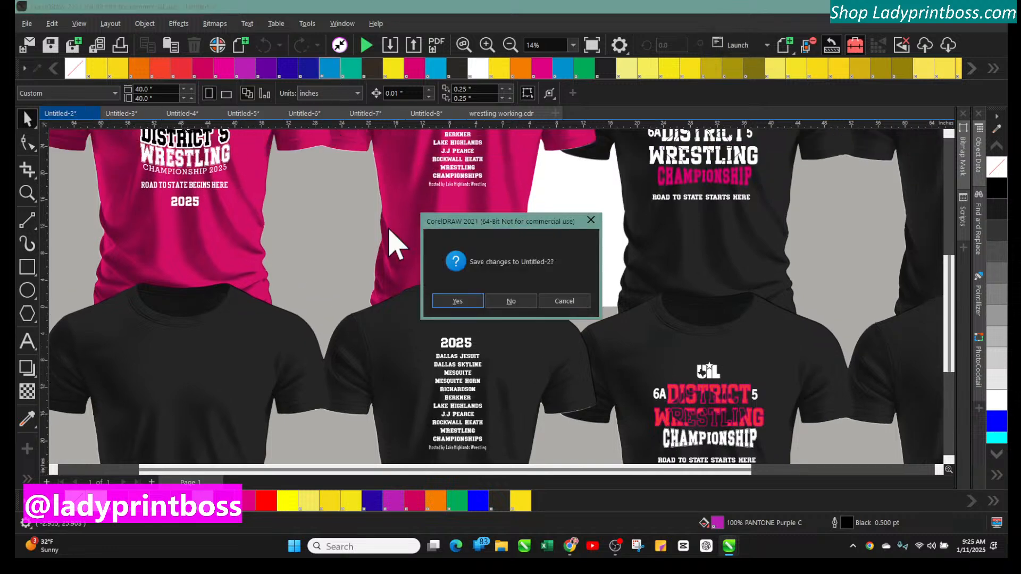
{"action": "left_click", "coordinate": [512, 301]}
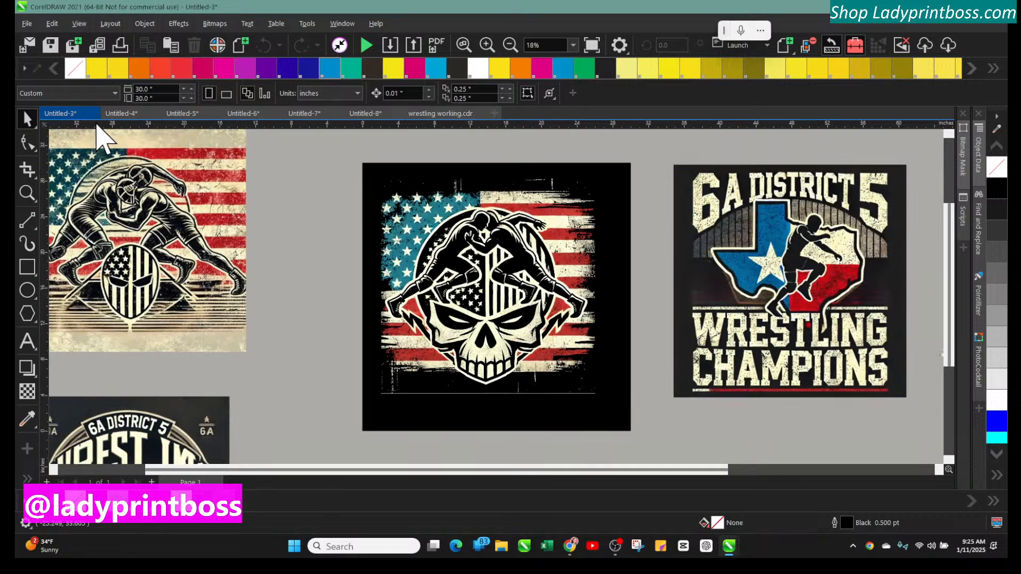
Close the Untitled-4, Untitled-5 and Untitled-6 documents without saving changes
{"action": "scroll", "coordinate": [425, 302], "scroll_direction": "down", "scroll_amount": 1}
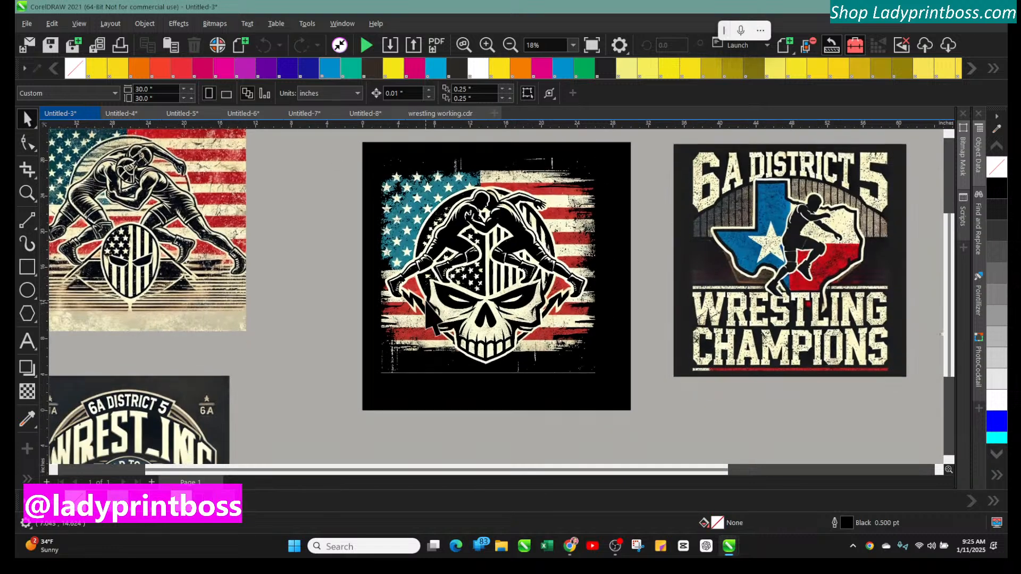
{"action": "scroll", "coordinate": [428, 314], "scroll_direction": "down", "scroll_amount": 2}
{"action": "scroll", "coordinate": [308, 292], "scroll_direction": "up", "scroll_amount": 4}
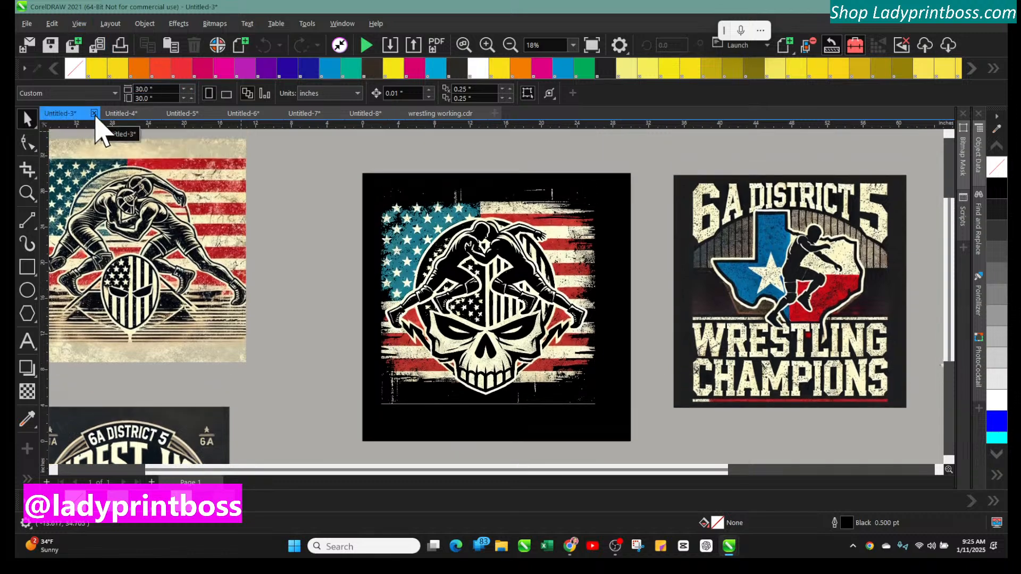
{"action": "left_click", "coordinate": [120, 113]}
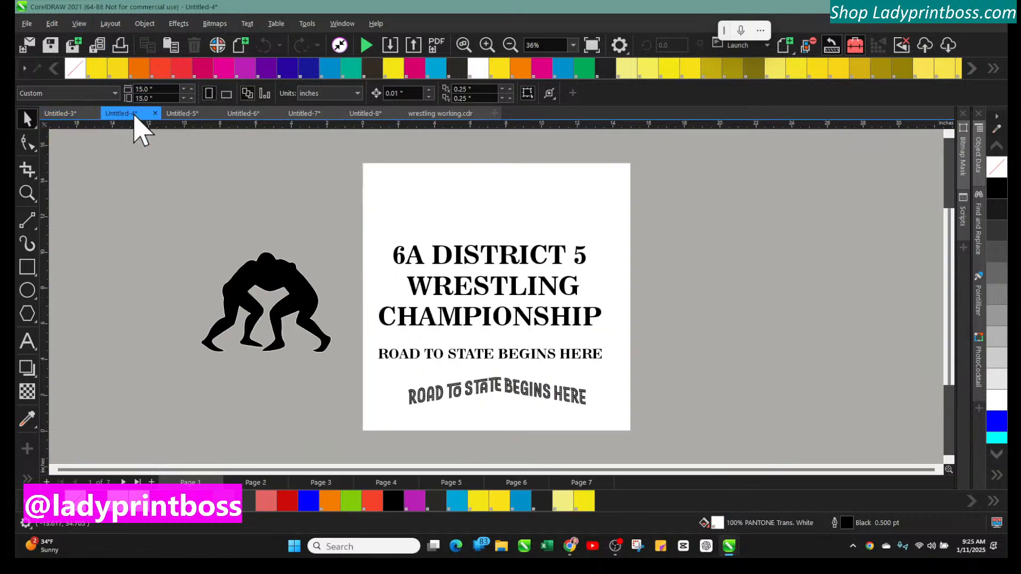
{"action": "left_click", "coordinate": [154, 114]}
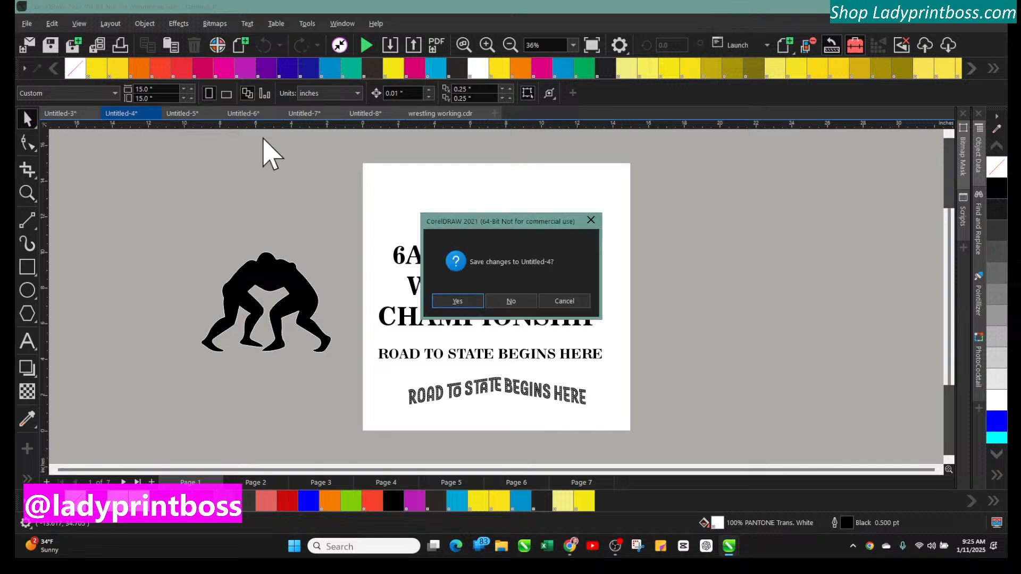
{"action": "left_click", "coordinate": [510, 301]}
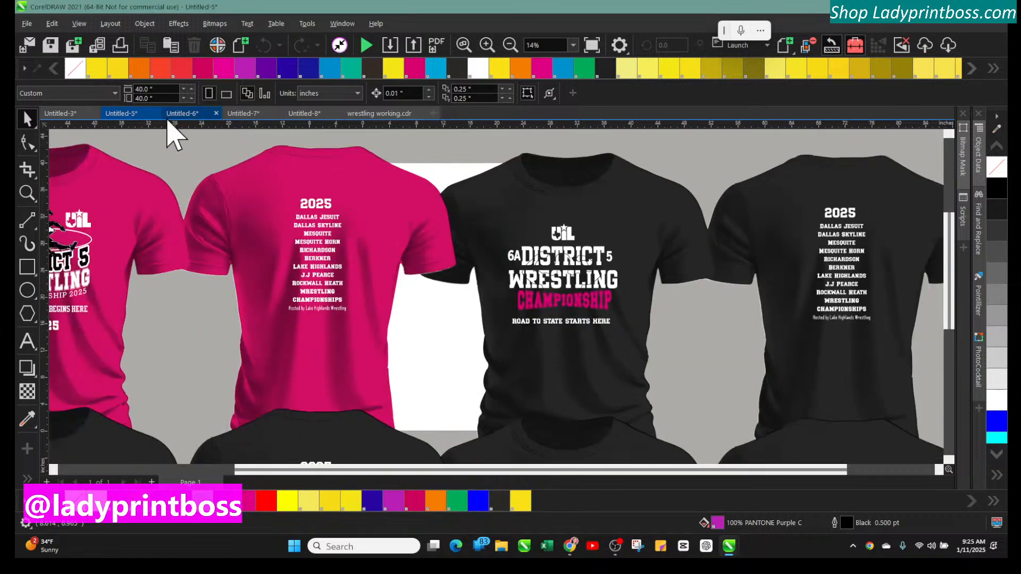
{"action": "left_click", "coordinate": [155, 113]}
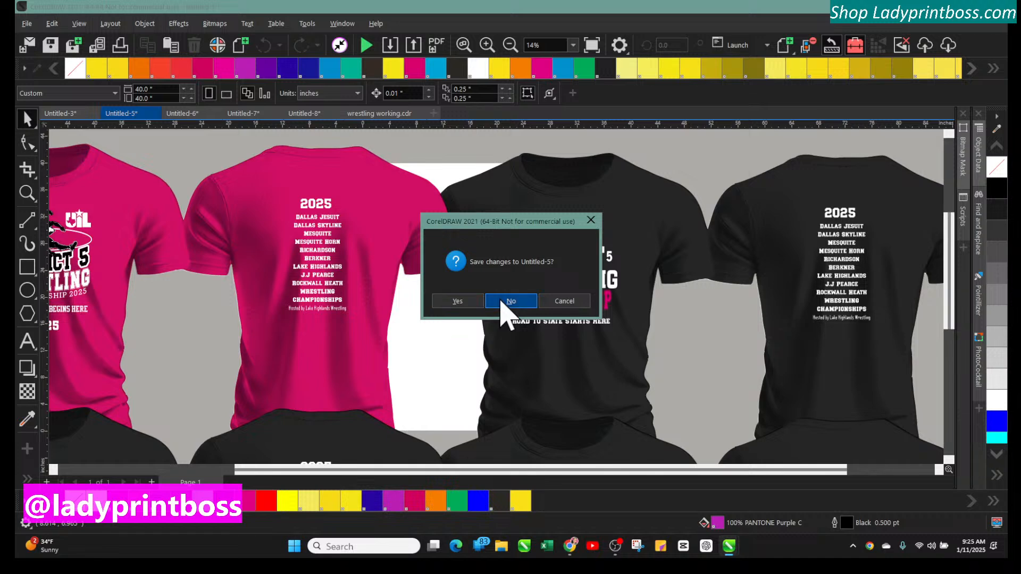
{"action": "left_click", "coordinate": [503, 301]}
{"action": "left_click", "coordinate": [154, 113]}
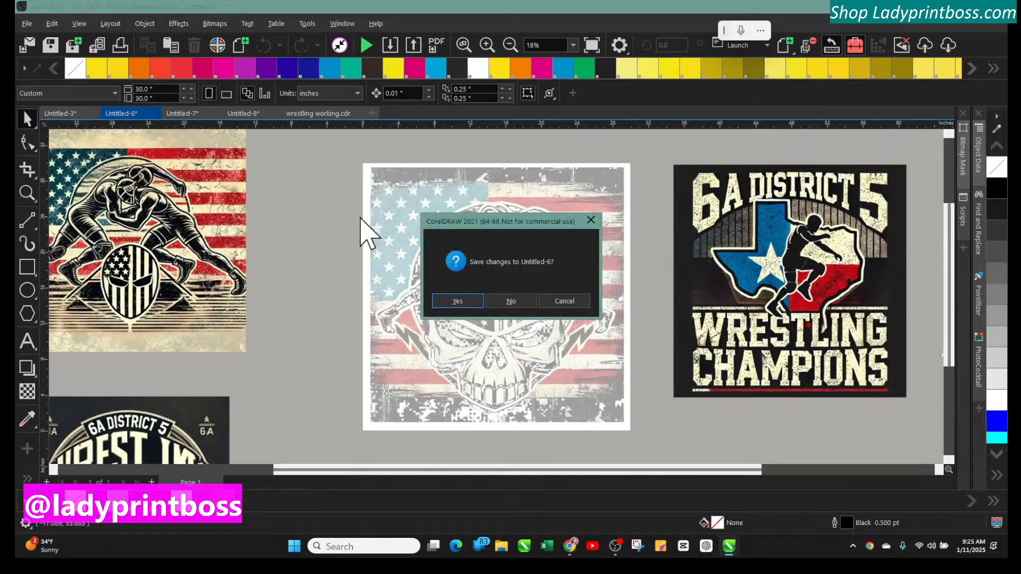
{"action": "left_click", "coordinate": [511, 301]}
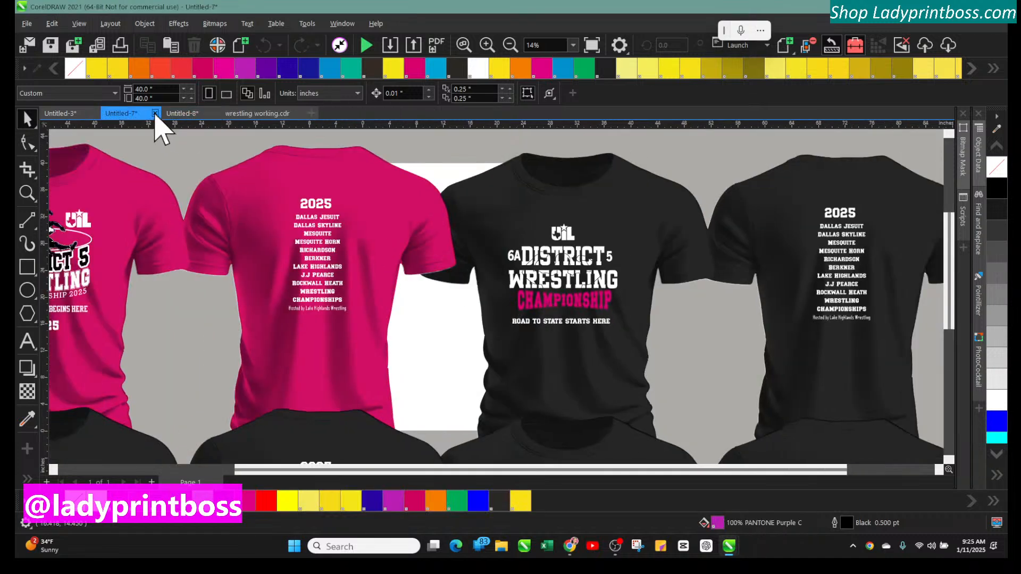
Close the Untitled-7 and Untitled-8 documents without saving changes
{"action": "left_click", "coordinate": [155, 113]}
{"action": "left_click", "coordinate": [513, 301]}
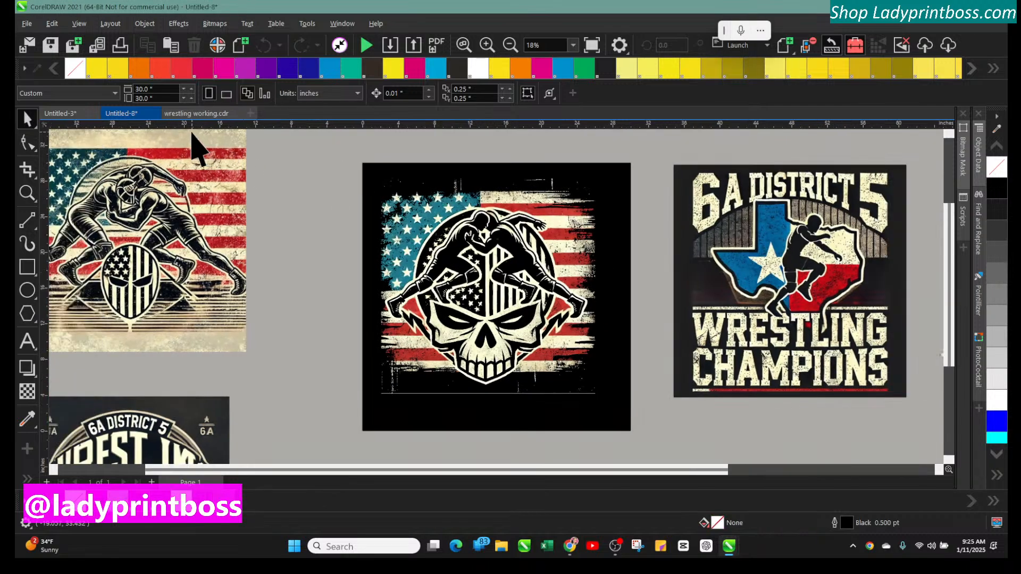
{"action": "left_click", "coordinate": [154, 113]}
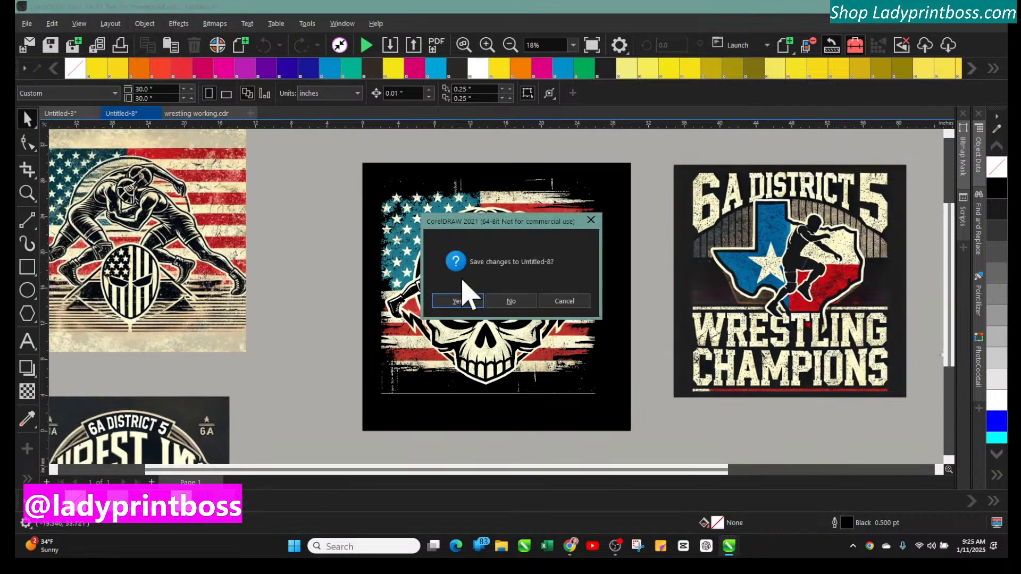
{"action": "left_click", "coordinate": [513, 302]}
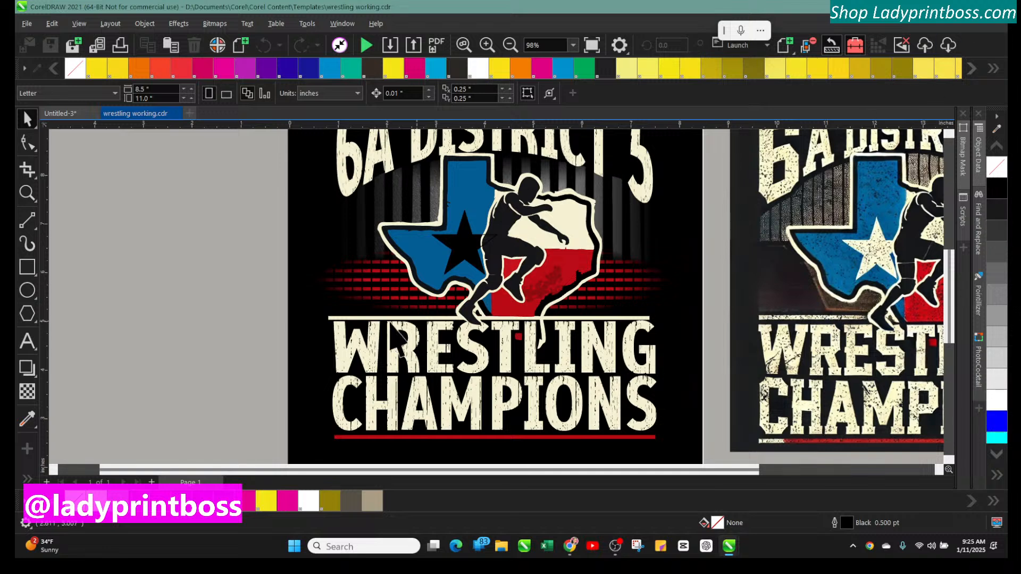
Select the red rule line under CHAMPIONS and open the CONNECT Content docker
{"action": "left_click", "coordinate": [378, 319]}
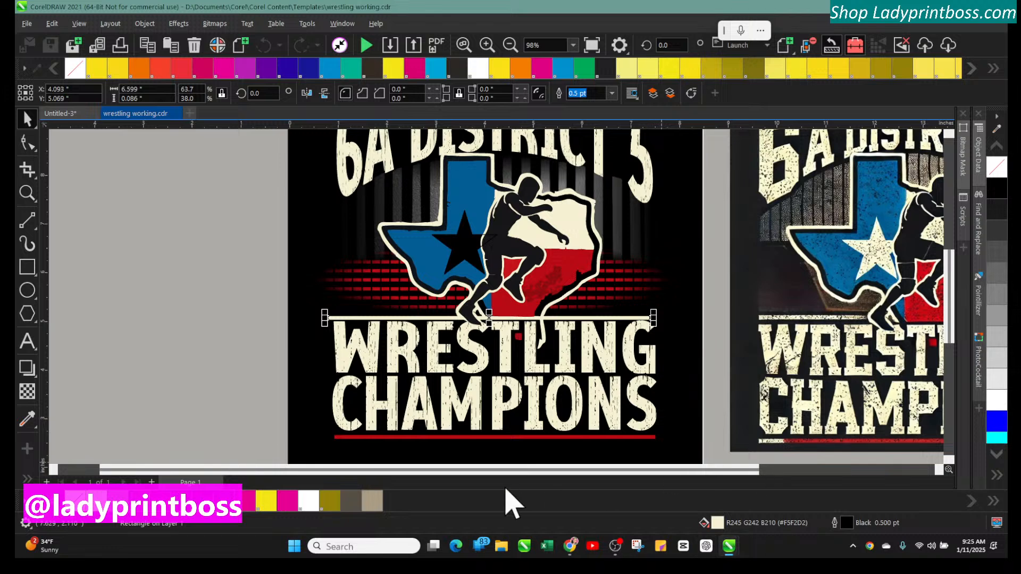
{"action": "left_click", "coordinate": [477, 438]}
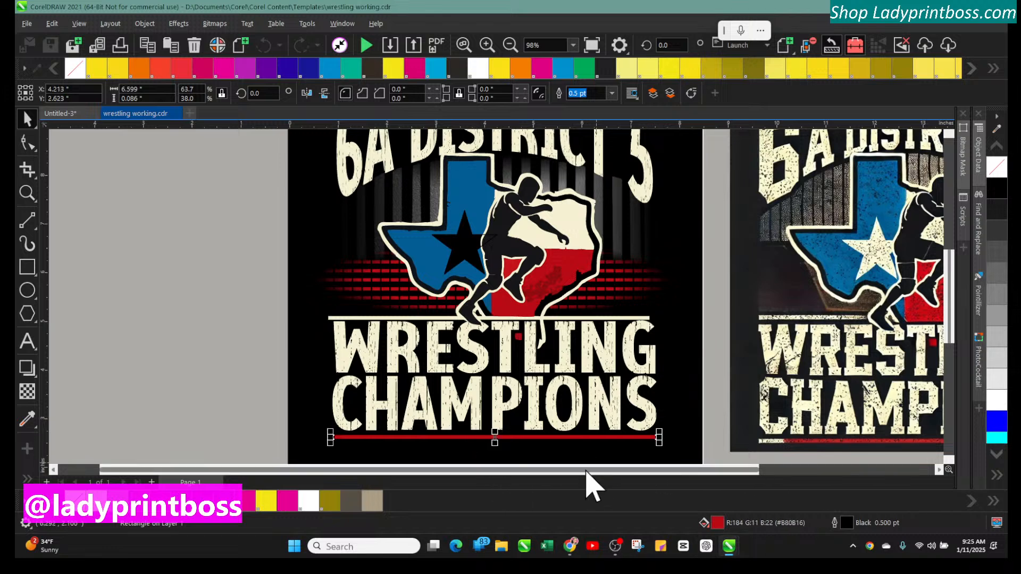
{"action": "left_click_drag", "start_coordinate": [585, 470], "coordinate": [752, 453]}
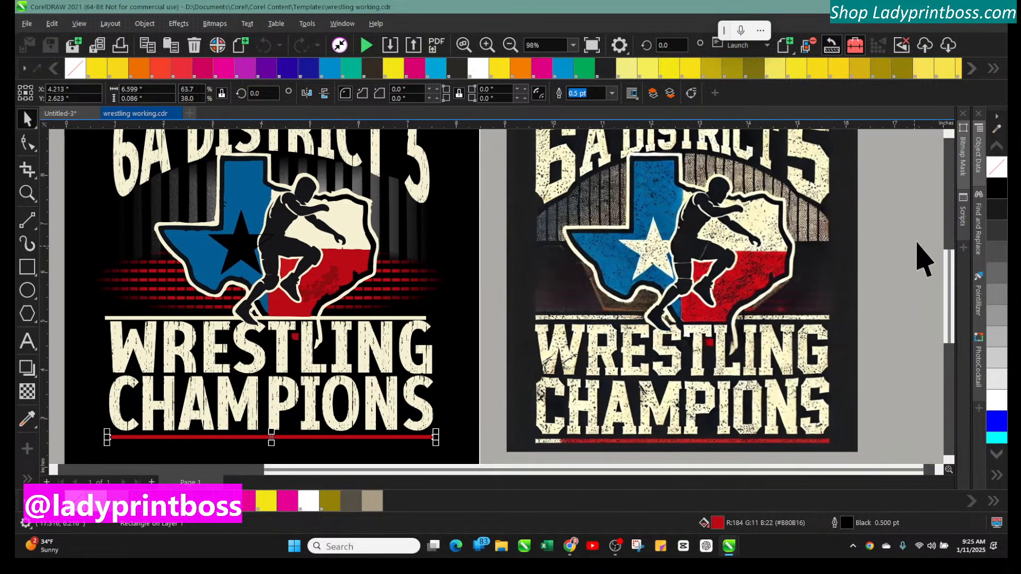
{"action": "right_click", "coordinate": [973, 255]}
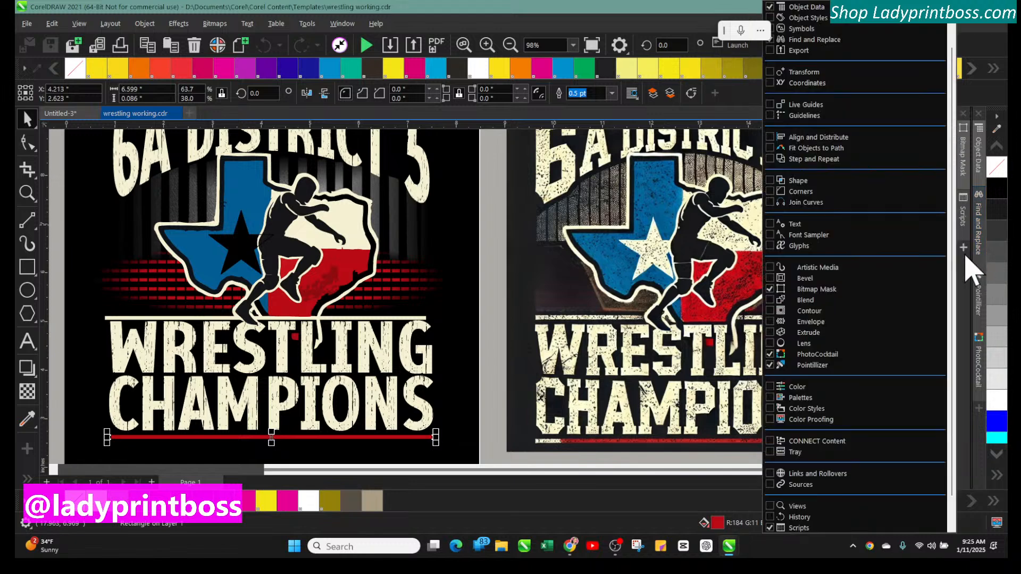
{"action": "scroll", "coordinate": [845, 441], "scroll_direction": "down", "scroll_amount": 3}
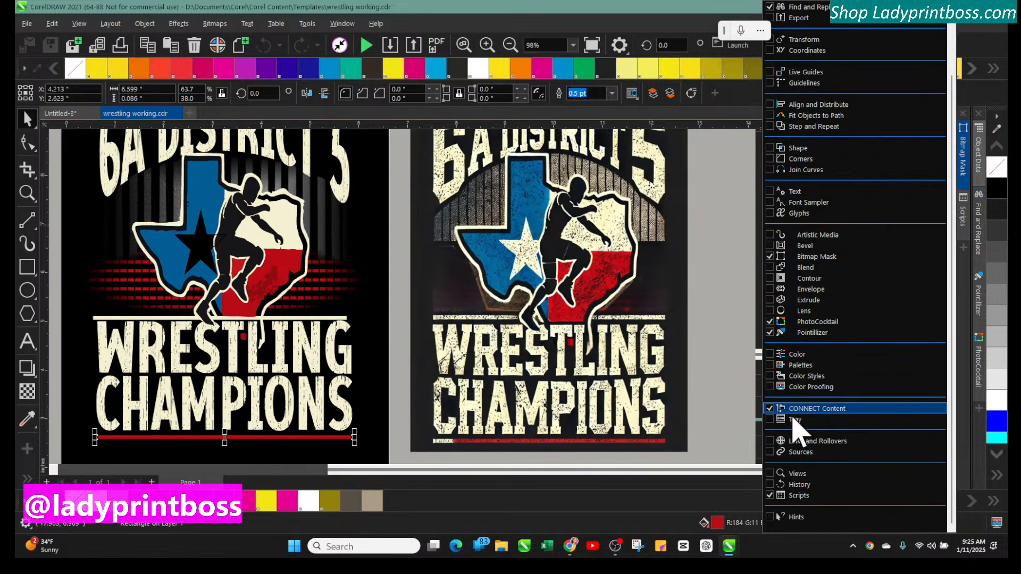
{"action": "left_click", "coordinate": [774, 409]}
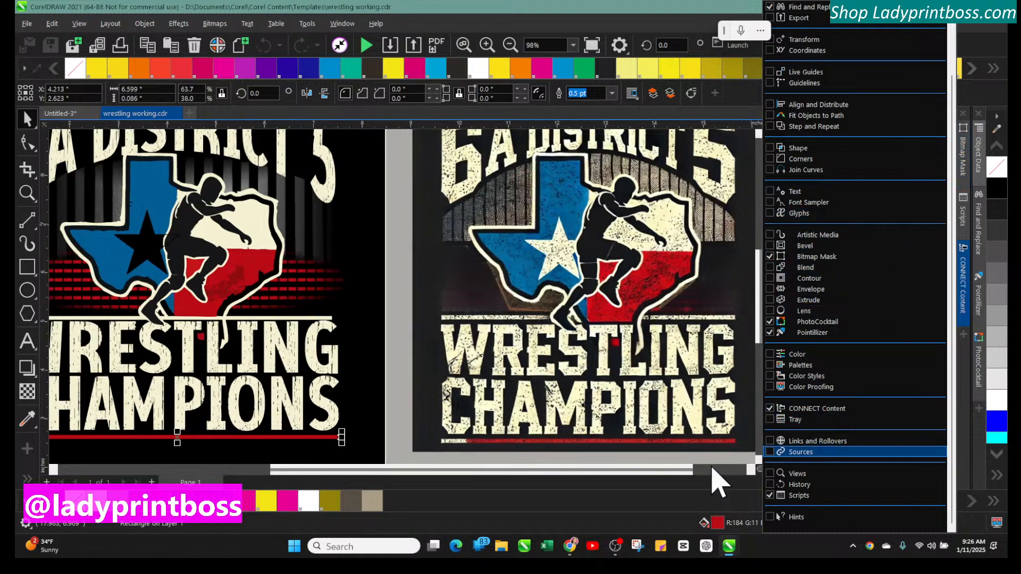
Browse the CREATIVEFABRICA DOWNLOADS folder in the CONNECT Content docker
{"action": "left_click", "coordinate": [708, 461]}
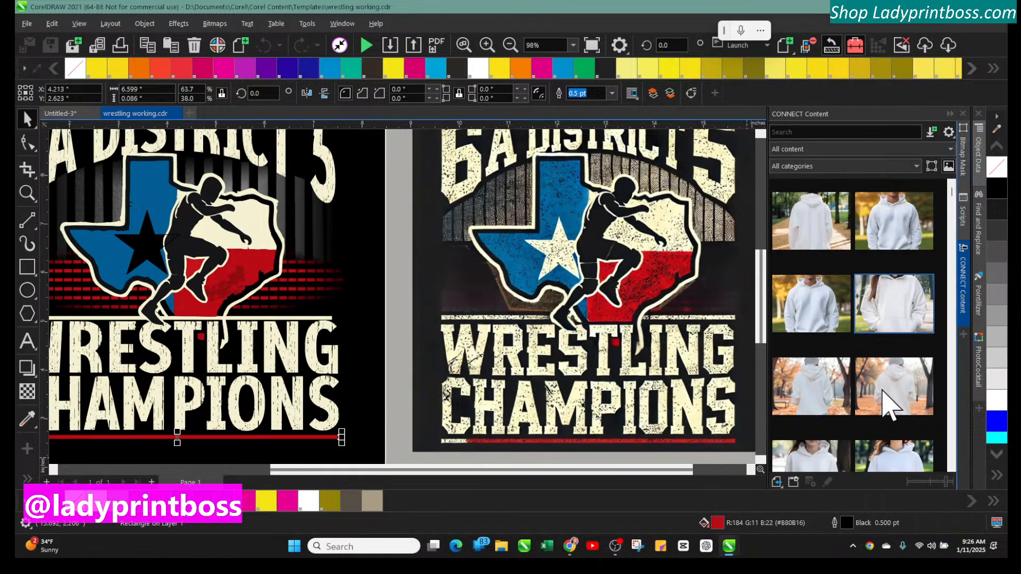
{"action": "scroll", "coordinate": [904, 319], "scroll_direction": "down", "scroll_amount": 3}
{"action": "left_click", "coordinate": [909, 149]}
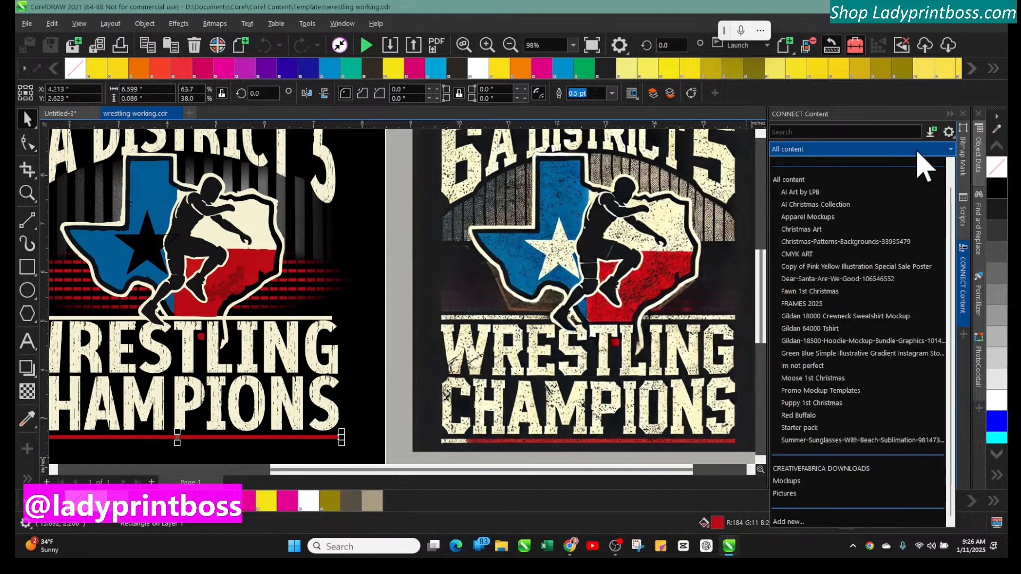
{"action": "scroll", "coordinate": [859, 452], "scroll_direction": "up", "scroll_amount": 1}
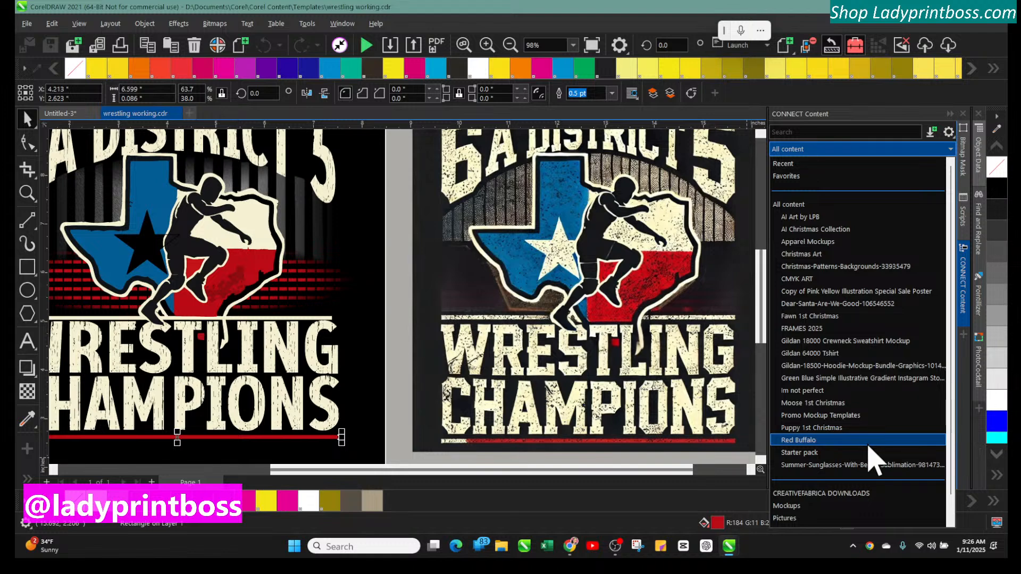
{"action": "left_click", "coordinate": [840, 492]}
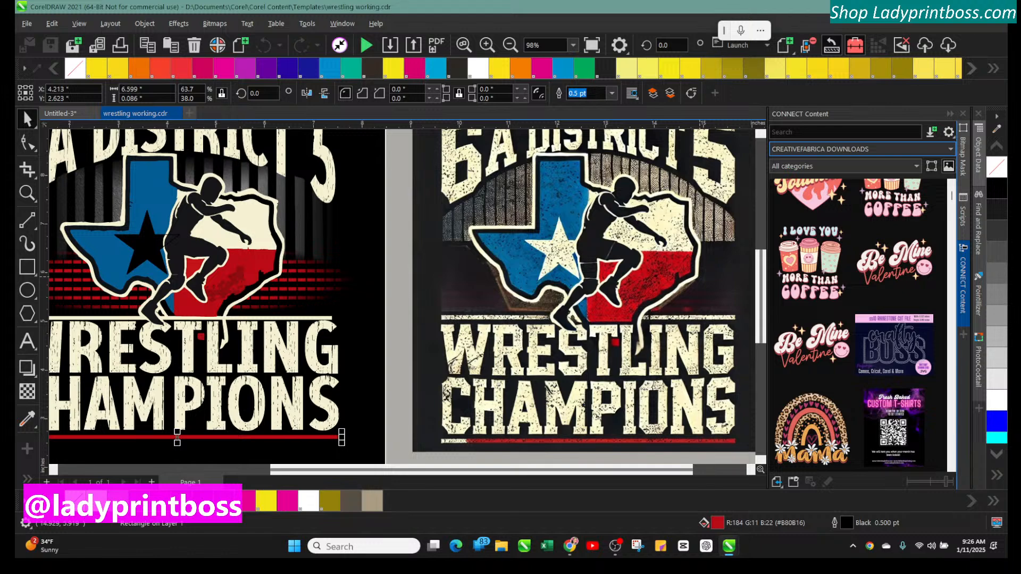
{"action": "scroll", "coordinate": [930, 335], "scroll_direction": "down", "scroll_amount": 4}
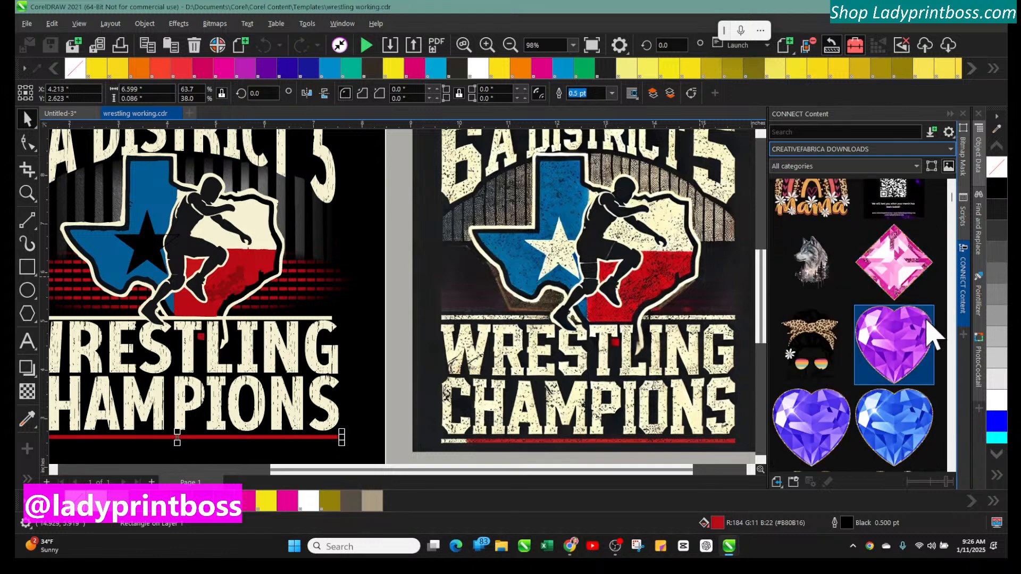
{"action": "scroll", "coordinate": [920, 346], "scroll_direction": "down", "scroll_amount": 5}
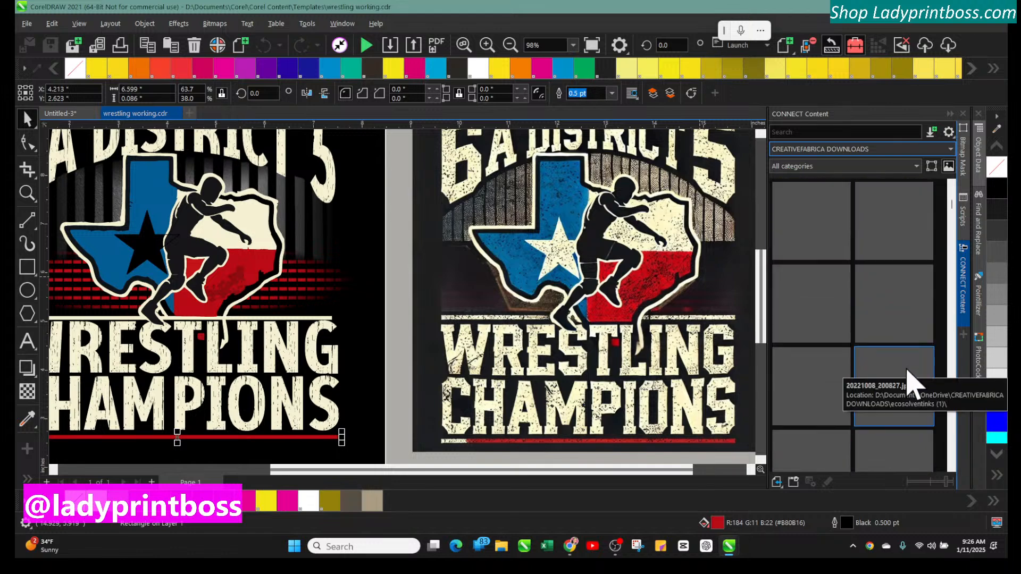
{"action": "scroll", "coordinate": [910, 380], "scroll_direction": "down", "scroll_amount": 1}
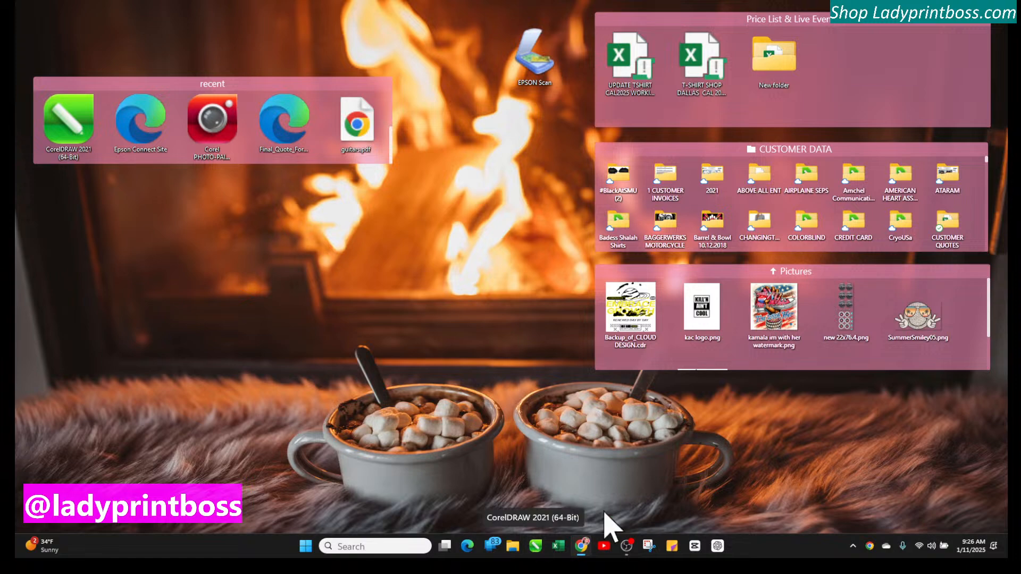
Switch to Chrome, maximize the window and view the 8 Grunge Textures Vector Pack page on Creative Fabrica
{"action": "left_click", "coordinate": [581, 546]}
{"action": "left_click_drag", "start_coordinate": [996, 27], "coordinate": [588, 37]}
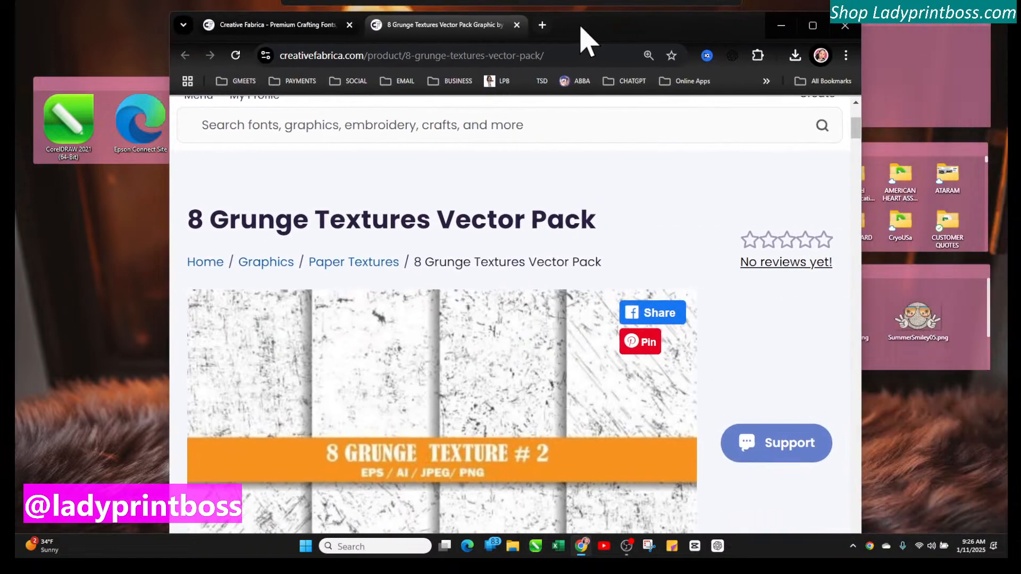
{"action": "left_click", "coordinate": [811, 25]}
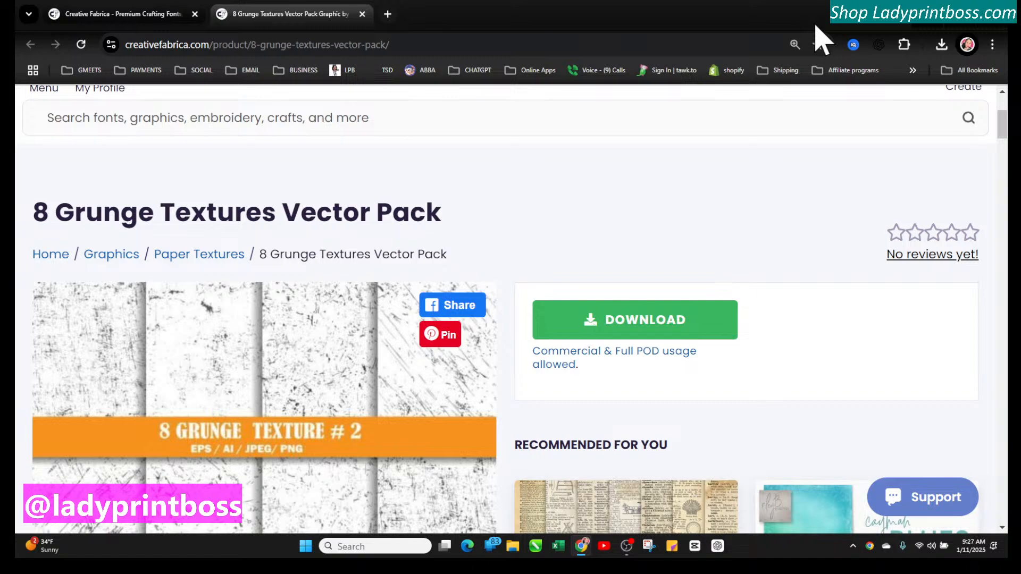
{"action": "scroll", "coordinate": [588, 376], "scroll_direction": "down", "scroll_amount": 4}
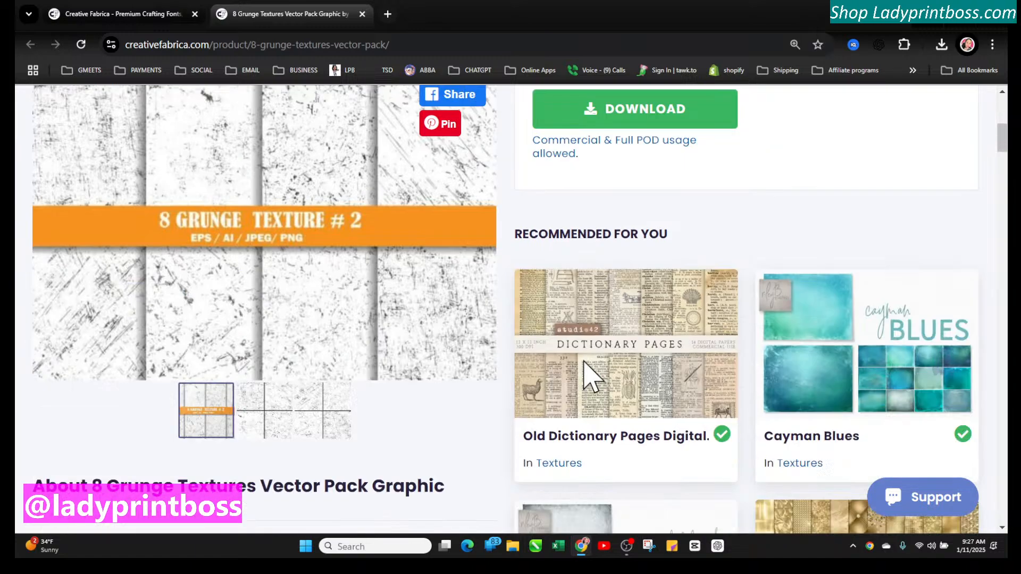
{"action": "scroll", "coordinate": [564, 173], "scroll_direction": "up", "scroll_amount": 3}
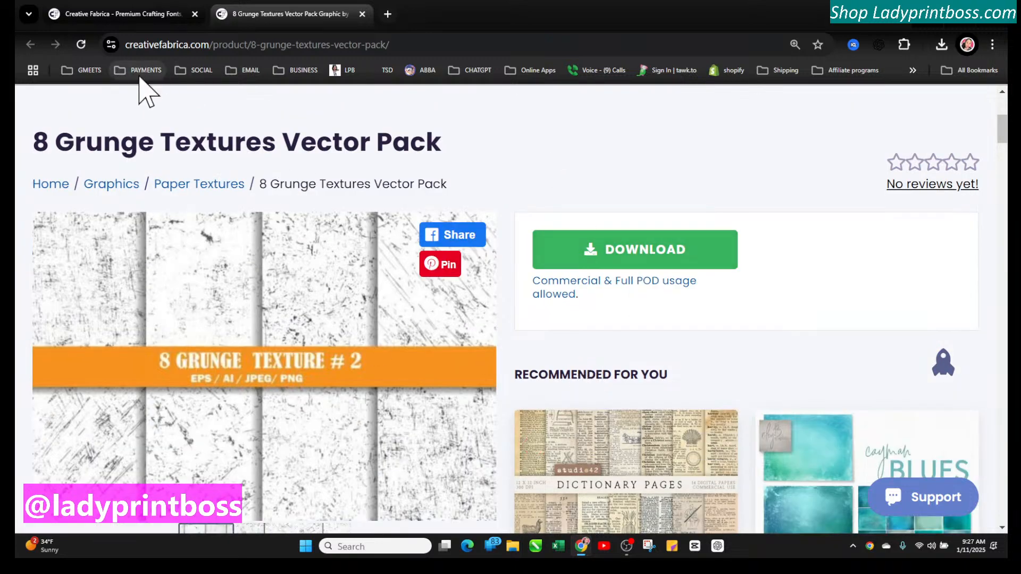
Return to the distress overlay search results tab and zoom the browser page out one level
{"action": "left_click", "coordinate": [104, 14]}
{"action": "scroll", "coordinate": [737, 415], "scroll_direction": "up", "scroll_amount": 5}
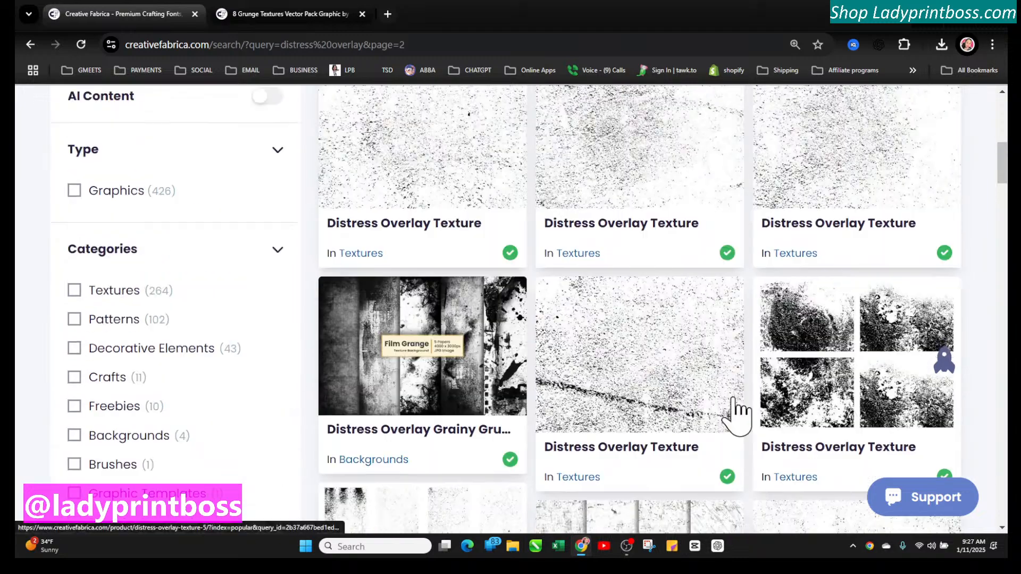
{"action": "scroll", "coordinate": [737, 415], "scroll_direction": "down", "scroll_amount": 1}
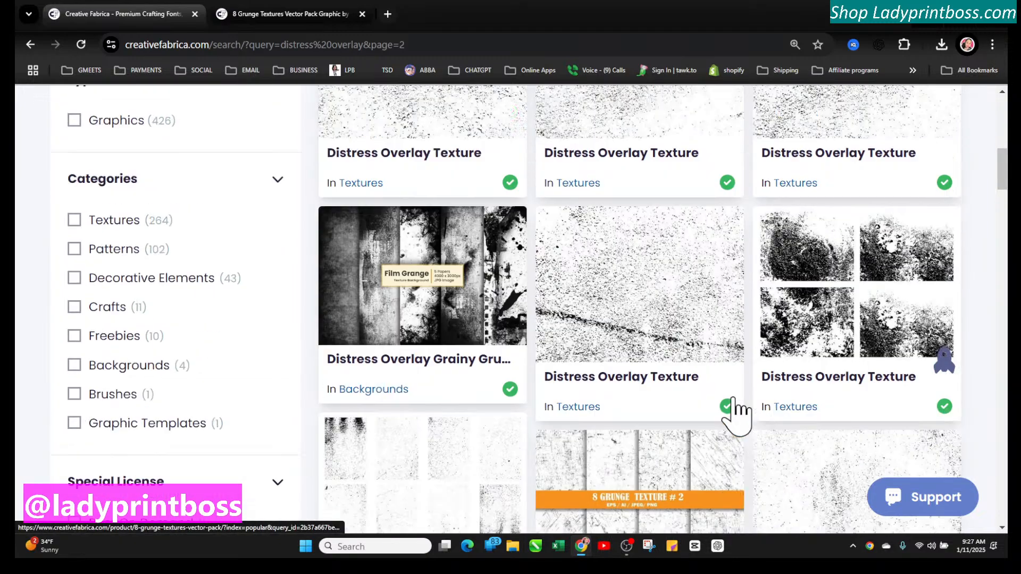
{"action": "left_click", "coordinate": [992, 44]}
{"action": "left_click", "coordinate": [902, 363]}
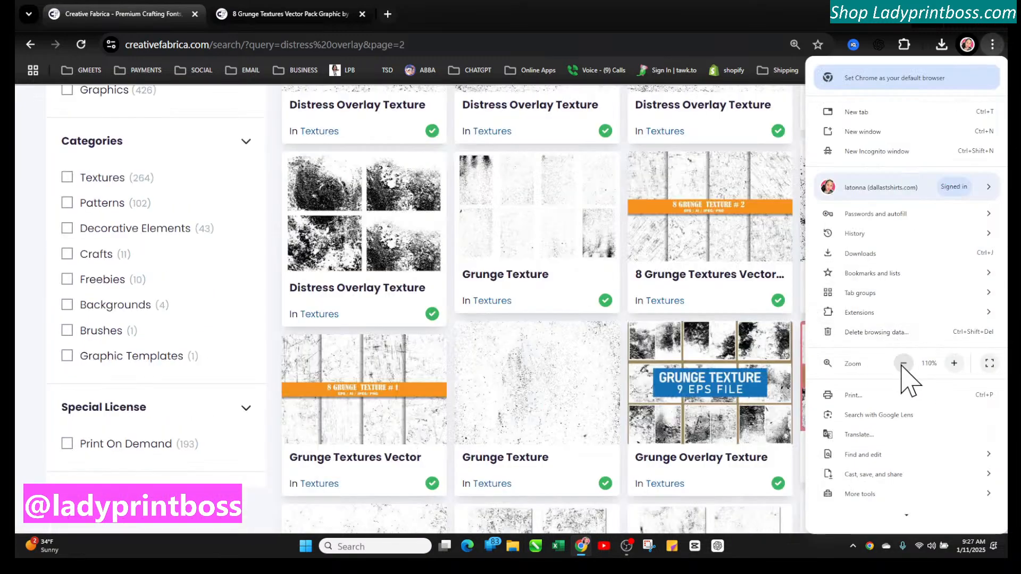
{"action": "left_click", "coordinate": [564, 349]}
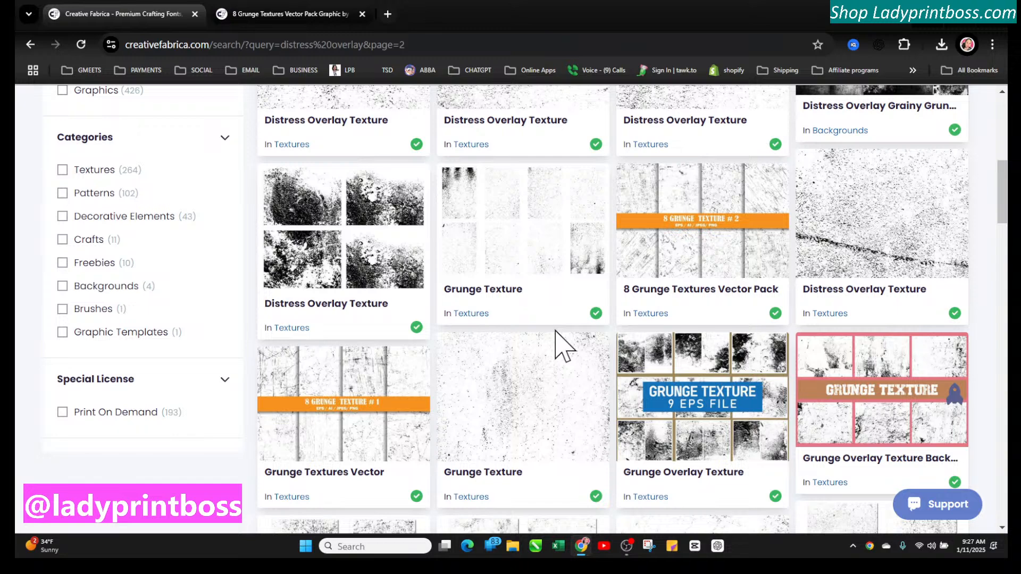
{"action": "scroll", "coordinate": [564, 341], "scroll_direction": "up", "scroll_amount": 8}
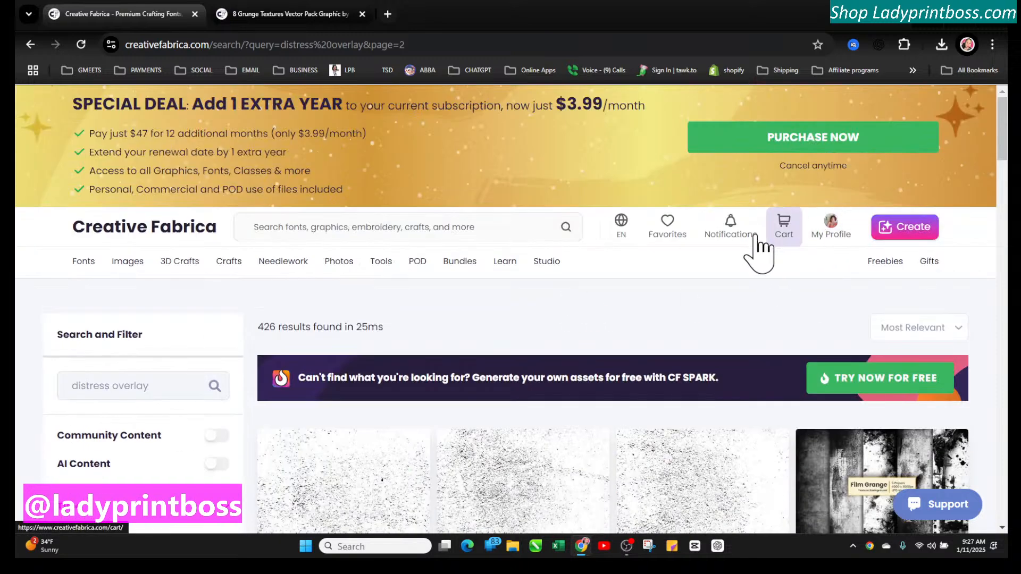
Open the affiliate dashboard from the profile menu and copy the referral URL
{"action": "mouse_move", "coordinate": [833, 248]}
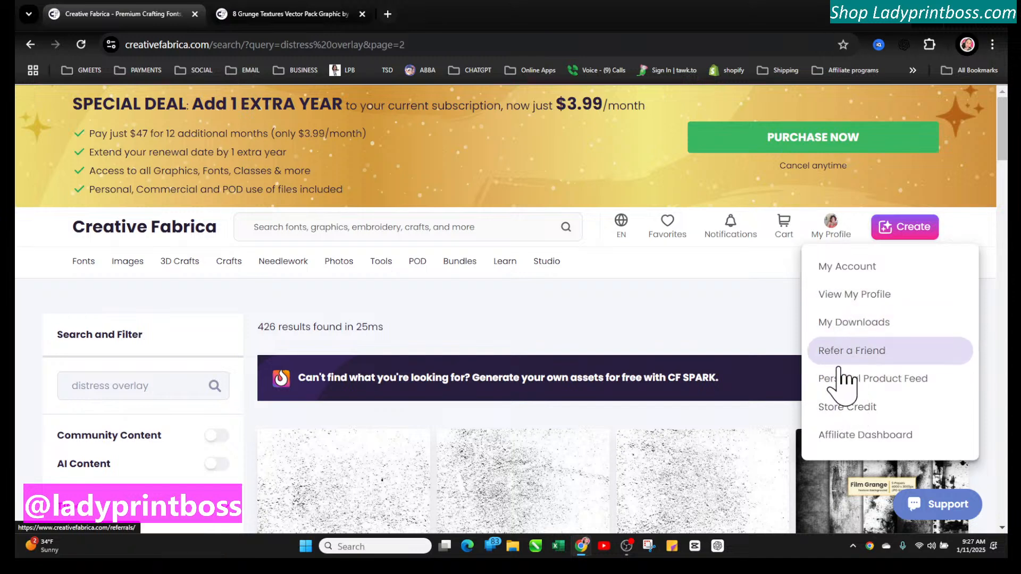
{"action": "left_click", "coordinate": [836, 445]}
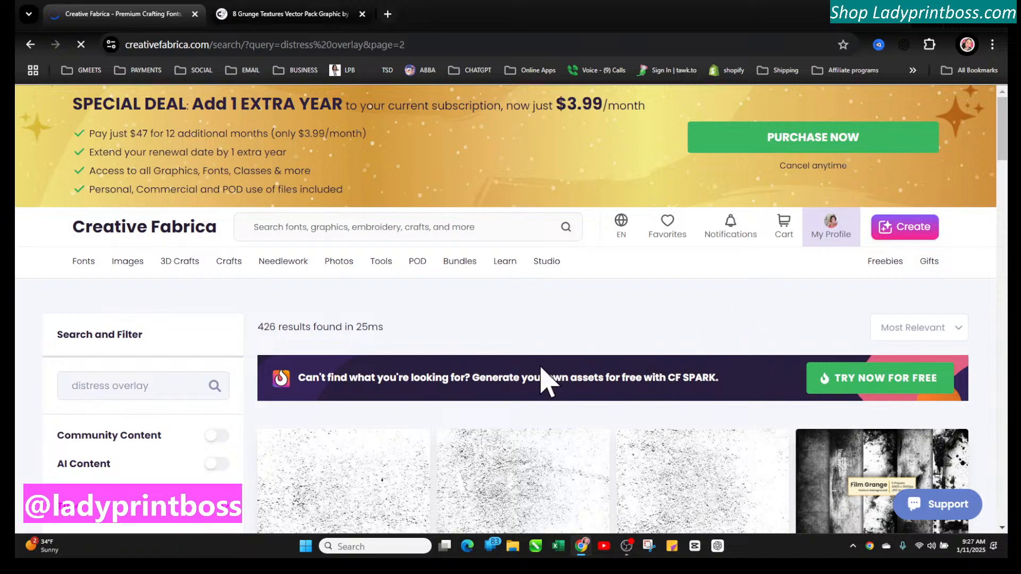
{"action": "scroll", "coordinate": [539, 388], "scroll_direction": "down", "scroll_amount": 3}
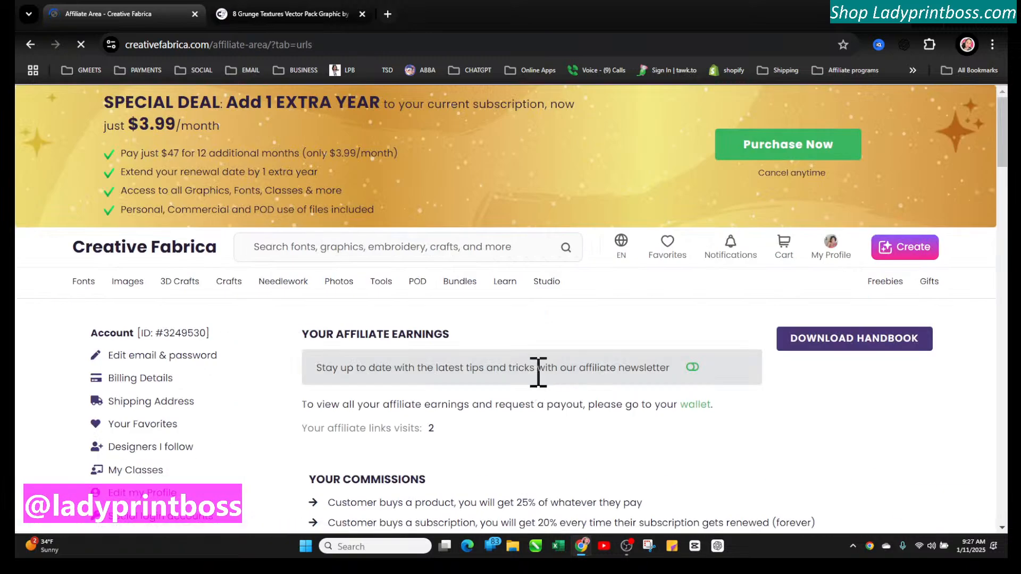
{"action": "scroll", "coordinate": [536, 372], "scroll_direction": "down", "scroll_amount": 4}
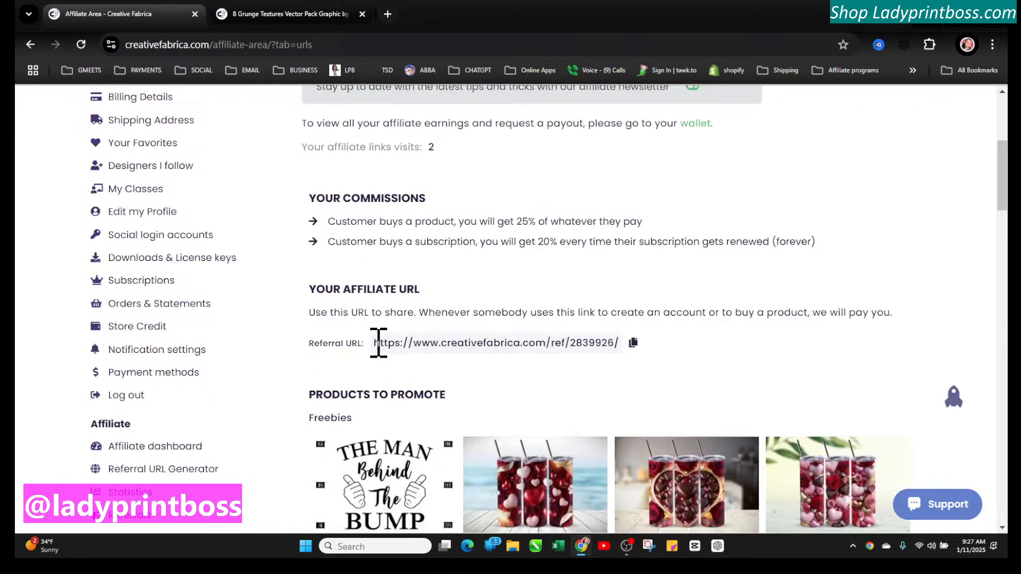
{"action": "left_click_drag", "start_coordinate": [377, 342], "coordinate": [624, 341]}
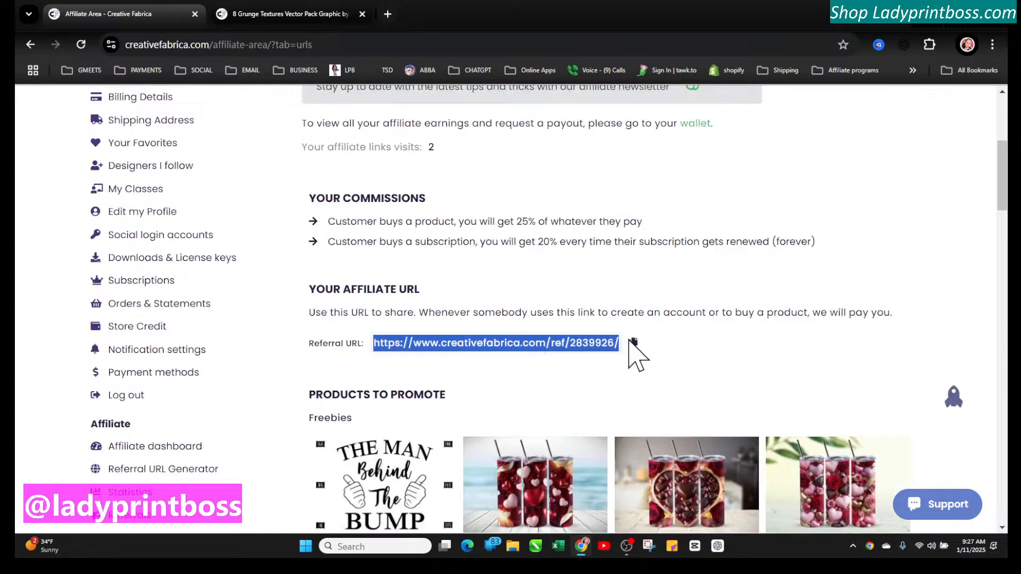
{"action": "left_click", "coordinate": [632, 342]}
{"action": "scroll", "coordinate": [603, 330], "scroll_direction": "up", "scroll_amount": 4}
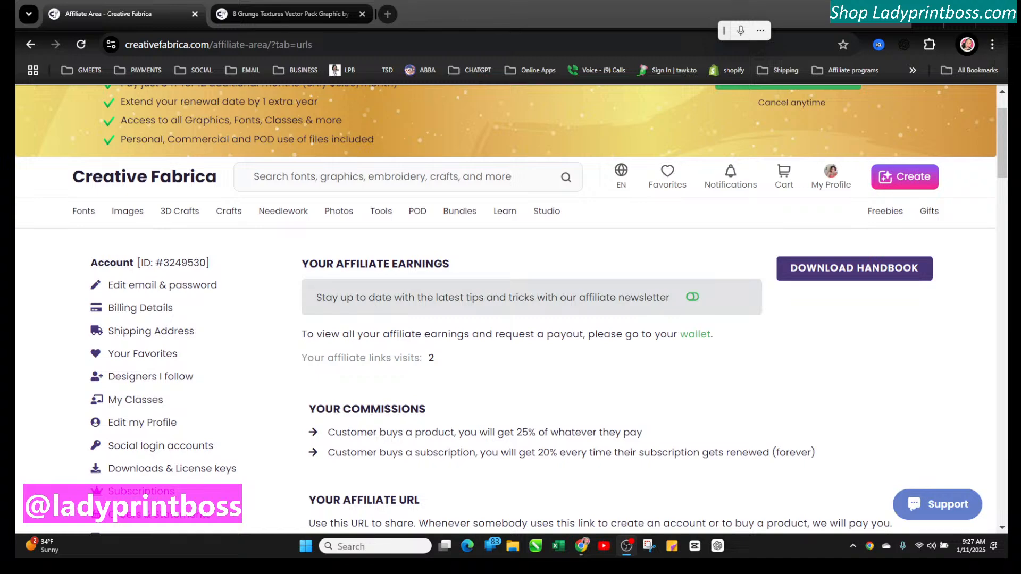
{"action": "scroll", "coordinate": [430, 432], "scroll_direction": "up", "scroll_amount": 1}
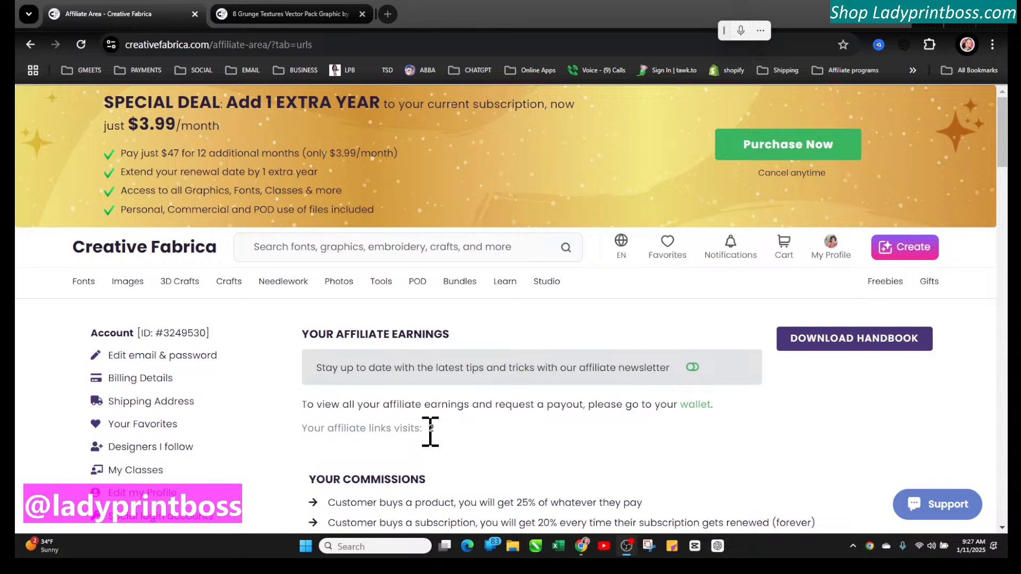
Open the Slab Serif Fonts category from the Fonts menu and browse its font listings
{"action": "left_click", "coordinate": [90, 285]}
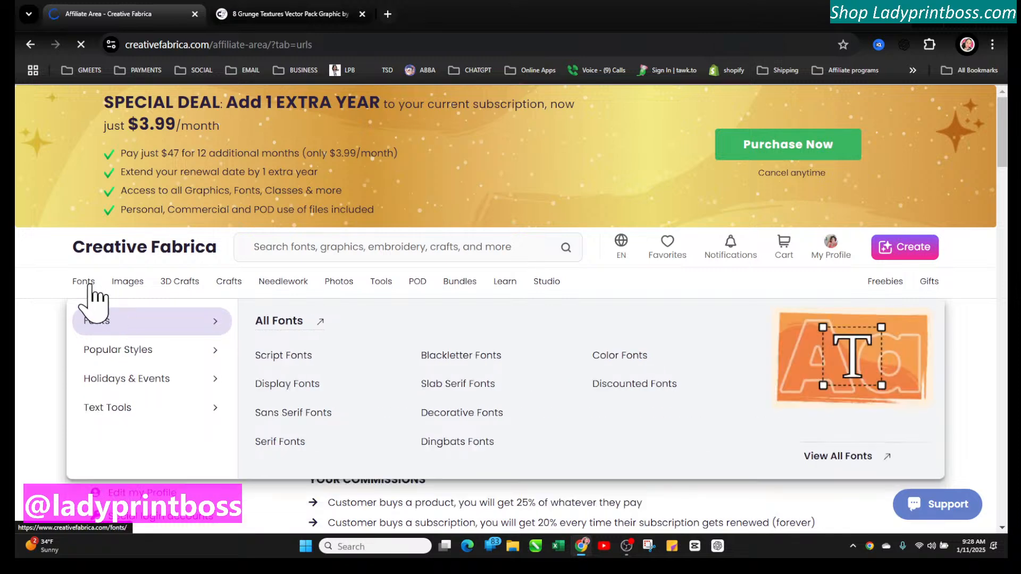
{"action": "scroll", "coordinate": [569, 447], "scroll_direction": "down", "scroll_amount": 8}
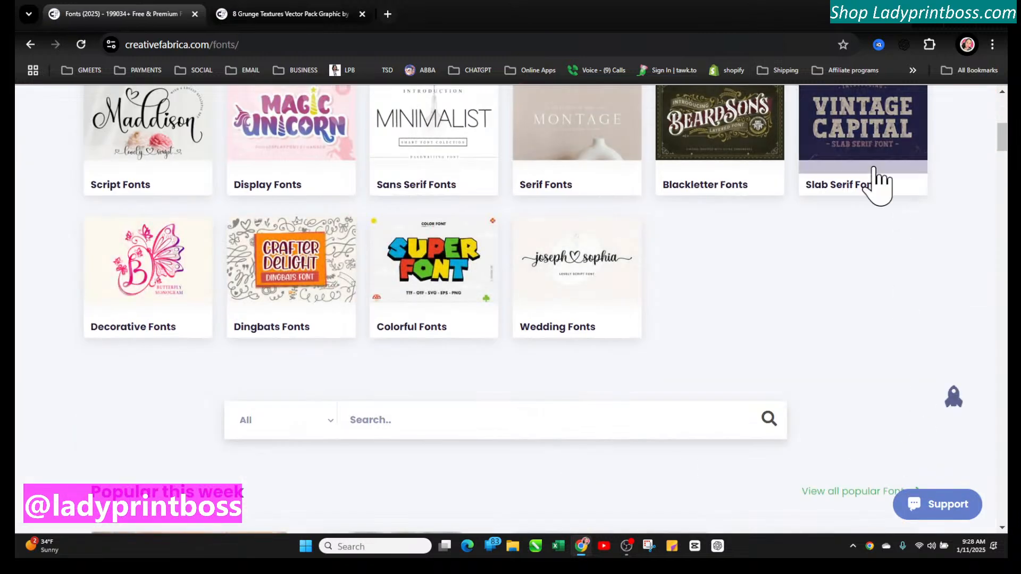
{"action": "left_click", "coordinate": [834, 188]}
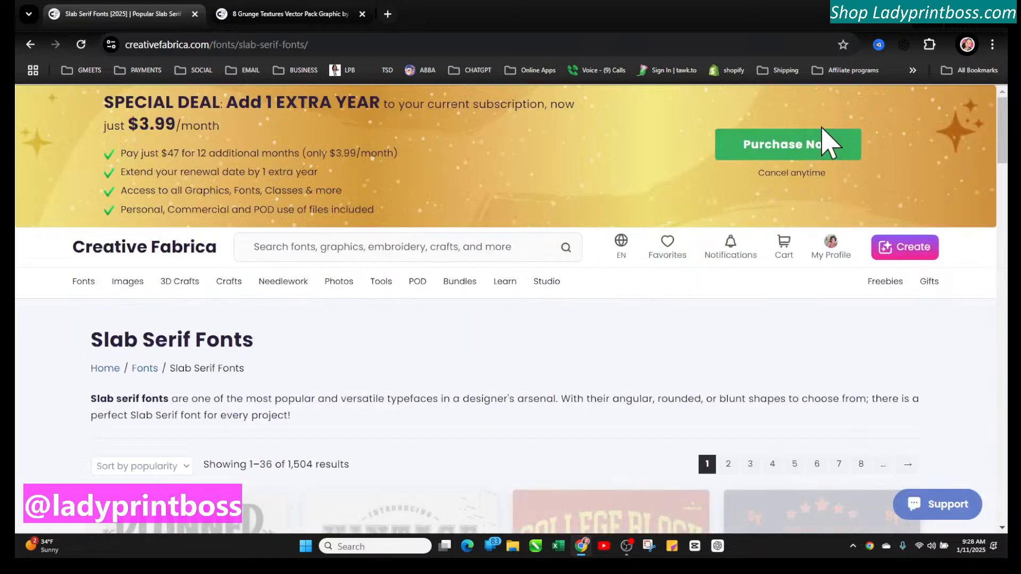
{"action": "scroll", "coordinate": [406, 457], "scroll_direction": "down", "scroll_amount": 5}
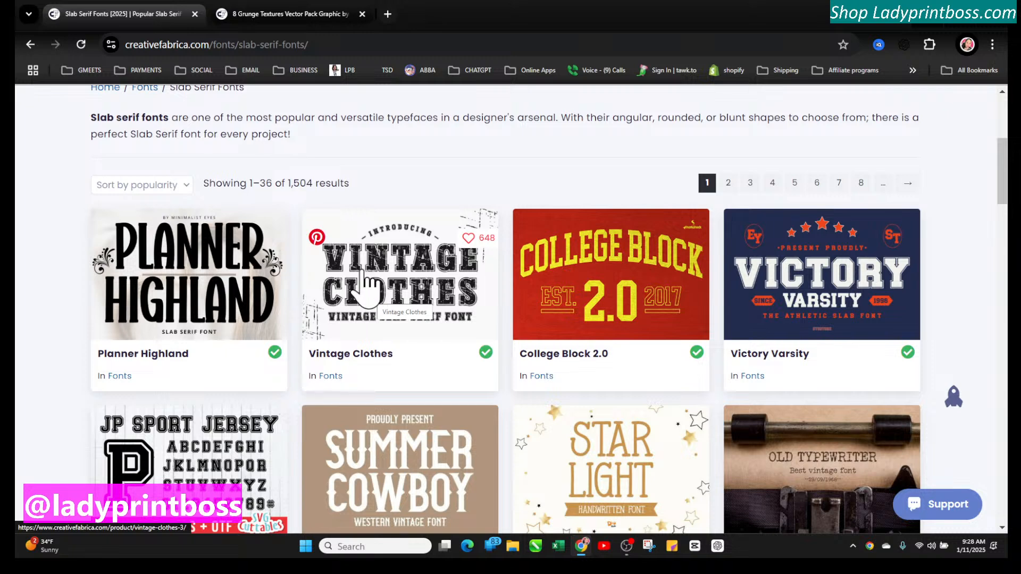
{"action": "left_click", "coordinate": [470, 239]}
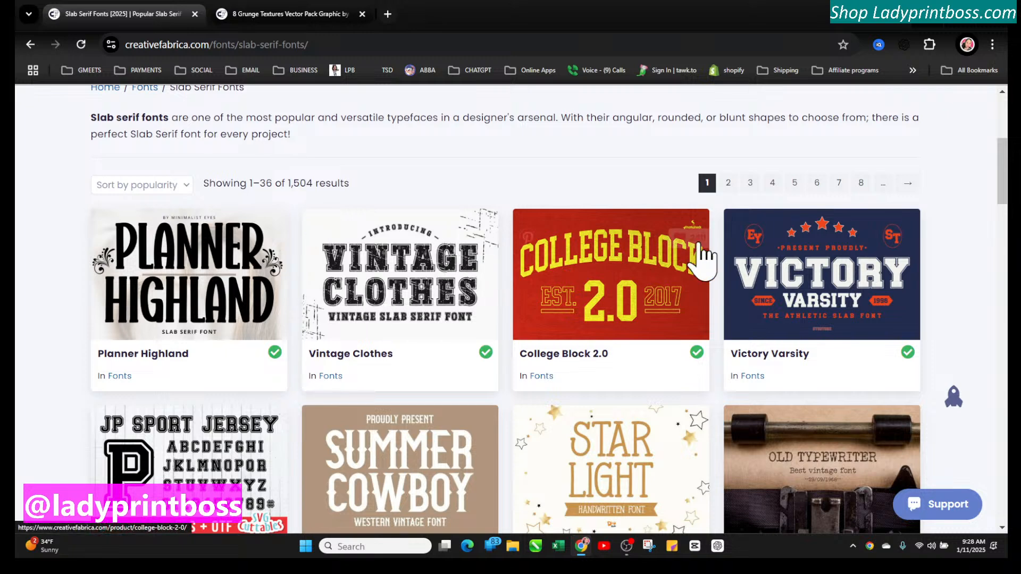
{"action": "scroll", "coordinate": [357, 343], "scroll_direction": "down", "scroll_amount": 1}
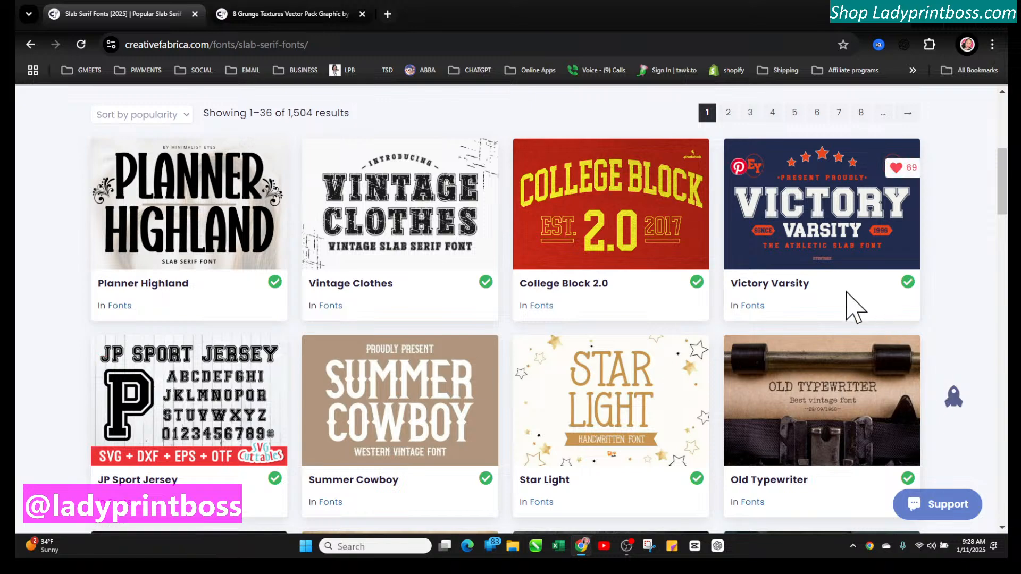
{"action": "scroll", "coordinate": [324, 361], "scroll_direction": "down", "scroll_amount": 1}
{"action": "scroll", "coordinate": [338, 404], "scroll_direction": "down", "scroll_amount": 3}
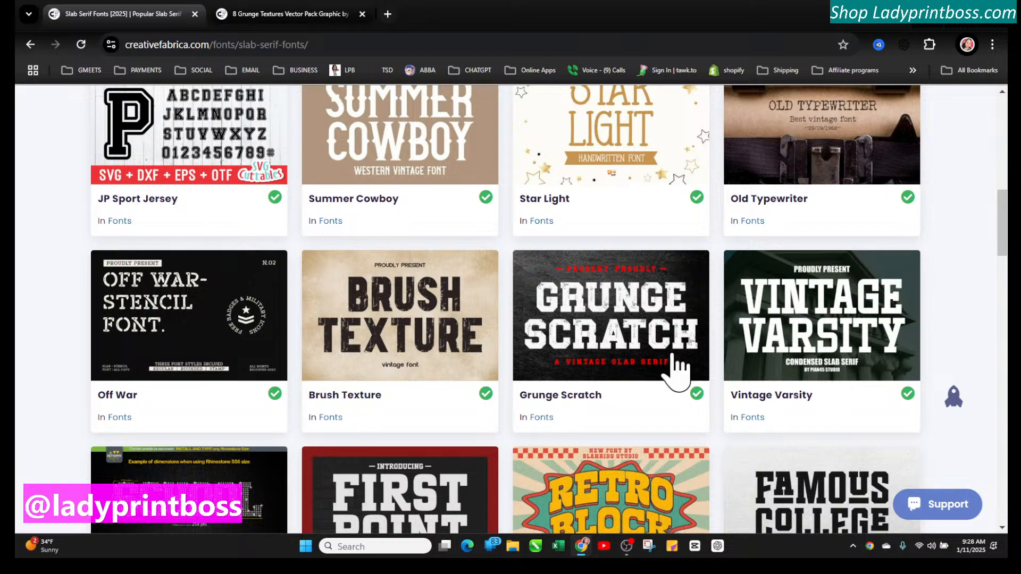
{"action": "scroll", "coordinate": [677, 367], "scroll_direction": "down", "scroll_amount": 3}
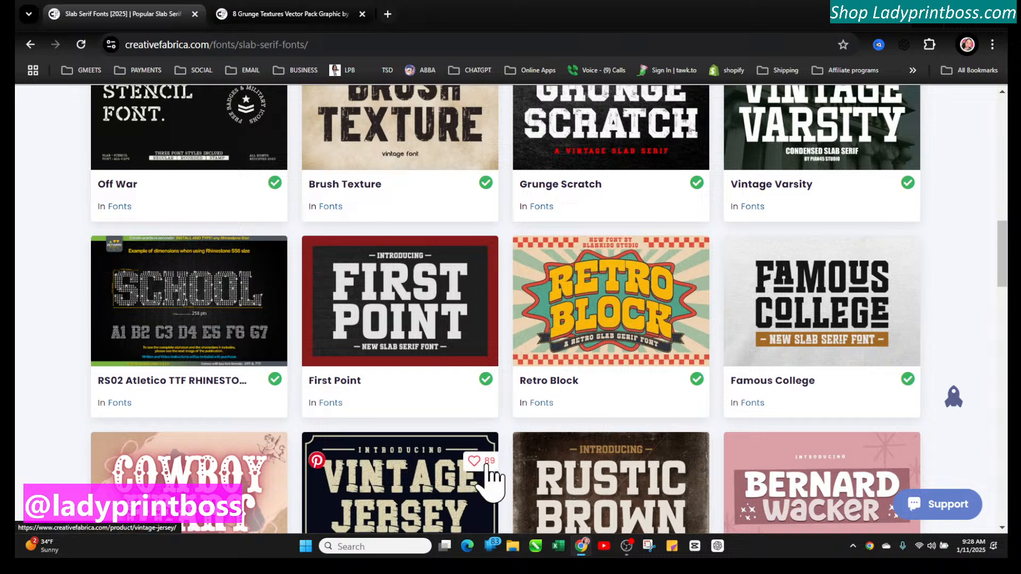
{"action": "scroll", "coordinate": [403, 471], "scroll_direction": "down", "scroll_amount": 3}
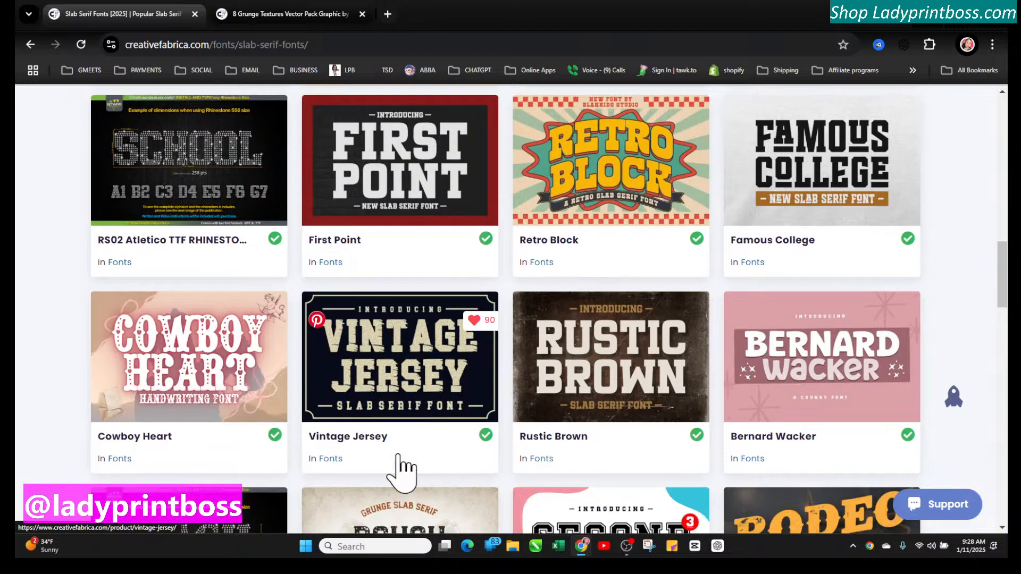
{"action": "scroll", "coordinate": [403, 469], "scroll_direction": "down", "scroll_amount": 1}
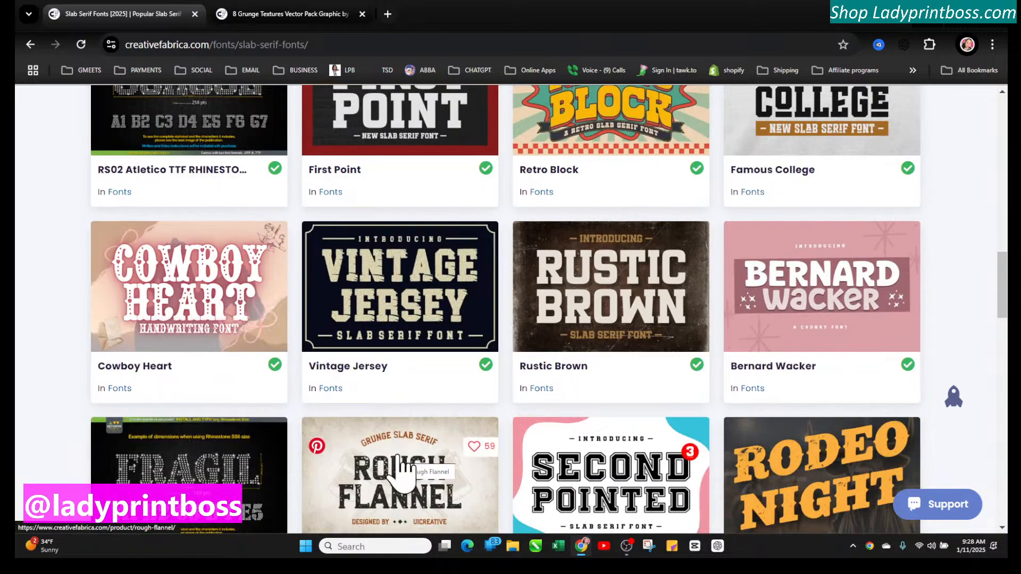
{"action": "scroll", "coordinate": [402, 470], "scroll_direction": "down", "scroll_amount": 1}
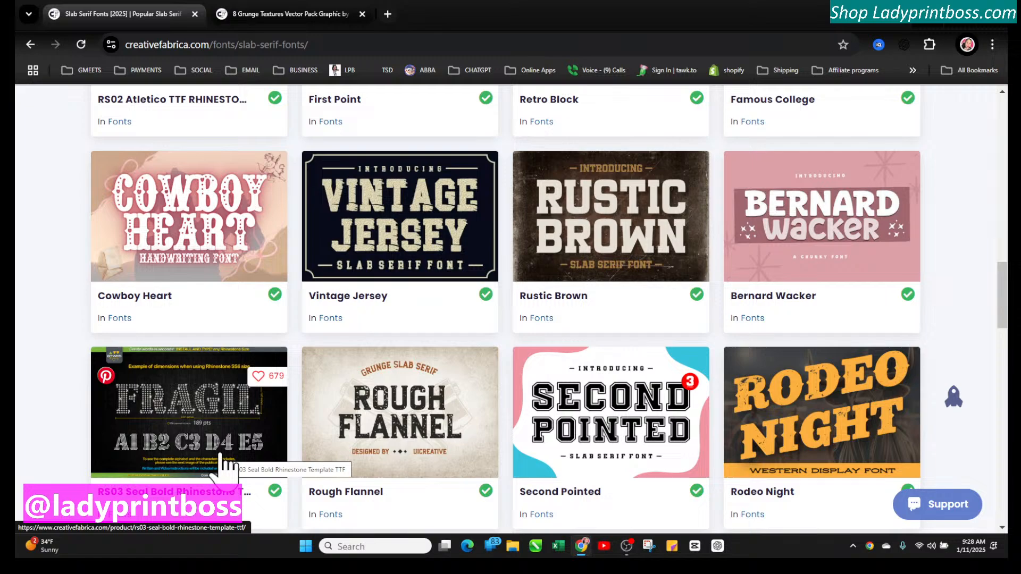
{"action": "scroll", "coordinate": [291, 209], "scroll_direction": "up", "scroll_amount": 15}
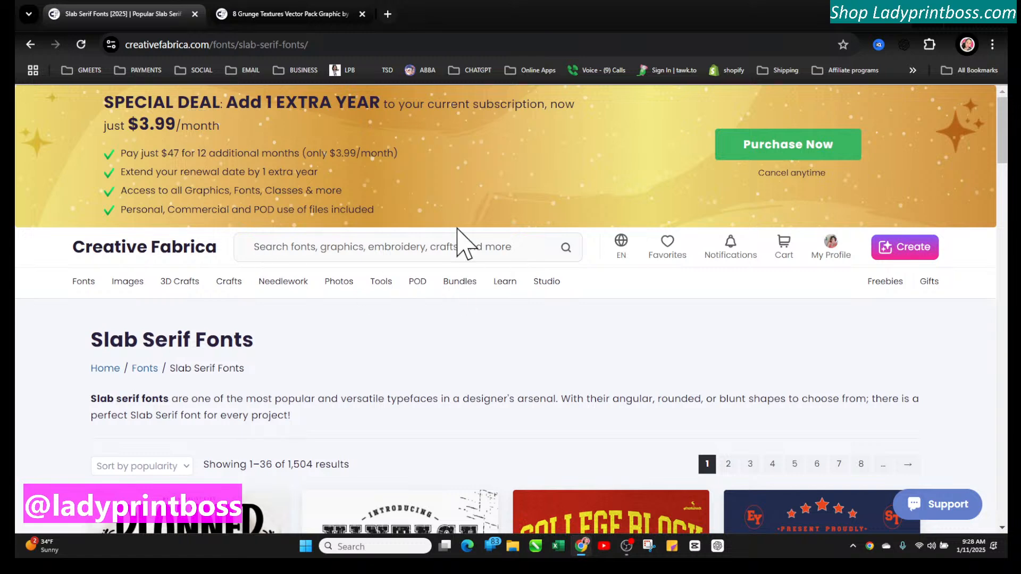
Scroll through the Slab Serif Fonts listings and browse the 3D Crafts menu categories
{"action": "mouse_move", "coordinate": [114, 286]}
{"action": "scroll", "coordinate": [313, 372], "scroll_direction": "down", "scroll_amount": 1}
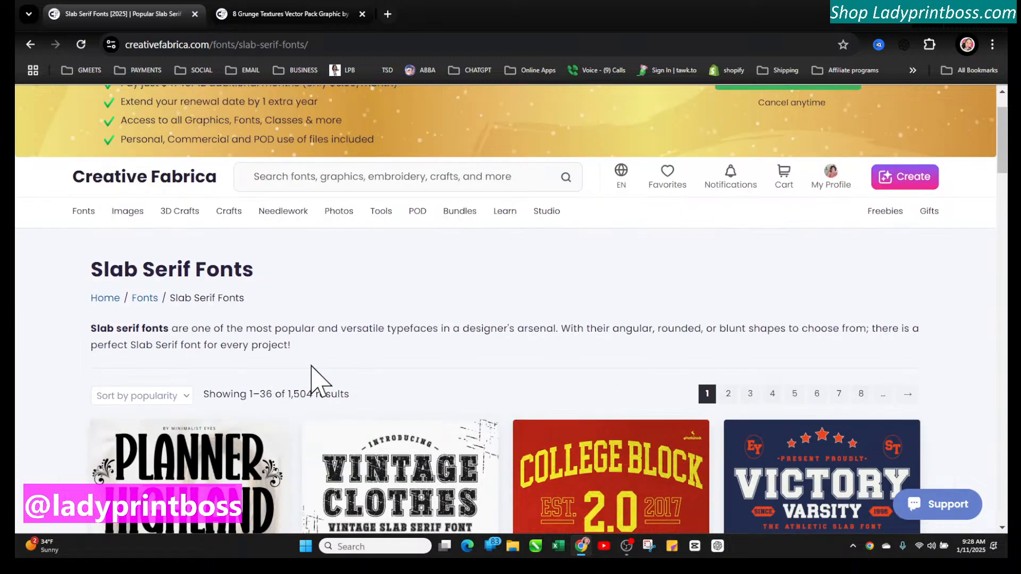
{"action": "mouse_move", "coordinate": [170, 218]}
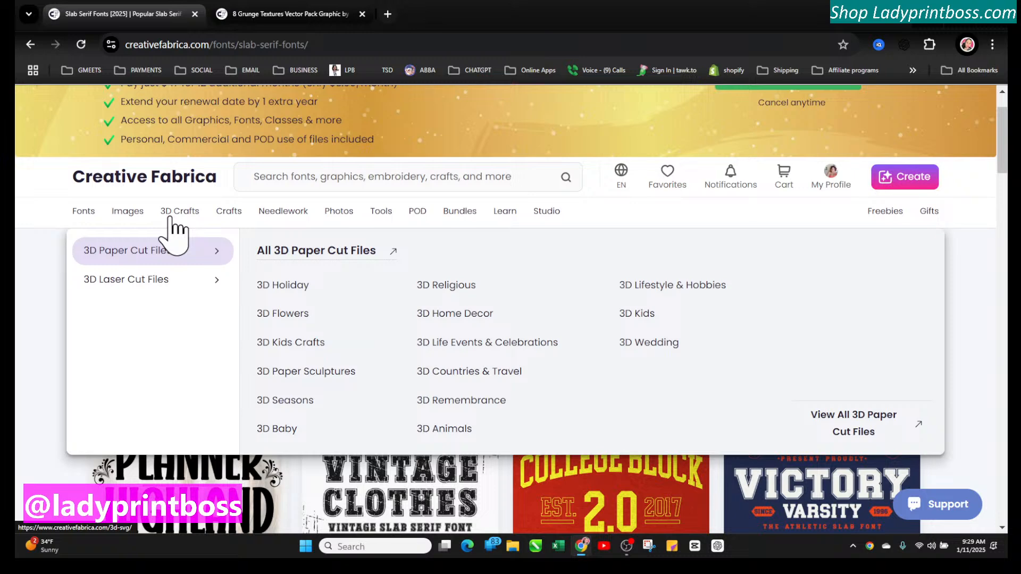
{"action": "mouse_move", "coordinate": [151, 281]}
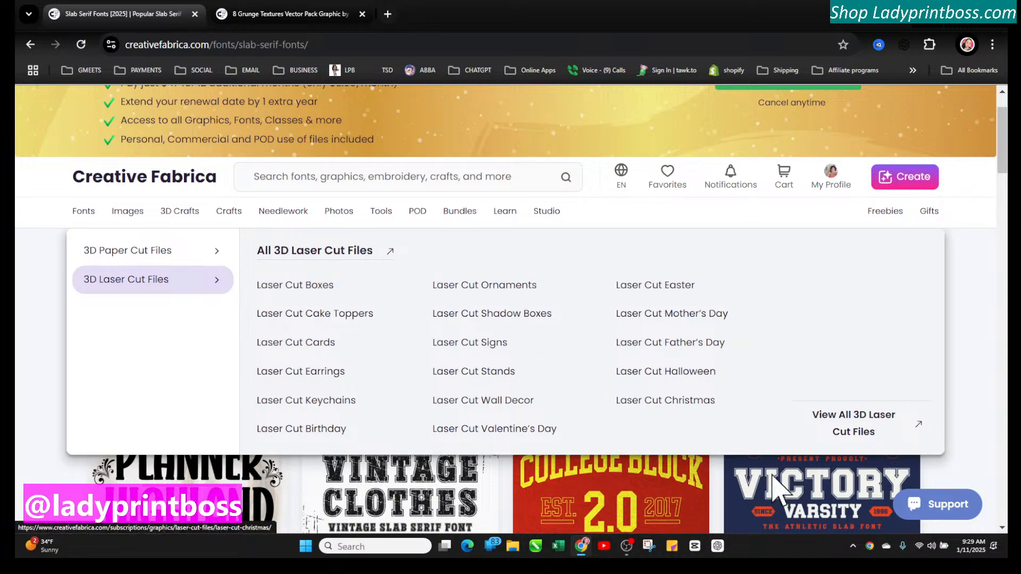
{"action": "scroll", "coordinate": [561, 433], "scroll_direction": "down", "scroll_amount": 9}
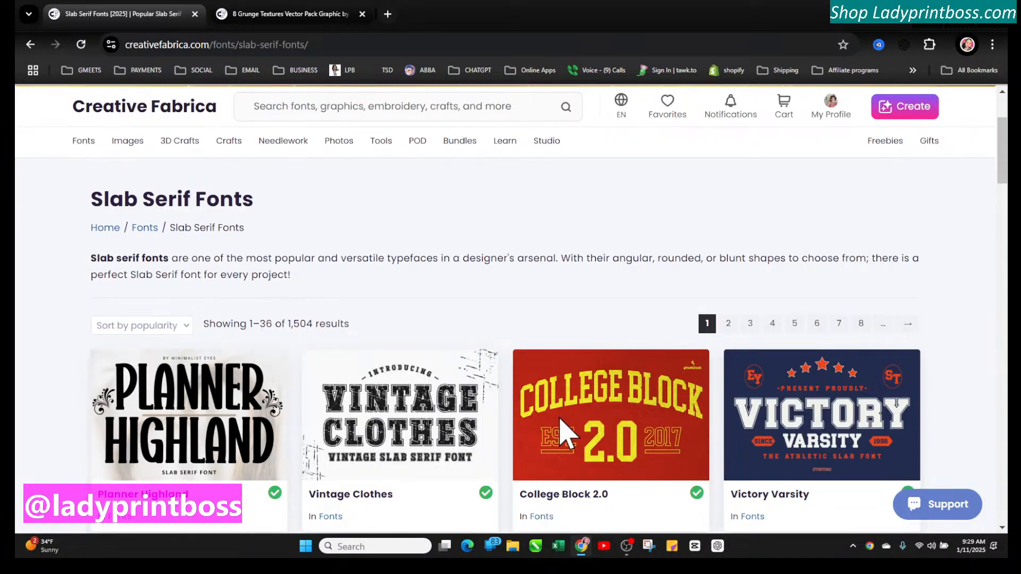
{"action": "scroll", "coordinate": [559, 428], "scroll_direction": "up", "scroll_amount": 10}
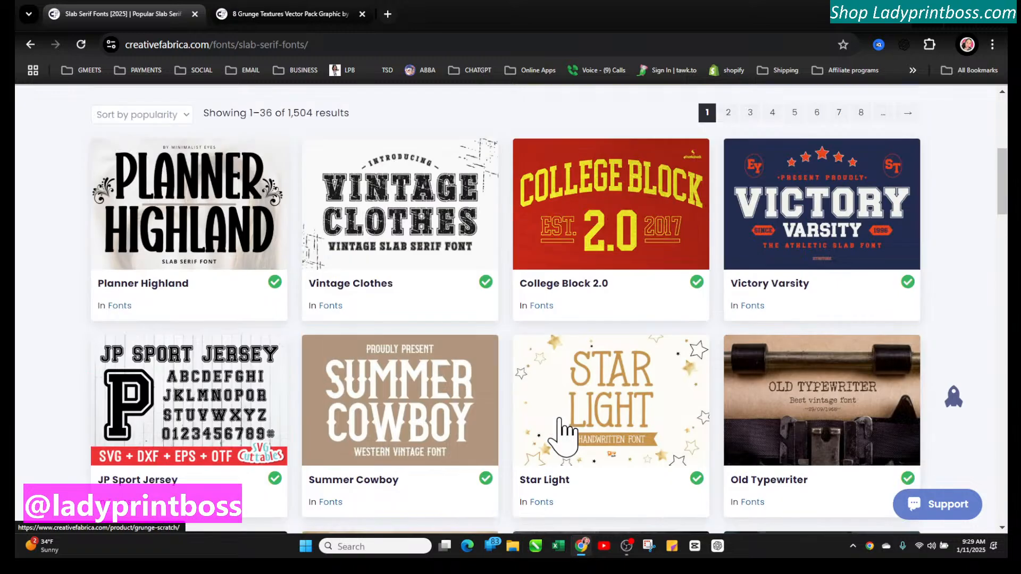
{"action": "scroll", "coordinate": [485, 370], "scroll_direction": "down", "scroll_amount": 2}
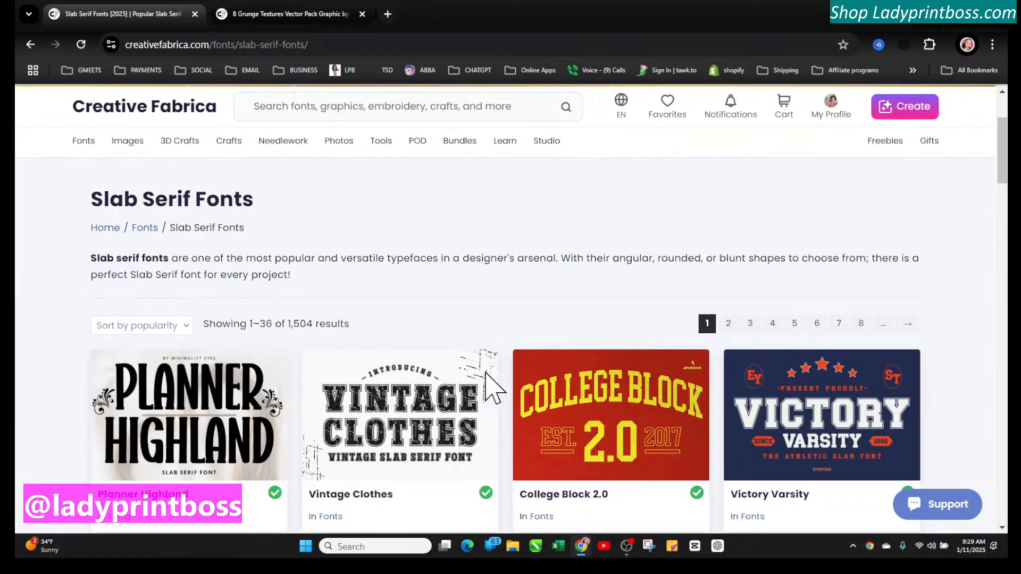
{"action": "mouse_move", "coordinate": [187, 143]}
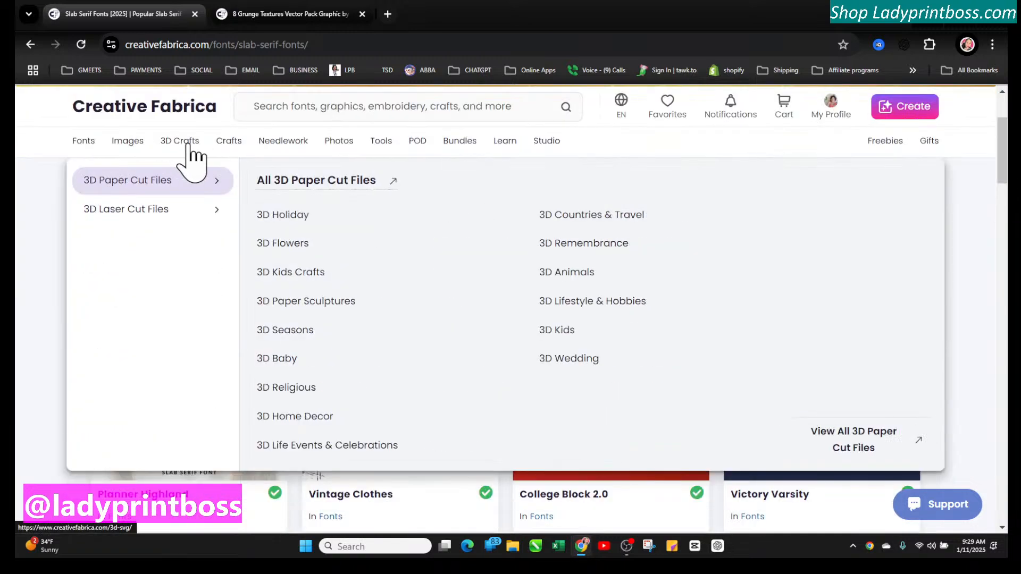
Open the 3D Holiday category from the 3D Crafts menu and scroll through its listings
{"action": "left_click", "coordinate": [290, 217]}
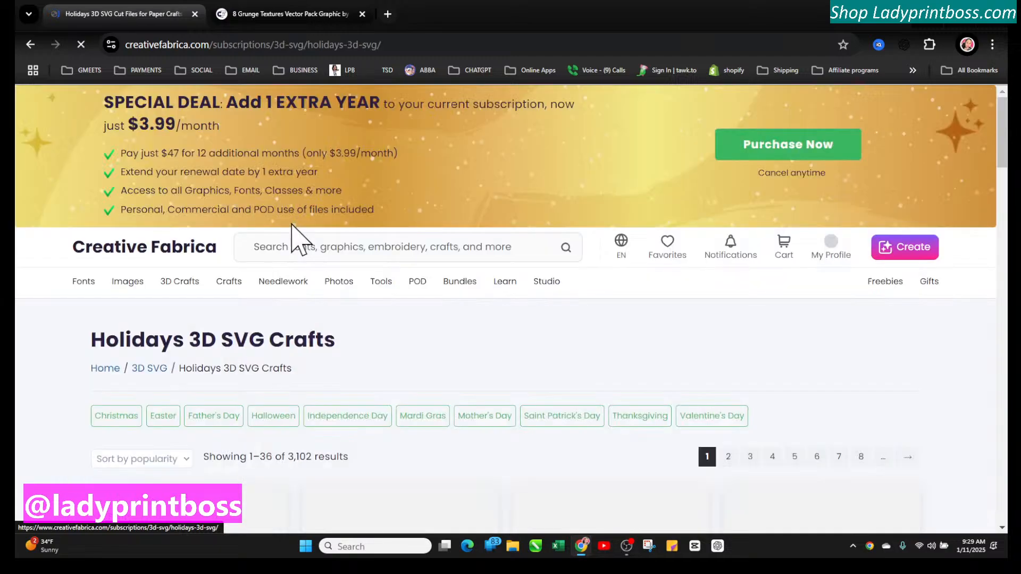
{"action": "scroll", "coordinate": [415, 324], "scroll_direction": "down", "scroll_amount": 5}
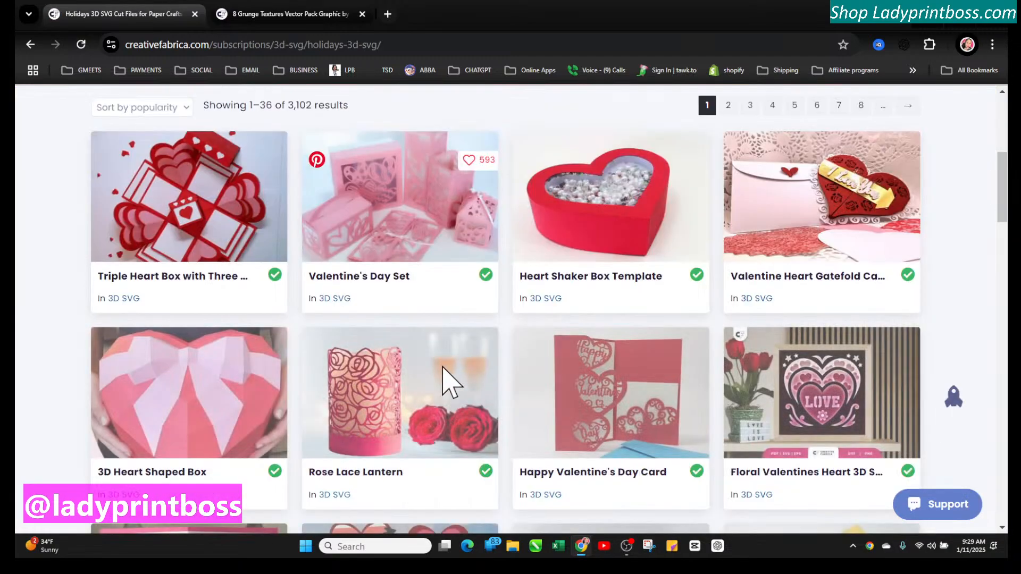
{"action": "scroll", "coordinate": [449, 383], "scroll_direction": "down", "scroll_amount": 6}
{"action": "scroll", "coordinate": [444, 388], "scroll_direction": "up", "scroll_amount": 12}
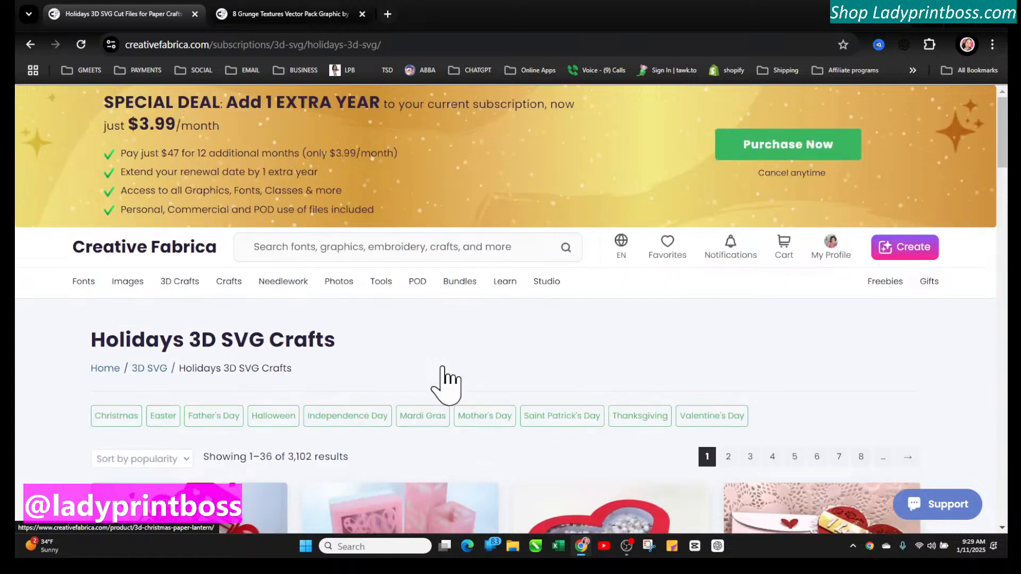
Rerun the recent "distress overlay" search and scroll through the texture results
{"action": "left_click", "coordinate": [277, 248]}
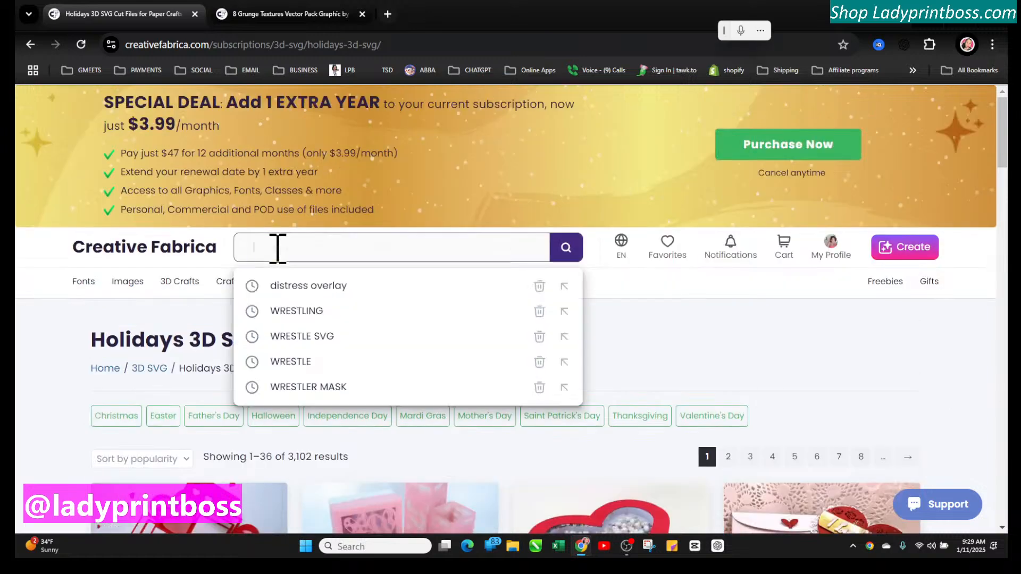
{"action": "left_click", "coordinate": [304, 286]}
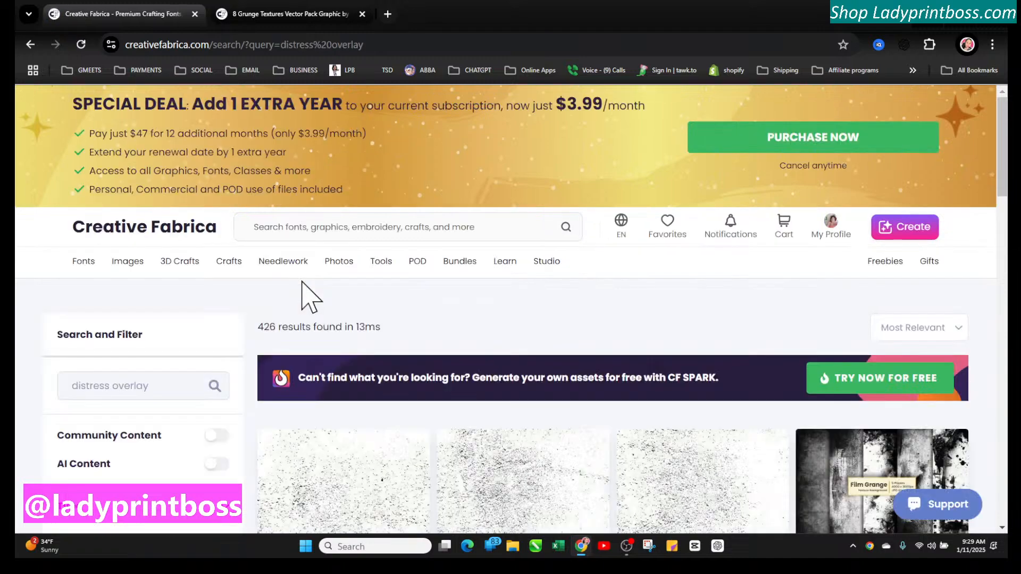
{"action": "scroll", "coordinate": [504, 330], "scroll_direction": "down", "scroll_amount": 9}
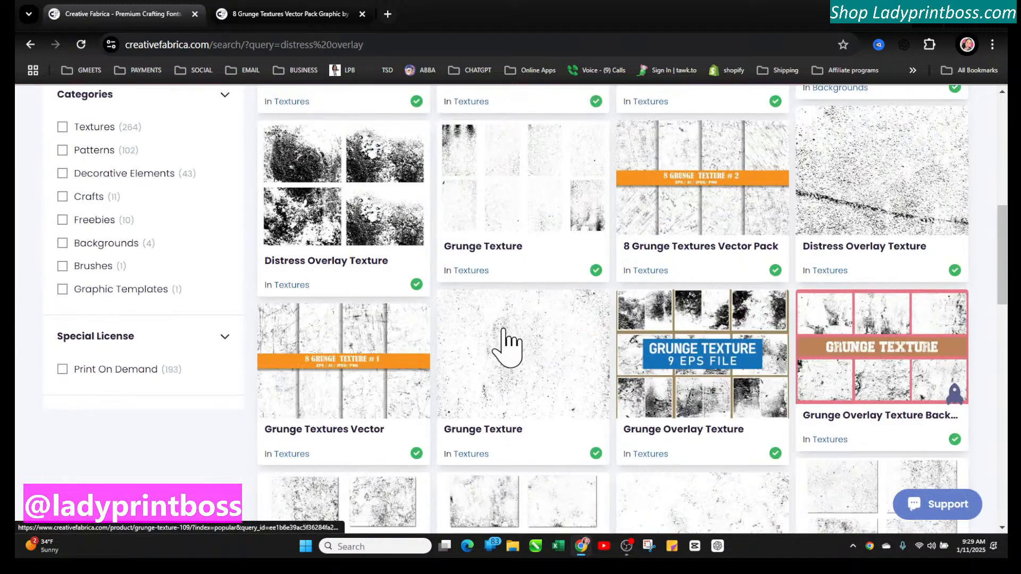
{"action": "scroll", "coordinate": [508, 348], "scroll_direction": "down", "scroll_amount": 1}
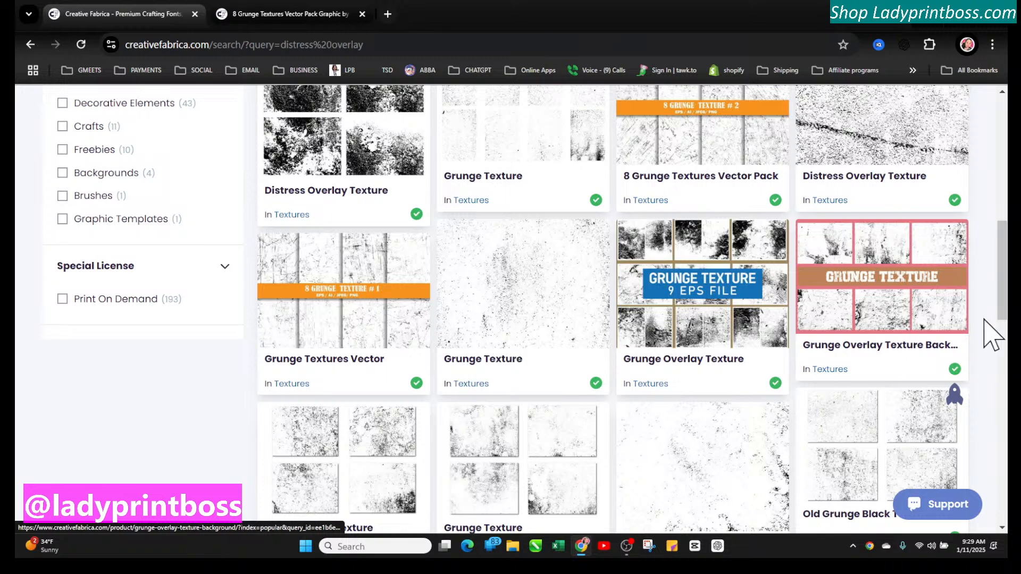
Open the Grunge Overlay Texture Background result and add it to favorites
{"action": "left_click", "coordinate": [907, 303]}
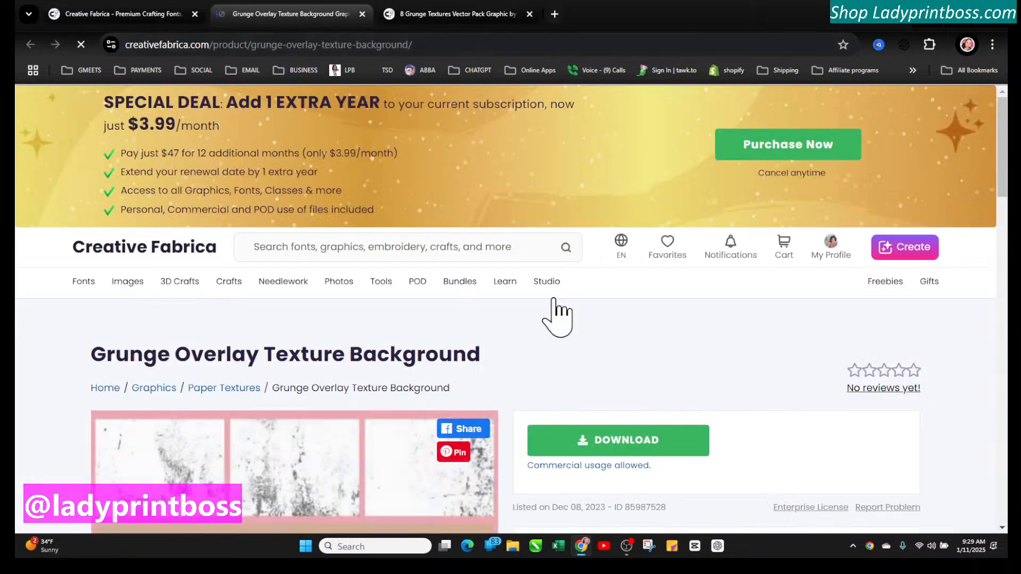
{"action": "scroll", "coordinate": [549, 401], "scroll_direction": "down", "scroll_amount": 5}
{"action": "scroll", "coordinate": [545, 396], "scroll_direction": "down", "scroll_amount": 3}
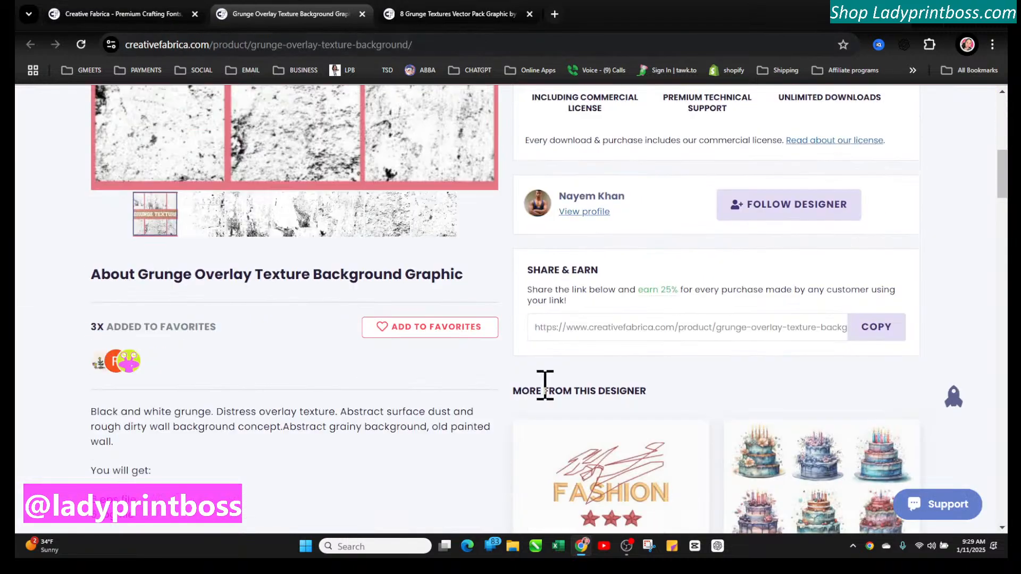
{"action": "left_click", "coordinate": [379, 330]}
{"action": "scroll", "coordinate": [523, 325], "scroll_direction": "up", "scroll_amount": 4}
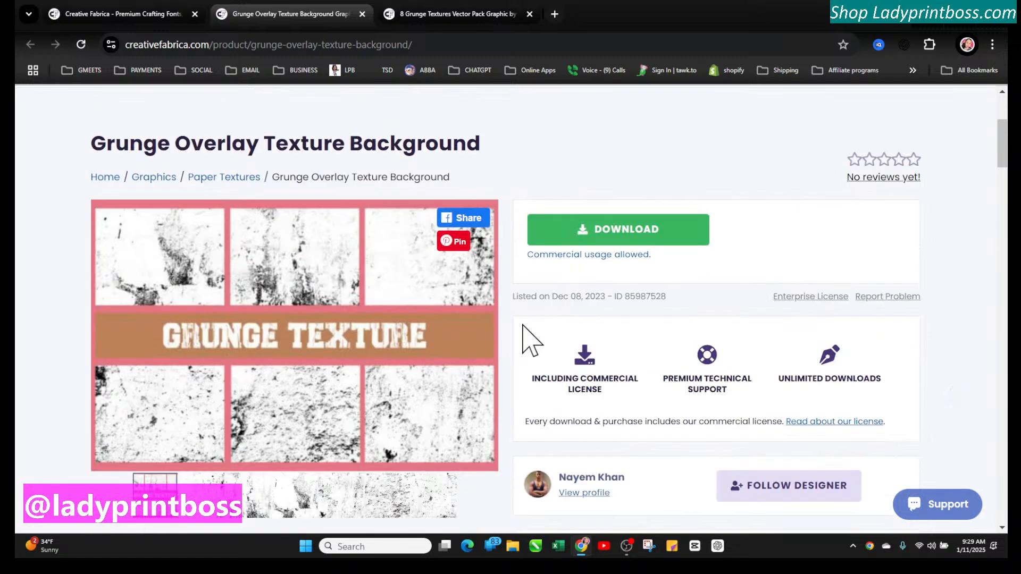
Download the Grunge Overlay Texture Background zip, saving it to the Downloads folder
{"action": "left_click", "coordinate": [591, 235]}
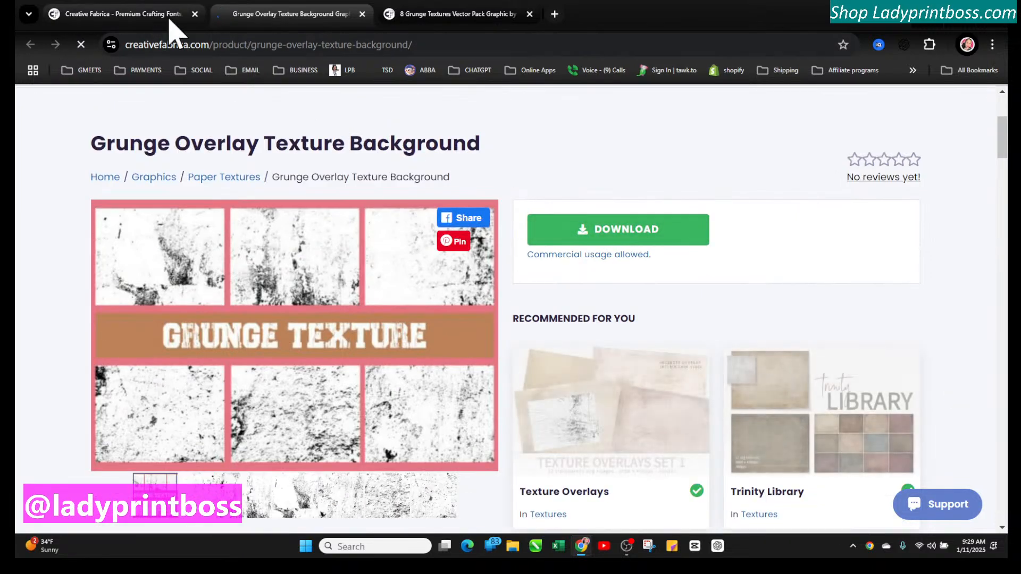
{"action": "left_click", "coordinate": [153, 22]}
{"action": "scroll", "coordinate": [616, 440], "scroll_direction": "down", "scroll_amount": 2}
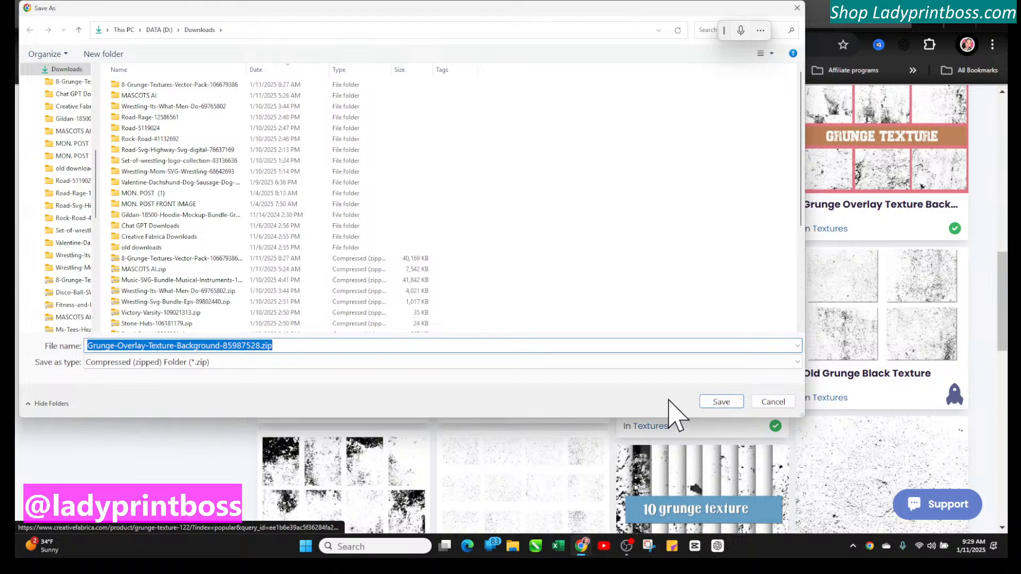
{"action": "left_click", "coordinate": [733, 405]}
Open the Grunge Background texture from the search results and add it to favorites
{"action": "scroll", "coordinate": [620, 365], "scroll_direction": "down", "scroll_amount": 4}
{"action": "scroll", "coordinate": [622, 372], "scroll_direction": "down", "scroll_amount": 3}
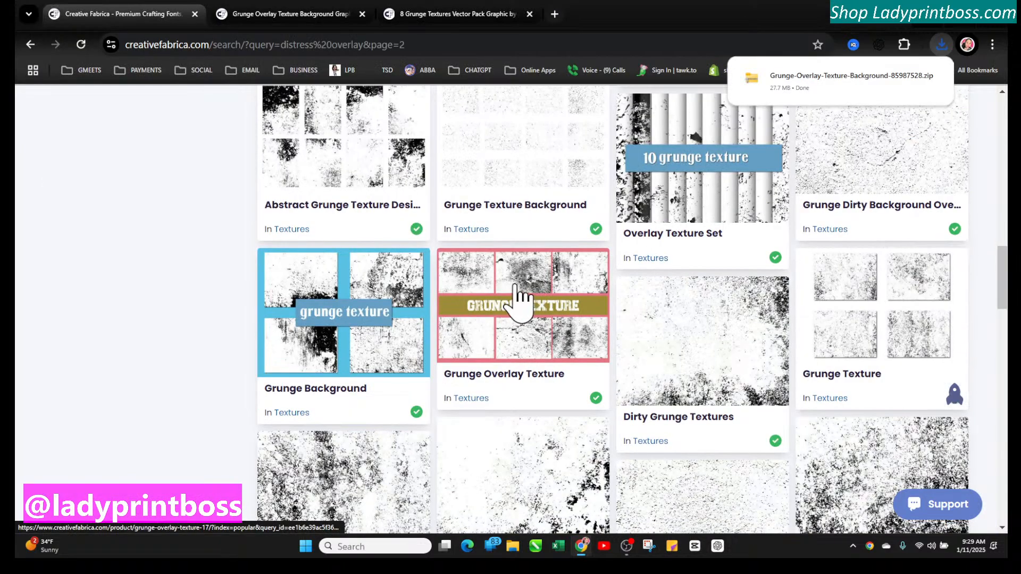
{"action": "scroll", "coordinate": [554, 364], "scroll_direction": "down", "scroll_amount": 3}
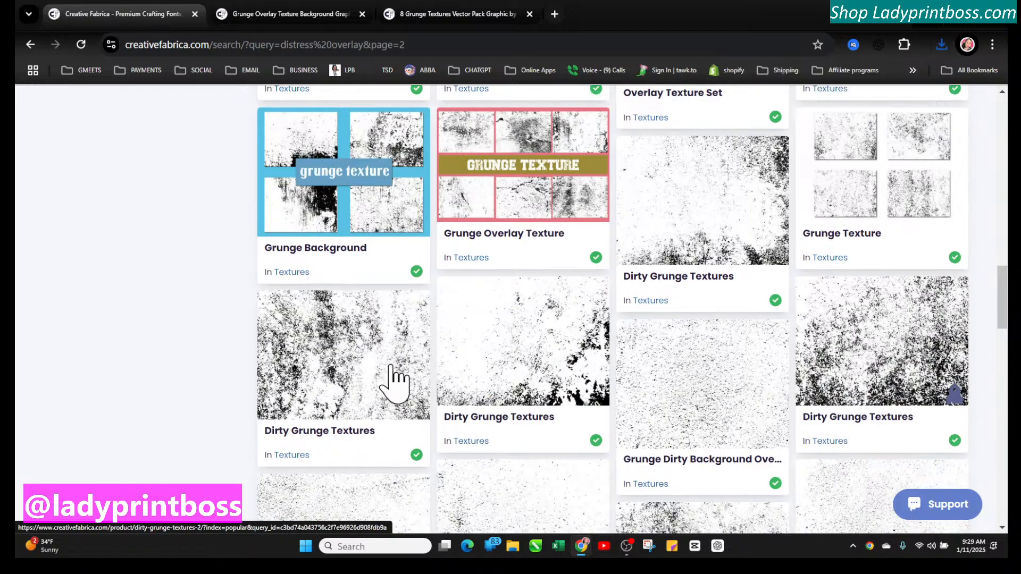
{"action": "left_click", "coordinate": [325, 211]}
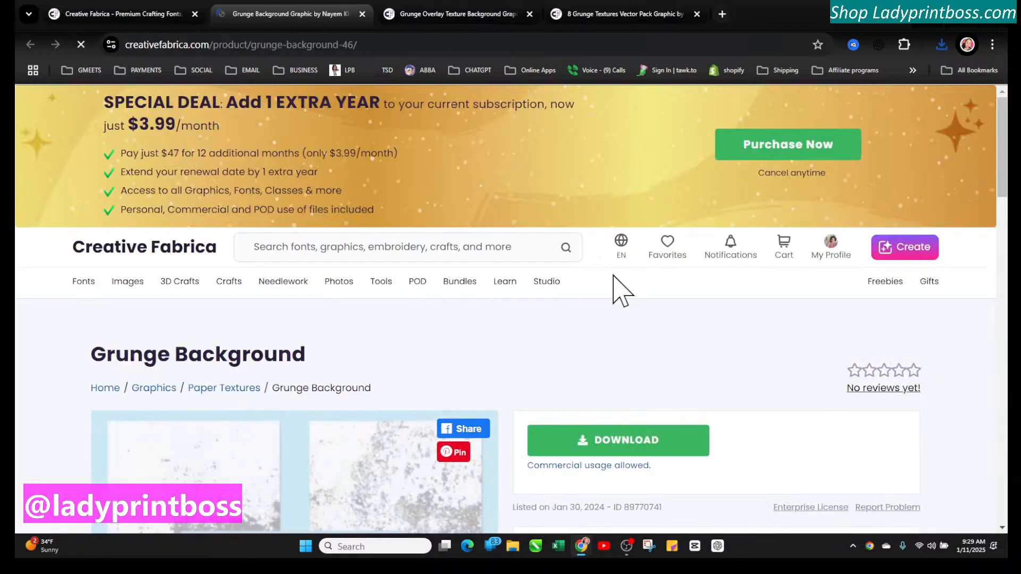
{"action": "scroll", "coordinate": [513, 417], "scroll_direction": "down", "scroll_amount": 8}
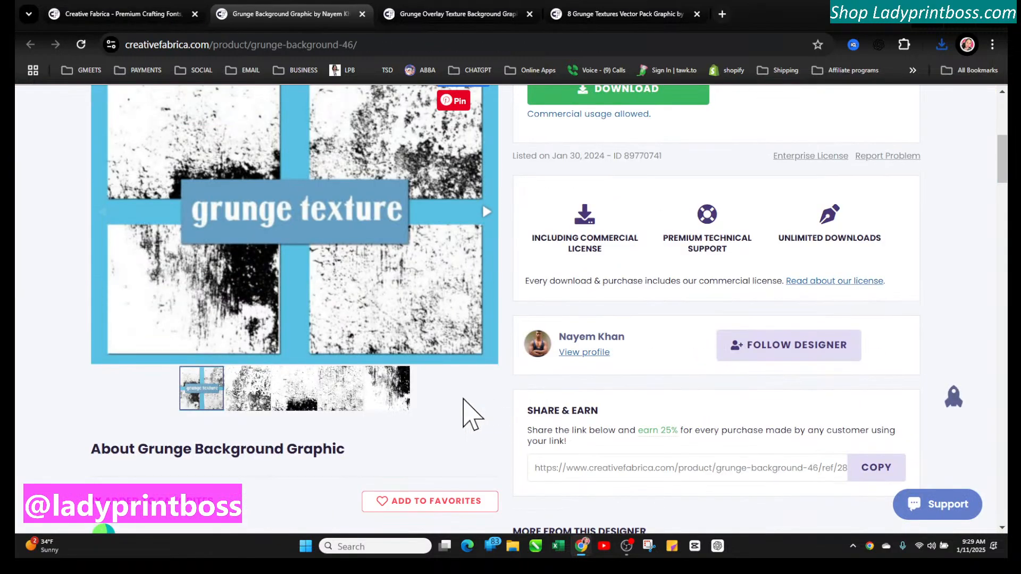
{"action": "left_click", "coordinate": [388, 501]}
Download the Grunge Background zip, saving it to the Downloads folder
{"action": "left_click", "coordinate": [591, 91]}
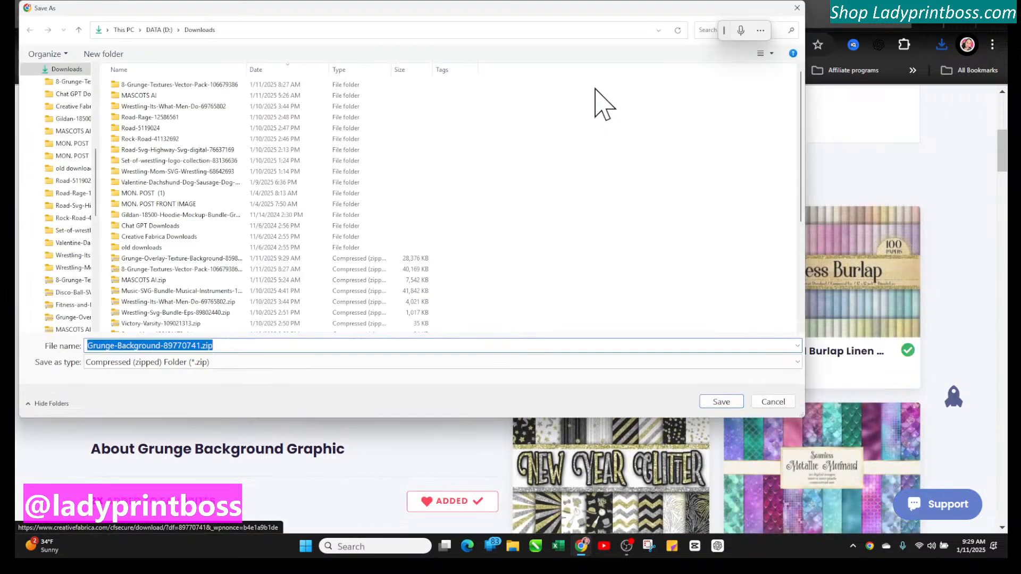
{"action": "left_click", "coordinate": [718, 402]}
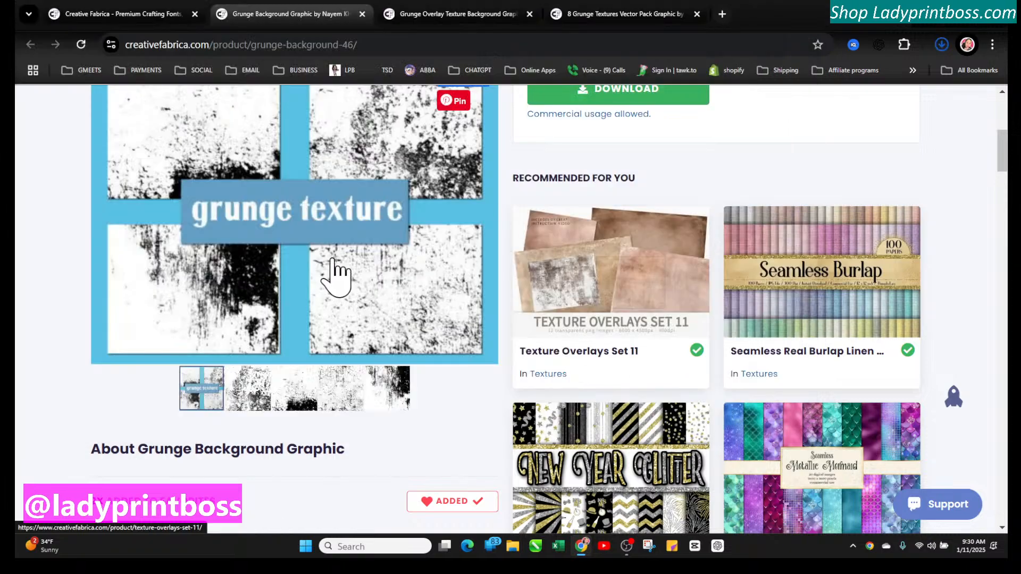
{"action": "scroll", "coordinate": [337, 274], "scroll_direction": "up", "scroll_amount": 6}
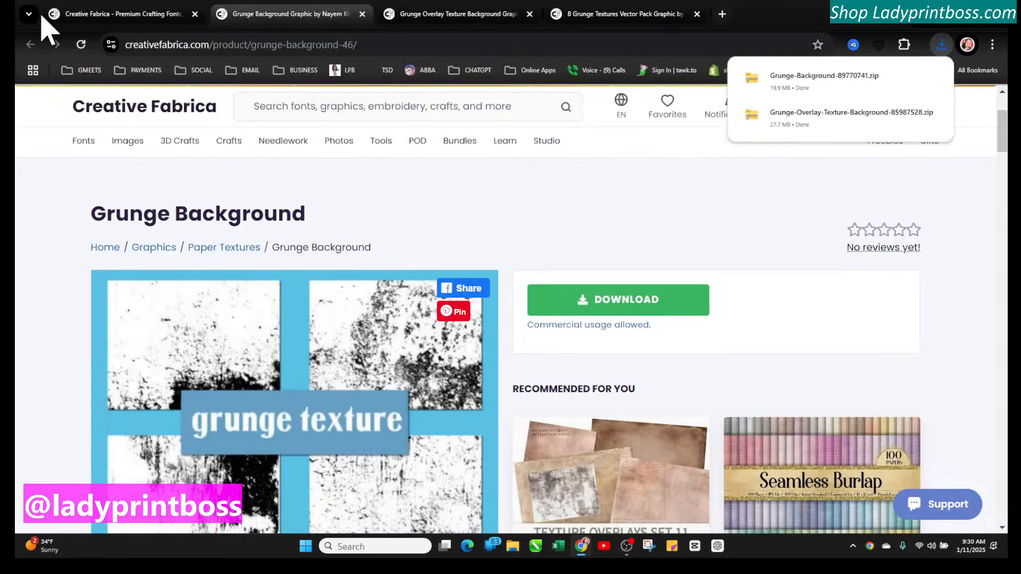
Return to the distress overlay search results tab and scroll through more texture listings
{"action": "left_click", "coordinate": [439, 16]}
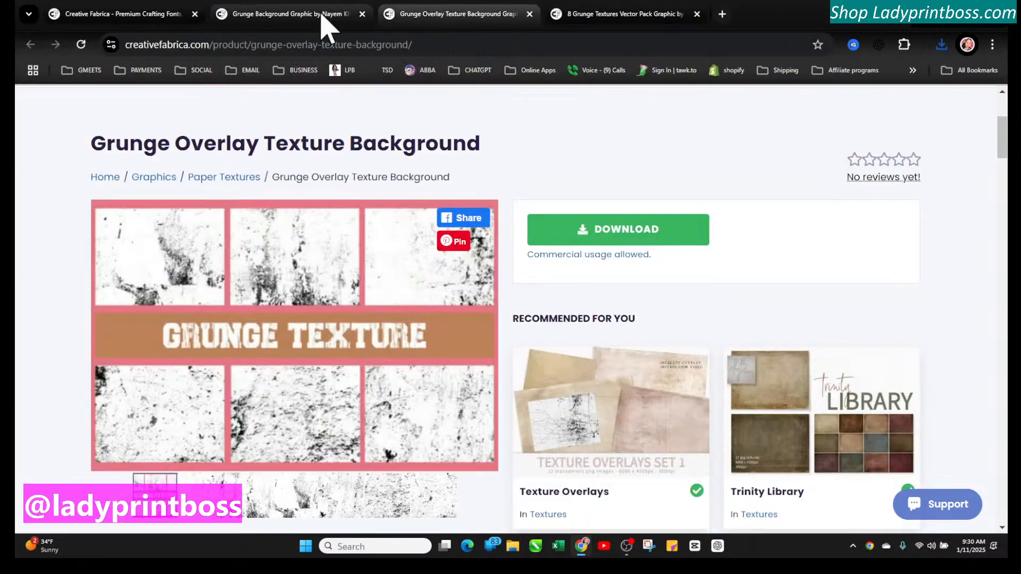
{"action": "left_click", "coordinate": [314, 15]}
{"action": "left_click", "coordinate": [156, 15]}
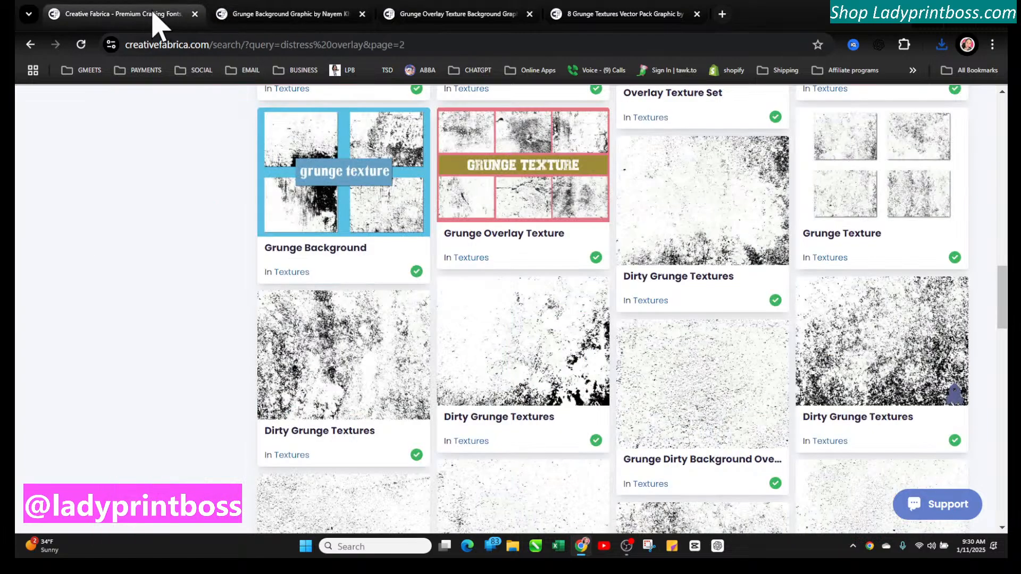
{"action": "scroll", "coordinate": [485, 331], "scroll_direction": "down", "scroll_amount": 10}
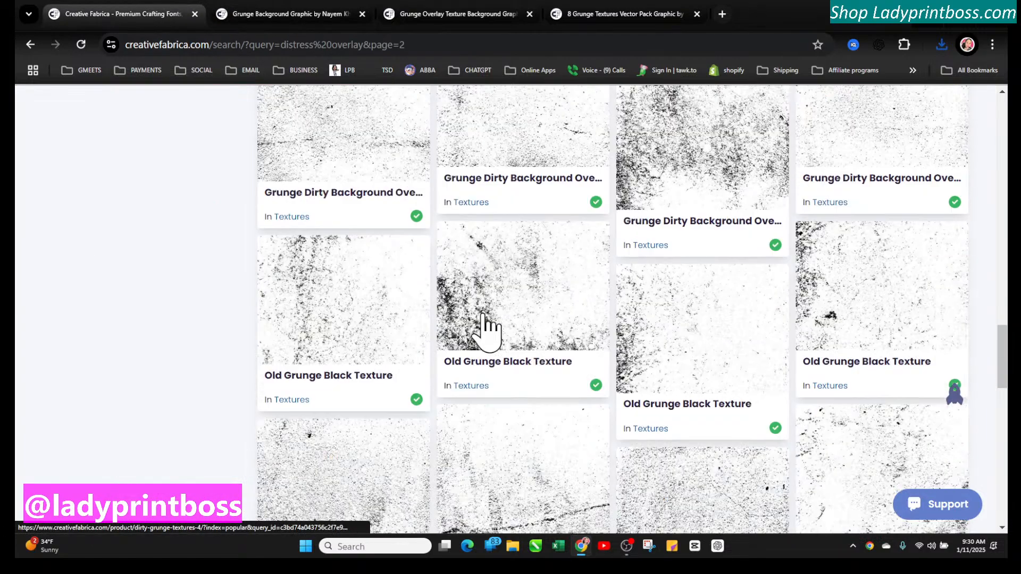
{"action": "scroll", "coordinate": [484, 331], "scroll_direction": "down", "scroll_amount": 5}
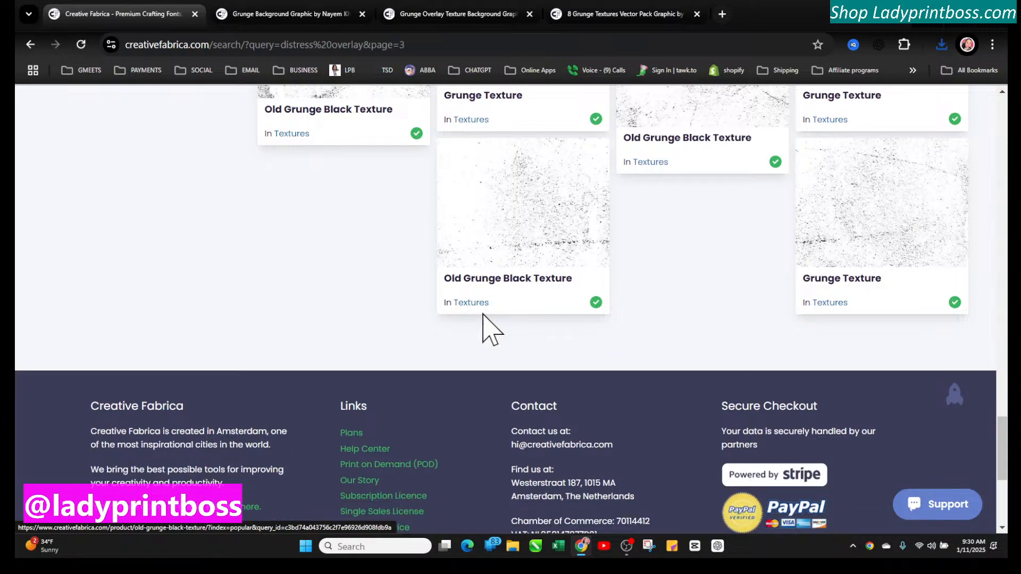
{"action": "scroll", "coordinate": [485, 331], "scroll_direction": "up", "scroll_amount": 10}
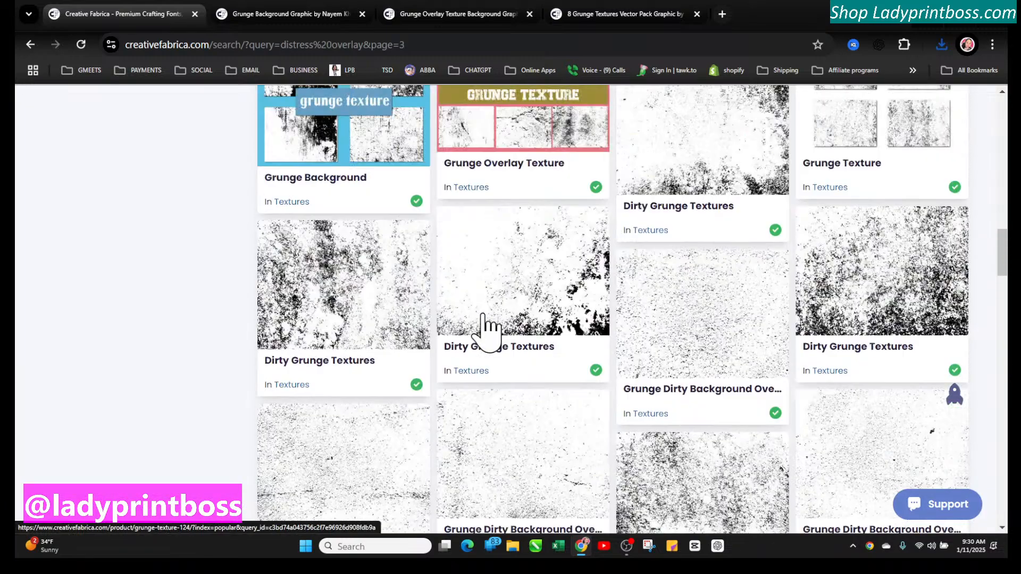
{"action": "scroll", "coordinate": [485, 327], "scroll_direction": "up", "scroll_amount": 1}
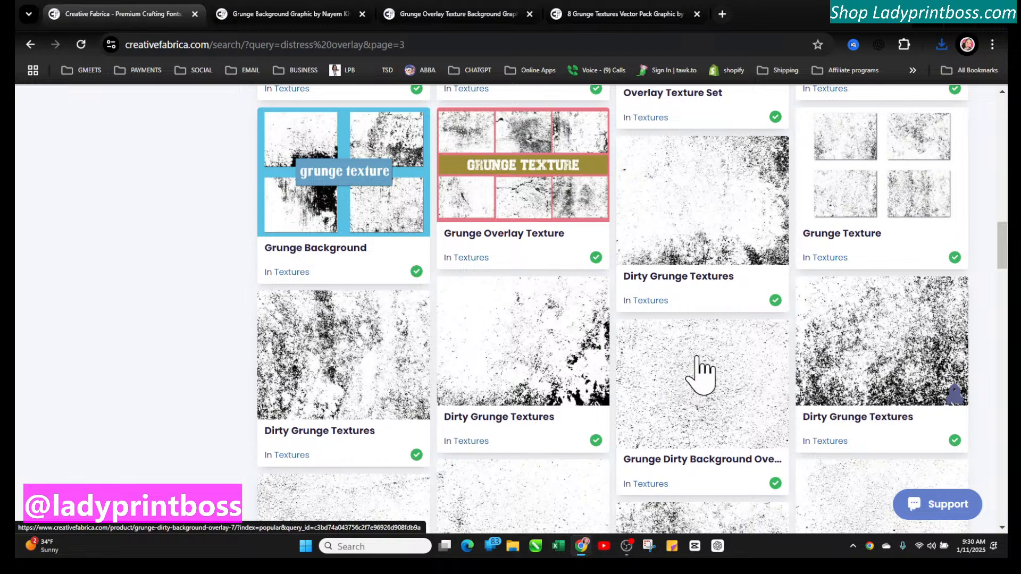
Open the Grunge Texture listing and download its zip, saving it to the Downloads folder
{"action": "left_click", "coordinate": [862, 183]}
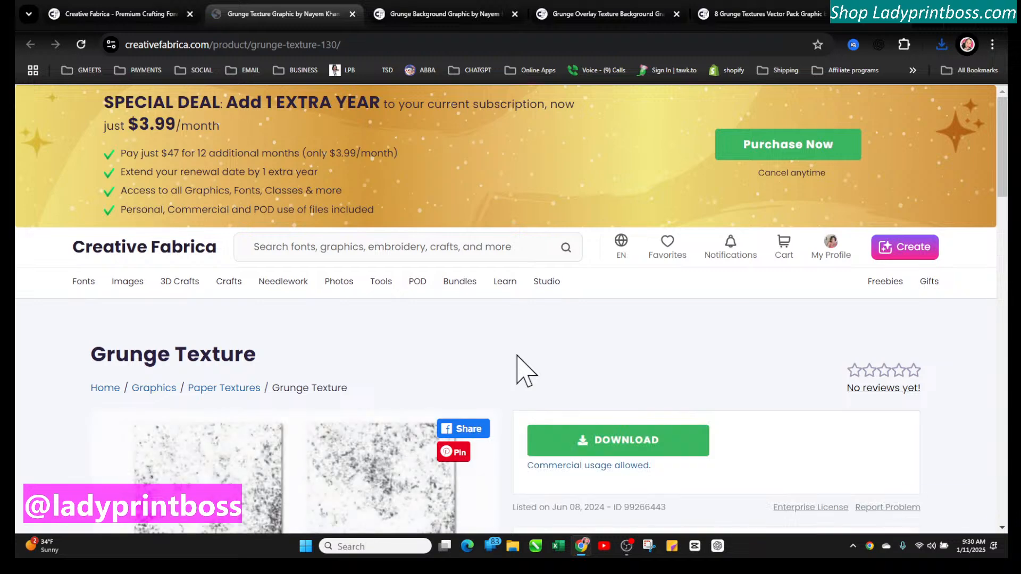
{"action": "scroll", "coordinate": [526, 372], "scroll_direction": "down", "scroll_amount": 4}
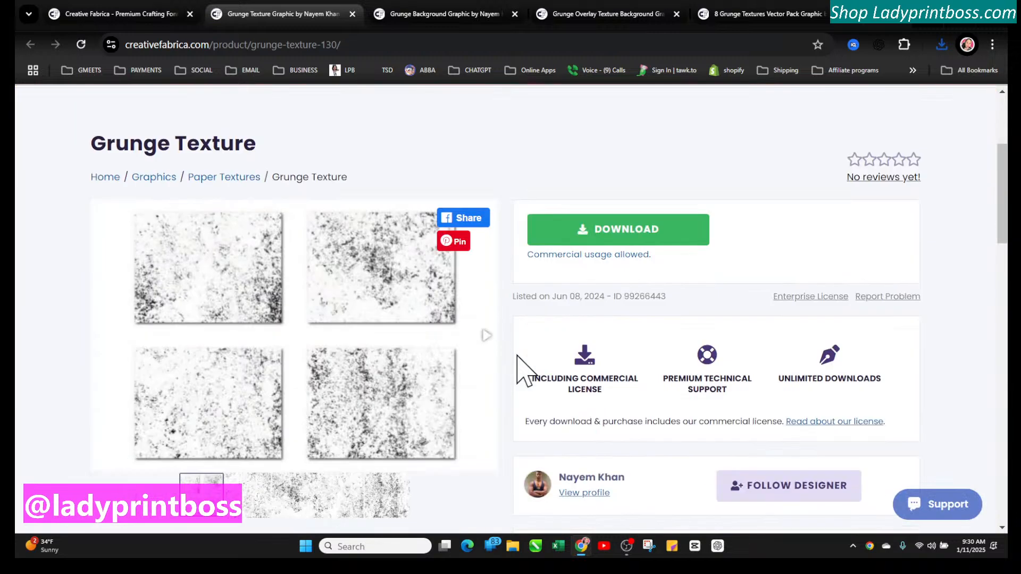
{"action": "left_click", "coordinate": [587, 234]}
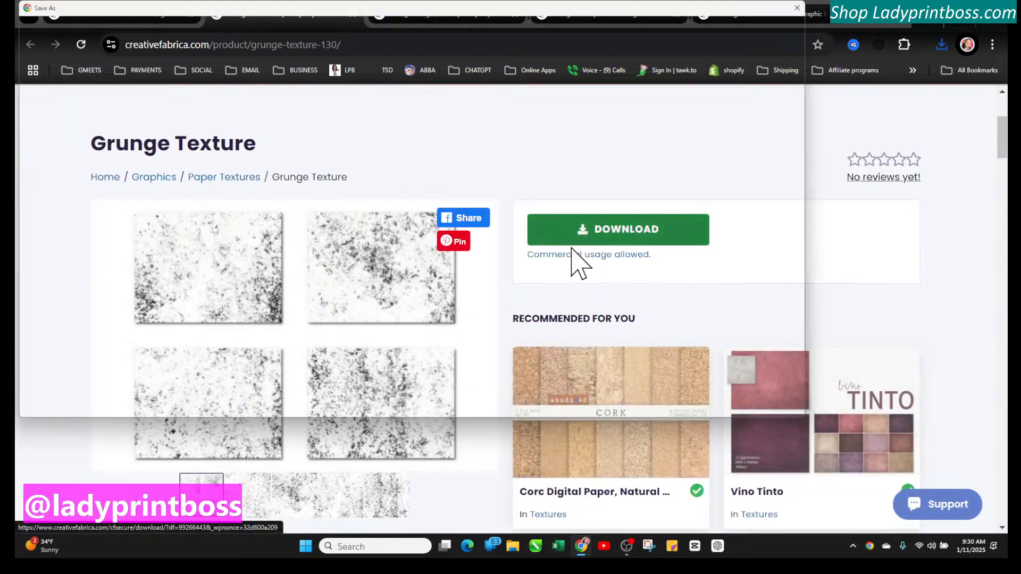
{"action": "left_click", "coordinate": [721, 402]}
Add the Grunge Texture to favorites
{"action": "scroll", "coordinate": [540, 392], "scroll_direction": "down", "scroll_amount": 6}
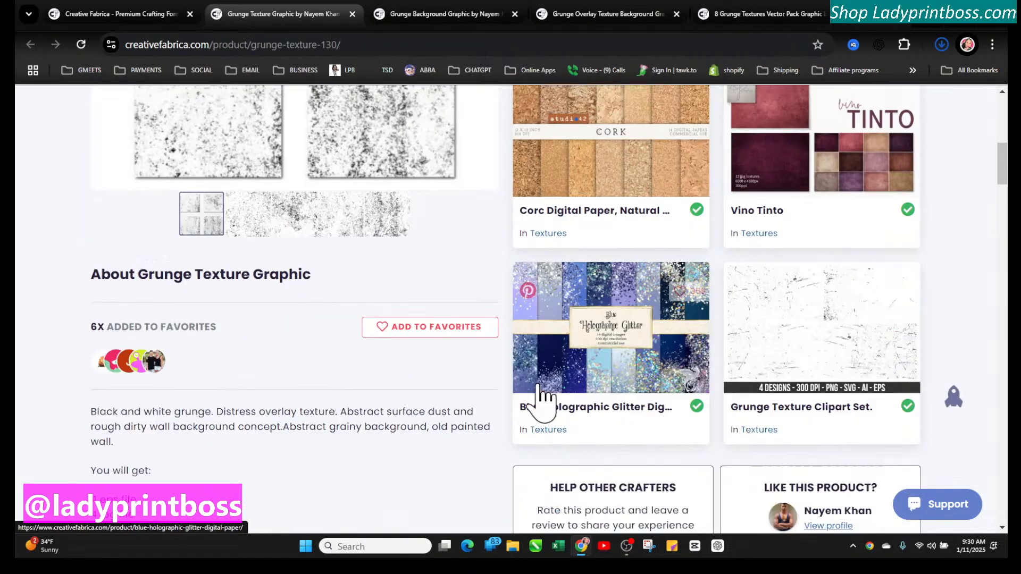
{"action": "left_click", "coordinate": [381, 261]}
{"action": "scroll", "coordinate": [406, 323], "scroll_direction": "up", "scroll_amount": 10}
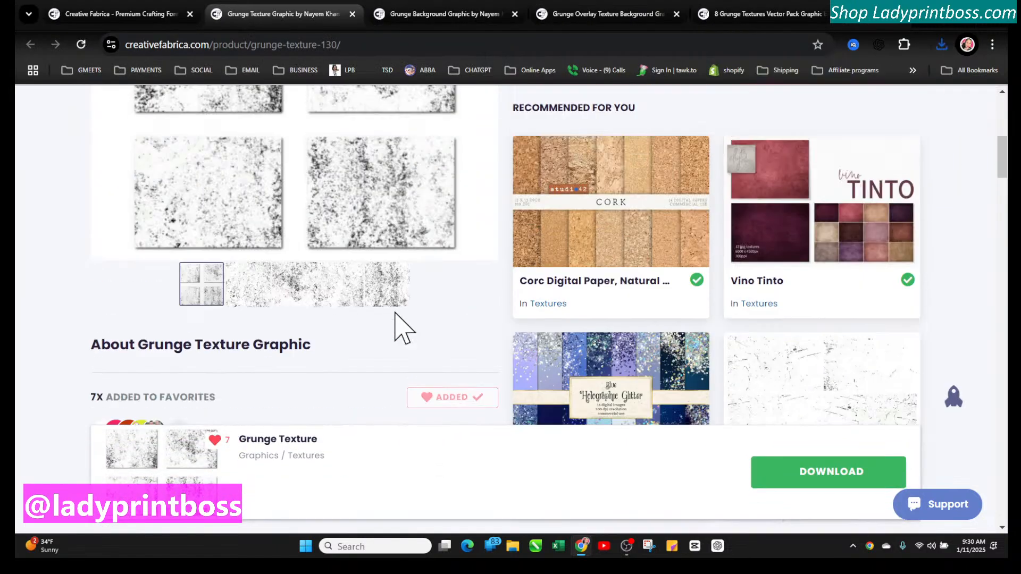
{"action": "scroll", "coordinate": [590, 335], "scroll_direction": "up", "scroll_amount": 1}
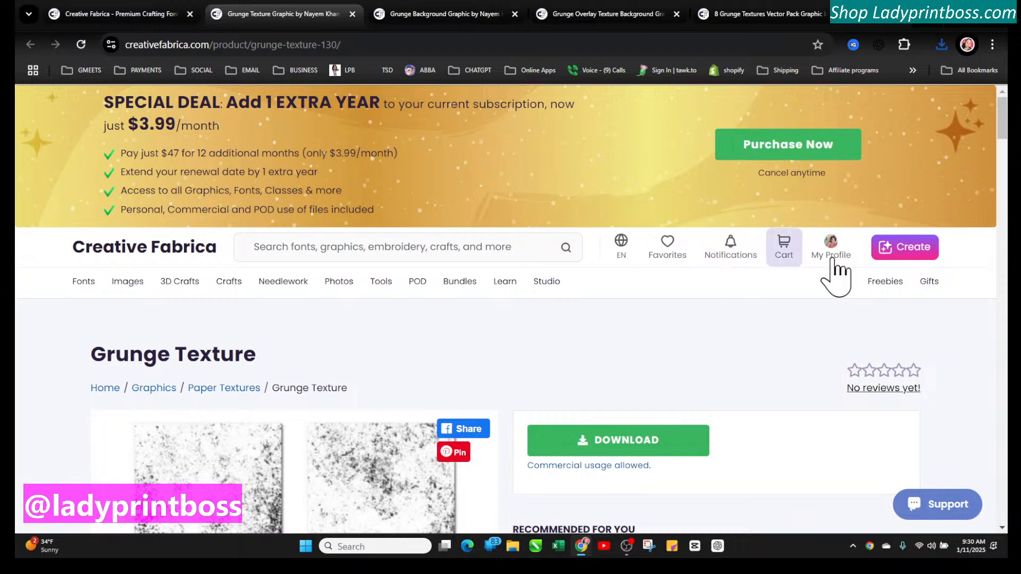
{"action": "mouse_move", "coordinate": [832, 245]}
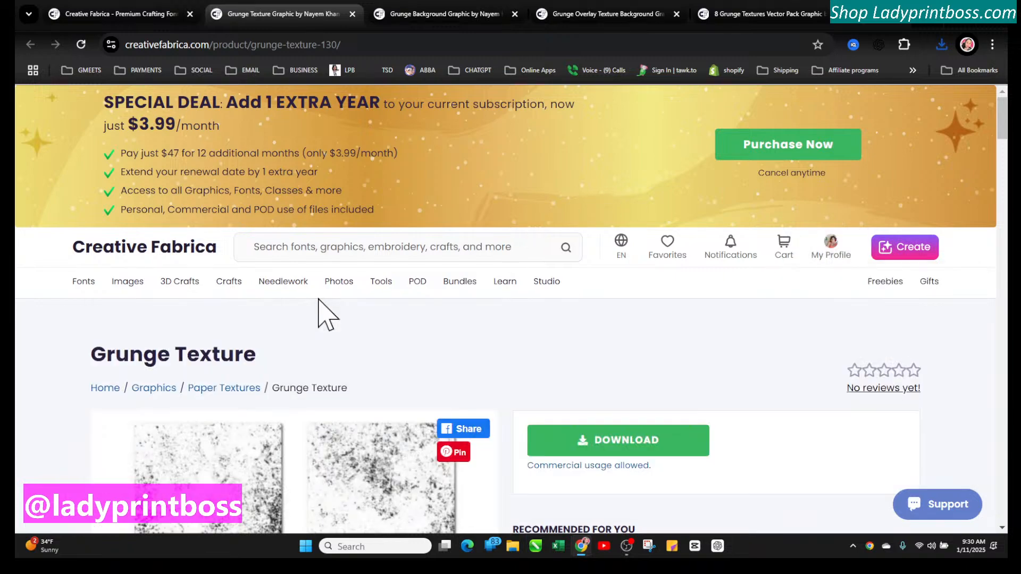
{"action": "scroll", "coordinate": [404, 329], "scroll_direction": "down", "scroll_amount": 3}
{"action": "scroll", "coordinate": [417, 336], "scroll_direction": "up", "scroll_amount": 3}
Return to the distress overlay search results tab and scroll through further texture listings
{"action": "left_click", "coordinate": [140, 13]}
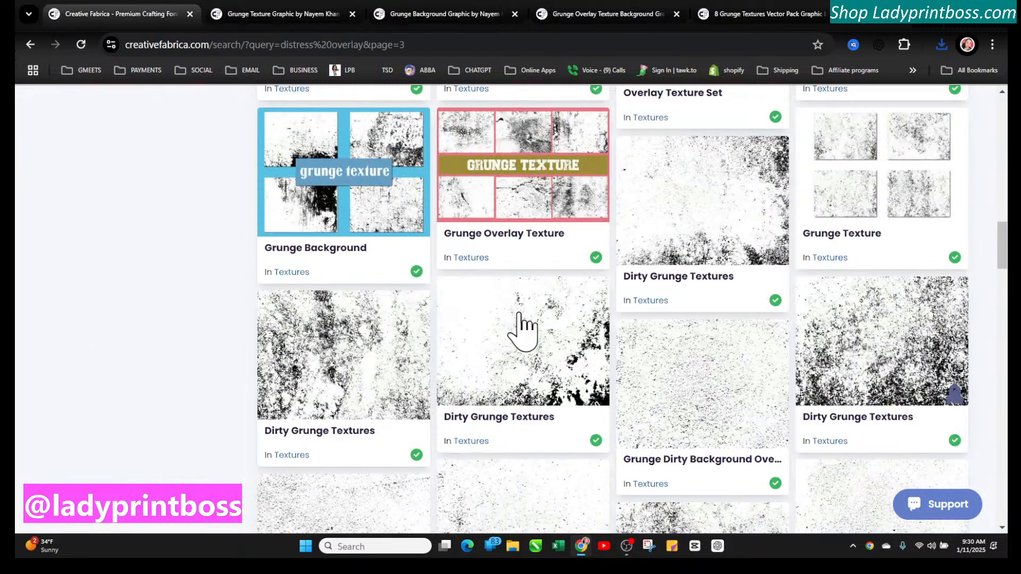
{"action": "scroll", "coordinate": [553, 388], "scroll_direction": "down", "scroll_amount": 10}
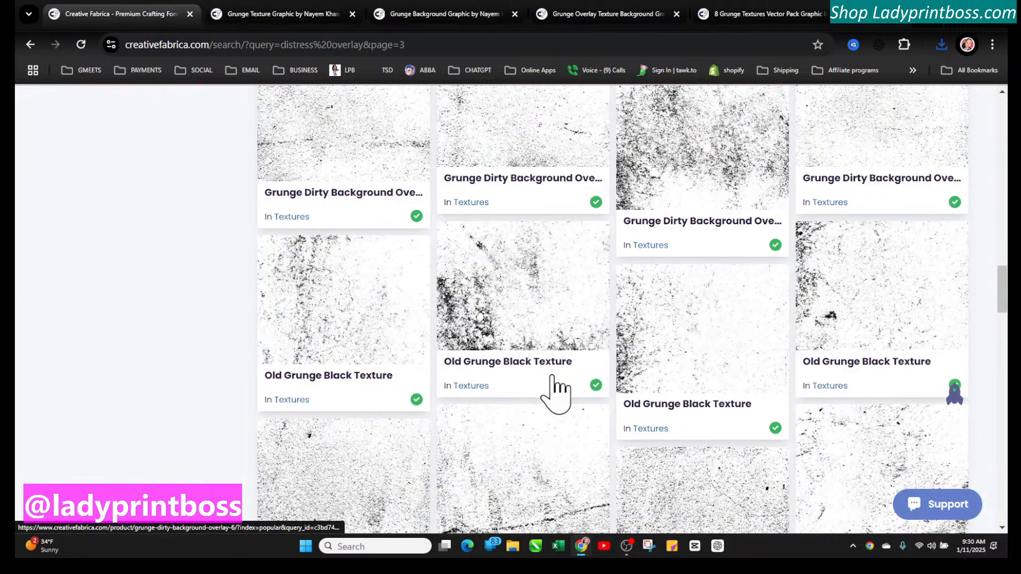
{"action": "scroll", "coordinate": [554, 393], "scroll_direction": "down", "scroll_amount": 10}
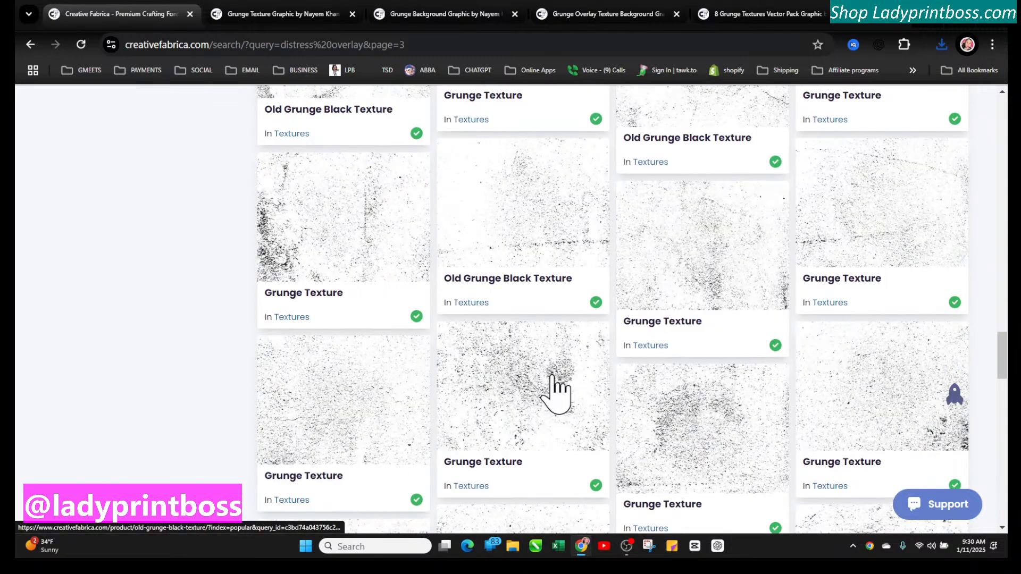
{"action": "scroll", "coordinate": [555, 393], "scroll_direction": "down", "scroll_amount": 8}
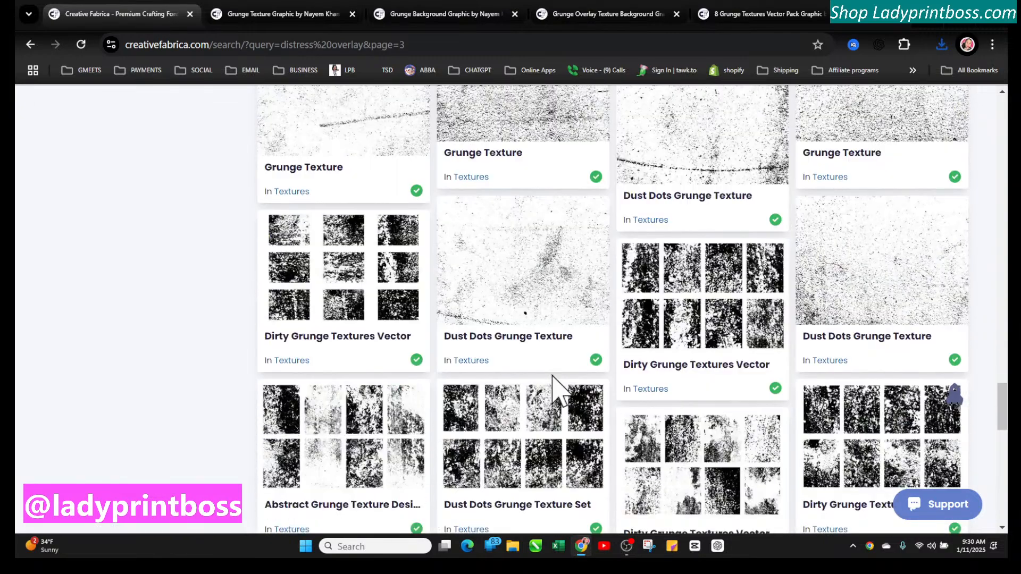
{"action": "scroll", "coordinate": [553, 391], "scroll_direction": "down", "scroll_amount": 4}
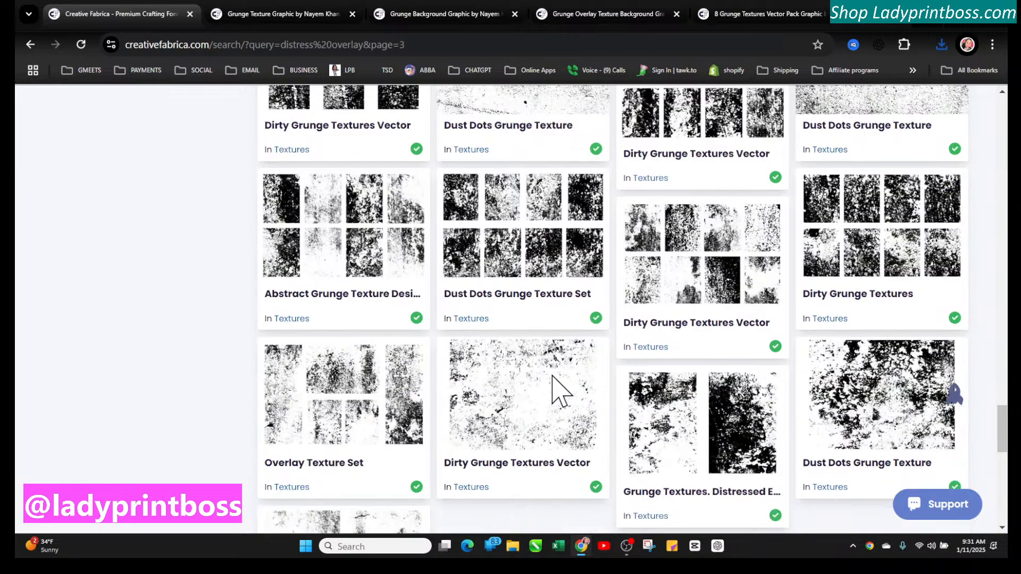
{"action": "scroll", "coordinate": [555, 394], "scroll_direction": "down", "scroll_amount": 4}
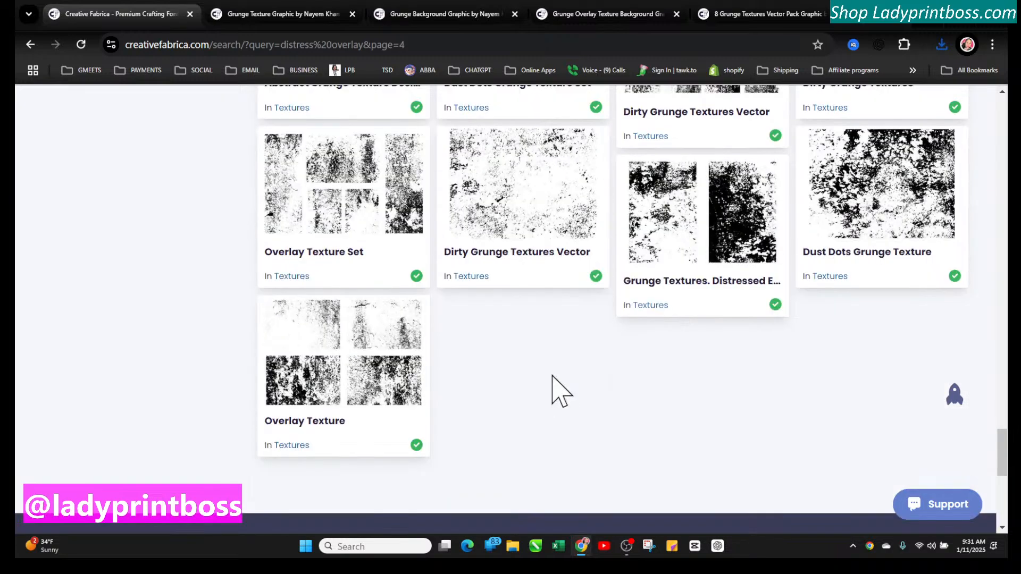
{"action": "scroll", "coordinate": [553, 376], "scroll_direction": "down", "scroll_amount": 2}
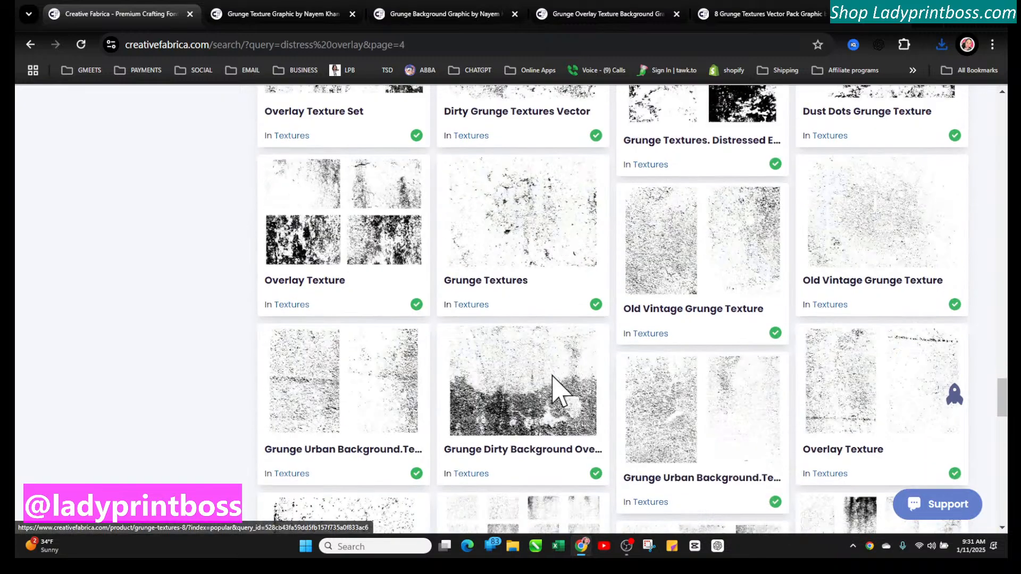
{"action": "scroll", "coordinate": [553, 376], "scroll_direction": "up", "scroll_amount": 2}
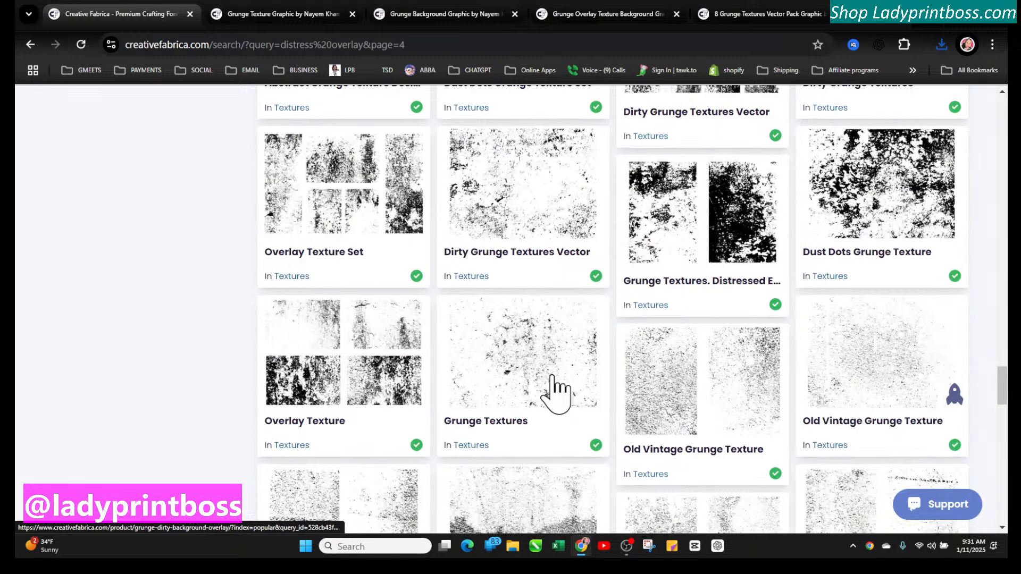
Open the Dust Dots Grunge Texture listing and download its zip, saving it to the Downloads folder
{"action": "left_click", "coordinate": [866, 218]}
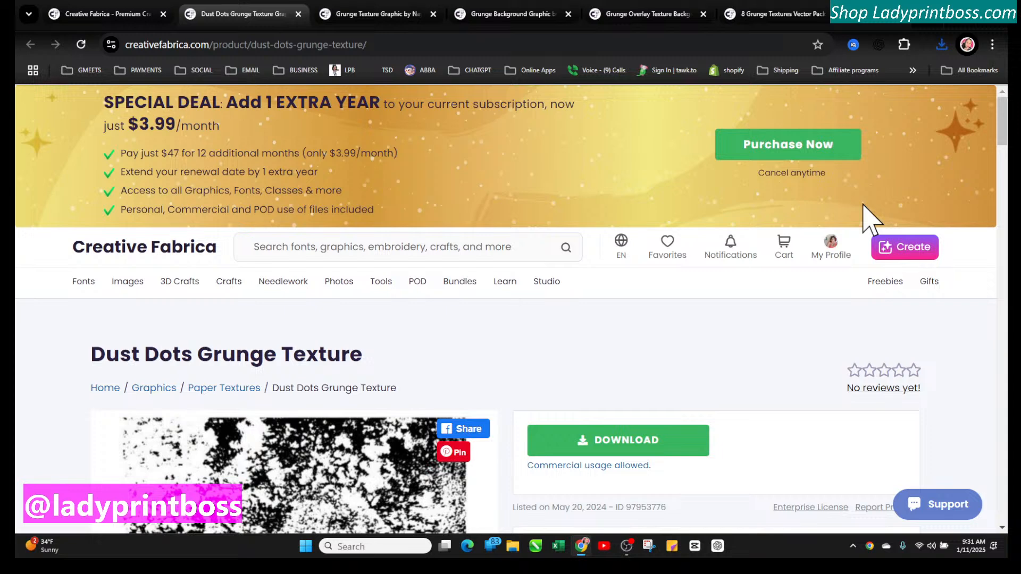
{"action": "scroll", "coordinate": [473, 357], "scroll_direction": "down", "scroll_amount": 4}
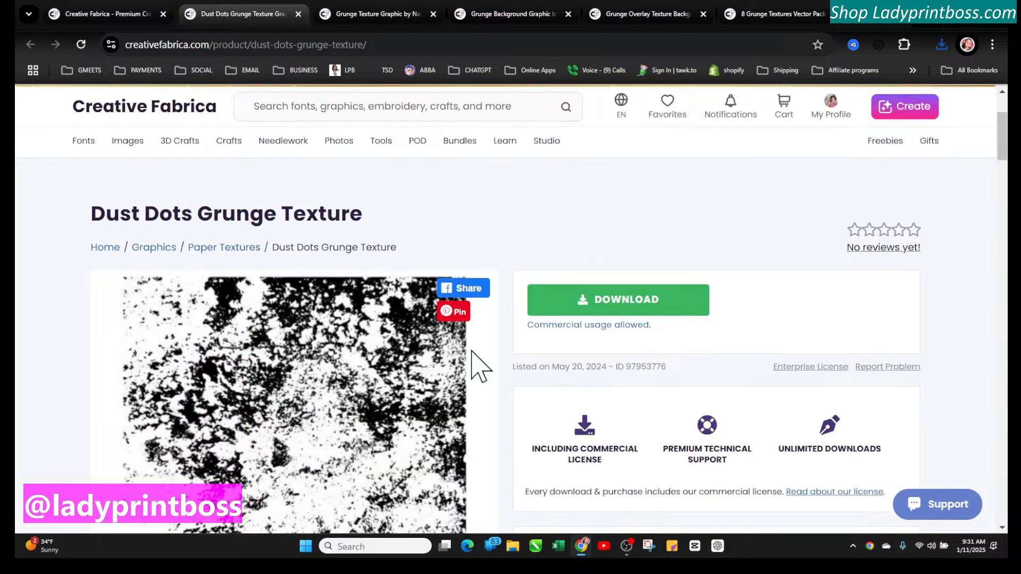
{"action": "scroll", "coordinate": [472, 356], "scroll_direction": "down", "scroll_amount": 1}
{"action": "left_click", "coordinate": [578, 154]}
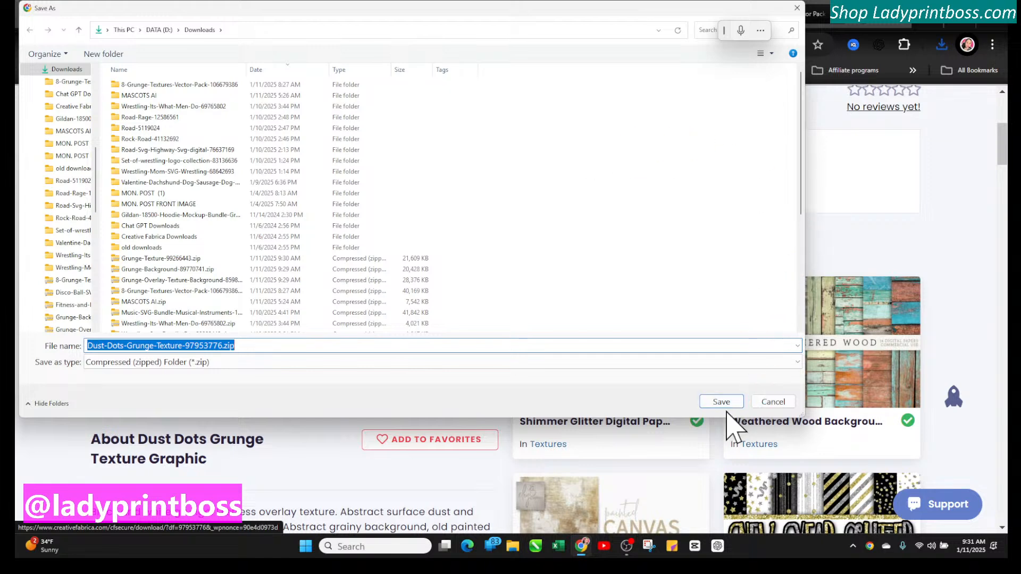
{"action": "left_click", "coordinate": [721, 402]}
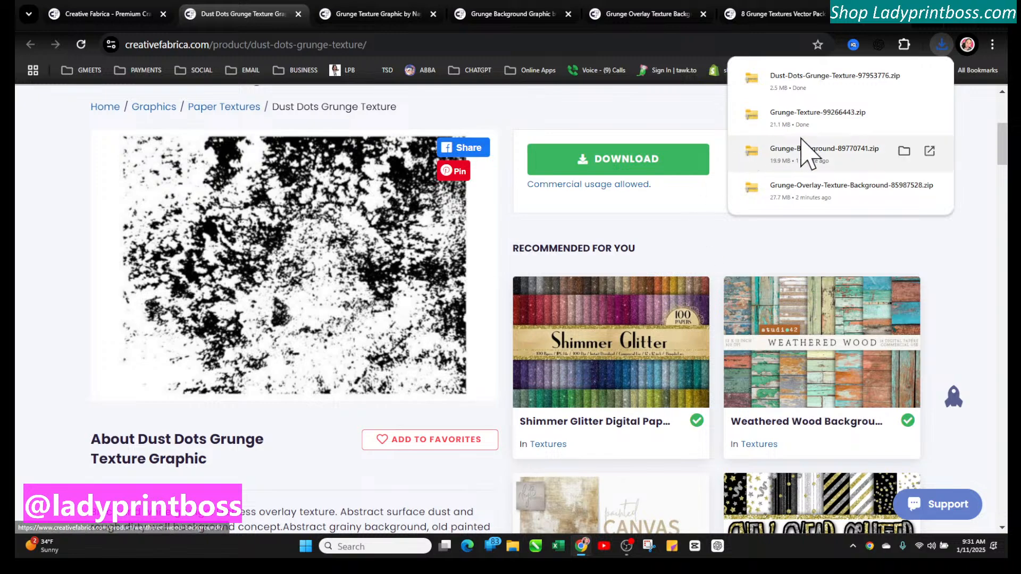
Scroll through the Dust Dots Grunge Texture page description and recommended products
{"action": "scroll", "coordinate": [899, 364], "scroll_direction": "down", "scroll_amount": 4}
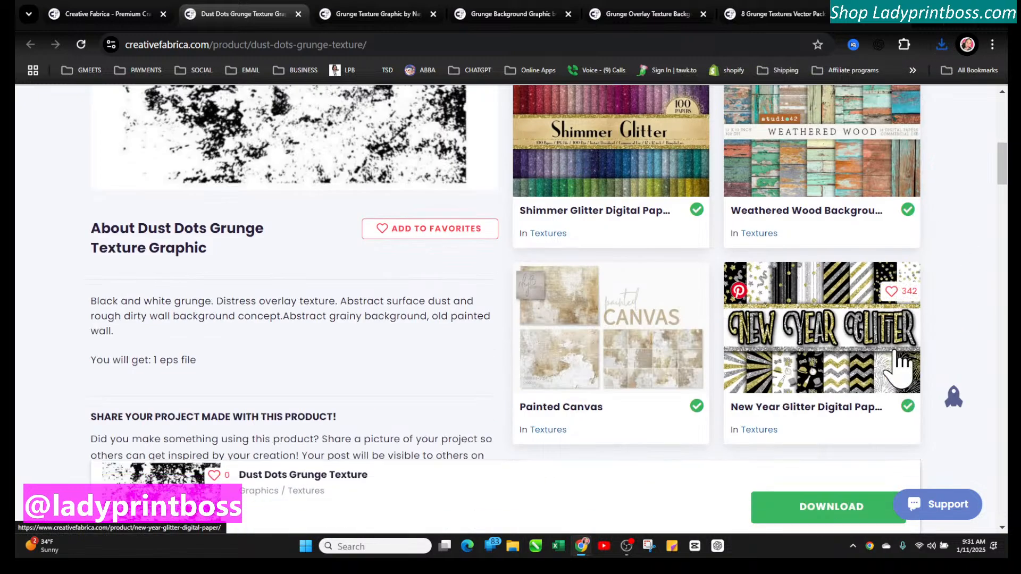
{"action": "scroll", "coordinate": [900, 364], "scroll_direction": "down", "scroll_amount": 1}
{"action": "scroll", "coordinate": [902, 367], "scroll_direction": "down", "scroll_amount": 5}
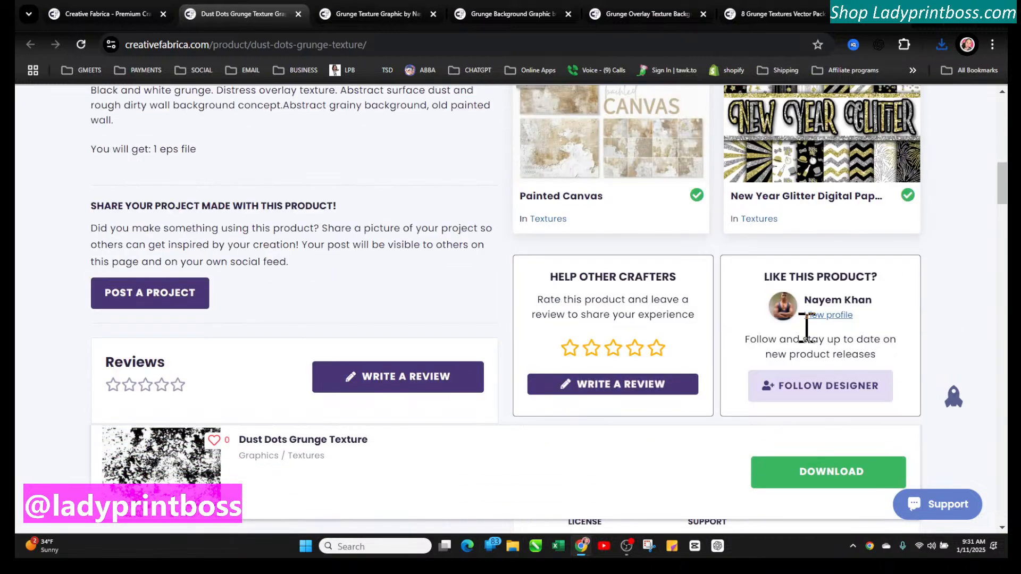
{"action": "scroll", "coordinate": [597, 311], "scroll_direction": "up", "scroll_amount": 10}
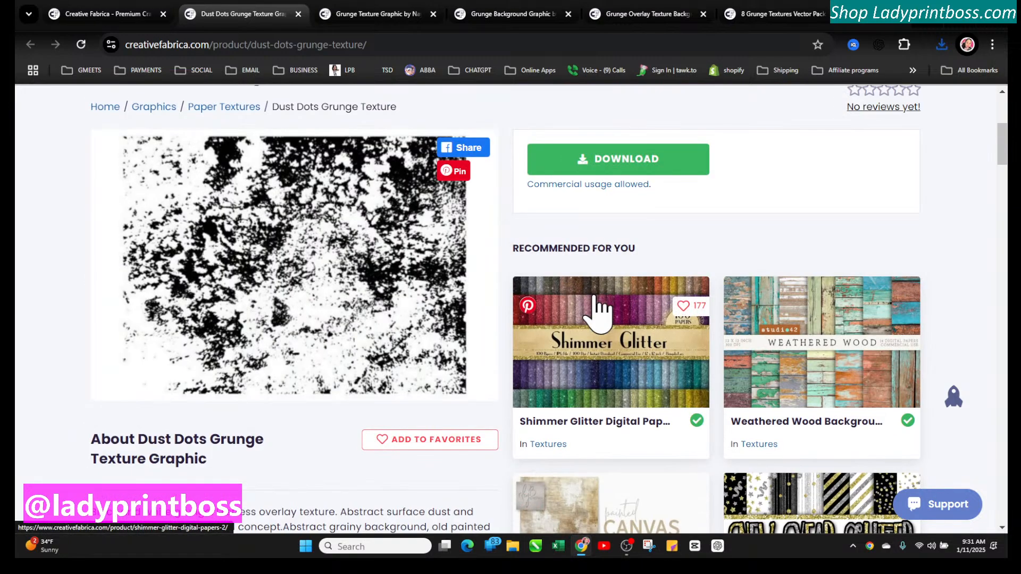
{"action": "scroll", "coordinate": [661, 358], "scroll_direction": "down", "scroll_amount": 6}
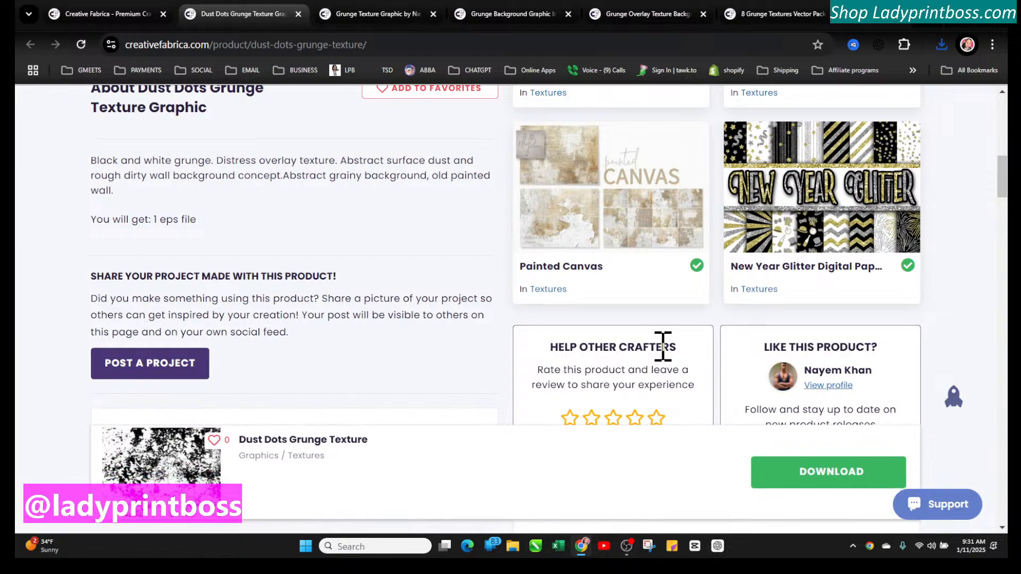
{"action": "scroll", "coordinate": [300, 229], "scroll_direction": "up", "scroll_amount": 10}
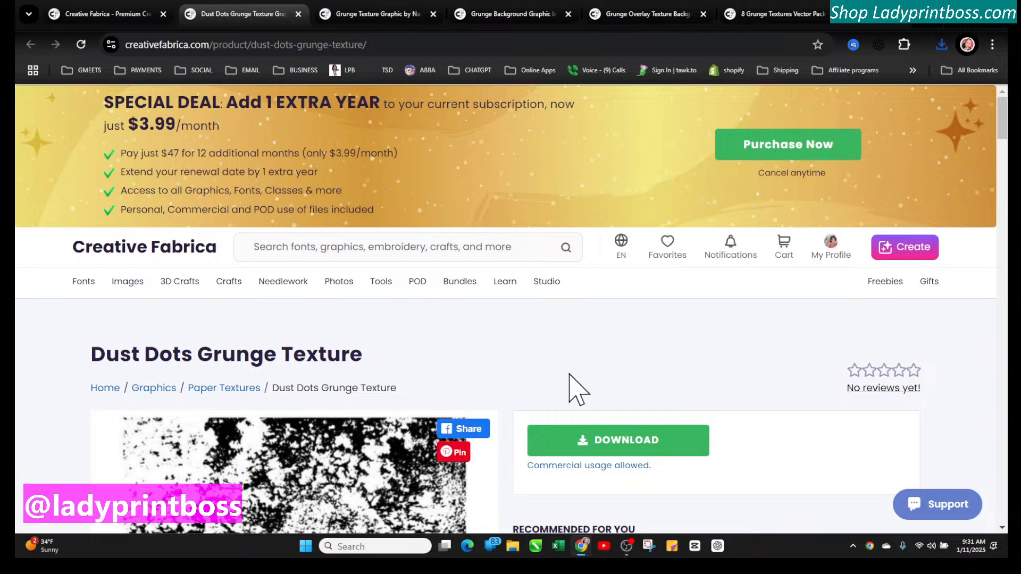
{"action": "scroll", "coordinate": [635, 346], "scroll_direction": "down", "scroll_amount": 3}
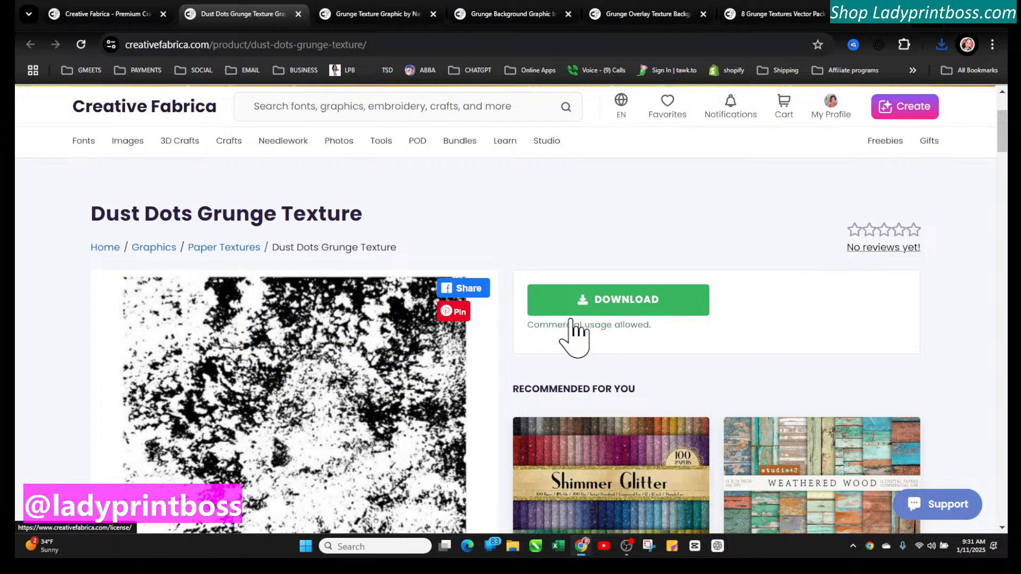
{"action": "scroll", "coordinate": [570, 338], "scroll_direction": "down", "scroll_amount": 9}
{"action": "scroll", "coordinate": [538, 330], "scroll_direction": "down", "scroll_amount": 3}
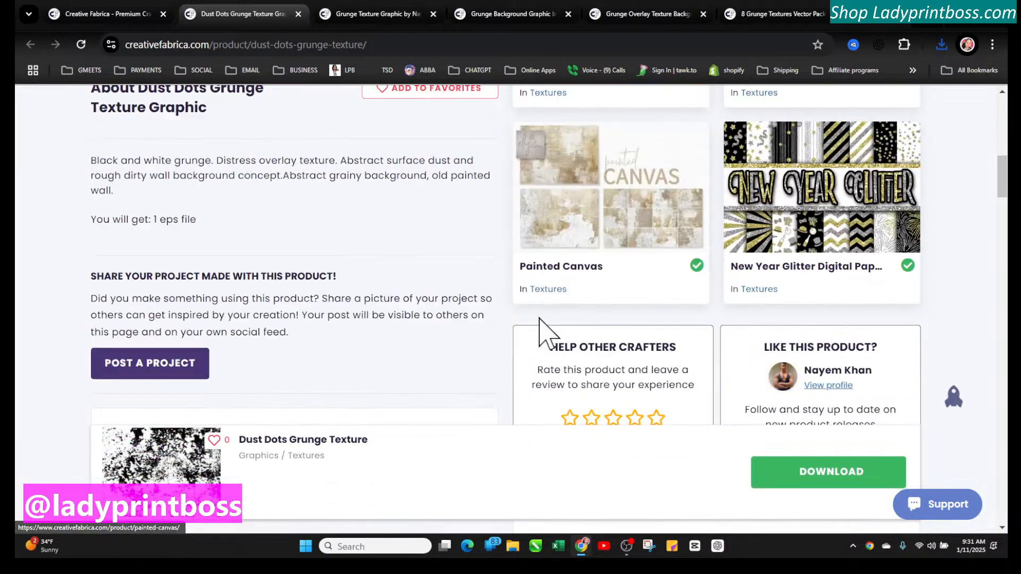
{"action": "scroll", "coordinate": [542, 319], "scroll_direction": "up", "scroll_amount": 15}
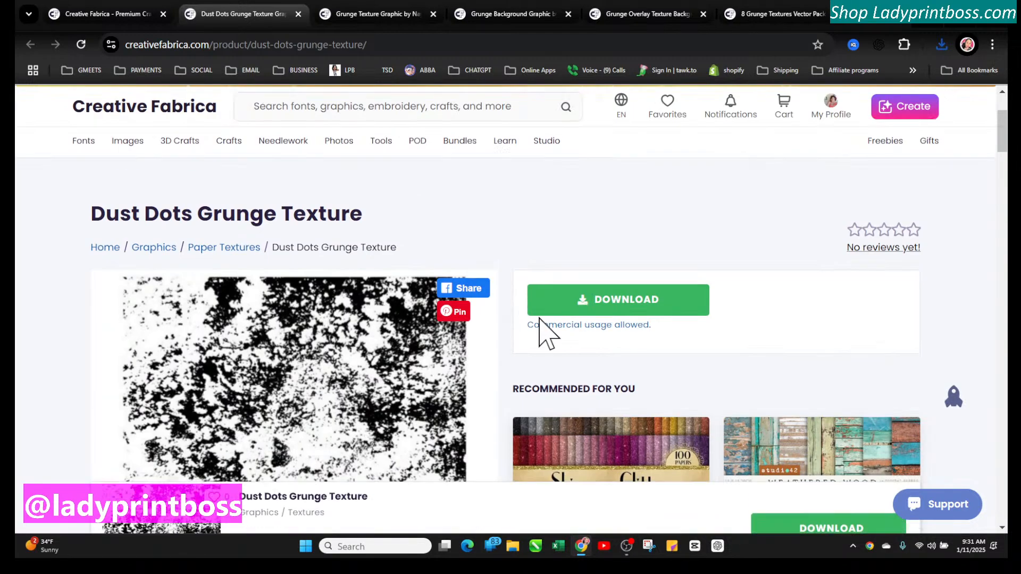
Browse the Paper Textures category and open the Grunge Textures Vector Pack listing
{"action": "left_click", "coordinate": [194, 254]}
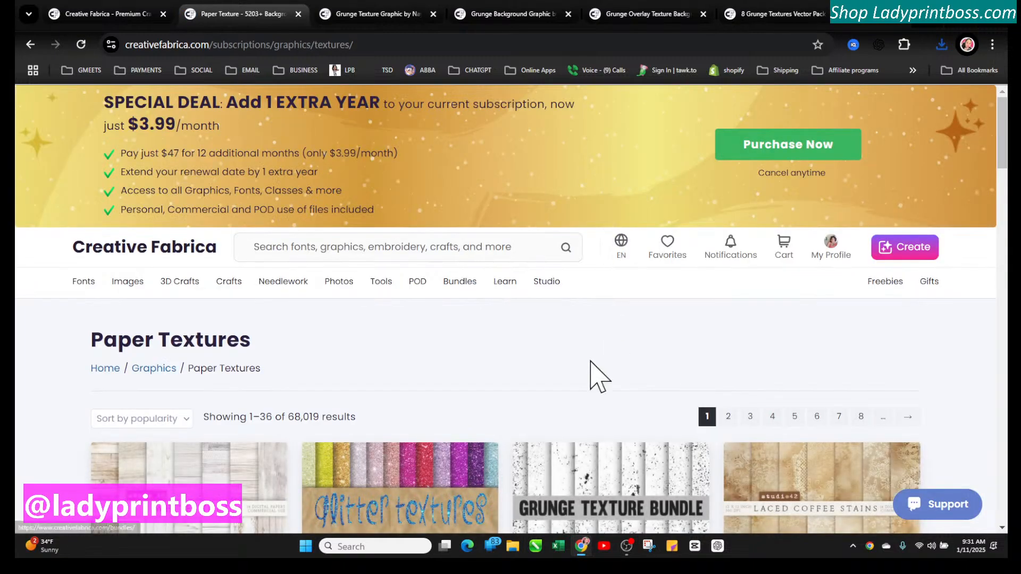
{"action": "scroll", "coordinate": [589, 388], "scroll_direction": "down", "scroll_amount": 4}
{"action": "scroll", "coordinate": [583, 393], "scroll_direction": "down", "scroll_amount": 7}
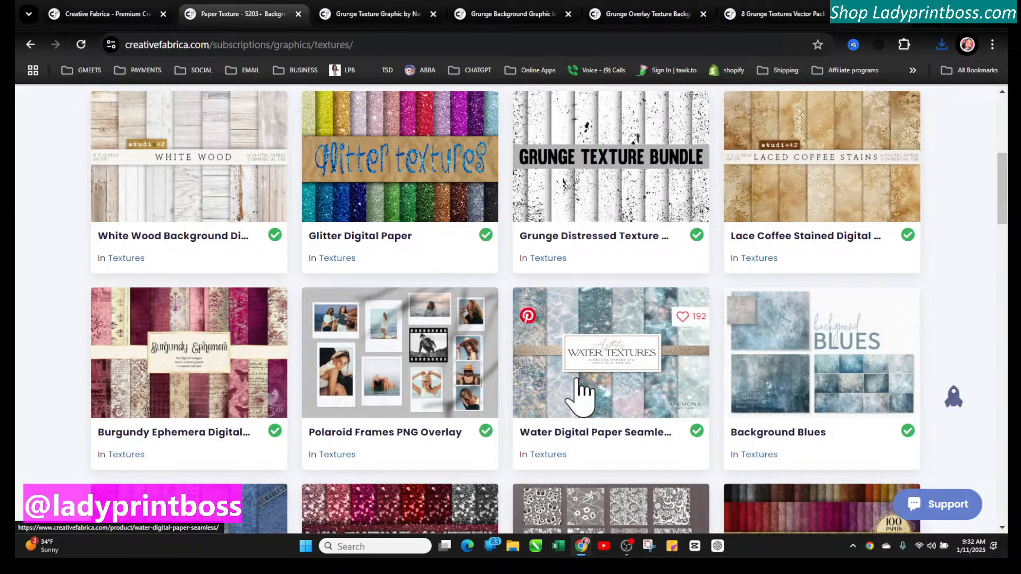
{"action": "scroll", "coordinate": [582, 393], "scroll_direction": "down", "scroll_amount": 4}
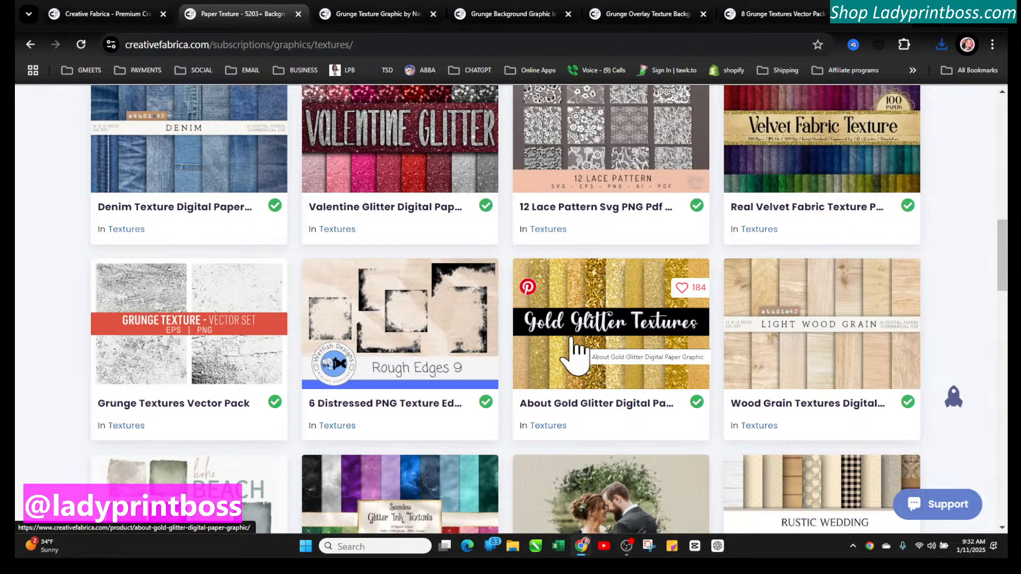
{"action": "left_click", "coordinate": [242, 344]}
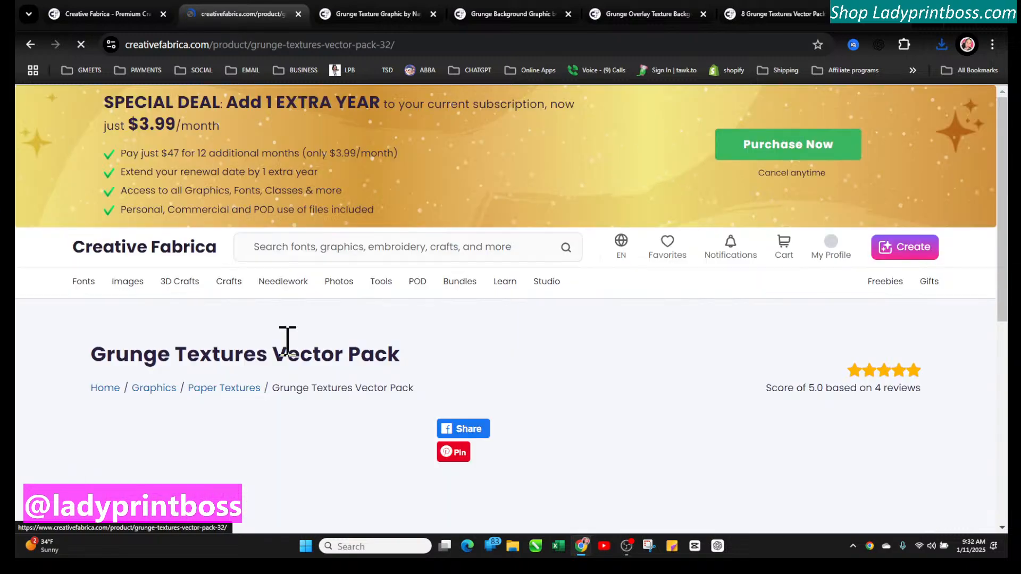
{"action": "scroll", "coordinate": [461, 374], "scroll_direction": "down", "scroll_amount": 2}
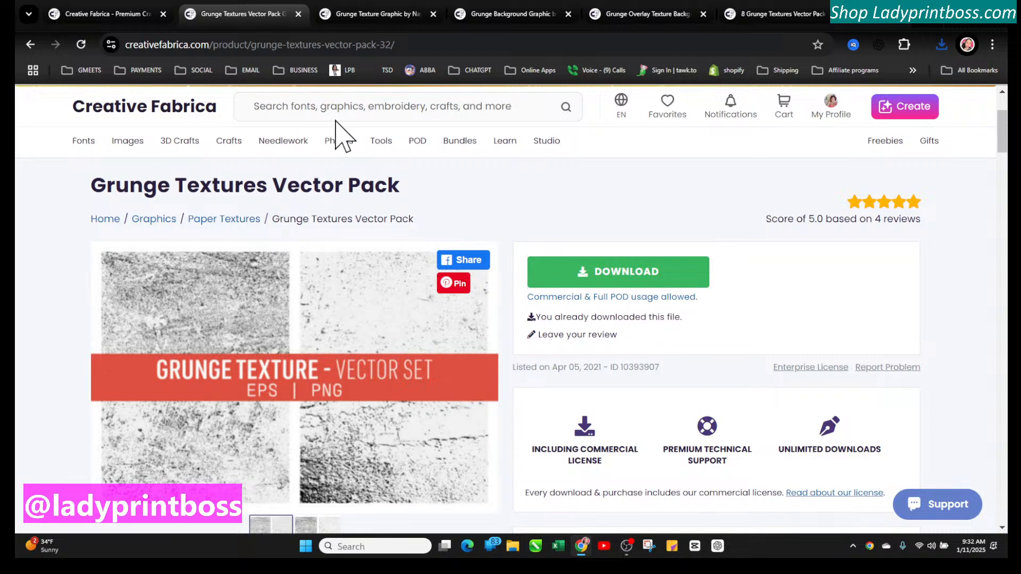
Search the site for "distess crack" textures
{"action": "left_click", "coordinate": [303, 106]}
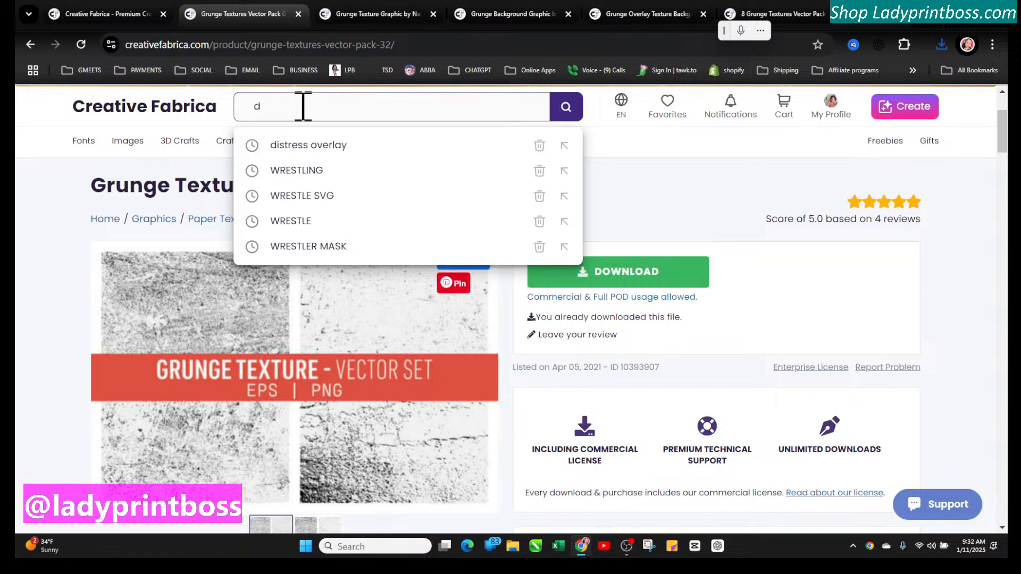
{"action": "type", "text": "distess crack"}
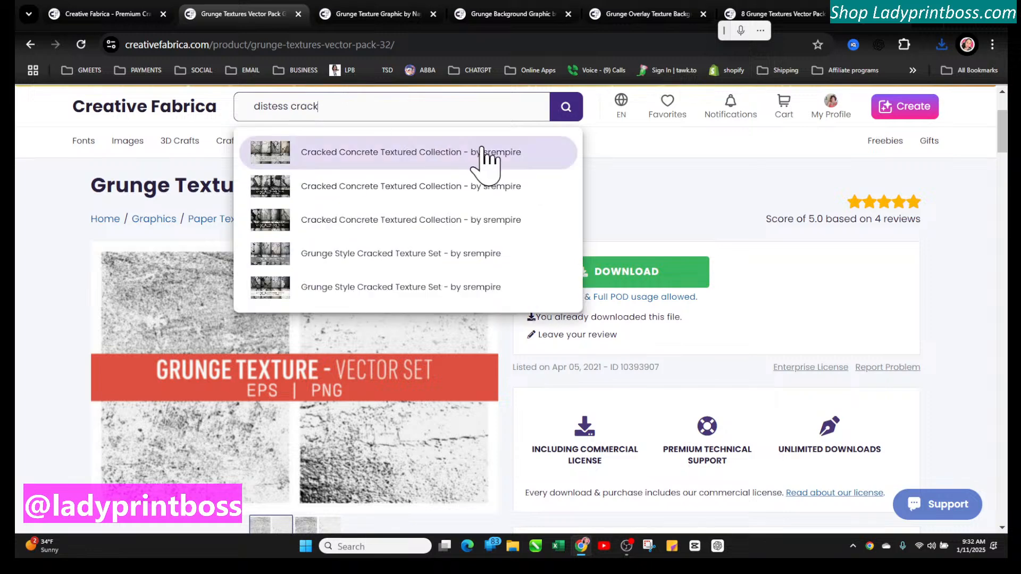
{"action": "left_click", "coordinate": [568, 109]}
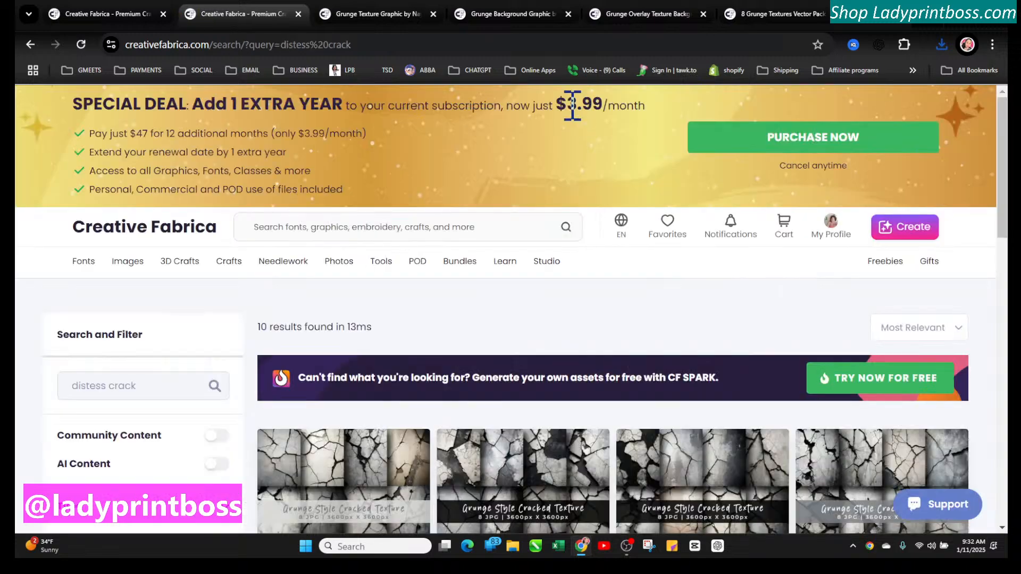
Open the Cracked Concrete Textured Collection from the search results and download its zip to the Downloads folder
{"action": "scroll", "coordinate": [725, 365], "scroll_direction": "down", "scroll_amount": 6}
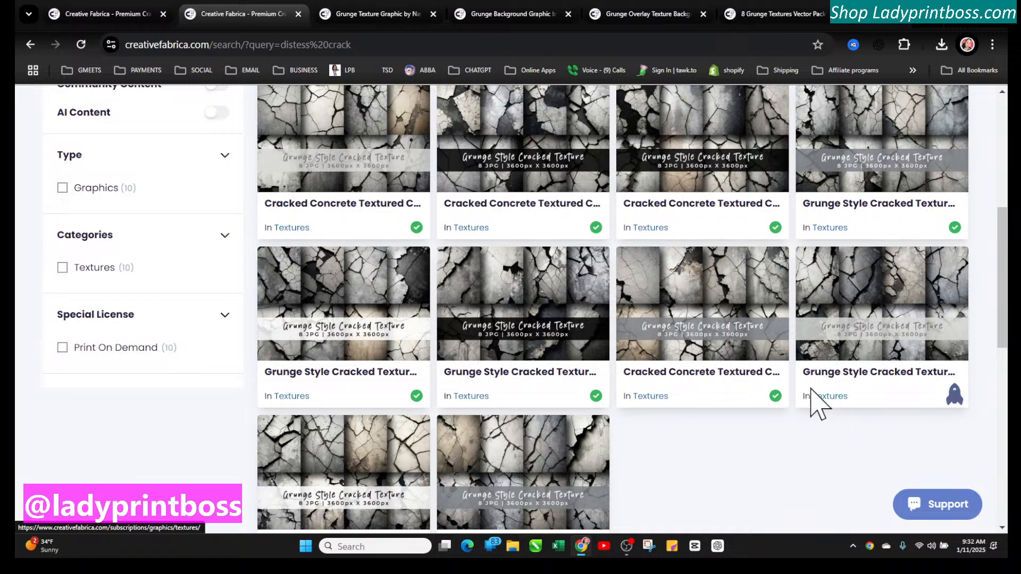
{"action": "scroll", "coordinate": [482, 341], "scroll_direction": "down", "scroll_amount": 3}
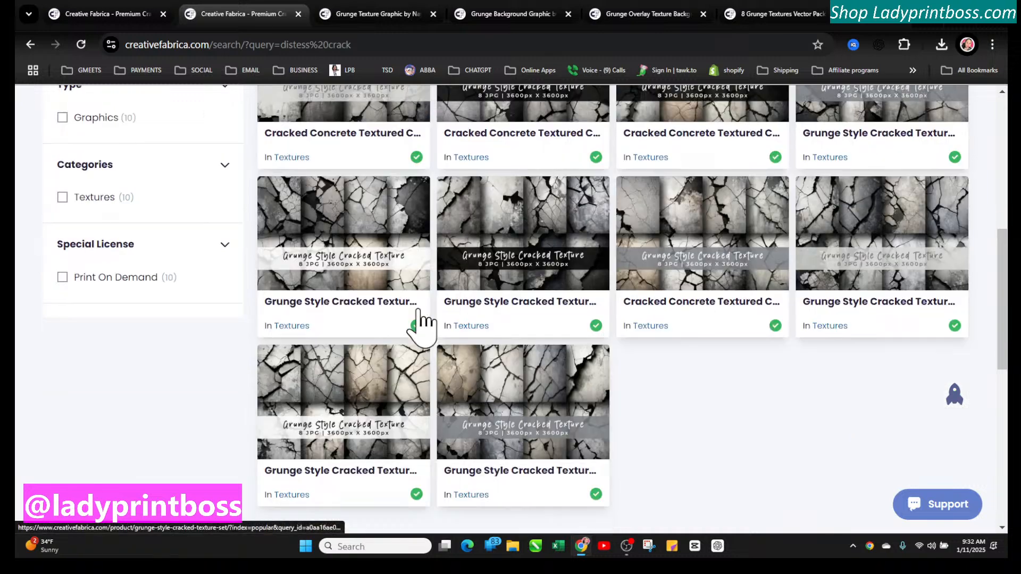
{"action": "scroll", "coordinate": [484, 338], "scroll_direction": "up", "scroll_amount": 4}
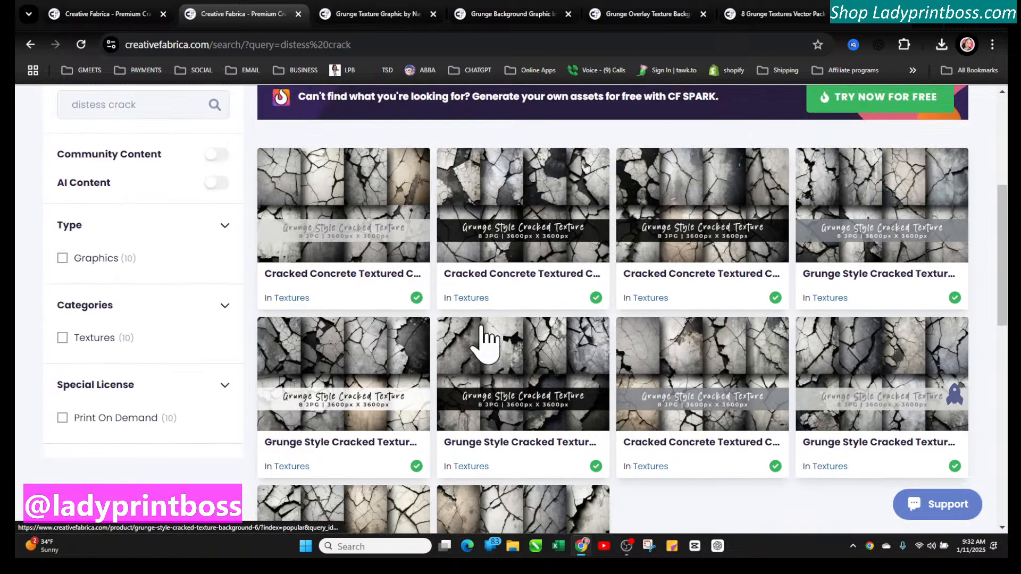
{"action": "scroll", "coordinate": [484, 342], "scroll_direction": "up", "scroll_amount": 3}
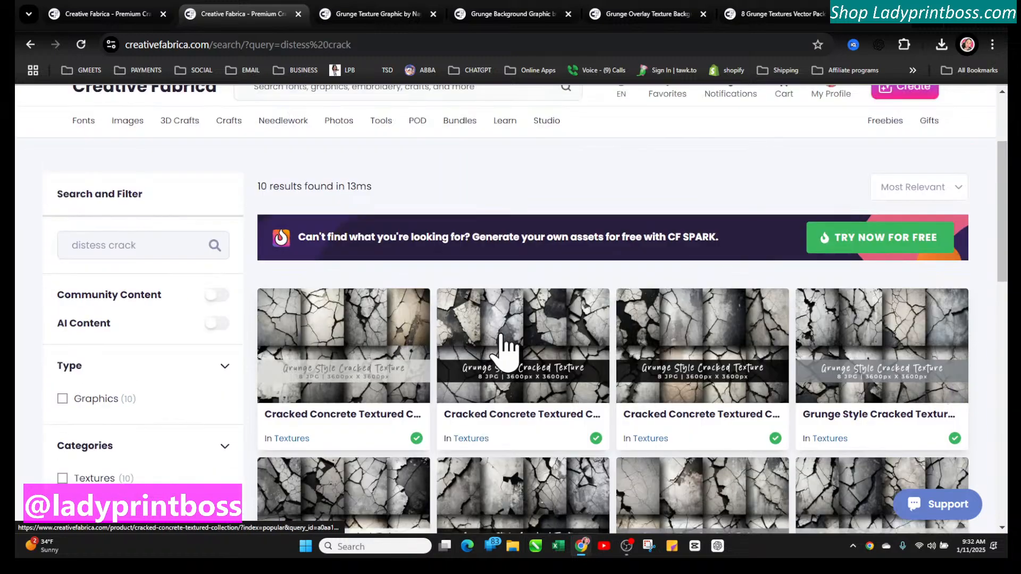
{"action": "left_click", "coordinate": [368, 327]}
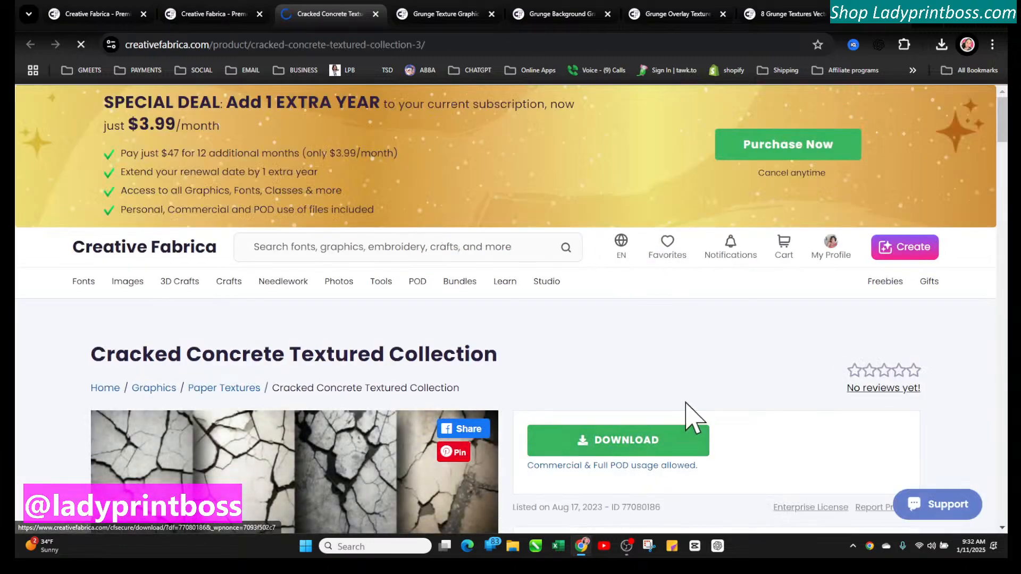
{"action": "left_click", "coordinate": [685, 405]}
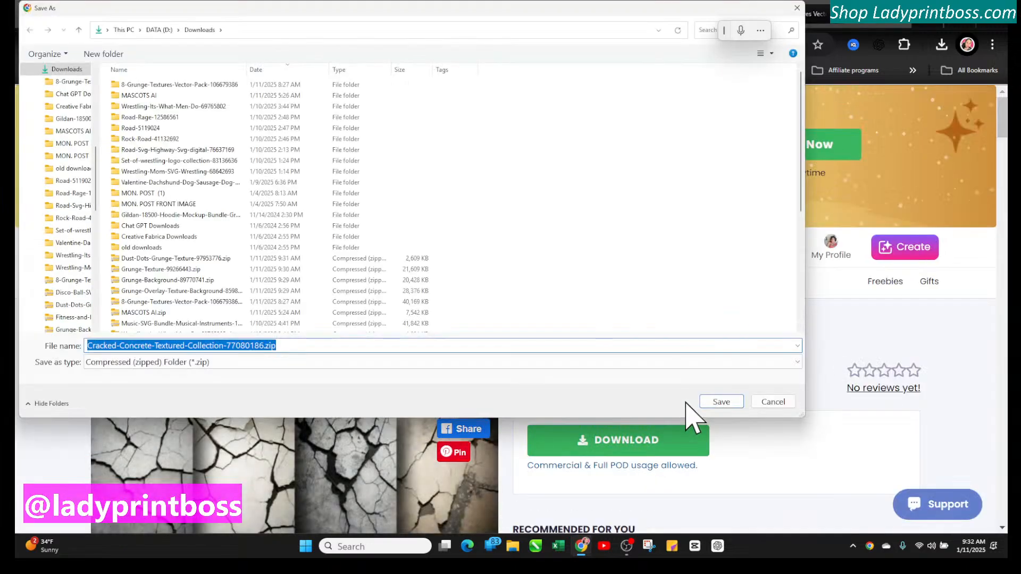
{"action": "left_click", "coordinate": [723, 403]}
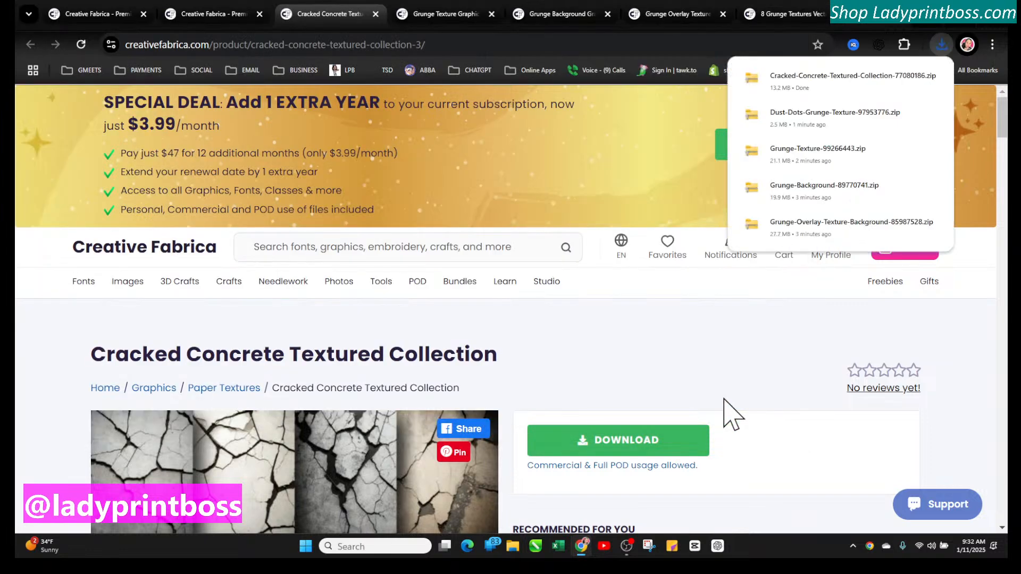
Search the site for "distress frames"
{"action": "left_click", "coordinate": [281, 249]}
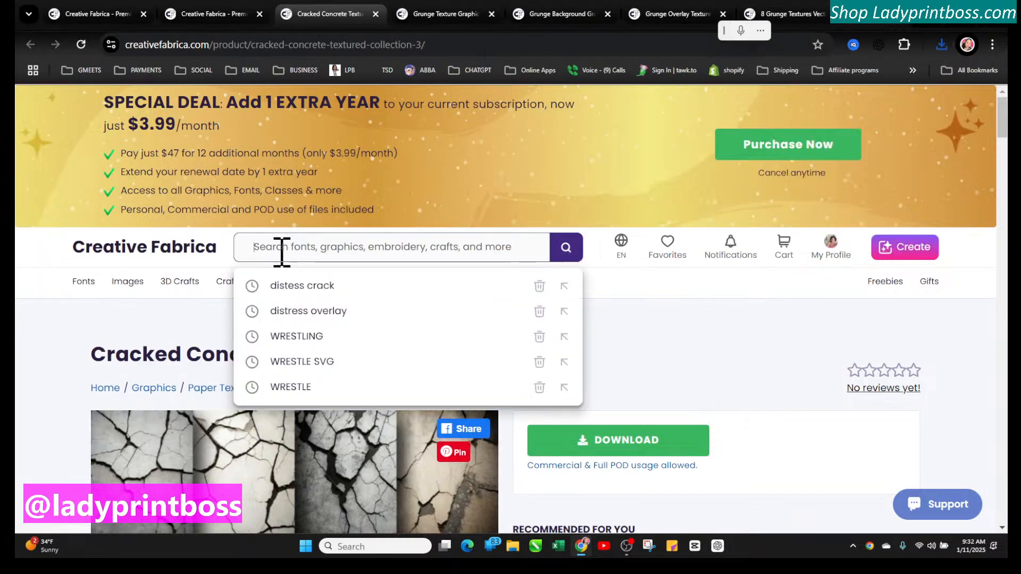
{"action": "type", "text": "dis"}
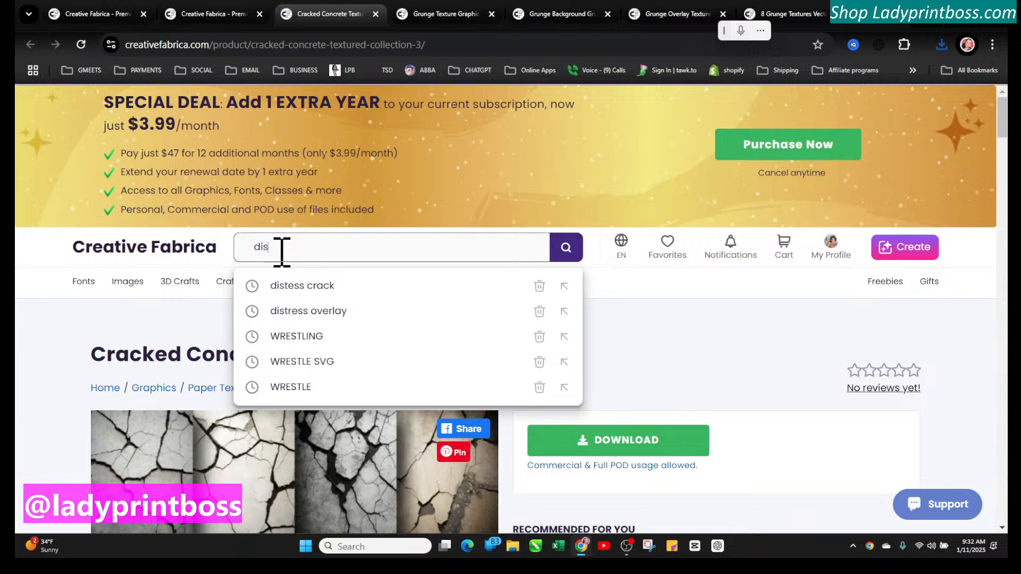
{"action": "type", "text": "tress frames"}
{"action": "key", "text": "Return"}
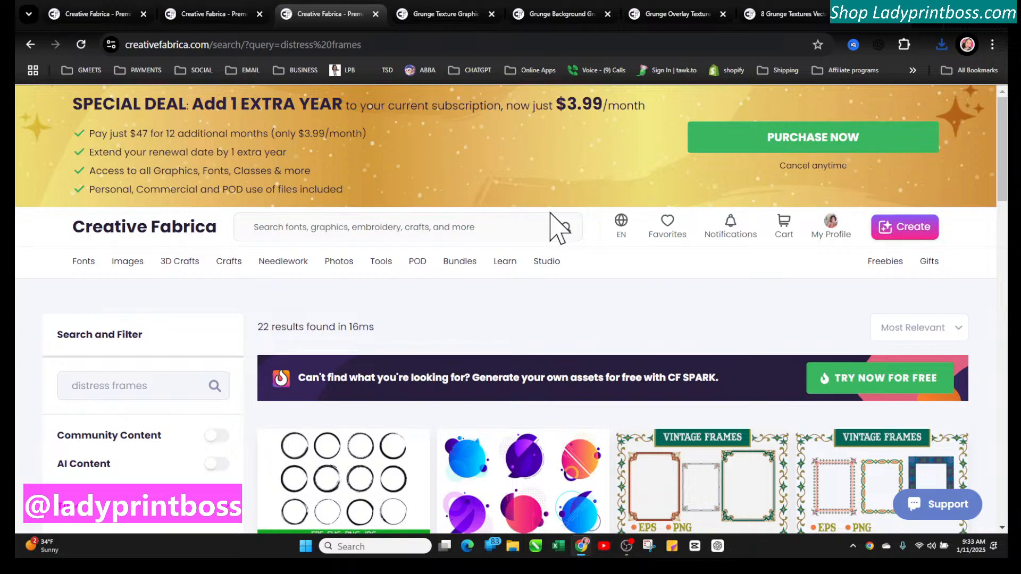
Open the Grunge Digital Paper Canvas Paper Vector listing and download its zip to the Downloads folder
{"action": "scroll", "coordinate": [495, 348], "scroll_direction": "down", "scroll_amount": 12}
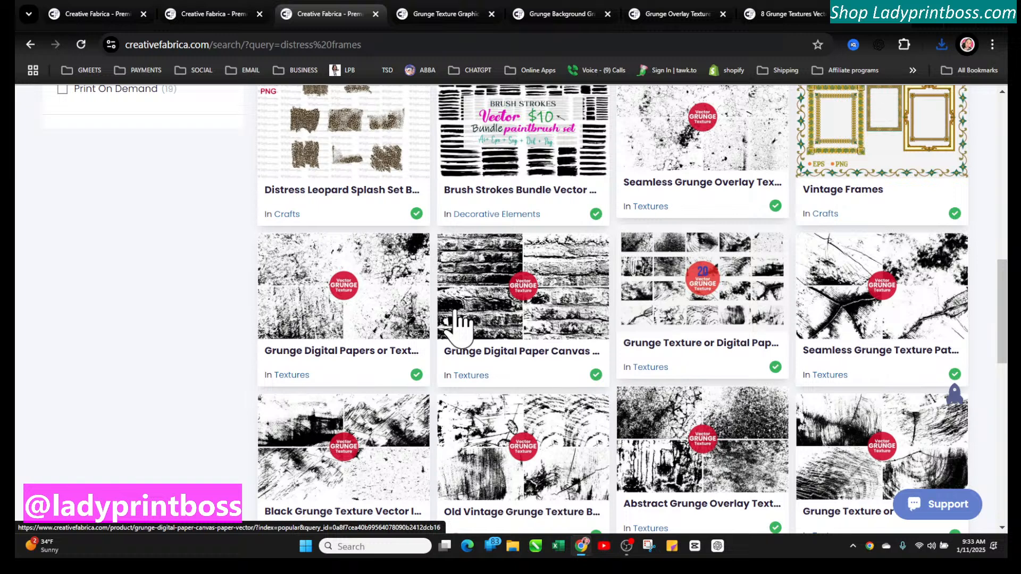
{"action": "left_click", "coordinate": [456, 313]}
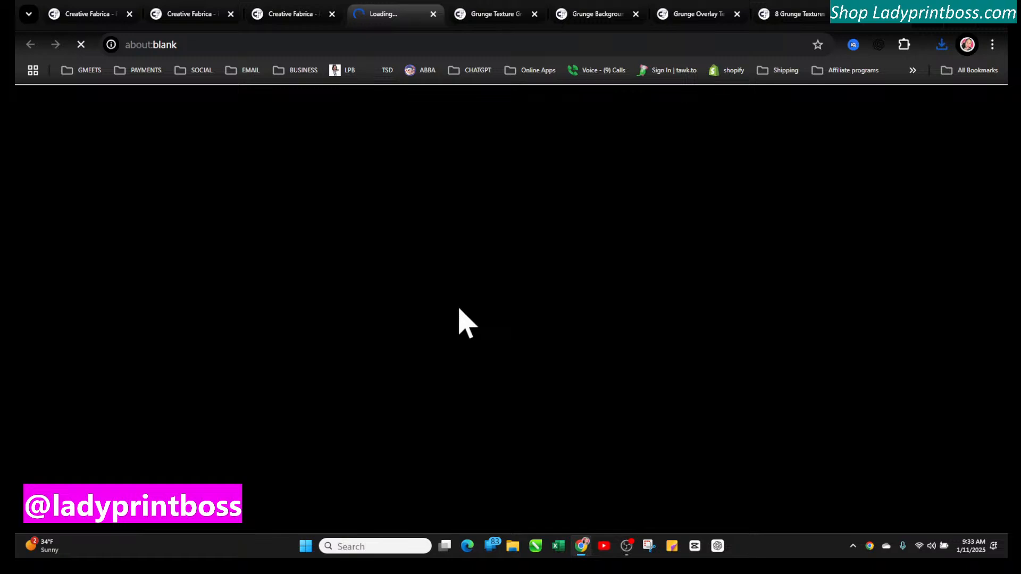
{"action": "scroll", "coordinate": [321, 446], "scroll_direction": "down", "scroll_amount": 2}
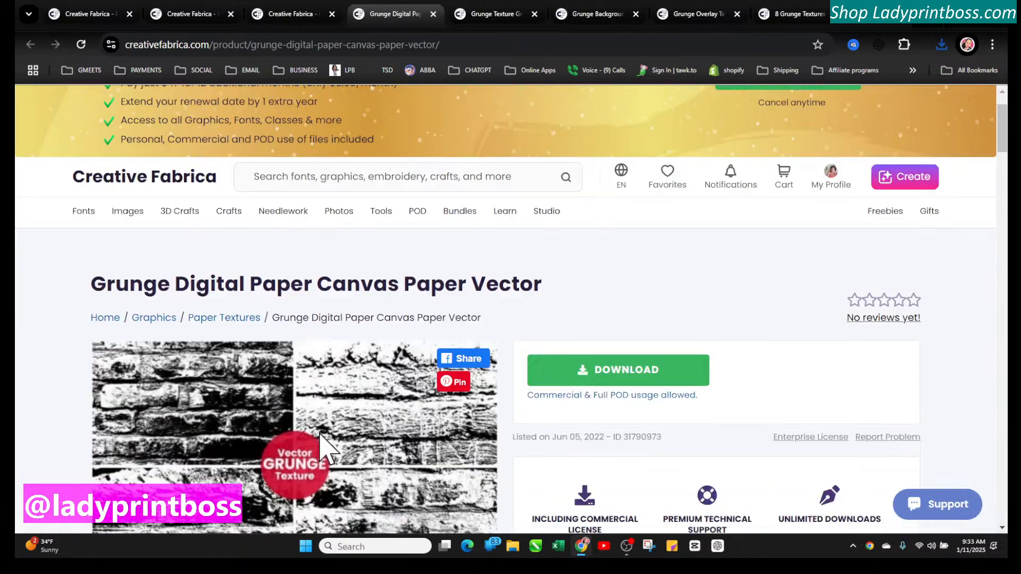
{"action": "scroll", "coordinate": [322, 446], "scroll_direction": "down", "scroll_amount": 3}
{"action": "left_click", "coordinate": [577, 234]}
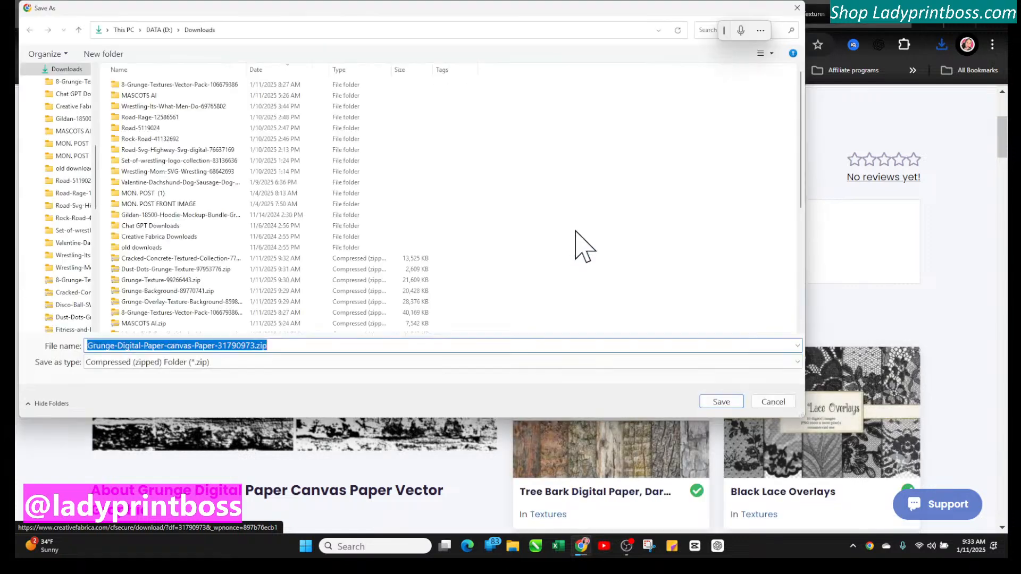
{"action": "left_click", "coordinate": [721, 402]}
Open the recommended Tree Bark Digital Paper, Dark Wood Paper listing and download its zip to Downloads
{"action": "left_click", "coordinate": [655, 396]}
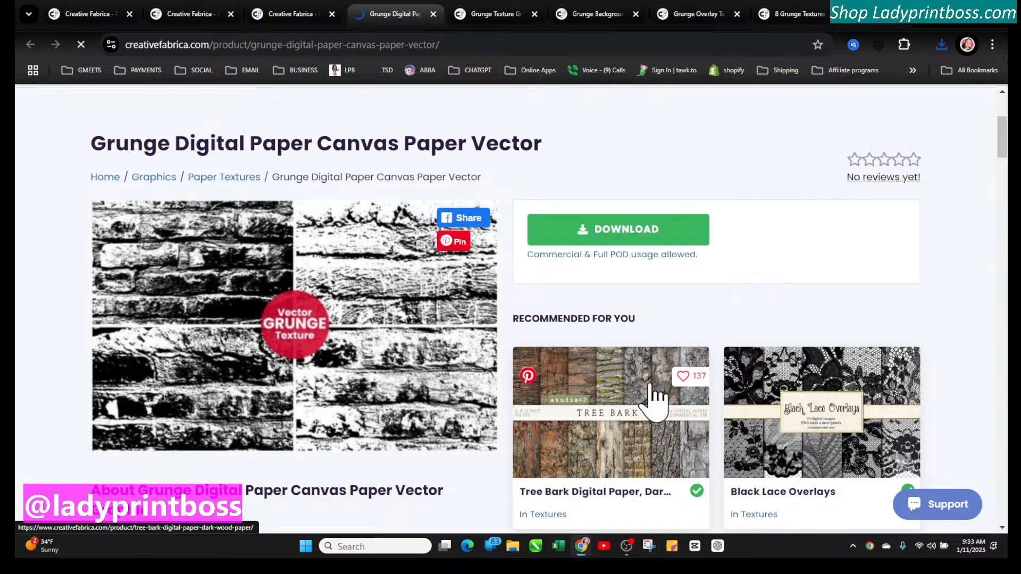
{"action": "scroll", "coordinate": [449, 444], "scroll_direction": "down", "scroll_amount": 4}
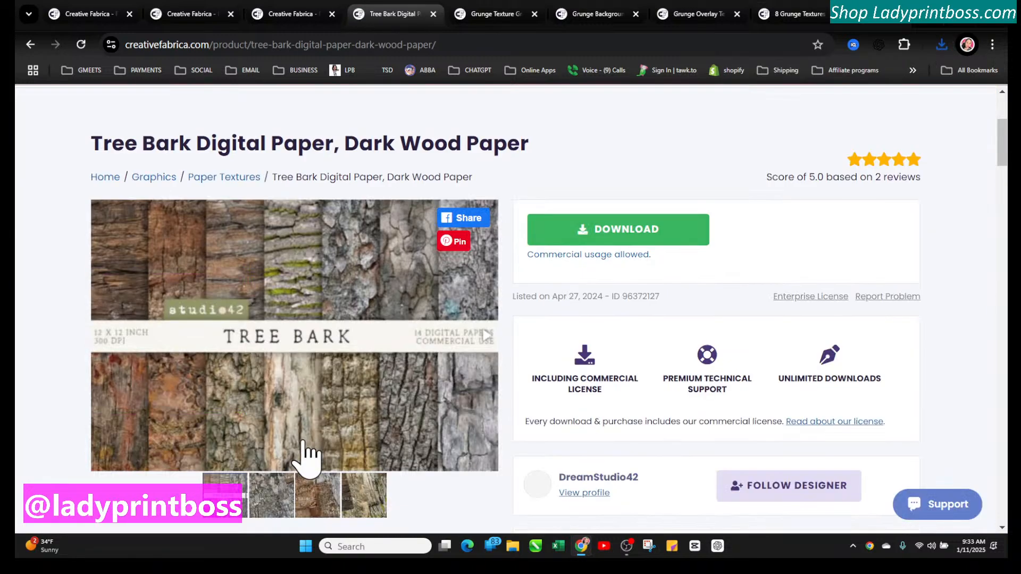
{"action": "left_click", "coordinate": [629, 232]}
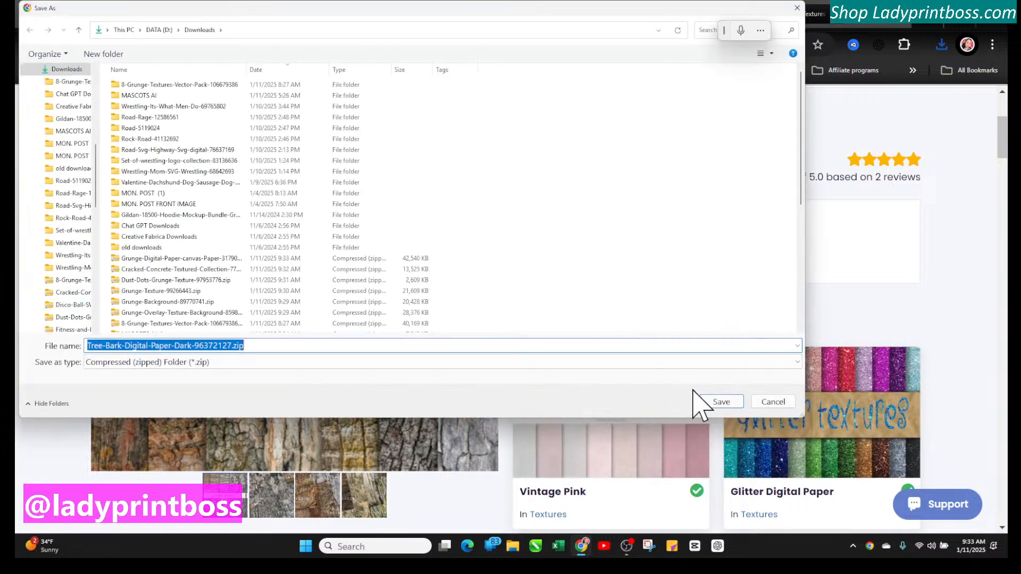
{"action": "left_click", "coordinate": [712, 402]}
Scroll through the Tree Bark Digital Paper description and recommended products
{"action": "scroll", "coordinate": [541, 313], "scroll_direction": "down", "scroll_amount": 4}
{"action": "scroll", "coordinate": [541, 314], "scroll_direction": "down", "scroll_amount": 4}
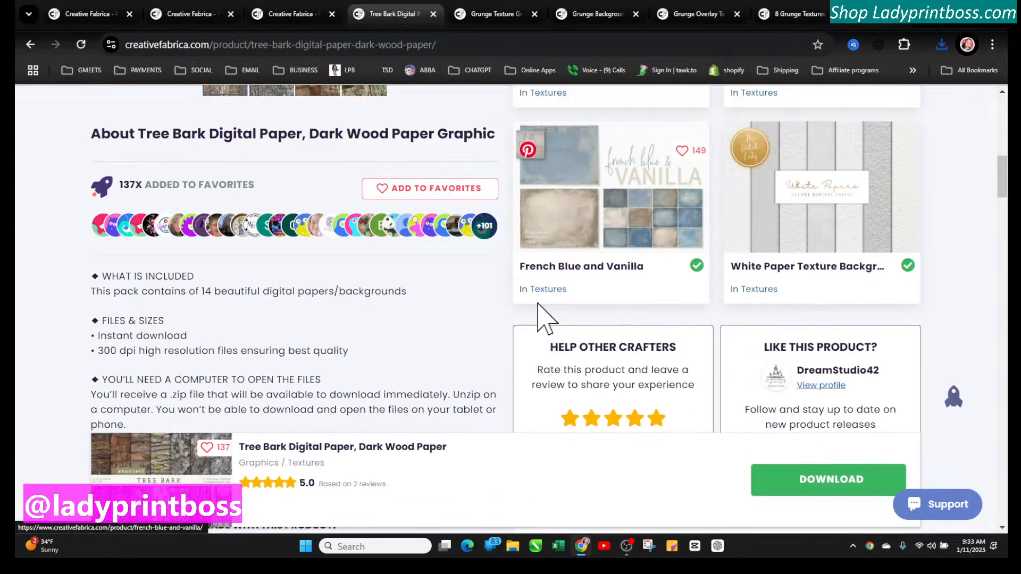
{"action": "scroll", "coordinate": [543, 319], "scroll_direction": "down", "scroll_amount": 6}
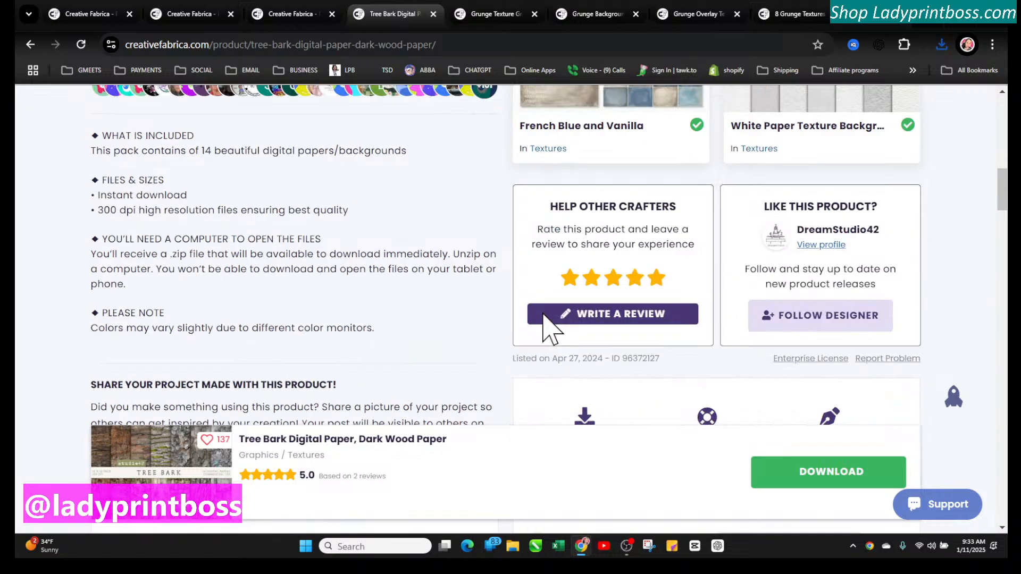
{"action": "scroll", "coordinate": [542, 316], "scroll_direction": "up", "scroll_amount": 15}
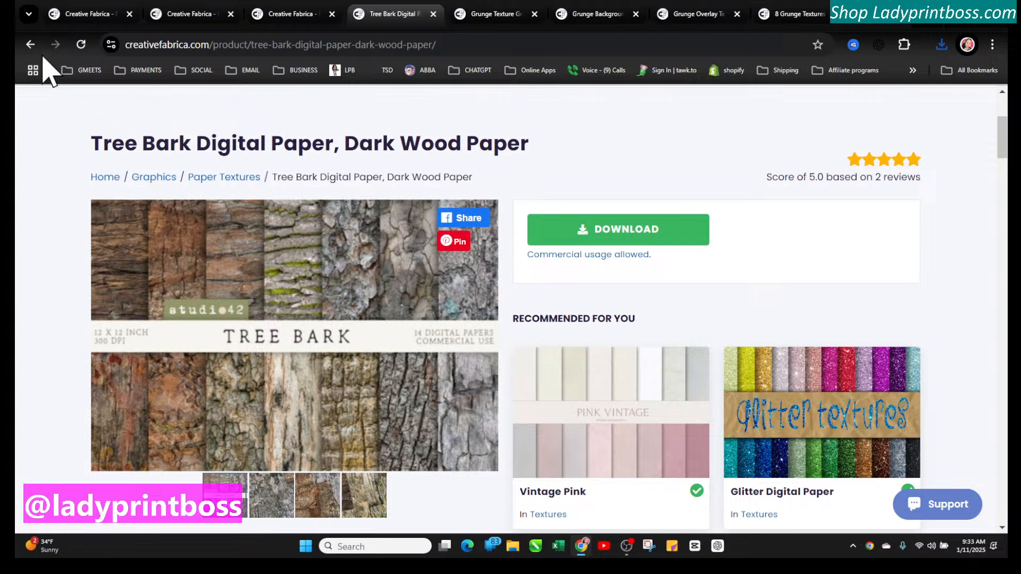
Go back, open the Colorful Grunge Texture Black Background listing and download its zip to the Downloads folder
{"action": "left_click", "coordinate": [31, 44]}
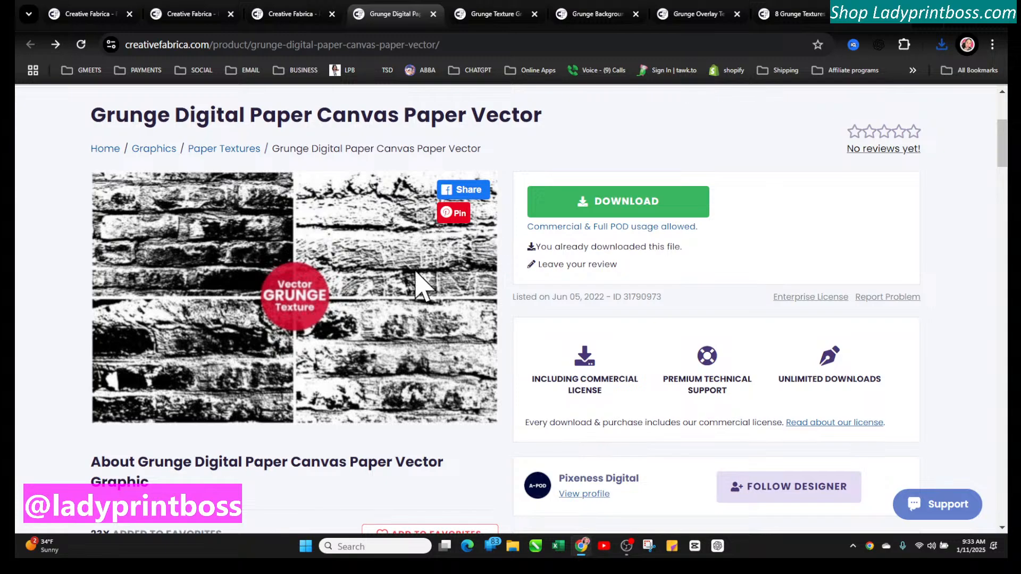
{"action": "scroll", "coordinate": [417, 308], "scroll_direction": "down", "scroll_amount": 8}
{"action": "scroll", "coordinate": [417, 319], "scroll_direction": "up", "scroll_amount": 4}
{"action": "scroll", "coordinate": [417, 319], "scroll_direction": "down", "scroll_amount": 9}
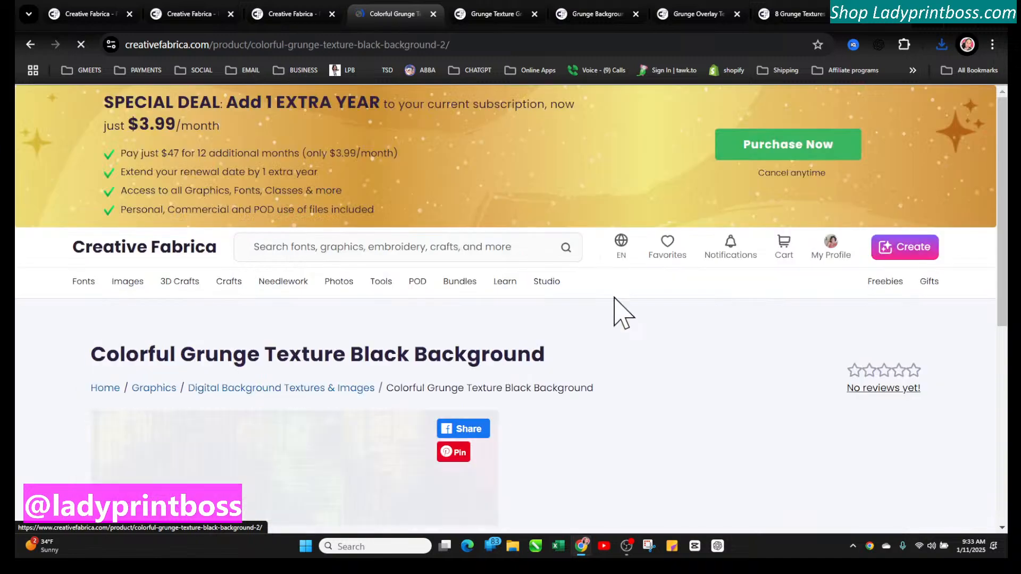
{"action": "scroll", "coordinate": [414, 463], "scroll_direction": "down", "scroll_amount": 3}
{"action": "scroll", "coordinate": [417, 476], "scroll_direction": "down", "scroll_amount": 2}
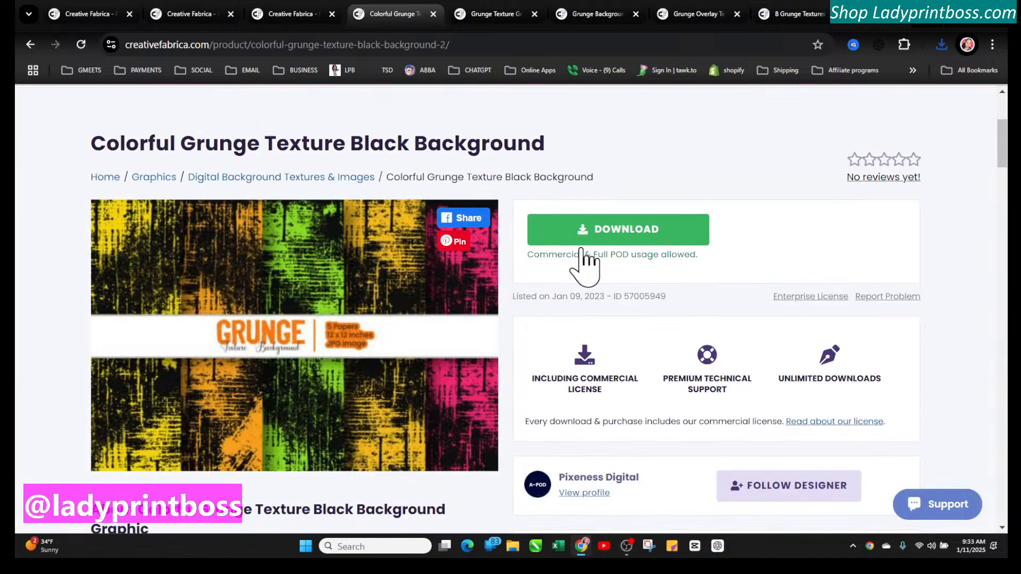
{"action": "left_click", "coordinate": [583, 238]}
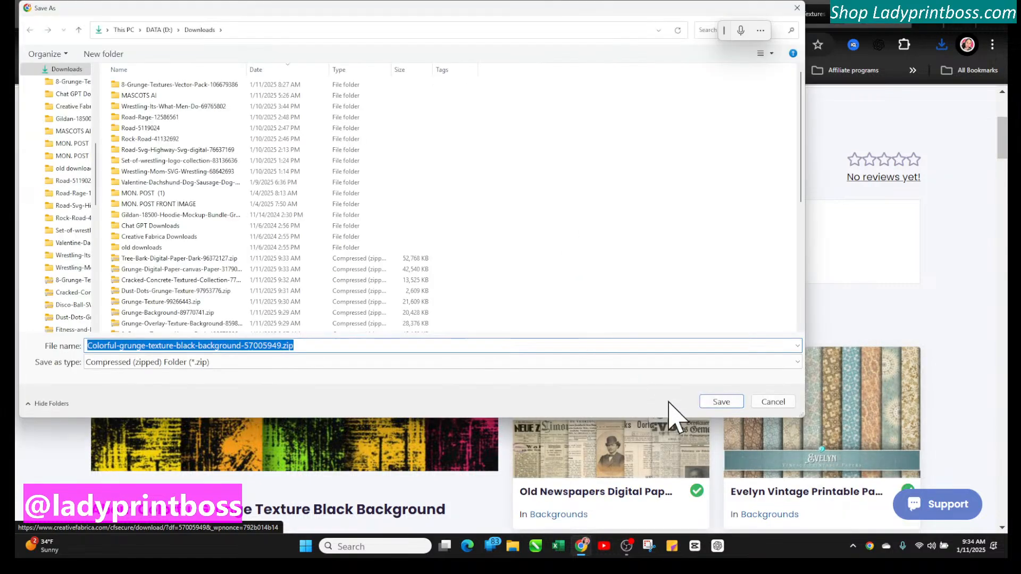
{"action": "left_click", "coordinate": [719, 402]}
Open the site's Licenses page from the listing's usage link and review the license options
{"action": "scroll", "coordinate": [617, 314], "scroll_direction": "down", "scroll_amount": 8}
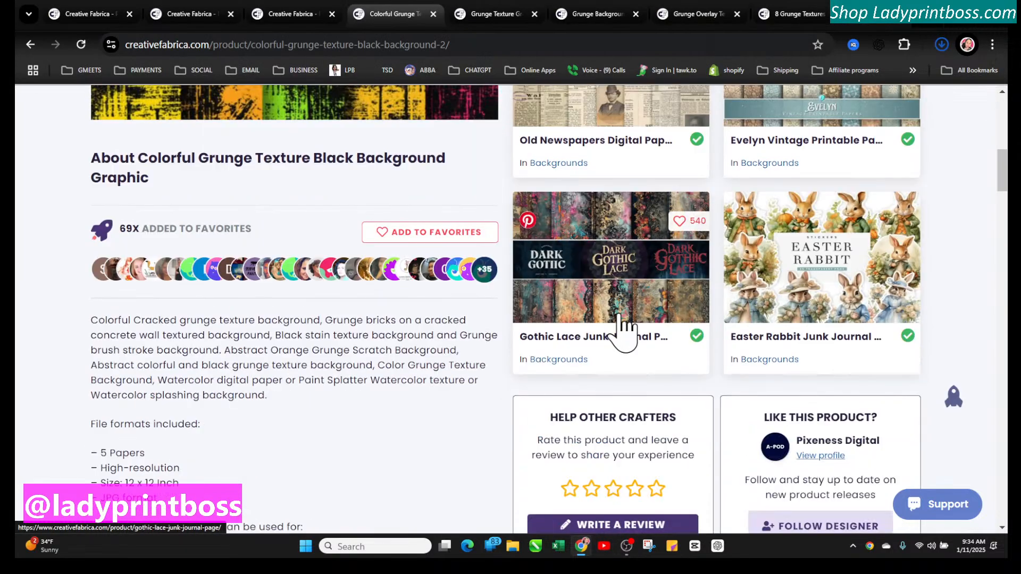
{"action": "scroll", "coordinate": [621, 314], "scroll_direction": "up", "scroll_amount": 3}
{"action": "scroll", "coordinate": [621, 313], "scroll_direction": "up", "scroll_amount": 10}
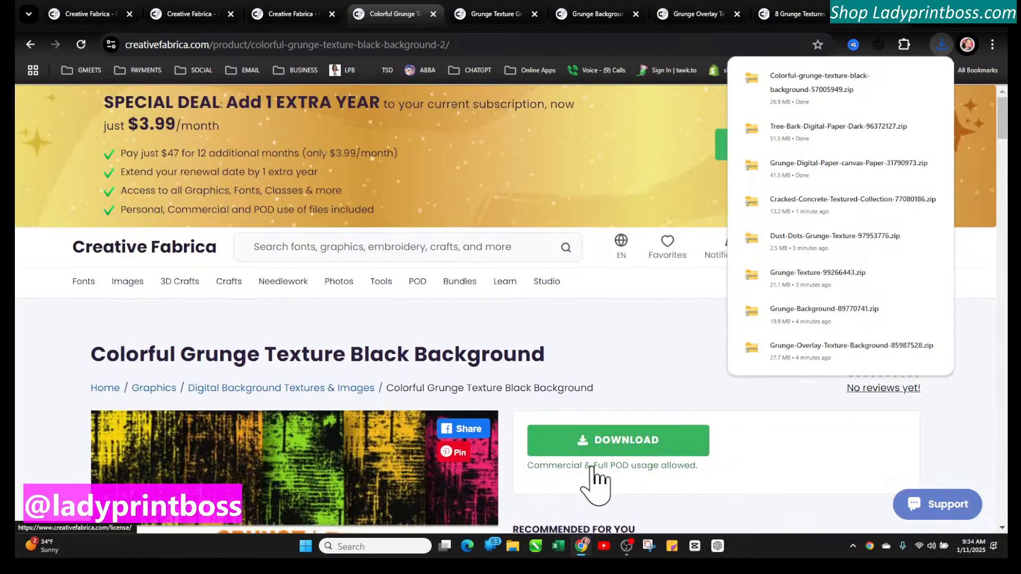
{"action": "left_click", "coordinate": [629, 468]}
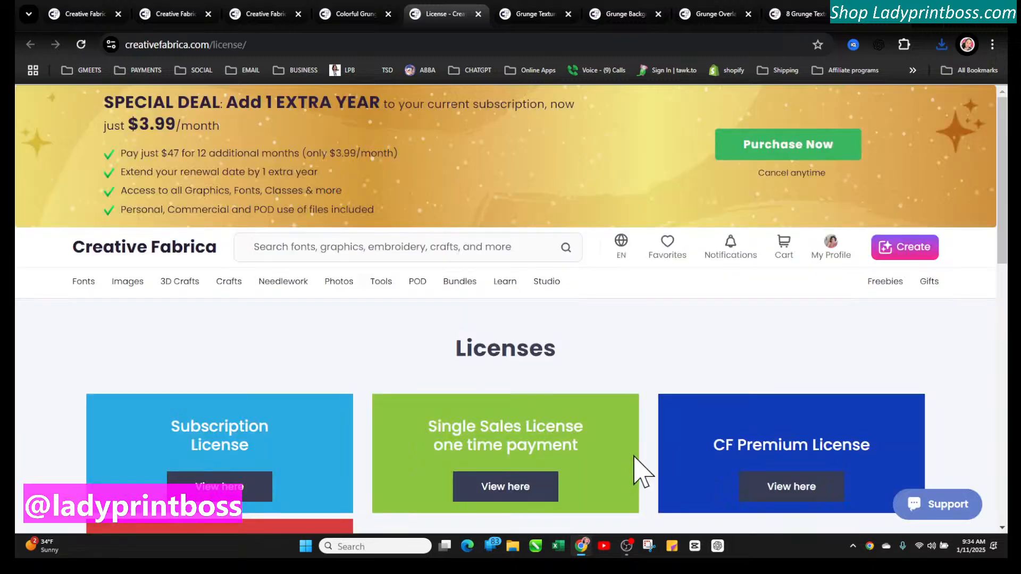
{"action": "scroll", "coordinate": [610, 420], "scroll_direction": "down", "scroll_amount": 4}
{"action": "scroll", "coordinate": [616, 421], "scroll_direction": "up", "scroll_amount": 4}
Open the Bundles page and scroll through the available bundles
{"action": "mouse_move", "coordinate": [506, 290]}
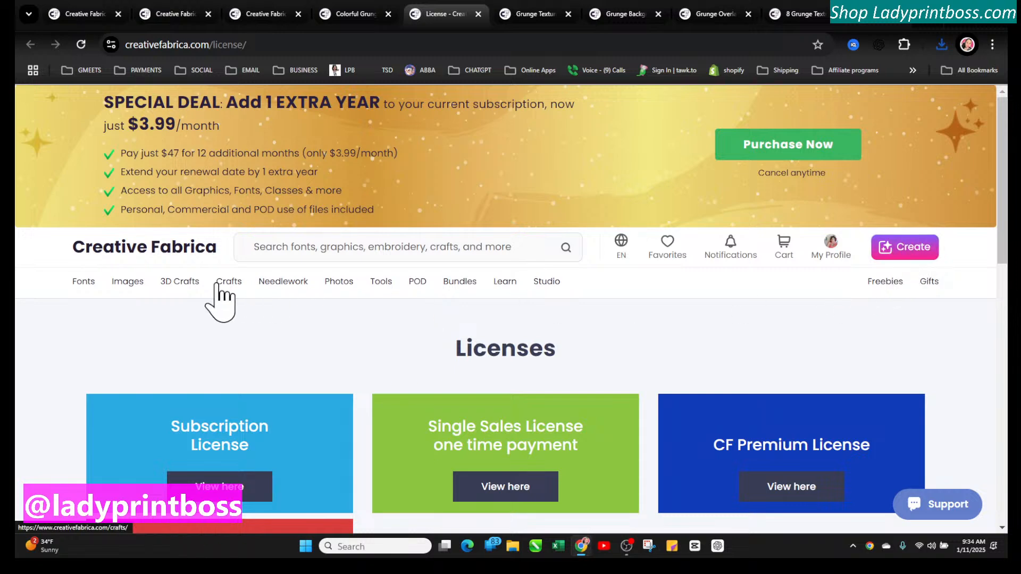
{"action": "mouse_move", "coordinate": [217, 284]}
{"action": "mouse_move", "coordinate": [177, 284]}
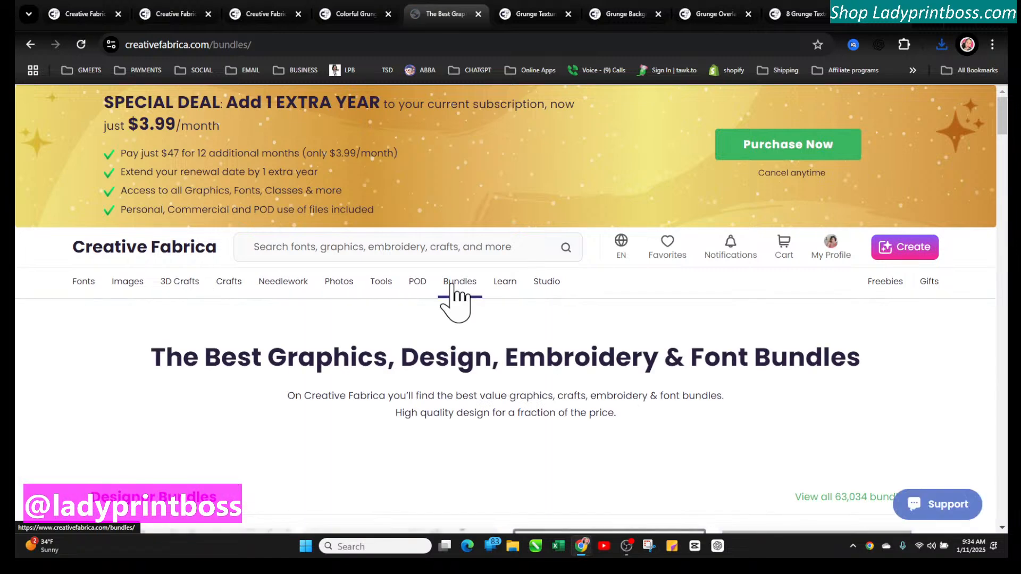
{"action": "scroll", "coordinate": [489, 393], "scroll_direction": "down", "scroll_amount": 3}
{"action": "scroll", "coordinate": [489, 393], "scroll_direction": "down", "scroll_amount": 5}
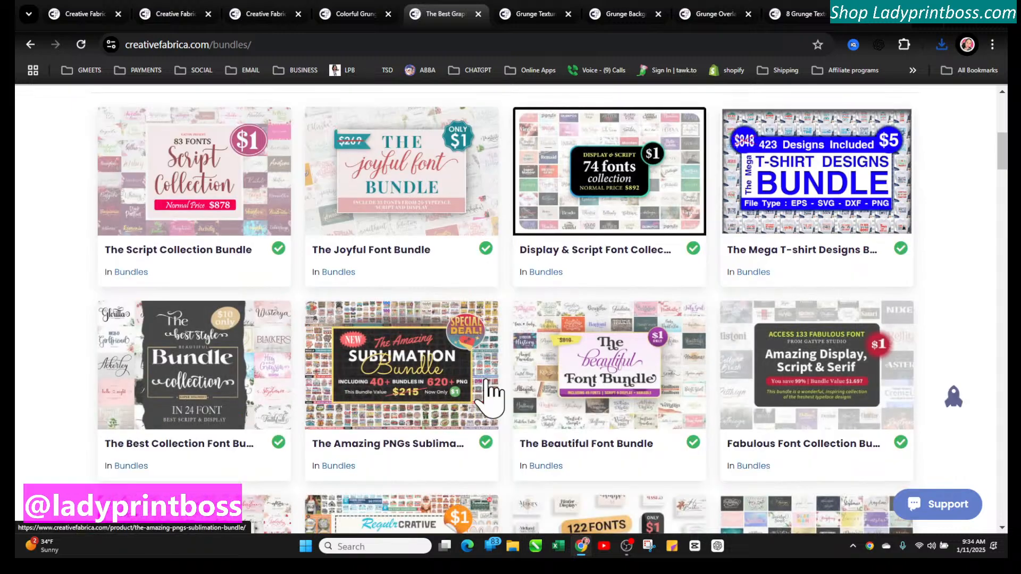
Open The Mega T-shirt Designs Bundle listing, review its contents, and return to the Bundles page
{"action": "left_click", "coordinate": [805, 180]}
{"action": "scroll", "coordinate": [572, 367], "scroll_direction": "down", "scroll_amount": 2}
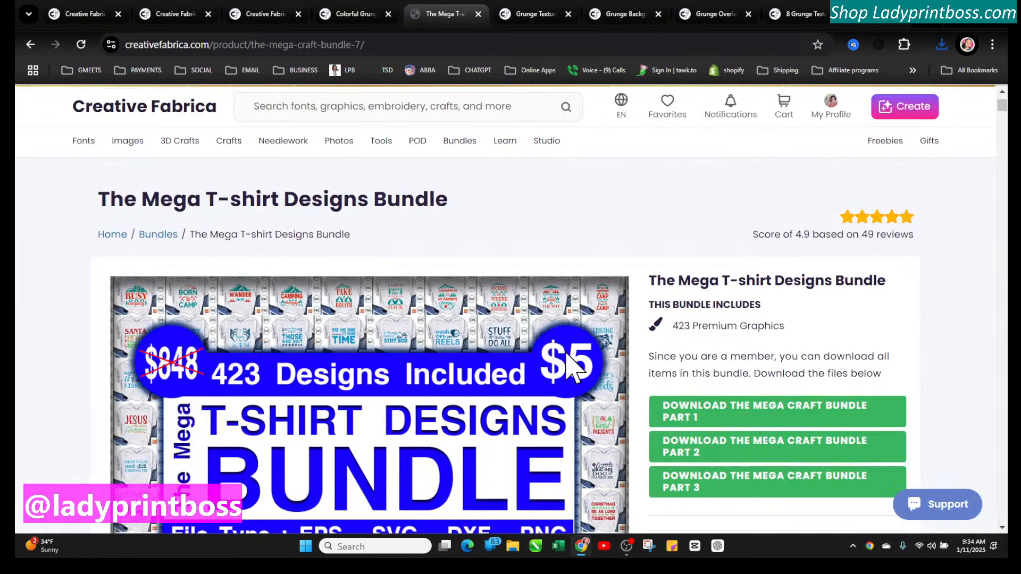
{"action": "scroll", "coordinate": [572, 367], "scroll_direction": "down", "scroll_amount": 1}
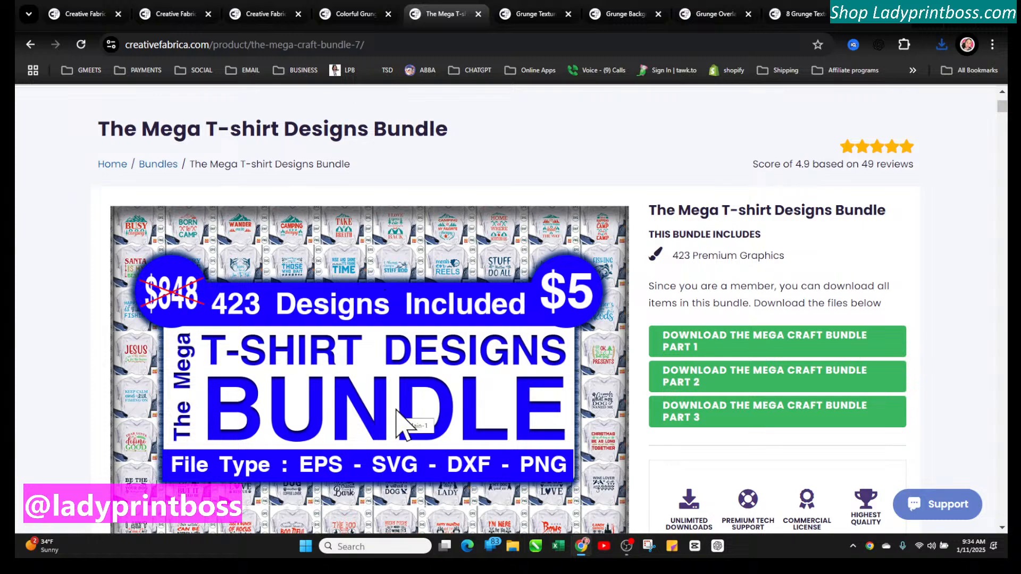
{"action": "scroll", "coordinate": [404, 423], "scroll_direction": "down", "scroll_amount": 2}
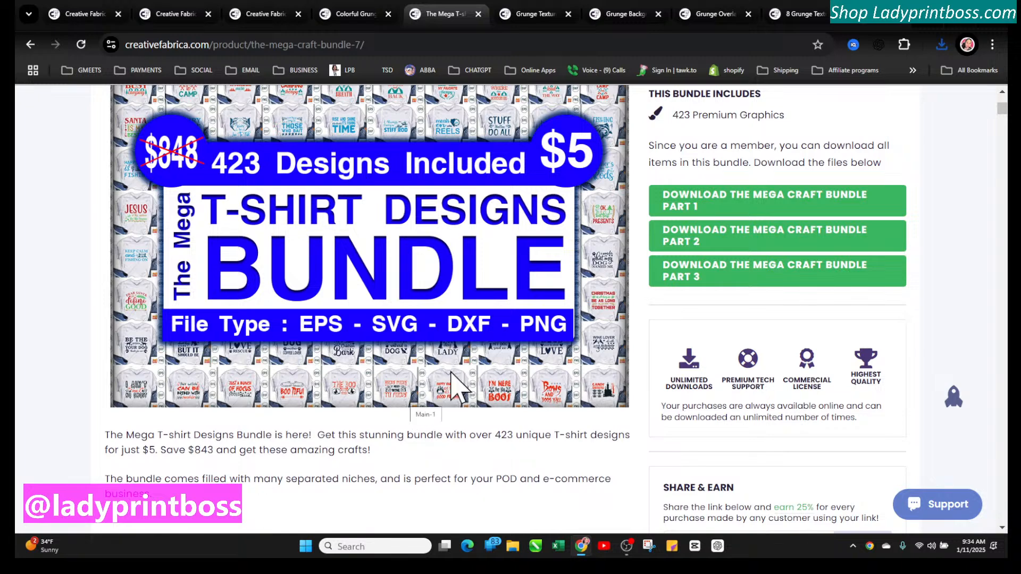
{"action": "scroll", "coordinate": [410, 353], "scroll_direction": "up", "scroll_amount": 2}
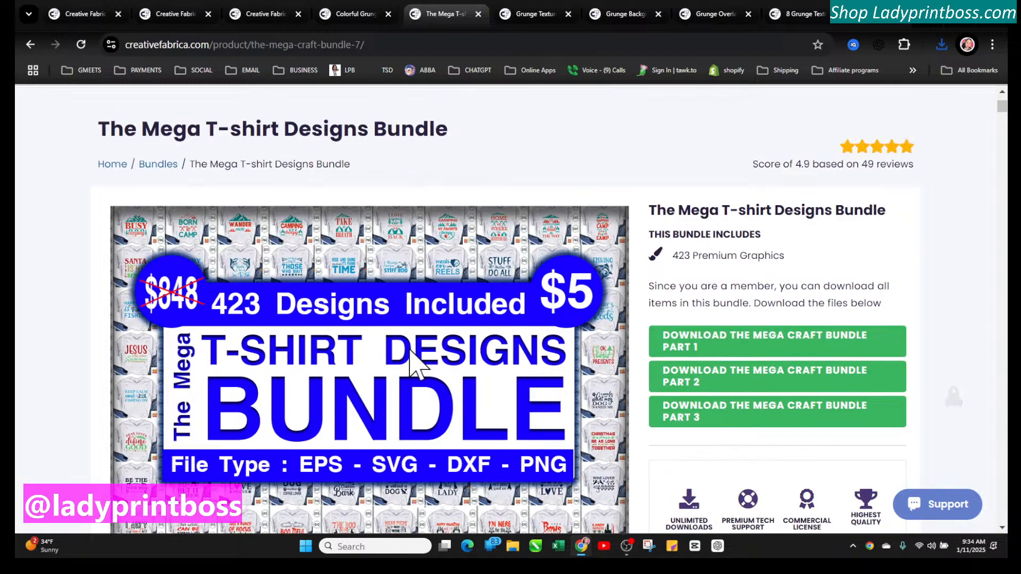
{"action": "left_click", "coordinate": [159, 168]}
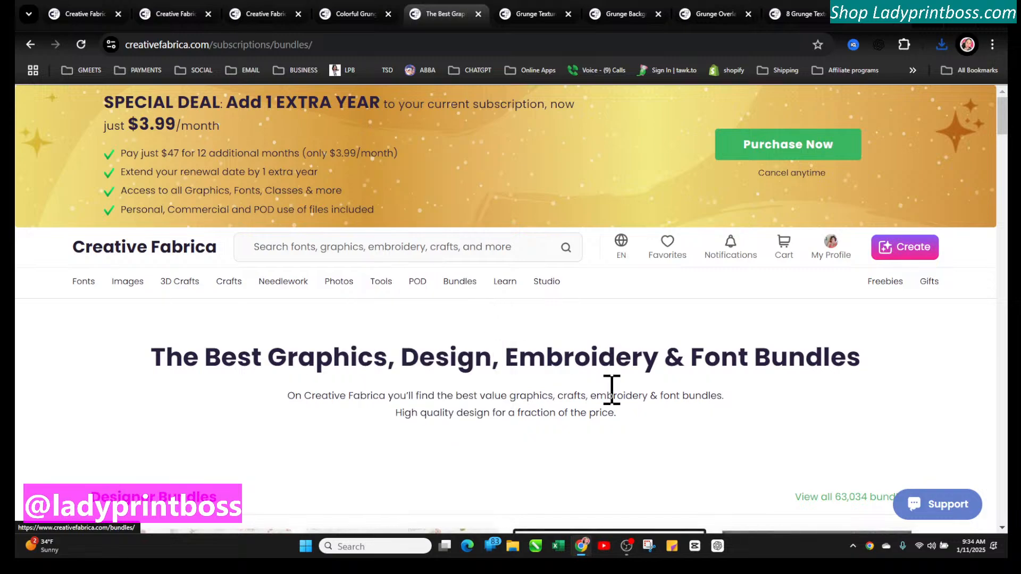
Scroll further through the Bundles page and open The Fonts Collection Bundle listing
{"action": "scroll", "coordinate": [611, 392], "scroll_direction": "down", "scroll_amount": 2}
{"action": "scroll", "coordinate": [611, 390], "scroll_direction": "down", "scroll_amount": 5}
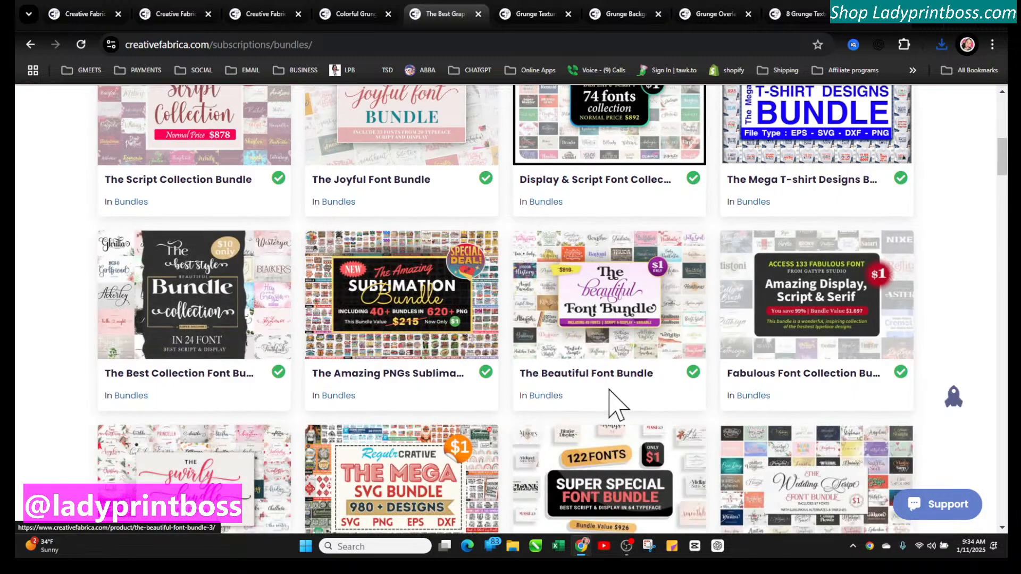
{"action": "scroll", "coordinate": [610, 390], "scroll_direction": "down", "scroll_amount": 2}
{"action": "scroll", "coordinate": [610, 389], "scroll_direction": "down", "scroll_amount": 1}
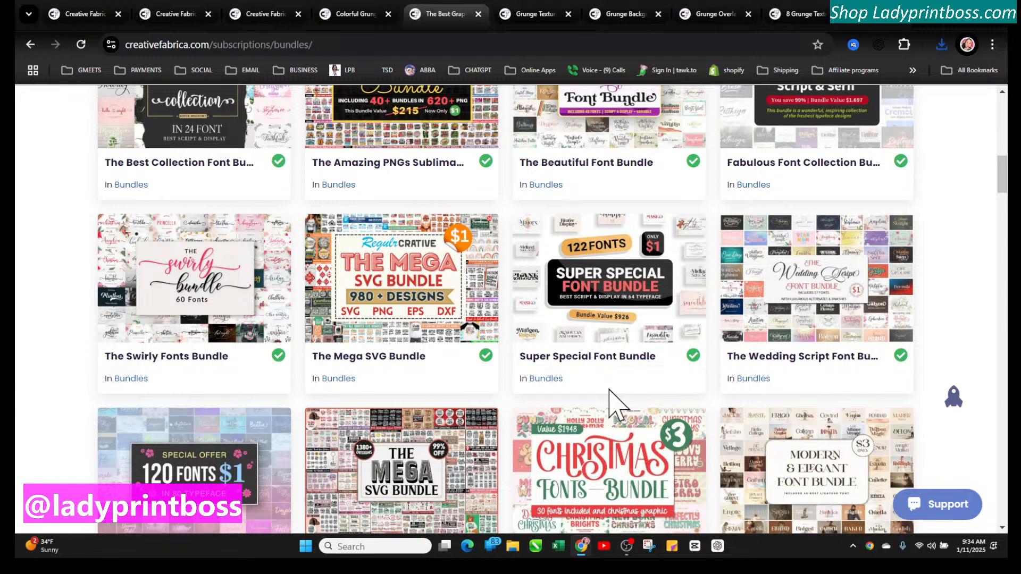
{"action": "scroll", "coordinate": [616, 406], "scroll_direction": "down", "scroll_amount": 1}
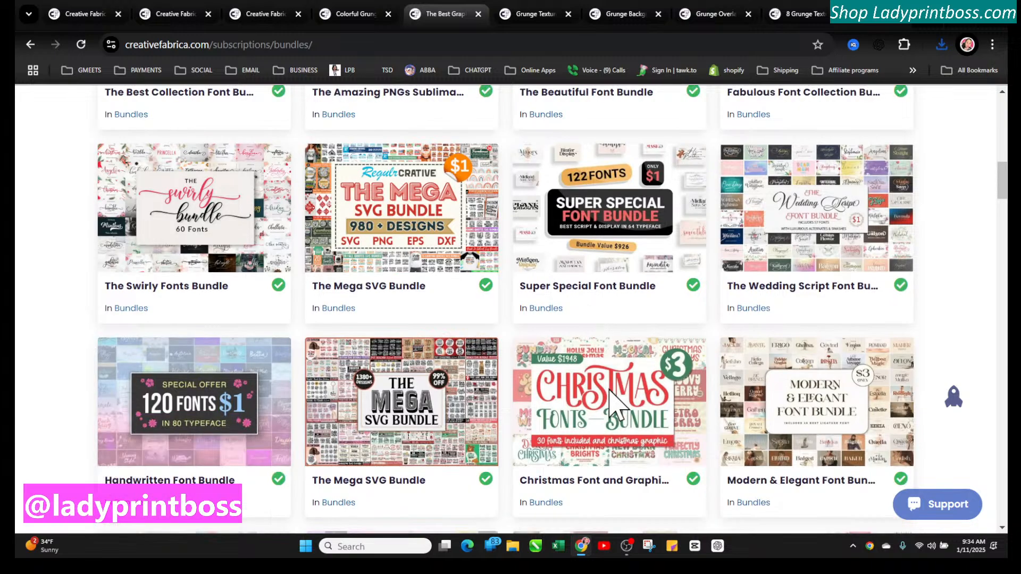
{"action": "scroll", "coordinate": [617, 407], "scroll_direction": "down", "scroll_amount": 3}
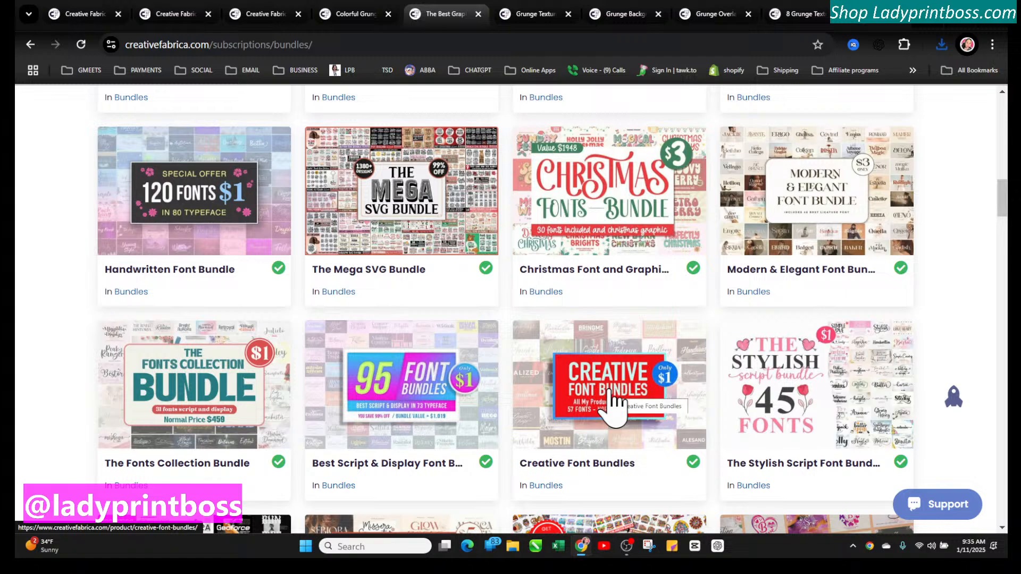
{"action": "scroll", "coordinate": [617, 407], "scroll_direction": "down", "scroll_amount": 2}
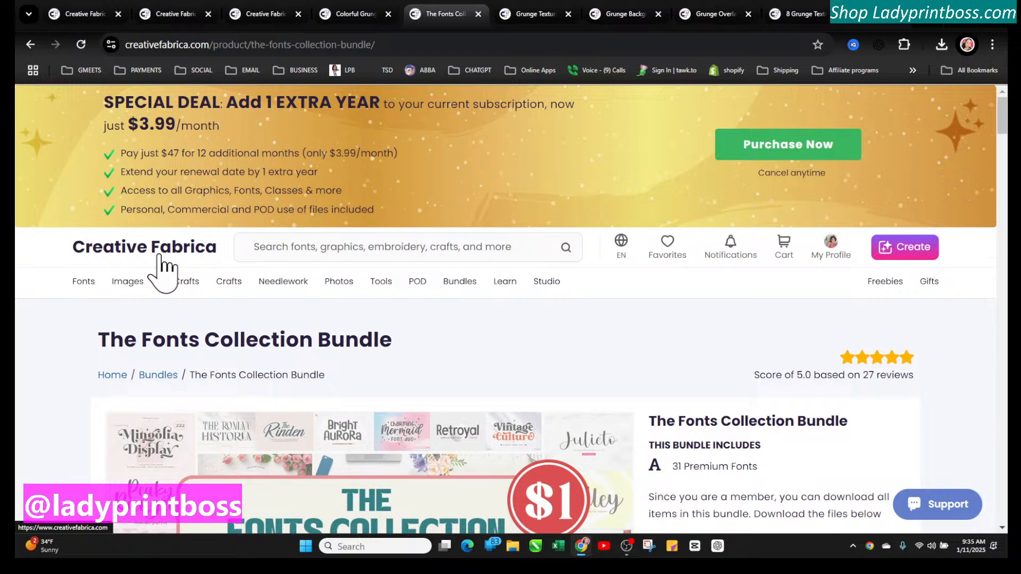
Review The Fonts Collection Bundle listing and the fonts it includes
{"action": "scroll", "coordinate": [531, 420], "scroll_direction": "down", "scroll_amount": 2}
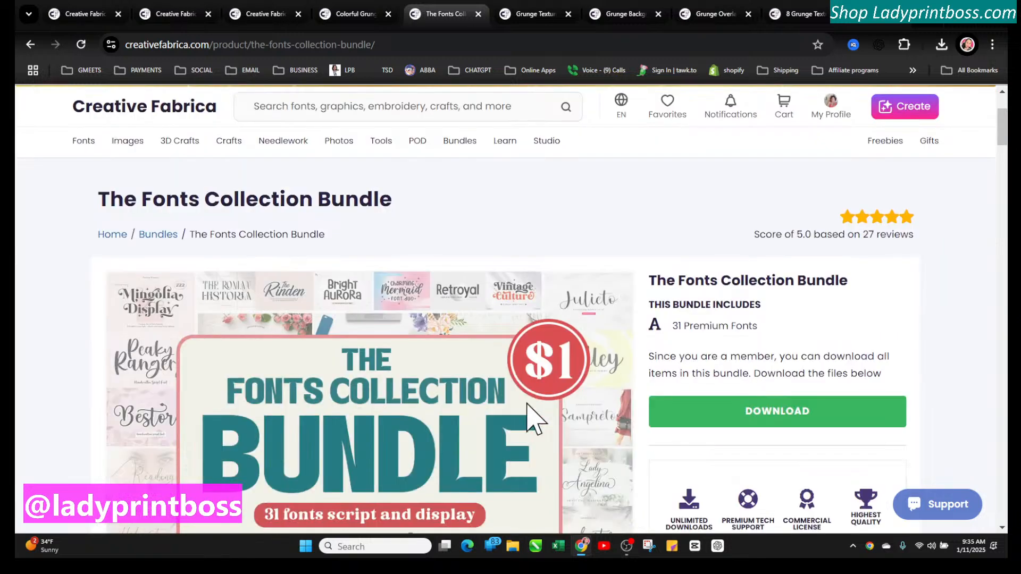
{"action": "scroll", "coordinate": [529, 417], "scroll_direction": "down", "scroll_amount": 2}
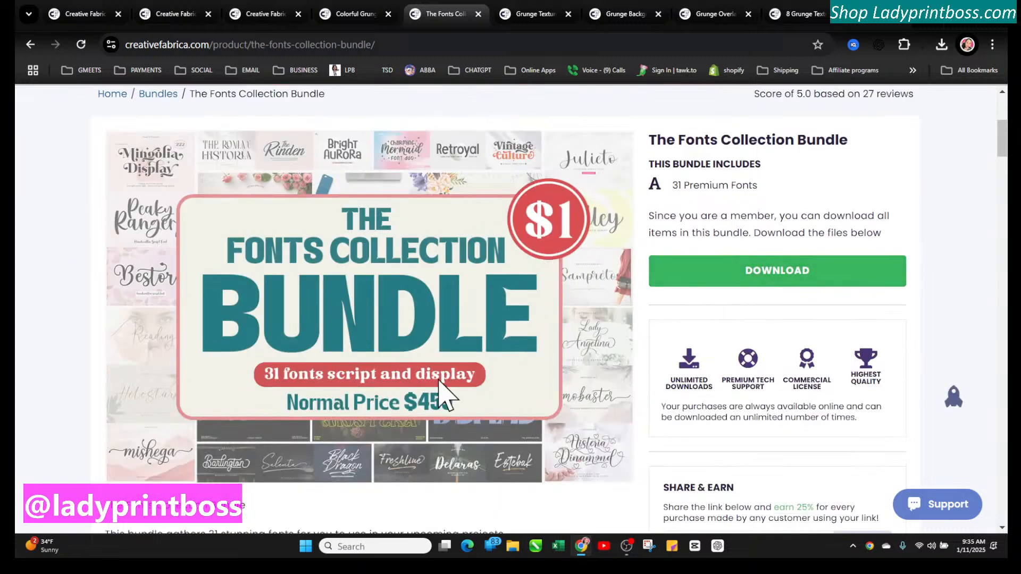
{"action": "scroll", "coordinate": [452, 398], "scroll_direction": "down", "scroll_amount": 1}
{"action": "scroll", "coordinate": [587, 343], "scroll_direction": "up", "scroll_amount": 1}
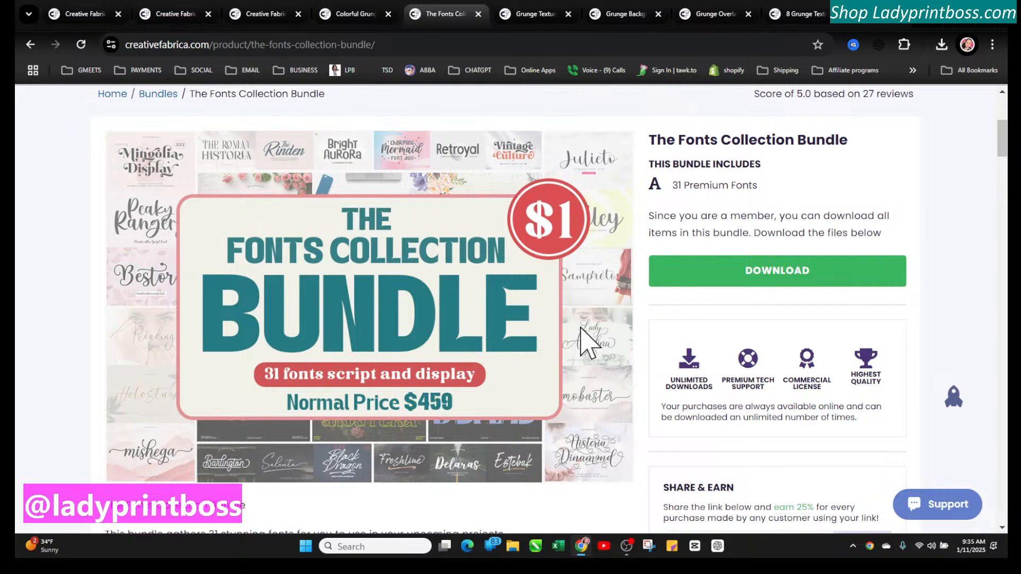
{"action": "scroll", "coordinate": [587, 343], "scroll_direction": "down", "scroll_amount": 5}
{"action": "scroll", "coordinate": [587, 342], "scroll_direction": "down", "scroll_amount": 8}
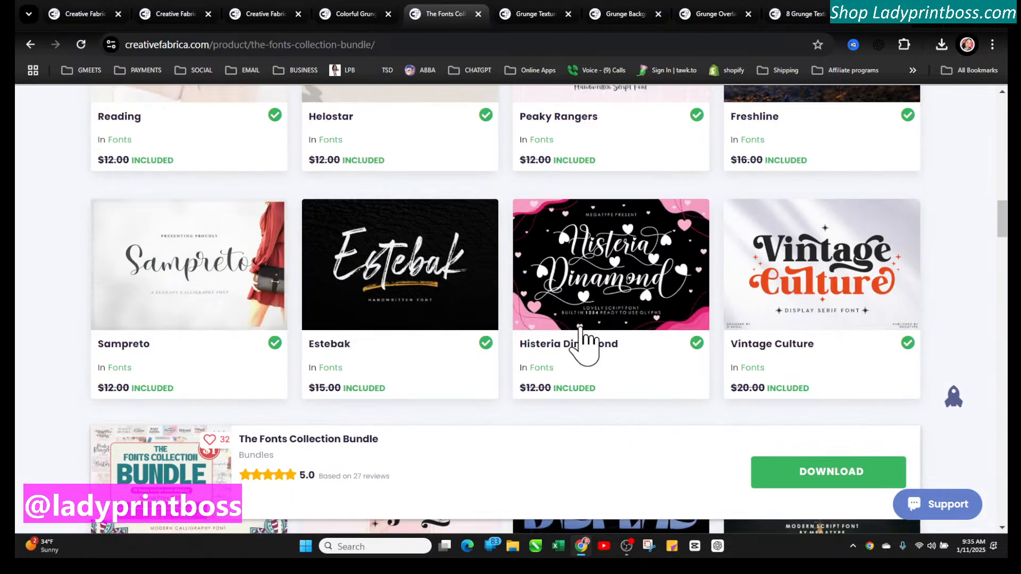
{"action": "scroll", "coordinate": [582, 340], "scroll_direction": "up", "scroll_amount": 4}
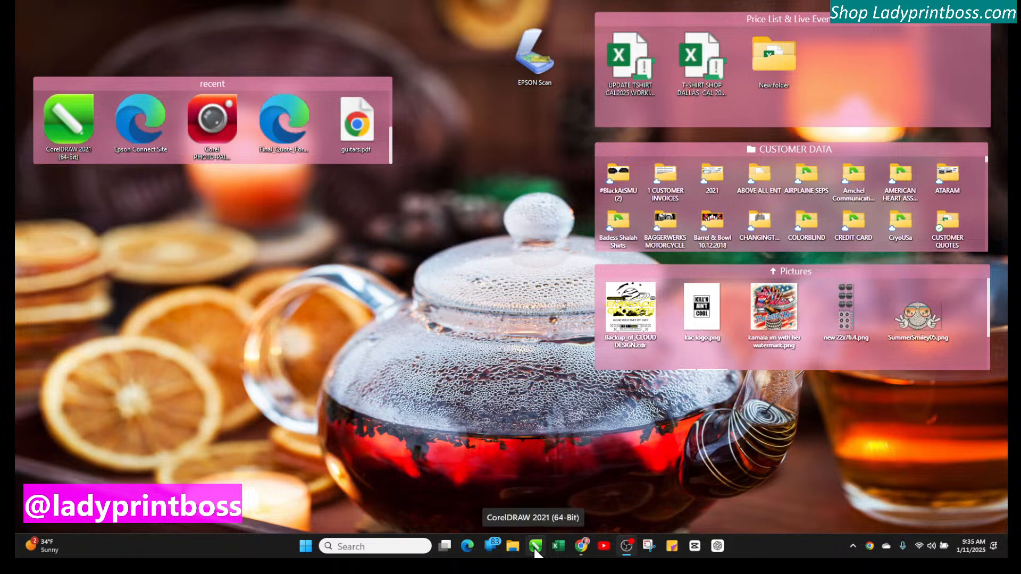
Open the Downloads folder in File Explorer, maximize the window and browse its contents
{"action": "left_click", "coordinate": [512, 545]}
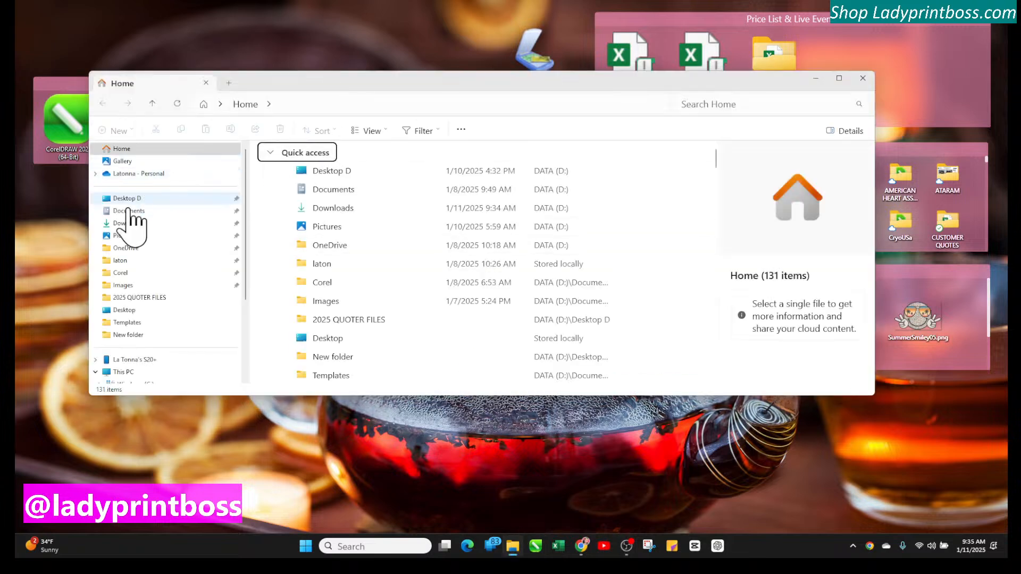
{"action": "left_click", "coordinate": [125, 222]}
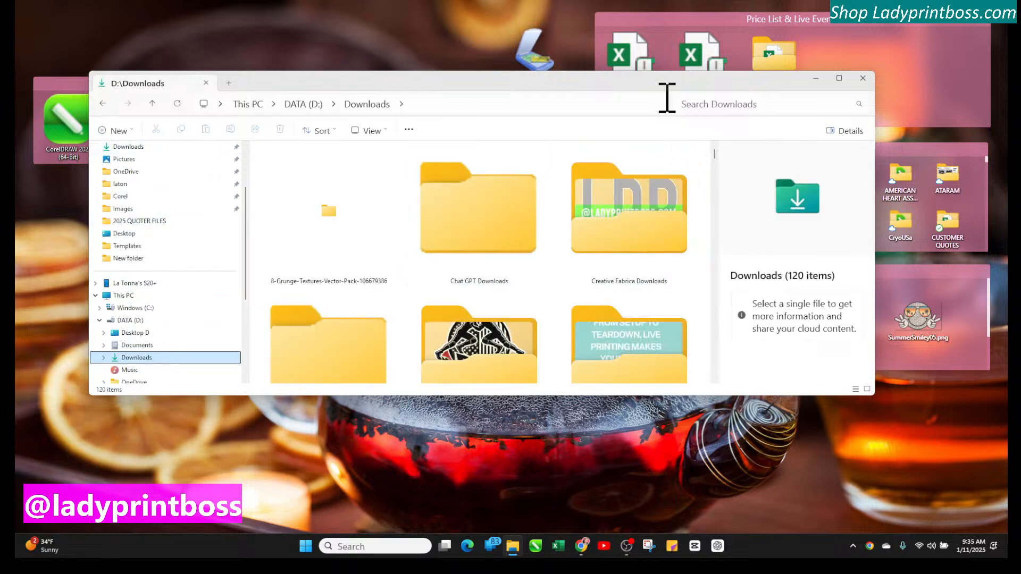
{"action": "left_click", "coordinate": [841, 79]}
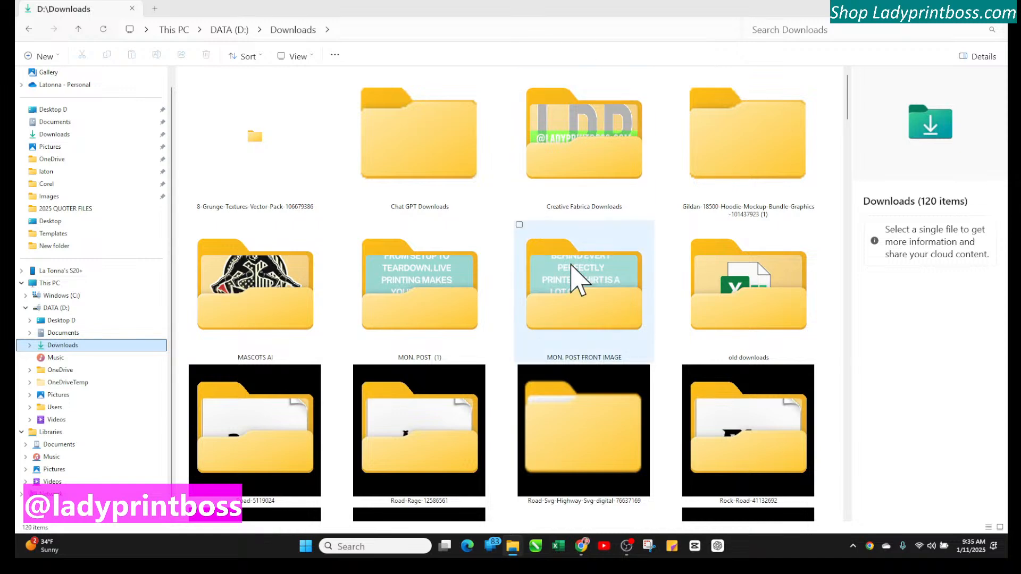
{"action": "scroll", "coordinate": [477, 446], "scroll_direction": "down", "scroll_amount": 5}
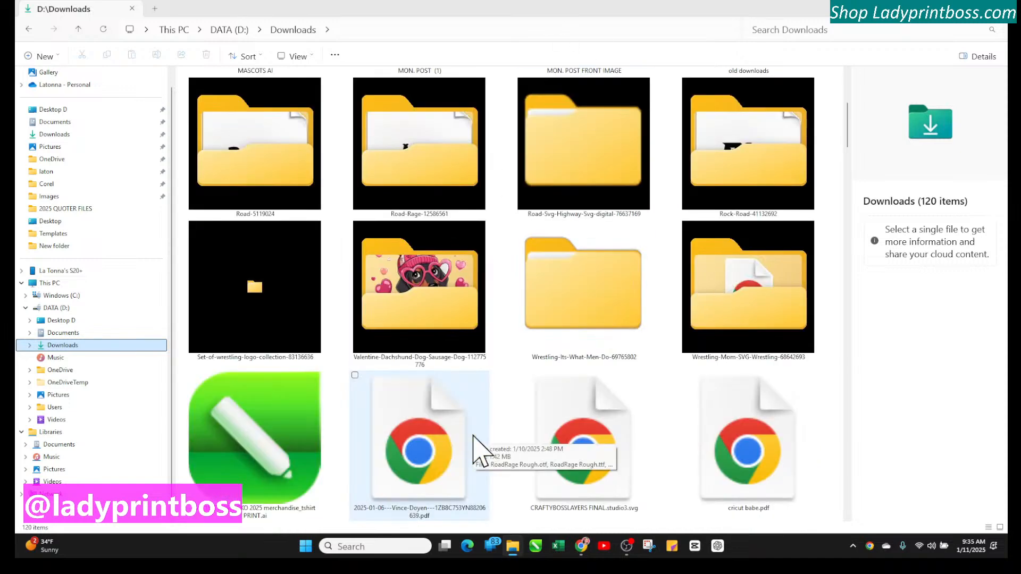
{"action": "scroll", "coordinate": [477, 445], "scroll_direction": "down", "scroll_amount": 10}
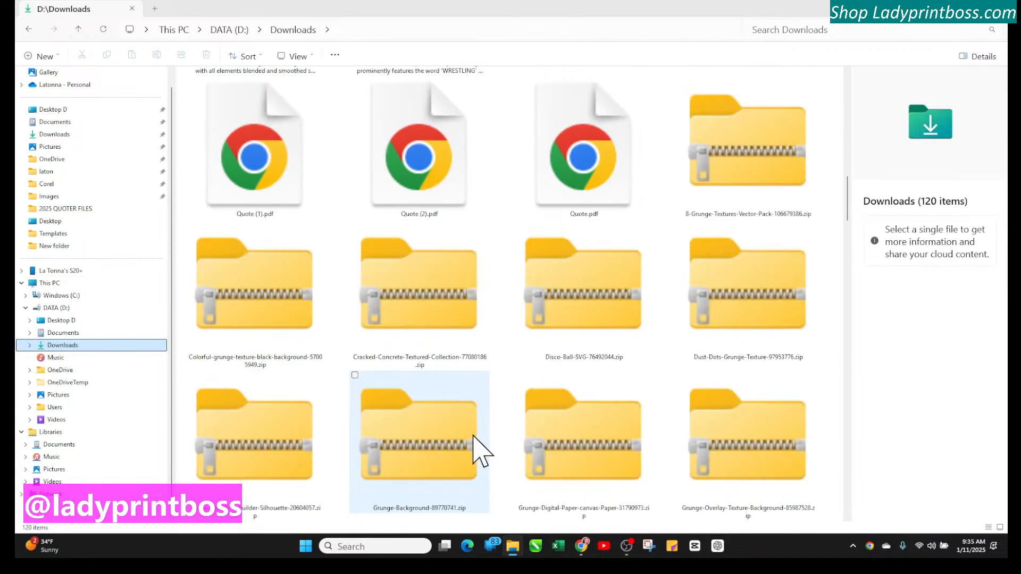
{"action": "scroll", "coordinate": [479, 449], "scroll_direction": "up", "scroll_amount": 10}
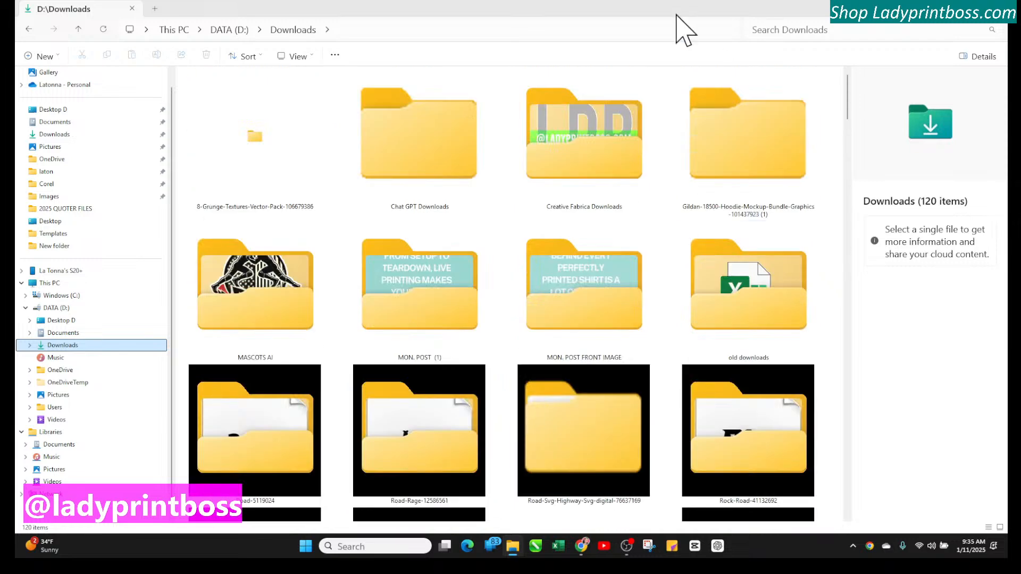
Switch the Downloads folder to Details view and filter the Date column to Today
{"action": "left_click", "coordinate": [313, 57]}
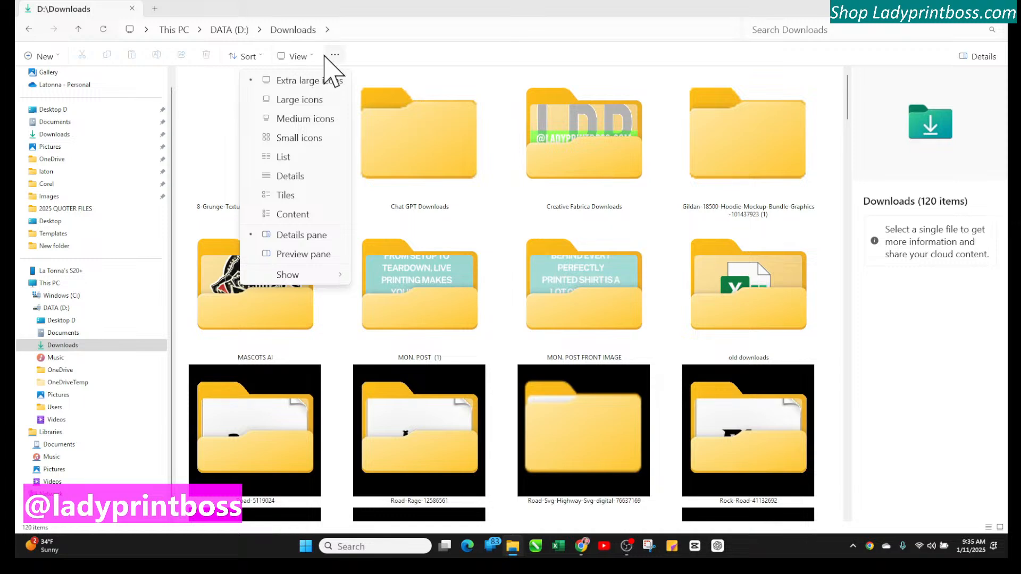
{"action": "left_click", "coordinate": [296, 175]}
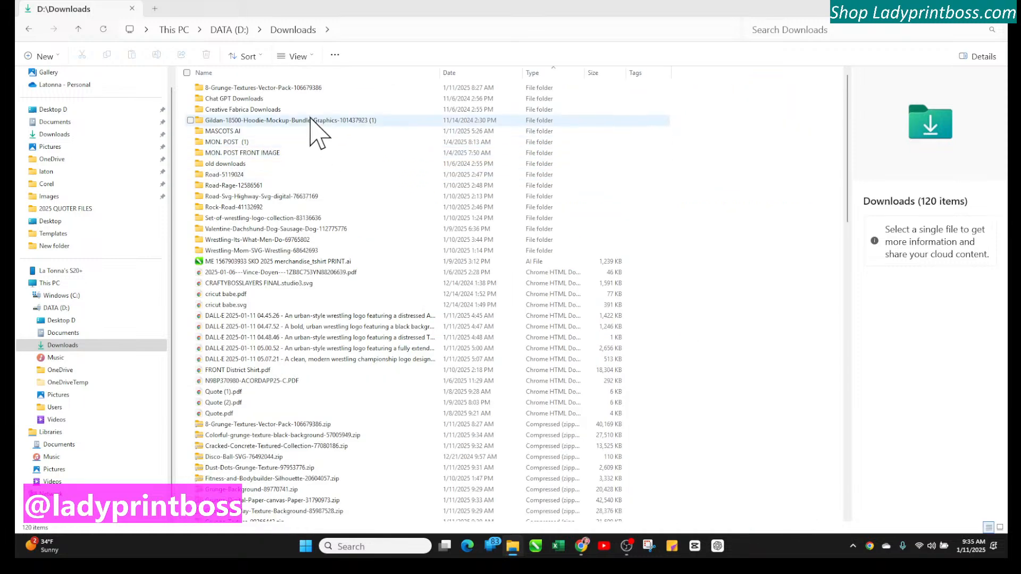
{"action": "left_click", "coordinate": [516, 73]}
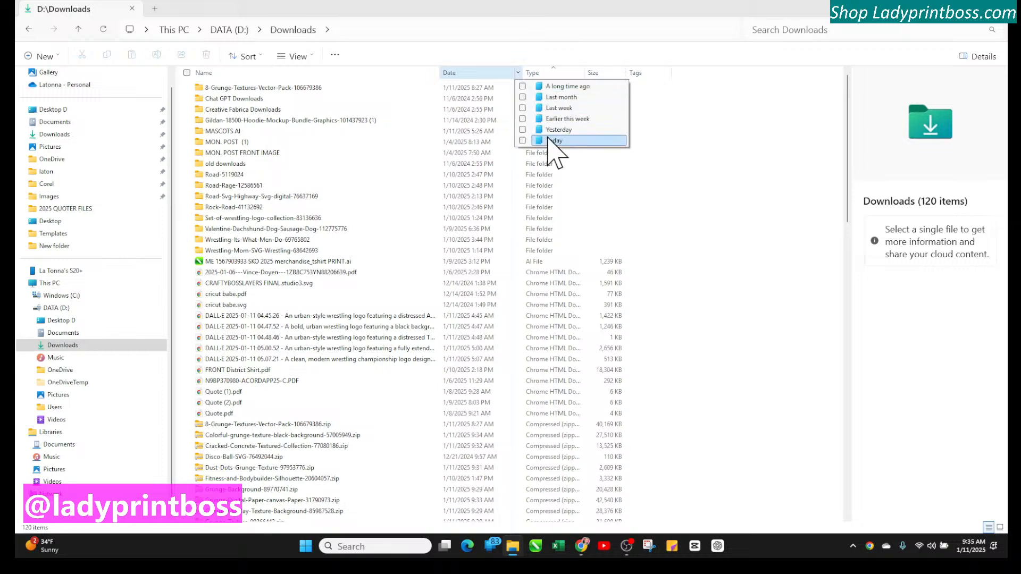
{"action": "left_click", "coordinate": [549, 139]}
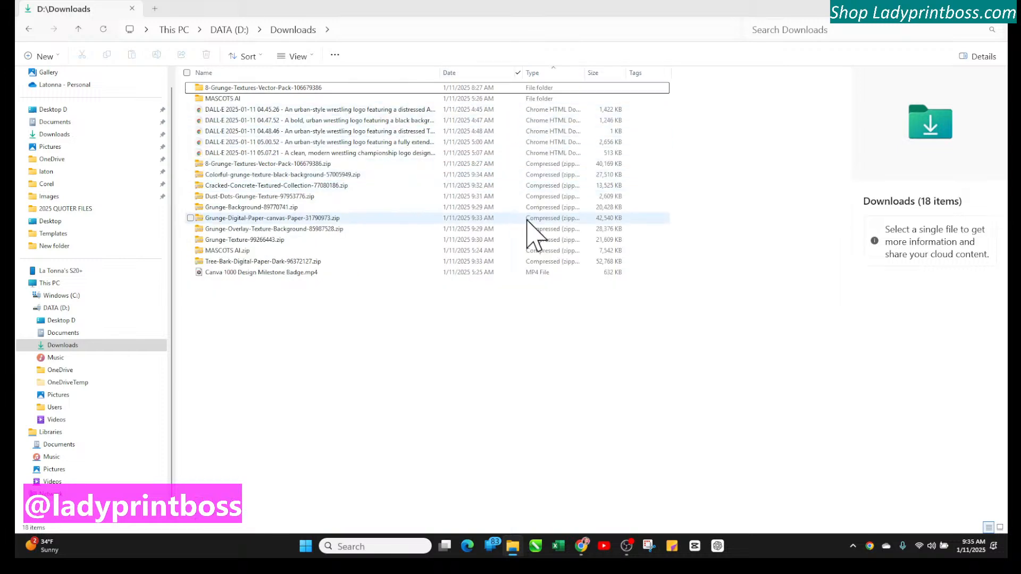
{"action": "left_click", "coordinate": [257, 59]}
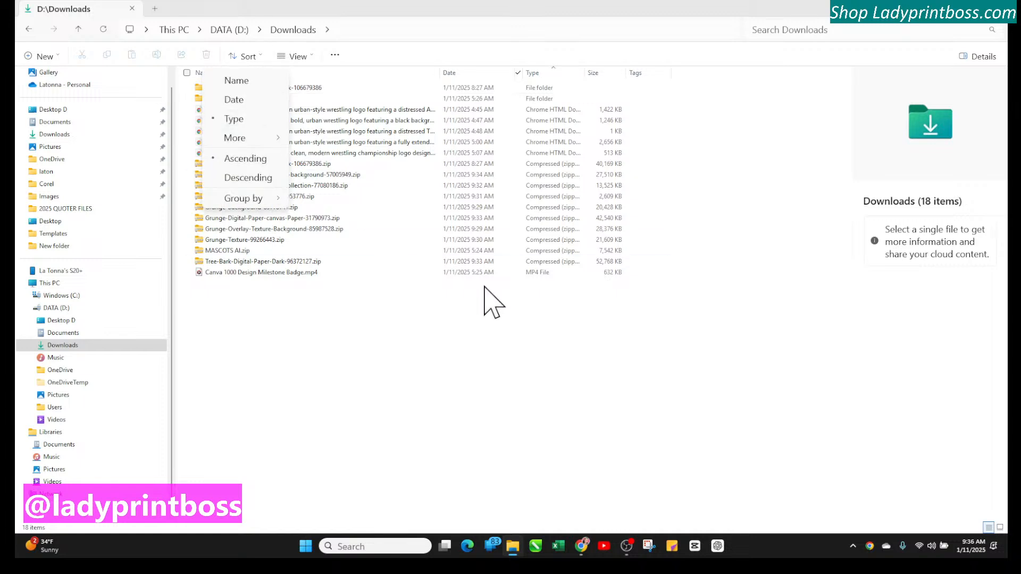
{"action": "left_click", "coordinate": [535, 308]}
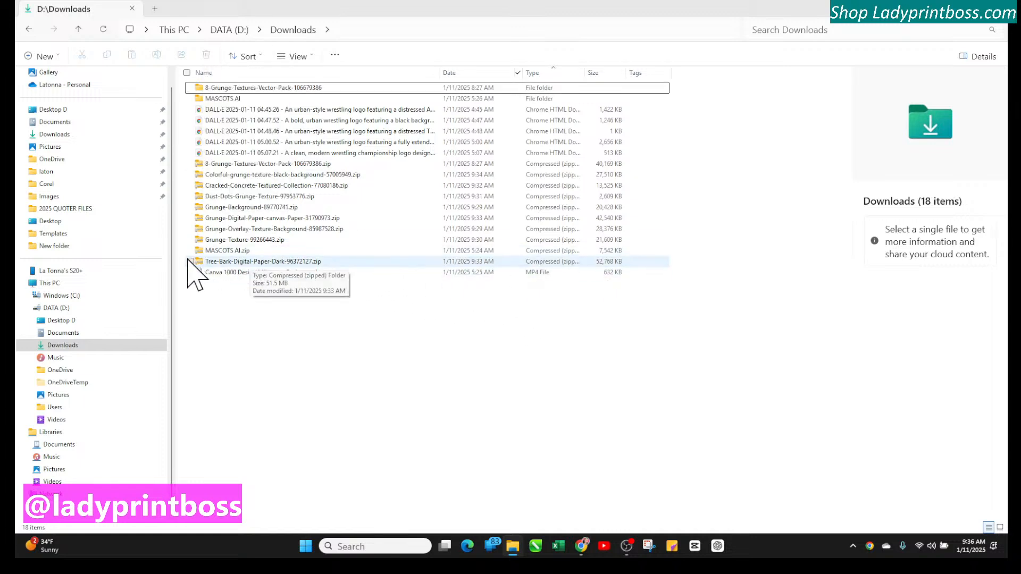
Select the ten zip archives downloaded today and extract them with Extract All to the default destination
{"action": "left_click", "coordinate": [240, 165]}
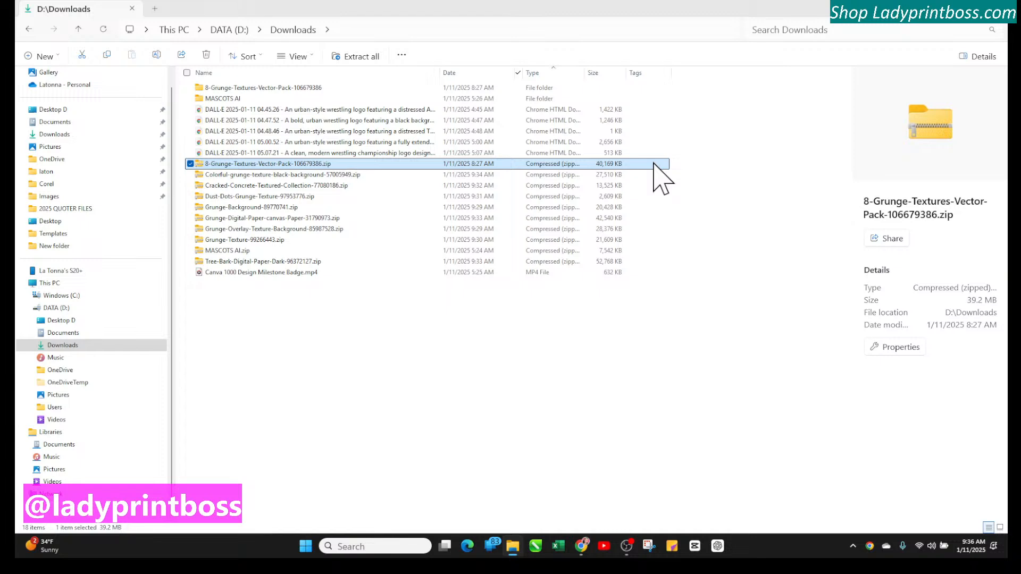
{"action": "left_click", "coordinate": [627, 175], "text": "ctrl"}
{"action": "left_click", "coordinate": [623, 185], "text": "ctrl"}
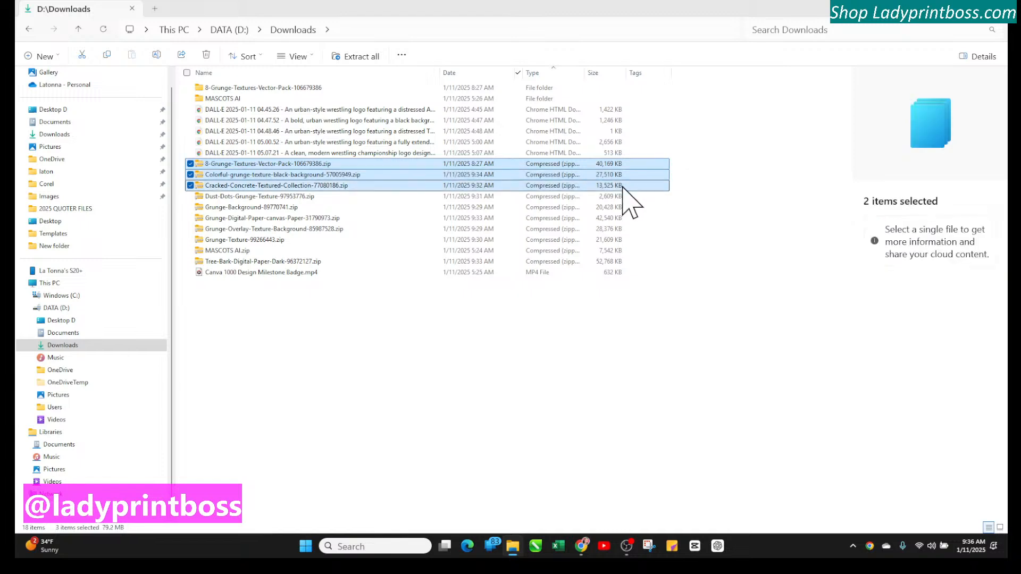
{"action": "left_click", "coordinate": [621, 196], "text": "ctrl"}
{"action": "left_click", "coordinate": [621, 207], "text": "ctrl"}
{"action": "left_click", "coordinate": [621, 218], "text": "ctrl"}
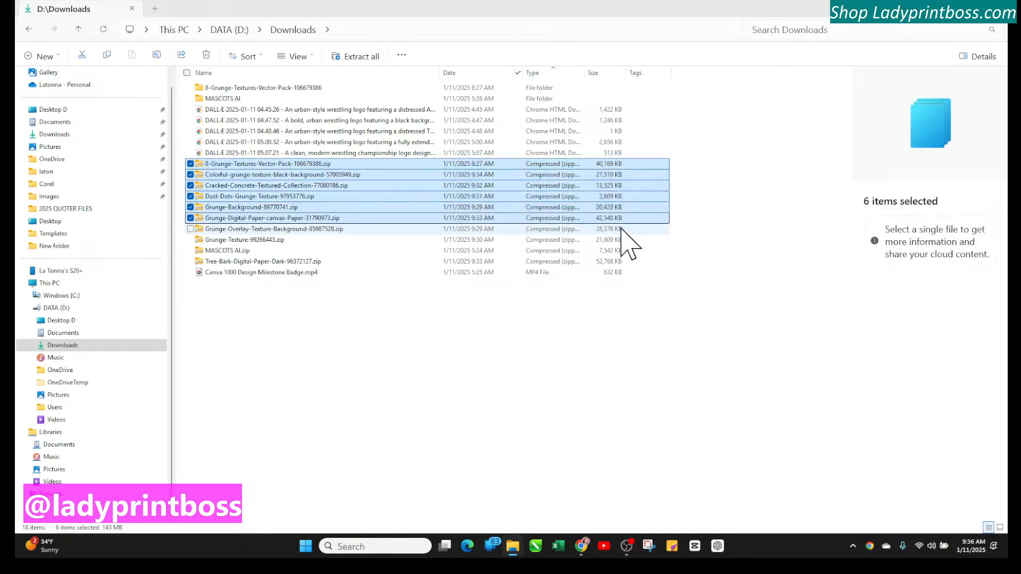
{"action": "left_click", "coordinate": [622, 229], "text": "ctrl"}
{"action": "left_click", "coordinate": [623, 239], "text": "ctrl"}
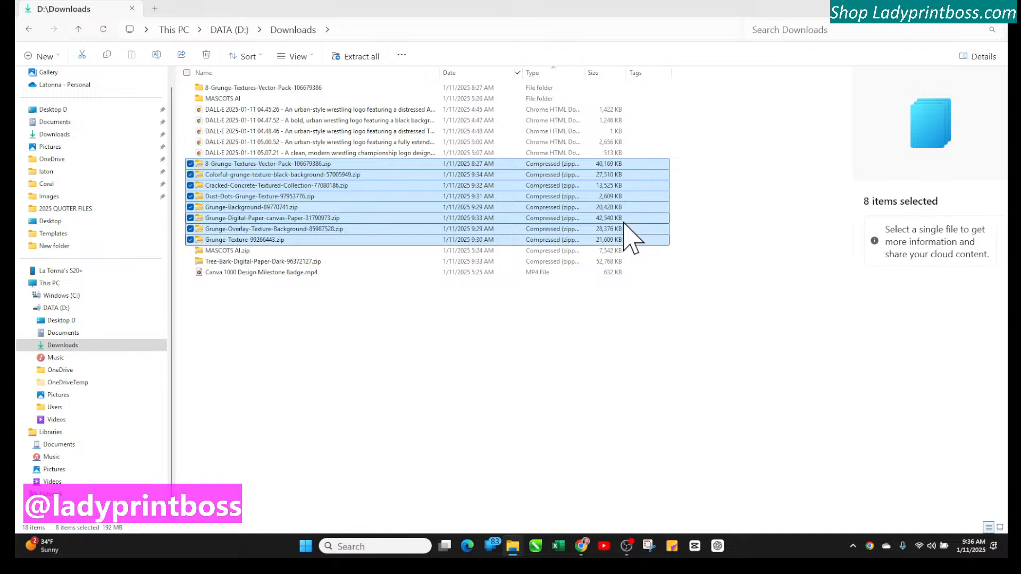
{"action": "left_click", "coordinate": [622, 261], "text": "shift"}
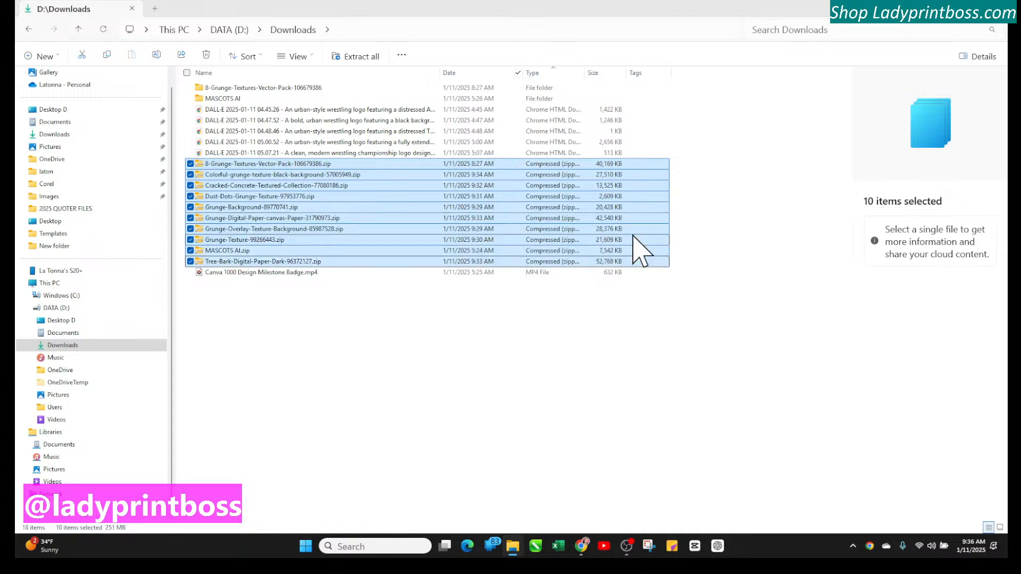
{"action": "right_click", "coordinate": [632, 200]}
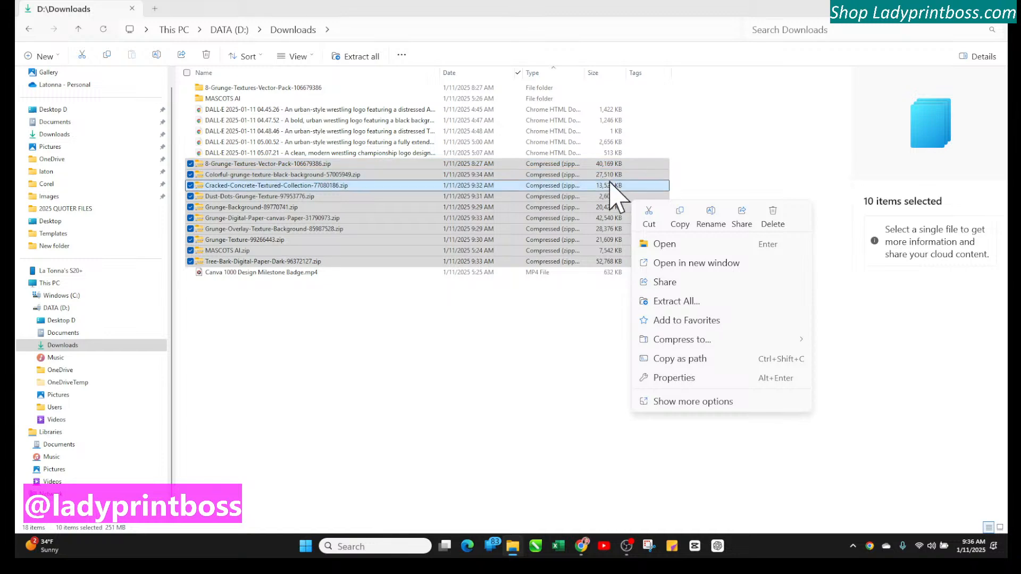
{"action": "left_click", "coordinate": [671, 301]}
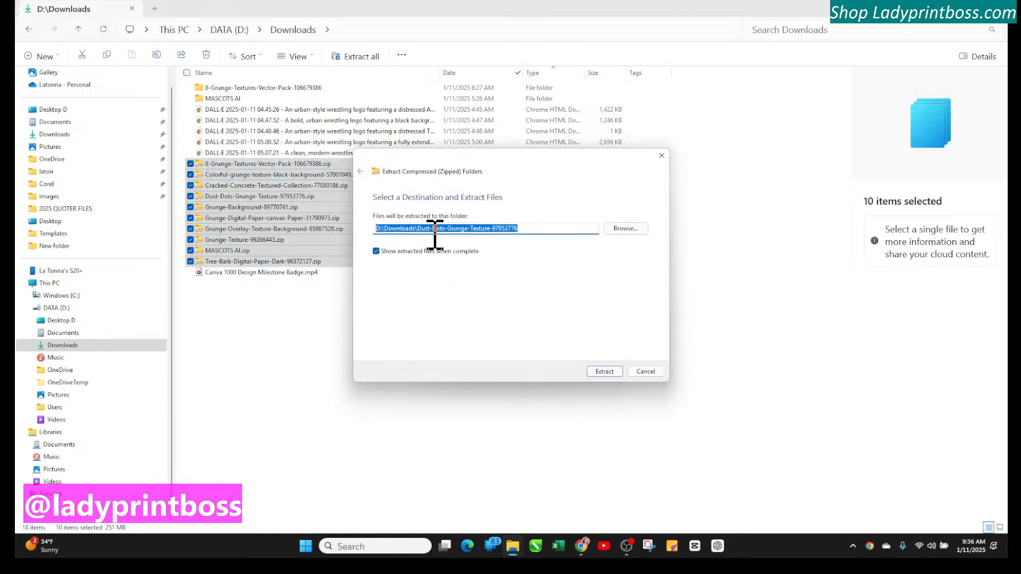
{"action": "left_click", "coordinate": [606, 372]}
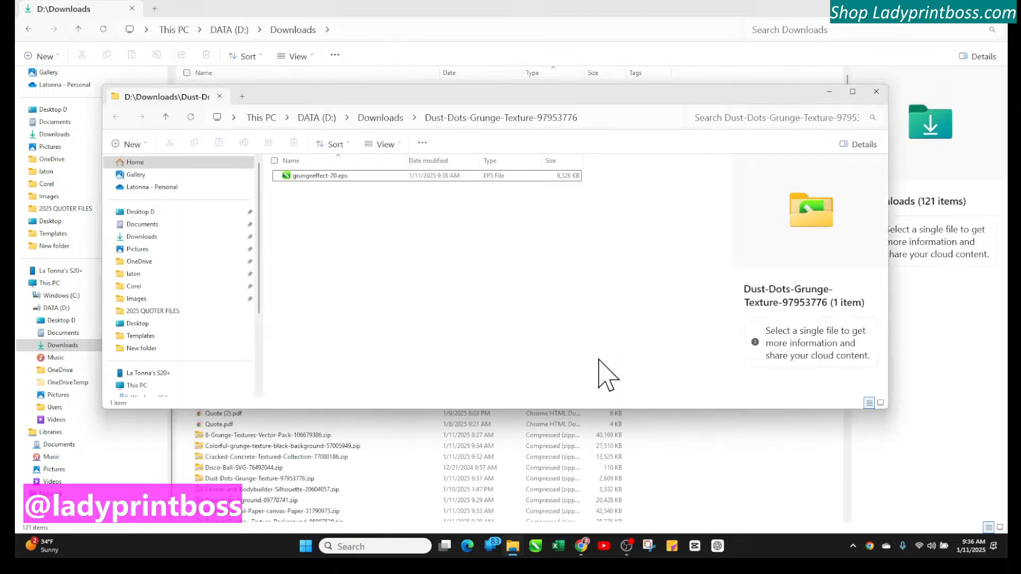
Select grungeeffect-20.eps in the extracted folder, close that window, and scroll through the Downloads list
{"action": "left_click", "coordinate": [335, 177]}
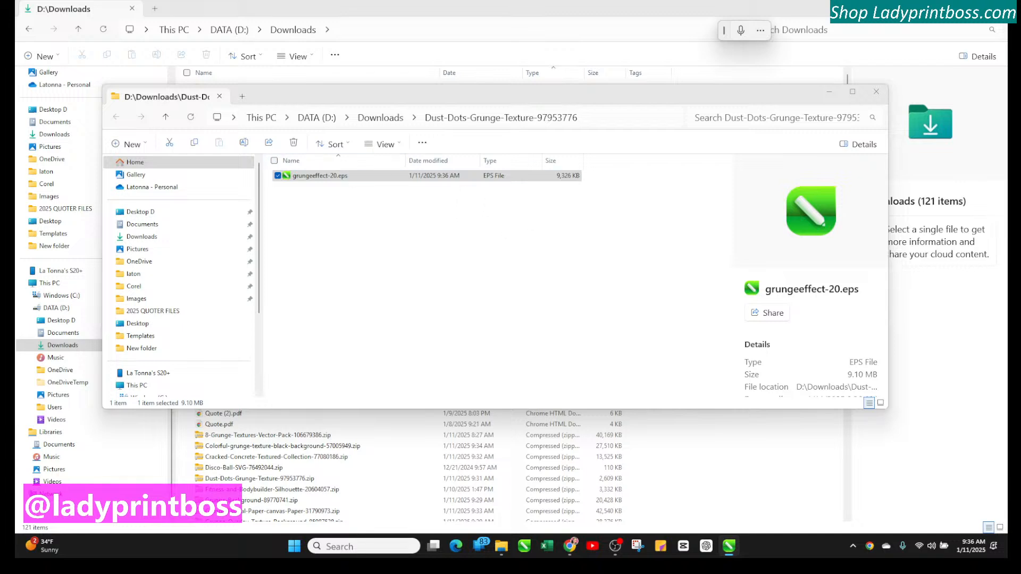
{"action": "left_click", "coordinate": [877, 92]}
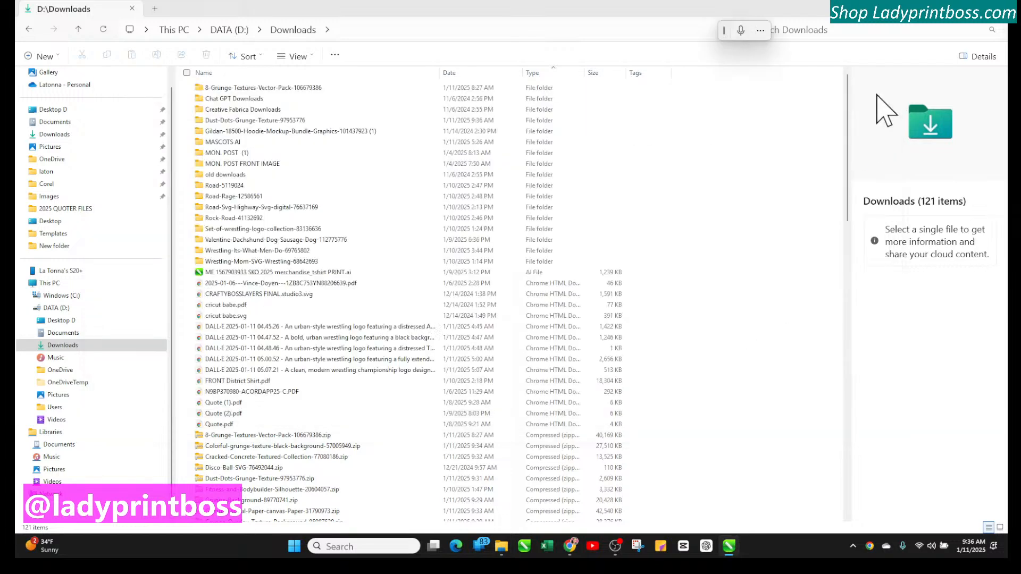
{"action": "scroll", "coordinate": [363, 406], "scroll_direction": "down", "scroll_amount": 5}
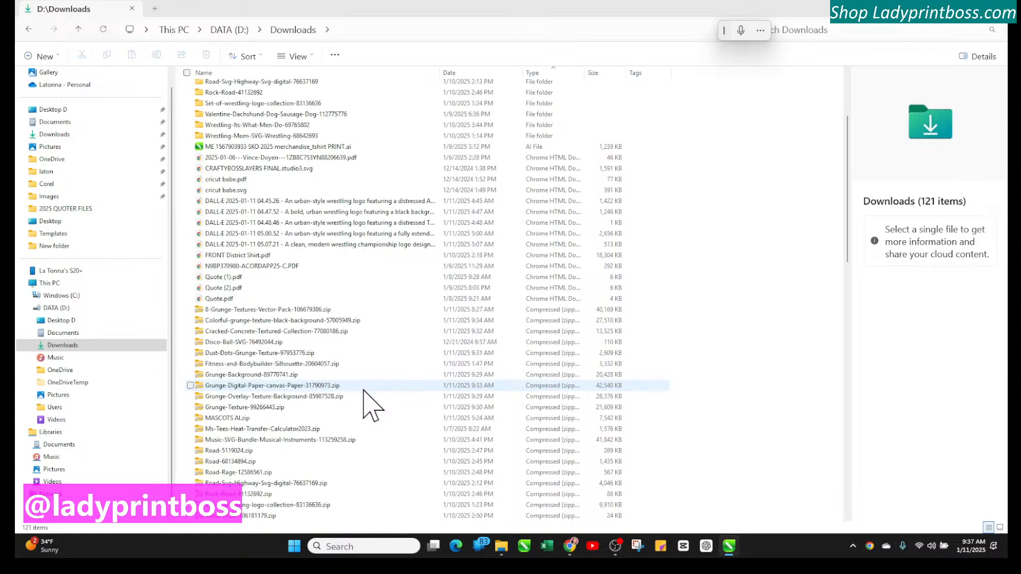
{"action": "scroll", "coordinate": [363, 406], "scroll_direction": "up", "scroll_amount": 5}
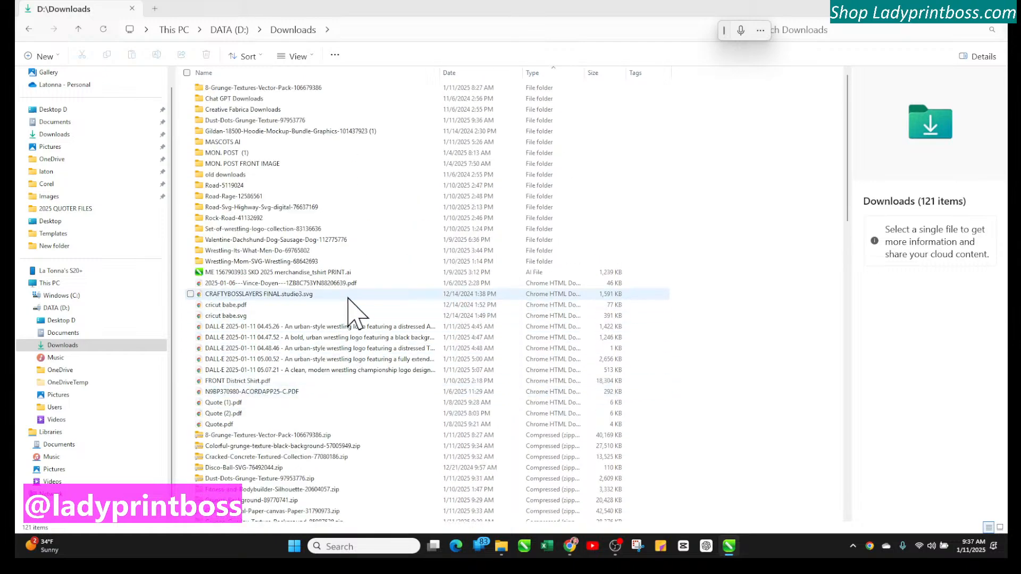
{"action": "scroll", "coordinate": [352, 313], "scroll_direction": "down", "scroll_amount": 12}
{"action": "scroll", "coordinate": [354, 314], "scroll_direction": "down", "scroll_amount": 12}
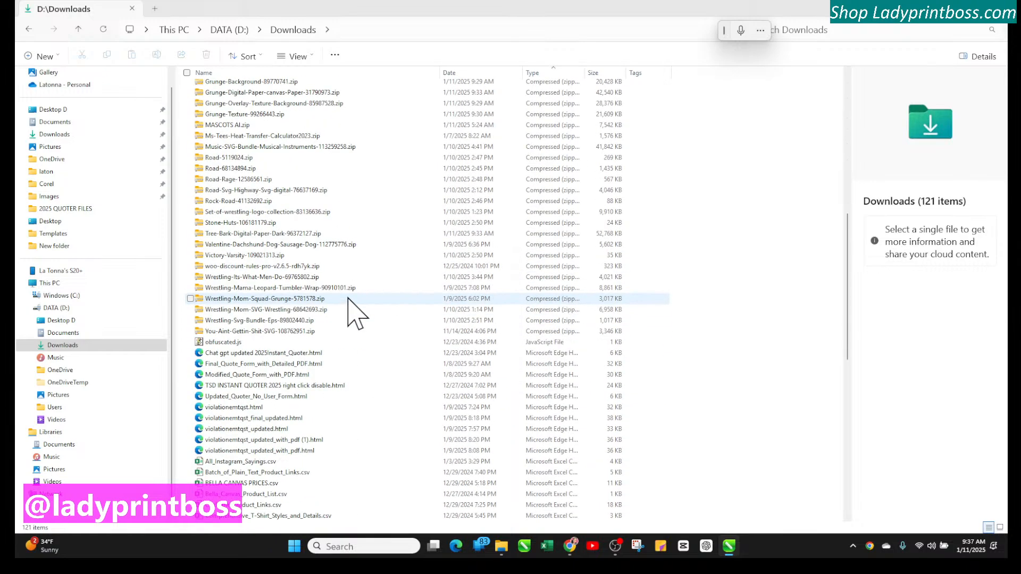
Keep the Downloads folder in Details view and filter the Date column to show only today's files
{"action": "scroll", "coordinate": [355, 314], "scroll_direction": "up", "scroll_amount": 8}
{"action": "scroll", "coordinate": [355, 314], "scroll_direction": "up", "scroll_amount": 7}
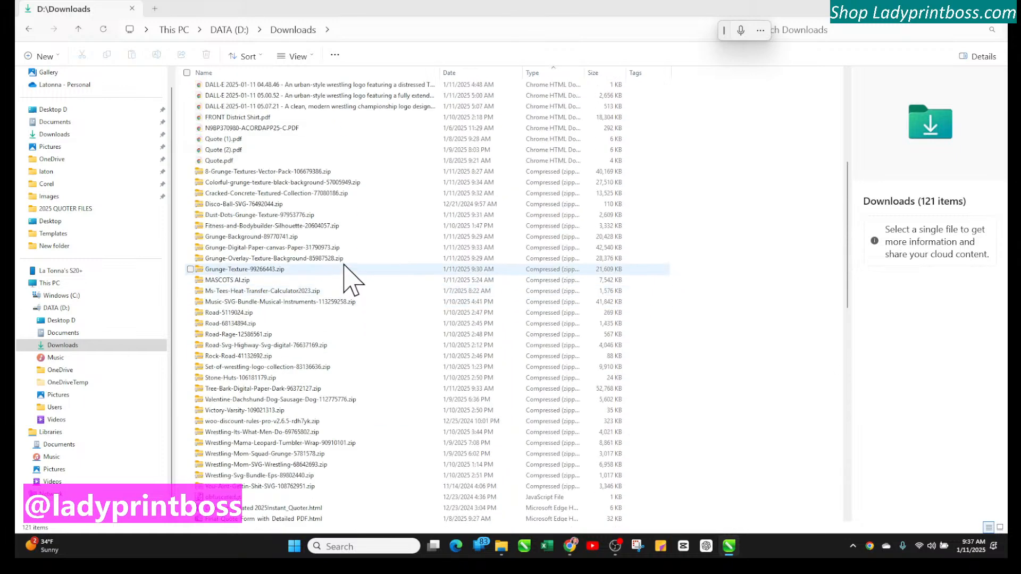
{"action": "left_click", "coordinate": [311, 56]}
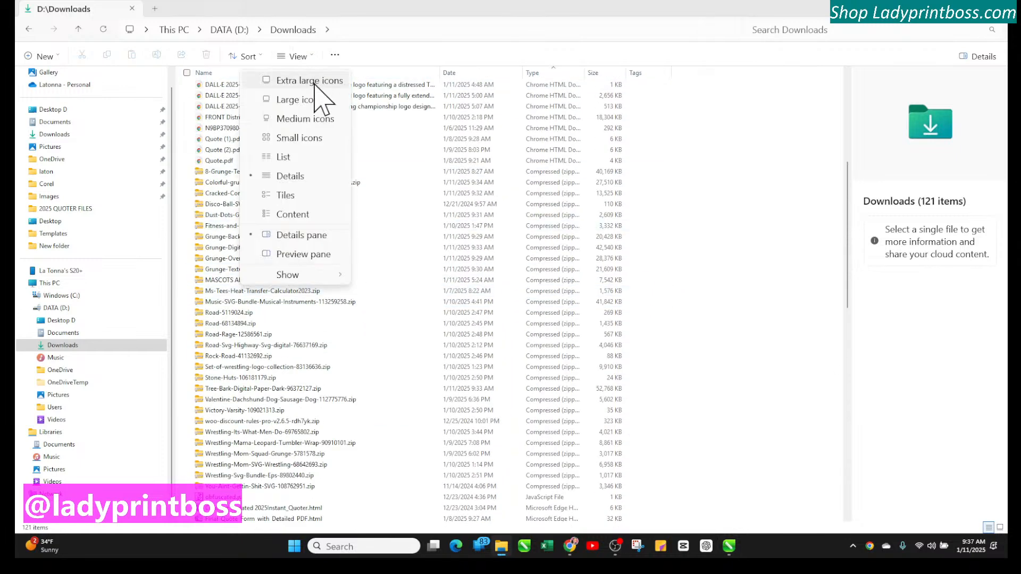
{"action": "left_click", "coordinate": [293, 178]}
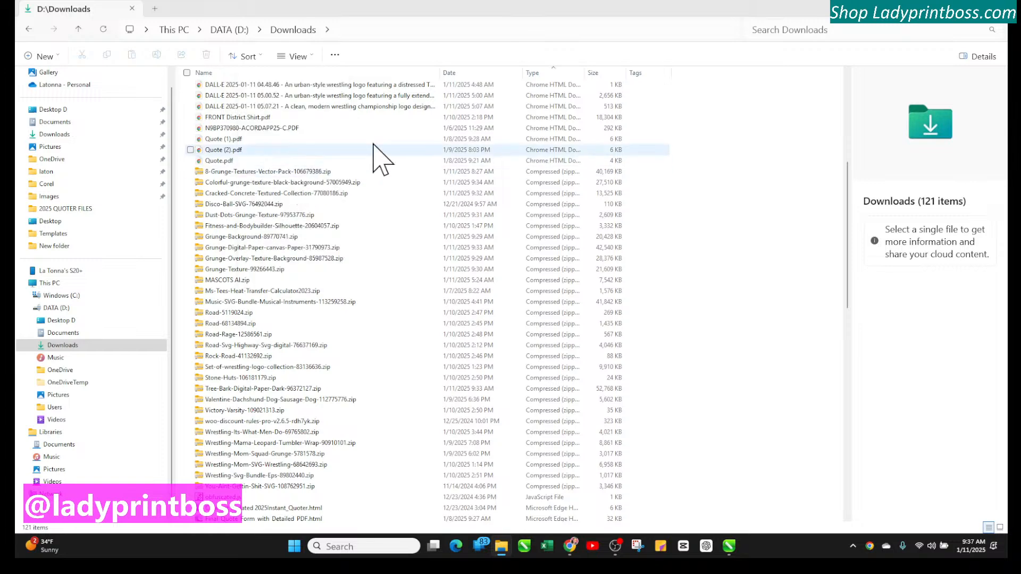
{"action": "left_click", "coordinate": [518, 73]}
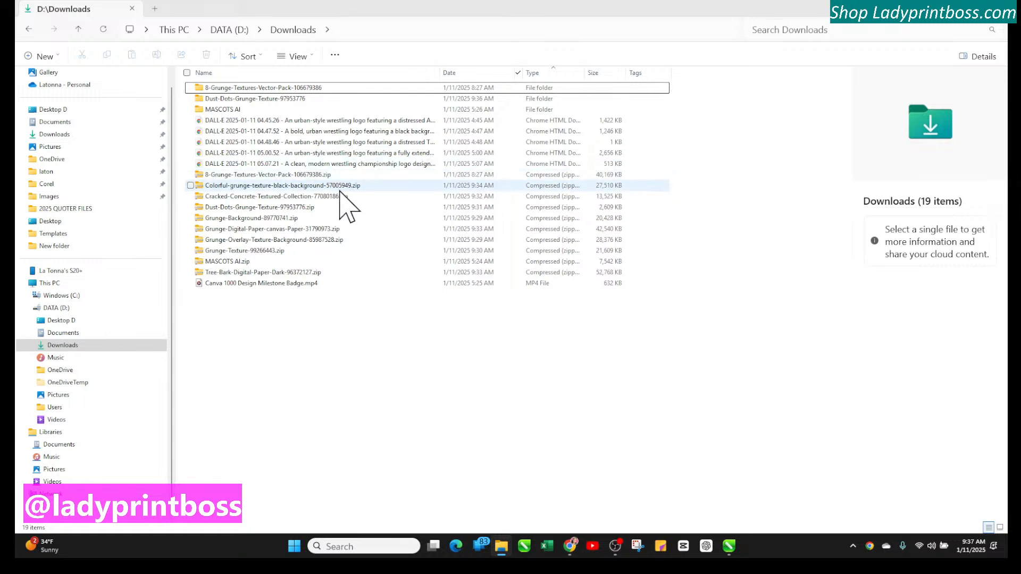
Delete the 8-Grunge-Textures-Vector-Pack-106679386.zip archive from Downloads
{"action": "left_click", "coordinate": [322, 180]}
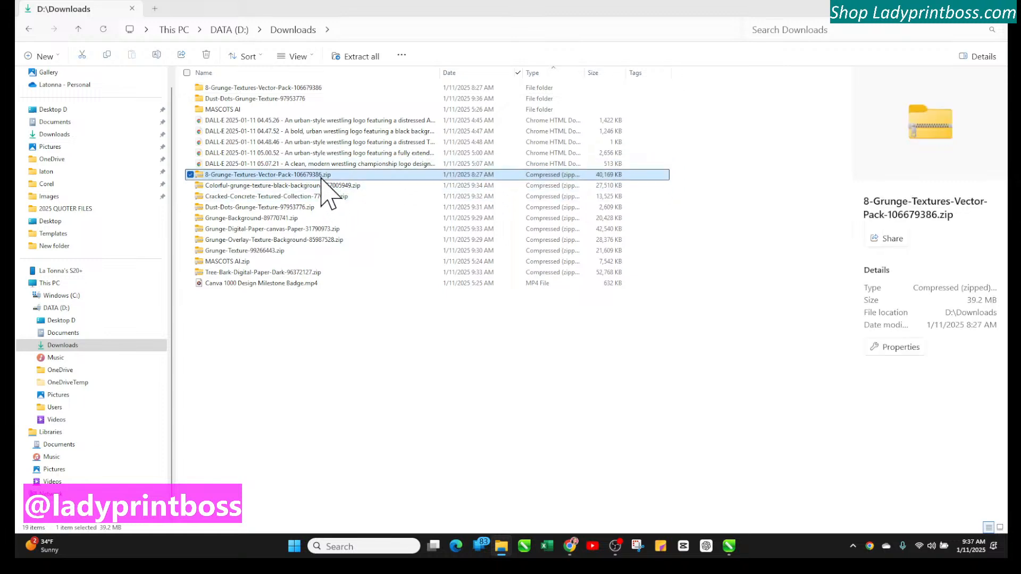
{"action": "key", "text": "Delete"}
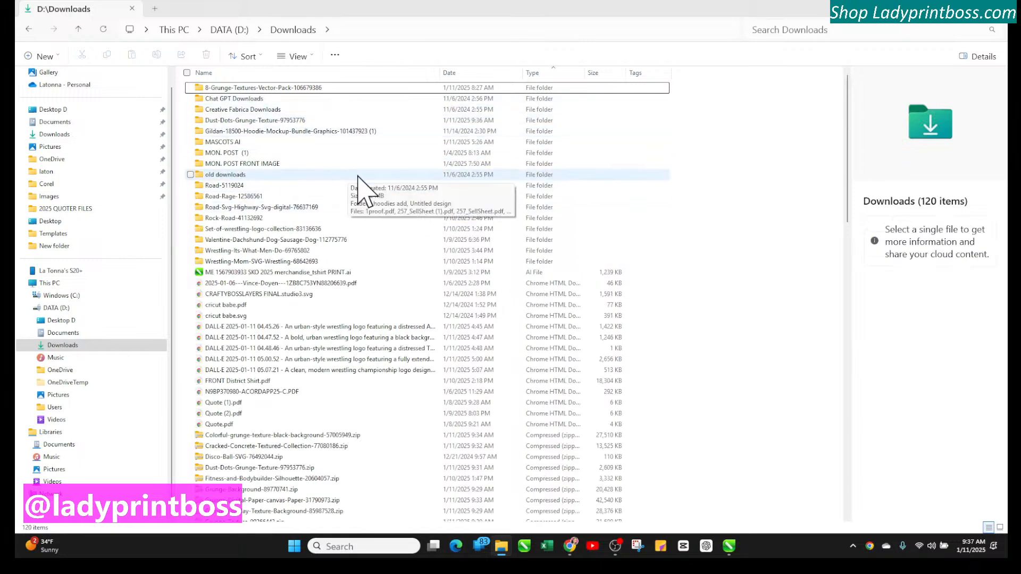
{"action": "left_click", "coordinate": [421, 91]}
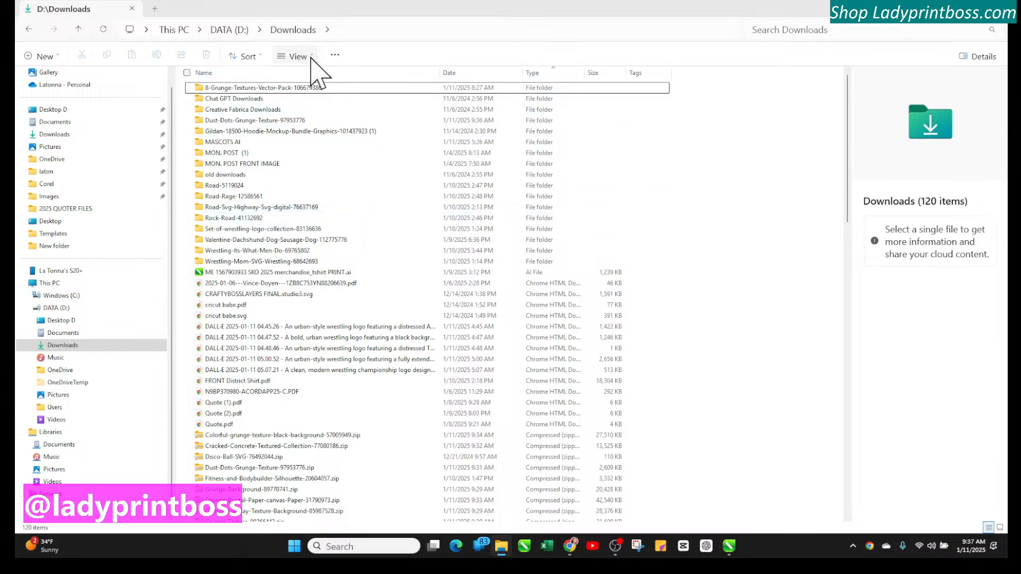
Scroll through the unfiltered Downloads list and reapply the Today filter on the Date column
{"action": "scroll", "coordinate": [422, 228], "scroll_direction": "down", "scroll_amount": 6}
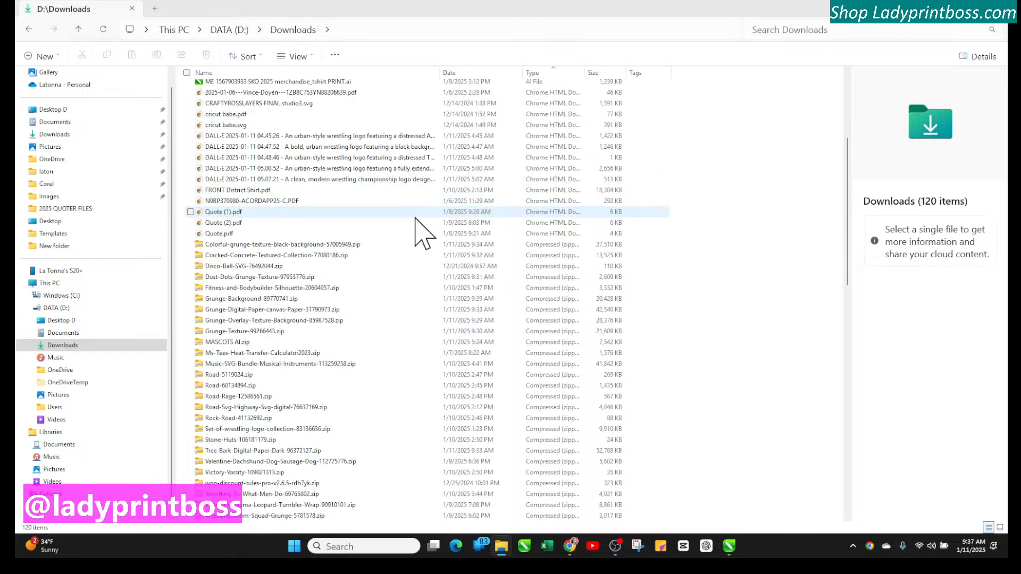
{"action": "scroll", "coordinate": [421, 233], "scroll_direction": "down", "scroll_amount": 4}
{"action": "scroll", "coordinate": [422, 232], "scroll_direction": "up", "scroll_amount": 5}
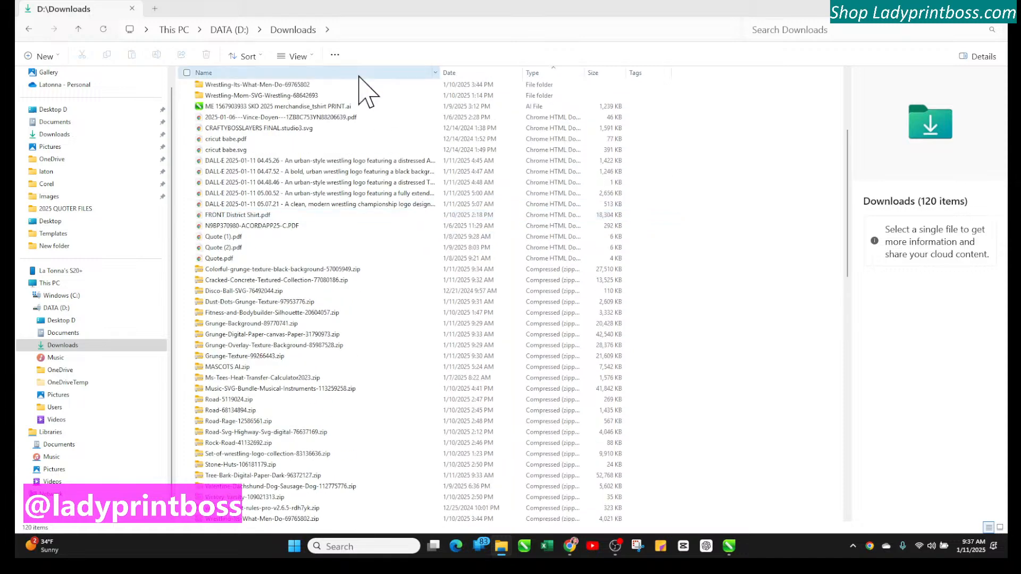
{"action": "left_click", "coordinate": [517, 73]}
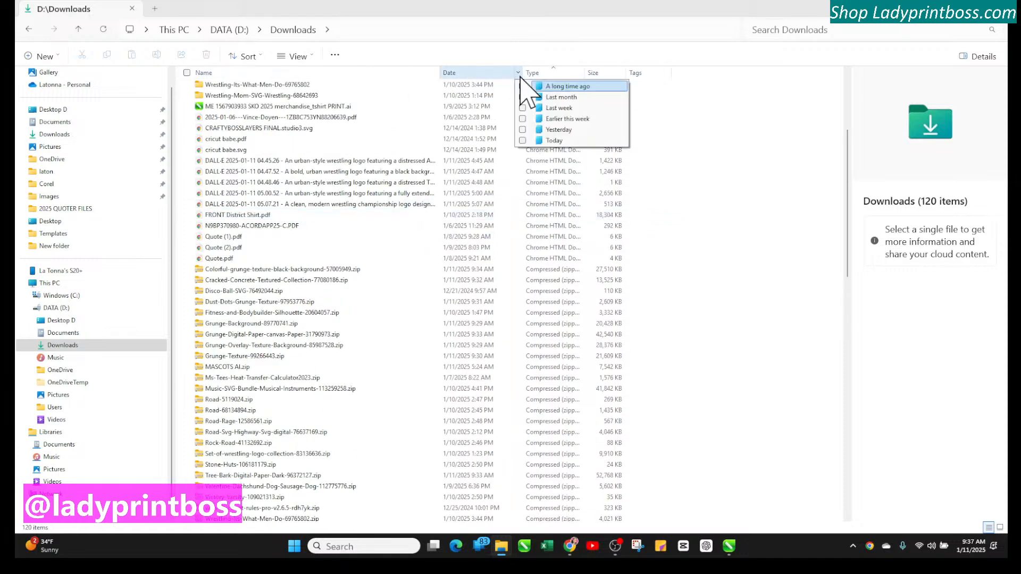
{"action": "left_click", "coordinate": [538, 133]}
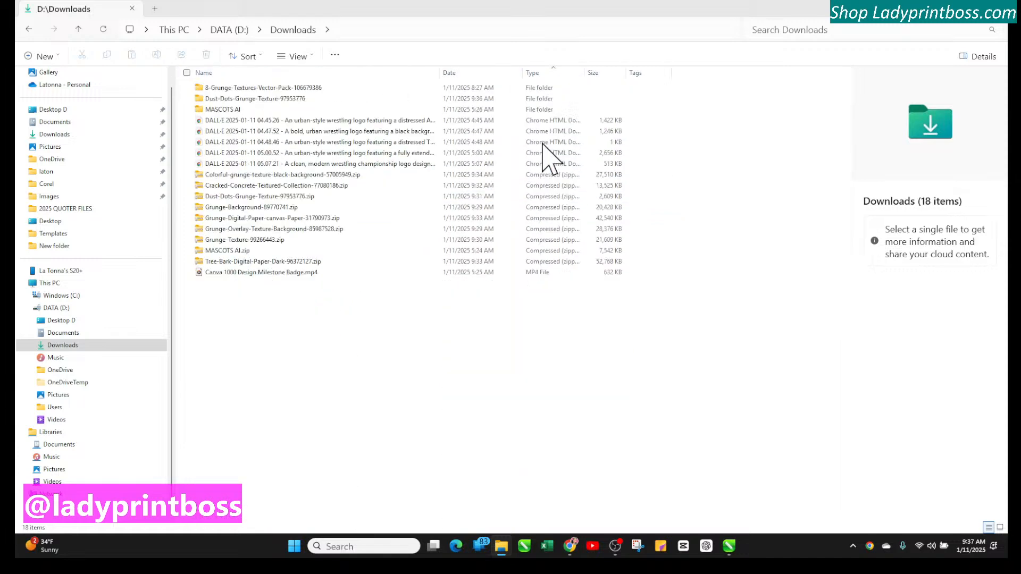
Extract Grunge-Texture-99266443.zip with Extract All to D:\Downloads\Grunge-Texture-99266443, then close the opened folder window
{"action": "left_click", "coordinate": [328, 244]}
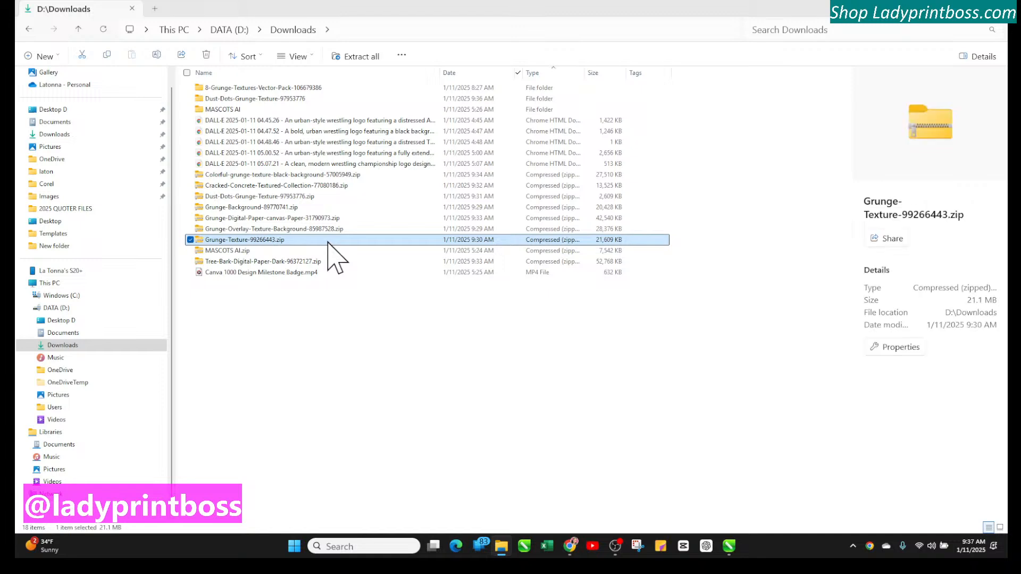
{"action": "right_click", "coordinate": [328, 243]}
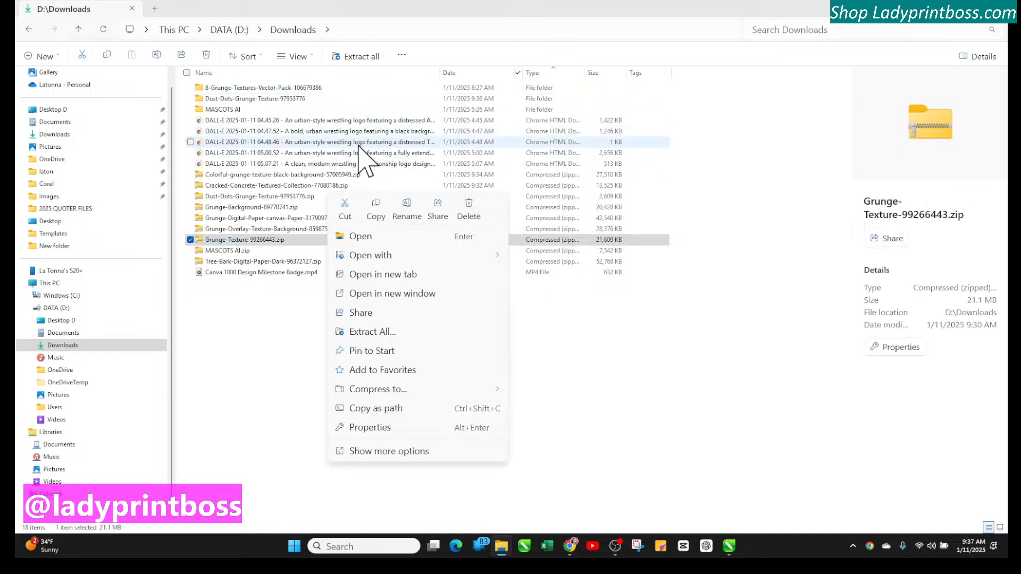
{"action": "left_click", "coordinate": [372, 332]}
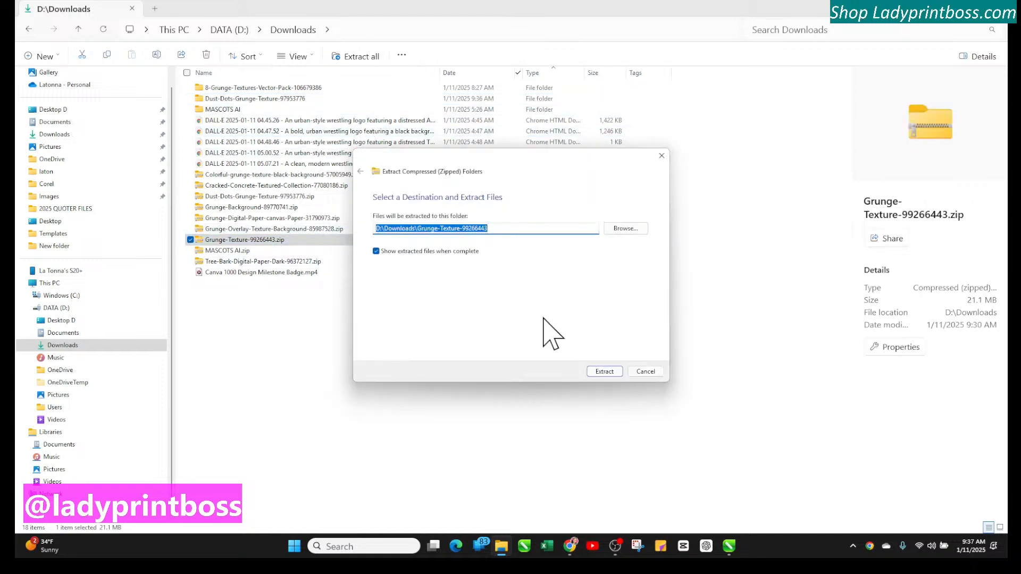
{"action": "left_click", "coordinate": [598, 371]}
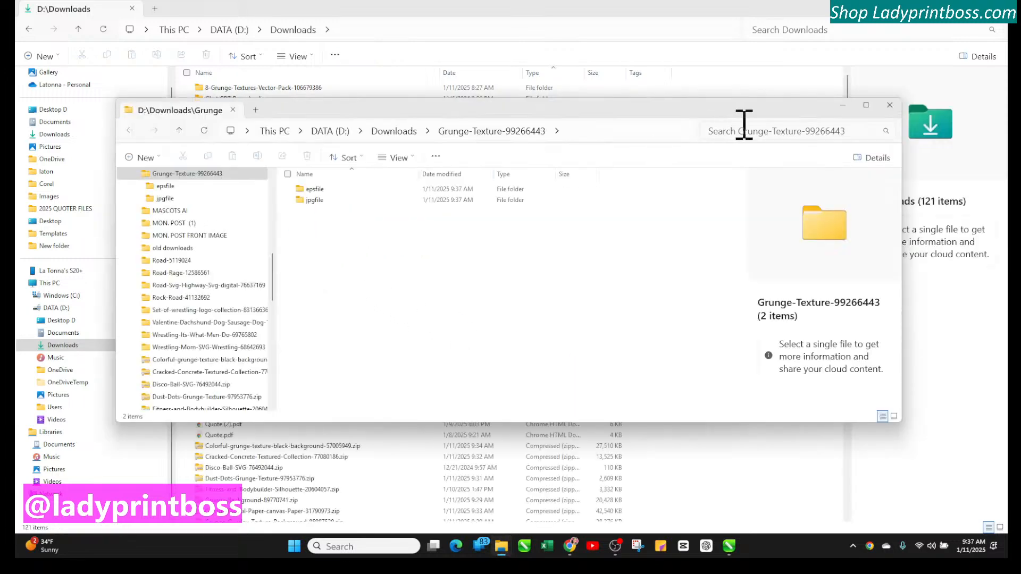
{"action": "left_click", "coordinate": [889, 106]}
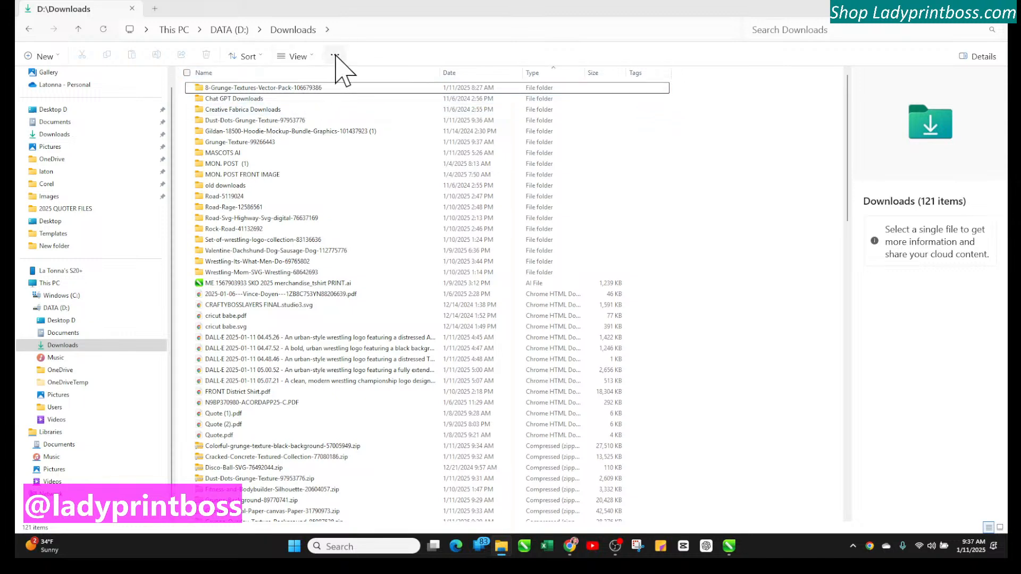
Choose Details view again and limit the Date column filter to Today
{"action": "left_click", "coordinate": [335, 56]}
{"action": "left_click", "coordinate": [298, 57]}
{"action": "left_click", "coordinate": [297, 56]}
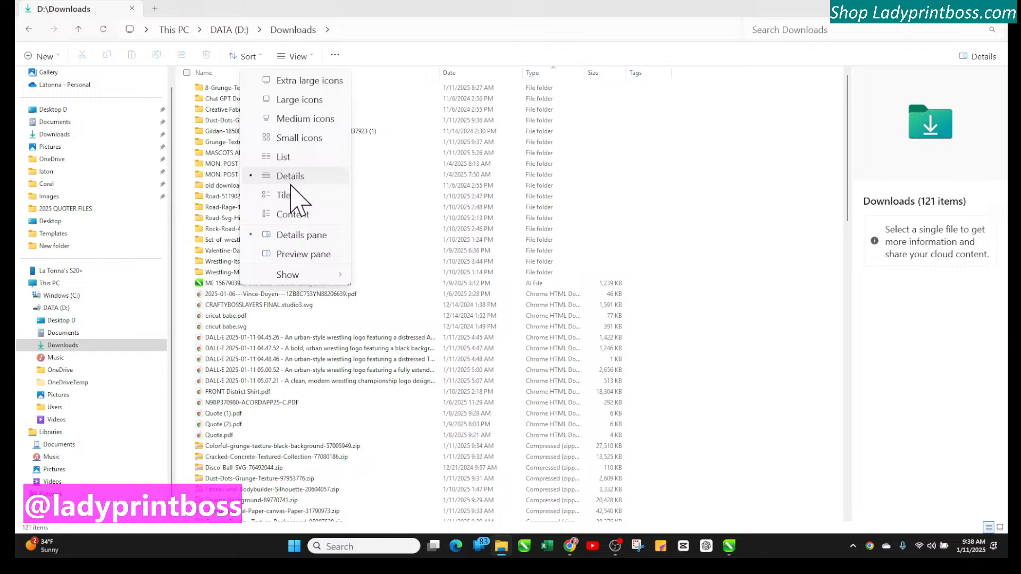
{"action": "left_click", "coordinate": [291, 176]}
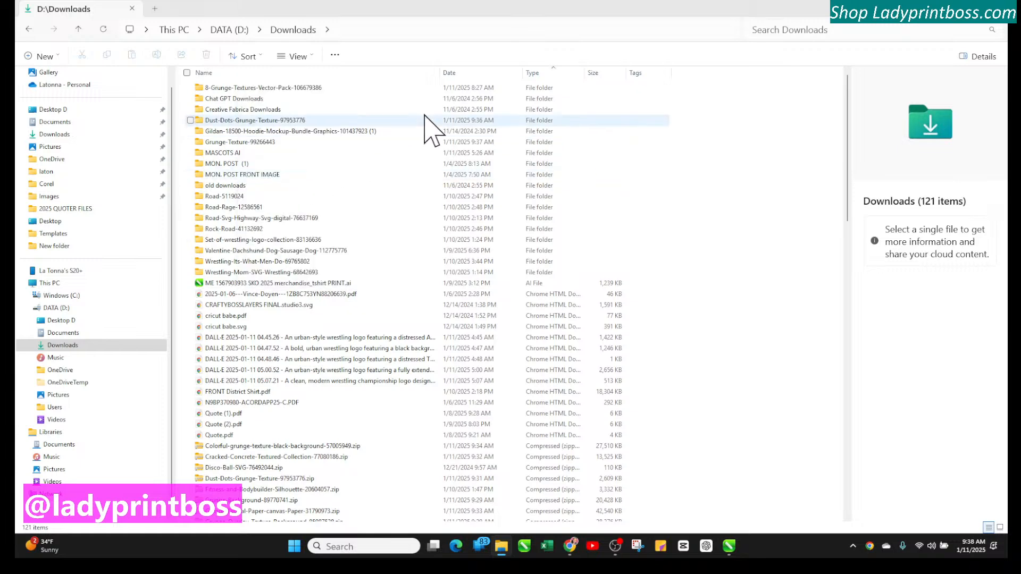
{"action": "left_click", "coordinate": [518, 73]}
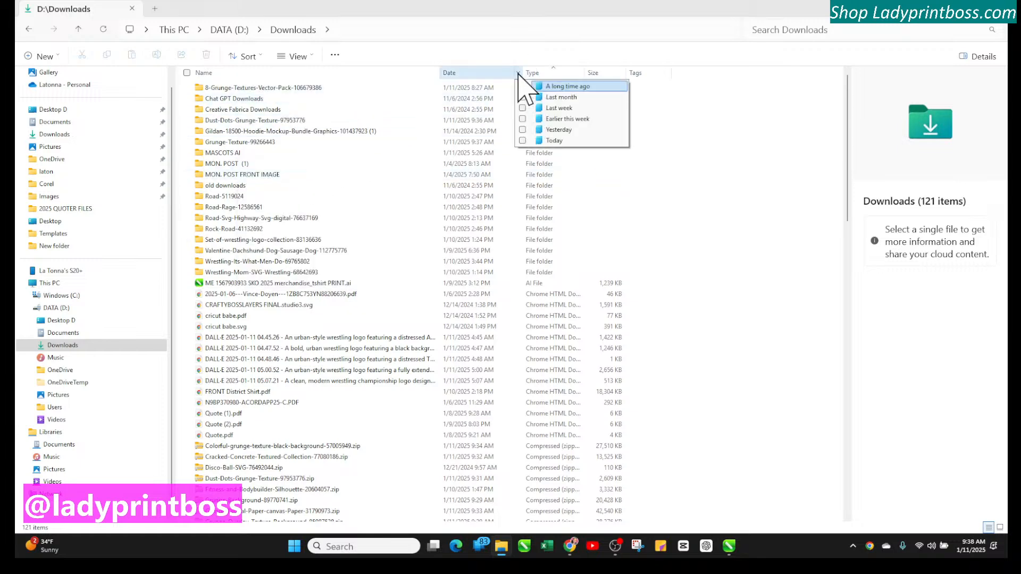
{"action": "left_click", "coordinate": [538, 141]}
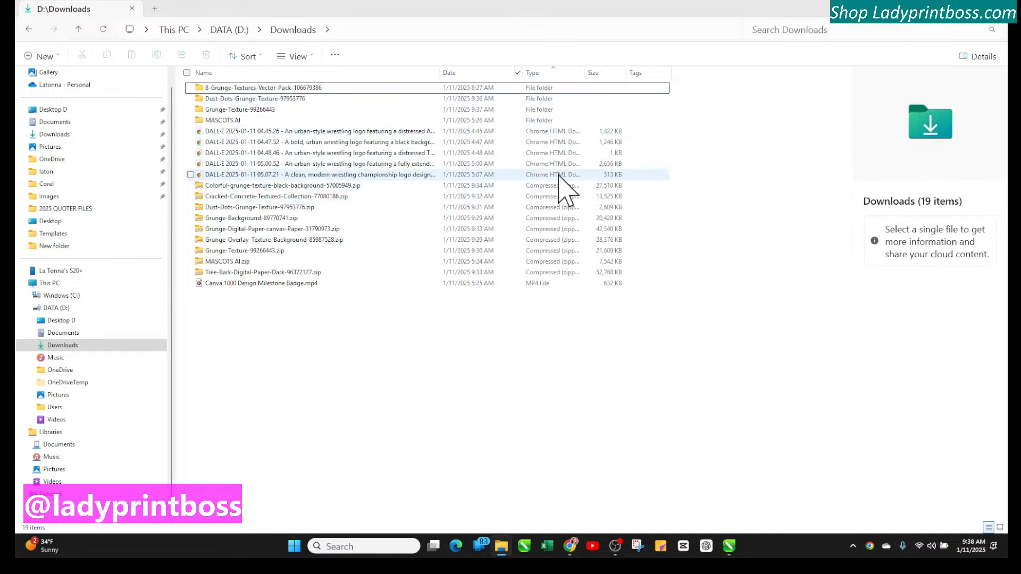
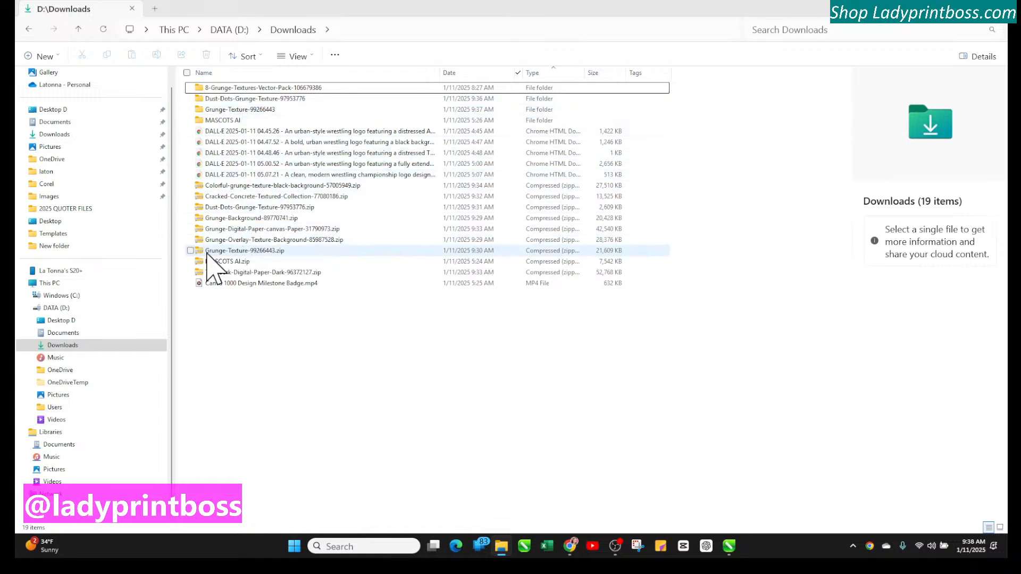
Open Colorful-grunge-texture-black-background-57005949.zip, extract it with Extract All to its default folder, and close the opened folder window
{"action": "left_click", "coordinate": [190, 251]}
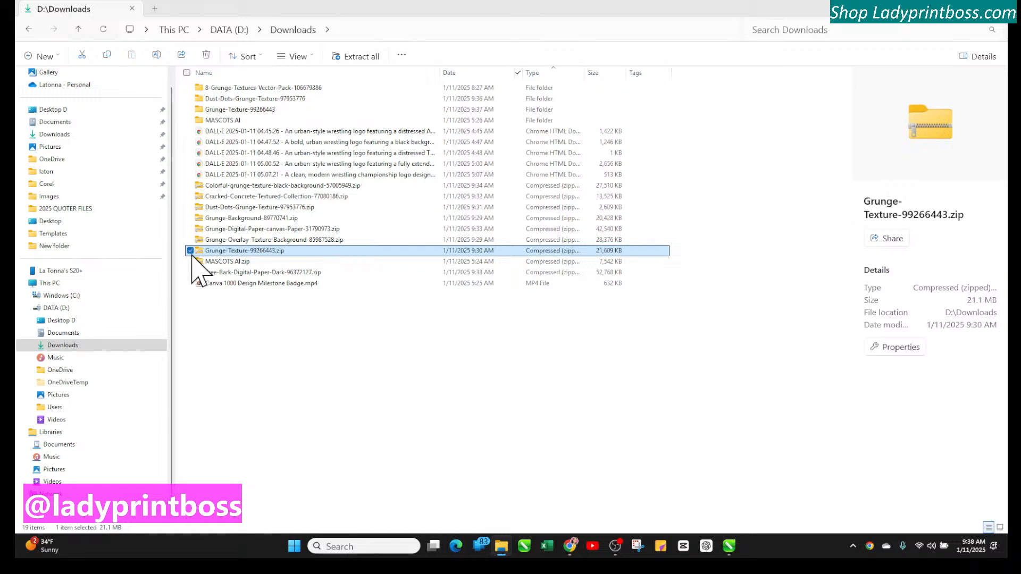
{"action": "key", "text": "Escape"}
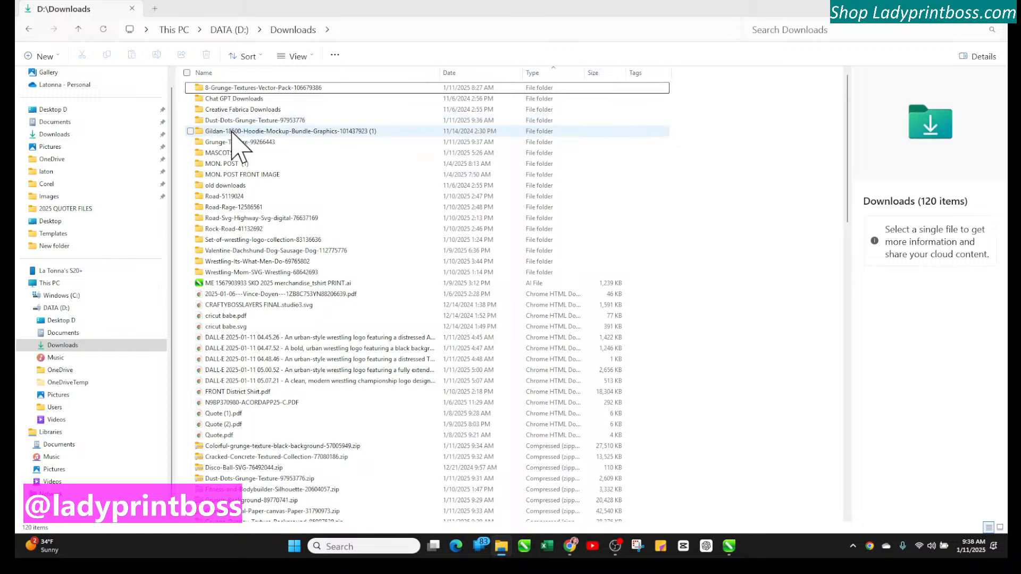
{"action": "scroll", "coordinate": [287, 314], "scroll_direction": "down", "scroll_amount": 1}
{"action": "scroll", "coordinate": [291, 325], "scroll_direction": "down", "scroll_amount": 6}
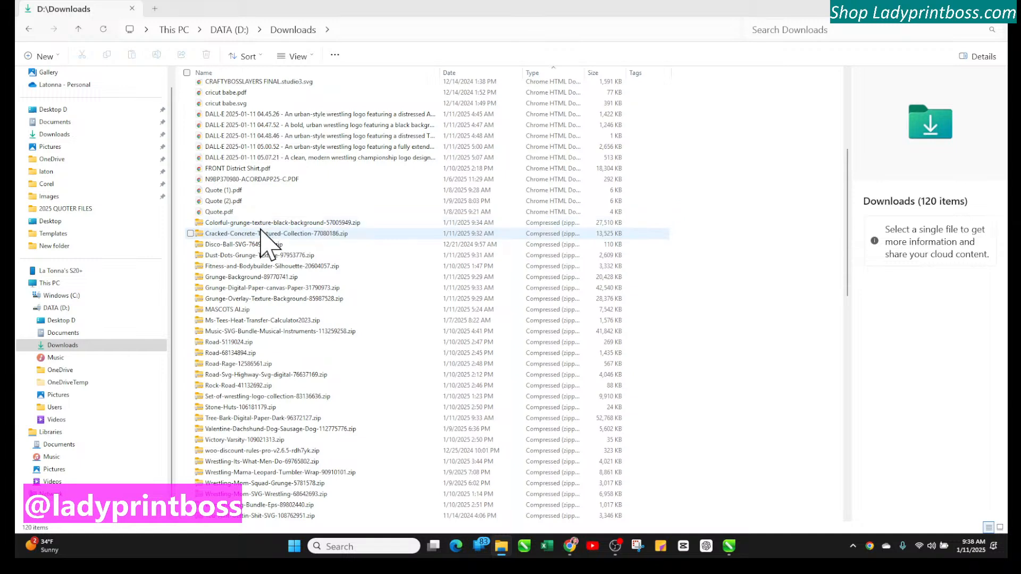
{"action": "double_click", "coordinate": [261, 224]}
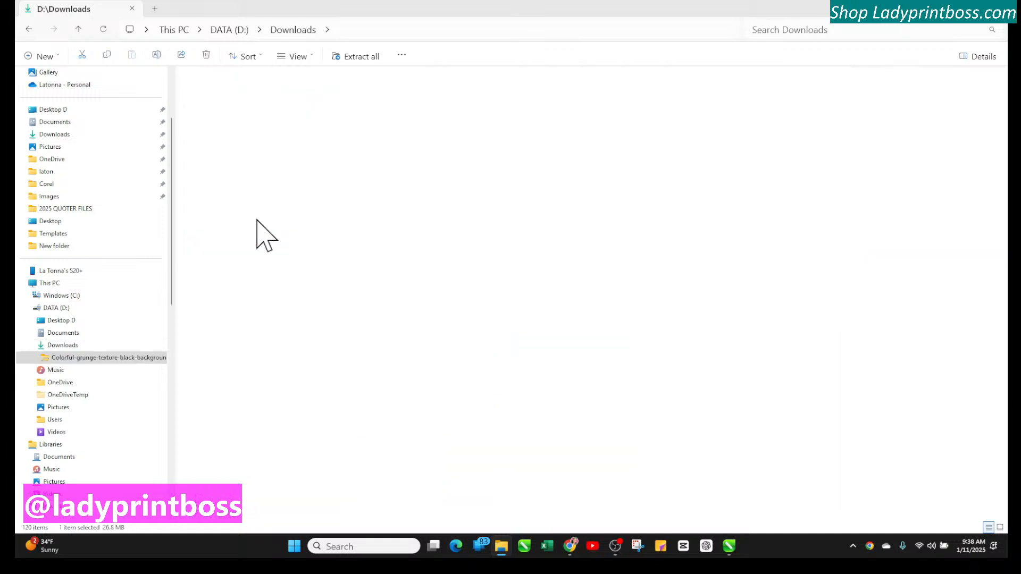
{"action": "left_click", "coordinate": [343, 57]}
{"action": "left_click", "coordinate": [610, 371]}
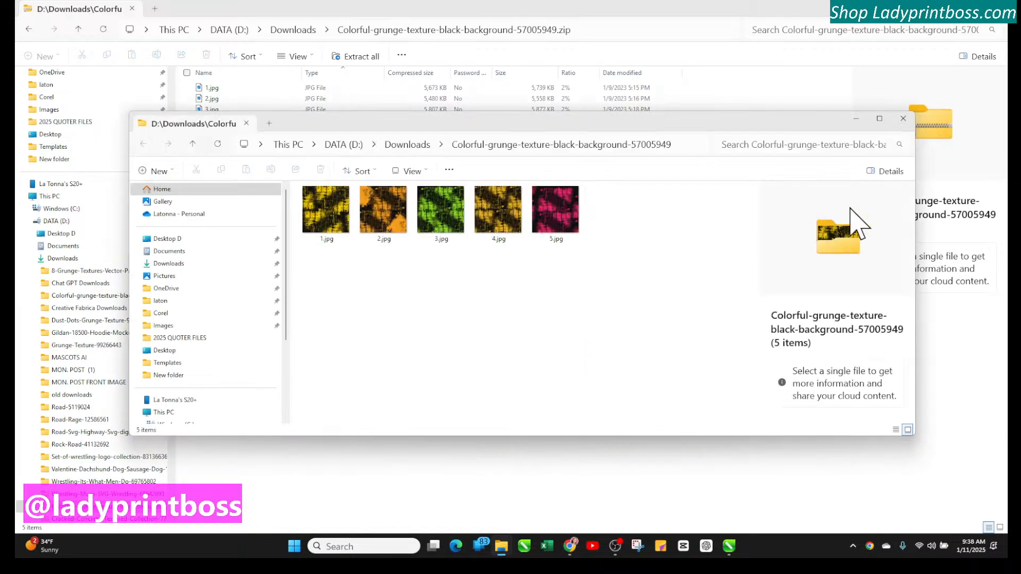
{"action": "left_click", "coordinate": [903, 119]}
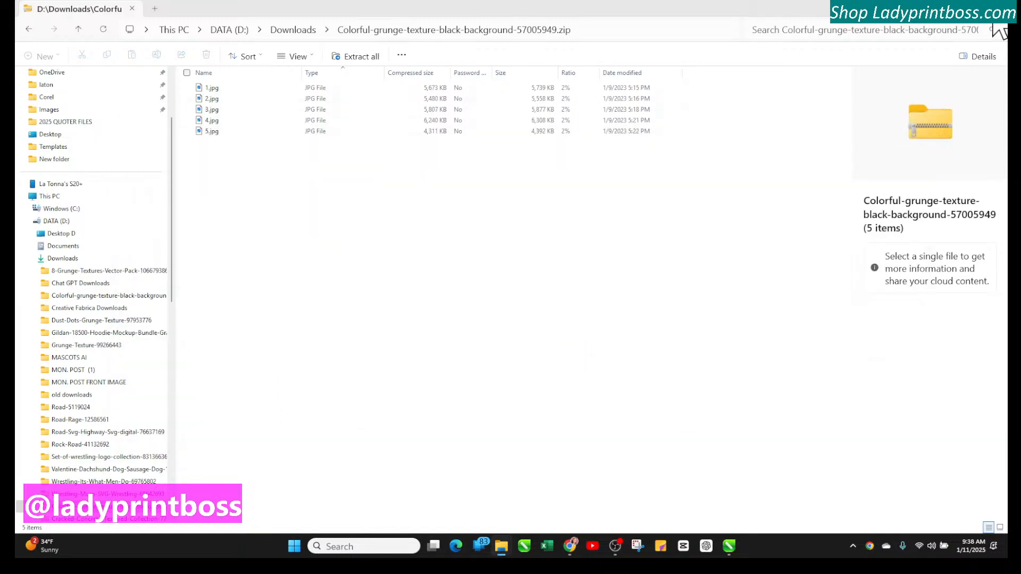
Go back to Downloads and extract Cracked-Concrete-Textured-Collection-77080186.zip with Extract All to its default folder
{"action": "left_click", "coordinate": [293, 31]}
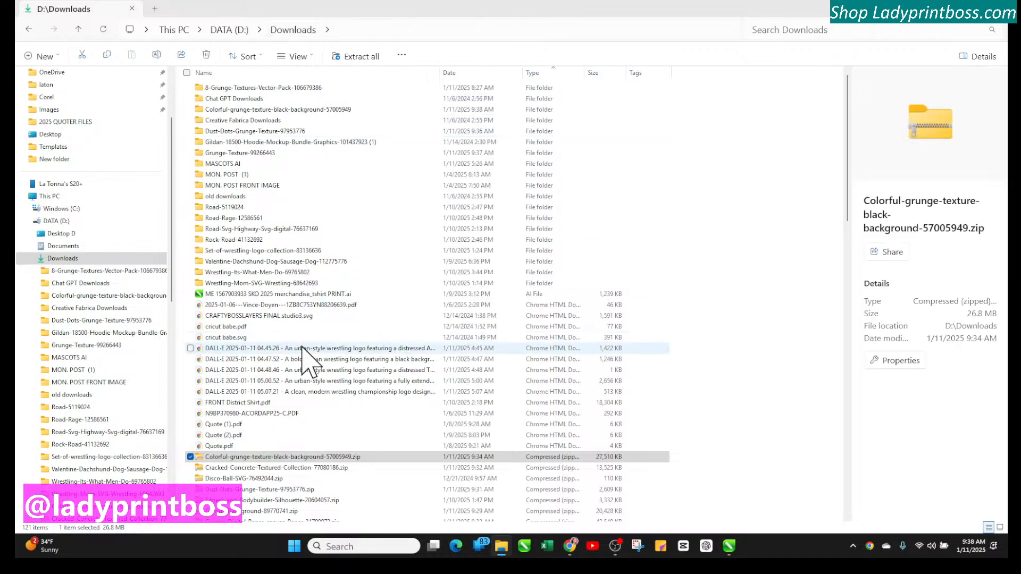
{"action": "scroll", "coordinate": [261, 330], "scroll_direction": "down", "scroll_amount": 4}
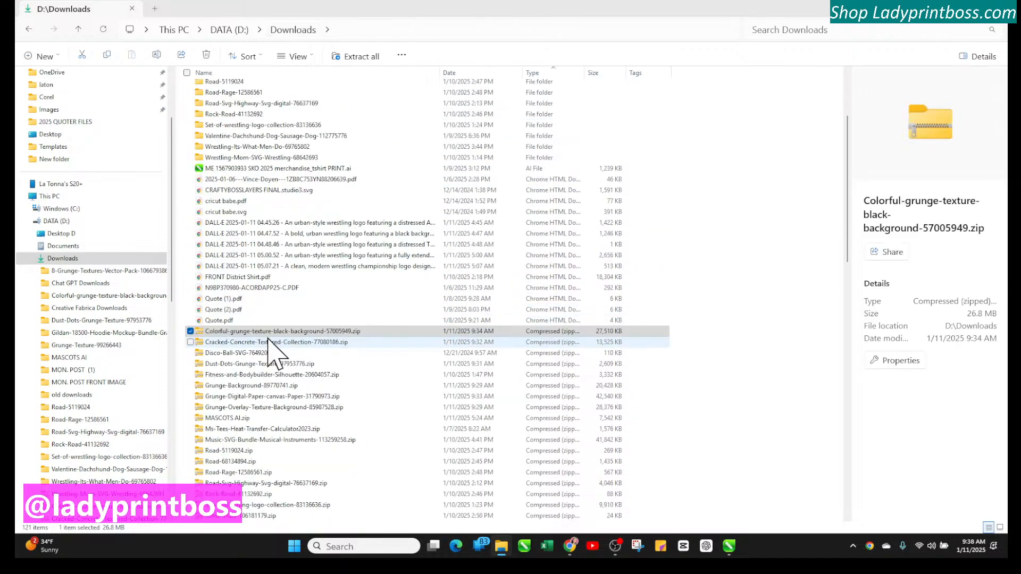
{"action": "double_click", "coordinate": [246, 346]}
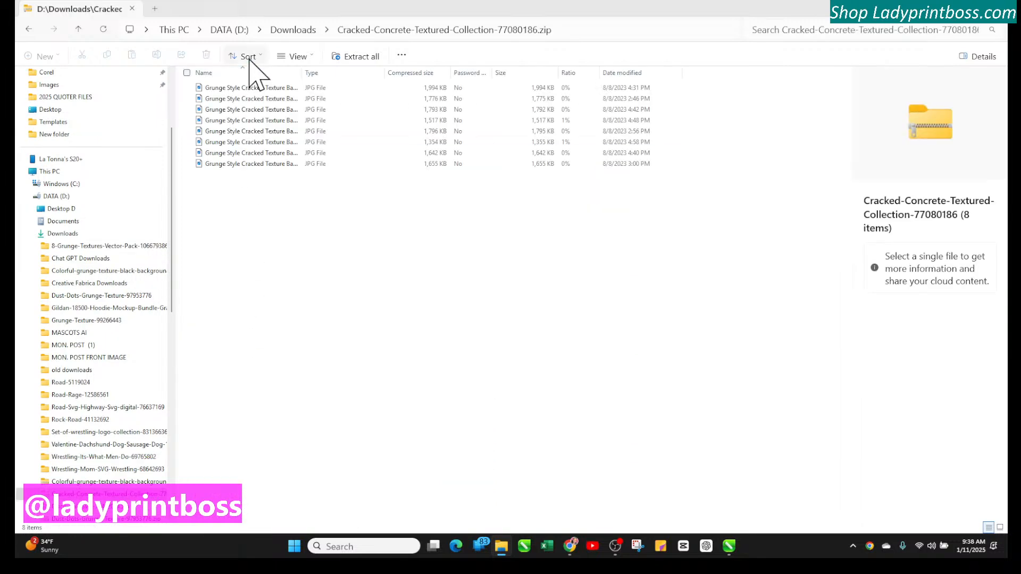
{"action": "left_click", "coordinate": [336, 58]}
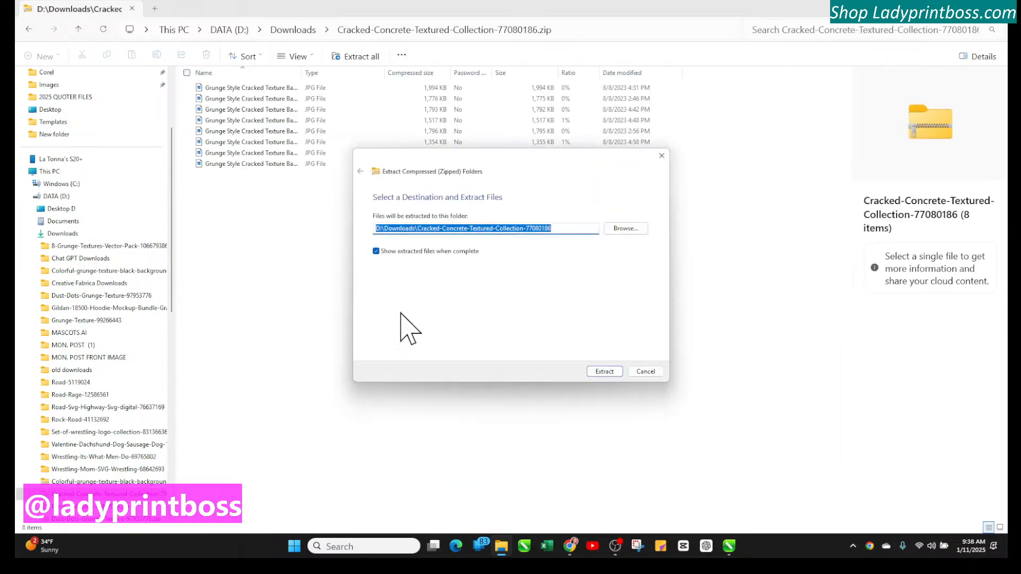
{"action": "left_click", "coordinate": [611, 372]}
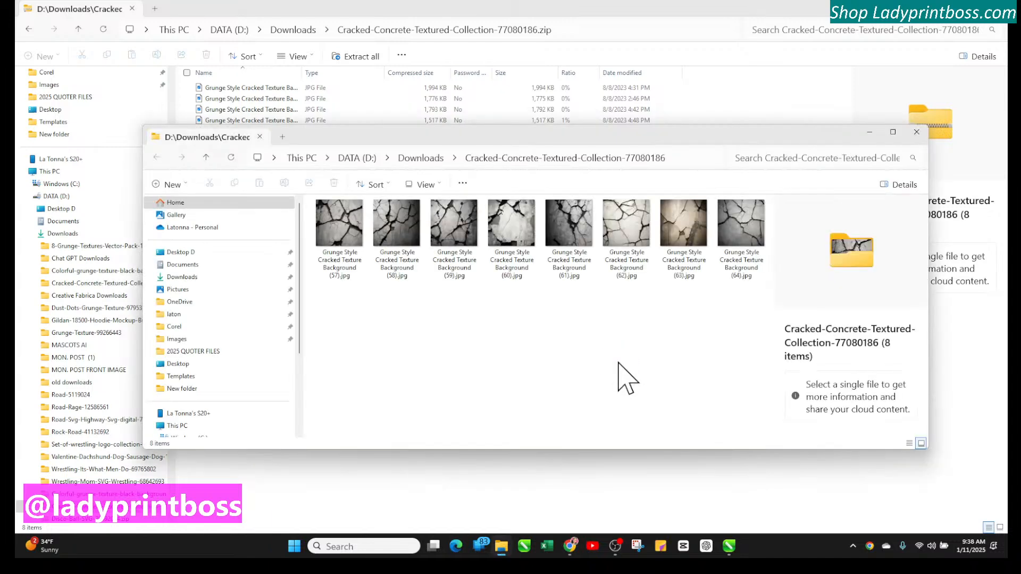
In the opened window, return to Downloads and extract Grunge-Overlay-Texture-Background-85987528.zip with Extract All
{"action": "left_click", "coordinate": [420, 158]}
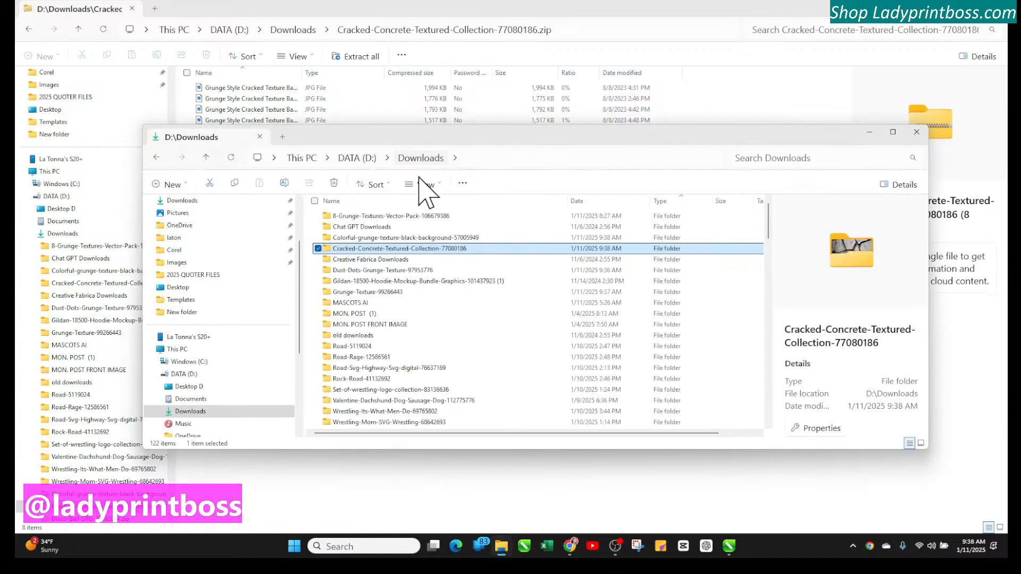
{"action": "scroll", "coordinate": [372, 266], "scroll_direction": "down", "scroll_amount": 10}
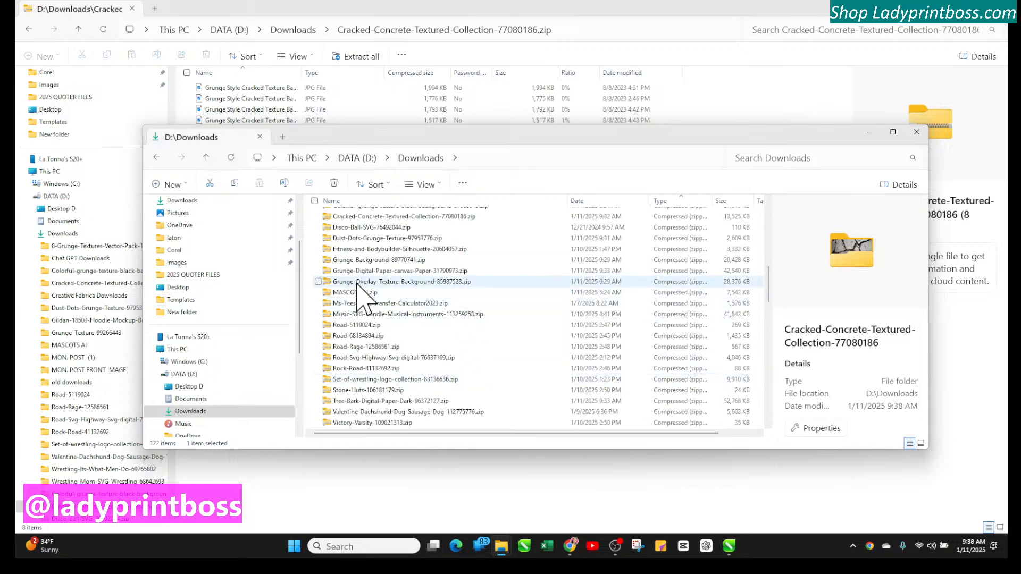
{"action": "double_click", "coordinate": [356, 282]}
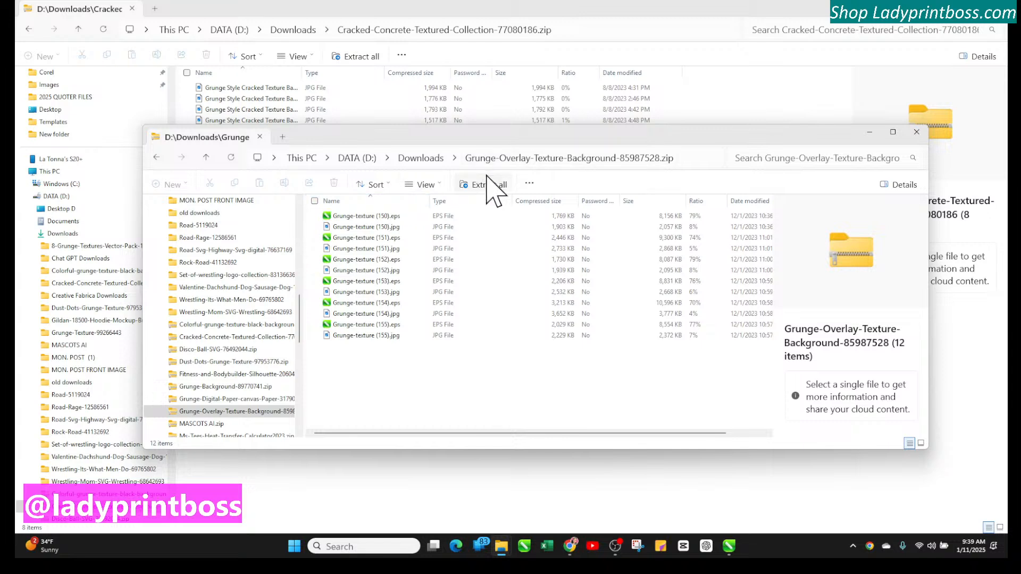
{"action": "left_click", "coordinate": [486, 185]}
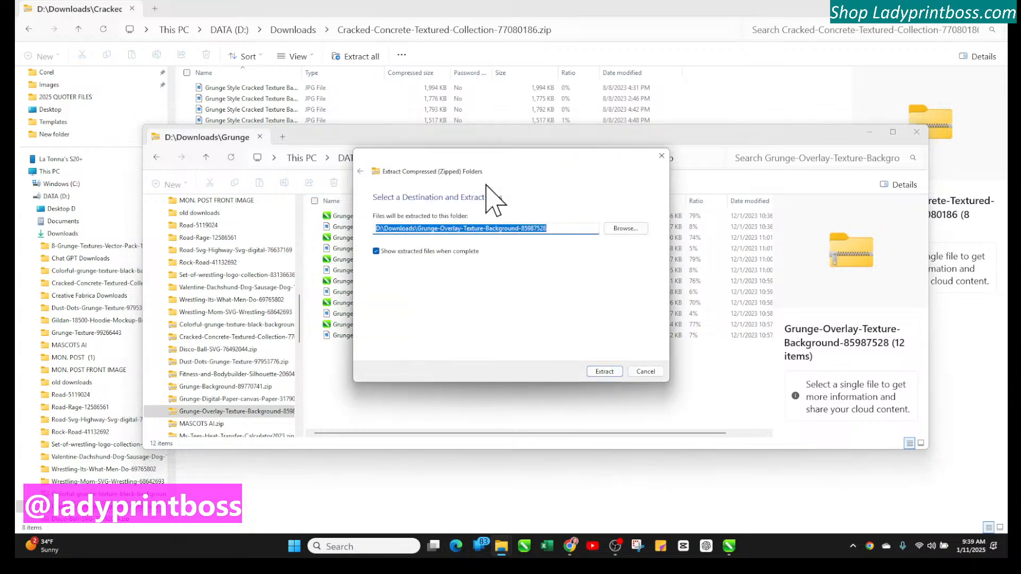
{"action": "left_click", "coordinate": [607, 371]}
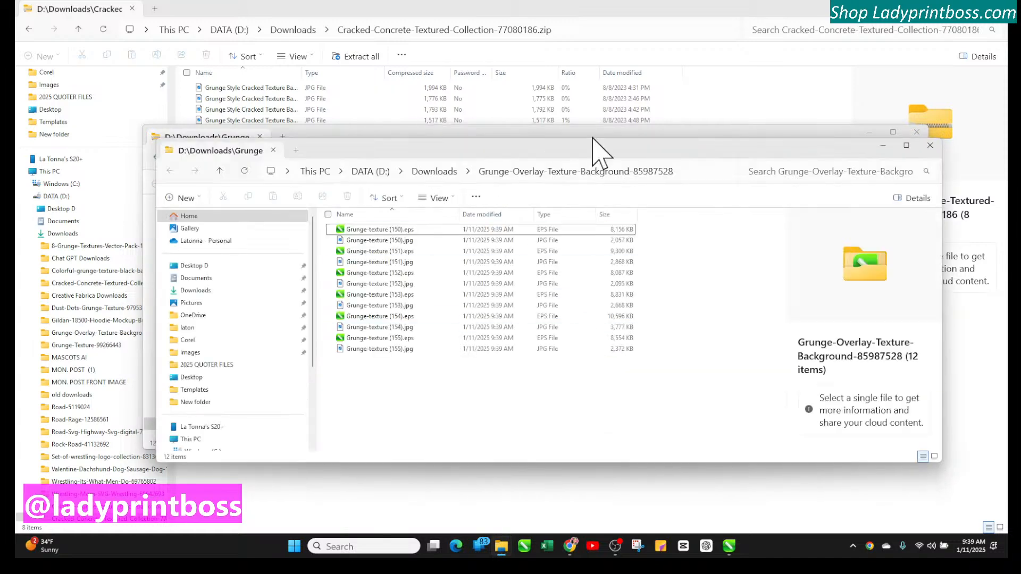
Extract the Grunge-Overlay archive again, replacing the files in the destination, and close both extra folder windows
{"action": "left_click", "coordinate": [930, 145]}
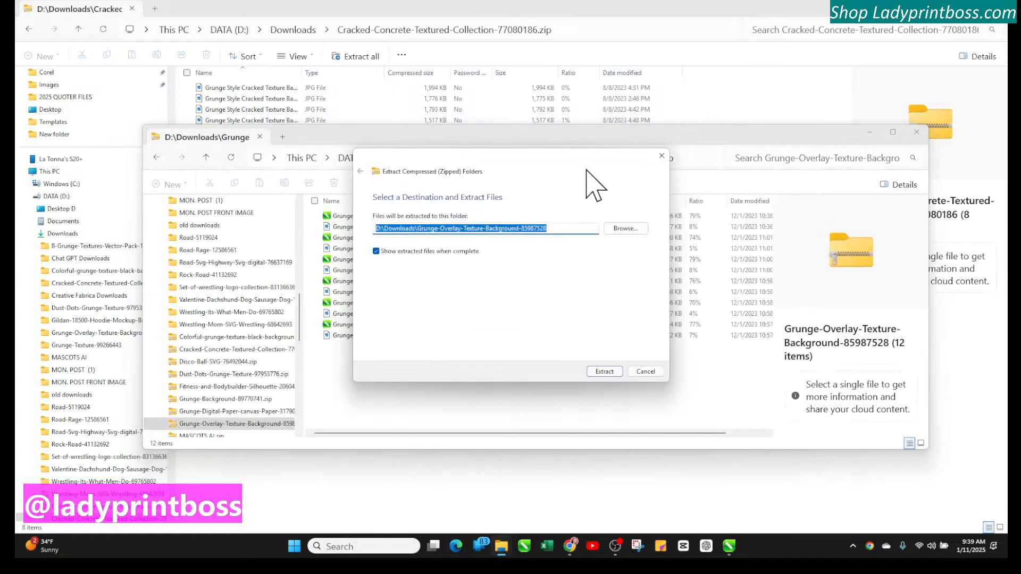
{"action": "left_click", "coordinate": [606, 371]}
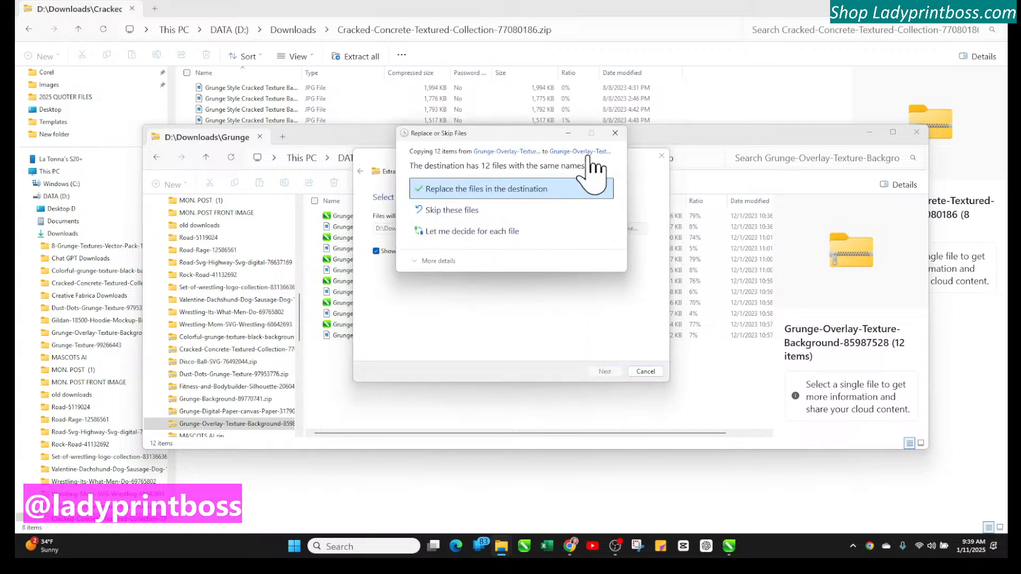
{"action": "left_click", "coordinate": [593, 187]}
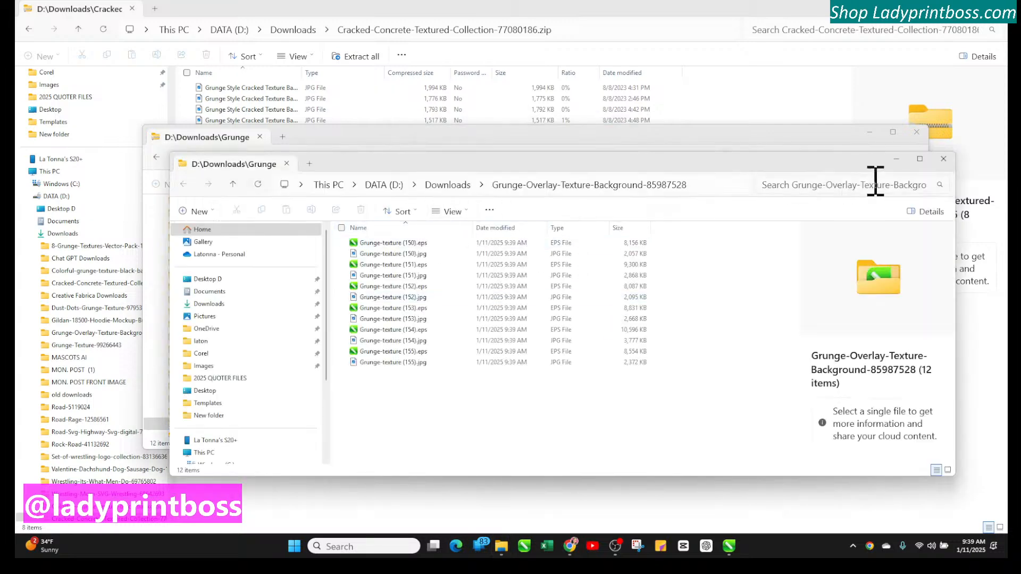
{"action": "left_click", "coordinate": [943, 159]}
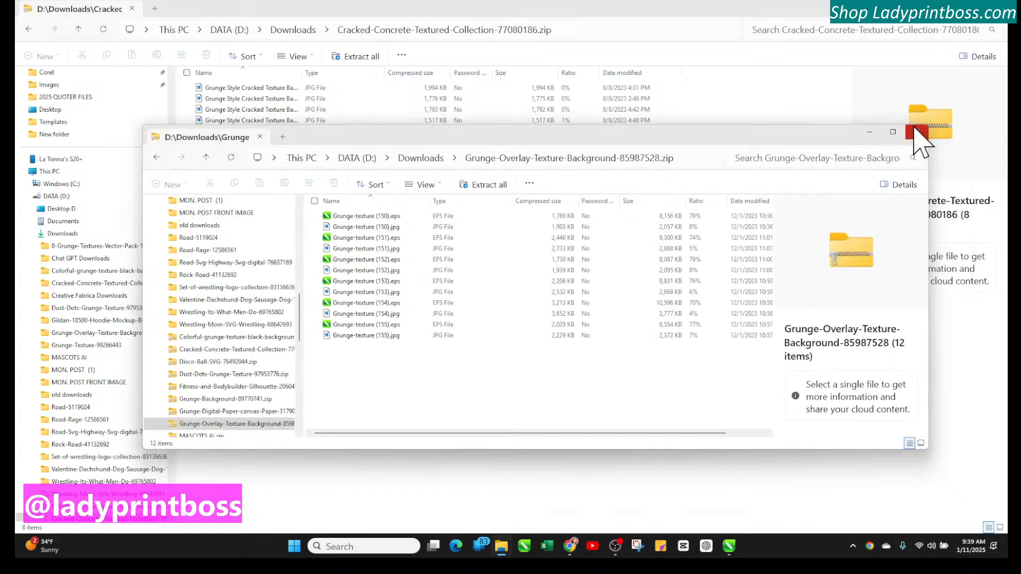
{"action": "left_click", "coordinate": [916, 132]}
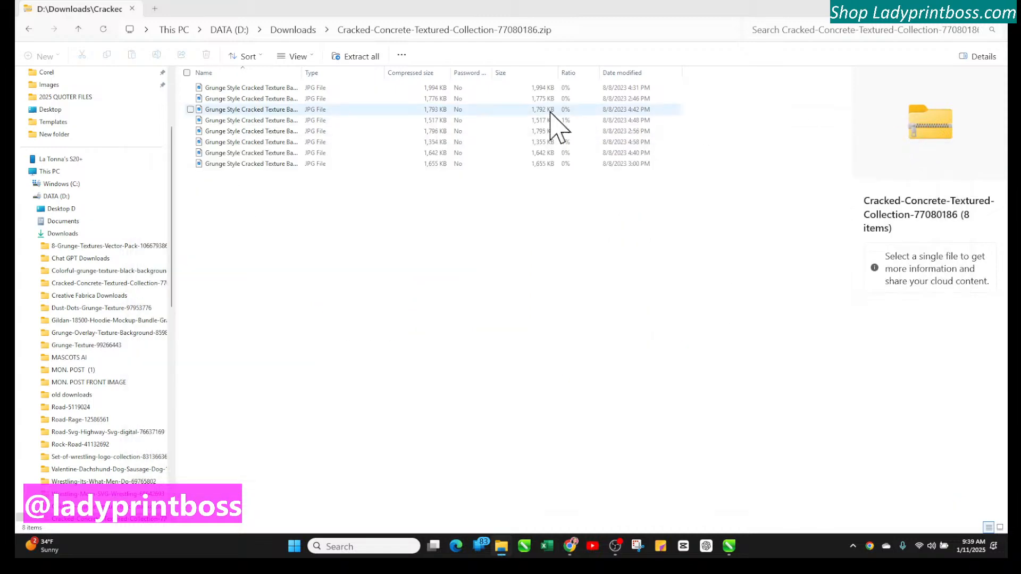
Return to Downloads, extract Grunge-Digital-Paper-canvas-Paper-31790973.zip with Extract All, and close the opened folder window
{"action": "left_click", "coordinate": [297, 57]}
{"action": "left_click", "coordinate": [288, 33]}
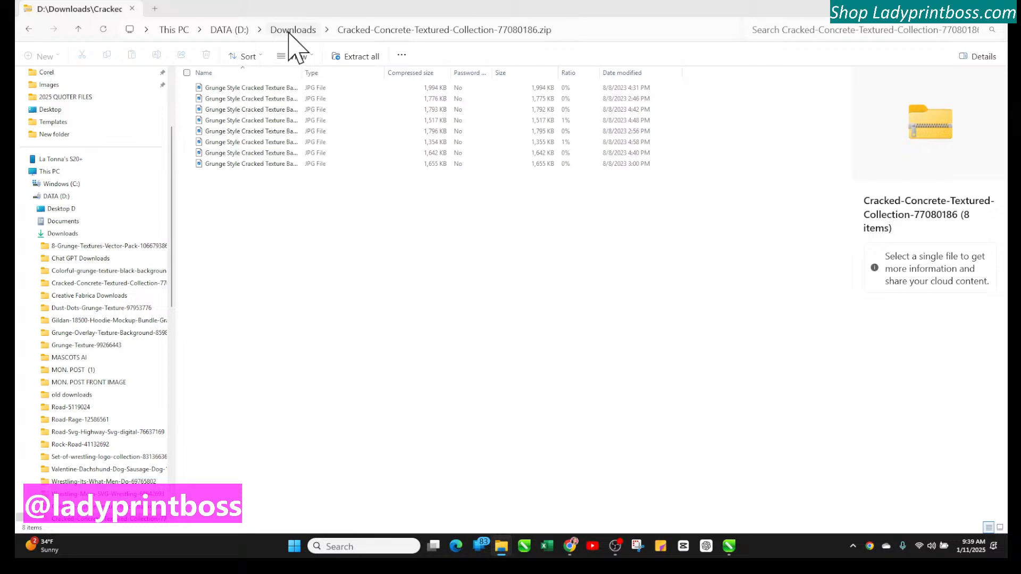
{"action": "left_click", "coordinate": [289, 30]}
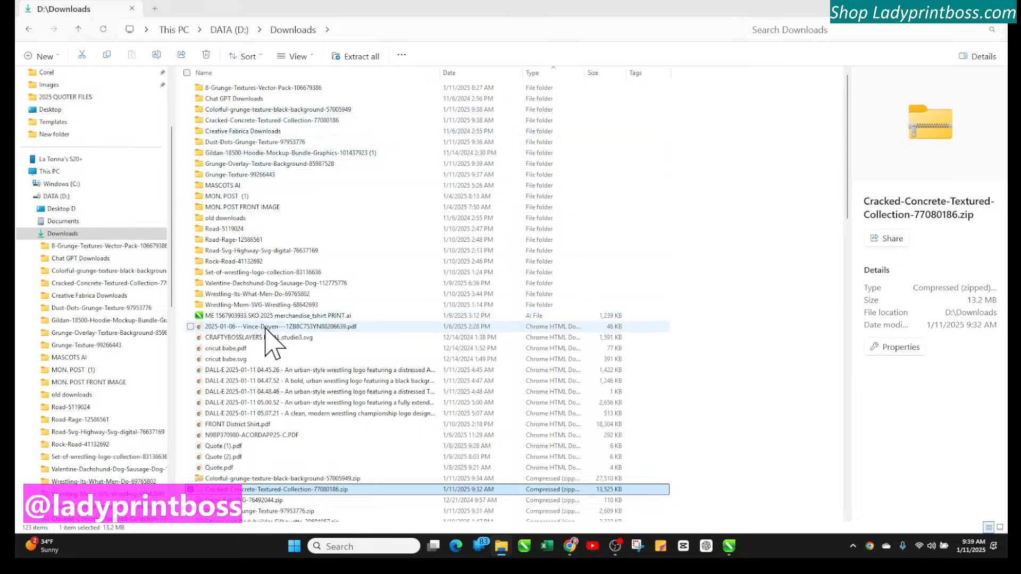
{"action": "scroll", "coordinate": [266, 335], "scroll_direction": "down", "scroll_amount": 6}
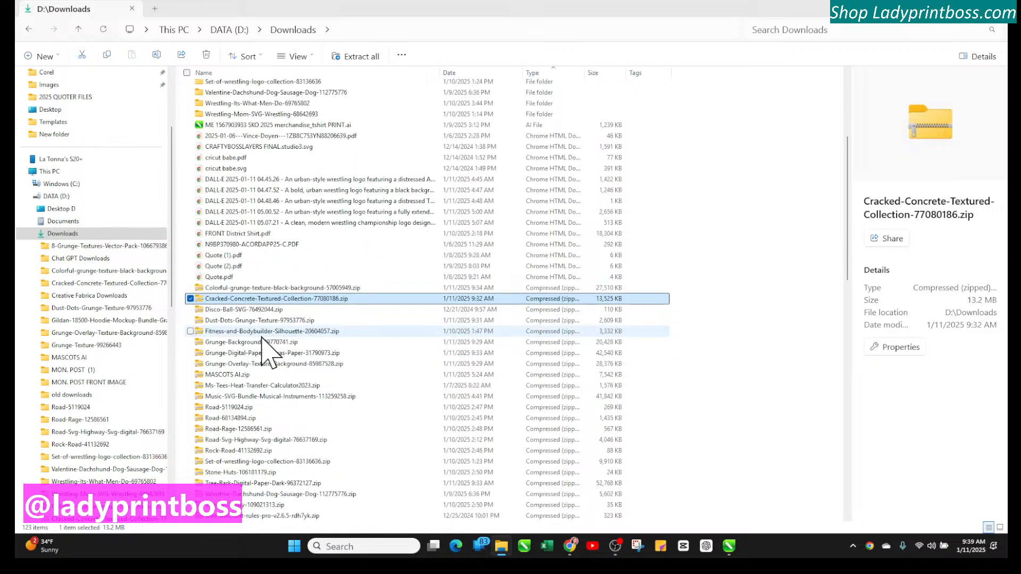
{"action": "left_click", "coordinate": [241, 354]}
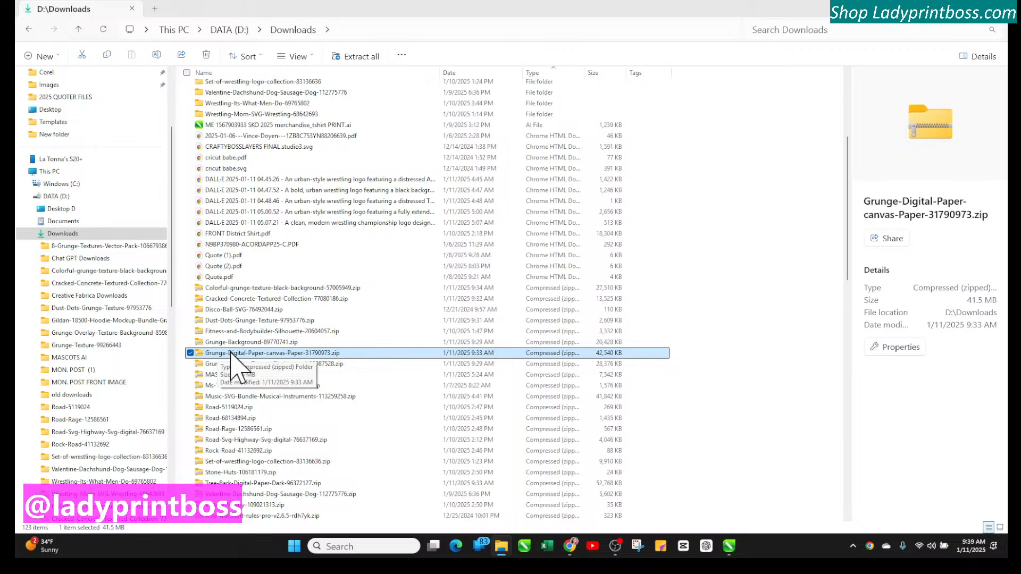
{"action": "double_click", "coordinate": [303, 353]}
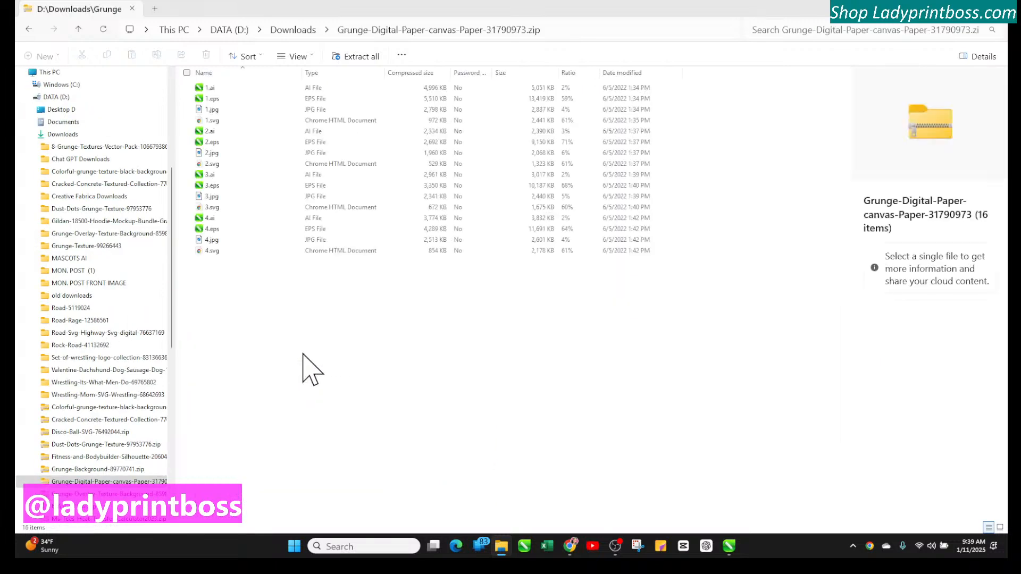
{"action": "left_click", "coordinate": [336, 58]}
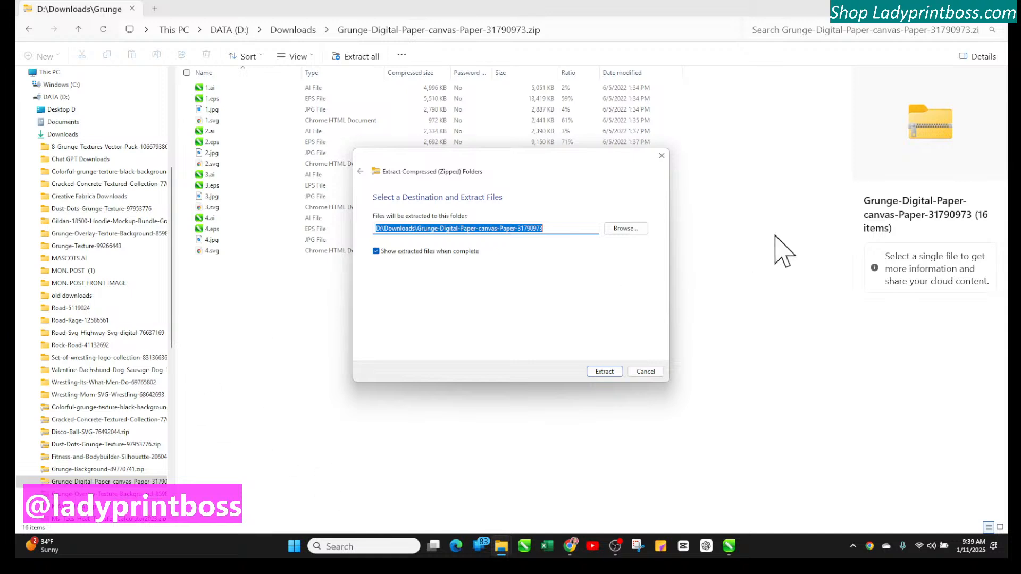
{"action": "left_click", "coordinate": [606, 371]}
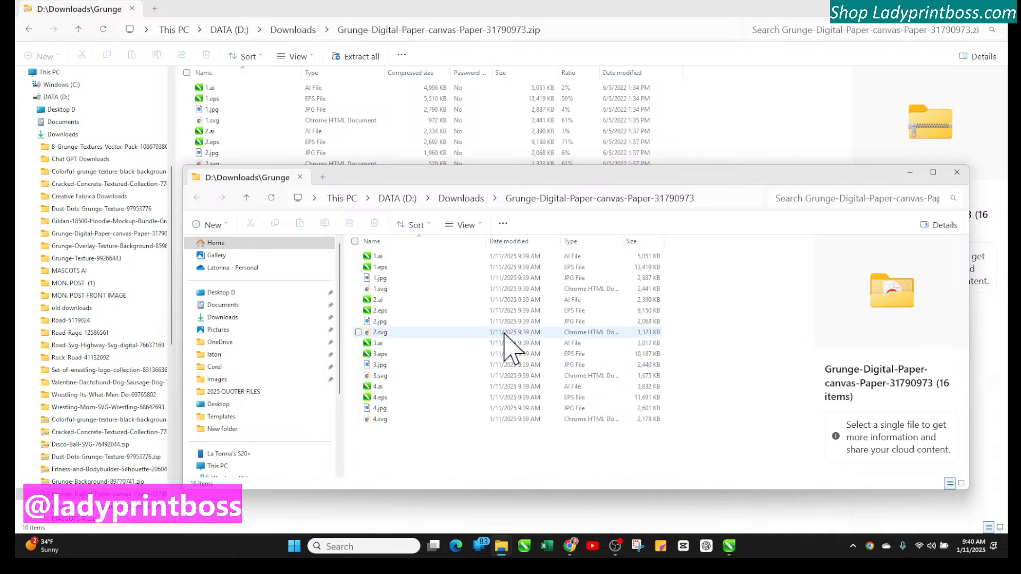
{"action": "left_click", "coordinate": [957, 173]}
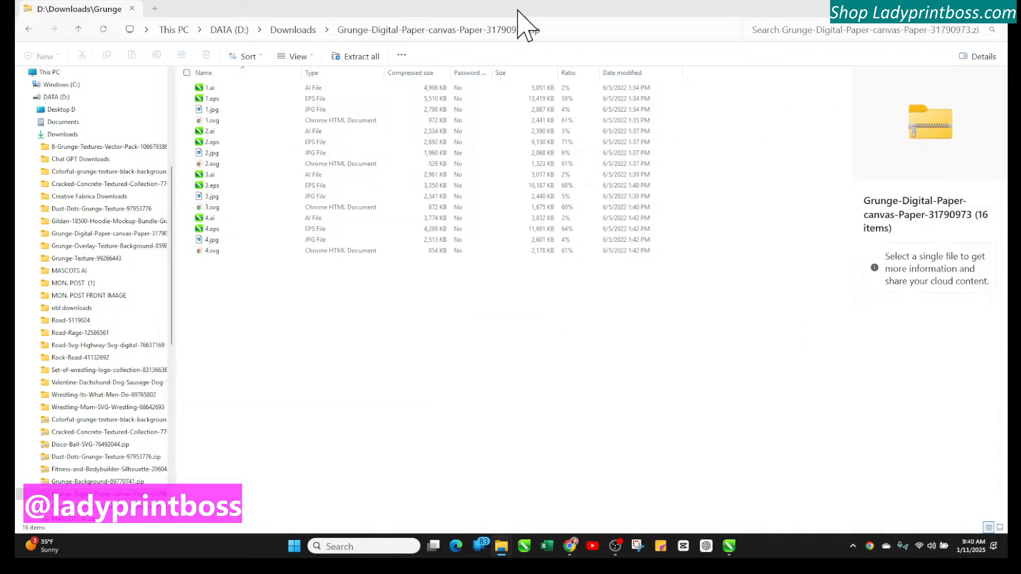
Go back to Downloads and filter the Date column to Today
{"action": "left_click", "coordinate": [301, 30]}
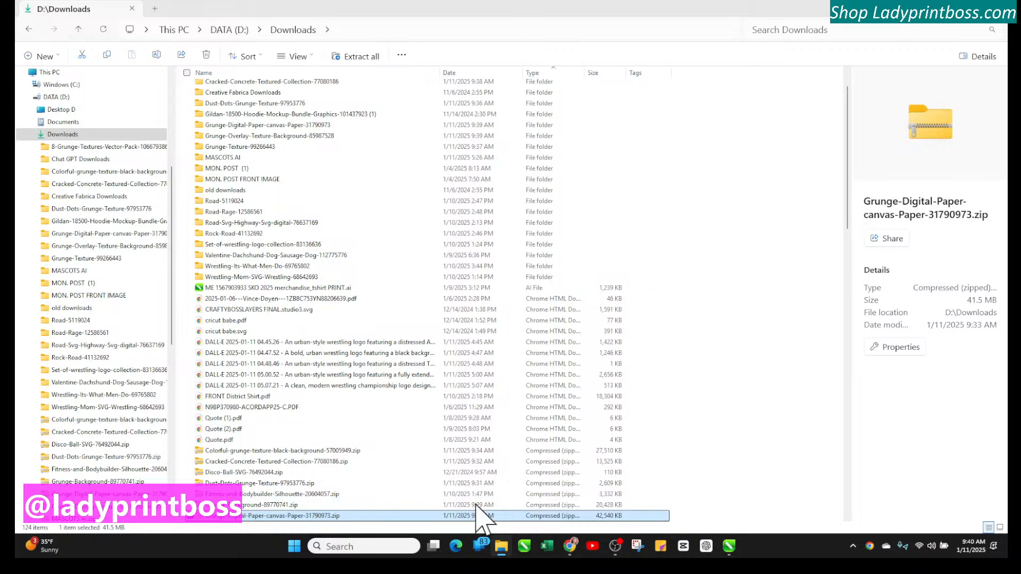
{"action": "scroll", "coordinate": [301, 433], "scroll_direction": "down", "scroll_amount": 3}
{"action": "scroll", "coordinate": [300, 433], "scroll_direction": "down", "scroll_amount": 8}
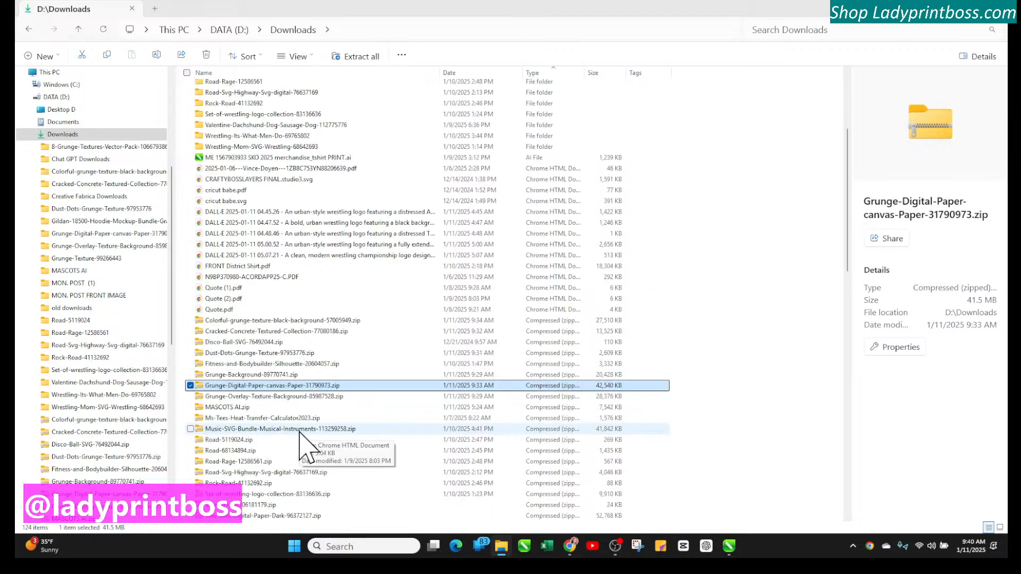
{"action": "scroll", "coordinate": [304, 446], "scroll_direction": "down", "scroll_amount": 6}
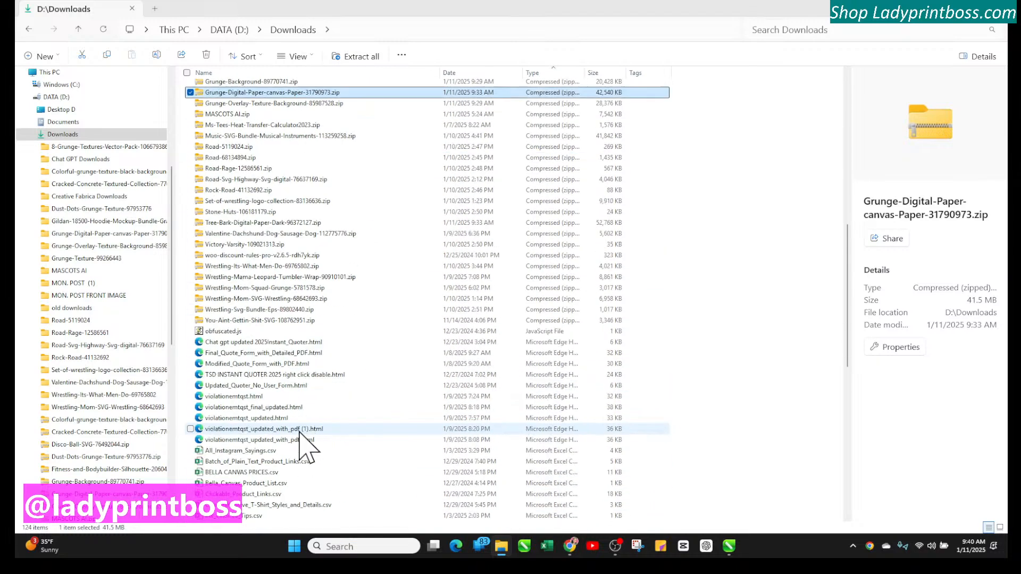
{"action": "scroll", "coordinate": [306, 447], "scroll_direction": "up", "scroll_amount": 8}
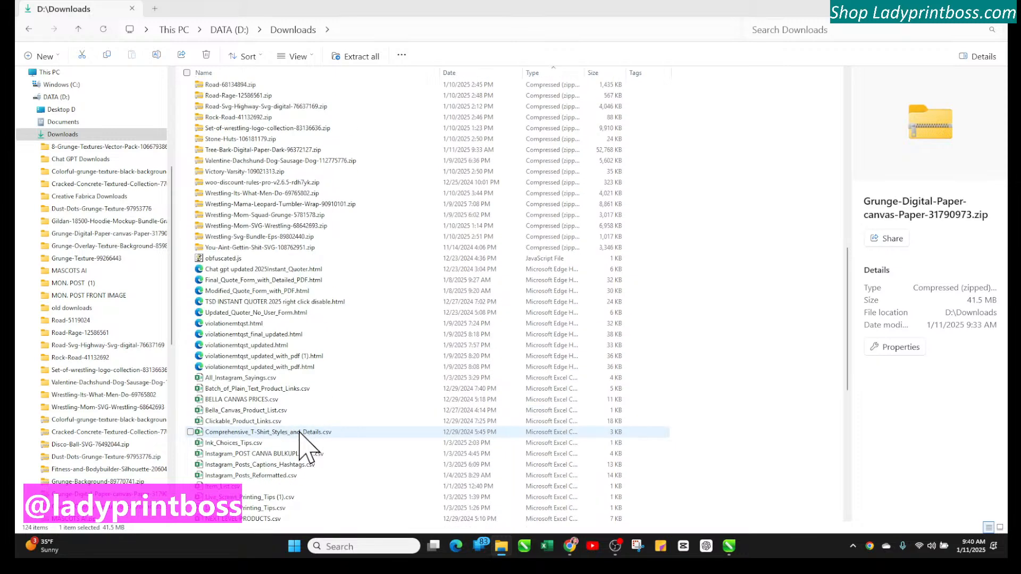
{"action": "scroll", "coordinate": [314, 431], "scroll_direction": "up", "scroll_amount": 4}
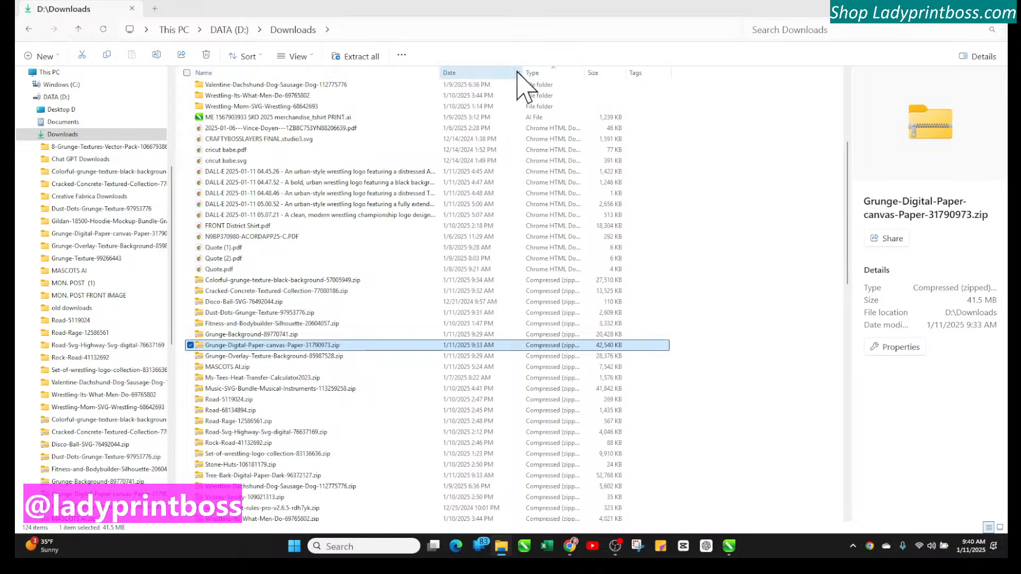
{"action": "left_click", "coordinate": [518, 73]}
{"action": "left_click", "coordinate": [522, 140]}
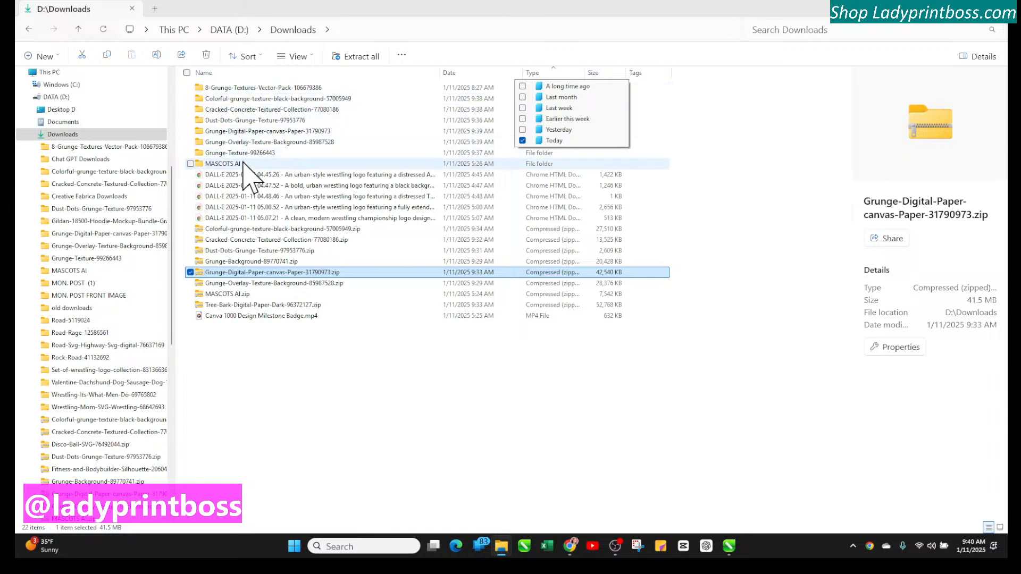
Delete the five extracted zip archives: Colorful-grunge, Cracked-Concrete, Dust-Dots, Grunge-Digital-Paper and Grunge-Overlay
{"action": "left_click", "coordinate": [191, 239]}
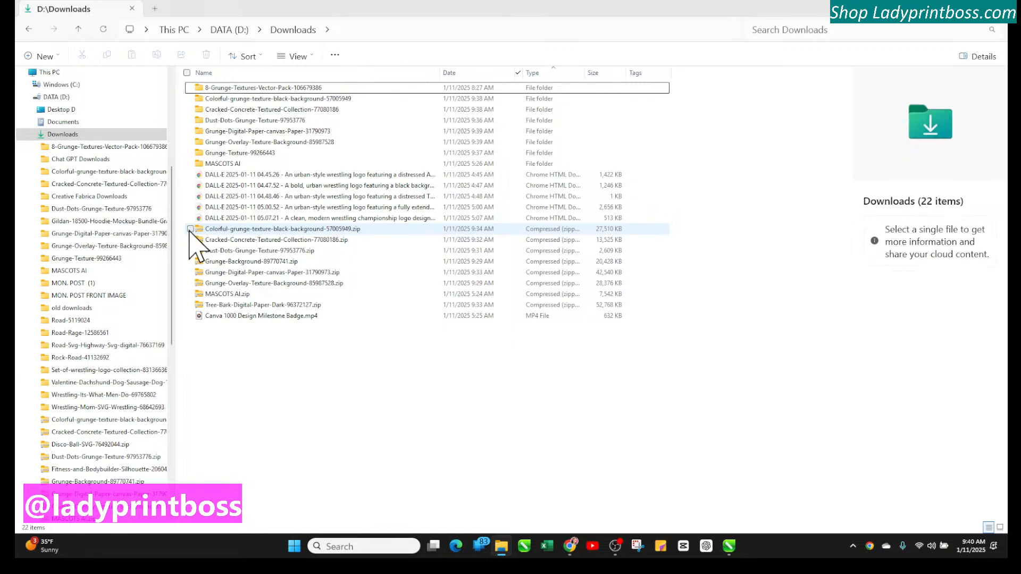
{"action": "left_click", "coordinate": [190, 228]}
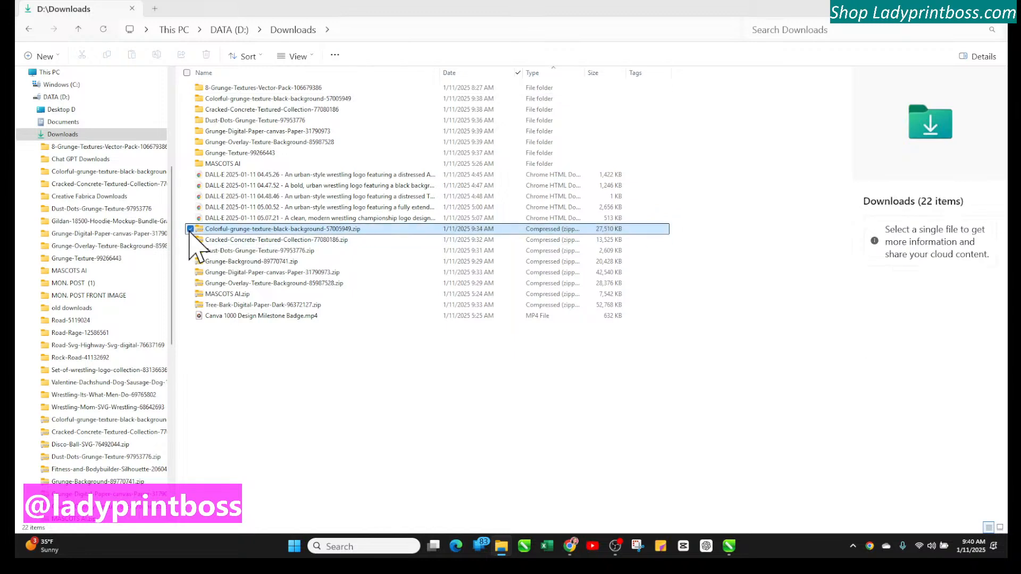
{"action": "left_click", "coordinate": [190, 239]}
{"action": "left_click", "coordinate": [190, 251]}
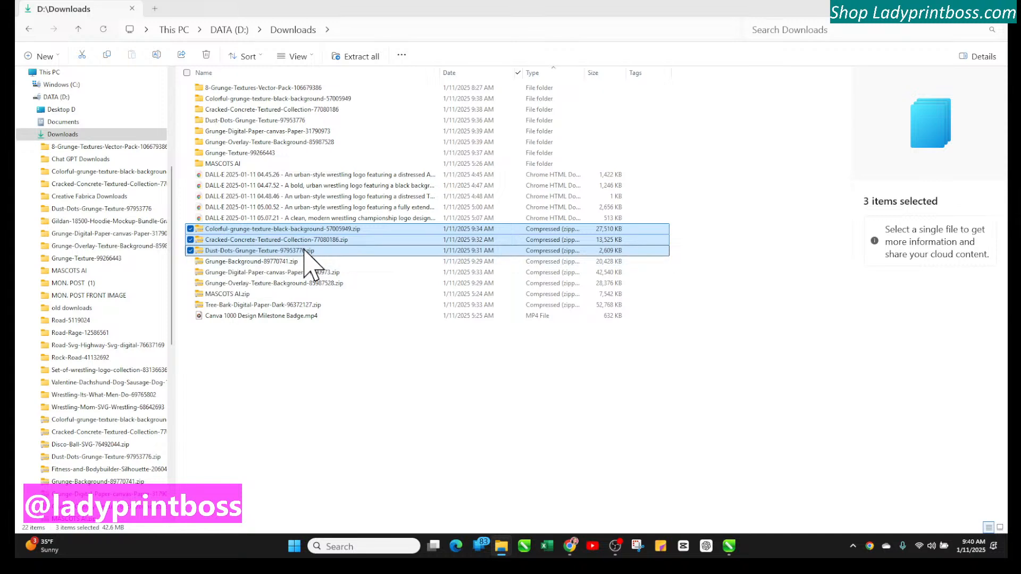
{"action": "left_click", "coordinate": [210, 274]}
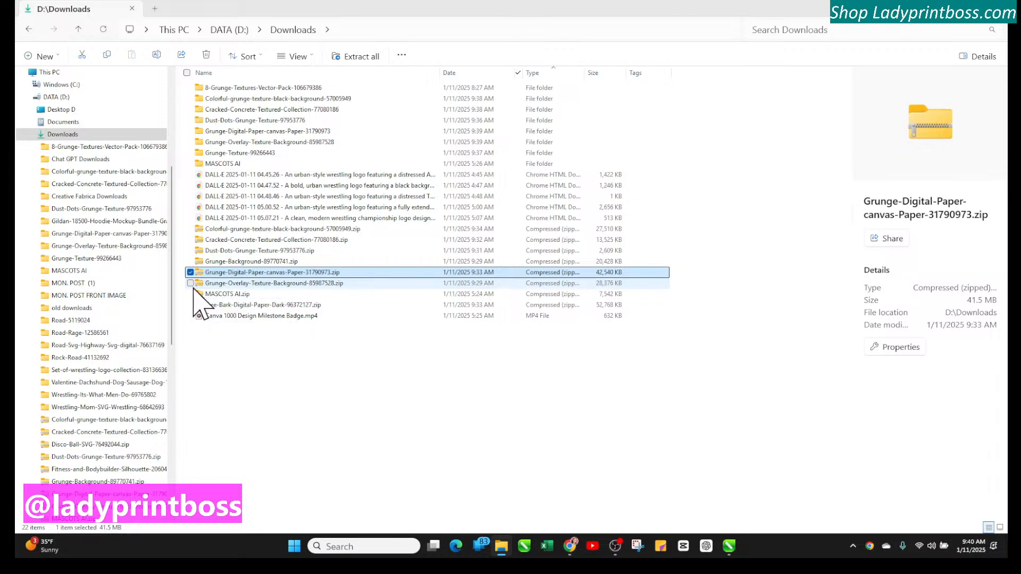
{"action": "left_click", "coordinate": [190, 283]}
{"action": "left_click", "coordinate": [191, 228]}
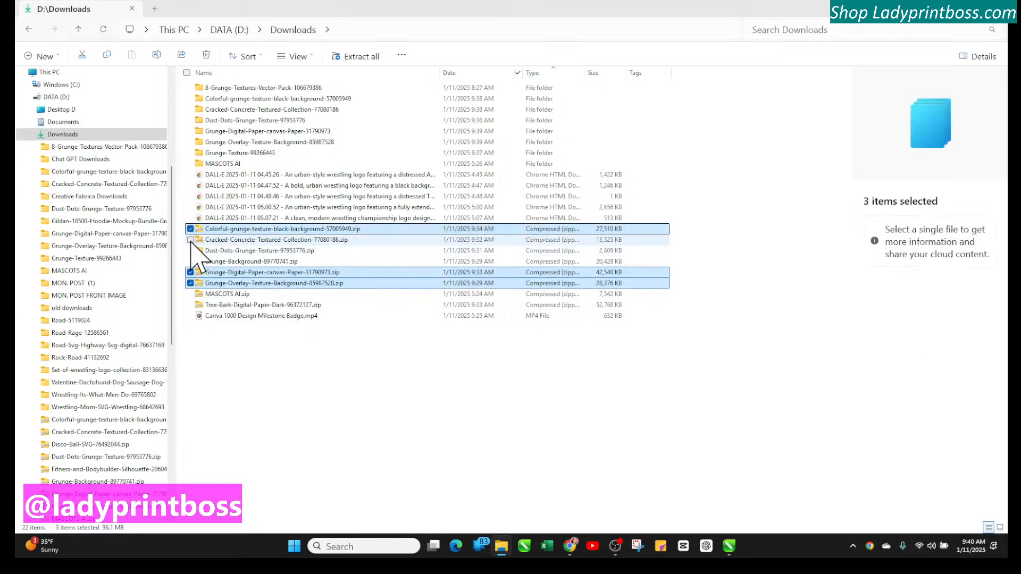
{"action": "left_click", "coordinate": [191, 239]}
{"action": "left_click", "coordinate": [191, 250]}
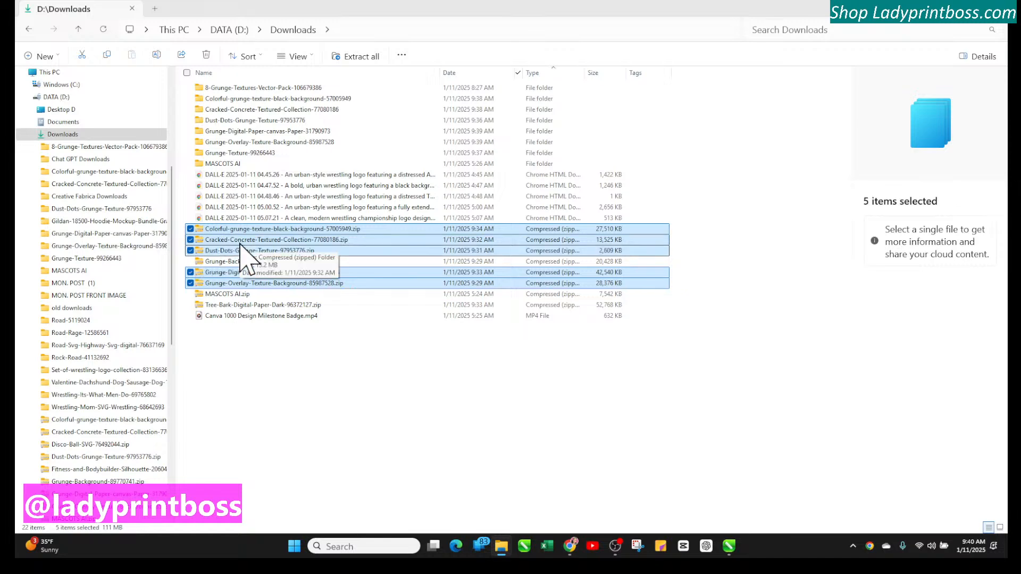
{"action": "key", "text": "Delete"}
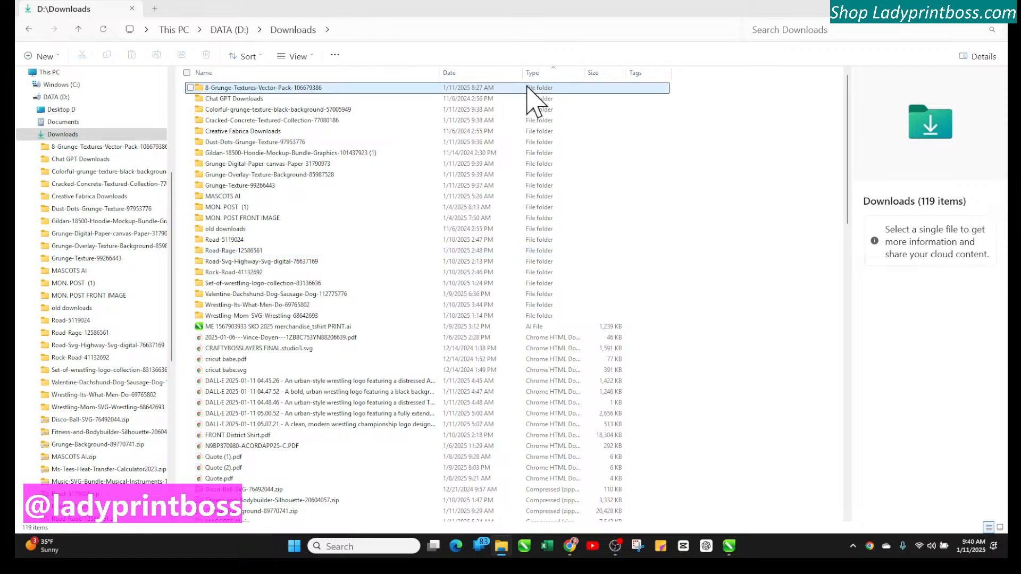
Filter Downloads to Today and delete the DALL-E 05.00.52 and 05.07.21 HTML files
{"action": "left_click", "coordinate": [518, 73]}
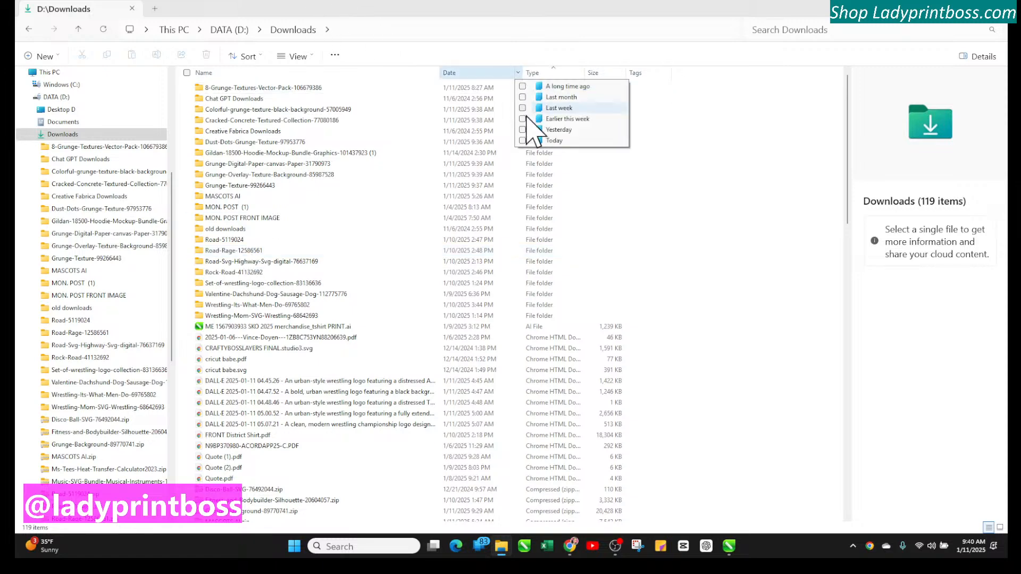
{"action": "left_click", "coordinate": [522, 140]}
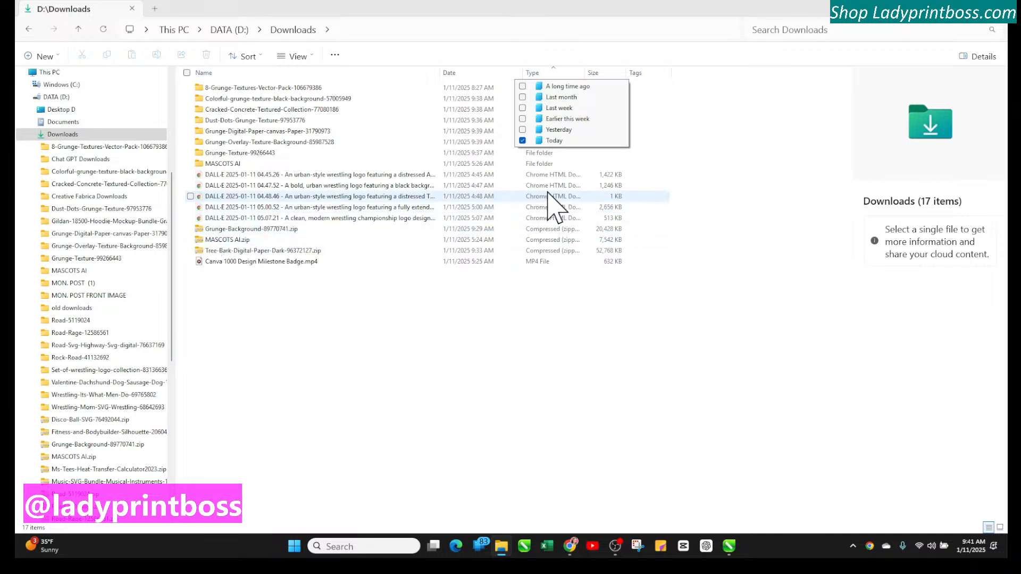
{"action": "left_click", "coordinate": [692, 189]}
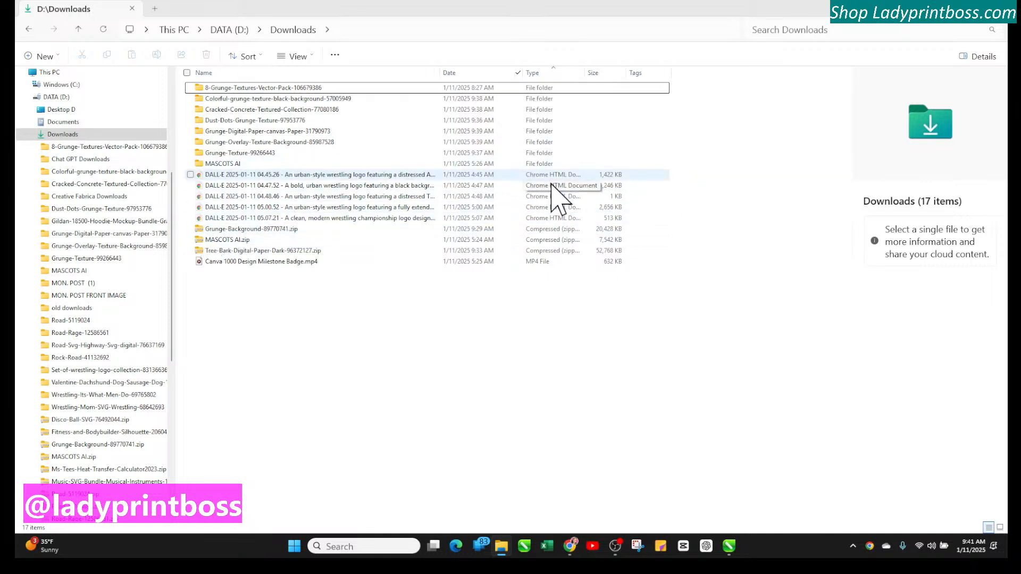
{"action": "left_click", "coordinate": [190, 174]}
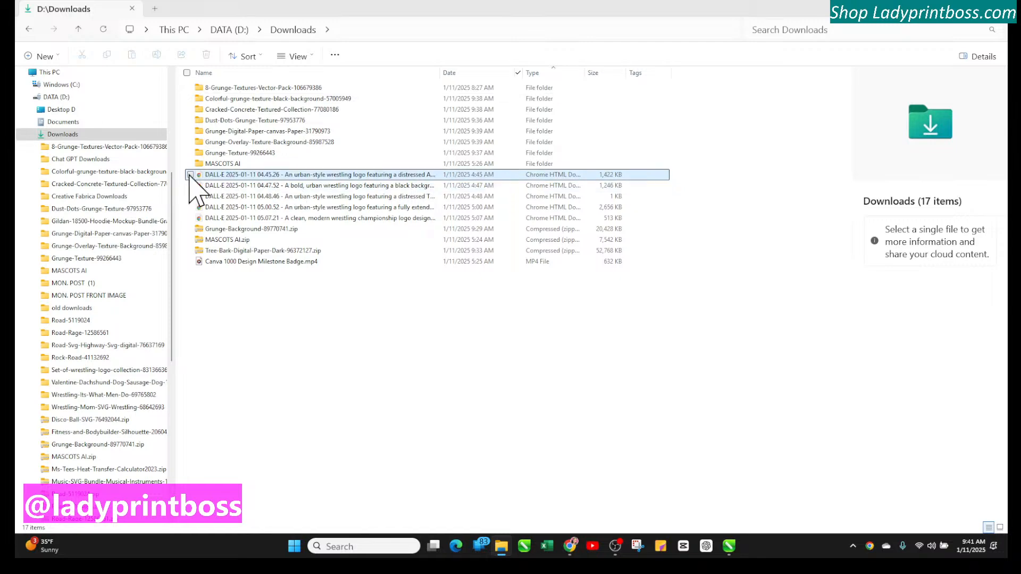
{"action": "left_click", "coordinate": [190, 185]}
{"action": "left_click", "coordinate": [190, 196]}
{"action": "left_click", "coordinate": [194, 208]}
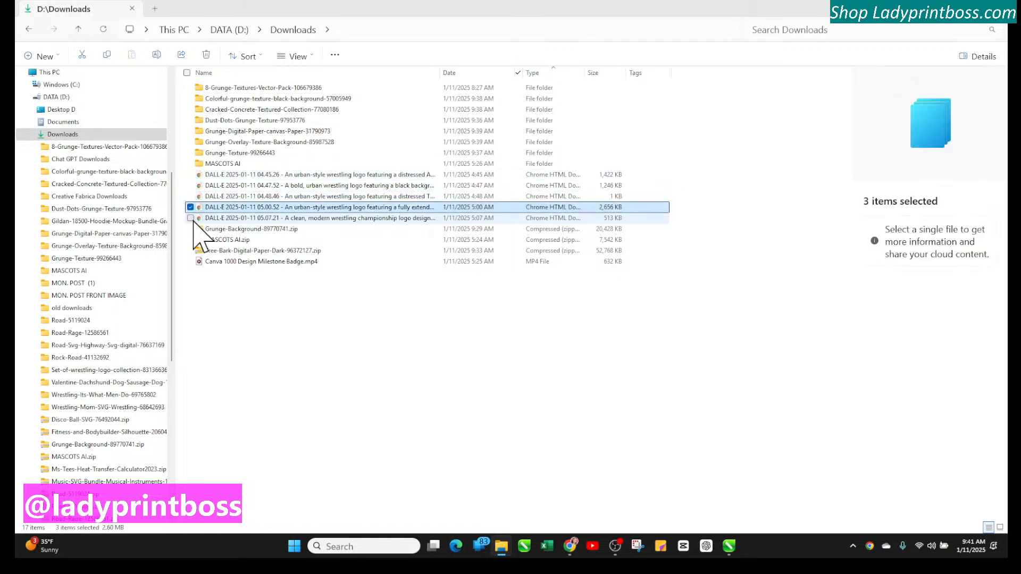
{"action": "left_click", "coordinate": [190, 218]}
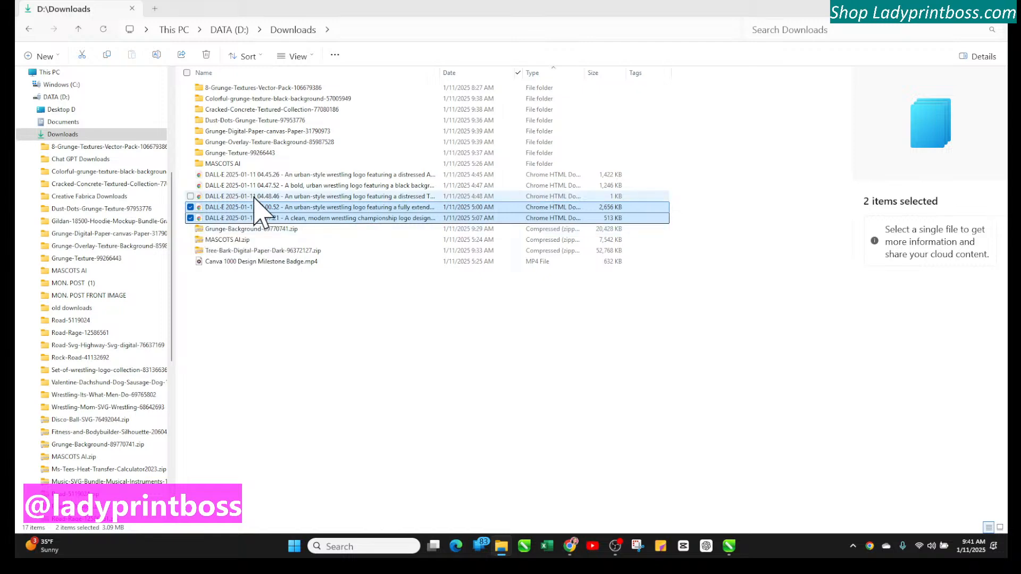
{"action": "key", "text": "Delete"}
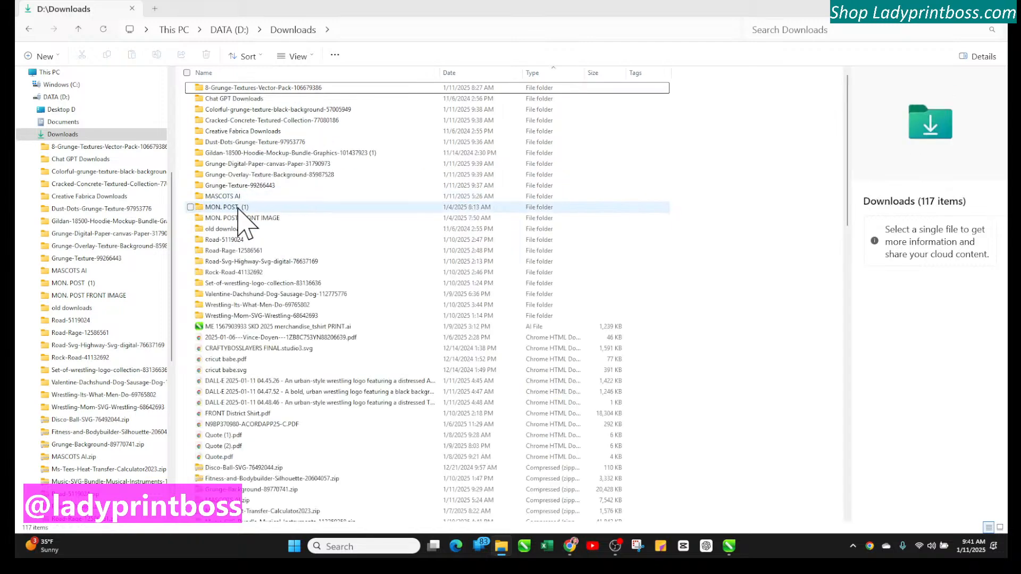
Filter to Today, extract Tree-Bark-Digital-Paper-Dark-96372127.zip with Extract All, and close the opened folder window
{"action": "left_click", "coordinate": [519, 73]}
{"action": "left_click", "coordinate": [528, 143]}
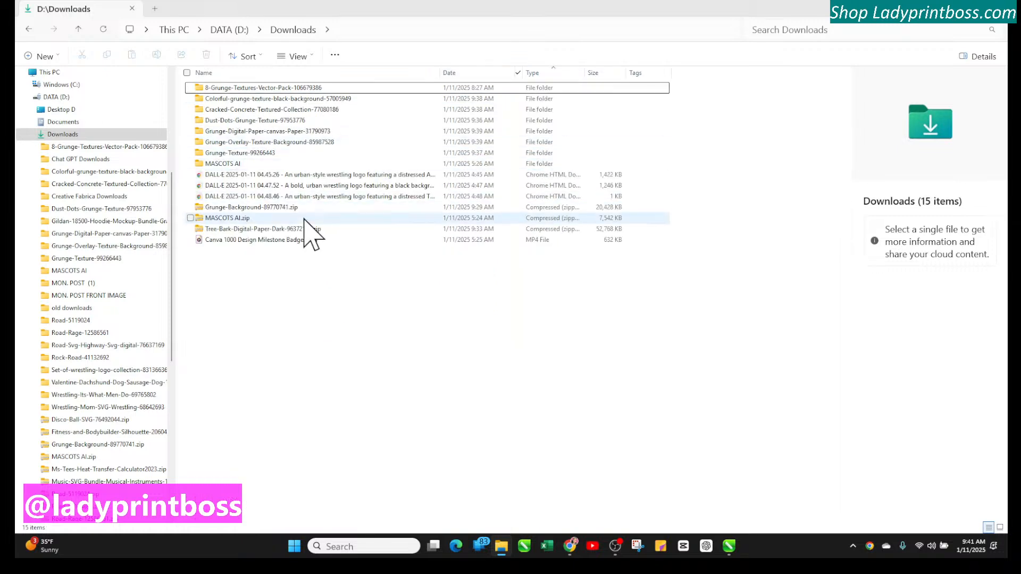
{"action": "double_click", "coordinate": [222, 228]}
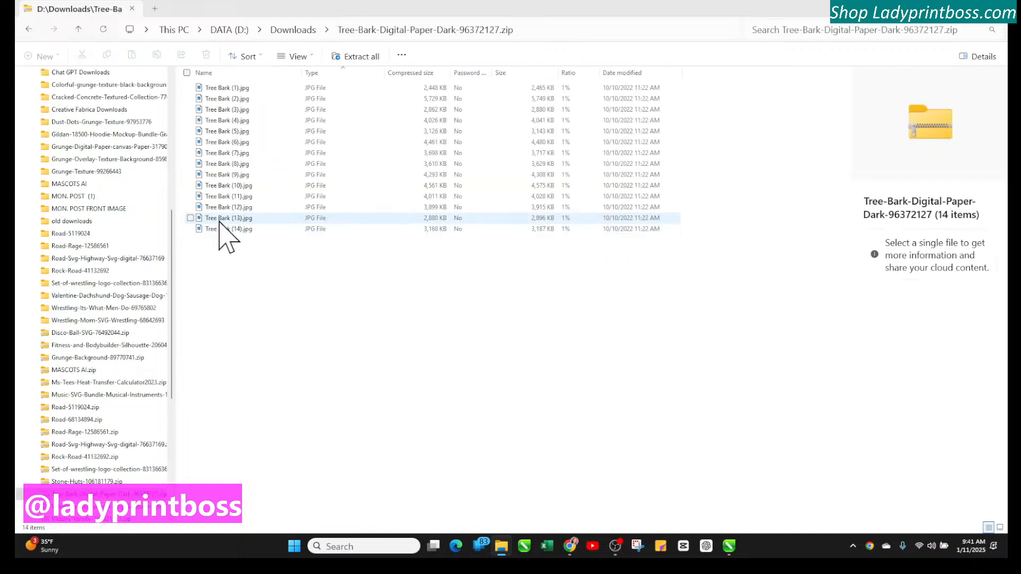
{"action": "left_click", "coordinate": [356, 57]}
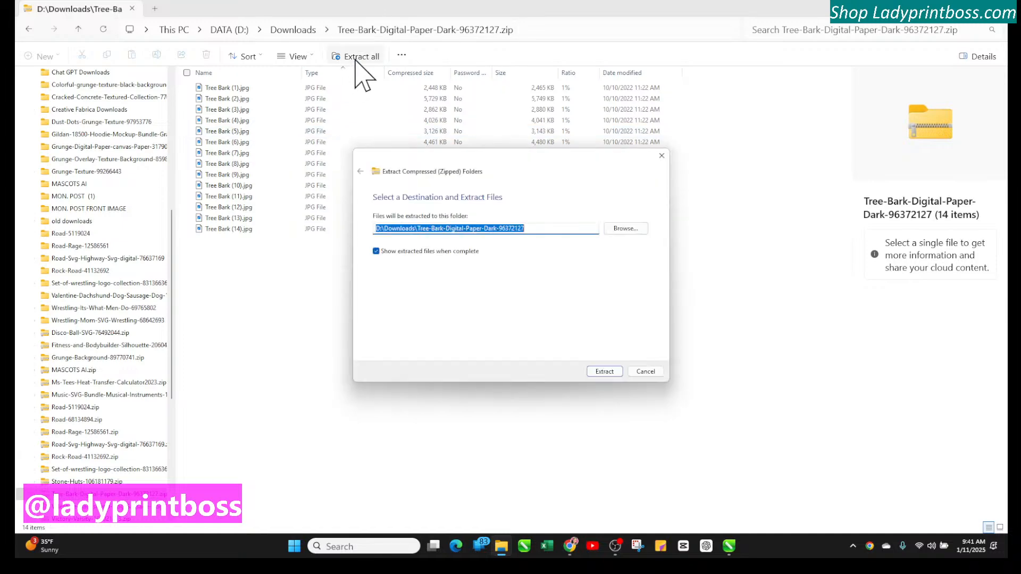
{"action": "left_click", "coordinate": [604, 370]}
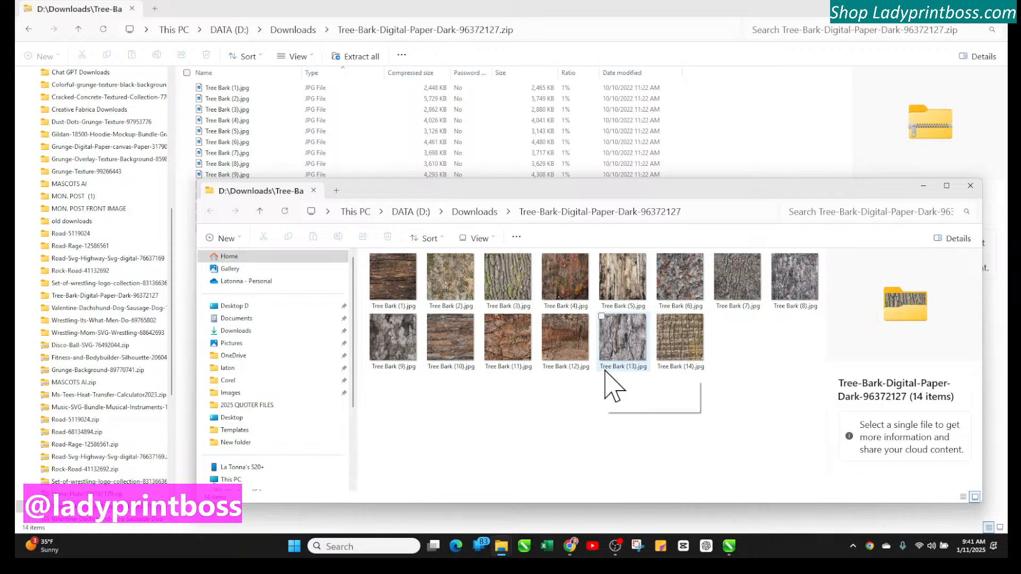
{"action": "left_click_drag", "start_coordinate": [703, 197], "coordinate": [665, 152]}
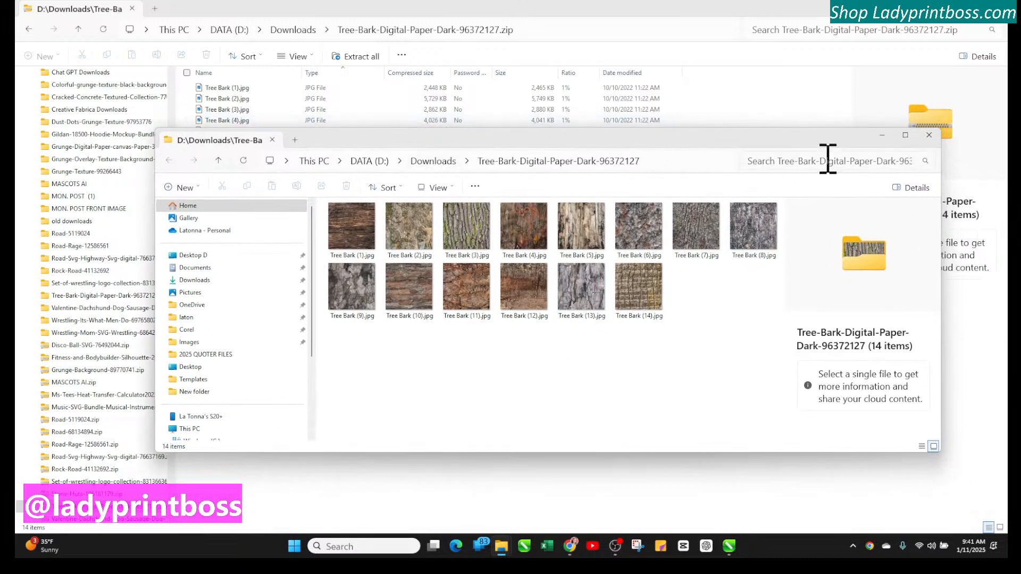
{"action": "left_click", "coordinate": [929, 135]}
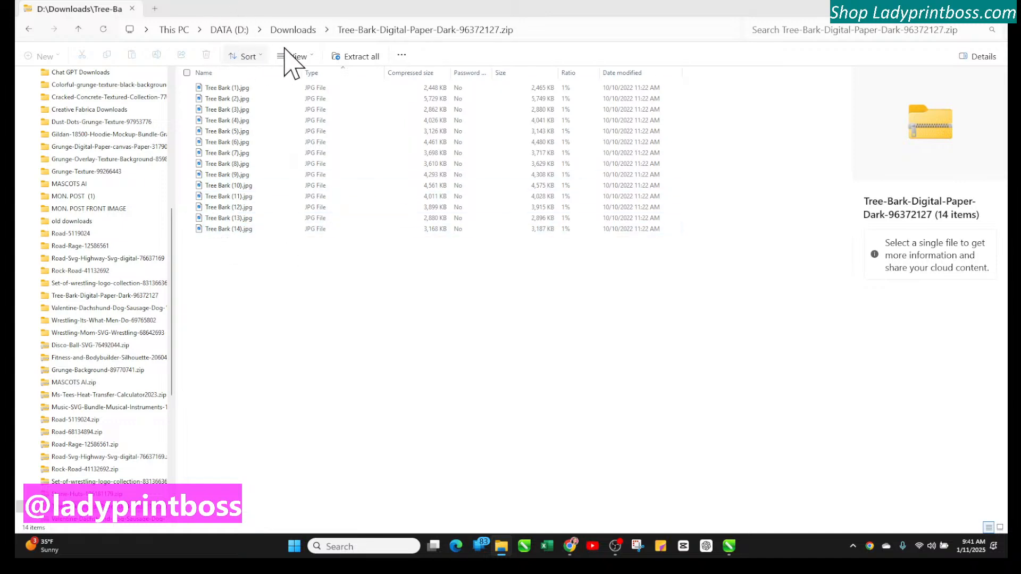
Extract the Tree-Bark archive again, replacing the files in the destination, and return to Downloads
{"action": "left_click", "coordinate": [356, 72]}
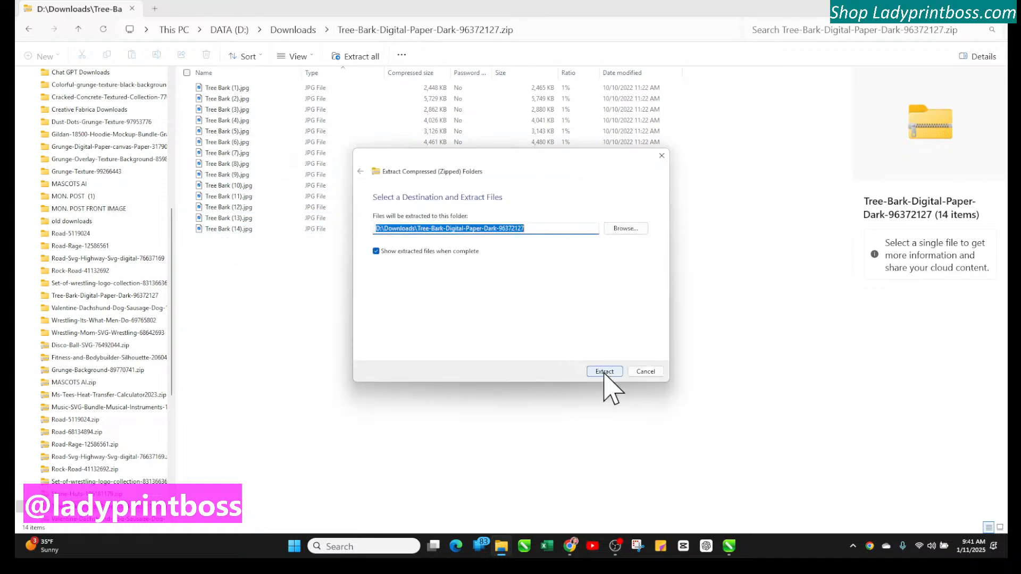
{"action": "left_click", "coordinate": [605, 371]}
{"action": "left_click", "coordinate": [590, 189]}
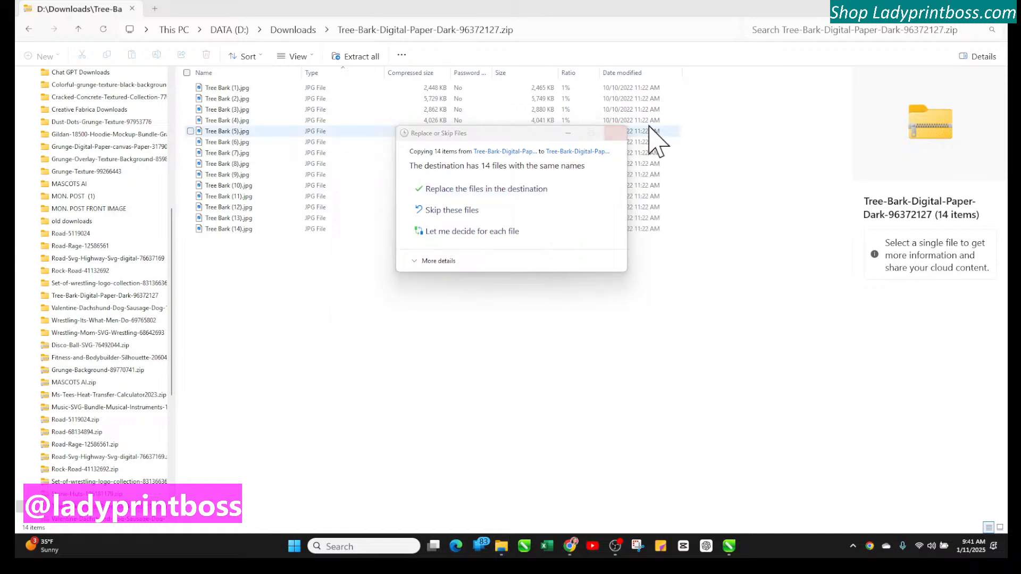
{"action": "left_click", "coordinate": [293, 30]}
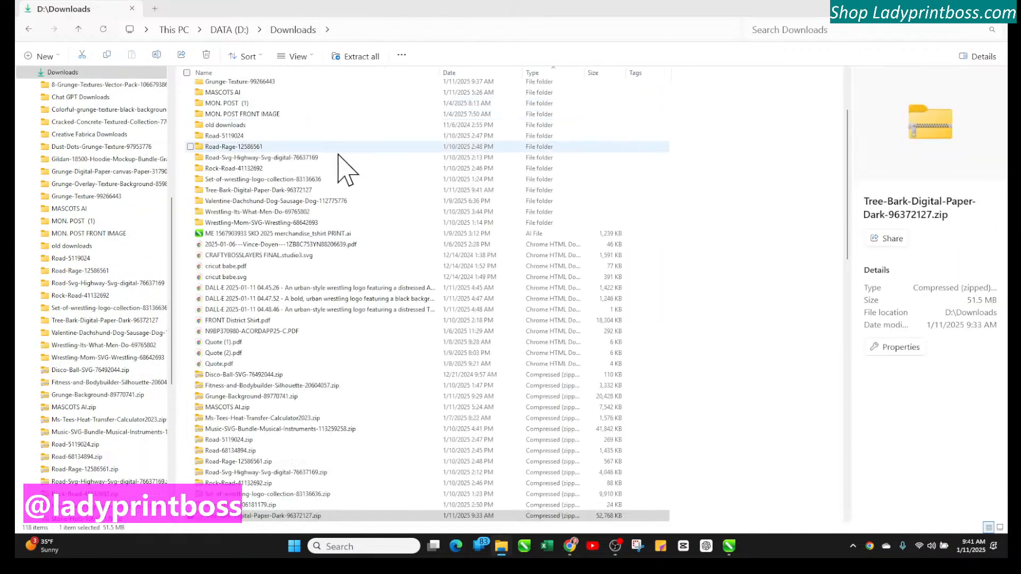
Select the Tree-Bark zip archive and filter the Downloads Date column to Today
{"action": "scroll", "coordinate": [398, 372], "scroll_direction": "down", "scroll_amount": 2}
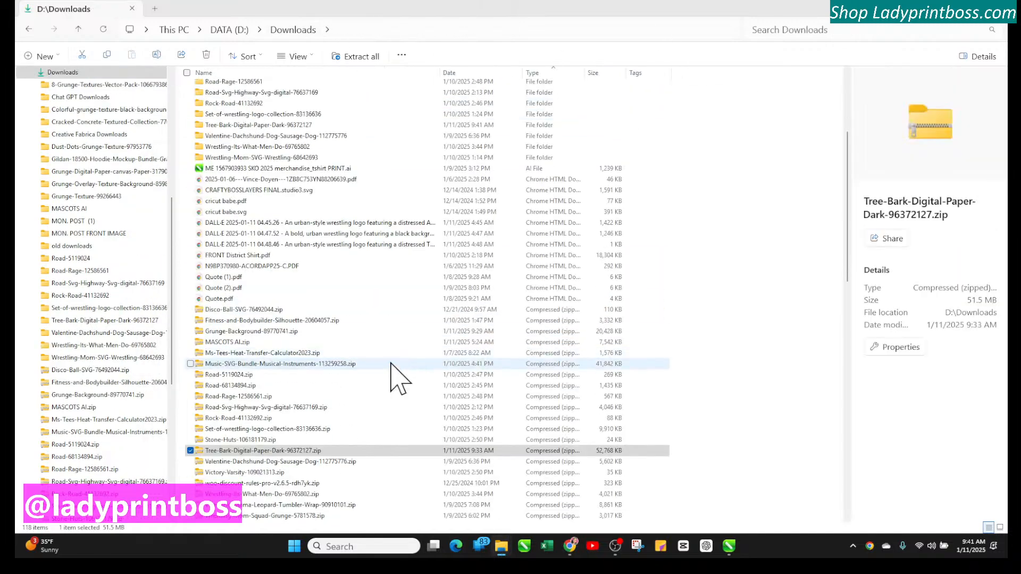
{"action": "left_click", "coordinate": [249, 453]}
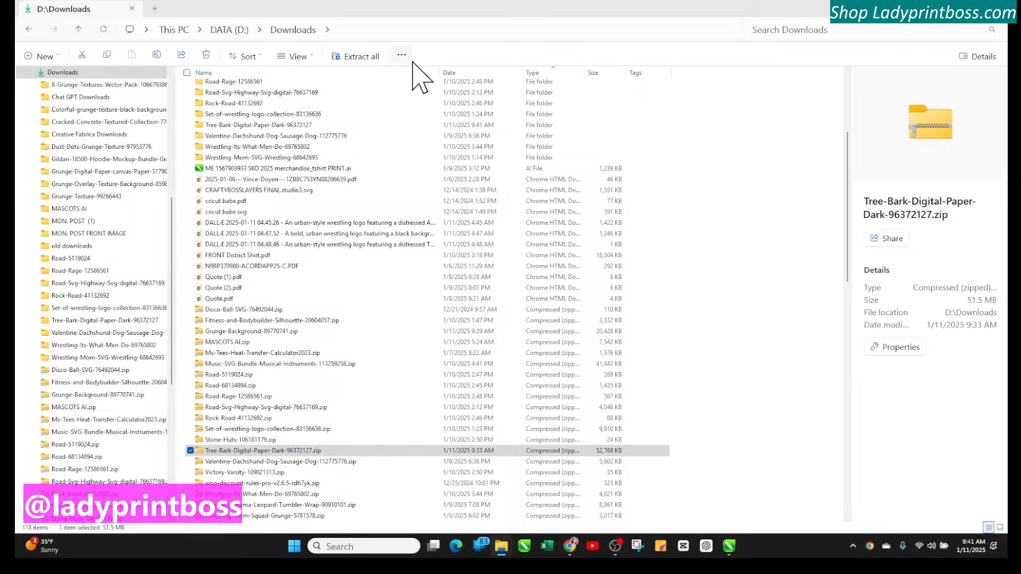
{"action": "left_click", "coordinate": [518, 72]}
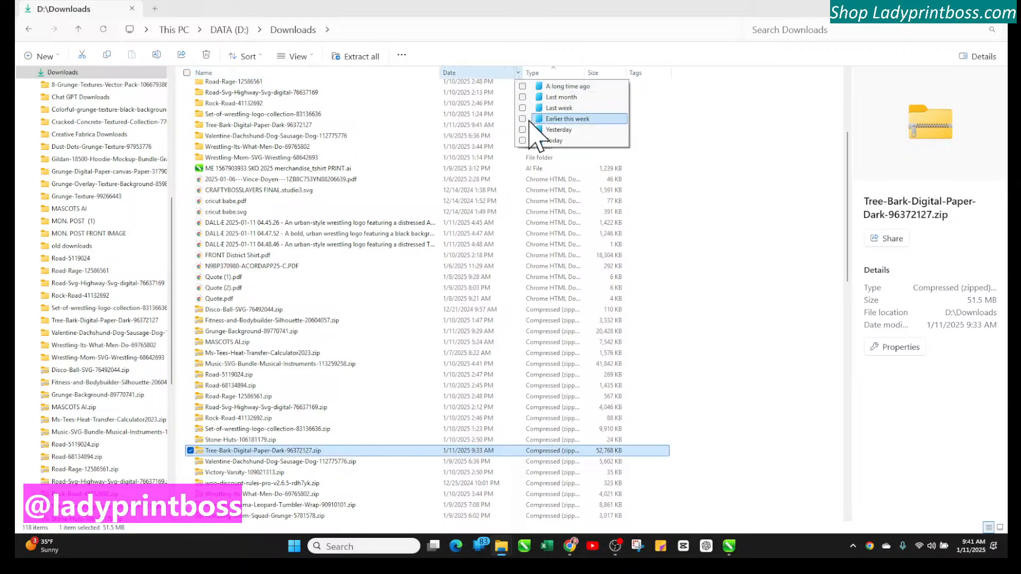
{"action": "left_click", "coordinate": [522, 141]}
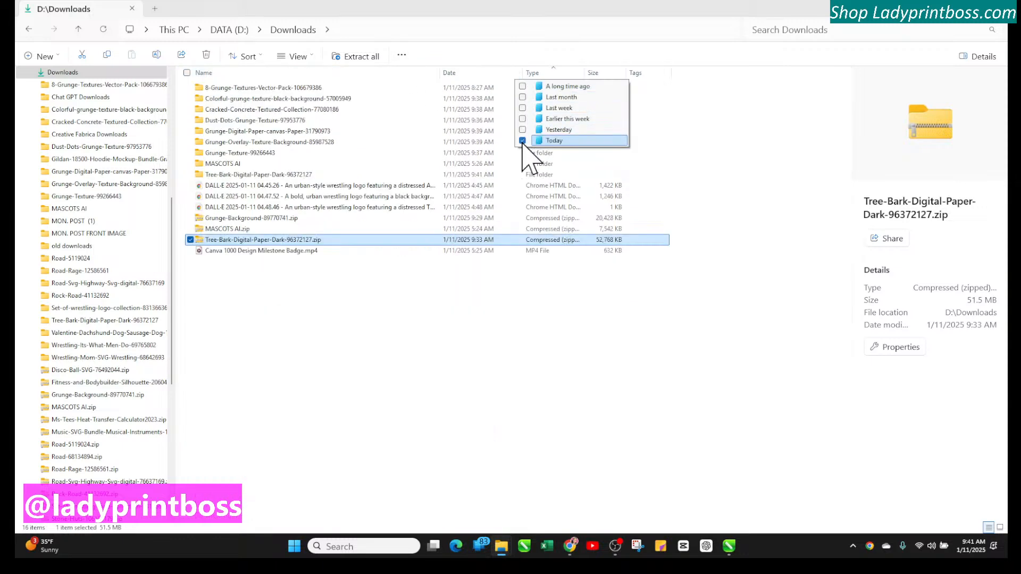
{"action": "left_click", "coordinate": [266, 322]}
Play the Canva 1000 Design Milestone Badge.mp4 video and close the media player
{"action": "left_click", "coordinate": [277, 252]}
{"action": "double_click", "coordinate": [277, 252]}
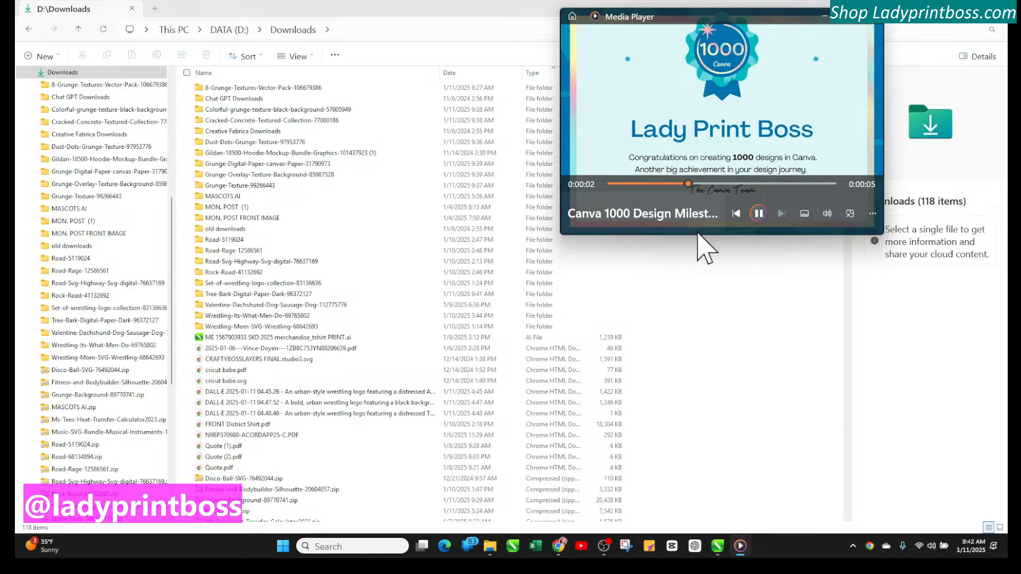
{"action": "left_click_drag", "start_coordinate": [698, 238], "coordinate": [729, 325]}
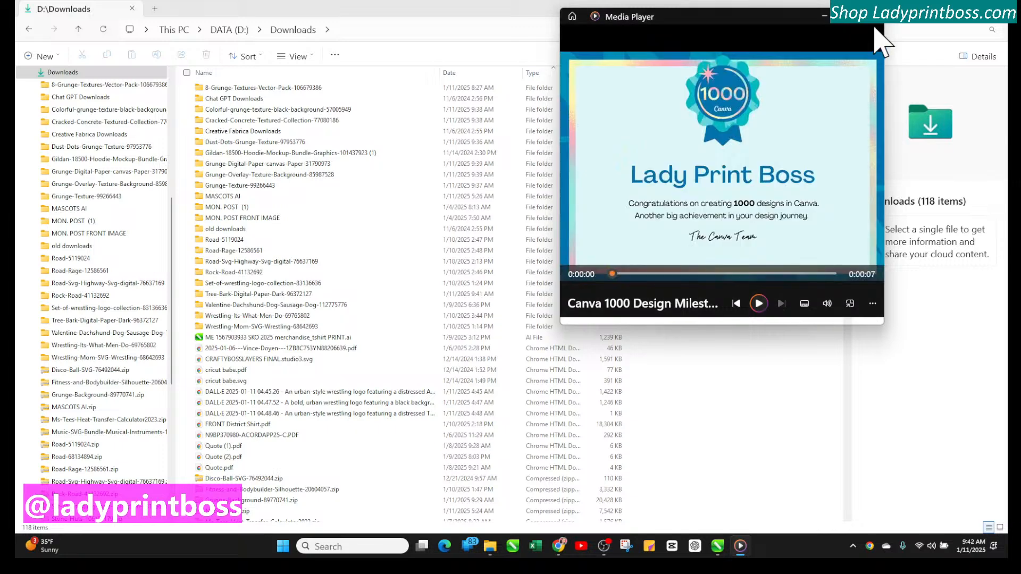
{"action": "left_click", "coordinate": [874, 24]}
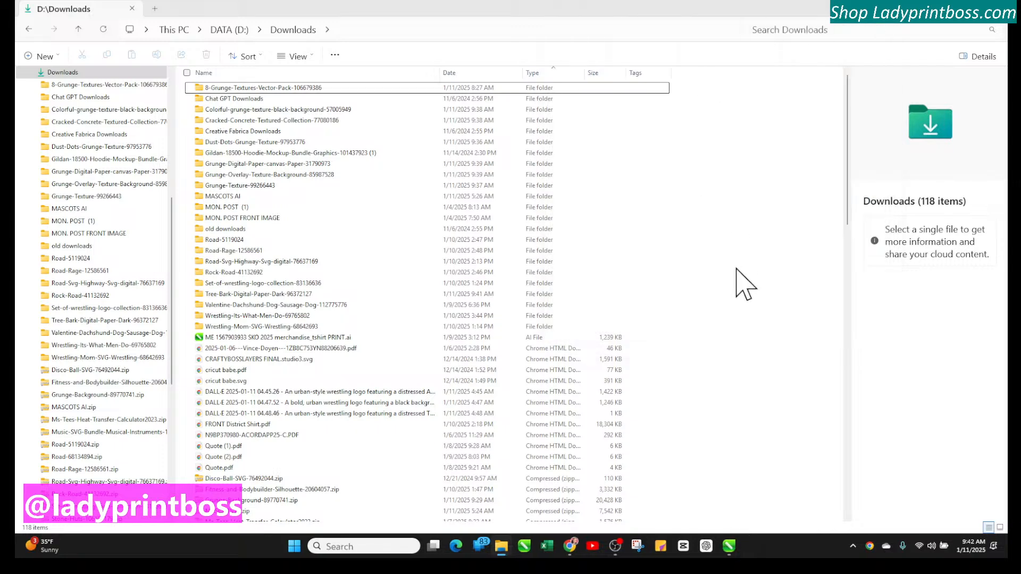
Filter Downloads to Today, delete Tree-Bark-Digital-Paper-Dark-96372127.zip, and reapply the Today filter
{"action": "scroll", "coordinate": [744, 285], "scroll_direction": "down", "scroll_amount": 3}
{"action": "scroll", "coordinate": [745, 284], "scroll_direction": "up", "scroll_amount": 3}
{"action": "left_click", "coordinate": [519, 73]}
{"action": "left_click", "coordinate": [545, 132]}
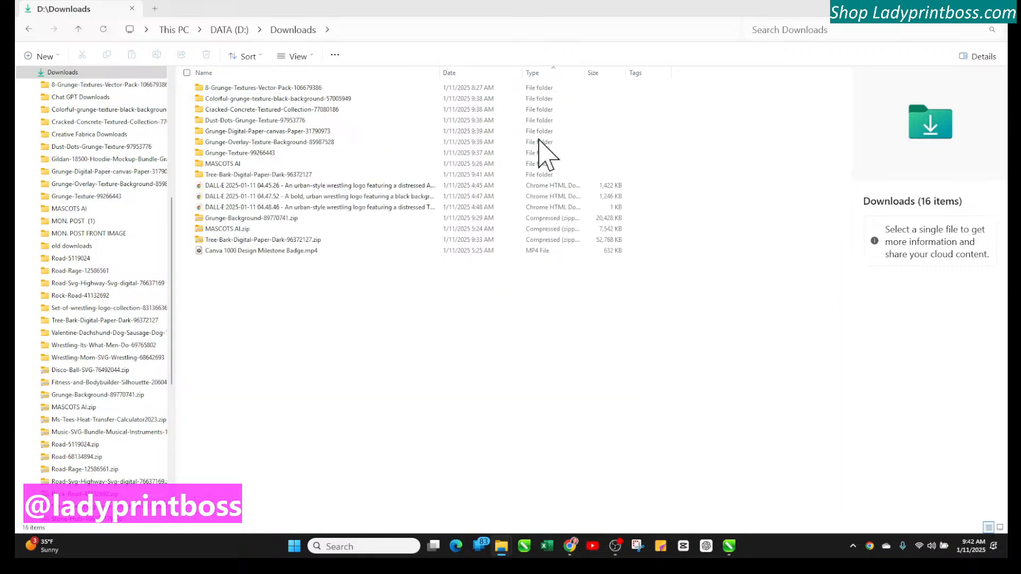
{"action": "left_click", "coordinate": [189, 239]}
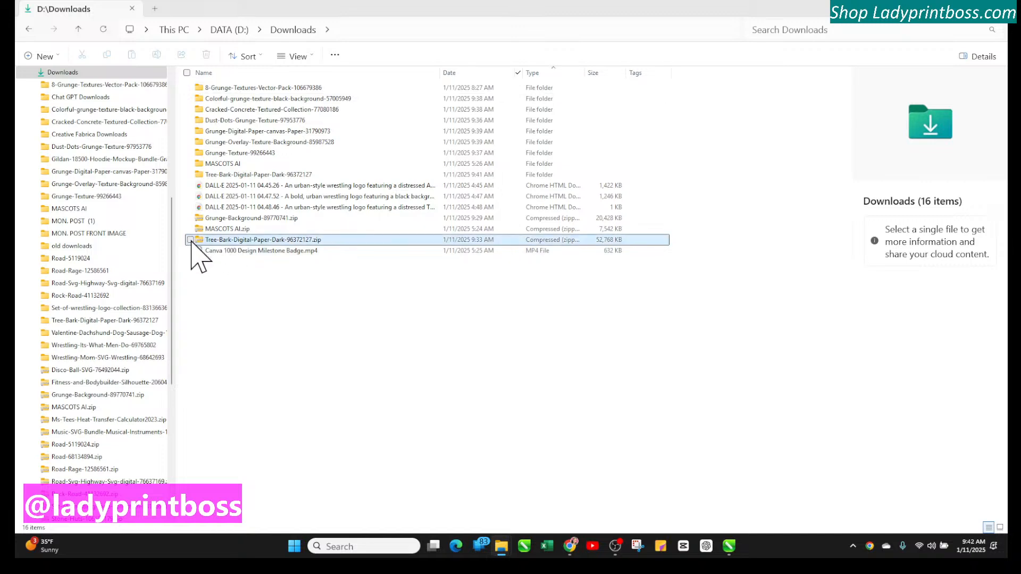
{"action": "left_click", "coordinate": [190, 228]}
{"action": "left_click", "coordinate": [190, 229]}
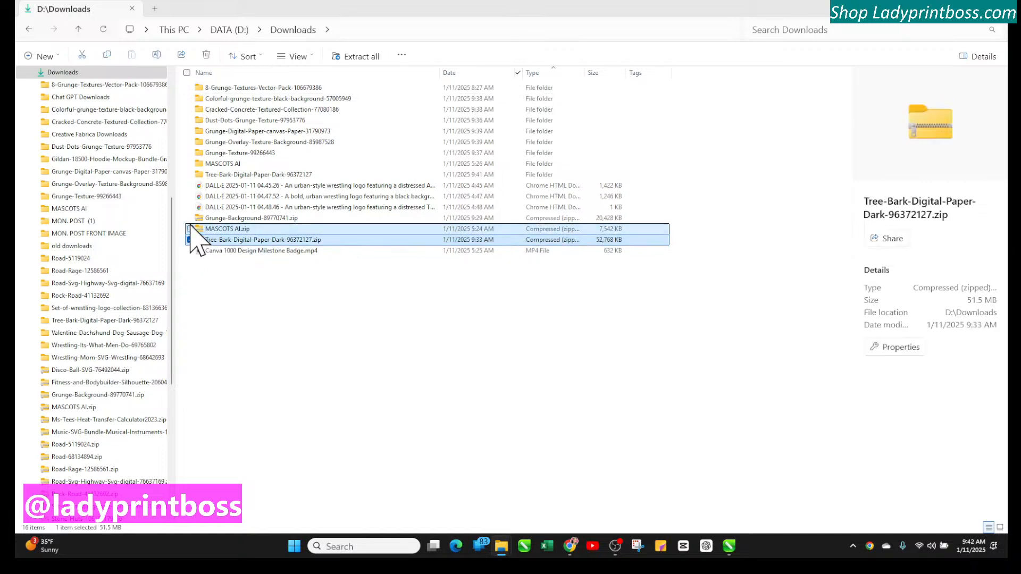
{"action": "key", "text": "Delete"}
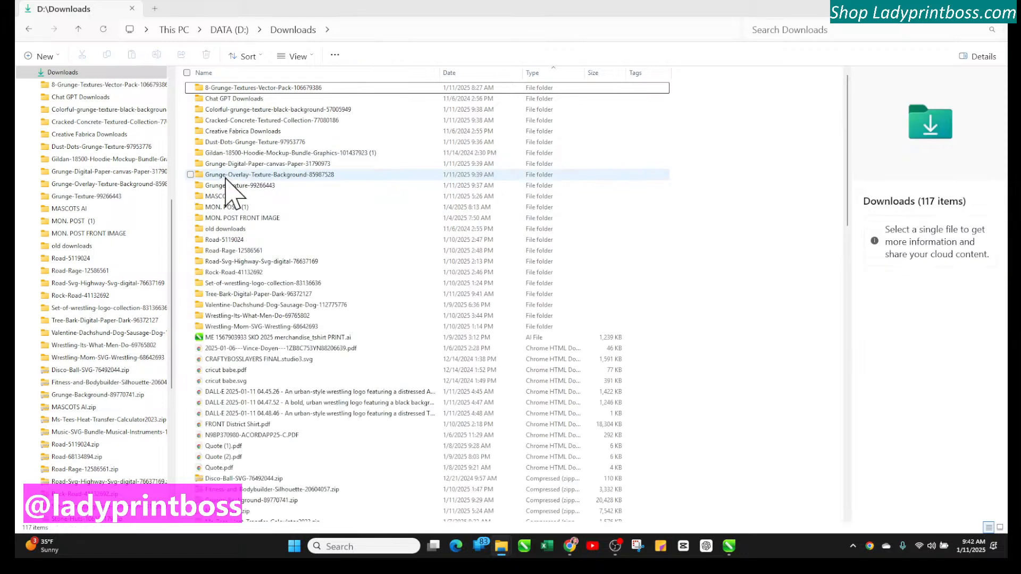
{"action": "left_click", "coordinate": [518, 74]}
{"action": "left_click", "coordinate": [545, 141]}
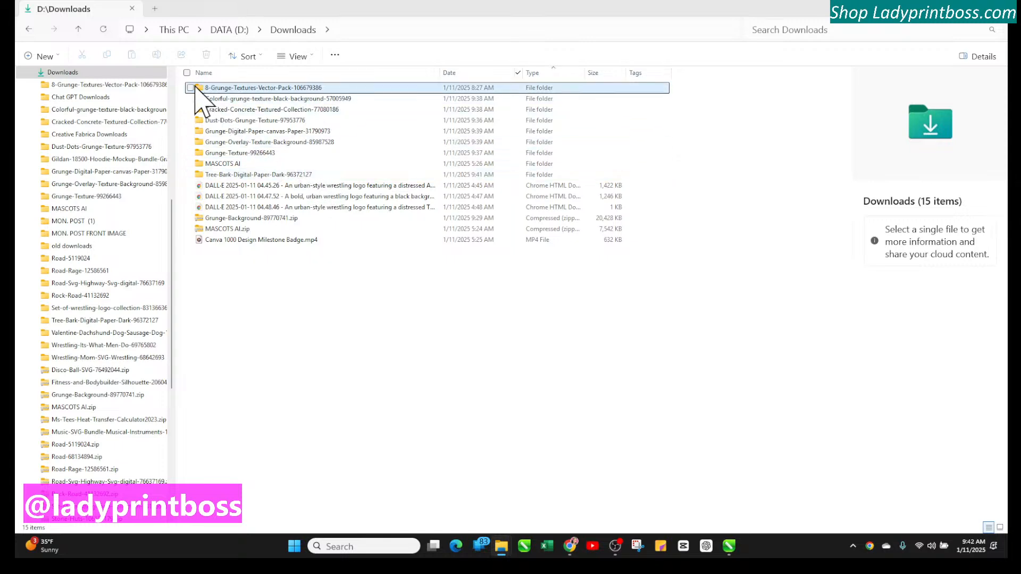
Select the seven grunge texture folders plus the MASCOTS AI and Tree-Bark folders in Downloads
{"action": "scroll", "coordinate": [98, 186], "scroll_direction": "up", "scroll_amount": 5}
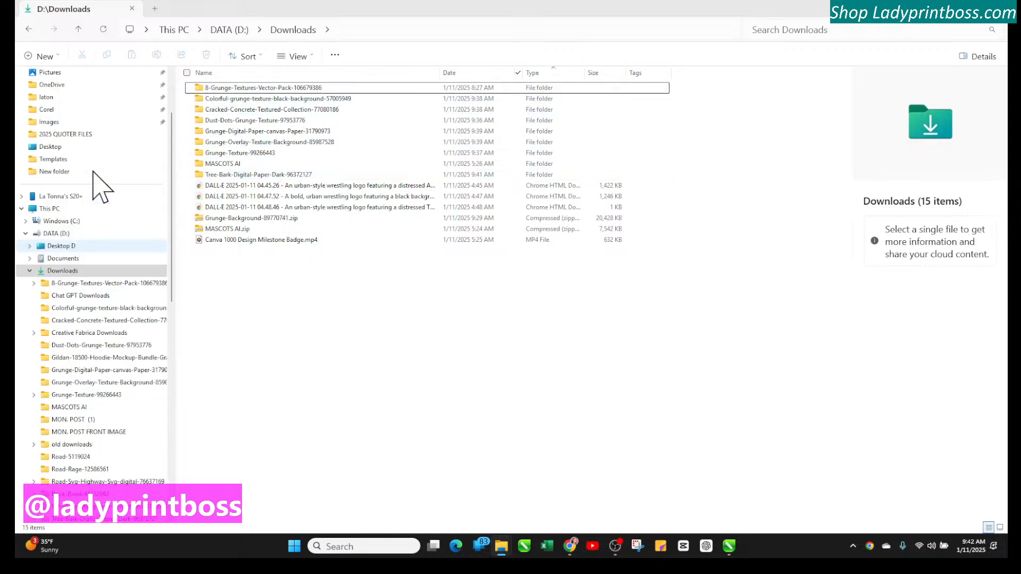
{"action": "scroll", "coordinate": [111, 261], "scroll_direction": "down", "scroll_amount": 10}
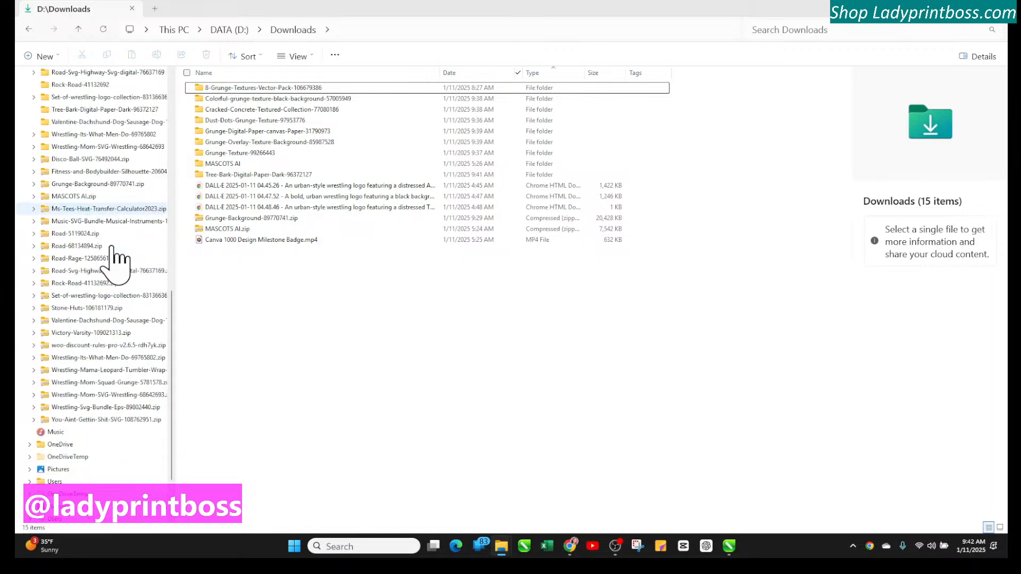
{"action": "scroll", "coordinate": [113, 260], "scroll_direction": "down", "scroll_amount": 2}
{"action": "scroll", "coordinate": [111, 250], "scroll_direction": "up", "scroll_amount": 2}
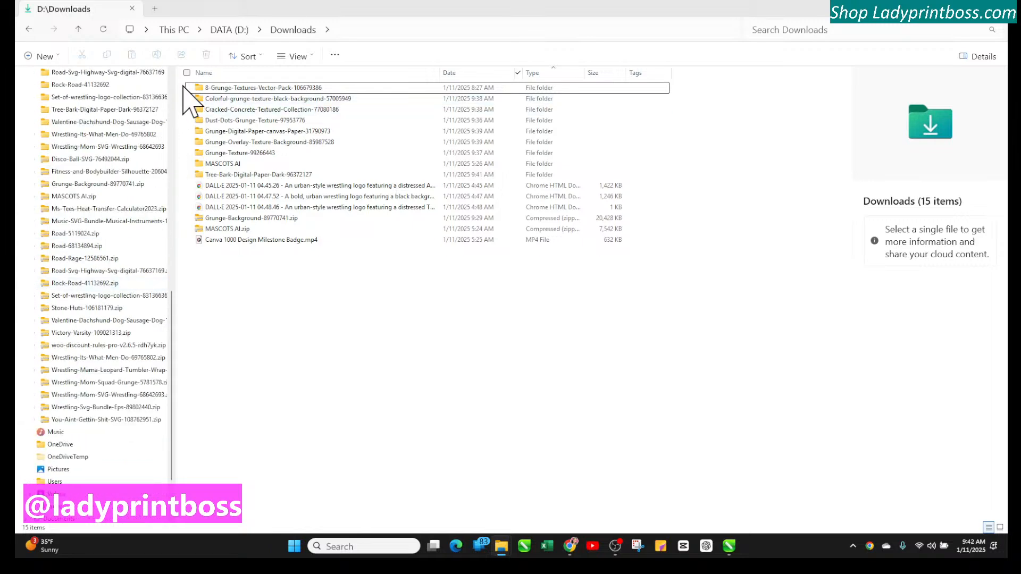
{"action": "left_click_drag", "start_coordinate": [183, 87], "coordinate": [657, 155]}
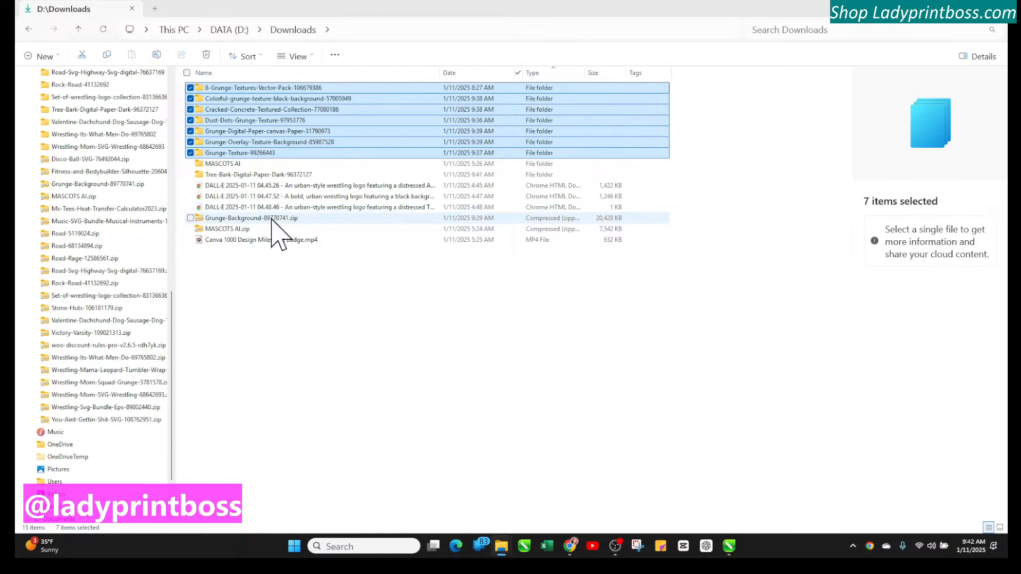
{"action": "left_click", "coordinate": [254, 178], "text": "shift"}
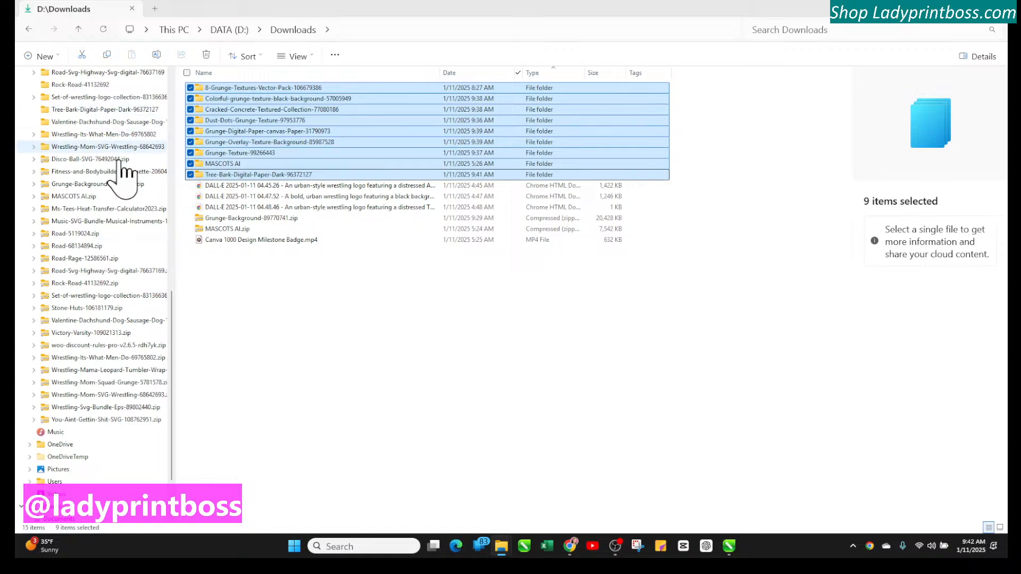
Create a new folder in Downloads named overlays CF
{"action": "scroll", "coordinate": [119, 305], "scroll_direction": "up", "scroll_amount": 10}
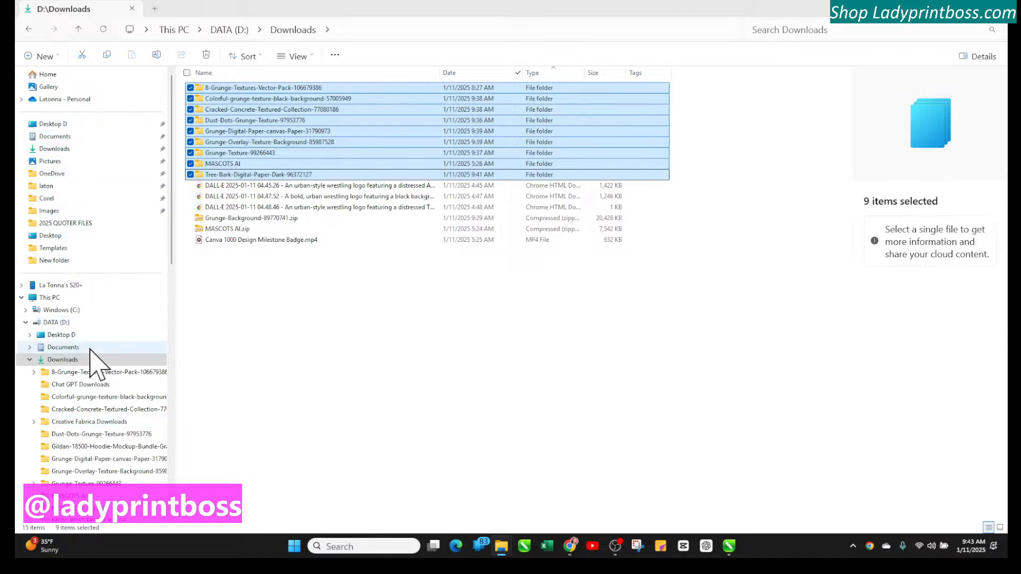
{"action": "scroll", "coordinate": [89, 400], "scroll_direction": "down", "scroll_amount": 1}
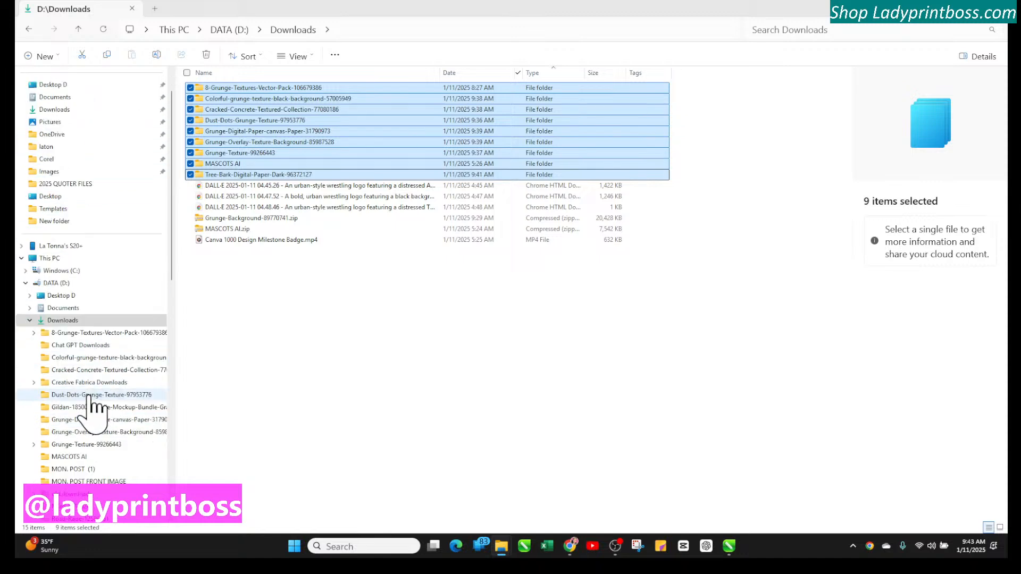
{"action": "left_click", "coordinate": [33, 382]}
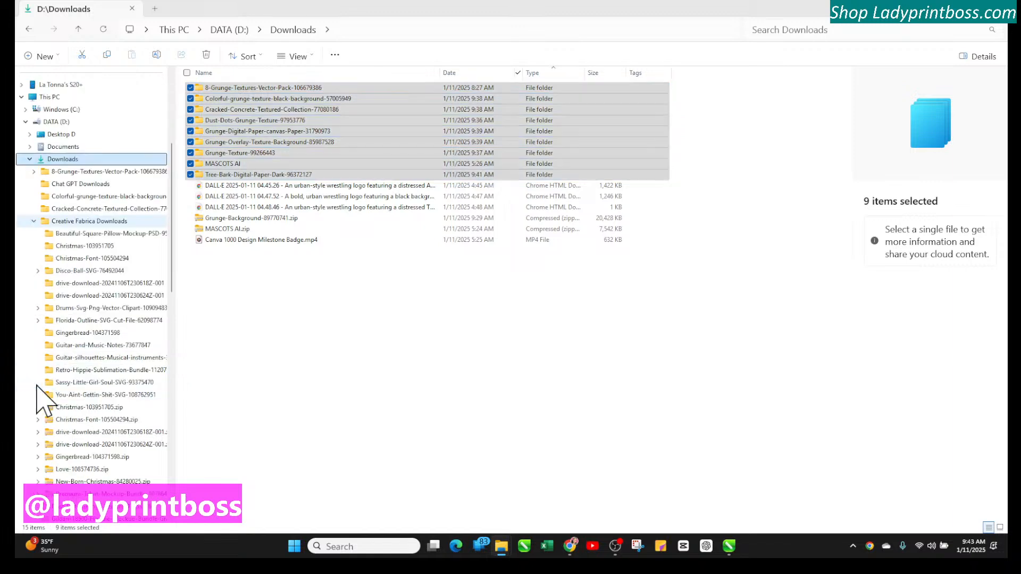
{"action": "right_click", "coordinate": [70, 161]}
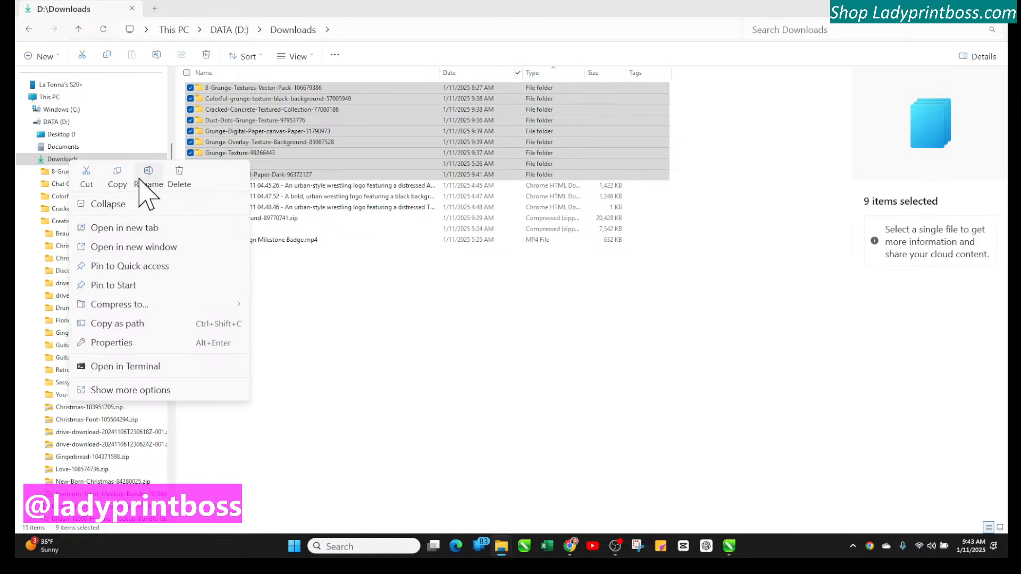
{"action": "left_click", "coordinate": [139, 392]}
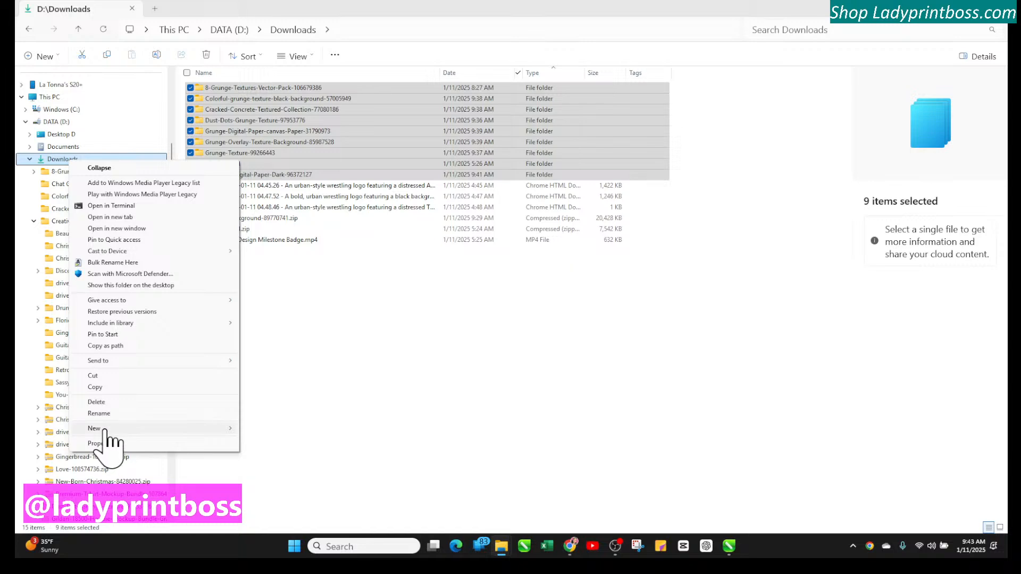
{"action": "mouse_move", "coordinate": [107, 428]}
{"action": "left_click", "coordinate": [261, 430]}
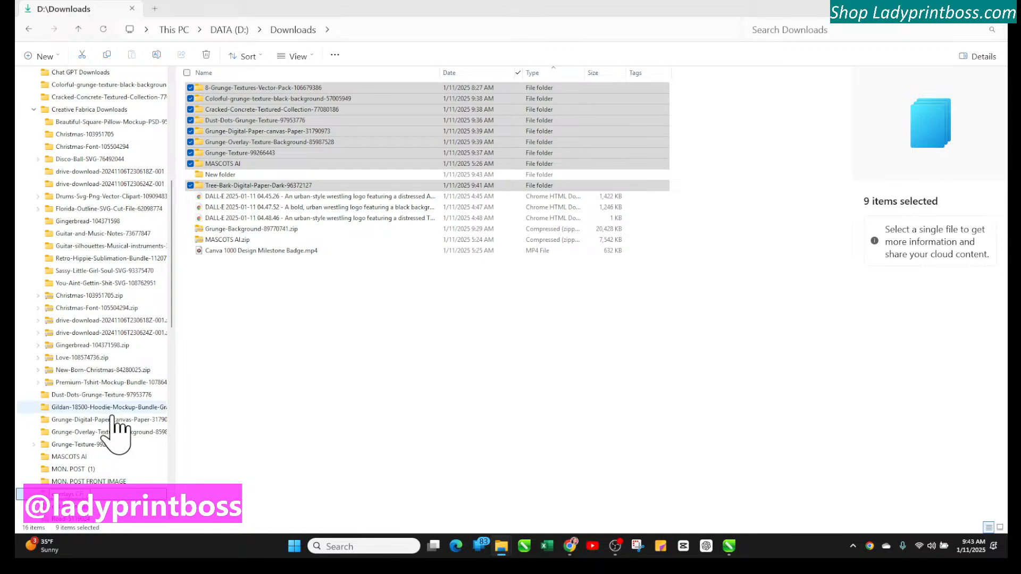
{"action": "left_click", "coordinate": [234, 479]}
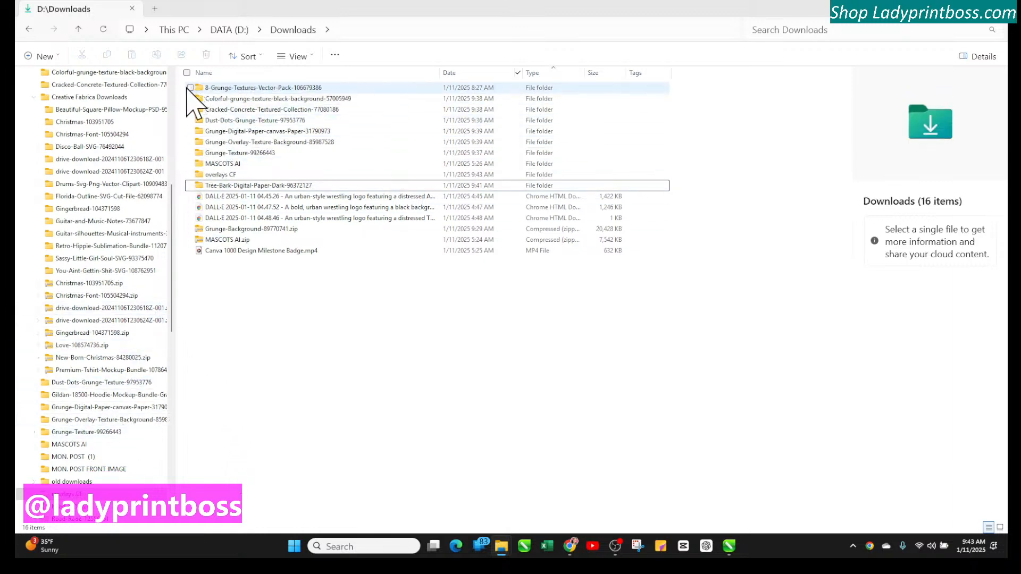
Move the grunge texture folders into overlays CF, skipping the folder that is in use
{"action": "left_click_drag", "start_coordinate": [185, 83], "coordinate": [701, 155]}
{"action": "left_click_drag", "start_coordinate": [274, 89], "coordinate": [238, 176]}
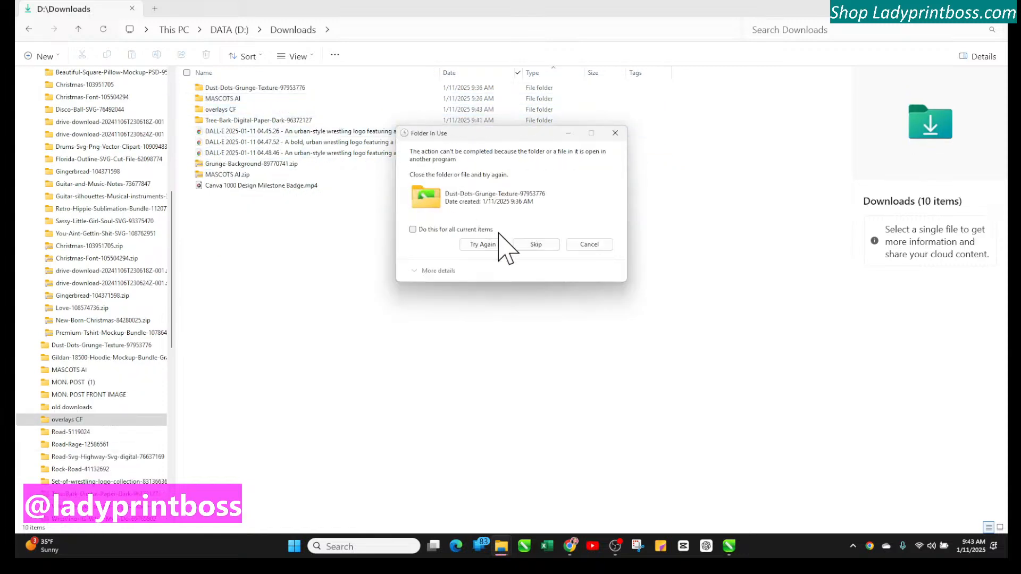
{"action": "left_click", "coordinate": [538, 245]}
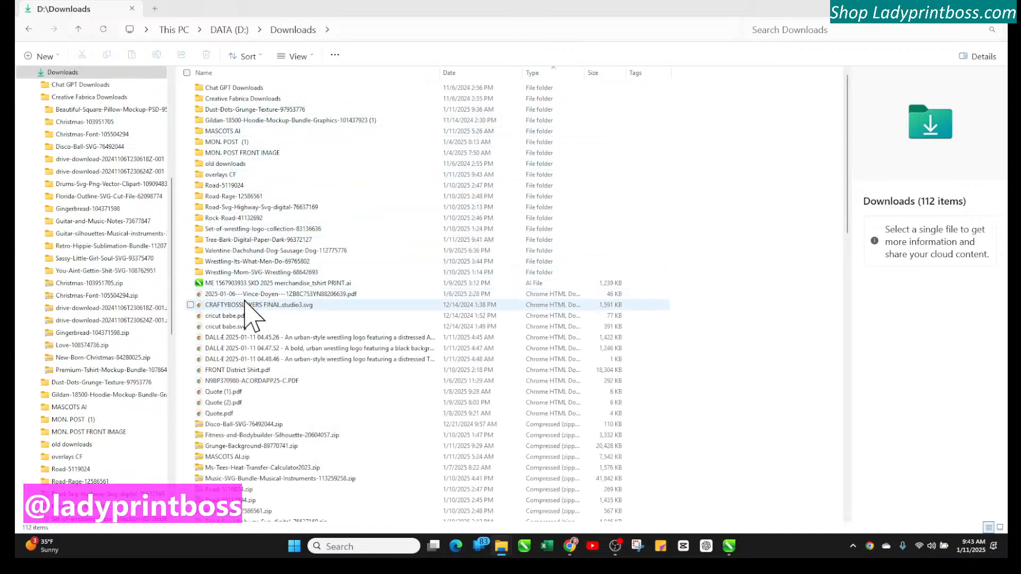
Reapply the Today filter on the Downloads Date column
{"action": "scroll", "coordinate": [273, 327], "scroll_direction": "down", "scroll_amount": 1}
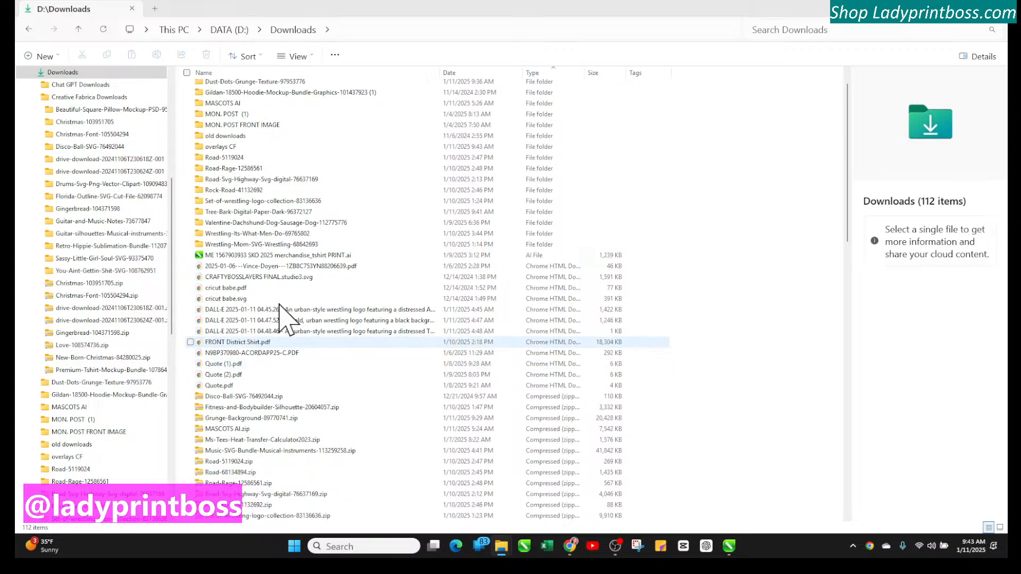
{"action": "left_click", "coordinate": [519, 74]}
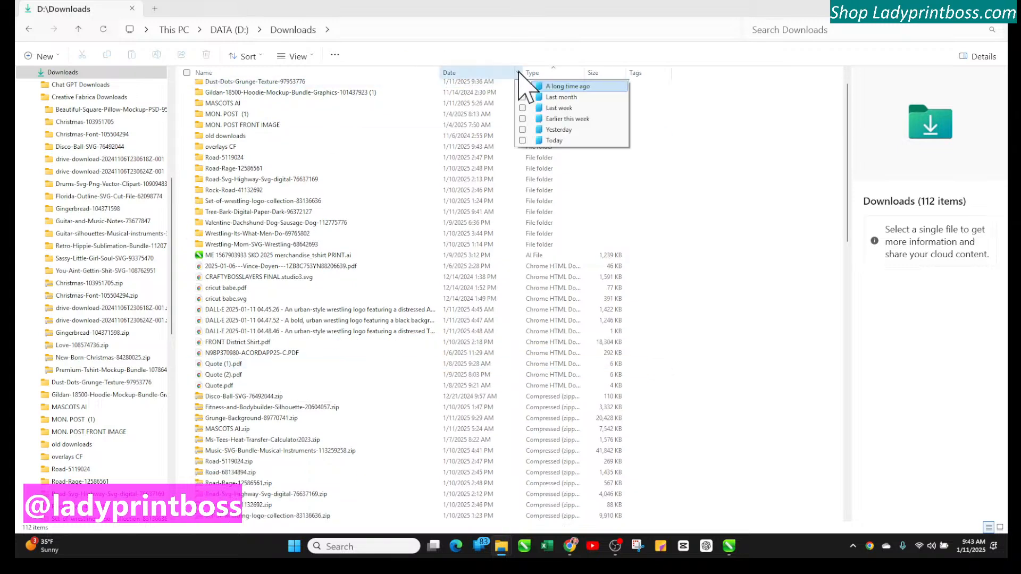
{"action": "left_click", "coordinate": [523, 141]}
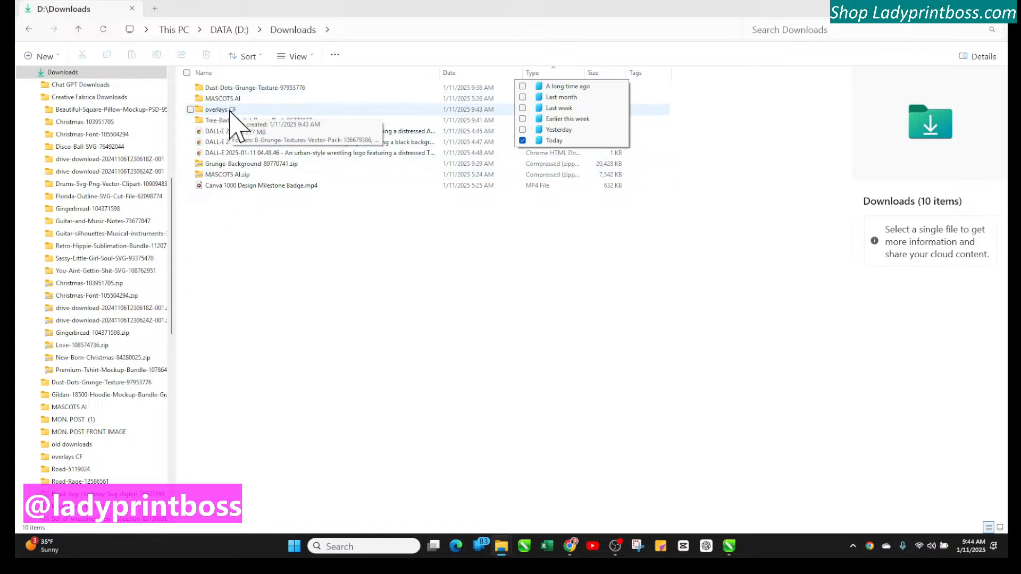
Open the overlays CF folder
{"action": "scroll", "coordinate": [86, 280], "scroll_direction": "down", "scroll_amount": 11}
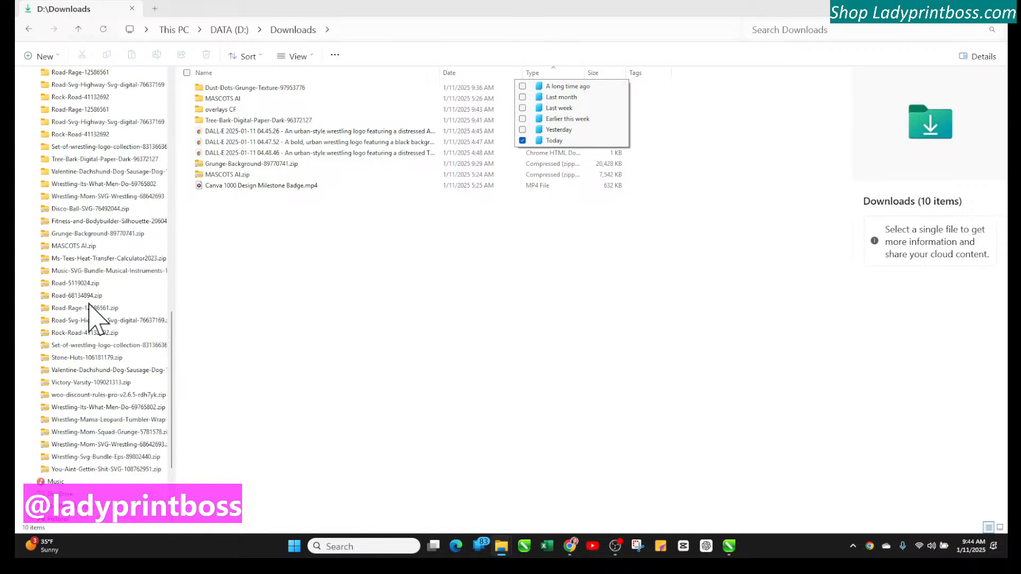
{"action": "scroll", "coordinate": [88, 314], "scroll_direction": "up", "scroll_amount": 1}
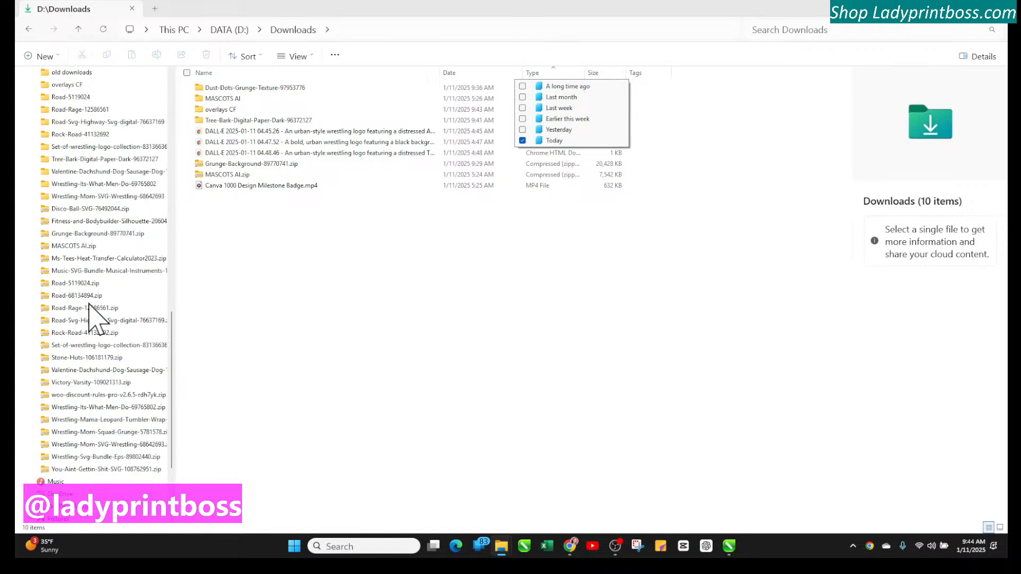
{"action": "left_click", "coordinate": [254, 111]}
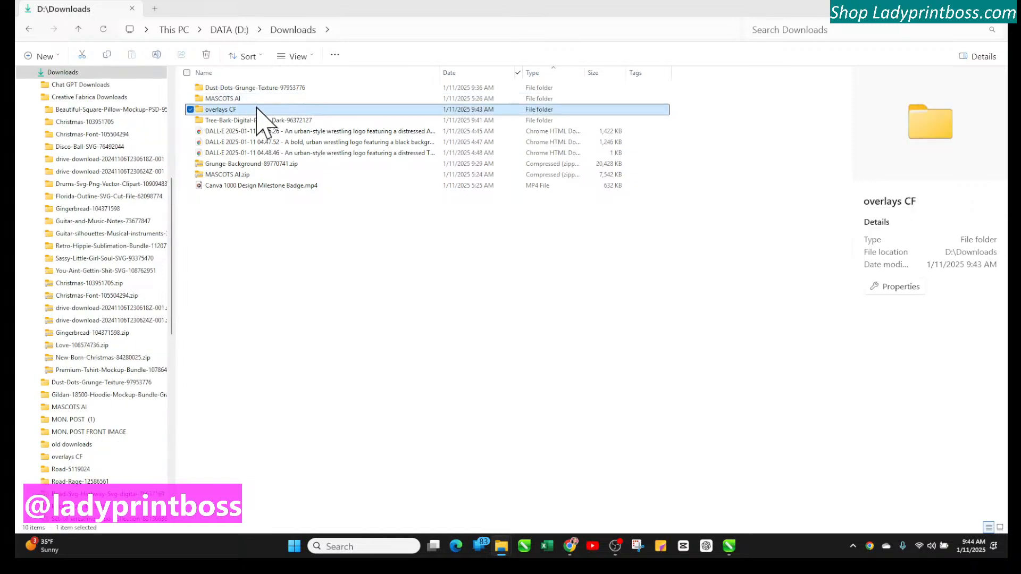
{"action": "double_click", "coordinate": [257, 110]}
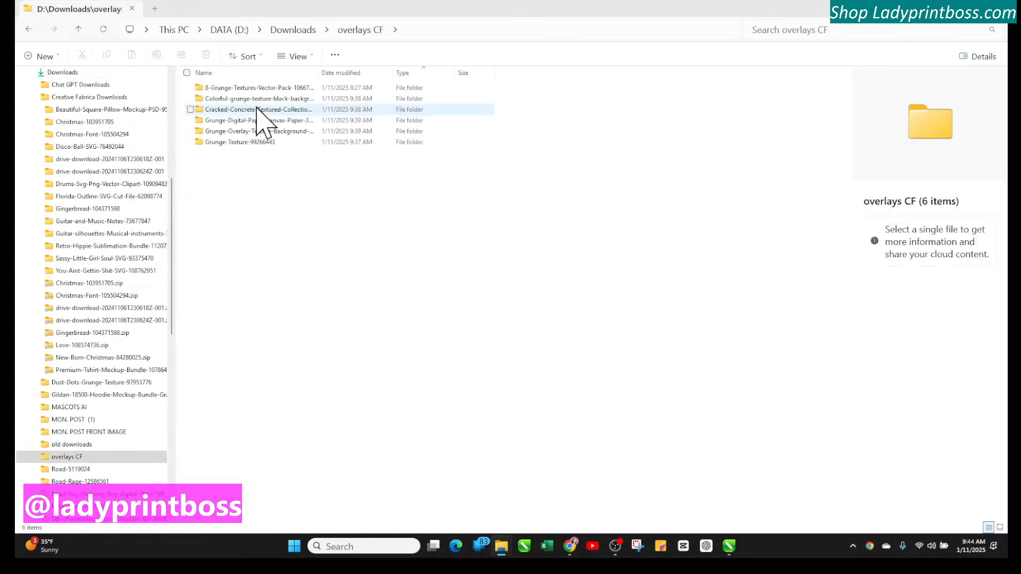
Copy the eight PNG textures from 8-Grunge-Textures-Vector-Pack's GRUNGE PNG folder into overlays CF
{"action": "double_click", "coordinate": [259, 89]}
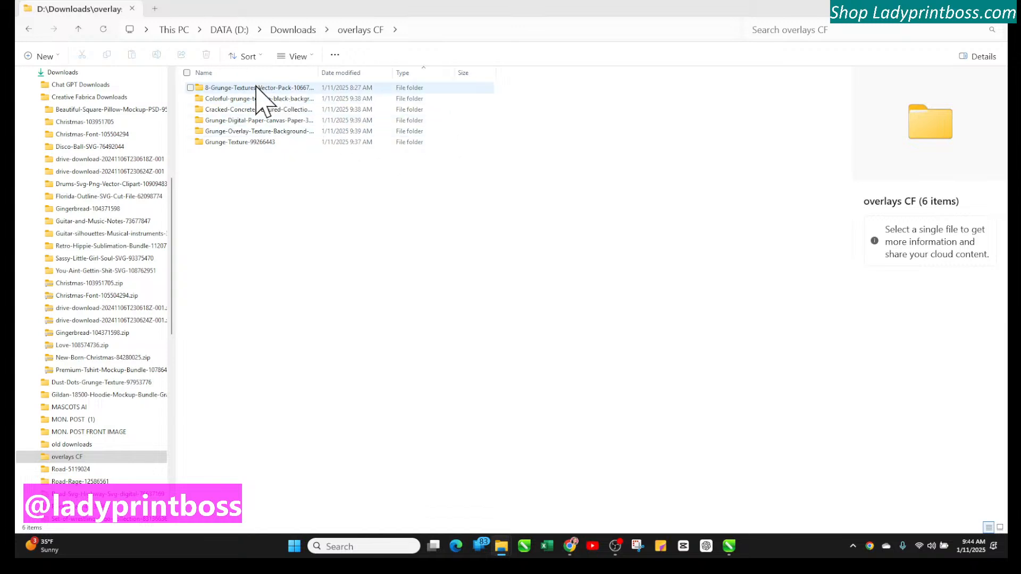
{"action": "double_click", "coordinate": [273, 88]}
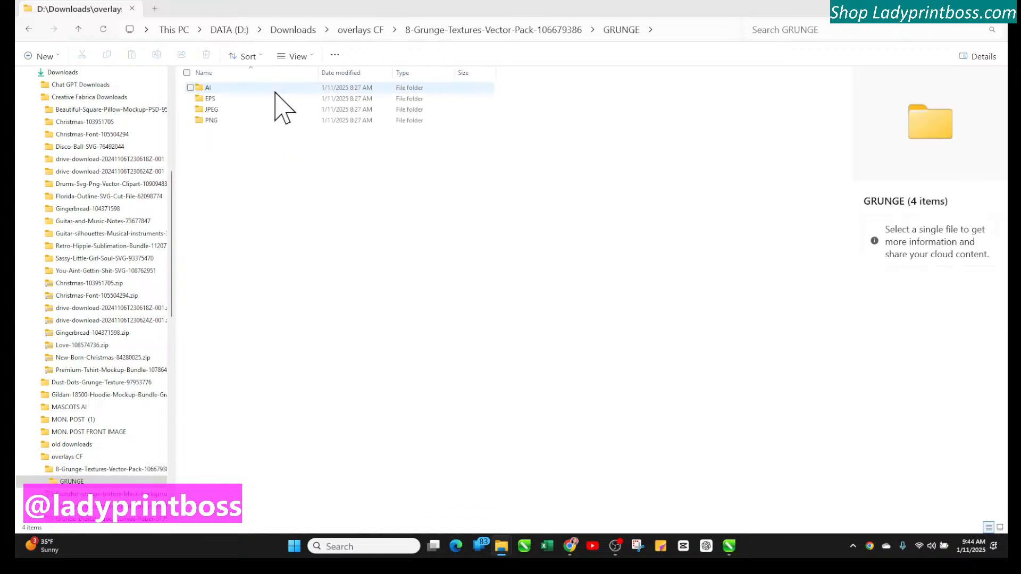
{"action": "double_click", "coordinate": [222, 121]}
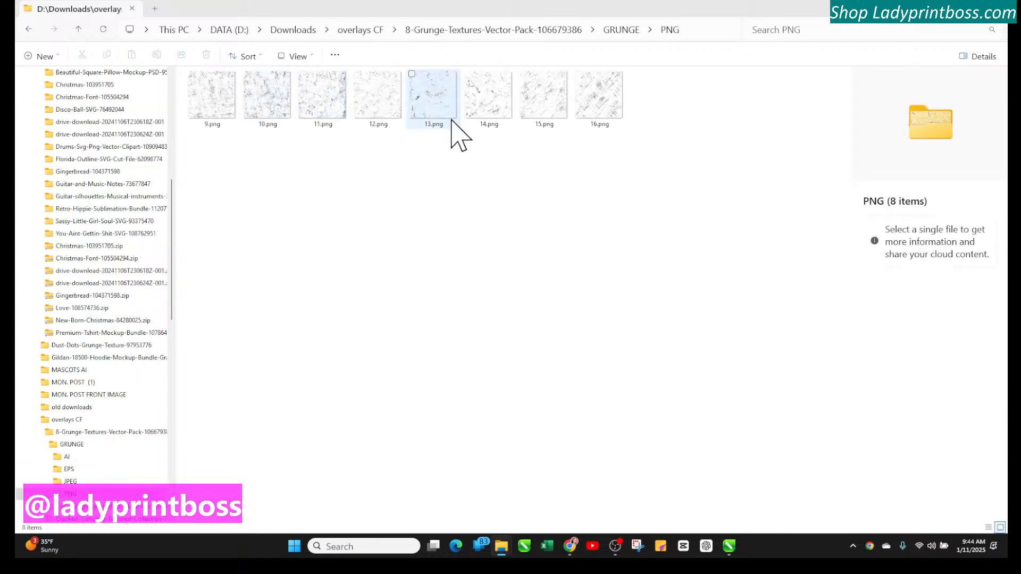
{"action": "left_click_drag", "start_coordinate": [636, 149], "coordinate": [201, 86]}
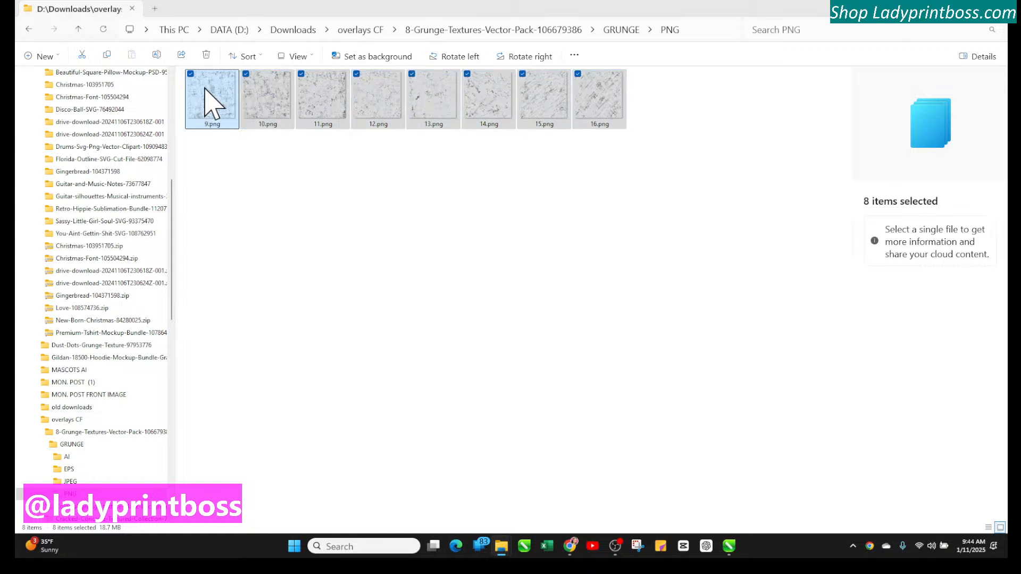
{"action": "right_click", "coordinate": [206, 89]}
{"action": "left_click", "coordinate": [250, 106]}
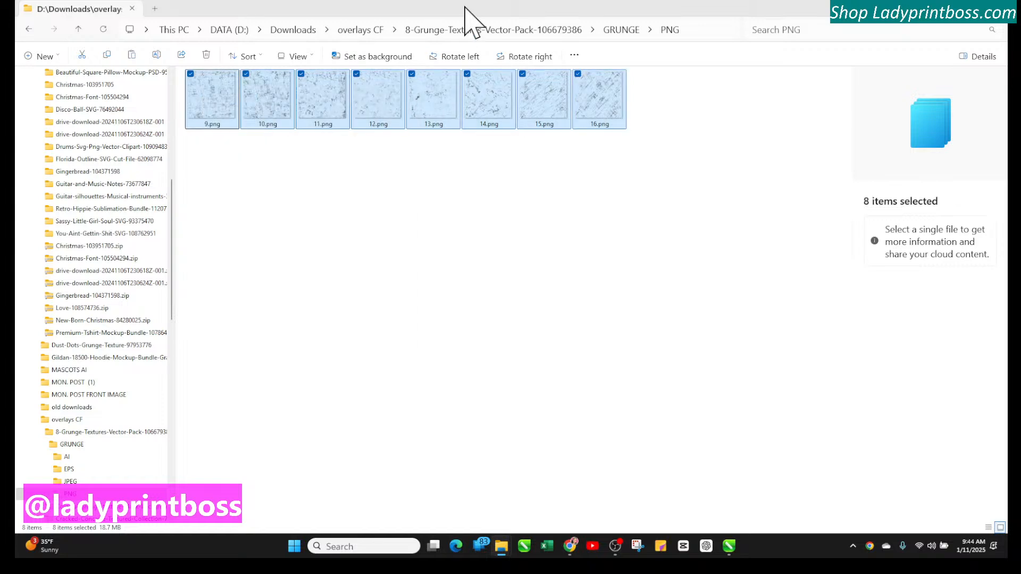
{"action": "left_click", "coordinate": [364, 29]}
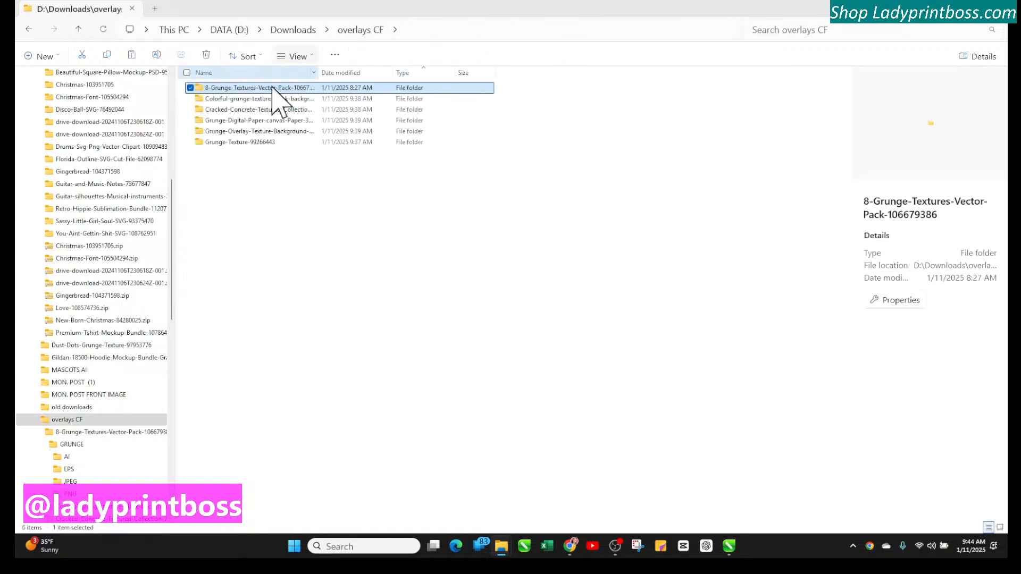
{"action": "right_click", "coordinate": [278, 199]}
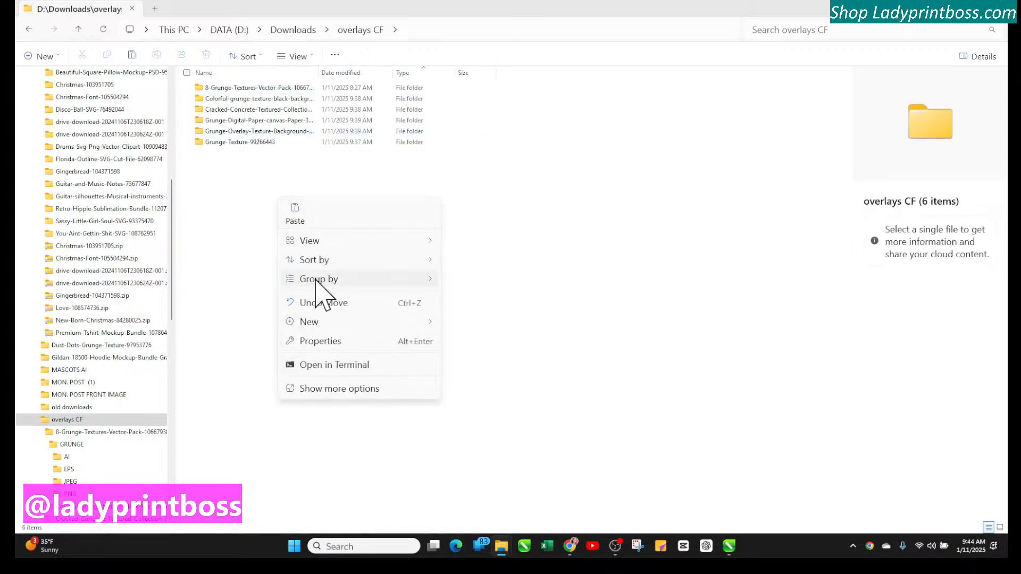
{"action": "left_click", "coordinate": [297, 205]}
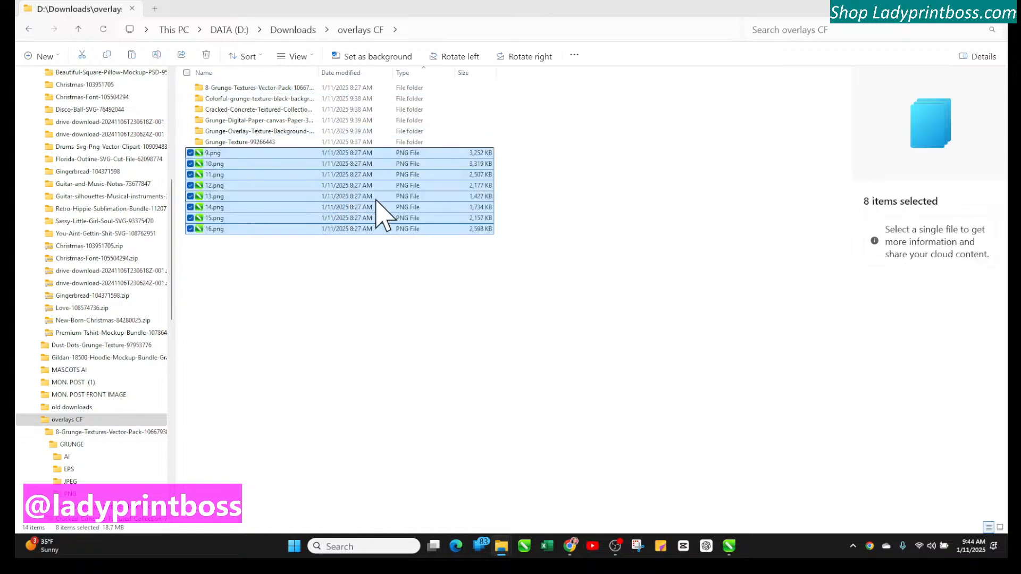
Check the 8-Grunge-Textures-Vector-Pack GRUNGE PNG folder and return to overlays CF
{"action": "double_click", "coordinate": [230, 90]}
{"action": "left_click", "coordinate": [252, 90]}
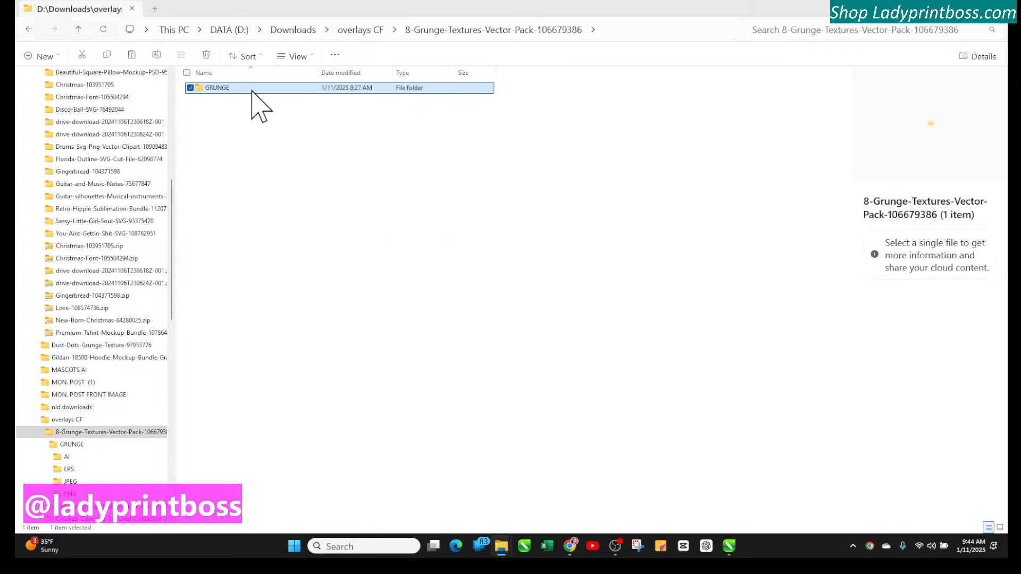
{"action": "double_click", "coordinate": [252, 90]}
{"action": "double_click", "coordinate": [252, 119]}
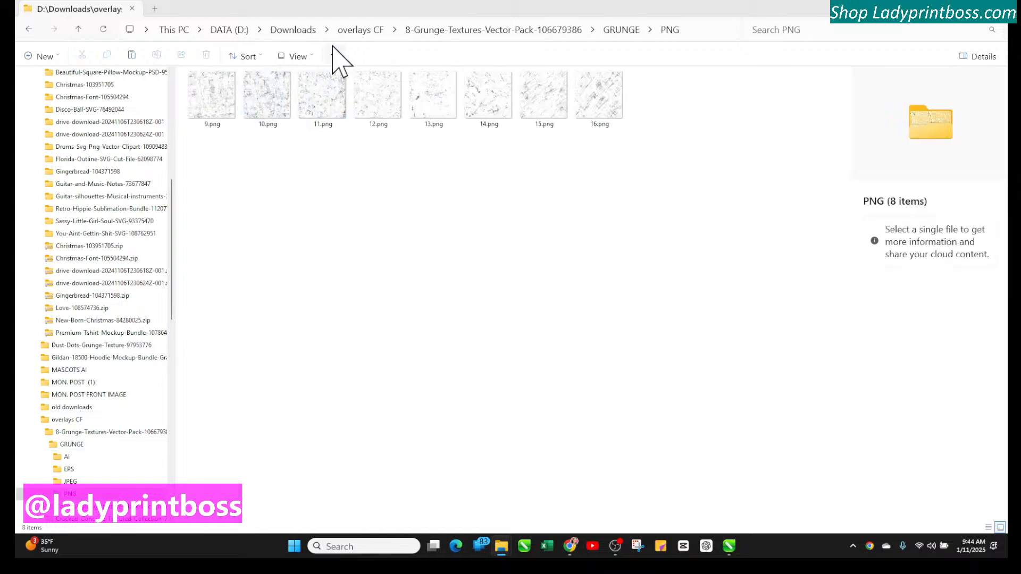
{"action": "left_click", "coordinate": [343, 31]}
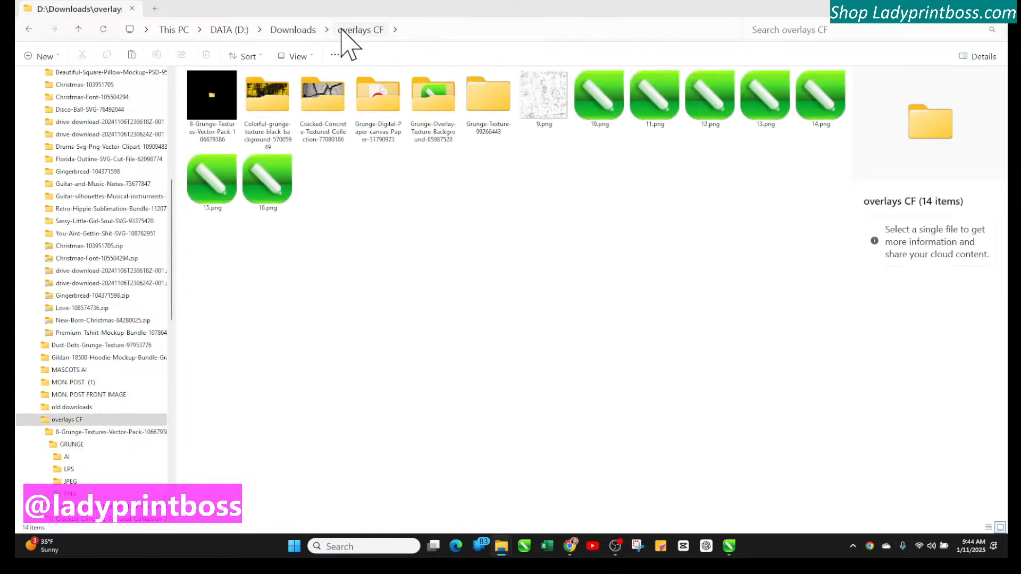
Inspect the five JPGs in the Colorful-grunge-texture-black-background folder and return to overlays CF
{"action": "double_click", "coordinate": [250, 96]}
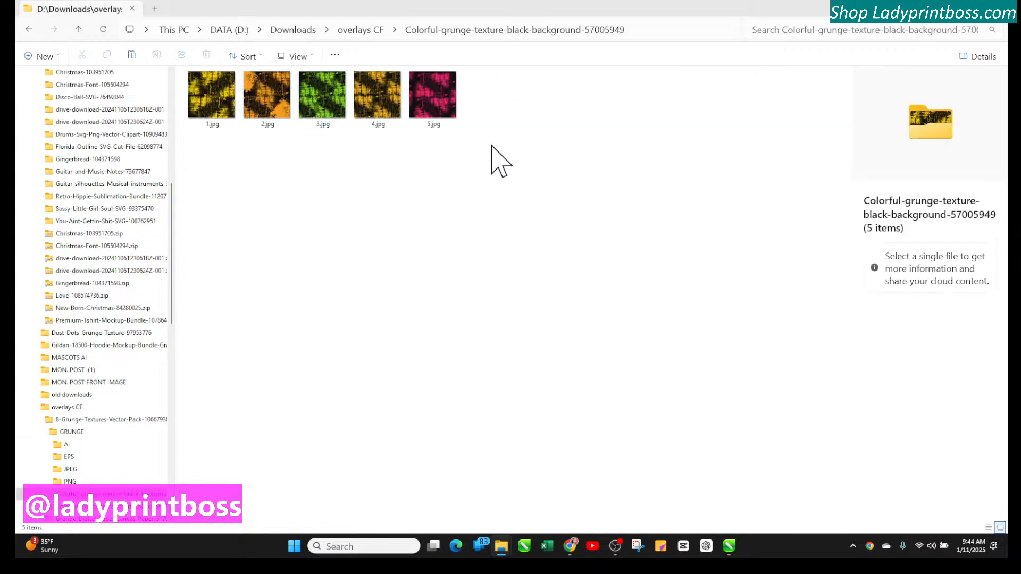
{"action": "left_click_drag", "start_coordinate": [492, 144], "coordinate": [186, 91]}
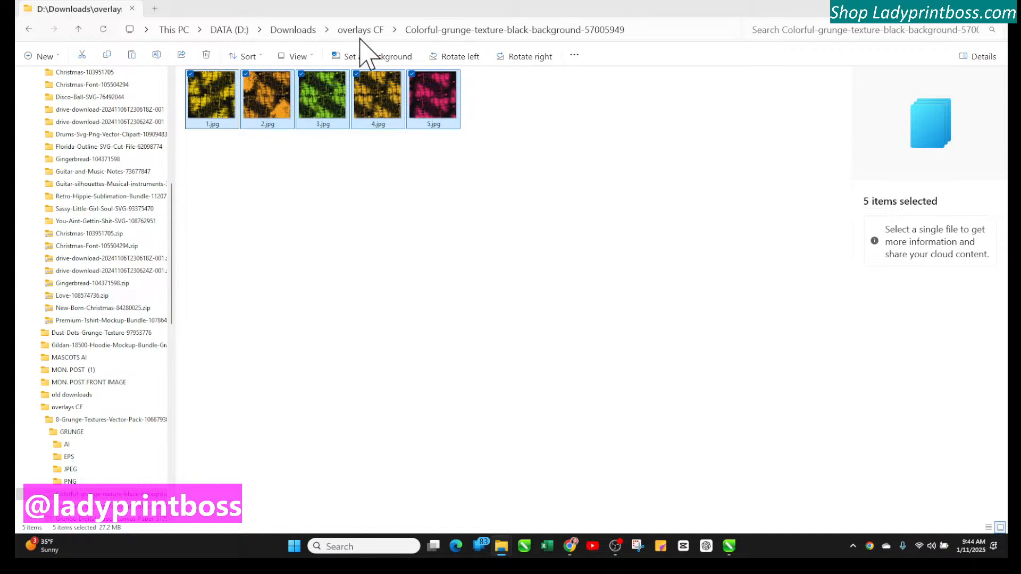
{"action": "left_click", "coordinate": [377, 32]}
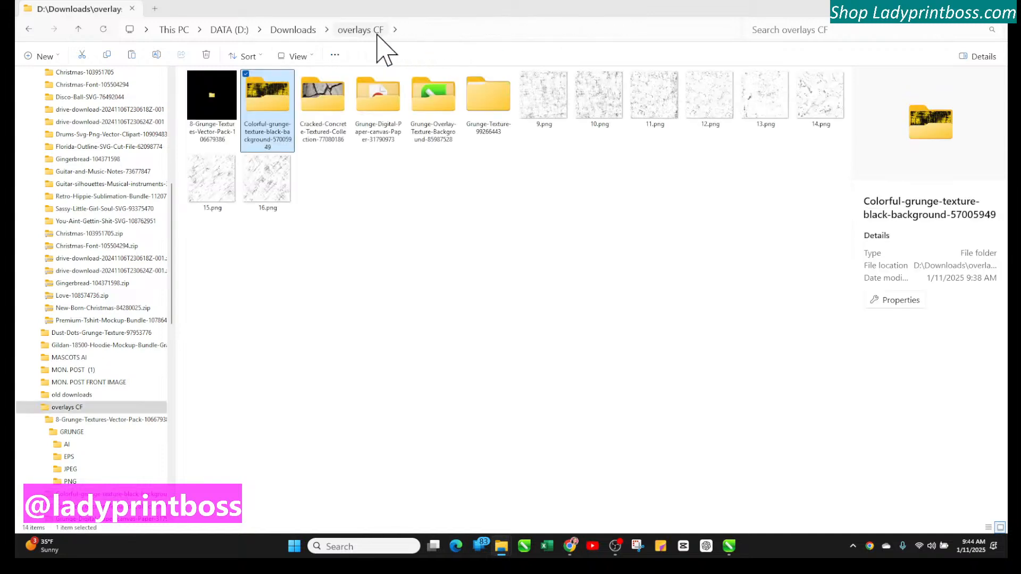
Copy the eight Grunge Style Cracked Texture JPGs from Cracked-Concrete-Textured-Collection into the overlays CF folder
{"action": "double_click", "coordinate": [324, 105]}
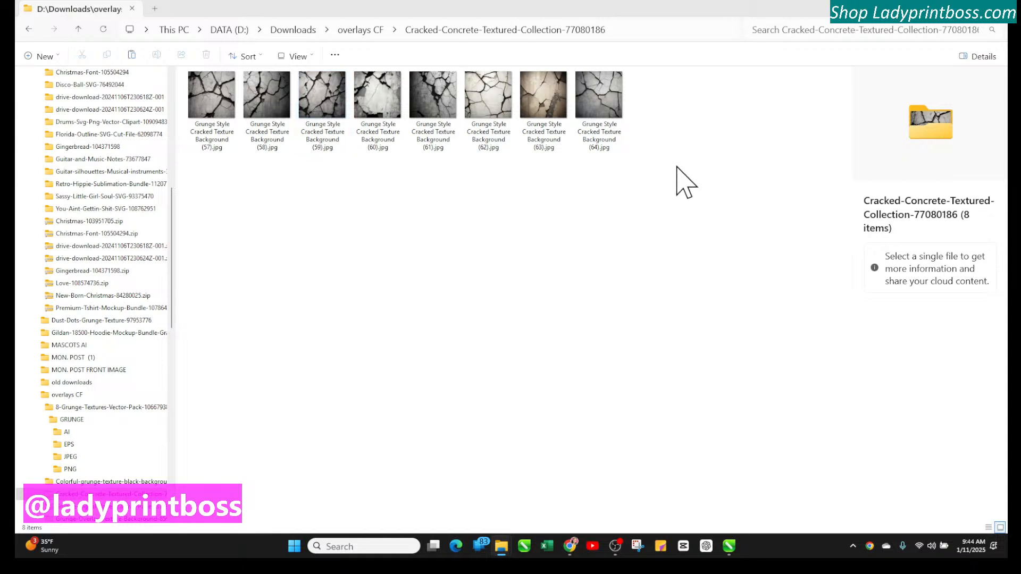
{"action": "left_click_drag", "start_coordinate": [676, 166], "coordinate": [198, 75]}
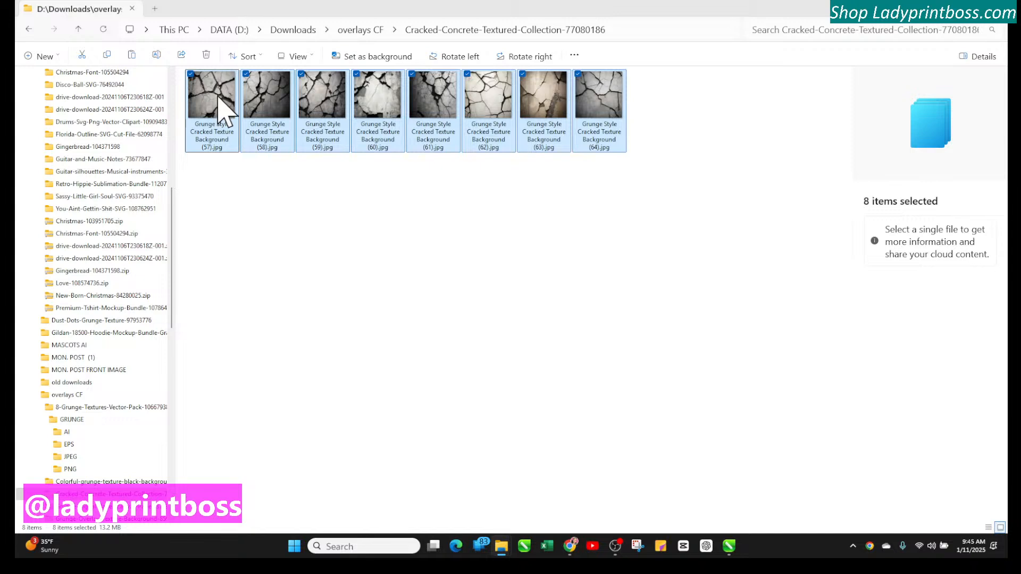
{"action": "right_click", "coordinate": [218, 99]}
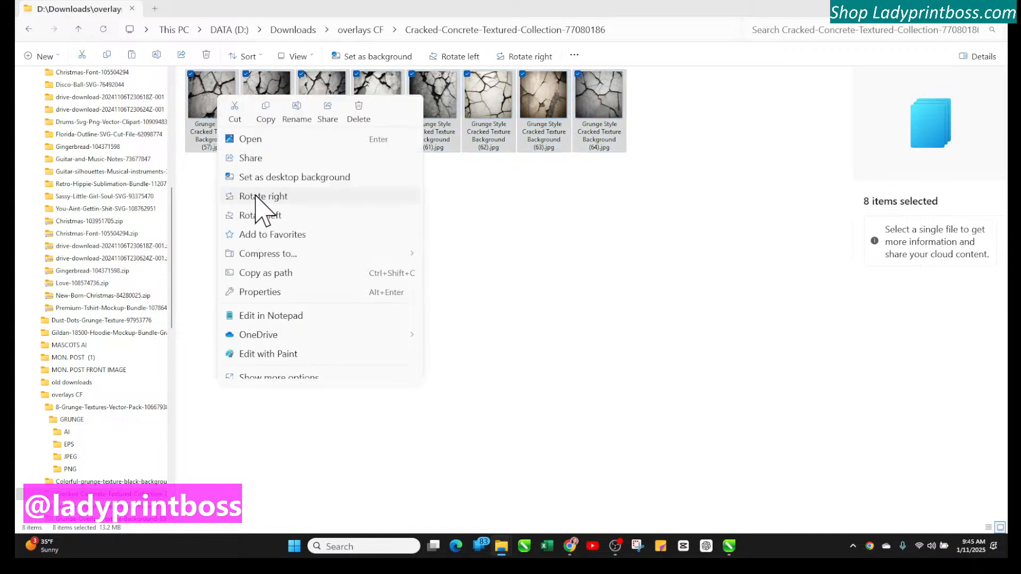
{"action": "left_click", "coordinate": [263, 114]}
{"action": "left_click", "coordinate": [366, 29]}
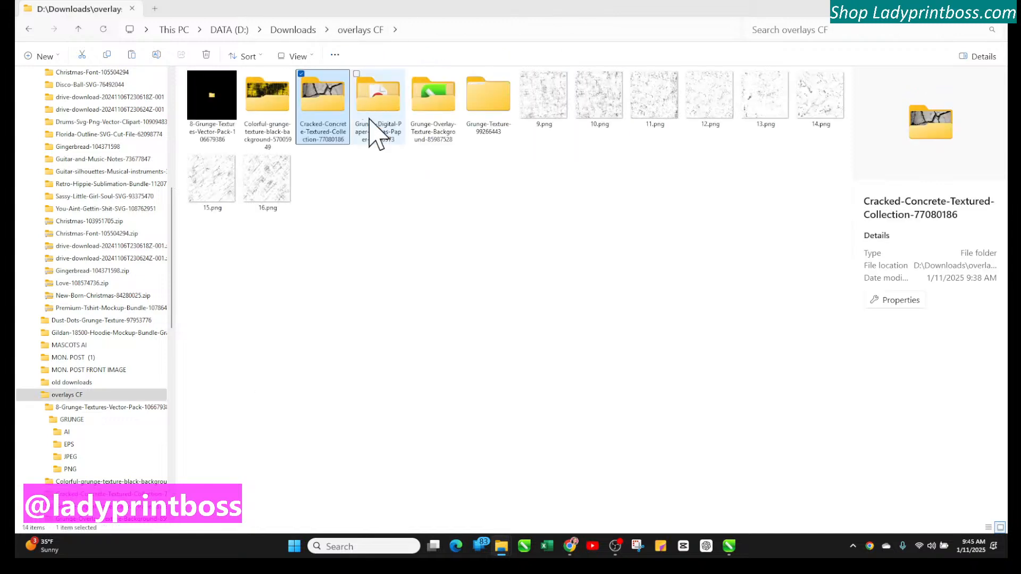
{"action": "right_click", "coordinate": [359, 187]}
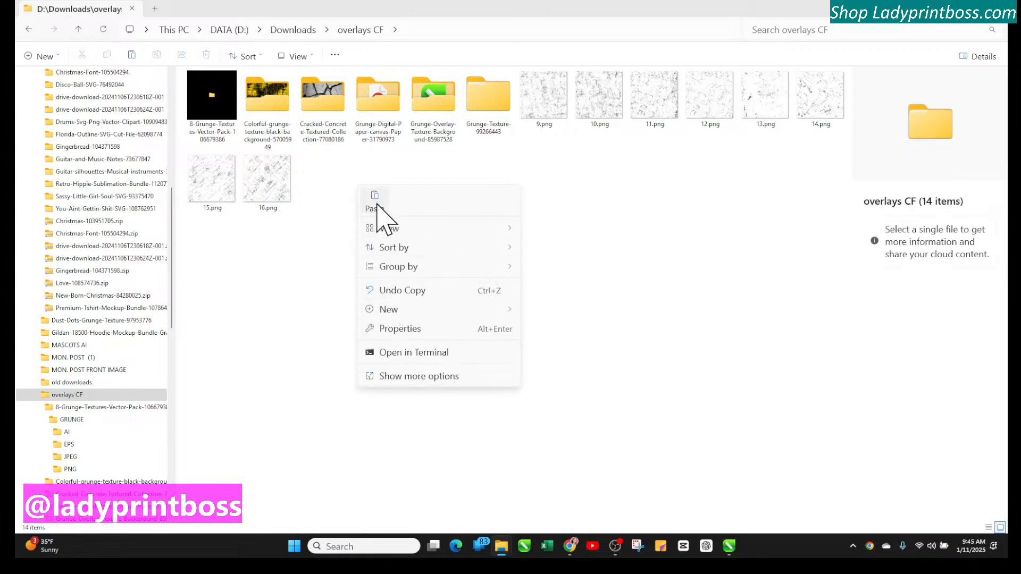
{"action": "left_click", "coordinate": [376, 199]}
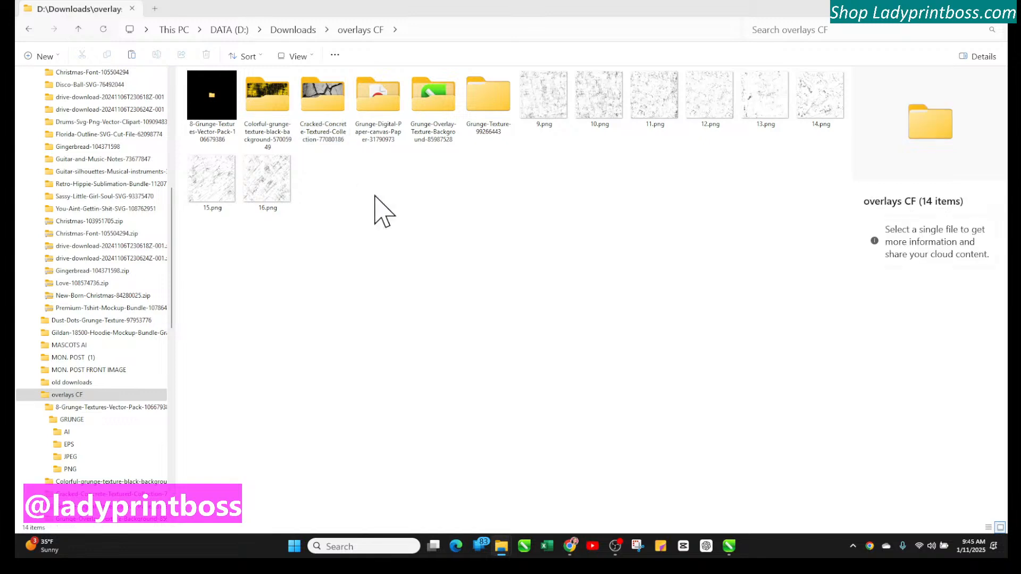
Copy all sixteen files from the Grunge-Digital-Paper-canvas-Paper folder into overlays CF
{"action": "double_click", "coordinate": [379, 101]}
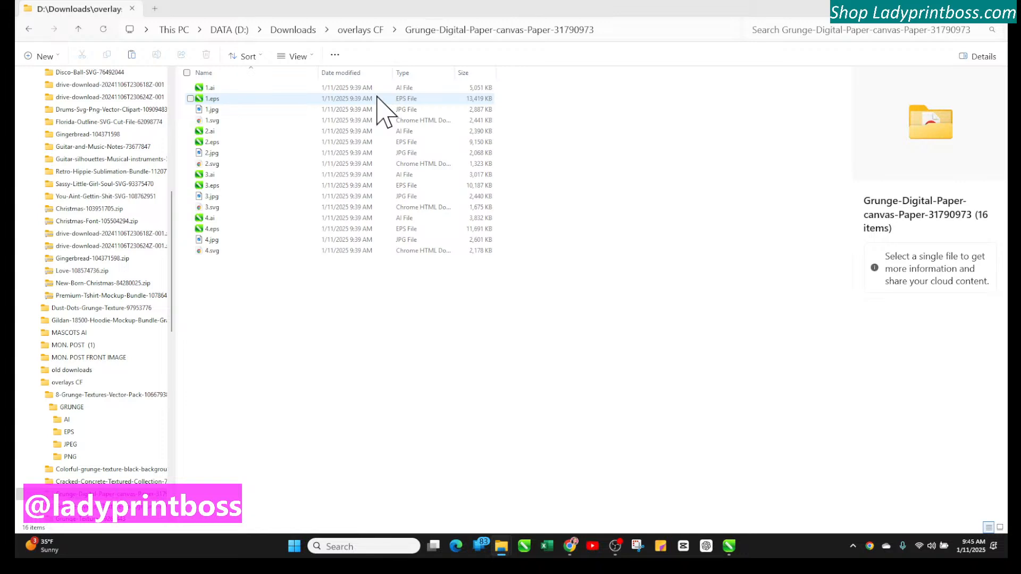
{"action": "left_click_drag", "start_coordinate": [539, 288], "coordinate": [191, 80]}
{"action": "right_click", "coordinate": [218, 101]}
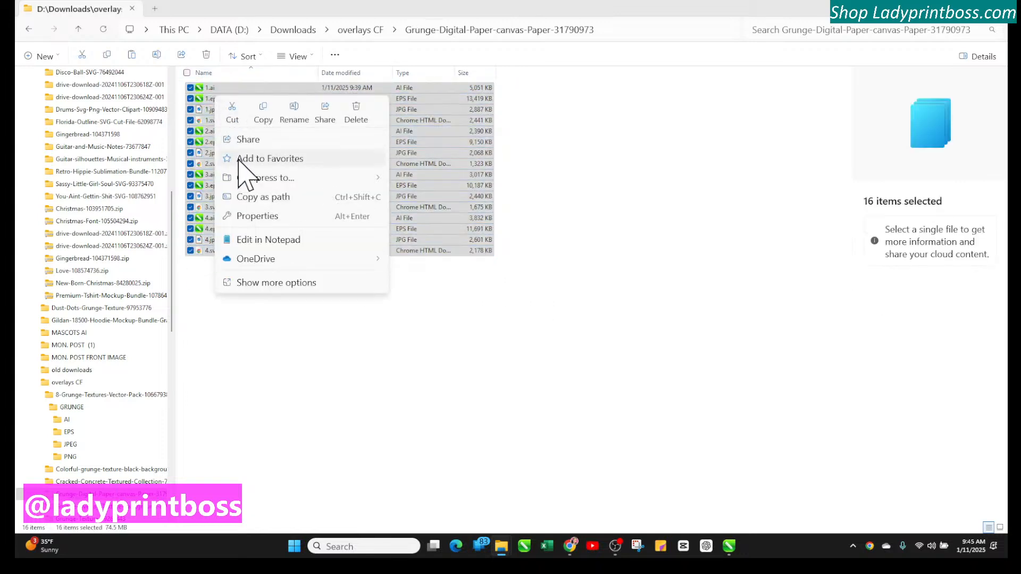
{"action": "left_click", "coordinate": [265, 121]}
{"action": "left_click", "coordinate": [360, 29]}
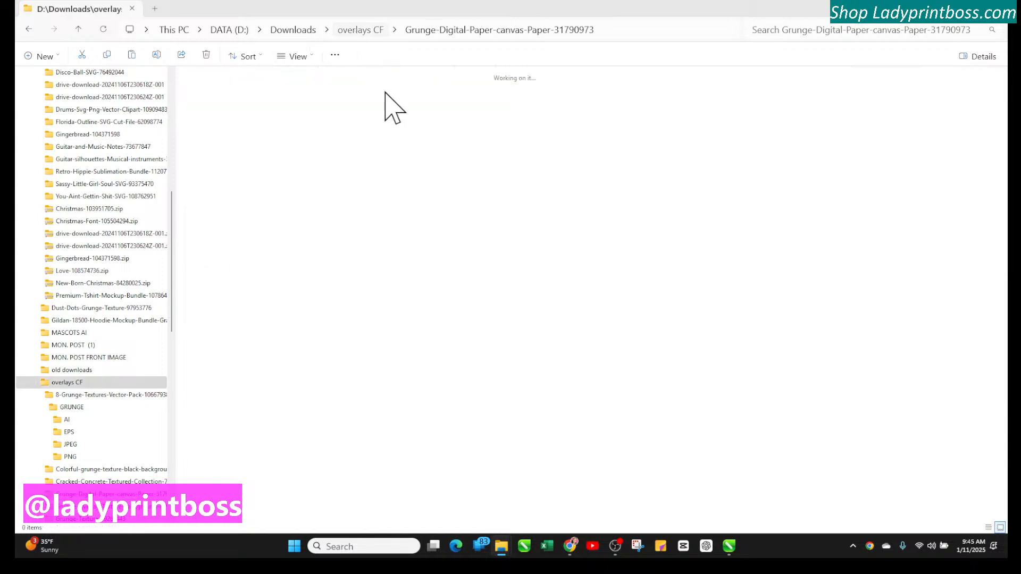
{"action": "right_click", "coordinate": [420, 275]}
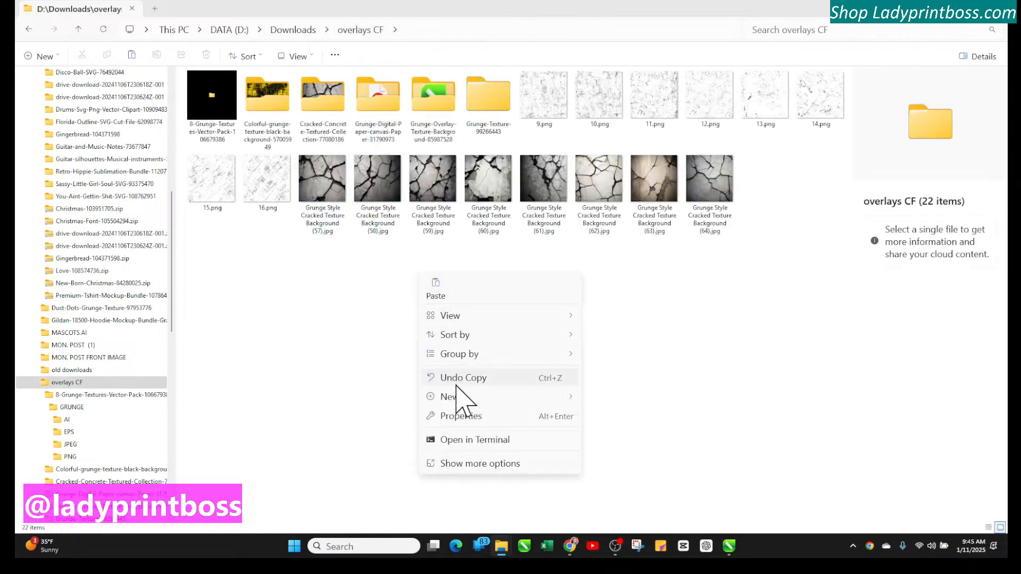
{"action": "left_click", "coordinate": [434, 286]}
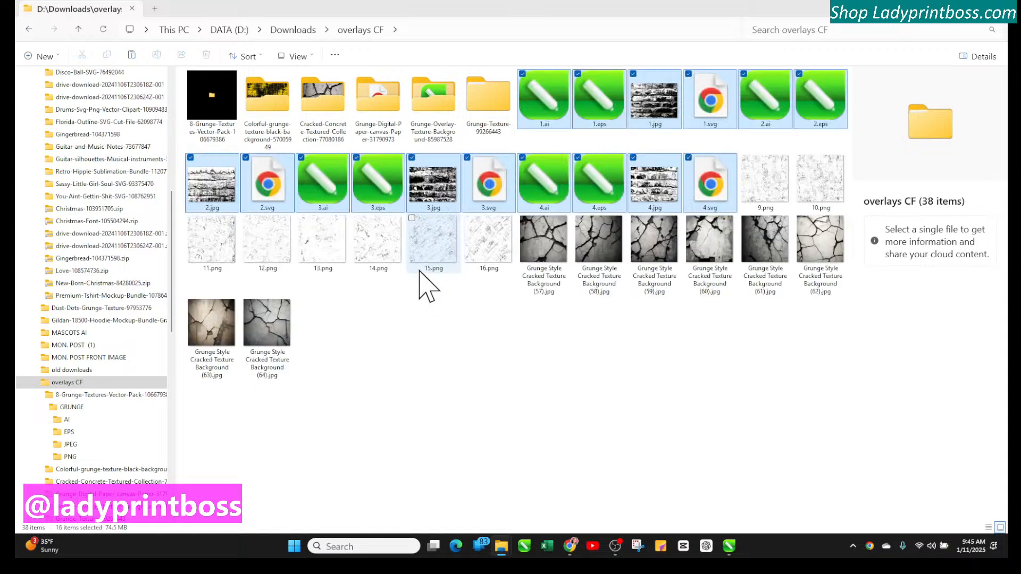
Open Grunge-Overlay-Texture-Background and preview its twelve files as extra large icons before switching back to Details view
{"action": "double_click", "coordinate": [433, 101]}
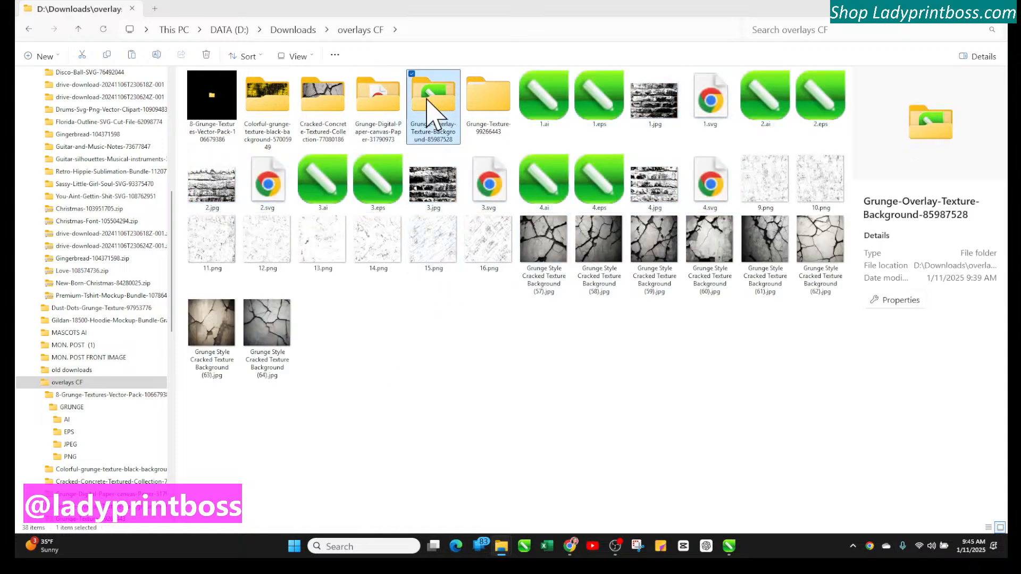
{"action": "left_click_drag", "start_coordinate": [534, 248], "coordinate": [213, 91]}
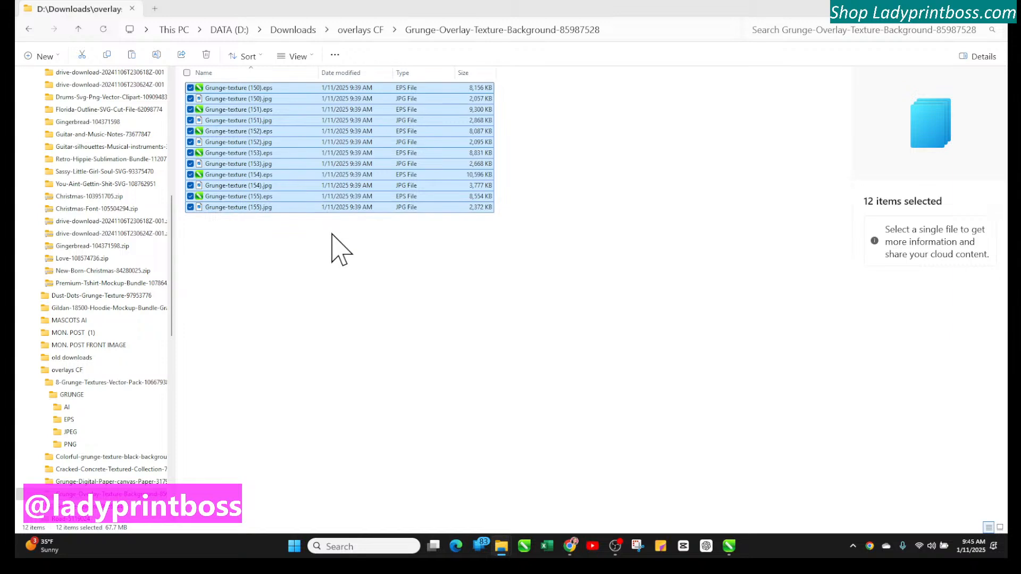
{"action": "left_click", "coordinate": [308, 58]}
{"action": "left_click", "coordinate": [305, 86]}
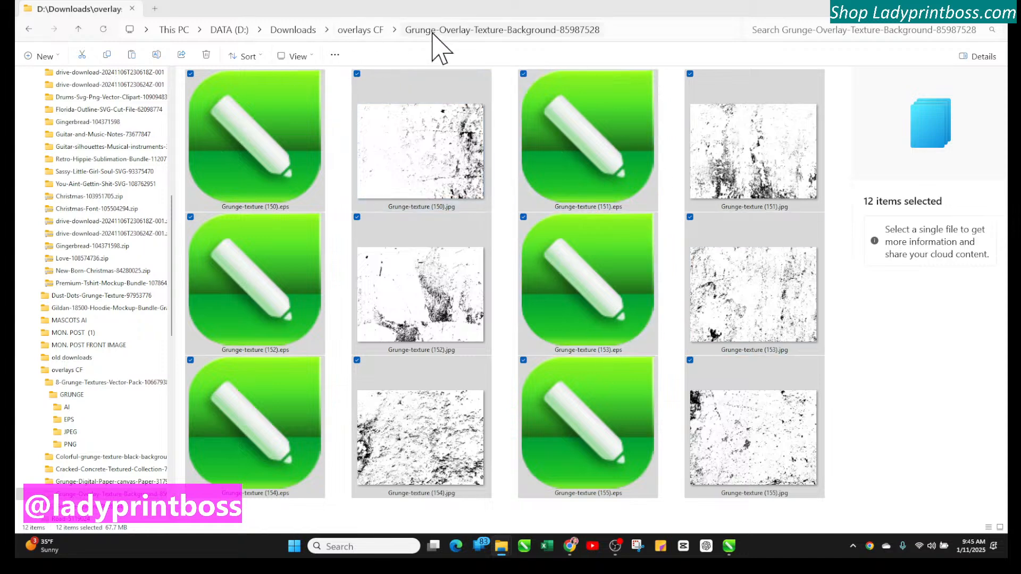
{"action": "left_click", "coordinate": [310, 57]}
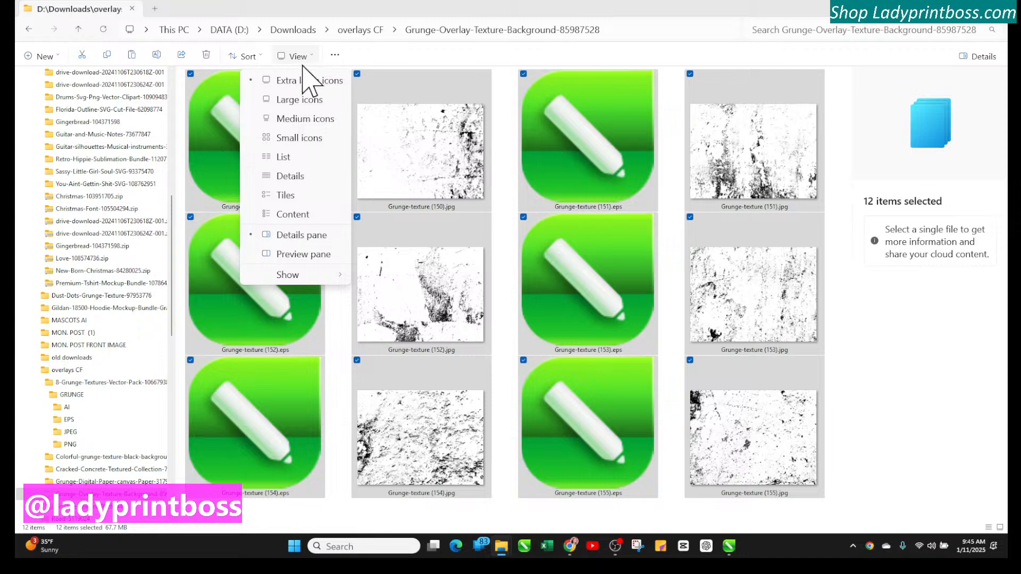
{"action": "left_click", "coordinate": [301, 178]}
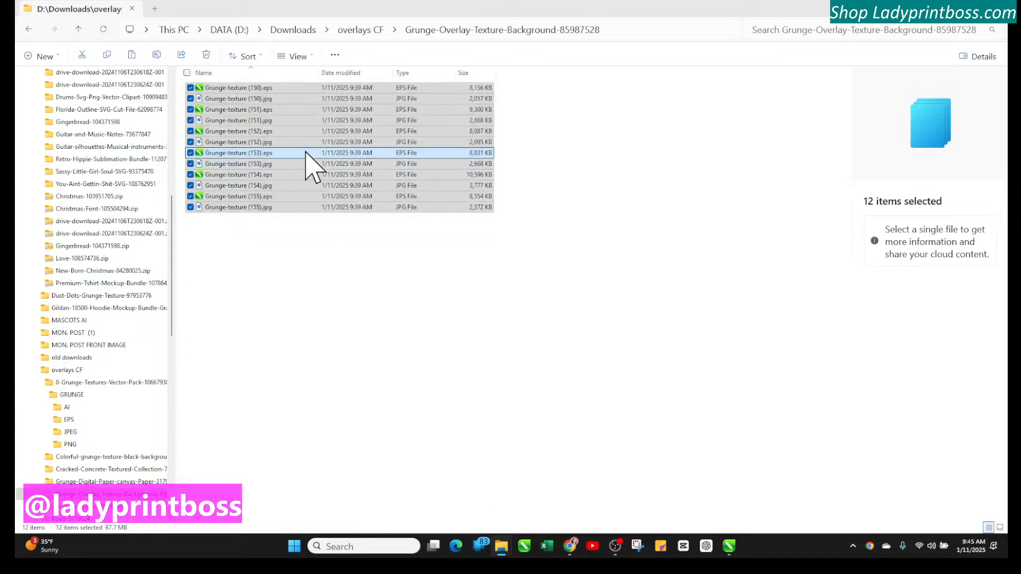
Copy the twelve Grunge-texture EPS and JPG files from Grunge-Overlay-Texture-Background into overlays CF
{"action": "right_click", "coordinate": [358, 169]}
{"action": "left_click", "coordinate": [399, 184]}
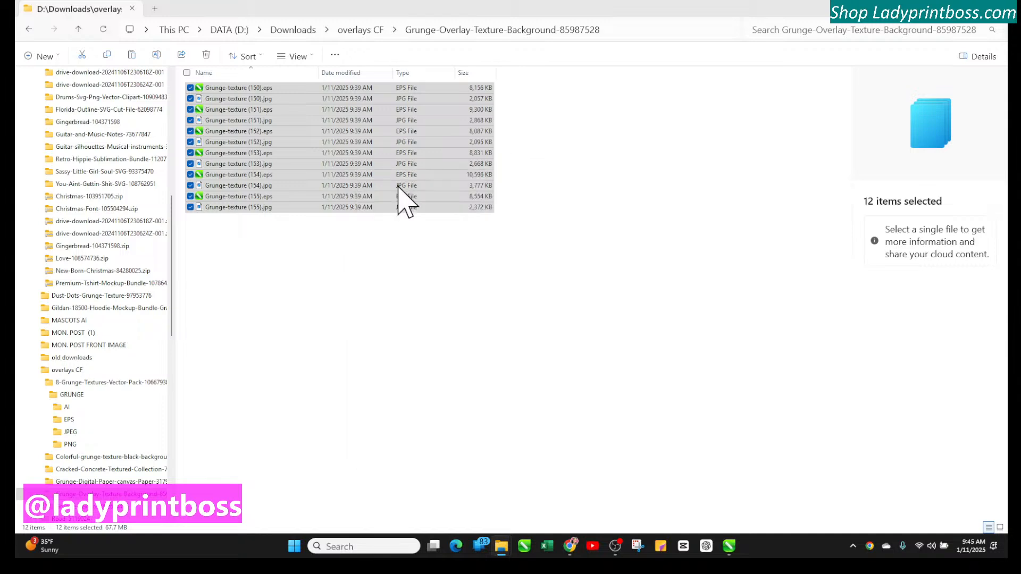
{"action": "left_click", "coordinate": [350, 30]}
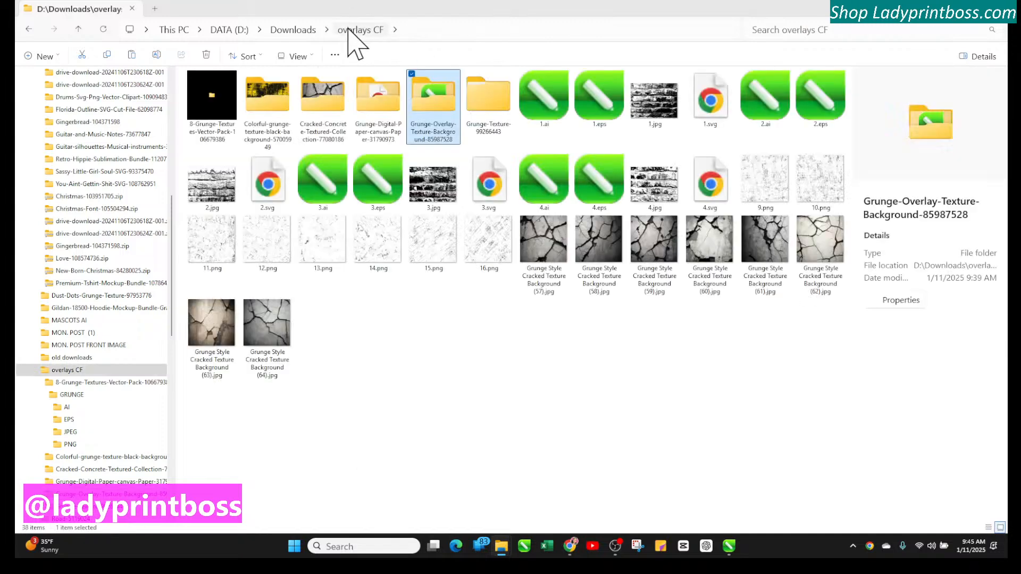
{"action": "right_click", "coordinate": [401, 369]}
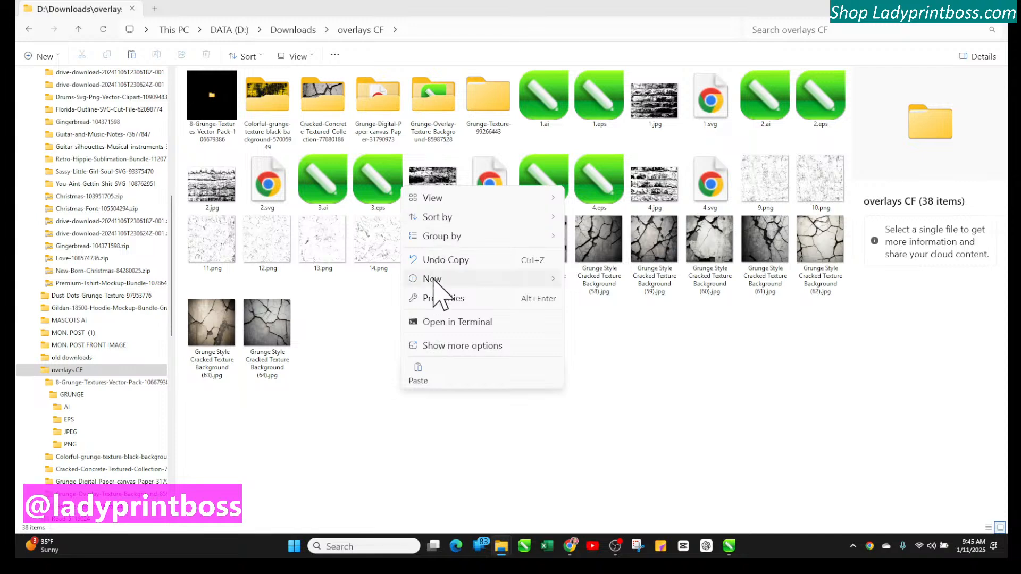
{"action": "left_click", "coordinate": [386, 332]}
{"action": "right_click", "coordinate": [386, 331]}
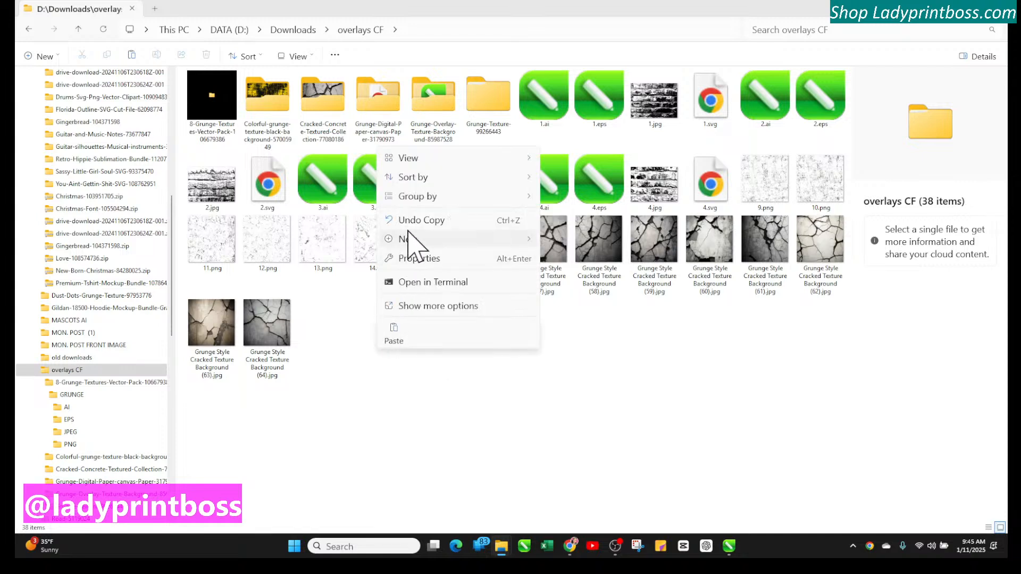
{"action": "left_click", "coordinate": [363, 343]}
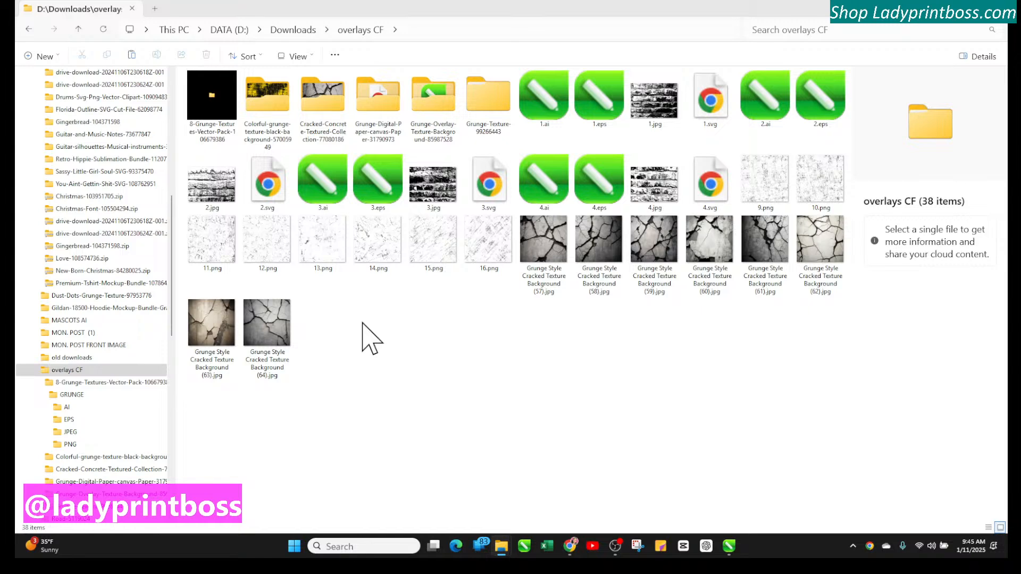
{"action": "key", "text": "ctrl+v"}
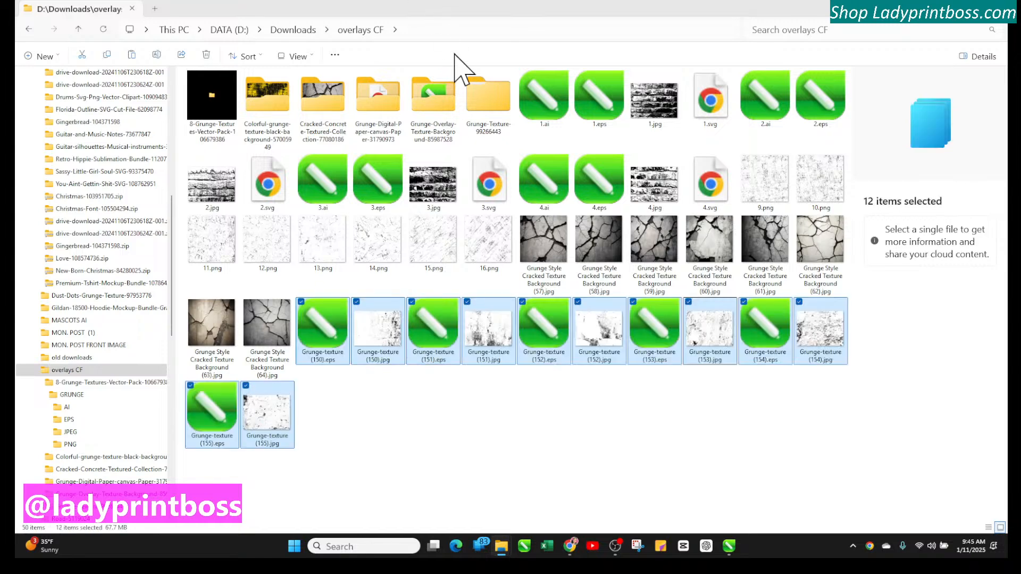
Copy the four grungeeffect EPS files from Grunge-Texture-99266443's epsfile folder into overlays CF
{"action": "left_click", "coordinate": [481, 118]}
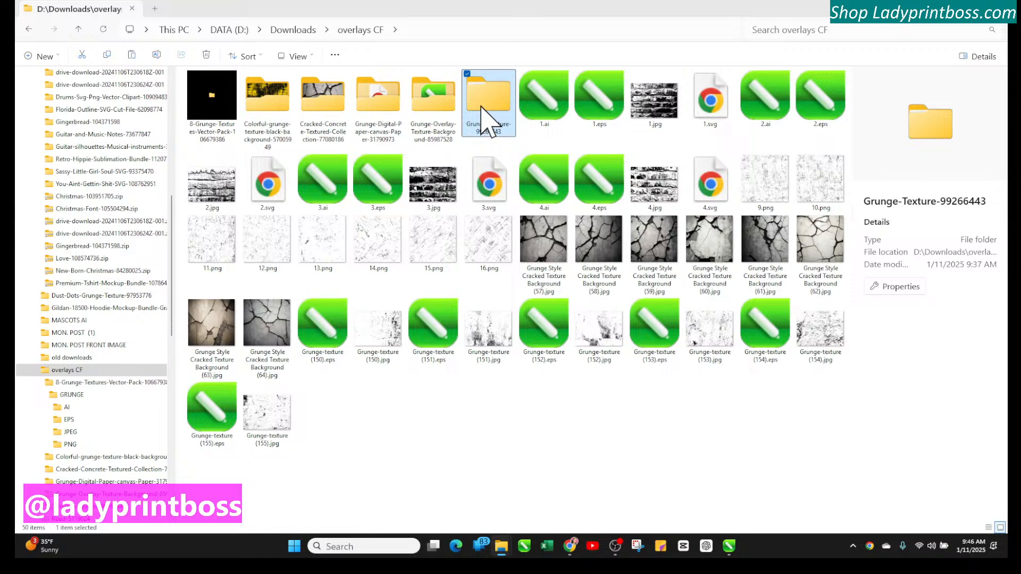
{"action": "double_click", "coordinate": [480, 106]}
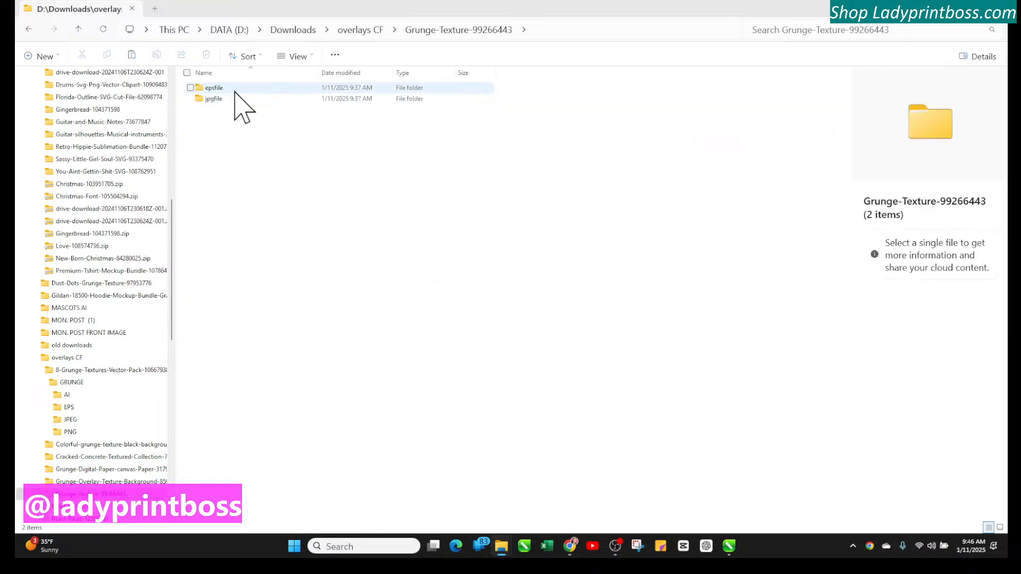
{"action": "double_click", "coordinate": [235, 89]}
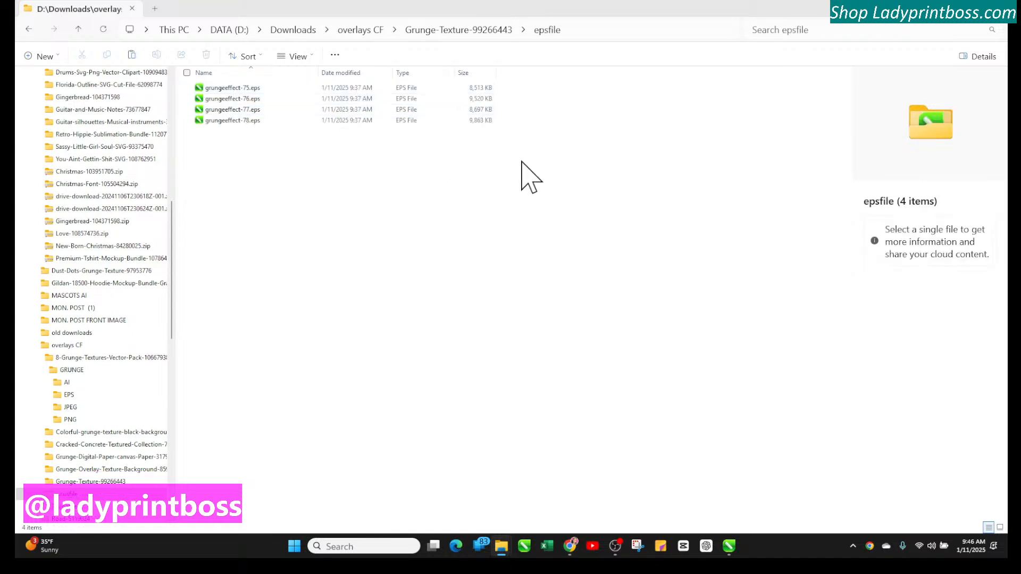
{"action": "left_click_drag", "start_coordinate": [521, 161], "coordinate": [165, 87]}
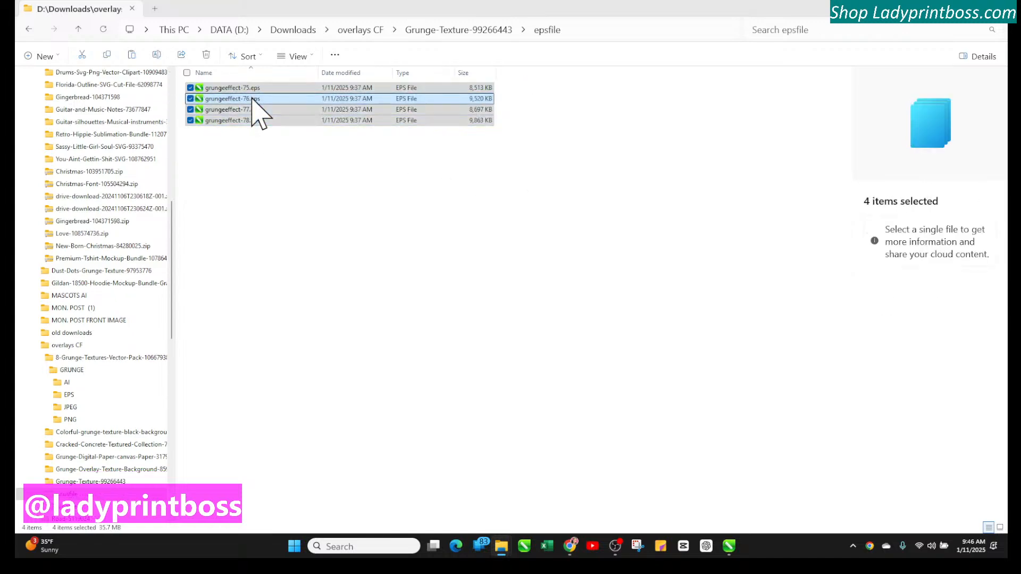
{"action": "right_click", "coordinate": [251, 107]}
{"action": "left_click", "coordinate": [299, 112]}
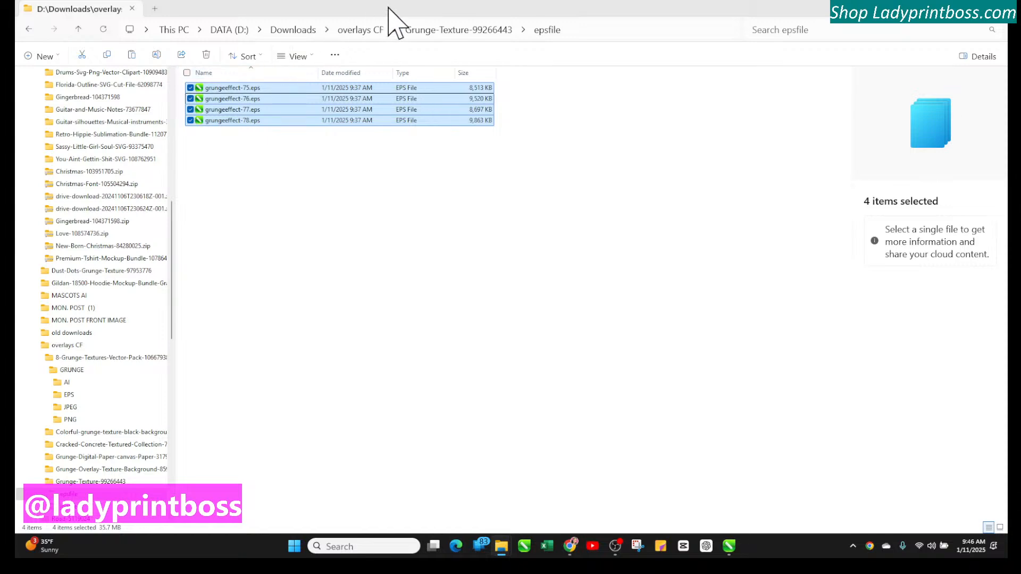
{"action": "left_click", "coordinate": [355, 31]}
{"action": "right_click", "coordinate": [417, 461]}
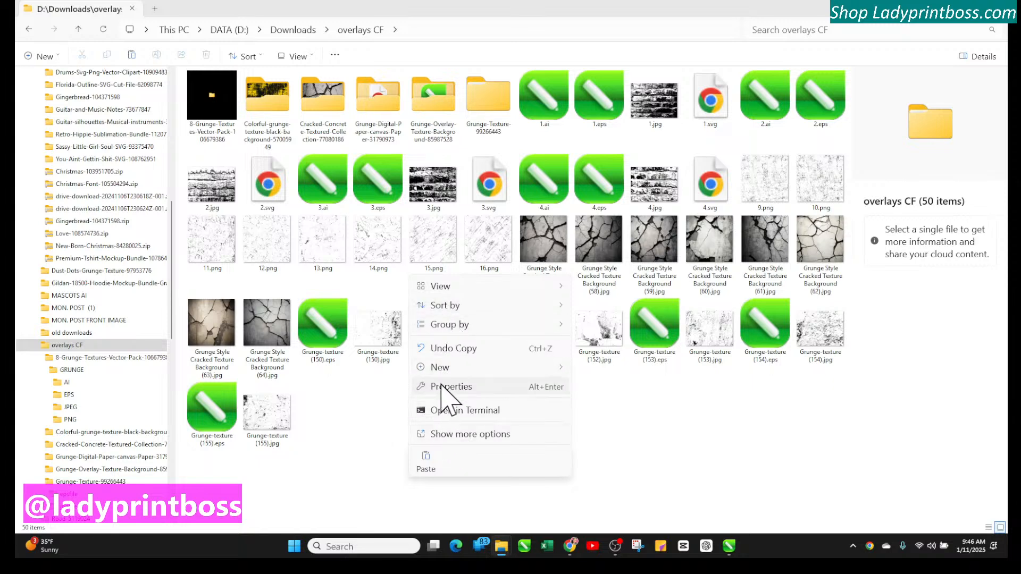
{"action": "left_click", "coordinate": [387, 388]}
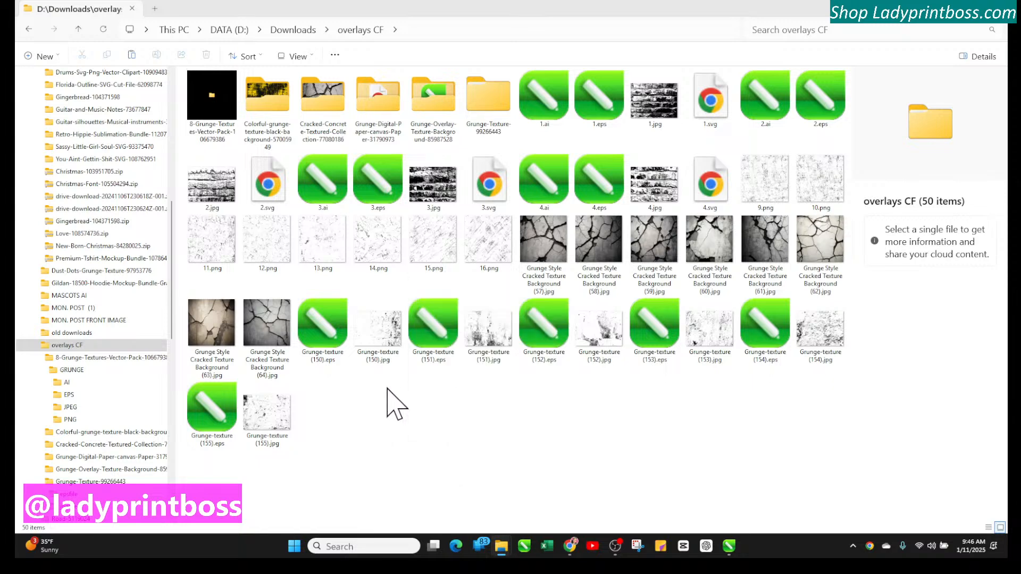
{"action": "key", "text": "ctrl+v"}
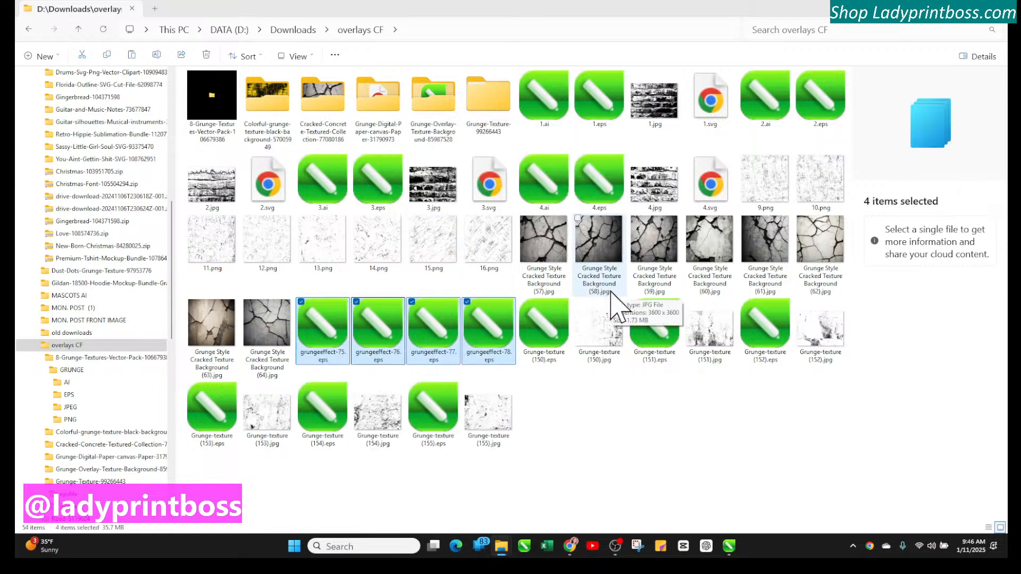
Copy the four grungeeffect JPG files from Grunge-Texture-99266443's jpgfile folder into overlays CF
{"action": "double_click", "coordinate": [484, 115]}
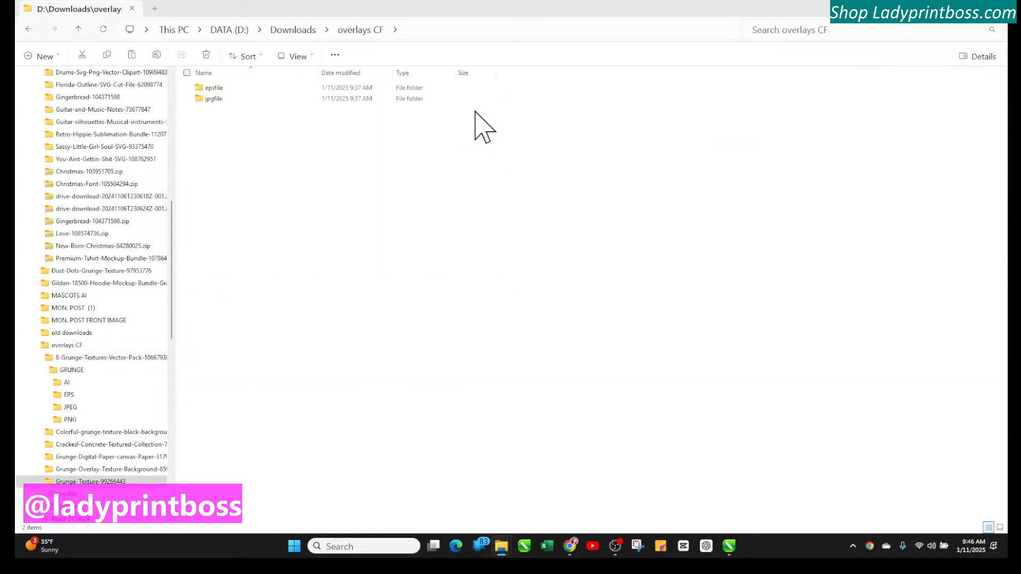
{"action": "double_click", "coordinate": [364, 99]}
{"action": "left_click_drag", "start_coordinate": [503, 166], "coordinate": [250, 132]}
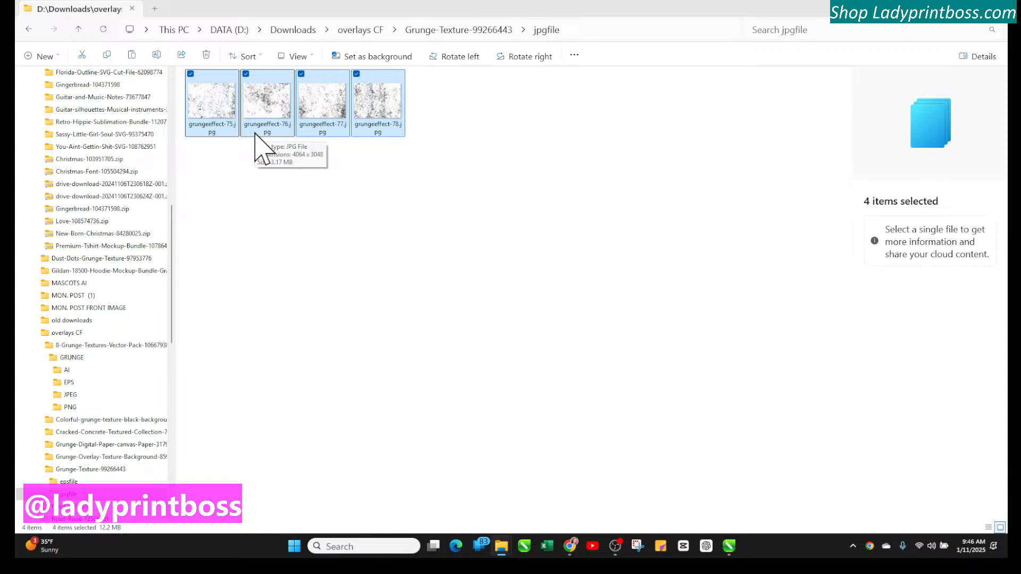
{"action": "right_click", "coordinate": [262, 88]}
{"action": "left_click", "coordinate": [300, 105]}
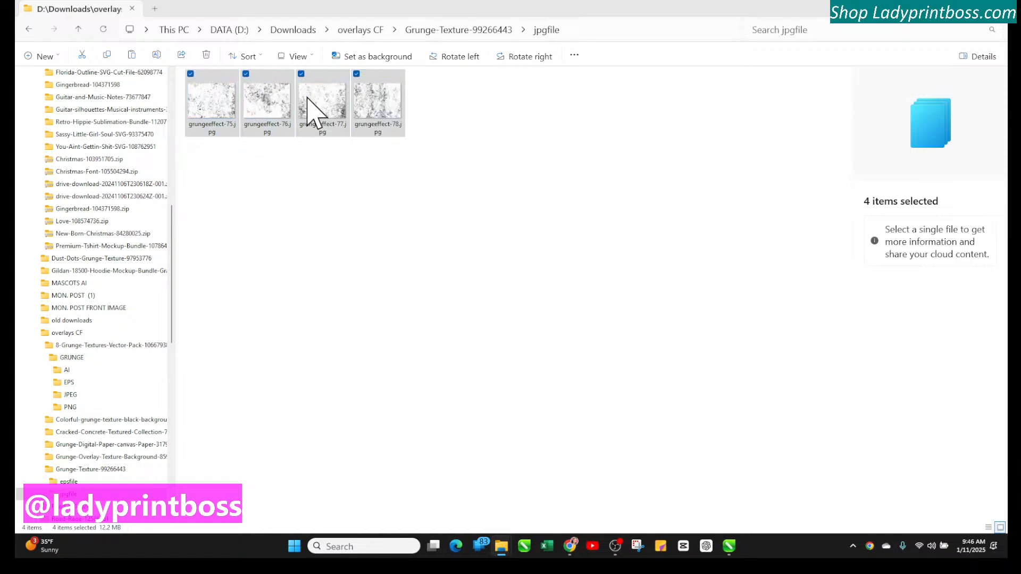
{"action": "left_click", "coordinate": [361, 30]}
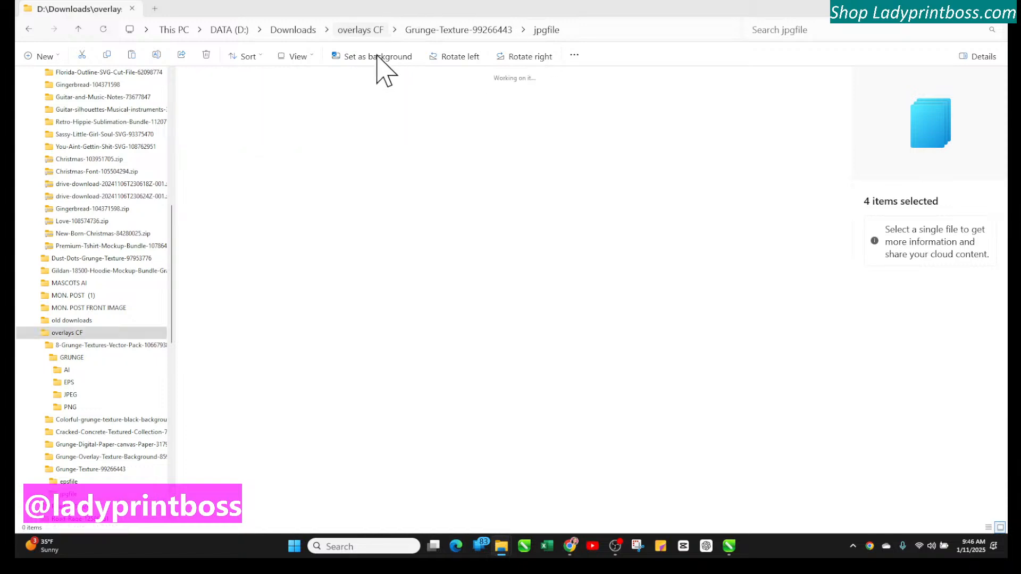
{"action": "right_click", "coordinate": [612, 432]}
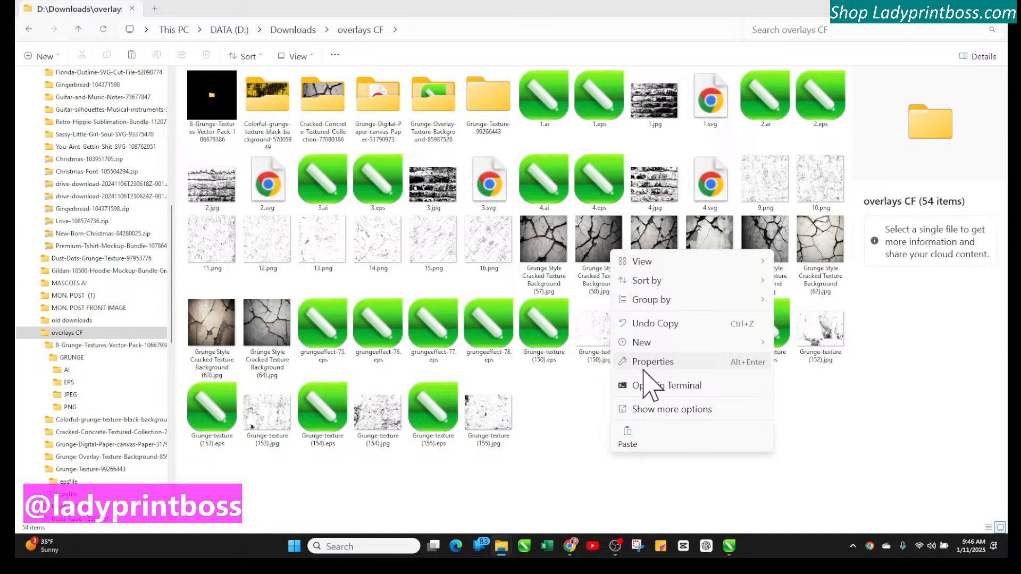
{"action": "left_click", "coordinate": [629, 441]}
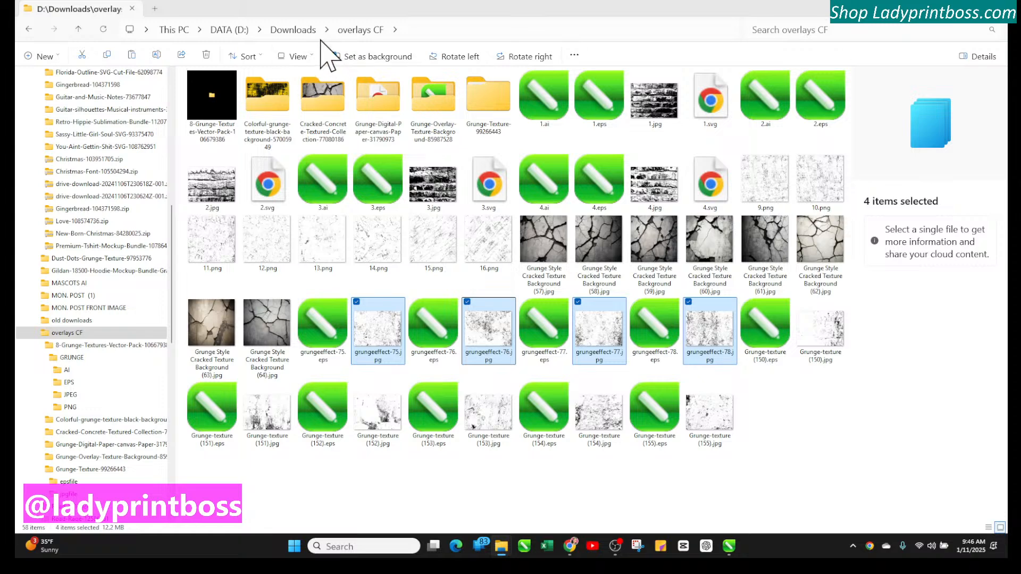
Copy the overlays CF folder from the Downloads folder
{"action": "left_click", "coordinate": [352, 33]}
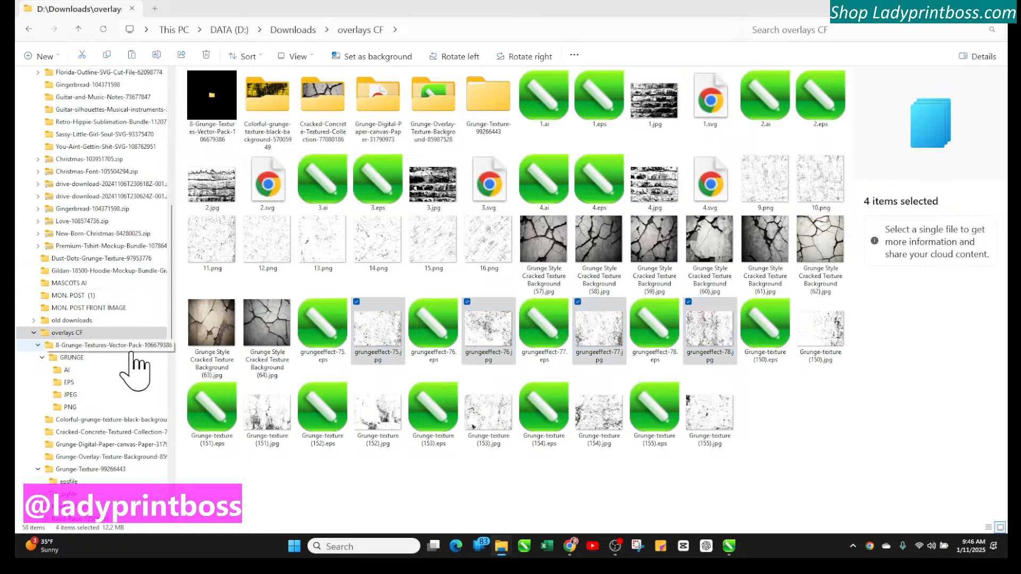
{"action": "scroll", "coordinate": [137, 364], "scroll_direction": "up", "scroll_amount": 10}
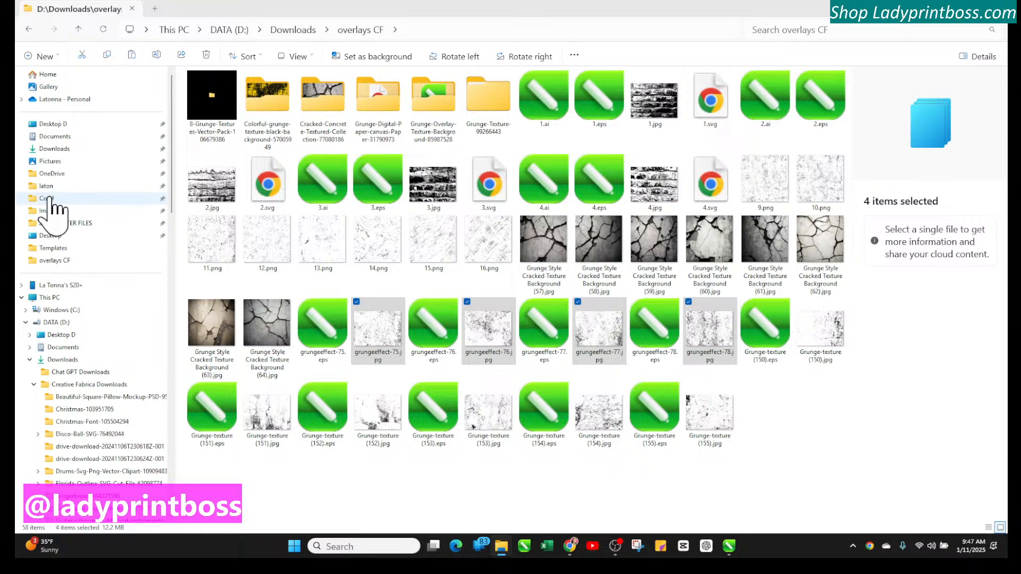
{"action": "left_click", "coordinate": [58, 199]}
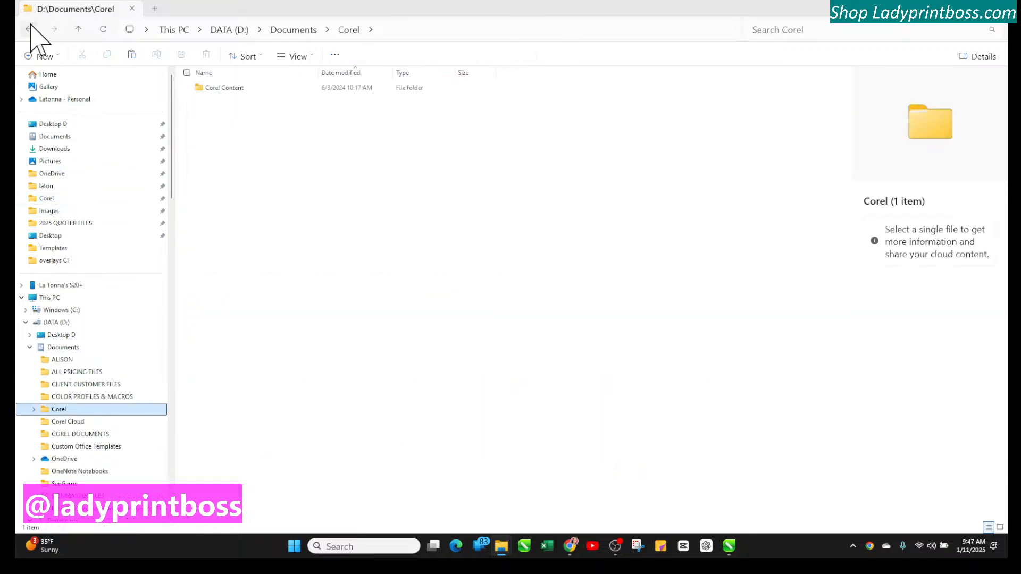
{"action": "left_click", "coordinate": [29, 30]}
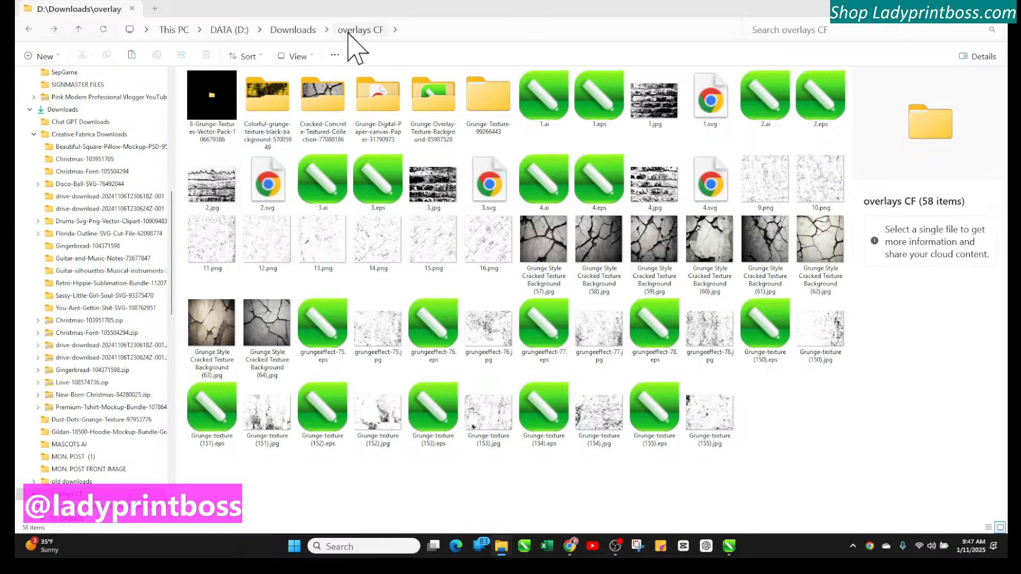
{"action": "left_click", "coordinate": [293, 30]}
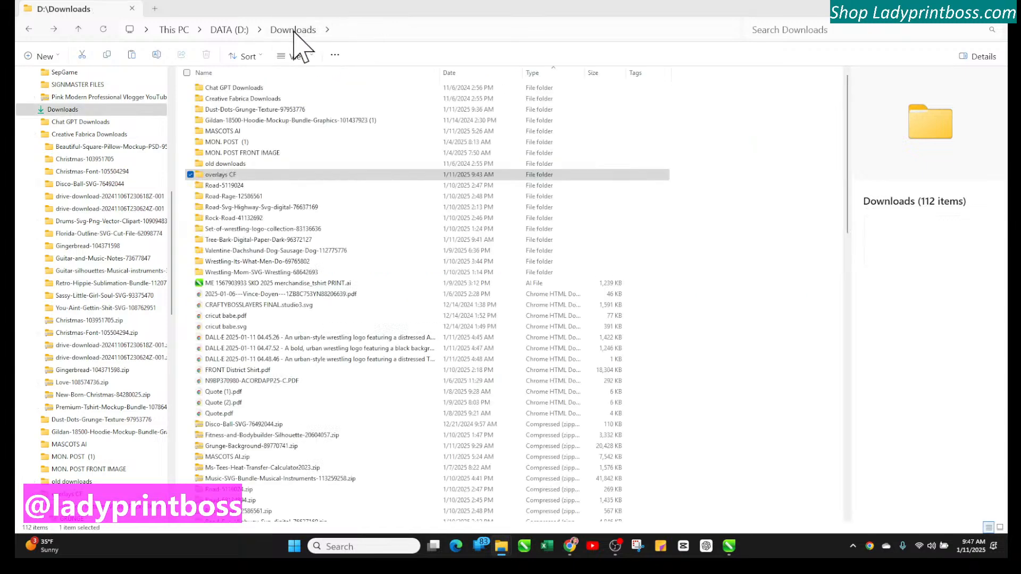
{"action": "left_click", "coordinate": [226, 176]}
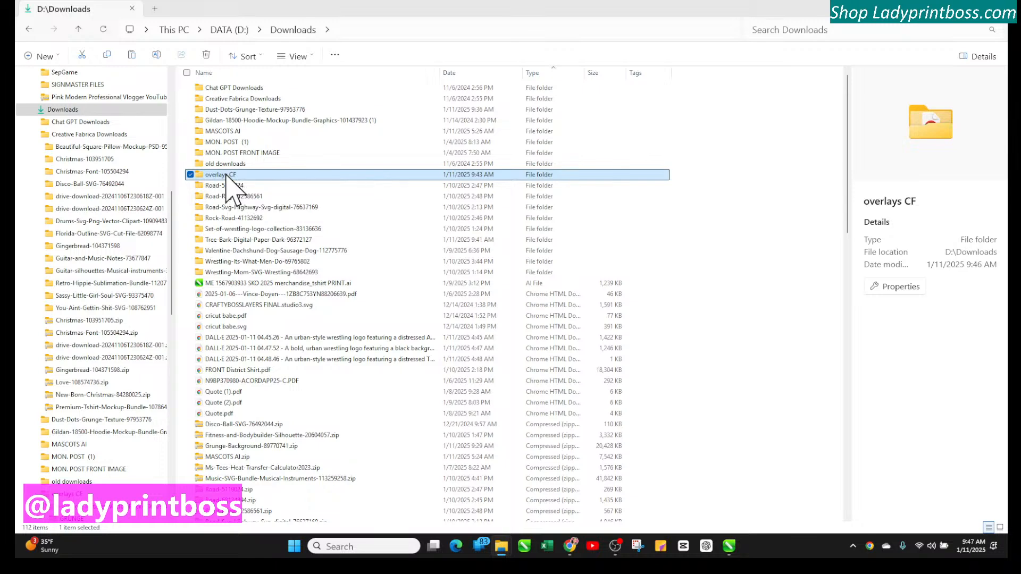
{"action": "right_click", "coordinate": [227, 175]}
{"action": "left_click", "coordinate": [274, 191]}
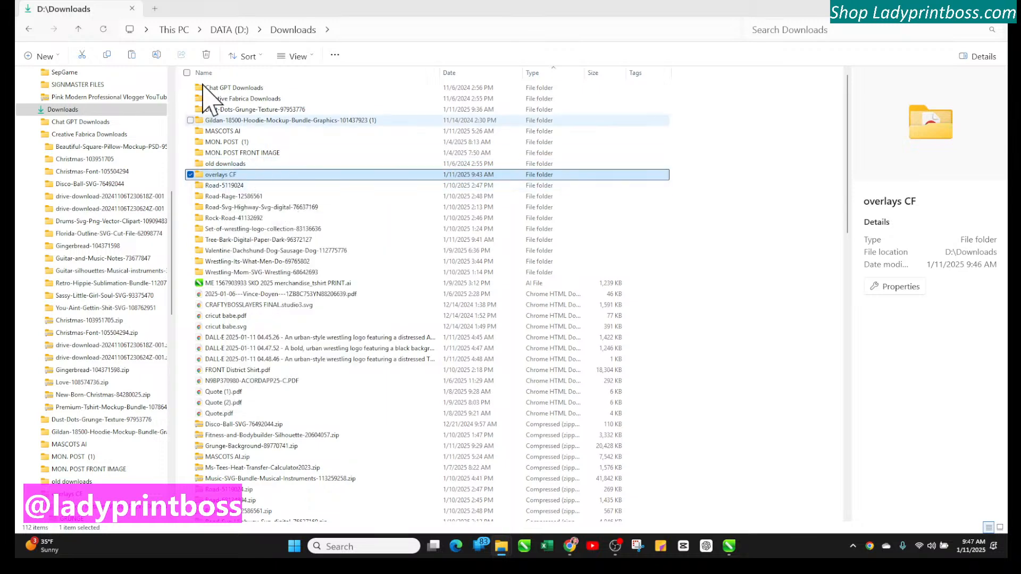
Paste the overlays CF folder into Documents > Corel > Corel Content > Images
{"action": "scroll", "coordinate": [80, 133], "scroll_direction": "up", "scroll_amount": 3}
{"action": "left_click", "coordinate": [98, 221]}
{"action": "scroll", "coordinate": [98, 221], "scroll_direction": "up", "scroll_amount": 6}
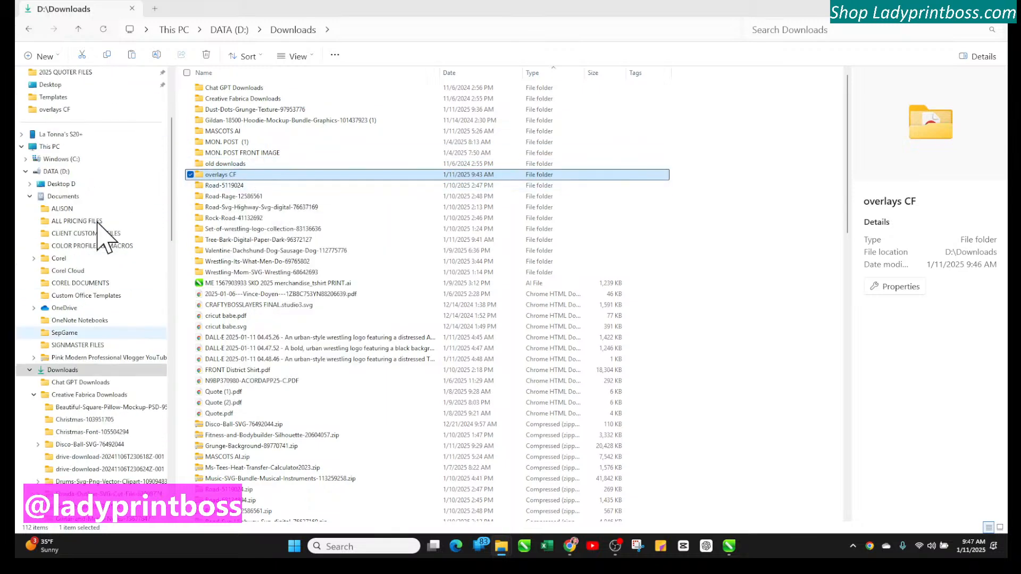
{"action": "left_click", "coordinate": [62, 334]}
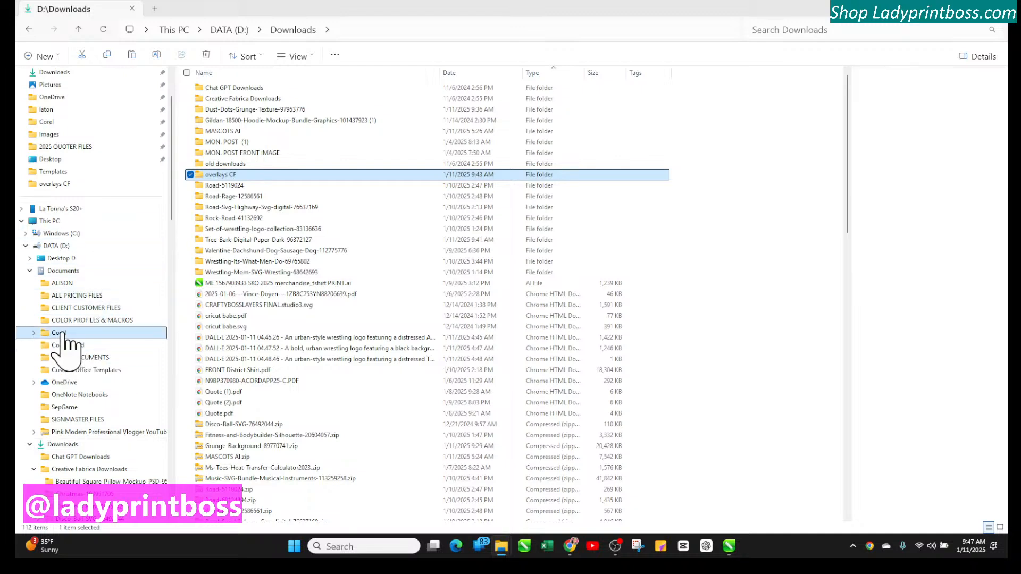
{"action": "scroll", "coordinate": [85, 343], "scroll_direction": "up", "scroll_amount": 2}
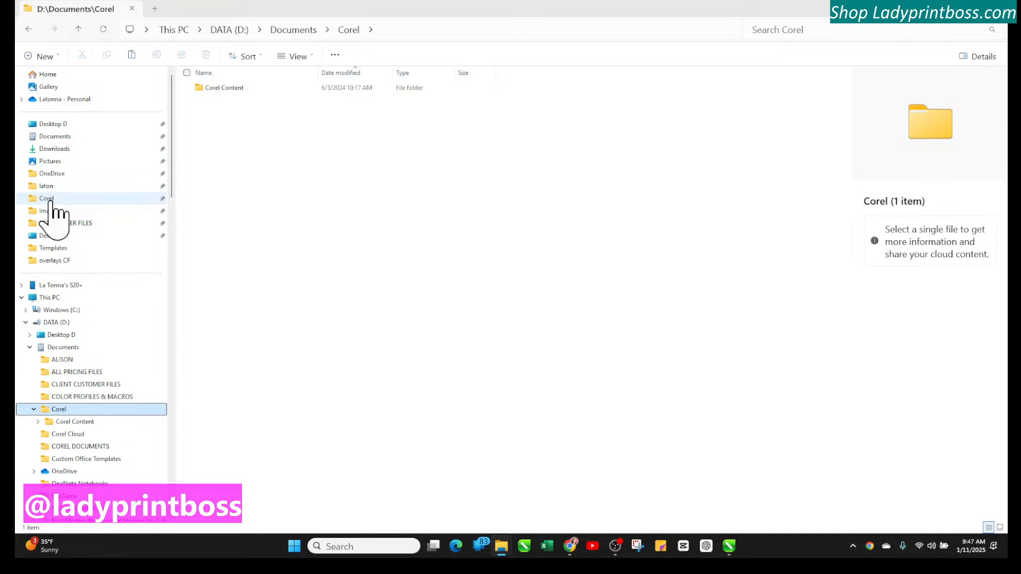
{"action": "left_click", "coordinate": [232, 95]}
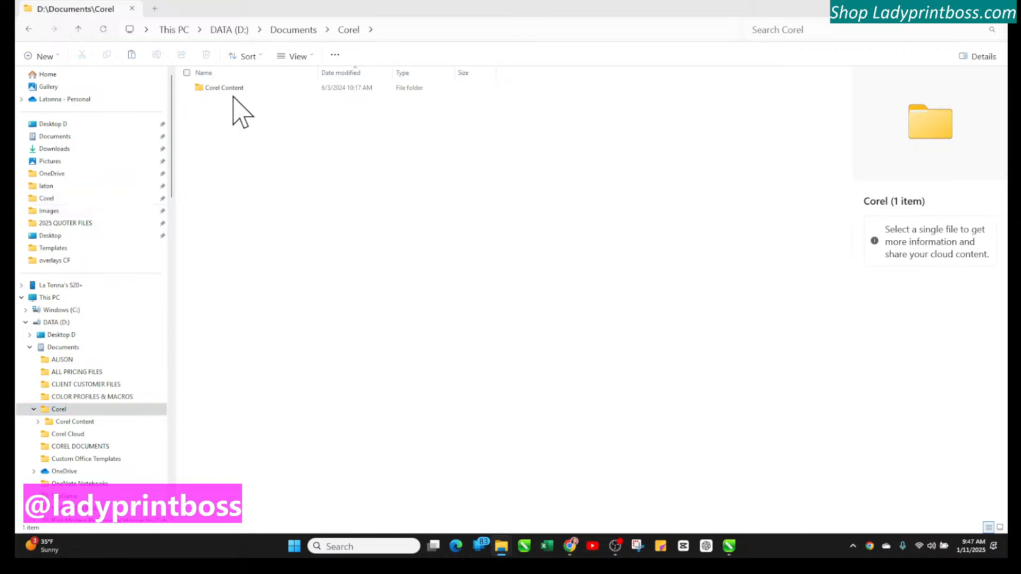
{"action": "double_click", "coordinate": [233, 95]}
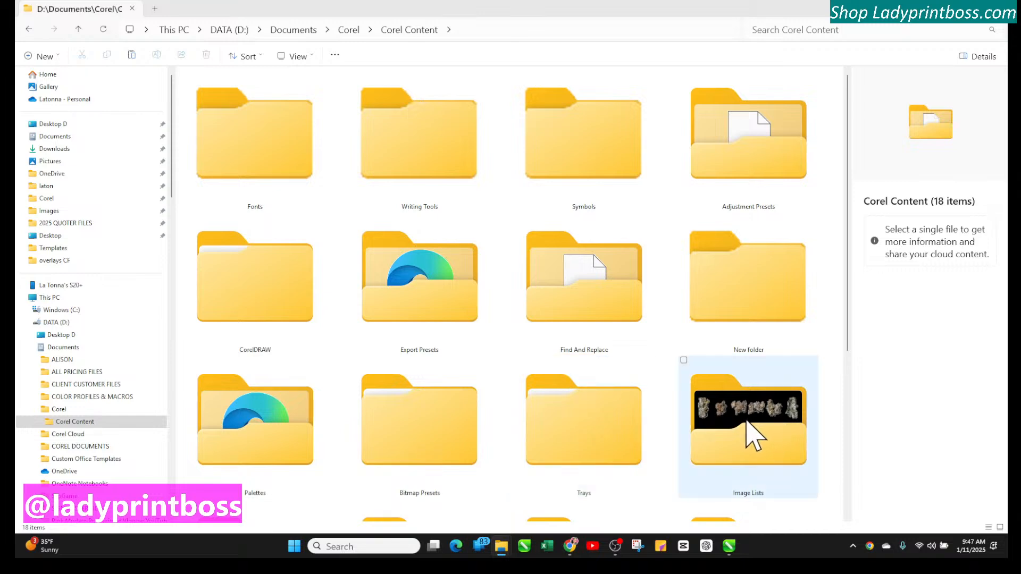
{"action": "scroll", "coordinate": [746, 422], "scroll_direction": "down", "scroll_amount": 3}
{"action": "double_click", "coordinate": [448, 324]}
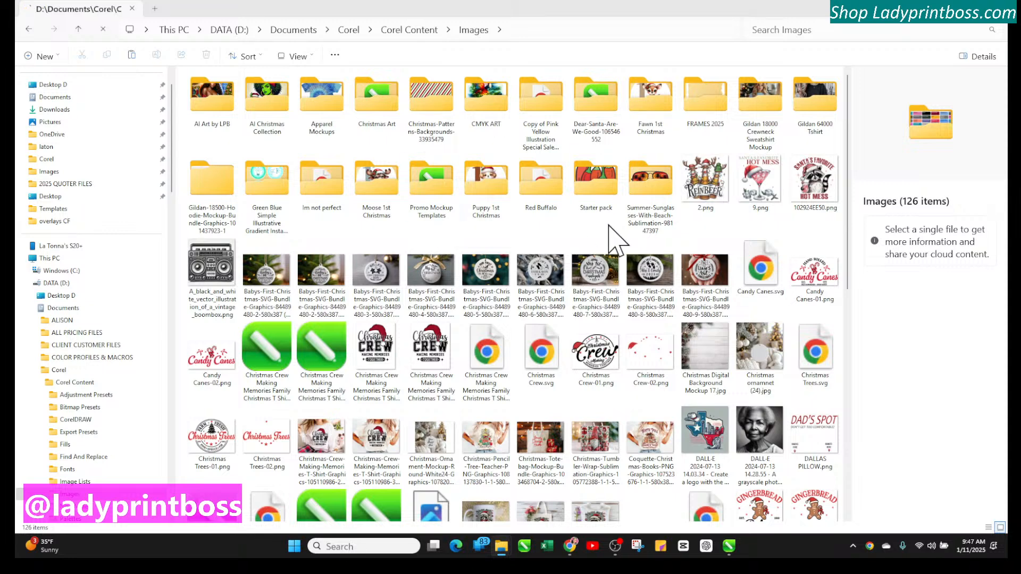
{"action": "right_click", "coordinate": [573, 233]}
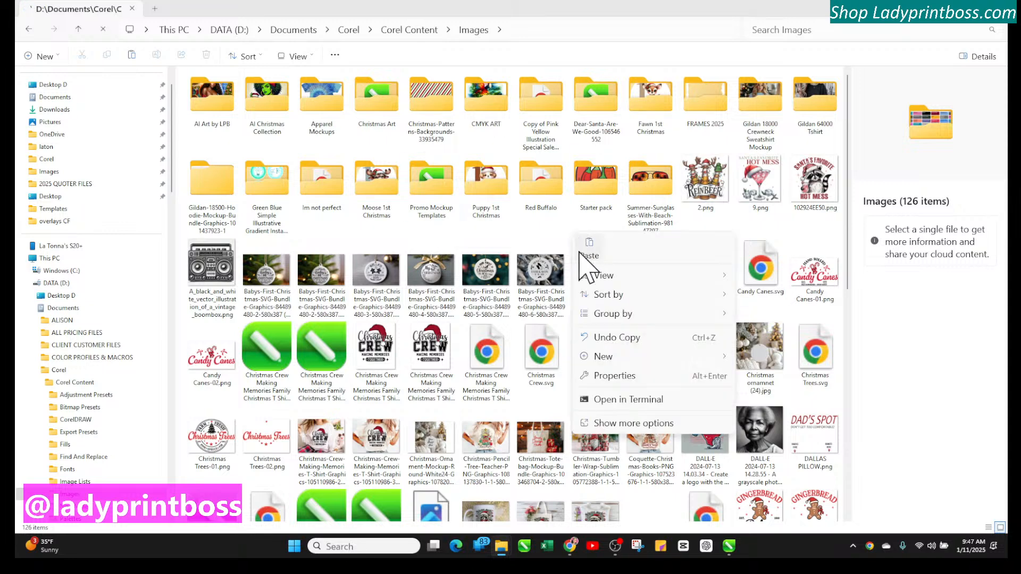
{"action": "left_click", "coordinate": [591, 255]}
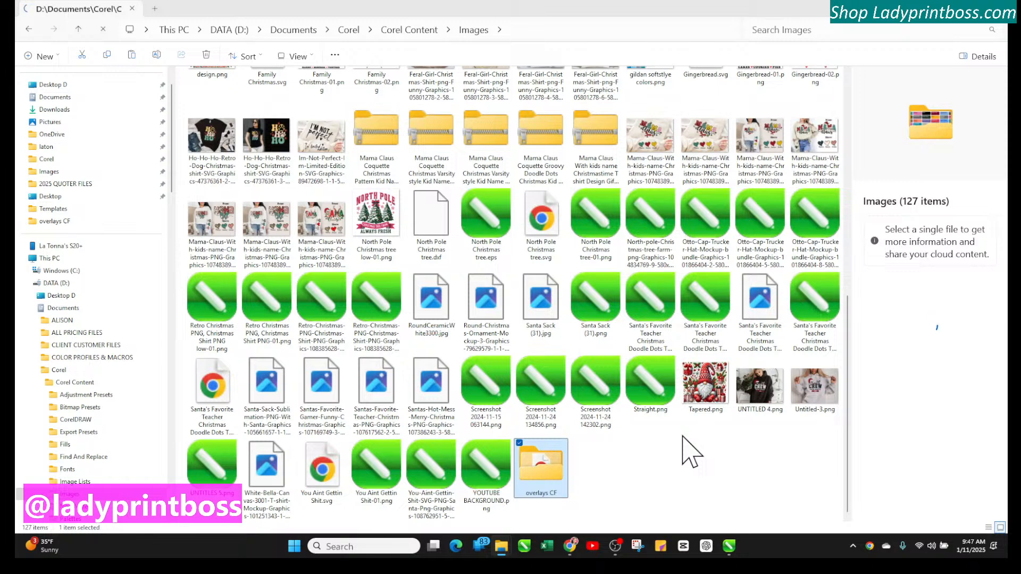
Switch to CorelDRAW and maximize its window
{"action": "scroll", "coordinate": [577, 318], "scroll_direction": "up", "scroll_amount": 8}
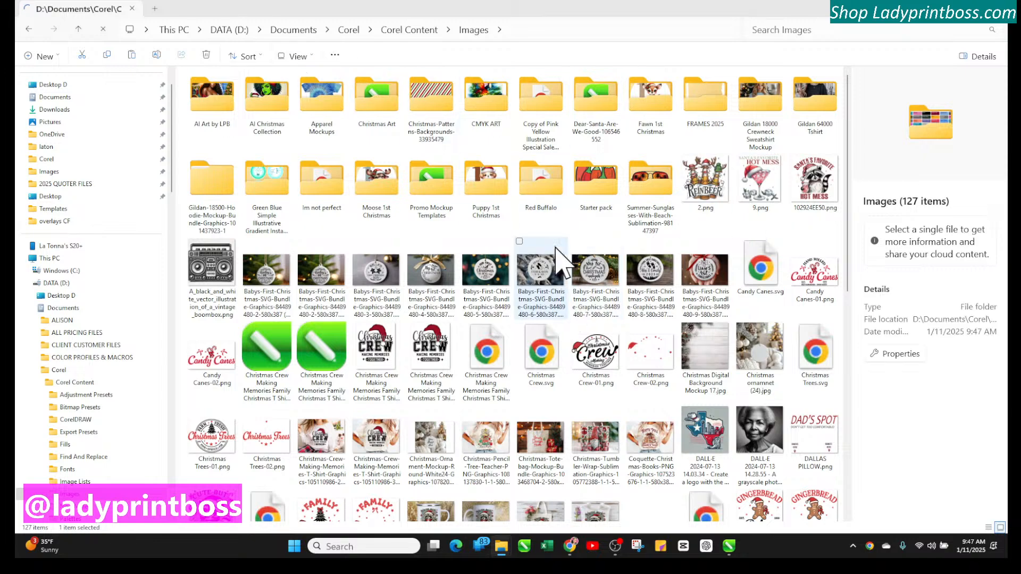
{"action": "scroll", "coordinate": [589, 285], "scroll_direction": "down", "scroll_amount": 8}
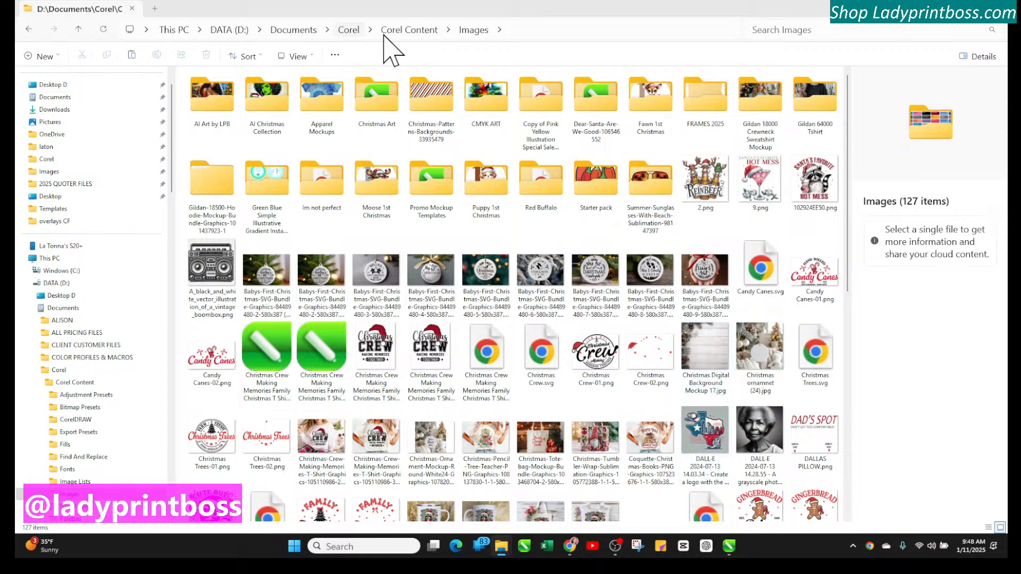
{"action": "left_click", "coordinate": [999, 4]}
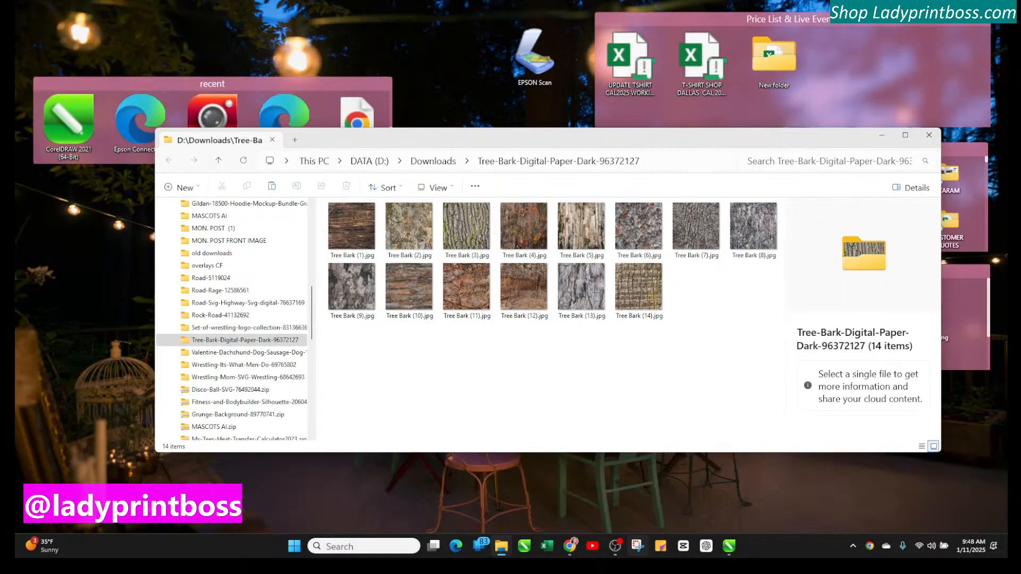
{"action": "left_click", "coordinate": [729, 514]}
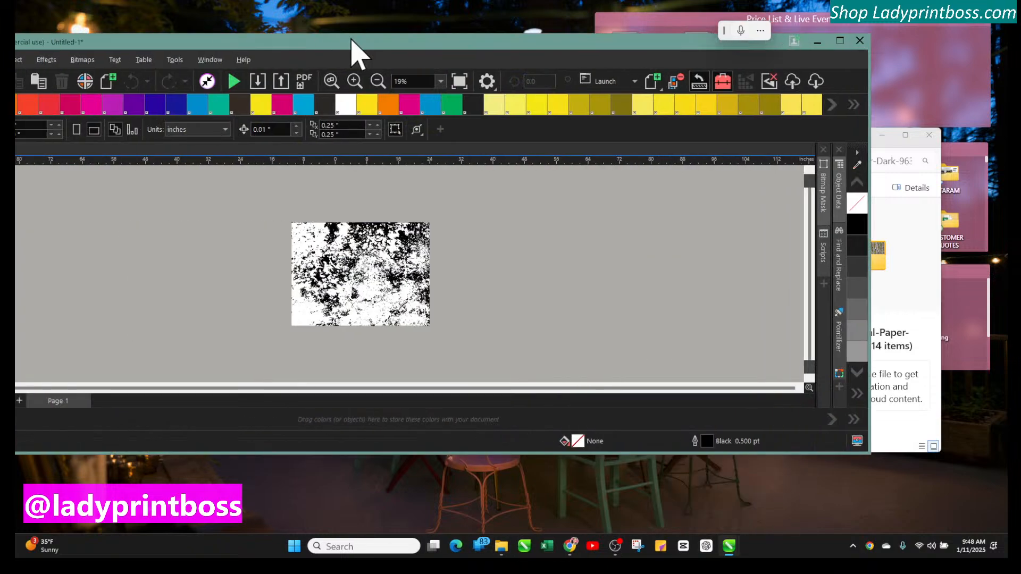
{"action": "left_click_drag", "start_coordinate": [354, 50], "coordinate": [505, 50]}
{"action": "left_click_drag", "start_coordinate": [877, 45], "coordinate": [840, 56]}
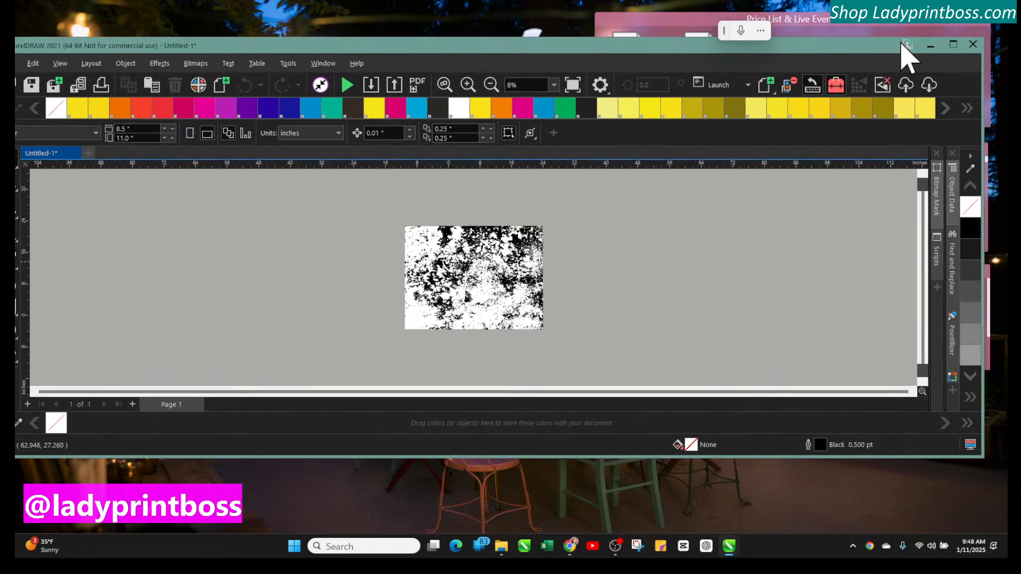
{"action": "left_click", "coordinate": [952, 44]}
{"action": "left_click", "coordinate": [26, 23]}
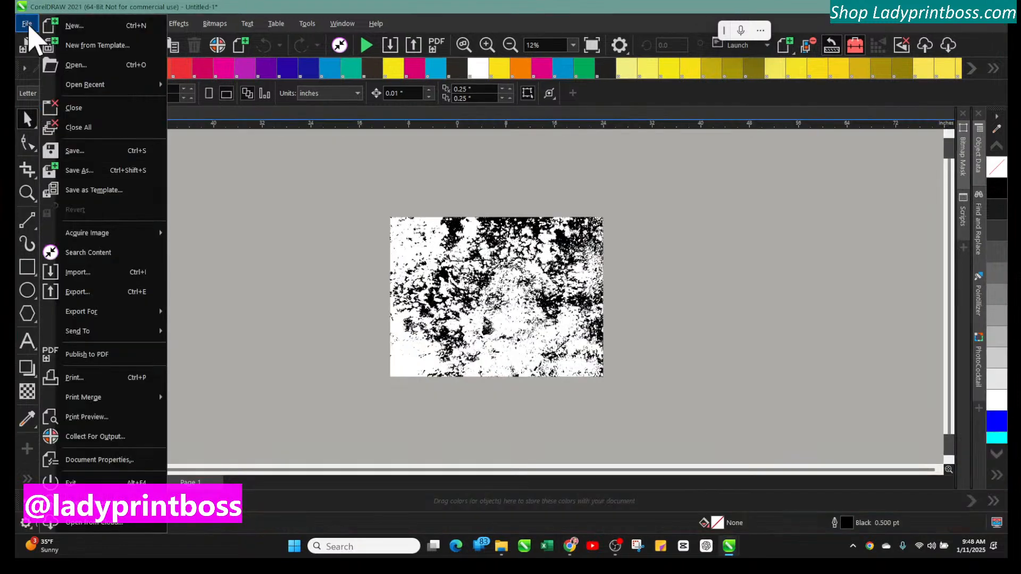
{"action": "mouse_move", "coordinate": [84, 89]}
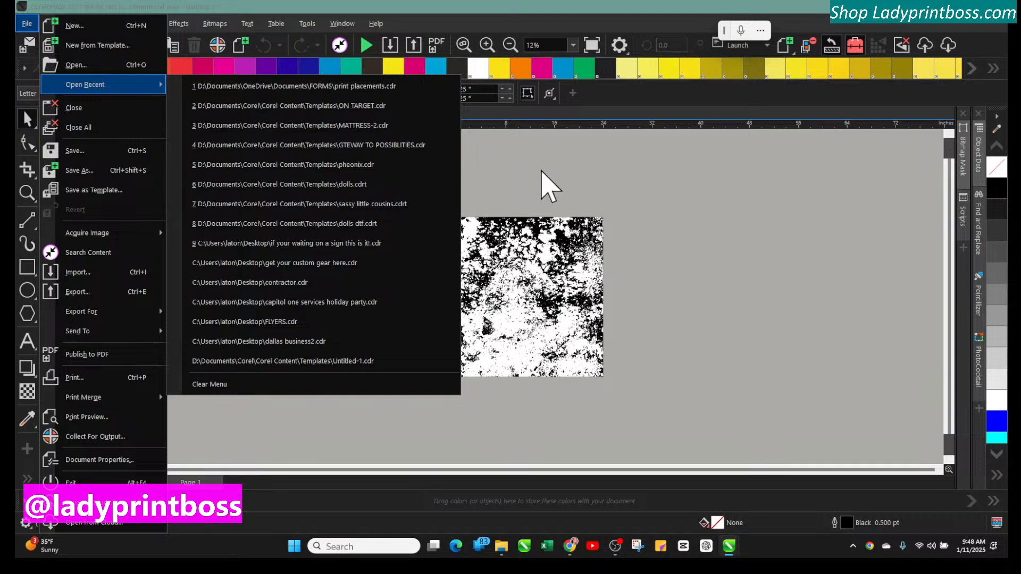
{"action": "left_click", "coordinate": [549, 187]}
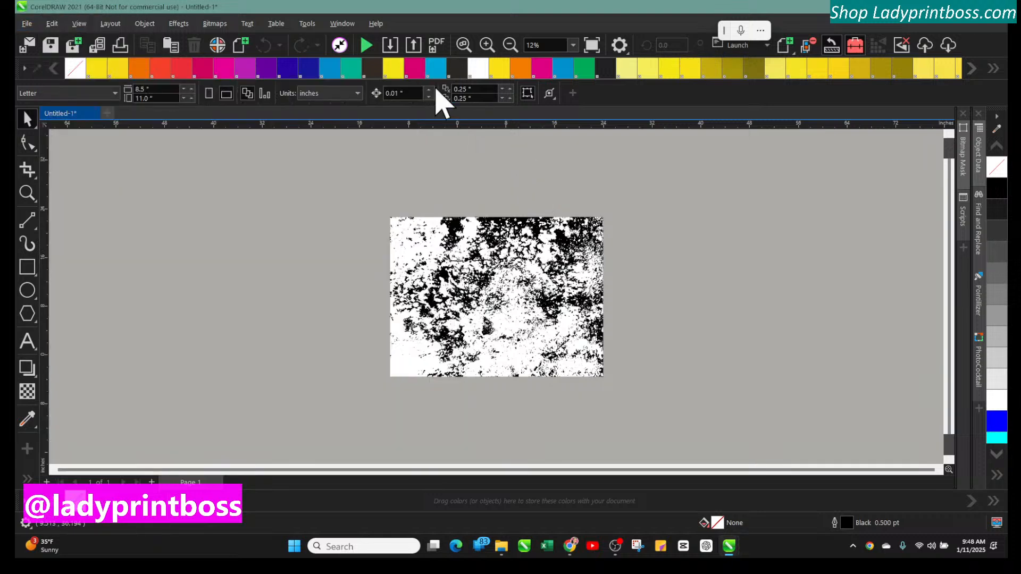
Start a new document and browse the import dialog to the Templates folder in Documents > Corel > Corel Content
{"action": "left_click", "coordinate": [106, 113]}
{"action": "left_click", "coordinate": [390, 46]}
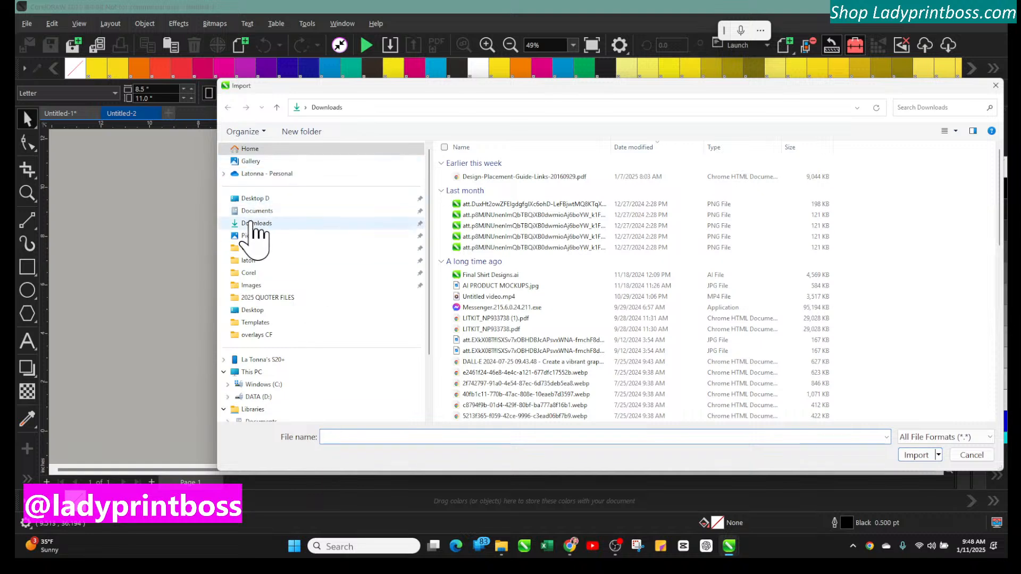
{"action": "left_click", "coordinate": [253, 274]}
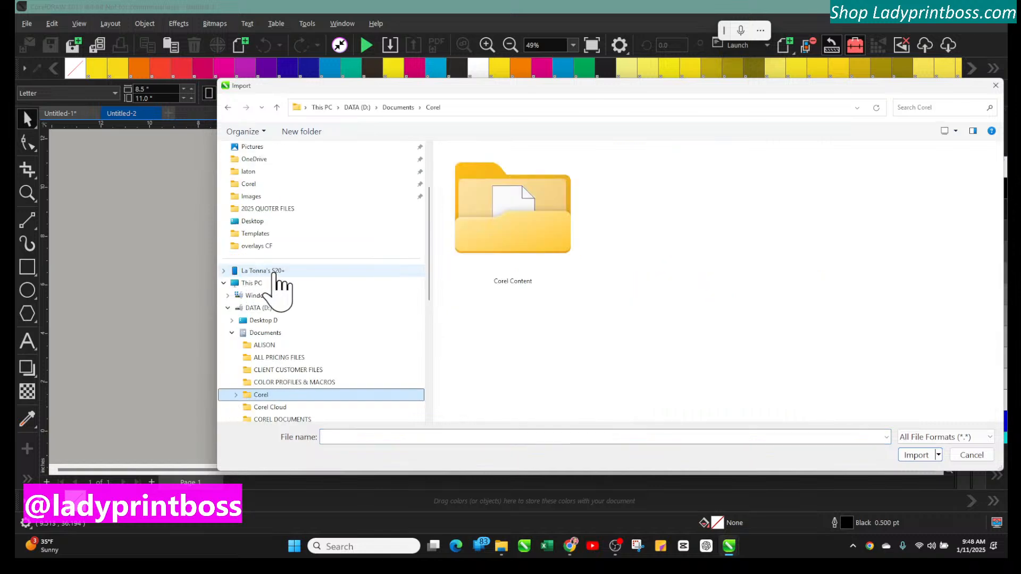
{"action": "double_click", "coordinate": [506, 255]}
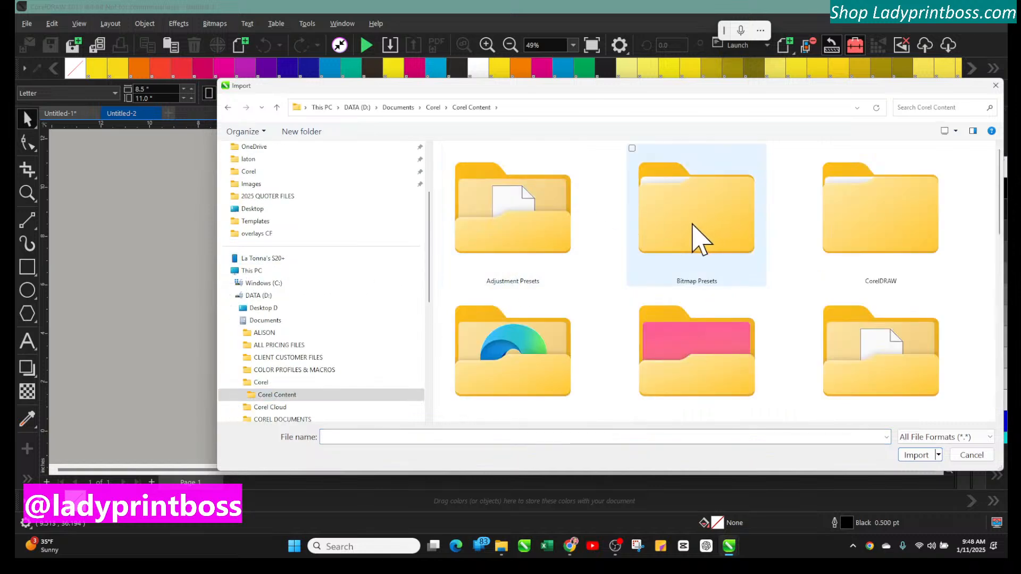
{"action": "left_click_drag", "start_coordinate": [737, 88], "coordinate": [629, 53]}
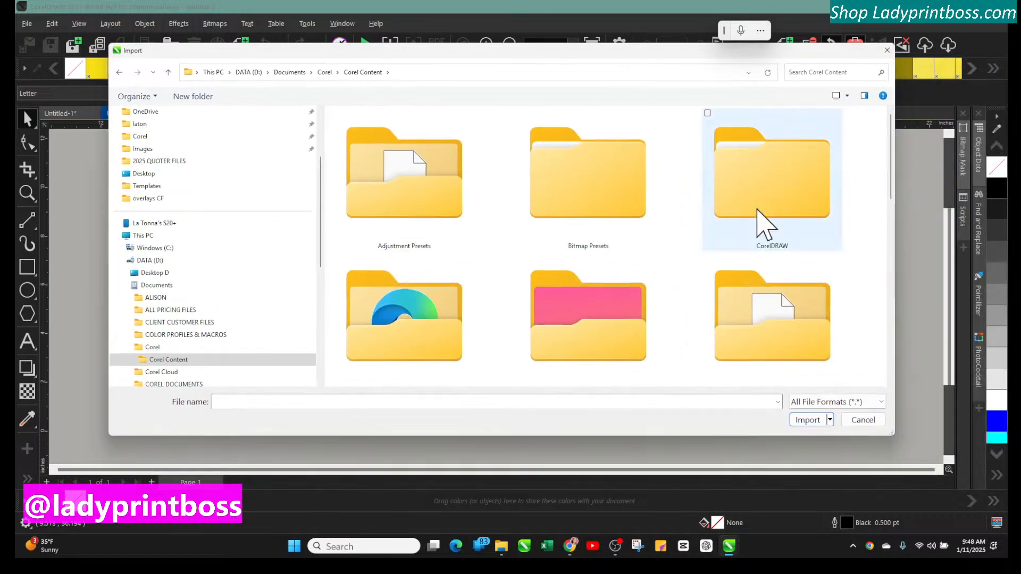
{"action": "scroll", "coordinate": [764, 223], "scroll_direction": "down", "scroll_amount": 5}
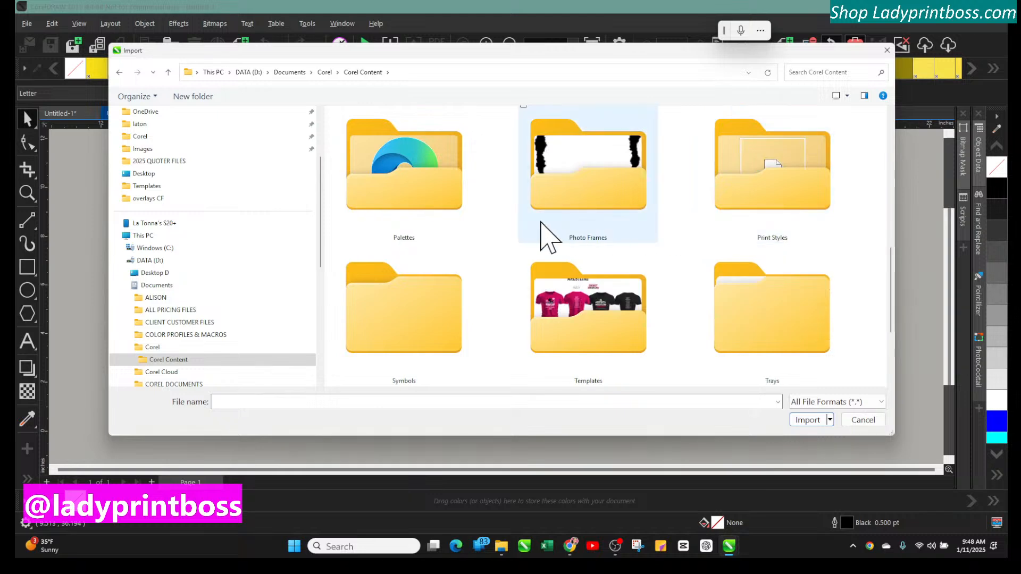
{"action": "scroll", "coordinate": [548, 236], "scroll_direction": "down", "scroll_amount": 2}
{"action": "double_click", "coordinate": [577, 198]}
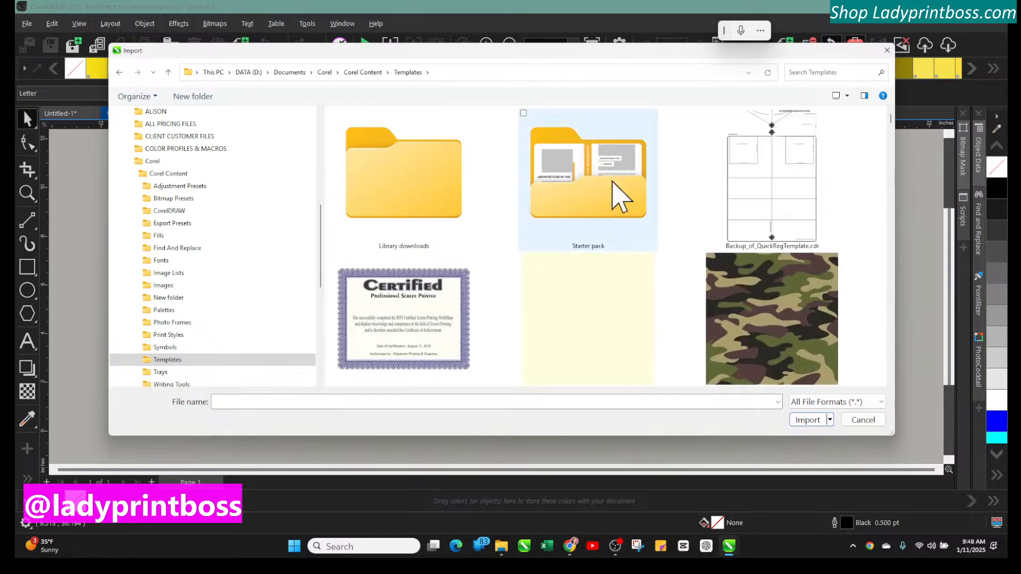
Import wrestling working.cdr from the Templates folder onto the new page
{"action": "scroll", "coordinate": [696, 352], "scroll_direction": "down", "scroll_amount": 5}
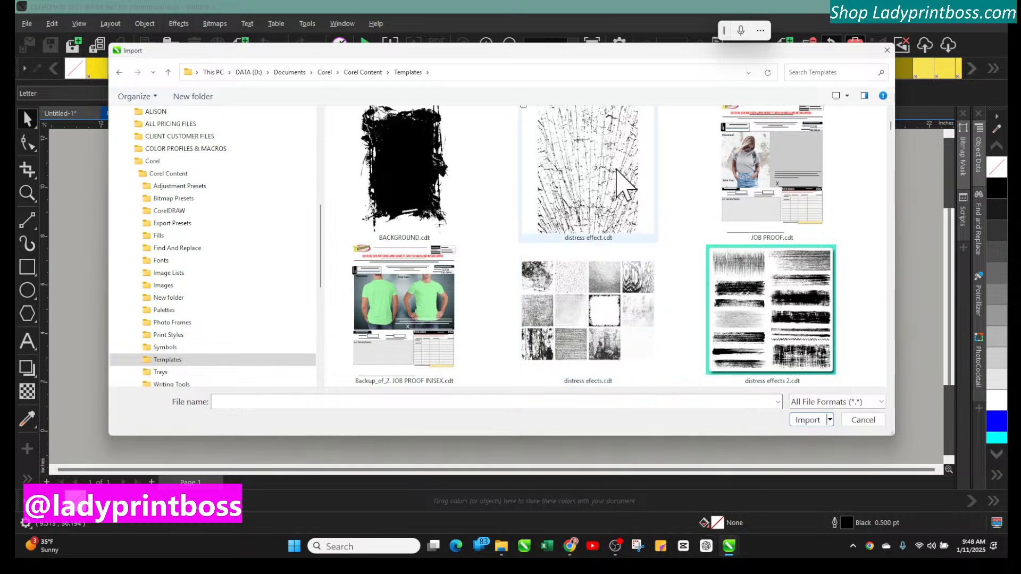
{"action": "scroll", "coordinate": [630, 199], "scroll_direction": "down", "scroll_amount": 10}
{"action": "scroll", "coordinate": [622, 179], "scroll_direction": "down", "scroll_amount": 10}
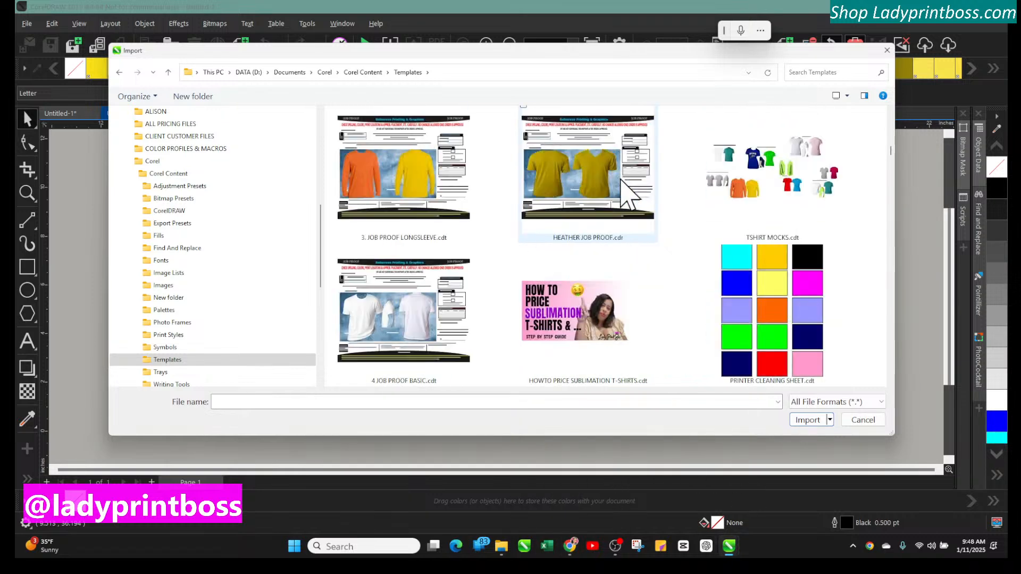
{"action": "scroll", "coordinate": [627, 196], "scroll_direction": "down", "scroll_amount": 10}
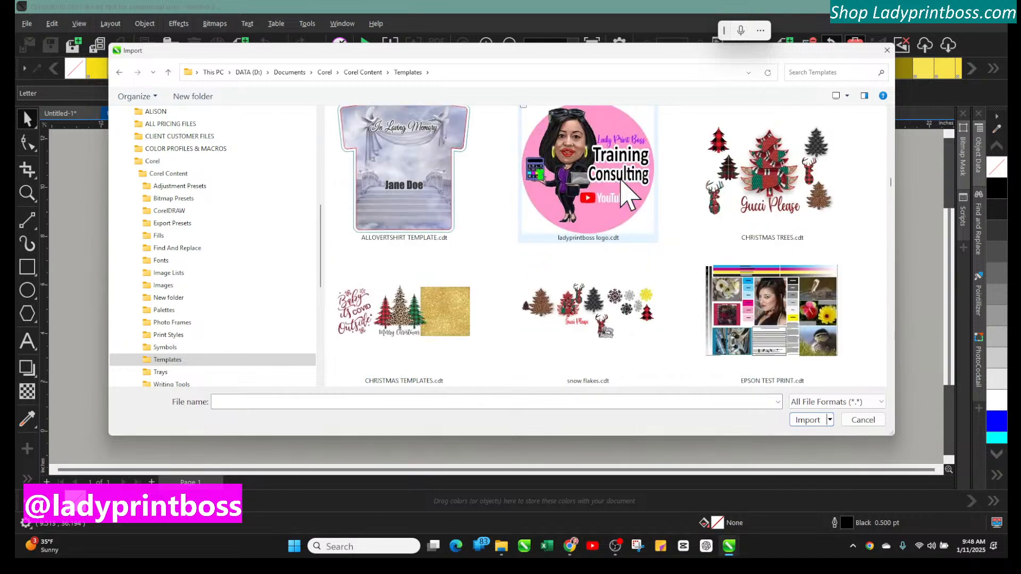
{"action": "scroll", "coordinate": [629, 196], "scroll_direction": "down", "scroll_amount": 10}
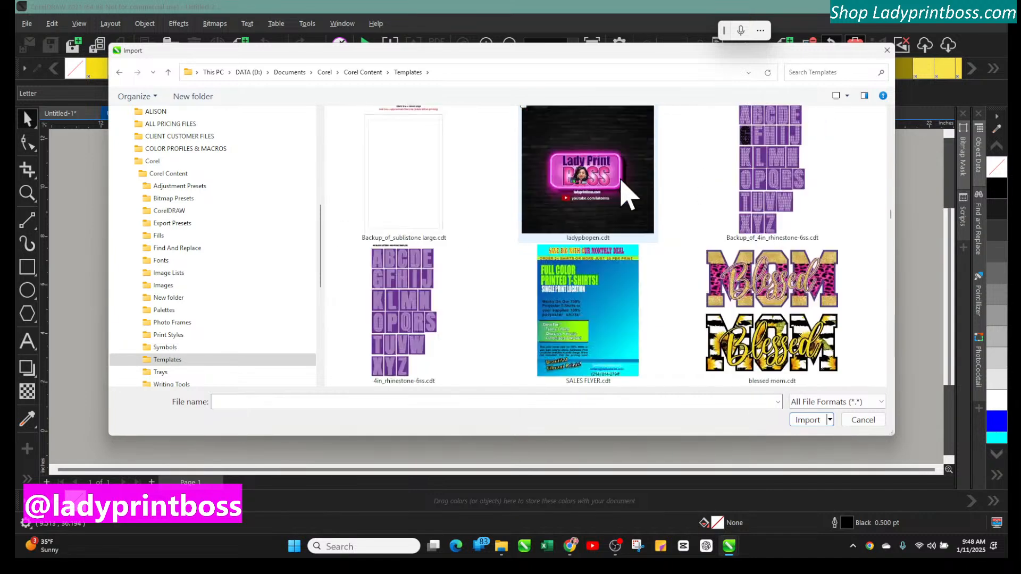
{"action": "scroll", "coordinate": [629, 195], "scroll_direction": "down", "scroll_amount": 10}
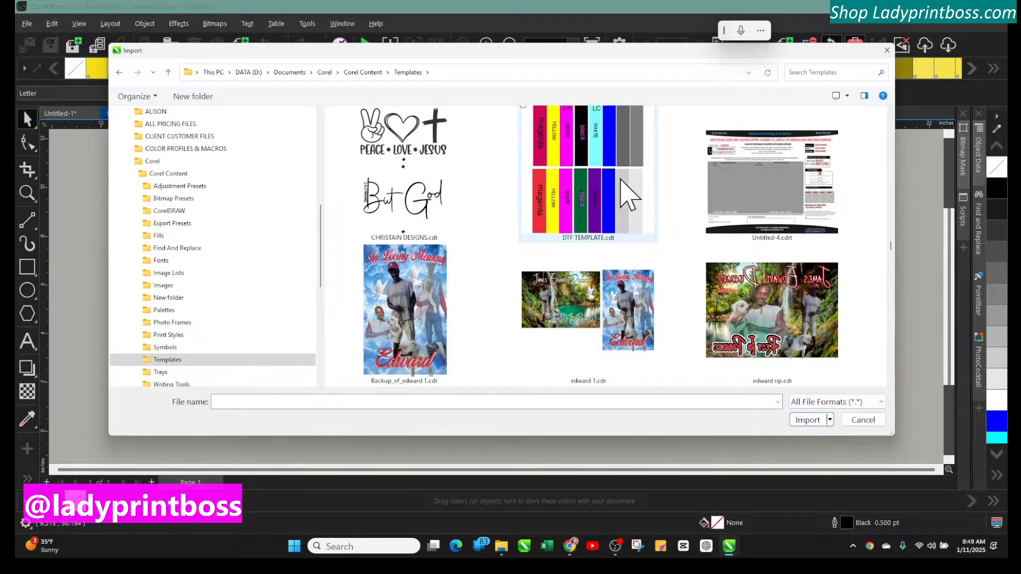
{"action": "scroll", "coordinate": [629, 195], "scroll_direction": "down", "scroll_amount": 10}
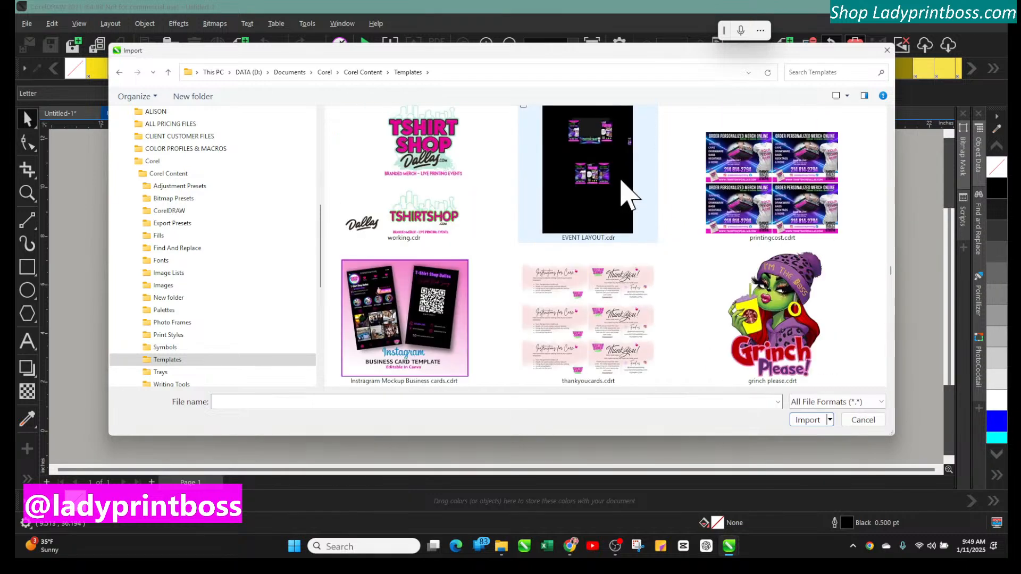
{"action": "scroll", "coordinate": [629, 196], "scroll_direction": "down", "scroll_amount": 10}
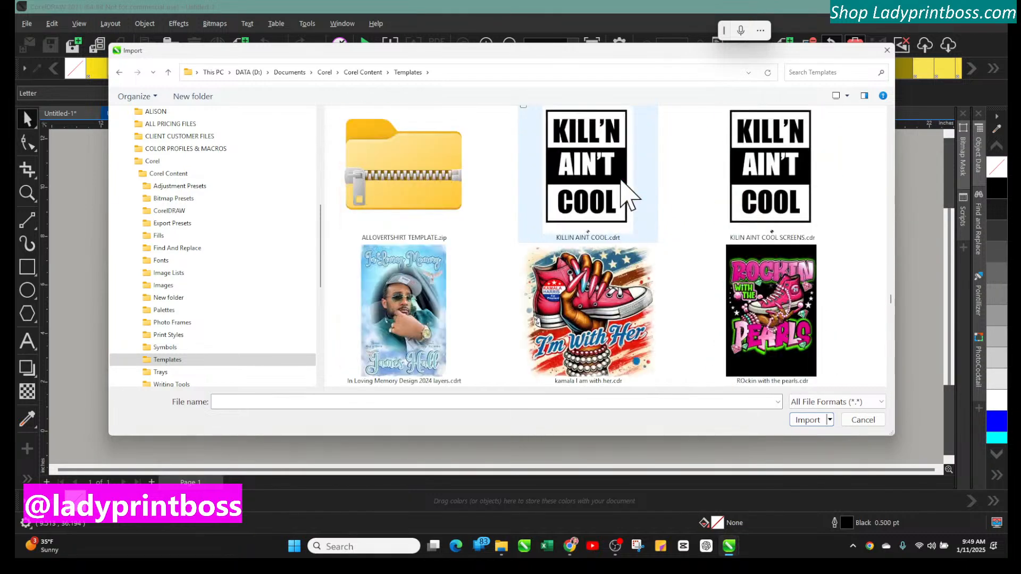
{"action": "scroll", "coordinate": [629, 196], "scroll_direction": "down", "scroll_amount": 3}
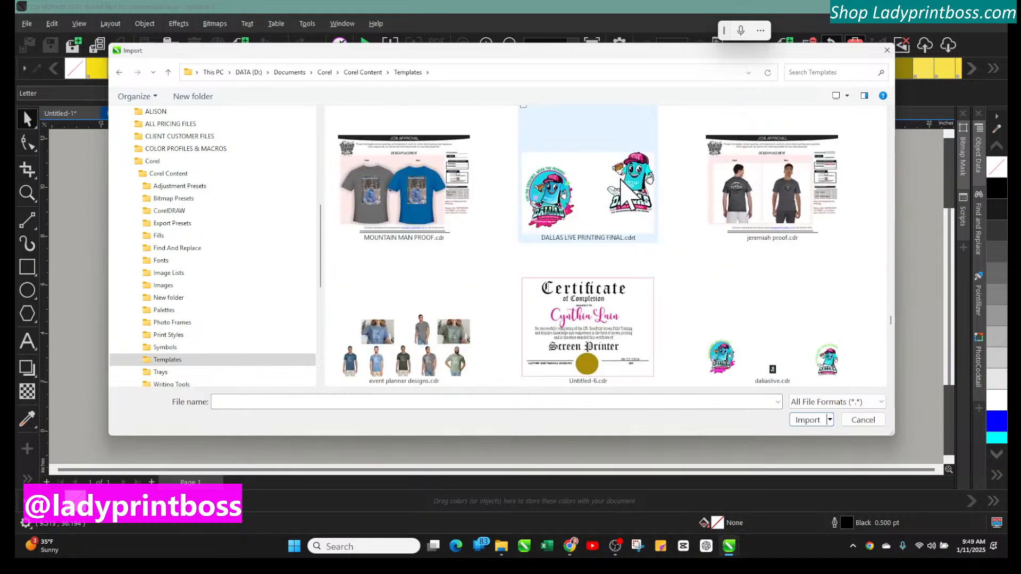
{"action": "scroll", "coordinate": [629, 197], "scroll_direction": "down", "scroll_amount": 10}
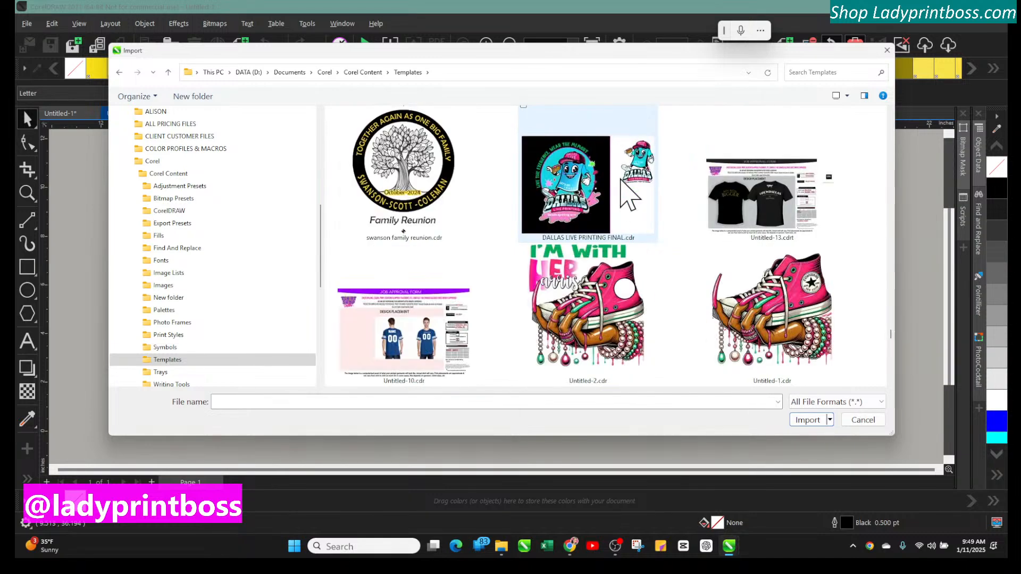
{"action": "scroll", "coordinate": [629, 197], "scroll_direction": "down", "scroll_amount": 10}
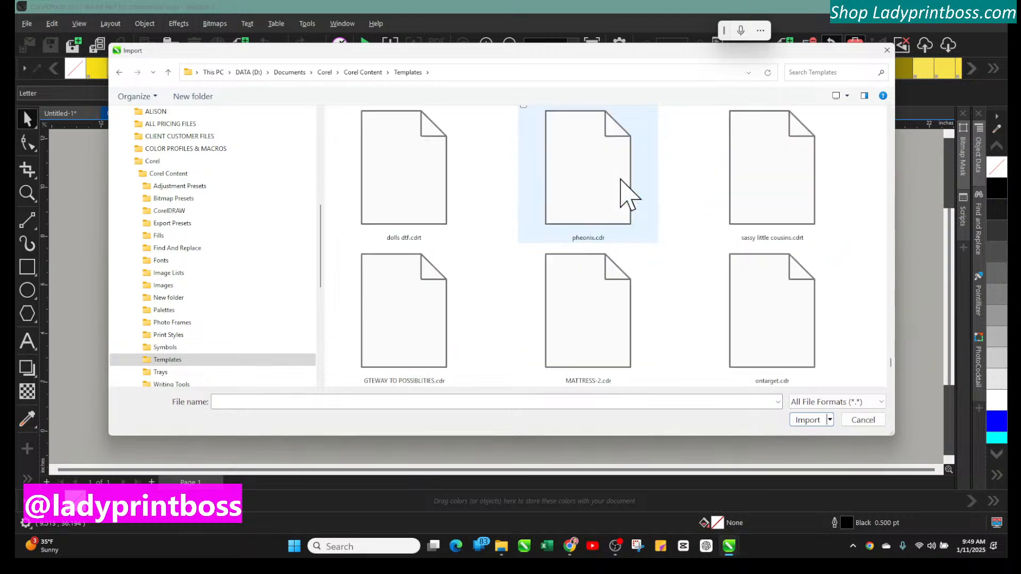
{"action": "scroll", "coordinate": [629, 196], "scroll_direction": "down", "scroll_amount": 3}
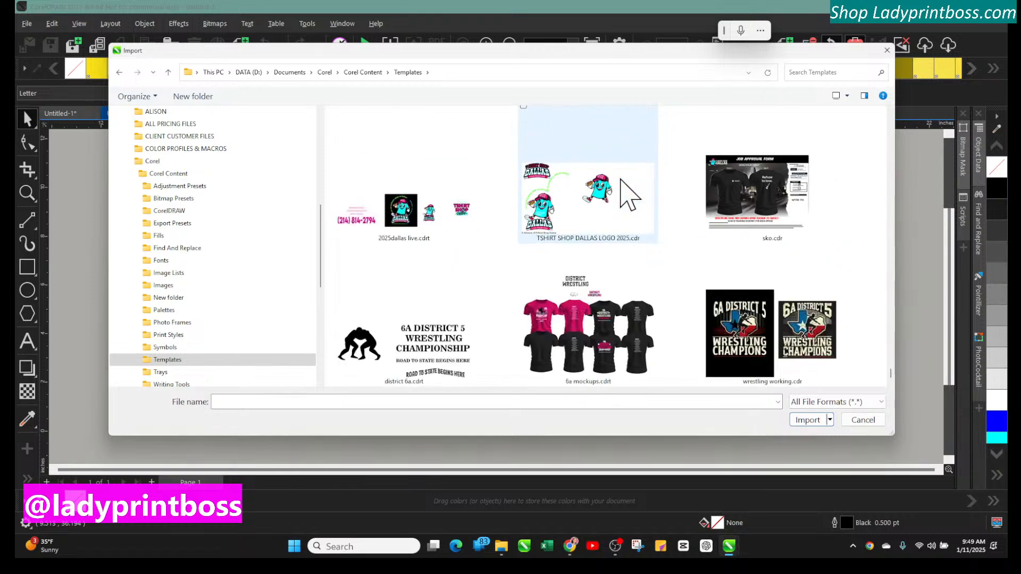
{"action": "left_click", "coordinate": [763, 319]}
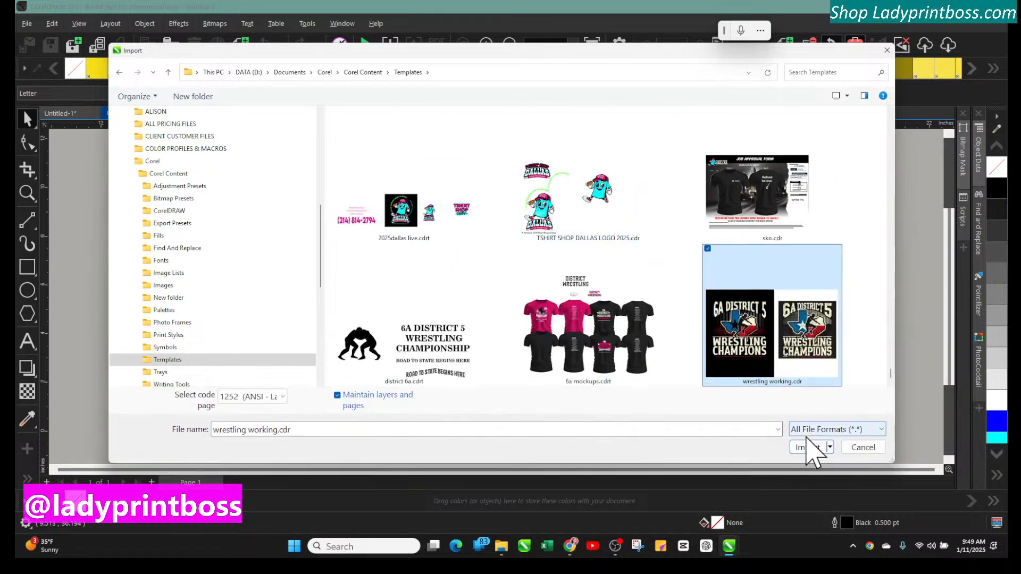
{"action": "left_click", "coordinate": [808, 449]}
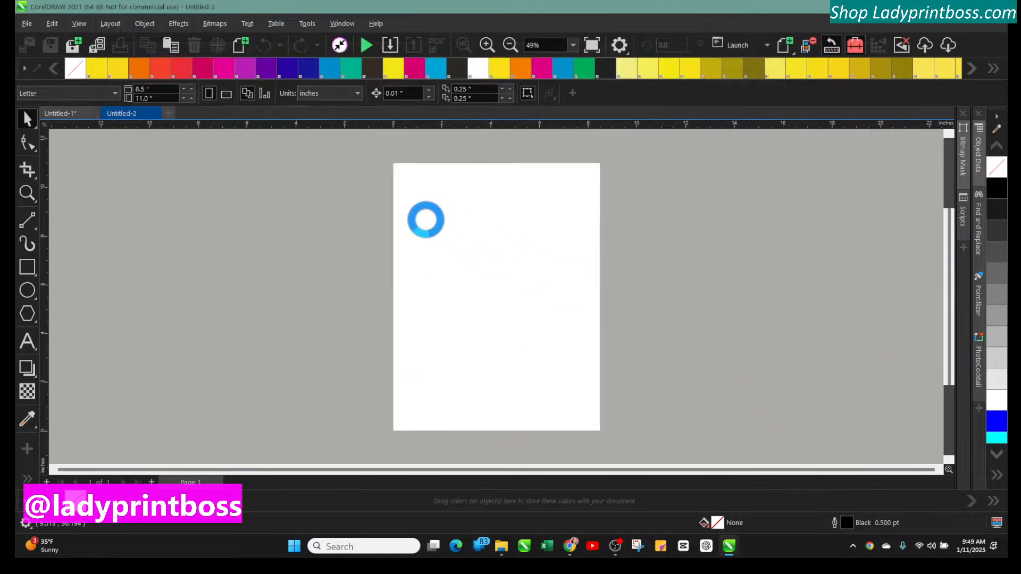
{"action": "key", "text": "Return"}
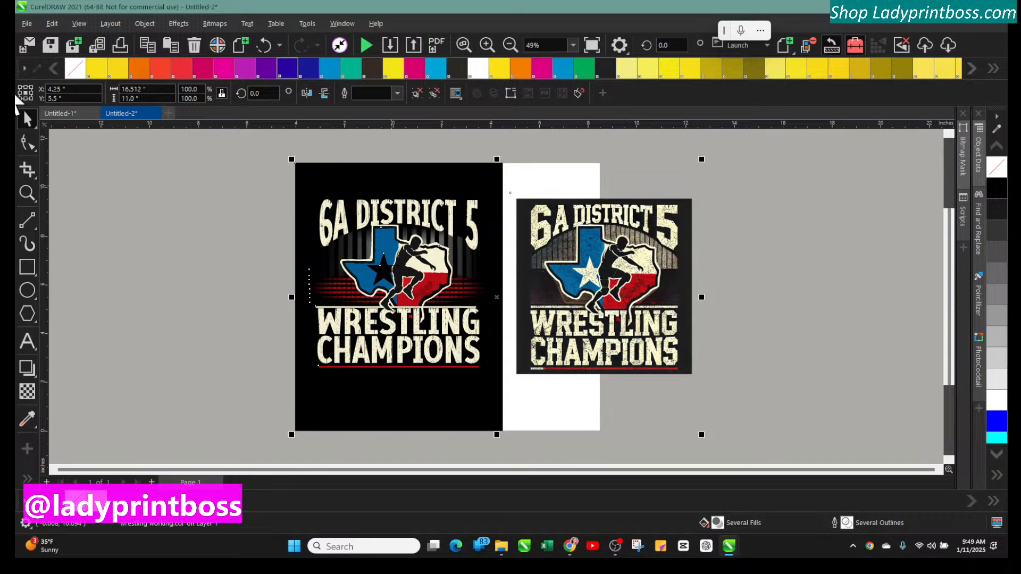
Move both wrestling champions designs to the right so they sit on the page
{"action": "left_click", "coordinate": [201, 257]}
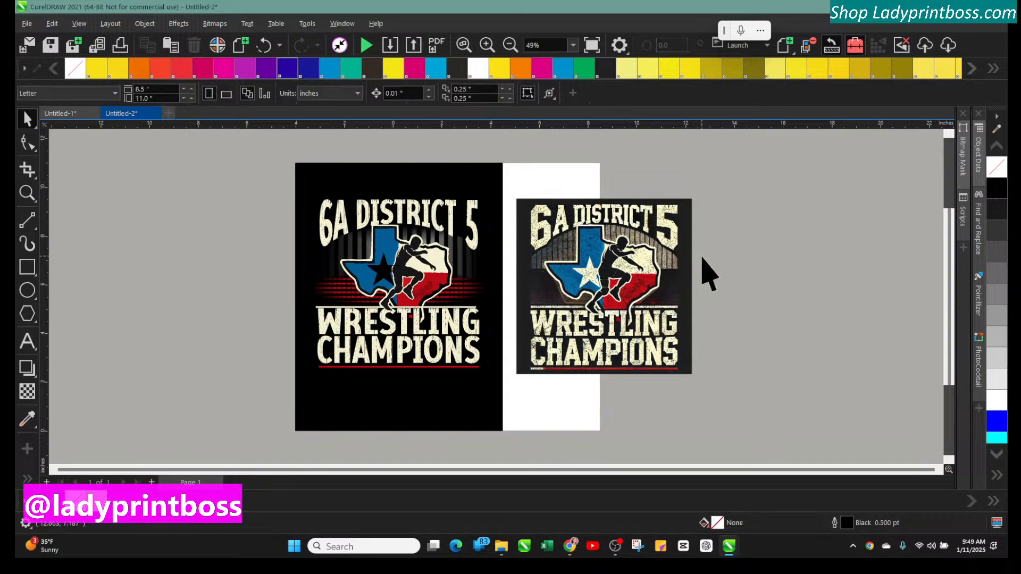
{"action": "left_click", "coordinate": [645, 266]}
{"action": "left_click_drag", "start_coordinate": [618, 253], "coordinate": [686, 243]}
{"action": "left_click", "coordinate": [290, 194]}
{"action": "left_click", "coordinate": [407, 190]}
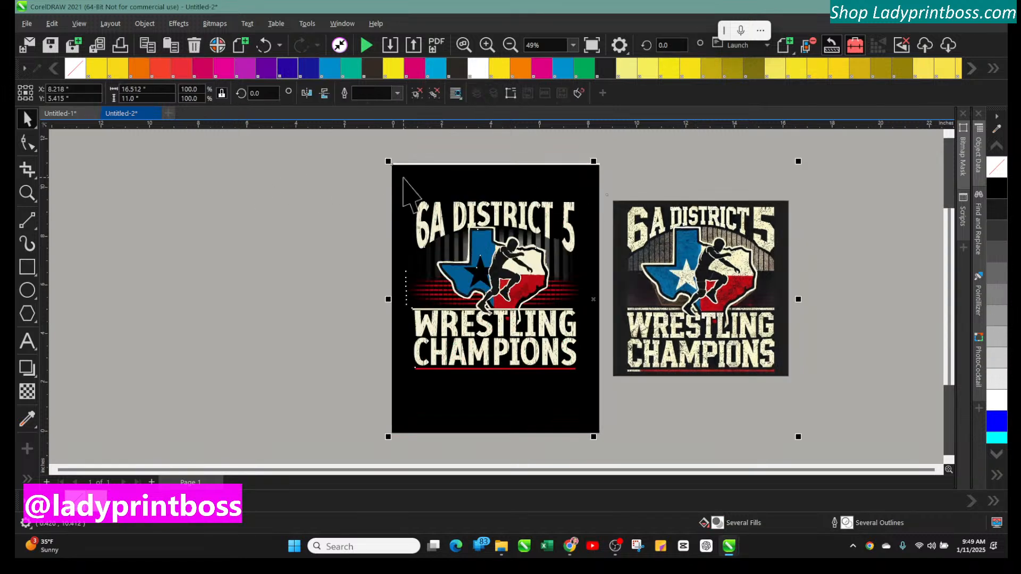
Ungroup the imported wrestling designs and deselect them
{"action": "left_click", "coordinate": [137, 26]}
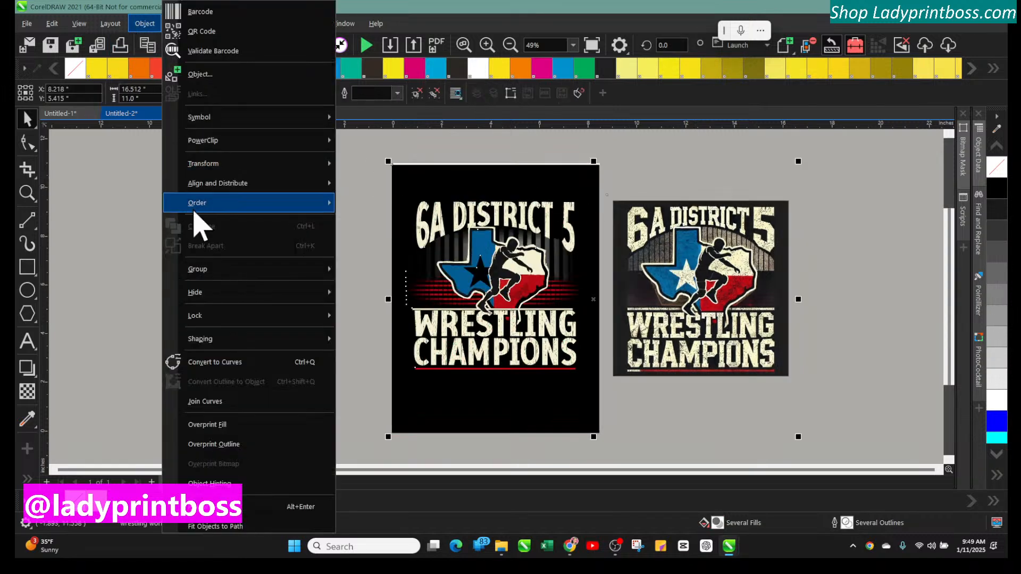
{"action": "mouse_move", "coordinate": [197, 269]}
{"action": "left_click", "coordinate": [375, 291]}
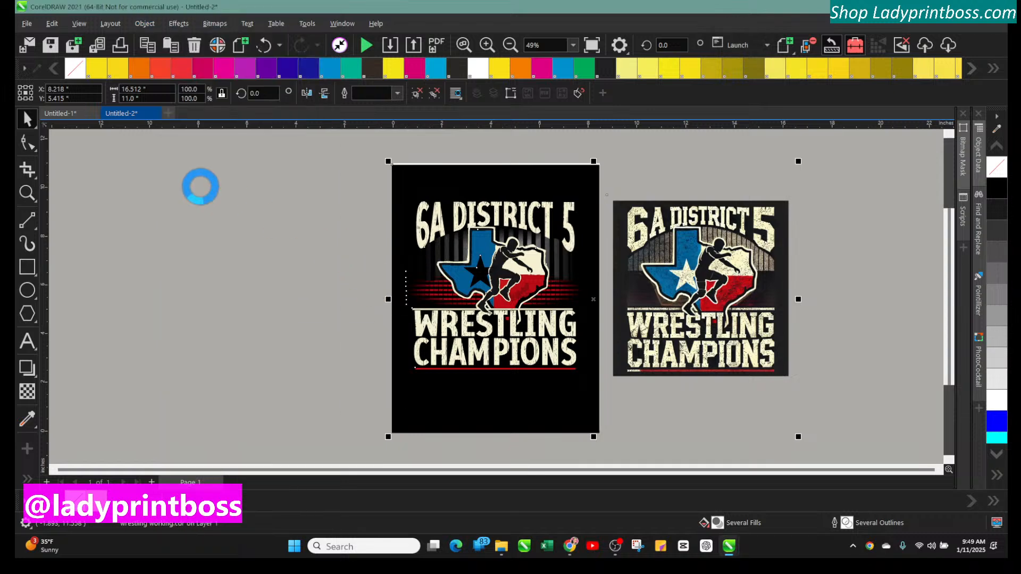
{"action": "left_click", "coordinate": [357, 184]}
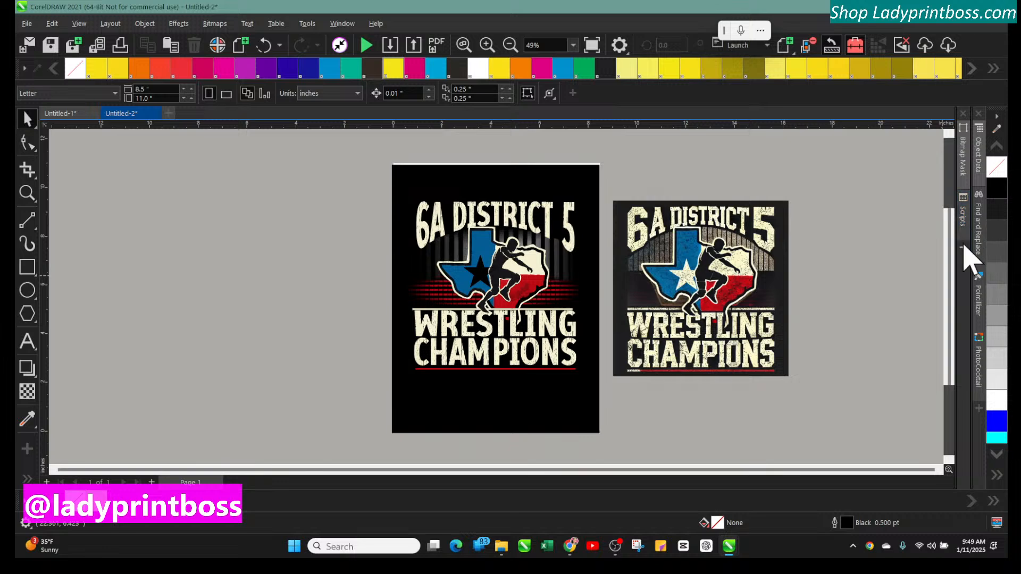
Add the CONNECT Content docker to the workspace and open it
{"action": "left_click", "coordinate": [963, 249]}
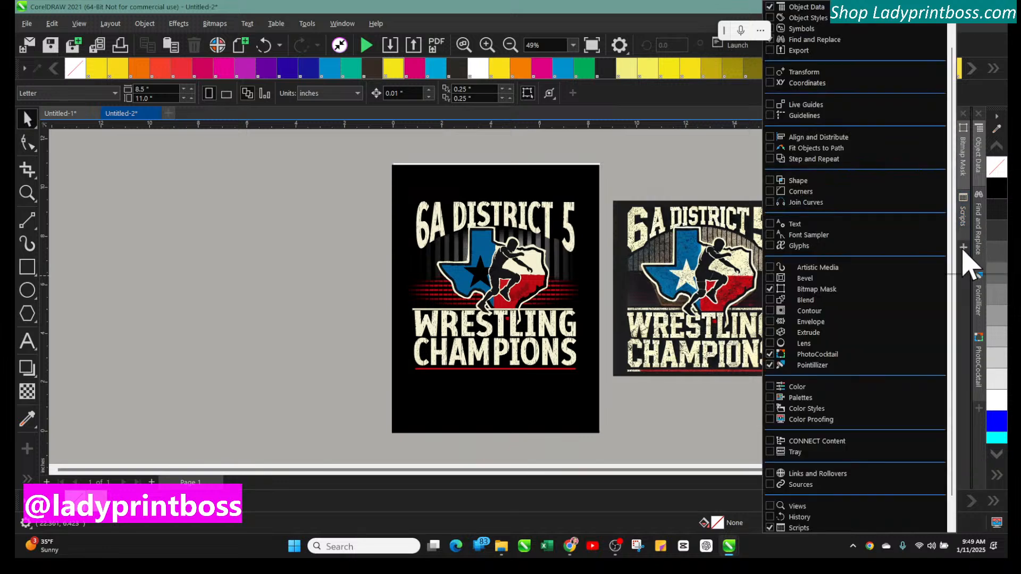
{"action": "left_click", "coordinate": [779, 452]}
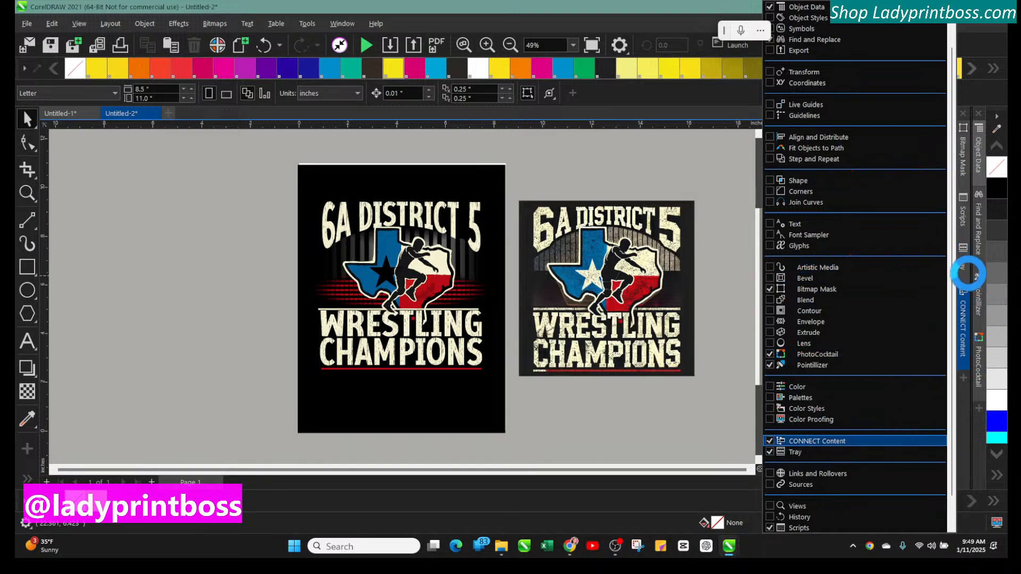
{"action": "left_click", "coordinate": [780, 443]}
{"action": "left_click", "coordinate": [770, 453]}
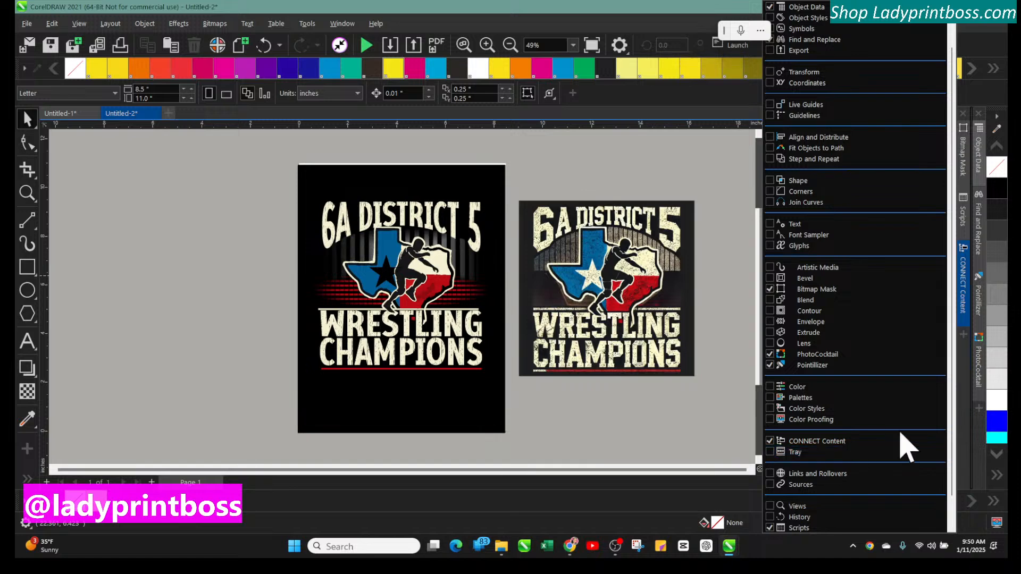
{"action": "left_click", "coordinate": [965, 293]}
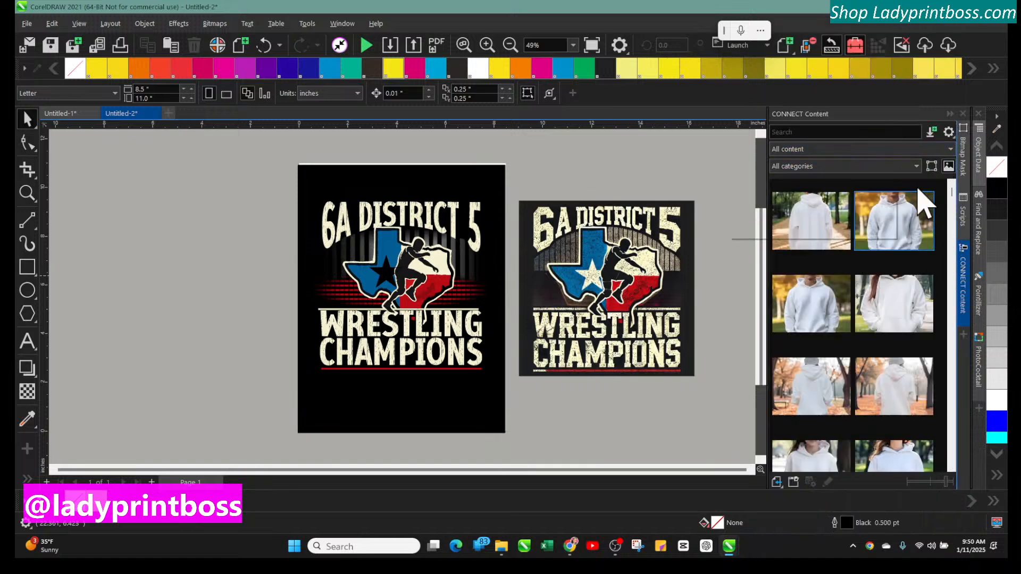
Filter CONNECT Content to the overlays CF folder and browse its grunge texture thumbnails
{"action": "left_click", "coordinate": [940, 150]}
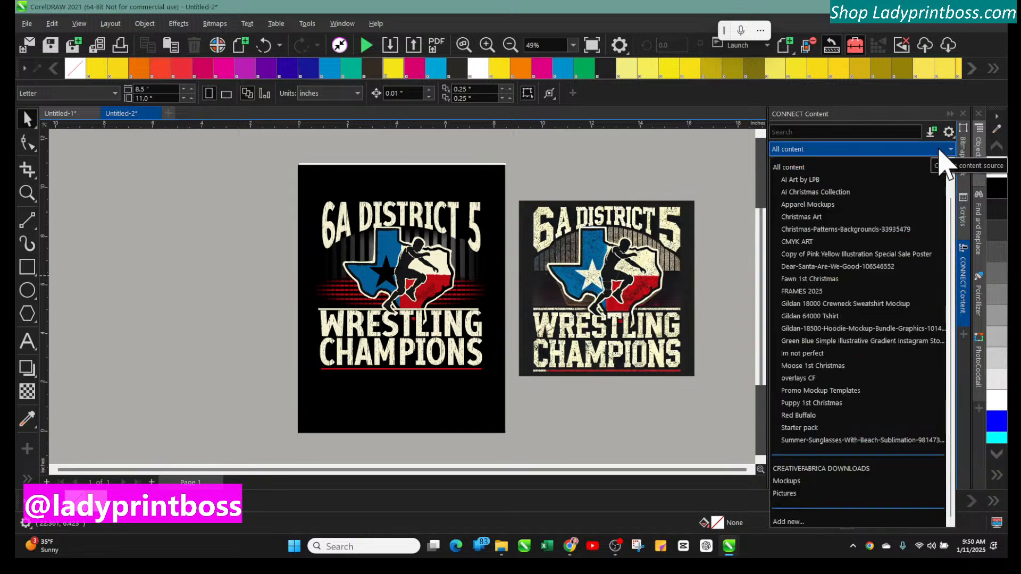
{"action": "left_click", "coordinate": [826, 379]}
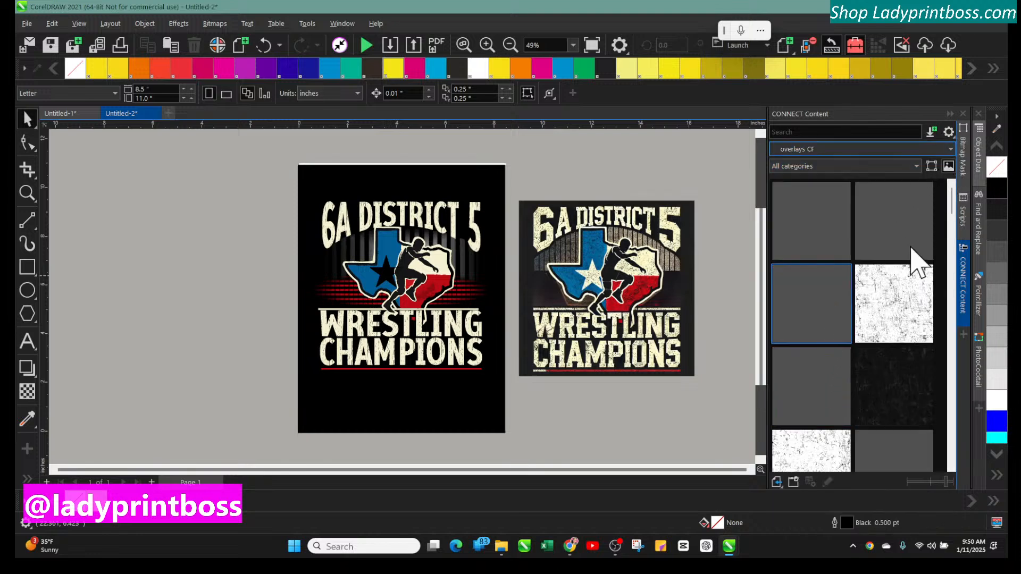
{"action": "left_click", "coordinate": [893, 399]}
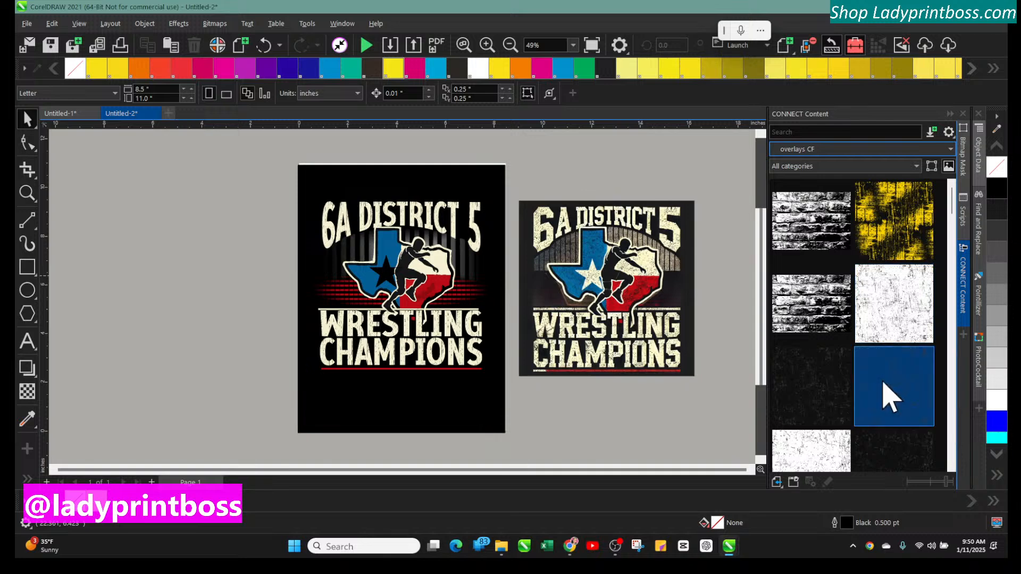
{"action": "scroll", "coordinate": [883, 383], "scroll_direction": "down", "scroll_amount": 3}
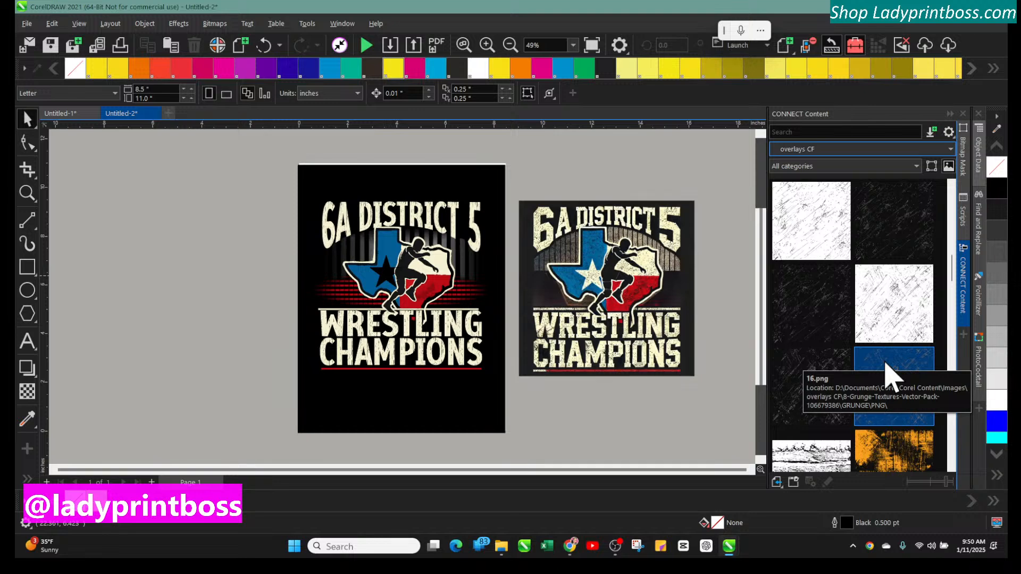
{"action": "left_click", "coordinate": [830, 298]}
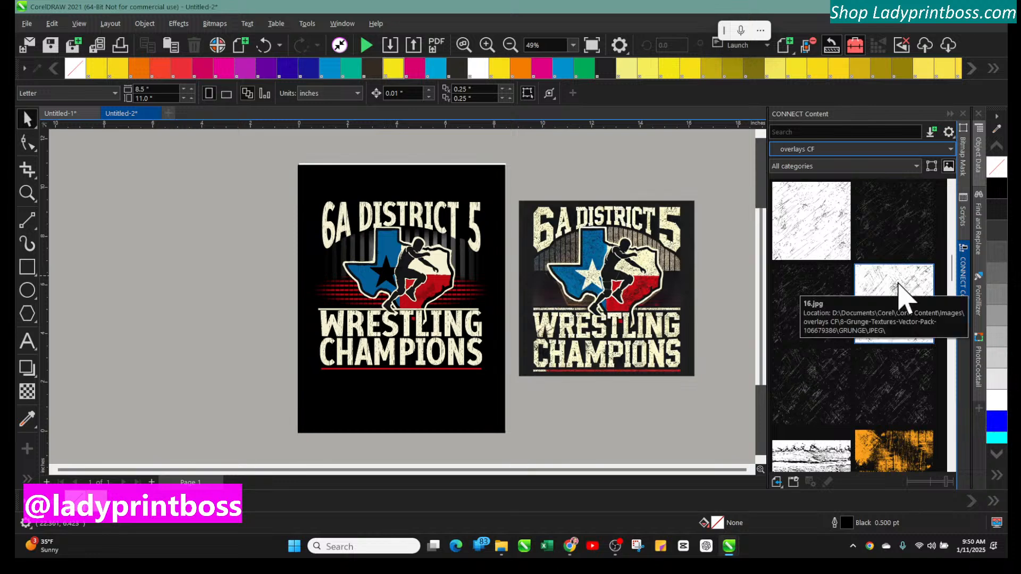
{"action": "mouse_move", "coordinate": [899, 290]}
{"action": "left_mouse_down"}
{"action": "mouse_move", "coordinate": [903, 276]}
{"action": "mouse_move", "coordinate": [907, 285]}
{"action": "left_mouse_up"}
{"action": "left_click", "coordinate": [896, 253]}
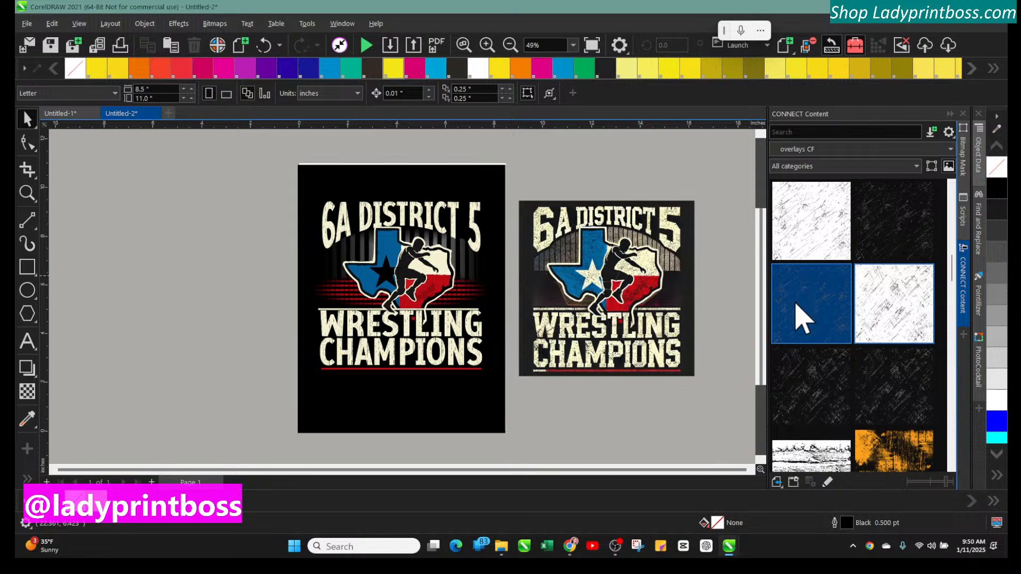
Place the grey scratched grunge texture from CONNECT Content onto the canvas, then shrink it and move it left of the designs
{"action": "left_click_drag", "start_coordinate": [883, 375], "coordinate": [191, 193]}
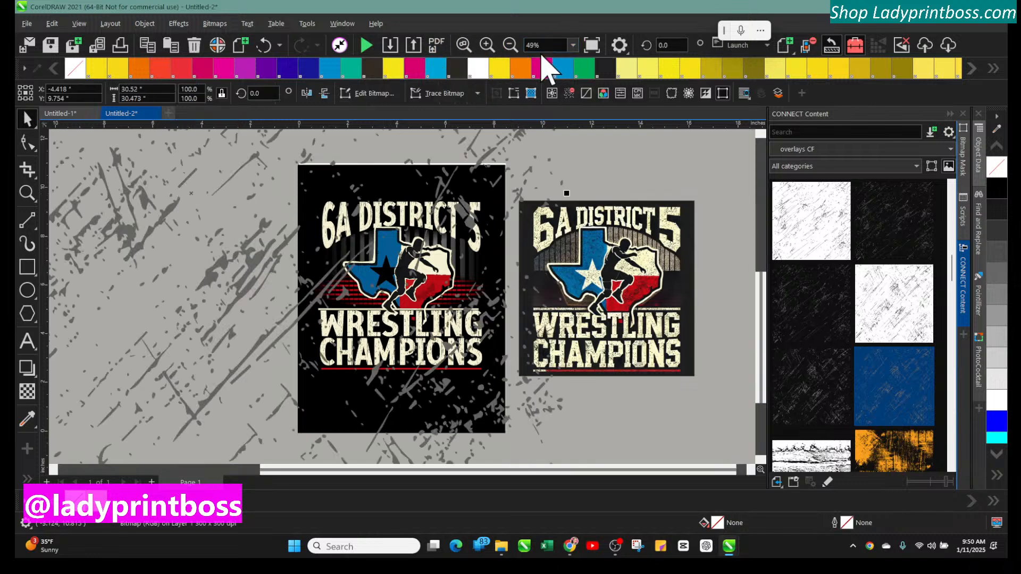
{"action": "left_click", "coordinate": [511, 45]}
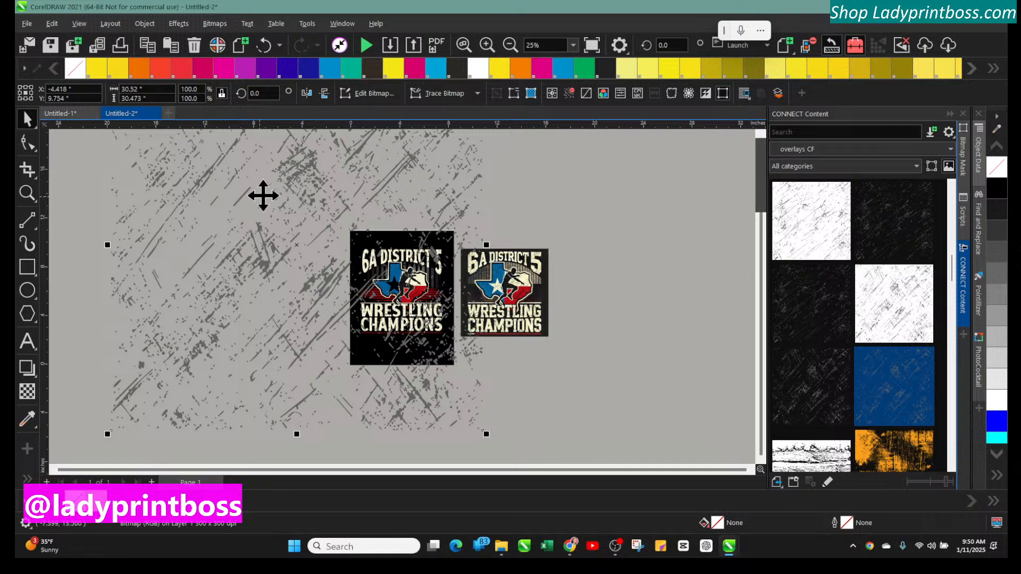
{"action": "left_click_drag", "start_coordinate": [284, 183], "coordinate": [272, 275]}
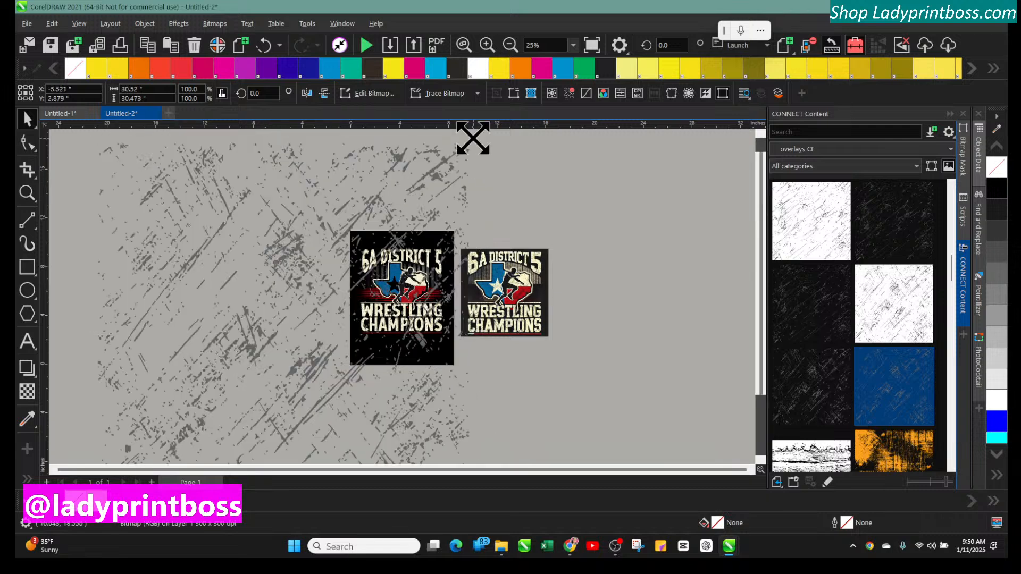
{"action": "left_click_drag", "start_coordinate": [473, 138], "coordinate": [253, 353]}
{"action": "left_click_drag", "start_coordinate": [202, 425], "coordinate": [218, 340]}
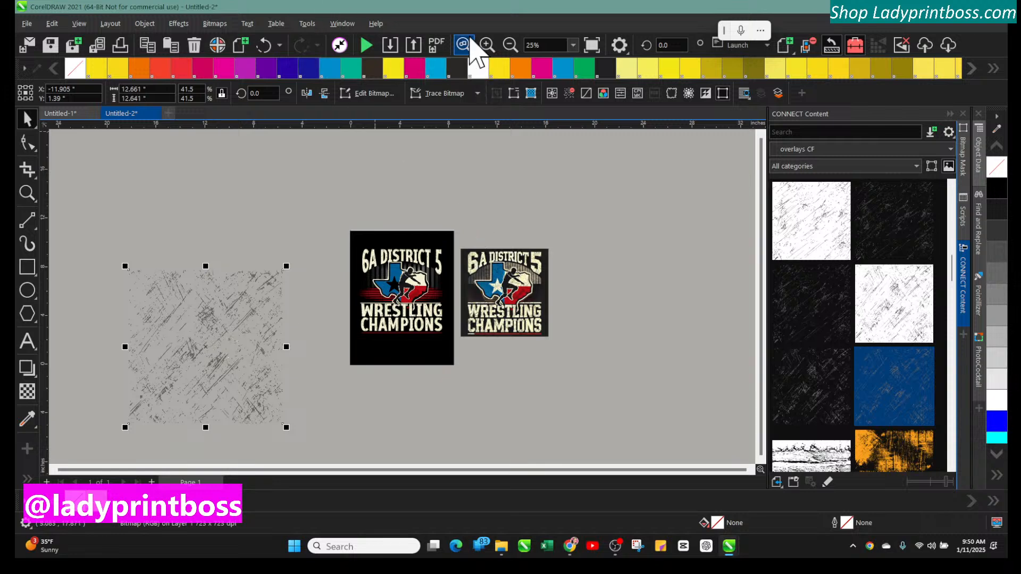
Browse further down the overlays CF folder and place a white speckled grunge texture onto the canvas
{"action": "left_click", "coordinate": [487, 44]}
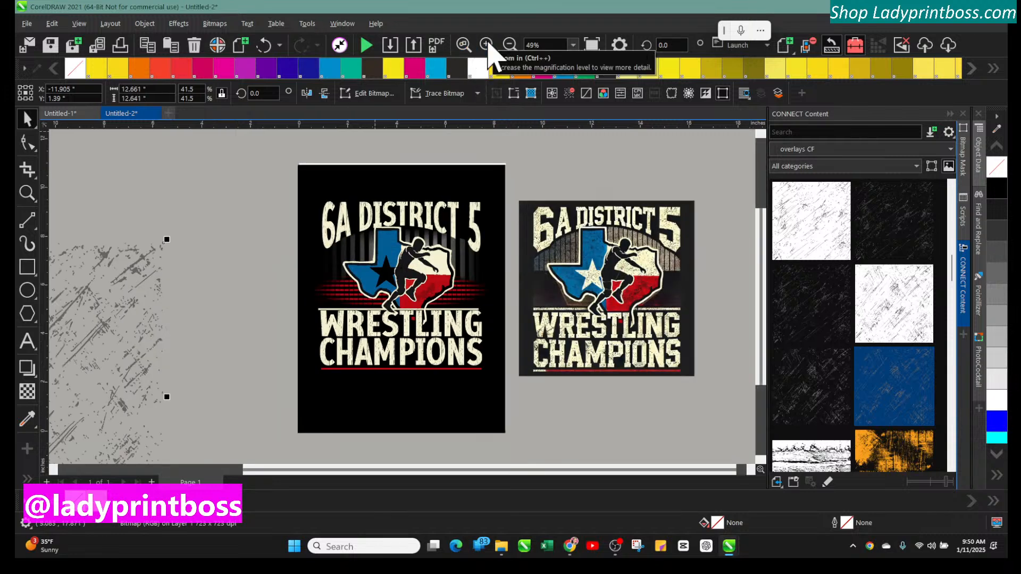
{"action": "left_click", "coordinate": [487, 44]}
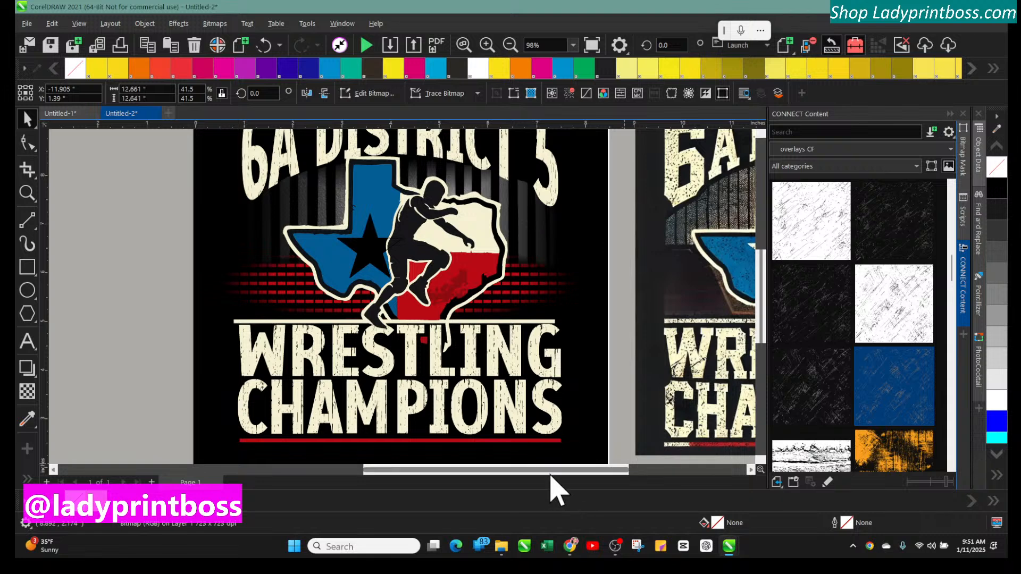
{"action": "left_click_drag", "start_coordinate": [551, 471], "coordinate": [627, 479]}
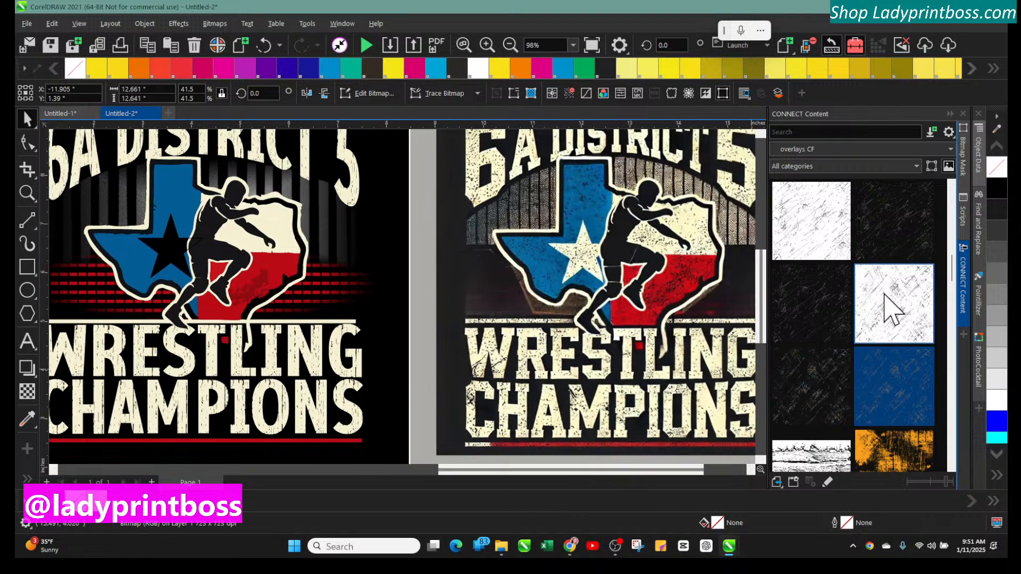
{"action": "left_click_drag", "start_coordinate": [953, 272], "coordinate": [948, 323]}
{"action": "scroll", "coordinate": [949, 334], "scroll_direction": "down", "scroll_amount": 2}
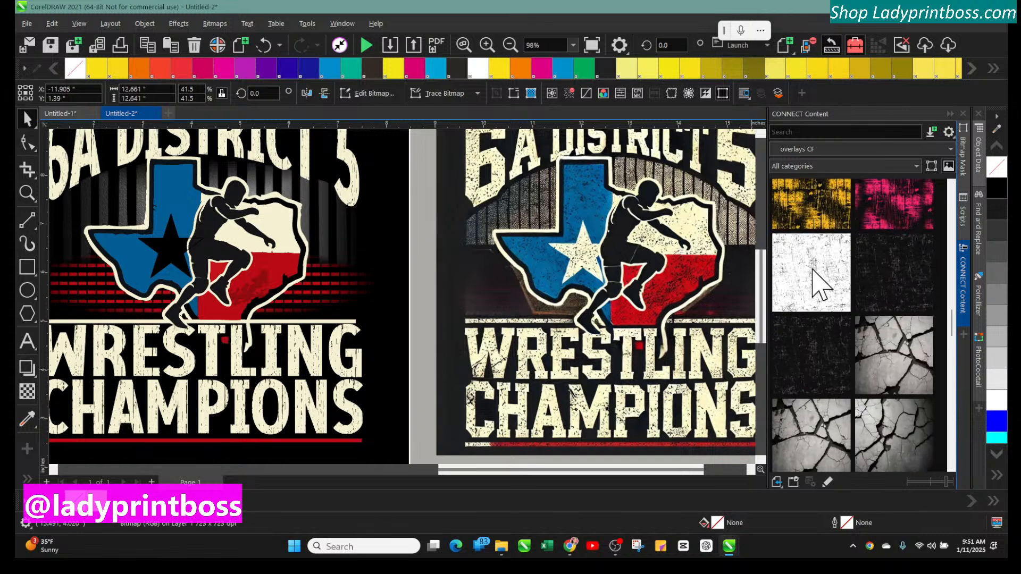
{"action": "left_click", "coordinate": [819, 297]}
{"action": "left_click", "coordinate": [905, 293]}
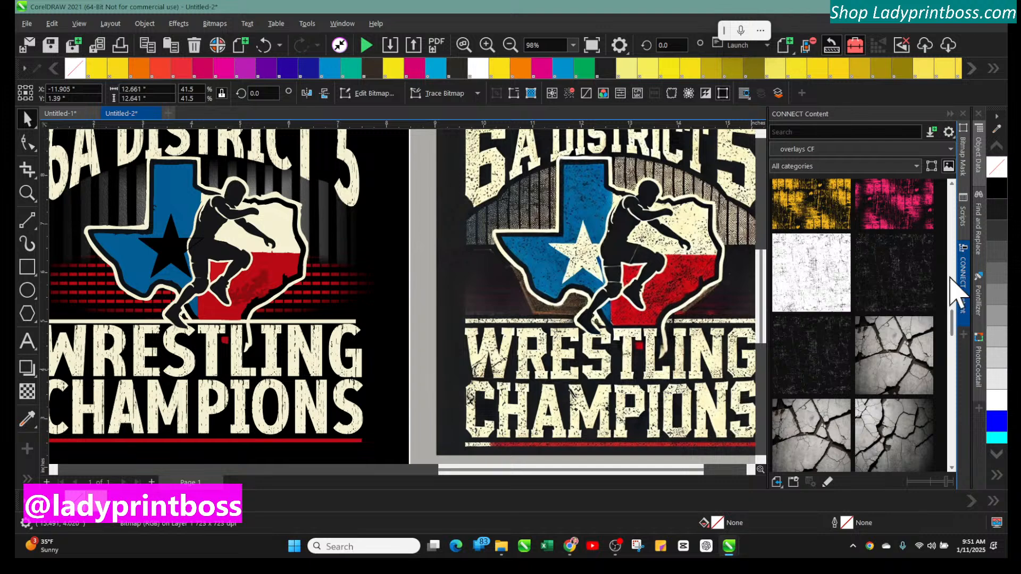
{"action": "left_click_drag", "start_coordinate": [953, 330], "coordinate": [954, 420]}
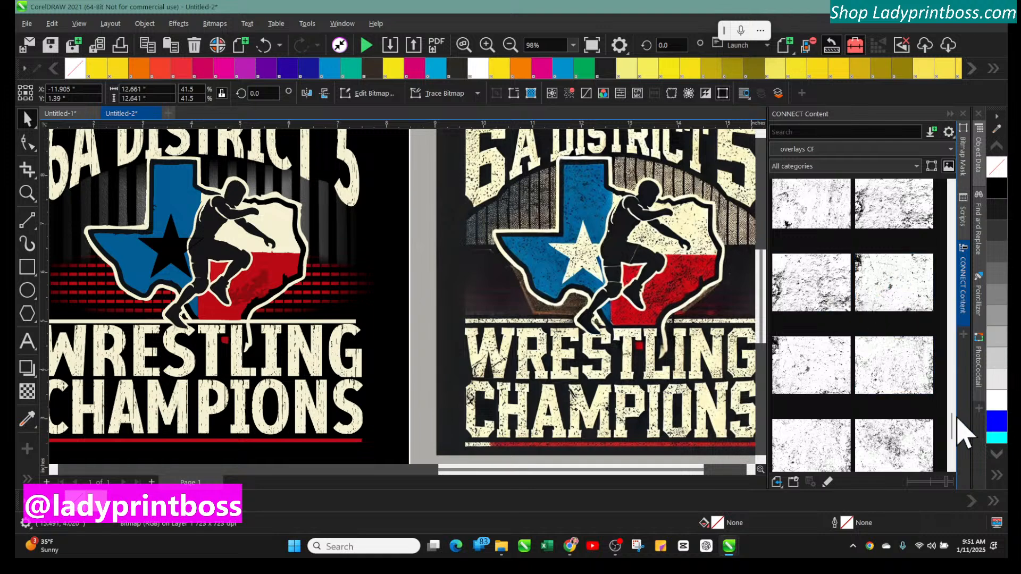
{"action": "left_click_drag", "start_coordinate": [956, 422], "coordinate": [950, 439]}
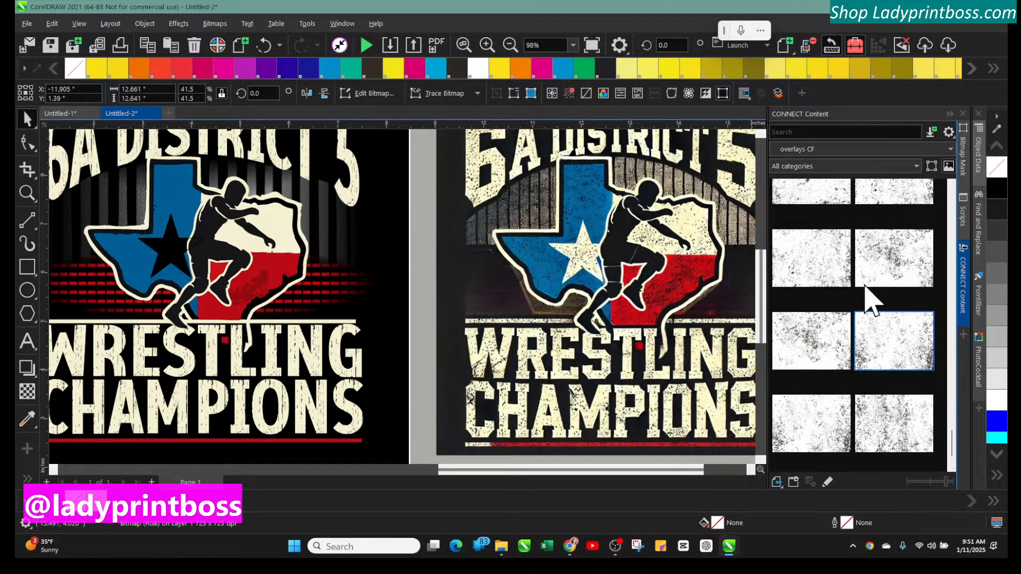
{"action": "left_click_drag", "start_coordinate": [817, 269], "coordinate": [415, 281]}
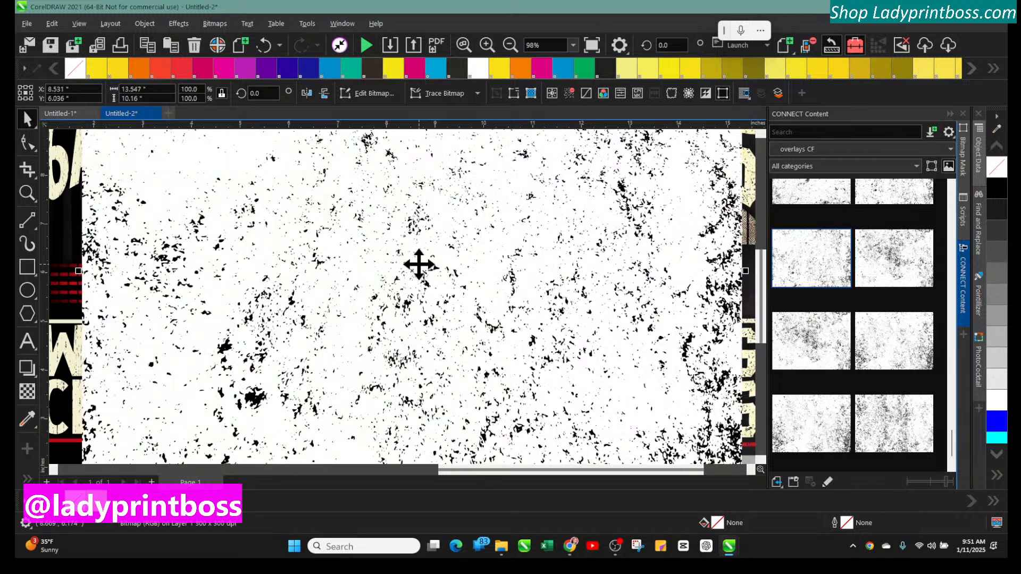
Collapse the CONNECT Content docker and move the white speckled texture down and to the right of the designs
{"action": "left_click", "coordinate": [950, 115]}
{"action": "left_click", "coordinate": [487, 46]}
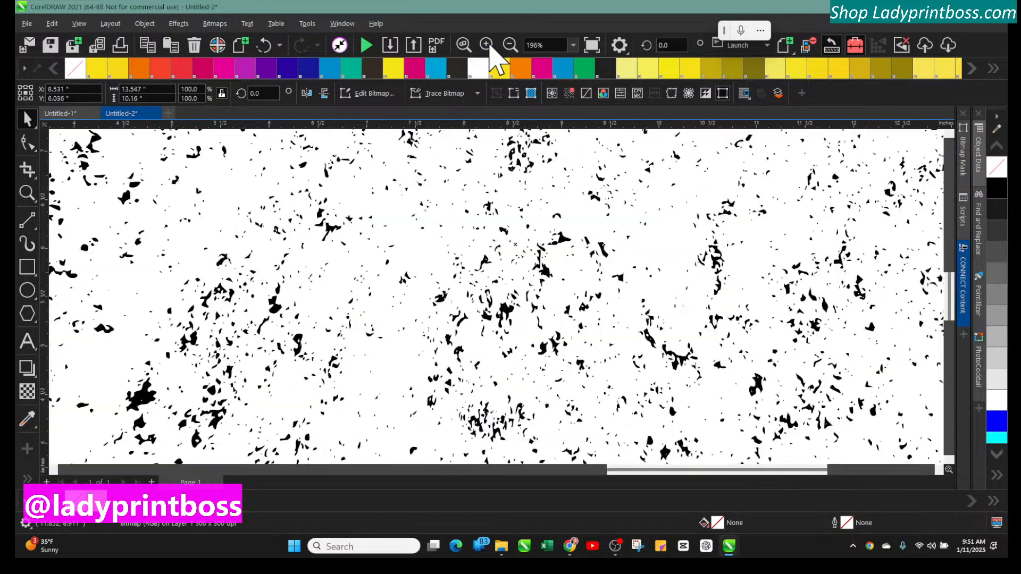
{"action": "left_click", "coordinate": [511, 45]}
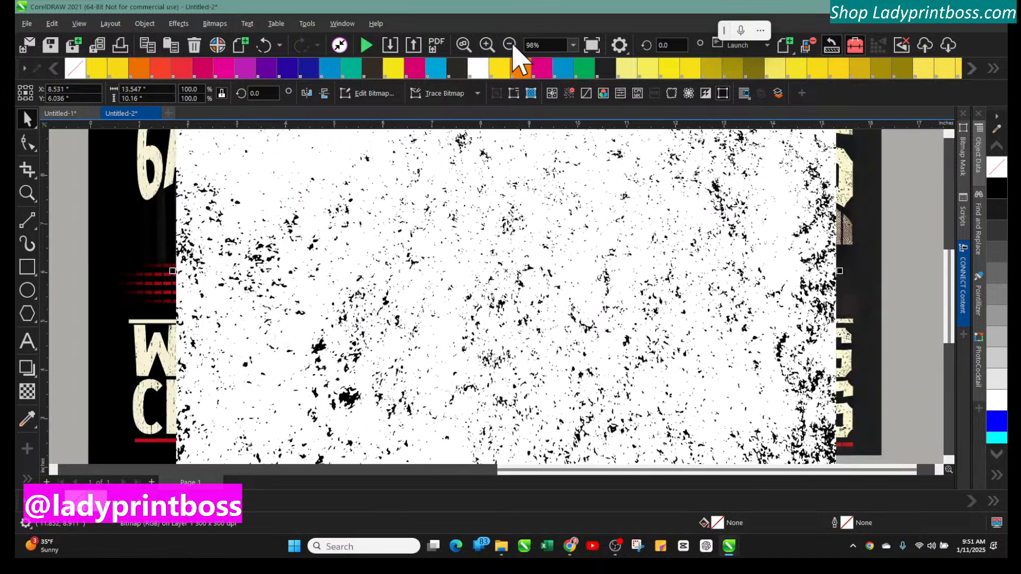
{"action": "left_click", "coordinate": [511, 45]}
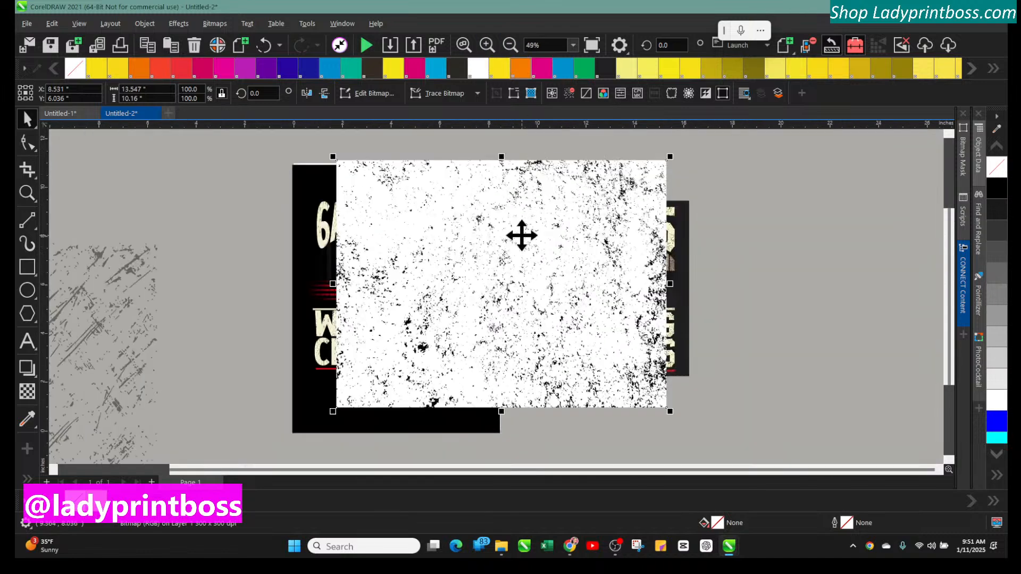
{"action": "left_click_drag", "start_coordinate": [522, 235], "coordinate": [691, 353]}
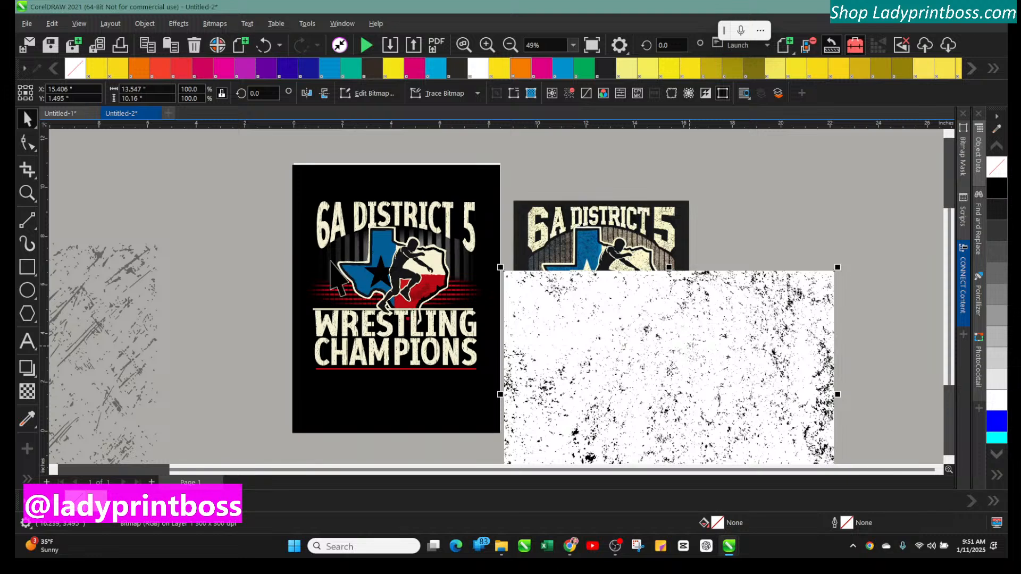
{"action": "left_click", "coordinate": [386, 254]}
{"action": "left_click", "coordinate": [379, 253]}
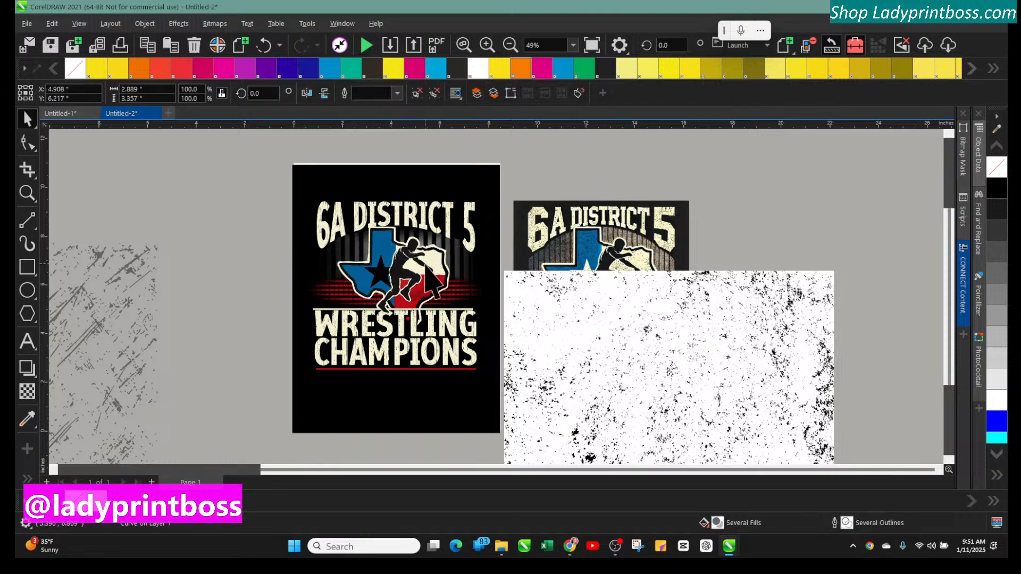
{"action": "left_click_drag", "start_coordinate": [349, 176], "coordinate": [566, 211]}
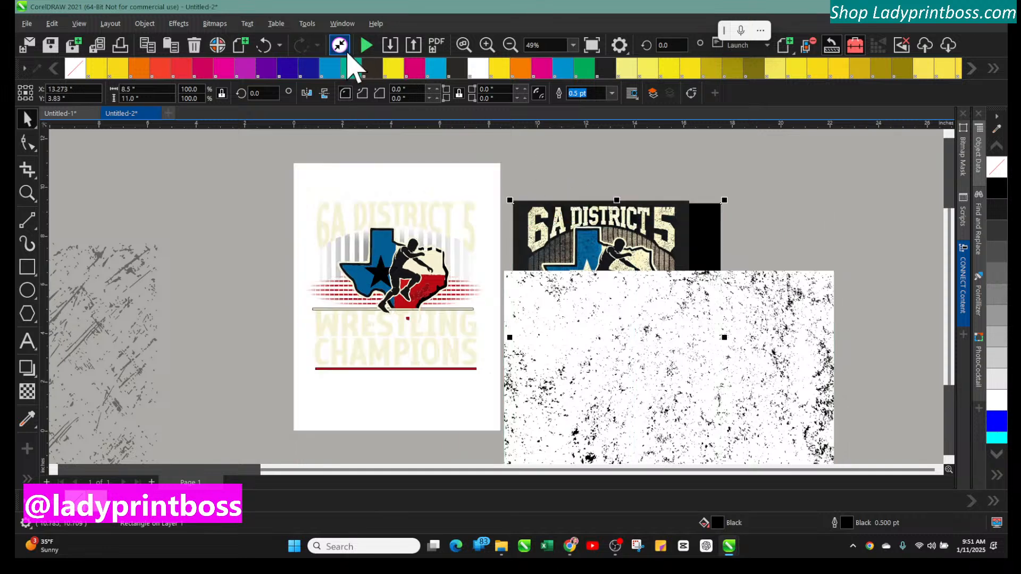
{"action": "left_click", "coordinate": [265, 45]}
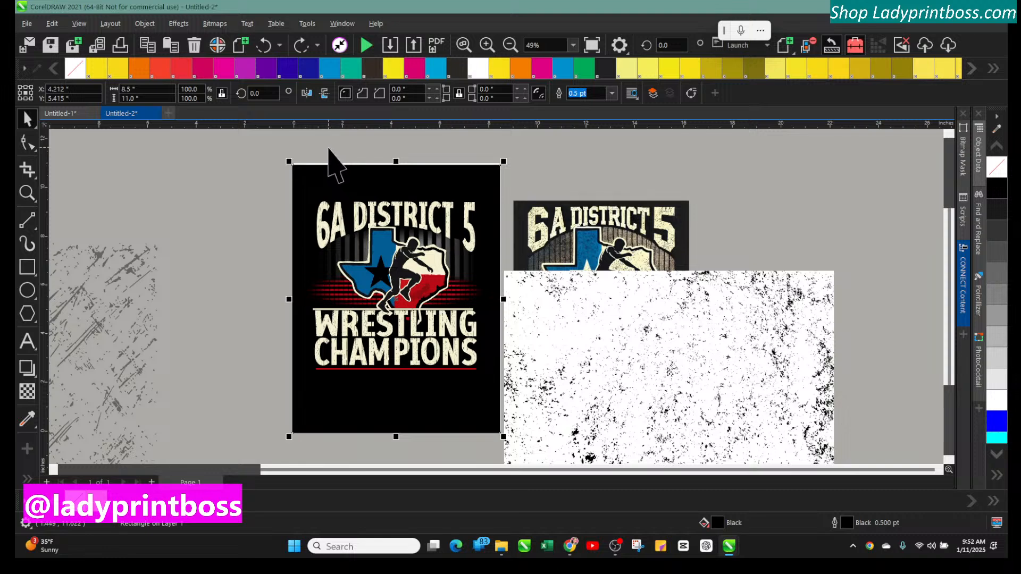
Select the Texas wrestler emblem parts, move them off the design to the upper left, and group them
{"action": "left_click_drag", "start_coordinate": [381, 170], "coordinate": [467, 364]}
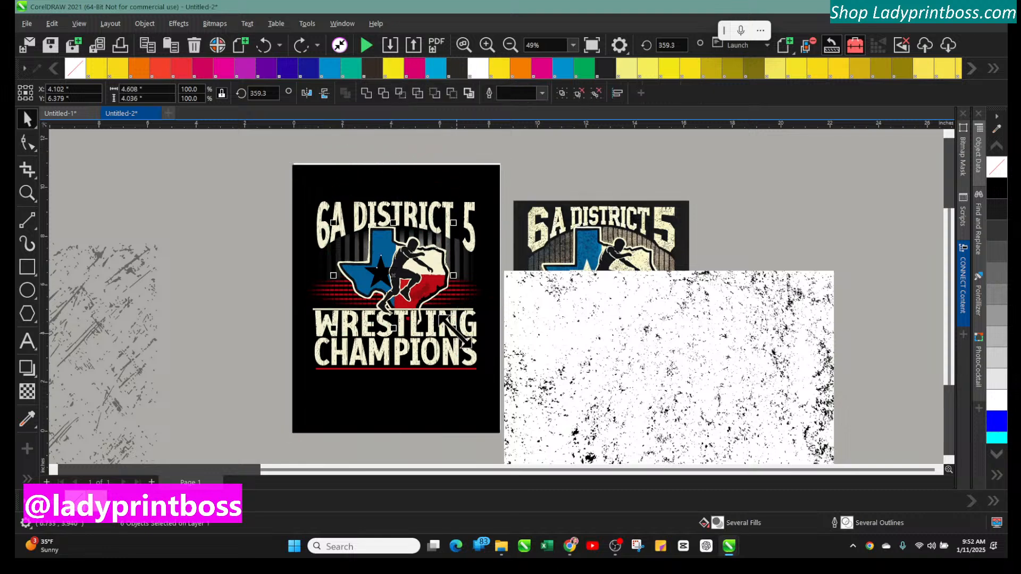
{"action": "left_click_drag", "start_coordinate": [405, 278], "coordinate": [239, 204]}
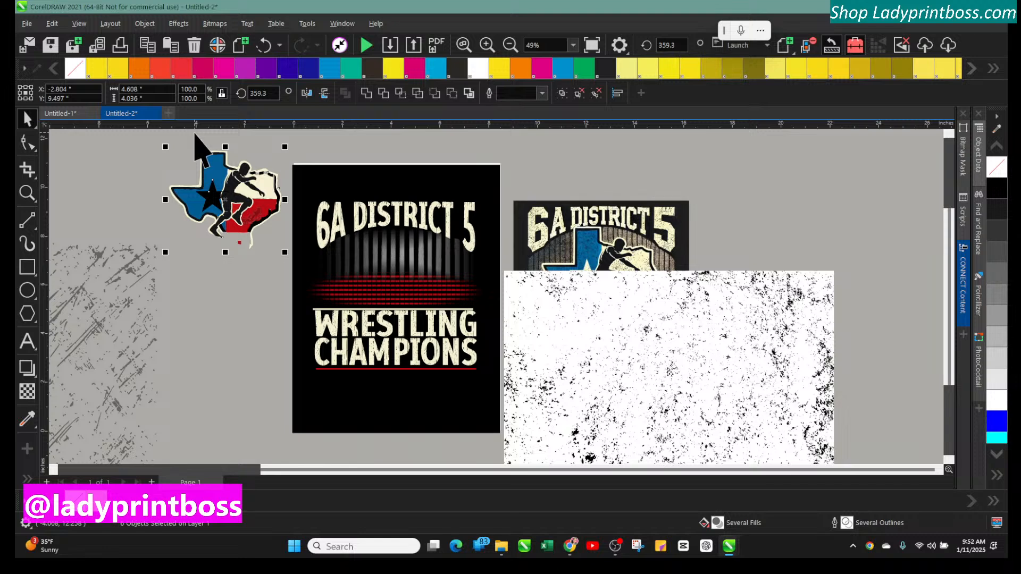
{"action": "left_click", "coordinate": [144, 24]}
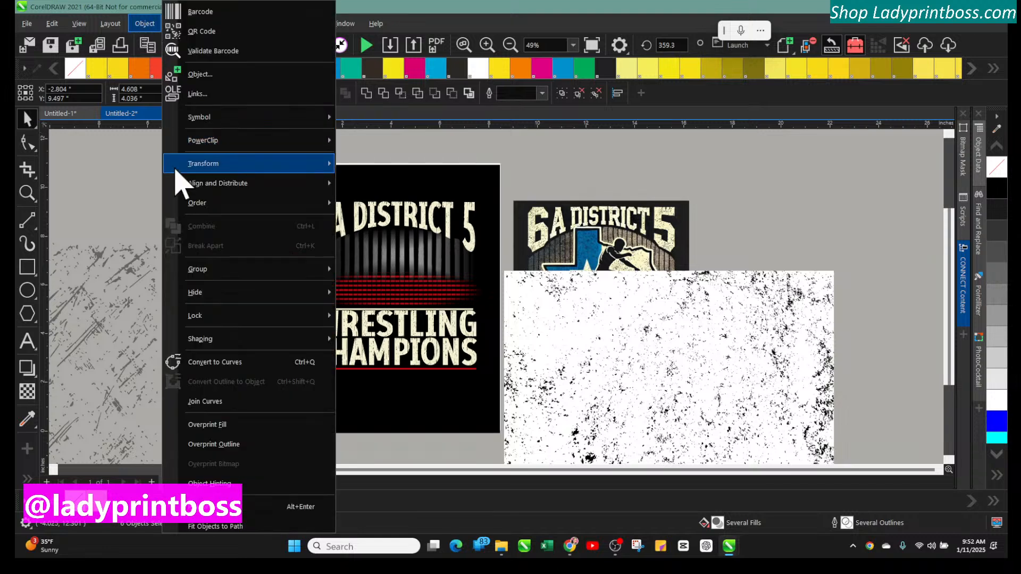
{"action": "mouse_move", "coordinate": [199, 270]}
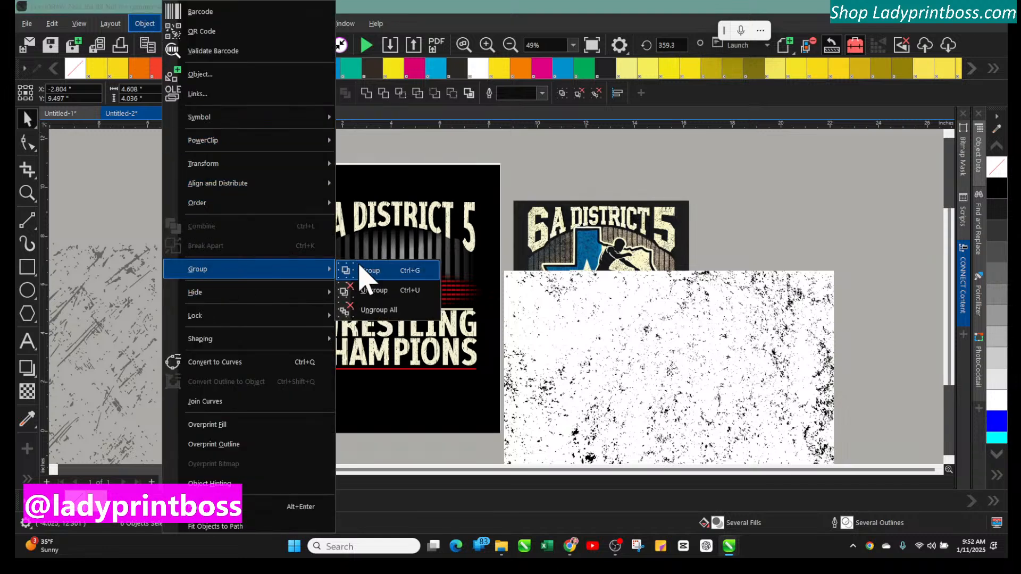
{"action": "left_click", "coordinate": [370, 271]}
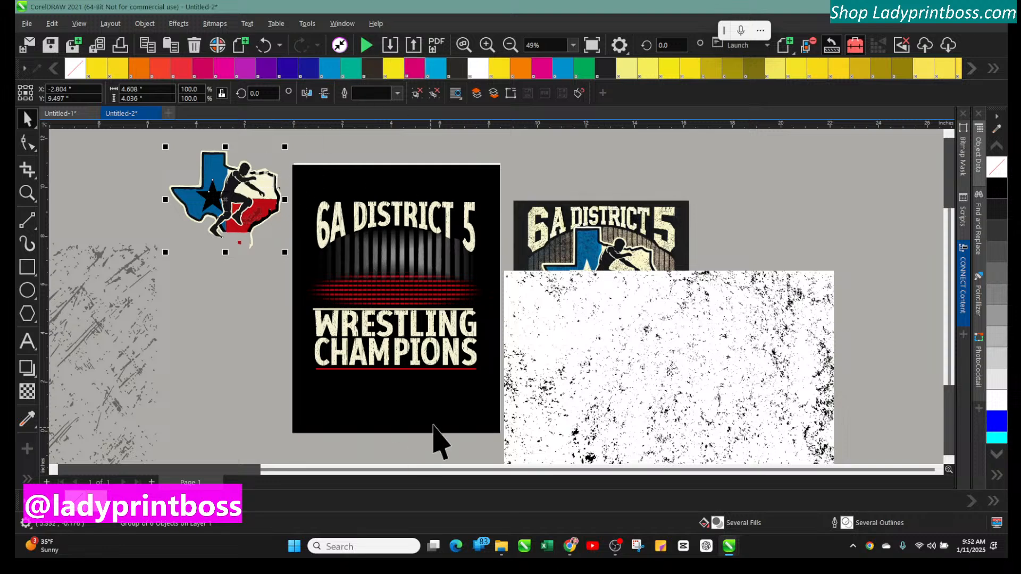
Resize the grey scratched texture and lay it over the Texas wrestler emblem, stretching it to cover the whole emblem
{"action": "left_click_drag", "start_coordinate": [494, 485], "coordinate": [353, 463]}
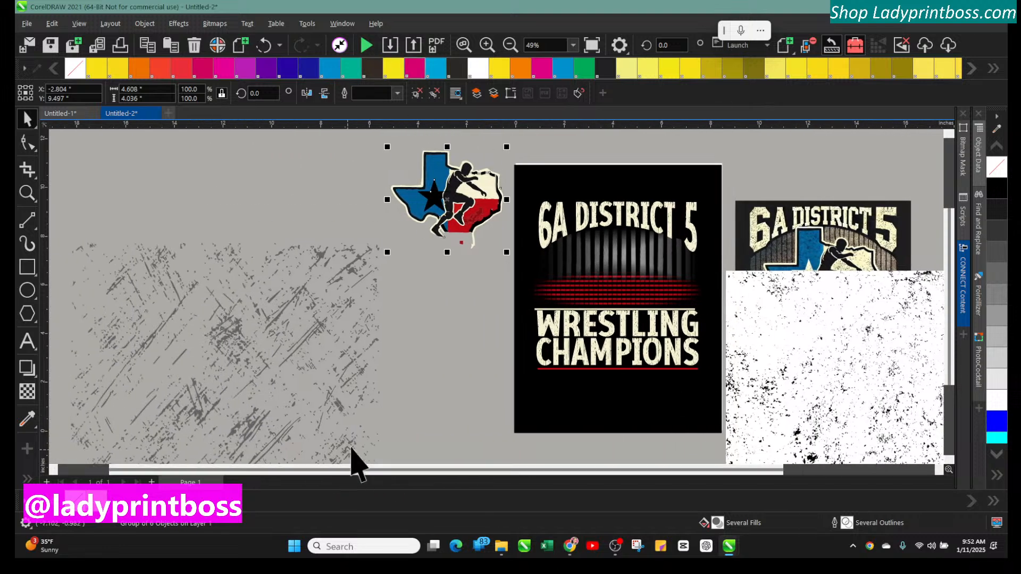
{"action": "left_click_drag", "start_coordinate": [509, 145], "coordinate": [349, 276]}
{"action": "left_click", "coordinate": [262, 49]}
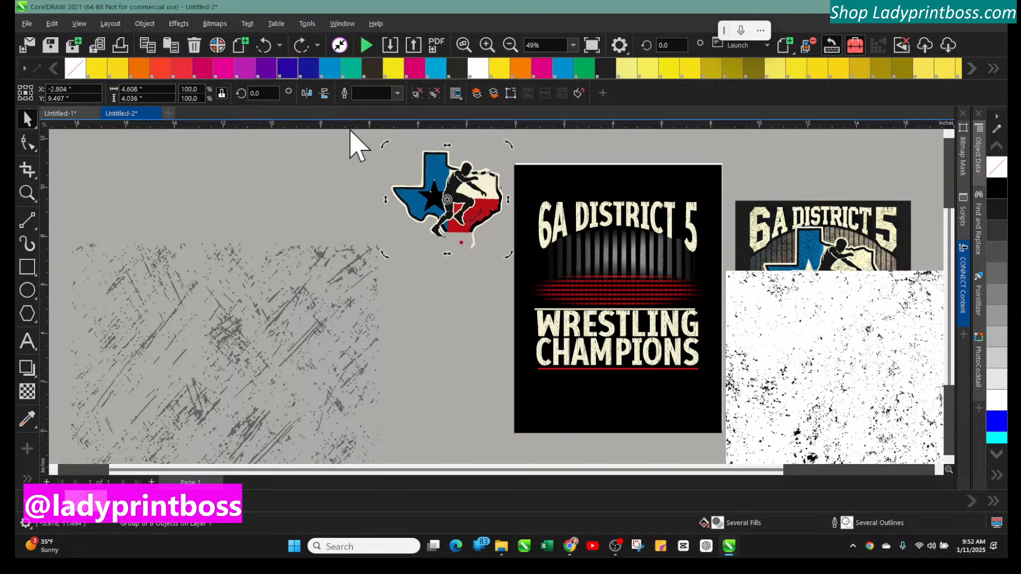
{"action": "left_click", "coordinate": [335, 338]}
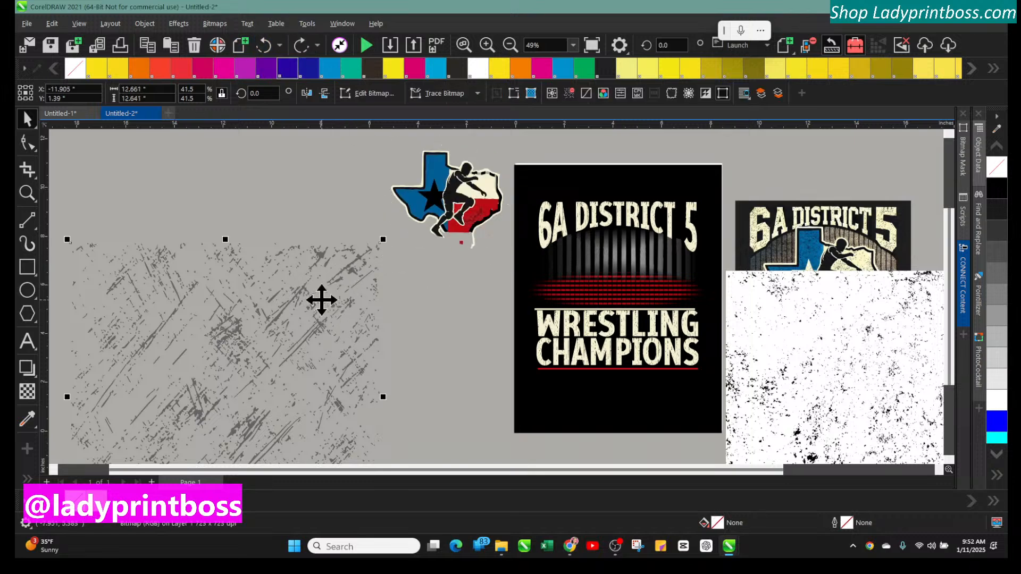
{"action": "left_click_drag", "start_coordinate": [383, 239], "coordinate": [247, 357]}
{"action": "left_click_drag", "start_coordinate": [171, 445], "coordinate": [281, 254]}
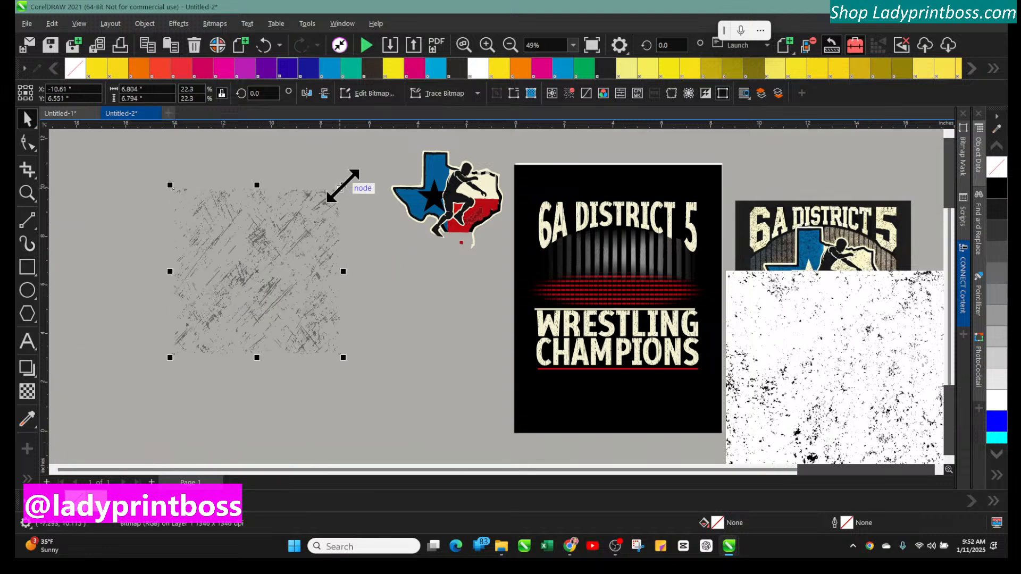
{"action": "left_click_drag", "start_coordinate": [345, 184], "coordinate": [248, 279]}
{"action": "left_click_drag", "start_coordinate": [205, 317], "coordinate": [456, 214]}
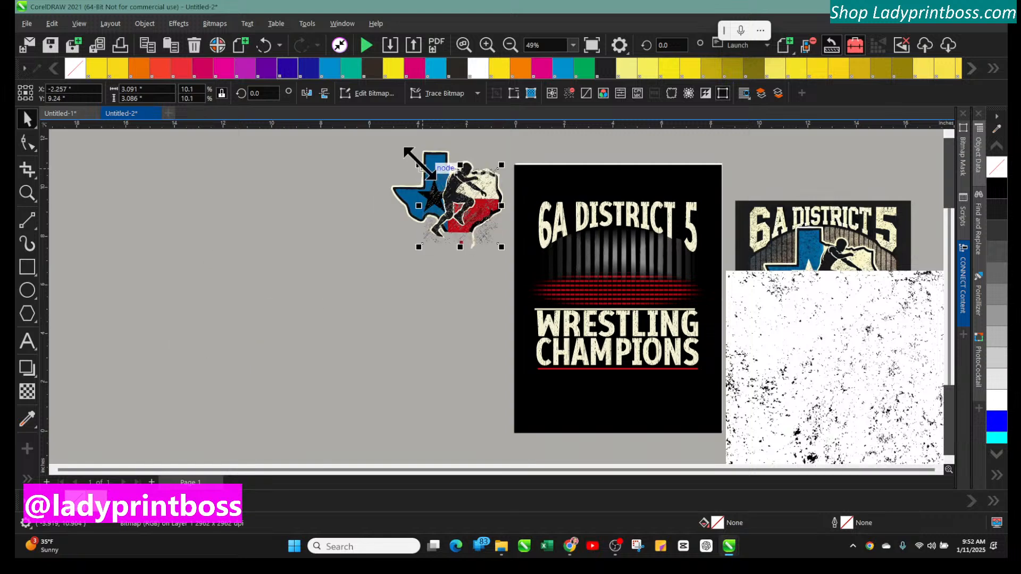
{"action": "left_click_drag", "start_coordinate": [419, 165], "coordinate": [390, 141]}
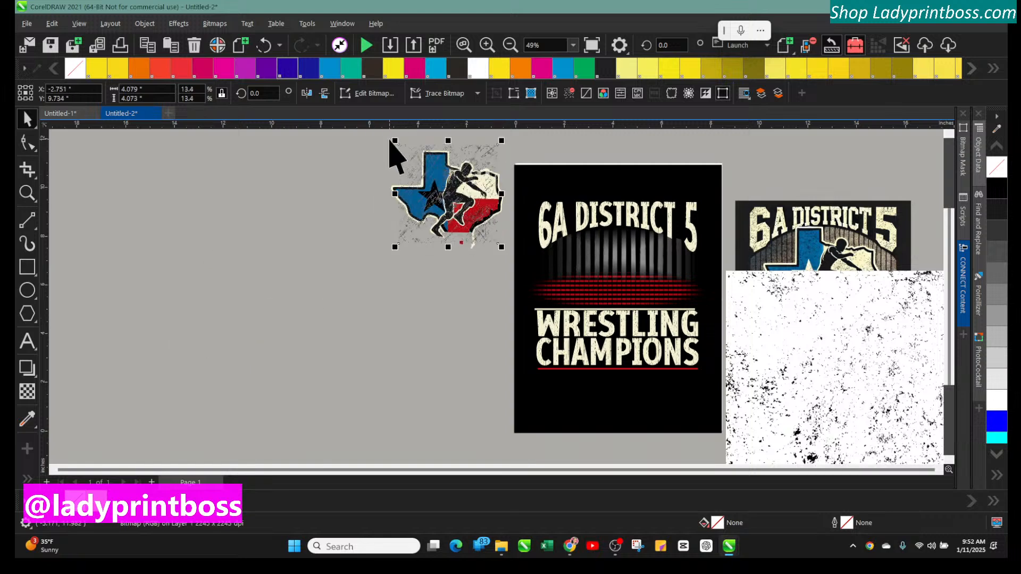
{"action": "left_click", "coordinate": [276, 229]}
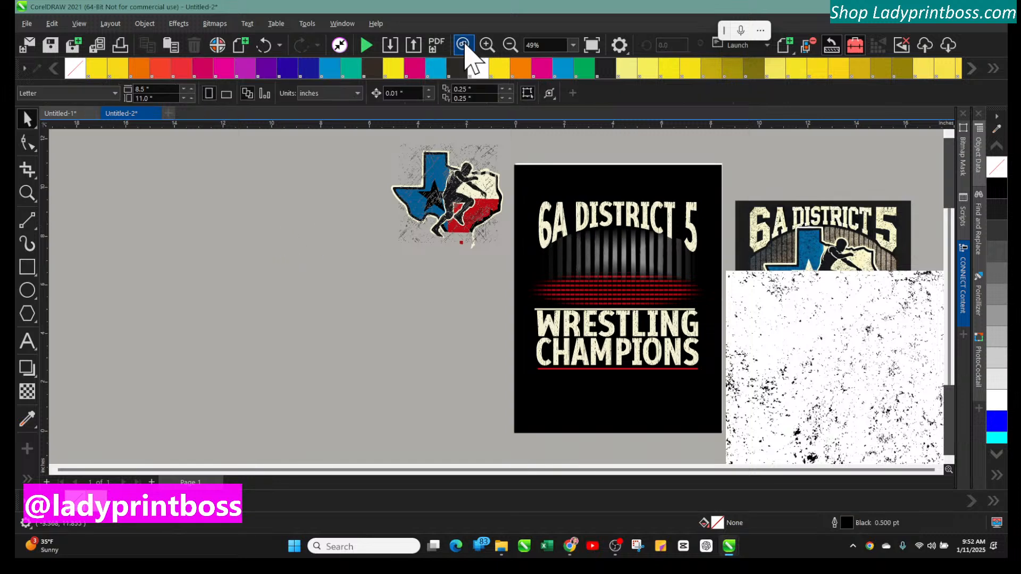
Zoom in to examine the grunge texture over the Texas wrestler emblem
{"action": "left_click", "coordinate": [485, 46]}
{"action": "scroll", "coordinate": [470, 282], "scroll_direction": "up", "scroll_amount": 3}
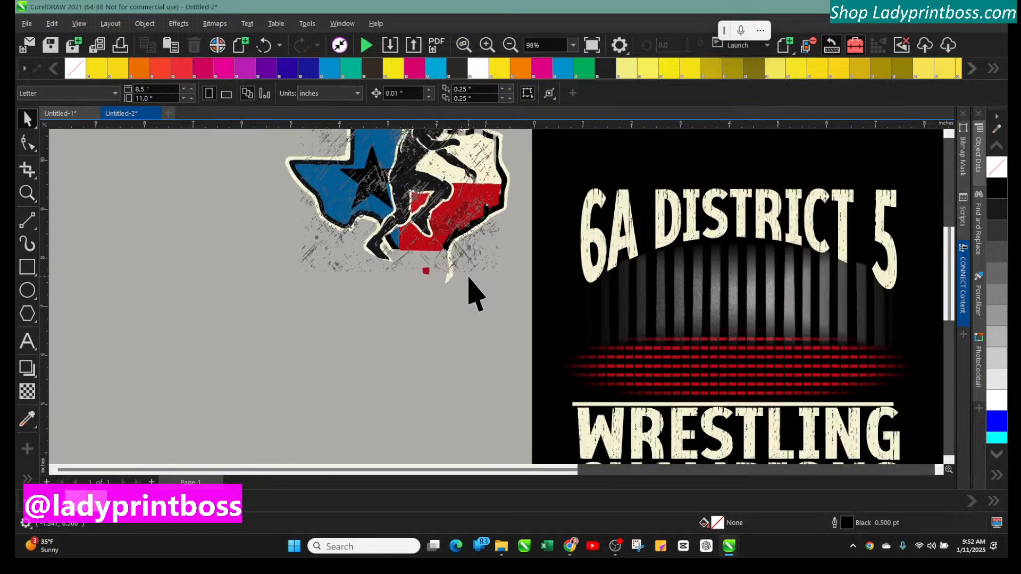
{"action": "scroll", "coordinate": [476, 294], "scroll_direction": "up", "scroll_amount": 2}
{"action": "left_click", "coordinate": [329, 180]}
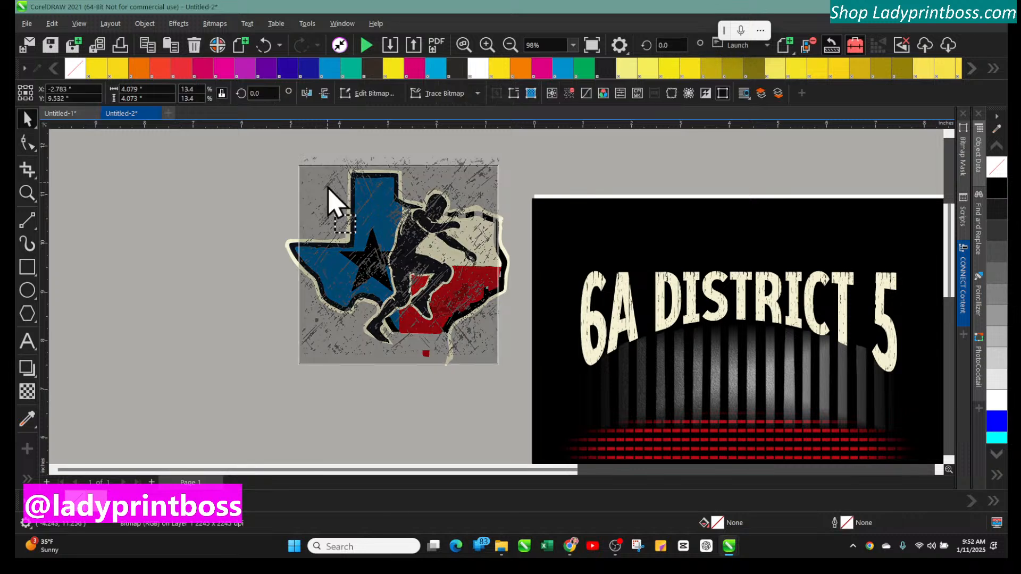
{"action": "left_click_drag", "start_coordinate": [328, 185], "coordinate": [331, 186]}
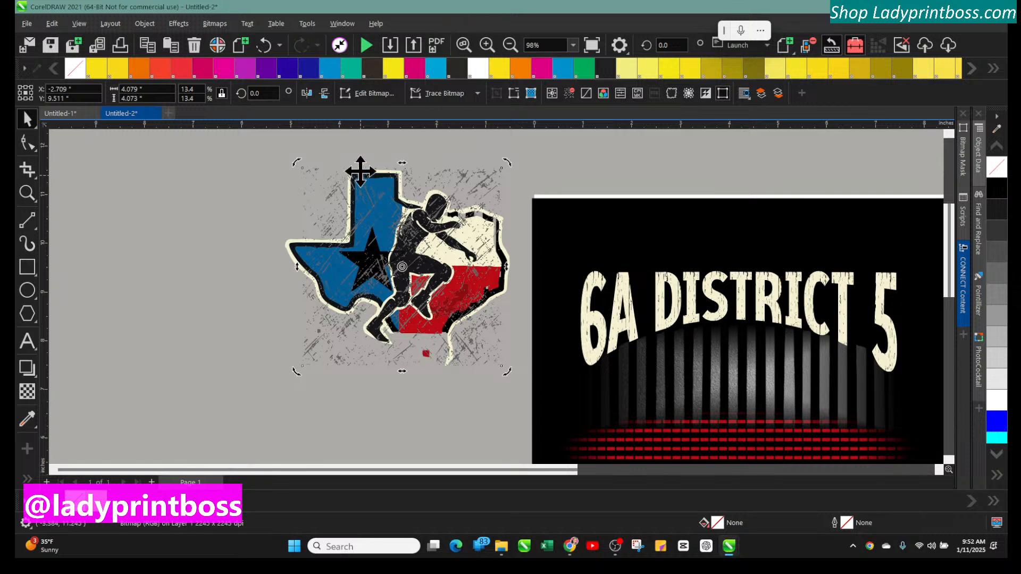
{"action": "left_click", "coordinate": [487, 46]}
{"action": "scroll", "coordinate": [483, 151], "scroll_direction": "up", "scroll_amount": 3}
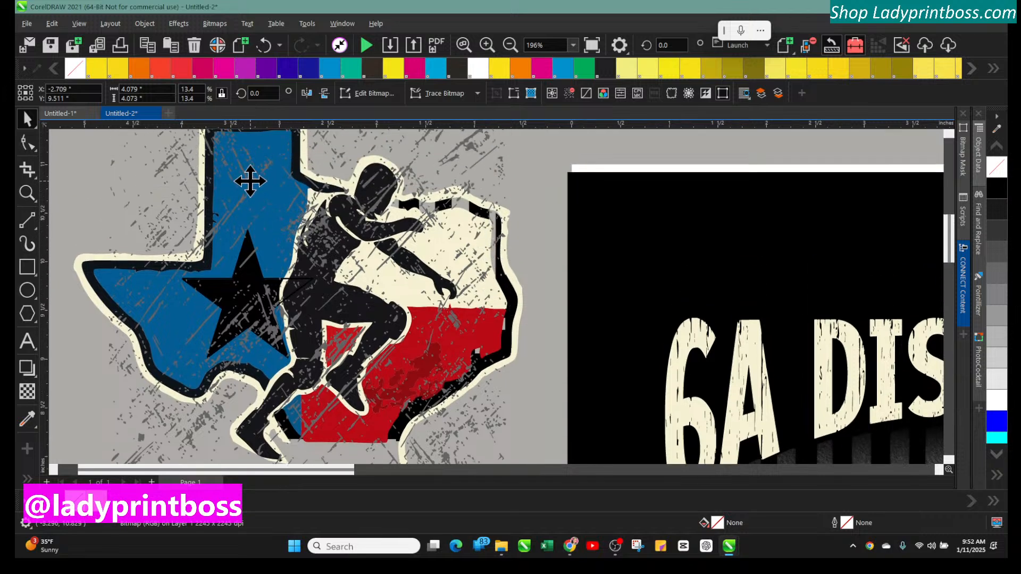
Move the grey scratched texture off the Texas wrestler emblem to the upper left
{"action": "left_click_drag", "start_coordinate": [251, 181], "coordinate": [255, 190]}
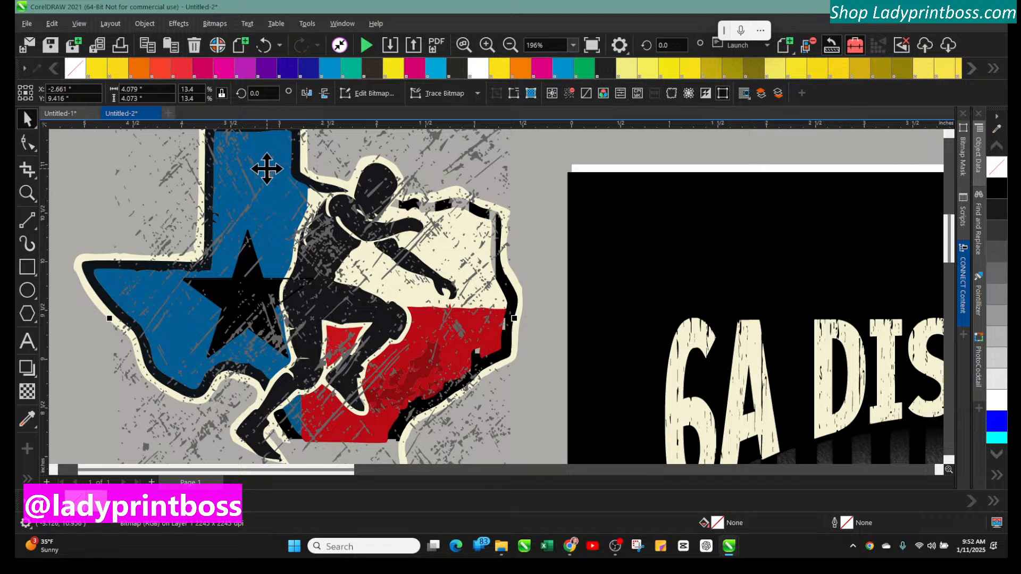
{"action": "left_click", "coordinate": [510, 46]}
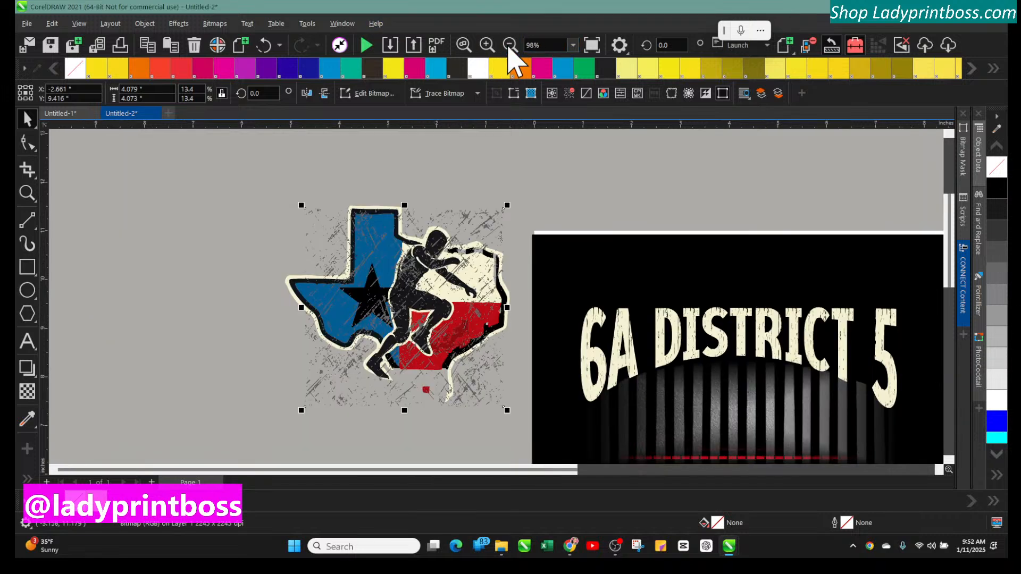
{"action": "left_click_drag", "start_coordinate": [328, 243], "coordinate": [107, 195]}
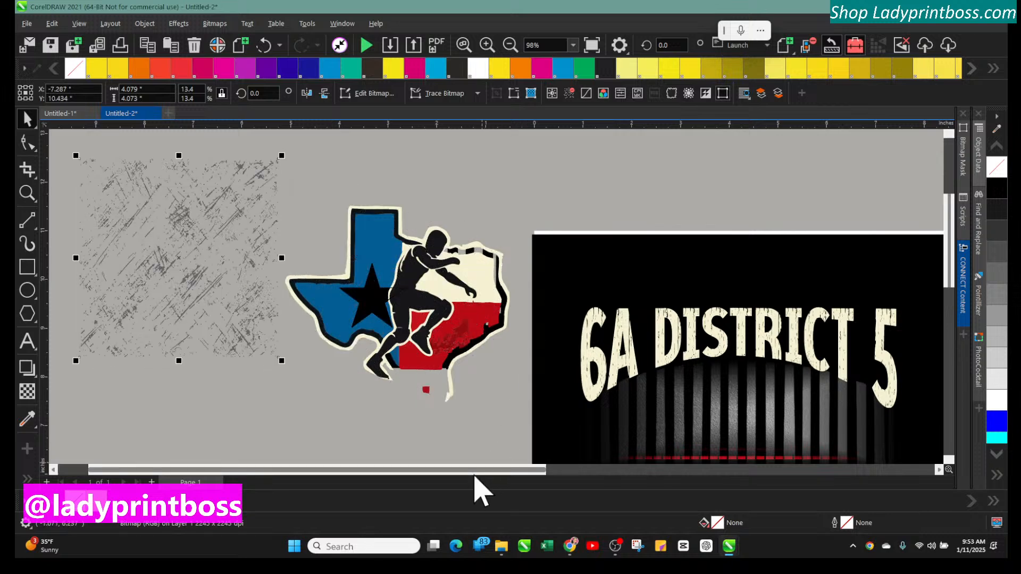
Bring the white speckled texture over to the left side, below the Texas wrestler emblem
{"action": "left_click_drag", "start_coordinate": [475, 477], "coordinate": [644, 476]}
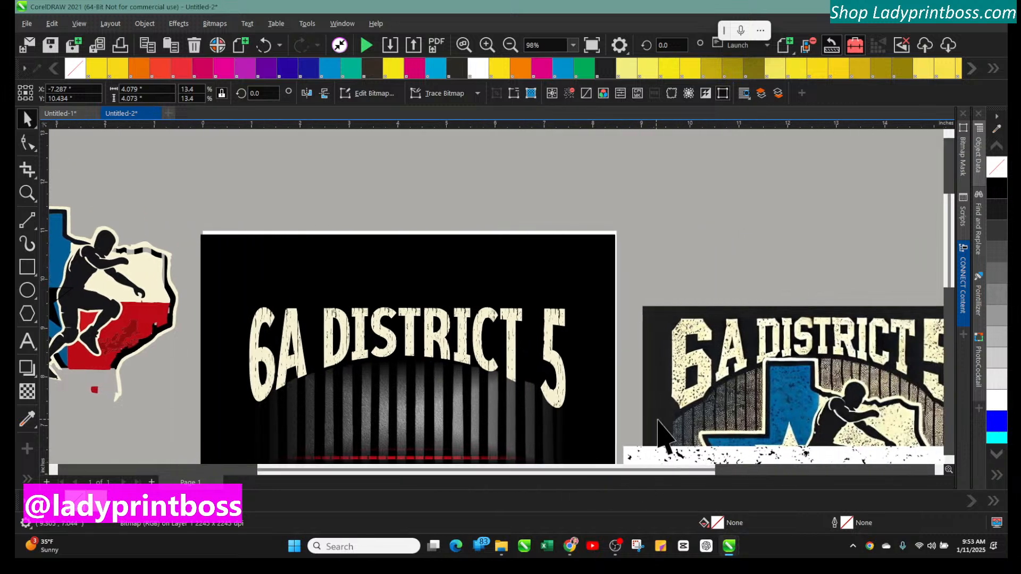
{"action": "scroll", "coordinate": [659, 433], "scroll_direction": "down", "scroll_amount": 3}
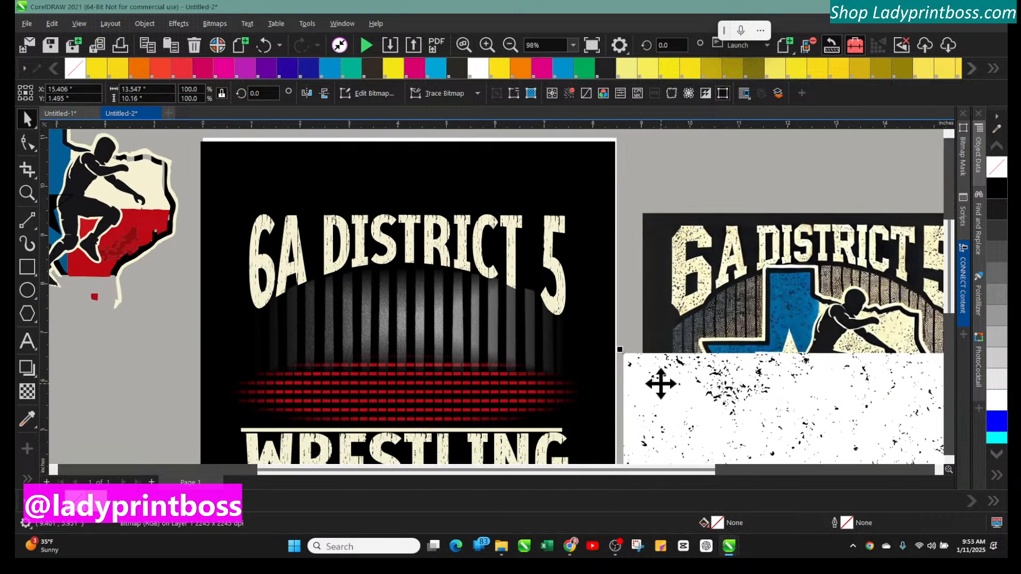
{"action": "left_click_drag", "start_coordinate": [660, 383], "coordinate": [195, 225]}
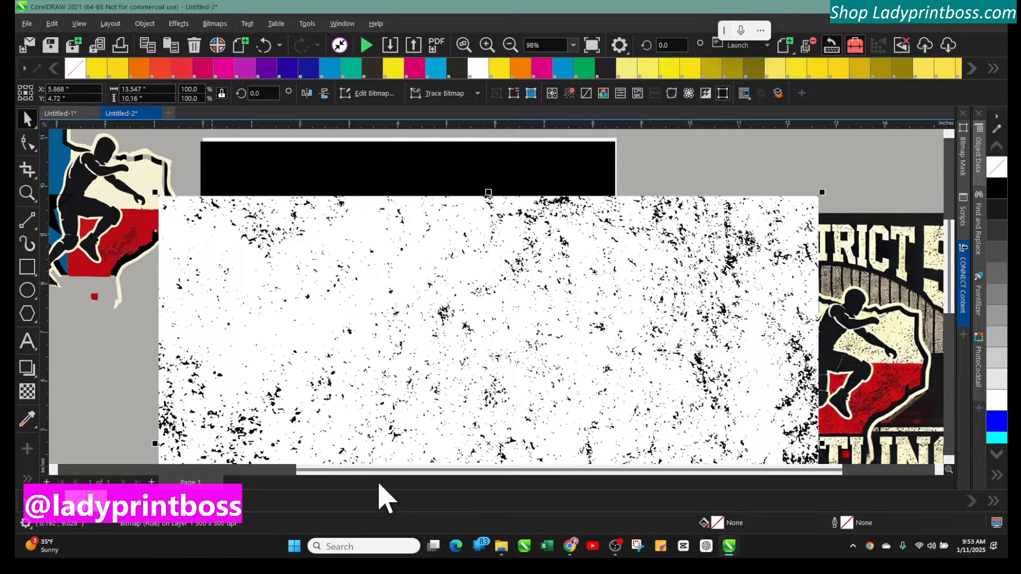
{"action": "left_click_drag", "start_coordinate": [376, 472], "coordinate": [205, 450]}
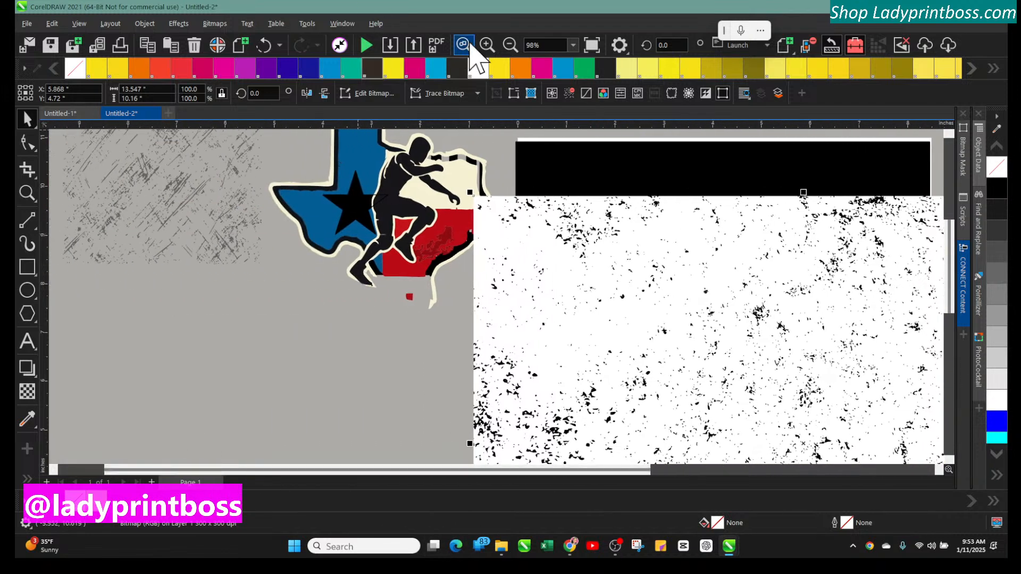
{"action": "left_click", "coordinate": [510, 45]}
{"action": "left_click_drag", "start_coordinate": [652, 398], "coordinate": [276, 438]}
{"action": "left_click_drag", "start_coordinate": [287, 372], "coordinate": [281, 389]}
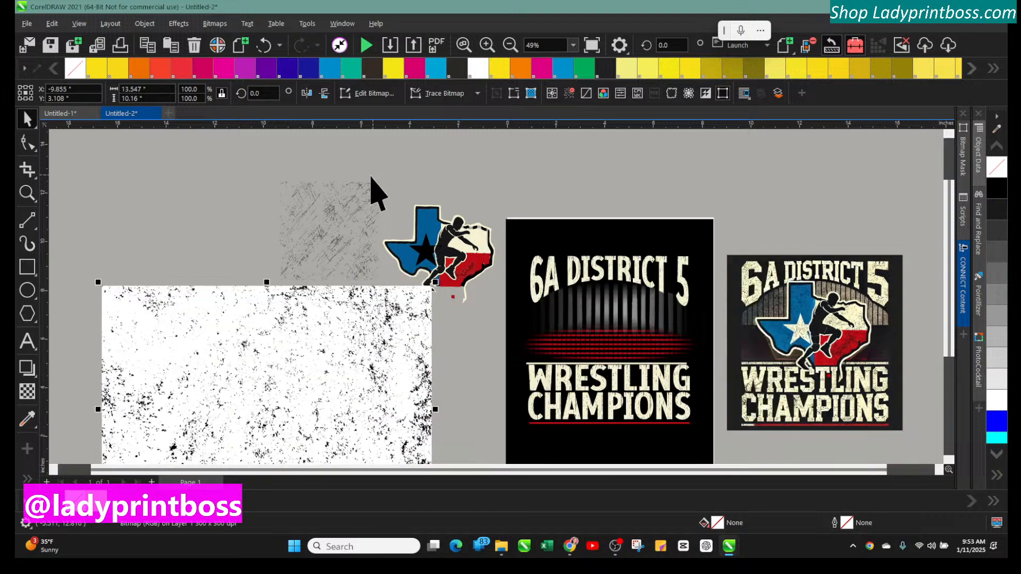
Raise the grey scratched texture higher and shift the white speckled texture slightly left
{"action": "left_click", "coordinate": [344, 219]}
{"action": "left_click_drag", "start_coordinate": [335, 230], "coordinate": [335, 197]}
{"action": "left_click", "coordinate": [282, 346]}
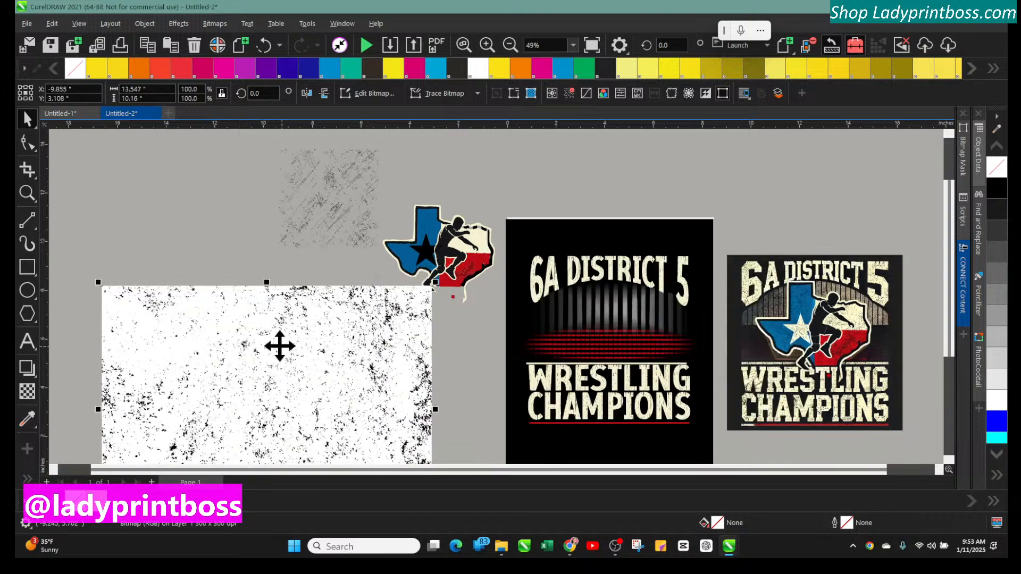
{"action": "left_click_drag", "start_coordinate": [280, 347], "coordinate": [252, 332]}
Try inverting the white speckled texture's colours and undo the change
{"action": "left_click", "coordinate": [183, 25]}
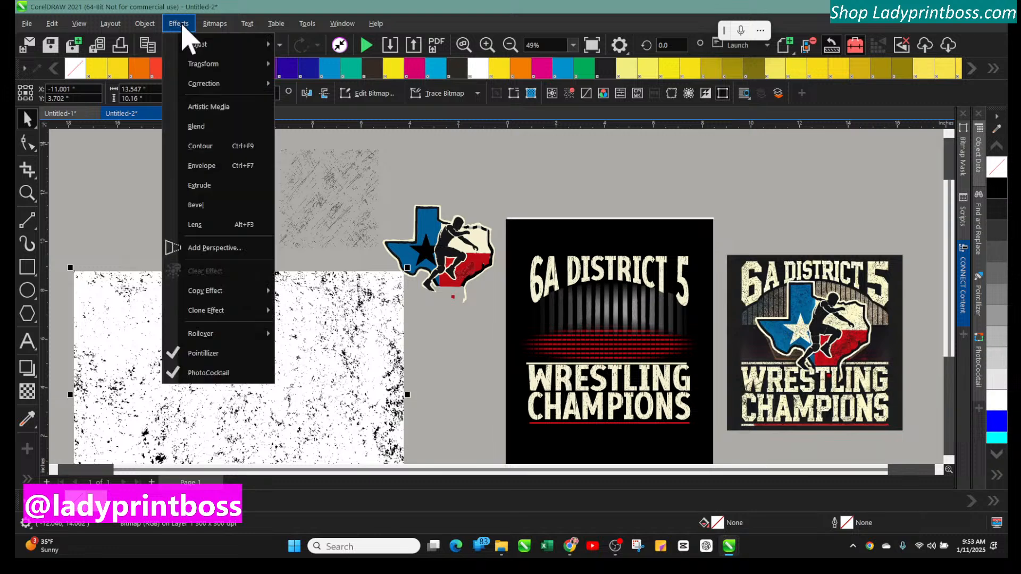
{"action": "mouse_move", "coordinate": [239, 45]}
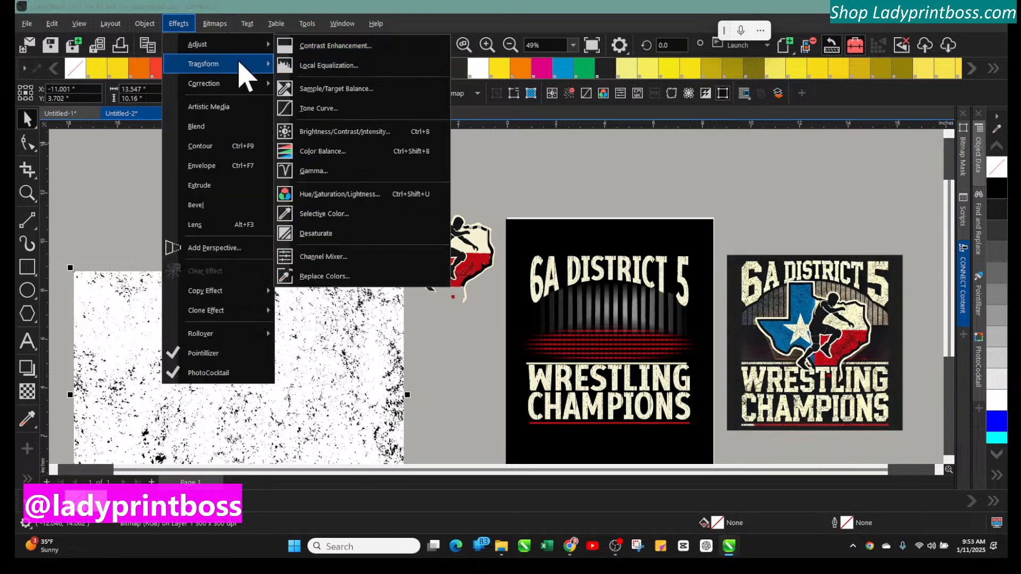
{"action": "mouse_move", "coordinate": [244, 65]}
{"action": "left_click", "coordinate": [310, 87]}
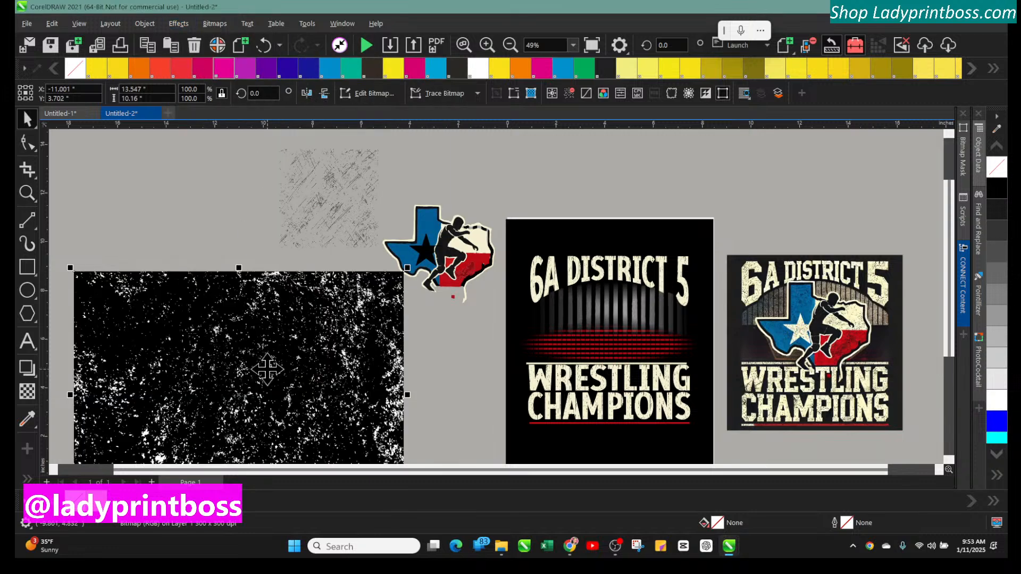
{"action": "left_click_drag", "start_coordinate": [268, 374], "coordinate": [258, 344]}
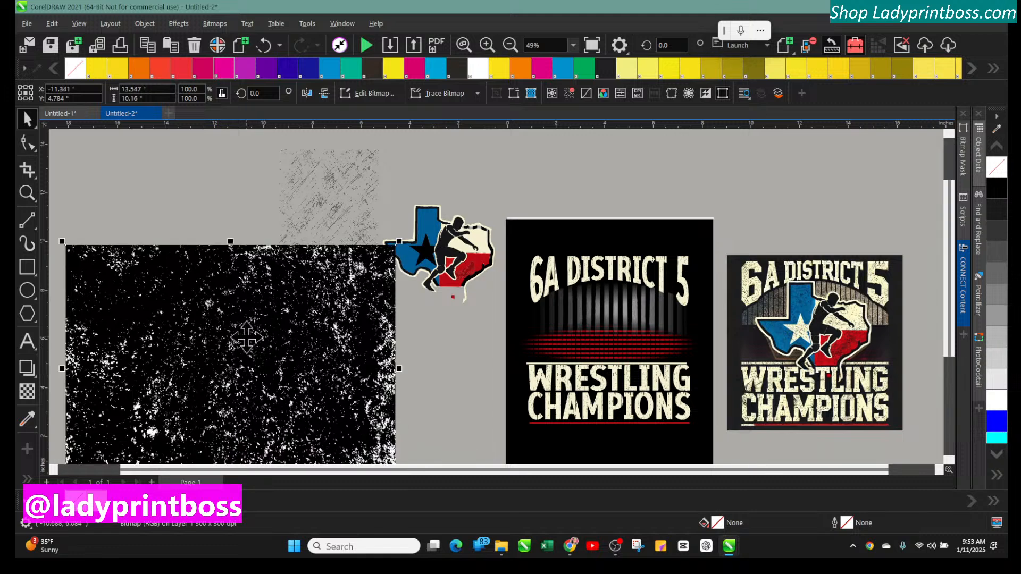
{"action": "left_click", "coordinate": [263, 46]}
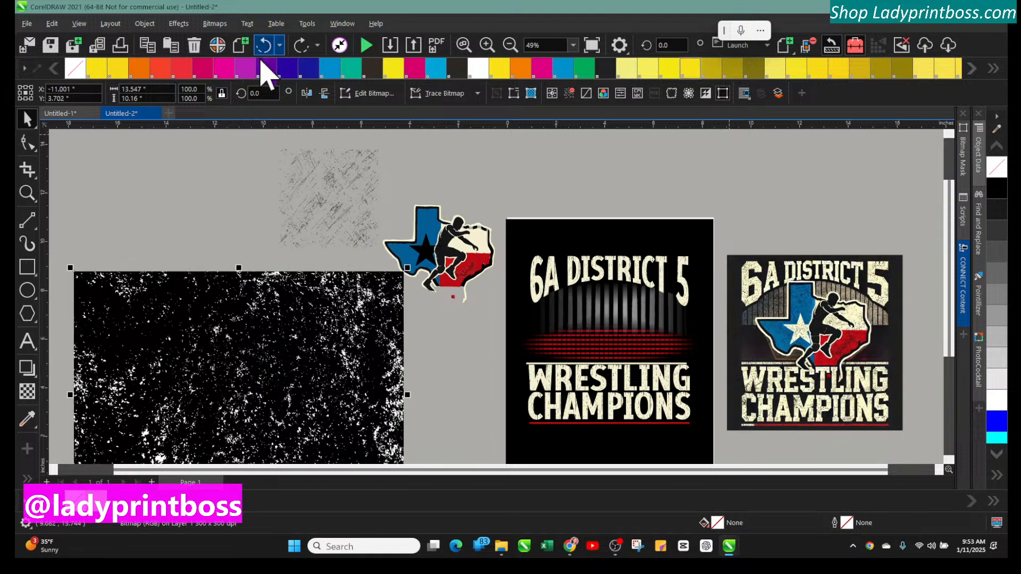
{"action": "left_click", "coordinate": [264, 48]}
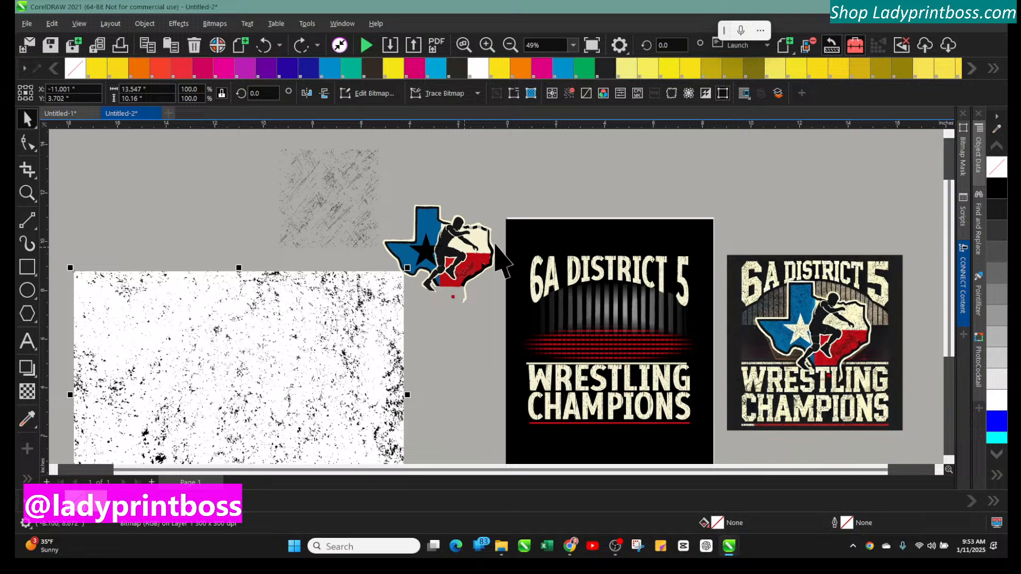
Hide the white in the speckled texture with a Bitmap Mask at 43% tolerance
{"action": "left_click", "coordinate": [963, 160]}
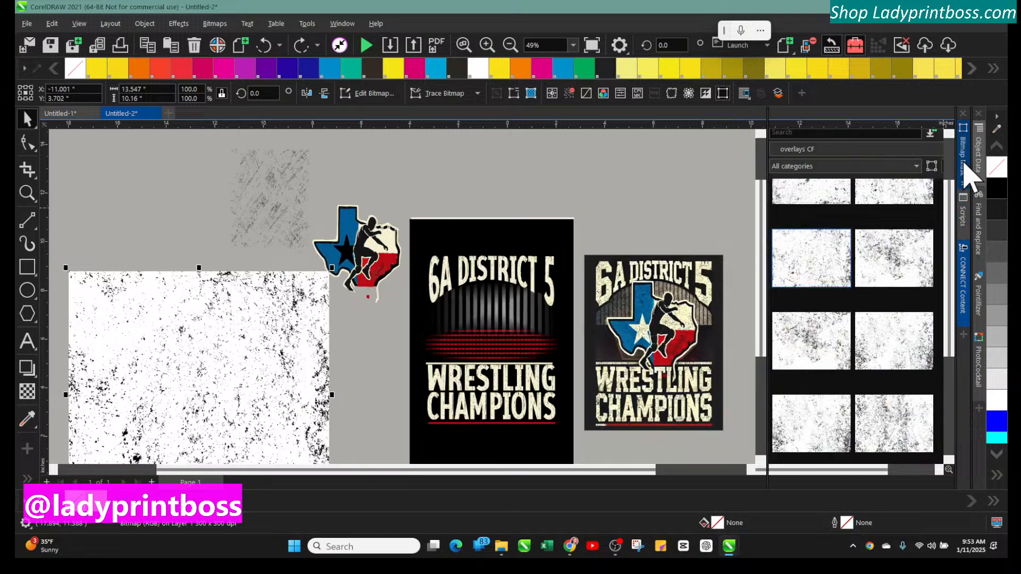
{"action": "left_click", "coordinate": [776, 129]}
{"action": "left_click", "coordinate": [213, 314]}
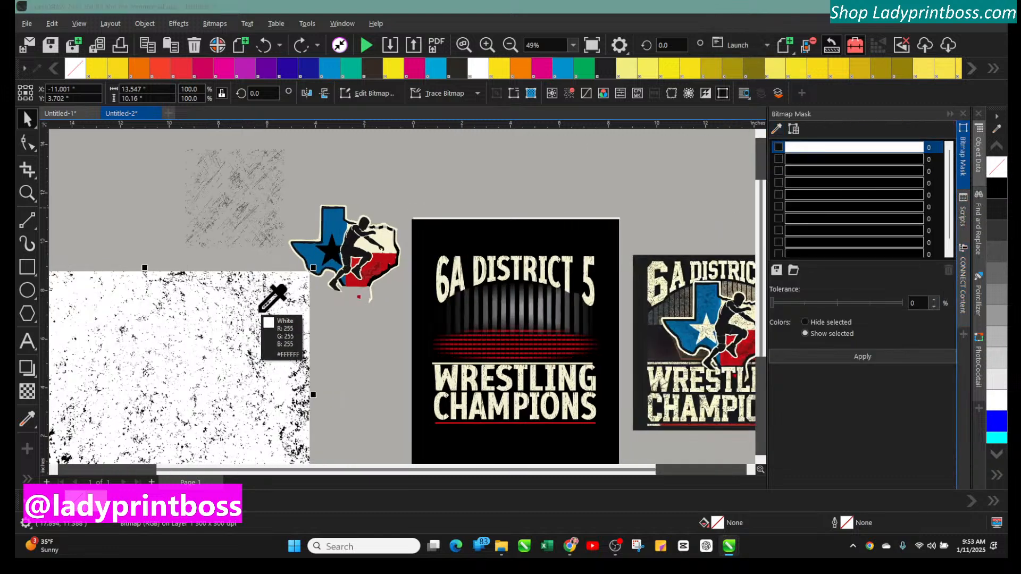
{"action": "left_click", "coordinate": [778, 147]}
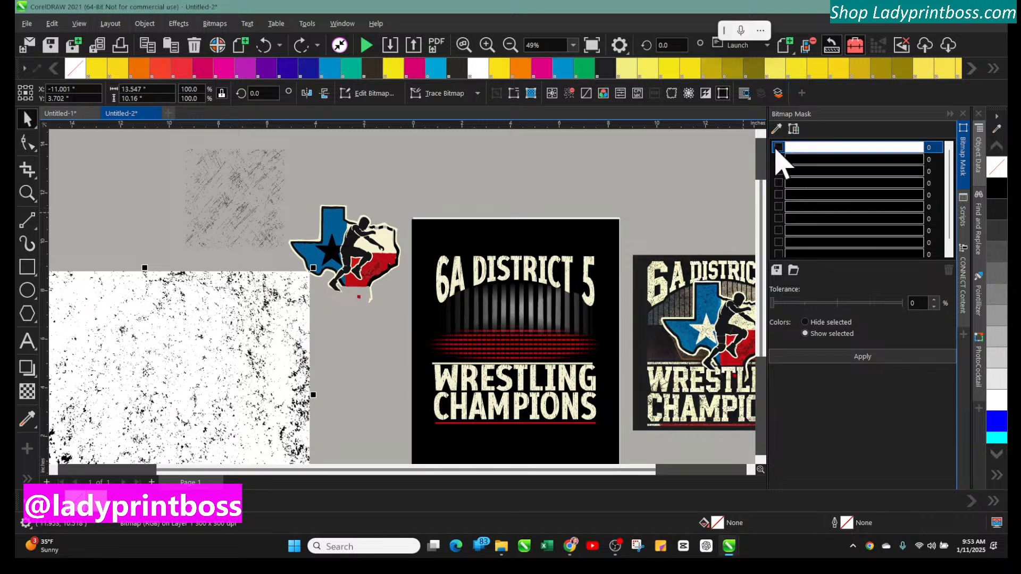
{"action": "left_click", "coordinate": [813, 302]}
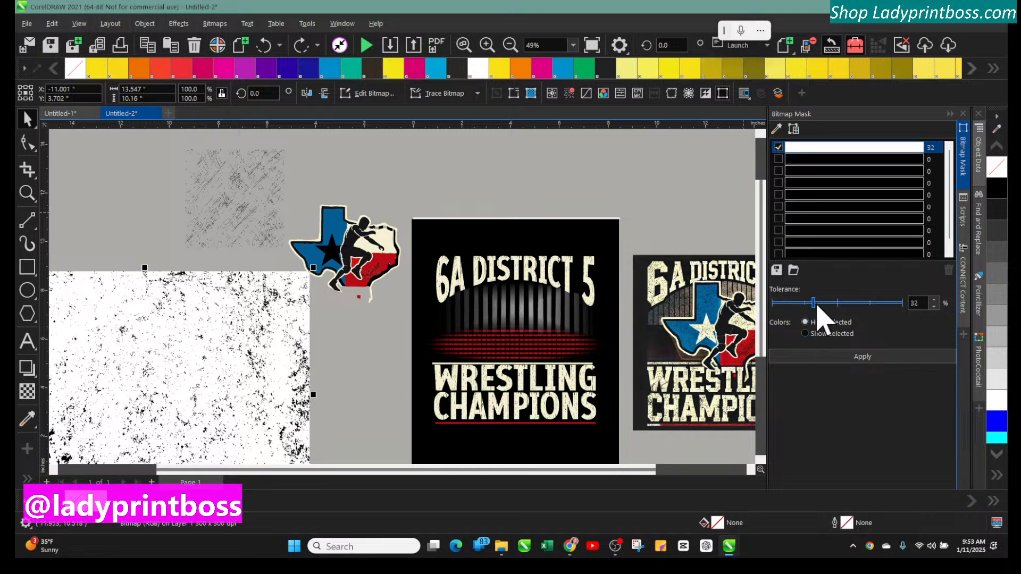
{"action": "left_click", "coordinate": [850, 355]}
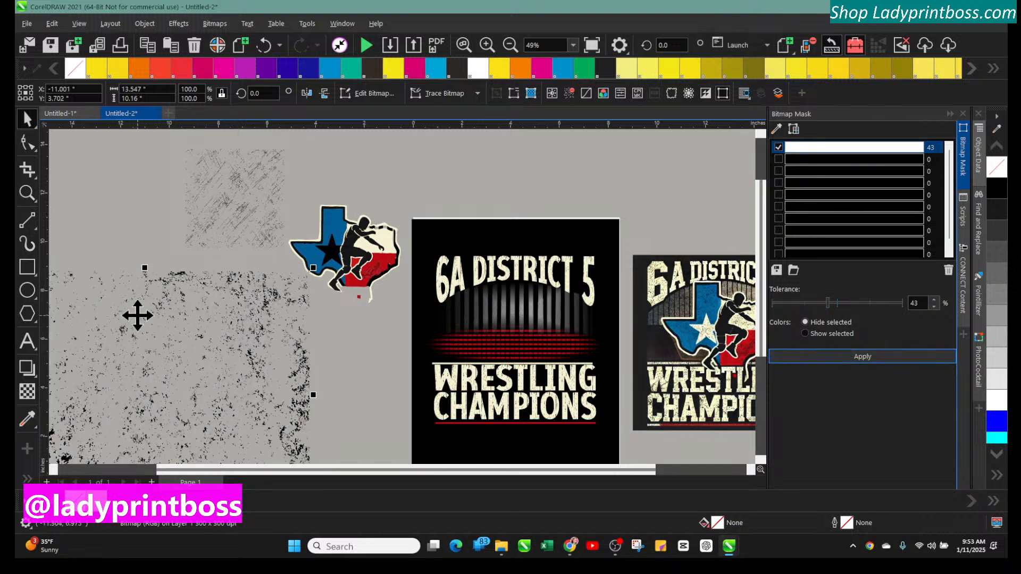
Shift the masked speckled texture toward the emblem and delete the grey scratched texture
{"action": "left_click_drag", "start_coordinate": [138, 315], "coordinate": [197, 245]}
{"action": "left_click", "coordinate": [218, 166]}
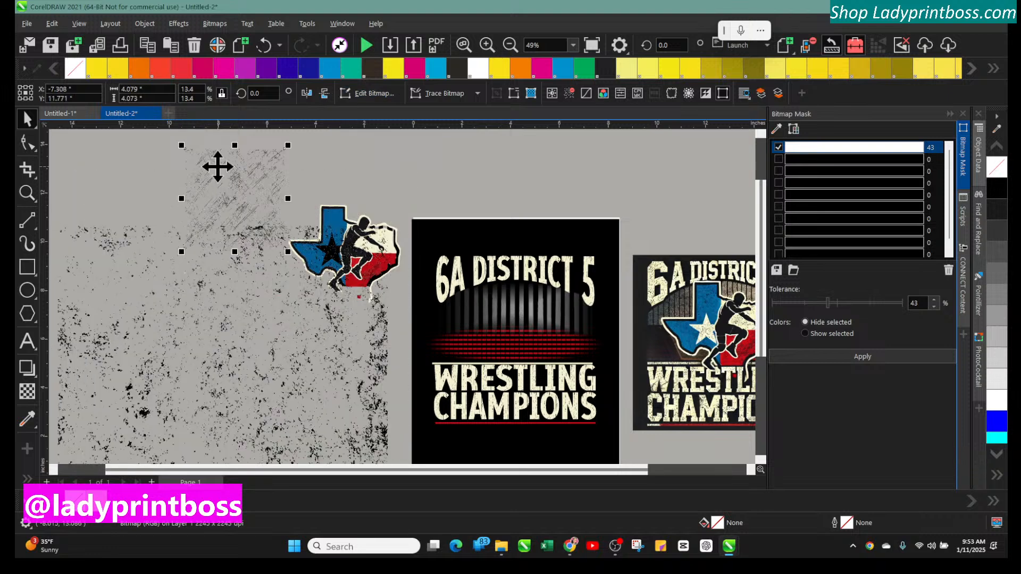
{"action": "key", "text": "Delete"}
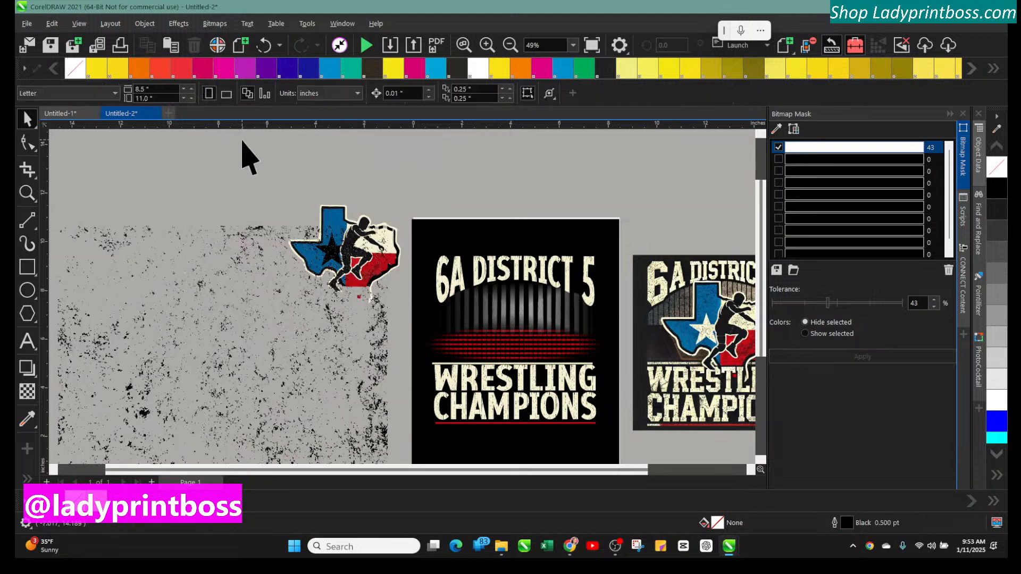
Scale the masked speckled texture down to about 65% and position it just under the Texas wrestler emblem
{"action": "left_click", "coordinate": [487, 45]}
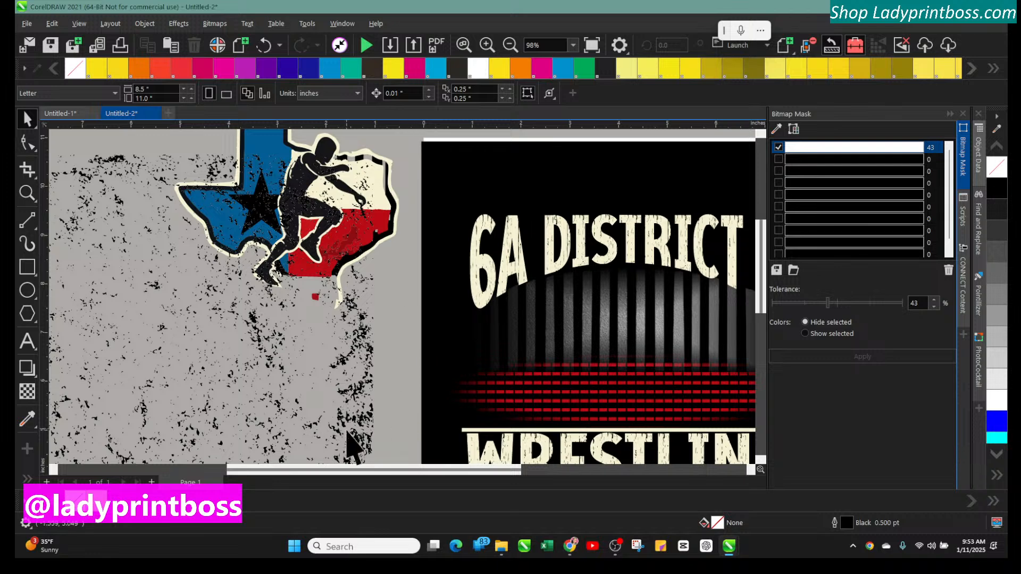
{"action": "left_click_drag", "start_coordinate": [360, 469], "coordinate": [282, 469]}
{"action": "left_click", "coordinate": [812, 160]}
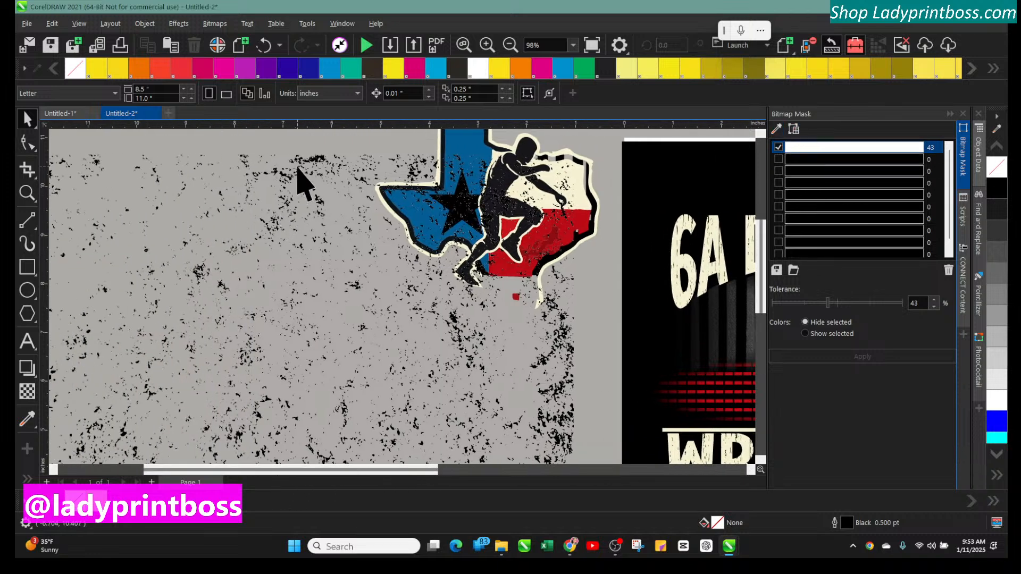
{"action": "left_click_drag", "start_coordinate": [298, 171], "coordinate": [291, 230]}
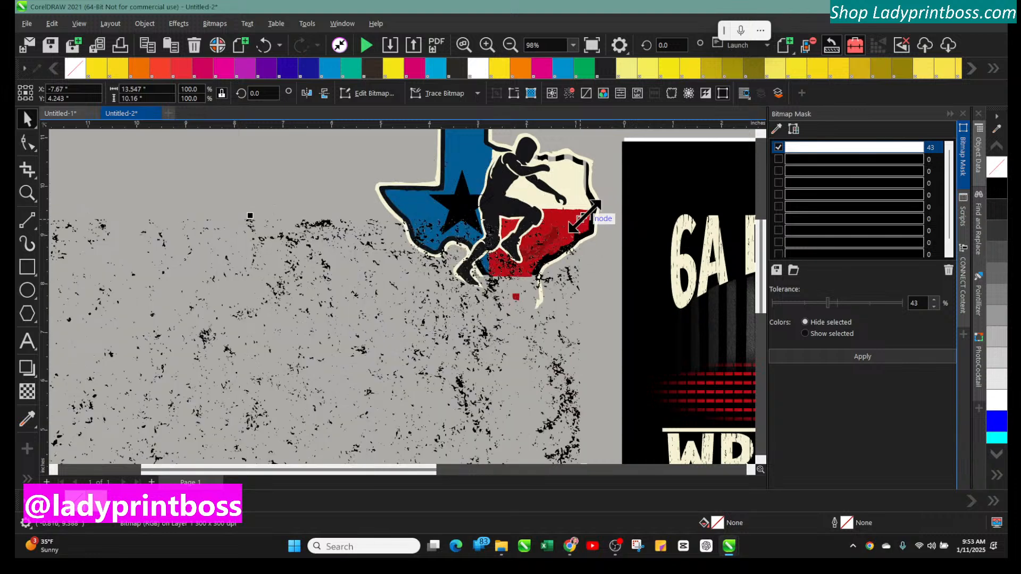
{"action": "left_click_drag", "start_coordinate": [583, 218], "coordinate": [353, 383]}
{"action": "left_click_drag", "start_coordinate": [289, 412], "coordinate": [374, 360]}
{"action": "left_click", "coordinate": [456, 206]}
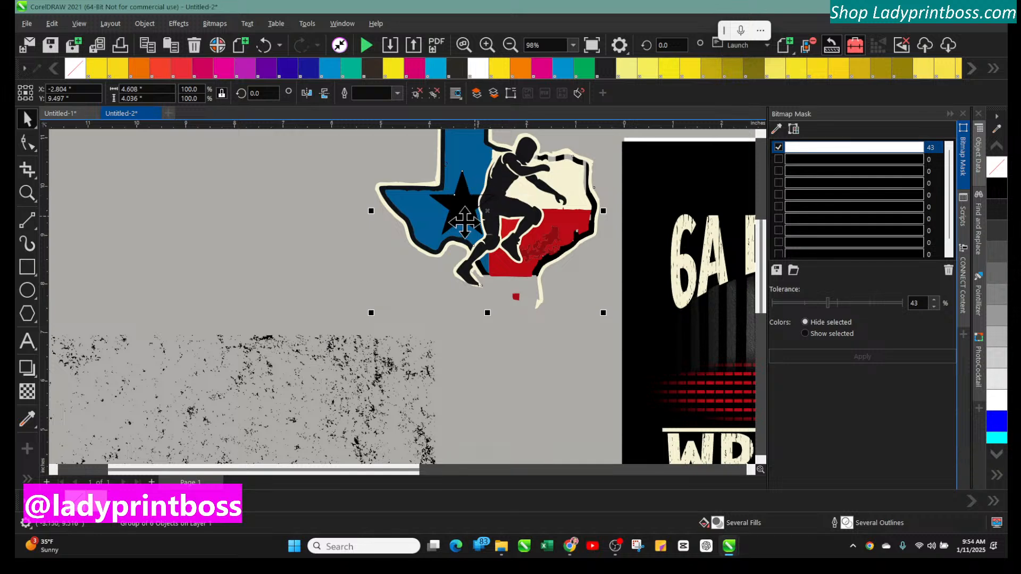
{"action": "left_click_drag", "start_coordinate": [310, 420], "coordinate": [350, 358]}
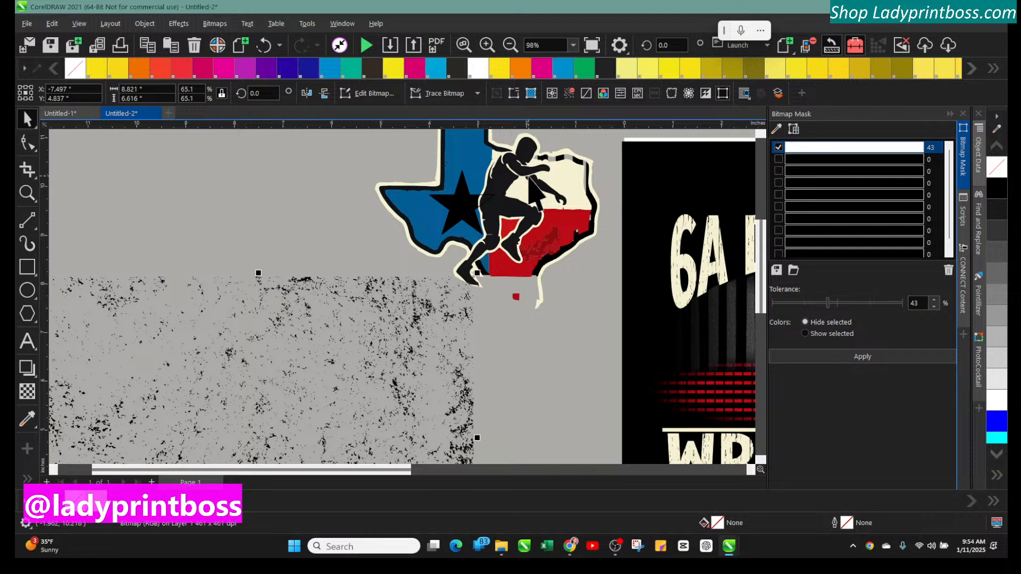
Try placing the grunge texture inside the whole Texas wrestler graphic as a PowerClip, then undo it
{"action": "left_click", "coordinate": [383, 312]}
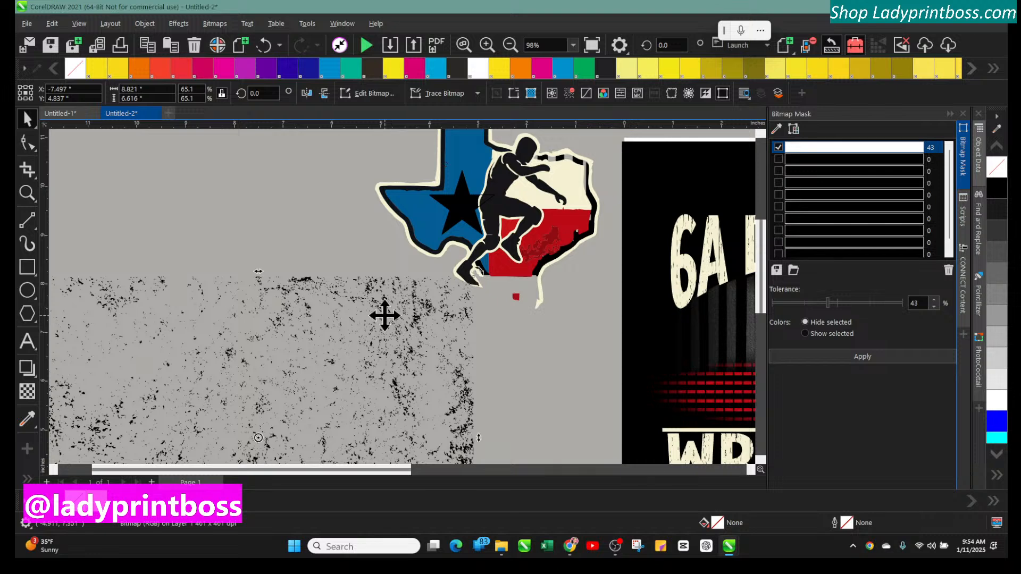
{"action": "left_click", "coordinate": [146, 26]}
{"action": "mouse_move", "coordinate": [219, 142]}
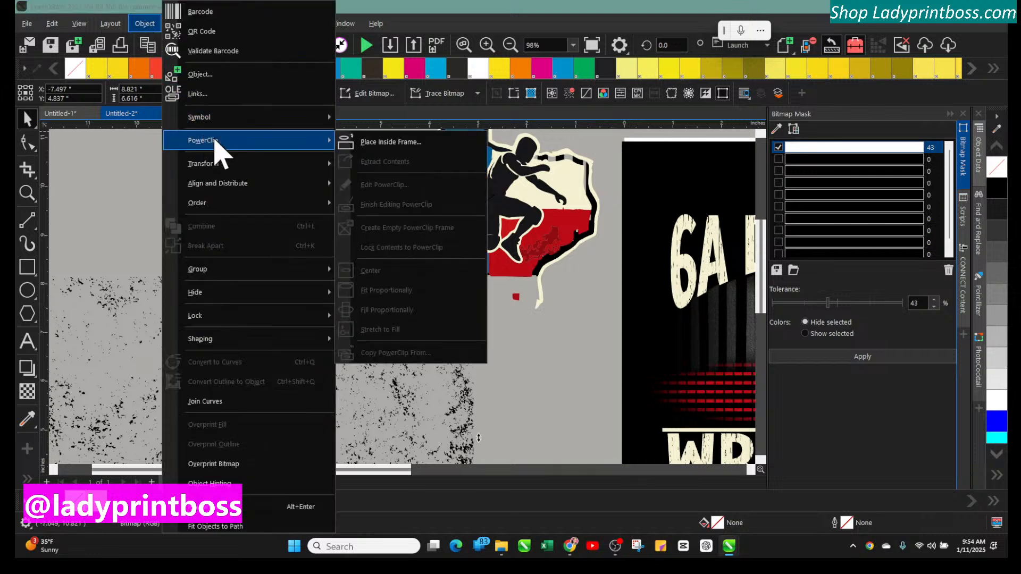
{"action": "left_click", "coordinate": [398, 143]}
{"action": "left_click", "coordinate": [443, 162]}
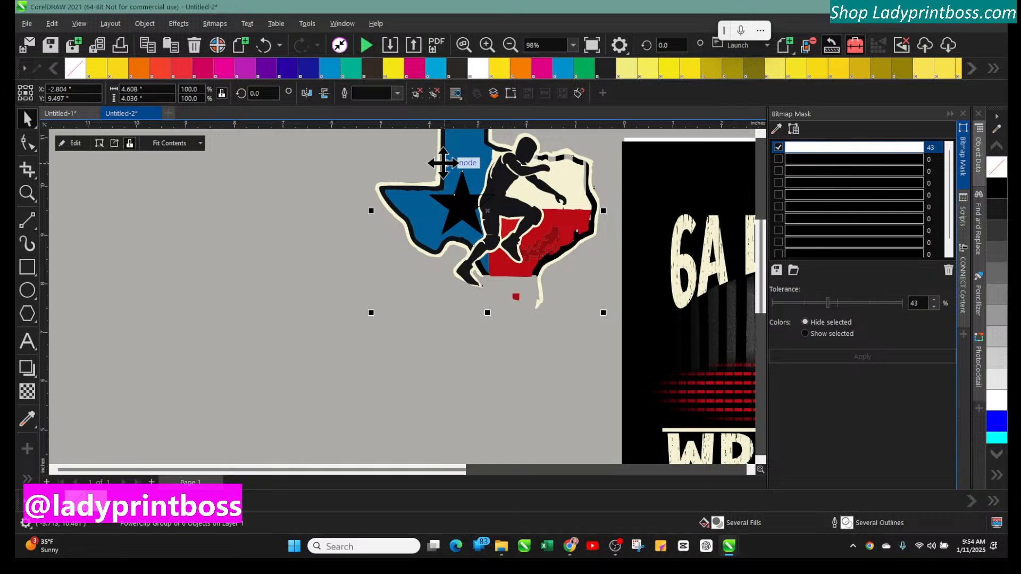
{"action": "left_click_drag", "start_coordinate": [528, 197], "coordinate": [468, 248]}
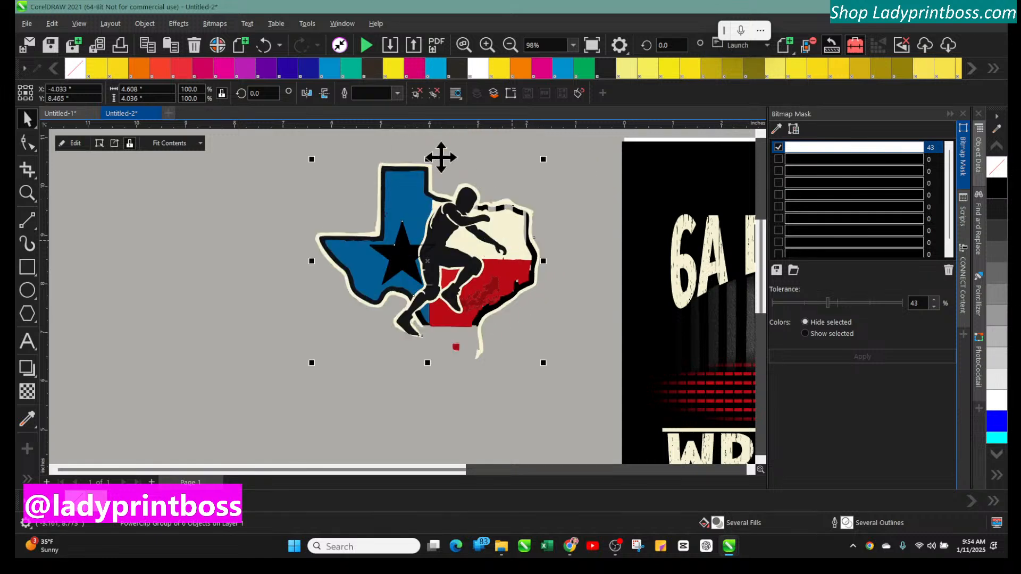
{"action": "left_click", "coordinate": [266, 46]}
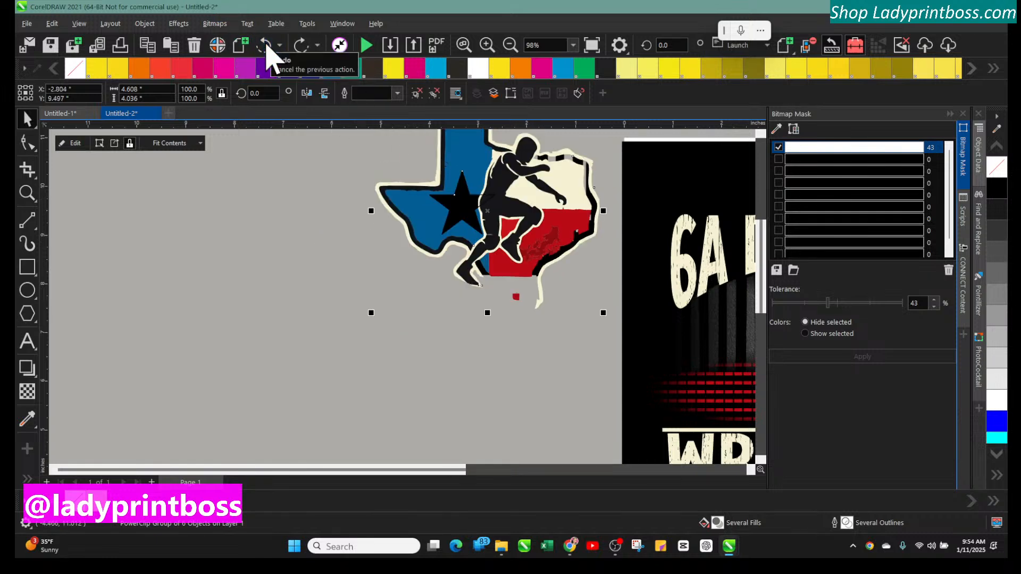
{"action": "left_click", "coordinate": [266, 46]}
Try placing the Texas wrestler graphic inside the grunge texture as a PowerClip
{"action": "left_click", "coordinate": [285, 166]}
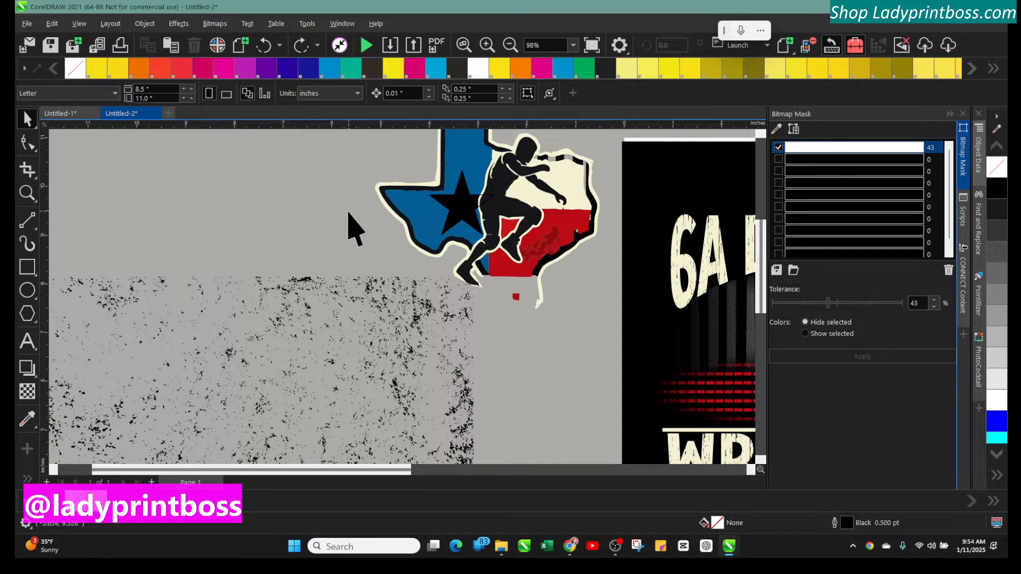
{"action": "left_click", "coordinate": [376, 273]}
{"action": "left_click", "coordinate": [406, 212]}
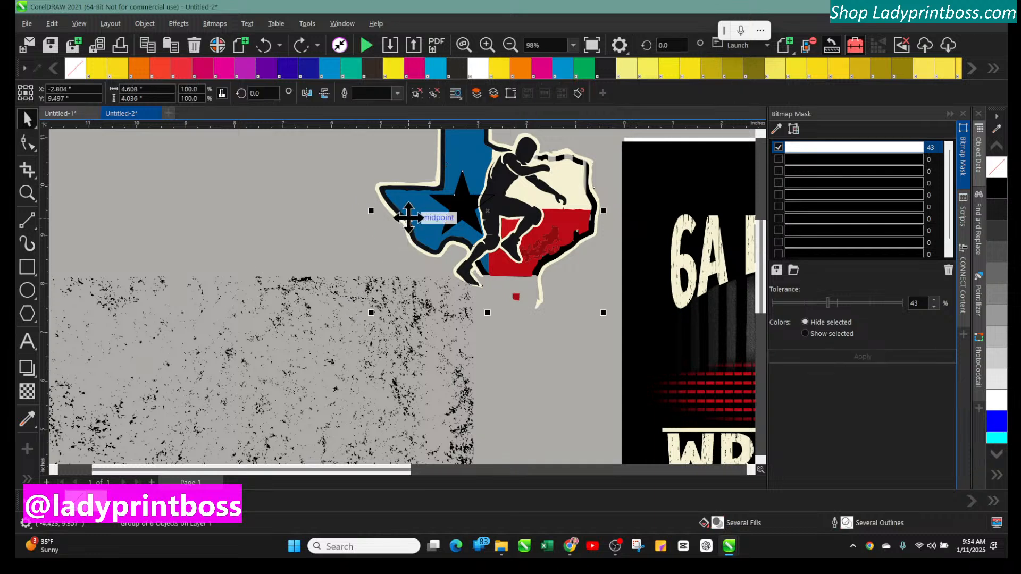
{"action": "left_click", "coordinate": [144, 24]}
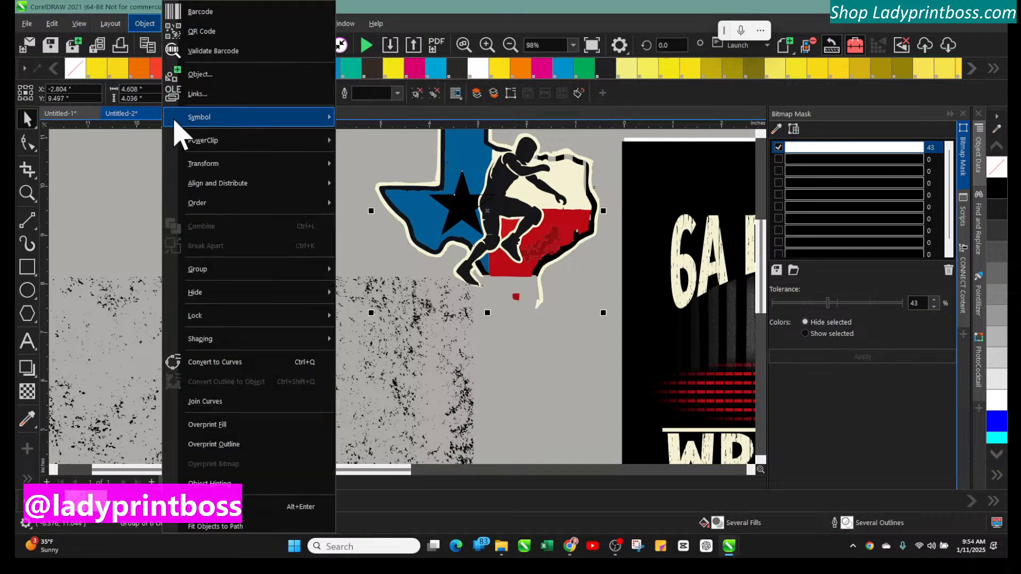
{"action": "mouse_move", "coordinate": [208, 155]}
{"action": "left_click", "coordinate": [381, 142]}
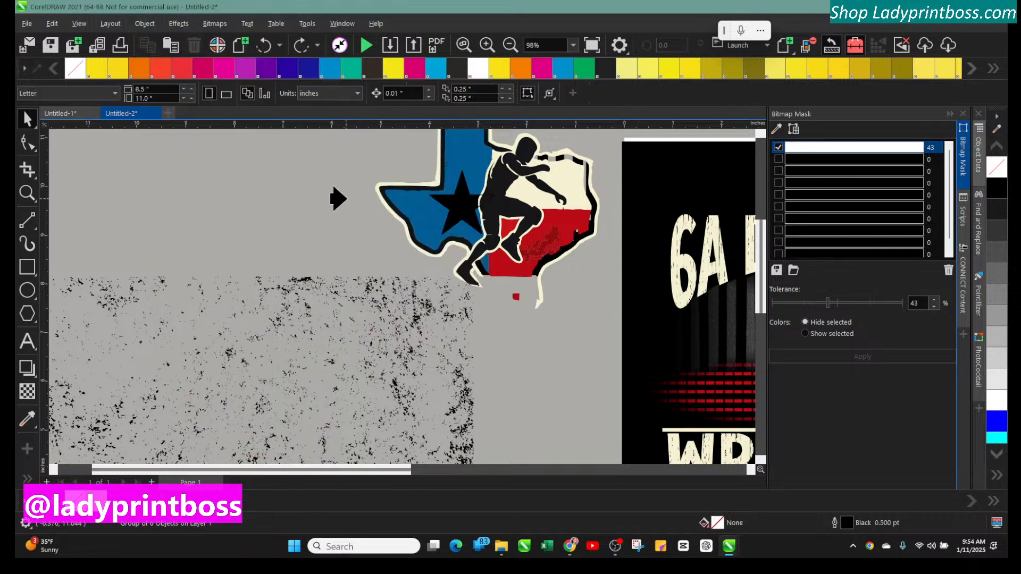
{"action": "left_click", "coordinate": [335, 300]}
{"action": "left_click", "coordinate": [563, 311]}
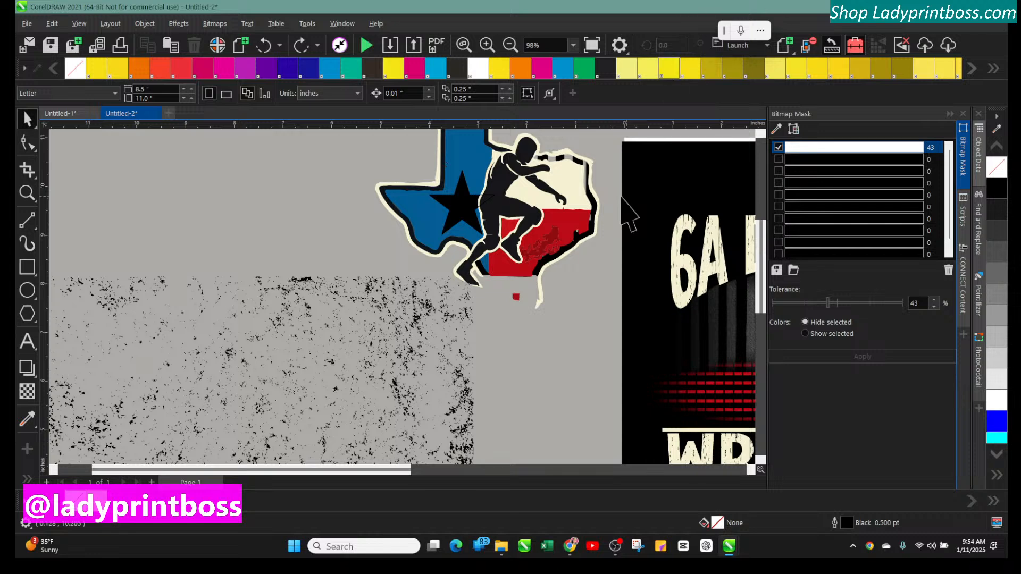
Reposition the Texas wrestler graphic higher and further left on the page
{"action": "left_click", "coordinate": [495, 168]}
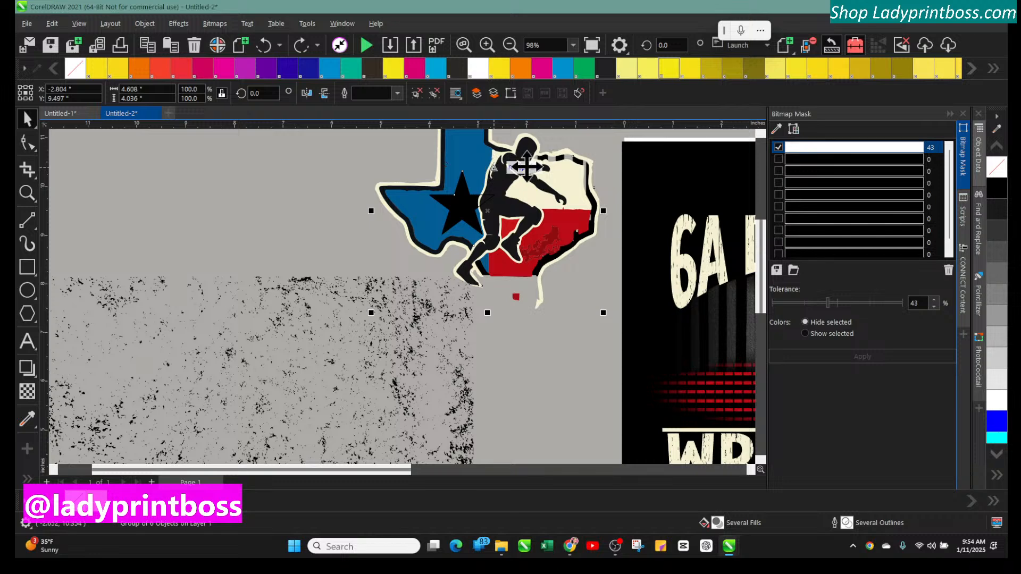
{"action": "left_click", "coordinate": [952, 114]}
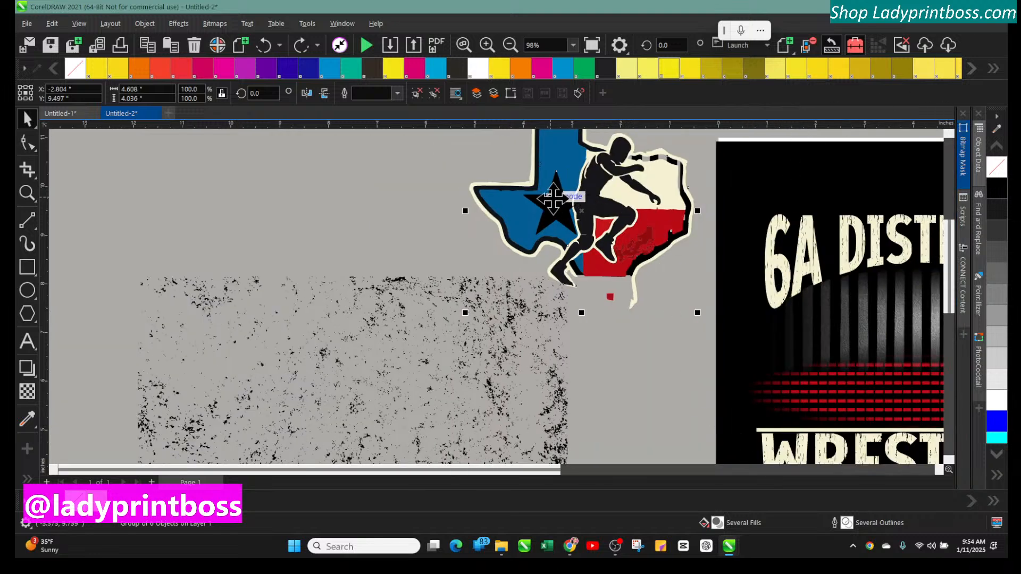
{"action": "left_click_drag", "start_coordinate": [553, 198], "coordinate": [478, 243]}
{"action": "left_click", "coordinate": [443, 197]}
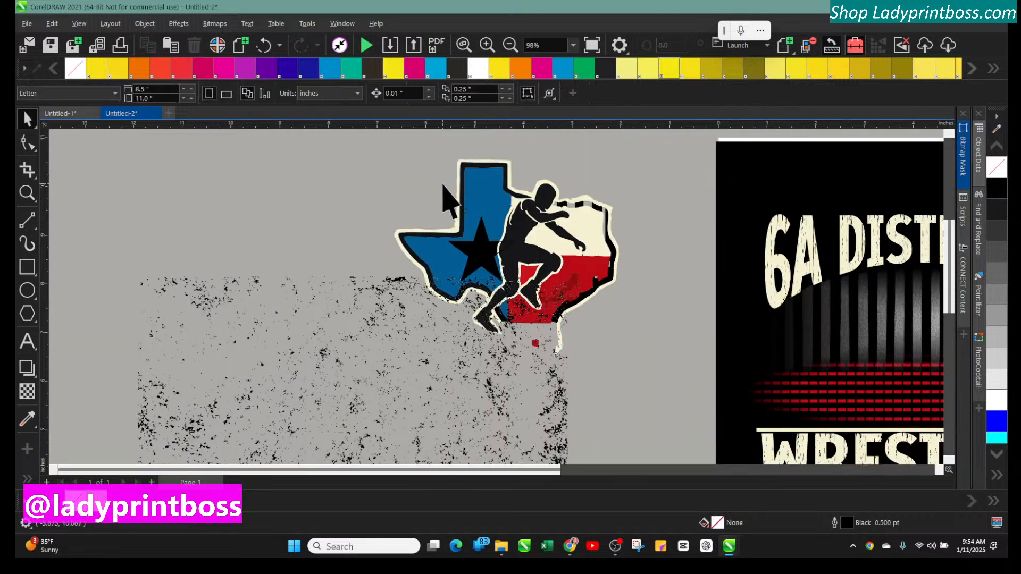
{"action": "left_click_drag", "start_coordinate": [468, 181], "coordinate": [495, 165]}
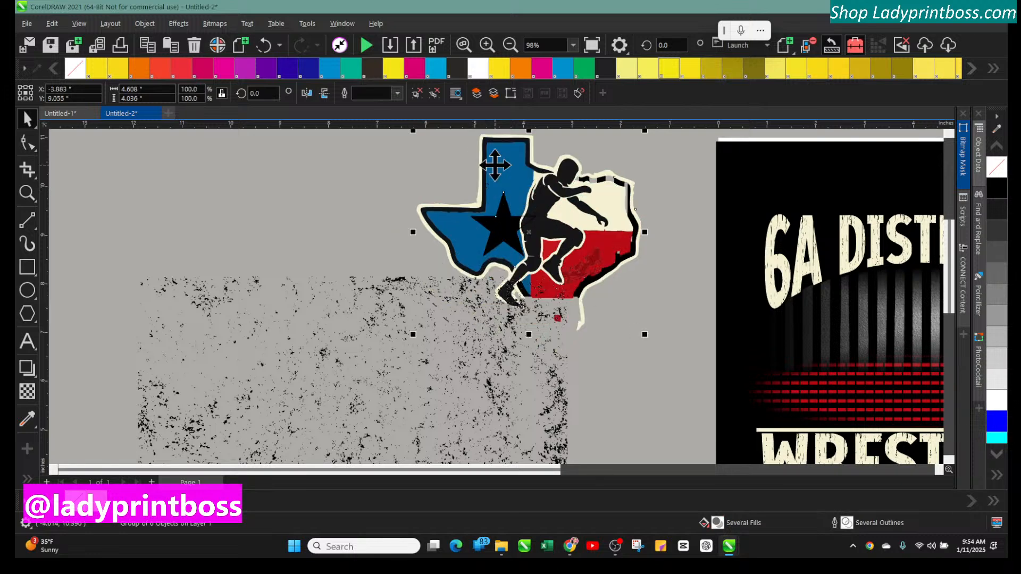
Scale the grunge texture down to about 3.5 x 2.6 inches and place it left of the Texas graphic
{"action": "left_click", "coordinate": [376, 315]}
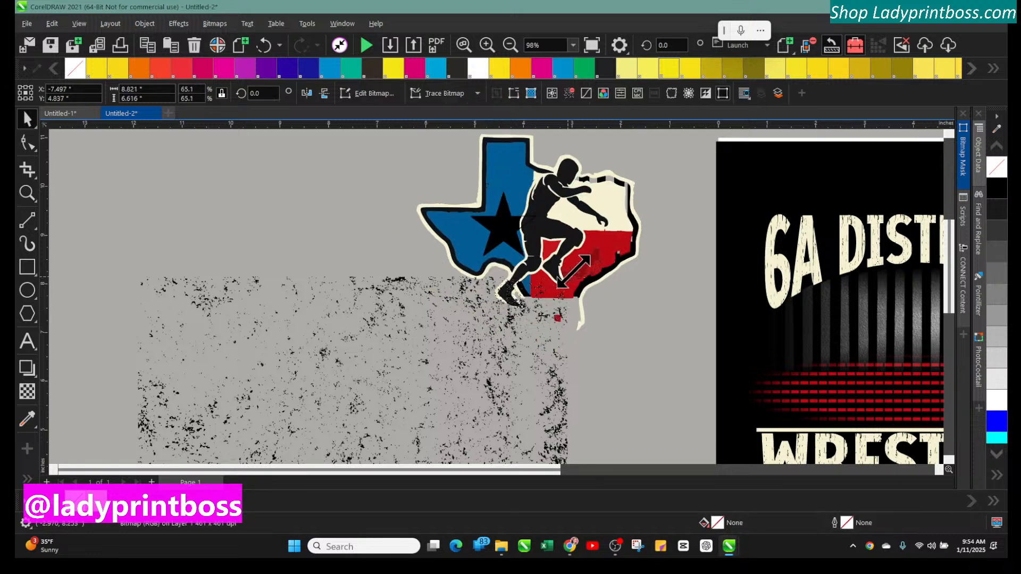
{"action": "left_click_drag", "start_coordinate": [574, 272], "coordinate": [380, 414]}
{"action": "left_click_drag", "start_coordinate": [326, 440], "coordinate": [351, 244]}
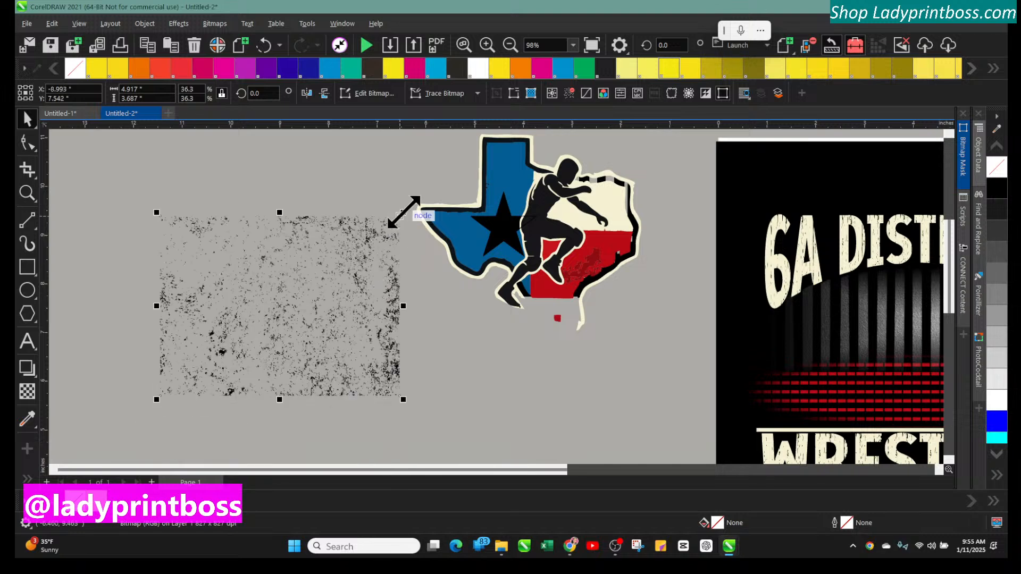
{"action": "left_click_drag", "start_coordinate": [403, 213], "coordinate": [334, 264]}
Ungroup the Texas wrestler graphic into its separate shapes
{"action": "left_click", "coordinate": [504, 196]}
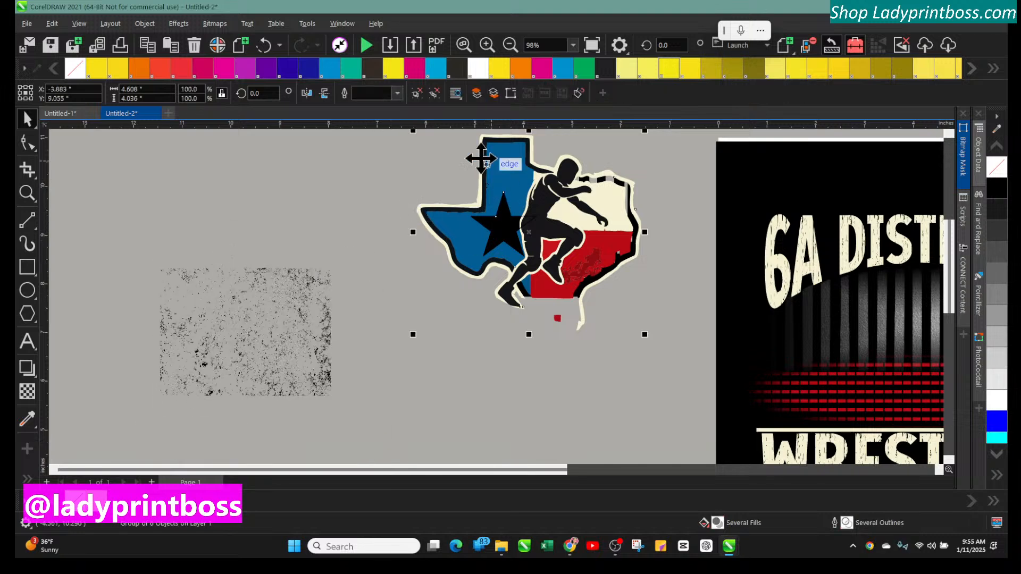
{"action": "left_click", "coordinate": [144, 24]}
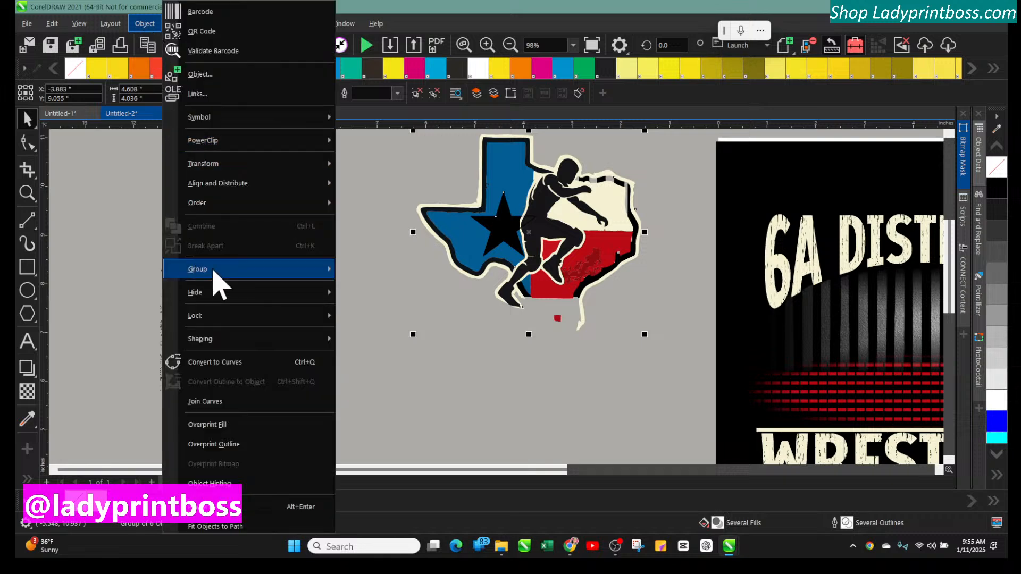
{"action": "mouse_move", "coordinate": [223, 269]}
{"action": "left_click", "coordinate": [364, 293]}
Duplicate the grunge texture and move the copy above the original
{"action": "left_click", "coordinate": [282, 297]}
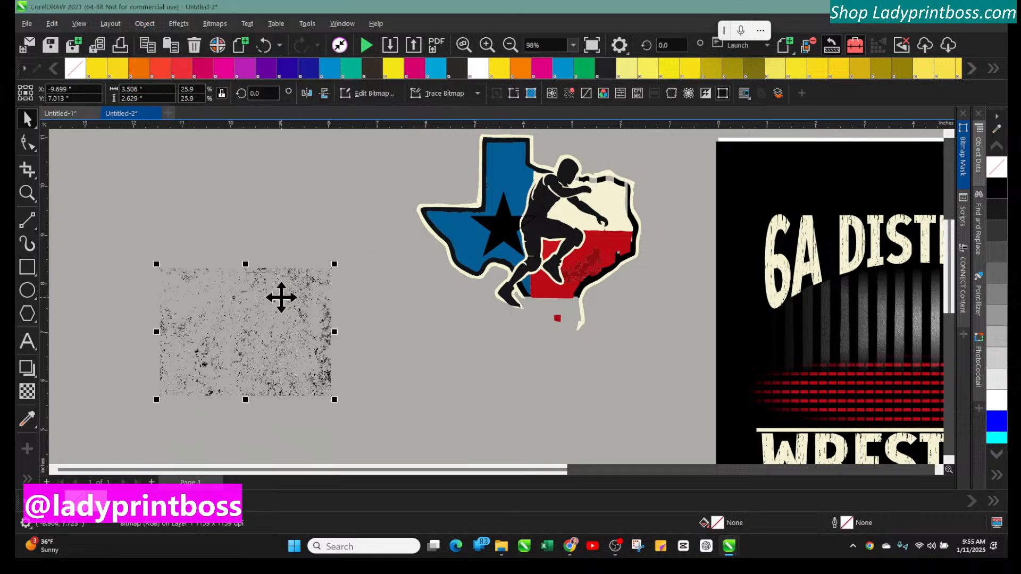
{"action": "key", "text": "ctrl+d"}
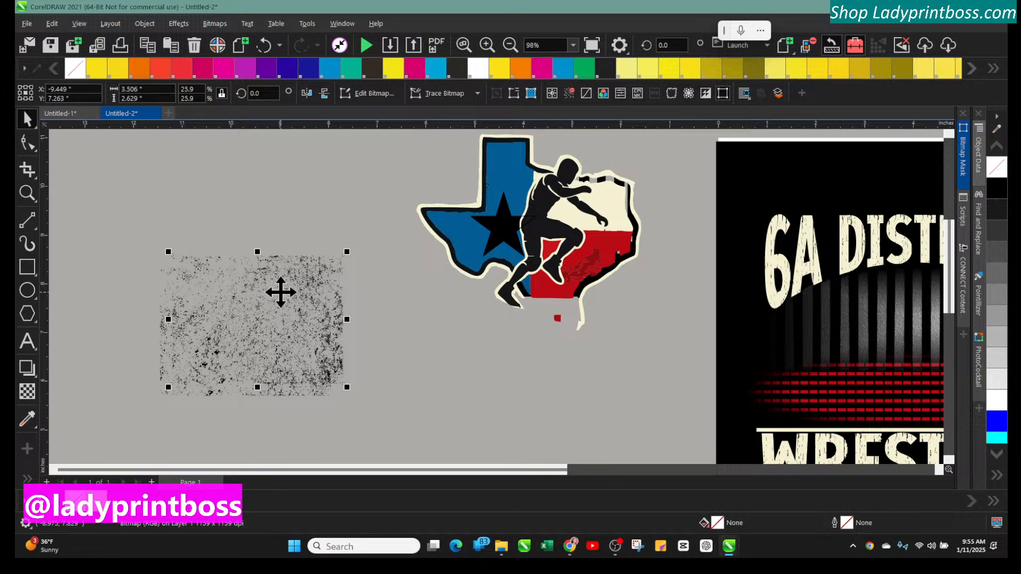
{"action": "left_click_drag", "start_coordinate": [280, 291], "coordinate": [236, 168]}
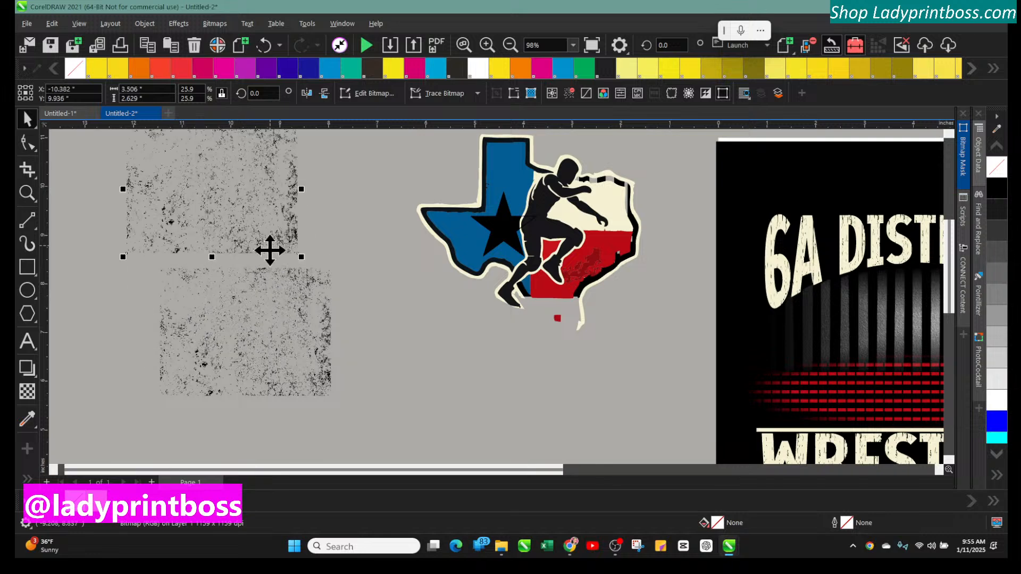
Examine the separate pieces of the ungrouped Texas graphic and the artwork below it
{"action": "left_click", "coordinate": [269, 318]}
{"action": "left_click", "coordinate": [503, 229]}
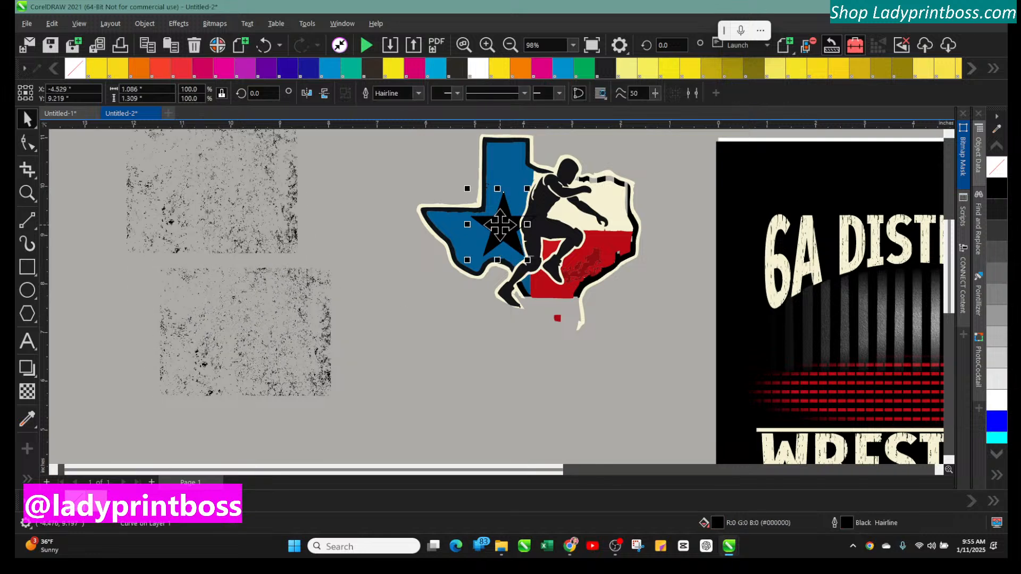
{"action": "left_click", "coordinate": [259, 354]}
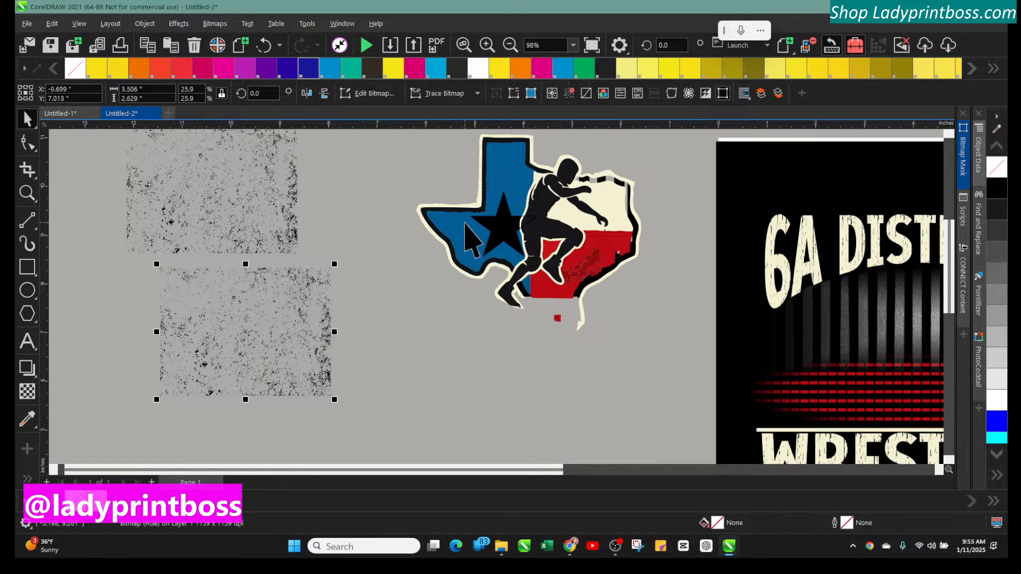
{"action": "left_click", "coordinate": [458, 234]}
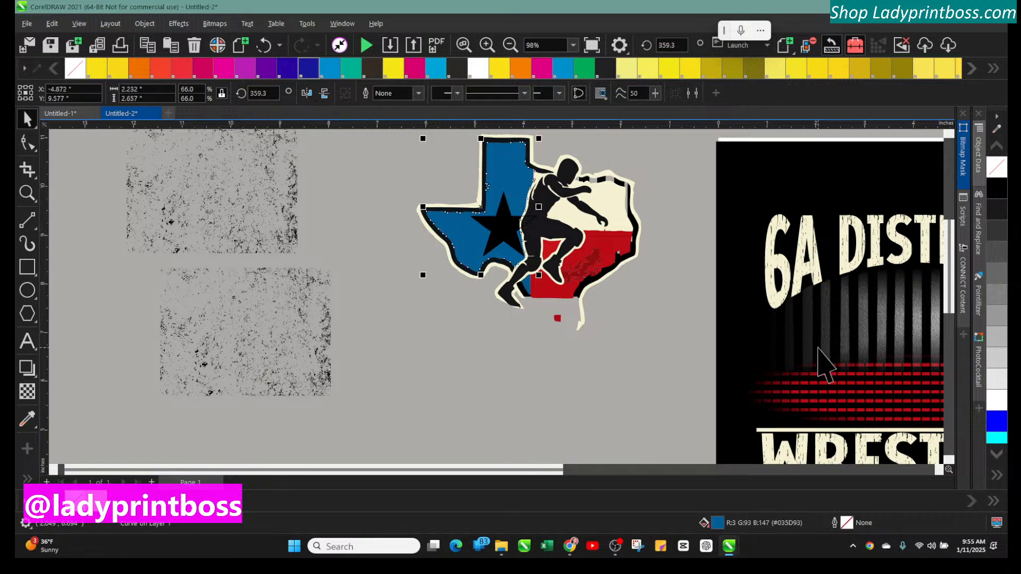
{"action": "scroll", "coordinate": [821, 360], "scroll_direction": "down", "scroll_amount": 2}
{"action": "scroll", "coordinate": [820, 360], "scroll_direction": "down", "scroll_amount": 7}
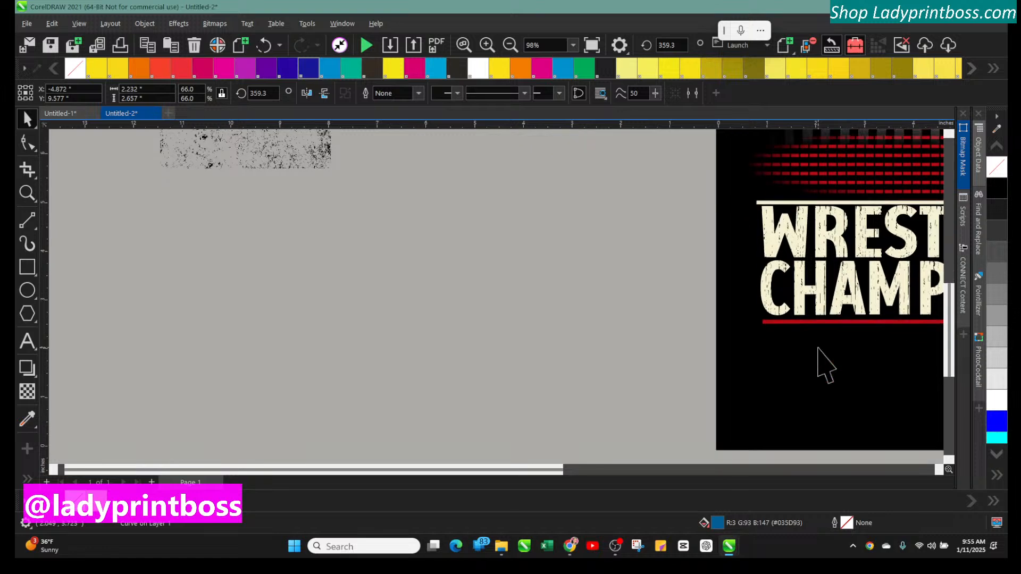
{"action": "scroll", "coordinate": [819, 351], "scroll_direction": "up", "scroll_amount": 9}
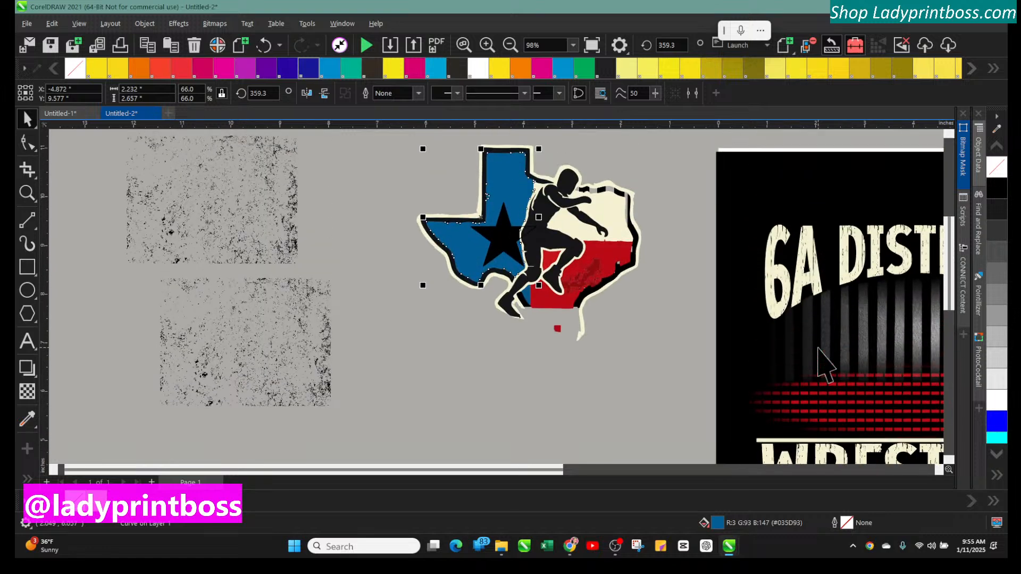
{"action": "left_click_drag", "start_coordinate": [529, 472], "coordinate": [509, 438]}
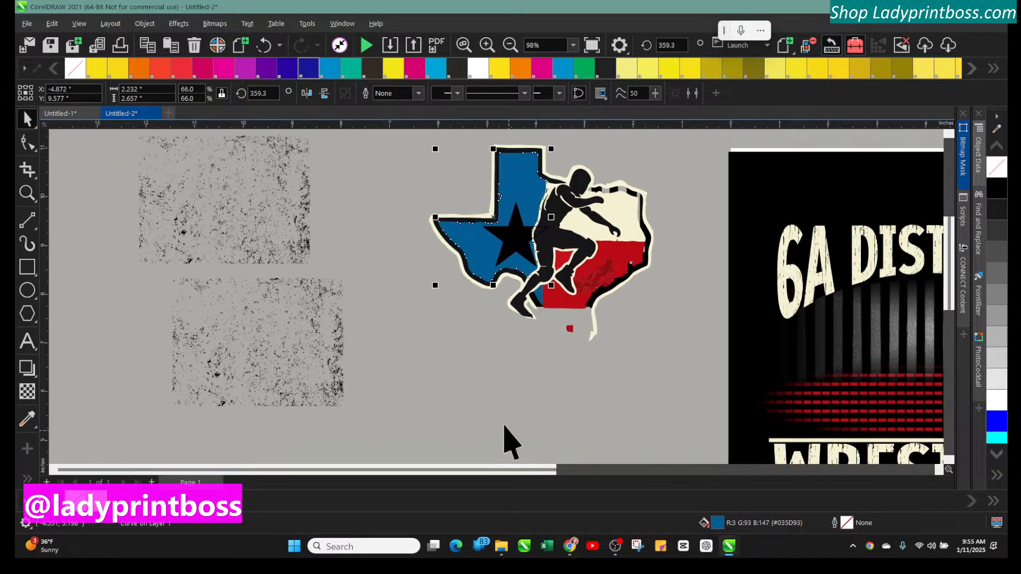
Place the lower grunge texture inside the blue Texas shape as a PowerClip
{"action": "left_click", "coordinate": [301, 306]}
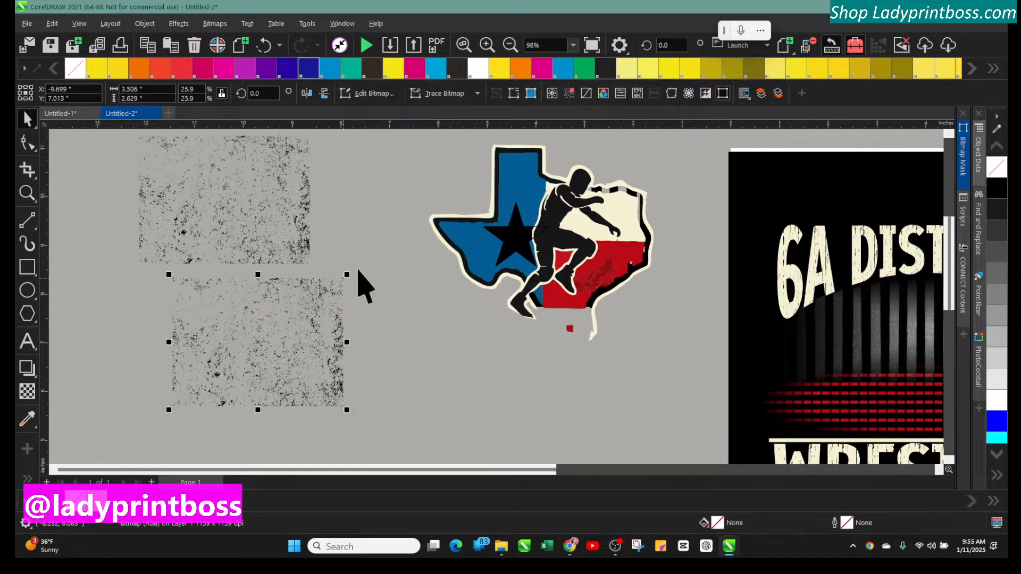
{"action": "left_click", "coordinate": [519, 192]}
{"action": "left_click", "coordinate": [144, 24]}
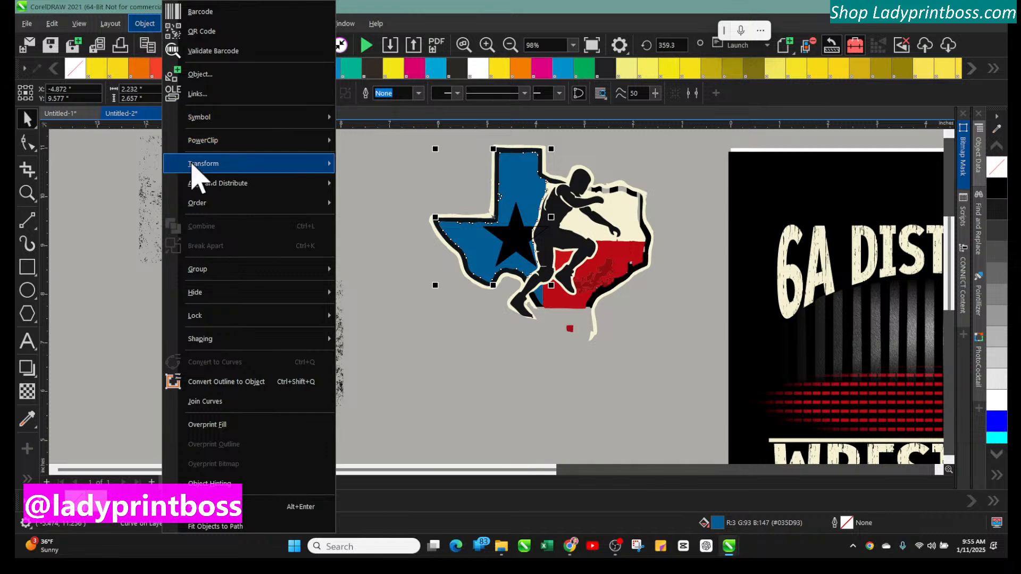
{"action": "mouse_move", "coordinate": [203, 145]}
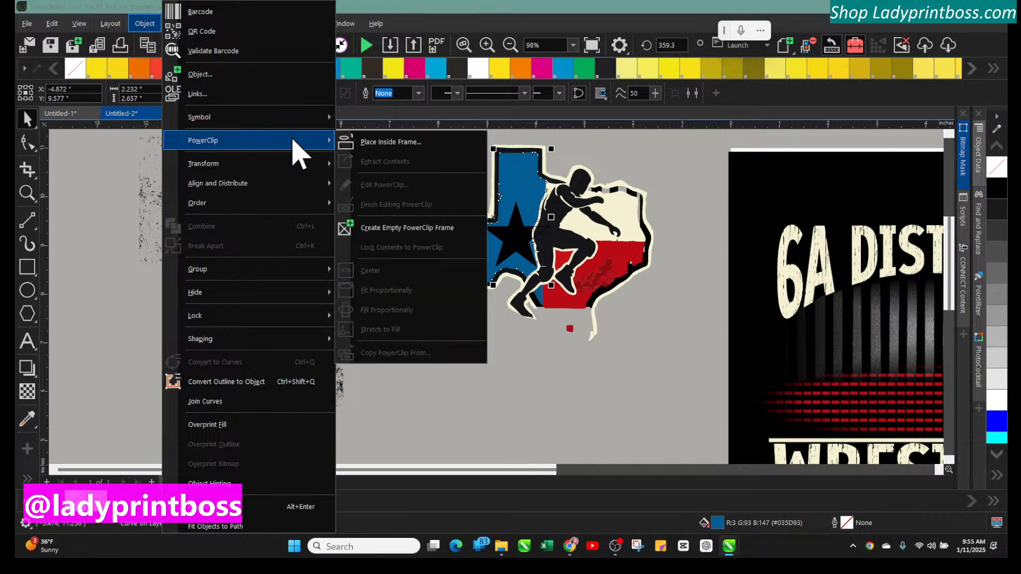
{"action": "left_click", "coordinate": [267, 365]}
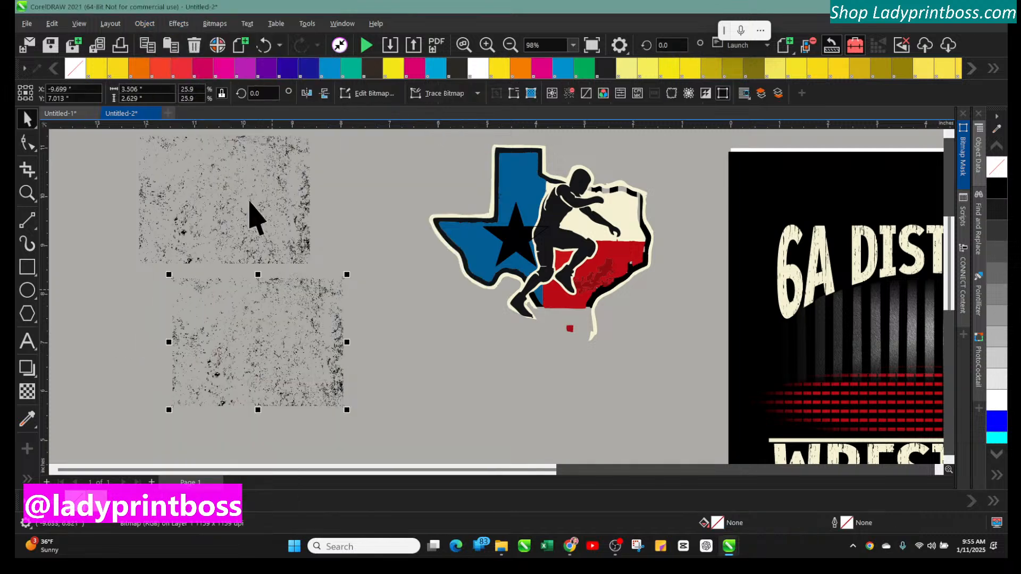
{"action": "left_click", "coordinate": [143, 24]}
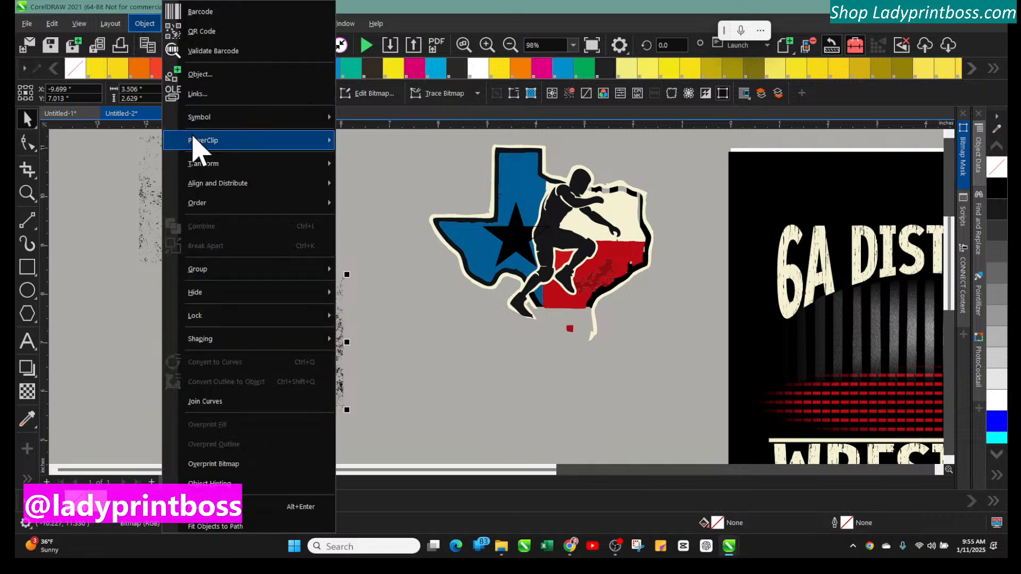
{"action": "mouse_move", "coordinate": [244, 141]}
{"action": "left_click", "coordinate": [385, 144]}
{"action": "left_click", "coordinate": [511, 175]}
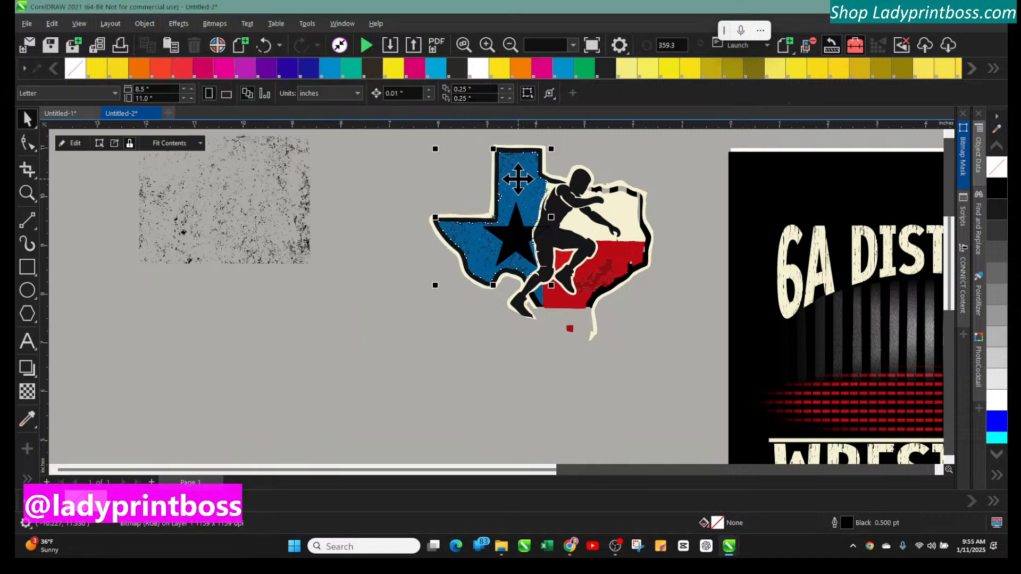
{"action": "left_click", "coordinate": [474, 347]}
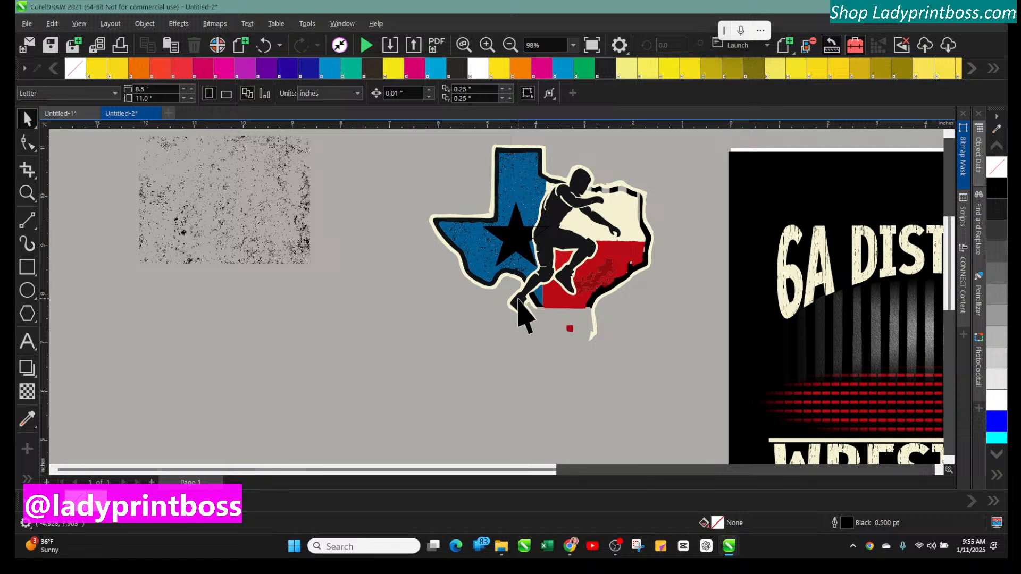
{"action": "left_click", "coordinate": [487, 45]}
{"action": "scroll", "coordinate": [481, 403], "scroll_direction": "up", "scroll_amount": 3}
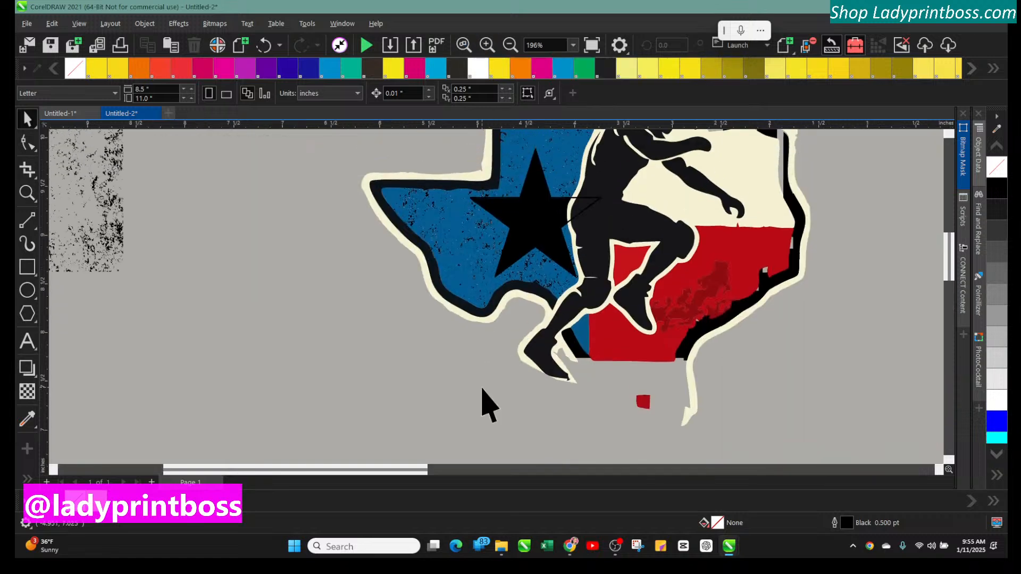
Zoom in and out to examine the grunge texture on the blue Texas shape
{"action": "scroll", "coordinate": [482, 389], "scroll_direction": "up", "scroll_amount": 3}
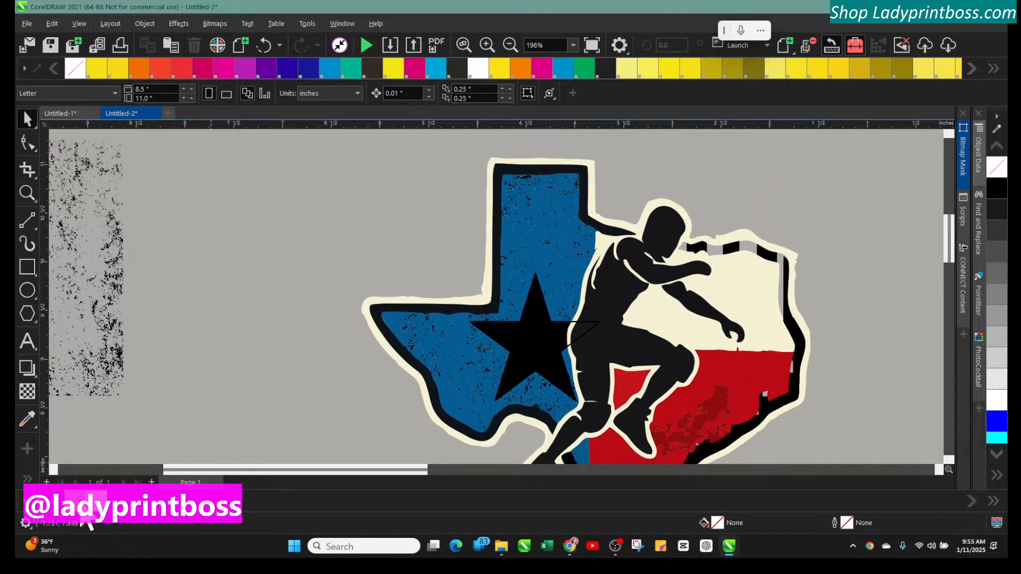
{"action": "left_click", "coordinate": [487, 45]}
{"action": "left_click", "coordinate": [487, 45]}
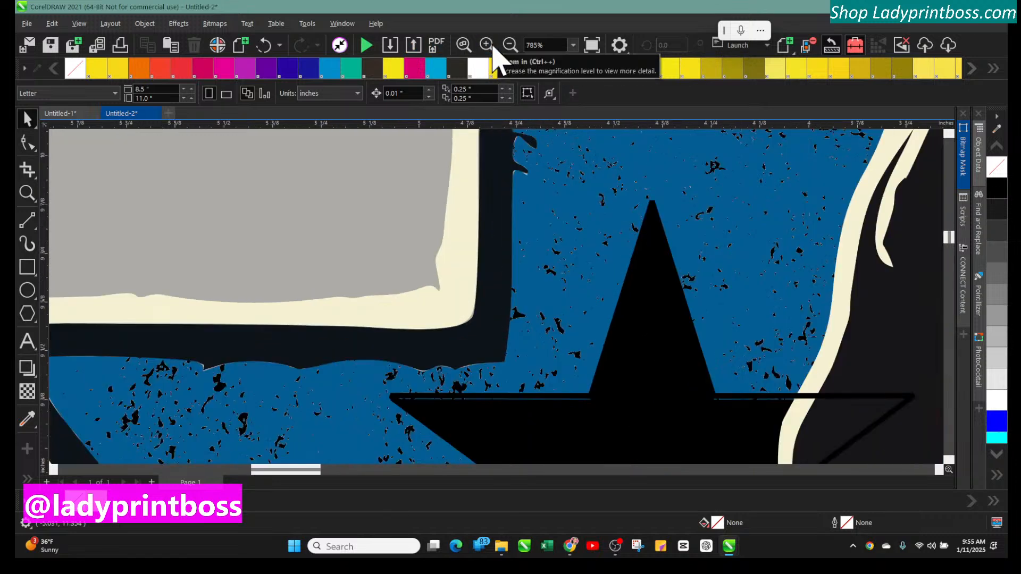
{"action": "left_click", "coordinate": [517, 48]}
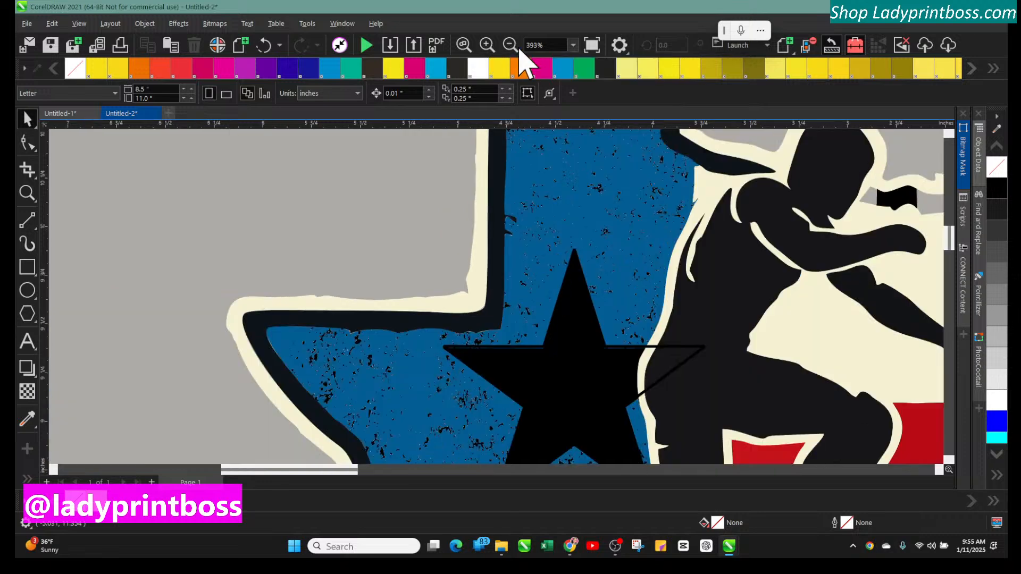
{"action": "left_click", "coordinate": [518, 48]}
{"action": "left_click", "coordinate": [511, 46]}
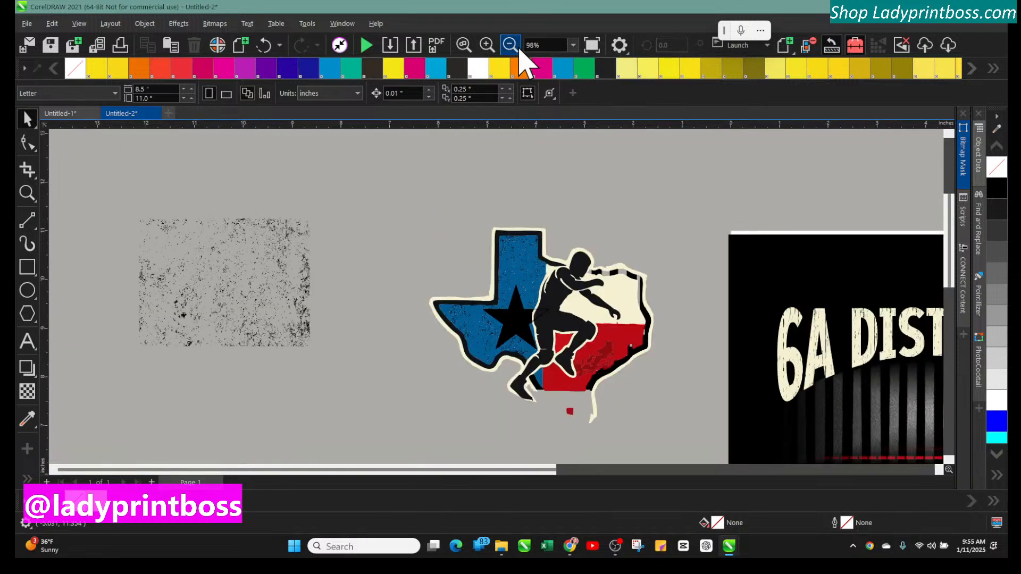
{"action": "left_click", "coordinate": [510, 46]}
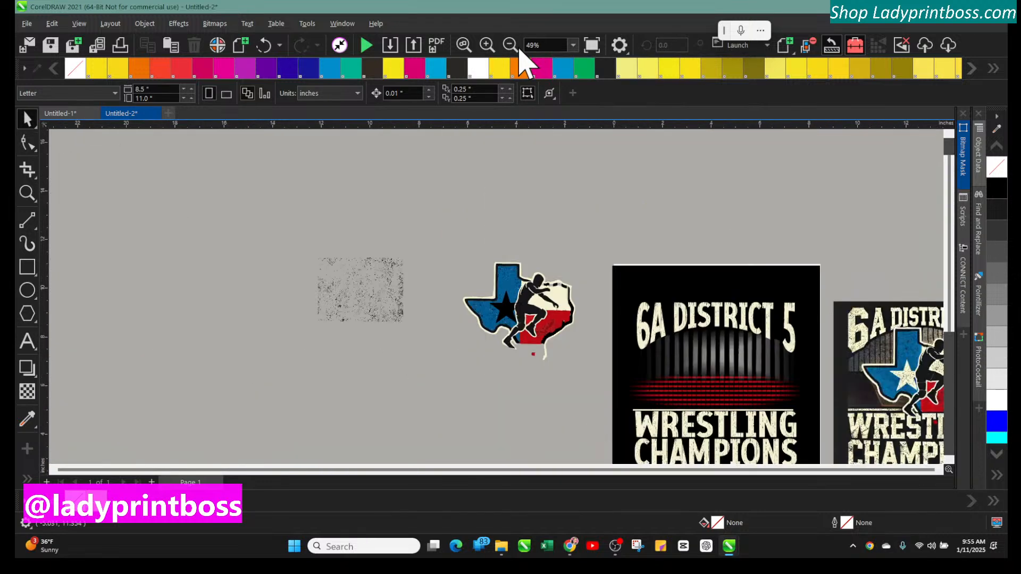
Move the grunge texture copy higher on the canvas, above the original texture
{"action": "left_click", "coordinate": [376, 290]}
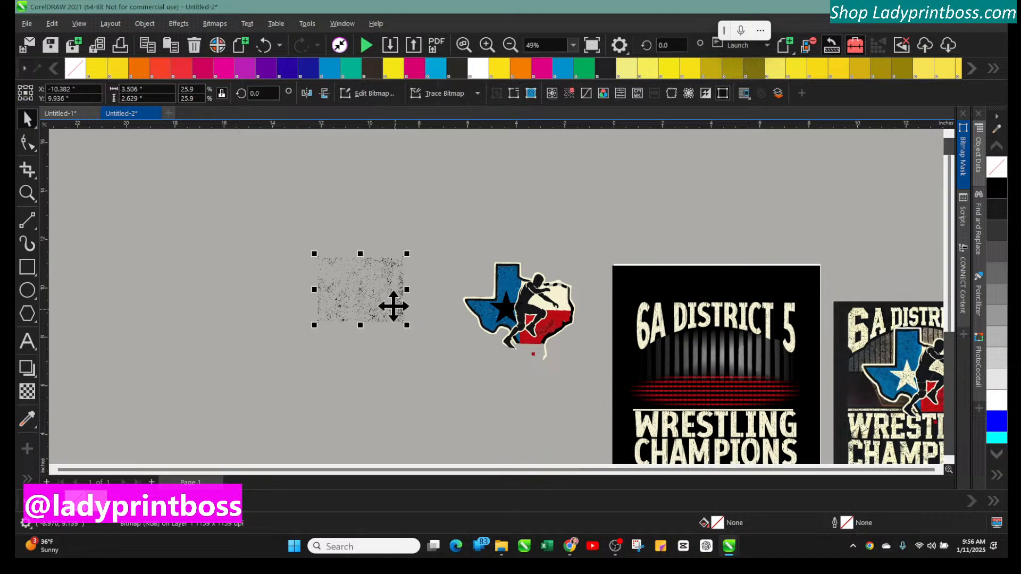
{"action": "left_click", "coordinate": [380, 283]}
{"action": "key", "text": "Right"}
{"action": "key", "text": "Up"}
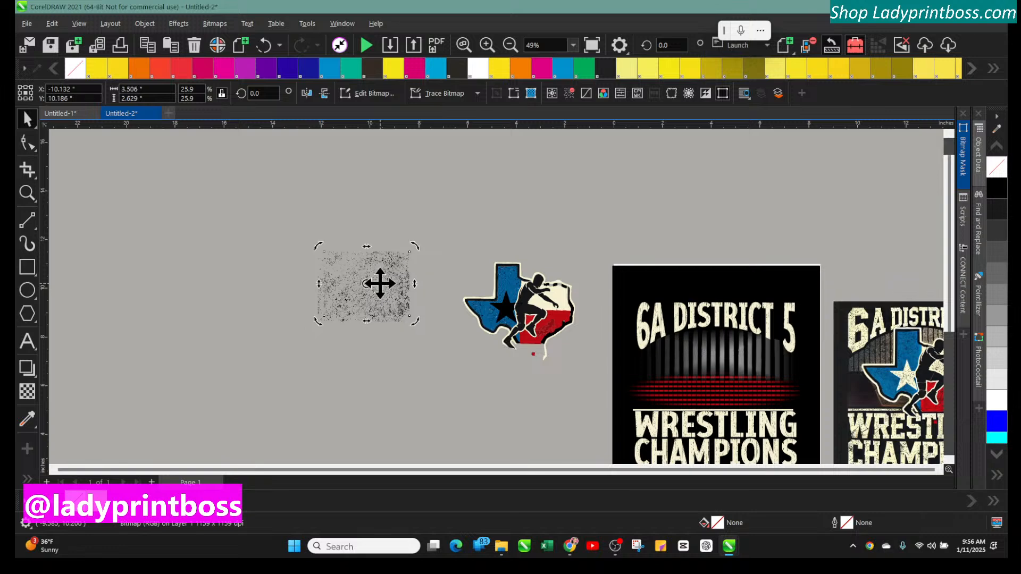
{"action": "left_click_drag", "start_coordinate": [380, 283], "coordinate": [367, 178]}
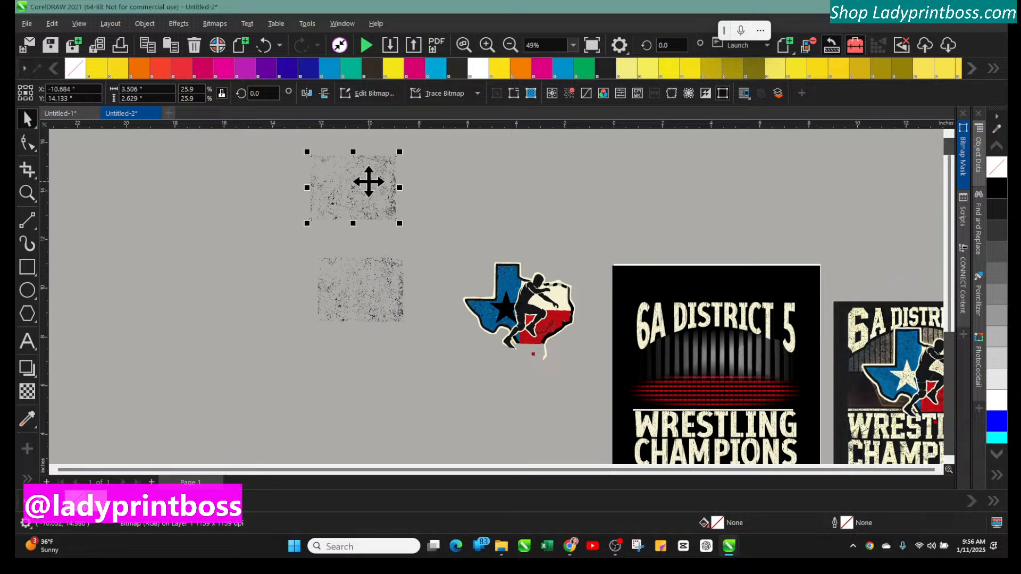
{"action": "left_click", "coordinate": [558, 291]}
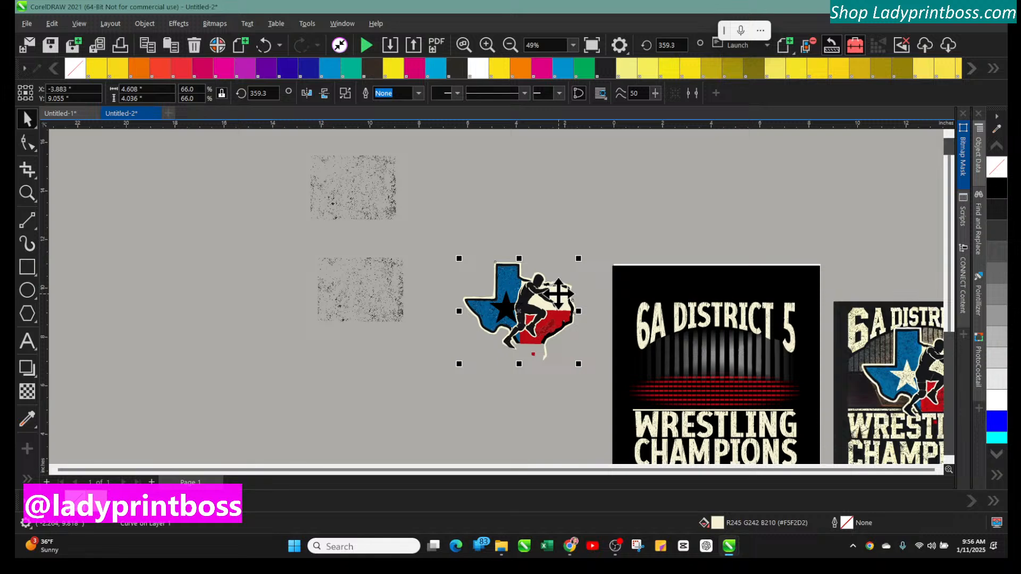
{"action": "left_click", "coordinate": [585, 382]}
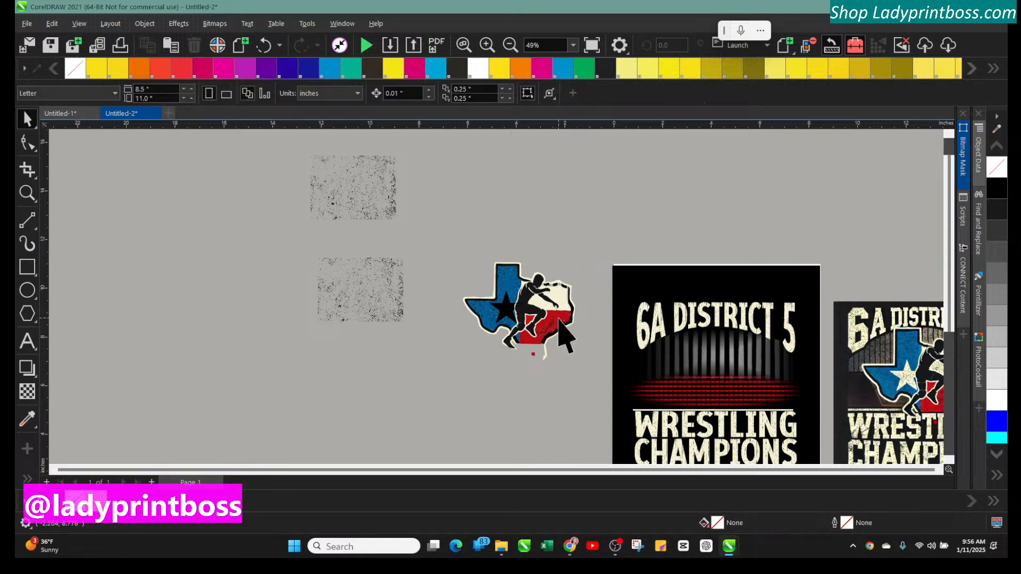
{"action": "left_click", "coordinate": [561, 324]}
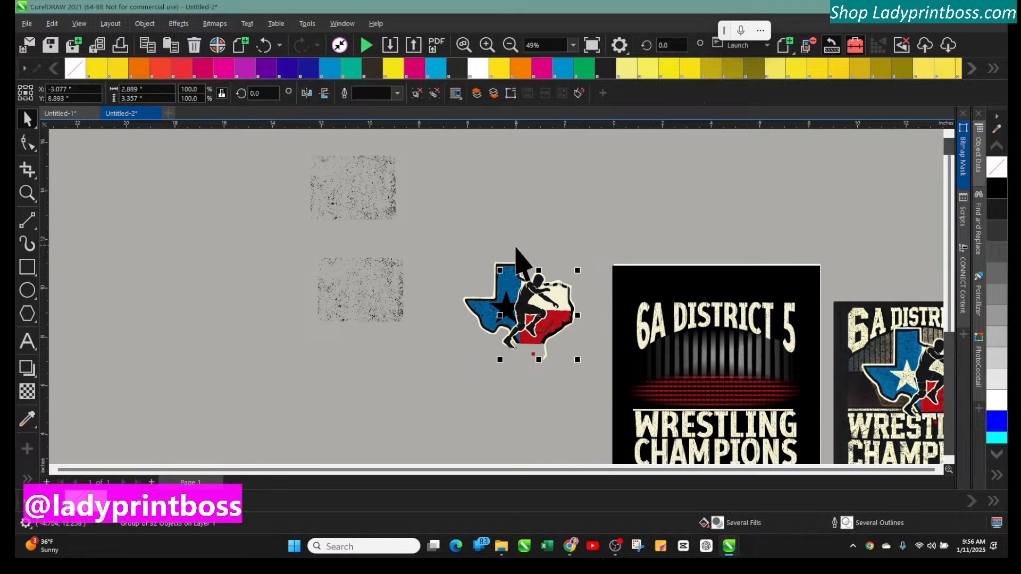
{"action": "mouse_move", "coordinate": [565, 328]}
{"action": "left_mouse_down"}
{"action": "mouse_move", "coordinate": [580, 315]}
{"action": "mouse_move", "coordinate": [583, 328]}
{"action": "left_mouse_up"}
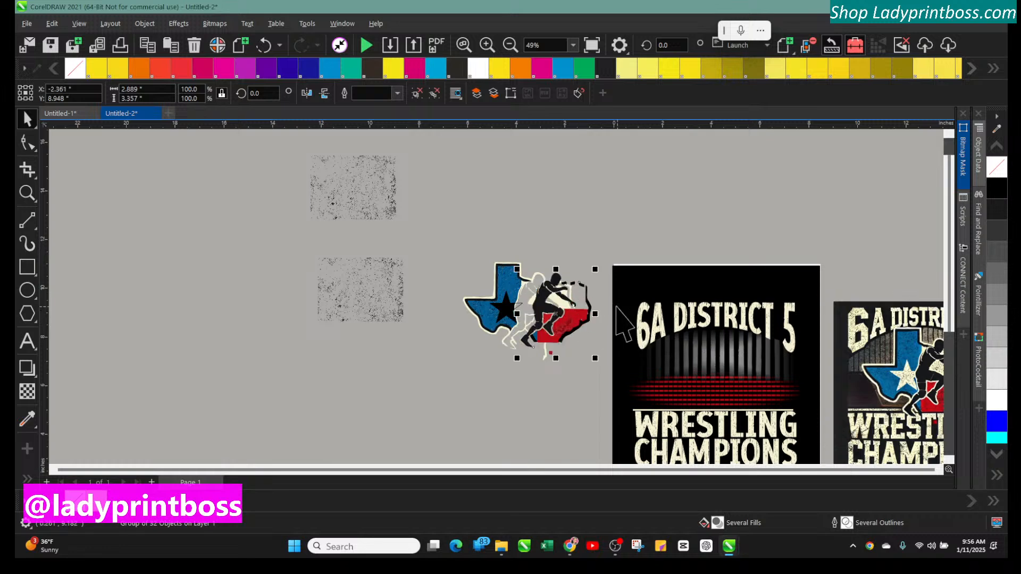
{"action": "left_click", "coordinate": [262, 46]}
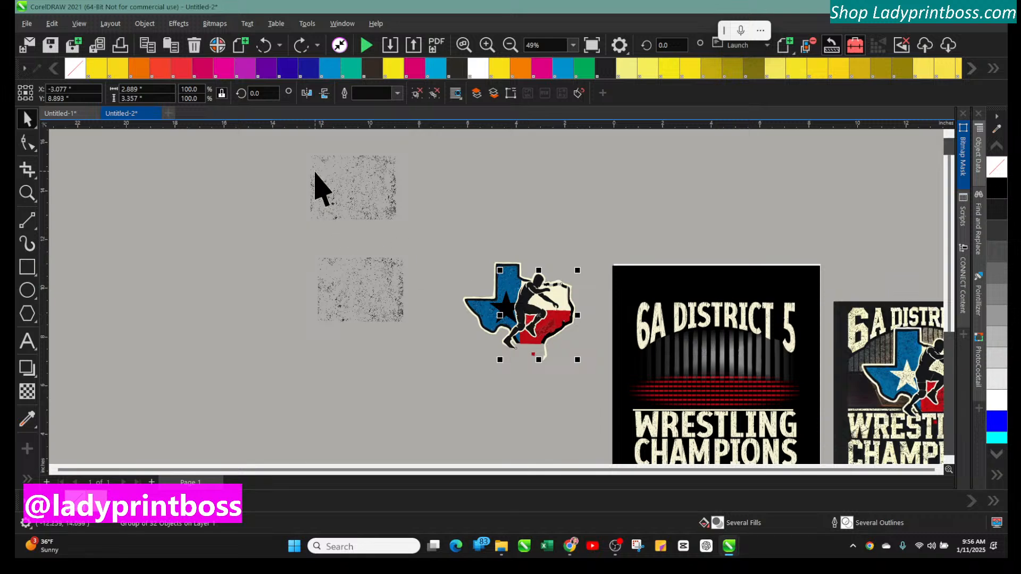
Select the whole Texas wrestler graphic and shift it slightly upward
{"action": "left_click", "coordinate": [345, 205]}
{"action": "left_click", "coordinate": [555, 295]}
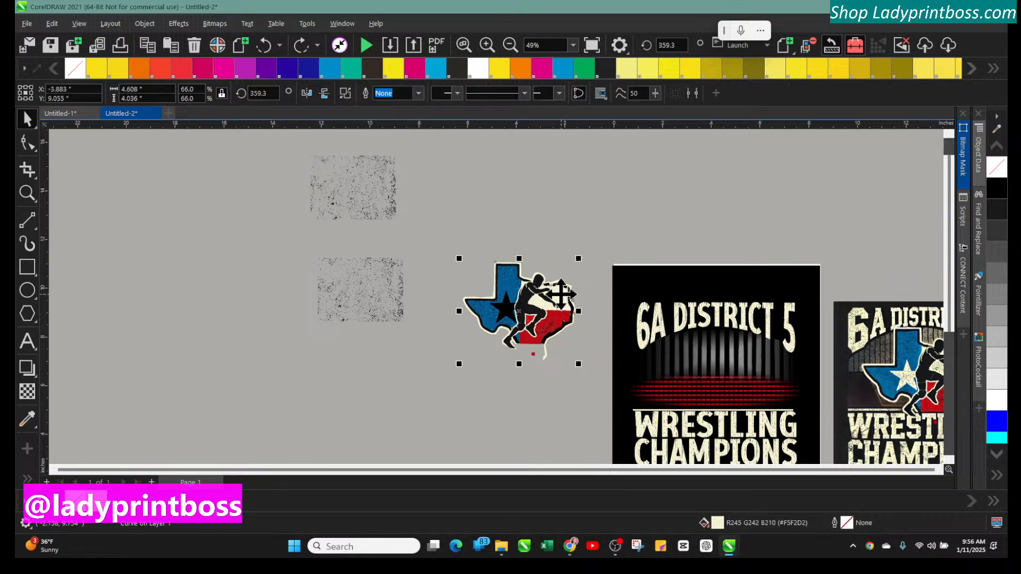
{"action": "left_click", "coordinate": [487, 45]}
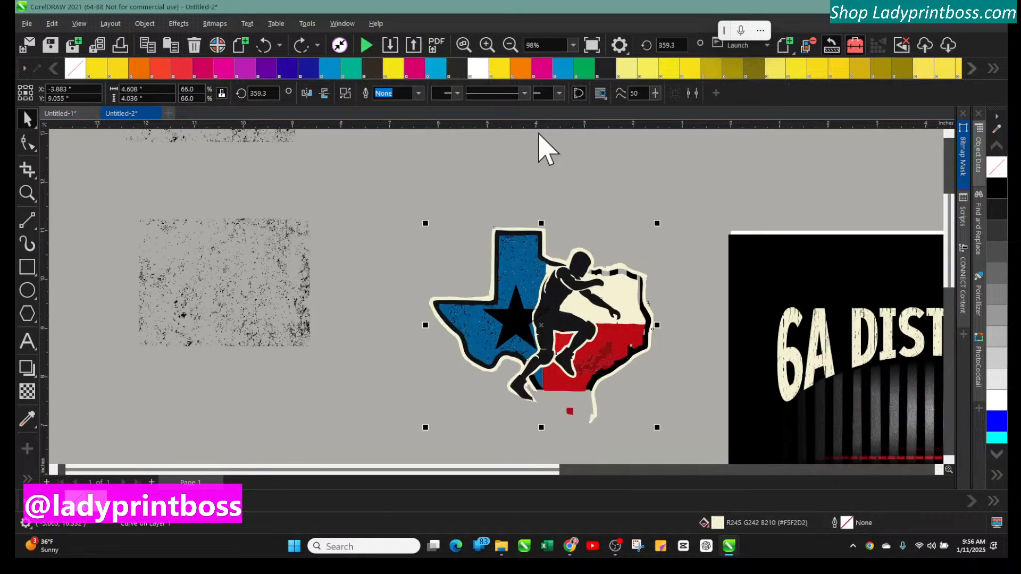
{"action": "left_click", "coordinate": [419, 181]}
{"action": "left_click_drag", "start_coordinate": [367, 188], "coordinate": [663, 462]}
{"action": "left_click_drag", "start_coordinate": [593, 328], "coordinate": [587, 302]}
Duplicate the grunge texture, enlarge the copy to about 28 percent, and place it below the original
{"action": "left_click", "coordinate": [266, 266]}
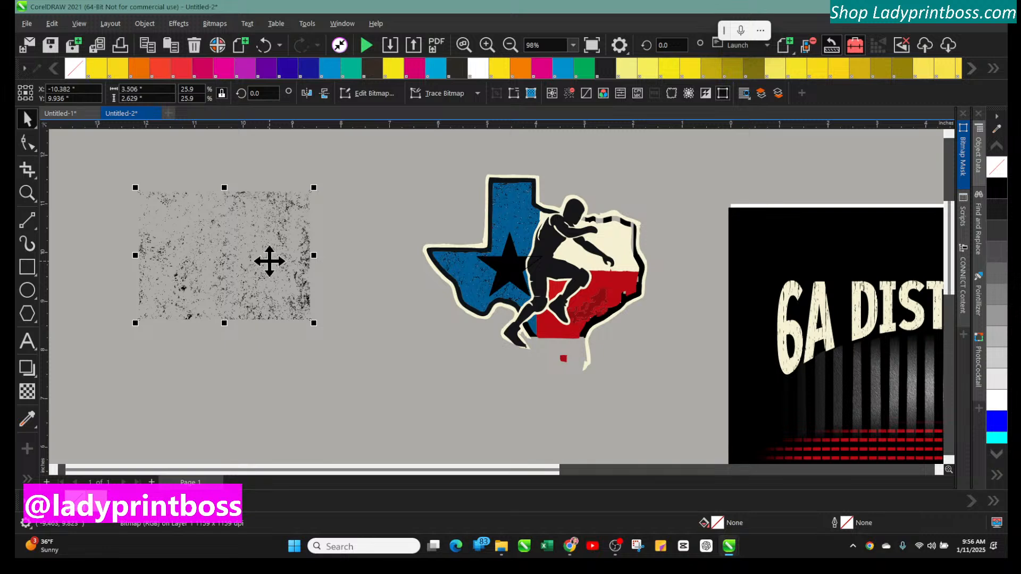
{"action": "key", "text": "ctrl+d"}
{"action": "left_click_drag", "start_coordinate": [270, 261], "coordinate": [368, 350]}
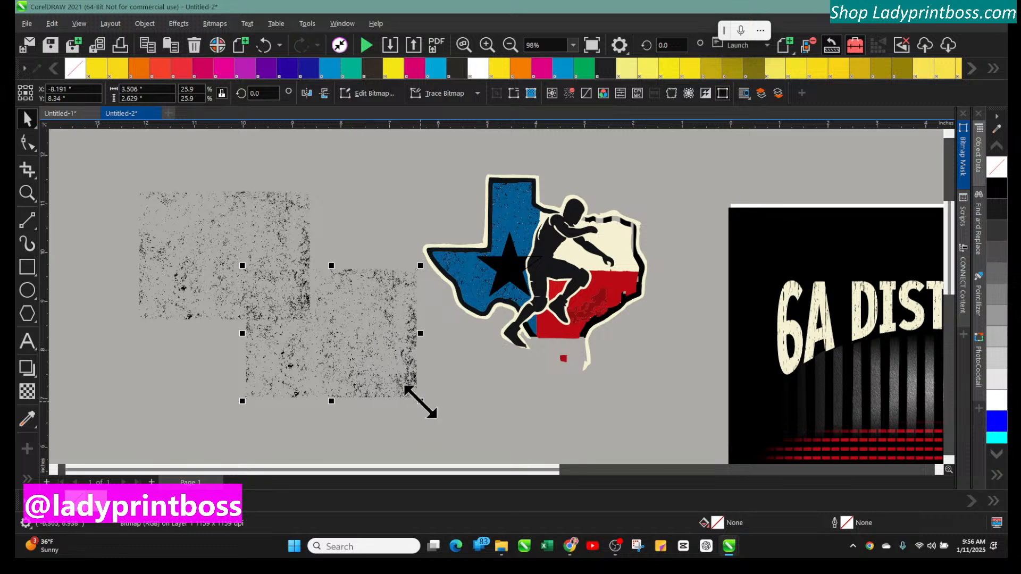
{"action": "mouse_move", "coordinate": [420, 401]}
{"action": "left_mouse_down"}
{"action": "mouse_move", "coordinate": [411, 392]}
{"action": "mouse_move", "coordinate": [447, 415]}
{"action": "mouse_move", "coordinate": [432, 408]}
{"action": "left_mouse_up"}
{"action": "left_click_drag", "start_coordinate": [374, 369], "coordinate": [615, 292]}
{"action": "left_click_drag", "start_coordinate": [614, 290], "coordinate": [399, 405]}
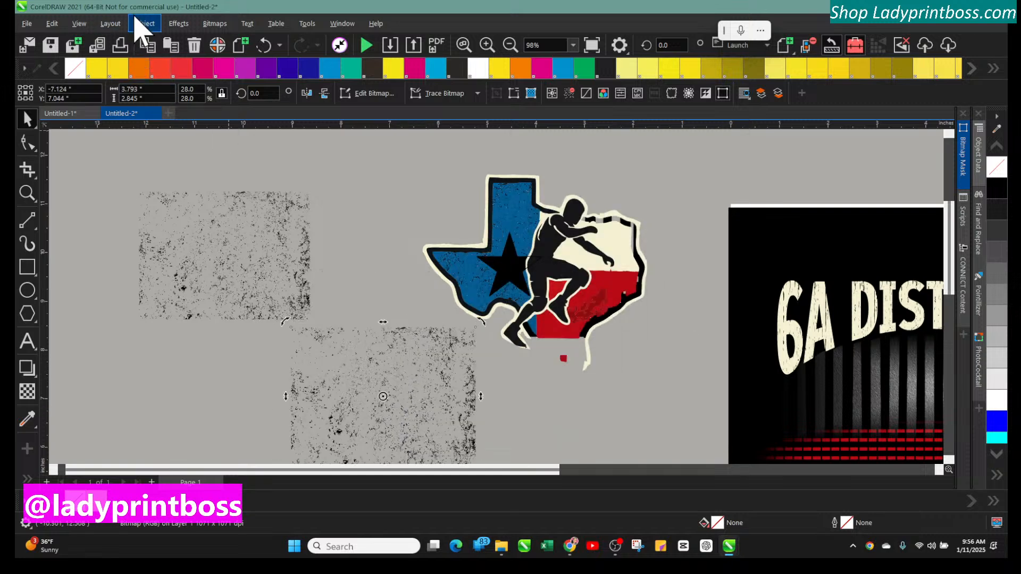
Try to place the enlarged texture inside the Texas graphic with PowerClip Place Inside Frame
{"action": "left_click", "coordinate": [143, 24]}
{"action": "mouse_move", "coordinate": [226, 139]}
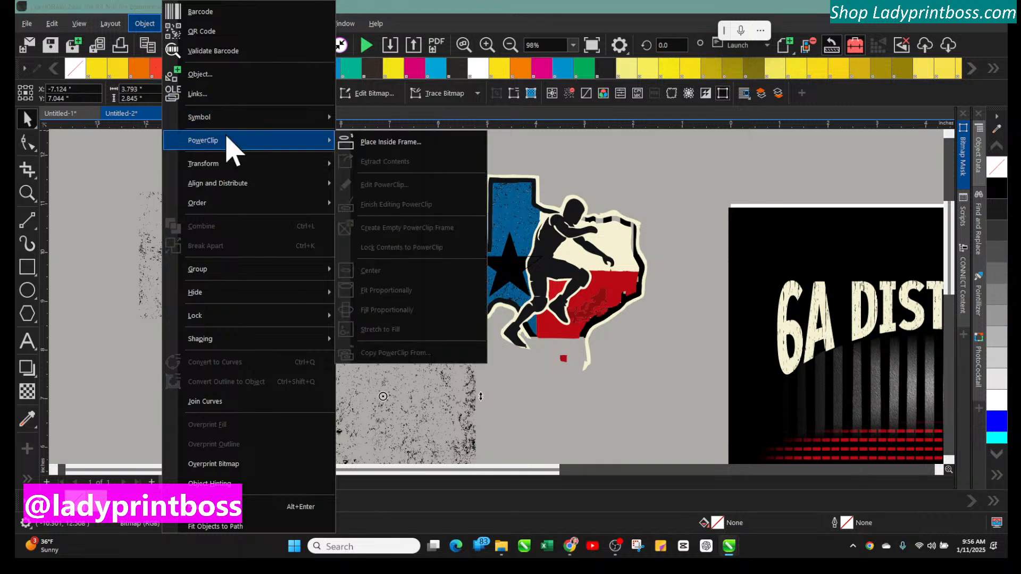
{"action": "left_click", "coordinate": [355, 140]}
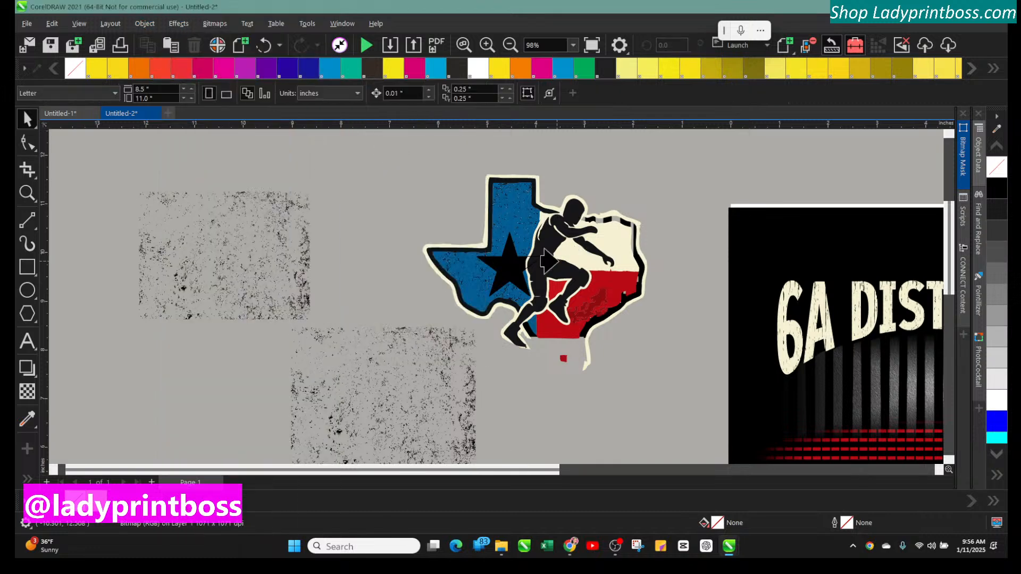
{"action": "left_click", "coordinate": [420, 366]}
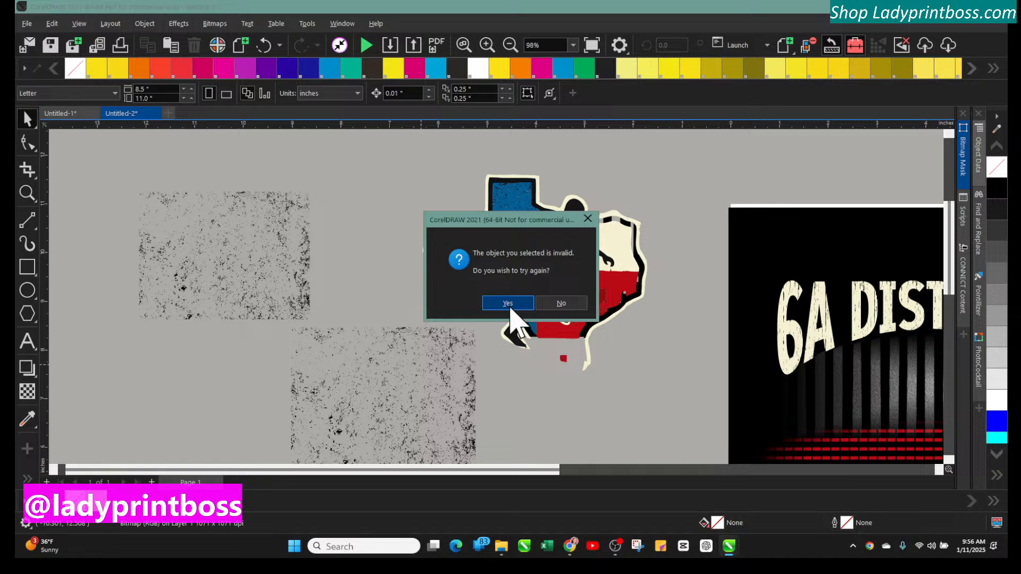
{"action": "left_click", "coordinate": [561, 303]}
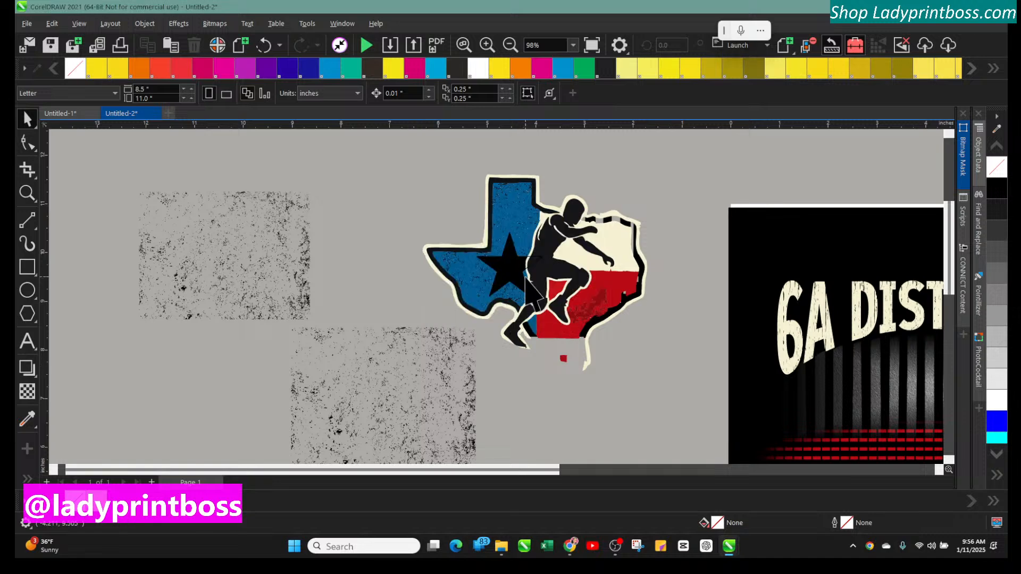
PowerClip the enlarged texture into the grouped Texas graphic, then undo it
{"action": "left_click", "coordinate": [433, 327]}
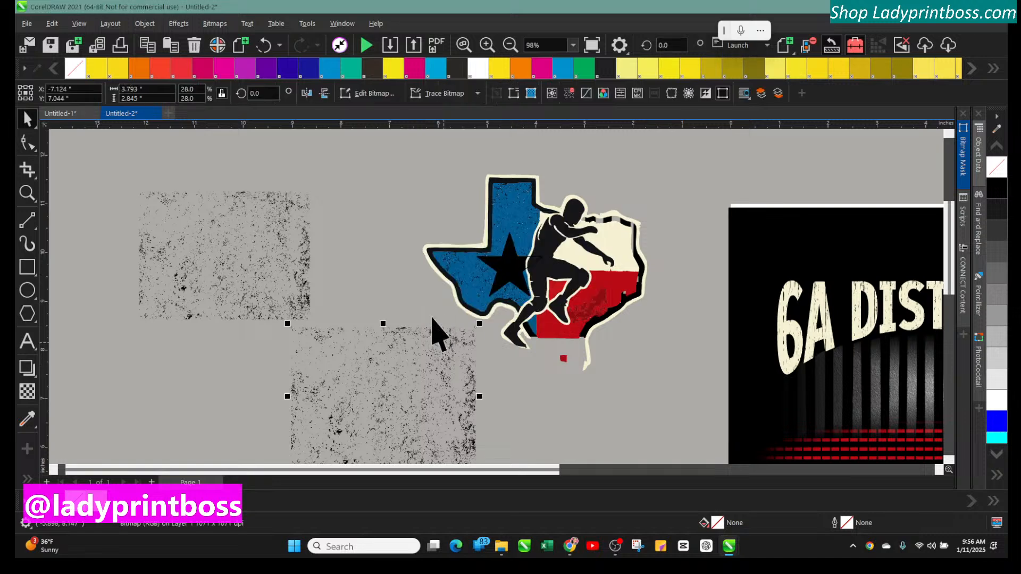
{"action": "left_click", "coordinate": [144, 24]}
{"action": "left_click", "coordinate": [391, 141]}
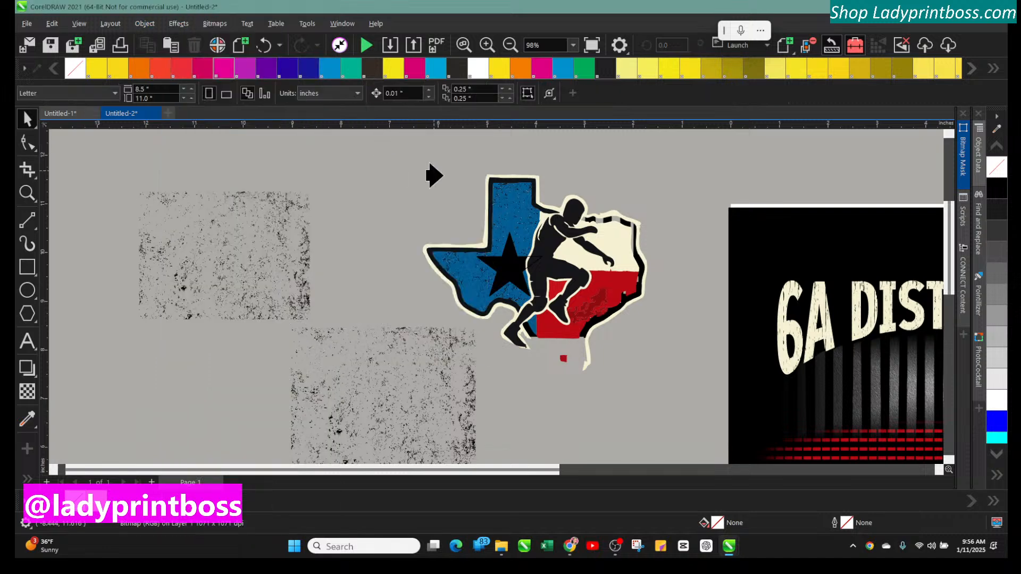
{"action": "left_click", "coordinate": [532, 249]}
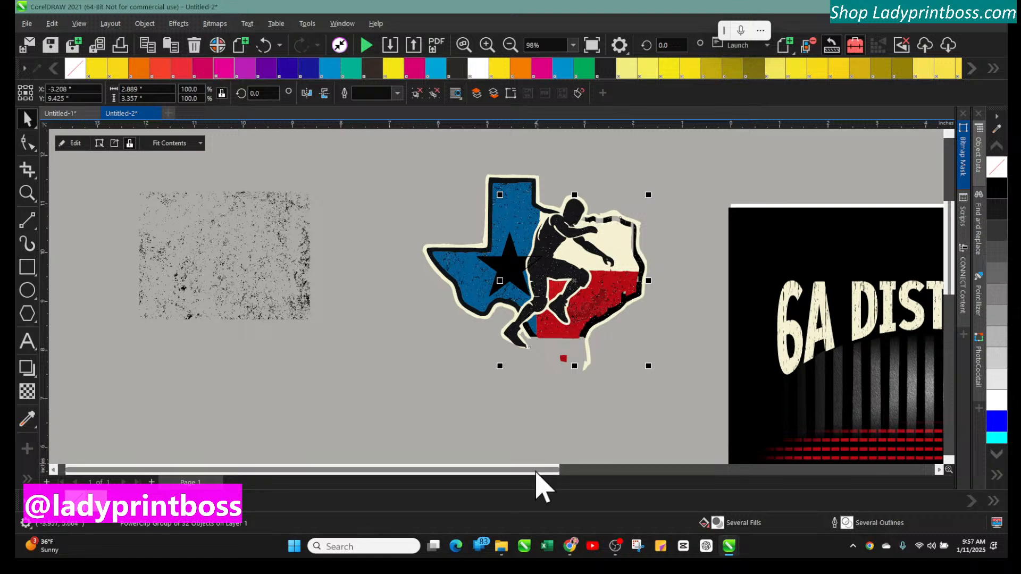
{"action": "mouse_move", "coordinate": [537, 469]}
{"action": "left_mouse_down"}
{"action": "mouse_move", "coordinate": [815, 458]}
{"action": "mouse_move", "coordinate": [543, 470]}
{"action": "left_mouse_up"}
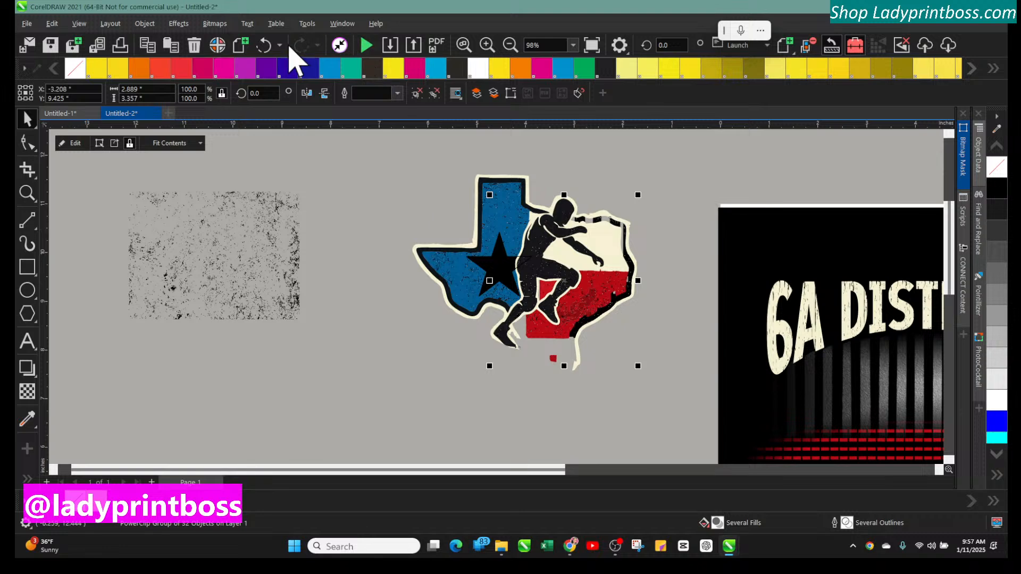
{"action": "left_click", "coordinate": [252, 45]}
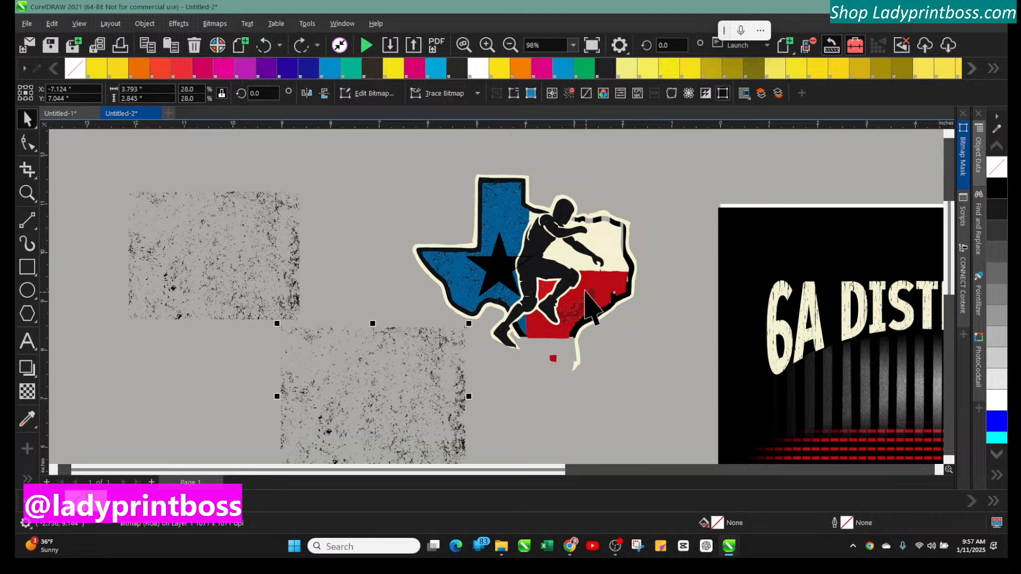
{"action": "left_click", "coordinate": [613, 298]}
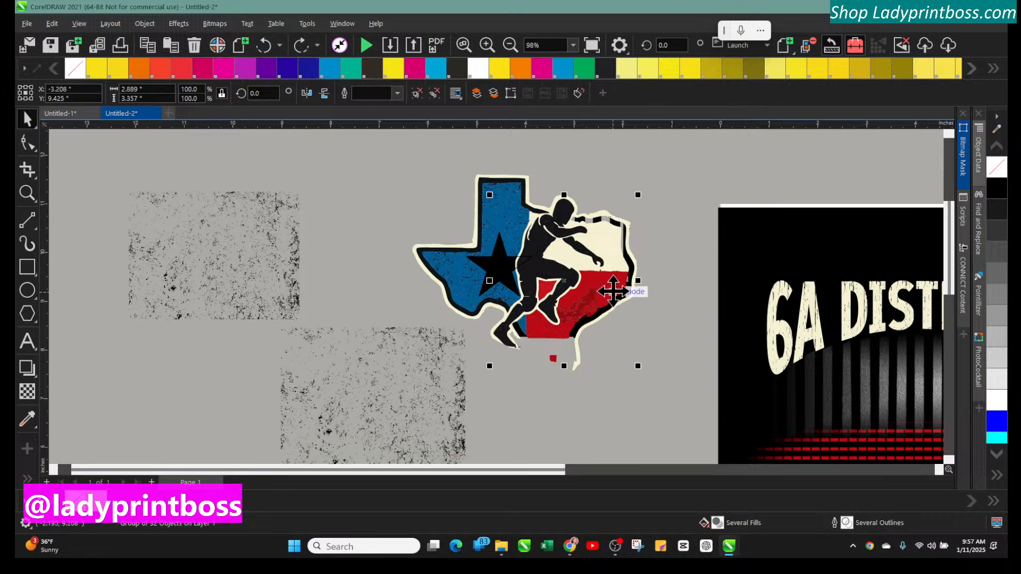
{"action": "left_click_drag", "start_coordinate": [613, 291], "coordinate": [527, 227]}
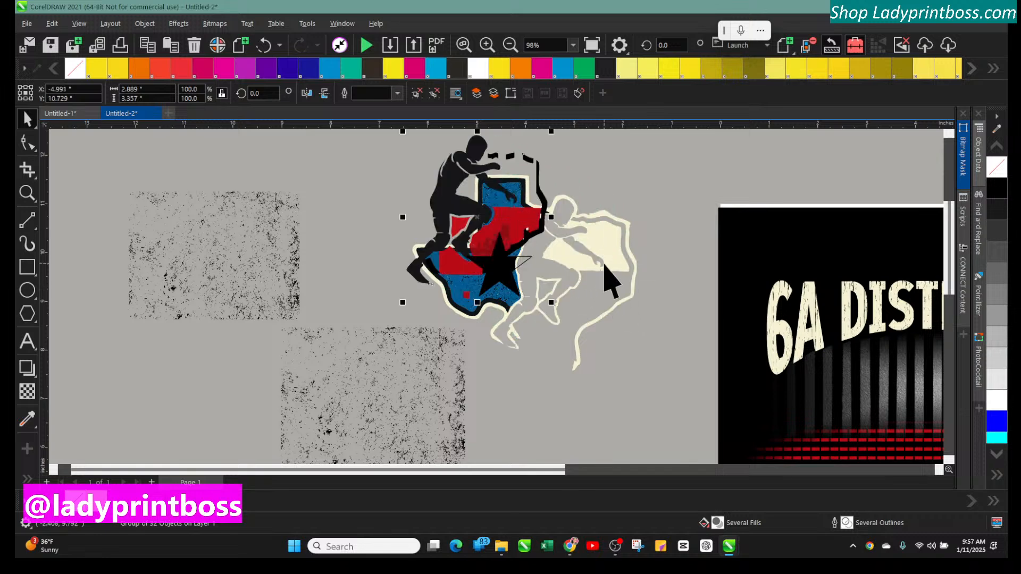
{"action": "left_click", "coordinate": [263, 46]}
{"action": "left_click", "coordinate": [144, 23]}
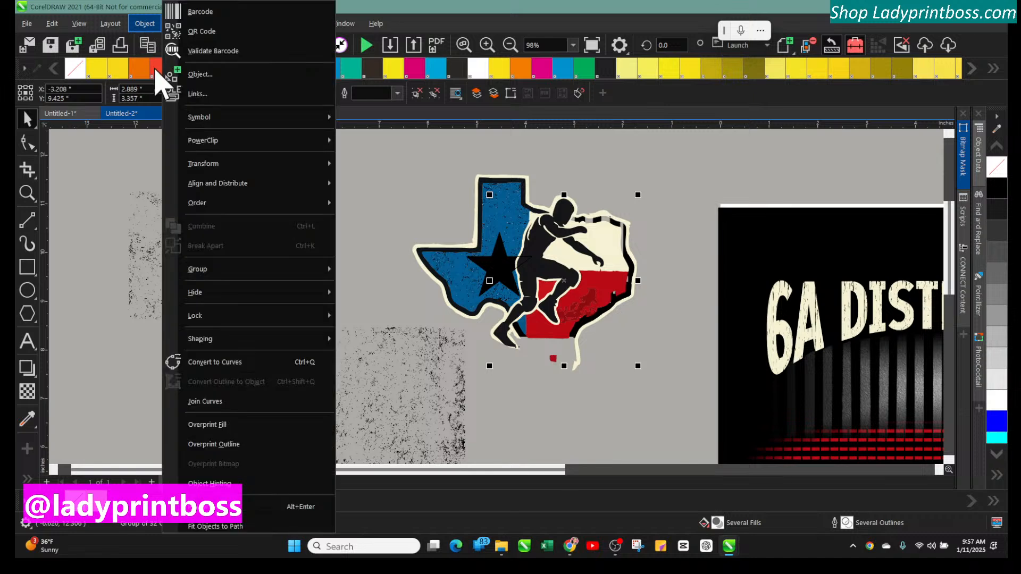
{"action": "mouse_move", "coordinate": [302, 273]}
{"action": "left_click", "coordinate": [374, 291]}
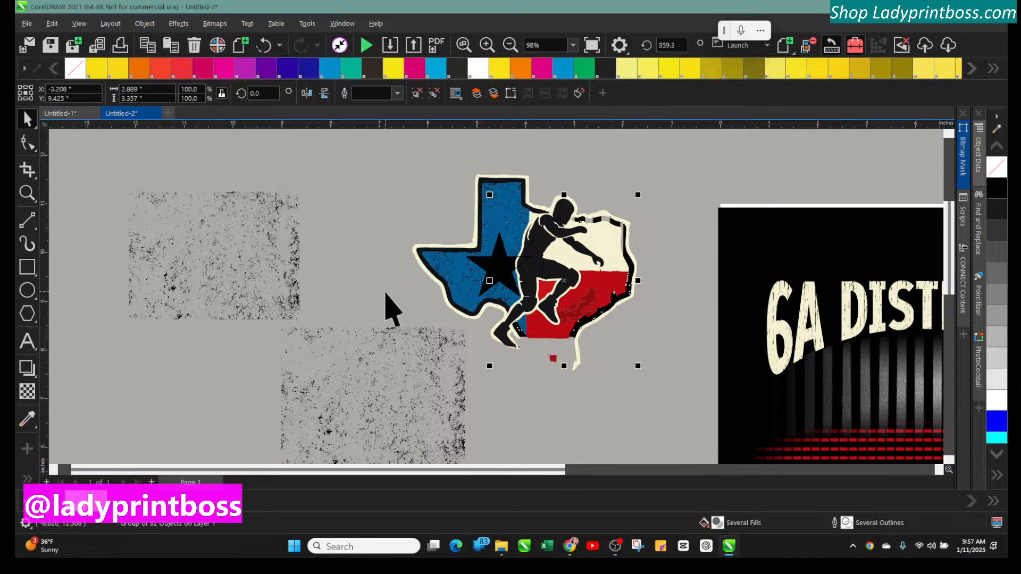
{"action": "left_click", "coordinate": [376, 201]}
Select the red shape's distress pieces and move them, then undo the move
{"action": "left_click", "coordinate": [596, 293]}
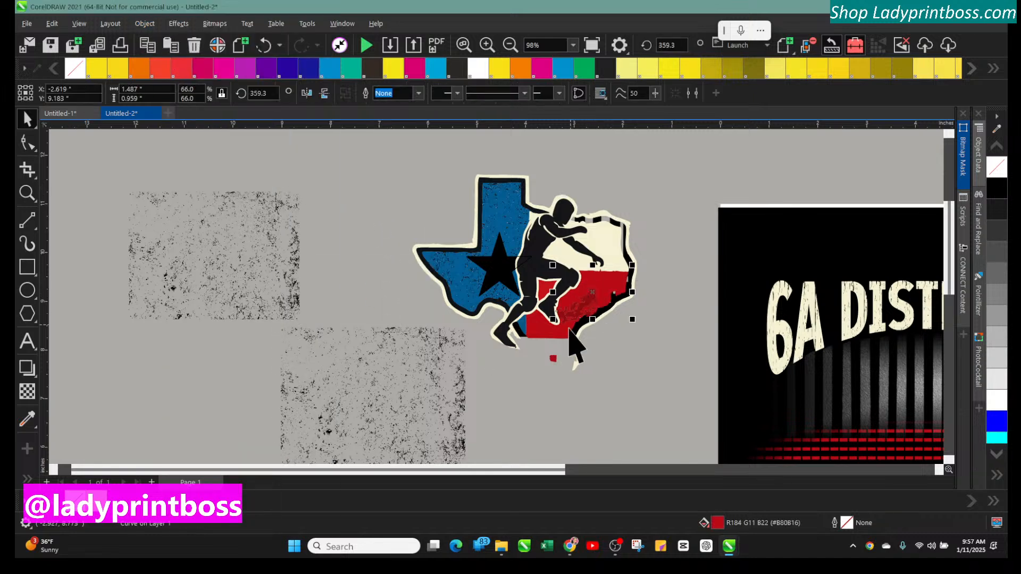
{"action": "left_click", "coordinate": [663, 276]}
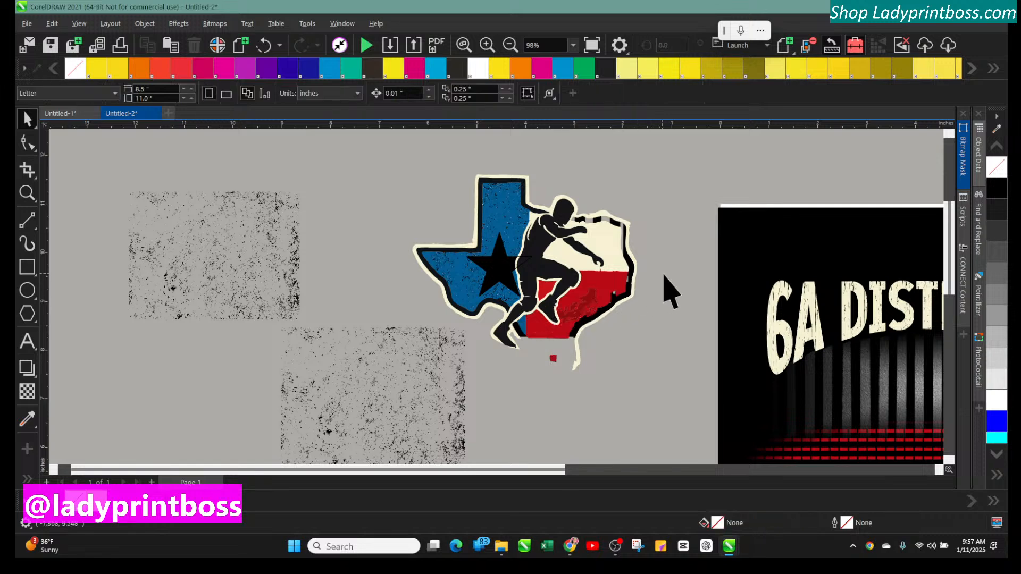
{"action": "left_click_drag", "start_coordinate": [647, 270], "coordinate": [567, 348]}
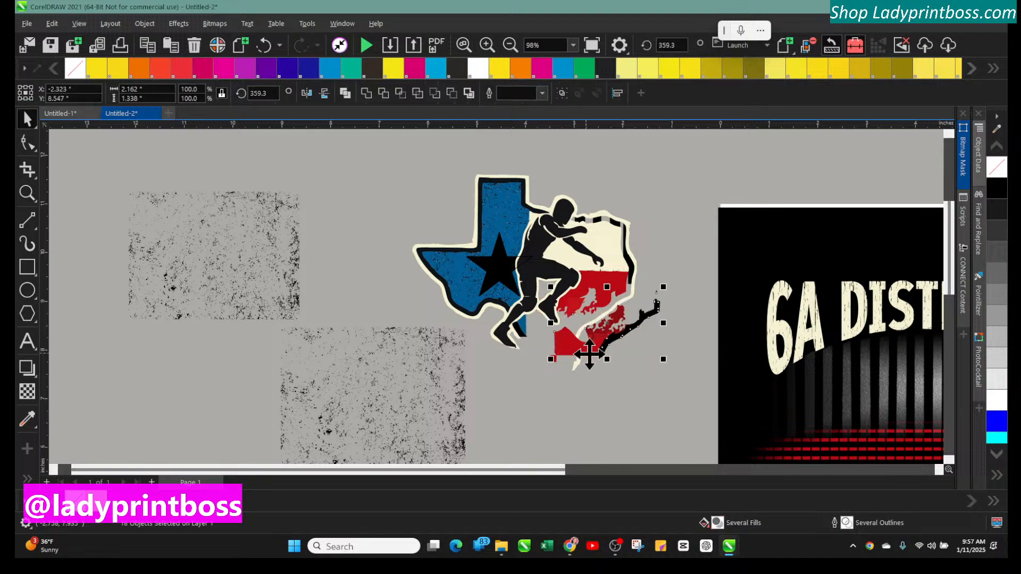
{"action": "left_click", "coordinate": [264, 46]}
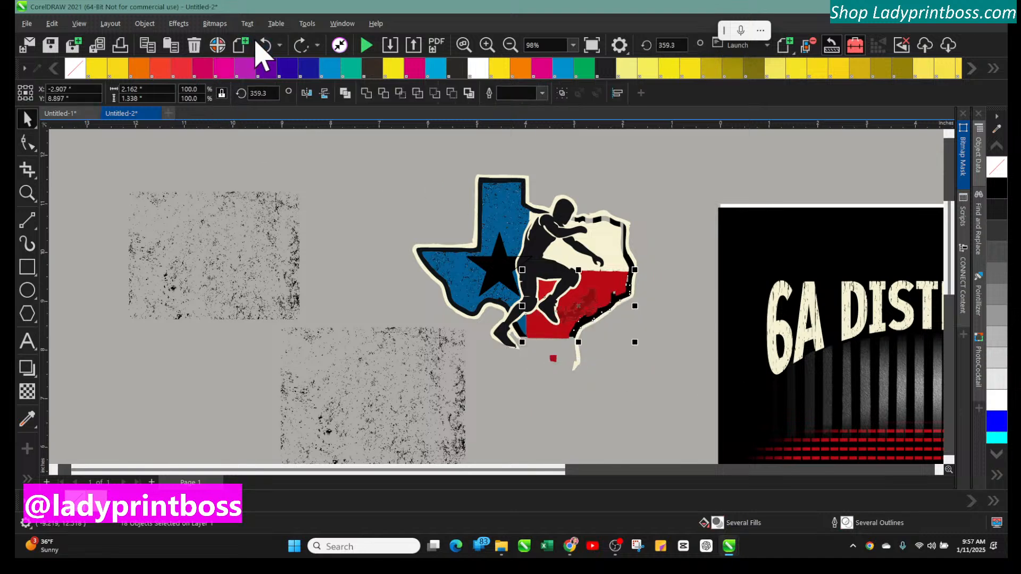
Group the red shape with its distress pieces, then try moving the group and undo the move
{"action": "left_click", "coordinate": [608, 281]}
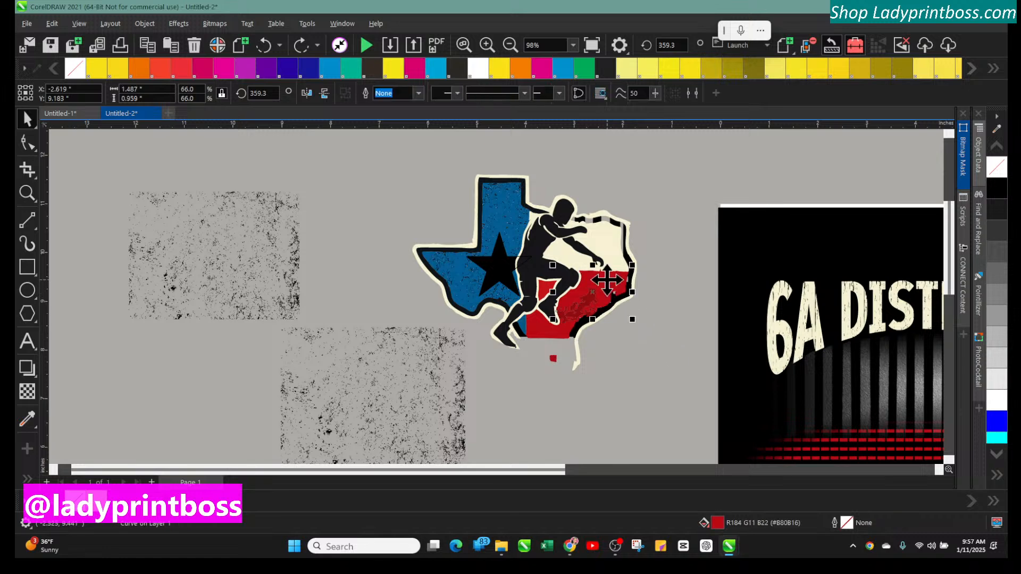
{"action": "left_click", "coordinate": [543, 286], "text": "shift"}
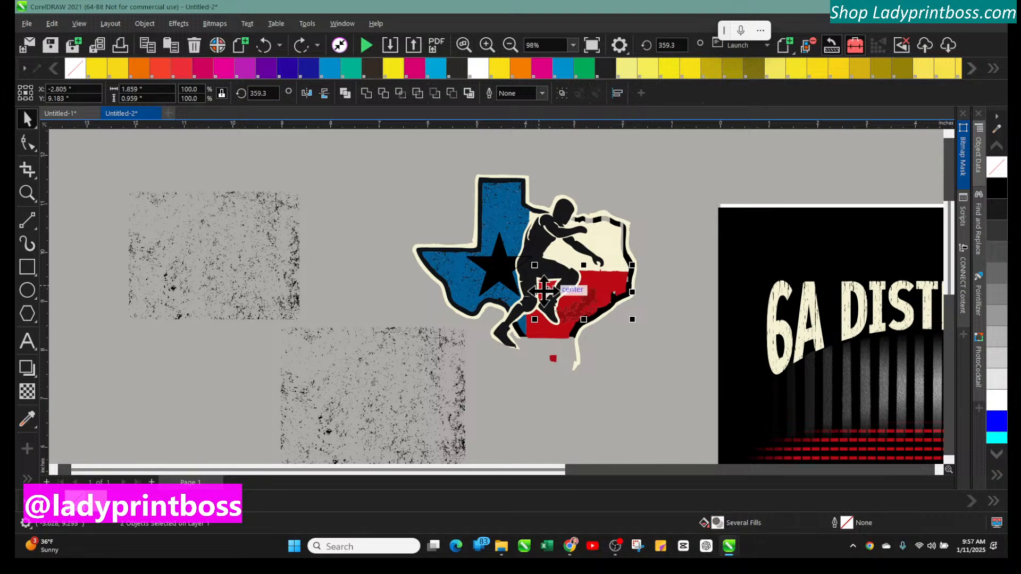
{"action": "left_click", "coordinate": [549, 329], "text": "shift"}
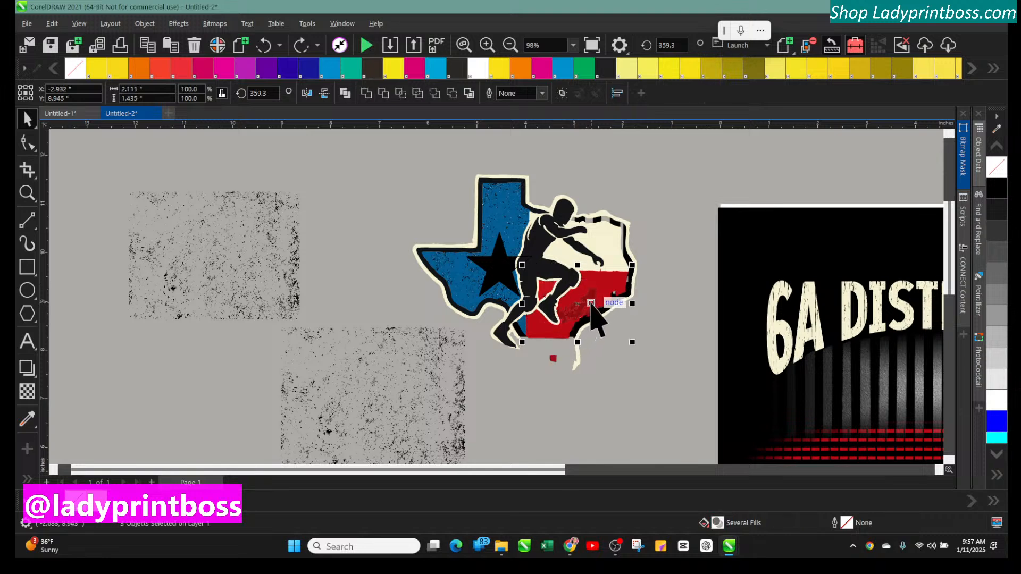
{"action": "left_click", "coordinate": [590, 303], "text": "shift"}
{"action": "left_click", "coordinate": [597, 297], "text": "shift"}
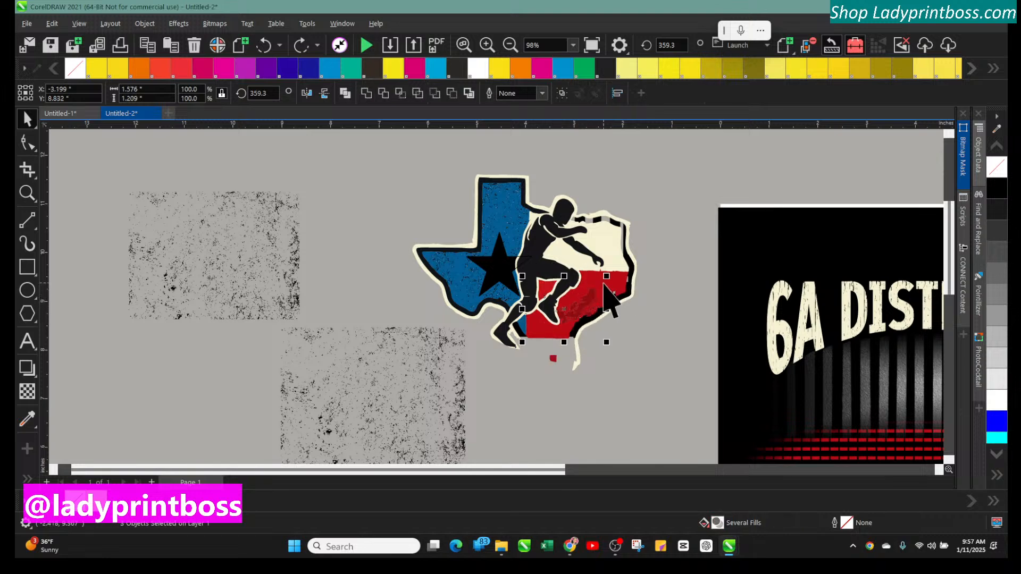
{"action": "left_click", "coordinate": [612, 283], "text": "shift"}
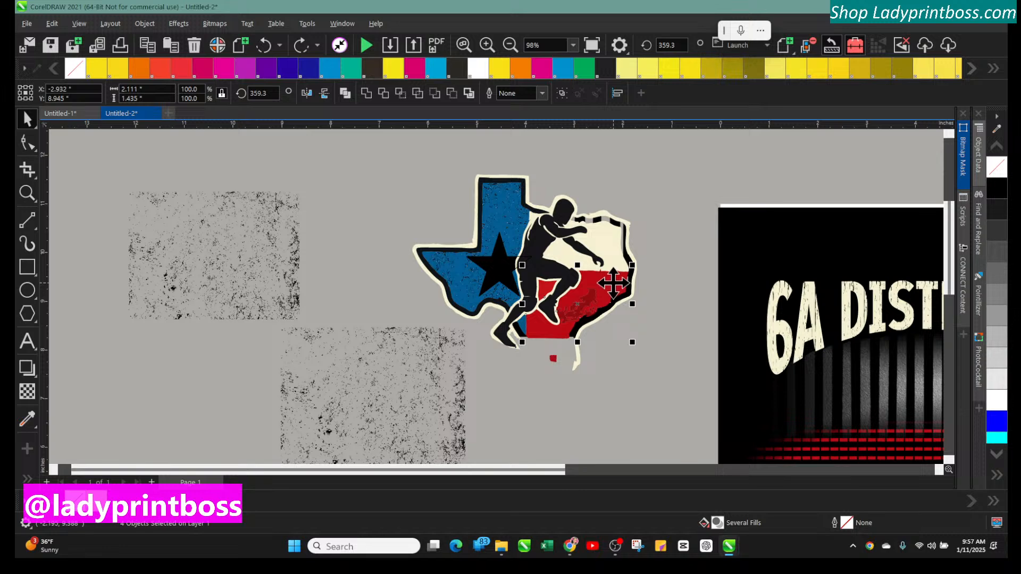
{"action": "key", "text": "ctrl+g"}
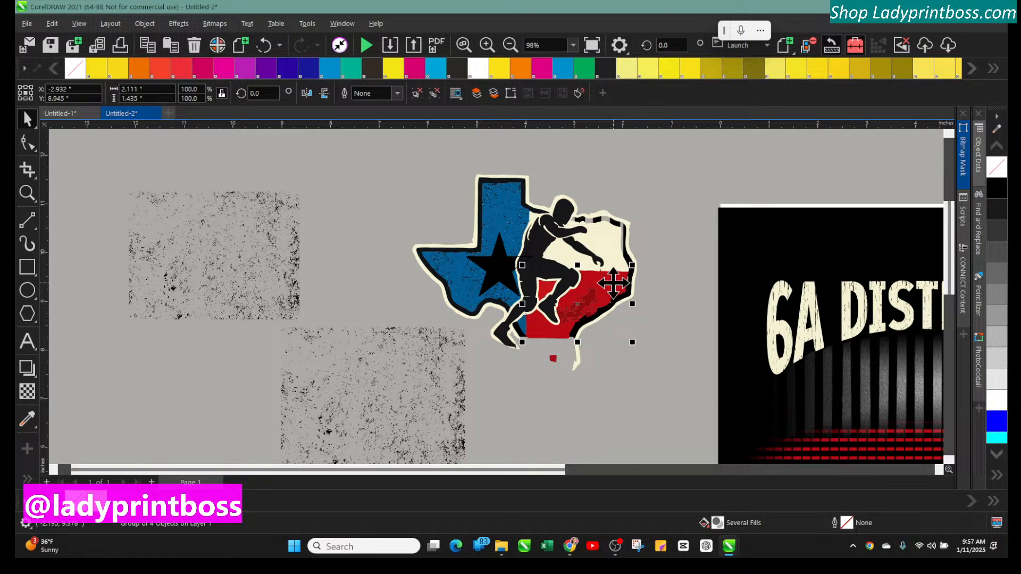
{"action": "left_click_drag", "start_coordinate": [613, 283], "coordinate": [675, 339]}
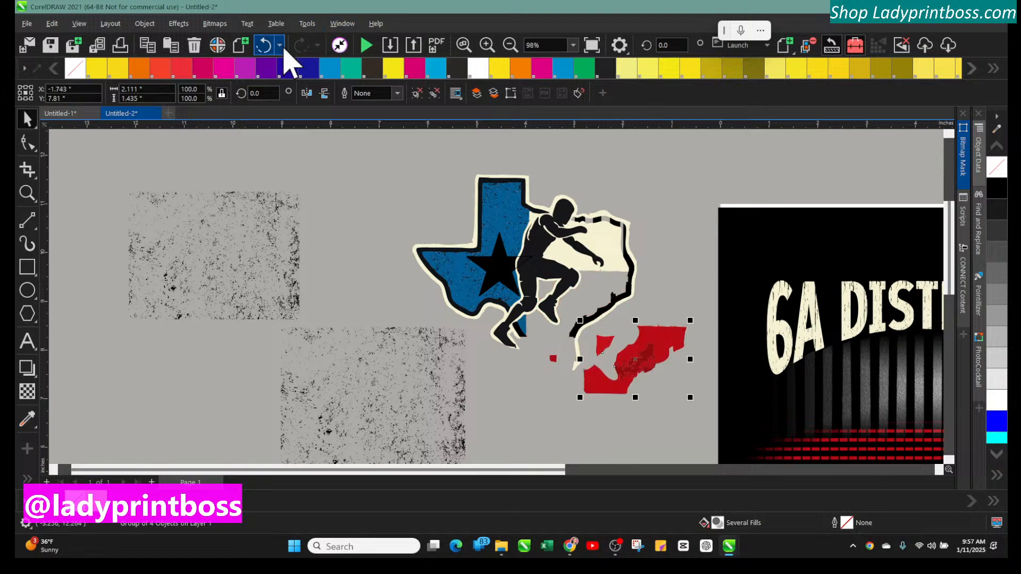
{"action": "left_click", "coordinate": [266, 45]}
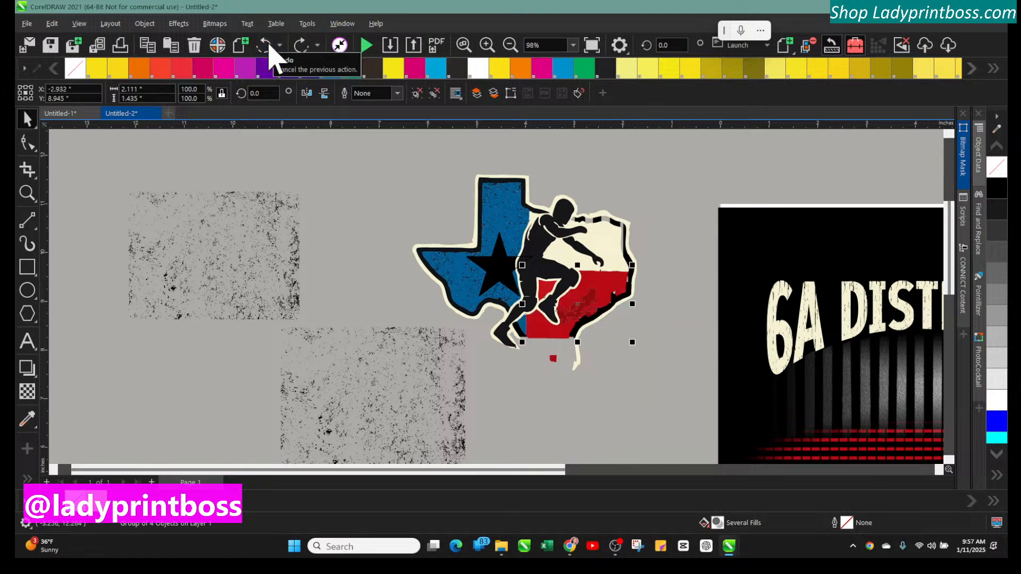
PowerClip the enlarged grunge texture inside the grouped red shape with Place Inside Frame
{"action": "left_click", "coordinate": [417, 360]}
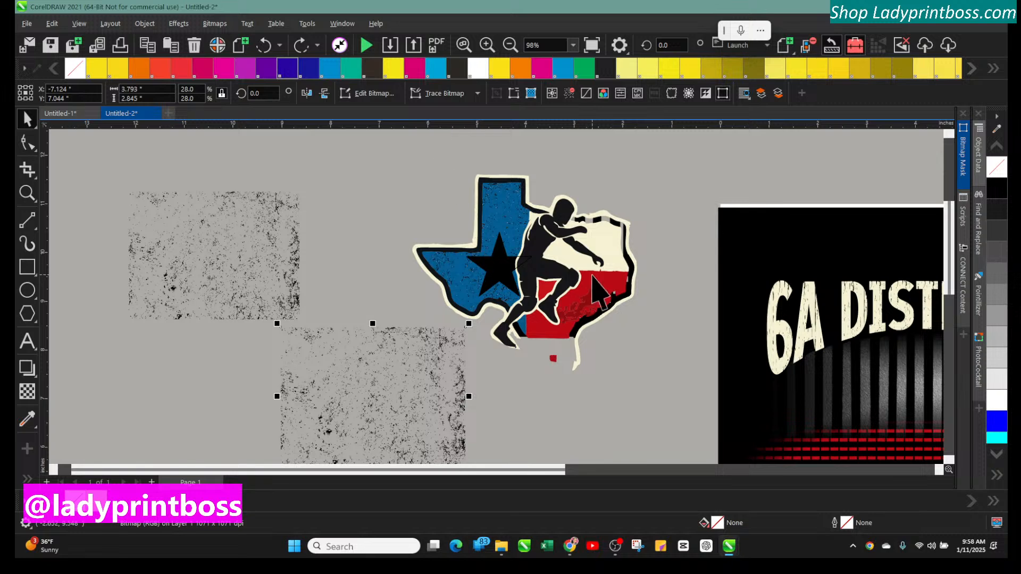
{"action": "left_click", "coordinate": [146, 24]}
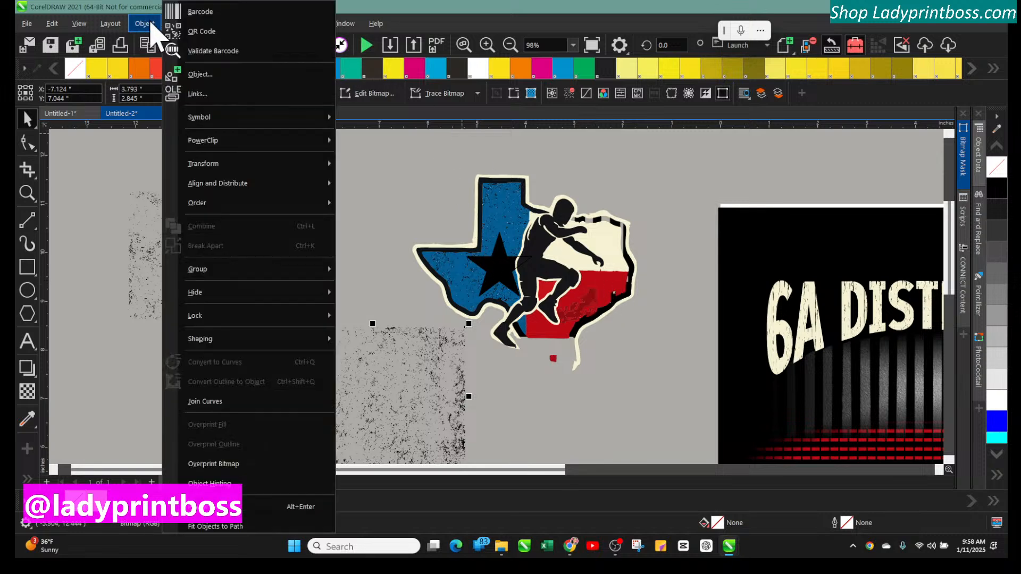
{"action": "mouse_move", "coordinate": [255, 338]}
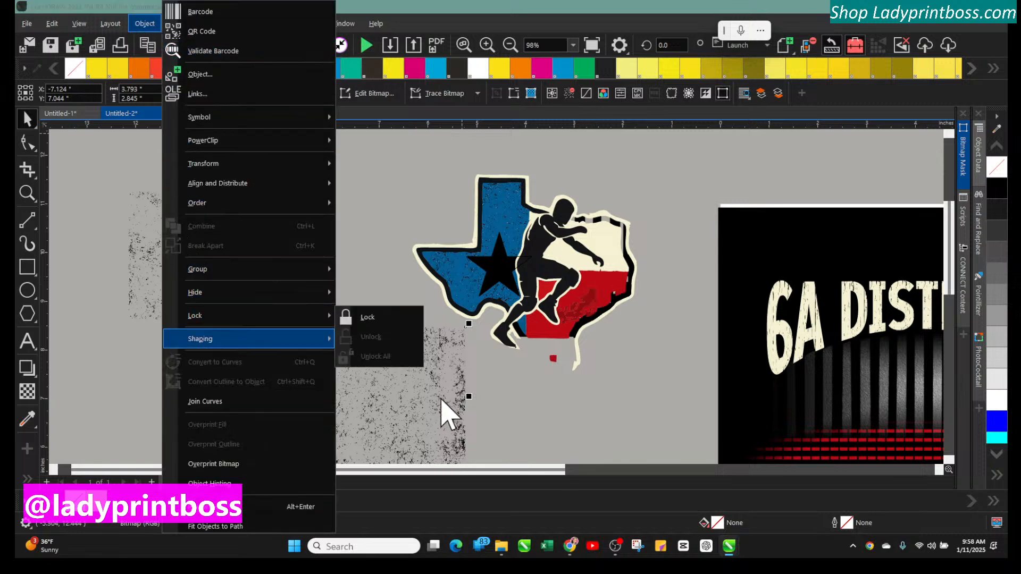
{"action": "left_click", "coordinate": [463, 395]}
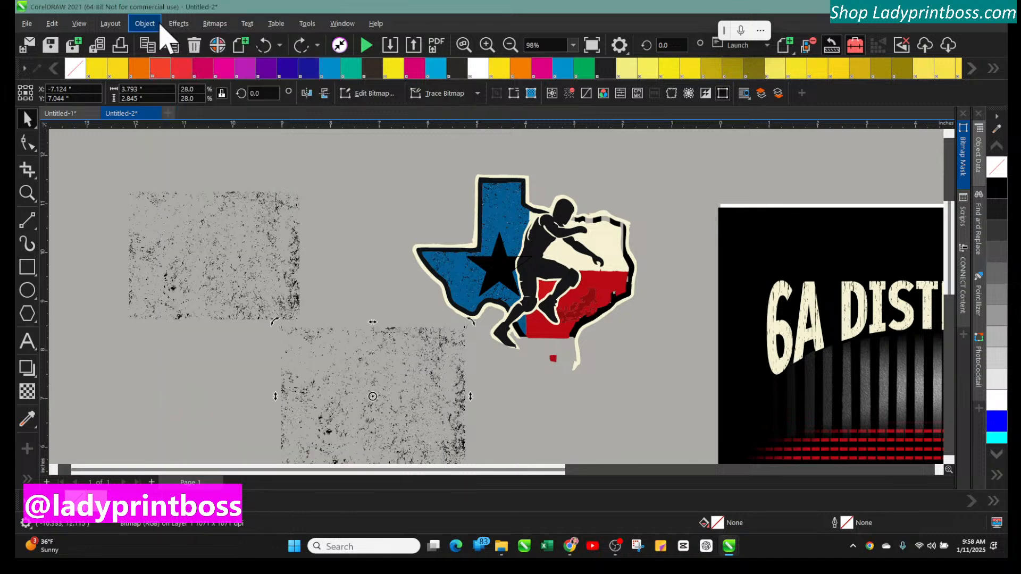
{"action": "left_click", "coordinate": [144, 25]}
{"action": "mouse_move", "coordinate": [186, 272]}
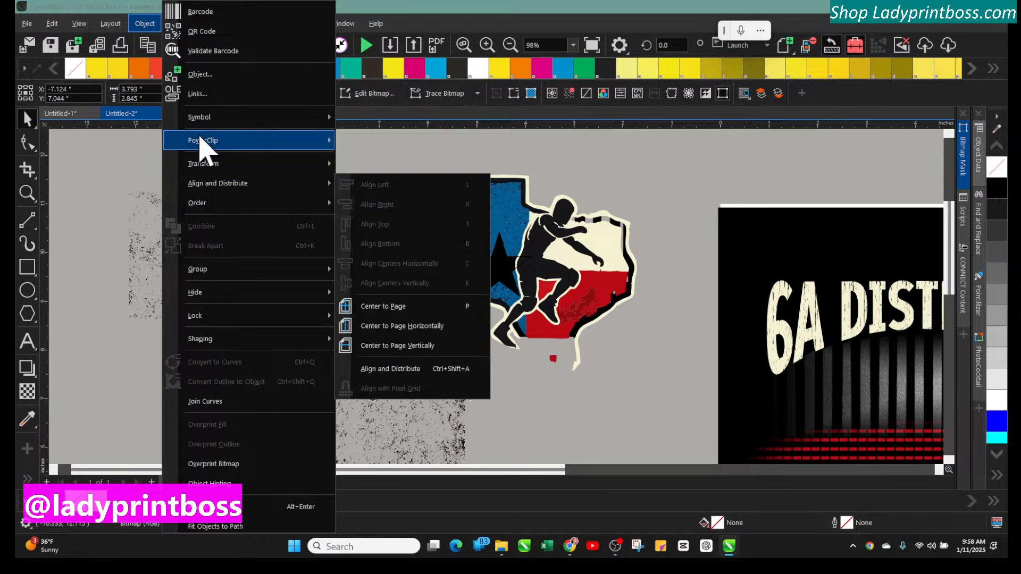
{"action": "mouse_move", "coordinate": [202, 143]}
{"action": "left_click", "coordinate": [351, 142]}
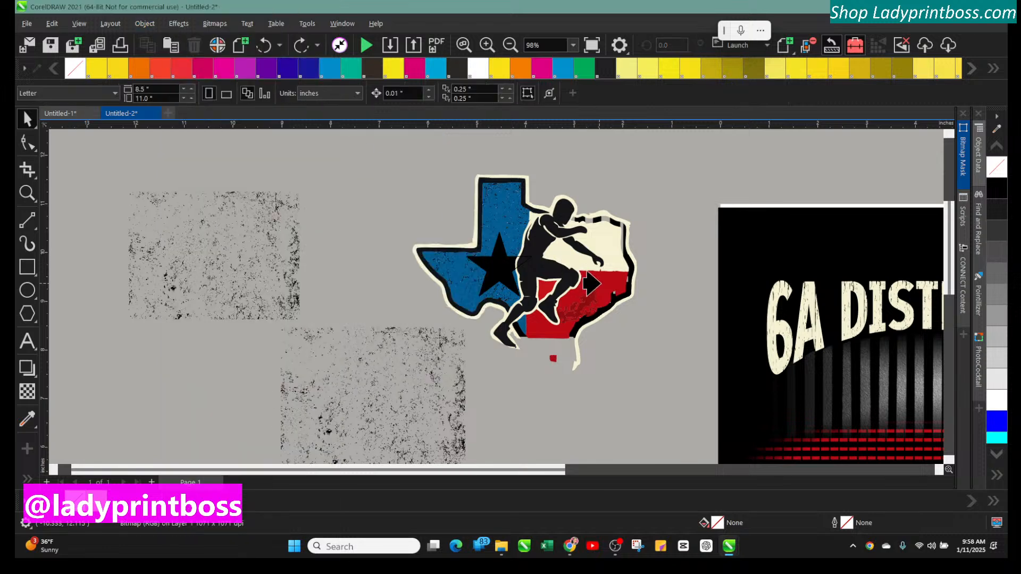
{"action": "left_click", "coordinate": [599, 285]}
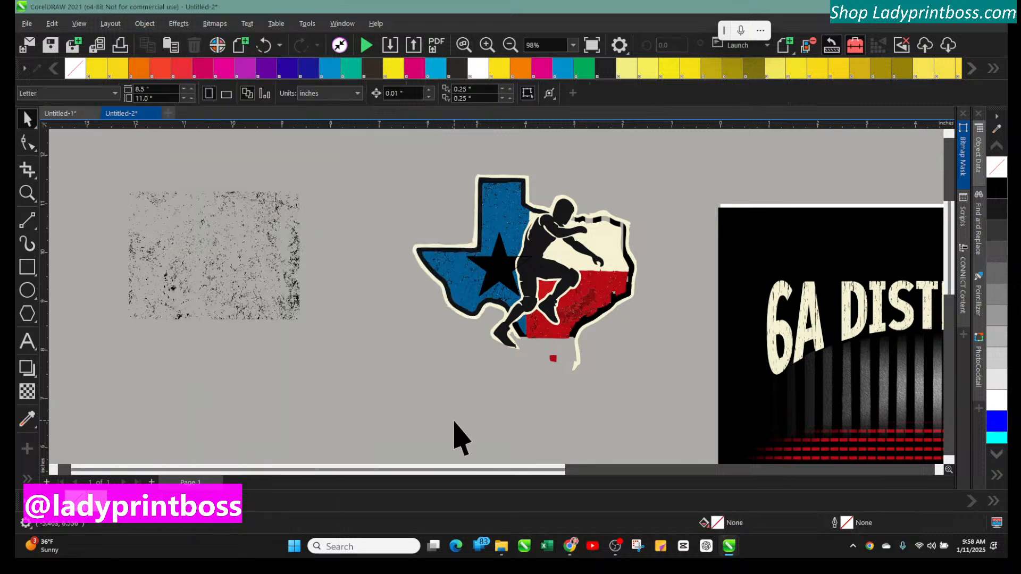
{"action": "left_click", "coordinate": [255, 271]}
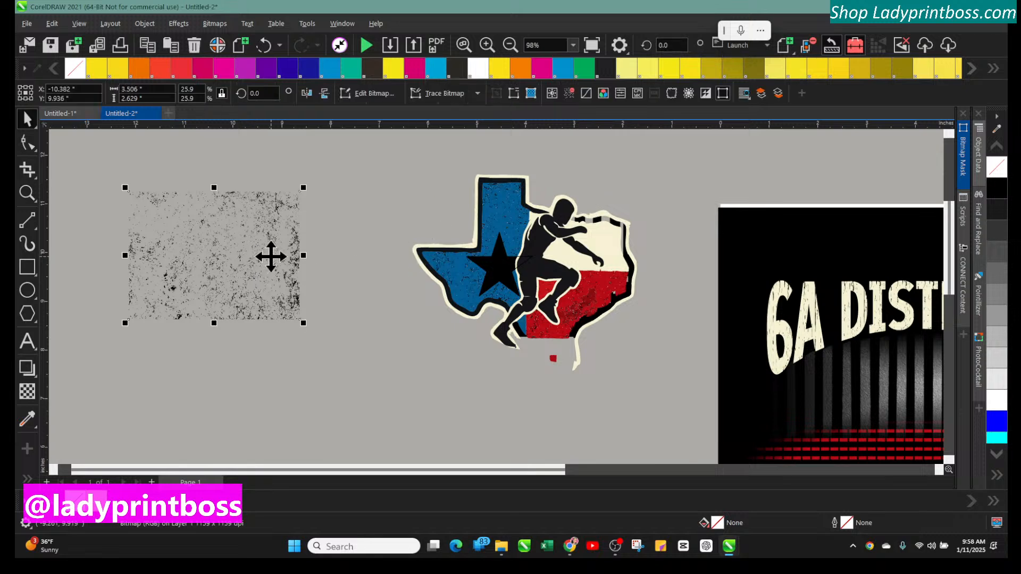
{"action": "left_click", "coordinate": [619, 259]}
{"action": "left_click_drag", "start_coordinate": [613, 260], "coordinate": [561, 264]}
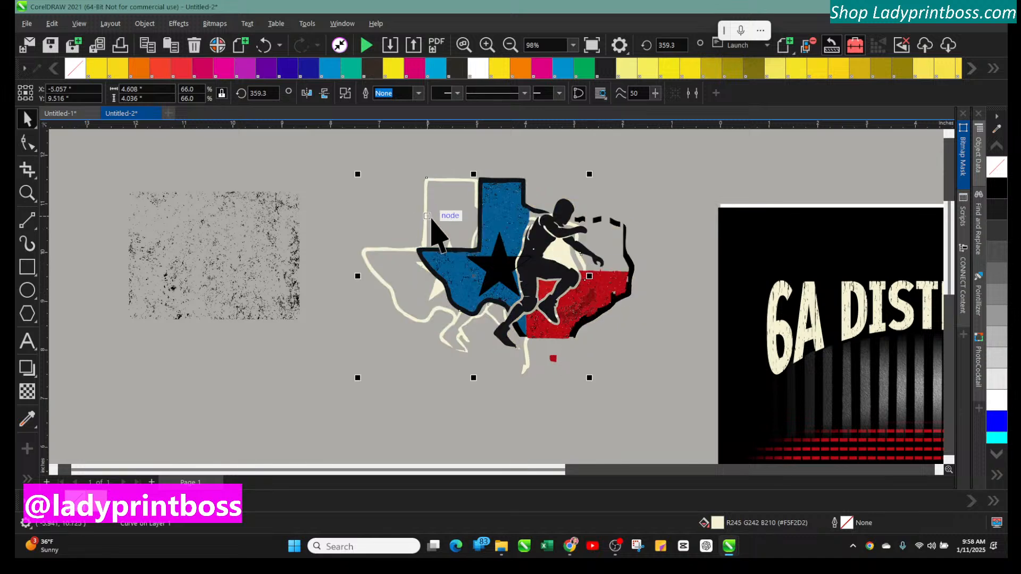
{"action": "left_click", "coordinate": [266, 46]}
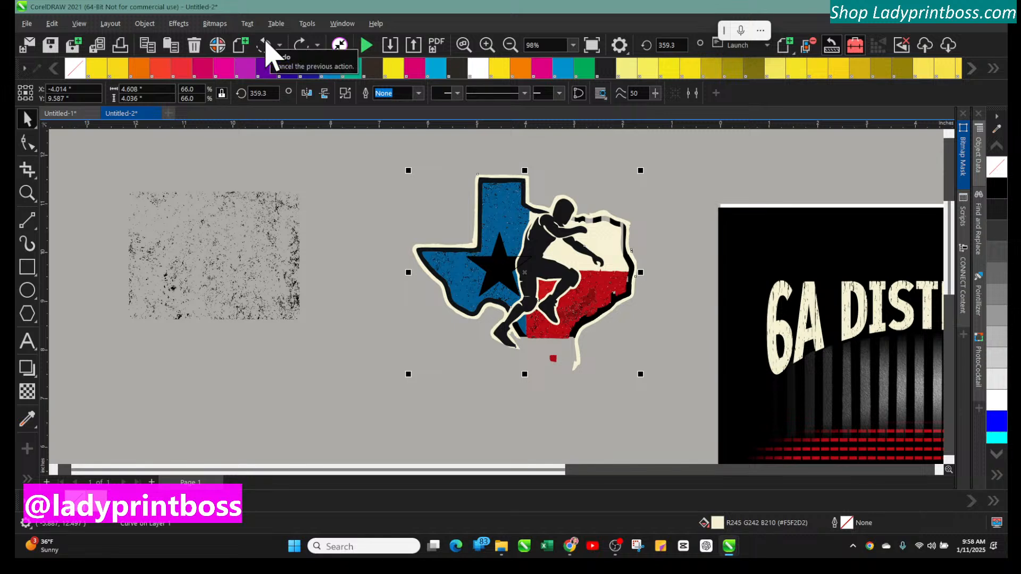
Enlarge the remaining grunge texture to about 47 percent, move it over the Texas graphic, and flip it
{"action": "left_click", "coordinate": [264, 296]}
{"action": "left_click_drag", "start_coordinate": [303, 322], "coordinate": [476, 429]}
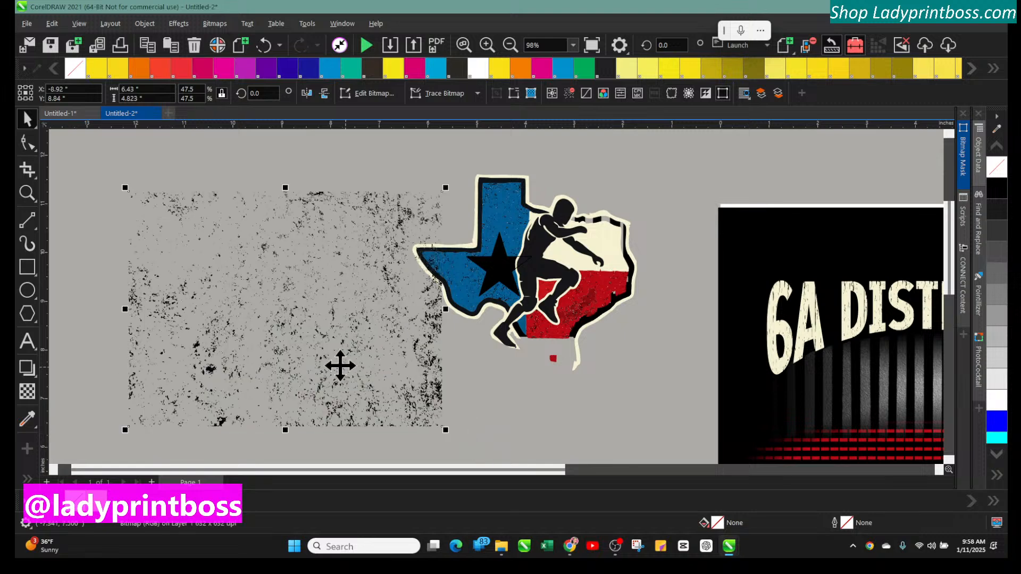
{"action": "left_click_drag", "start_coordinate": [337, 365], "coordinate": [559, 330]}
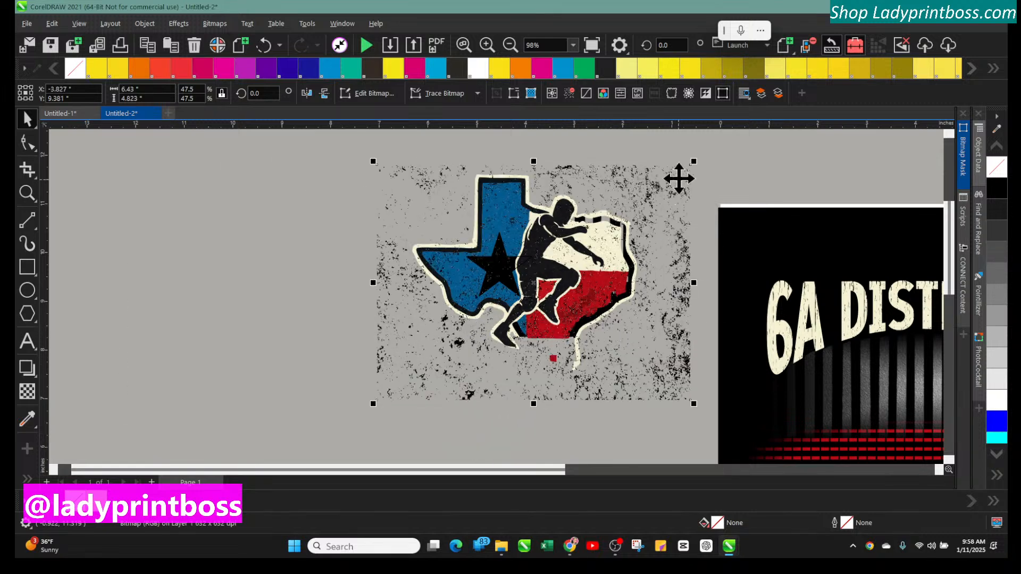
{"action": "mouse_move", "coordinate": [695, 160]}
{"action": "left_mouse_down"}
{"action": "mouse_move", "coordinate": [678, 167]}
{"action": "mouse_move", "coordinate": [689, 144]}
{"action": "left_mouse_up"}
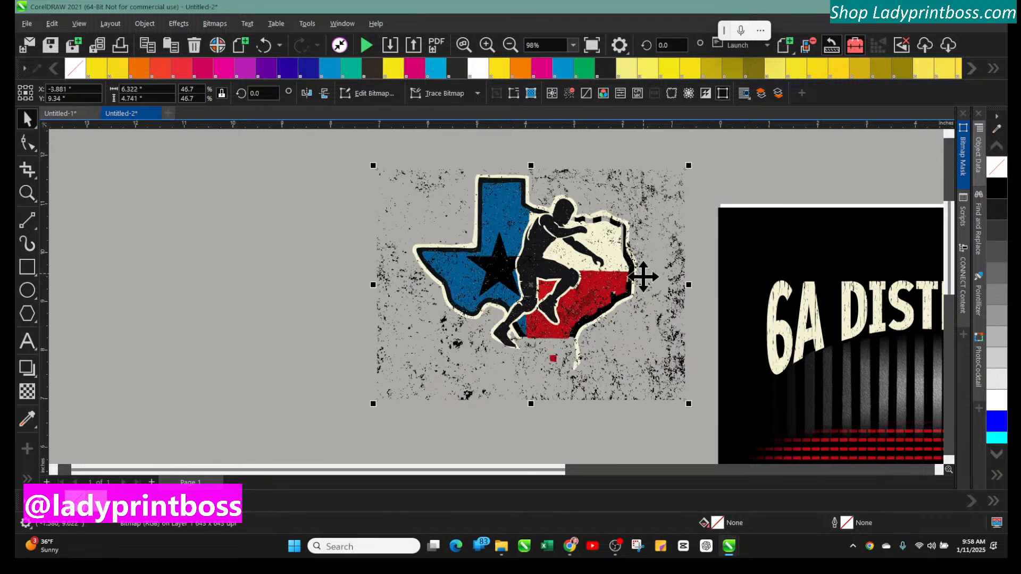
{"action": "mouse_move", "coordinate": [657, 304]}
{"action": "left_mouse_down"}
{"action": "mouse_move", "coordinate": [656, 326]}
{"action": "mouse_move", "coordinate": [643, 297]}
{"action": "mouse_move", "coordinate": [663, 330]}
{"action": "mouse_move", "coordinate": [640, 316]}
{"action": "mouse_move", "coordinate": [671, 326]}
{"action": "mouse_move", "coordinate": [661, 317]}
{"action": "left_mouse_up"}
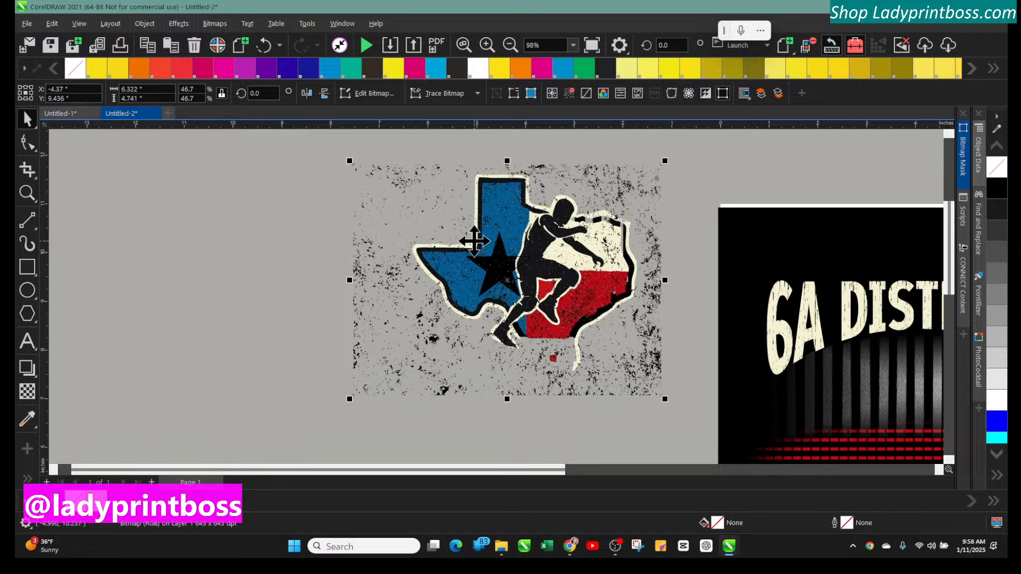
{"action": "left_click", "coordinate": [306, 94]}
Reposition and resize the flipped texture to about 38 by 42 percent so it covers the Texas graphic
{"action": "left_click_drag", "start_coordinate": [381, 244], "coordinate": [423, 244]}
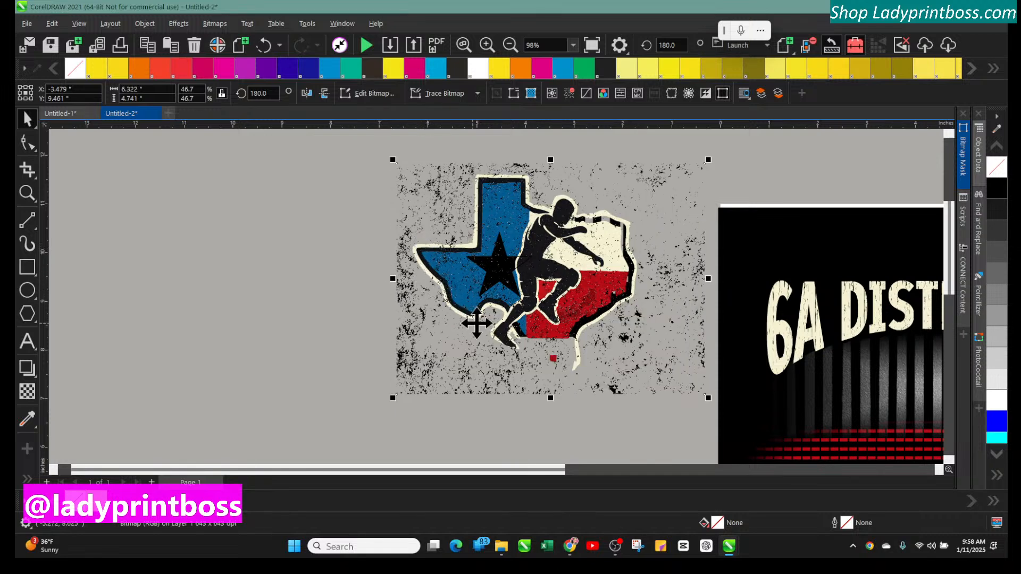
{"action": "left_click_drag", "start_coordinate": [415, 326], "coordinate": [435, 316]}
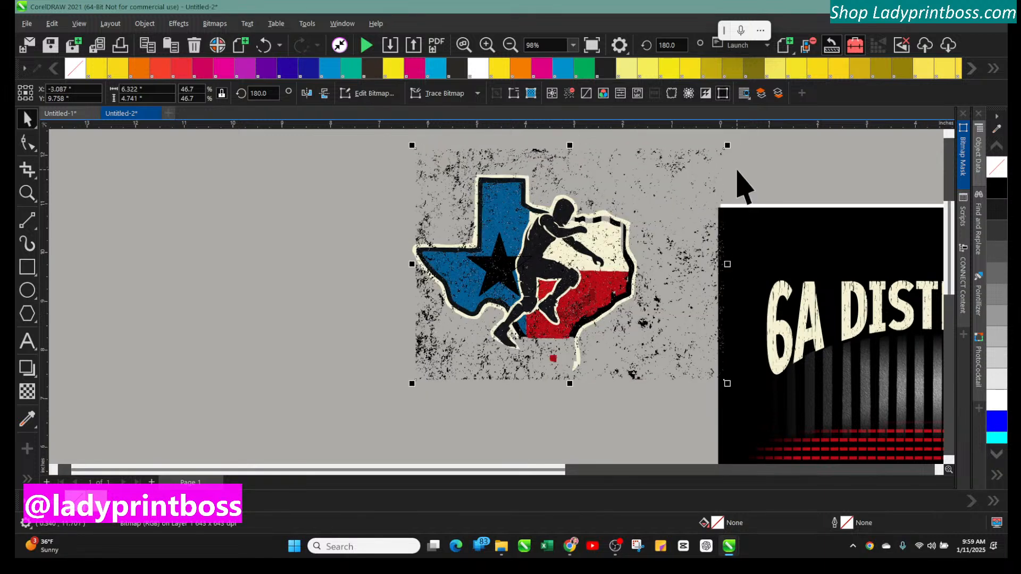
{"action": "left_click_drag", "start_coordinate": [727, 146], "coordinate": [668, 175]}
{"action": "mouse_move", "coordinate": [457, 343]}
{"action": "left_mouse_down"}
{"action": "mouse_move", "coordinate": [468, 343]}
{"action": "mouse_move", "coordinate": [461, 321]}
{"action": "mouse_move", "coordinate": [446, 331]}
{"action": "left_mouse_up"}
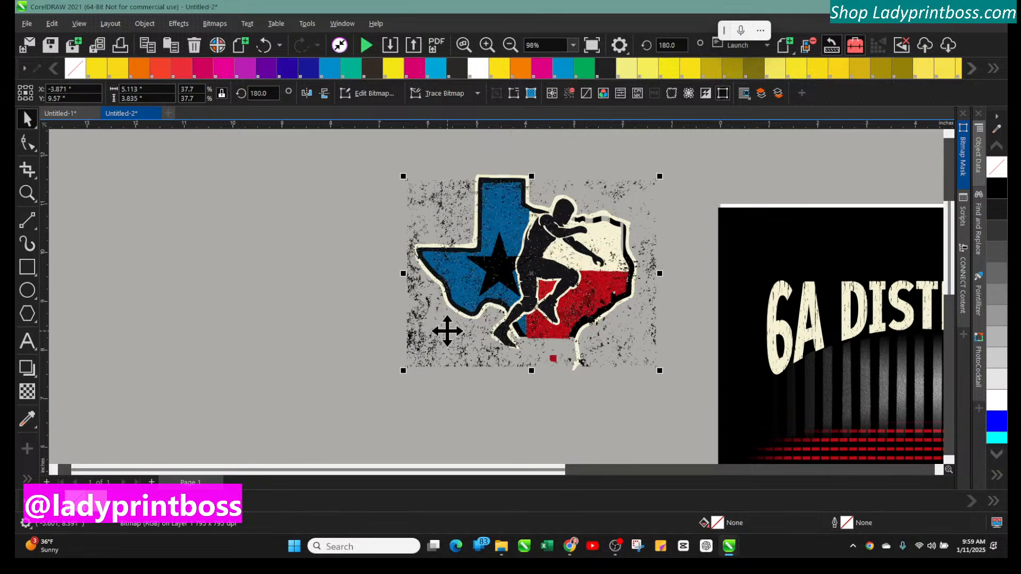
{"action": "left_click_drag", "start_coordinate": [528, 371], "coordinate": [531, 380]}
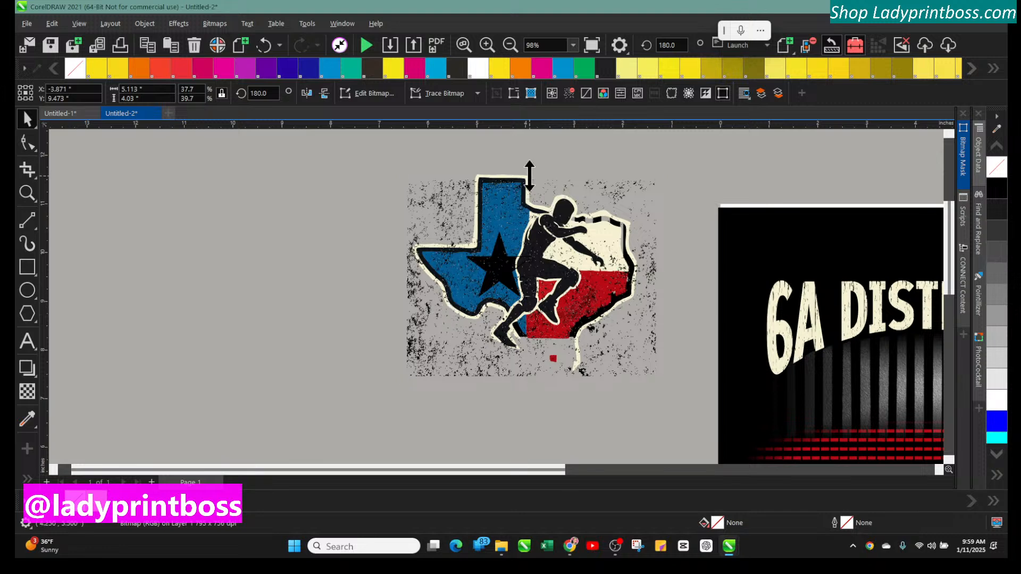
{"action": "left_click_drag", "start_coordinate": [530, 176], "coordinate": [526, 168]}
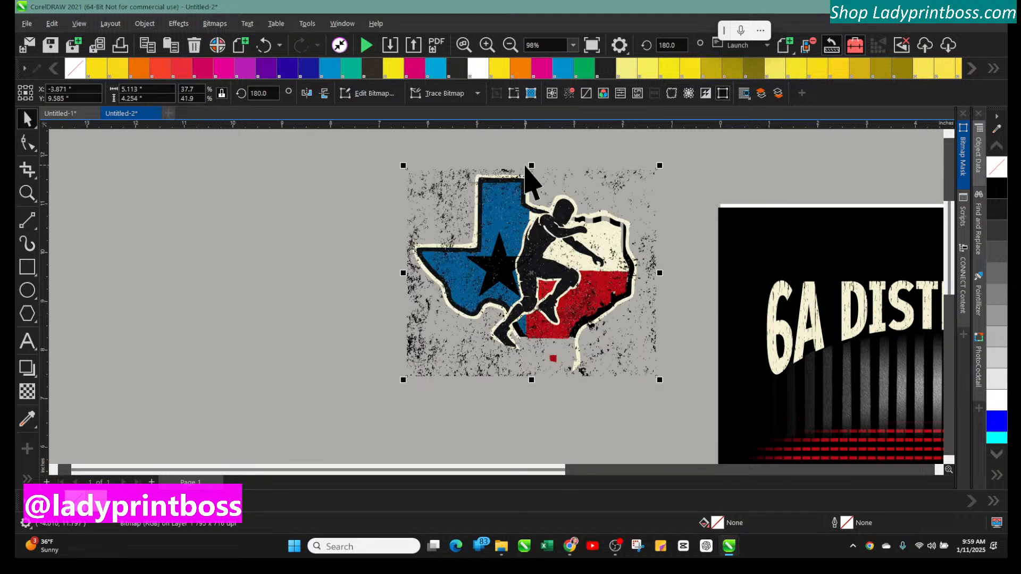
{"action": "left_click", "coordinate": [400, 210]}
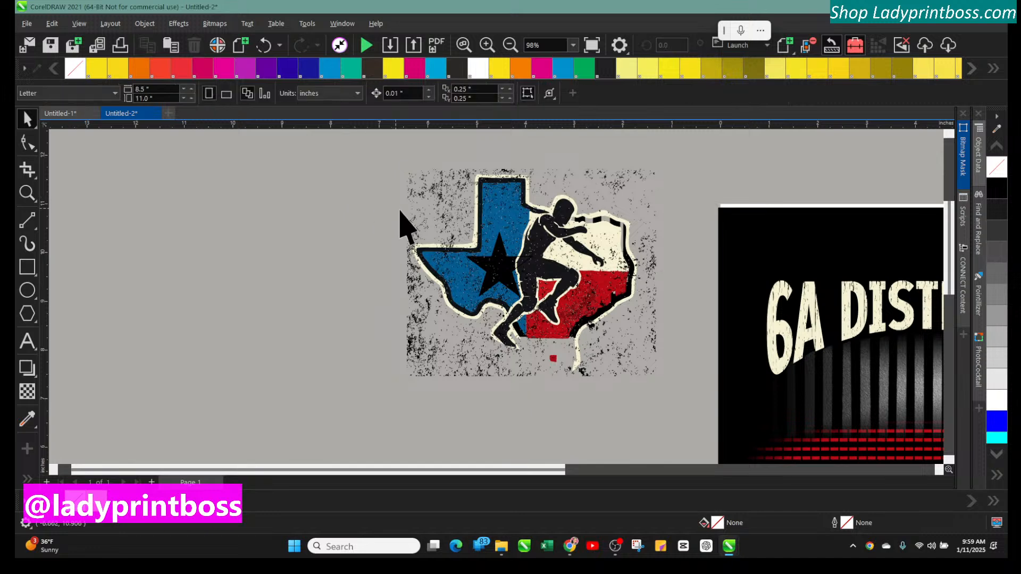
{"action": "left_click", "coordinate": [427, 209]}
{"action": "left_click_drag", "start_coordinate": [423, 206], "coordinate": [429, 194]}
PowerClip the flipped grunge texture inside the Texas wrestler graphic with Place Inside Frame
{"action": "left_click", "coordinate": [146, 25]}
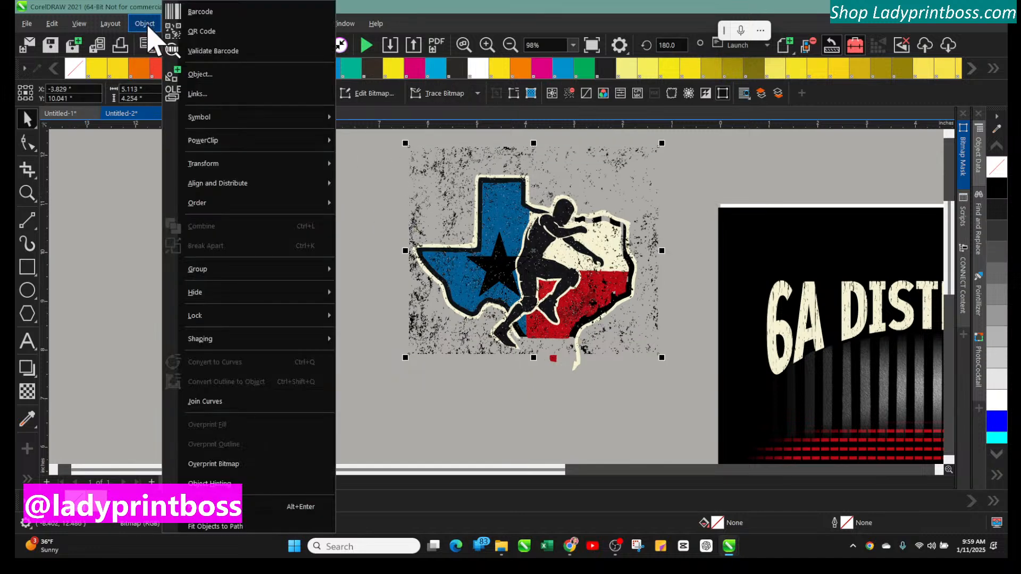
{"action": "mouse_move", "coordinate": [201, 166]}
{"action": "mouse_move", "coordinate": [198, 144]}
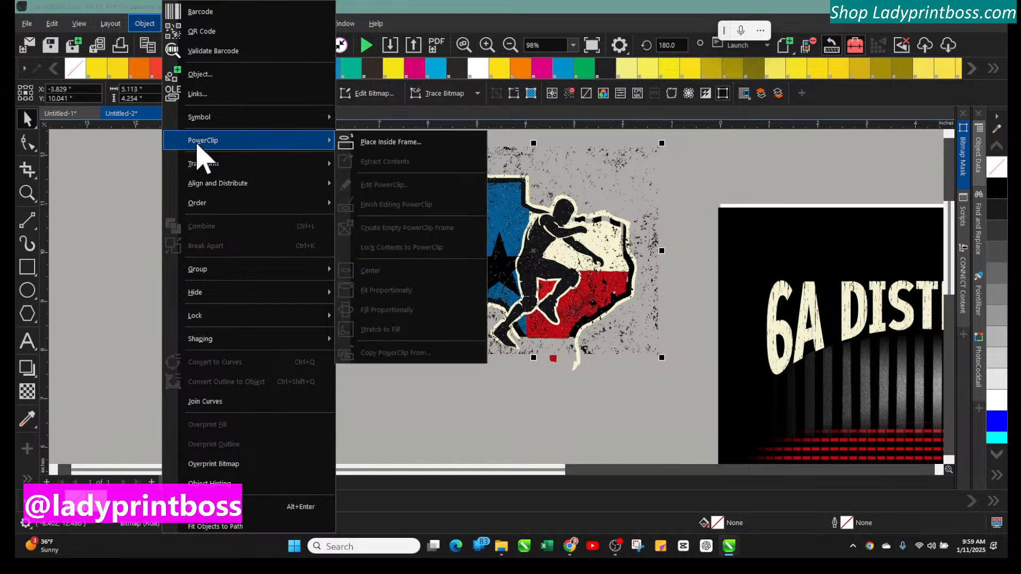
{"action": "left_click", "coordinate": [367, 142]}
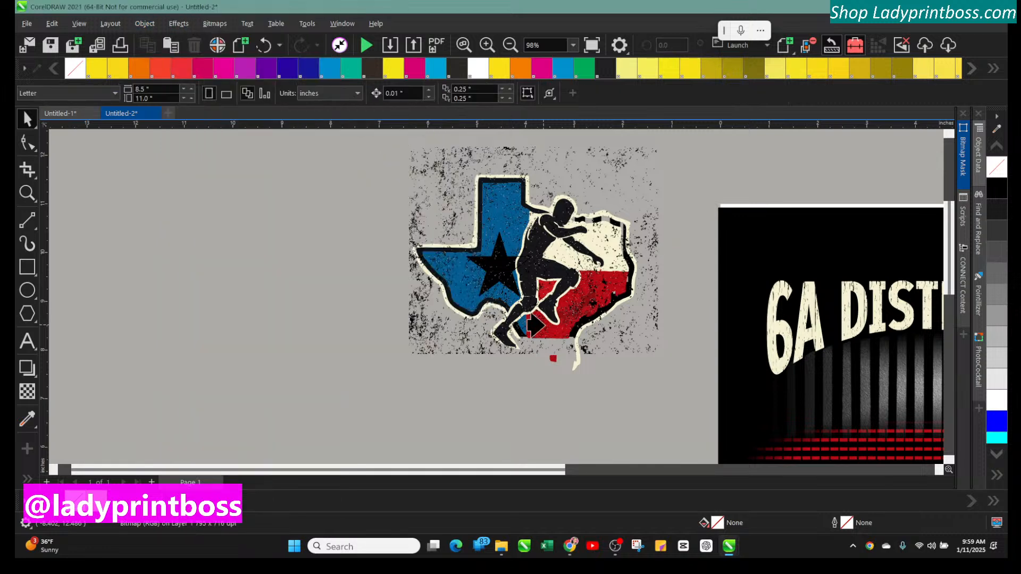
{"action": "left_click", "coordinate": [569, 358]}
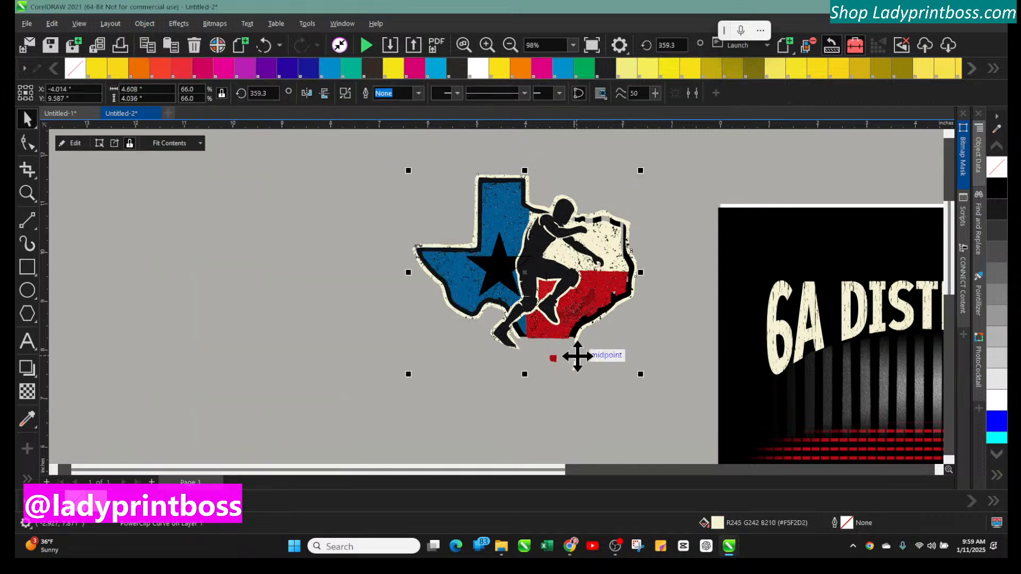
Set the PowerClip contents to Stretch to Fill after trying the Center and Fill Proportionally options
{"action": "left_click", "coordinate": [279, 298]}
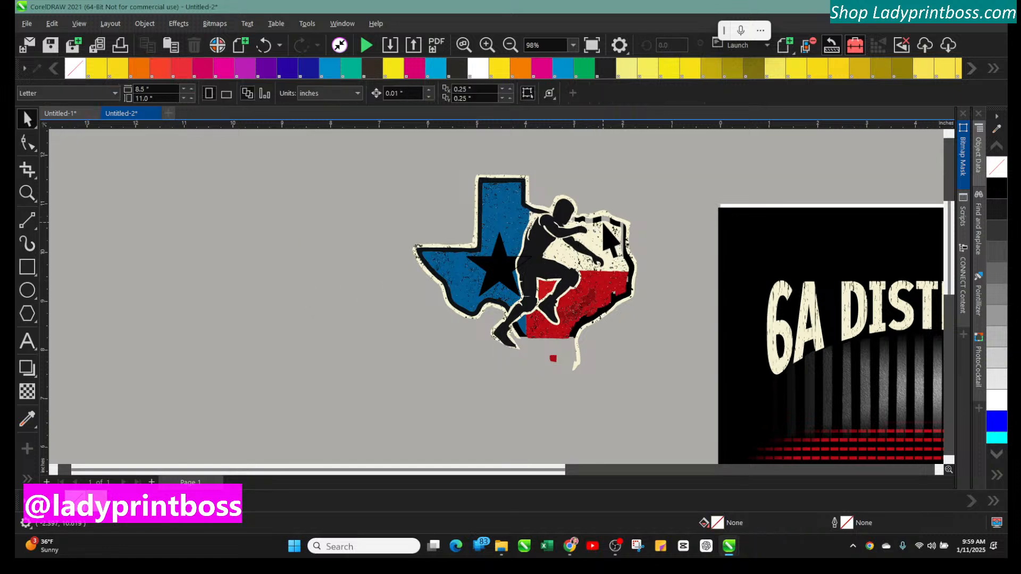
{"action": "left_click", "coordinate": [583, 357]}
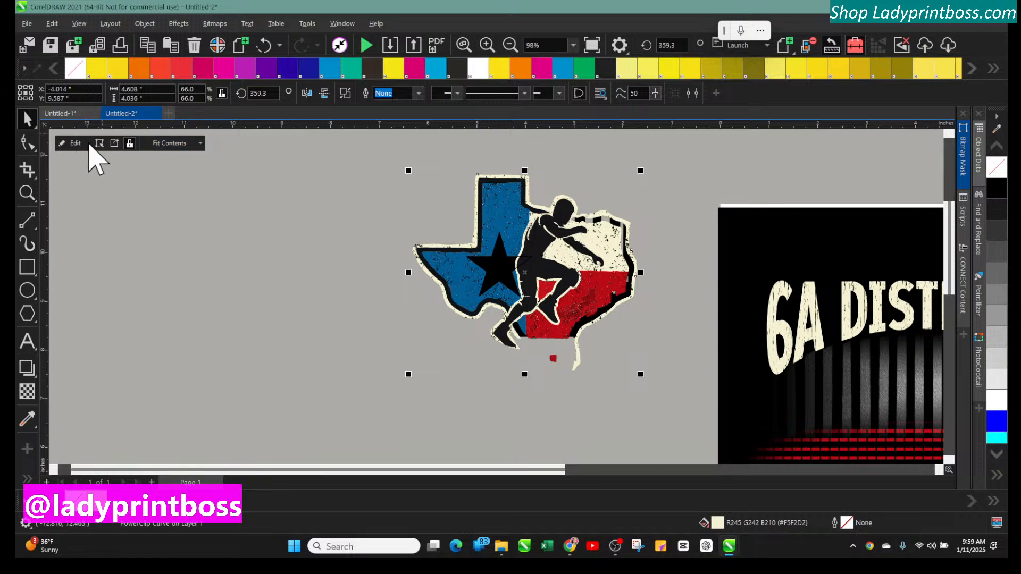
{"action": "left_click", "coordinate": [160, 144]}
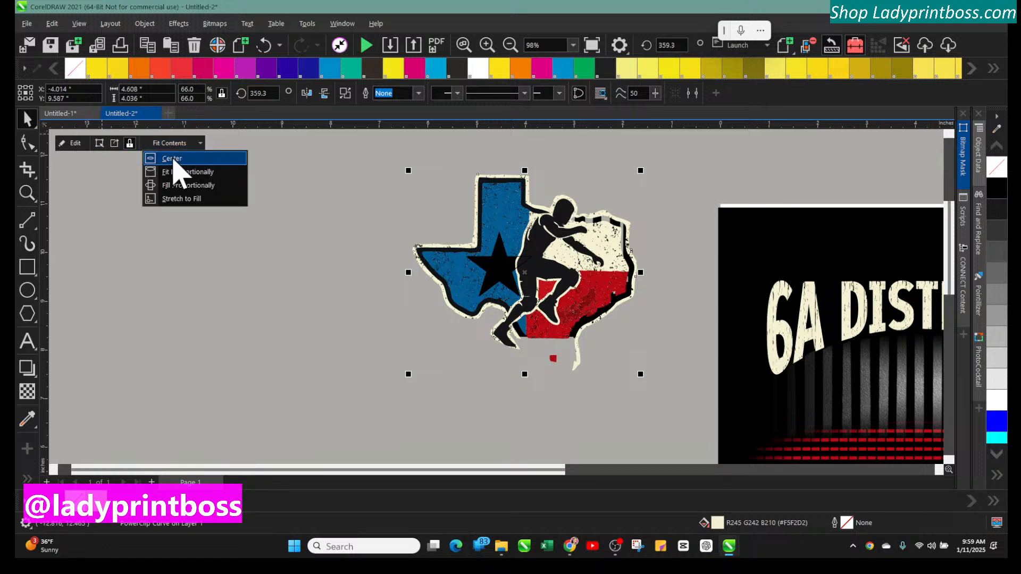
{"action": "left_click", "coordinate": [174, 160]}
{"action": "left_click", "coordinate": [165, 144]}
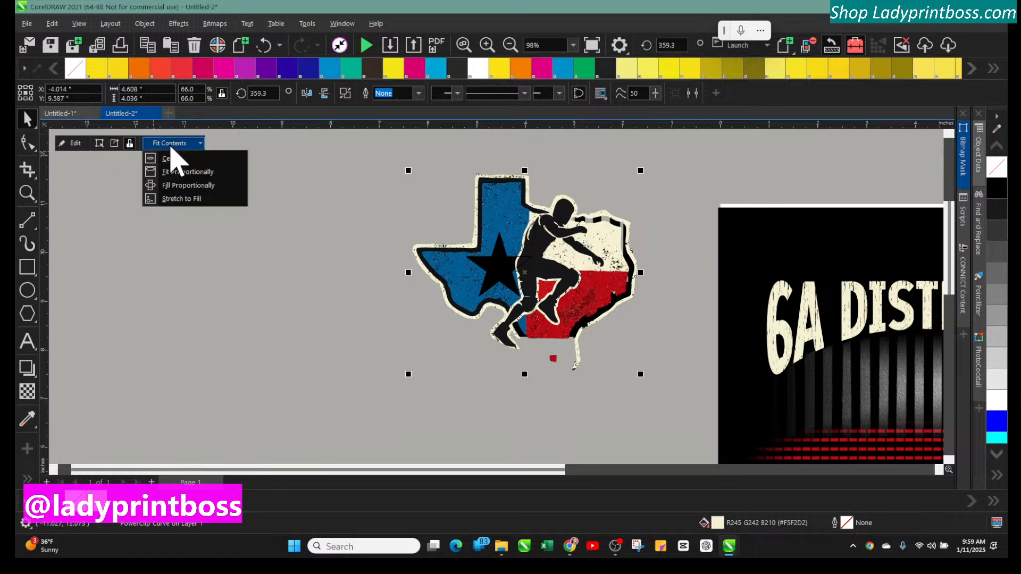
{"action": "left_click", "coordinate": [176, 186]}
{"action": "left_click", "coordinate": [178, 146]}
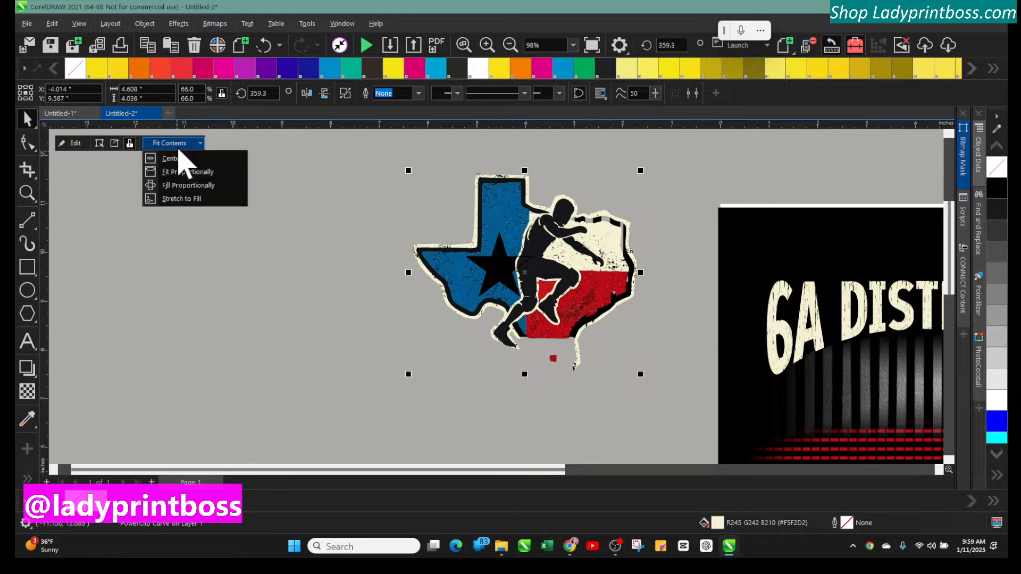
{"action": "left_click", "coordinate": [175, 199]}
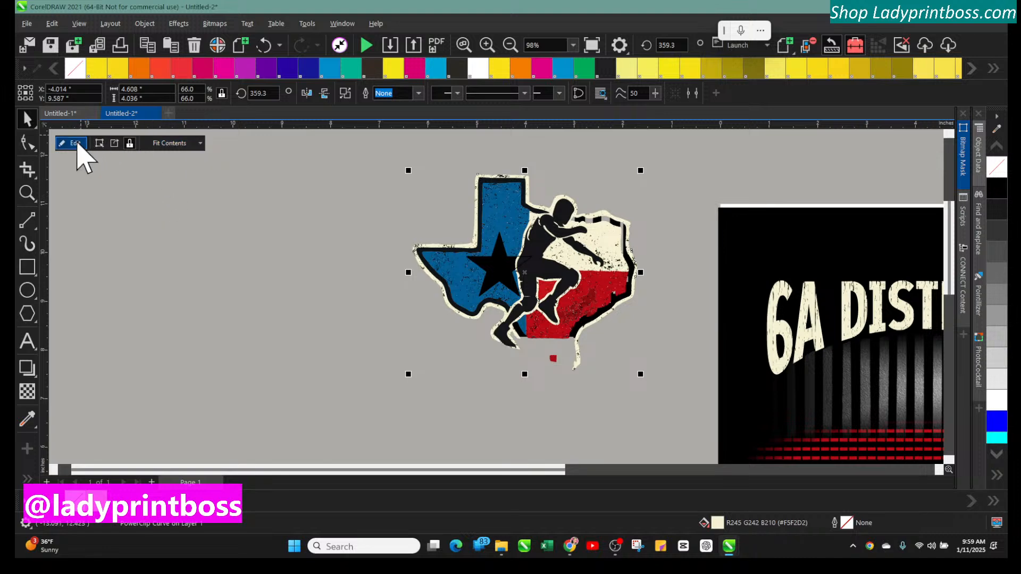
Edit the PowerClip contents, nudge the texture slightly up and left, and finish editing
{"action": "left_click", "coordinate": [75, 144]}
{"action": "left_click", "coordinate": [439, 205]}
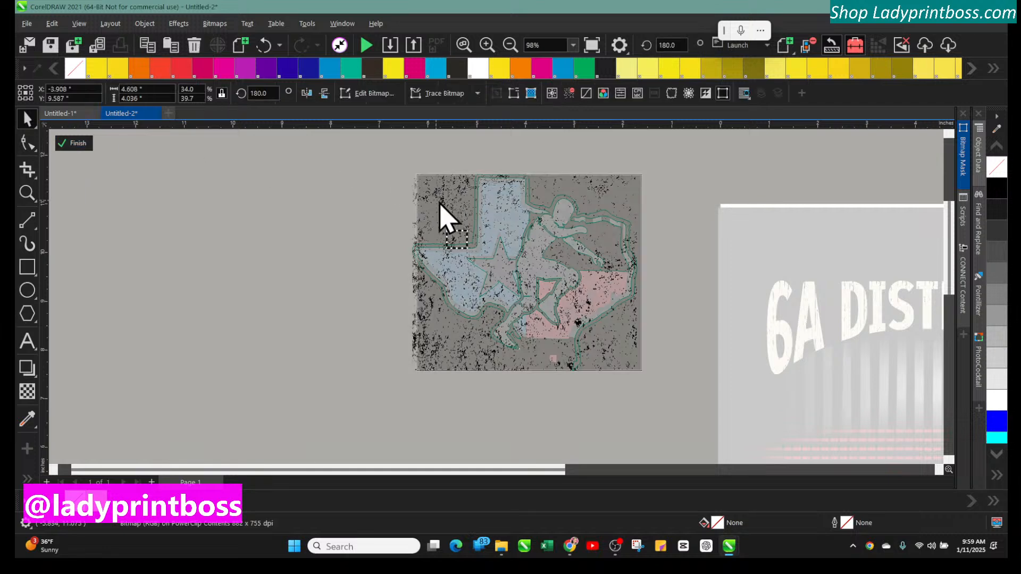
{"action": "left_click_drag", "start_coordinate": [439, 205], "coordinate": [434, 201]}
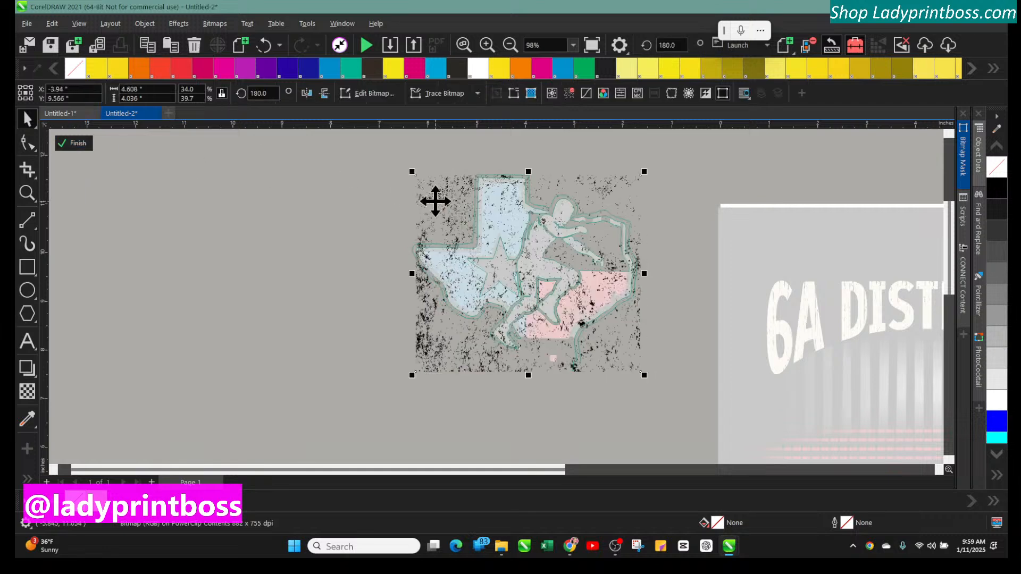
{"action": "left_click", "coordinate": [75, 147]}
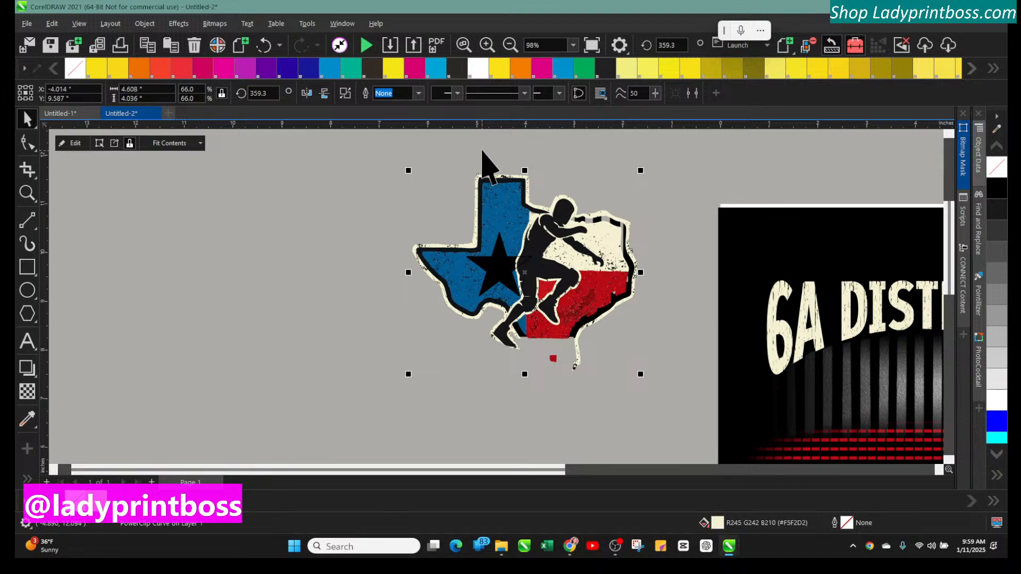
Move the distressed Texas graphic onto the 6A District 5 Wrestling Champions design
{"action": "left_click", "coordinate": [510, 45]}
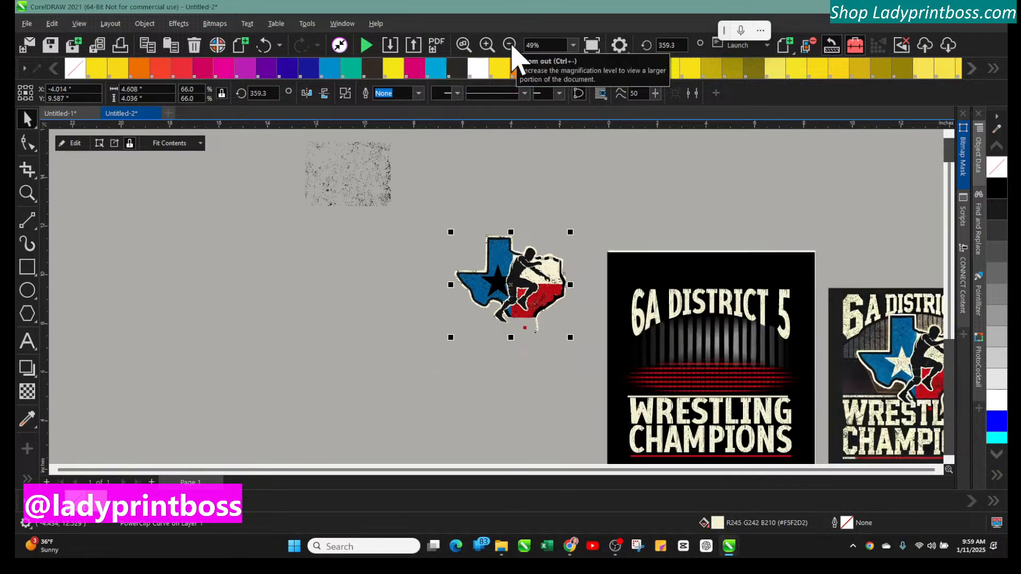
{"action": "left_click", "coordinate": [509, 45]}
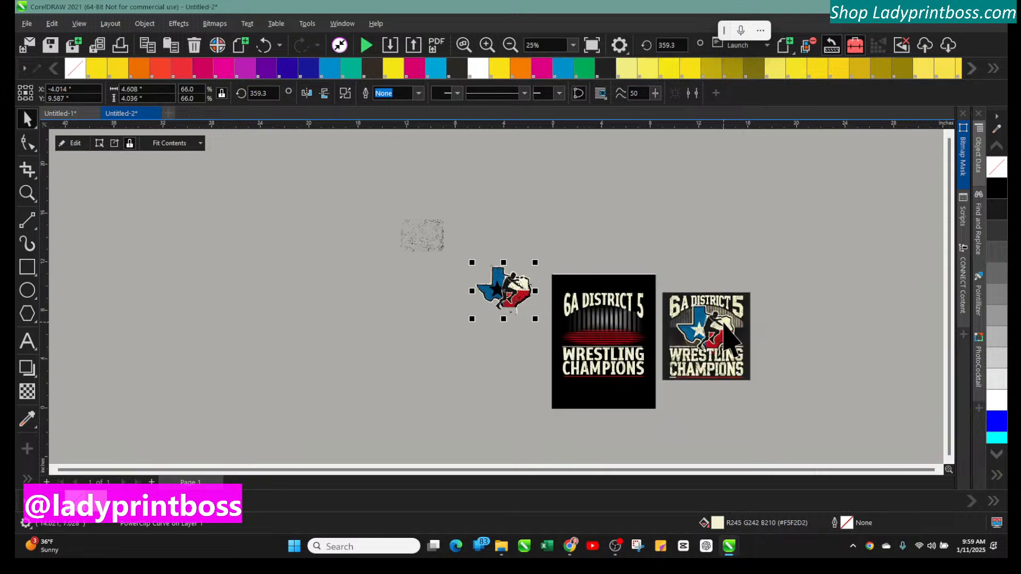
{"action": "left_click", "coordinate": [486, 45]}
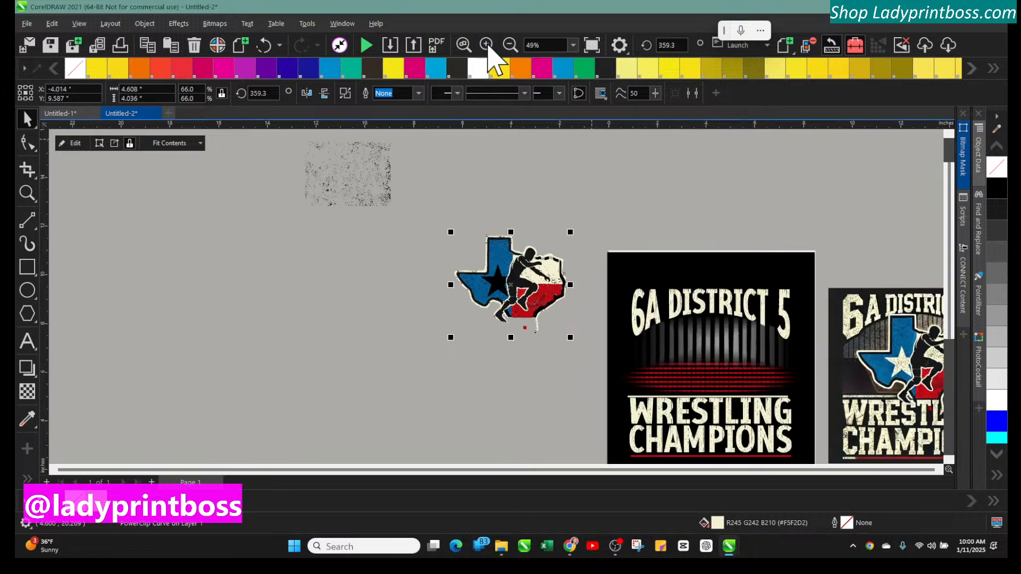
{"action": "left_click", "coordinate": [486, 45]}
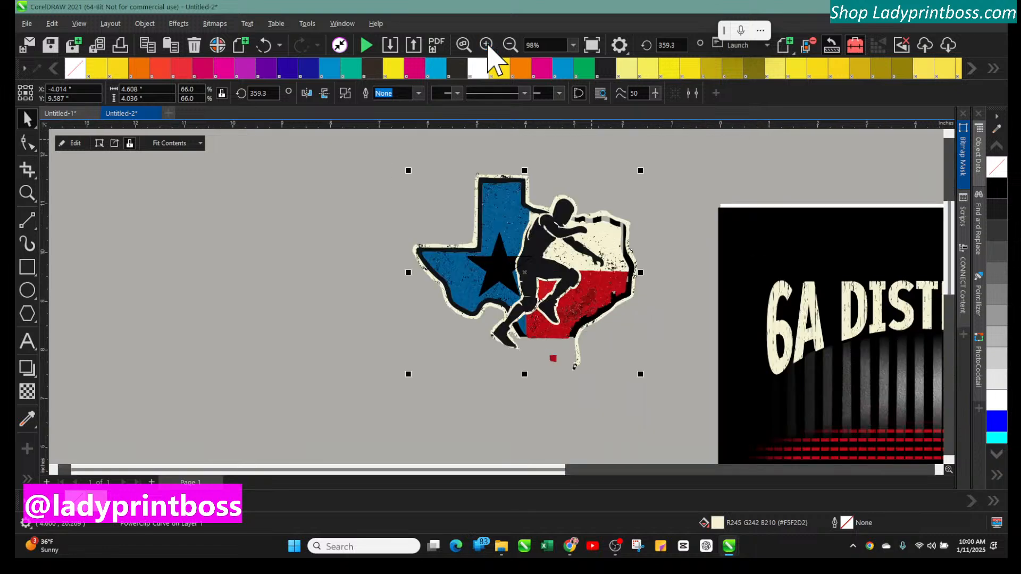
{"action": "left_click", "coordinate": [672, 460]}
{"action": "left_click_drag", "start_coordinate": [522, 469], "coordinate": [825, 467]}
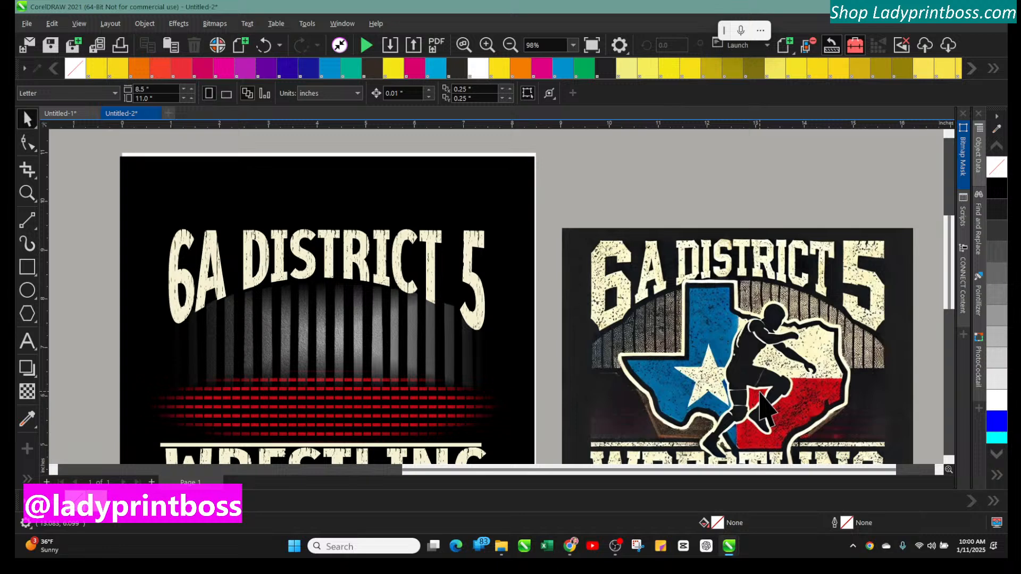
{"action": "left_click", "coordinate": [509, 45]}
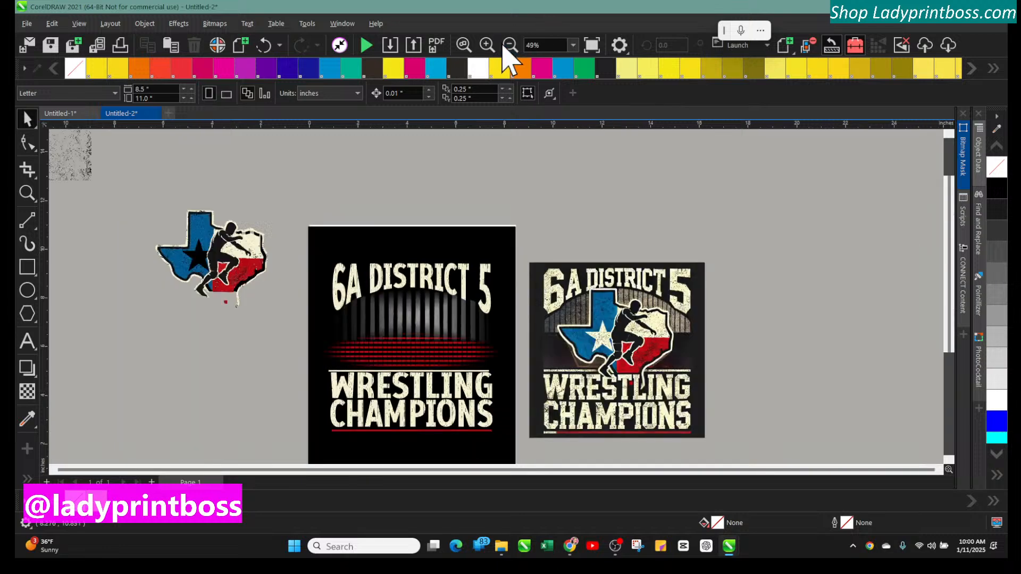
{"action": "left_click", "coordinate": [510, 45]}
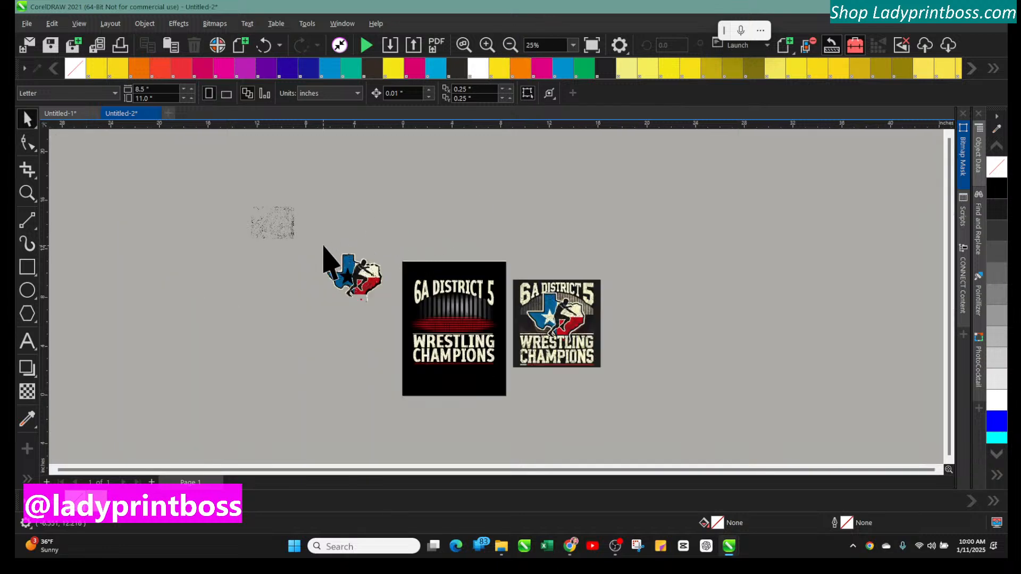
{"action": "left_click", "coordinate": [365, 283]}
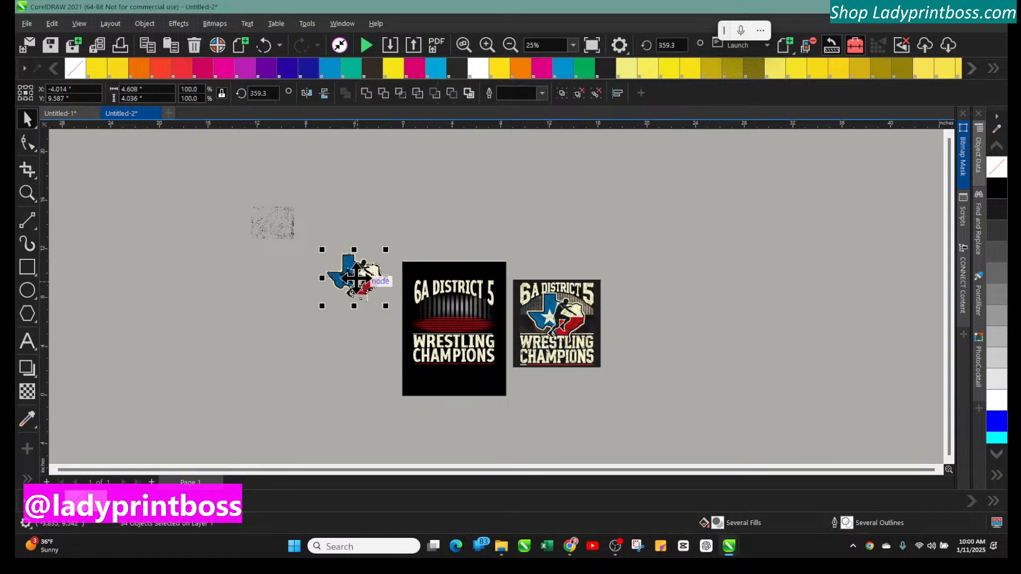
{"action": "left_click_drag", "start_coordinate": [365, 283], "coordinate": [465, 319]}
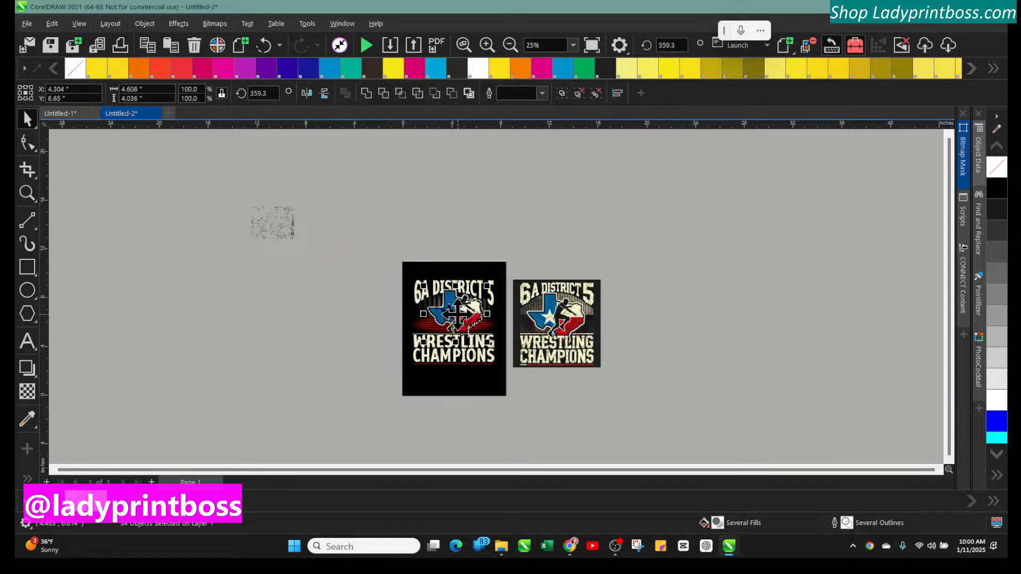
Adjust the Texas graphic's position between the title and the Wrestling text
{"action": "left_click", "coordinate": [486, 45]}
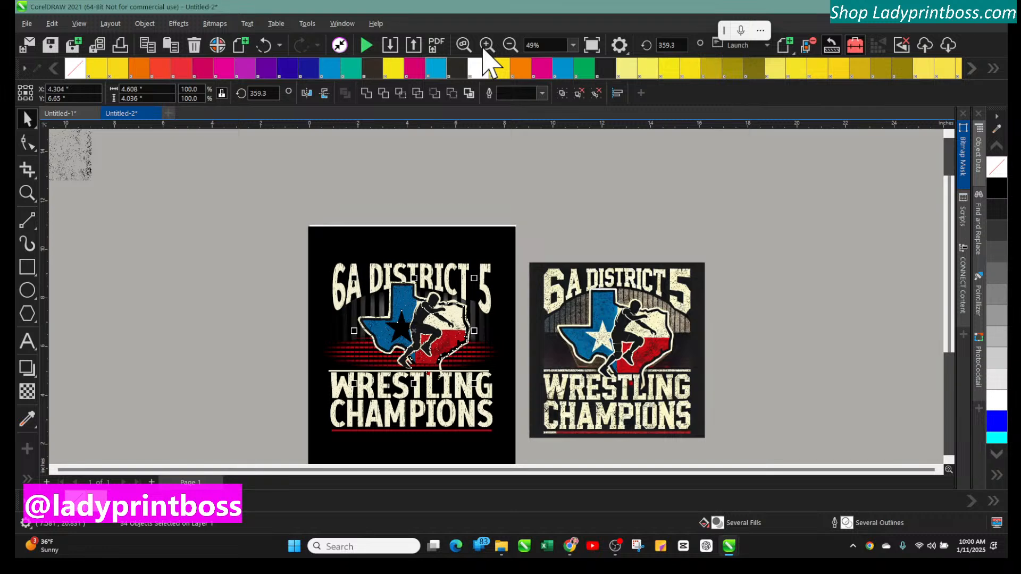
{"action": "left_click", "coordinate": [485, 46]}
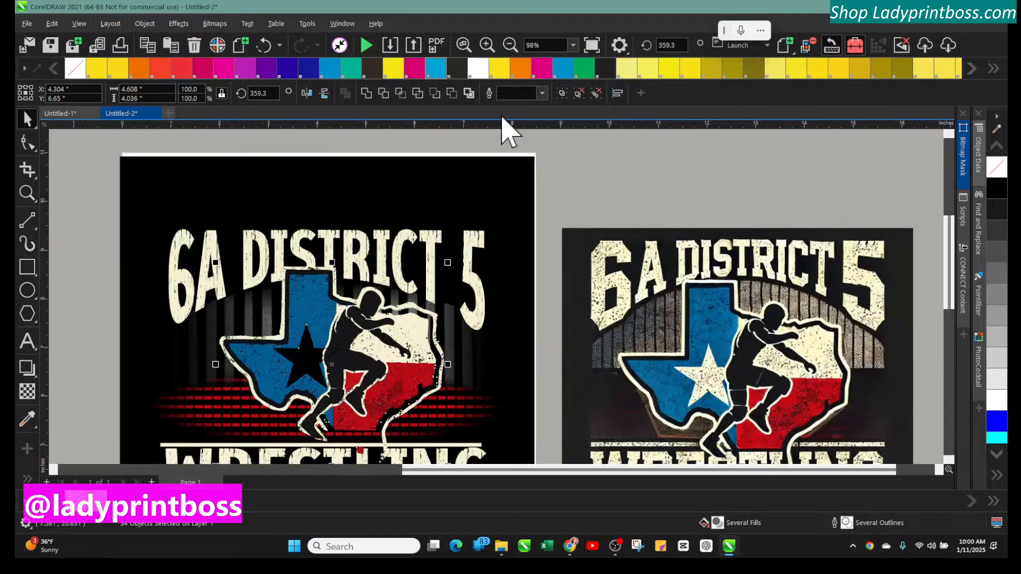
{"action": "scroll", "coordinate": [538, 269], "scroll_direction": "down", "scroll_amount": 3}
{"action": "left_click_drag", "start_coordinate": [315, 287], "coordinate": [340, 299]}
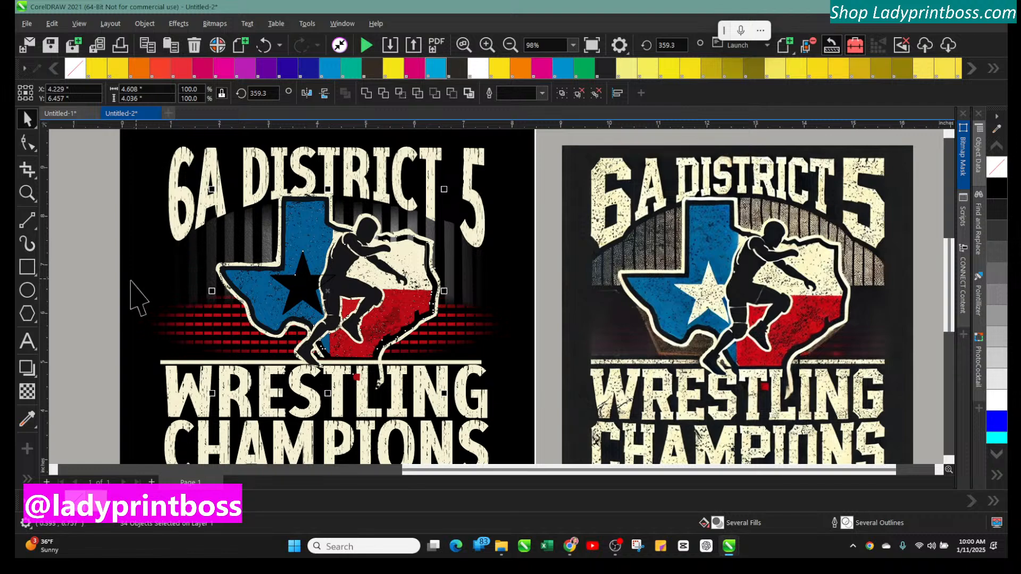
Fill the star in the Texas graphic white and give it a matching white outline
{"action": "key", "text": "Escape"}
{"action": "left_click", "coordinate": [303, 279]}
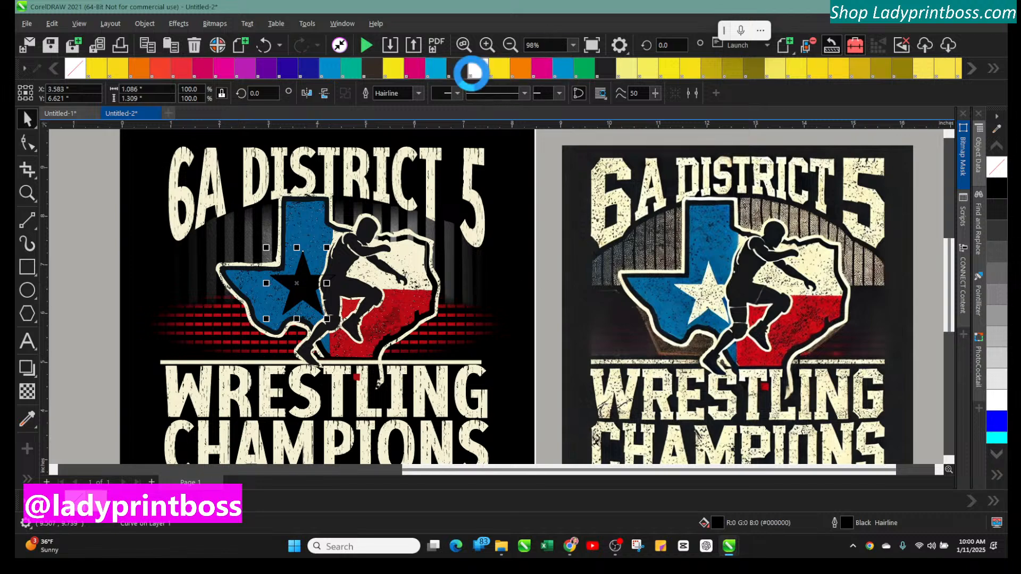
{"action": "left_click", "coordinate": [477, 69]}
{"action": "right_click", "coordinate": [473, 76]}
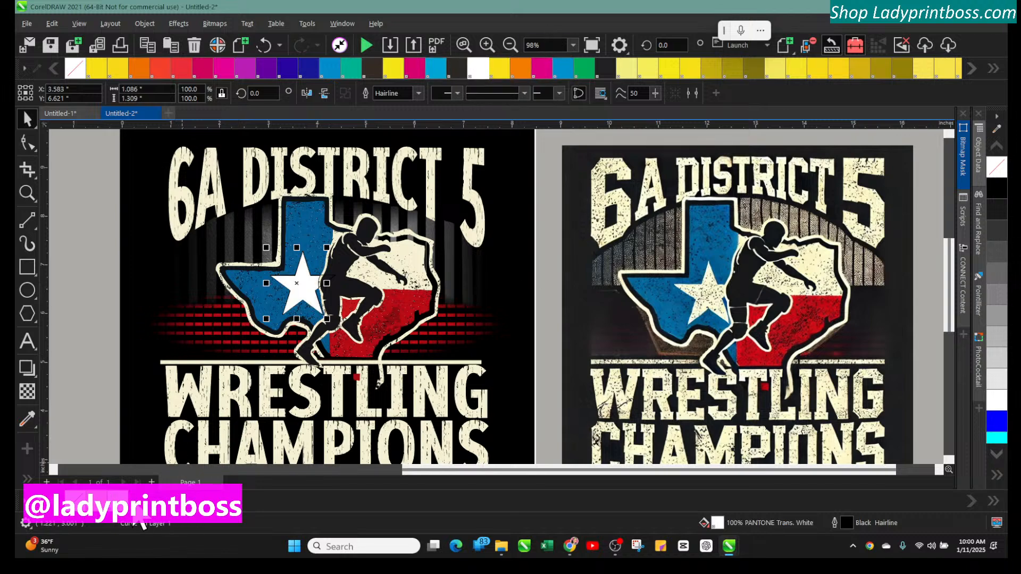
{"action": "left_click", "coordinate": [86, 406]}
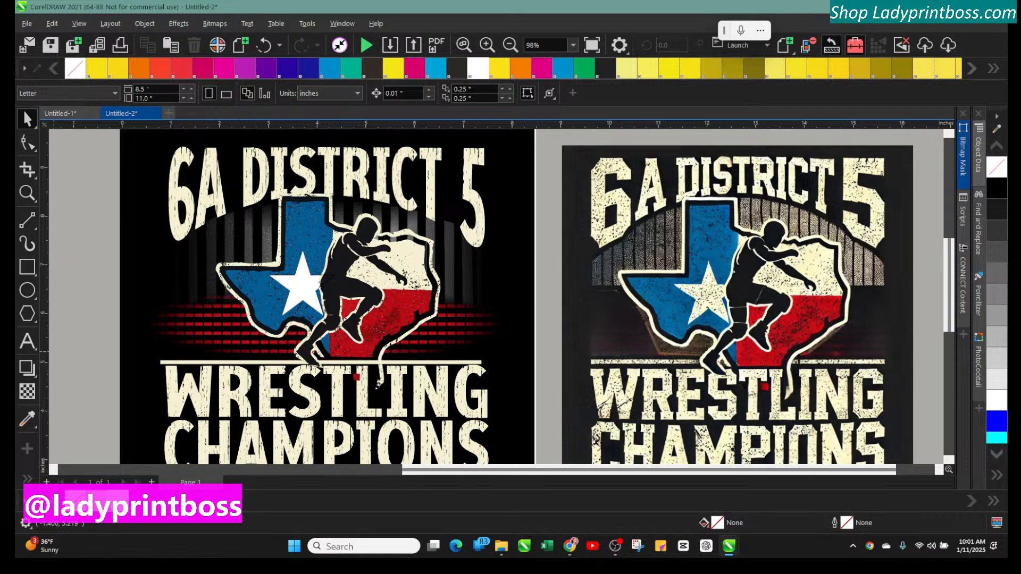
{"action": "left_click", "coordinate": [291, 283]}
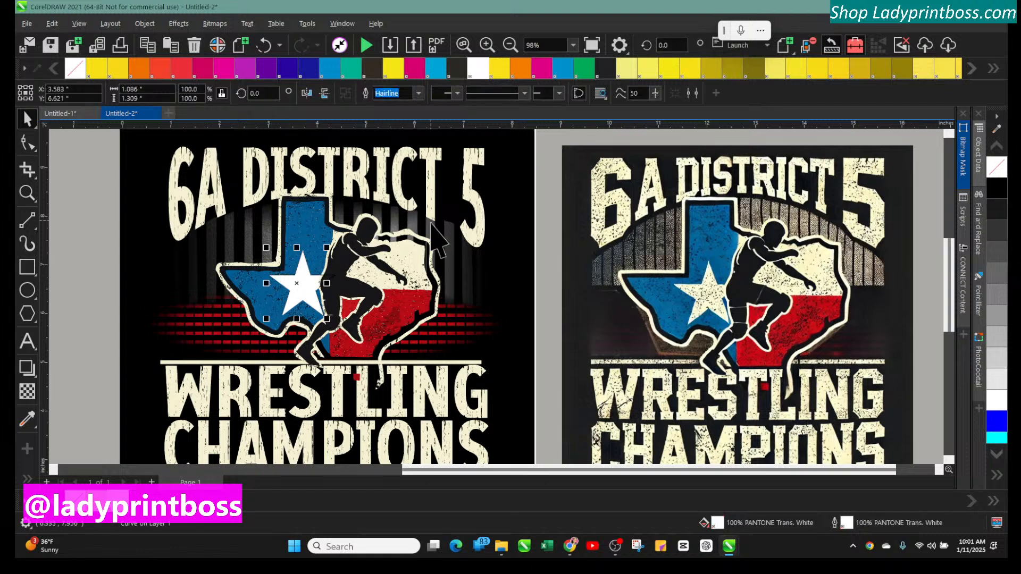
Bring the grunge texture bitmap onto the pasteboard beside the design
{"action": "left_click", "coordinate": [509, 44]}
{"action": "left_click", "coordinate": [74, 133]}
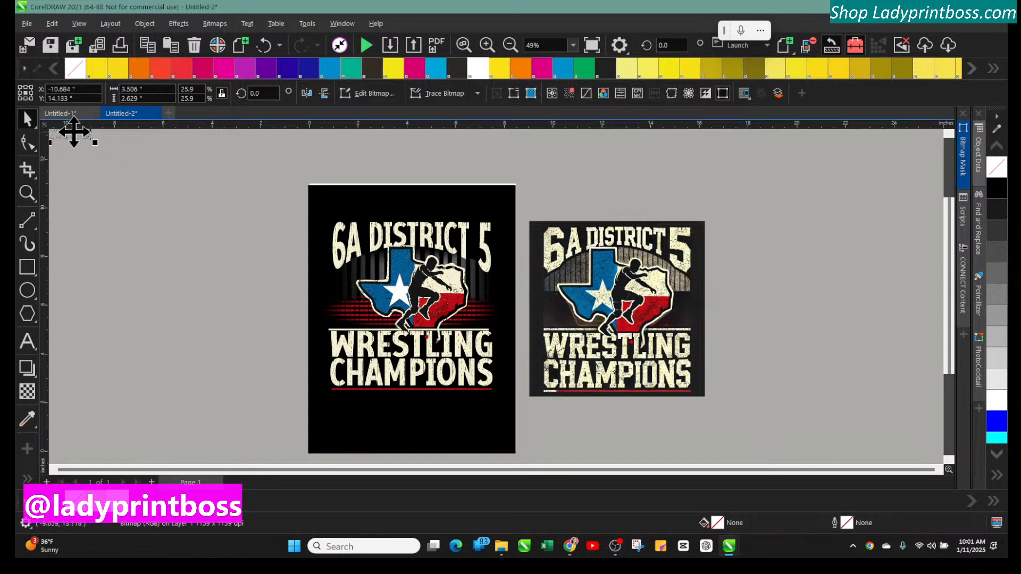
{"action": "left_click_drag", "start_coordinate": [73, 131], "coordinate": [209, 335]}
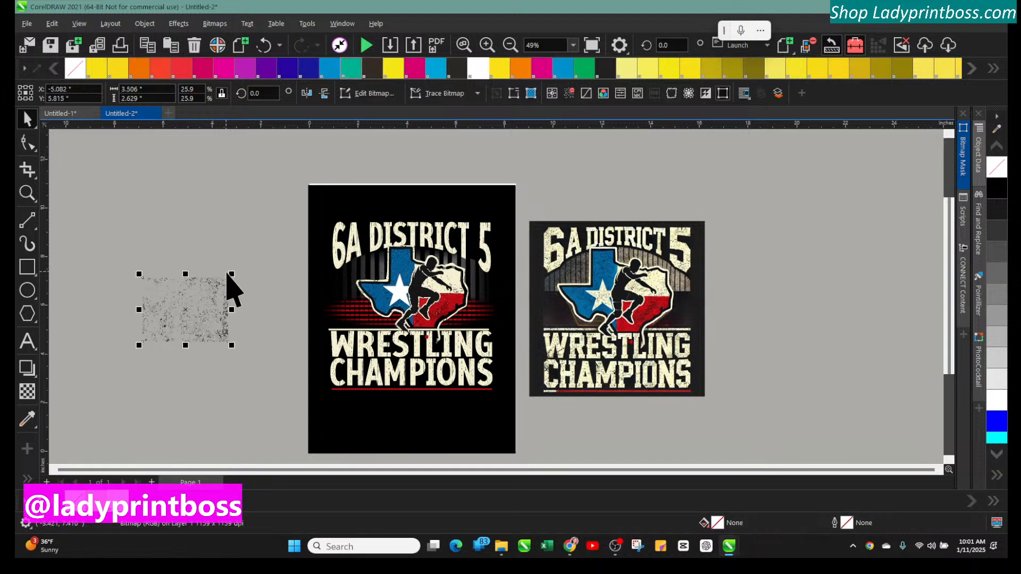
{"action": "left_click", "coordinate": [210, 291]}
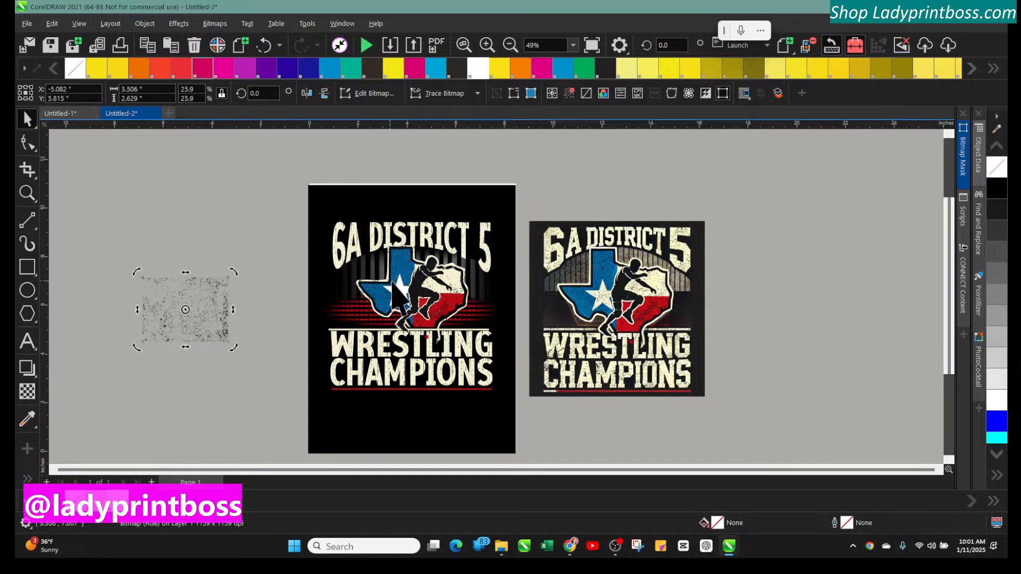
{"action": "left_click", "coordinate": [485, 47]}
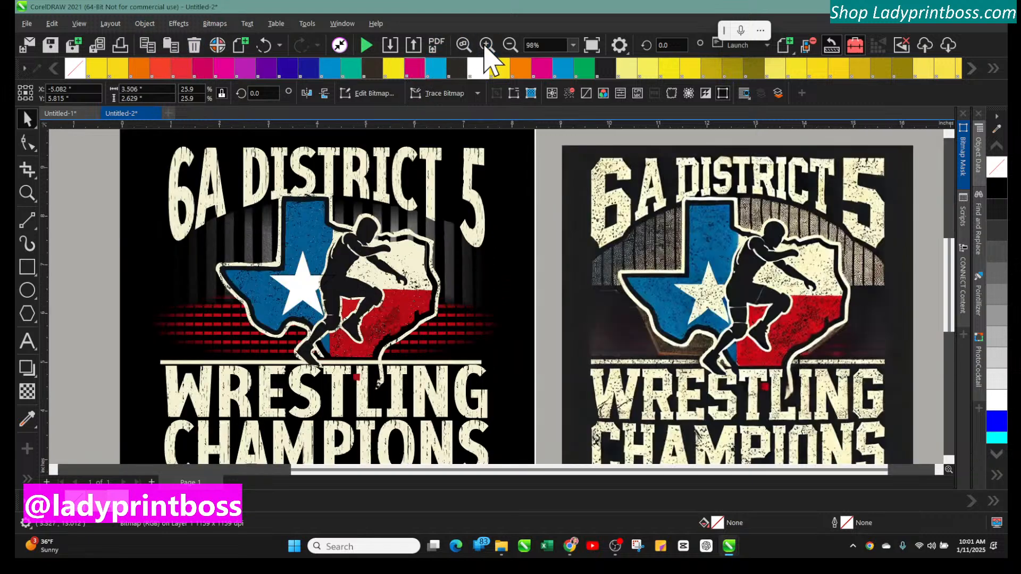
{"action": "left_click_drag", "start_coordinate": [365, 470], "coordinate": [266, 470]}
{"action": "left_click_drag", "start_coordinate": [87, 312], "coordinate": [181, 285]}
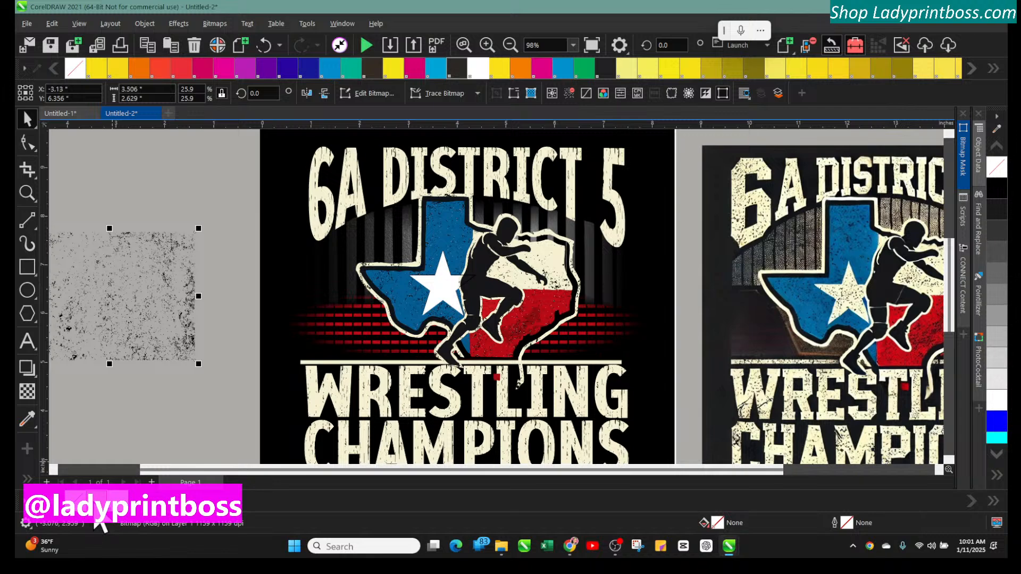
{"action": "left_click", "coordinate": [141, 333]}
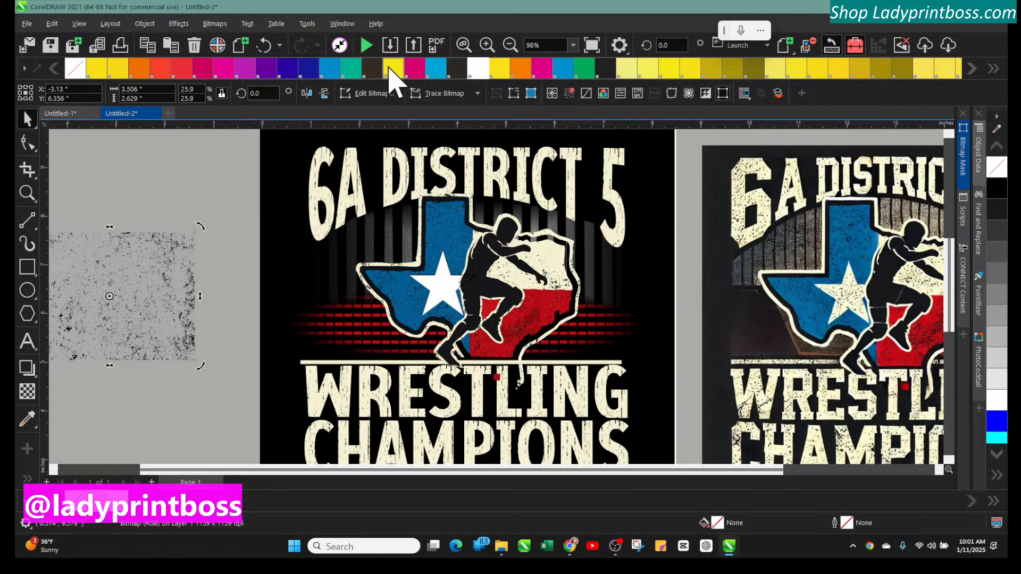
{"action": "left_click", "coordinate": [152, 273]}
{"action": "left_click_drag", "start_coordinate": [146, 244], "coordinate": [185, 221]}
{"action": "left_click", "coordinate": [171, 253]}
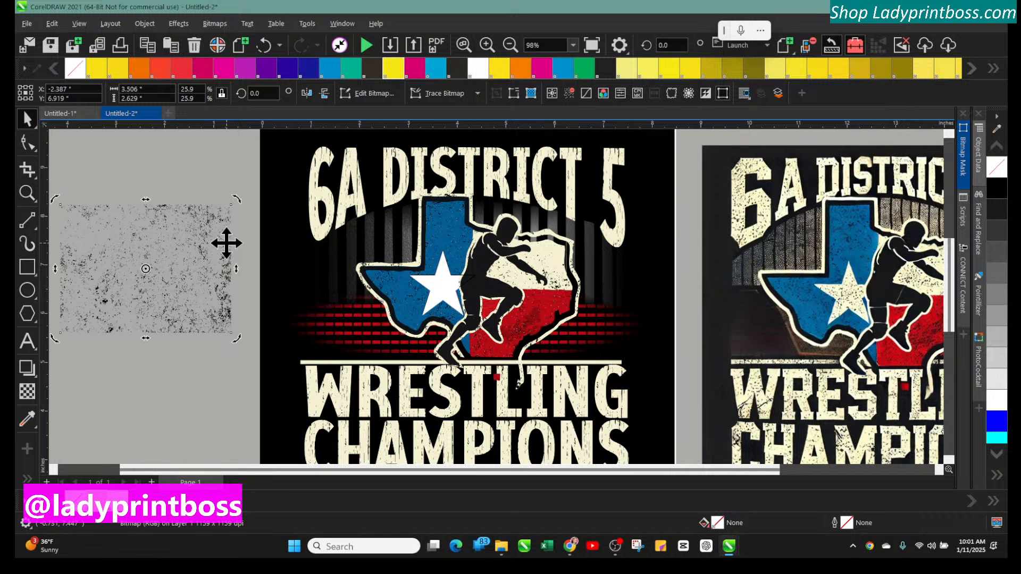
Fill the Texas graphic's star black
{"action": "left_click", "coordinate": [441, 295]}
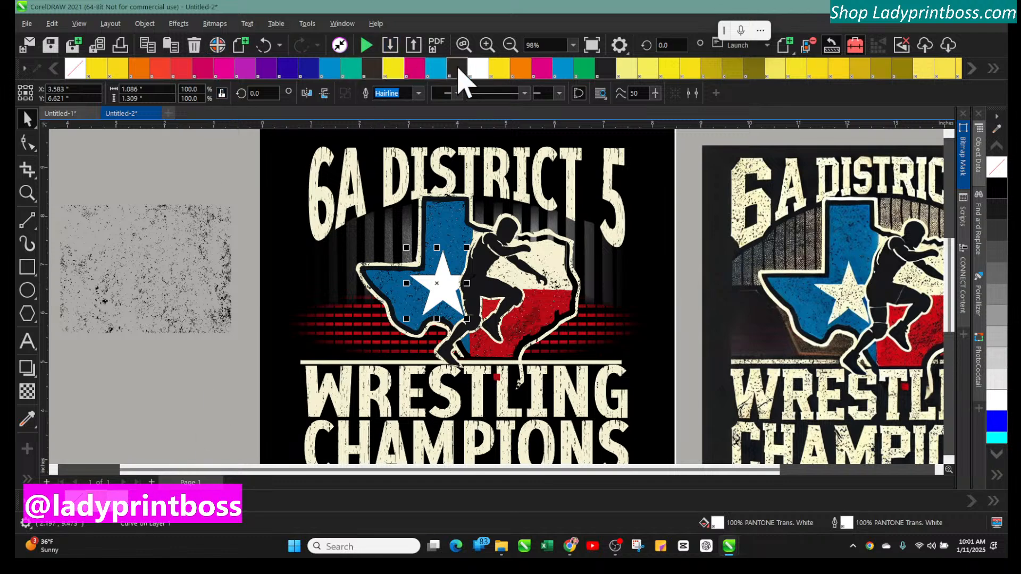
{"action": "left_click", "coordinate": [997, 187]}
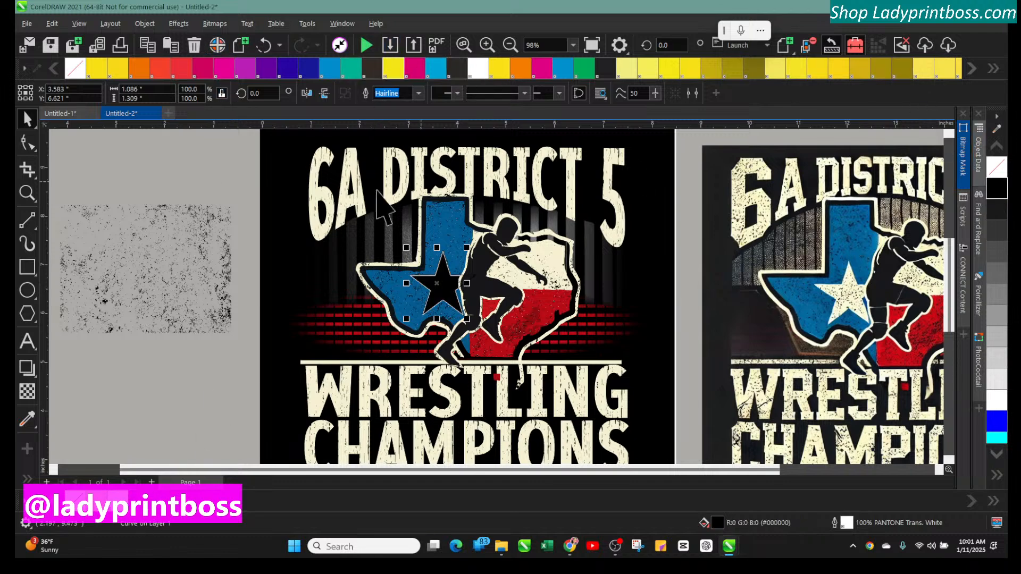
{"action": "left_click", "coordinate": [156, 276]}
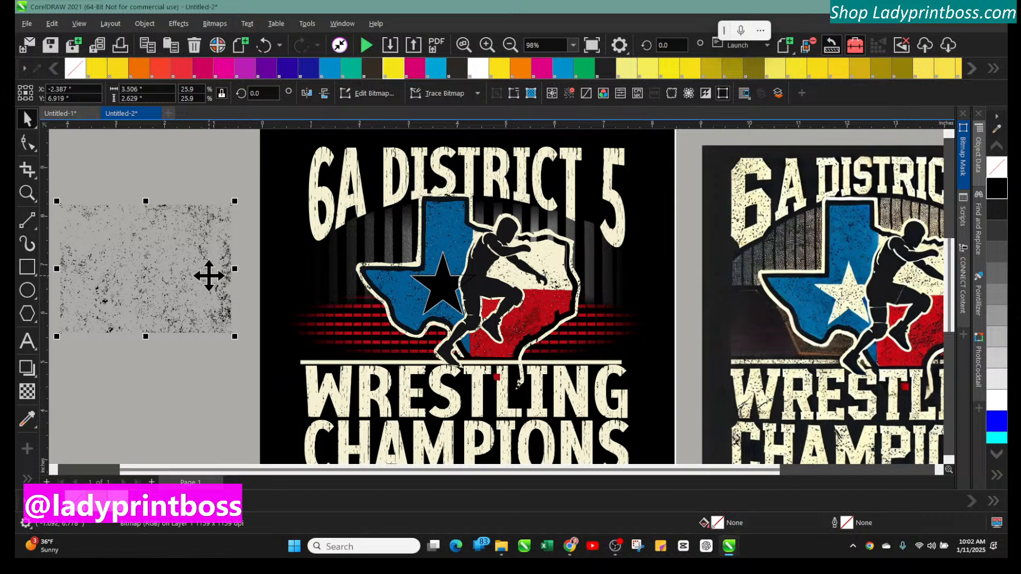
{"action": "left_click", "coordinate": [148, 262]}
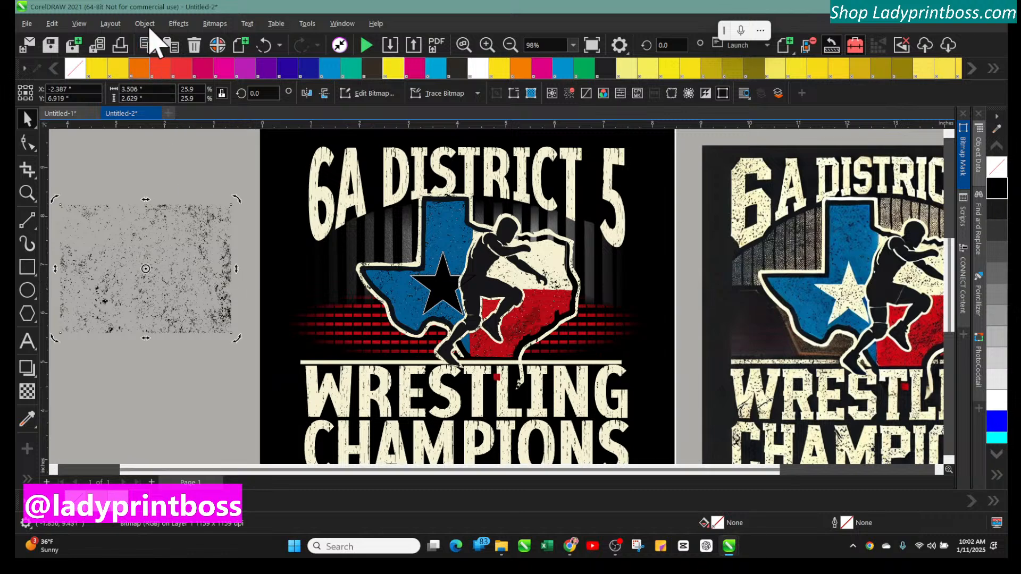
{"action": "left_click", "coordinate": [173, 25]}
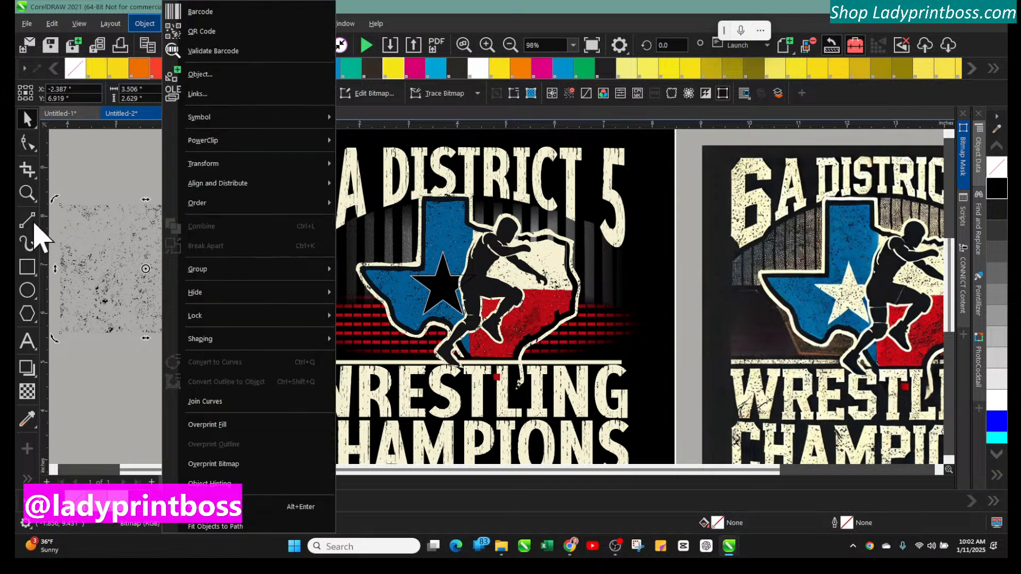
{"action": "left_click", "coordinate": [36, 230]}
{"action": "left_click", "coordinate": [36, 231]}
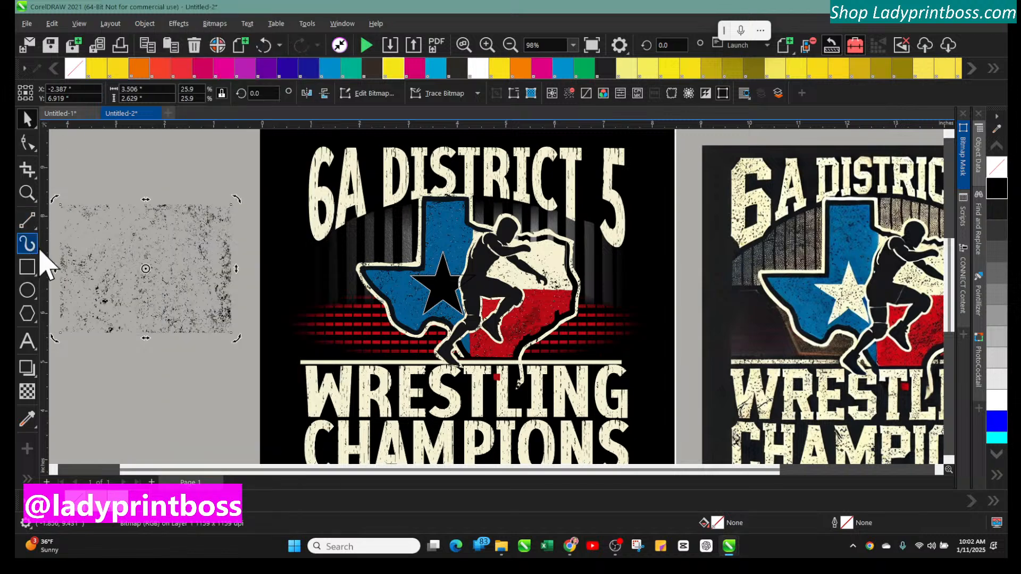
{"action": "left_click", "coordinate": [35, 231]}
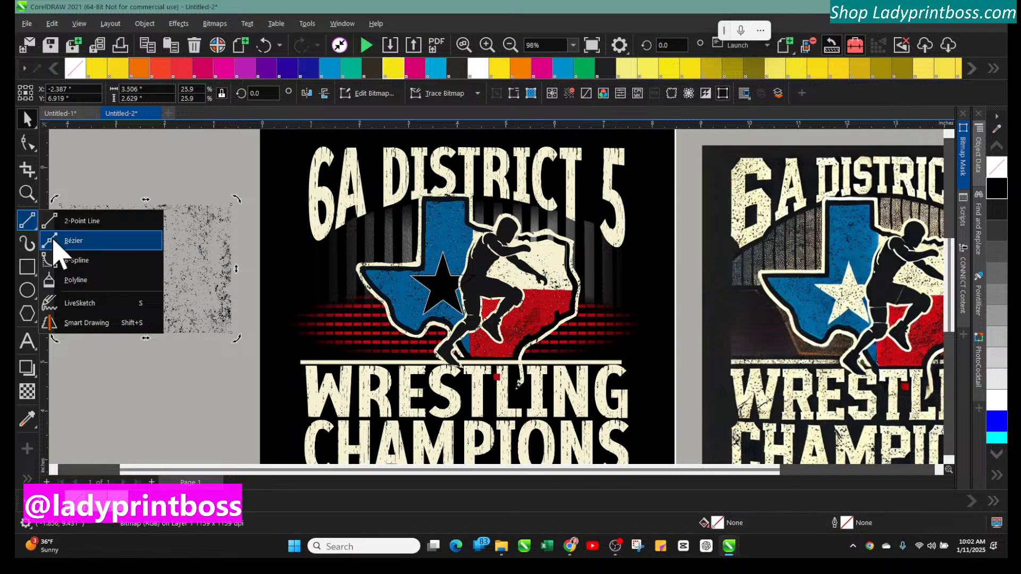
{"action": "left_click", "coordinate": [80, 303]}
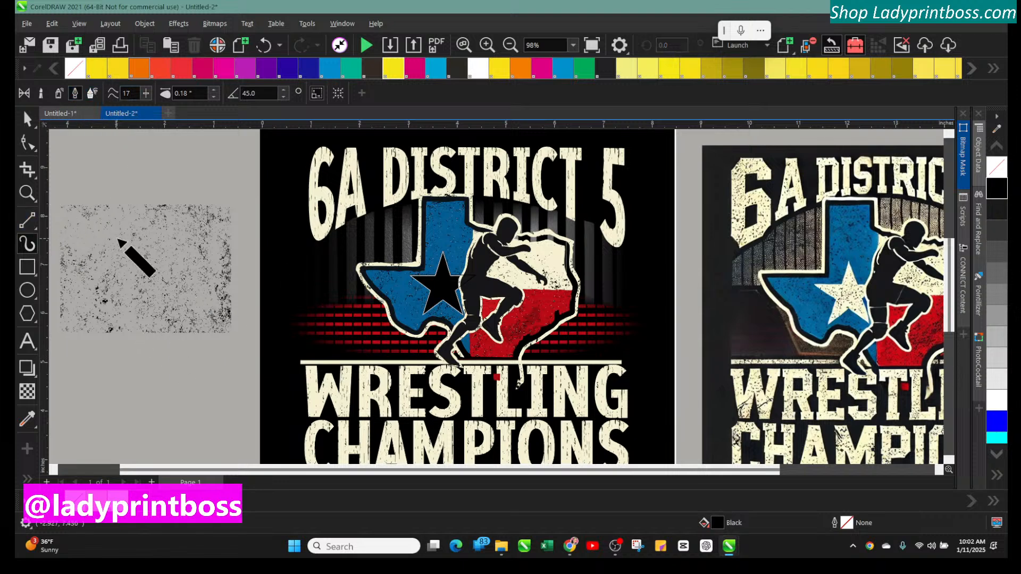
{"action": "left_click", "coordinate": [27, 118]}
Invert the colors of the grunge texture bitmap so its specks turn white
{"action": "left_click", "coordinate": [88, 202]}
{"action": "left_click", "coordinate": [152, 212]}
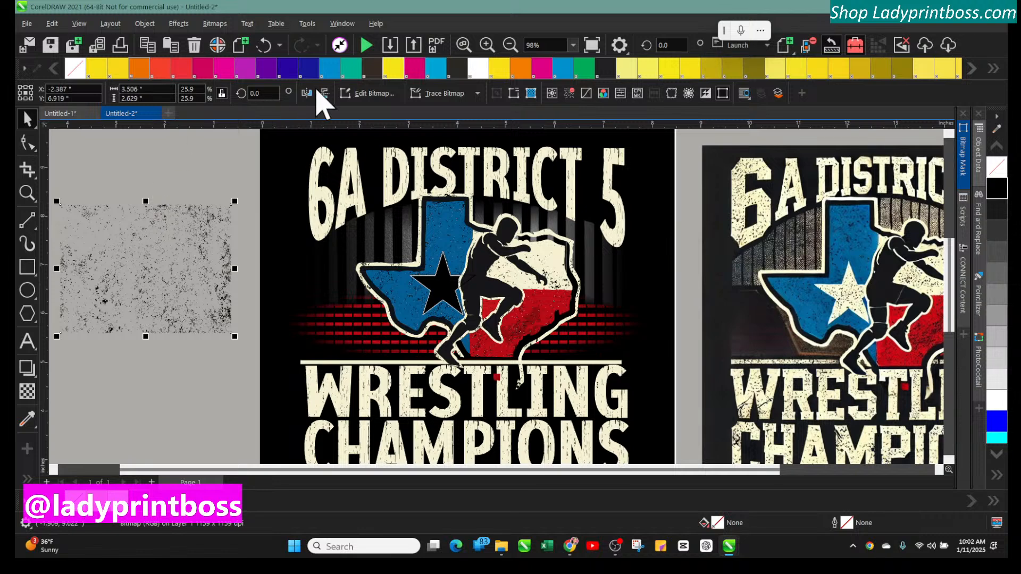
{"action": "left_click", "coordinate": [214, 23]}
{"action": "mouse_move", "coordinate": [178, 24]}
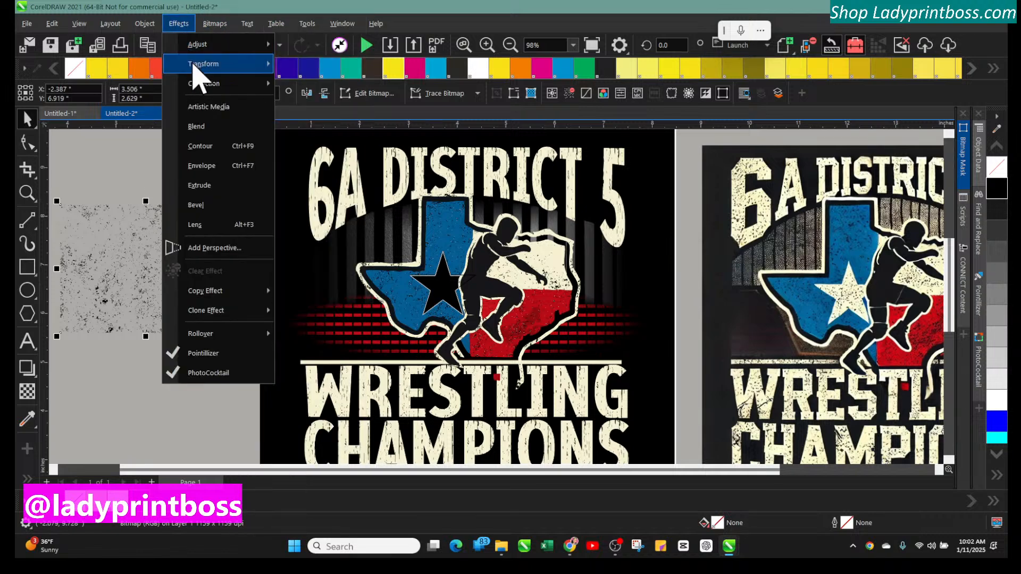
{"action": "mouse_move", "coordinate": [202, 63]}
{"action": "left_click", "coordinate": [319, 85]}
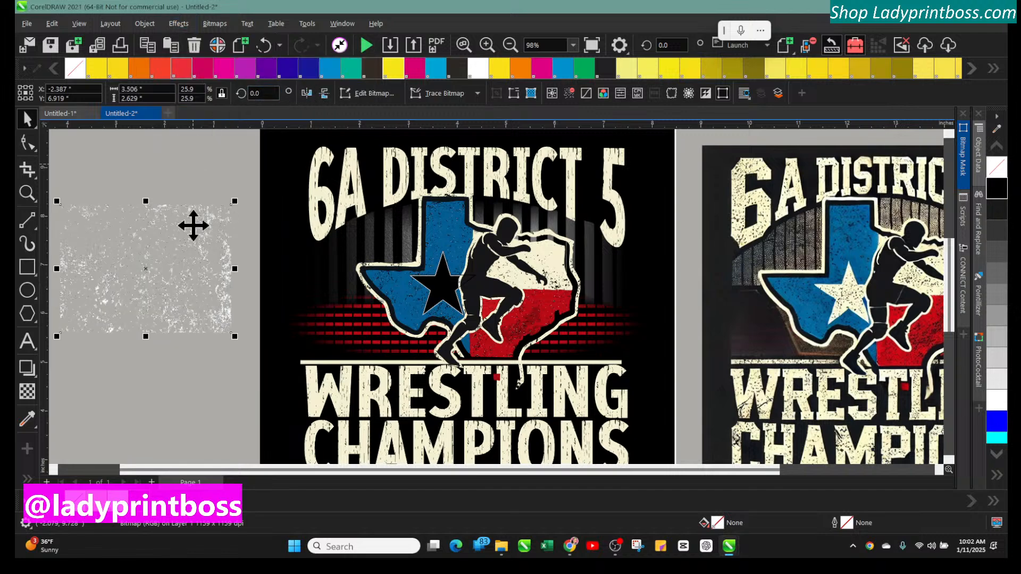
PowerClip the inverted grunge texture inside the black star
{"action": "left_click", "coordinate": [440, 284]}
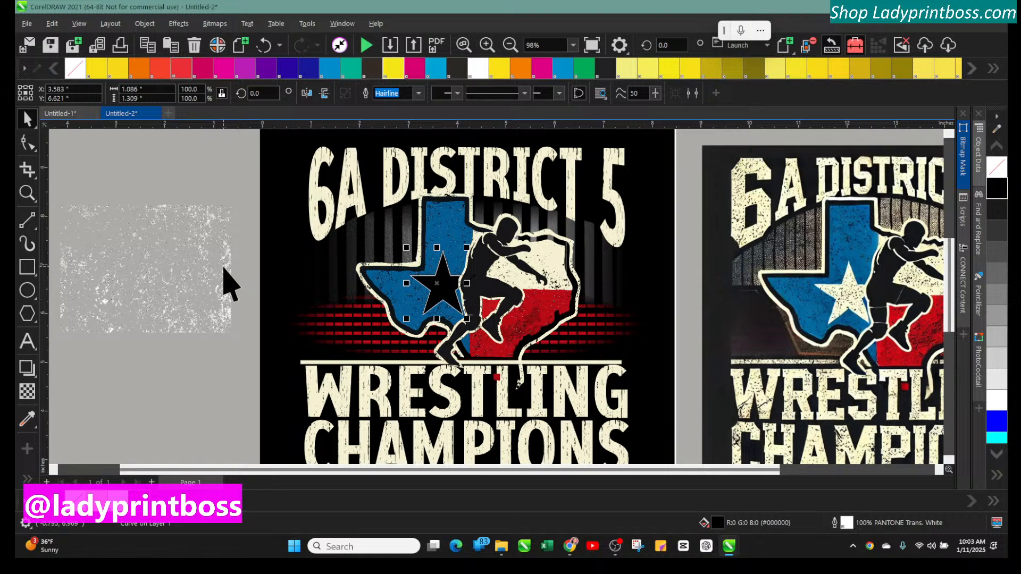
{"action": "left_click", "coordinate": [201, 259]}
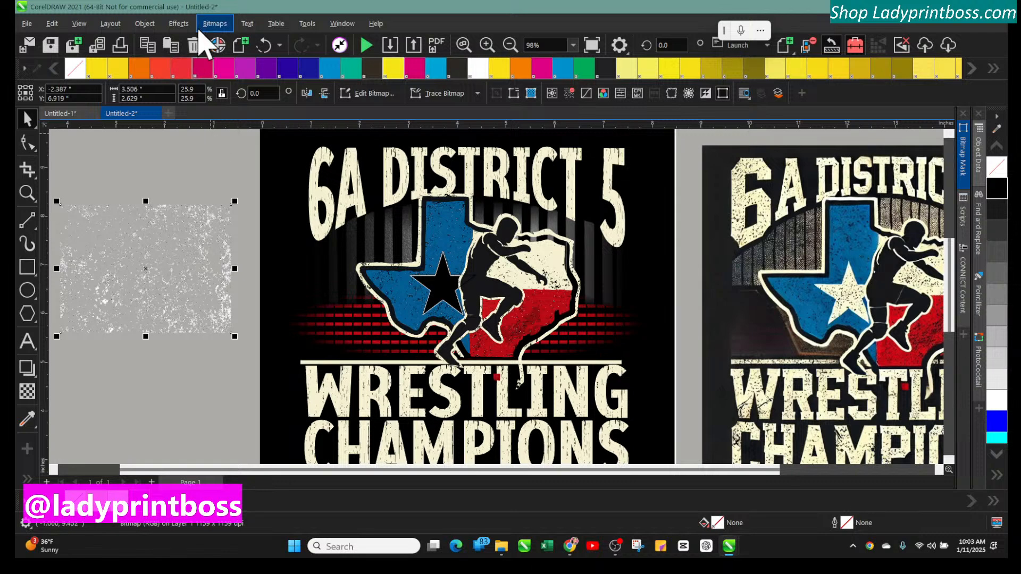
{"action": "left_click", "coordinate": [144, 24]}
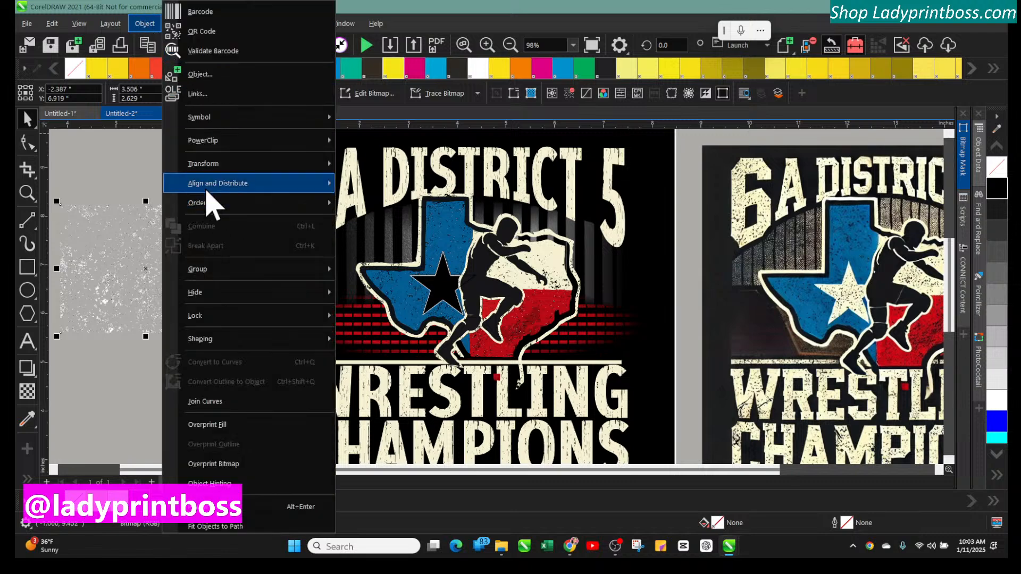
{"action": "mouse_move", "coordinate": [198, 143]}
{"action": "left_click", "coordinate": [372, 141]}
{"action": "left_click", "coordinate": [437, 282]}
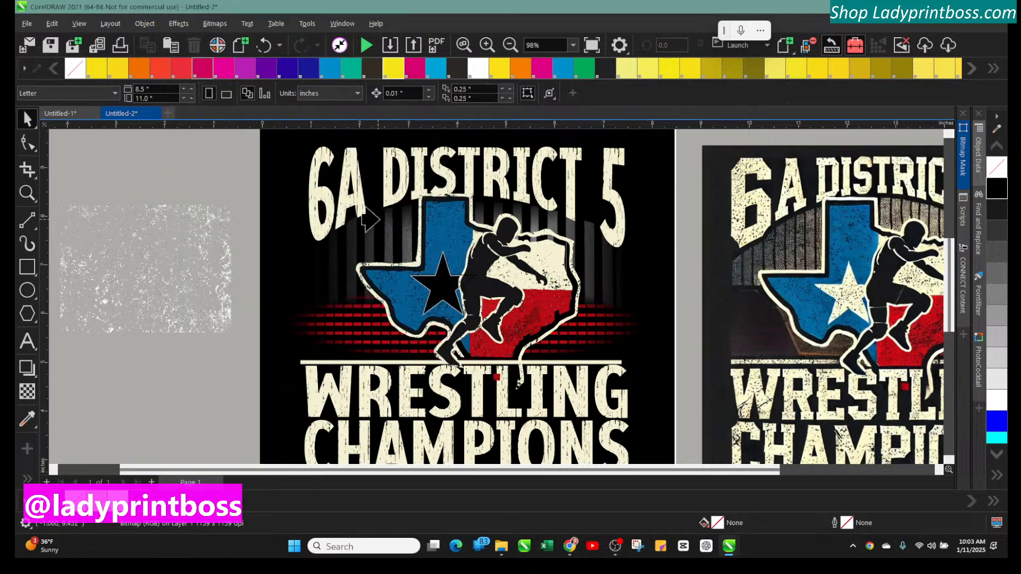
{"action": "left_click", "coordinate": [228, 257]}
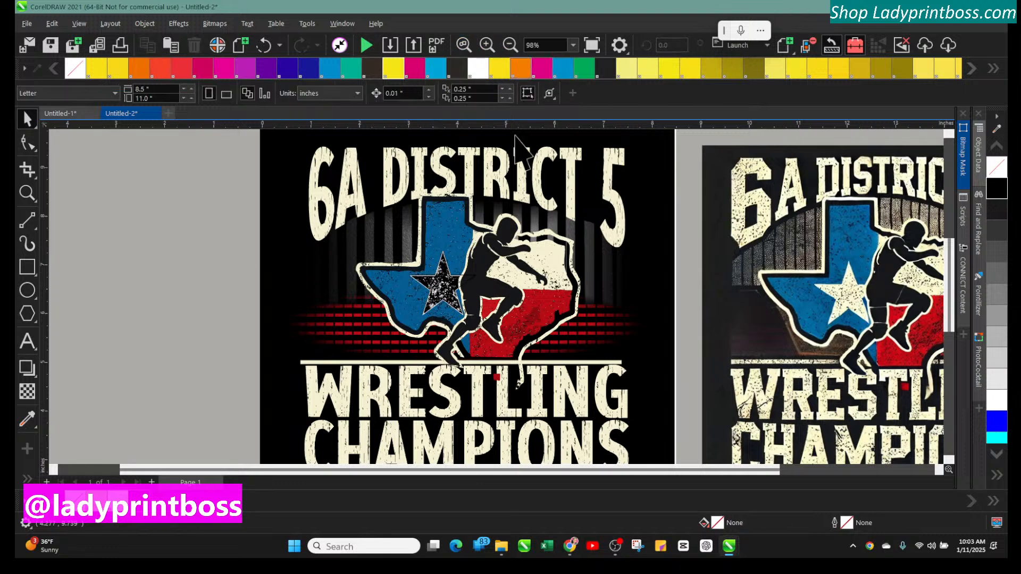
Remove the outline from the textured star
{"action": "left_click", "coordinate": [486, 44]}
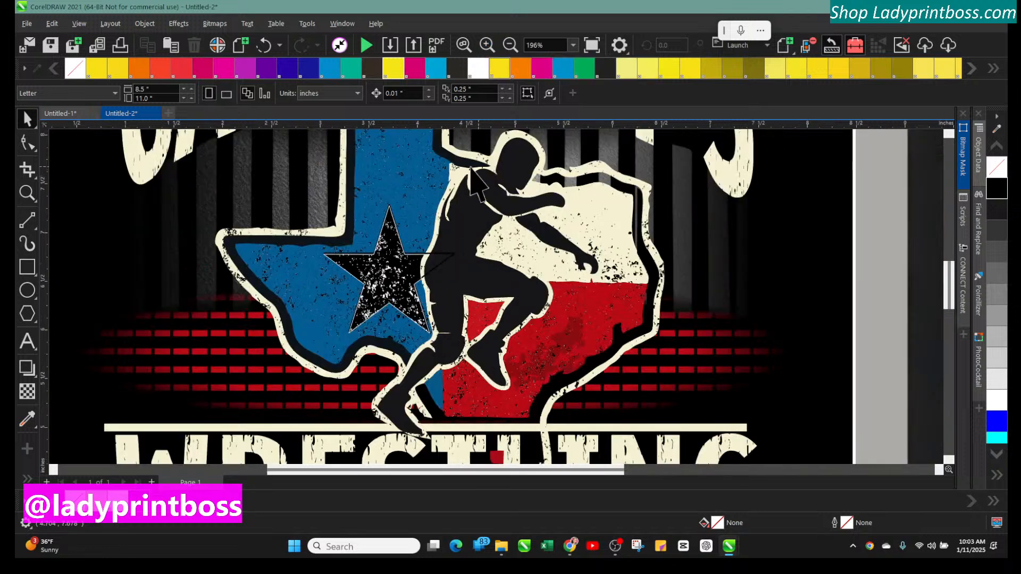
{"action": "left_click", "coordinate": [381, 254]}
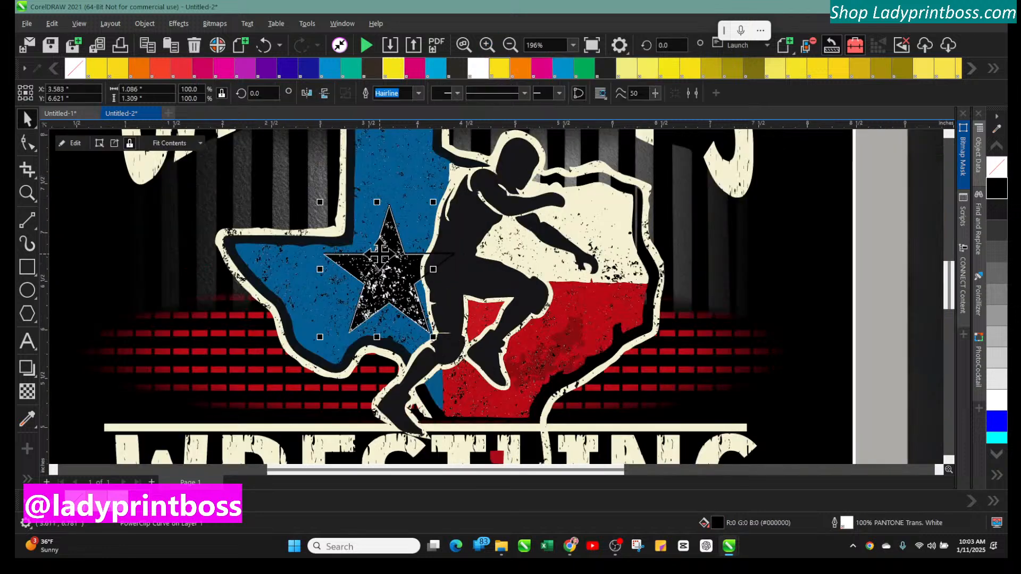
{"action": "left_click", "coordinate": [418, 94]}
{"action": "left_click", "coordinate": [406, 116]}
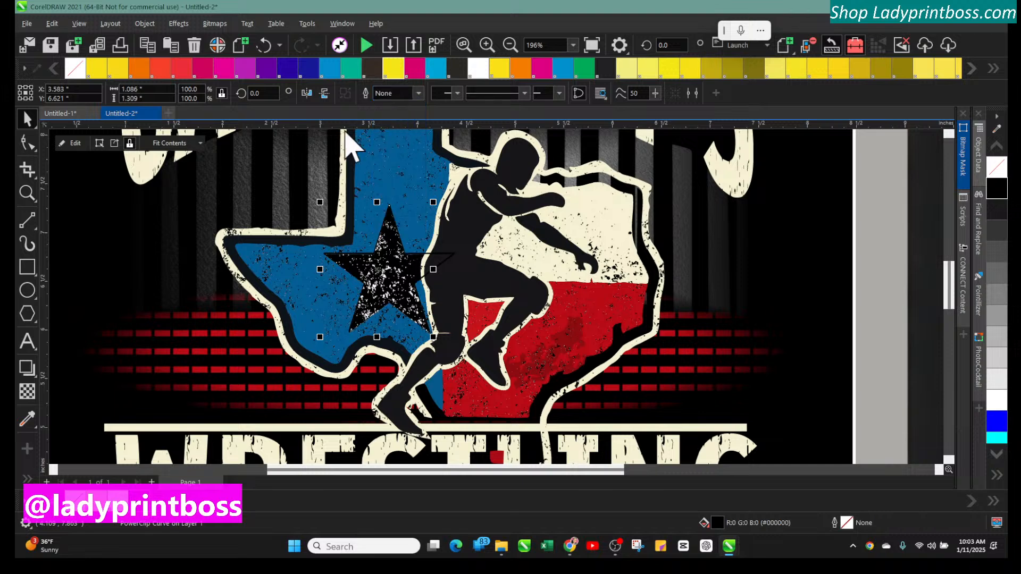
Delete the extra star shape overlapping the textured star
{"action": "left_click", "coordinate": [145, 313]}
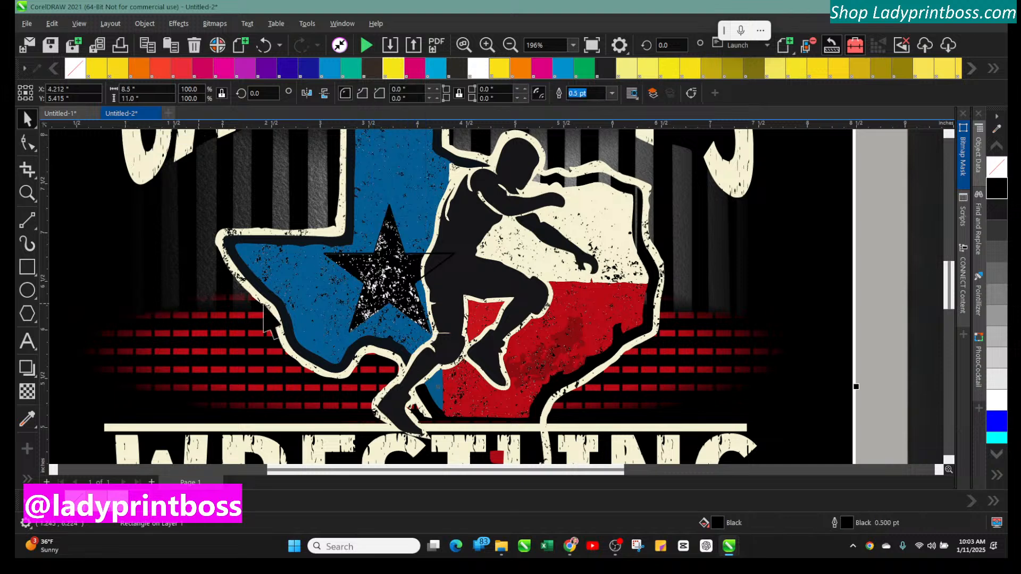
{"action": "left_click", "coordinate": [430, 254]}
{"action": "left_click_drag", "start_coordinate": [430, 254], "coordinate": [410, 255]}
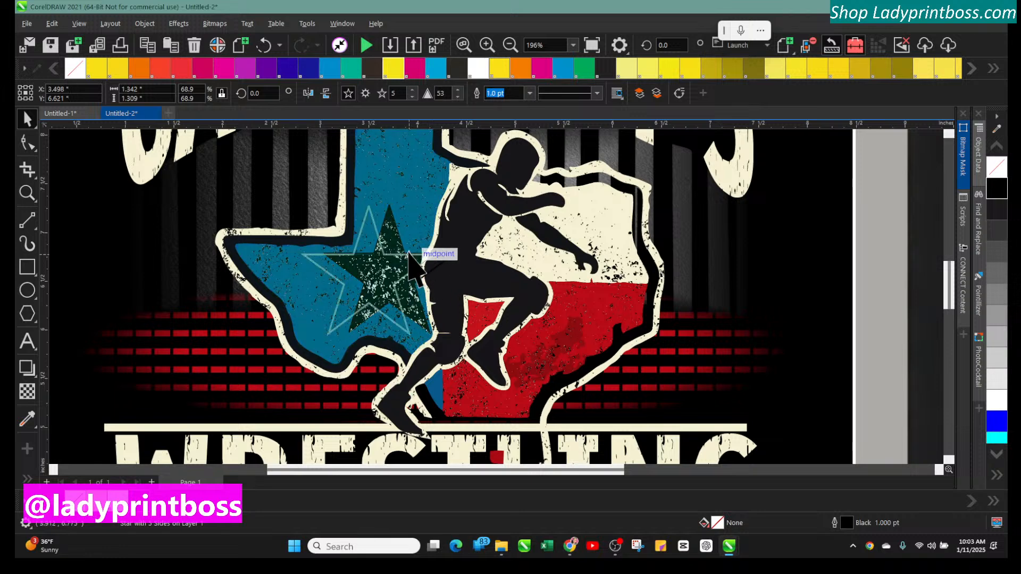
{"action": "key", "text": "Delete"}
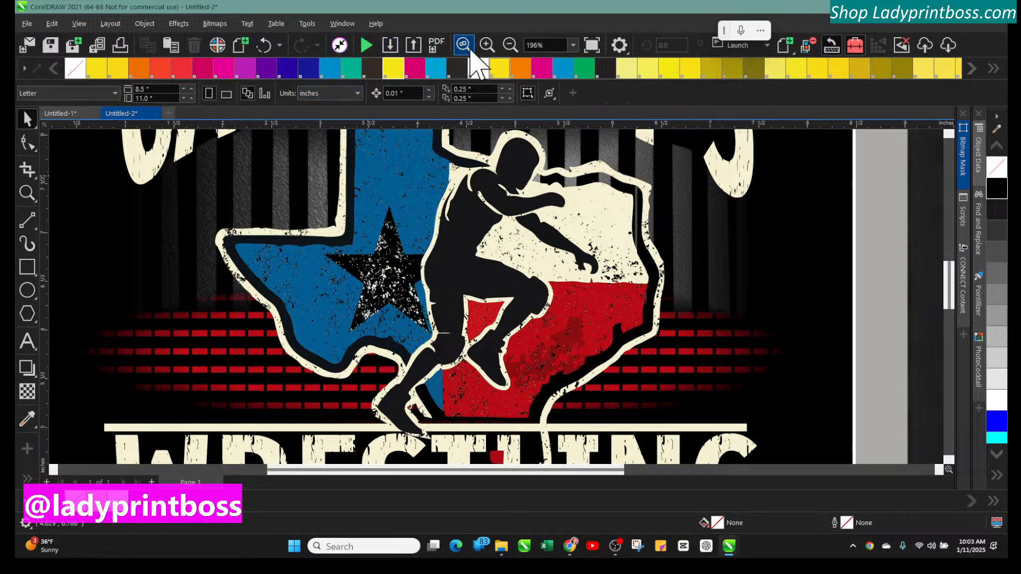
Add the artistic text "ROAD TO FINALS START HERE" on the pasteboard
{"action": "left_click", "coordinate": [509, 45]}
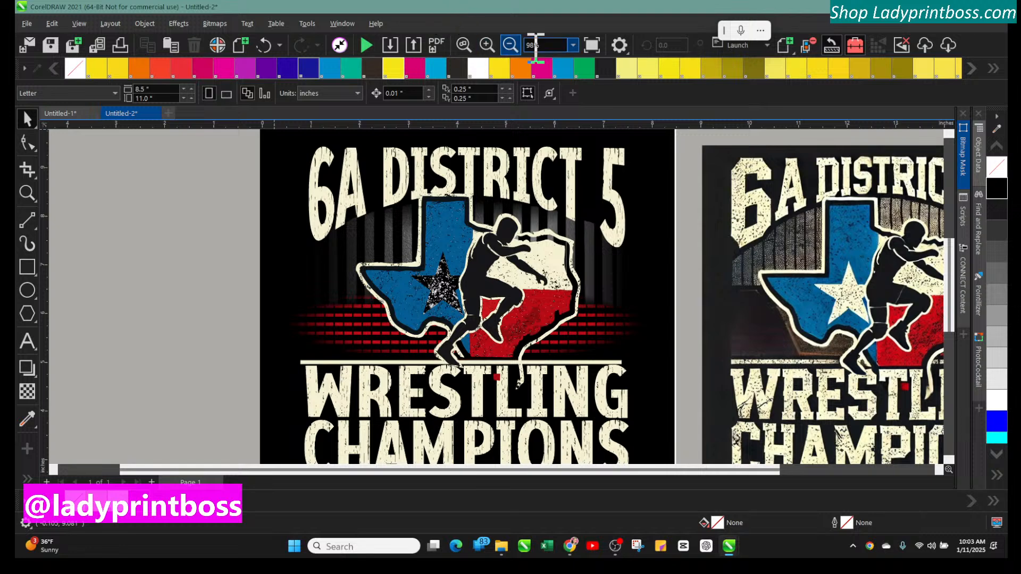
{"action": "left_click", "coordinate": [511, 47]}
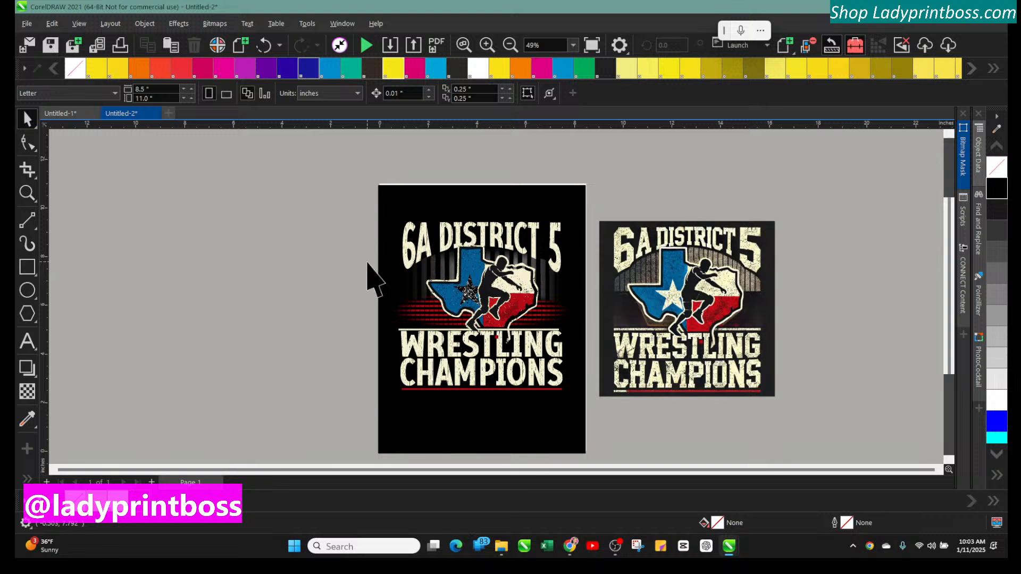
{"action": "left_click", "coordinate": [27, 341]}
{"action": "left_click", "coordinate": [222, 396]}
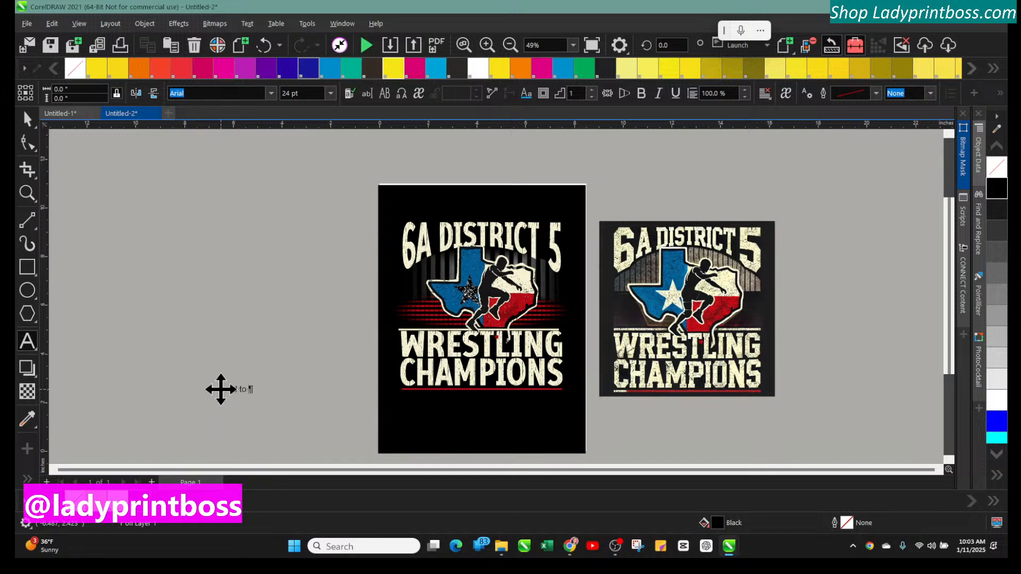
{"action": "key", "text": "BackSpace"}
{"action": "key", "text": "BackSpace"}
{"action": "key", "text": "BackSpace"}
{"action": "key", "text": "BackSpace"}
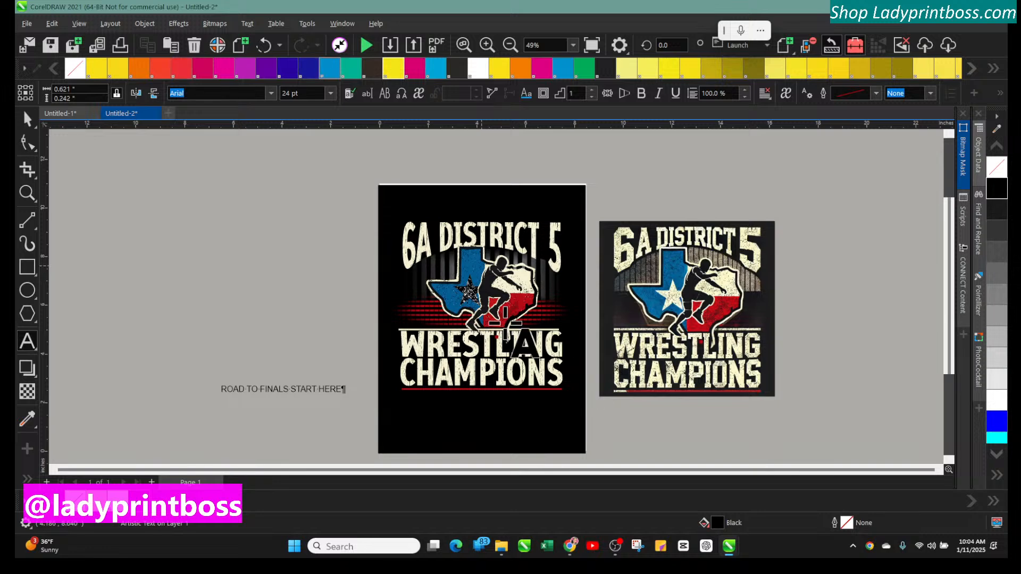
Move the text below the Champions line on the design and fill it white
{"action": "left_click_drag", "start_coordinate": [282, 392], "coordinate": [498, 414]}
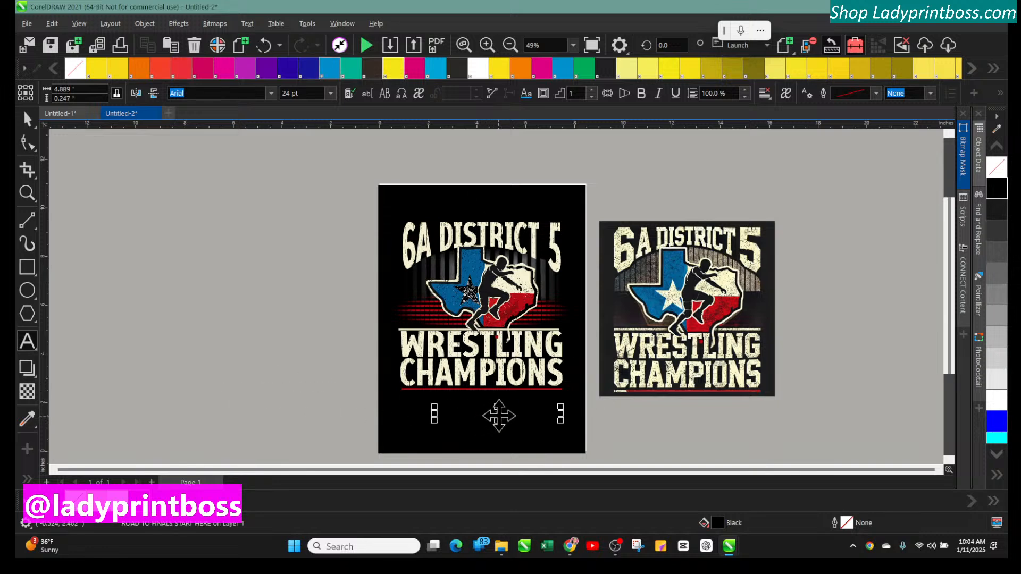
{"action": "left_click", "coordinate": [479, 68]}
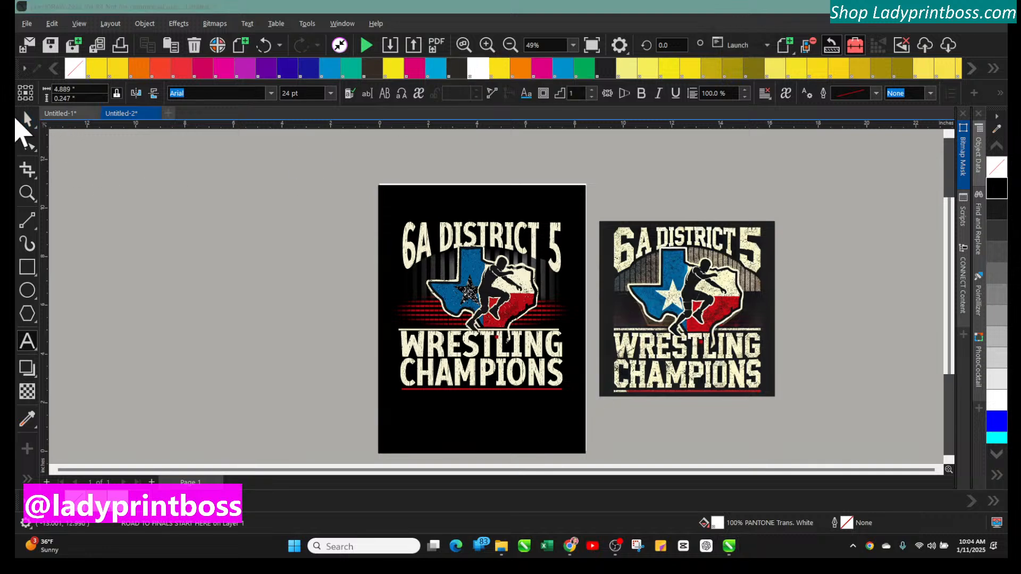
Fill the "ROAD TO FINALS START HERE" text white, enlarge it to about 28.6 pt, and set it just under the red line
{"action": "left_click", "coordinate": [27, 120]}
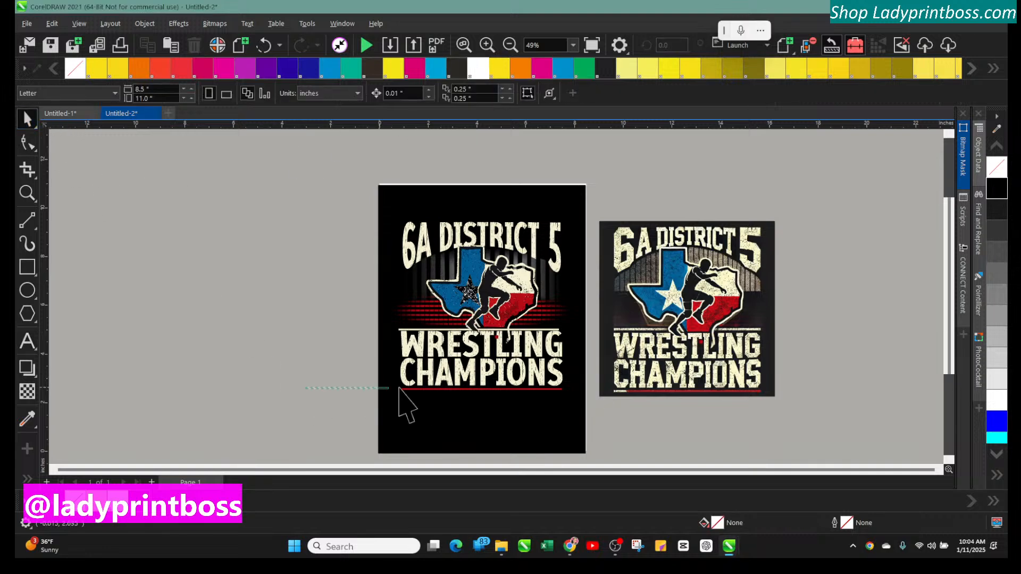
{"action": "left_click_drag", "start_coordinate": [401, 403], "coordinate": [638, 456]}
{"action": "left_click", "coordinate": [487, 68]}
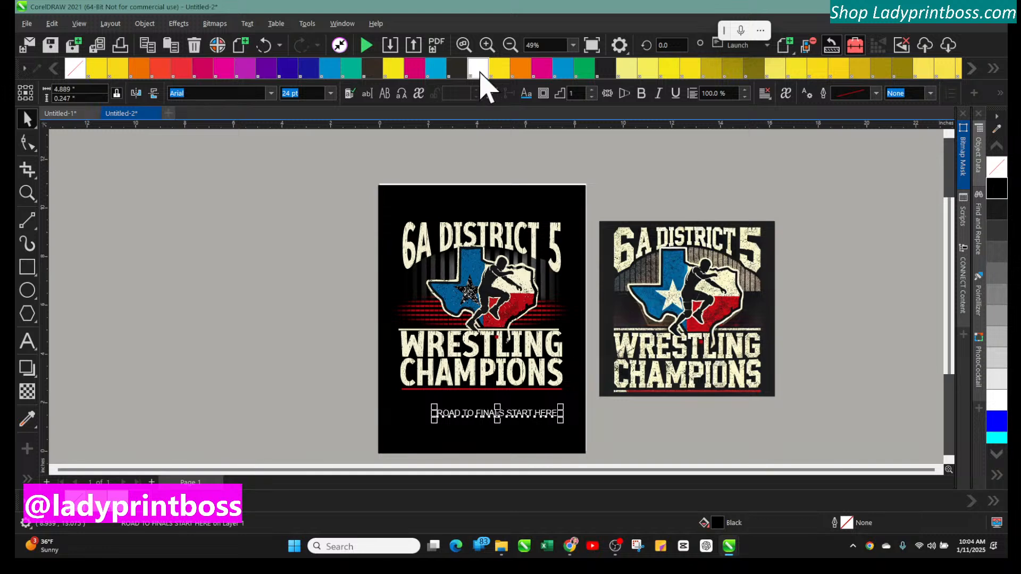
{"action": "left_click_drag", "start_coordinate": [436, 406], "coordinate": [413, 400]}
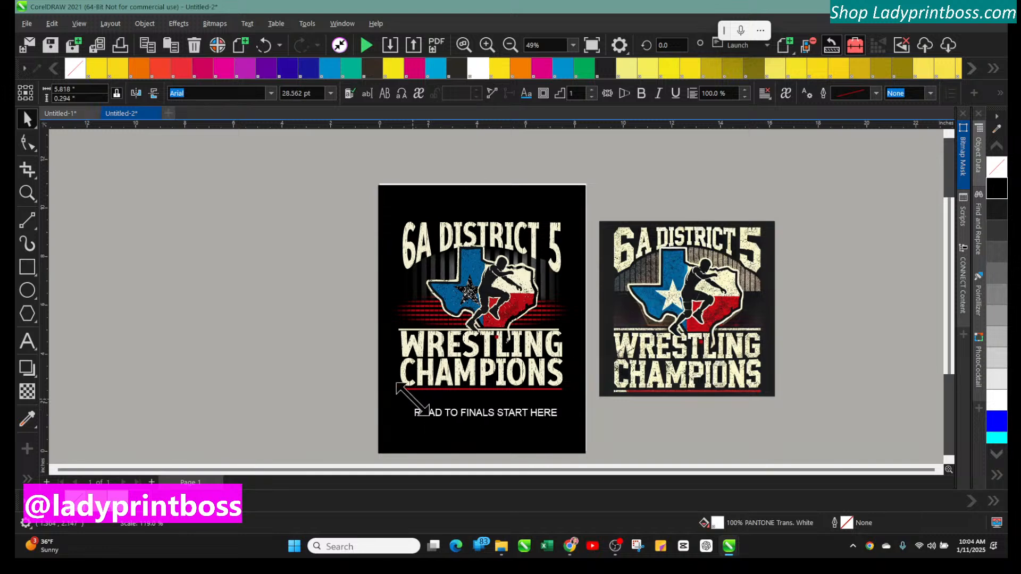
{"action": "left_click_drag", "start_coordinate": [476, 415], "coordinate": [478, 409]}
{"action": "left_click", "coordinate": [486, 45]}
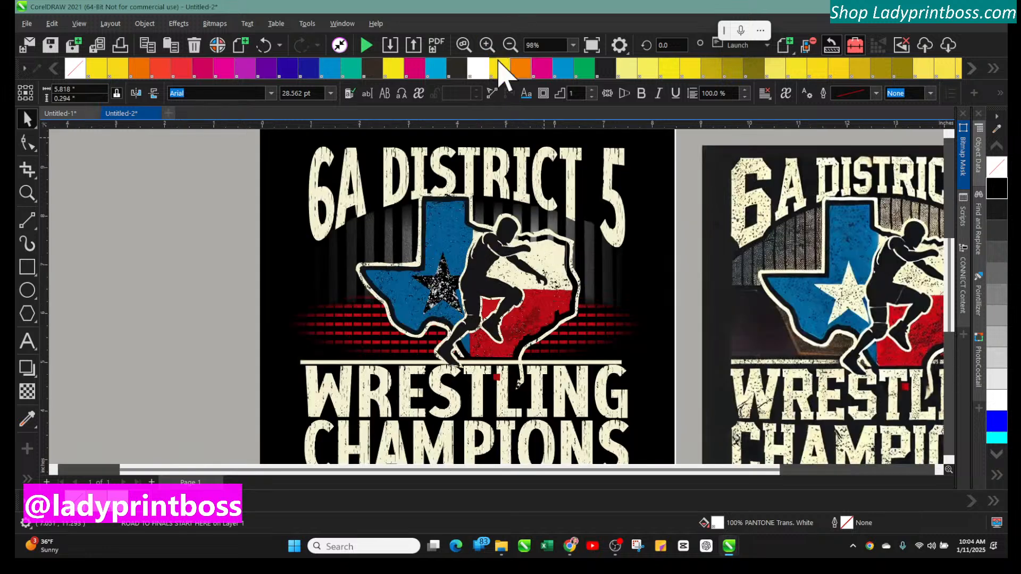
{"action": "scroll", "coordinate": [465, 367], "scroll_direction": "down", "scroll_amount": 3}
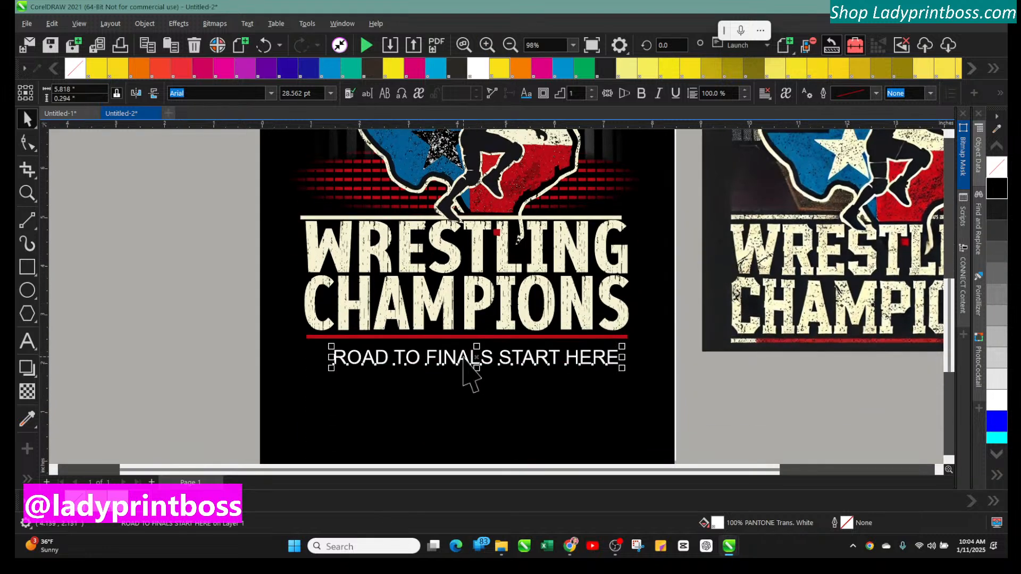
{"action": "left_click_drag", "start_coordinate": [447, 360], "coordinate": [448, 365]}
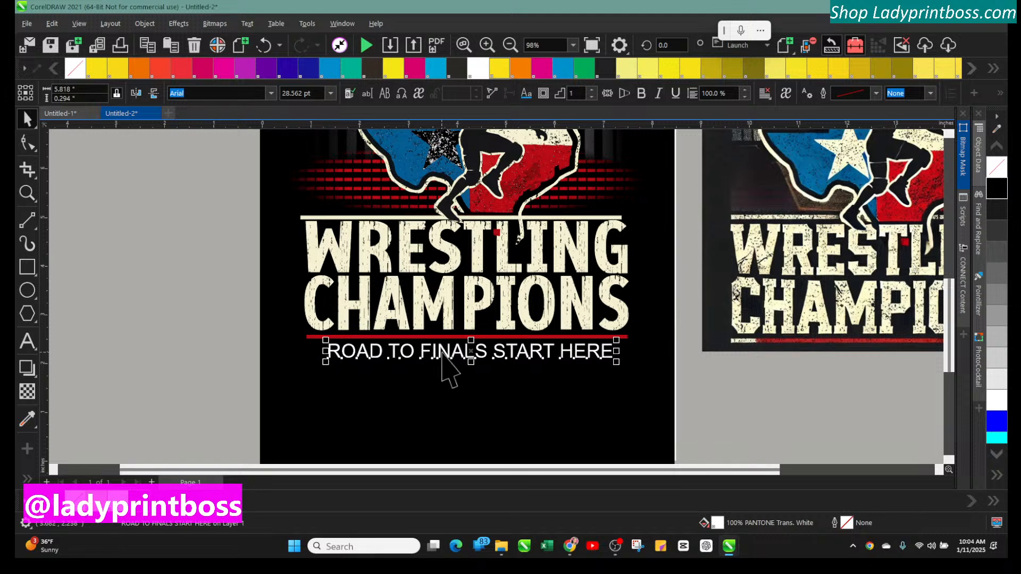
Inspect the Wrestling text, the wrestler curve and the PowerClipped Texas shape
{"action": "left_click", "coordinate": [489, 263]}
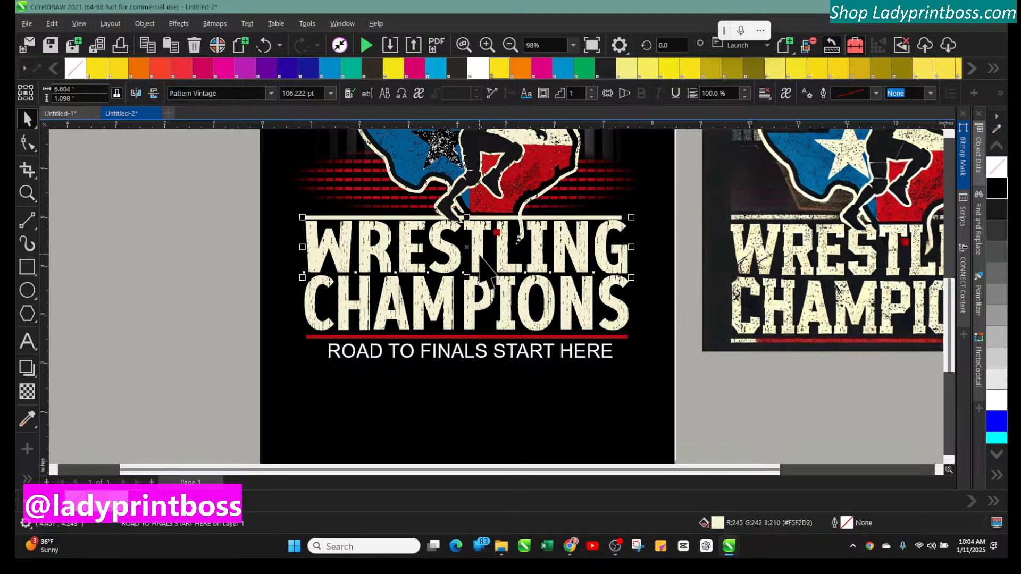
{"action": "left_click", "coordinate": [452, 199]}
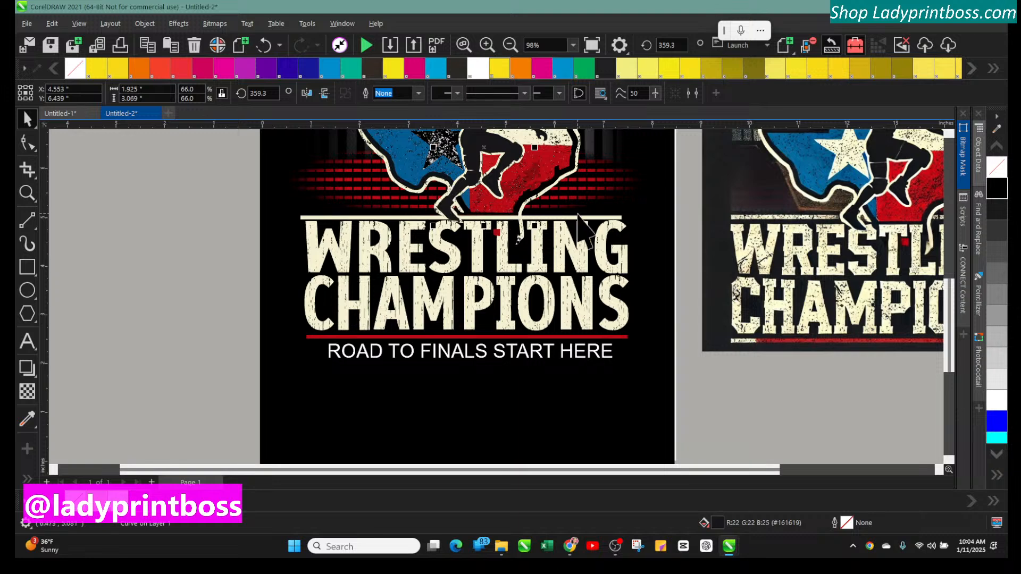
{"action": "scroll", "coordinate": [585, 313], "scroll_direction": "up", "scroll_amount": 3}
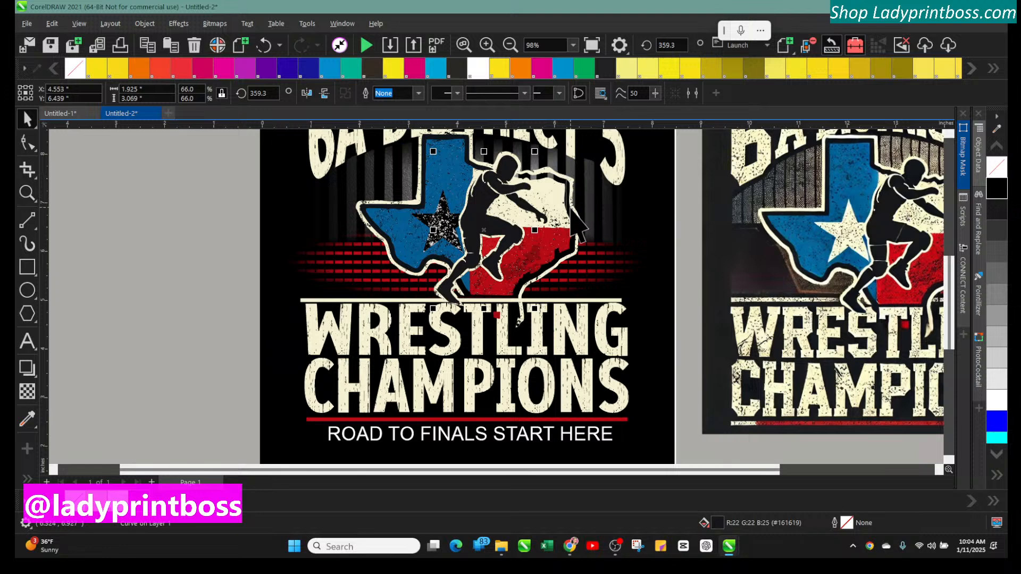
{"action": "left_click", "coordinate": [444, 194]}
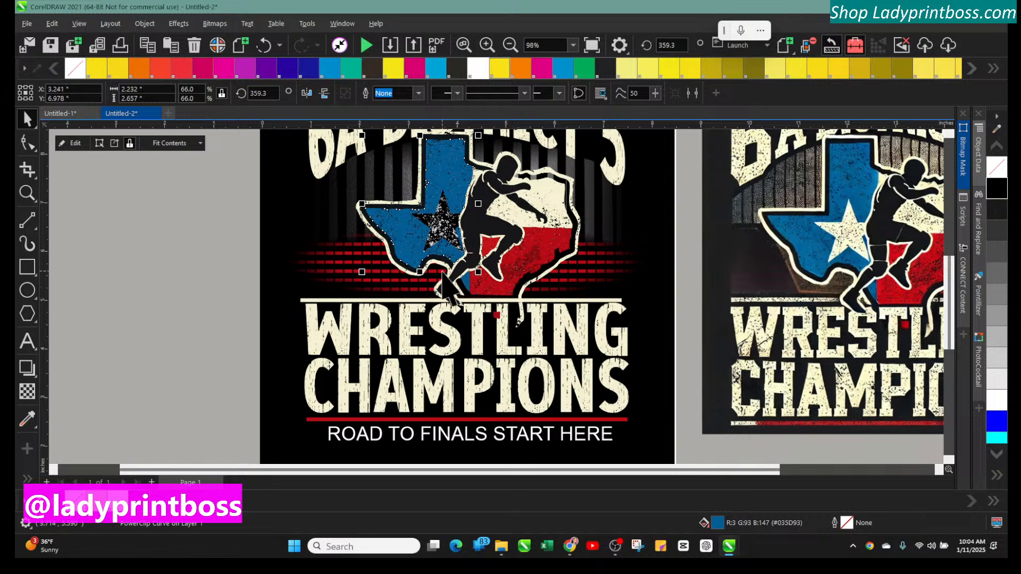
{"action": "left_click", "coordinate": [165, 223]}
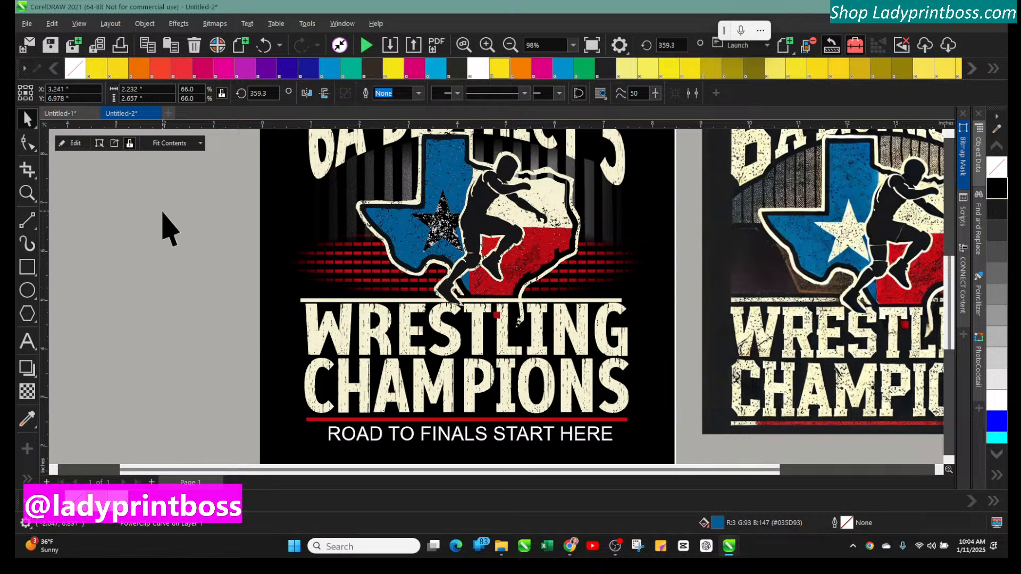
Select the whole Texas wrestler graphic and nudge it slightly left and down
{"action": "scroll", "coordinate": [238, 245], "scroll_direction": "up", "scroll_amount": 1}
{"action": "scroll", "coordinate": [238, 245], "scroll_direction": "up", "scroll_amount": 1}
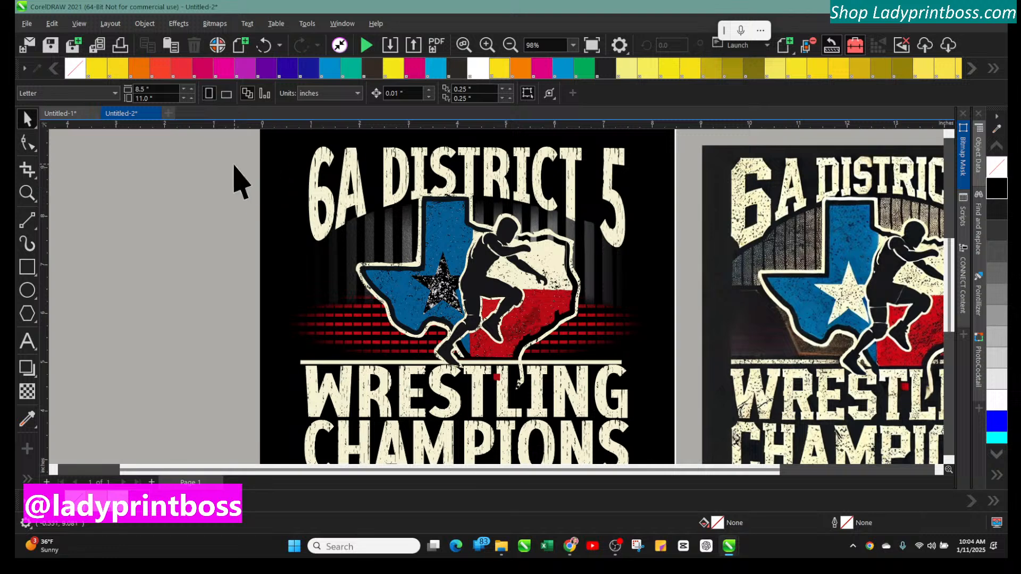
{"action": "left_click_drag", "start_coordinate": [232, 165], "coordinate": [595, 372]}
{"action": "key", "text": "Up"}
{"action": "key", "text": "Up"}
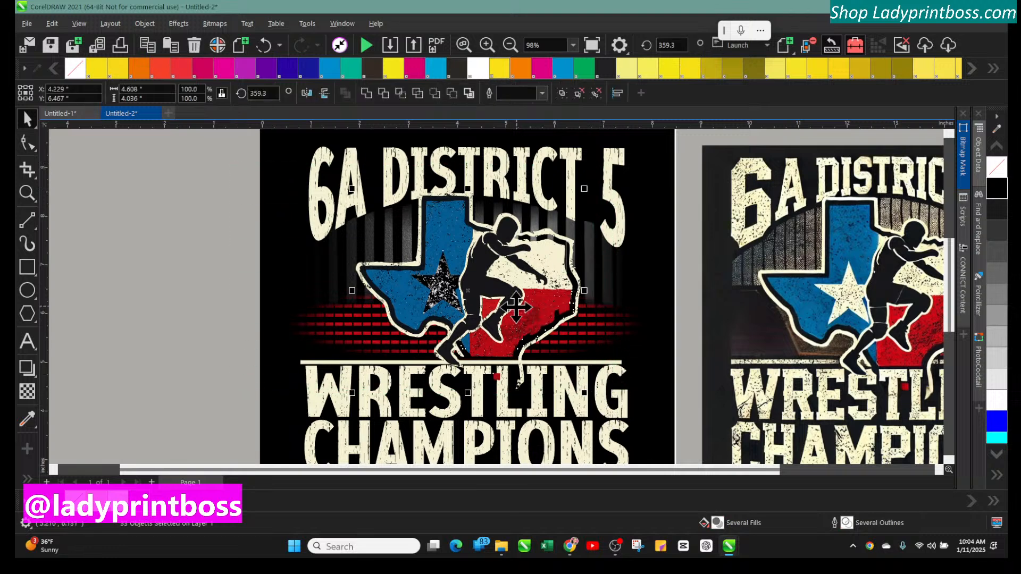
{"action": "key", "text": "Left"}
{"action": "key", "text": "Left"}
{"action": "key", "text": "Left"}
{"action": "key", "text": "Left"}
{"action": "key", "text": "Left"}
{"action": "key", "text": "Left"}
{"action": "key", "text": "Left"}
{"action": "key", "text": "Left"}
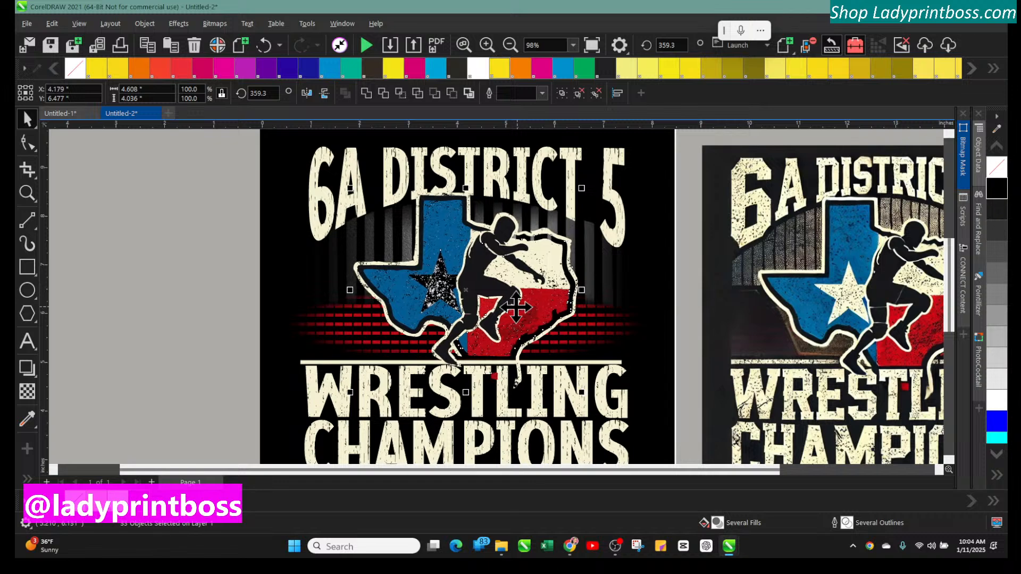
{"action": "key", "text": "Down"}
{"action": "key", "text": "Down"}
{"action": "key", "text": "Down"}
{"action": "key", "text": "Down"}
{"action": "key", "text": "Down"}
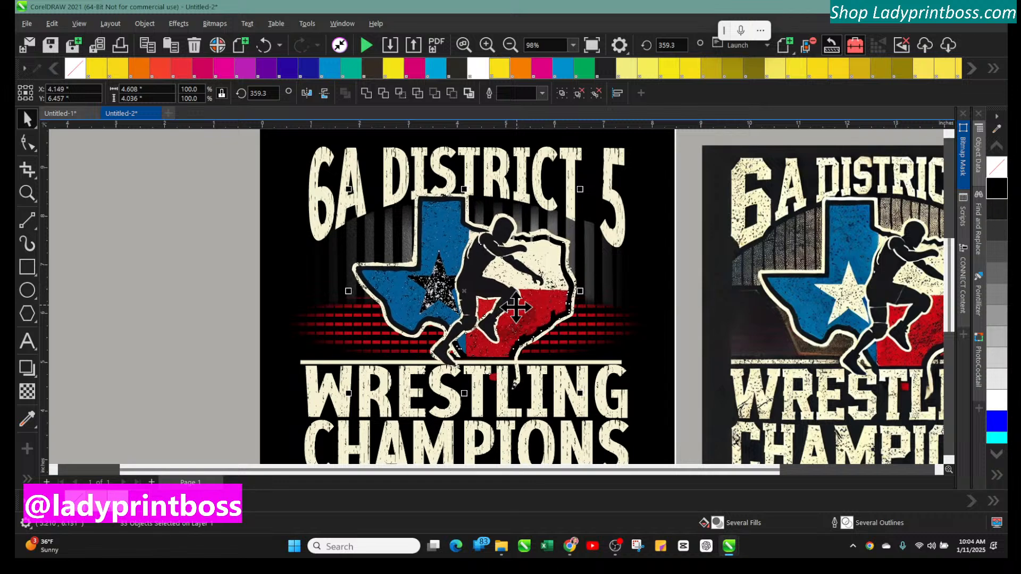
{"action": "key", "text": "Down"}
{"action": "key", "text": "Down"}
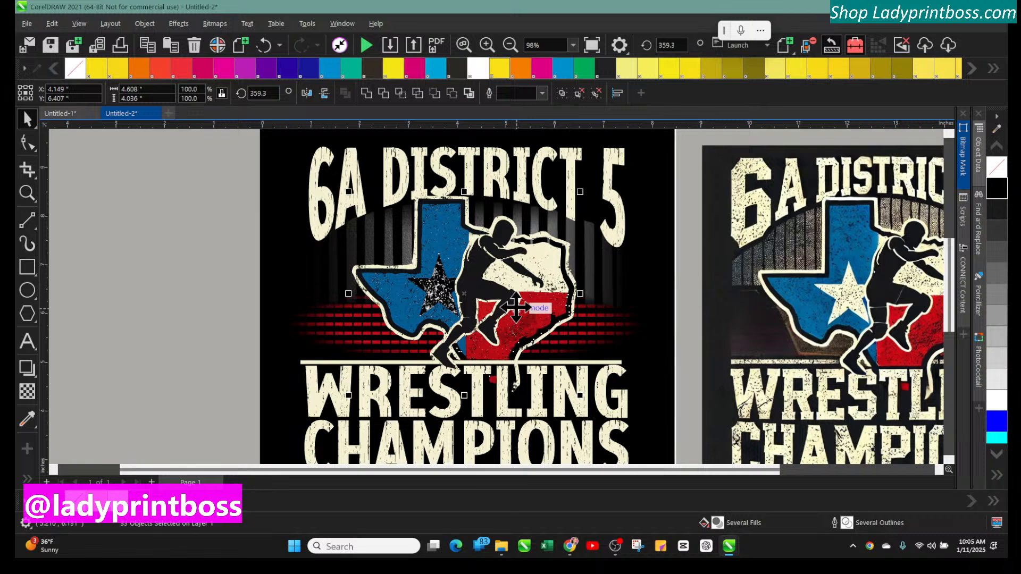
{"action": "left_click", "coordinate": [197, 277]}
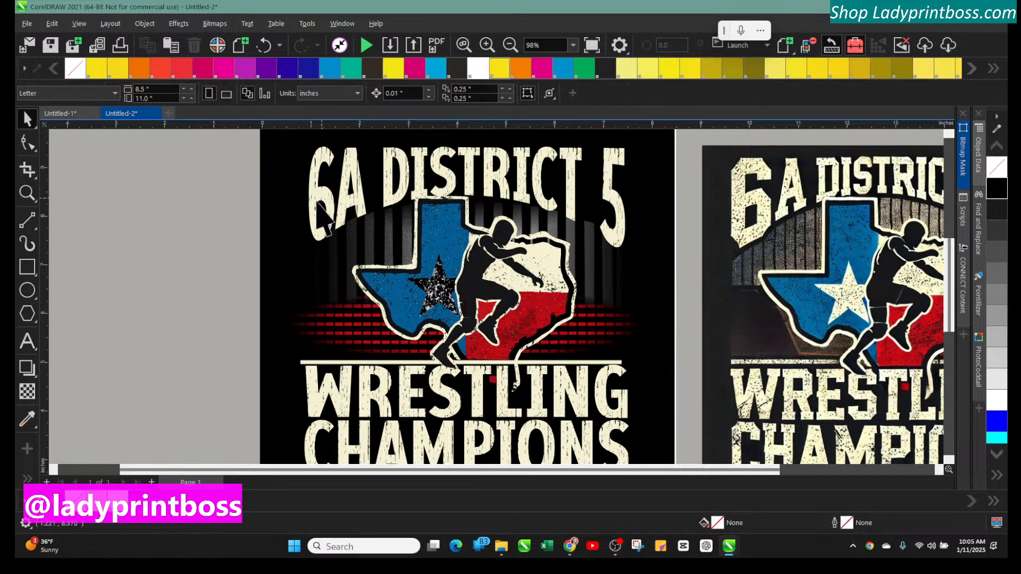
Inspect the cream and red horizontal bars around the Champions text
{"action": "scroll", "coordinate": [228, 301], "scroll_direction": "down", "scroll_amount": 3}
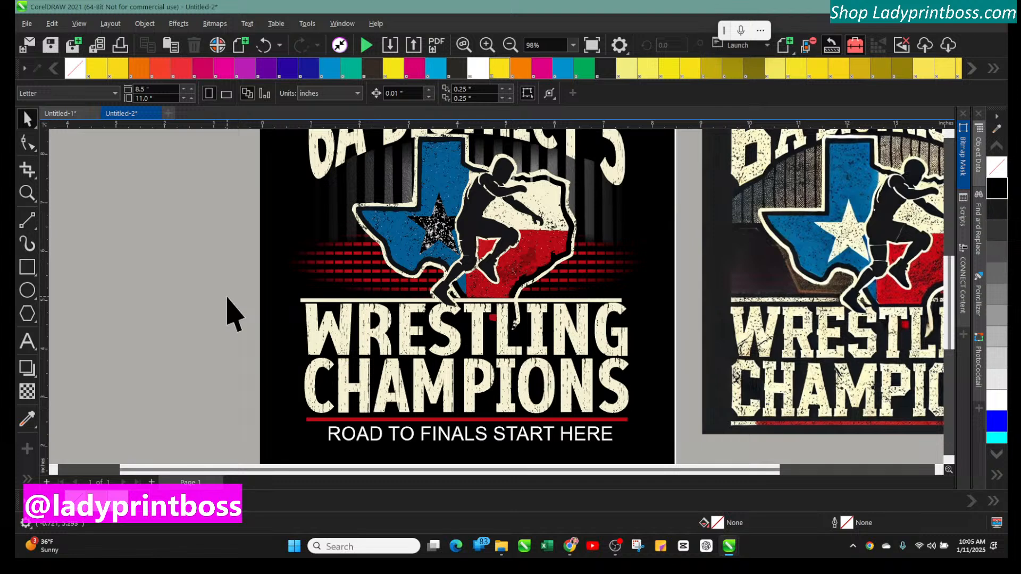
{"action": "scroll", "coordinate": [228, 298], "scroll_direction": "down", "scroll_amount": 1}
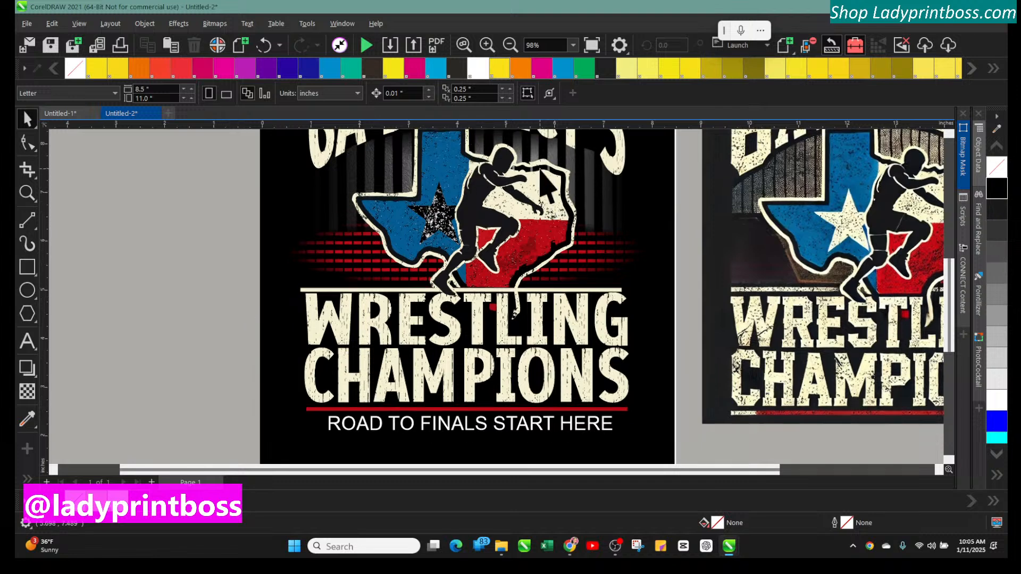
{"action": "left_click", "coordinate": [363, 289]}
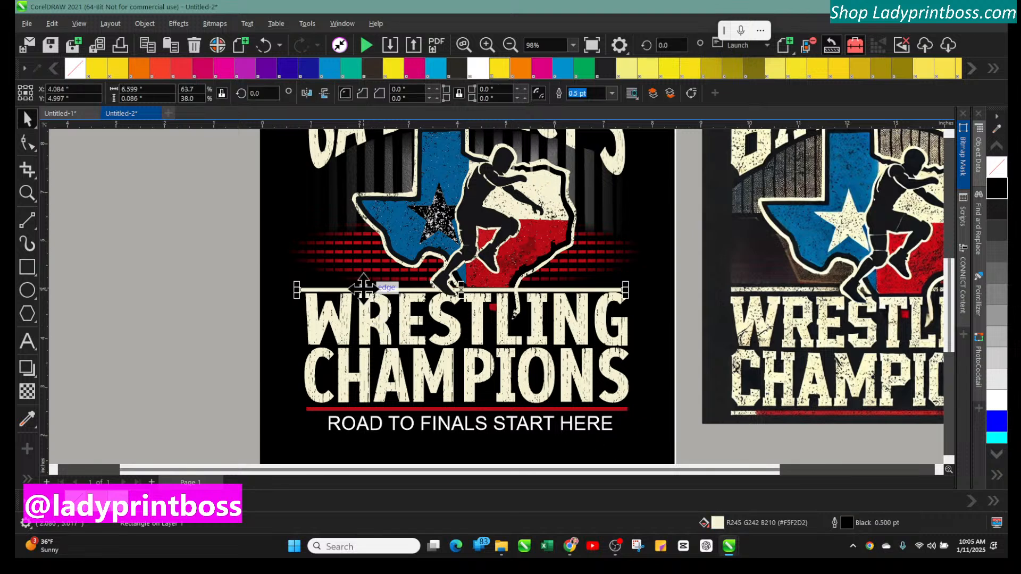
{"action": "scroll", "coordinate": [500, 403], "scroll_direction": "down", "scroll_amount": 3}
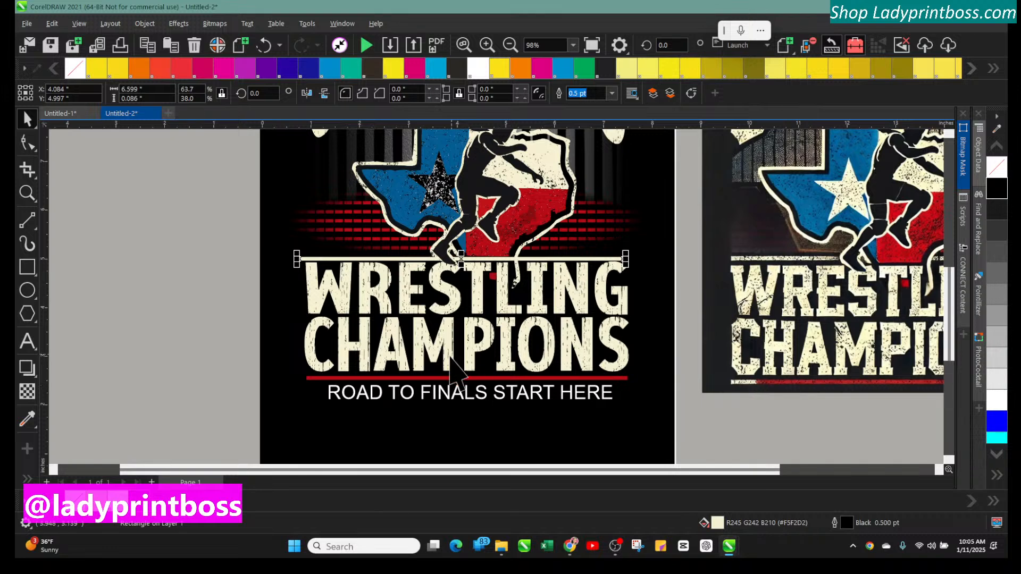
{"action": "left_click", "coordinate": [427, 379]}
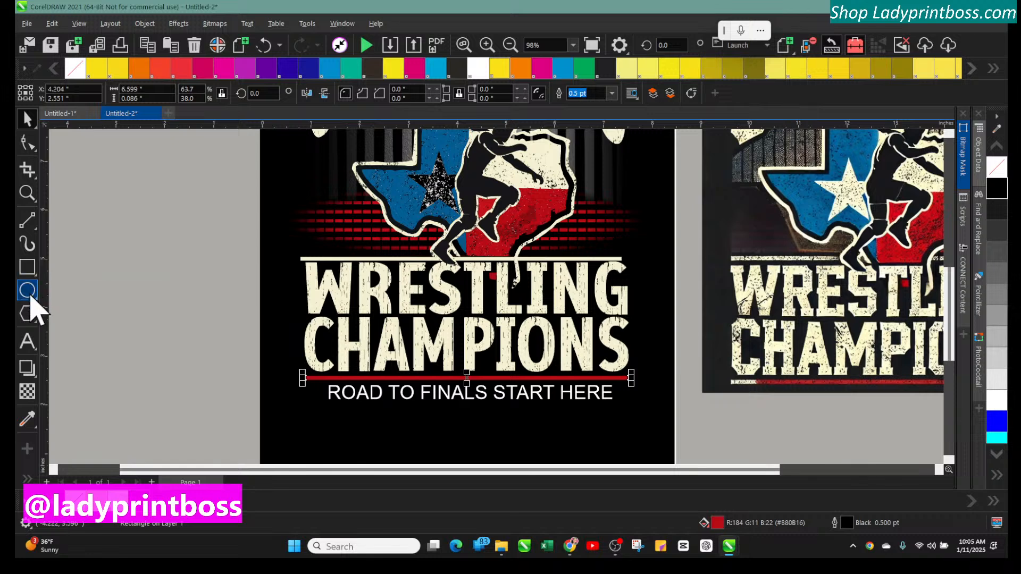
Create a dotted line object on the pasteboard with the Text tool and color it with red sampled from the design
{"action": "left_click", "coordinate": [27, 341]}
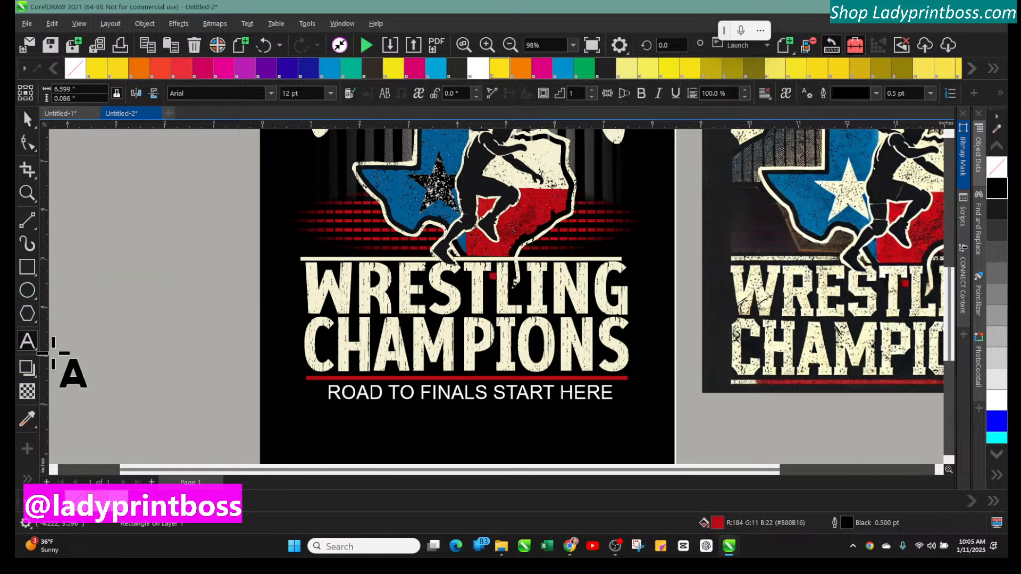
{"action": "left_click", "coordinate": [99, 396]}
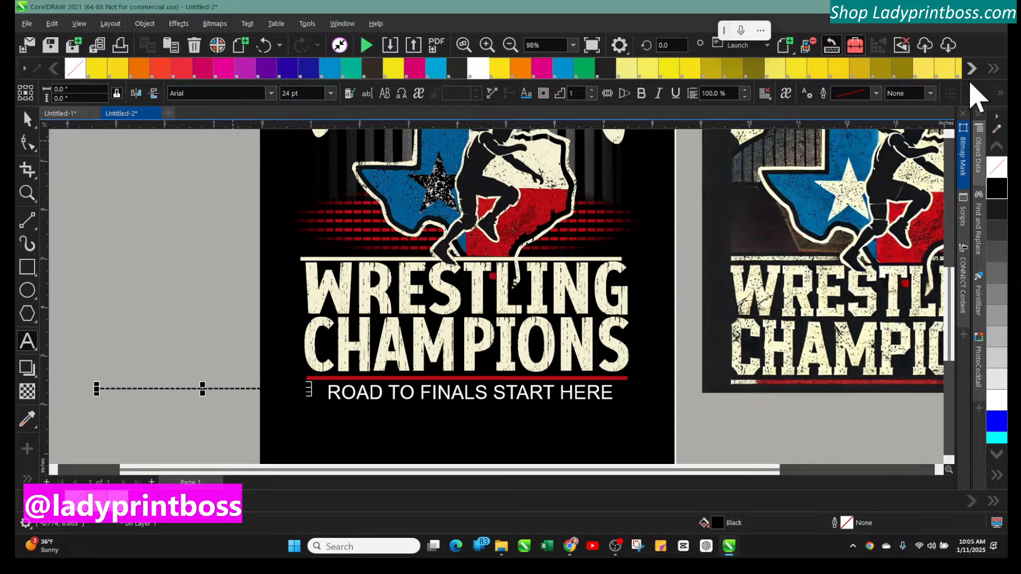
{"action": "left_click", "coordinate": [997, 131]}
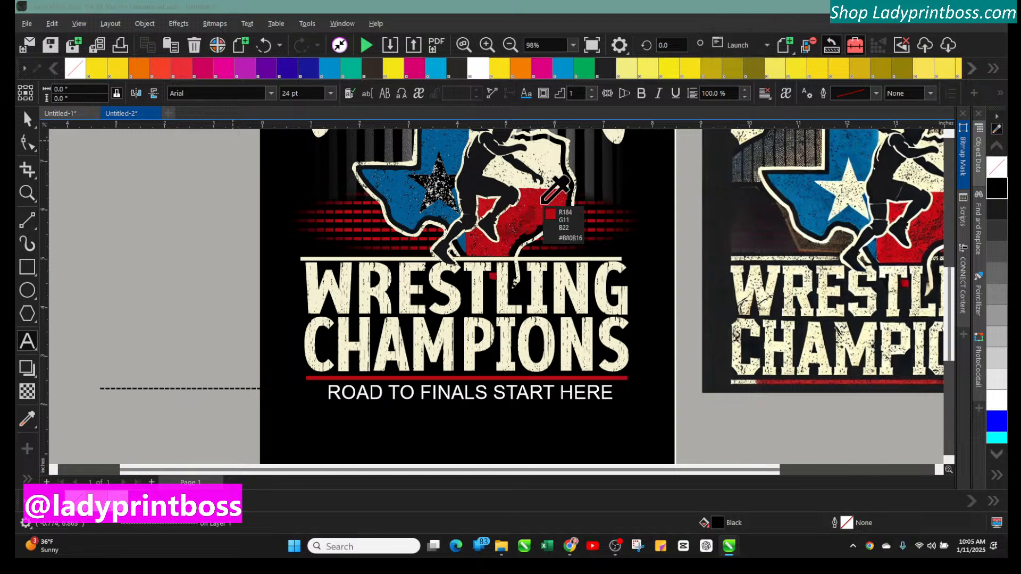
{"action": "left_click", "coordinate": [545, 204]}
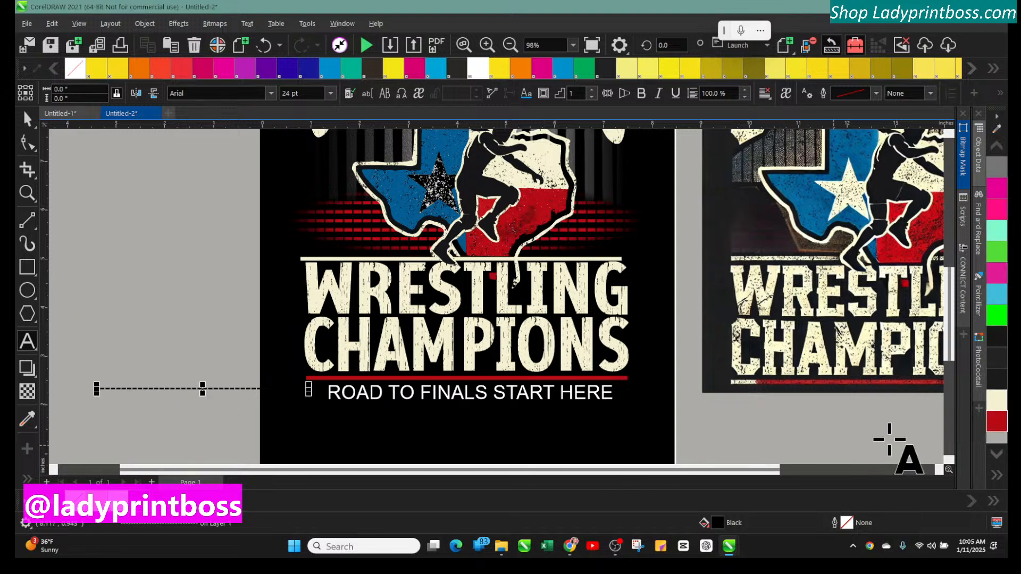
{"action": "left_click", "coordinate": [995, 424]}
{"action": "right_click", "coordinate": [996, 425]}
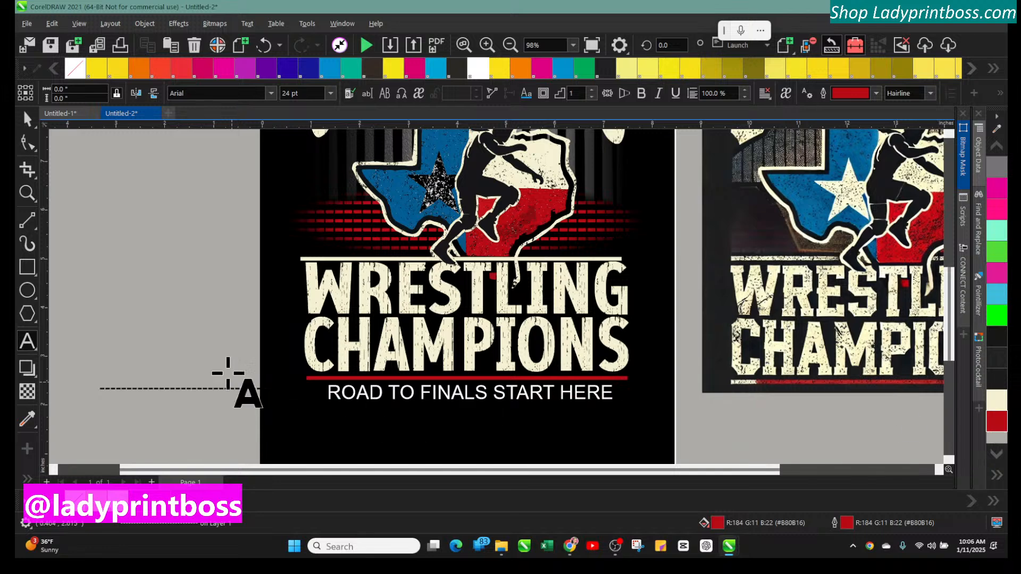
Convert the dotted line to curves and give it the sampled red fill with a red hairline outline
{"action": "left_click", "coordinate": [27, 119]}
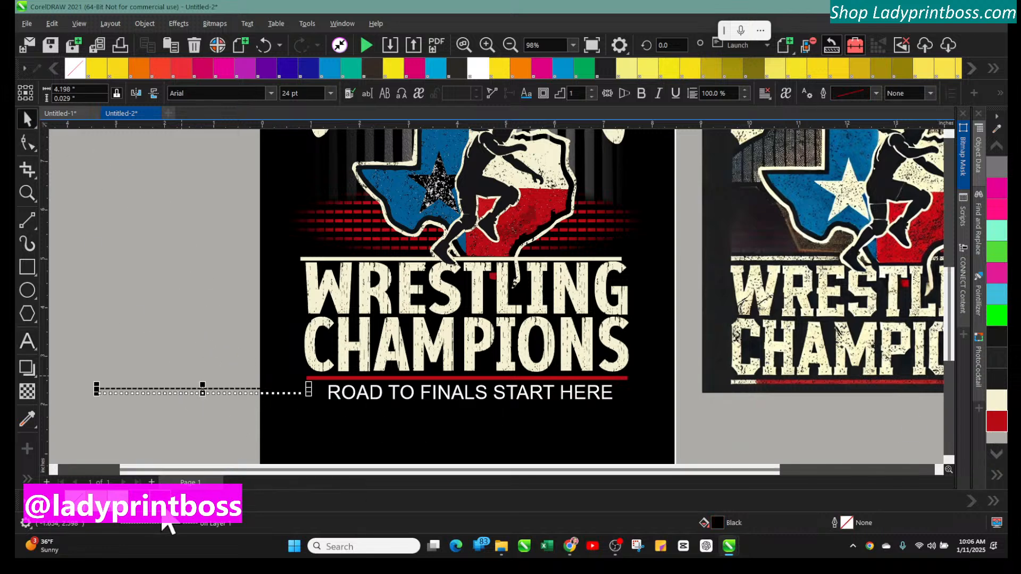
{"action": "key", "text": "ctrl+shift+q"}
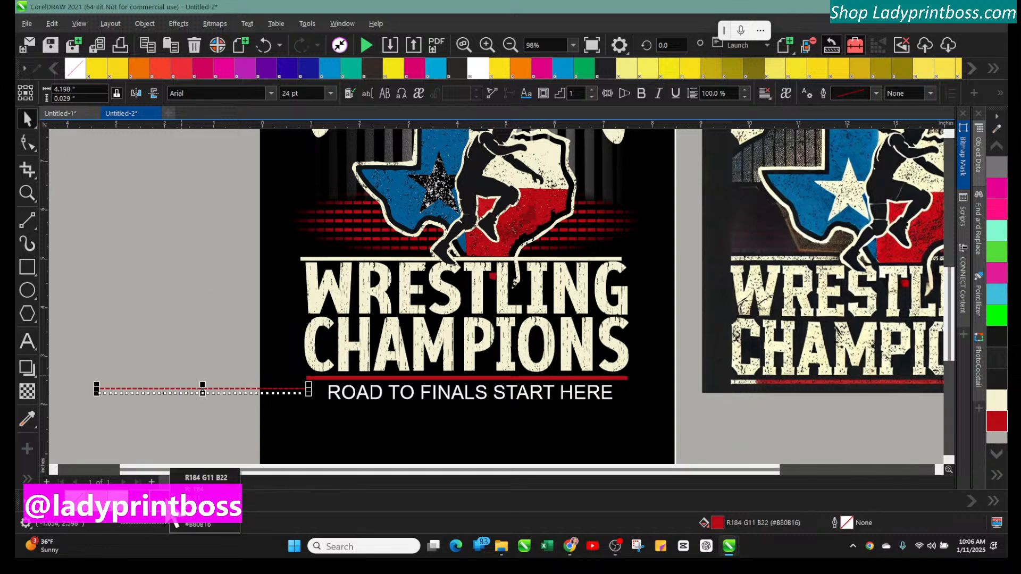
{"action": "right_click", "coordinate": [173, 522]}
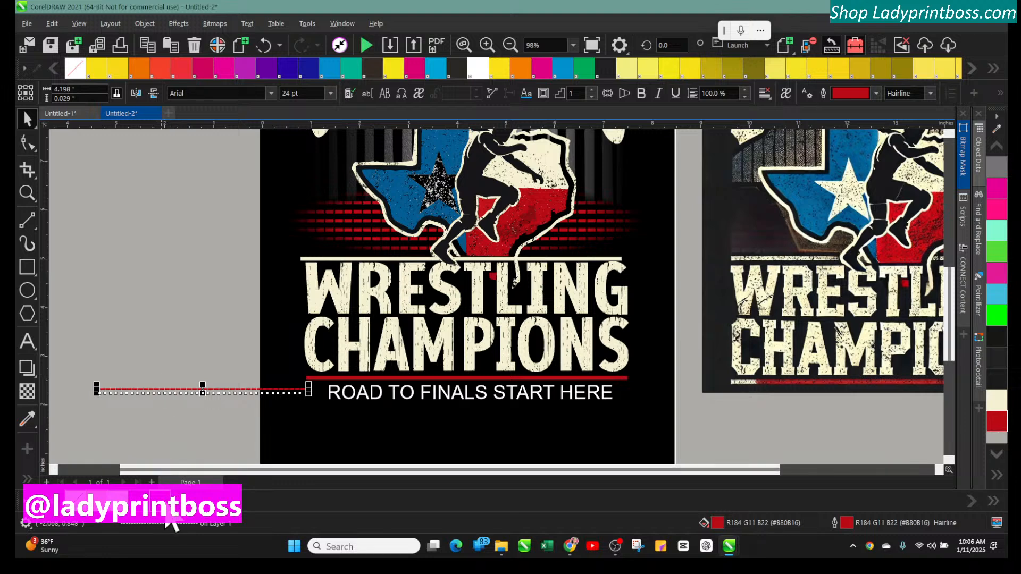
{"action": "left_click", "coordinate": [76, 504]}
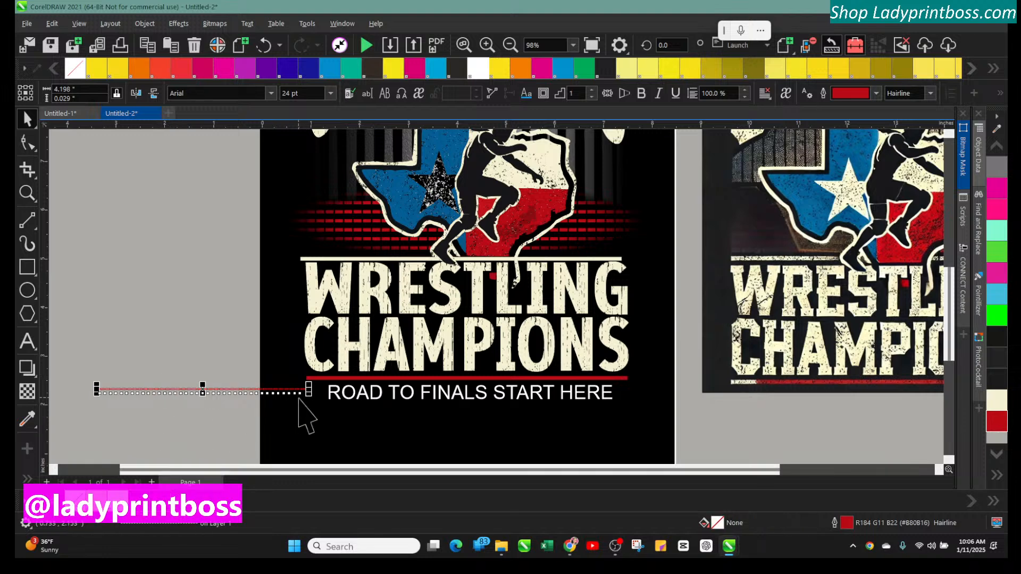
{"action": "left_click", "coordinate": [164, 520]}
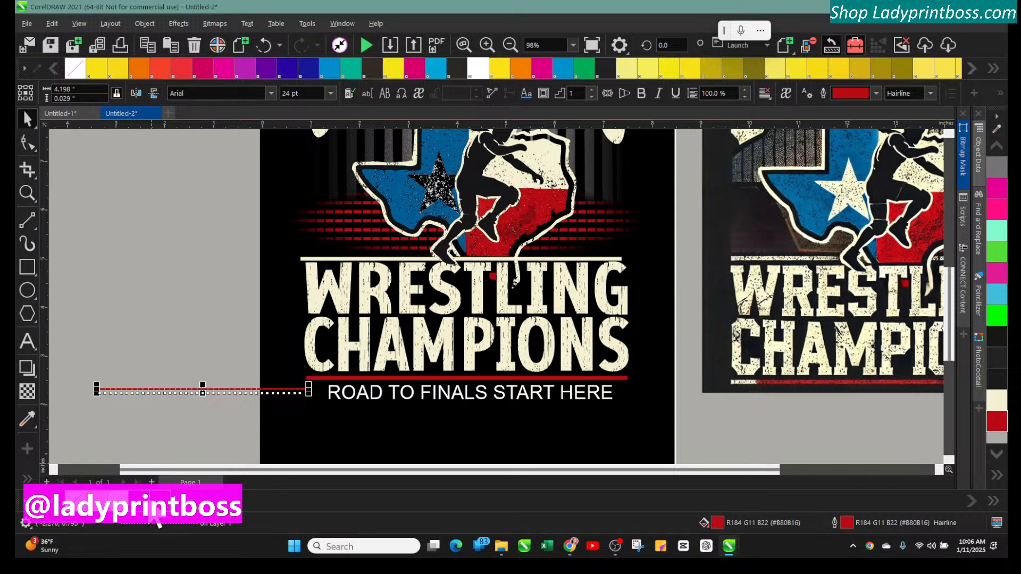
Move the red dotted line onto the design beside the slogan text below the red bar
{"action": "left_click", "coordinate": [191, 321]}
{"action": "left_click", "coordinate": [298, 390]}
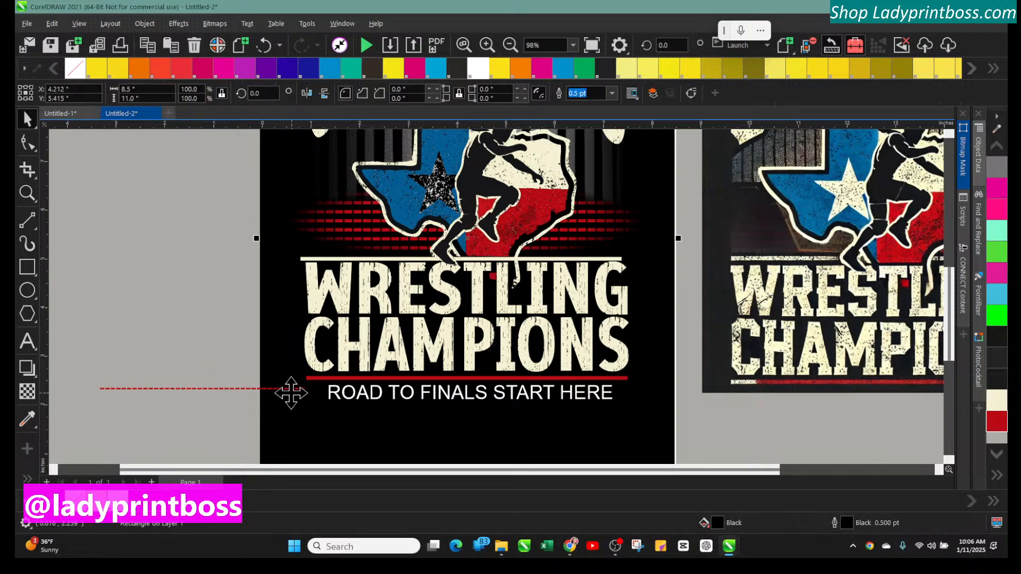
{"action": "left_click", "coordinate": [228, 389]}
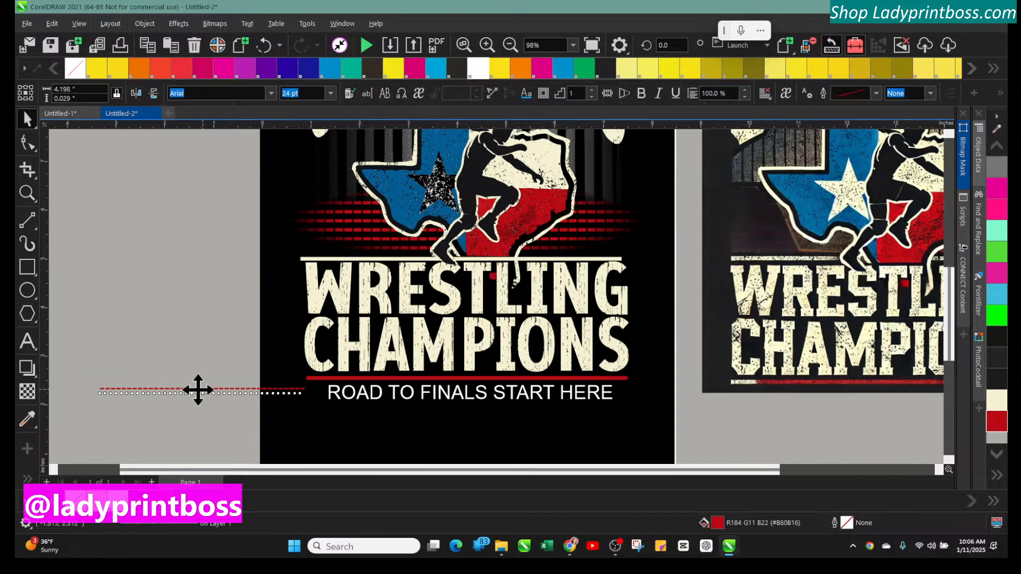
{"action": "left_click_drag", "start_coordinate": [198, 390], "coordinate": [404, 383]}
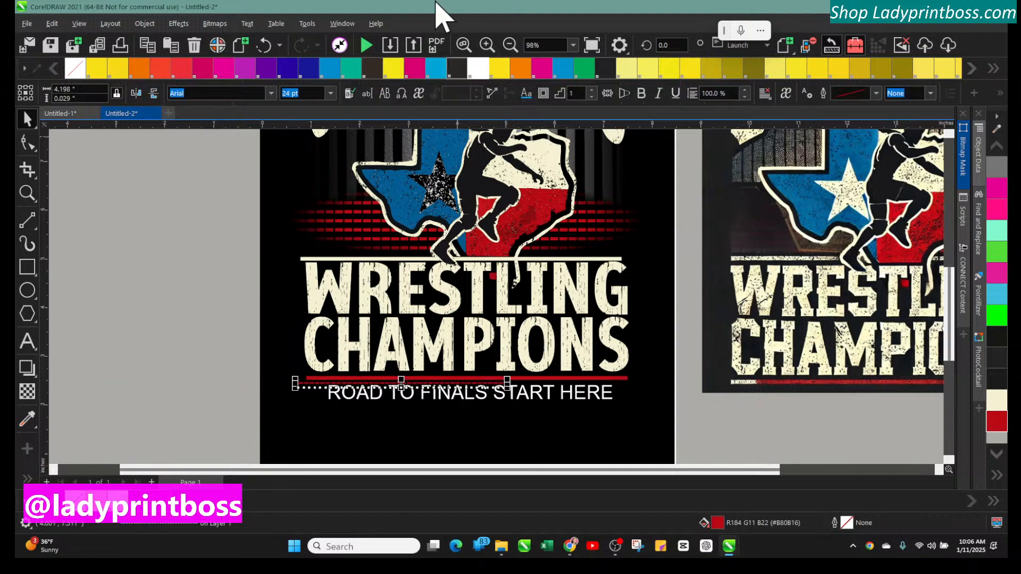
Stretch the red dotted line so it spans the full width of the red bar beneath CHAMPIONS
{"action": "left_click", "coordinate": [487, 45]}
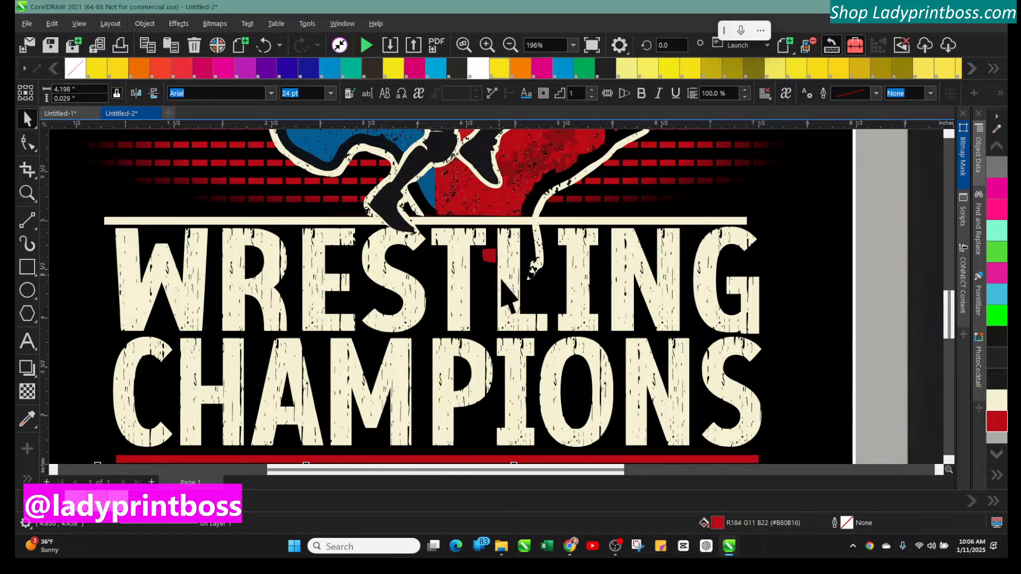
{"action": "scroll", "coordinate": [537, 381], "scroll_direction": "down", "scroll_amount": 3}
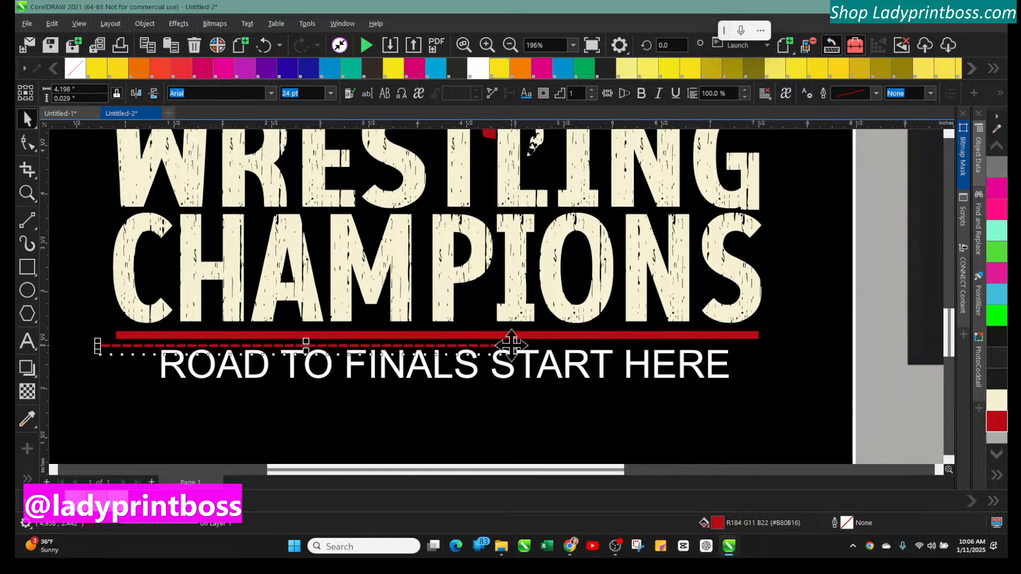
{"action": "left_click_drag", "start_coordinate": [515, 341], "coordinate": [761, 302]}
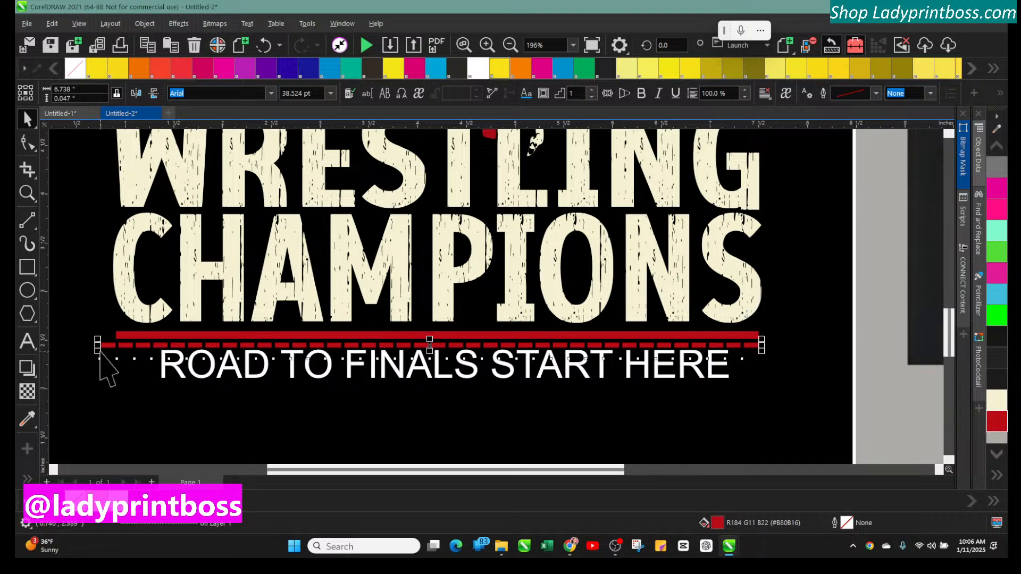
{"action": "left_click_drag", "start_coordinate": [95, 353], "coordinate": [112, 346]}
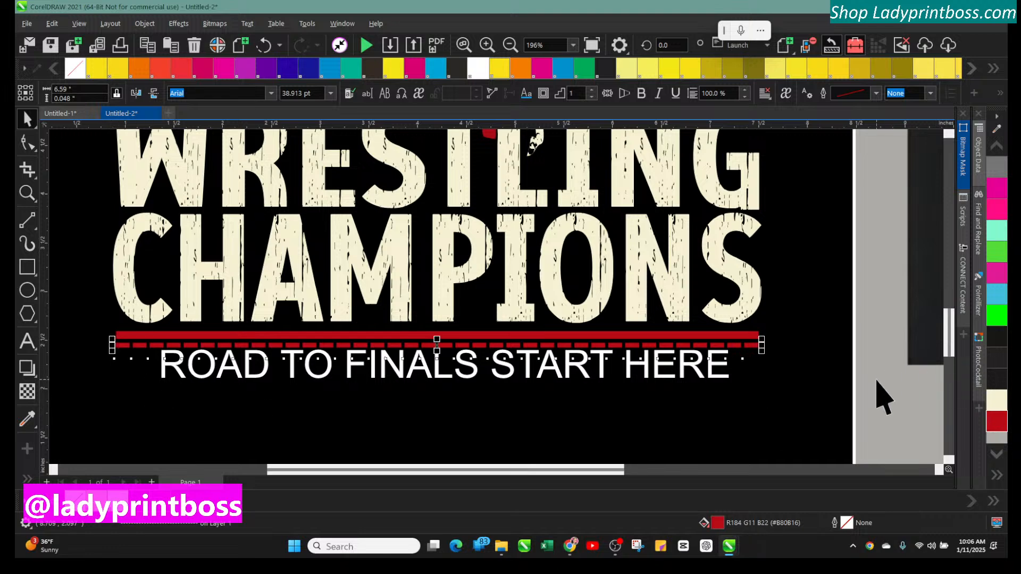
Delete the solid red bar under CHAMPIONS, move the dotted line into its place and nudge the slogan up slightly
{"action": "left_click", "coordinate": [301, 335]}
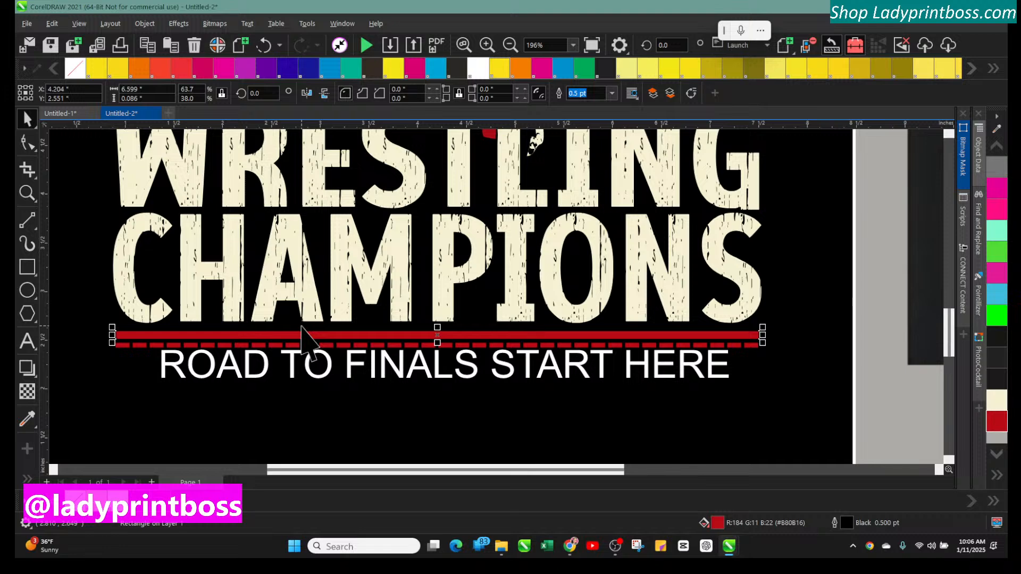
{"action": "key", "text": "Delete"}
{"action": "left_click", "coordinate": [313, 344]}
{"action": "left_click_drag", "start_coordinate": [314, 344], "coordinate": [321, 340]}
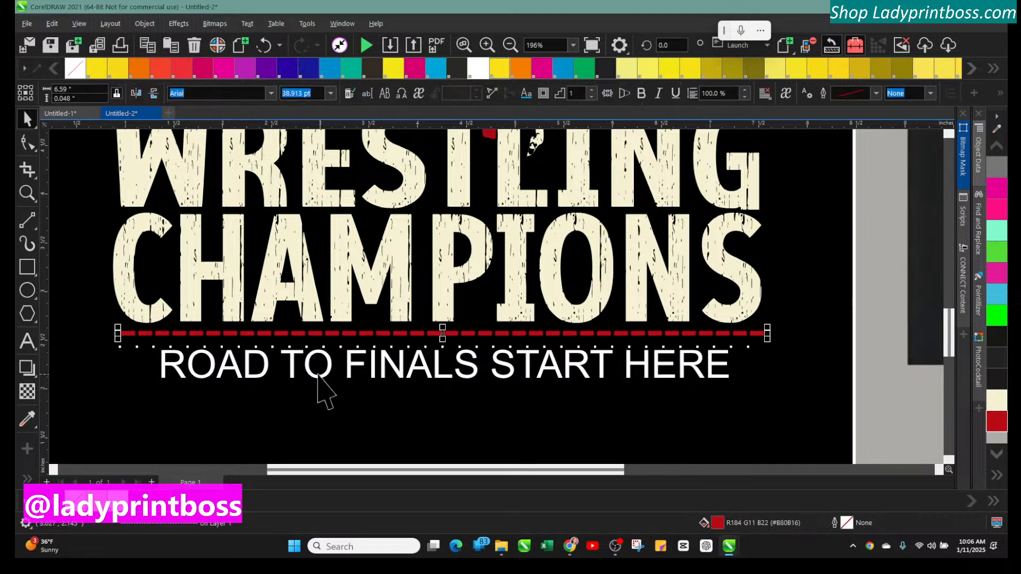
{"action": "mouse_move", "coordinate": [314, 376]}
{"action": "left_mouse_down"}
{"action": "mouse_move", "coordinate": [326, 379]}
{"action": "mouse_move", "coordinate": [321, 371]}
{"action": "left_mouse_up"}
Duplicate the red dotted line and place the copy just below the slogan text
{"action": "left_click", "coordinate": [509, 46]}
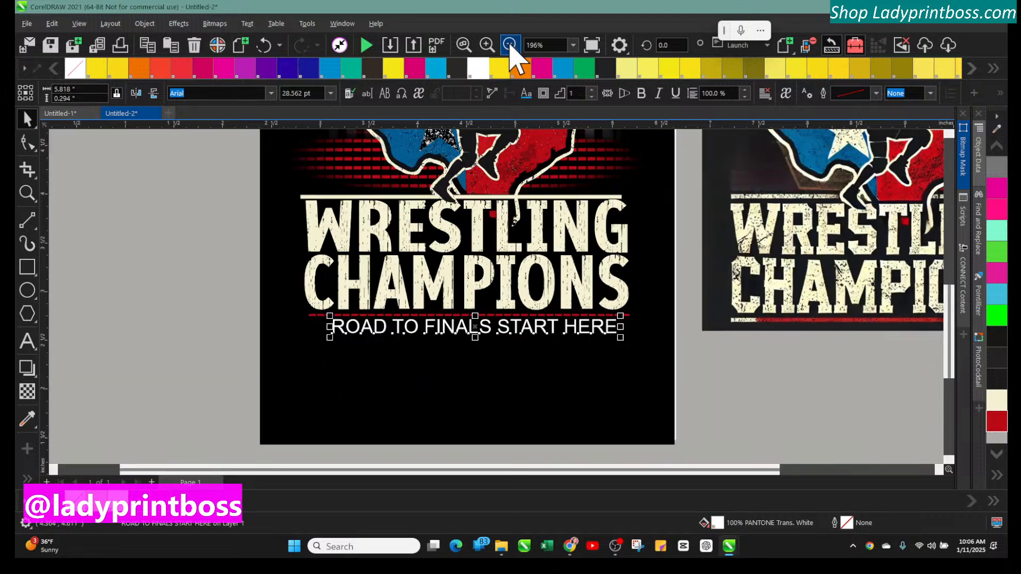
{"action": "left_click", "coordinate": [149, 304]}
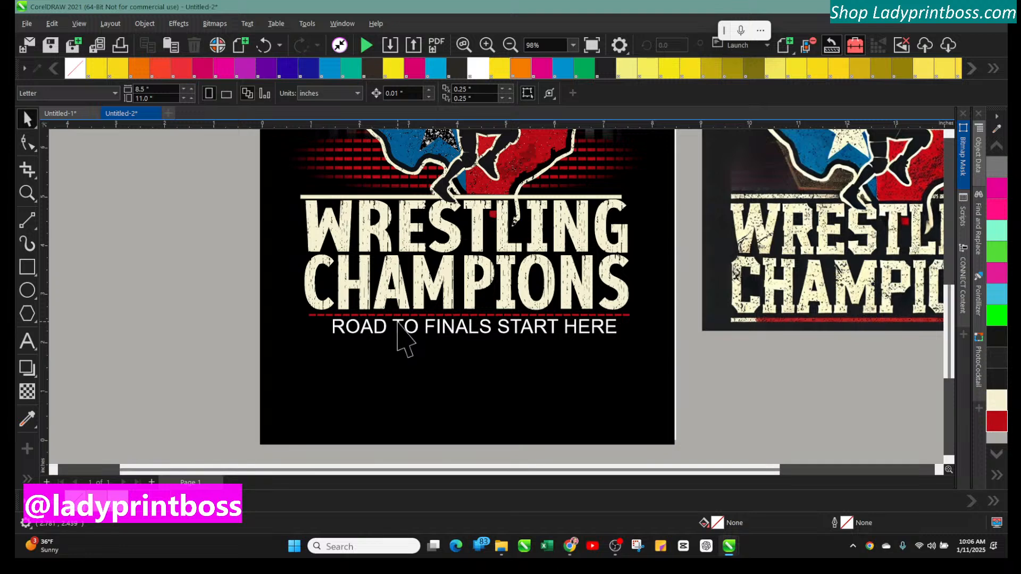
{"action": "left_click", "coordinate": [330, 315]}
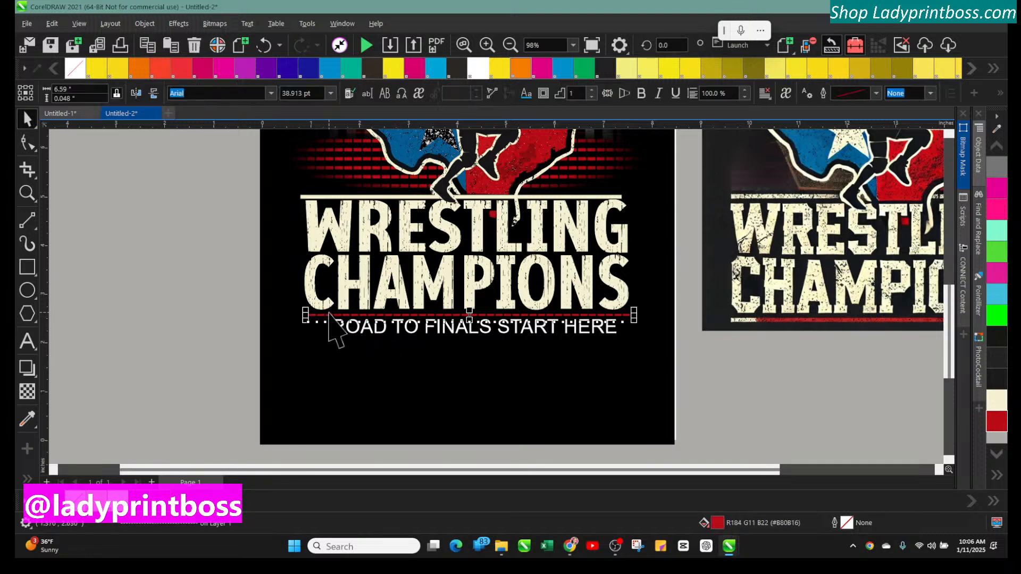
{"action": "key", "text": "ctrl+d"}
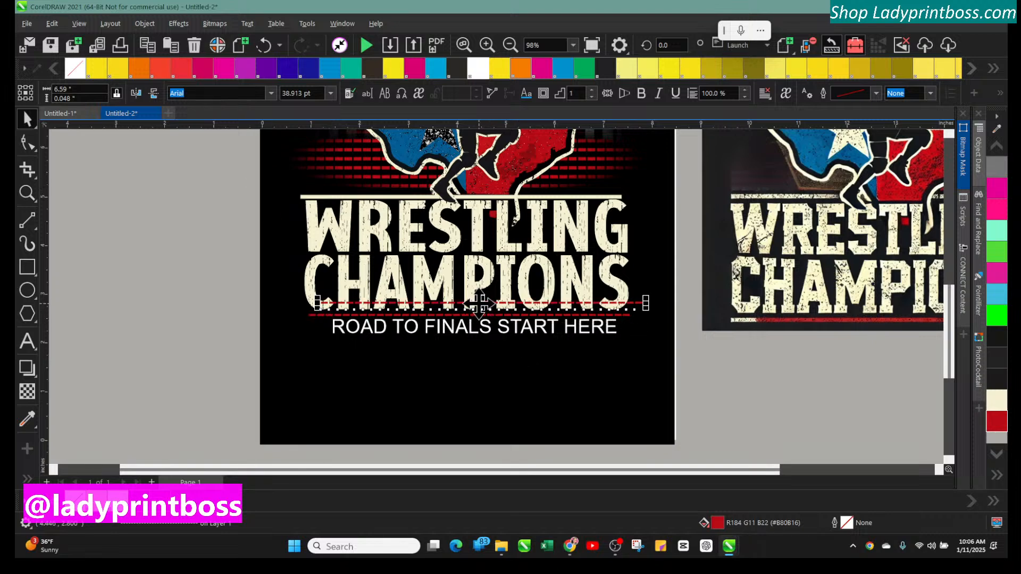
{"action": "left_click_drag", "start_coordinate": [482, 307], "coordinate": [472, 347]}
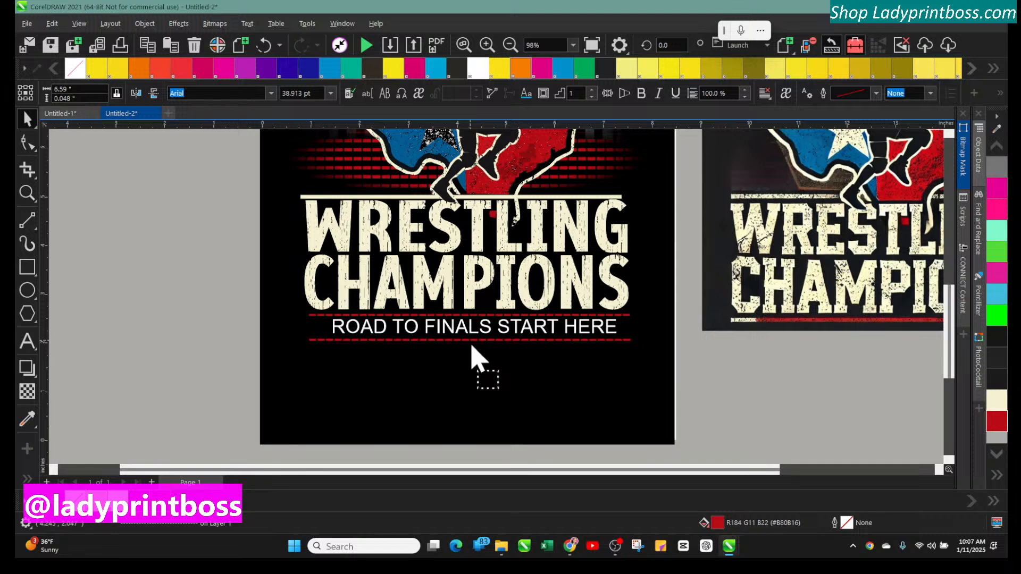
{"action": "left_click", "coordinate": [221, 319]}
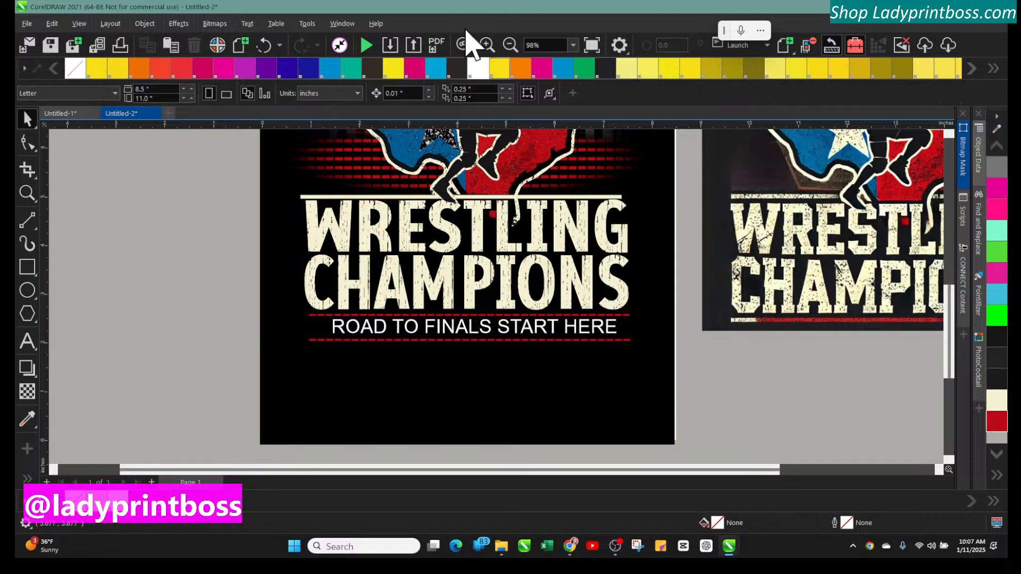
Try blue and then yellow as the fill of the background rectangle
{"action": "left_click", "coordinate": [510, 45]}
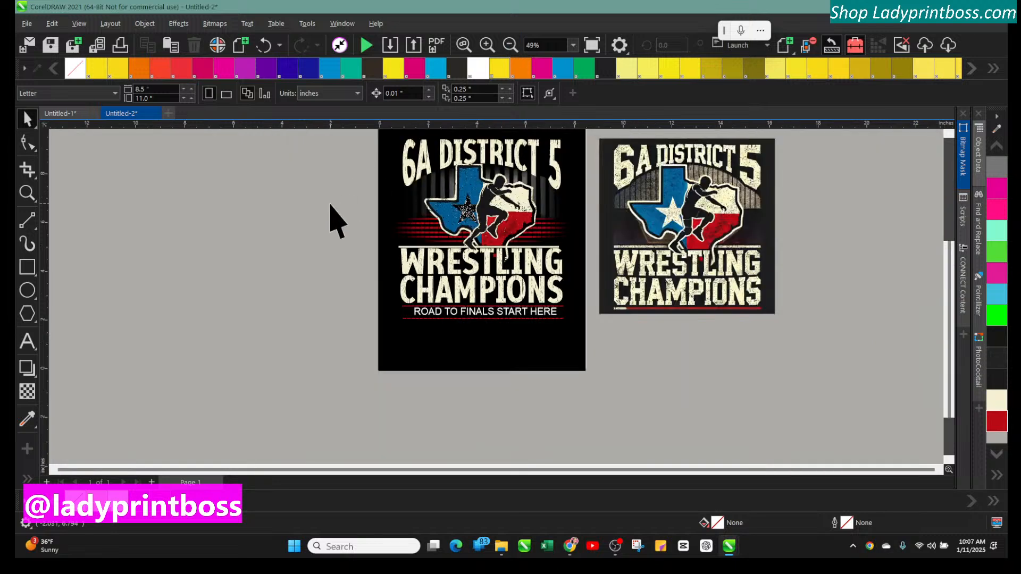
{"action": "scroll", "coordinate": [326, 302], "scroll_direction": "up", "scroll_amount": 1}
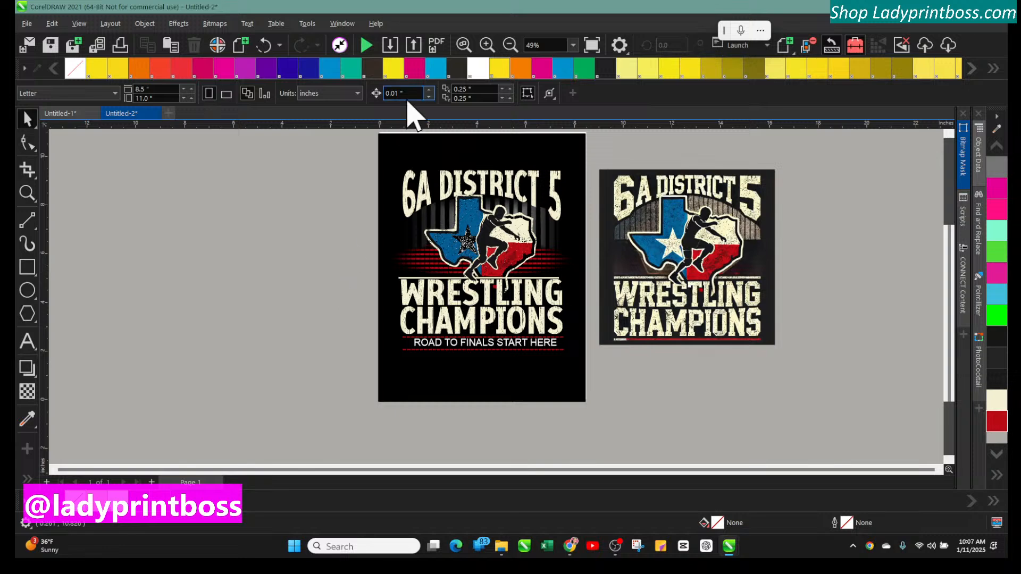
{"action": "left_click", "coordinate": [391, 142]}
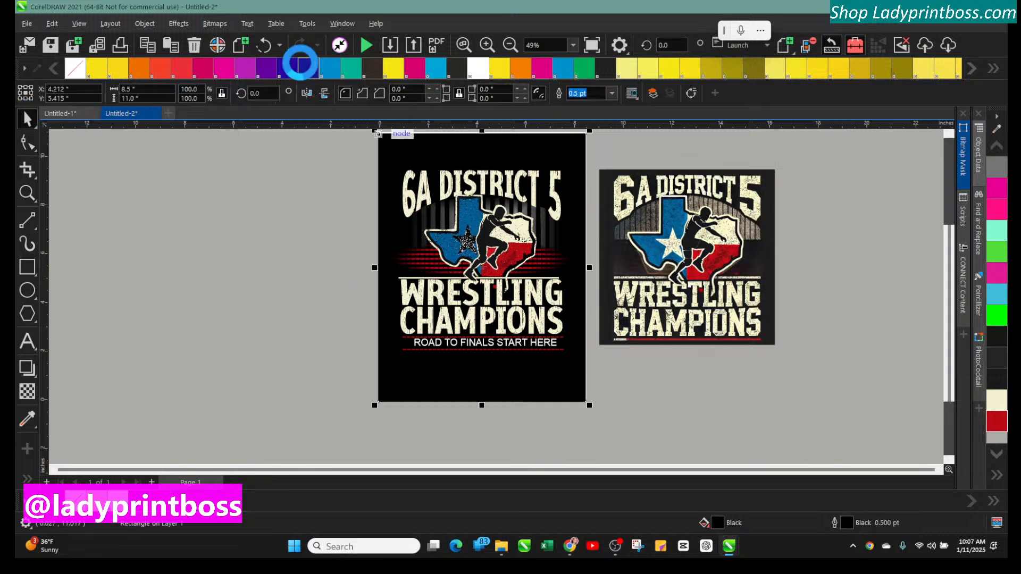
{"action": "left_click", "coordinate": [308, 72]}
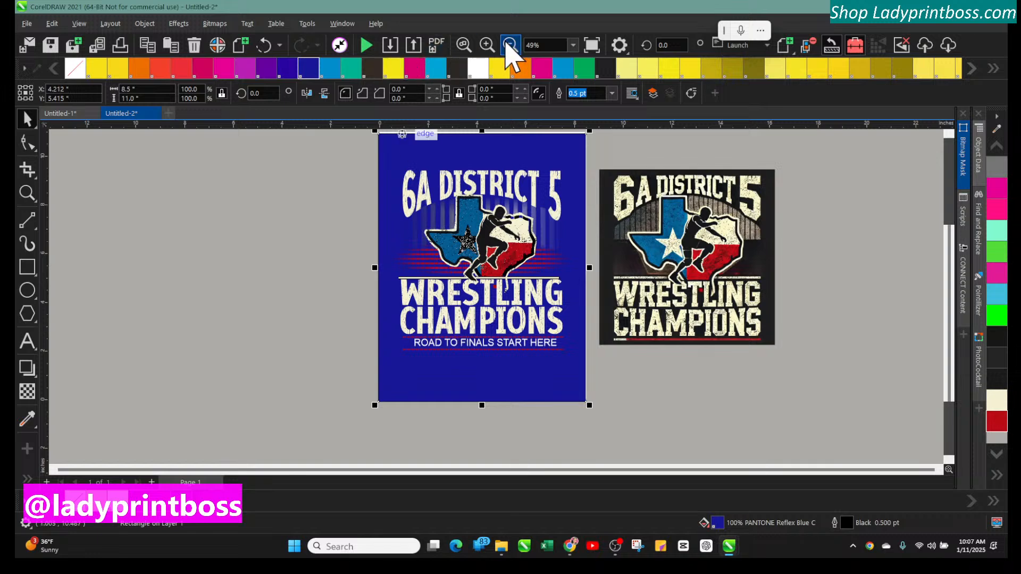
{"action": "left_click", "coordinate": [486, 45]}
{"action": "scroll", "coordinate": [657, 316], "scroll_direction": "up", "scroll_amount": 3}
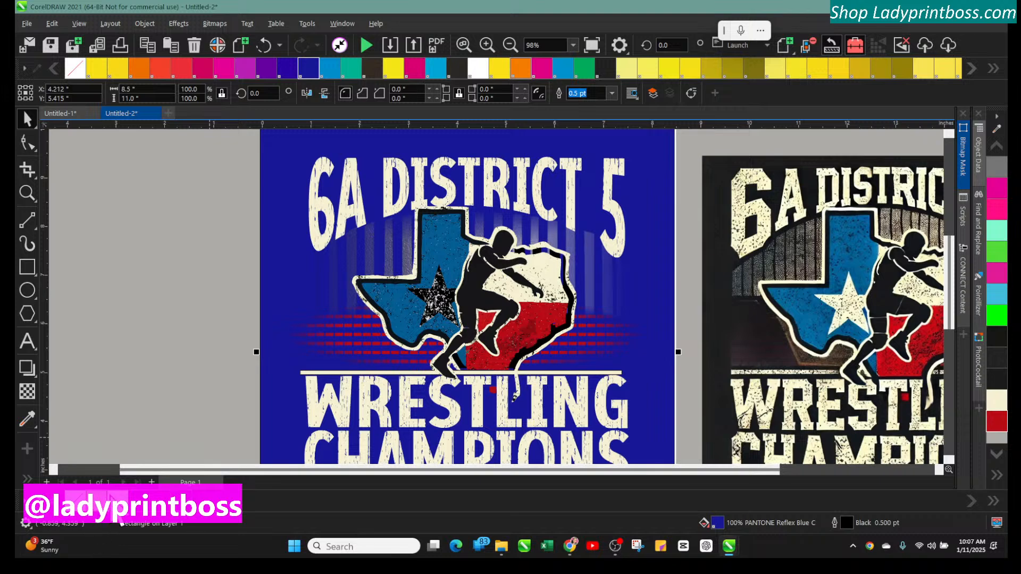
{"action": "left_click", "coordinate": [134, 504]}
{"action": "left_click", "coordinate": [108, 503]}
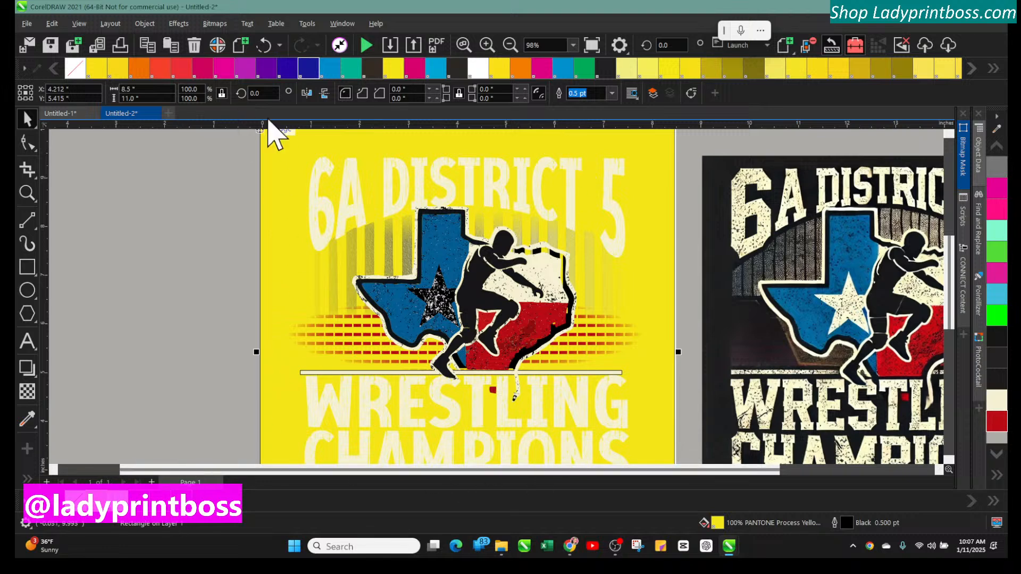
Remove the fill from the cream line above WRESTLING, then restore its cream color
{"action": "left_click", "coordinate": [188, 368]}
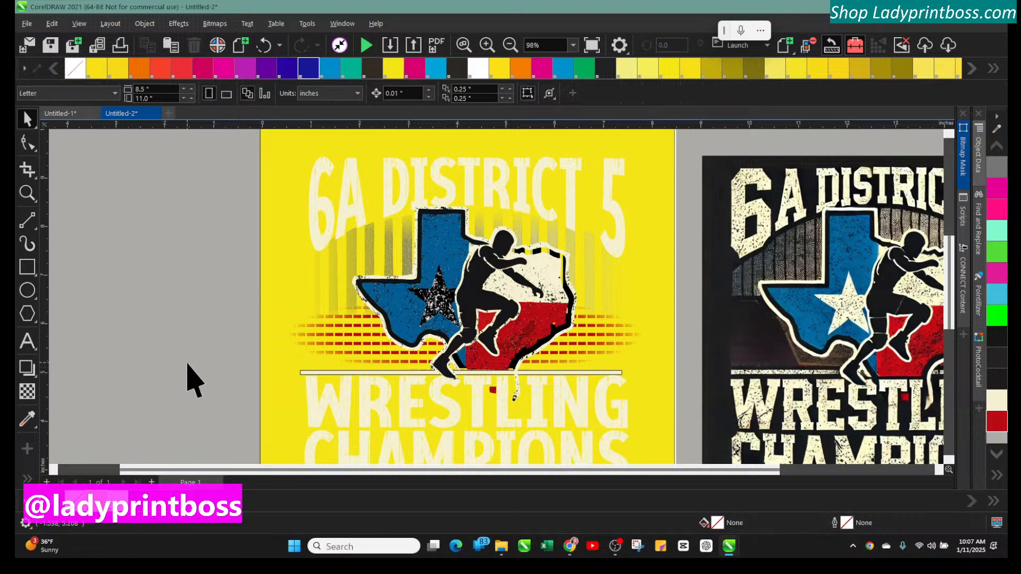
{"action": "scroll", "coordinate": [187, 365], "scroll_direction": "down", "scroll_amount": 1}
{"action": "scroll", "coordinate": [194, 378], "scroll_direction": "down", "scroll_amount": 1}
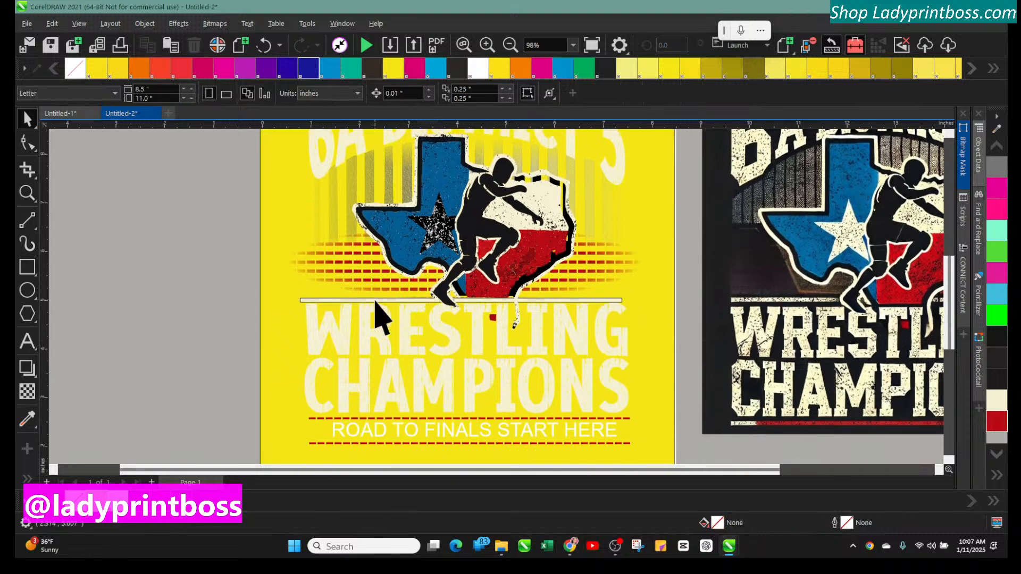
{"action": "left_click", "coordinate": [375, 300]}
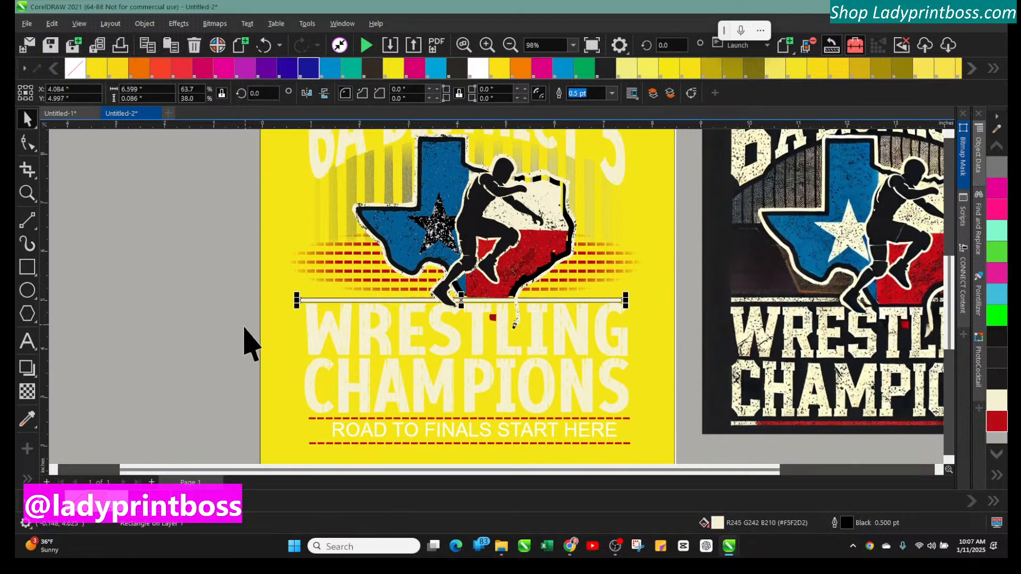
{"action": "left_click", "coordinate": [71, 501]}
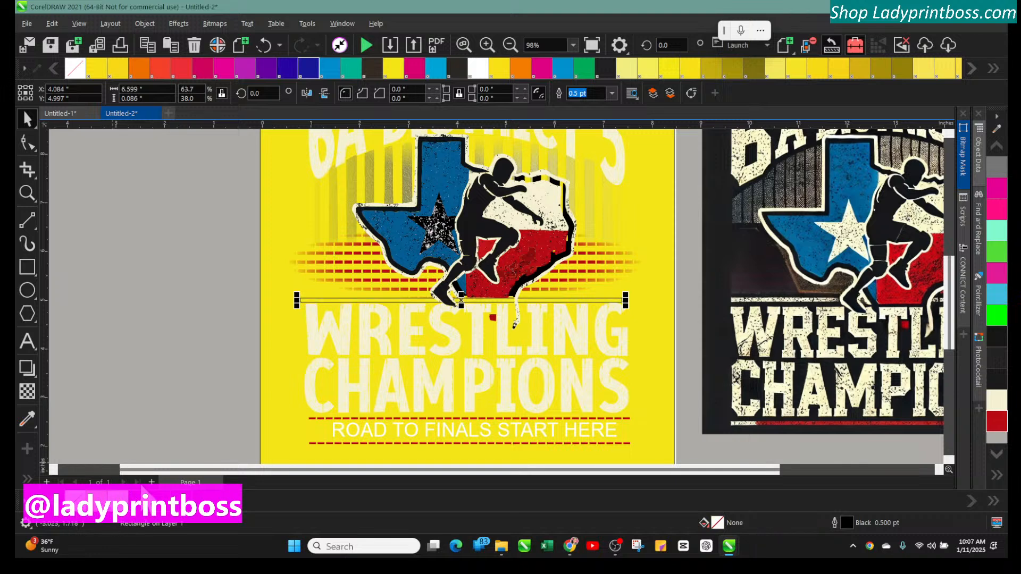
{"action": "left_click", "coordinate": [994, 405]}
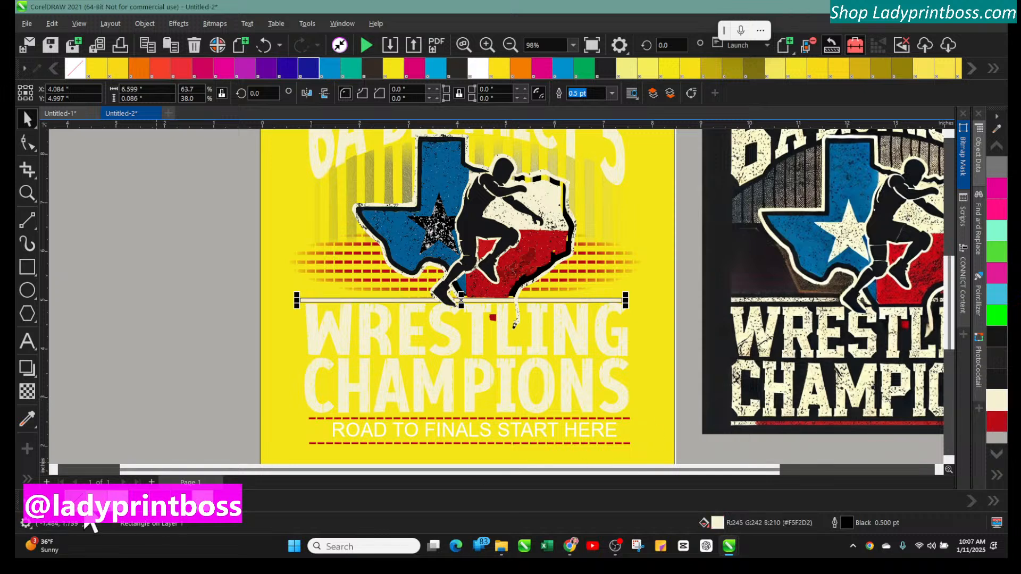
{"action": "left_click", "coordinate": [109, 409]}
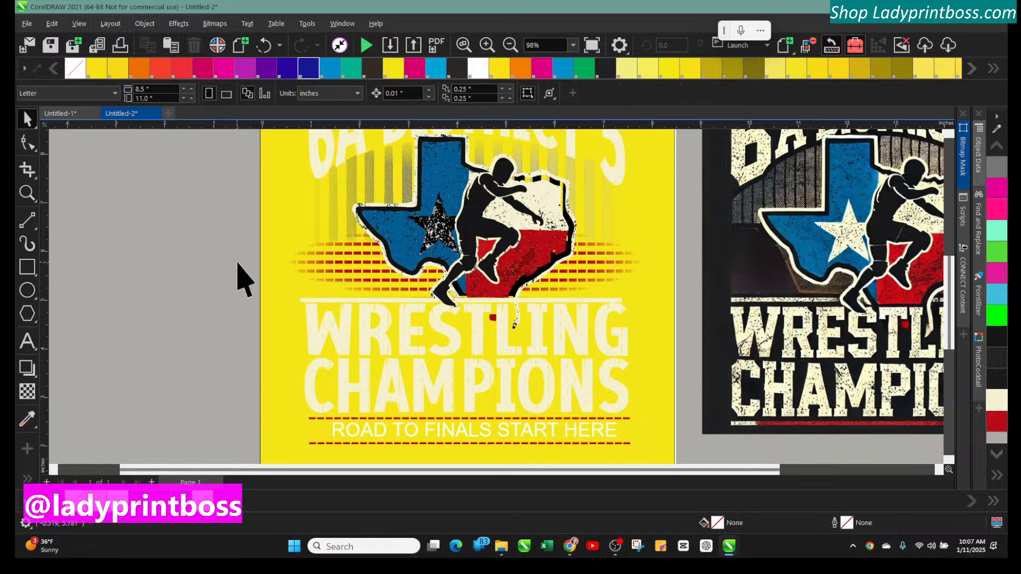
Change the background rectangle's fill to green, trying pink first
{"action": "left_click", "coordinate": [280, 250]}
{"action": "left_click", "coordinate": [223, 68]}
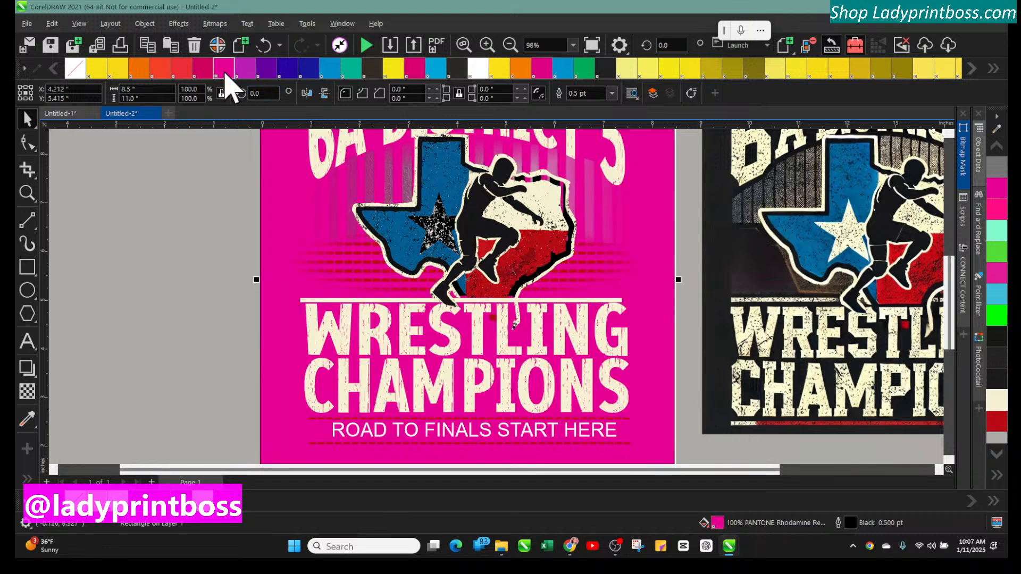
{"action": "scroll", "coordinate": [122, 314], "scroll_direction": "up", "scroll_amount": 2}
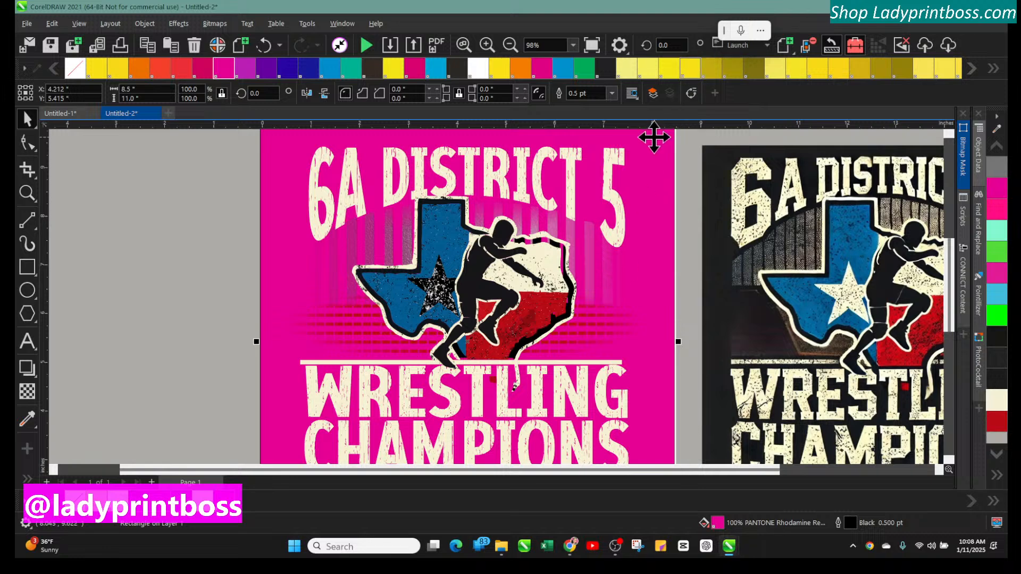
{"action": "left_click", "coordinate": [582, 68]}
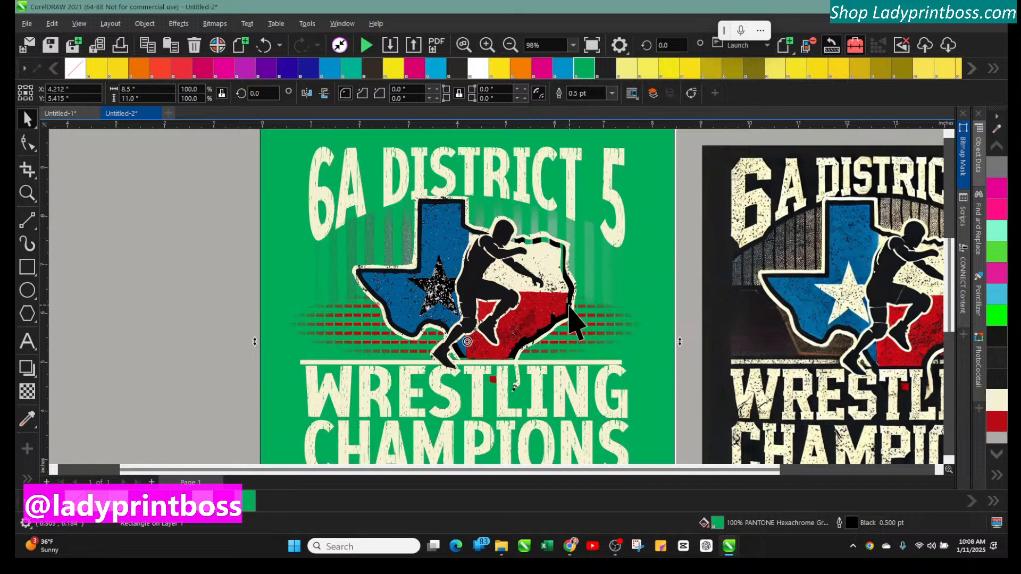
{"action": "left_click", "coordinate": [205, 304]}
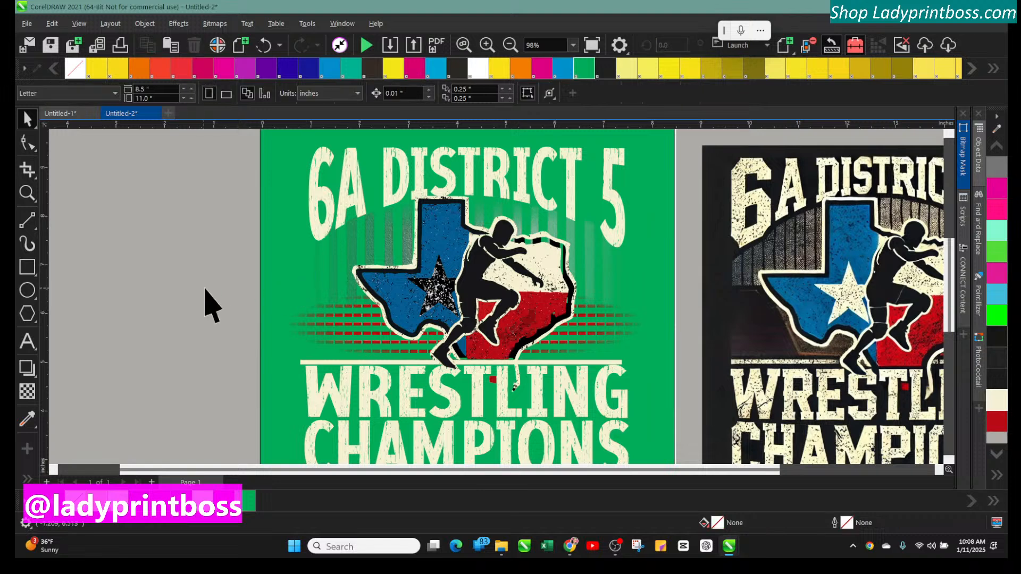
Apply a transparency with the Transparency tool to the group of red horizontal stripes behind the Texas shape
{"action": "left_click", "coordinate": [664, 164]}
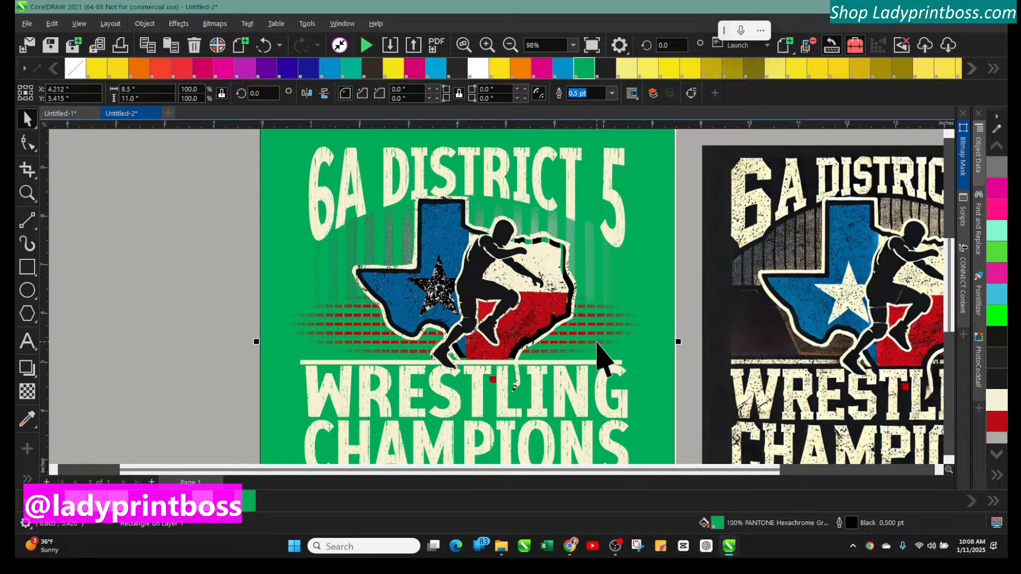
{"action": "left_click", "coordinate": [335, 340]}
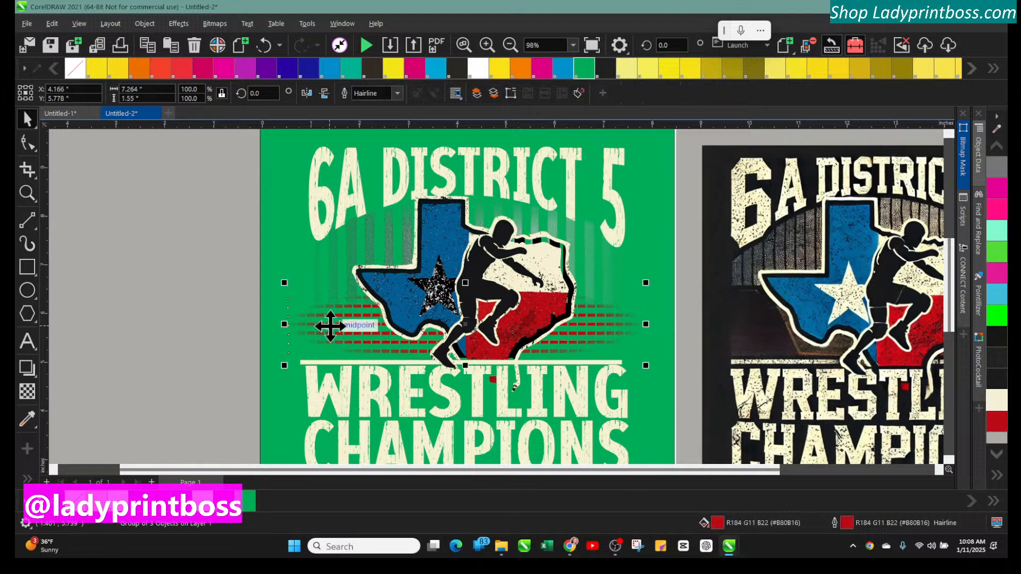
{"action": "left_click", "coordinate": [27, 391]}
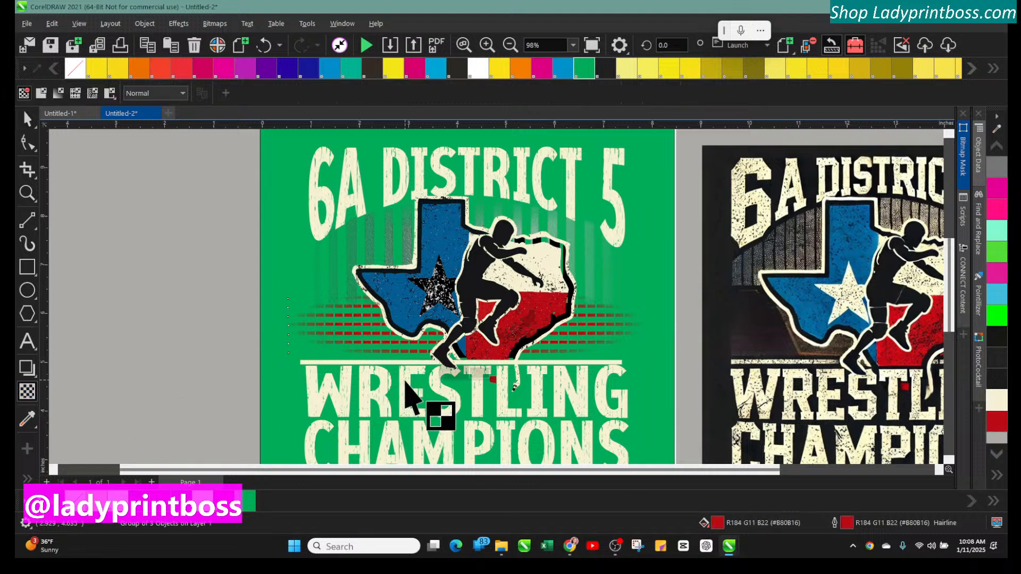
{"action": "left_click_drag", "start_coordinate": [443, 374], "coordinate": [407, 372]}
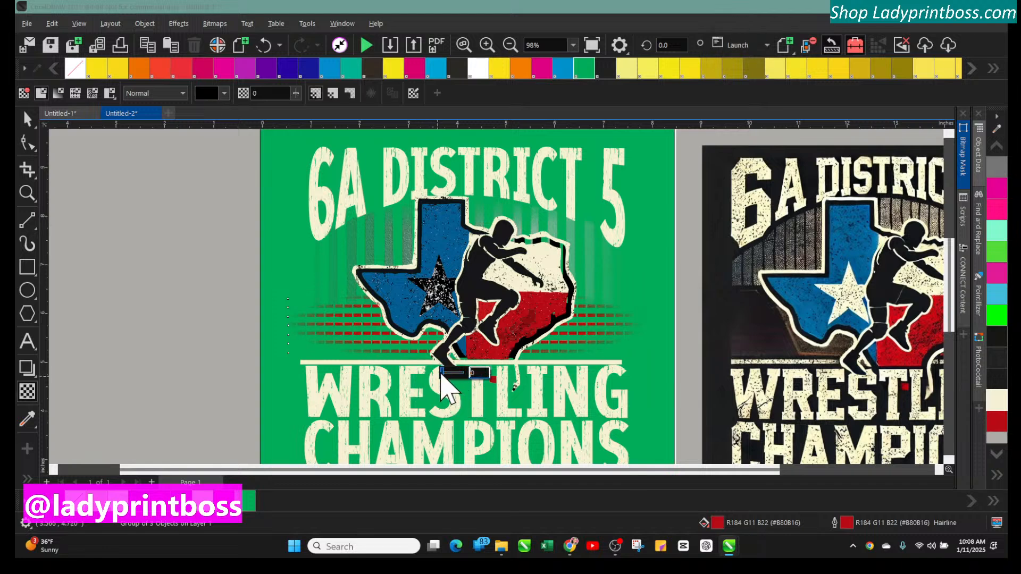
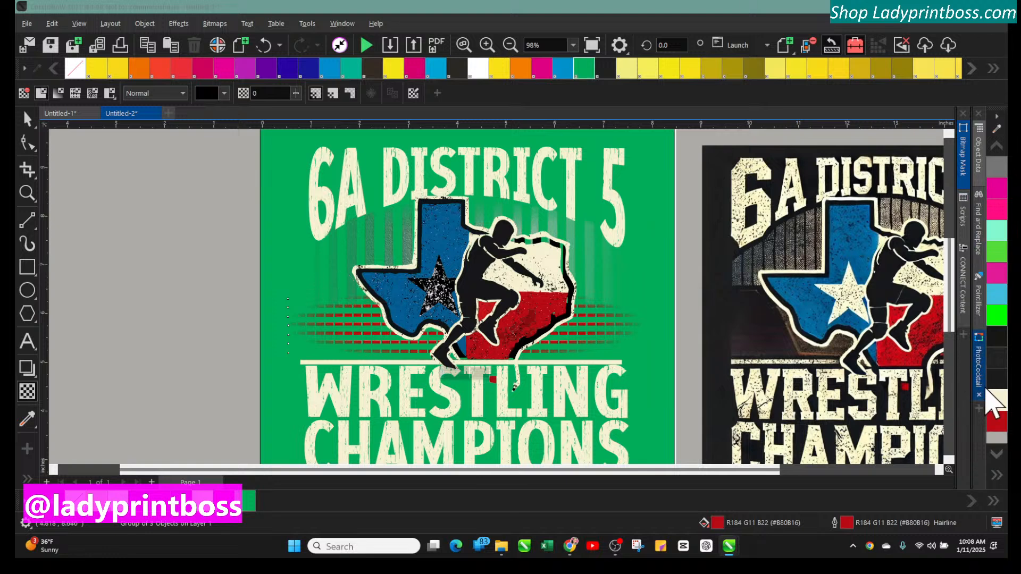
Fill the background rectangle with red
{"action": "left_click", "coordinate": [995, 420]}
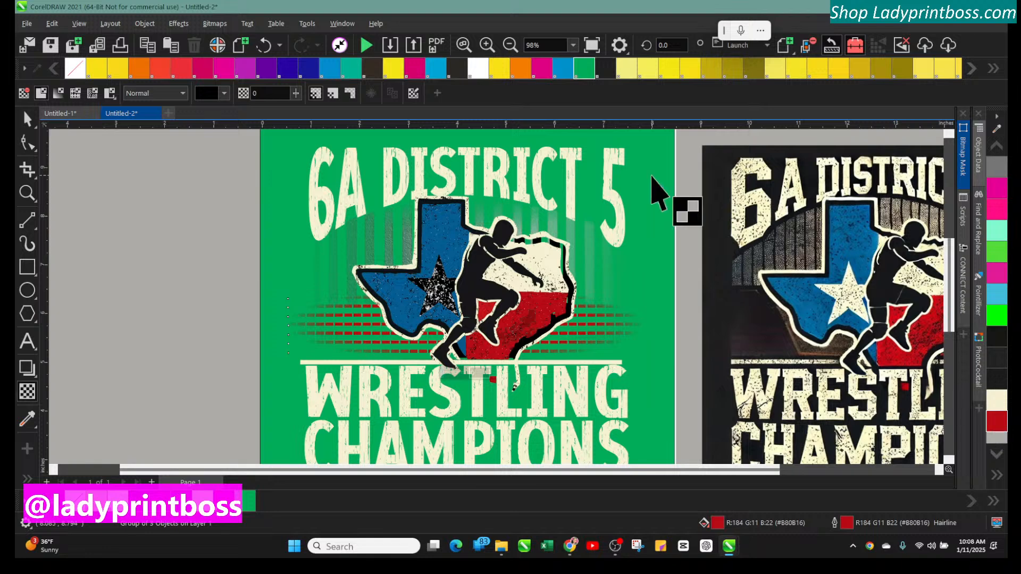
{"action": "left_click", "coordinate": [646, 188]}
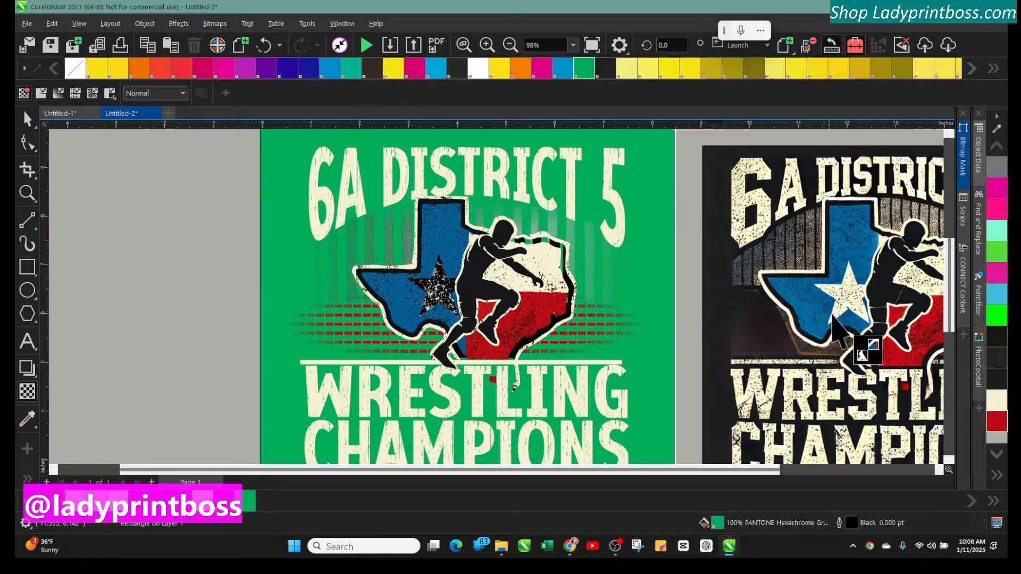
{"action": "left_click", "coordinate": [997, 421]}
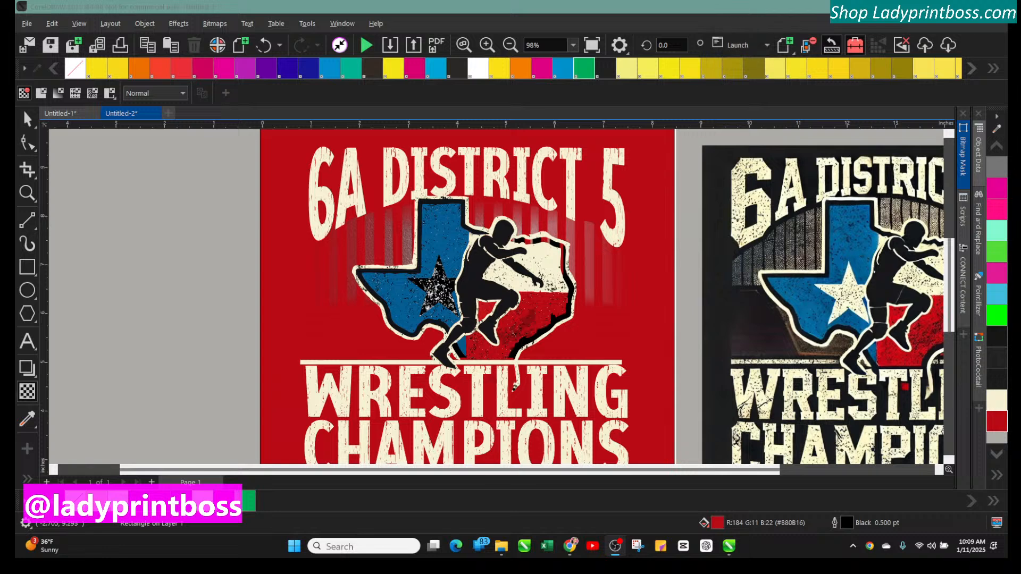
Remove the outline from the red background rectangle
{"action": "left_click", "coordinate": [509, 52]}
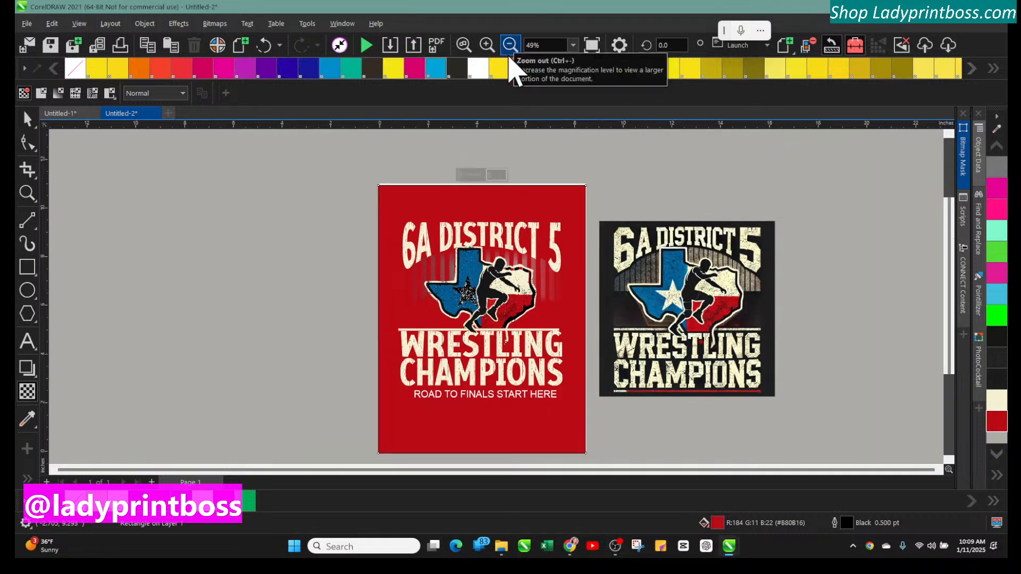
{"action": "left_click", "coordinate": [27, 119]}
{"action": "left_click", "coordinate": [289, 183]}
{"action": "left_click", "coordinate": [384, 197]}
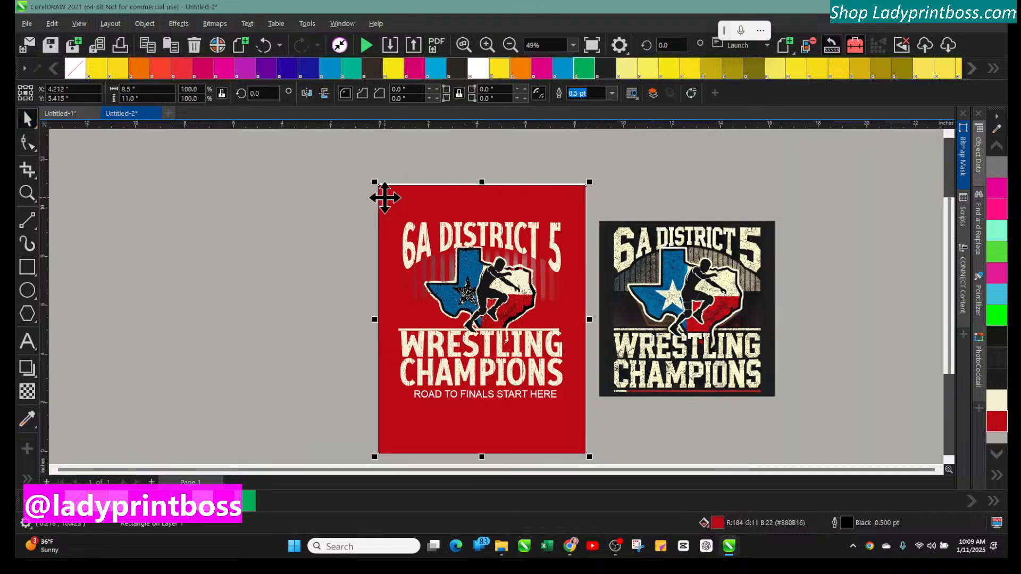
{"action": "left_click", "coordinate": [612, 94]}
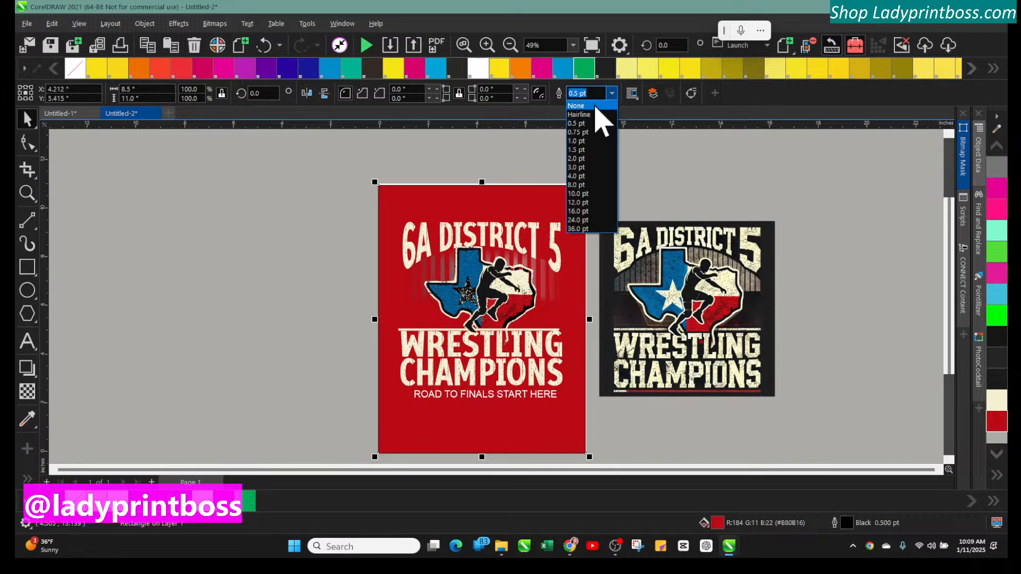
{"action": "left_click", "coordinate": [596, 107]}
Nudge the red background rectangle slightly up and to the right
{"action": "left_click", "coordinate": [296, 186]}
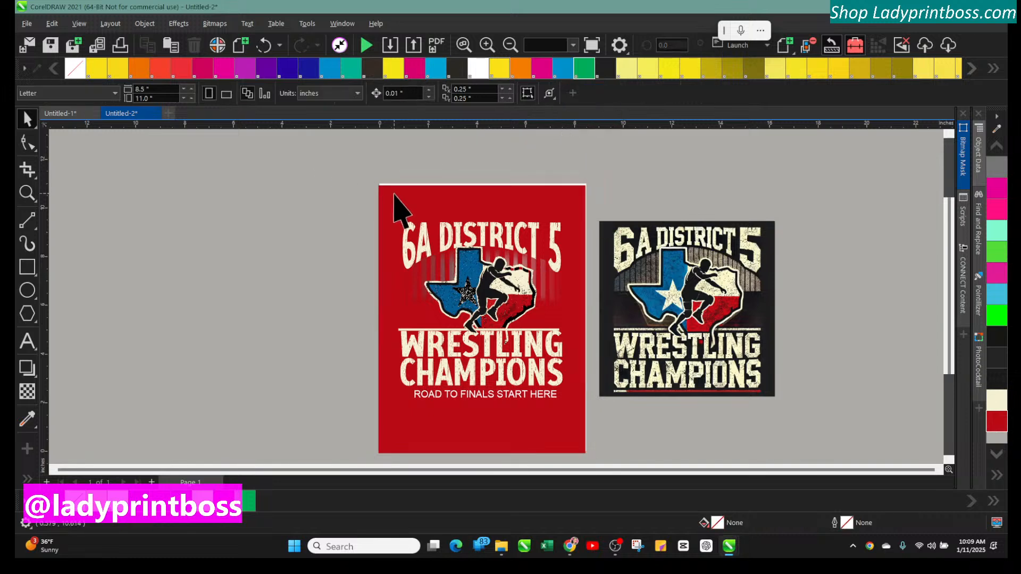
{"action": "left_click", "coordinate": [399, 201]}
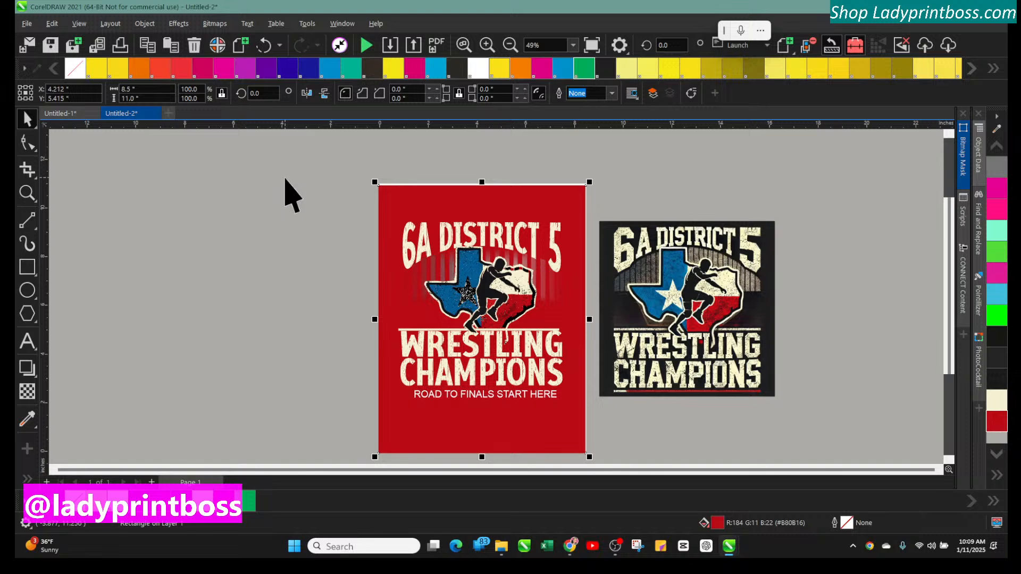
{"action": "key", "text": "Up"}
{"action": "key", "text": "Up"}
{"action": "key", "text": "Right"}
{"action": "key", "text": "Right"}
{"action": "key", "text": "Right"}
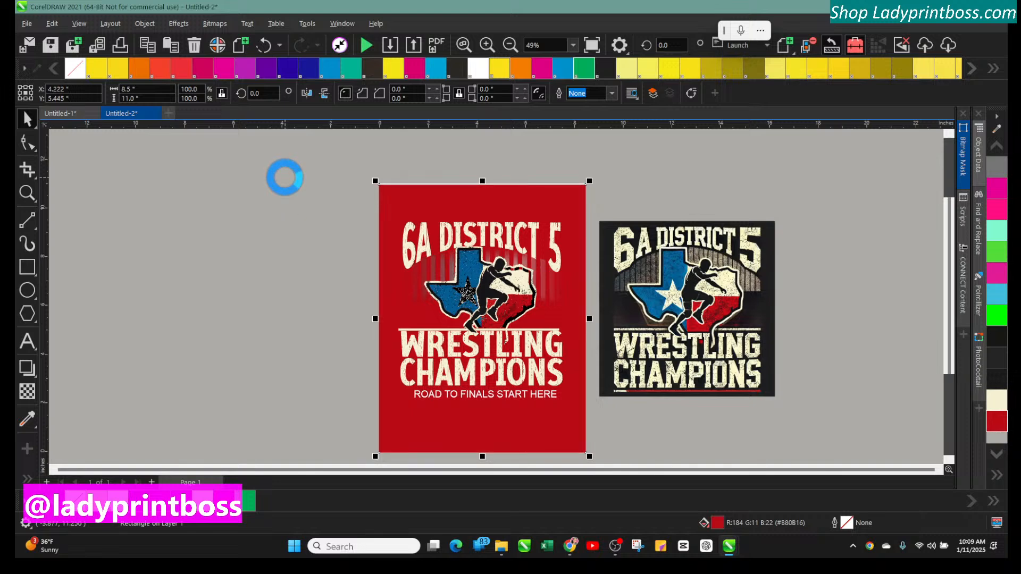
{"action": "key", "text": "Up"}
{"action": "key", "text": "Up"}
{"action": "key", "text": "Up"}
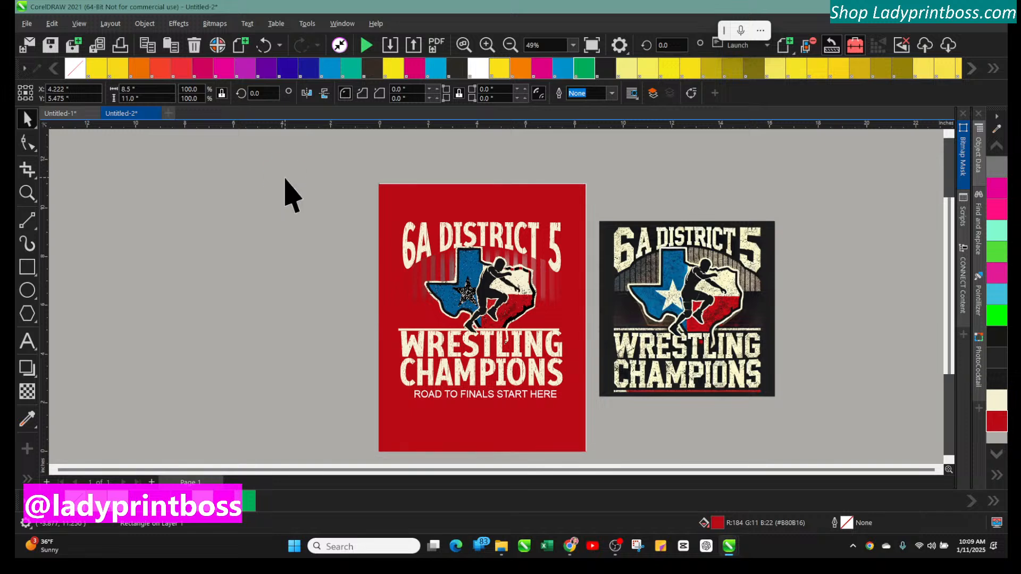
{"action": "left_click", "coordinate": [285, 180]}
Delete the red background rectangle to reveal the black background
{"action": "left_click", "coordinate": [485, 45]}
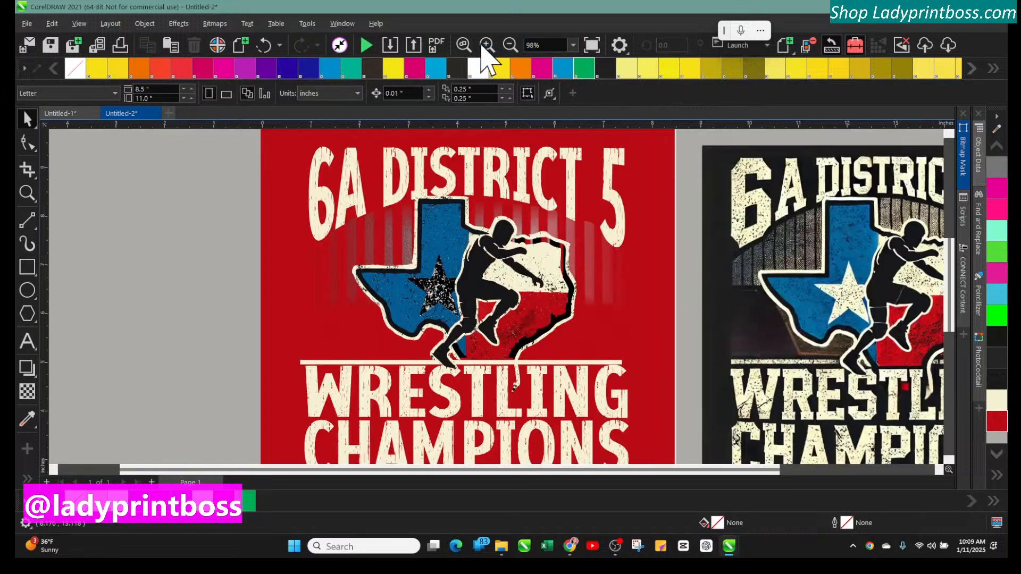
{"action": "left_click", "coordinate": [281, 208]}
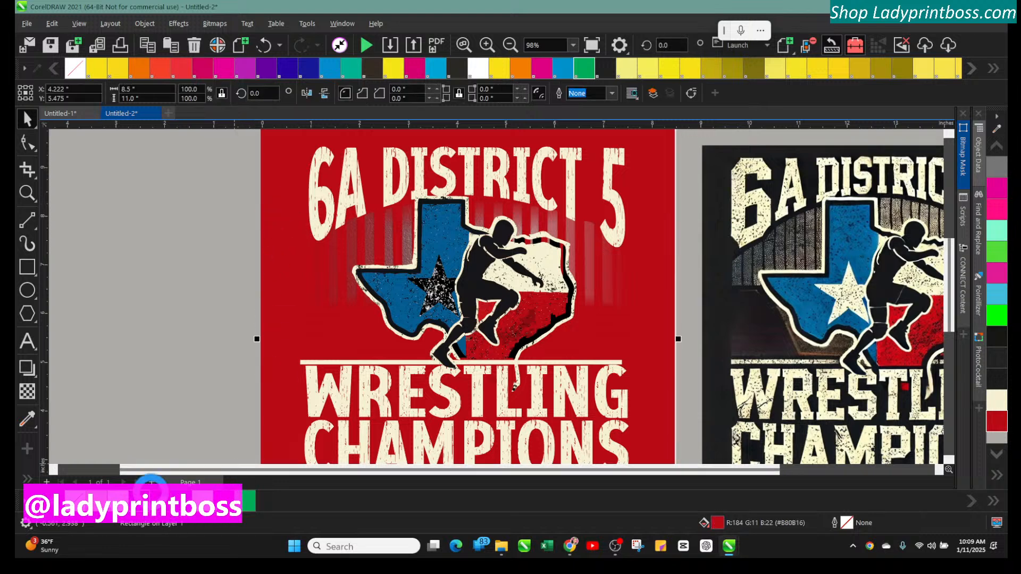
{"action": "key", "text": "Delete"}
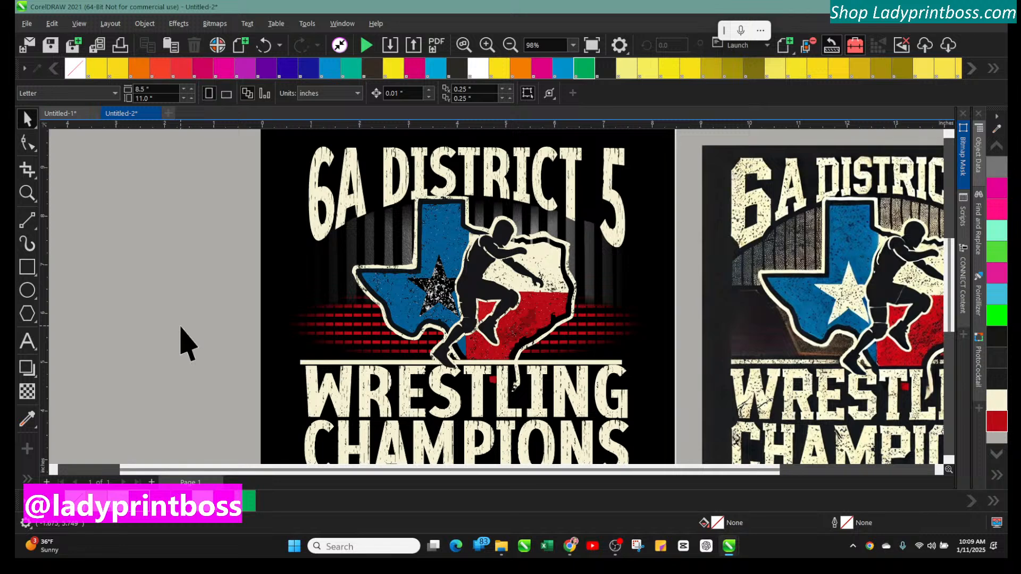
Reshape the right end of the gray vertical stripes curve by moving its edge nodes with the Shape tool
{"action": "left_click", "coordinate": [366, 231]}
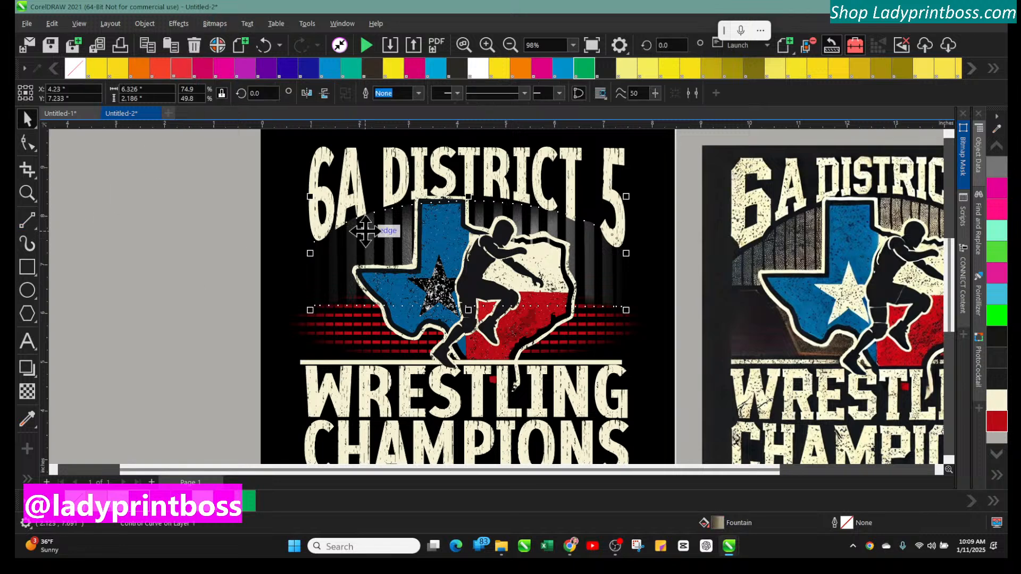
{"action": "left_click", "coordinate": [27, 143]}
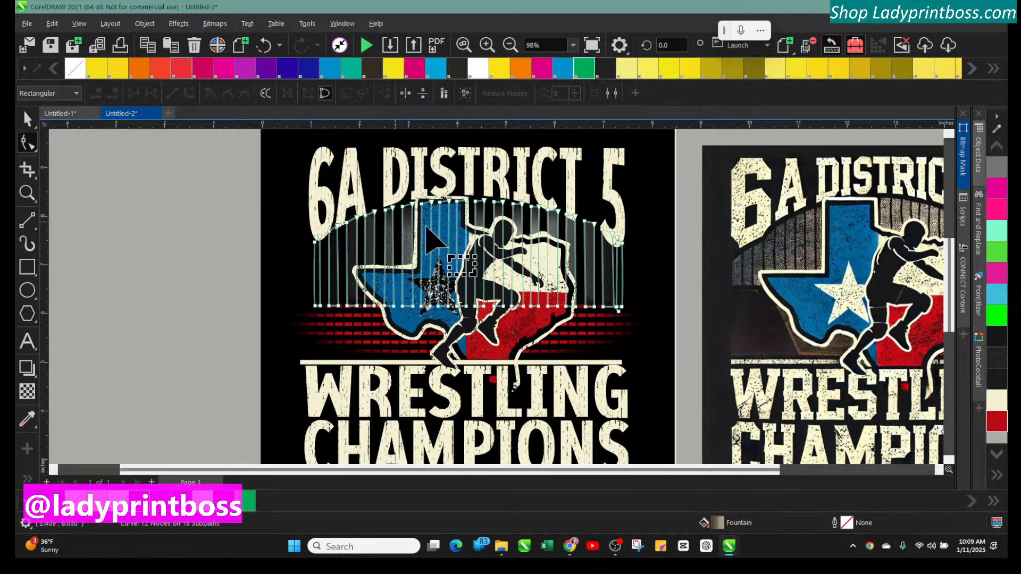
{"action": "left_click", "coordinate": [585, 226]}
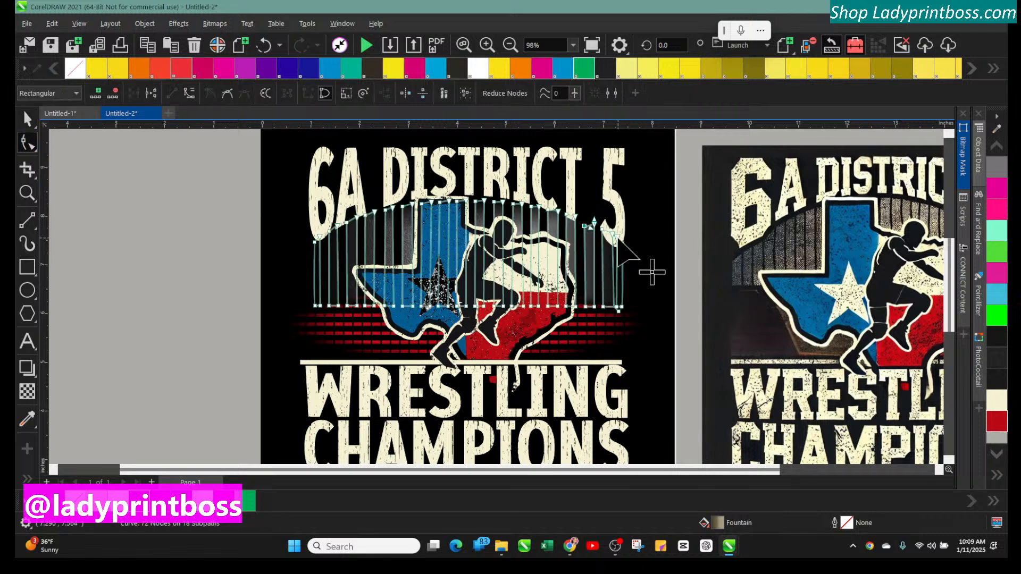
{"action": "left_click", "coordinate": [228, 93]}
{"action": "mouse_move", "coordinate": [602, 230]}
{"action": "left_mouse_down"}
{"action": "mouse_move", "coordinate": [626, 246]}
{"action": "mouse_move", "coordinate": [608, 232]}
{"action": "mouse_move", "coordinate": [614, 241]}
{"action": "left_mouse_up"}
{"action": "left_click_drag", "start_coordinate": [607, 243], "coordinate": [613, 243]}
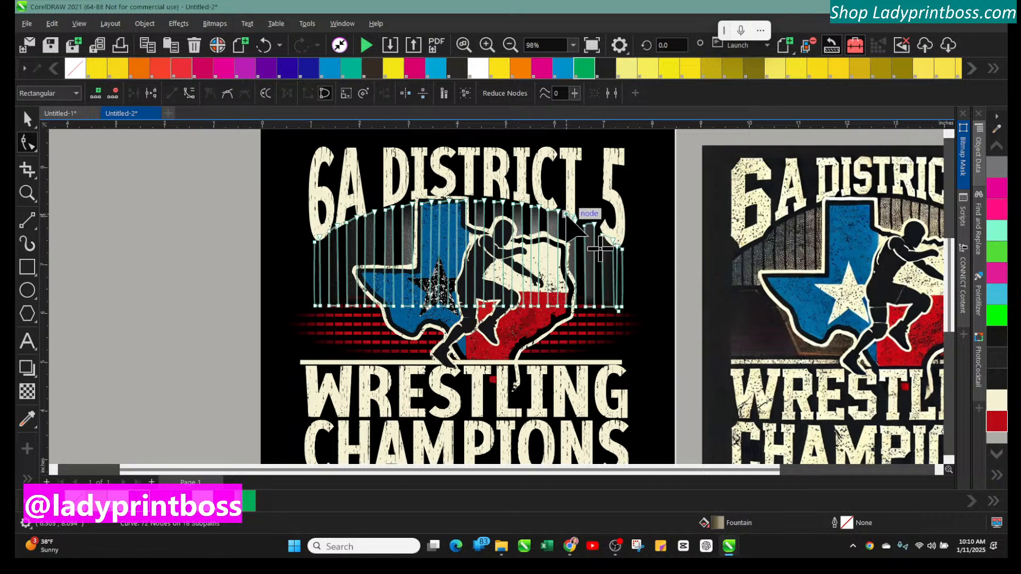
Drag the left end node of the gray stripes curve down and outward
{"action": "left_click_drag", "start_coordinate": [502, 202], "coordinate": [503, 207]}
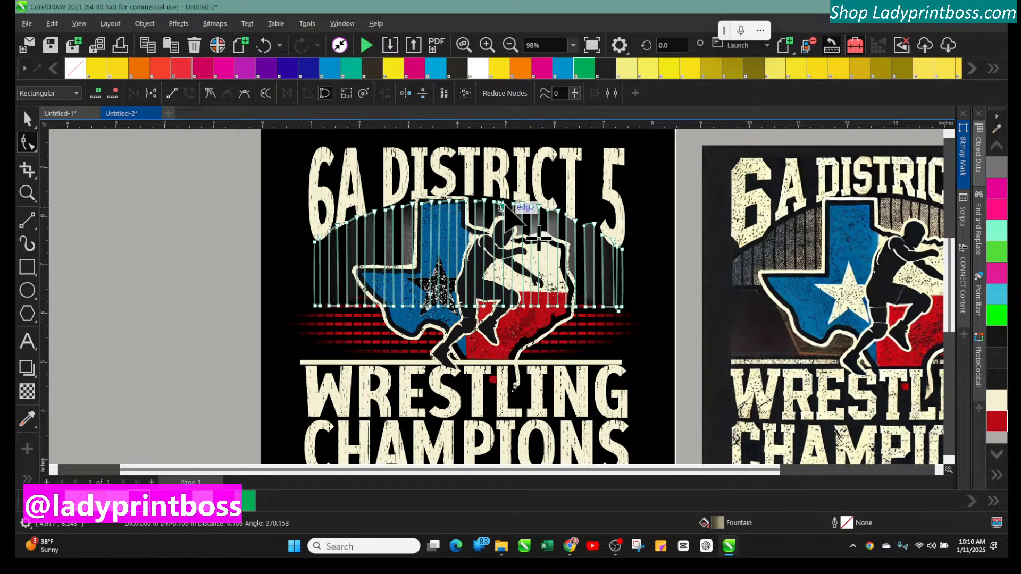
{"action": "left_click", "coordinate": [431, 203]}
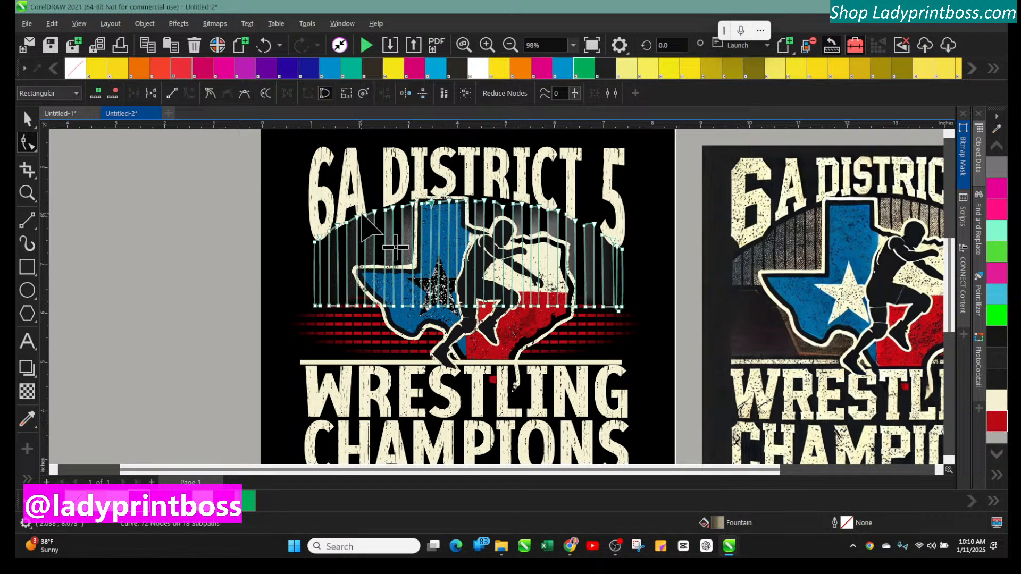
{"action": "left_click_drag", "start_coordinate": [349, 219], "coordinate": [314, 245]}
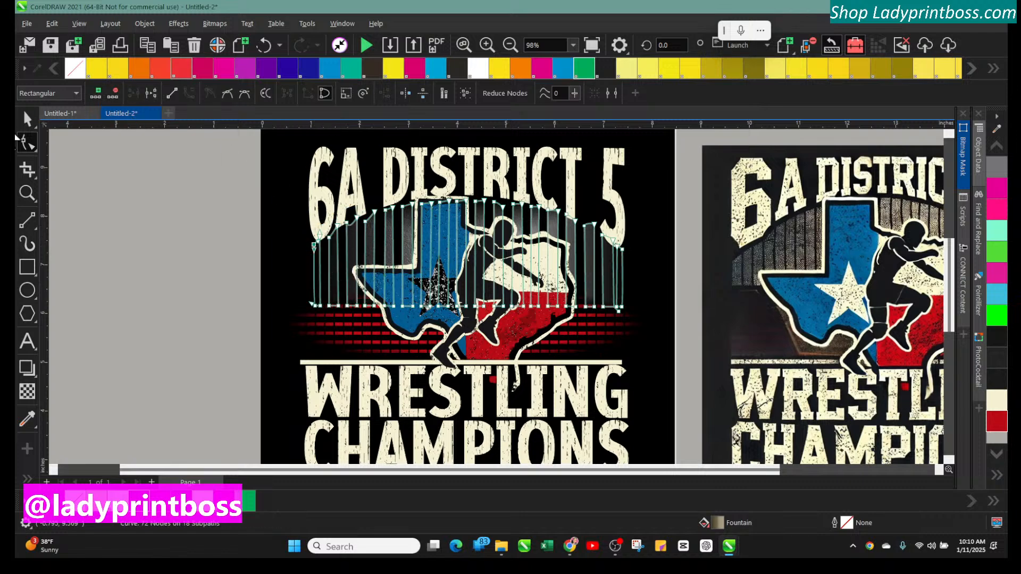
{"action": "left_click", "coordinate": [25, 121]}
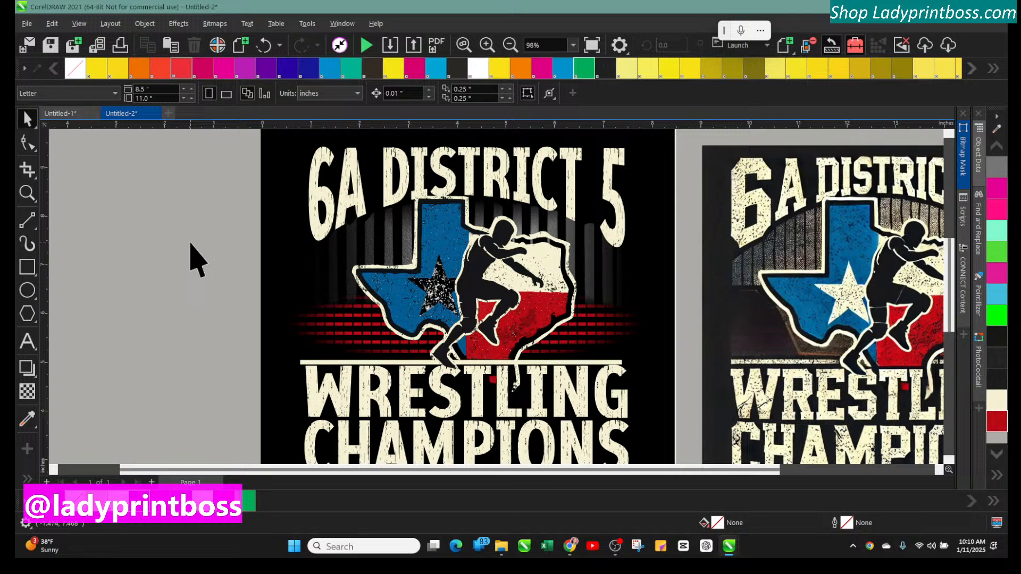
Nudge the small black shape beside the wrestler's arm to the right
{"action": "left_click", "coordinate": [509, 45]}
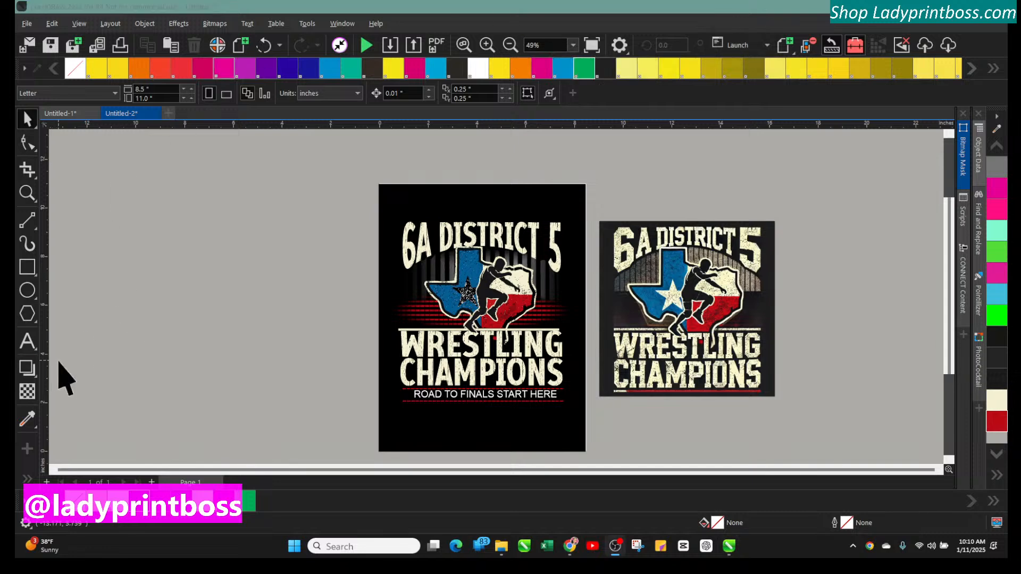
{"action": "left_click", "coordinate": [487, 46]}
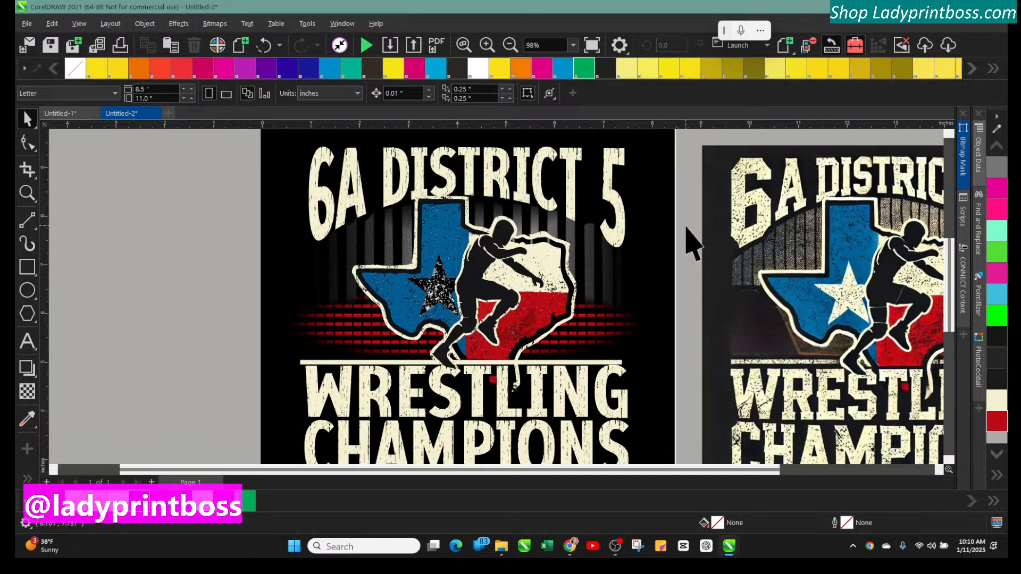
{"action": "left_click", "coordinate": [487, 46]}
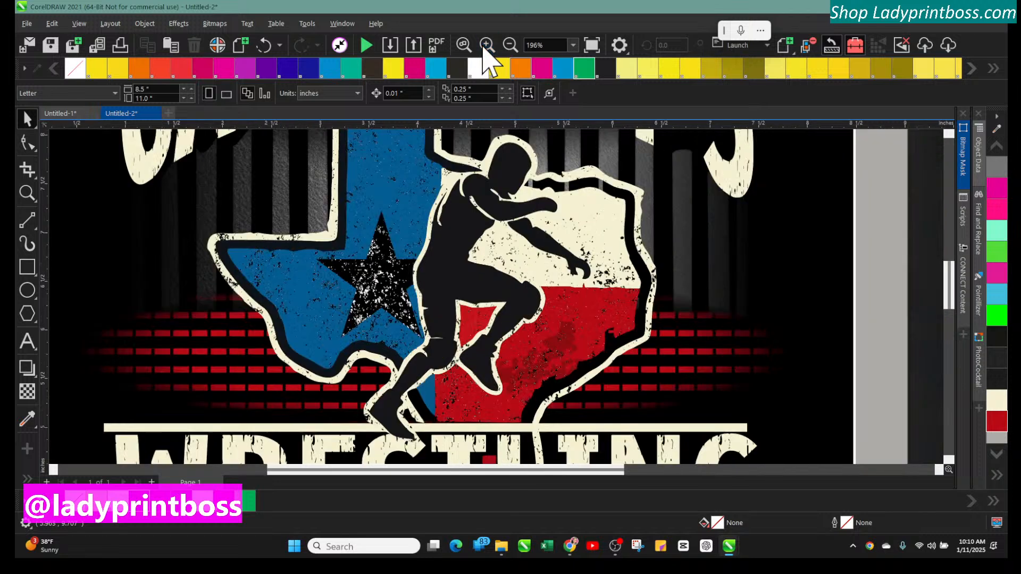
{"action": "left_click", "coordinate": [579, 184]}
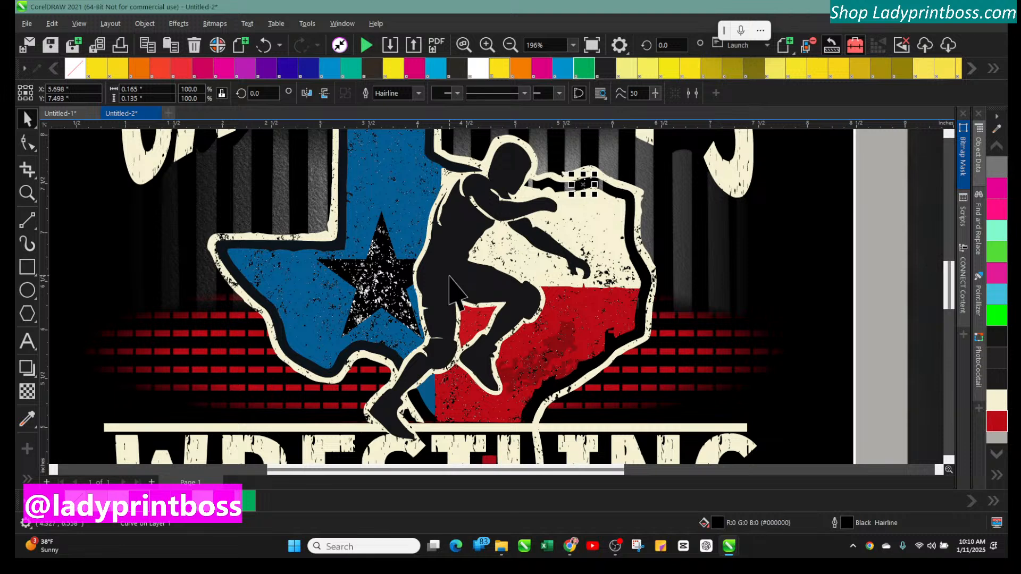
{"action": "key", "text": "Right"}
{"action": "key", "text": "Right"}
{"action": "key", "text": "Right"}
{"action": "key", "text": "Right"}
{"action": "key", "text": "Right"}
{"action": "key", "text": "Right"}
{"action": "key", "text": "Right"}
{"action": "key", "text": "Right"}
{"action": "key", "text": "Right"}
{"action": "key", "text": "Right"}
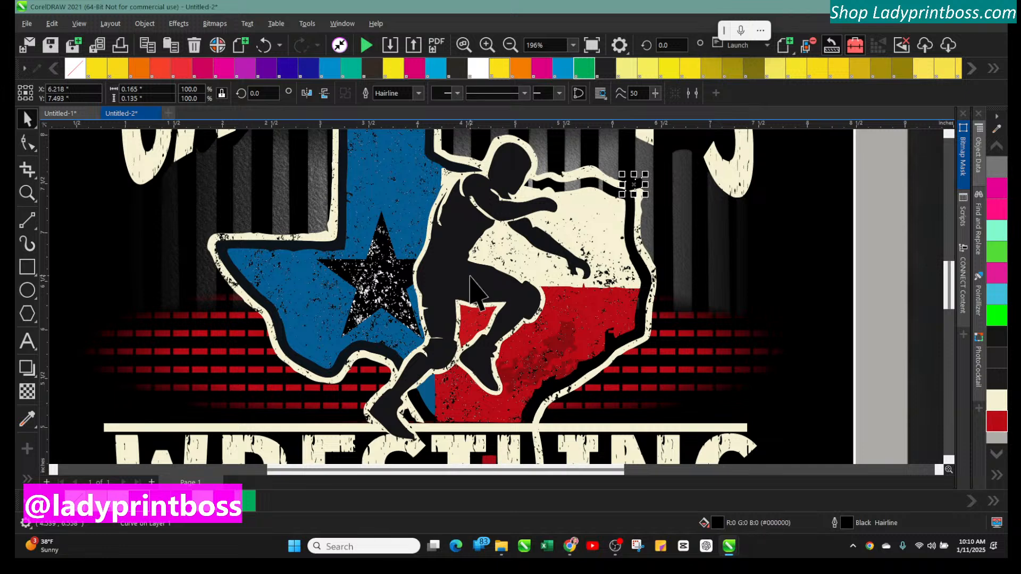
{"action": "key", "text": "Escape"}
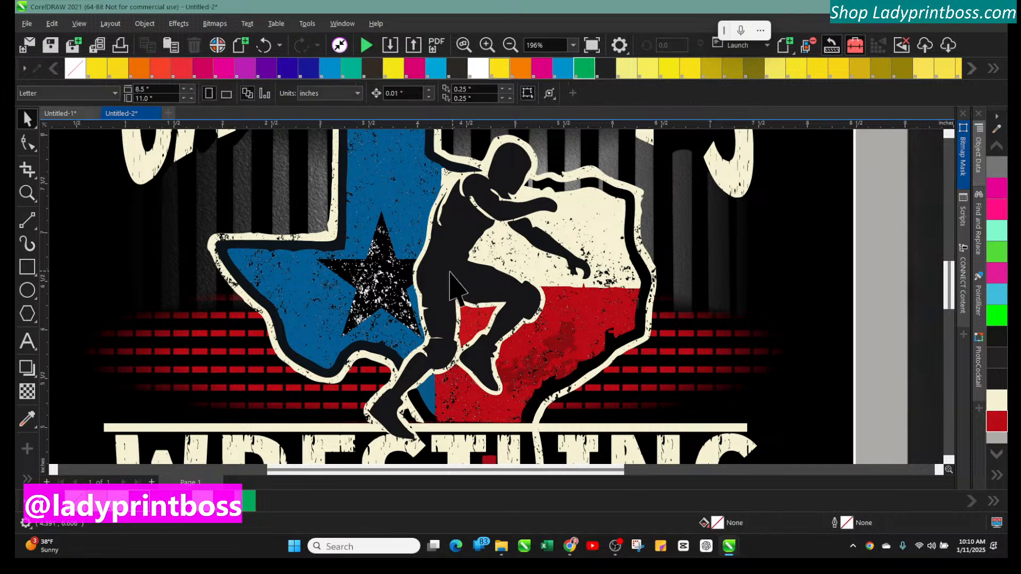
Delete the black background rectangle, then undo the deletion
{"action": "left_click", "coordinate": [552, 196]}
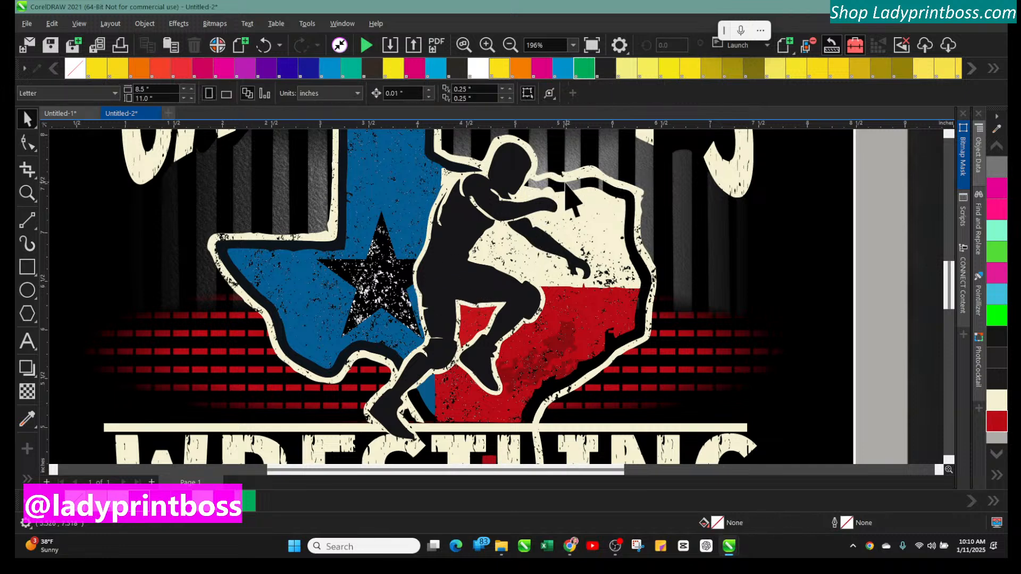
{"action": "key", "text": "Delete"}
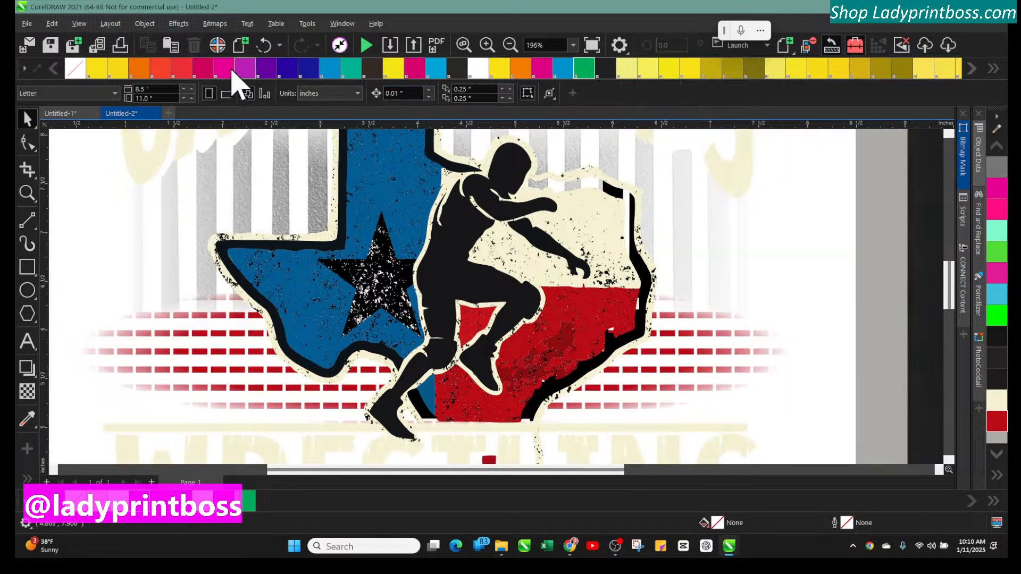
{"action": "left_click", "coordinate": [264, 46]}
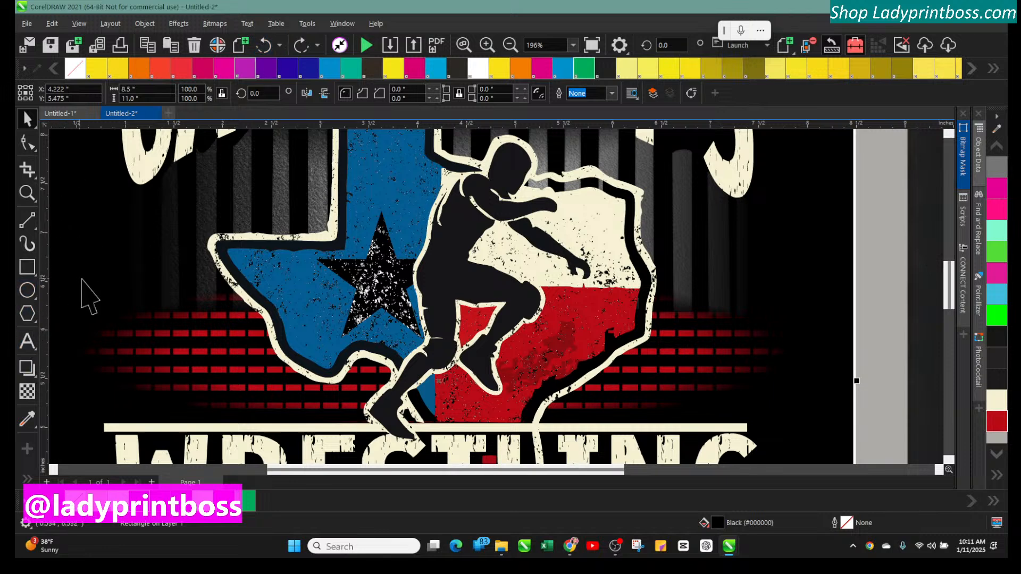
Fill the small gaps beside the wrestler's raised arm with black using the Smart Fill tool
{"action": "left_click", "coordinate": [905, 317]}
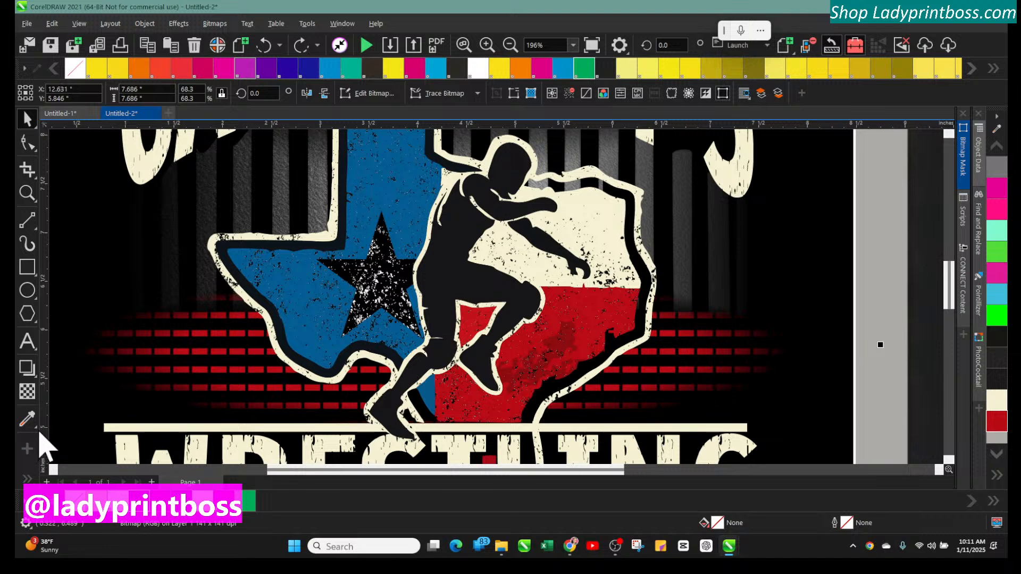
{"action": "left_click", "coordinate": [27, 478]}
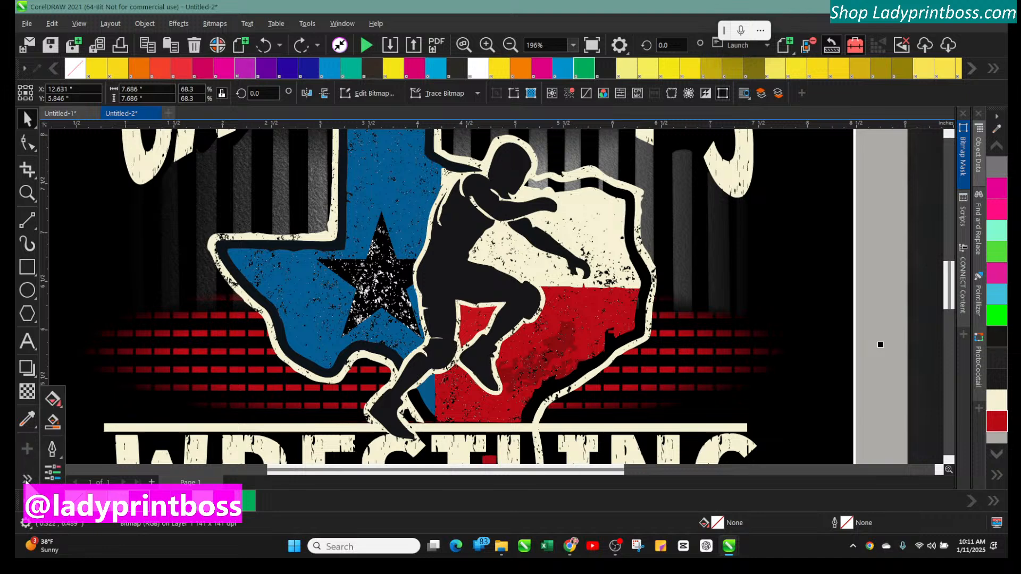
{"action": "left_click", "coordinate": [53, 423]}
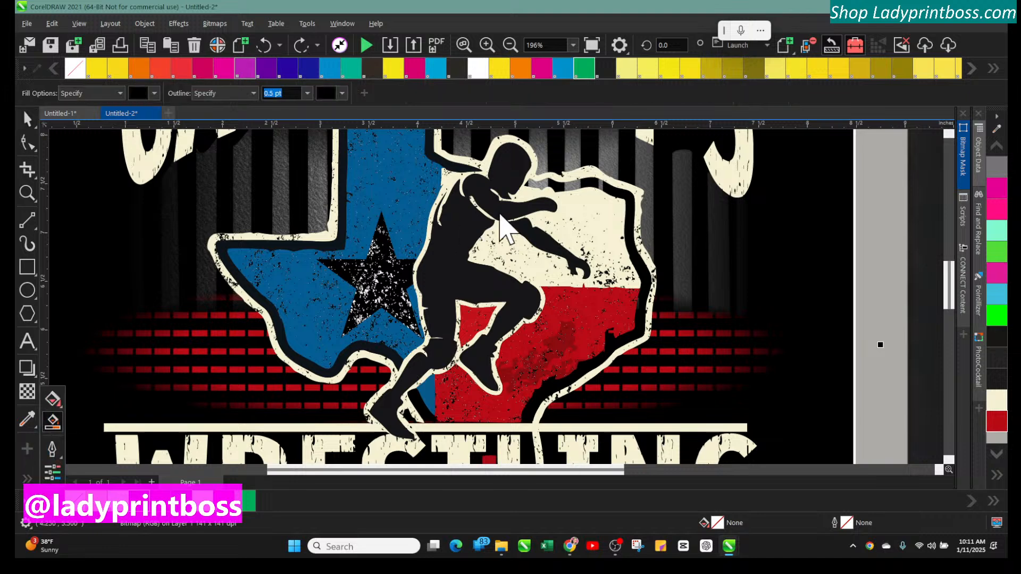
{"action": "left_click", "coordinate": [573, 184]}
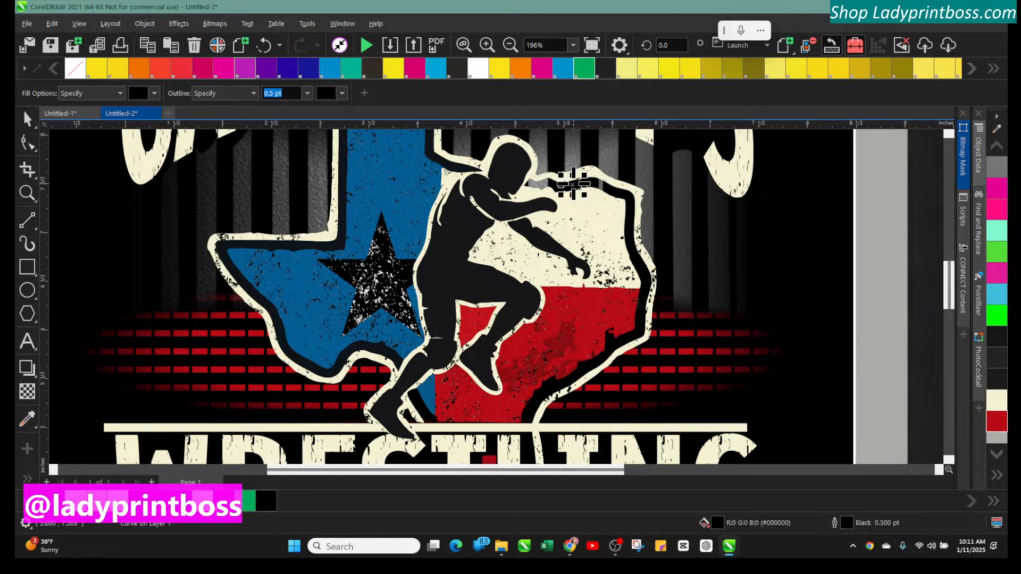
{"action": "left_click", "coordinate": [603, 184]}
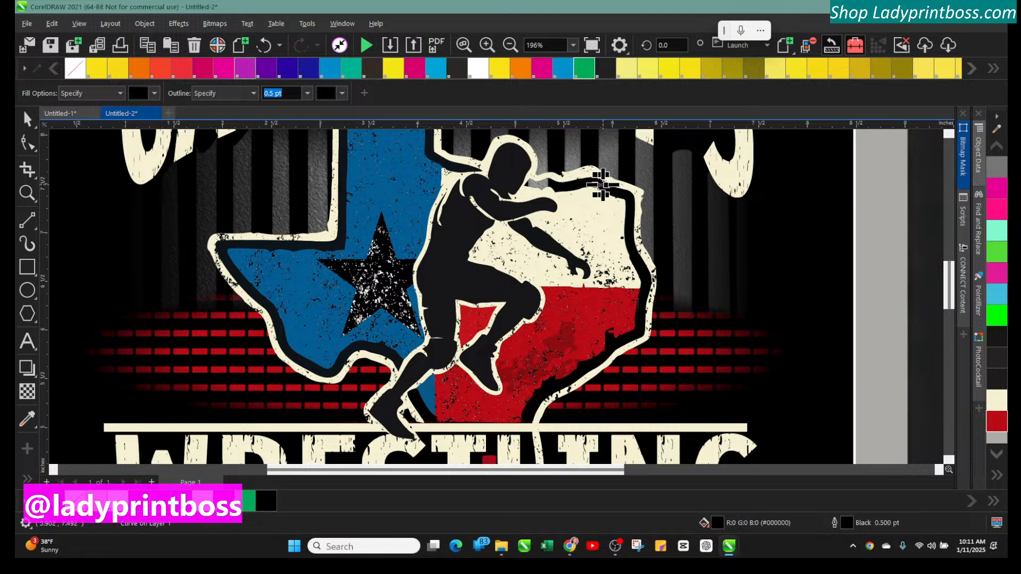
{"action": "left_click", "coordinate": [539, 184]}
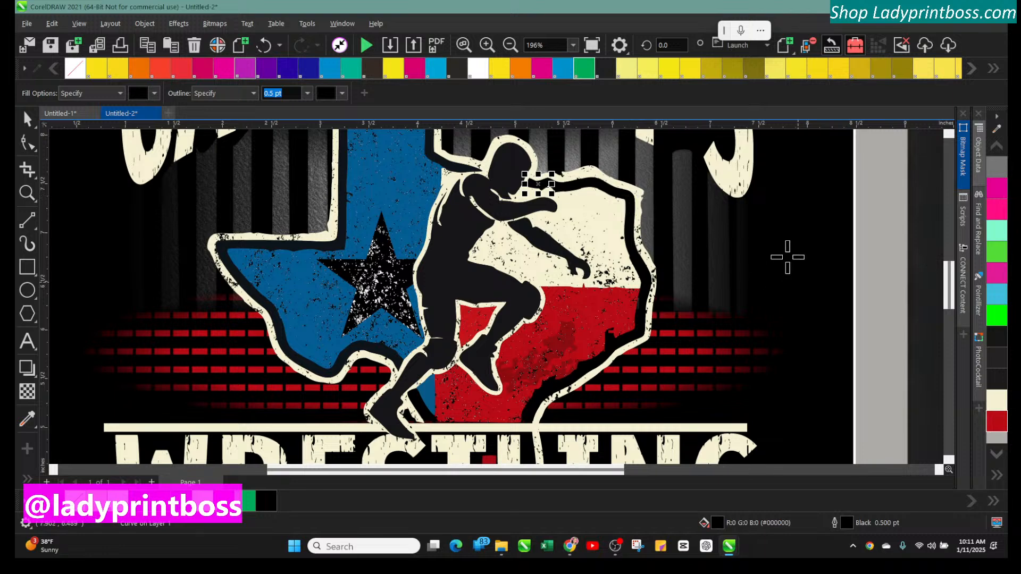
{"action": "left_click", "coordinate": [509, 47]}
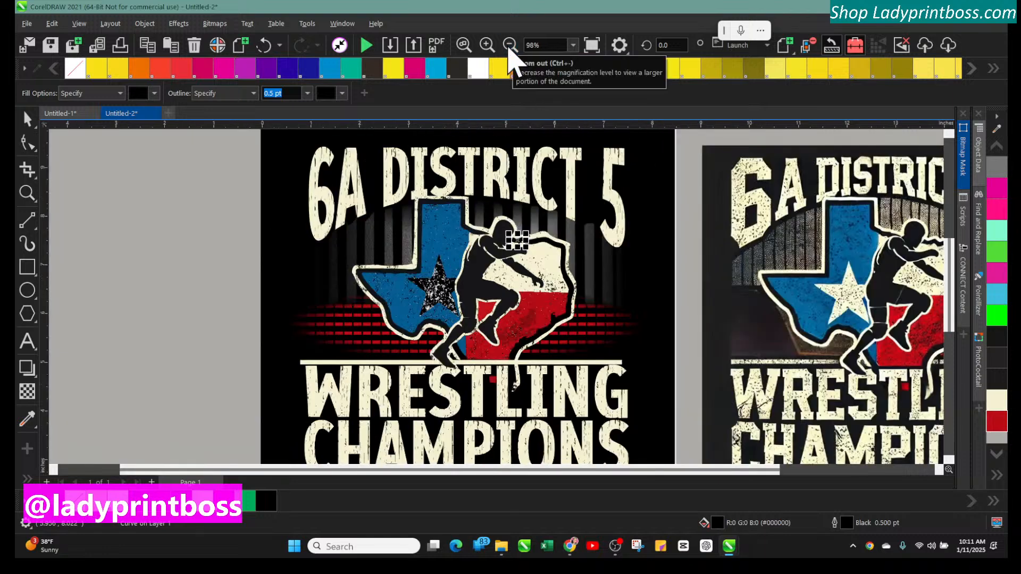
{"action": "left_click", "coordinate": [509, 47]}
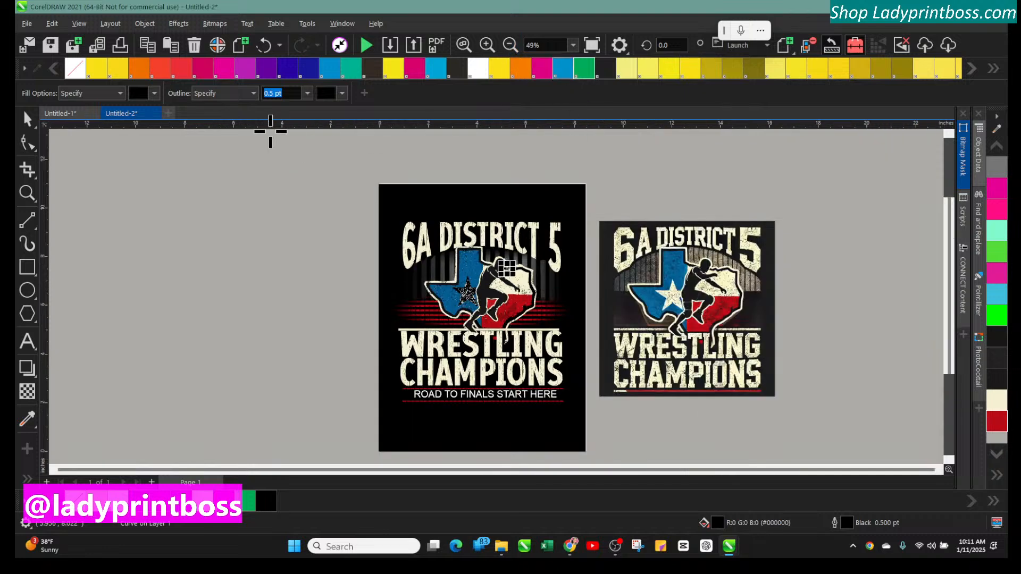
{"action": "left_click", "coordinate": [28, 119]}
{"action": "left_click", "coordinate": [226, 234]}
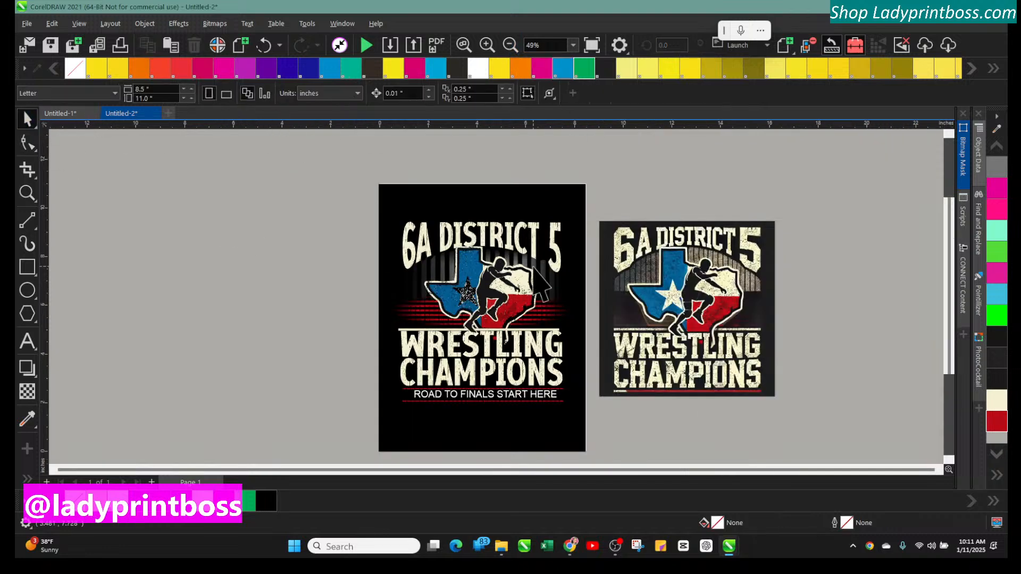
Try outlining the 6A DISTRICT 5 title in cream, then in black at 0.5 pt, and undo all these outline changes
{"action": "left_click", "coordinate": [533, 238]}
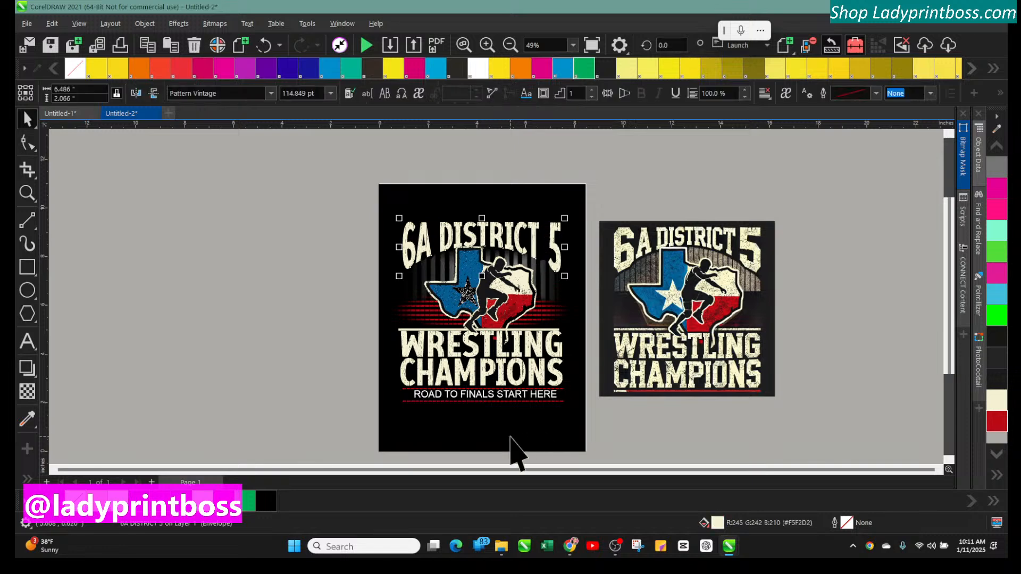
{"action": "right_click", "coordinate": [211, 505]}
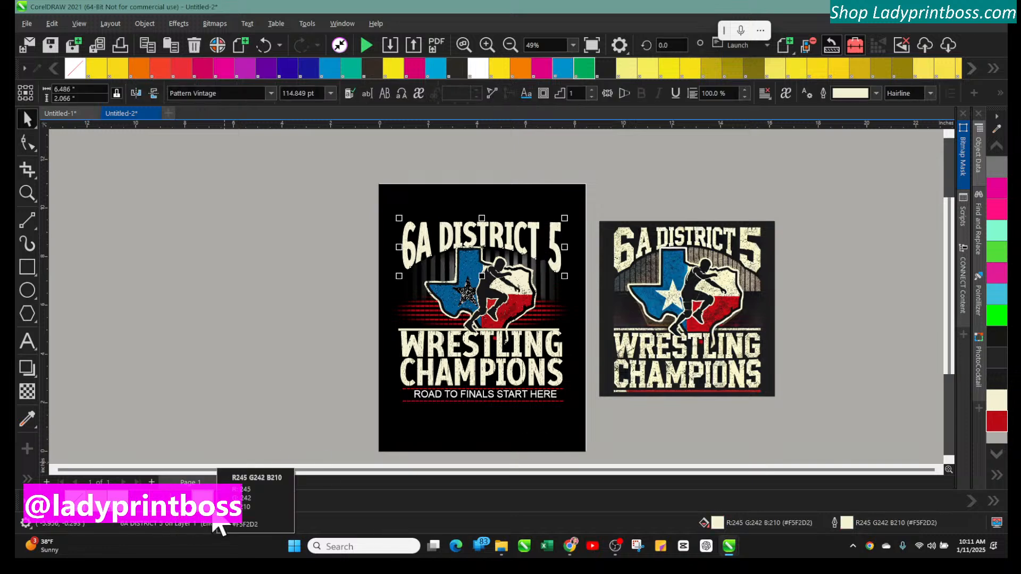
{"action": "left_click", "coordinate": [211, 411]}
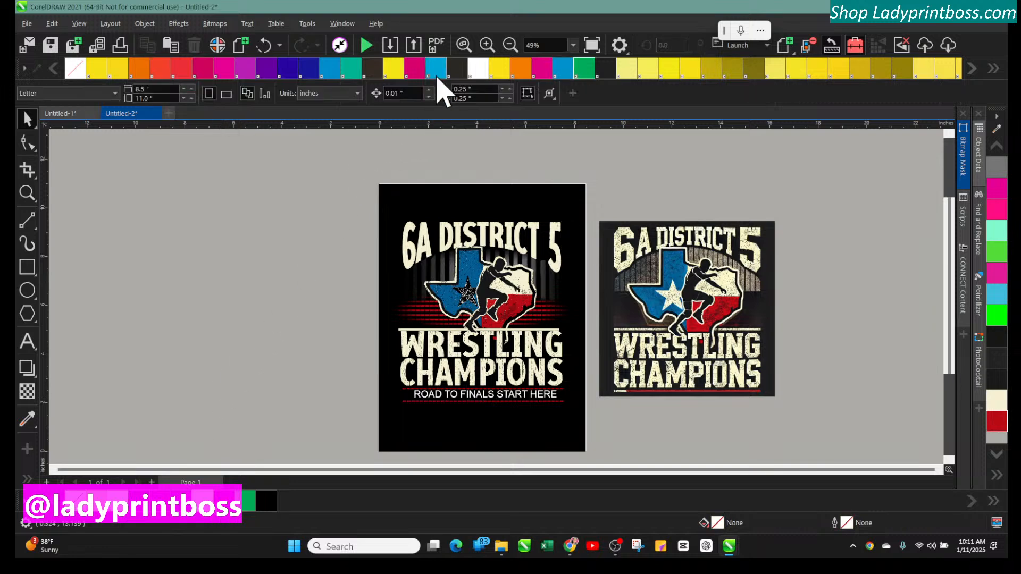
{"action": "left_click", "coordinate": [488, 45]}
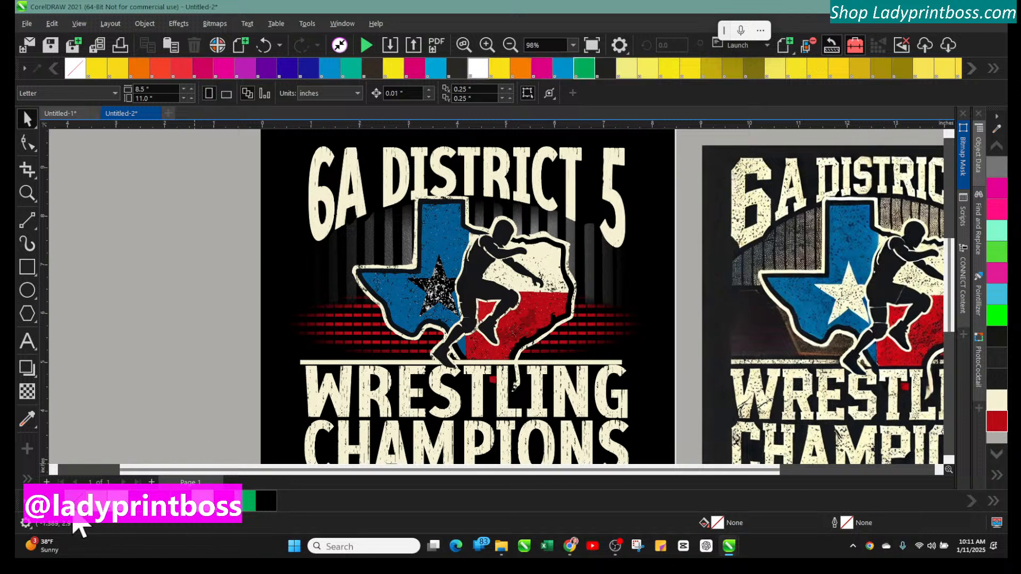
{"action": "right_click", "coordinate": [267, 501]}
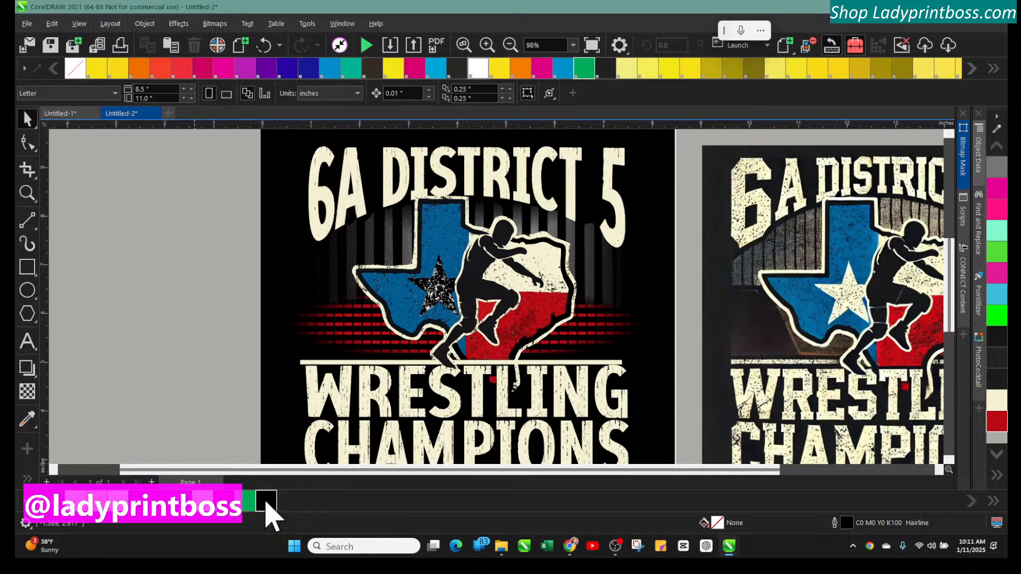
{"action": "left_click", "coordinate": [318, 229]}
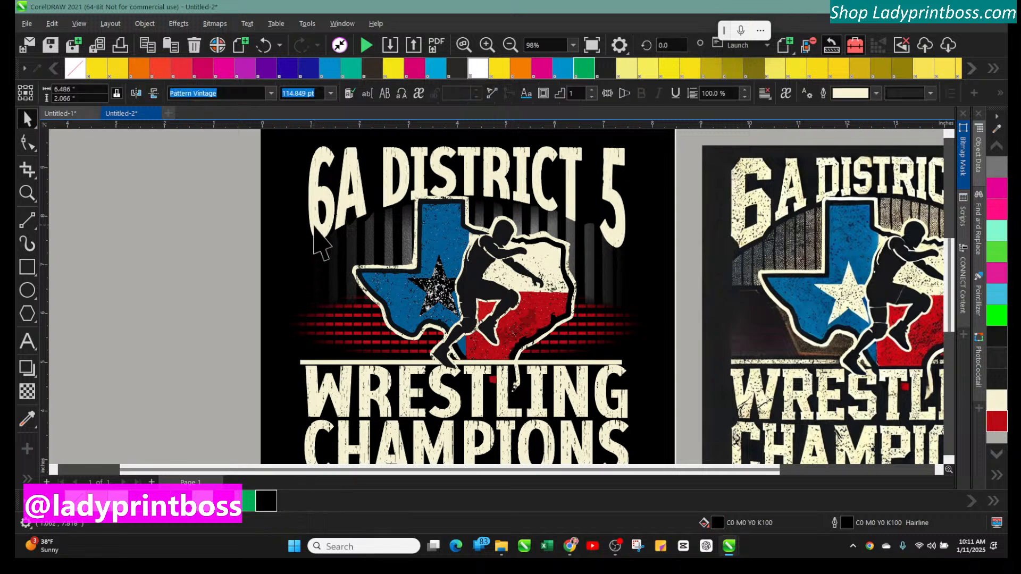
{"action": "right_click", "coordinate": [267, 502]}
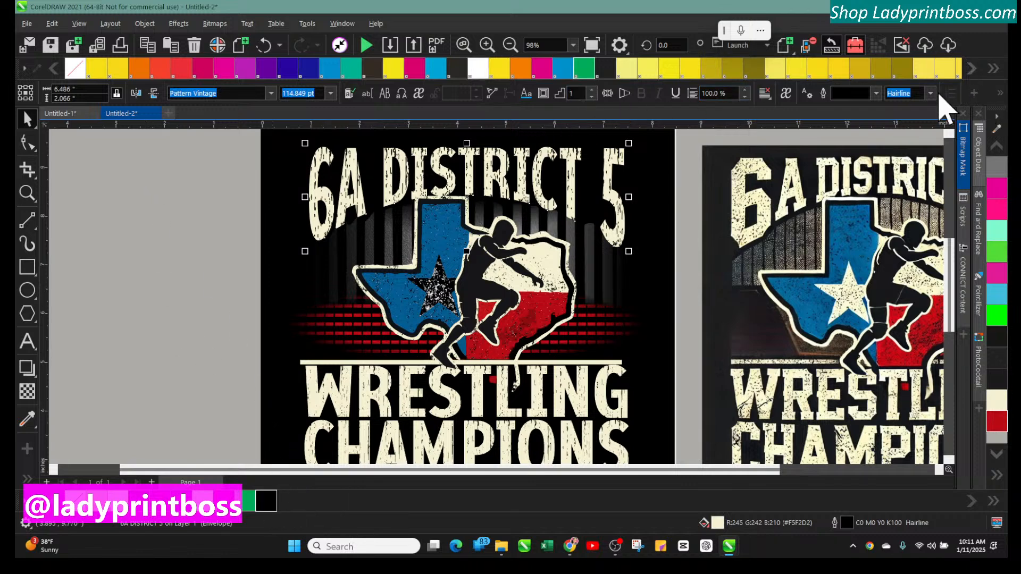
{"action": "left_click", "coordinate": [930, 94]}
{"action": "left_click", "coordinate": [917, 106]}
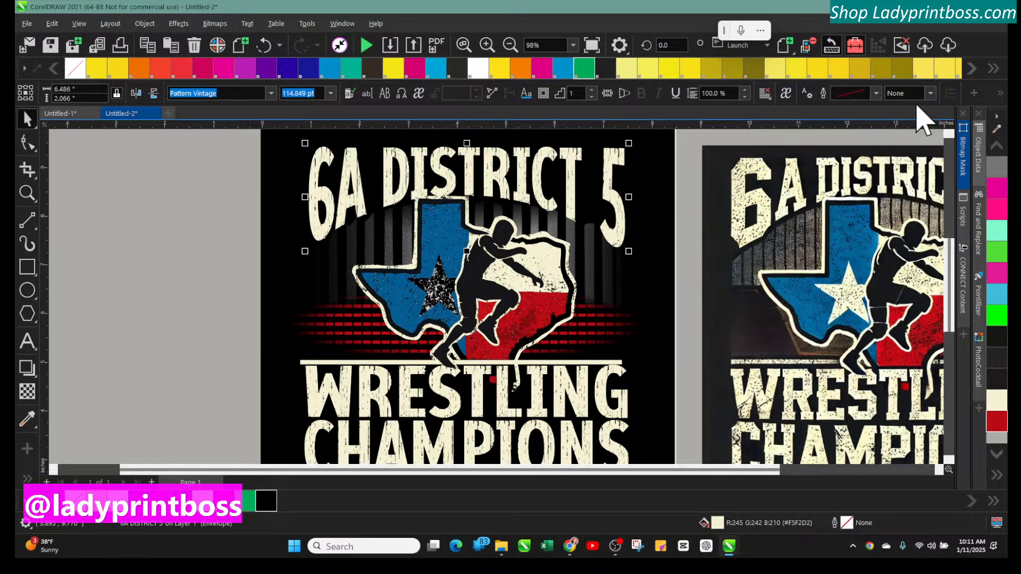
{"action": "left_click", "coordinate": [929, 93]}
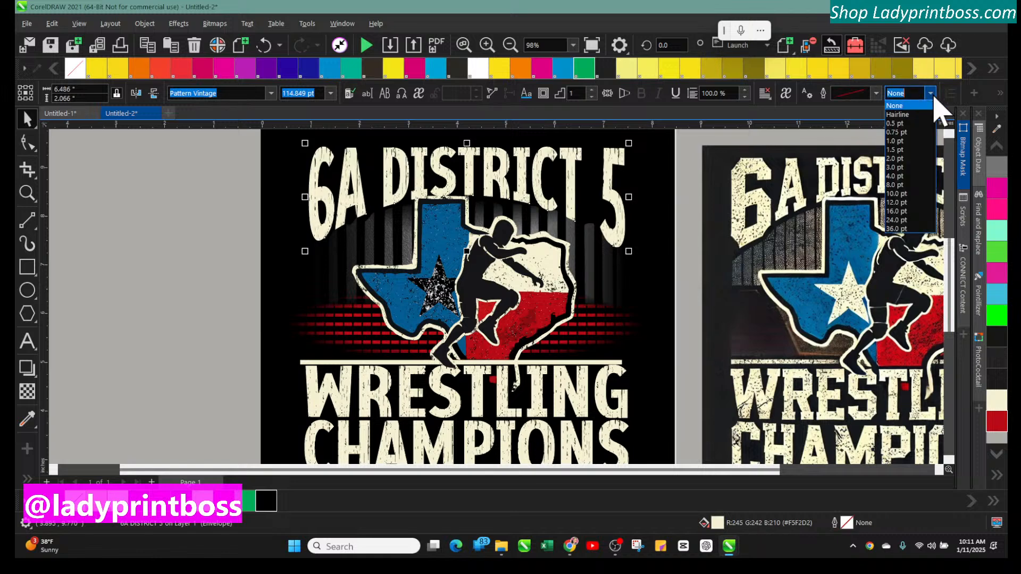
{"action": "left_click", "coordinate": [918, 125]}
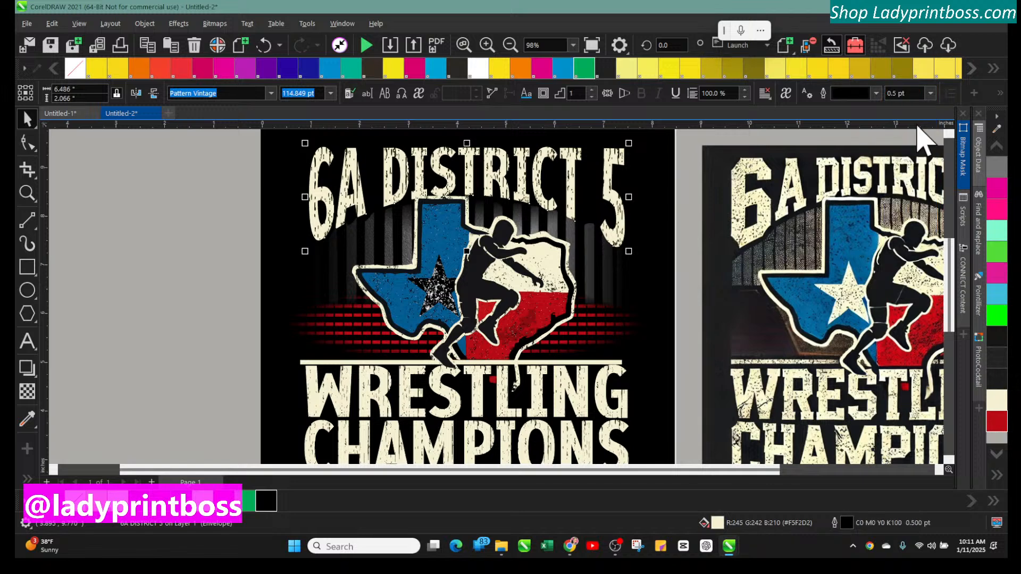
{"action": "left_click", "coordinate": [207, 257]}
{"action": "left_click", "coordinate": [510, 45]}
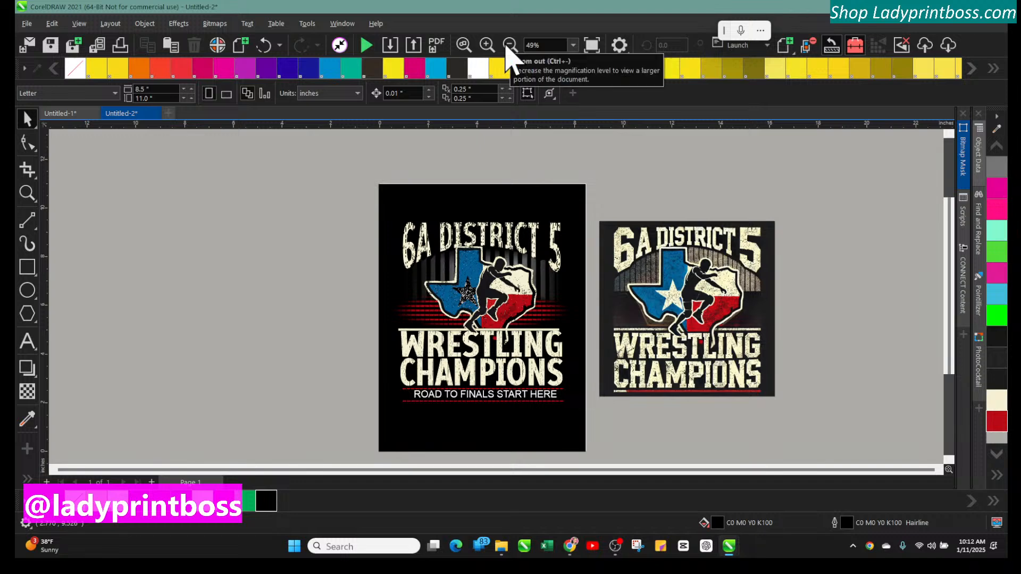
{"action": "left_click", "coordinate": [264, 45]}
{"action": "left_click", "coordinate": [264, 45]}
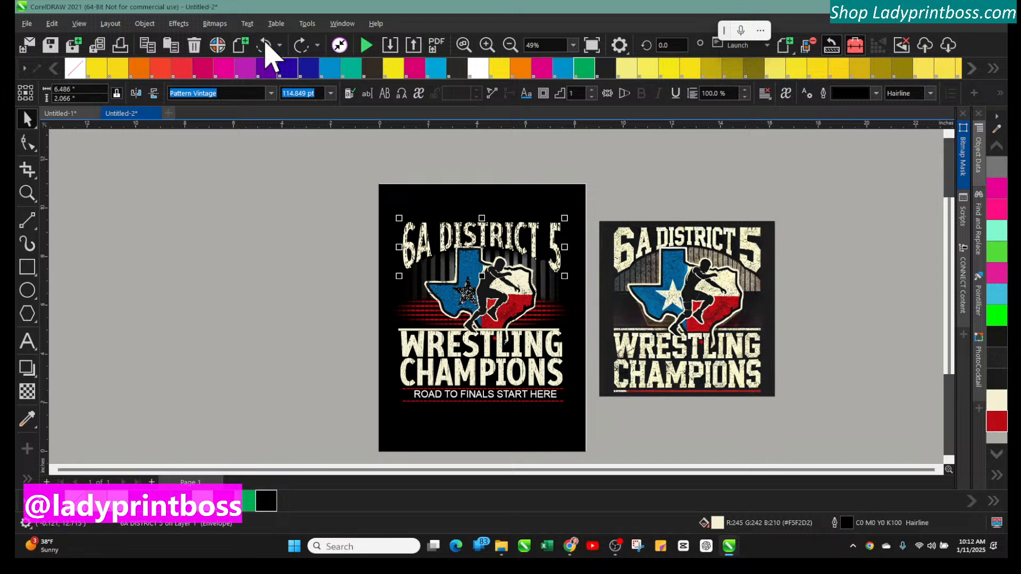
{"action": "left_click", "coordinate": [264, 45]}
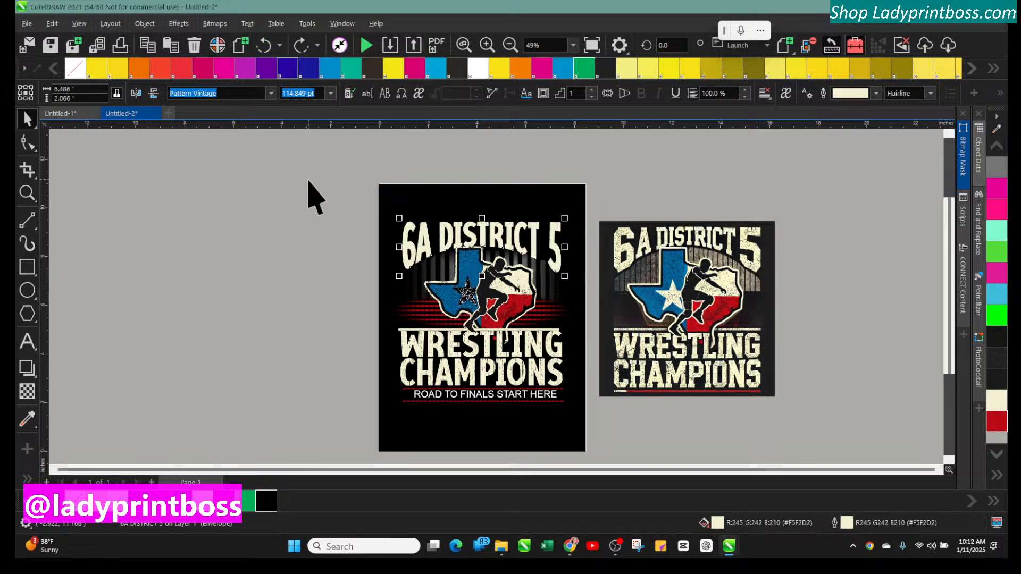
{"action": "left_click", "coordinate": [265, 46]}
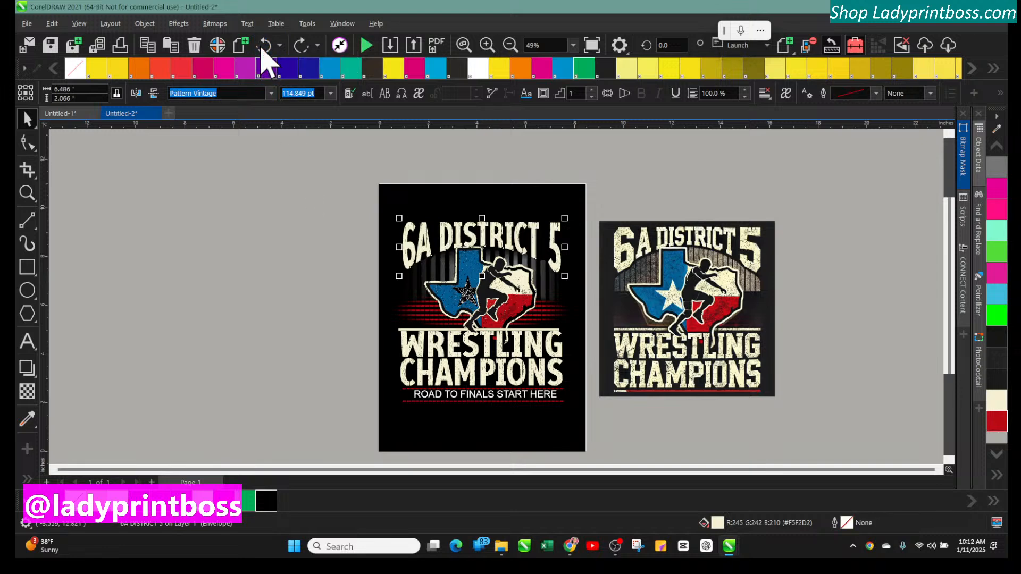
Apply an outside contour to the 6A DISTRICT 5 title with a contour offset of 0.04 inch
{"action": "left_click", "coordinate": [290, 182]}
{"action": "left_click", "coordinate": [487, 46]}
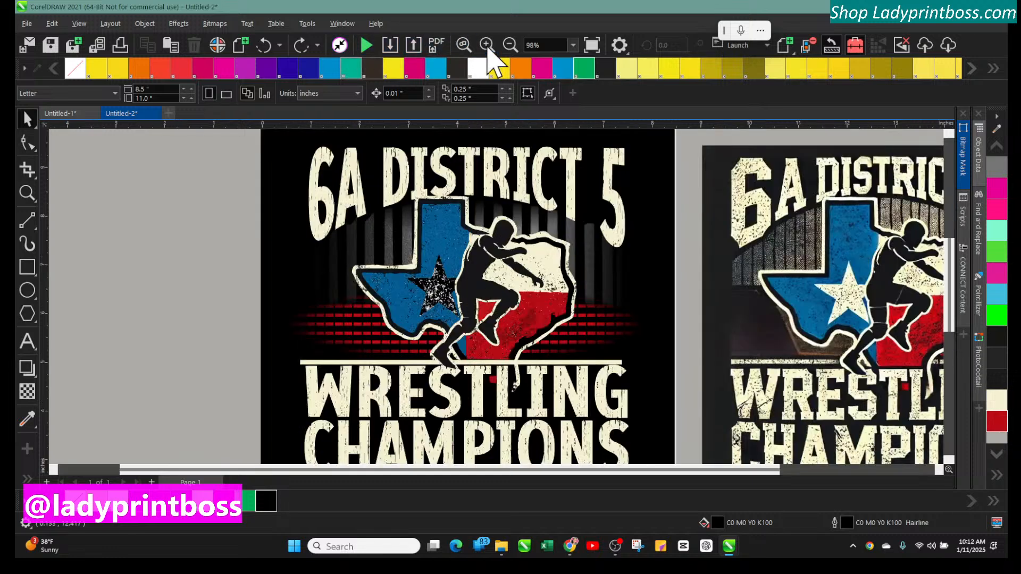
{"action": "left_click", "coordinate": [349, 171]}
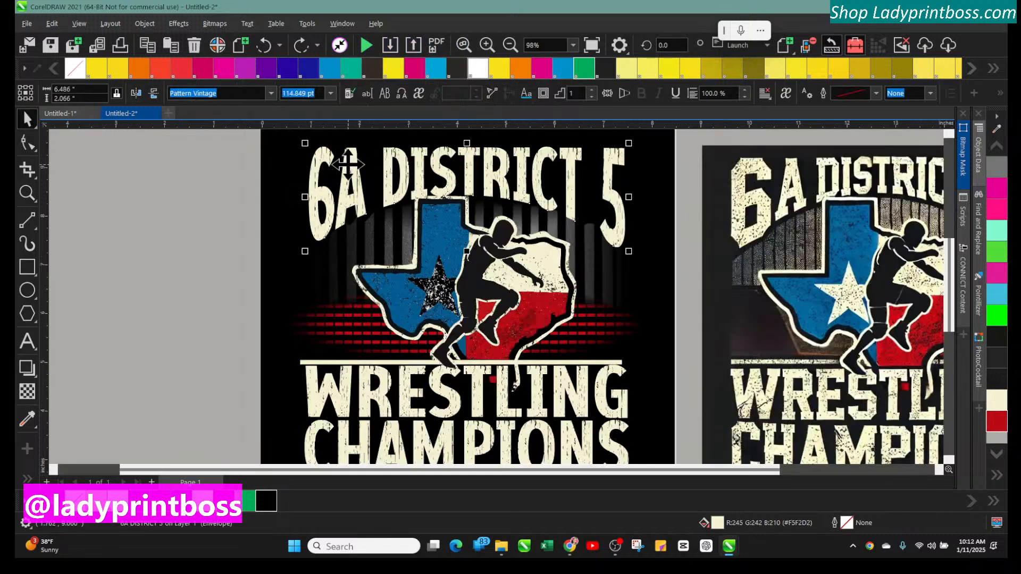
{"action": "left_click", "coordinate": [39, 379]}
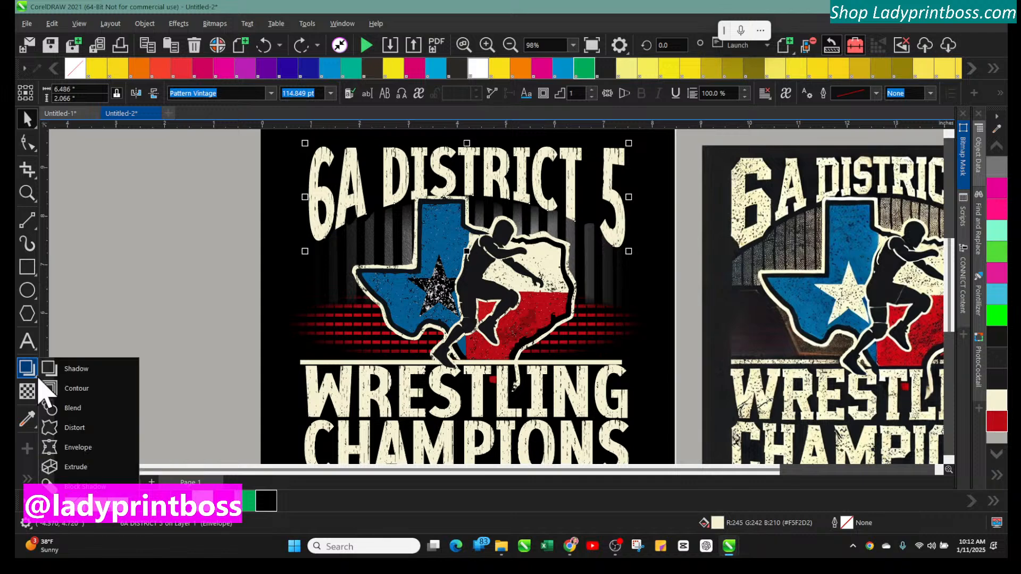
{"action": "left_click", "coordinate": [63, 389]}
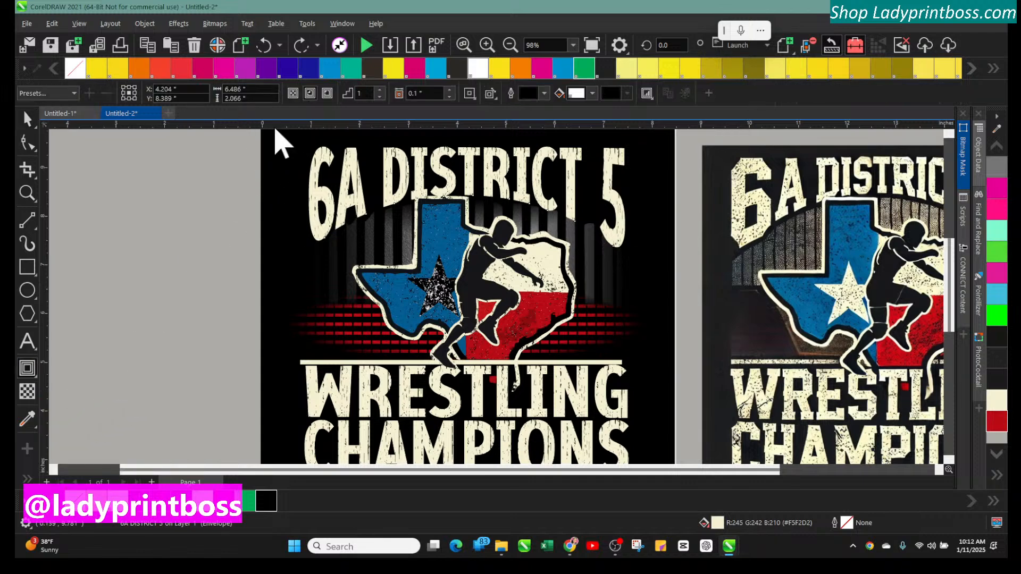
{"action": "left_click", "coordinate": [327, 93]}
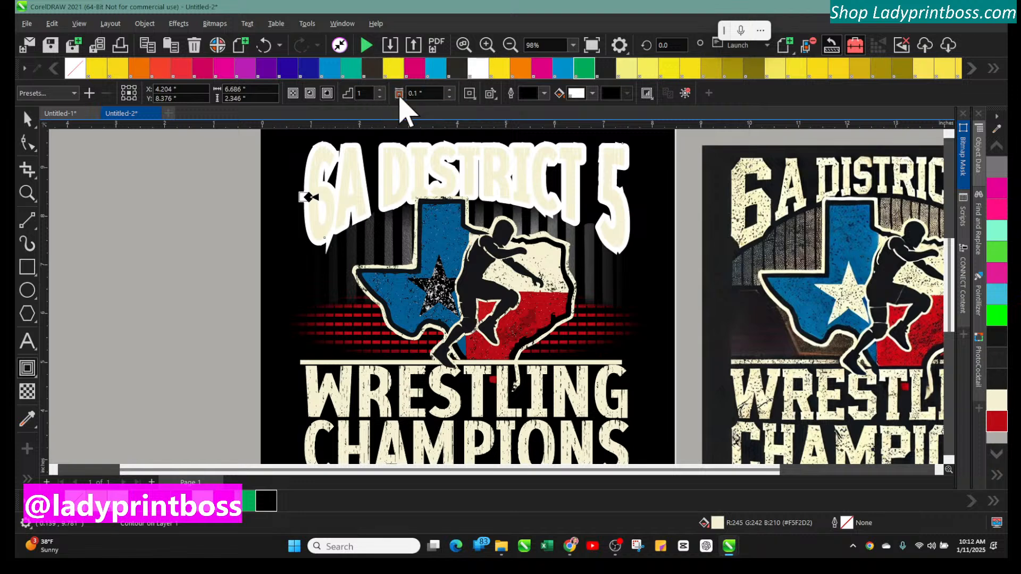
{"action": "left_click", "coordinate": [450, 97]}
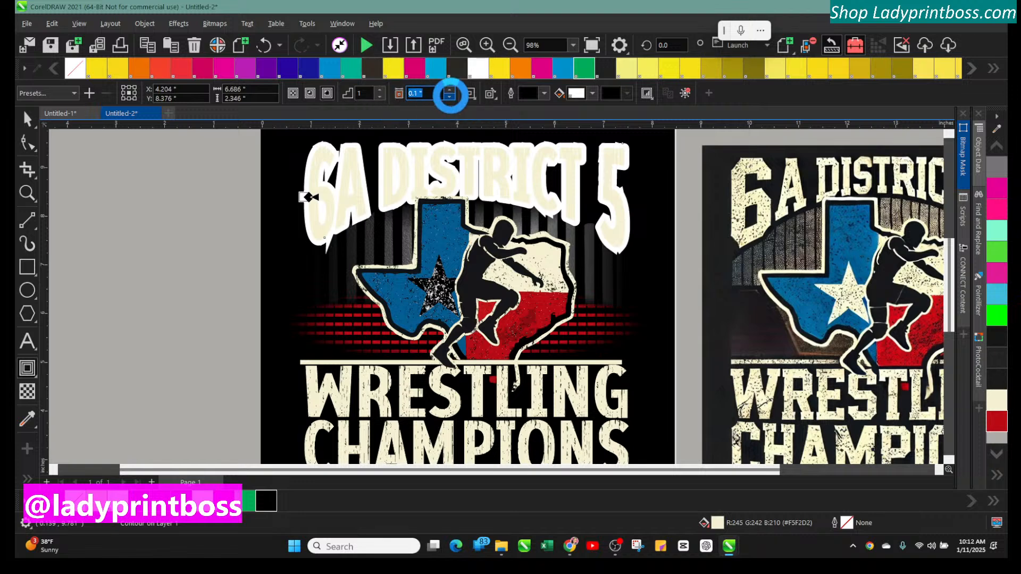
{"action": "left_click", "coordinate": [450, 97]}
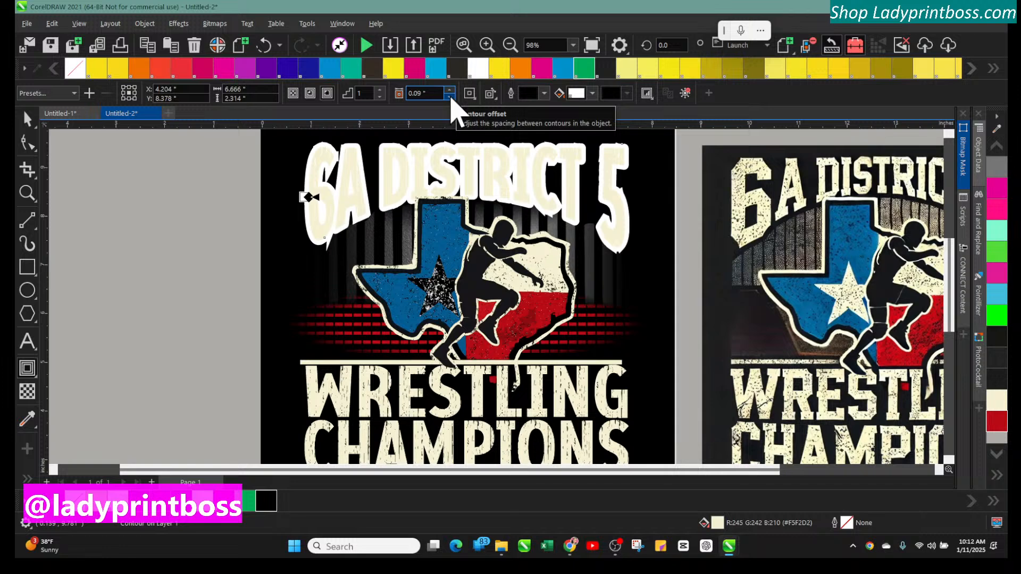
{"action": "left_click", "coordinate": [449, 97]}
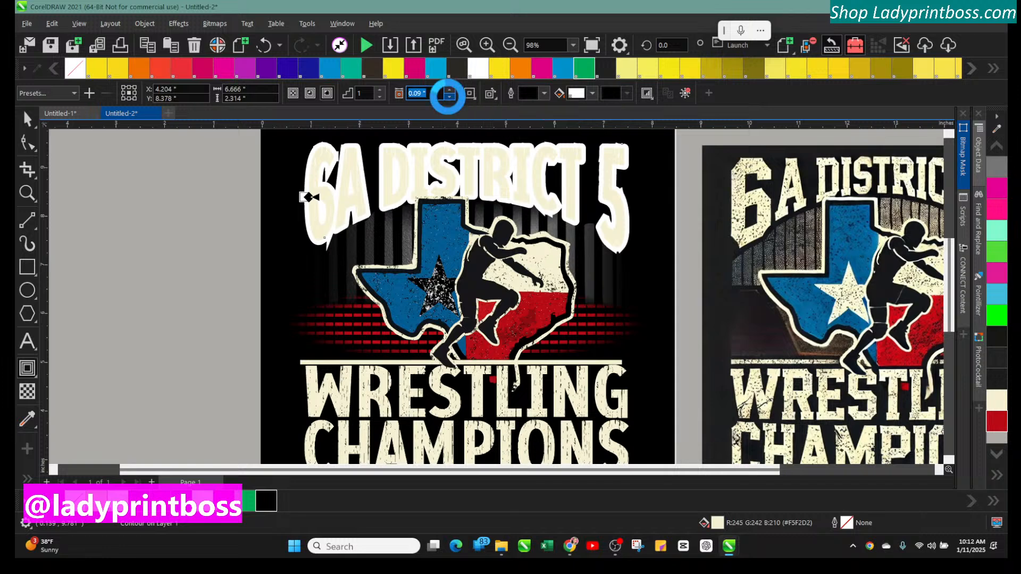
{"action": "left_click", "coordinate": [449, 96]}
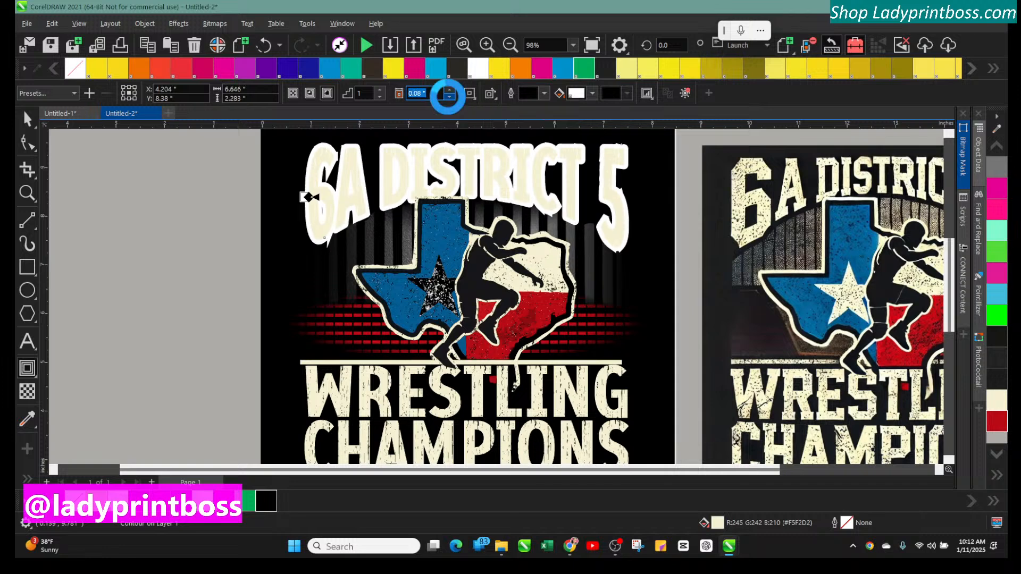
{"action": "left_click", "coordinate": [449, 96]}
{"action": "left_click", "coordinate": [449, 96]}
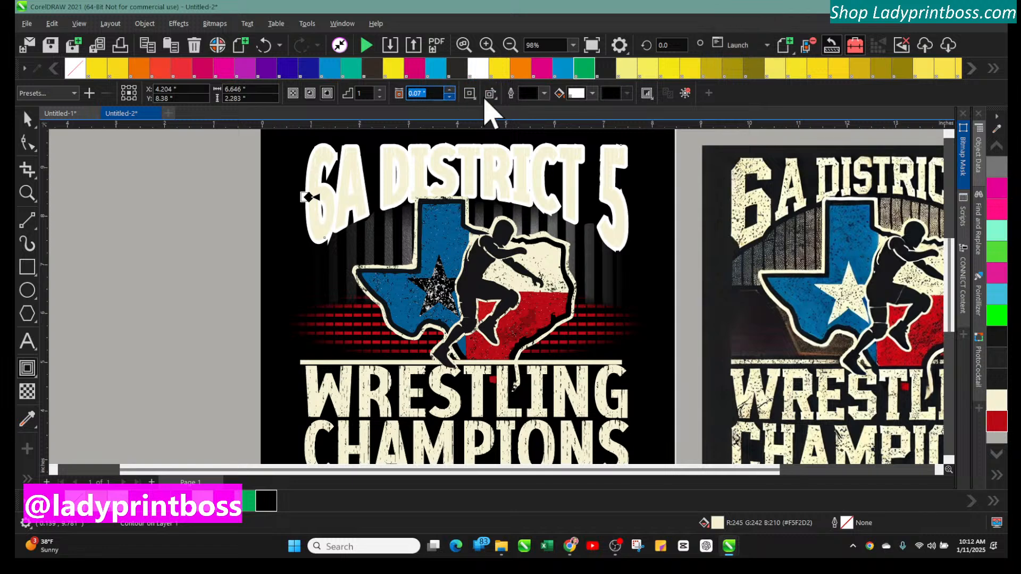
{"action": "left_click", "coordinate": [449, 96]}
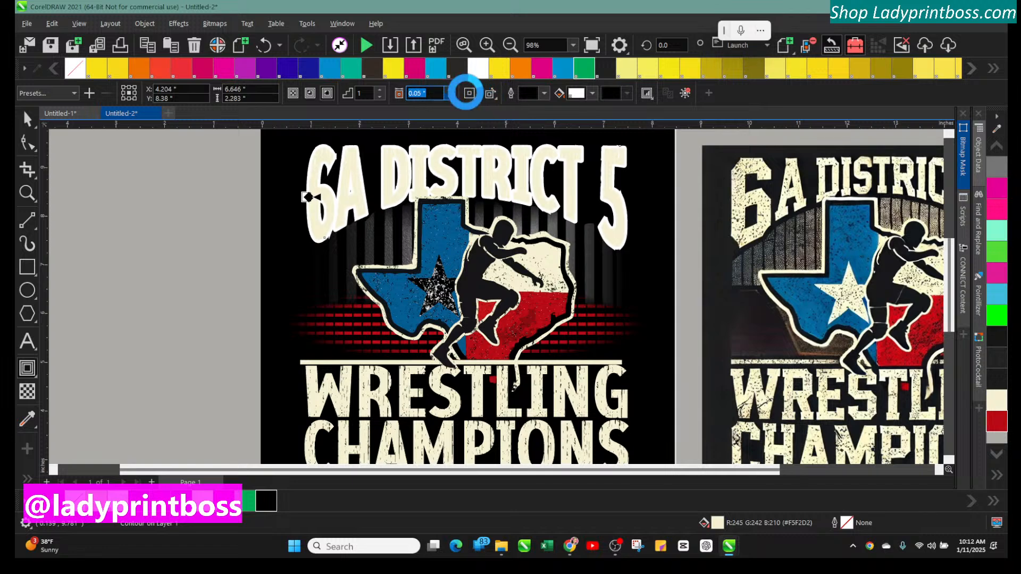
Give the title's contour round corners and a red fill color #D41B1B
{"action": "left_click", "coordinate": [469, 98]}
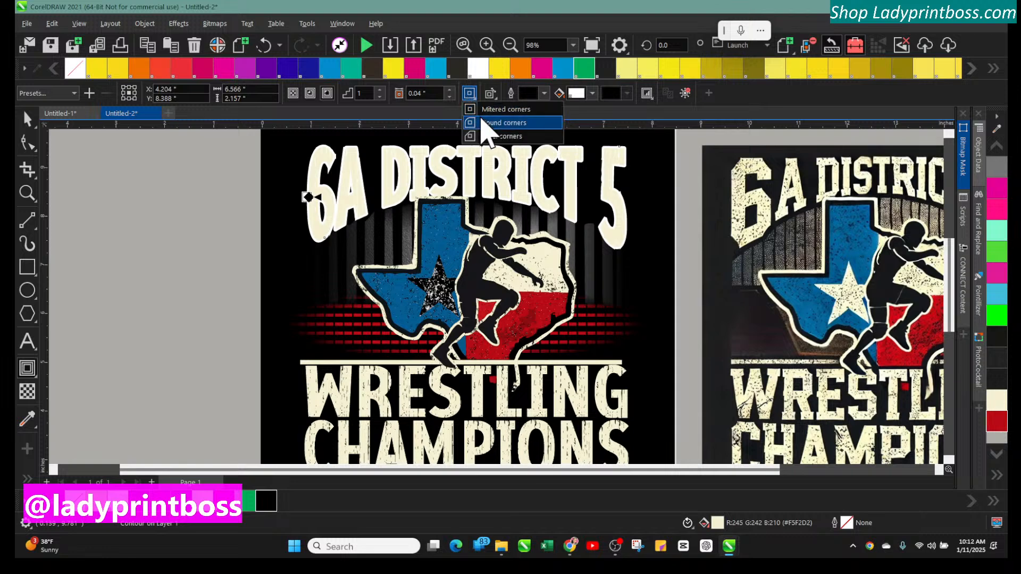
{"action": "left_click", "coordinate": [481, 118]}
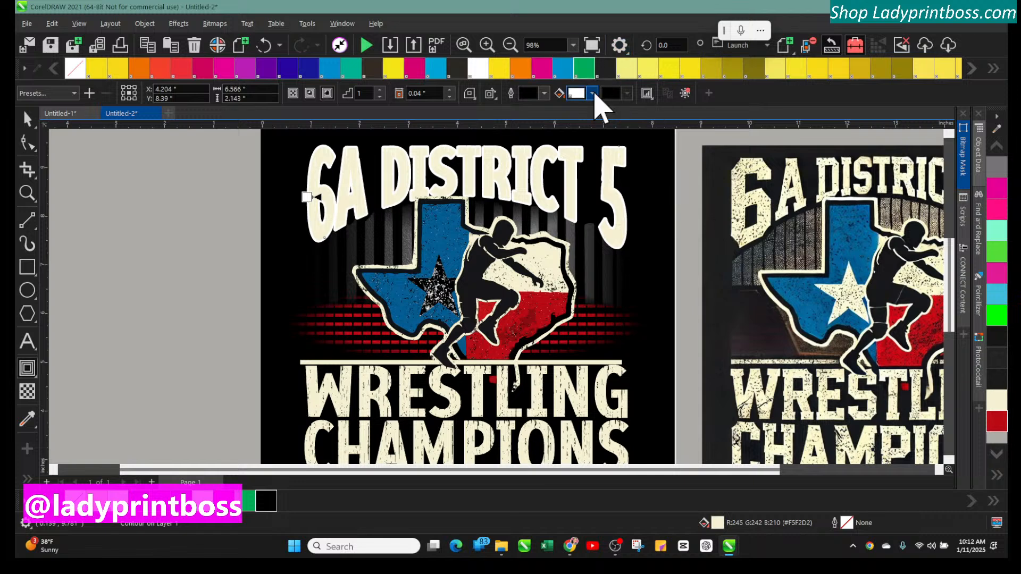
{"action": "left_click", "coordinate": [593, 96]}
{"action": "left_click", "coordinate": [649, 162]}
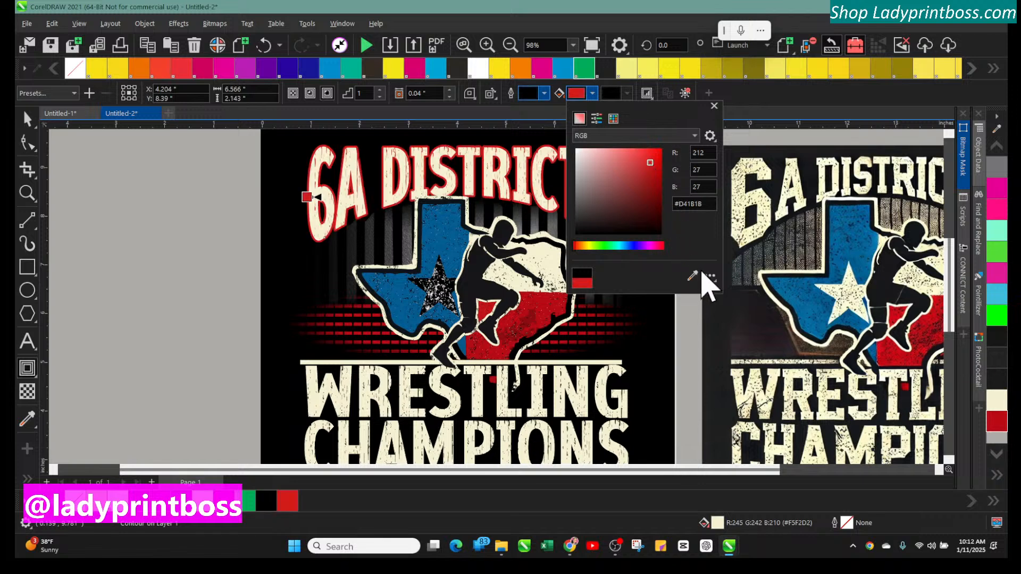
{"action": "left_click", "coordinate": [182, 210]}
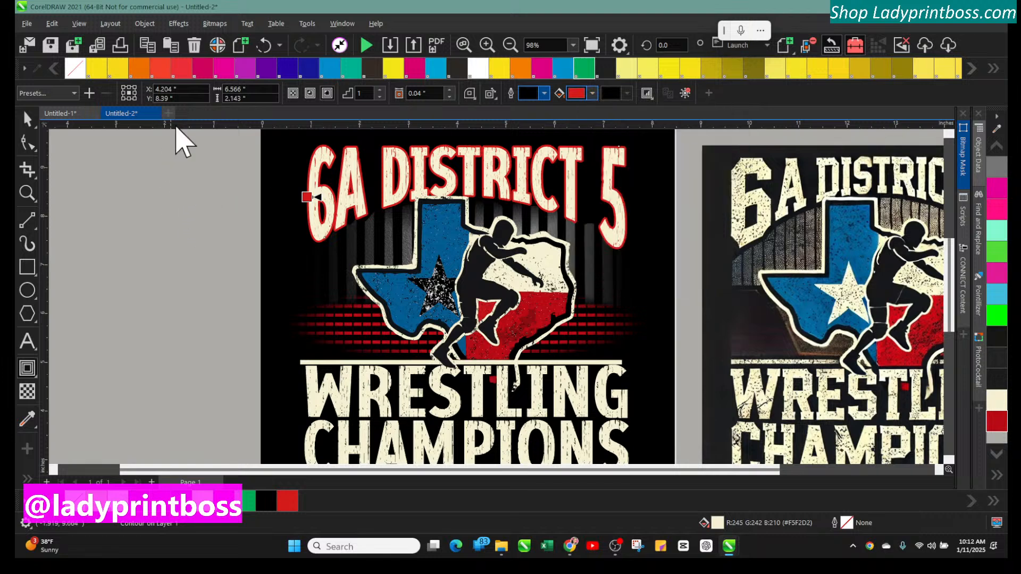
{"action": "left_click", "coordinate": [509, 46]}
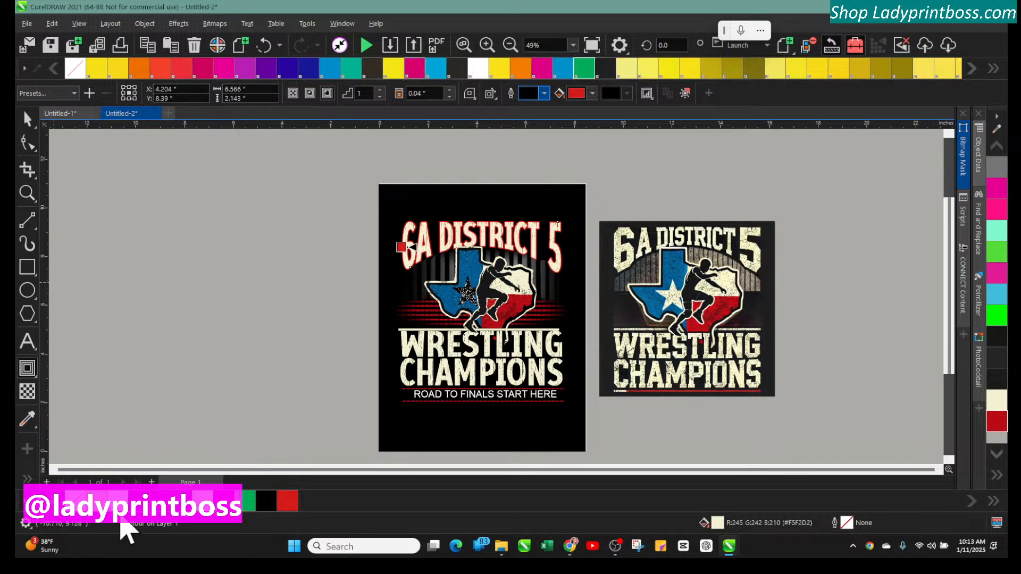
{"action": "left_click", "coordinate": [28, 119]}
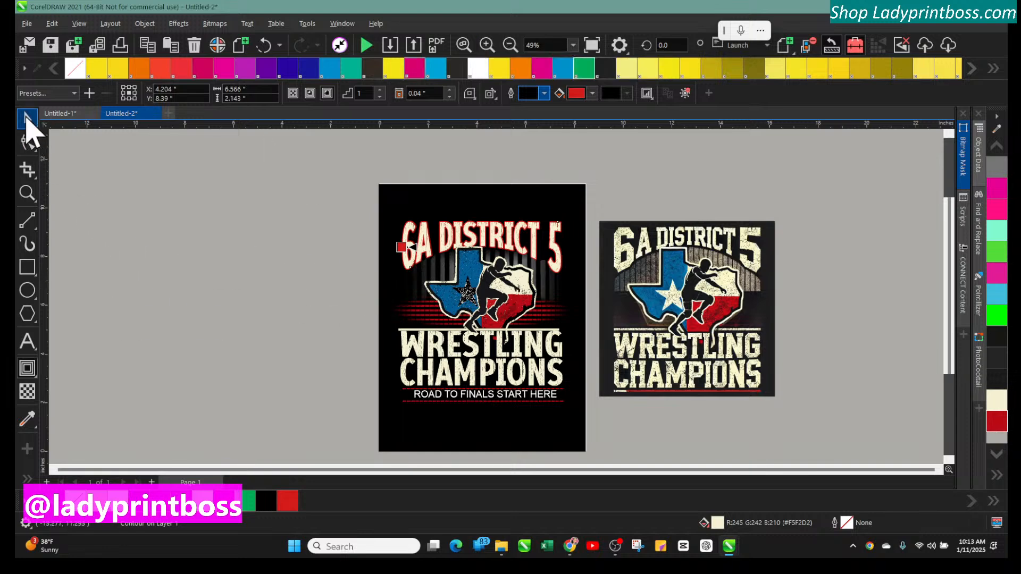
Fill the Texas flag star with white, trying red first
{"action": "left_click", "coordinate": [286, 222]}
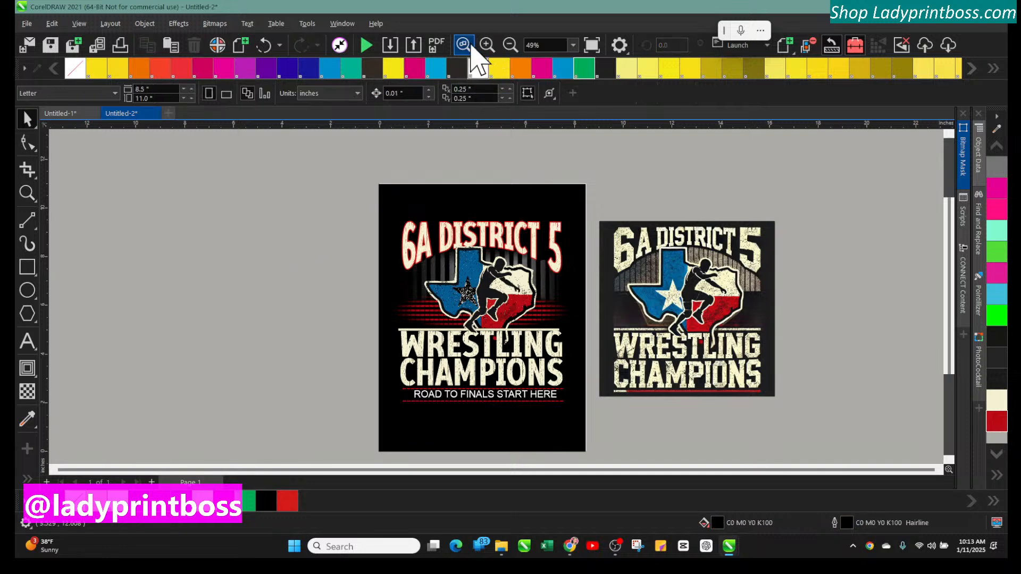
{"action": "left_click", "coordinate": [485, 47]}
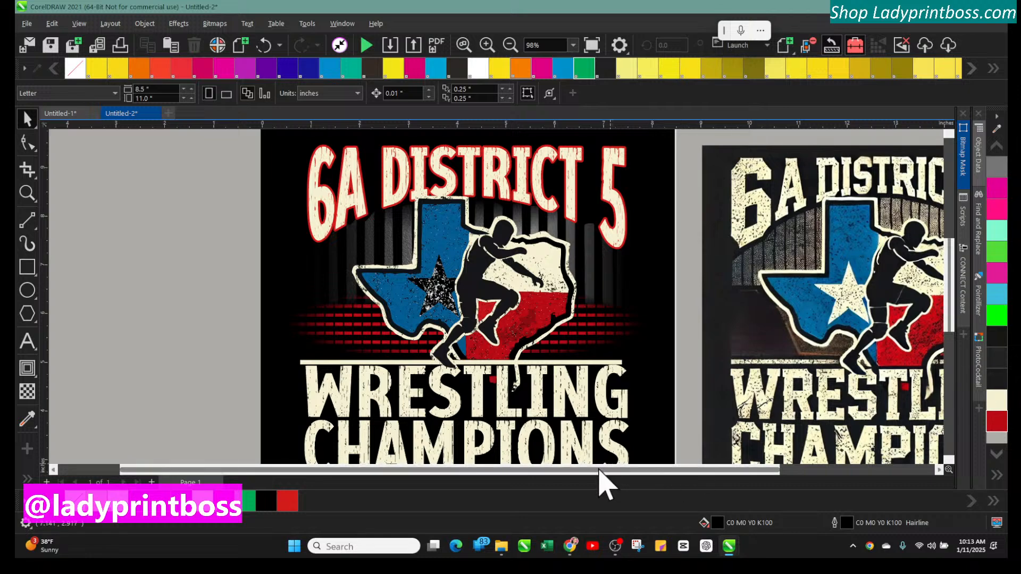
{"action": "left_click_drag", "start_coordinate": [577, 472], "coordinate": [683, 479]}
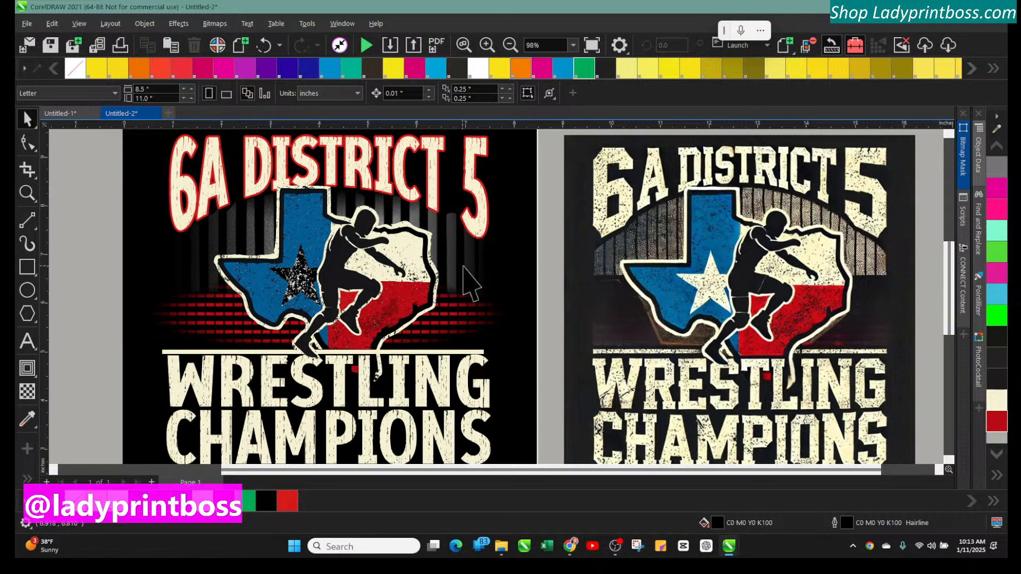
{"action": "left_click", "coordinate": [300, 260]}
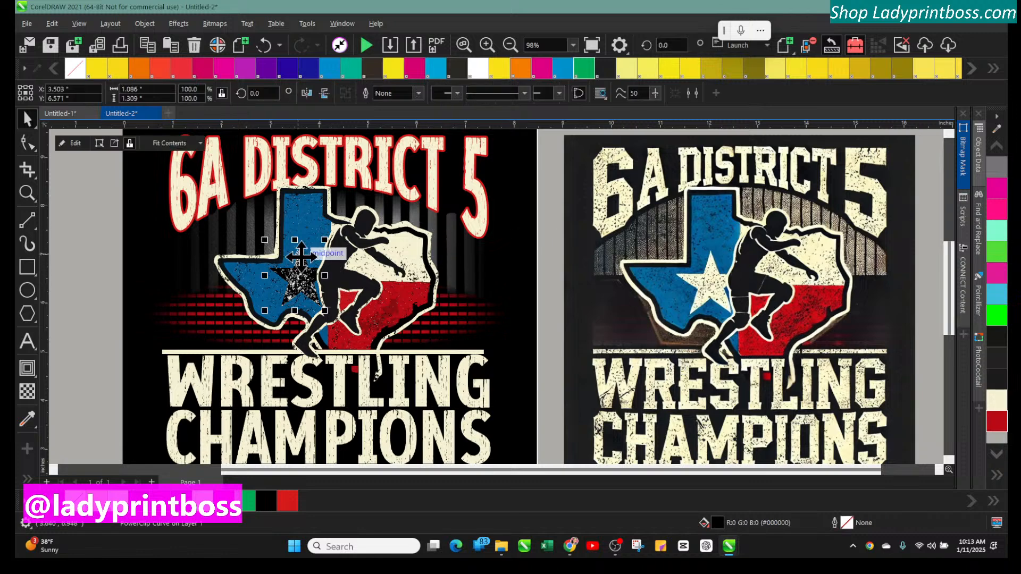
{"action": "left_click", "coordinate": [165, 519]}
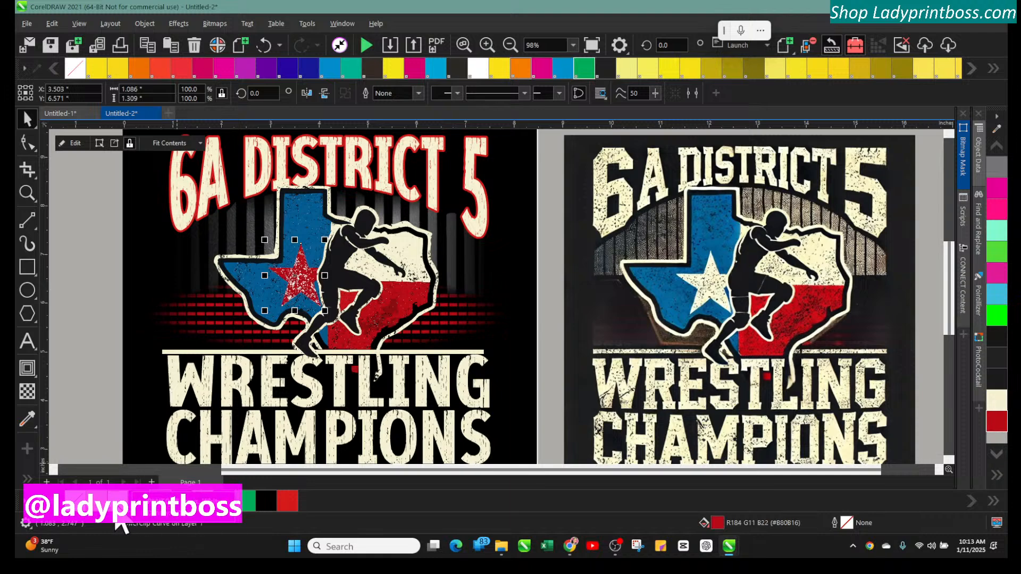
{"action": "left_click", "coordinate": [116, 517]}
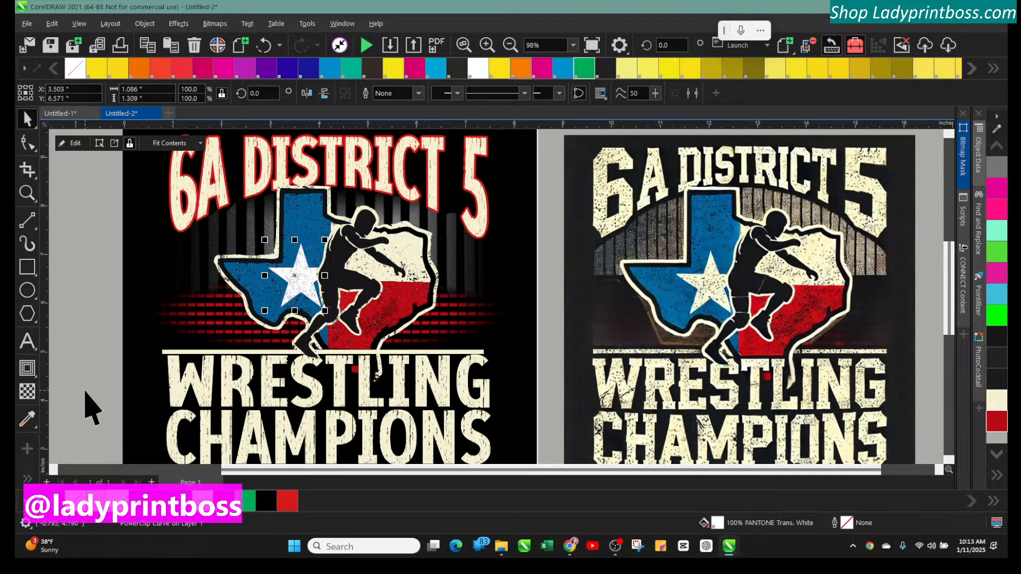
Open the star's PowerClip contents and try a Transform effect on its texture bitmap, then finish editing
{"action": "left_click", "coordinate": [85, 407]}
{"action": "left_click", "coordinate": [294, 274]}
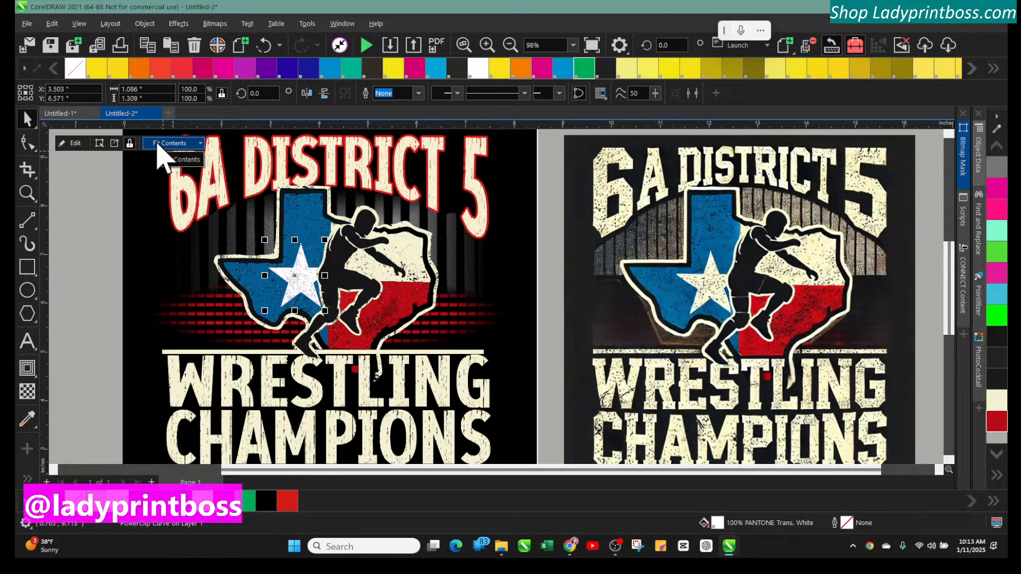
{"action": "left_click", "coordinate": [66, 144]}
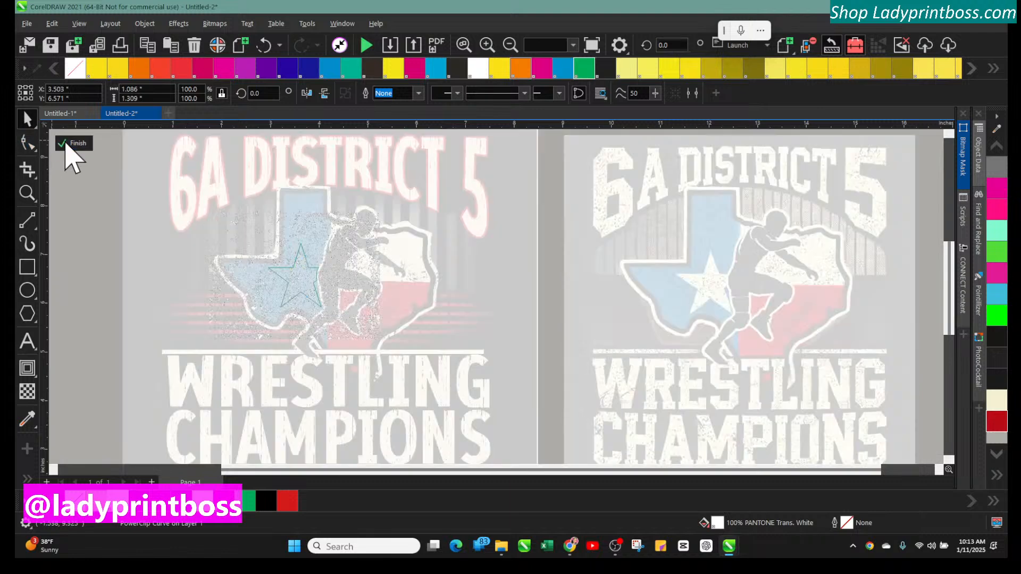
{"action": "left_click", "coordinate": [313, 273]}
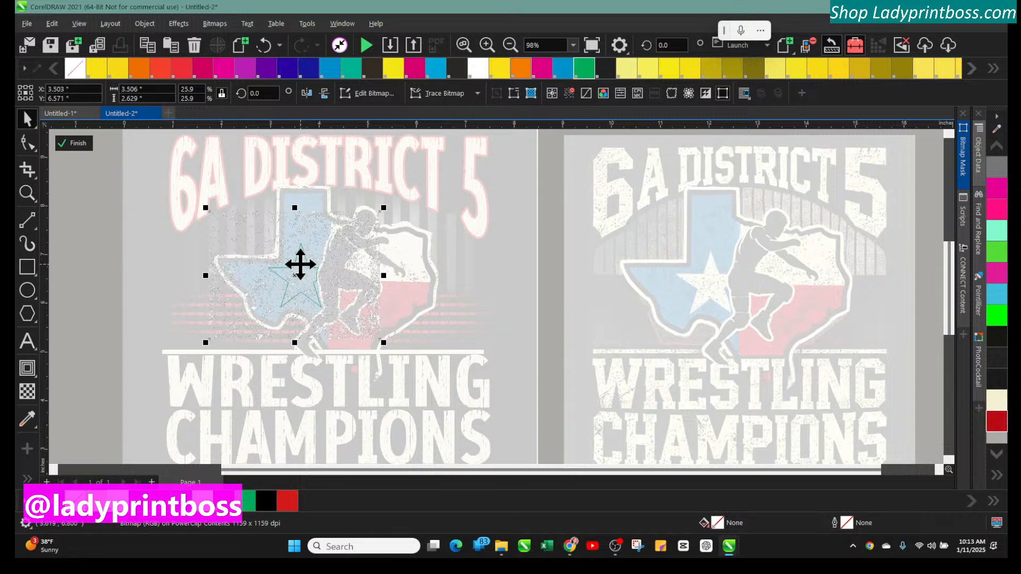
{"action": "left_click", "coordinate": [144, 24]}
{"action": "left_click", "coordinate": [148, 25]}
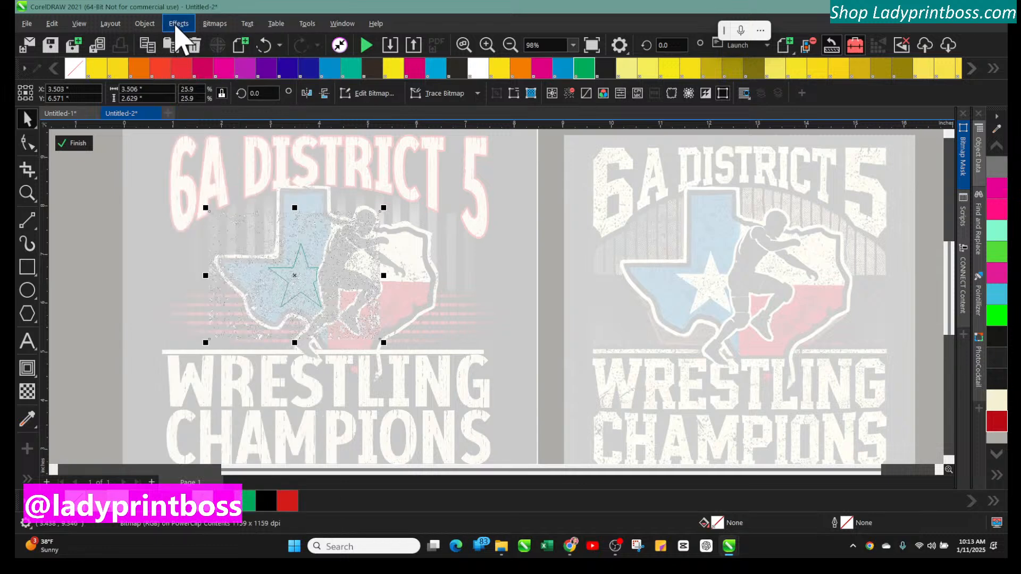
{"action": "left_click", "coordinate": [179, 24]}
{"action": "mouse_move", "coordinate": [202, 66]}
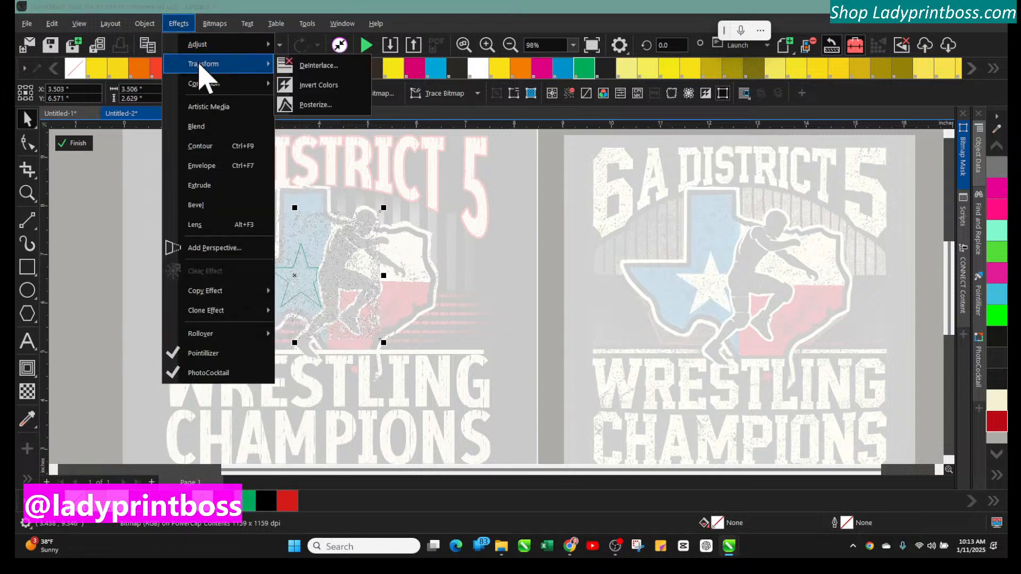
{"action": "left_click", "coordinate": [307, 99]}
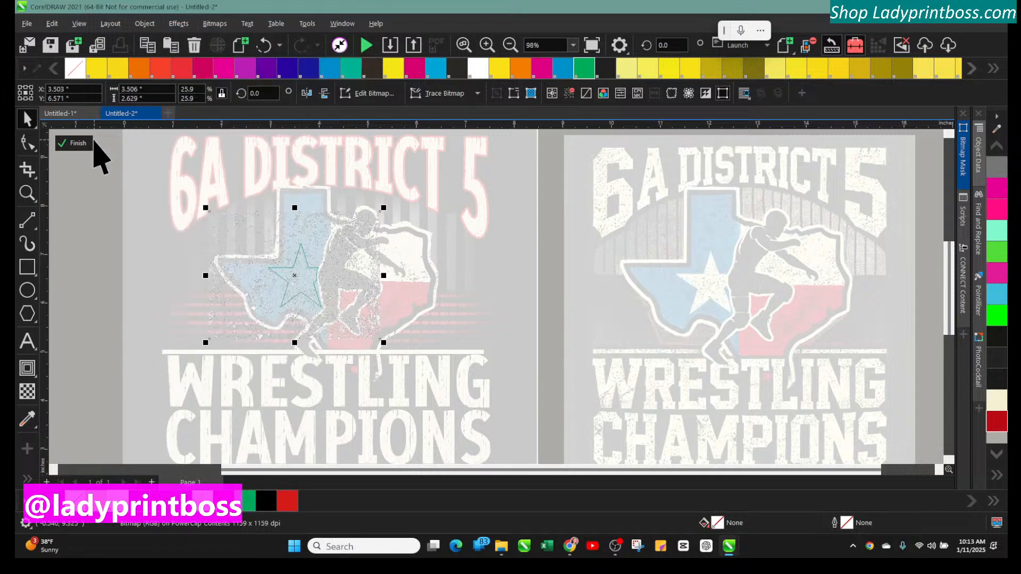
{"action": "left_click", "coordinate": [75, 144]}
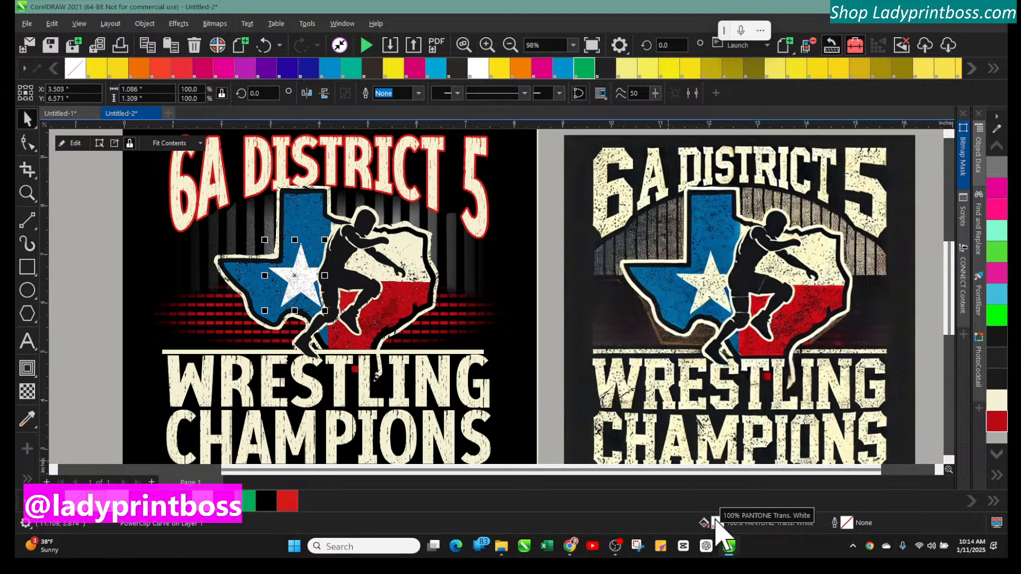
Reopen the star's PowerClip contents and apply Invert Colors to the texture bitmap, then finish editing
{"action": "left_click", "coordinate": [74, 144]}
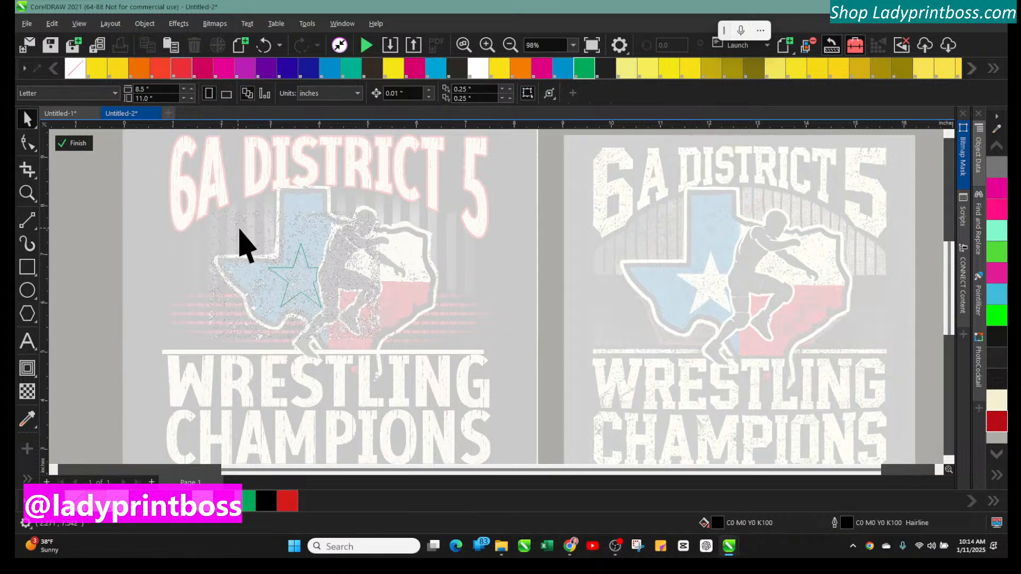
{"action": "left_click", "coordinate": [237, 219]}
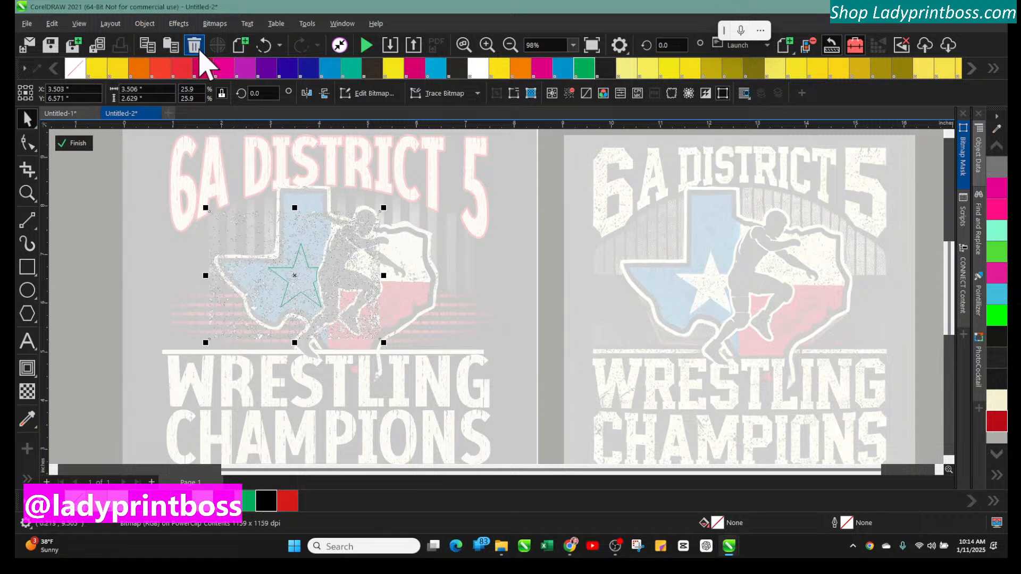
{"action": "left_click", "coordinate": [147, 25]}
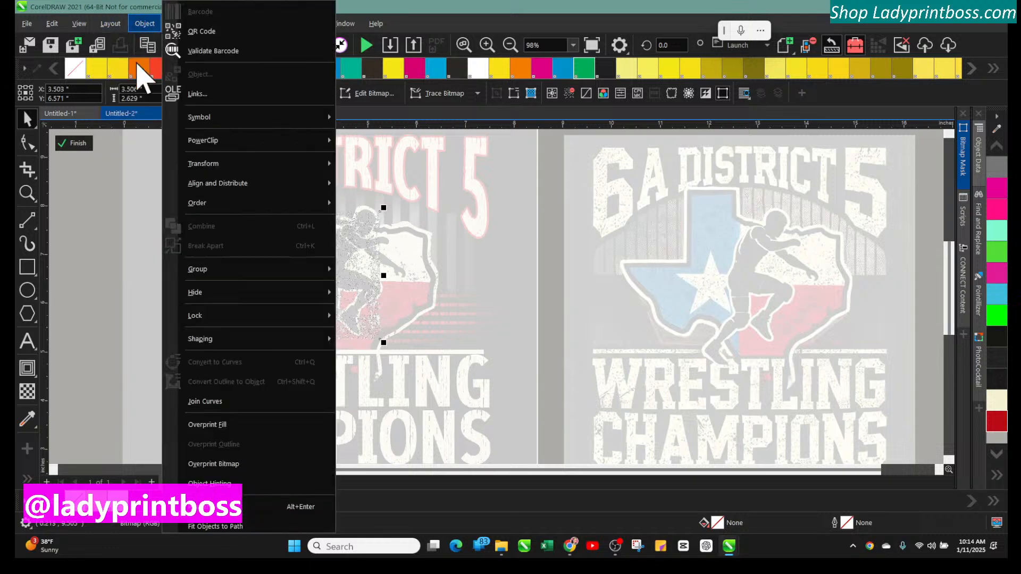
{"action": "left_click", "coordinate": [99, 186]}
{"action": "left_click", "coordinate": [262, 222]}
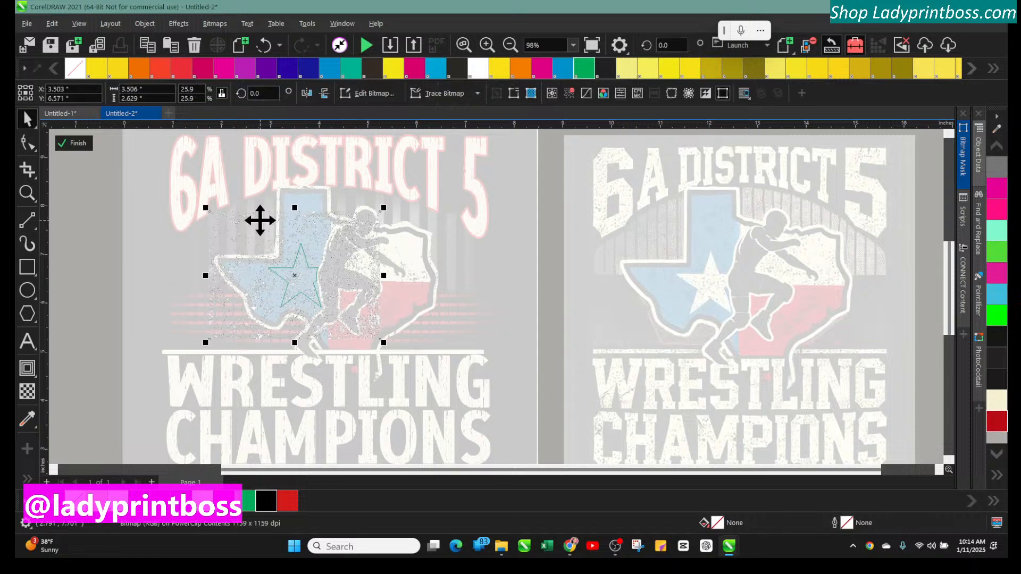
{"action": "left_click", "coordinate": [179, 24]}
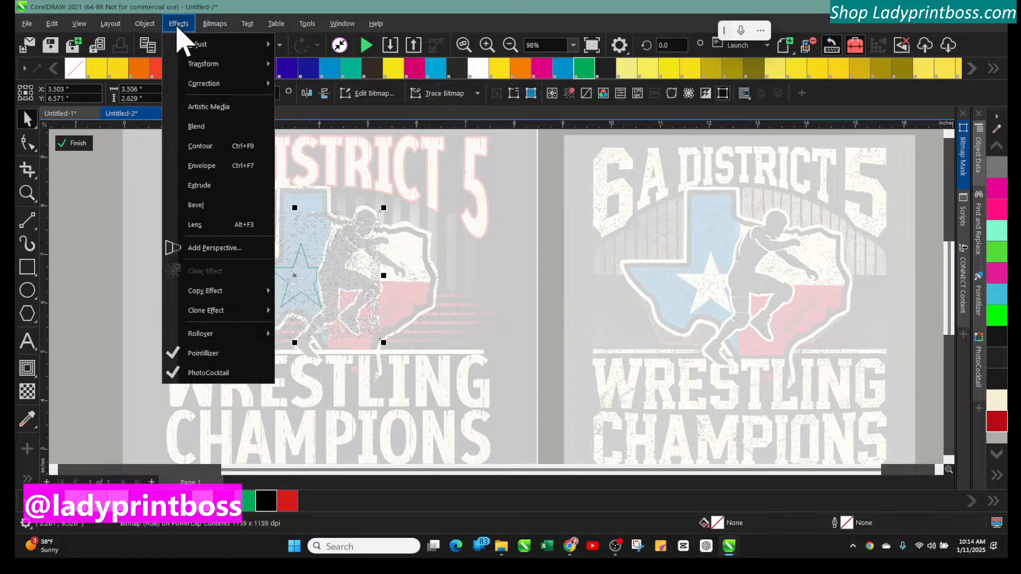
{"action": "mouse_move", "coordinate": [198, 61]}
{"action": "left_click", "coordinate": [314, 83]}
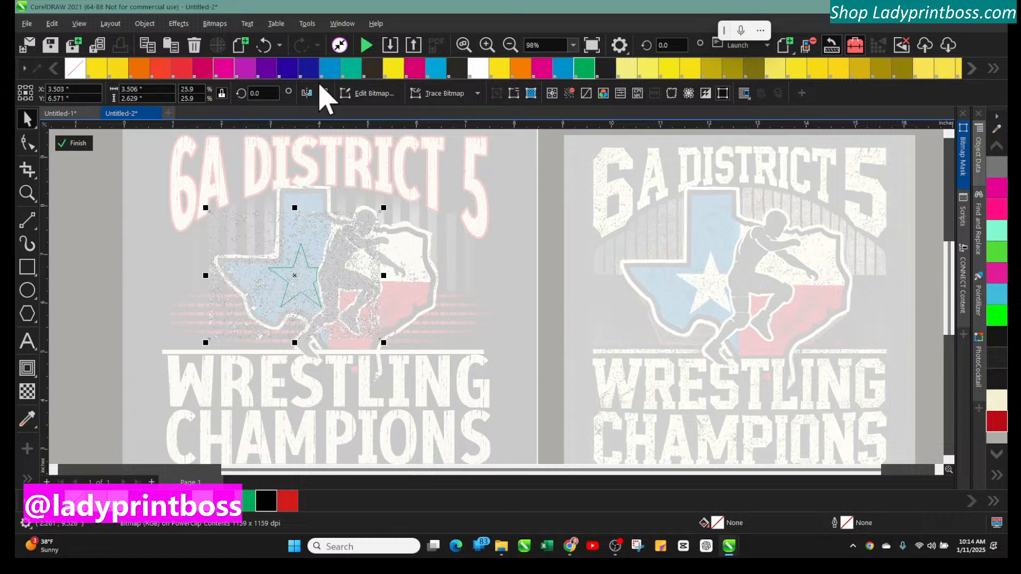
{"action": "left_click", "coordinate": [265, 506]}
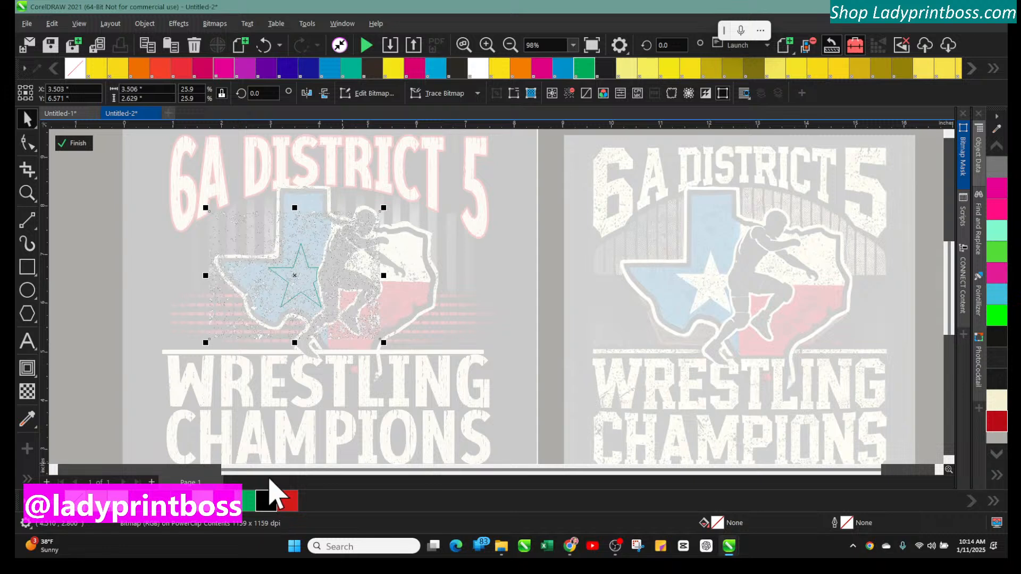
{"action": "left_click", "coordinate": [73, 143]}
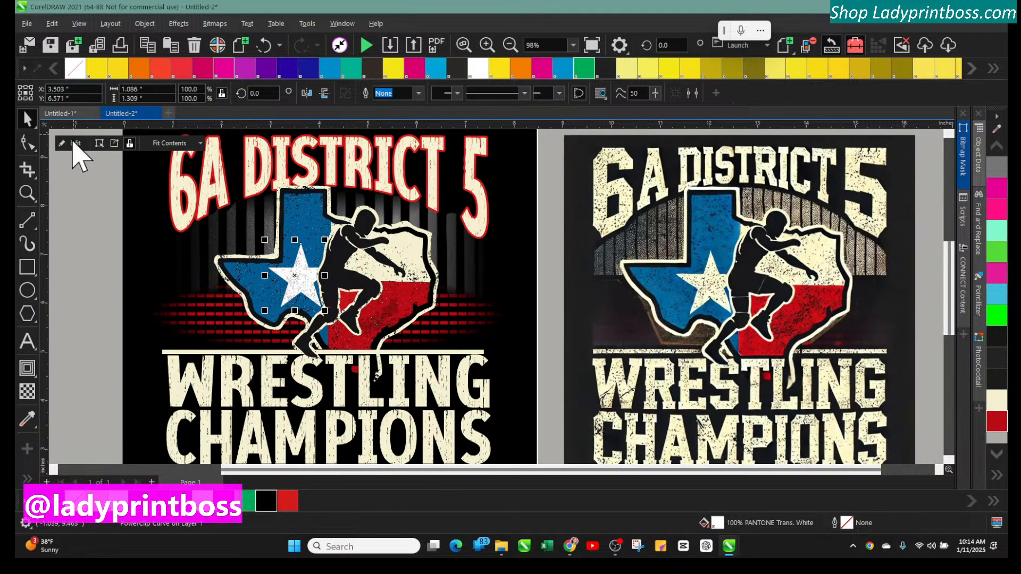
{"action": "left_click", "coordinate": [68, 192]}
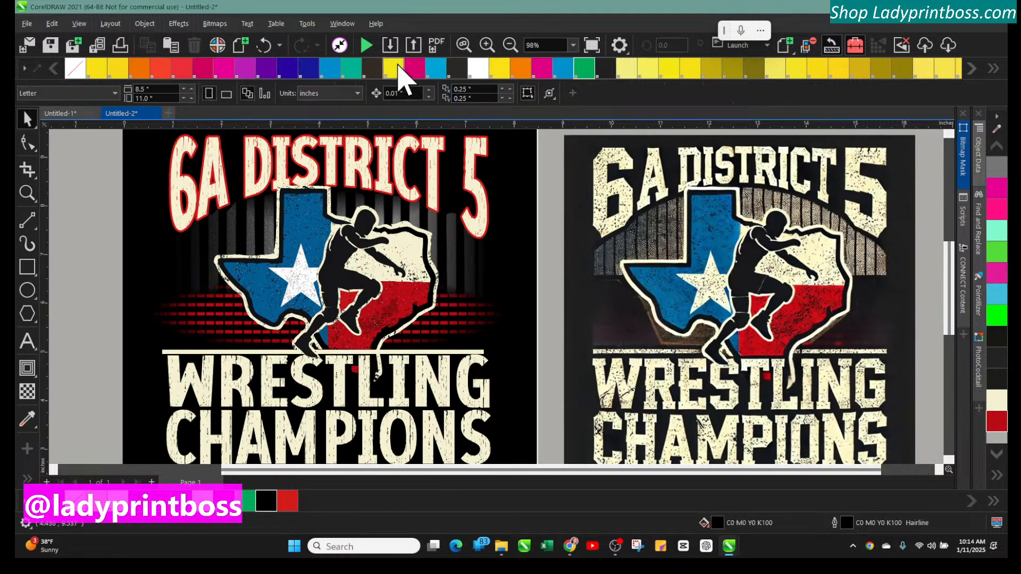
Give the star a 0.5 pt outline, after briefly trying 0.75 pt
{"action": "left_click", "coordinate": [487, 44]}
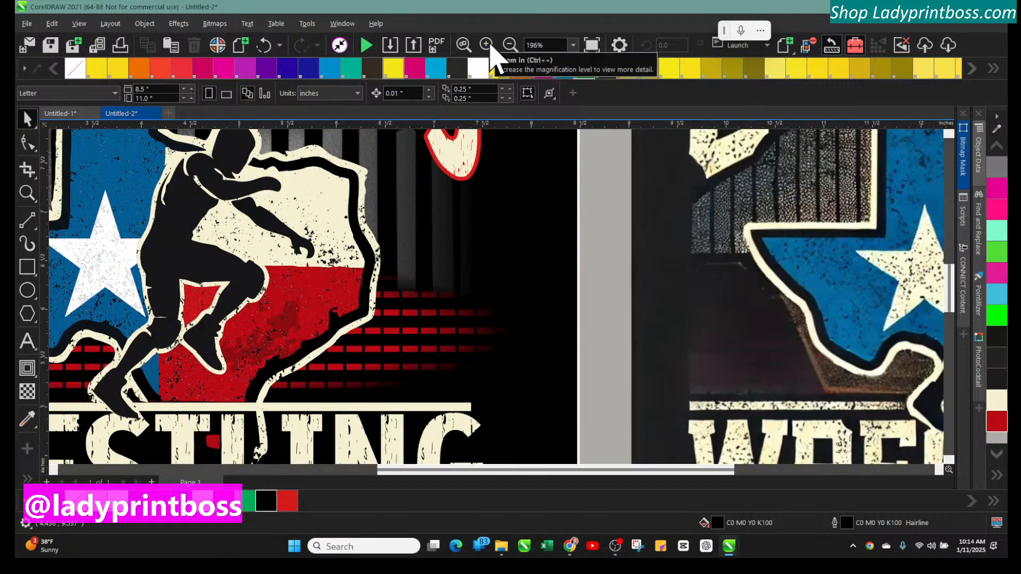
{"action": "left_click", "coordinate": [488, 44]}
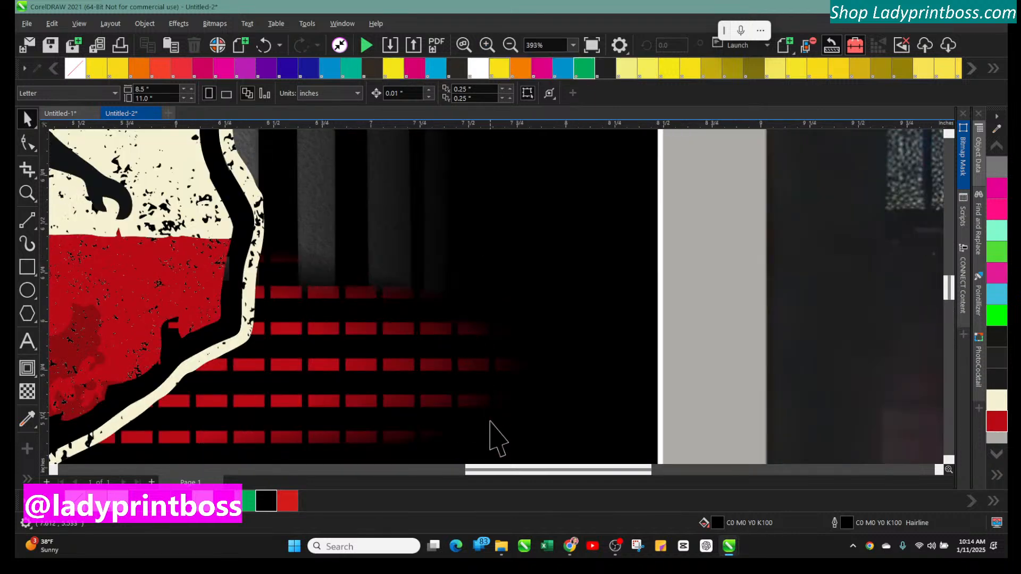
{"action": "left_click_drag", "start_coordinate": [528, 474], "coordinate": [412, 473]}
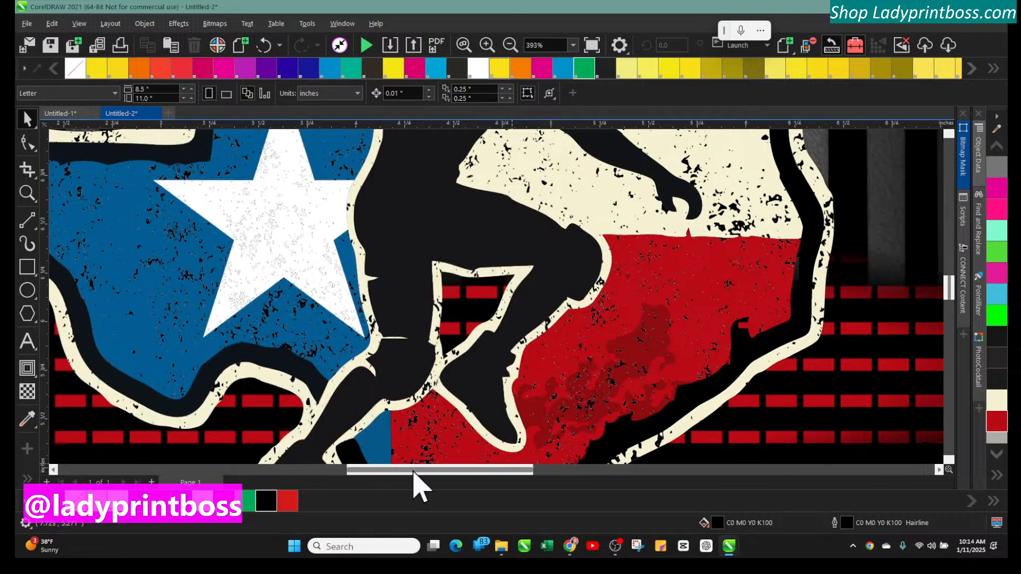
{"action": "left_click", "coordinate": [265, 261]}
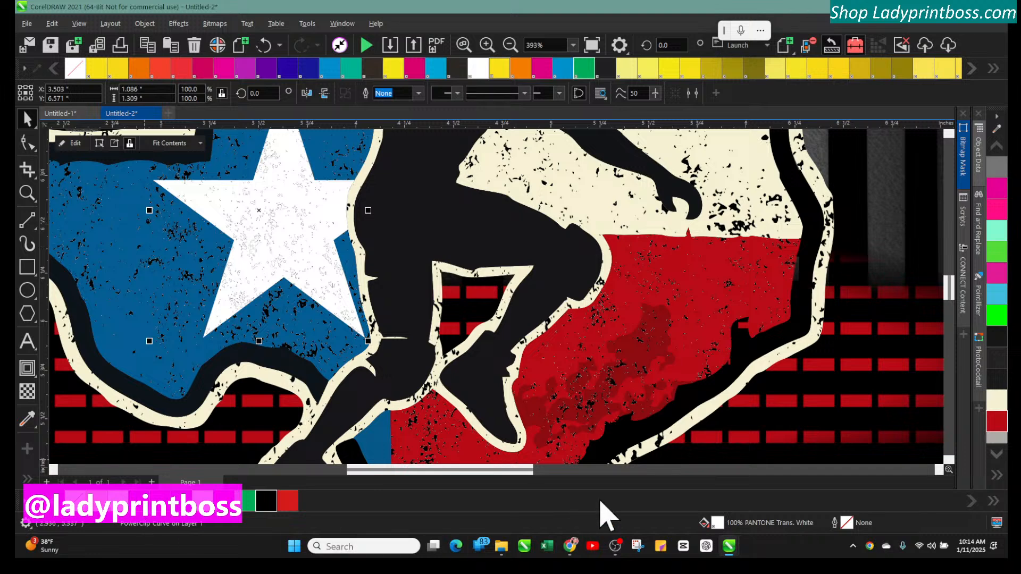
{"action": "left_click", "coordinate": [418, 93]}
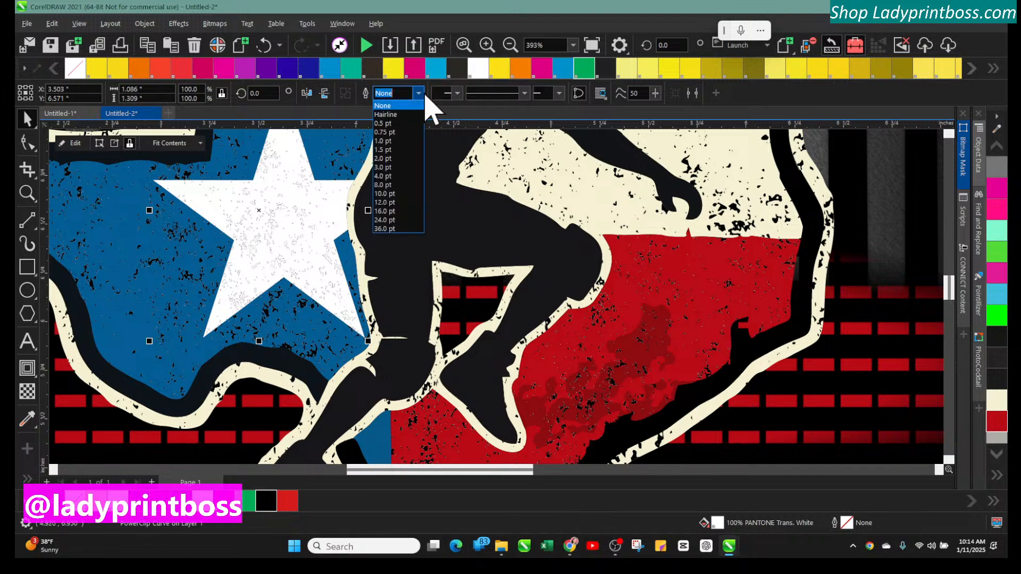
{"action": "left_click", "coordinate": [407, 142]}
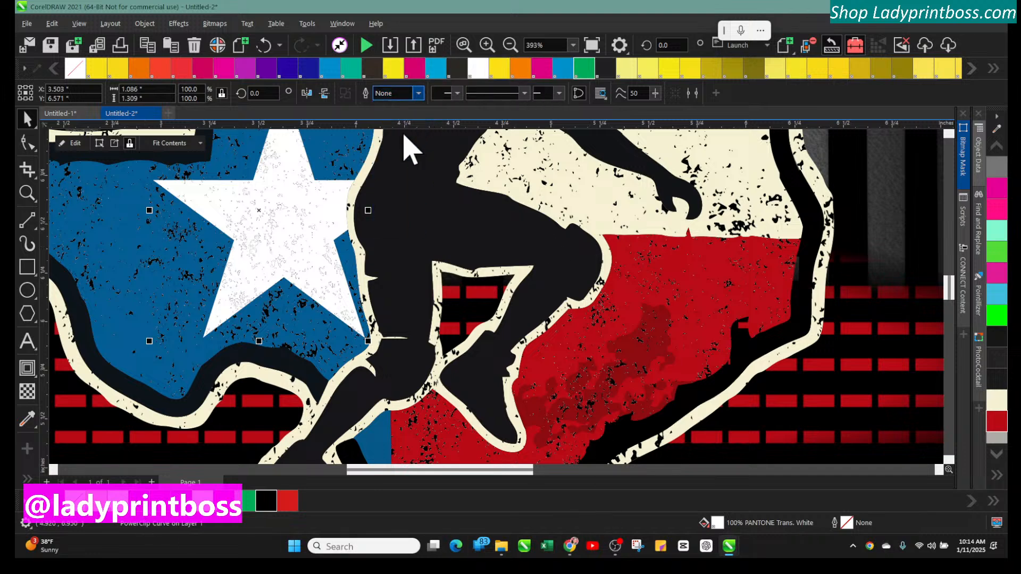
{"action": "left_click", "coordinate": [418, 93]}
{"action": "left_click", "coordinate": [405, 106]}
{"action": "left_click", "coordinate": [419, 94]}
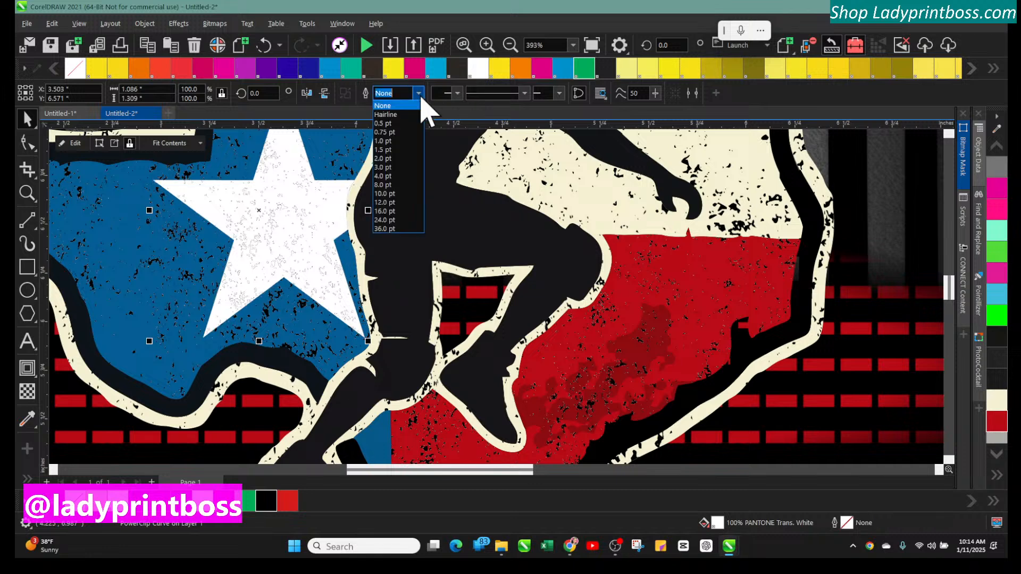
{"action": "left_click", "coordinate": [407, 123]}
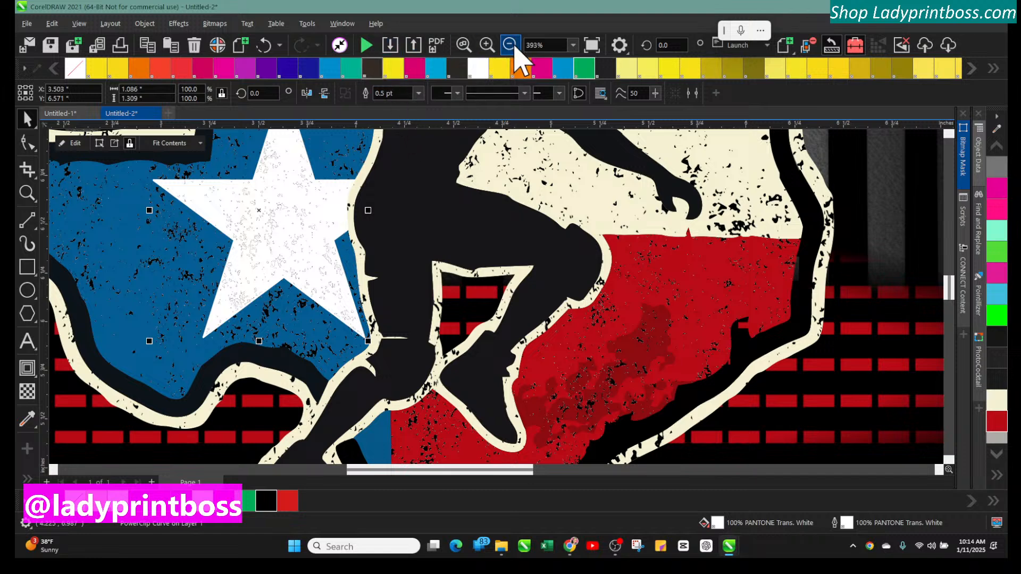
Change the WRESTLING text's font to News706 BT
{"action": "left_click", "coordinate": [514, 48]}
{"action": "left_click", "coordinate": [514, 47]}
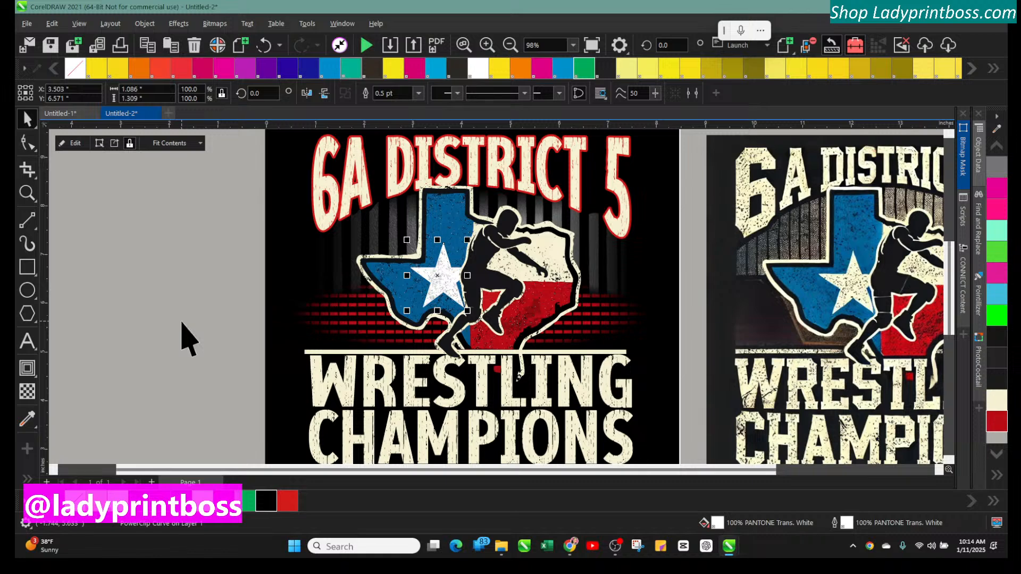
{"action": "left_click", "coordinate": [508, 47]}
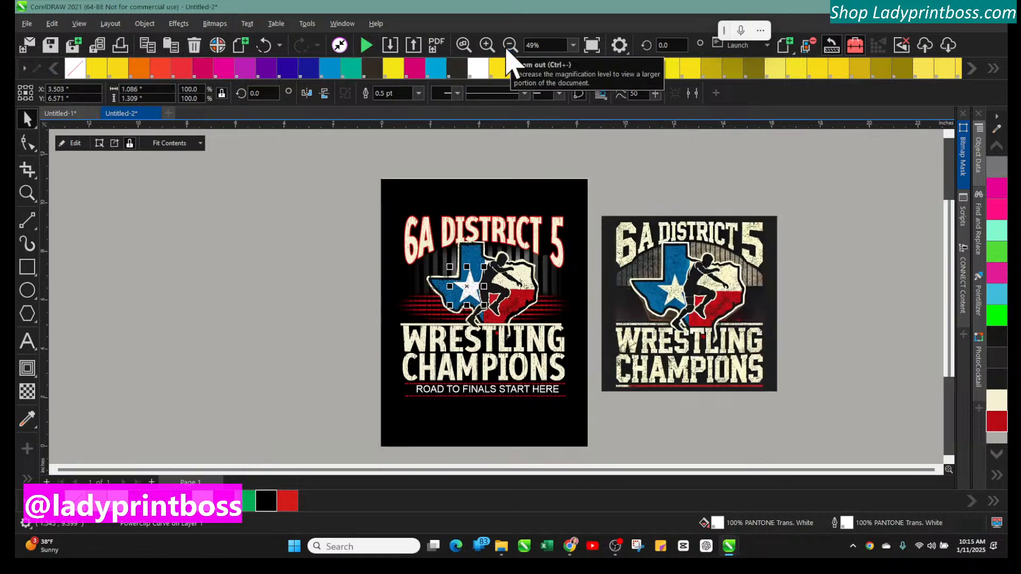
{"action": "left_click", "coordinate": [408, 346]}
{"action": "left_click", "coordinate": [271, 94]}
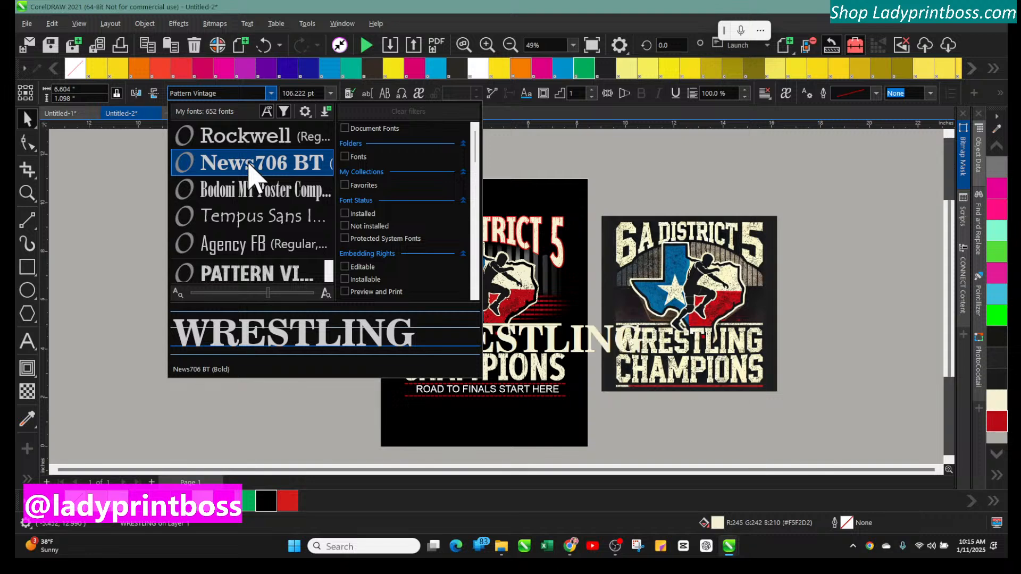
{"action": "left_click", "coordinate": [250, 169]}
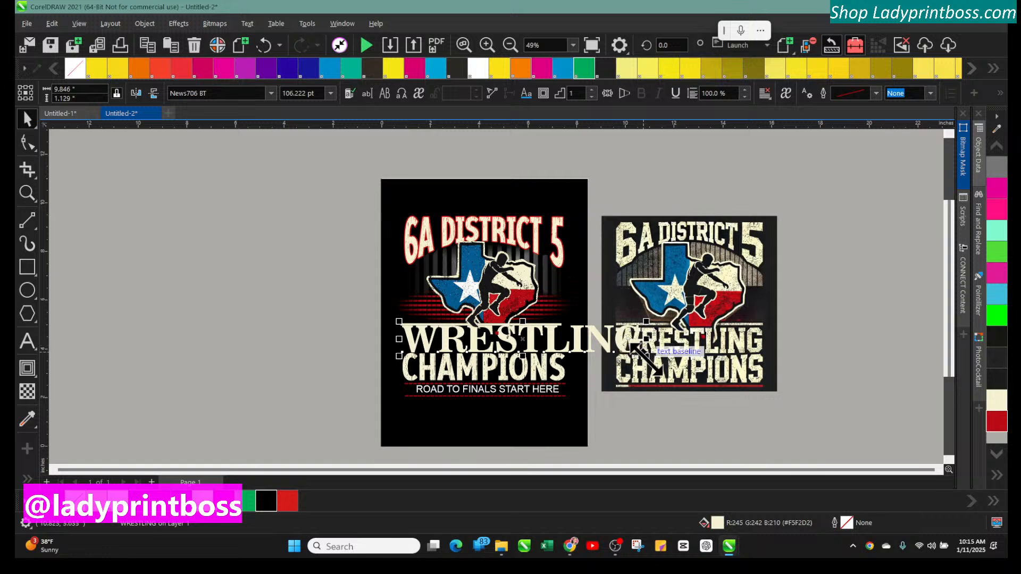
Undo the recent edits to restore WRESTLING's original distressed font
{"action": "left_click_drag", "start_coordinate": [646, 340], "coordinate": [570, 342]}
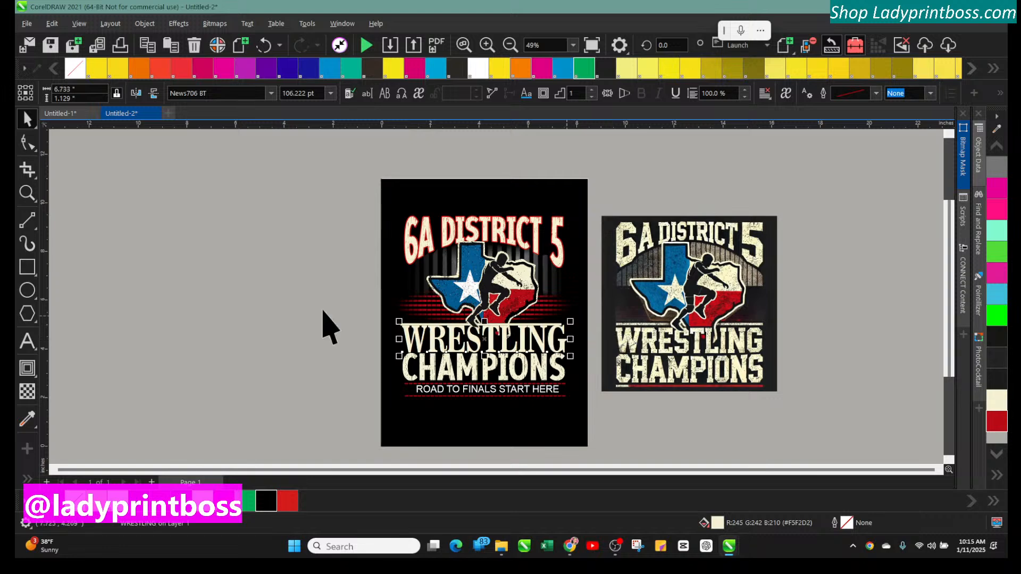
{"action": "left_click", "coordinate": [257, 312]}
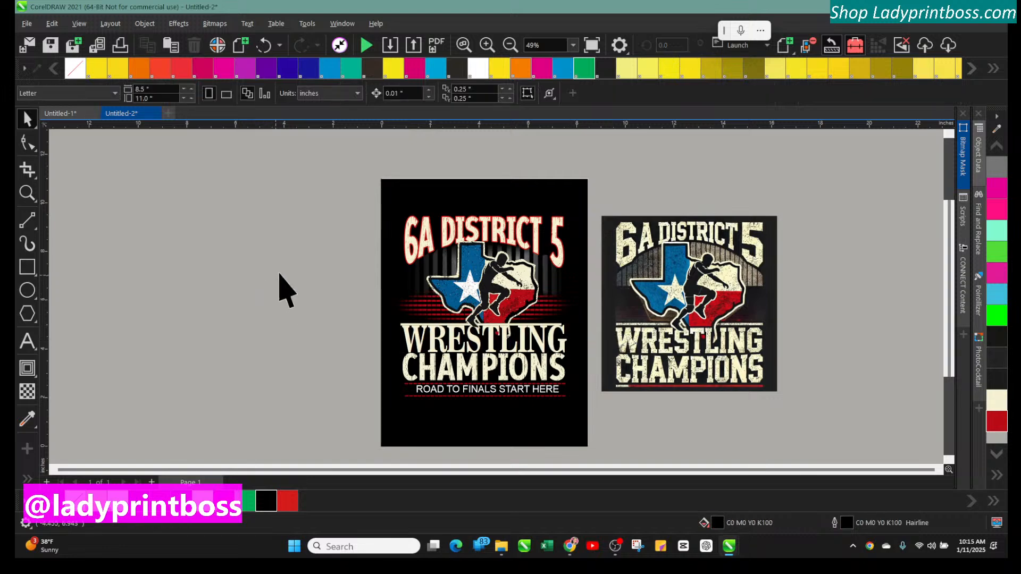
{"action": "left_click", "coordinate": [261, 45]}
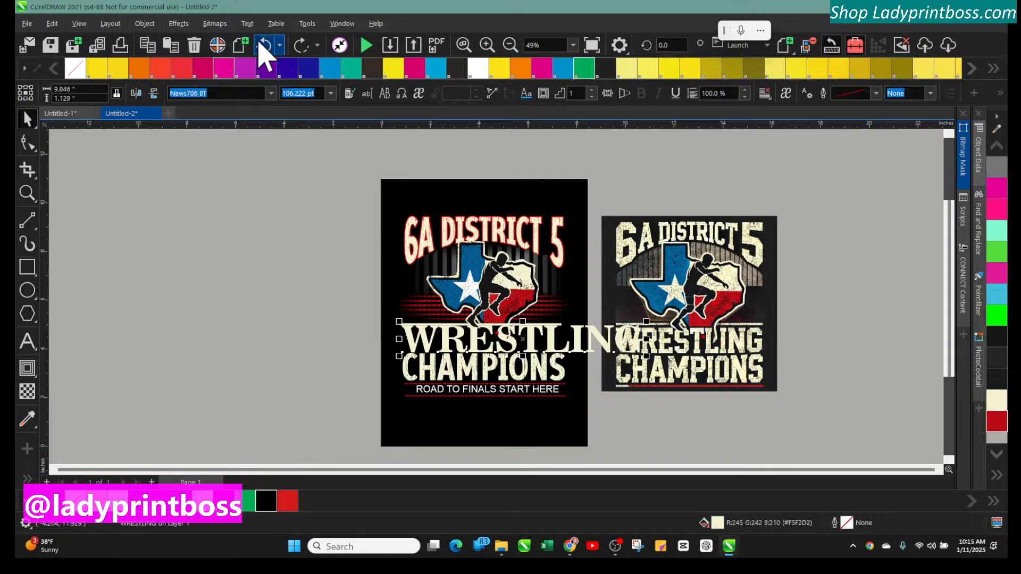
{"action": "left_click", "coordinate": [260, 45]}
{"action": "left_click", "coordinate": [261, 44]}
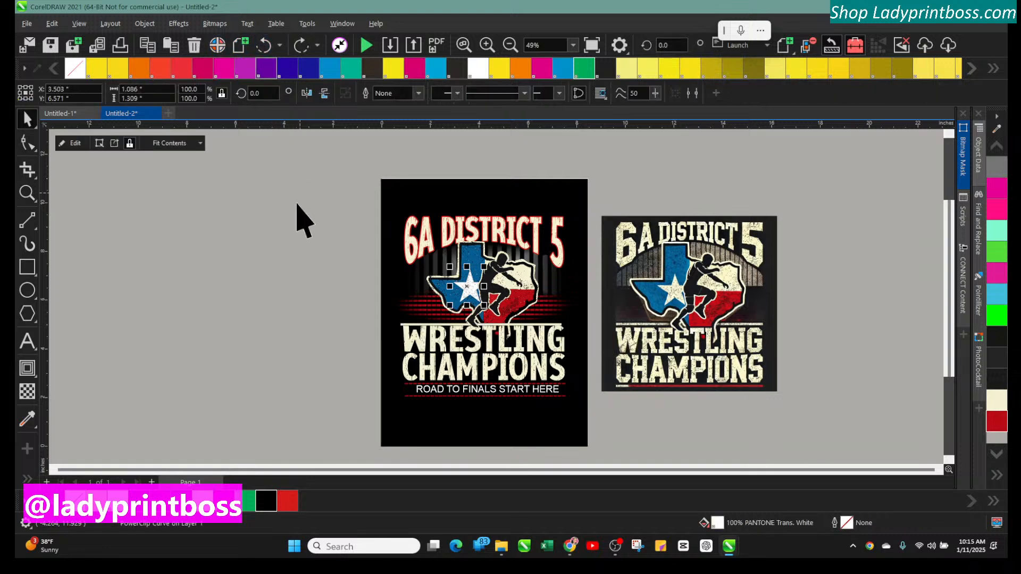
{"action": "left_click", "coordinate": [284, 220]}
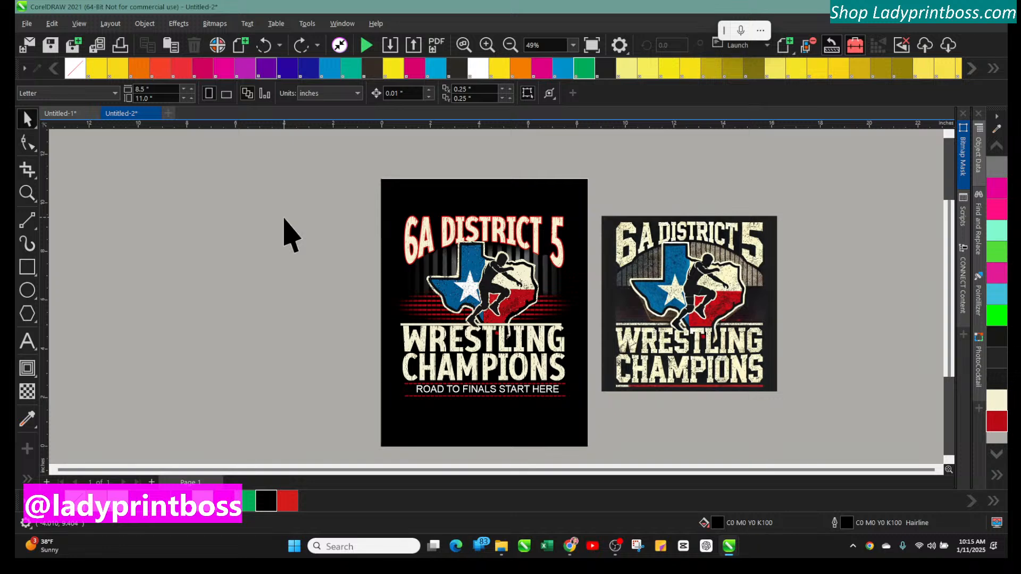
Zoom in on the lower design and send the cream line above WRESTLING to the back
{"action": "left_click", "coordinate": [487, 45]}
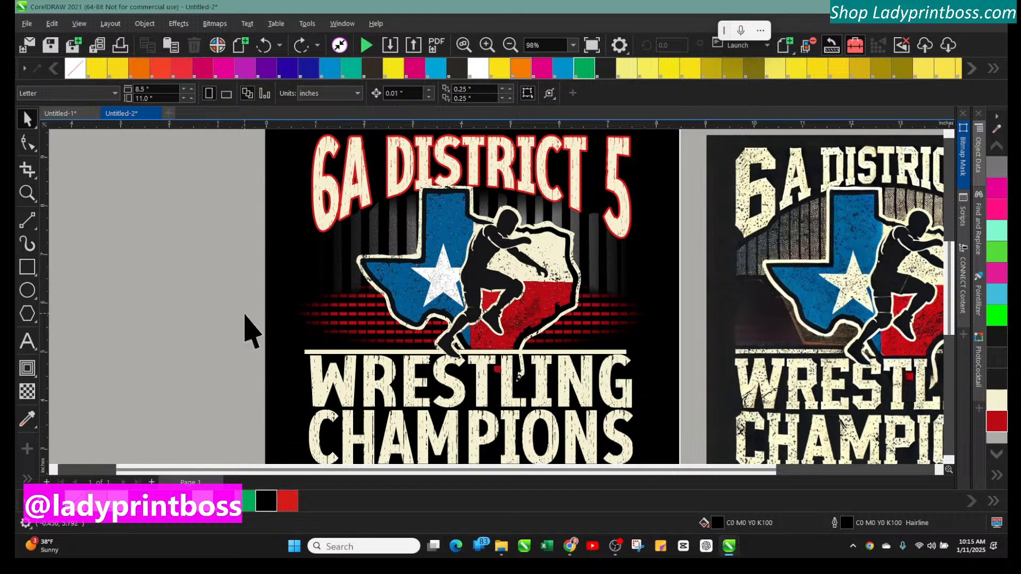
{"action": "scroll", "coordinate": [246, 330], "scroll_direction": "down", "scroll_amount": 1}
{"action": "scroll", "coordinate": [247, 330], "scroll_direction": "down", "scroll_amount": 3}
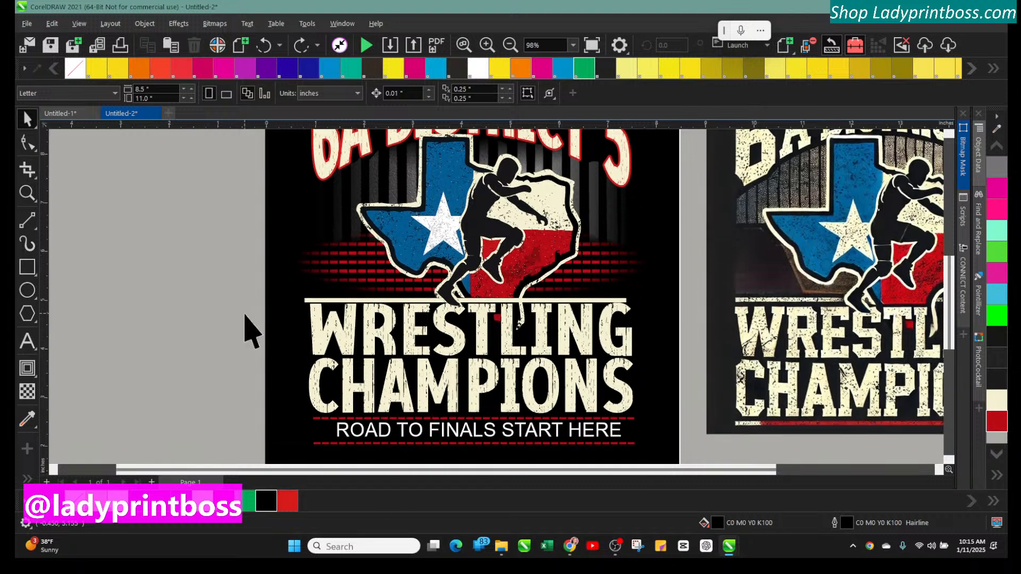
{"action": "scroll", "coordinate": [246, 329], "scroll_direction": "down", "scroll_amount": 1}
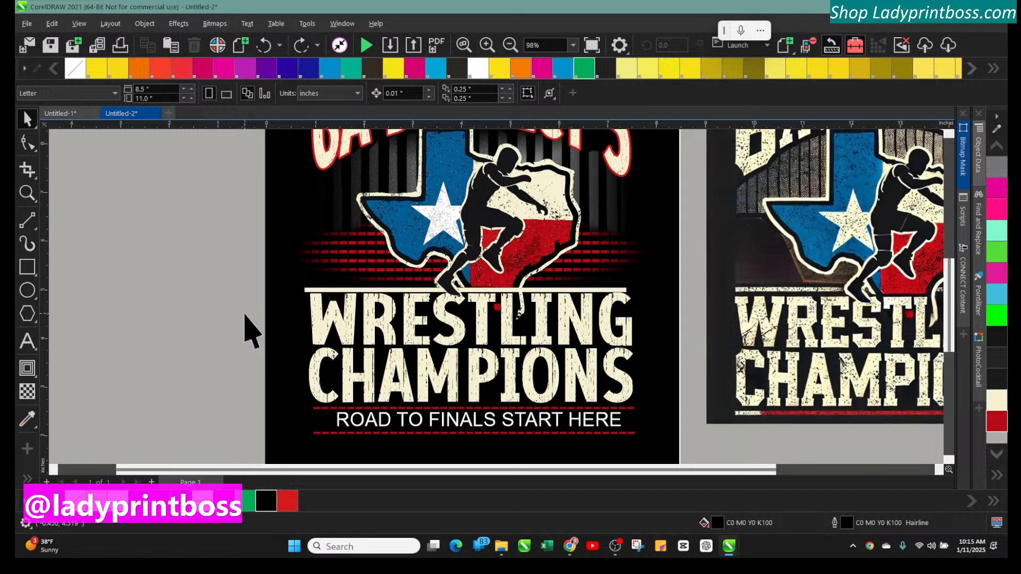
{"action": "left_click", "coordinate": [324, 290]}
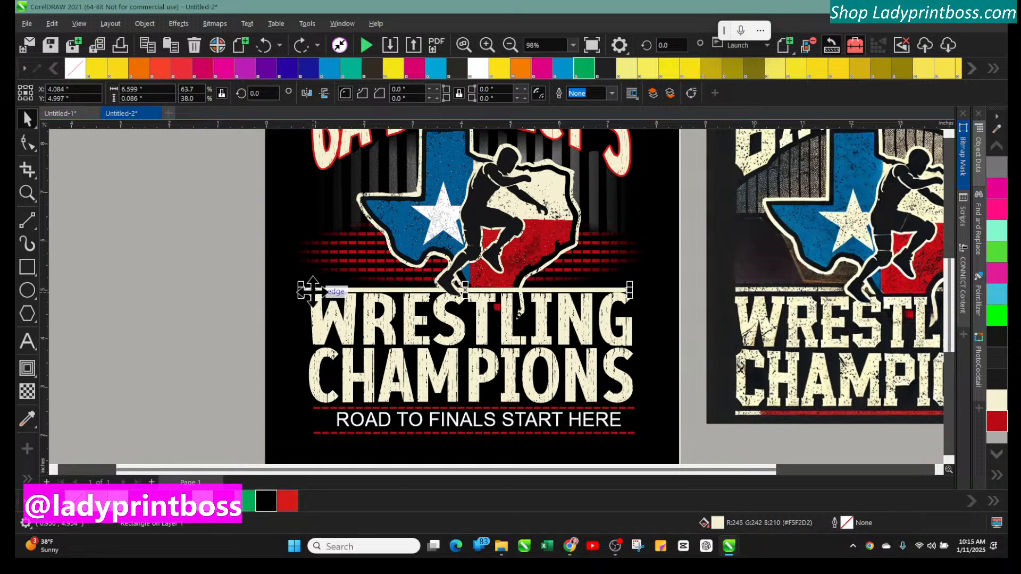
{"action": "key", "text": "shift+Page_Down"}
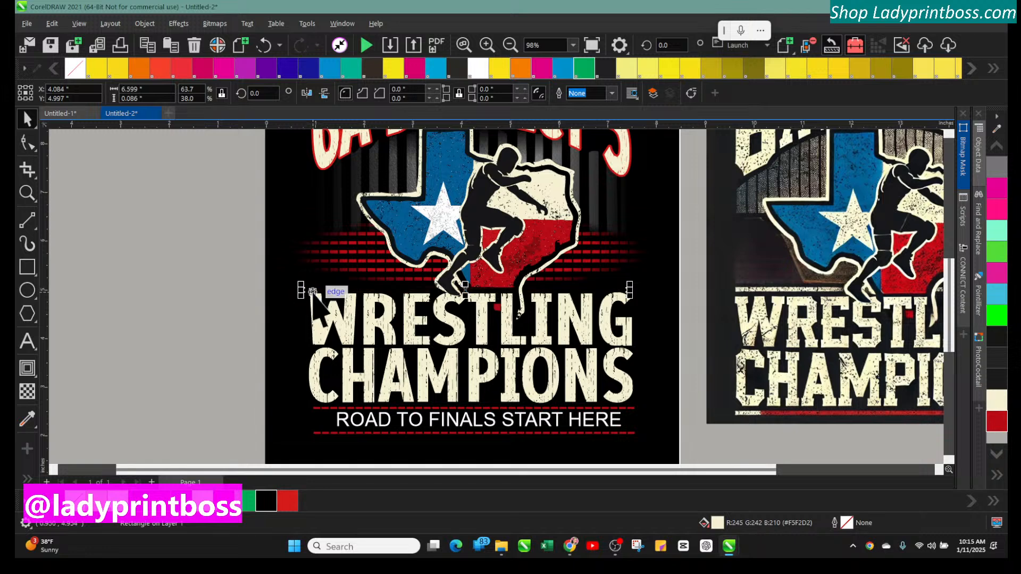
Send the black background rectangle to the back and nudge it up slightly
{"action": "left_click", "coordinate": [286, 251]}
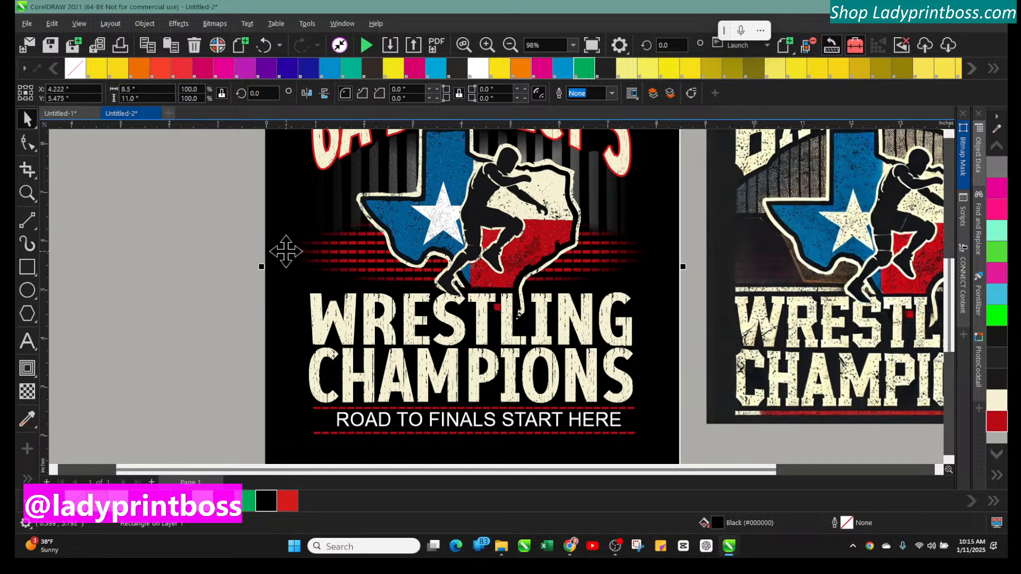
{"action": "key", "text": "shift+Page_Down"}
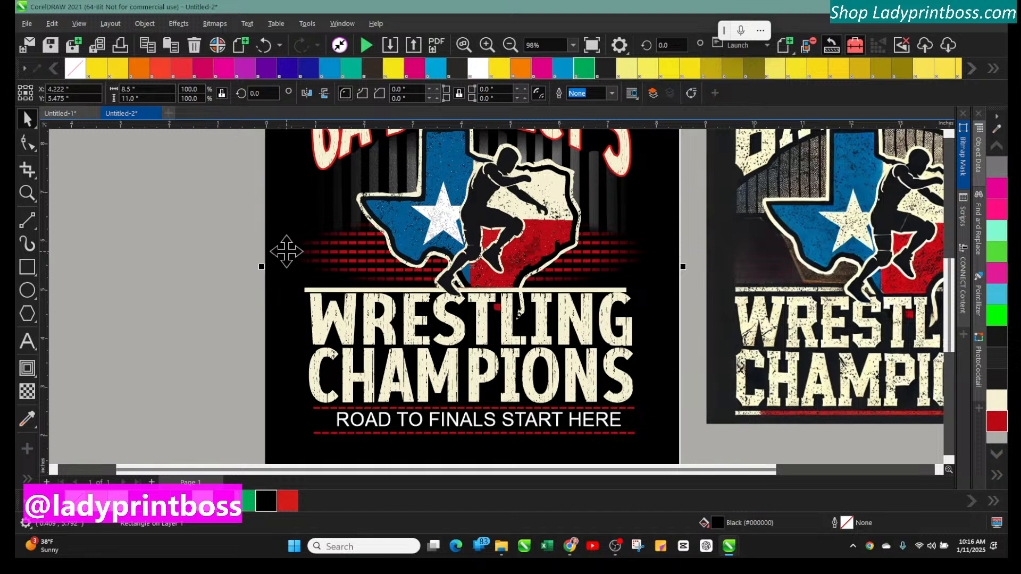
{"action": "key", "text": "Up"}
{"action": "key", "text": "Up"}
{"action": "key", "text": "Up"}
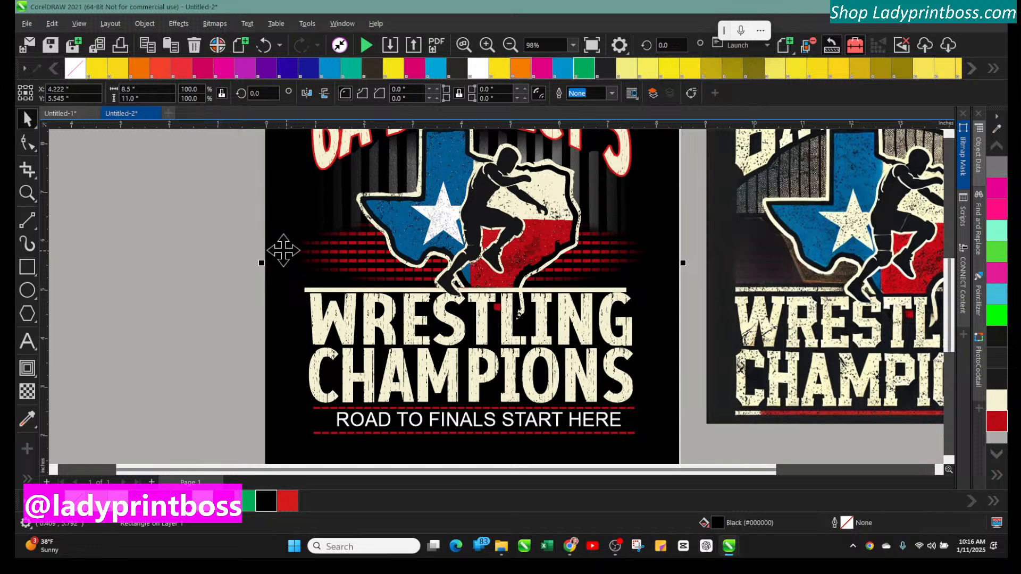
{"action": "left_click", "coordinate": [213, 234]}
{"action": "left_click", "coordinate": [322, 289]}
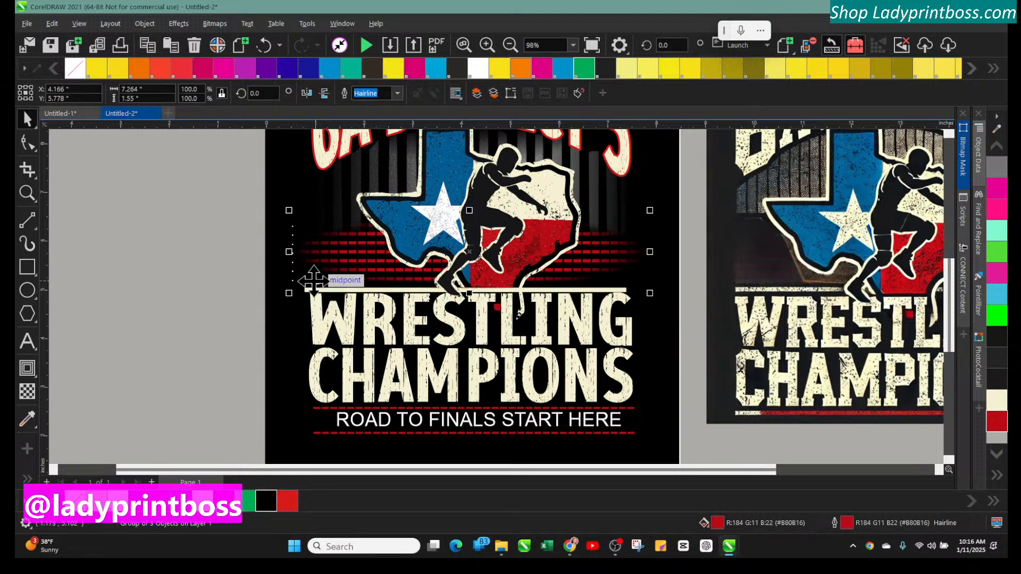
{"action": "key", "text": "Up"}
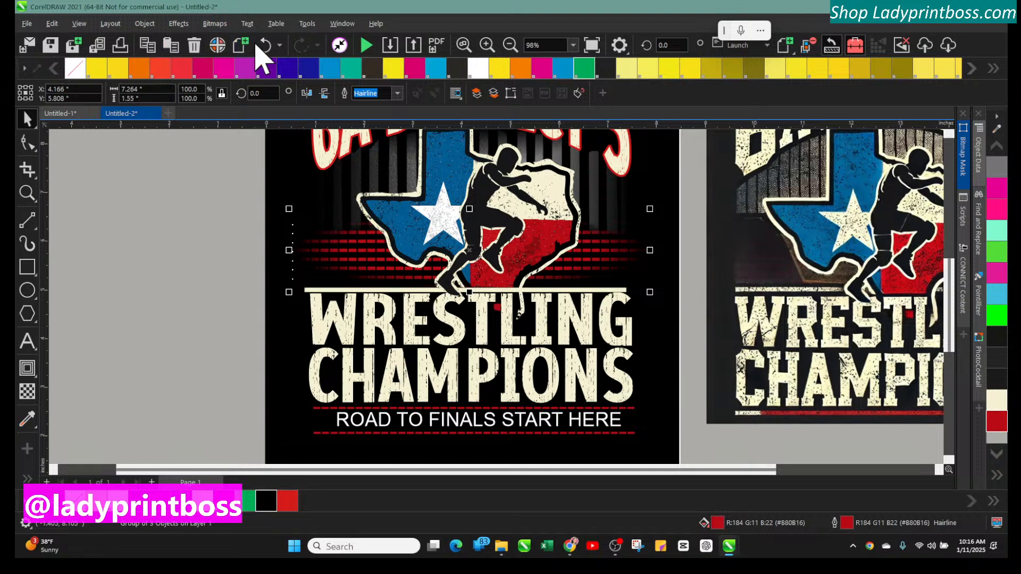
{"action": "left_click", "coordinate": [266, 45]}
{"action": "left_click", "coordinate": [201, 258]}
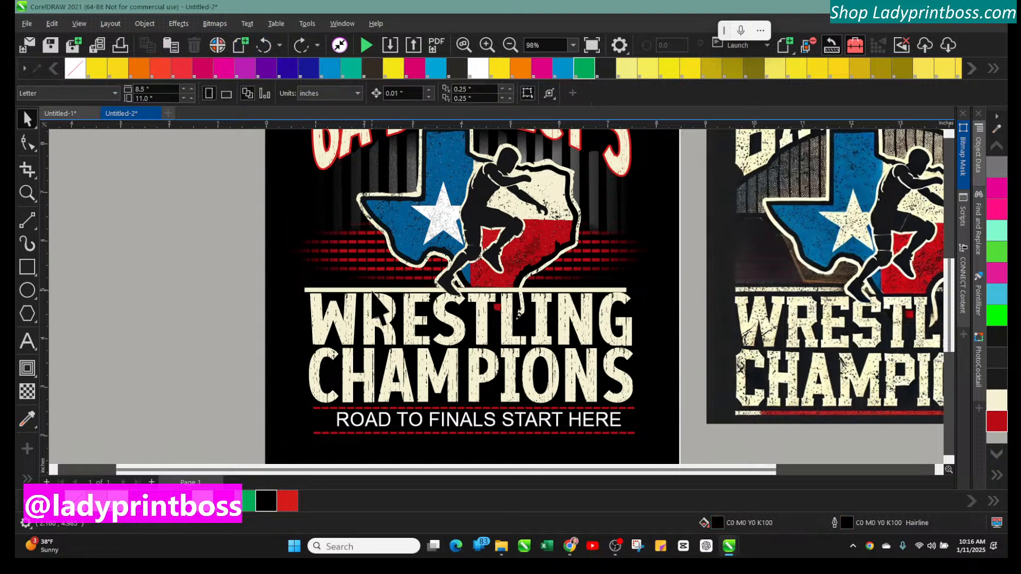
Move the cream line above WRESTLING up slightly
{"action": "left_click", "coordinate": [371, 290]}
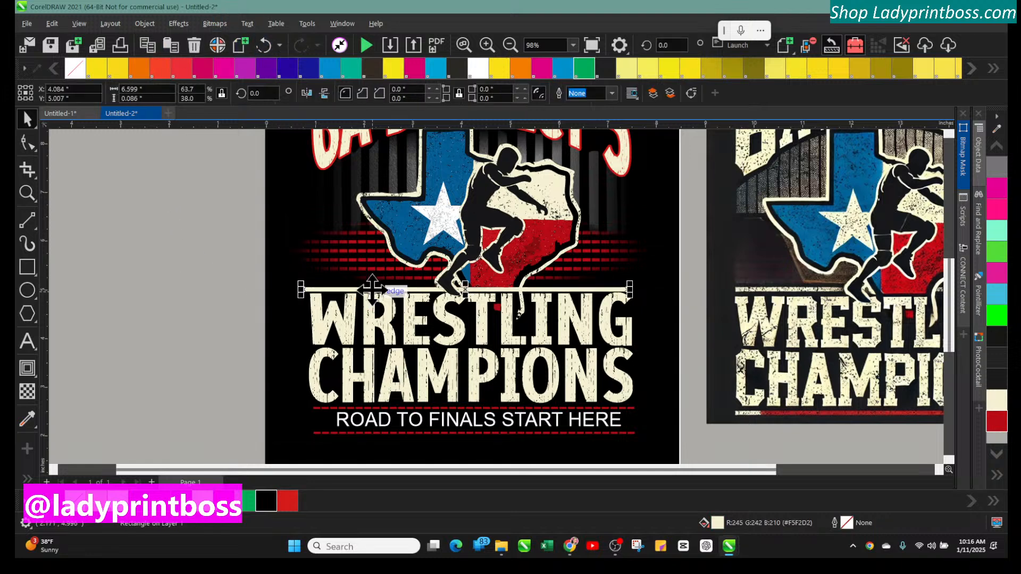
{"action": "left_click_drag", "start_coordinate": [373, 290], "coordinate": [372, 287]}
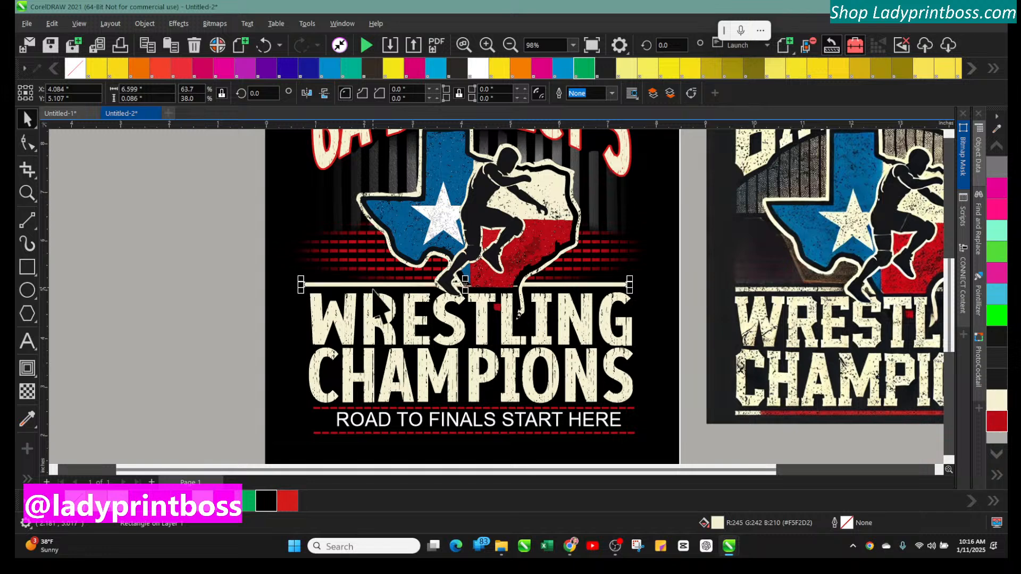
{"action": "left_click_drag", "start_coordinate": [372, 290], "coordinate": [372, 289]}
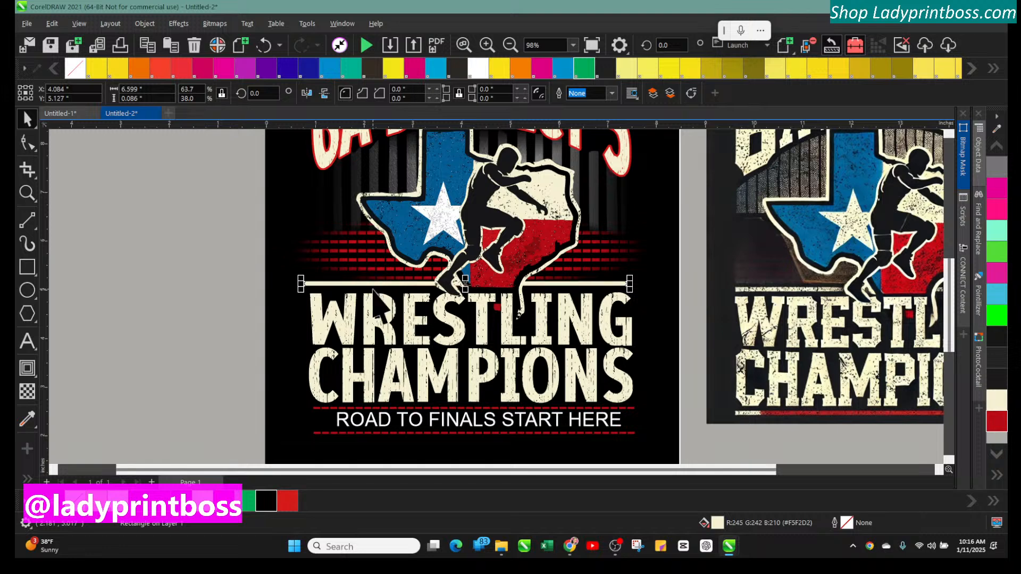
{"action": "left_click", "coordinate": [225, 304]}
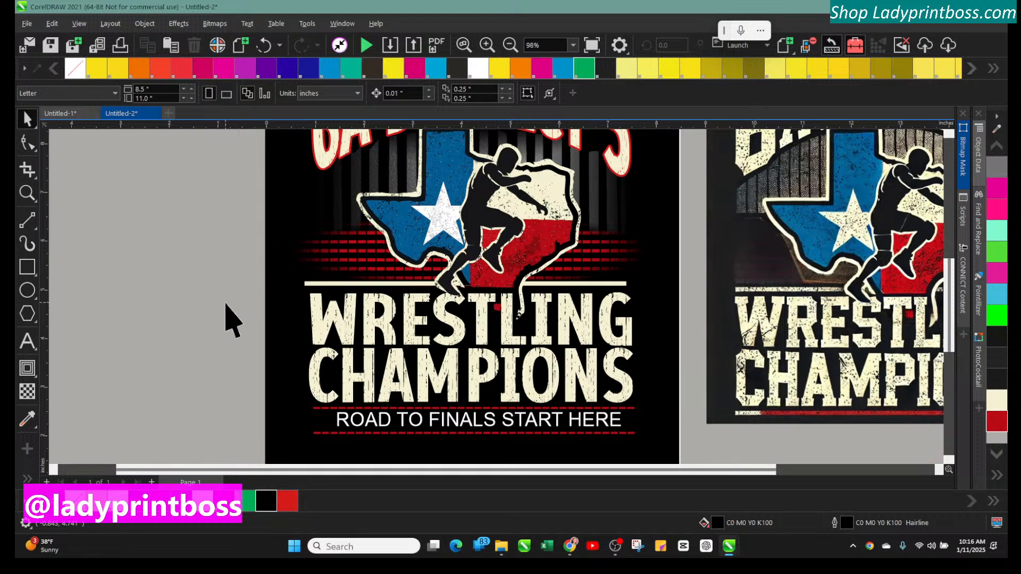
Nudge the WRESTLING text up slightly
{"action": "left_click", "coordinate": [384, 321]}
{"action": "key", "text": "Up"}
{"action": "key", "text": "Up"}
{"action": "key", "text": "Up"}
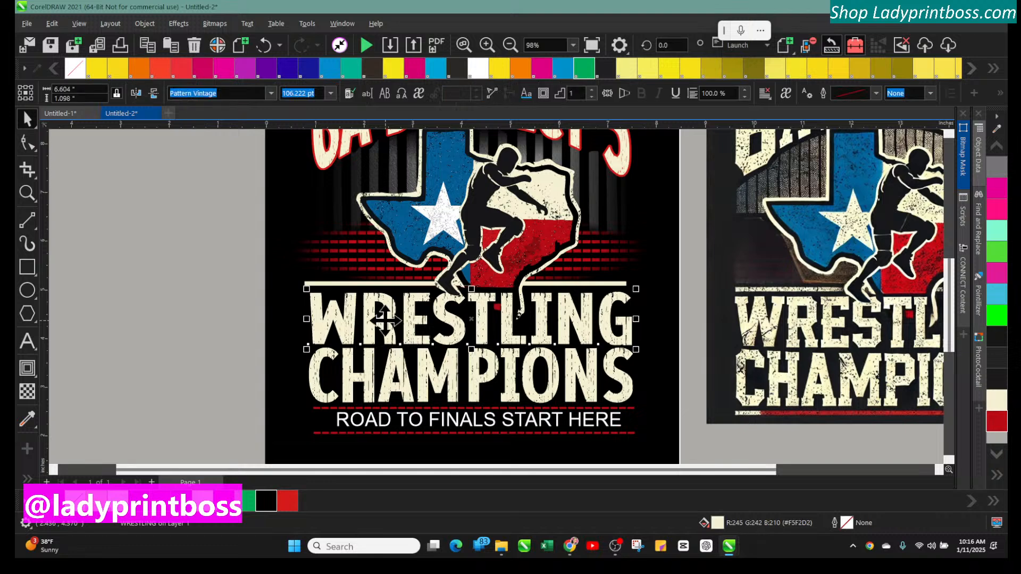
{"action": "key", "text": "Down"}
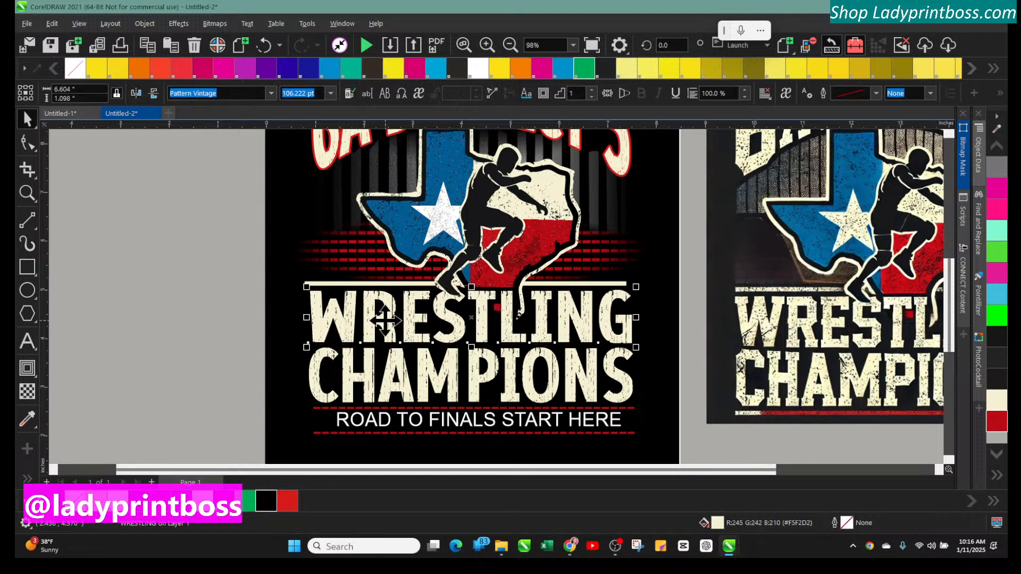
{"action": "key", "text": "Down"}
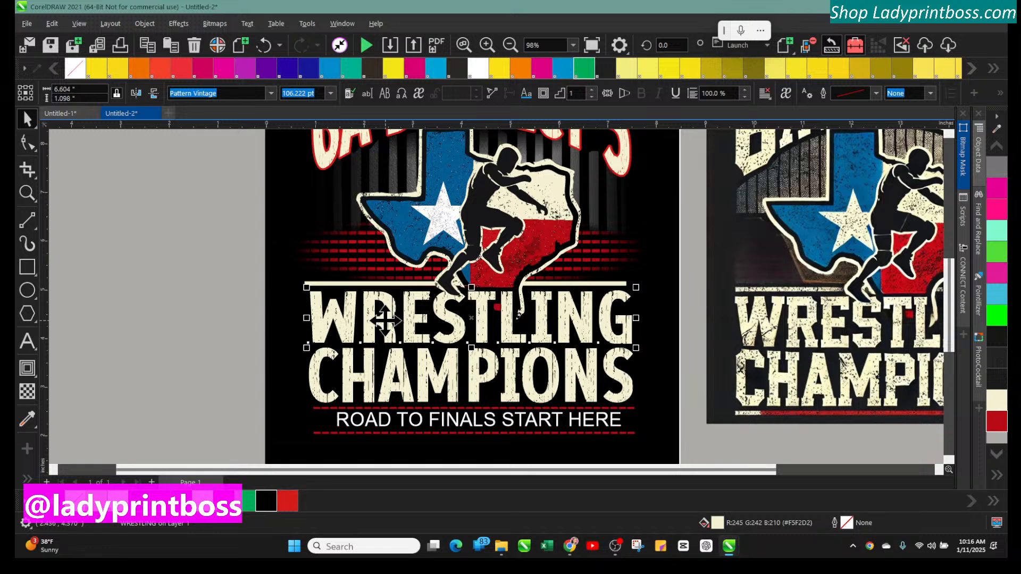
{"action": "key", "text": "Up"}
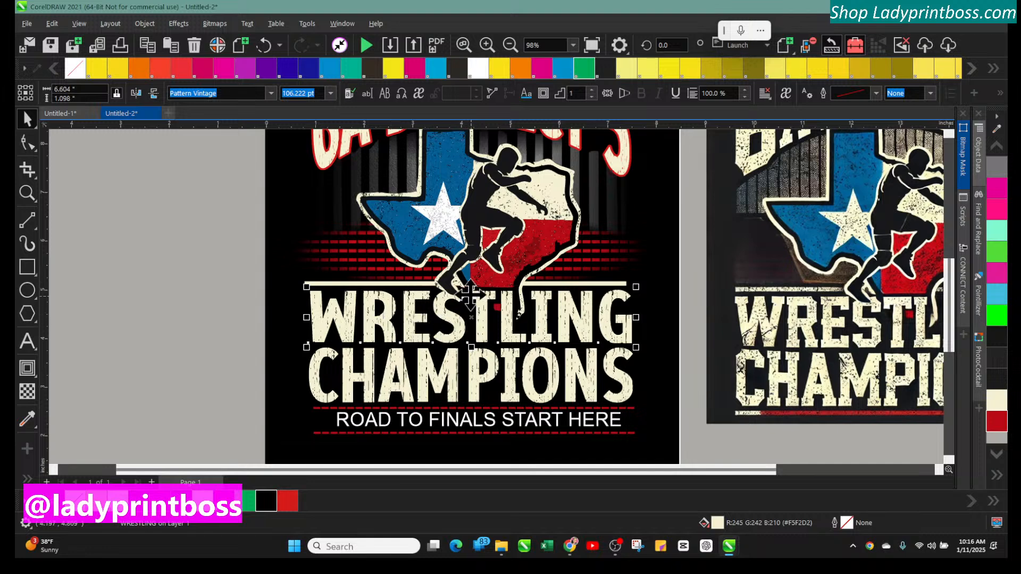
Nudge the CHAMPIONS text up slightly
{"action": "left_click", "coordinate": [393, 383]}
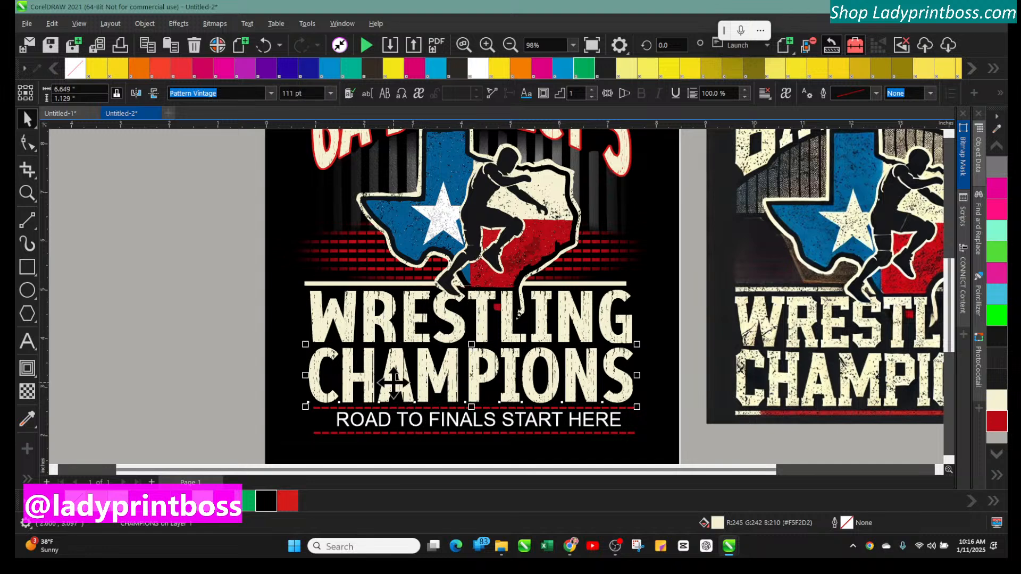
{"action": "key", "text": "Up"}
{"action": "key", "text": "Up"}
{"action": "key", "text": "Up"}
{"action": "key", "text": "Up"}
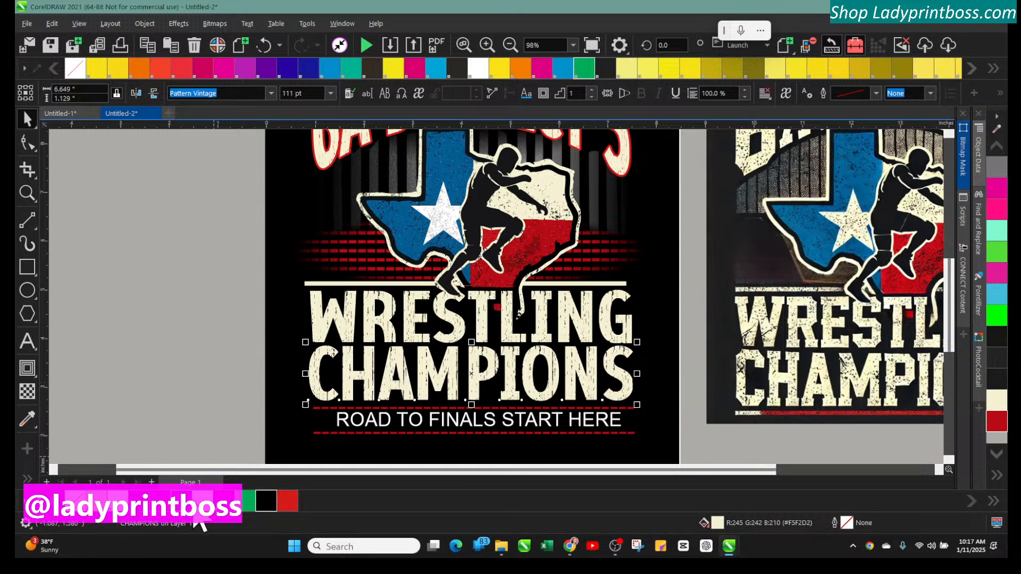
{"action": "right_click", "coordinate": [212, 502]}
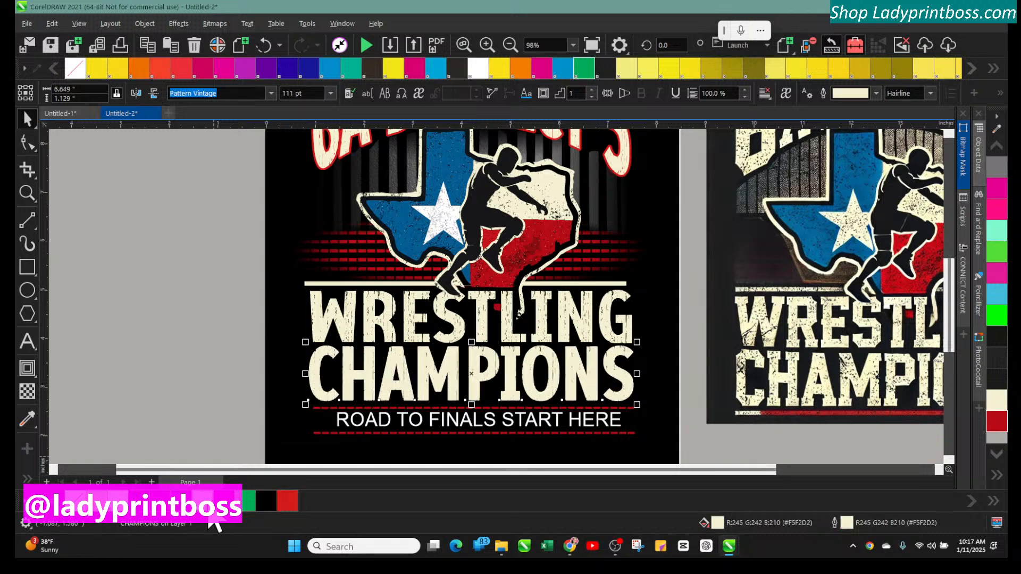
{"action": "left_click", "coordinate": [162, 420]}
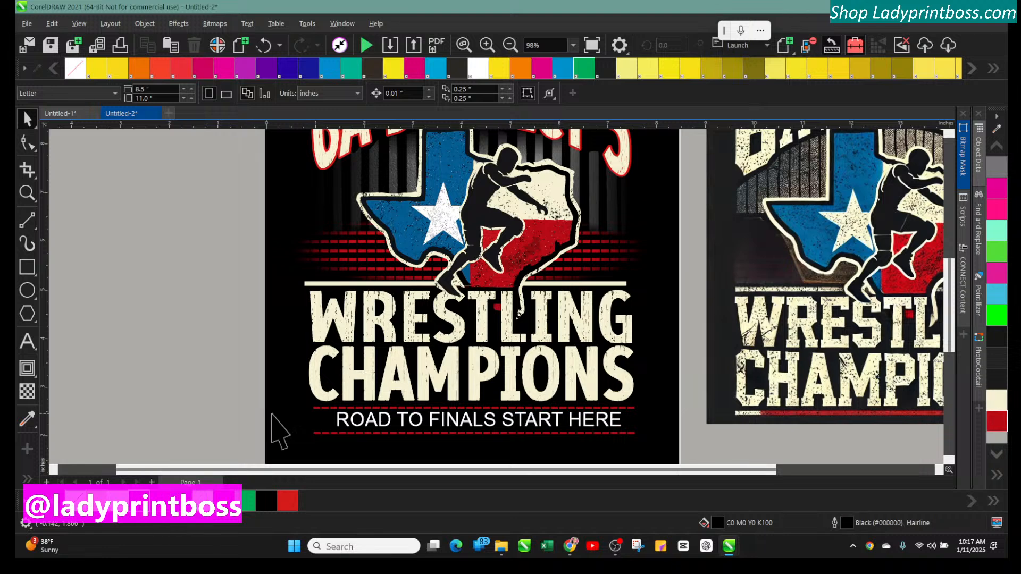
{"action": "left_click", "coordinate": [265, 47]}
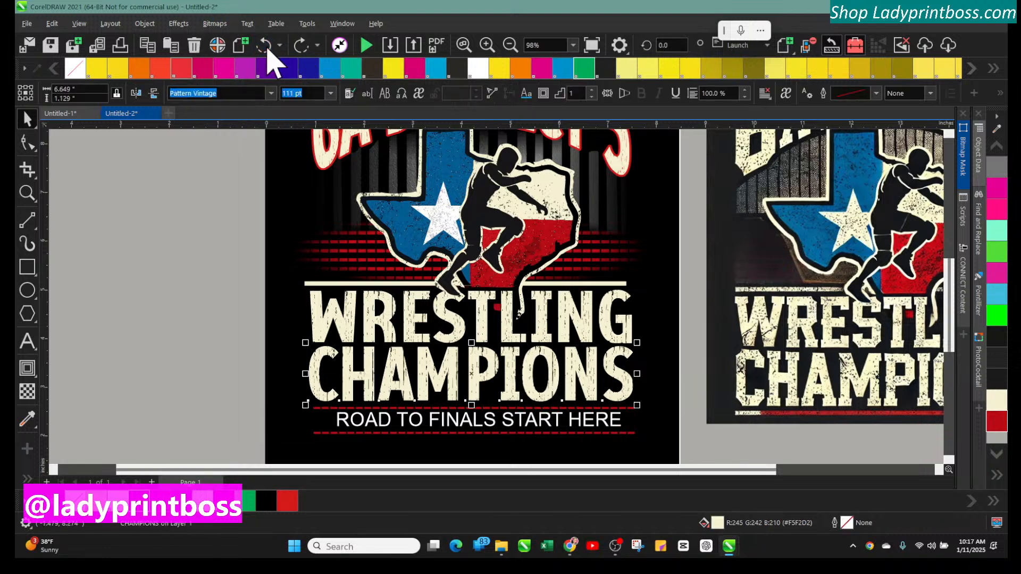
Nudge CHAMPIONS up again and stretch it taller to about 115 pt
{"action": "key", "text": "Up"}
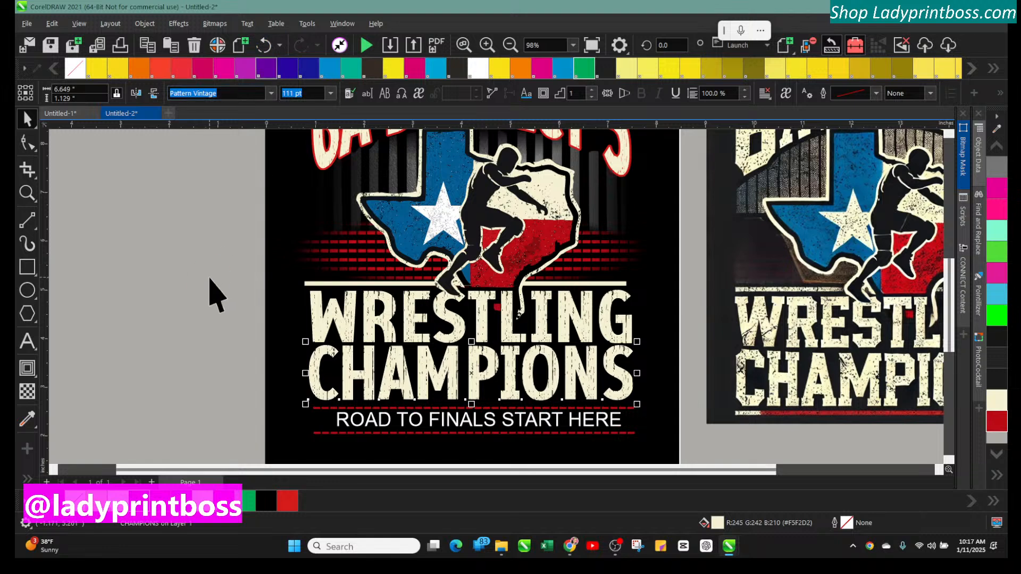
{"action": "key", "text": "Up"}
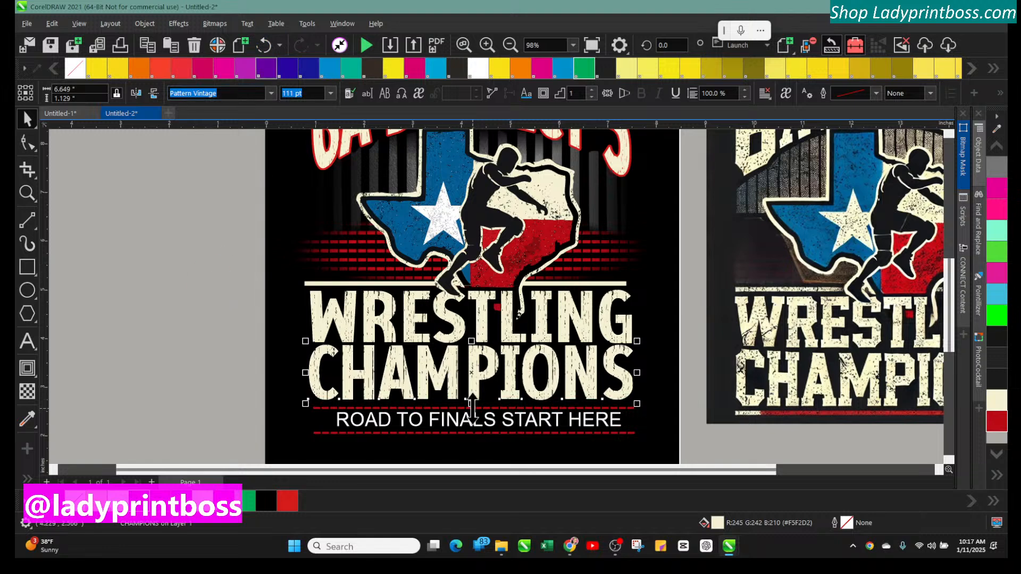
{"action": "left_click_drag", "start_coordinate": [471, 404], "coordinate": [473, 409]}
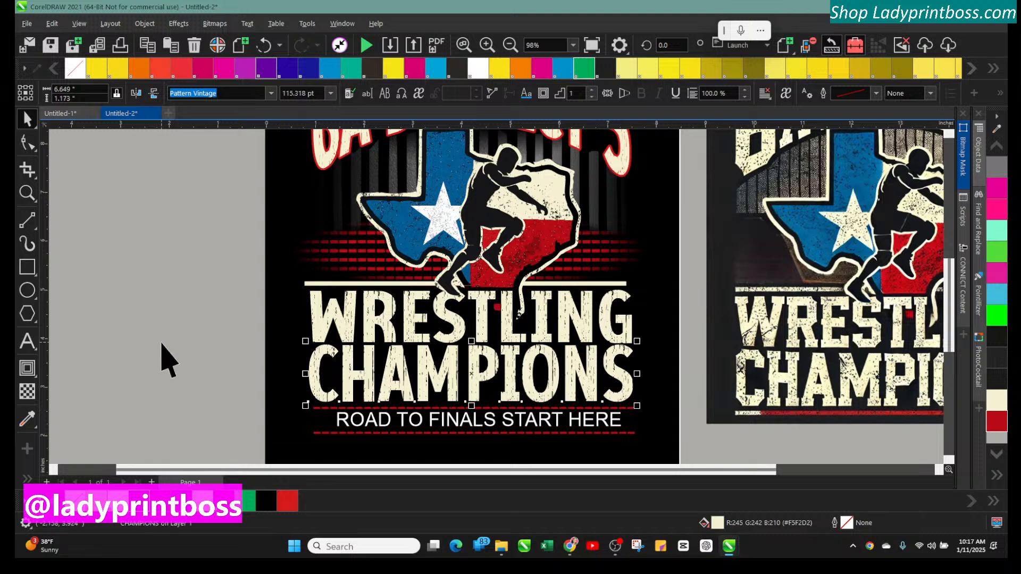
{"action": "left_click", "coordinate": [183, 344]}
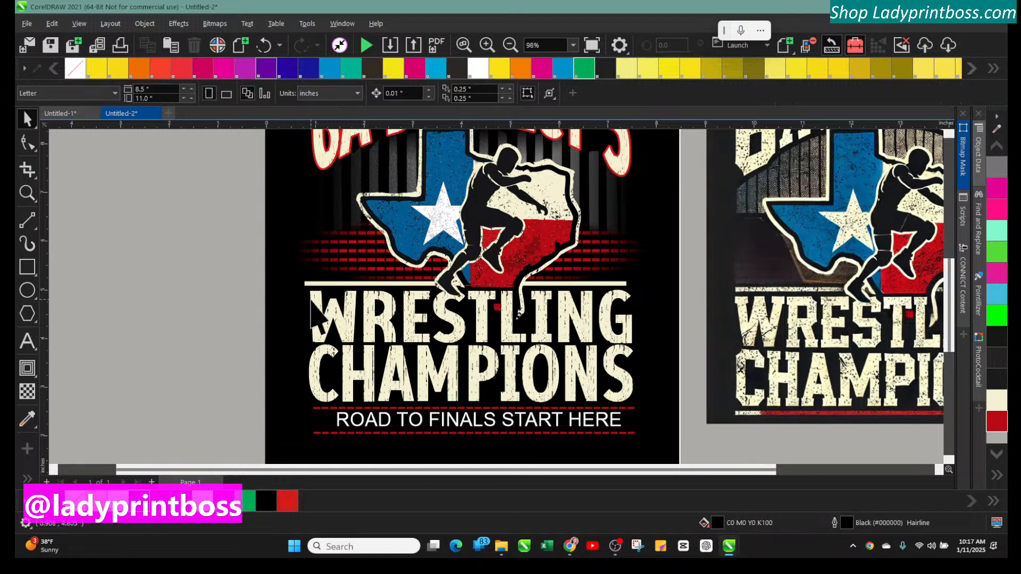
Nudge the ROAD TO FINALS START HERE text left slightly
{"action": "left_click", "coordinate": [436, 420]}
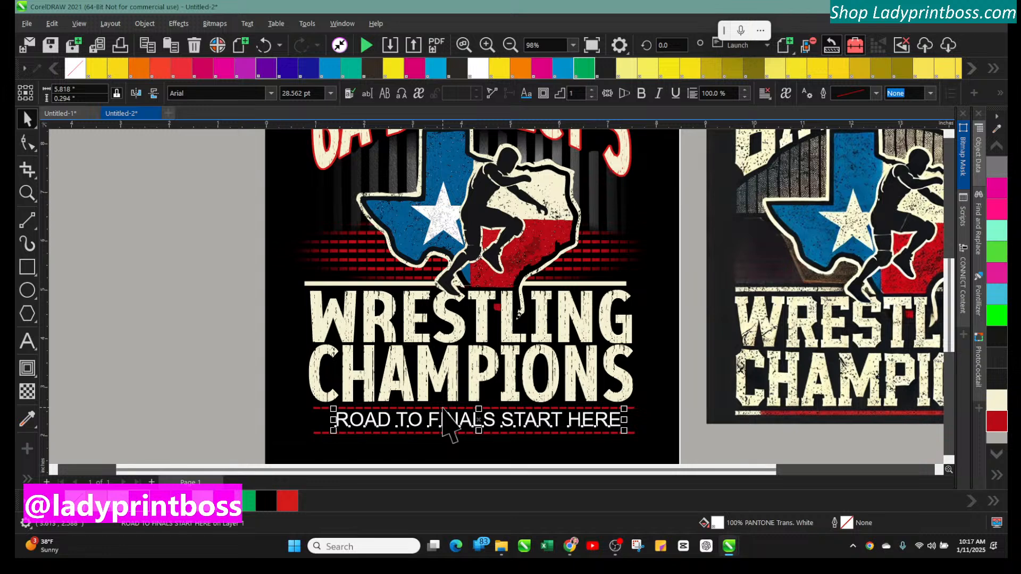
{"action": "key", "text": "Left"}
{"action": "key", "text": "Left"}
{"action": "key", "text": "Left"}
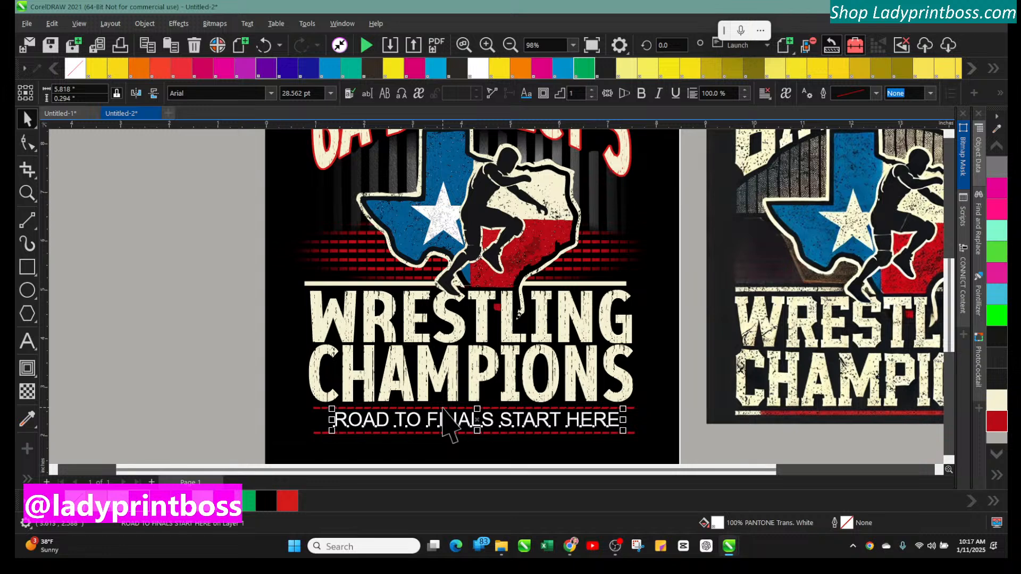
Open a new document and import the 6a mockups.cdrt file onto it
{"action": "left_click", "coordinate": [102, 285]}
{"action": "left_click", "coordinate": [510, 46]}
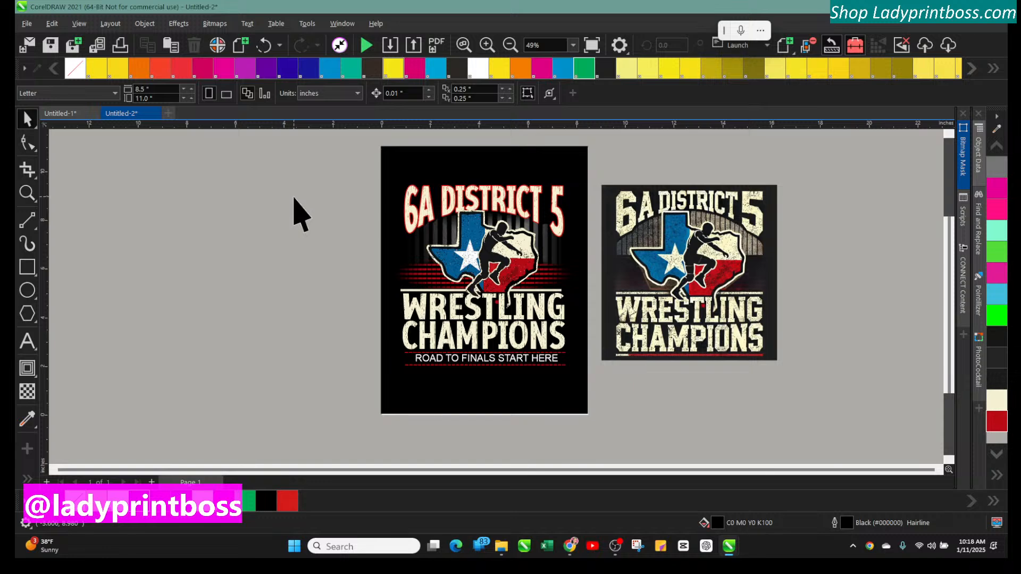
{"action": "left_click", "coordinate": [70, 114]}
{"action": "left_click", "coordinate": [122, 114]}
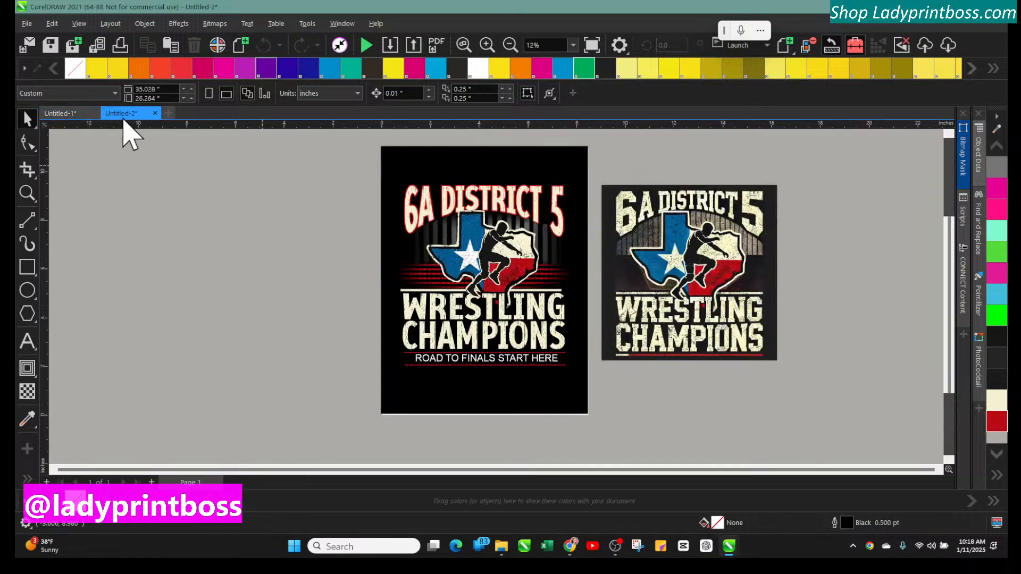
{"action": "left_click", "coordinate": [168, 113]}
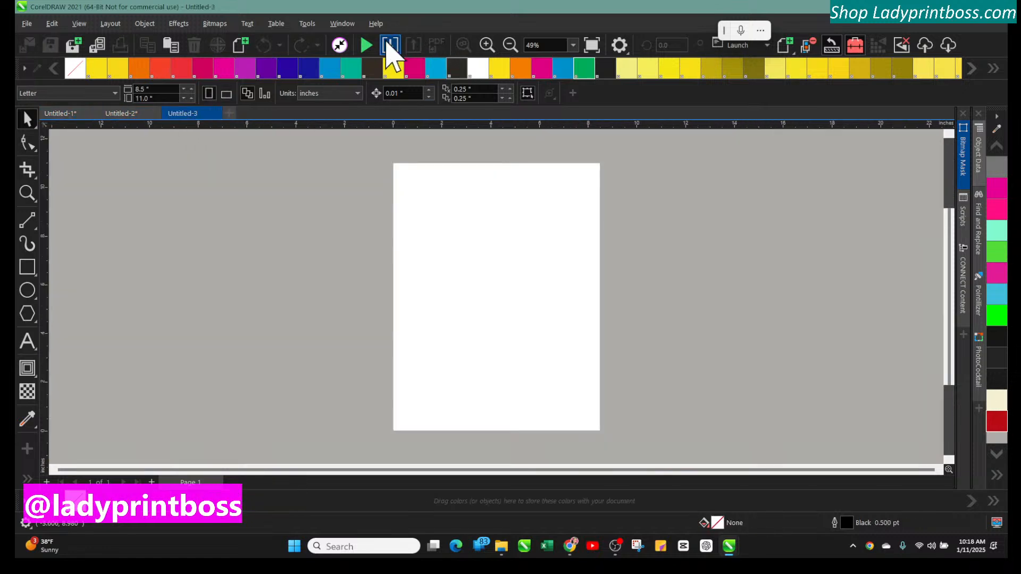
{"action": "left_click", "coordinate": [391, 46]}
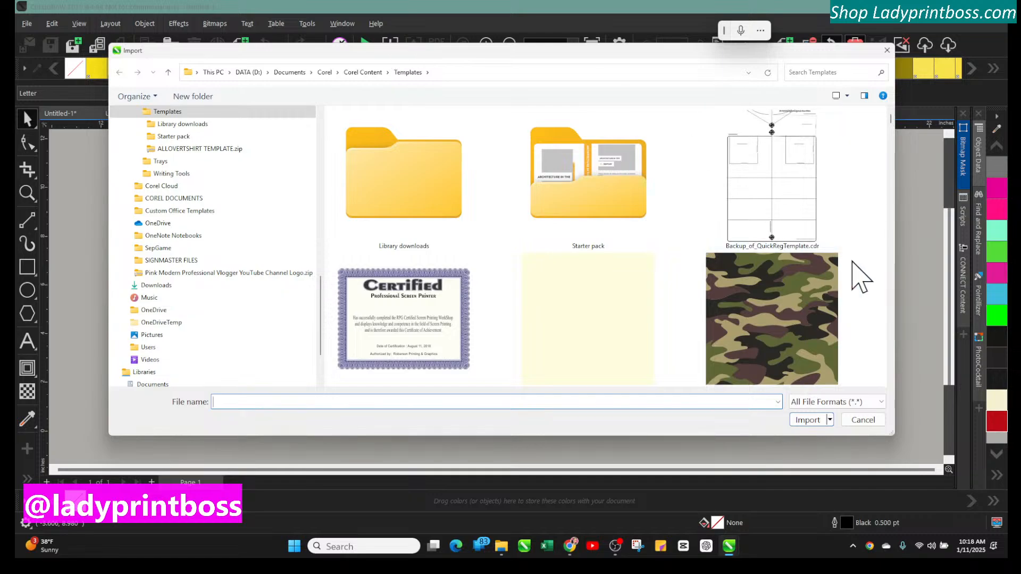
{"action": "left_click_drag", "start_coordinate": [891, 120], "coordinate": [861, 372]}
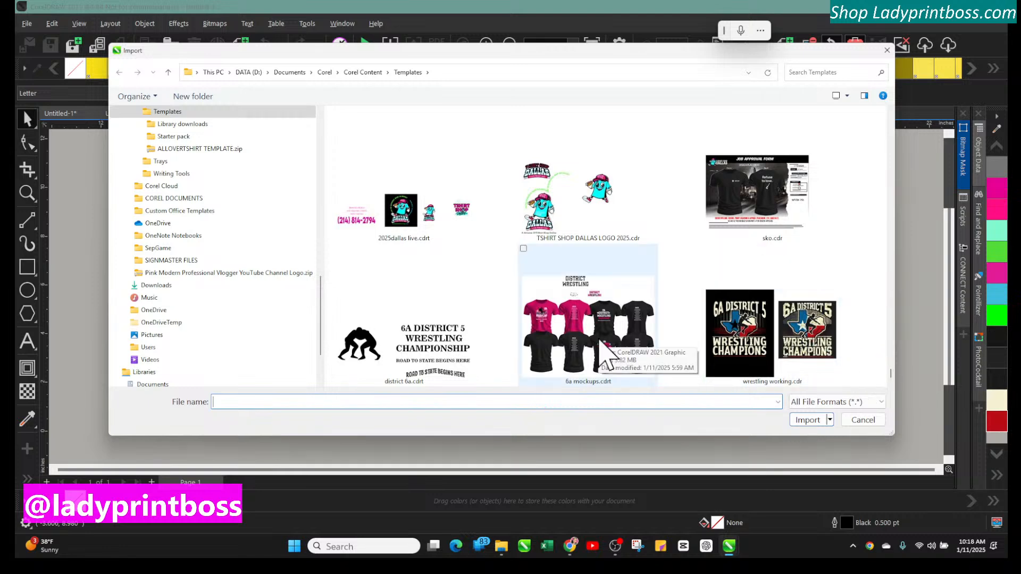
{"action": "left_click", "coordinate": [604, 358]}
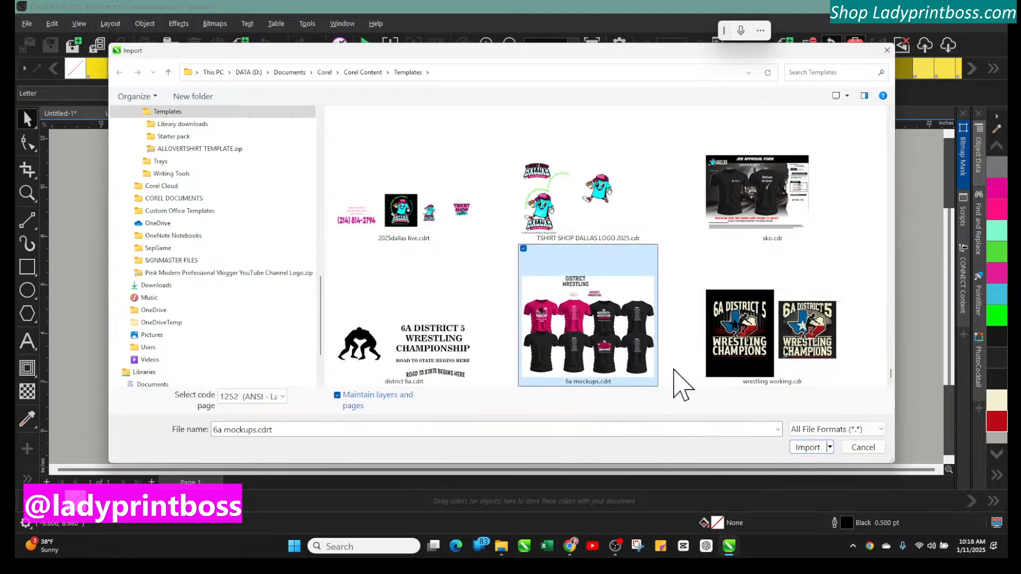
{"action": "left_click", "coordinate": [814, 448]}
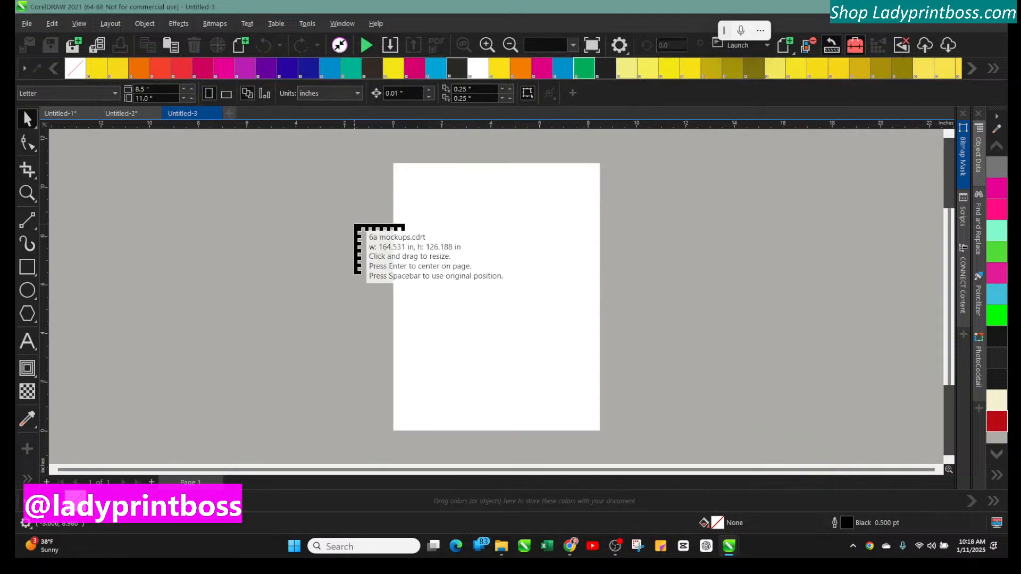
{"action": "left_click", "coordinate": [201, 198]}
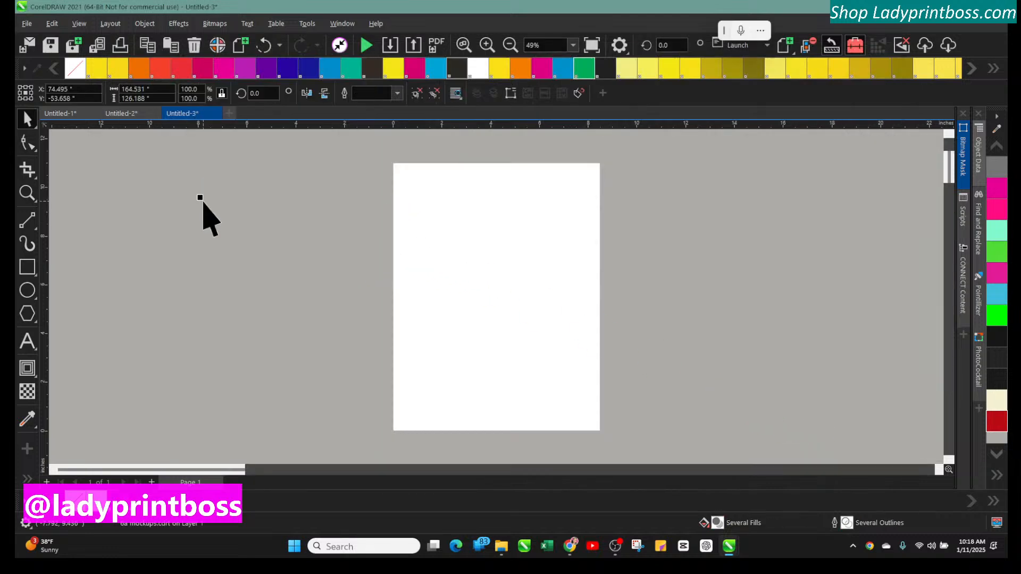
Reposition the imported mockup sheet and zoom in to inspect the shirt designs
{"action": "left_click", "coordinate": [510, 45]}
{"action": "left_click", "coordinate": [510, 45]}
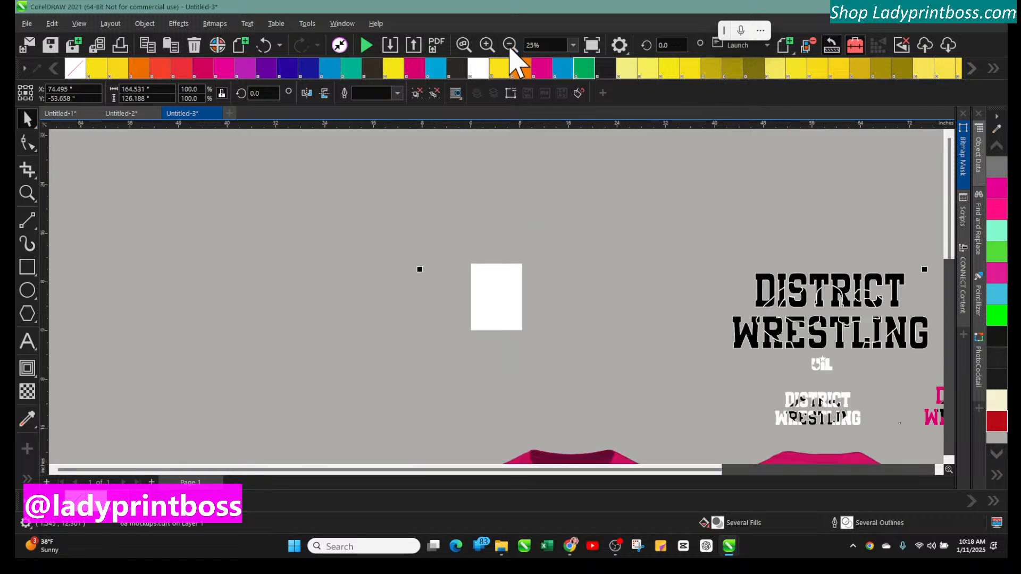
{"action": "left_click", "coordinate": [509, 45]}
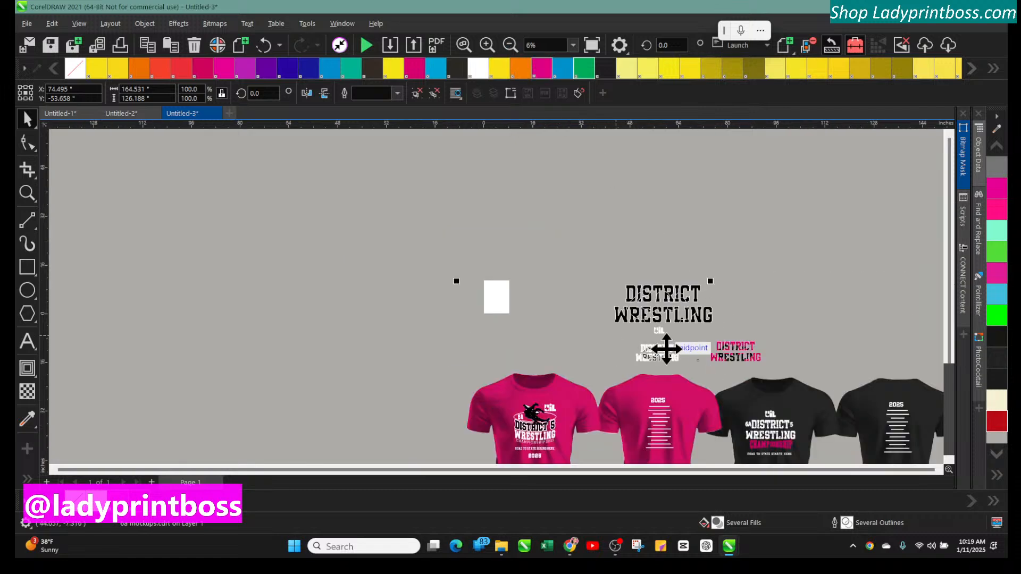
{"action": "left_click", "coordinate": [510, 45]}
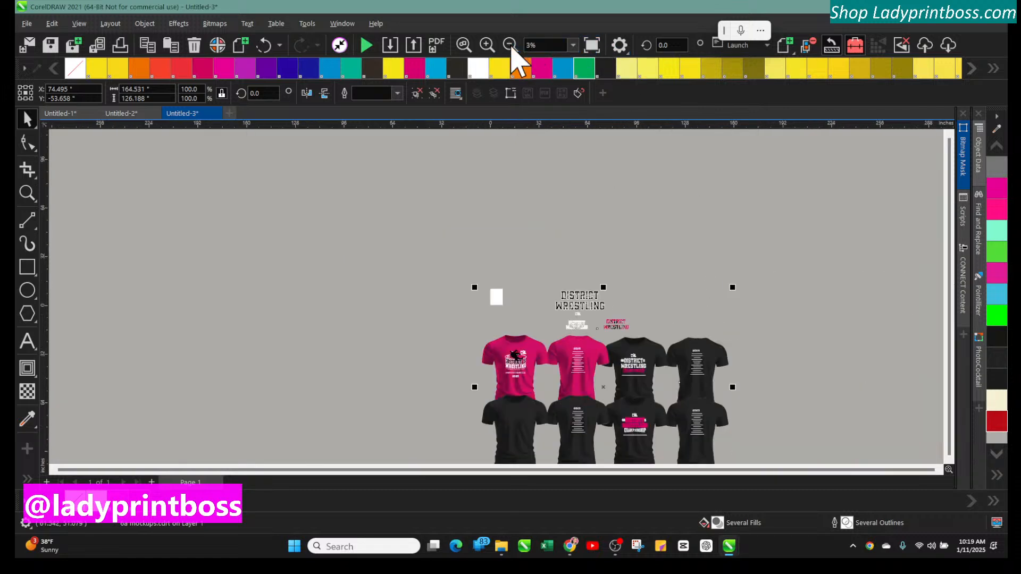
{"action": "left_click_drag", "start_coordinate": [578, 402], "coordinate": [474, 271]}
{"action": "left_click", "coordinate": [303, 194]}
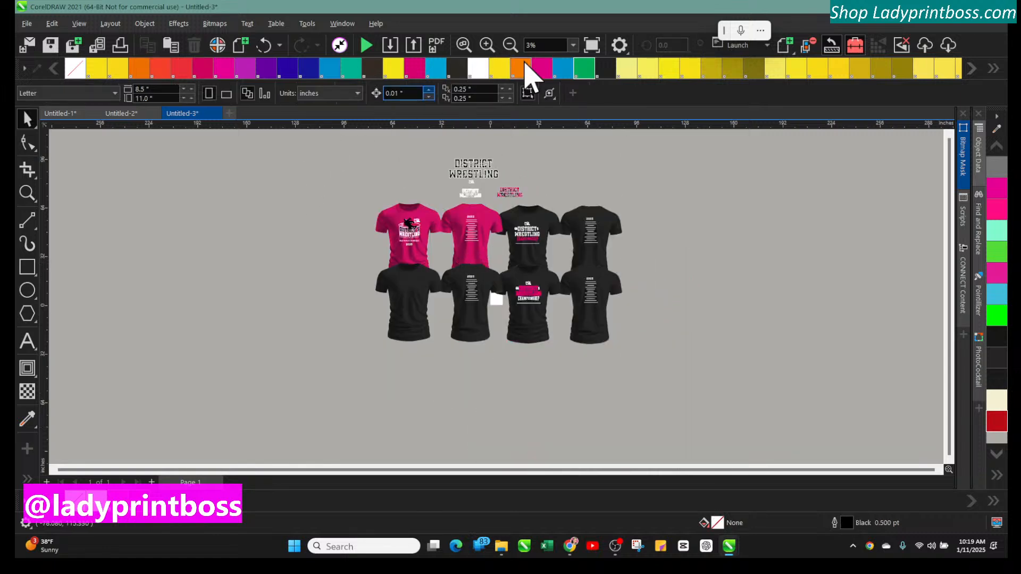
{"action": "left_click", "coordinate": [487, 45]}
{"action": "left_click", "coordinate": [487, 45]}
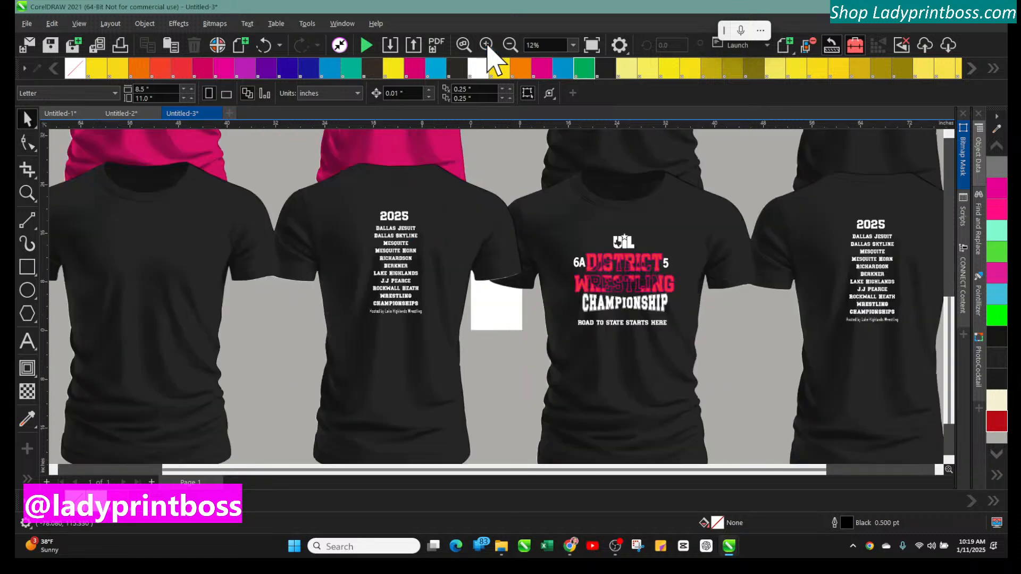
{"action": "scroll", "coordinate": [520, 330], "scroll_direction": "up", "scroll_amount": 5}
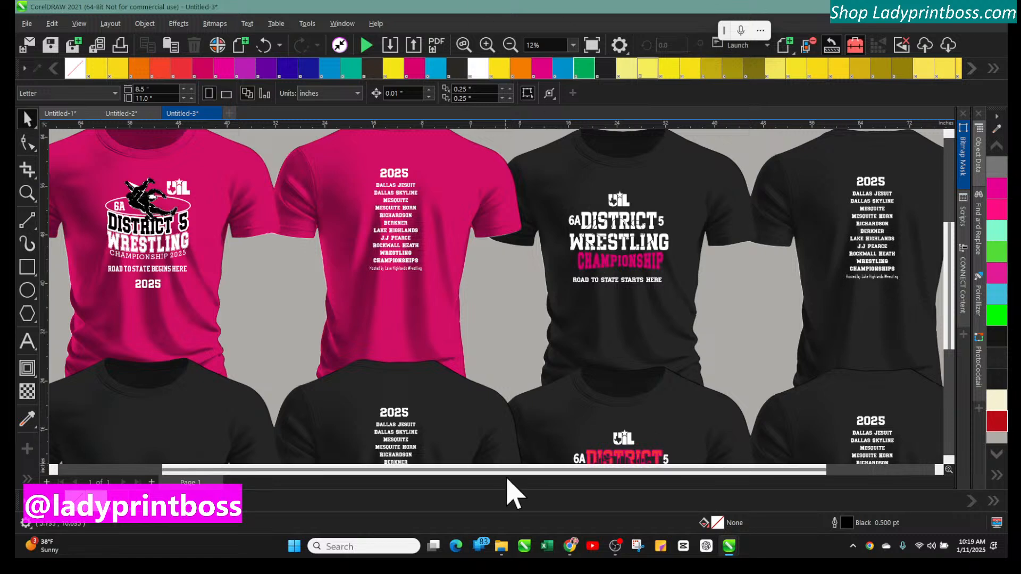
{"action": "left_click_drag", "start_coordinate": [508, 471], "coordinate": [403, 474]}
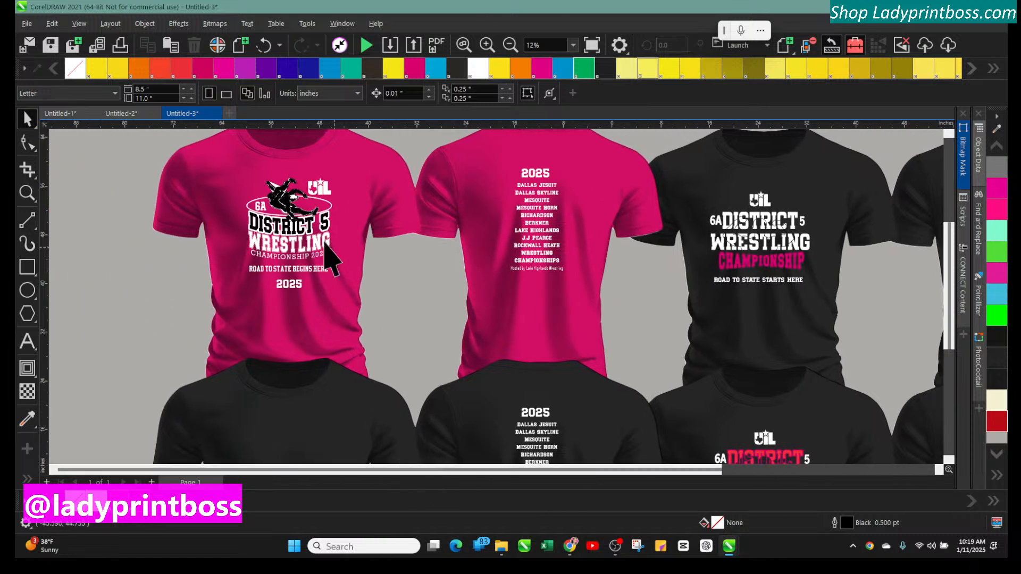
Ungroup the mockup sheet and select the UIL logo on the pink shirt's front design
{"action": "left_click", "coordinate": [322, 204]}
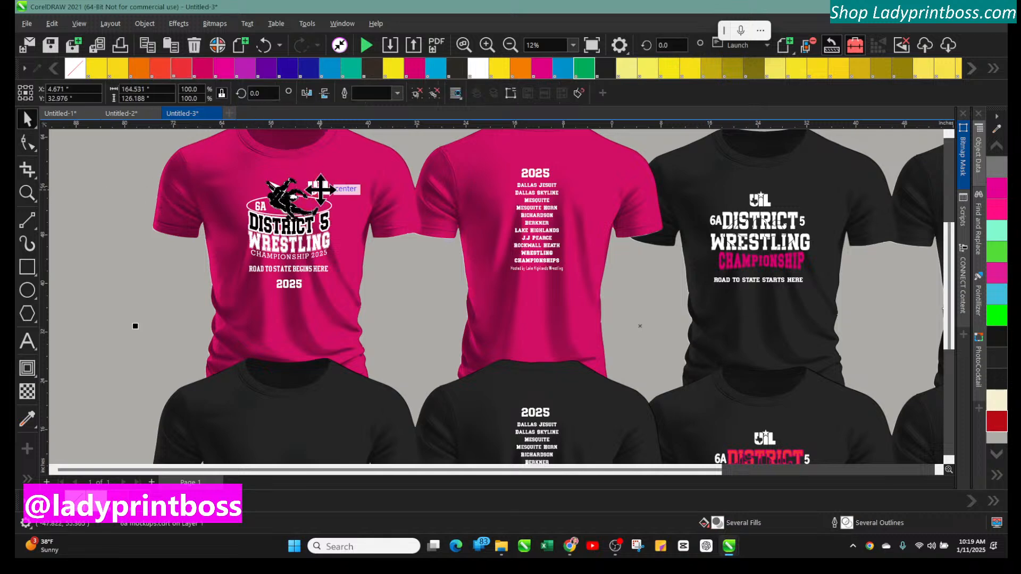
{"action": "left_click", "coordinate": [144, 24]}
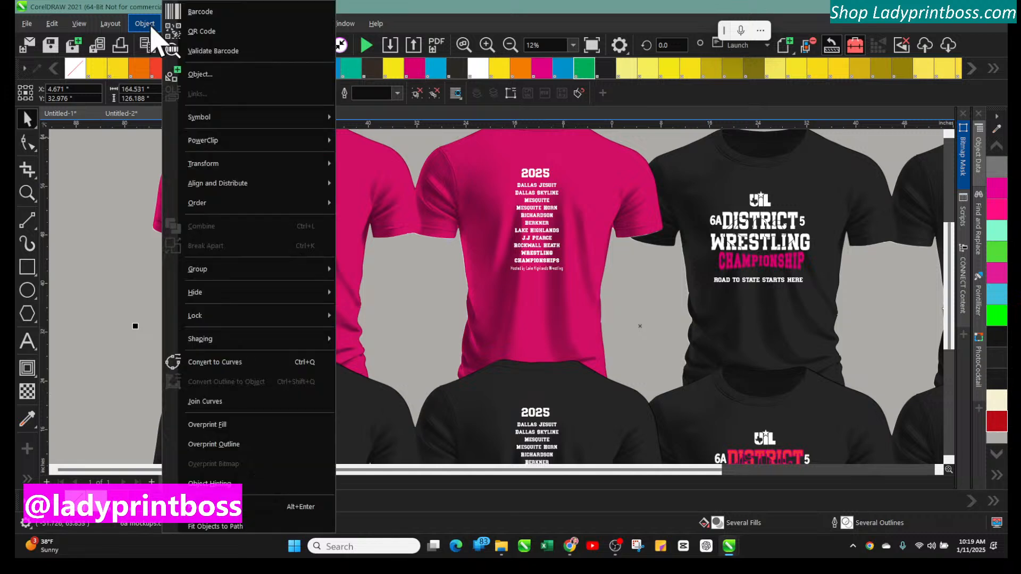
{"action": "mouse_move", "coordinate": [202, 269]}
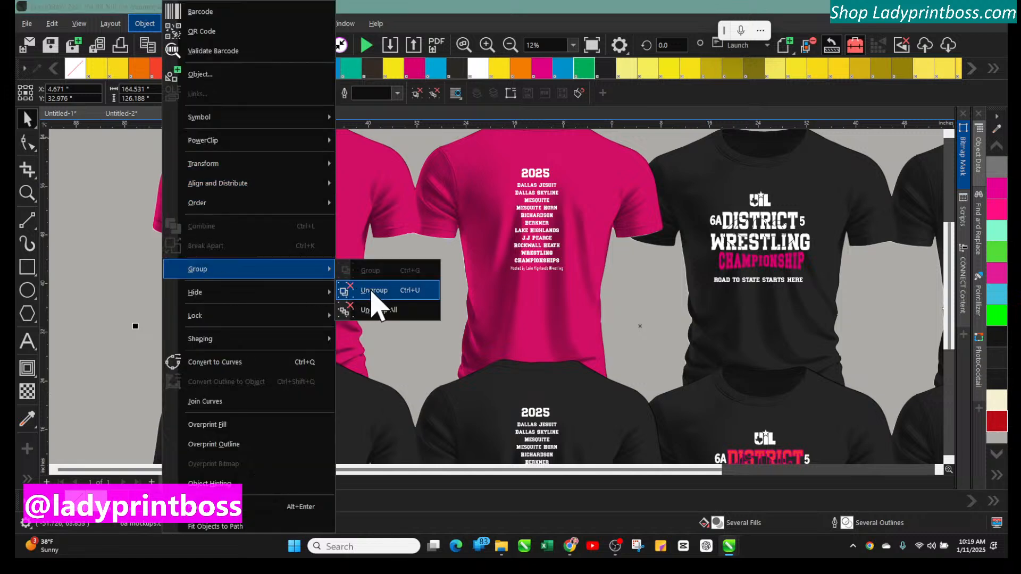
{"action": "left_click", "coordinate": [375, 293]}
{"action": "left_click", "coordinate": [114, 212]}
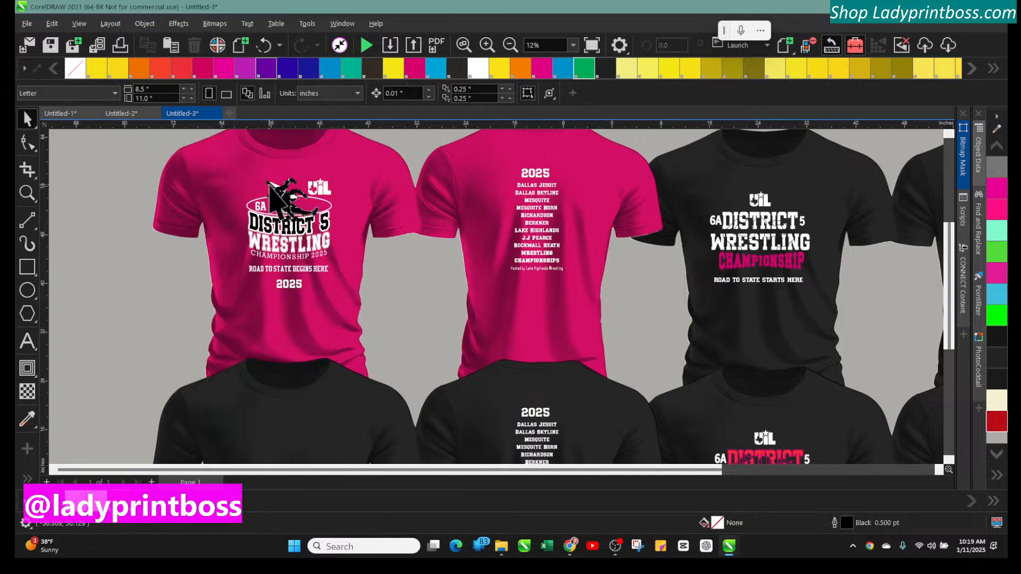
{"action": "left_click", "coordinate": [325, 193]}
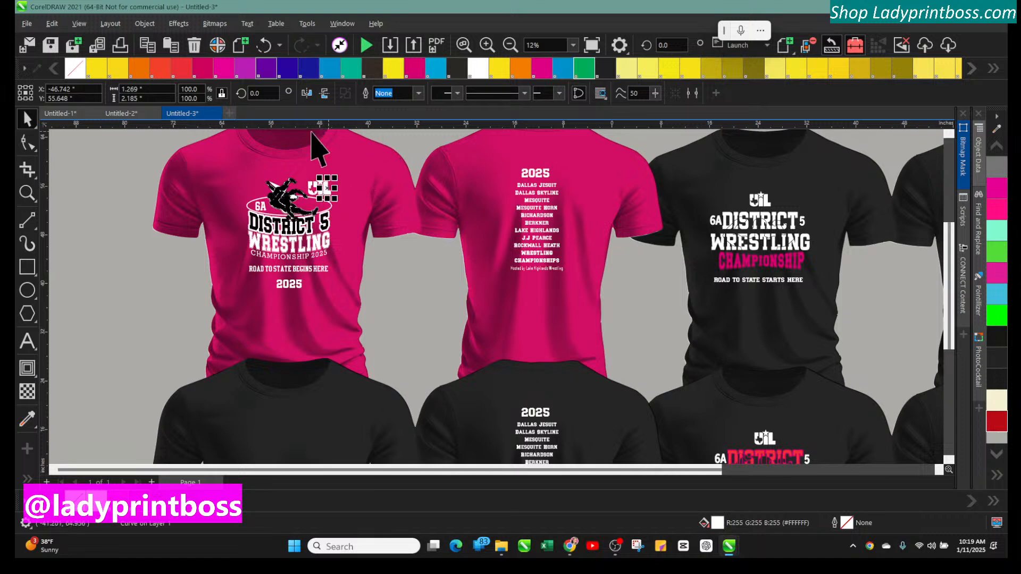
{"action": "left_click", "coordinate": [510, 45]}
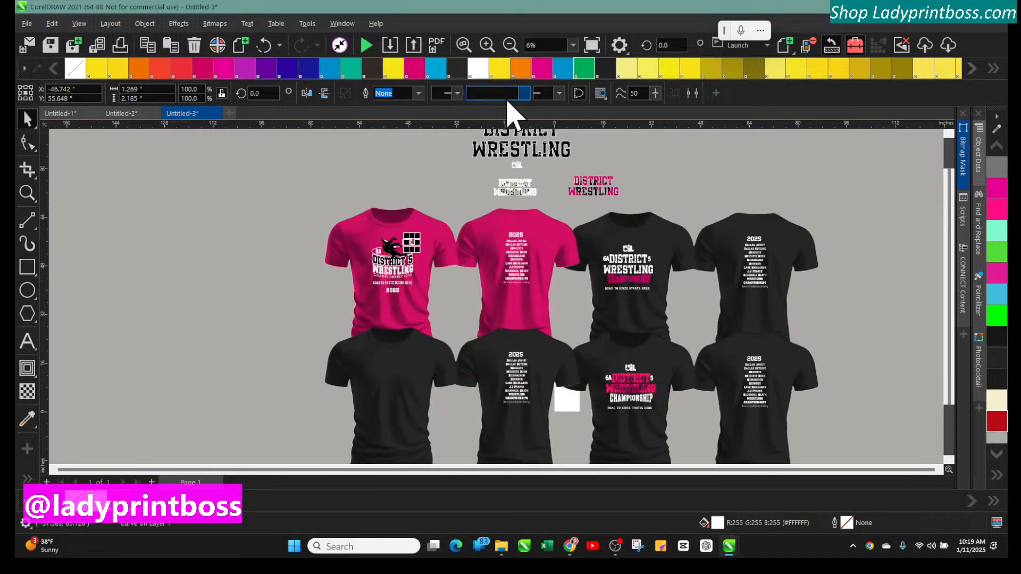
{"action": "left_click_drag", "start_coordinate": [398, 183], "coordinate": [425, 248]}
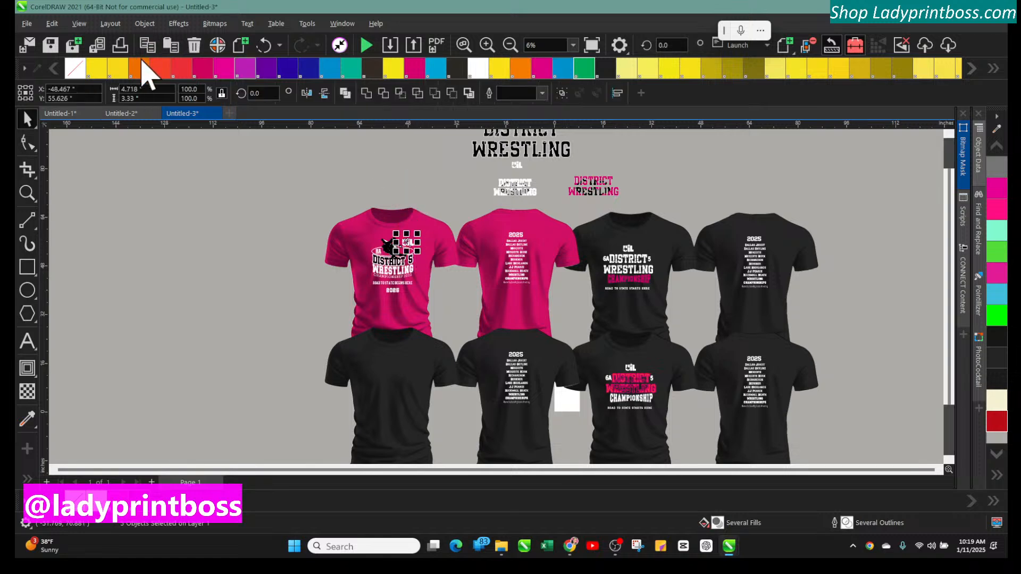
Paste the UIL logo into the wrestling champions document and move it beside the design
{"action": "left_click", "coordinate": [120, 114]}
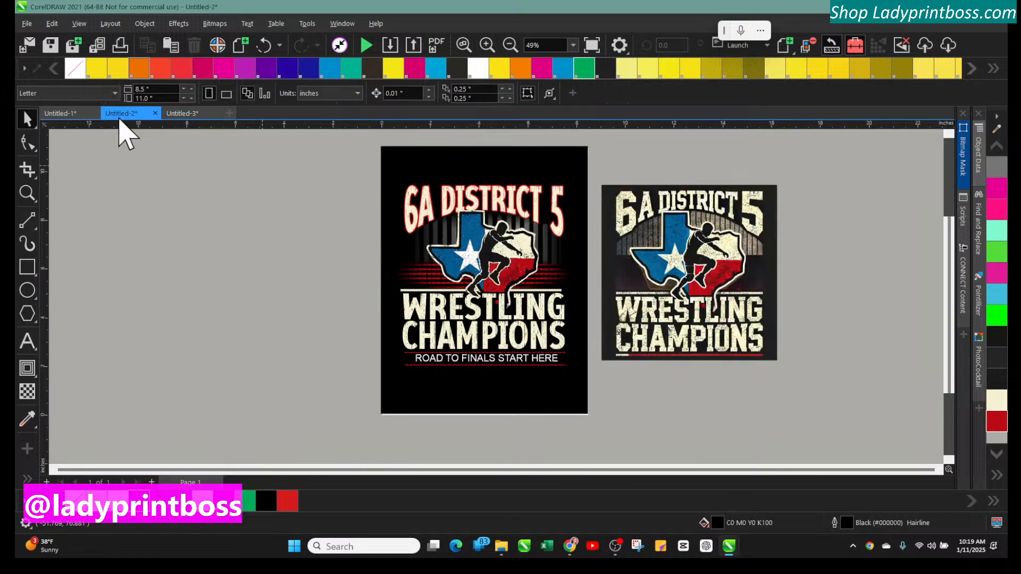
{"action": "right_click", "coordinate": [251, 246]}
{"action": "left_click", "coordinate": [288, 366]}
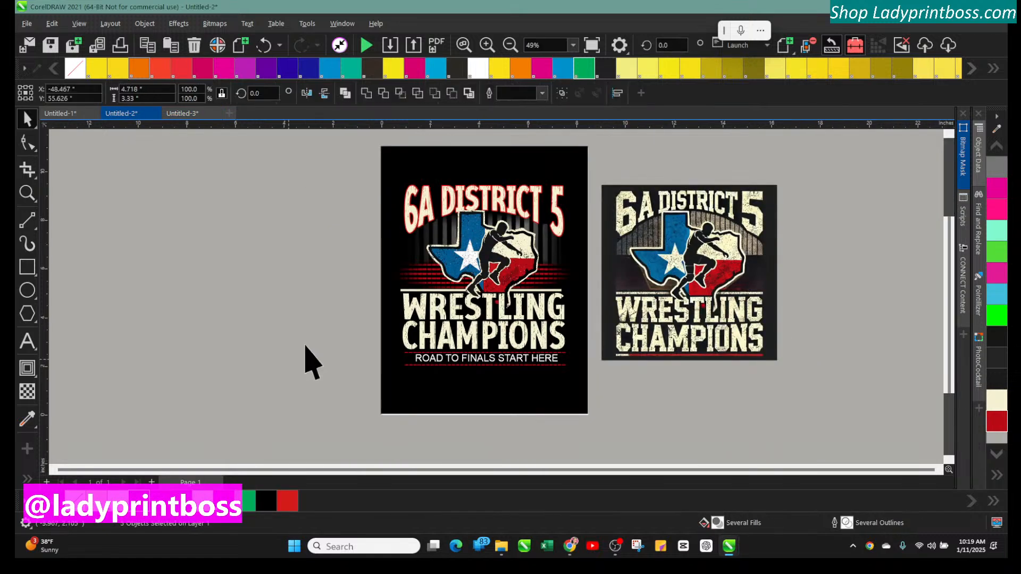
{"action": "left_click", "coordinate": [510, 46]}
{"action": "left_click", "coordinate": [510, 46]}
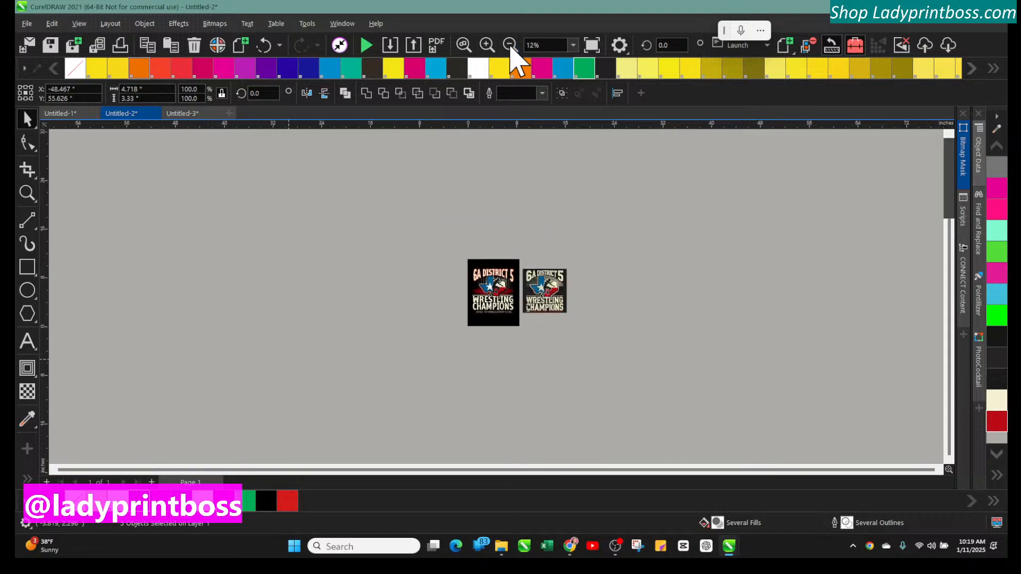
{"action": "left_click", "coordinate": [510, 46]}
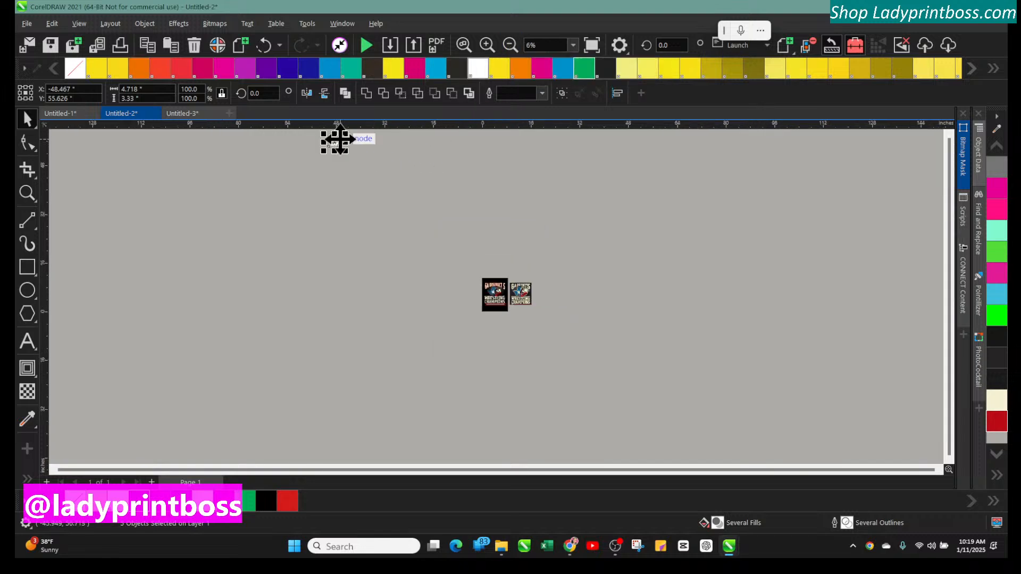
{"action": "left_click_drag", "start_coordinate": [335, 140], "coordinate": [489, 267]}
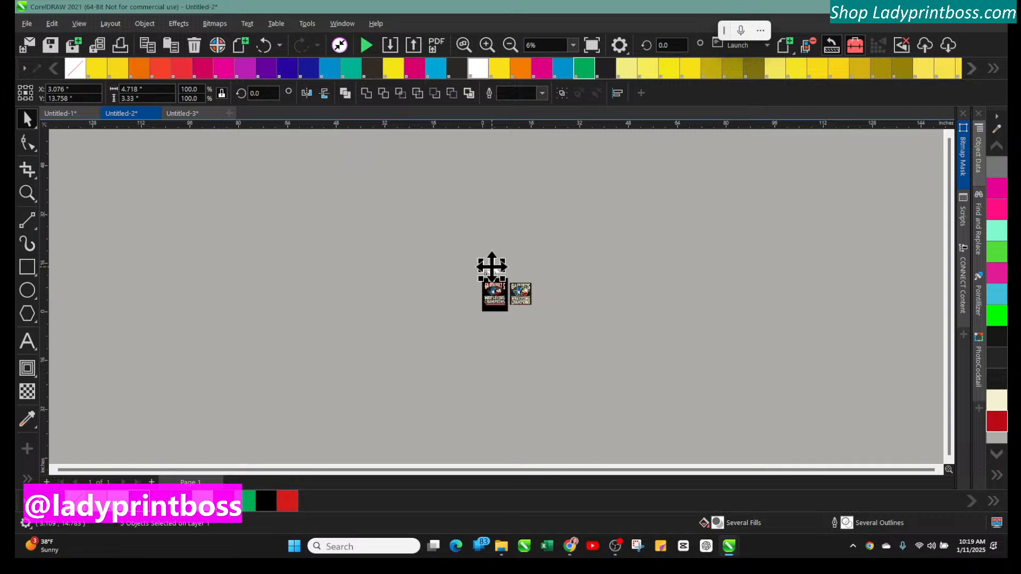
Delete the stray wrestler fragment that came along with the pasted UIL logo
{"action": "left_click", "coordinate": [487, 45]}
{"action": "left_click", "coordinate": [487, 46]}
{"action": "left_click", "coordinate": [487, 45]}
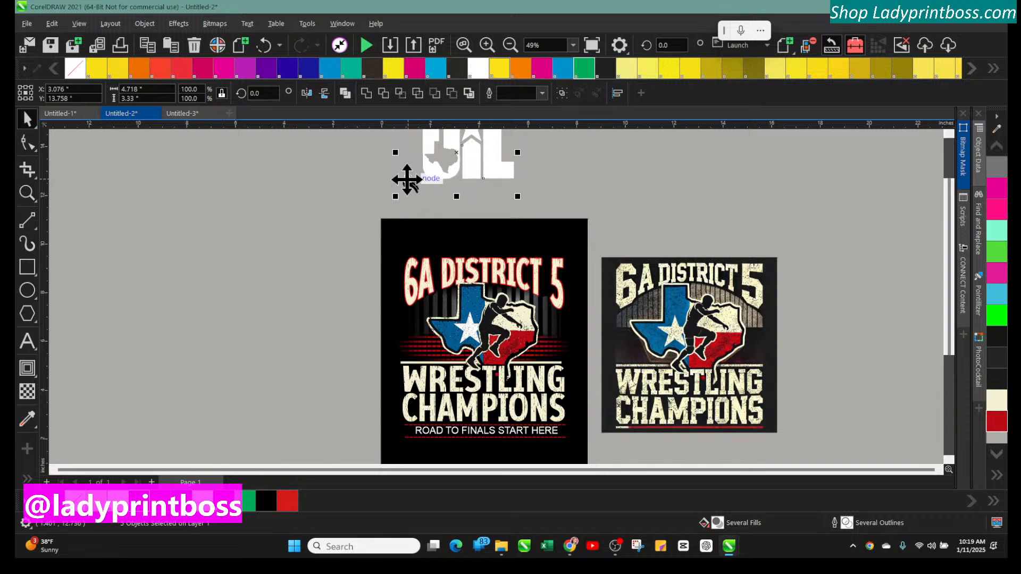
{"action": "left_click", "coordinate": [335, 206]}
{"action": "left_click", "coordinate": [410, 185]}
{"action": "left_click_drag", "start_coordinate": [410, 184], "coordinate": [325, 192]}
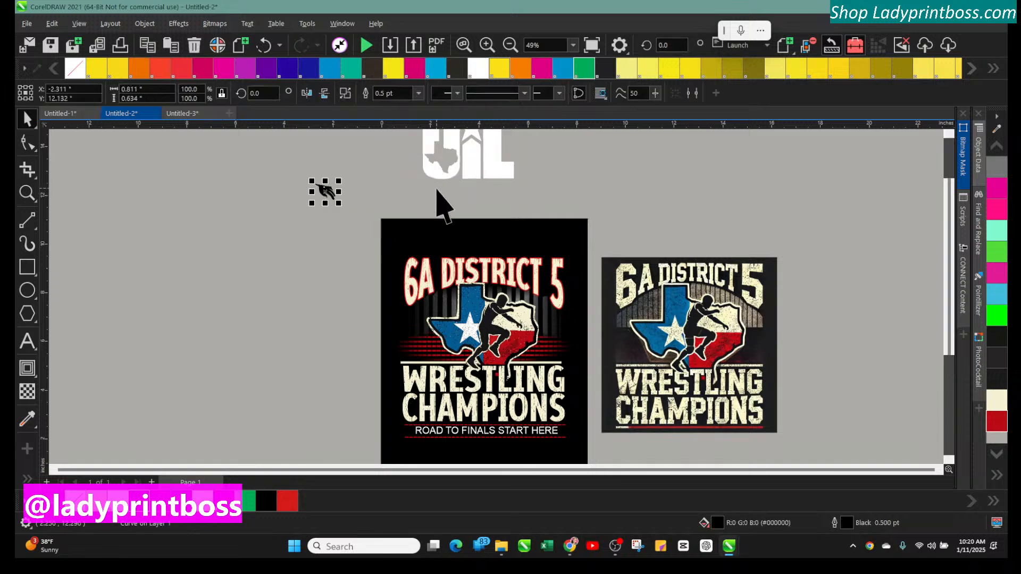
{"action": "key", "text": "Delete"}
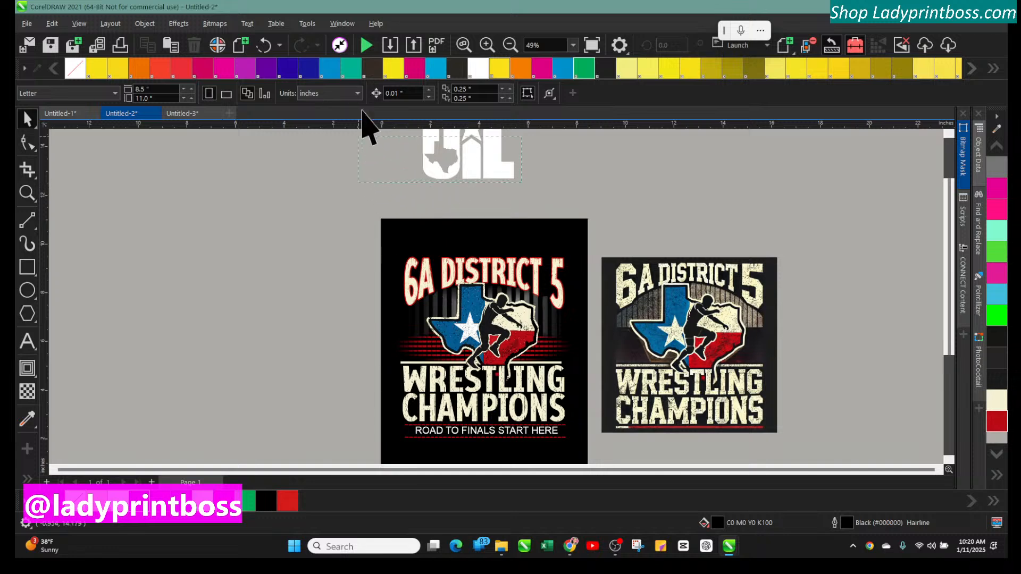
Group the parts of the UIL logo together
{"action": "left_click_drag", "start_coordinate": [363, 110], "coordinate": [378, 160]}
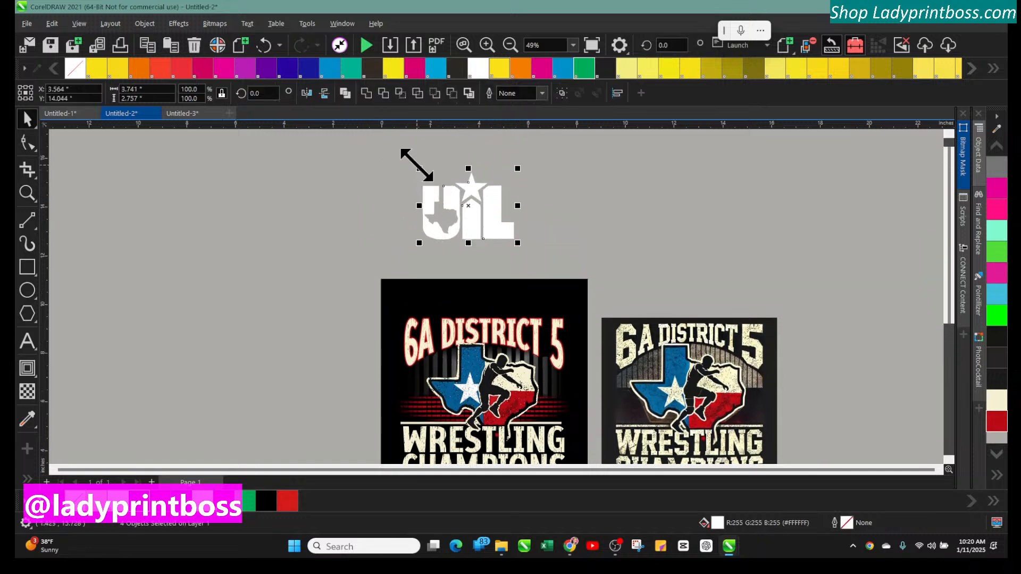
{"action": "left_click", "coordinate": [145, 23]}
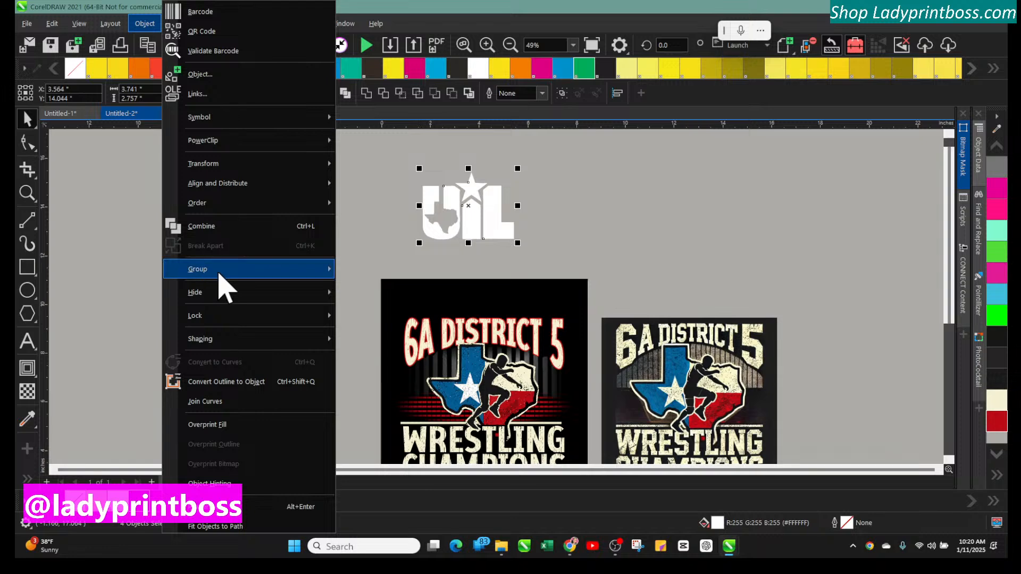
{"action": "mouse_move", "coordinate": [219, 271]}
{"action": "left_click", "coordinate": [350, 270]}
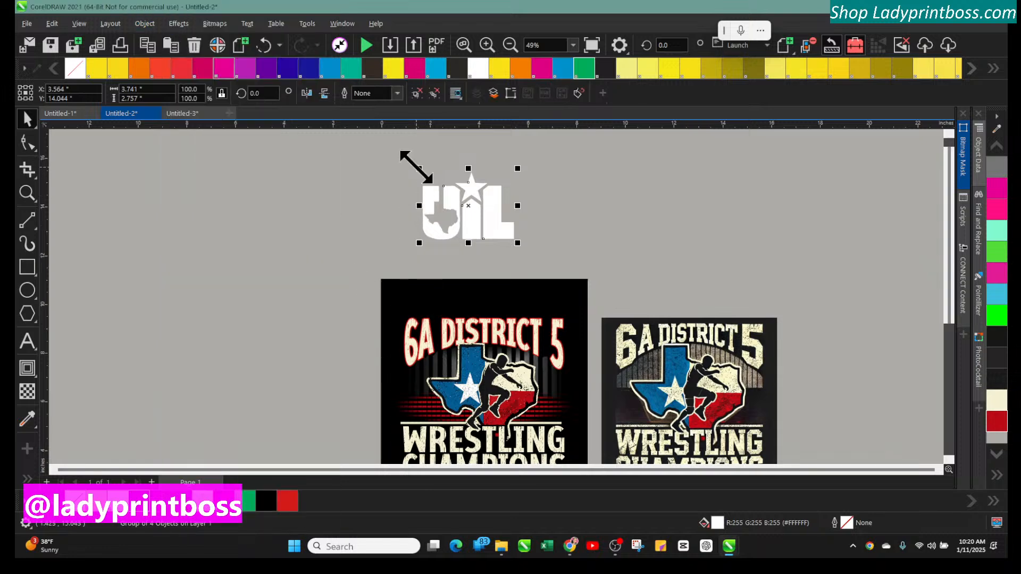
Scale the UIL logo down and place it centred above the 6A DISTRICT 5 title
{"action": "left_click_drag", "start_coordinate": [417, 166], "coordinate": [489, 309]}
{"action": "left_click", "coordinate": [428, 214]}
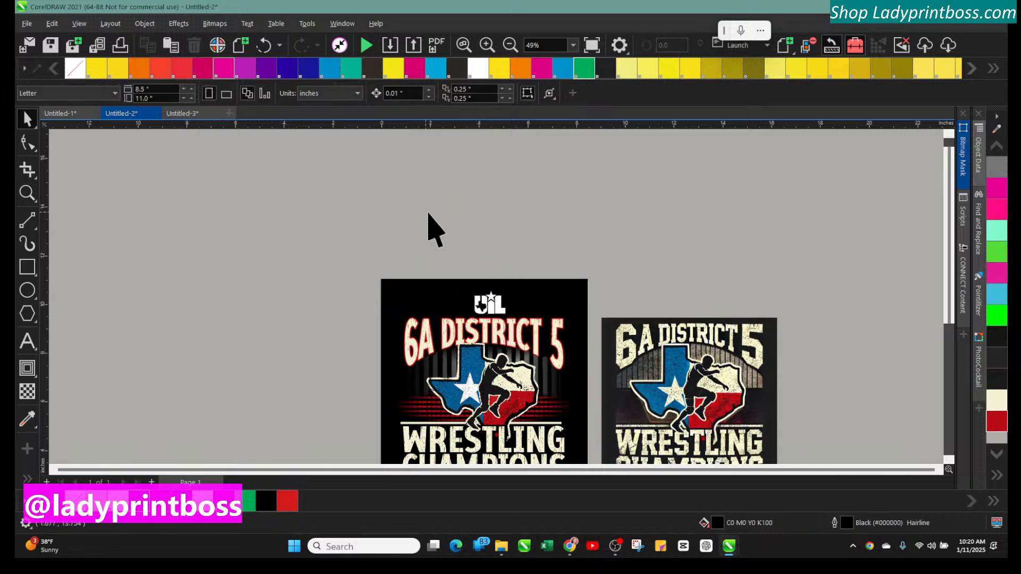
{"action": "scroll", "coordinate": [441, 226], "scroll_direction": "down", "scroll_amount": 3}
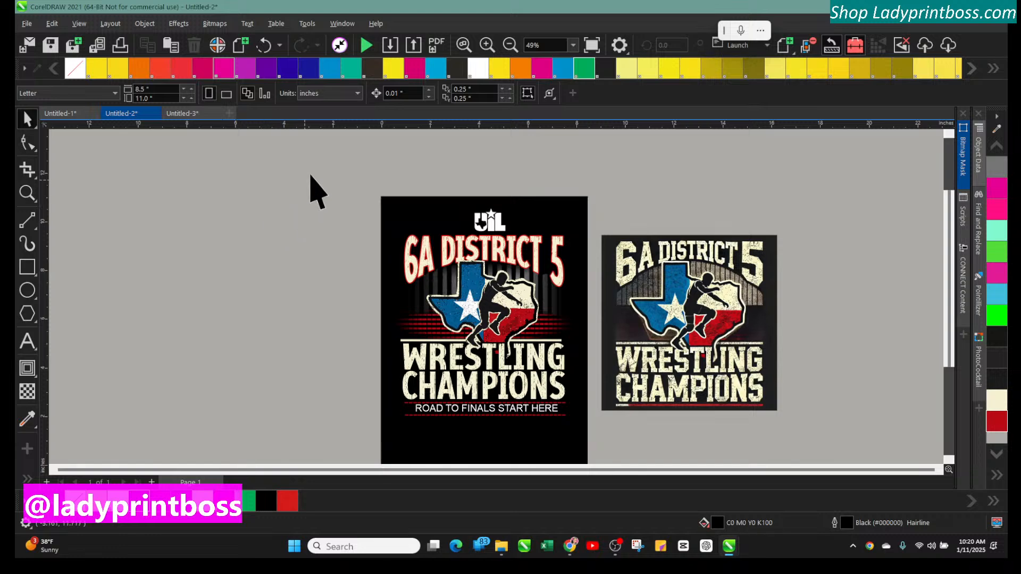
Shrink the UIL logo a little more and nudge it sideways to centre it above the 6A DISTRICT 5 title
{"action": "left_click", "coordinate": [487, 44]}
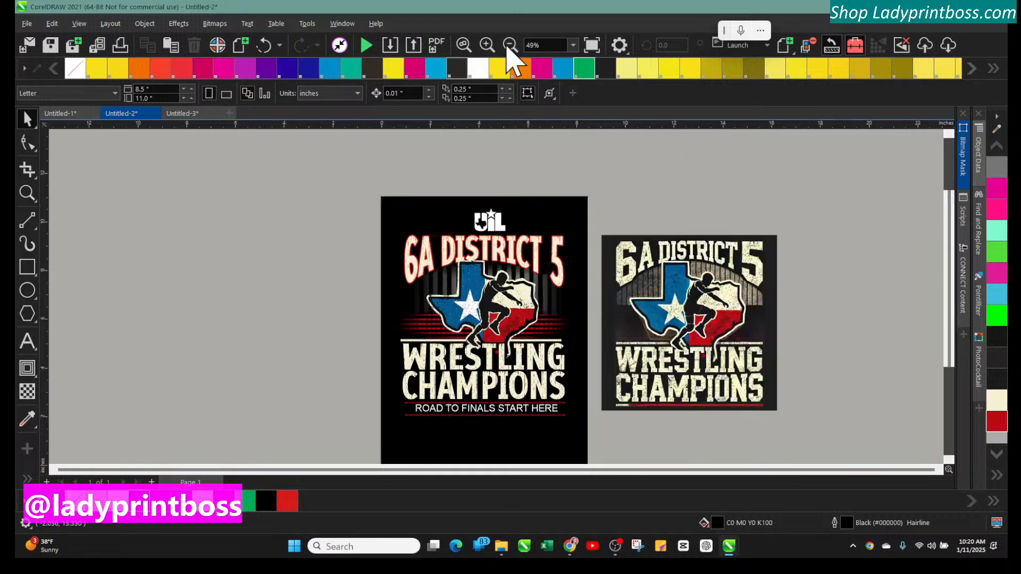
{"action": "left_click", "coordinate": [508, 46]}
{"action": "left_click", "coordinate": [487, 45]}
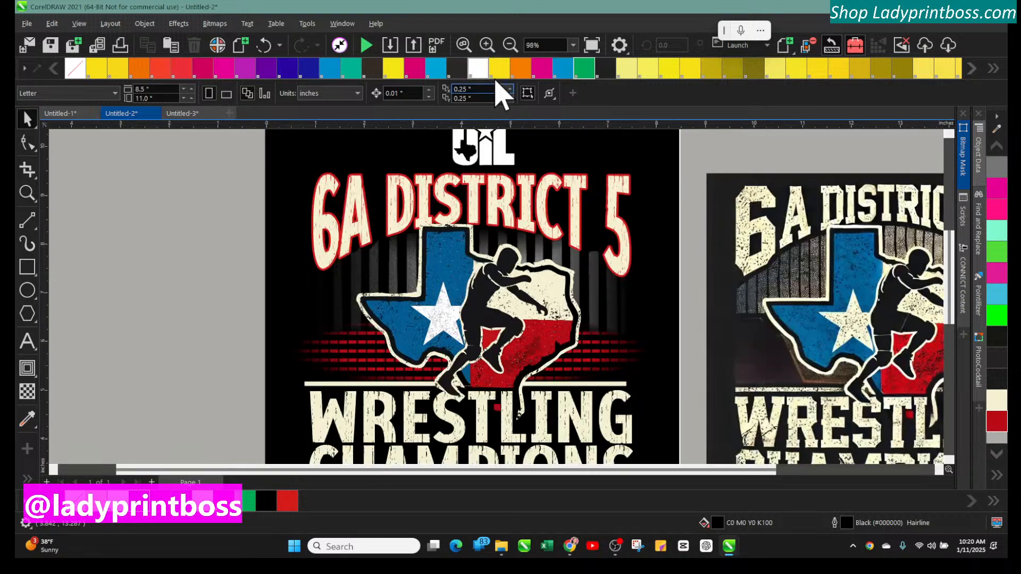
{"action": "left_click", "coordinate": [509, 46]}
{"action": "left_click", "coordinate": [476, 223]}
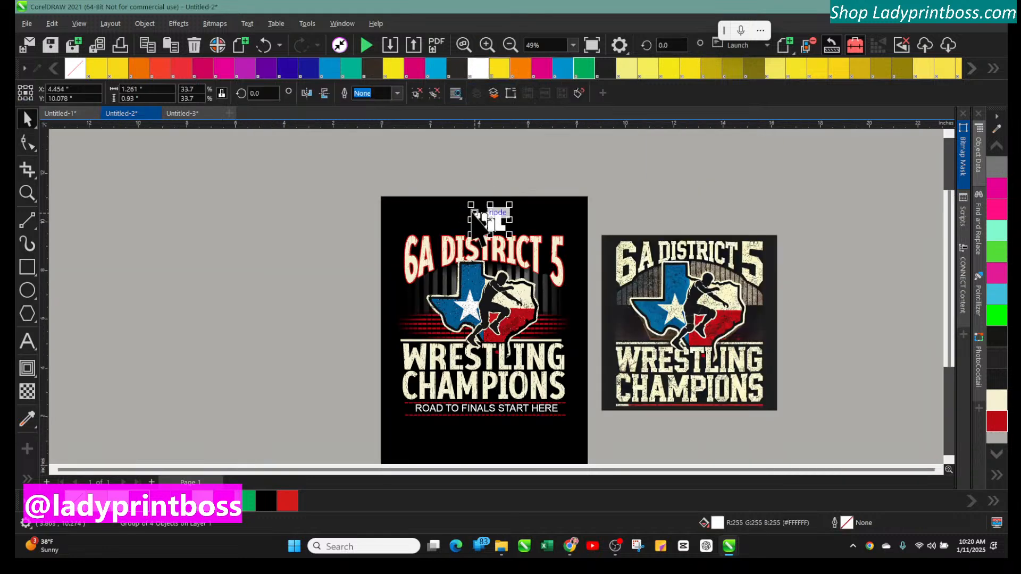
{"action": "left_click_drag", "start_coordinate": [470, 207], "coordinate": [493, 222]}
{"action": "left_click", "coordinate": [406, 189]}
{"action": "left_click", "coordinate": [490, 215]}
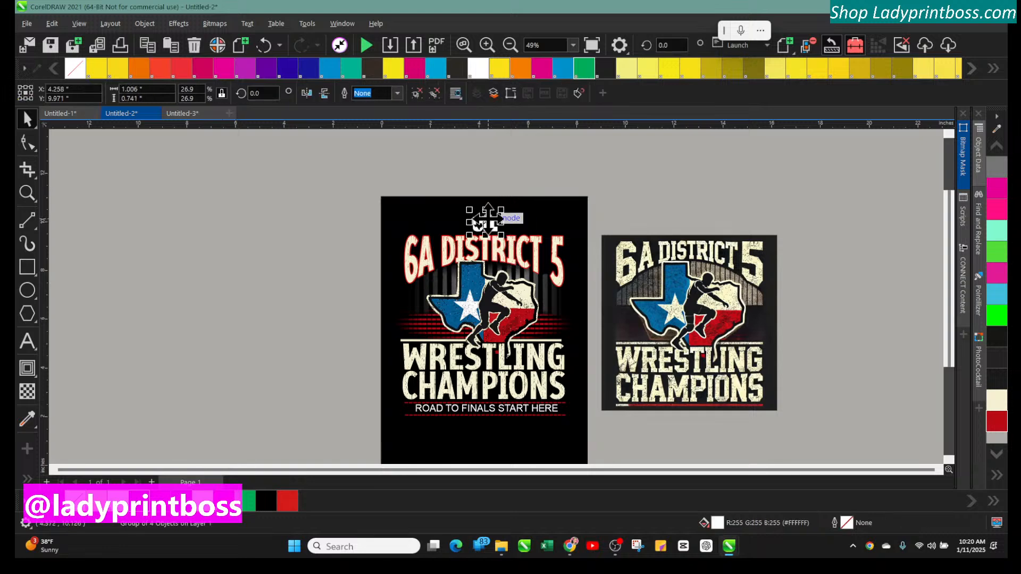
{"action": "left_click", "coordinate": [427, 194]}
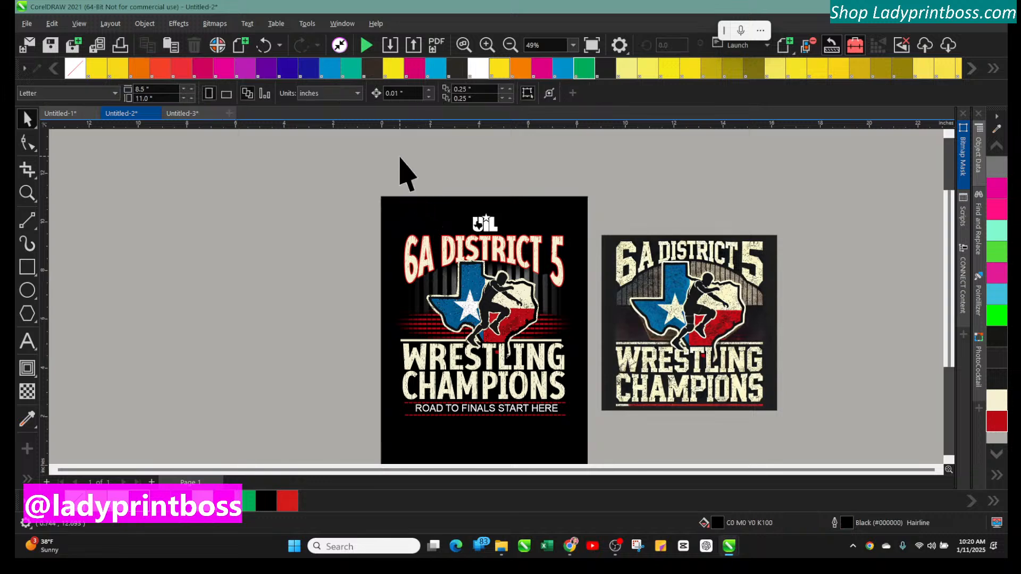
{"action": "left_click", "coordinate": [486, 223]}
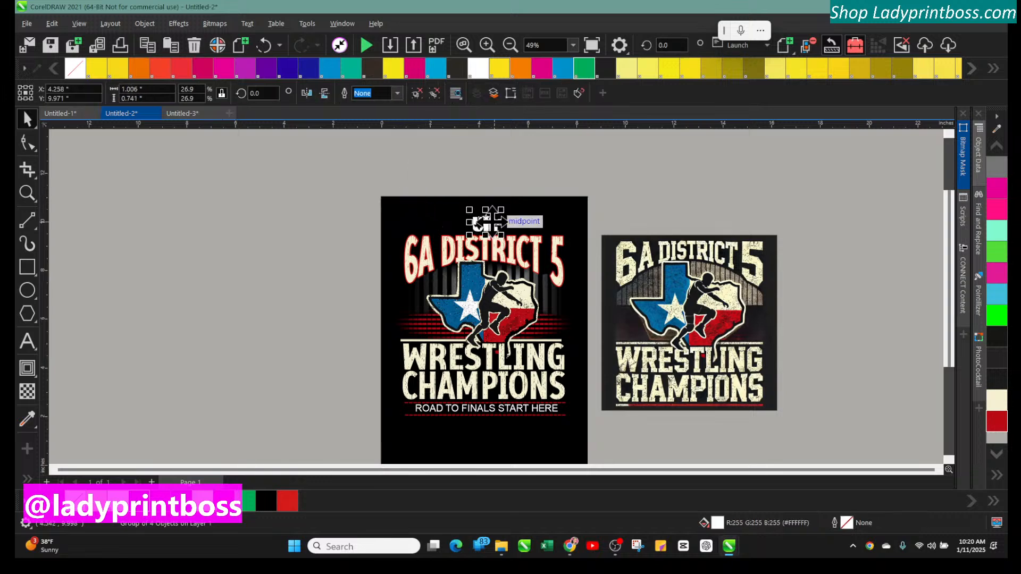
{"action": "key", "text": "Right"}
{"action": "key", "text": "Right"}
{"action": "key", "text": "Right"}
{"action": "key", "text": "Right"}
{"action": "key", "text": "Left"}
{"action": "key", "text": "Left"}
{"action": "left_click", "coordinate": [351, 209]}
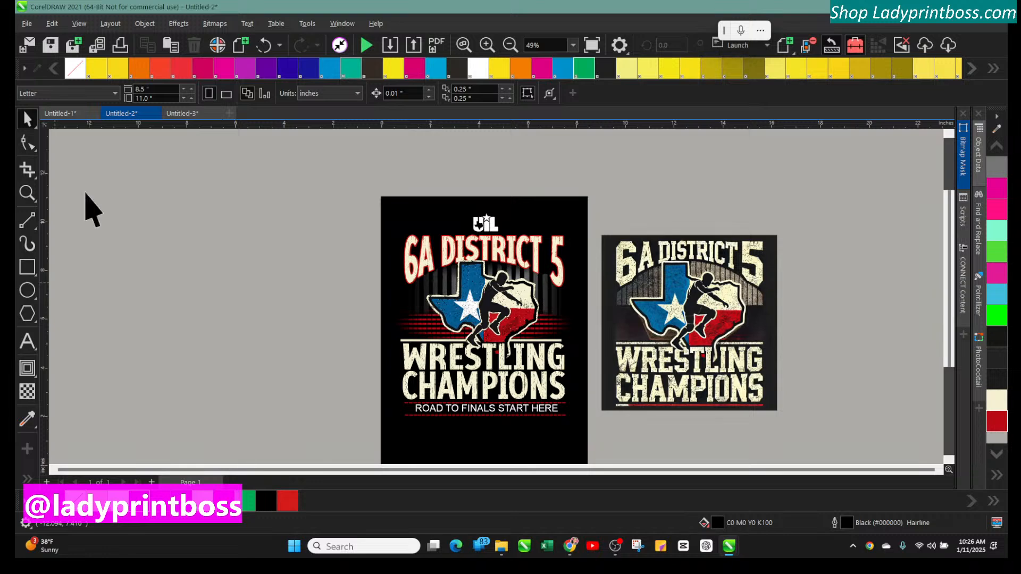
Inspect the placement of the UIL logo relative to the title and background by selecting each in turn
{"action": "left_click", "coordinate": [486, 45]}
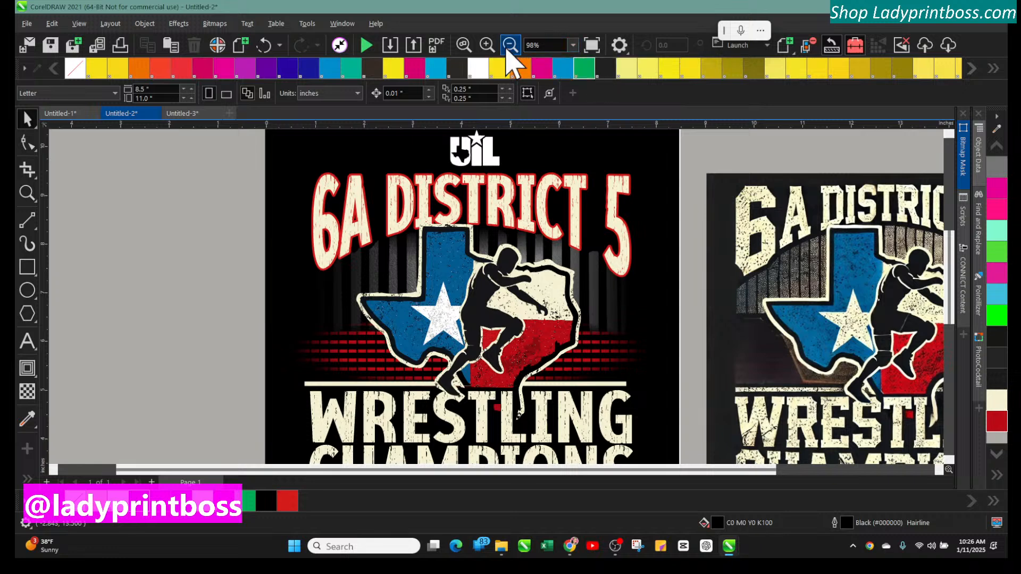
{"action": "left_click", "coordinate": [509, 46]}
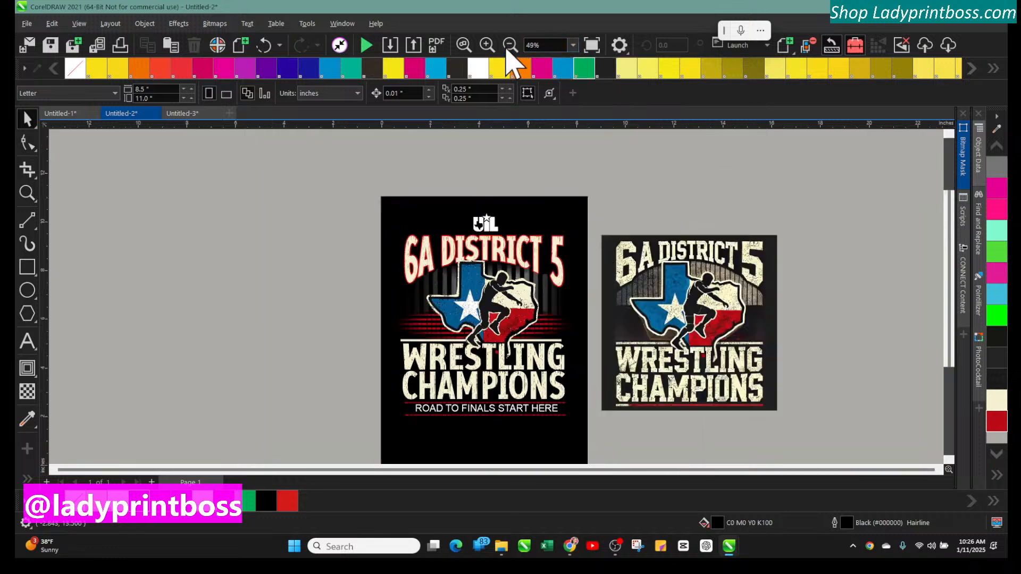
{"action": "left_click", "coordinate": [390, 234]}
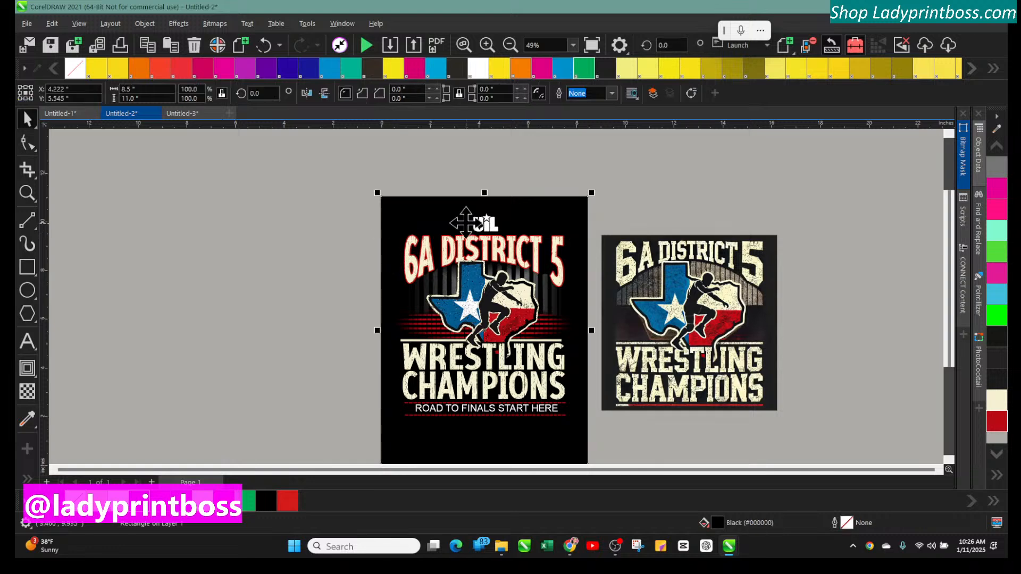
{"action": "left_click", "coordinate": [509, 46]}
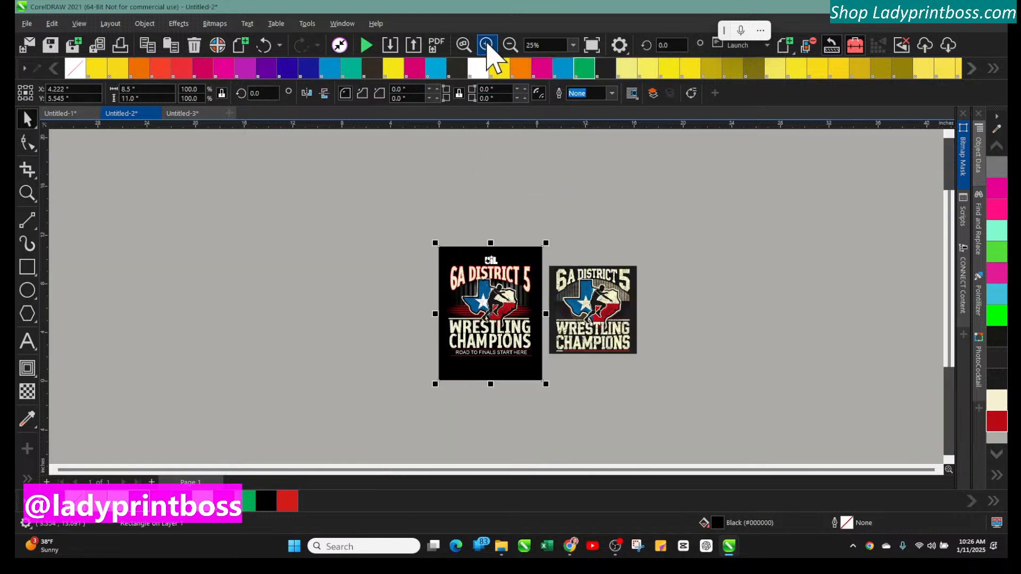
{"action": "left_click", "coordinate": [486, 46]}
{"action": "left_click", "coordinate": [486, 46]}
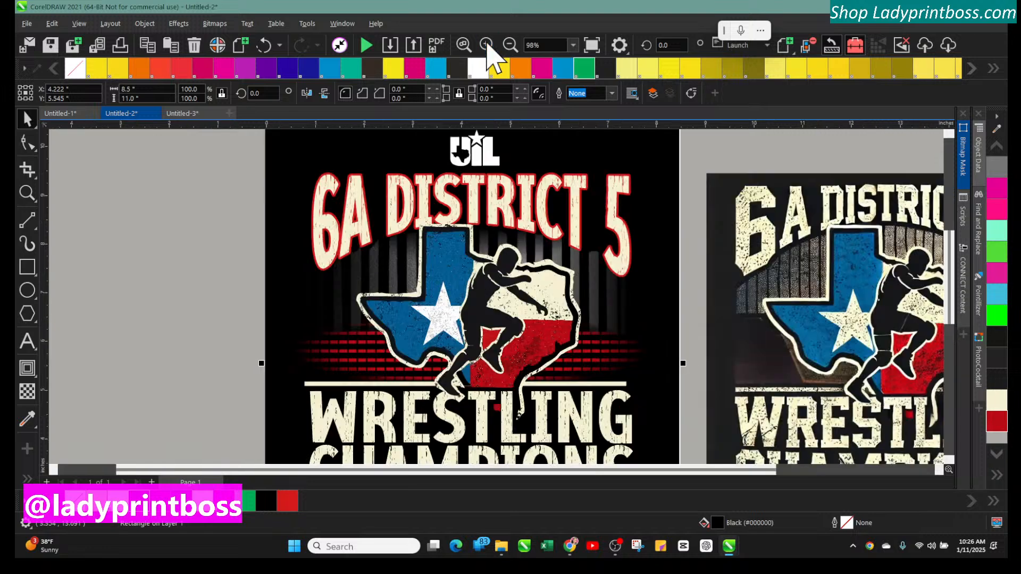
{"action": "left_click", "coordinate": [394, 202]}
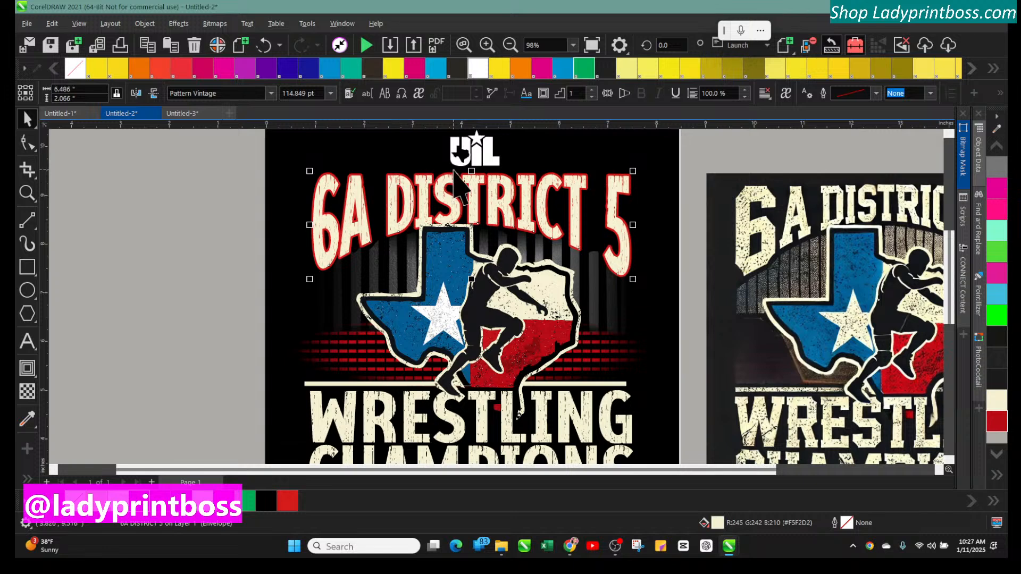
{"action": "left_click", "coordinate": [463, 155]}
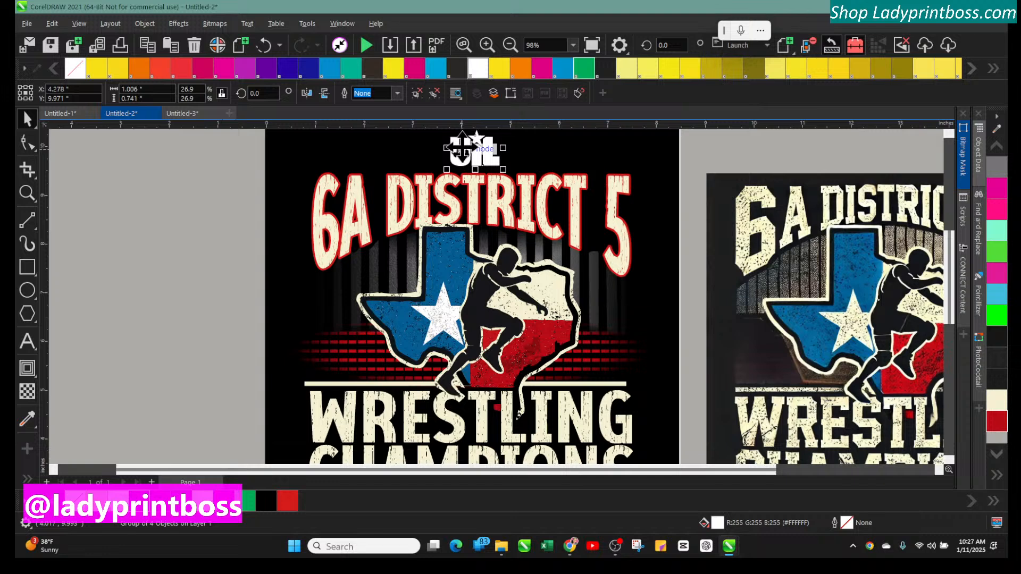
{"action": "left_click", "coordinate": [451, 207]}
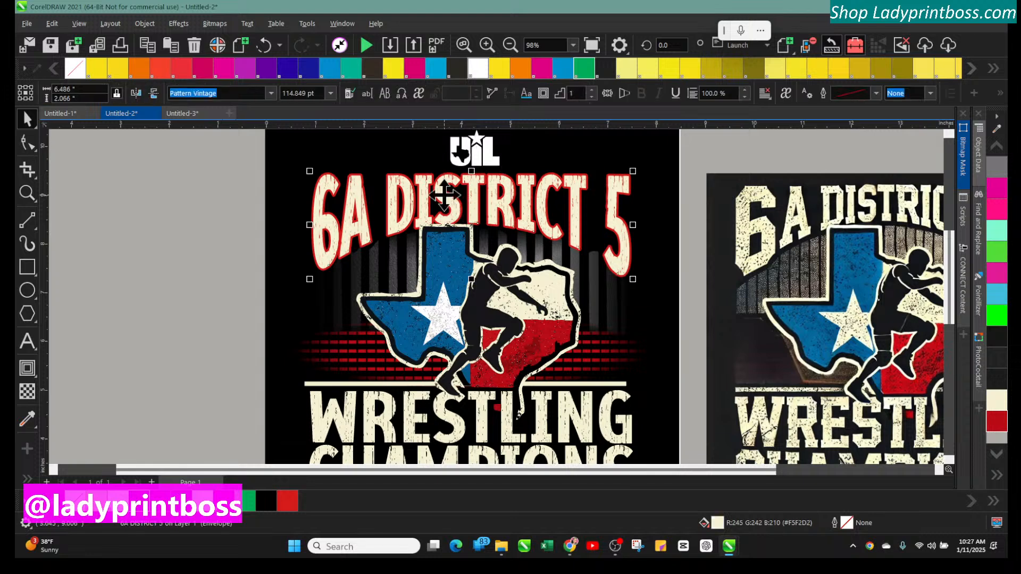
{"action": "left_click", "coordinate": [457, 155]}
{"action": "left_click", "coordinate": [284, 141]}
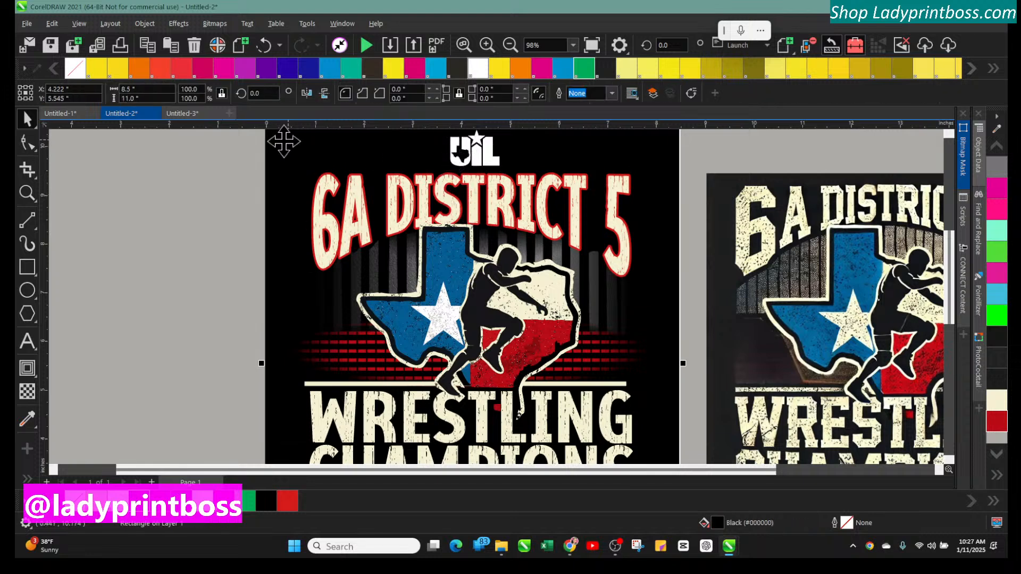
{"action": "left_click", "coordinate": [243, 146]}
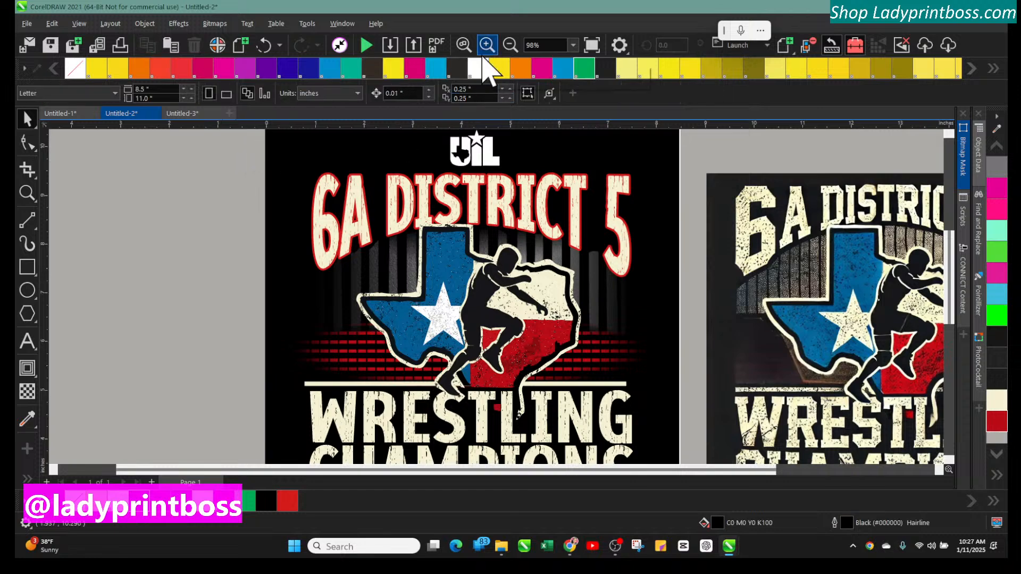
Select the UIL logo together with the title and align their centres so the logo sits centred above it
{"action": "left_click", "coordinate": [509, 46]}
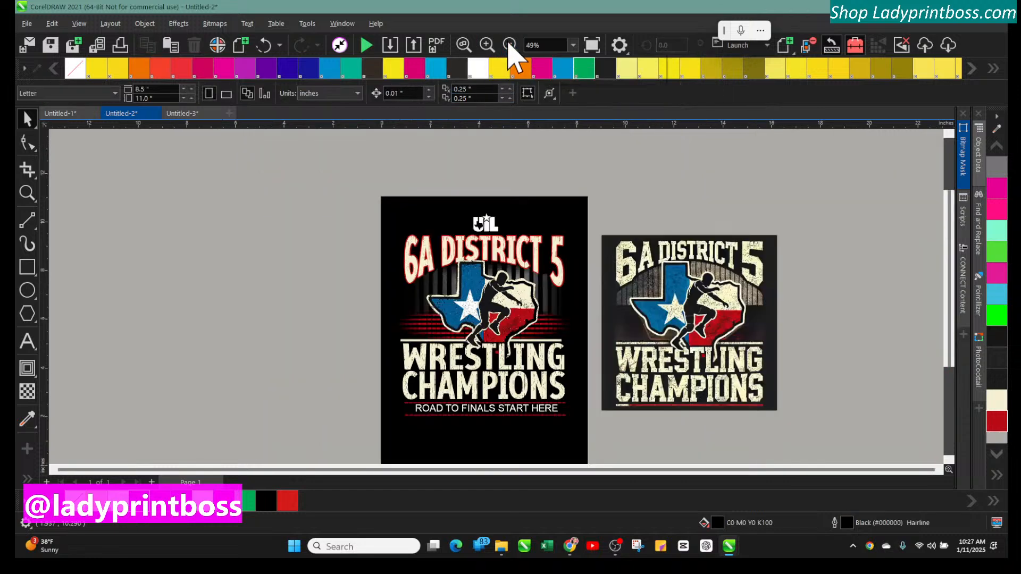
{"action": "left_click", "coordinate": [487, 44]}
{"action": "scroll", "coordinate": [583, 308], "scroll_direction": "up", "scroll_amount": 1}
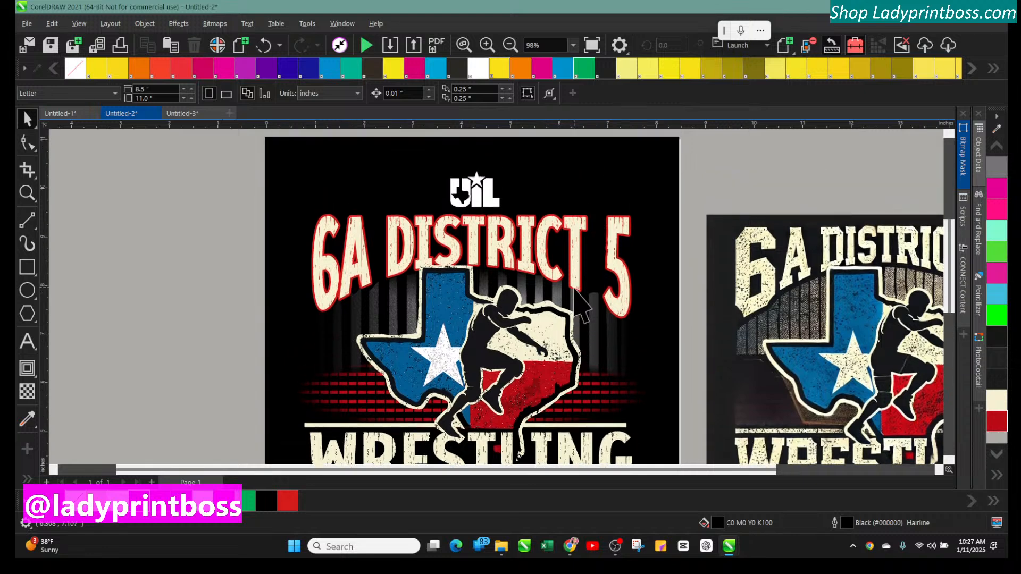
{"action": "scroll", "coordinate": [576, 290], "scroll_direction": "up", "scroll_amount": 1}
{"action": "left_click_drag", "start_coordinate": [400, 162], "coordinate": [527, 259]}
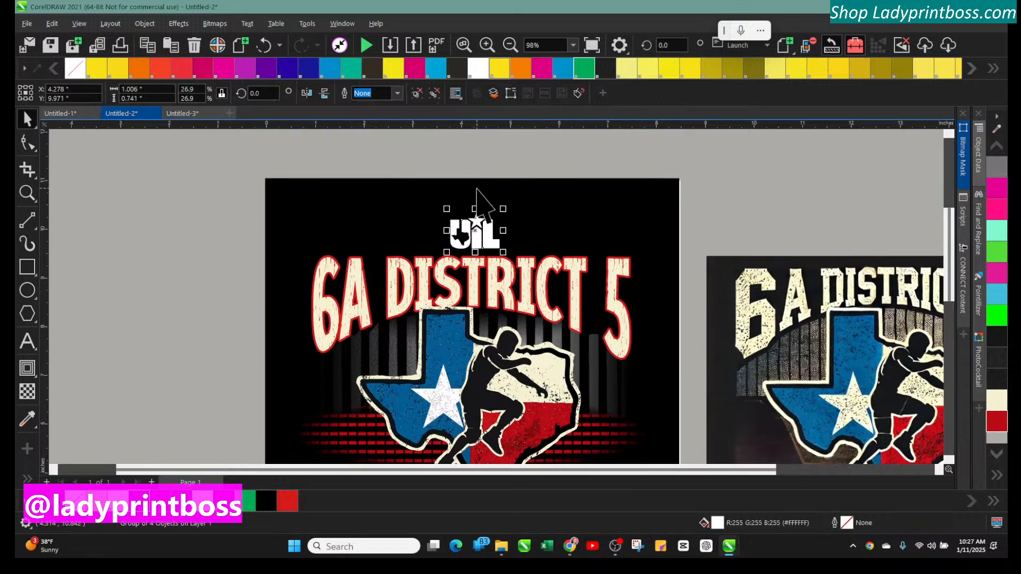
{"action": "left_click", "coordinate": [430, 173]}
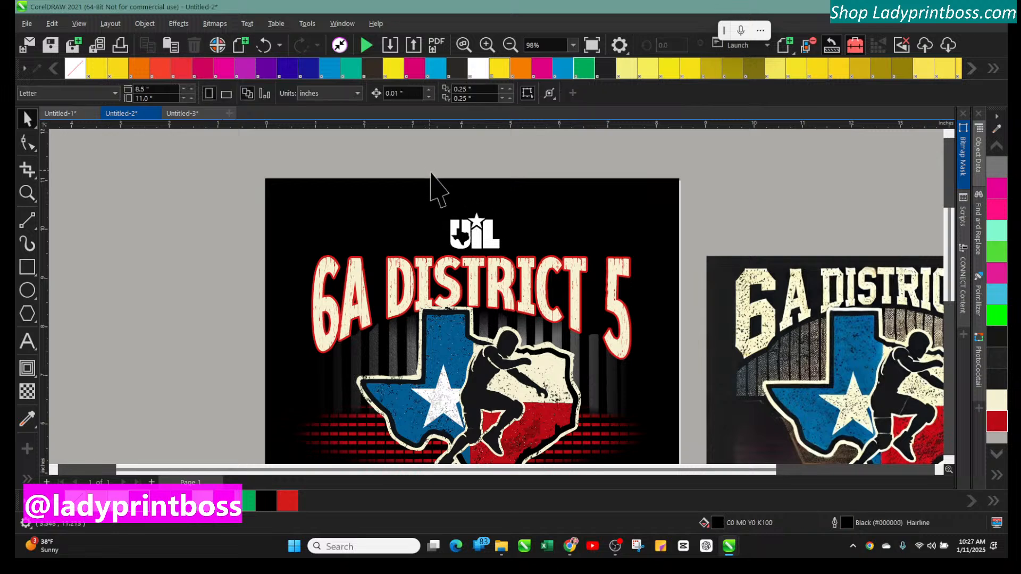
{"action": "left_click", "coordinate": [474, 232]}
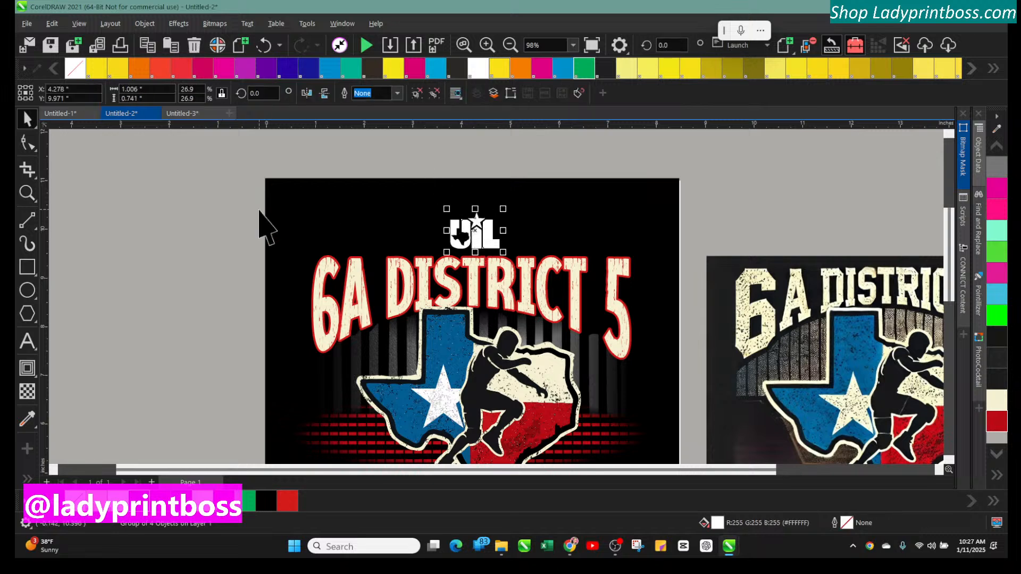
{"action": "left_click_drag", "start_coordinate": [217, 186], "coordinate": [673, 332]}
{"action": "left_click", "coordinate": [541, 290]}
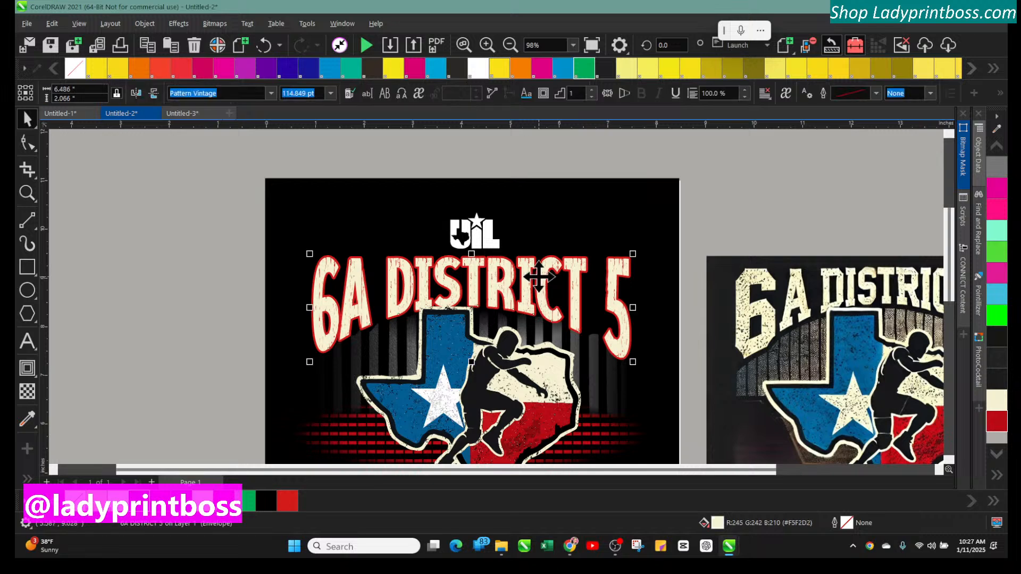
{"action": "left_click", "coordinate": [491, 240]}
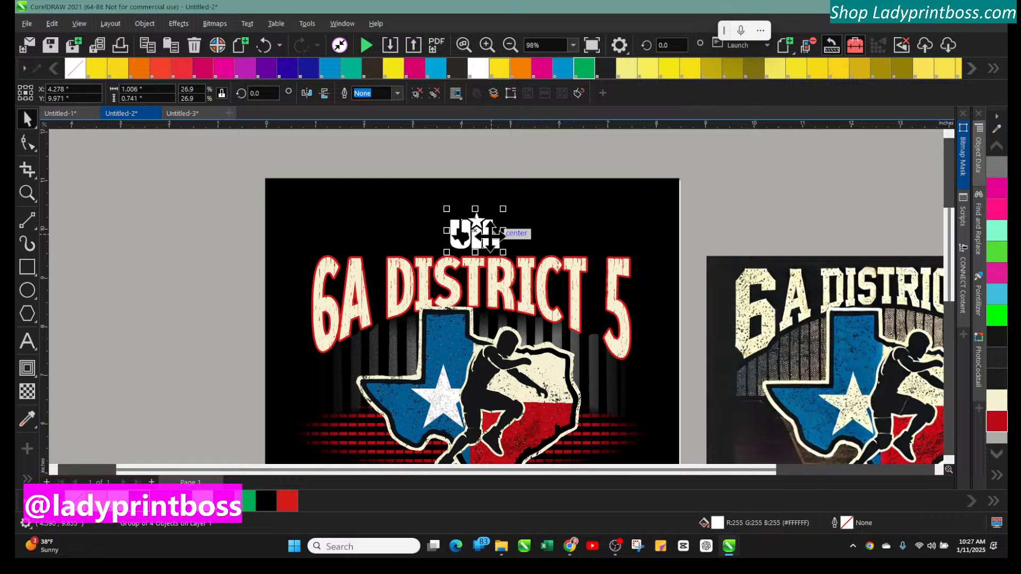
{"action": "left_click", "coordinate": [506, 271], "text": "shift"}
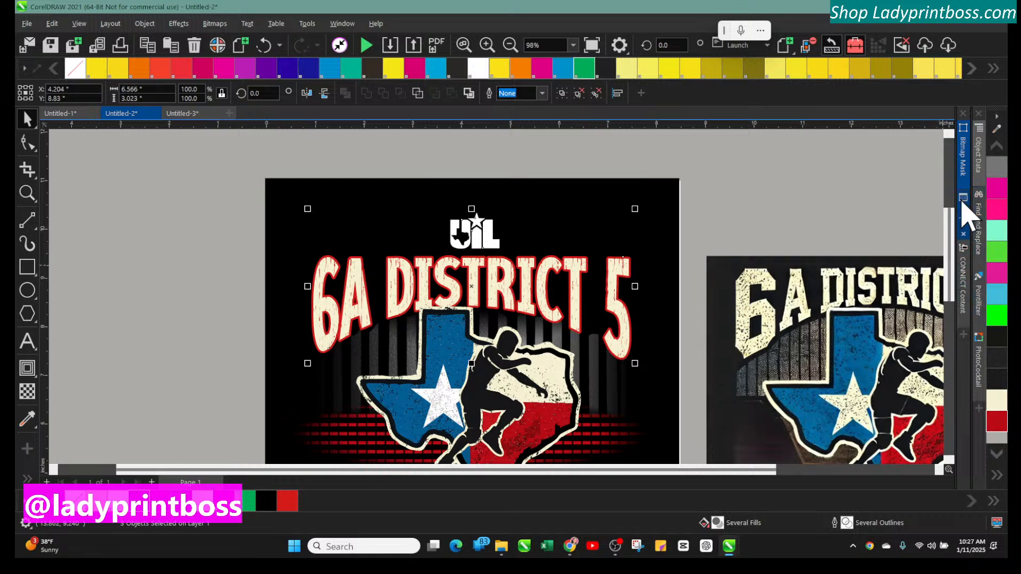
{"action": "left_click", "coordinate": [144, 23]}
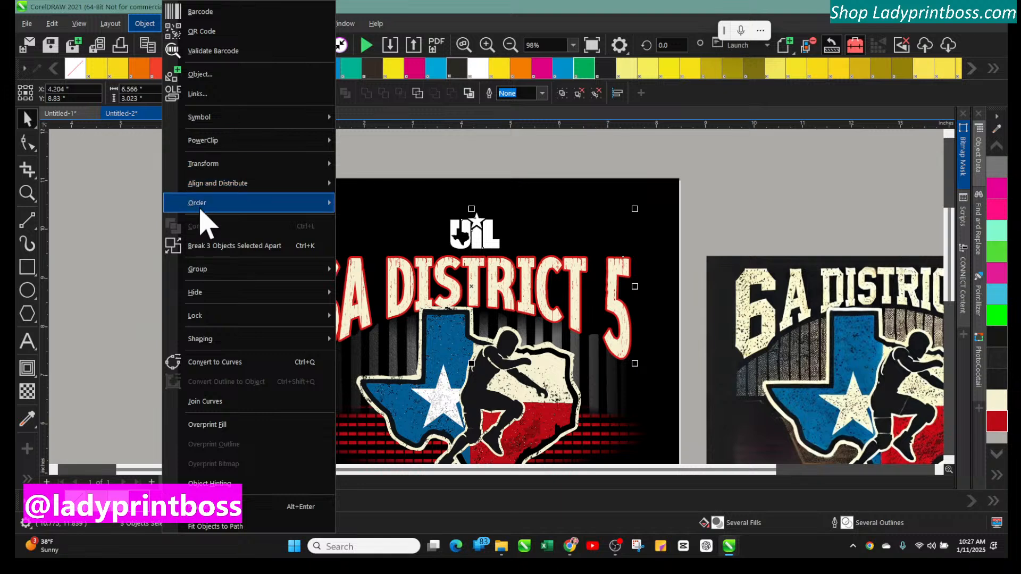
{"action": "mouse_move", "coordinate": [218, 184]}
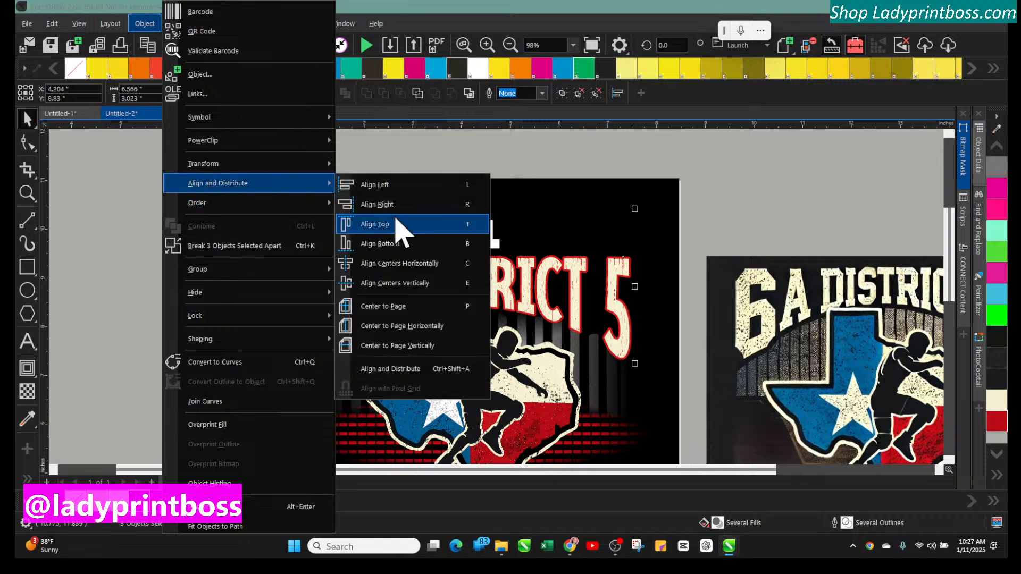
{"action": "left_click", "coordinate": [392, 273]}
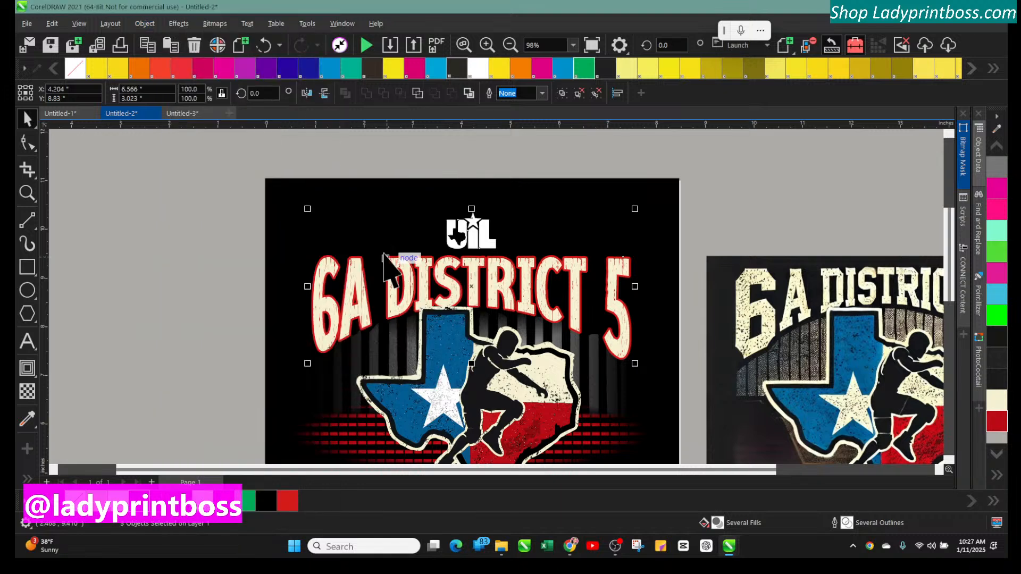
{"action": "left_click", "coordinate": [215, 193]}
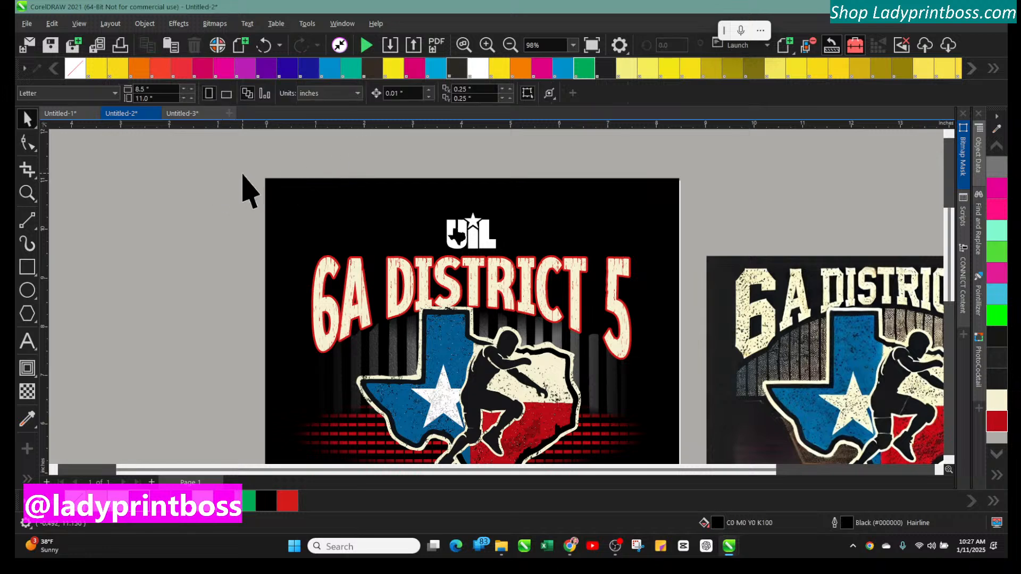
Switch to the mockups document and examine the black t-shirt mockups
{"action": "scroll", "coordinate": [156, 216], "scroll_direction": "down", "scroll_amount": 2}
{"action": "scroll", "coordinate": [160, 221], "scroll_direction": "down", "scroll_amount": 1}
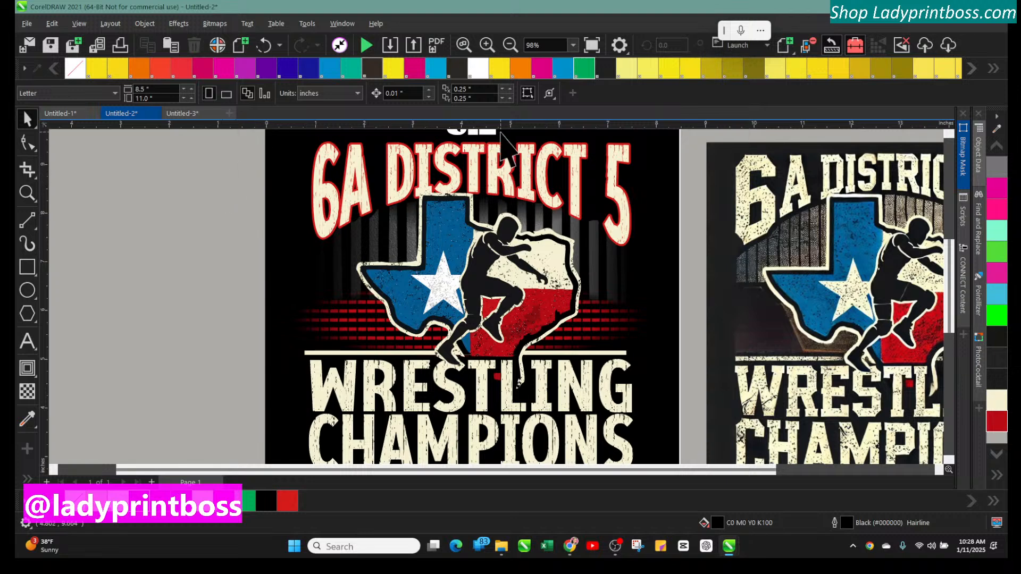
{"action": "left_click", "coordinate": [507, 43]}
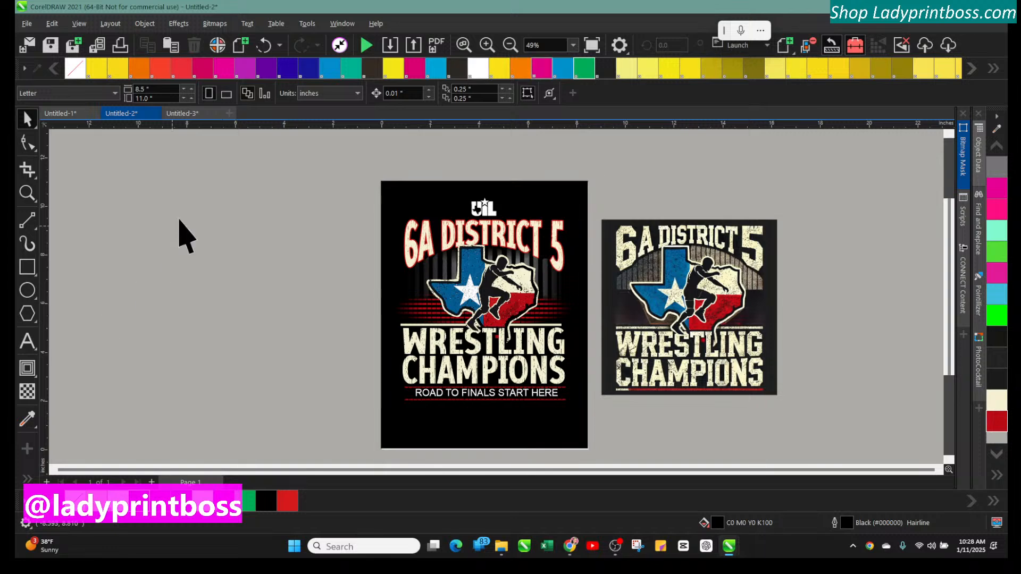
{"action": "left_click", "coordinate": [170, 114]}
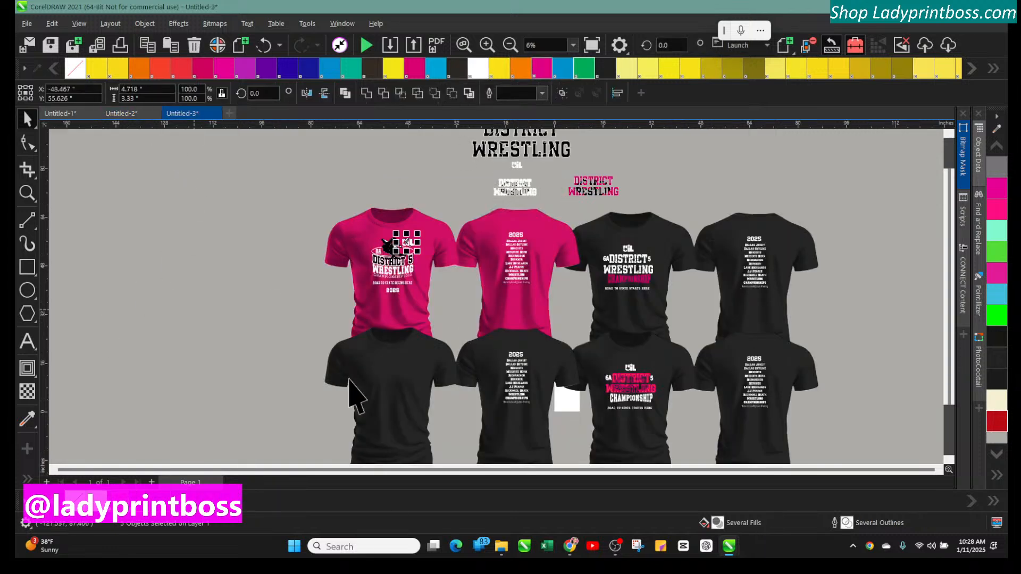
{"action": "left_click", "coordinate": [400, 416]}
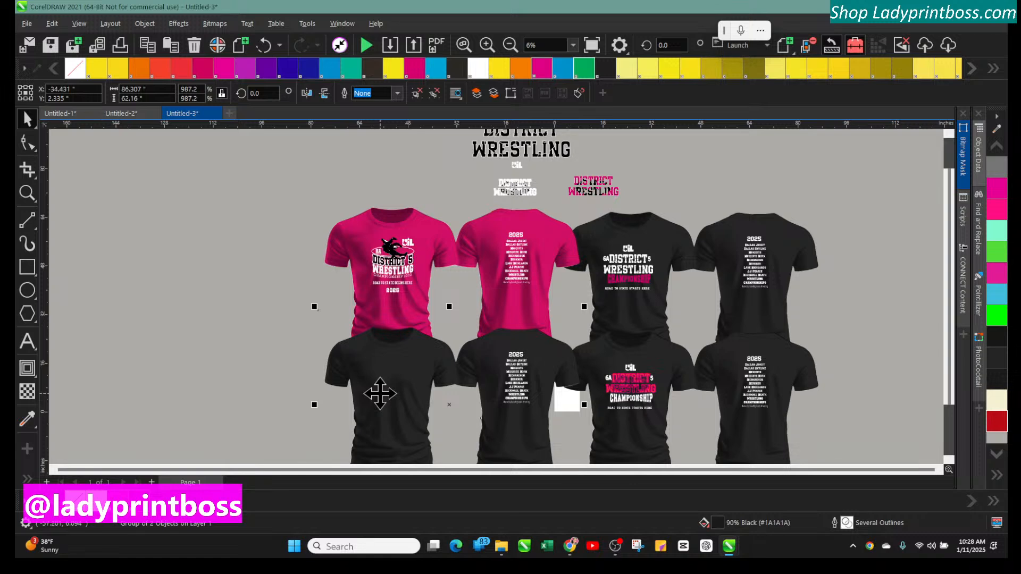
{"action": "left_click", "coordinate": [184, 298]}
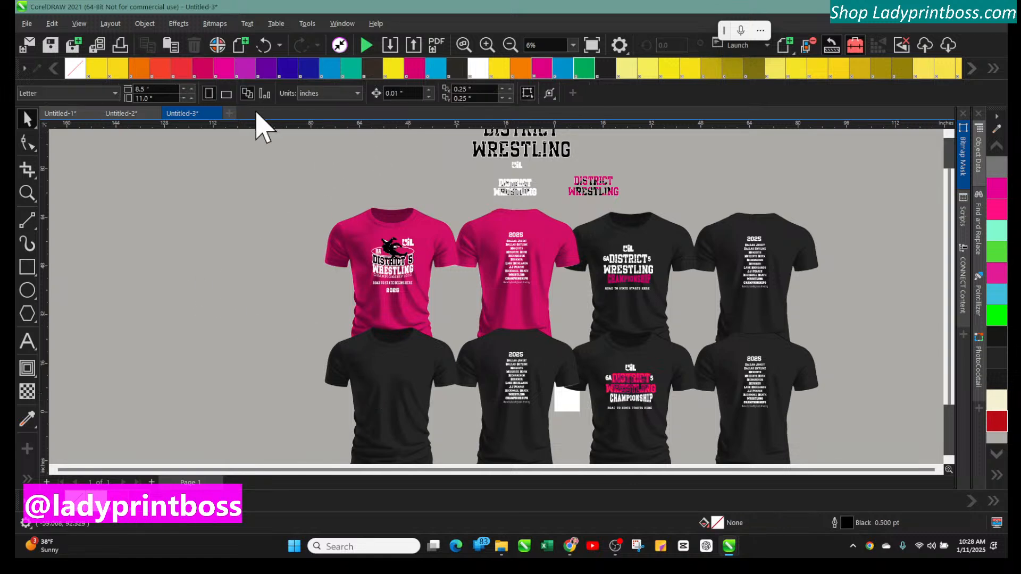
Switch to the design document, group the finished artwork, duplicate it and move the copy to the left of the original
{"action": "left_click", "coordinate": [126, 113]}
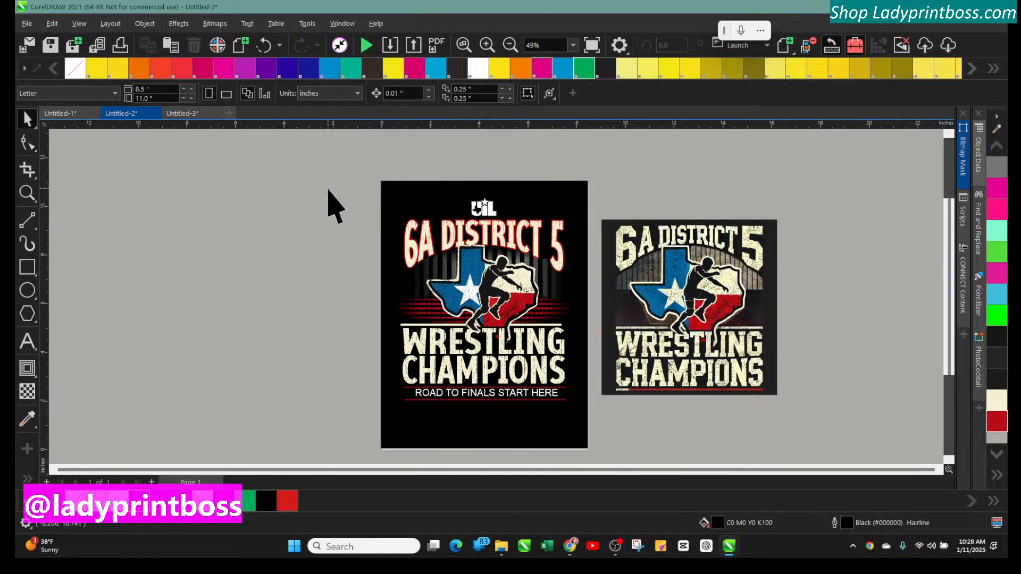
{"action": "left_click_drag", "start_coordinate": [335, 172], "coordinate": [603, 425]}
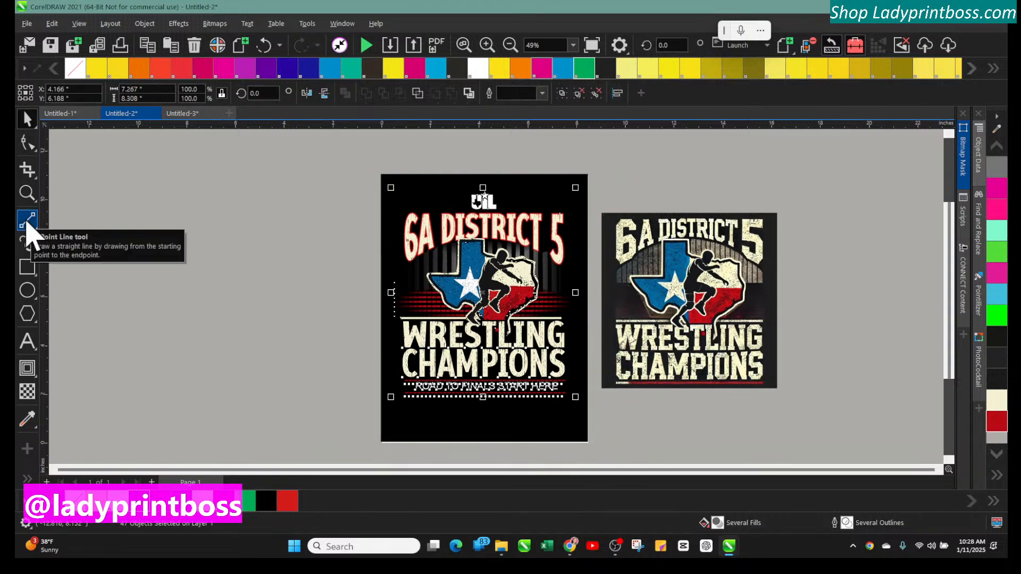
{"action": "key", "text": "ctrl+g"}
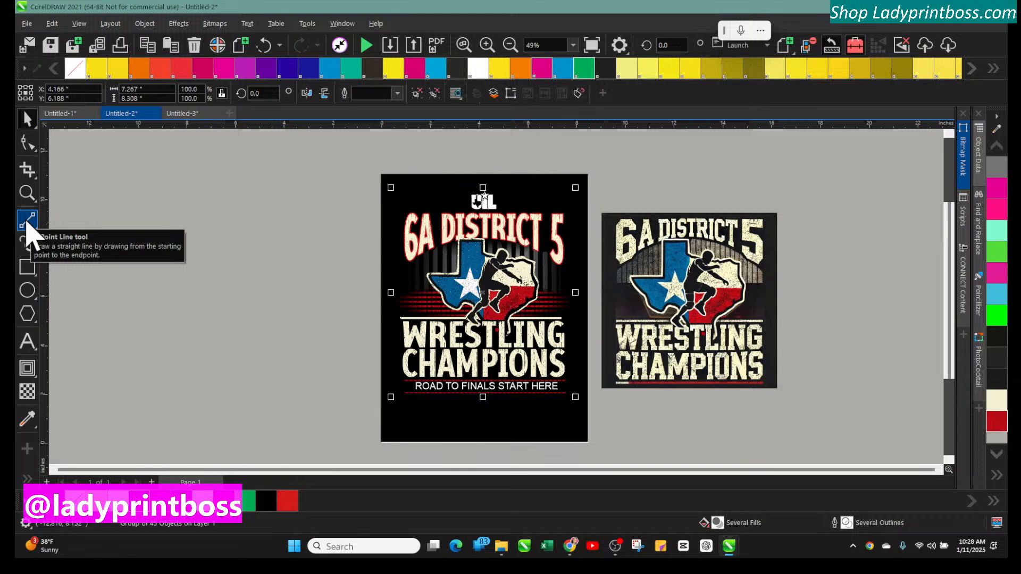
{"action": "key", "text": "ctrl+d"}
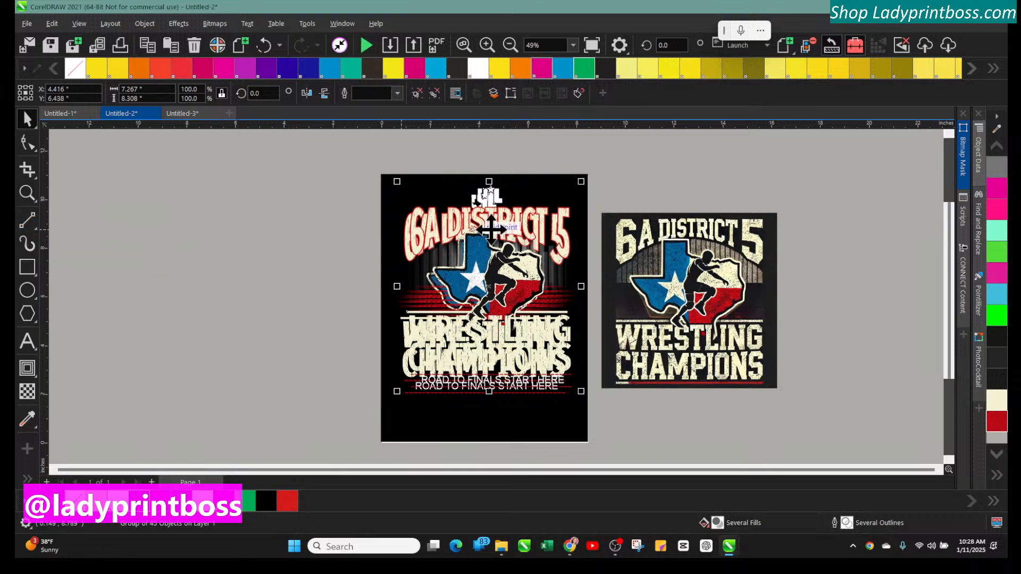
{"action": "left_click_drag", "start_coordinate": [483, 276], "coordinate": [232, 285]}
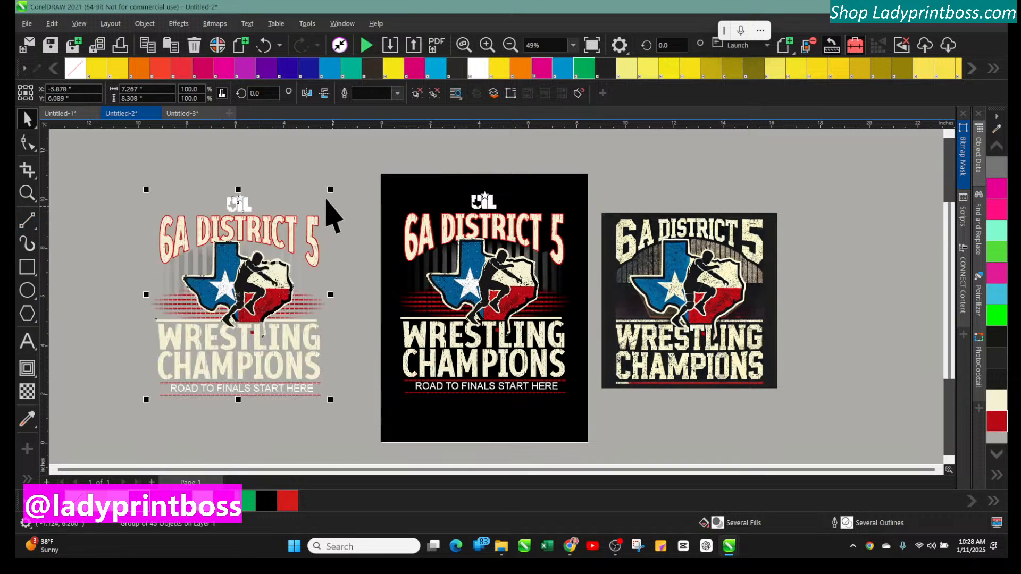
{"action": "left_click", "coordinate": [305, 184]}
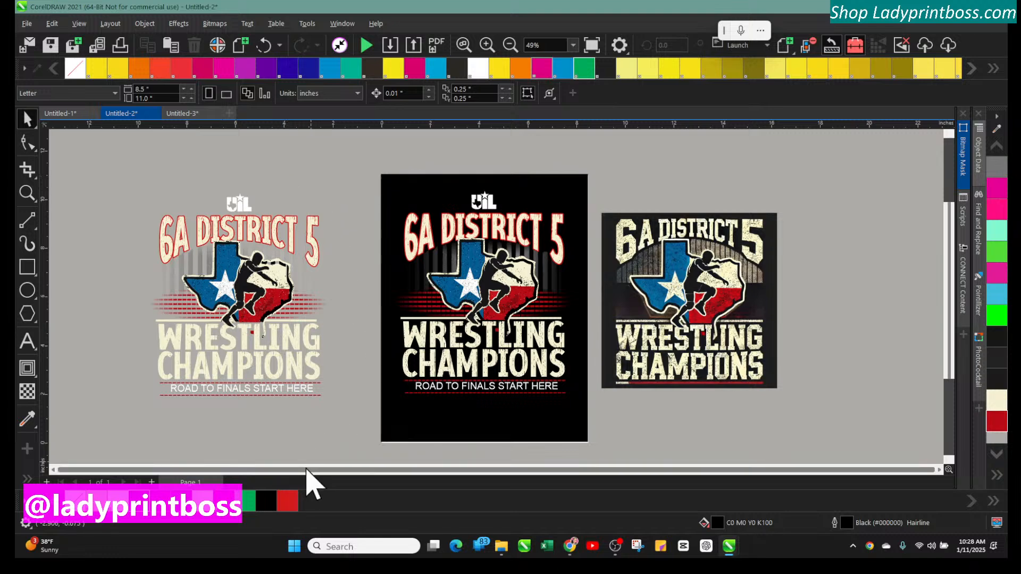
Zoom in on the copy to examine the striped backdrop and its fading edges
{"action": "left_click", "coordinate": [486, 48]}
{"action": "left_click_drag", "start_coordinate": [390, 481], "coordinate": [182, 485]}
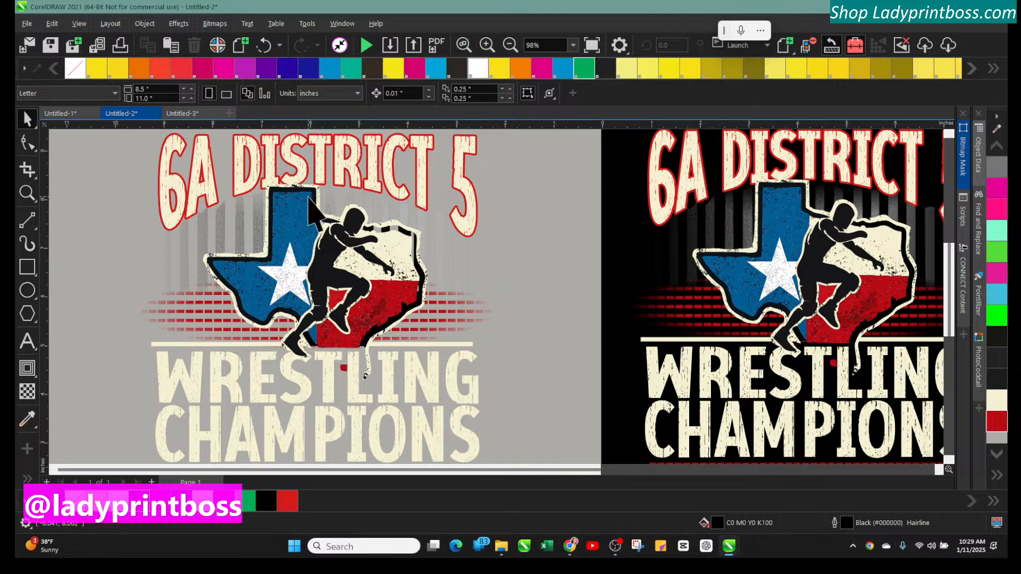
{"action": "left_click", "coordinate": [487, 46]}
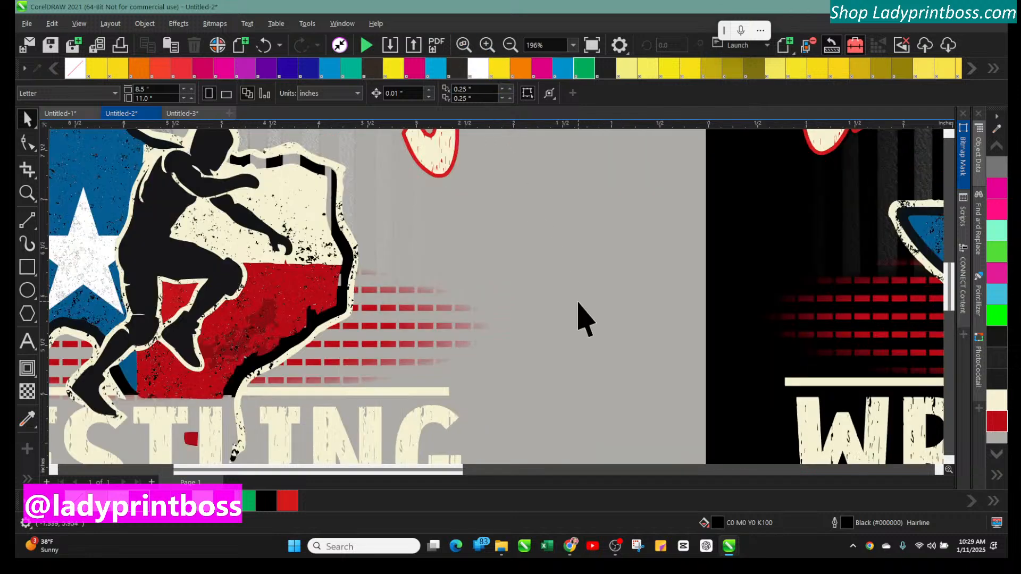
{"action": "scroll", "coordinate": [580, 319], "scroll_direction": "up", "scroll_amount": 3}
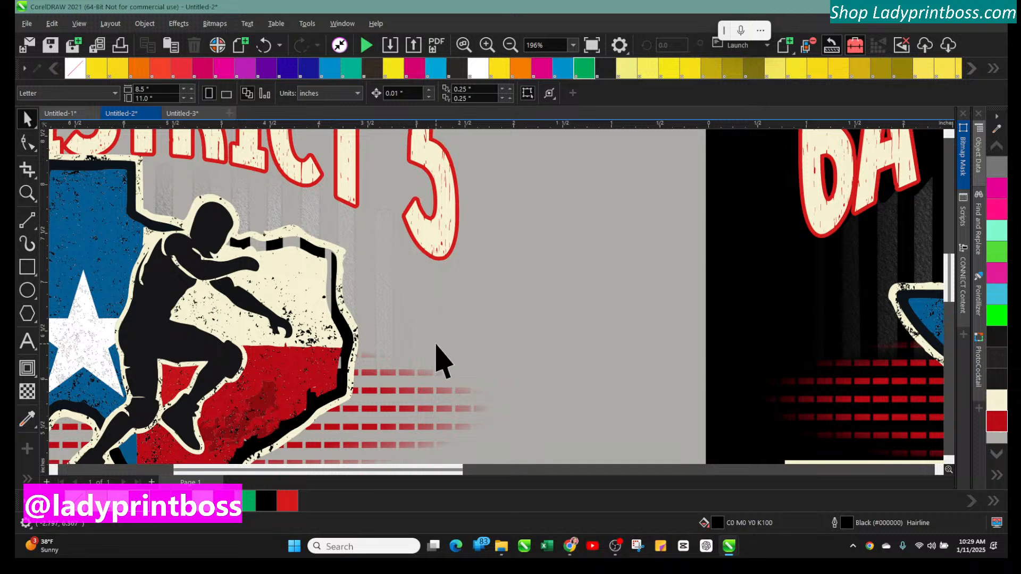
{"action": "left_click", "coordinate": [509, 45]}
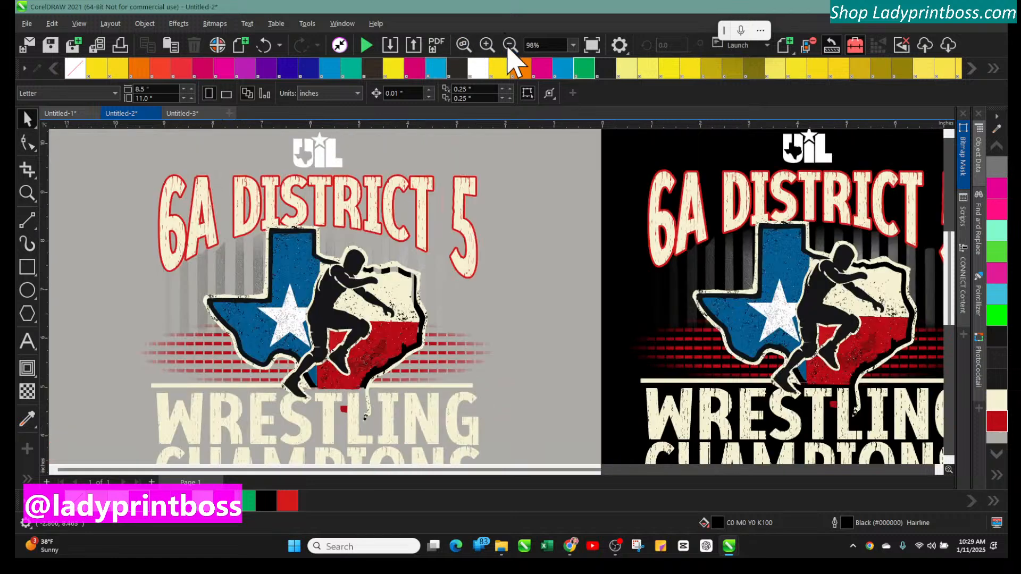
{"action": "left_click", "coordinate": [510, 45]}
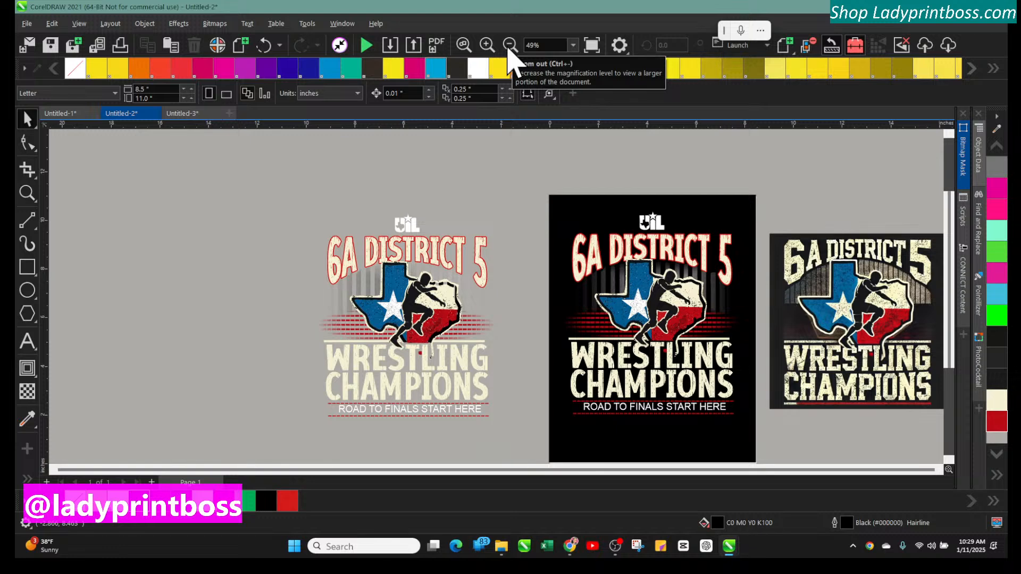
Select the copied design and ungroup all of its objects
{"action": "left_click", "coordinate": [349, 284]}
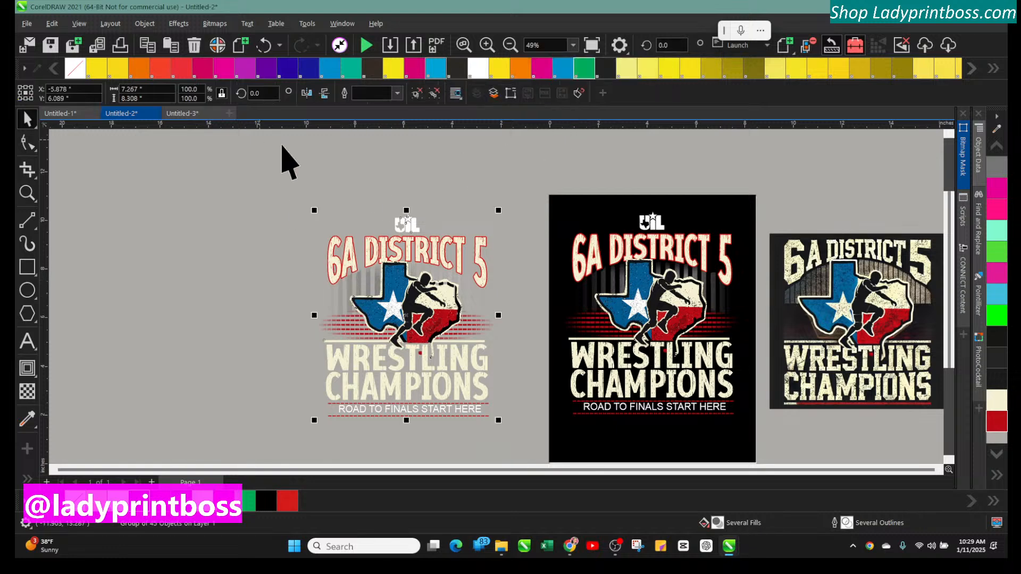
{"action": "left_click", "coordinate": [488, 45]}
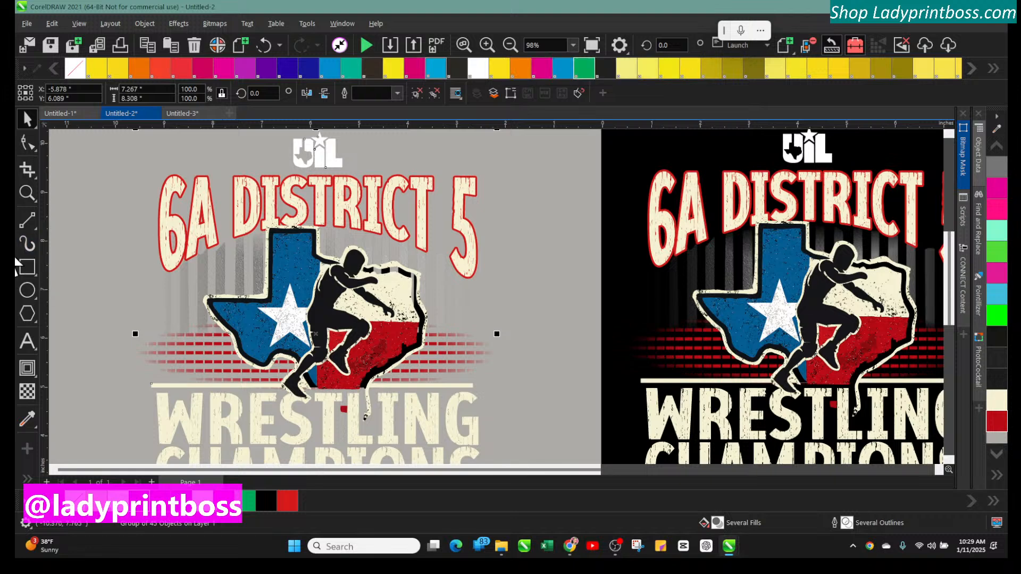
{"action": "left_click", "coordinate": [109, 270]}
{"action": "left_click", "coordinate": [180, 290]}
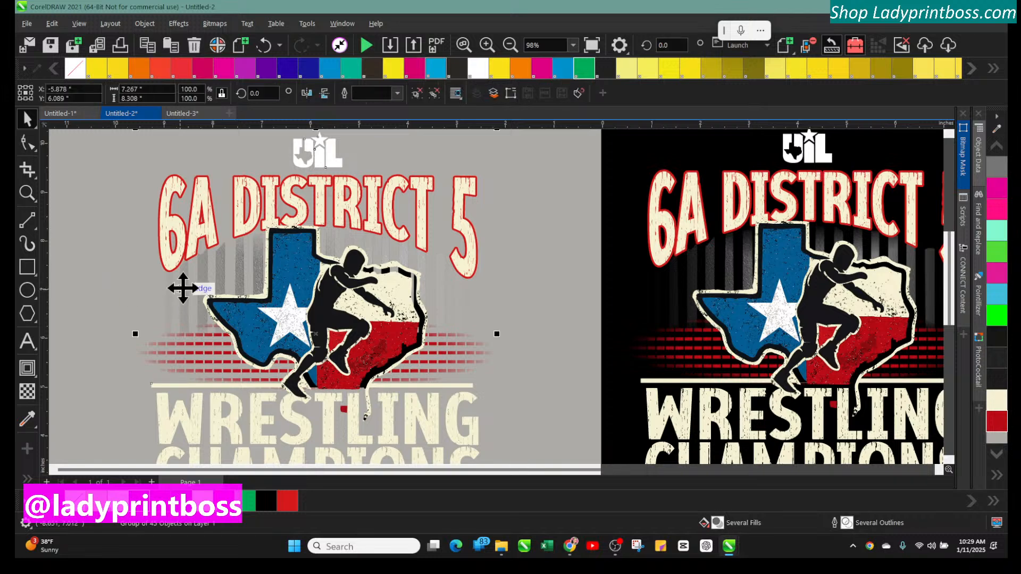
{"action": "left_click", "coordinate": [144, 23]}
{"action": "mouse_move", "coordinate": [205, 210]}
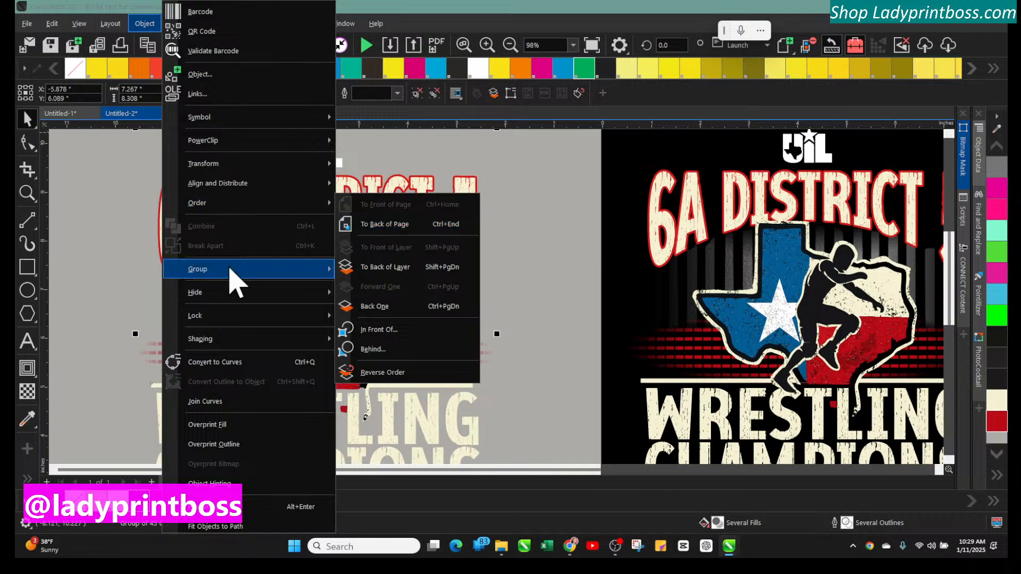
{"action": "mouse_move", "coordinate": [256, 274]}
{"action": "left_click", "coordinate": [373, 290]}
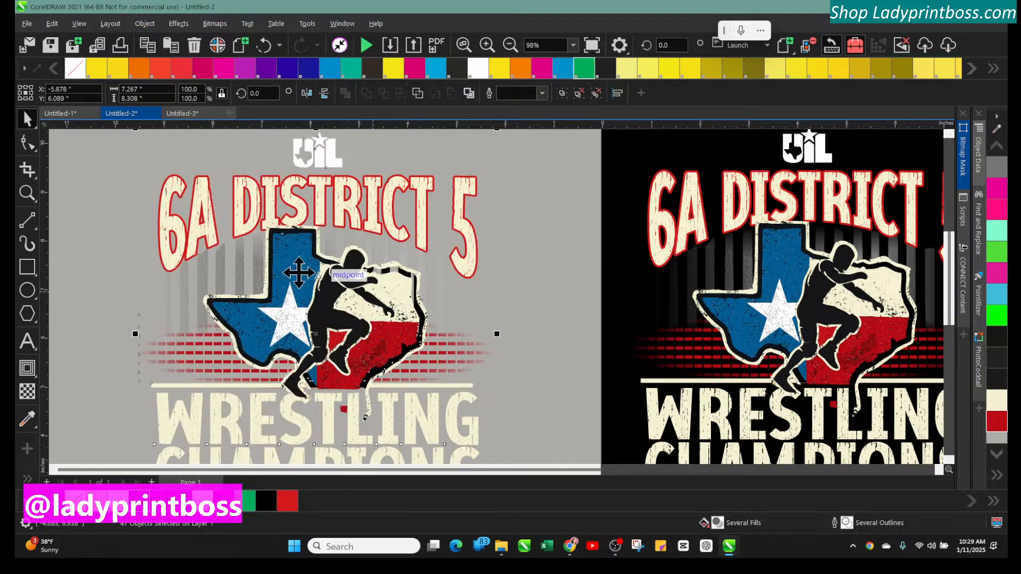
Select the striped backdrop curve in the copy and fill it with PANTONE Orange 021 C
{"action": "left_click", "coordinate": [125, 296]}
{"action": "left_click", "coordinate": [203, 280]}
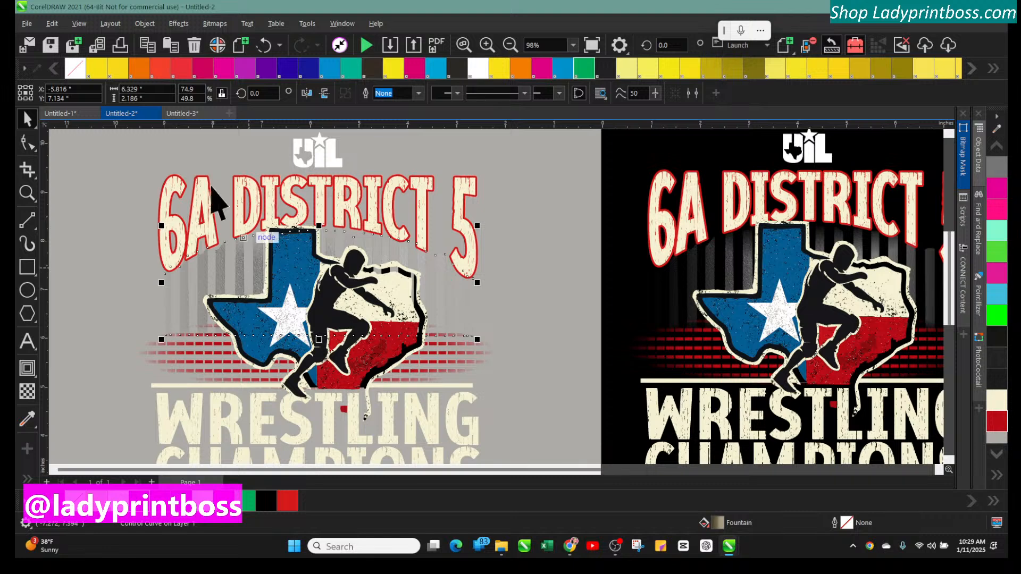
{"action": "left_click", "coordinate": [134, 74]}
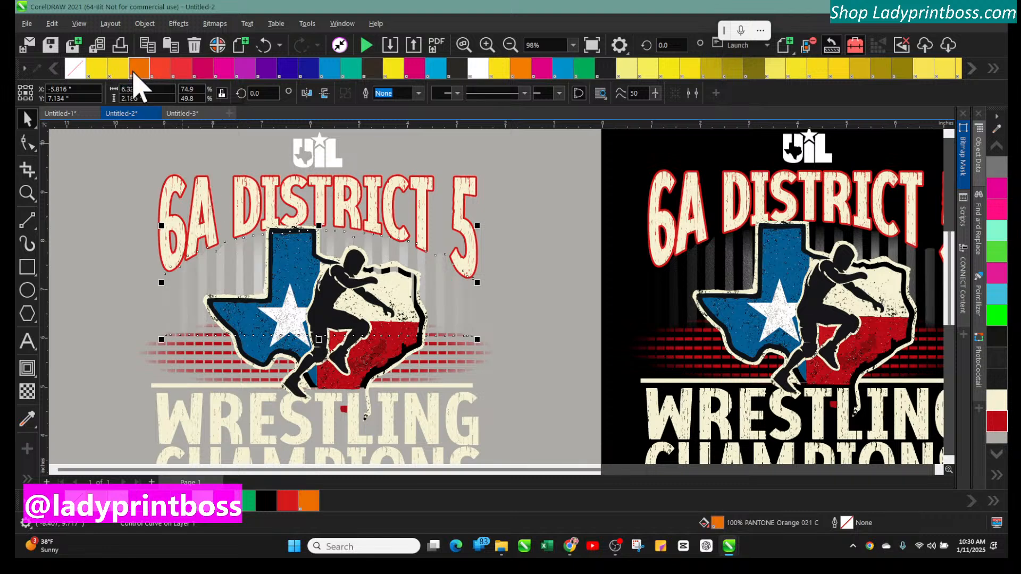
{"action": "left_click", "coordinate": [517, 322]}
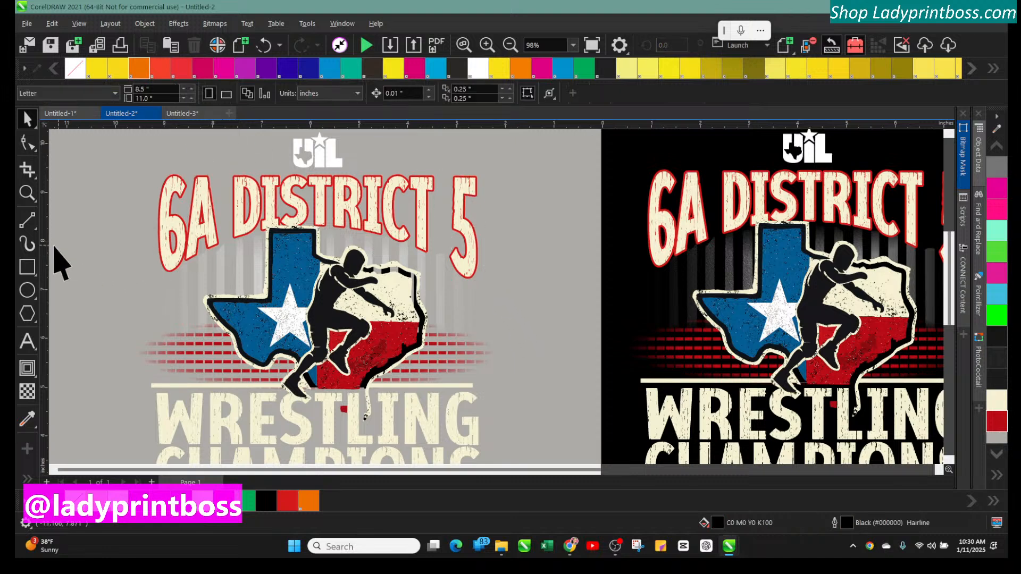
Create a page-sized rectangle with the Rectangle tool and return to the Pick tool
{"action": "double_click", "coordinate": [27, 268]}
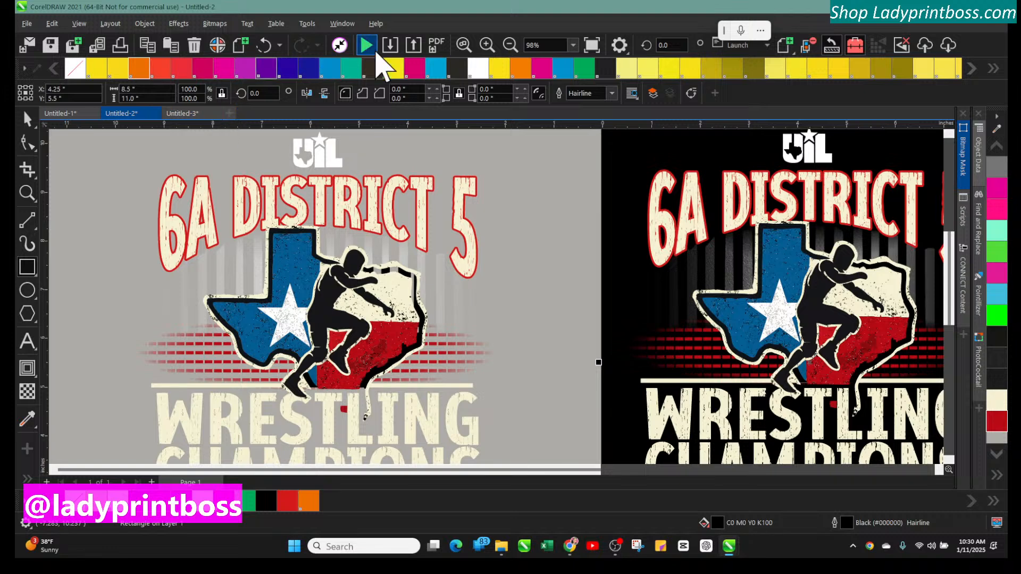
{"action": "left_click", "coordinate": [512, 45]}
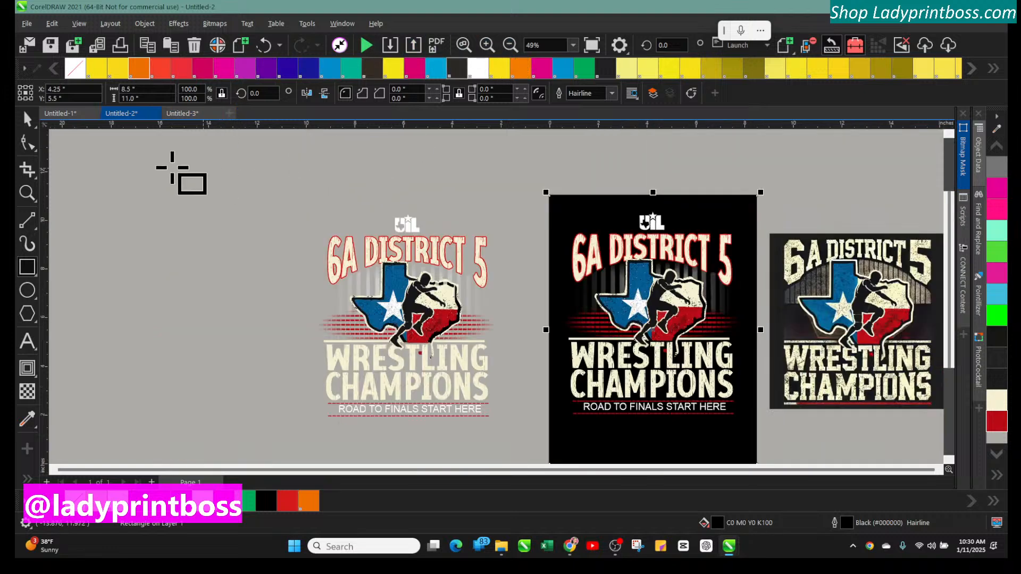
{"action": "left_click", "coordinate": [27, 118]}
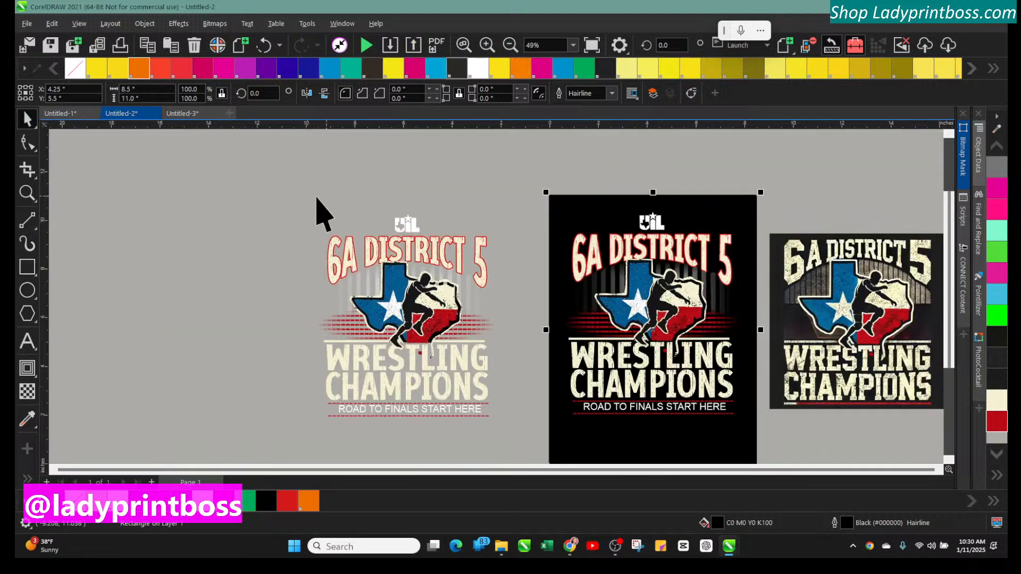
Adjust the transparency gradient on the copy's striped backdrop curve with the Transparency tool
{"action": "left_click", "coordinate": [357, 290]}
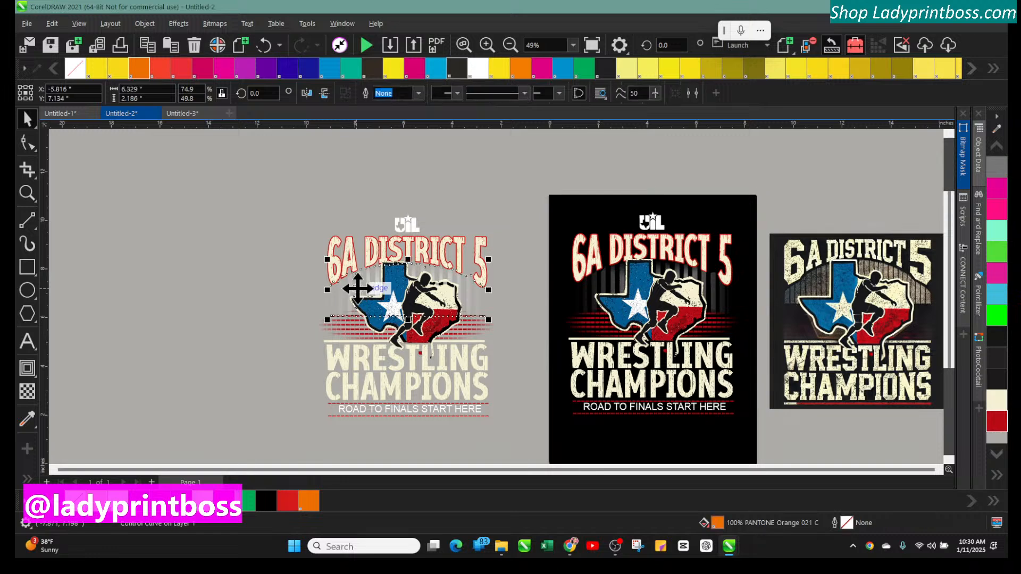
{"action": "left_click", "coordinate": [27, 392]}
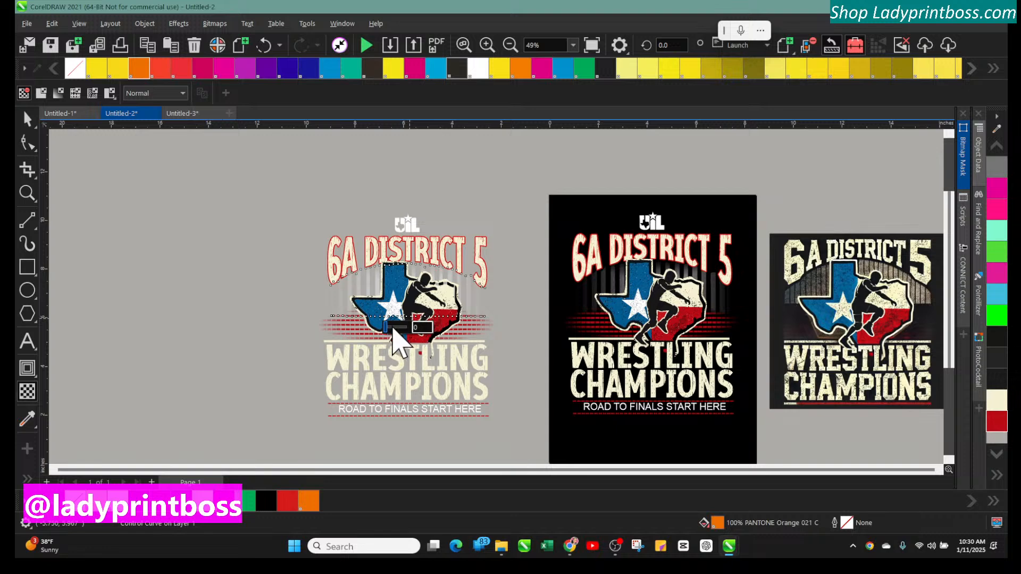
{"action": "left_click", "coordinate": [402, 336]}
{"action": "left_click_drag", "start_coordinate": [400, 333], "coordinate": [381, 326]}
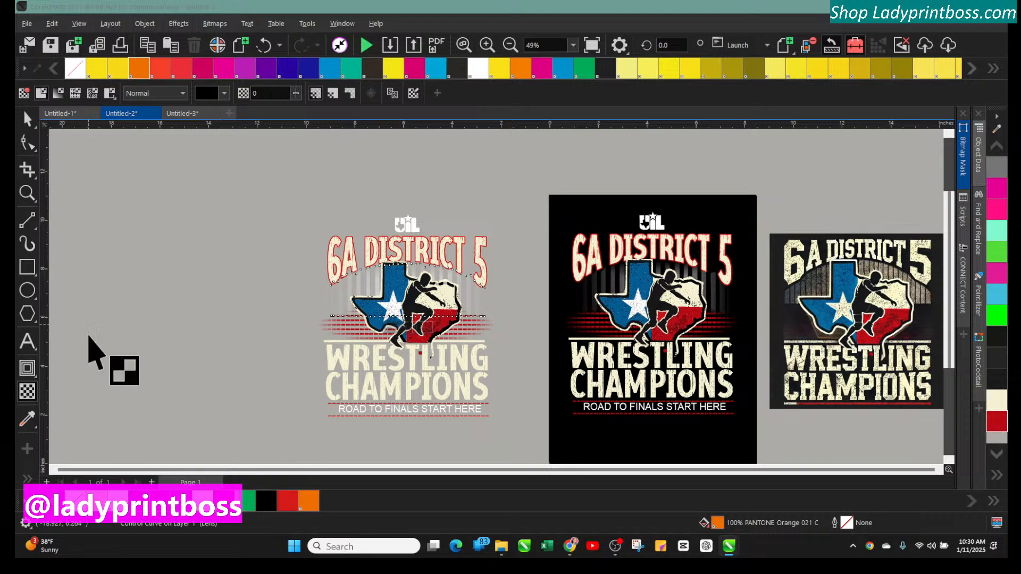
{"action": "left_click", "coordinate": [35, 263]}
{"action": "left_click_drag", "start_coordinate": [249, 184], "coordinate": [243, 213]}
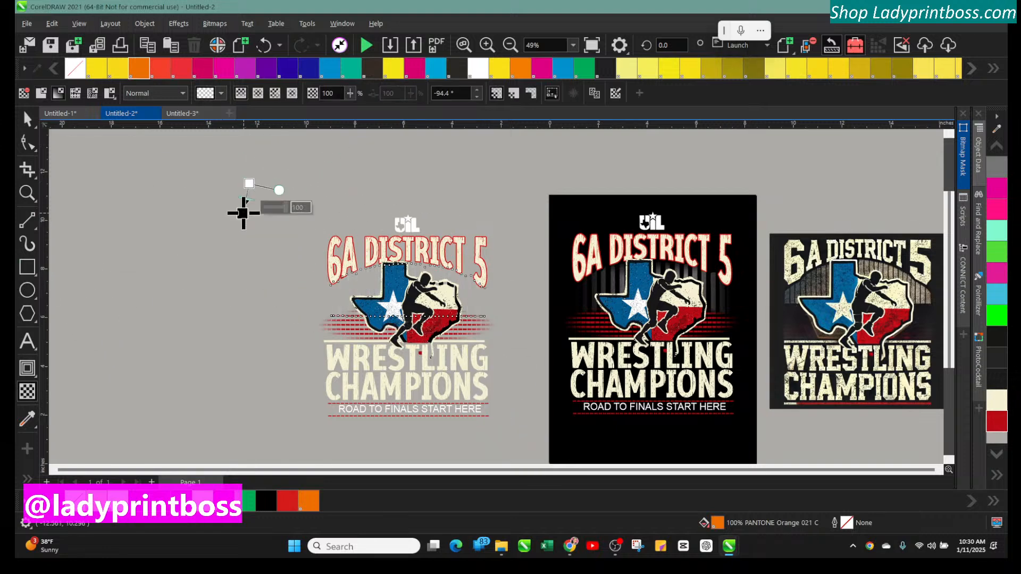
{"action": "left_click", "coordinate": [243, 213]}
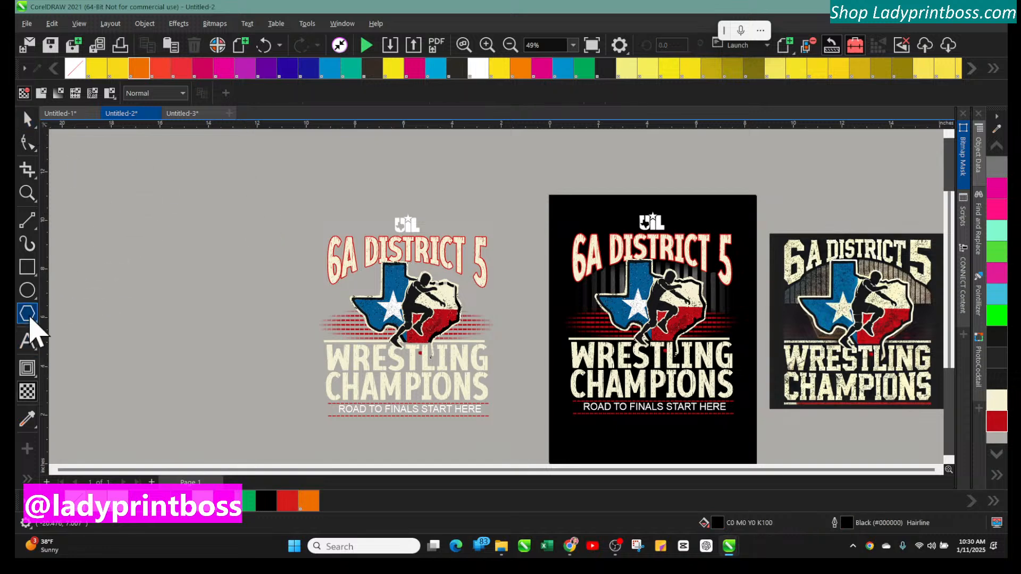
Draw a black rectangle about 9.5 by 9.7 inches around the copy and send it to the back of the page
{"action": "left_click", "coordinate": [28, 268]}
{"action": "left_click_drag", "start_coordinate": [285, 198], "coordinate": [516, 435]}
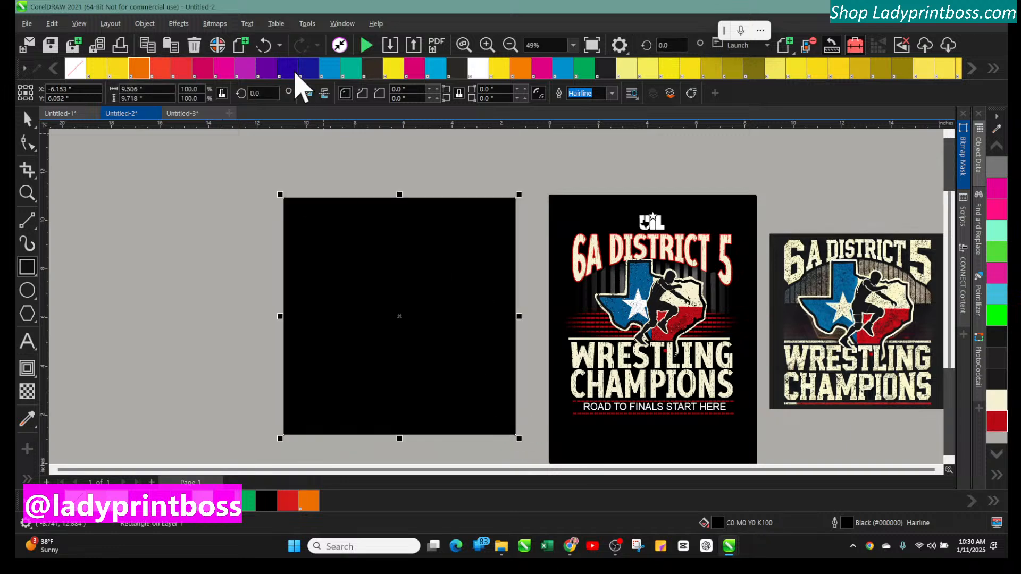
{"action": "left_click", "coordinate": [146, 24]}
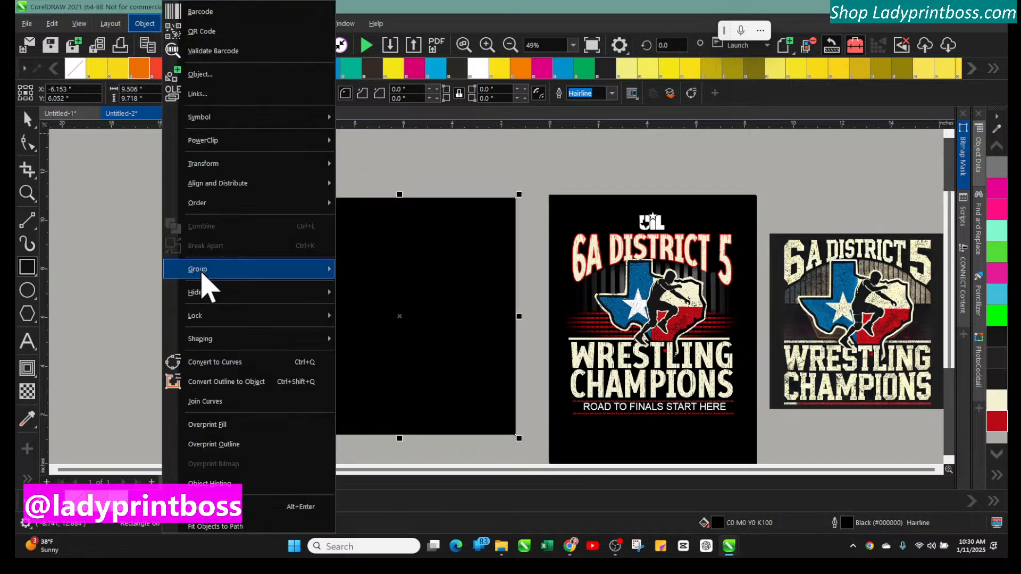
{"action": "mouse_move", "coordinate": [328, 210]}
{"action": "left_click", "coordinate": [361, 222]}
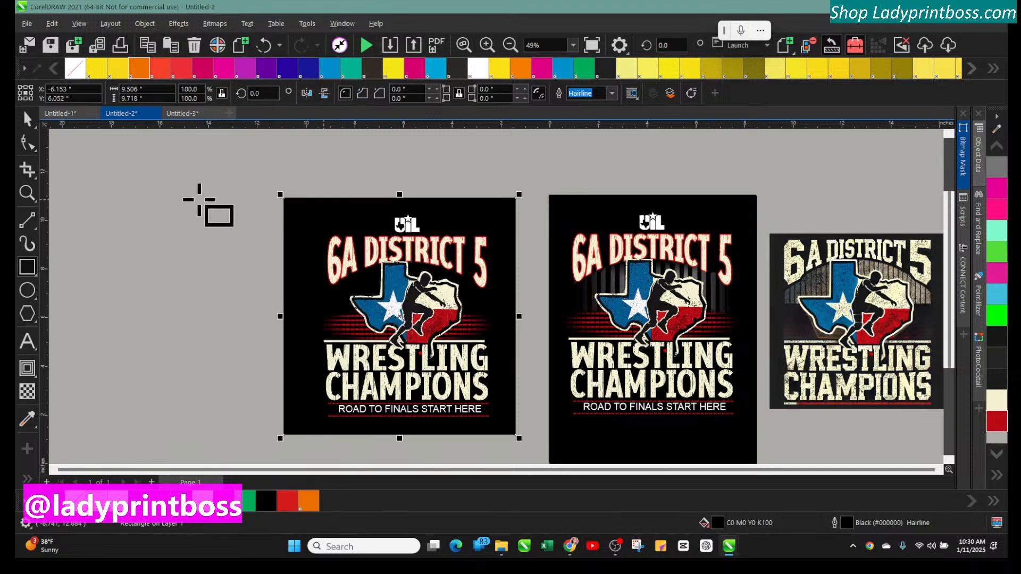
Select all the copied design objects on top of the black rectangle and group them again
{"action": "left_click", "coordinate": [488, 46]}
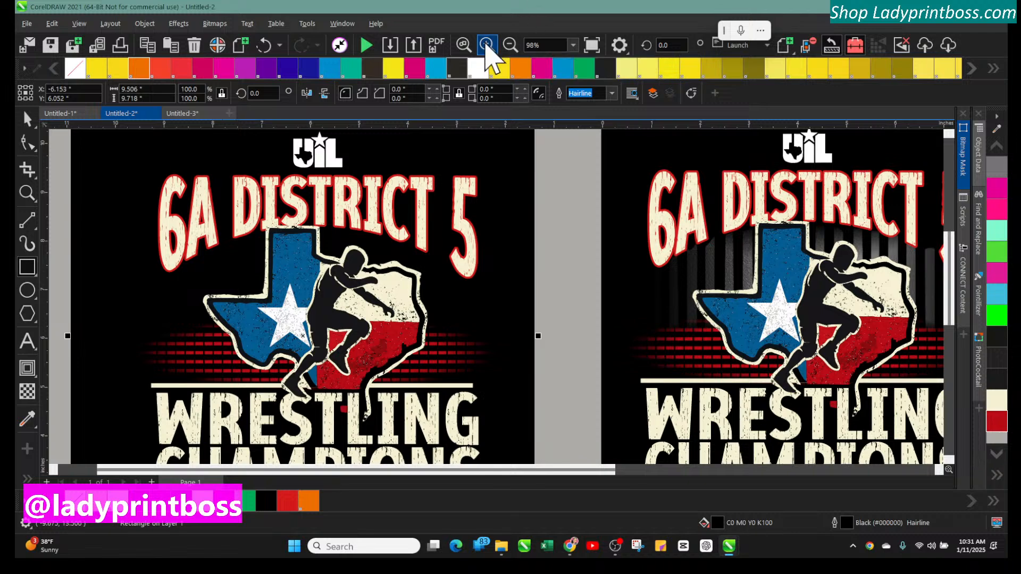
{"action": "left_click", "coordinate": [510, 45]}
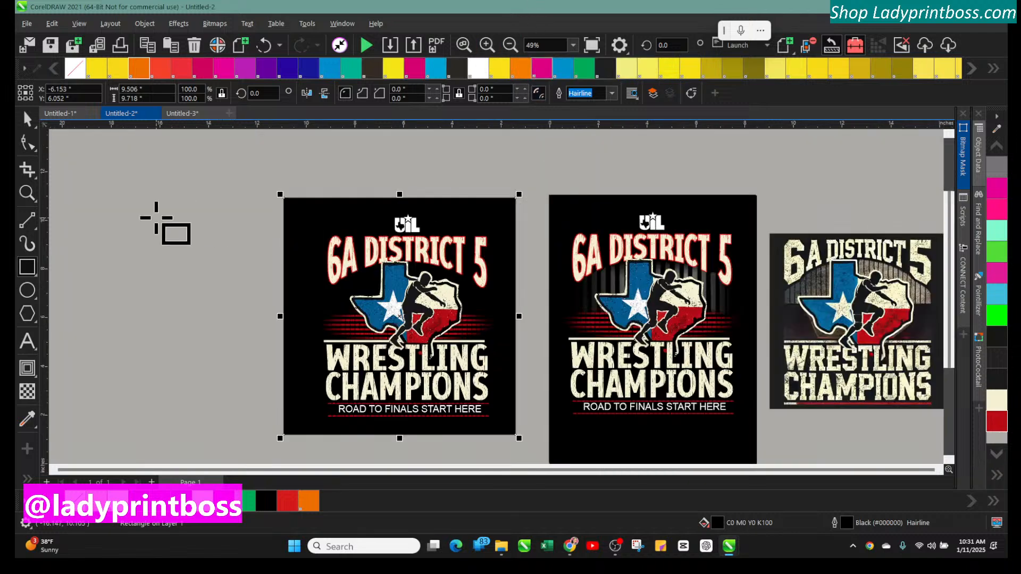
{"action": "left_click", "coordinate": [165, 223]}
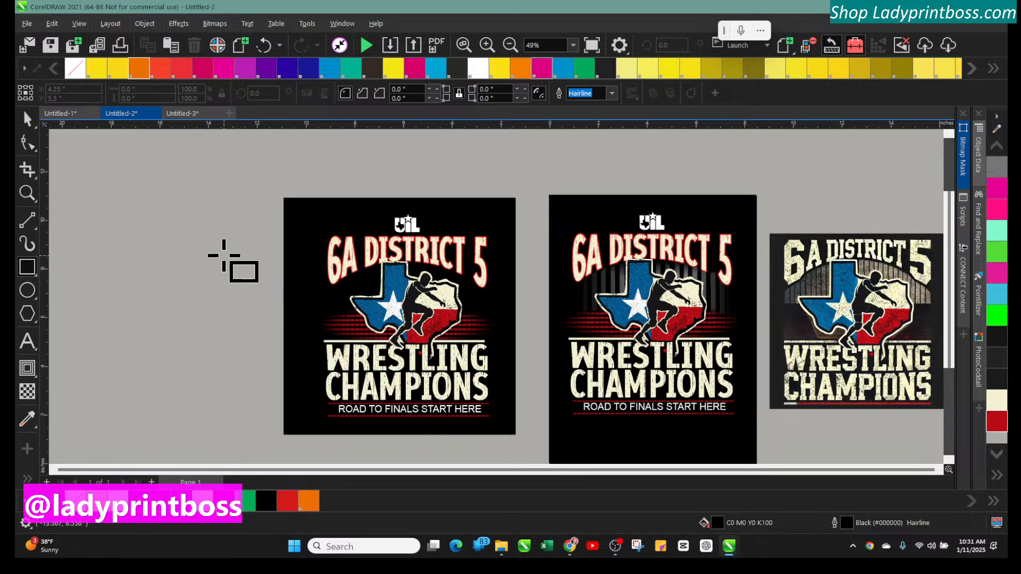
{"action": "left_click", "coordinate": [22, 124]}
{"action": "left_click_drag", "start_coordinate": [260, 200], "coordinate": [547, 449]}
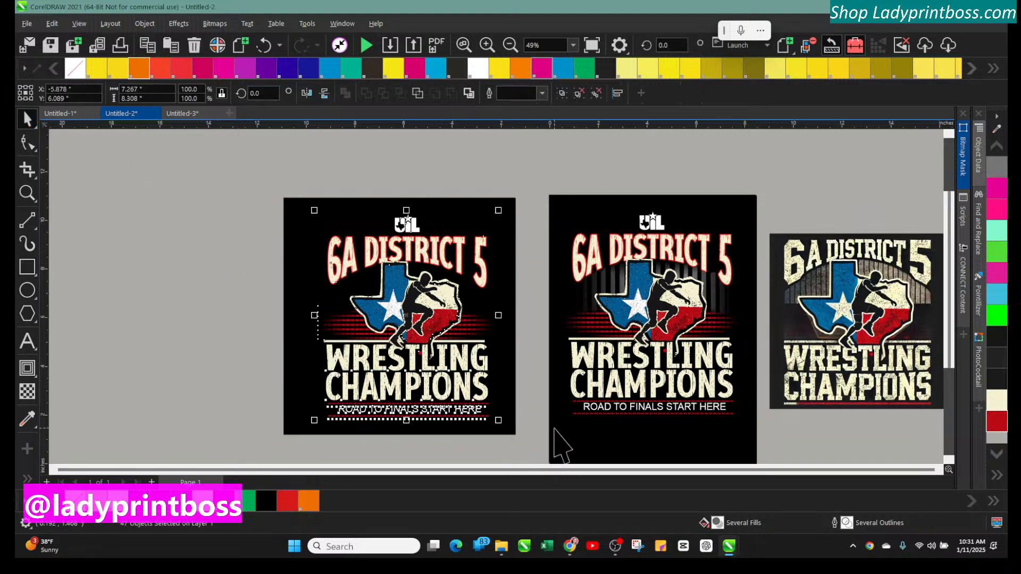
{"action": "key", "text": "ctrl+g"}
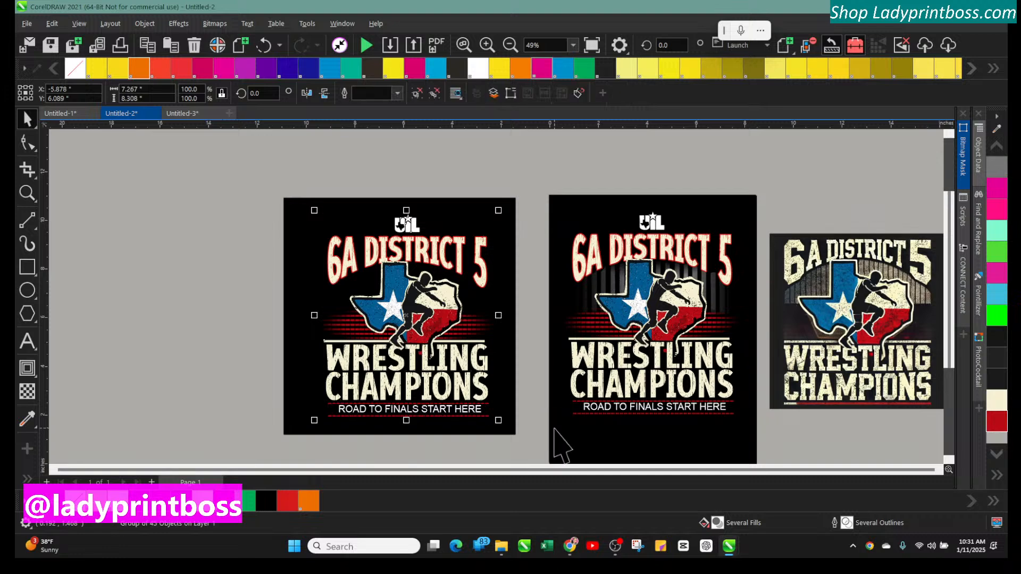
Switch to the t-shirt mockup document and inspect the blank black shirt front
{"action": "left_click", "coordinate": [184, 114]}
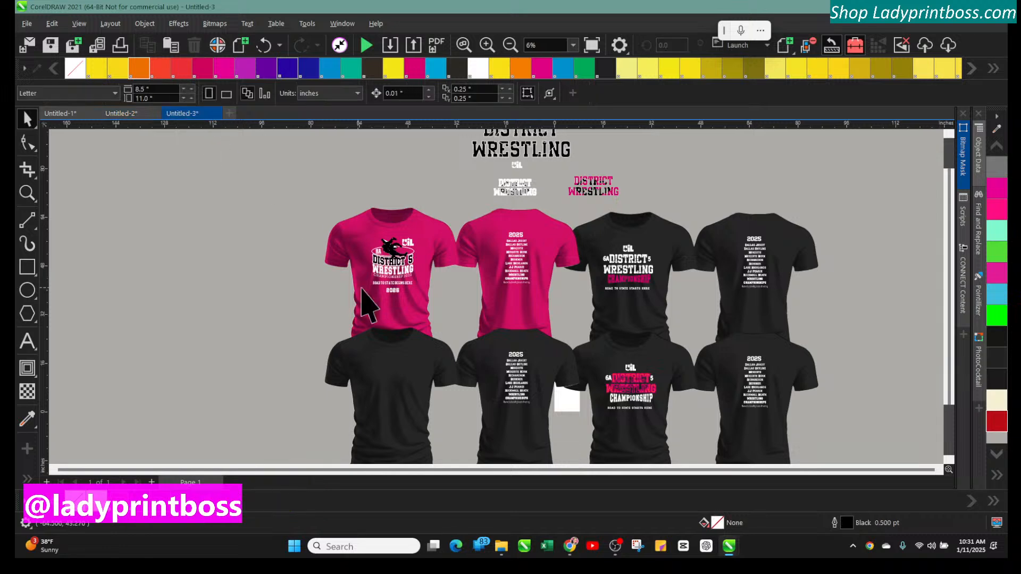
{"action": "left_click", "coordinate": [487, 46]}
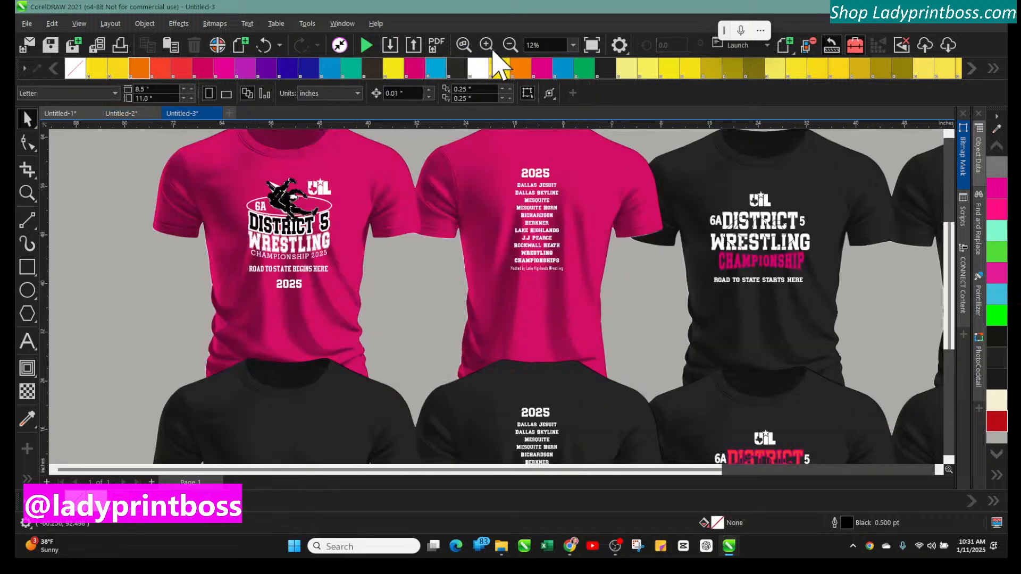
{"action": "scroll", "coordinate": [472, 326], "scroll_direction": "down", "scroll_amount": 4}
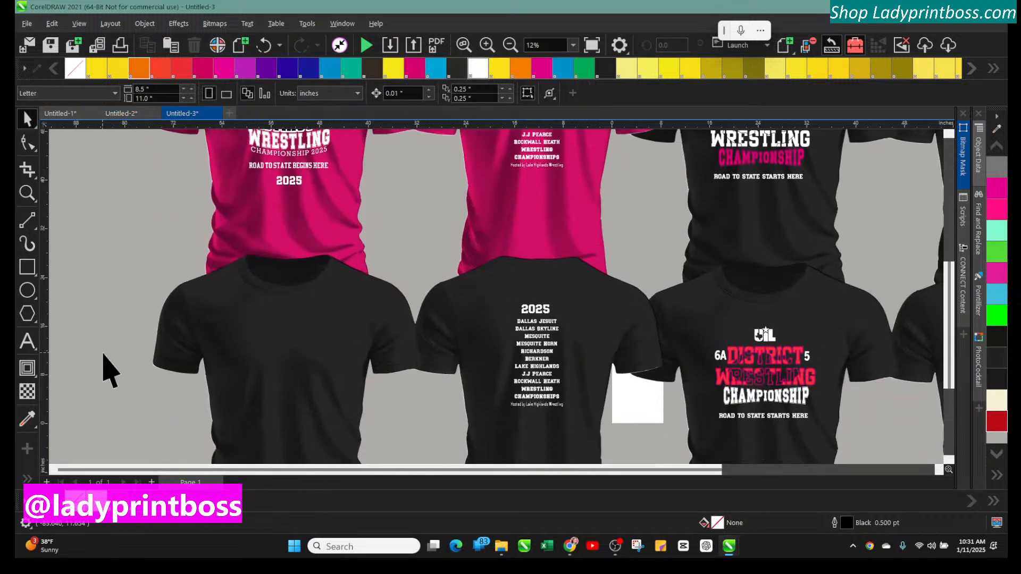
{"action": "left_click", "coordinate": [487, 46]}
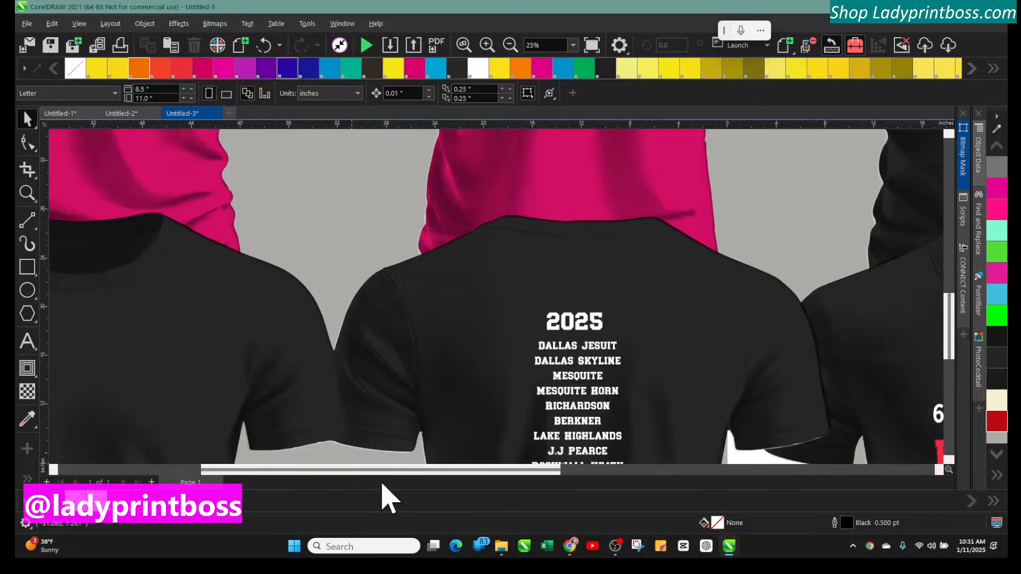
{"action": "left_click_drag", "start_coordinate": [424, 472], "coordinate": [262, 435]}
{"action": "scroll", "coordinate": [146, 295], "scroll_direction": "down", "scroll_amount": 2}
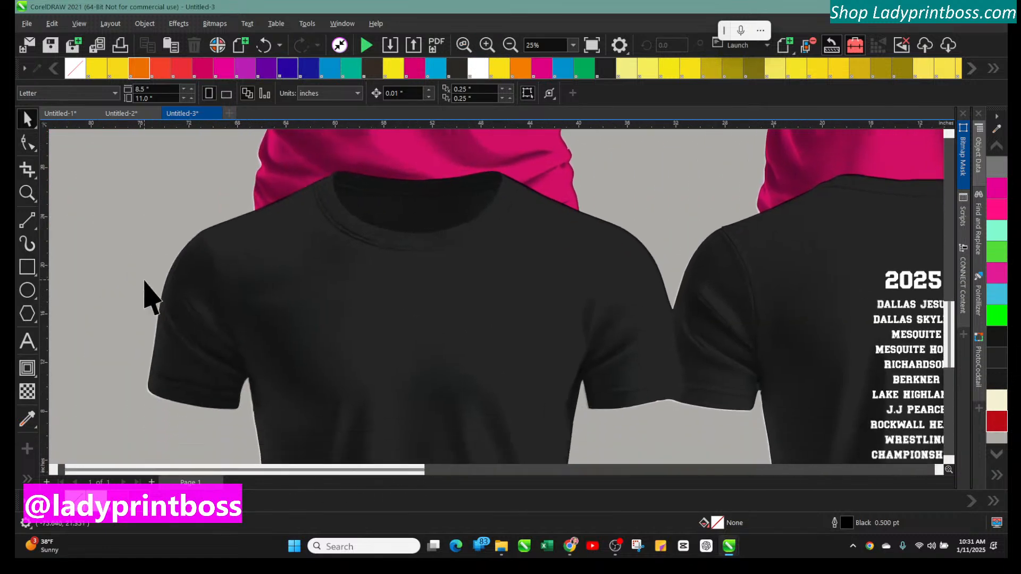
{"action": "scroll", "coordinate": [146, 295], "scroll_direction": "down", "scroll_amount": 3}
{"action": "right_click", "coordinate": [135, 342]}
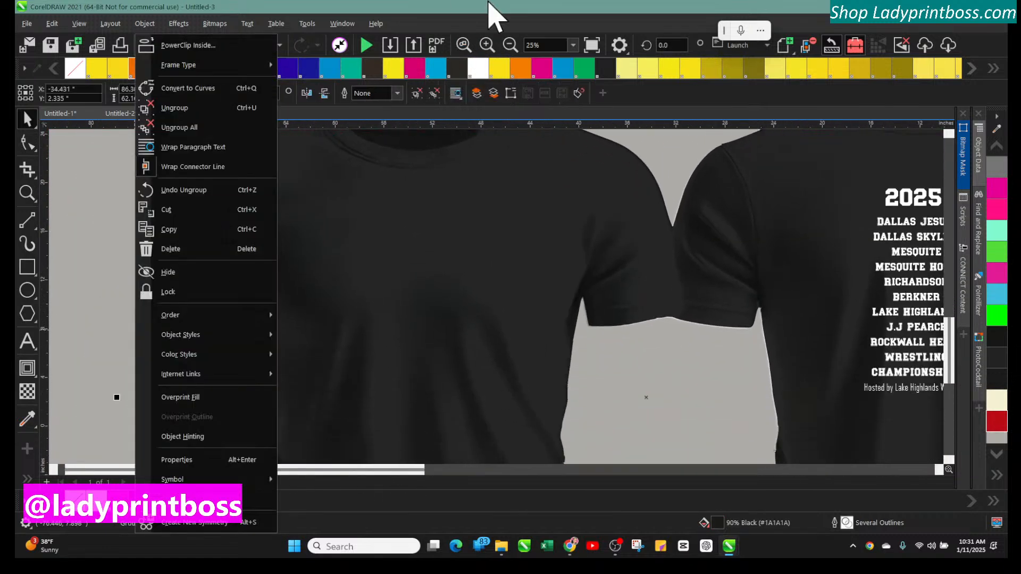
{"action": "left_click", "coordinate": [512, 48]}
{"action": "left_click", "coordinate": [512, 48]}
{"action": "left_click", "coordinate": [511, 48]}
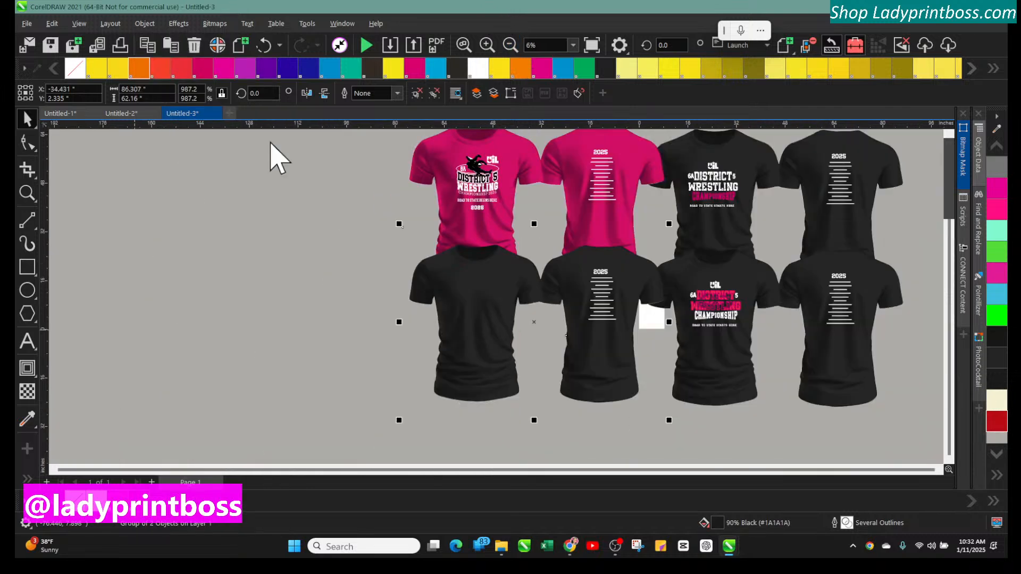
Paste the copied wrestling champions design into the mockup and move it onto the blank black t-shirt front
{"action": "left_click", "coordinate": [104, 228]}
{"action": "right_click", "coordinate": [104, 227]}
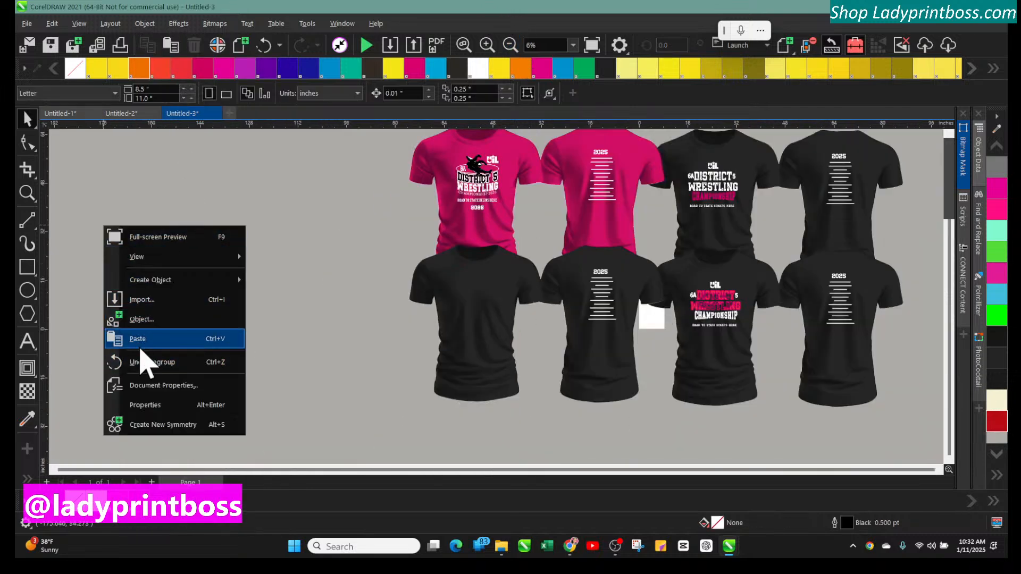
{"action": "left_click", "coordinate": [137, 339]}
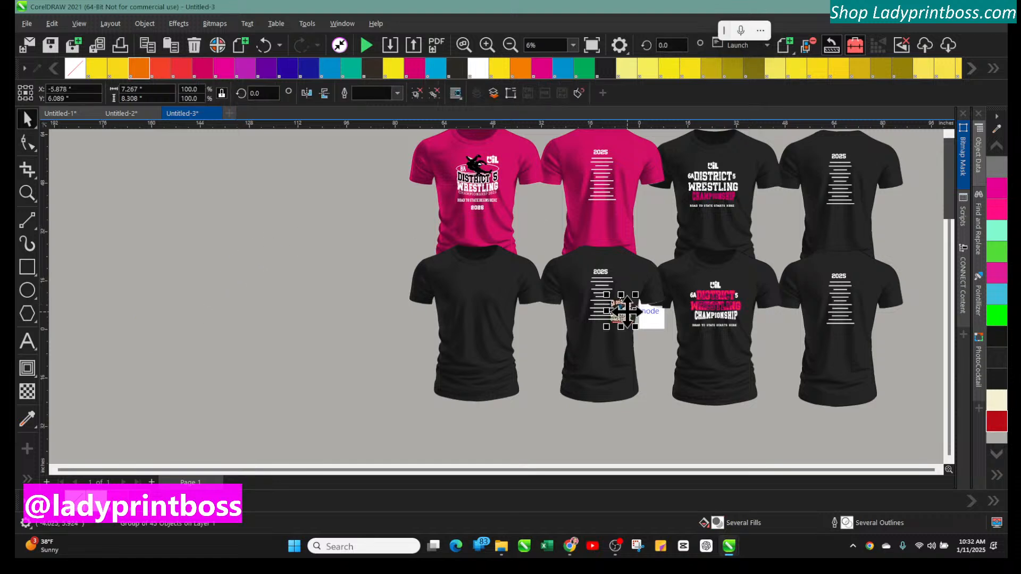
{"action": "left_click_drag", "start_coordinate": [625, 312], "coordinate": [481, 295]}
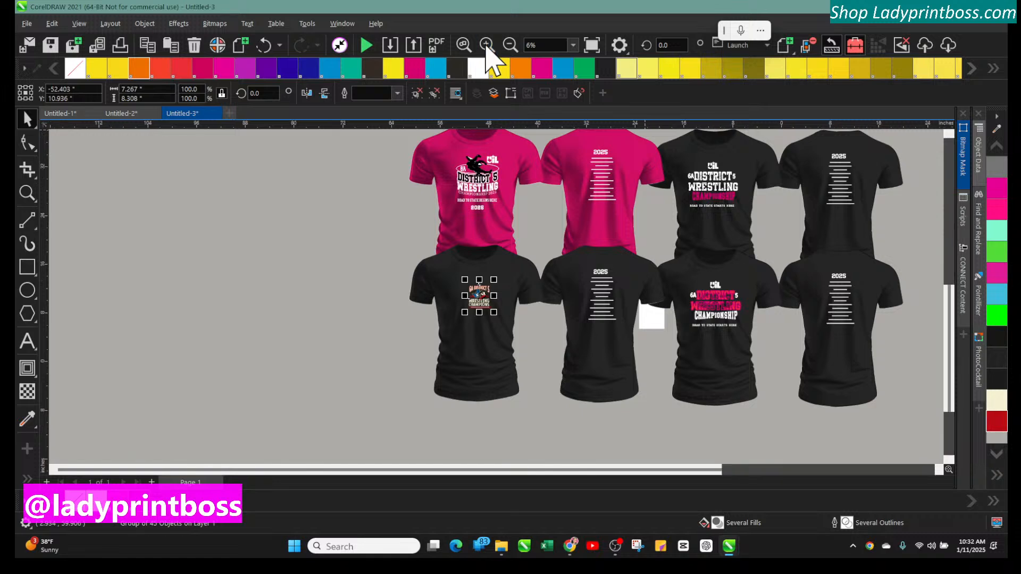
Enlarge the design to about 14.8 by 16.9 inches and position it on the shirt's chest
{"action": "left_click", "coordinate": [487, 47]}
{"action": "left_click", "coordinate": [487, 46]}
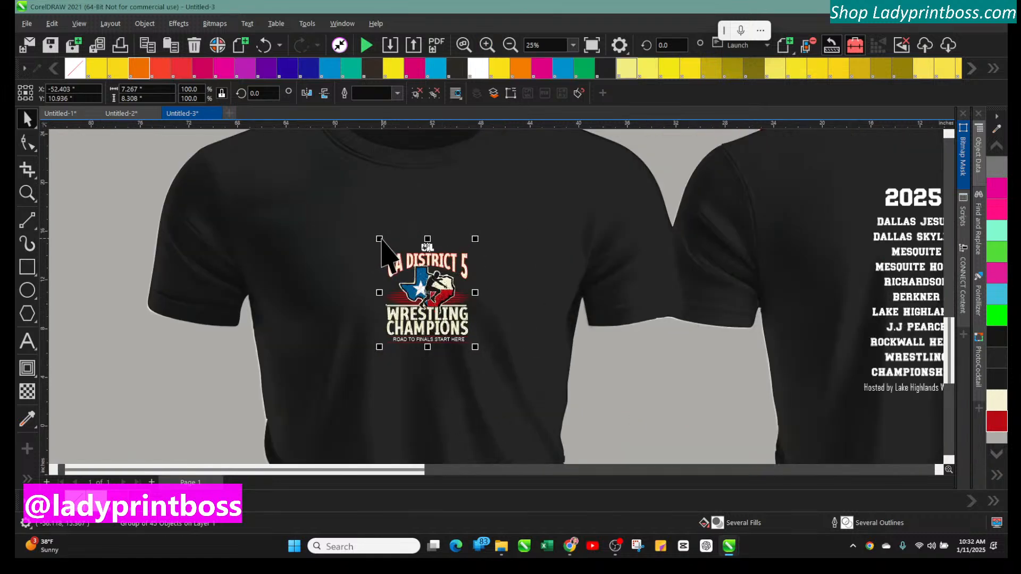
{"action": "left_click_drag", "start_coordinate": [379, 239], "coordinate": [301, 180]}
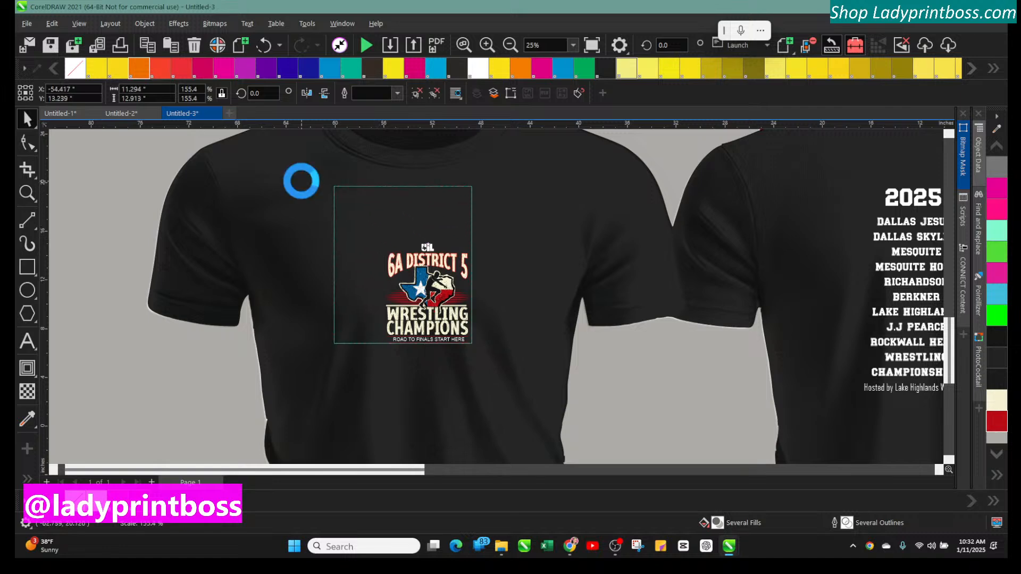
{"action": "mouse_move", "coordinate": [393, 278]}
{"action": "left_mouse_down"}
{"action": "mouse_move", "coordinate": [400, 295]}
{"action": "mouse_move", "coordinate": [399, 285]}
{"action": "mouse_move", "coordinate": [410, 289]}
{"action": "left_mouse_up"}
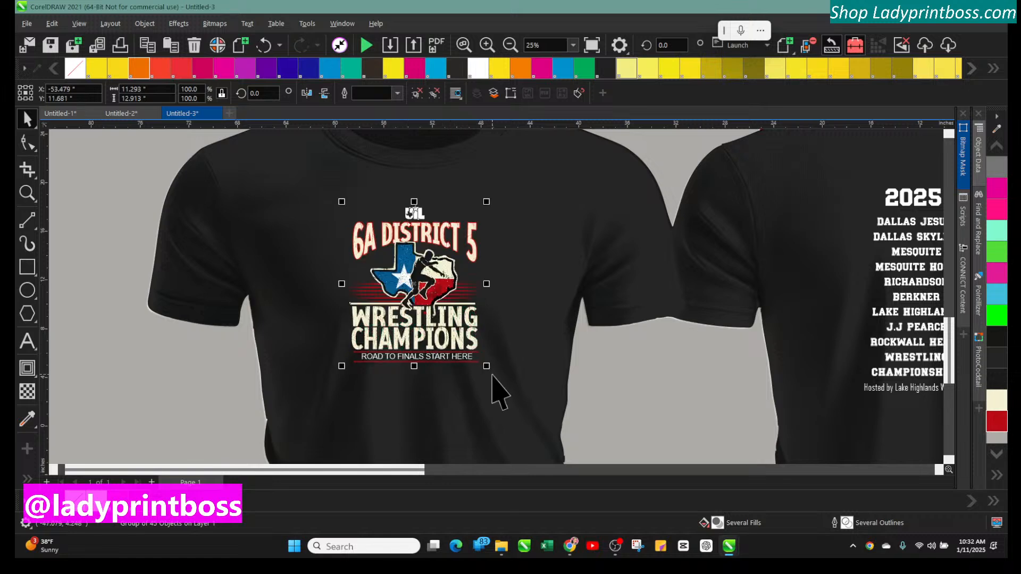
{"action": "left_click_drag", "start_coordinate": [486, 366], "coordinate": [533, 417]}
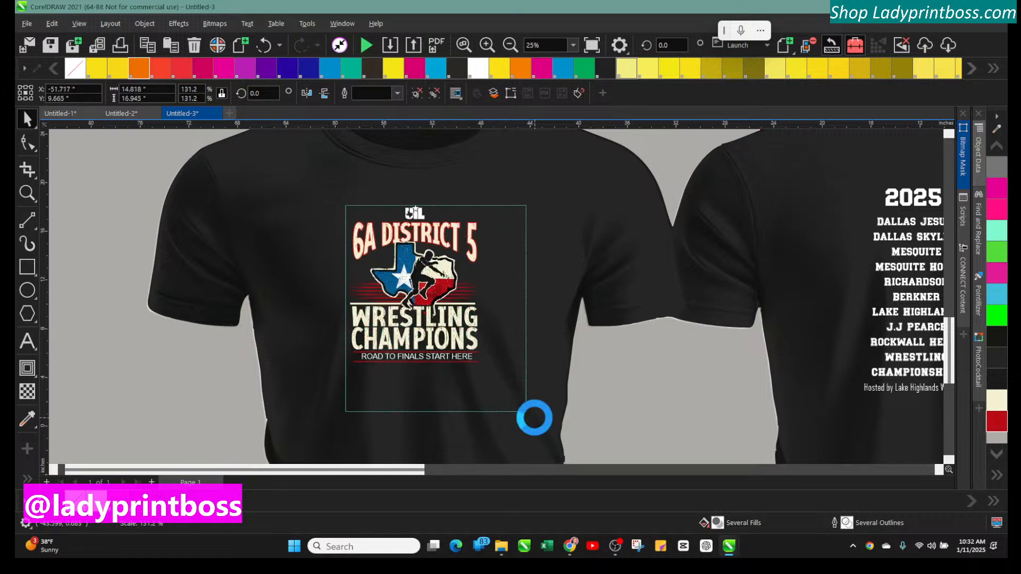
{"action": "mouse_move", "coordinate": [458, 343]}
{"action": "left_mouse_down"}
{"action": "mouse_move", "coordinate": [441, 335]}
{"action": "mouse_move", "coordinate": [445, 348]}
{"action": "mouse_move", "coordinate": [443, 335]}
{"action": "left_mouse_up"}
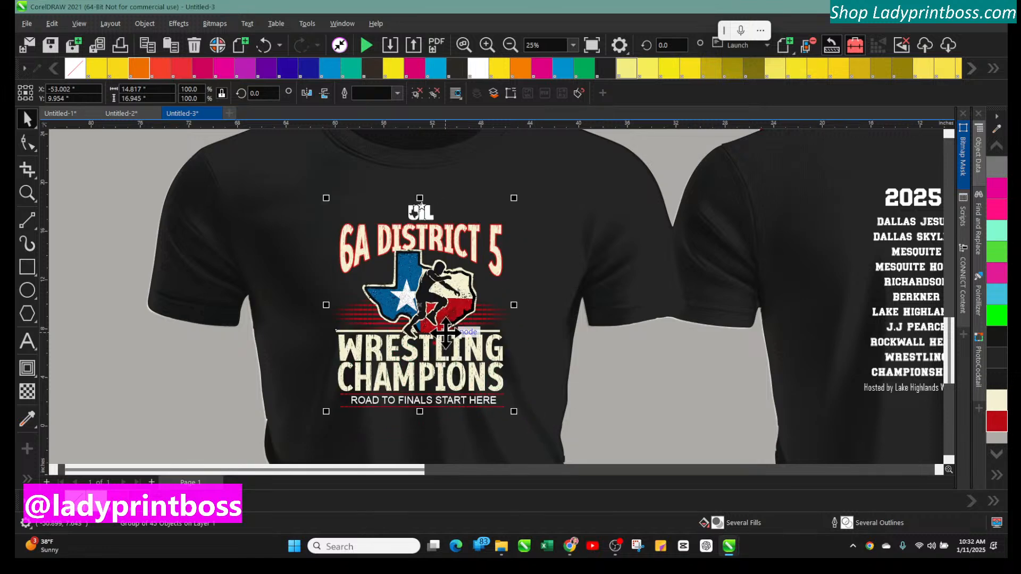
Nudge the design slightly left to center it on the black shirt's chest
{"action": "left_click", "coordinate": [122, 259]}
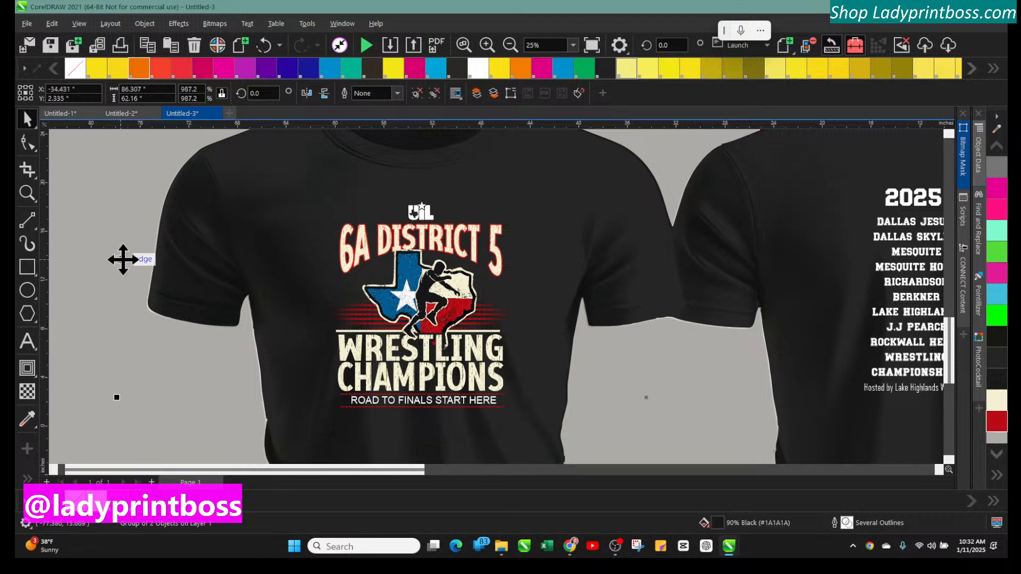
{"action": "left_click", "coordinate": [492, 47]}
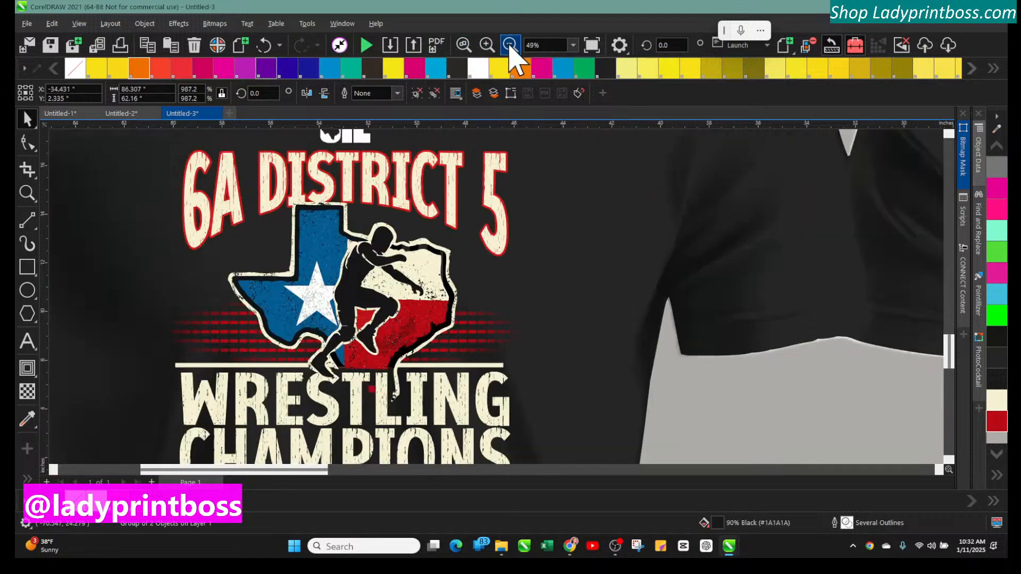
{"action": "left_click", "coordinate": [510, 46]}
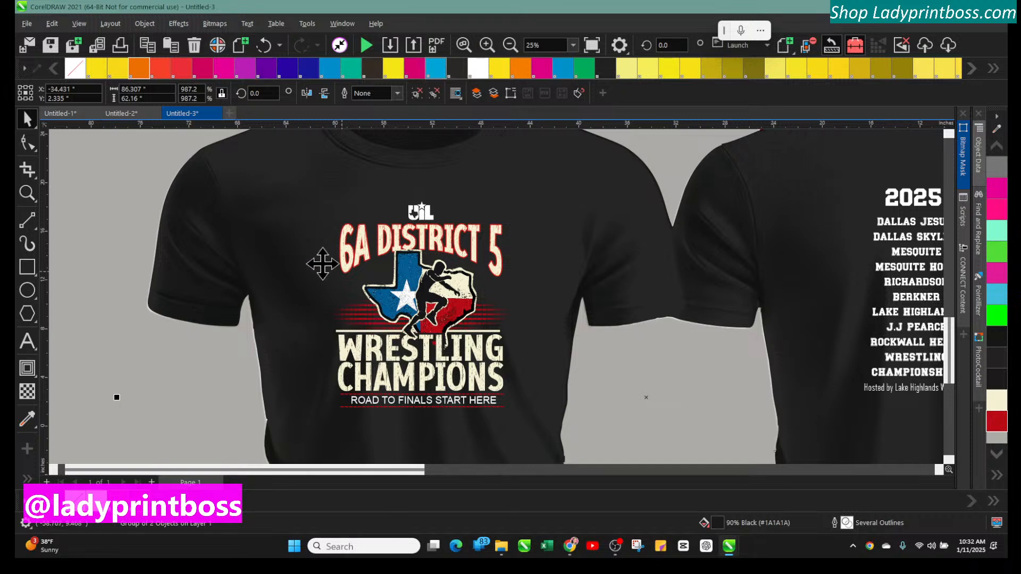
{"action": "left_click", "coordinate": [363, 255]}
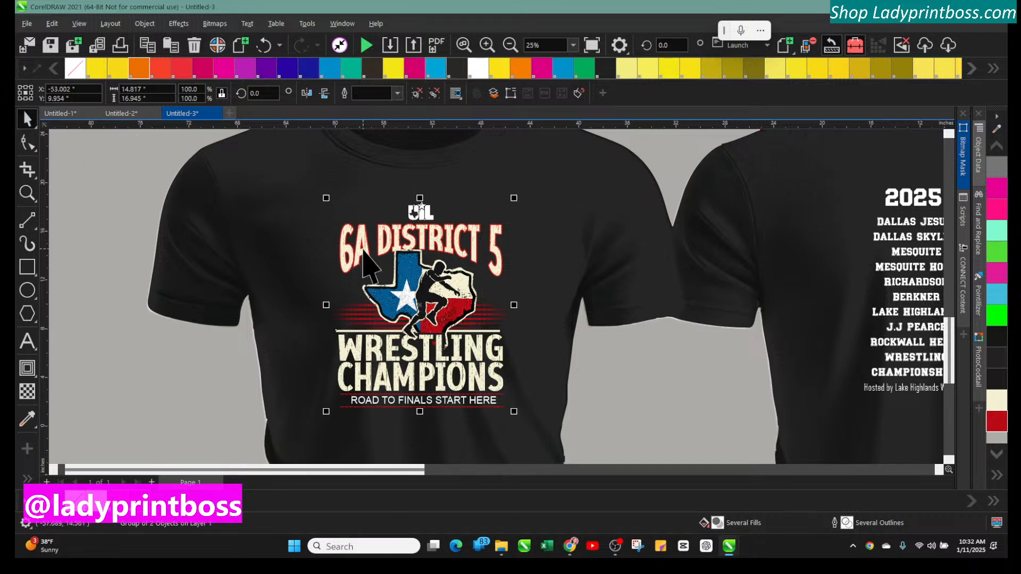
{"action": "left_click_drag", "start_coordinate": [415, 237], "coordinate": [392, 237]}
{"action": "key", "text": "Escape"}
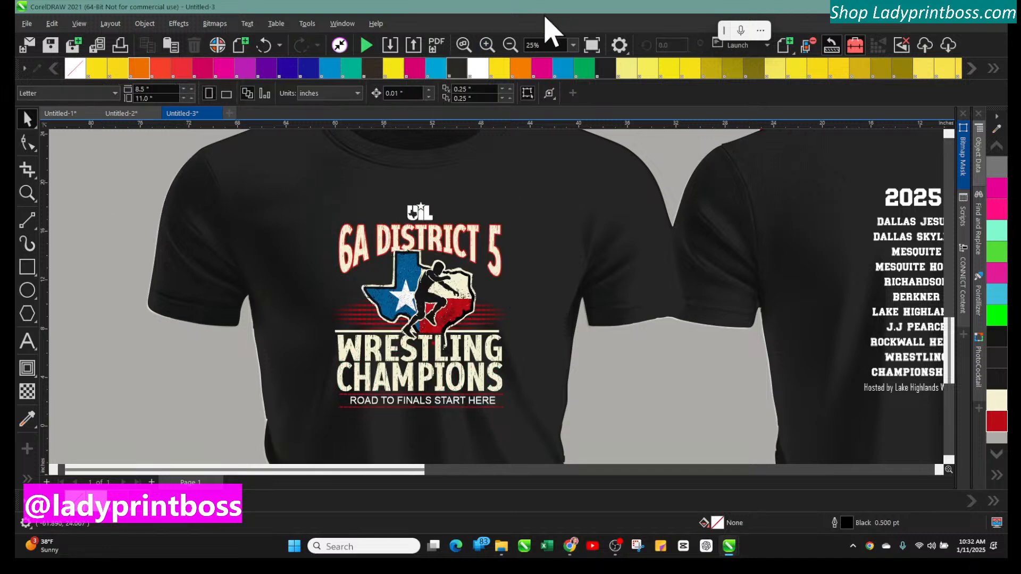
{"action": "left_click", "coordinate": [510, 47]}
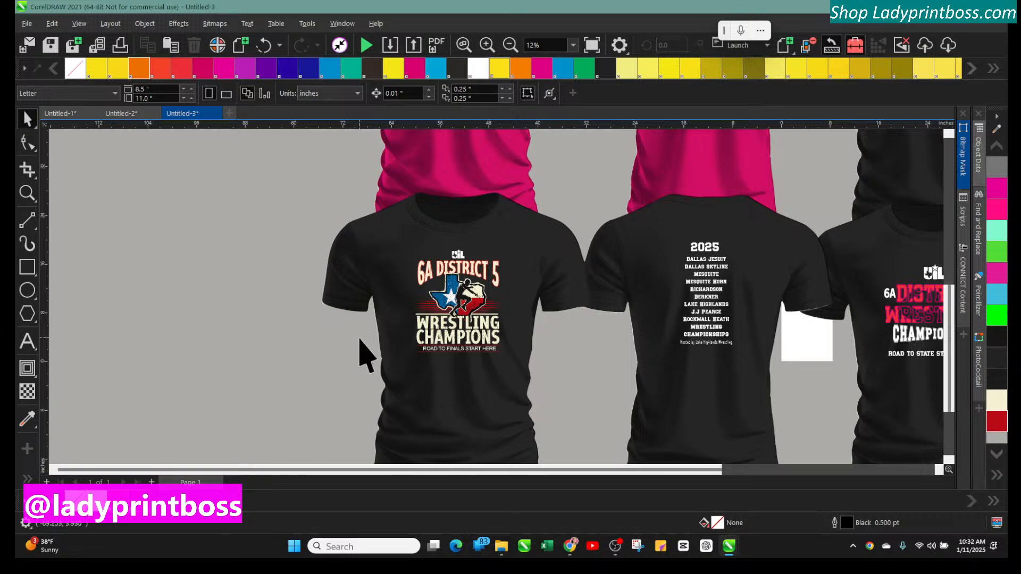
{"action": "left_click", "coordinate": [487, 46]}
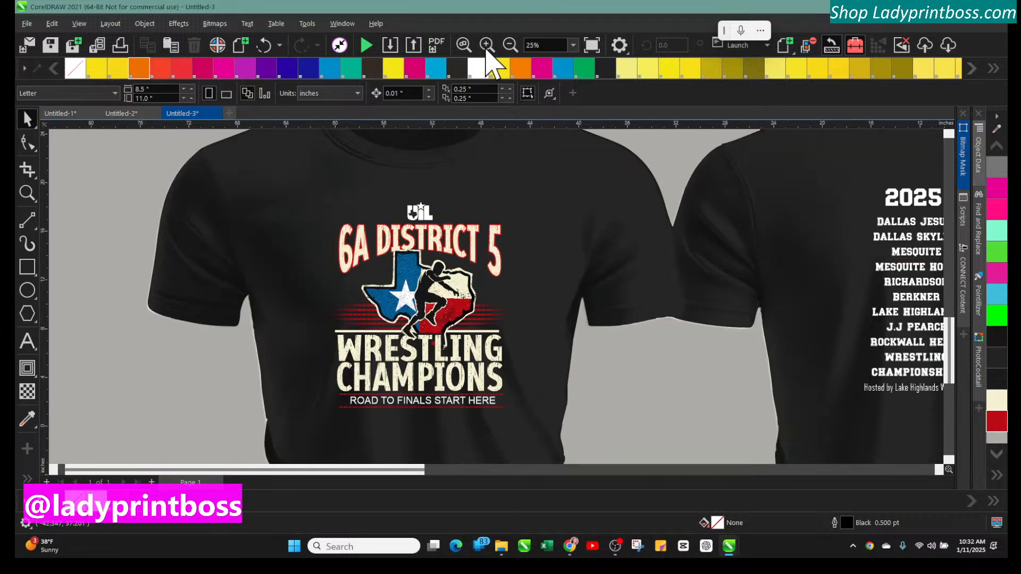
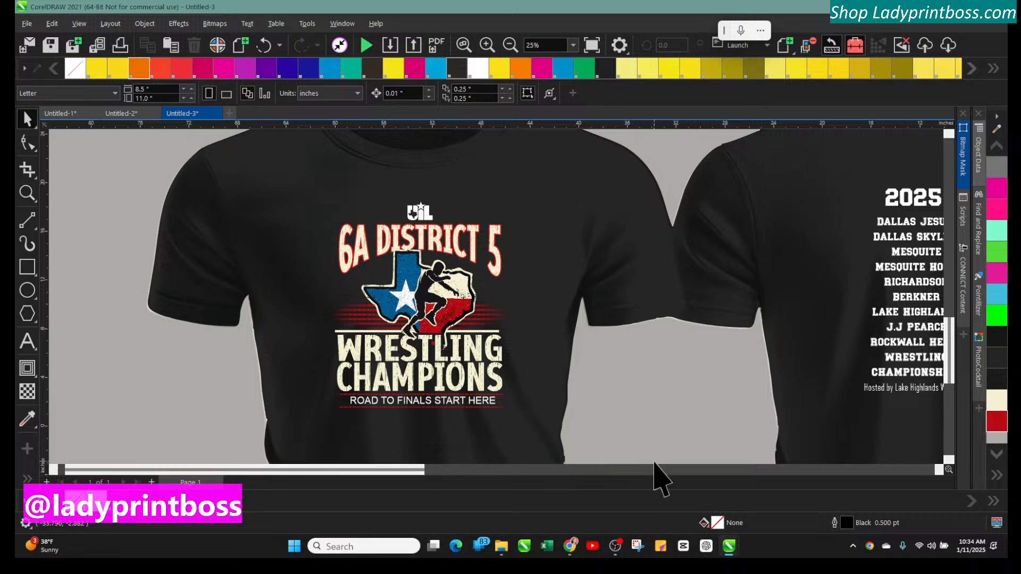
Zoom and pan across the mockup sheet to examine the front and back shirt designs
{"action": "left_click_drag", "start_coordinate": [400, 476], "coordinate": [446, 476]}
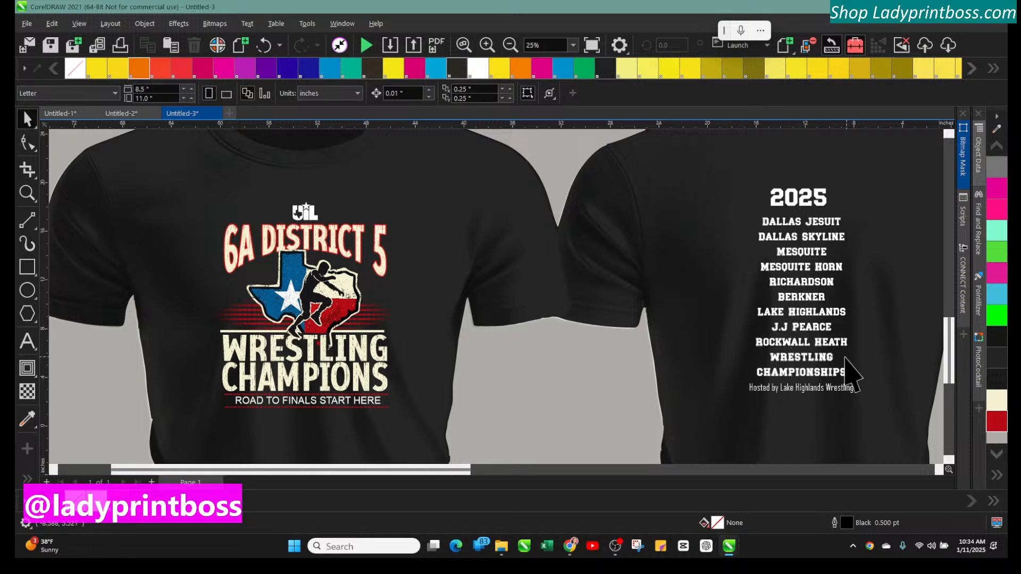
{"action": "left_click", "coordinate": [515, 47]}
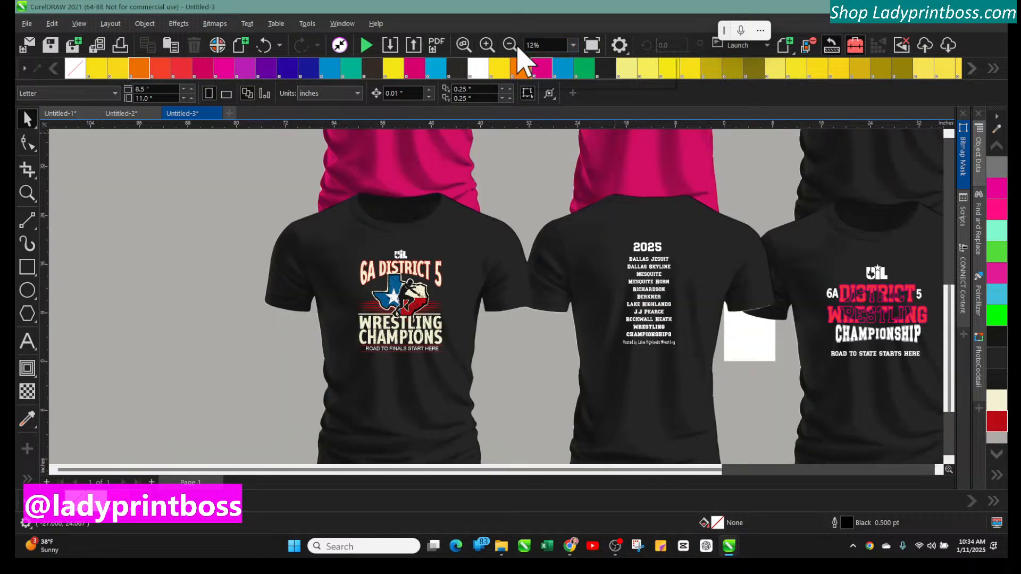
{"action": "left_click", "coordinate": [514, 46]}
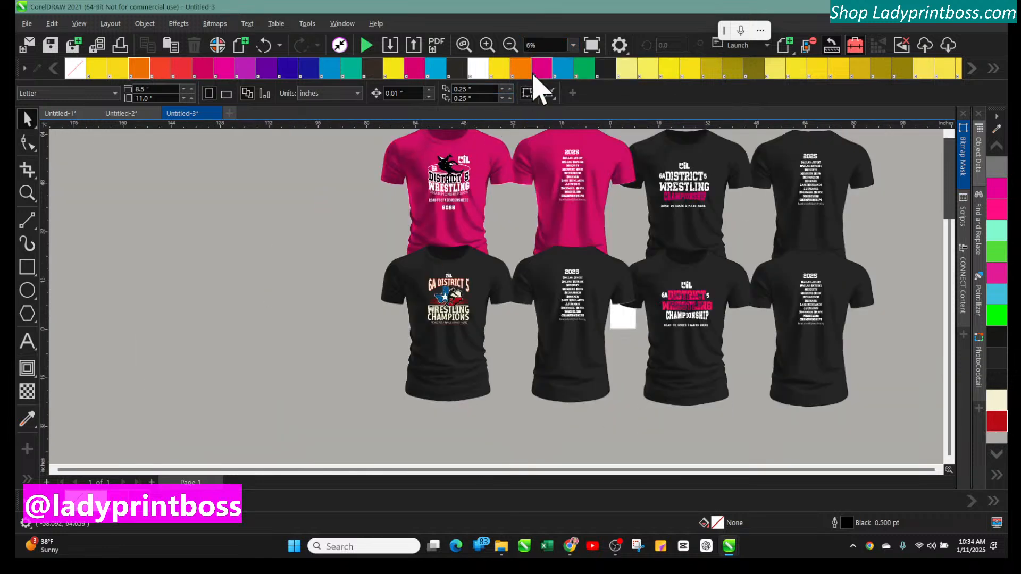
{"action": "left_click", "coordinate": [486, 45]}
{"action": "left_click", "coordinate": [486, 46]}
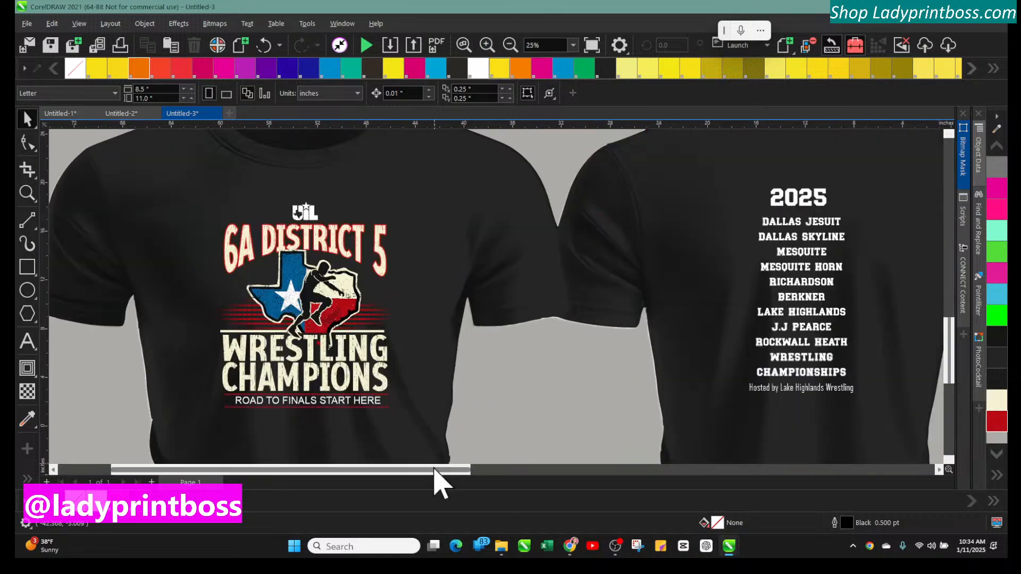
{"action": "left_click_drag", "start_coordinate": [435, 469], "coordinate": [724, 497]}
{"action": "left_click", "coordinate": [486, 46]}
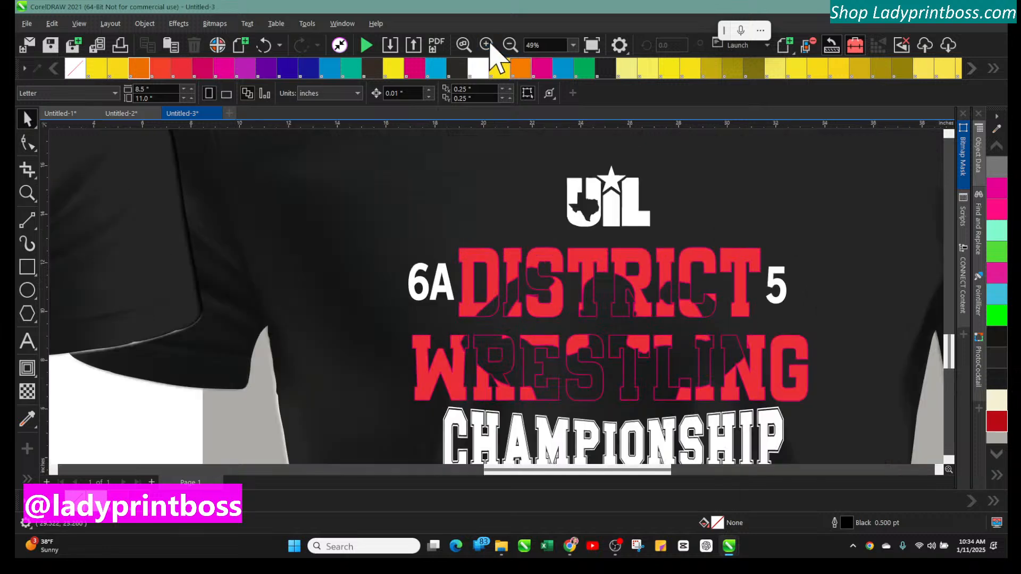
{"action": "left_click", "coordinate": [595, 284]}
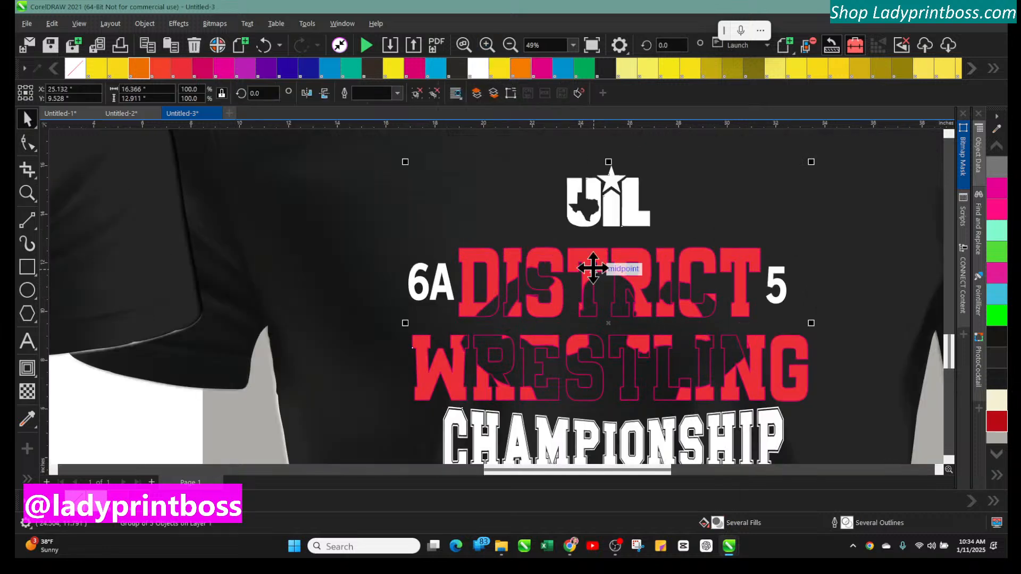
{"action": "right_click", "coordinate": [117, 504]}
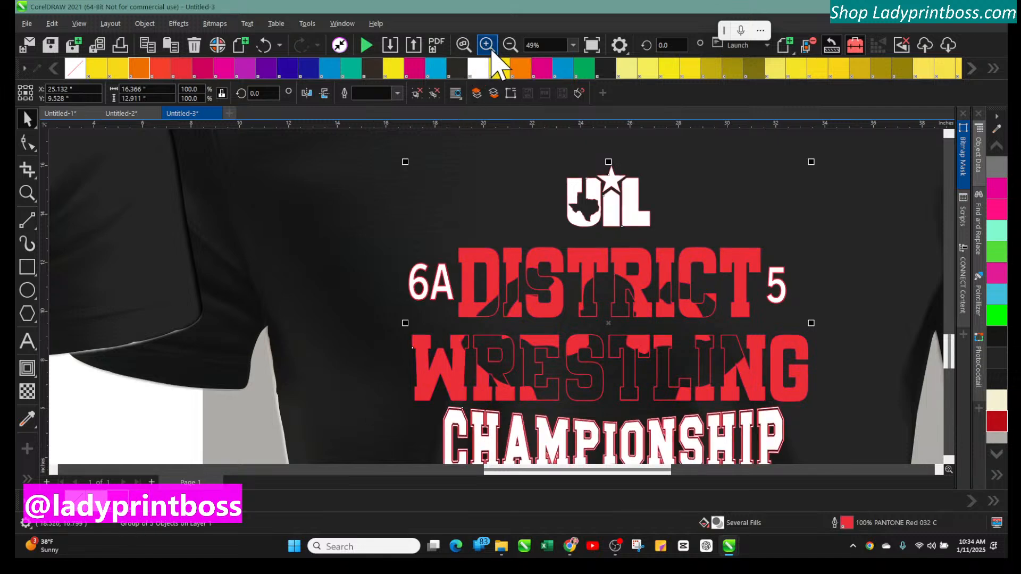
{"action": "left_click", "coordinate": [510, 46]}
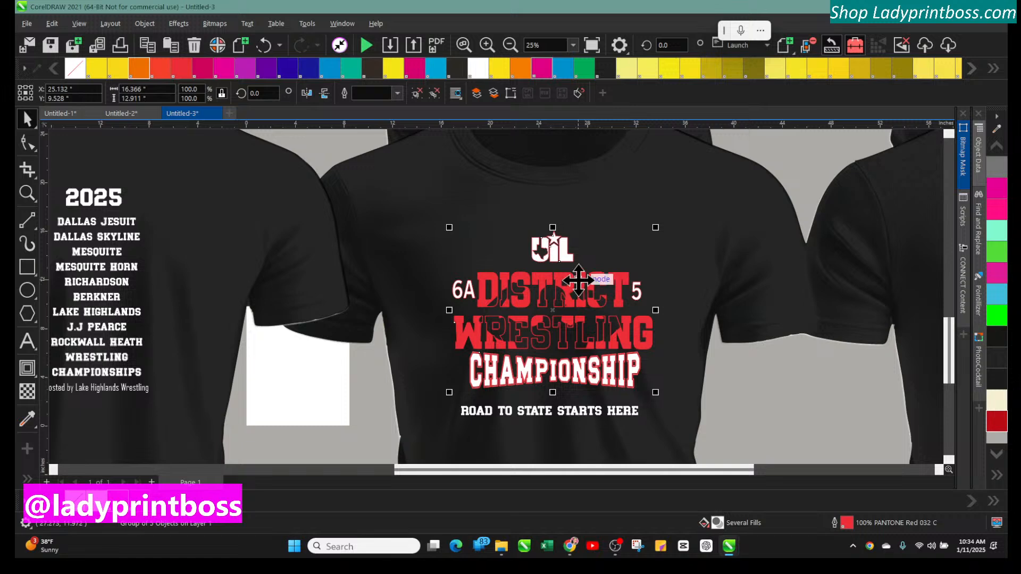
Recolor the black shirt carrying the red championship design to PANTONE Green C, trying several swatches first
{"action": "left_click", "coordinate": [449, 200]}
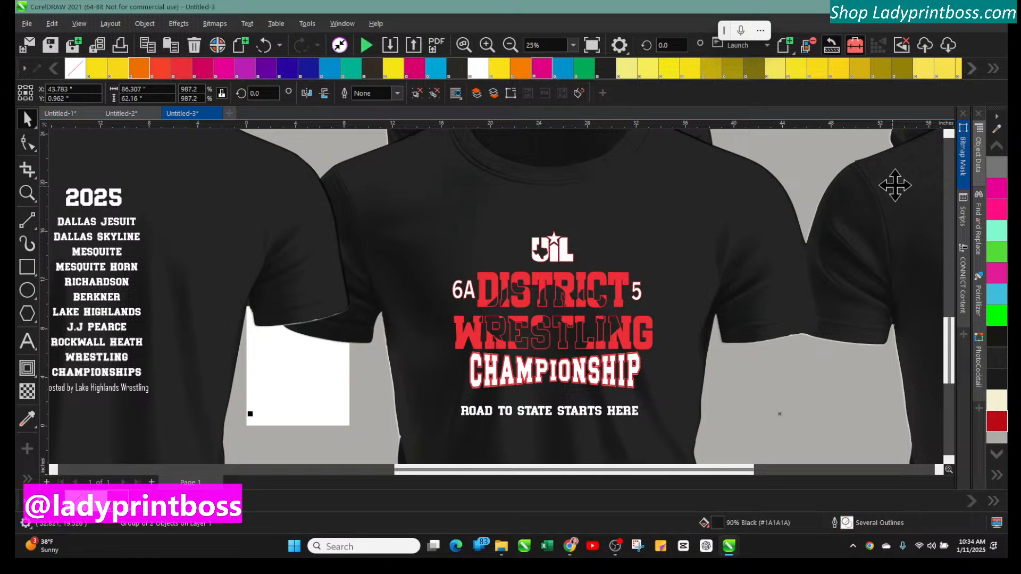
{"action": "left_click", "coordinate": [990, 207]}
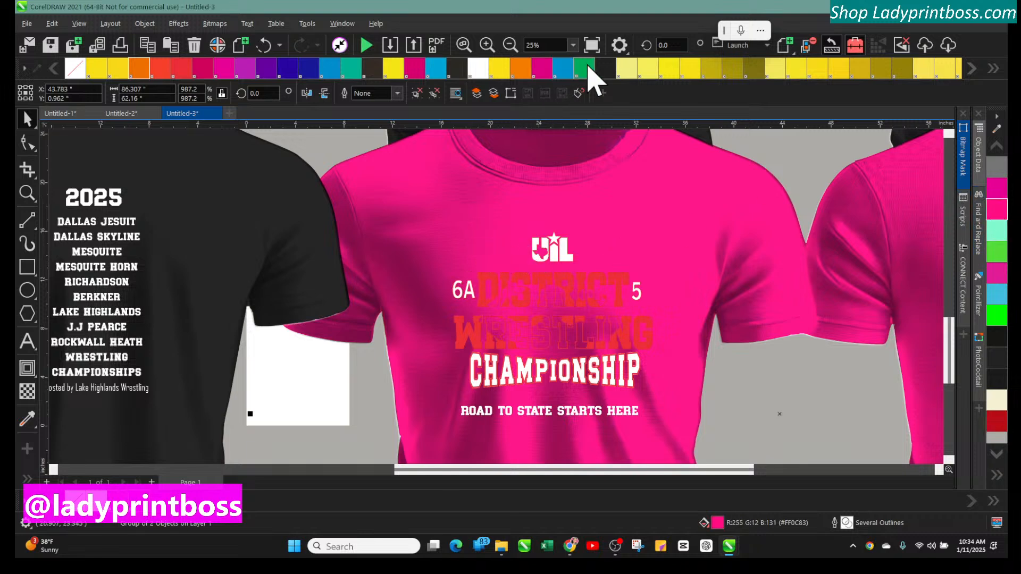
{"action": "left_click", "coordinate": [607, 70]}
{"action": "left_click", "coordinate": [577, 68]}
{"action": "left_click", "coordinate": [513, 68]}
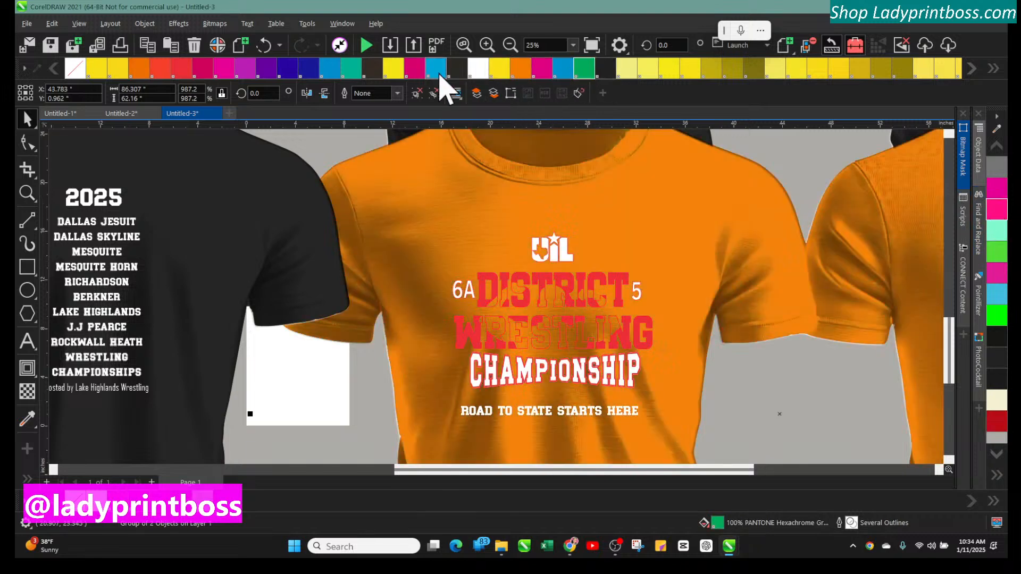
{"action": "left_click", "coordinate": [440, 75]}
{"action": "left_click", "coordinate": [348, 70]}
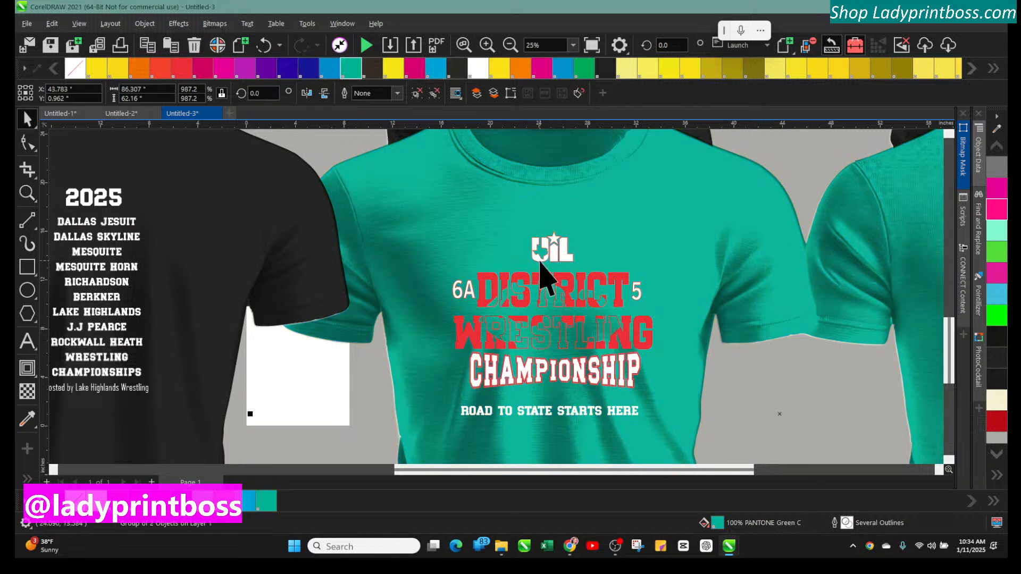
Move the white DISTRICT WRESTLING graphic up beside the pink version and shift the pink version left
{"action": "scroll", "coordinate": [548, 319], "scroll_direction": "up", "scroll_amount": 4}
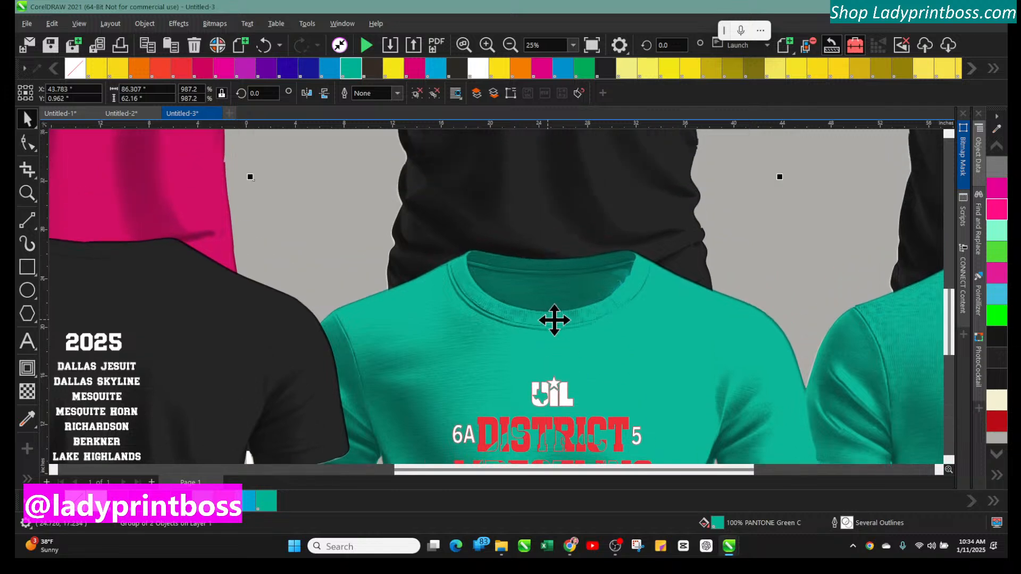
{"action": "scroll", "coordinate": [955, 341], "scroll_direction": "up", "scroll_amount": 9}
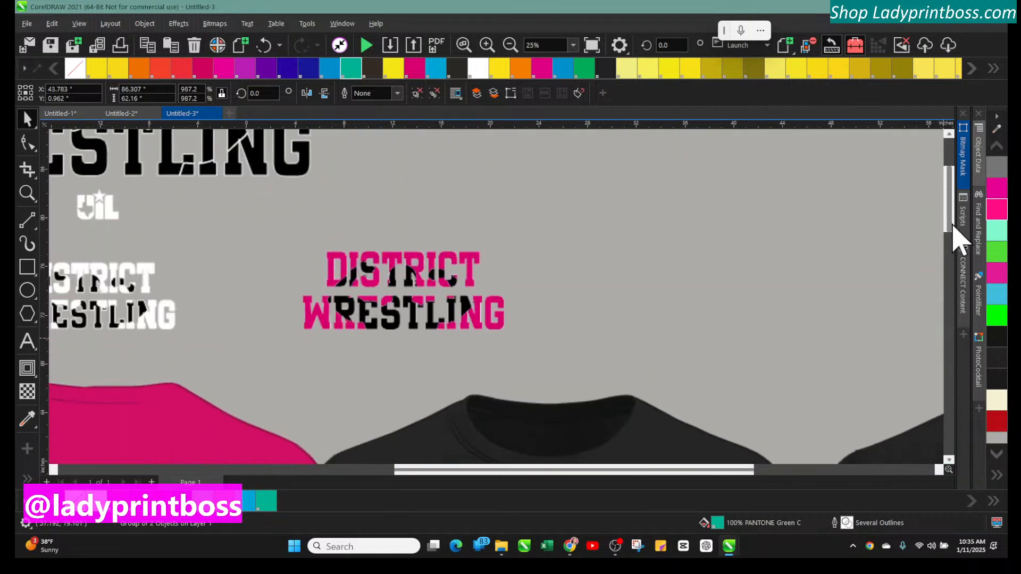
{"action": "left_click", "coordinate": [396, 275]}
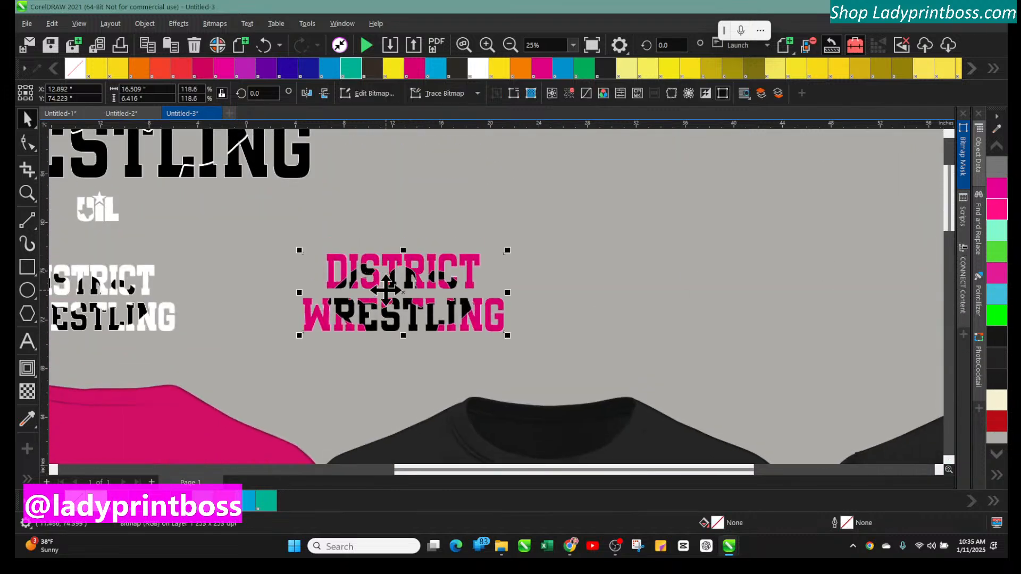
{"action": "left_click_drag", "start_coordinate": [119, 284], "coordinate": [492, 255]}
{"action": "left_click", "coordinate": [440, 278]}
{"action": "left_click_drag", "start_coordinate": [440, 278], "coordinate": [324, 278]}
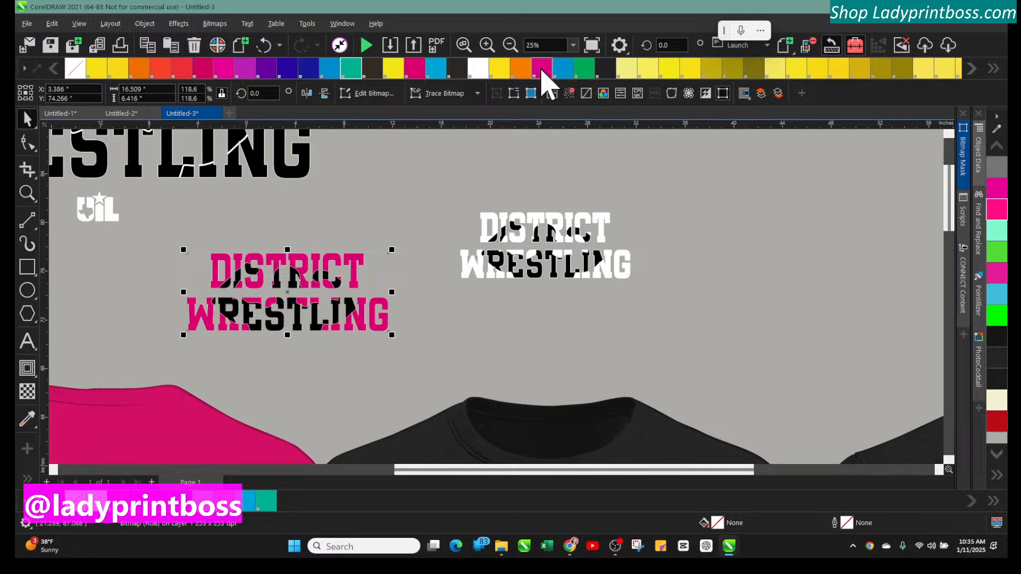
Recolor the white DISTRICT WRESTLING graphic to cyan after trying yellow and olive swatches
{"action": "left_click", "coordinate": [541, 69]}
{"action": "left_click", "coordinate": [517, 69]}
{"action": "left_click", "coordinate": [576, 218]}
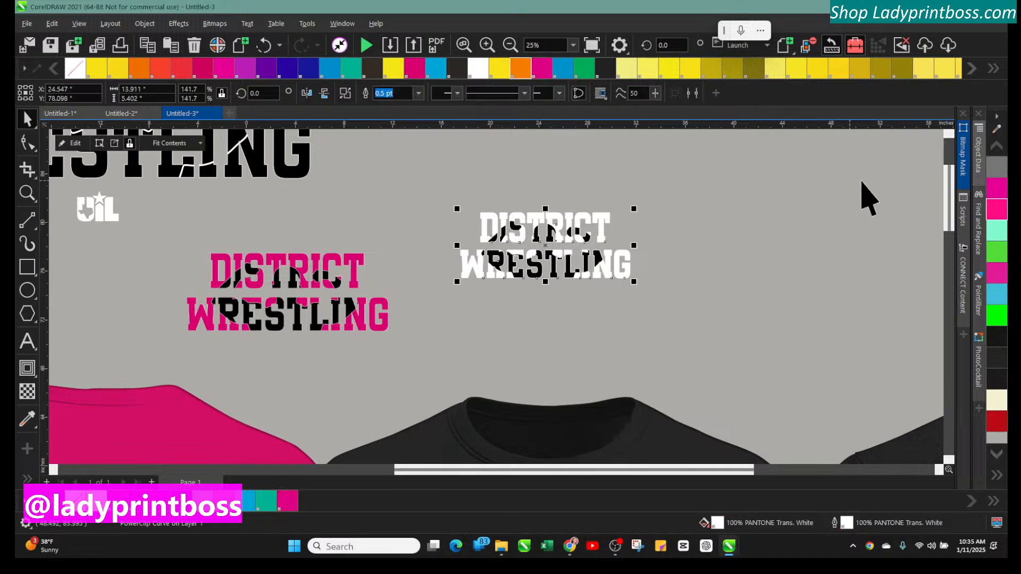
{"action": "left_click", "coordinate": [935, 68]}
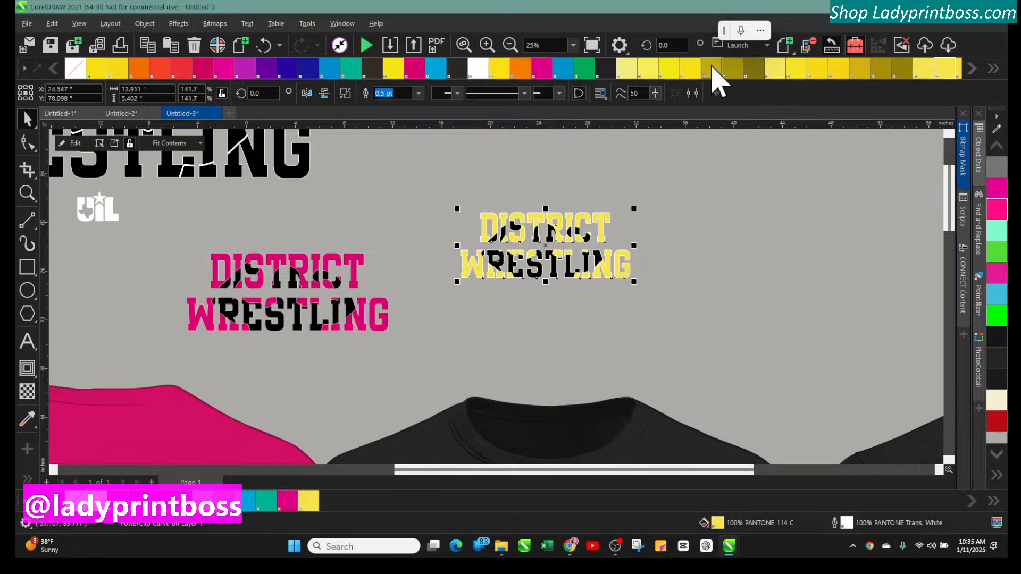
{"action": "left_click", "coordinate": [718, 69]}
{"action": "left_click", "coordinate": [563, 68]}
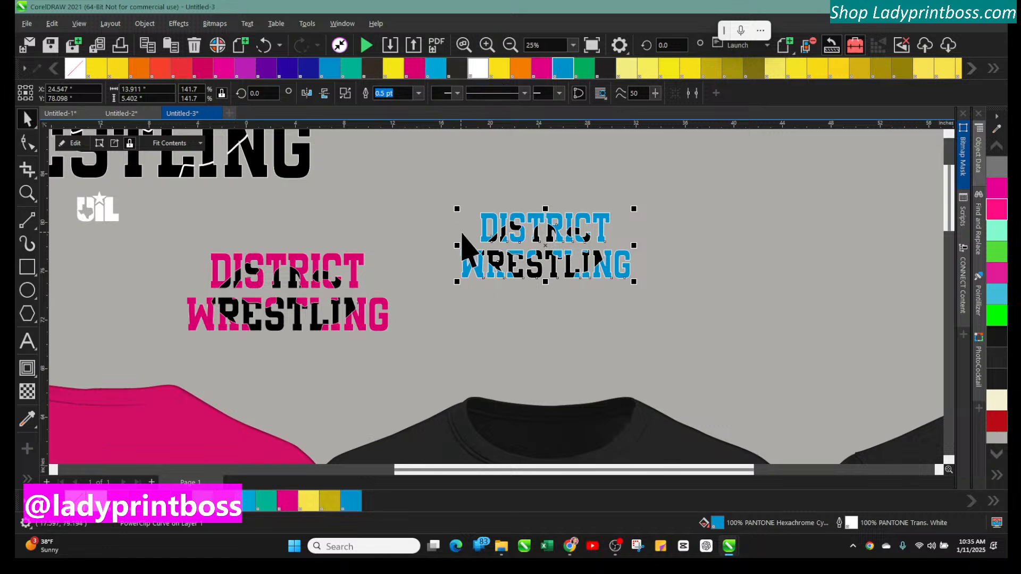
Enlarge the cyan DISTRICT WRESTLING graphic to about 23 by 8.9 inches
{"action": "left_click_drag", "start_coordinate": [458, 209], "coordinate": [346, 166]}
{"action": "left_click_drag", "start_coordinate": [445, 198], "coordinate": [544, 272]}
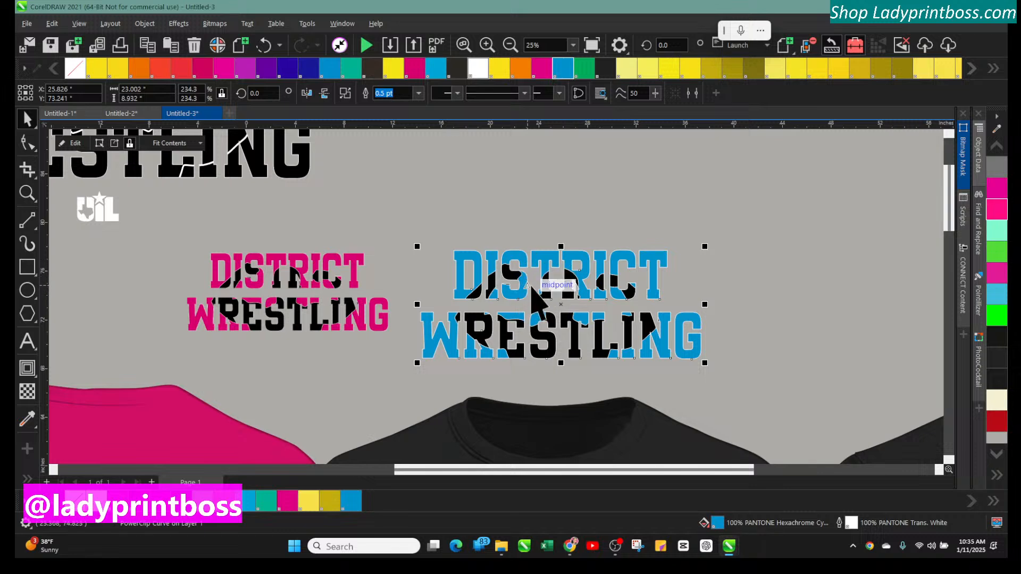
Recolor the black shirt with the pink CHAMPIONSHIP design to PANTONE Violet C
{"action": "scroll", "coordinate": [538, 303], "scroll_direction": "down", "scroll_amount": 2}
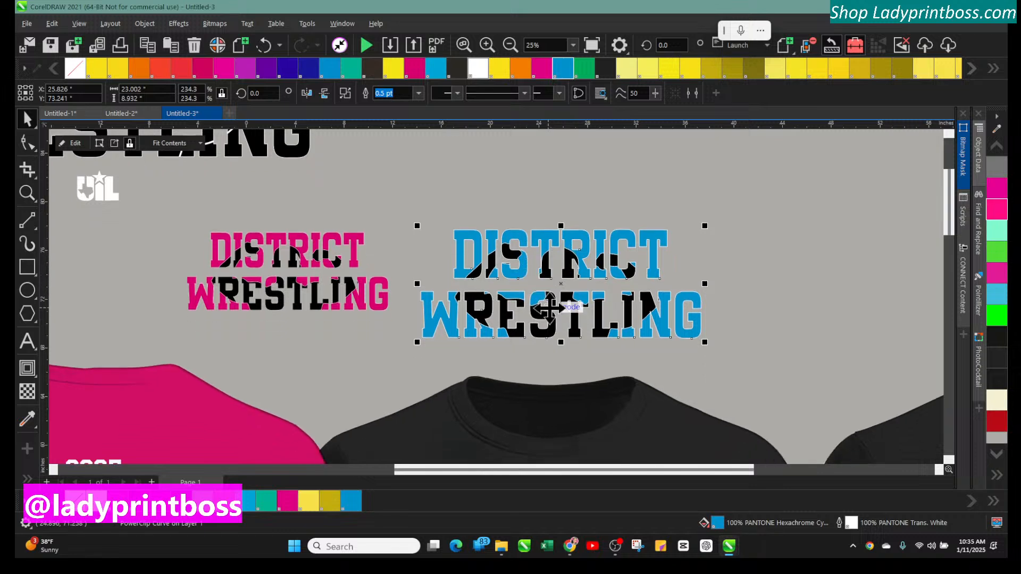
{"action": "scroll", "coordinate": [551, 316], "scroll_direction": "down", "scroll_amount": 1}
{"action": "scroll", "coordinate": [552, 315], "scroll_direction": "down", "scroll_amount": 3}
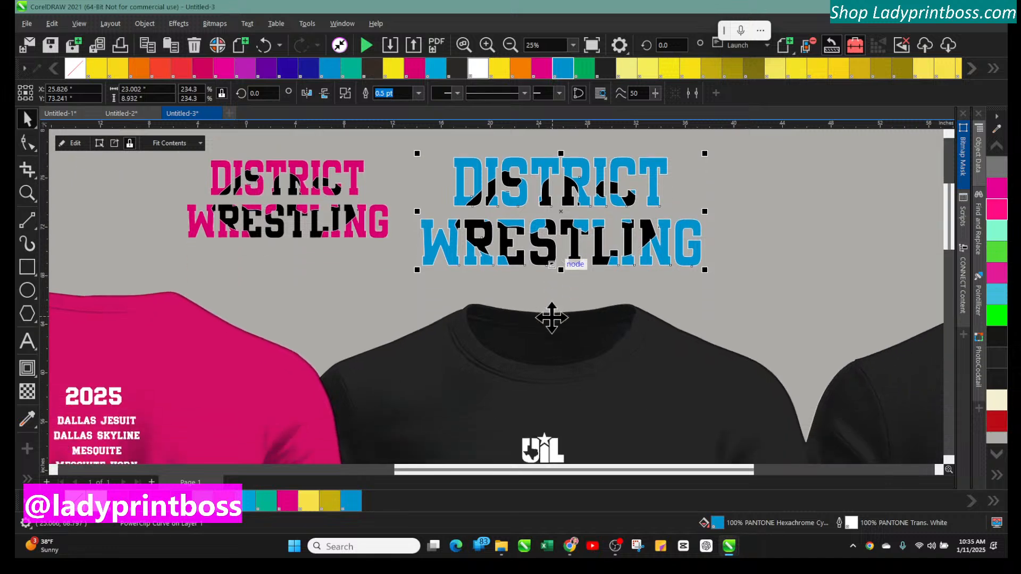
{"action": "scroll", "coordinate": [534, 412], "scroll_direction": "down", "scroll_amount": 8}
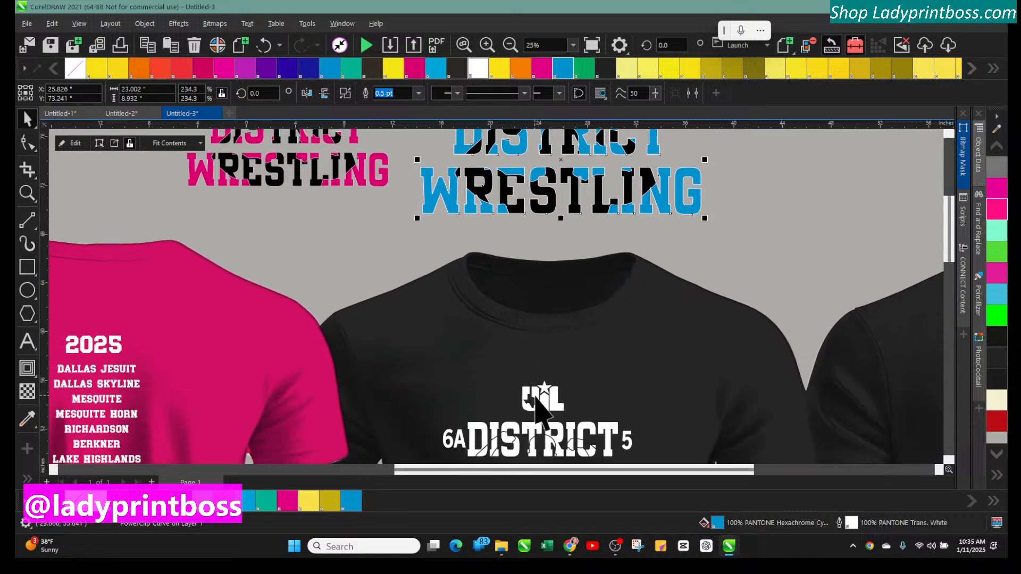
{"action": "scroll", "coordinate": [542, 412], "scroll_direction": "down", "scroll_amount": 3}
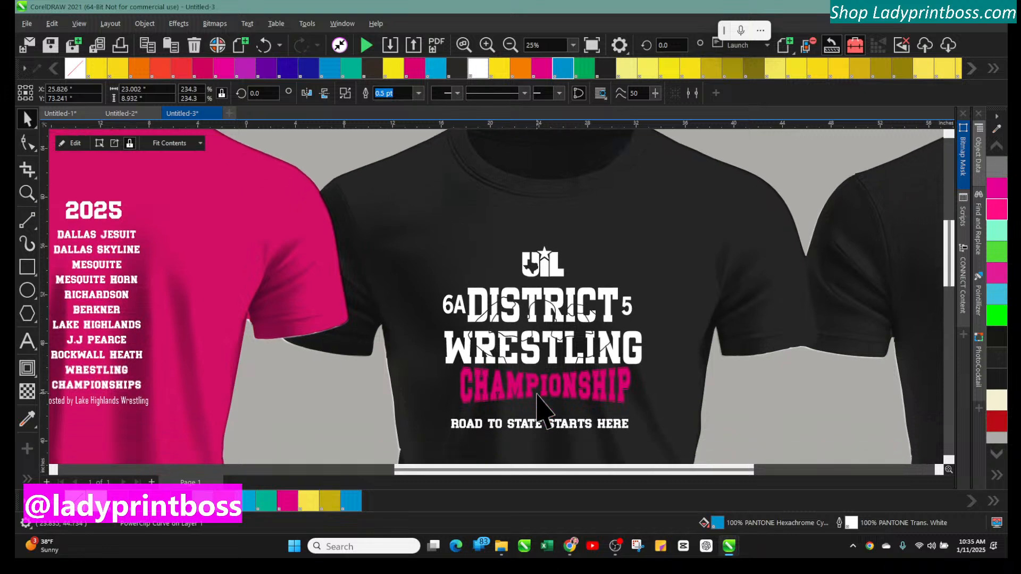
{"action": "left_click", "coordinate": [487, 45]}
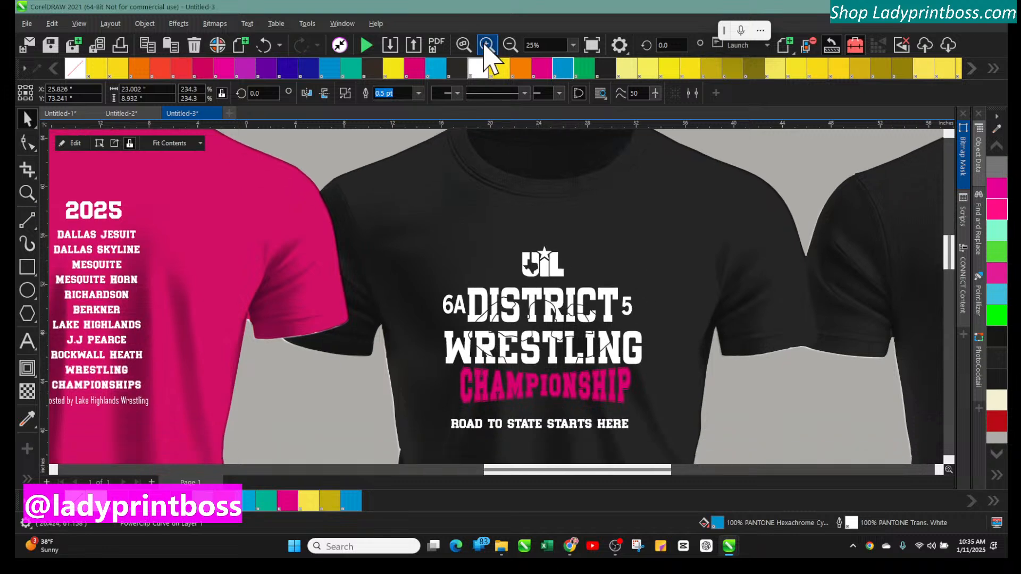
{"action": "scroll", "coordinate": [636, 343], "scroll_direction": "down", "scroll_amount": 6}
{"action": "scroll", "coordinate": [635, 346], "scroll_direction": "down", "scroll_amount": 2}
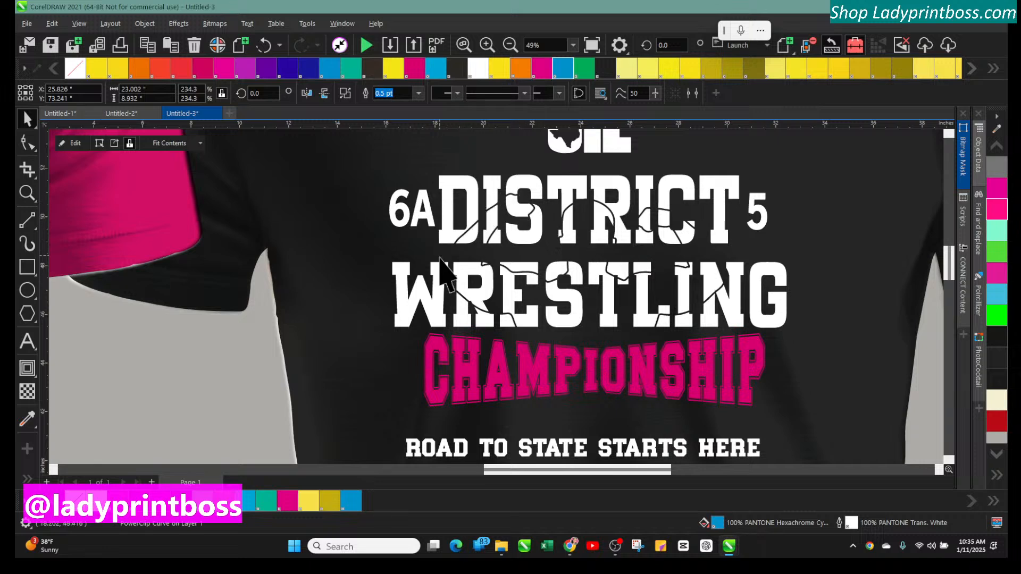
{"action": "left_click", "coordinate": [319, 173]}
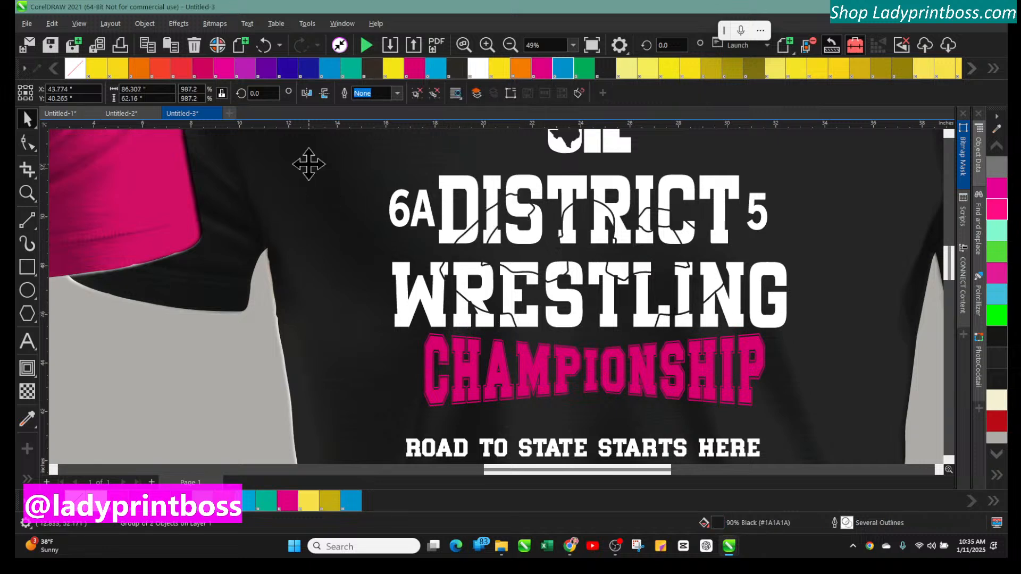
{"action": "left_click", "coordinate": [393, 68]}
{"action": "left_click", "coordinate": [265, 68]}
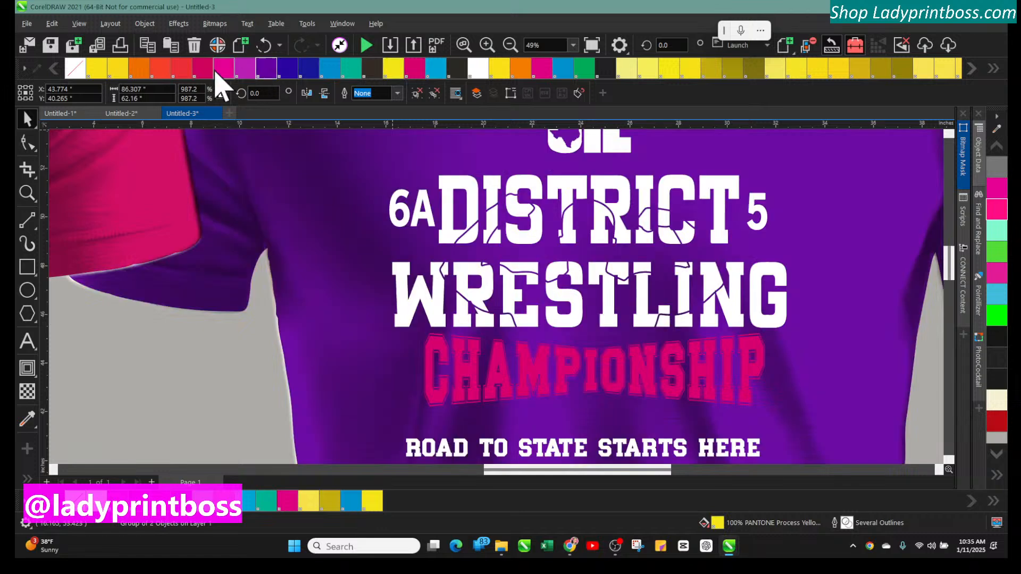
{"action": "left_click", "coordinate": [203, 68]}
{"action": "left_click", "coordinate": [267, 69]}
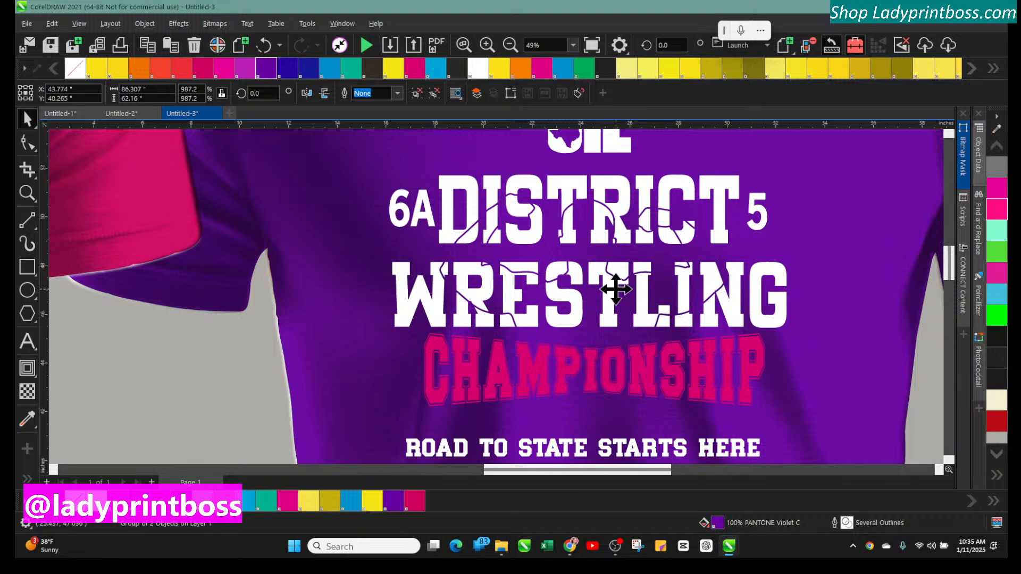
Change the CHAMPIONSHIP text on the violet shirt to white
{"action": "left_click", "coordinate": [591, 383]}
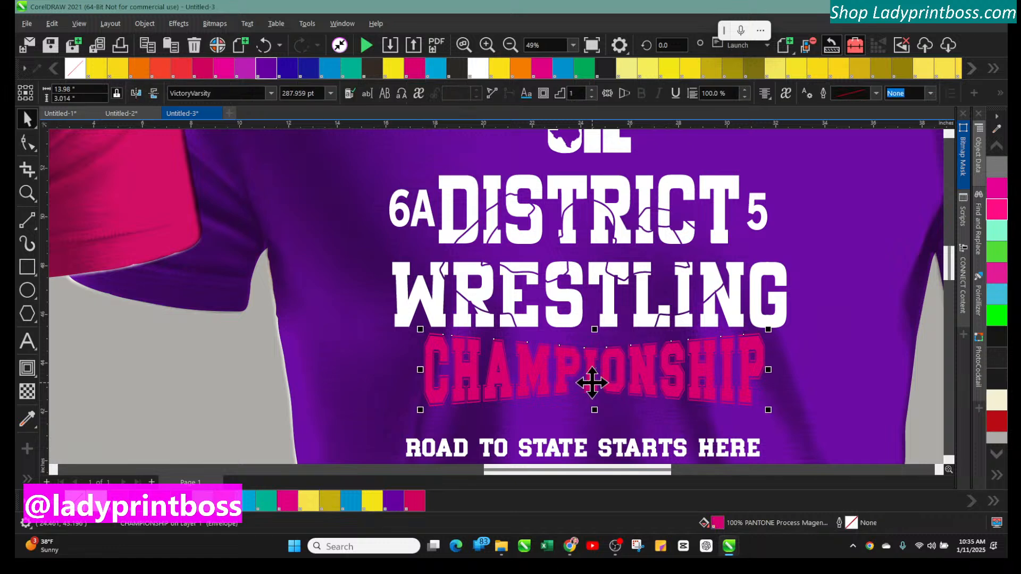
{"action": "left_click", "coordinate": [94, 507]}
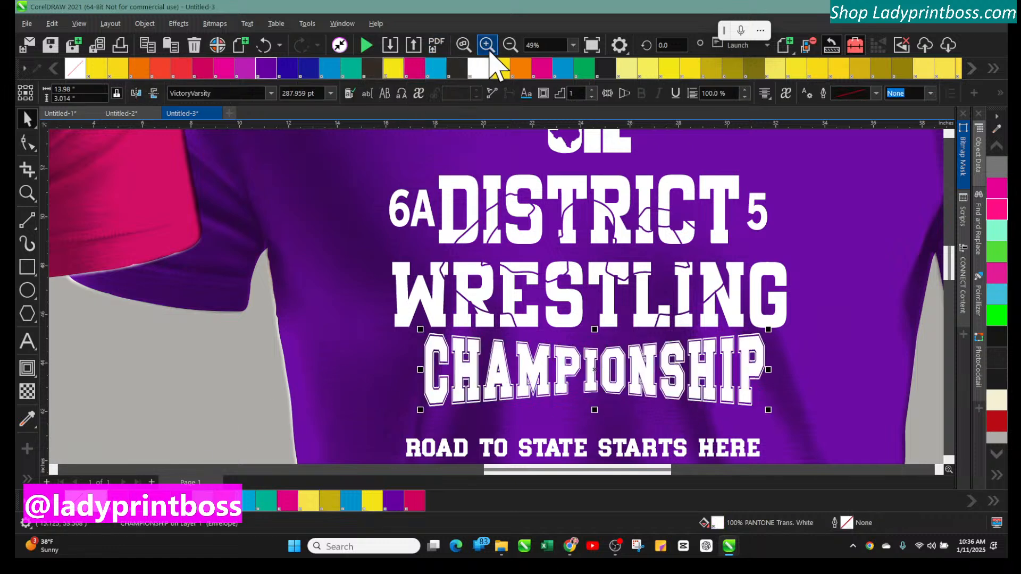
{"action": "left_click", "coordinate": [510, 45]}
Recolor the violet shirt to red #B80B16
{"action": "left_click", "coordinate": [444, 174]}
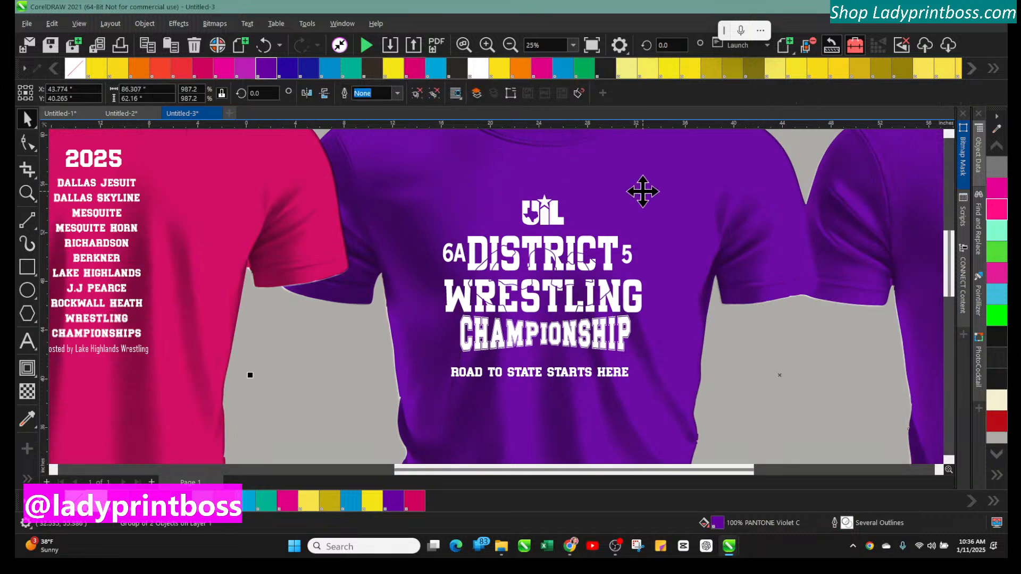
{"action": "left_click", "coordinate": [996, 422]}
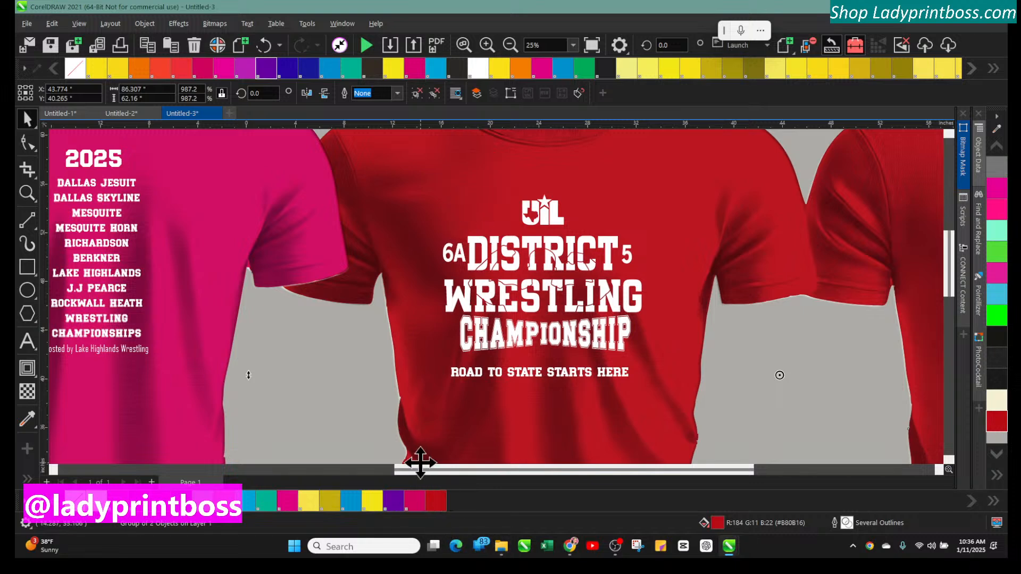
{"action": "left_click", "coordinate": [510, 46]}
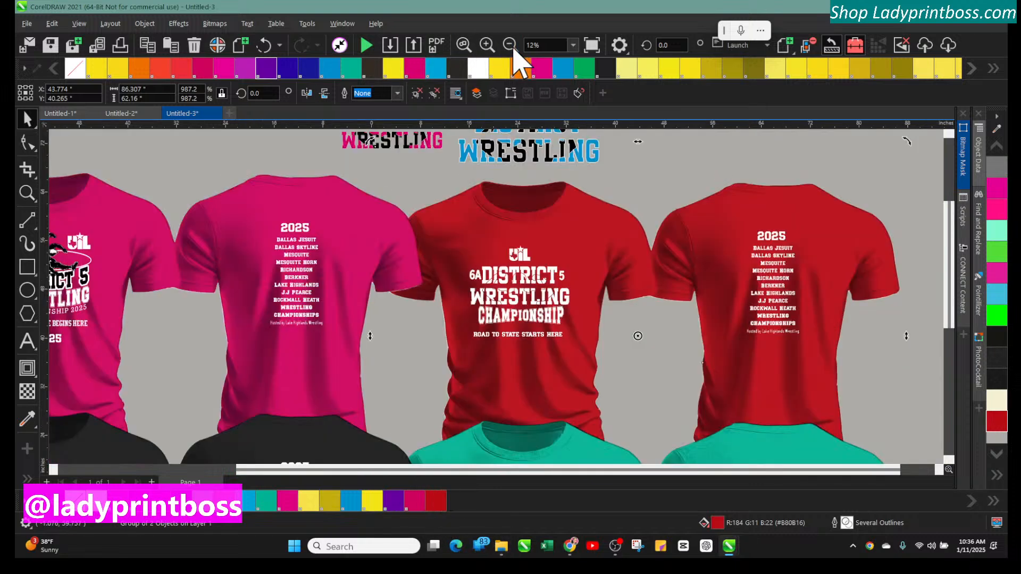
{"action": "left_click", "coordinate": [511, 46]}
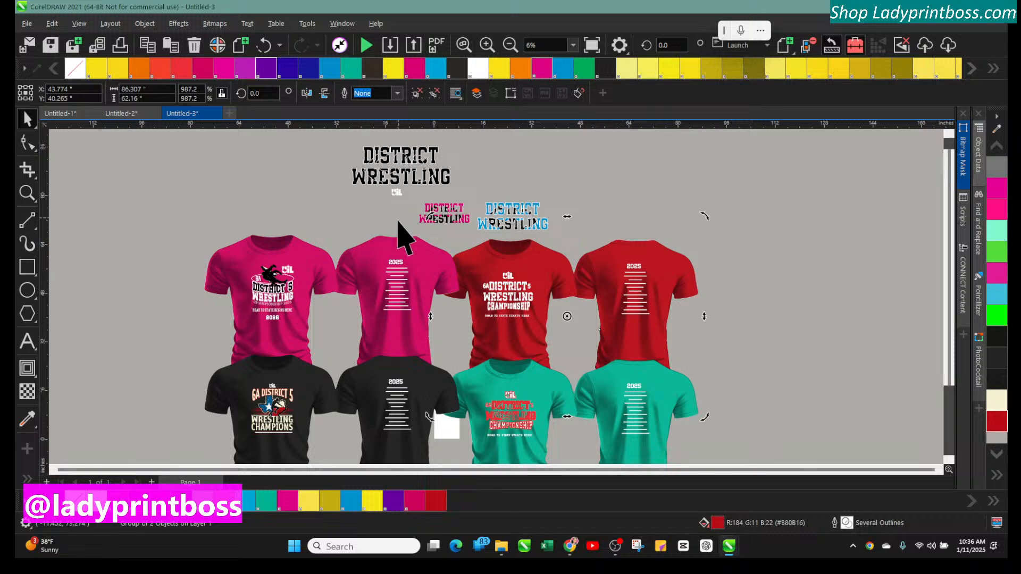
Recolor the teal shirt pair to solid blue
{"action": "left_click", "coordinate": [419, 250]}
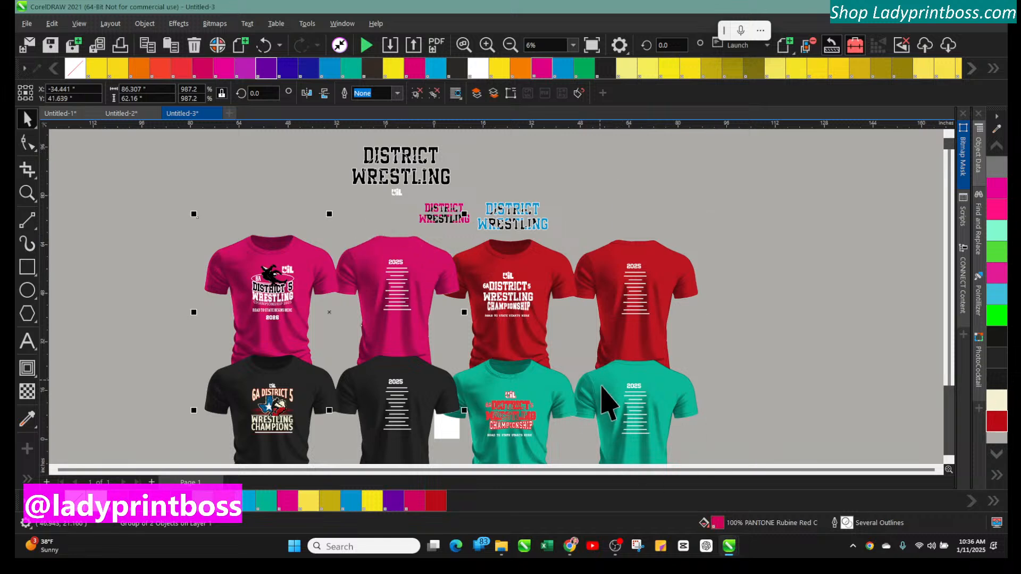
{"action": "left_click", "coordinate": [540, 386]}
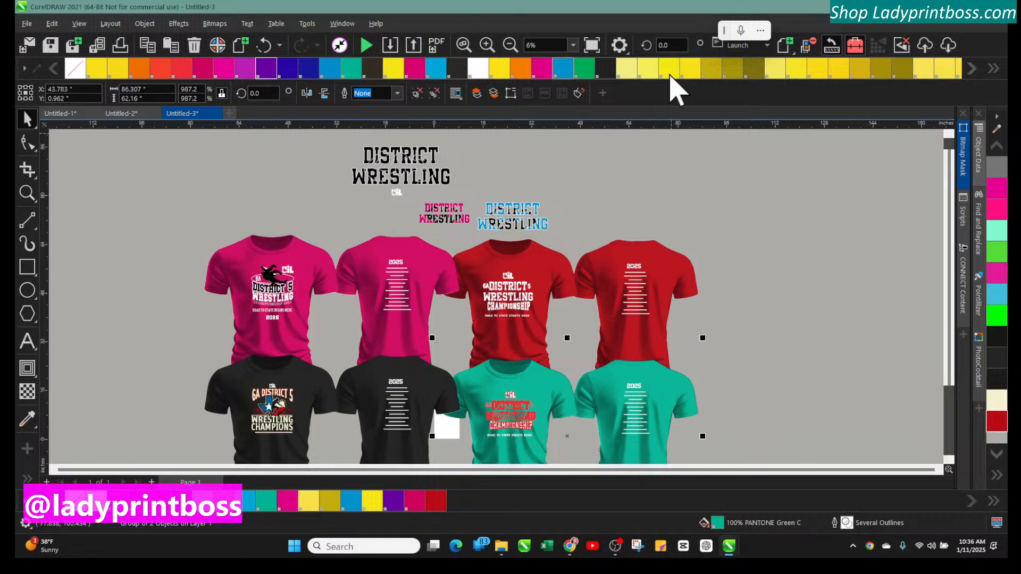
{"action": "left_click", "coordinate": [998, 484]}
{"action": "left_click", "coordinate": [918, 412]}
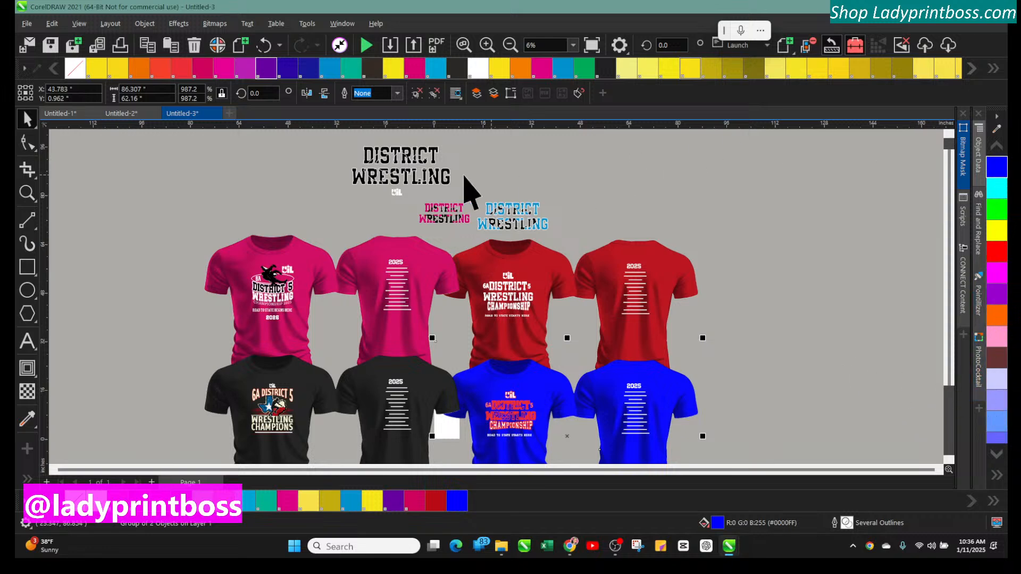
Recolor the blue shirt pair to PANTONE Violet C
{"action": "left_click", "coordinate": [173, 148]}
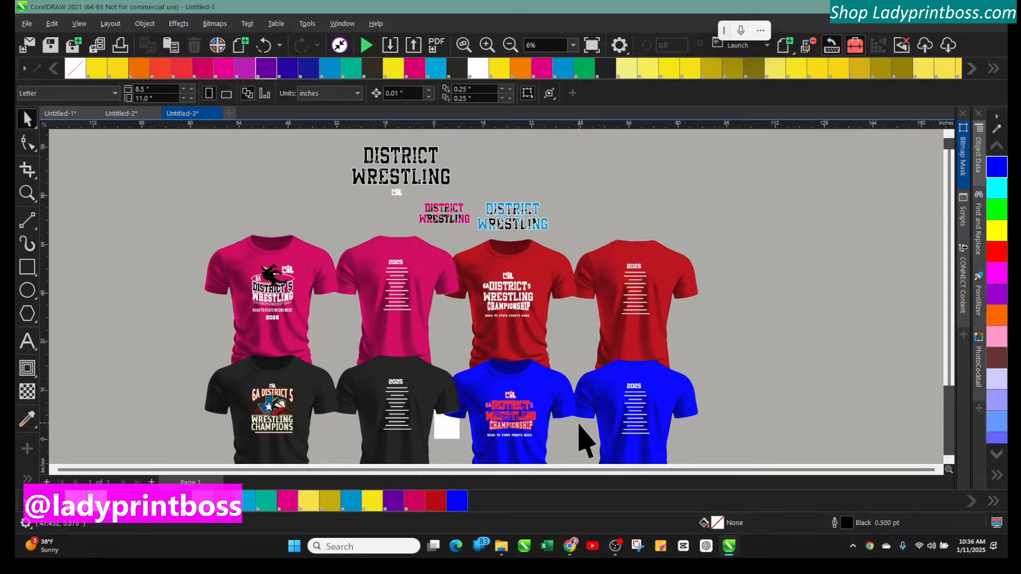
{"action": "left_click", "coordinate": [555, 410]}
{"action": "left_click", "coordinate": [269, 68]}
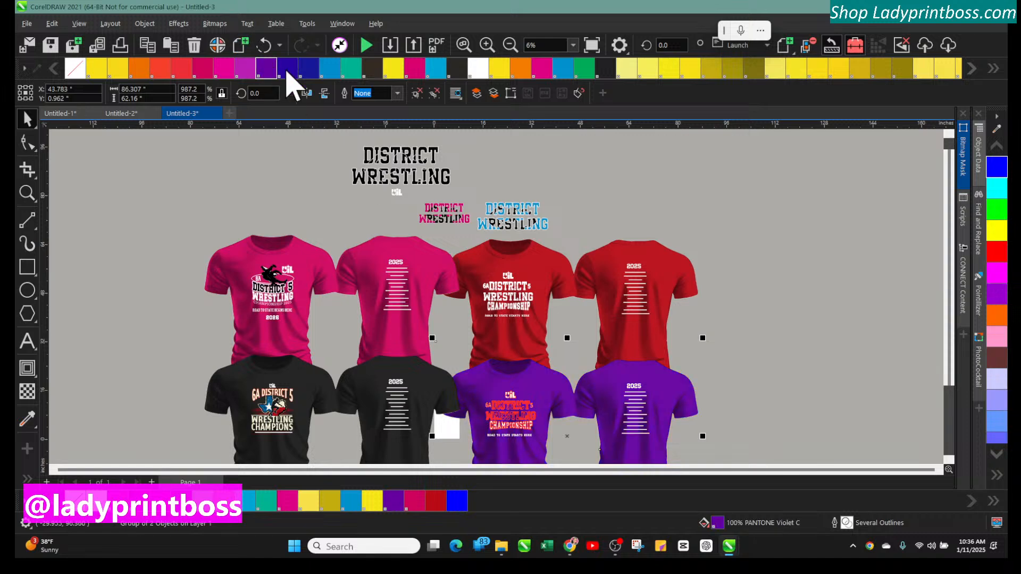
Set the outline of the CHAMPIONSHIP design on the violet front shirt to white
{"action": "left_click", "coordinate": [225, 195]}
{"action": "left_click", "coordinate": [510, 435]}
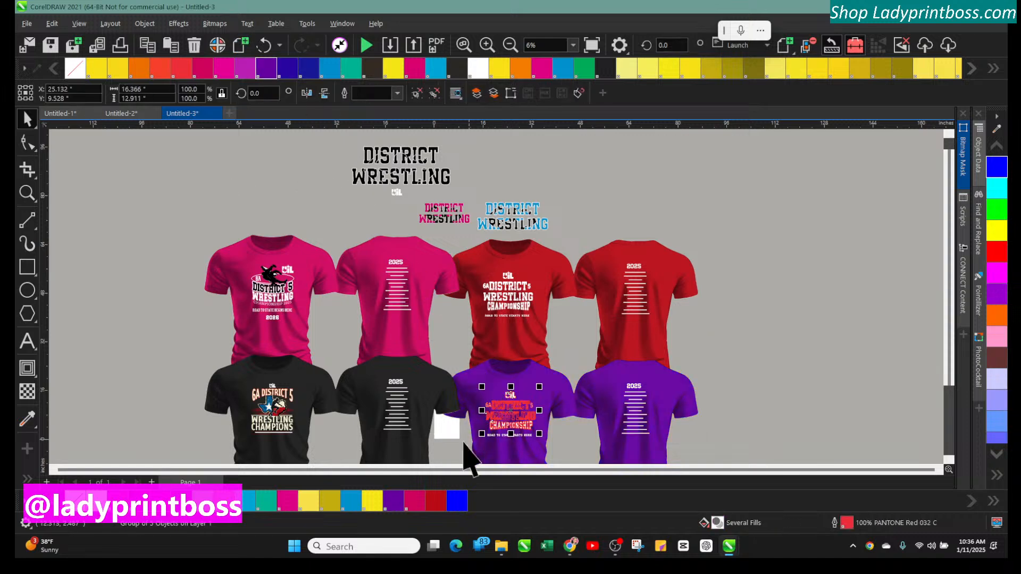
{"action": "left_click", "coordinate": [96, 402]}
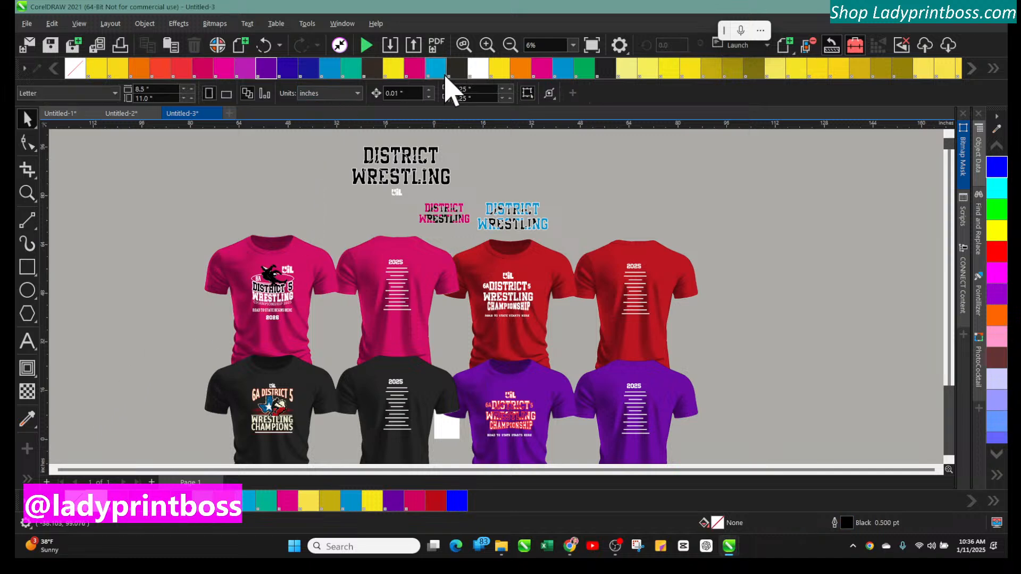
{"action": "left_click", "coordinate": [487, 45]}
{"action": "scroll", "coordinate": [647, 305], "scroll_direction": "down", "scroll_amount": 5}
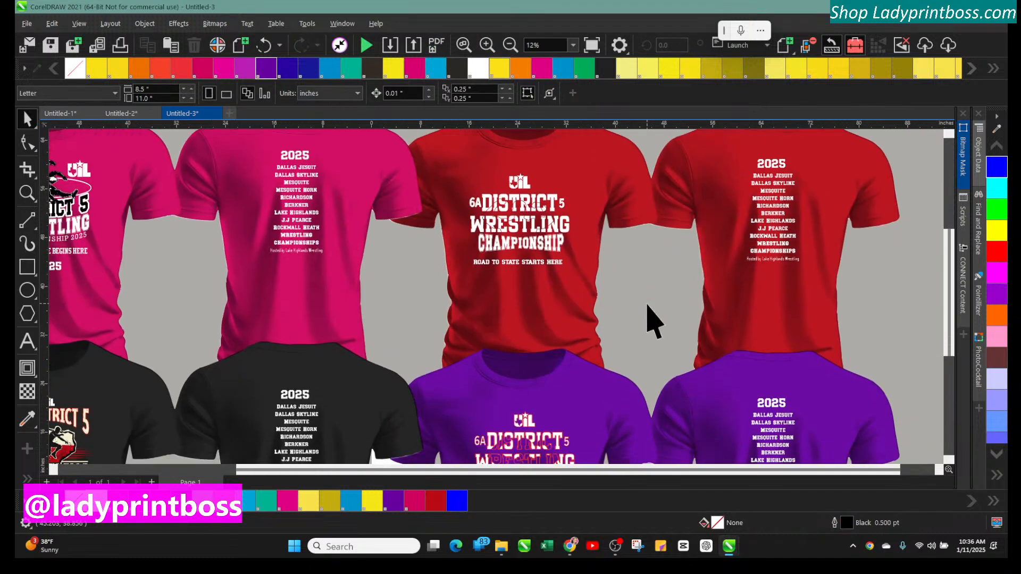
{"action": "left_click", "coordinate": [502, 367]}
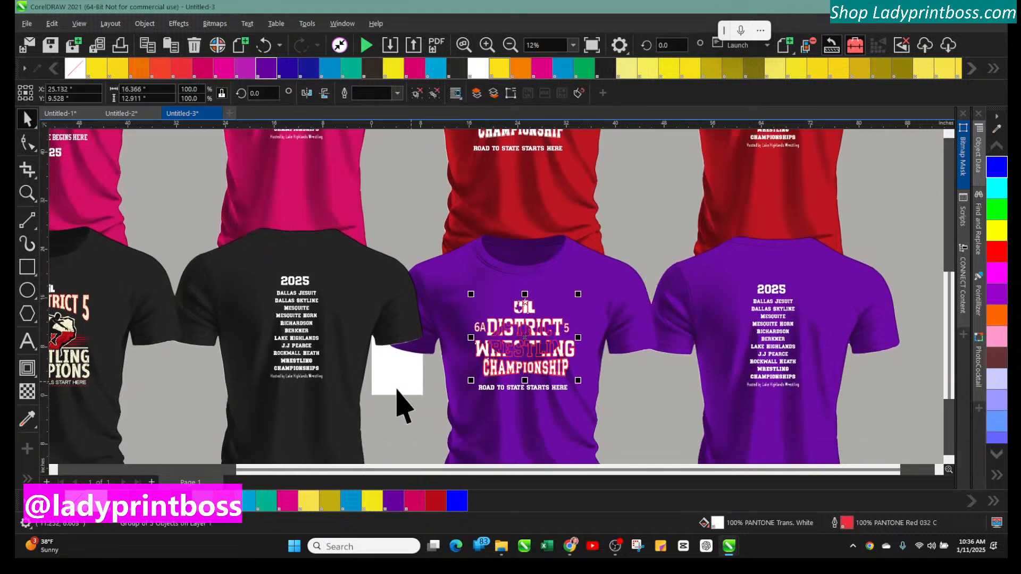
{"action": "right_click", "coordinate": [394, 501]}
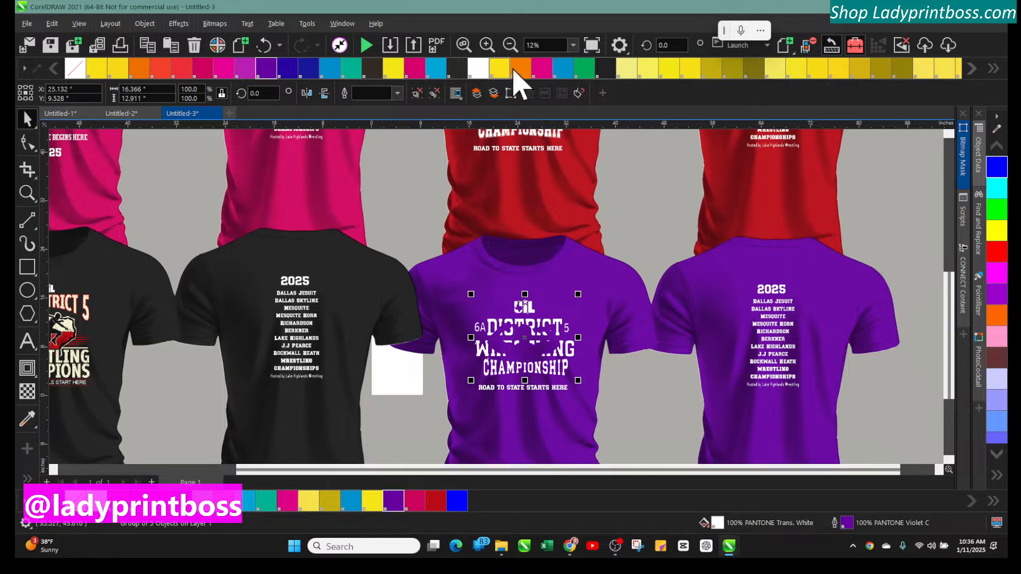
{"action": "left_click", "coordinate": [487, 44]}
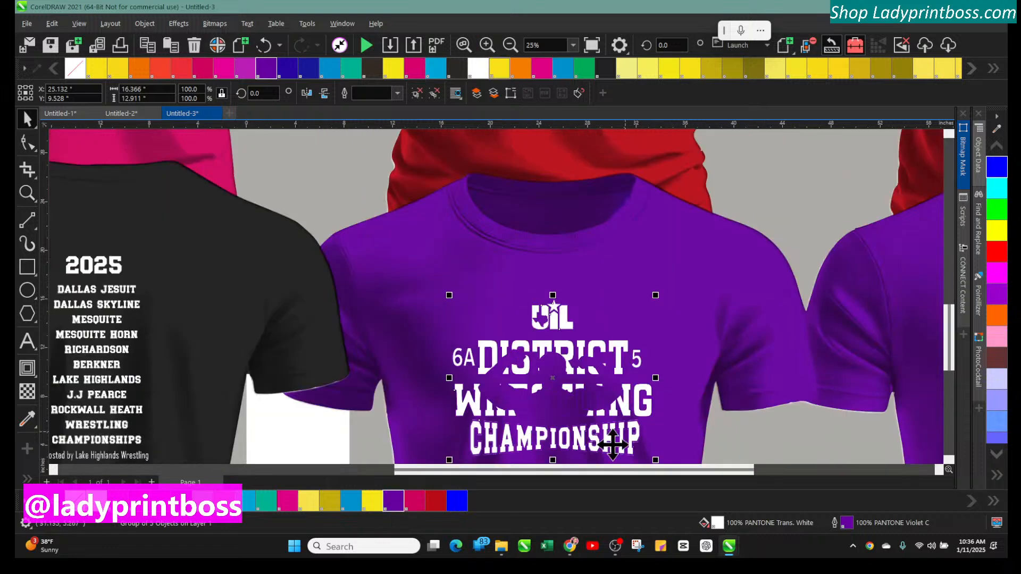
{"action": "scroll", "coordinate": [556, 414], "scroll_direction": "down", "scroll_amount": 1}
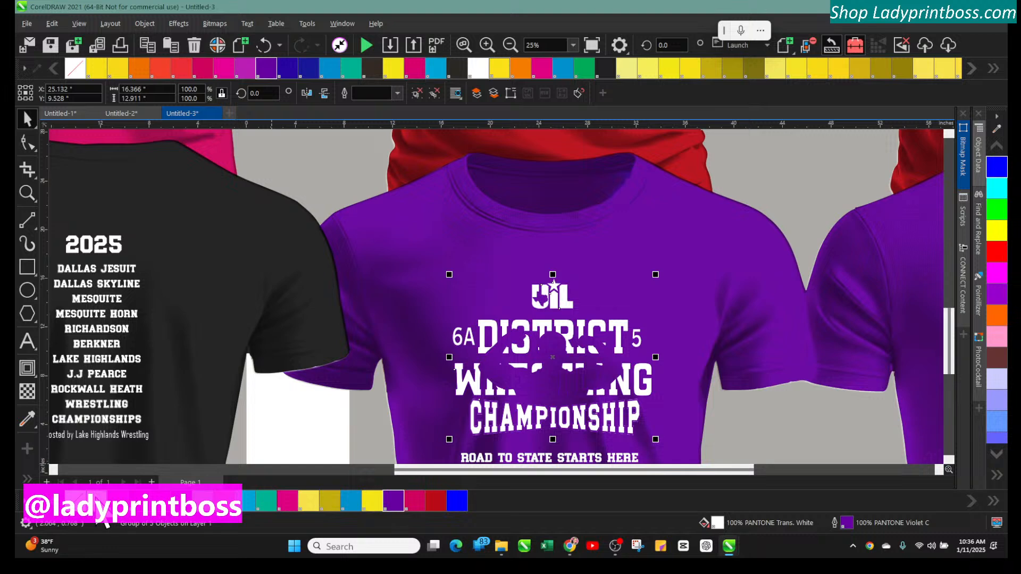
{"action": "right_click", "coordinate": [95, 498]}
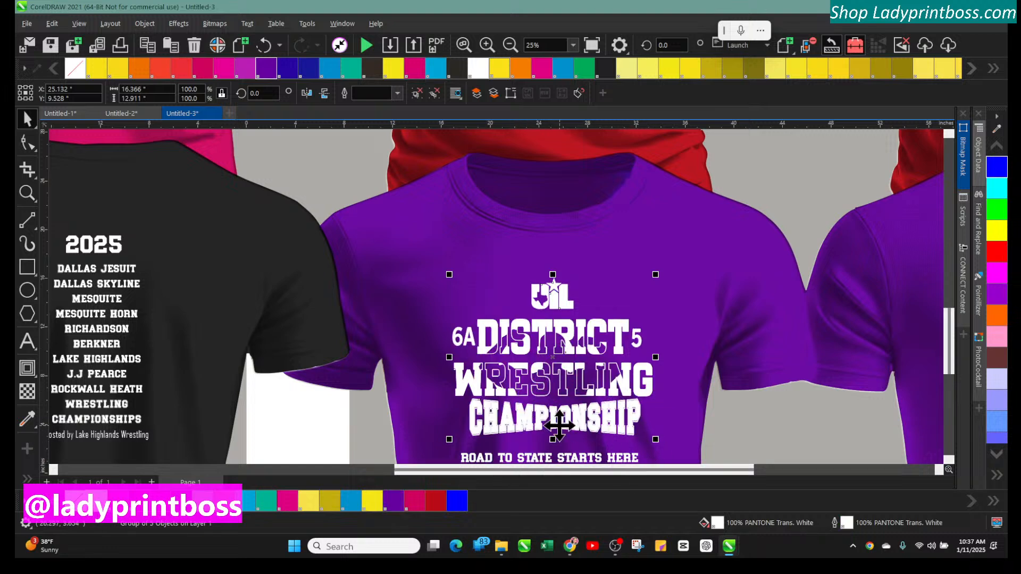
Recolor the pink shirt pair to PANTONE Hexachrome Cyan
{"action": "left_click_drag", "start_coordinate": [423, 470], "coordinate": [152, 470]}
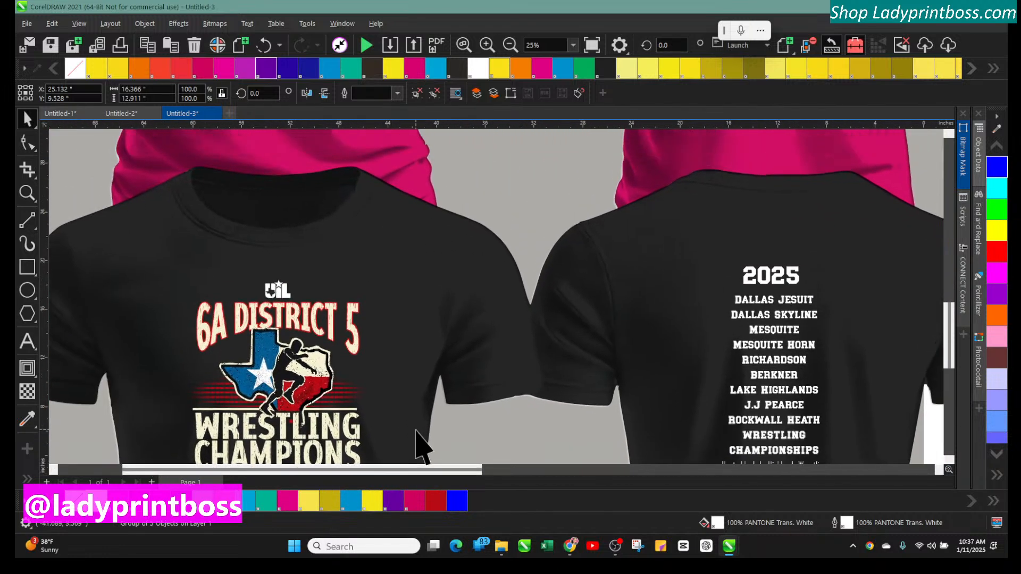
{"action": "scroll", "coordinate": [417, 431], "scroll_direction": "up", "scroll_amount": 8}
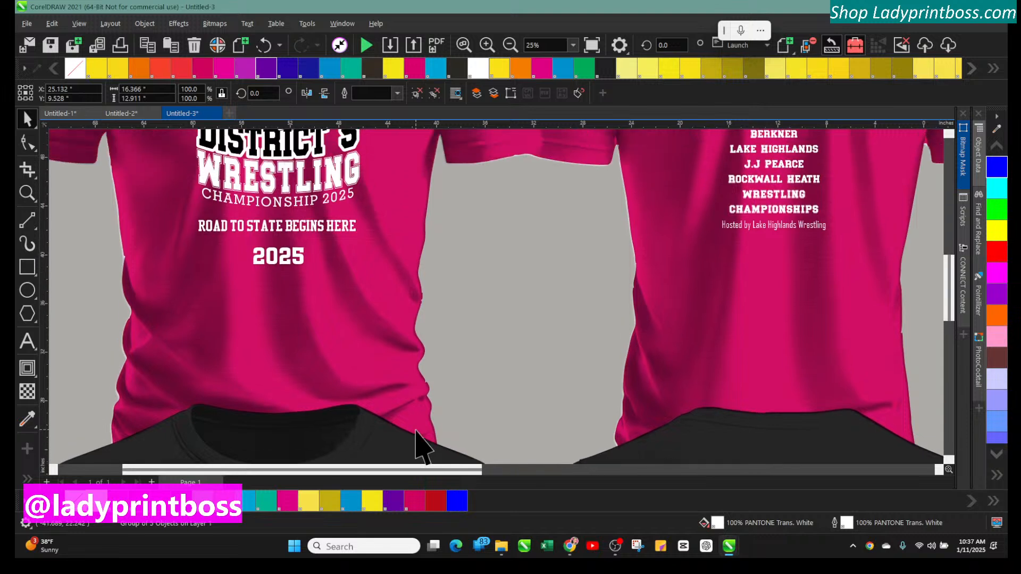
{"action": "scroll", "coordinate": [417, 445], "scroll_direction": "up", "scroll_amount": 5}
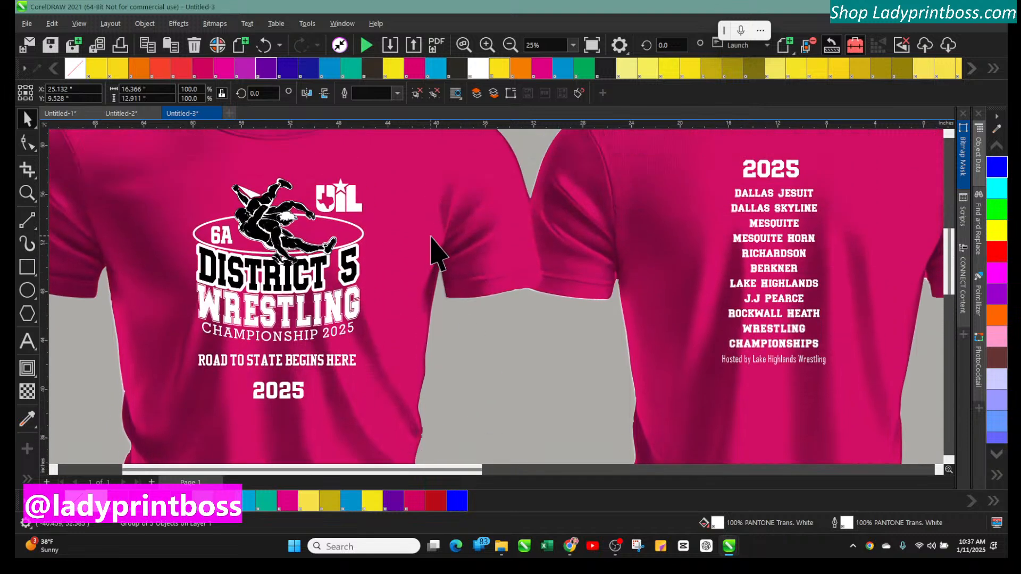
{"action": "left_click", "coordinate": [410, 155]}
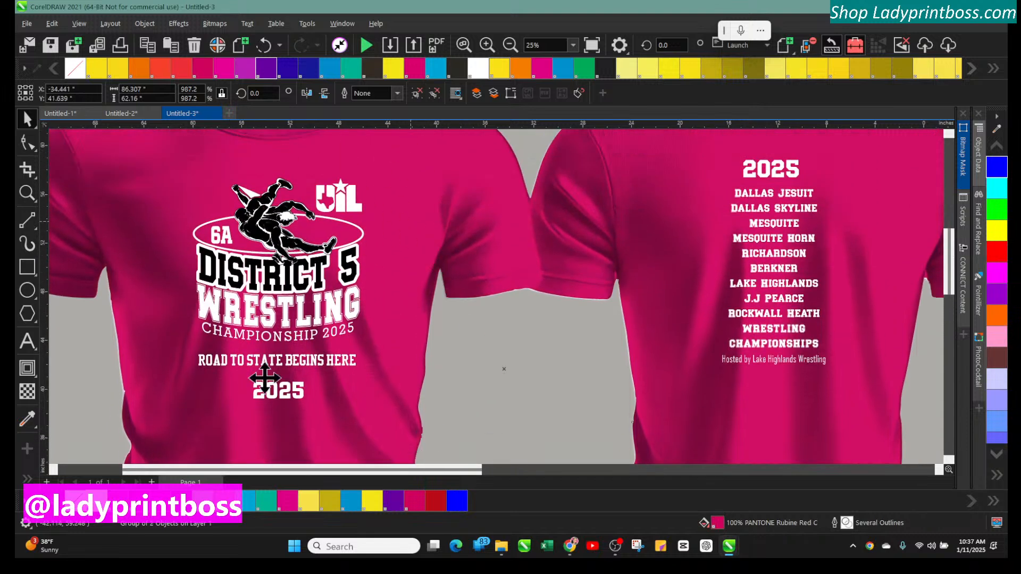
{"action": "left_click", "coordinate": [180, 500]}
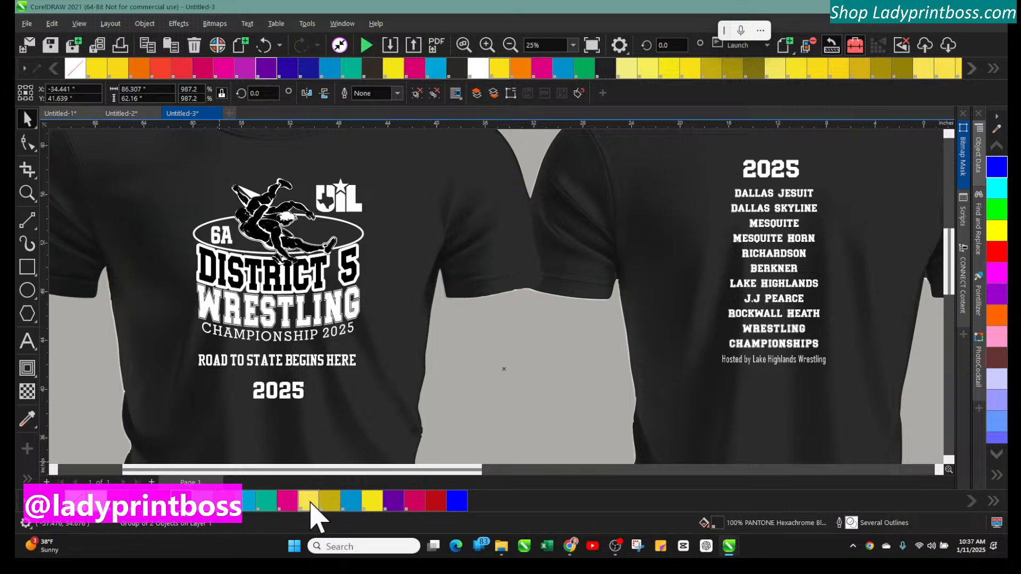
{"action": "left_click", "coordinate": [350, 503]}
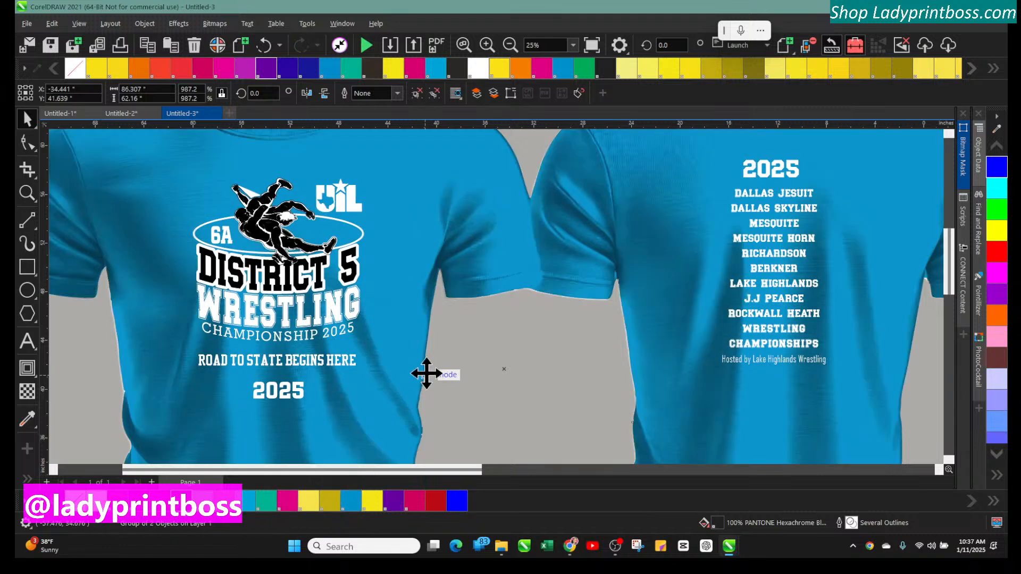
Ungroup all objects in the wrestler graphic on the cyan front shirt
{"action": "left_click", "coordinate": [486, 45]}
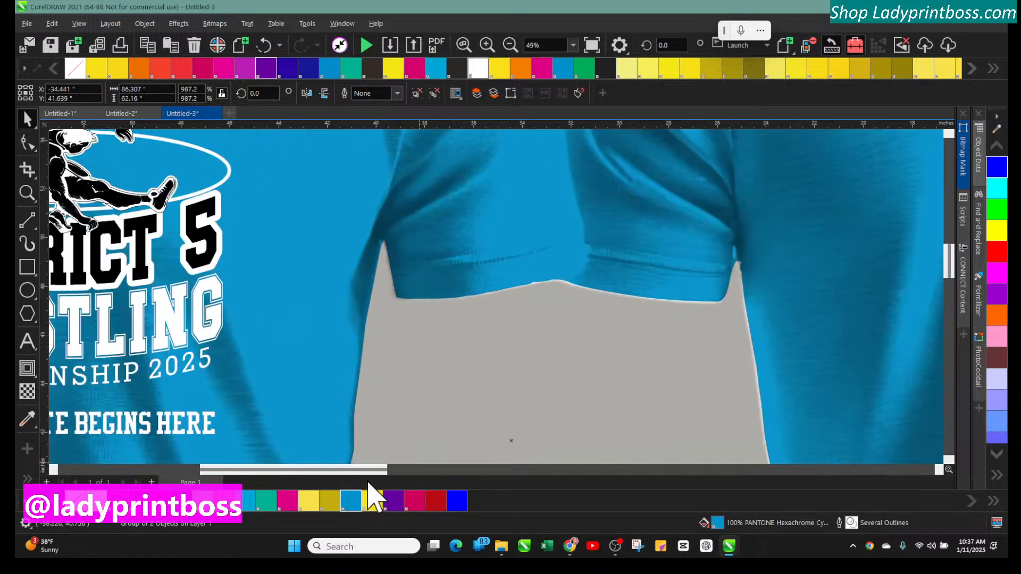
{"action": "left_click_drag", "start_coordinate": [369, 469], "coordinate": [282, 469]}
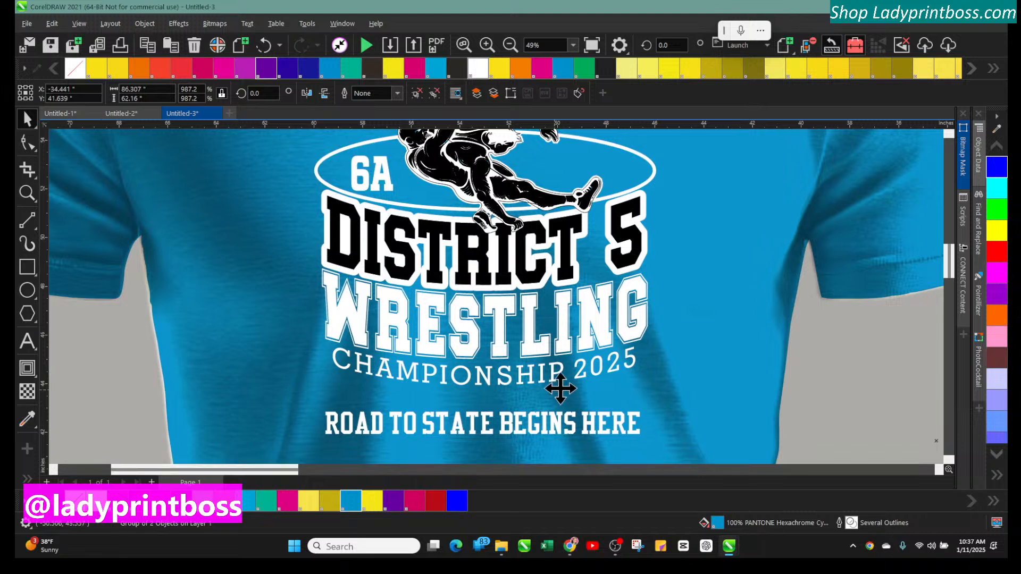
{"action": "scroll", "coordinate": [567, 393], "scroll_direction": "down", "scroll_amount": 1}
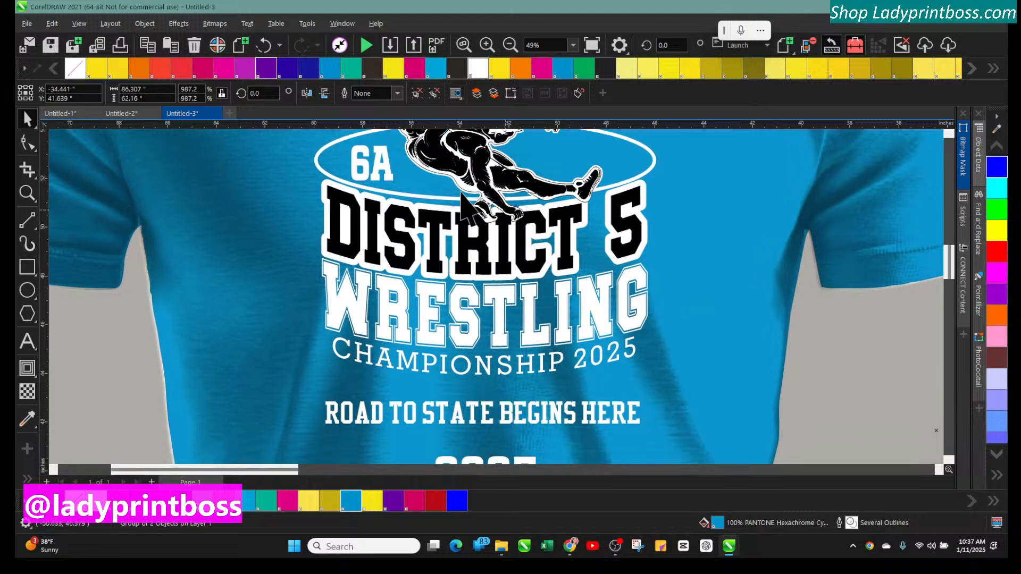
{"action": "scroll", "coordinate": [496, 295], "scroll_direction": "up", "scroll_amount": 5}
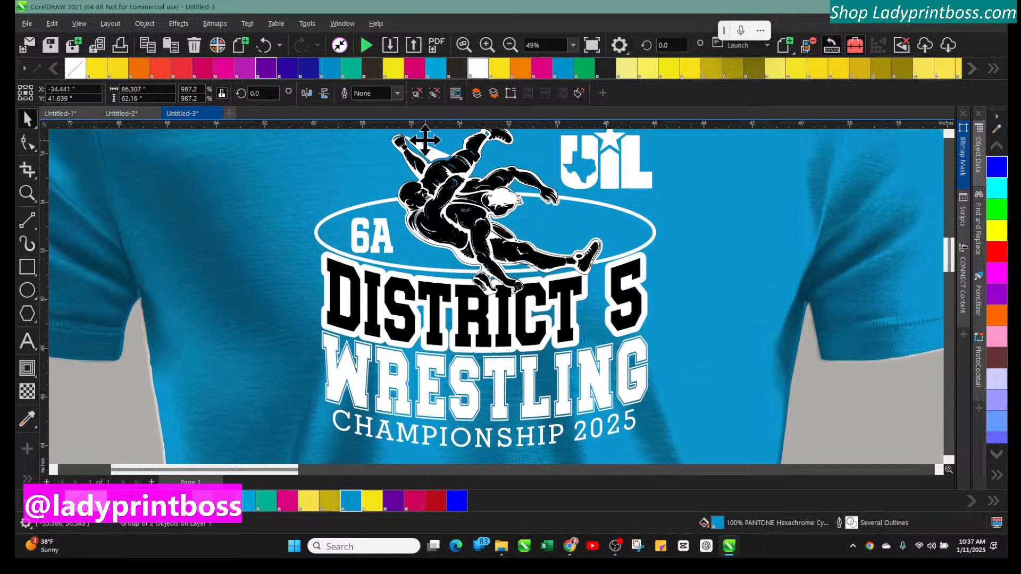
{"action": "left_click", "coordinate": [423, 155]}
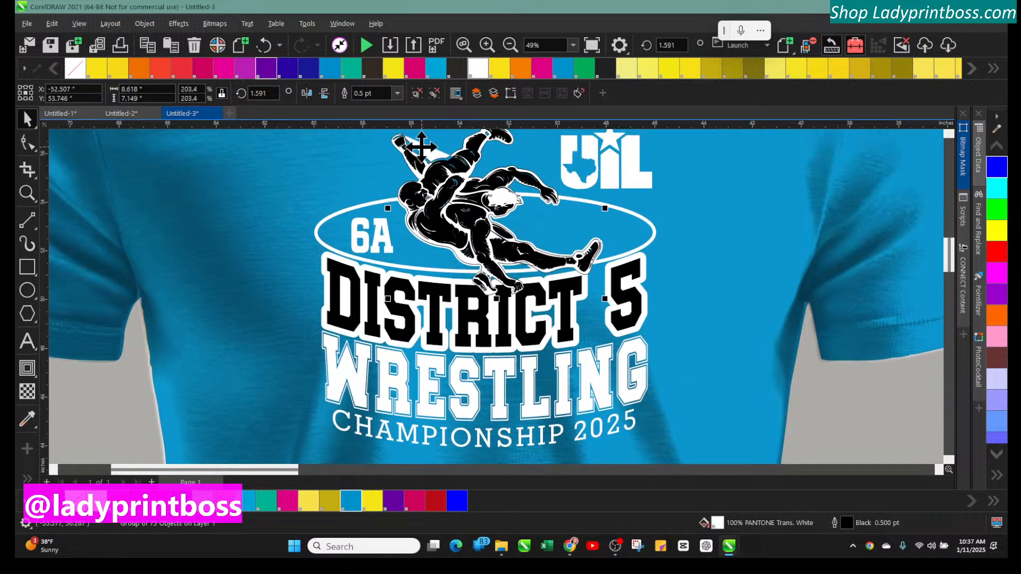
{"action": "left_click", "coordinate": [485, 45]}
{"action": "scroll", "coordinate": [330, 235], "scroll_direction": "up", "scroll_amount": 5}
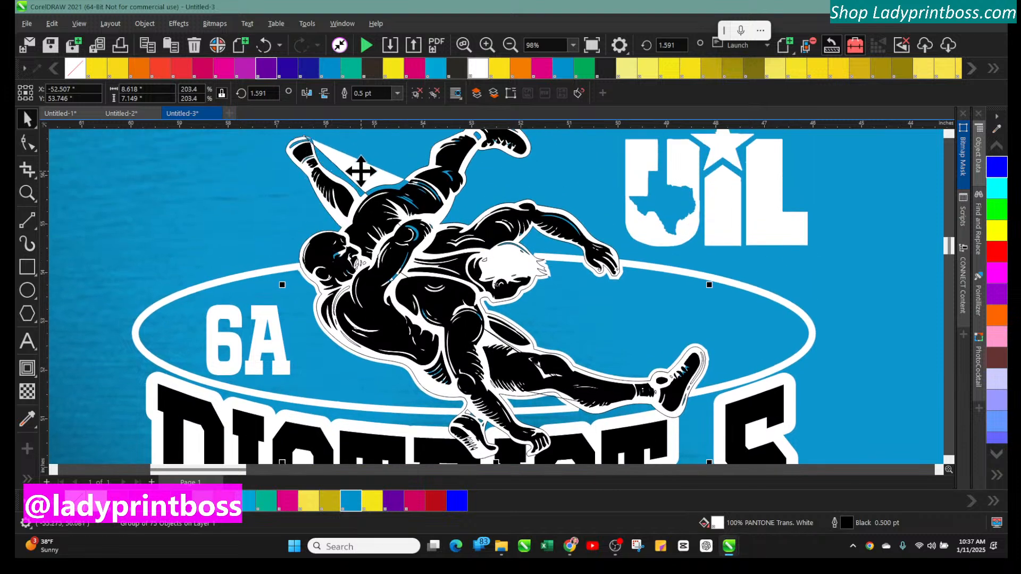
{"action": "left_click", "coordinate": [27, 142]}
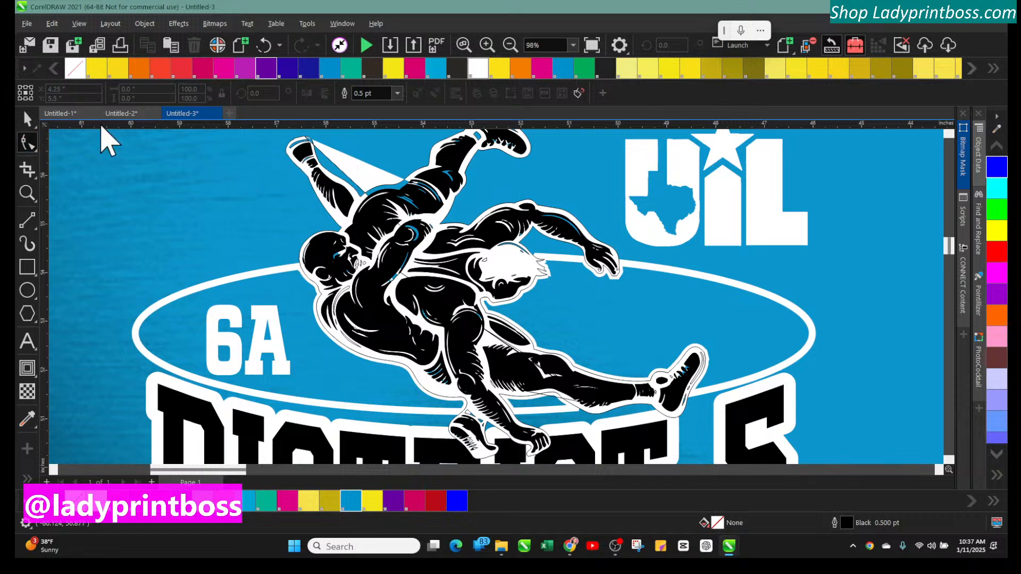
{"action": "left_click", "coordinate": [27, 118]}
{"action": "left_click", "coordinate": [399, 211]}
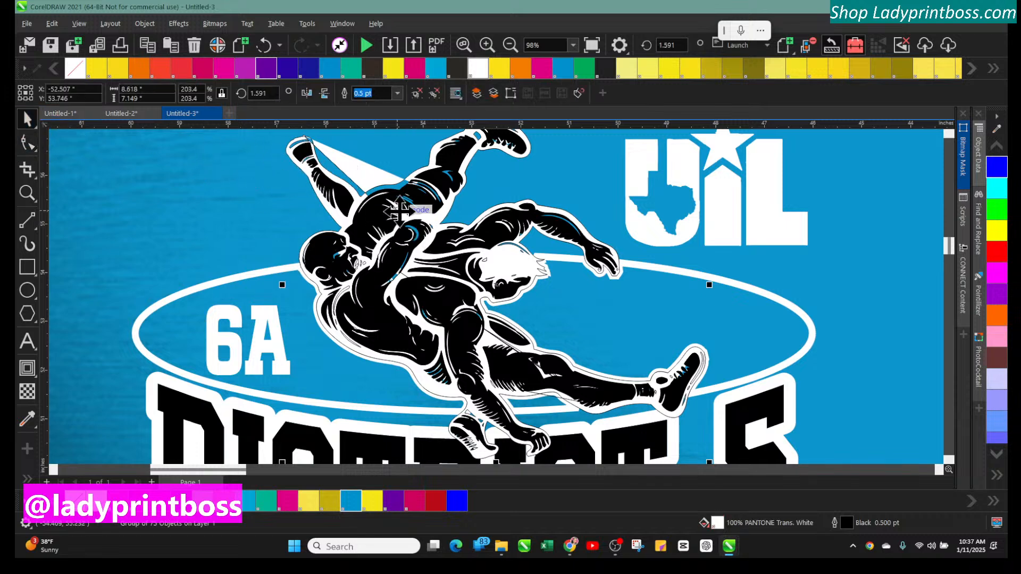
{"action": "left_click", "coordinate": [144, 23]}
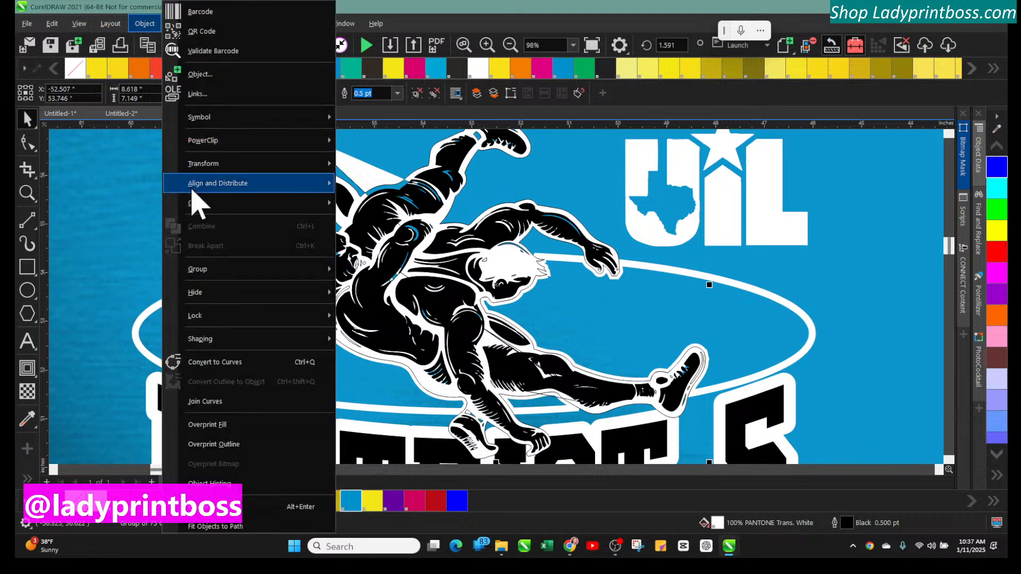
{"action": "mouse_move", "coordinate": [200, 272]}
{"action": "left_click", "coordinate": [367, 289]}
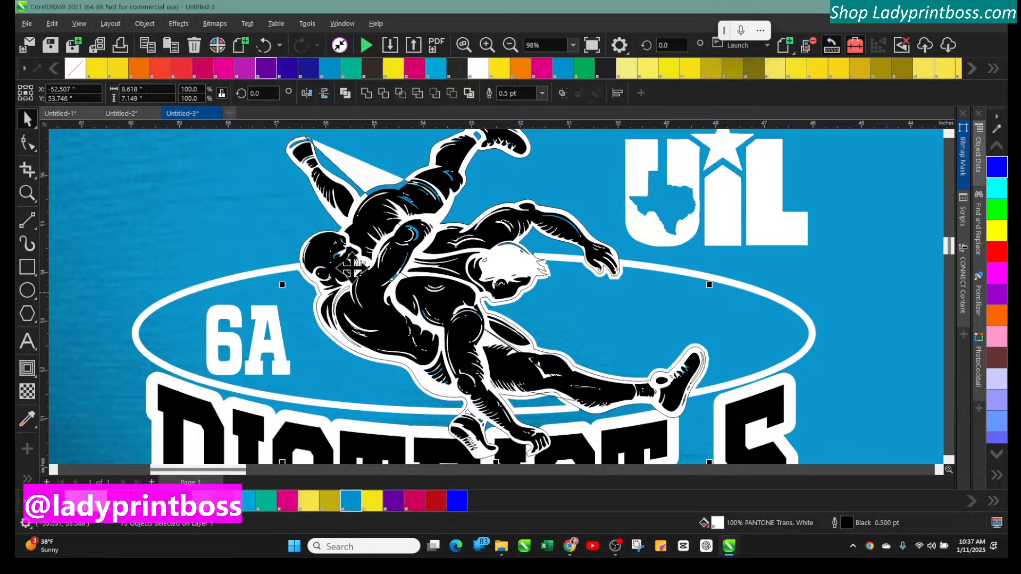
Inspect the nodes of the wrestler graphic around the raised hand and white wedge with the Shape tool
{"action": "left_click", "coordinate": [304, 153]}
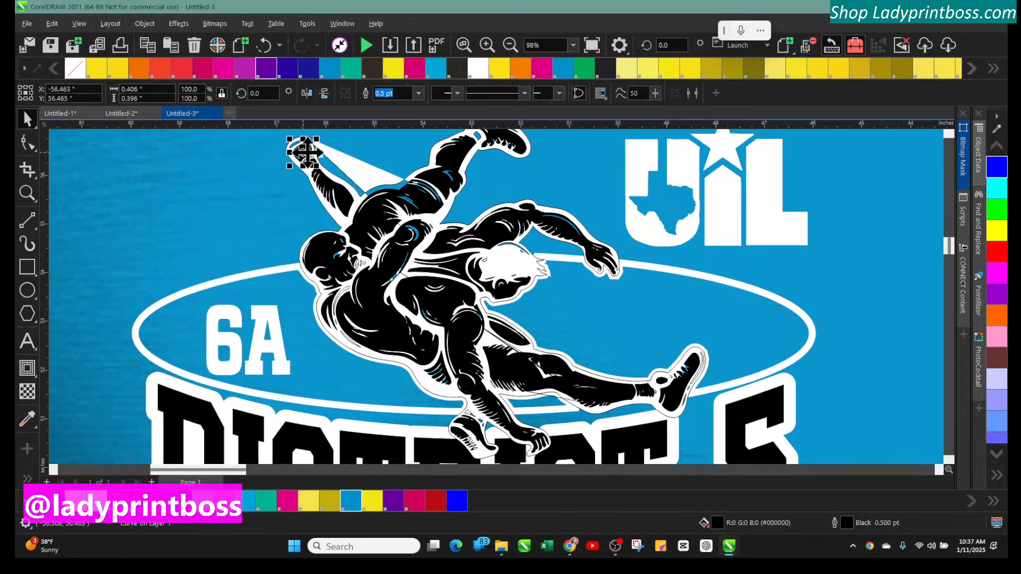
{"action": "left_click", "coordinate": [335, 151]}
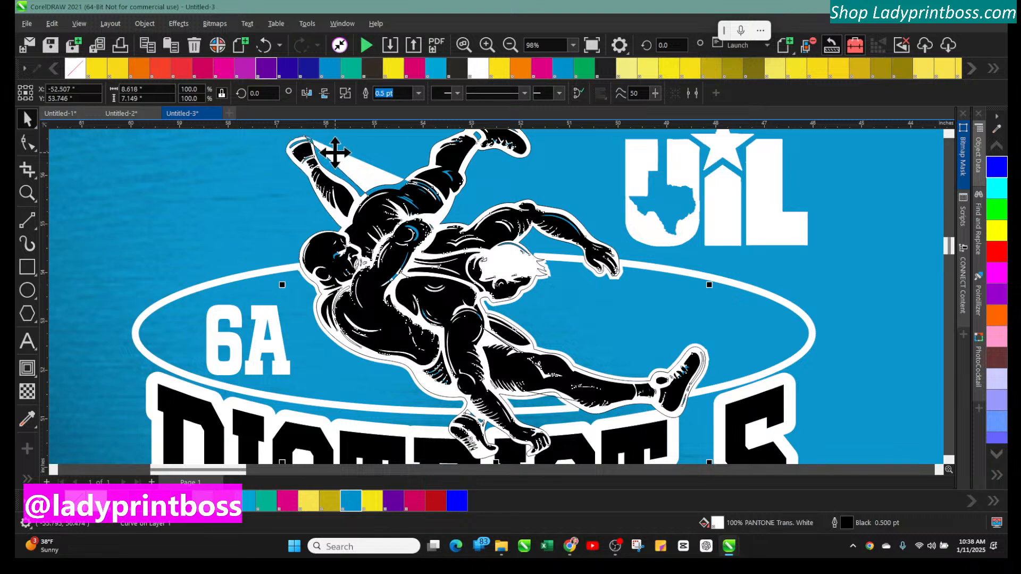
{"action": "left_click", "coordinate": [486, 46]}
{"action": "scroll", "coordinate": [342, 213], "scroll_direction": "up", "scroll_amount": 3}
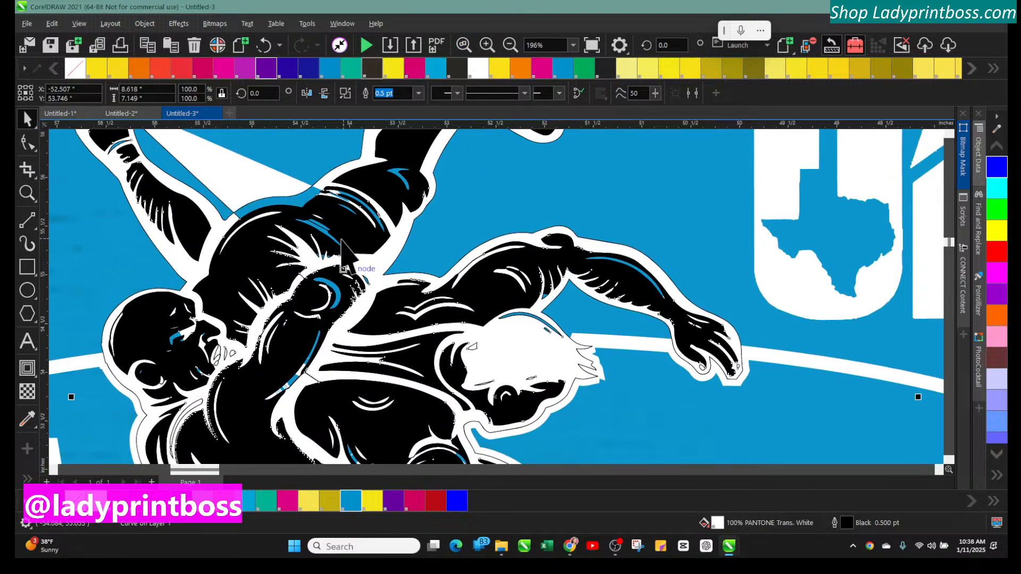
{"action": "scroll", "coordinate": [342, 241], "scroll_direction": "up", "scroll_amount": 1}
{"action": "left_click", "coordinate": [213, 200]}
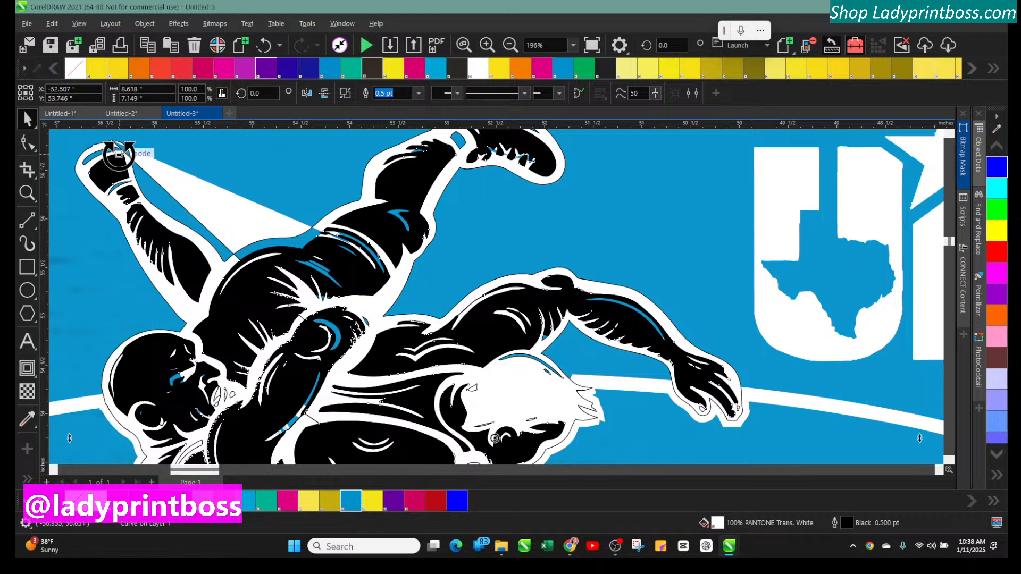
{"action": "left_click", "coordinate": [26, 142]}
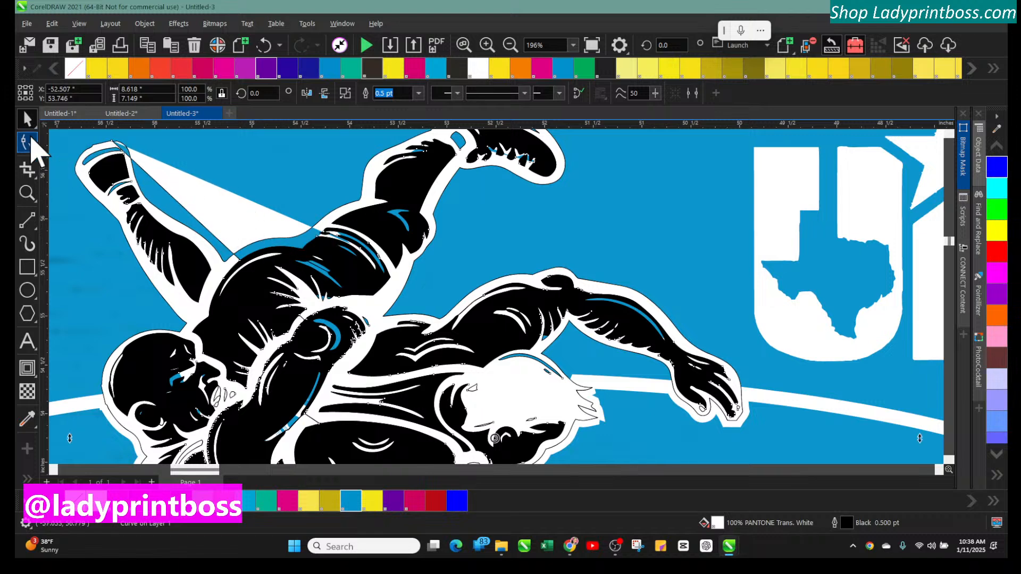
{"action": "left_click", "coordinate": [129, 158]}
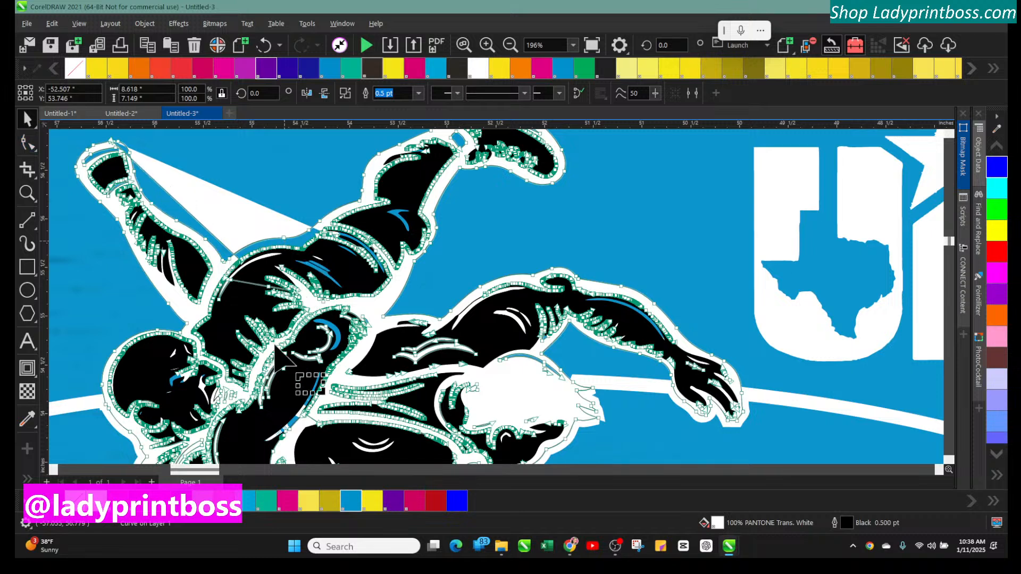
{"action": "mouse_move", "coordinate": [197, 466]}
{"action": "left_mouse_down"}
{"action": "mouse_move", "coordinate": [143, 472]}
{"action": "mouse_move", "coordinate": [273, 462]}
{"action": "mouse_move", "coordinate": [146, 472]}
{"action": "mouse_move", "coordinate": [209, 468]}
{"action": "mouse_move", "coordinate": [185, 468]}
{"action": "left_mouse_up"}
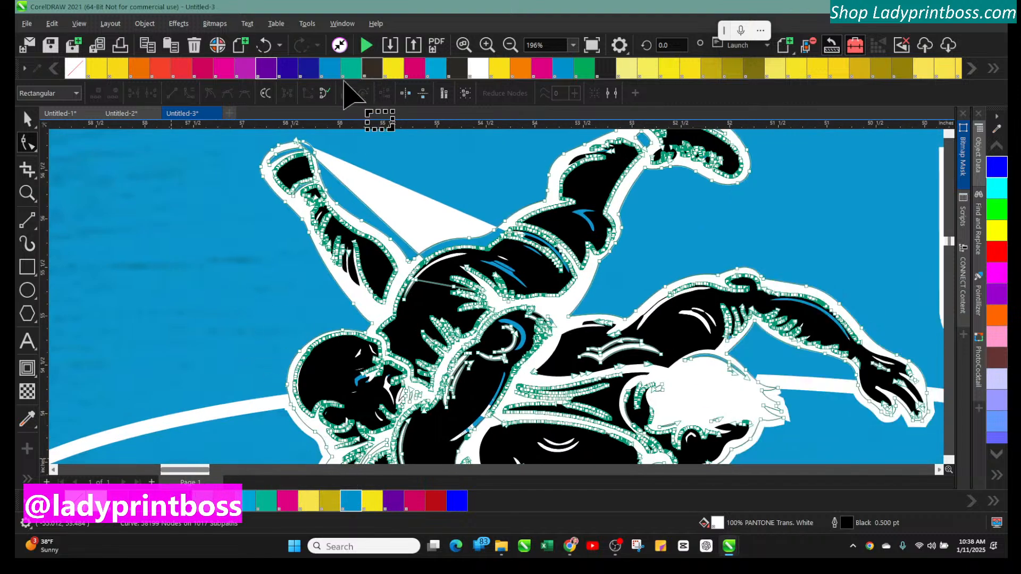
{"action": "left_click", "coordinate": [495, 47]}
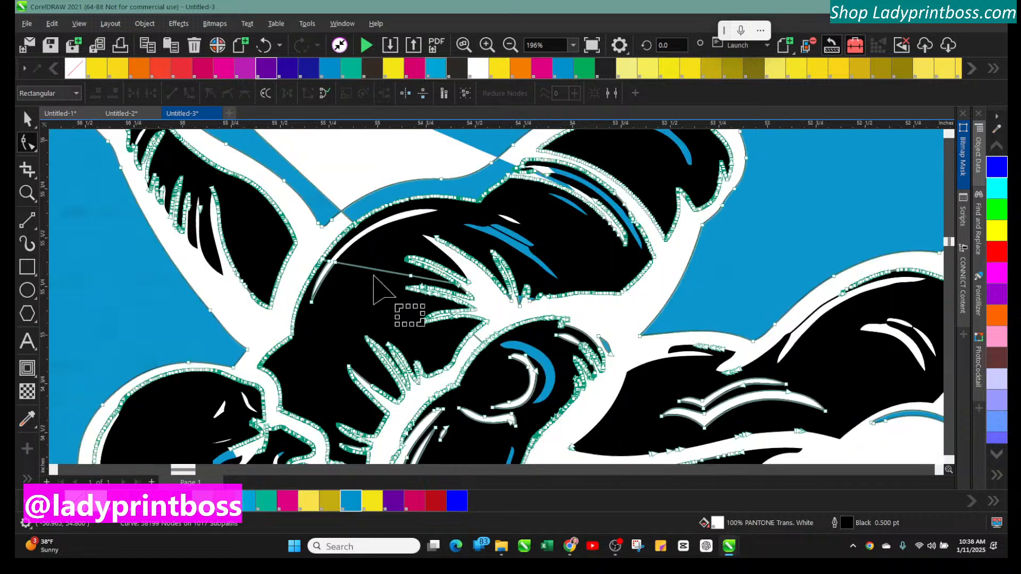
{"action": "scroll", "coordinate": [375, 297], "scroll_direction": "up", "scroll_amount": 2}
{"action": "scroll", "coordinate": [374, 295], "scroll_direction": "down", "scroll_amount": 4}
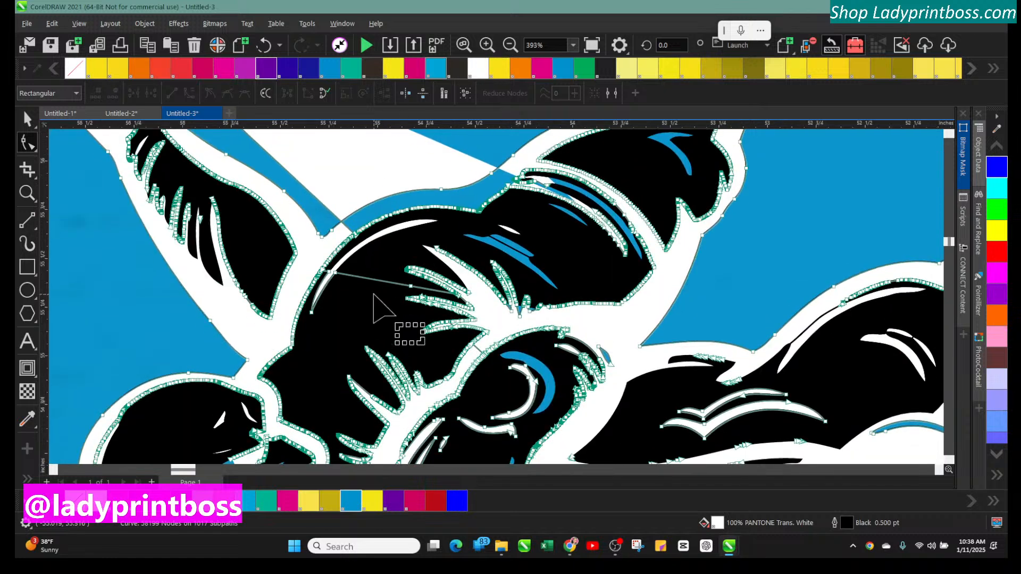
{"action": "scroll", "coordinate": [374, 295], "scroll_direction": "up", "scroll_amount": 6}
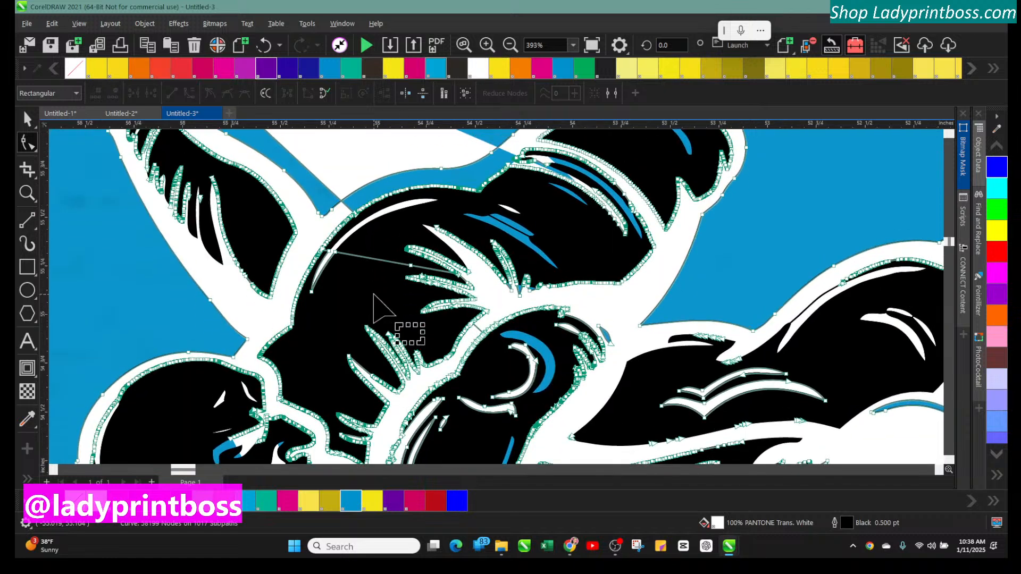
{"action": "scroll", "coordinate": [375, 306], "scroll_direction": "up", "scroll_amount": 3}
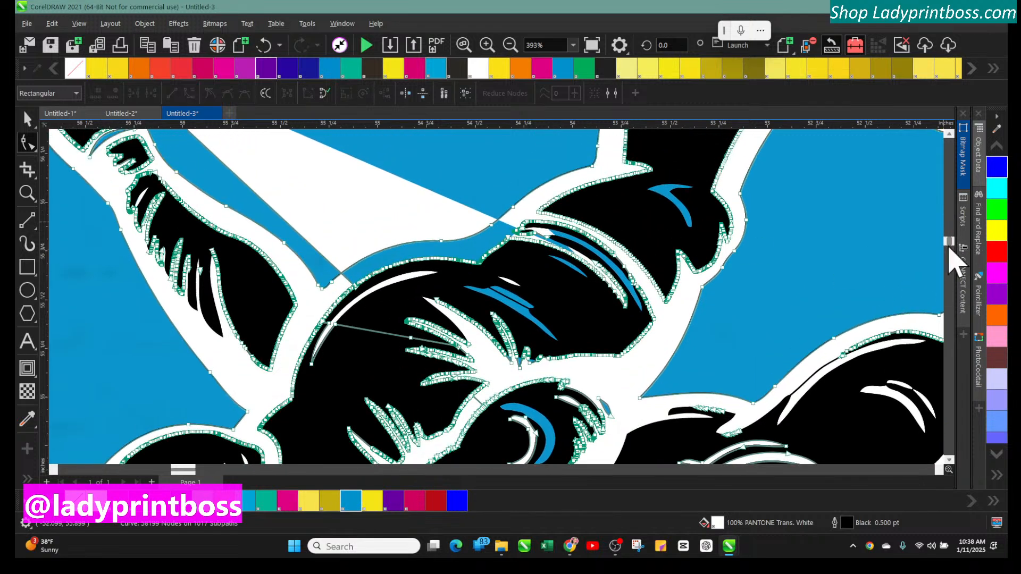
{"action": "left_click_drag", "start_coordinate": [952, 241], "coordinate": [950, 228]}
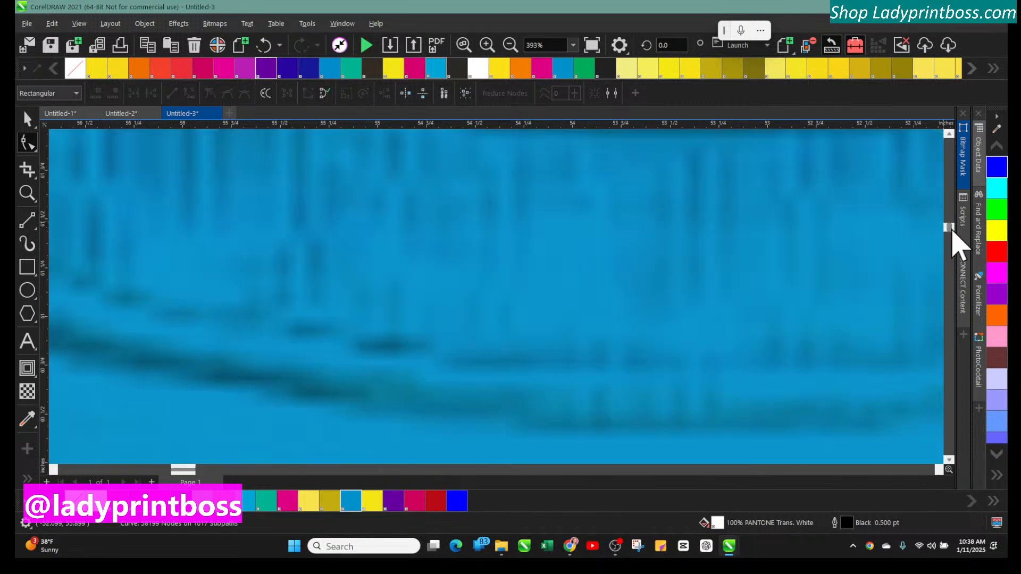
Locate the white wedge at the wrestler's raised hand on the cyan front shirt
{"action": "left_click", "coordinate": [511, 46]}
{"action": "left_click", "coordinate": [511, 46]}
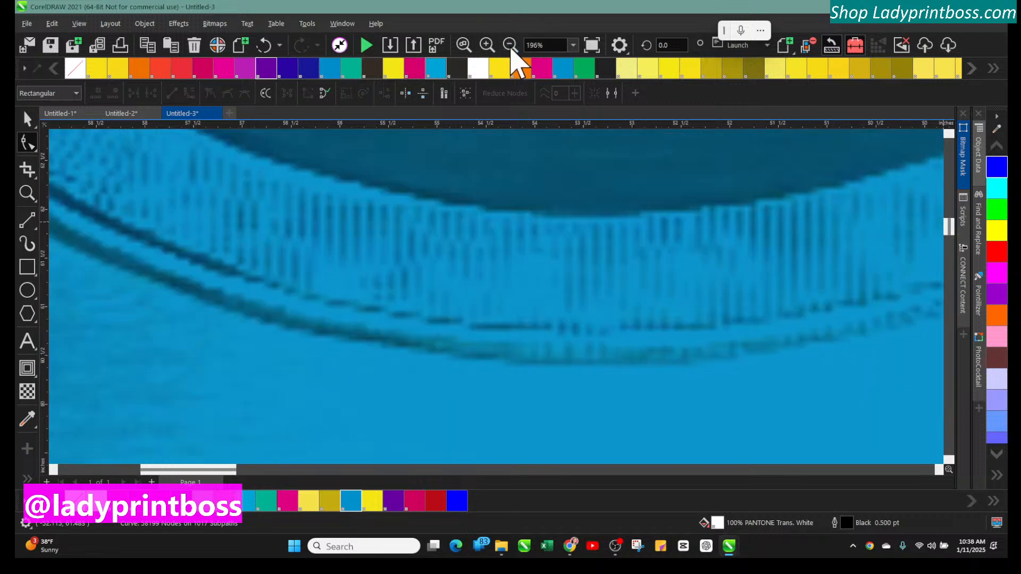
{"action": "left_click", "coordinate": [510, 46]}
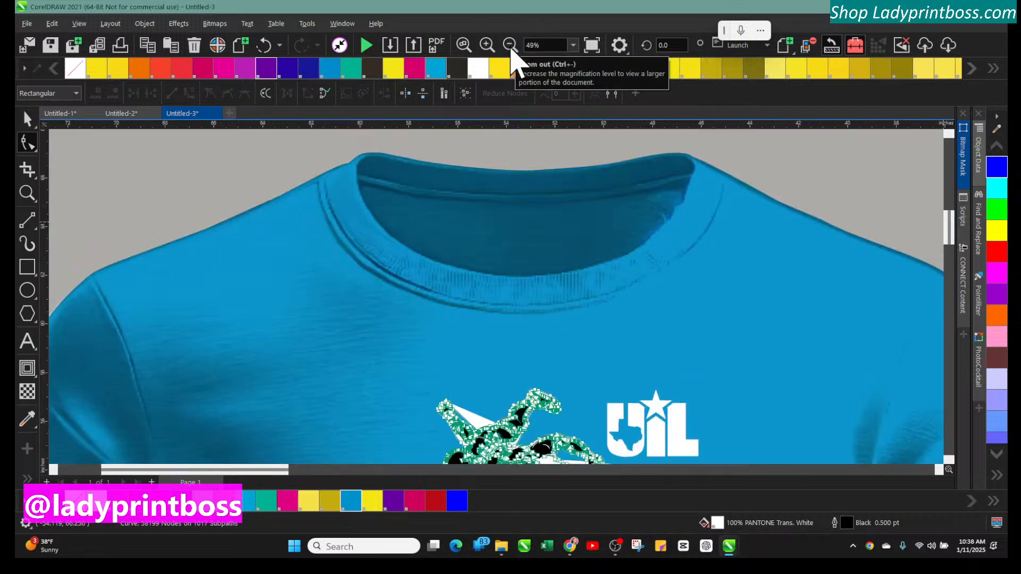
{"action": "scroll", "coordinate": [691, 306], "scroll_direction": "down", "scroll_amount": 1}
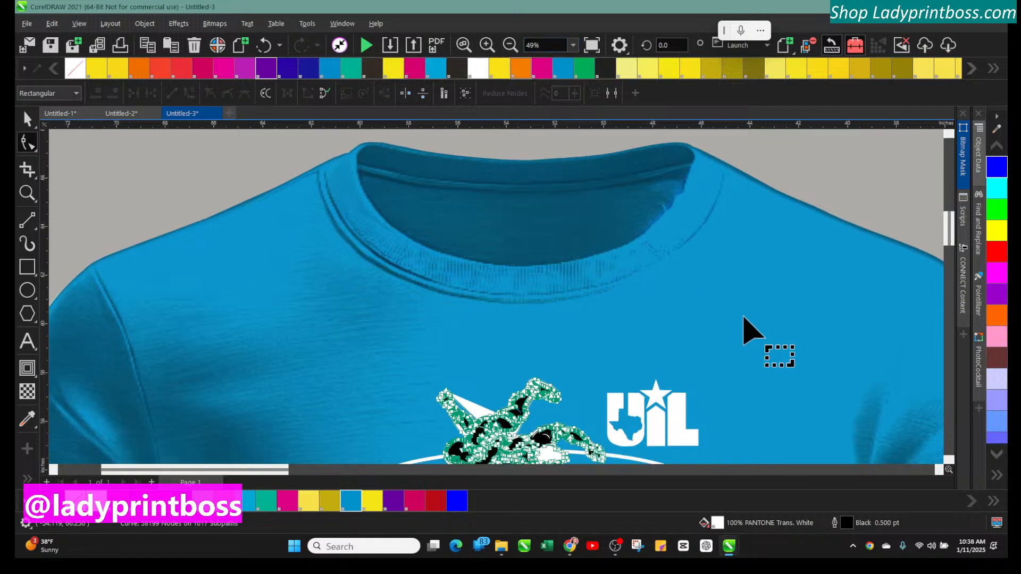
{"action": "scroll", "coordinate": [779, 322], "scroll_direction": "down", "scroll_amount": 4}
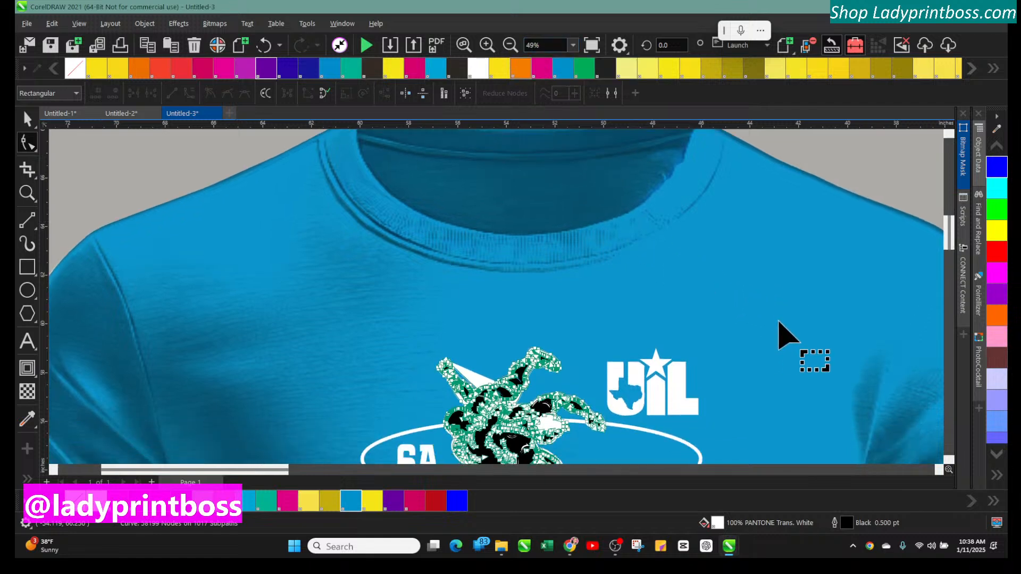
{"action": "scroll", "coordinate": [779, 322], "scroll_direction": "down", "scroll_amount": 5}
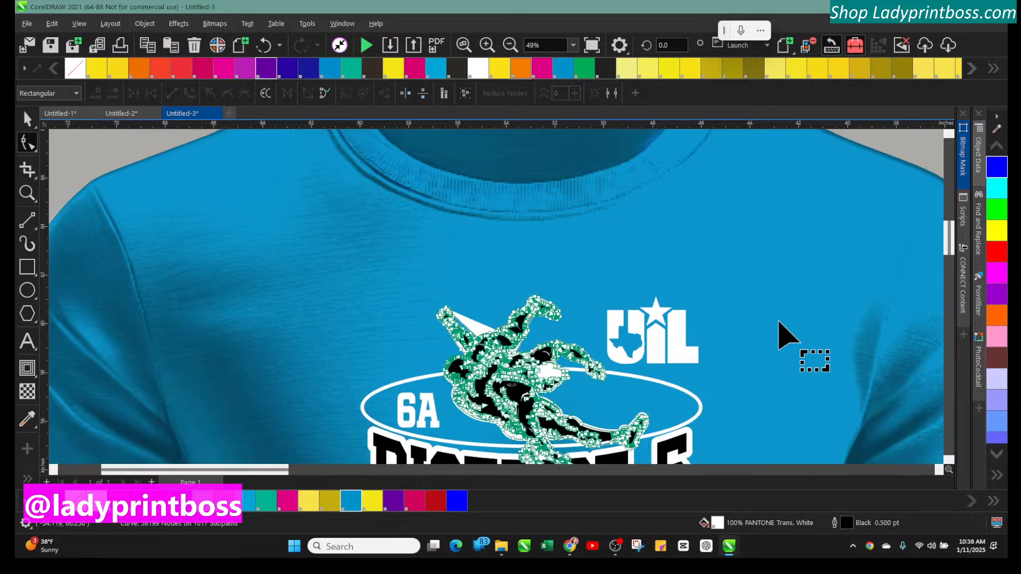
{"action": "scroll", "coordinate": [779, 321], "scroll_direction": "down", "scroll_amount": 3}
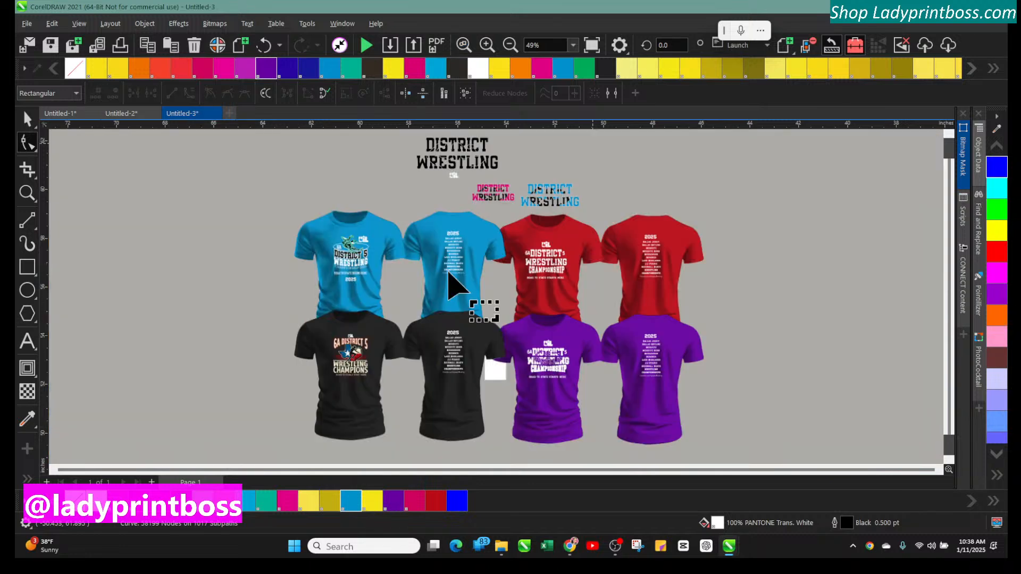
{"action": "left_click", "coordinate": [460, 229]}
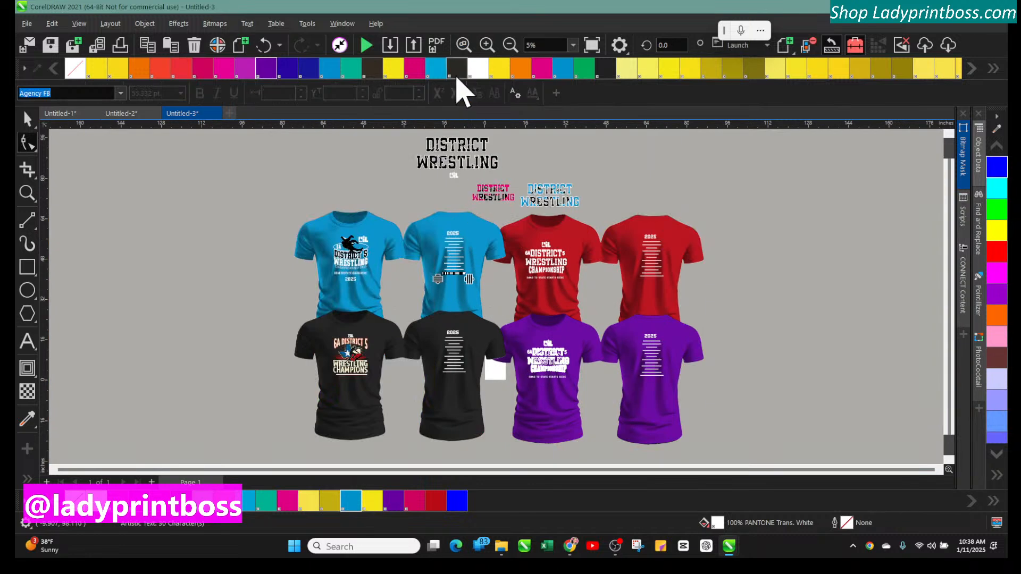
{"action": "left_click", "coordinate": [340, 255]}
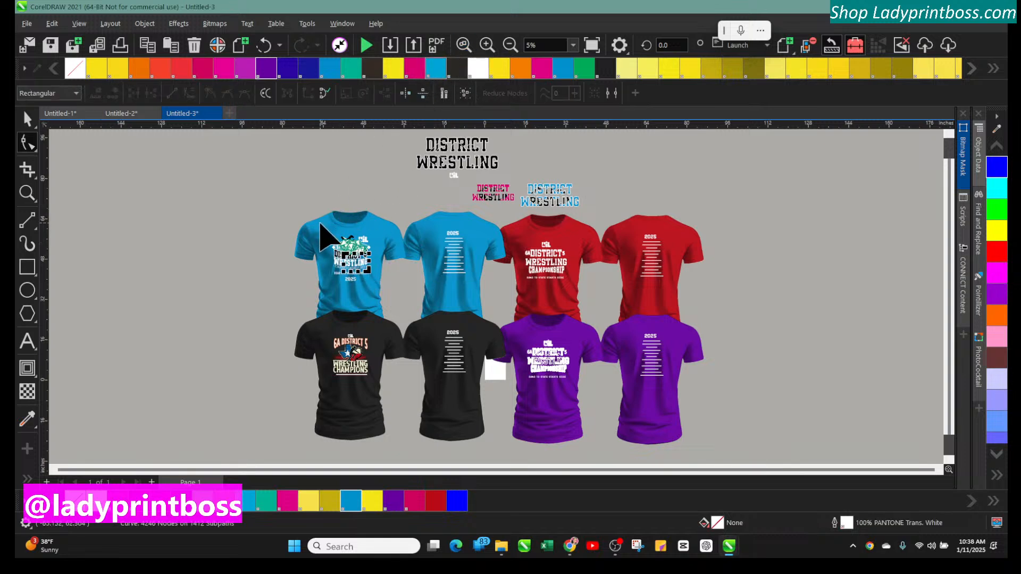
{"action": "left_click", "coordinate": [487, 46]}
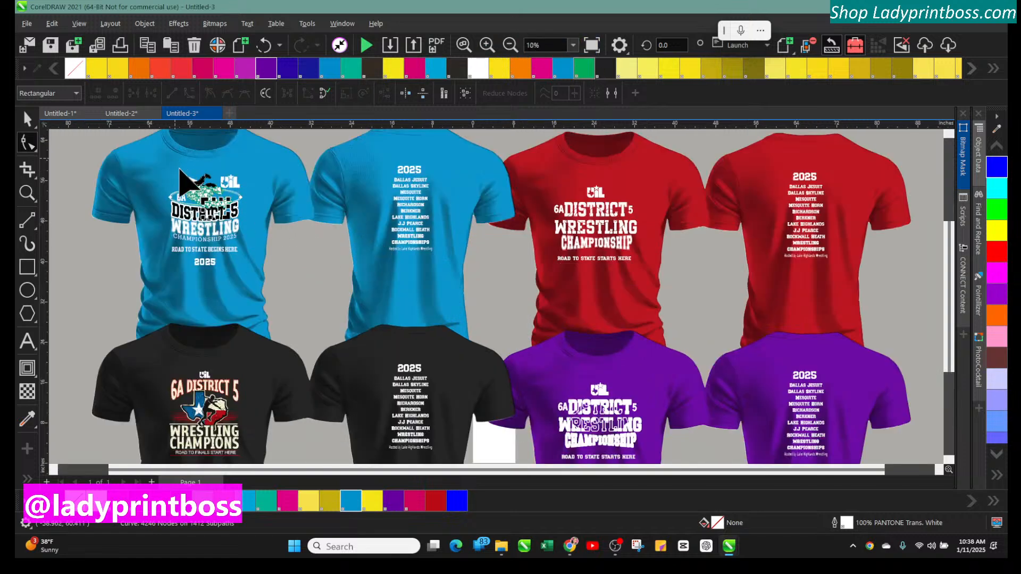
{"action": "left_click", "coordinate": [17, 194]}
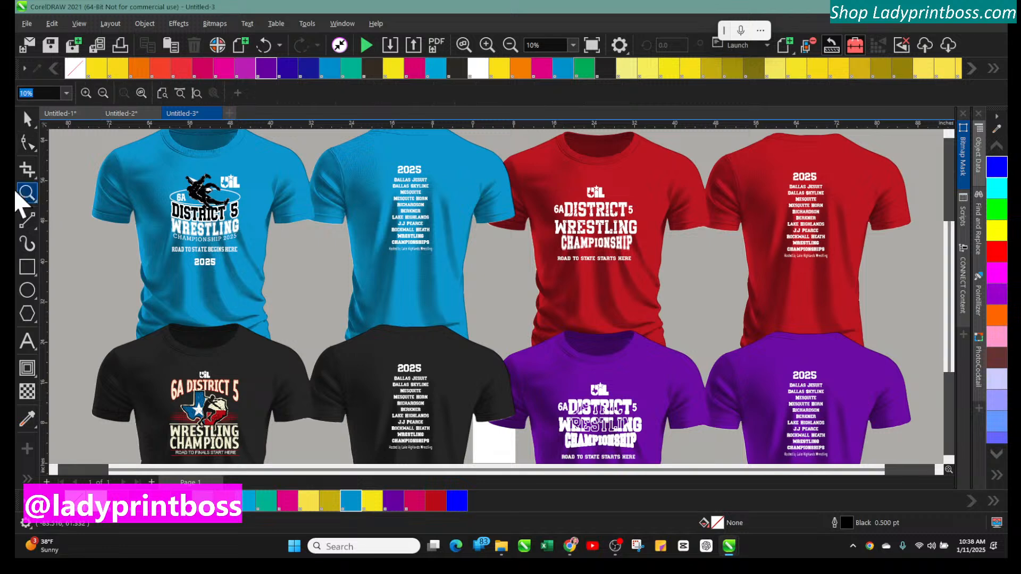
{"action": "left_click", "coordinate": [201, 190]}
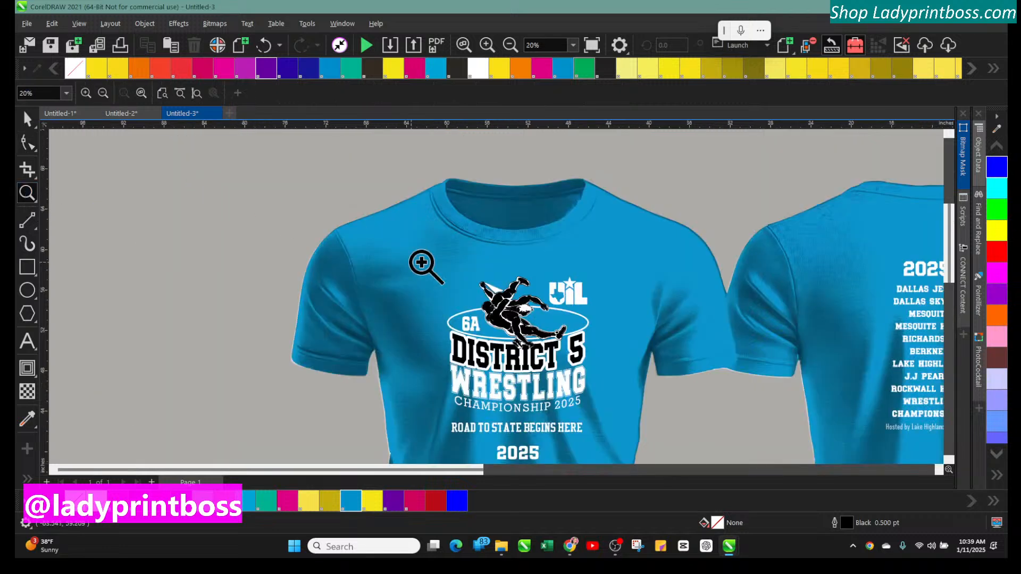
{"action": "left_click", "coordinate": [514, 306]}
{"action": "left_click", "coordinate": [471, 292]}
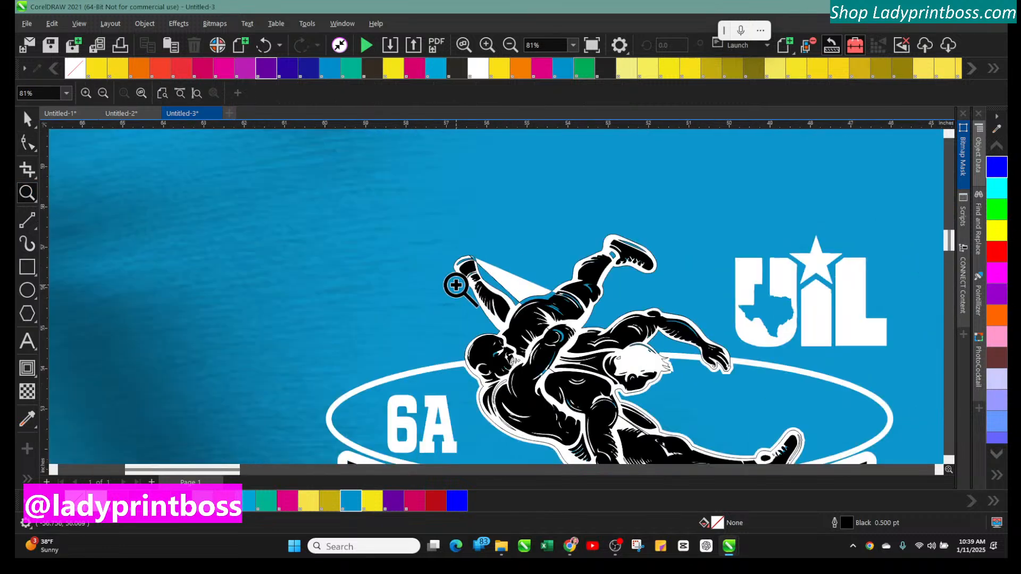
{"action": "left_click", "coordinate": [499, 289]}
{"action": "left_click", "coordinate": [500, 290]}
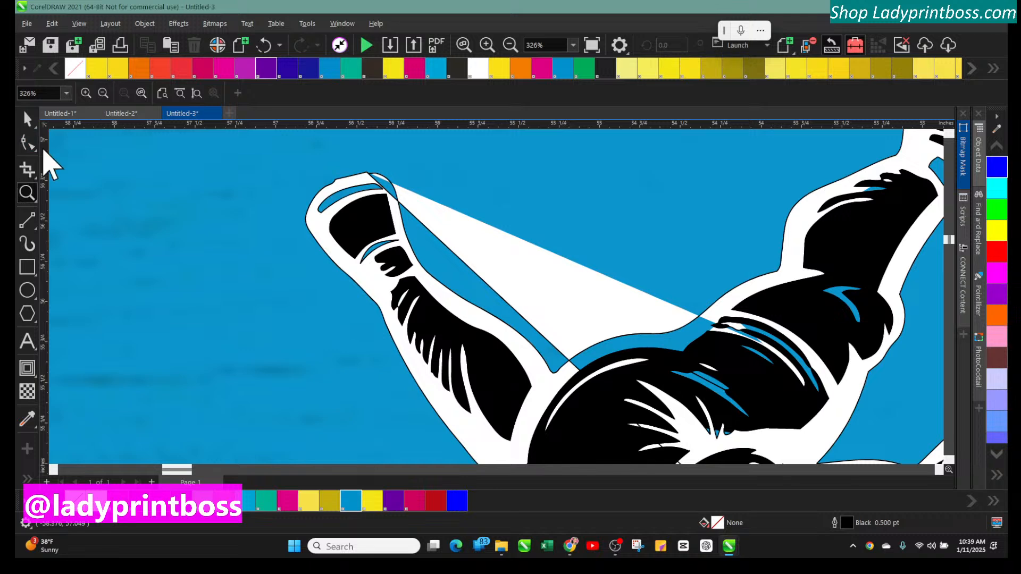
Reshape the white wedge at the wrestler's raised hand by moving its tip nodes with the Shape tool
{"action": "left_click", "coordinate": [29, 145]}
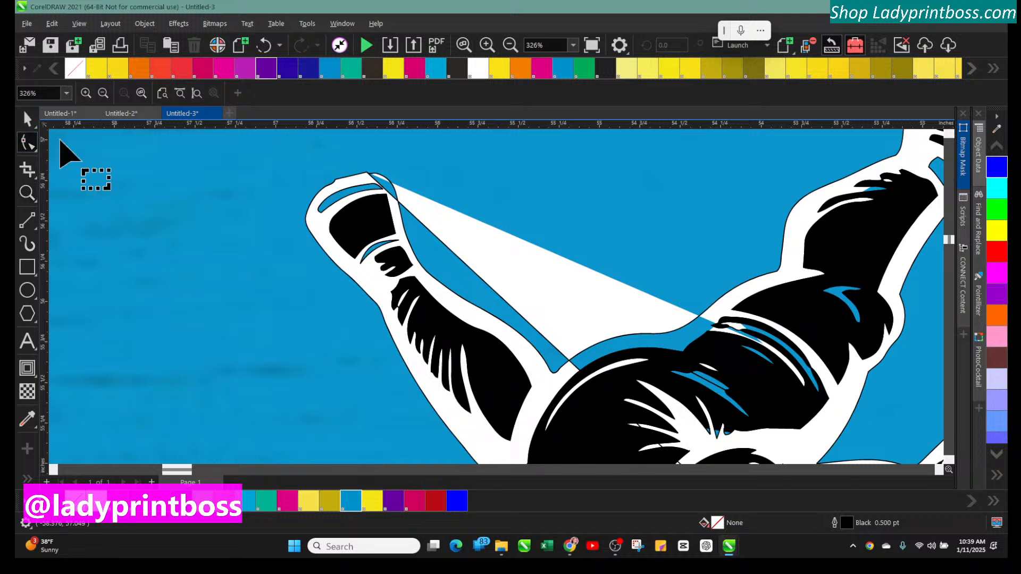
{"action": "left_click", "coordinate": [370, 178]}
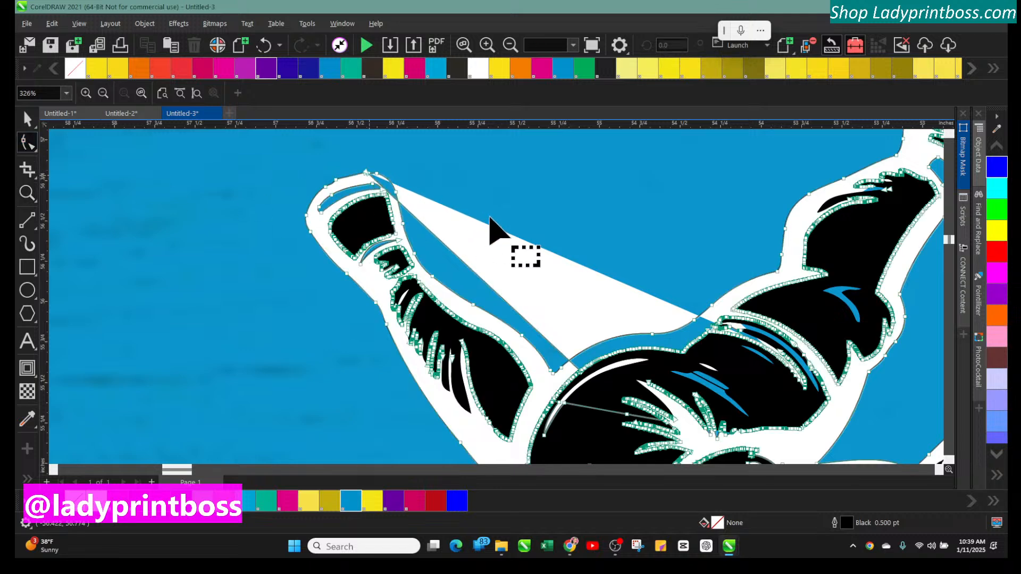
{"action": "left_click", "coordinate": [368, 175]}
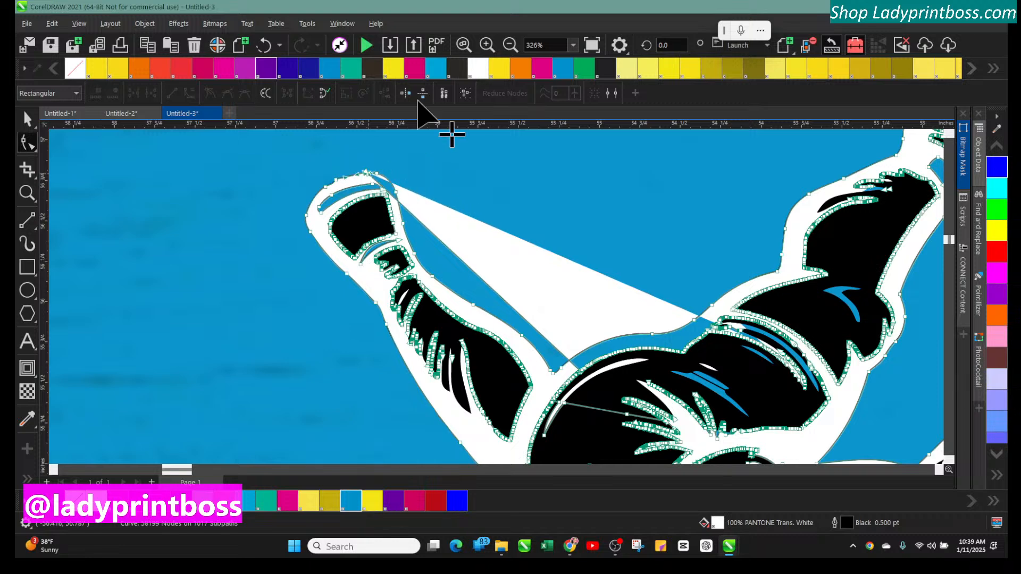
{"action": "left_click", "coordinate": [484, 47]}
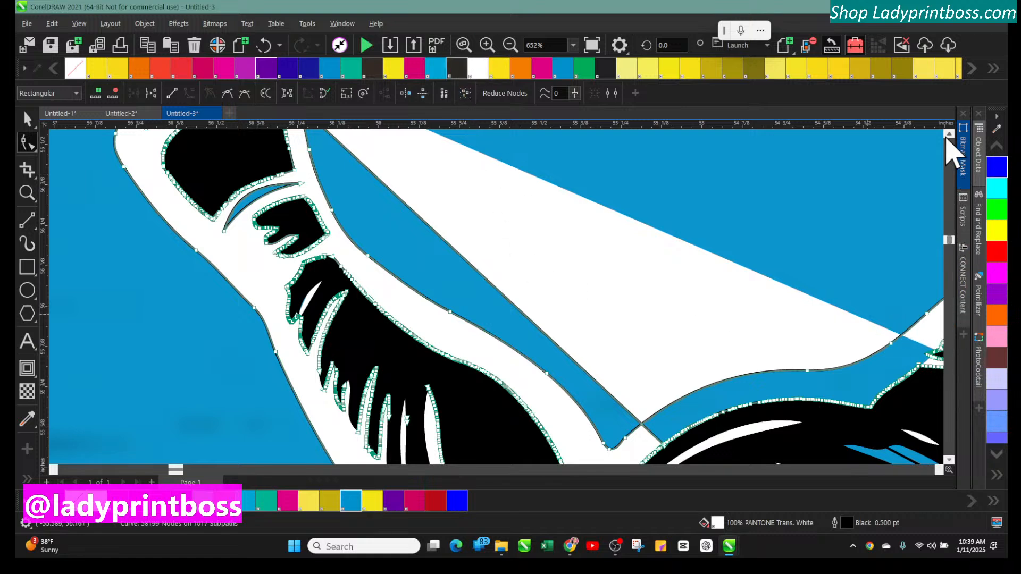
{"action": "left_click", "coordinate": [948, 135]}
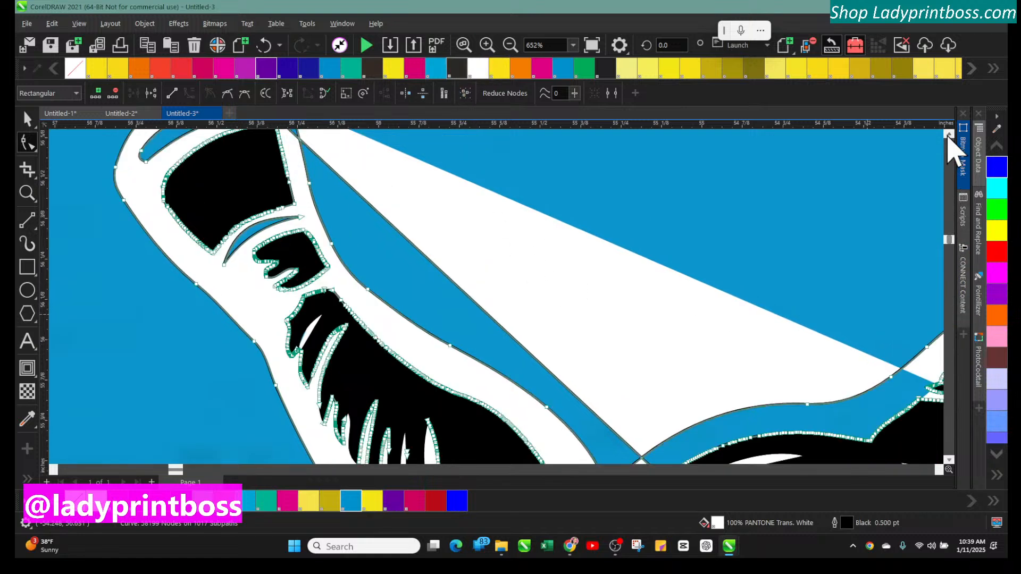
{"action": "left_click", "coordinate": [949, 135]}
{"action": "left_click", "coordinate": [949, 135]}
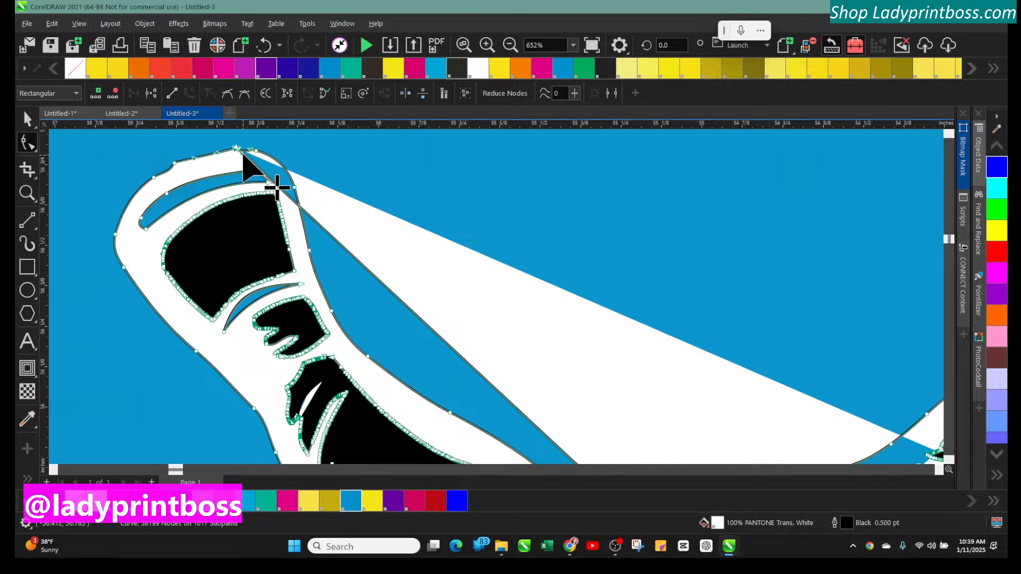
{"action": "mouse_move", "coordinate": [242, 151]}
{"action": "left_mouse_down"}
{"action": "mouse_move", "coordinate": [267, 150]}
{"action": "mouse_move", "coordinate": [237, 148]}
{"action": "left_mouse_up"}
{"action": "left_click", "coordinate": [241, 153]}
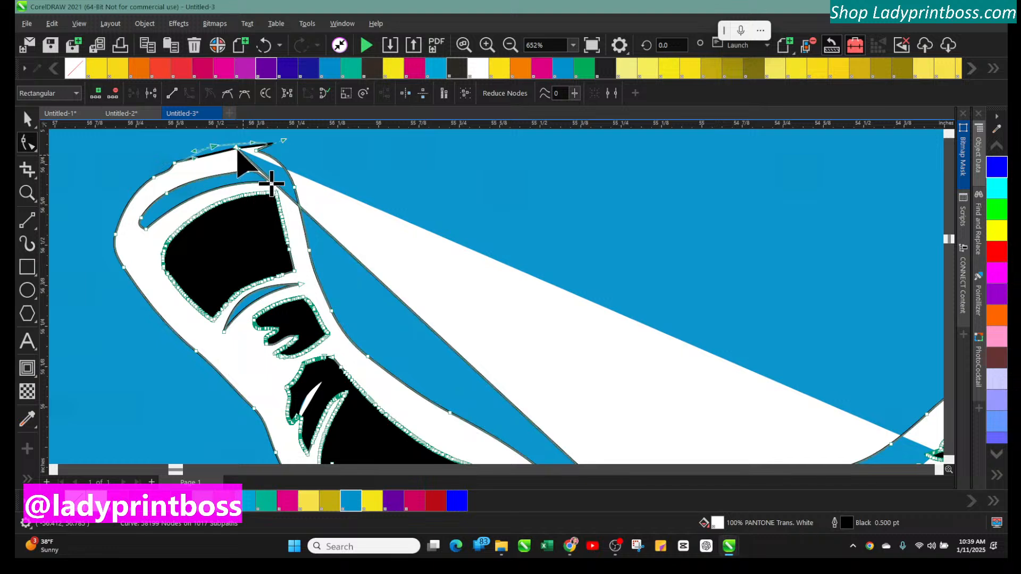
{"action": "mouse_move", "coordinate": [244, 154]}
{"action": "left_mouse_down"}
{"action": "mouse_move", "coordinate": [254, 161]}
{"action": "mouse_move", "coordinate": [239, 150]}
{"action": "left_mouse_up"}
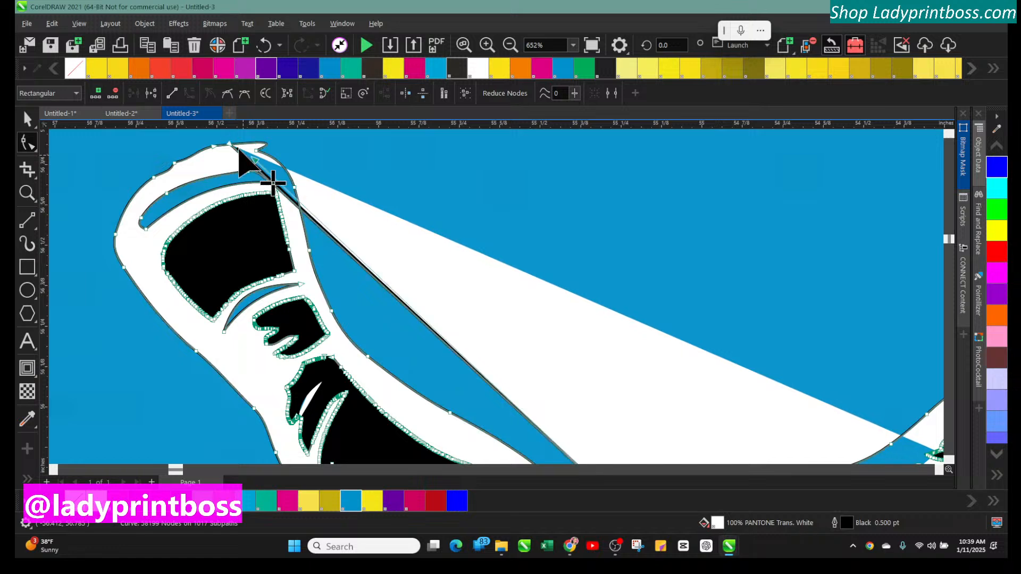
{"action": "left_click_drag", "start_coordinate": [230, 144], "coordinate": [378, 268]}
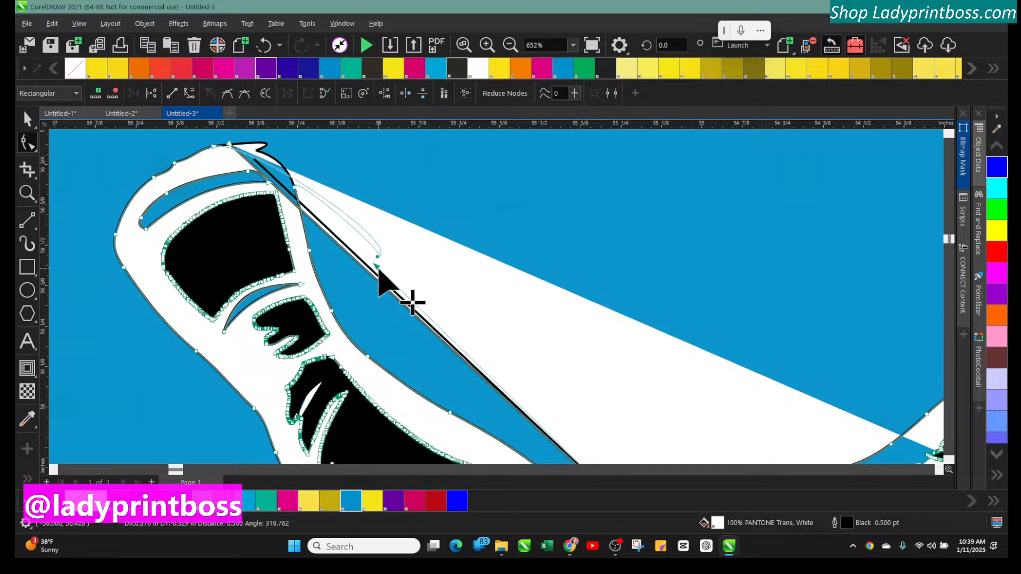
{"action": "left_click_drag", "start_coordinate": [378, 269], "coordinate": [378, 269]}
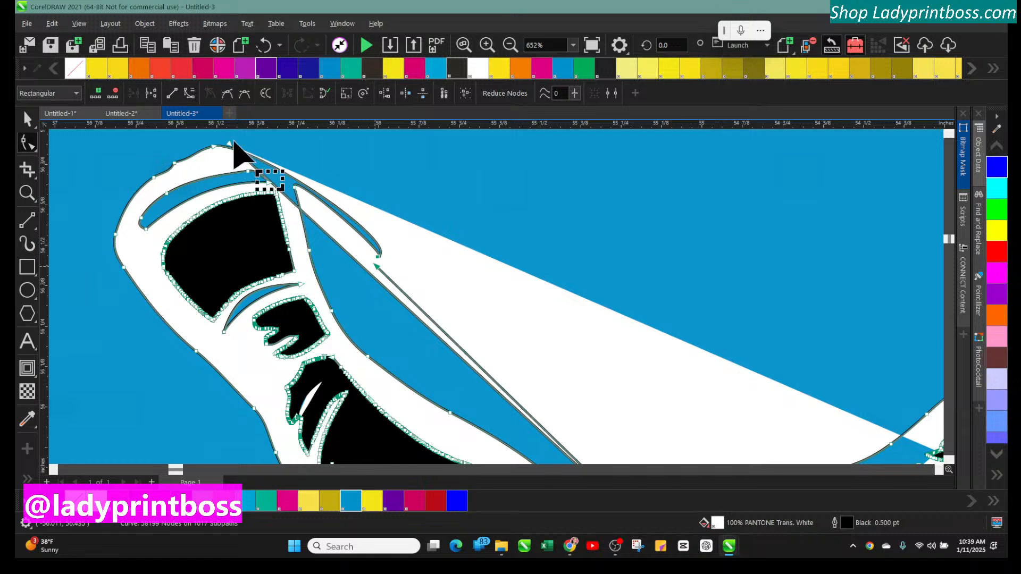
Move the white wedge's tip nodes and the stray line's end node away from the wrestler's raised hand with the Shape tool
{"action": "left_click_drag", "start_coordinate": [231, 145], "coordinate": [507, 323]}
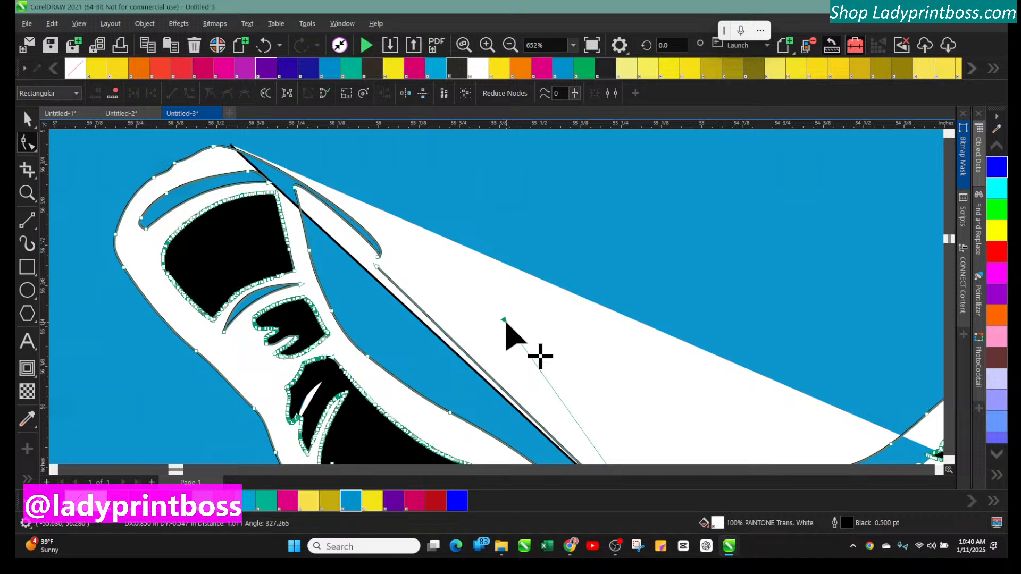
{"action": "left_click_drag", "start_coordinate": [506, 322], "coordinate": [505, 322]}
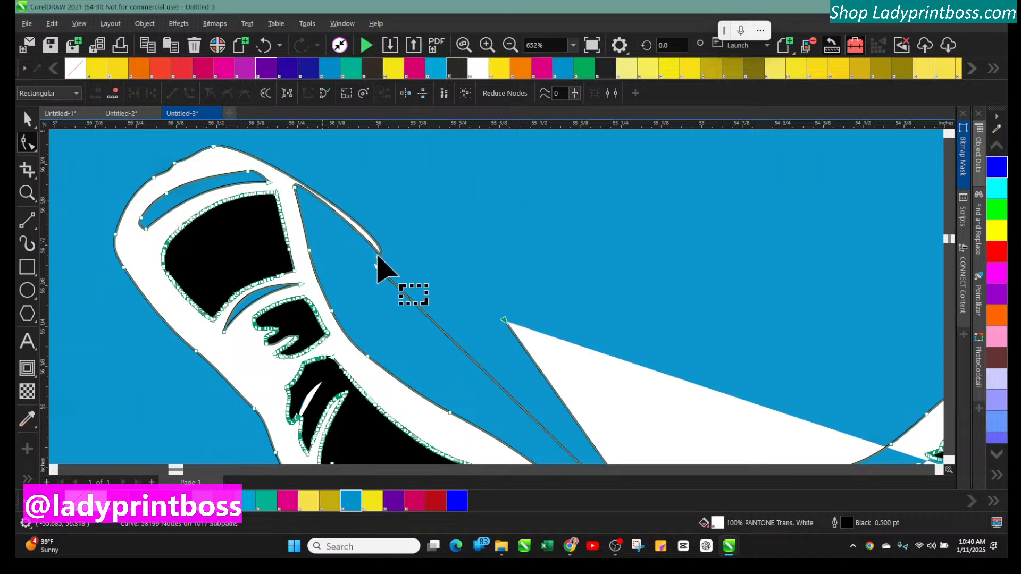
{"action": "left_click", "coordinate": [333, 204]}
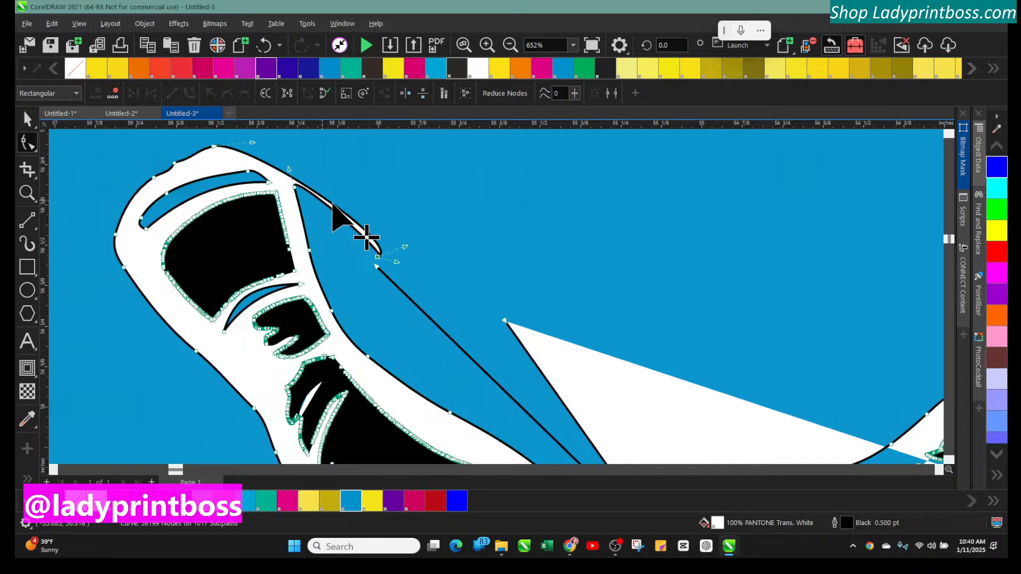
{"action": "left_click_drag", "start_coordinate": [332, 204], "coordinate": [313, 162]}
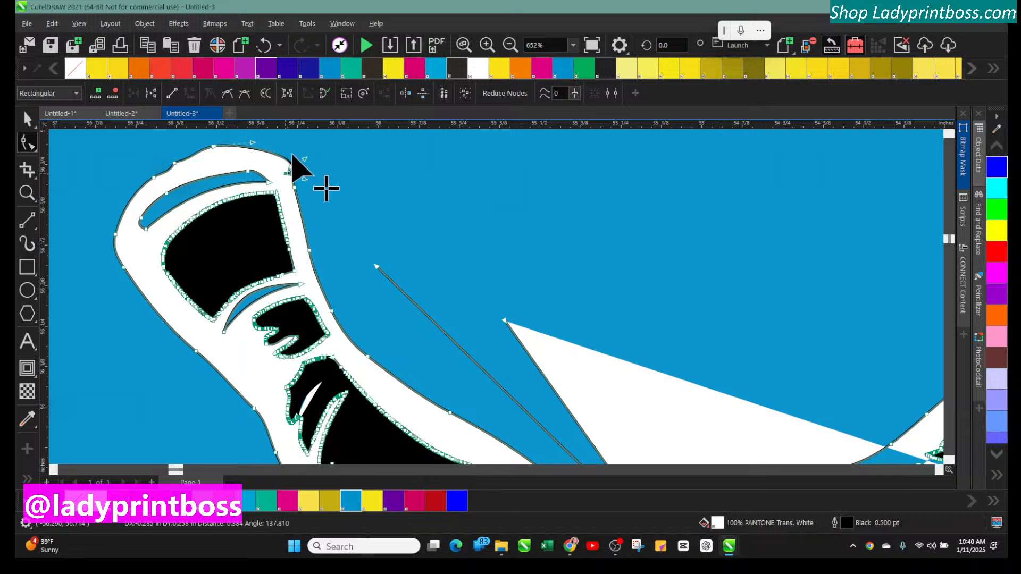
{"action": "mouse_move", "coordinate": [306, 161]}
{"action": "left_mouse_down"}
{"action": "mouse_move", "coordinate": [284, 151]}
{"action": "mouse_move", "coordinate": [313, 170]}
{"action": "mouse_move", "coordinate": [294, 178]}
{"action": "left_mouse_up"}
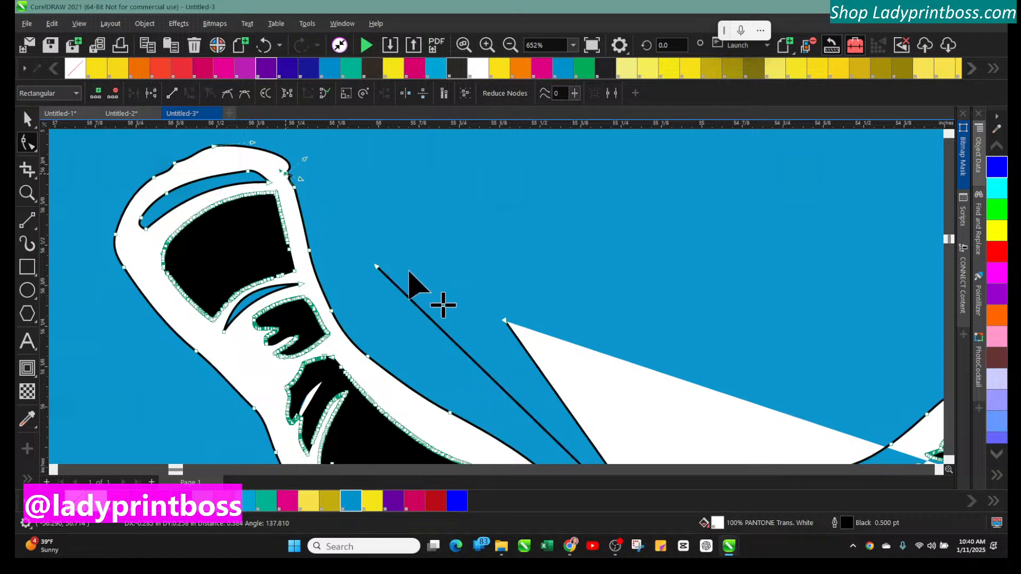
Pull the remaining wedge and stray line nodes down into the wrestler's body to remove the white wedge, undoing the last two node moves
{"action": "left_click", "coordinate": [520, 346]}
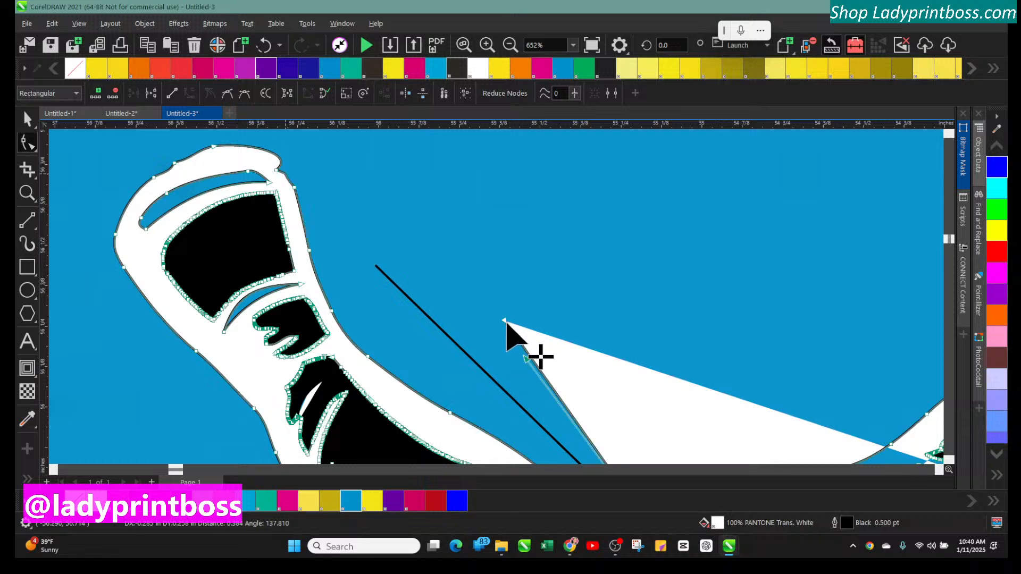
{"action": "left_click", "coordinate": [552, 355]}
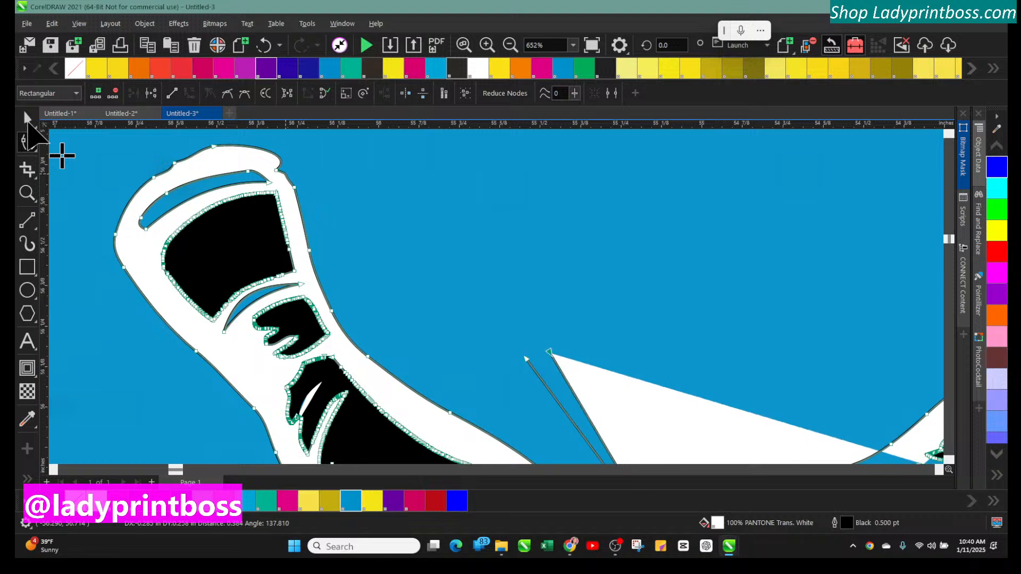
{"action": "left_click", "coordinate": [27, 119]}
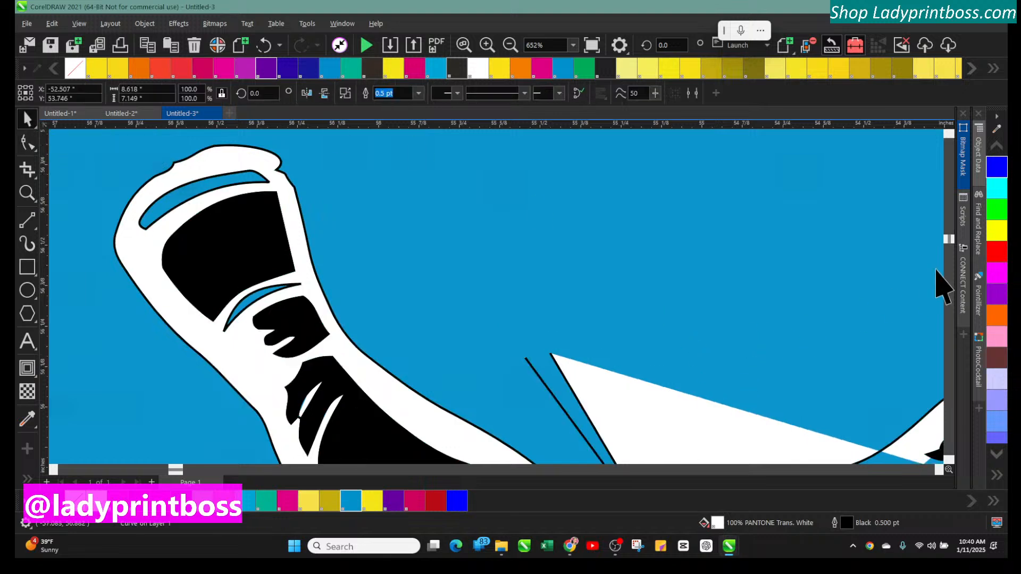
{"action": "left_click", "coordinate": [27, 194]}
{"action": "right_click", "coordinate": [412, 280]}
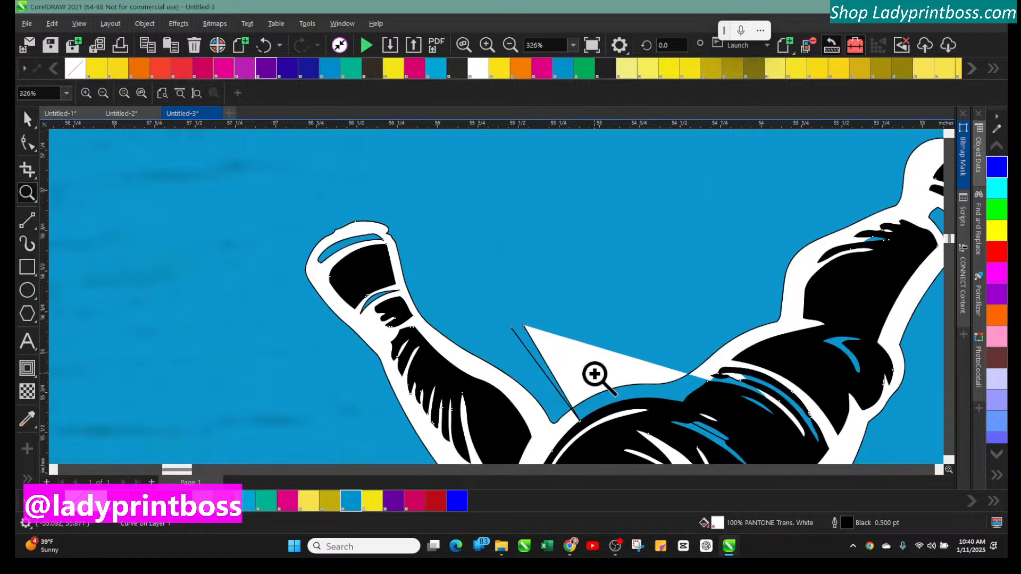
{"action": "left_click", "coordinate": [603, 390]}
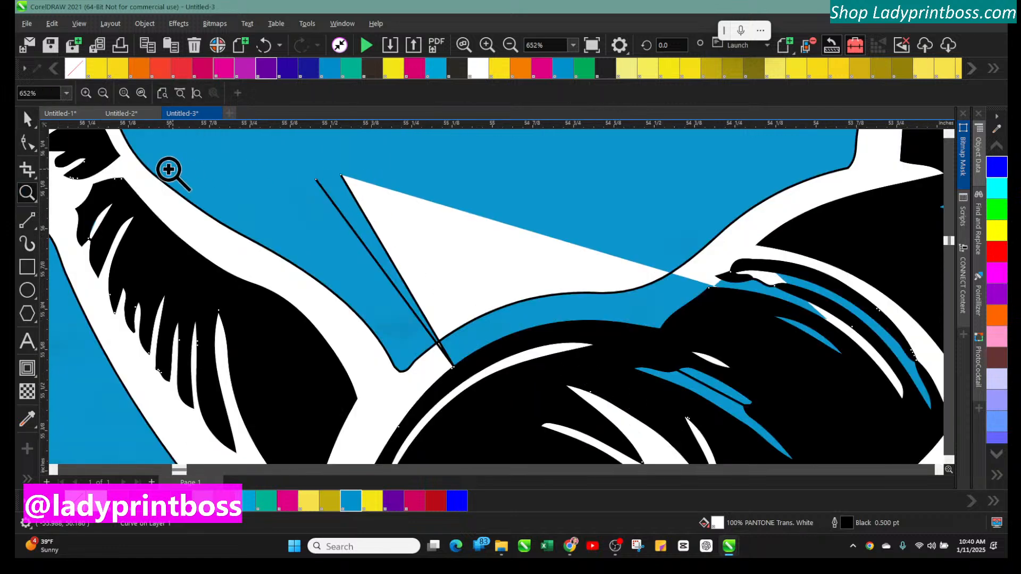
{"action": "left_click", "coordinate": [315, 179]}
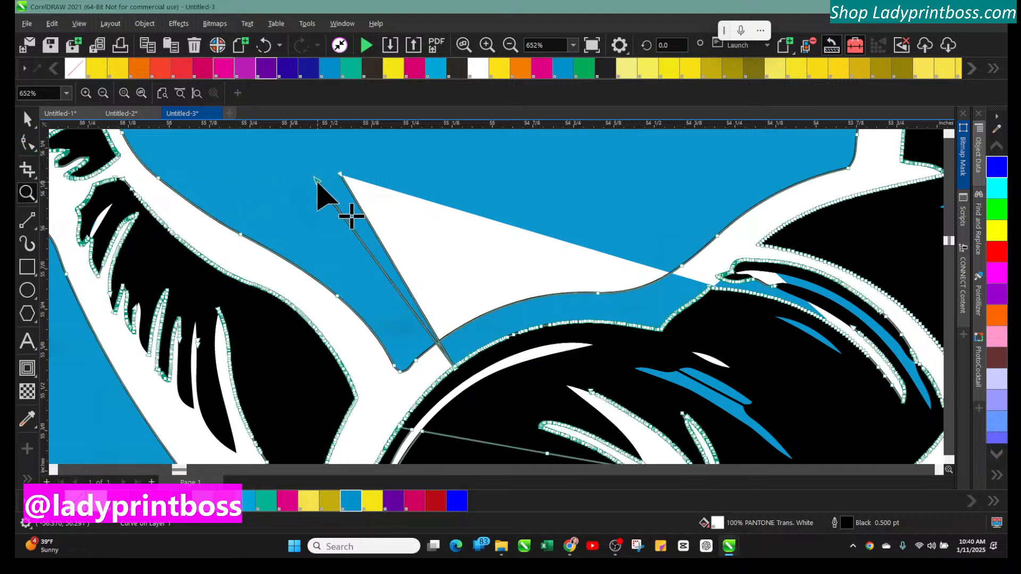
{"action": "left_click_drag", "start_coordinate": [316, 181], "coordinate": [435, 344]}
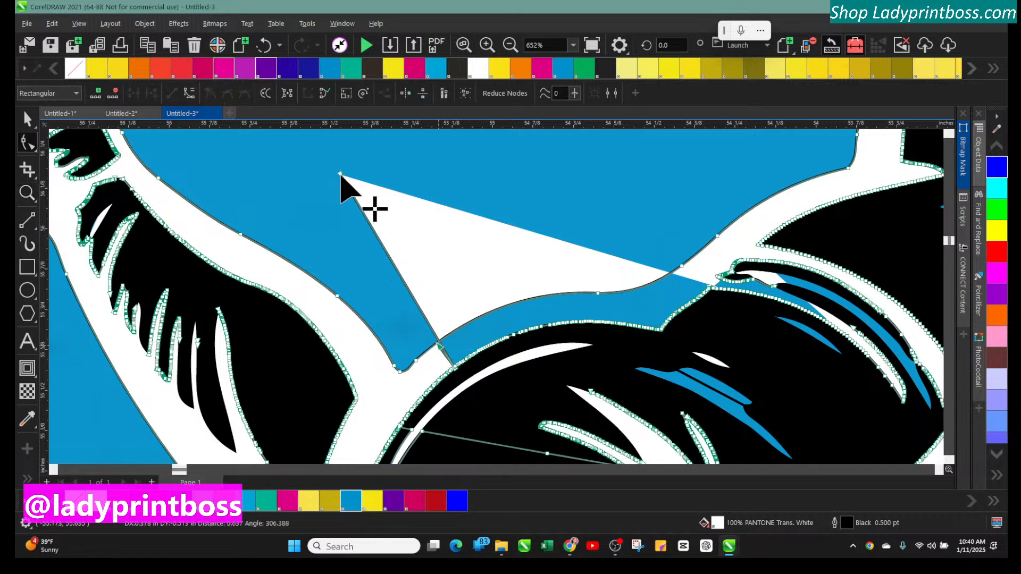
{"action": "left_click_drag", "start_coordinate": [452, 304], "coordinate": [530, 318]}
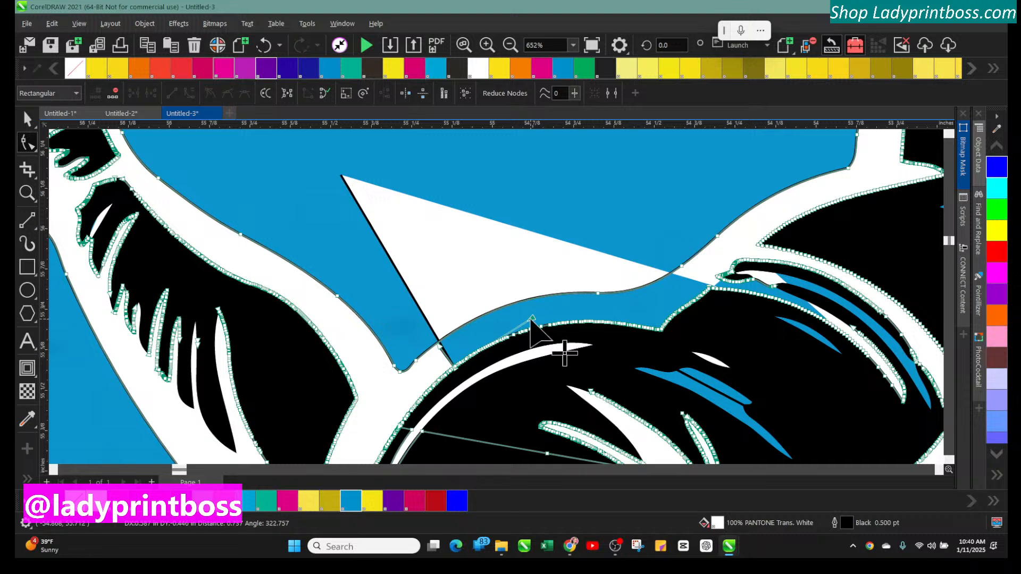
{"action": "left_click_drag", "start_coordinate": [531, 320], "coordinate": [533, 320]}
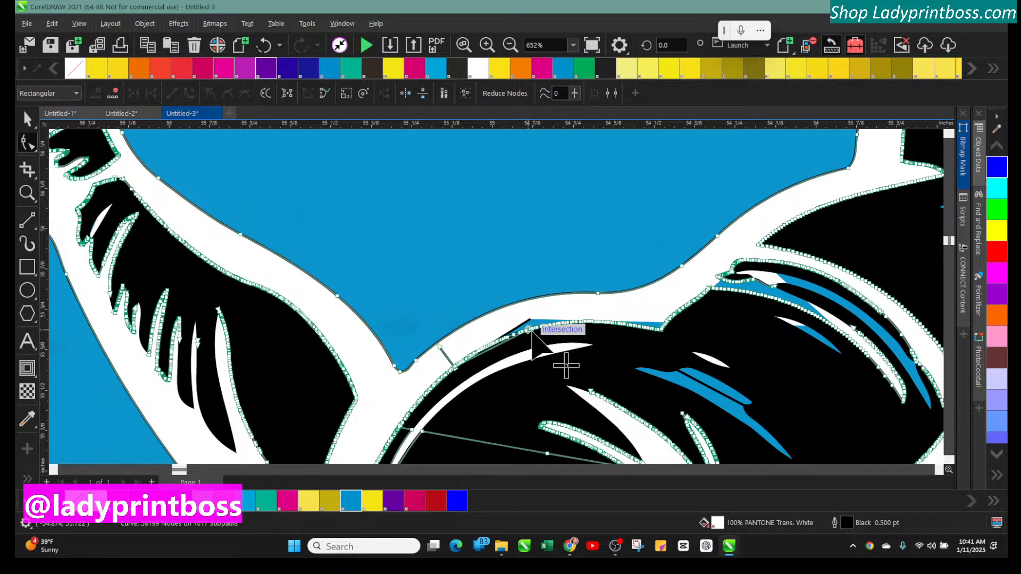
{"action": "left_click_drag", "start_coordinate": [537, 315], "coordinate": [538, 316]}
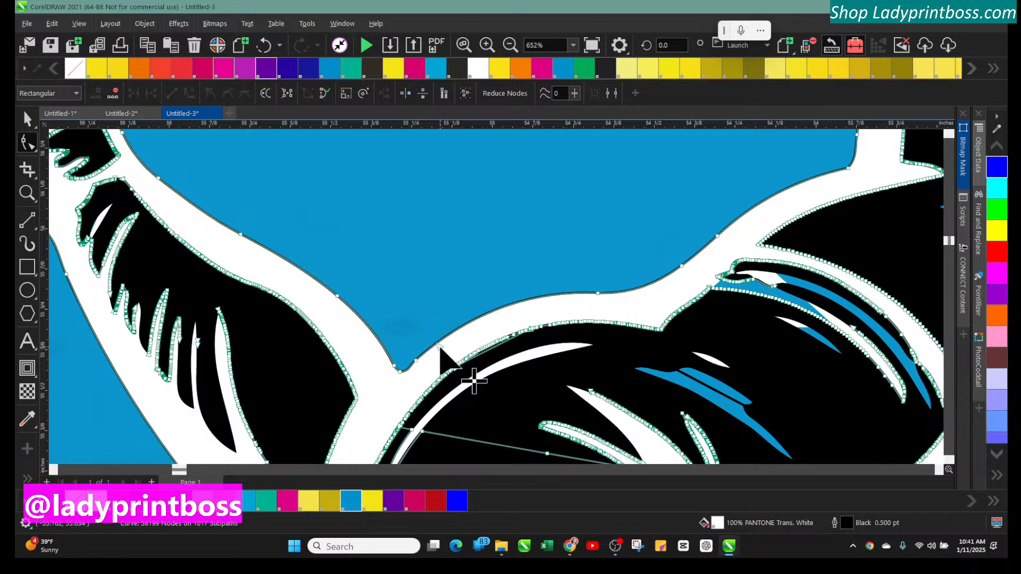
{"action": "left_click_drag", "start_coordinate": [440, 349], "coordinate": [445, 359]}
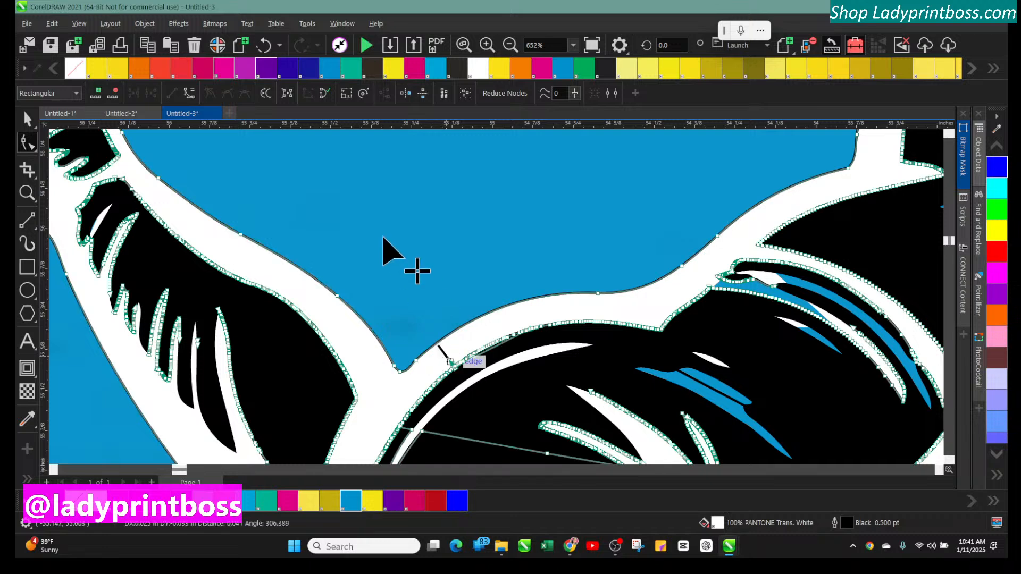
{"action": "left_click", "coordinate": [263, 47]}
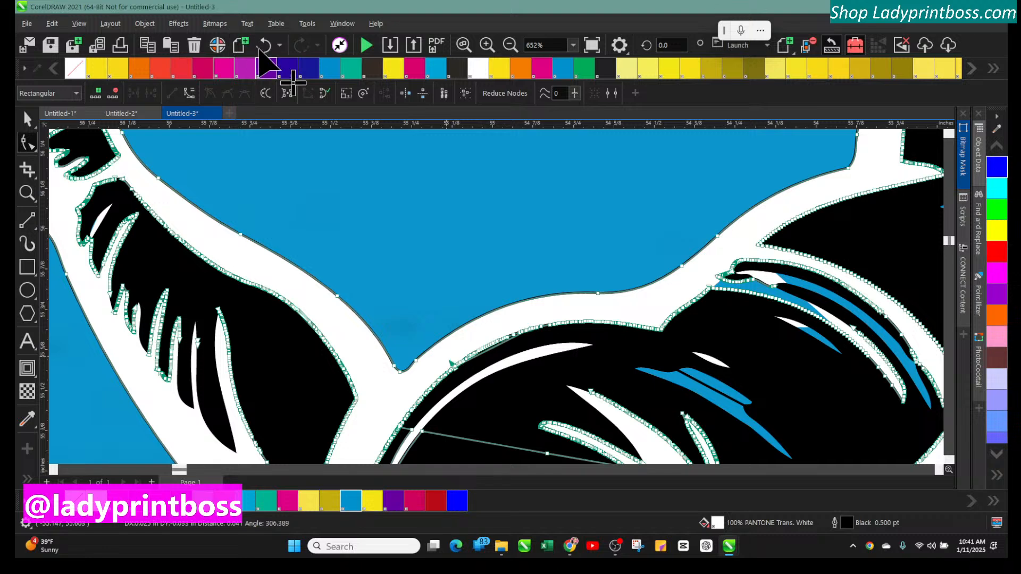
{"action": "left_click", "coordinate": [263, 48]}
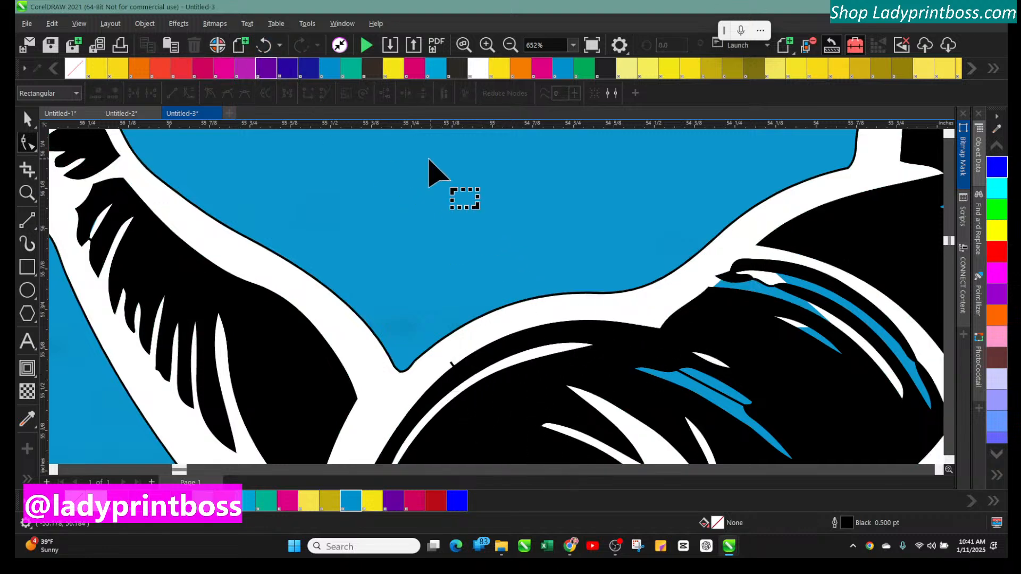
Examine the wrestler graphic around the raised hand and upper body after the wedge cleanup
{"action": "left_click", "coordinate": [510, 46]}
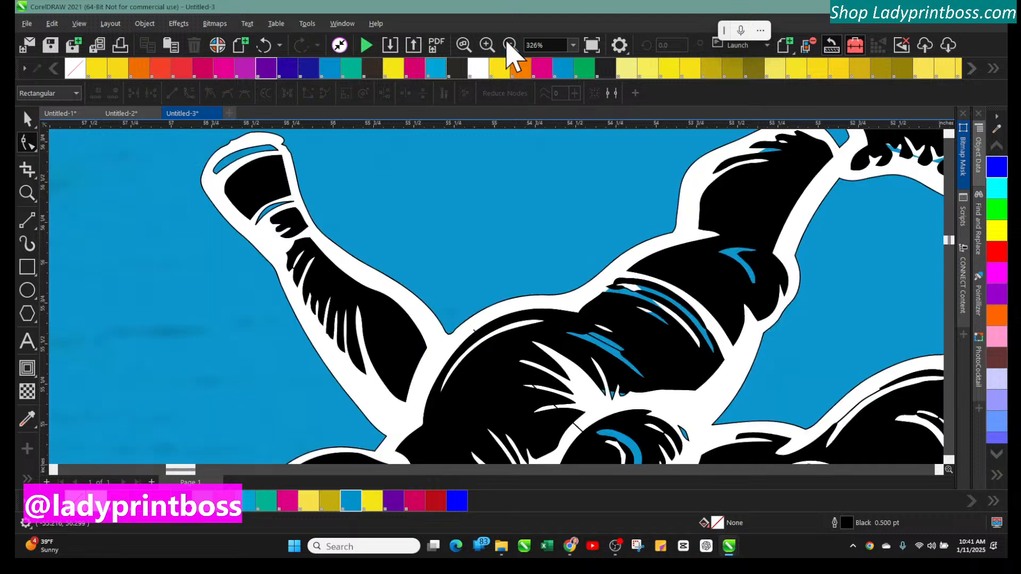
{"action": "left_click", "coordinate": [510, 46]}
{"action": "scroll", "coordinate": [607, 424], "scroll_direction": "down", "scroll_amount": 2}
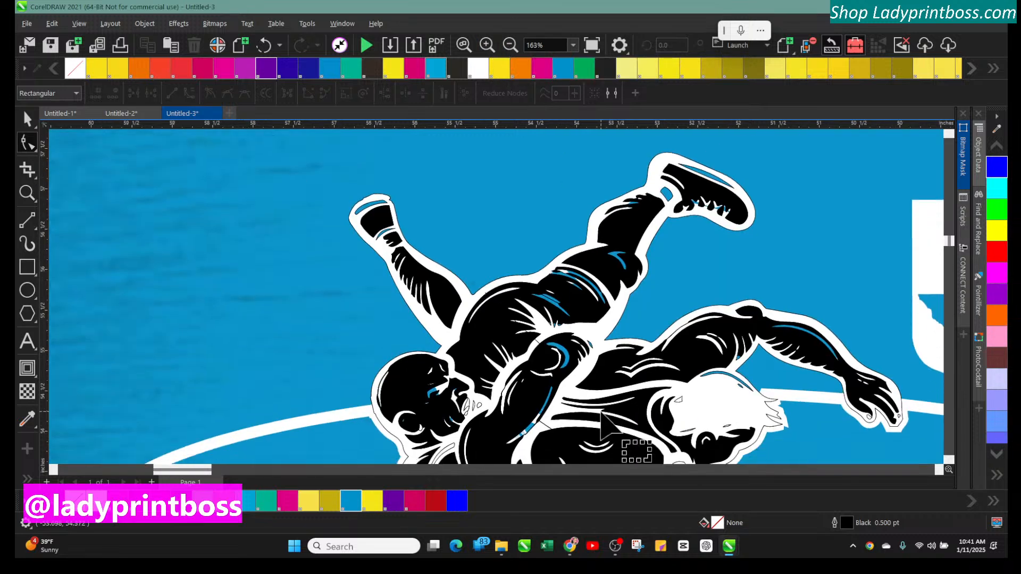
{"action": "scroll", "coordinate": [606, 423], "scroll_direction": "down", "scroll_amount": 3}
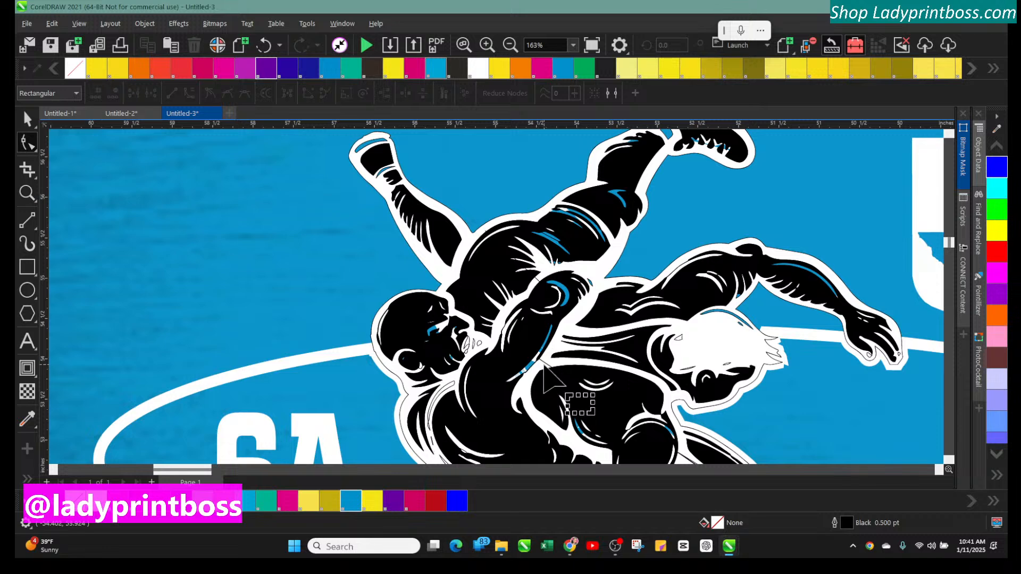
{"action": "left_click", "coordinate": [543, 366]}
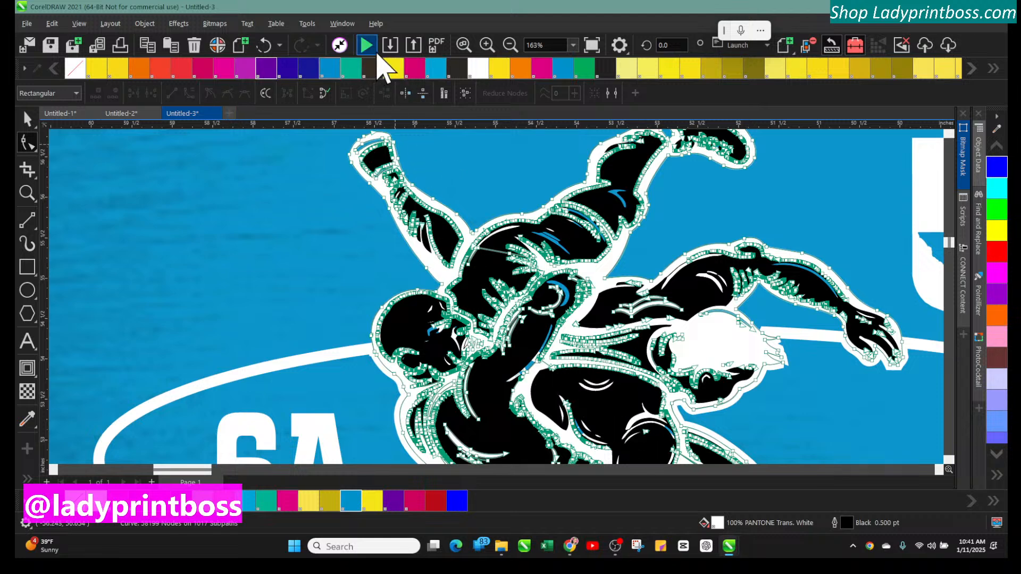
{"action": "left_click", "coordinate": [28, 118]}
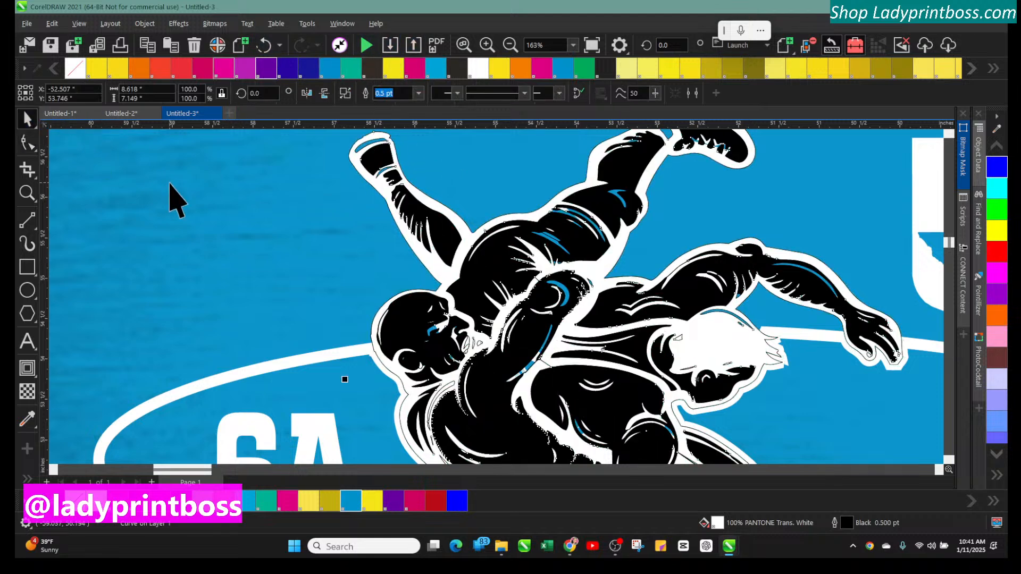
{"action": "left_click", "coordinate": [170, 183]}
{"action": "scroll", "coordinate": [325, 260], "scroll_direction": "up", "scroll_amount": 2}
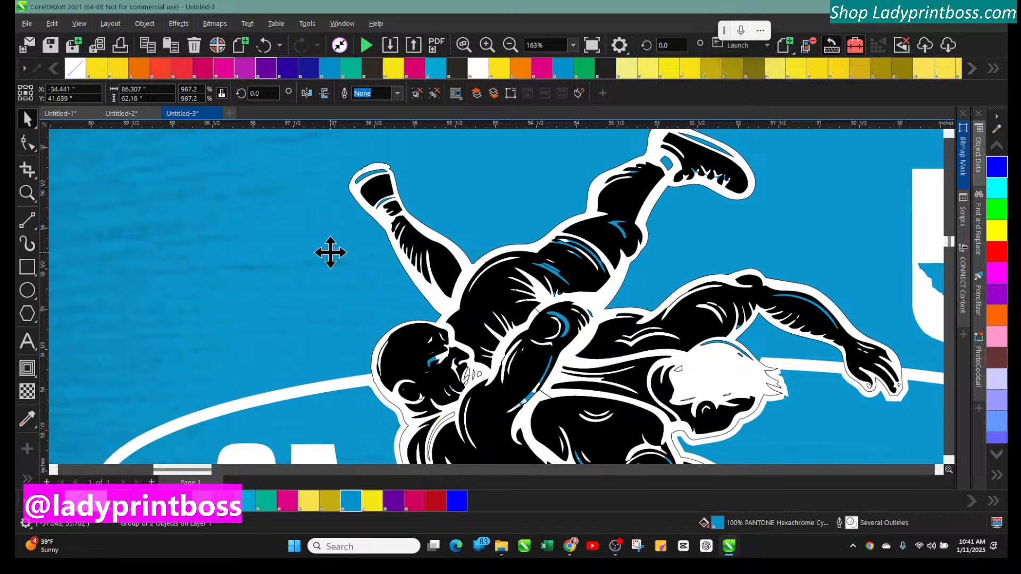
{"action": "left_click", "coordinate": [487, 45]}
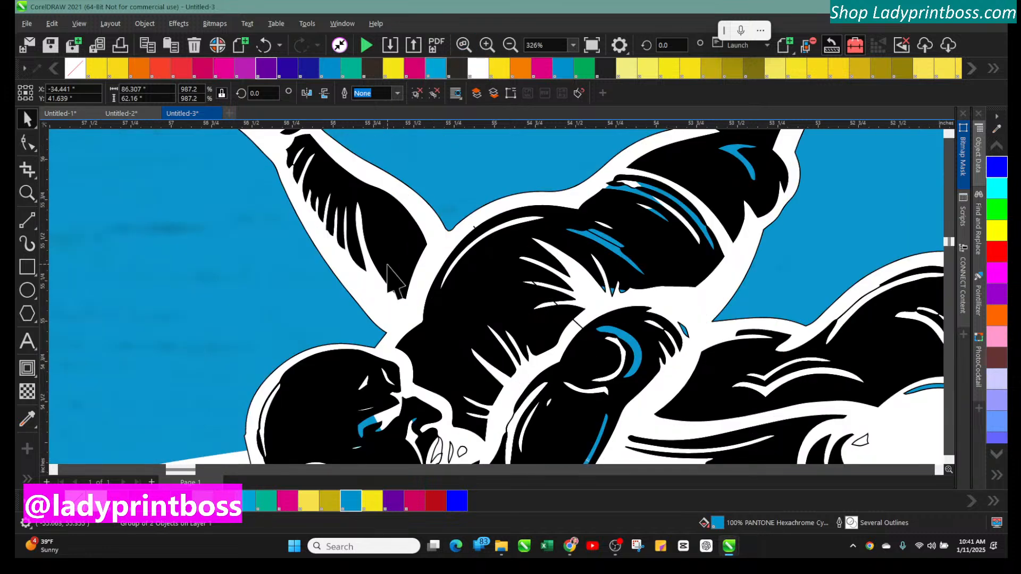
{"action": "scroll", "coordinate": [389, 266], "scroll_direction": "up", "scroll_amount": 5}
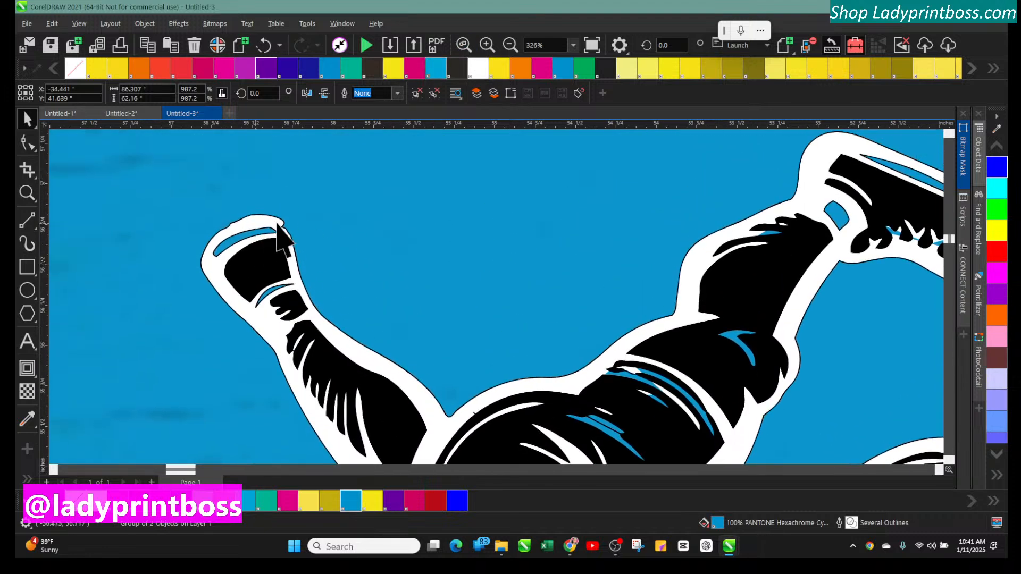
Smooth the outline at the top of the wrestler's raised hand by adjusting a node handle and moving a corner node
{"action": "left_click", "coordinate": [280, 225]}
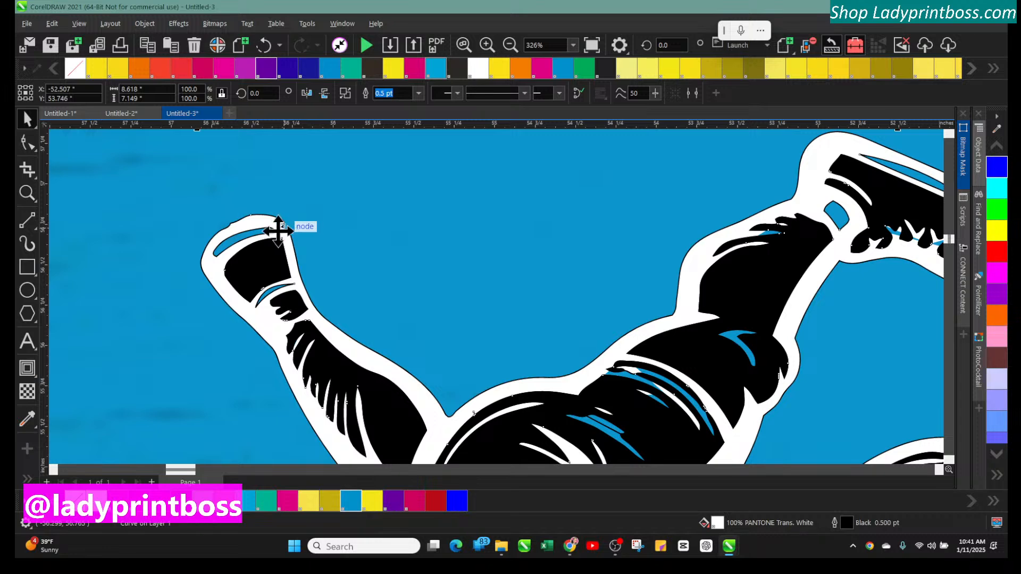
{"action": "left_click", "coordinate": [27, 193]}
{"action": "left_click", "coordinate": [276, 250]}
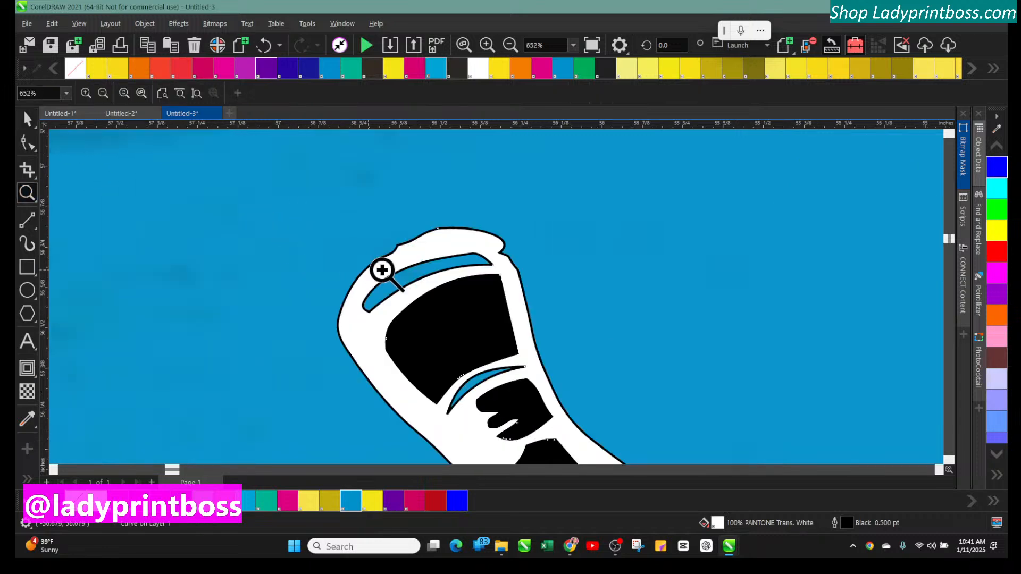
{"action": "left_click", "coordinate": [460, 285]}
{"action": "left_click", "coordinate": [27, 142]}
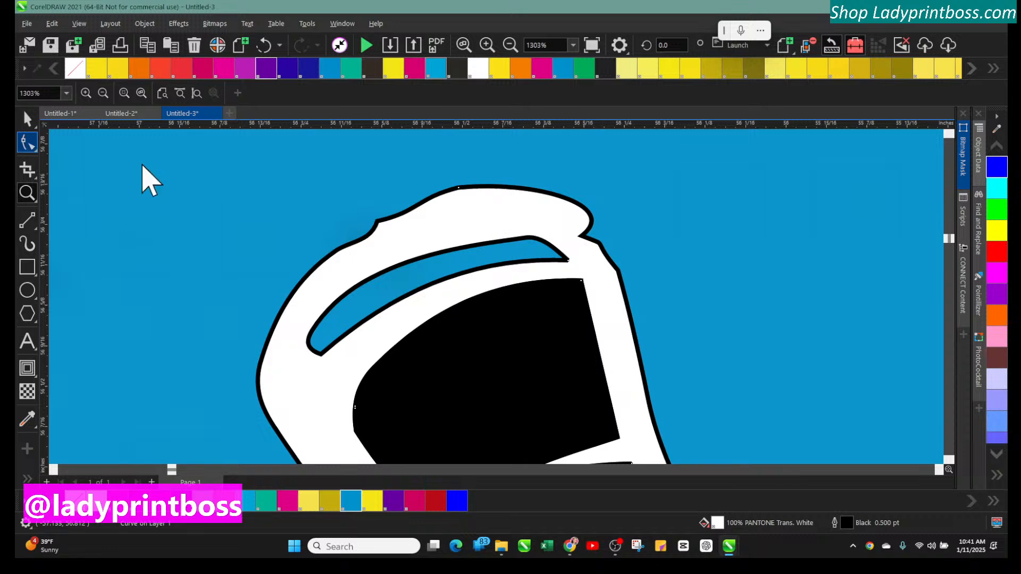
{"action": "left_click", "coordinate": [574, 249]}
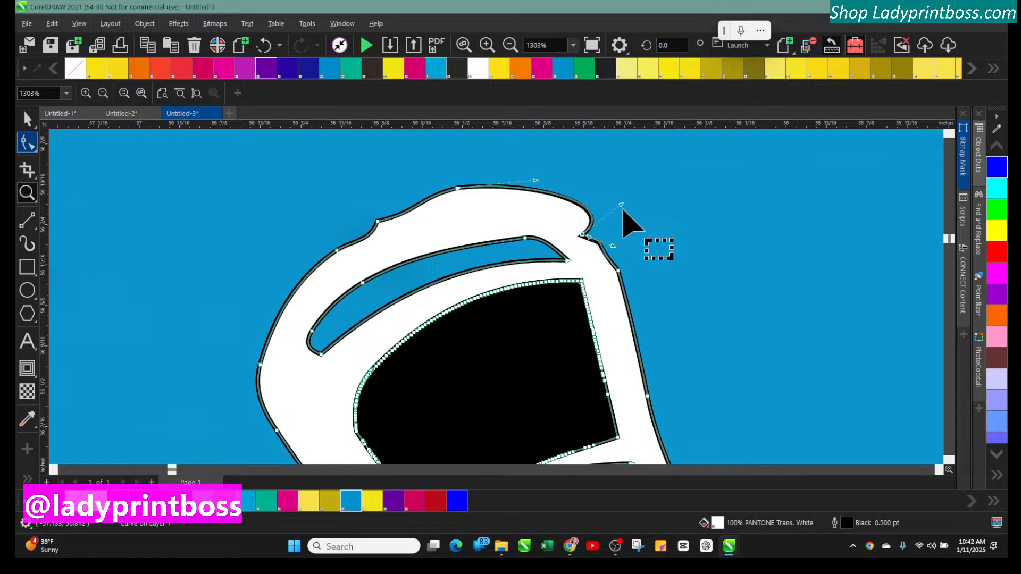
{"action": "left_click_drag", "start_coordinate": [621, 204], "coordinate": [568, 190]}
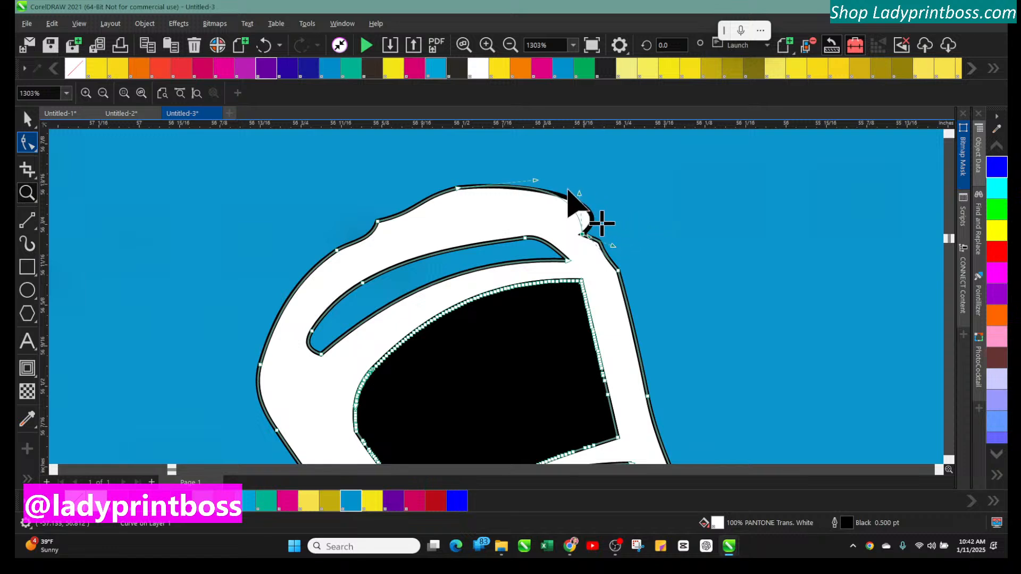
{"action": "left_click", "coordinate": [631, 207]}
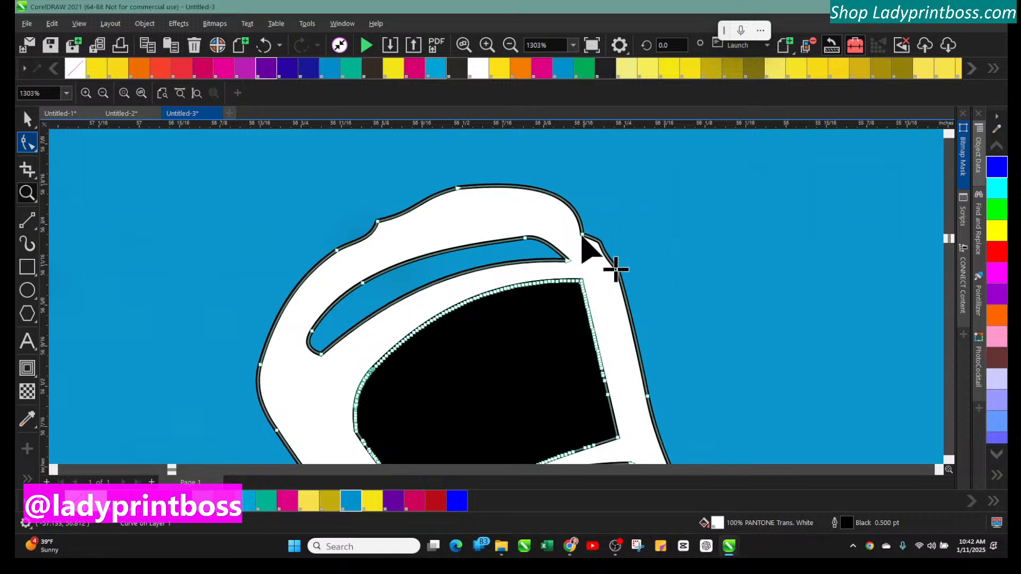
{"action": "left_click_drag", "start_coordinate": [585, 230], "coordinate": [565, 198]}
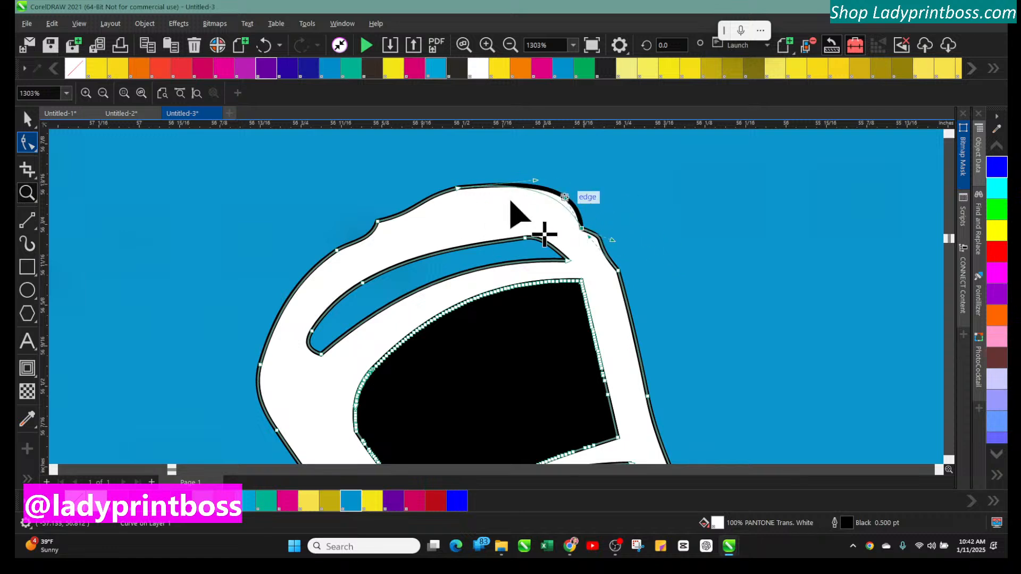
{"action": "left_click", "coordinate": [377, 222]}
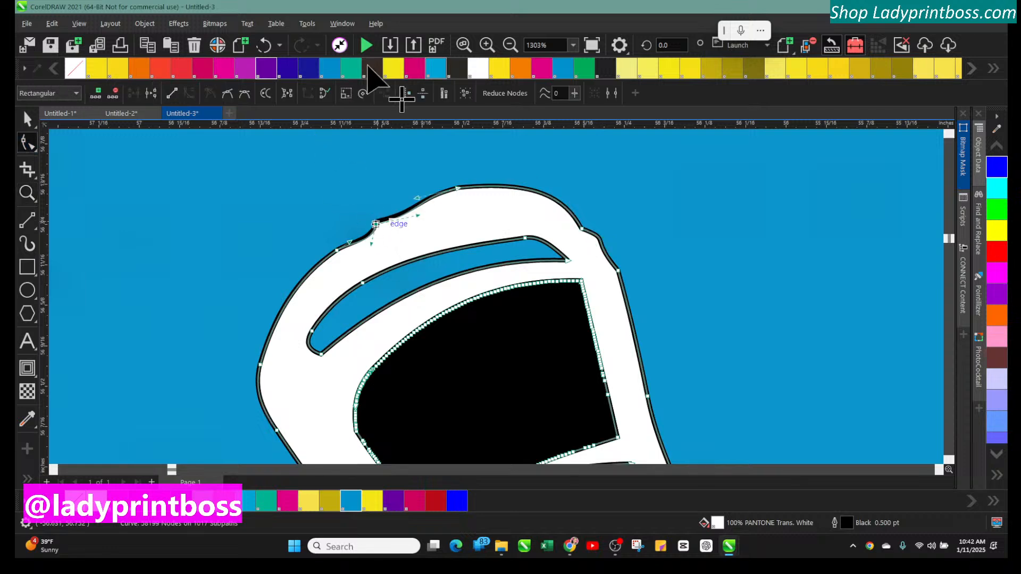
{"action": "left_click", "coordinate": [509, 45]}
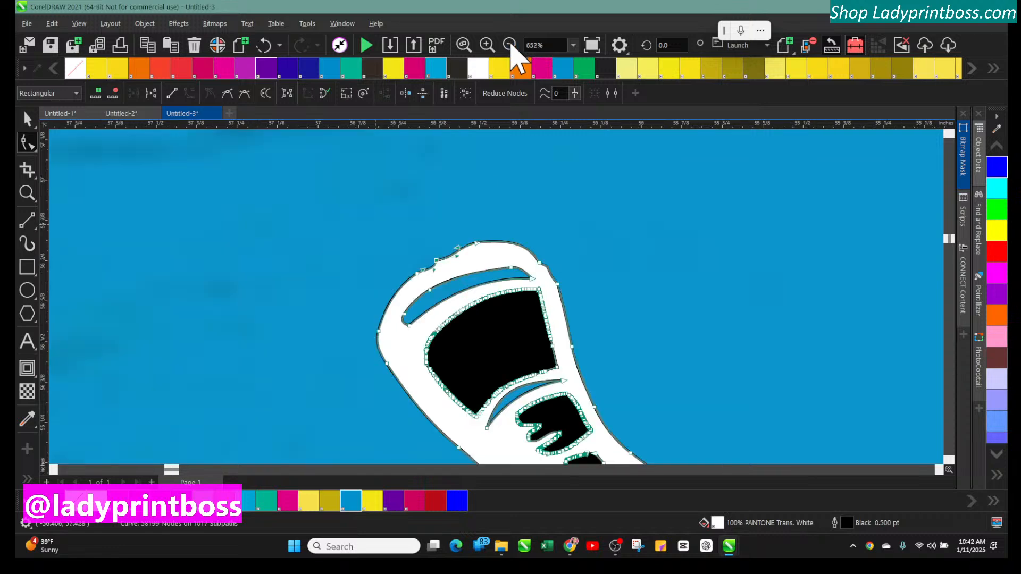
Examine the whole wrestler graphic on the shirt at a wider zoom with the Pick tool
{"action": "left_click", "coordinate": [510, 45]}
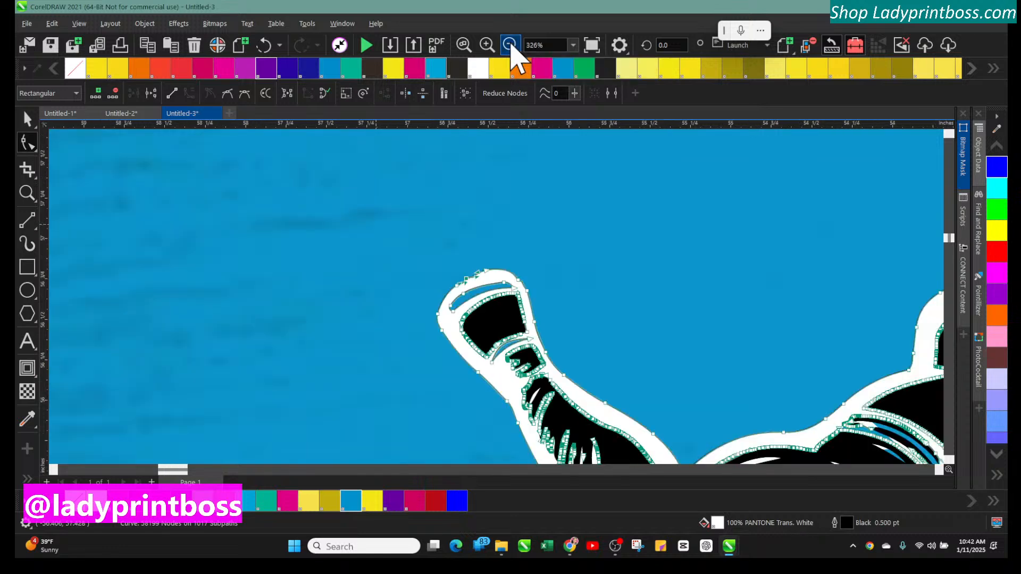
{"action": "left_click", "coordinate": [509, 46]}
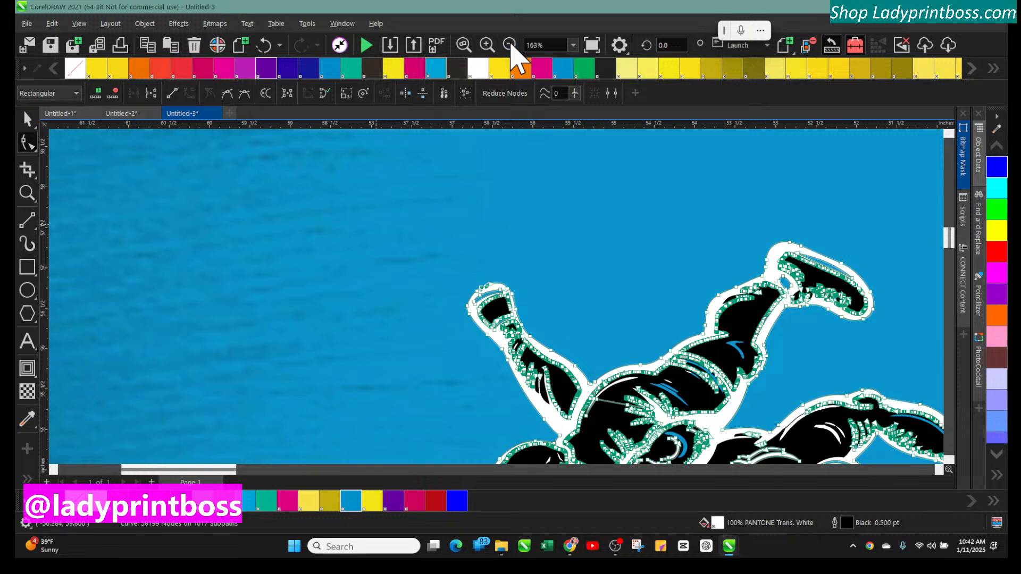
{"action": "left_click", "coordinate": [509, 45]}
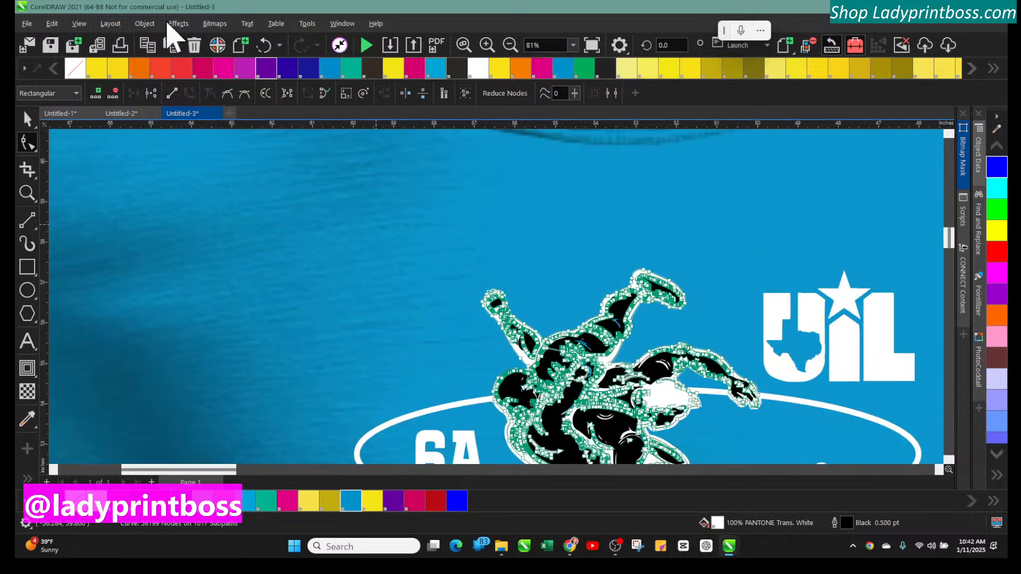
{"action": "left_click", "coordinate": [509, 45]}
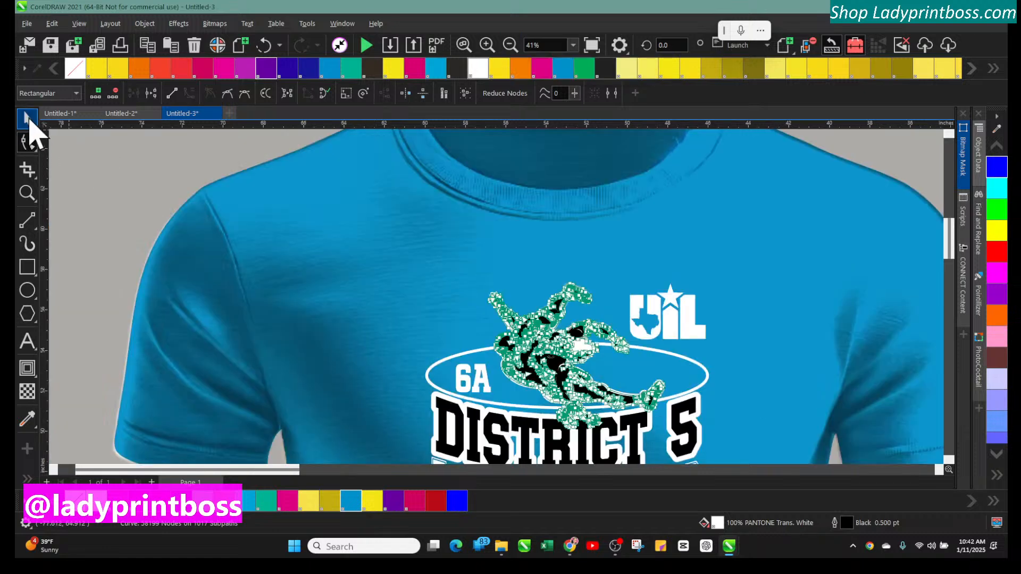
{"action": "left_click", "coordinate": [28, 119]}
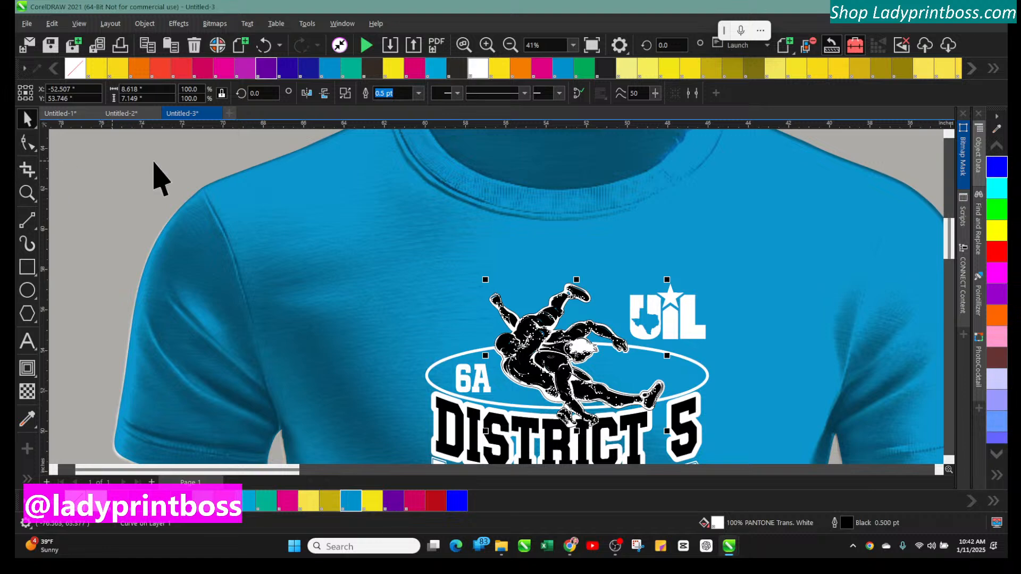
{"action": "left_click", "coordinate": [487, 45]}
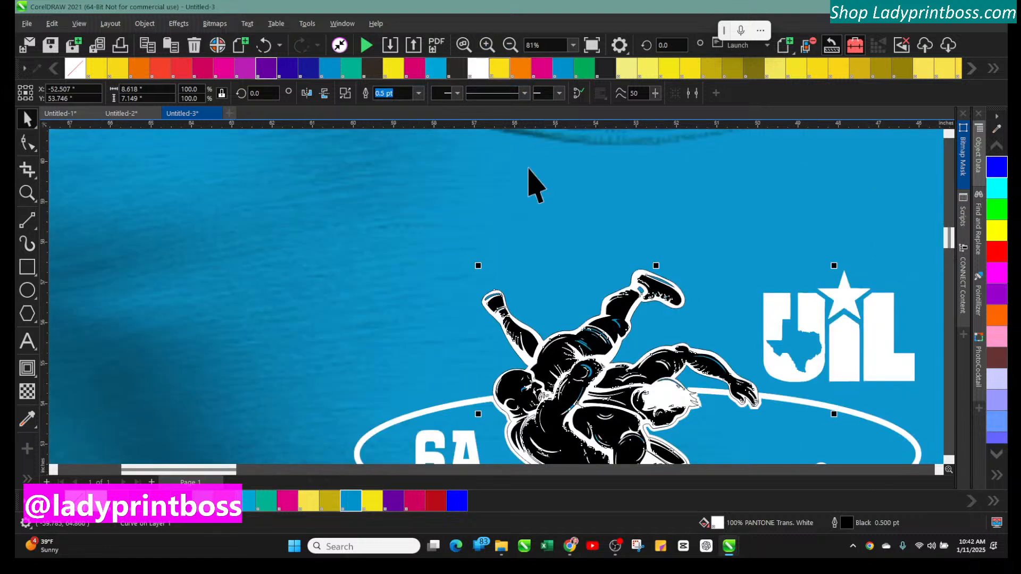
{"action": "scroll", "coordinate": [589, 349], "scroll_direction": "down", "scroll_amount": 3}
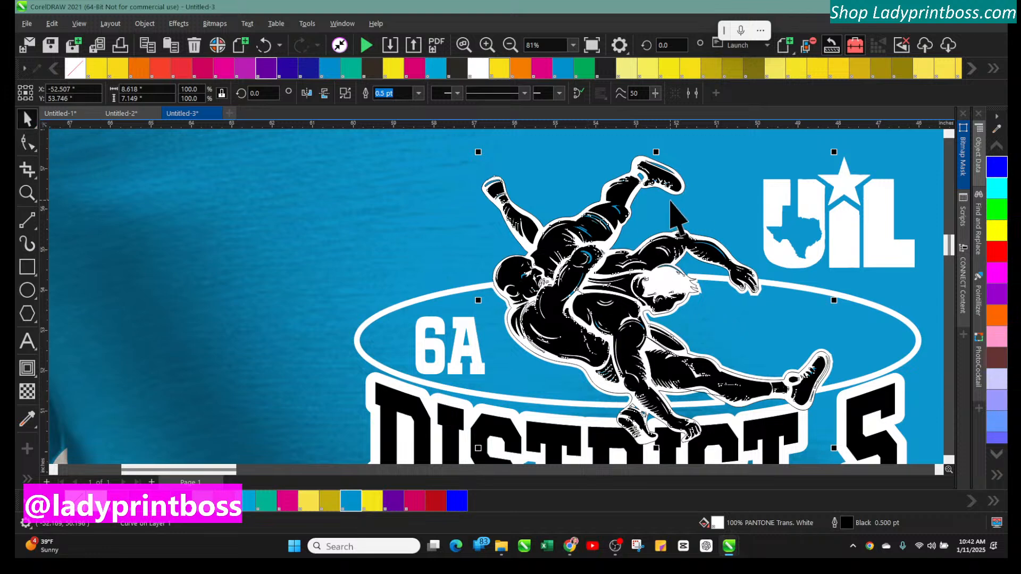
Try selecting and deleting several black fragments of the upper wrestler's body and arm
{"action": "left_click", "coordinate": [713, 250]}
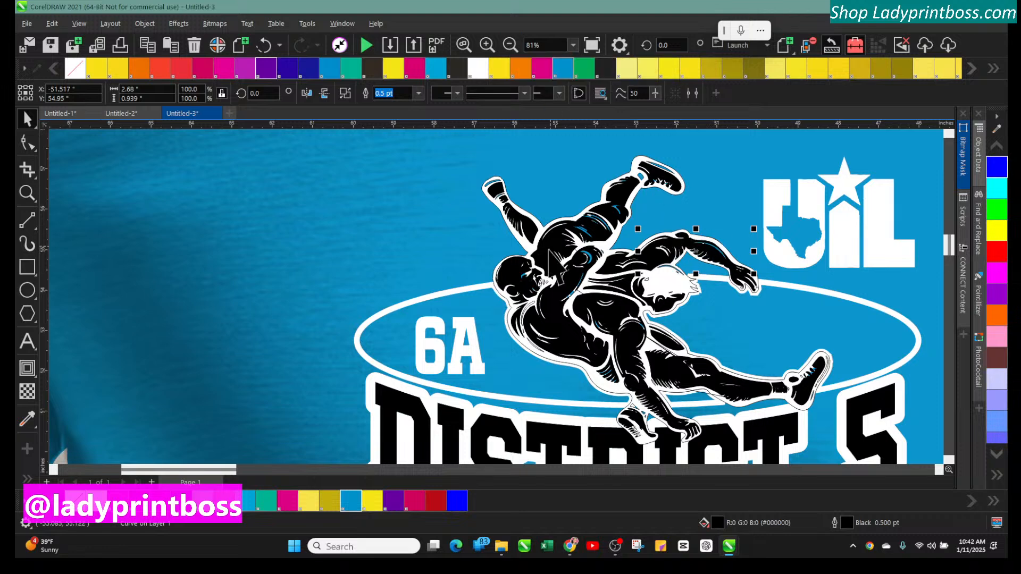
{"action": "left_click", "coordinate": [525, 220]}
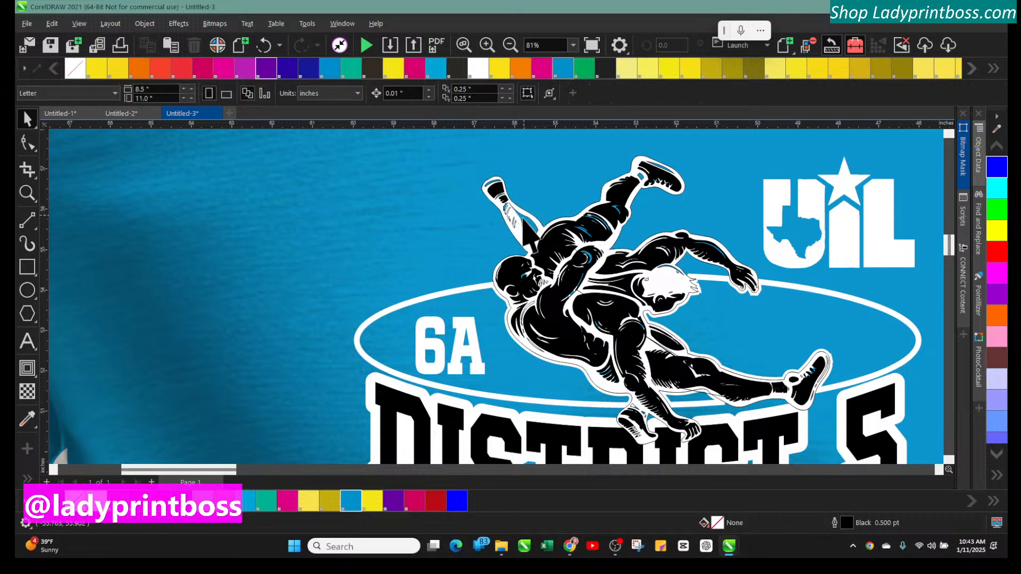
{"action": "left_click", "coordinate": [494, 190]}
{"action": "key", "text": "Escape"}
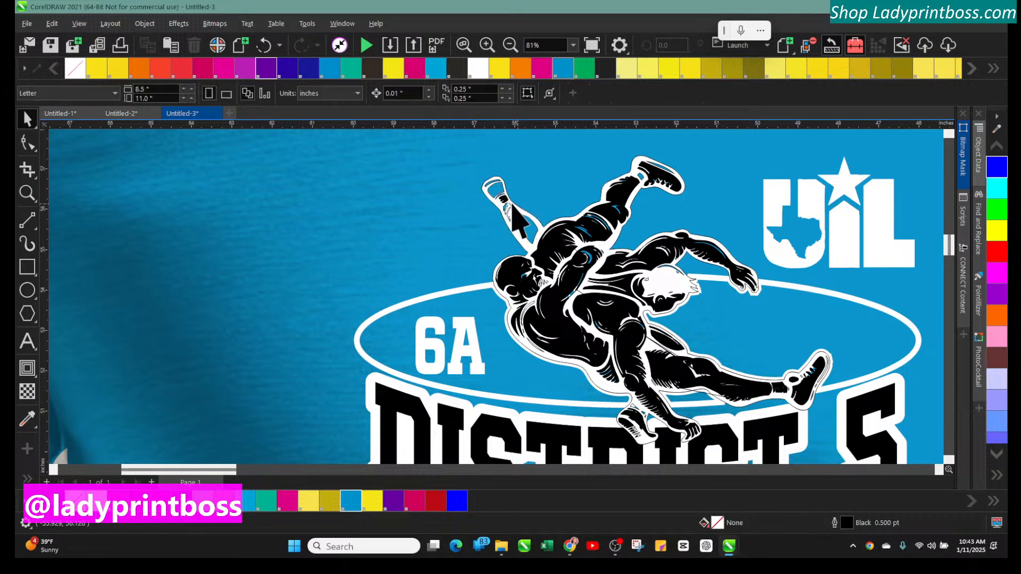
{"action": "left_click", "coordinate": [539, 164]}
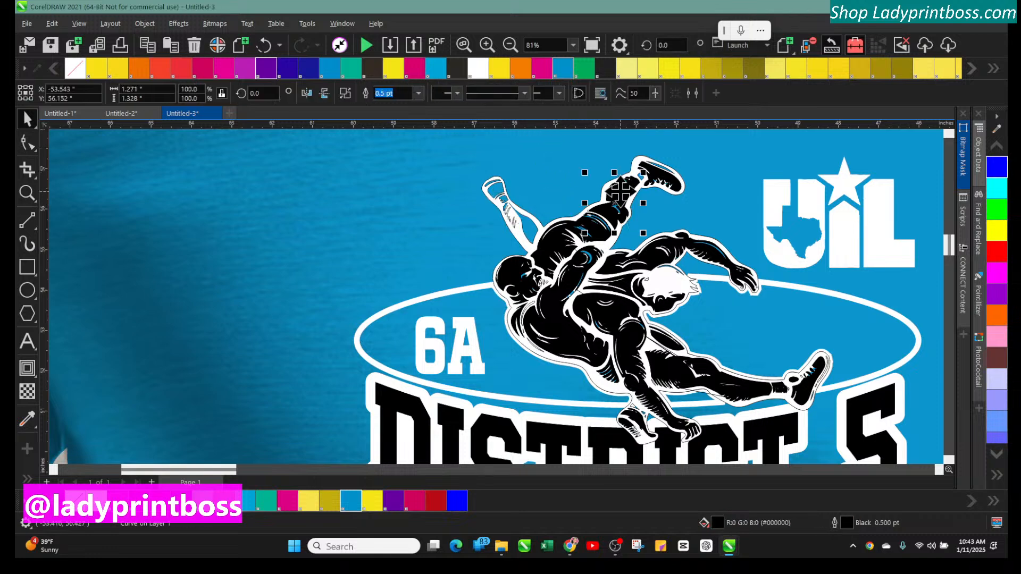
{"action": "key", "text": "Escape"}
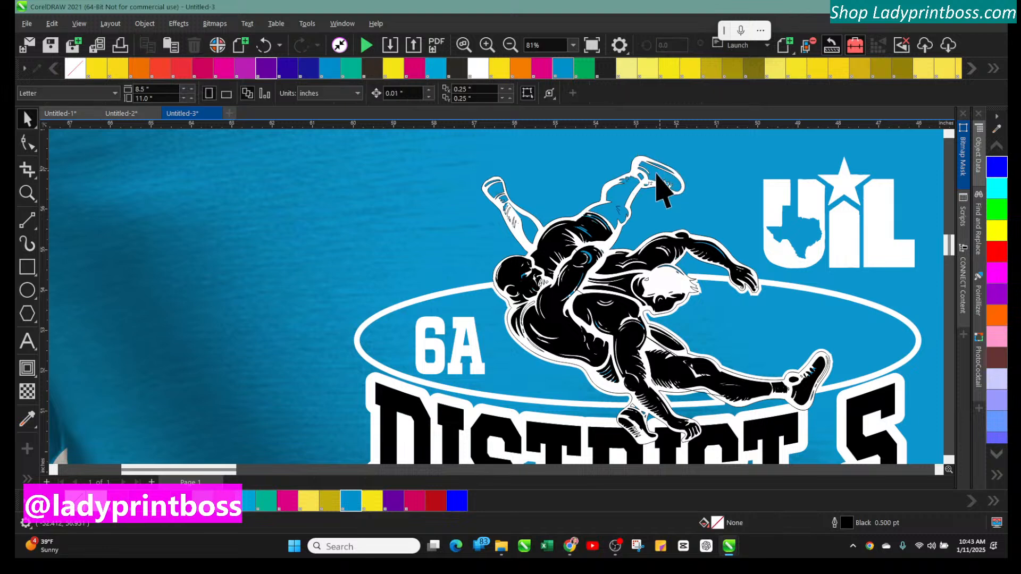
{"action": "left_click", "coordinate": [591, 223]}
{"action": "key", "text": "Delete"}
{"action": "left_click", "coordinate": [546, 255]}
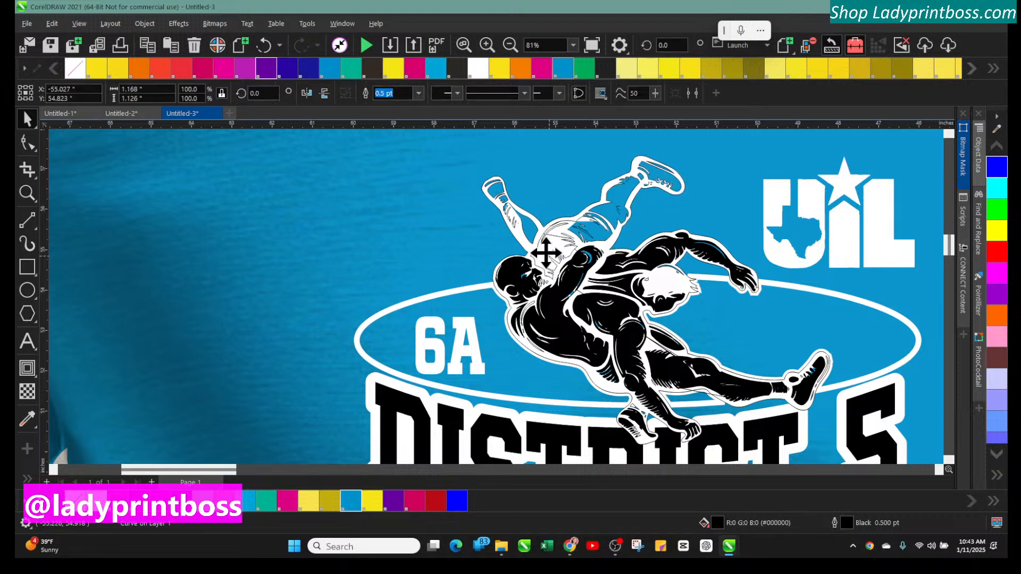
{"action": "key", "text": "Delete"}
{"action": "left_click", "coordinate": [546, 256]}
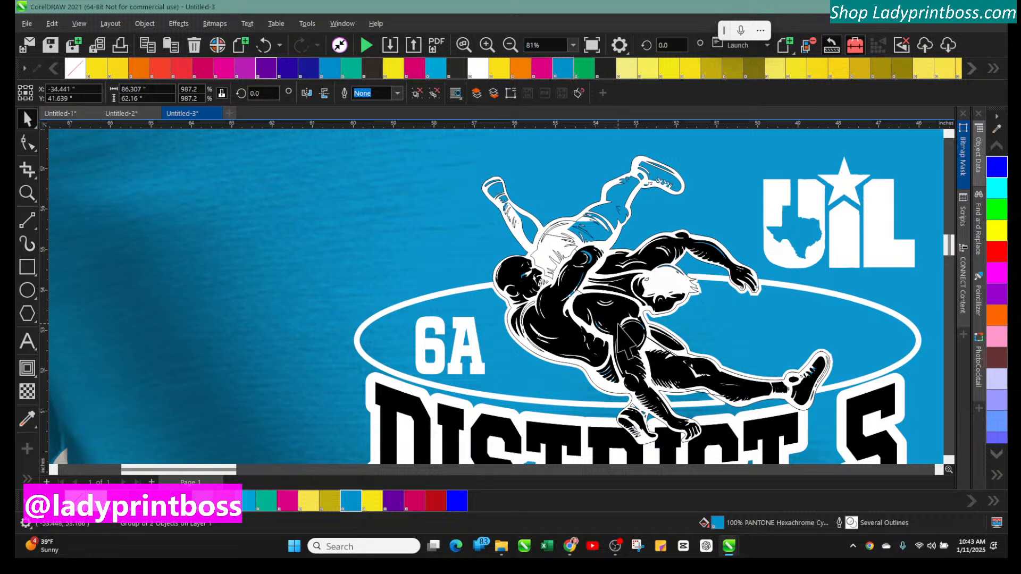
{"action": "left_click", "coordinate": [264, 47]}
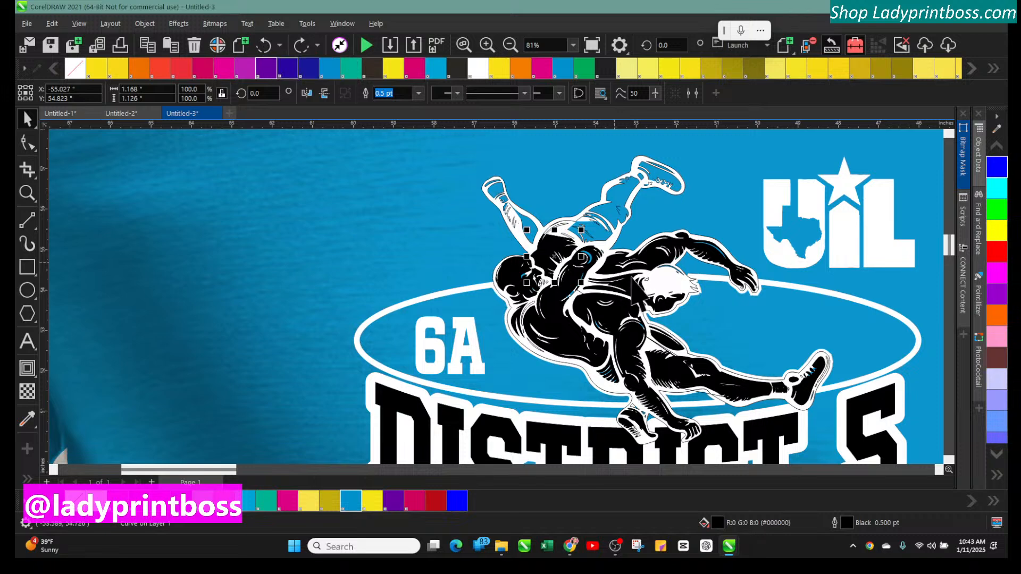
{"action": "key", "text": "Delete"}
{"action": "left_click", "coordinate": [581, 283]}
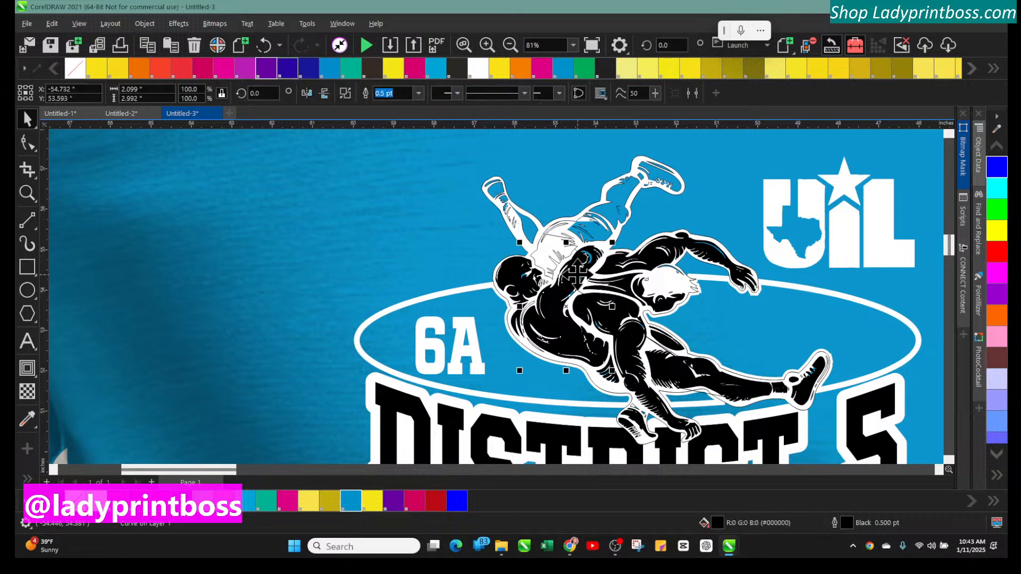
{"action": "key", "text": "Delete"}
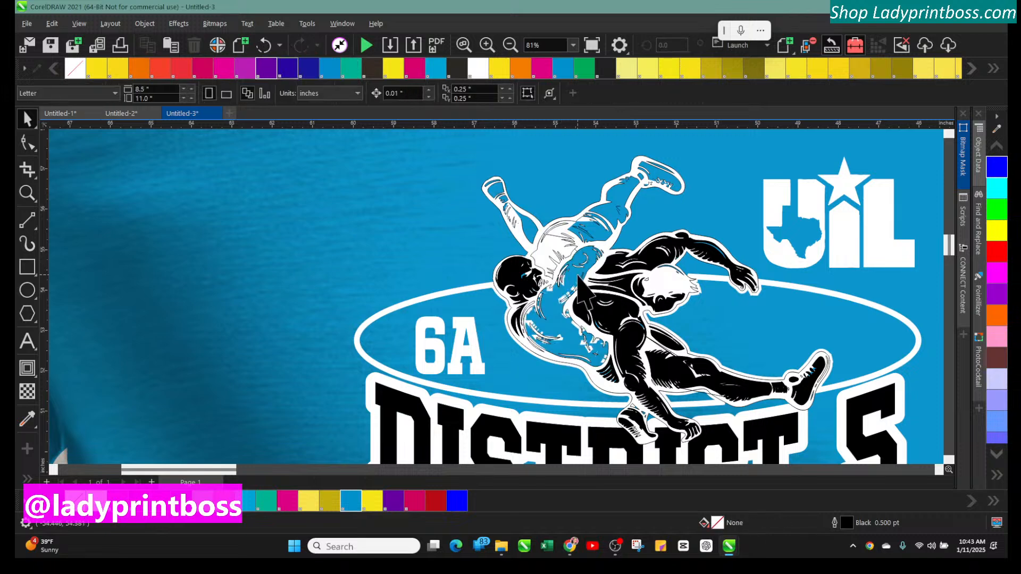
{"action": "left_click", "coordinate": [629, 278]}
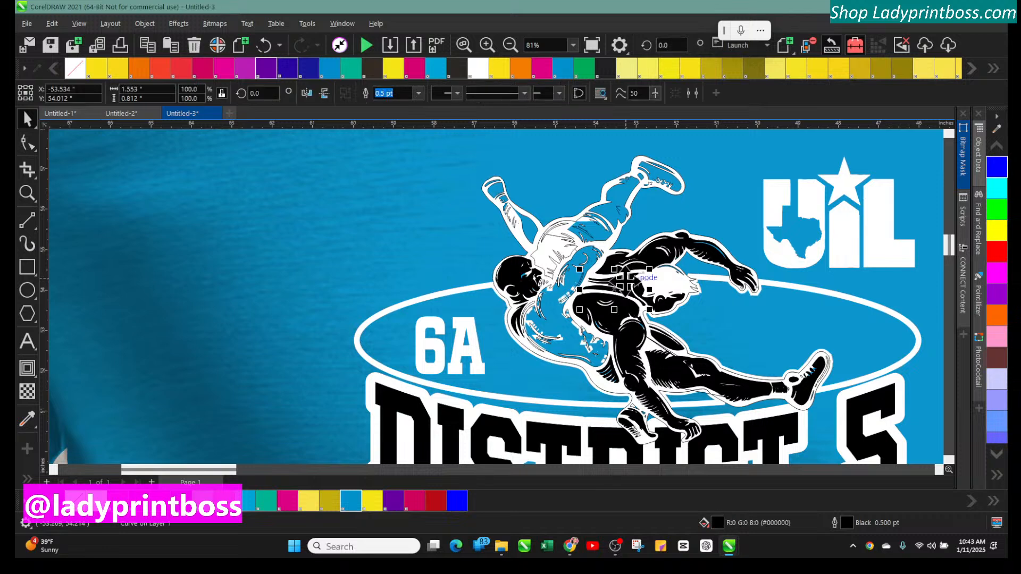
{"action": "left_click", "coordinate": [646, 256]}
{"action": "key", "text": "Delete"}
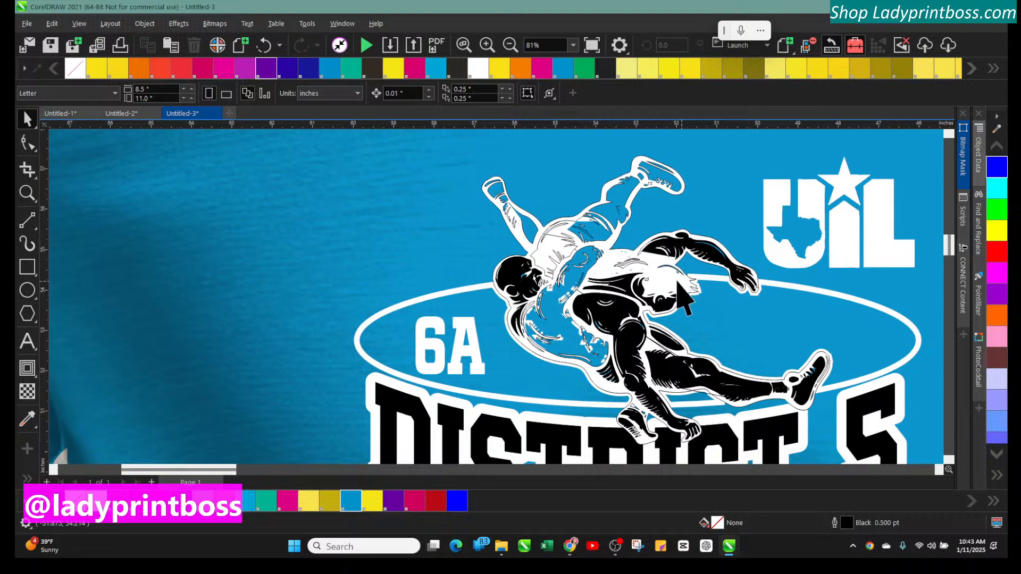
Undo all the fragment deletions on the wrestler graphic
{"action": "left_click", "coordinate": [264, 45]}
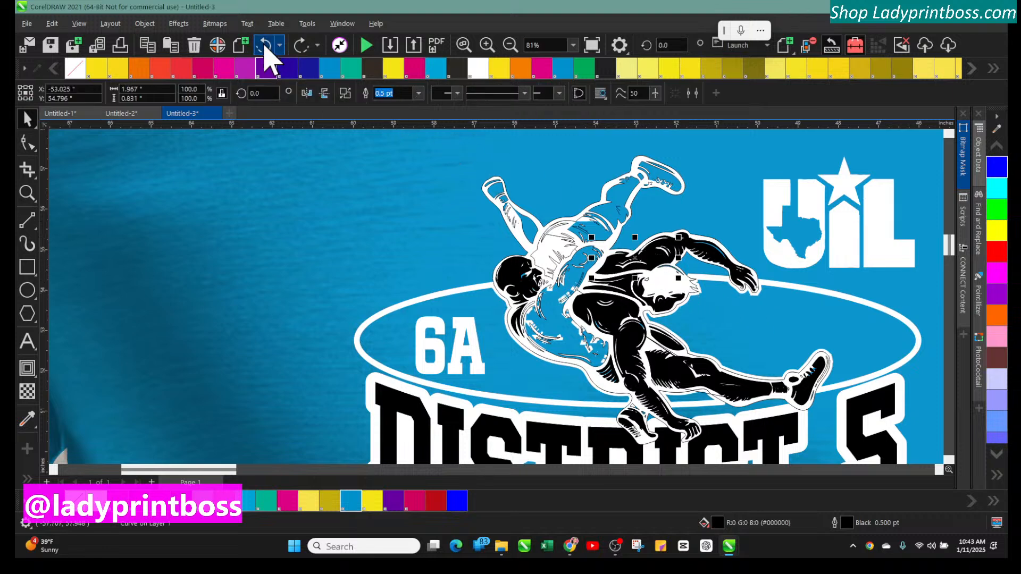
{"action": "left_click", "coordinate": [264, 45]}
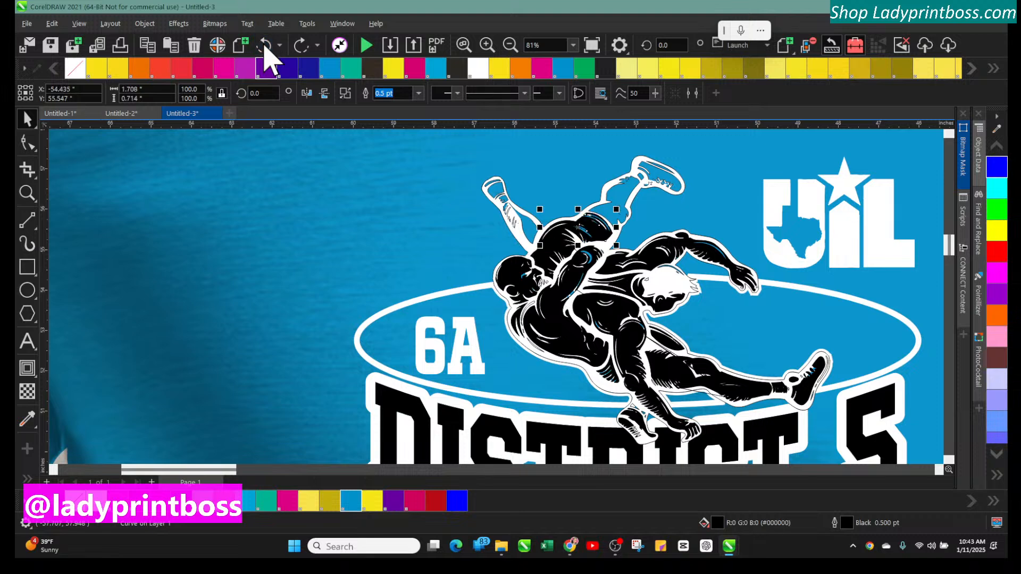
{"action": "left_click", "coordinate": [265, 45]}
{"action": "left_click", "coordinate": [264, 45]}
{"action": "left_click", "coordinate": [264, 45]}
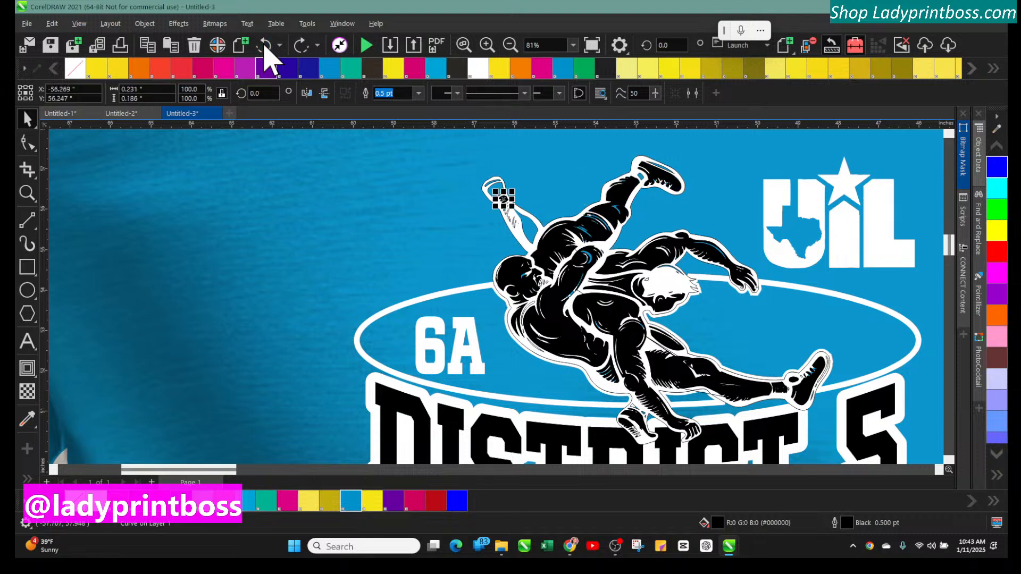
{"action": "left_click", "coordinate": [264, 45]}
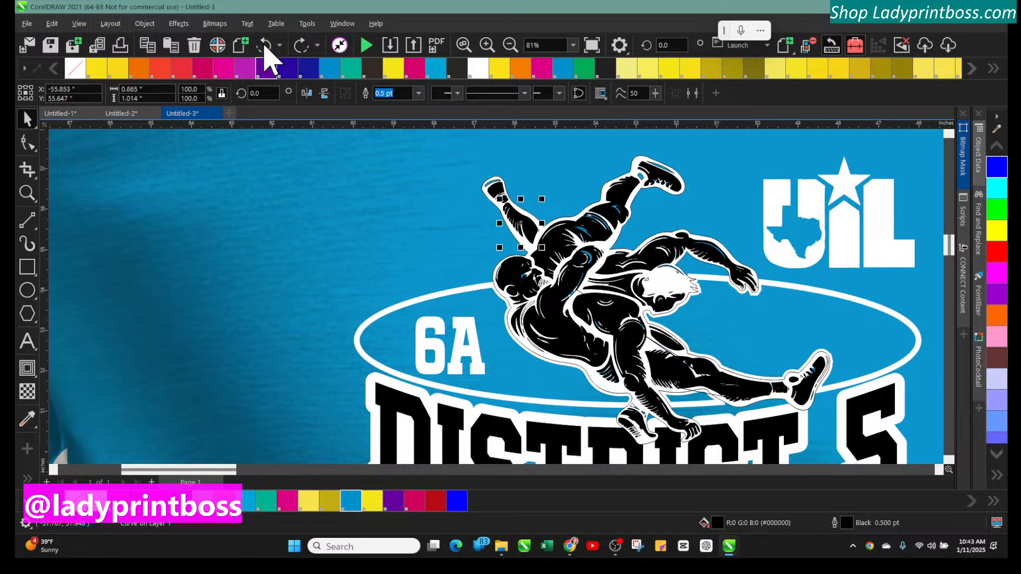
{"action": "left_click", "coordinate": [263, 43]}
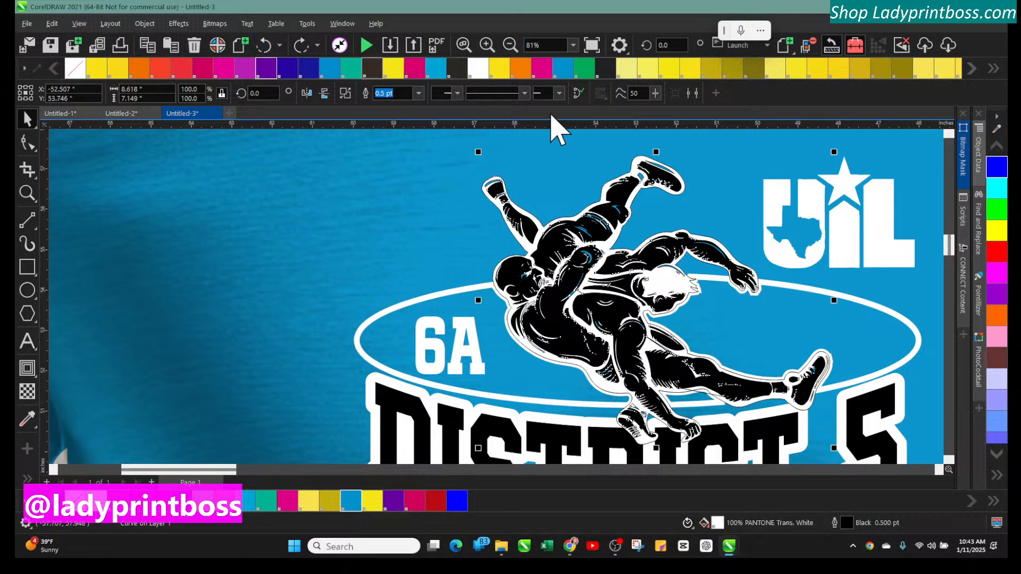
Select and inspect the UIL logo, the 6A oval and the shirt group at the wider zoom
{"action": "left_click", "coordinate": [510, 46]}
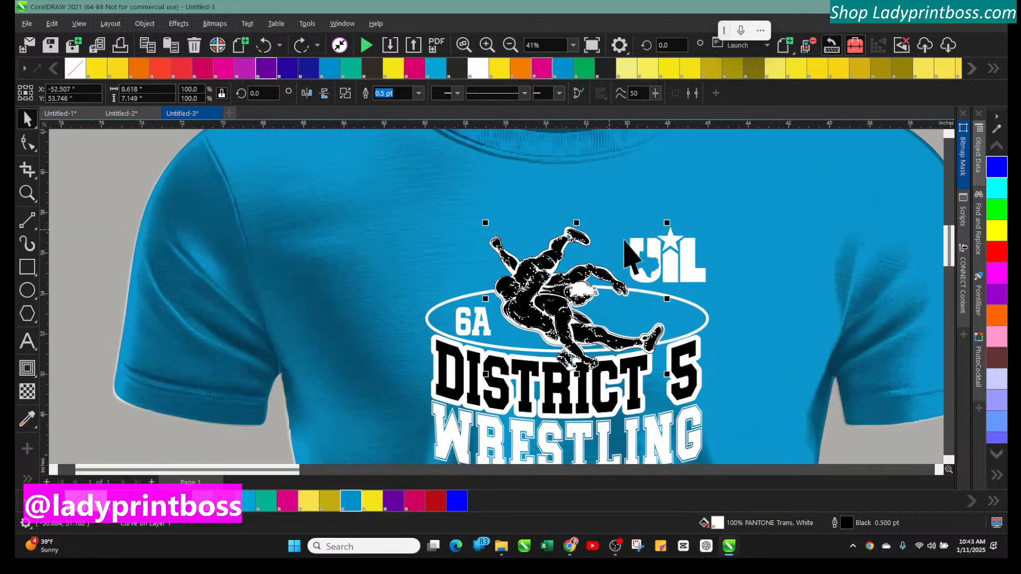
{"action": "left_click", "coordinate": [691, 269]}
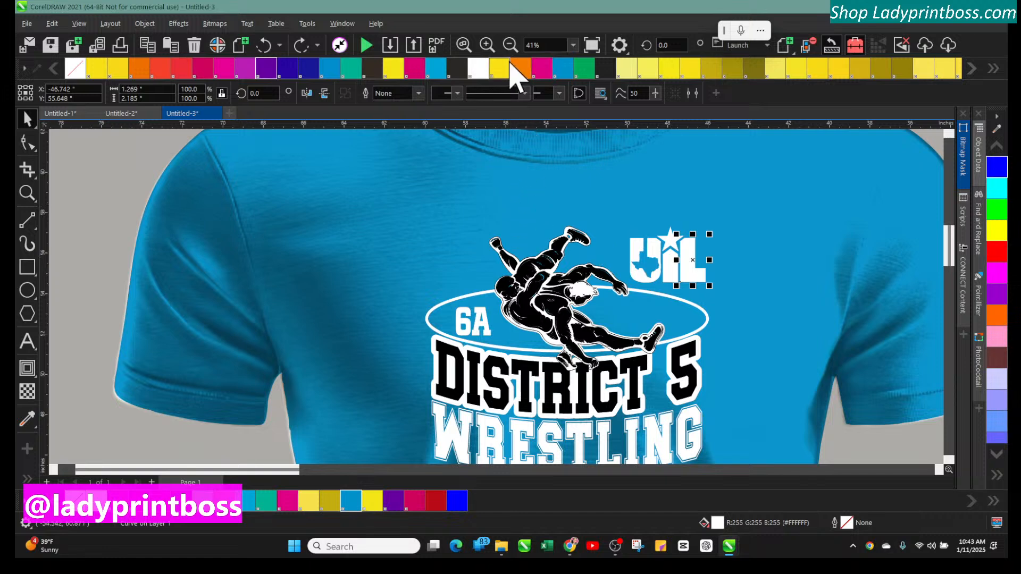
{"action": "left_click", "coordinate": [467, 325]}
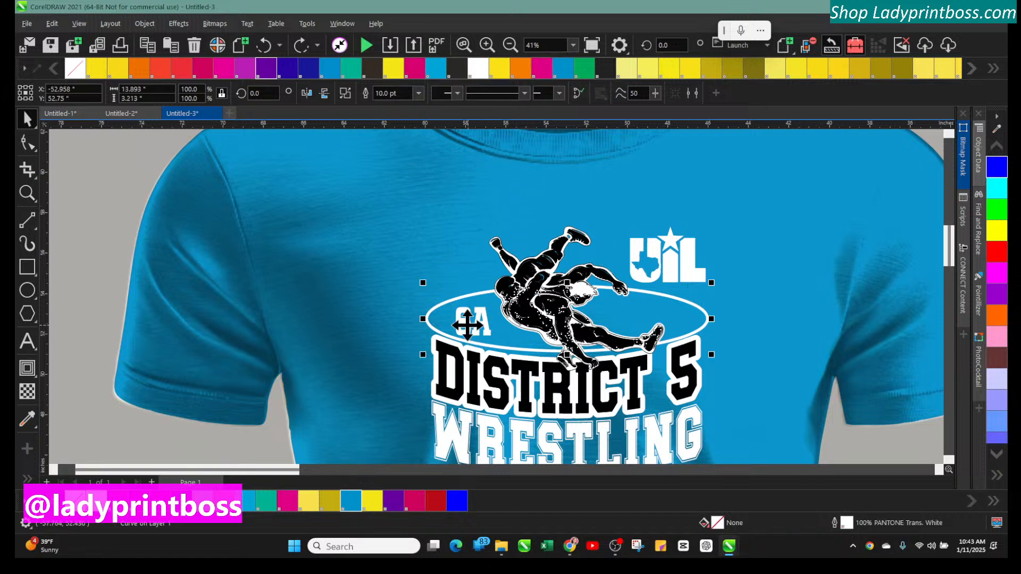
{"action": "left_click", "coordinate": [467, 325]}
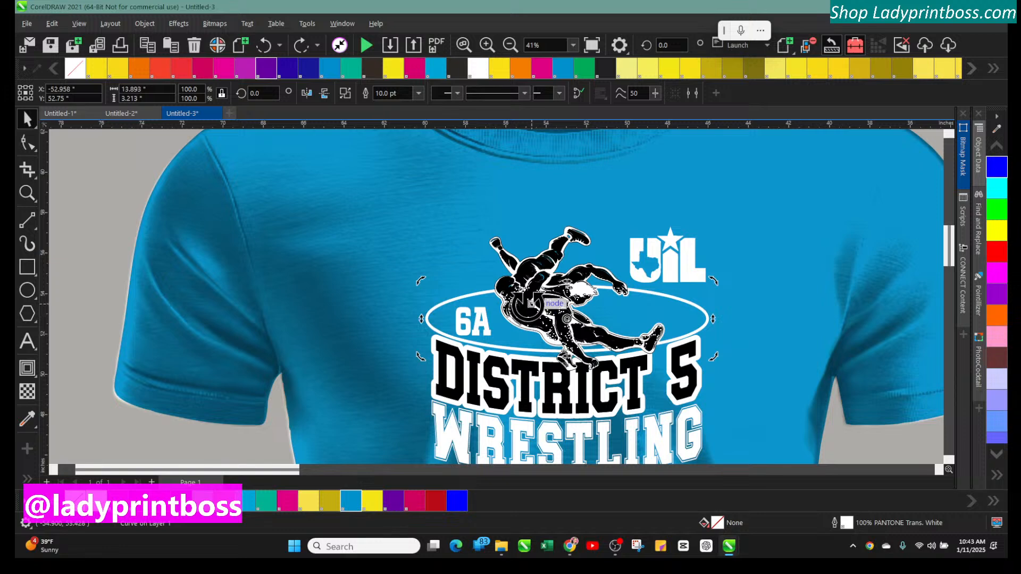
{"action": "left_click", "coordinate": [527, 307]}
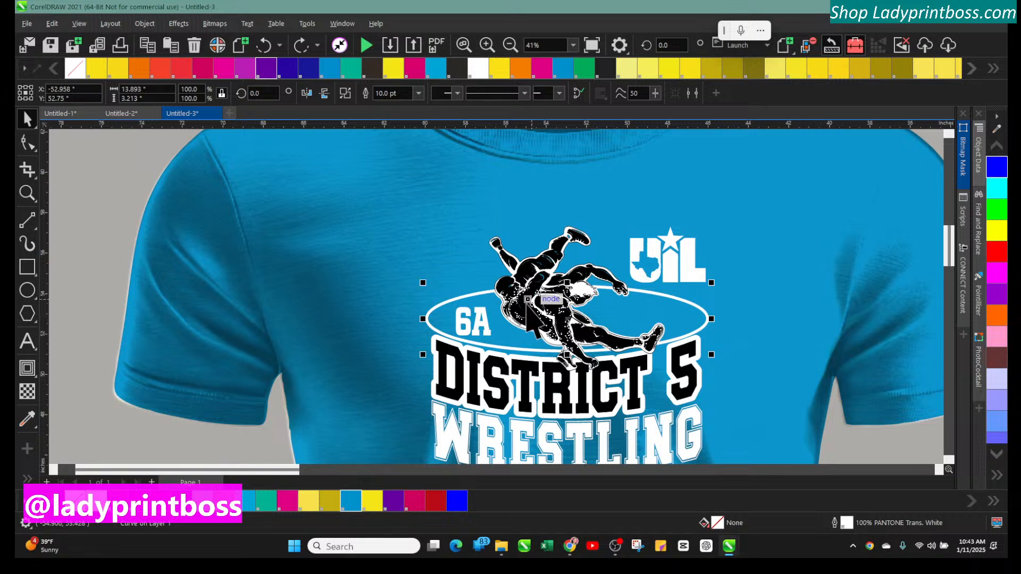
{"action": "left_click", "coordinate": [555, 257]}
{"action": "left_click", "coordinate": [467, 170]}
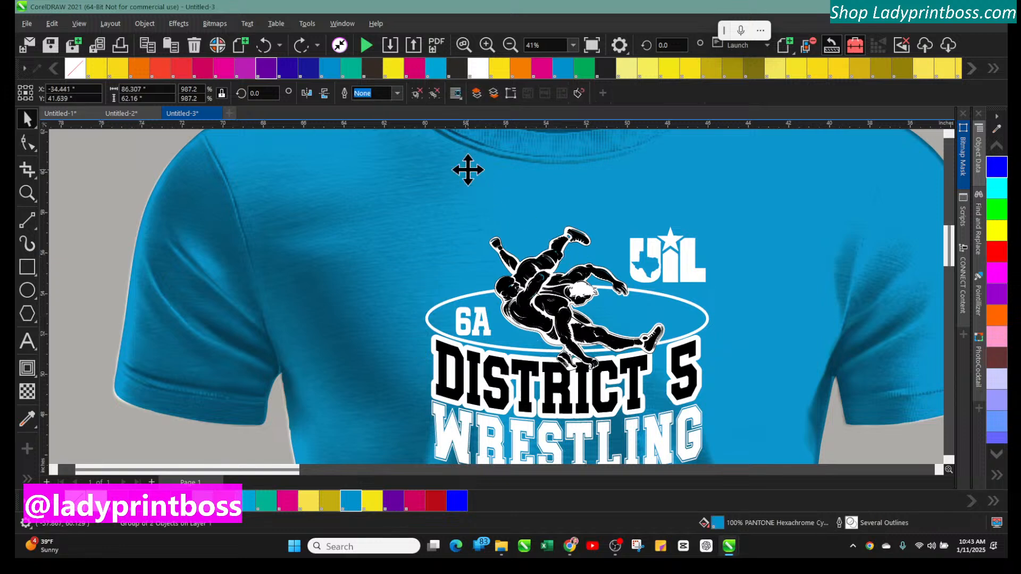
{"action": "right_click", "coordinate": [470, 170]}
{"action": "left_click", "coordinate": [506, 297]}
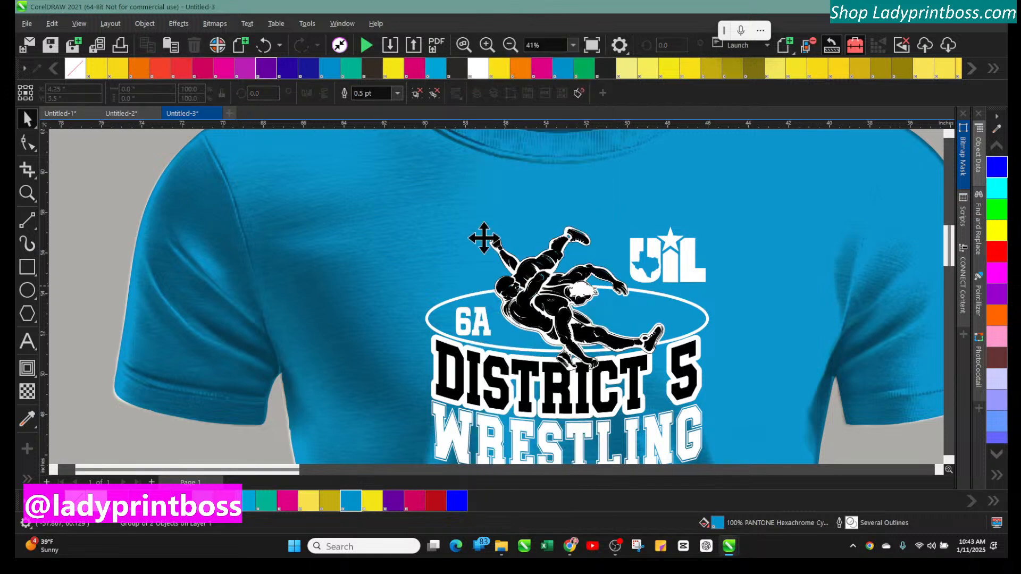
Marquee-select the wrestler graphic's pieces and drag them up and to the left on the shirt
{"action": "left_click_drag", "start_coordinate": [457, 180], "coordinate": [682, 379]}
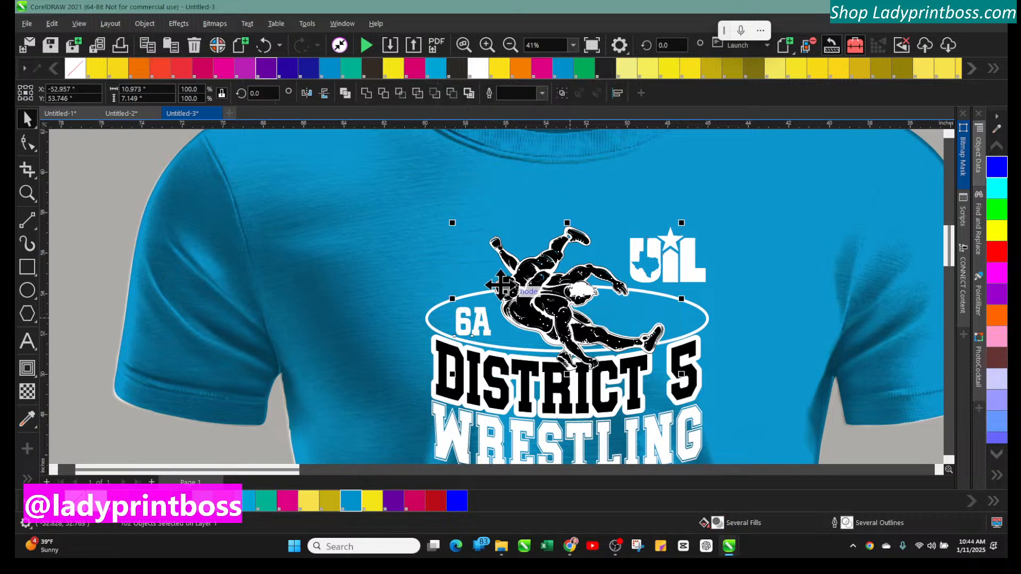
{"action": "key", "text": "Escape"}
{"action": "left_click_drag", "start_coordinate": [472, 192], "coordinate": [682, 384]}
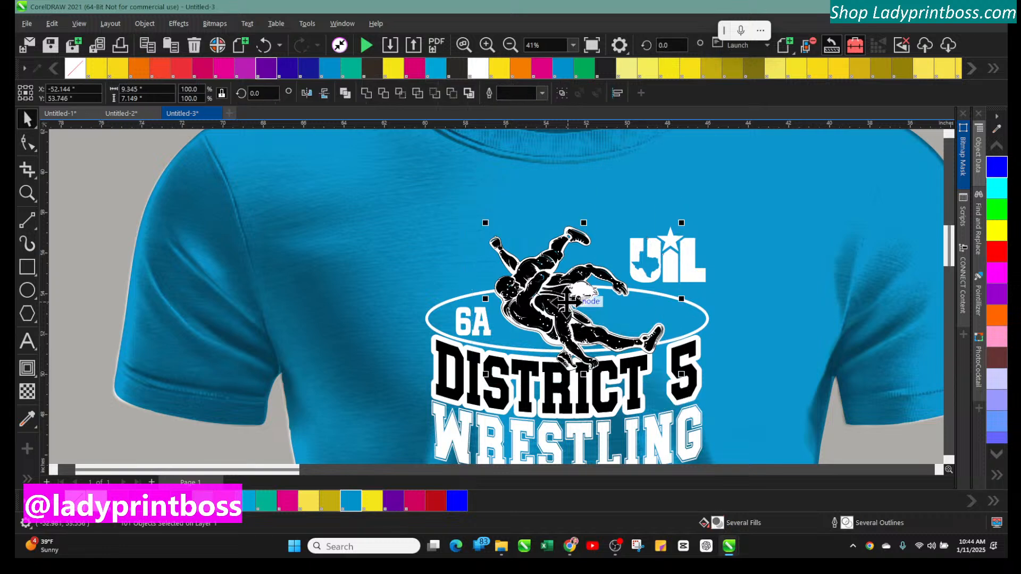
{"action": "left_click_drag", "start_coordinate": [571, 308], "coordinate": [511, 236]}
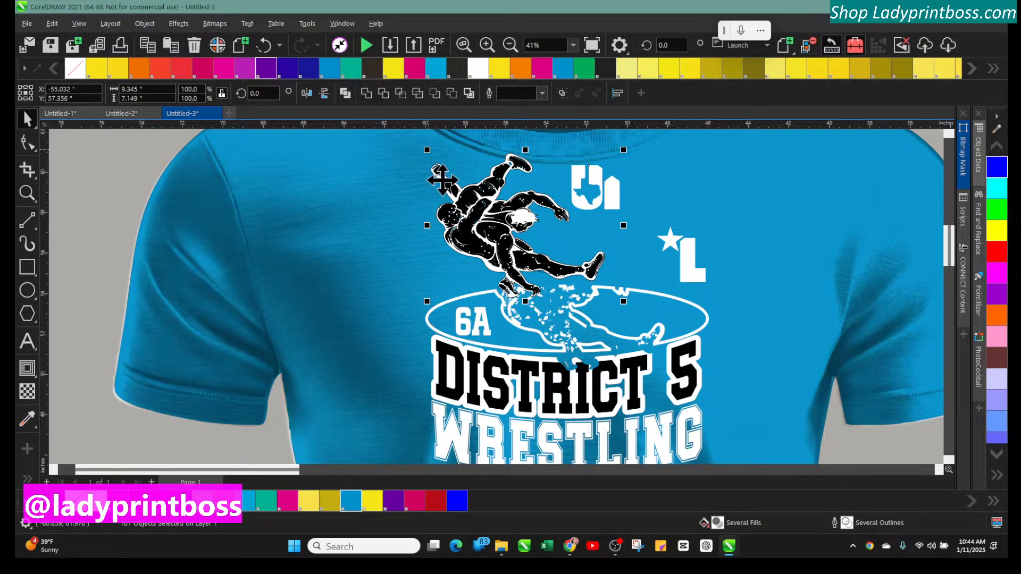
{"action": "left_click", "coordinate": [487, 45]}
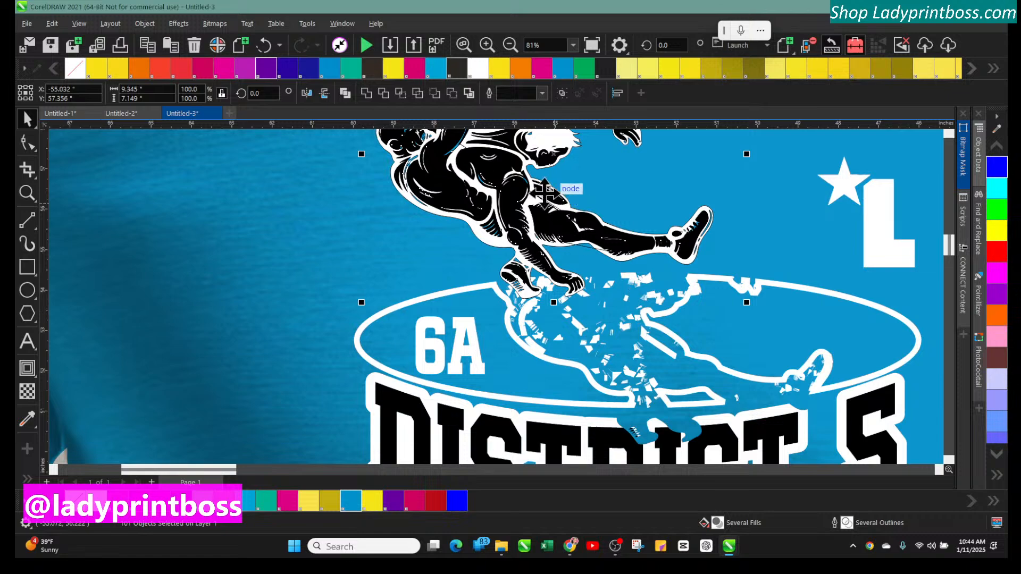
Move the wrestler graphic further left on the shirt and rotate it slightly
{"action": "left_click_drag", "start_coordinate": [526, 199], "coordinate": [250, 209]}
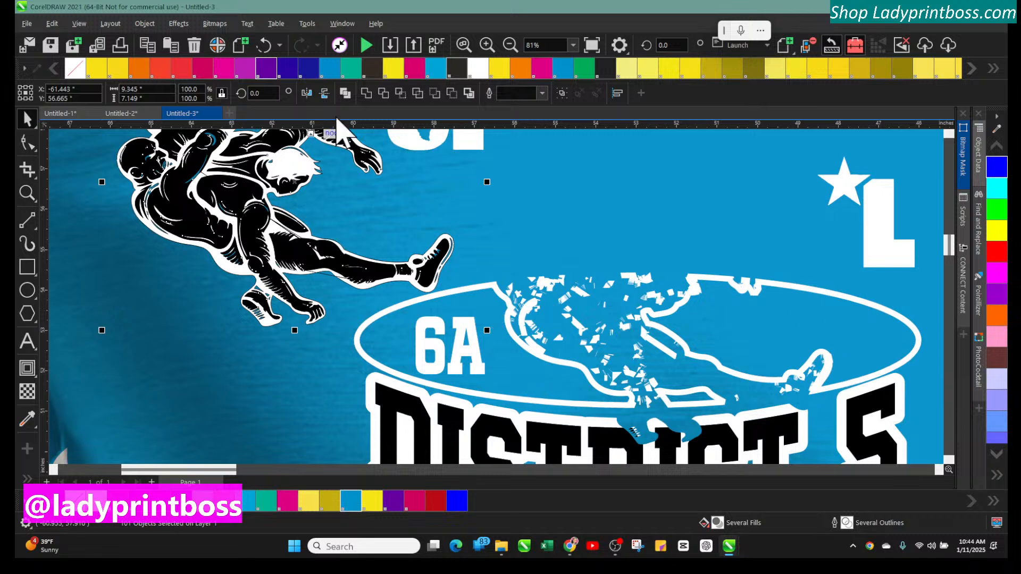
{"action": "left_click", "coordinate": [510, 45]}
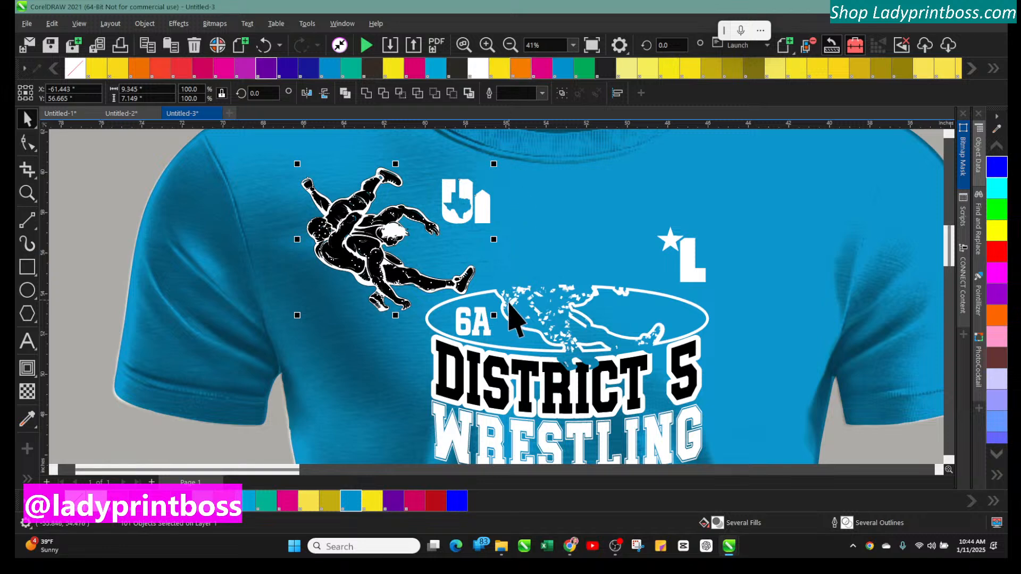
{"action": "left_click", "coordinate": [380, 254]}
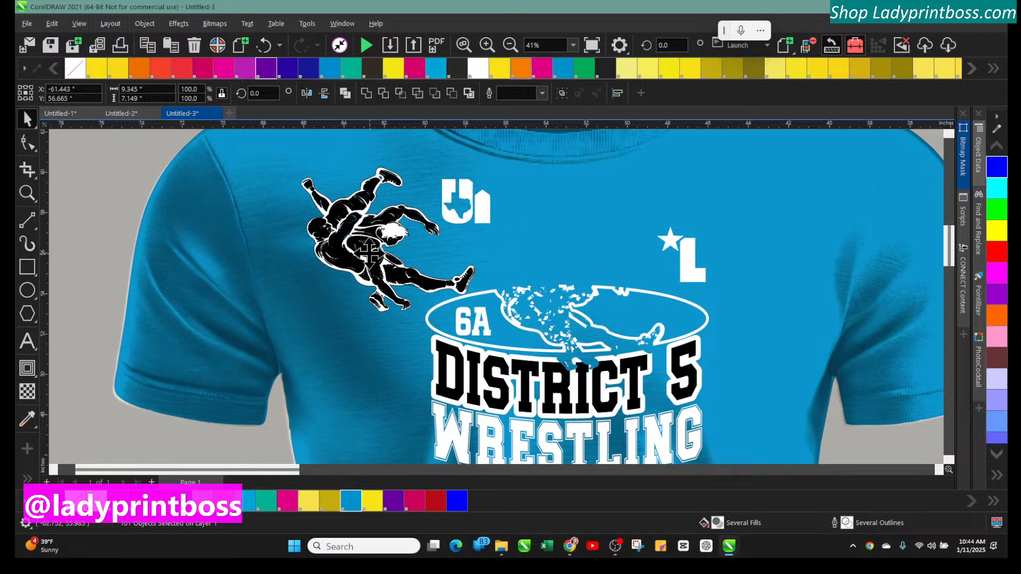
{"action": "left_click", "coordinate": [486, 45]}
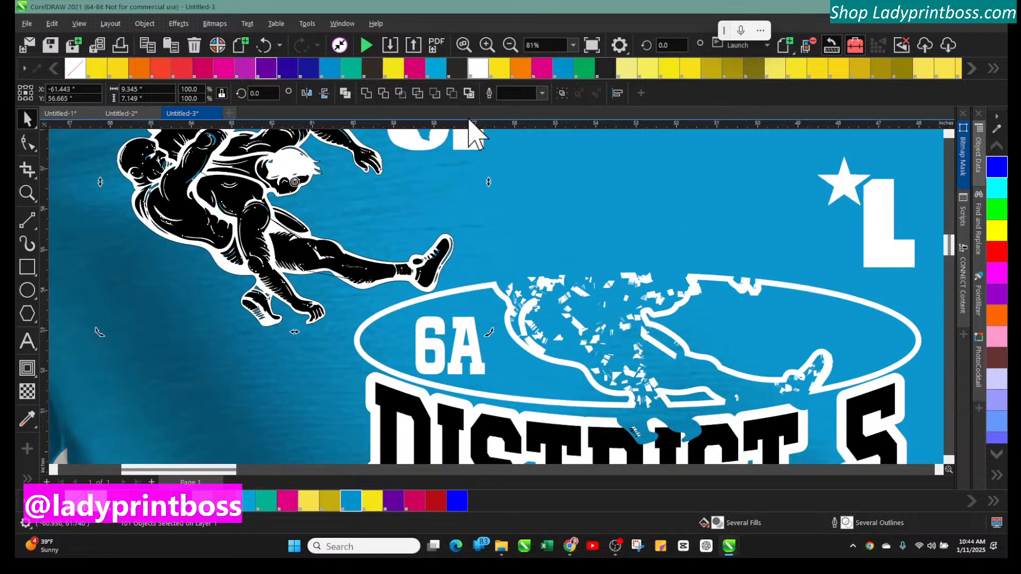
{"action": "left_click_drag", "start_coordinate": [173, 468], "coordinate": [125, 474]}
{"action": "left_click_drag", "start_coordinate": [604, 231], "coordinate": [559, 263]}
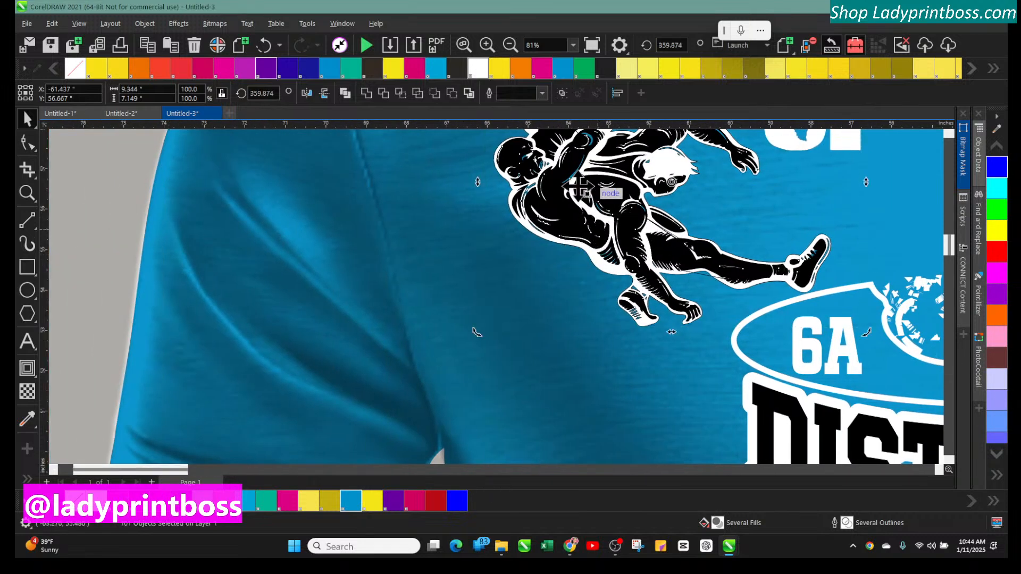
{"action": "left_click", "coordinate": [509, 45]}
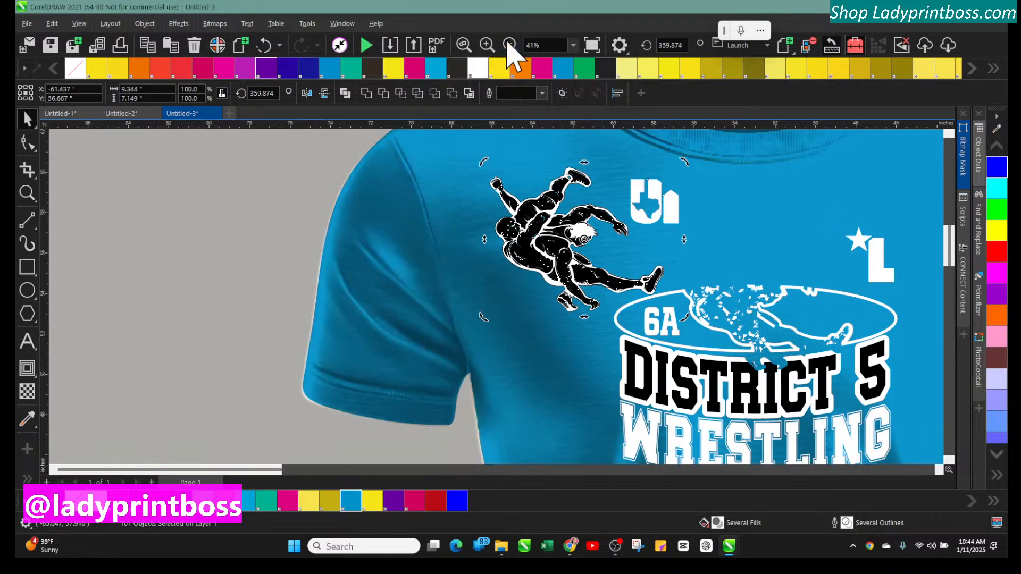
Undo the last three moves of the wrestler graphic and deselect everything
{"action": "left_click", "coordinate": [737, 317]}
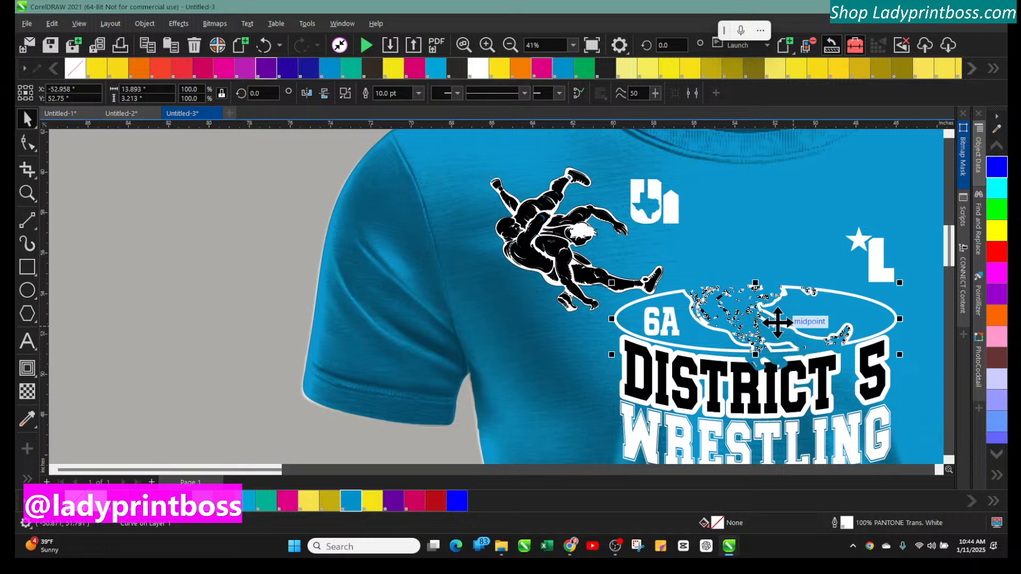
{"action": "left_click", "coordinate": [748, 313]}
{"action": "left_click", "coordinate": [705, 269]}
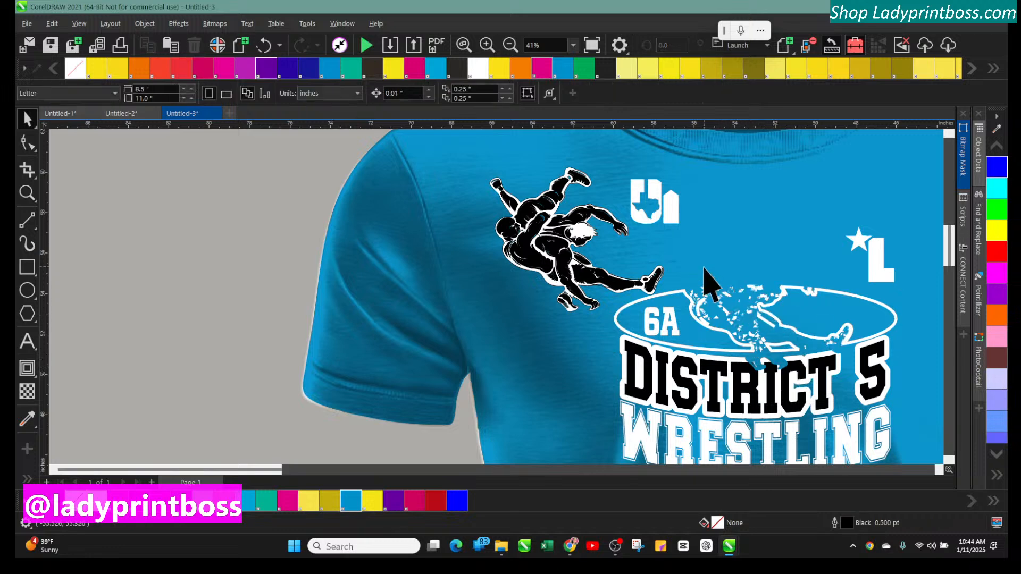
{"action": "left_click", "coordinate": [536, 234]}
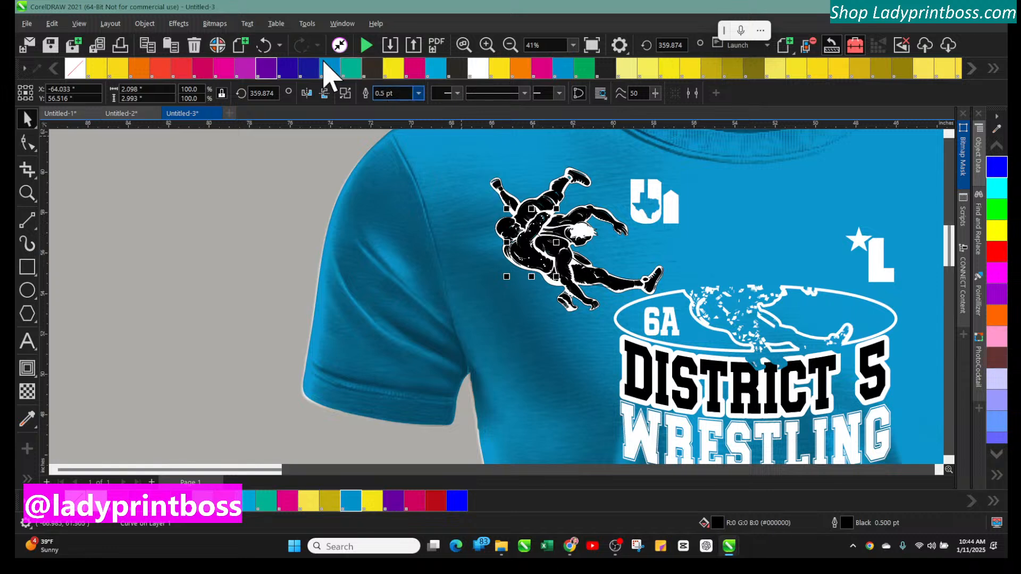
{"action": "left_click", "coordinate": [265, 45]}
{"action": "left_click", "coordinate": [265, 46]}
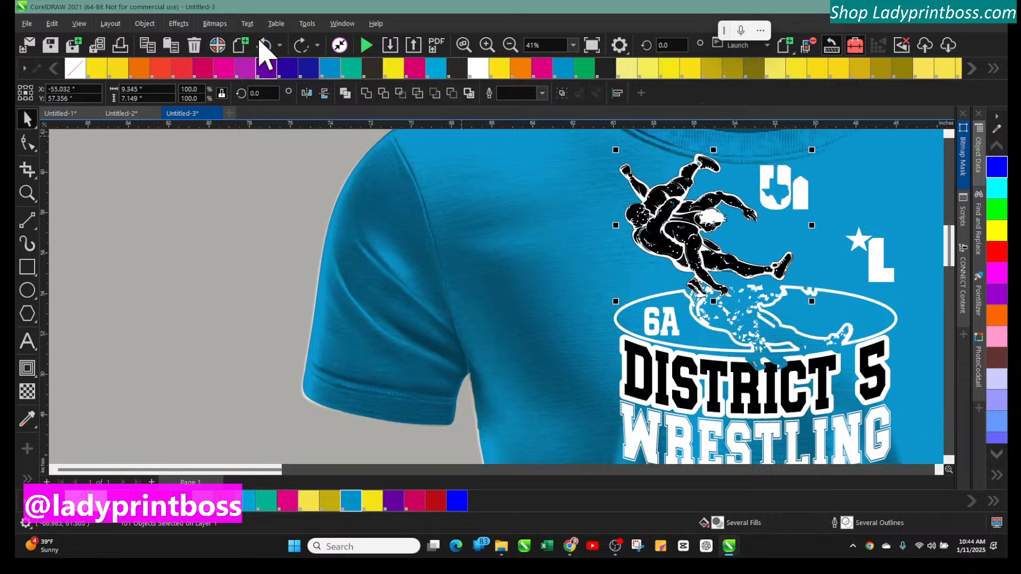
{"action": "left_click", "coordinate": [265, 45]}
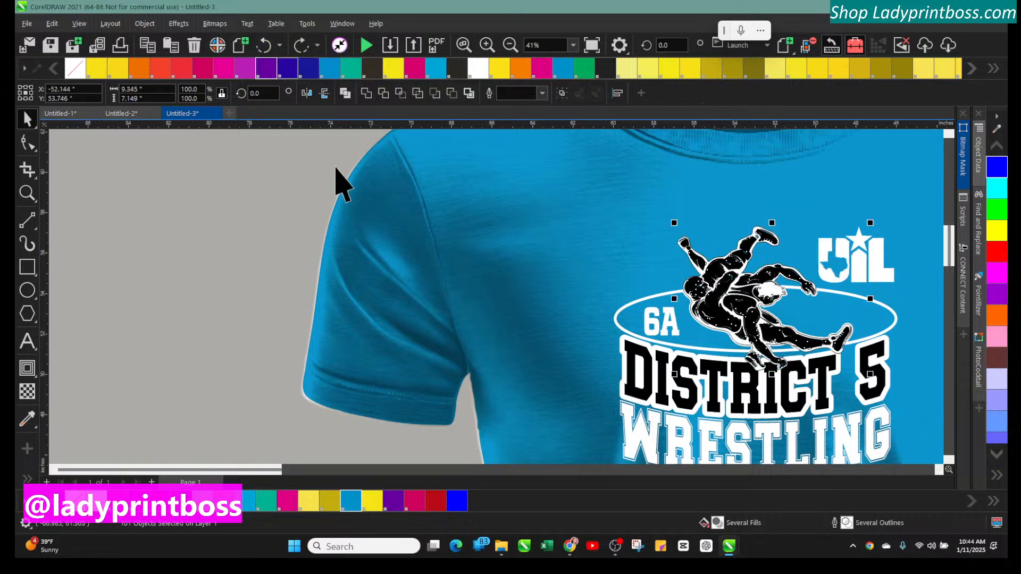
{"action": "left_click", "coordinate": [257, 202]}
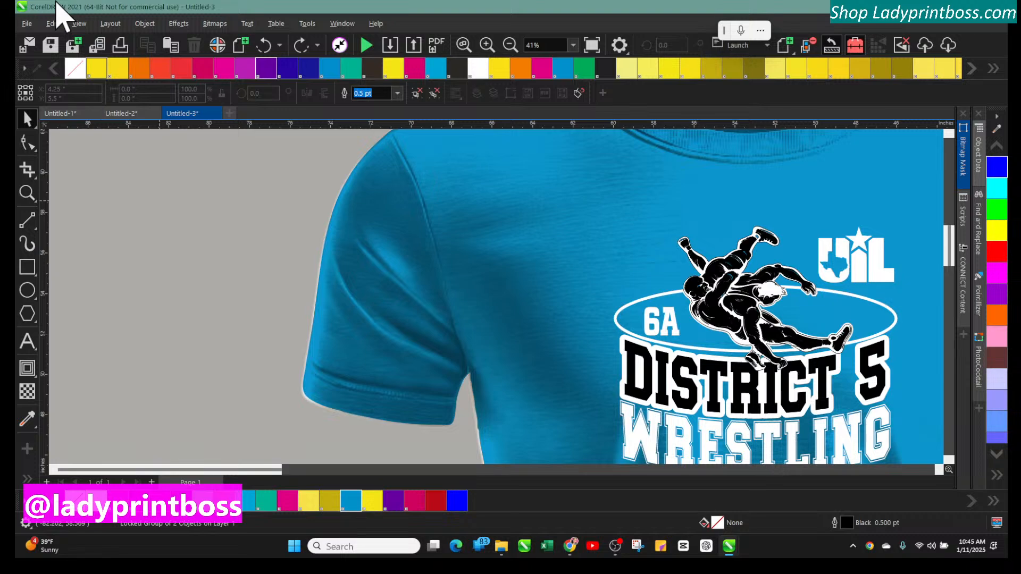
Zoom in on the design and open the Import dialog
{"action": "left_click", "coordinate": [487, 47]}
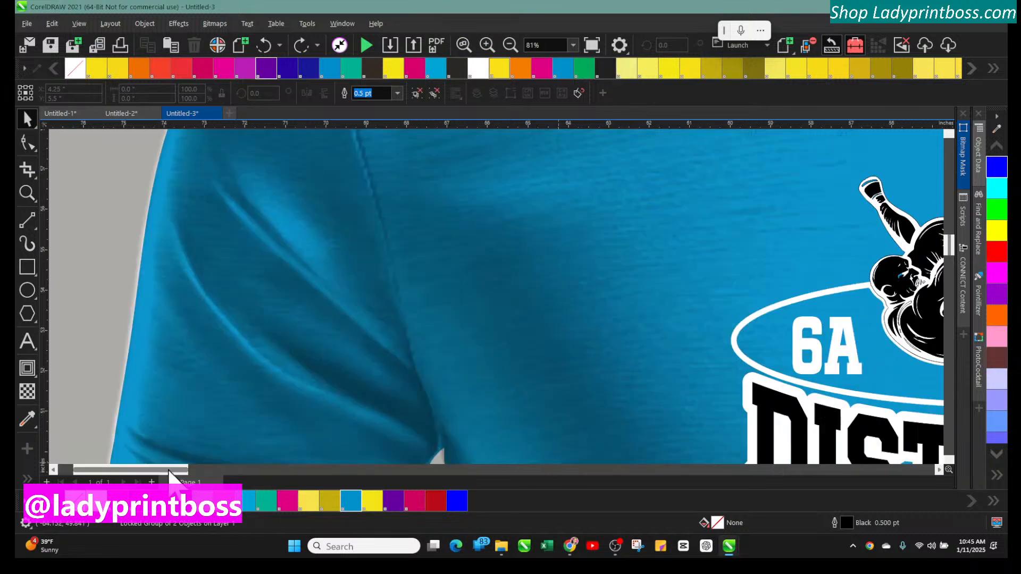
{"action": "left_click_drag", "start_coordinate": [168, 468], "coordinate": [241, 484]}
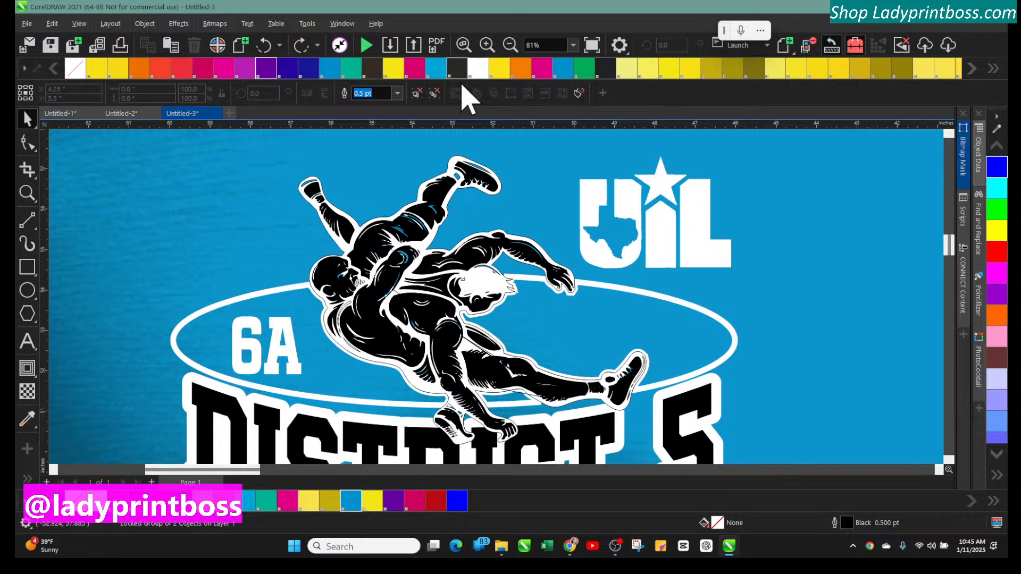
{"action": "left_click", "coordinate": [392, 46]}
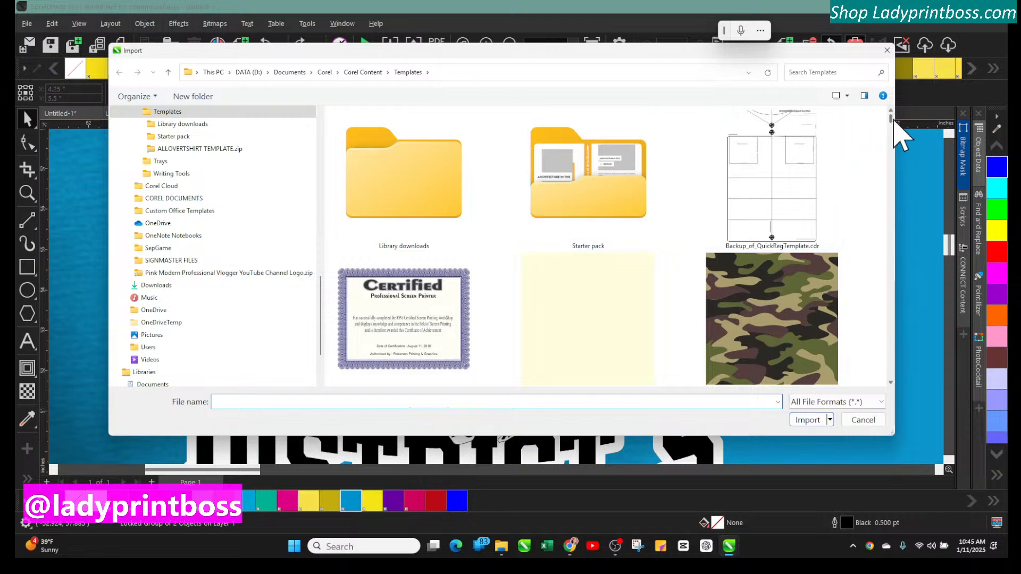
Browse the Templates folder thumbnails in the Import dialog for the file to import
{"action": "left_click_drag", "start_coordinate": [894, 118], "coordinate": [868, 291]}
{"action": "scroll", "coordinate": [699, 319], "scroll_direction": "down", "scroll_amount": 10}
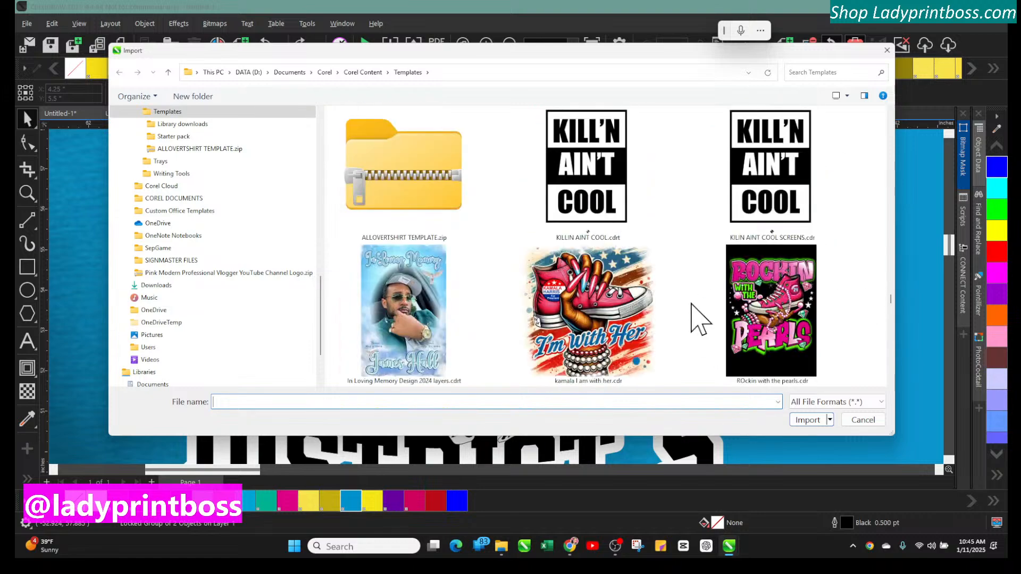
{"action": "scroll", "coordinate": [692, 305], "scroll_direction": "down", "scroll_amount": 6}
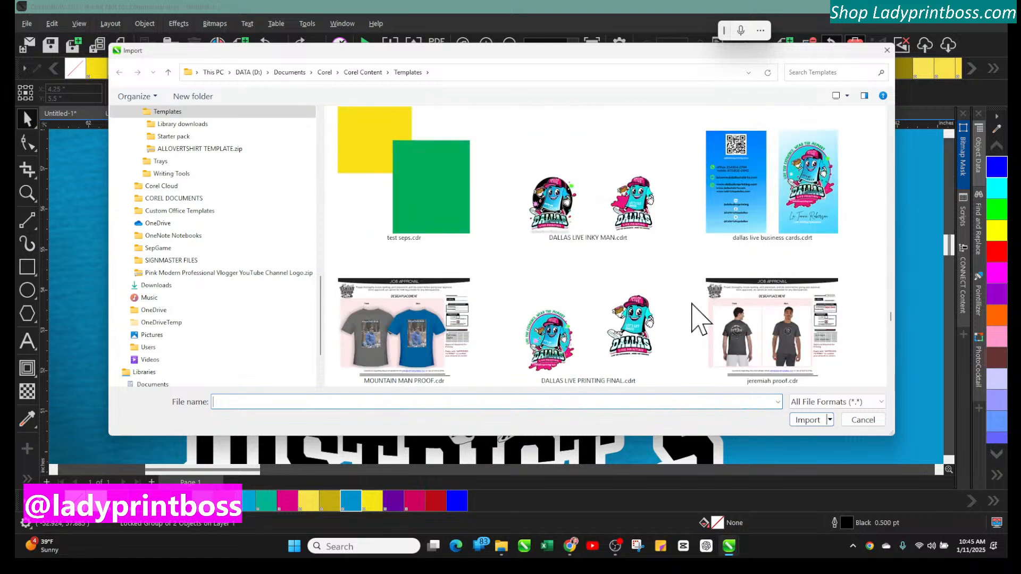
{"action": "scroll", "coordinate": [699, 319], "scroll_direction": "down", "scroll_amount": 5}
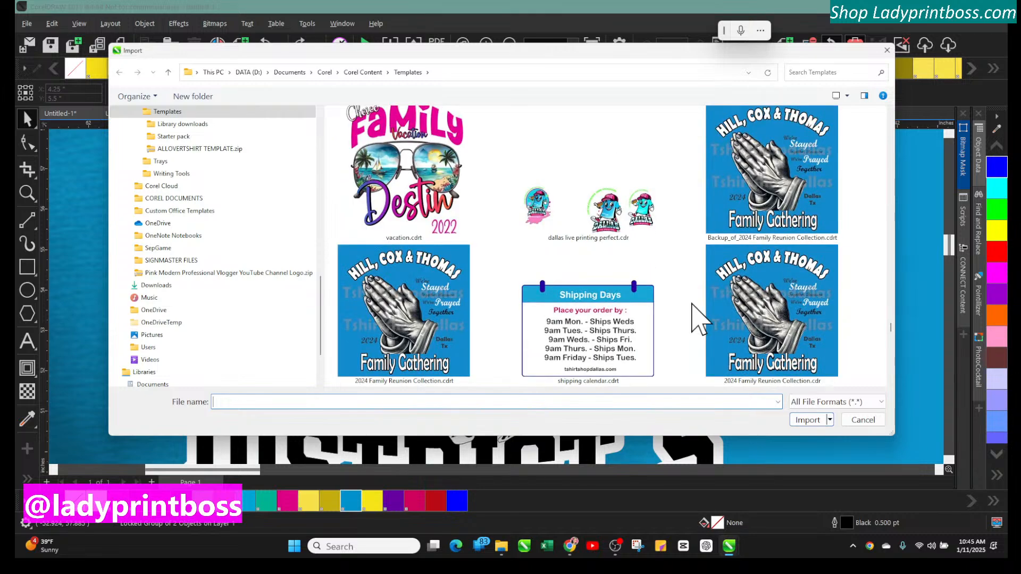
{"action": "scroll", "coordinate": [699, 319], "scroll_direction": "down", "scroll_amount": 6}
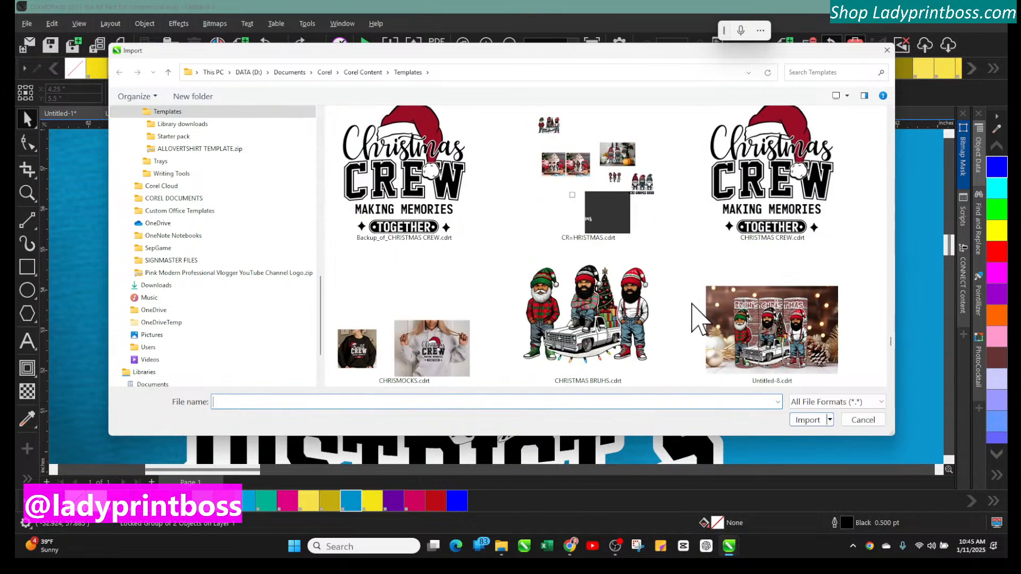
{"action": "scroll", "coordinate": [699, 319], "scroll_direction": "down", "scroll_amount": 2}
{"action": "scroll", "coordinate": [699, 319], "scroll_direction": "down", "scroll_amount": 2}
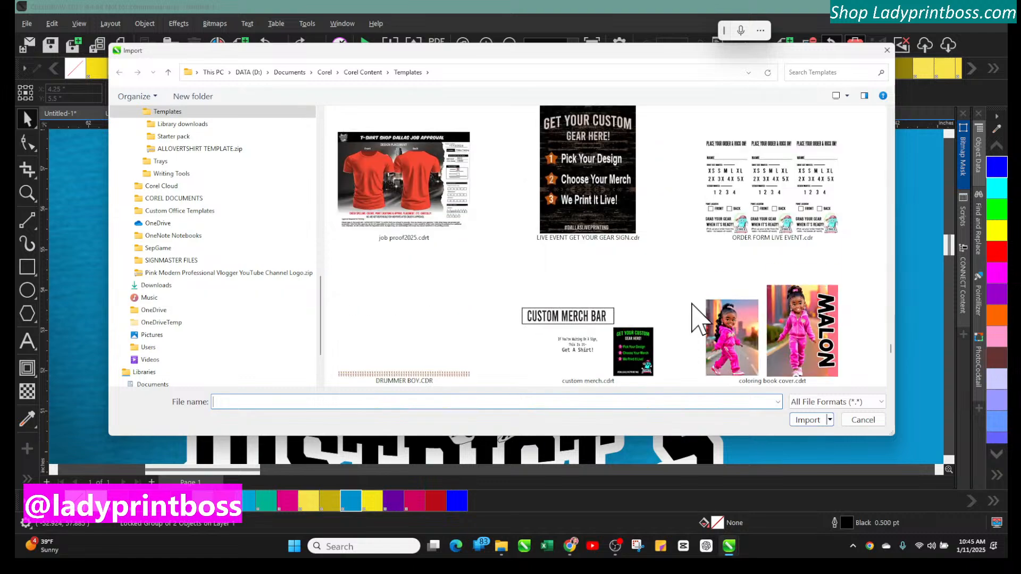
{"action": "scroll", "coordinate": [699, 319], "scroll_direction": "down", "scroll_amount": 6}
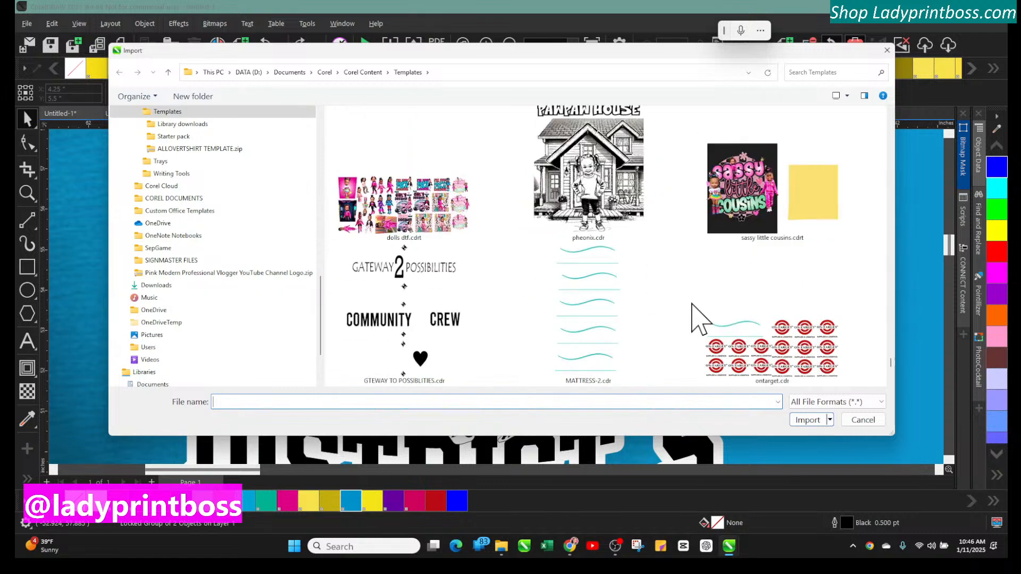
{"action": "scroll", "coordinate": [699, 319], "scroll_direction": "down", "scroll_amount": 4}
{"action": "scroll", "coordinate": [699, 319], "scroll_direction": "down", "scroll_amount": 2}
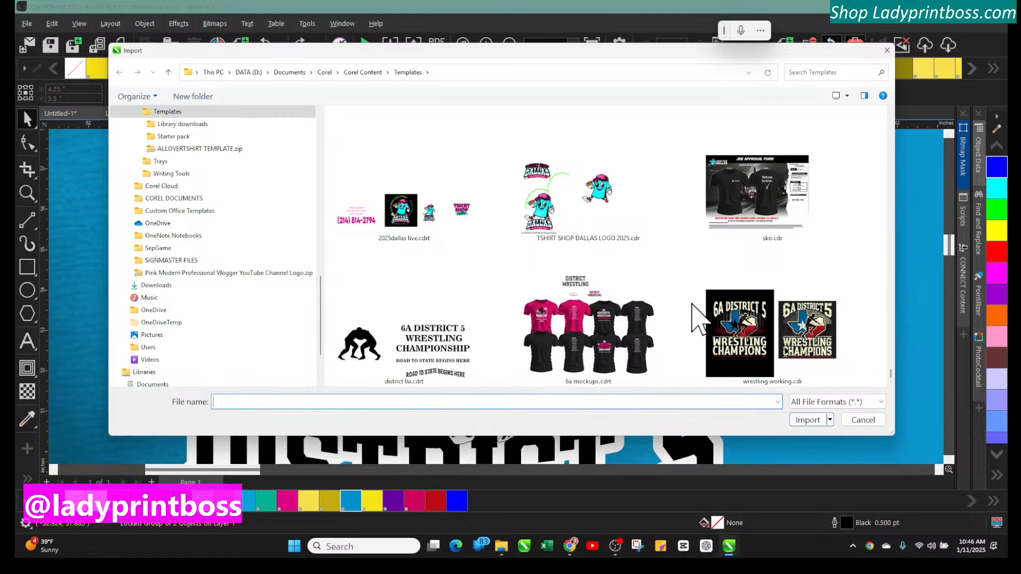
{"action": "scroll", "coordinate": [687, 299], "scroll_direction": "up", "scroll_amount": 1}
{"action": "scroll", "coordinate": [687, 299], "scroll_direction": "up", "scroll_amount": 2}
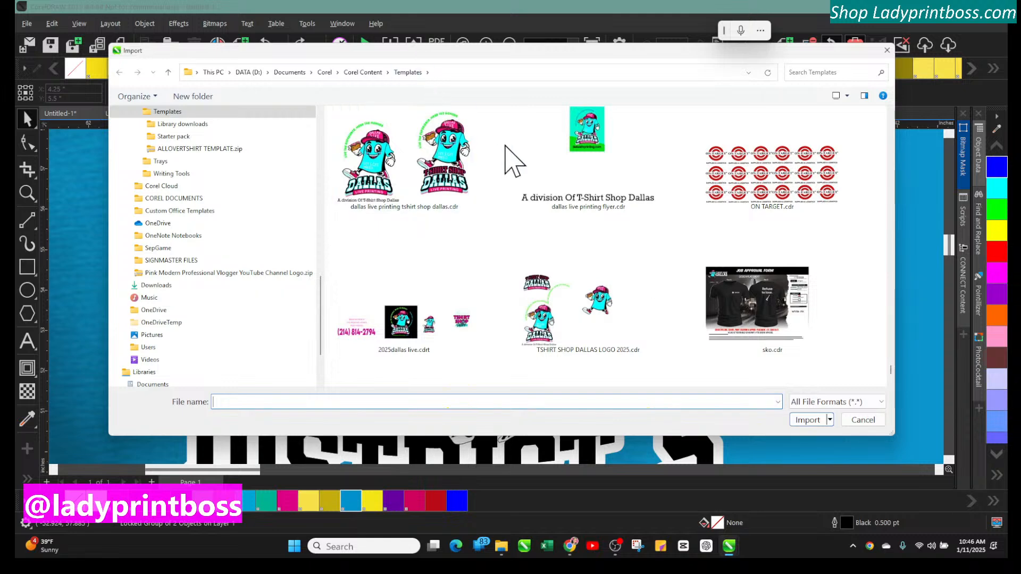
{"action": "scroll", "coordinate": [610, 289], "scroll_direction": "down", "scroll_amount": 5}
{"action": "scroll", "coordinate": [616, 290], "scroll_direction": "up", "scroll_amount": 5}
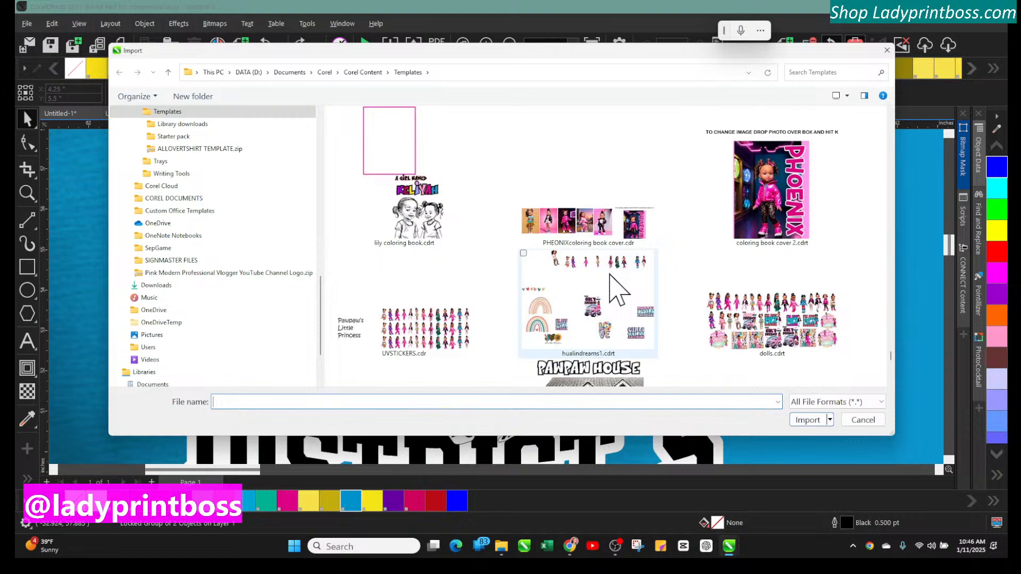
{"action": "scroll", "coordinate": [617, 290], "scroll_direction": "up", "scroll_amount": 3}
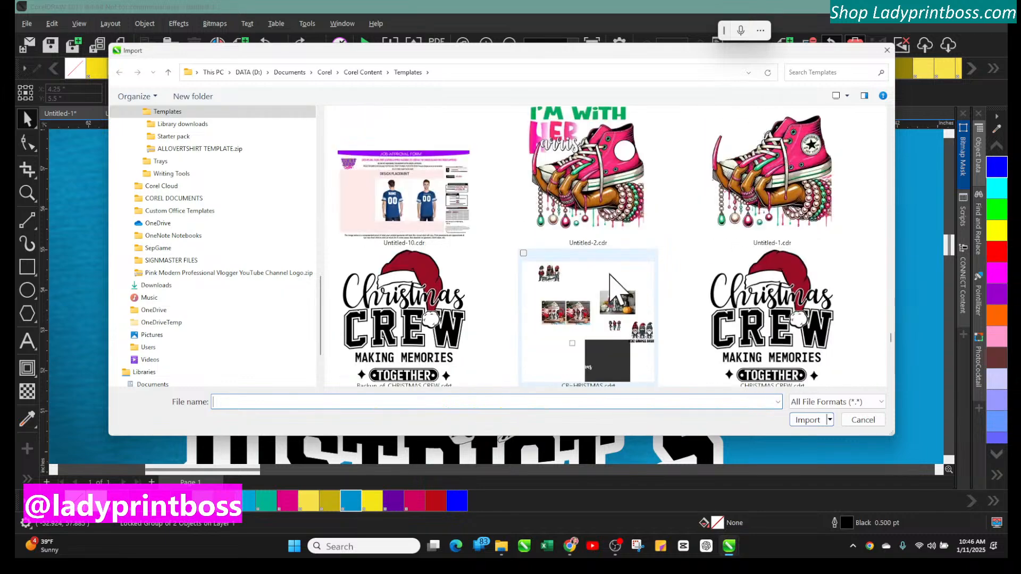
{"action": "scroll", "coordinate": [617, 290], "scroll_direction": "up", "scroll_amount": 2}
{"action": "scroll", "coordinate": [611, 276], "scroll_direction": "up", "scroll_amount": 4}
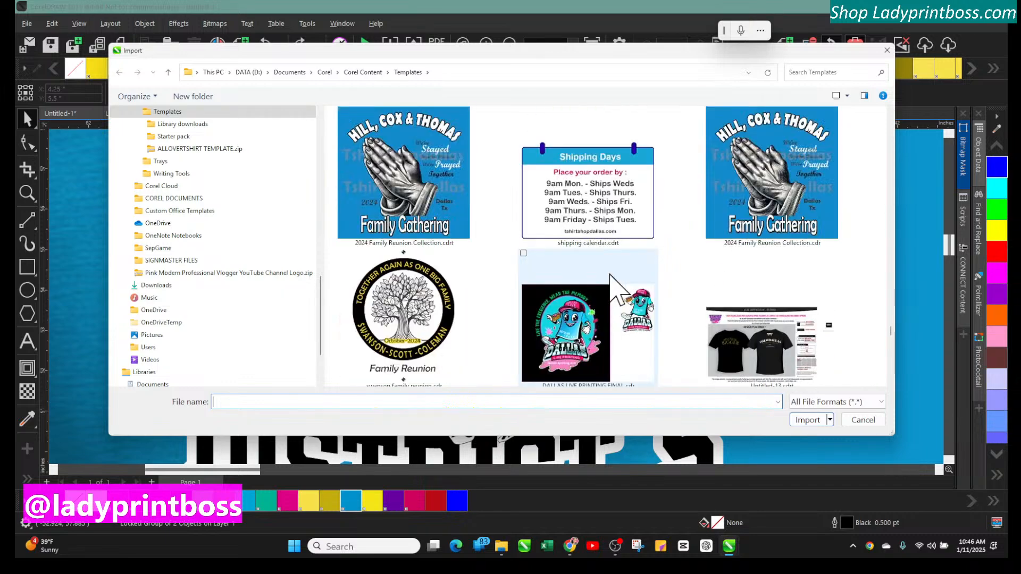
{"action": "scroll", "coordinate": [617, 290], "scroll_direction": "up", "scroll_amount": 4}
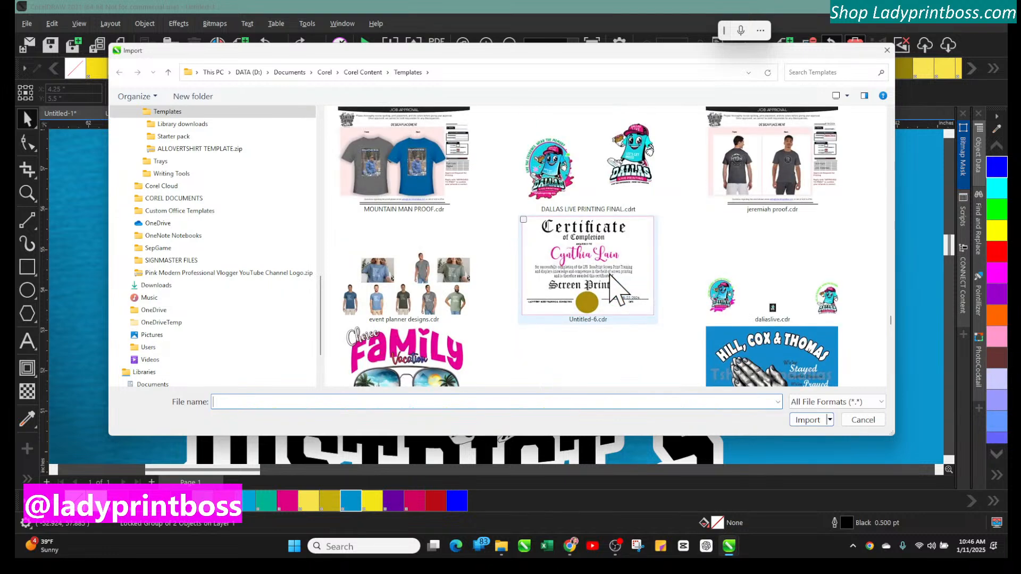
{"action": "scroll", "coordinate": [616, 291], "scroll_direction": "up", "scroll_amount": 5}
{"action": "scroll", "coordinate": [611, 278], "scroll_direction": "up", "scroll_amount": 6}
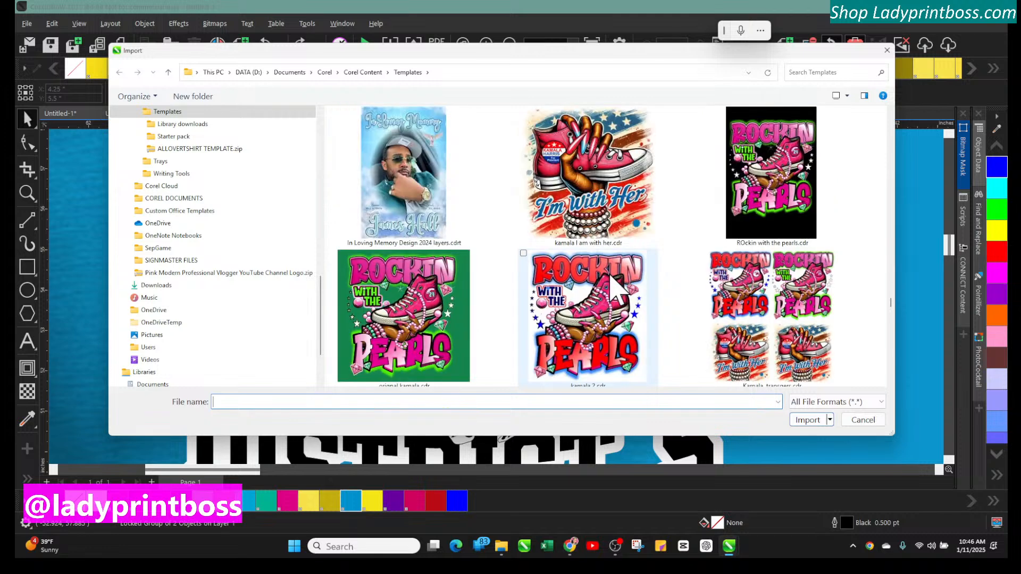
{"action": "scroll", "coordinate": [617, 289], "scroll_direction": "up", "scroll_amount": 2}
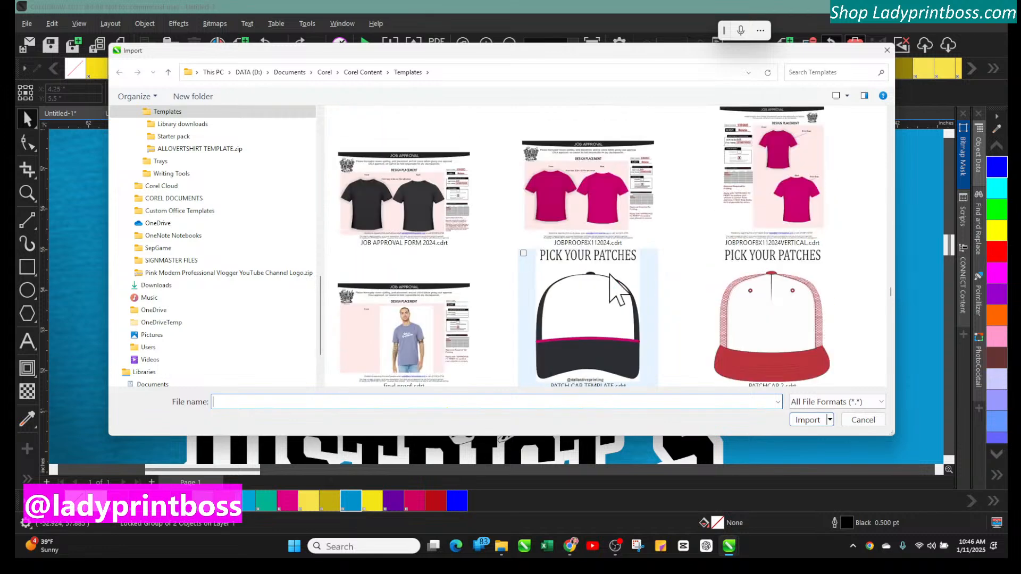
{"action": "scroll", "coordinate": [617, 290], "scroll_direction": "up", "scroll_amount": 2}
{"action": "scroll", "coordinate": [617, 290], "scroll_direction": "up", "scroll_amount": 6}
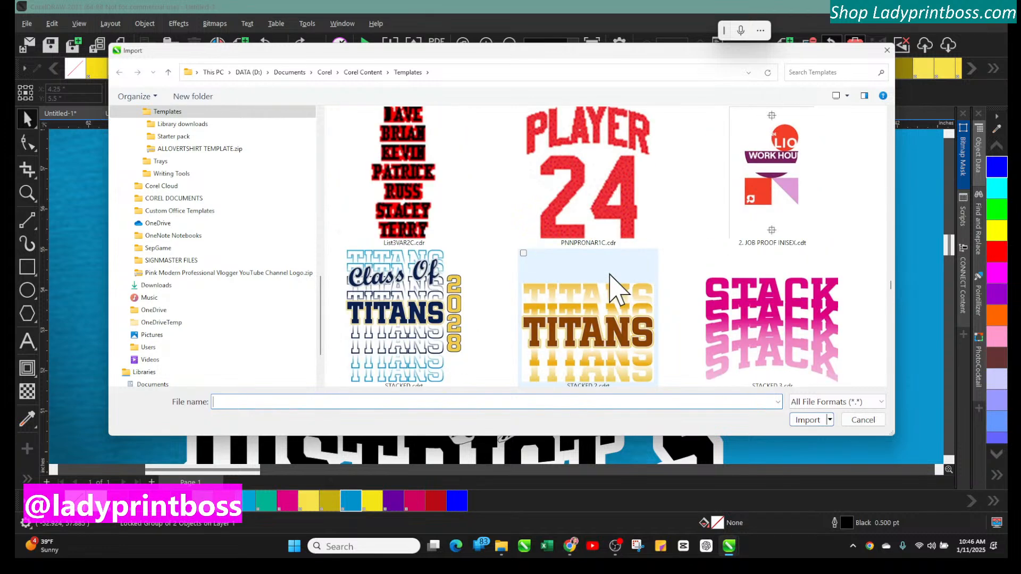
{"action": "scroll", "coordinate": [617, 290], "scroll_direction": "up", "scroll_amount": 6}
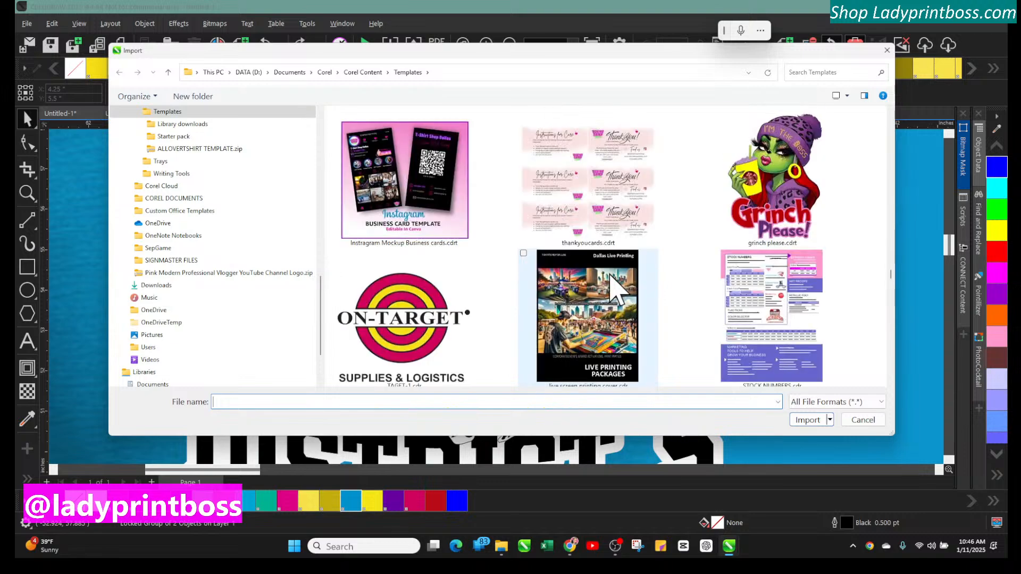
{"action": "scroll", "coordinate": [617, 290], "scroll_direction": "up", "scroll_amount": 2}
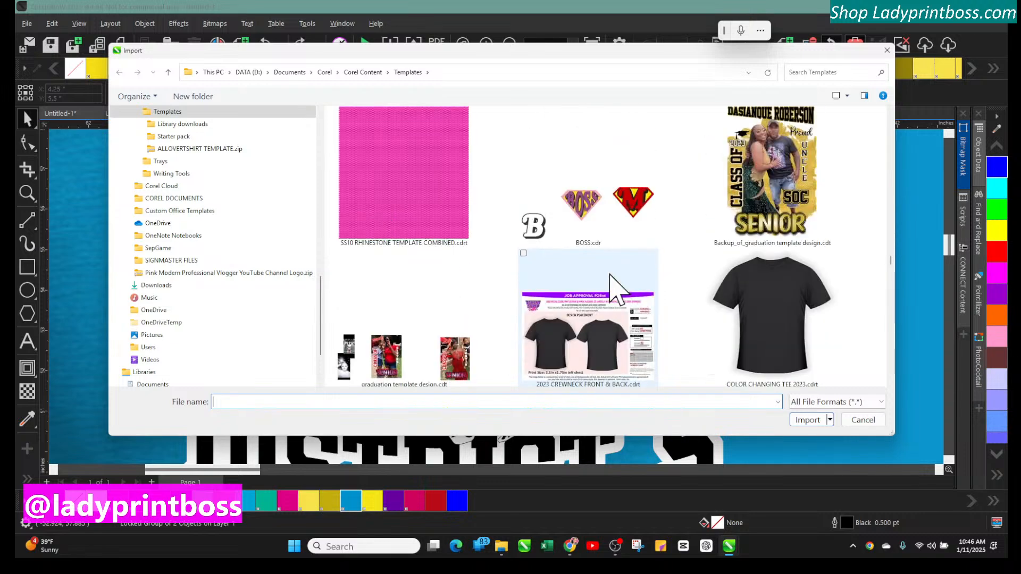
{"action": "scroll", "coordinate": [617, 290], "scroll_direction": "up", "scroll_amount": 6}
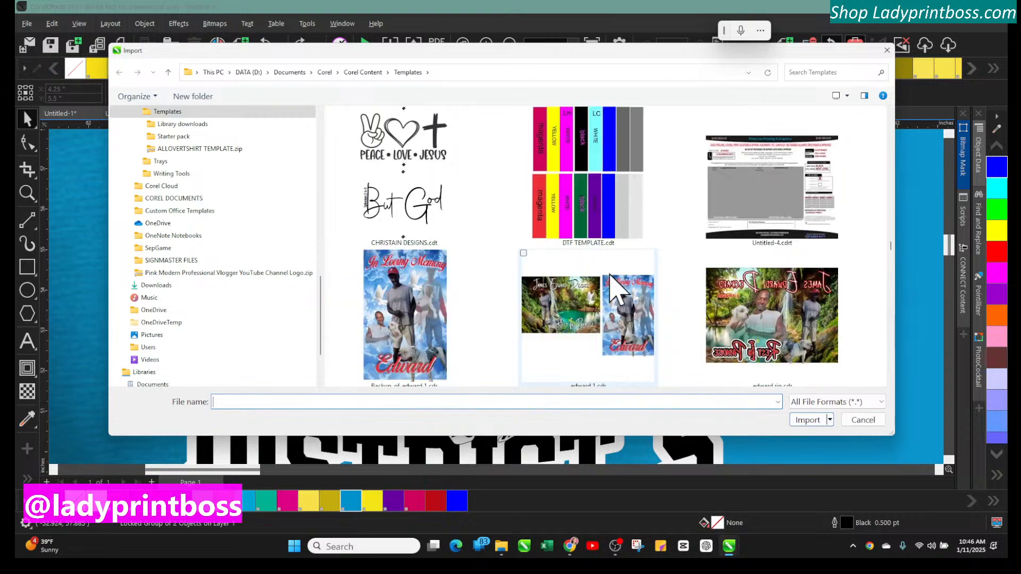
{"action": "scroll", "coordinate": [617, 290], "scroll_direction": "up", "scroll_amount": 8}
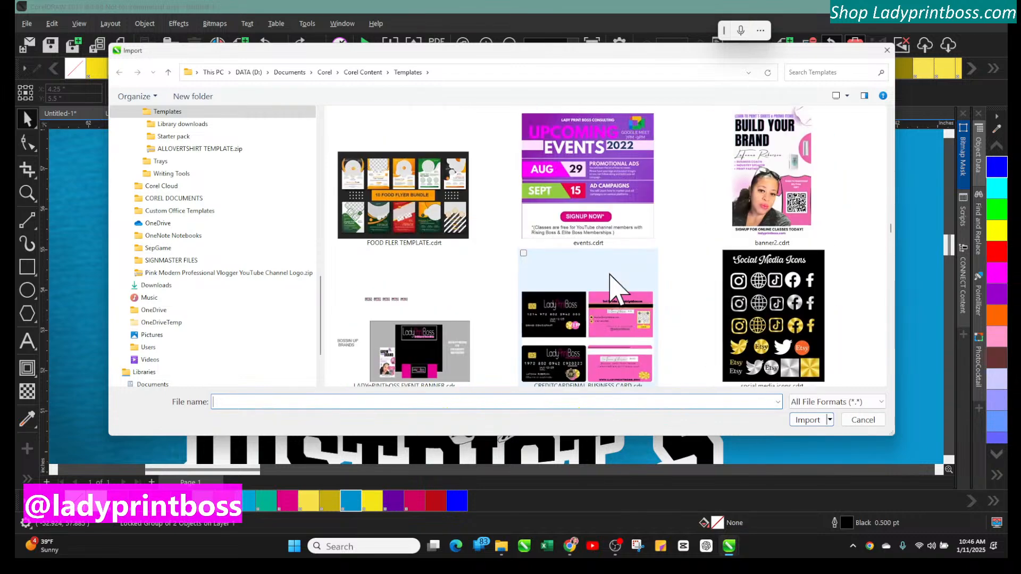
{"action": "scroll", "coordinate": [617, 290], "scroll_direction": "up", "scroll_amount": 8}
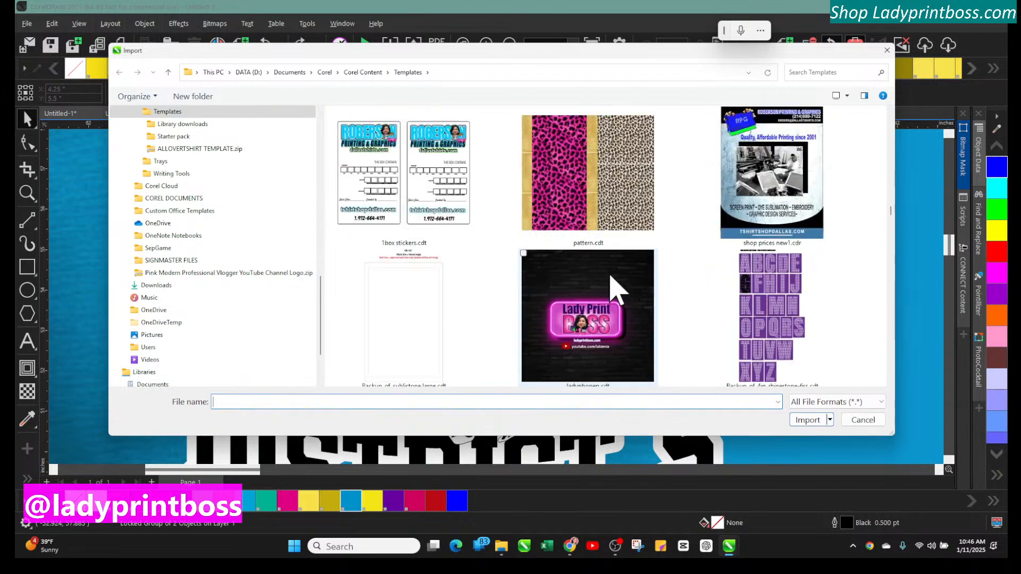
Scroll further through the Templates folder thumbnails, then cancel the Import dialog without importing
{"action": "scroll", "coordinate": [617, 289], "scroll_direction": "up", "scroll_amount": 4}
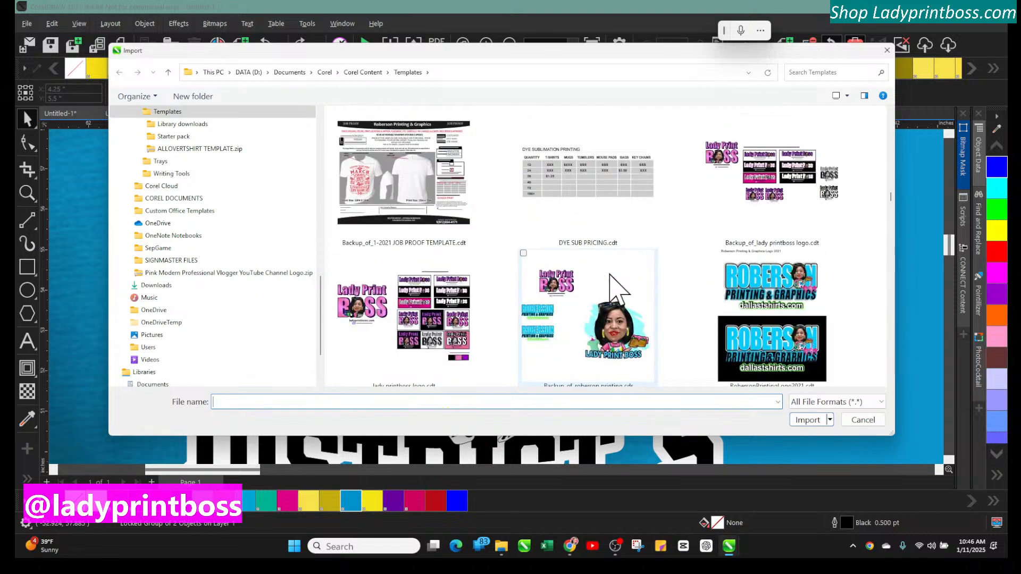
{"action": "scroll", "coordinate": [618, 290], "scroll_direction": "up", "scroll_amount": 4}
{"action": "scroll", "coordinate": [610, 276], "scroll_direction": "up", "scroll_amount": 10}
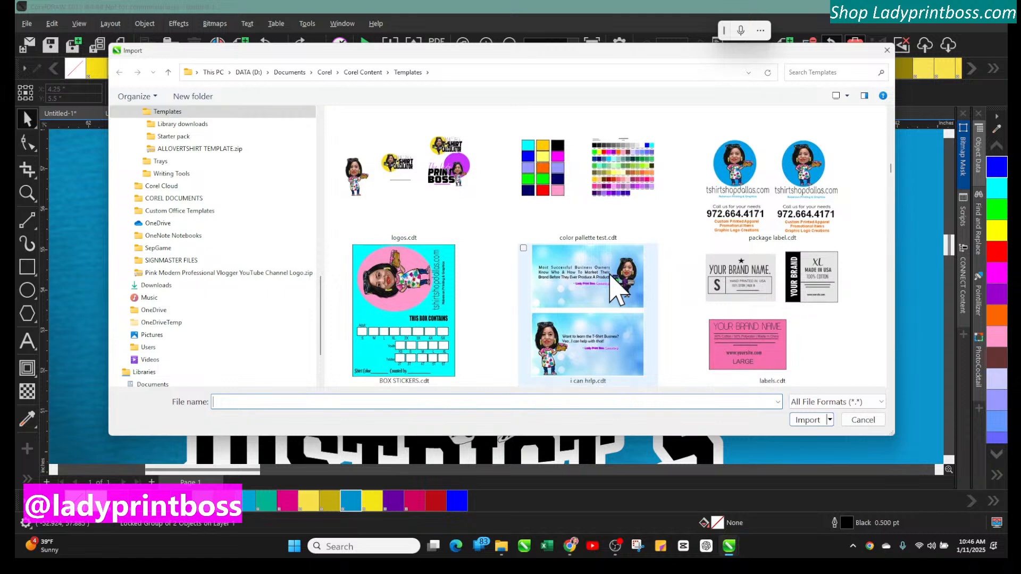
{"action": "scroll", "coordinate": [617, 290], "scroll_direction": "down", "scroll_amount": 3}
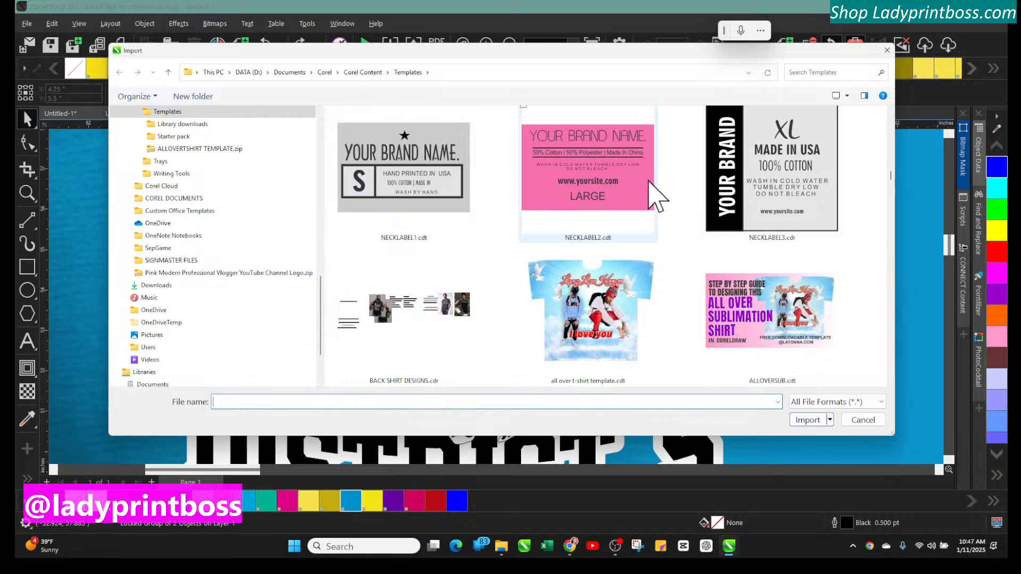
{"action": "scroll", "coordinate": [671, 290], "scroll_direction": "up", "scroll_amount": 2}
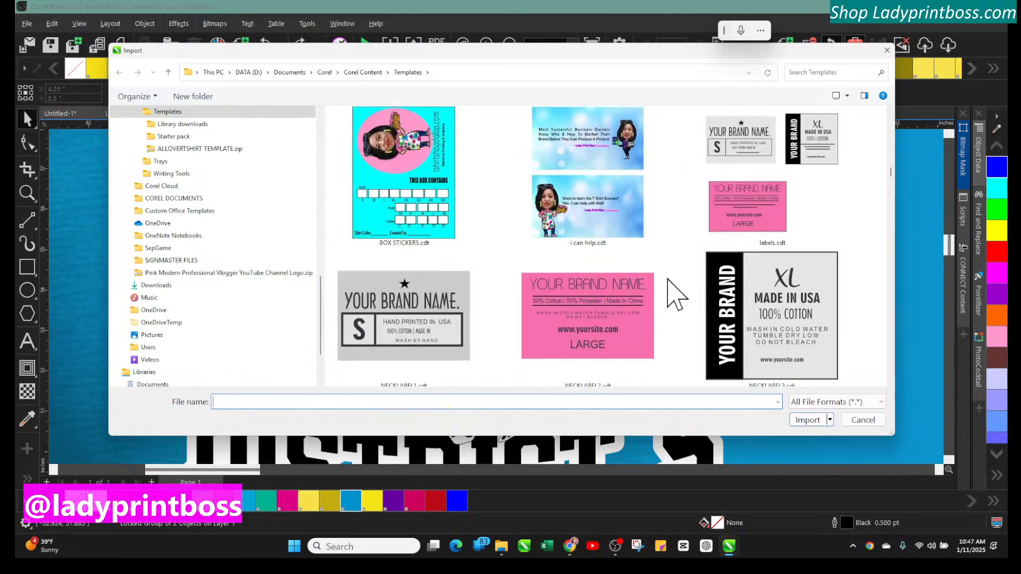
{"action": "scroll", "coordinate": [671, 289], "scroll_direction": "up", "scroll_amount": 8}
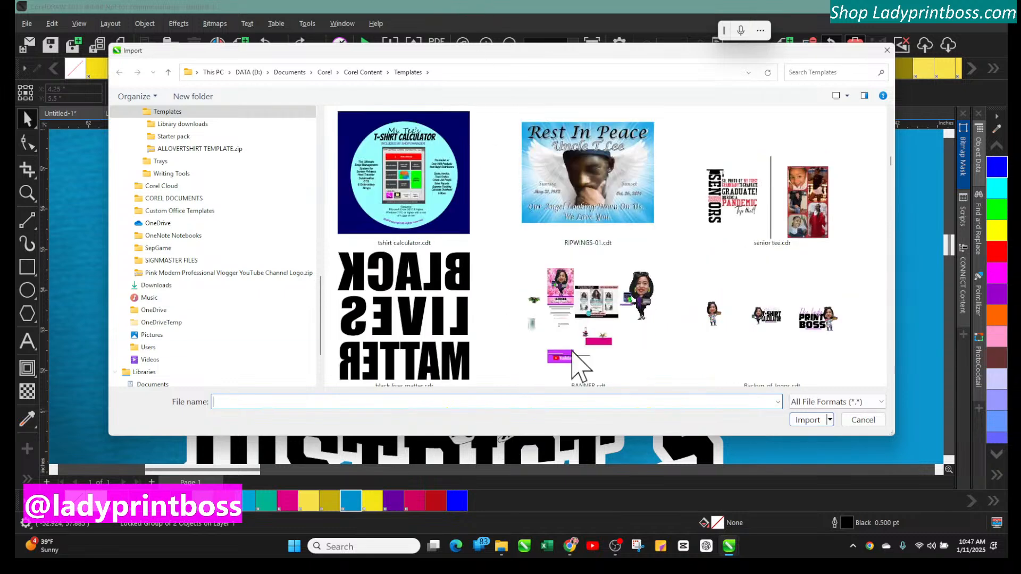
{"action": "scroll", "coordinate": [593, 332], "scroll_direction": "up", "scroll_amount": 2}
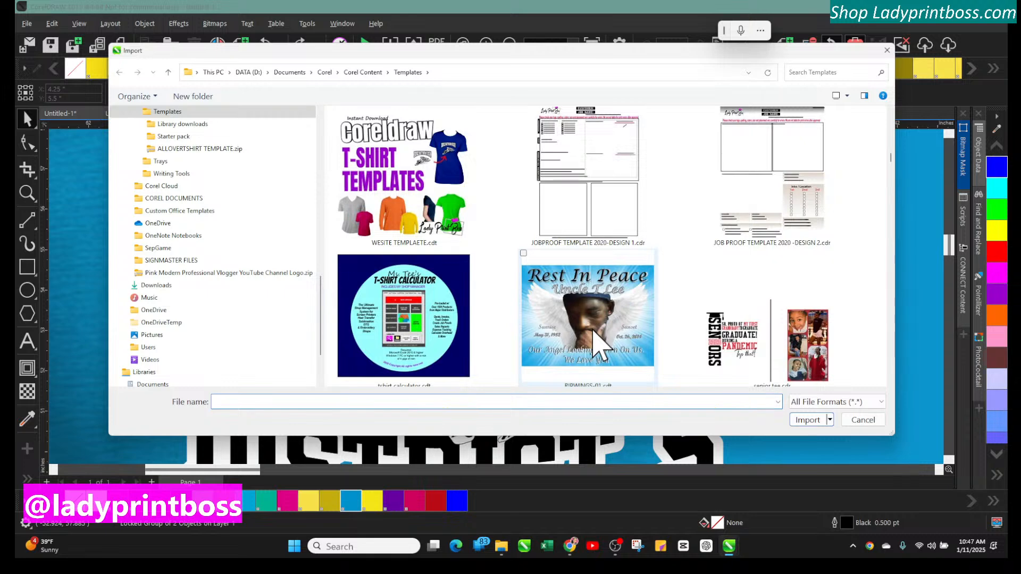
{"action": "scroll", "coordinate": [599, 346], "scroll_direction": "up", "scroll_amount": 2}
{"action": "scroll", "coordinate": [601, 345], "scroll_direction": "up", "scroll_amount": 2}
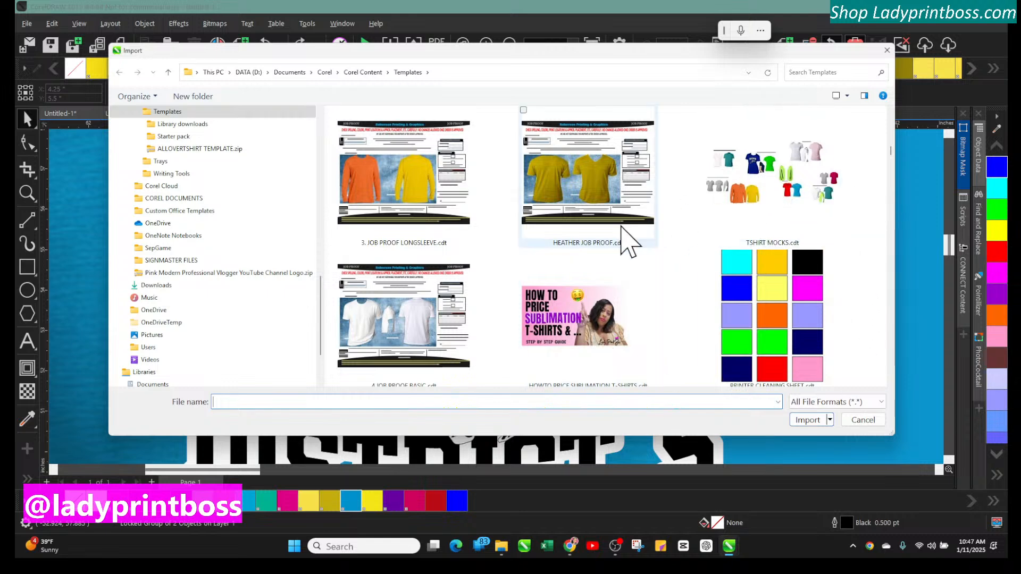
{"action": "scroll", "coordinate": [625, 238], "scroll_direction": "up", "scroll_amount": 4}
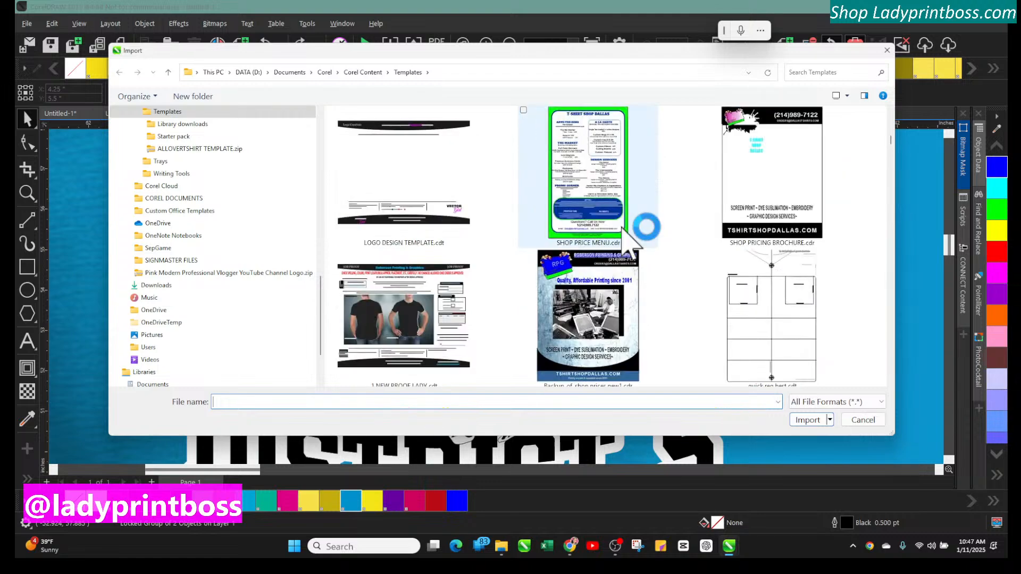
{"action": "scroll", "coordinate": [622, 227], "scroll_direction": "up", "scroll_amount": 4}
{"action": "scroll", "coordinate": [629, 243], "scroll_direction": "up", "scroll_amount": 2}
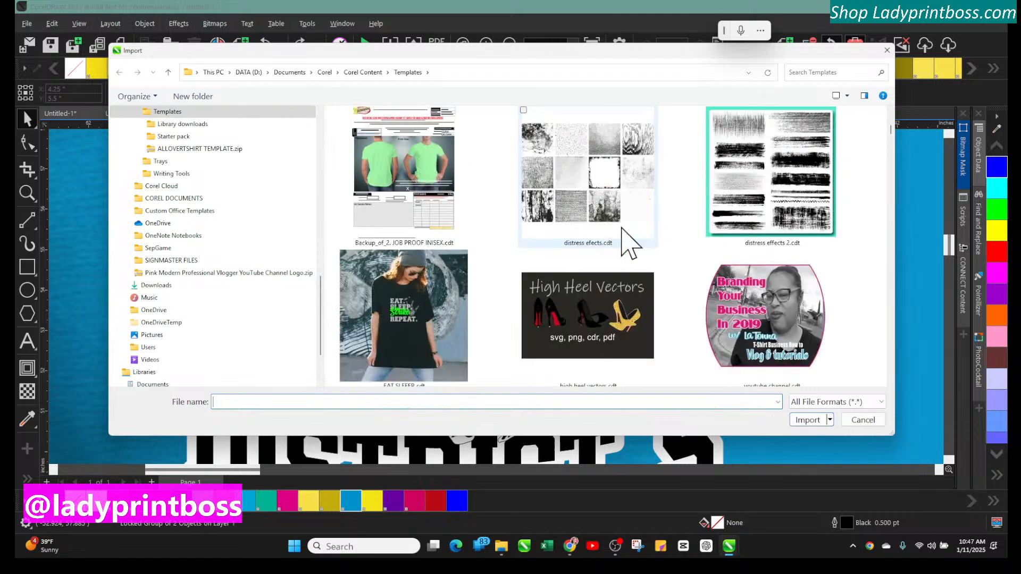
{"action": "scroll", "coordinate": [629, 244], "scroll_direction": "up", "scroll_amount": 4}
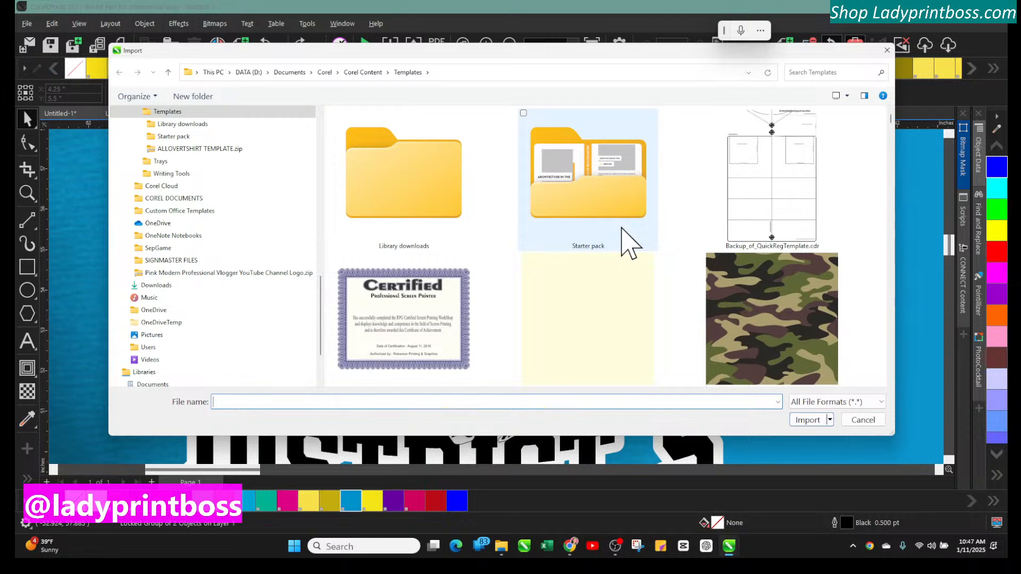
{"action": "scroll", "coordinate": [629, 244], "scroll_direction": "down", "scroll_amount": 4}
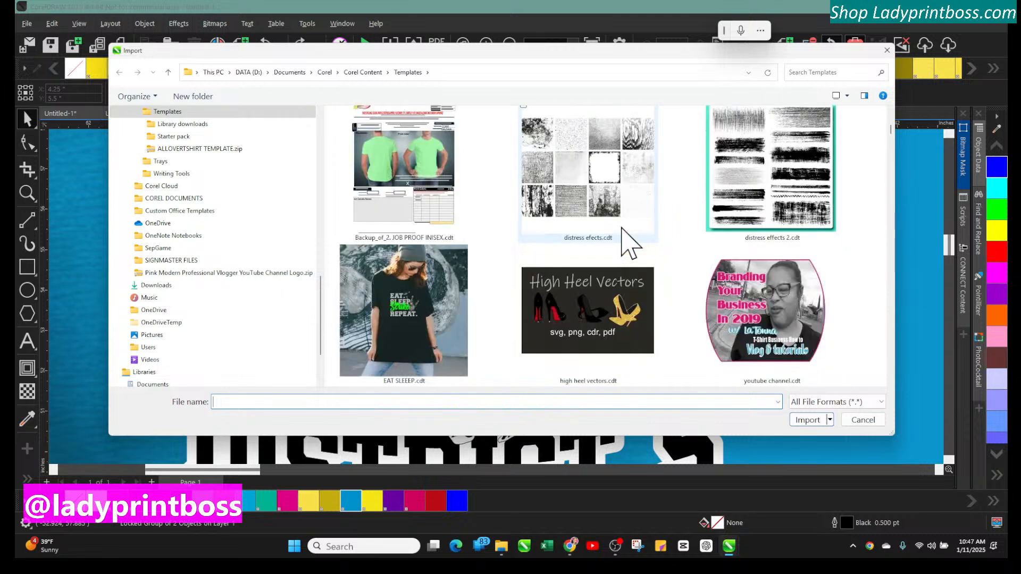
{"action": "scroll", "coordinate": [629, 244], "scroll_direction": "down", "scroll_amount": 8}
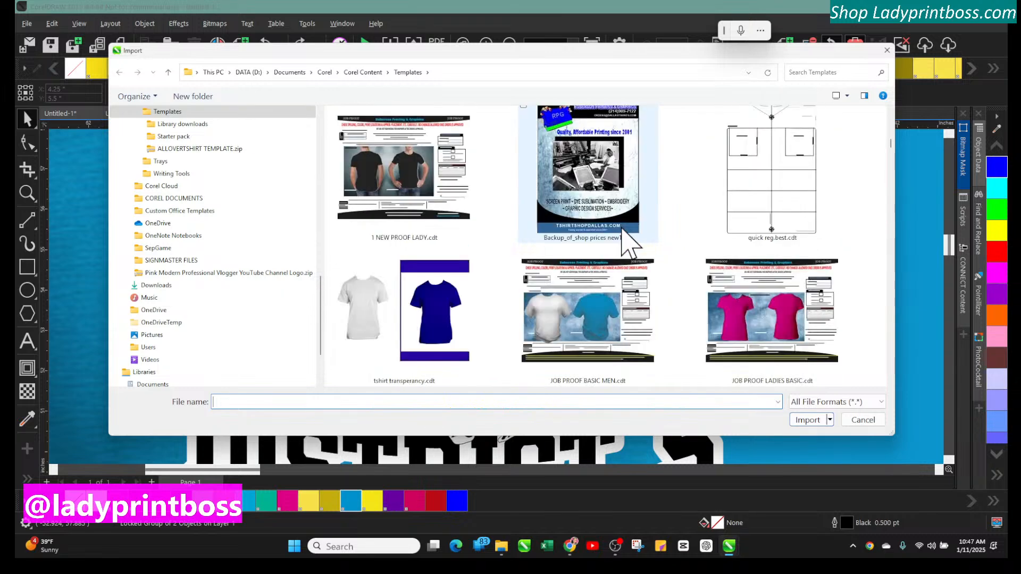
{"action": "scroll", "coordinate": [629, 244], "scroll_direction": "up", "scroll_amount": 4}
{"action": "scroll", "coordinate": [629, 243], "scroll_direction": "up", "scroll_amount": 4}
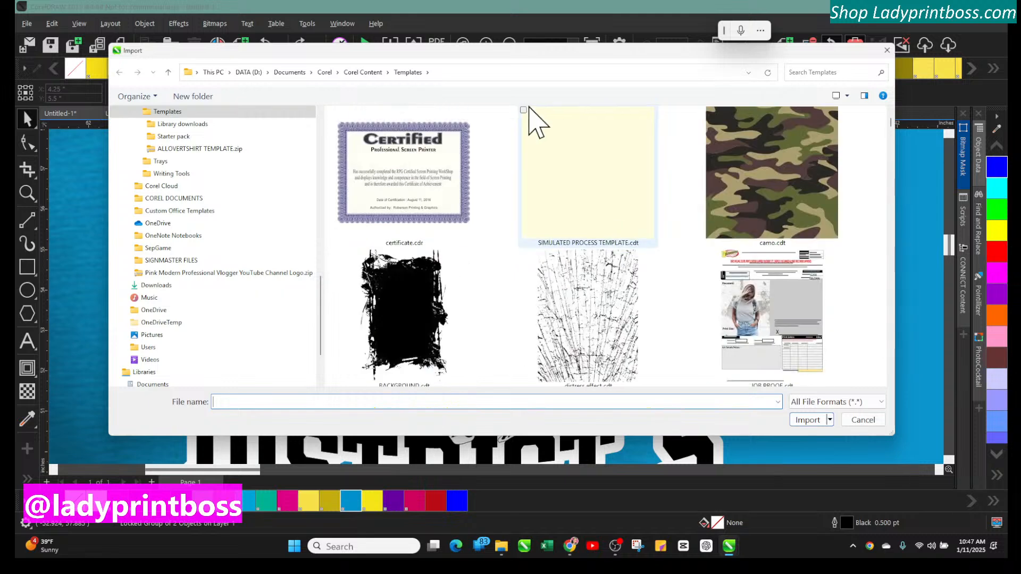
{"action": "left_click", "coordinate": [863, 419]}
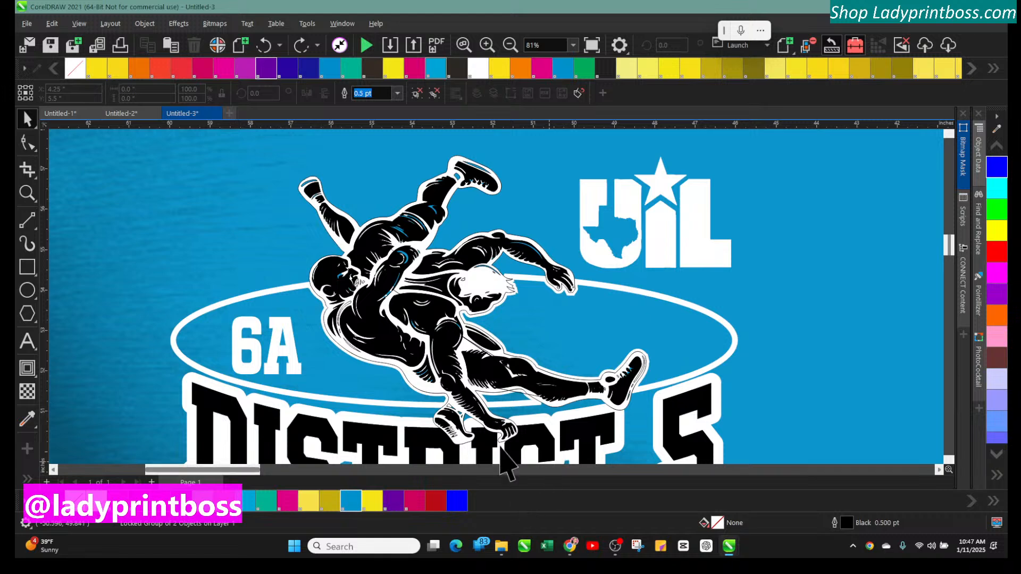
Create a new blank document and open the Import dialog in it
{"action": "left_click", "coordinate": [510, 45]}
{"action": "left_click", "coordinate": [510, 46]}
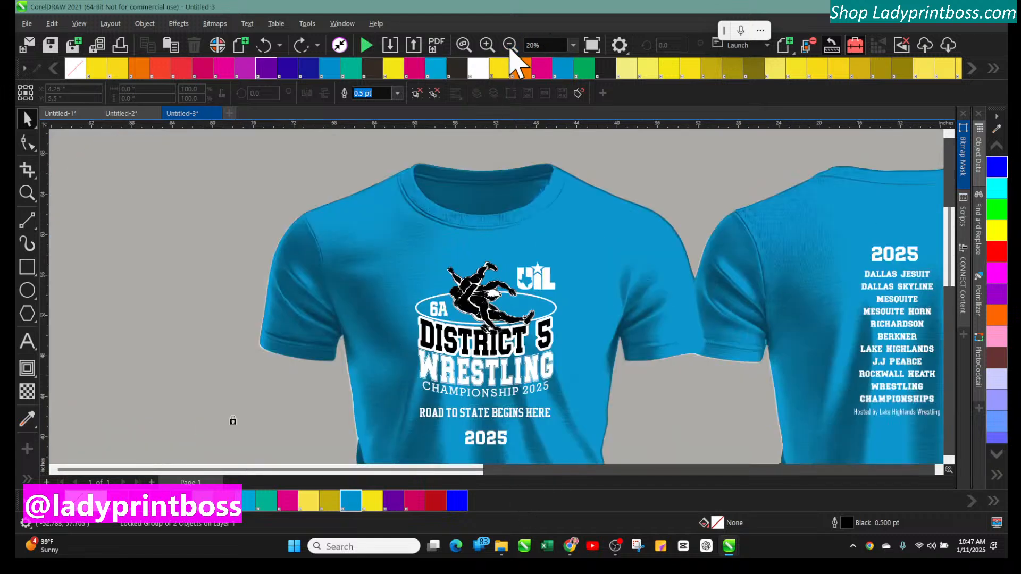
{"action": "left_click", "coordinate": [510, 46]}
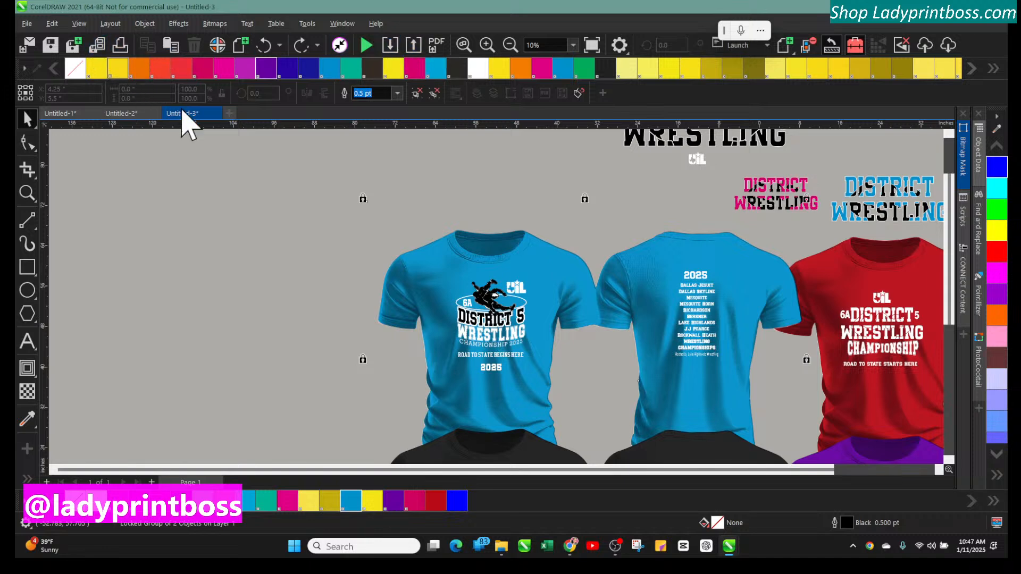
{"action": "left_click", "coordinate": [229, 113]}
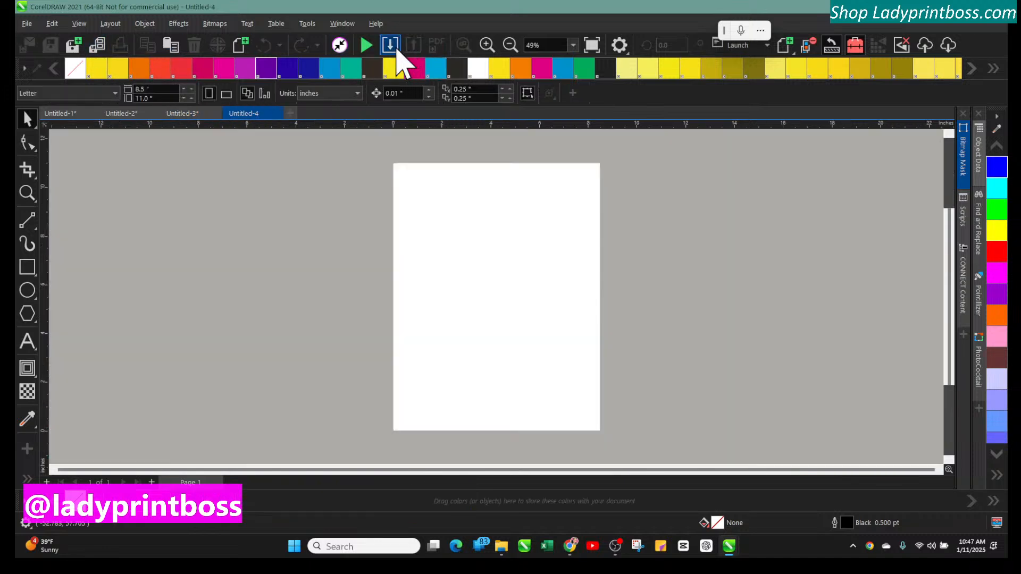
{"action": "left_click", "coordinate": [391, 47]}
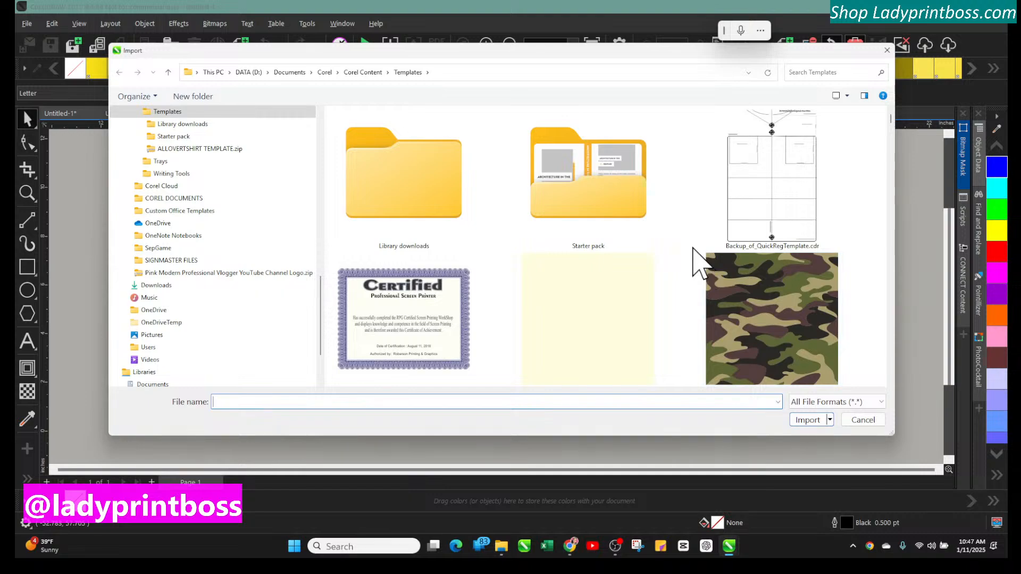
Search the Templates folder thumbnails in the new document's Import dialog for a file to bring in
{"action": "scroll", "coordinate": [693, 248], "scroll_direction": "down", "scroll_amount": 5}
{"action": "scroll", "coordinate": [693, 248], "scroll_direction": "up", "scroll_amount": 5}
{"action": "scroll", "coordinate": [693, 248], "scroll_direction": "down", "scroll_amount": 10}
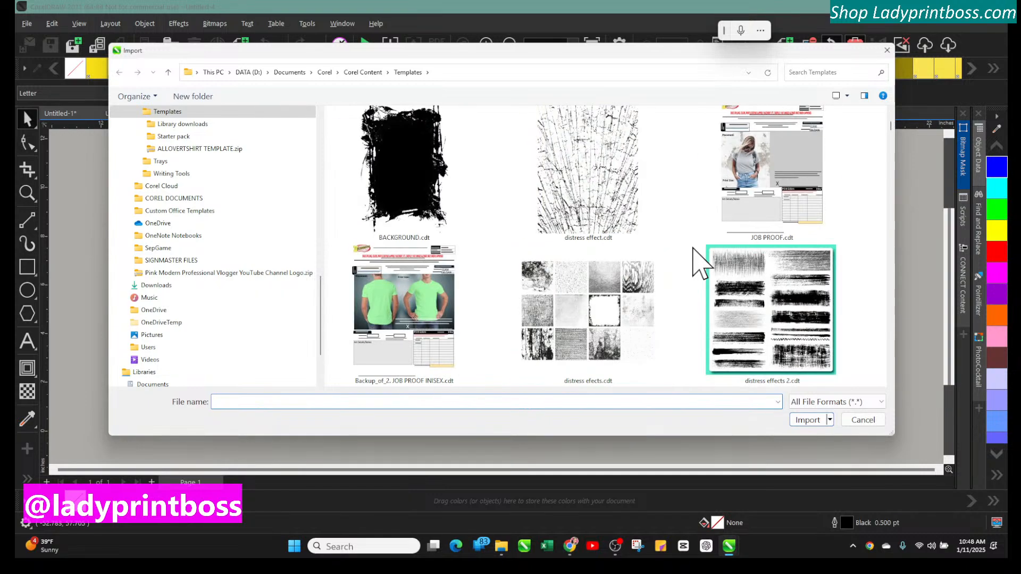
{"action": "scroll", "coordinate": [701, 263], "scroll_direction": "down", "scroll_amount": 10}
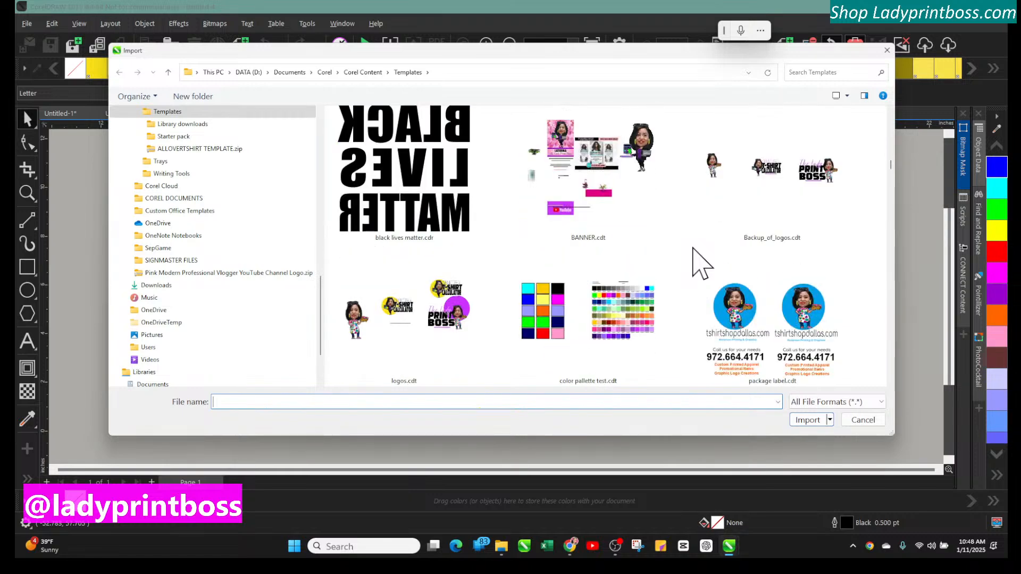
{"action": "scroll", "coordinate": [701, 263], "scroll_direction": "down", "scroll_amount": 10}
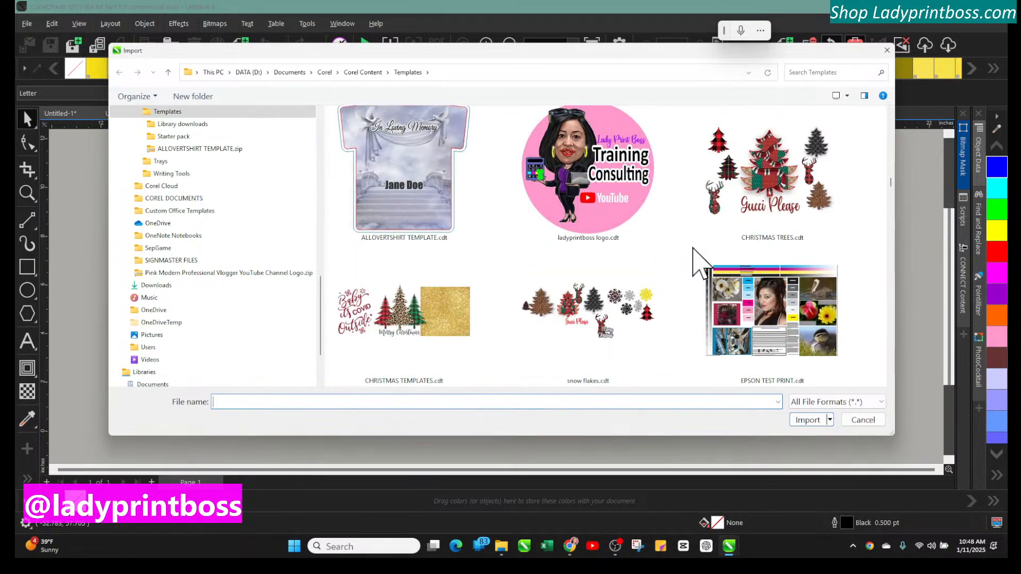
{"action": "scroll", "coordinate": [701, 263], "scroll_direction": "down", "scroll_amount": 3}
{"action": "scroll", "coordinate": [701, 264], "scroll_direction": "down", "scroll_amount": 4}
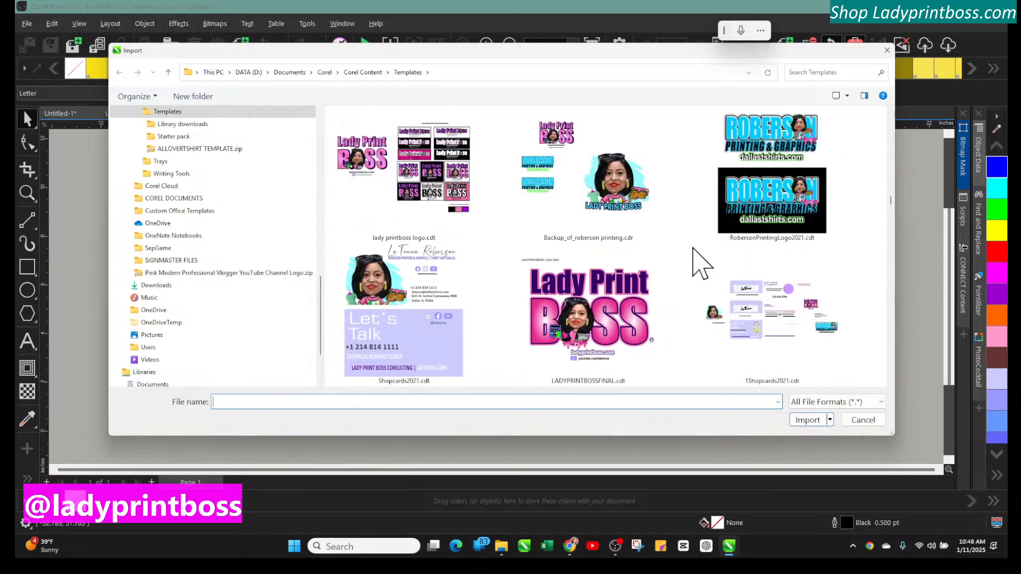
{"action": "scroll", "coordinate": [700, 263], "scroll_direction": "down", "scroll_amount": 2}
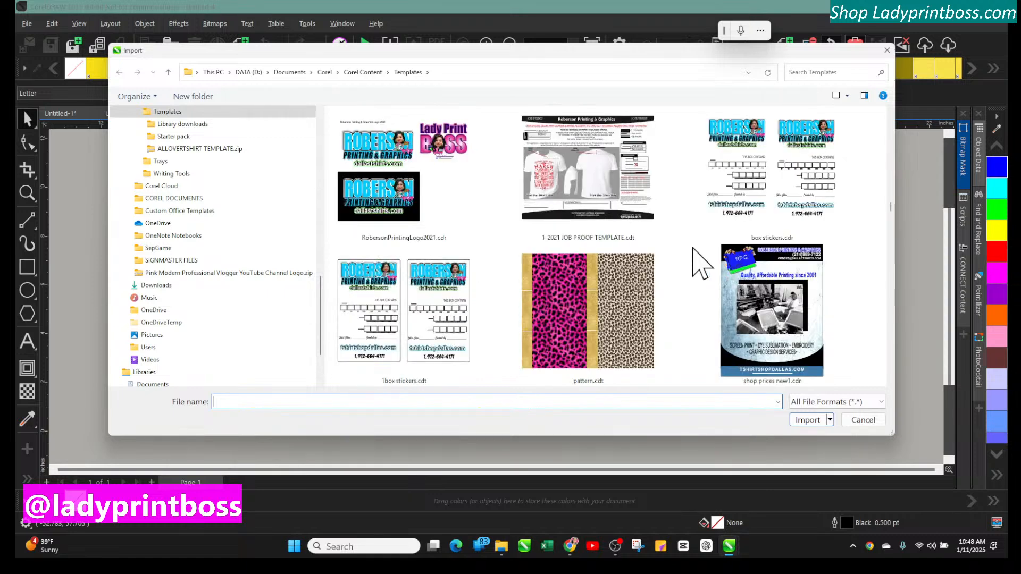
{"action": "scroll", "coordinate": [693, 249], "scroll_direction": "down", "scroll_amount": 4}
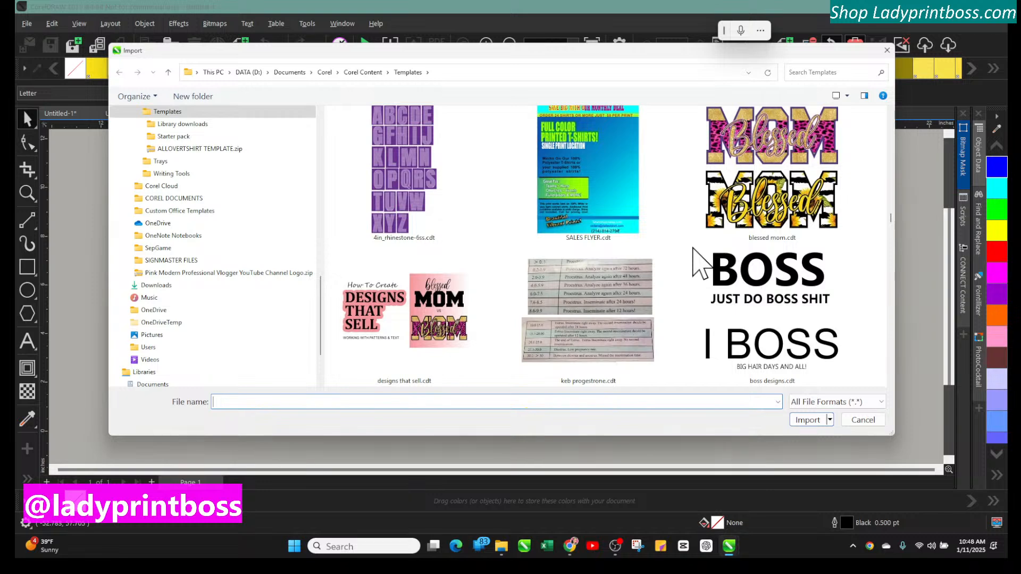
{"action": "scroll", "coordinate": [701, 263], "scroll_direction": "down", "scroll_amount": 5}
{"action": "scroll", "coordinate": [701, 263], "scroll_direction": "down", "scroll_amount": 2}
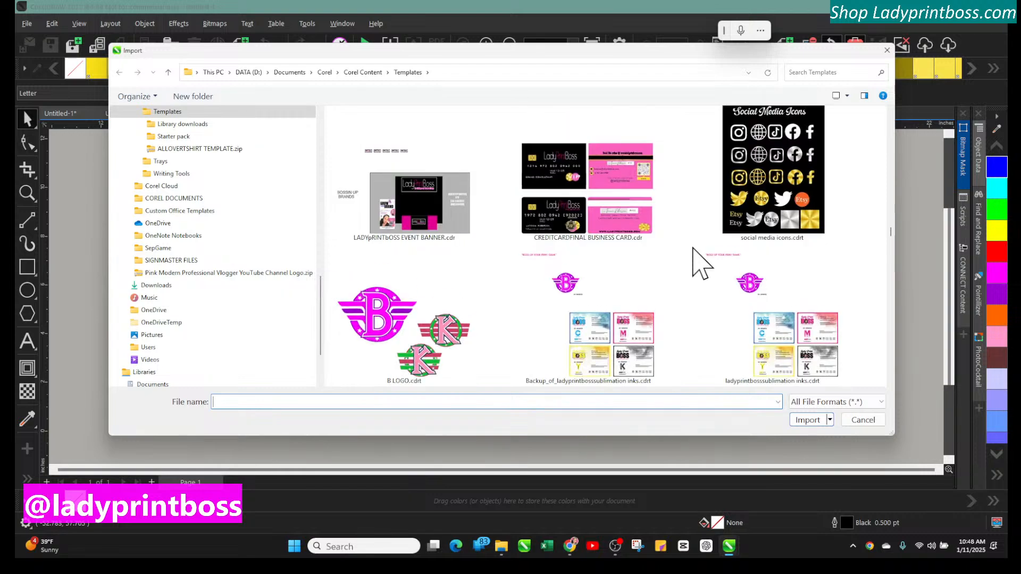
{"action": "scroll", "coordinate": [701, 263], "scroll_direction": "down", "scroll_amount": 3}
{"action": "scroll", "coordinate": [699, 264], "scroll_direction": "down", "scroll_amount": 6}
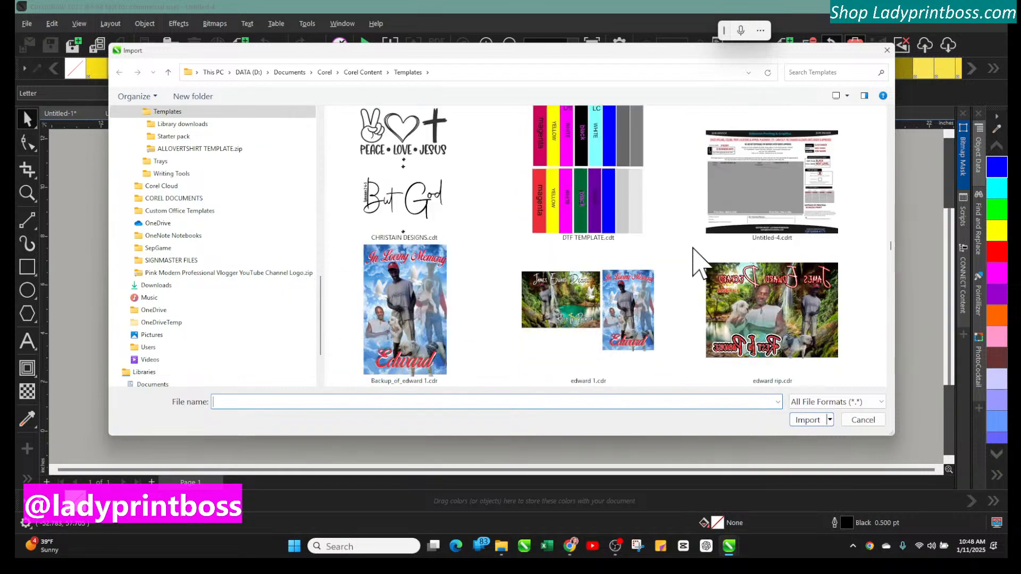
{"action": "scroll", "coordinate": [701, 263], "scroll_direction": "down", "scroll_amount": 6}
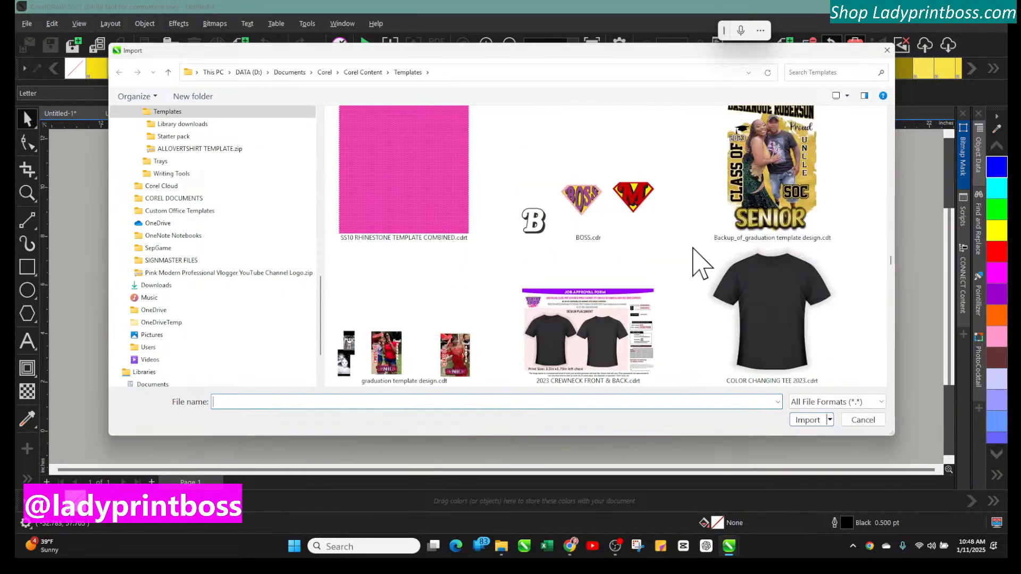
{"action": "scroll", "coordinate": [701, 263], "scroll_direction": "down", "scroll_amount": 8}
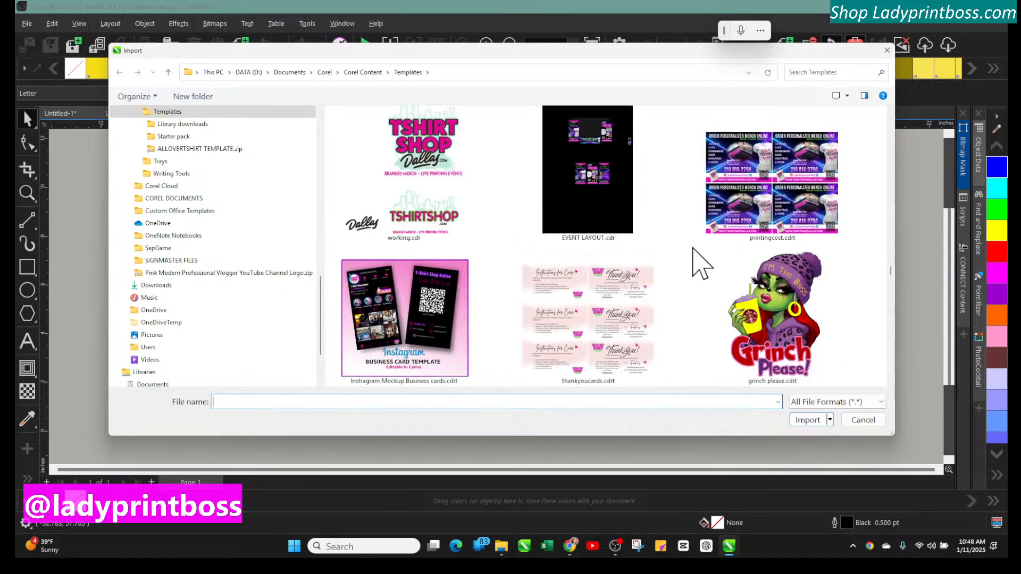
{"action": "scroll", "coordinate": [701, 263], "scroll_direction": "down", "scroll_amount": 8}
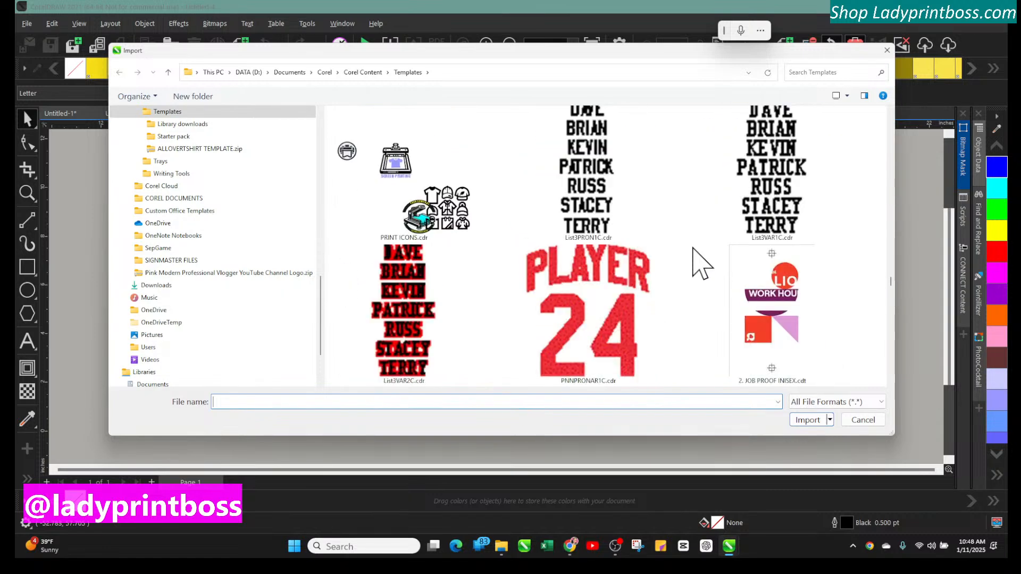
{"action": "scroll", "coordinate": [701, 263], "scroll_direction": "down", "scroll_amount": 4}
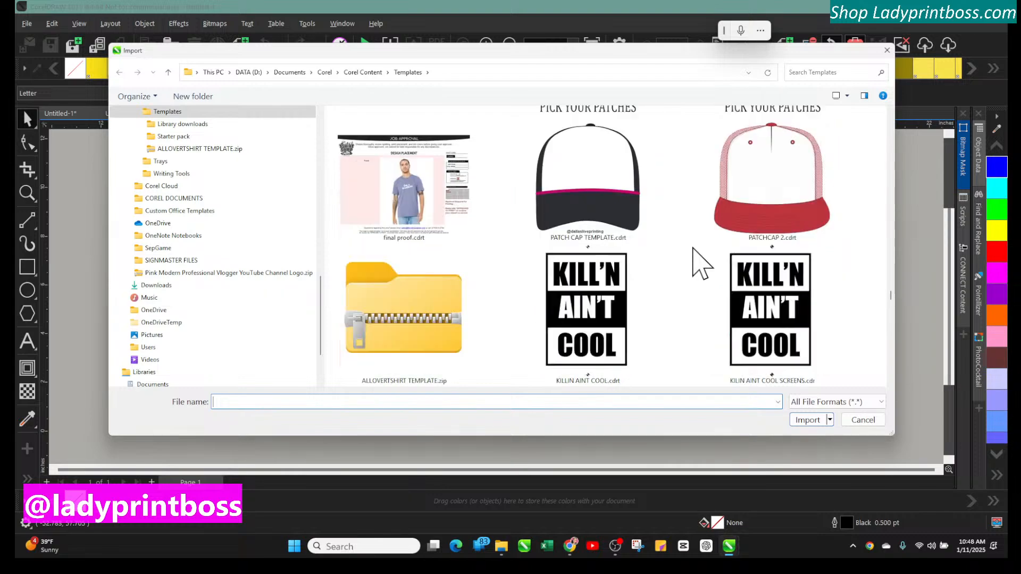
{"action": "scroll", "coordinate": [701, 263], "scroll_direction": "down", "scroll_amount": 8}
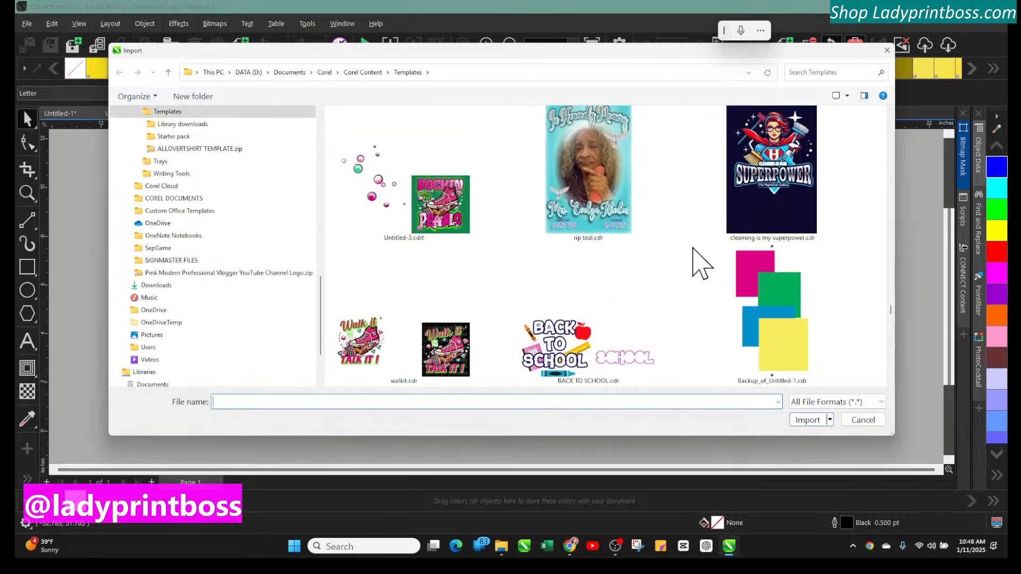
{"action": "scroll", "coordinate": [700, 263], "scroll_direction": "down", "scroll_amount": 6}
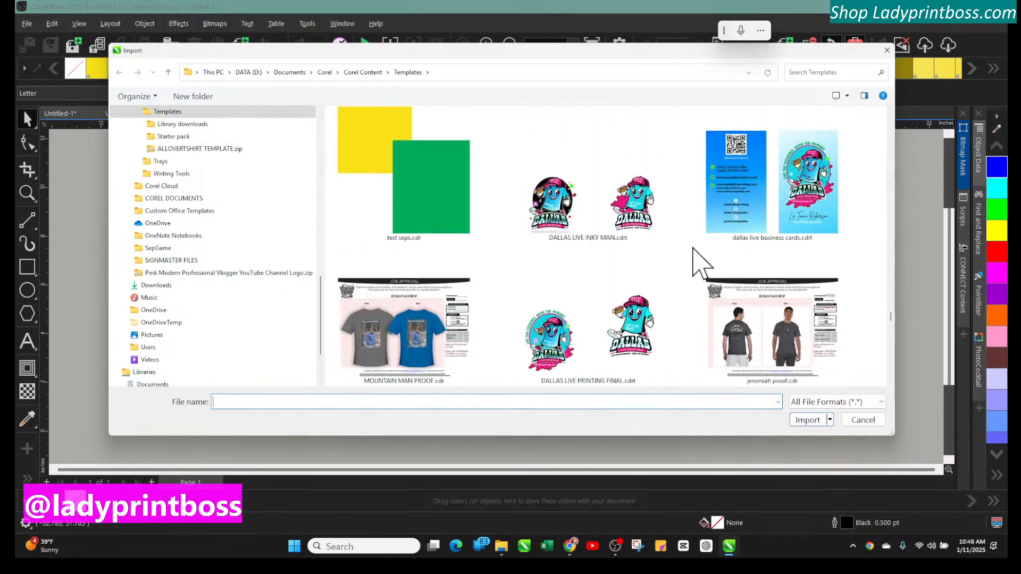
{"action": "scroll", "coordinate": [701, 263], "scroll_direction": "down", "scroll_amount": 4}
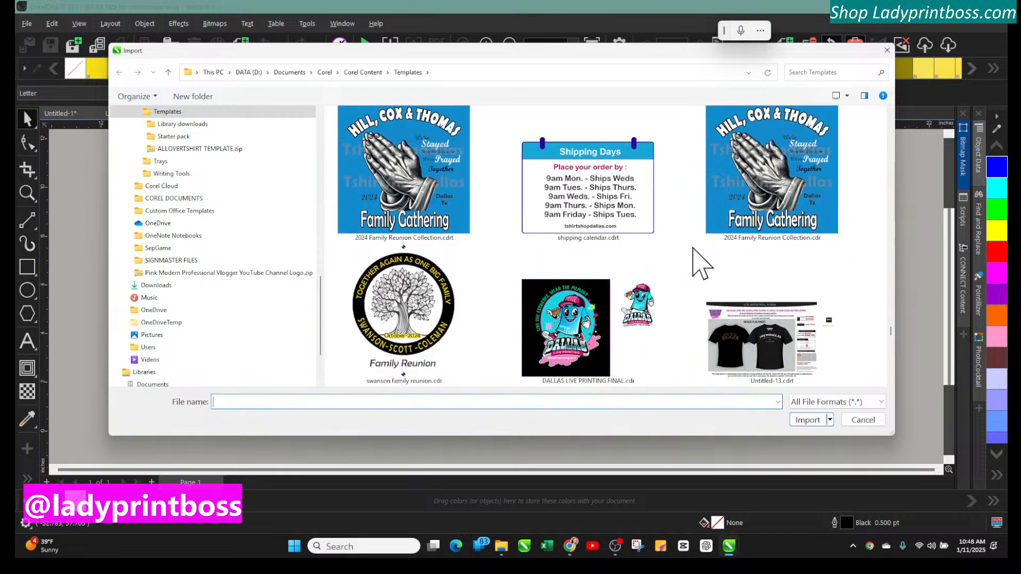
{"action": "scroll", "coordinate": [701, 264], "scroll_direction": "down", "scroll_amount": 4}
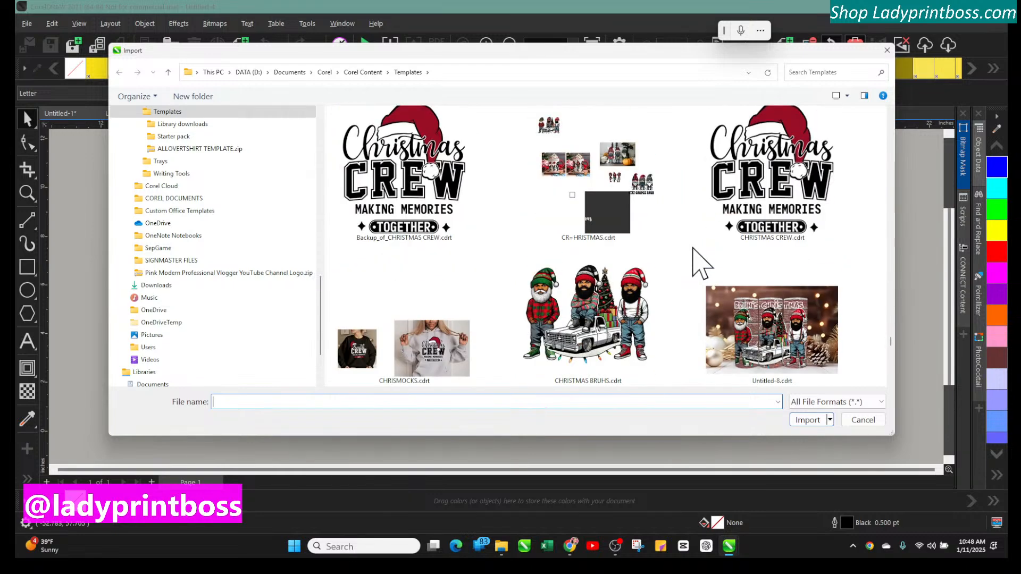
{"action": "scroll", "coordinate": [700, 263], "scroll_direction": "down", "scroll_amount": 4}
{"action": "scroll", "coordinate": [701, 263], "scroll_direction": "down", "scroll_amount": 10}
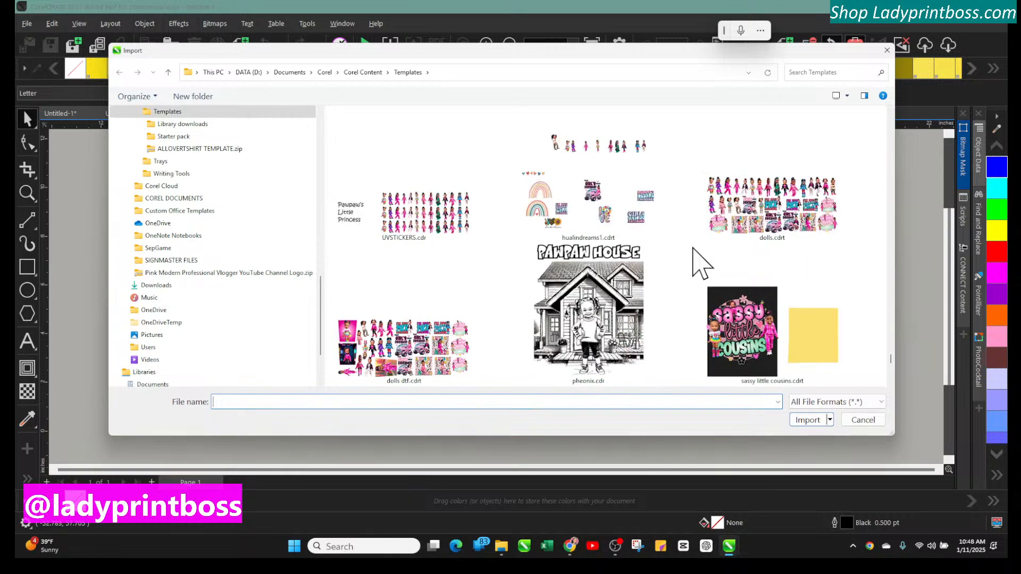
Reopen the Import dialog and browse the Pictures folder thumbnails for an image to import
{"action": "left_click", "coordinate": [862, 421]}
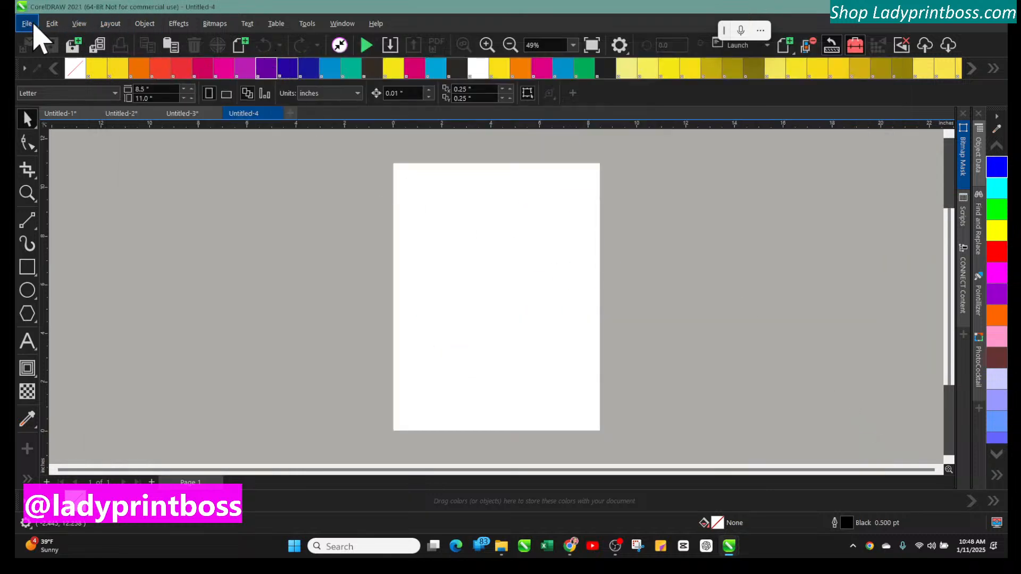
{"action": "left_click", "coordinate": [390, 45]}
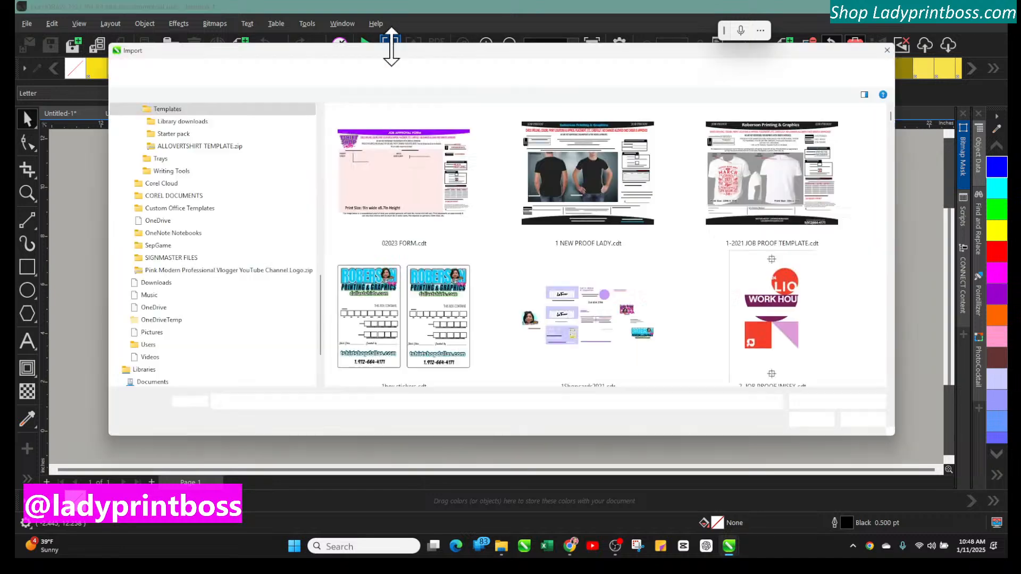
{"action": "scroll", "coordinate": [218, 274], "scroll_direction": "down", "scroll_amount": 2}
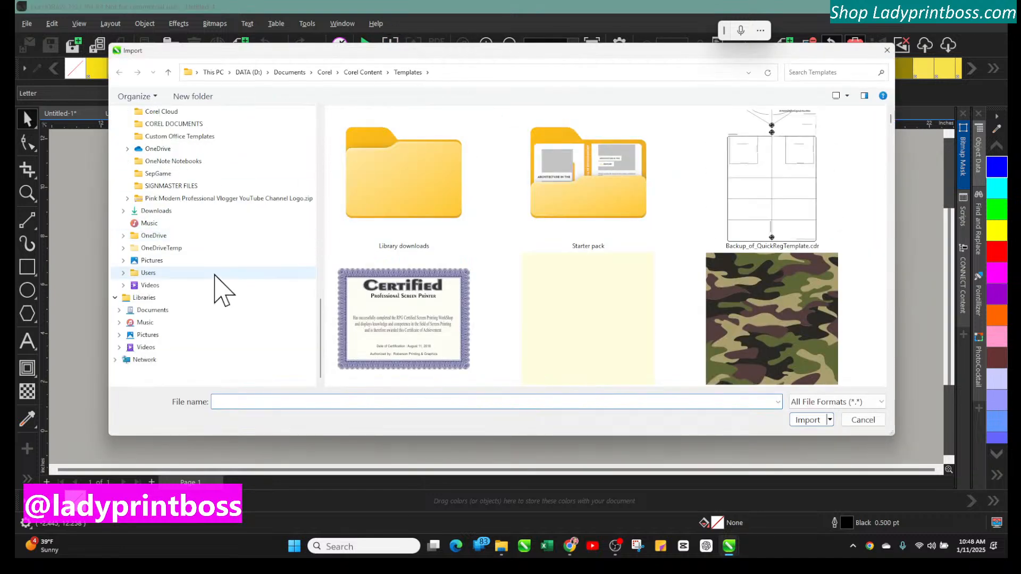
{"action": "left_click", "coordinate": [193, 260]}
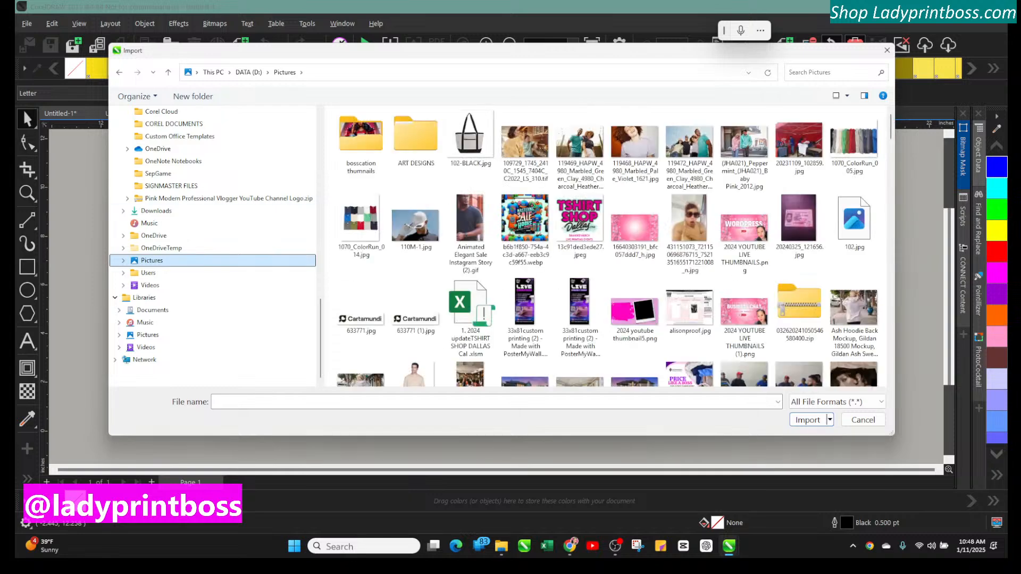
{"action": "scroll", "coordinate": [752, 306], "scroll_direction": "down", "scroll_amount": 10}
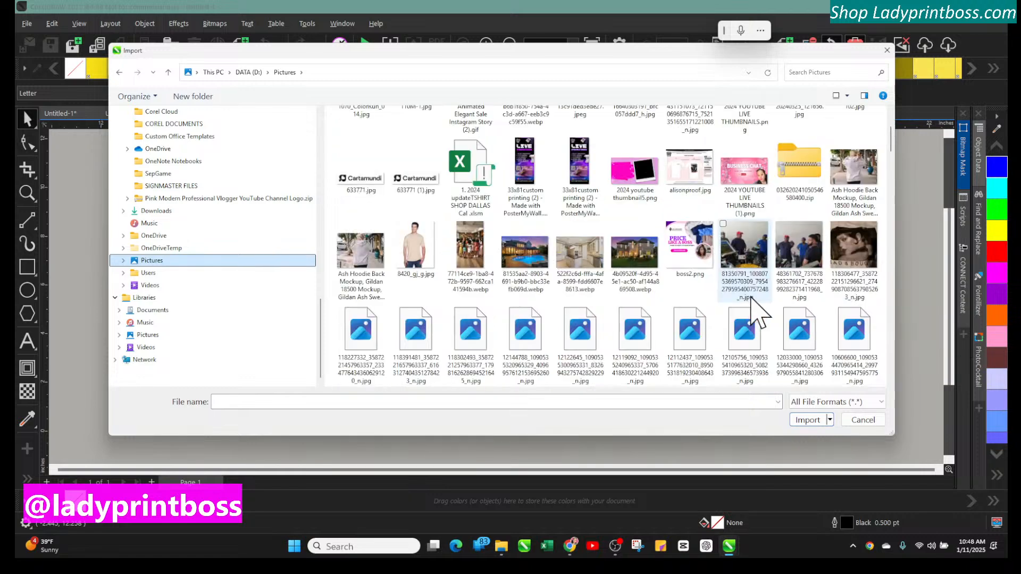
{"action": "scroll", "coordinate": [758, 315], "scroll_direction": "down", "scroll_amount": 3}
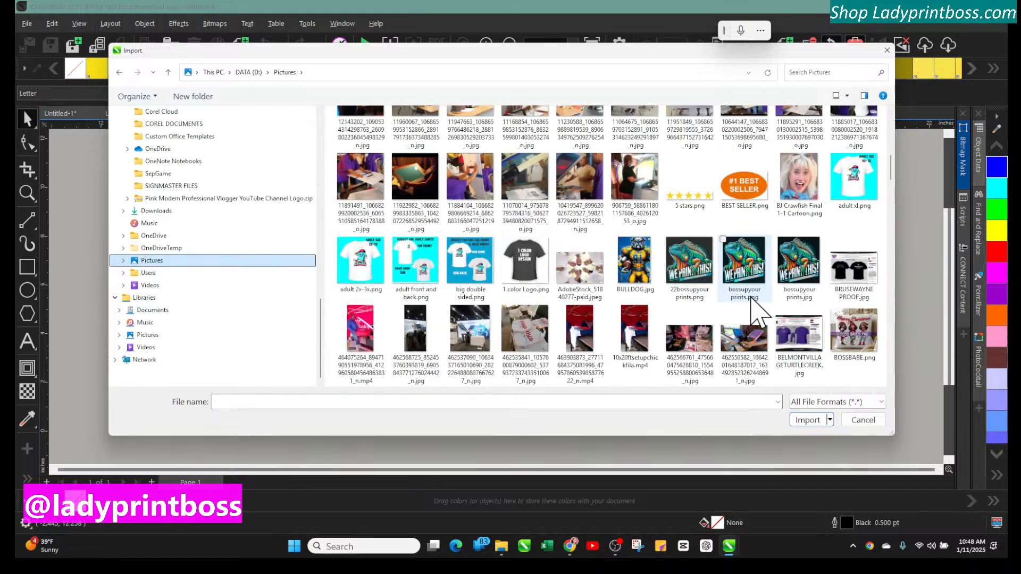
{"action": "scroll", "coordinate": [757, 315], "scroll_direction": "down", "scroll_amount": 10}
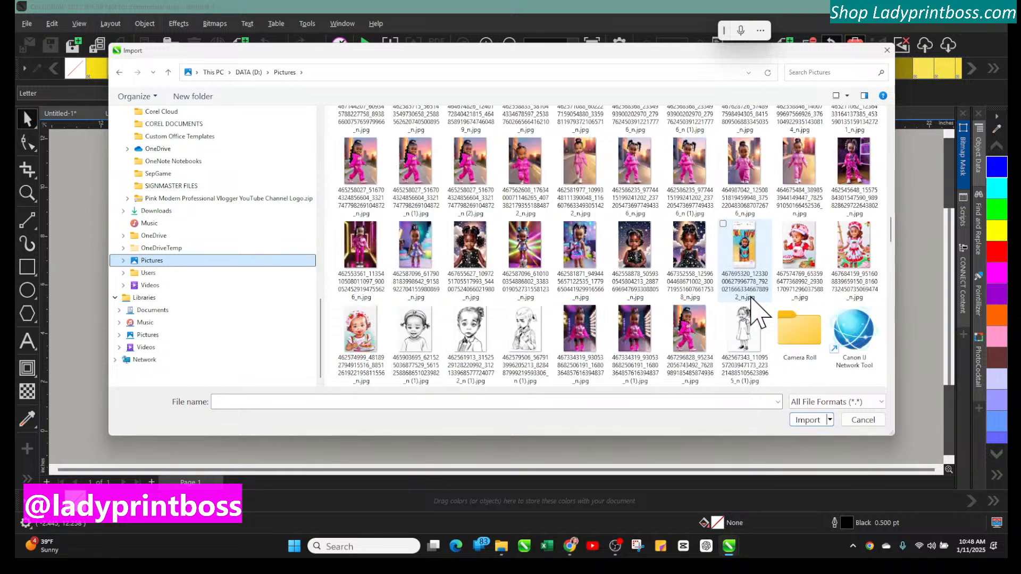
{"action": "scroll", "coordinate": [751, 307], "scroll_direction": "down", "scroll_amount": 10}
{"action": "scroll", "coordinate": [757, 315], "scroll_direction": "down", "scroll_amount": 3}
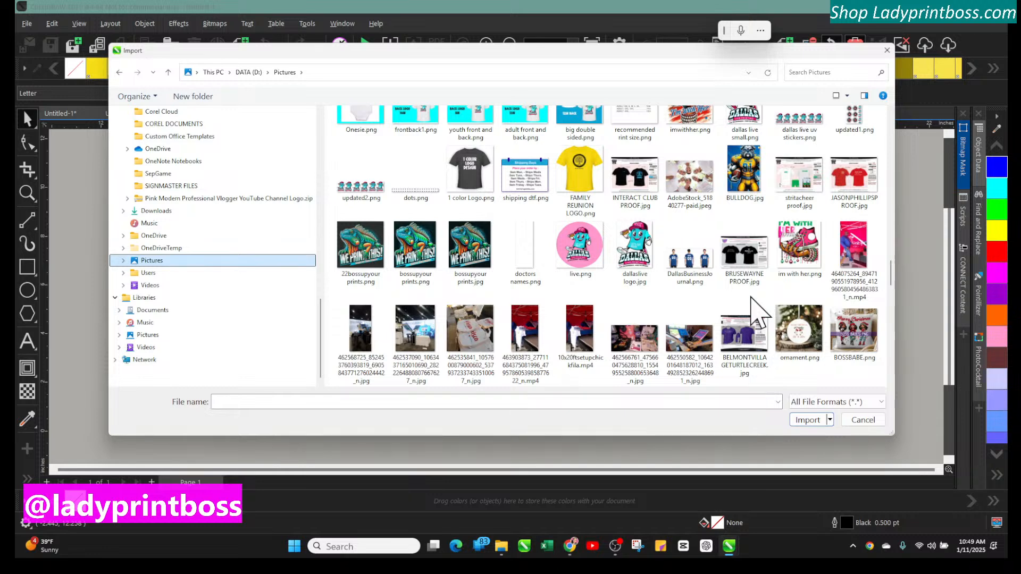
{"action": "scroll", "coordinate": [757, 314], "scroll_direction": "down", "scroll_amount": 3}
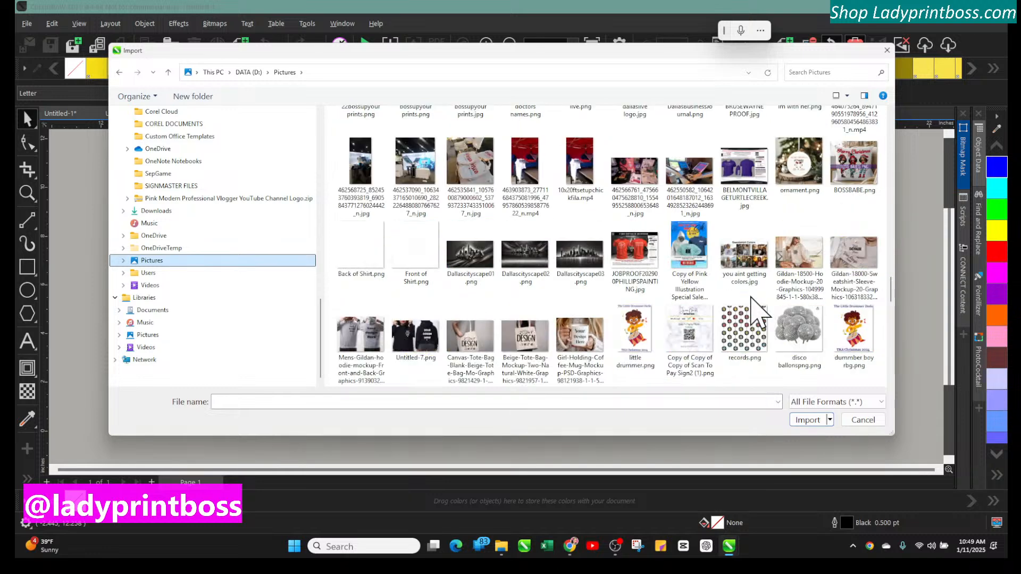
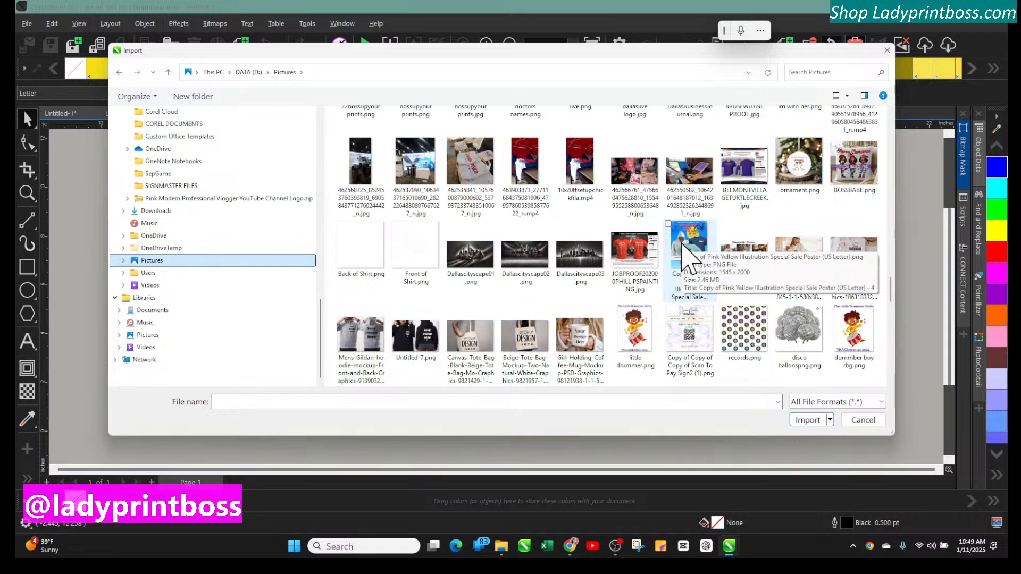
Scroll through the Pictures folder thumbnails in the Import dialog up to its subfolders
{"action": "scroll", "coordinate": [686, 261], "scroll_direction": "down", "scroll_amount": 5}
{"action": "scroll", "coordinate": [686, 257], "scroll_direction": "down", "scroll_amount": 10}
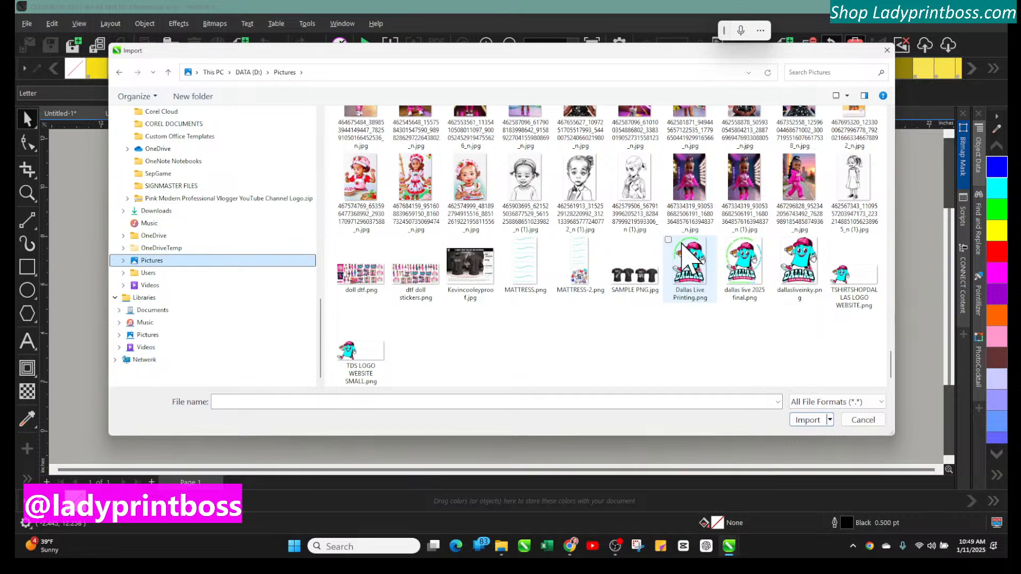
{"action": "scroll", "coordinate": [688, 259], "scroll_direction": "up", "scroll_amount": 3}
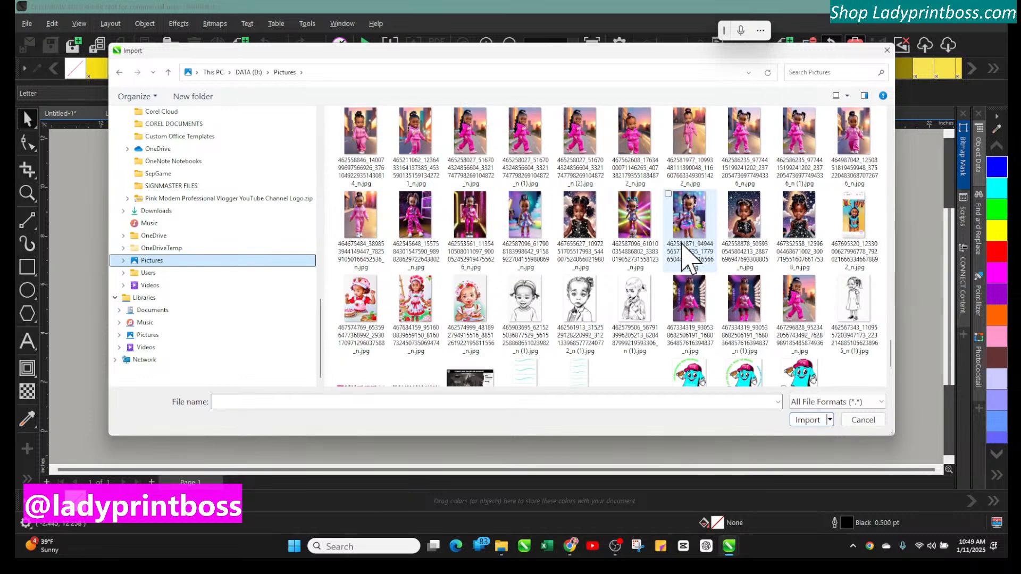
{"action": "scroll", "coordinate": [689, 257], "scroll_direction": "up", "scroll_amount": 3}
{"action": "scroll", "coordinate": [689, 258], "scroll_direction": "up", "scroll_amount": 10}
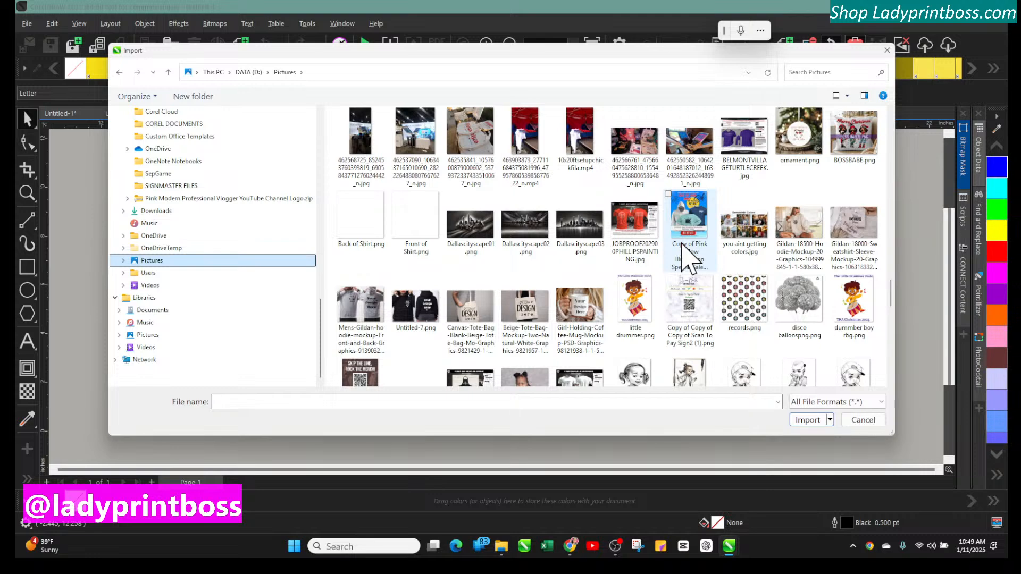
{"action": "scroll", "coordinate": [686, 255], "scroll_direction": "up", "scroll_amount": 3}
{"action": "scroll", "coordinate": [688, 258], "scroll_direction": "down", "scroll_amount": 2}
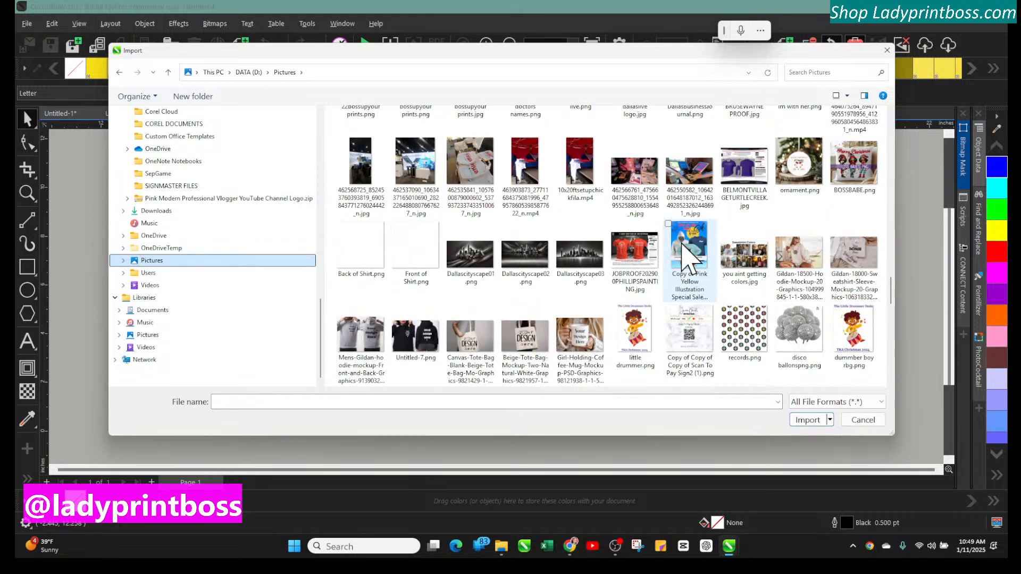
{"action": "scroll", "coordinate": [688, 258], "scroll_direction": "up", "scroll_amount": 2}
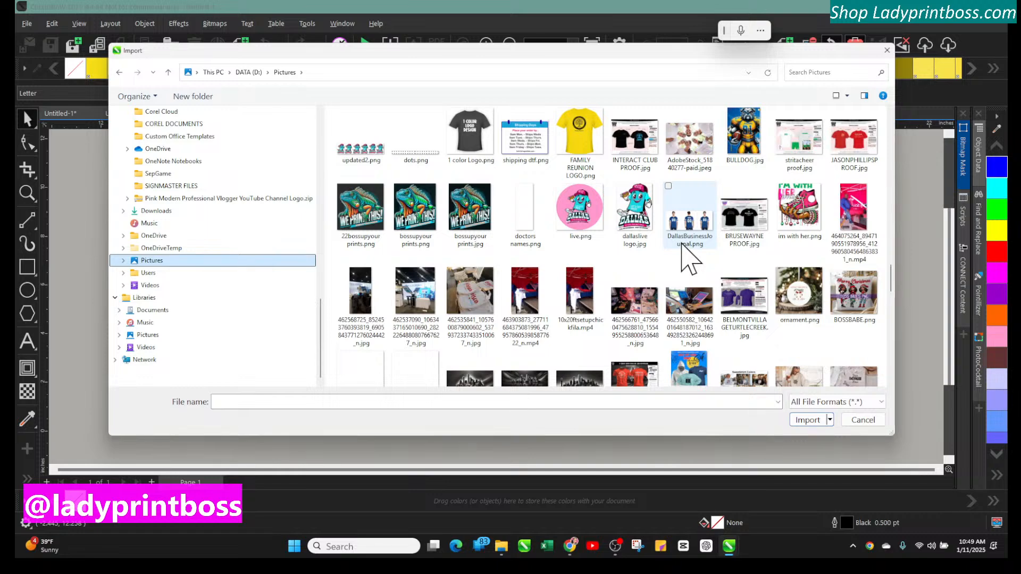
{"action": "scroll", "coordinate": [682, 246], "scroll_direction": "up", "scroll_amount": 15}
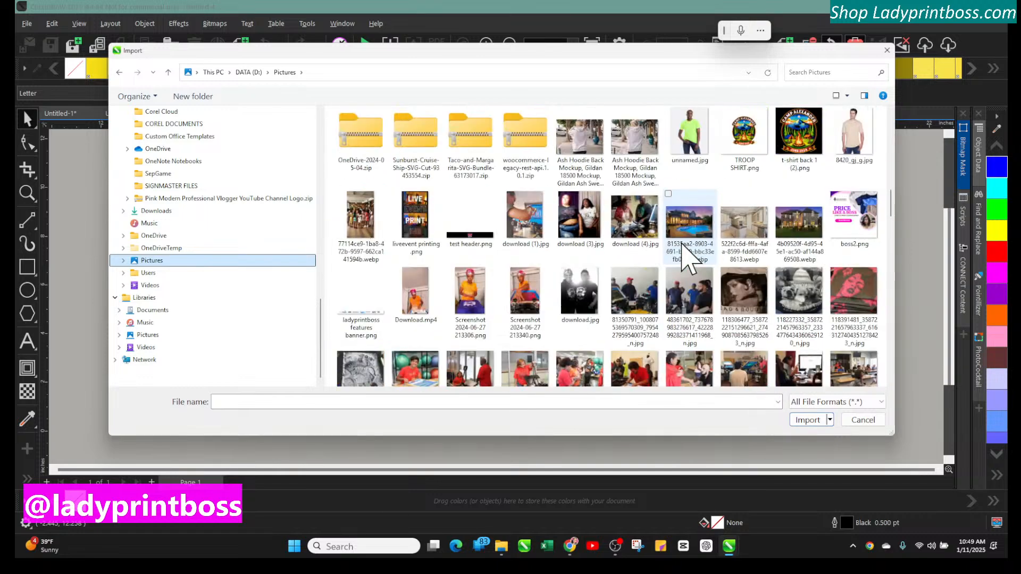
{"action": "scroll", "coordinate": [688, 255], "scroll_direction": "up", "scroll_amount": 3}
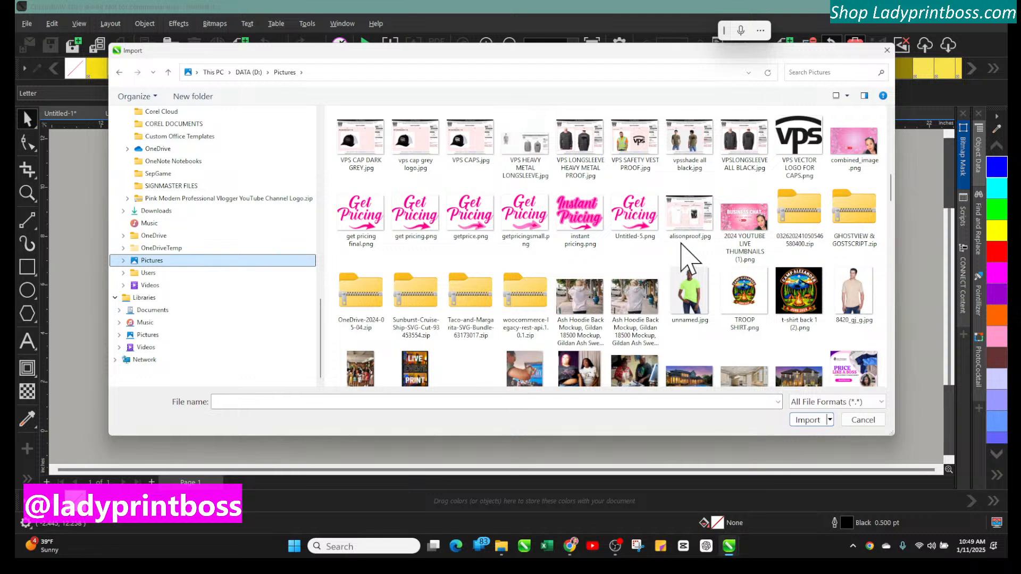
{"action": "scroll", "coordinate": [684, 250], "scroll_direction": "up", "scroll_amount": 3}
{"action": "scroll", "coordinate": [686, 258], "scroll_direction": "up", "scroll_amount": 5}
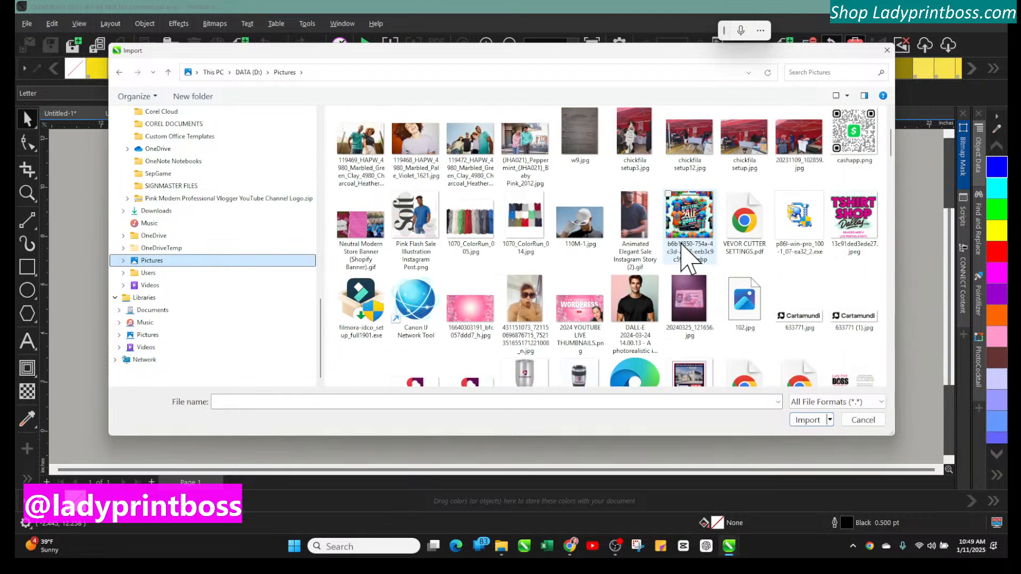
{"action": "scroll", "coordinate": [688, 259], "scroll_direction": "up", "scroll_amount": 3}
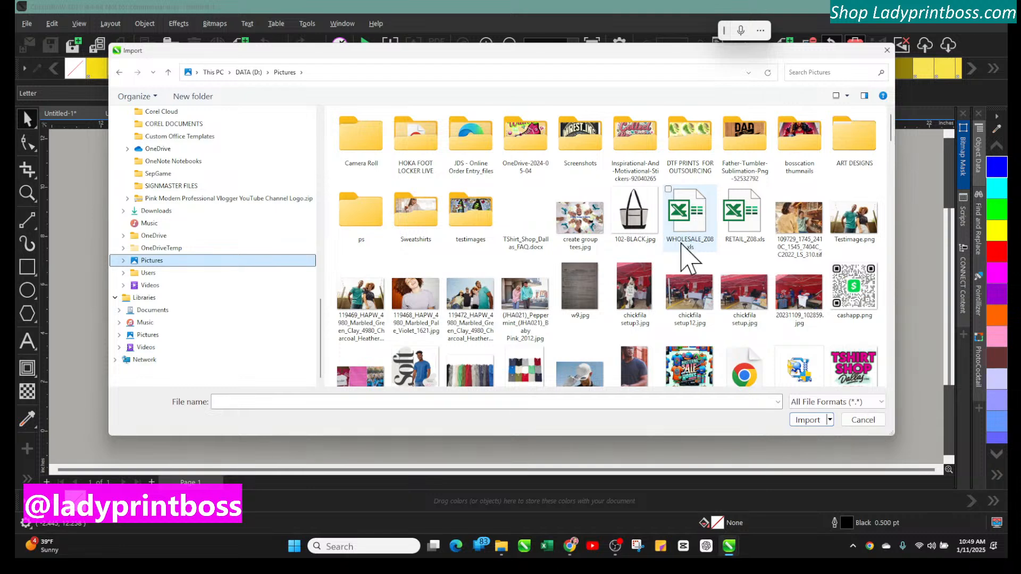
Open the Sweatshirts folder and browse its hoodie mockup images
{"action": "double_click", "coordinate": [412, 228]}
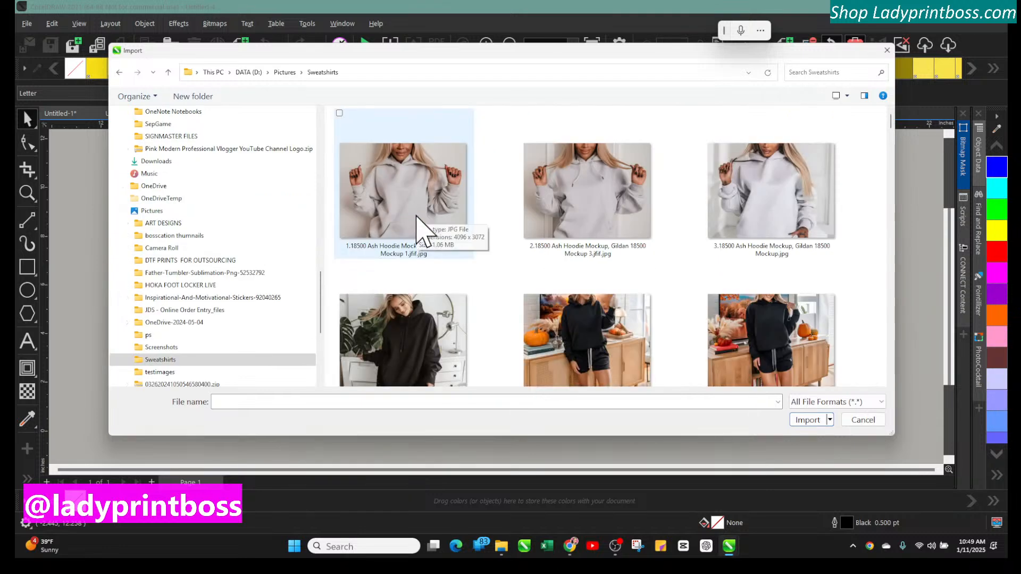
{"action": "scroll", "coordinate": [665, 354], "scroll_direction": "down", "scroll_amount": 6}
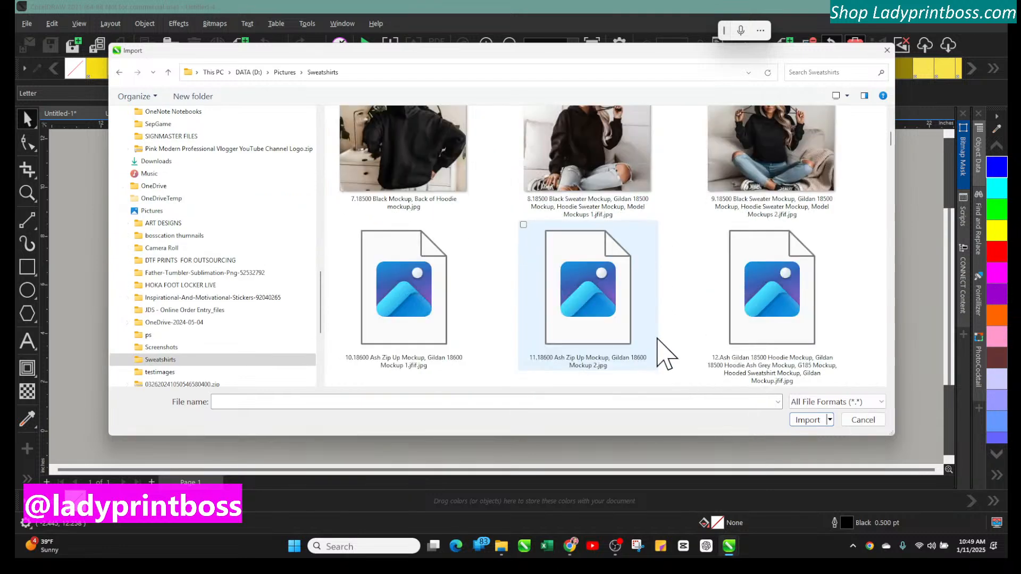
{"action": "scroll", "coordinate": [665, 353], "scroll_direction": "down", "scroll_amount": 8}
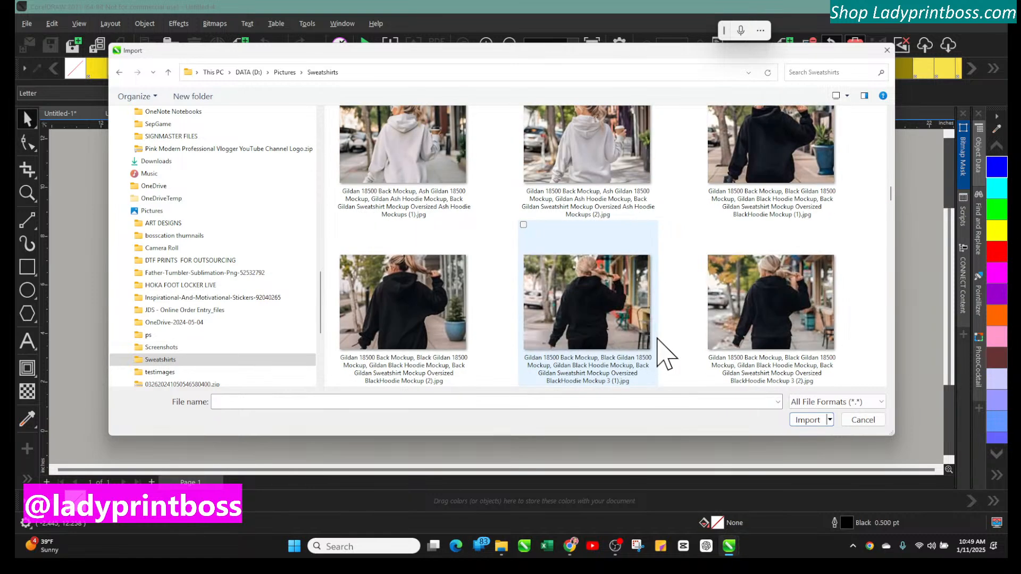
{"action": "scroll", "coordinate": [665, 353], "scroll_direction": "up", "scroll_amount": 3}
{"action": "scroll", "coordinate": [665, 353], "scroll_direction": "up", "scroll_amount": 3}
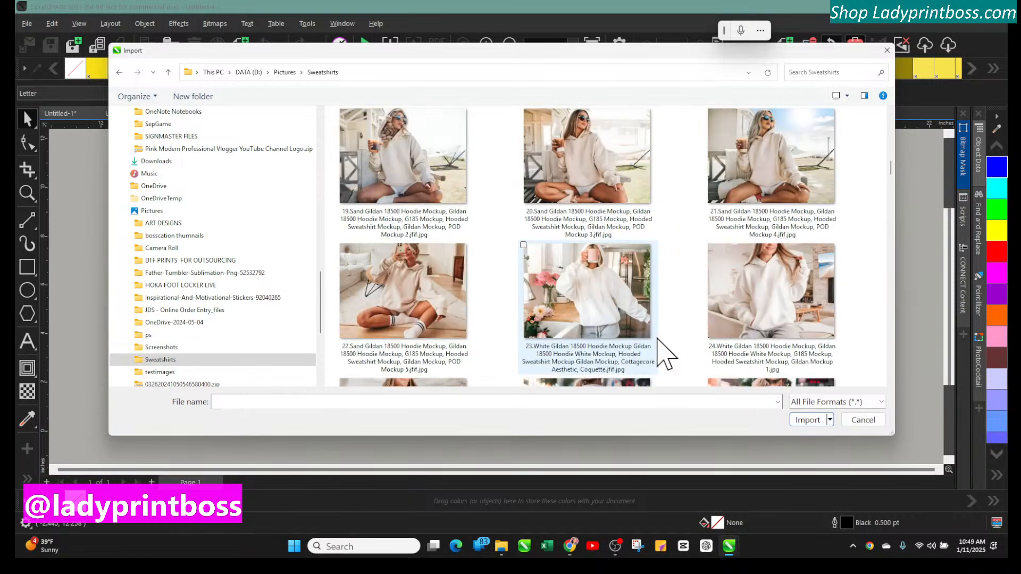
{"action": "scroll", "coordinate": [665, 353], "scroll_direction": "down", "scroll_amount": 10}
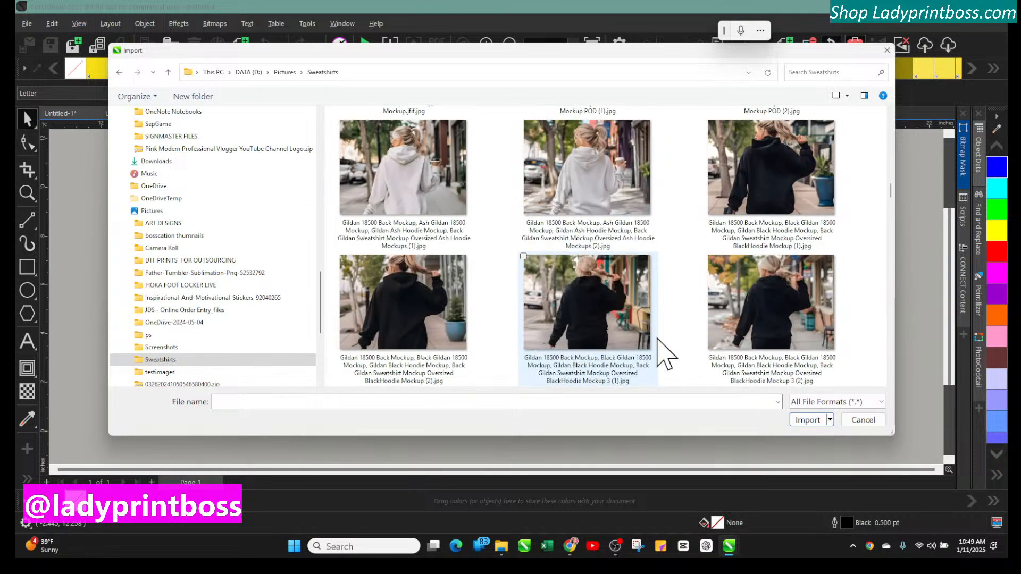
{"action": "scroll", "coordinate": [665, 353], "scroll_direction": "up", "scroll_amount": 5}
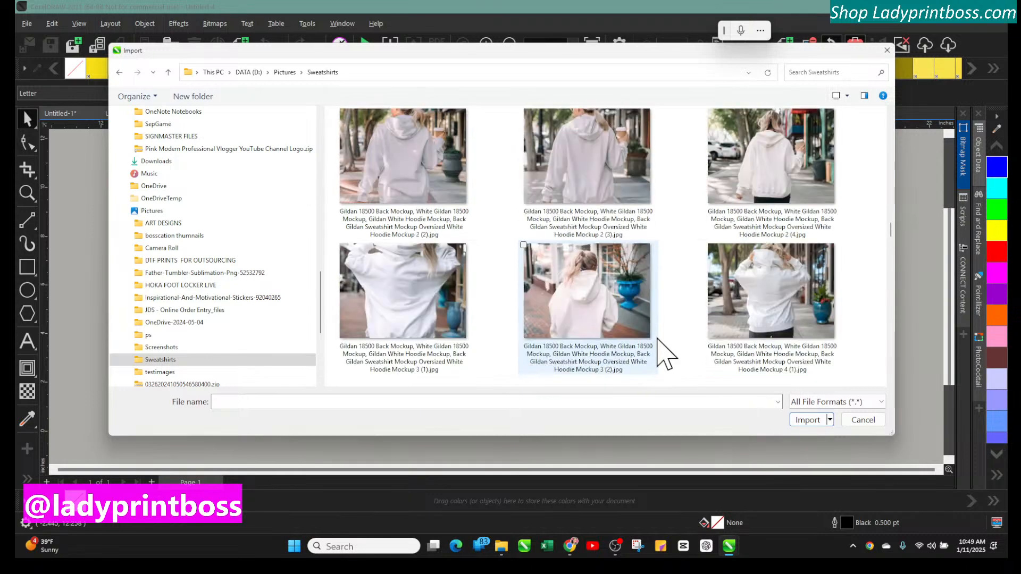
{"action": "scroll", "coordinate": [665, 353], "scroll_direction": "up", "scroll_amount": 2}
{"action": "scroll", "coordinate": [665, 354], "scroll_direction": "up", "scroll_amount": 8}
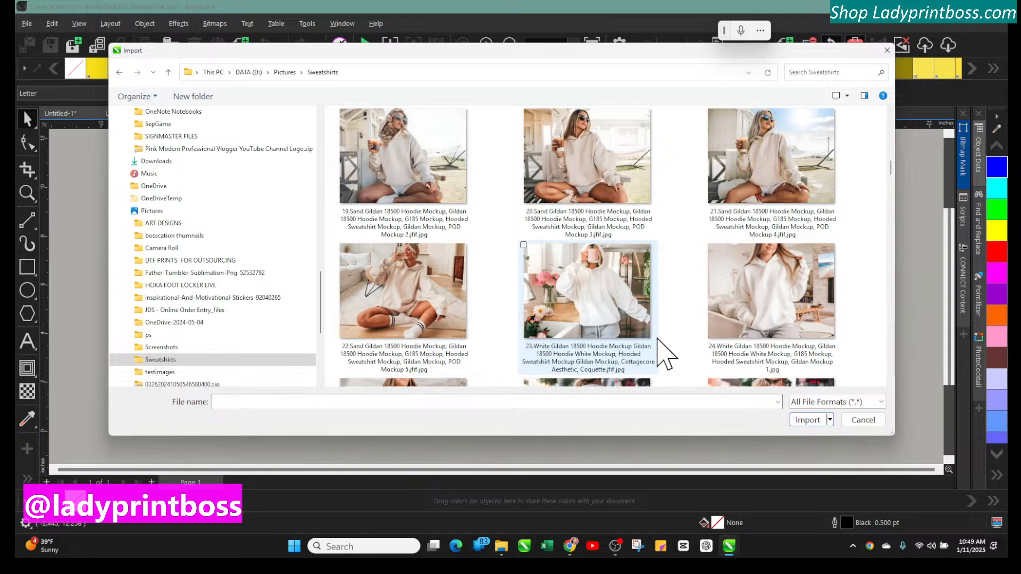
{"action": "scroll", "coordinate": [664, 354], "scroll_direction": "up", "scroll_amount": 3}
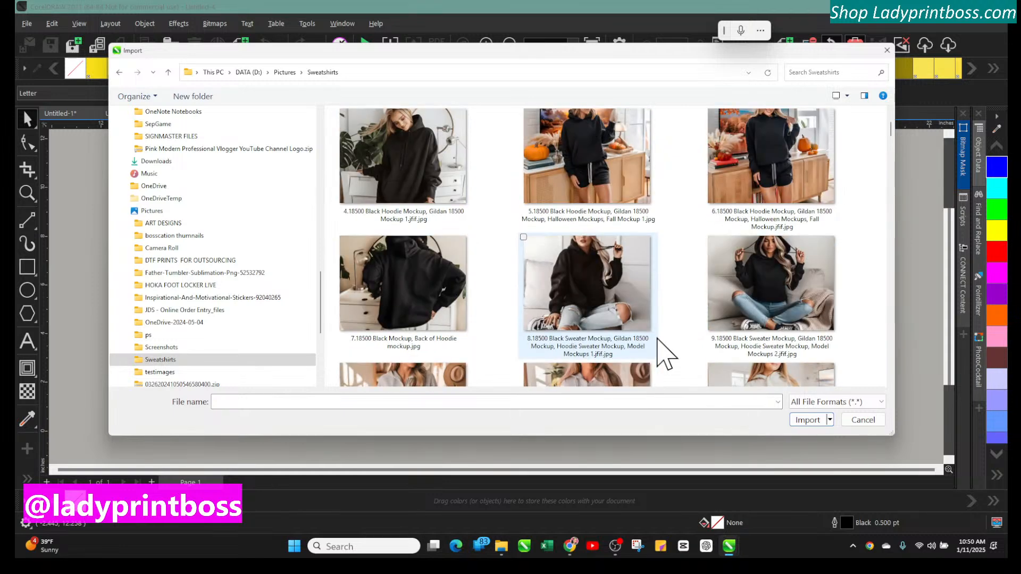
{"action": "scroll", "coordinate": [665, 354], "scroll_direction": "up", "scroll_amount": 2}
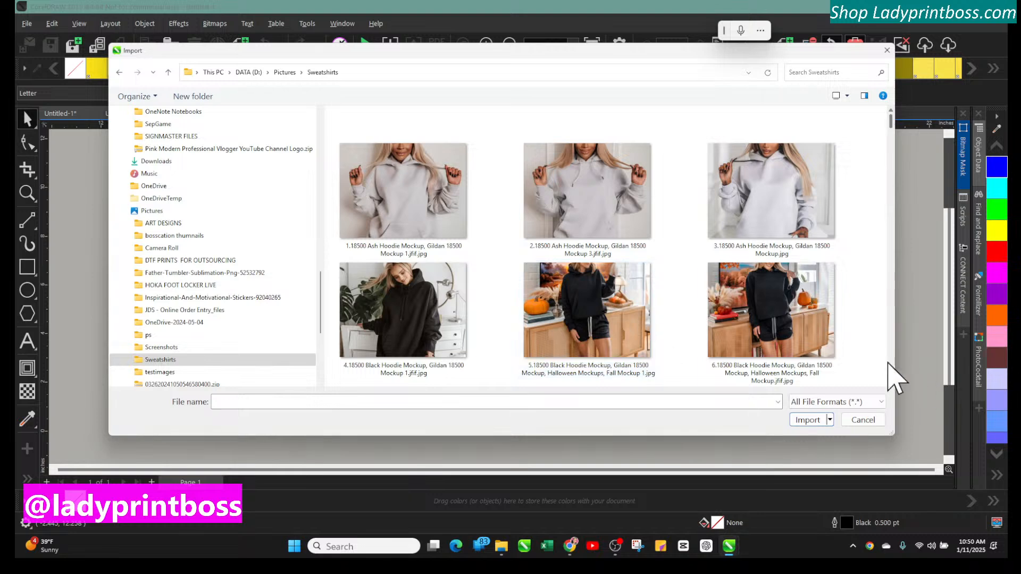
{"action": "scroll", "coordinate": [889, 377], "scroll_direction": "down", "scroll_amount": 6}
{"action": "scroll", "coordinate": [895, 378], "scroll_direction": "up", "scroll_amount": 6}
Close the Import dialog without importing and switch to the web browser
{"action": "left_click", "coordinate": [887, 50]}
{"action": "left_click", "coordinate": [570, 546]}
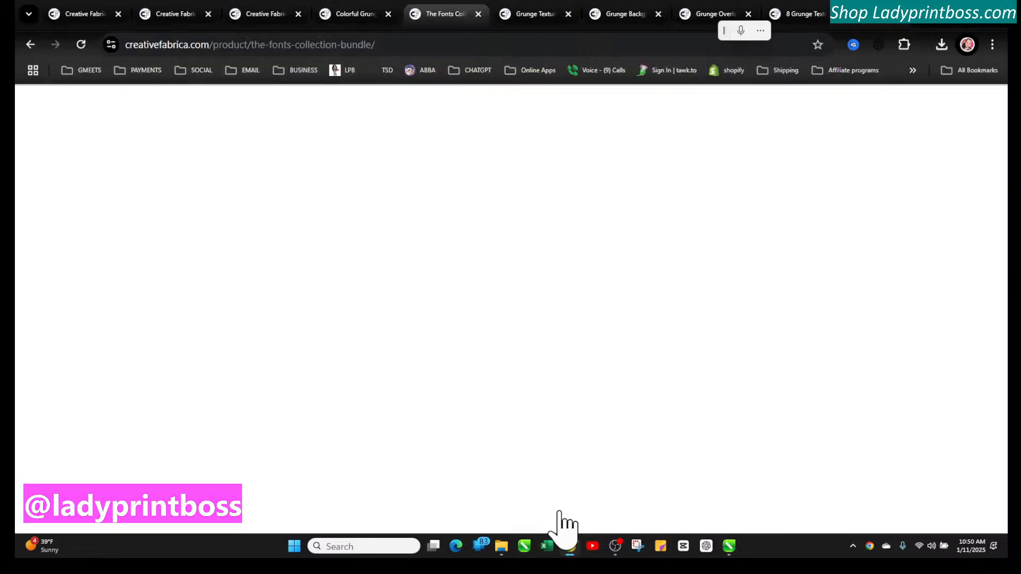
{"action": "scroll", "coordinate": [592, 410], "scroll_direction": "up", "scroll_amount": 5}
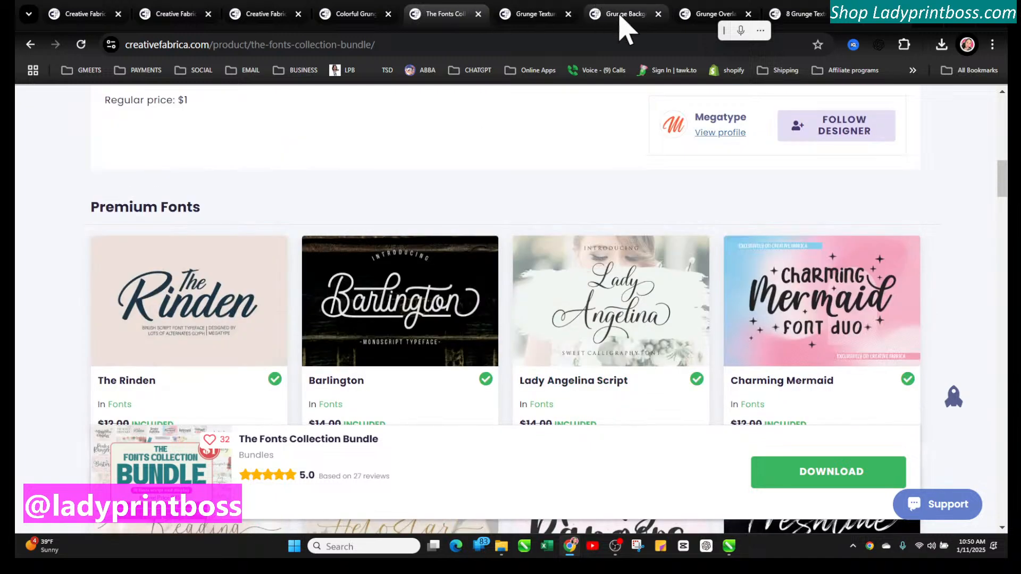
Close four browser tabs and switch to the Colorful Grunge Texture Black Background tab
{"action": "left_click", "coordinate": [658, 14]}
{"action": "left_click", "coordinate": [659, 14]}
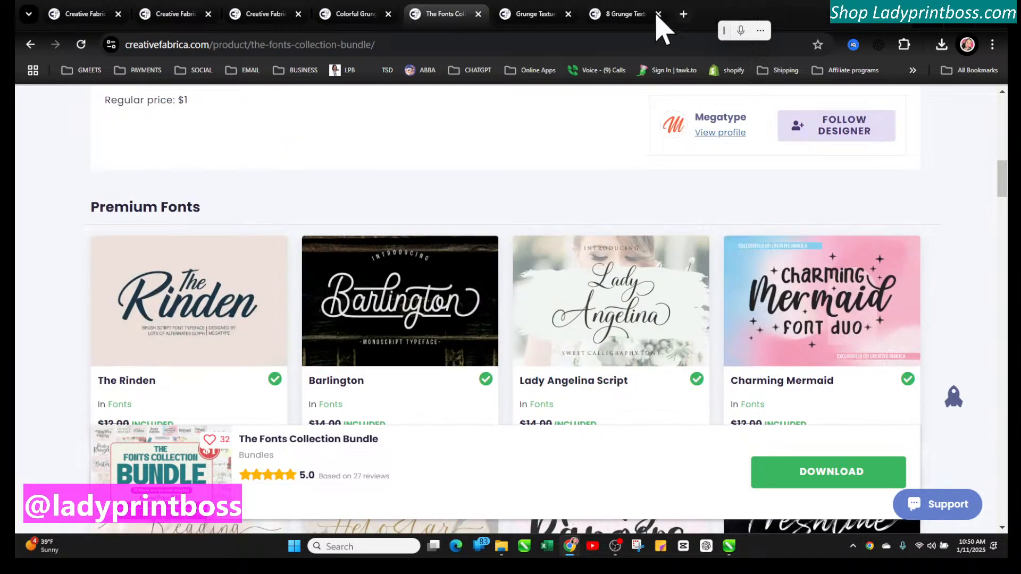
{"action": "left_click", "coordinate": [658, 14]}
{"action": "left_click", "coordinate": [658, 14]}
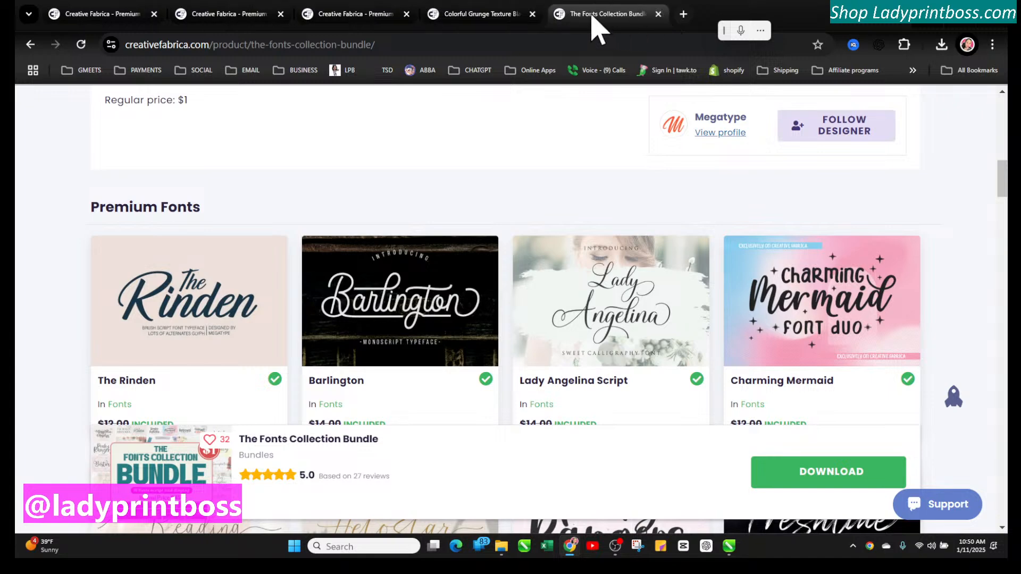
{"action": "left_click", "coordinate": [519, 14]}
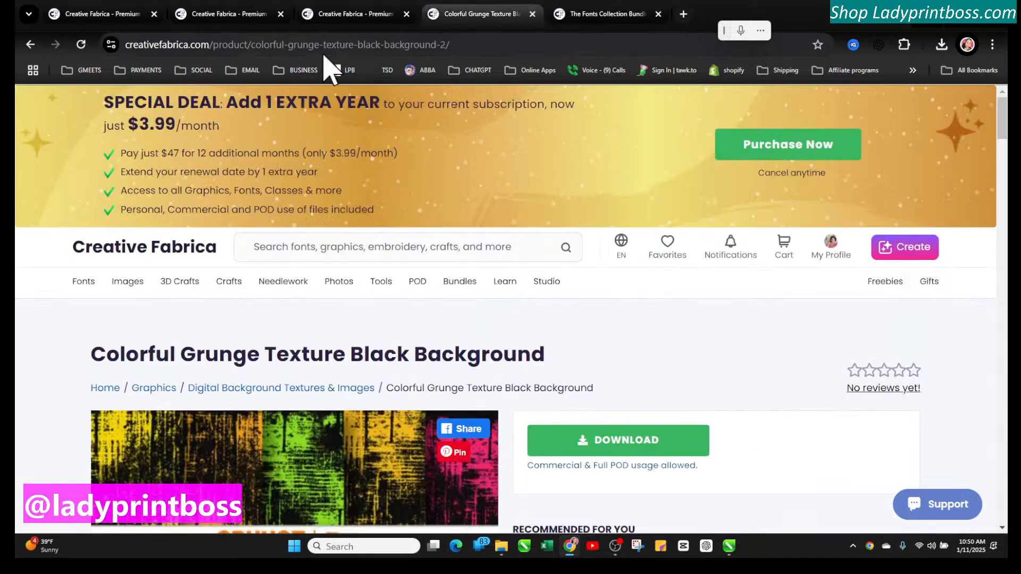
Go to placeit.net using the address bar suggestion
{"action": "left_click", "coordinate": [344, 46]}
{"action": "type", "text": "PLAC"}
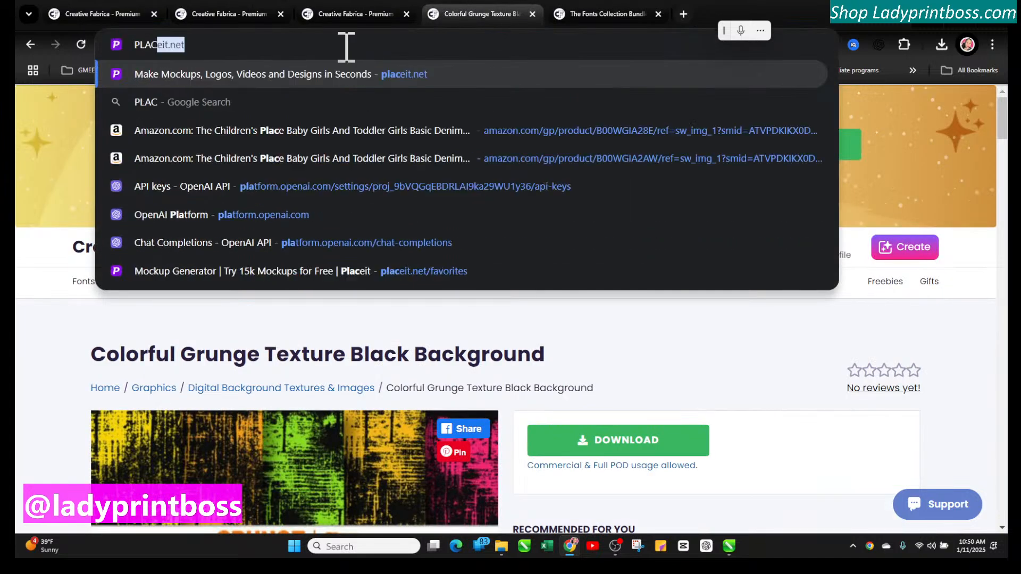
{"action": "type", "text": "EIT"}
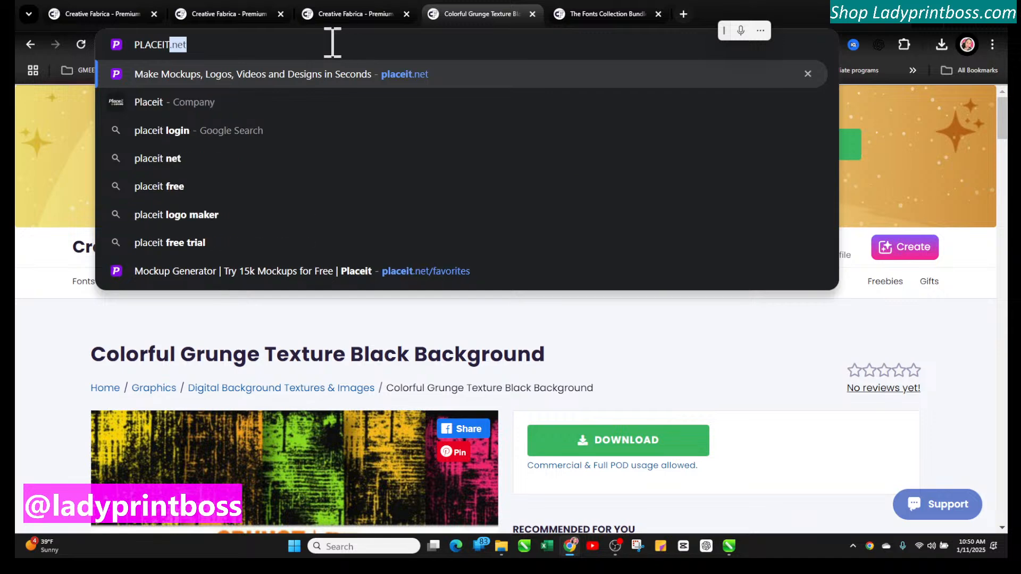
{"action": "left_click", "coordinate": [395, 80]}
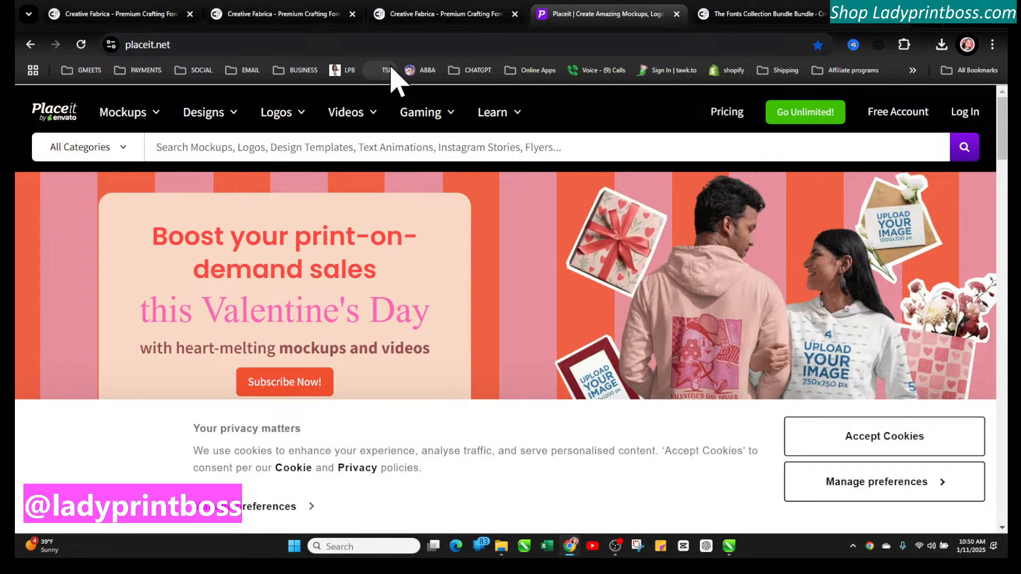
Accept cookies and browse the Placeit homepage's mockup categories and new templates
{"action": "left_click", "coordinate": [858, 454]}
{"action": "scroll", "coordinate": [682, 383], "scroll_direction": "down", "scroll_amount": 4}
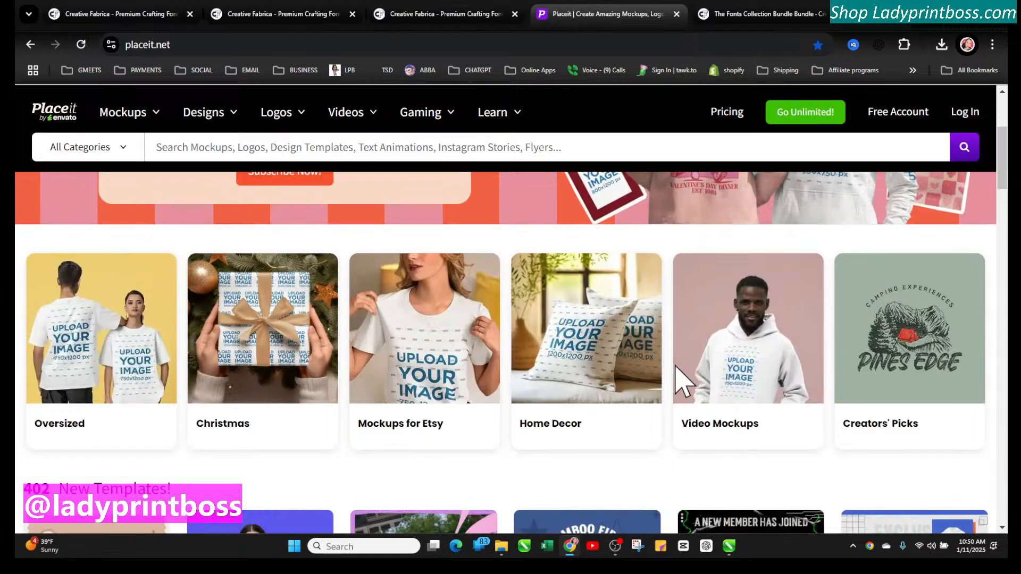
{"action": "scroll", "coordinate": [682, 383], "scroll_direction": "up", "scroll_amount": 4}
{"action": "scroll", "coordinate": [682, 383], "scroll_direction": "down", "scroll_amount": 3}
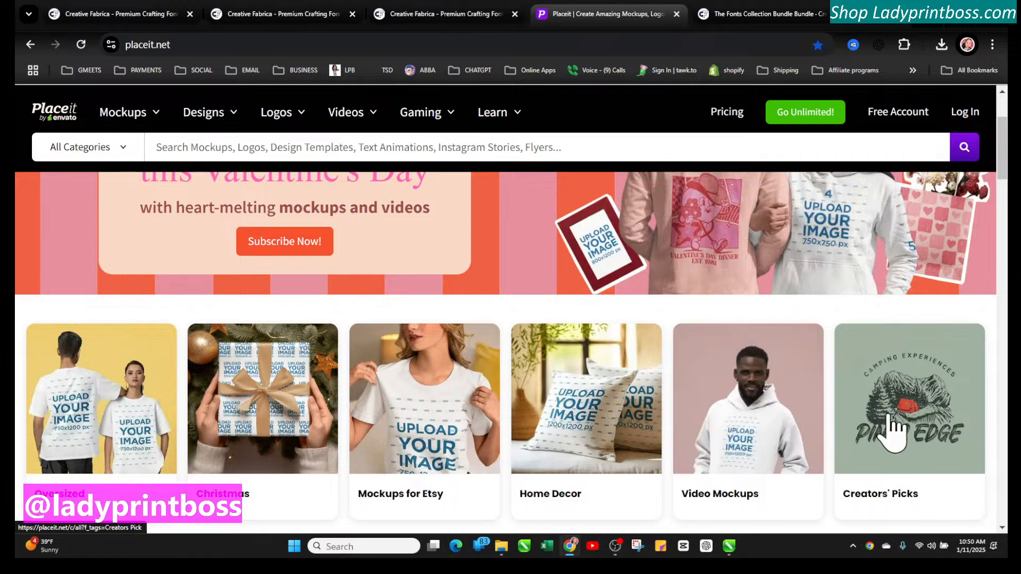
{"action": "scroll", "coordinate": [895, 432], "scroll_direction": "down", "scroll_amount": 10}
{"action": "scroll", "coordinate": [896, 432], "scroll_direction": "down", "scroll_amount": 3}
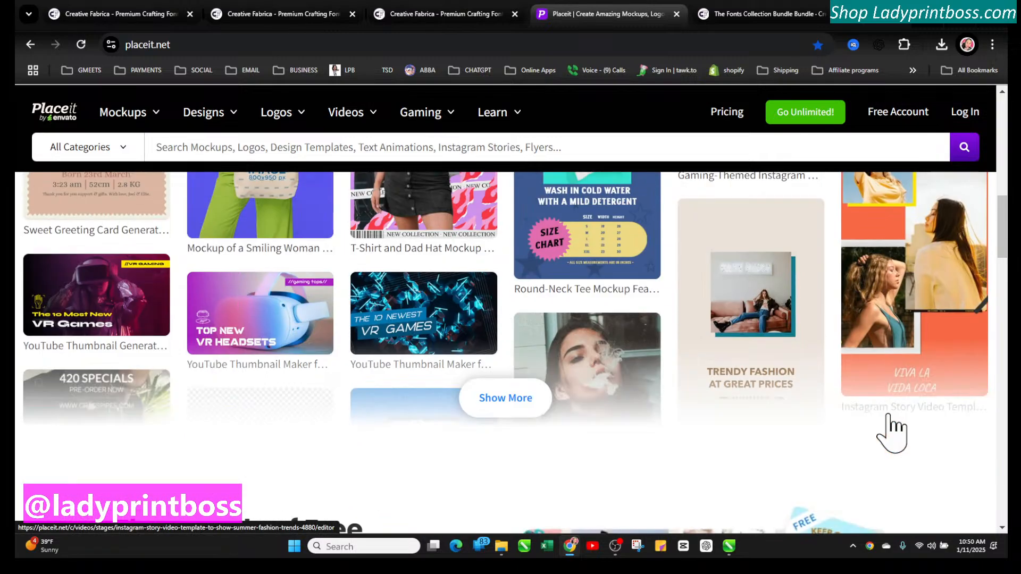
{"action": "scroll", "coordinate": [489, 410], "scroll_direction": "down", "scroll_amount": 3}
{"action": "scroll", "coordinate": [486, 394], "scroll_direction": "down", "scroll_amount": 3}
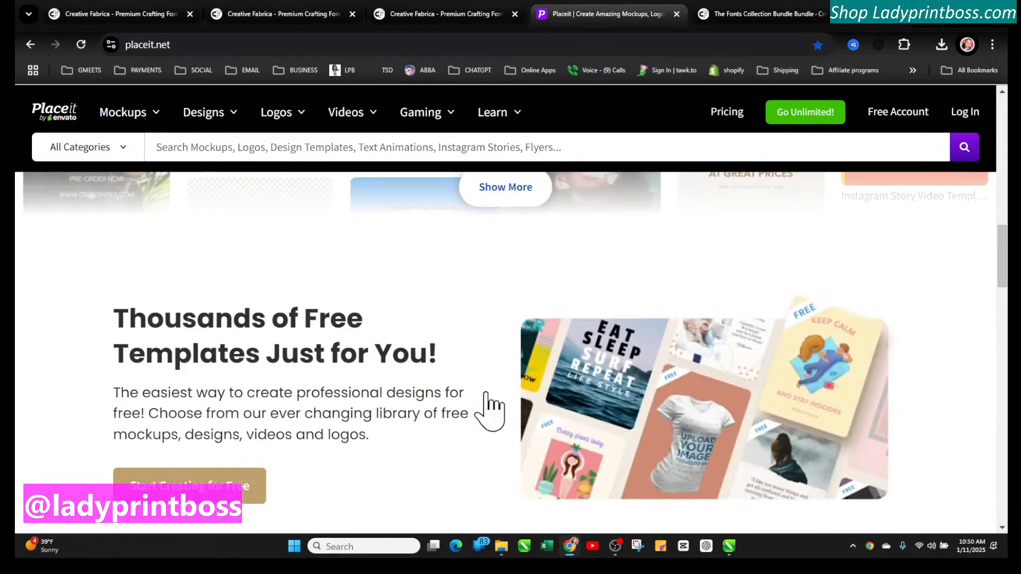
{"action": "scroll", "coordinate": [487, 394], "scroll_direction": "up", "scroll_amount": 8}
{"action": "scroll", "coordinate": [487, 406], "scroll_direction": "up", "scroll_amount": 10}
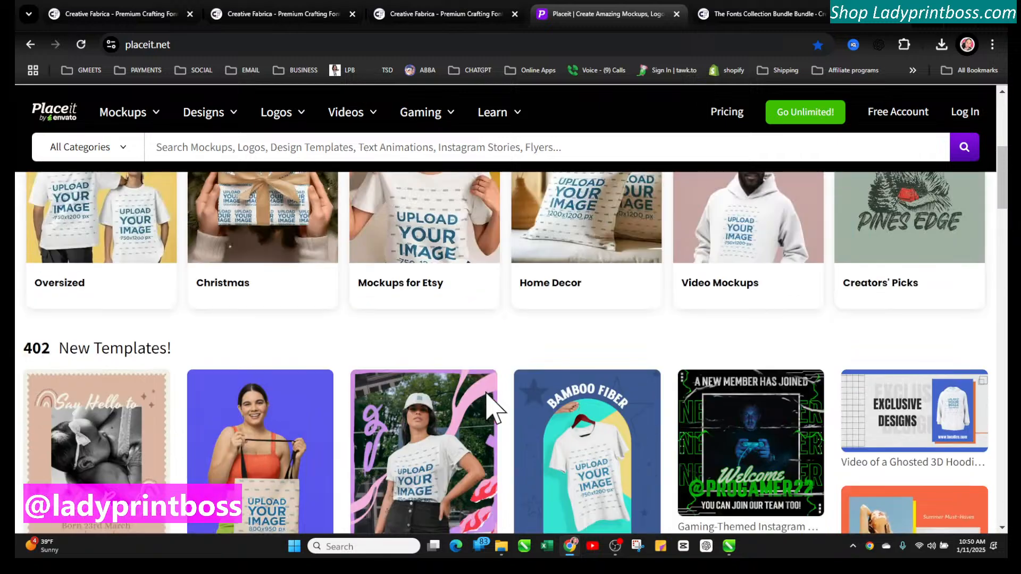
Search Placeit's mockups for "sweatshirt mockups"
{"action": "left_click", "coordinate": [132, 113]}
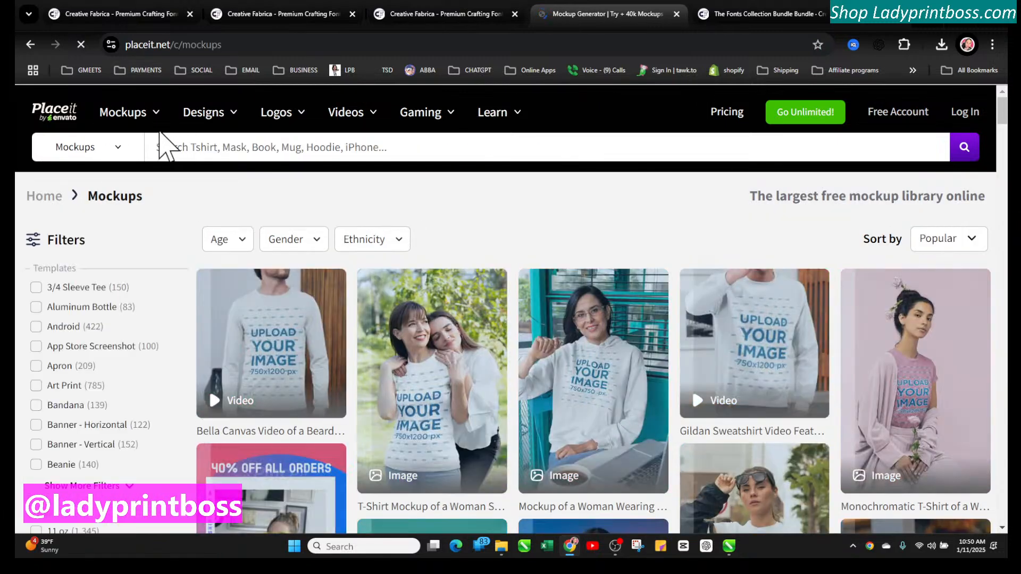
{"action": "left_click", "coordinate": [189, 147]}
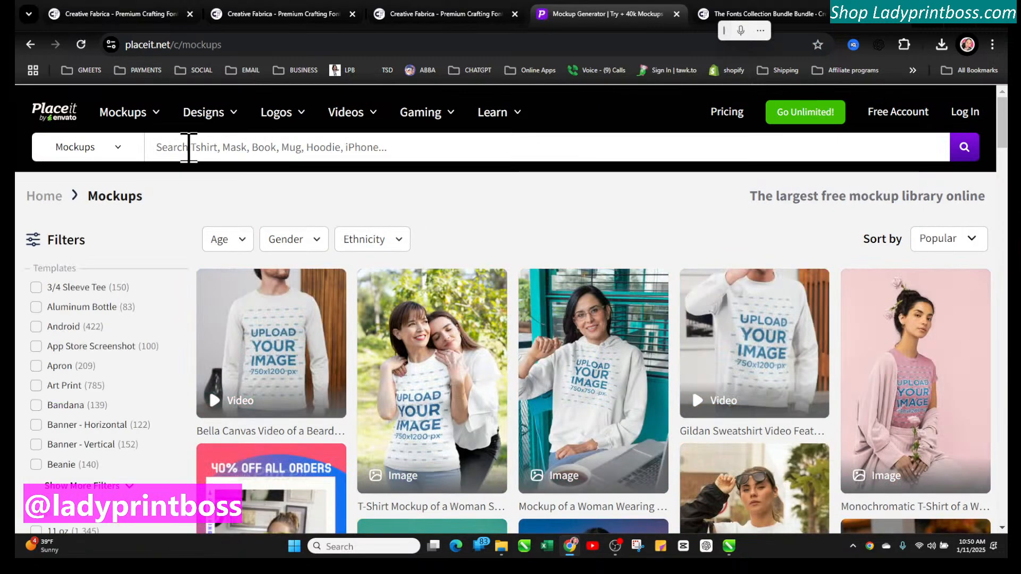
{"action": "type", "text": "WEA"}
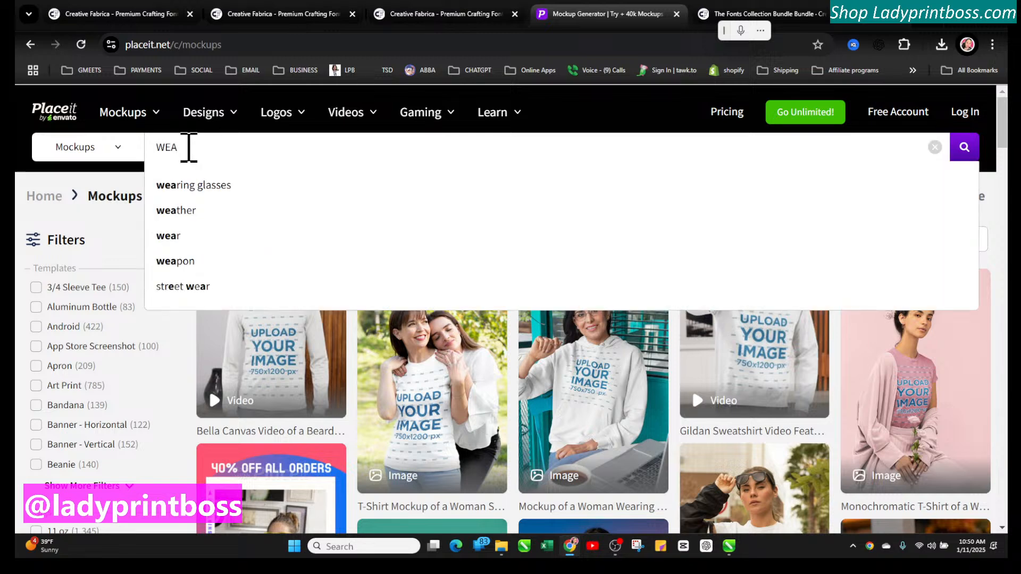
{"action": "key", "text": "BackSpace"}
{"action": "key", "text": "BackSpace"}
{"action": "key", "text": "BackSpace"}
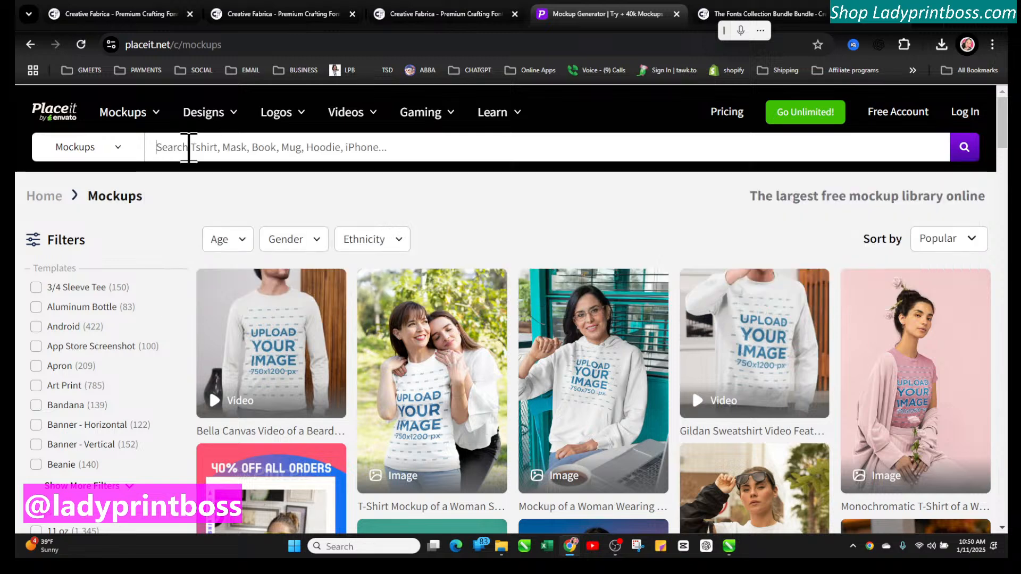
{"action": "type", "text": "SEA"}
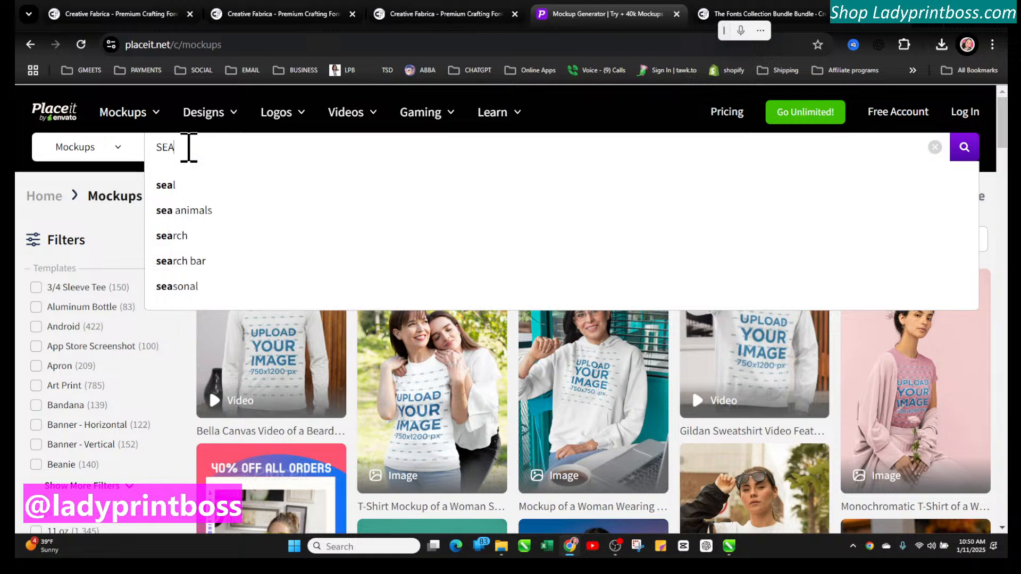
{"action": "type", "text": "TSHIRT"}
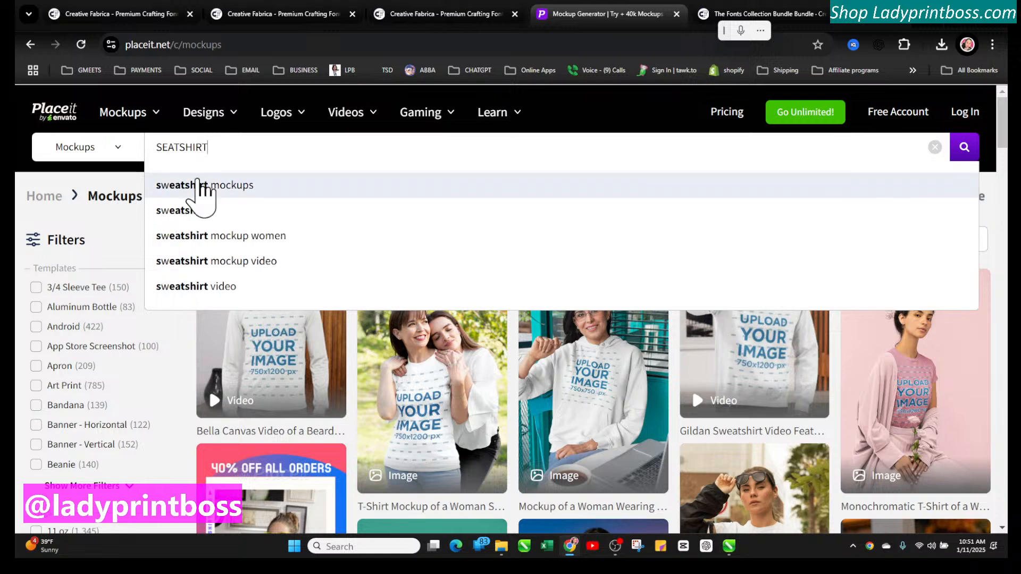
{"action": "left_click", "coordinate": [199, 185]}
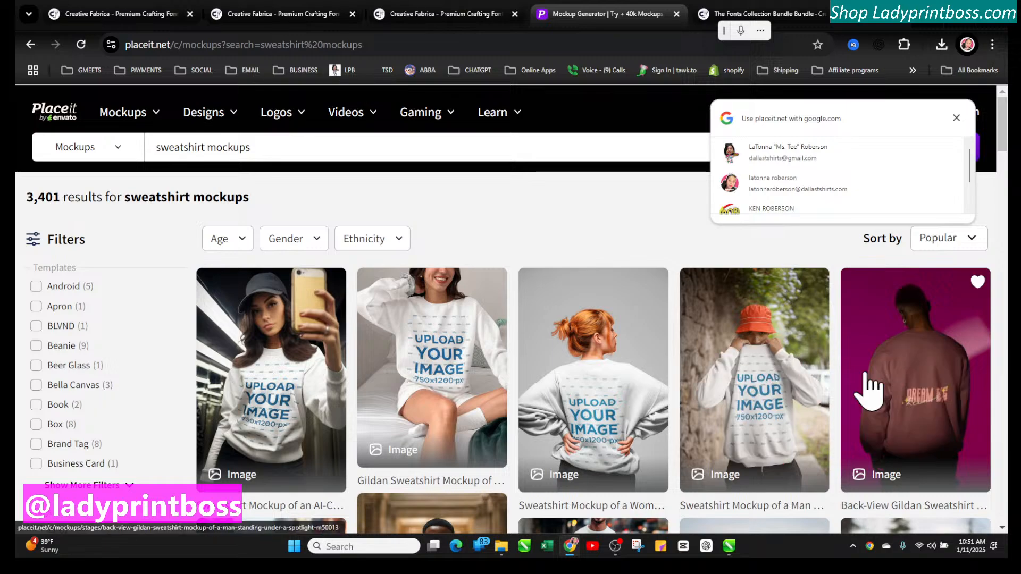
Browse through the sweatshirt mockup search results
{"action": "scroll", "coordinate": [867, 391], "scroll_direction": "down", "scroll_amount": 5}
{"action": "scroll", "coordinate": [867, 390], "scroll_direction": "down", "scroll_amount": 4}
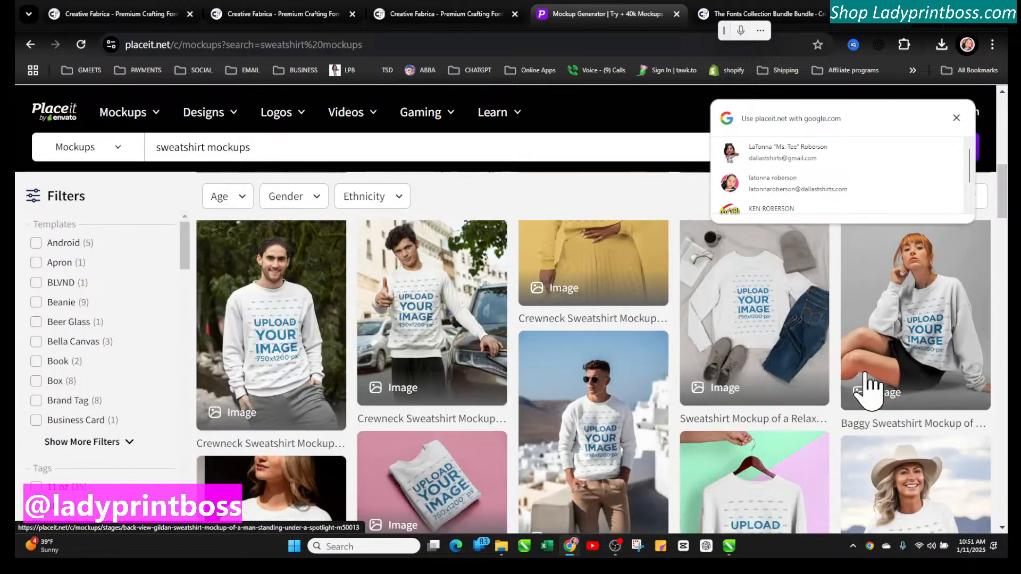
{"action": "scroll", "coordinate": [870, 390], "scroll_direction": "down", "scroll_amount": 10}
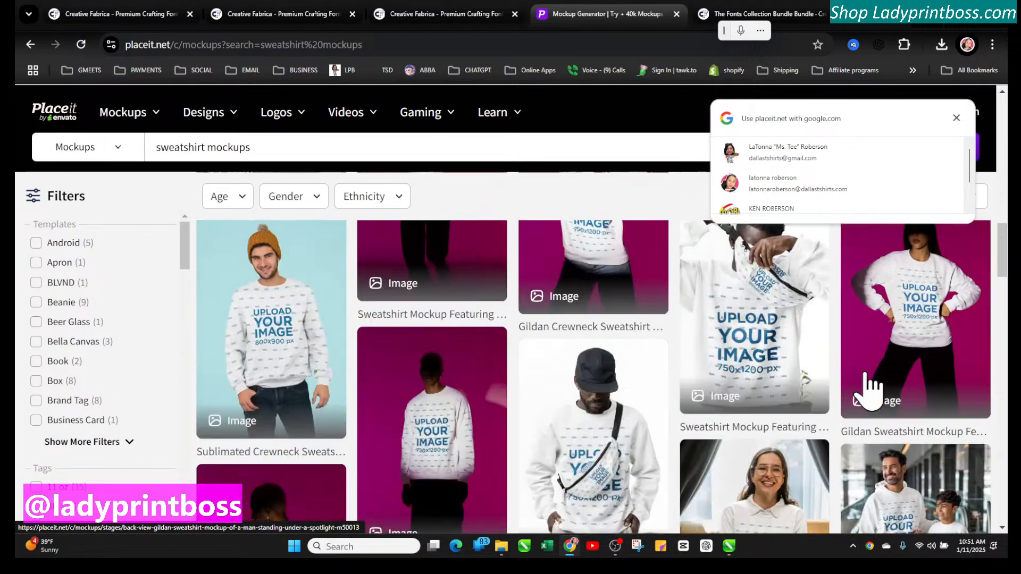
{"action": "scroll", "coordinate": [871, 391], "scroll_direction": "down", "scroll_amount": 10}
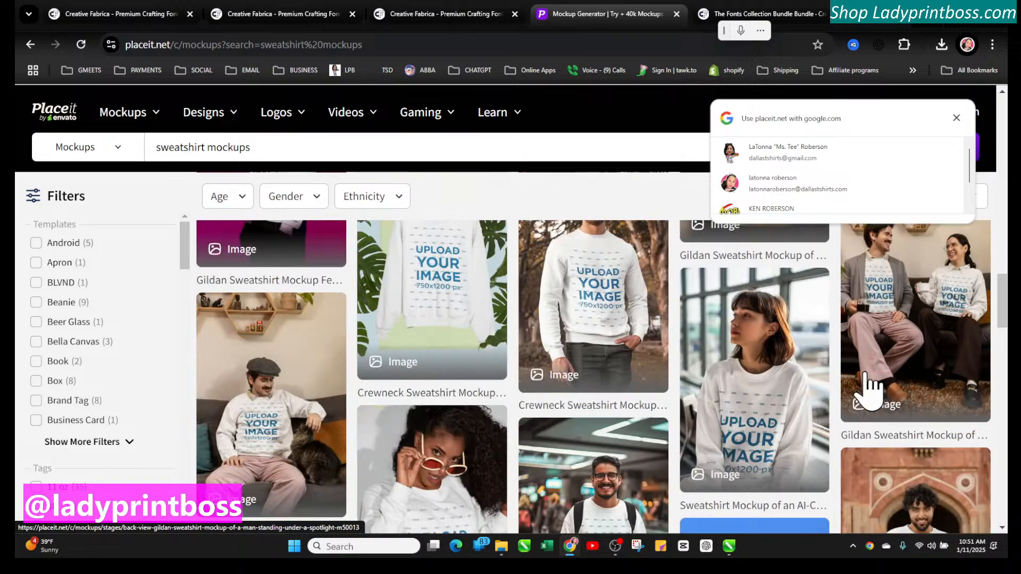
{"action": "scroll", "coordinate": [870, 391], "scroll_direction": "down", "scroll_amount": 10}
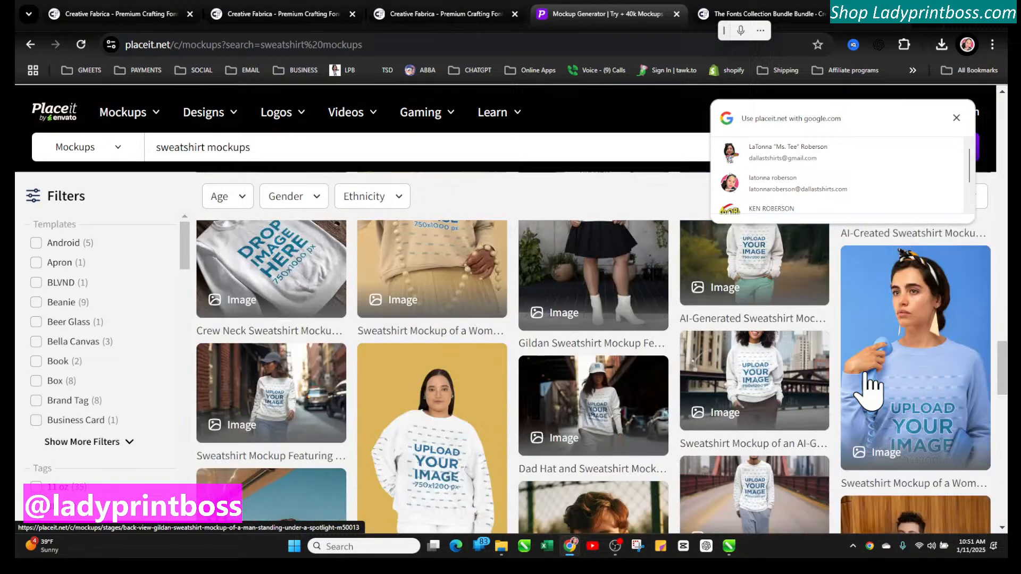
{"action": "scroll", "coordinate": [868, 391], "scroll_direction": "down", "scroll_amount": 3}
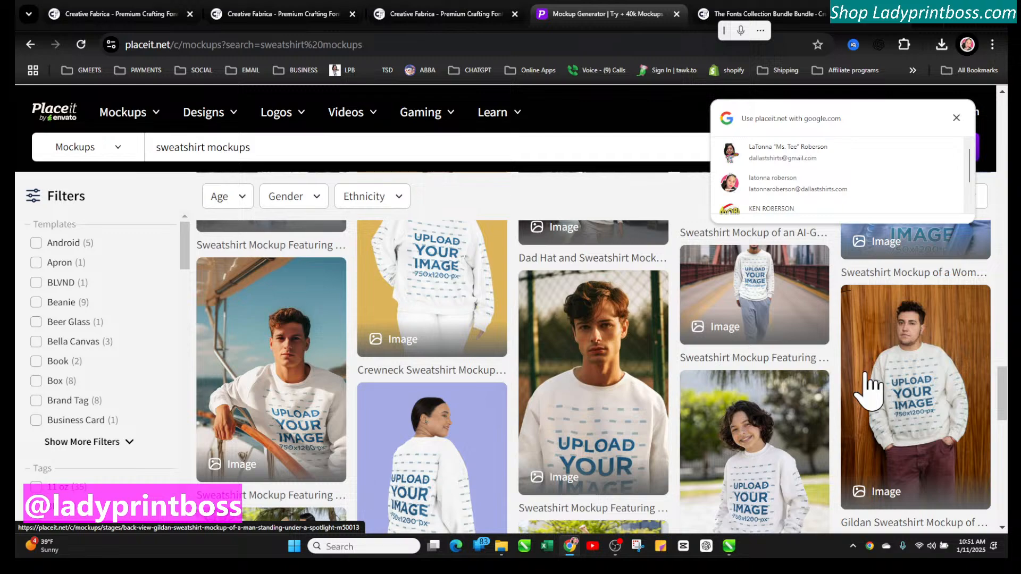
{"action": "scroll", "coordinate": [834, 210], "scroll_direction": "down", "scroll_amount": 1}
{"action": "scroll", "coordinate": [825, 337], "scroll_direction": "down", "scroll_amount": 6}
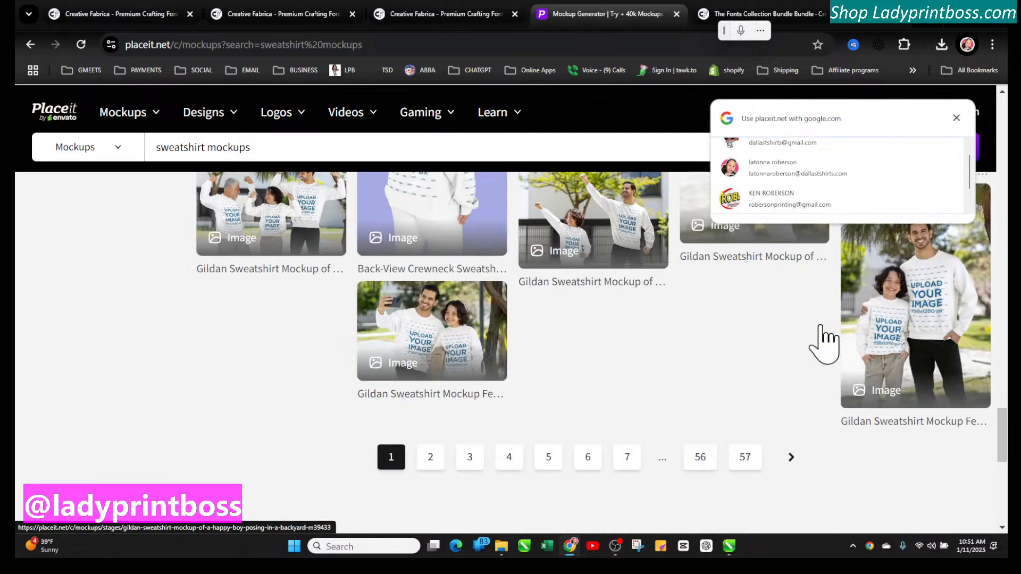
Close the Fonts Collection tab and switch to the Untitled-3 document in CorelDRAW
{"action": "left_click", "coordinate": [841, 19]}
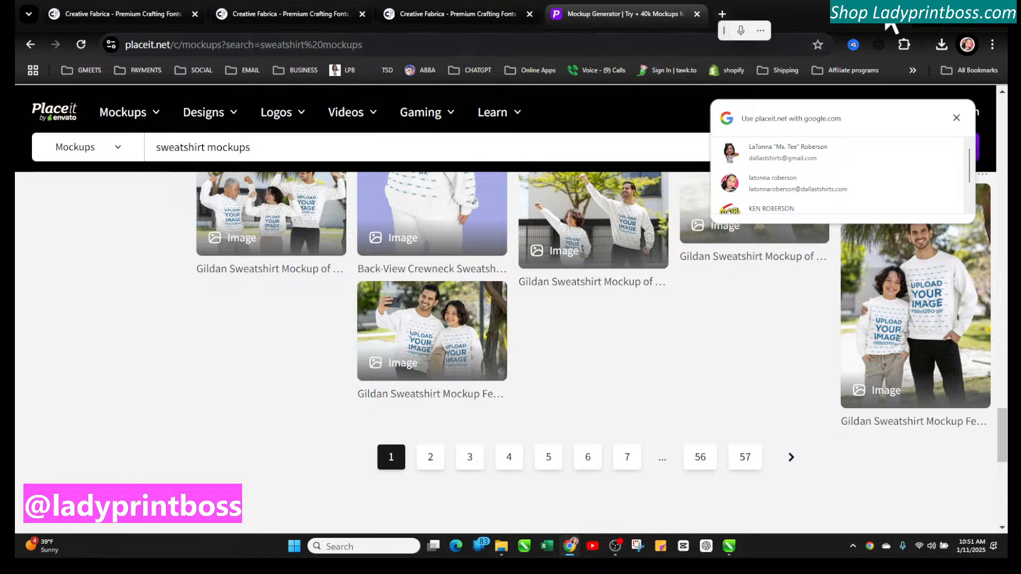
{"action": "key", "text": "alt+Tab"}
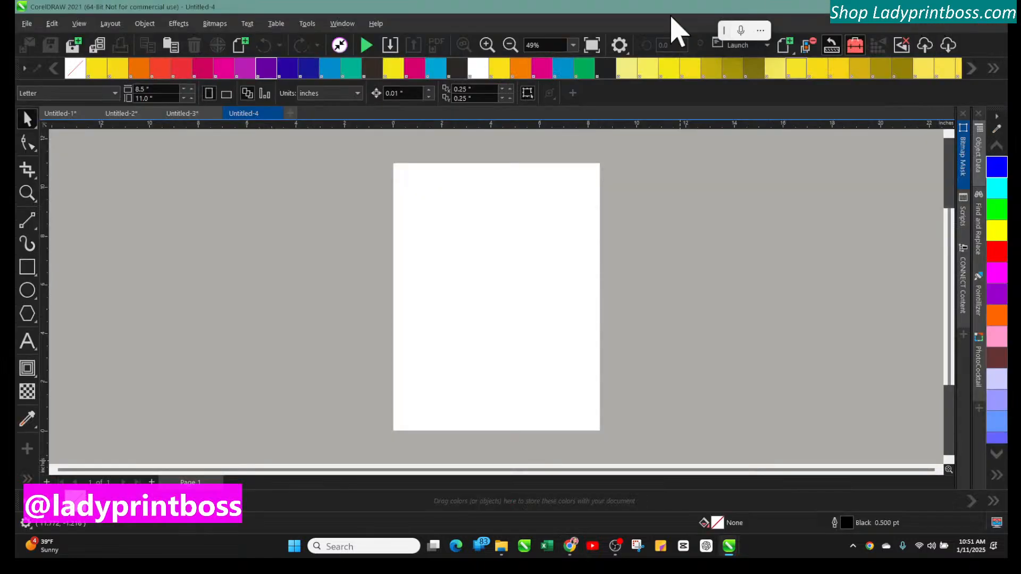
{"action": "left_click", "coordinate": [200, 114]}
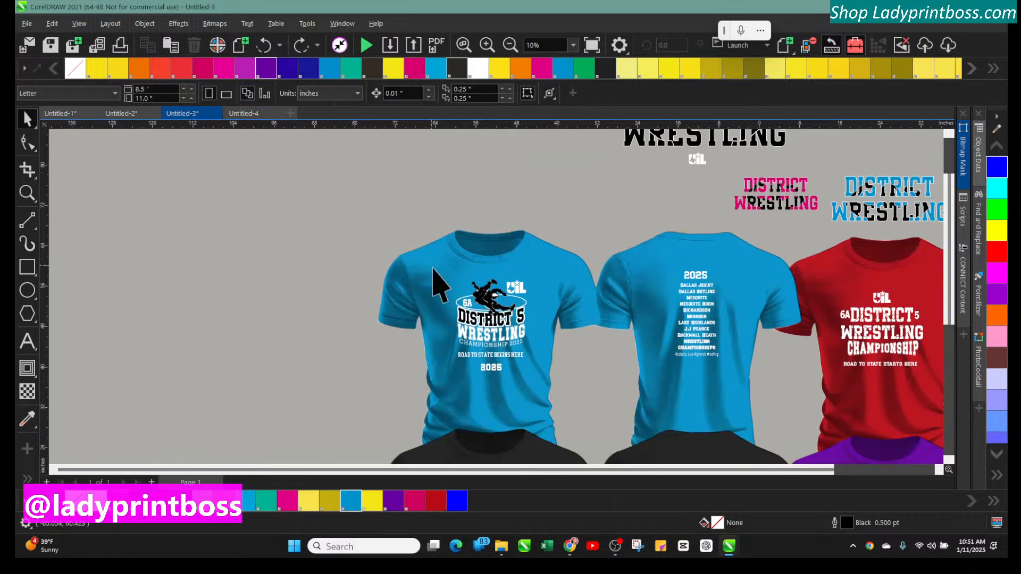
Try moving the wrestler silhouette on the blue shirt's front design, then undo it
{"action": "left_click", "coordinate": [492, 319]}
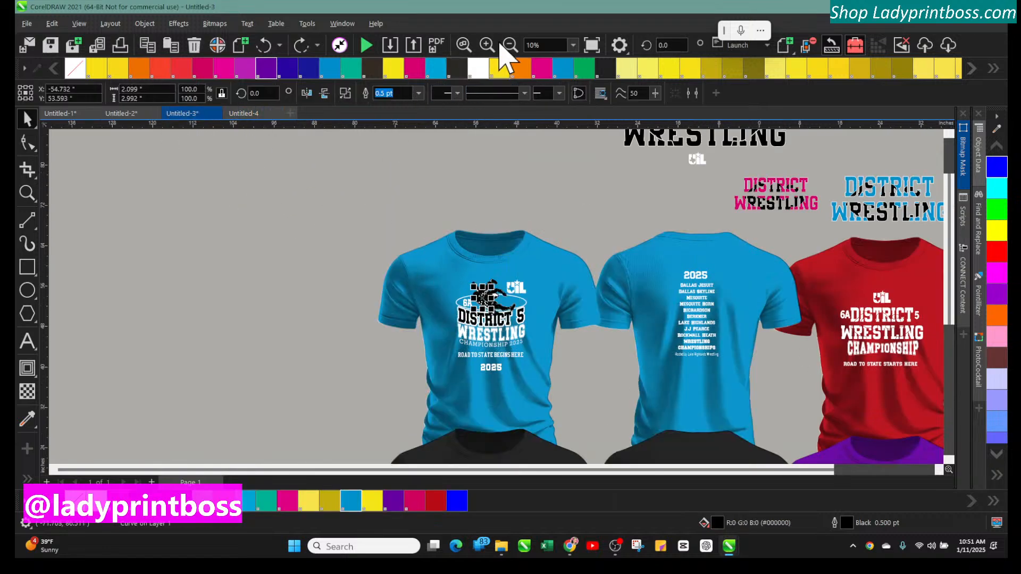
{"action": "left_click", "coordinate": [487, 47]}
{"action": "left_click", "coordinate": [340, 175]}
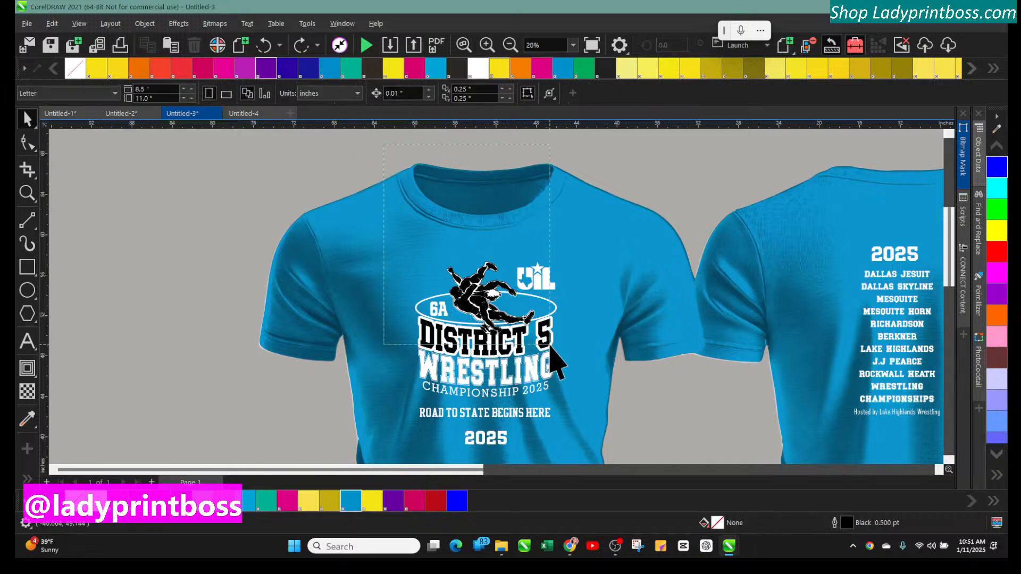
{"action": "left_click", "coordinate": [536, 343]}
{"action": "left_click", "coordinate": [383, 184]}
{"action": "left_click", "coordinate": [488, 46]}
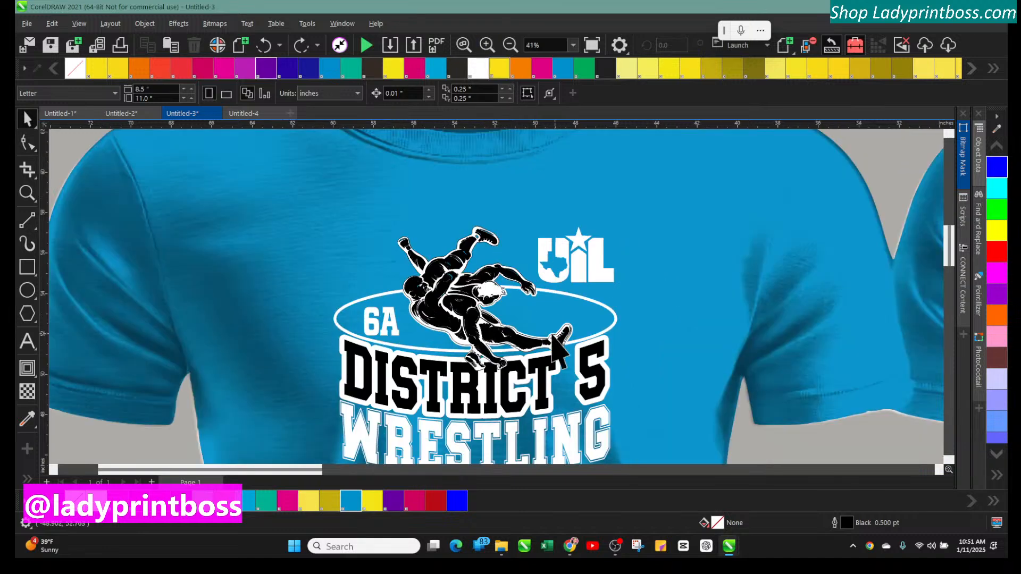
{"action": "left_click", "coordinate": [452, 323]}
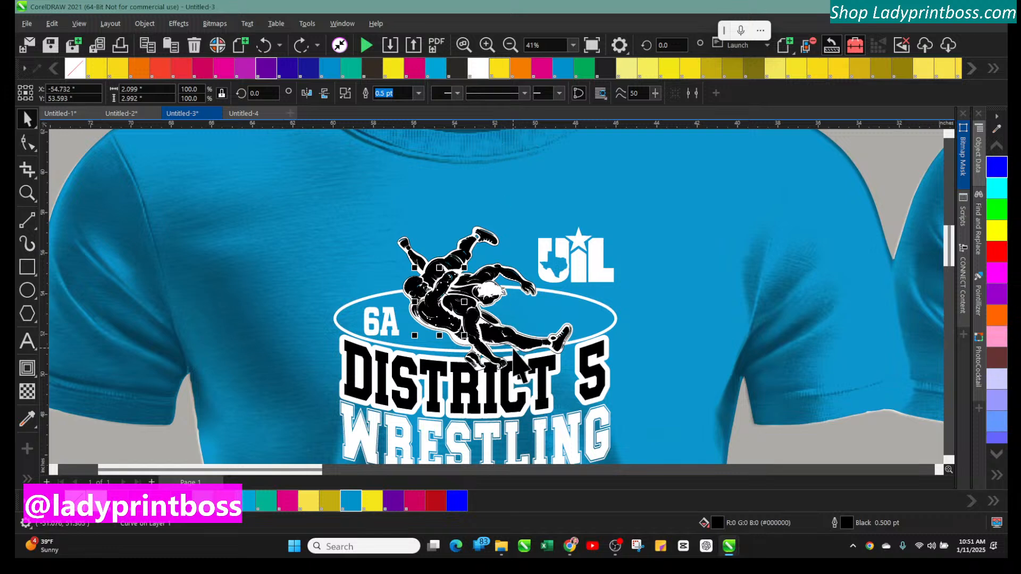
{"action": "left_click_drag", "start_coordinate": [513, 352], "coordinate": [308, 261]}
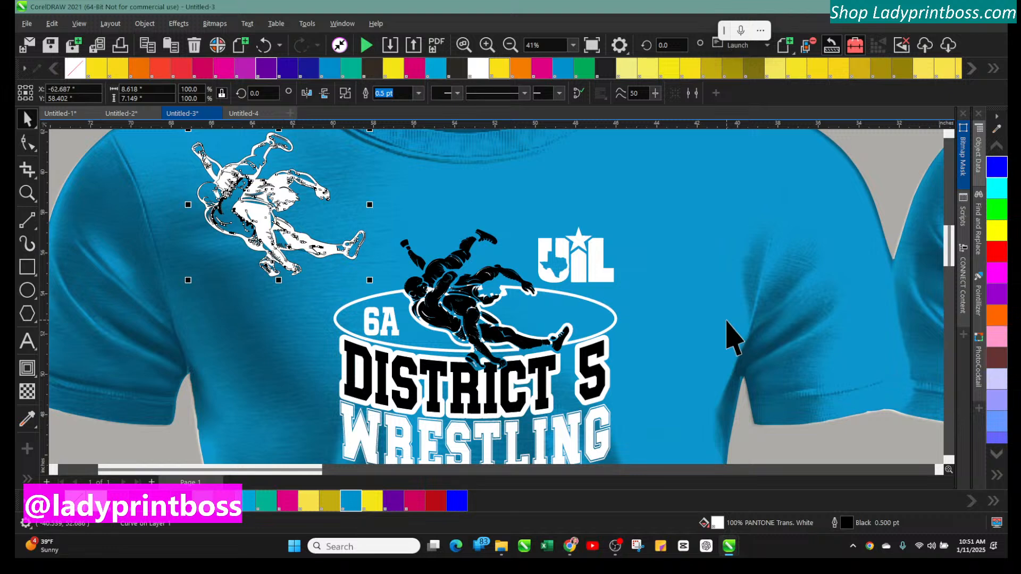
{"action": "left_click", "coordinate": [263, 45]}
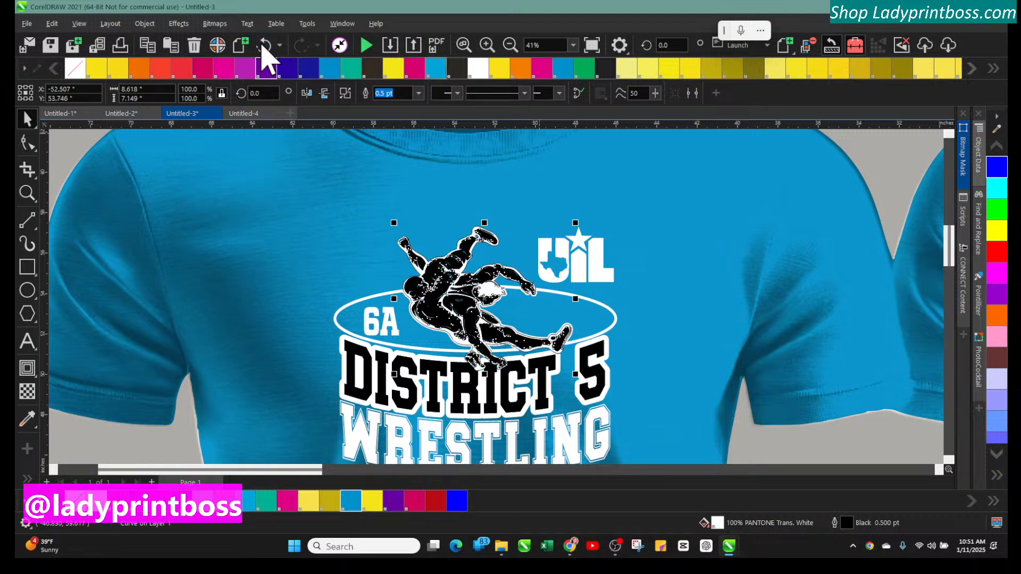
{"action": "left_click", "coordinate": [263, 45]}
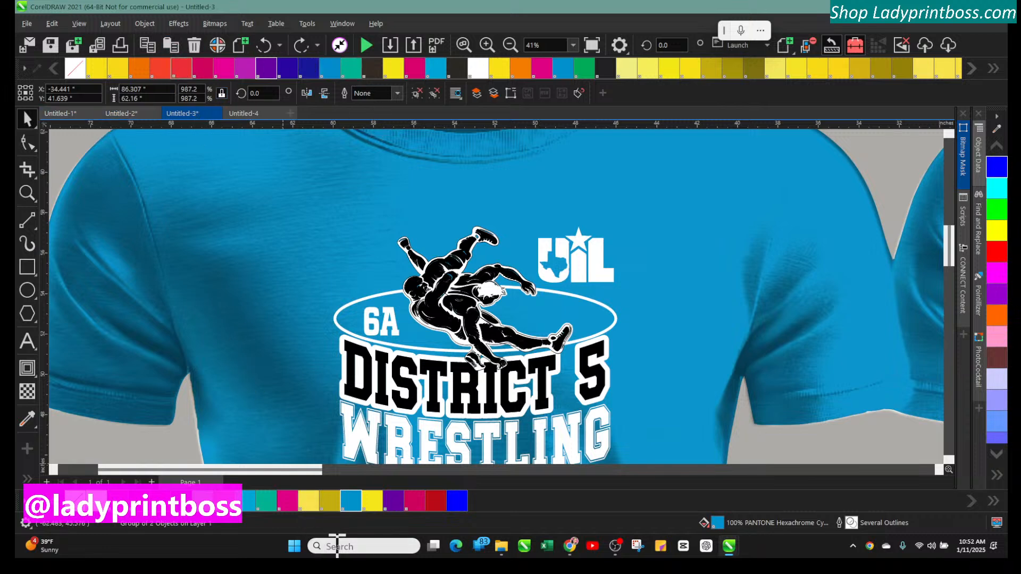
Open the Wrestling It's What Men Do During Boys Basketball Season SVG file from the Downloads folder
{"action": "left_click", "coordinate": [501, 546]}
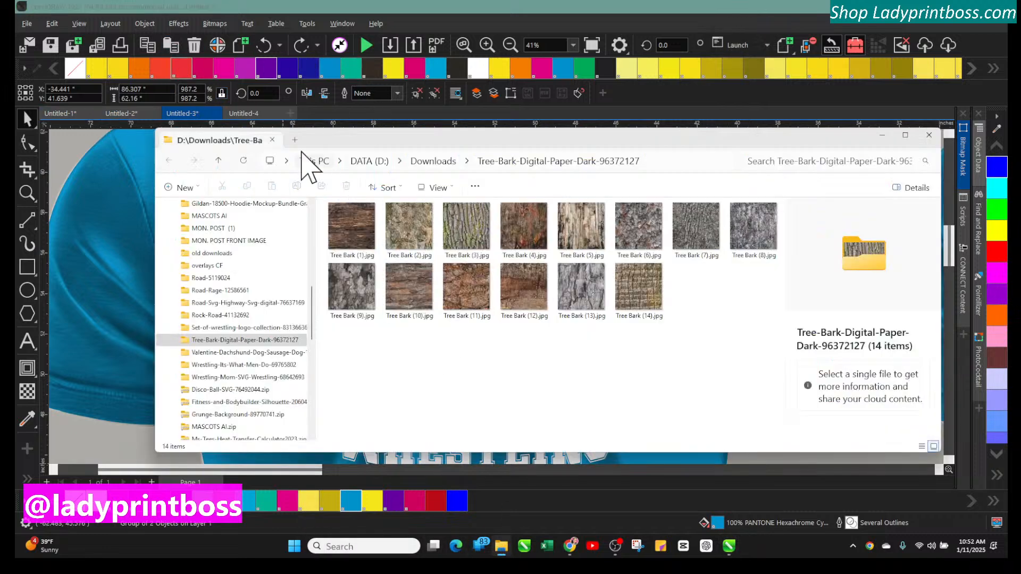
{"action": "left_click", "coordinate": [433, 161]}
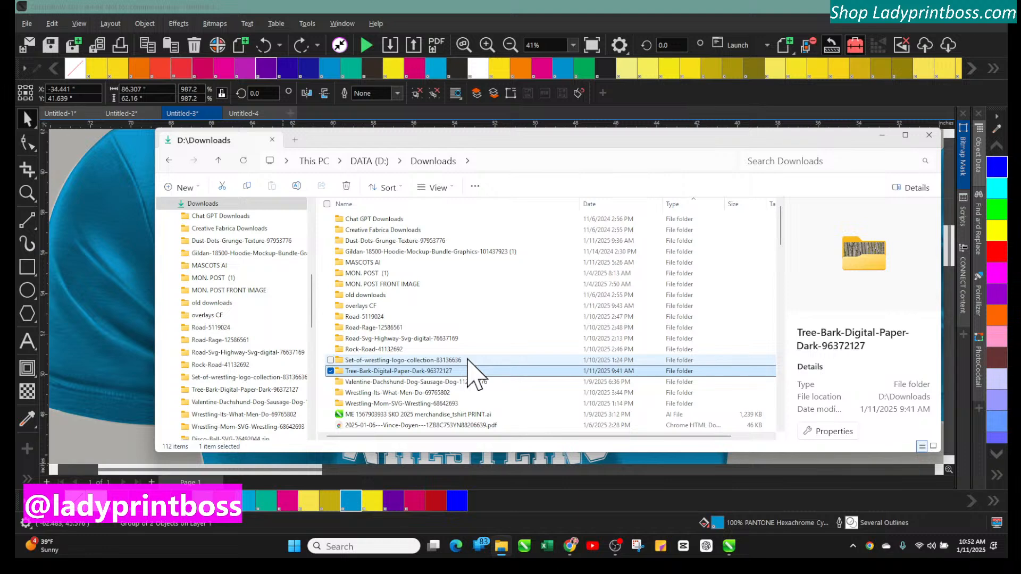
{"action": "double_click", "coordinate": [469, 392]}
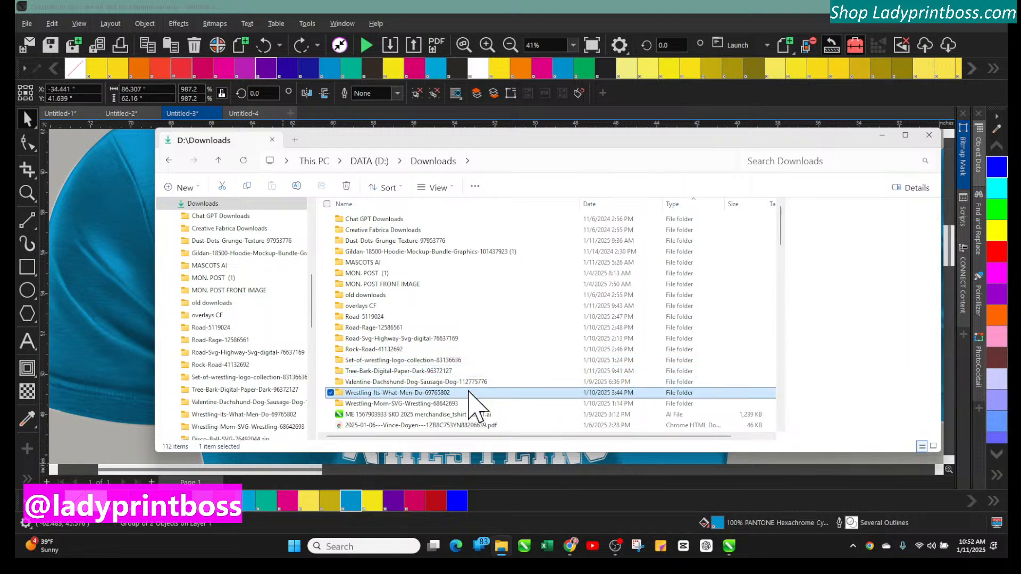
{"action": "double_click", "coordinate": [422, 220]}
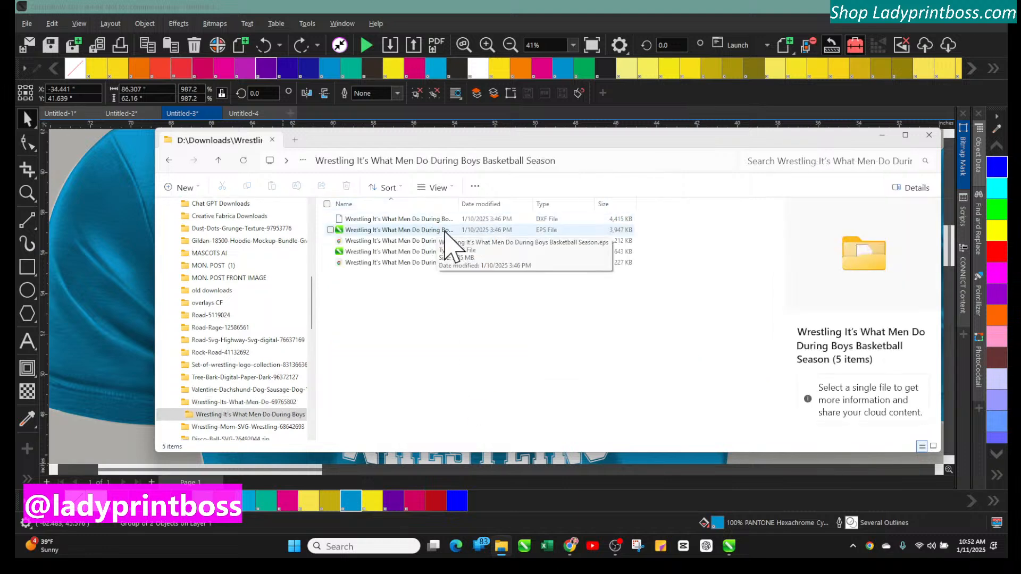
{"action": "left_click", "coordinate": [429, 264]}
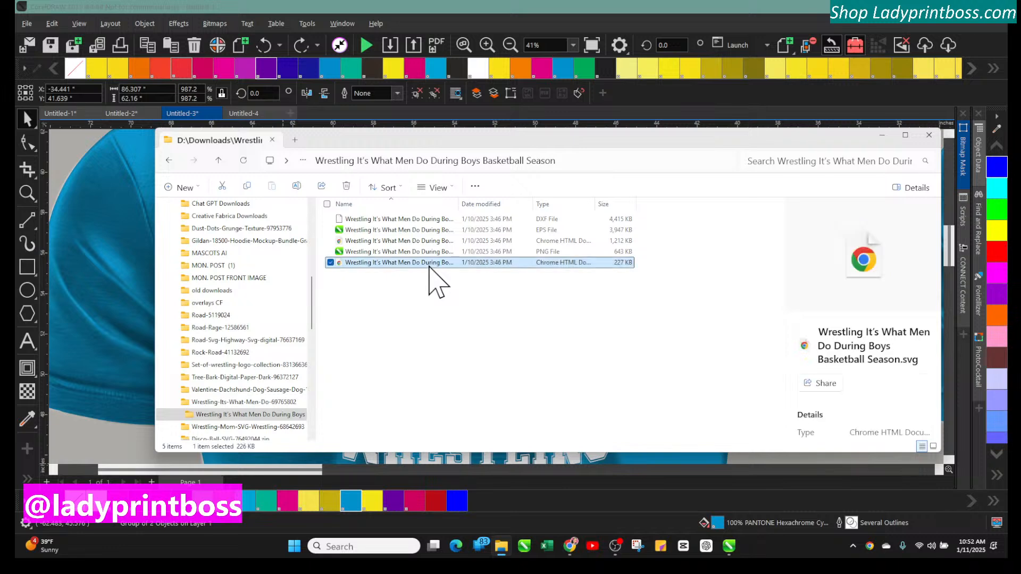
{"action": "double_click", "coordinate": [430, 263]}
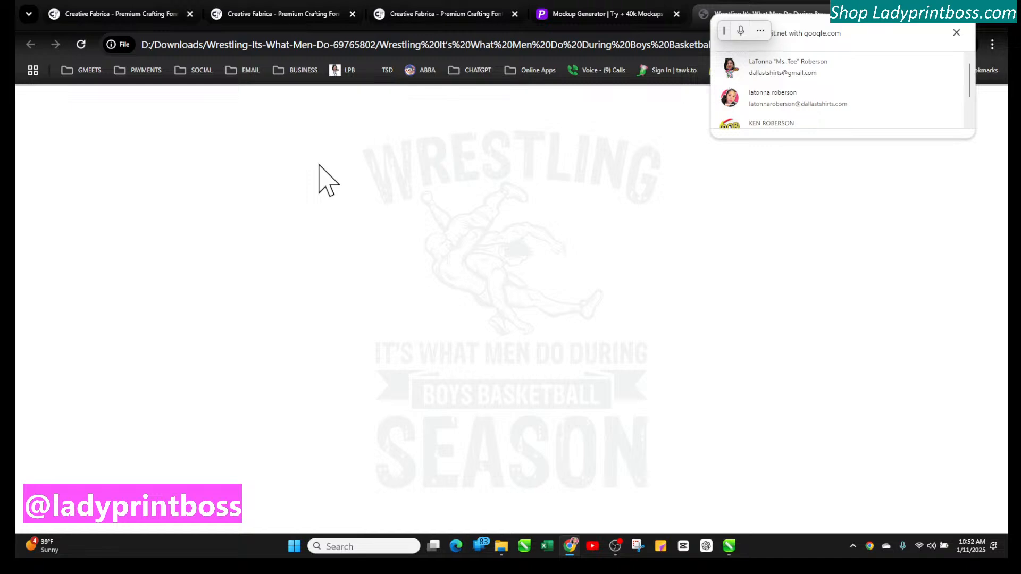
Close the Placeit, SVG preview and one Creative Fabrica browser tab, and return to the file folder
{"action": "left_click", "coordinate": [588, 16]}
{"action": "left_click", "coordinate": [676, 14]}
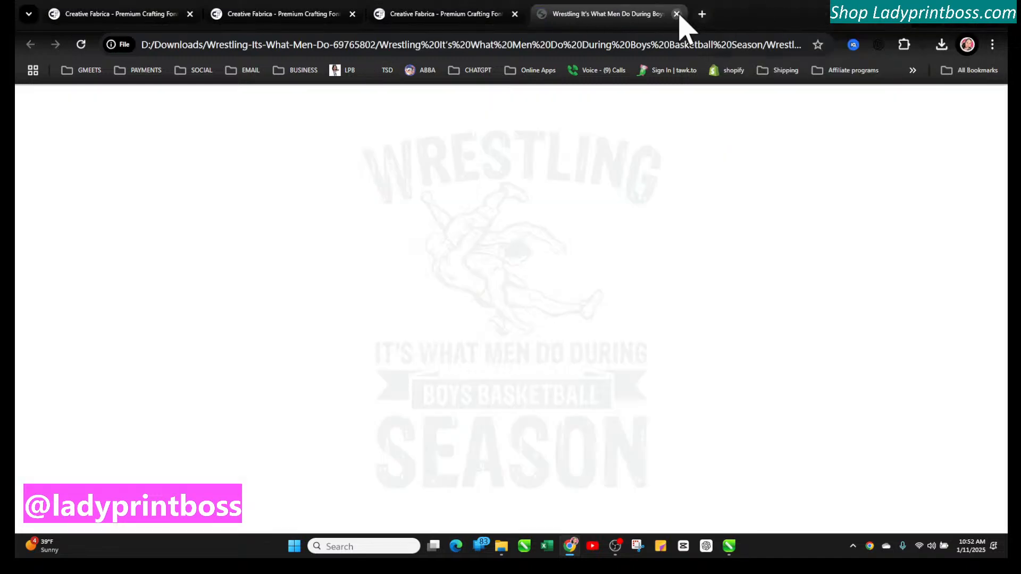
{"action": "left_click", "coordinate": [676, 14]}
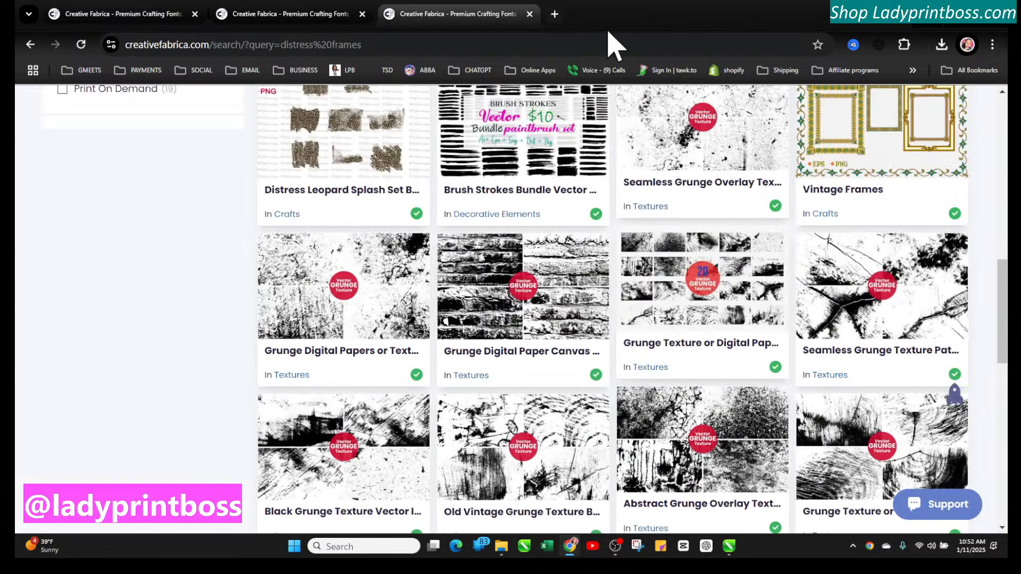
{"action": "left_click", "coordinate": [529, 14]}
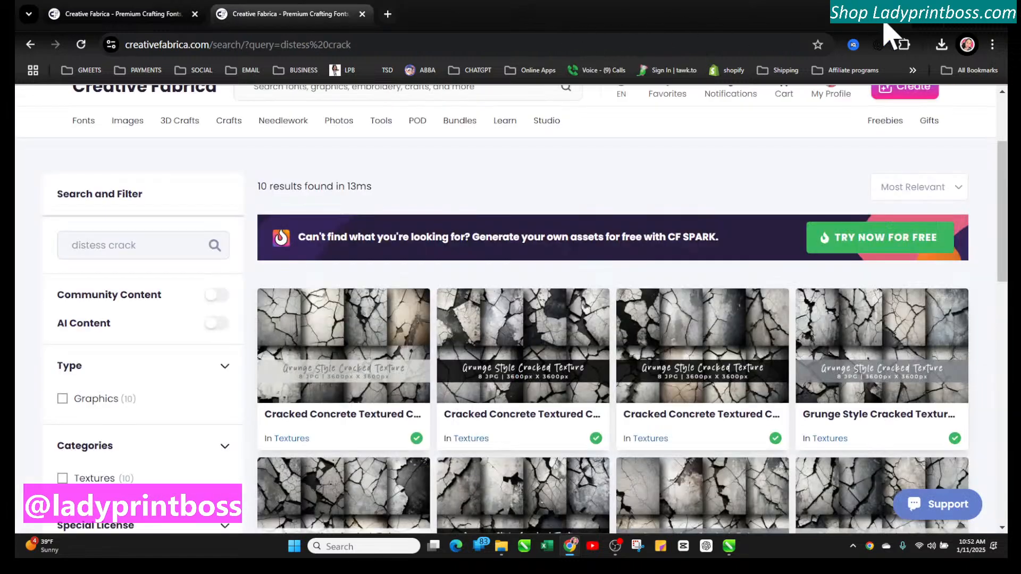
{"action": "left_click", "coordinate": [933, 21]}
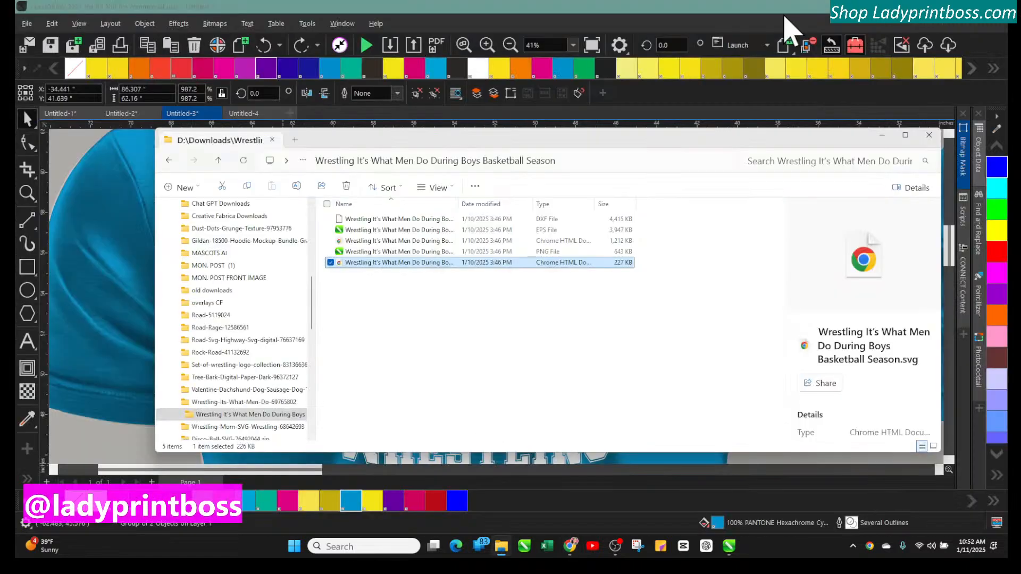
{"action": "right_click", "coordinate": [409, 263]}
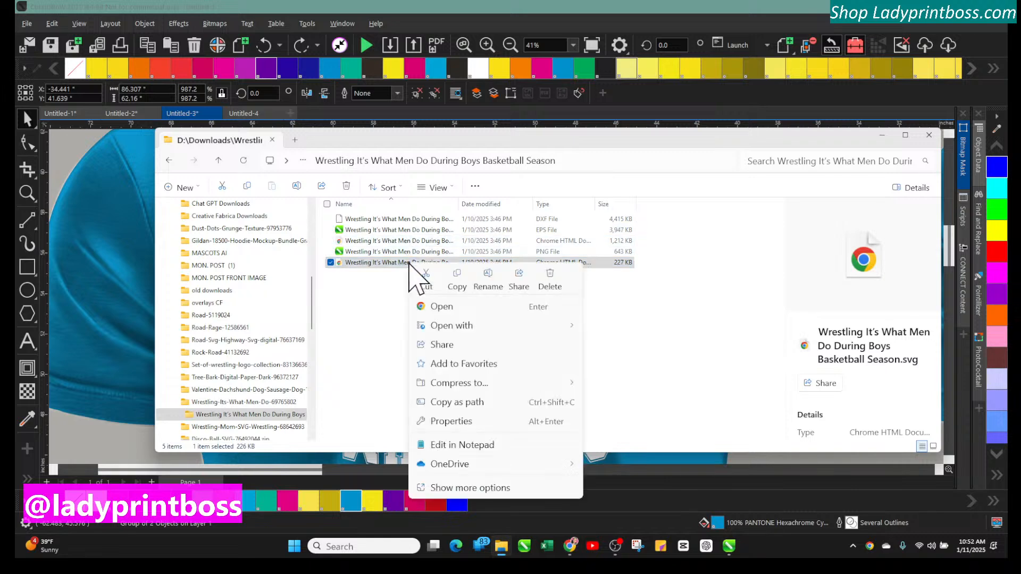
{"action": "left_click", "coordinate": [409, 264]}
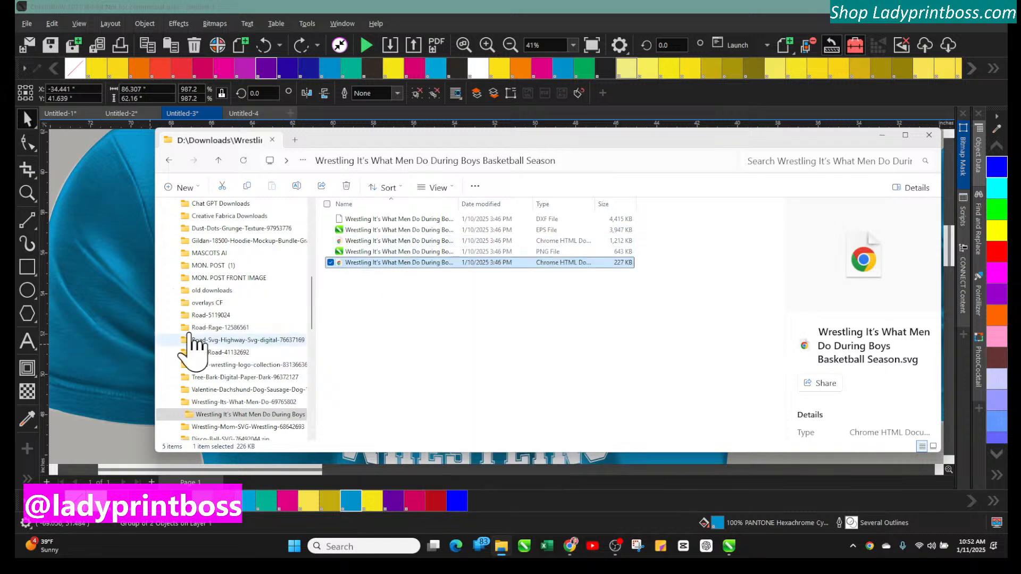
Open the Wrestling It's What Men Do During Boys Basketball Season SVG file in CorelDRAW as a new document
{"action": "left_click", "coordinate": [363, 261]}
{"action": "left_click_drag", "start_coordinate": [362, 260], "coordinate": [70, 272]}
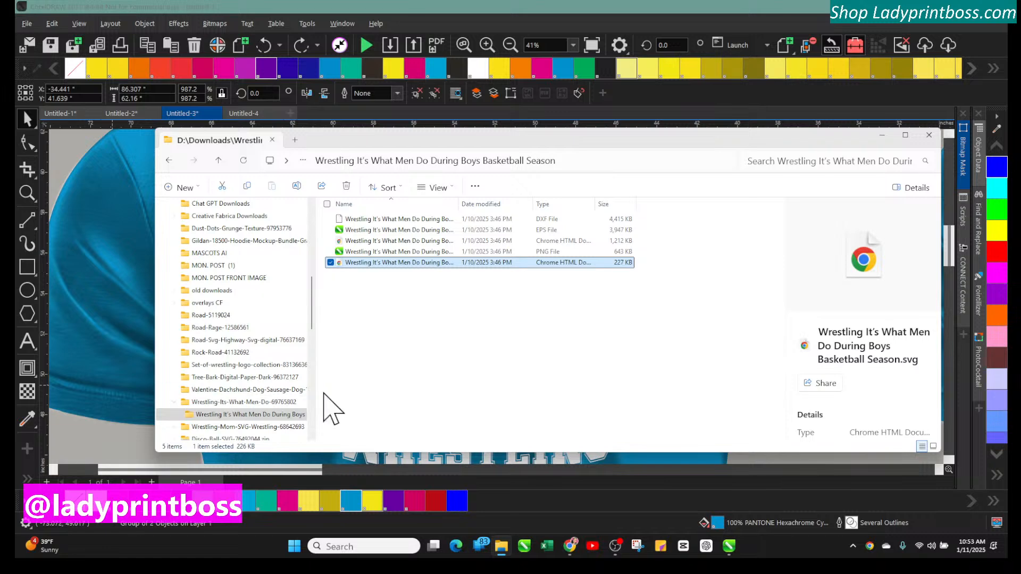
{"action": "right_click", "coordinate": [392, 265]}
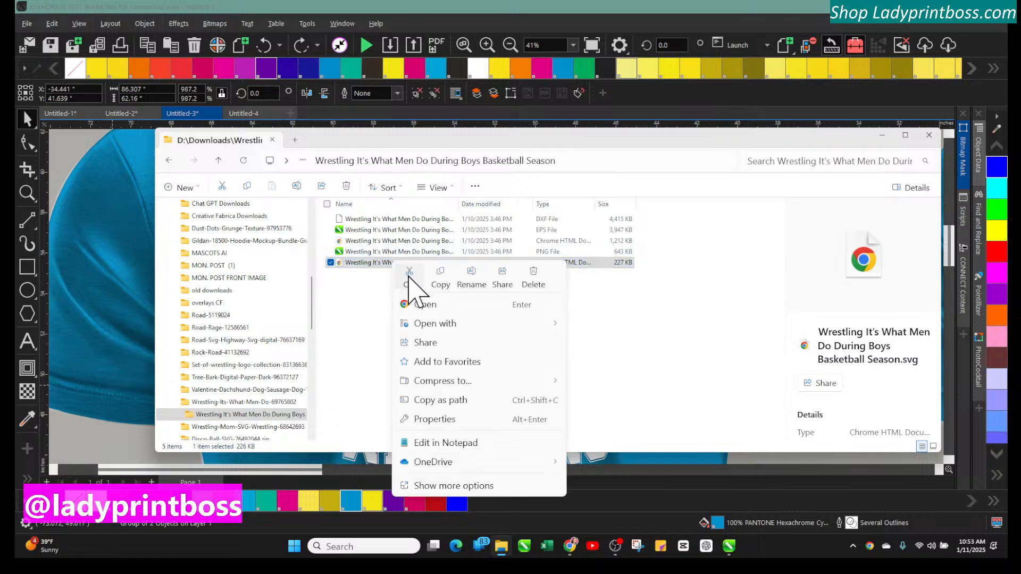
{"action": "mouse_move", "coordinate": [428, 323]}
{"action": "left_click", "coordinate": [632, 328]}
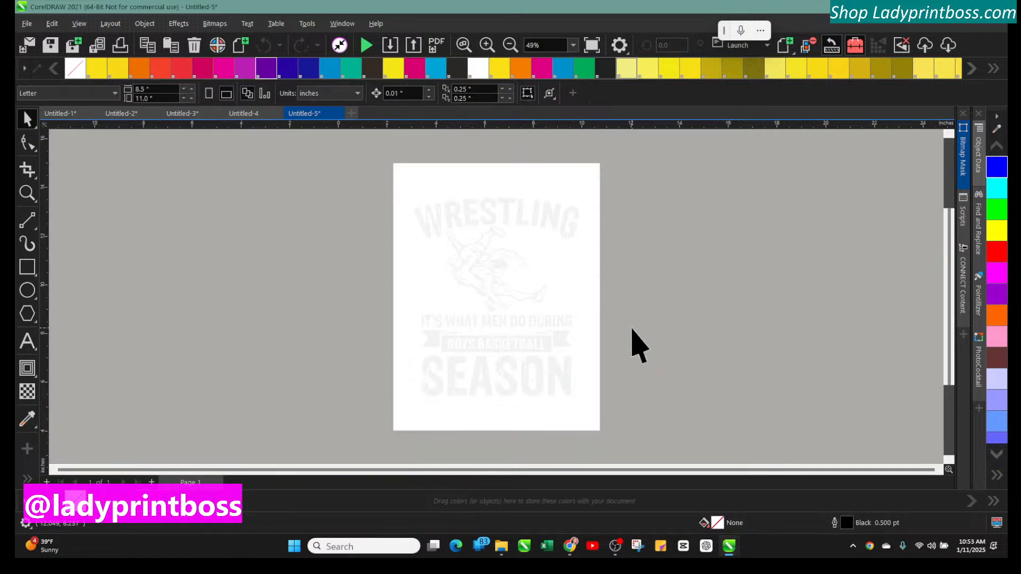
Try to ungroup the imported wrestling design
{"action": "left_click", "coordinate": [495, 221]}
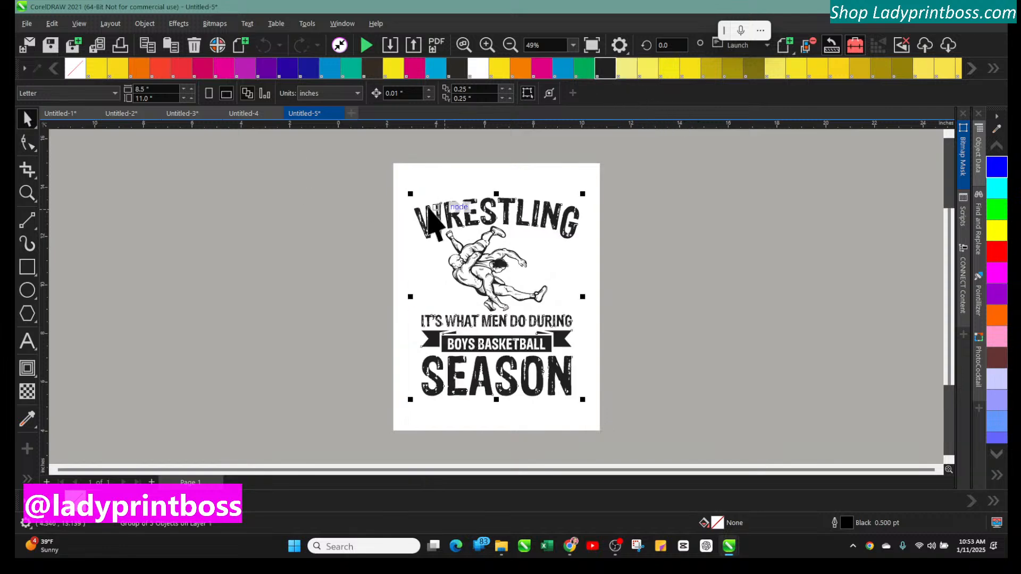
{"action": "left_click", "coordinate": [144, 25]}
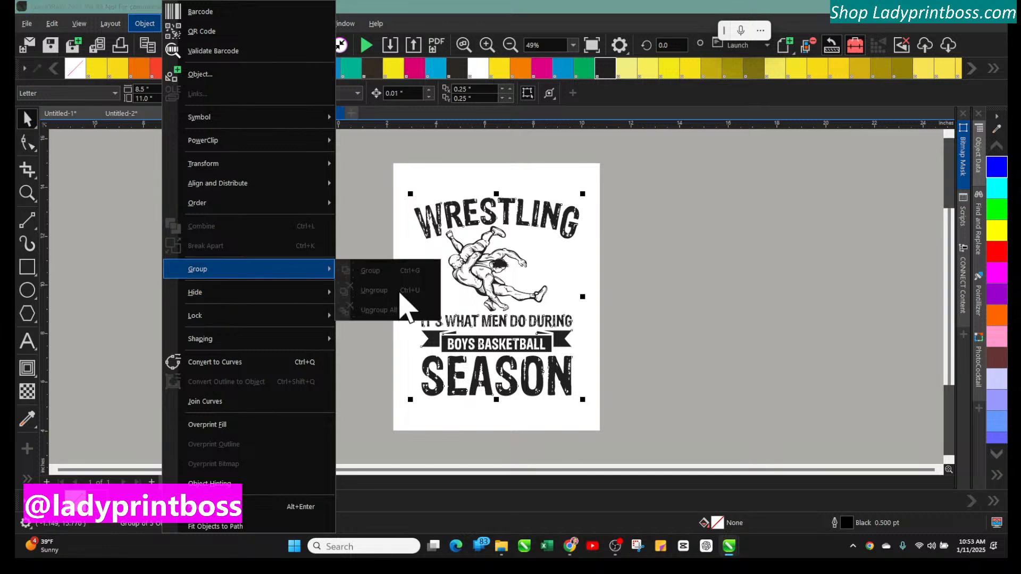
{"action": "left_click", "coordinate": [426, 209]}
{"action": "left_click", "coordinate": [423, 213]}
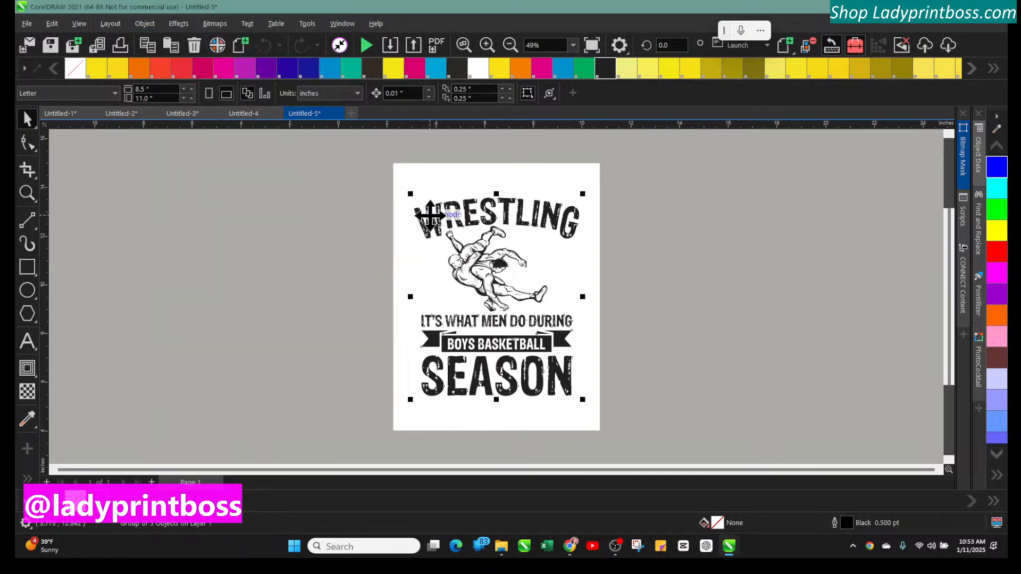
{"action": "left_click", "coordinate": [145, 23]}
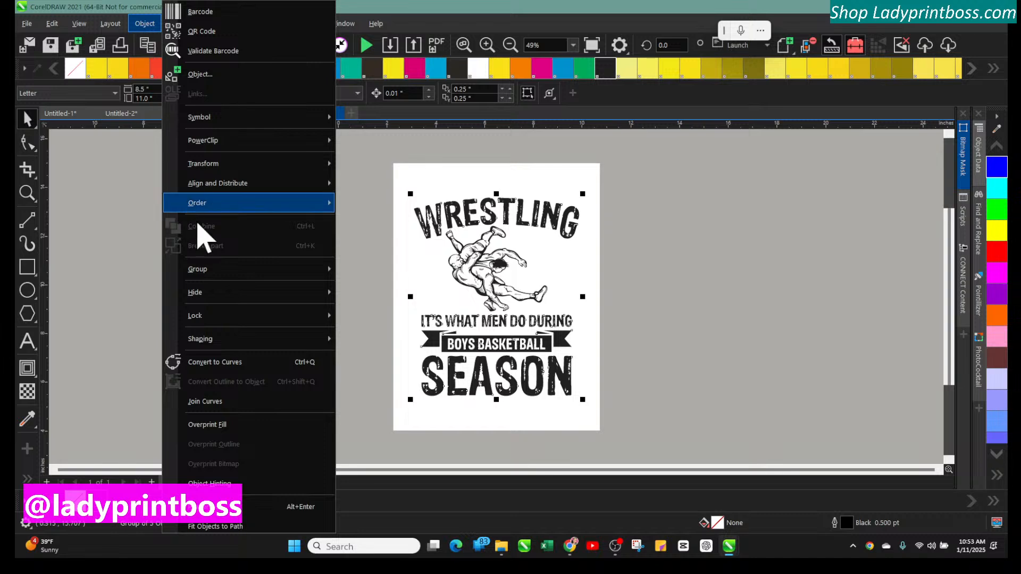
{"action": "mouse_move", "coordinate": [334, 272]}
{"action": "left_click", "coordinate": [446, 232]}
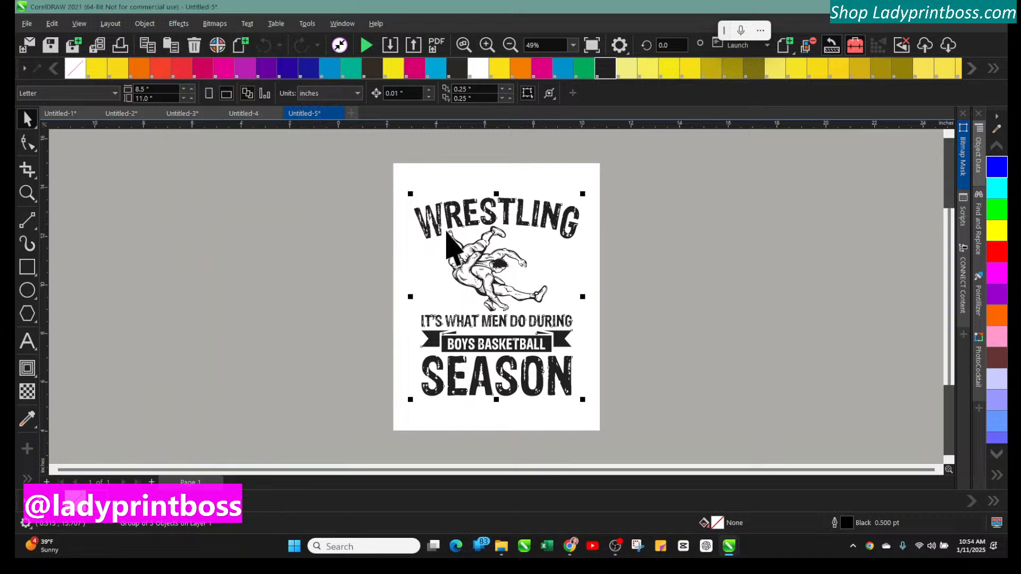
{"action": "left_click", "coordinate": [431, 212]}
{"action": "left_click", "coordinate": [430, 211]}
Try ungrouping the design again, moving it off the page and back into place
{"action": "left_click", "coordinate": [145, 23]}
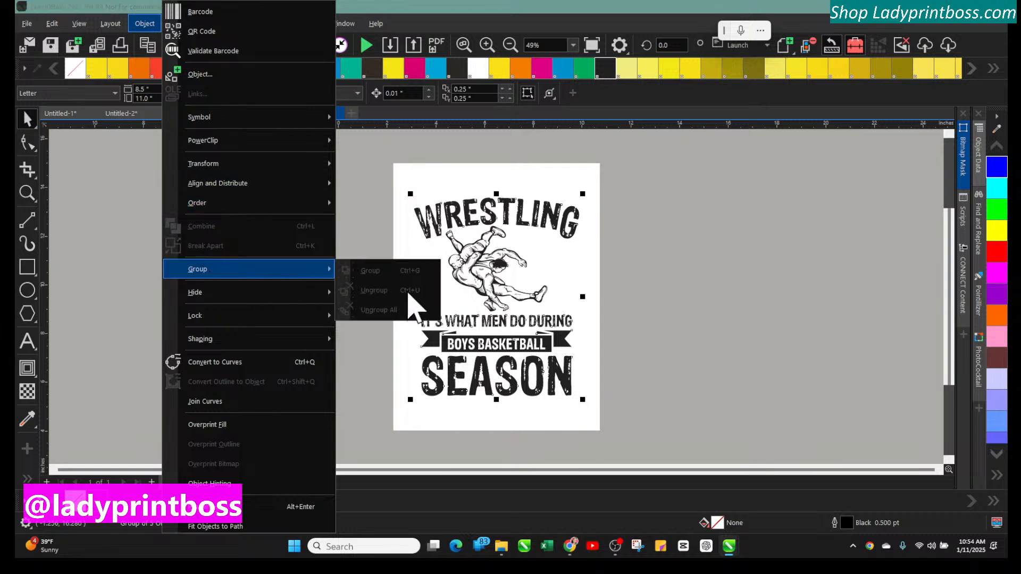
{"action": "left_click", "coordinate": [570, 325]}
{"action": "mouse_move", "coordinate": [552, 344]}
{"action": "left_mouse_down"}
{"action": "mouse_move", "coordinate": [412, 315]}
{"action": "mouse_move", "coordinate": [547, 353]}
{"action": "mouse_move", "coordinate": [538, 340]}
{"action": "left_mouse_up"}
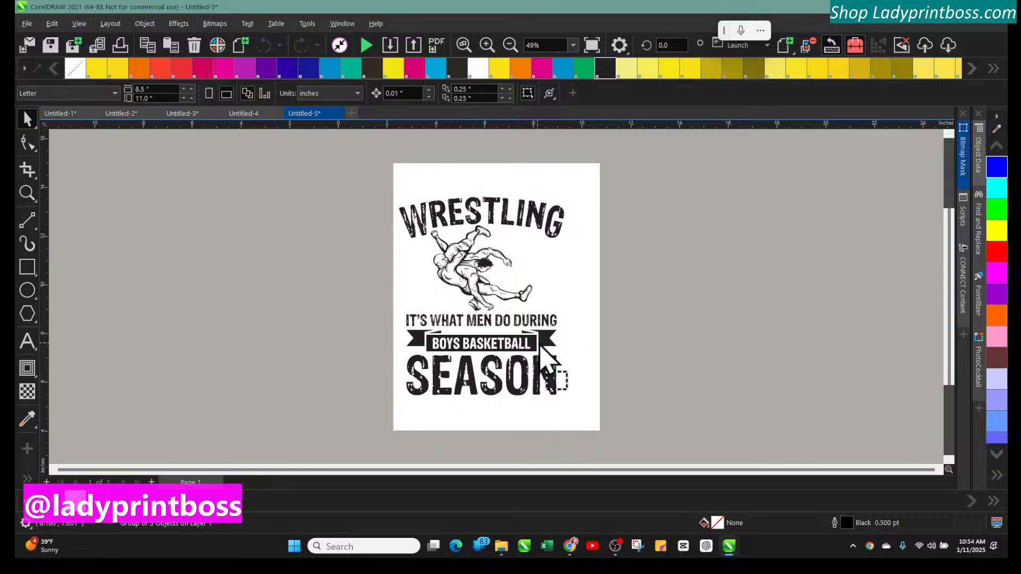
{"action": "right_click", "coordinate": [543, 340]}
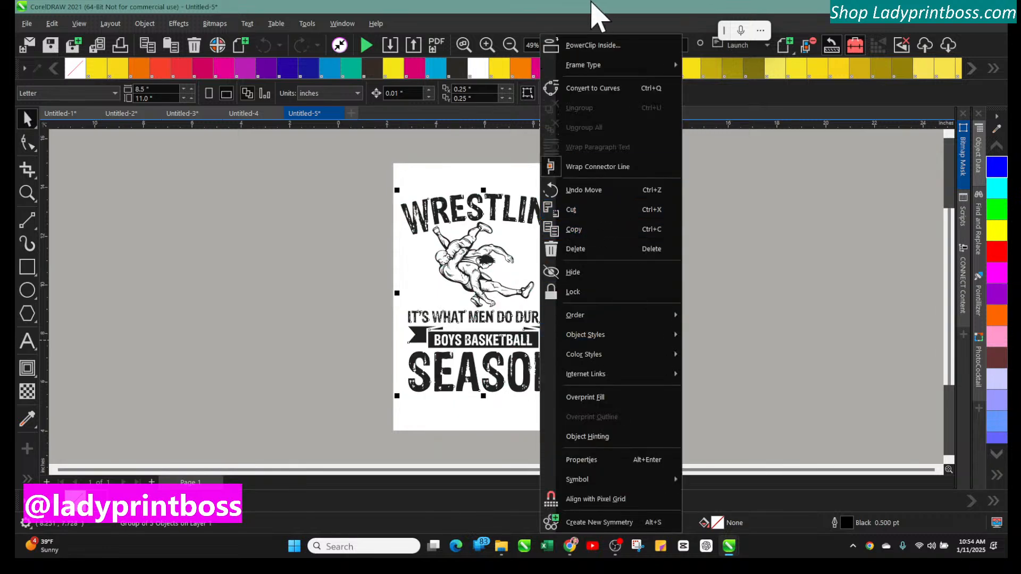
{"action": "left_click", "coordinate": [575, 99]}
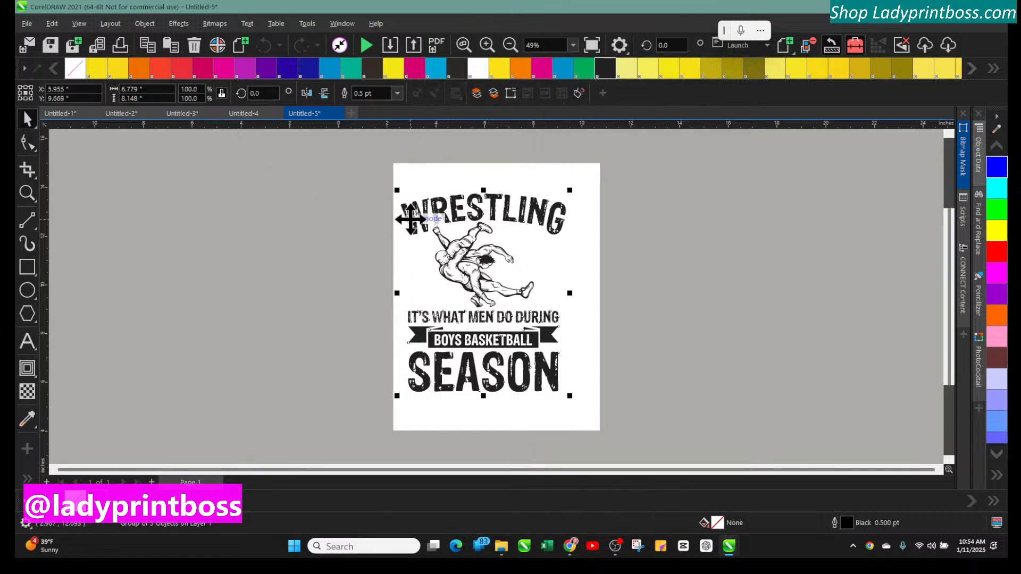
{"action": "left_click_drag", "start_coordinate": [411, 219], "coordinate": [319, 209]}
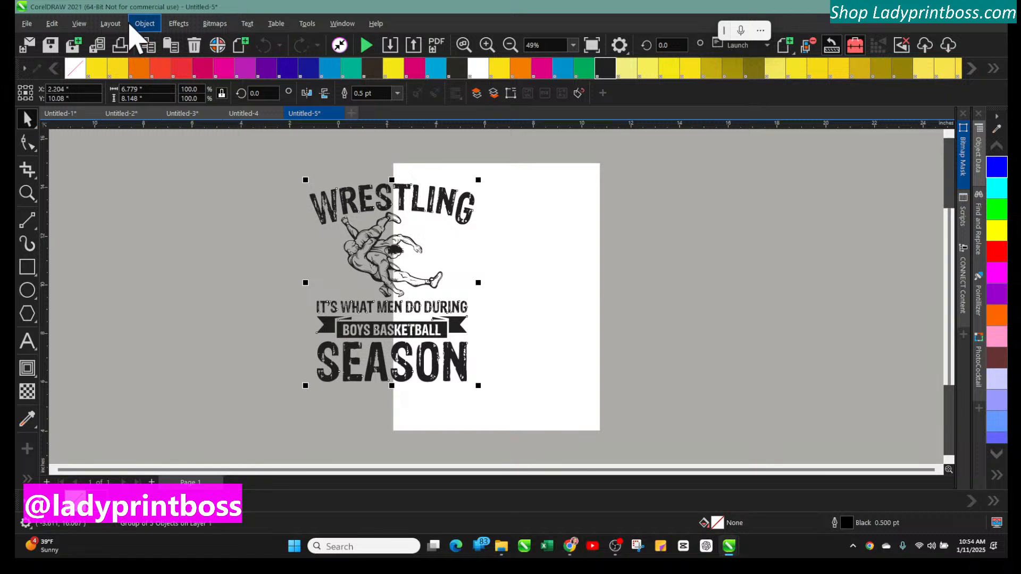
{"action": "left_click", "coordinate": [145, 23]}
{"action": "mouse_move", "coordinate": [202, 269]}
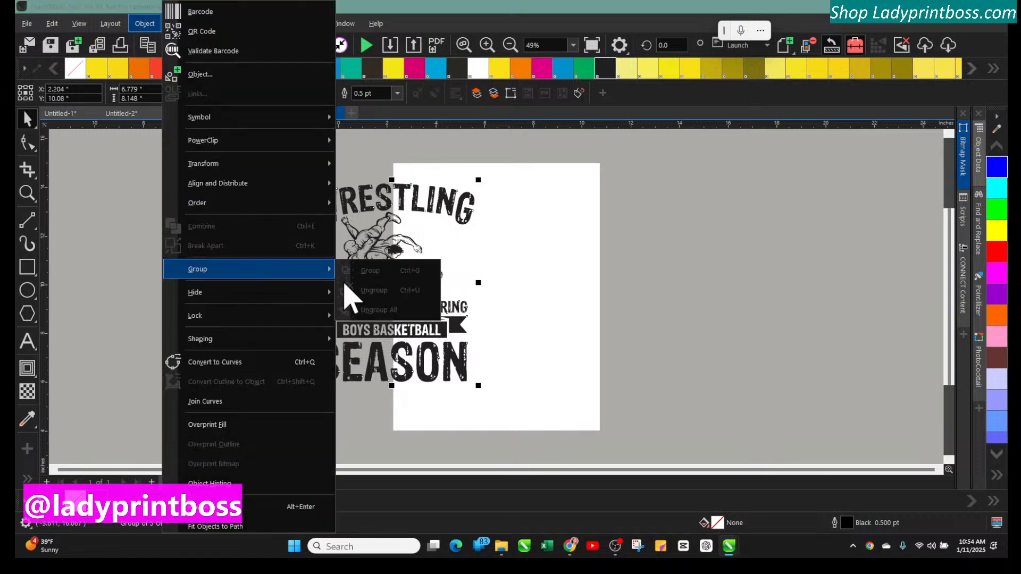
{"action": "left_click", "coordinate": [100, 273]}
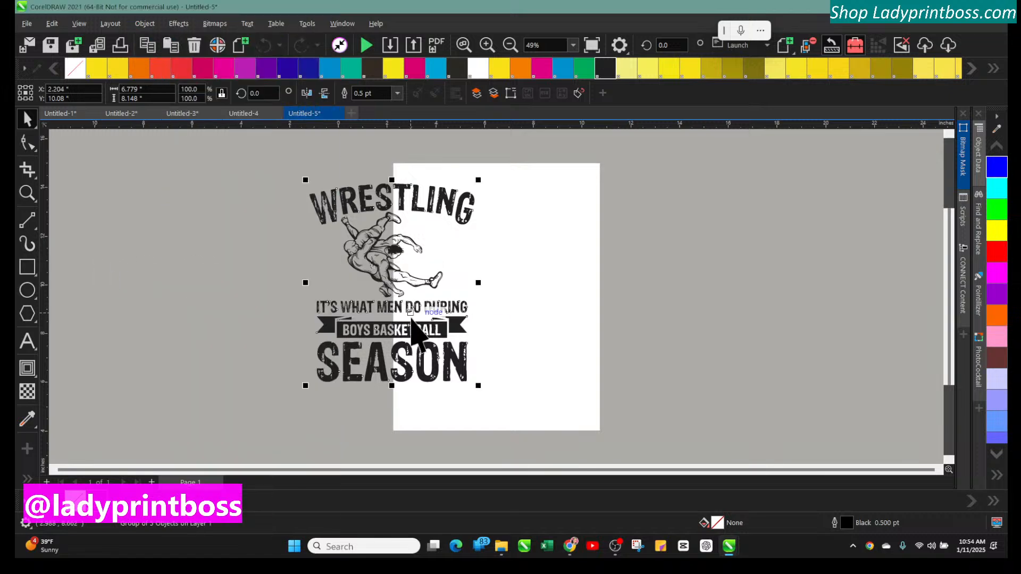
{"action": "left_click_drag", "start_coordinate": [411, 317], "coordinate": [515, 332]}
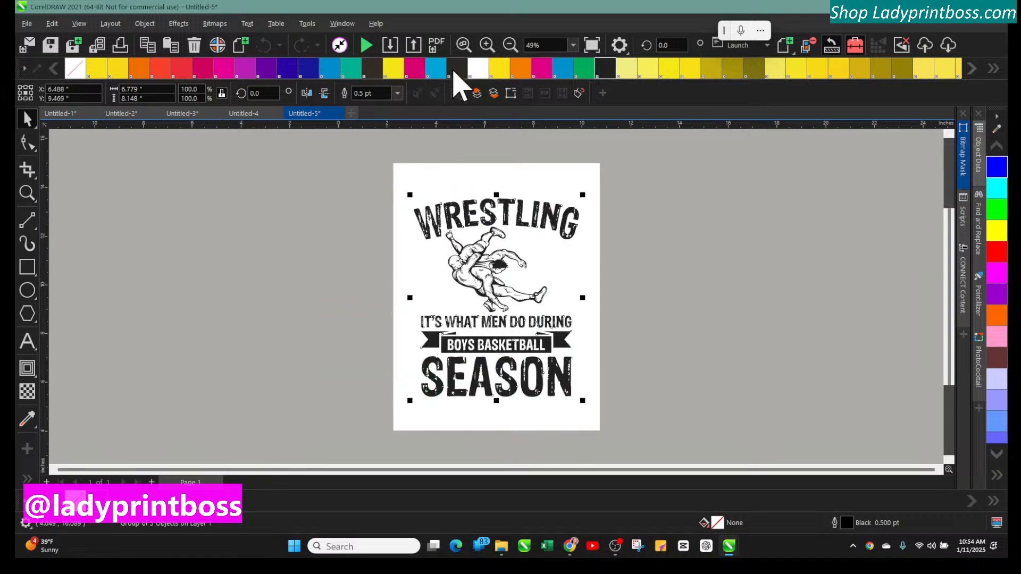
Import the Wrestling It's What Men Do During Boys Basketball Season PNG file from the folder into the document
{"action": "left_click", "coordinate": [487, 45]}
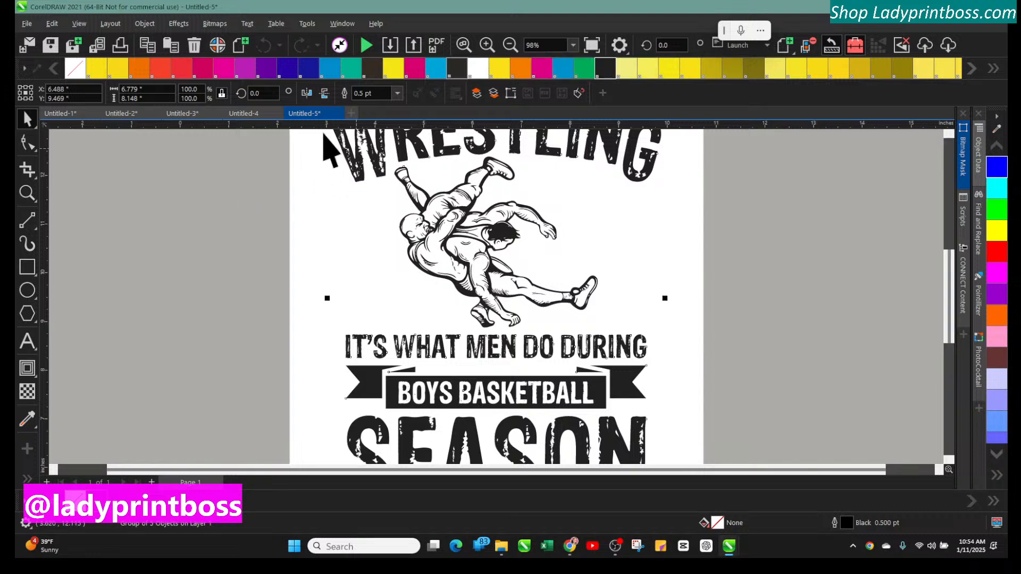
{"action": "left_click", "coordinate": [501, 546]}
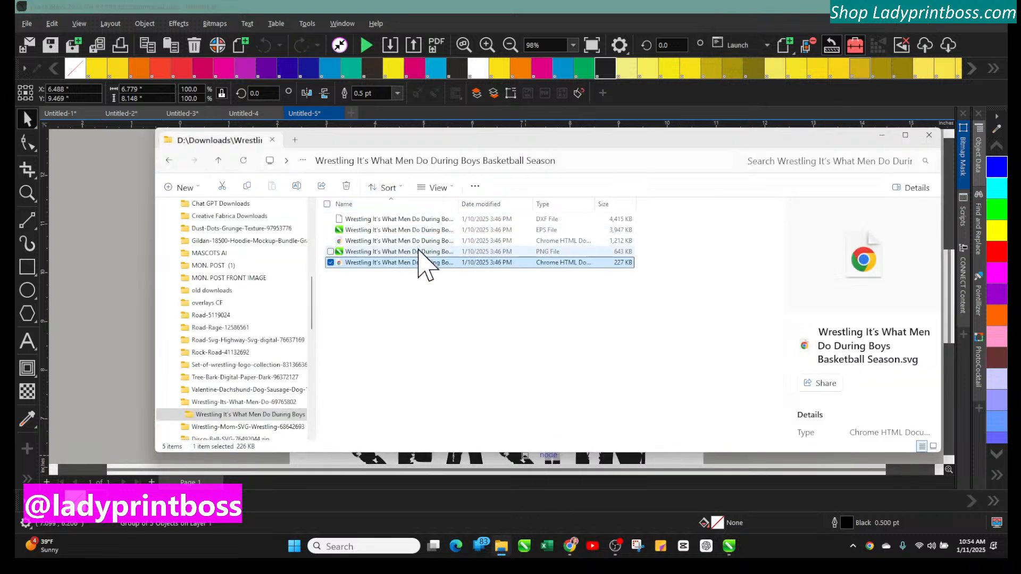
{"action": "left_click_drag", "start_coordinate": [418, 249], "coordinate": [117, 252]}
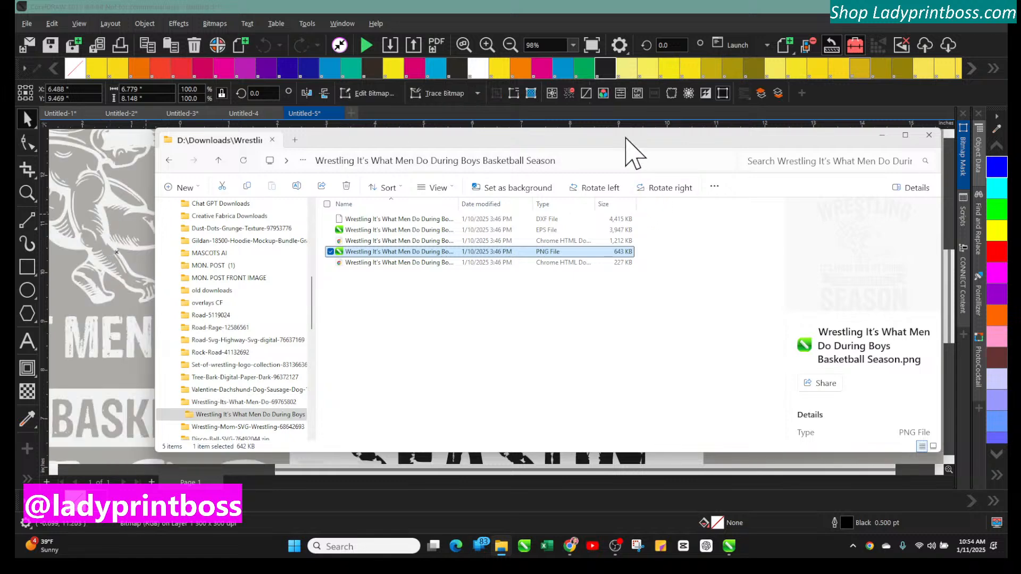
{"action": "left_click_drag", "start_coordinate": [633, 154], "coordinate": [1007, 205]}
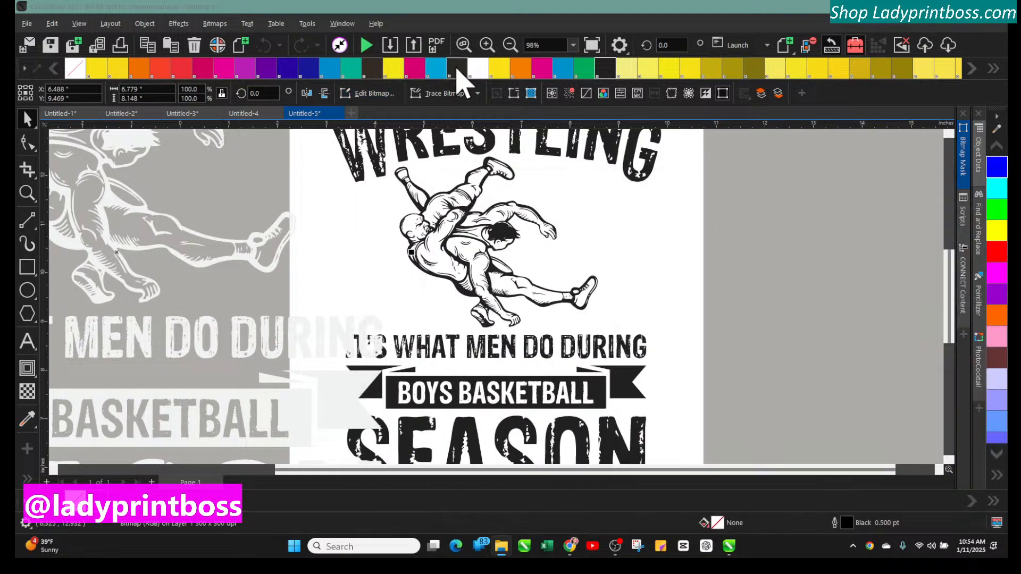
Invert the colors of the imported PNG design so it becomes black
{"action": "left_click", "coordinate": [511, 45]}
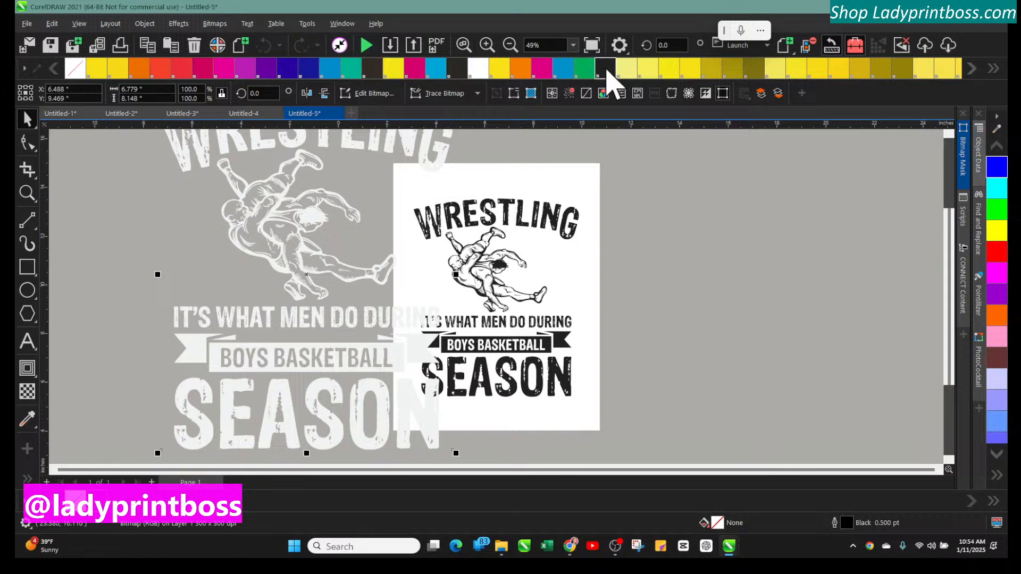
{"action": "left_click_drag", "start_coordinate": [261, 221], "coordinate": [192, 239]}
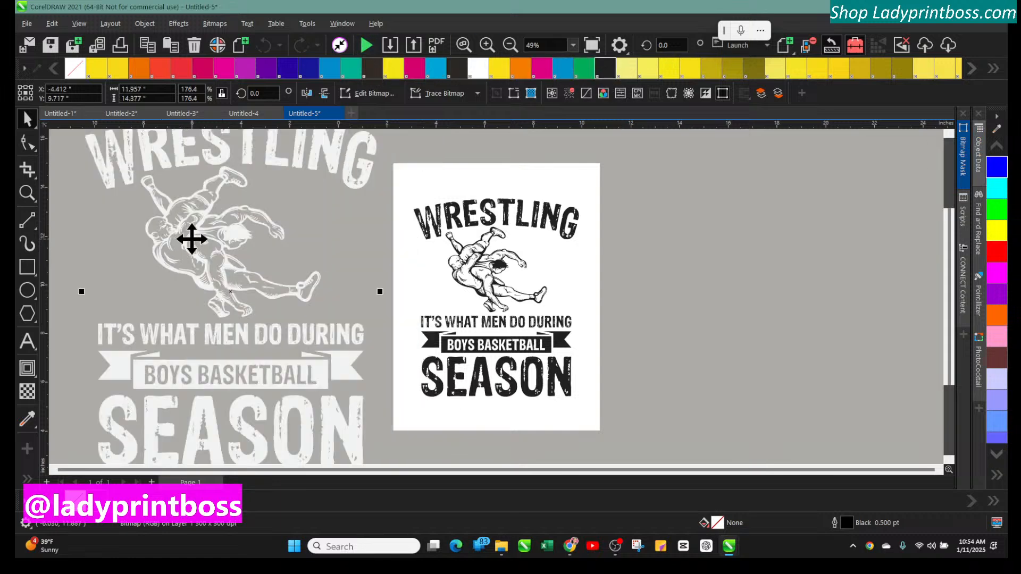
{"action": "left_click", "coordinate": [181, 24]}
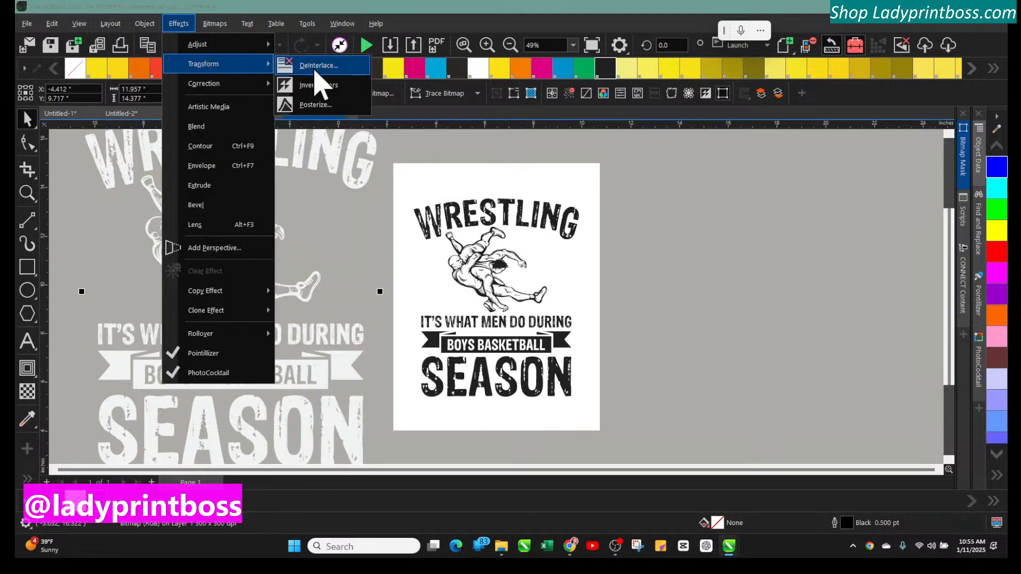
{"action": "left_click", "coordinate": [325, 99]}
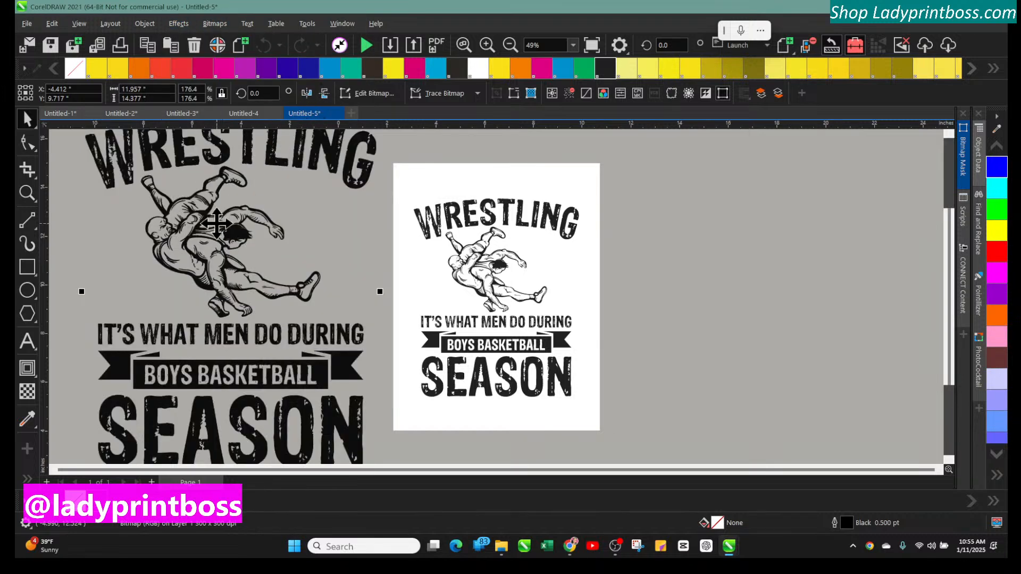
Delete the original SVG design and move the inverted PNG design onto the page
{"action": "left_click_drag", "start_coordinate": [232, 209], "coordinate": [704, 228]}
{"action": "left_click", "coordinate": [530, 224]}
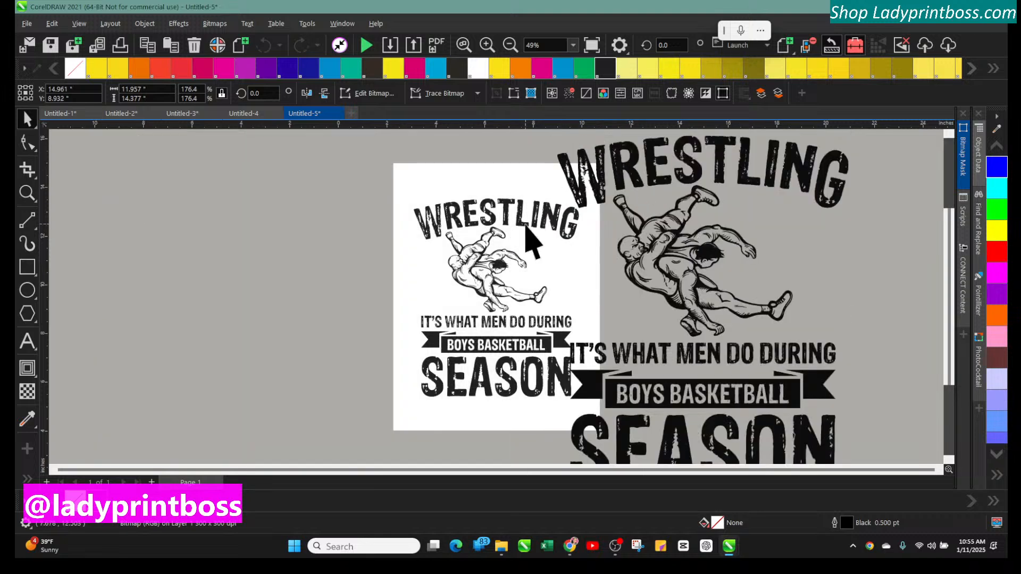
{"action": "key", "text": "Delete"}
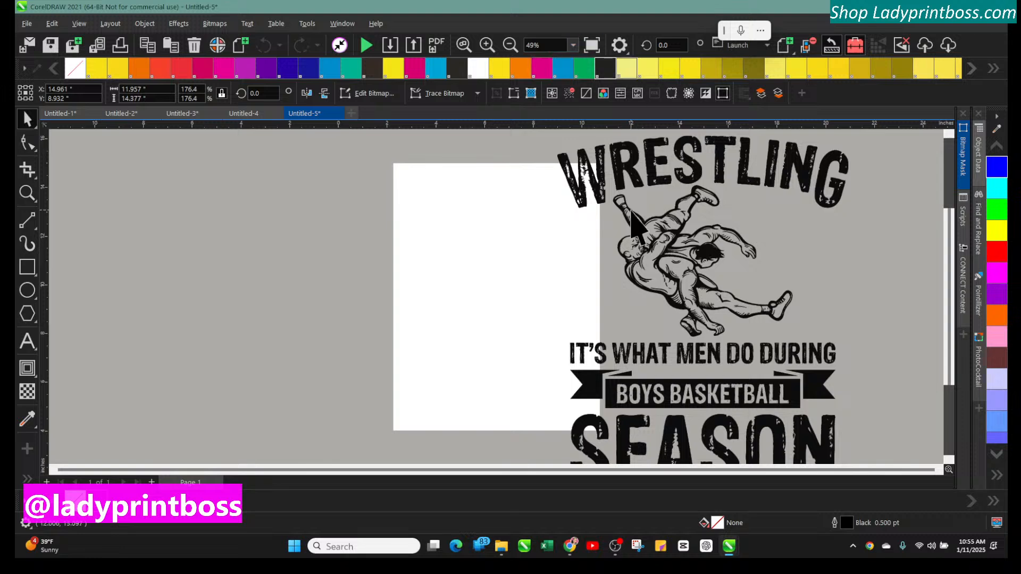
{"action": "left_click", "coordinate": [634, 165]}
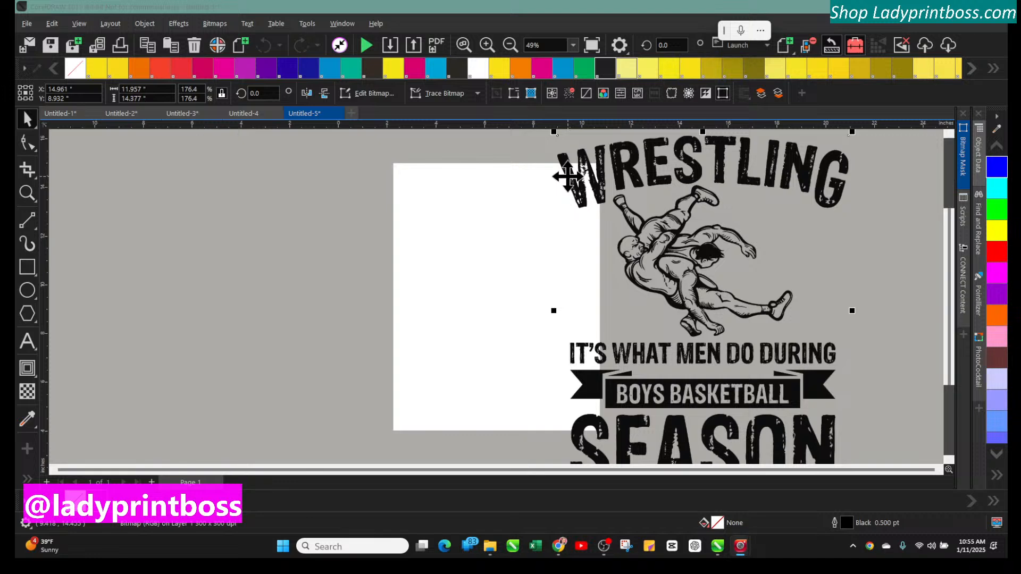
{"action": "left_click_drag", "start_coordinate": [602, 153], "coordinate": [449, 201]}
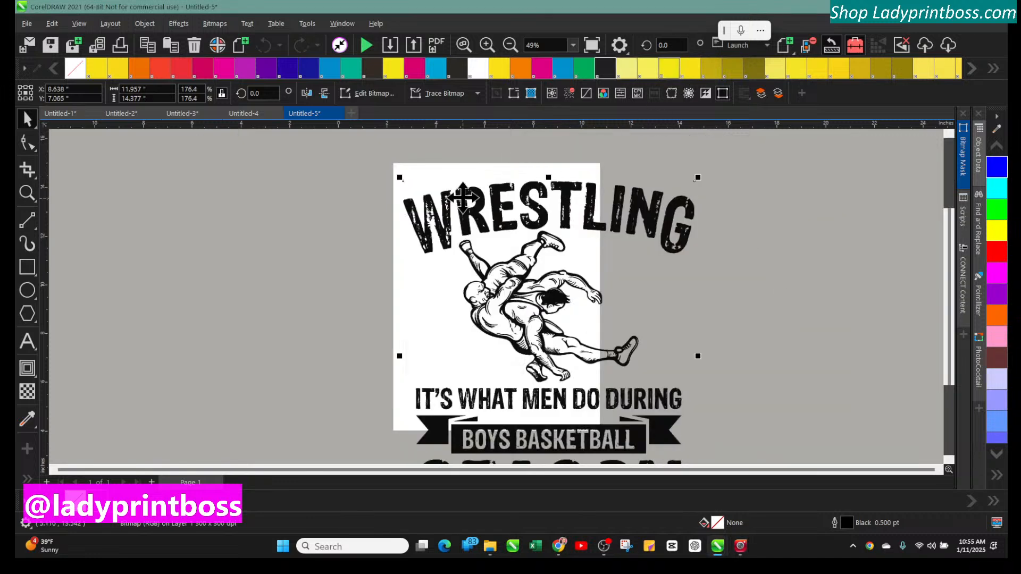
Switch to ChatGPT and dictate a request for wrestling tournament merch ideas, then send it
{"action": "left_click", "coordinate": [695, 547]}
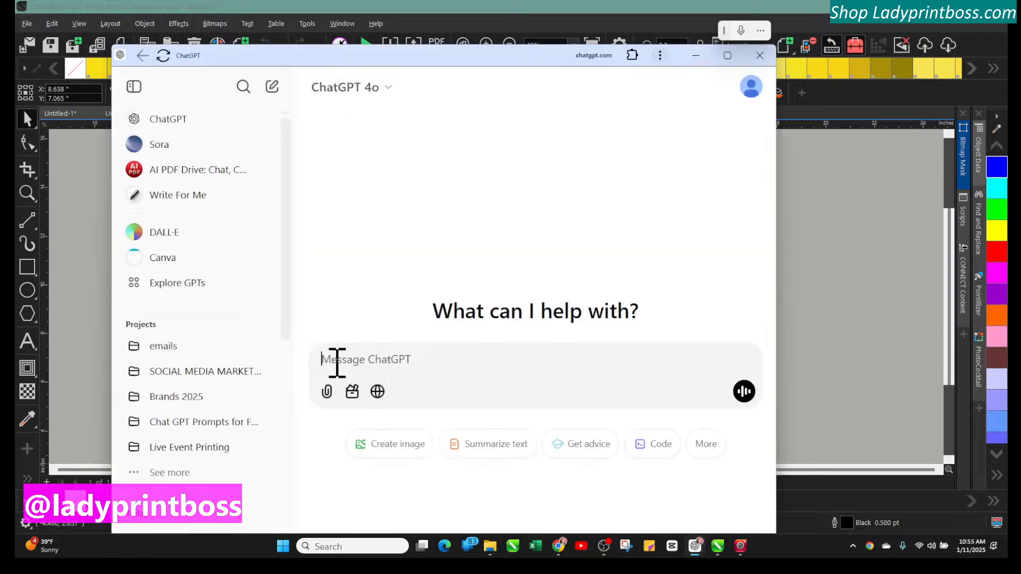
{"action": "left_click", "coordinate": [741, 31]}
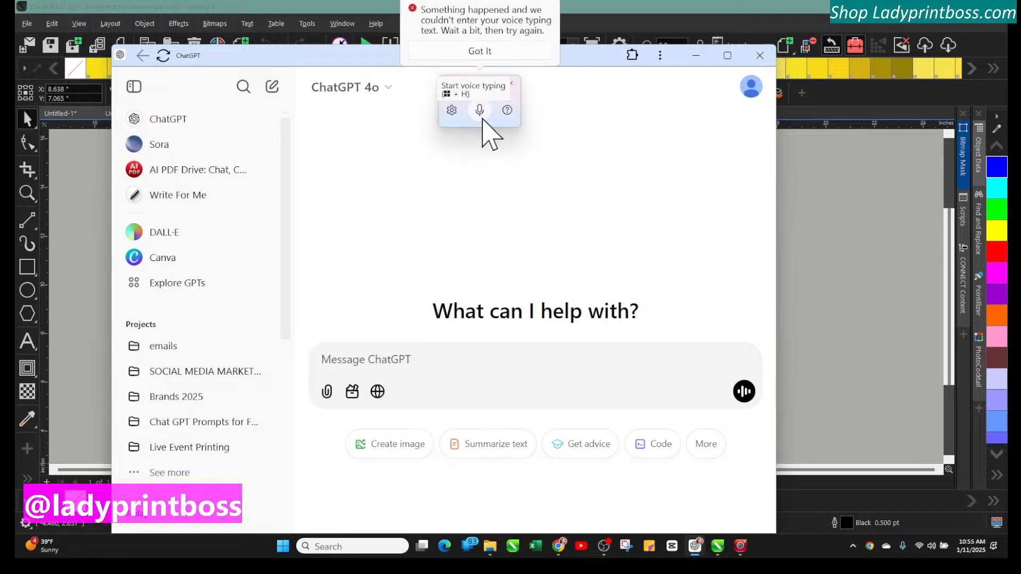
{"action": "left_click", "coordinate": [480, 111]}
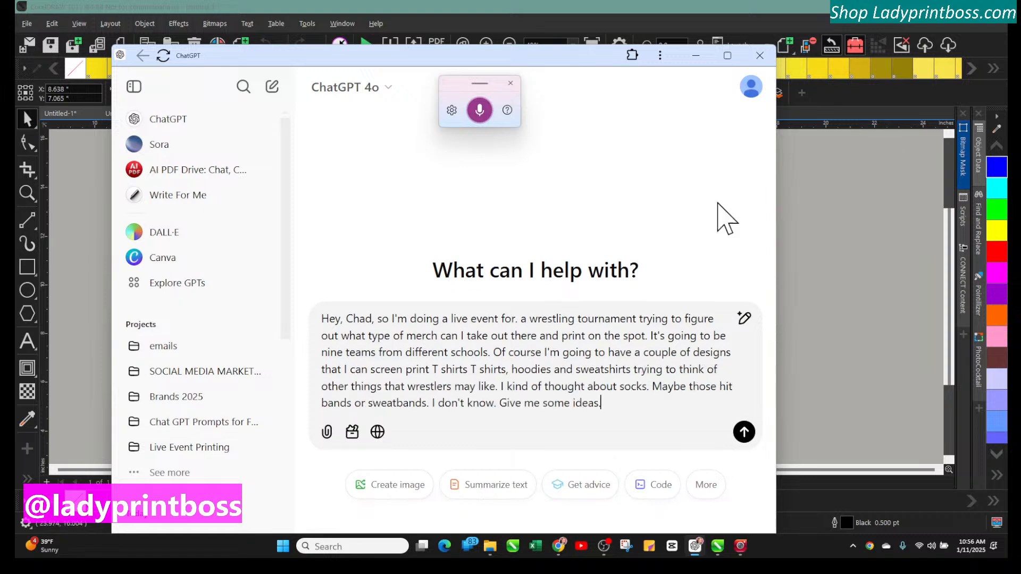
{"action": "left_click", "coordinate": [744, 431]}
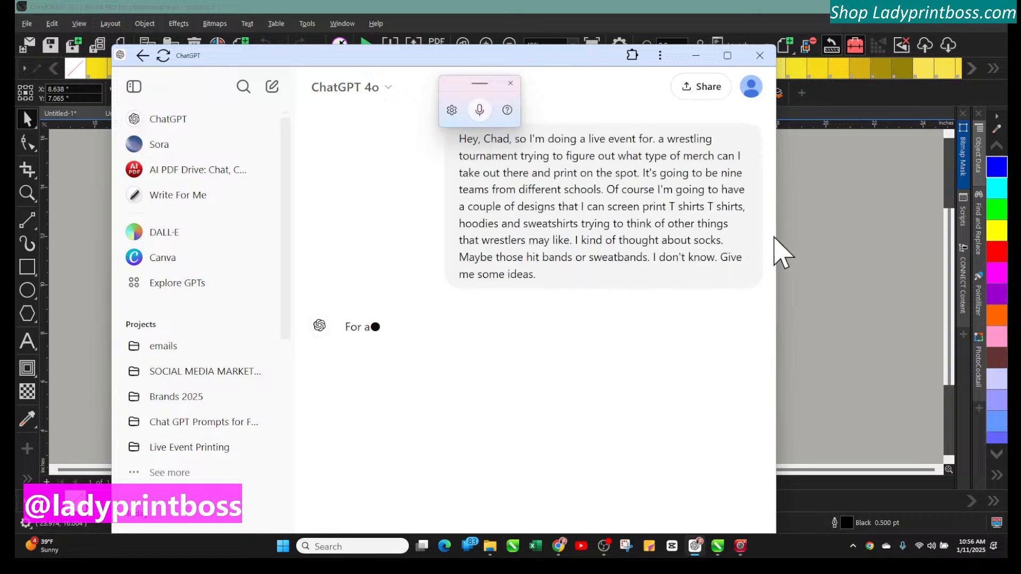
Resize and move the ChatGPT window beside the CorelDRAW document
{"action": "left_click_drag", "start_coordinate": [747, 245], "coordinate": [658, 241]}
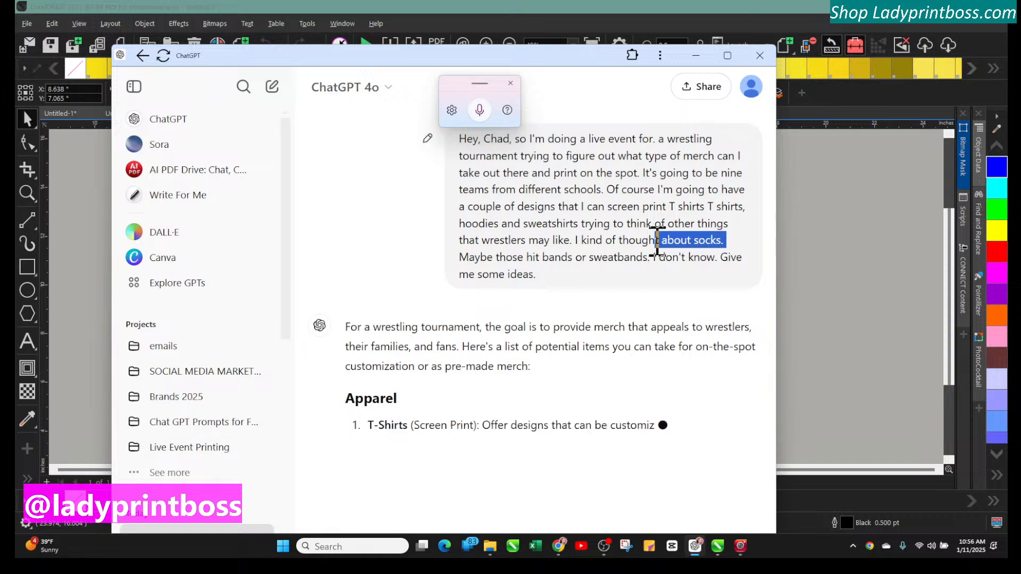
{"action": "left_click_drag", "start_coordinate": [547, 65], "coordinate": [758, 37]}
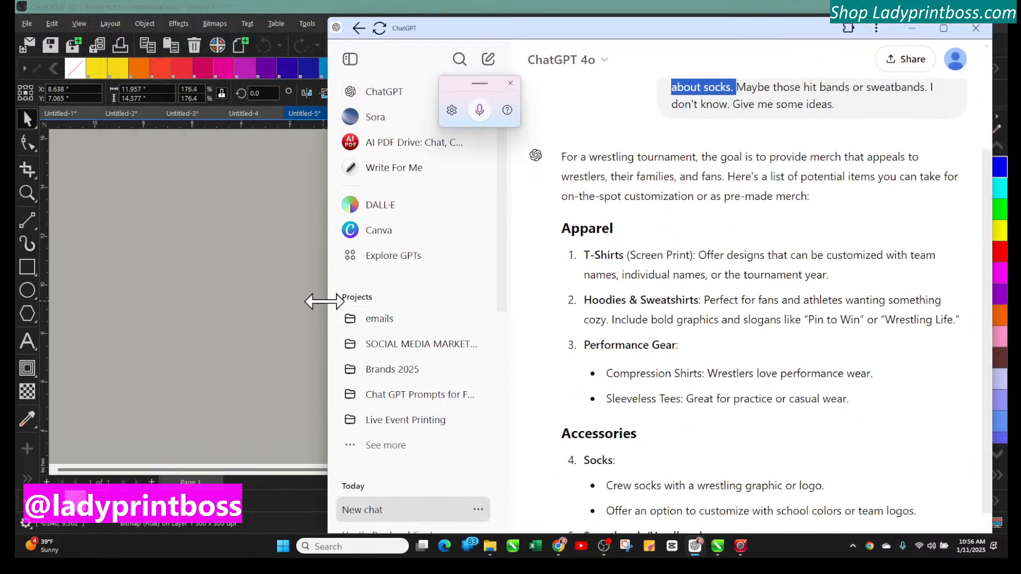
{"action": "left_click_drag", "start_coordinate": [326, 302], "coordinate": [641, 254]}
{"action": "left_click_drag", "start_coordinate": [801, 30], "coordinate": [182, 14]}
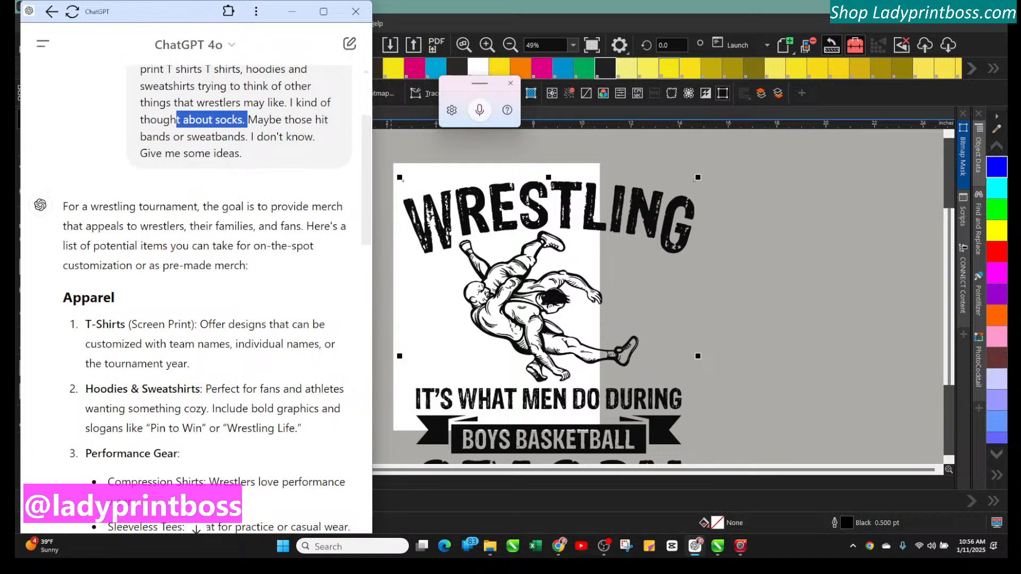
Move the design up and to the right on the page
{"action": "left_click", "coordinate": [470, 222]}
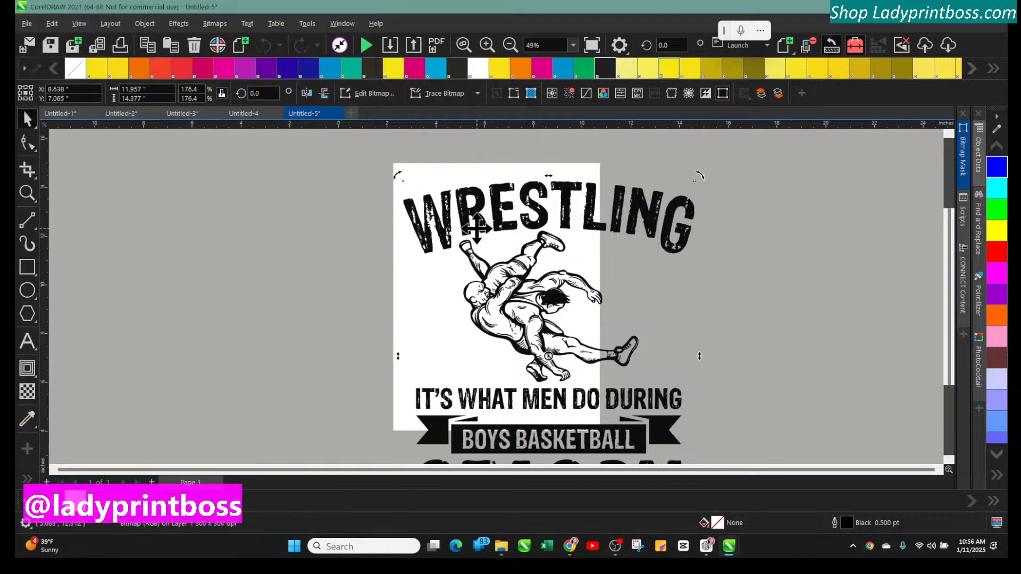
{"action": "left_click_drag", "start_coordinate": [470, 222], "coordinate": [520, 199]}
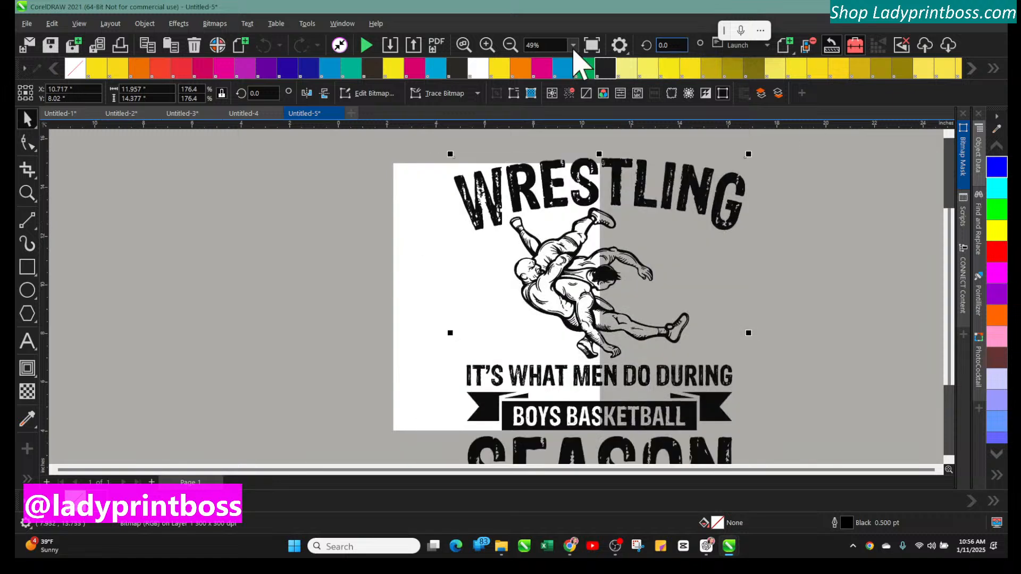
Restore the CorelDRAW window and dock it in the right half of the screen beside ChatGPT
{"action": "left_click", "coordinate": [982, 21]}
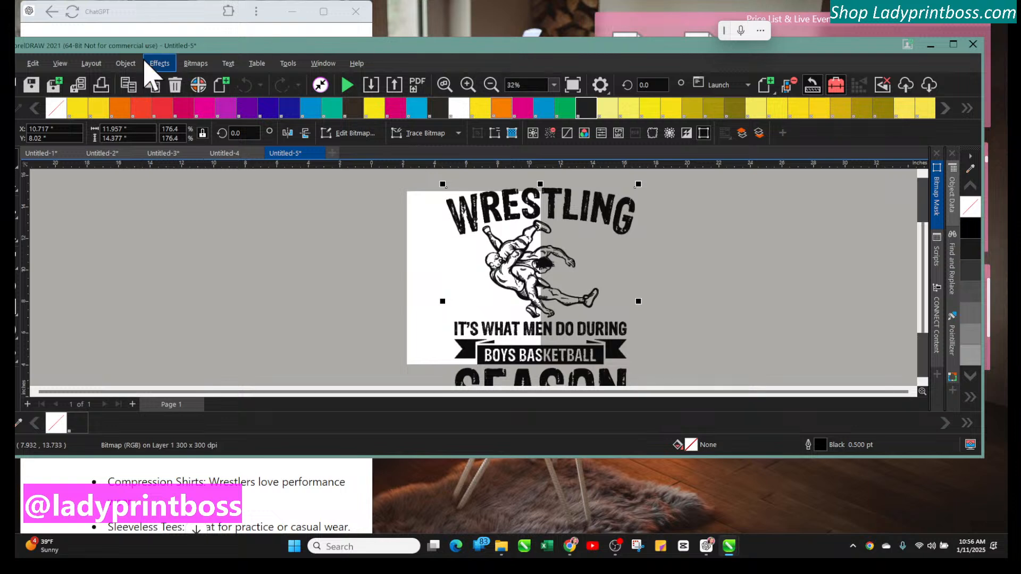
{"action": "left_click_drag", "start_coordinate": [200, 48], "coordinate": [272, 61]}
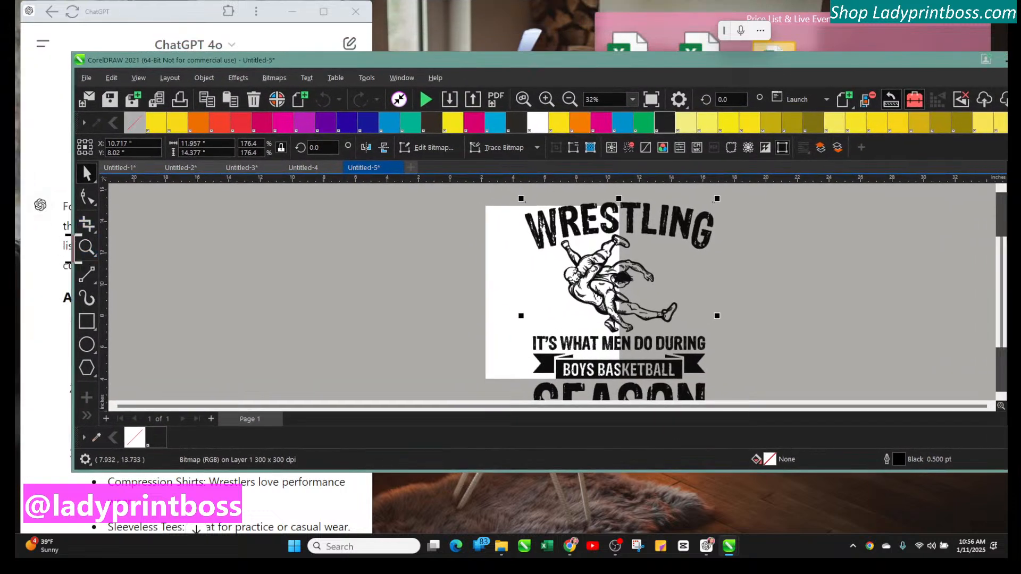
{"action": "left_click_drag", "start_coordinate": [71, 250], "coordinate": [548, 257]}
{"action": "left_click_drag", "start_coordinate": [809, 60], "coordinate": [613, 48]}
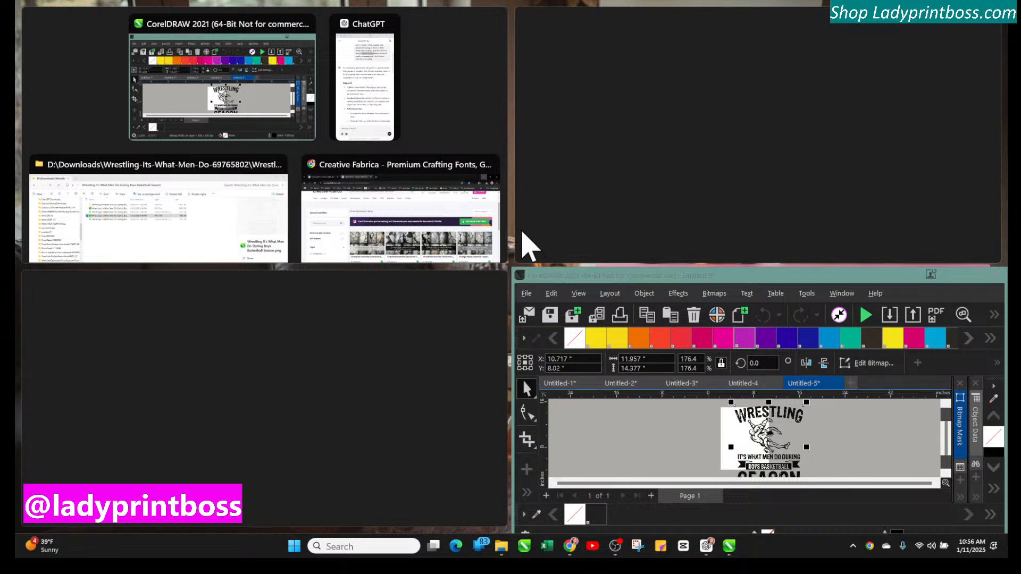
{"action": "left_click", "coordinate": [561, 279]}
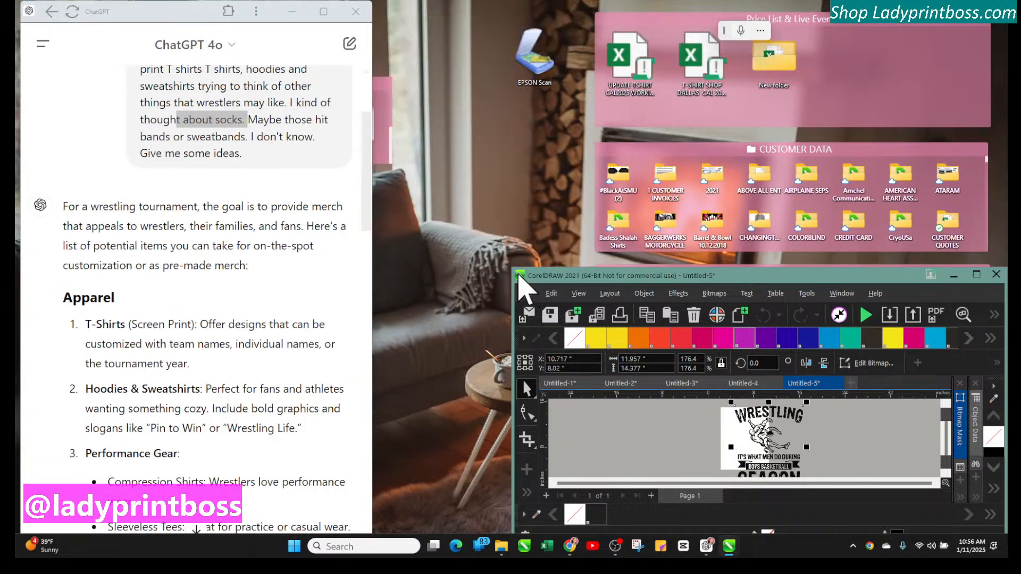
{"action": "left_click_drag", "start_coordinate": [514, 268], "coordinate": [421, 12]}
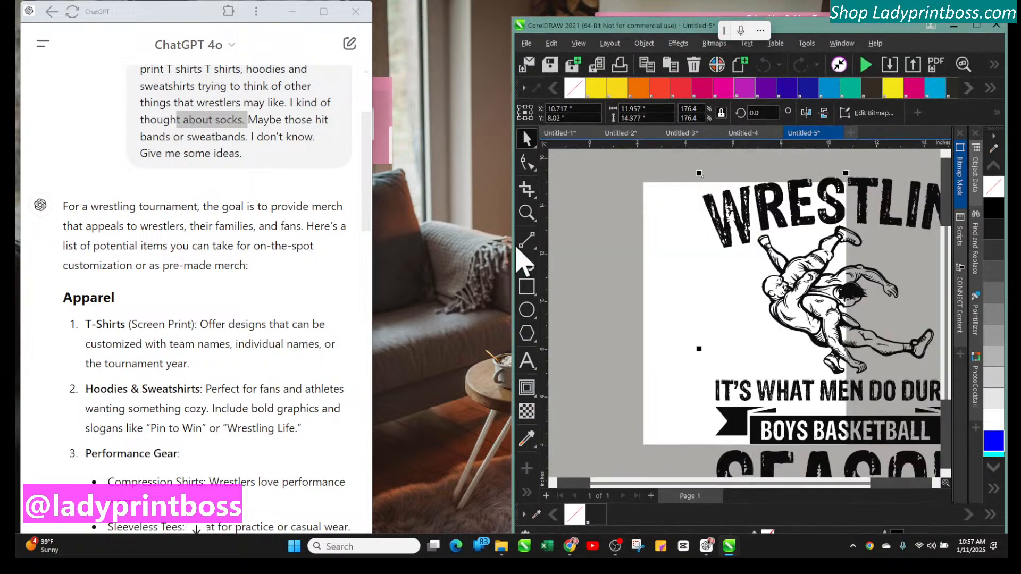
{"action": "left_click_drag", "start_coordinate": [510, 251], "coordinate": [375, 260]}
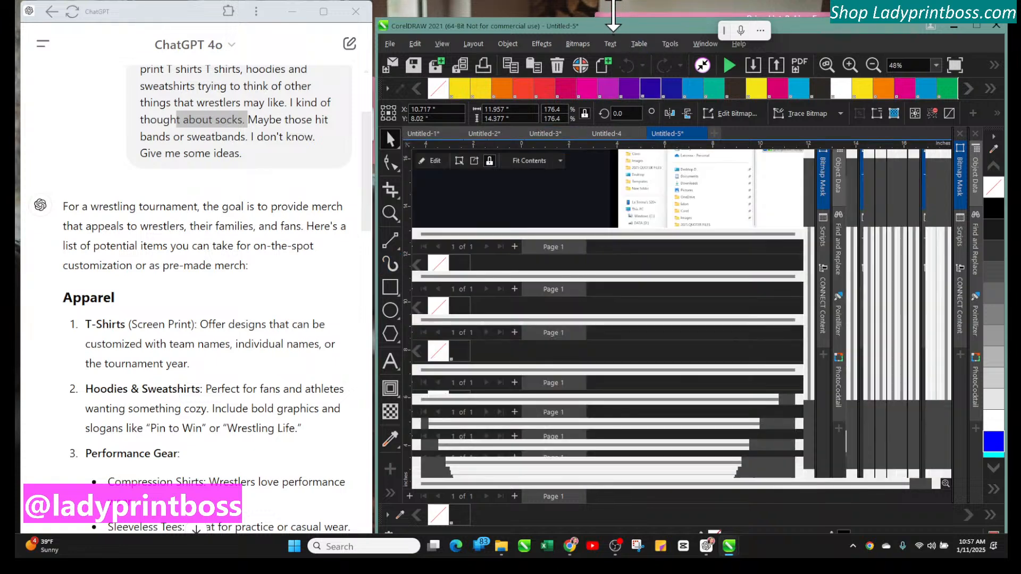
{"action": "left_click_drag", "start_coordinate": [610, 6], "coordinate": [610, 3]}
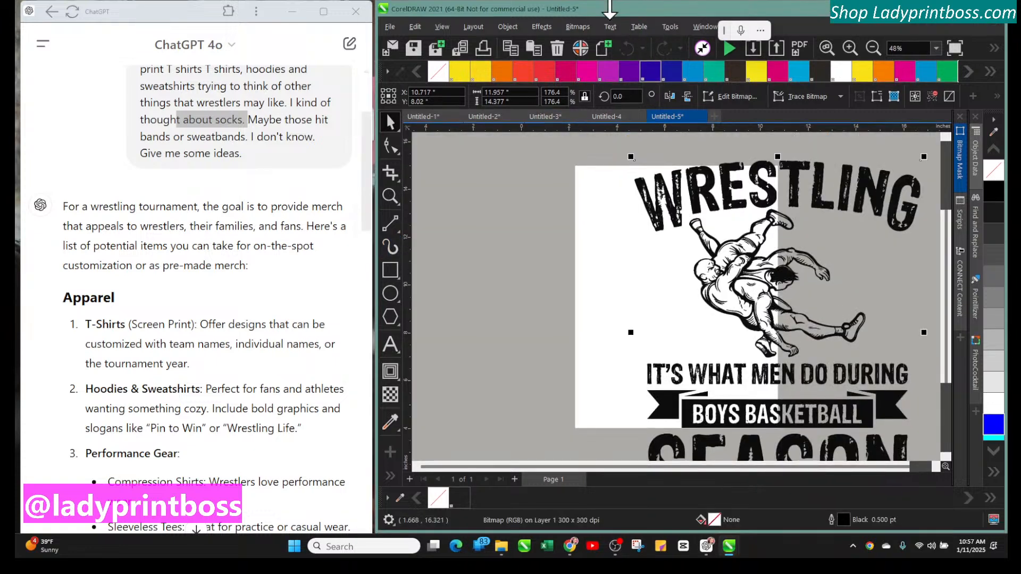
Shift the design left, quick-trace the bitmap, then move the traced group aside and delete it
{"action": "left_click", "coordinate": [736, 237]}
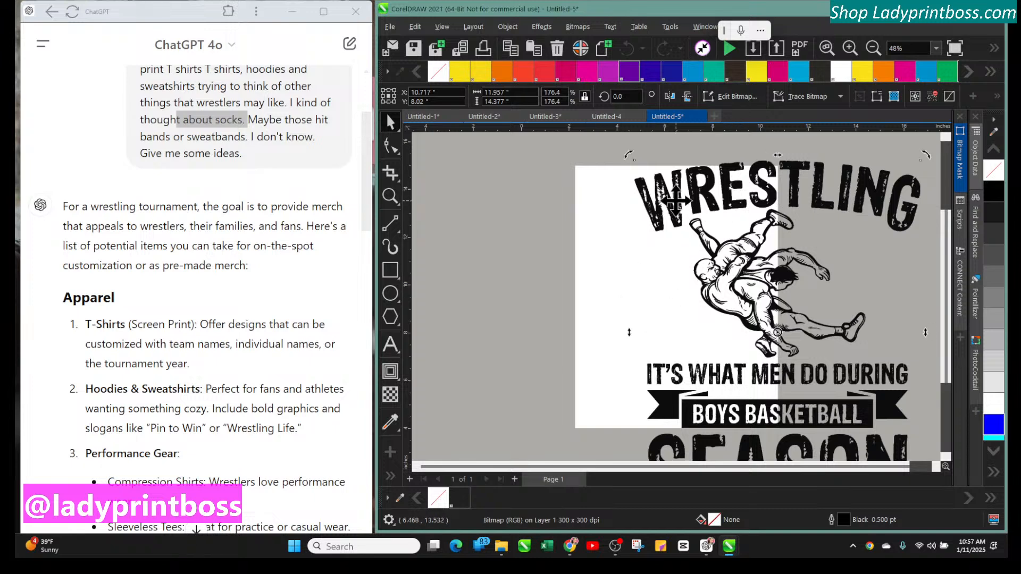
{"action": "left_click_drag", "start_coordinate": [674, 201], "coordinate": [569, 203]}
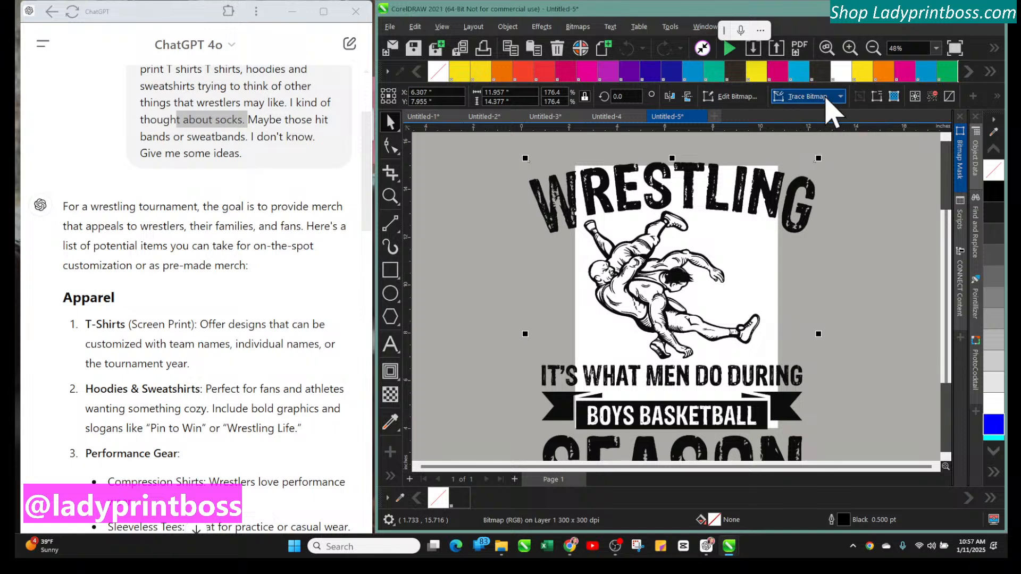
{"action": "left_click", "coordinate": [827, 99]}
{"action": "left_click", "coordinate": [833, 106]}
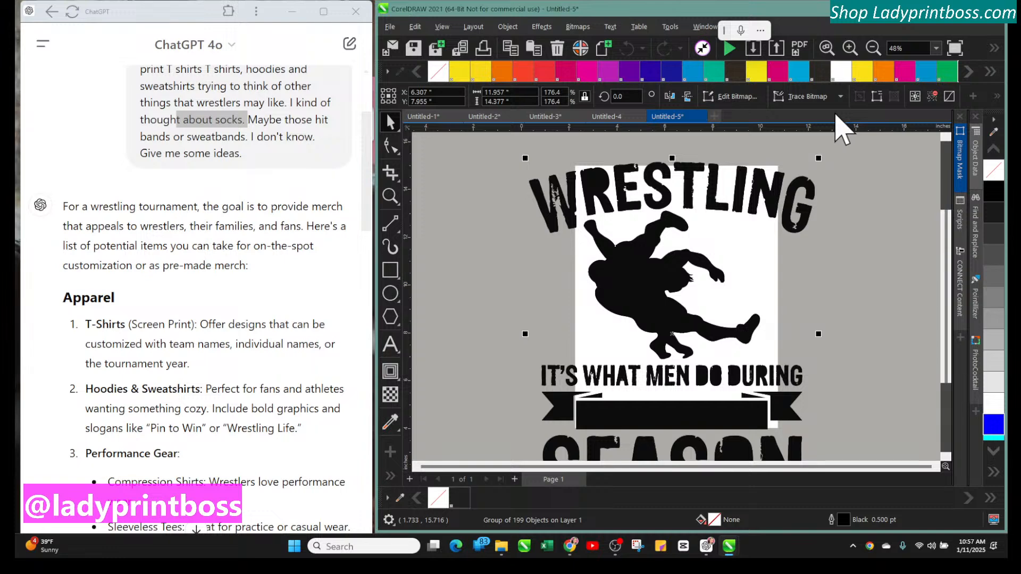
{"action": "mouse_move", "coordinate": [653, 264]}
{"action": "left_mouse_down"}
{"action": "mouse_move", "coordinate": [771, 271]}
{"action": "mouse_move", "coordinate": [761, 257]}
{"action": "mouse_move", "coordinate": [719, 266]}
{"action": "mouse_move", "coordinate": [750, 254]}
{"action": "mouse_move", "coordinate": [749, 266]}
{"action": "mouse_move", "coordinate": [566, 259]}
{"action": "mouse_move", "coordinate": [505, 285]}
{"action": "mouse_move", "coordinate": [502, 266]}
{"action": "mouse_move", "coordinate": [496, 287]}
{"action": "mouse_move", "coordinate": [490, 281]}
{"action": "left_mouse_up"}
{"action": "key", "text": "Delete"}
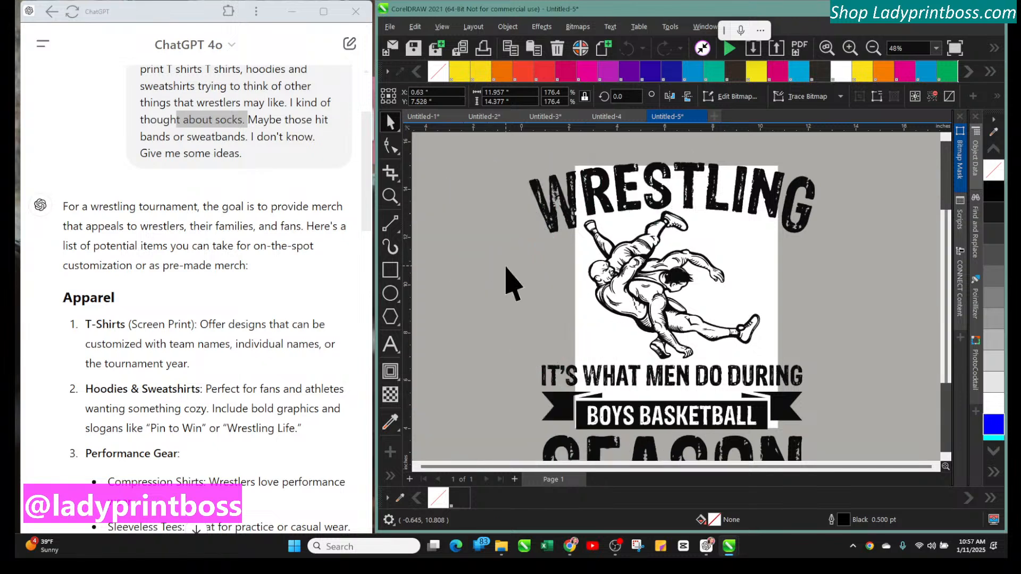
Crop the design bitmap to the area around the wrestlers with the Crop tool
{"action": "left_click", "coordinate": [629, 280]}
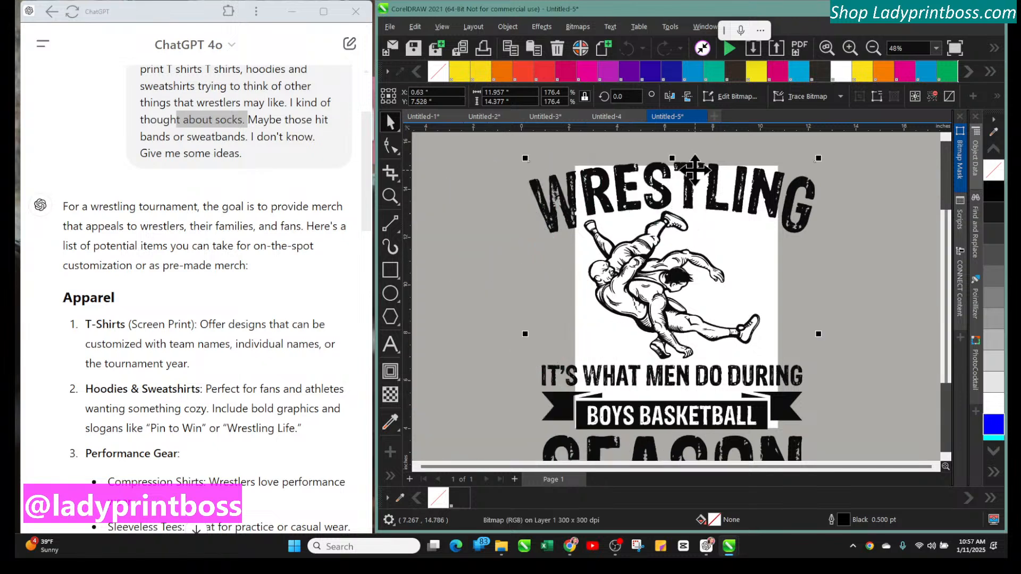
{"action": "left_click", "coordinate": [390, 173]}
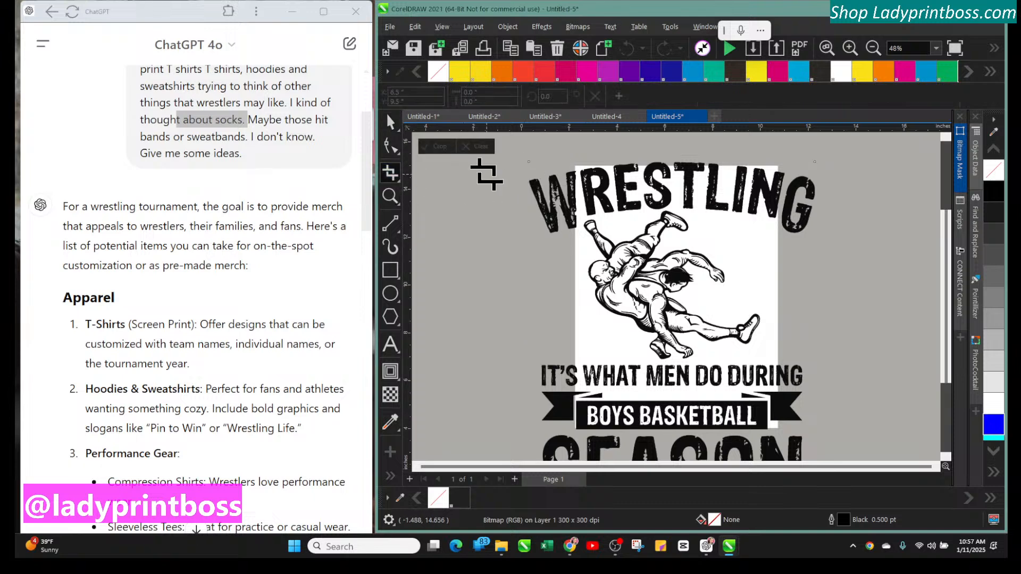
{"action": "left_click_drag", "start_coordinate": [548, 201], "coordinate": [779, 366]}
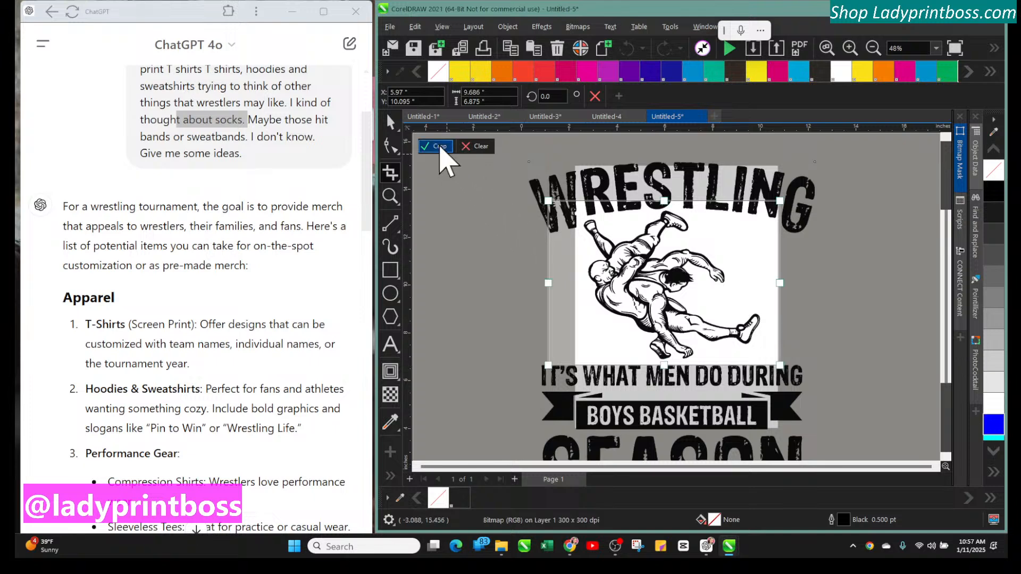
{"action": "left_click", "coordinate": [442, 148]}
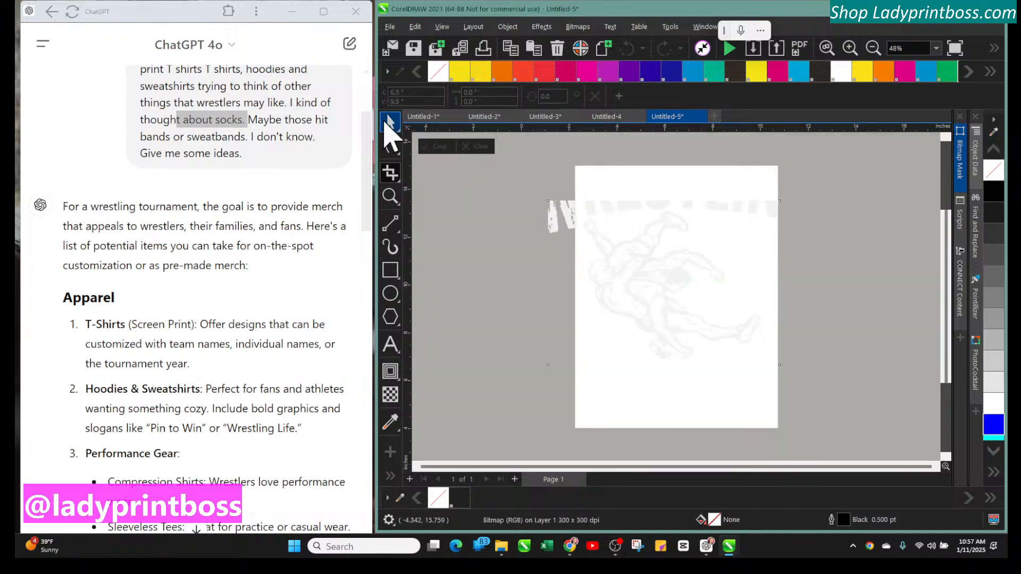
Move the cropped bitmap off to the left and invert its colors
{"action": "left_click", "coordinate": [391, 123]}
{"action": "left_click_drag", "start_coordinate": [545, 283], "coordinate": [562, 282]}
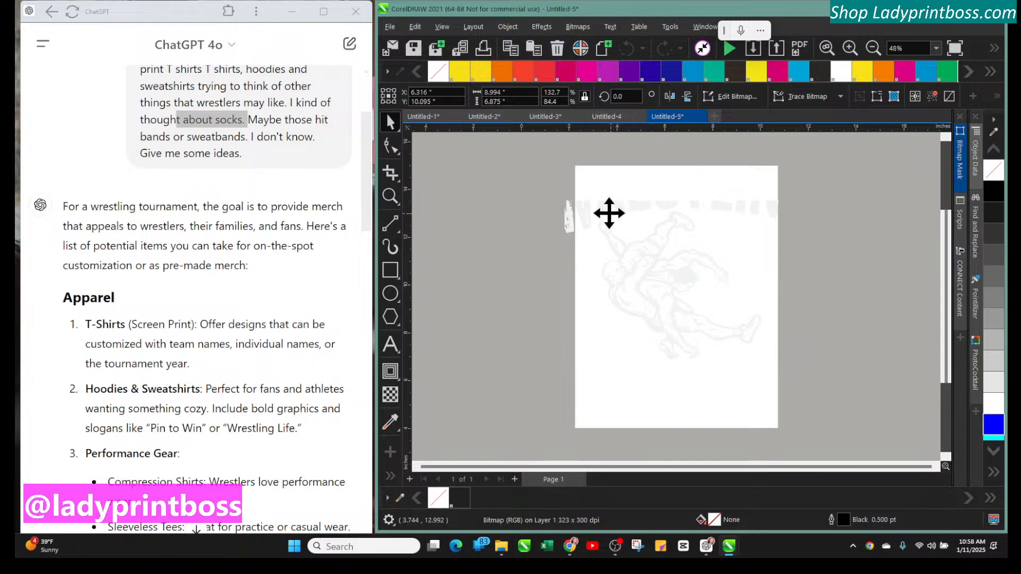
{"action": "left_click_drag", "start_coordinate": [608, 212], "coordinate": [553, 196]}
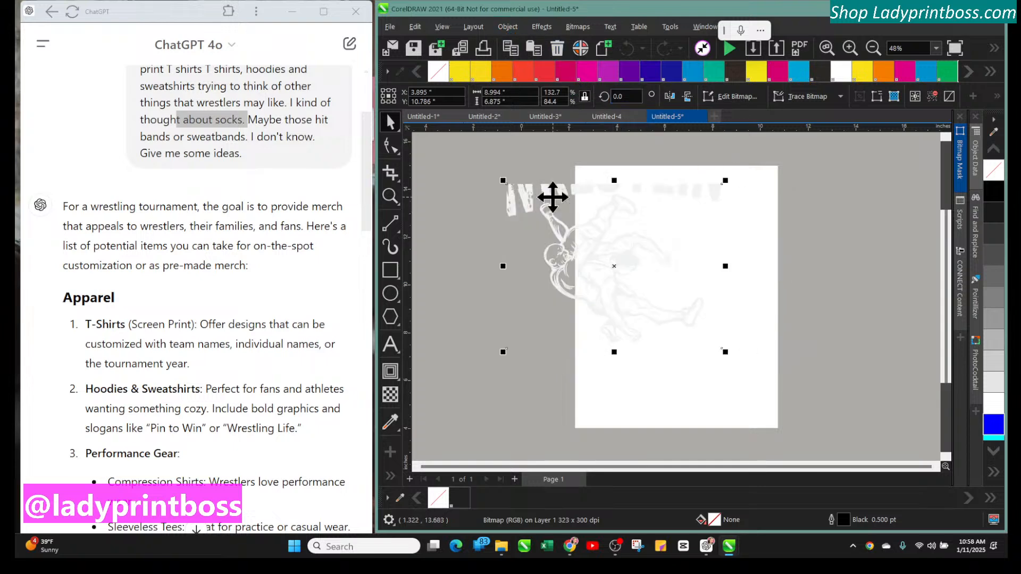
{"action": "left_click", "coordinate": [539, 28]}
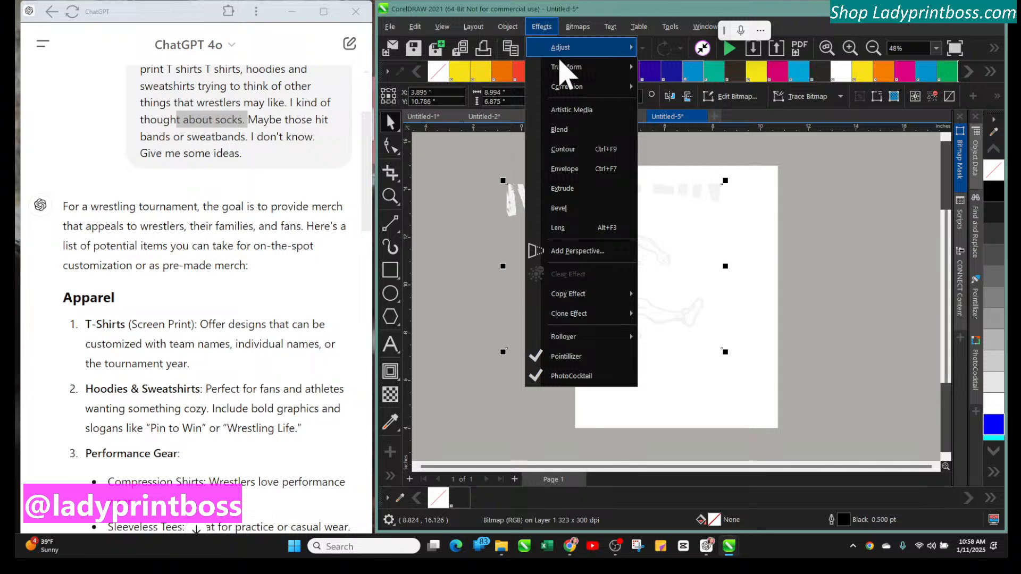
{"action": "mouse_move", "coordinate": [566, 70]}
{"action": "left_click", "coordinate": [675, 89]}
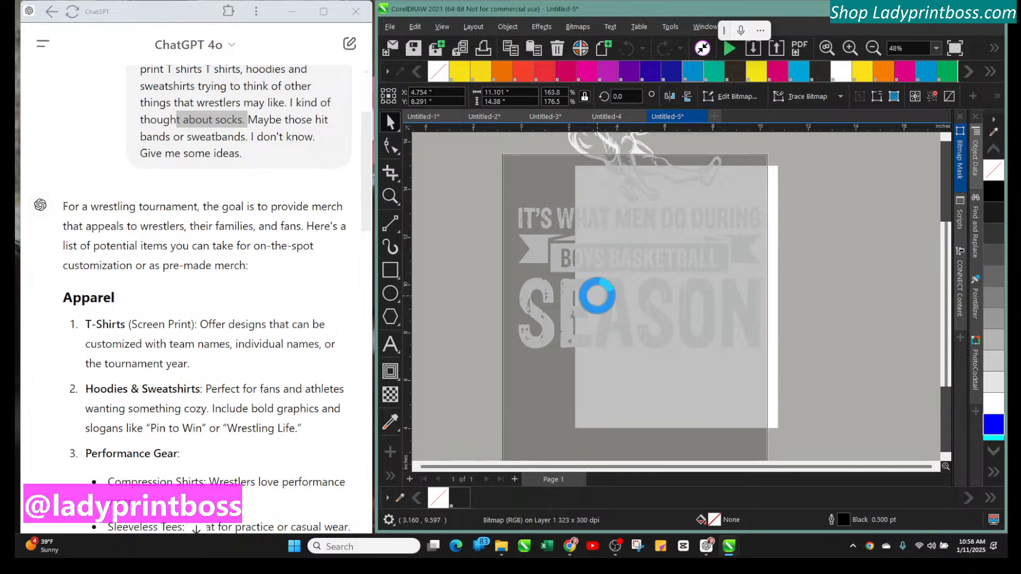
{"action": "left_click_drag", "start_coordinate": [593, 244], "coordinate": [560, 232]}
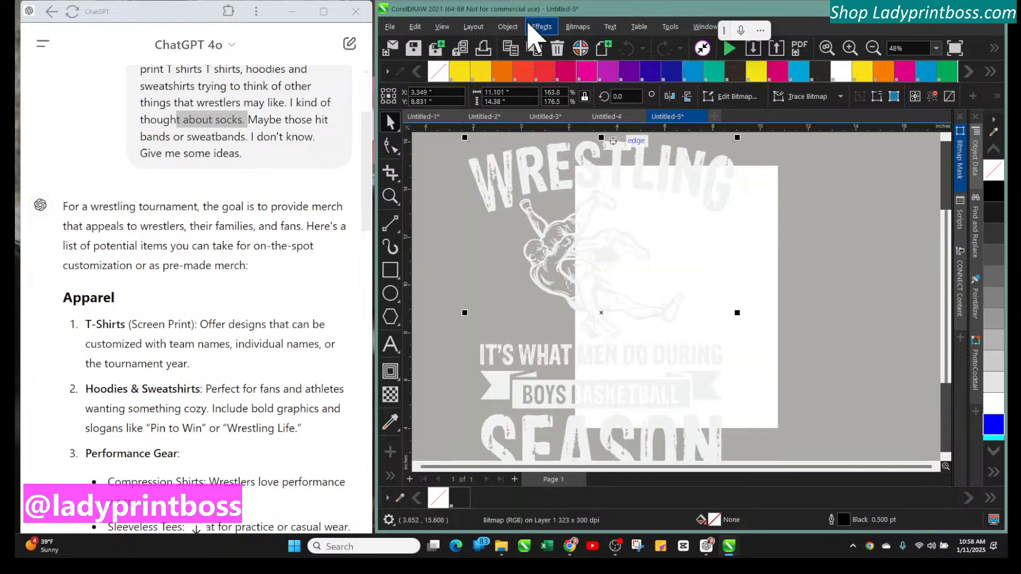
Invert the bitmap's colors again and shift it further left
{"action": "left_click", "coordinate": [540, 27]}
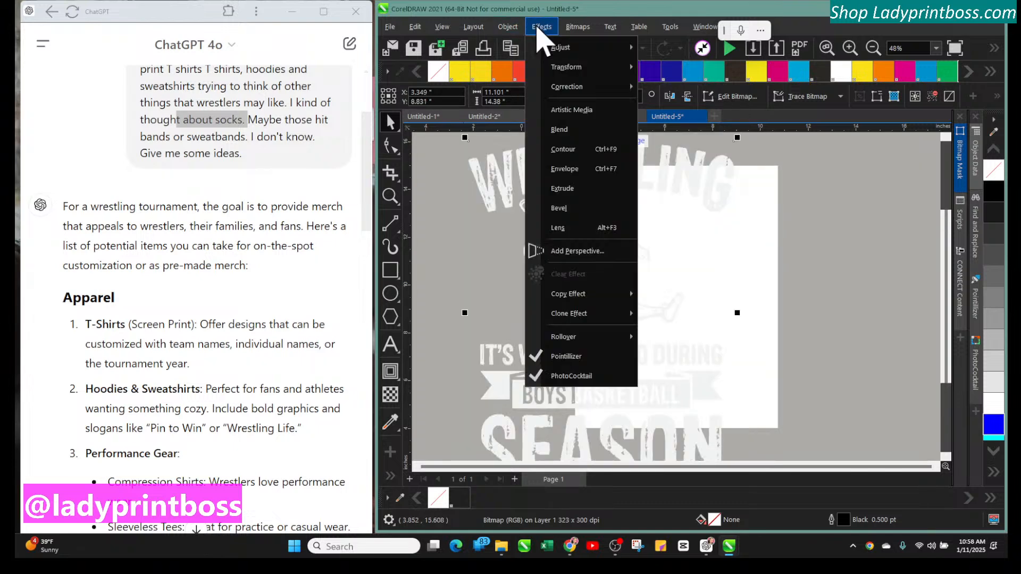
{"action": "left_click", "coordinate": [677, 95]}
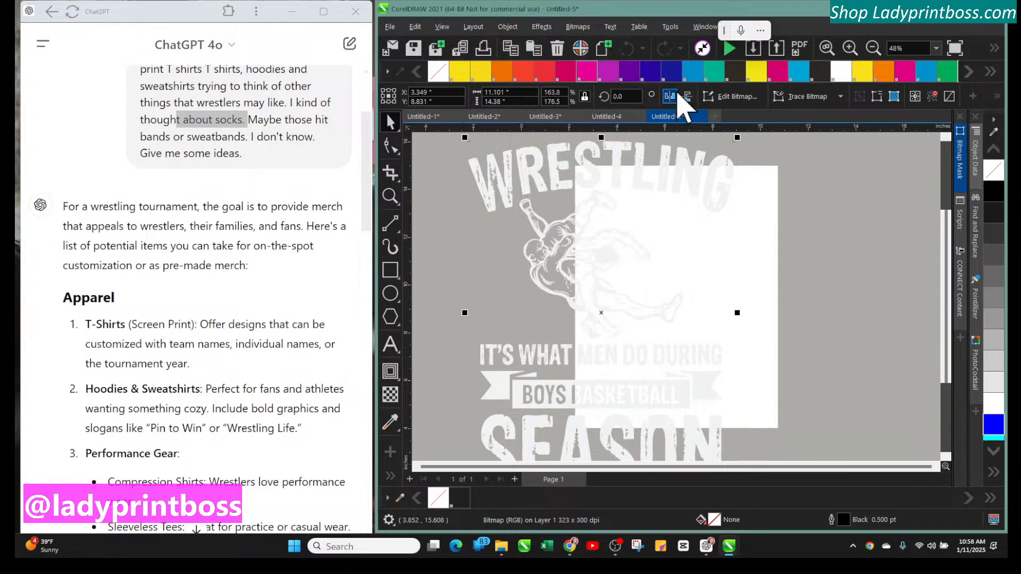
{"action": "left_click", "coordinate": [508, 186]}
{"action": "left_click_drag", "start_coordinate": [505, 182], "coordinate": [474, 184]}
Convert the selection to a 300 dpi RGB Color (24-bit) bitmap with anti-aliasing
{"action": "left_click", "coordinate": [576, 27]}
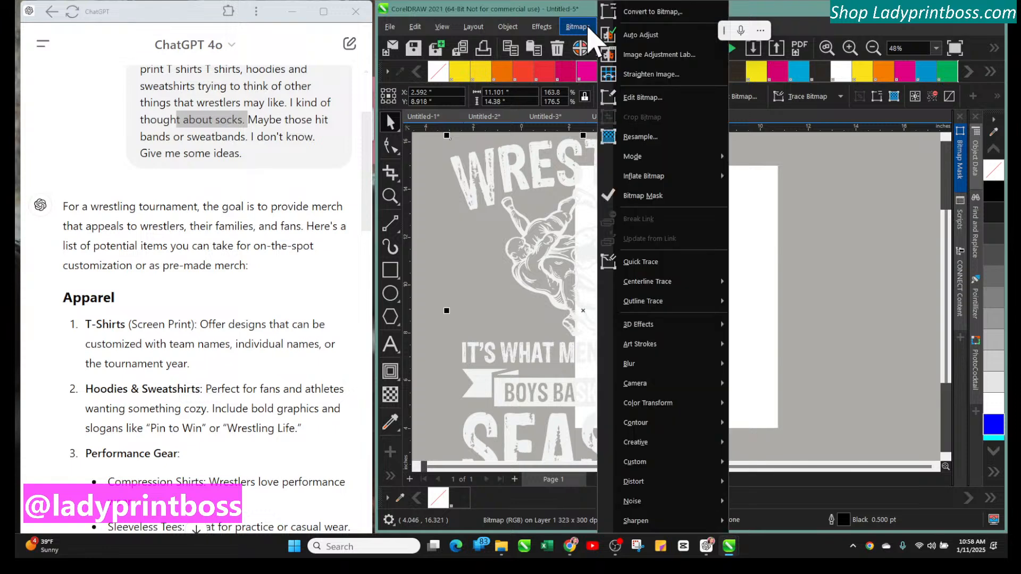
{"action": "left_click", "coordinate": [646, 13]}
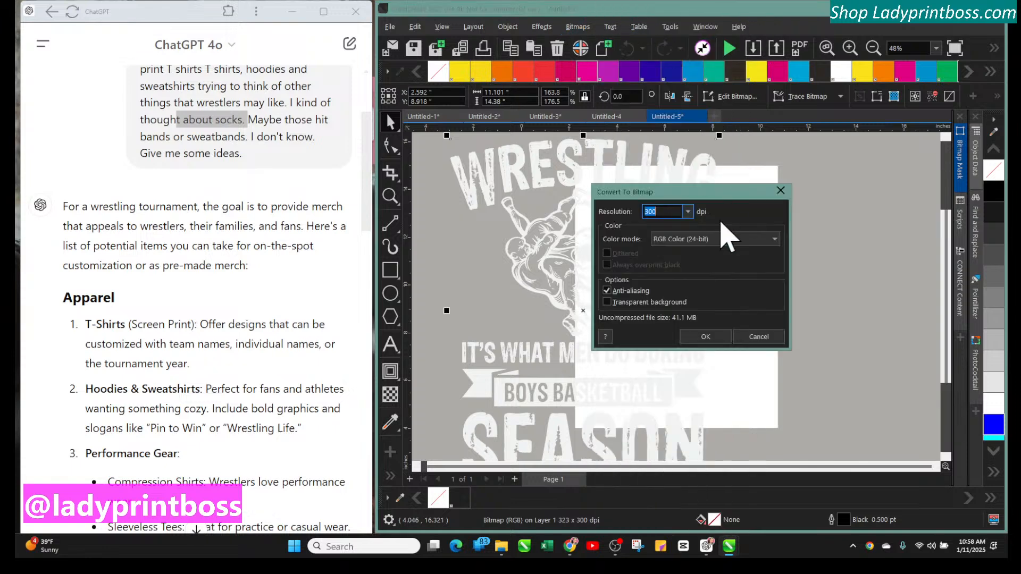
{"action": "left_click", "coordinate": [682, 240]}
{"action": "left_click", "coordinate": [683, 241]}
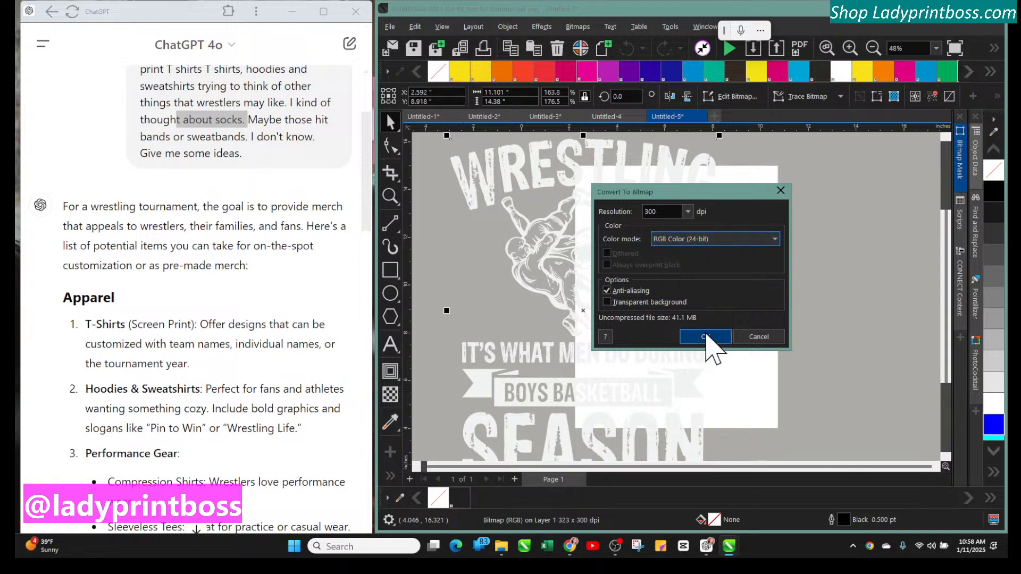
{"action": "left_click", "coordinate": [707, 338]}
Invert the converted bitmap's colors, then select and delete it from the page
{"action": "left_click", "coordinate": [574, 231]}
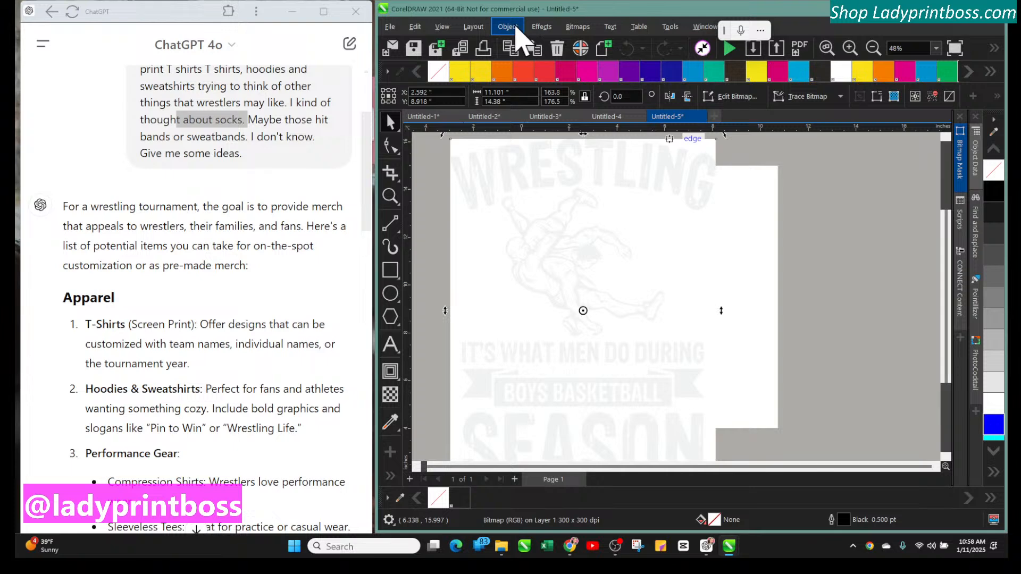
{"action": "left_click", "coordinate": [518, 29]}
{"action": "left_click", "coordinate": [514, 28]}
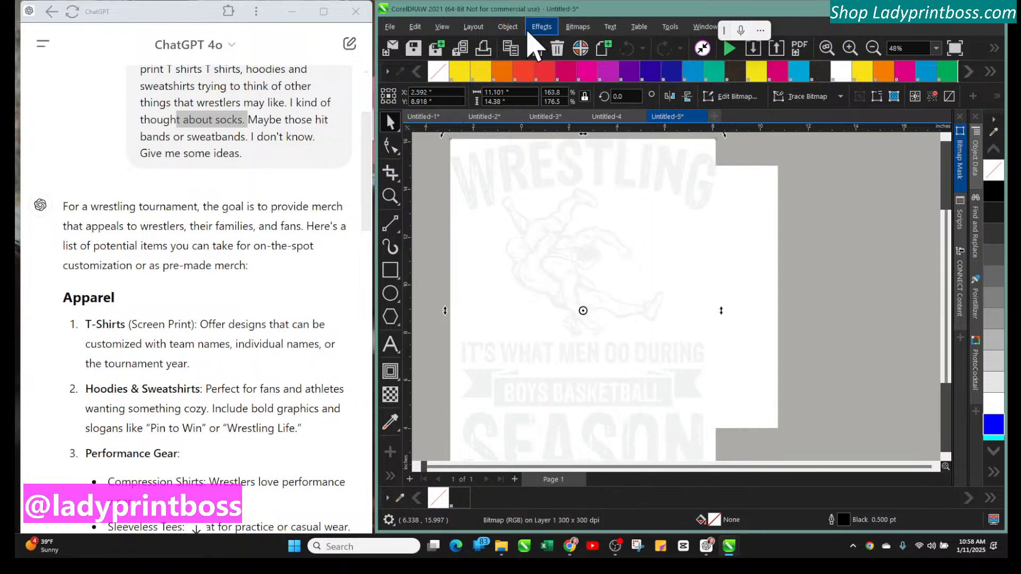
{"action": "left_click", "coordinate": [541, 27]}
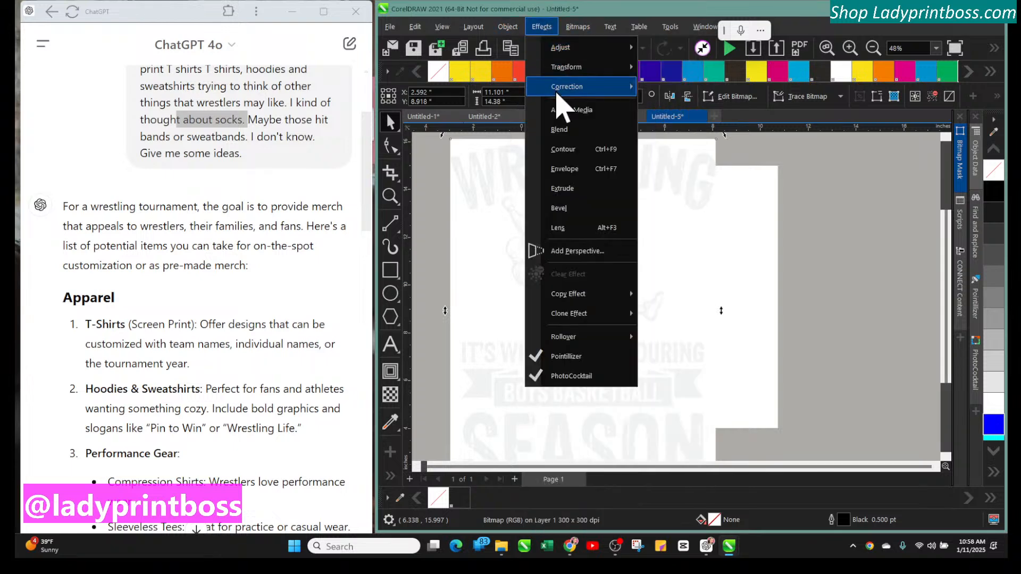
{"action": "mouse_move", "coordinate": [566, 67]}
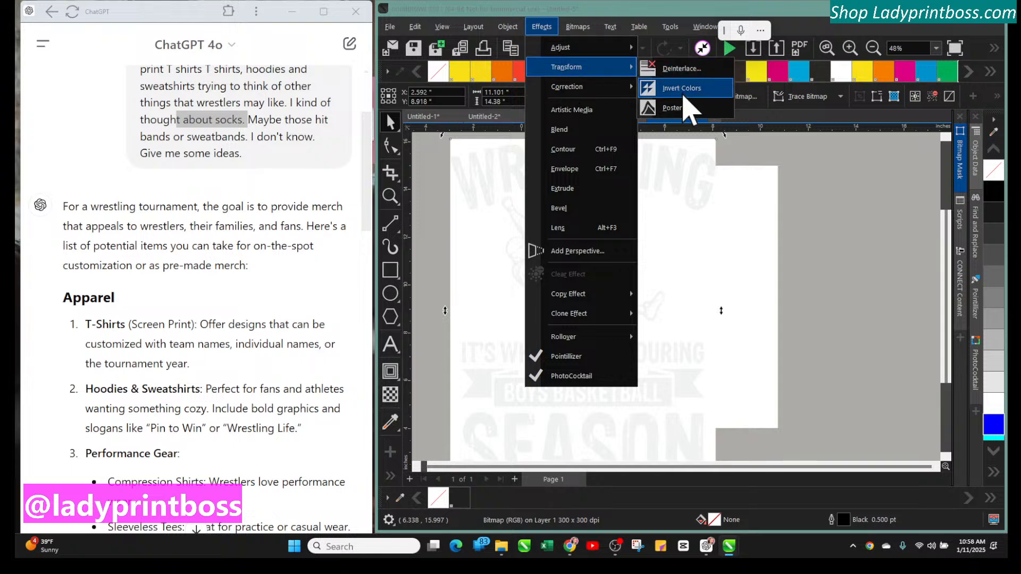
{"action": "left_click", "coordinate": [683, 93]}
{"action": "left_click", "coordinate": [553, 186]}
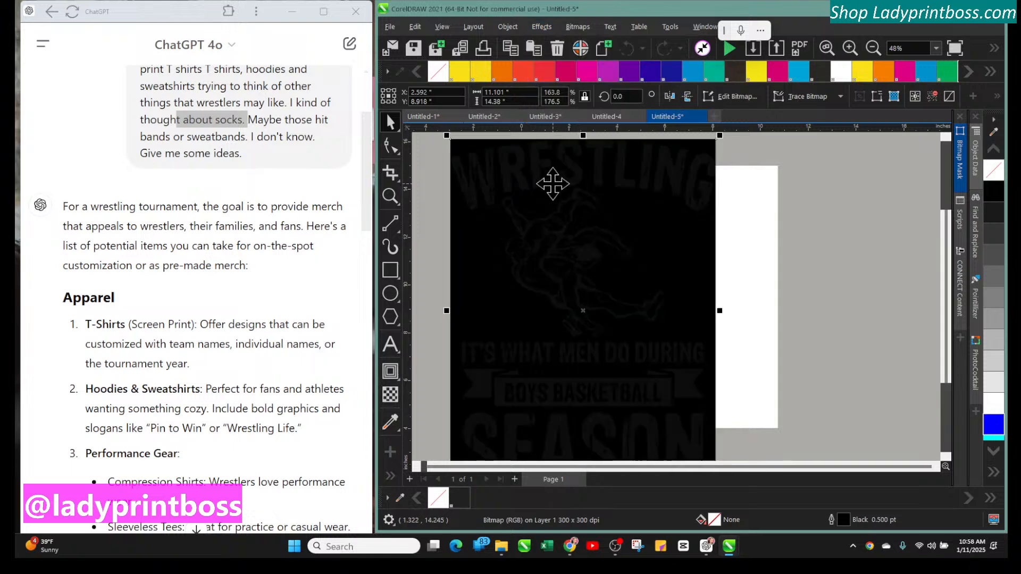
{"action": "key", "text": "Delete"}
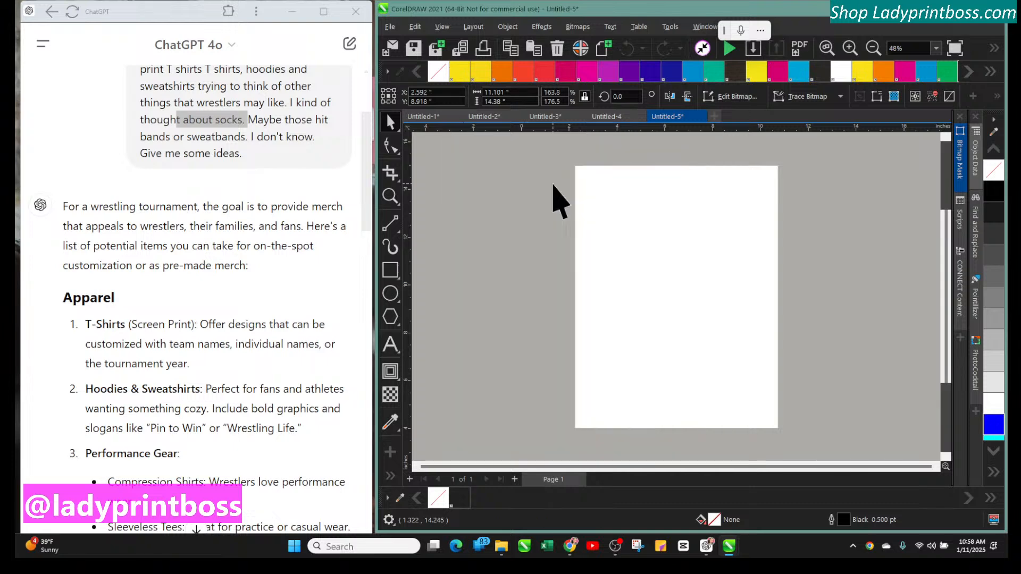
{"action": "left_click_drag", "start_coordinate": [686, 10], "coordinate": [591, 9]}
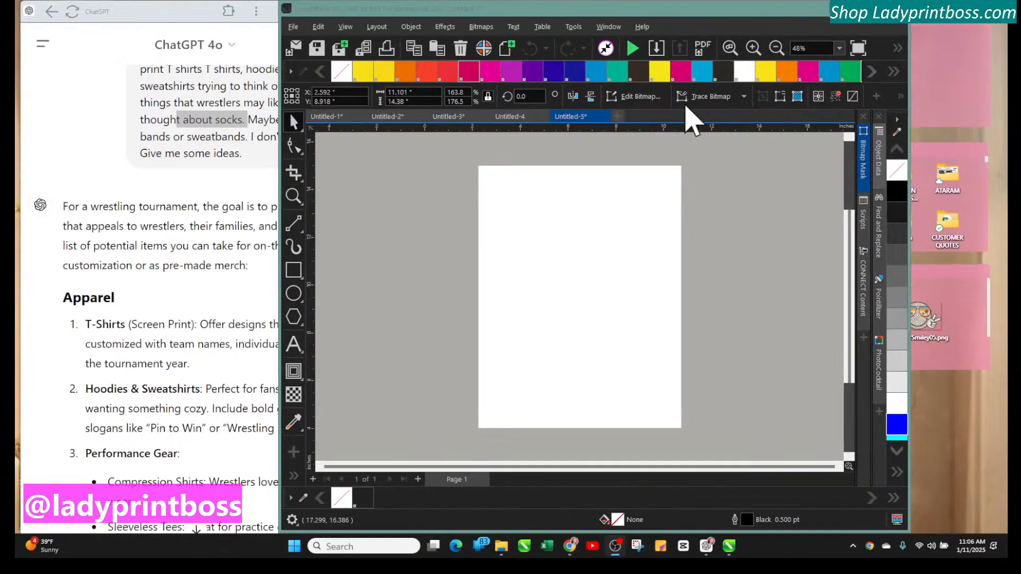
{"action": "left_click_drag", "start_coordinate": [563, 13], "coordinate": [660, 12]}
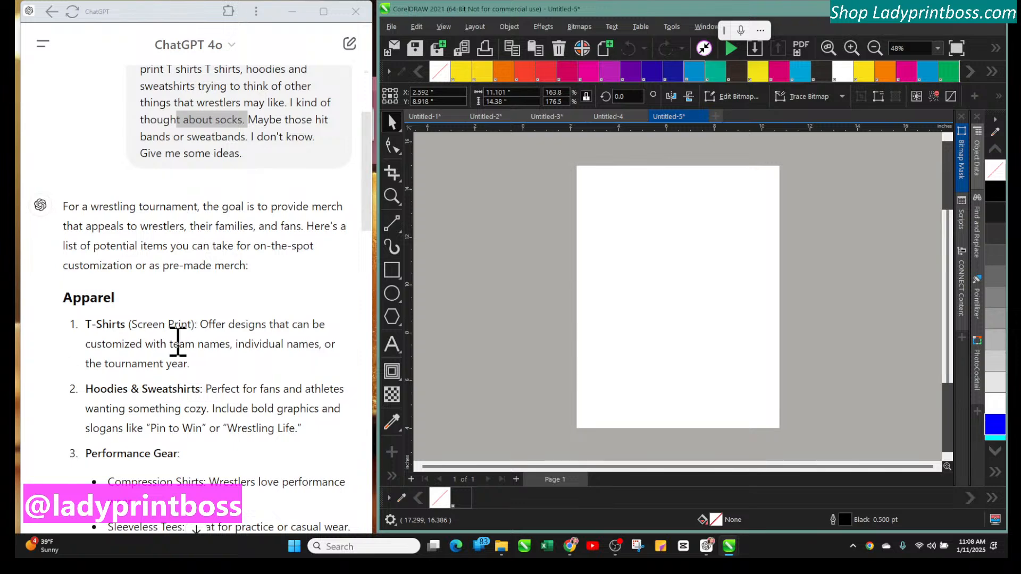
Read through ChatGPT's full reply of suggested wrestling tournament merch items and setup tips
{"action": "scroll", "coordinate": [205, 380], "scroll_direction": "down", "scroll_amount": 6}
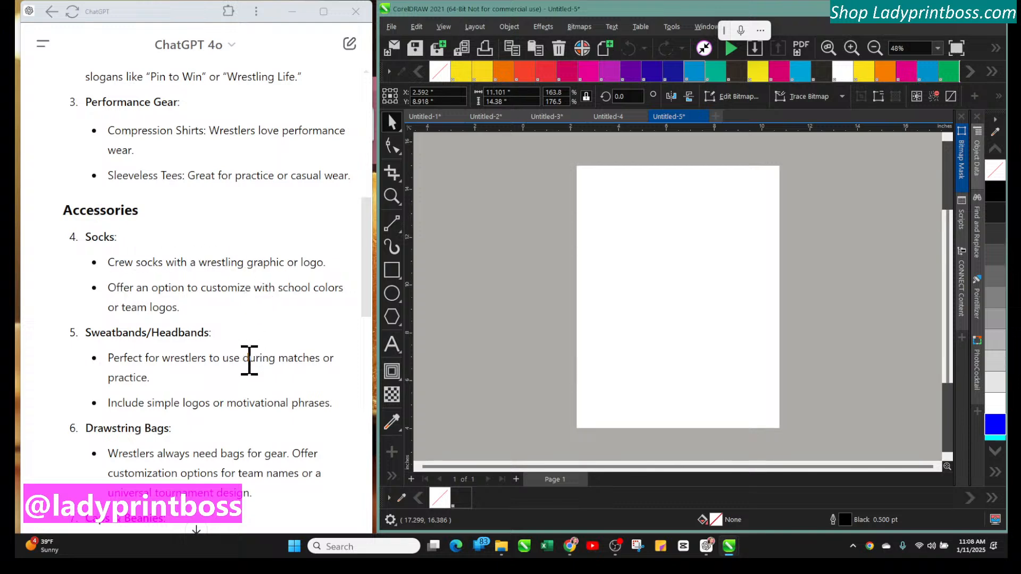
{"action": "scroll", "coordinate": [248, 360], "scroll_direction": "down", "scroll_amount": 3}
{"action": "scroll", "coordinate": [249, 360], "scroll_direction": "down", "scroll_amount": 1}
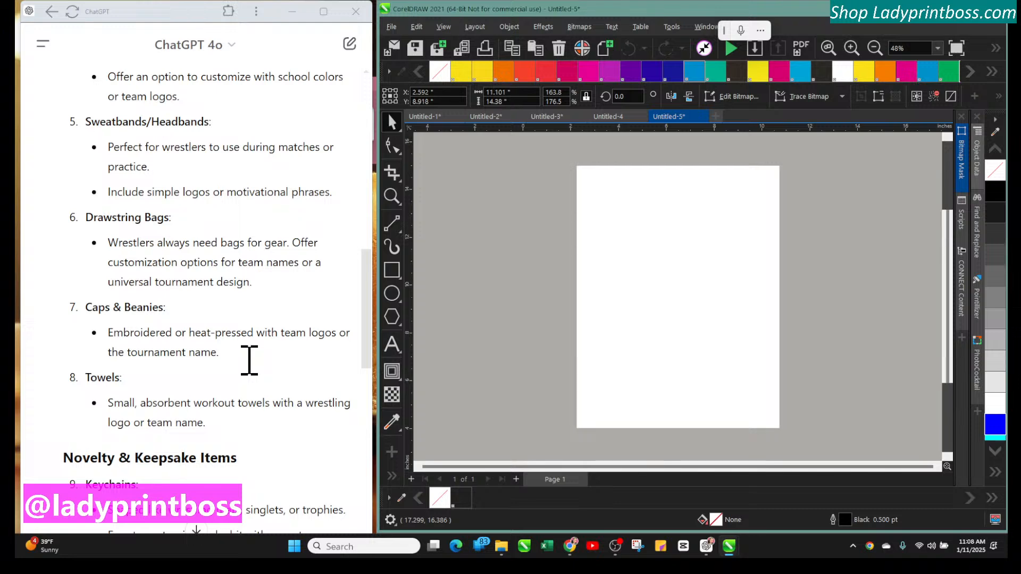
{"action": "scroll", "coordinate": [248, 360], "scroll_direction": "down", "scroll_amount": 3}
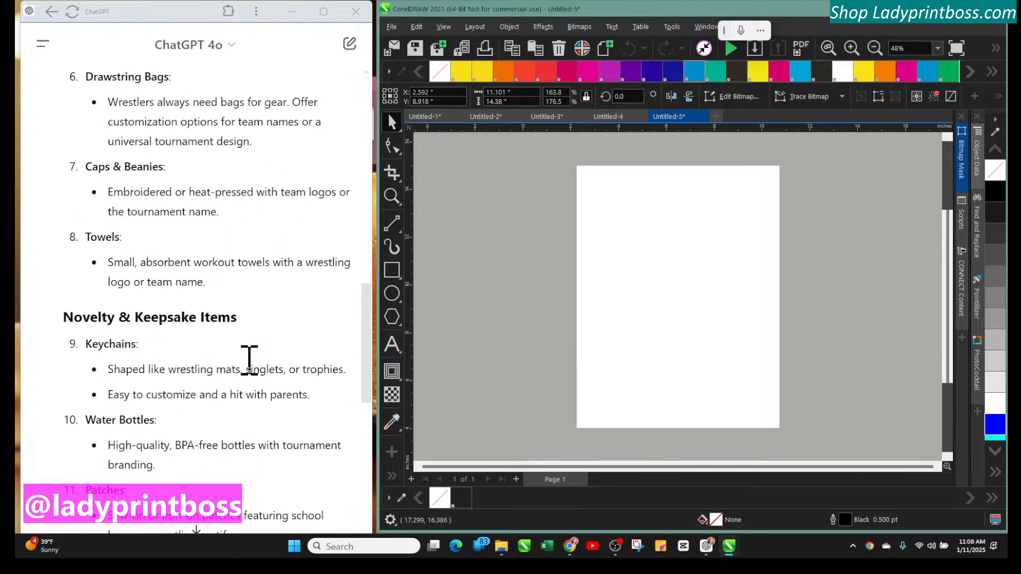
{"action": "scroll", "coordinate": [249, 360], "scroll_direction": "down", "scroll_amount": 1}
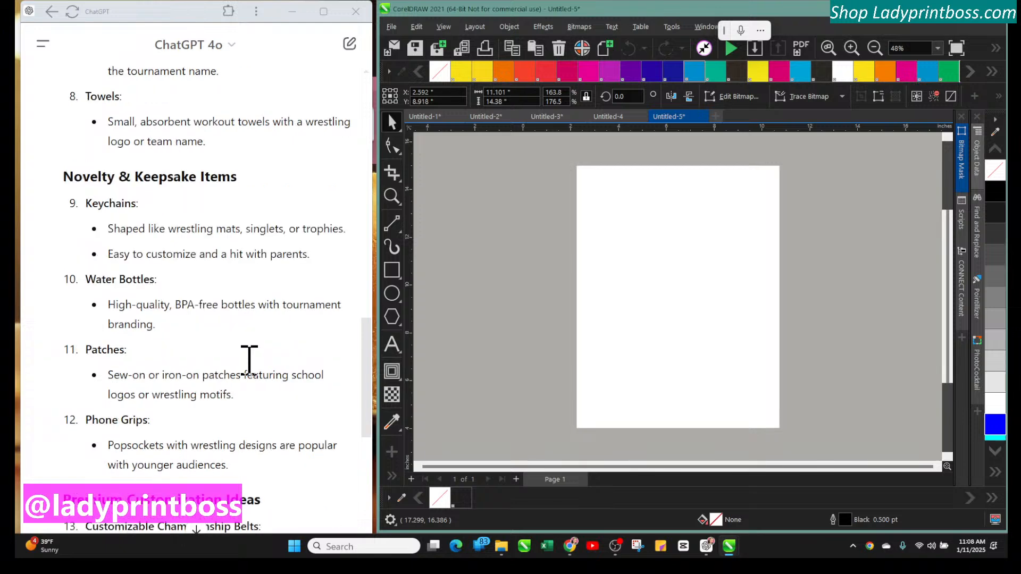
{"action": "scroll", "coordinate": [249, 360], "scroll_direction": "down", "scroll_amount": 1}
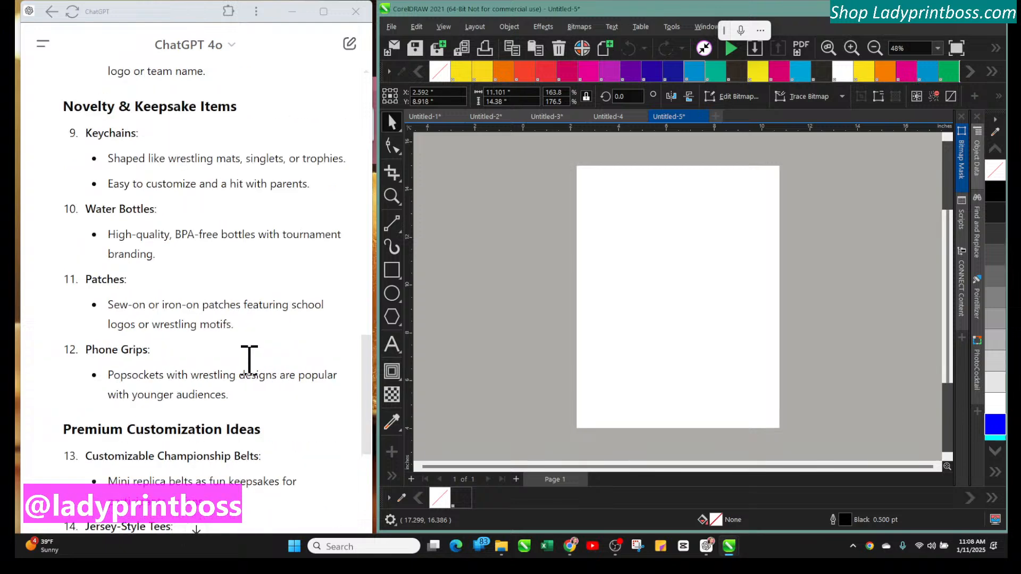
{"action": "scroll", "coordinate": [249, 360], "scroll_direction": "down", "scroll_amount": 1}
{"action": "scroll", "coordinate": [249, 360], "scroll_direction": "down", "scroll_amount": 2}
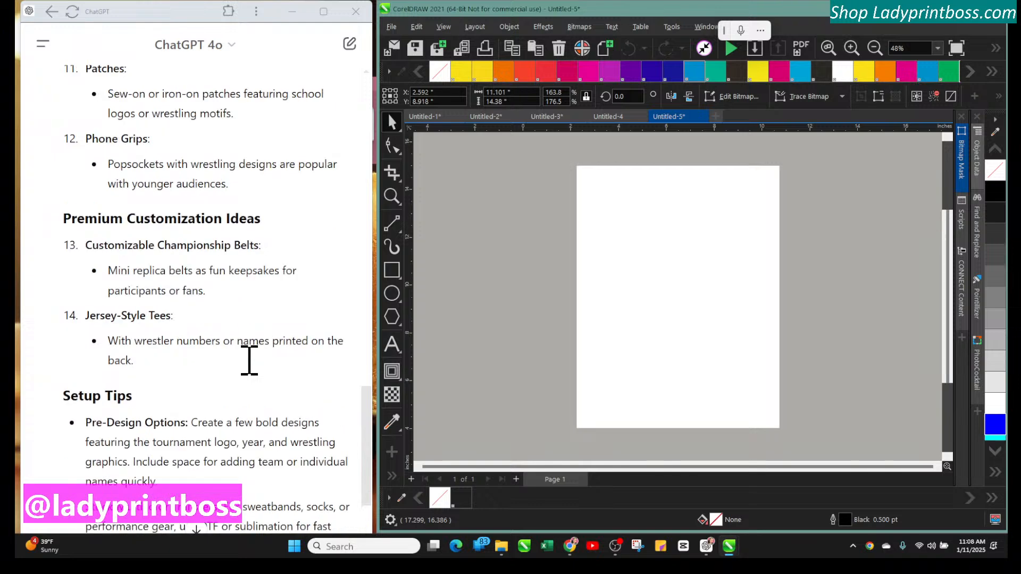
{"action": "scroll", "coordinate": [249, 360], "scroll_direction": "down", "scroll_amount": 1}
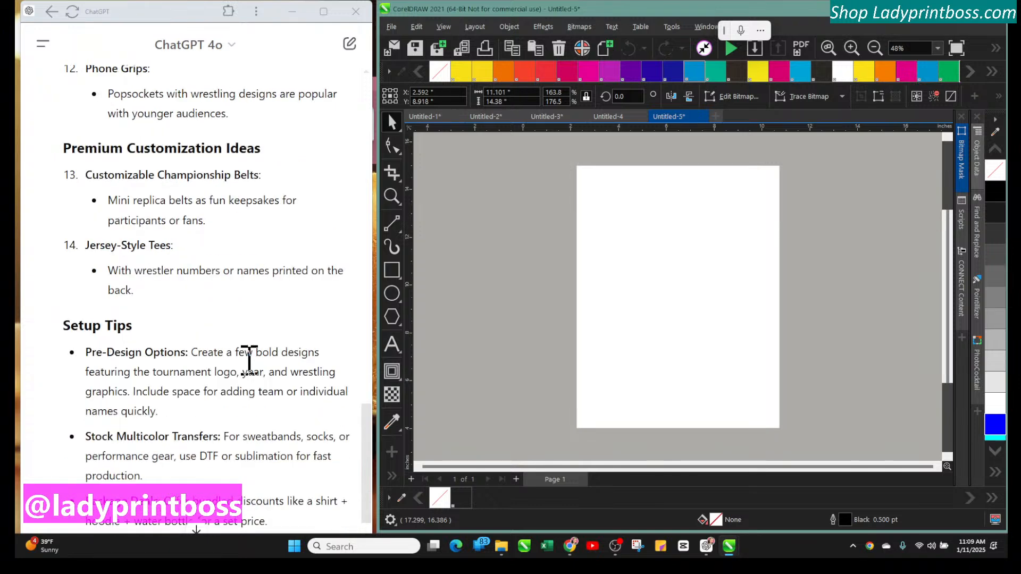
{"action": "scroll", "coordinate": [249, 360], "scroll_direction": "down", "scroll_amount": 1}
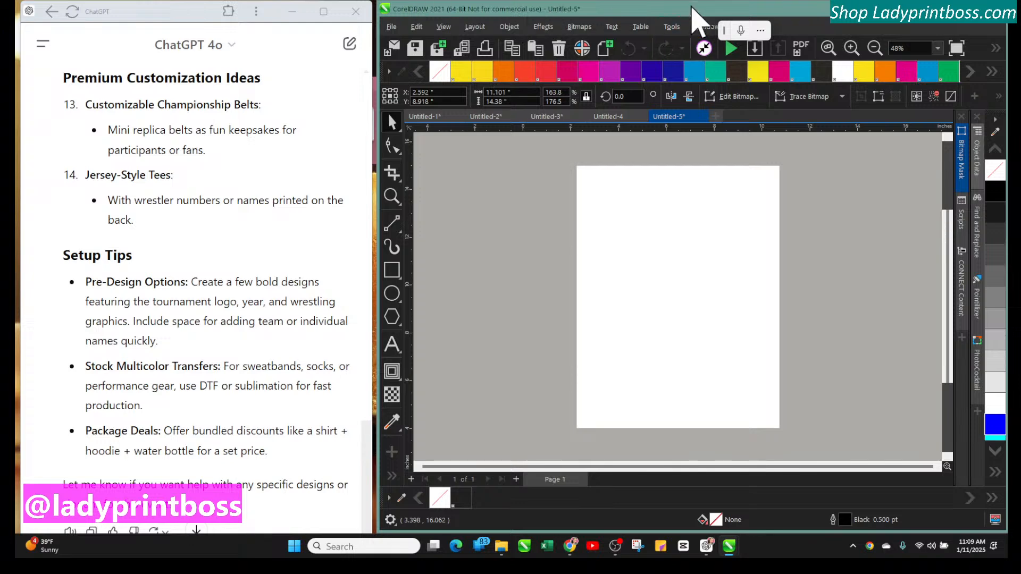
Maximize the CorelDRAW window to fill the screen
{"action": "left_click_drag", "start_coordinate": [693, 7], "coordinate": [367, 62]}
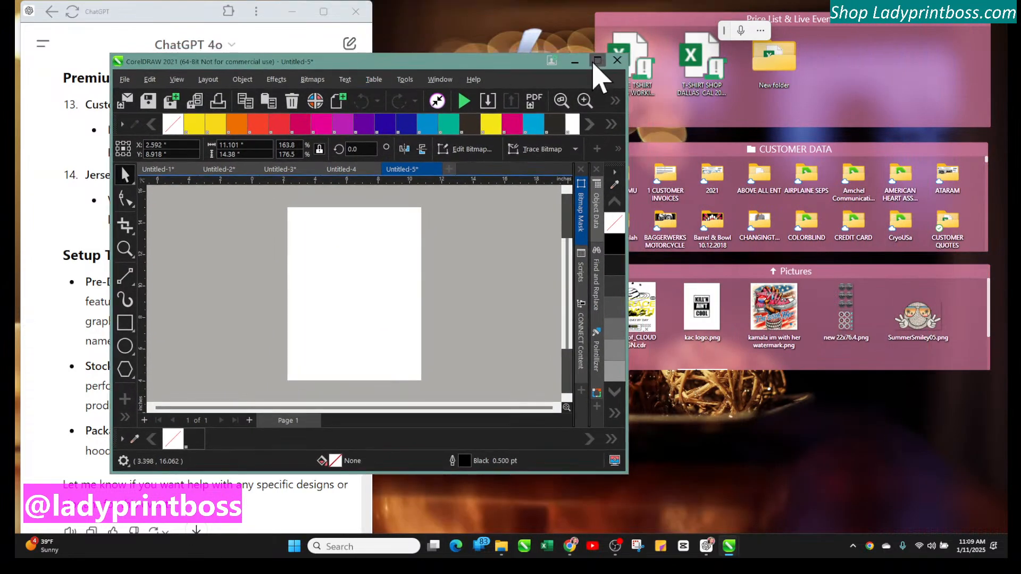
{"action": "left_click", "coordinate": [597, 61]}
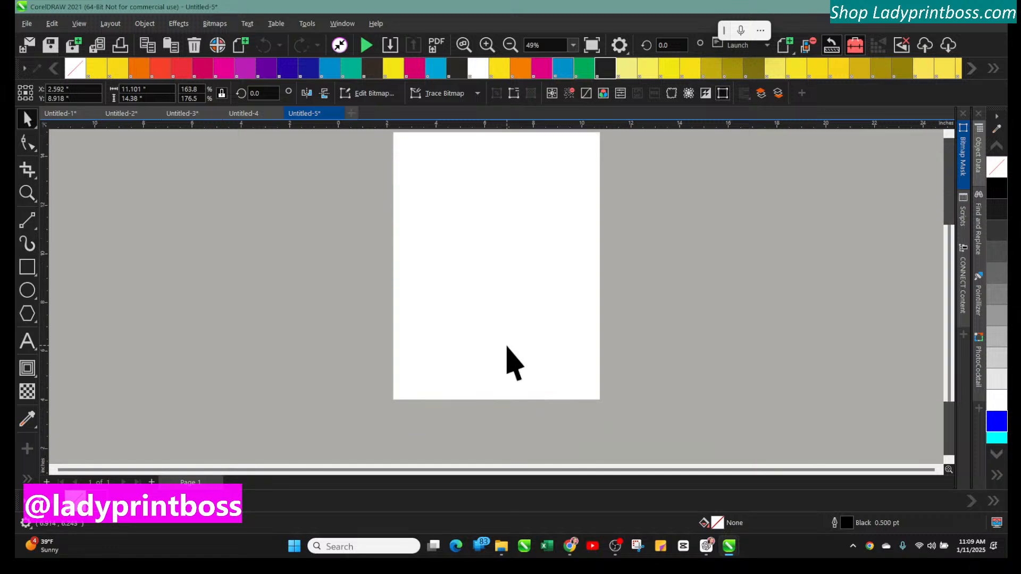
{"action": "scroll", "coordinate": [513, 361], "scroll_direction": "up", "scroll_amount": 4}
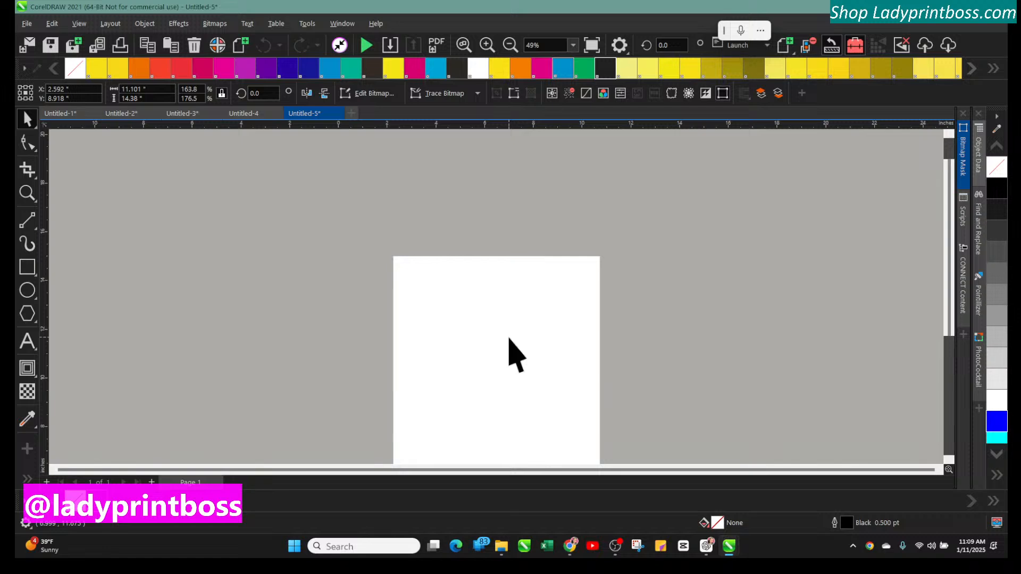
Switch through the open documents to Untitled-2 with the District 5 Wrestling Champions designs and clear the selection
{"action": "left_click", "coordinate": [240, 113]}
{"action": "left_click", "coordinate": [185, 113]}
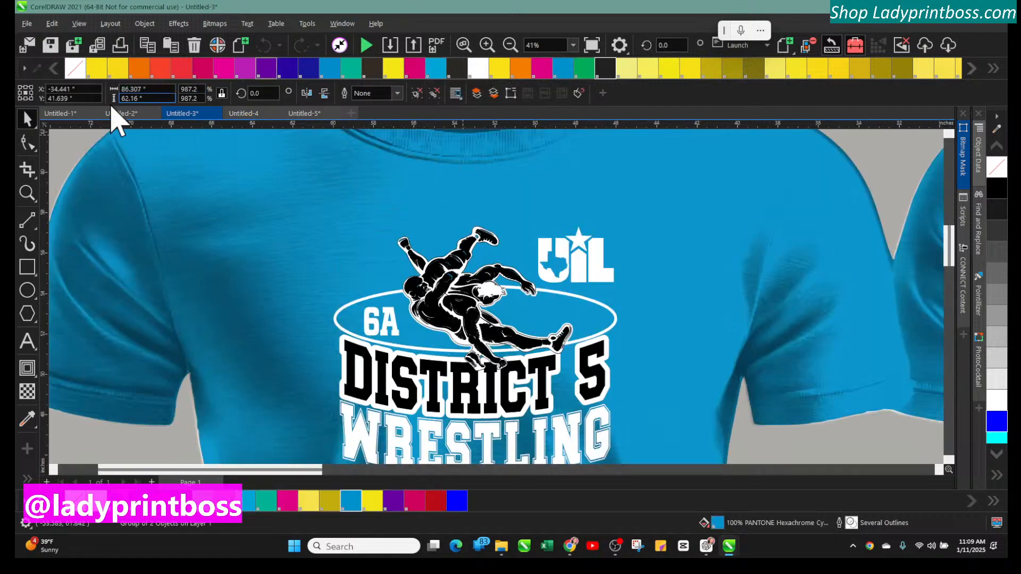
{"action": "left_click", "coordinate": [118, 113]}
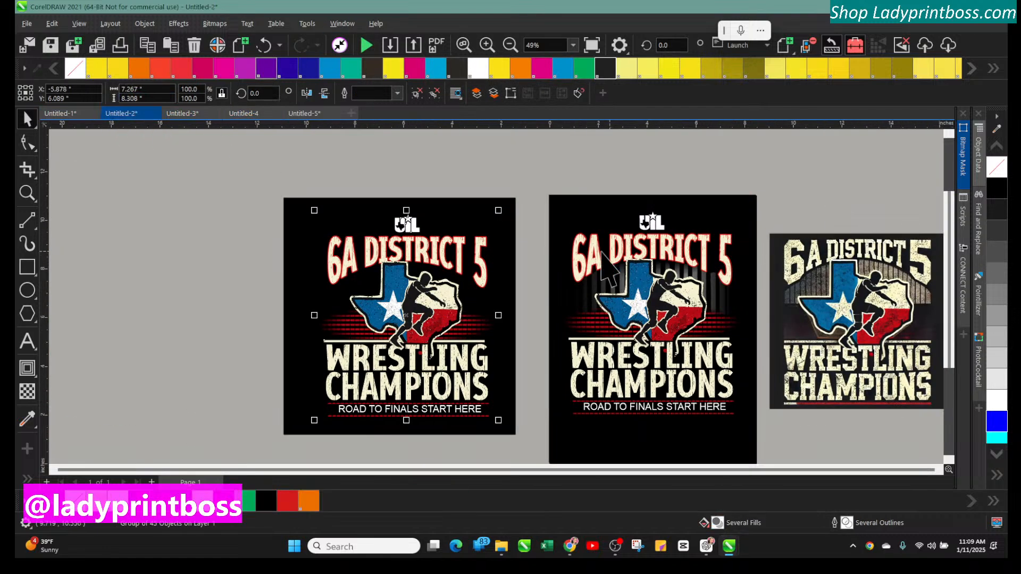
{"action": "left_click", "coordinate": [257, 206]}
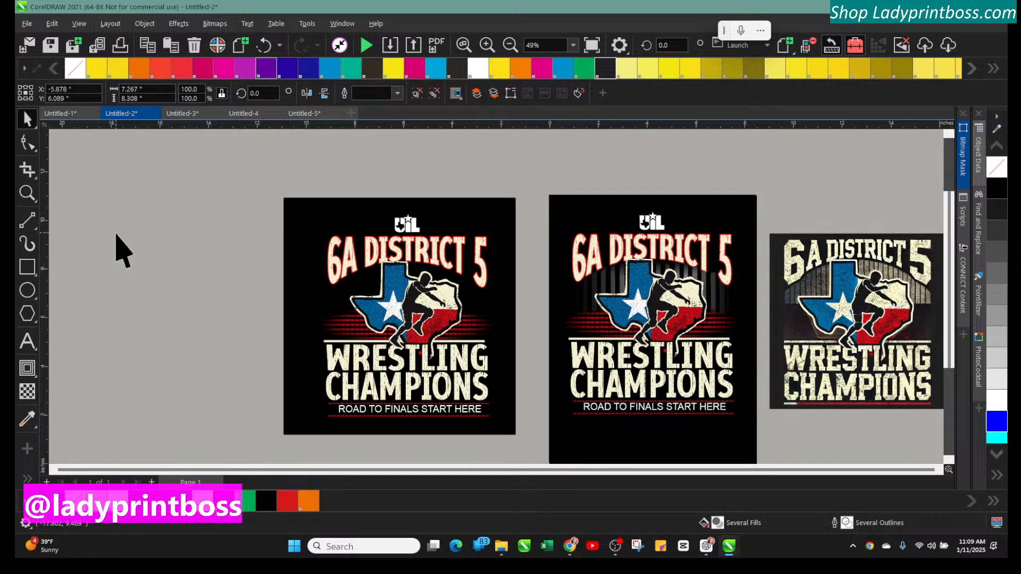